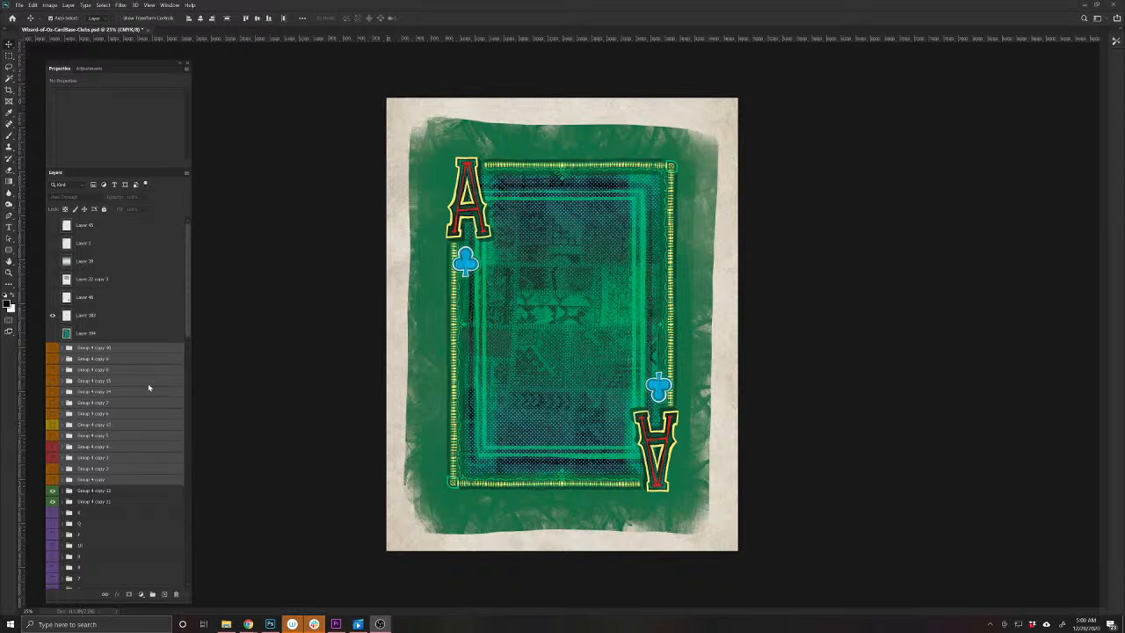
Display the K letter group in place of the A, keeping both blue club symbol groups visible on the card
scroll(77, 516, down, 2)
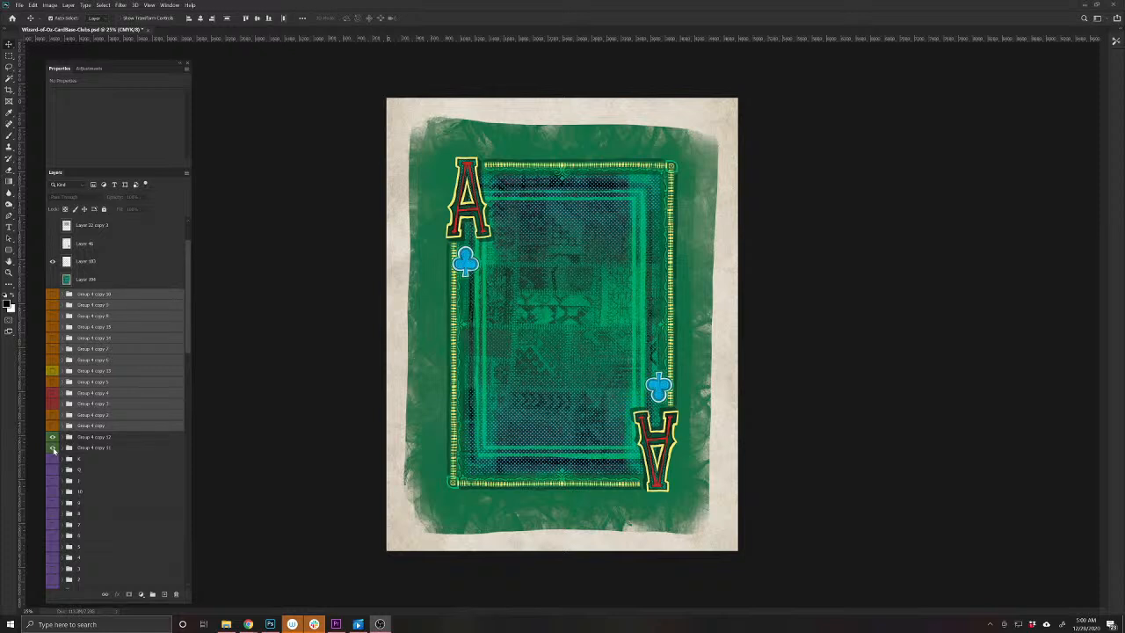
click(53, 449)
click(53, 449)
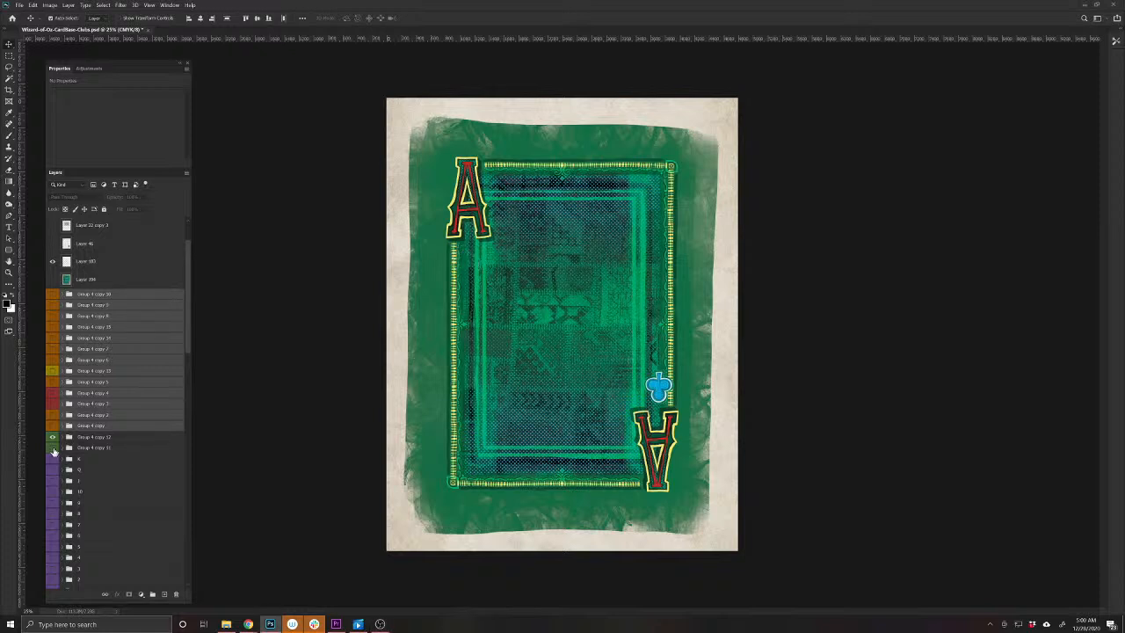
click(53, 449)
click(53, 458)
scroll(164, 468, down, 2)
scroll(165, 468, down, 1)
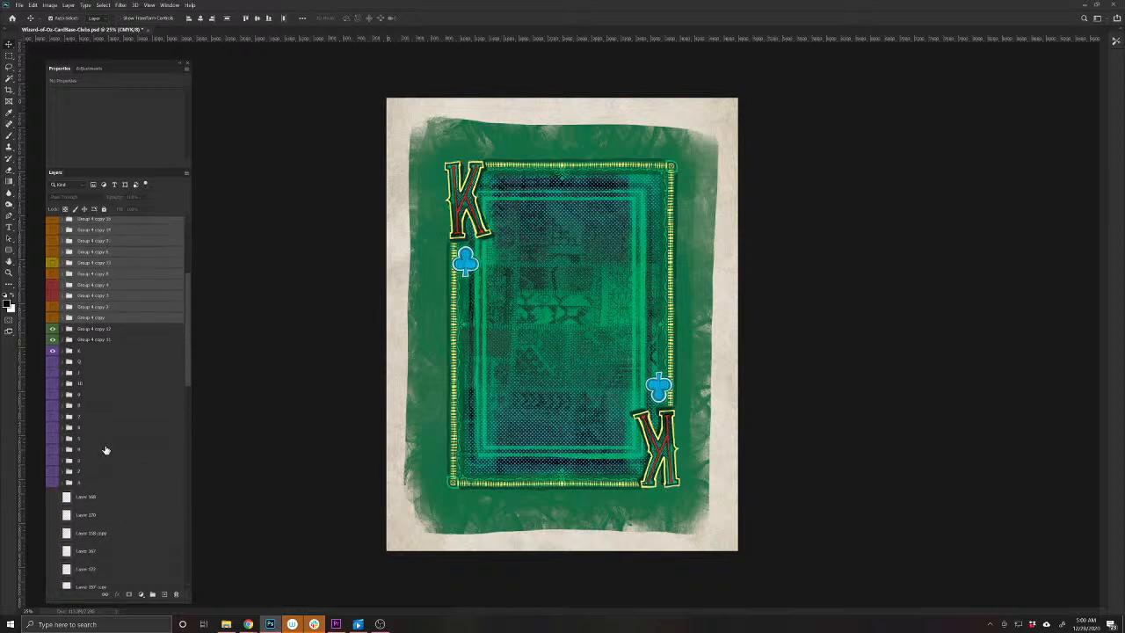
scroll(97, 407, up, 4)
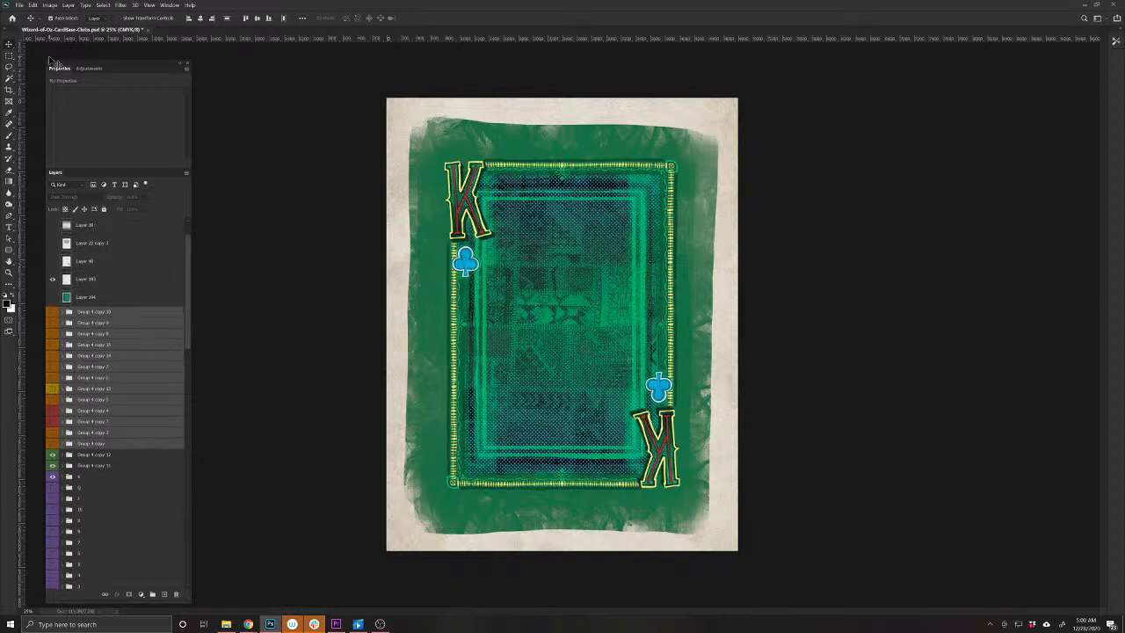
Save the document as a new Photoshop file named WofOz-KoC-V1 in the WizardofOz folder, with maximum compatibility enabled
click(18, 4)
click(32, 107)
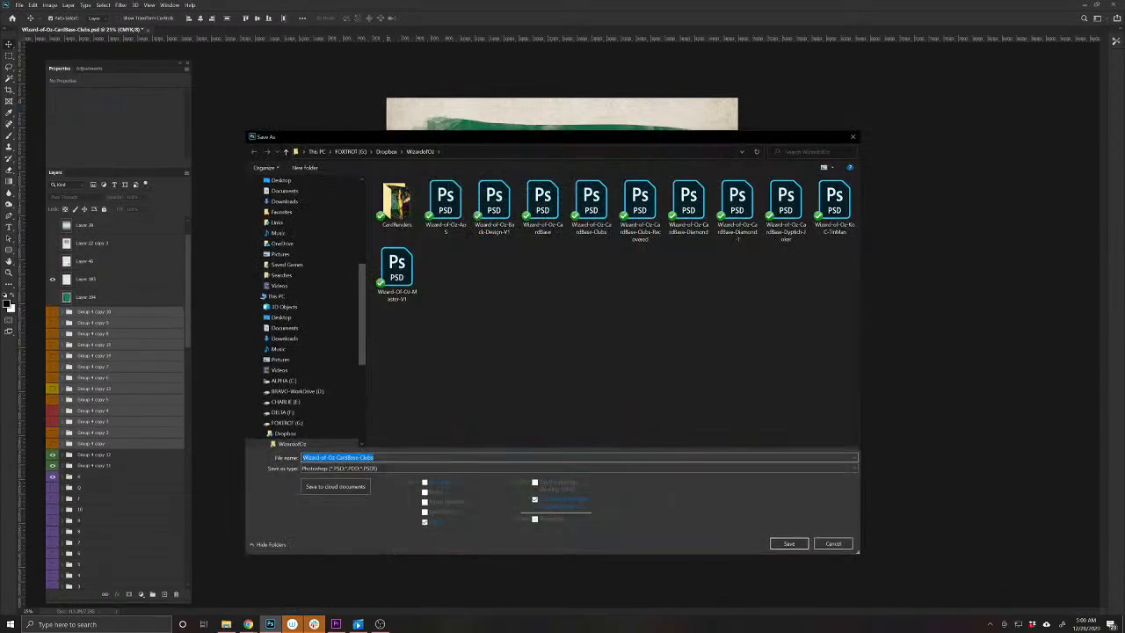
click(376, 457)
key(ctrl+a)
text(WO)
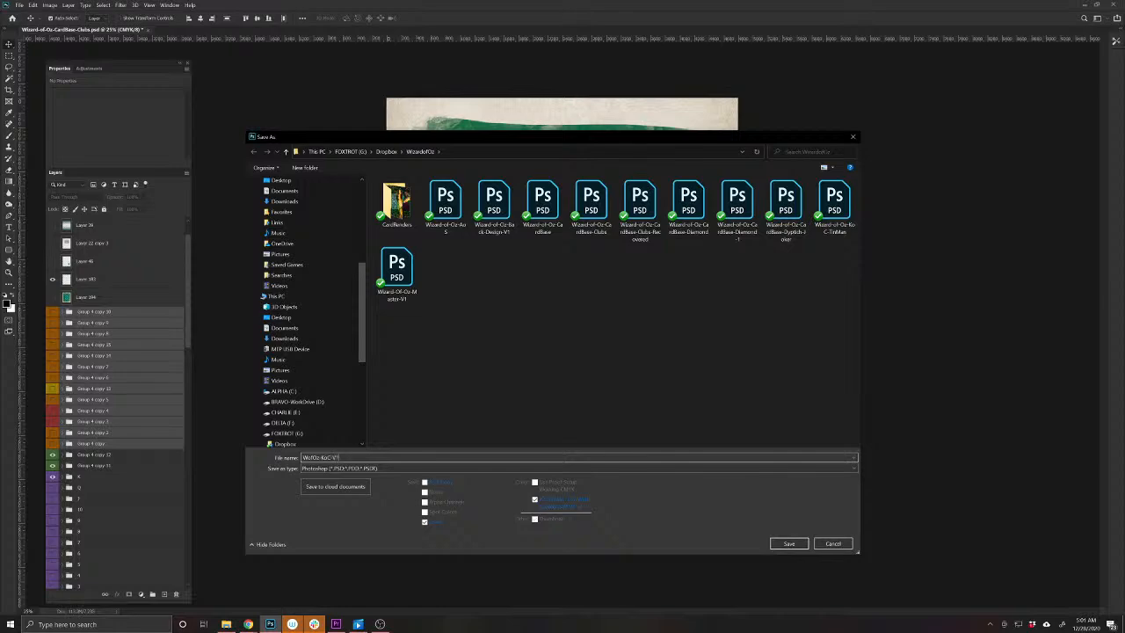
key(Return)
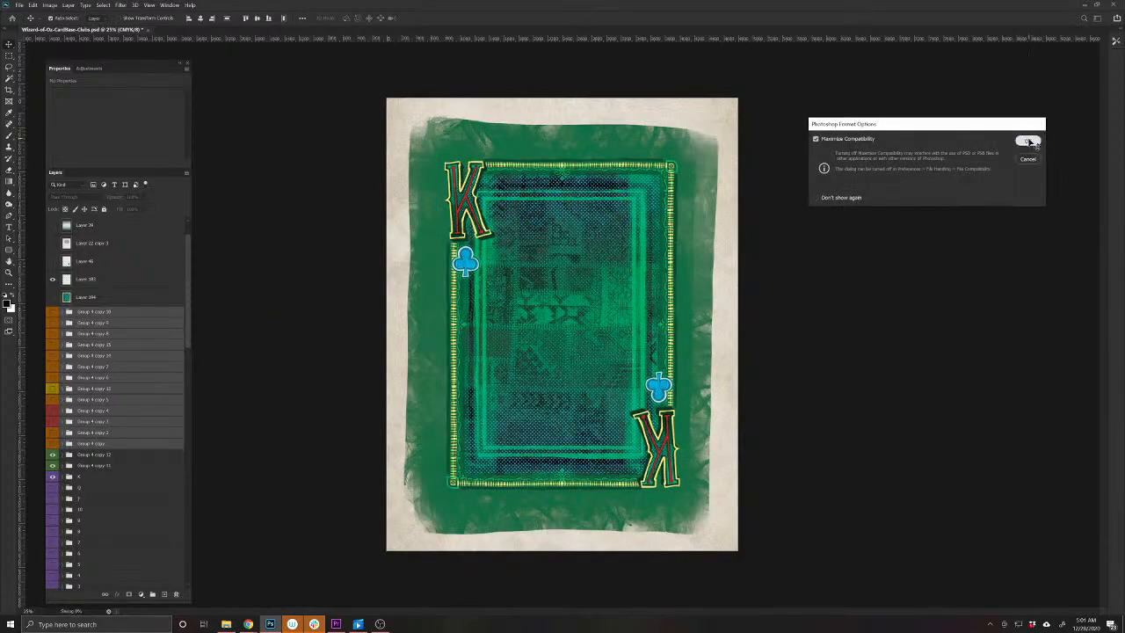
click(1026, 141)
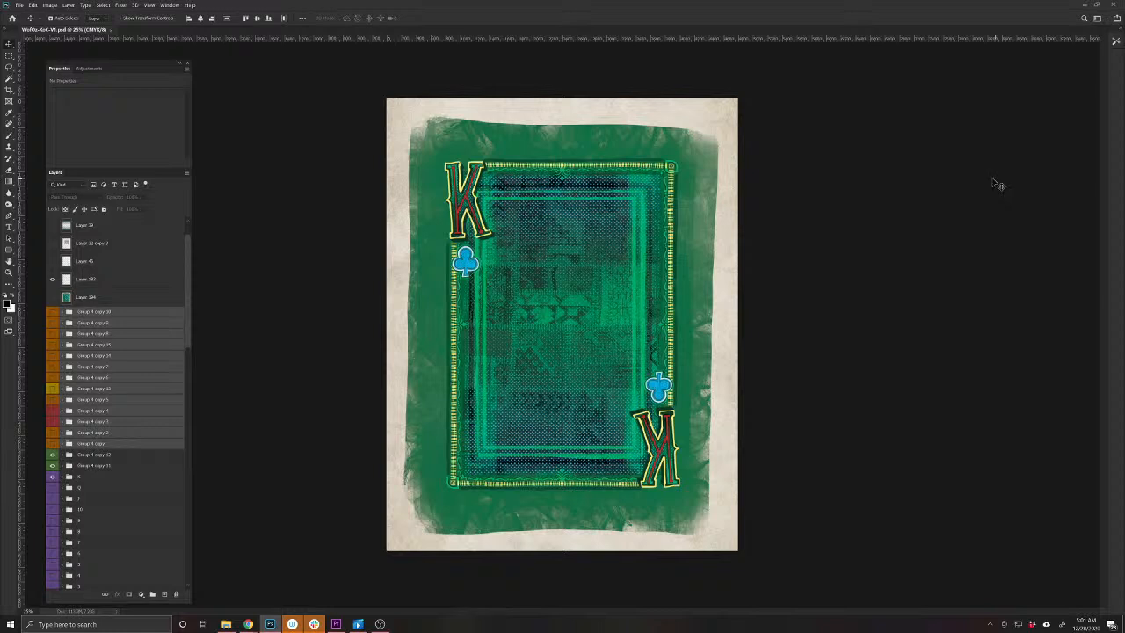
Open Wizard-of-Oz-KoC-TinMan from the WizardofOz folder and hide its topmost layer
click(19, 4)
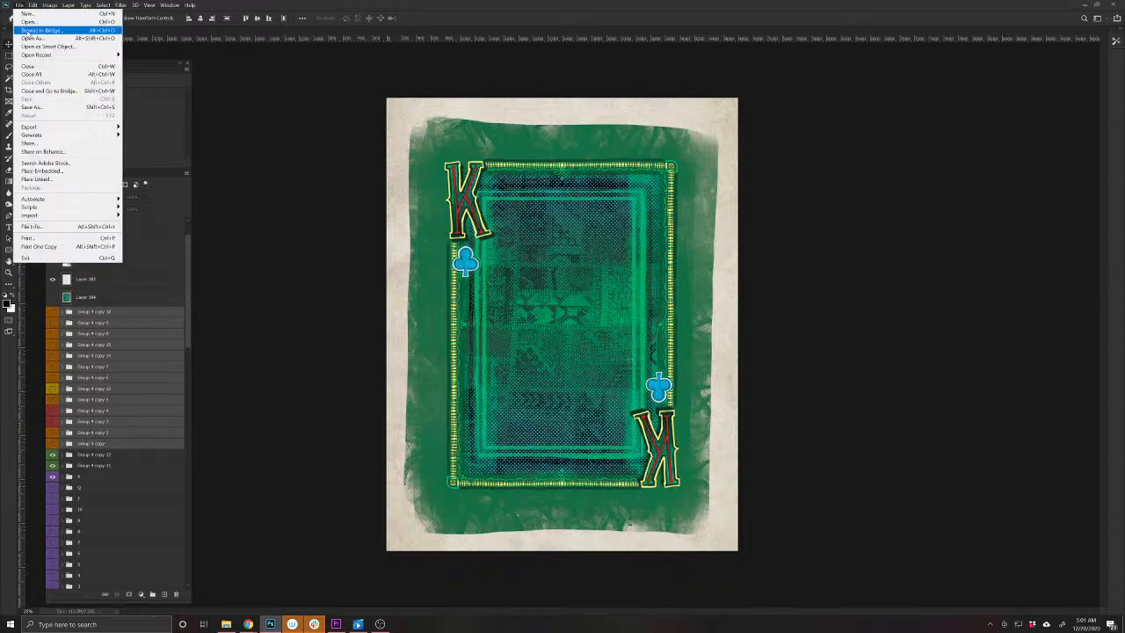
click(35, 27)
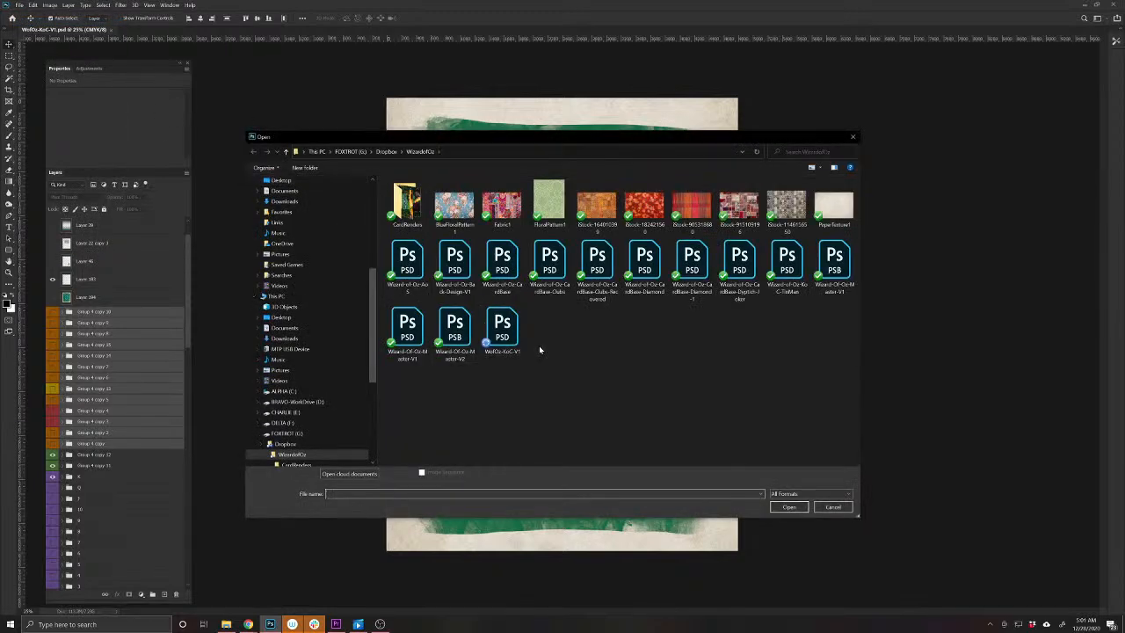
click(786, 264)
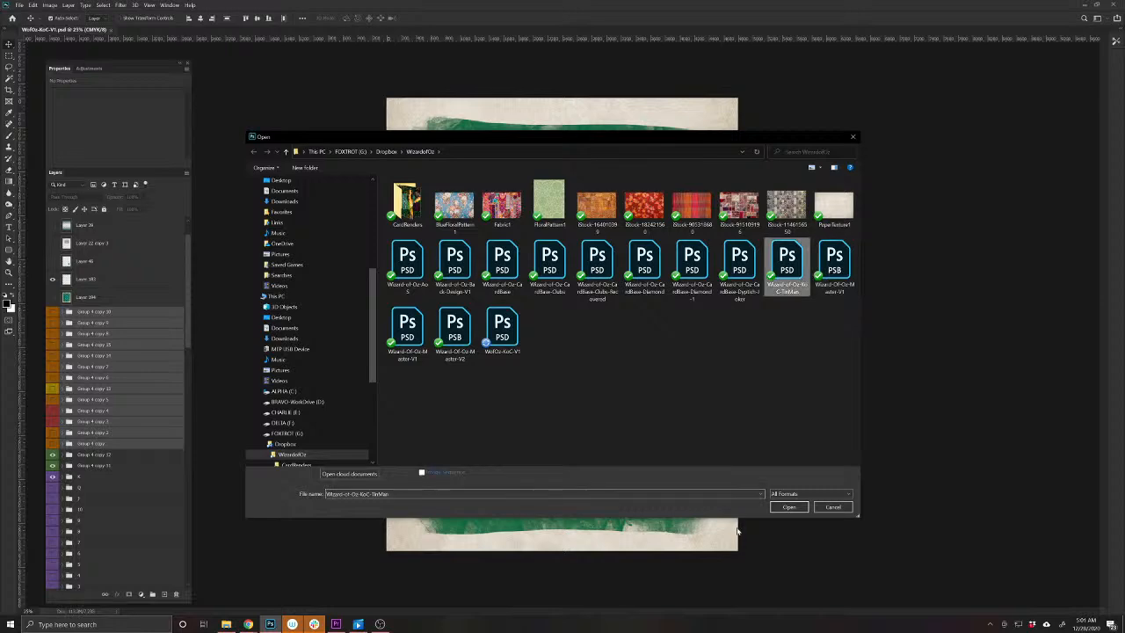
click(778, 508)
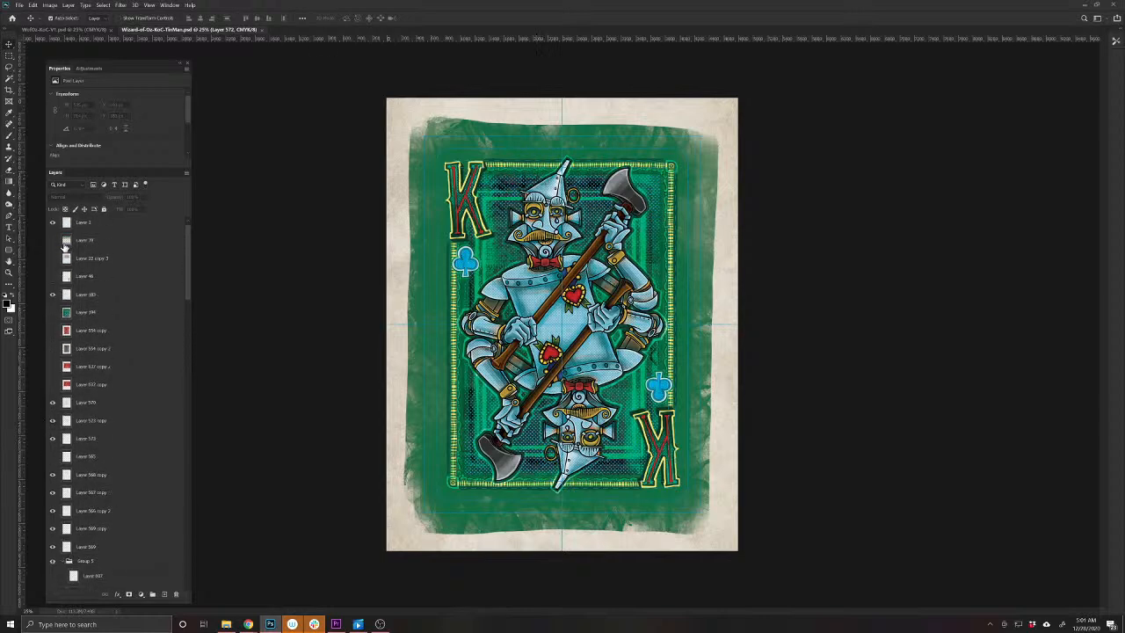
click(52, 222)
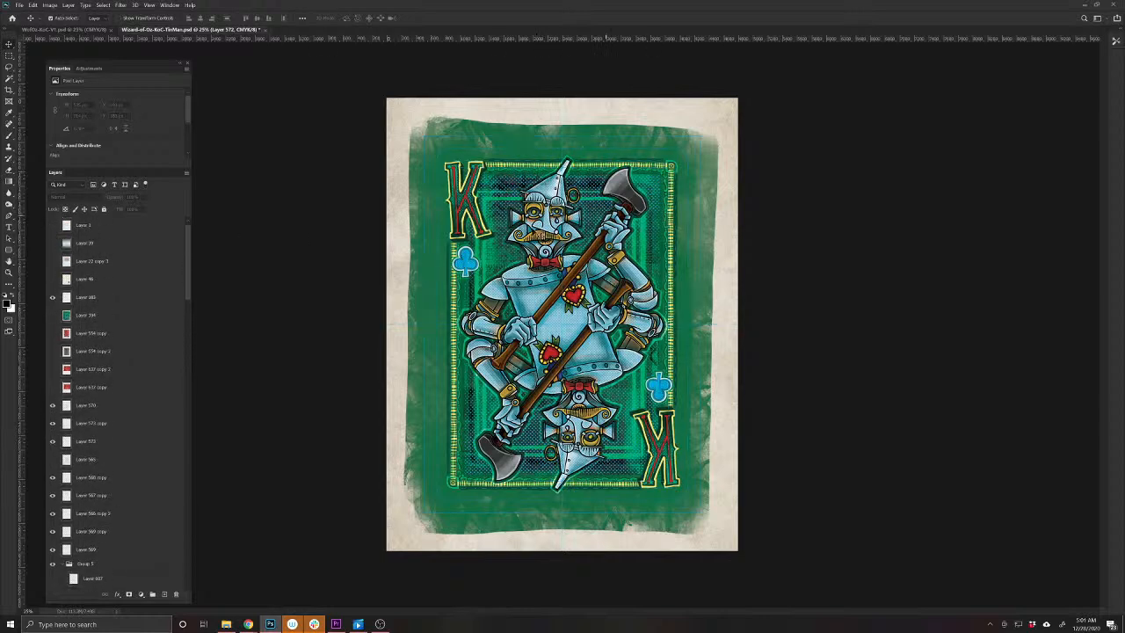
scroll(542, 311, up, 3)
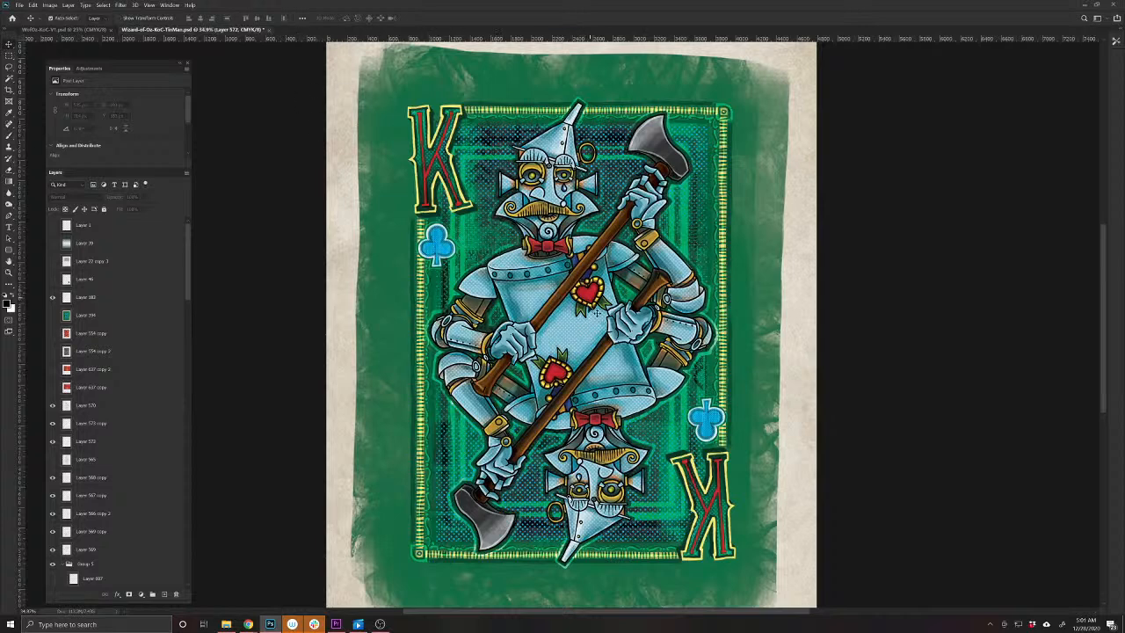
Duplicate the Tin Man image under its default copy name, with merged layers only
click(165, 6)
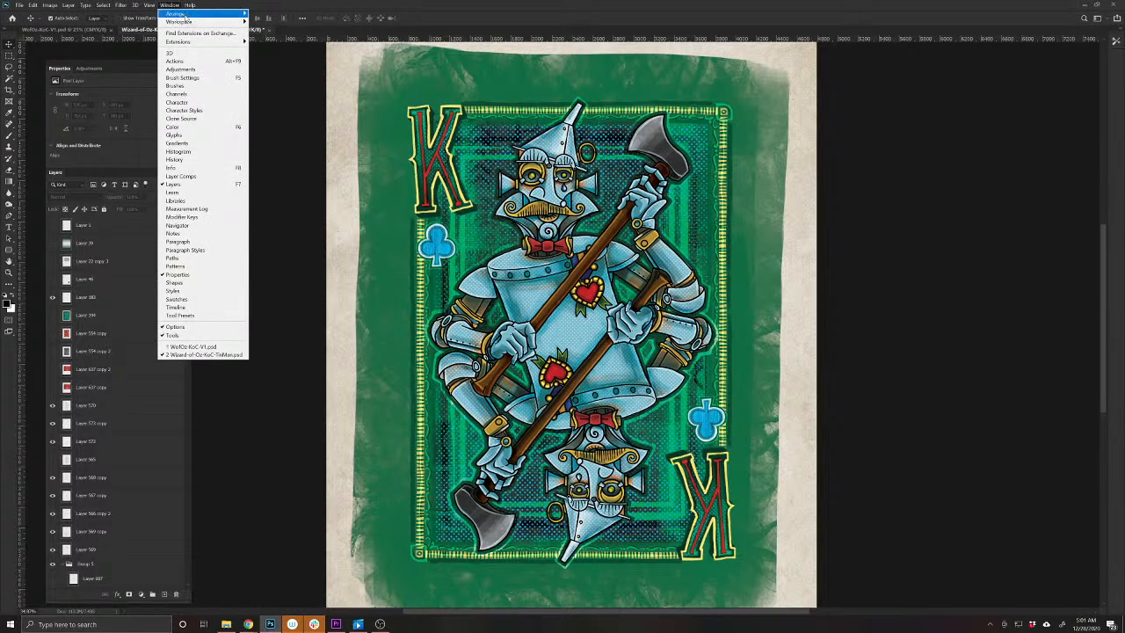
mouse_move(182, 24)
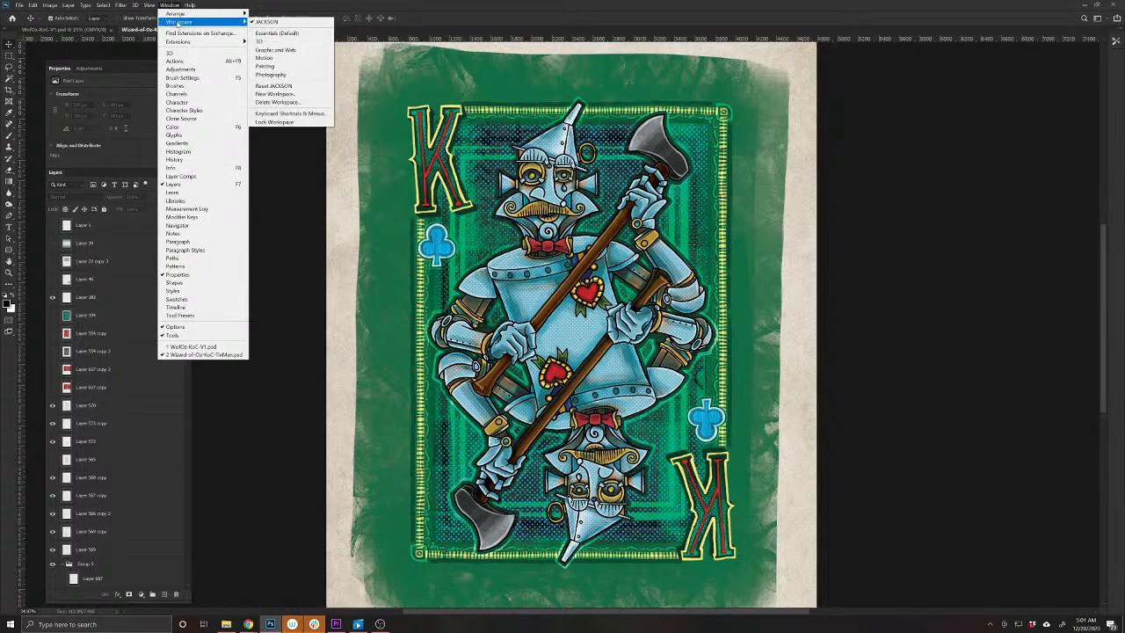
mouse_move(51, 5)
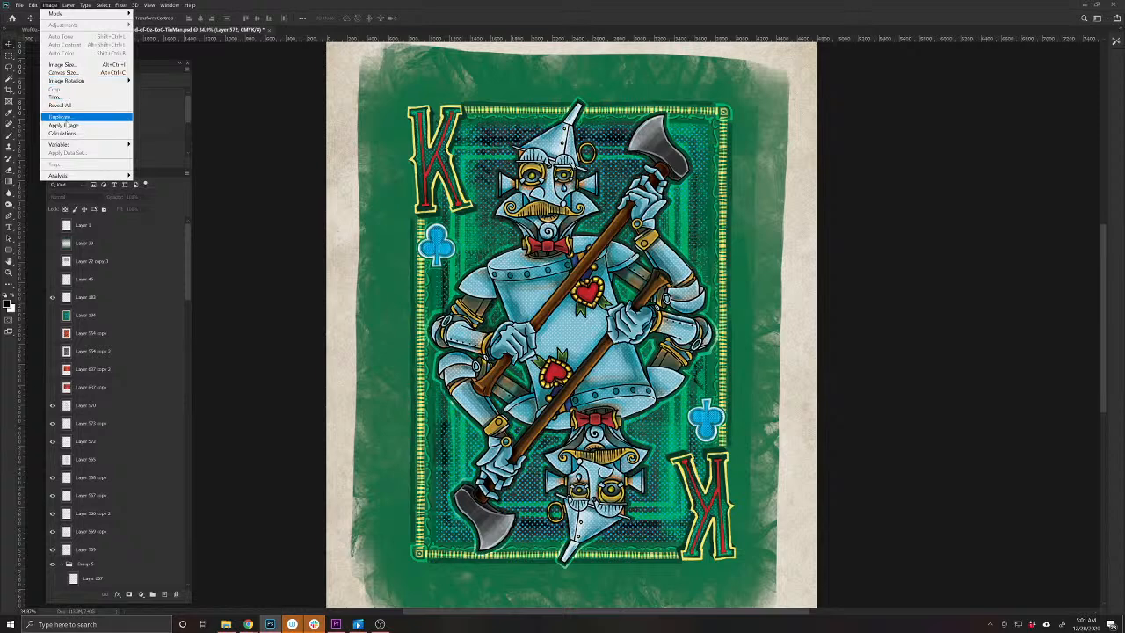
click(60, 116)
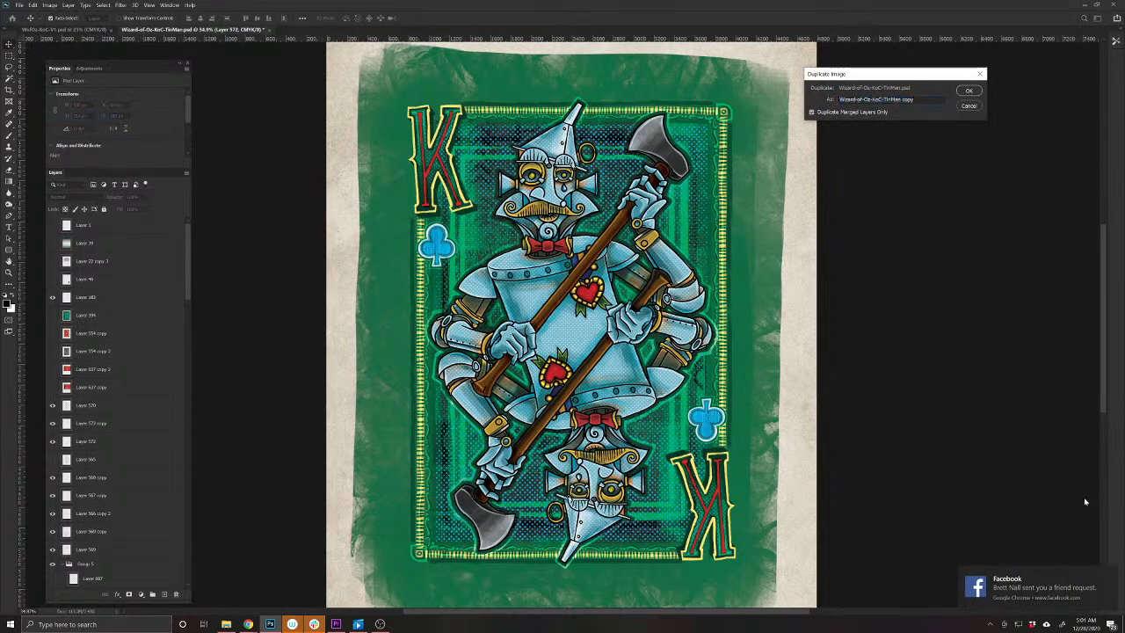
click(1109, 575)
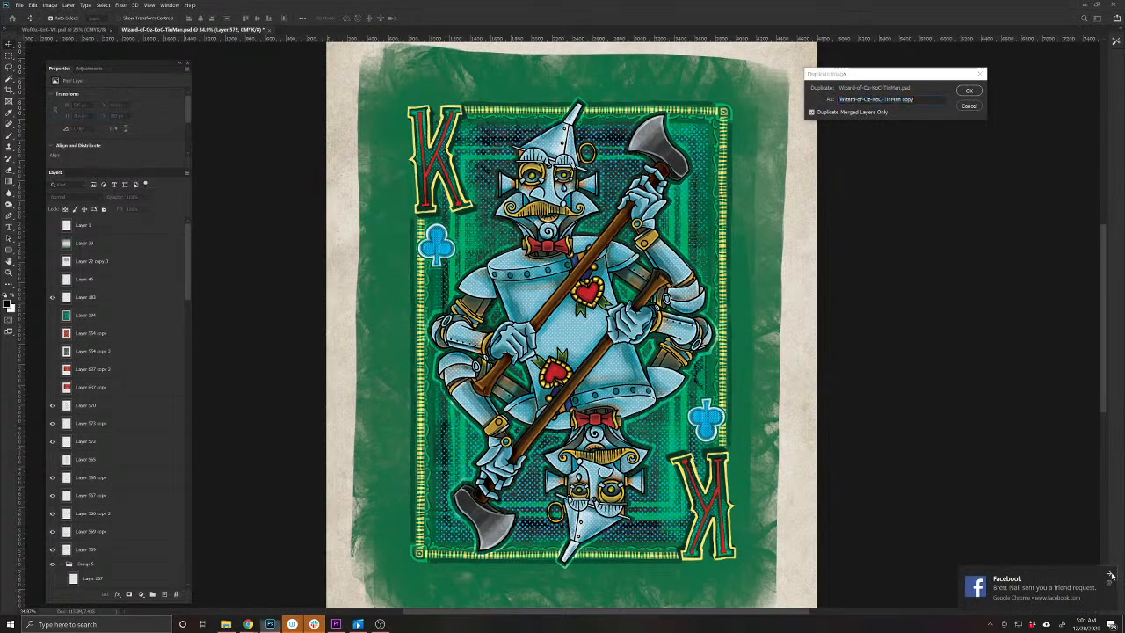
click(970, 92)
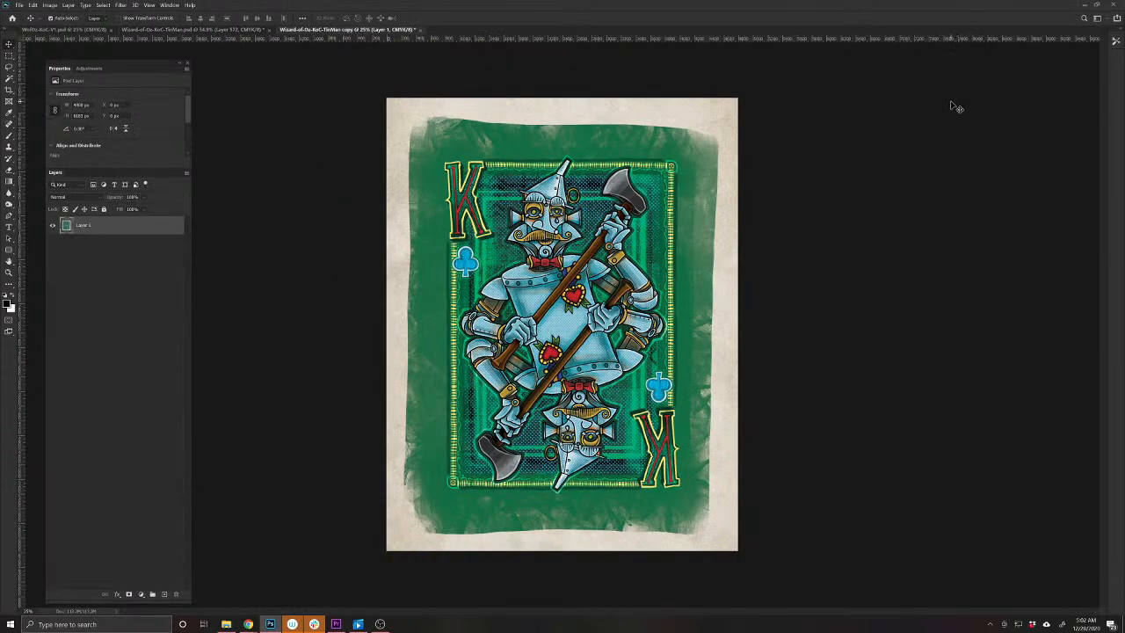
Copy a rectangular area around the upper Tin Man's head, from hat tip to shoulders, and close the merged duplicate
key(m)
scroll(544, 217, up, 5)
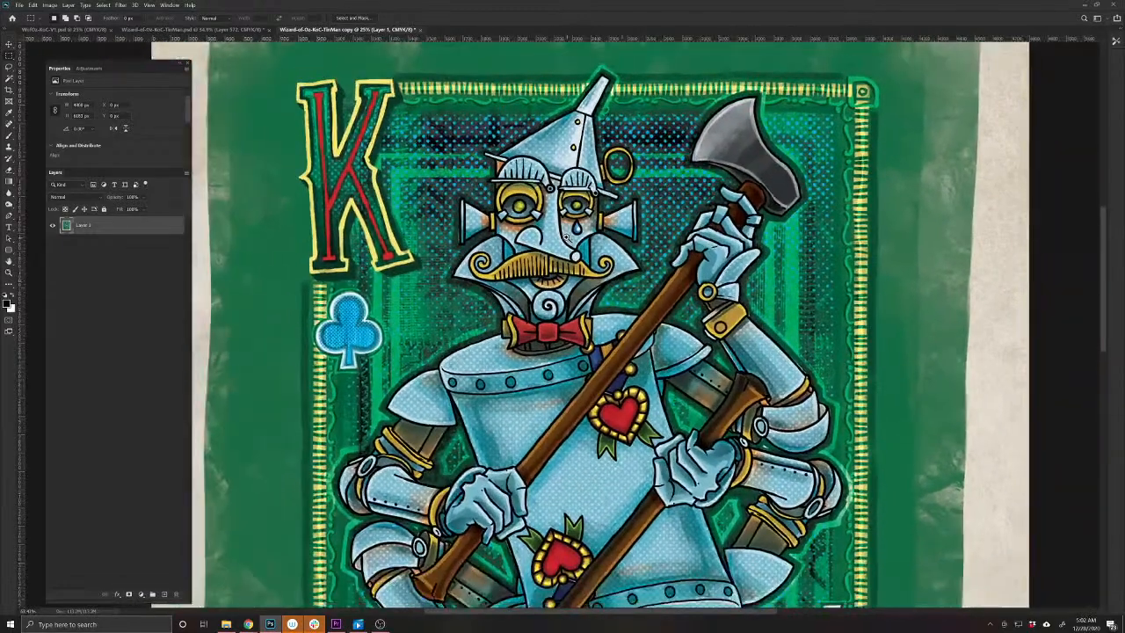
drag(431, 58, 661, 378)
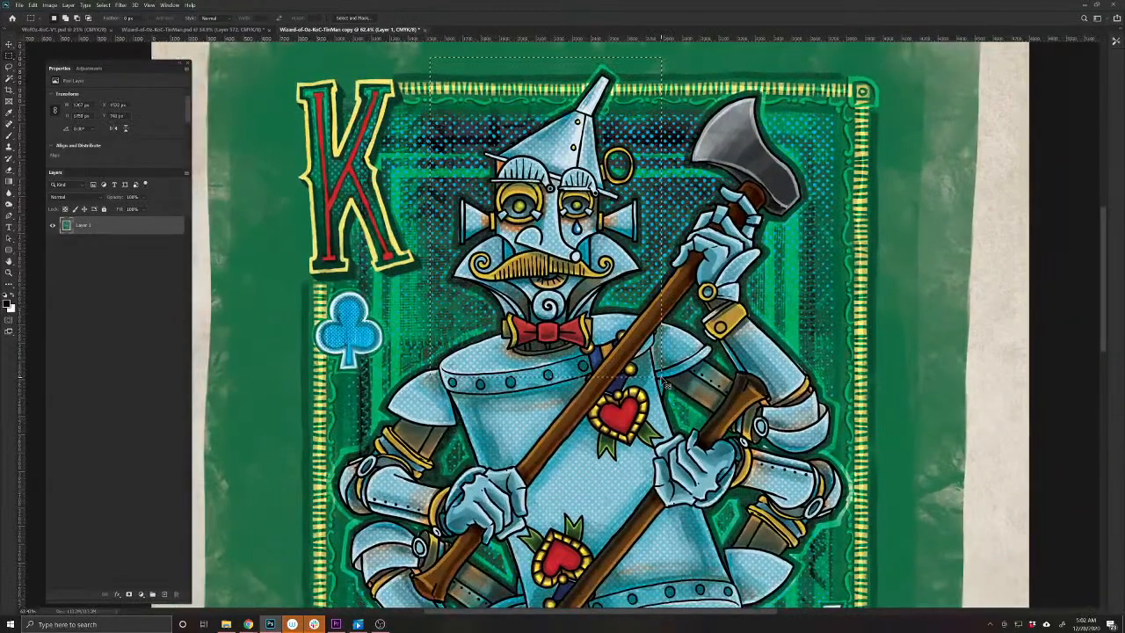
click(427, 30)
click(586, 233)
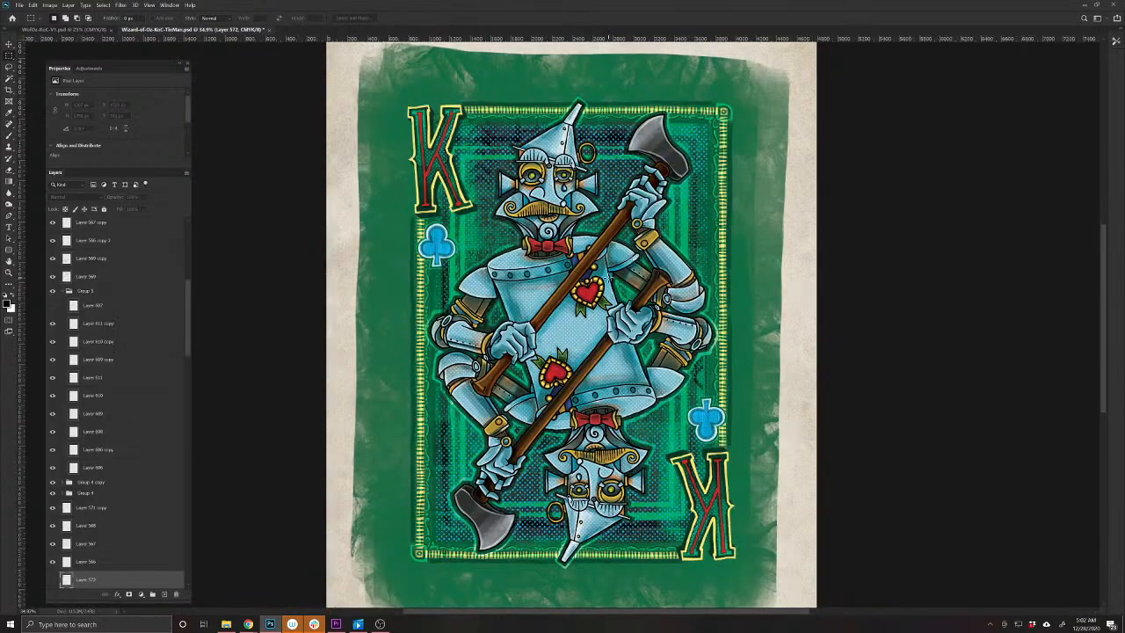
Paste the Tin Man's head into WofOz-KoC-V1 and move it over the upper-right corner of the card
click(79, 29)
key(ctrl+v)
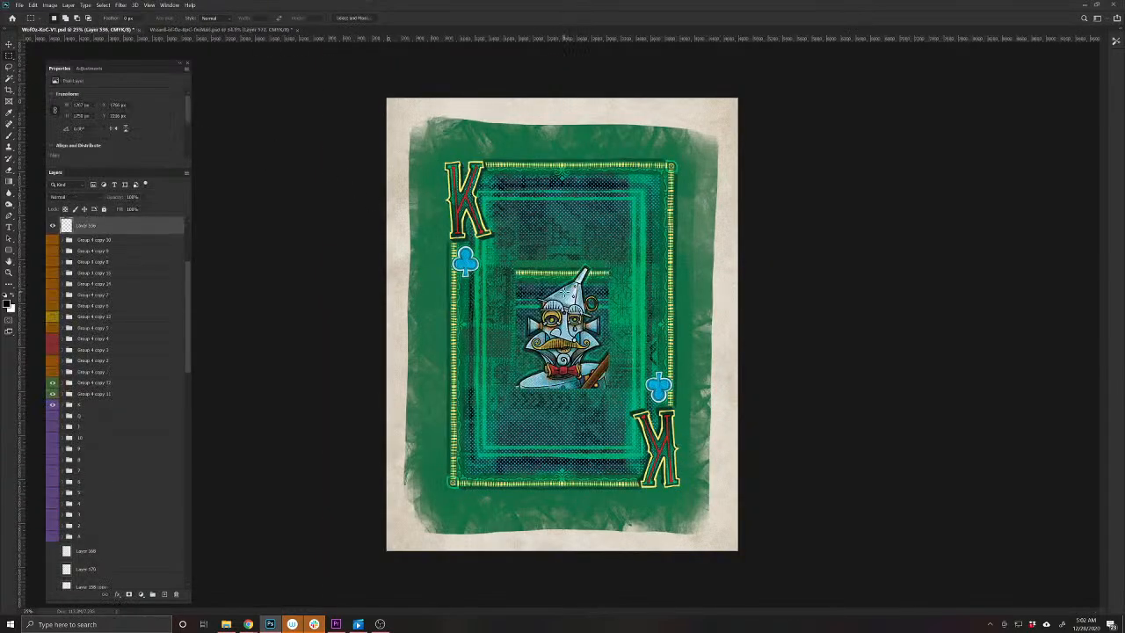
key(v)
drag(580, 299, 685, 196)
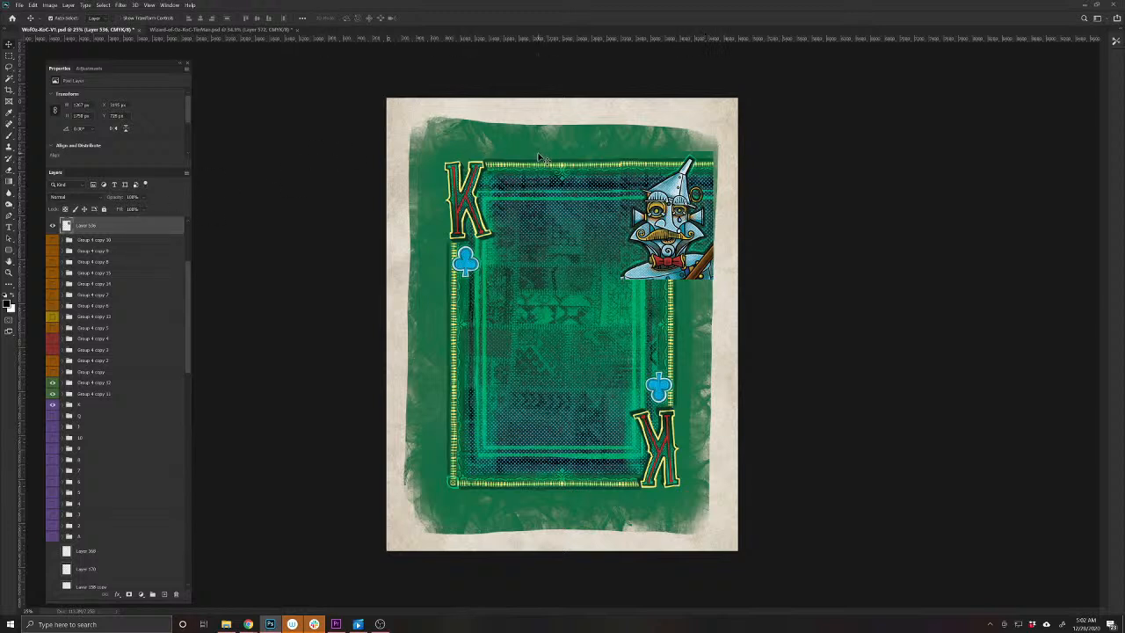
Add a blank layer above the pasted Tin Man head for drawing with the Brush tool
scroll(664, 216, up, 3)
scroll(703, 260, up, 3)
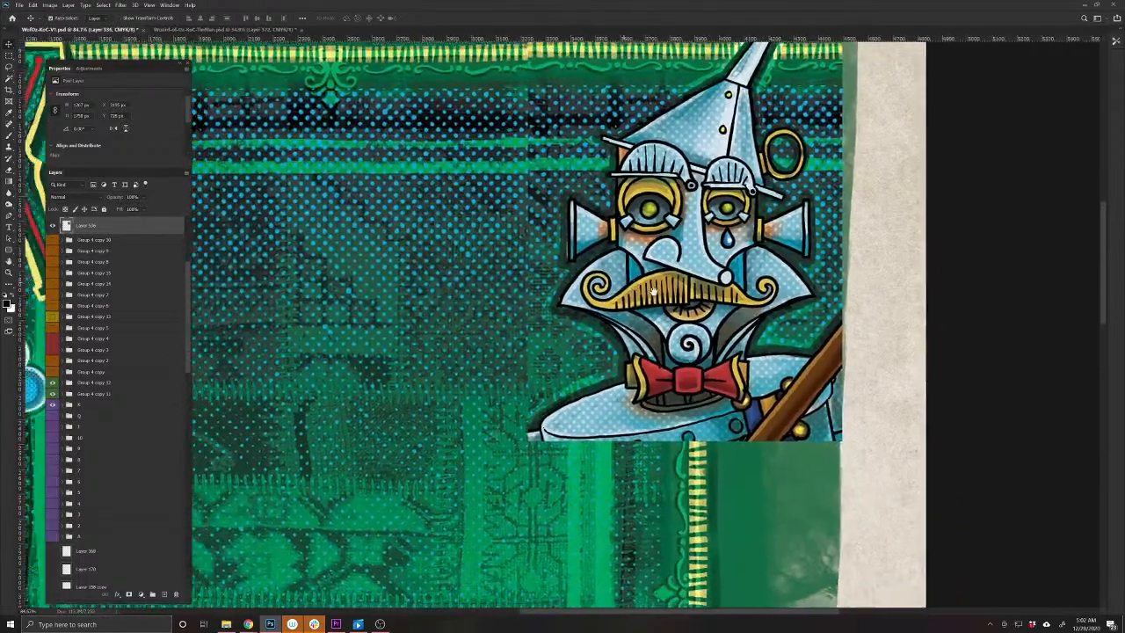
drag(652, 290, 779, 301)
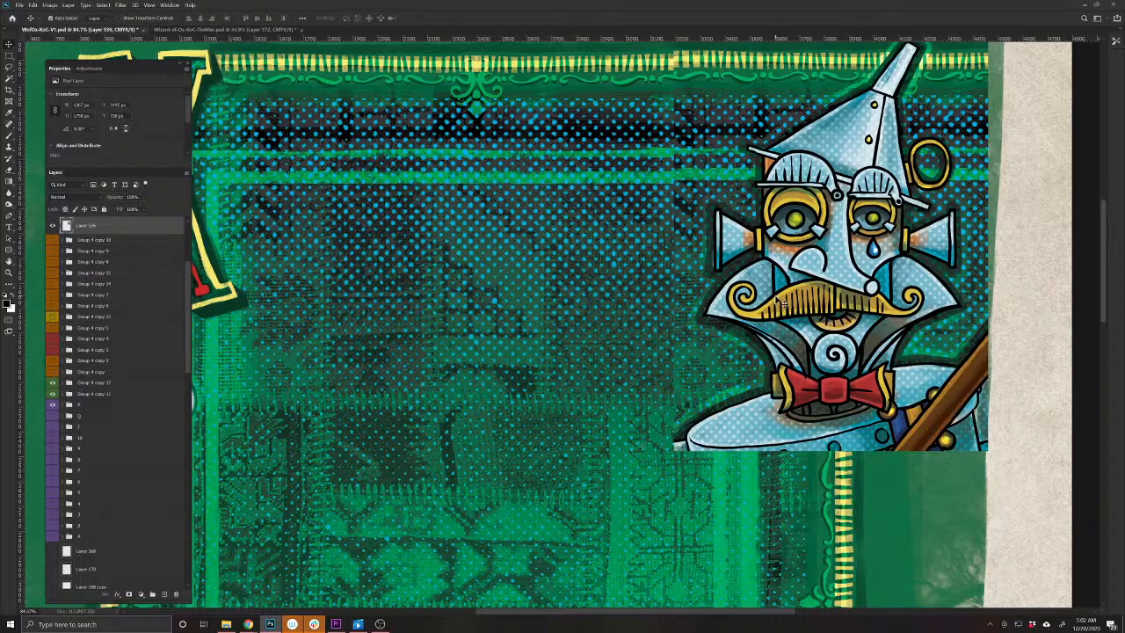
click(10, 136)
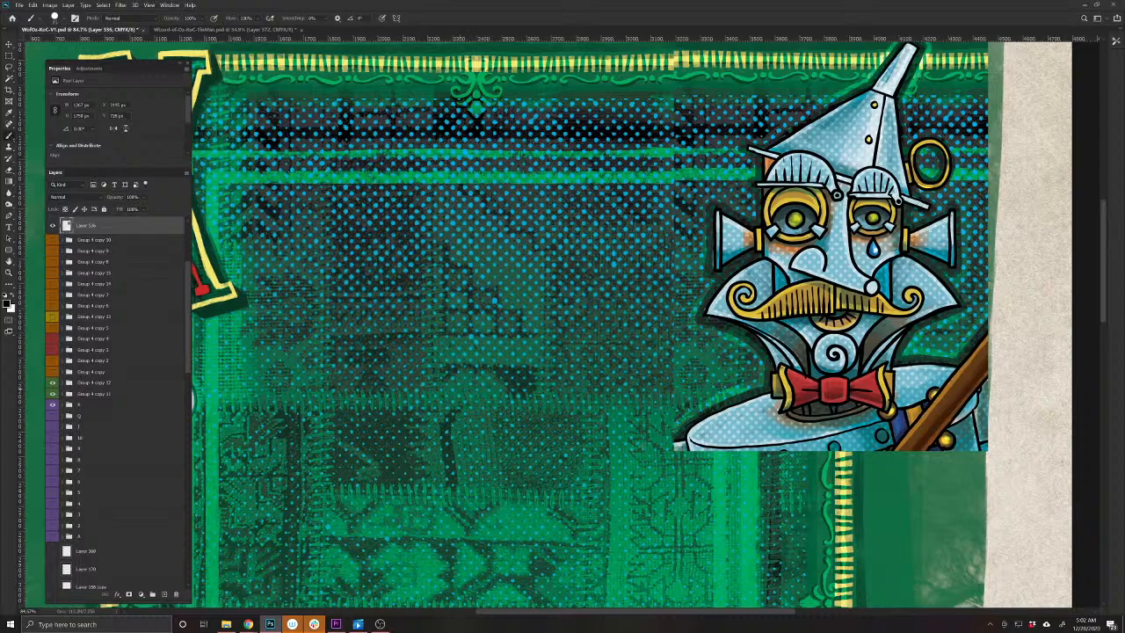
click(164, 593)
scroll(187, 356, up, 5)
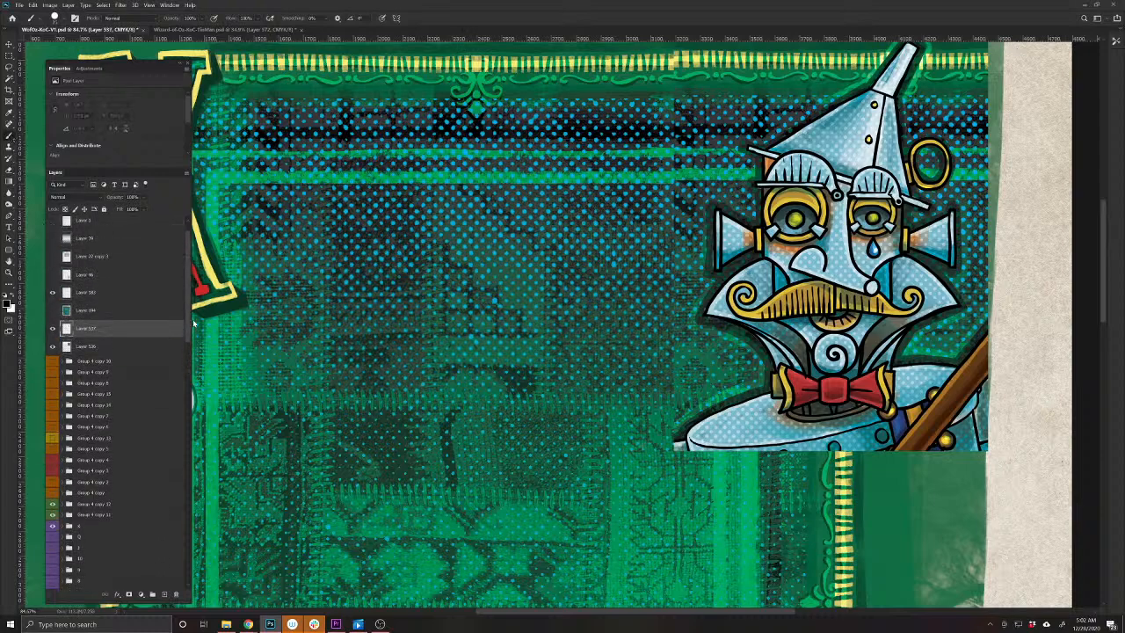
Test brush strokes beside the Tin Man's head on the blank layer, reducing the brush size and undoing the test strokes
mouse_move(575, 409)
mouse_down()
mouse_move(527, 435)
mouse_move(253, 442)
mouse_up()
key(ctrl+z)
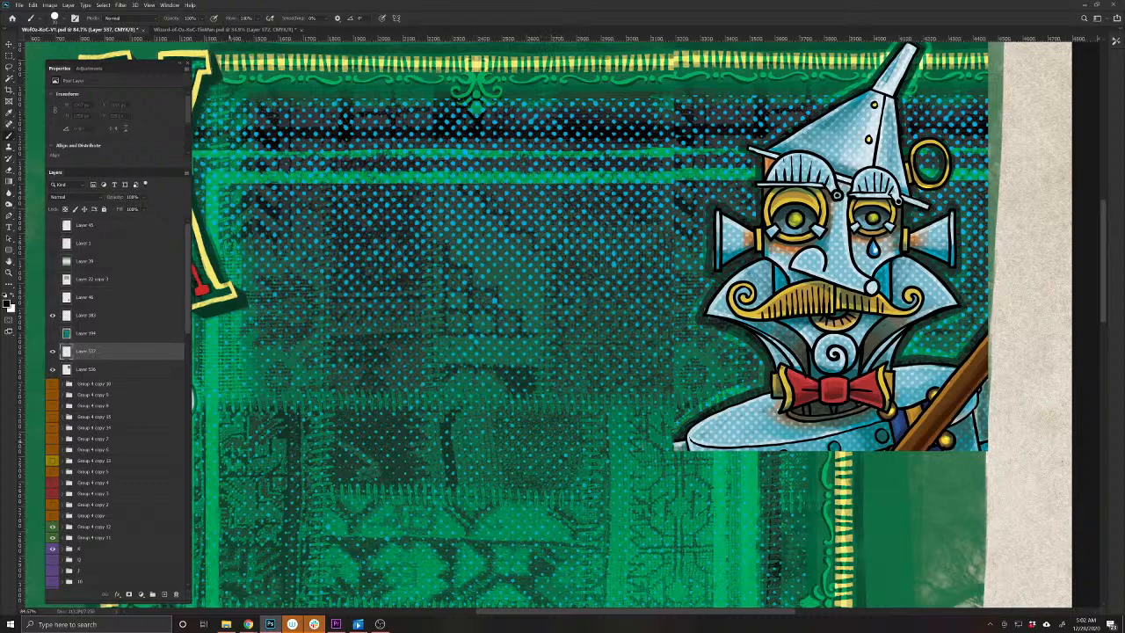
mouse_move(641, 465)
mouse_down()
mouse_move(448, 538)
mouse_move(498, 540)
mouse_up()
drag(565, 386, 587, 403)
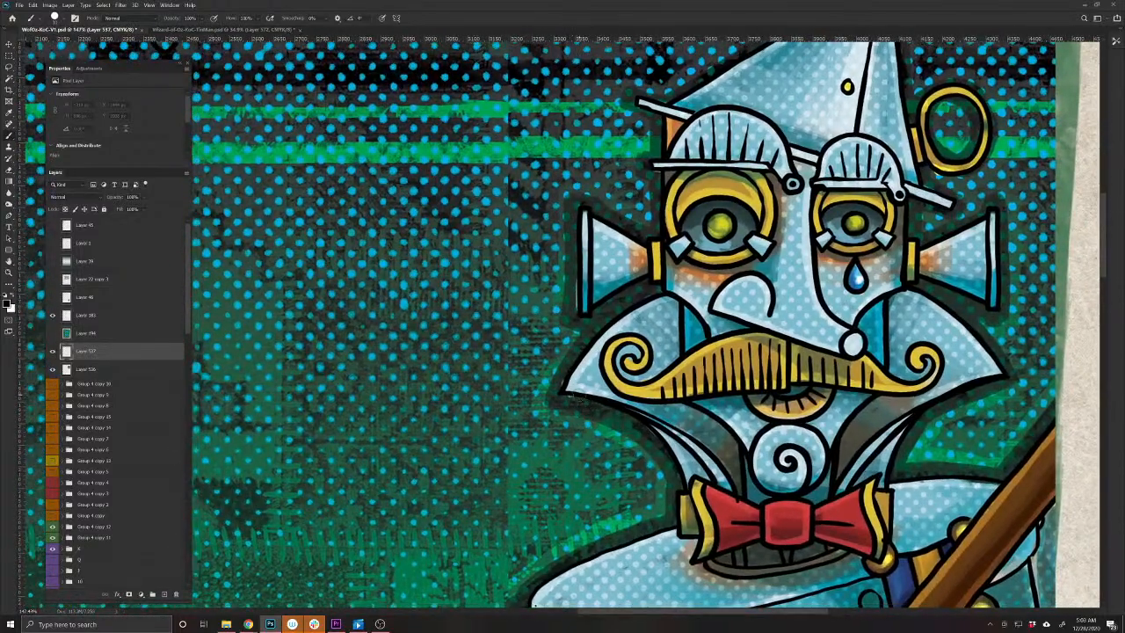
key(bracketleft)
key(bracketleft)
key(bracketleft)
key(bracketleft)
drag(562, 230, 444, 348)
key(ctrl+z)
drag(413, 521, 543, 461)
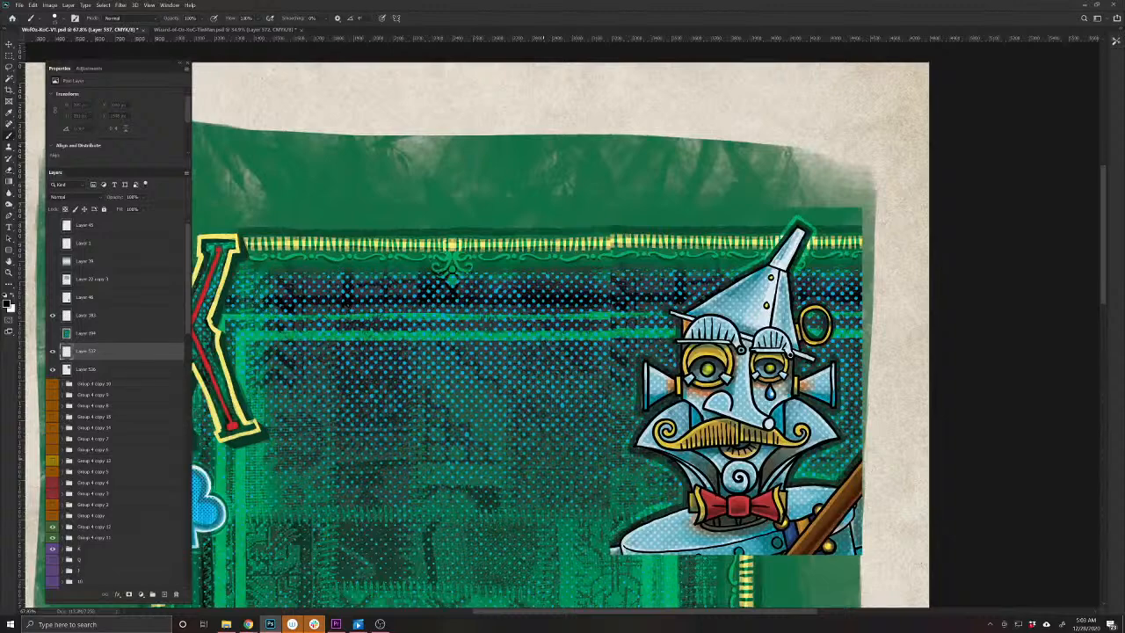
Move the Tin Man's head further up and right against the canvas edge, and select its layer together with the blank layer
key(v)
drag(764, 431, 866, 337)
drag(641, 384, 729, 301)
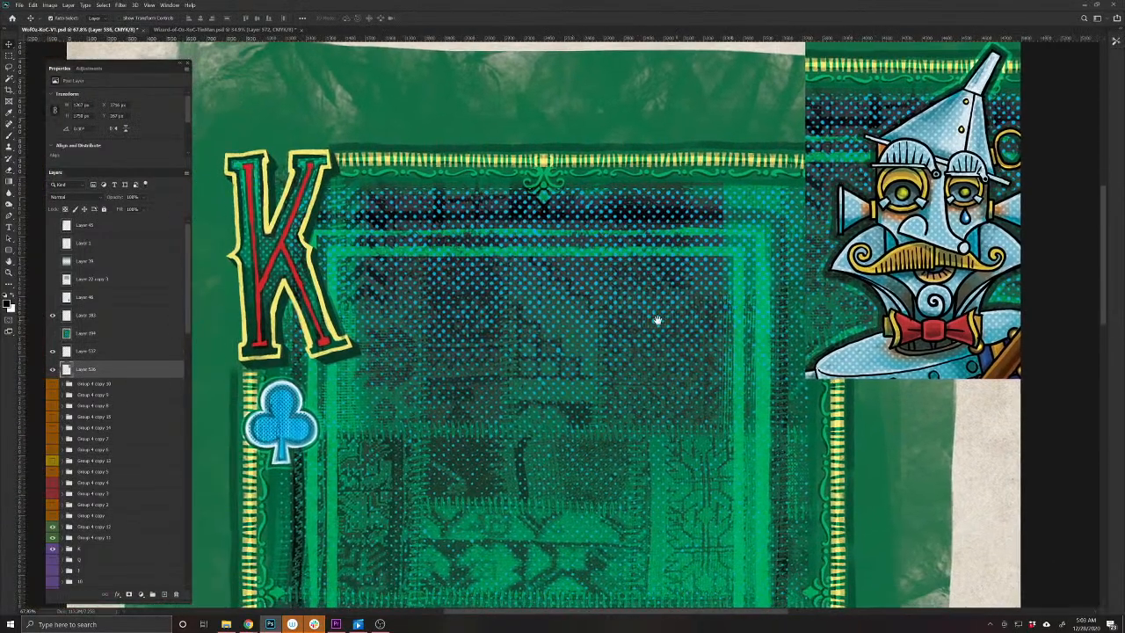
drag(657, 322, 658, 275)
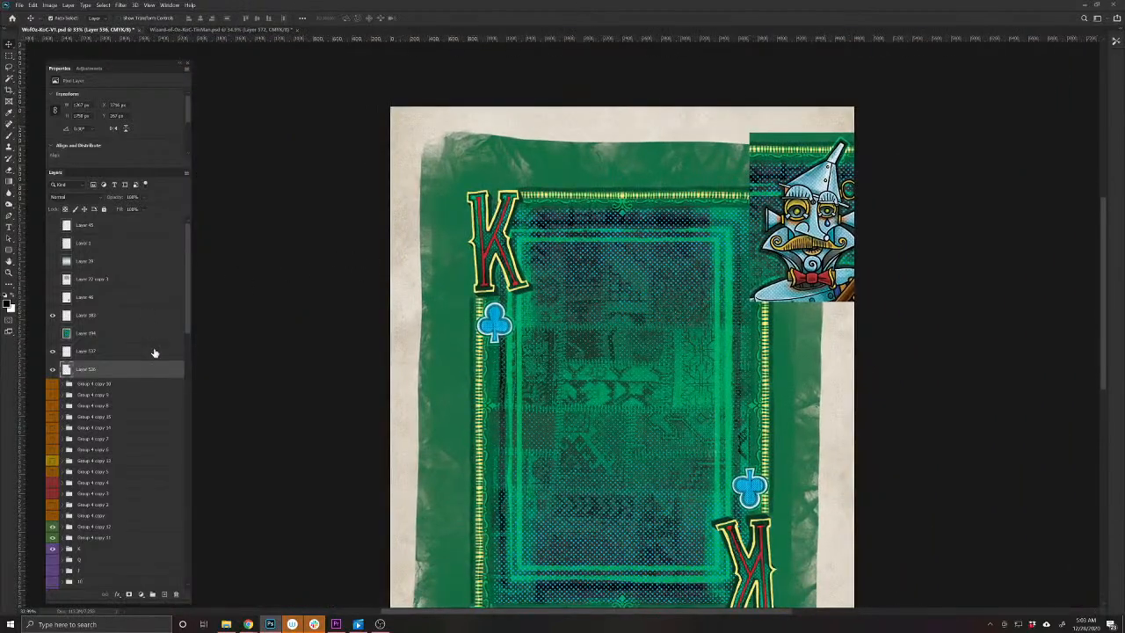
shift+click(126, 352)
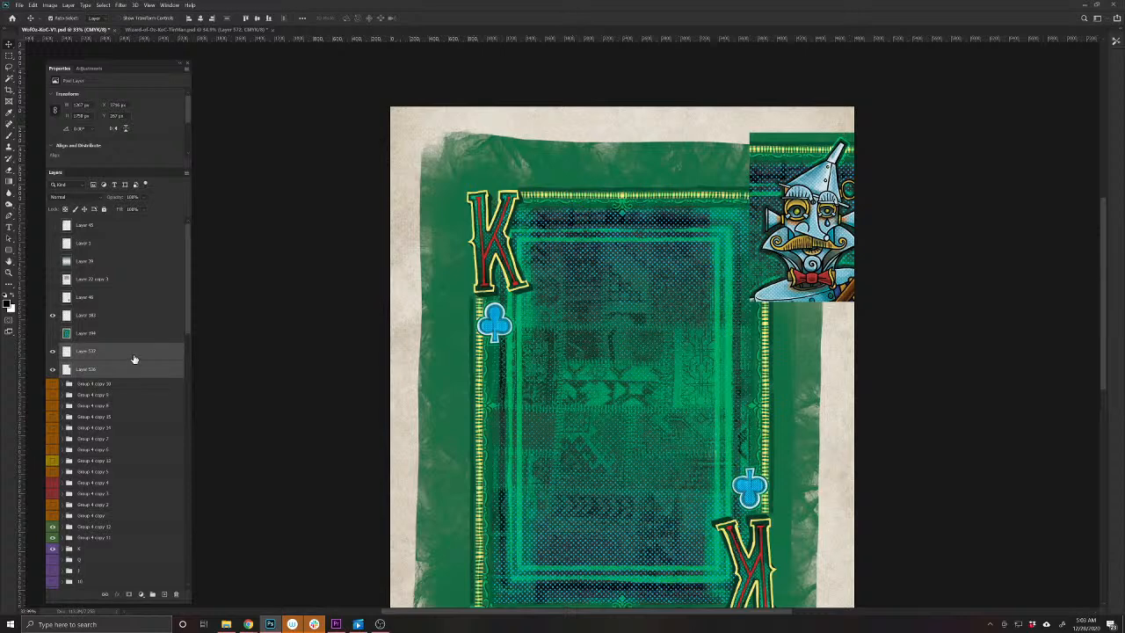
Add a blank layer and place it directly below the Tin Man's head layer, above the card artwork groups
click(131, 370)
drag(126, 337, 174, 591)
click(127, 325)
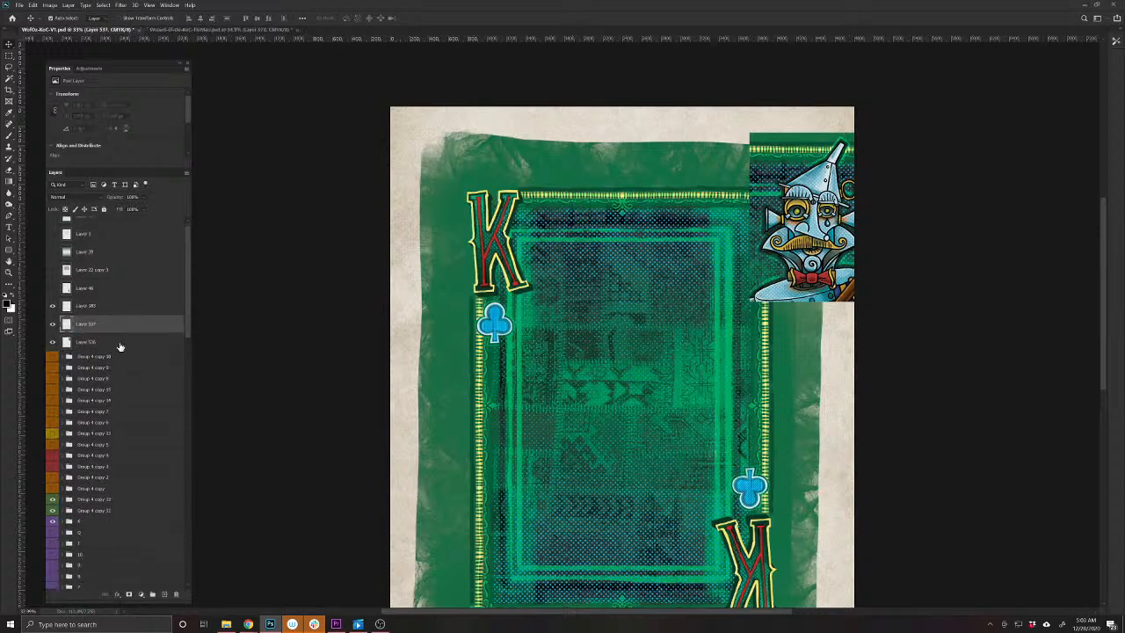
click(121, 346)
click(165, 595)
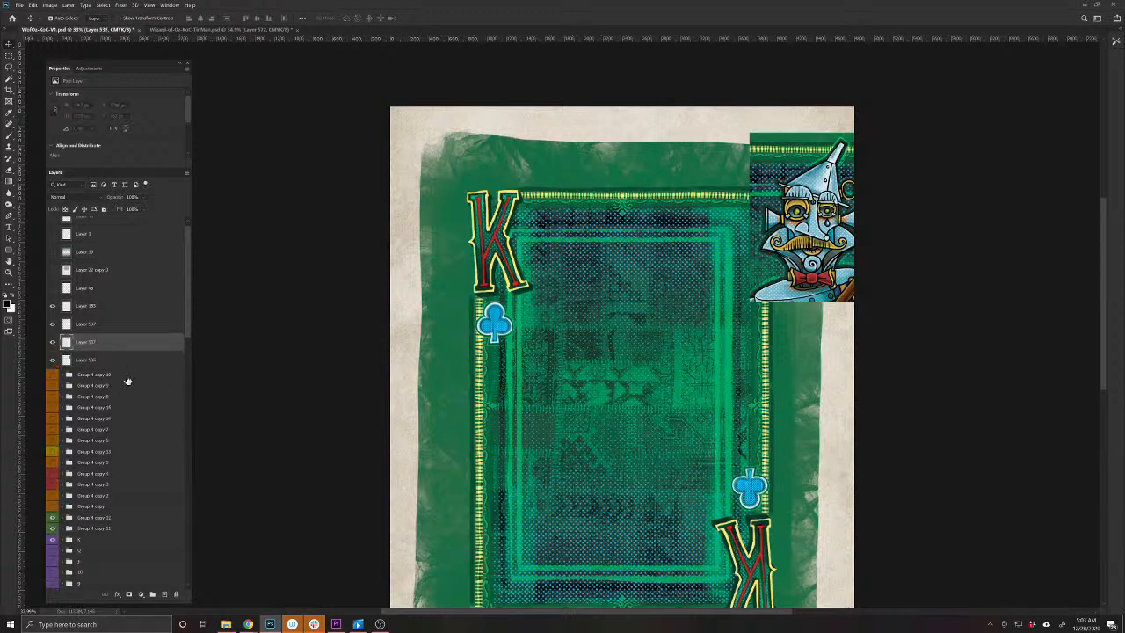
drag(114, 343, 112, 360)
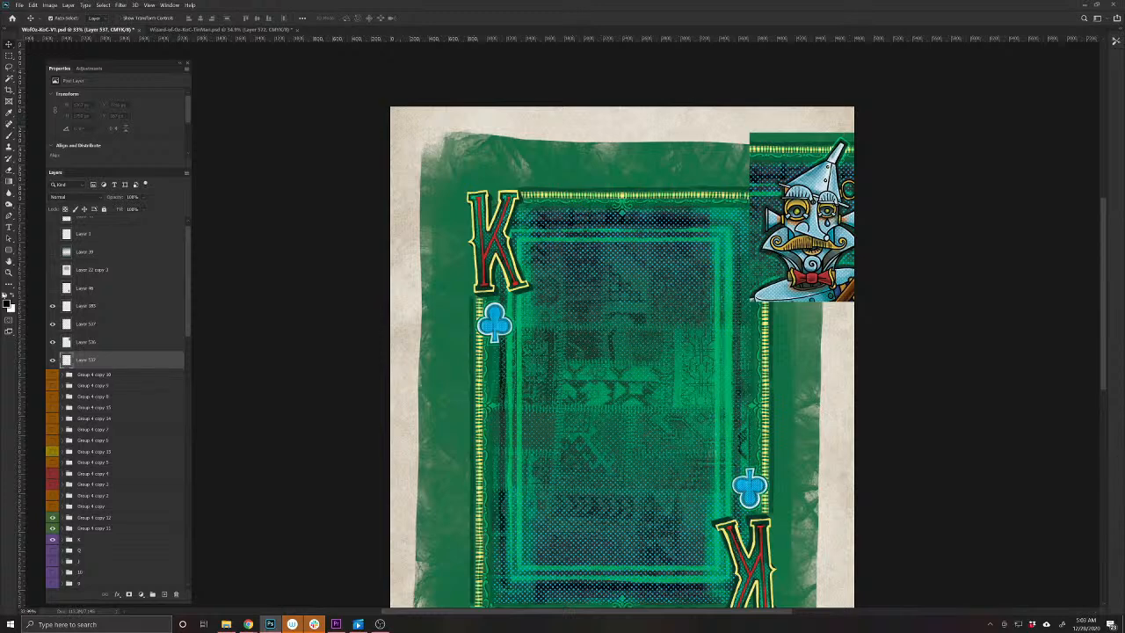
Fill the new layer with a neutral mid-gray and lower its opacity so the card artwork shows faintly through
click(8, 303)
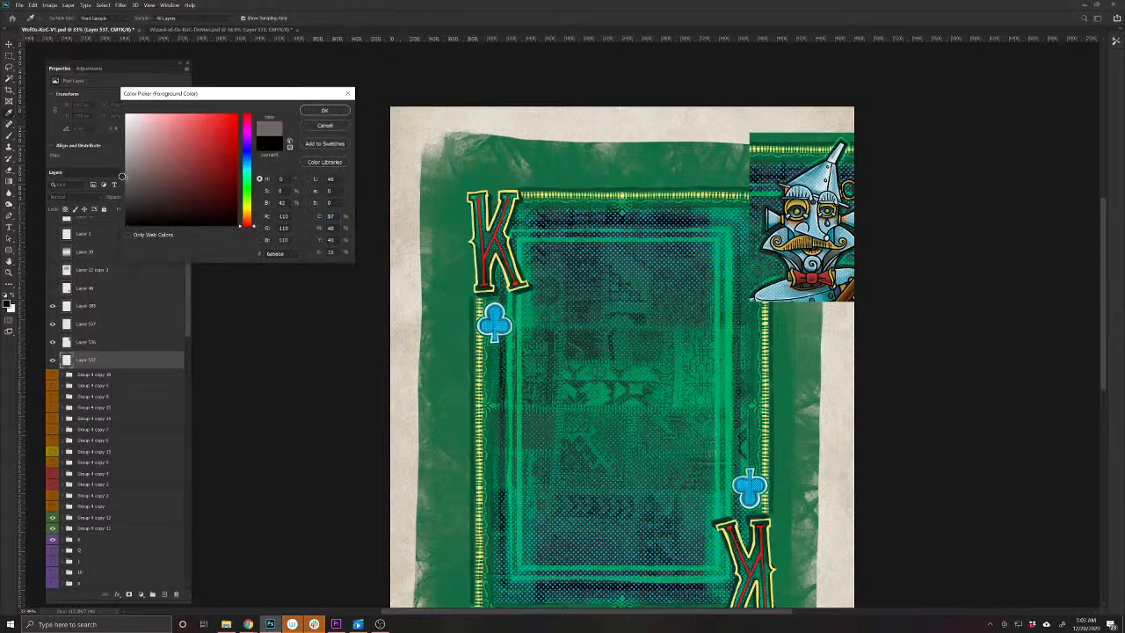
drag(122, 177, 120, 180)
click(327, 112)
key(alt+BackSpace)
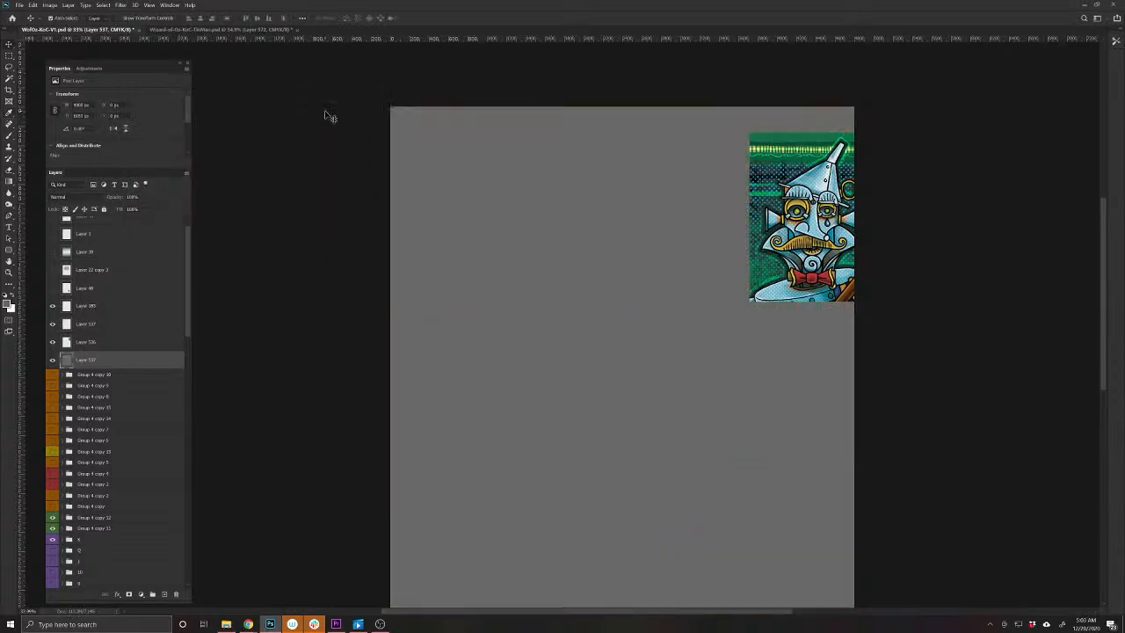
drag(109, 198, 107, 200)
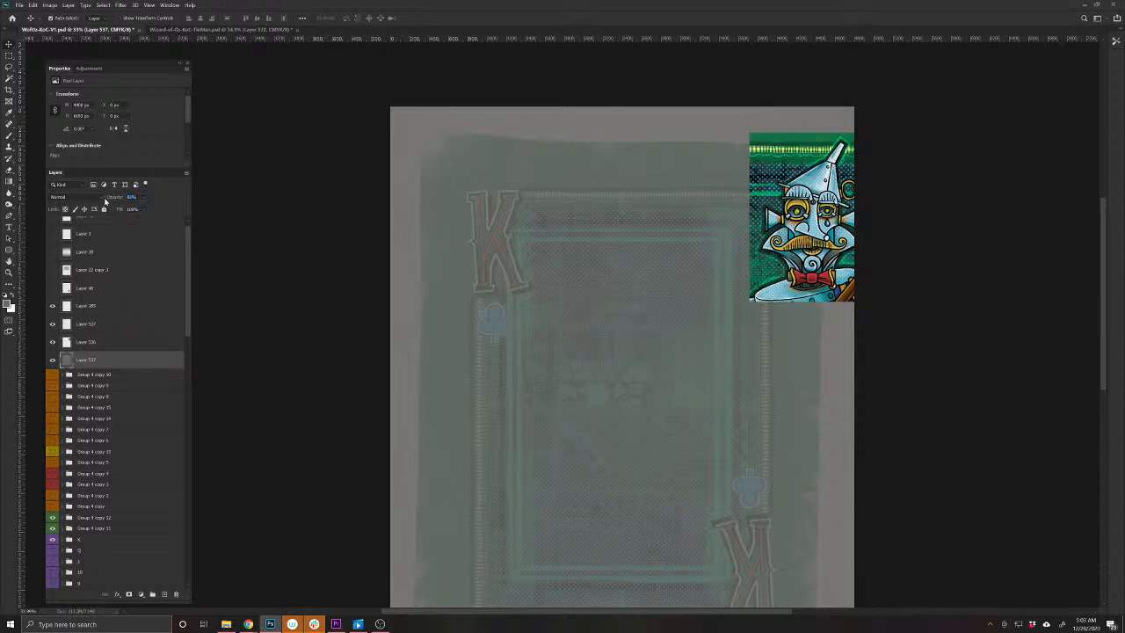
On a new layer above the gray, brush a white rectangle along the card's inner frame, and delete that layer
drag(610, 518, 600, 485)
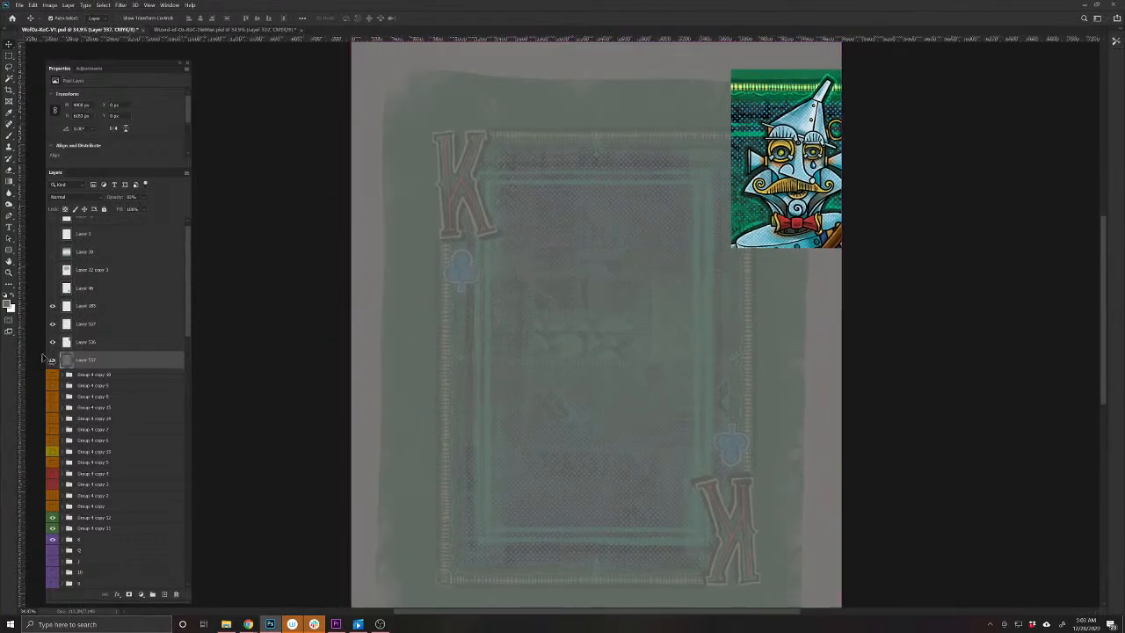
click(14, 297)
click(165, 594)
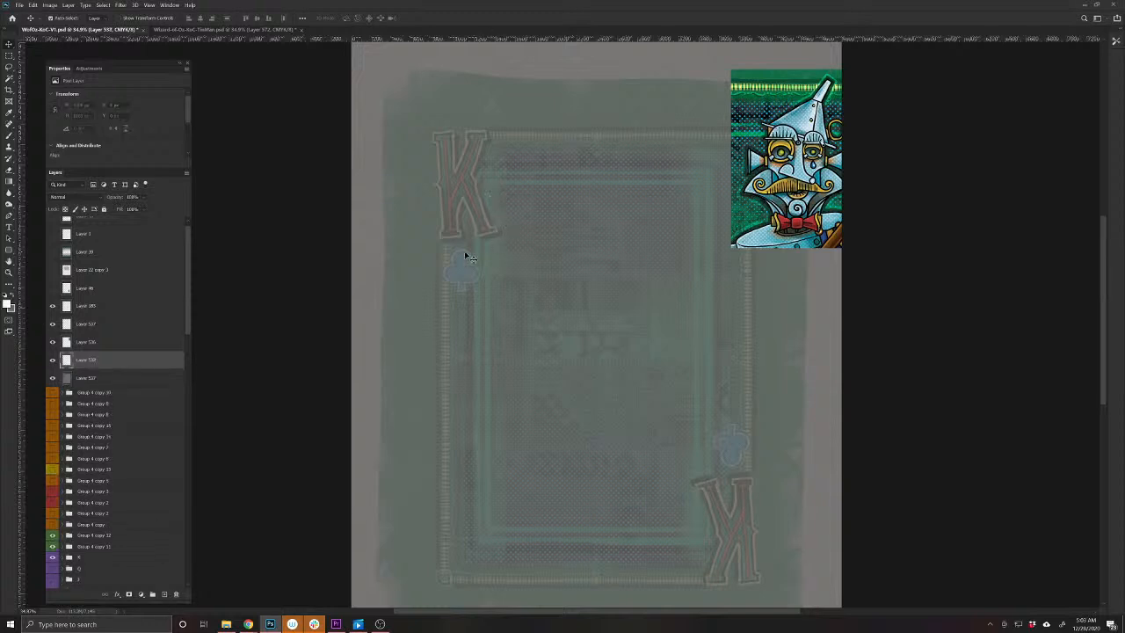
click(9, 137)
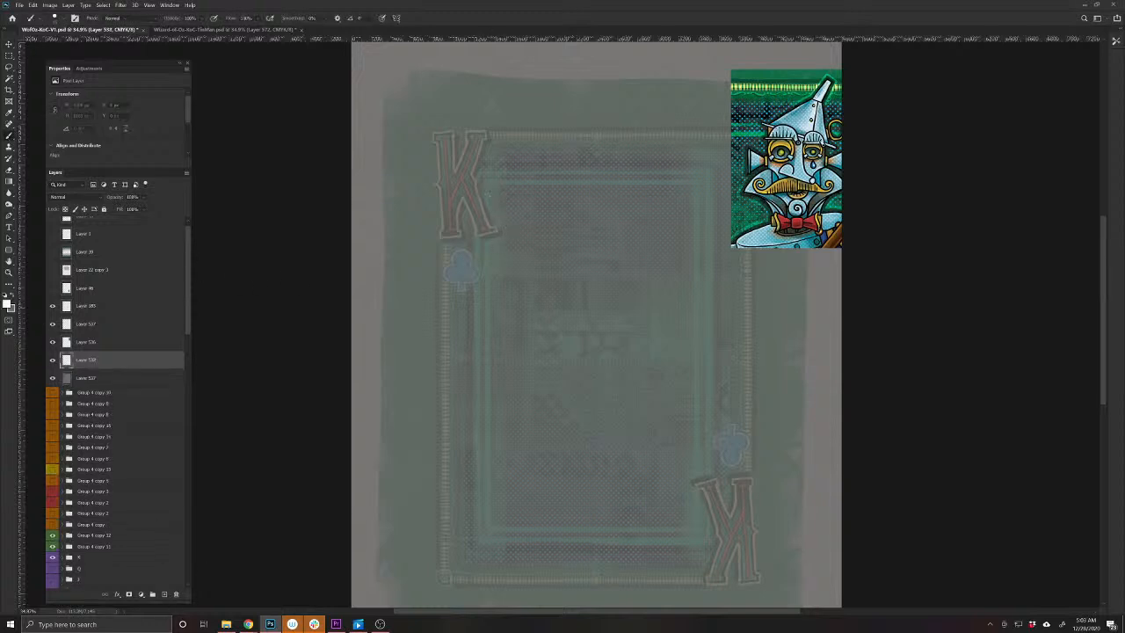
mouse_move(486, 183)
mouse_down()
mouse_move(487, 537)
mouse_move(706, 528)
mouse_up()
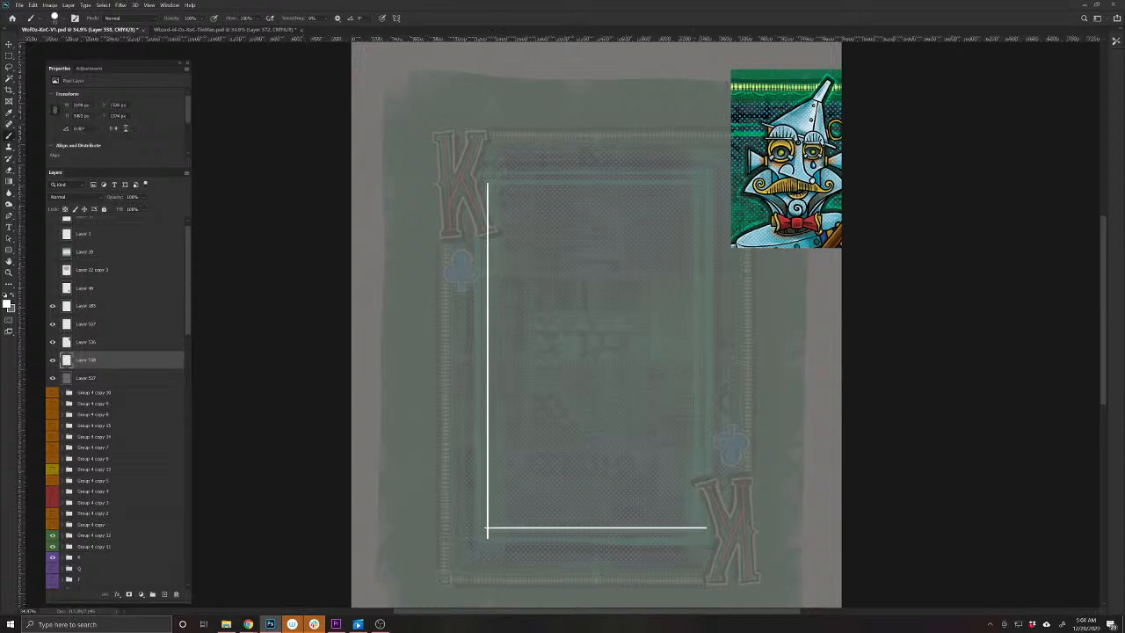
mouse_move(696, 182)
mouse_down()
mouse_move(696, 527)
mouse_move(625, 183)
mouse_move(487, 184)
mouse_up()
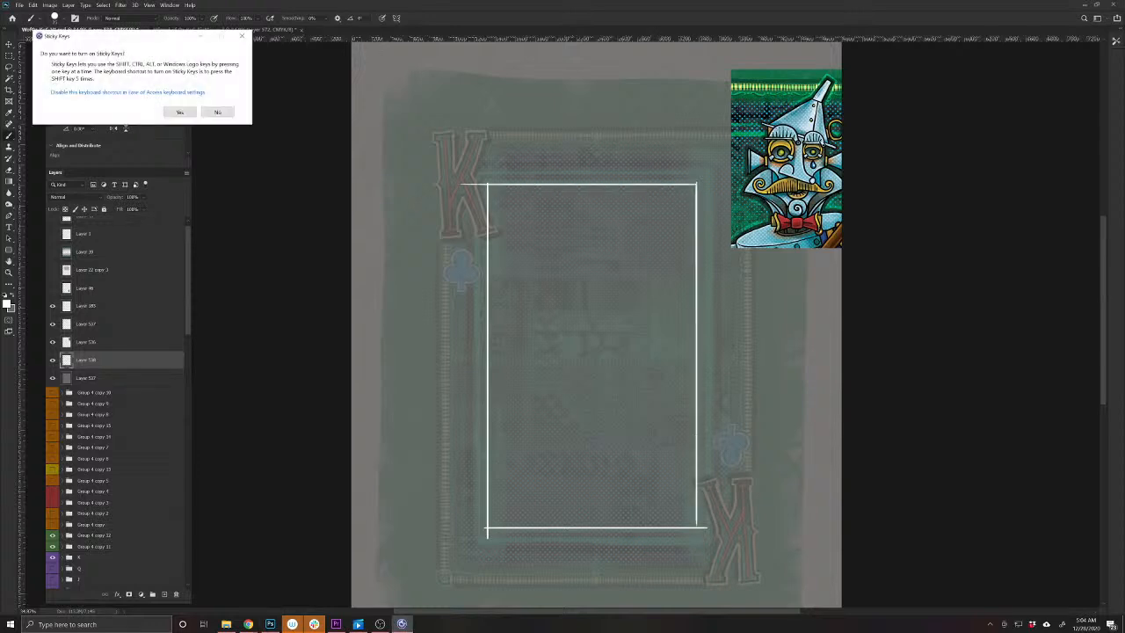
click(242, 36)
key(Delete)
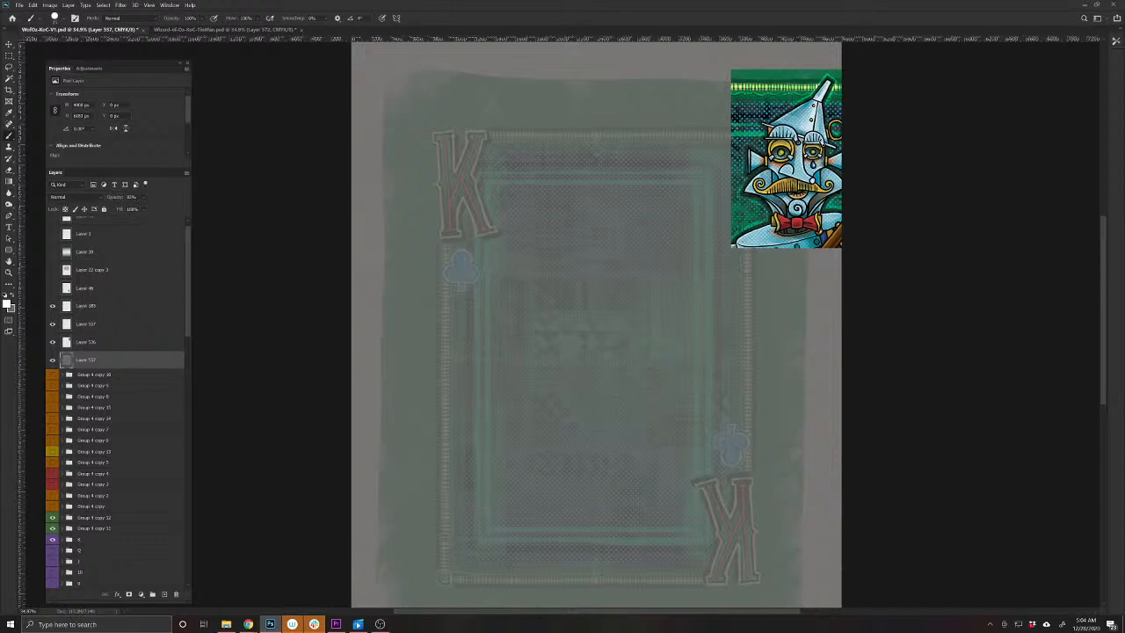
Show the hidden layer near the top of the layer stack that holds the blue card guide lines
scroll(128, 298, up, 1)
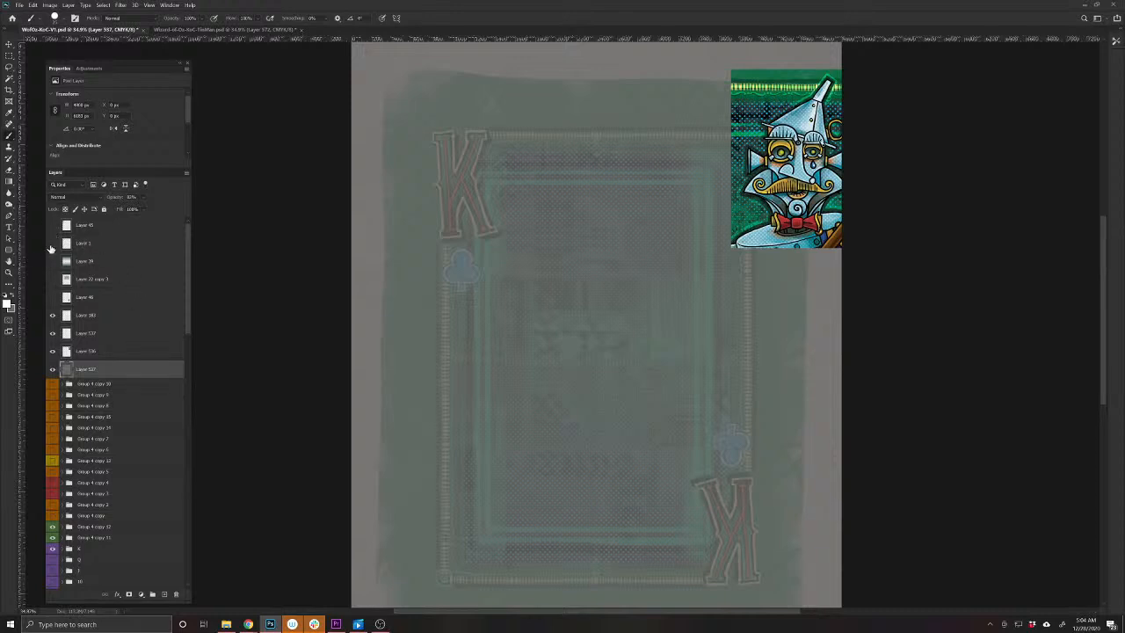
click(53, 243)
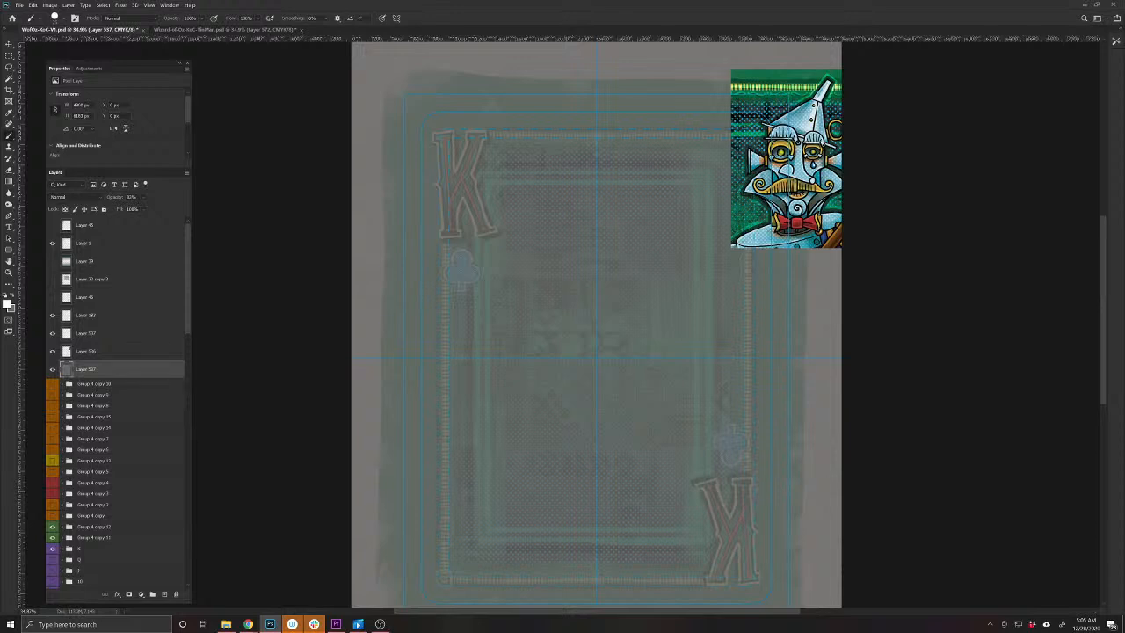
drag(528, 504, 523, 492)
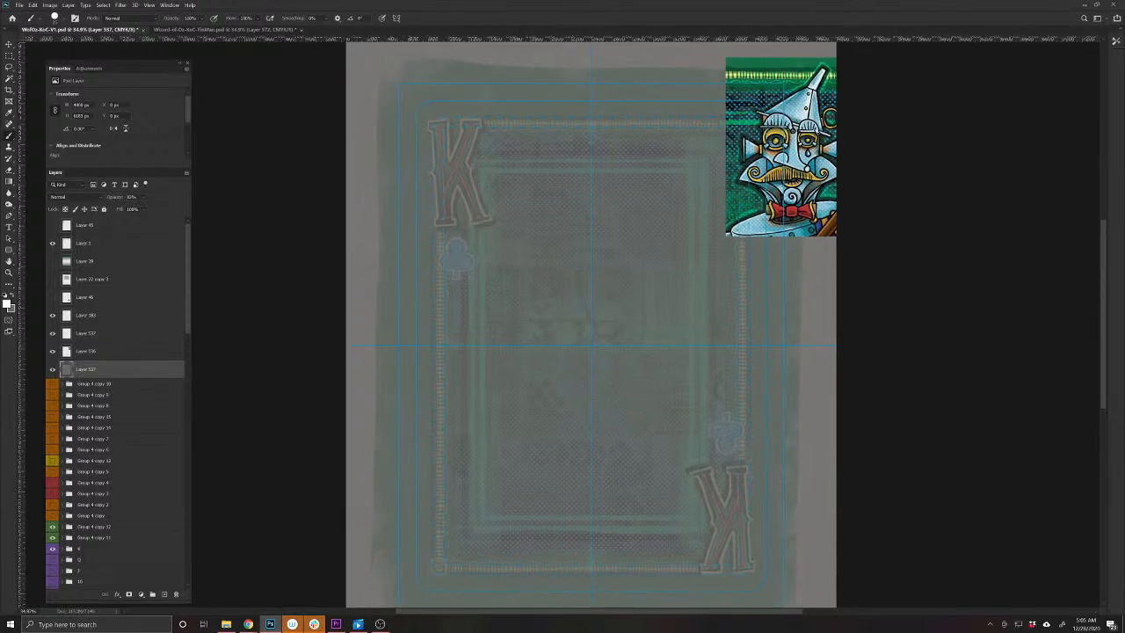
Trace the inner rounded guide line around the card with white brush strokes, and undo the strokes
mouse_move(424, 494)
mouse_down()
mouse_move(417, 555)
mouse_move(414, 114)
mouse_move(428, 103)
mouse_move(726, 102)
mouse_up()
key(ctrl+z)
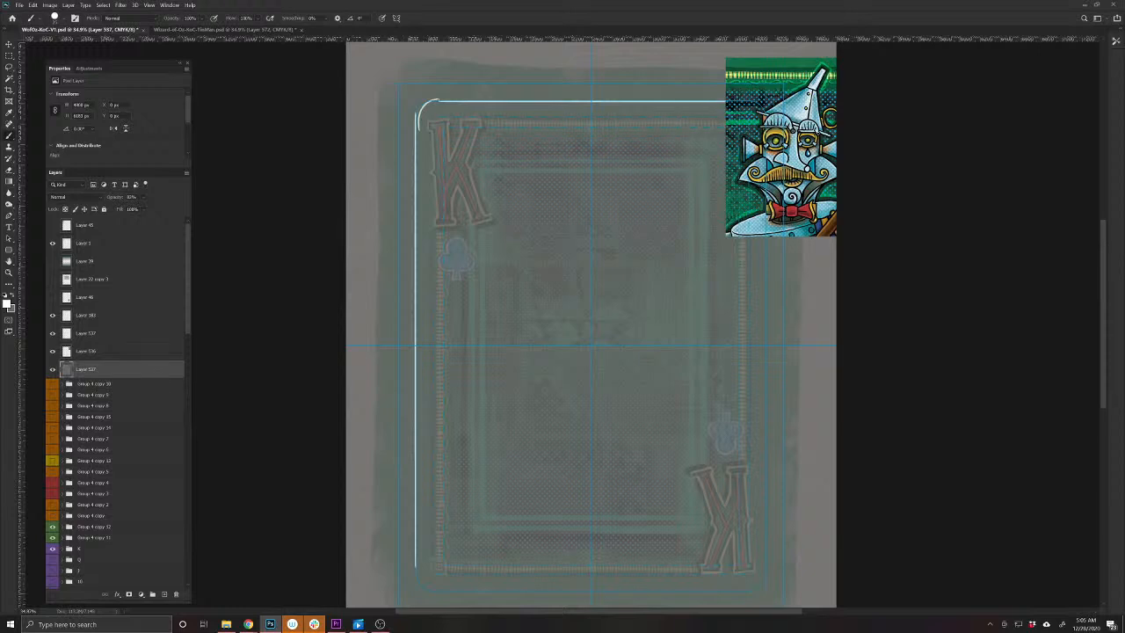
mouse_move(764, 239)
mouse_down()
mouse_move(756, 587)
mouse_move(434, 592)
mouse_up()
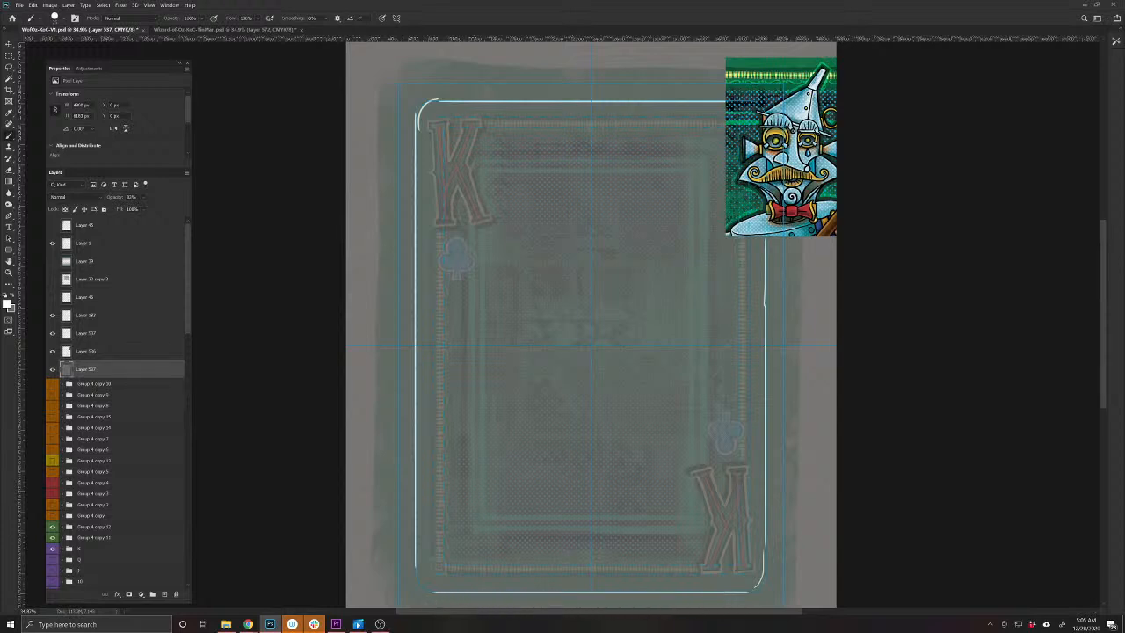
key(ctrl+z)
key(ctrl+z)
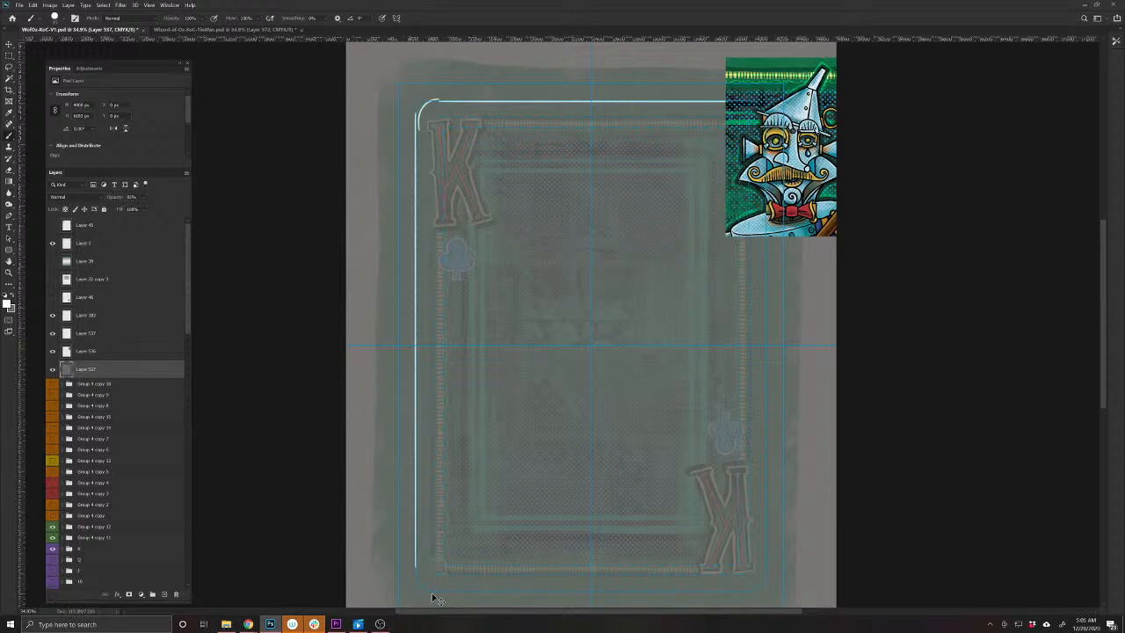
key(ctrl+z)
key(ctrl+z)
key(ctrl+z)
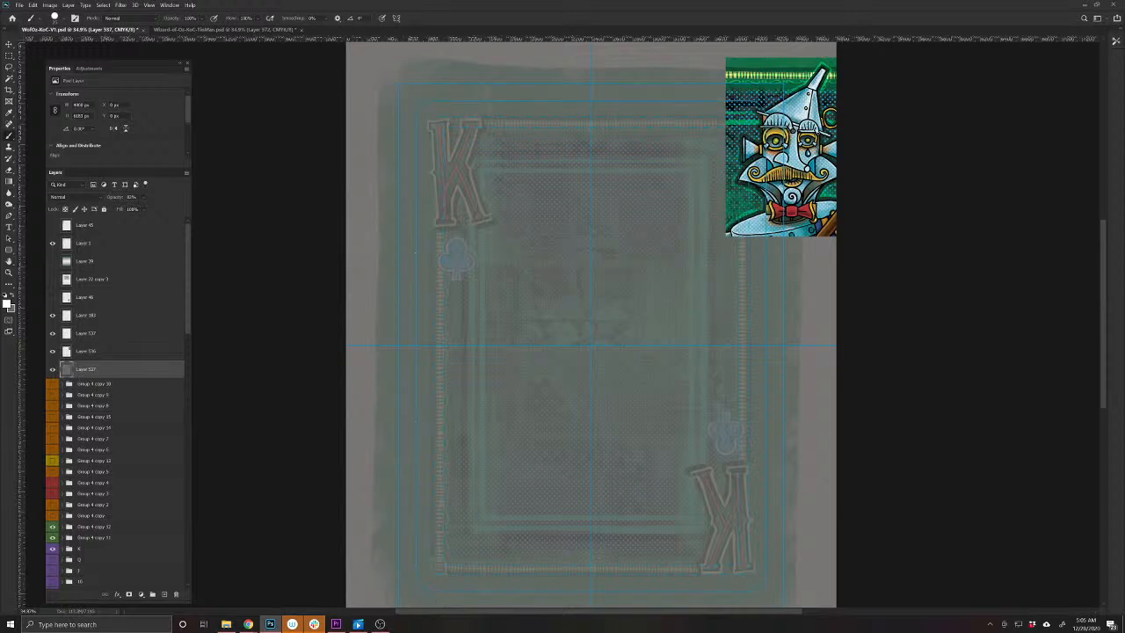
Brush short paired white marks over the border's sides and lower edge, and add an arrow with the handwritten label "Title Safe"
drag(443, 333, 434, 371)
drag(738, 334, 738, 376)
drag(745, 333, 745, 379)
mouse_move(571, 566)
mouse_down()
mouse_move(608, 567)
mouse_move(601, 575)
mouse_up()
mouse_move(444, 384)
mouse_down()
mouse_move(503, 415)
mouse_move(444, 383)
mouse_move(524, 410)
mouse_move(515, 425)
mouse_up()
drag(521, 416, 534, 418)
mouse_move(536, 411)
mouse_down()
mouse_move(546, 424)
mouse_move(537, 447)
mouse_up()
drag(548, 441, 559, 435)
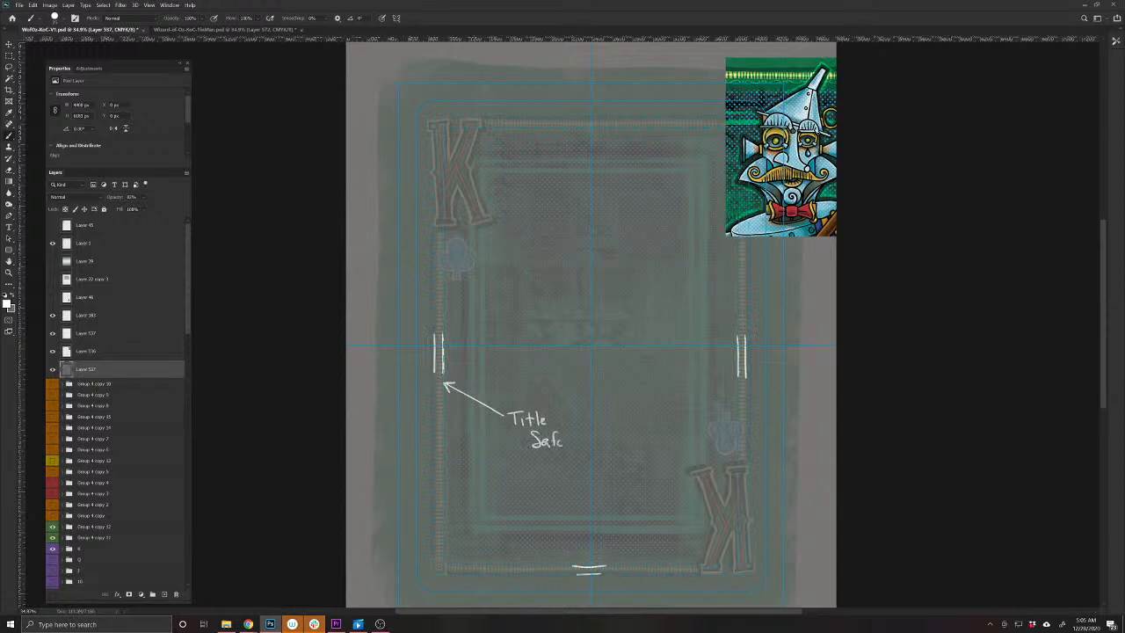
drag(557, 444, 563, 446)
mouse_move(471, 448)
mouse_down()
mouse_move(440, 412)
mouse_move(435, 422)
mouse_move(481, 462)
mouse_move(514, 454)
mouse_move(505, 489)
mouse_move(533, 495)
mouse_up()
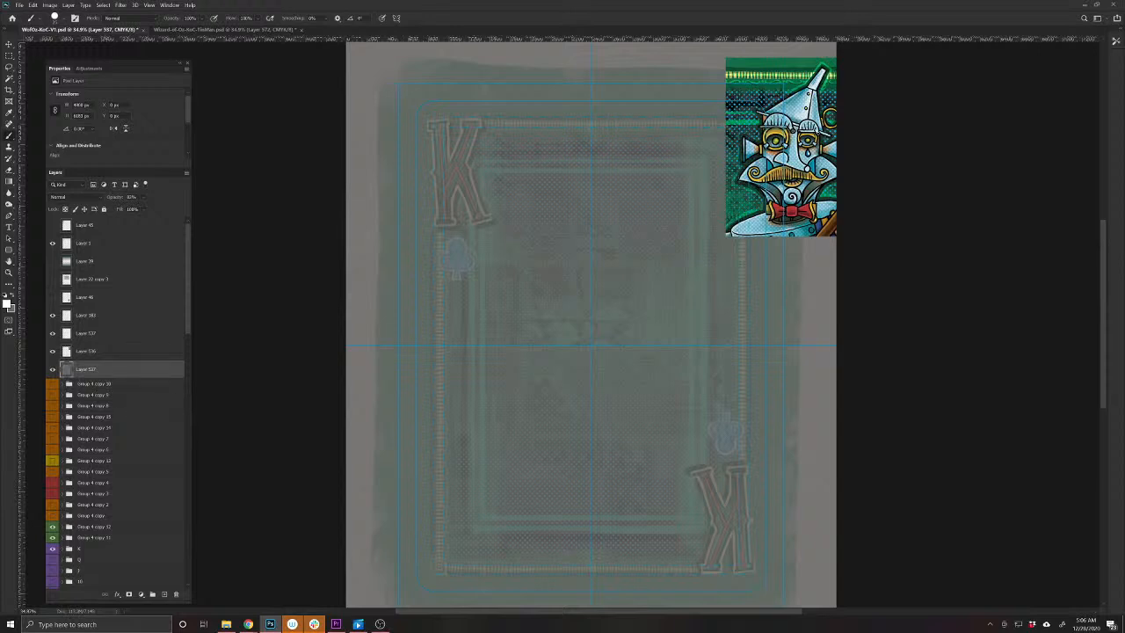
Move the Tin Man's head lower and partly off the canvas's right edge, and add a blank layer above it
key(v)
mouse_move(799, 211)
mouse_down()
mouse_move(804, 244)
mouse_move(784, 243)
mouse_up()
key(ctrl+t)
mouse_move(707, 239)
mouse_down()
mouse_move(721, 238)
mouse_move(743, 188)
mouse_move(705, 239)
mouse_up()
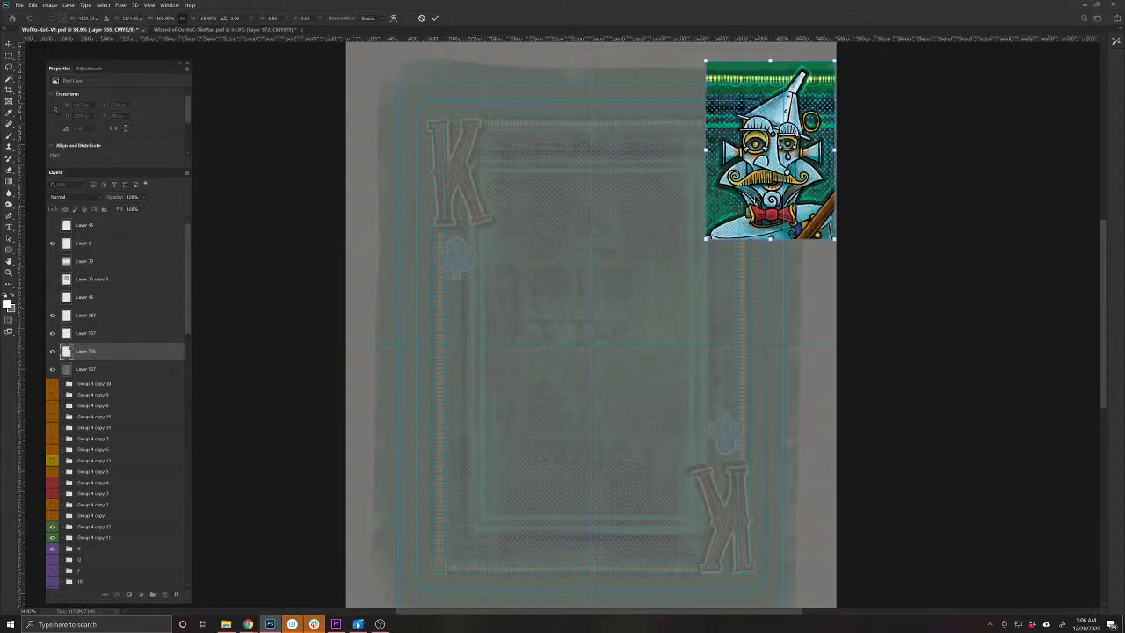
key(Return)
drag(759, 195, 837, 386)
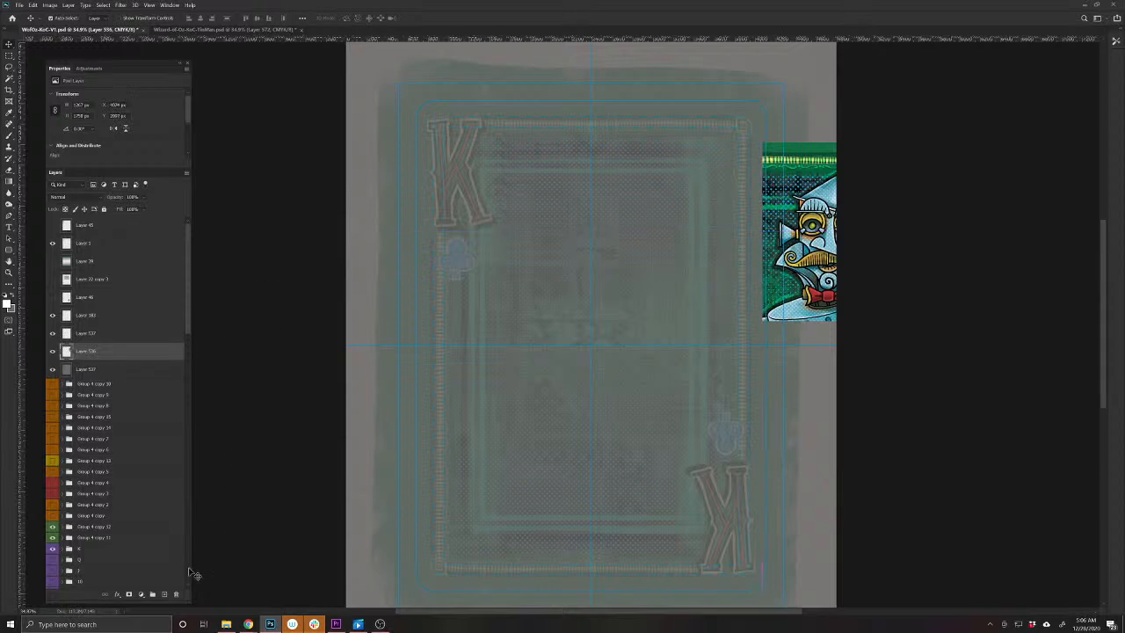
click(164, 597)
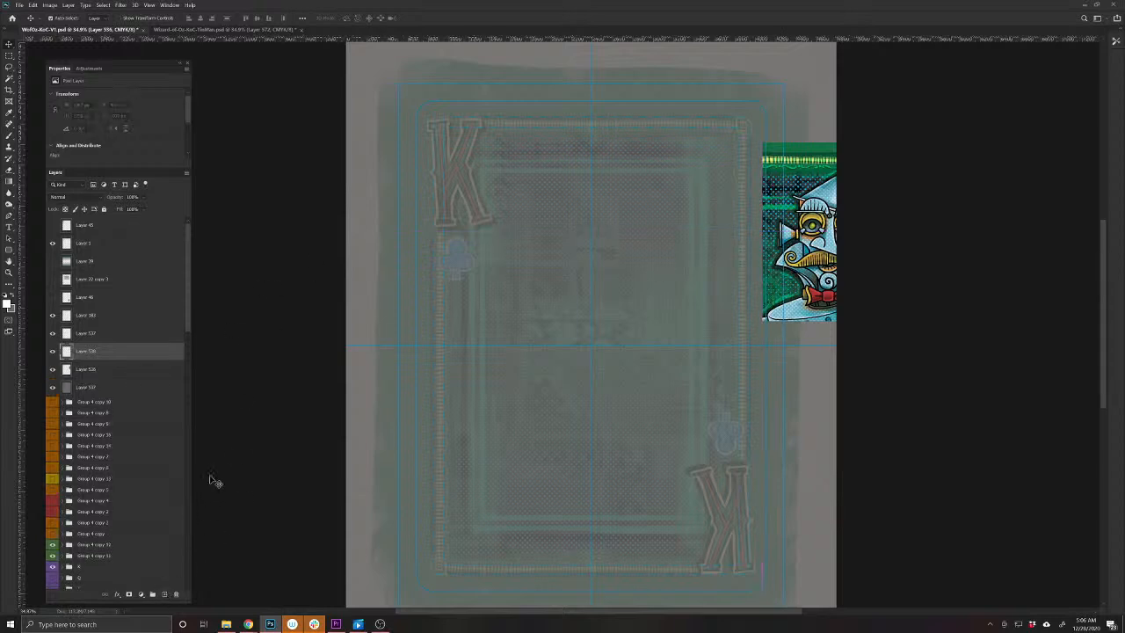
scroll(628, 269, up, 3)
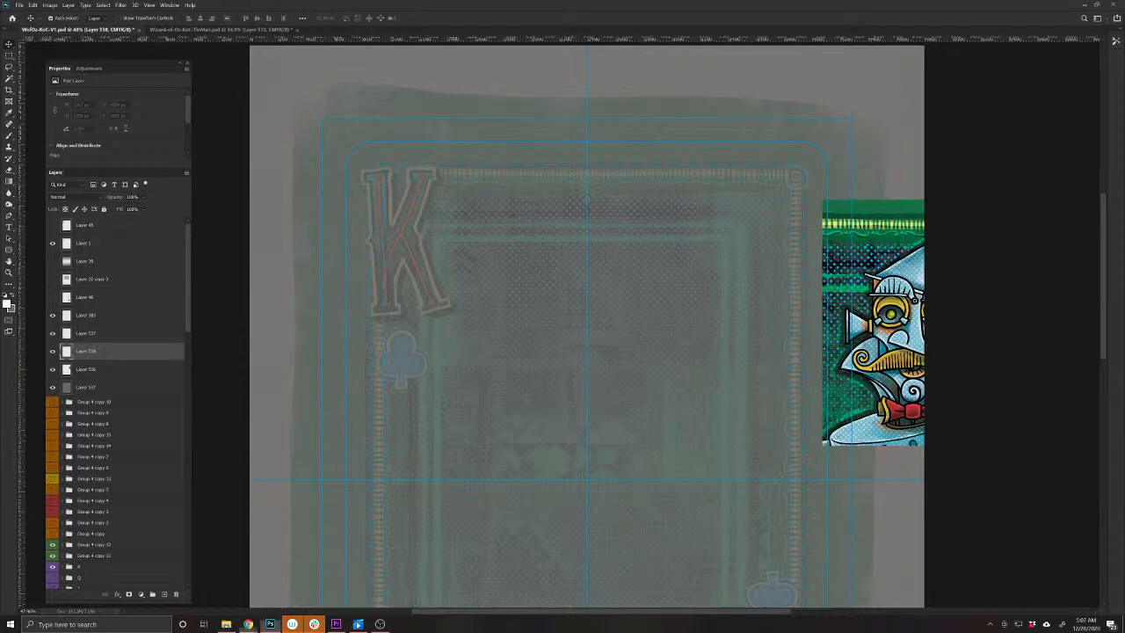
Switch to Chrome, open pinterest.com and search for "scarecrow"
drag(1124, 104, 493, 133)
click(488, 148)
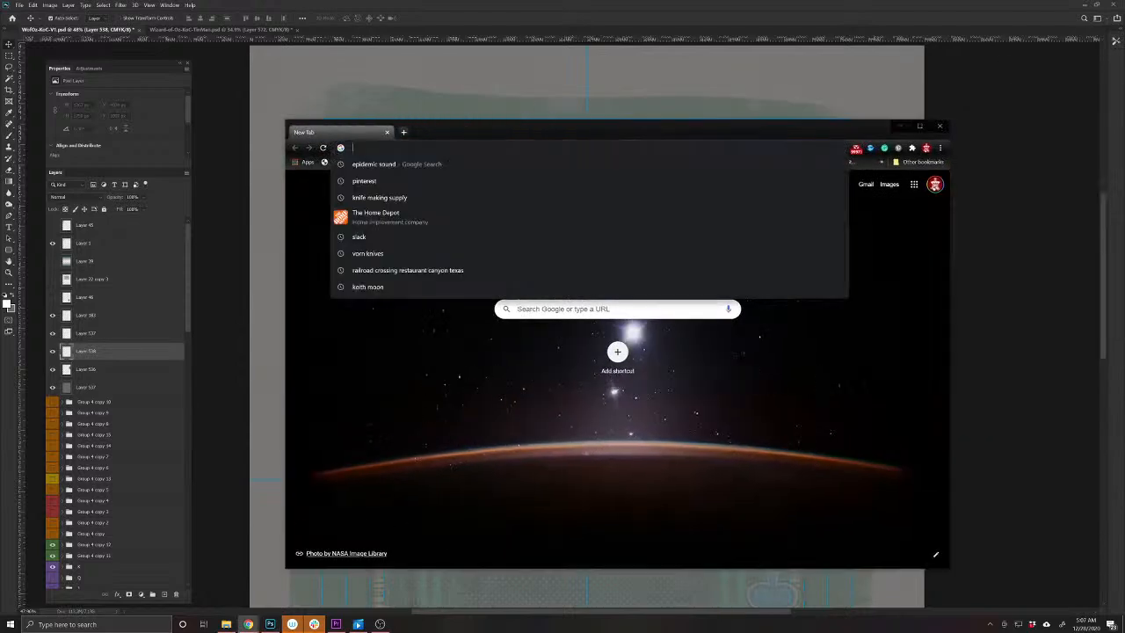
text(pinterest.com)
key(Return)
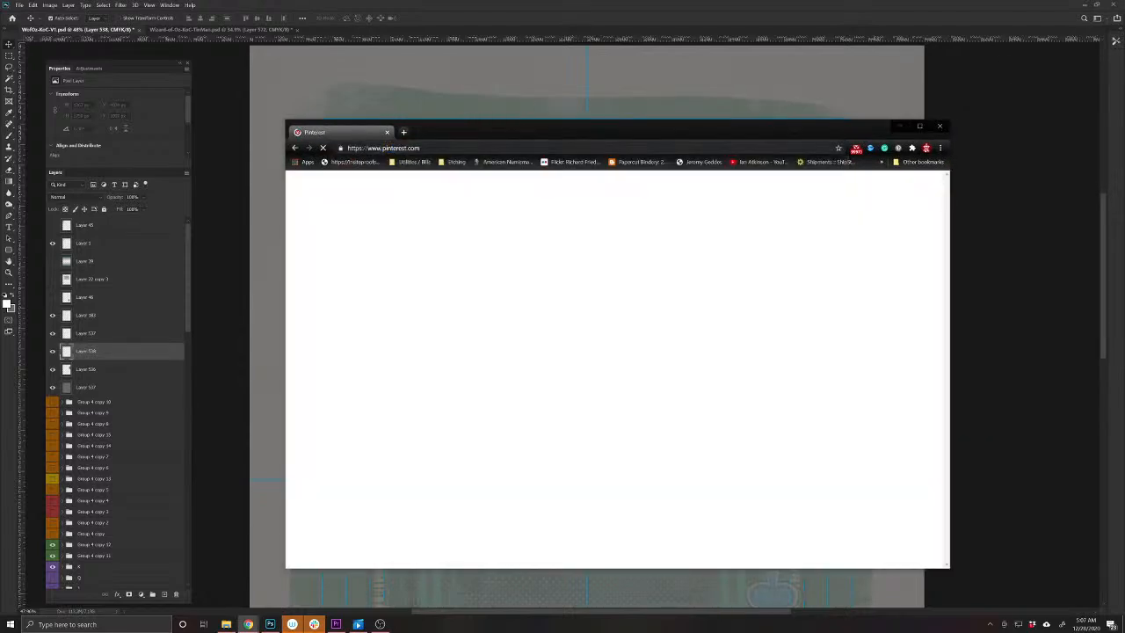
click(595, 218)
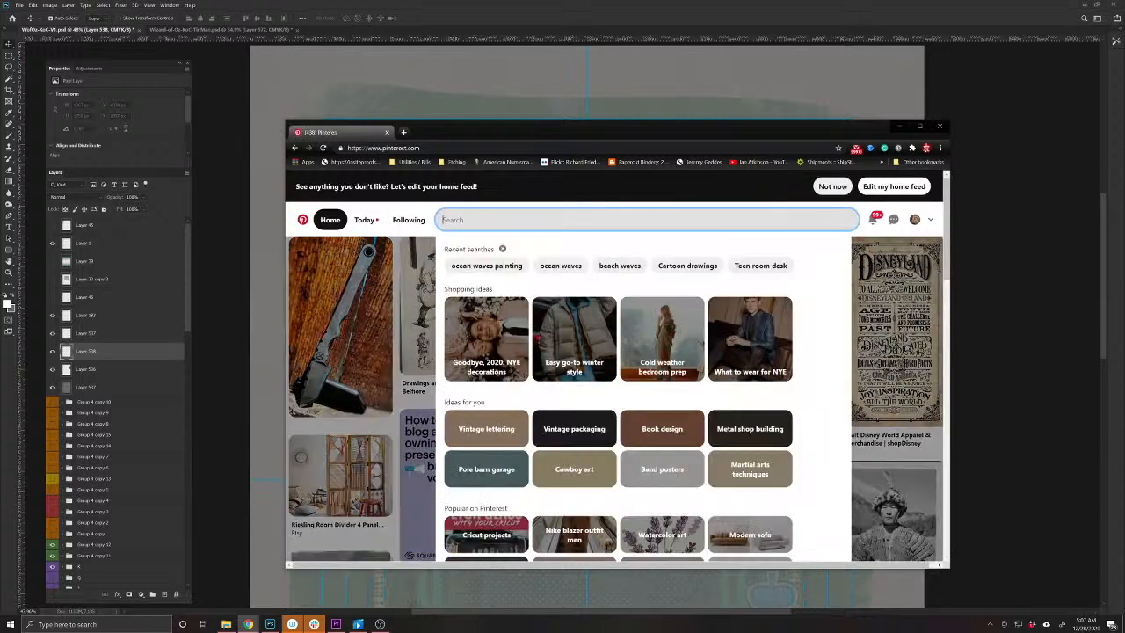
text(scarec)
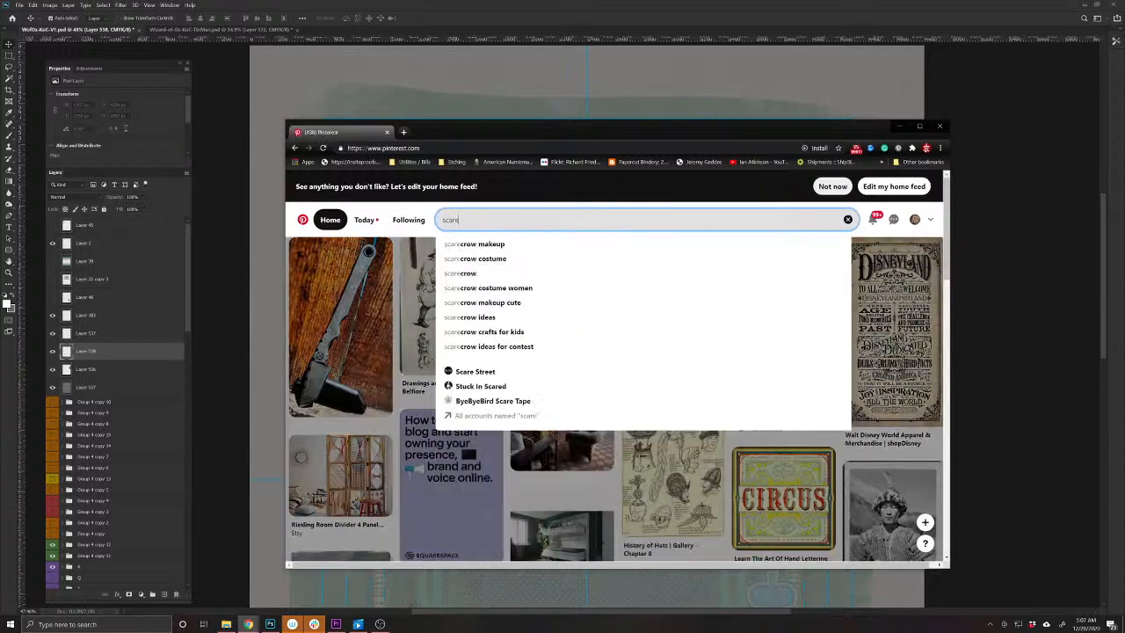
text(row)
key(Return)
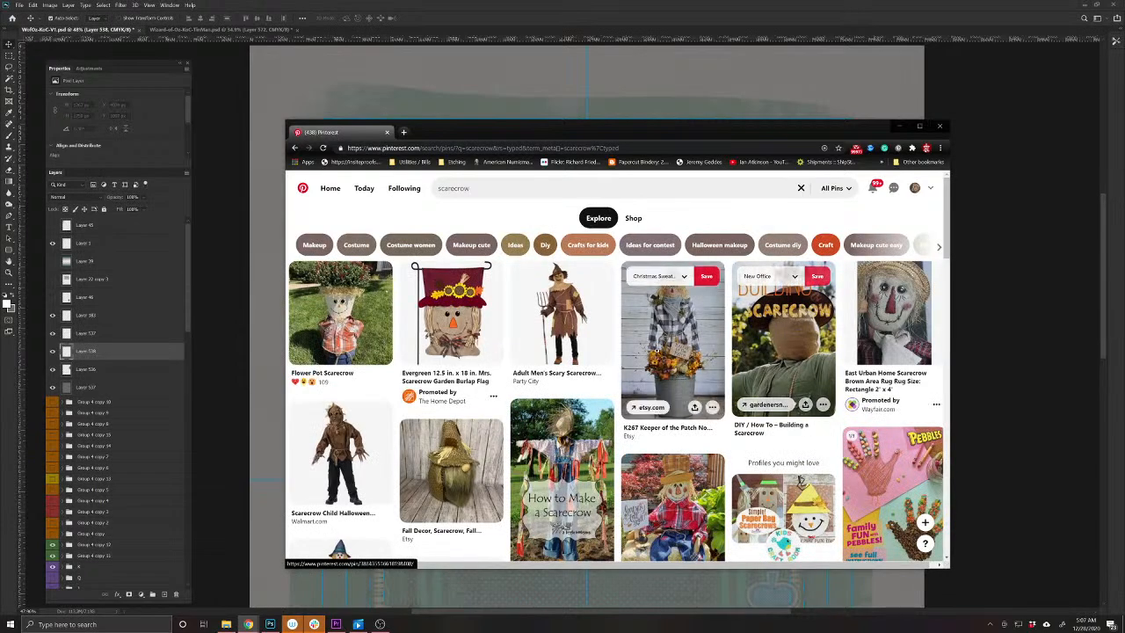
Browse the scarecrow results for reference images, open the Wizard of Oz Scarecrow cutout pin and look through its related pins
scroll(536, 361, down, 2)
scroll(531, 362, up, 1)
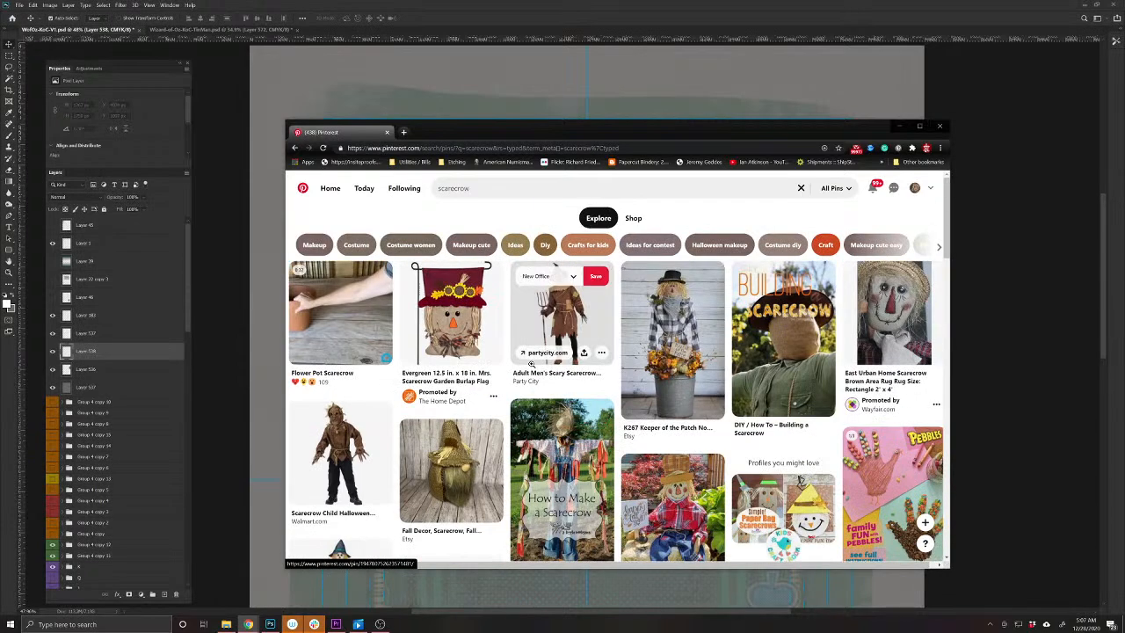
scroll(530, 363, down, 2)
scroll(660, 440, down, 2)
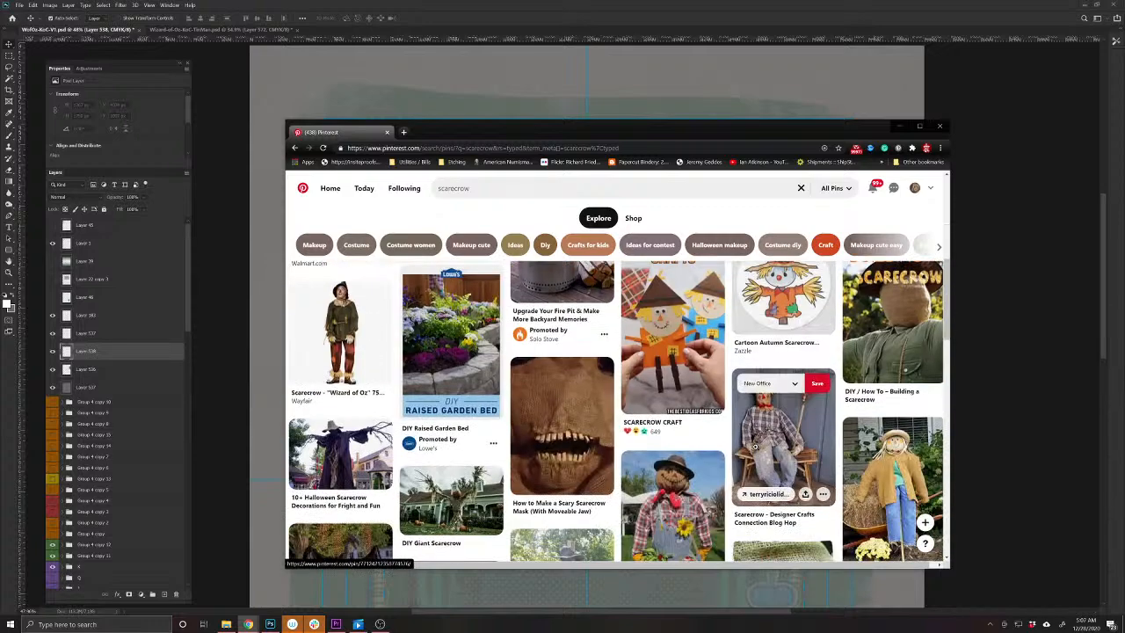
scroll(661, 440, down, 3)
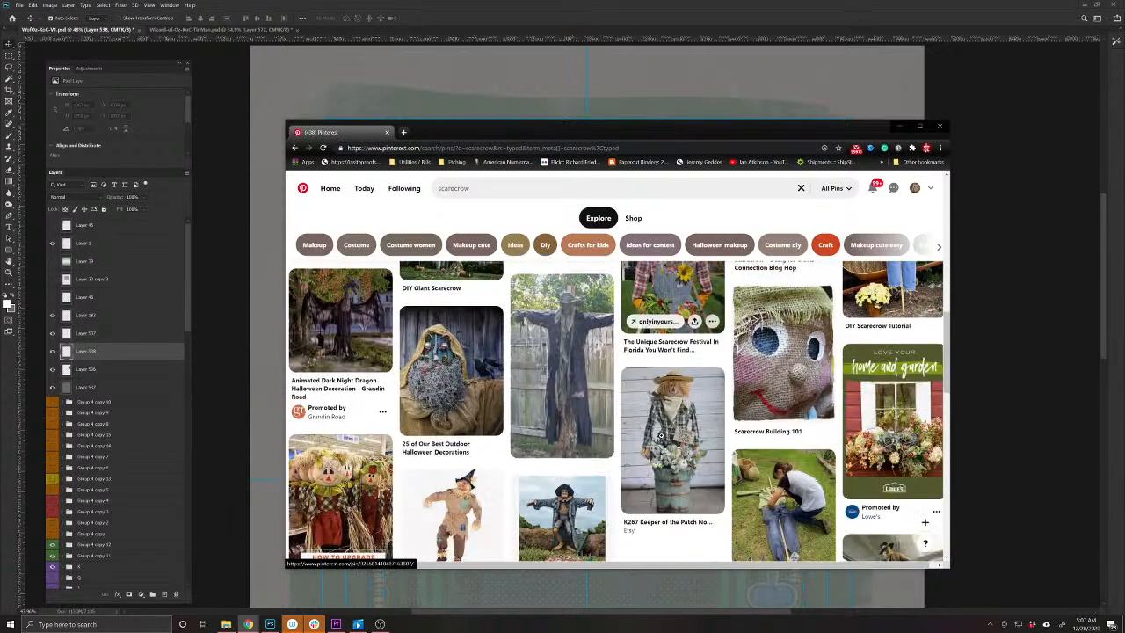
scroll(527, 413, up, 4)
click(381, 392)
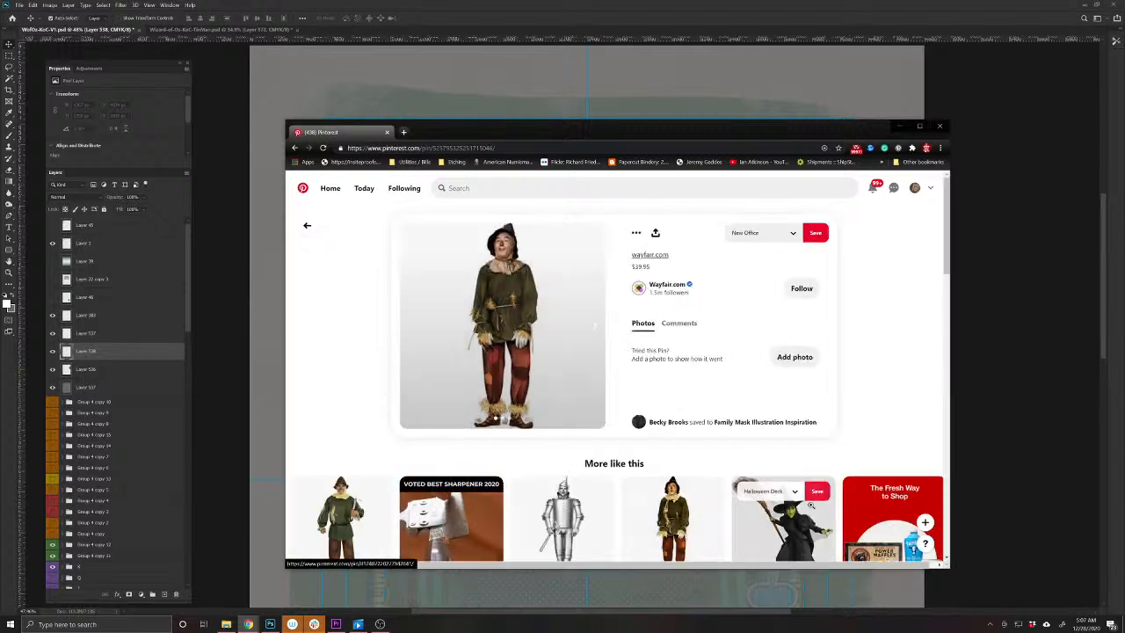
scroll(544, 378, down, 4)
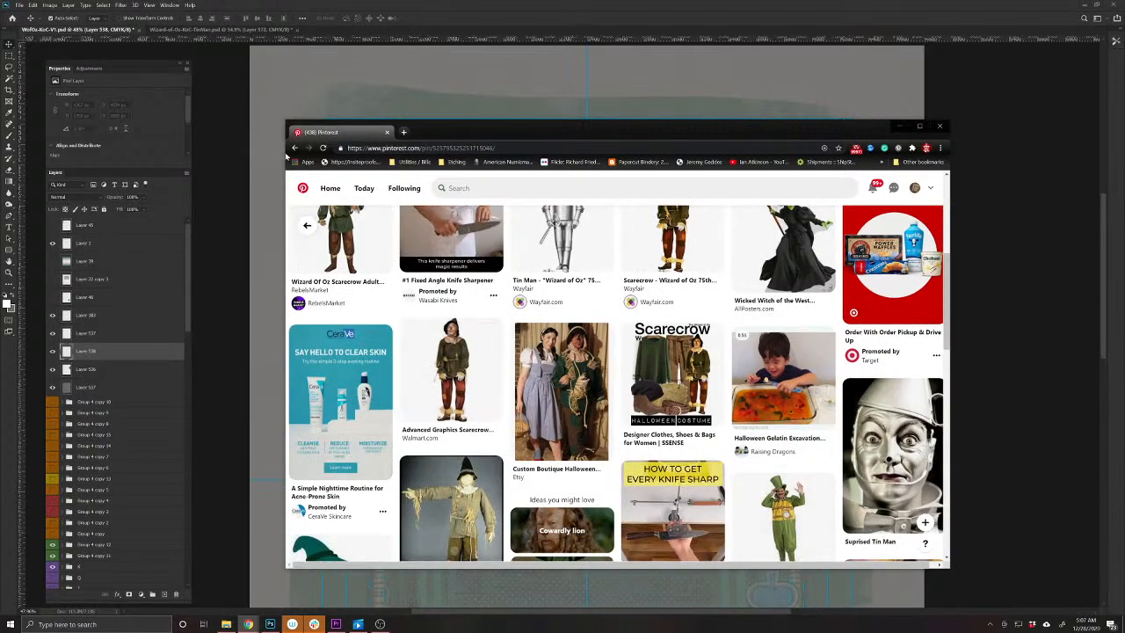
Return to the scarecrow search results and examine the pins for costume, pose and face references
click(295, 148)
scroll(651, 428, down, 2)
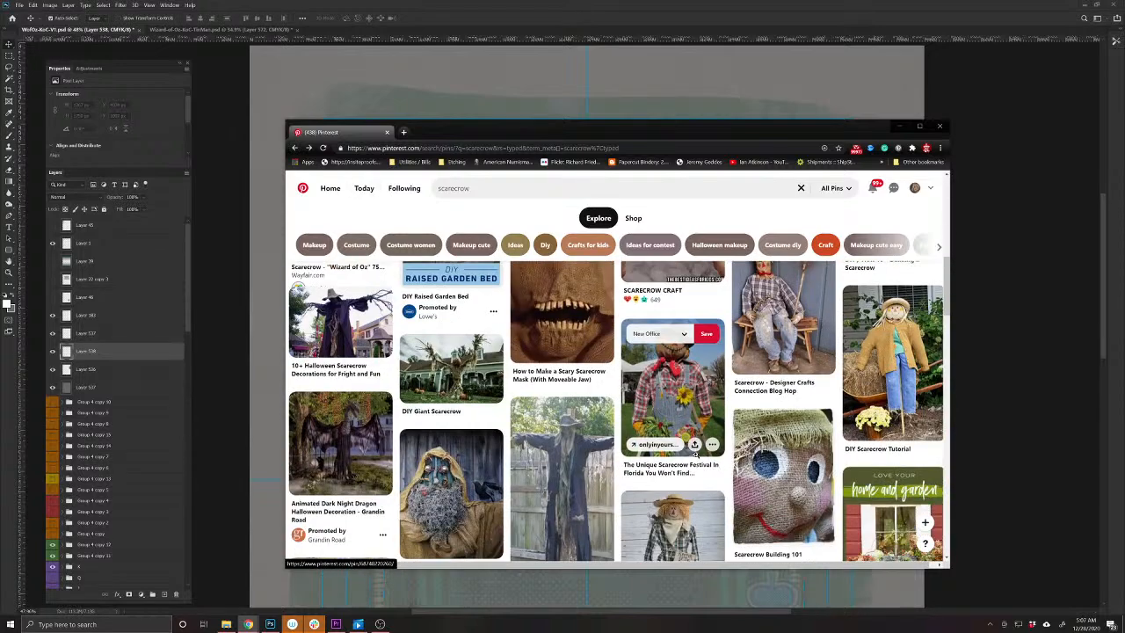
scroll(694, 444, down, 2)
scroll(703, 448, down, 1)
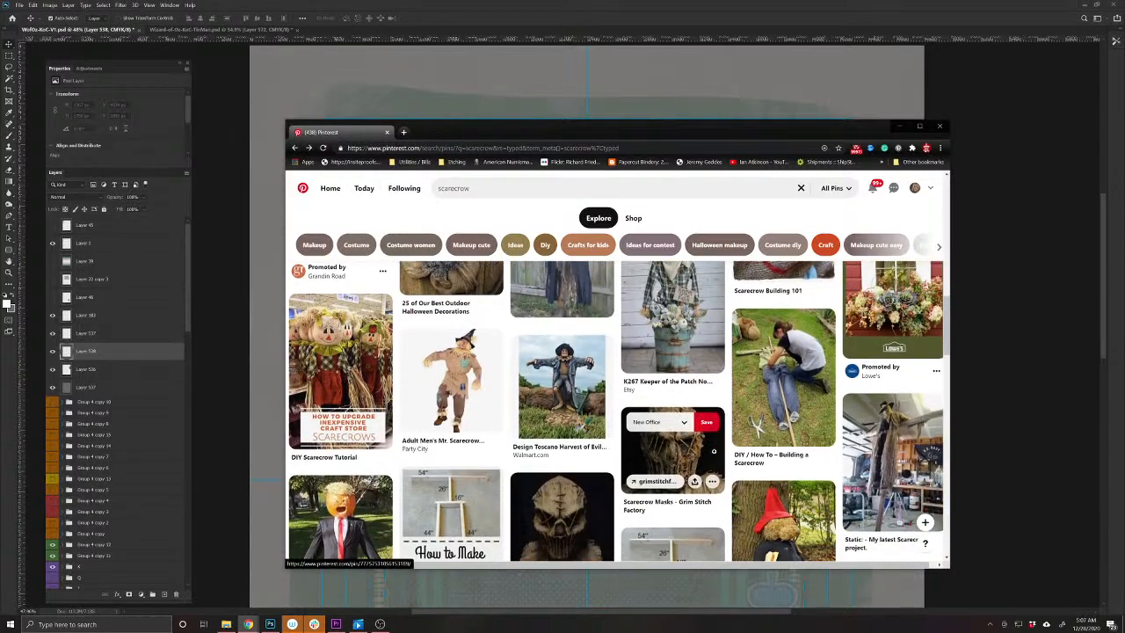
scroll(785, 413, down, 3)
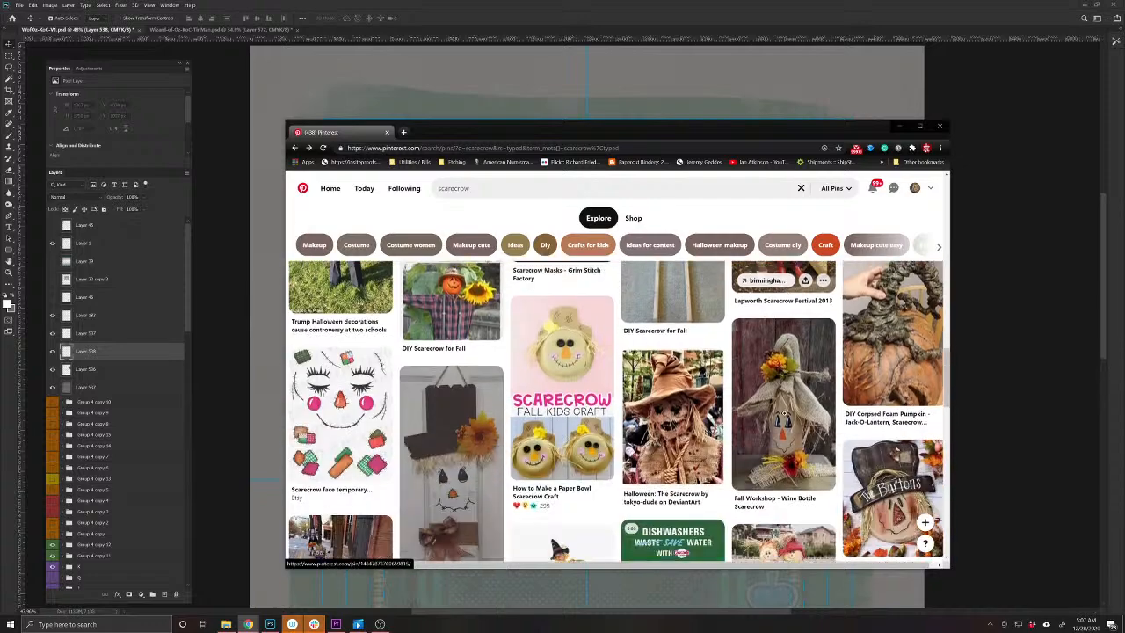
mouse_move(783, 410)
scroll(783, 410, down, 2)
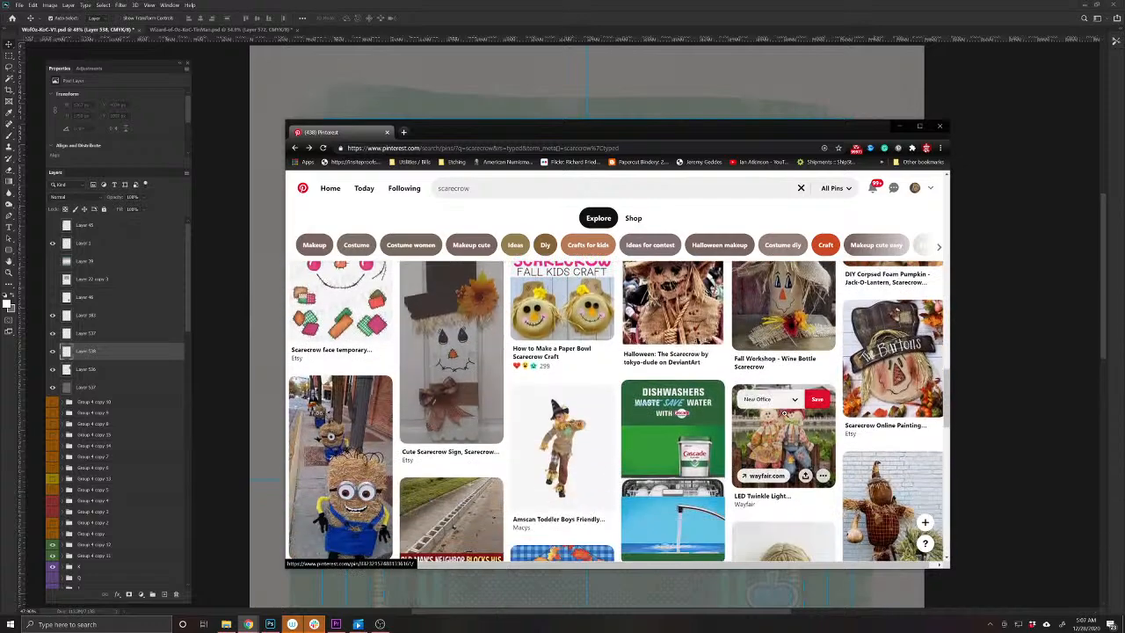
scroll(784, 413, down, 5)
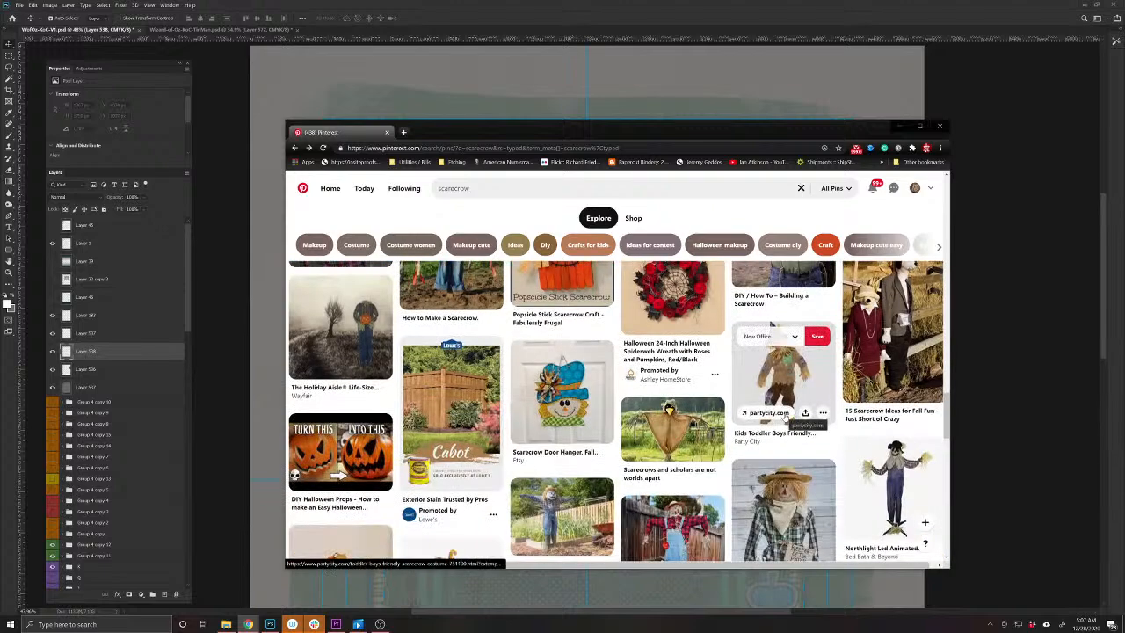
scroll(783, 413, down, 2)
scroll(784, 413, down, 5)
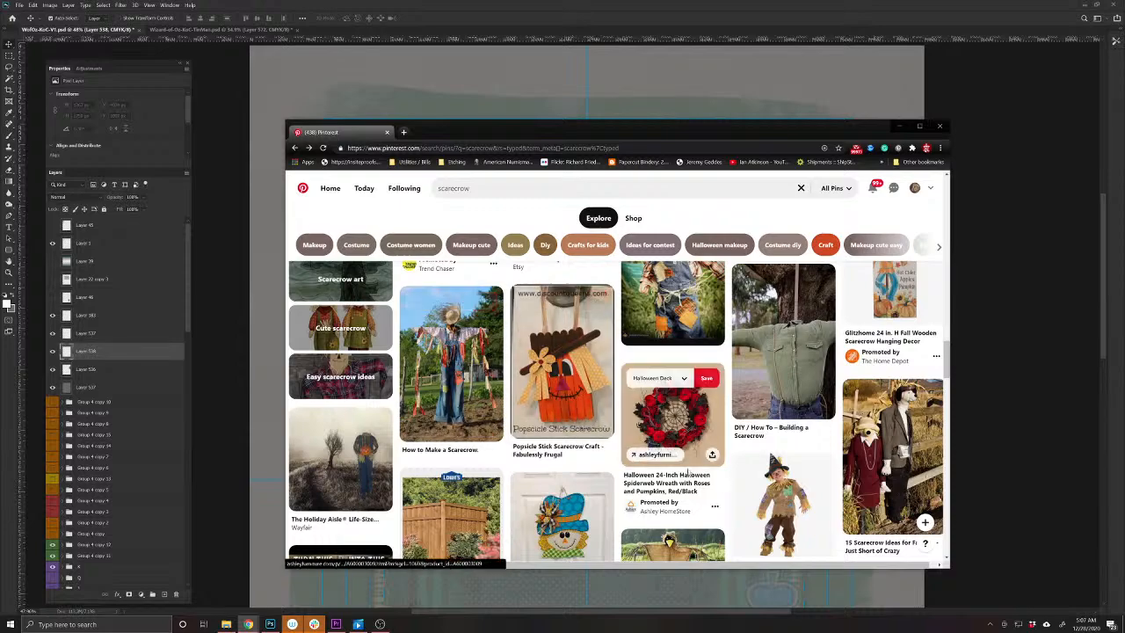
scroll(634, 428, up, 3)
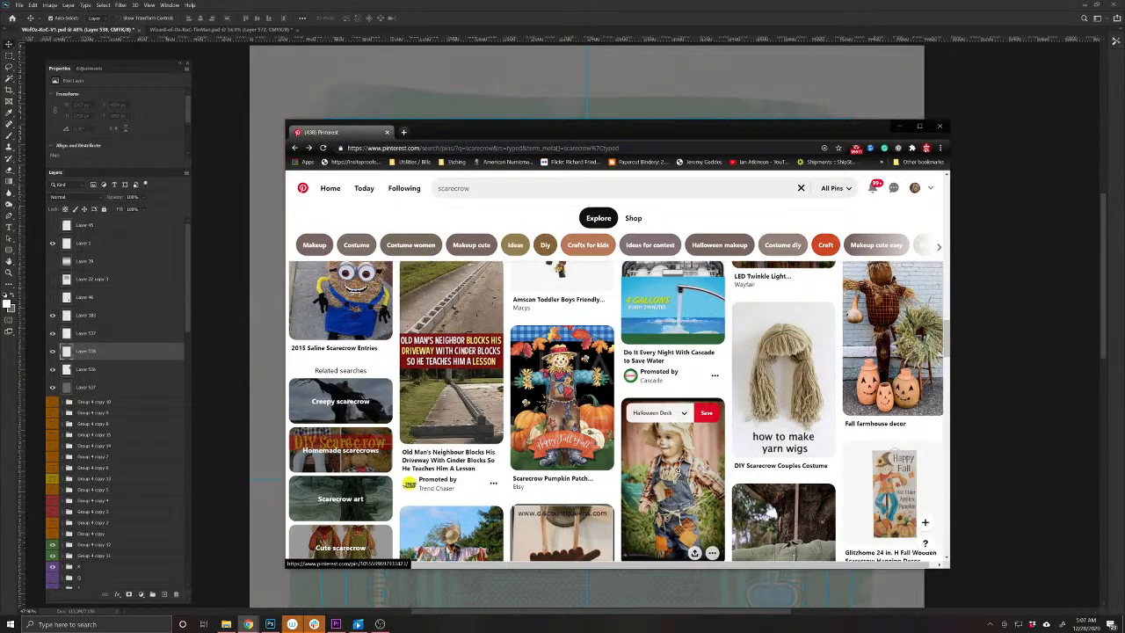
scroll(679, 470, up, 3)
scroll(618, 368, down, 4)
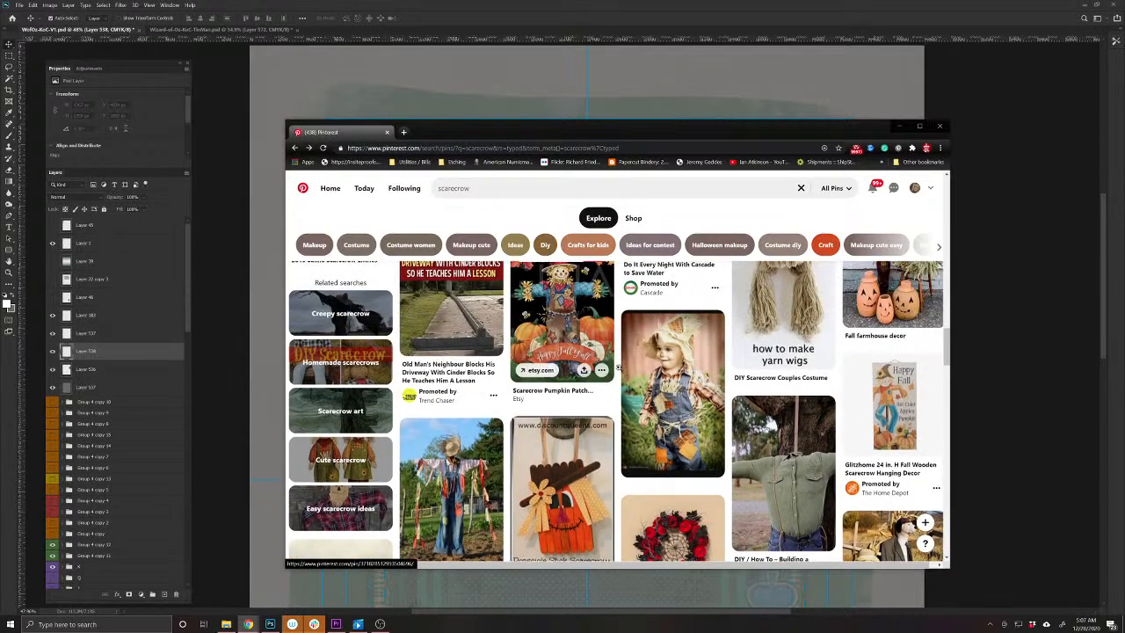
scroll(633, 369, down, 10)
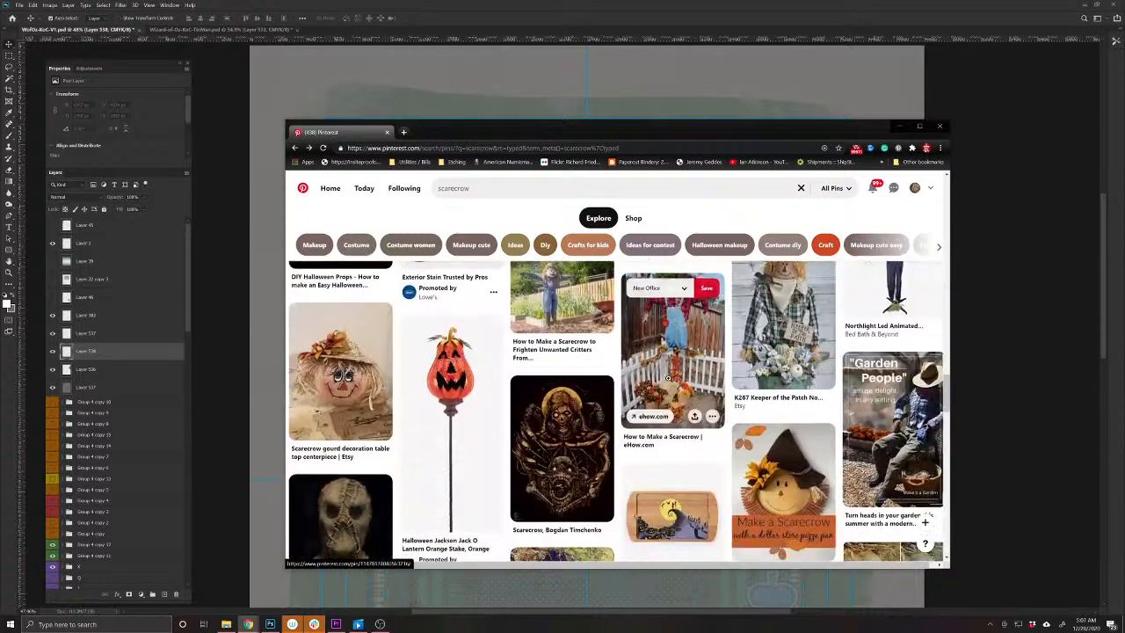
scroll(668, 378, down, 5)
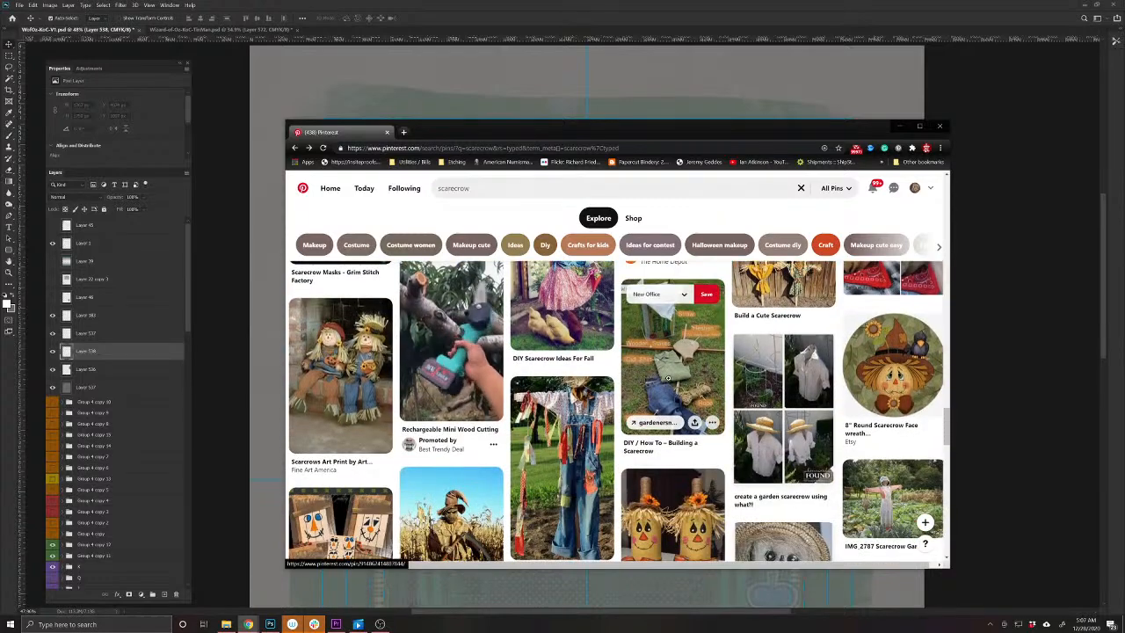
Open the pin of the scarecrow in patched denim overalls, look through its related pins and return to the results
click(657, 389)
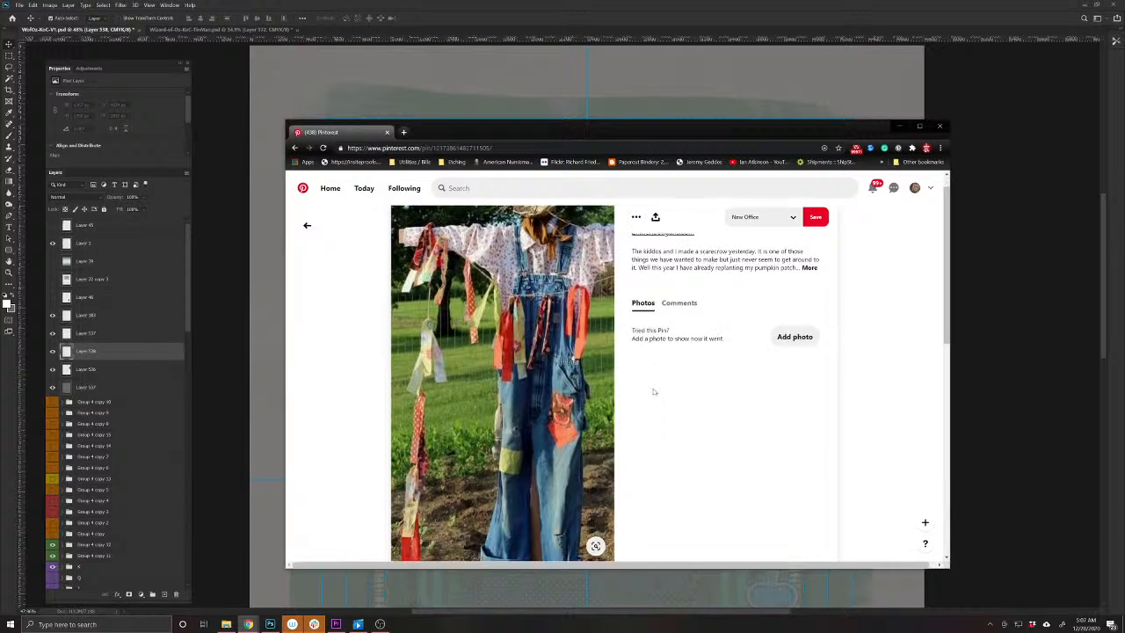
scroll(654, 392, down, 5)
scroll(533, 249, down, 1)
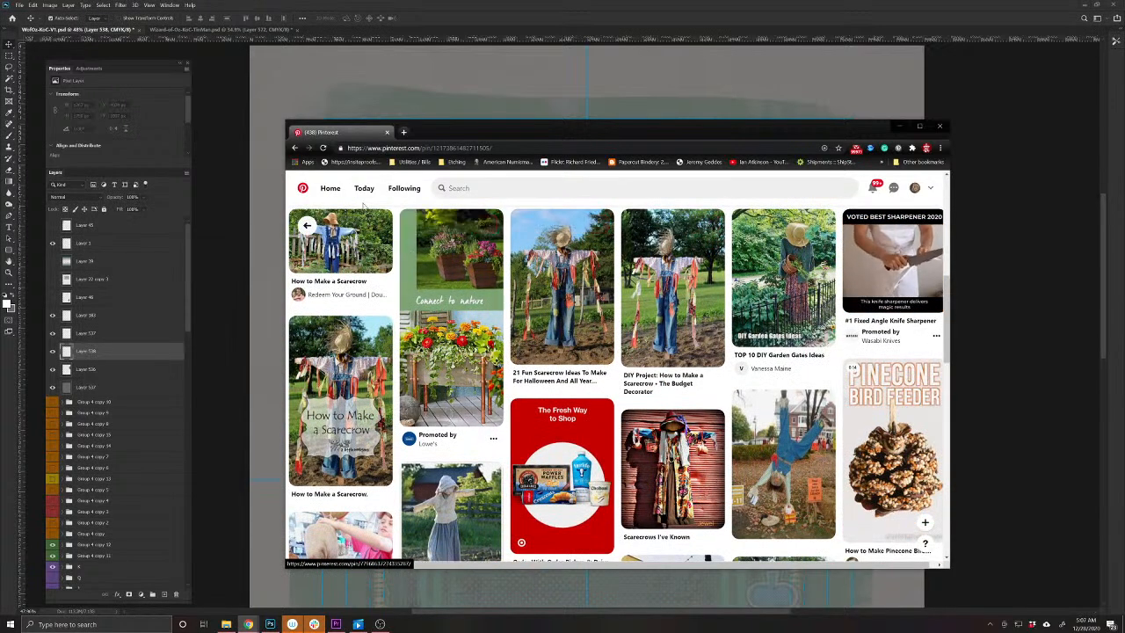
click(308, 225)
Find the pumpkin-headed scarecrow in a green jacket, view its pin and return to the results
scroll(624, 413, down, 5)
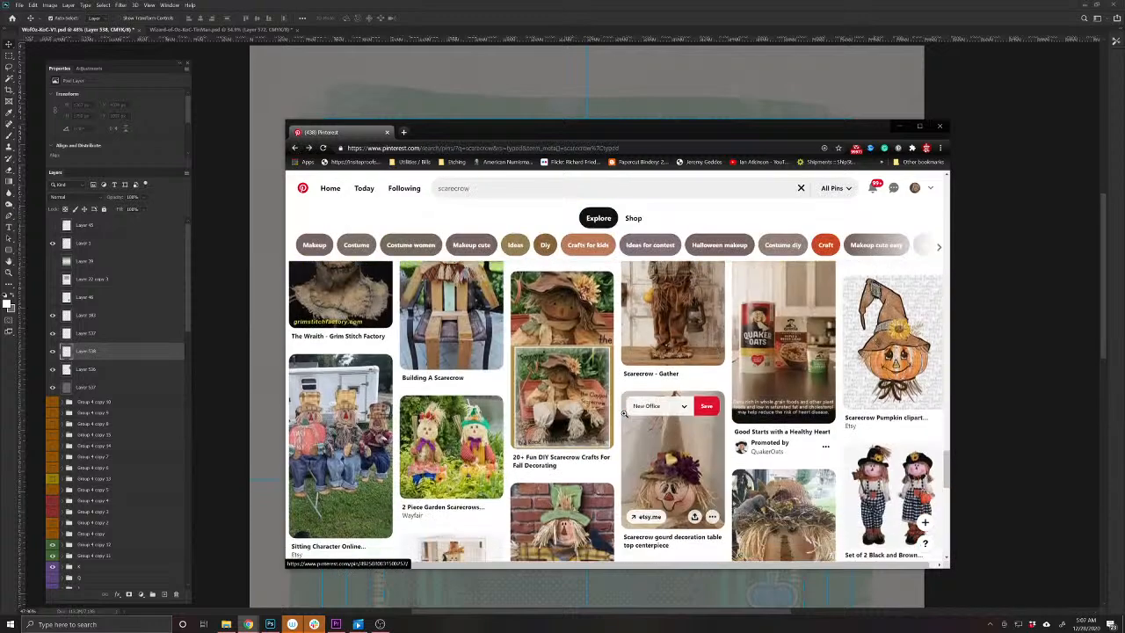
scroll(624, 413, down, 5)
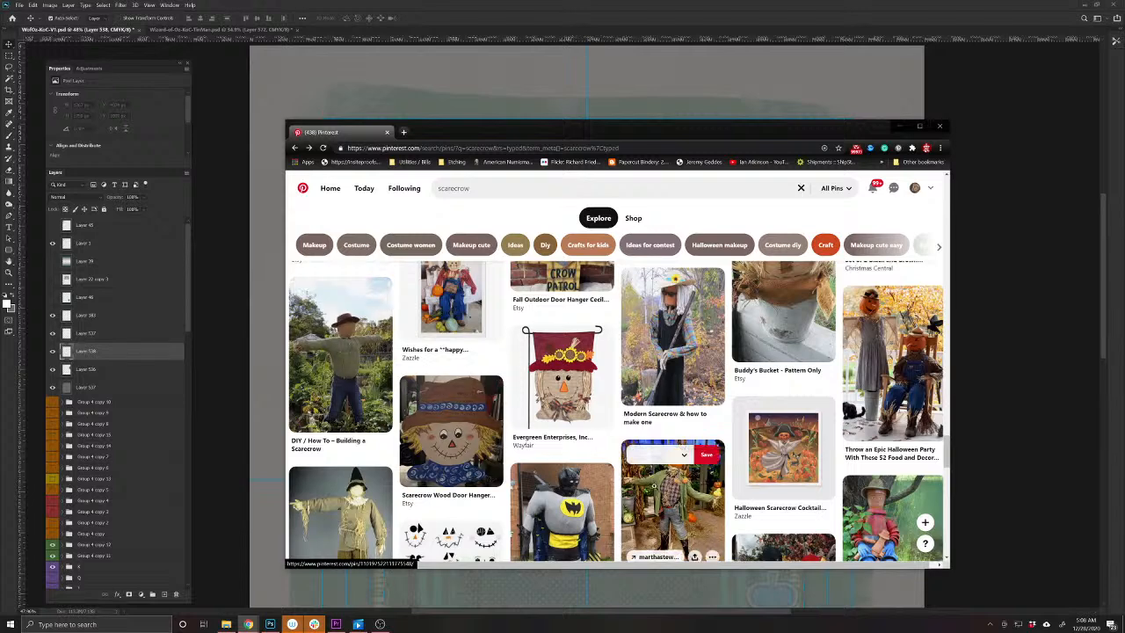
click(673, 500)
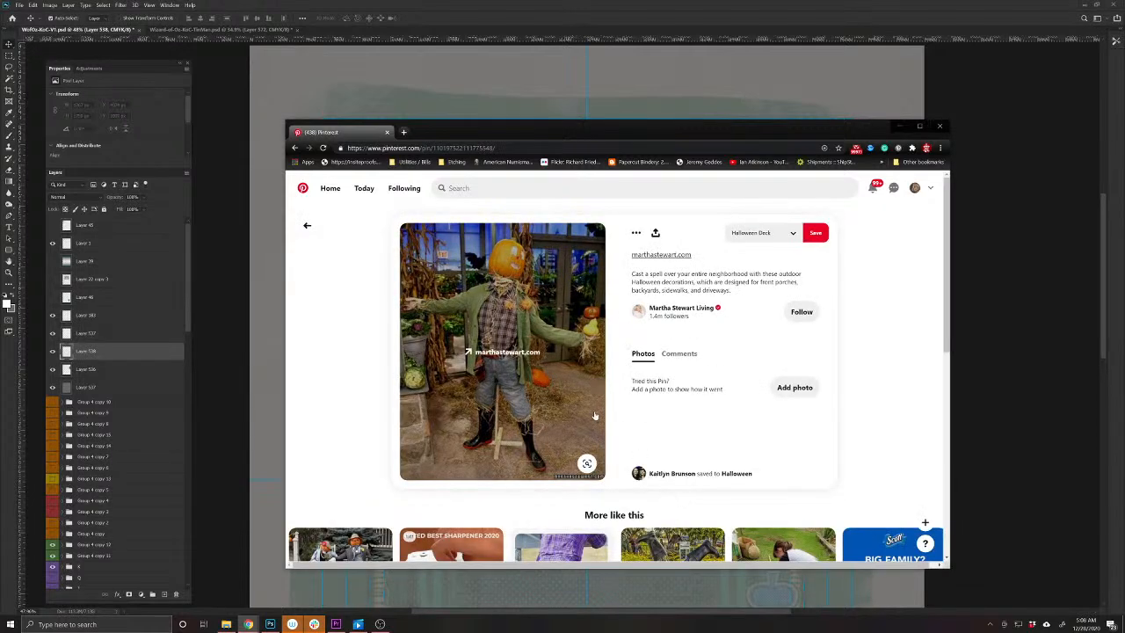
click(306, 226)
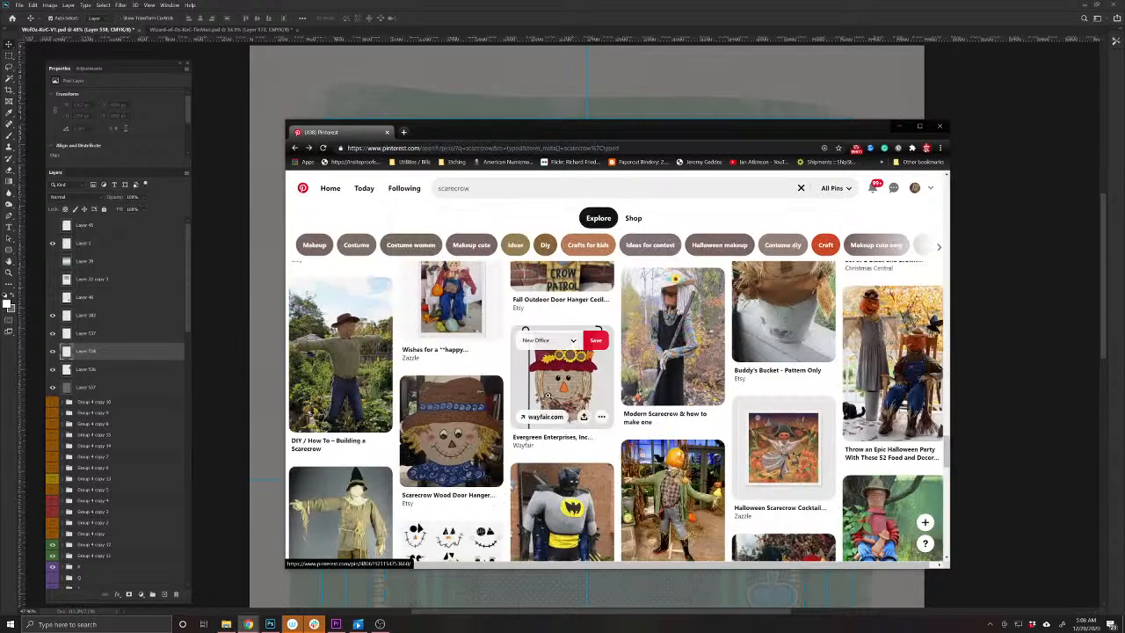
View the Wizard of Oz Scarecrow cardboard cutout pin from AllPosters and return to the results
scroll(547, 397, down, 3)
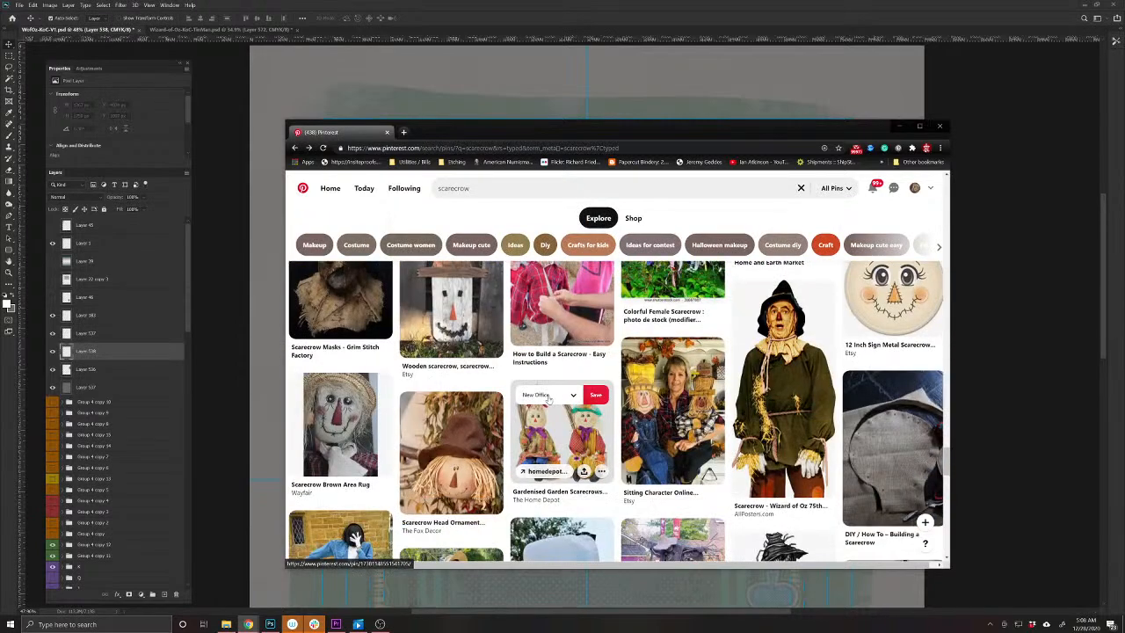
click(778, 395)
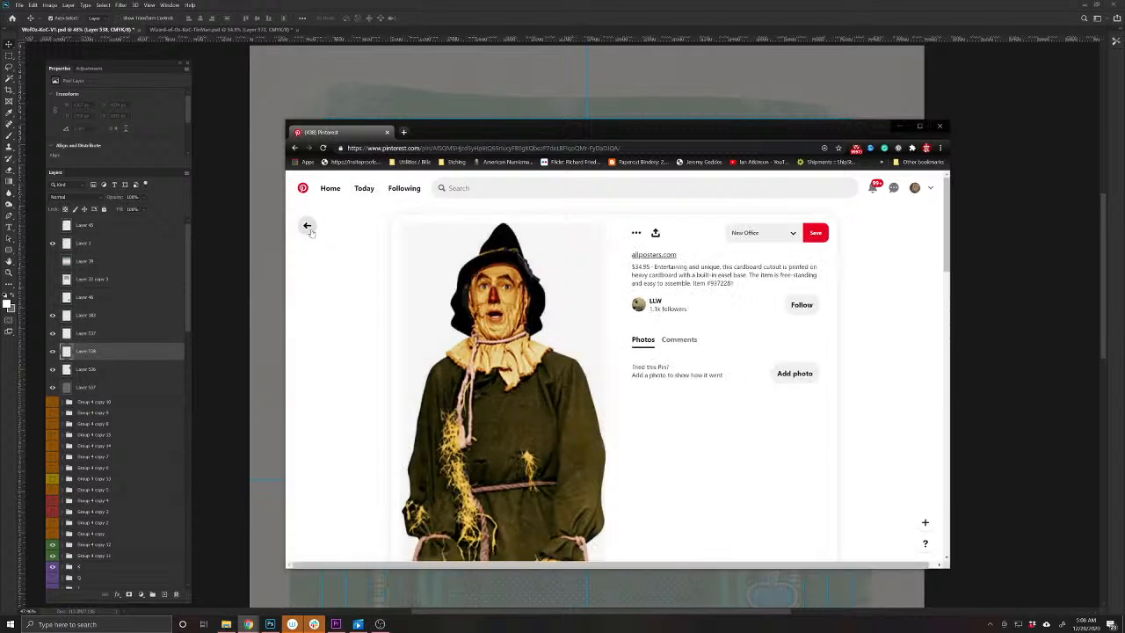
click(308, 227)
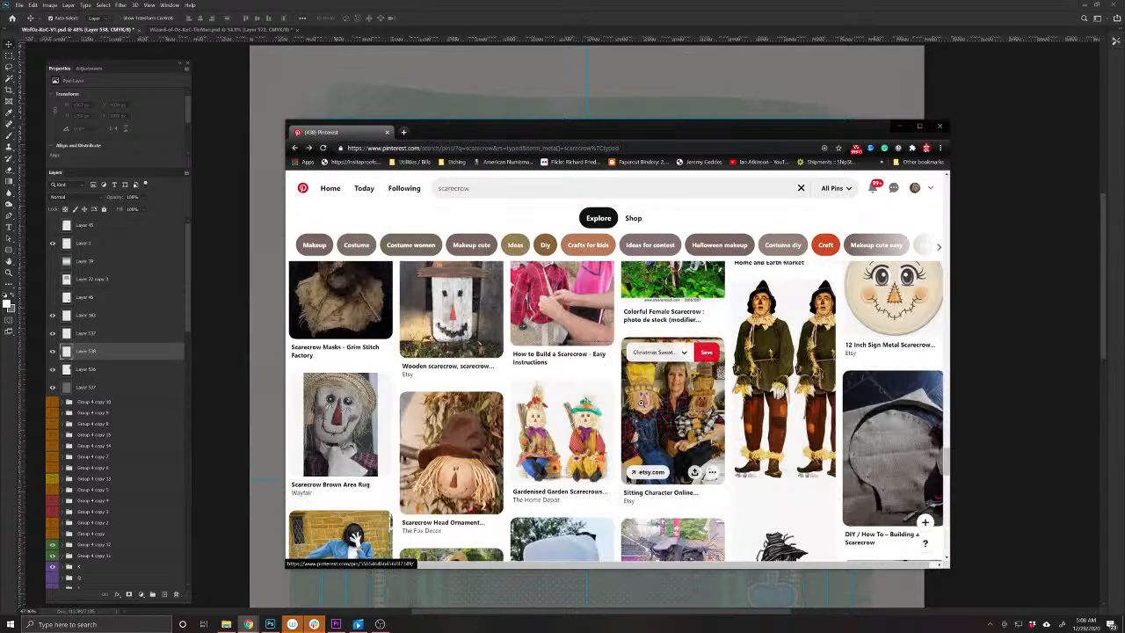
Examine further scarecrow results for darker, more stylized costume and figure designs
scroll(641, 402, down, 5)
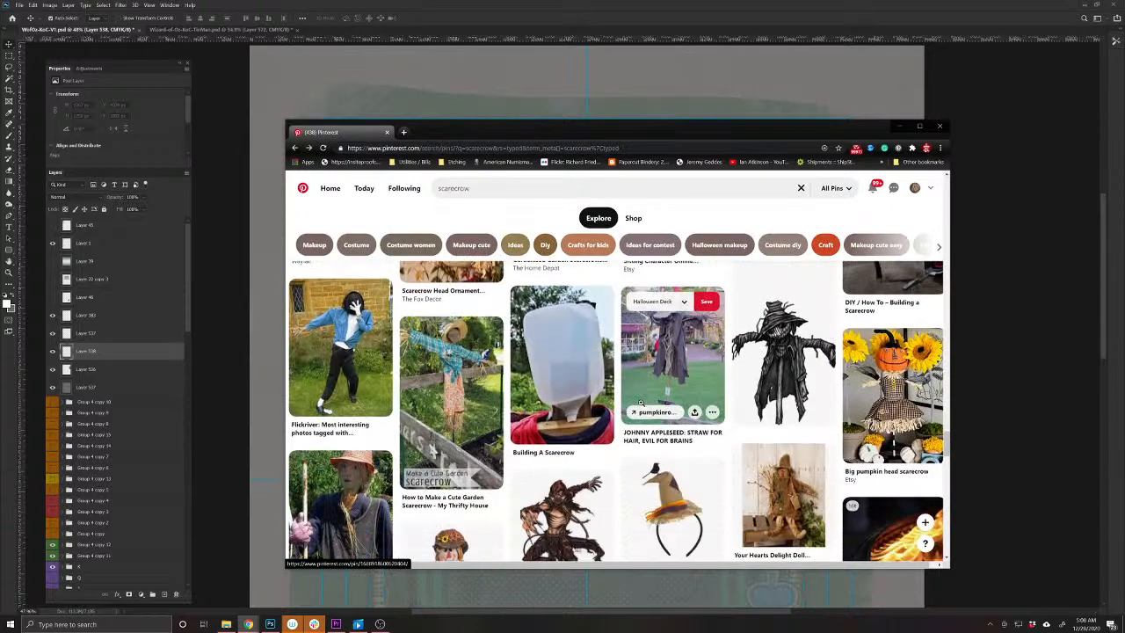
scroll(454, 396, up, 2)
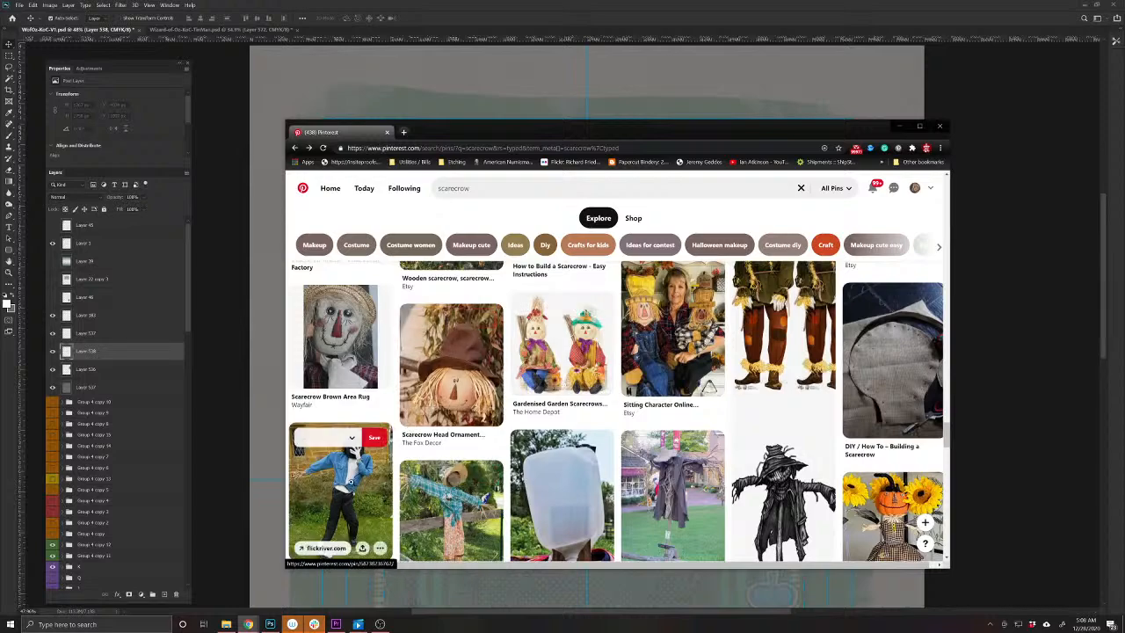
scroll(453, 451, down, 2)
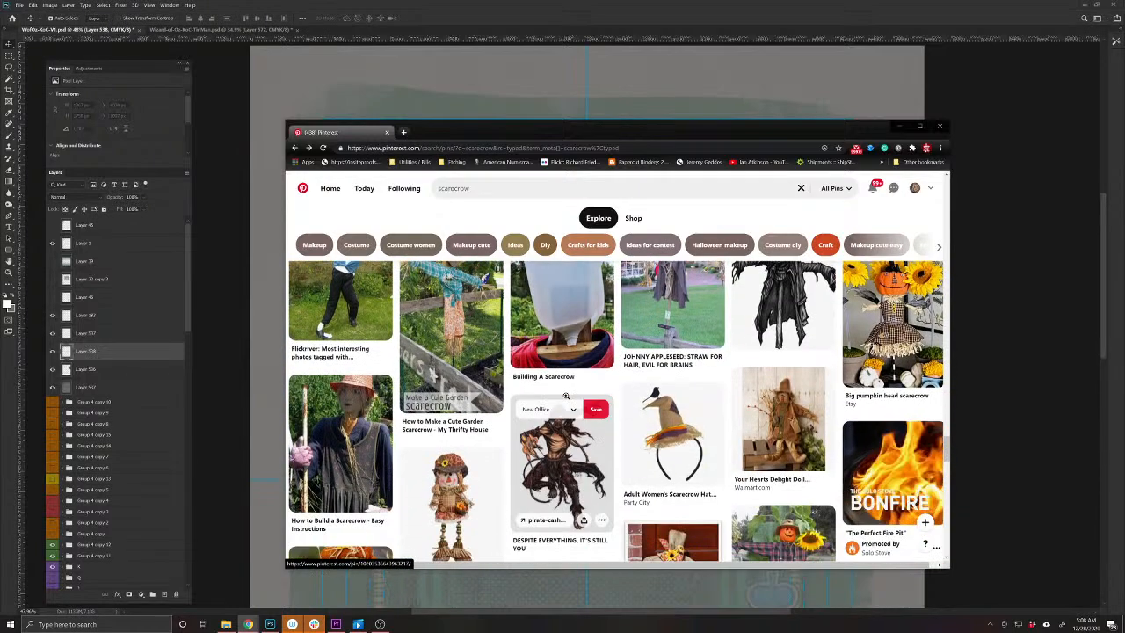
scroll(565, 395, down, 3)
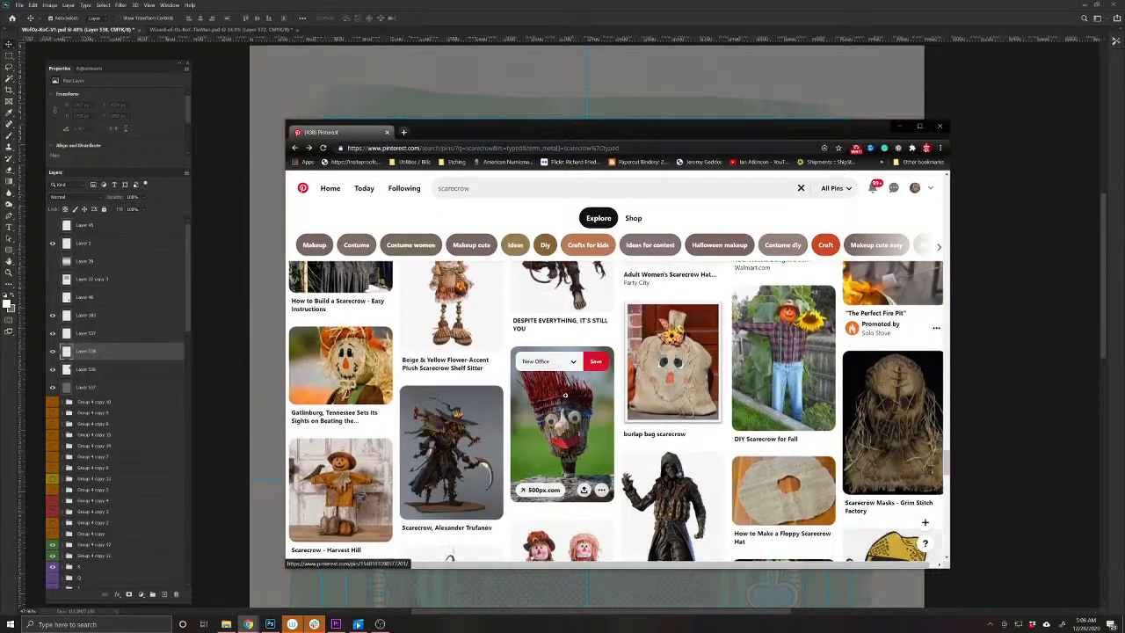
scroll(566, 398, down, 3)
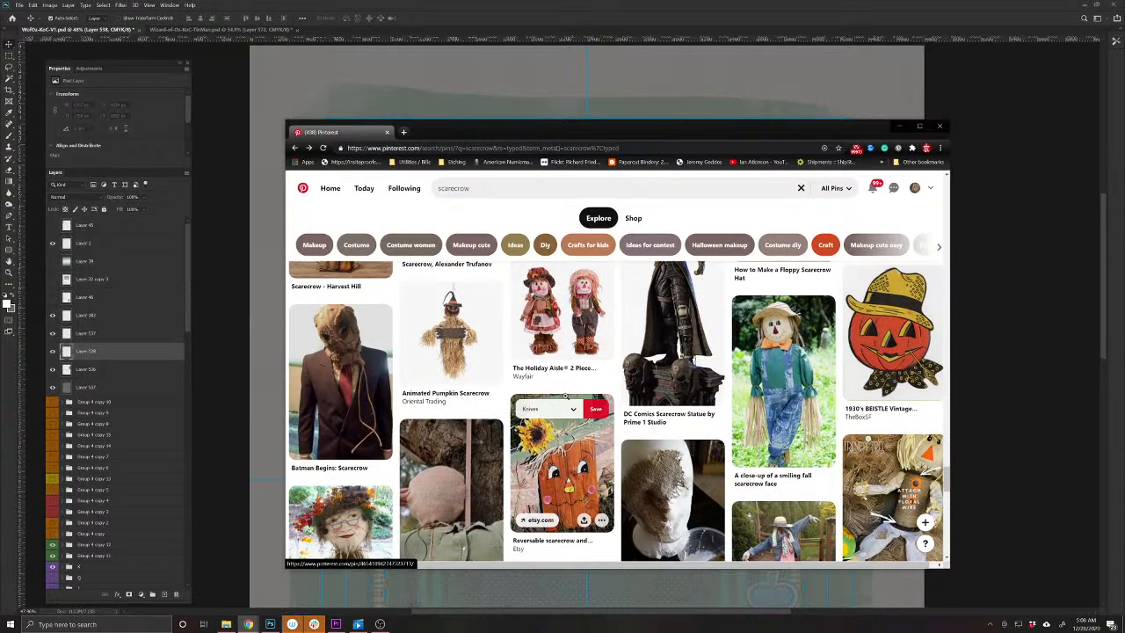
scroll(566, 398, down, 1)
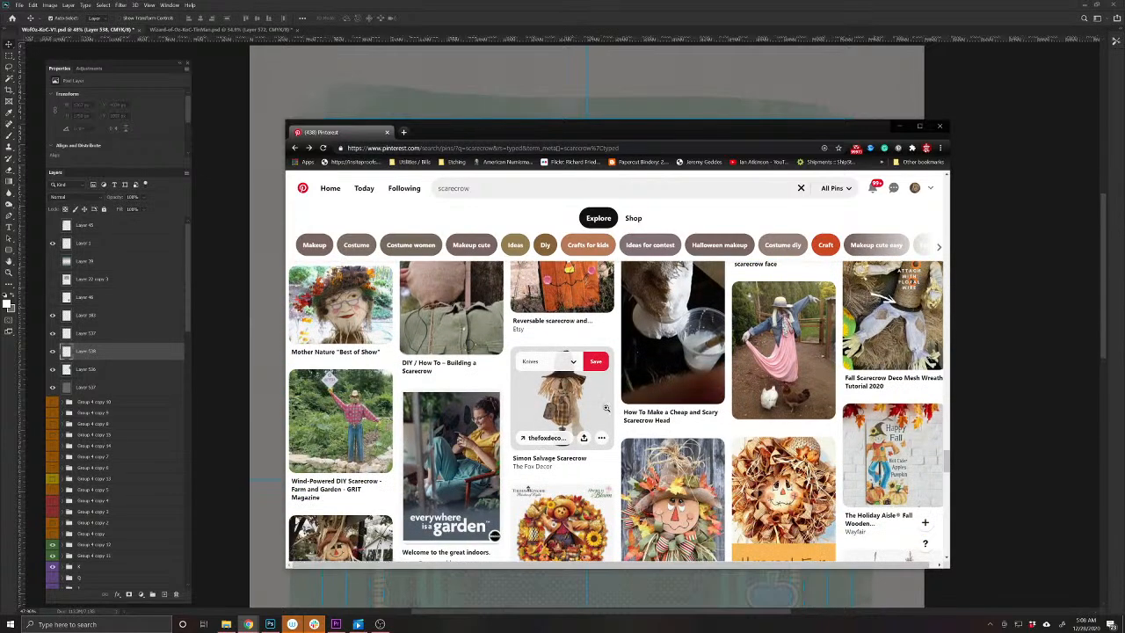
scroll(597, 406, down, 3)
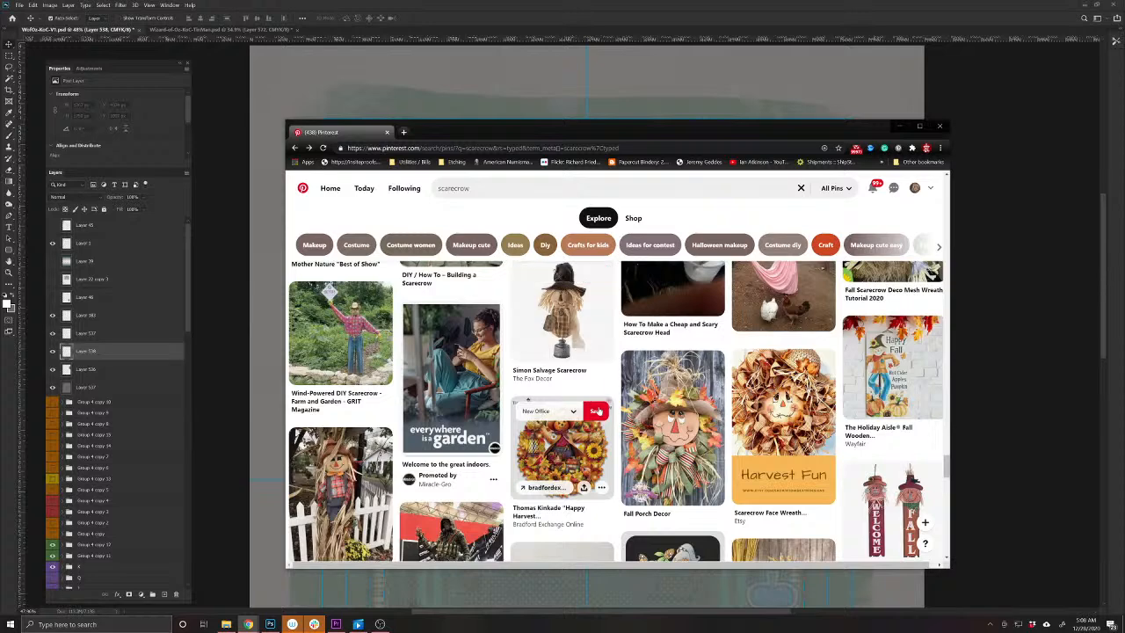
scroll(597, 406, down, 3)
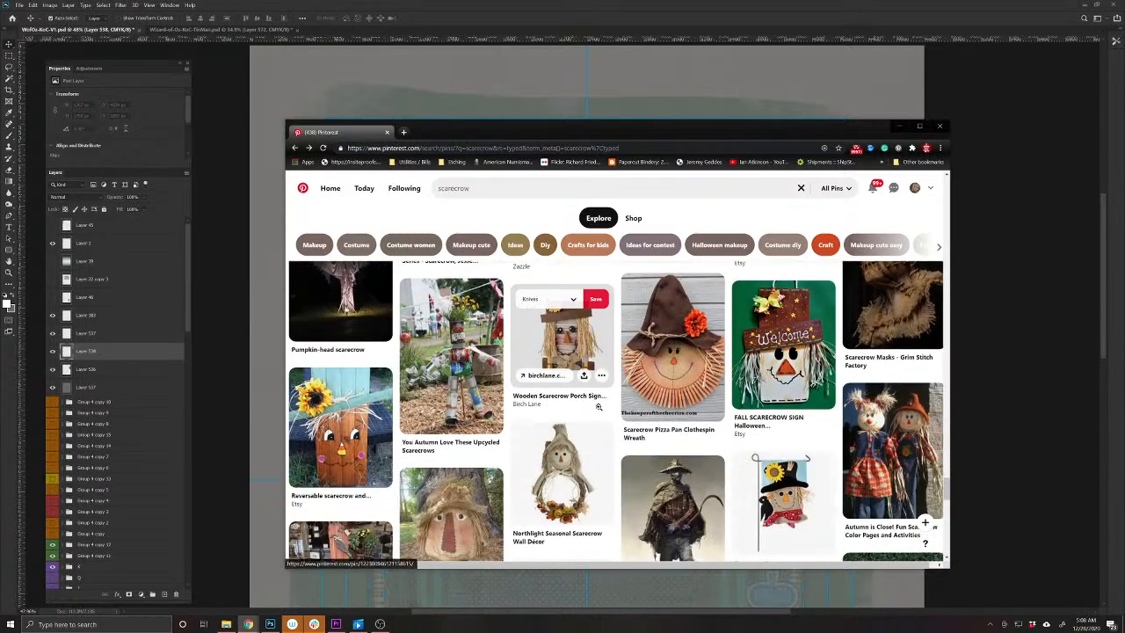
scroll(668, 413, down, 3)
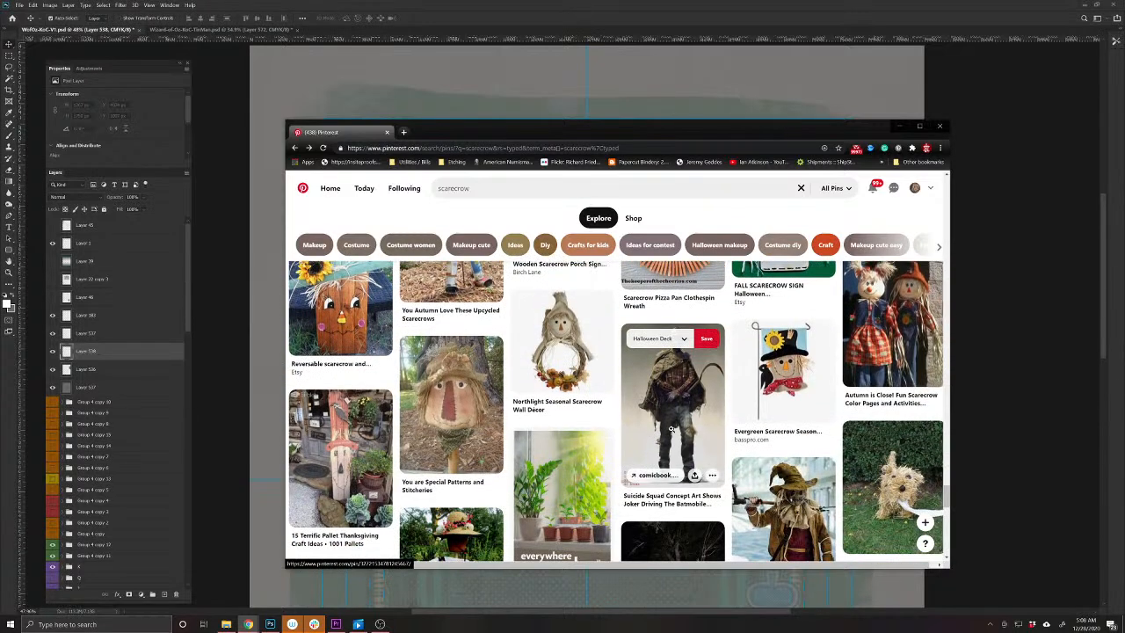
View the scarecrow cosplay pin with the brown coat and pointed hat, then return and check more results
click(782, 400)
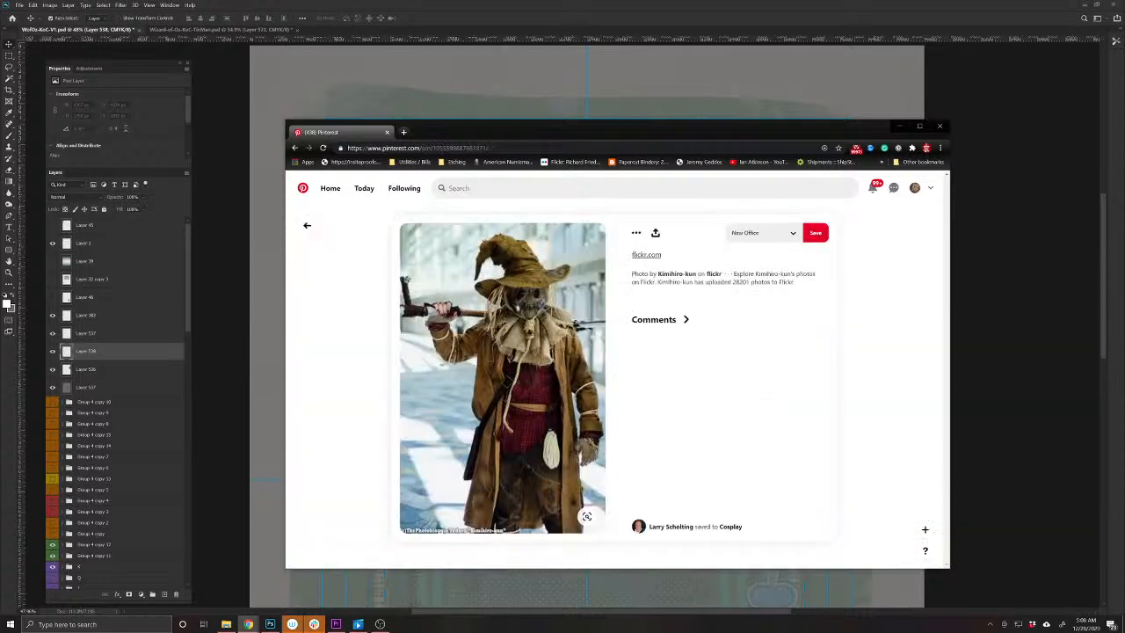
click(307, 225)
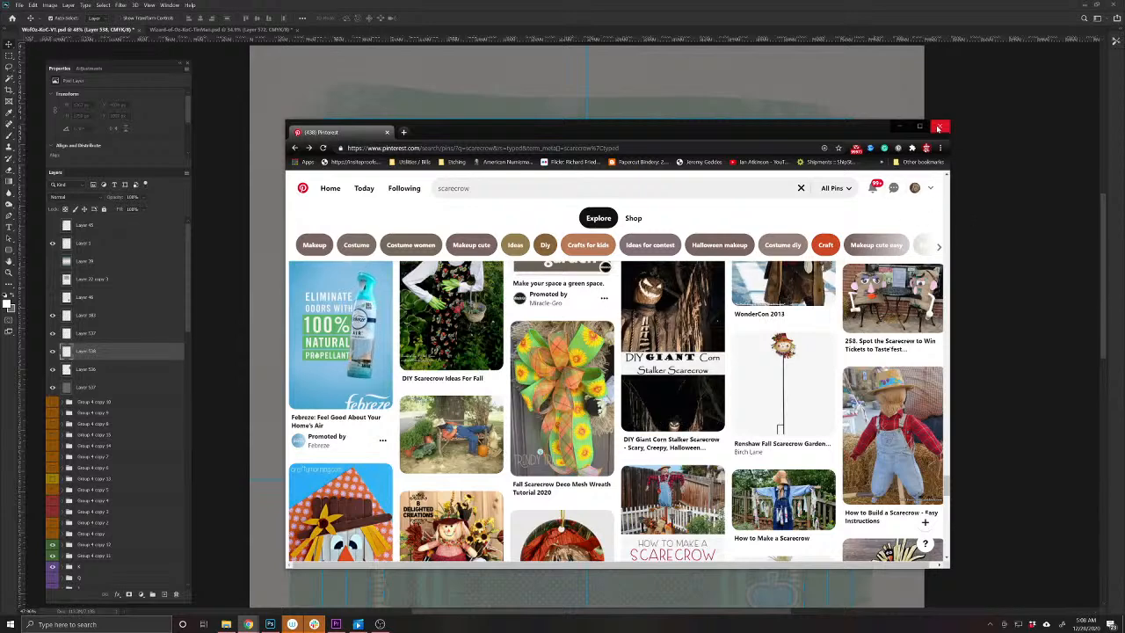
scroll(938, 129, down, 4)
scroll(938, 129, down, 2)
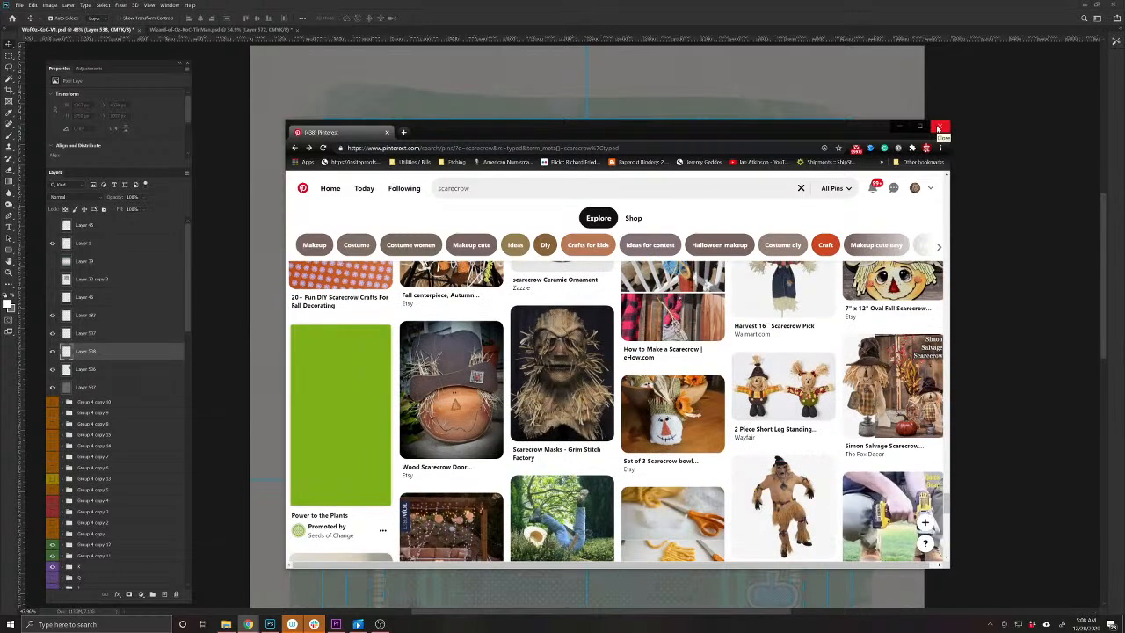
Close the browser window to return to the card file in Photoshop, and activate the Brush tool
click(937, 128)
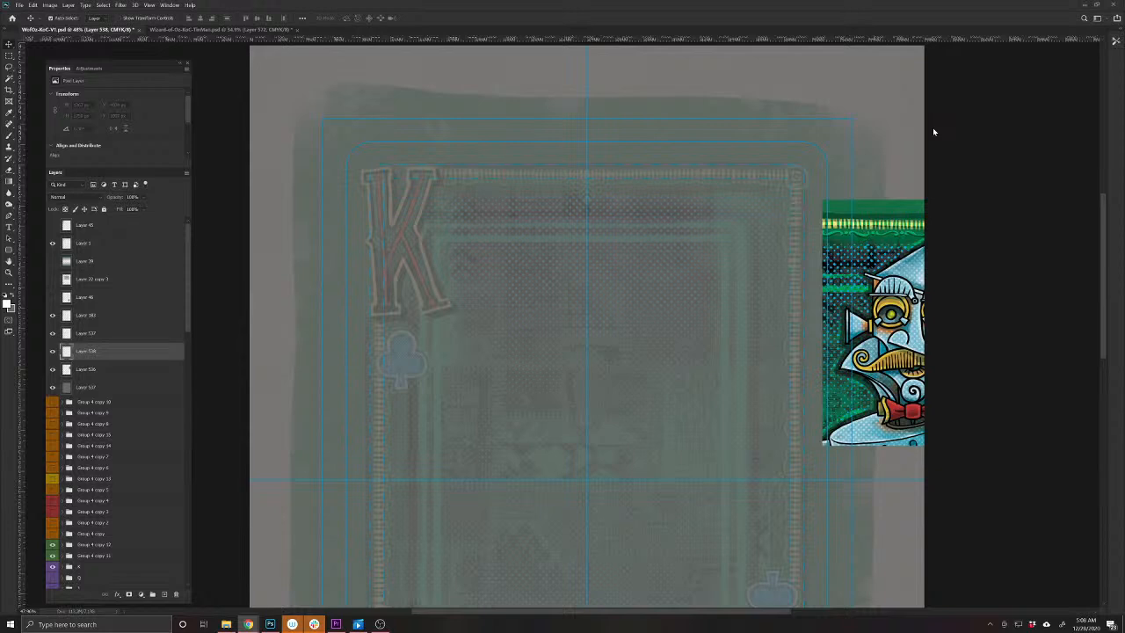
click(10, 147)
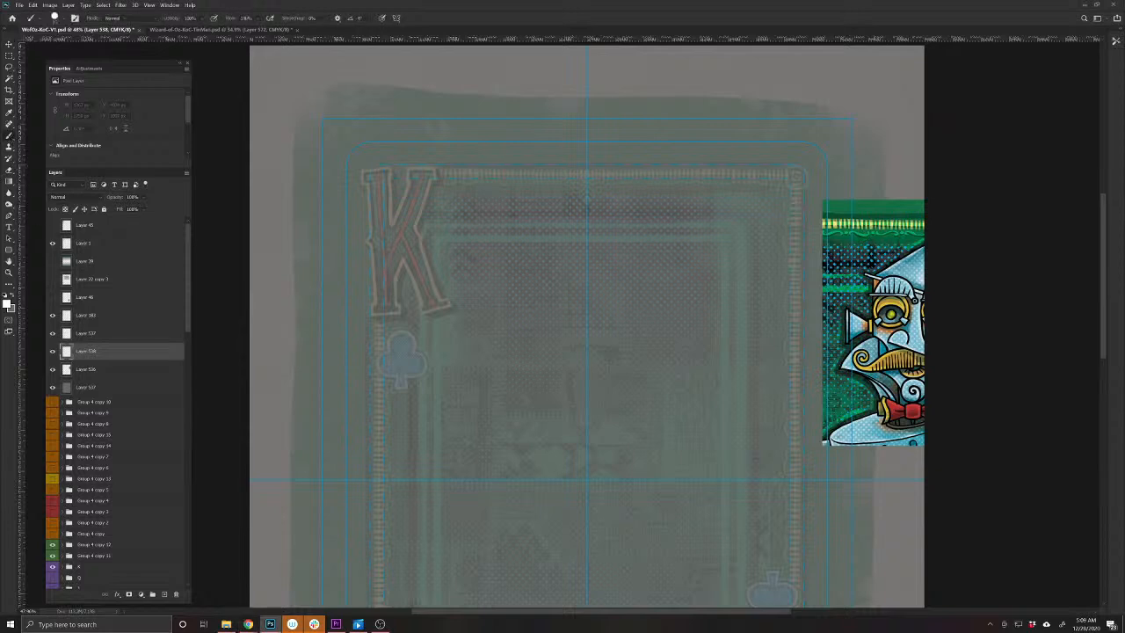
Try a white zigzag brush stroke across the middle of the card and undo it
mouse_move(532, 446)
mouse_down()
mouse_move(396, 471)
mouse_move(373, 494)
mouse_up()
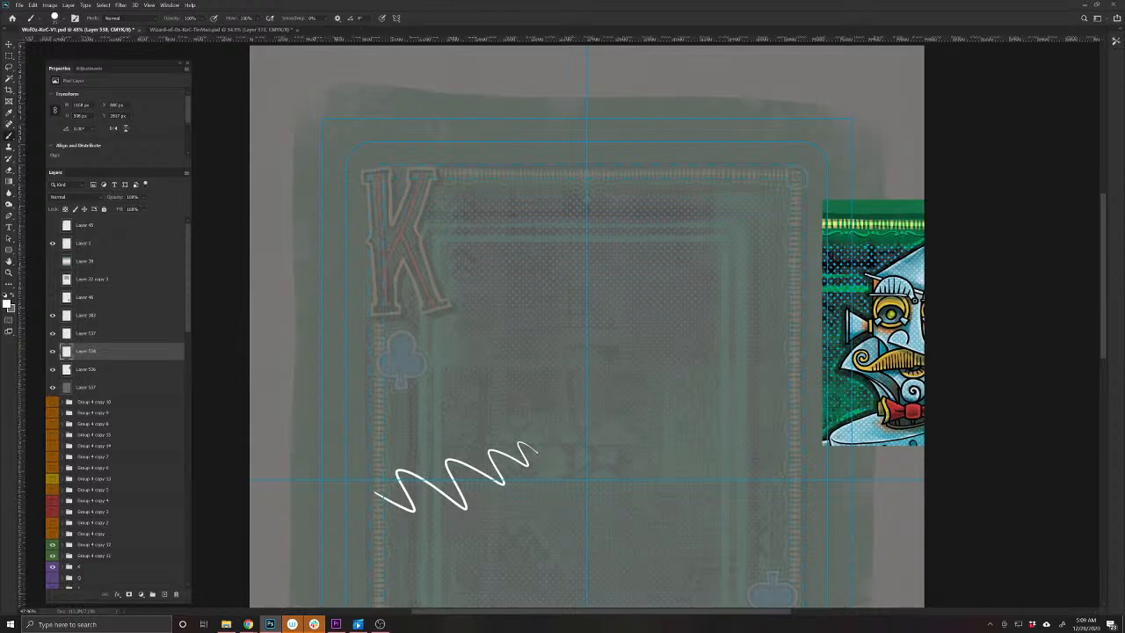
key(ctrl+z)
drag(605, 457, 572, 467)
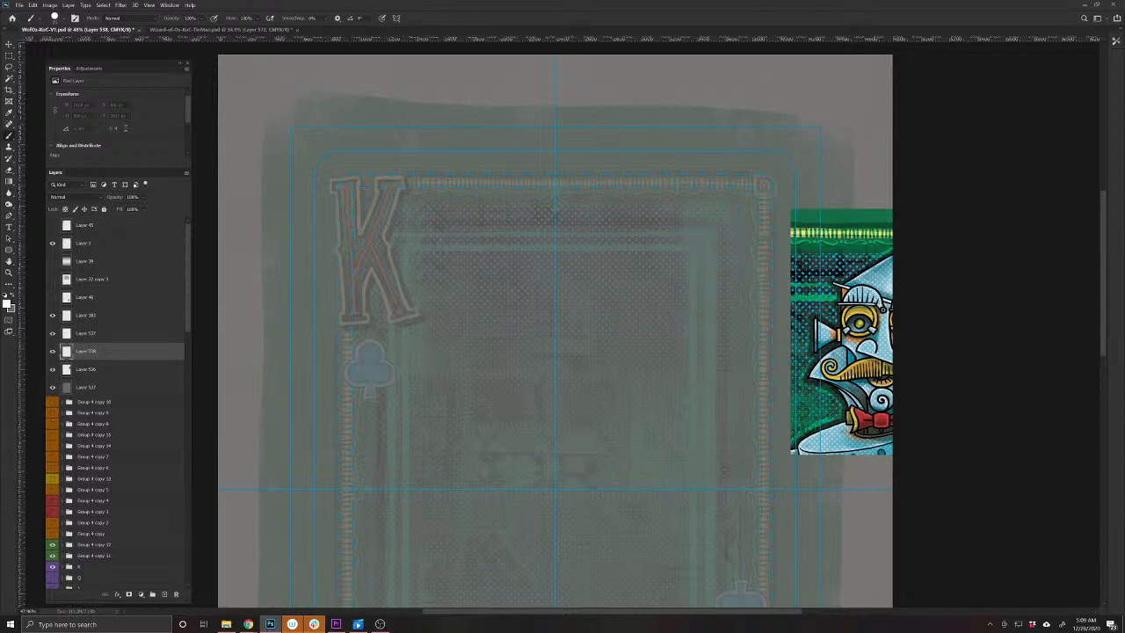
Make a merged-layers duplicate of the Wizard-of-Oz-KoC-TinMan document and select its entire image for copying
click(179, 31)
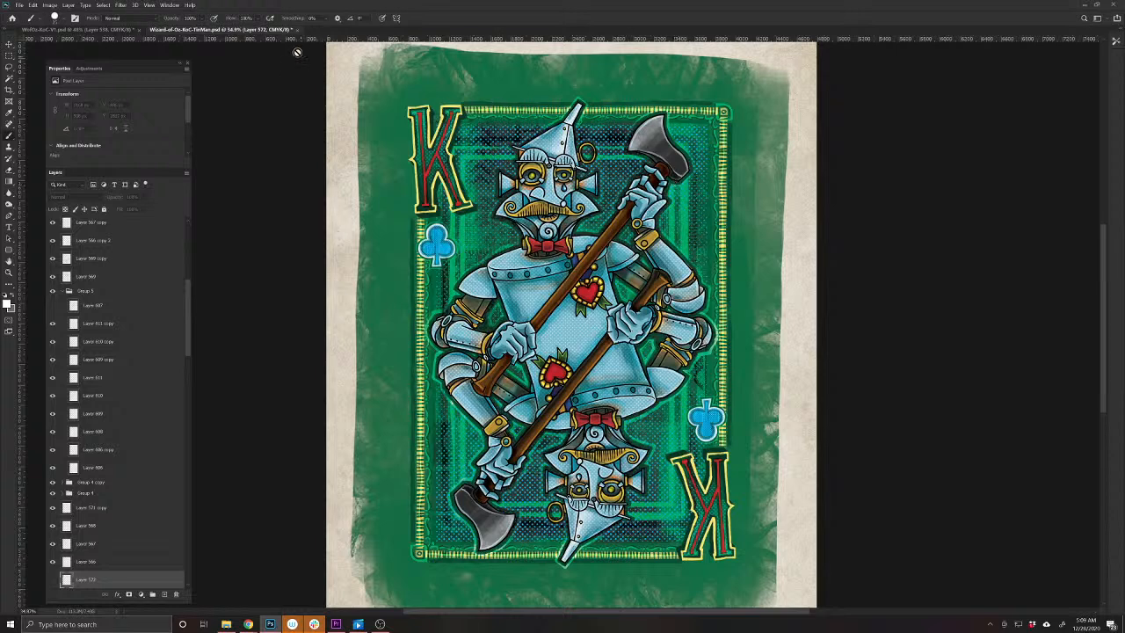
click(50, 6)
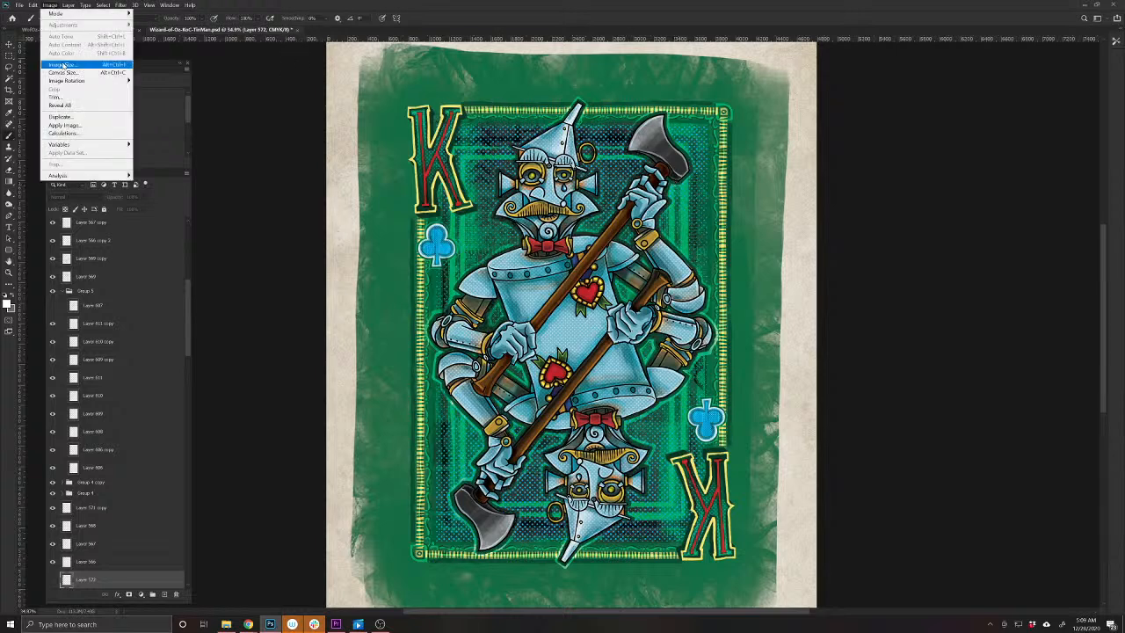
click(70, 119)
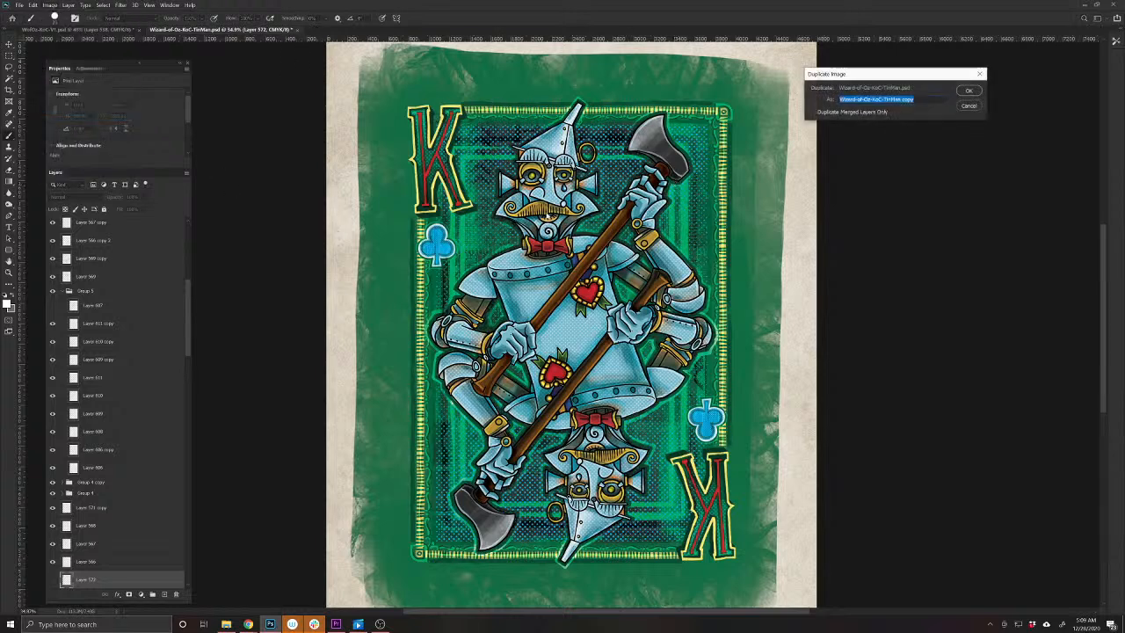
click(967, 91)
key(ctrl+a)
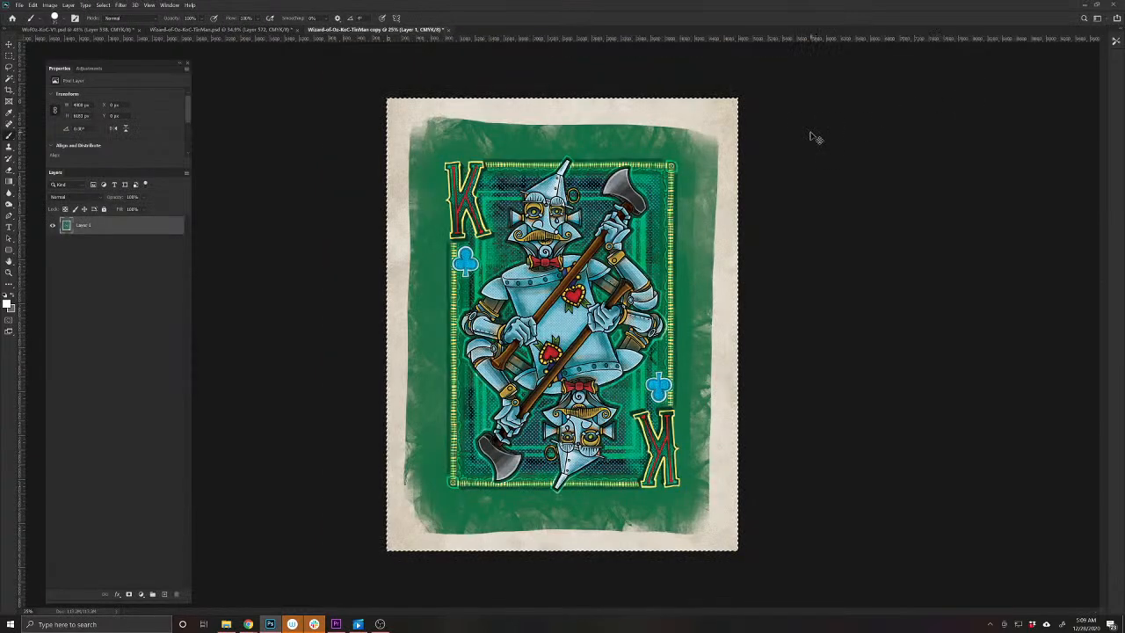
Close the merged Tin Man duplicate without saving and paste the copied artwork into the WofOz-KoC-V1 card file
click(446, 30)
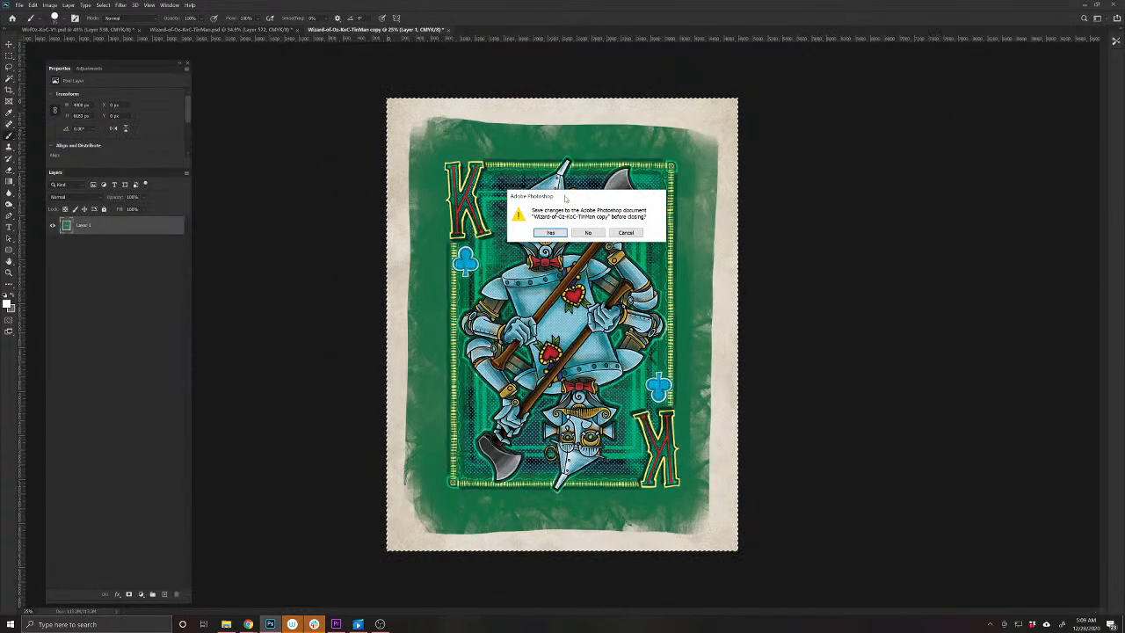
key(n)
click(121, 30)
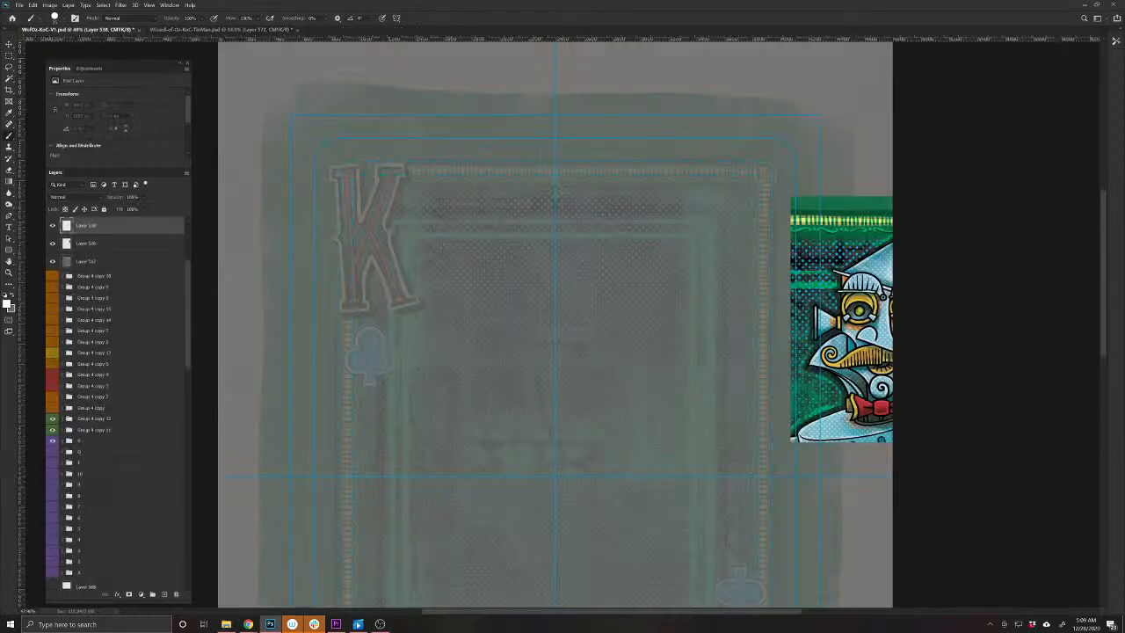
key(ctrl+v)
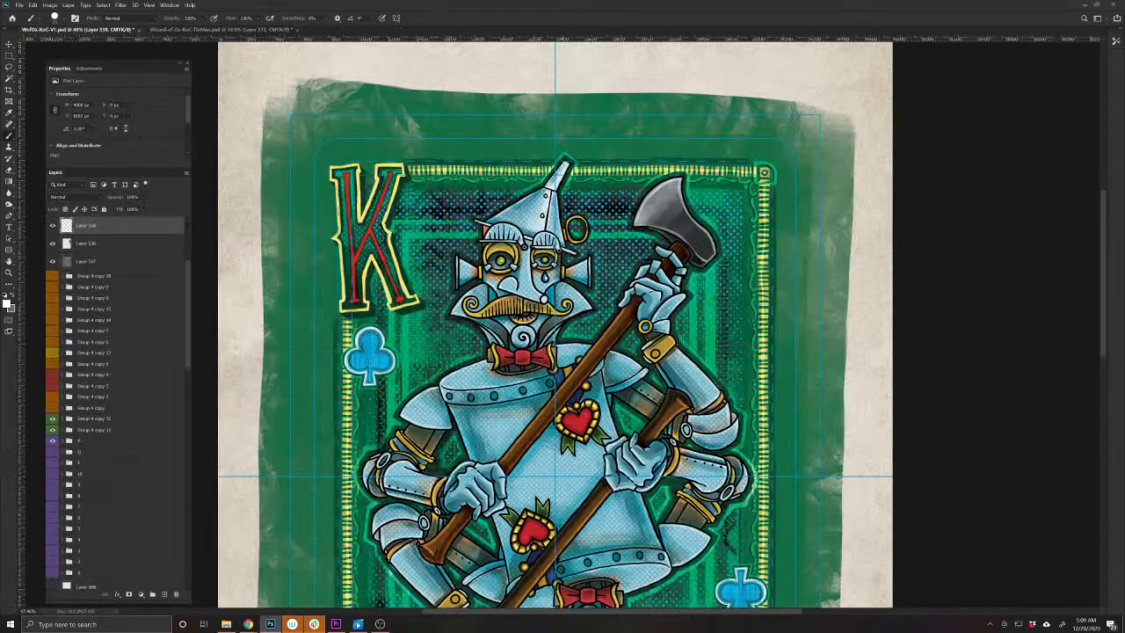
Lower the pasted Tin Man artwork's opacity to a faint tracing guide and add a new empty layer above it
alt+click(669, 364)
alt+click(670, 364)
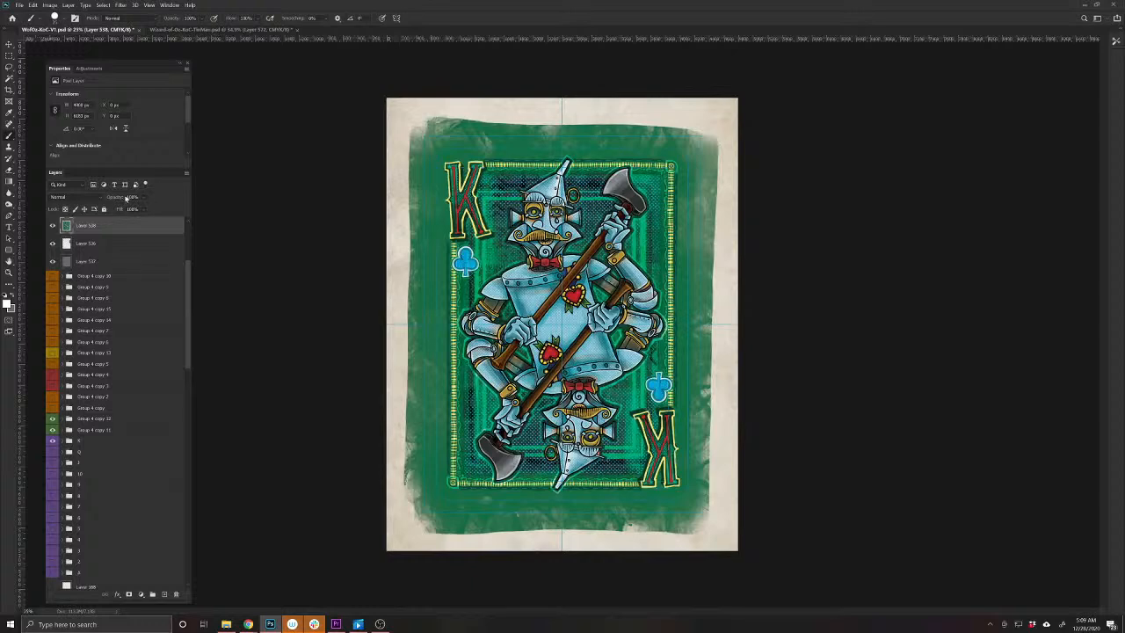
drag(126, 197, 77, 202)
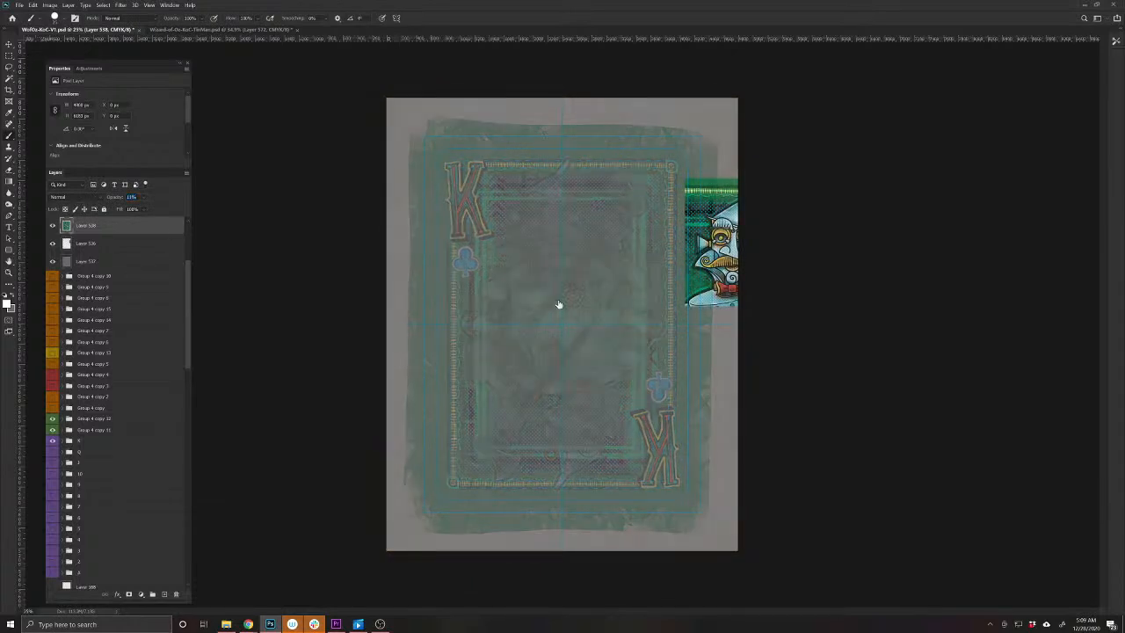
drag(574, 265, 606, 336)
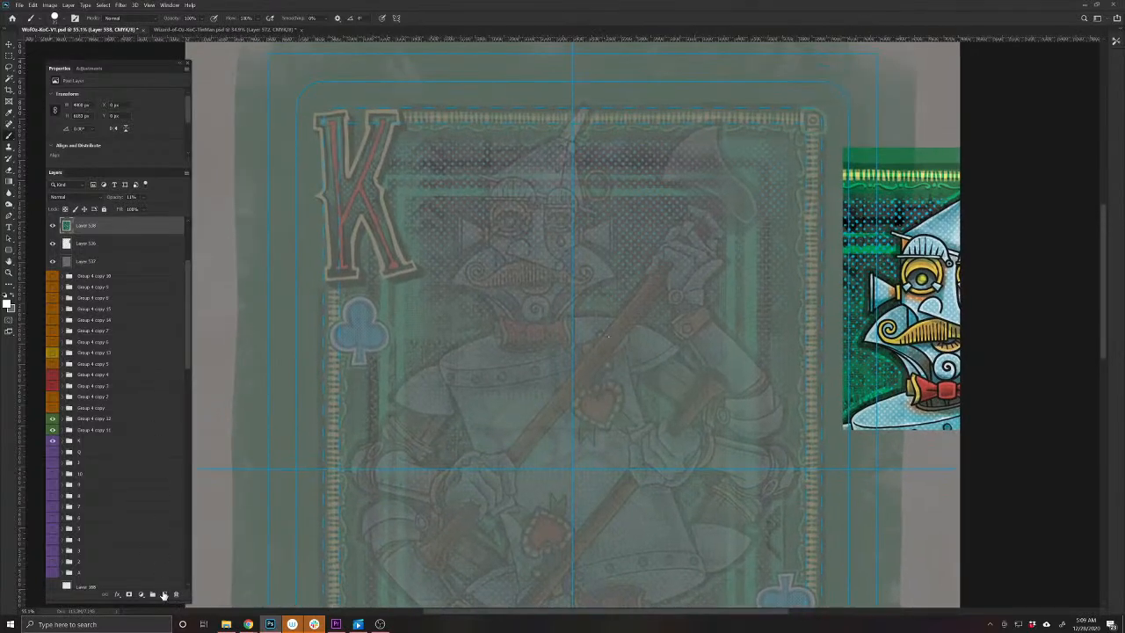
click(164, 595)
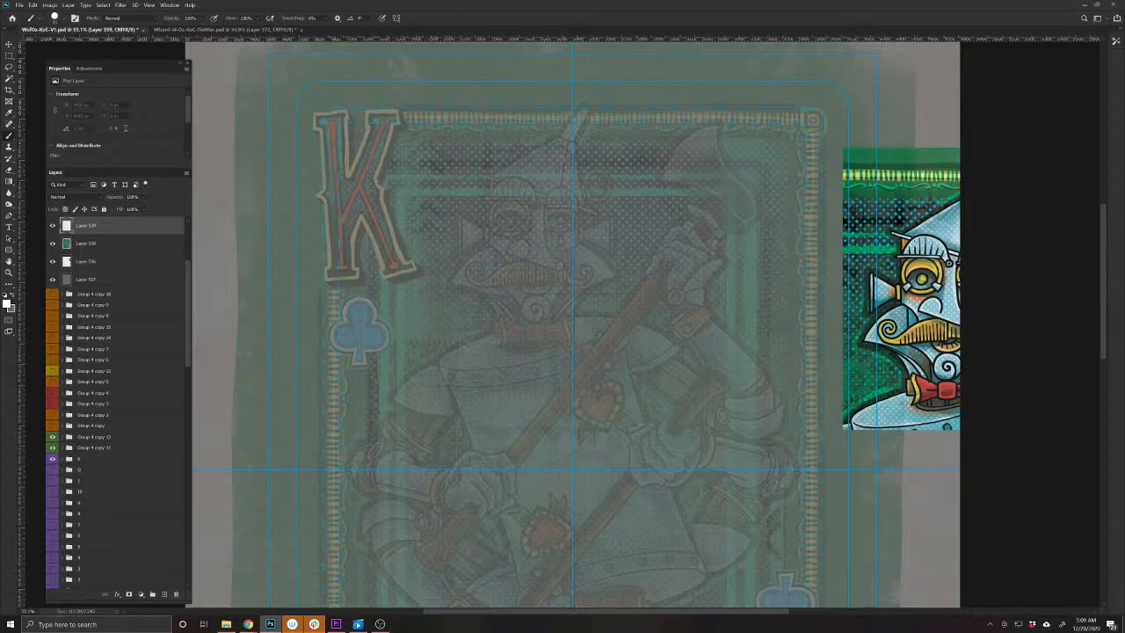
Try a white head outline with a pointed chin and crossed face guidelines over the faded Tin Man face
mouse_move(578, 200)
mouse_down()
mouse_move(578, 263)
mouse_move(541, 309)
mouse_move(488, 263)
mouse_move(493, 198)
mouse_move(578, 200)
mouse_up()
drag(509, 222, 579, 219)
drag(532, 177, 536, 310)
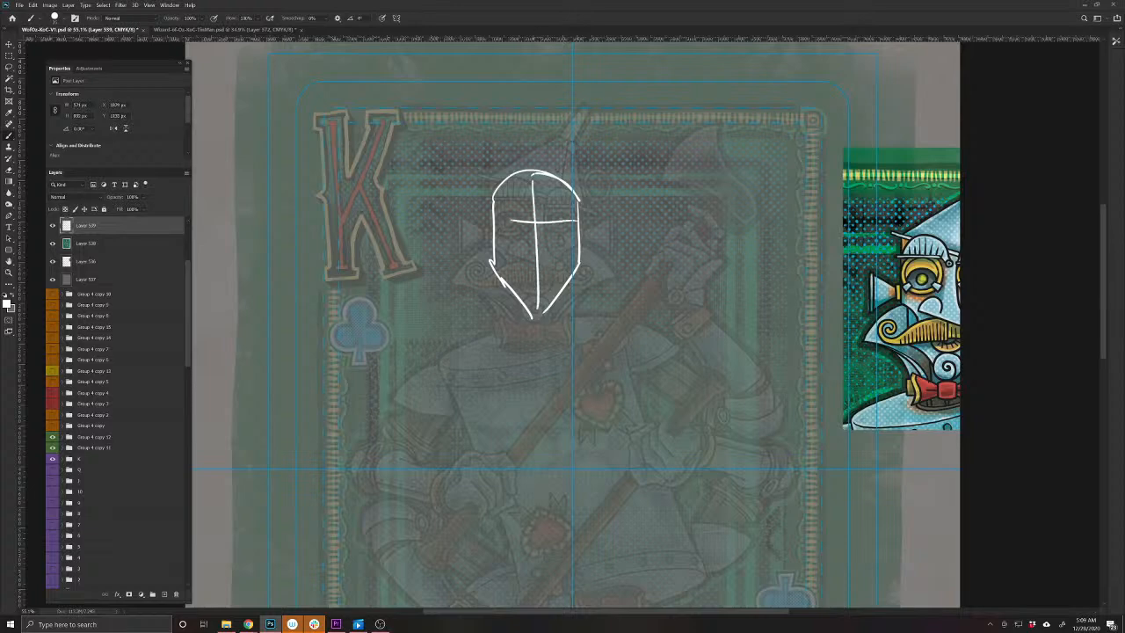
key(ctrl+z)
key(ctrl+z)
key(ctrl+z)
key(ctrl+z)
key(ctrl+z)
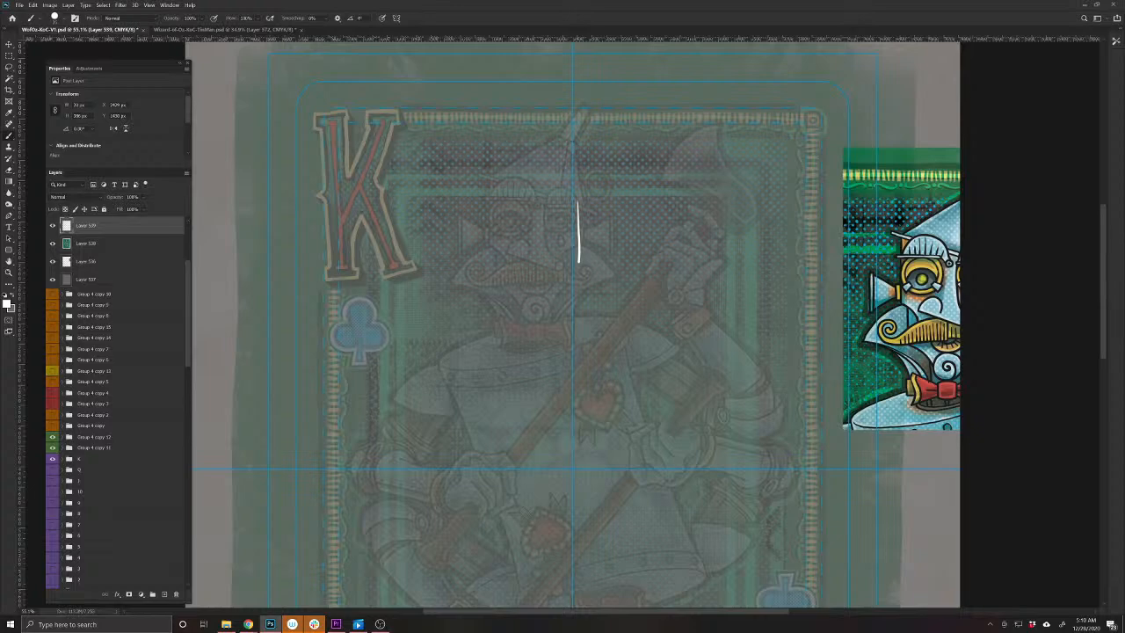
key(ctrl+z)
Try oval head shapes of different sizes over the Tin Man guide, undoing each one
mouse_move(582, 114)
mouse_down()
mouse_move(606, 364)
mouse_move(520, 410)
mouse_move(441, 275)
mouse_move(554, 109)
mouse_up()
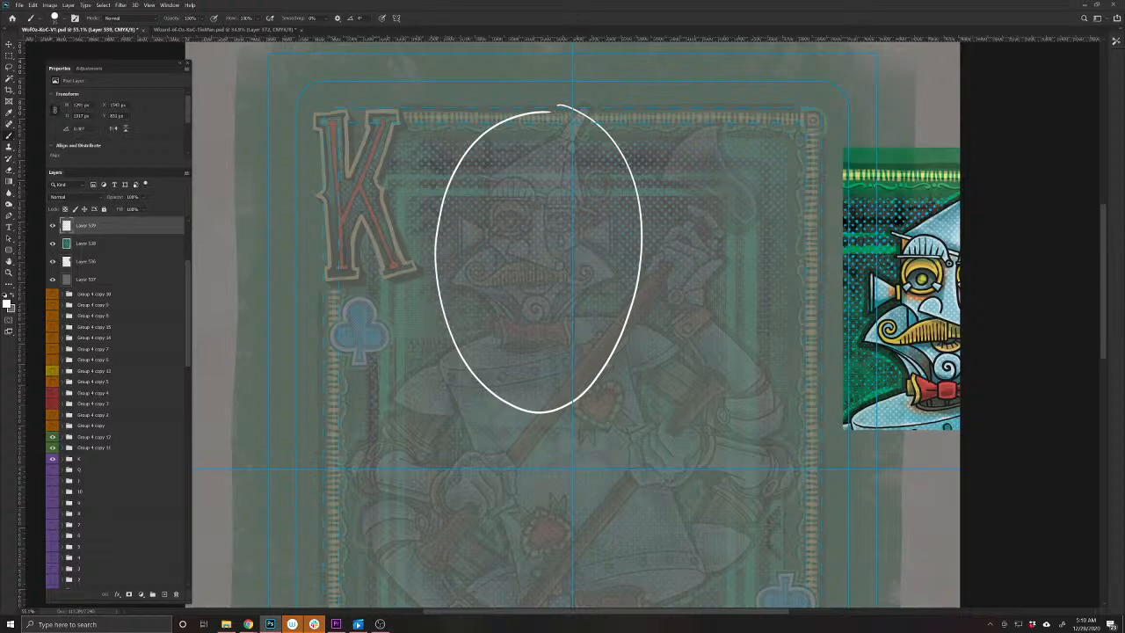
key(ctrl+z)
mouse_move(531, 193)
mouse_down()
mouse_move(518, 246)
mouse_move(529, 194)
mouse_up()
key(ctrl+z)
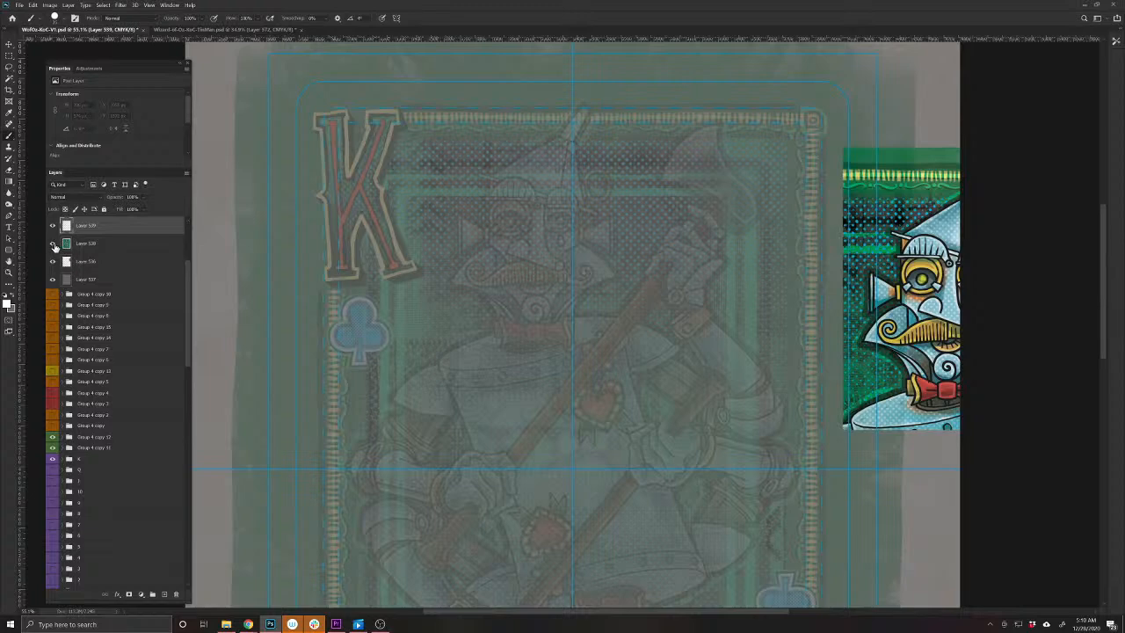
Sketch a white egg-shaped head over the Tin Man's face, with a vertical centre line inside it
mouse_move(583, 225)
mouse_down()
mouse_move(569, 184)
mouse_move(509, 179)
mouse_move(488, 221)
mouse_move(581, 209)
mouse_move(562, 314)
mouse_move(525, 328)
mouse_move(490, 228)
mouse_up()
drag(494, 281, 526, 328)
drag(503, 300, 530, 329)
mouse_move(494, 274)
mouse_down()
mouse_move(541, 330)
mouse_move(570, 300)
mouse_up()
drag(517, 327, 583, 269)
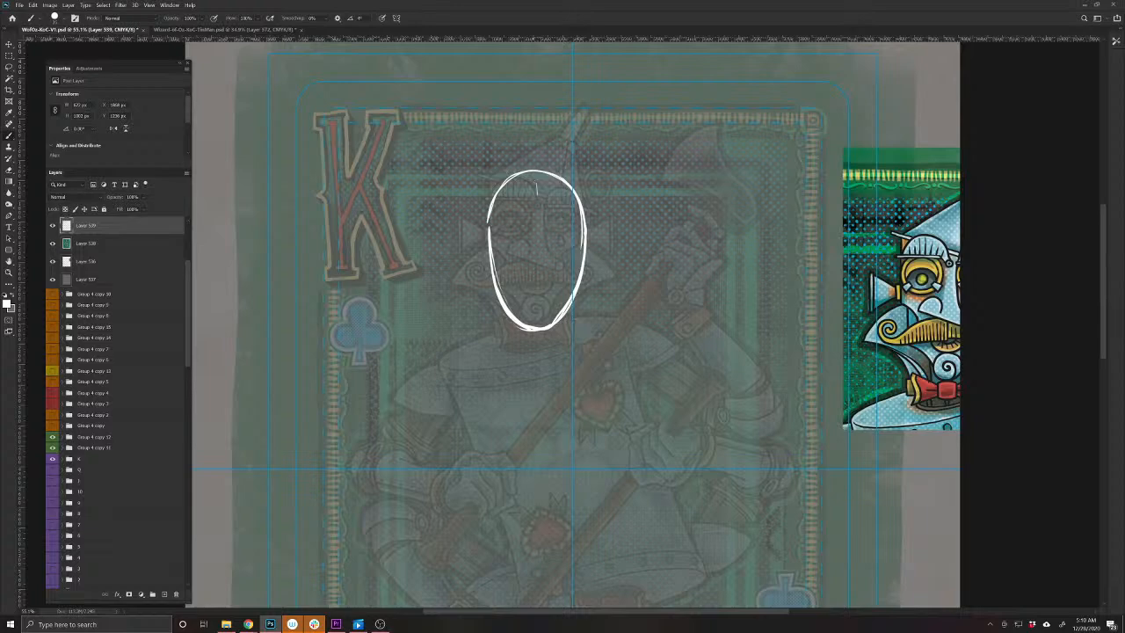
drag(537, 186, 540, 295)
Hide the Tin Man guide layer, then reposition the oval head near the card's vertical guide and rotate it slightly clockwise
click(52, 242)
key(v)
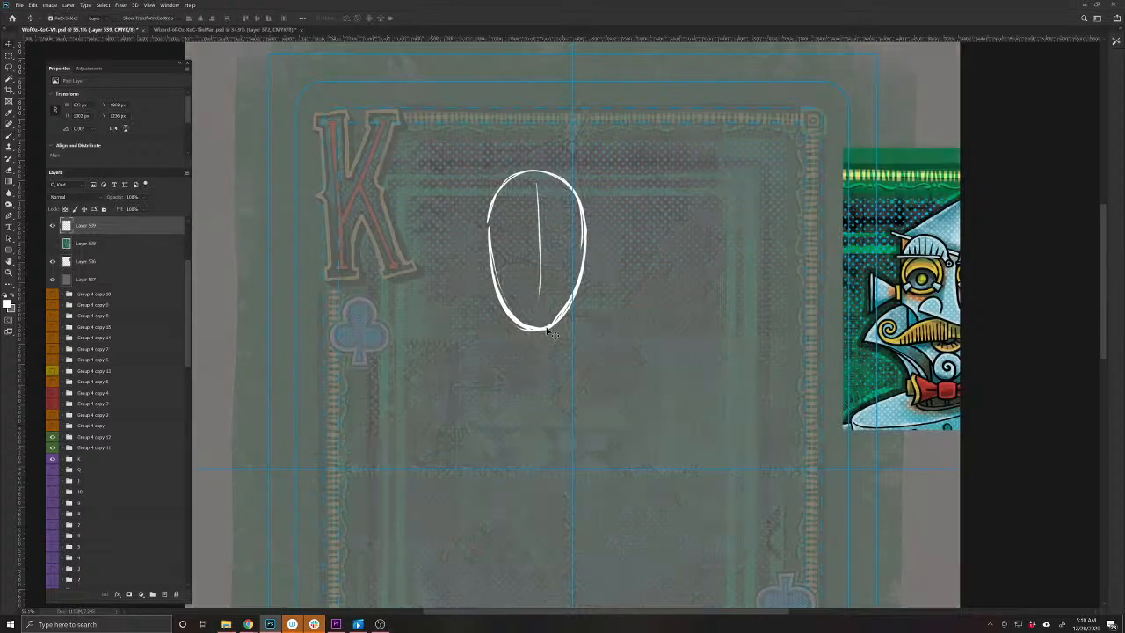
drag(539, 337, 615, 308)
key(ctrl+t)
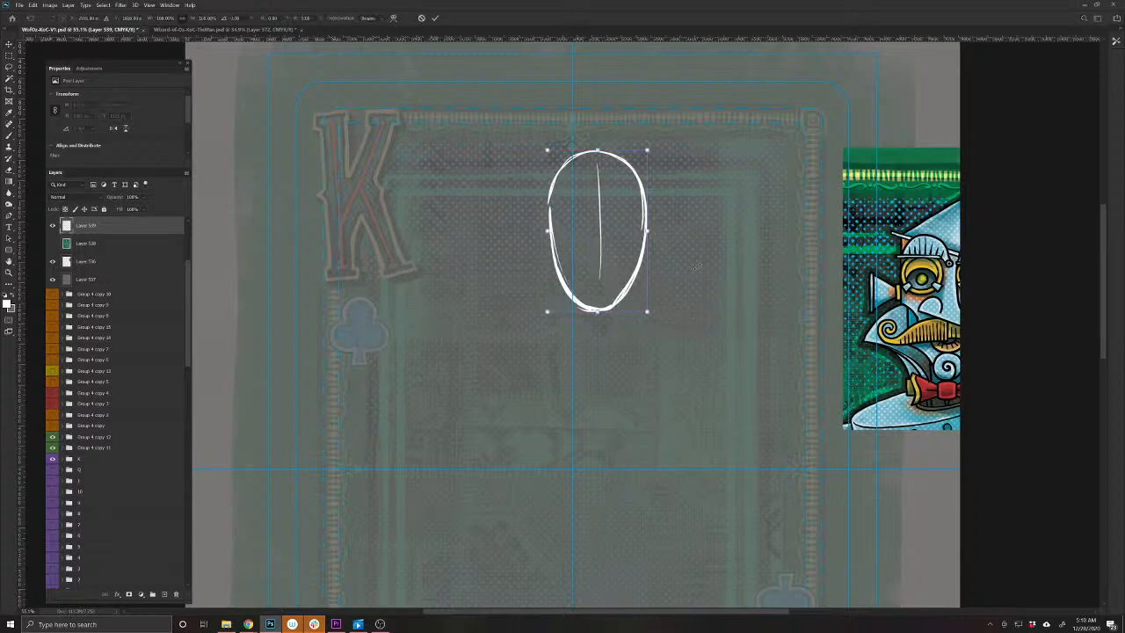
drag(686, 303, 694, 290)
drag(595, 264, 581, 283)
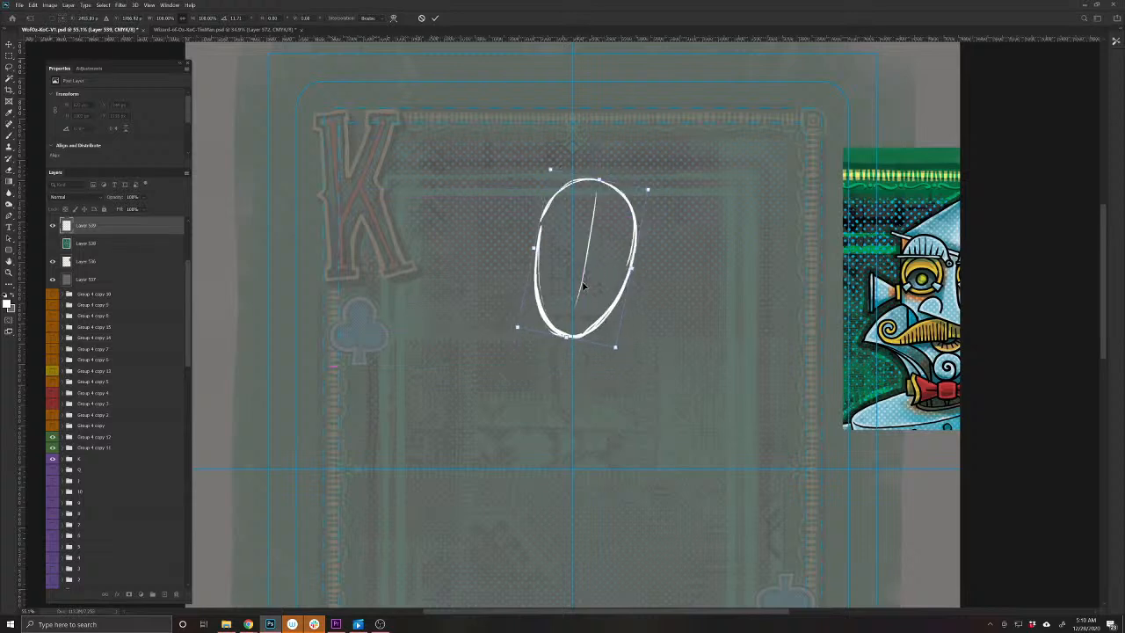
key(Return)
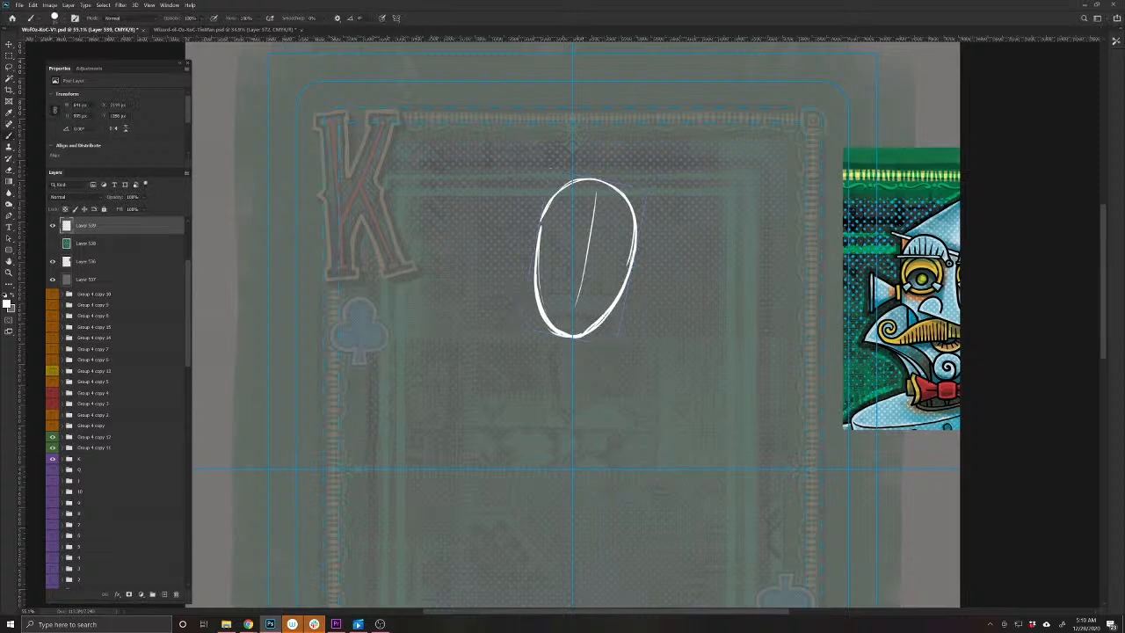
Reinforce the head's right contour and erase the straight centre line inside it
mouse_move(637, 213)
mouse_down()
mouse_move(623, 294)
mouse_move(635, 250)
mouse_up()
key(e)
drag(594, 207, 589, 239)
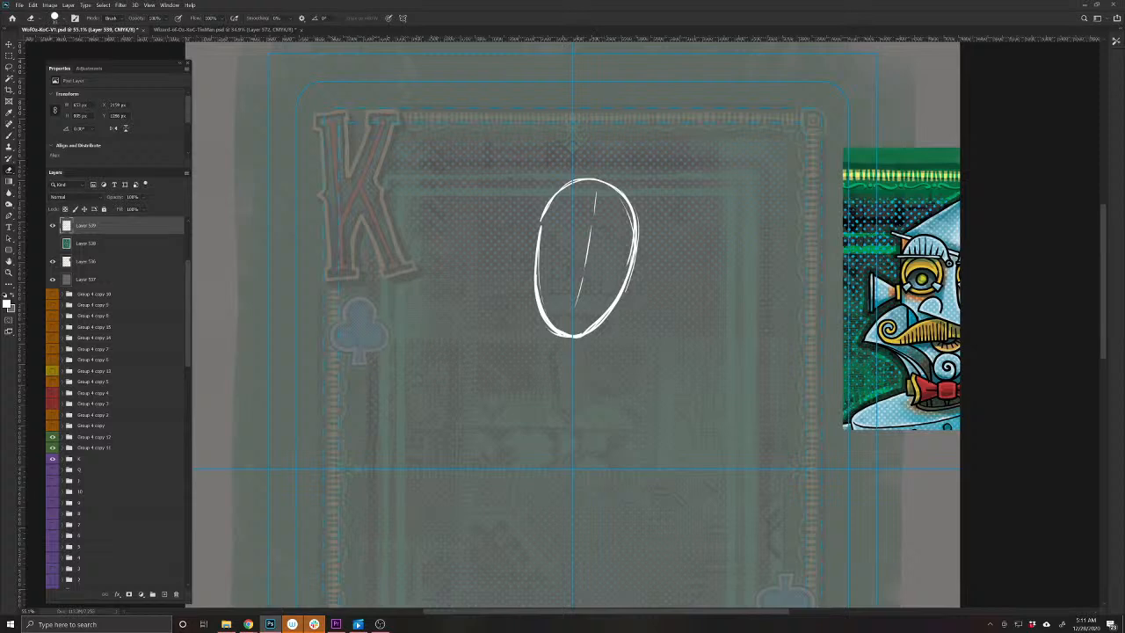
drag(596, 192, 576, 307)
Redraw the skull fuller at the upper left and erase the leftover inner contour lines
key(b)
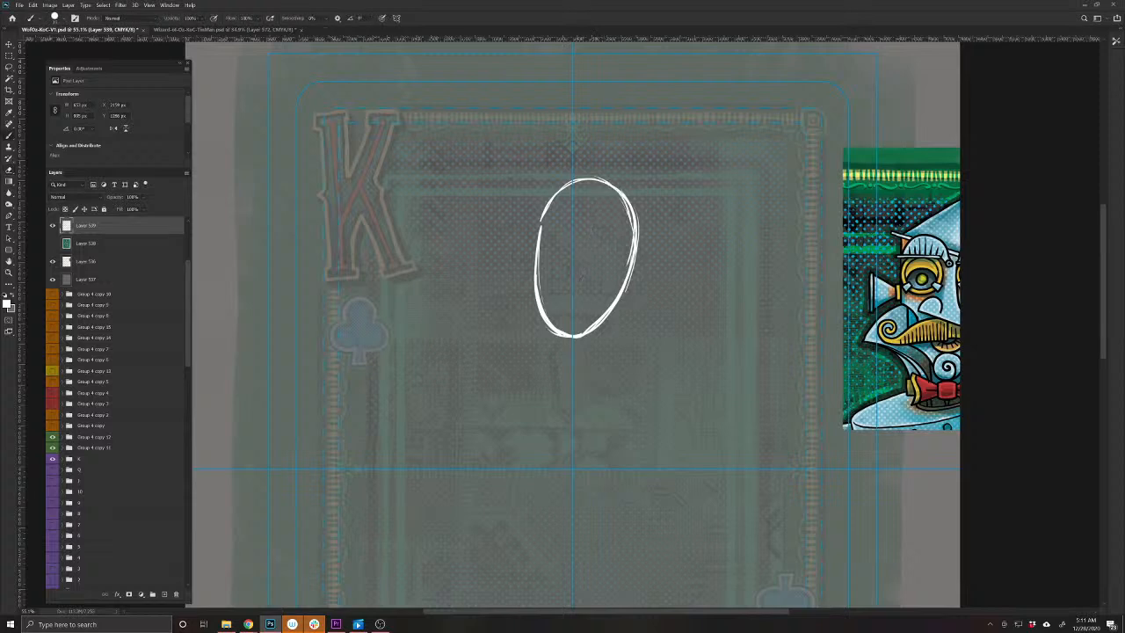
mouse_move(634, 239)
mouse_down()
mouse_move(599, 180)
mouse_move(532, 242)
mouse_up()
drag(573, 178, 530, 269)
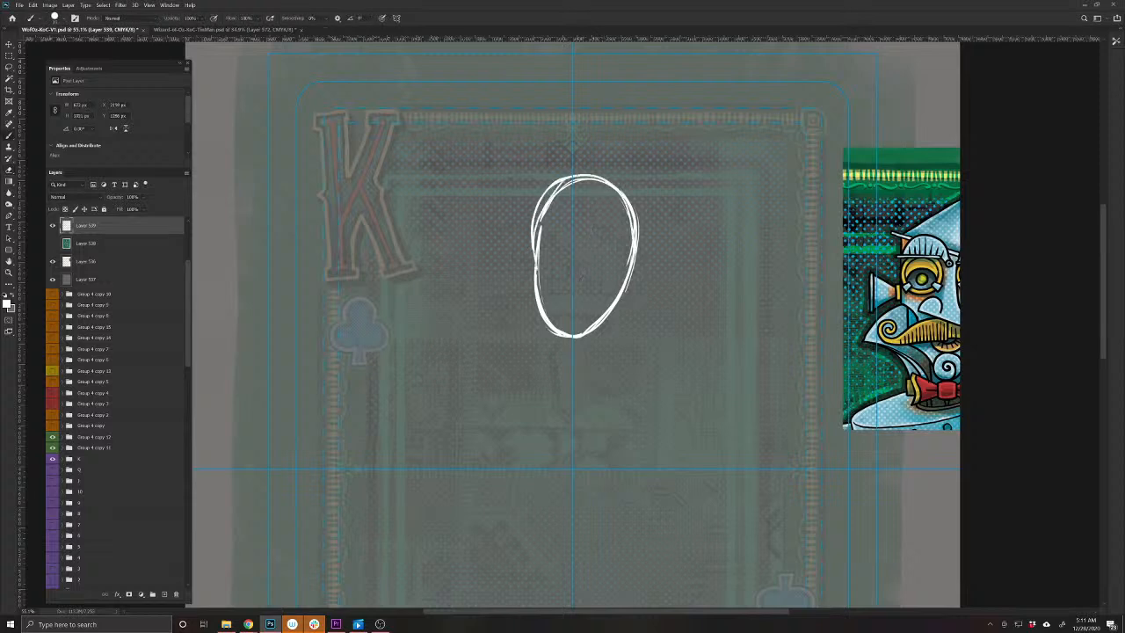
key(e)
mouse_move(541, 220)
mouse_down()
mouse_move(538, 253)
mouse_move(573, 187)
mouse_move(594, 181)
mouse_move(632, 219)
mouse_up()
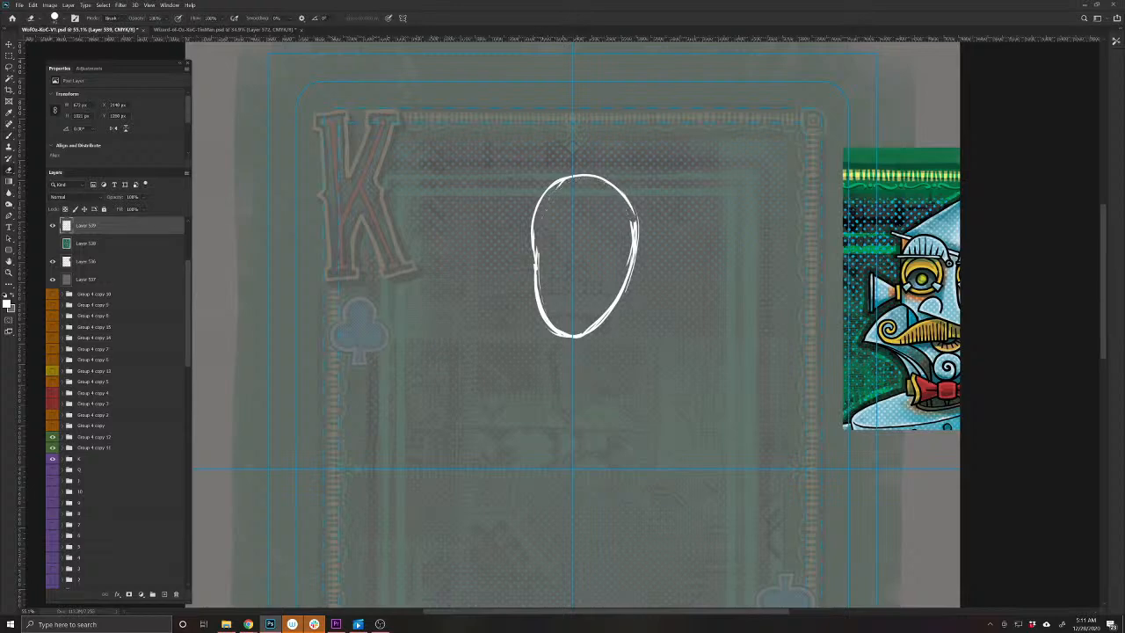
Add a curved centre line, an eye line and a mouth line to the head for a three-quarter view
key(b)
mouse_move(576, 178)
mouse_down()
mouse_move(612, 225)
mouse_move(590, 318)
mouse_move(573, 335)
mouse_move(608, 196)
mouse_up()
drag(635, 244, 624, 263)
mouse_move(546, 232)
mouse_down()
mouse_move(571, 255)
mouse_move(626, 264)
mouse_move(566, 300)
mouse_up()
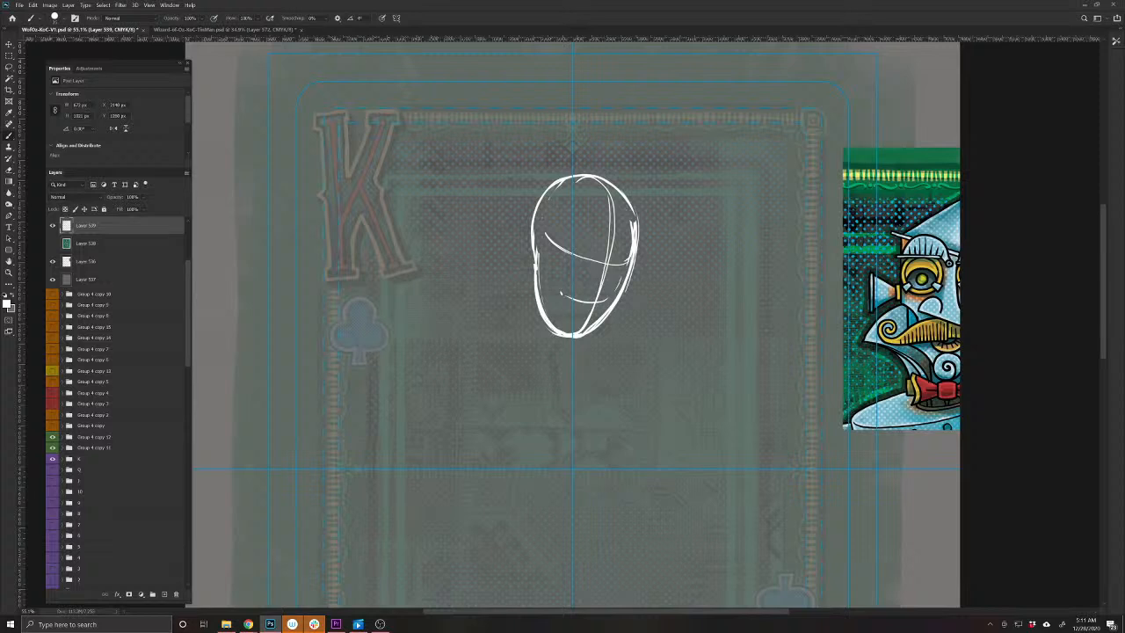
Rotate the head sketch counter-clockwise and erase the face guidelines inside it
key(ctrl+t)
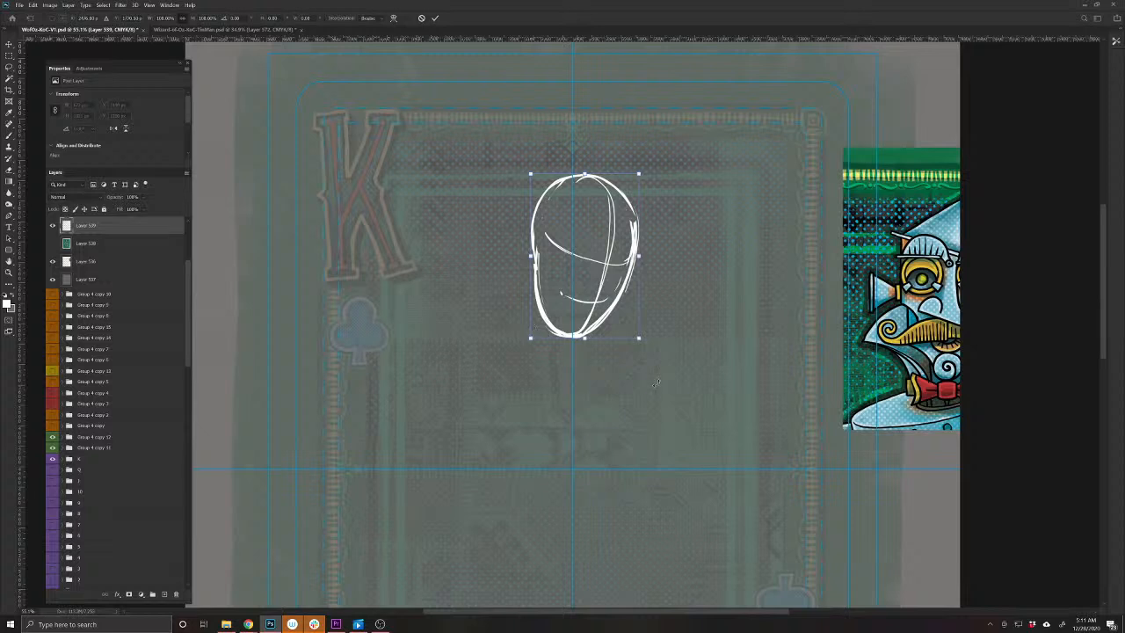
drag(655, 382, 695, 340)
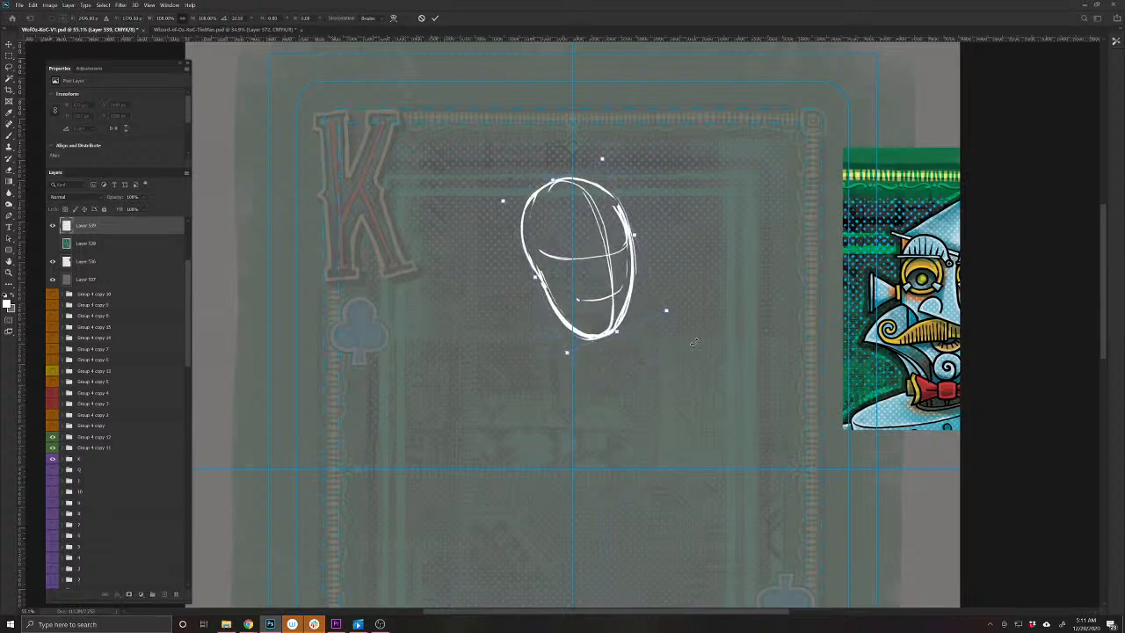
key(Return)
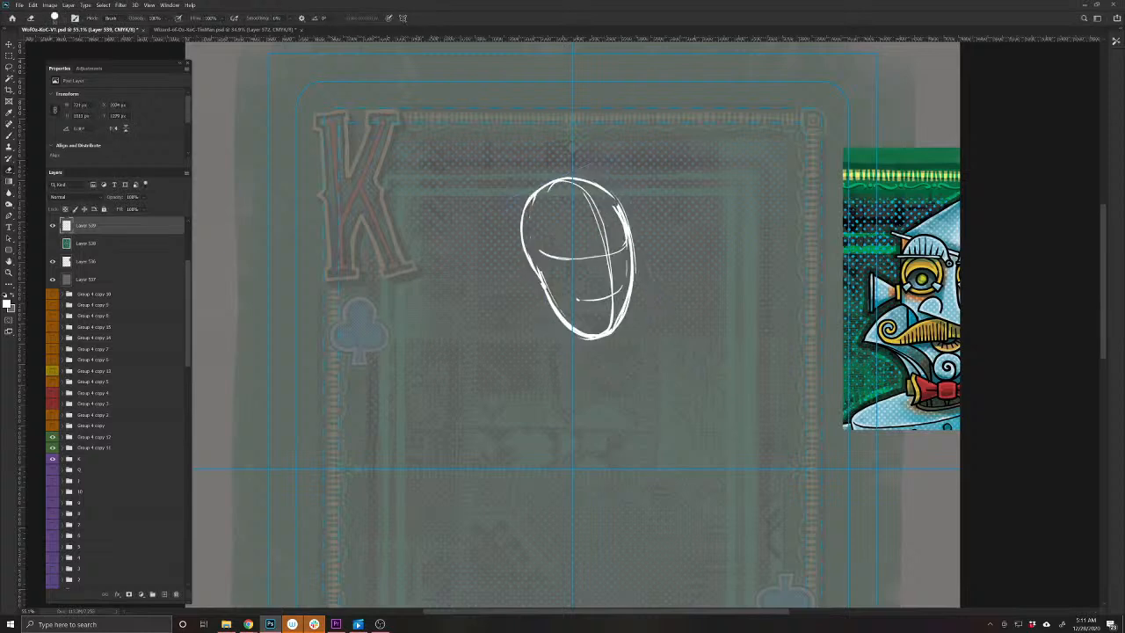
mouse_move(575, 183)
mouse_down()
mouse_move(603, 228)
mouse_move(609, 334)
mouse_move(556, 258)
mouse_move(577, 299)
mouse_up()
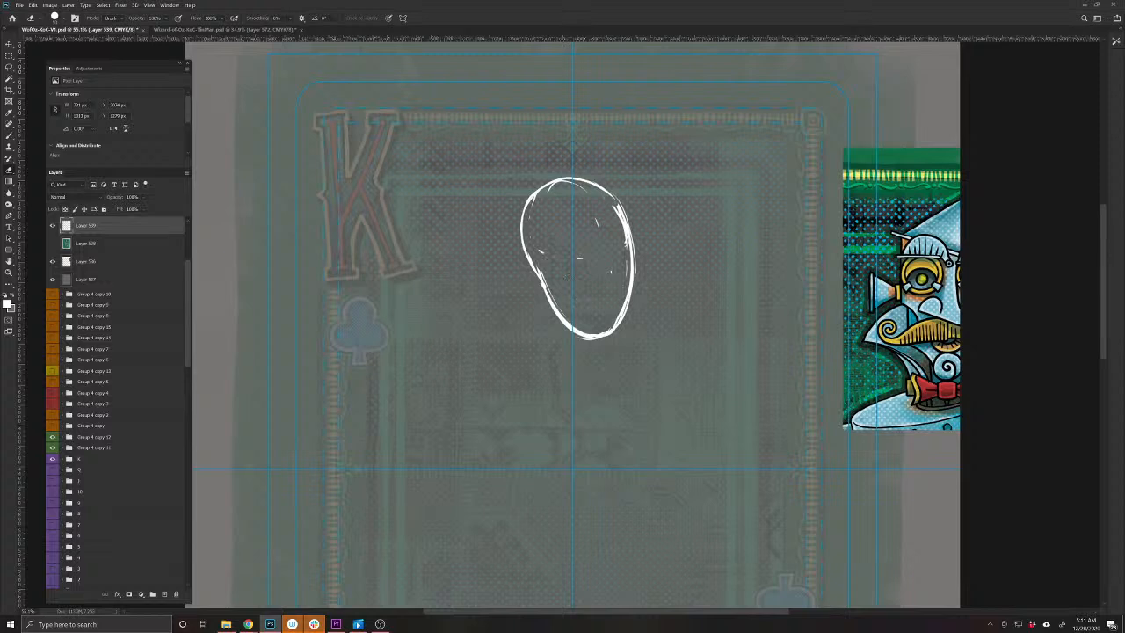
Draw a curved centre line and upward-arching eye and mouth lines on the tilted head, and reinforce the skull's left side
key(b)
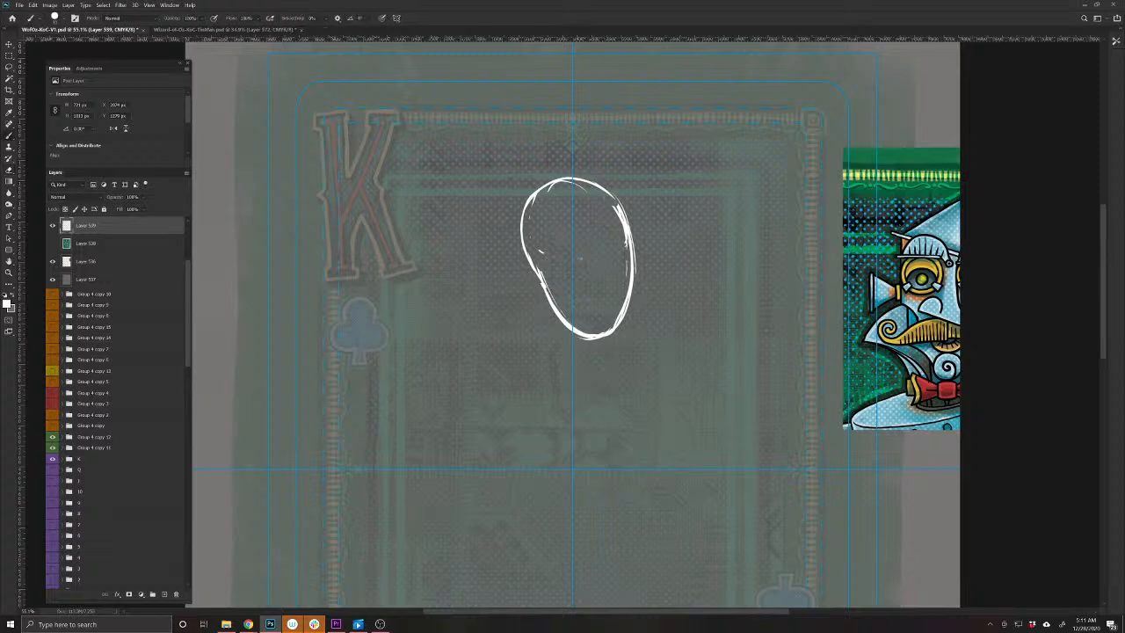
mouse_move(530, 262)
mouse_down()
mouse_move(588, 232)
mouse_move(630, 248)
mouse_move(534, 256)
mouse_move(607, 229)
mouse_up()
mouse_move(564, 181)
mouse_down()
mouse_move(615, 227)
mouse_move(597, 339)
mouse_move(610, 226)
mouse_up()
mouse_move(543, 257)
mouse_down()
mouse_move(598, 227)
mouse_move(632, 244)
mouse_move(610, 227)
mouse_up()
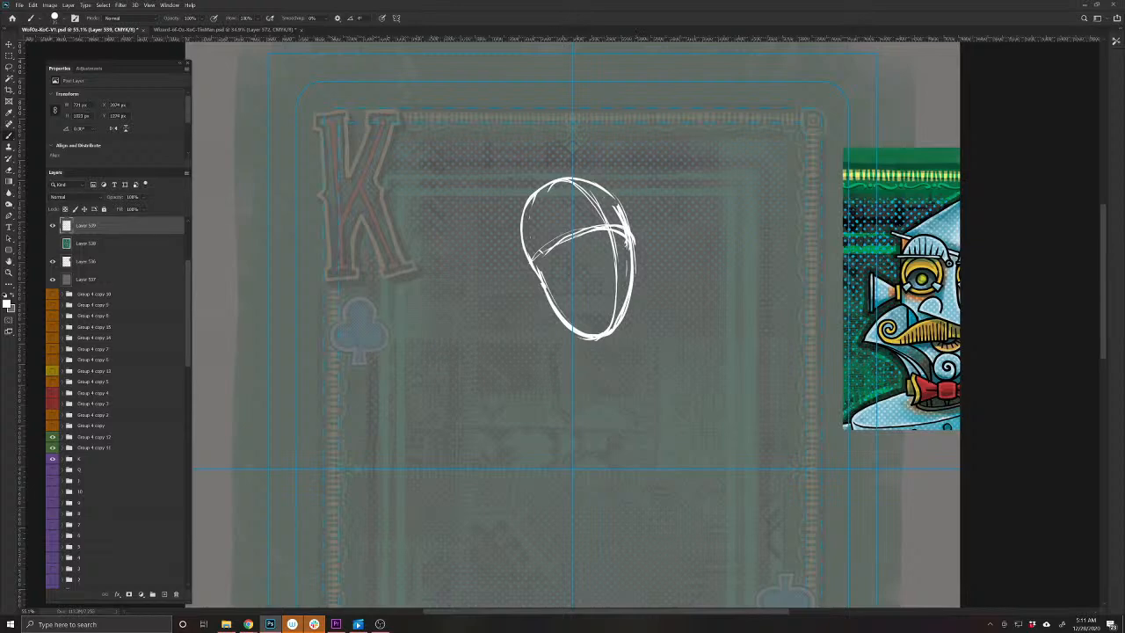
drag(555, 297, 629, 277)
drag(543, 204, 525, 230)
Sketch rough neck strokes at the back of the head and under the chin, and shift the sketch slightly right
drag(561, 286, 543, 309)
drag(539, 268, 540, 334)
mouse_move(594, 306)
mouse_down()
mouse_move(579, 327)
mouse_move(584, 357)
mouse_up()
drag(533, 263, 534, 327)
mouse_move(527, 251)
mouse_down()
mouse_move(536, 334)
mouse_move(624, 312)
mouse_move(619, 333)
mouse_up()
key(v)
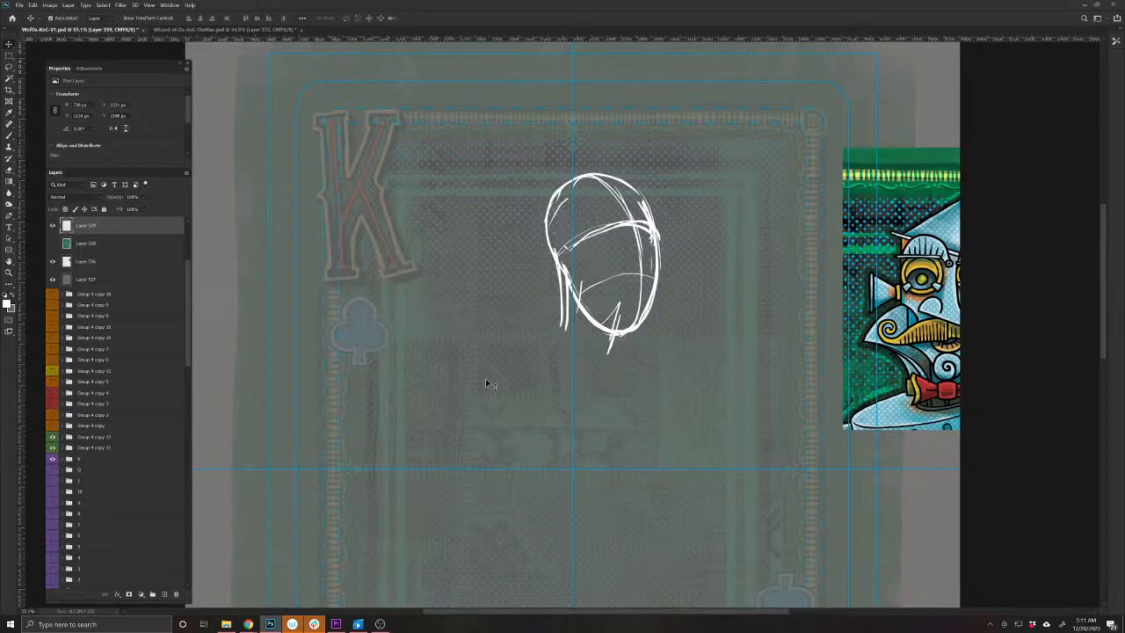
Sketch the scarecrow's hat on the head, with a wide floppy brim, a tall crown and spiky straw on top
key(b)
drag(552, 463, 540, 377)
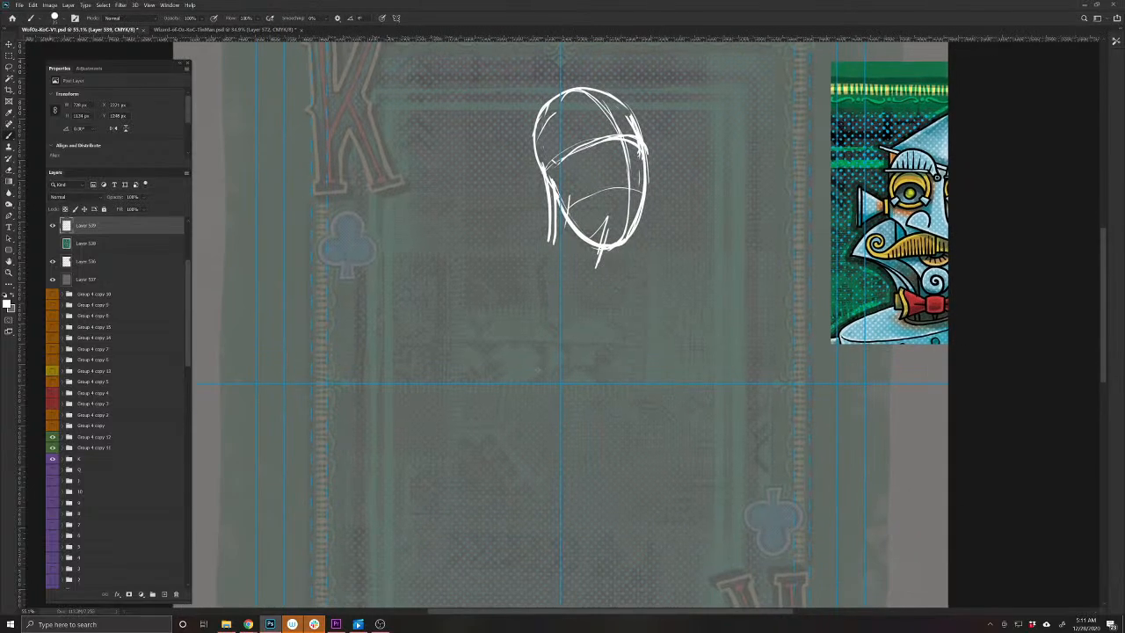
drag(539, 275, 525, 469)
mouse_move(506, 396)
mouse_down()
mouse_move(455, 393)
mouse_move(441, 378)
mouse_move(448, 354)
mouse_move(569, 284)
mouse_move(669, 269)
mouse_move(692, 317)
mouse_move(678, 342)
mouse_move(634, 370)
mouse_up()
mouse_move(691, 321)
mouse_down()
mouse_move(571, 281)
mouse_move(639, 302)
mouse_up()
drag(563, 255, 589, 278)
mouse_move(552, 232)
mouse_down()
mouse_move(599, 283)
mouse_move(538, 216)
mouse_move(492, 215)
mouse_move(553, 236)
mouse_up()
drag(511, 300, 581, 275)
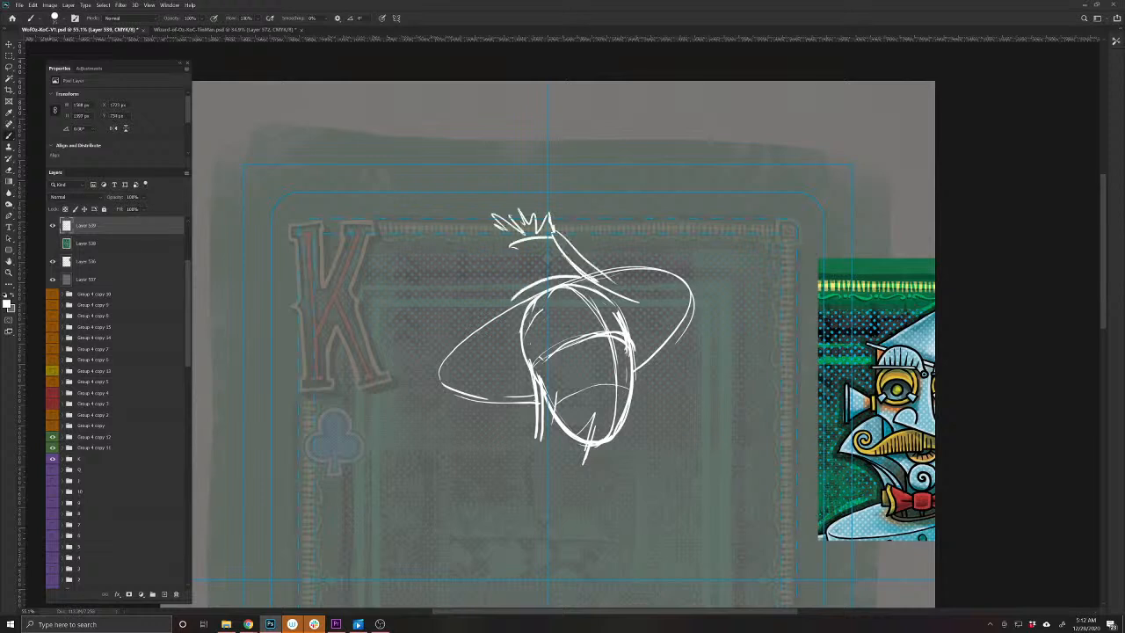
Draw the left side of the hat's crown and add folds and a drooping lower edge to the brim
drag(509, 246, 502, 353)
drag(607, 298, 658, 270)
mouse_move(638, 311)
mouse_down()
mouse_move(682, 284)
mouse_move(691, 314)
mouse_move(638, 367)
mouse_up()
mouse_move(515, 311)
mouse_down()
mouse_move(466, 334)
mouse_move(462, 399)
mouse_move(536, 427)
mouse_up()
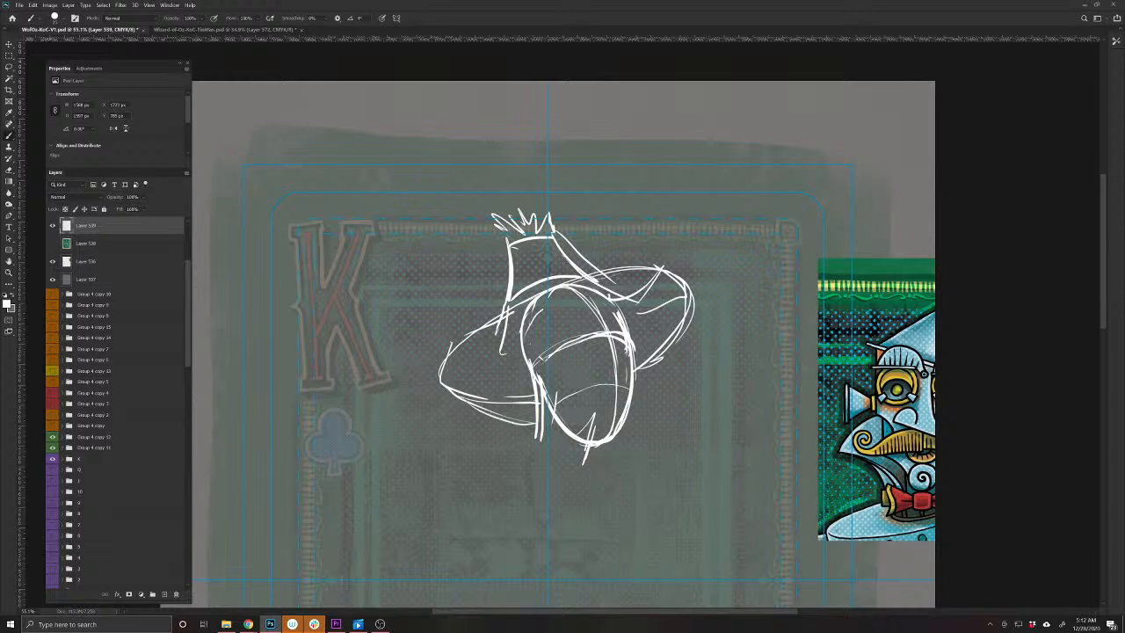
Reinforce the drooping lower edge of the hat's left brim and add a curved fold line inside it
mouse_move(471, 406)
mouse_down()
mouse_move(528, 425)
mouse_move(448, 356)
mouse_move(479, 386)
mouse_up()
key(e)
key(b)
key(b)
mouse_move(503, 379)
mouse_down()
mouse_move(463, 363)
mouse_move(503, 329)
mouse_up()
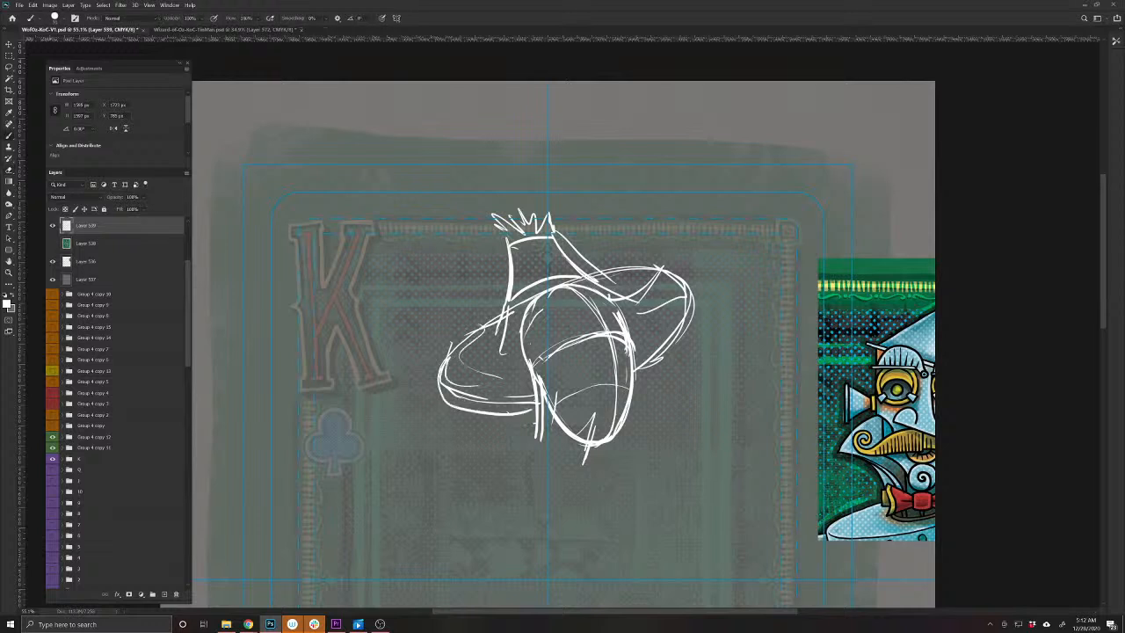
key(e)
drag(627, 347, 604, 332)
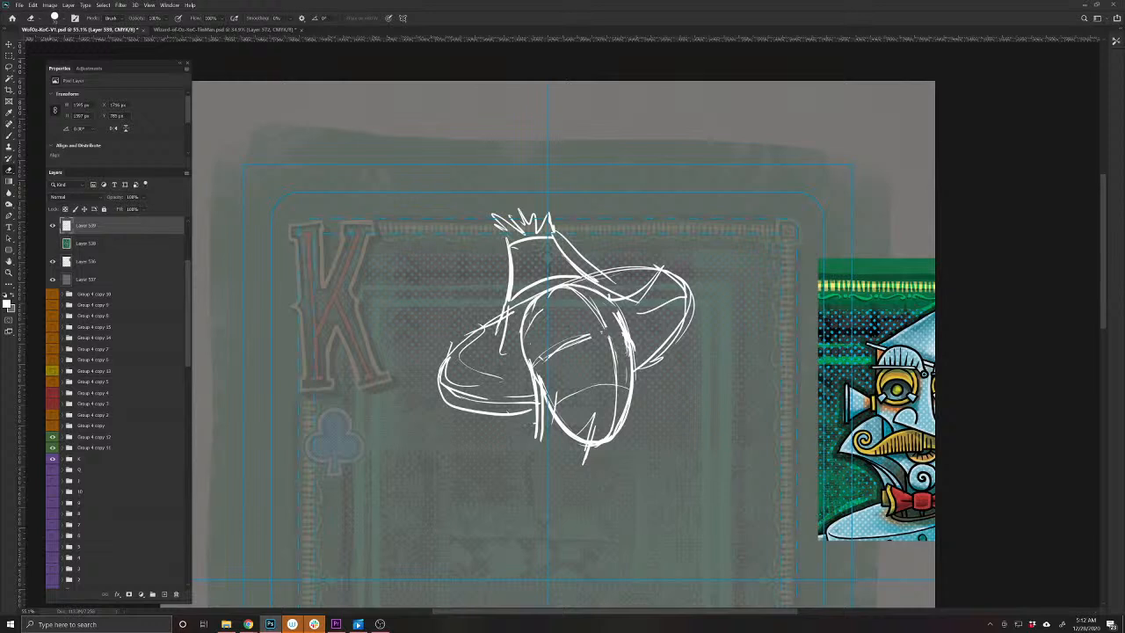
mouse_move(545, 359)
mouse_down()
mouse_move(590, 336)
mouse_move(615, 388)
mouse_move(610, 430)
mouse_up()
drag(556, 402, 585, 389)
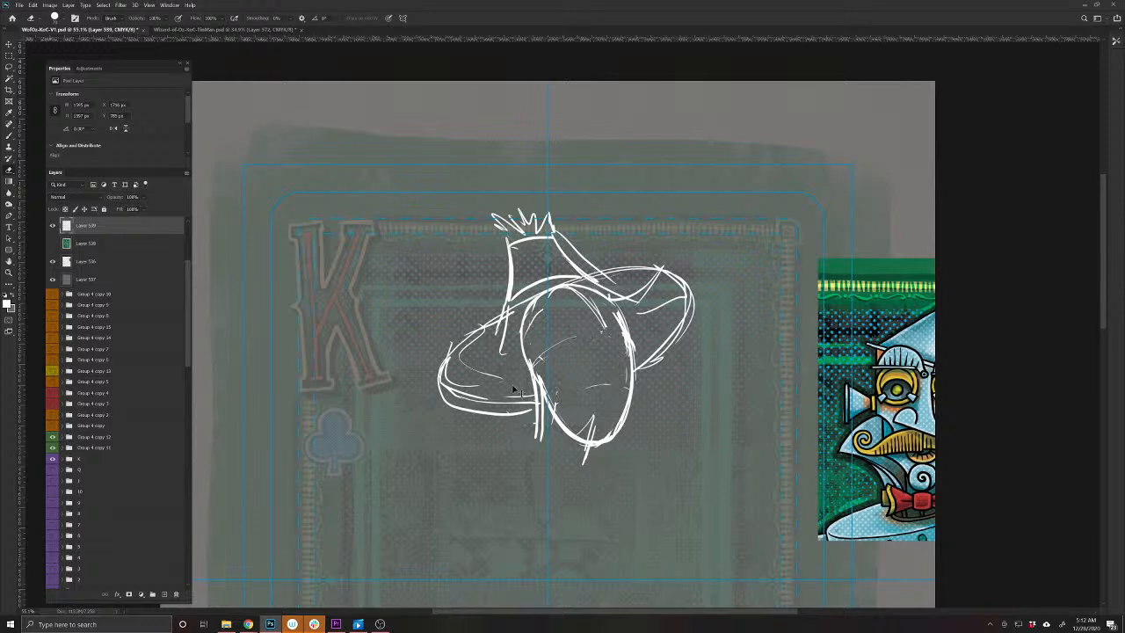
key(ctrl+z)
key(ctrl+z)
key(ctrl+z)
key(ctrl+z)
key(ctrl+z)
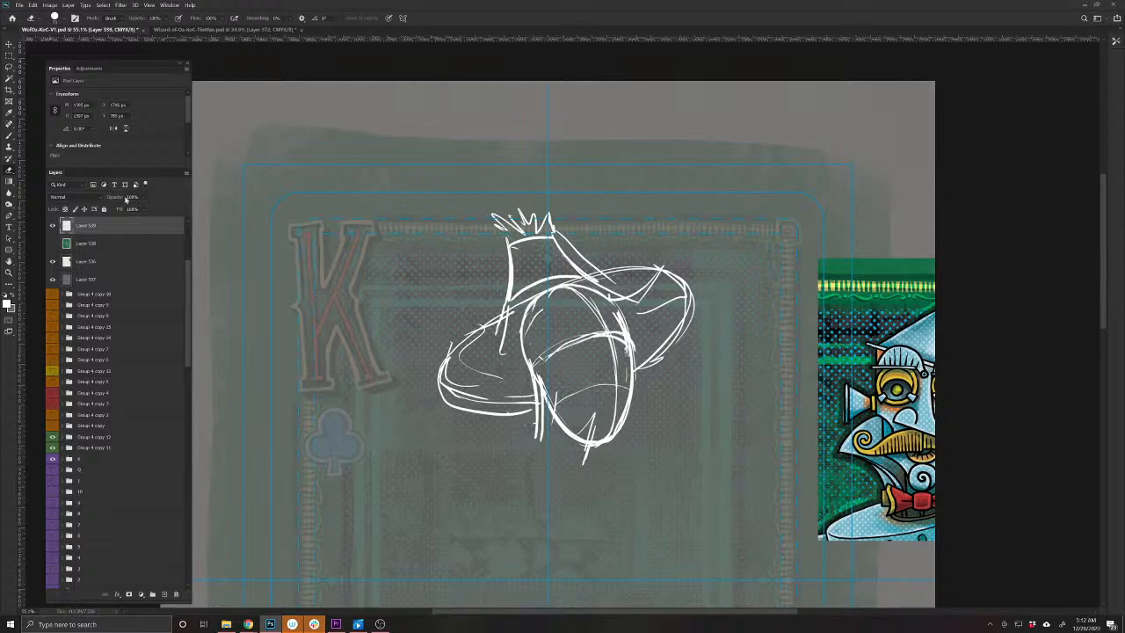
Lower the rough sketch layer's opacity to about 40% and add a new layer above it for refined brushwork
drag(121, 198, 97, 198)
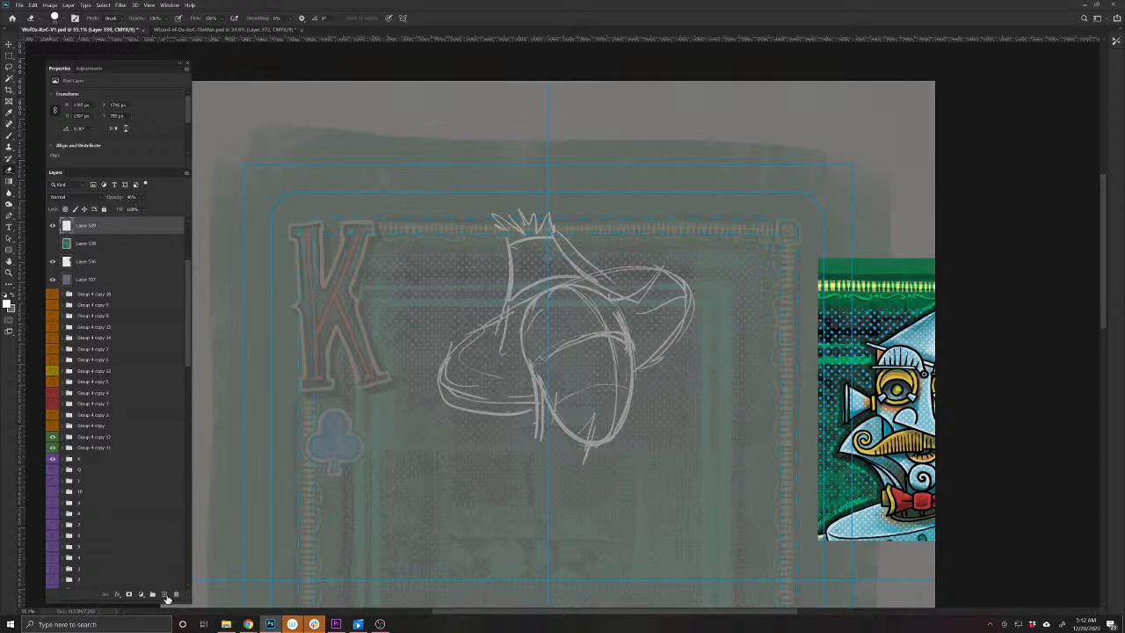
click(165, 595)
key(b)
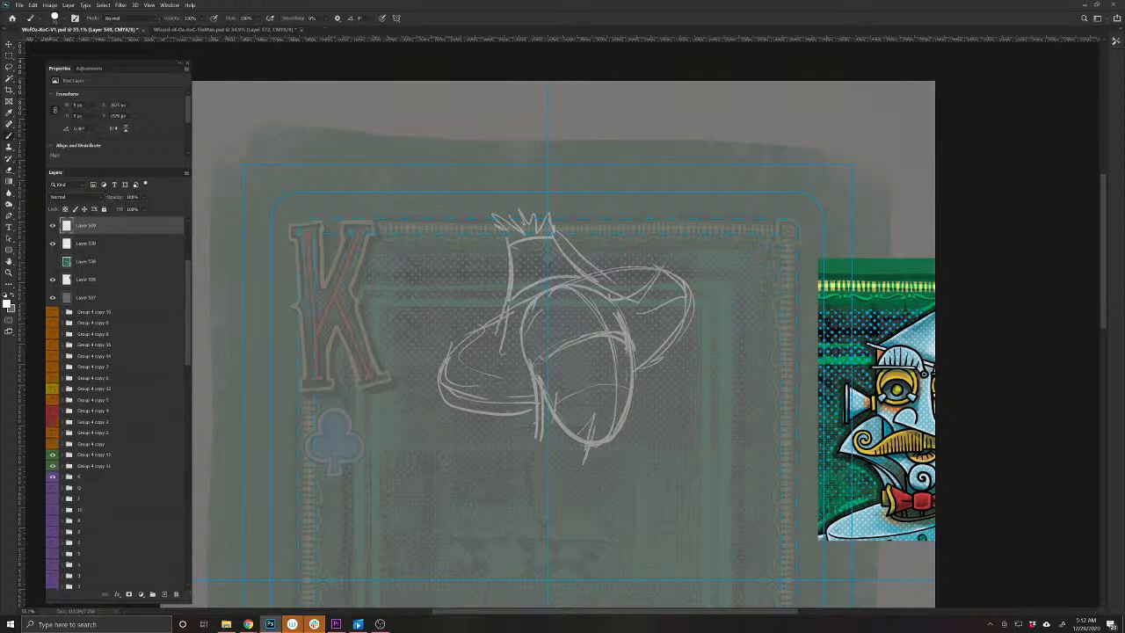
Draw the right contour of the face from brow to jaw, and the neck's left side with a rough collar edge
drag(578, 336, 580, 340)
mouse_move(609, 300)
mouse_down()
mouse_move(634, 333)
mouse_move(634, 383)
mouse_up()
mouse_move(630, 330)
mouse_down()
mouse_move(638, 391)
mouse_move(622, 430)
mouse_up()
drag(635, 384, 624, 433)
mouse_move(624, 428)
mouse_down()
mouse_move(620, 443)
mouse_move(531, 440)
mouse_up()
mouse_move(534, 441)
mouse_down()
mouse_move(584, 462)
mouse_move(522, 454)
mouse_up()
mouse_move(538, 443)
mouse_down()
mouse_move(578, 462)
mouse_move(561, 445)
mouse_up()
mouse_move(564, 444)
mouse_down()
mouse_move(589, 460)
mouse_move(555, 458)
mouse_move(539, 386)
mouse_up()
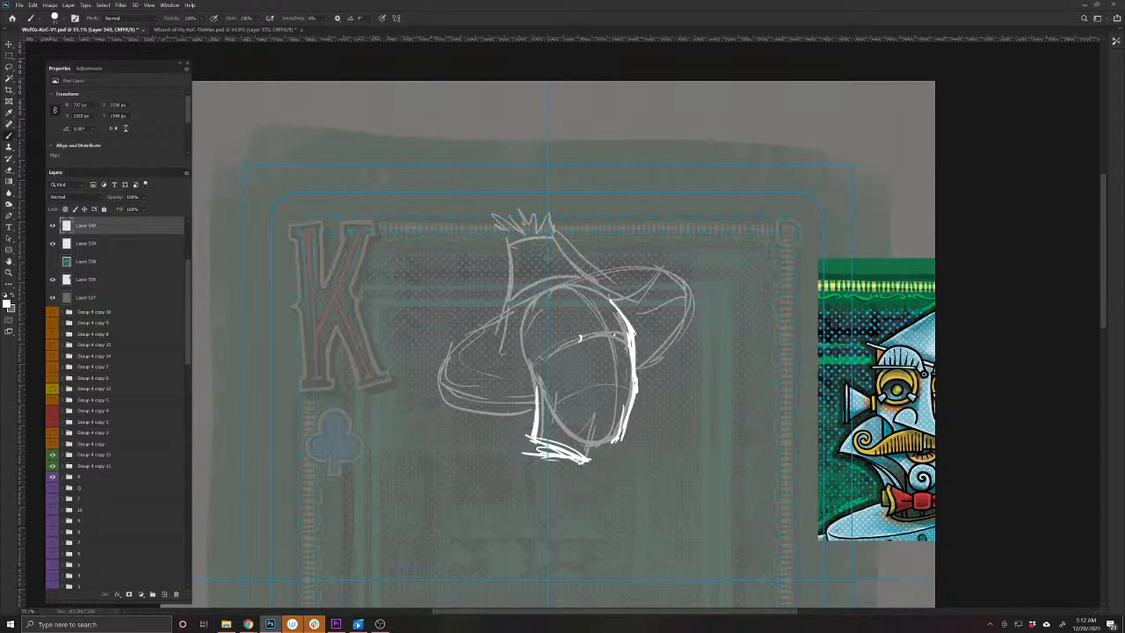
Draw the left eye as concentric circles with an arched brow line above it
drag(585, 331, 586, 338)
mouse_move(586, 331)
mouse_down()
mouse_move(588, 346)
mouse_move(571, 323)
mouse_move(568, 353)
mouse_move(586, 350)
mouse_up()
mouse_move(576, 325)
mouse_down()
mouse_move(571, 355)
mouse_move(578, 311)
mouse_up()
mouse_move(569, 309)
mouse_down()
mouse_move(557, 319)
mouse_move(584, 307)
mouse_up()
Draw the right eye as a round button with an X stitched in its centre
drag(615, 342, 624, 335)
key(r)
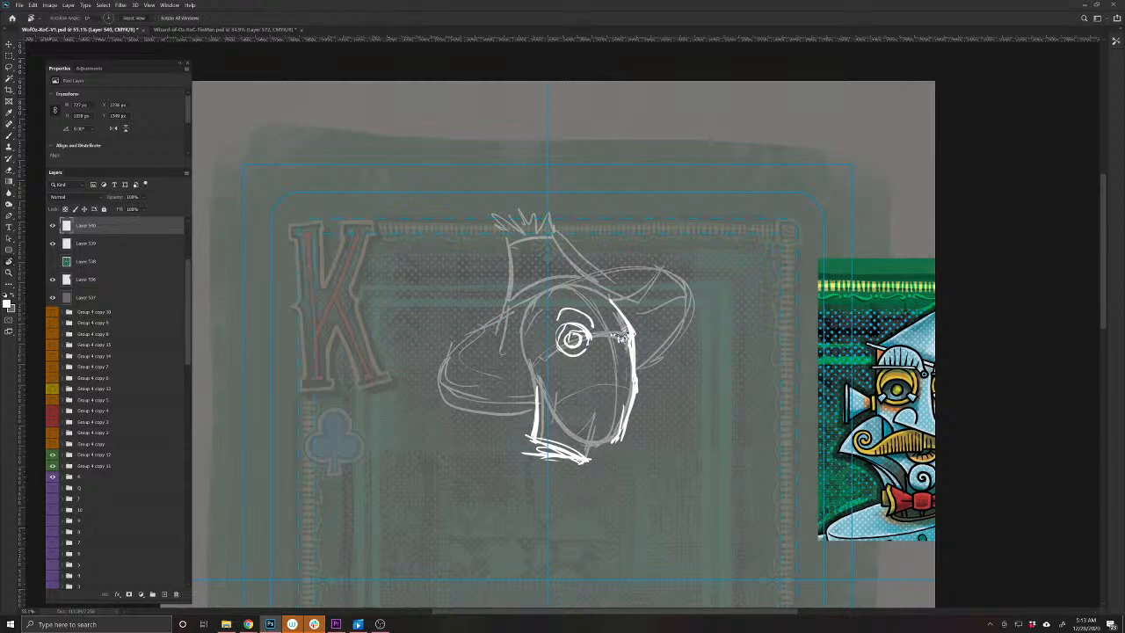
mouse_move(433, 426)
mouse_down()
mouse_move(419, 397)
mouse_move(410, 427)
mouse_move(409, 388)
mouse_up()
key(b)
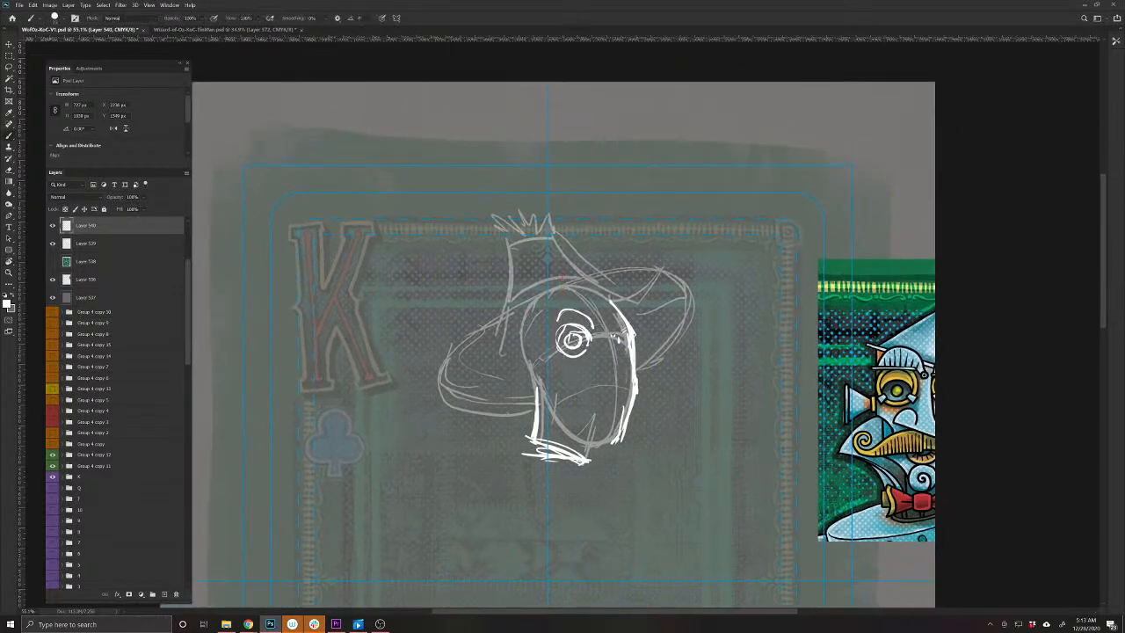
mouse_move(606, 341)
mouse_down()
mouse_move(621, 367)
mouse_move(599, 350)
mouse_move(624, 352)
mouse_move(600, 362)
mouse_move(617, 359)
mouse_move(606, 359)
mouse_move(632, 325)
mouse_move(630, 356)
mouse_up()
key(e)
key(b)
mouse_move(632, 344)
mouse_down()
mouse_move(634, 356)
mouse_move(623, 346)
mouse_up()
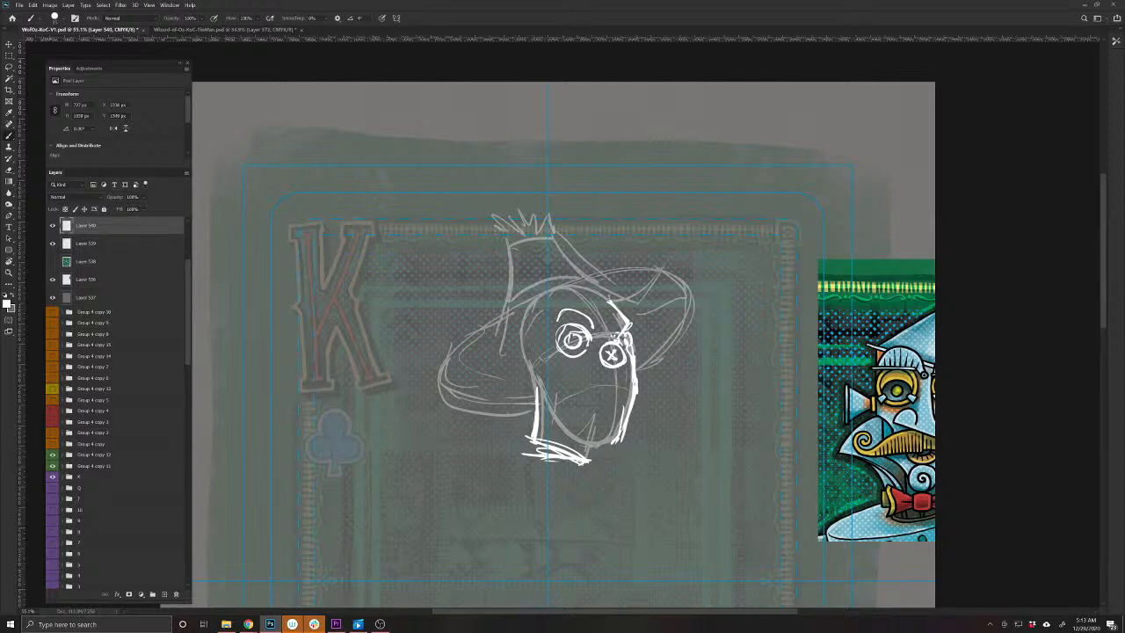
Draw a wide smiling mouth across the lower face, closed with a row of X-shaped stitches
mouse_move(626, 394)
mouse_down()
mouse_move(555, 381)
mouse_move(627, 394)
mouse_up()
mouse_move(564, 376)
mouse_down()
mouse_move(550, 387)
mouse_move(575, 399)
mouse_up()
mouse_move(575, 387)
mouse_down()
mouse_move(566, 401)
mouse_move(591, 402)
mouse_up()
mouse_move(597, 391)
mouse_down()
mouse_move(587, 406)
mouse_move(604, 403)
mouse_up()
Outline the jaw down to the neck and draw the left side of the head up to the hat brim
mouse_move(613, 397)
mouse_down()
mouse_move(601, 402)
mouse_move(634, 399)
mouse_move(610, 447)
mouse_move(569, 441)
mouse_up()
drag(537, 397, 589, 459)
mouse_move(547, 410)
mouse_down()
mouse_move(538, 421)
mouse_move(545, 300)
mouse_move(527, 328)
mouse_up()
drag(532, 318, 537, 417)
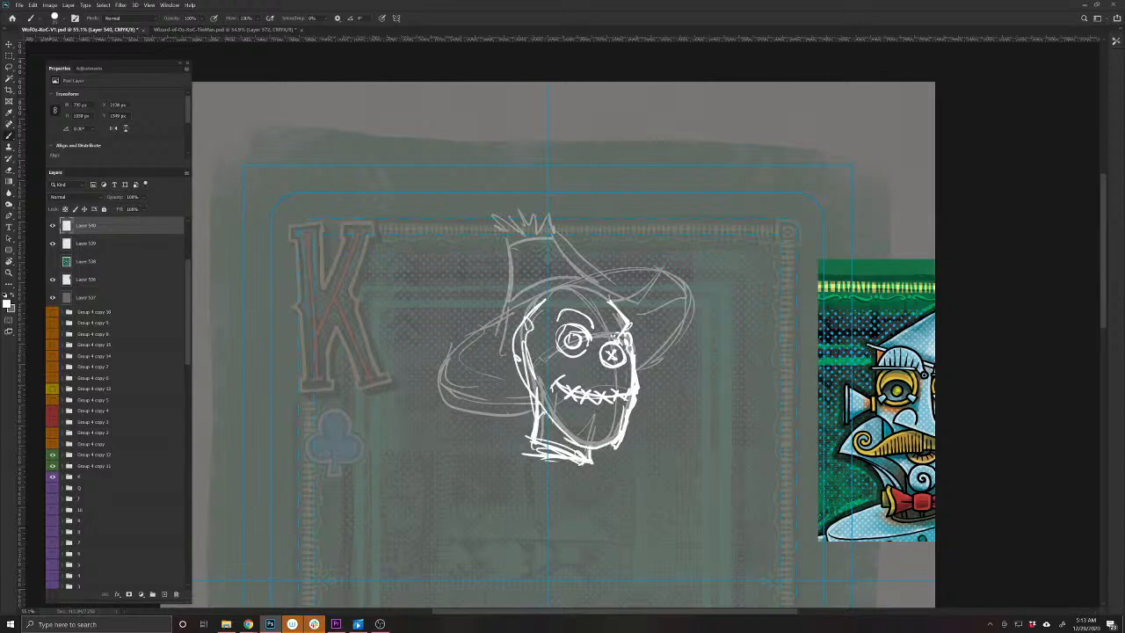
Erase the leftover guide lines inside the face on the rough sketch layer and restore that layer's opacity to 100%
click(88, 243)
key(e)
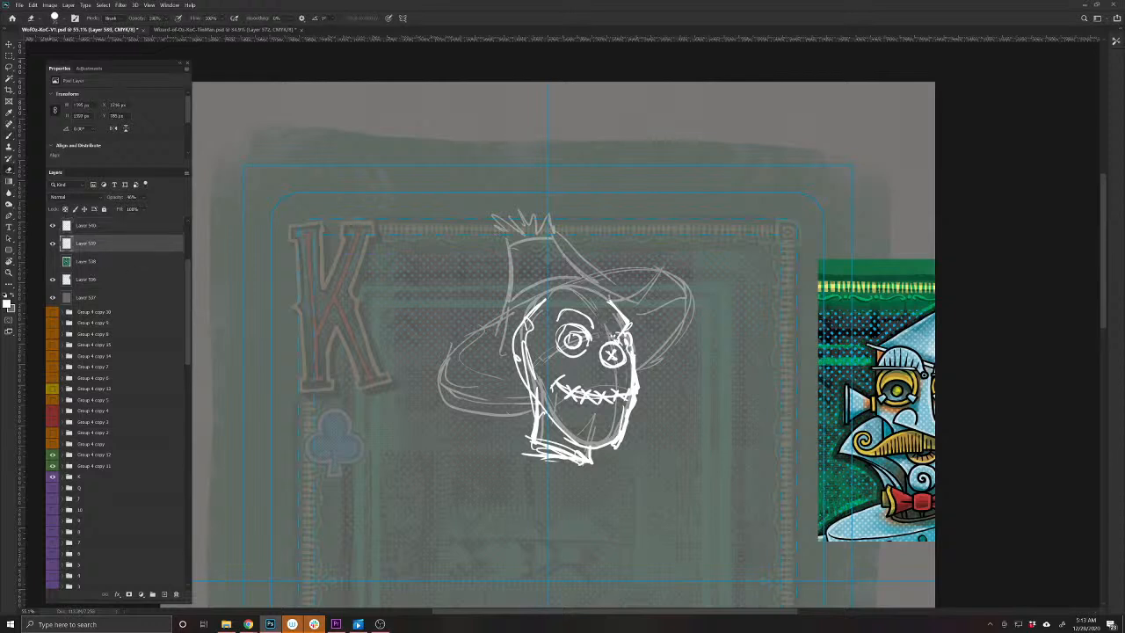
drag(577, 341, 536, 363)
drag(614, 368, 614, 421)
drag(594, 414, 590, 434)
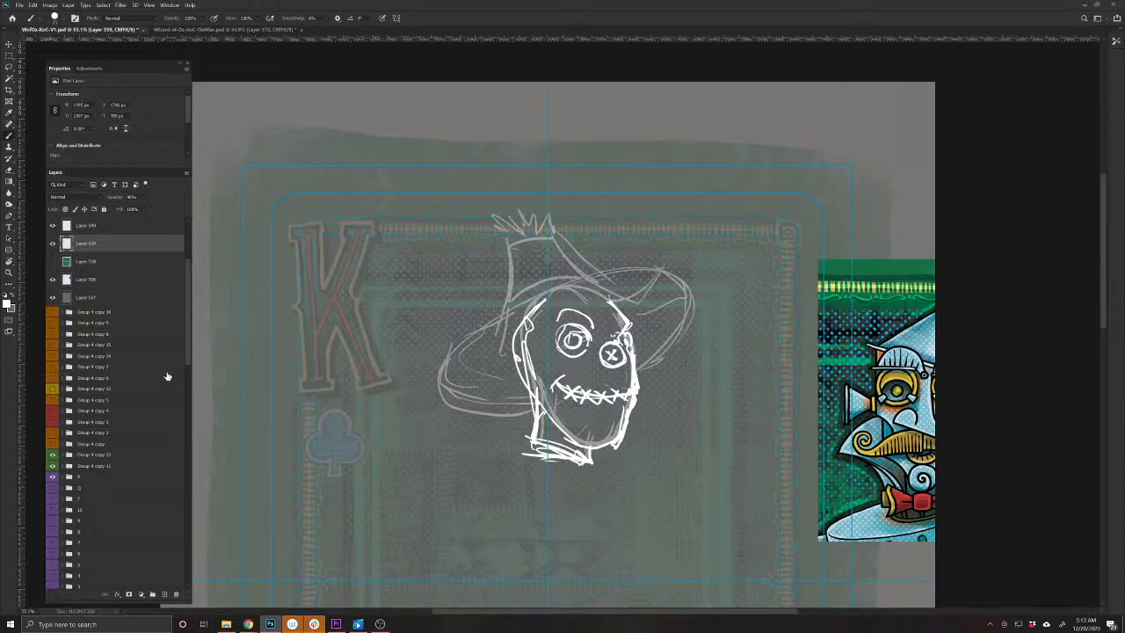
drag(546, 549, 570, 529)
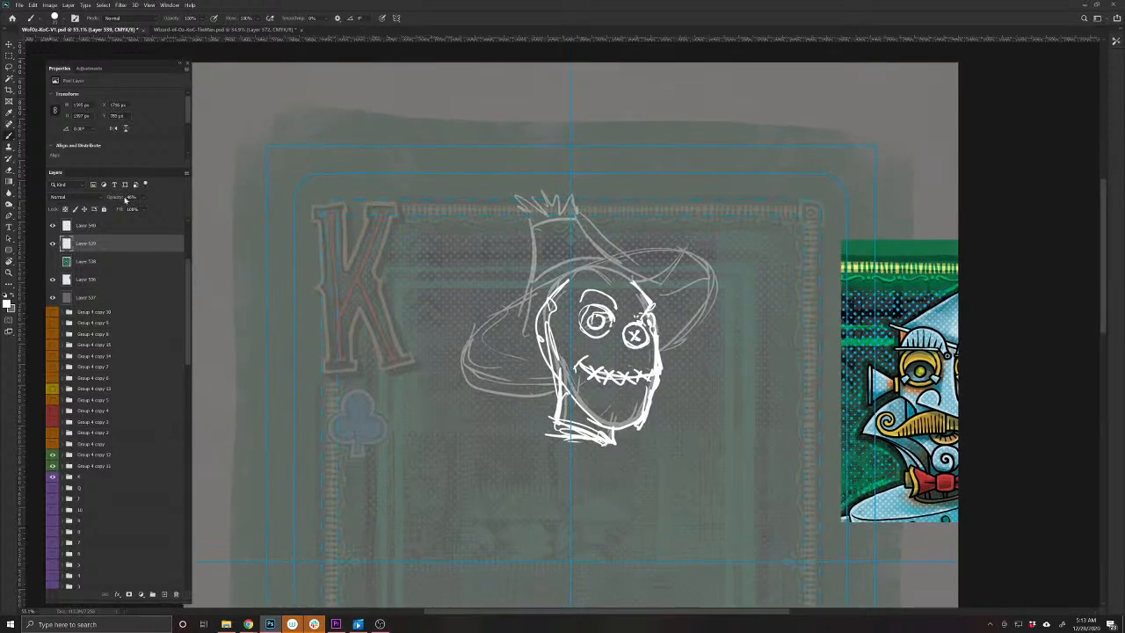
drag(124, 200, 289, 214)
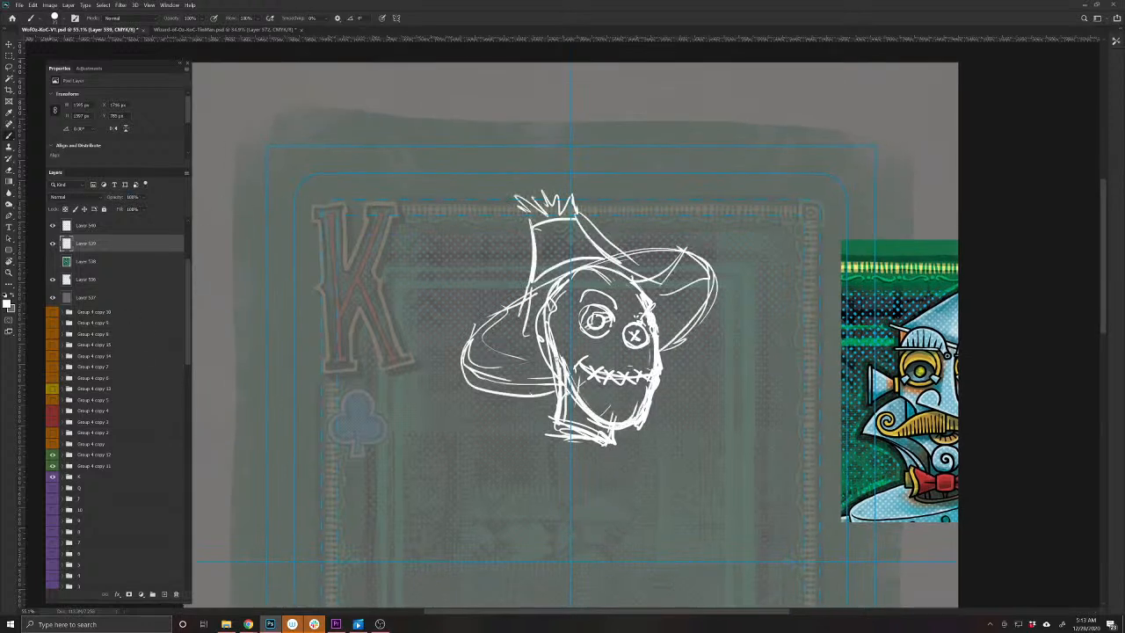
key(e)
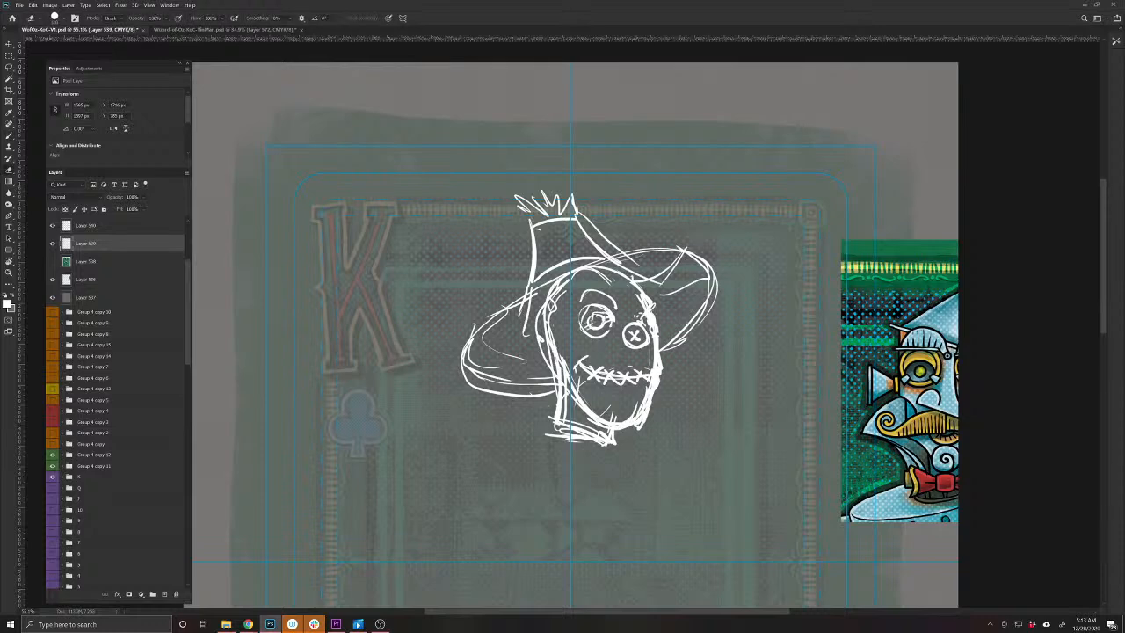
drag(587, 321, 610, 315)
Merge the refined face layer into the rough sketch layer and redraw the face's right contour beside the button eye
scroll(94, 225, up, 3)
click(78, 321)
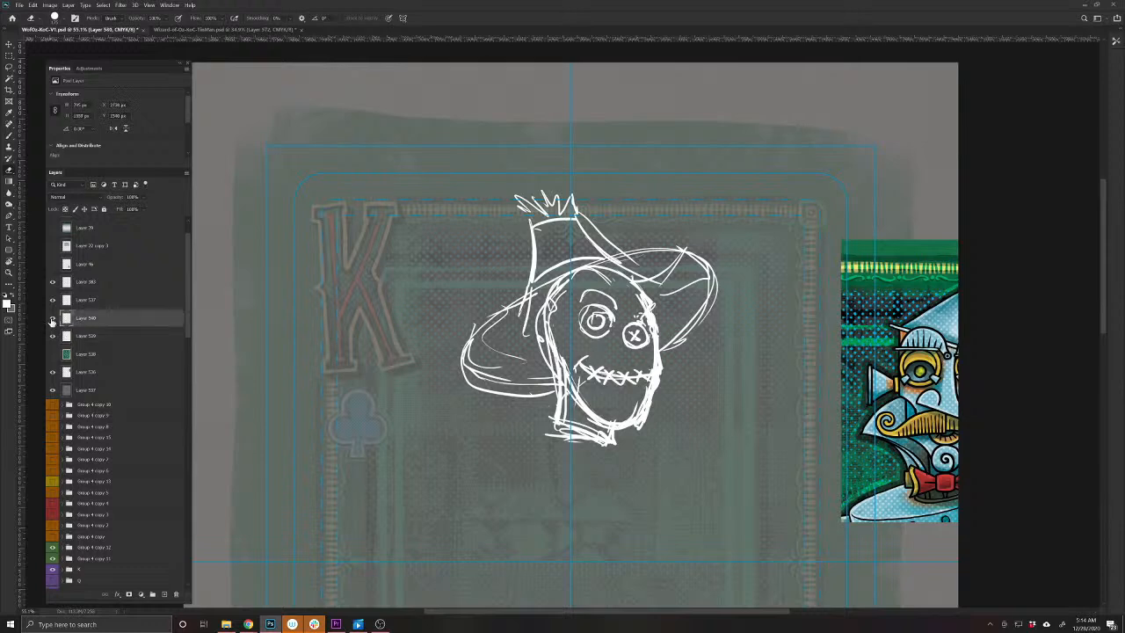
click(52, 320)
click(52, 320)
key(ctrl+e)
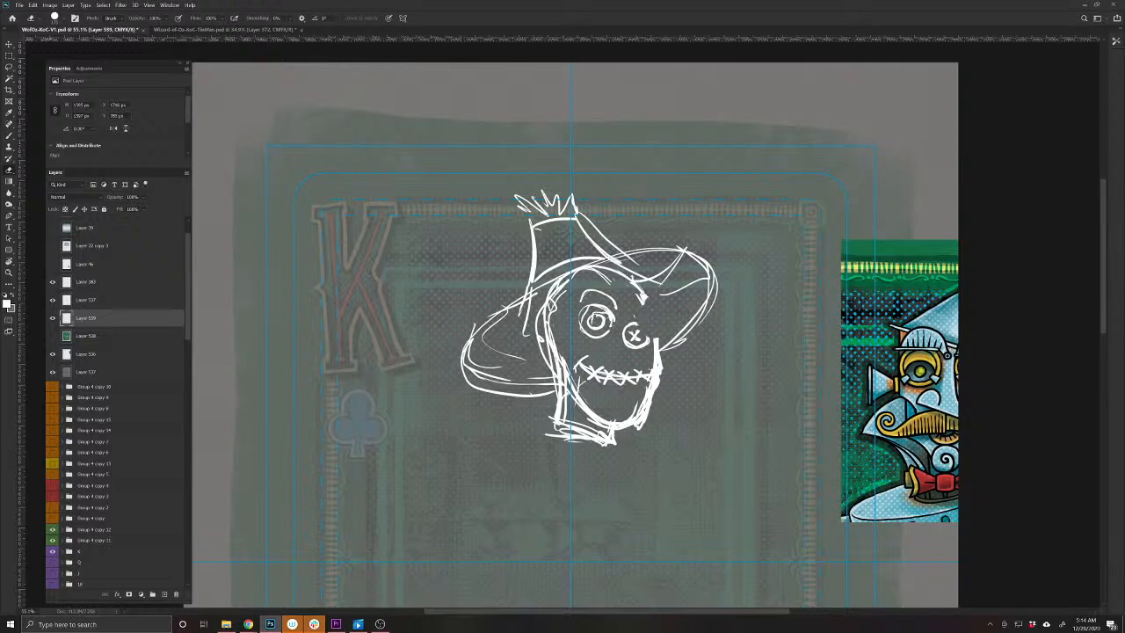
key(b)
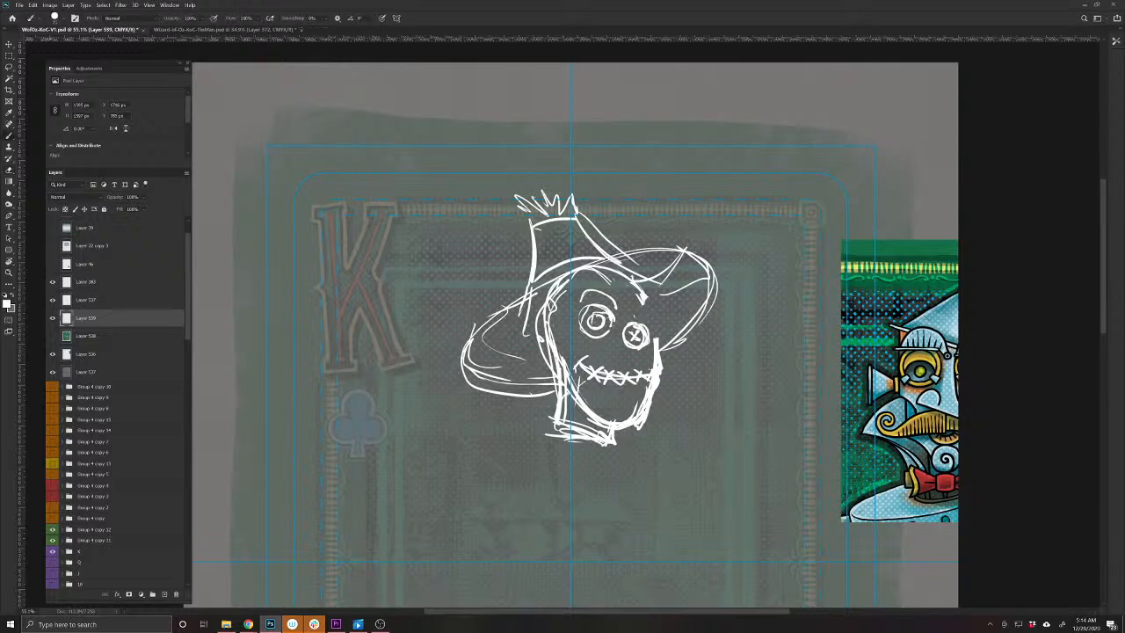
drag(649, 302, 644, 323)
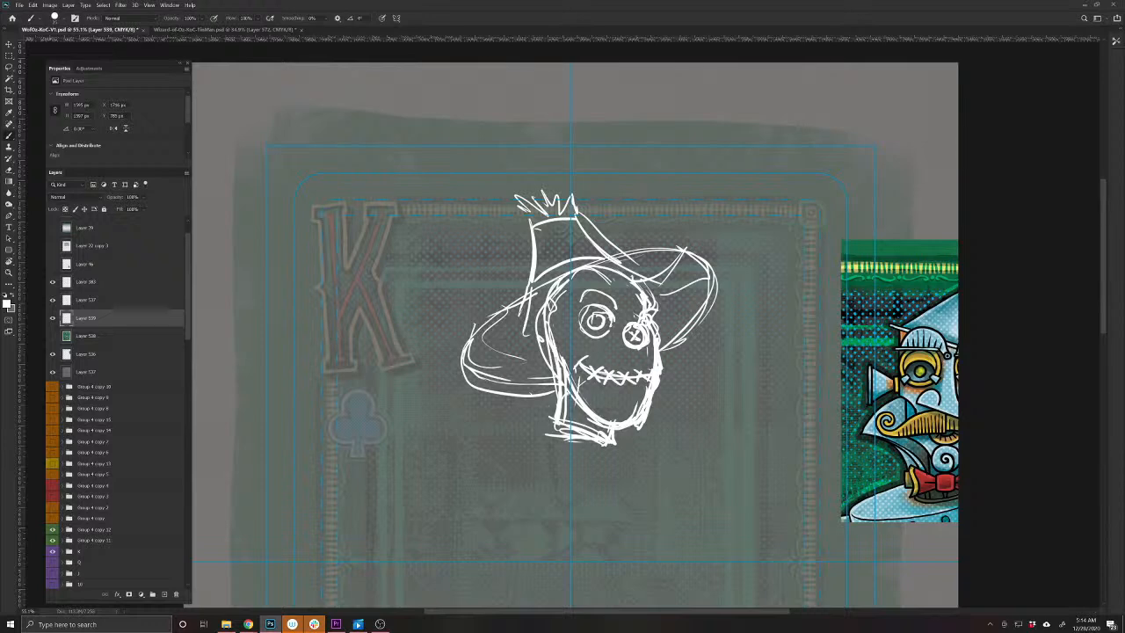
Cut the hat out of the sketch with a lasso selection and paste it in place on its own layer
key(l)
mouse_move(538, 308)
mouse_down()
mouse_move(528, 414)
mouse_move(447, 387)
mouse_move(451, 262)
mouse_move(553, 159)
mouse_move(757, 308)
mouse_move(681, 384)
mouse_move(666, 366)
mouse_move(661, 293)
mouse_move(600, 269)
mouse_move(536, 307)
mouse_up()
key(Delete)
key(ctrl+d)
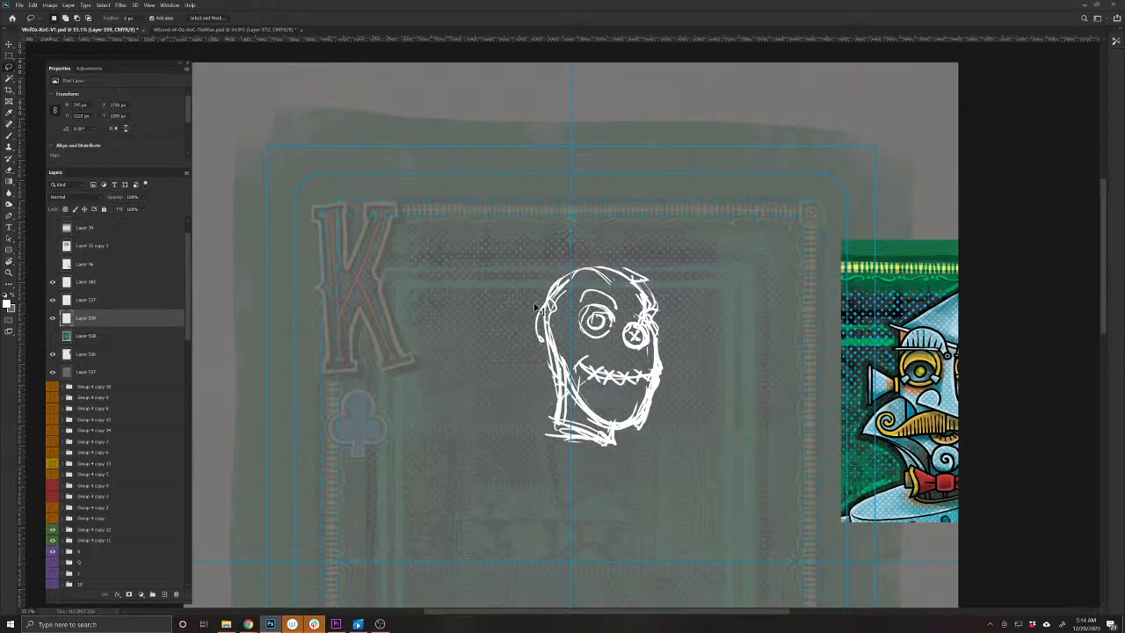
key(ctrl+shift+v)
key(v)
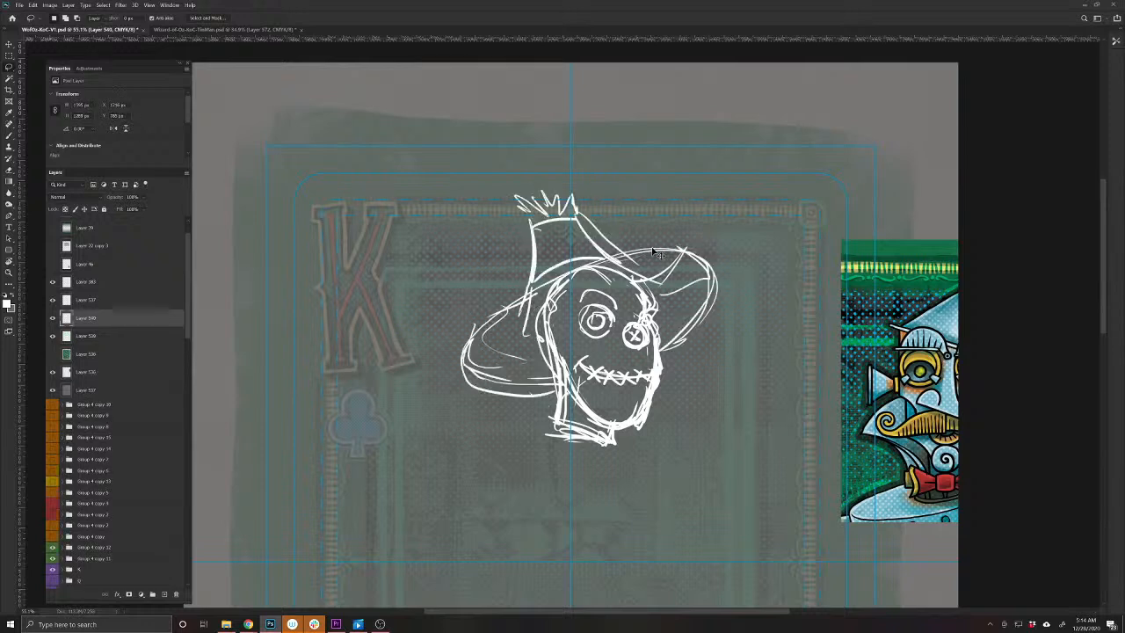
Move the hat slightly up and to the right on the head, and scale it down a little
drag(619, 256, 627, 252)
key(ctrl+t)
drag(736, 294, 727, 291)
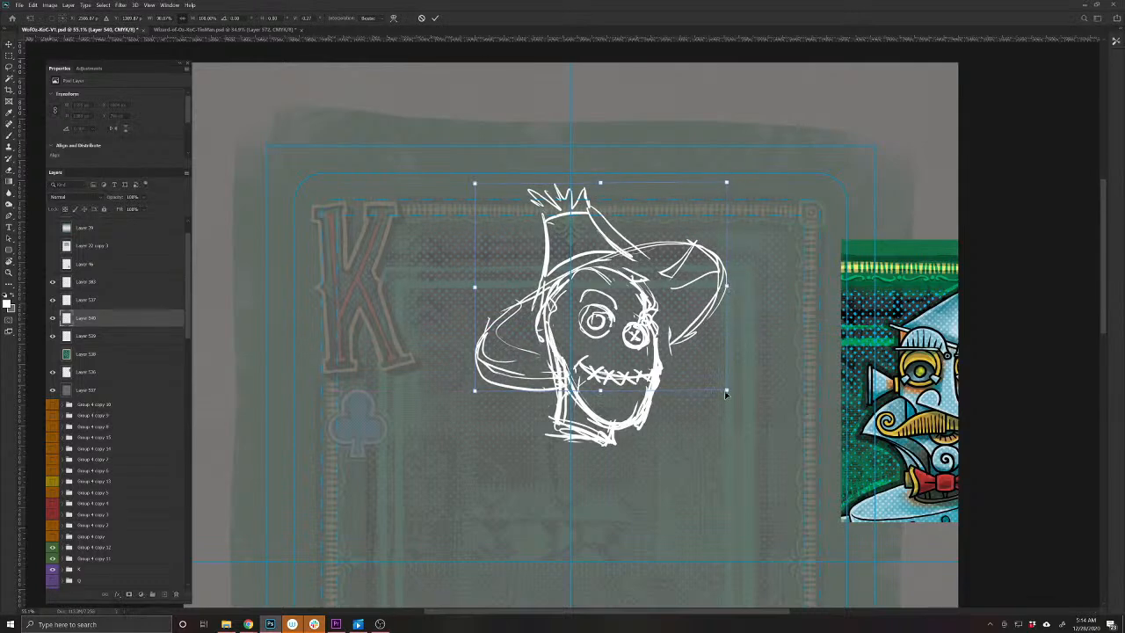
drag(726, 395, 716, 392)
key(Return)
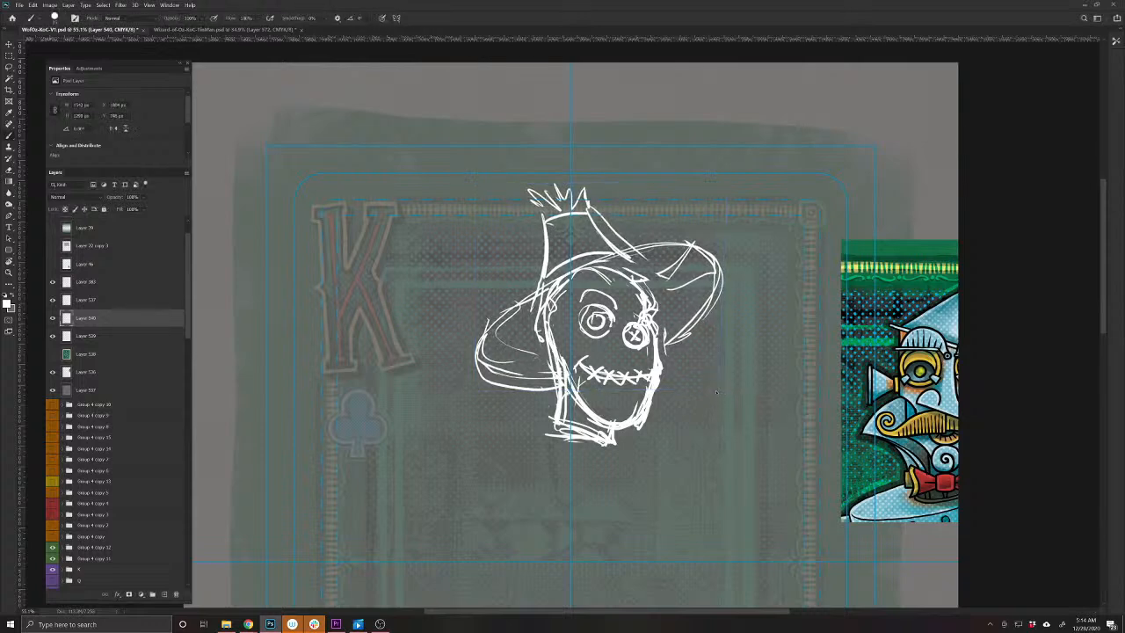
Redraw the hat's brim edges on both sides, with a pointed left tip, and reinforce the crown's left side
mouse_move(661, 350)
mouse_down()
mouse_move(694, 326)
mouse_move(715, 266)
mouse_move(657, 239)
mouse_move(481, 325)
mouse_move(464, 373)
mouse_move(545, 392)
mouse_up()
drag(534, 290, 542, 216)
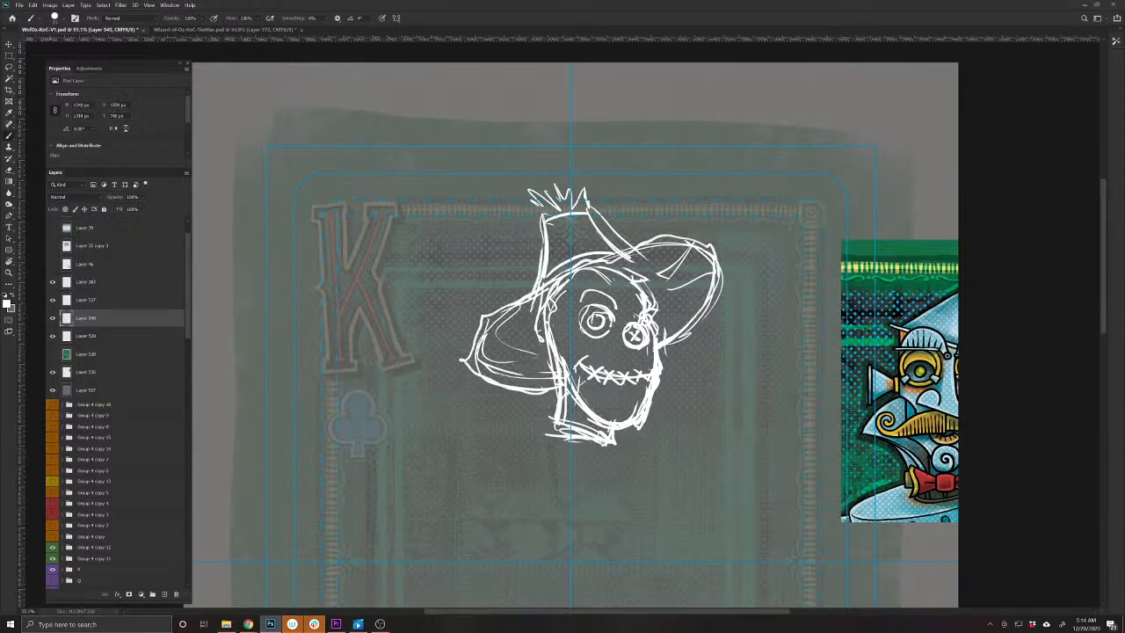
drag(501, 542, 525, 376)
alt+click(494, 486)
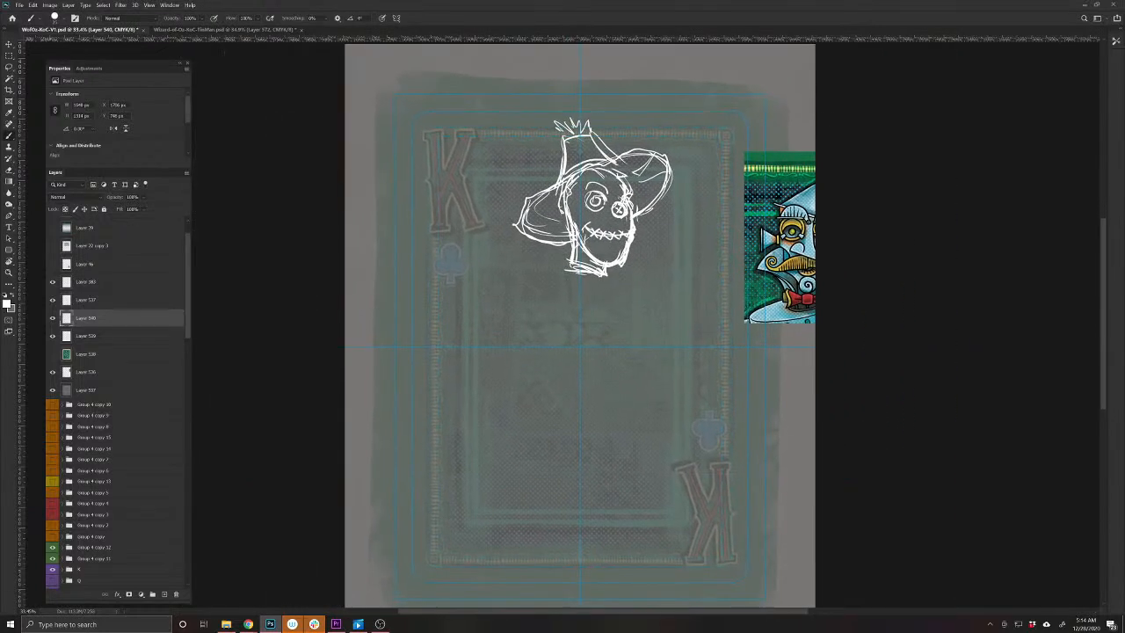
Compare the sketch with and without the hat, and merge the hat layer down into the face layer
click(52, 317)
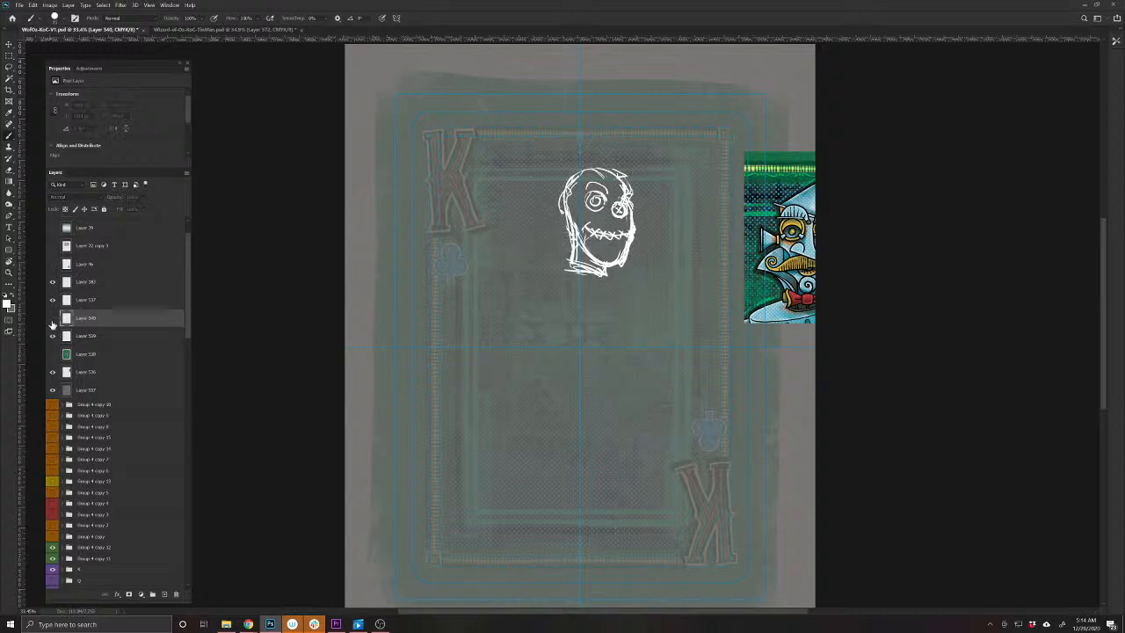
click(52, 318)
key(ctrl+e)
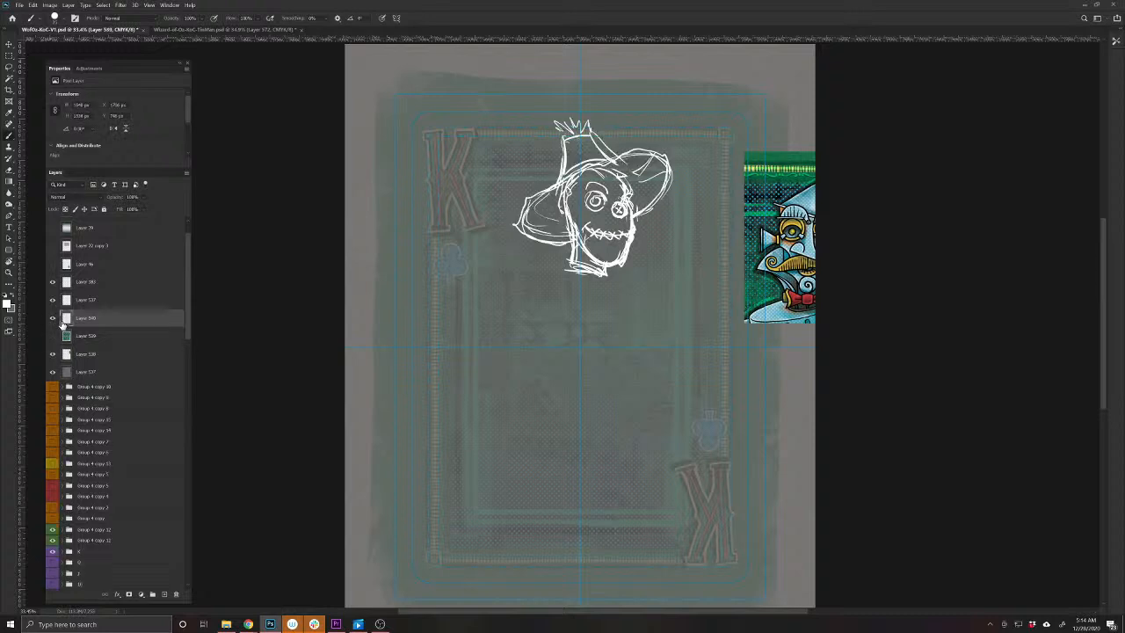
click(52, 317)
click(51, 317)
Duplicate the merged scarecrow head layer
scroll(90, 360, down, 2)
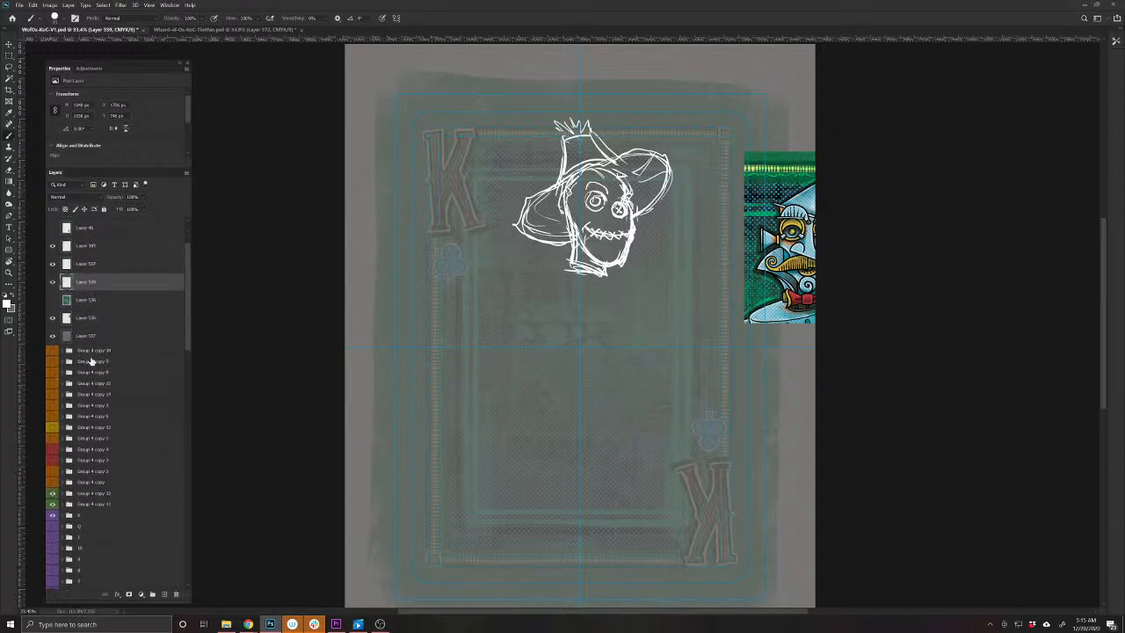
scroll(90, 360, up, 3)
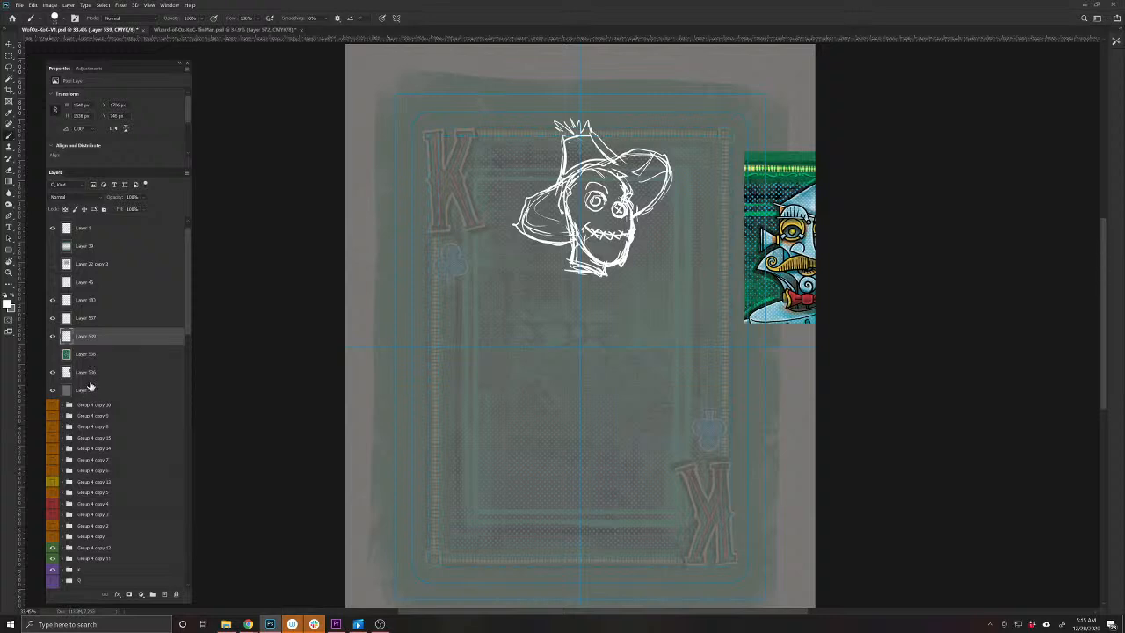
scroll(91, 380, down, 3)
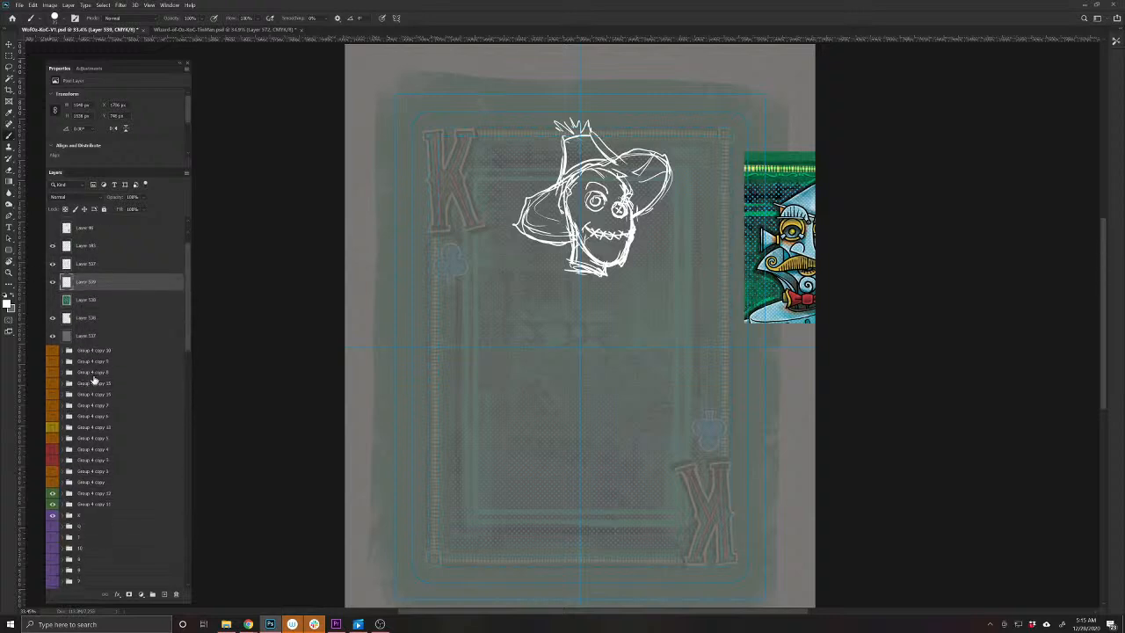
scroll(93, 379, up, 3)
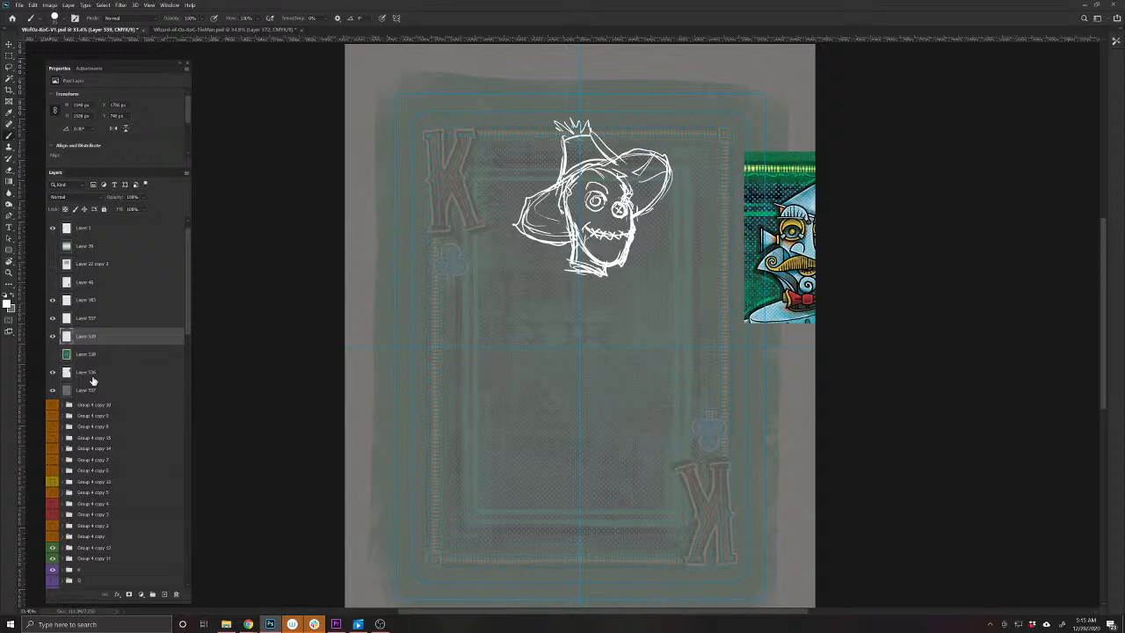
key(ctrl+j)
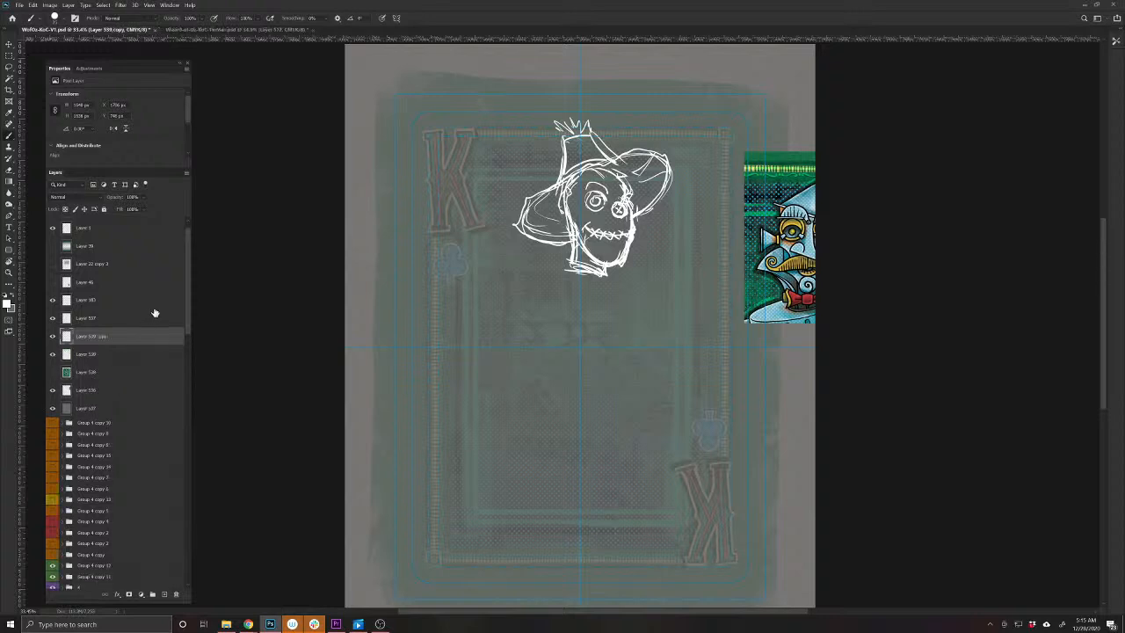
Delete the hidden layers and red groups between the purple rank groups and Layer 155
drag(187, 305, 187, 411)
click(127, 357)
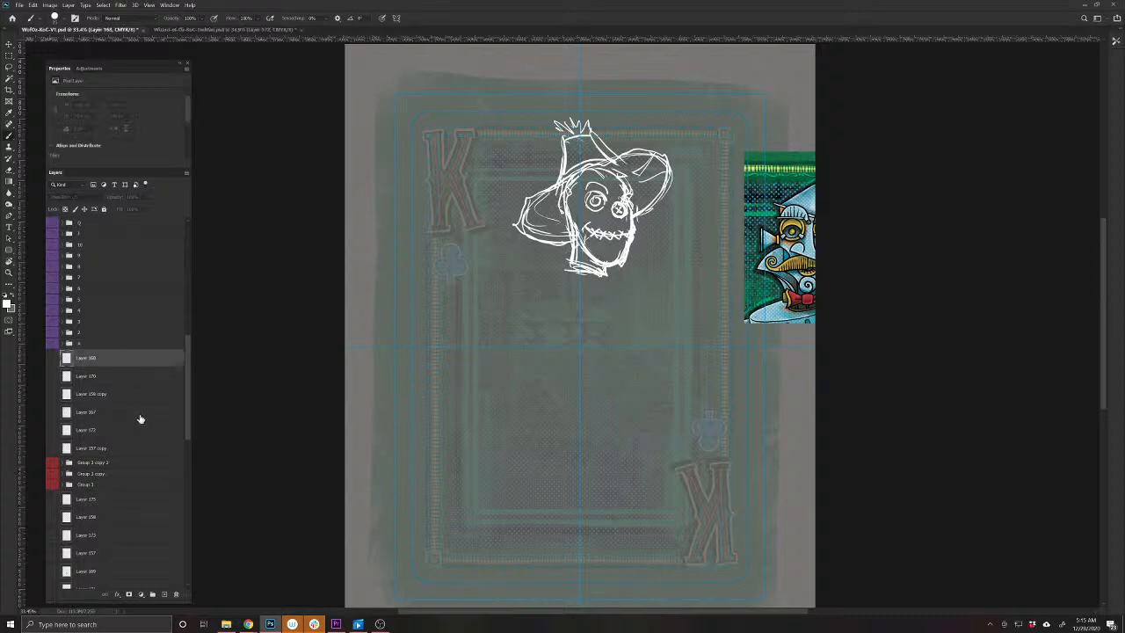
scroll(139, 422, down, 5)
click(133, 407)
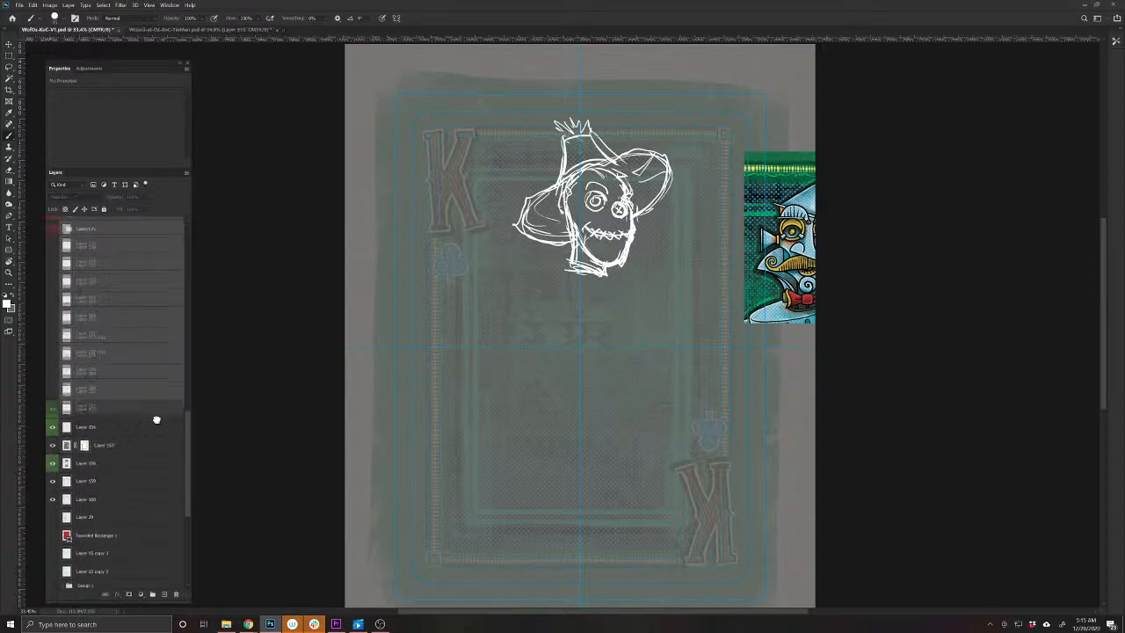
scroll(155, 422, down, 5)
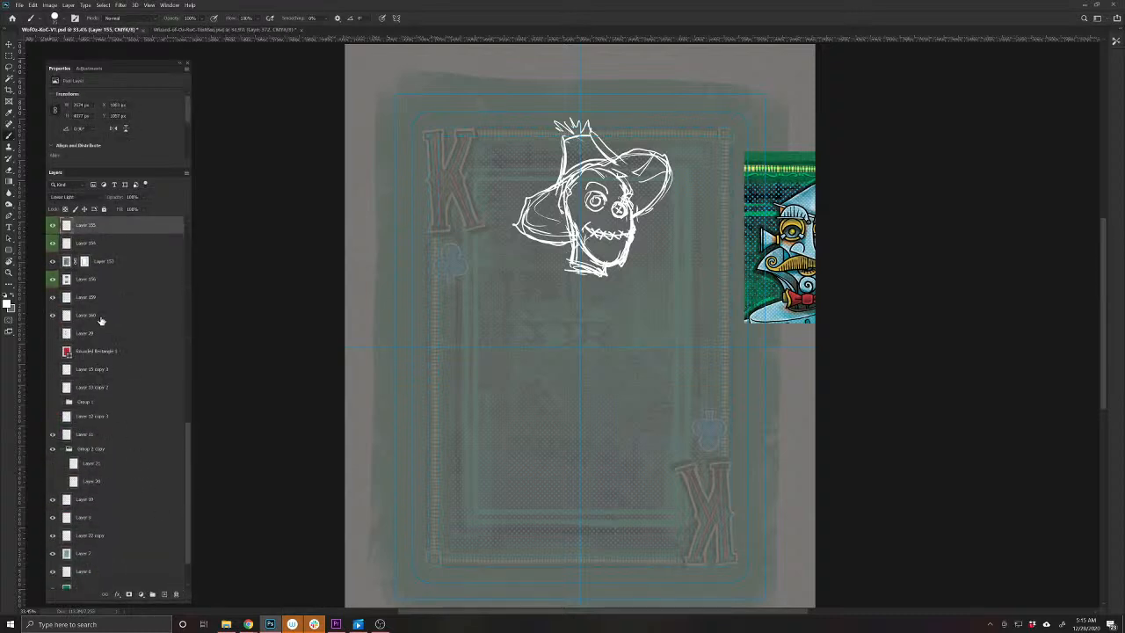
Delete the hidden purple rank groups from Q down to A, keeping the K group
scroll(102, 323, up, 1)
scroll(129, 449, down, 4)
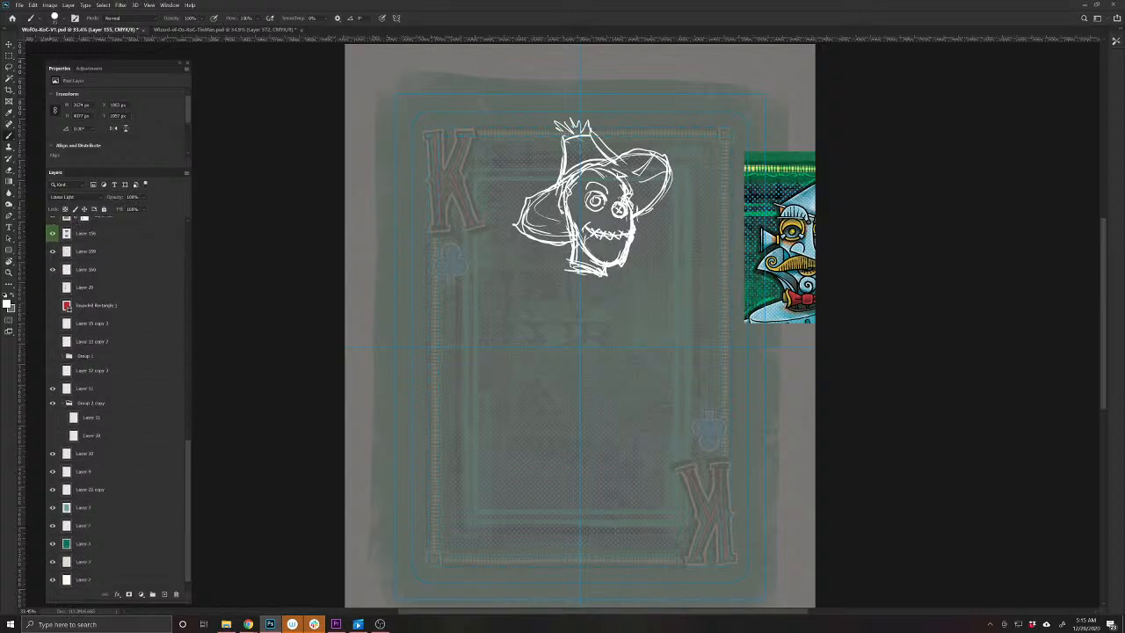
scroll(163, 454, up, 13)
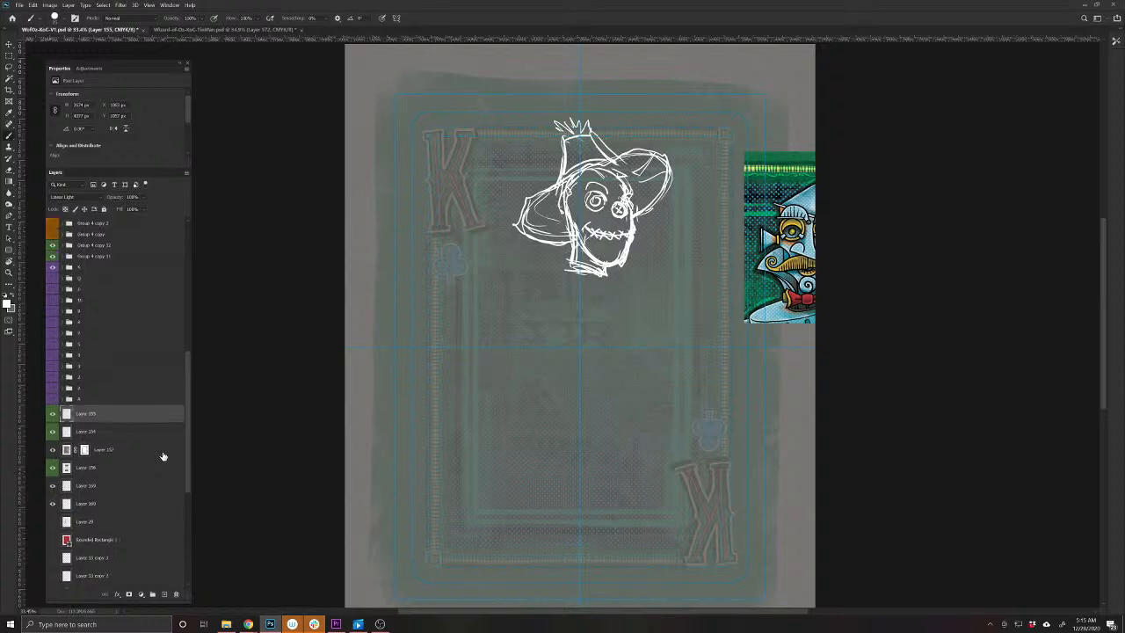
click(99, 279)
shift+click(110, 401)
drag(110, 402, 176, 594)
Delete the hidden orange, yellow and red Group 4 copies above the two visible green groups
scroll(126, 420, up, 5)
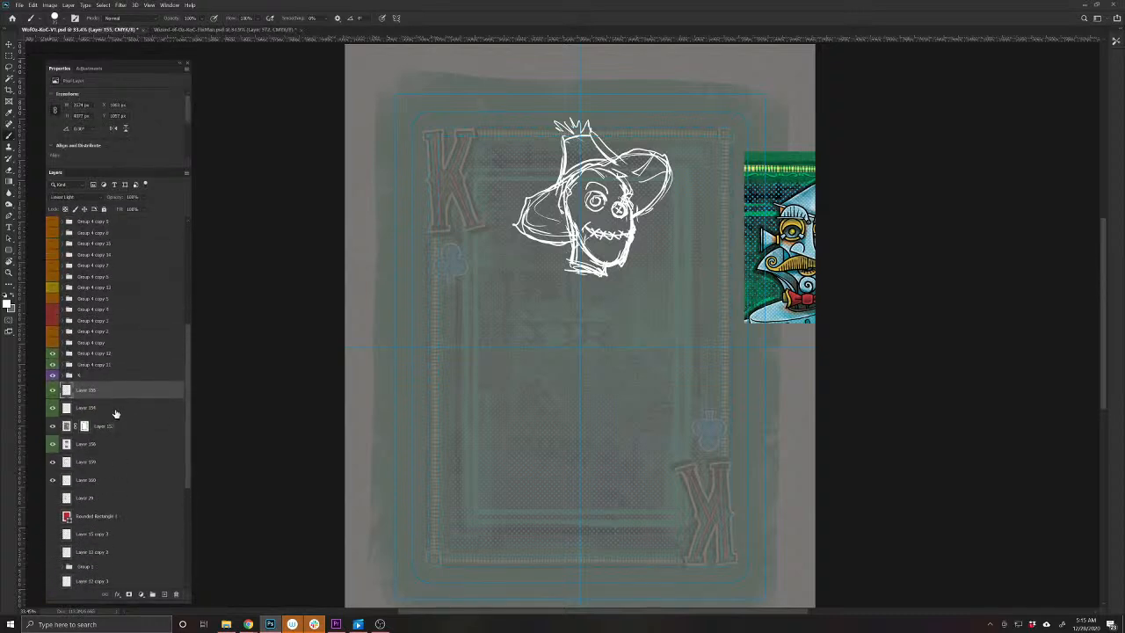
scroll(115, 413, up, 5)
click(98, 303)
shift+click(128, 439)
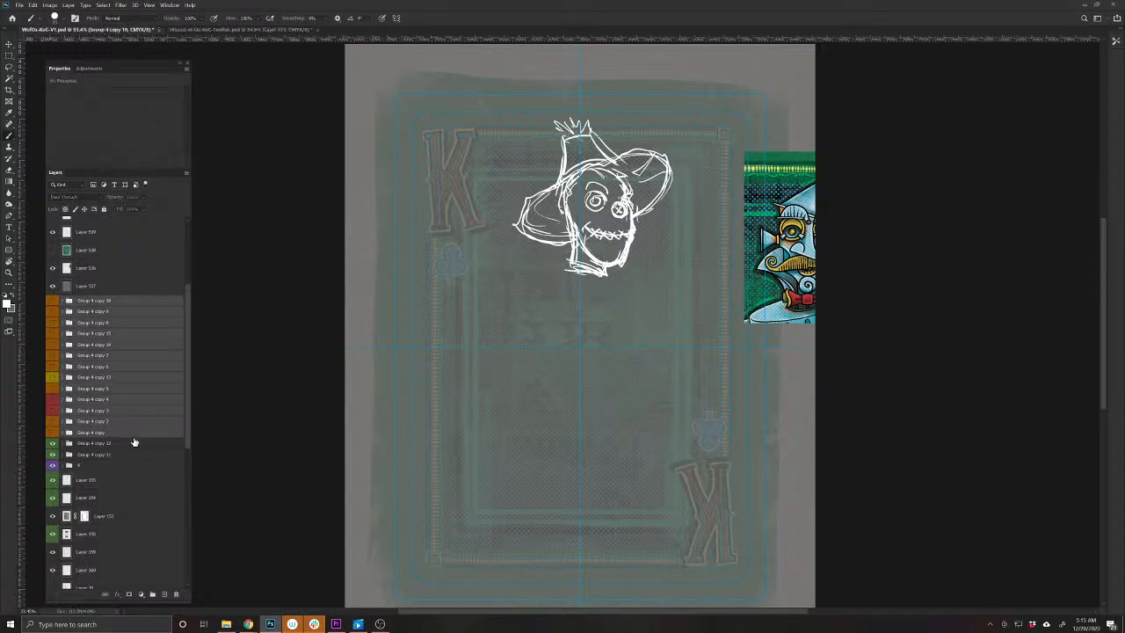
drag(127, 439, 177, 594)
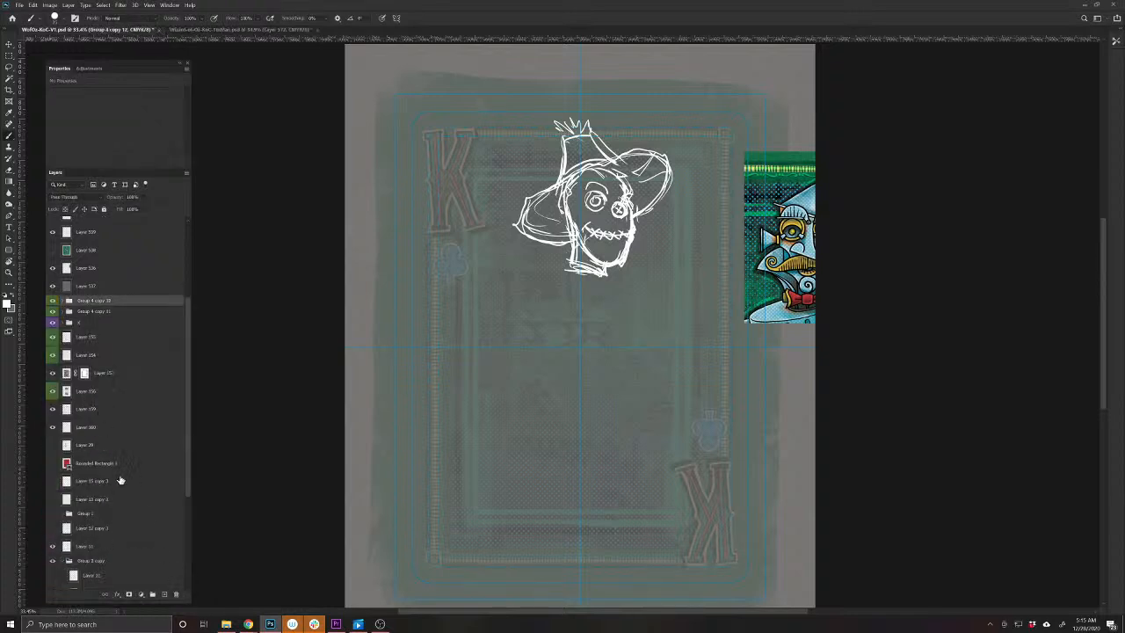
Delete the hidden layers above Layer 11, including Rounded Rectangle 1 and Group 1, and collapse Group 2 copy
click(101, 336)
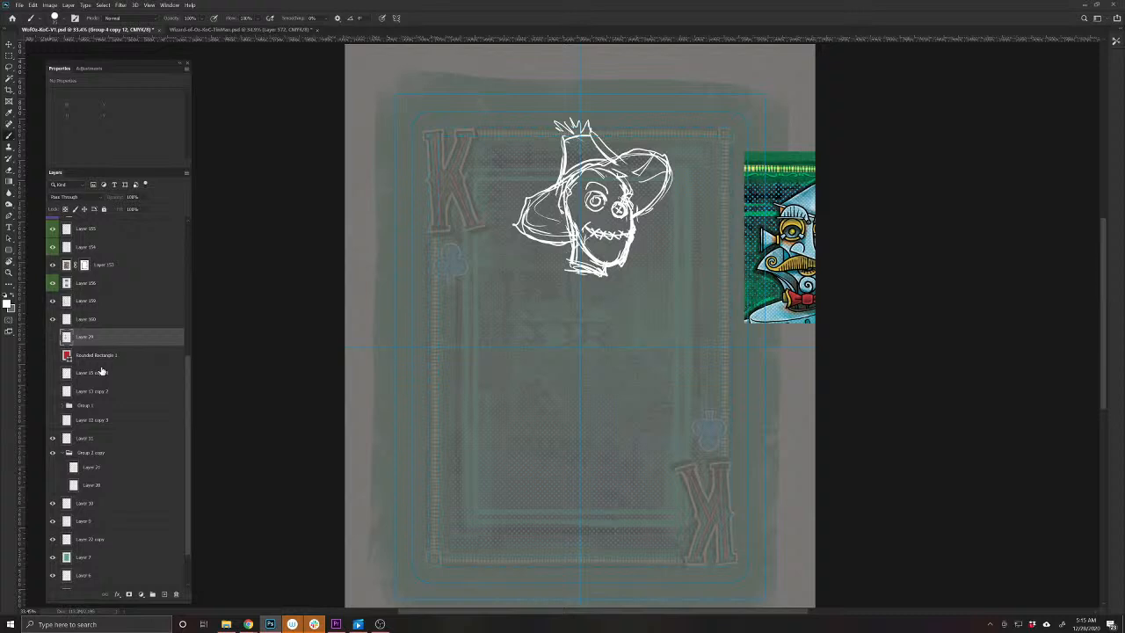
click(154, 420)
drag(148, 422, 176, 595)
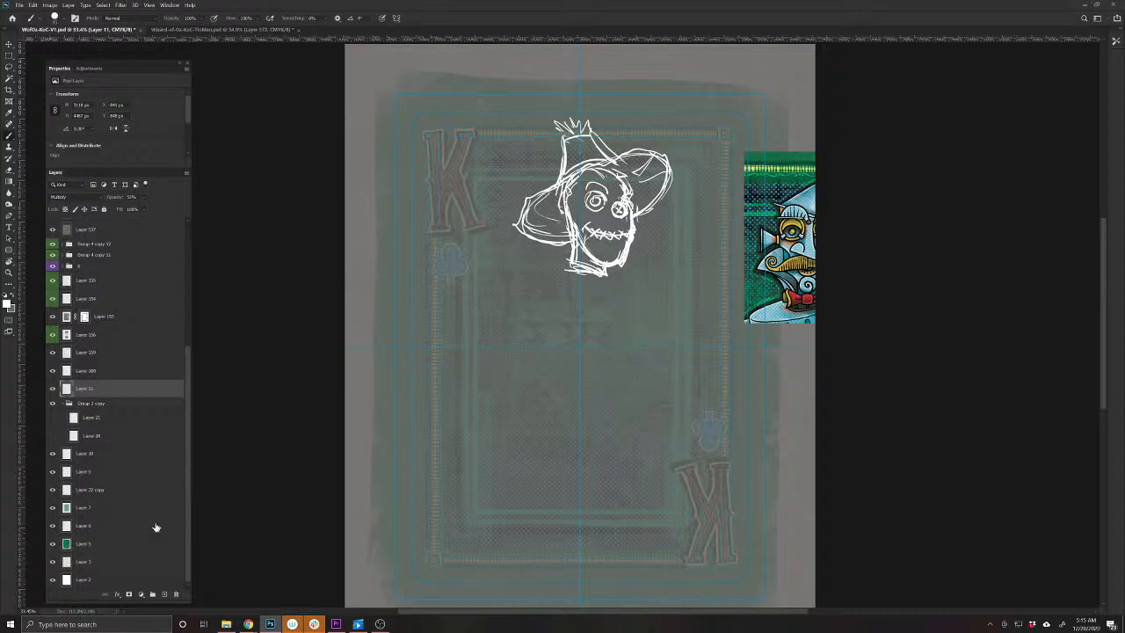
click(62, 403)
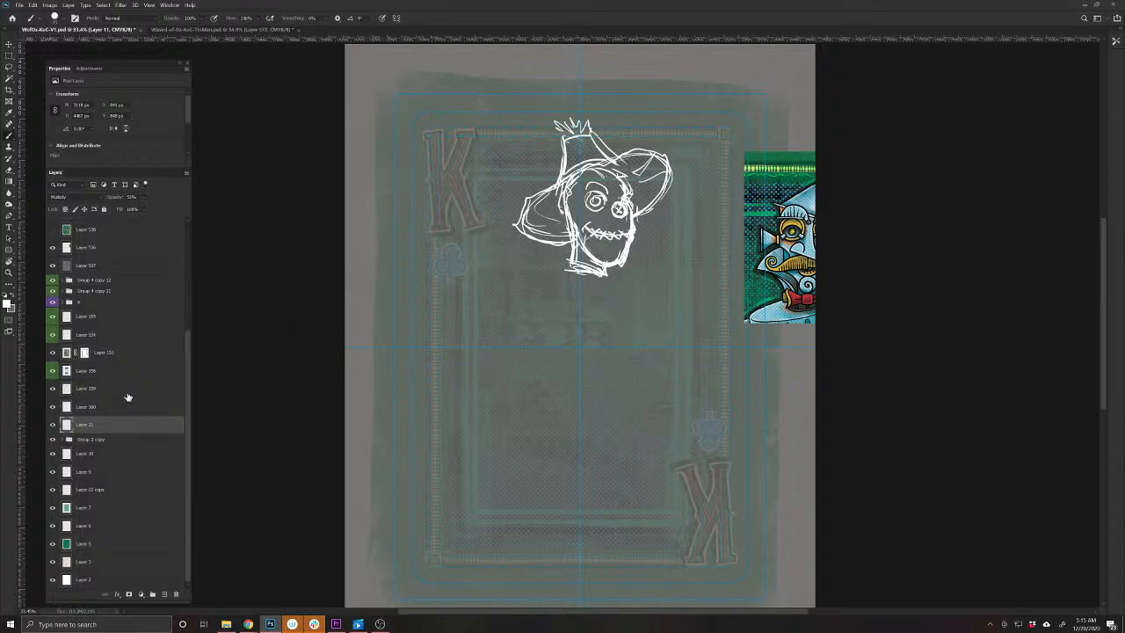
Pick the duplicated scarecrow head with the Move tool and undo its small shift
key(v)
ctrl+click(615, 329)
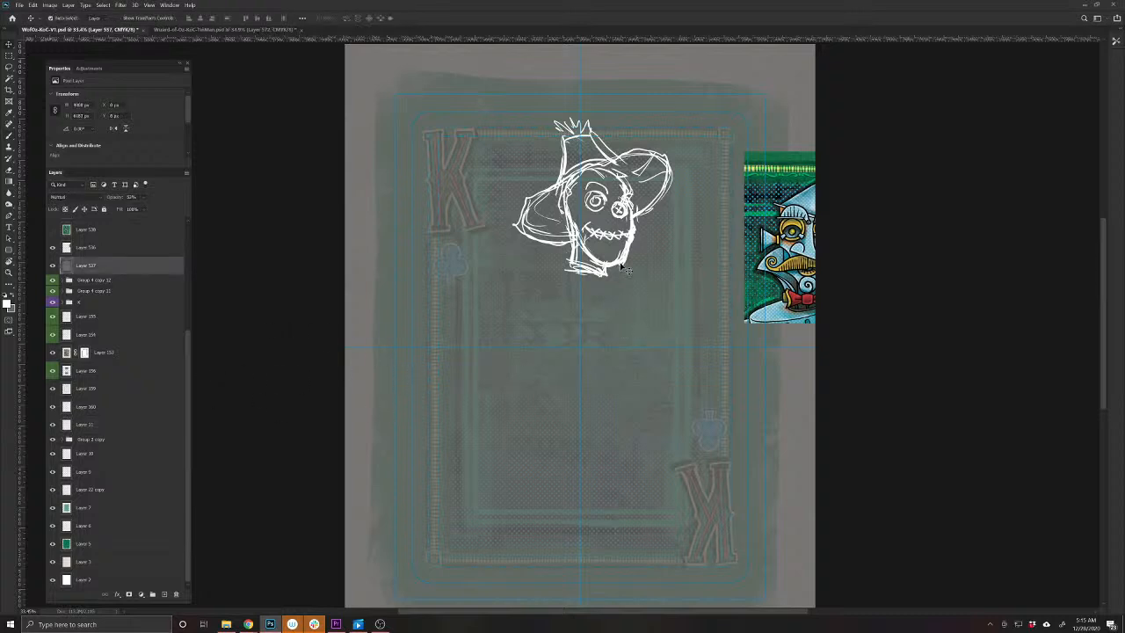
drag(620, 265, 635, 274)
key(ctrl+z)
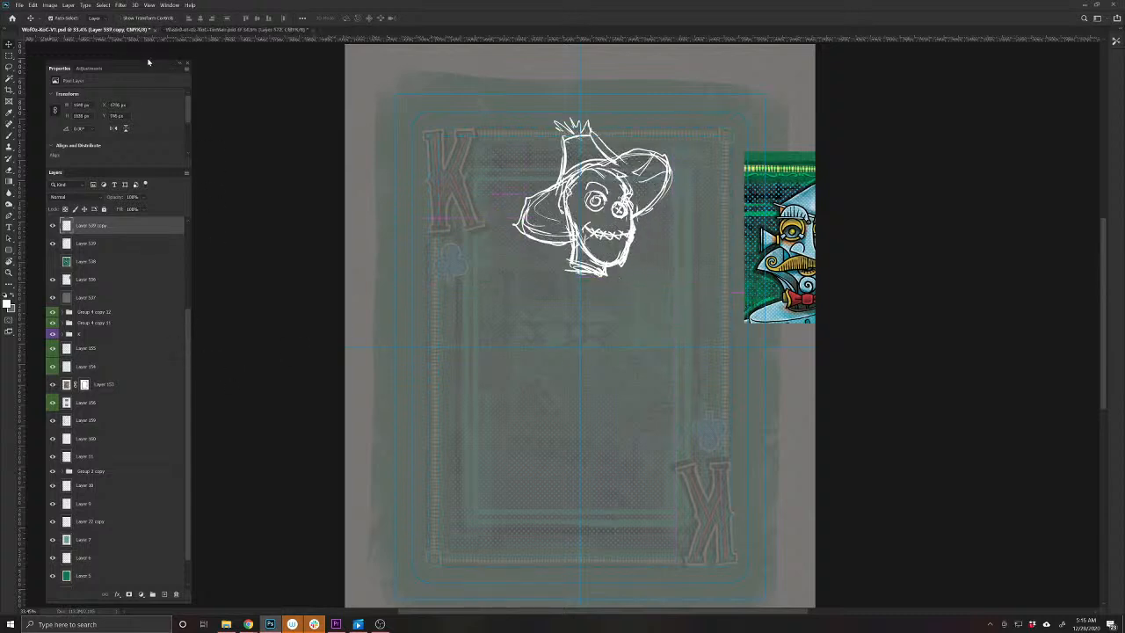
Try to turn the duplicated head upside down together with the full-canvas Layer 2, and undo the rotation
drag(148, 63, 149, 51)
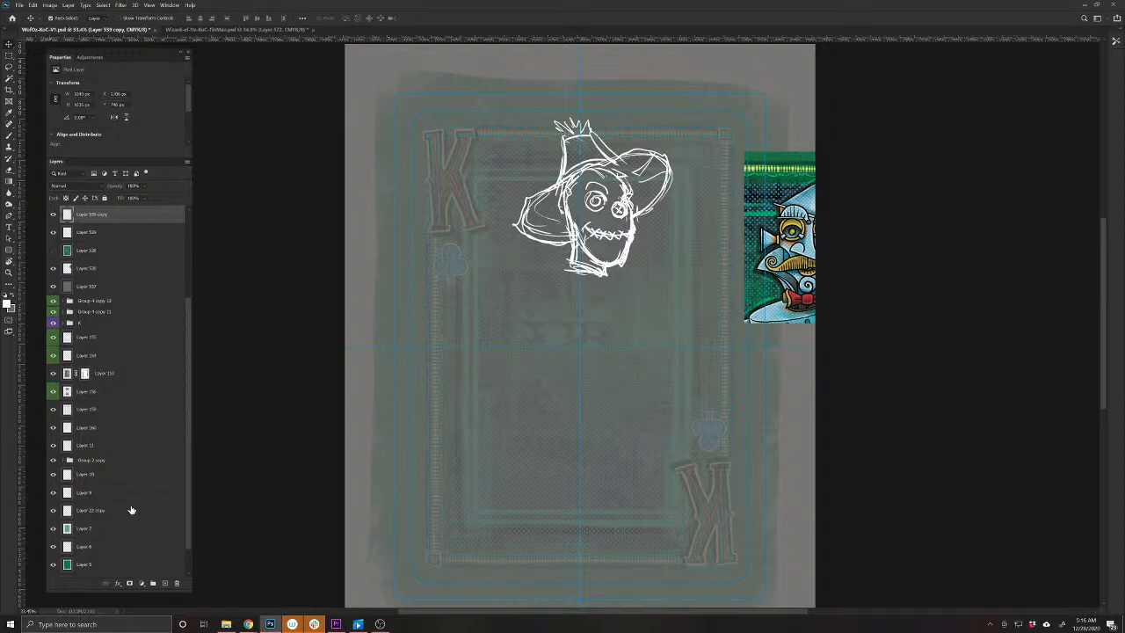
scroll(131, 508, down, 1)
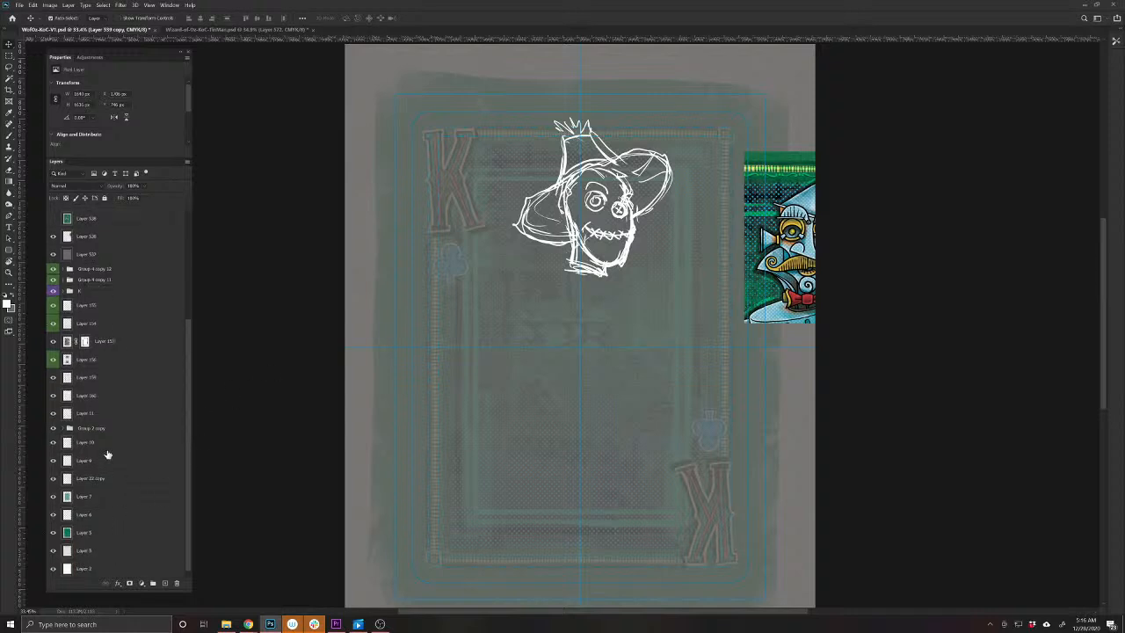
scroll(108, 455, up, 4)
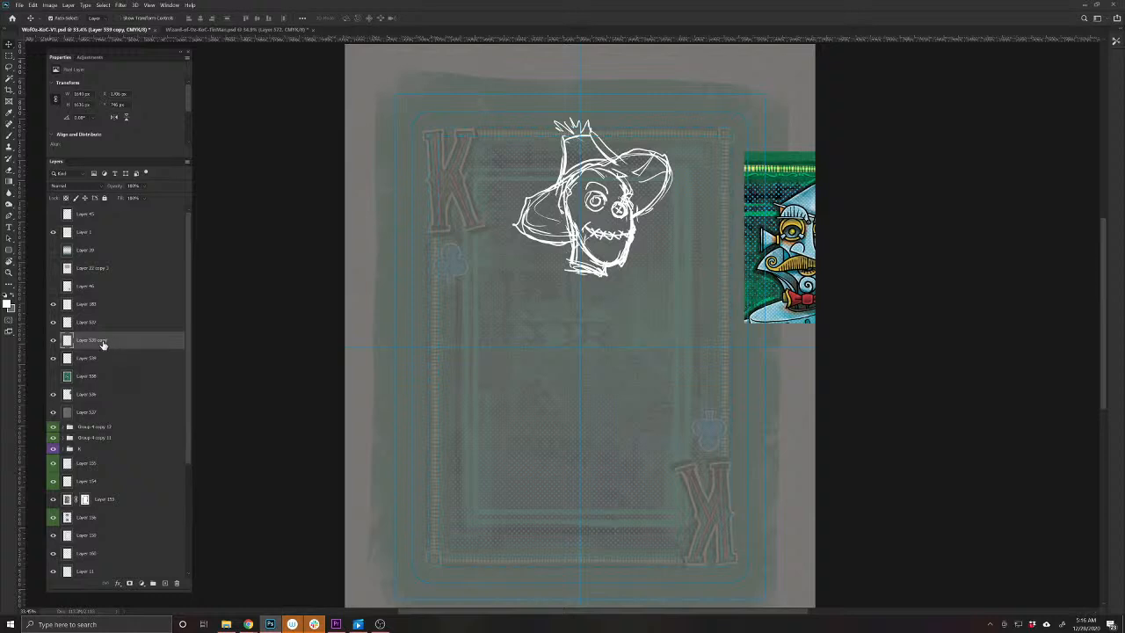
scroll(110, 348, down, 4)
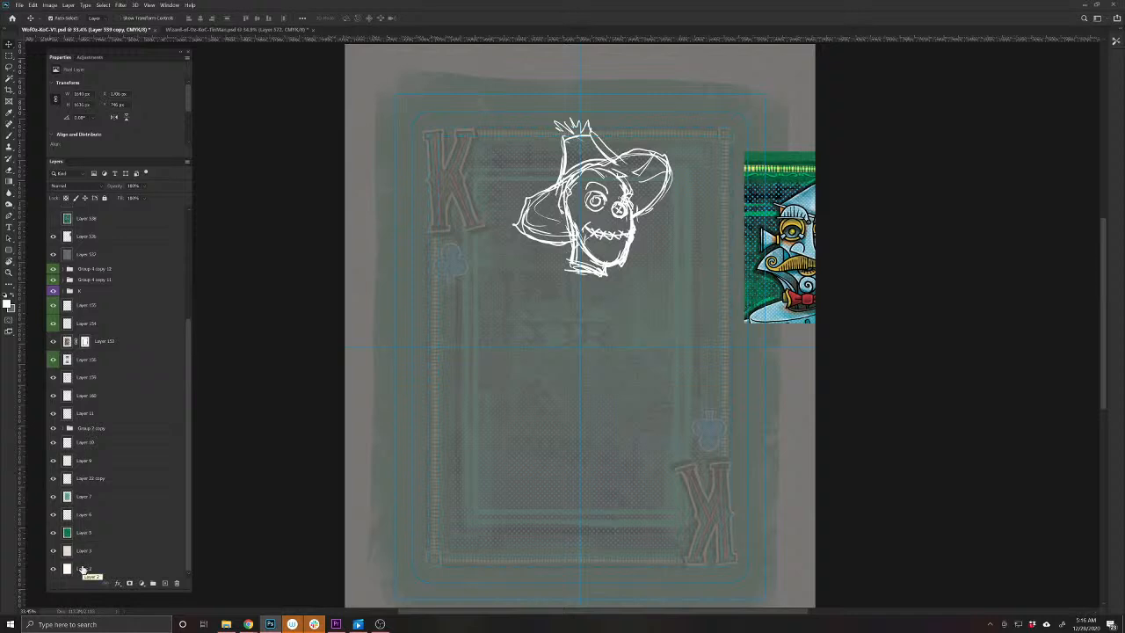
scroll(83, 558, up, 4)
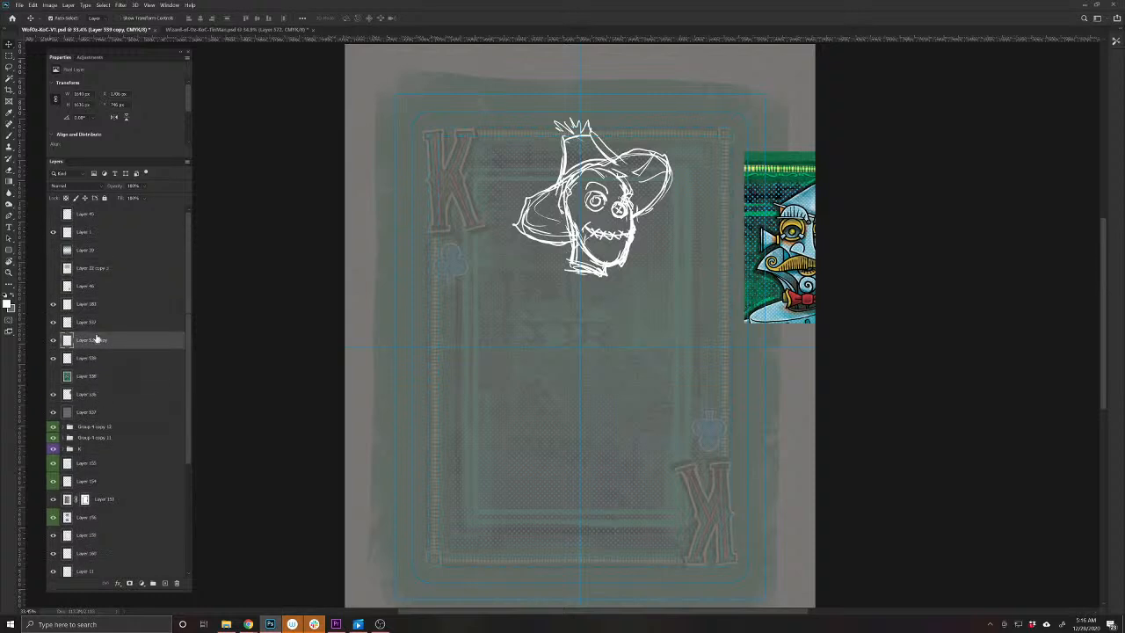
scroll(107, 395, down, 4)
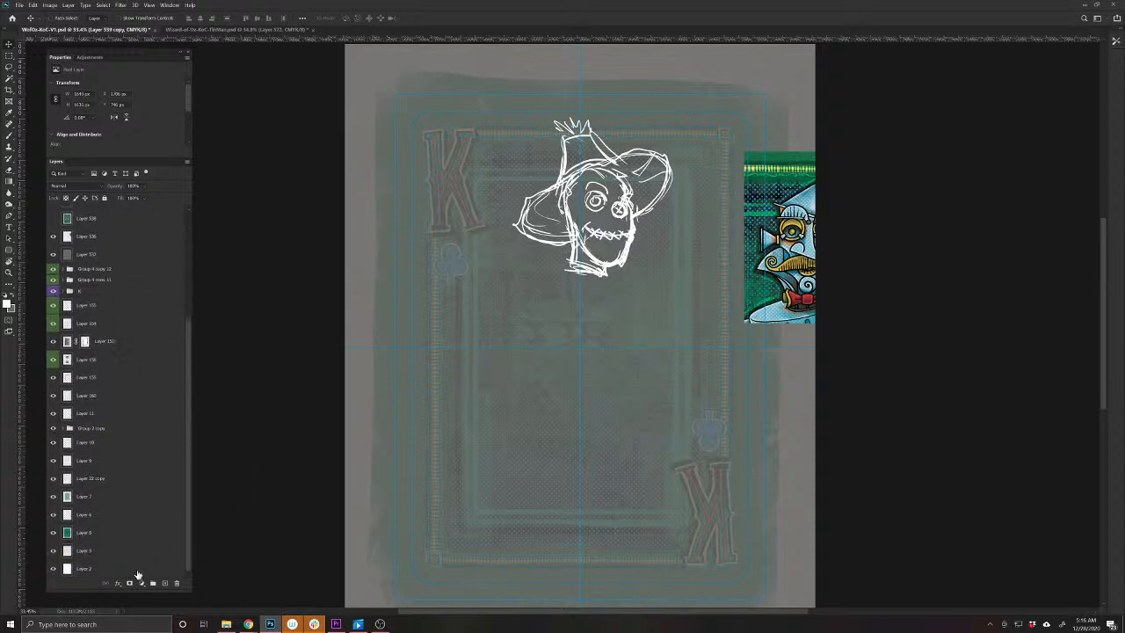
click(138, 572)
drag(597, 345, 589, 338)
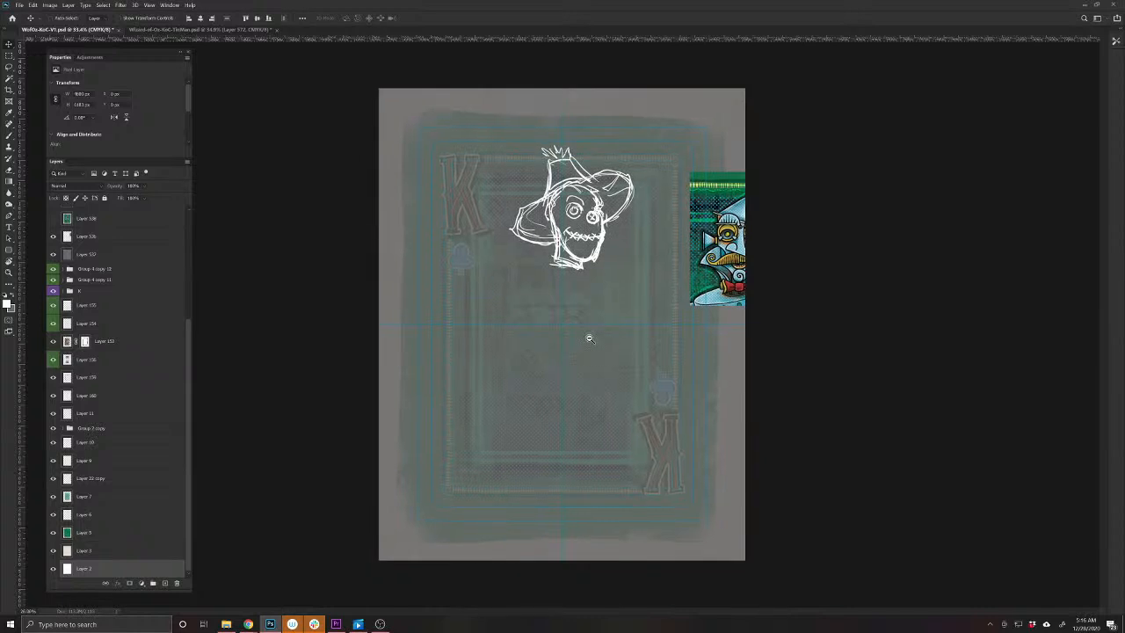
key(ctrl+t)
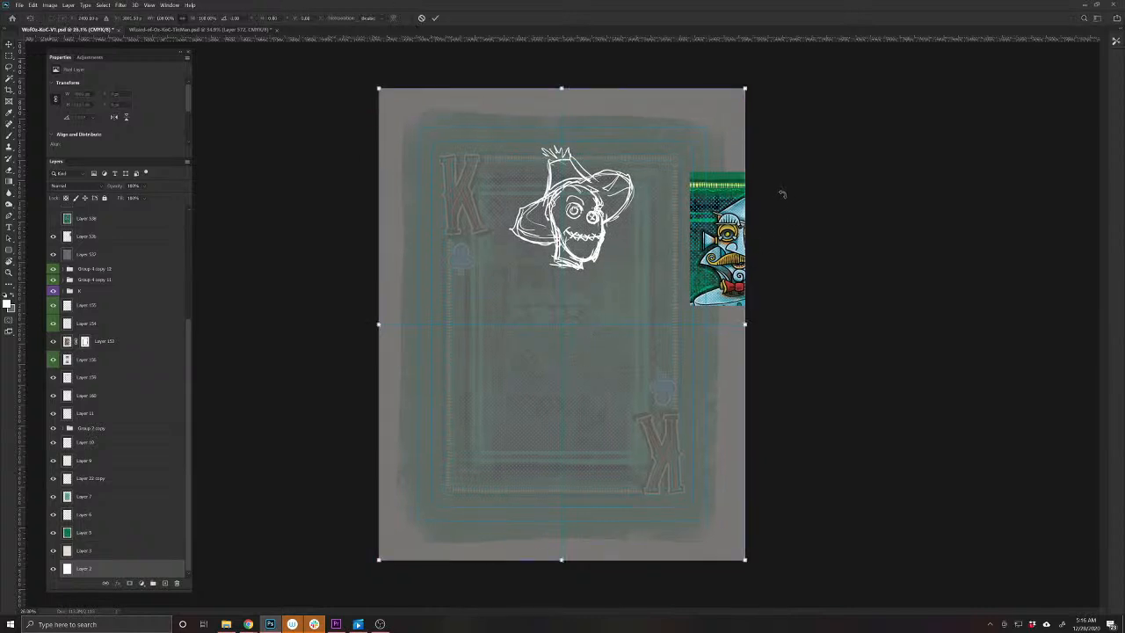
mouse_move(780, 190)
mouse_down()
mouse_move(815, 461)
mouse_move(710, 582)
mouse_move(519, 606)
mouse_move(401, 565)
mouse_move(326, 492)
mouse_move(299, 482)
mouse_up()
key(Return)
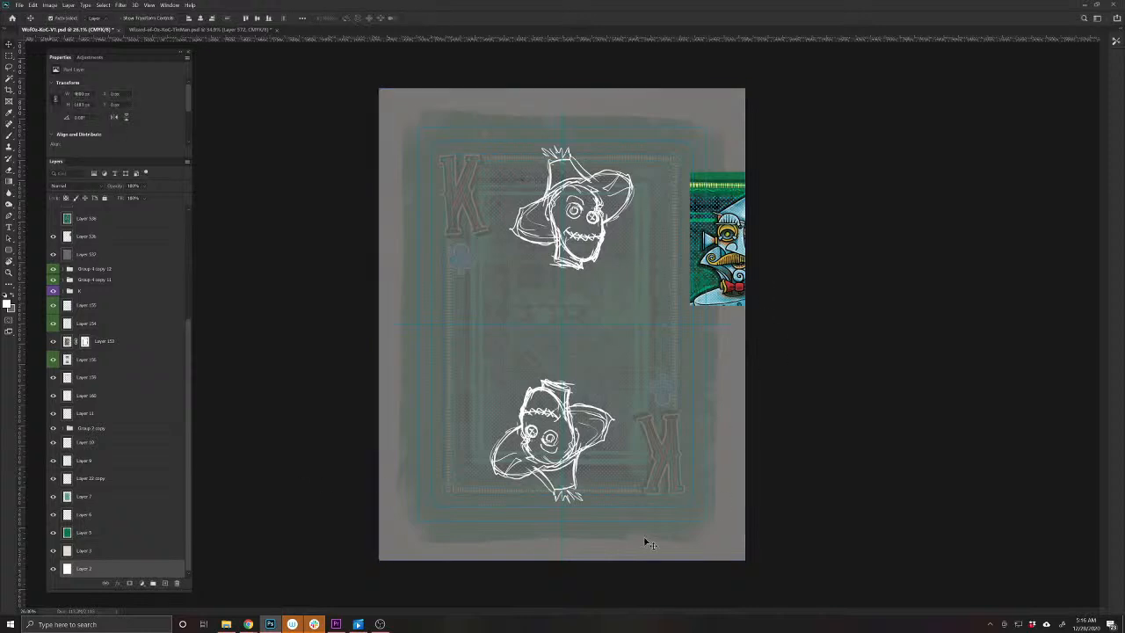
click(54, 569)
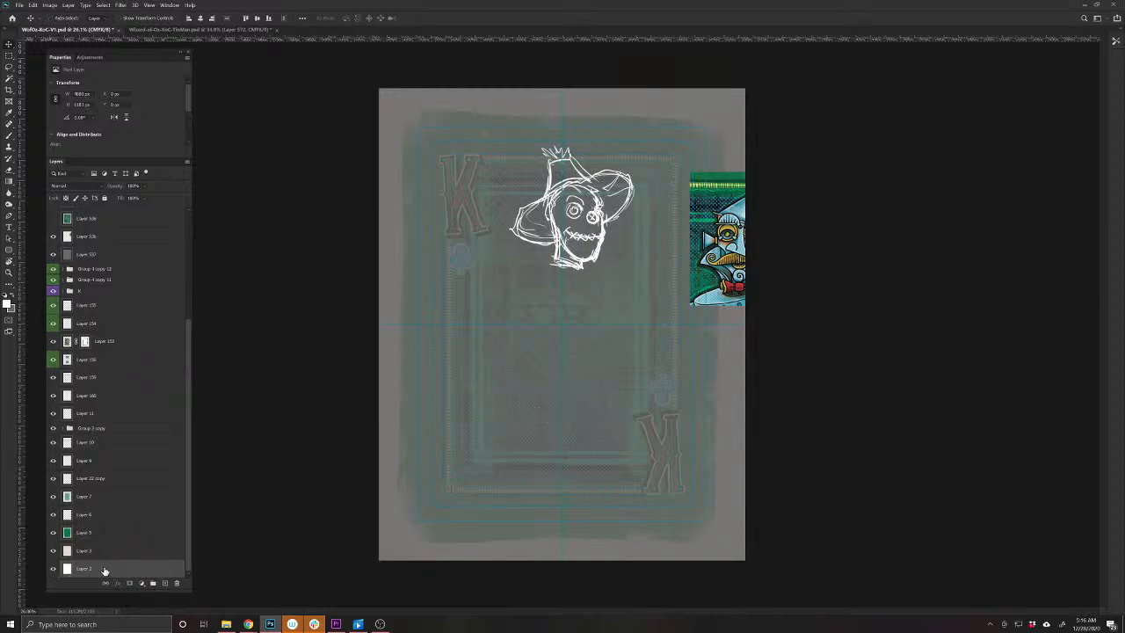
key(ctrl+j)
scroll(96, 564, up, 5)
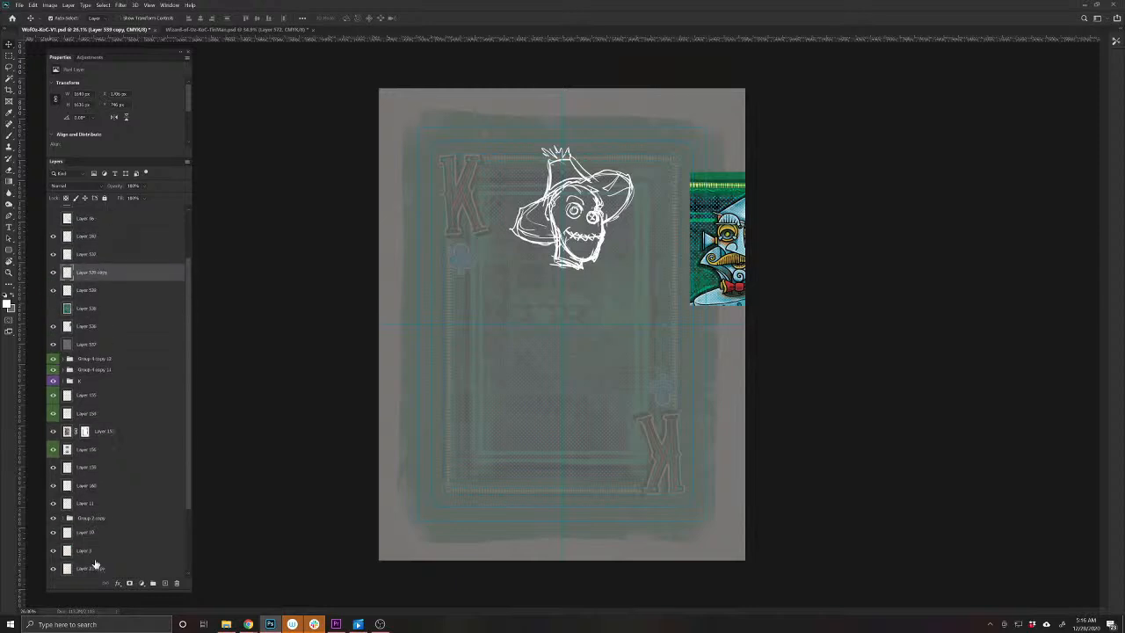
key(ctrl+t)
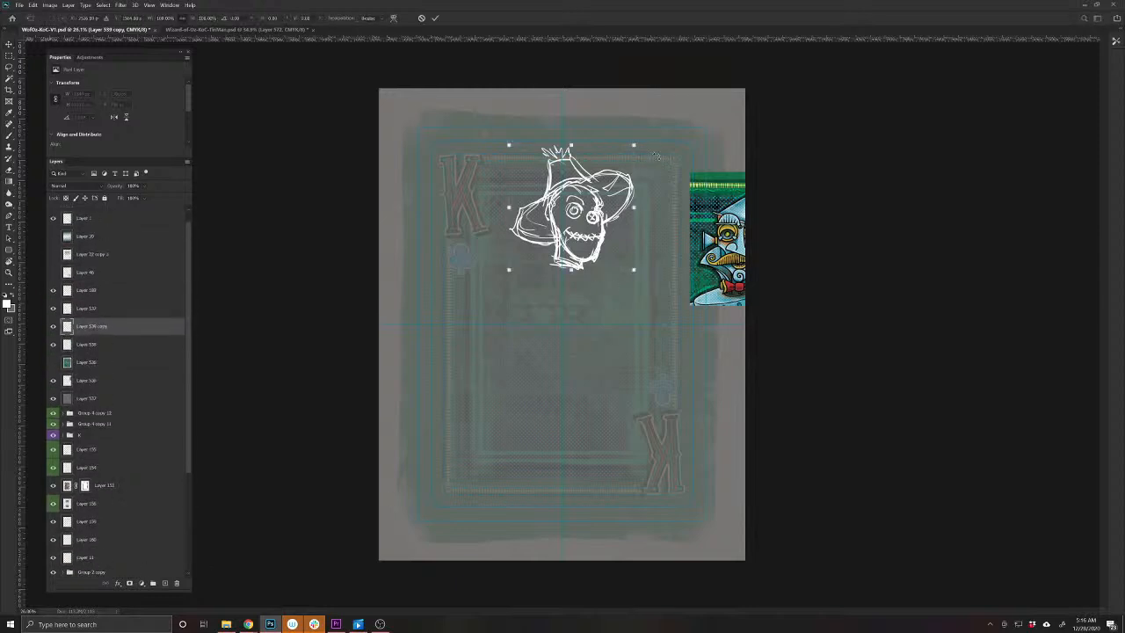
drag(656, 155, 441, 281)
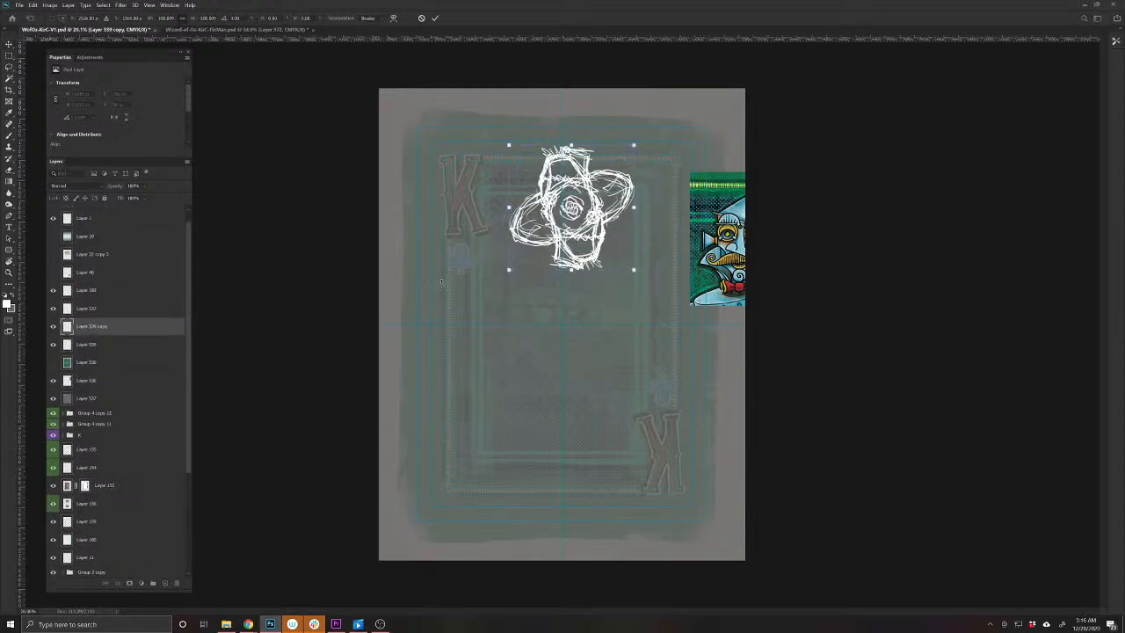
key(Escape)
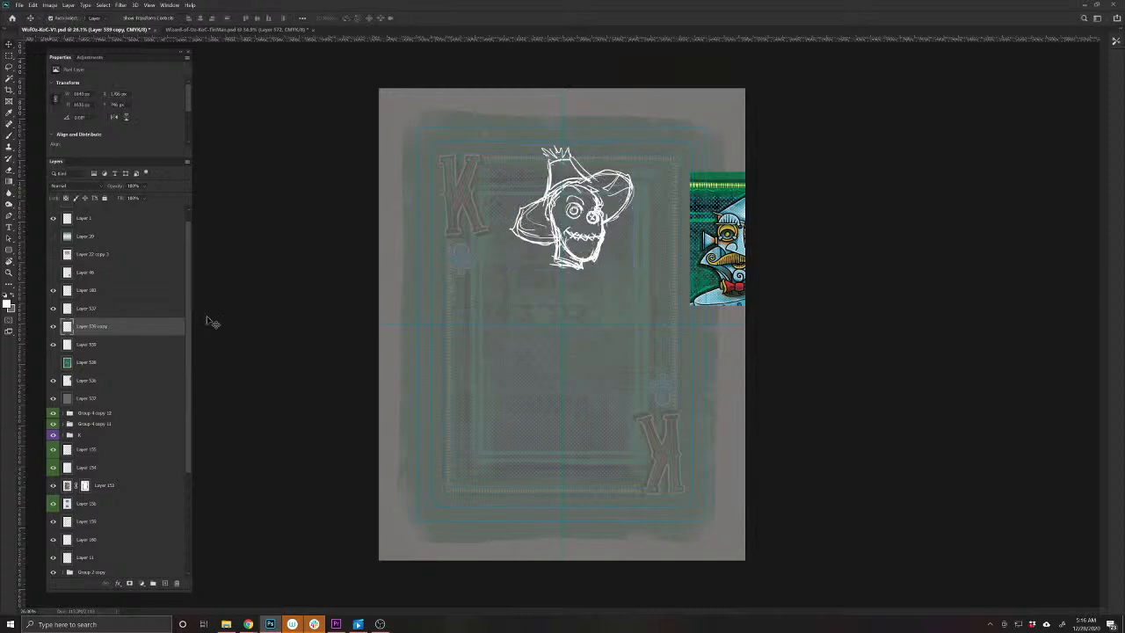
Rotate the duplicated head a half turn about the card's centre by transforming it together with the full-canvas Layer 2, and deselect the layers
scroll(183, 326, down, 3)
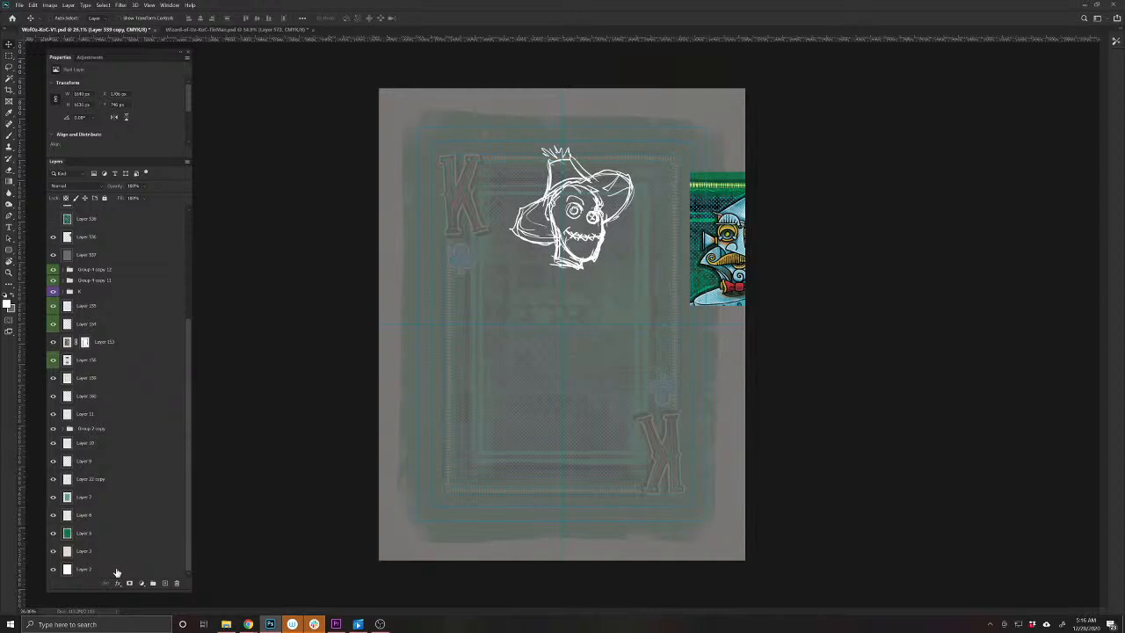
click(116, 571)
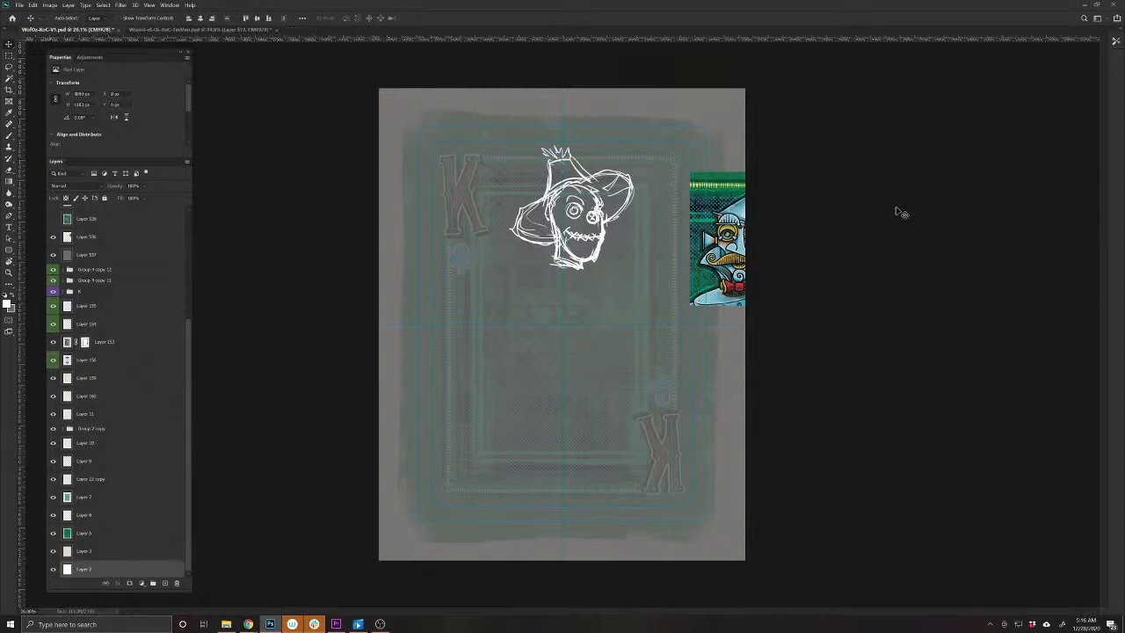
key(ctrl+t)
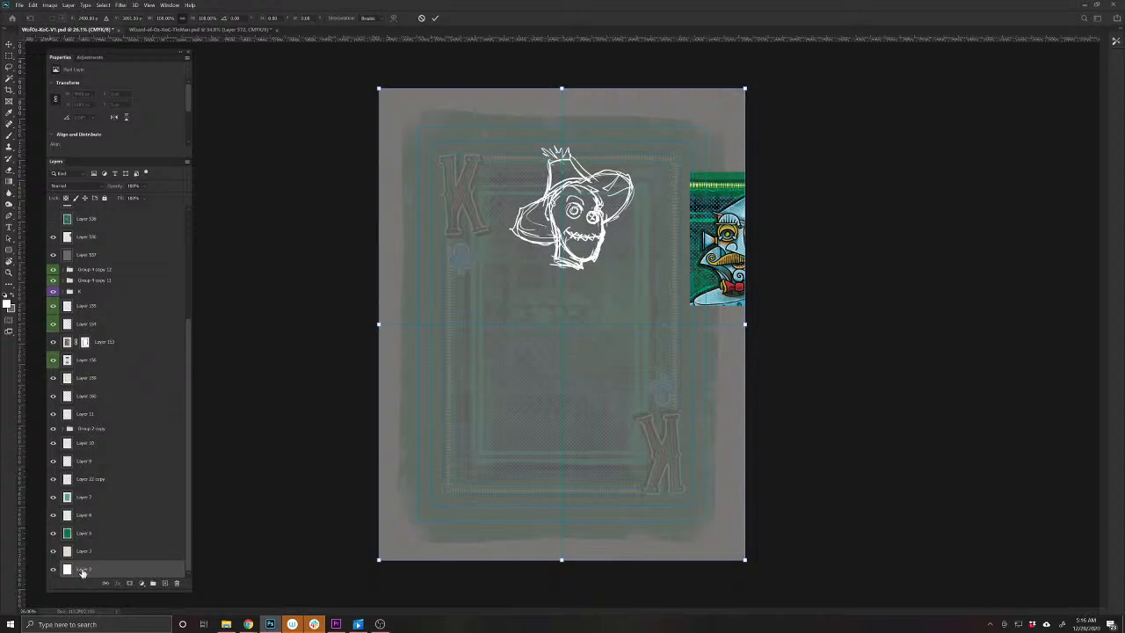
mouse_move(770, 78)
mouse_down()
mouse_move(868, 216)
mouse_move(876, 562)
mouse_move(502, 583)
mouse_move(391, 528)
mouse_up()
drag(380, 522, 385, 531)
key(Return)
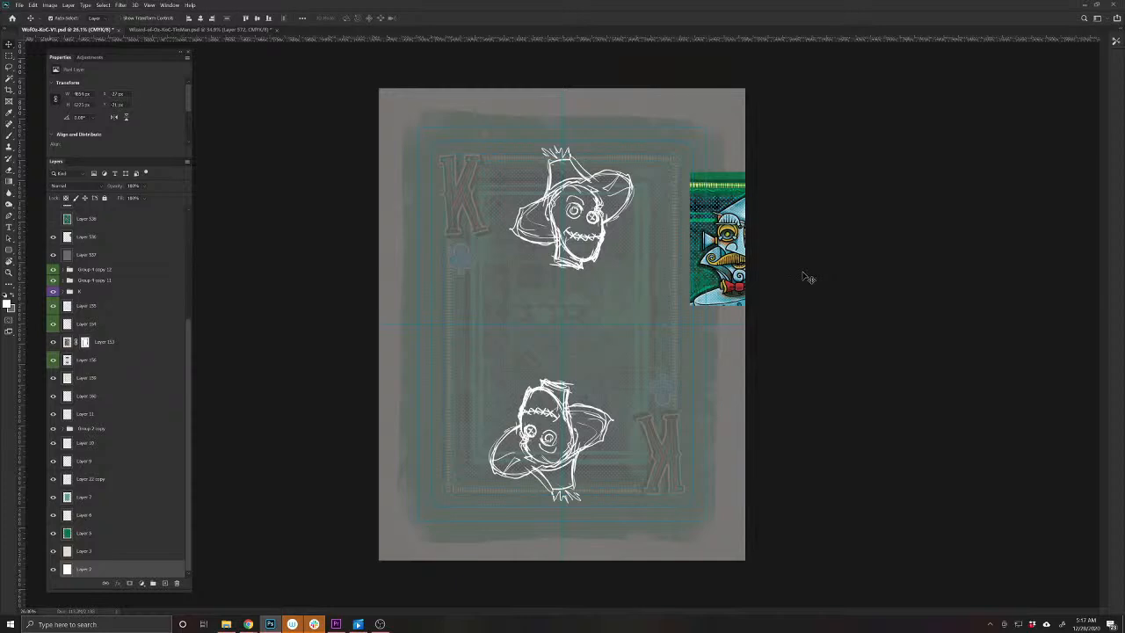
click(885, 233)
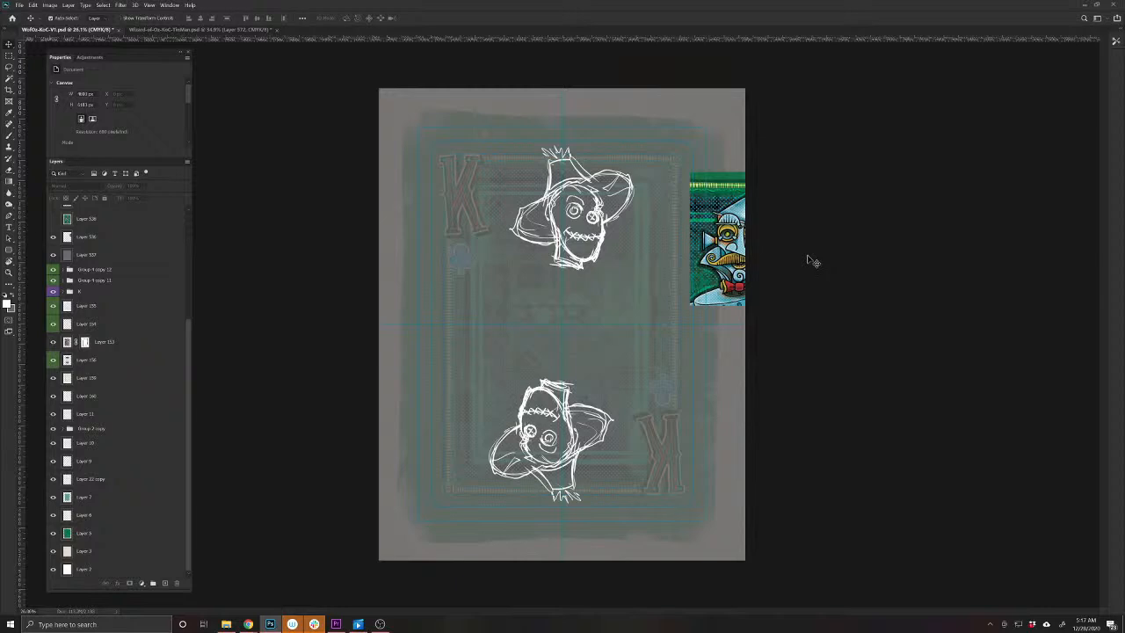
Select the original upright scarecrow head's layer, Layer 539, beneath its copy
click(552, 246)
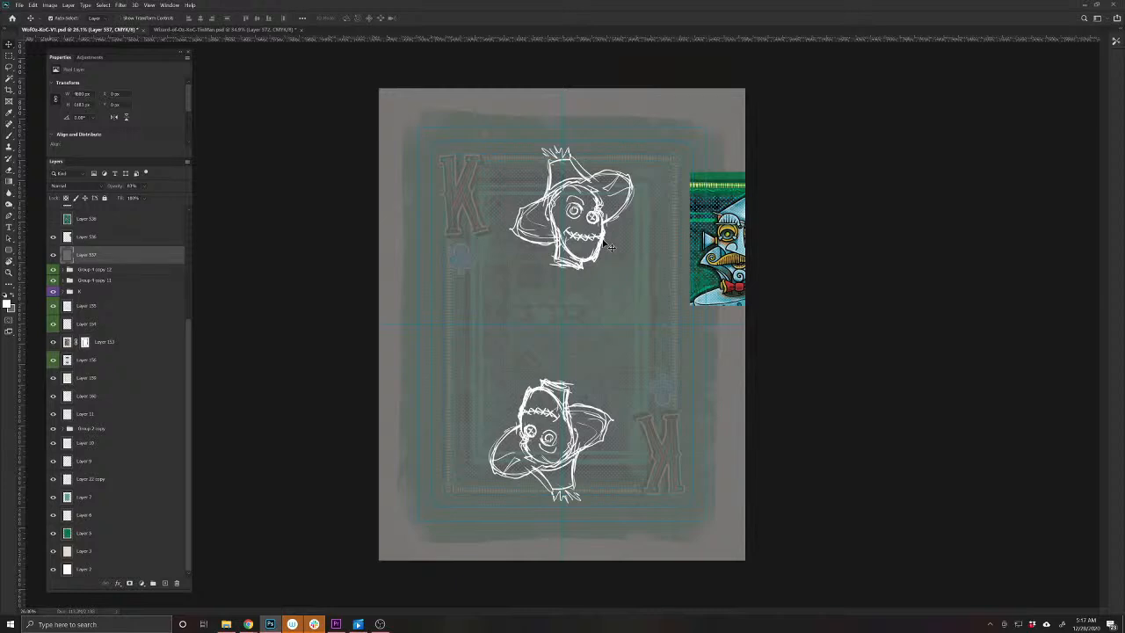
key(ctrl+v)
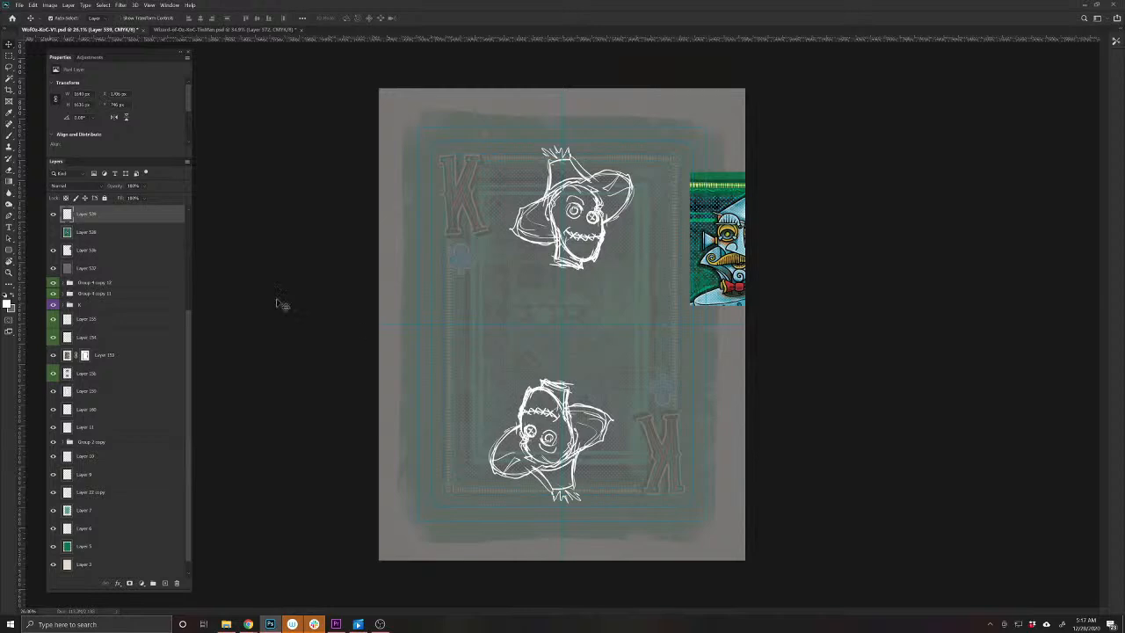
drag(186, 324, 180, 289)
click(125, 281)
click(121, 266)
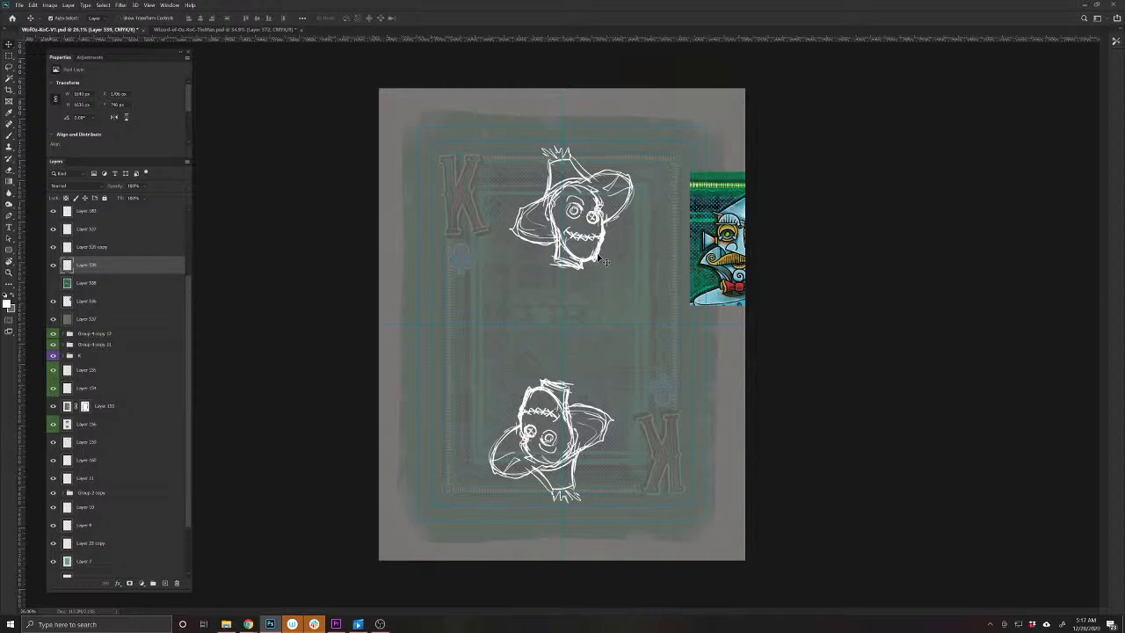
key(b)
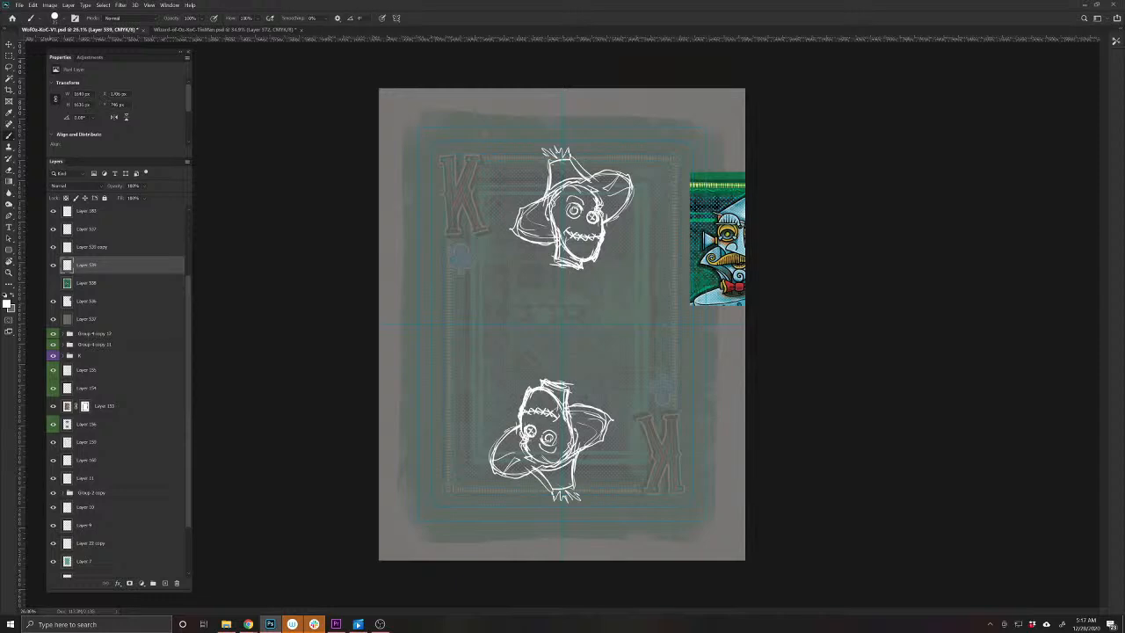
mouse_move(583, 268)
mouse_down()
mouse_move(563, 272)
mouse_move(586, 266)
mouse_move(600, 287)
mouse_move(603, 276)
mouse_up()
key(ctrl+z)
key(ctrl+z)
key(ctrl+z)
Add a new layer above Layer 539 and sketch the scarecrow's centre line from neck to waist and a first shoulder curve
click(164, 582)
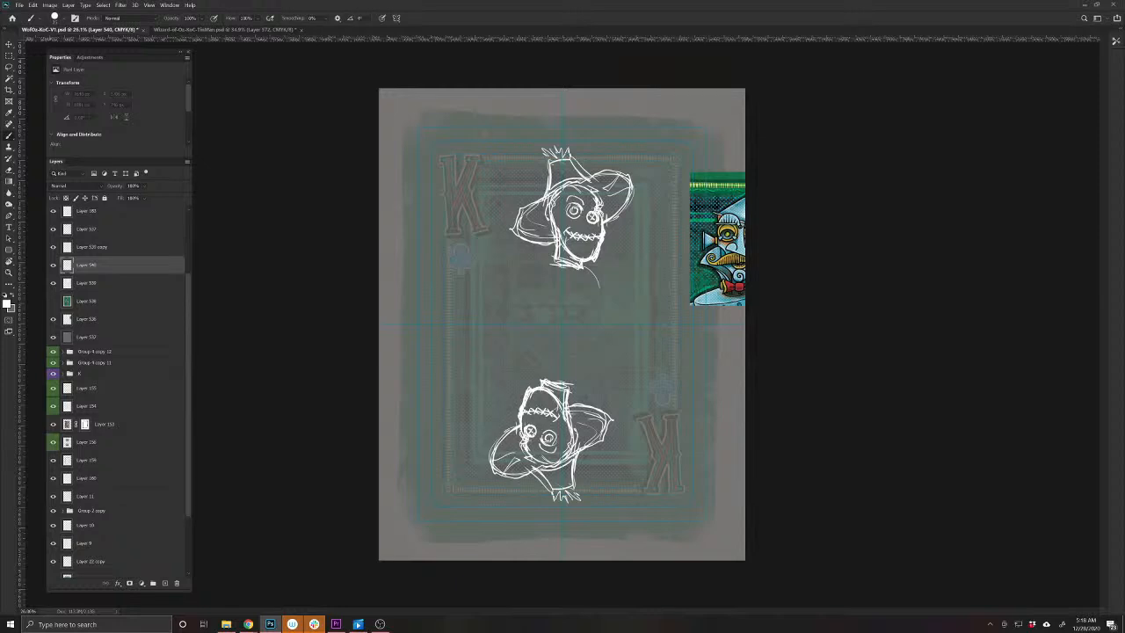
drag(553, 327, 554, 288)
drag(558, 267, 554, 330)
drag(578, 269, 594, 281)
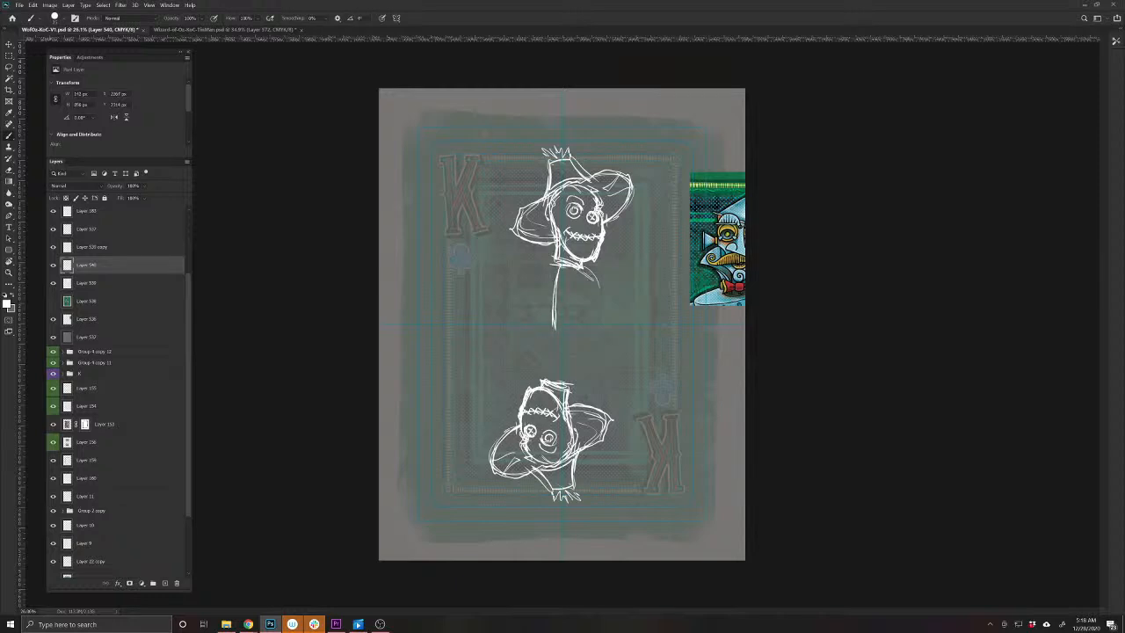
Sketch the torso with its full shoulder line, tapering sides, waist arc and a circular joint at each shoulder
drag(541, 255, 593, 281)
mouse_move(528, 269)
mouse_down()
mouse_move(555, 259)
mouse_move(571, 321)
mouse_up()
drag(594, 282, 575, 327)
mouse_move(529, 279)
mouse_down()
mouse_move(543, 326)
mouse_move(533, 327)
mouse_move(526, 301)
mouse_up()
drag(596, 273, 602, 280)
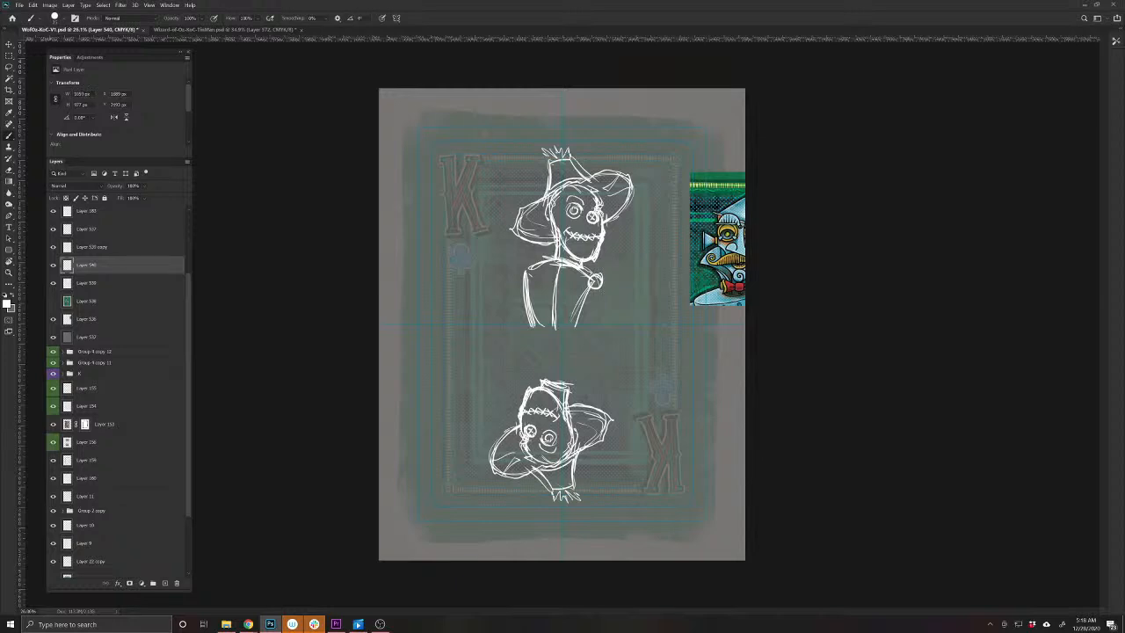
mouse_move(531, 264)
mouse_down()
mouse_move(534, 277)
mouse_move(527, 267)
mouse_move(589, 279)
mouse_up()
mouse_move(534, 270)
mouse_down()
mouse_move(591, 281)
mouse_move(578, 325)
mouse_move(533, 321)
mouse_move(550, 313)
mouse_up()
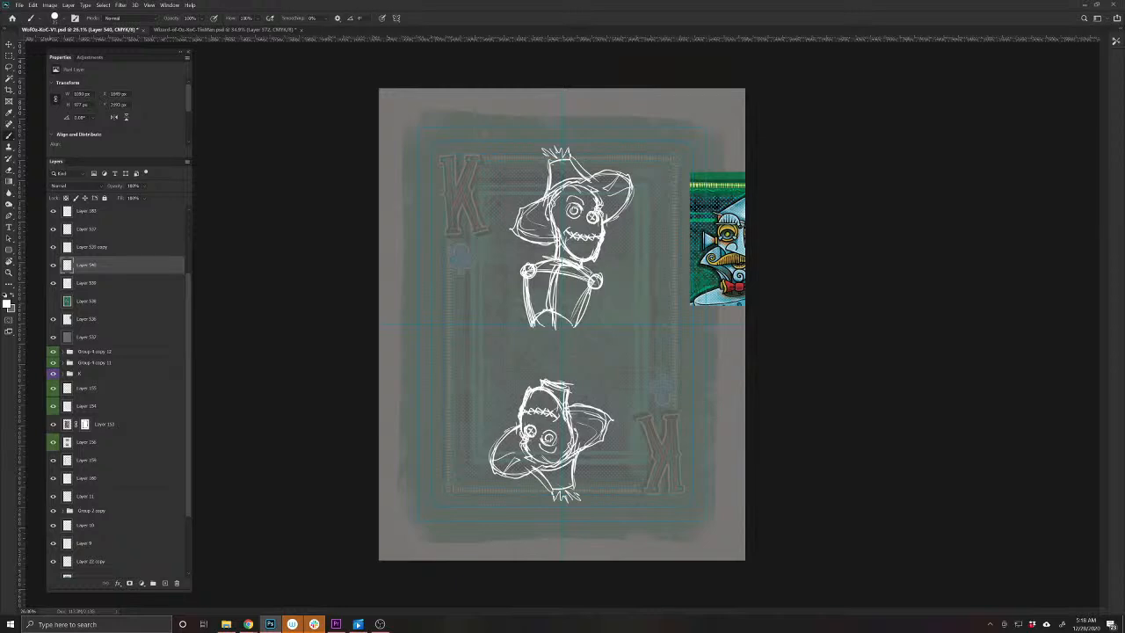
Try to sketch hips and angular limb lines around the torso, and undo the strokes
mouse_move(573, 328)
mouse_down()
mouse_move(571, 360)
mouse_move(529, 328)
mouse_move(530, 350)
mouse_move(423, 361)
mouse_move(394, 322)
mouse_up()
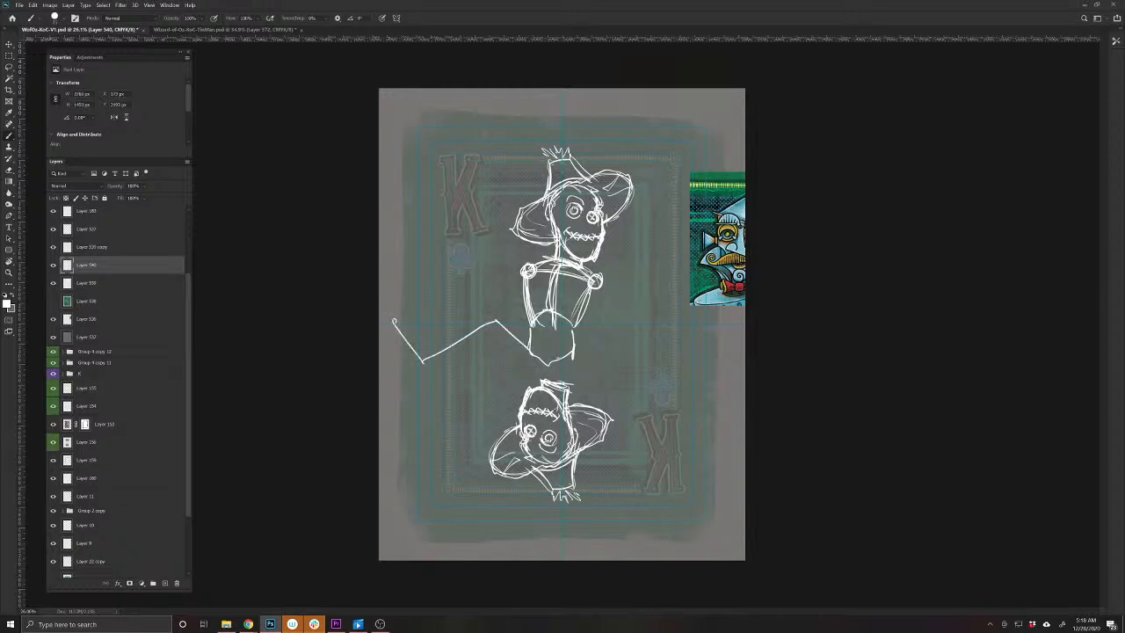
mouse_move(557, 357)
mouse_down()
mouse_move(601, 461)
mouse_move(679, 494)
mouse_up()
key(ctrl+z)
key(ctrl+z)
key(ctrl+z)
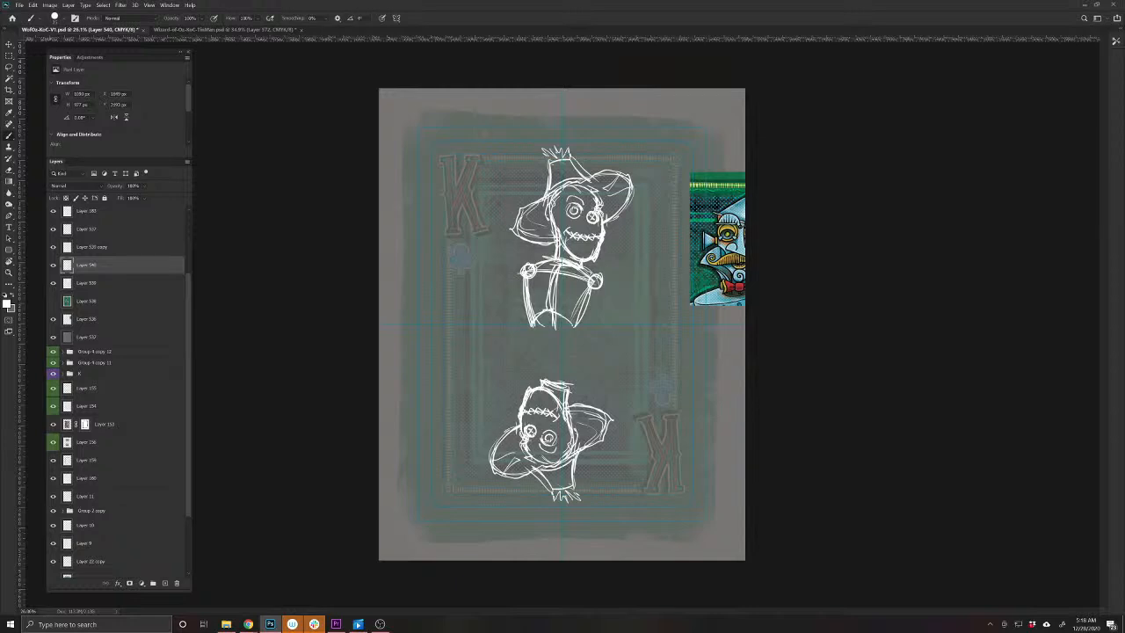
mouse_move(525, 274)
mouse_down()
mouse_move(460, 296)
mouse_move(524, 297)
mouse_move(516, 305)
mouse_up()
key(ctrl+z)
key(ctrl+z)
key(ctrl+z)
key(ctrl+z)
Sketch a bent arm on the K side of the upper card, with elbow and wrist joints and a hand resting at the waist
mouse_move(471, 303)
mouse_down()
mouse_move(513, 324)
mouse_move(540, 315)
mouse_up()
mouse_move(530, 313)
mouse_down()
mouse_move(546, 304)
mouse_move(529, 318)
mouse_move(540, 314)
mouse_move(542, 370)
mouse_move(550, 364)
mouse_move(513, 463)
mouse_up()
key(e)
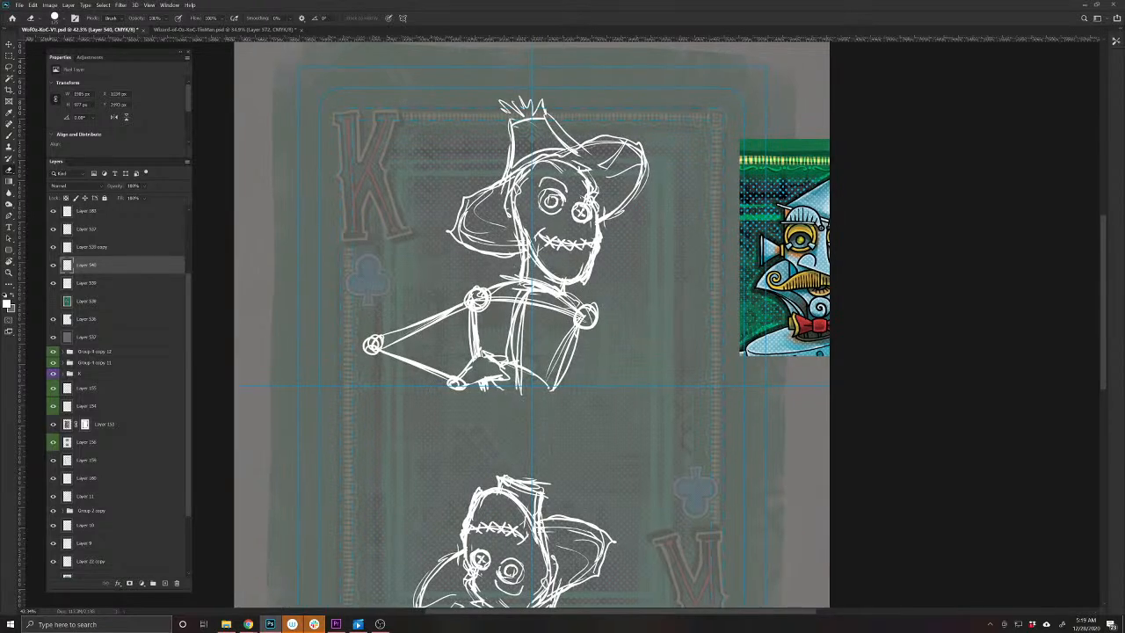
key(b)
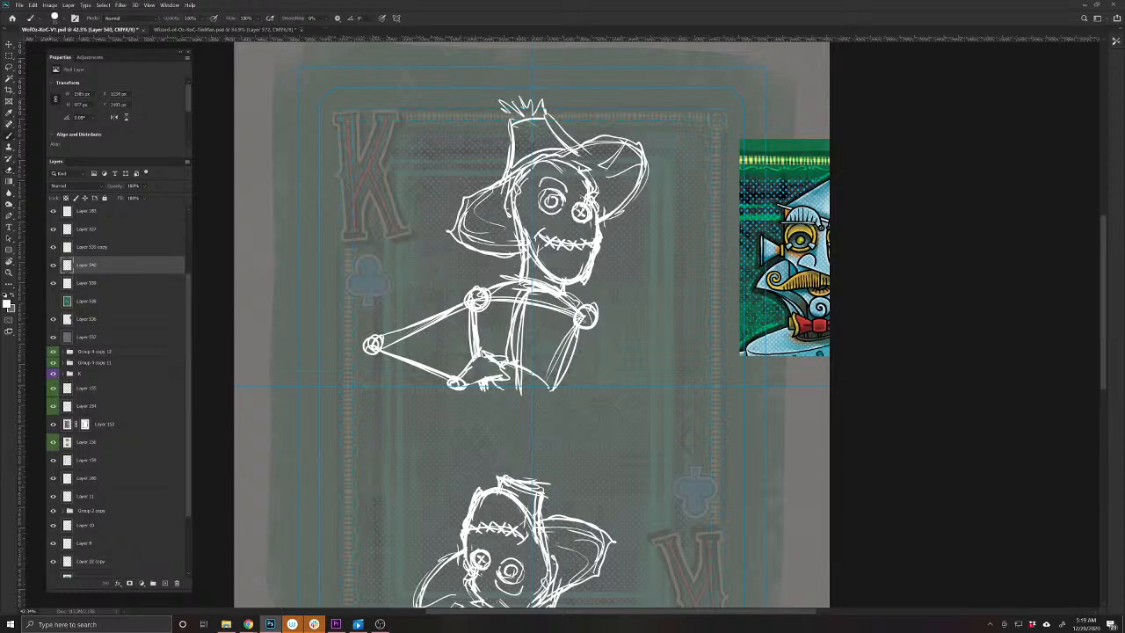
key(ctrl+z)
key(l)
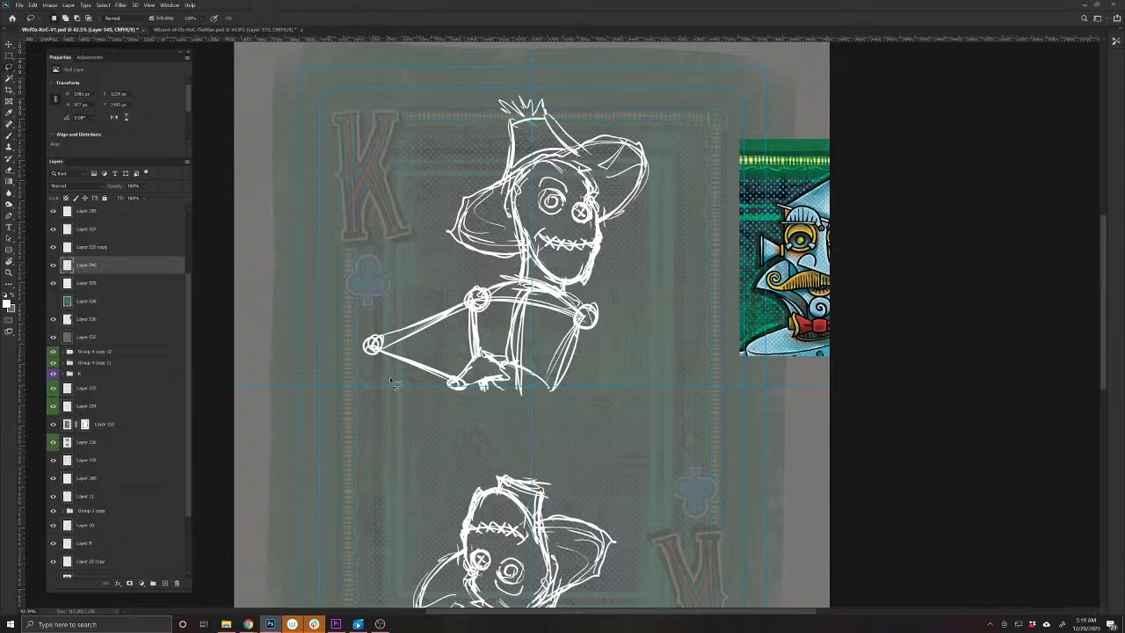
Erase that arm's forearm and hand, and redraw the lower end of the torso
key(e)
mouse_move(392, 359)
mouse_down()
mouse_move(466, 387)
mouse_move(514, 361)
mouse_move(480, 385)
mouse_move(519, 369)
mouse_up()
key(b)
drag(483, 385, 516, 369)
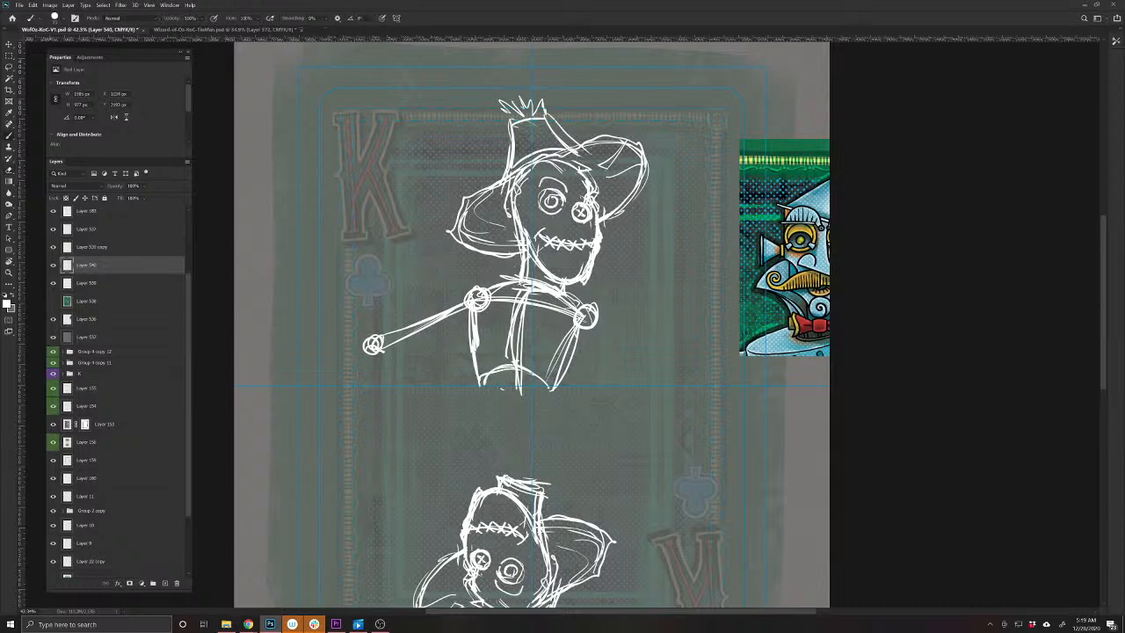
Sketch a new forearm running diagonally down from the elbow, ending in a wrist joint and a drooping hand
mouse_move(373, 355)
mouse_down()
mouse_move(453, 409)
mouse_move(422, 390)
mouse_move(454, 363)
mouse_move(432, 400)
mouse_move(466, 433)
mouse_move(433, 443)
mouse_up()
key(e)
key(b)
mouse_move(434, 402)
mouse_down()
mouse_move(432, 445)
mouse_move(445, 451)
mouse_up()
mouse_move(452, 405)
mouse_down()
mouse_move(465, 428)
mouse_move(483, 429)
mouse_move(412, 454)
mouse_move(444, 441)
mouse_up()
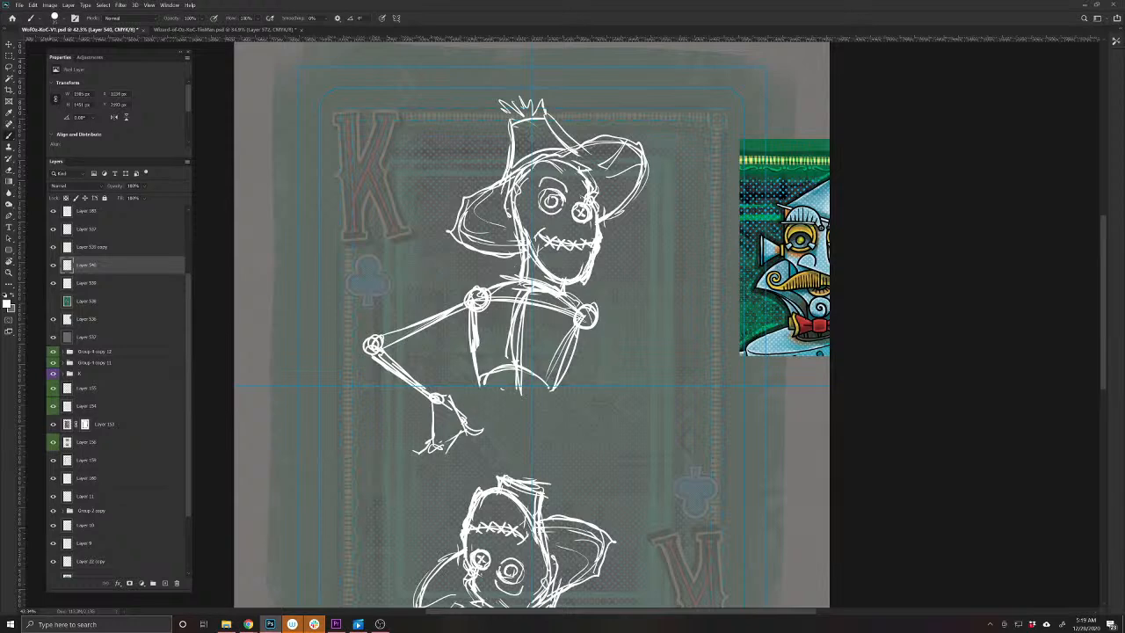
Sketch the opposite arm with the upper arm sloping down to an elbow joint and the forearm raised to a wrist joint beside the head
drag(596, 450, 507, 469)
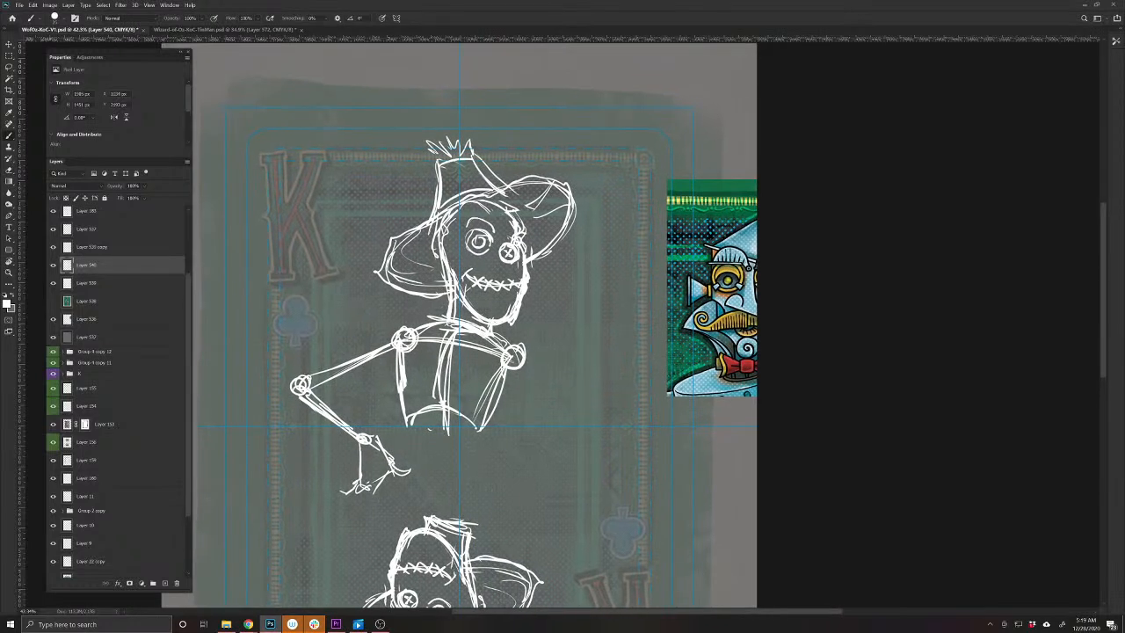
mouse_move(519, 360)
mouse_down()
mouse_move(600, 413)
mouse_move(533, 379)
mouse_move(603, 404)
mouse_up()
drag(614, 464, 627, 519)
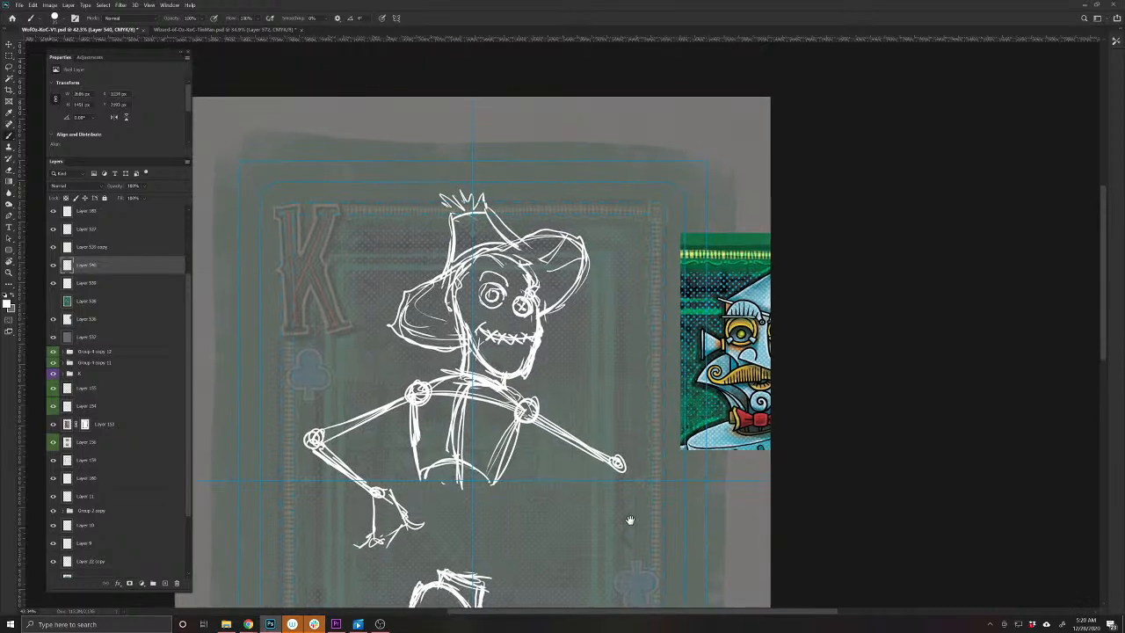
mouse_move(615, 459)
mouse_down()
mouse_move(605, 361)
mouse_move(624, 462)
mouse_move(599, 357)
mouse_move(615, 460)
mouse_up()
drag(601, 382, 608, 416)
drag(601, 351, 602, 353)
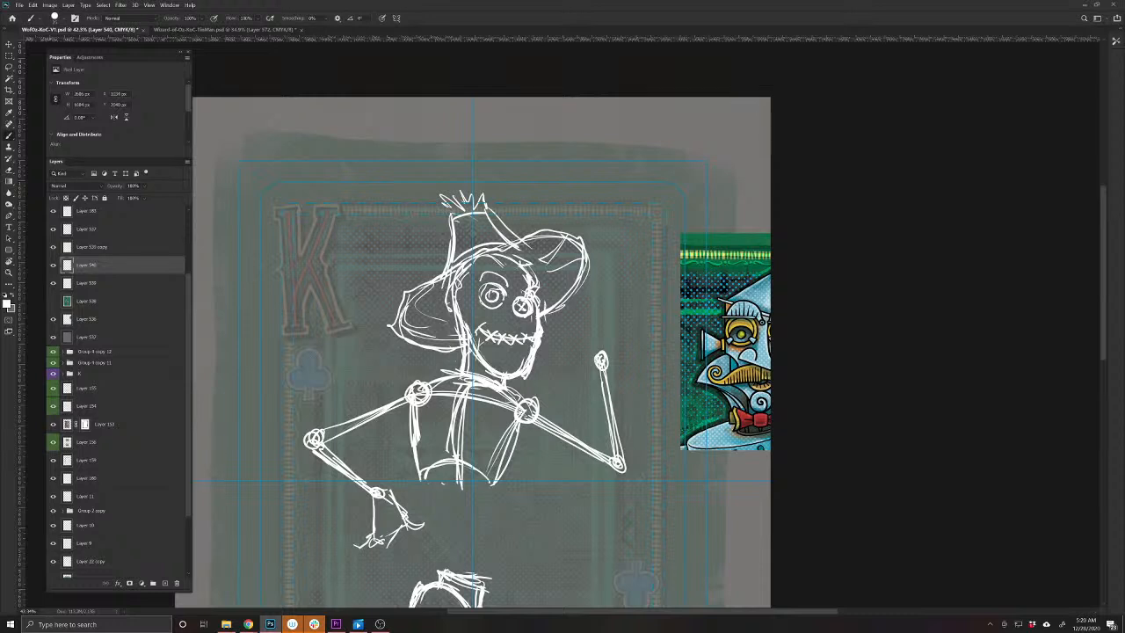
Sketch a curled hand with gripping fingers on the raised forearm
mouse_move(594, 362)
mouse_down()
mouse_move(591, 329)
mouse_move(612, 311)
mouse_up()
mouse_move(605, 362)
mouse_down()
mouse_move(618, 309)
mouse_move(601, 314)
mouse_move(597, 356)
mouse_move(618, 310)
mouse_move(608, 361)
mouse_move(593, 346)
mouse_up()
drag(610, 307, 578, 322)
drag(589, 319, 573, 352)
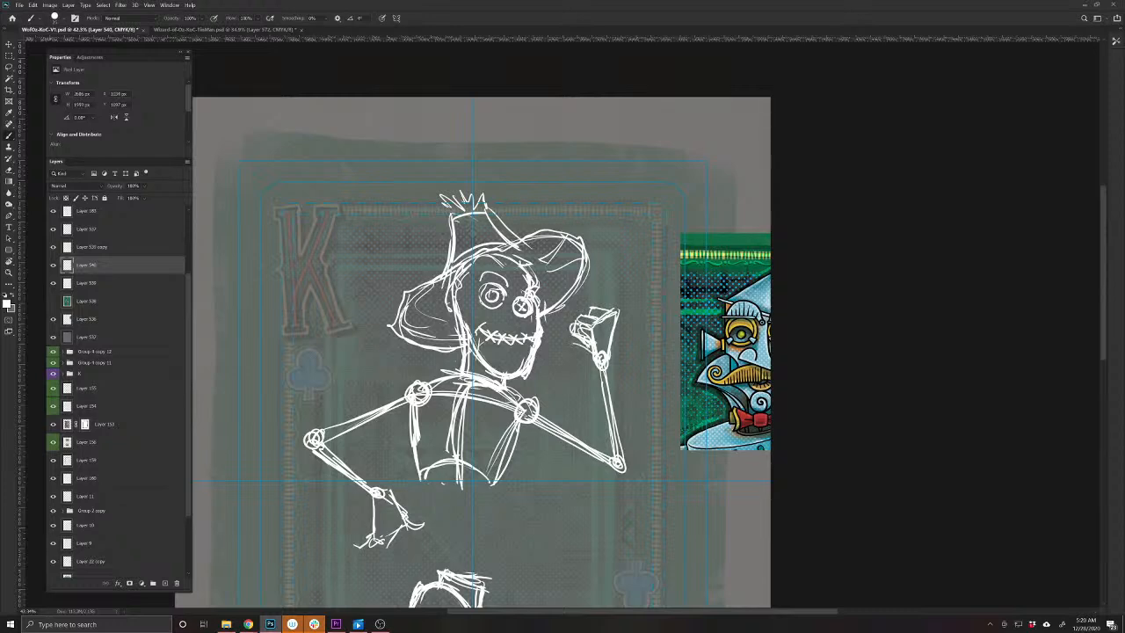
Try to sketch a long slanted staff through the raised hand, and undo it
scroll(552, 366, down, 3)
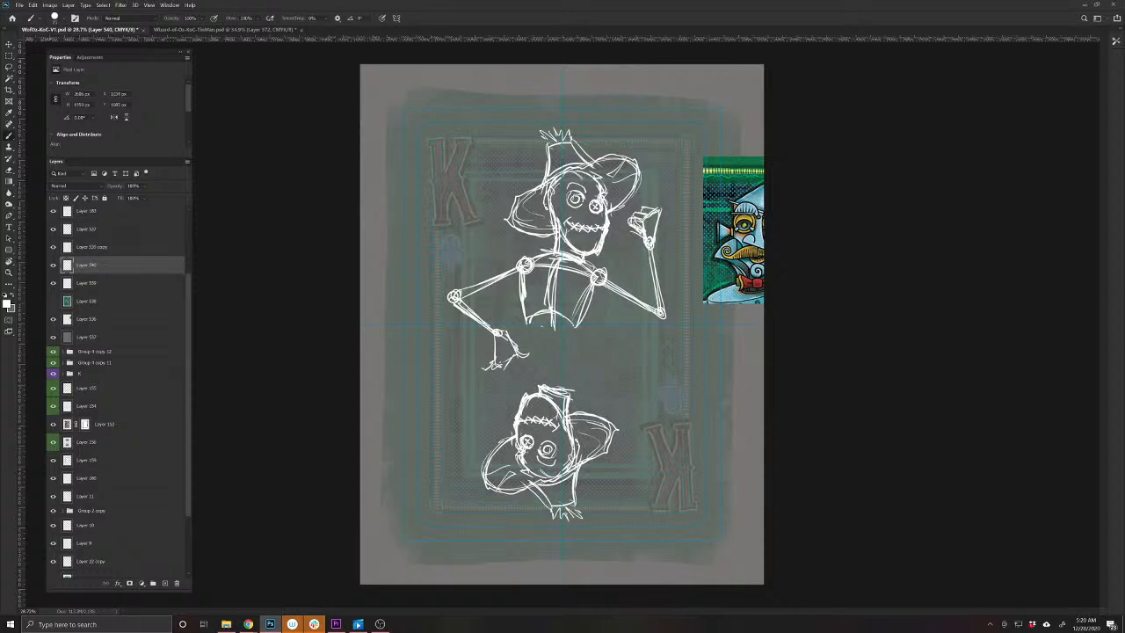
drag(650, 204, 639, 291)
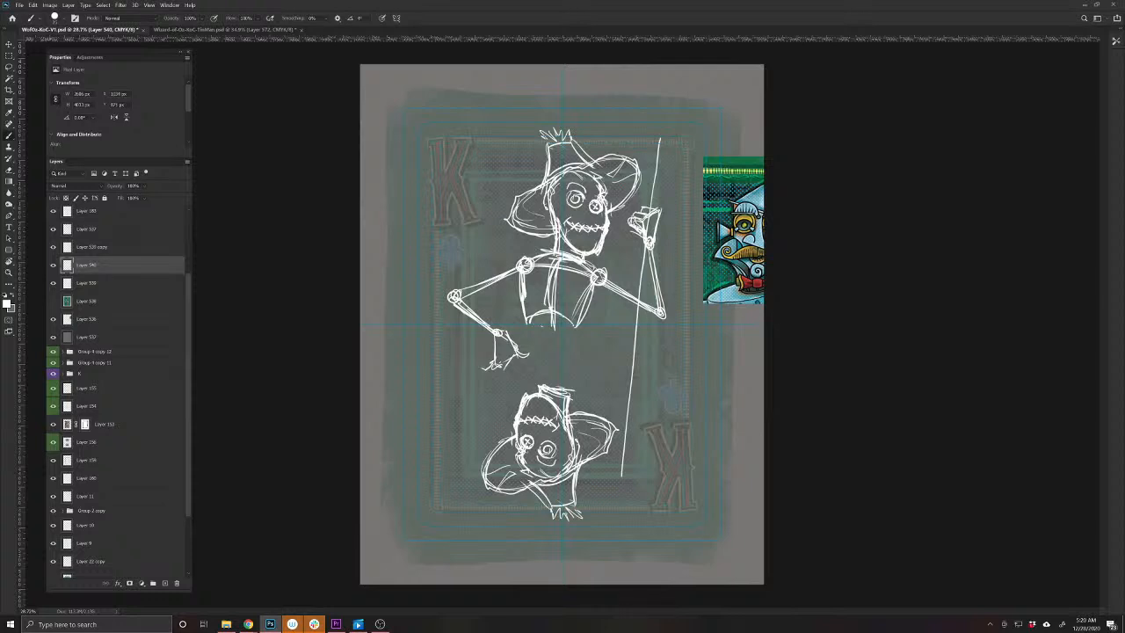
key(ctrl+z)
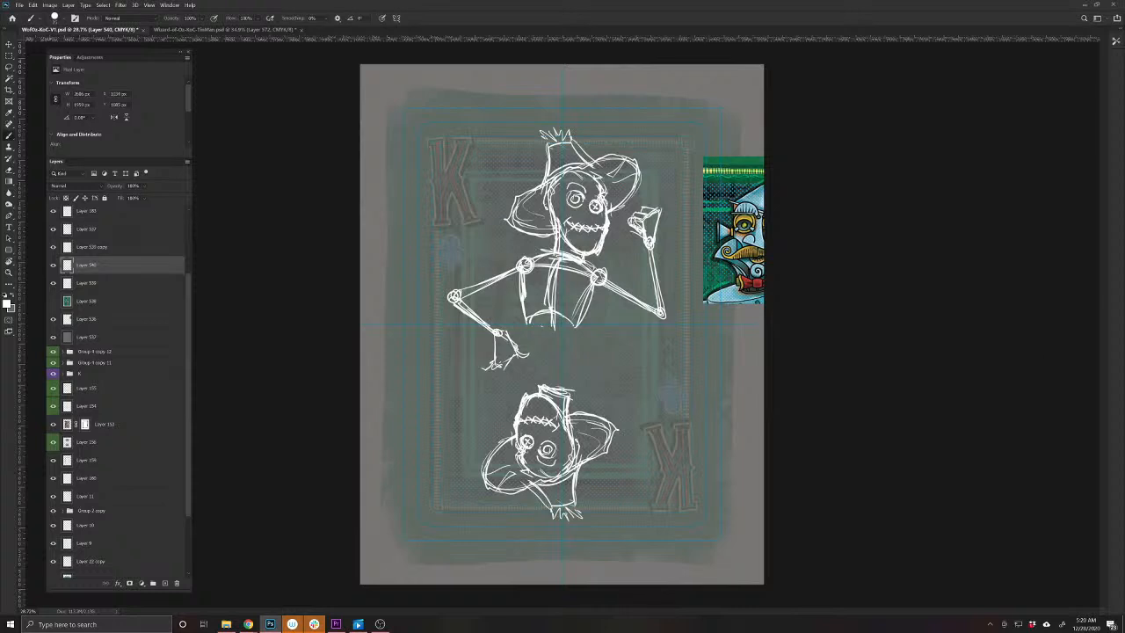
Duplicate the body sketch layer, then start a free transform of the bottom Layer 2 and cancel it
key(ctrl+j)
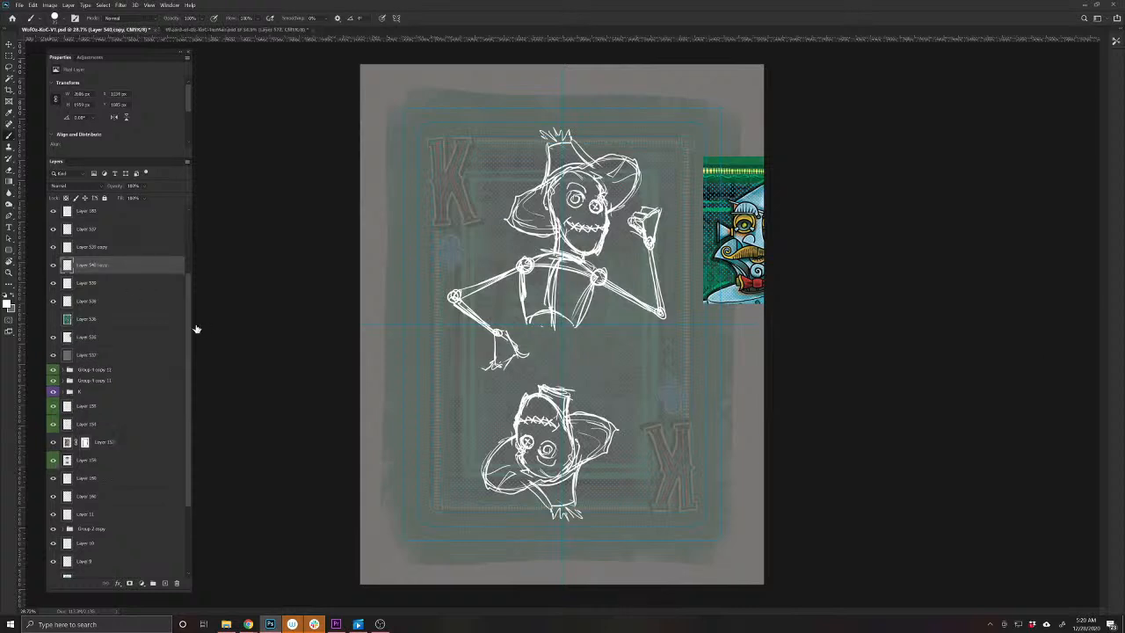
scroll(186, 330, down, 3)
click(102, 569)
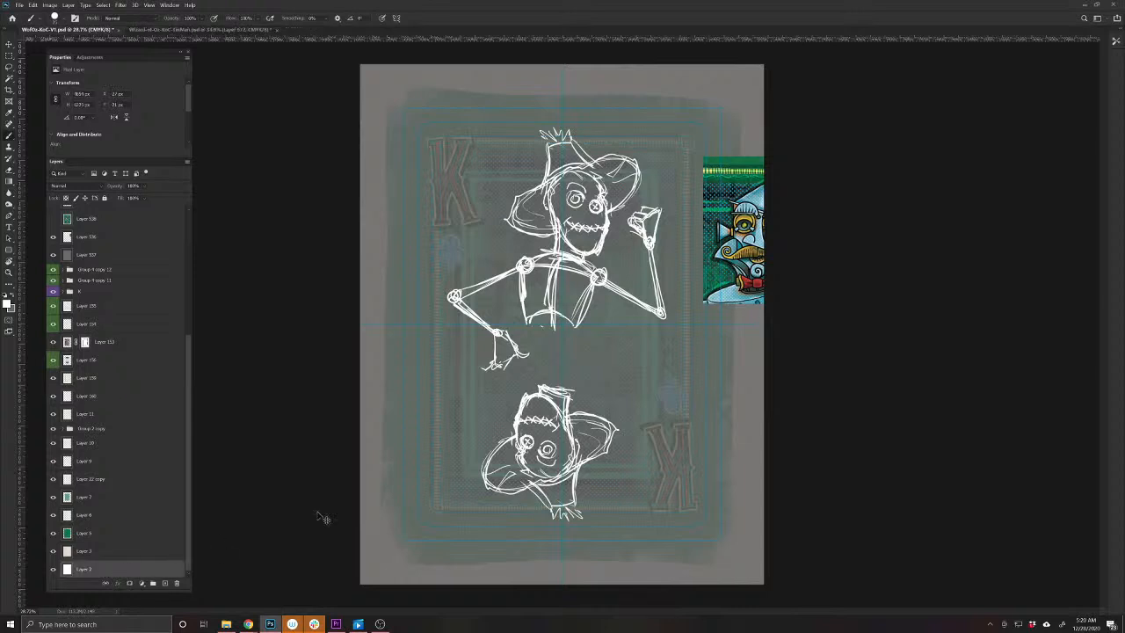
key(ctrl+t)
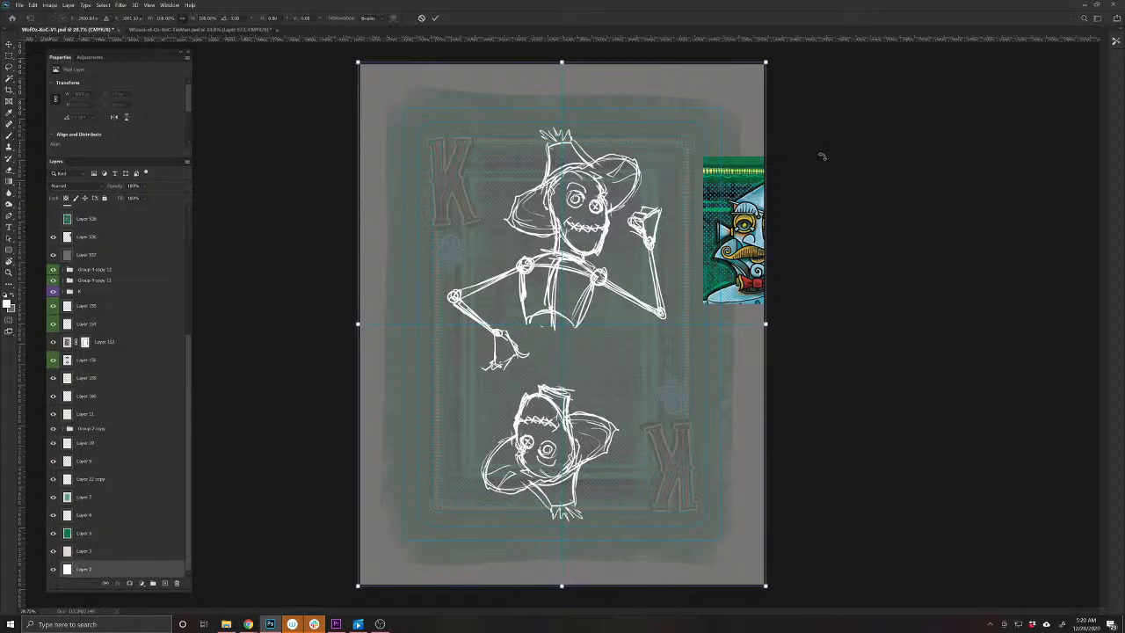
key(Escape)
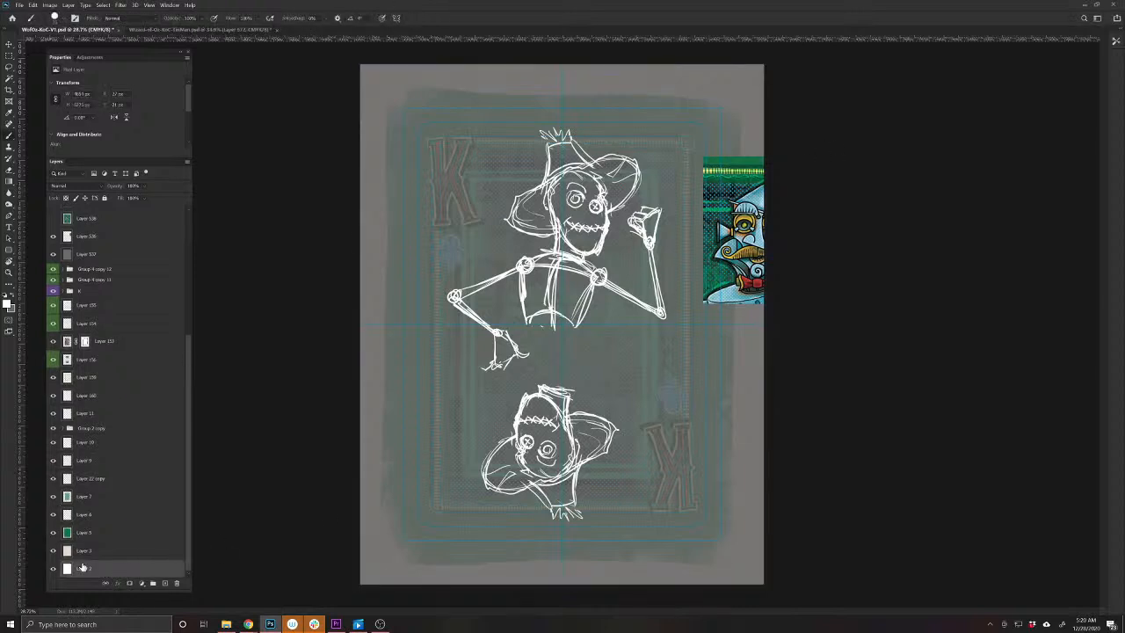
Add a new layer directly above the bottom Layer 2 and fill it with white
click(113, 554)
click(117, 571)
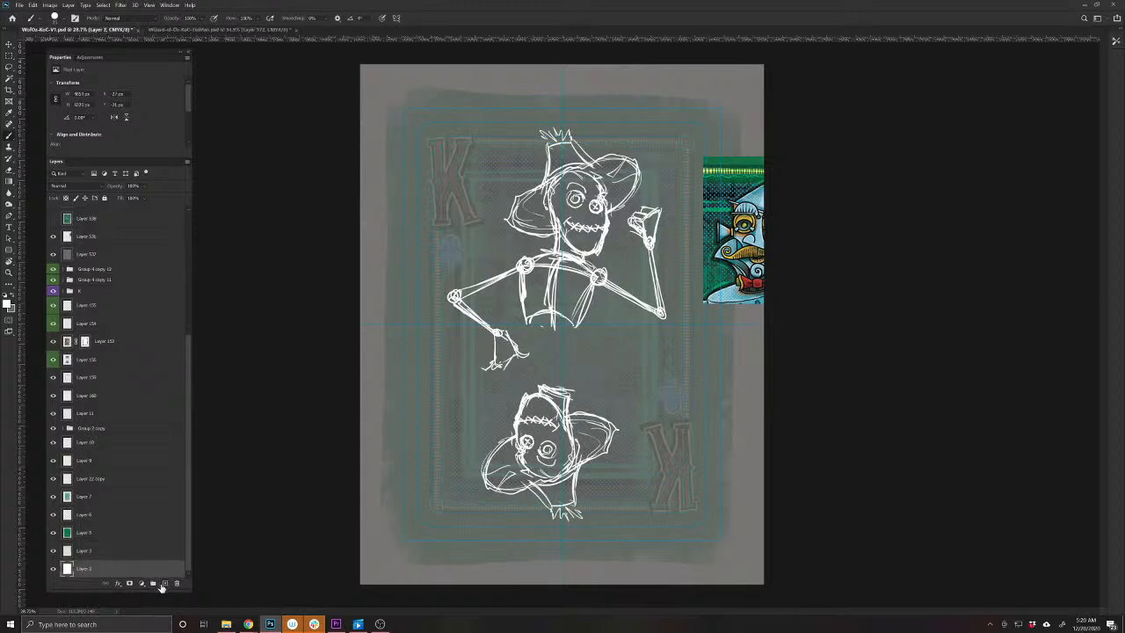
click(165, 584)
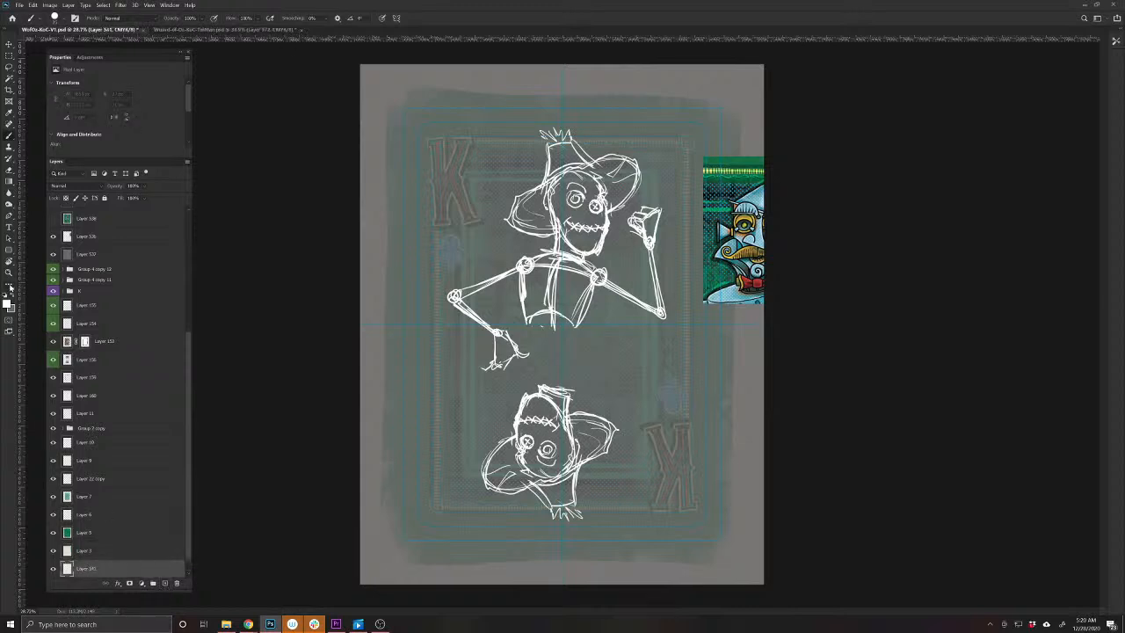
Pick the duplicated body sketch with the Move tool and undo its small shift
key(v)
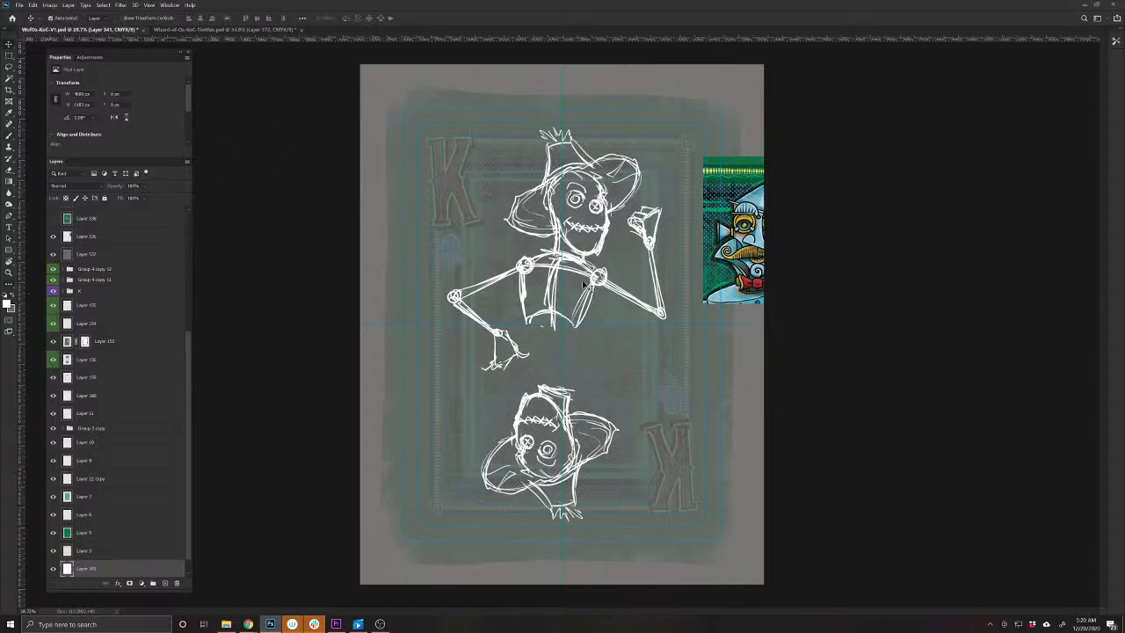
drag(642, 306, 664, 293)
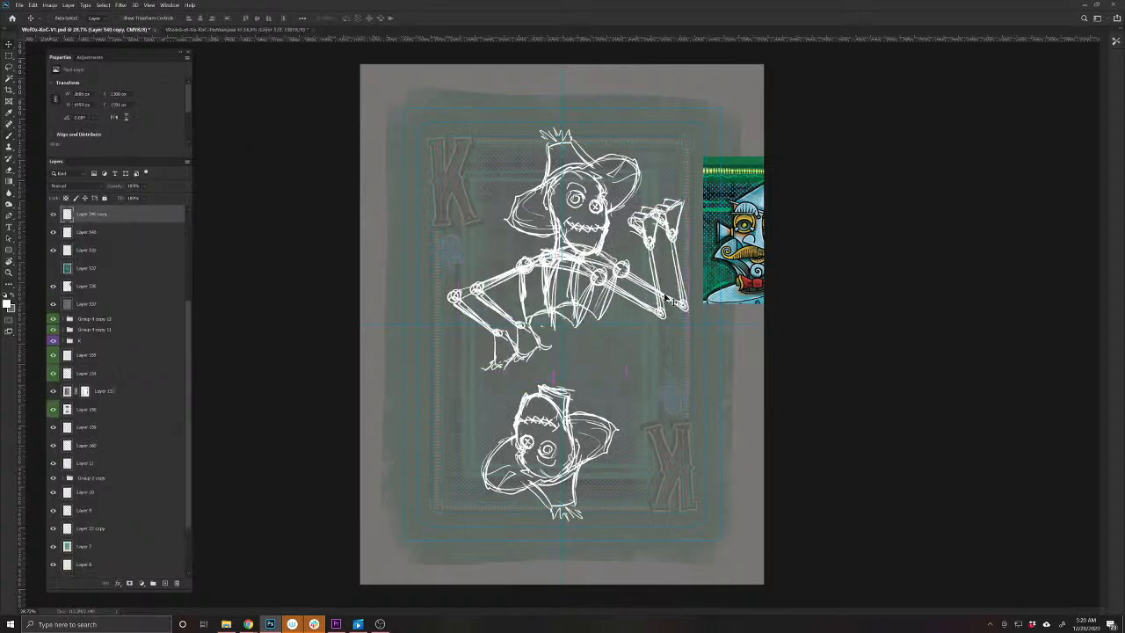
key(ctrl+z)
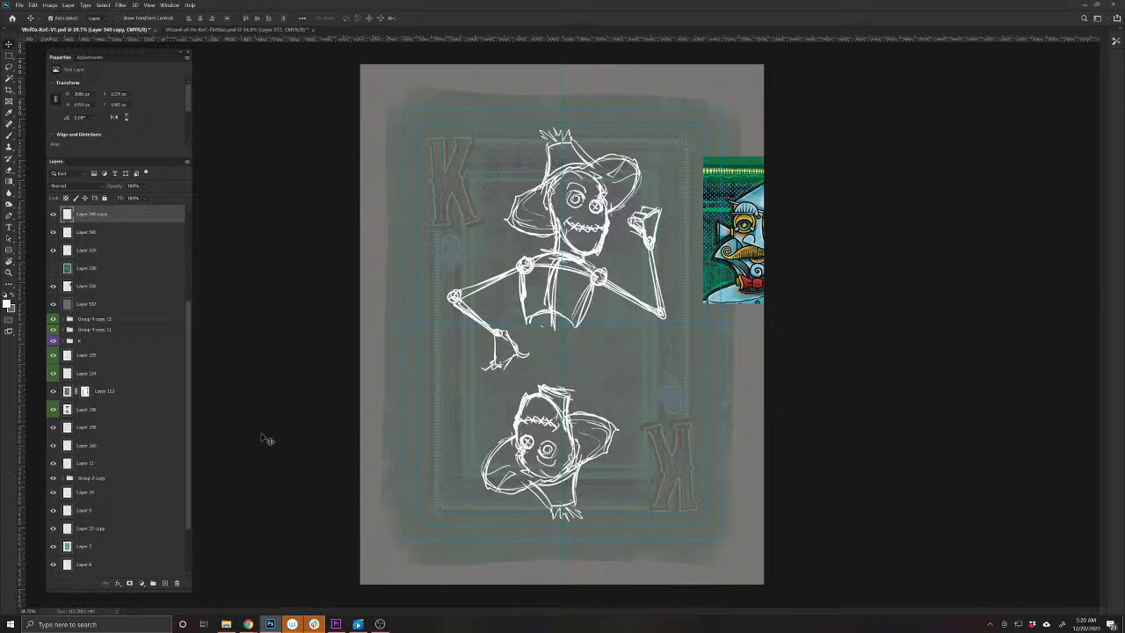
Rotate the duplicated body a half turn about the card's centre by transforming it together with the full-canvas Layer 2
scroll(131, 540, down, 3)
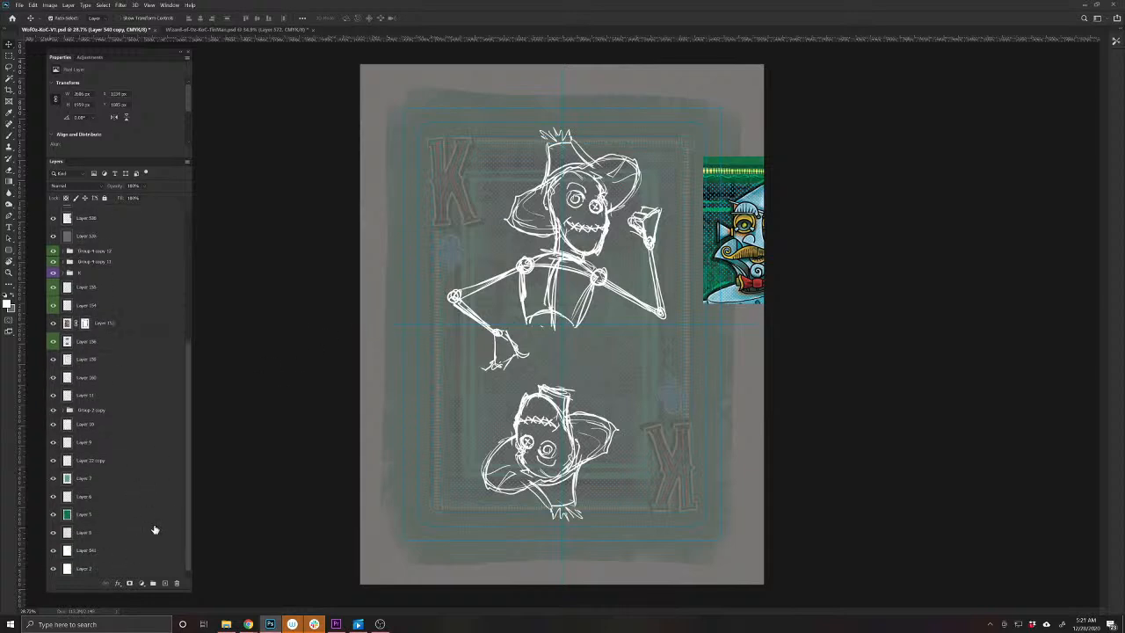
click(112, 570)
key(ctrl+t)
drag(791, 117, 362, 491)
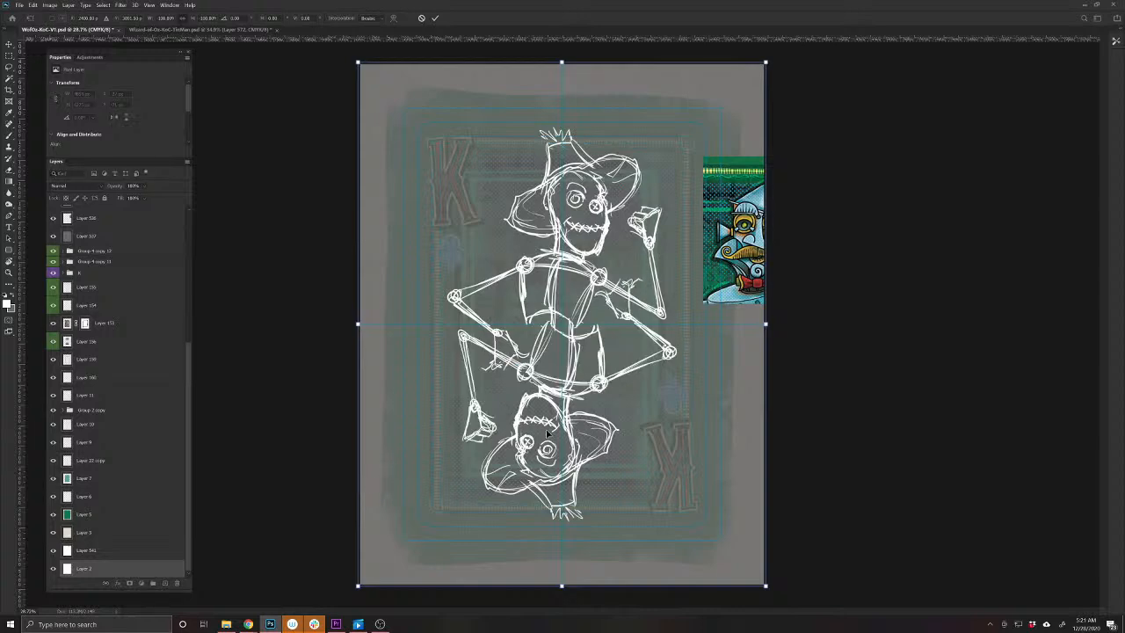
key(Return)
Delete the rotated body duplicate, Layer 540 copy
scroll(589, 330, up, 2)
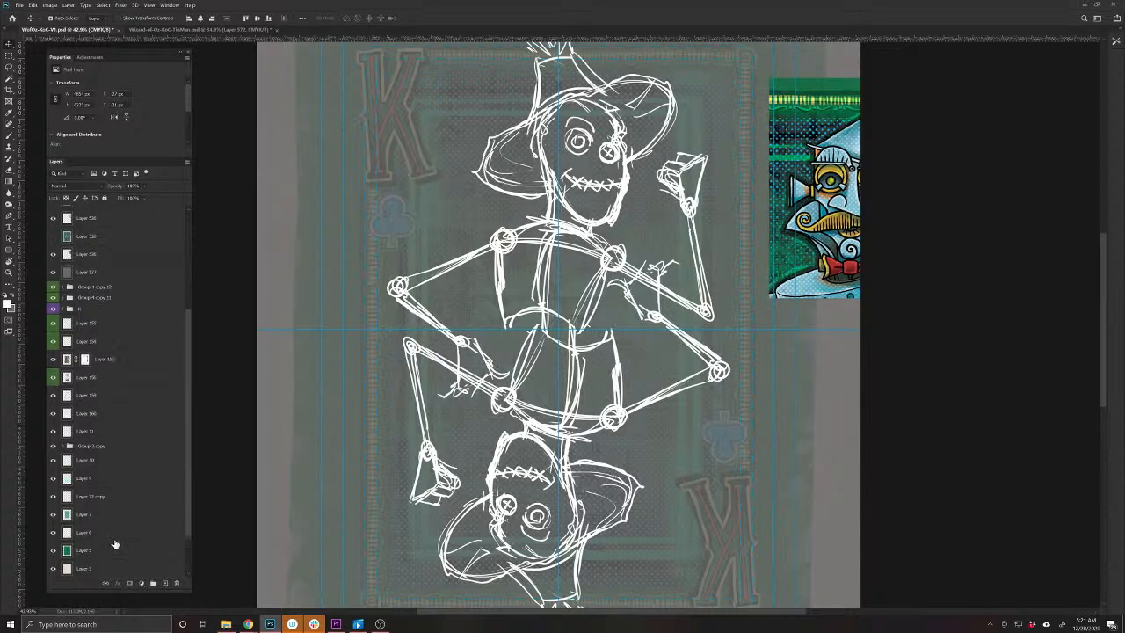
scroll(111, 540, up, 5)
click(99, 359)
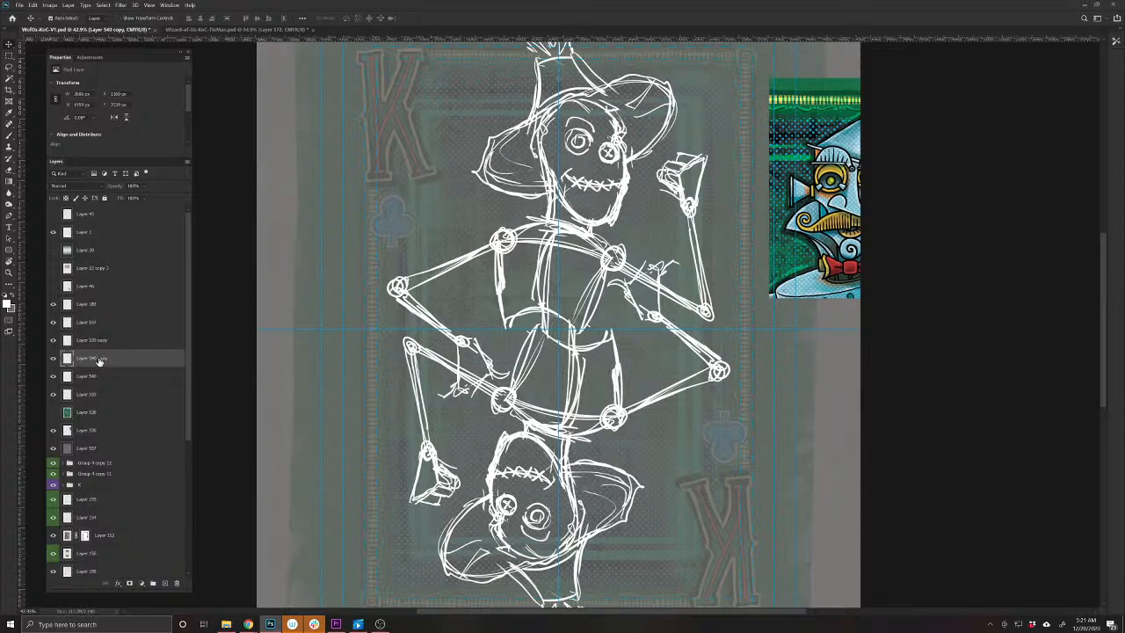
key(Delete)
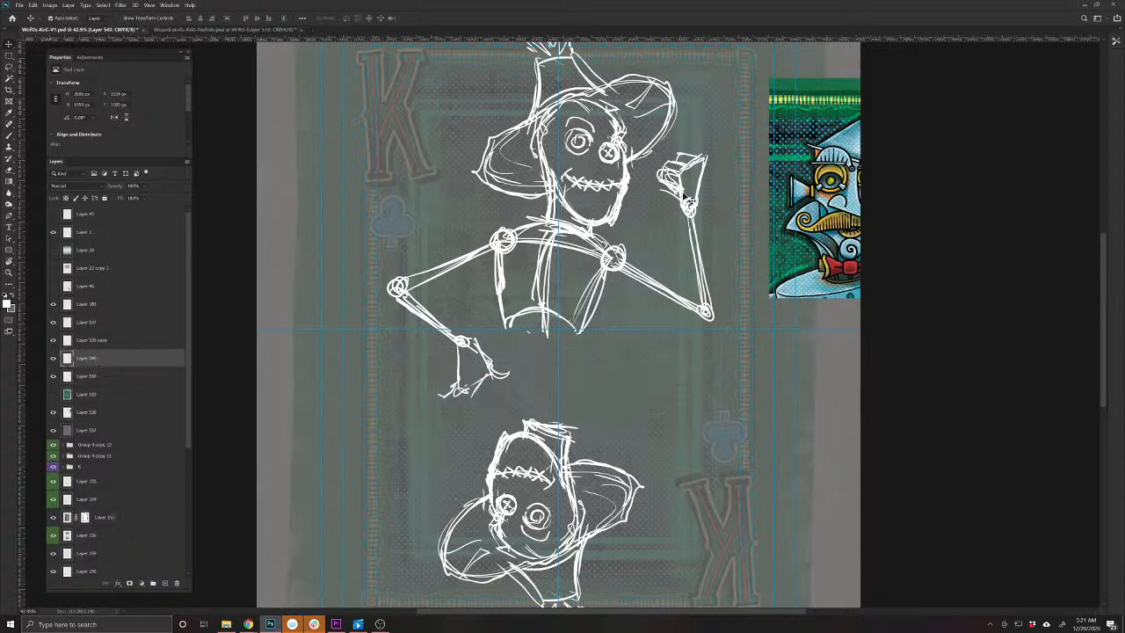
Sketch a long staff with short branch stubs through the raised hand, reaching down beside the lower head, and save the document
key(b)
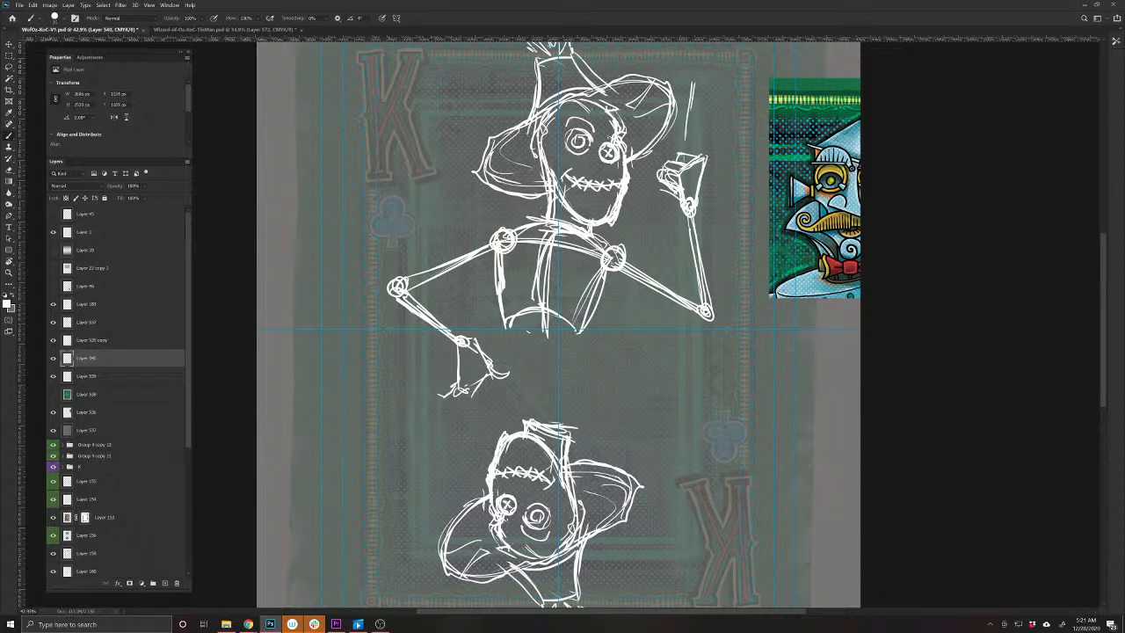
drag(684, 169, 663, 569)
mouse_move(670, 440)
mouse_down()
mouse_move(693, 82)
mouse_move(668, 502)
mouse_up()
drag(674, 253, 670, 361)
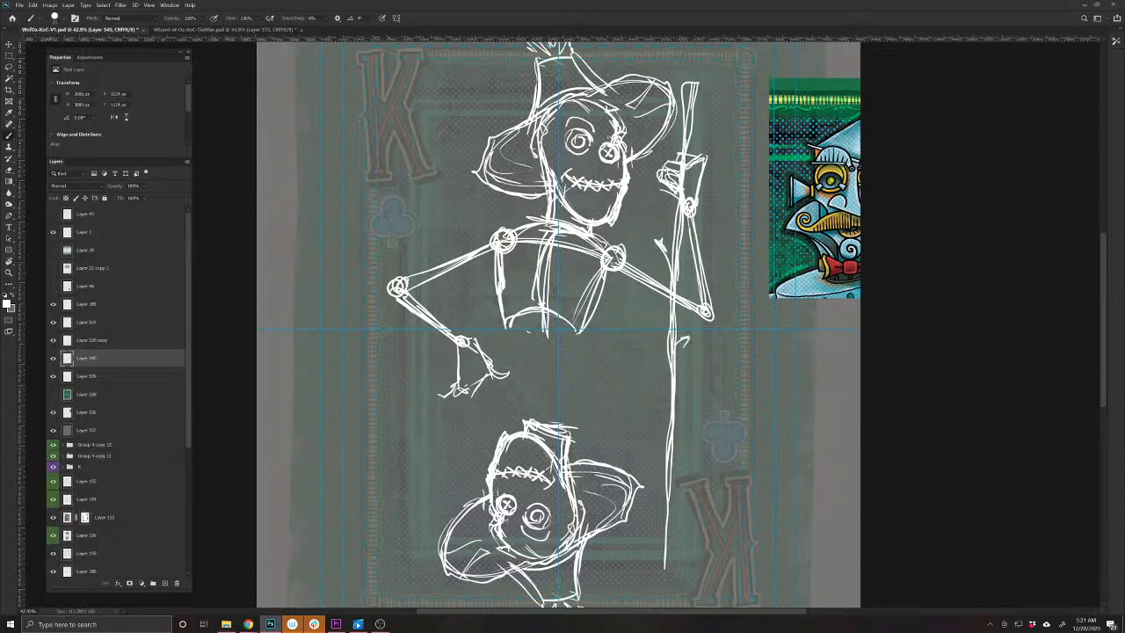
key(ctrl+s)
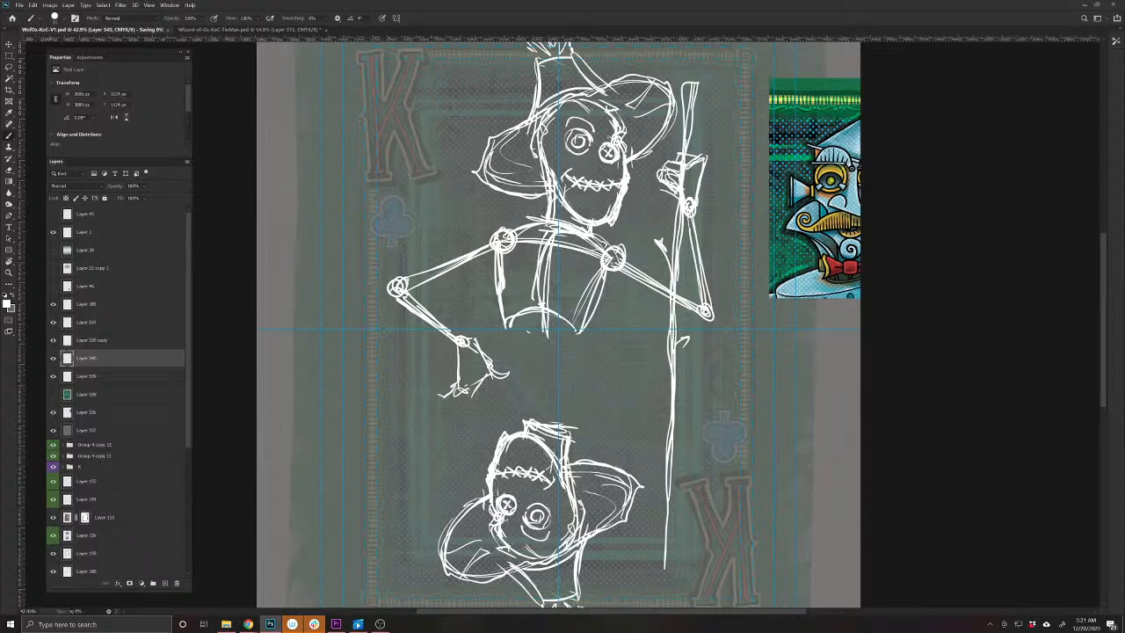
Duplicate Layer 540 and rotate the copy a half turn about the card's centre together with Layer 2
scroll(647, 356, down, 2)
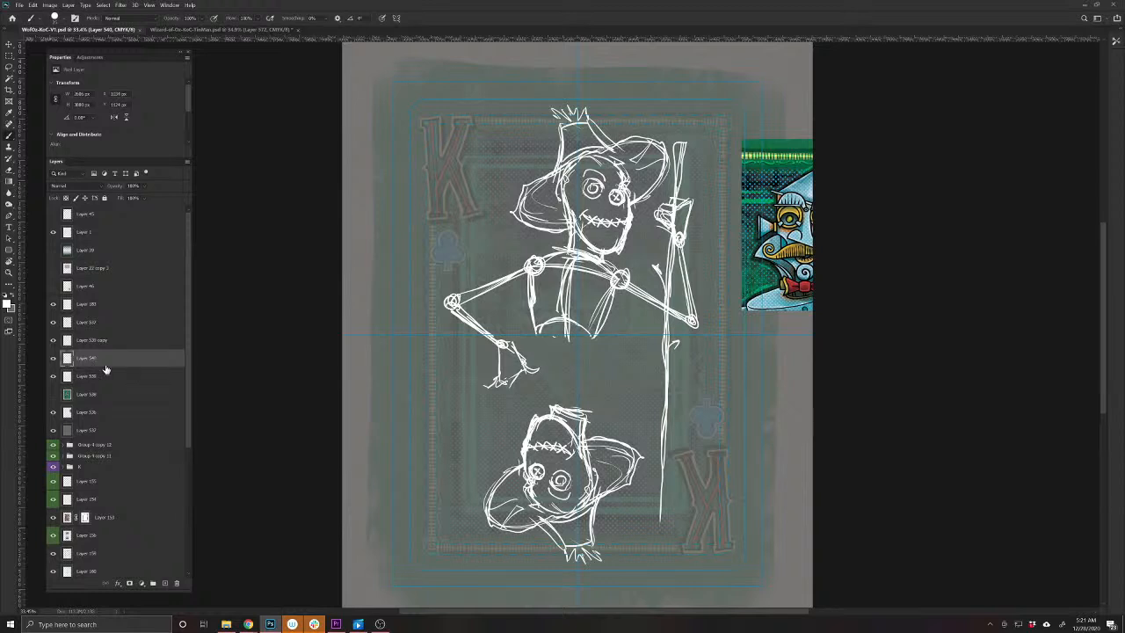
key(ctrl+j)
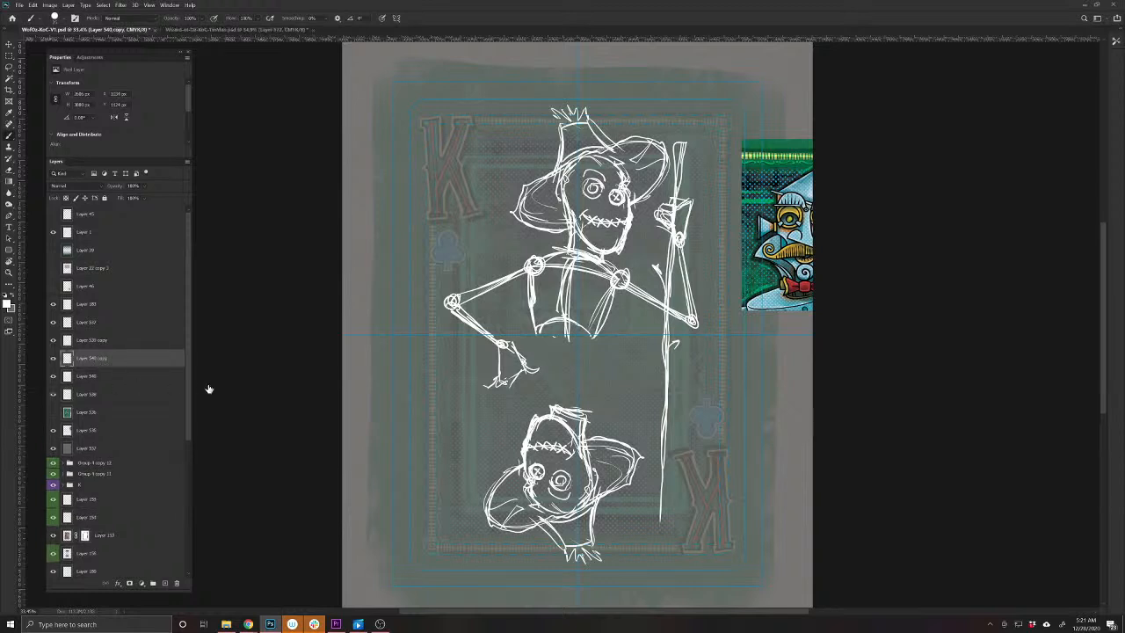
scroll(208, 389, down, 1)
drag(187, 393, 190, 539)
click(136, 563)
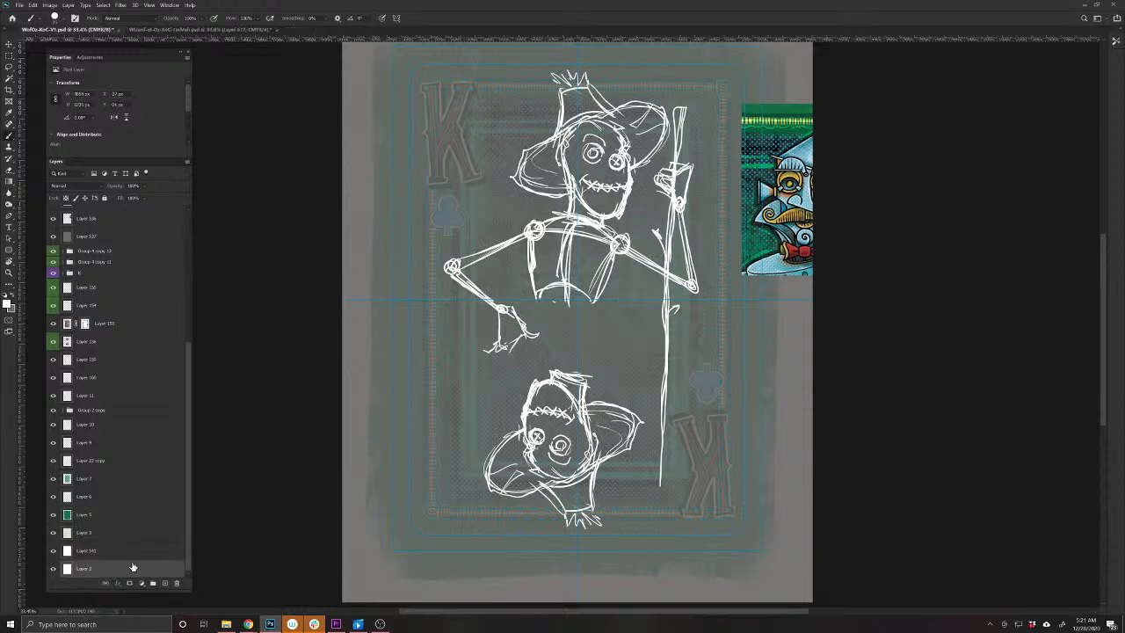
key(ctrl+t)
mouse_move(835, 505)
mouse_down()
mouse_move(457, 571)
mouse_move(281, 444)
mouse_move(257, 355)
mouse_up()
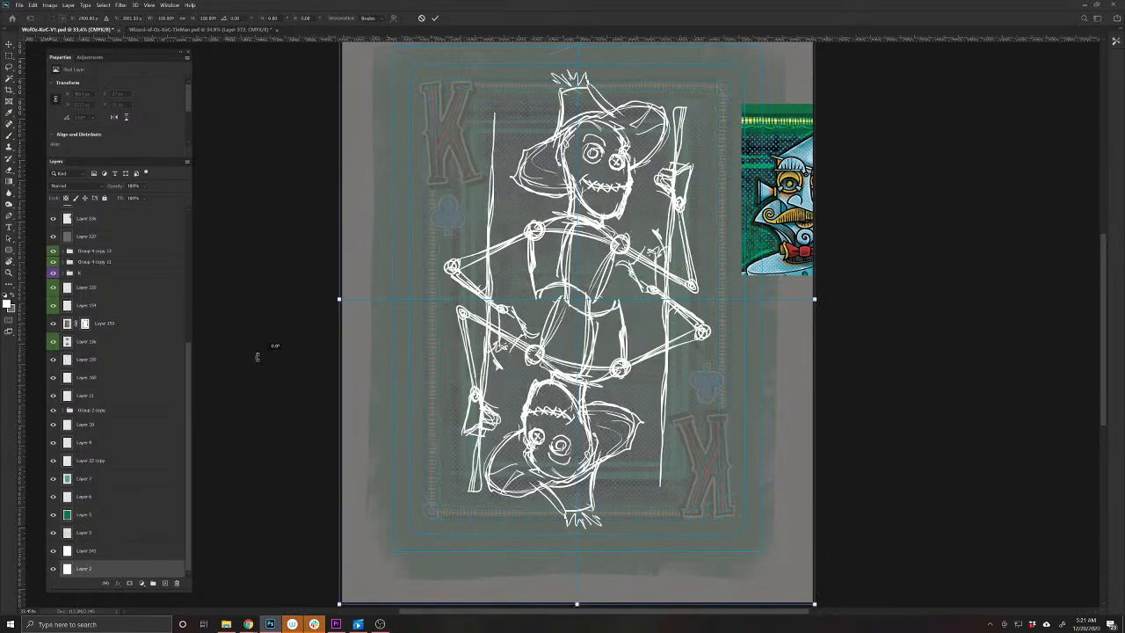
key(Return)
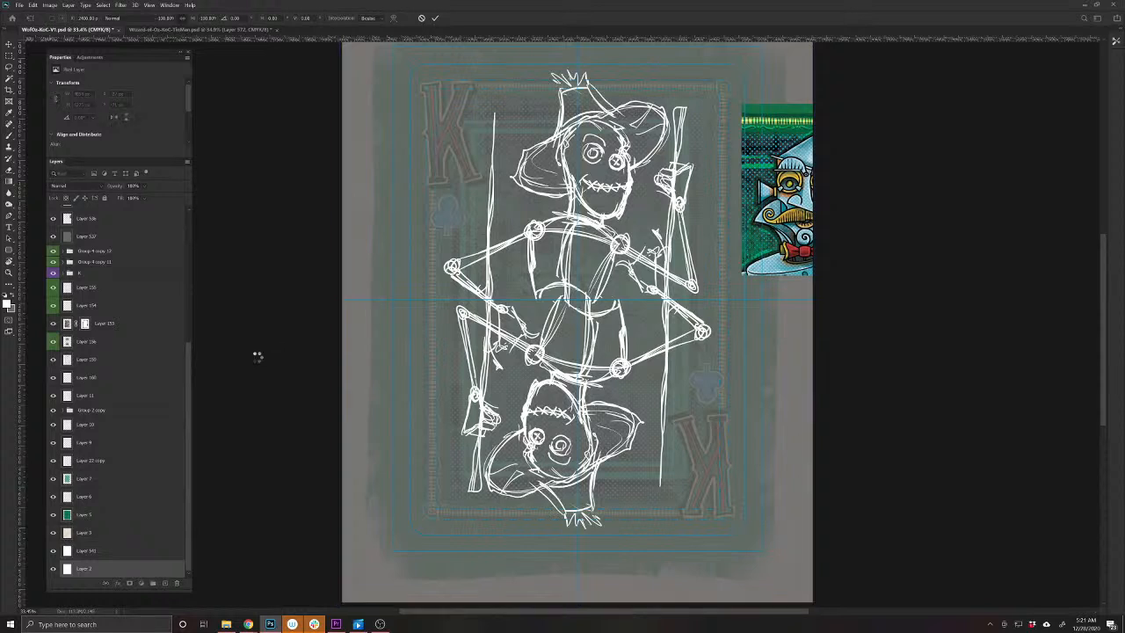
Add a new layer directly above Layer 539 copy and set the brush colour to bright red
key(b)
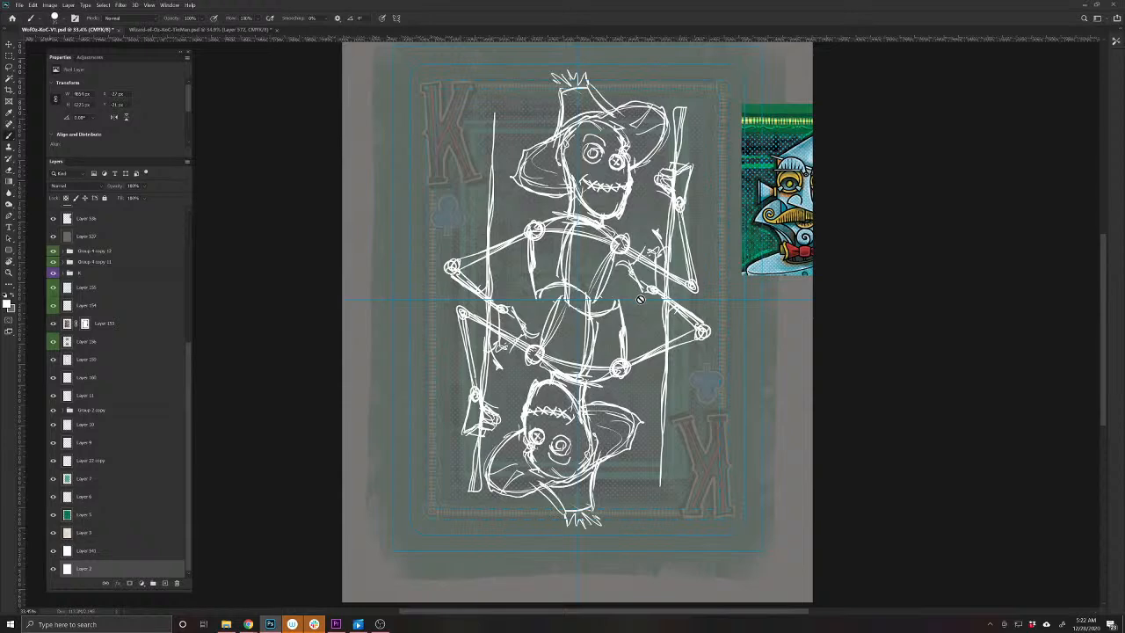
scroll(584, 292, up, 2)
scroll(583, 302, up, 1)
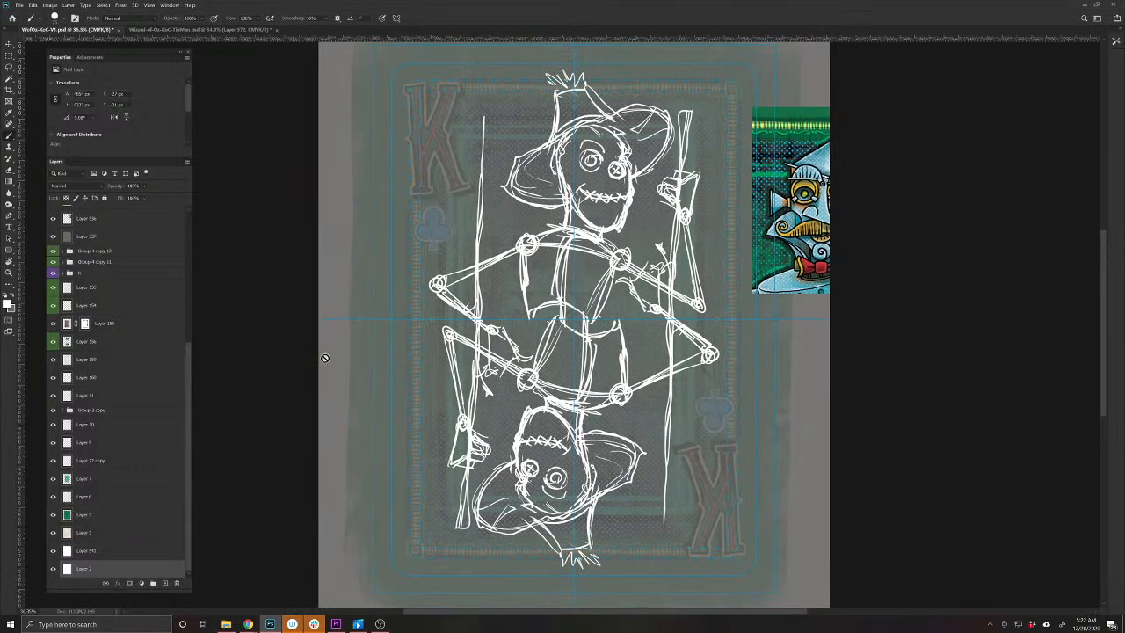
scroll(145, 393, up, 4)
scroll(145, 393, up, 1)
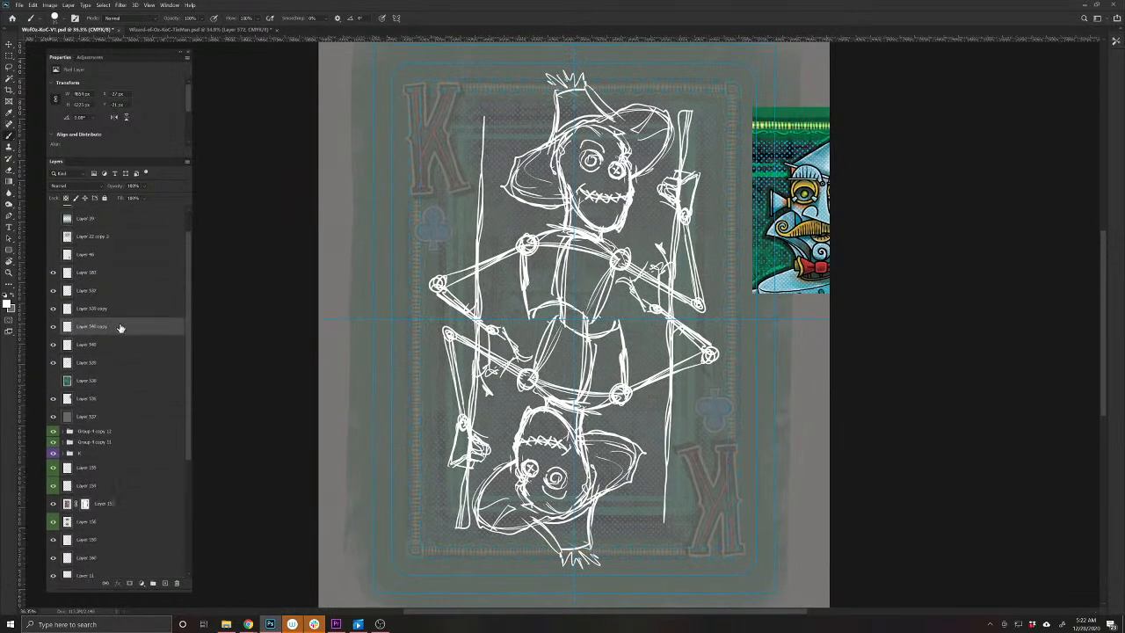
click(115, 310)
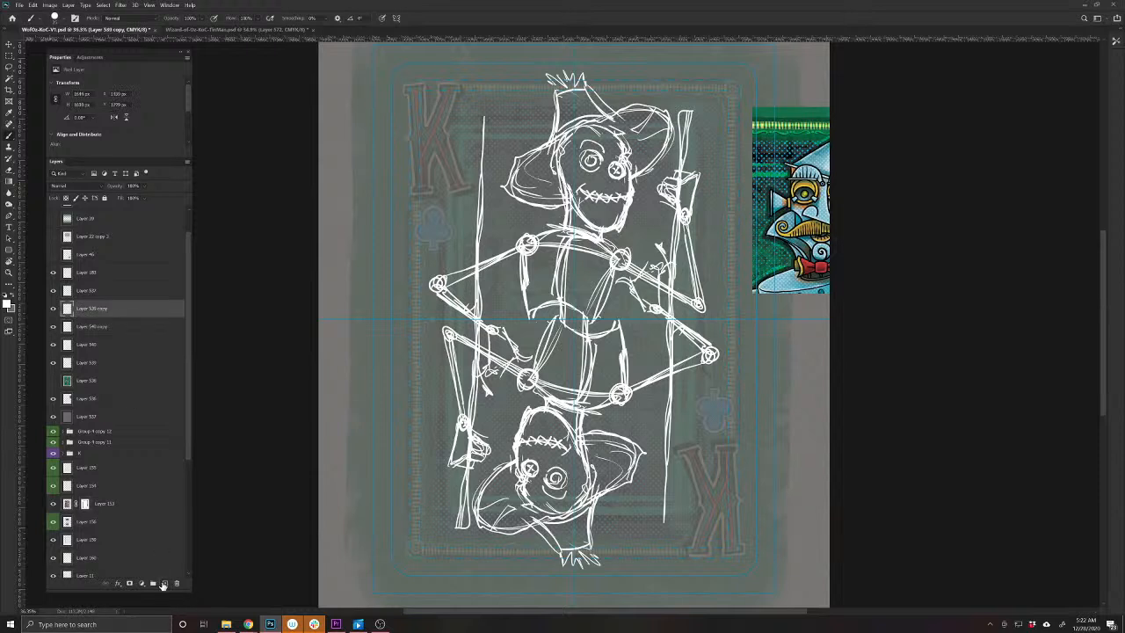
click(164, 584)
click(7, 303)
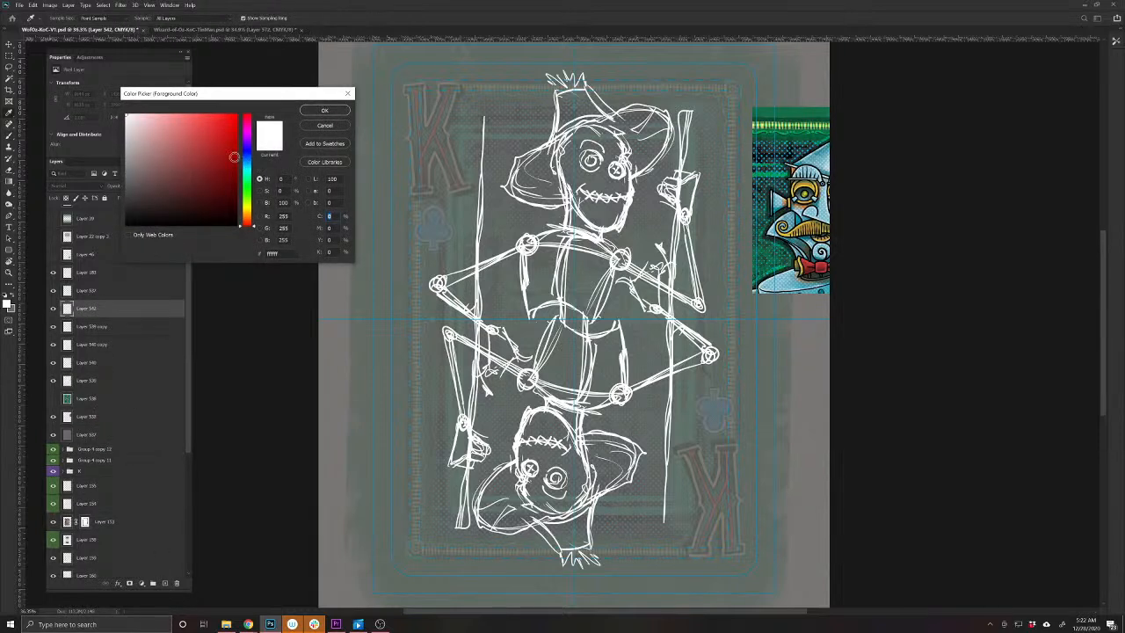
drag(234, 156, 234, 133)
click(322, 110)
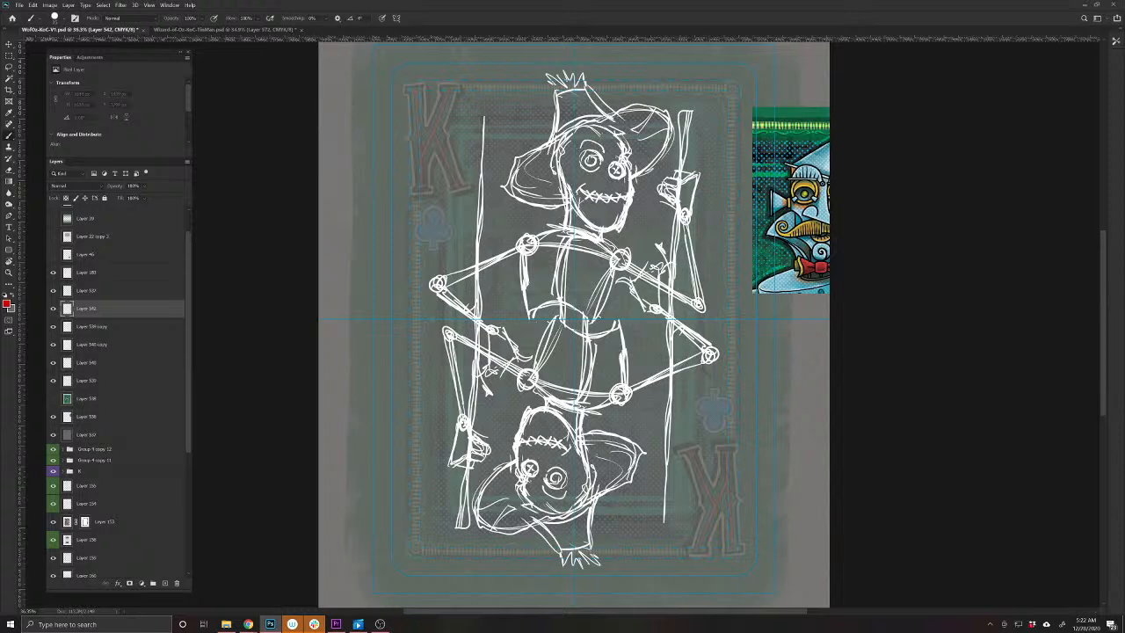
Circle the two crowded arm overlaps in red, trace the crossing arms and staff, and delete the annotation layer
mouse_move(527, 332)
mouse_down()
mouse_move(519, 391)
mouse_move(460, 387)
mouse_move(448, 321)
mouse_up()
mouse_move(659, 239)
mouse_down()
mouse_move(613, 306)
mouse_move(618, 257)
mouse_up()
drag(475, 240, 477, 381)
drag(447, 332, 525, 377)
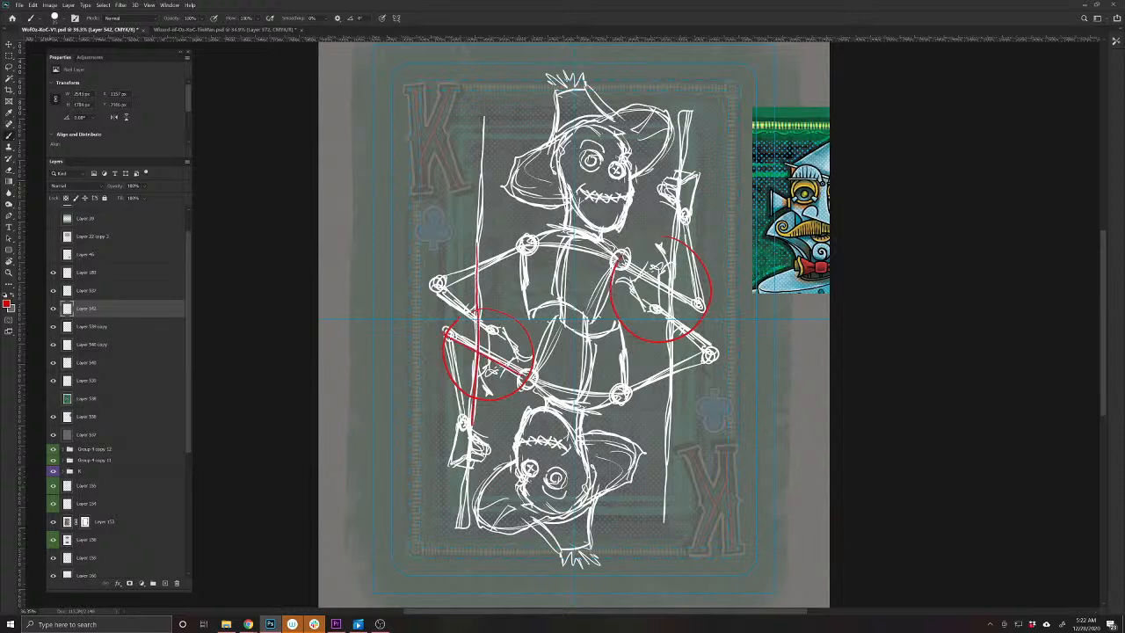
drag(435, 286, 518, 345)
drag(520, 348, 490, 375)
drag(490, 334, 491, 376)
key(Delete)
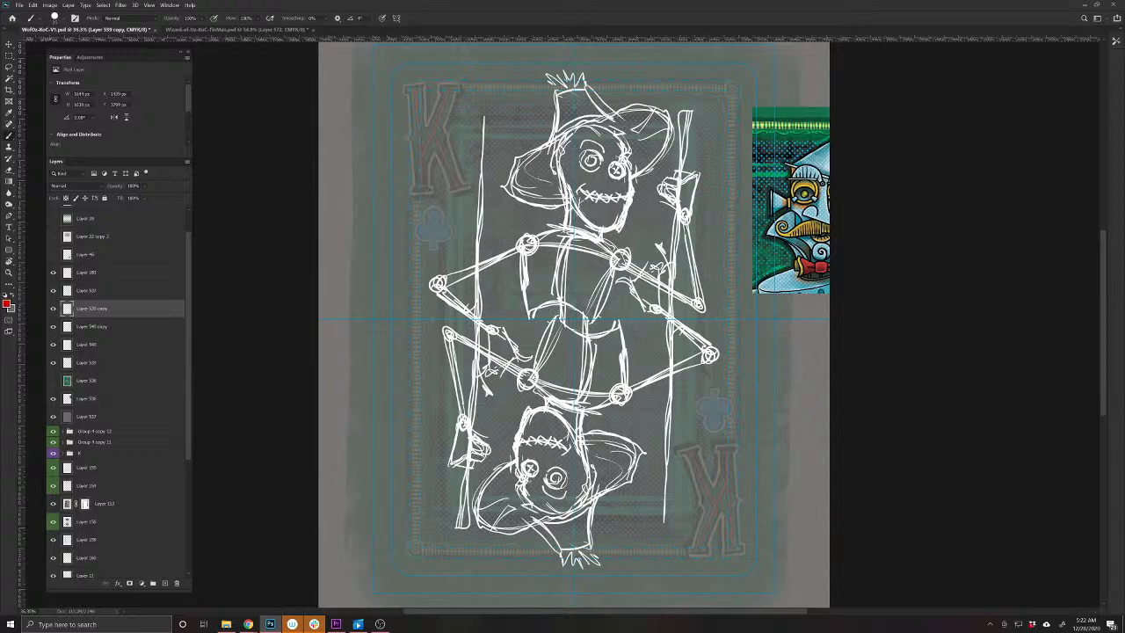
Pick the upper figure's body sketch, Layer 540, and select its lowered forearm and hand with the Lasso
key(v)
ctrl+click(529, 278)
drag(517, 273, 591, 327)
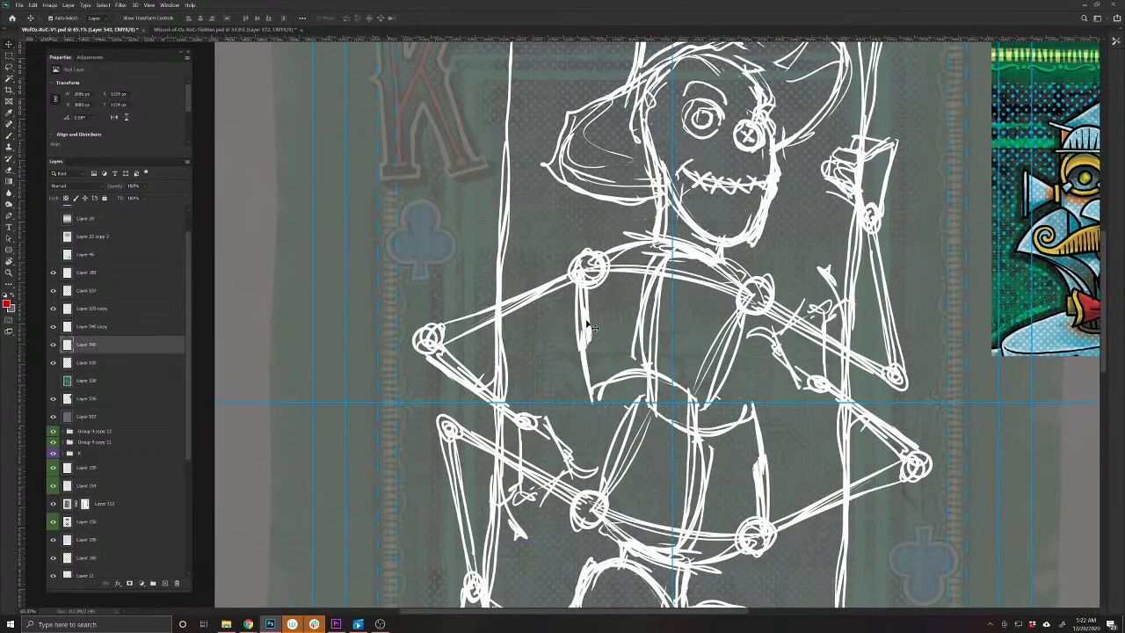
key(l)
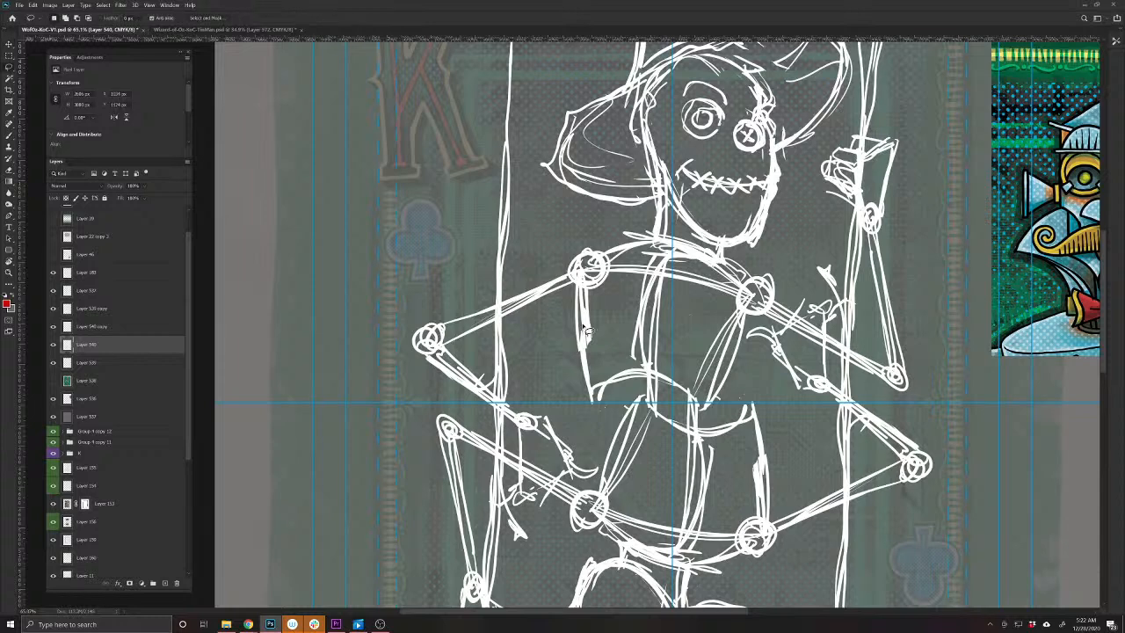
mouse_move(413, 371)
mouse_down()
mouse_move(469, 351)
mouse_move(524, 386)
mouse_move(593, 447)
mouse_move(608, 490)
mouse_move(592, 527)
mouse_move(524, 560)
mouse_move(469, 526)
mouse_move(463, 454)
mouse_move(416, 367)
mouse_up()
Rotate the selected forearm and hand upward about the elbow until the forearm is nearly horizontal, and deselect
key(ctrl+t)
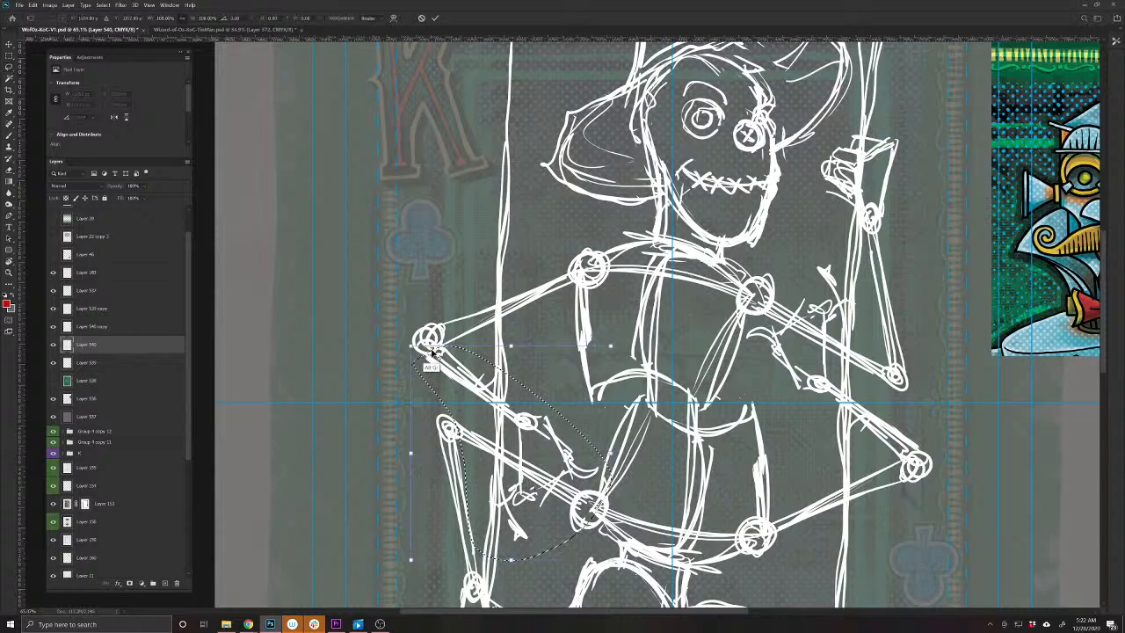
drag(343, 510, 364, 529)
key(ctrl+z)
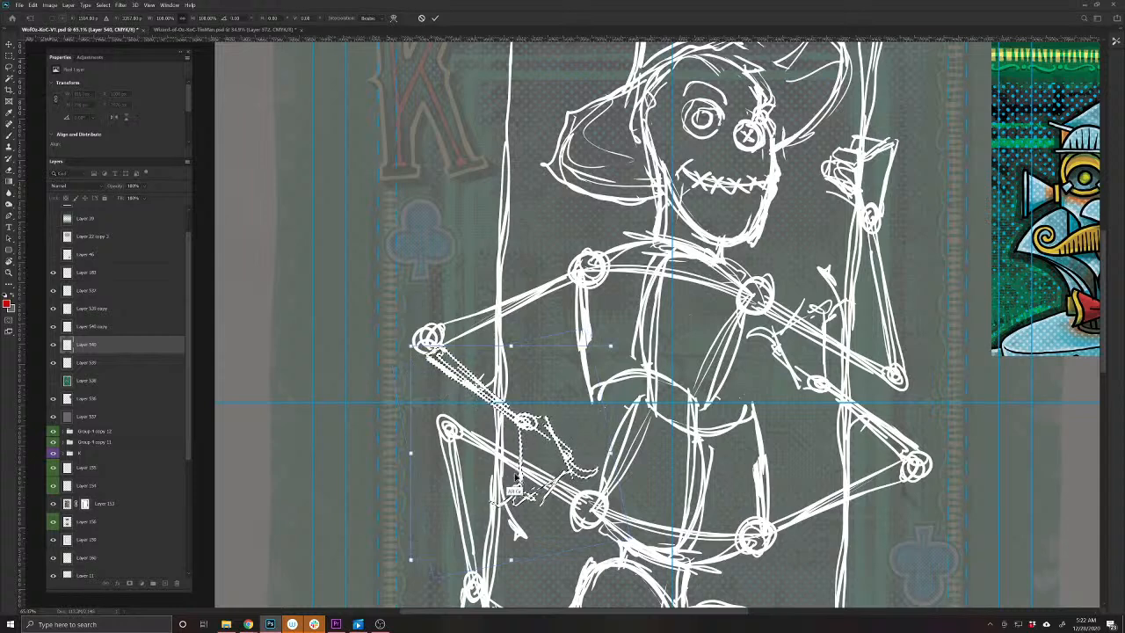
drag(510, 454, 433, 355)
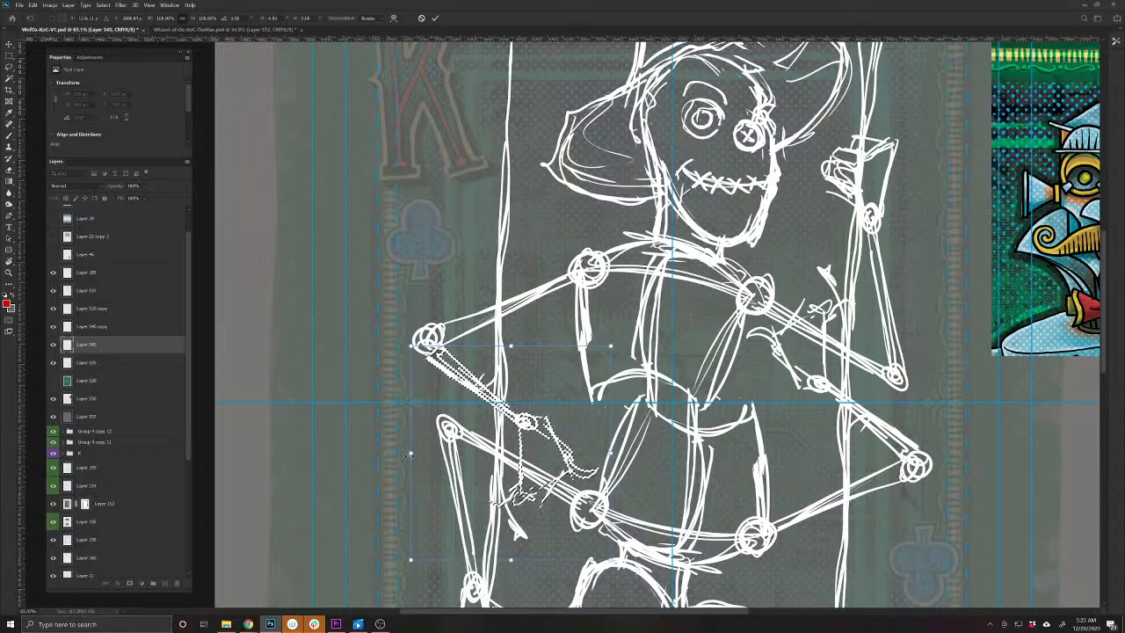
mouse_move(383, 490)
mouse_down()
mouse_move(396, 509)
mouse_move(372, 496)
mouse_up()
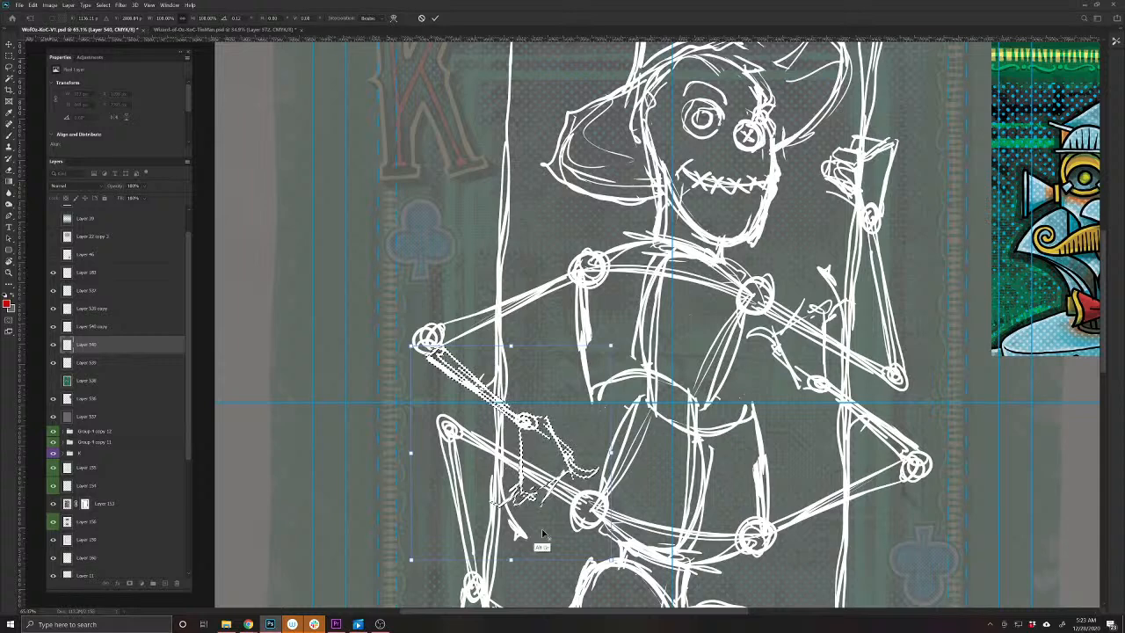
drag(510, 453, 432, 349)
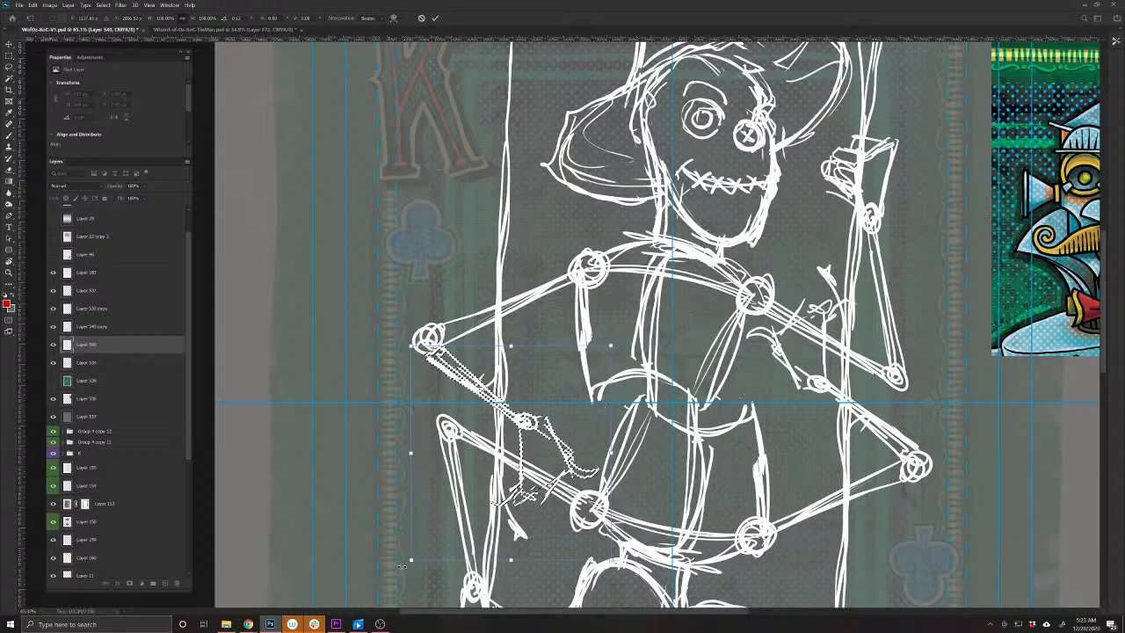
drag(346, 483, 411, 560)
key(Return)
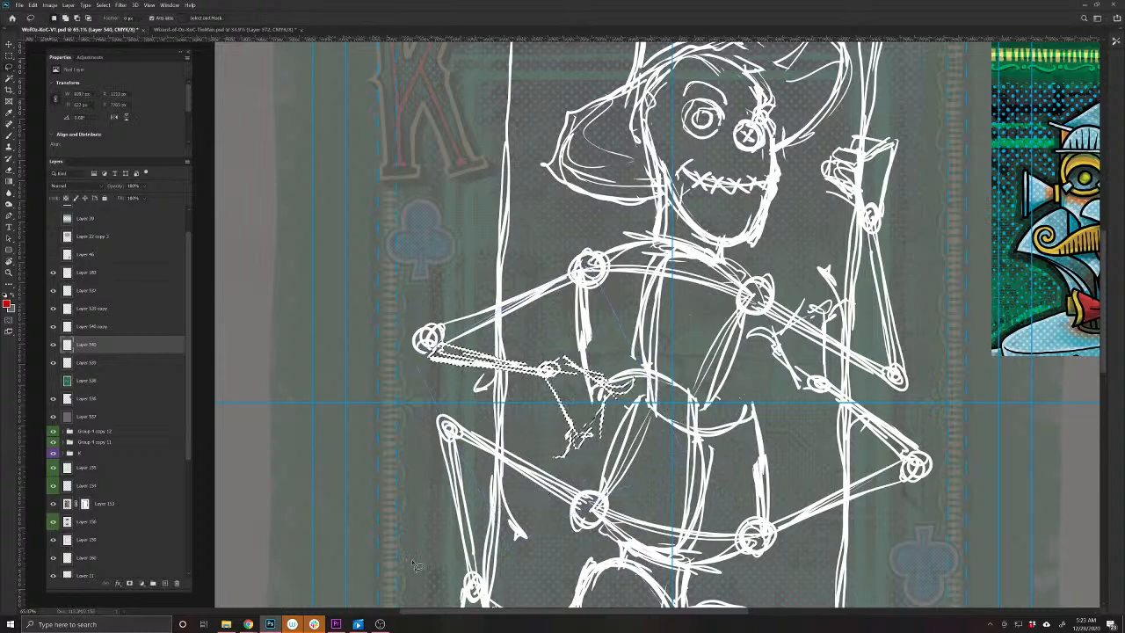
key(ctrl+d)
Add a new layer directly above Layer 540 and rotate the canvas view a half turn
drag(585, 545, 566, 524)
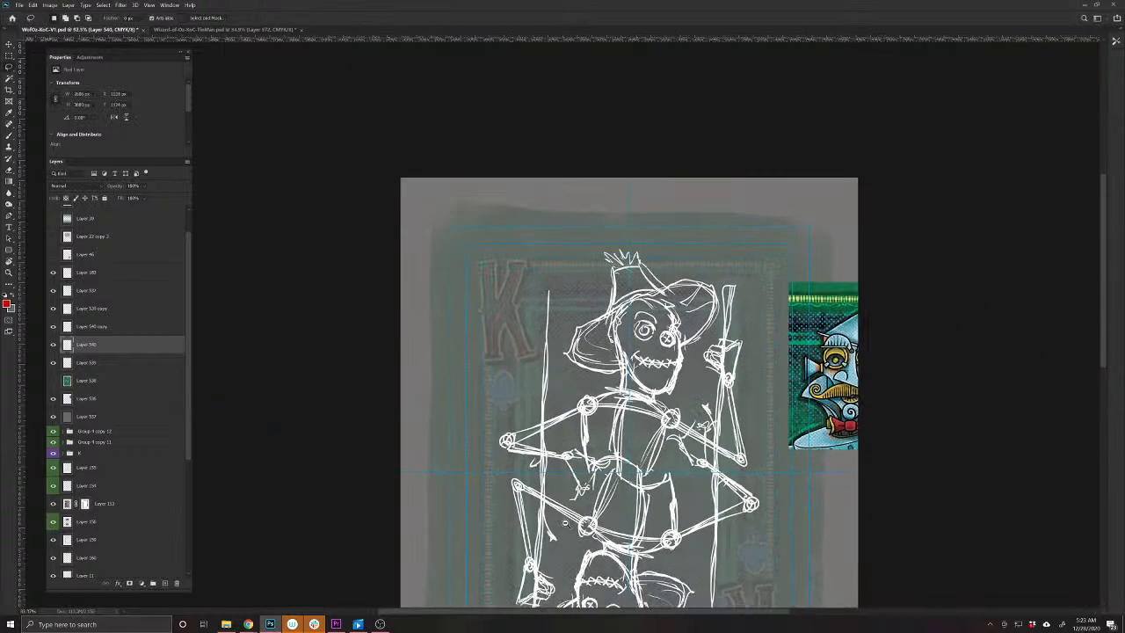
drag(594, 478, 466, 275)
drag(549, 387, 612, 436)
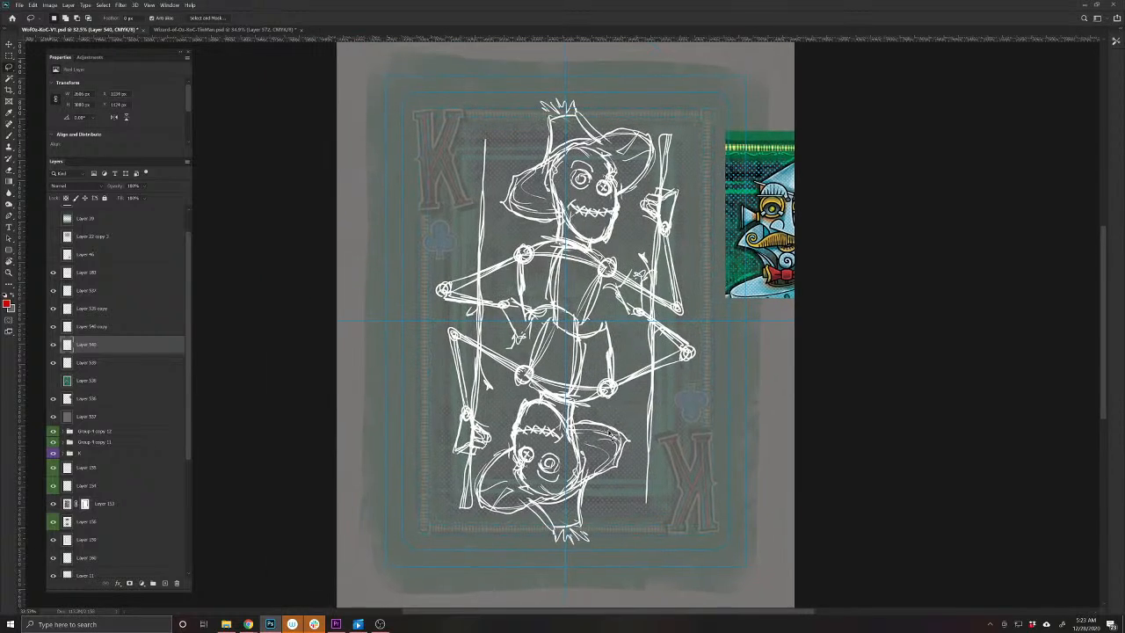
click(164, 580)
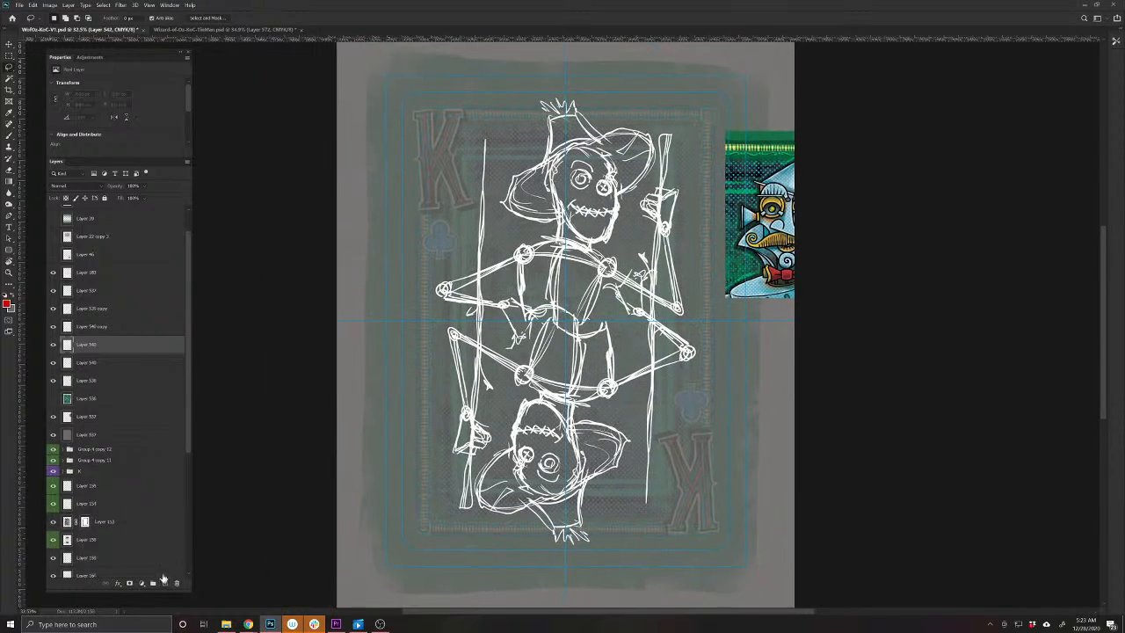
key(b)
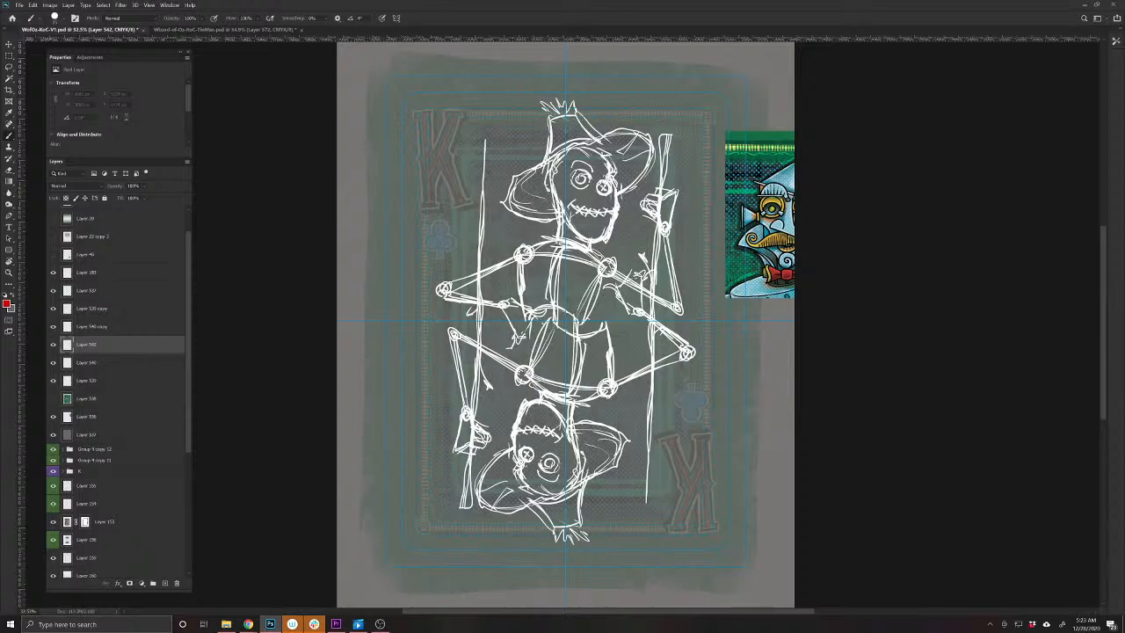
key(r)
mouse_move(518, 338)
mouse_down()
mouse_move(492, 386)
mouse_move(545, 475)
mouse_move(587, 501)
mouse_up()
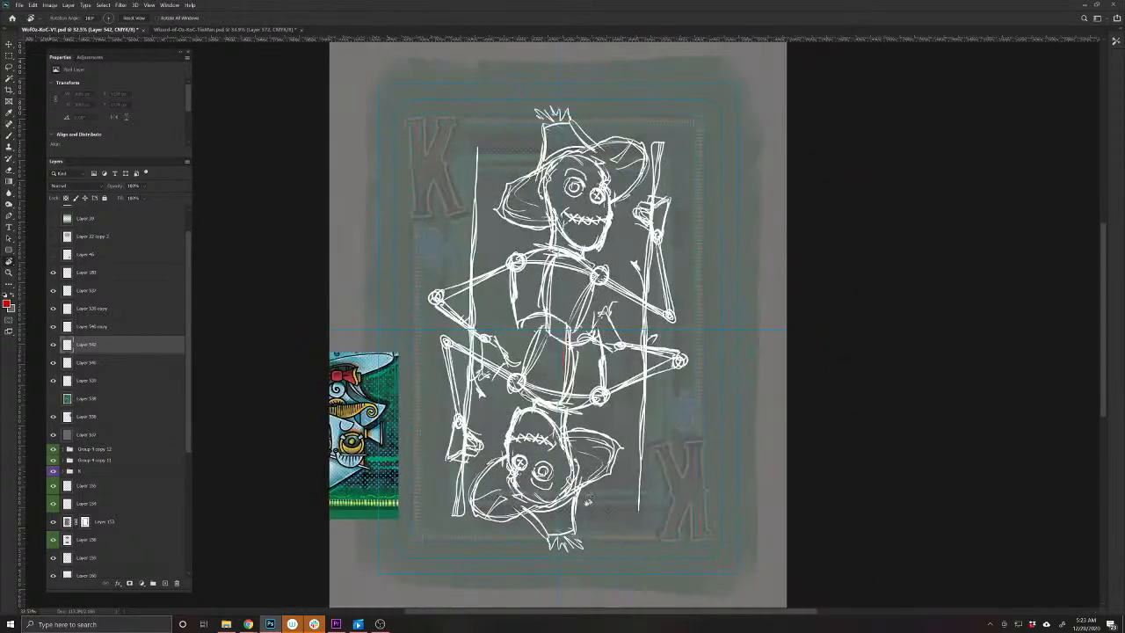
Circle the crowded arm overlap in red, trace its arms and staff, and move the annotation layer above the sketch layers
key(b)
mouse_move(459, 311)
mouse_down()
mouse_move(515, 322)
mouse_move(483, 420)
mouse_move(437, 332)
mouse_move(527, 341)
mouse_move(461, 414)
mouse_up()
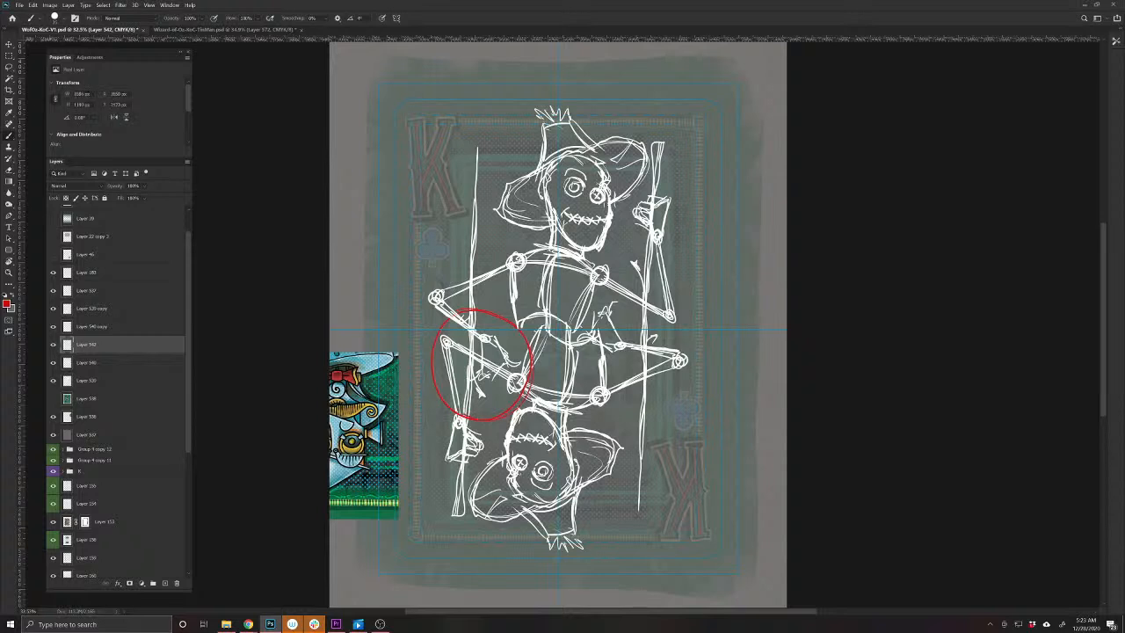
drag(472, 293, 469, 401)
drag(155, 343, 140, 316)
drag(488, 342, 442, 309)
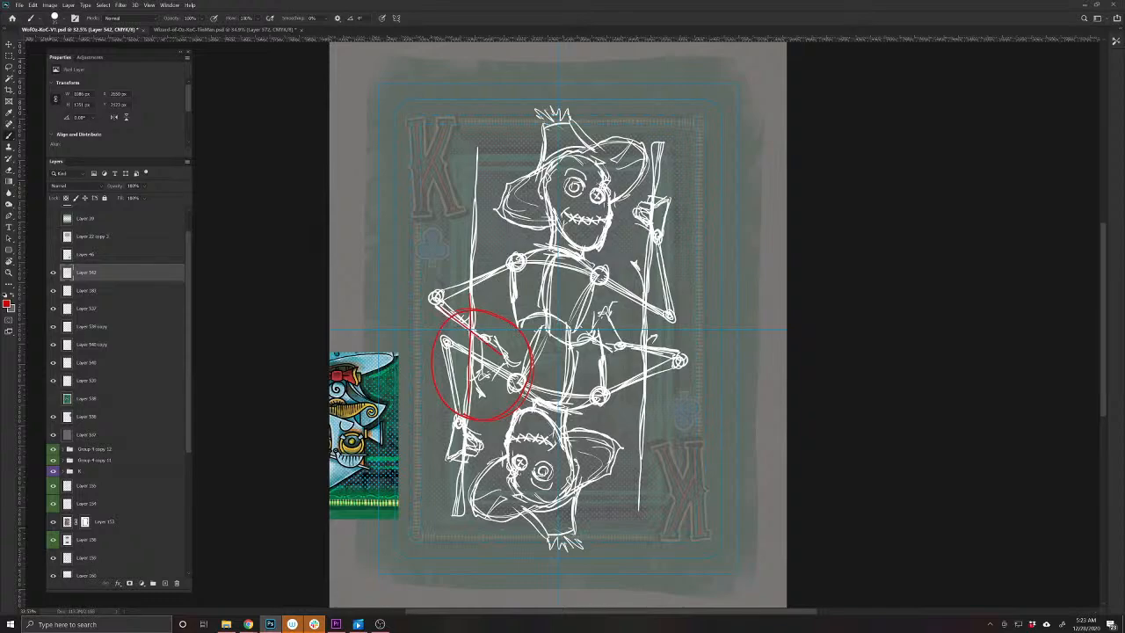
mouse_move(503, 345)
mouse_down()
mouse_move(483, 376)
mouse_move(444, 340)
mouse_move(456, 402)
mouse_up()
Turn the view upright, trace the repositioned forearm, hand and neighbouring staff in red, and delete the annotation layer
key(r)
drag(392, 252, 751, 391)
key(b)
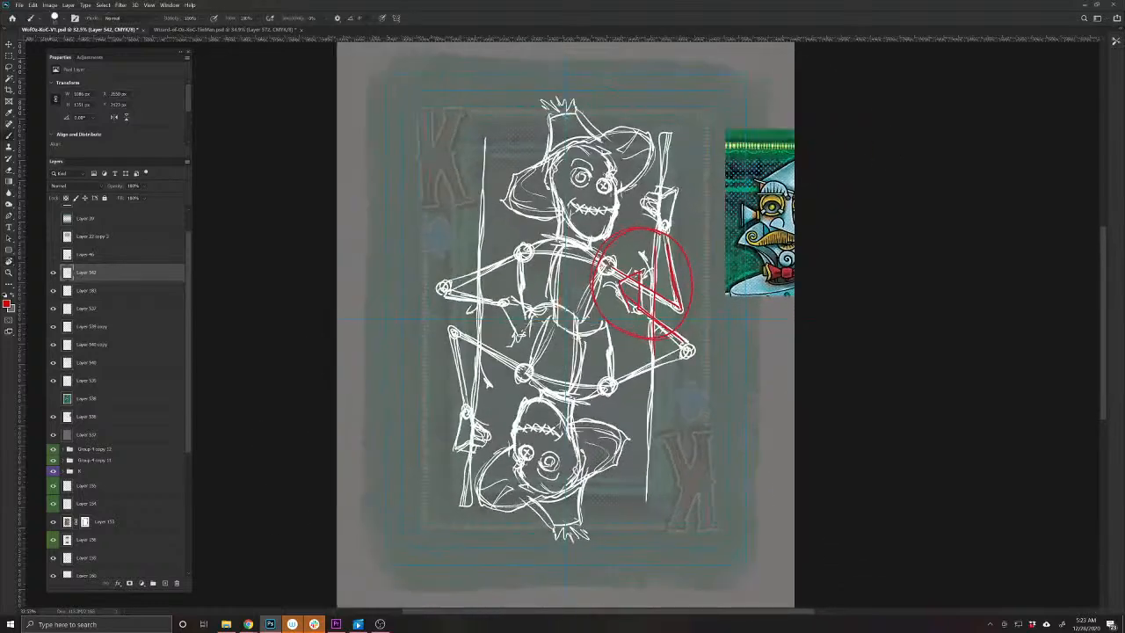
mouse_move(482, 190)
mouse_down()
mouse_move(475, 387)
mouse_move(472, 342)
mouse_move(449, 331)
mouse_move(483, 304)
mouse_move(508, 314)
mouse_up()
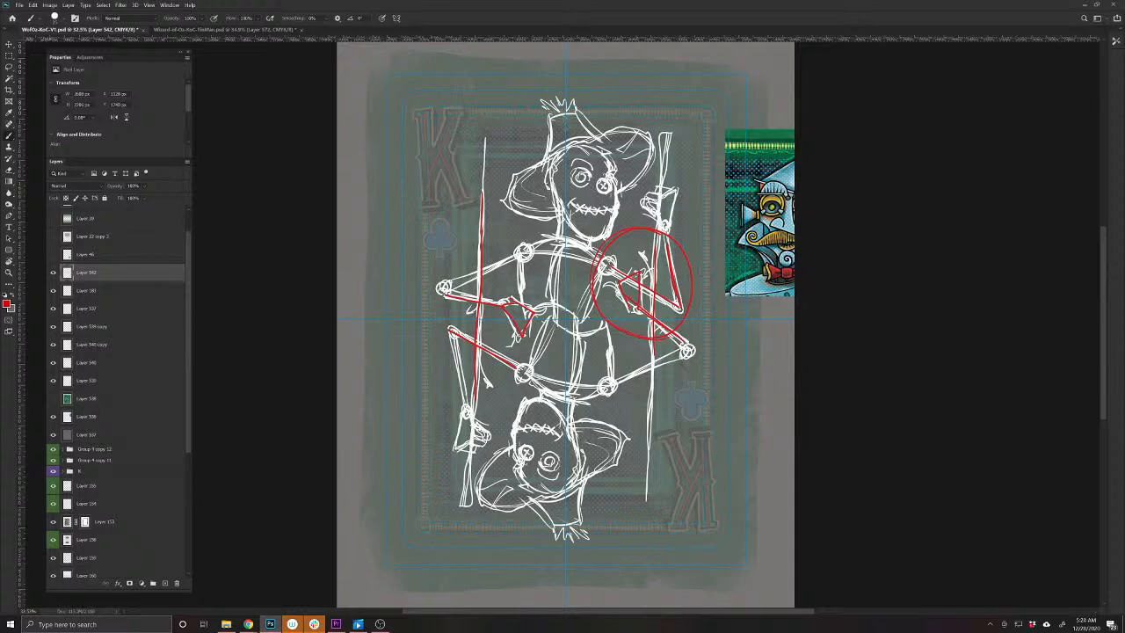
drag(533, 316, 536, 346)
drag(564, 295, 564, 345)
key(Delete)
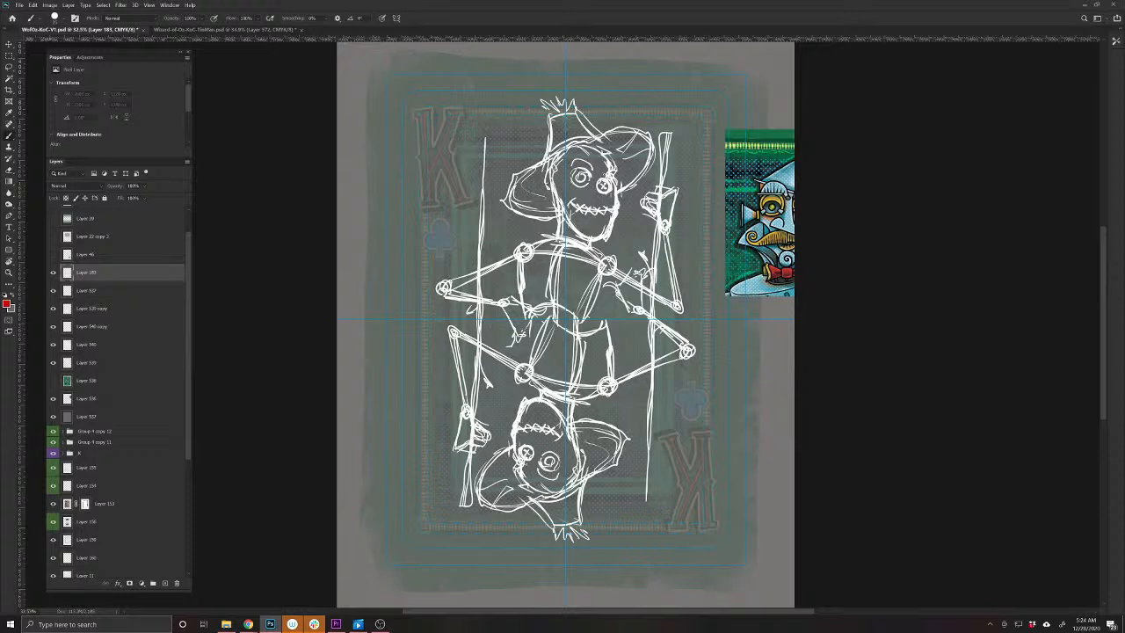
key(v)
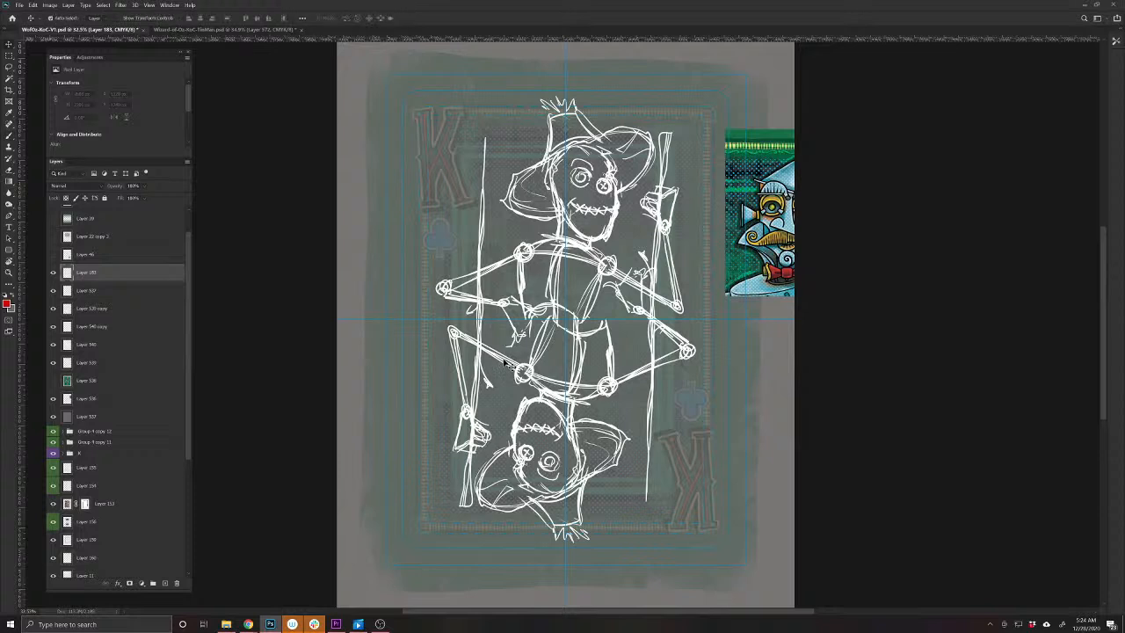
Remove the outdated lower body copy and duplicate the revised upper body sketch on Layer 540
drag(505, 362, 493, 389)
key(ctrl+e)
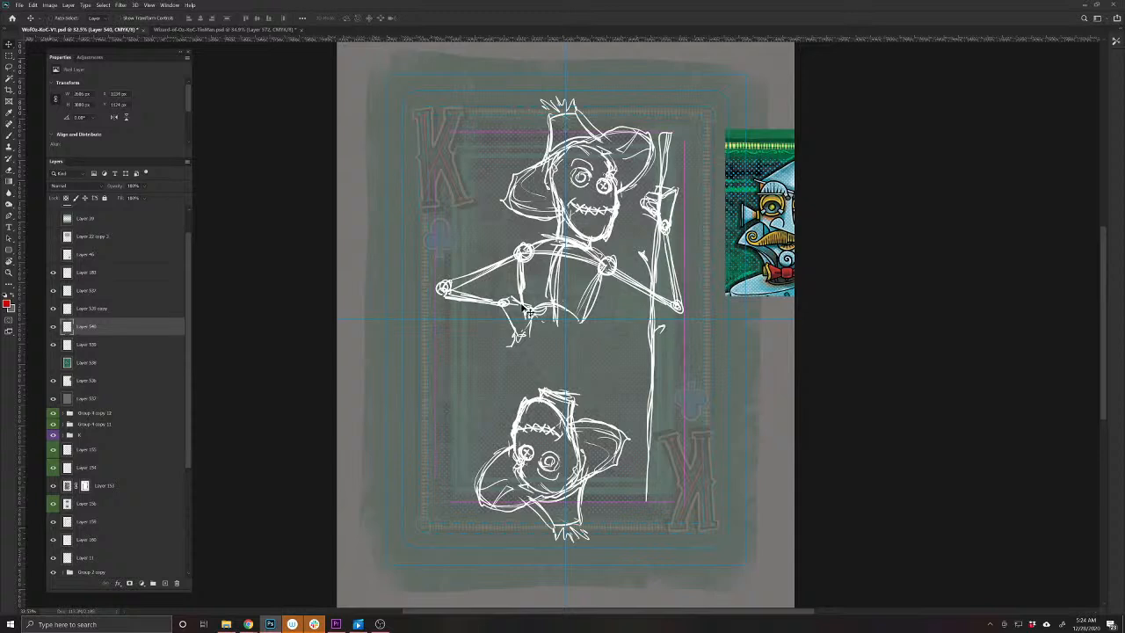
key(ctrl+j)
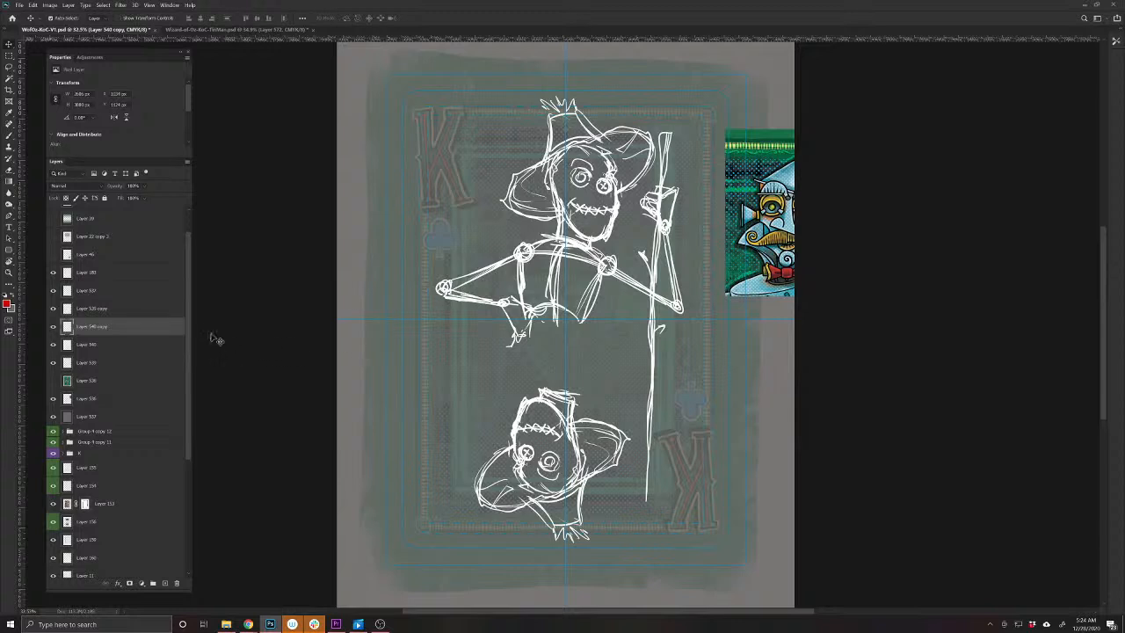
Rotate the body copy a half turn about the card's centre, with the bottommost Layer 2 included in the transform for centring
drag(188, 331, 182, 466)
ctrl+click(131, 571)
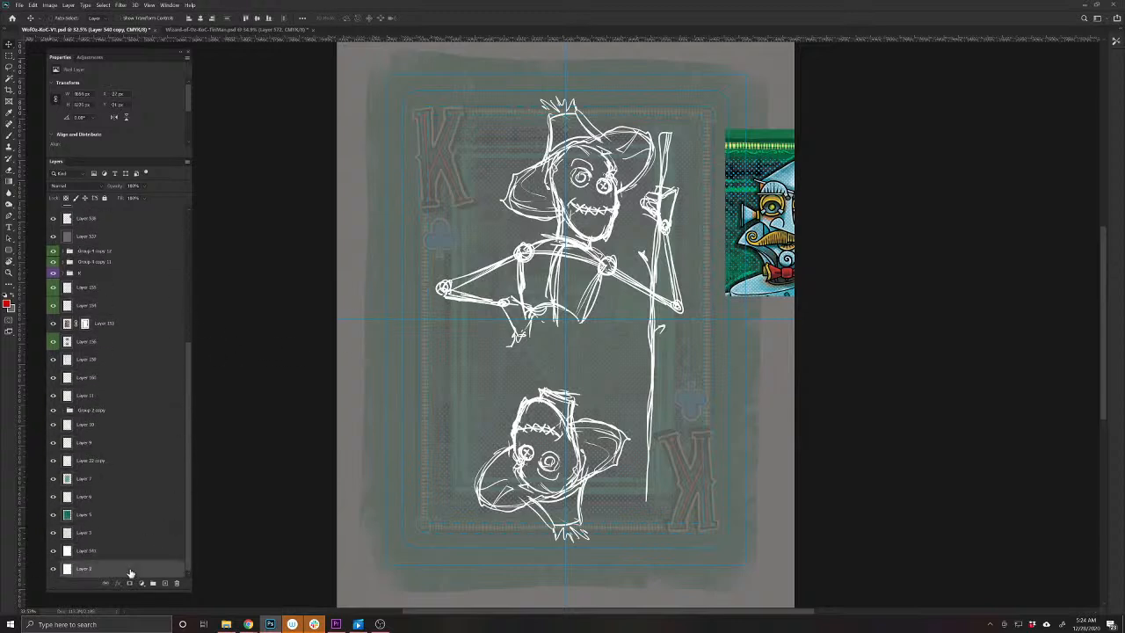
key(ctrl+t)
mouse_move(828, 220)
mouse_down()
mouse_move(856, 555)
mouse_move(361, 518)
mouse_move(308, 402)
mouse_up()
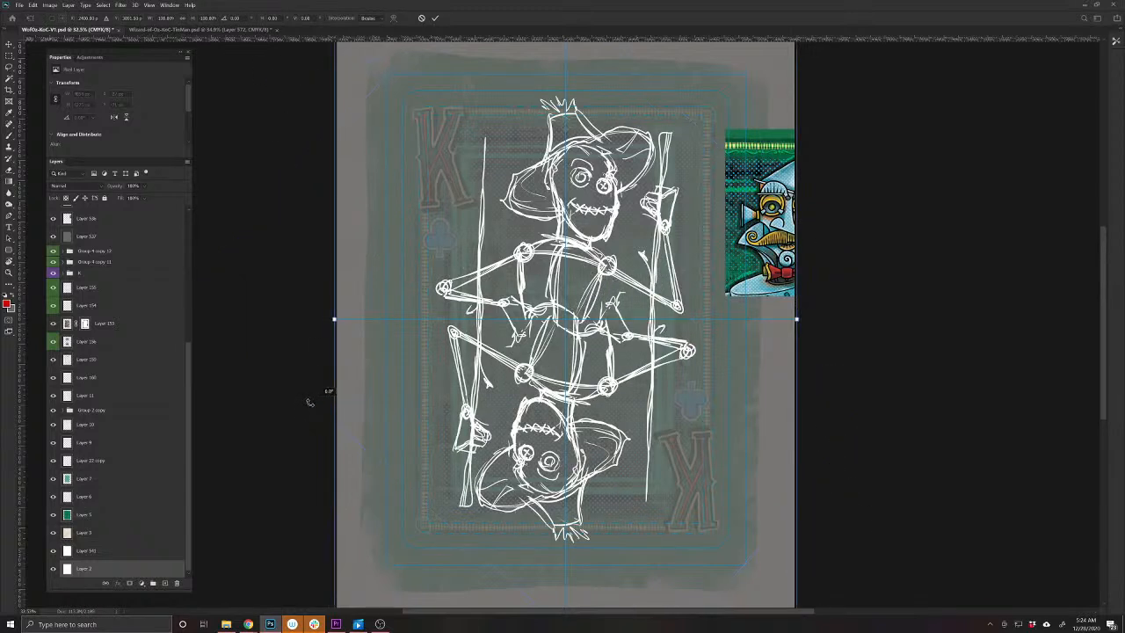
key(Return)
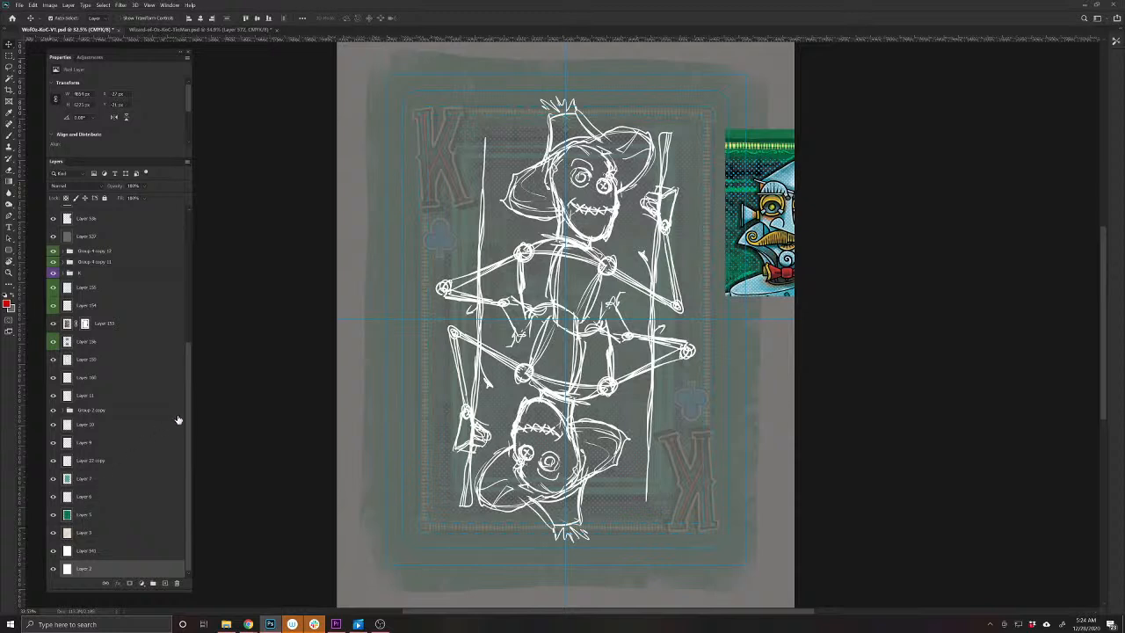
scroll(180, 421, up, 5)
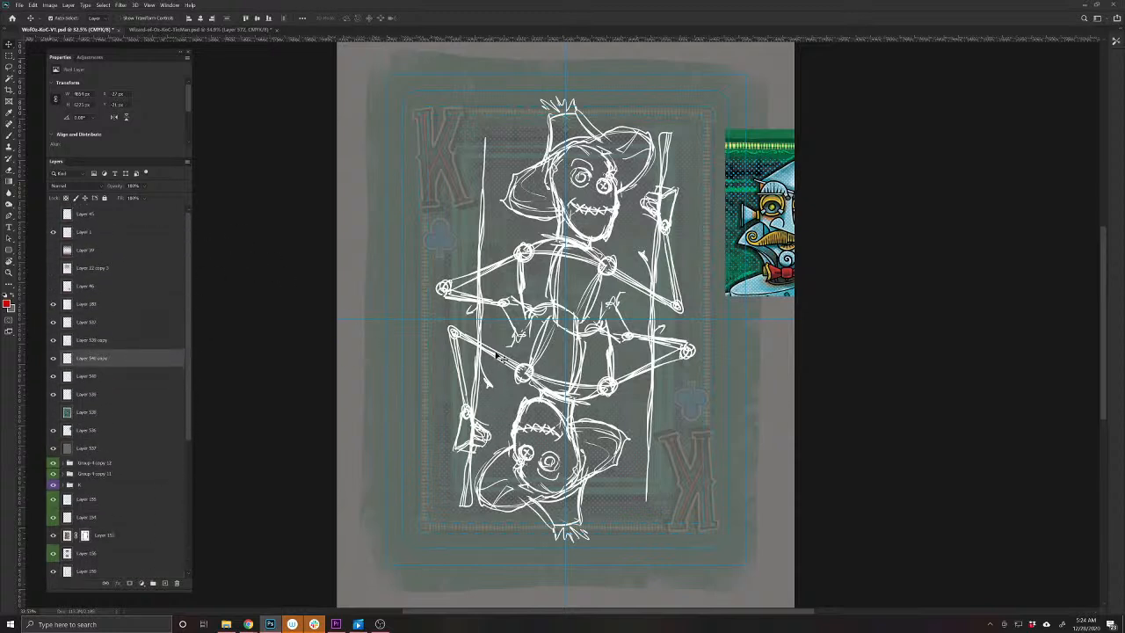
click(507, 309)
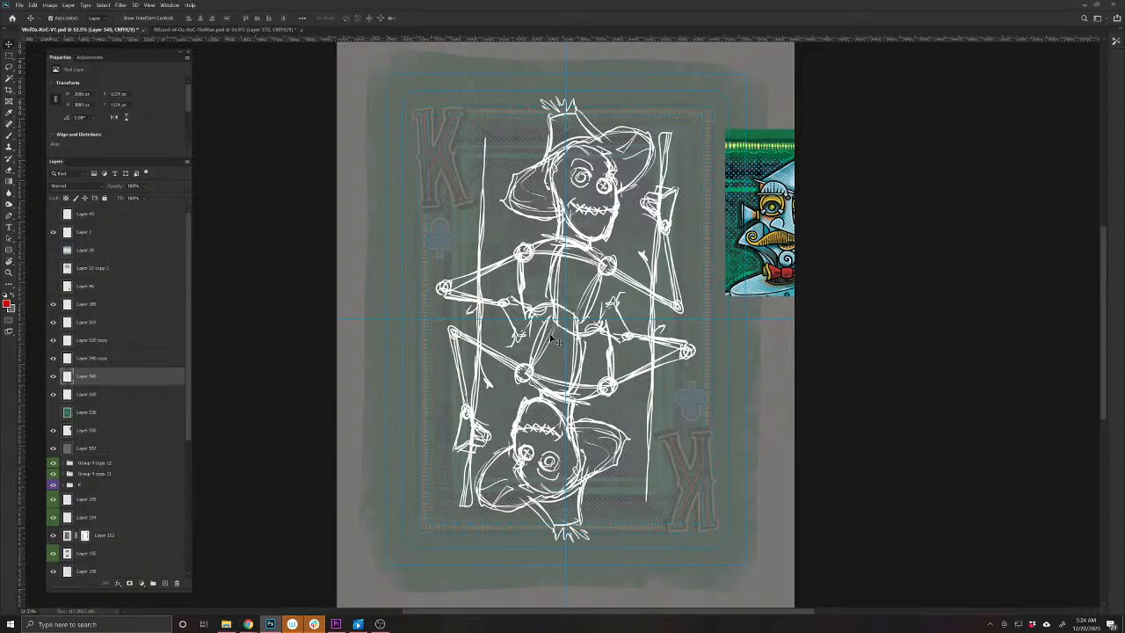
Switch to the finished Tin Man card, trace his torso edges in red on a temporary layer, and discard that layer
click(213, 30)
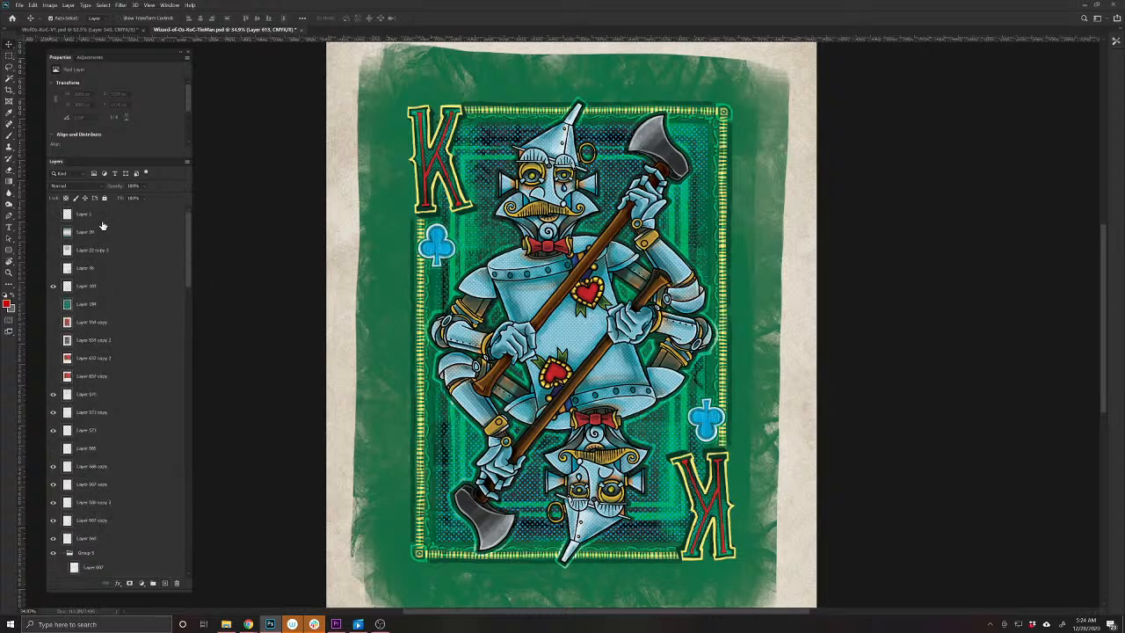
click(109, 287)
click(167, 583)
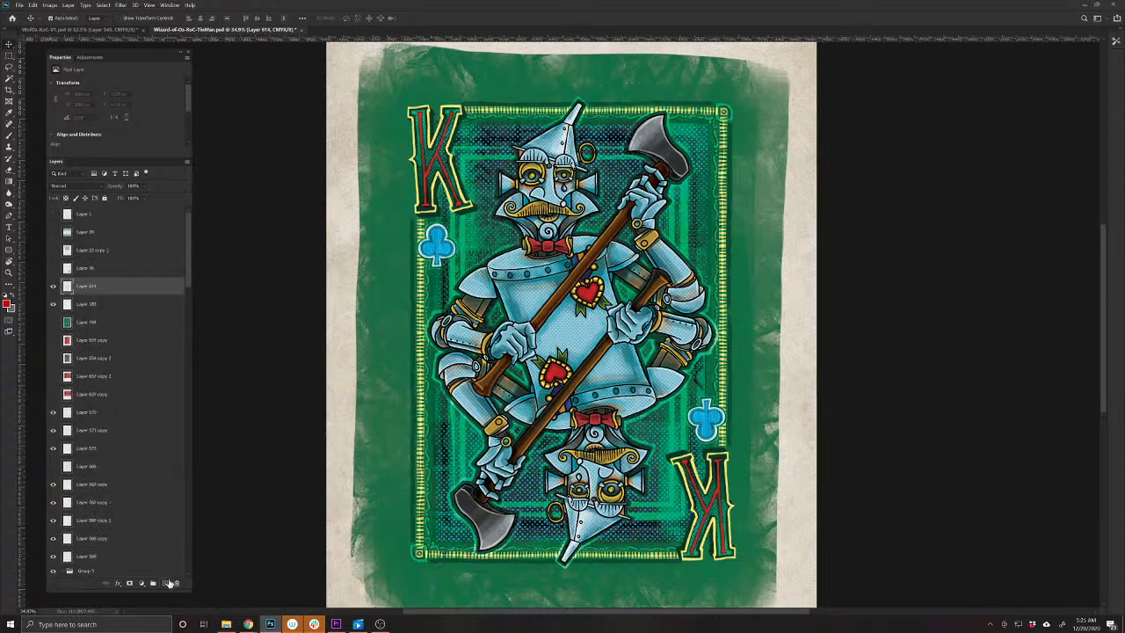
key(b)
drag(603, 253, 647, 388)
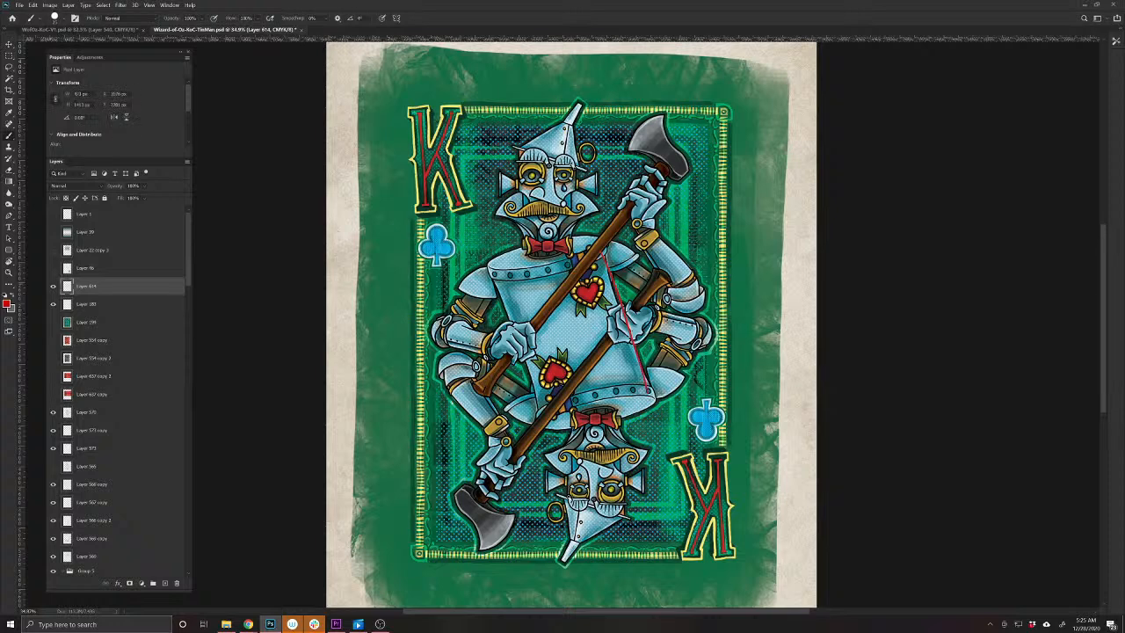
mouse_move(496, 274)
mouse_down()
mouse_move(545, 409)
mouse_move(651, 395)
mouse_up()
drag(499, 279, 580, 260)
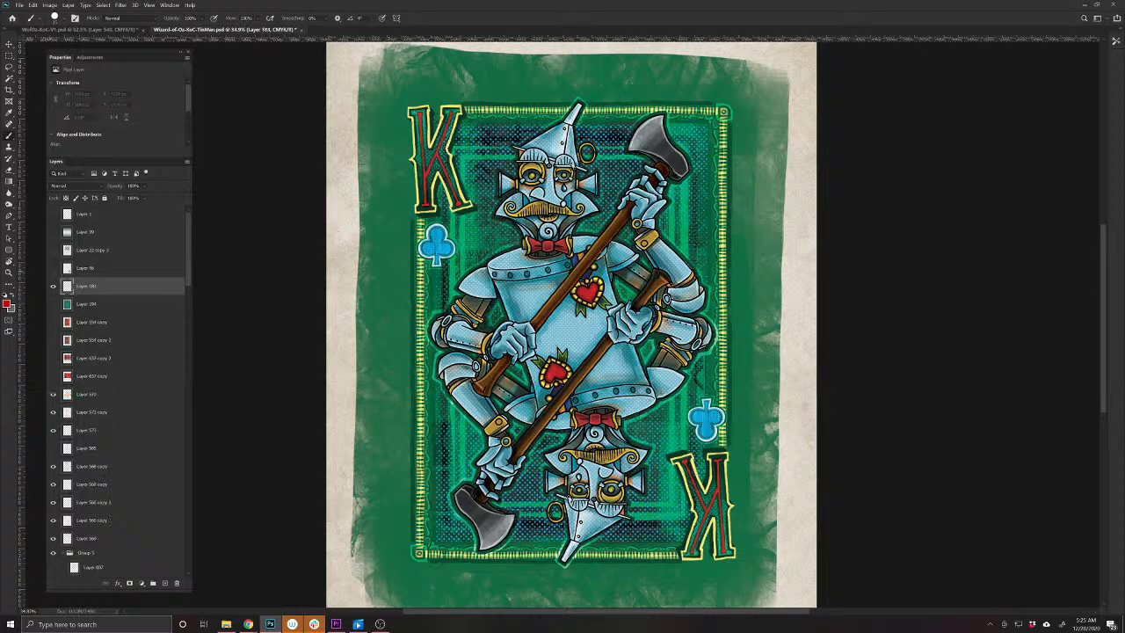
Return to the scarecrow document, trace the torso sides of both figures in red, and undo the strokes
click(112, 29)
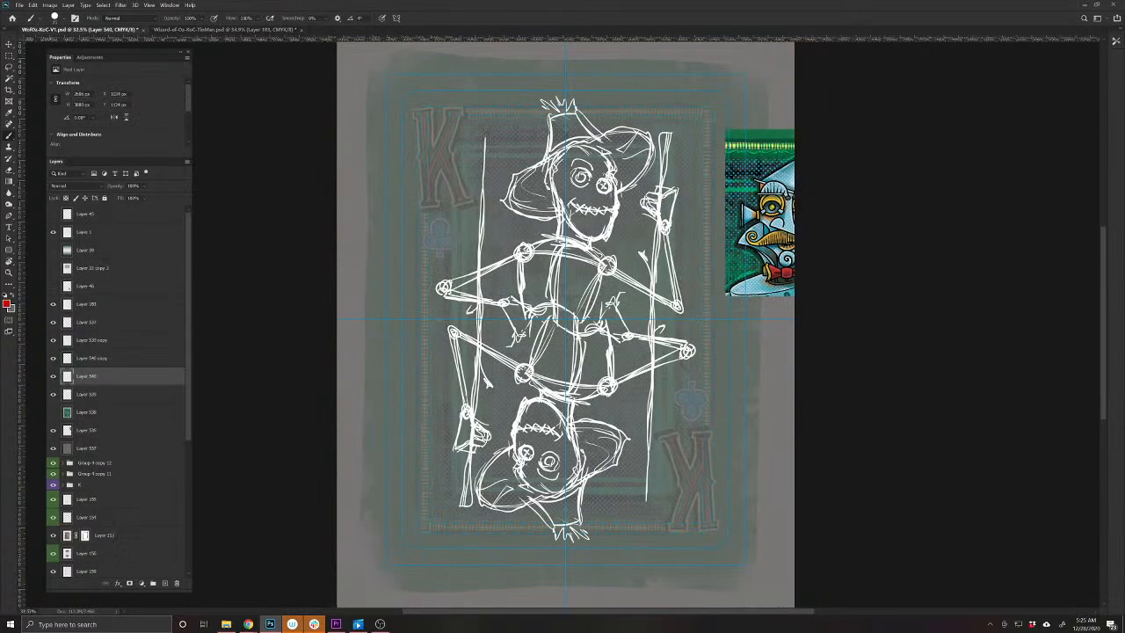
drag(520, 262, 527, 321)
mouse_move(605, 264)
mouse_down()
mouse_move(584, 320)
mouse_move(533, 355)
mouse_up()
drag(604, 334, 607, 380)
key(Delete)
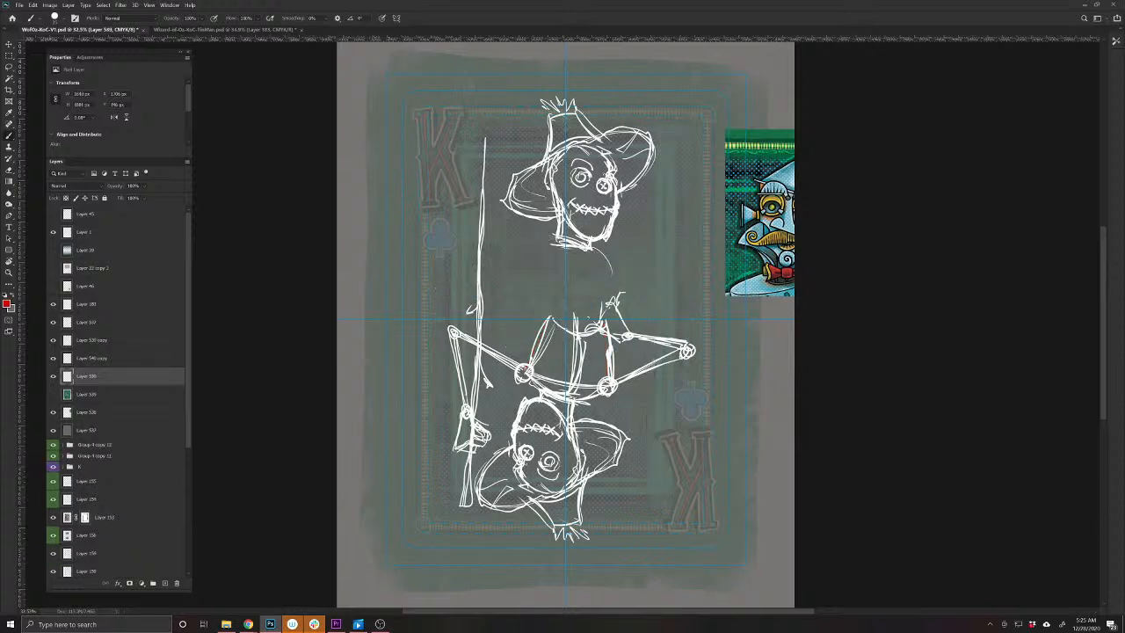
key(ctrl+z)
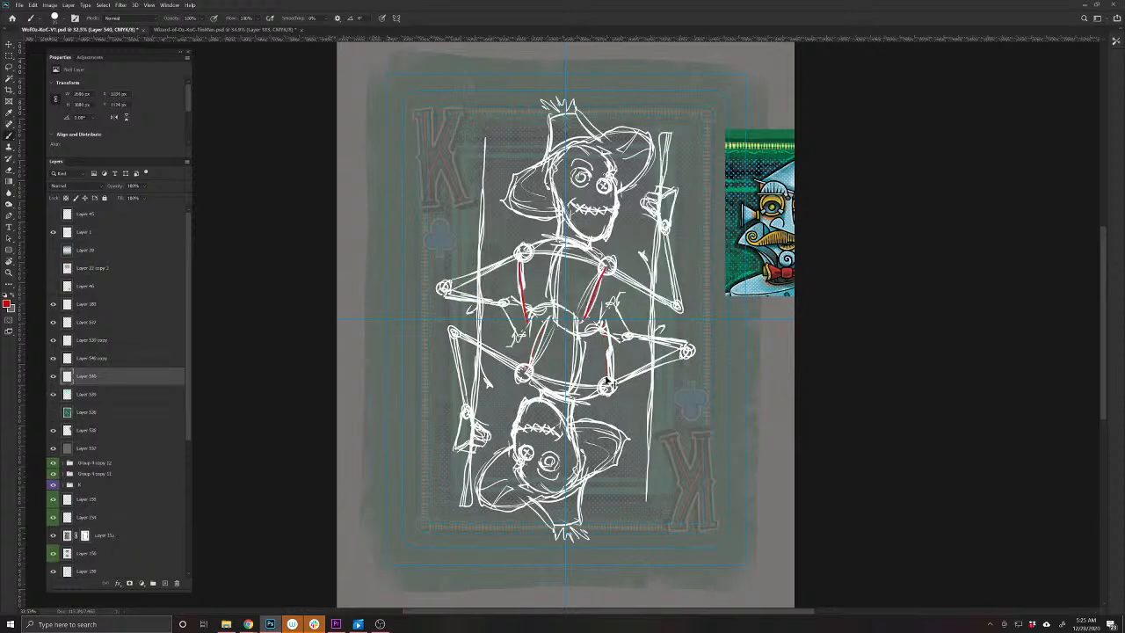
key(ctrl+z)
key(ctrl+z)
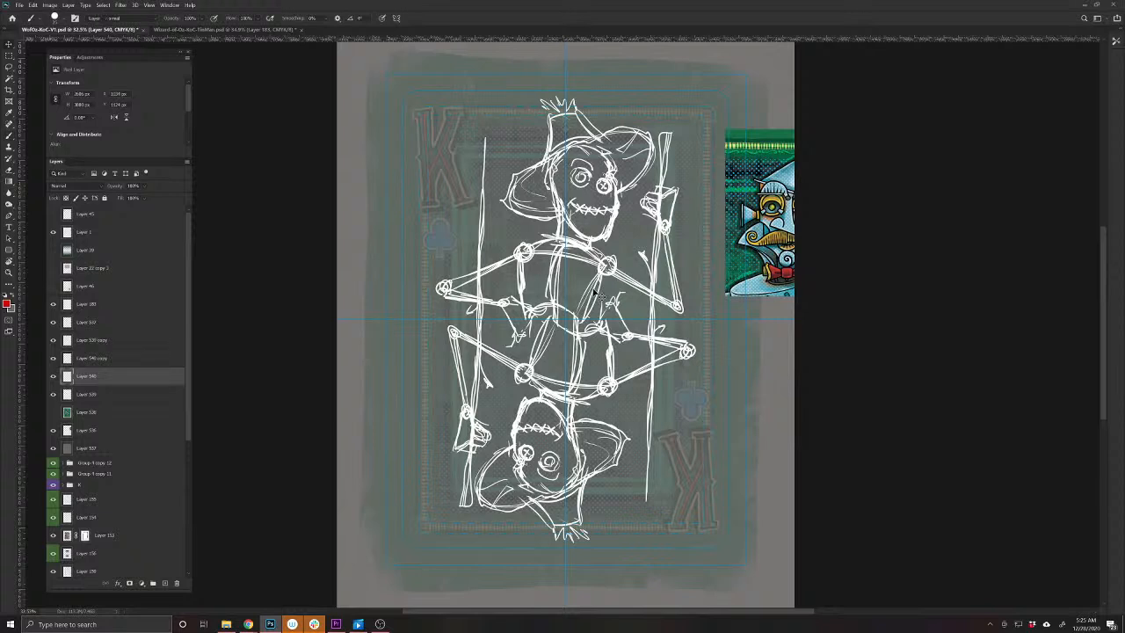
Merge the upper scarecrow's head layer with body Layer 540 and toggle the merged layer's visibility to check it
key(v)
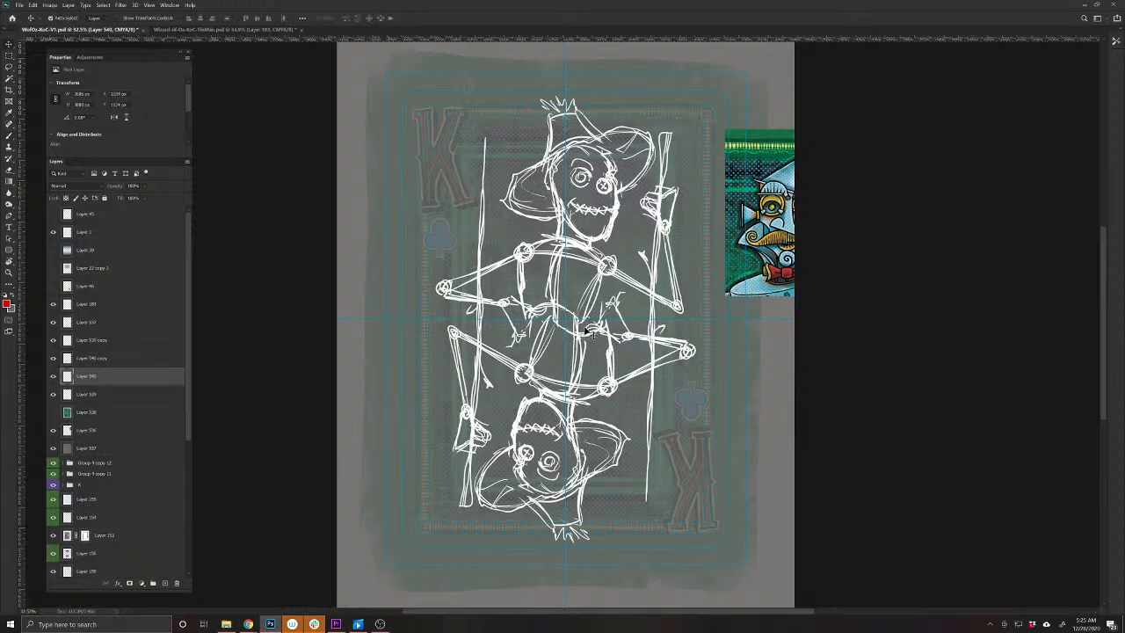
scroll(580, 334, up, 2)
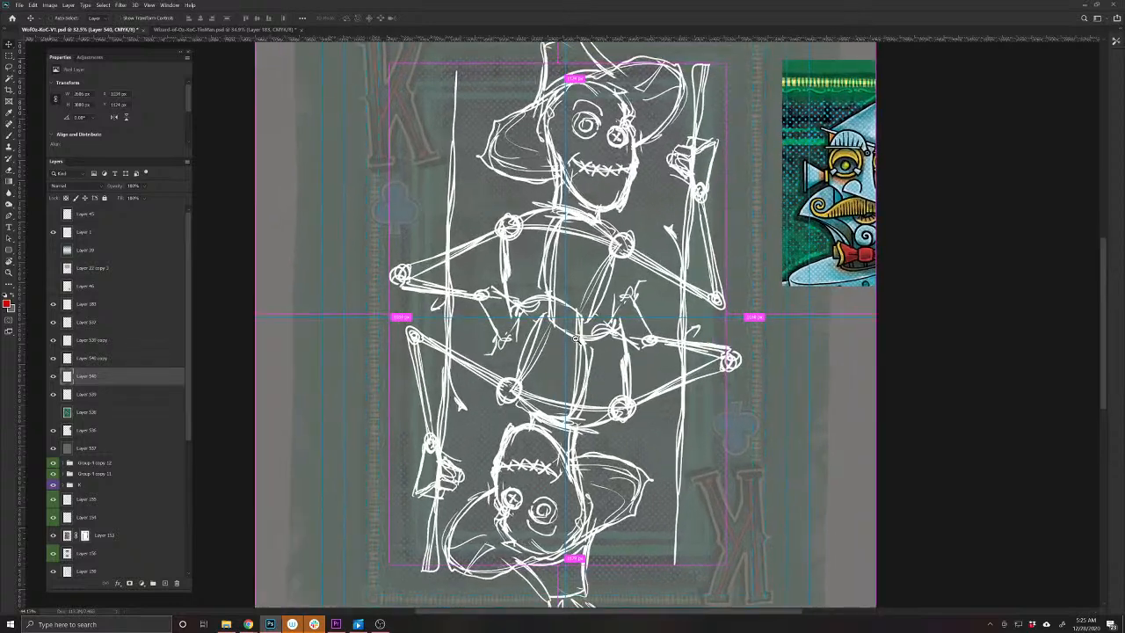
scroll(575, 337, down, 1)
scroll(615, 352, up, 2)
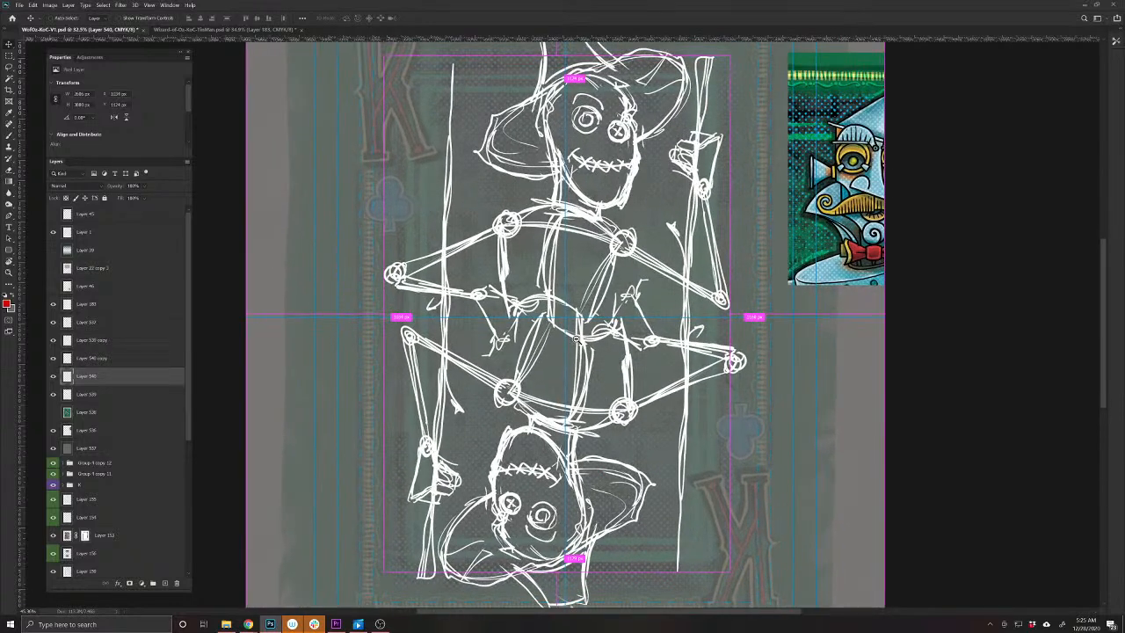
ctrl+click(628, 355)
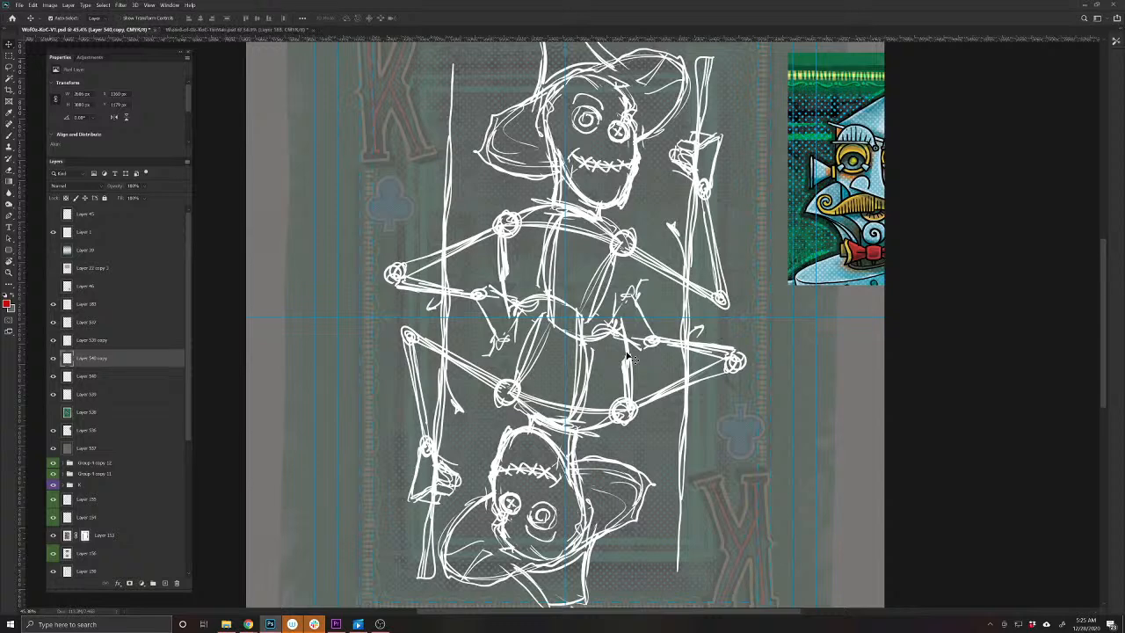
ctrl+click(508, 262)
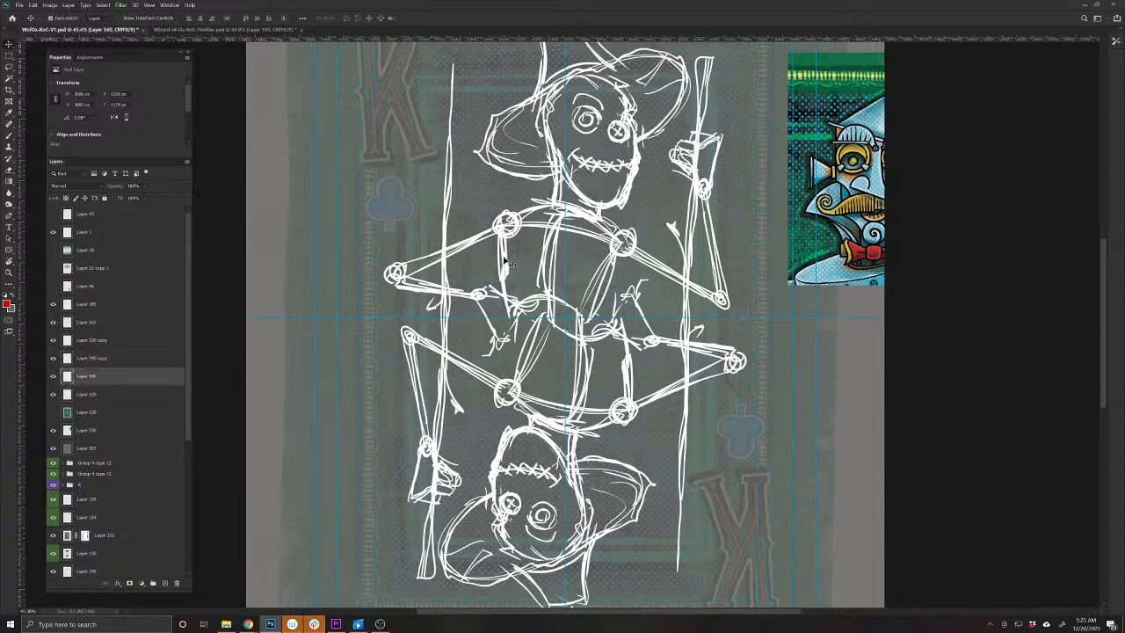
scroll(603, 332, up, 4)
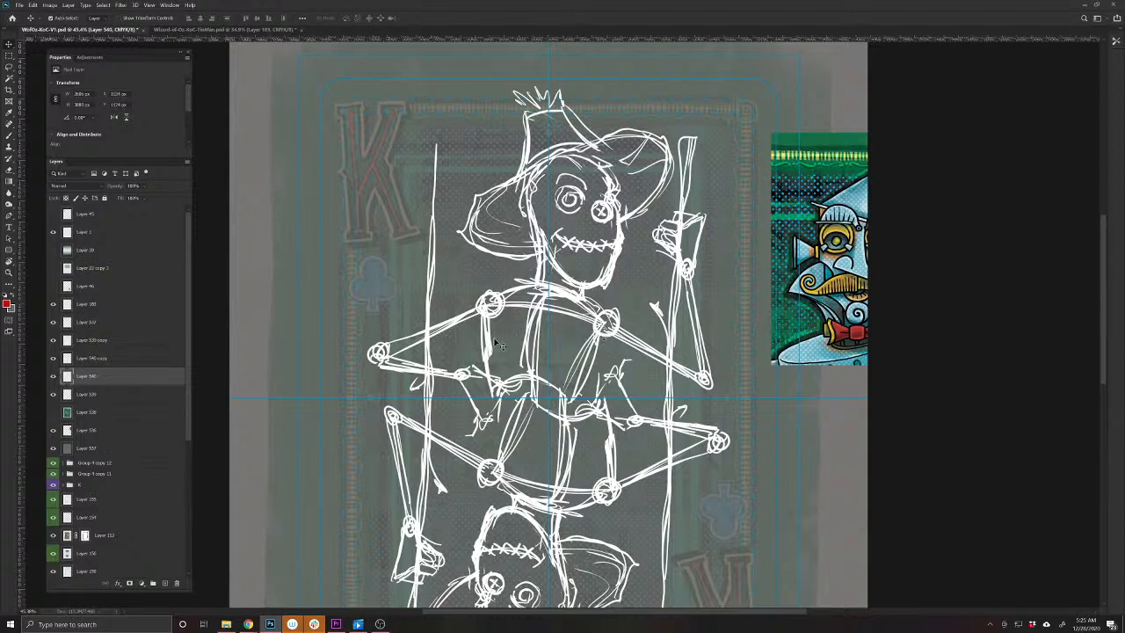
click(52, 376)
click(53, 376)
ctrl+shift+click(570, 283)
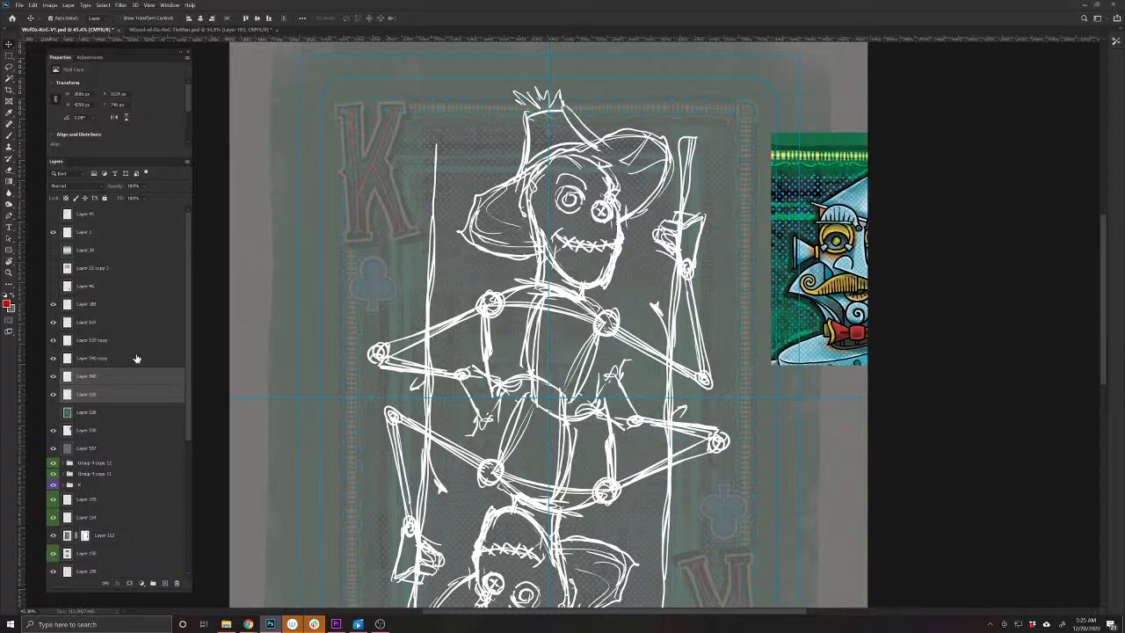
key(ctrl+e)
click(53, 376)
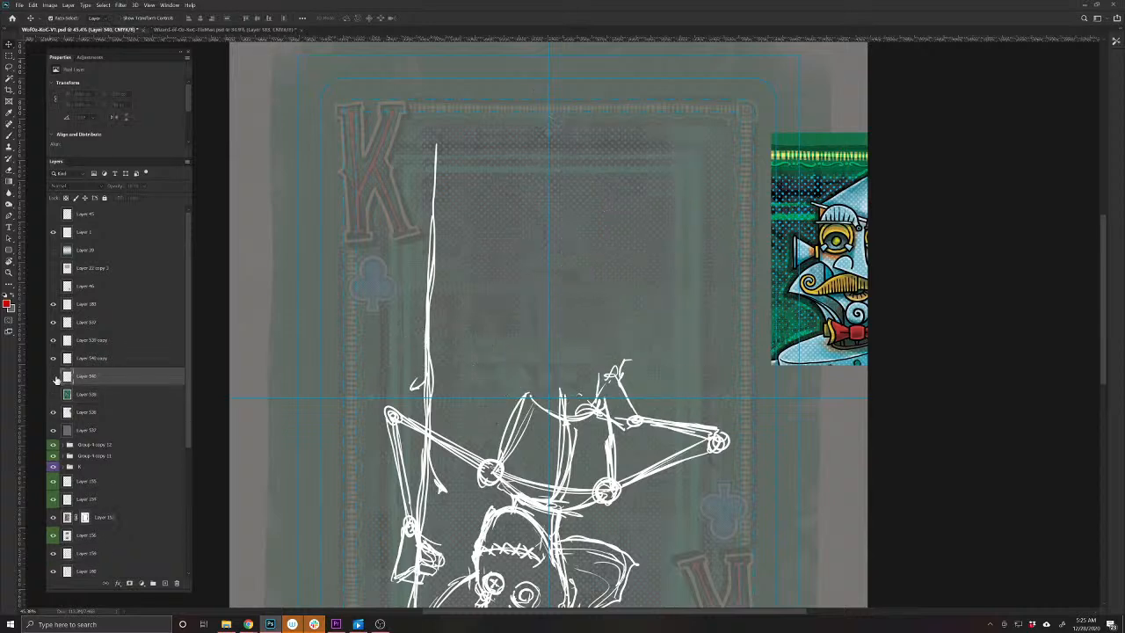
click(52, 376)
Merge the lower scarecrow's head layer, Layer 539 copy, with its body layer, Layer 540 copy
scroll(530, 448, down, 3)
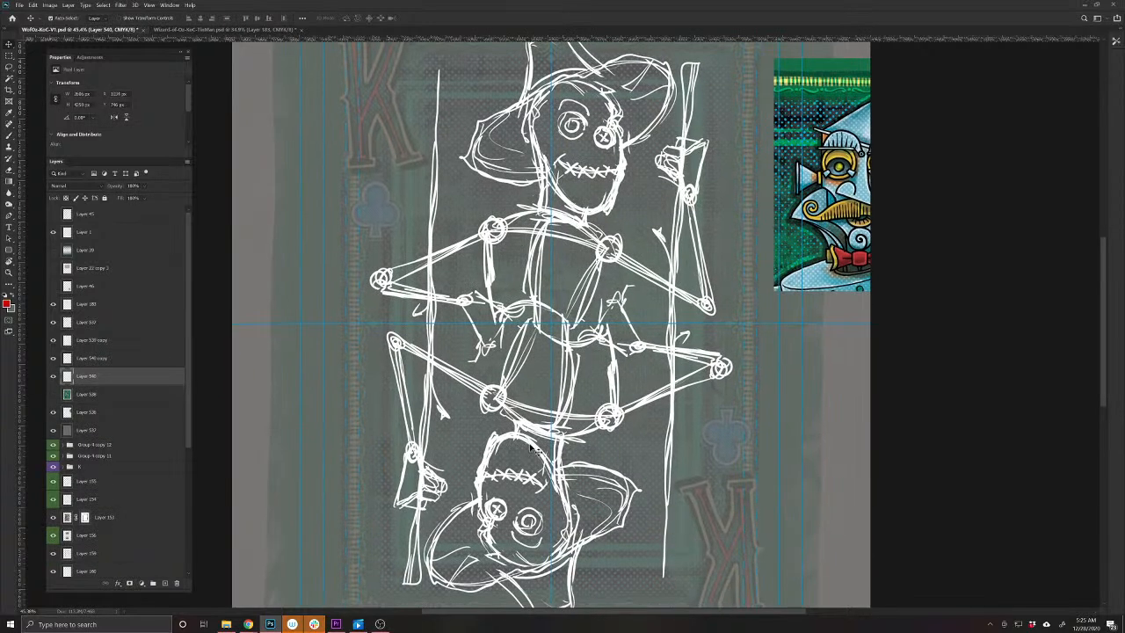
click(94, 340)
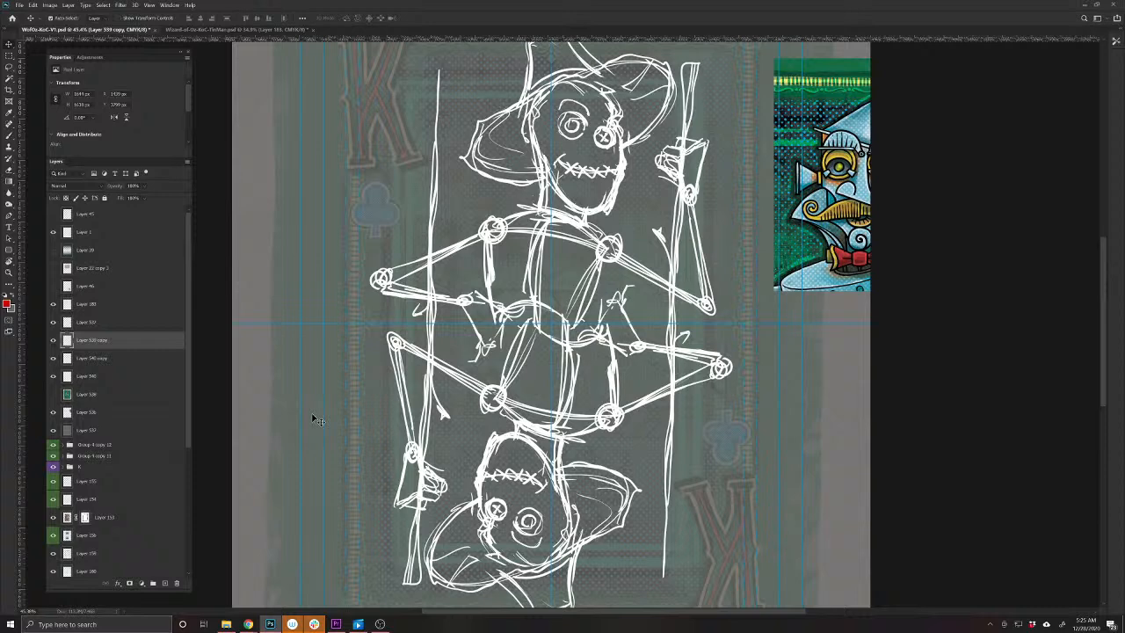
shift+click(613, 378)
key(ctrl+e)
mouse_move(610, 342)
mouse_down()
mouse_move(615, 406)
mouse_move(615, 343)
mouse_up()
scroll(610, 402, down, 2)
Nudge the merged upper scarecrow to the right in six large increments
click(601, 297)
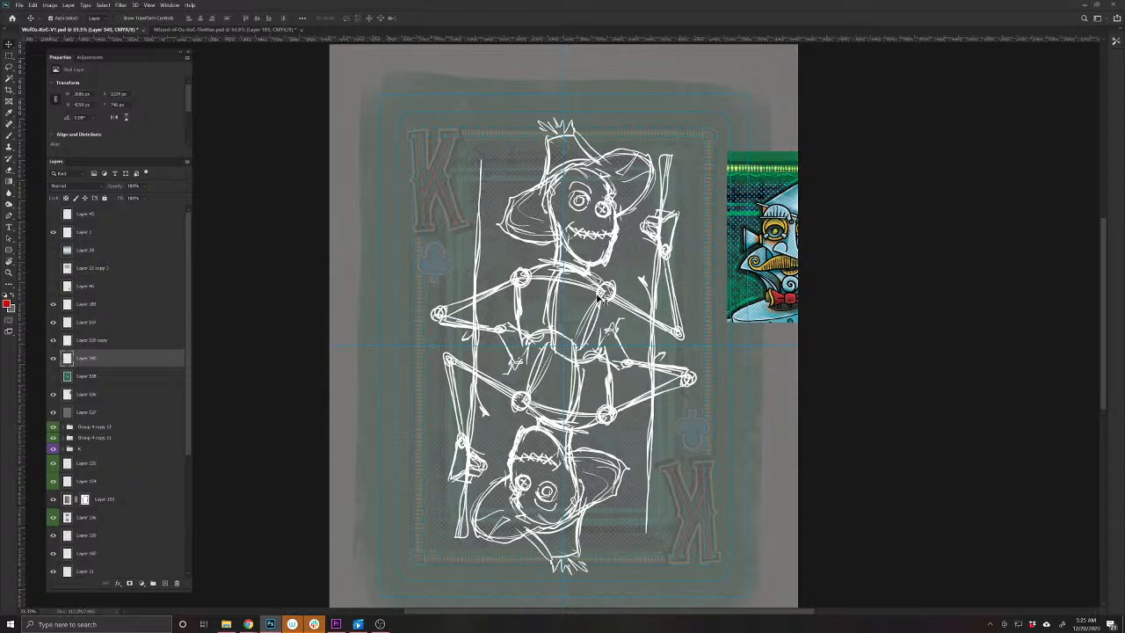
key(shift+Right)
key(shift+Right)
key(shift+Right)
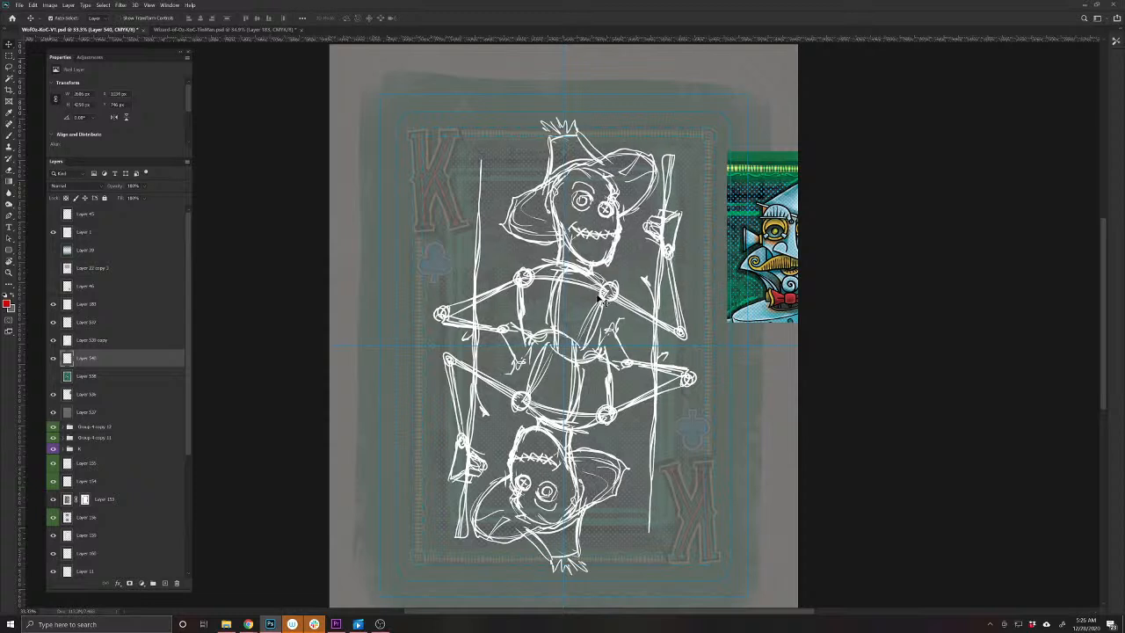
key(shift+Right)
key(shift+Right)
key(shift+Right)
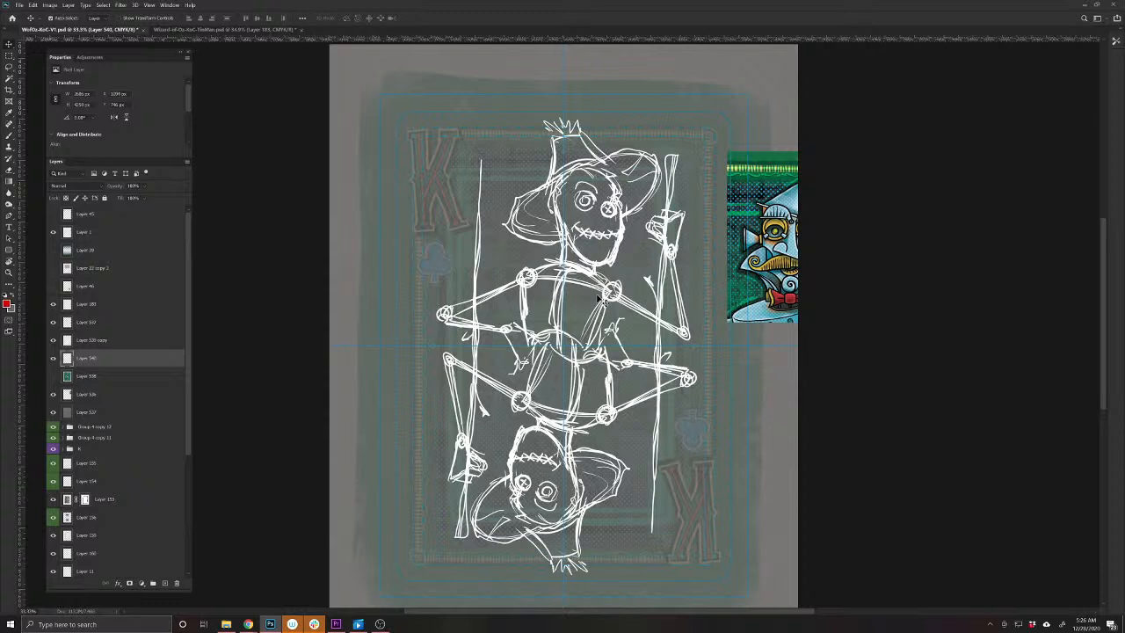
Nudge the merged lower scarecrow to the left to offset it from the upper figure
click(615, 376)
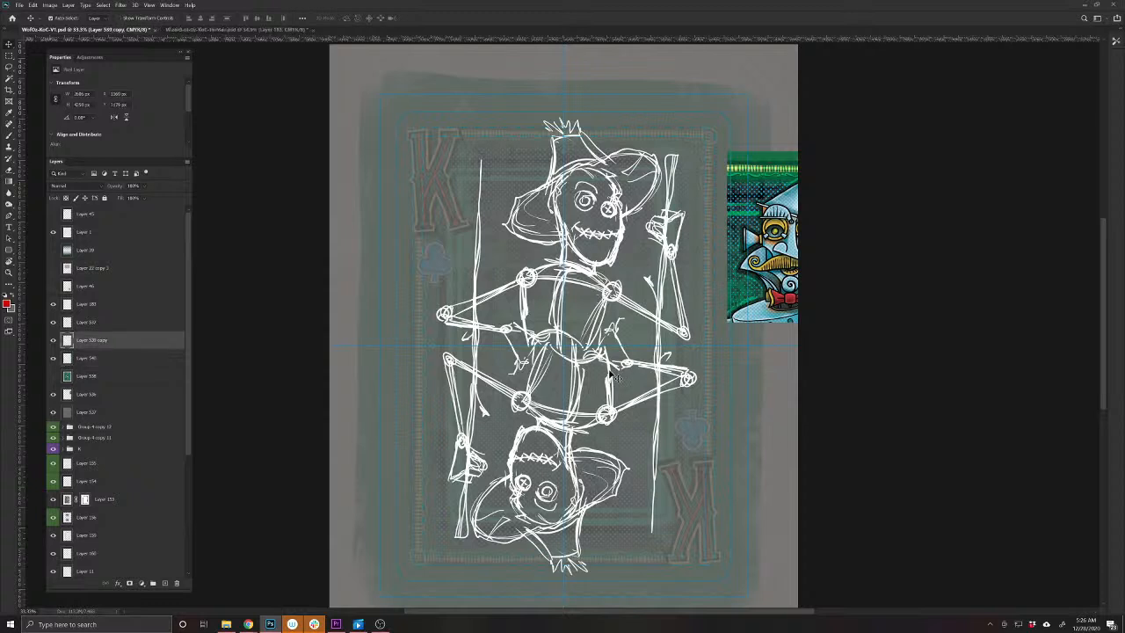
key(shift+Left)
key(shift+Left)
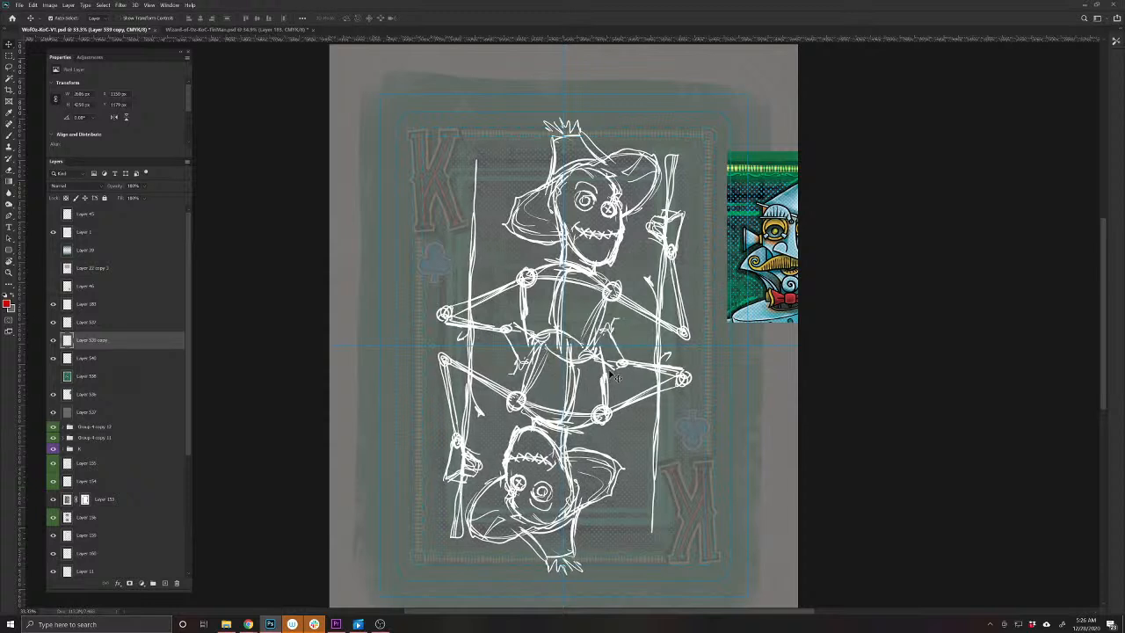
key(shift+Left)
key(shift+Left)
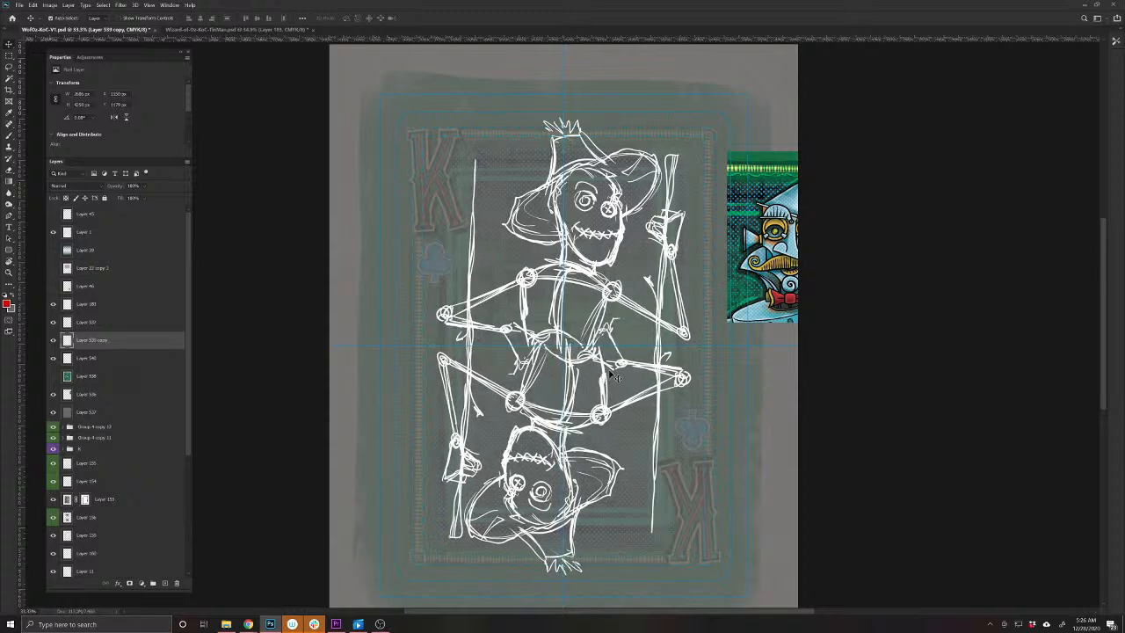
Spread the figures further apart, moving the upper scarecrow two large increments right and the lower one two left
click(605, 316)
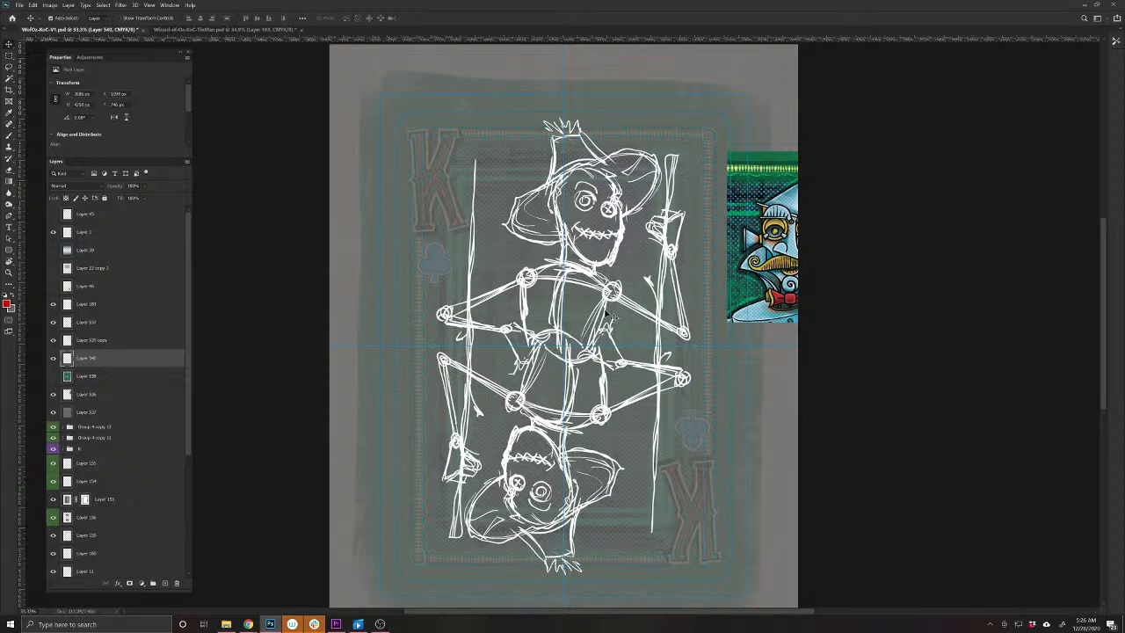
key(shift+Right)
key(shift+Right)
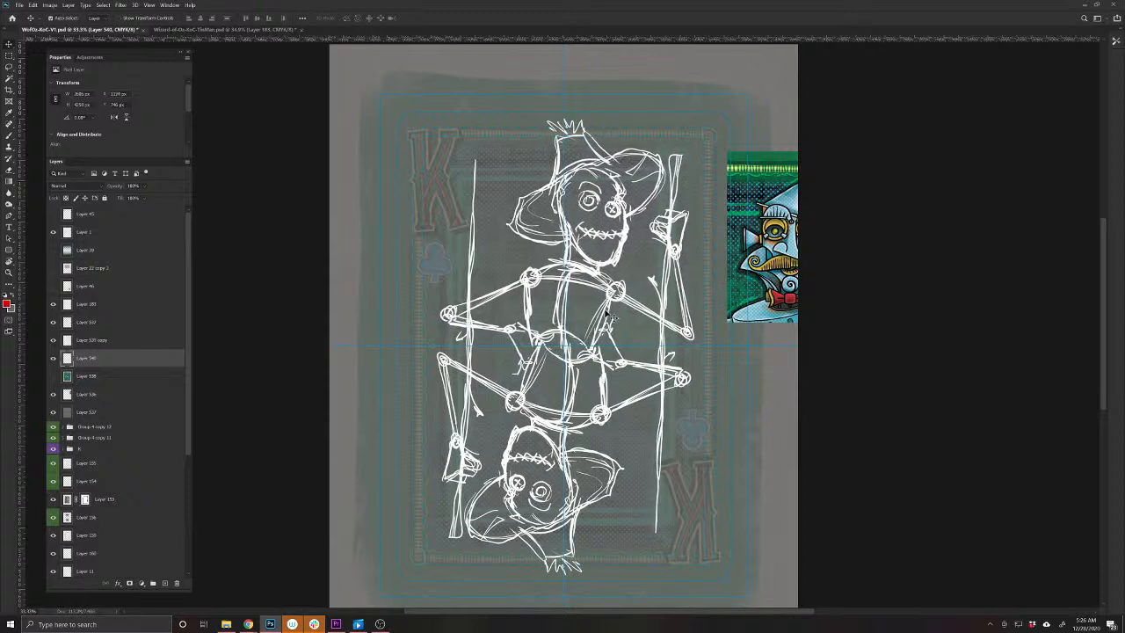
click(606, 375)
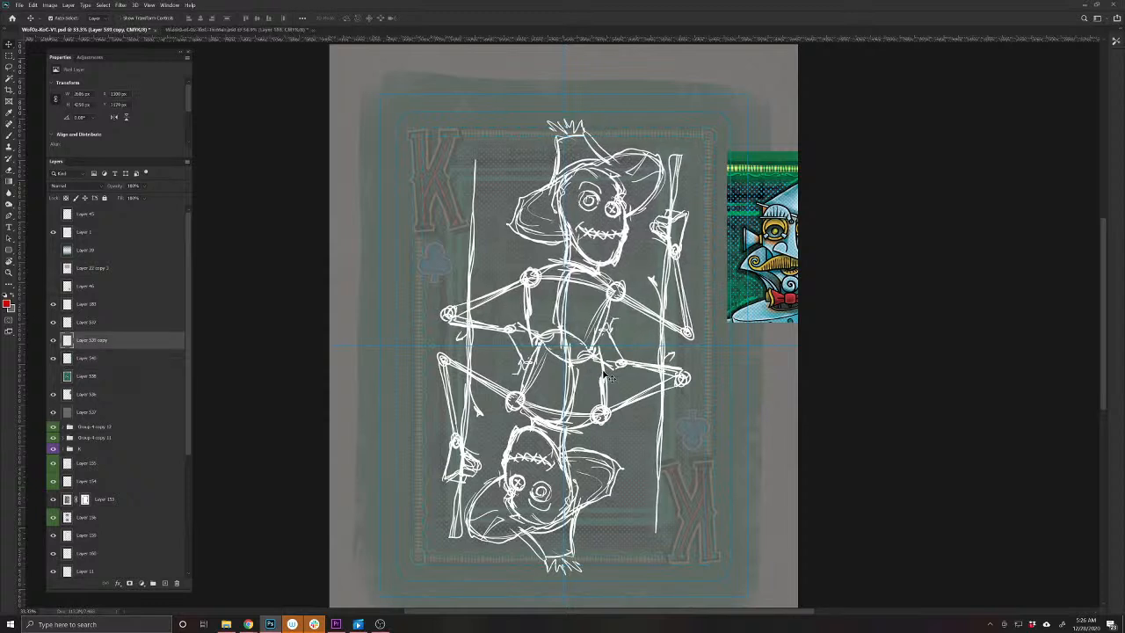
key(shift+Left)
key(shift+Left)
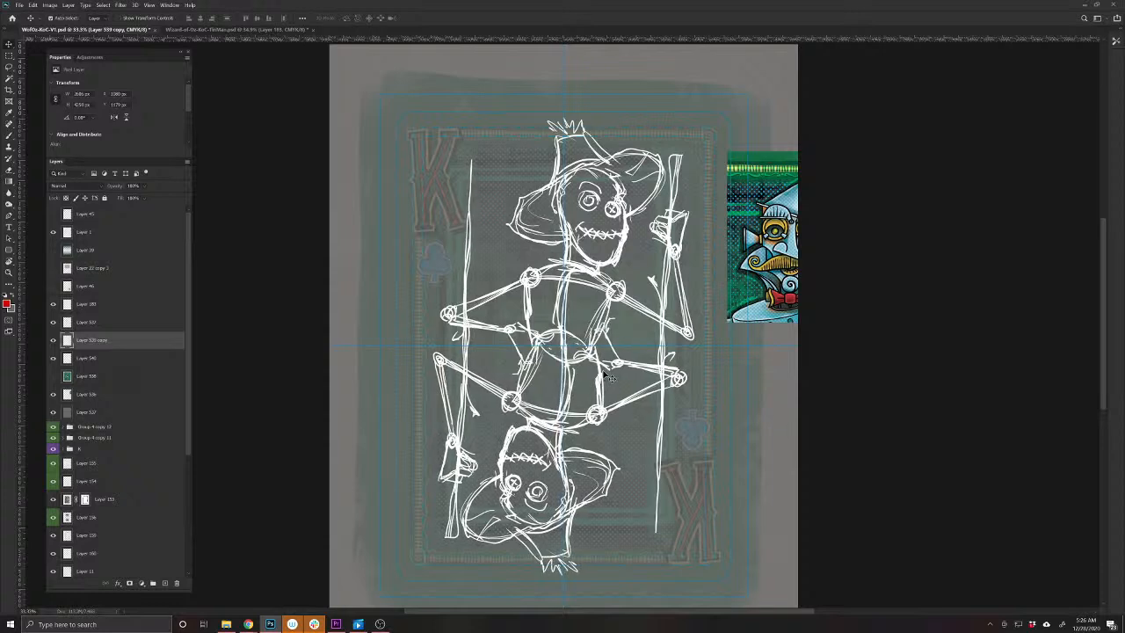
Check Layer 540 and Layer 539 copy by briefly hiding each one, and select both scarecrow layers together
scroll(563, 352, up, 2)
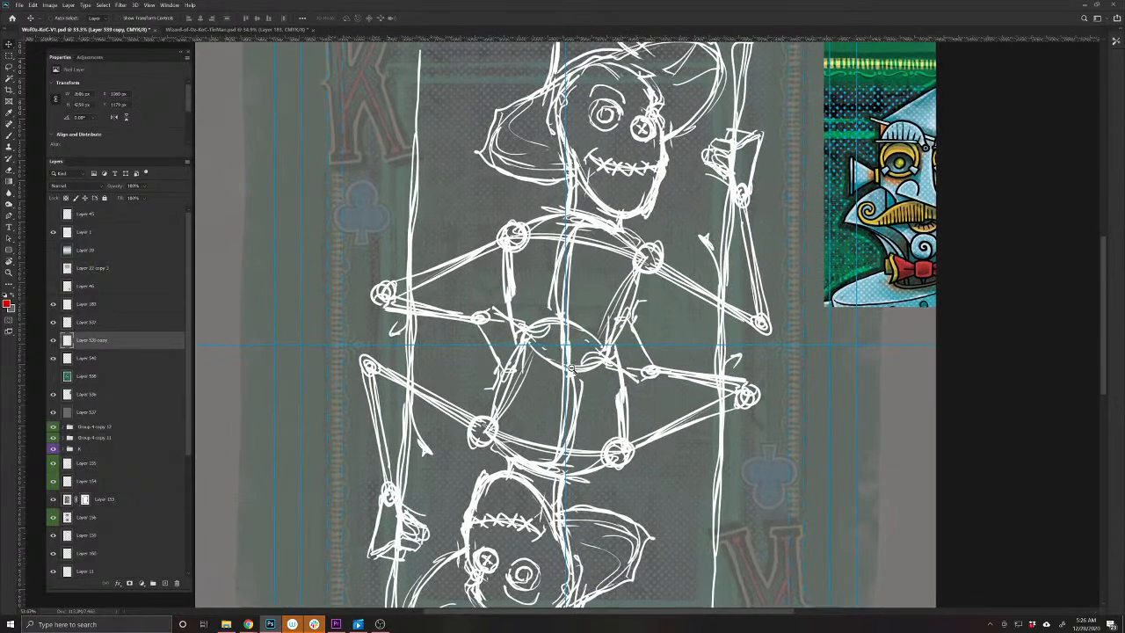
scroll(572, 369, up, 1)
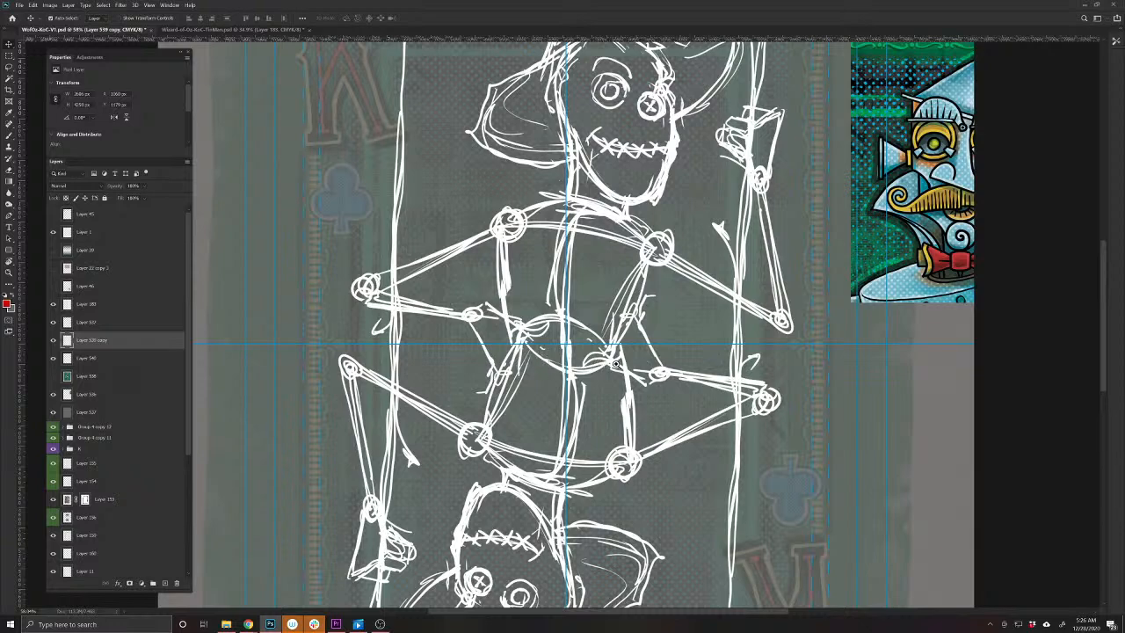
key(ctrl+0)
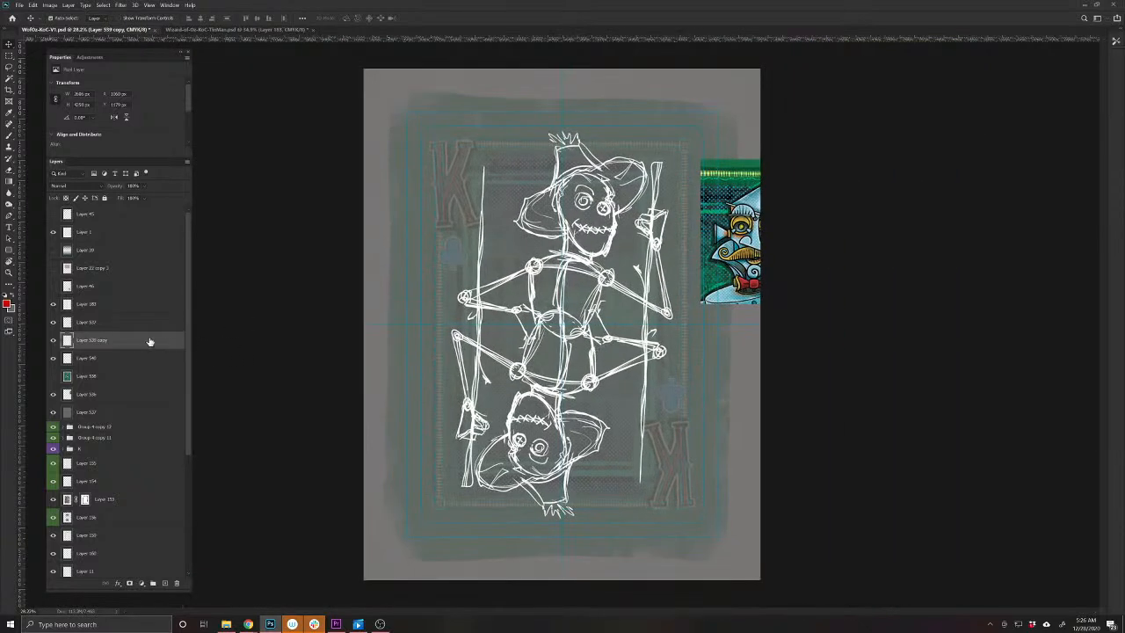
click(54, 359)
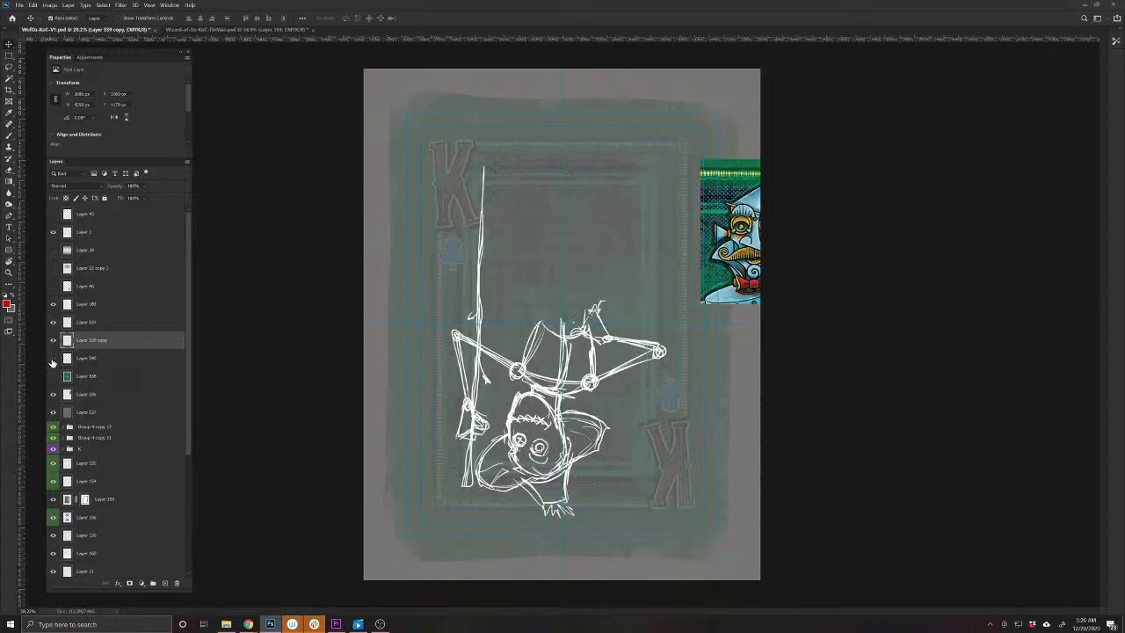
click(54, 359)
click(53, 340)
click(53, 340)
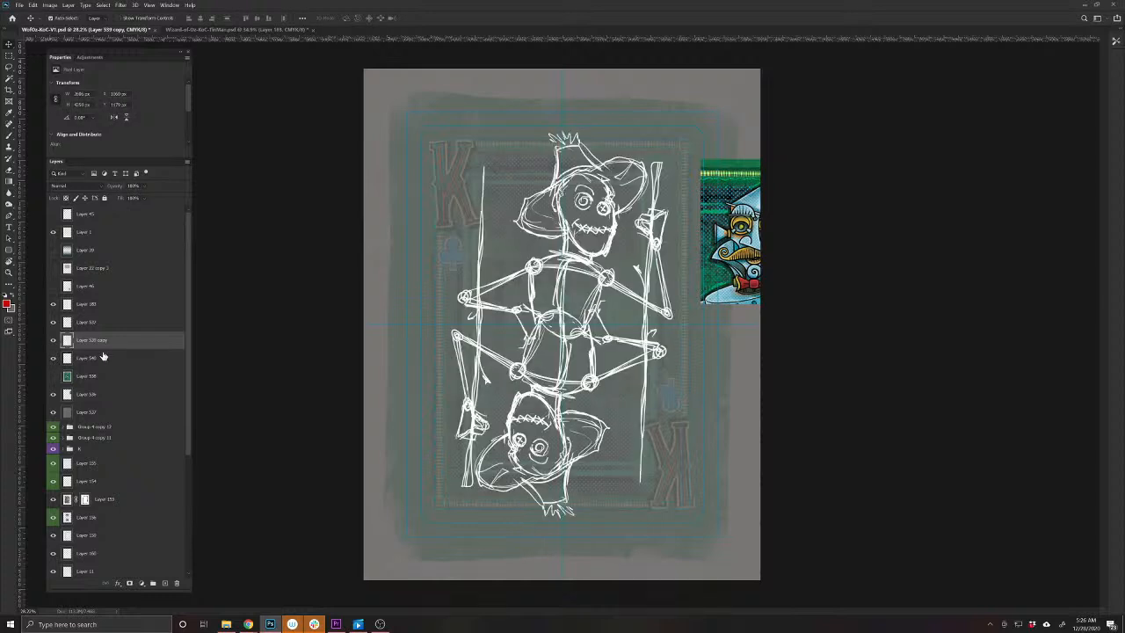
shift+click(93, 357)
key(ctrl+t)
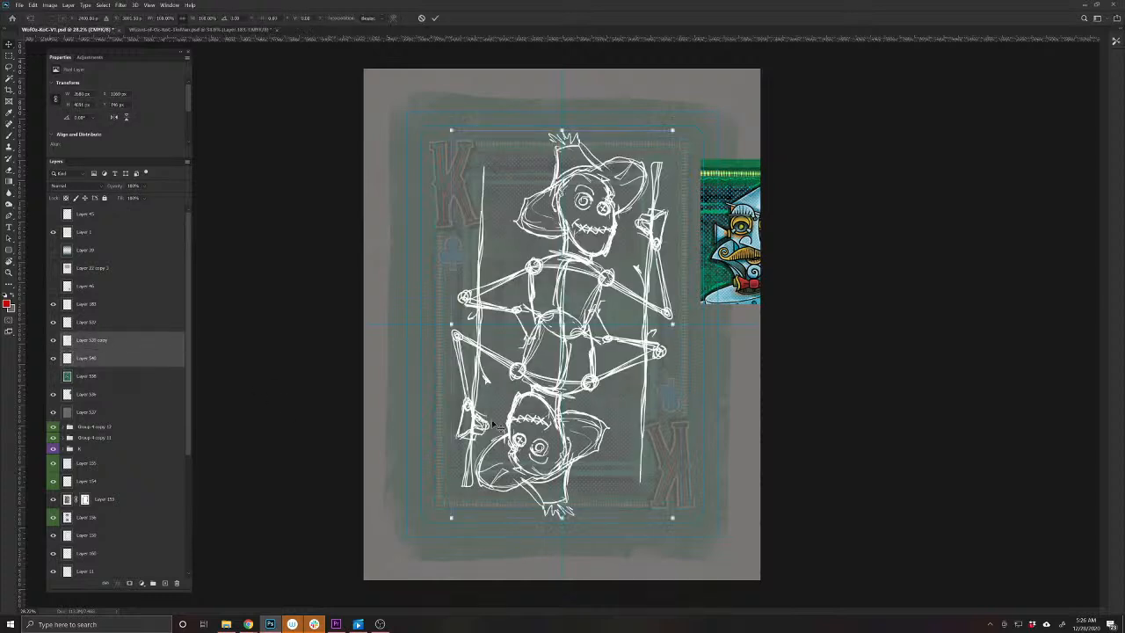
mouse_move(712, 519)
mouse_down()
mouse_move(731, 501)
mouse_move(699, 536)
mouse_up()
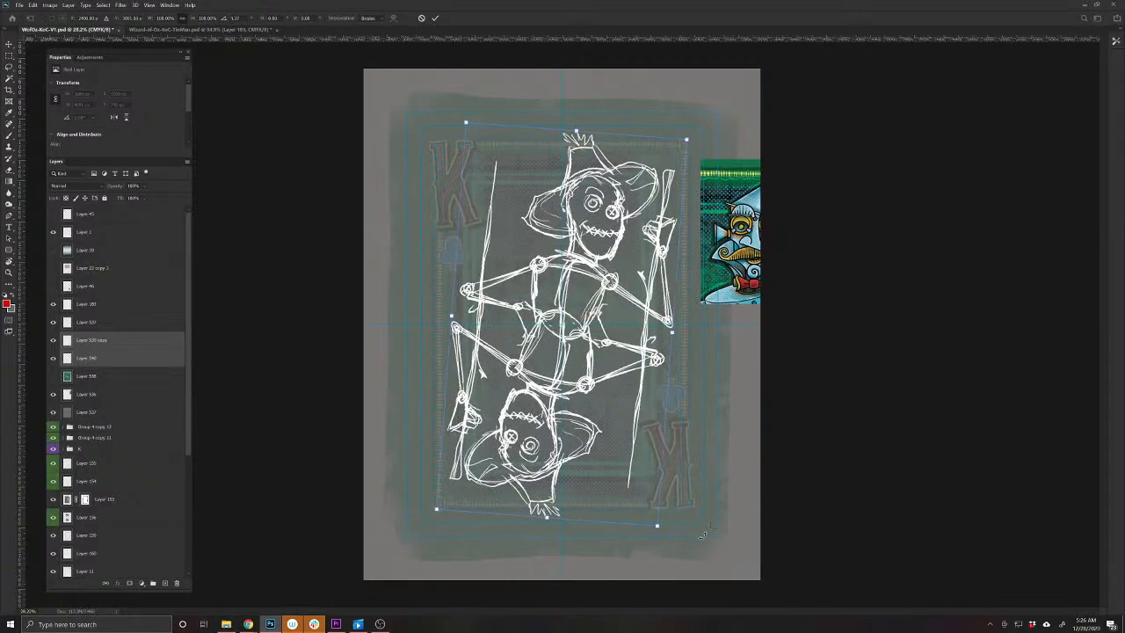
key(Escape)
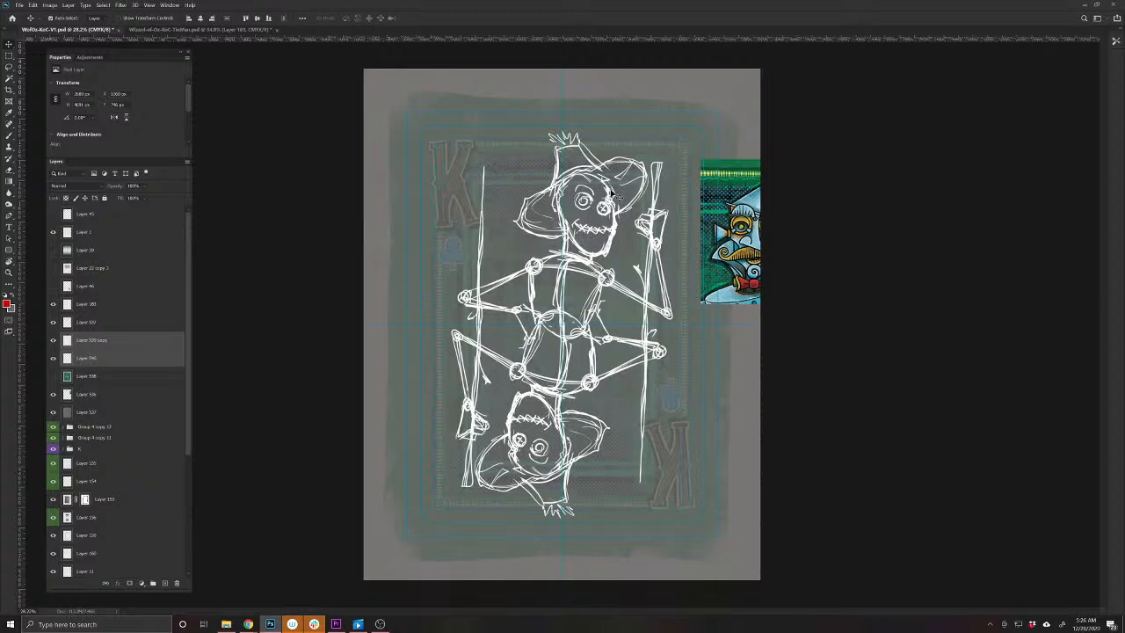
Rotate both selected scarecrow layers together about 5.5 degrees clockwise around the card's centre
key(ctrl+t)
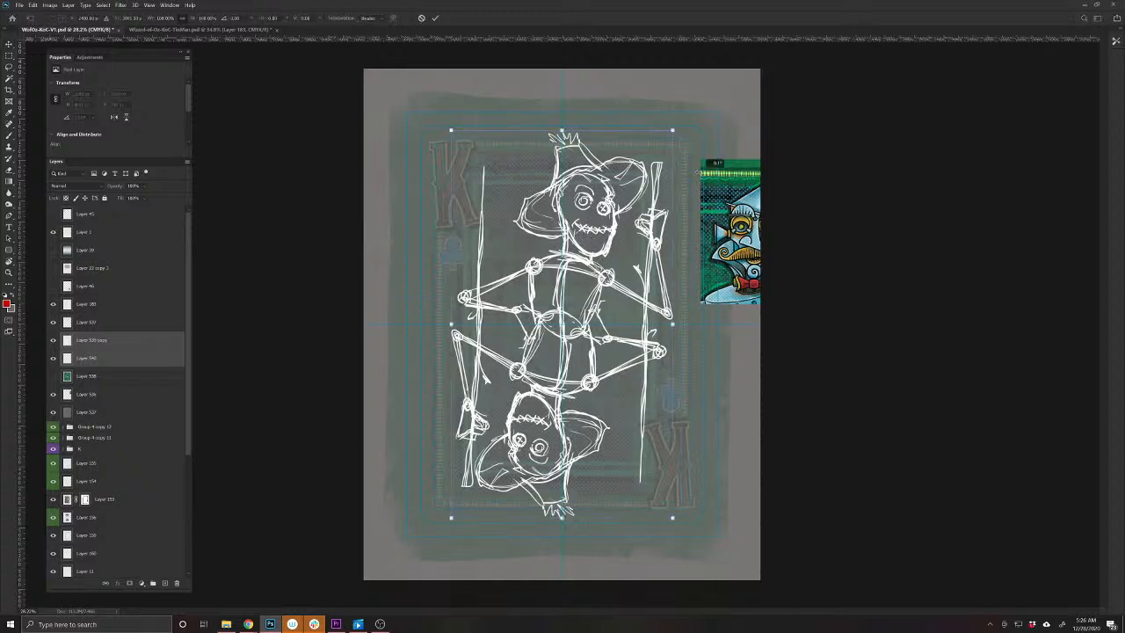
drag(712, 163, 712, 188)
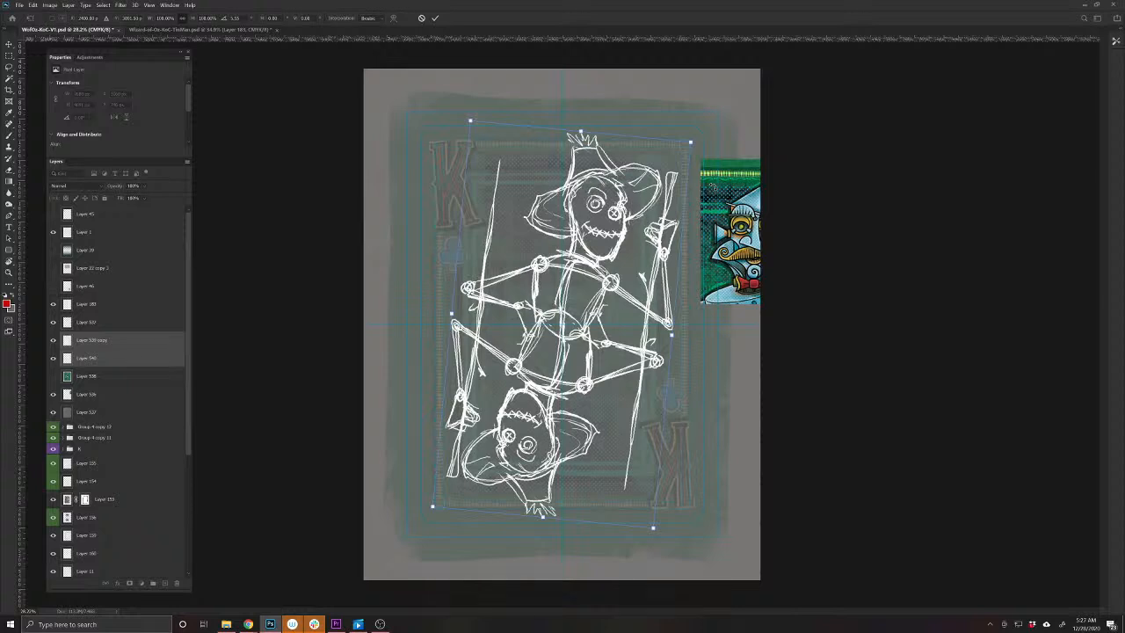
key(Return)
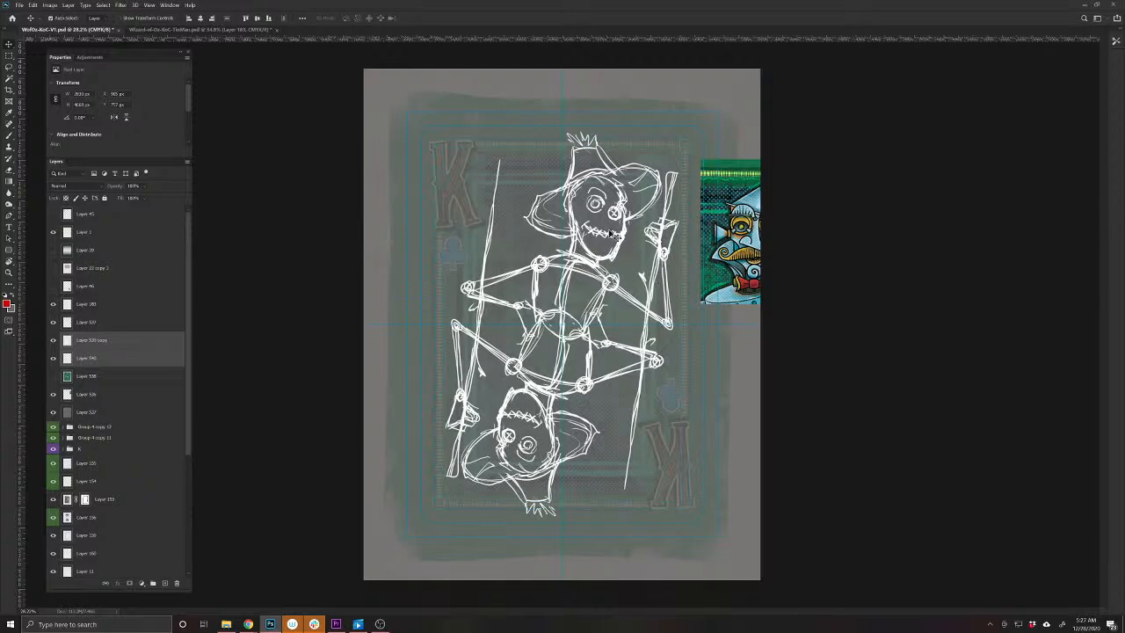
Move the lower scarecrow, Layer 539 copy, slightly down and delete its layer
mouse_move(606, 192)
mouse_down()
mouse_move(620, 192)
mouse_move(609, 190)
mouse_up()
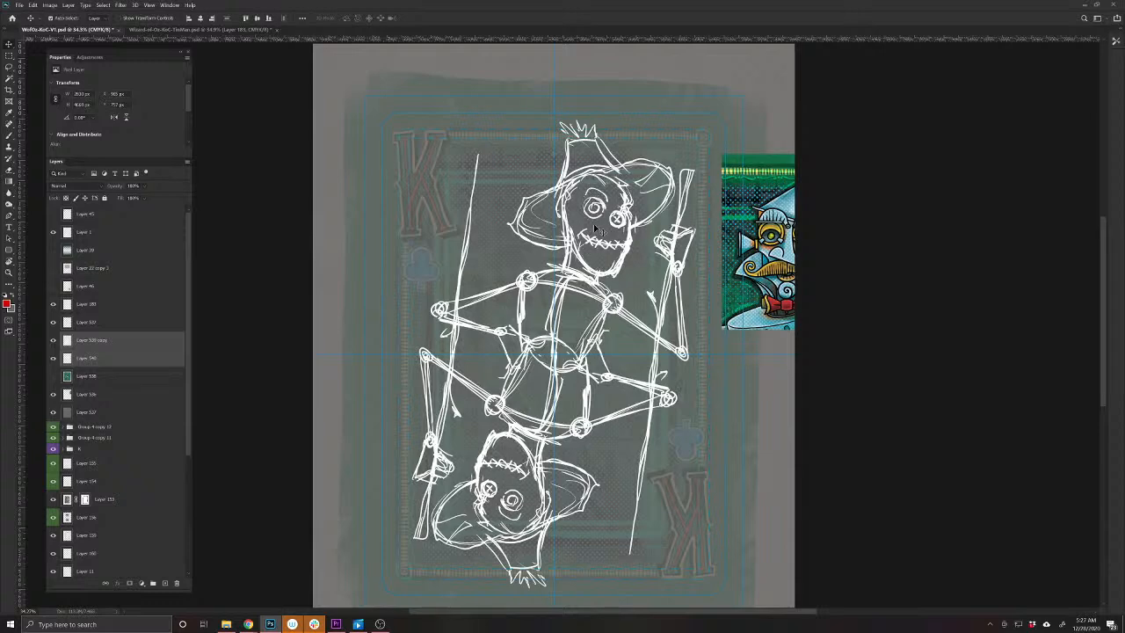
scroll(606, 230, up, 2)
scroll(614, 238, down, 3)
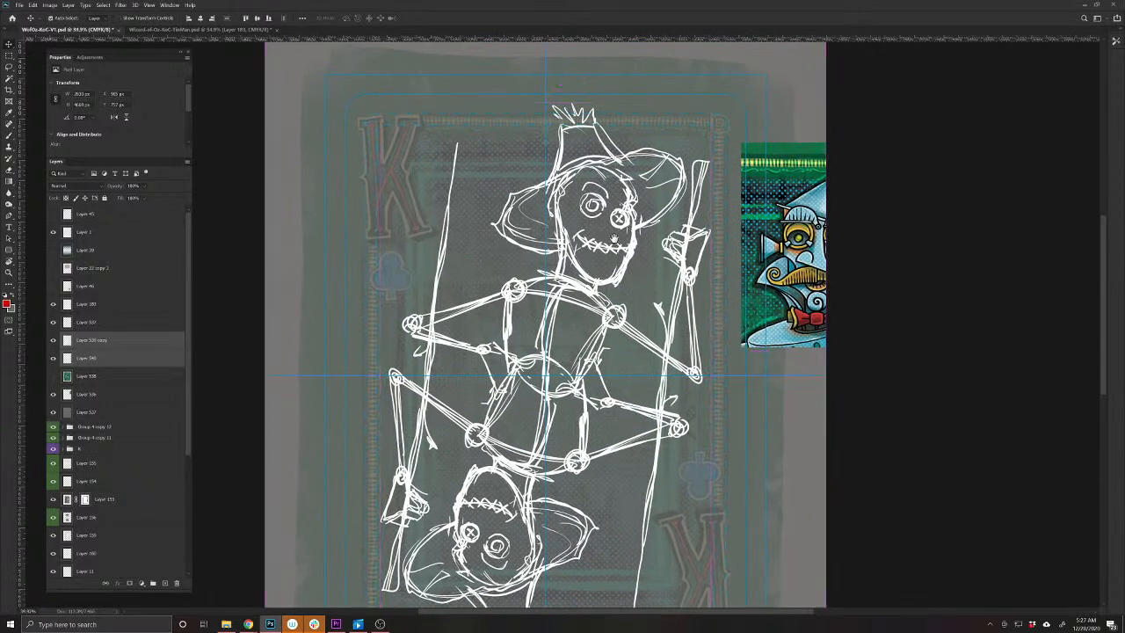
scroll(624, 250, down, 1)
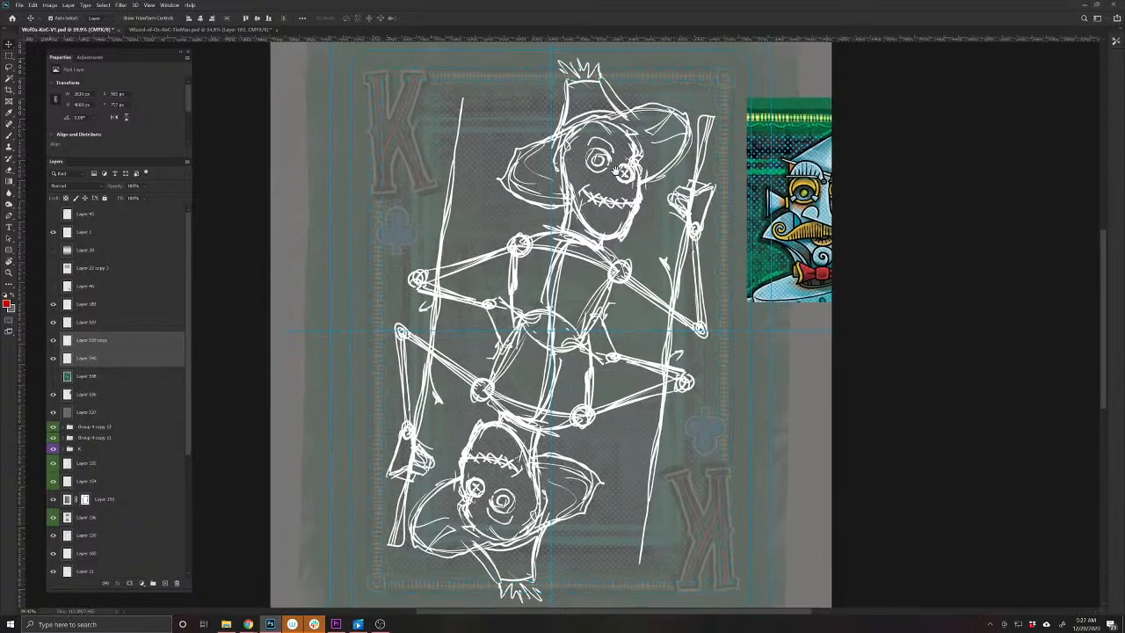
scroll(615, 263, down, 2)
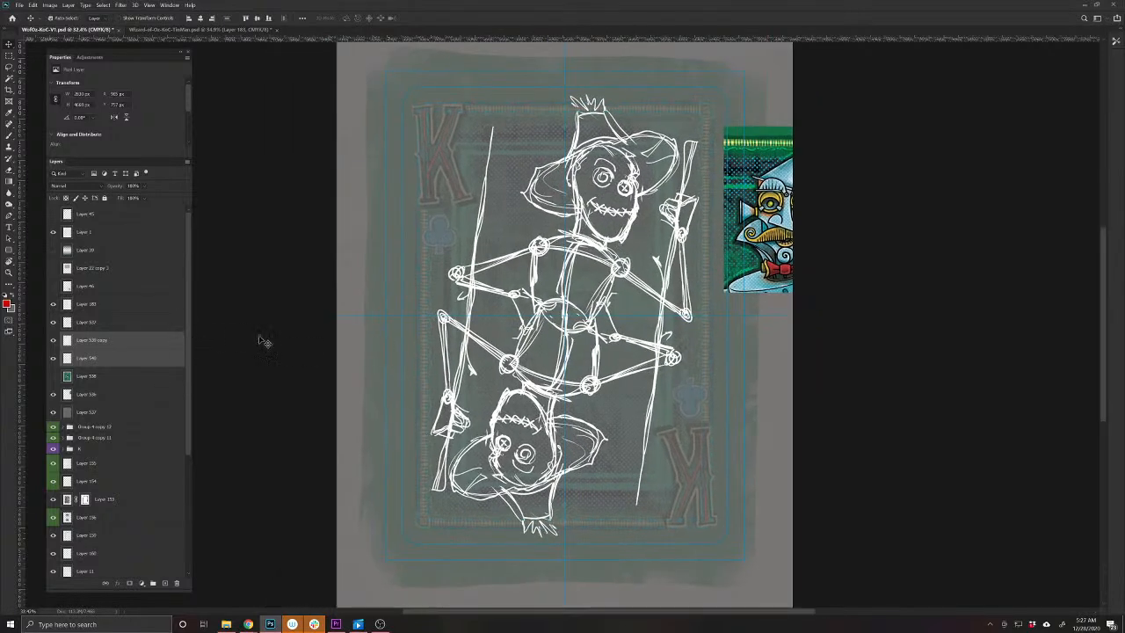
click(123, 340)
drag(506, 398, 507, 409)
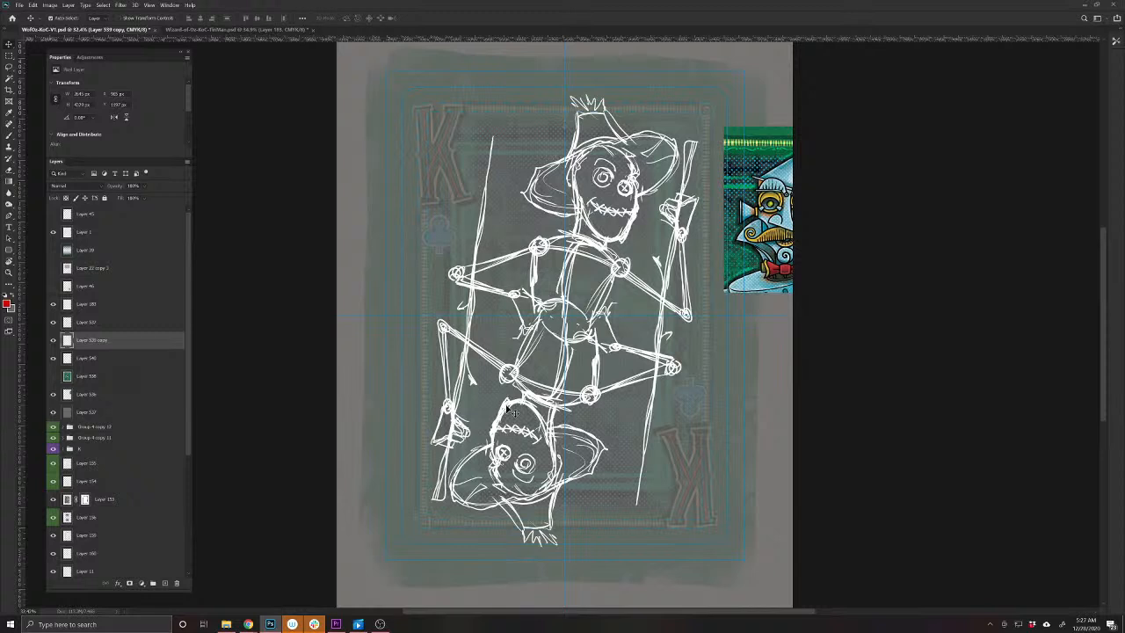
key(Delete)
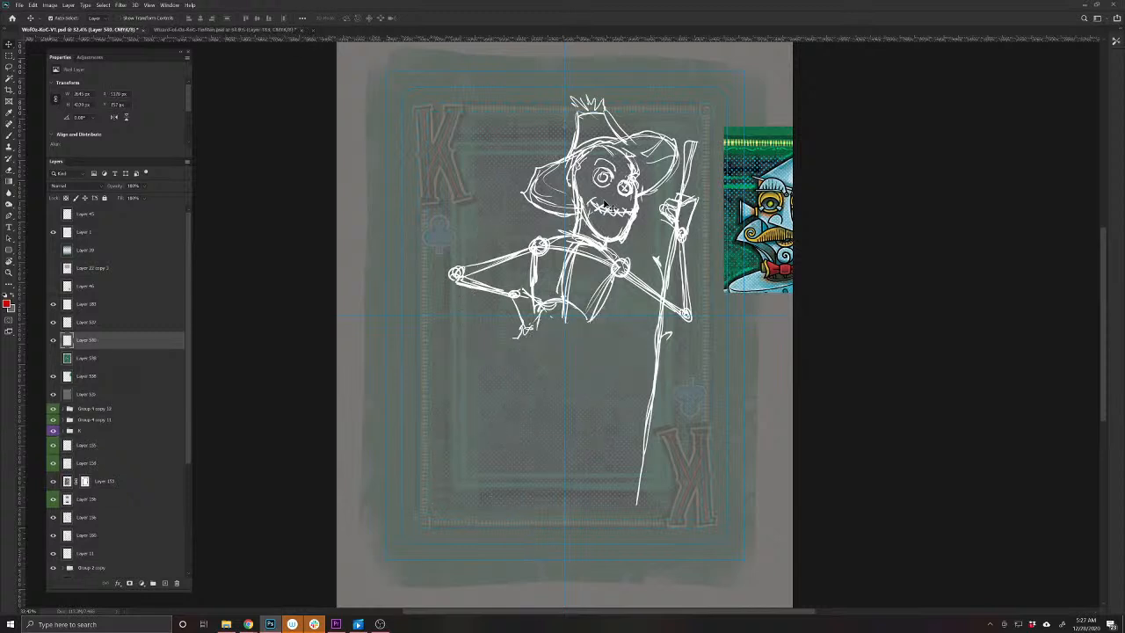
Add two new blank layers above the scarecrow sketch layers, undoing the accidental move made in between
drag(612, 237, 601, 256)
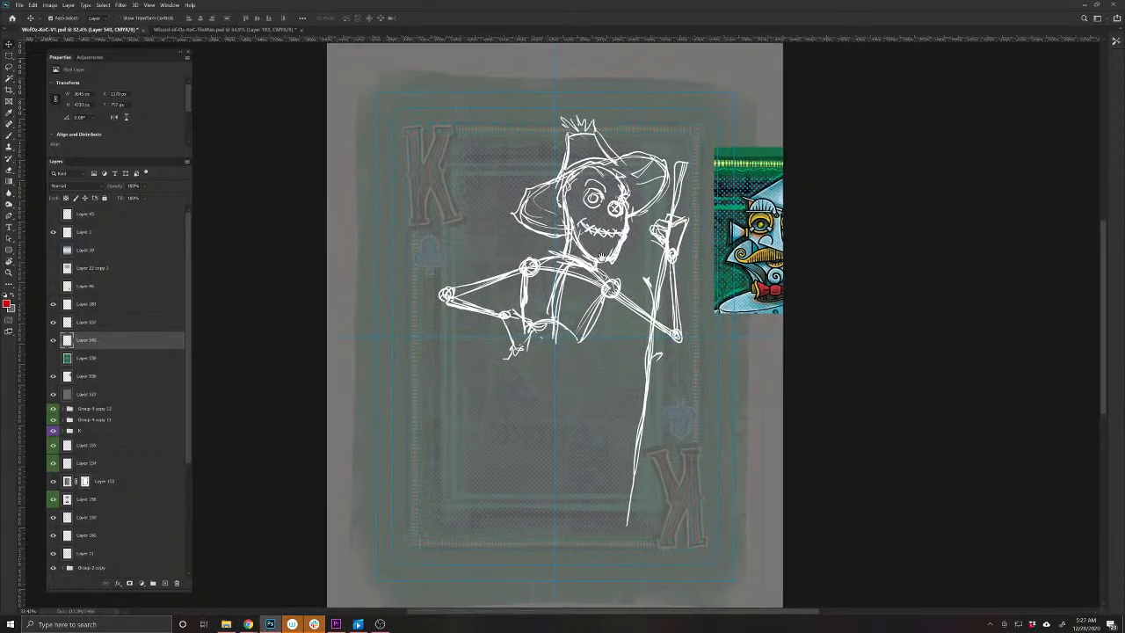
click(142, 306)
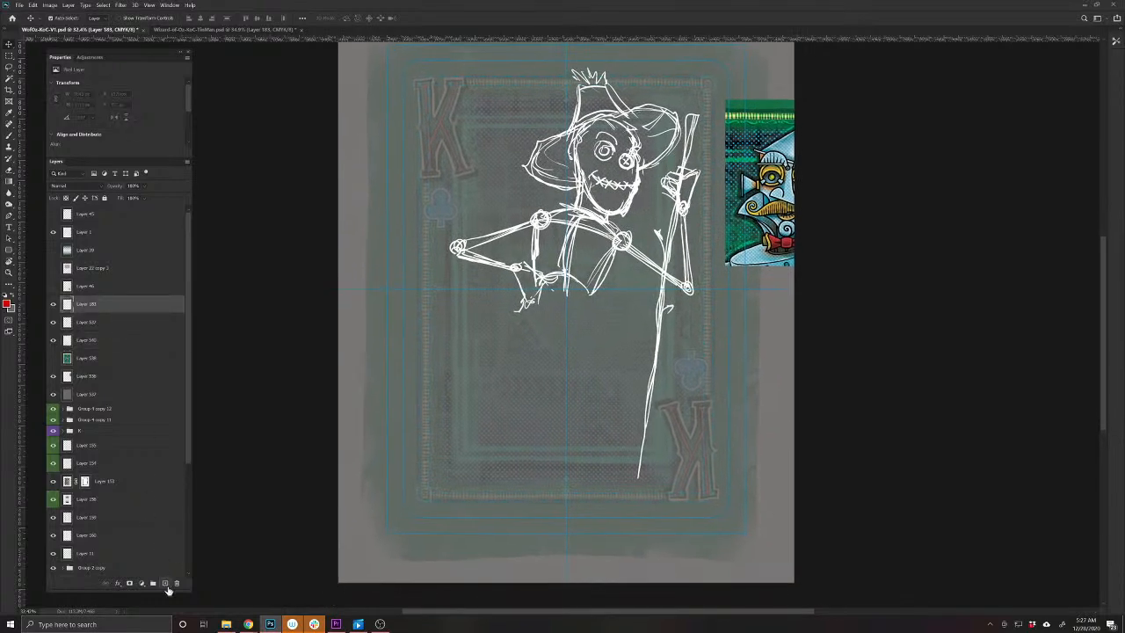
click(165, 583)
drag(622, 131, 622, 180)
key(ctrl+z)
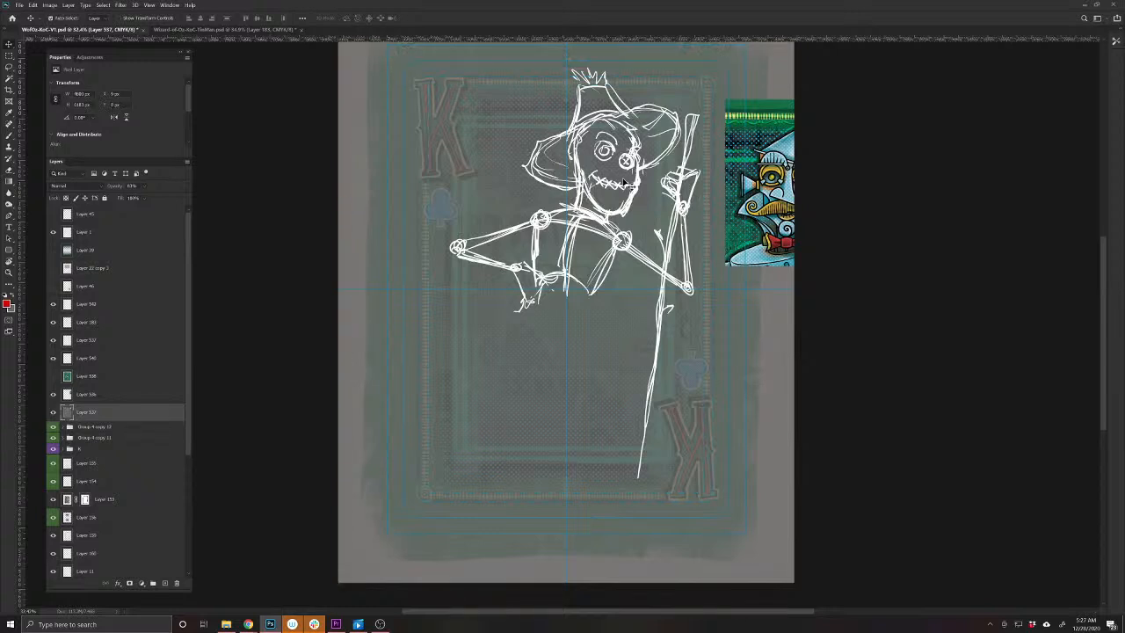
click(107, 303)
click(165, 584)
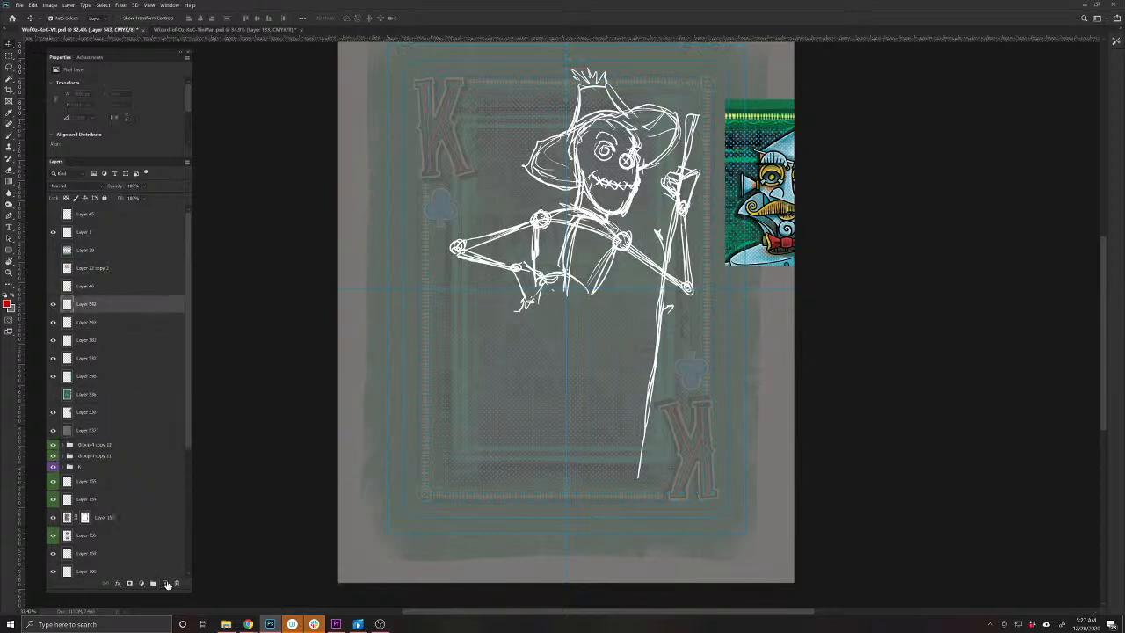
Brush a red guide curve down the scarecrow's face with lines running off to the upper right, and hide that layer
key(b)
drag(613, 109, 614, 226)
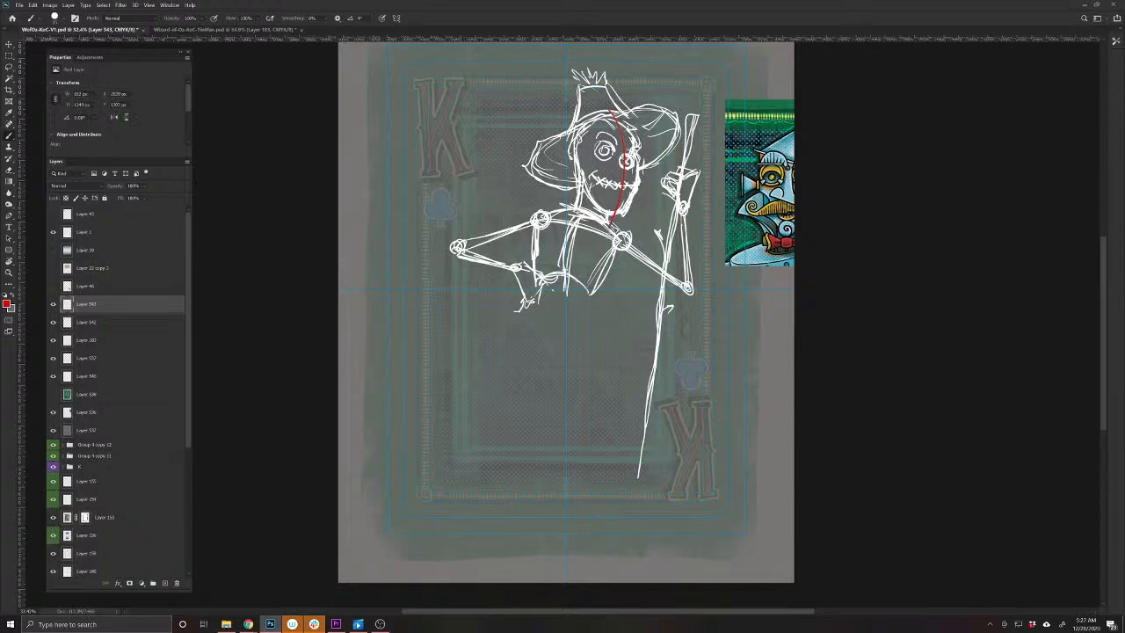
drag(635, 132, 673, 103)
drag(628, 161, 717, 127)
click(54, 307)
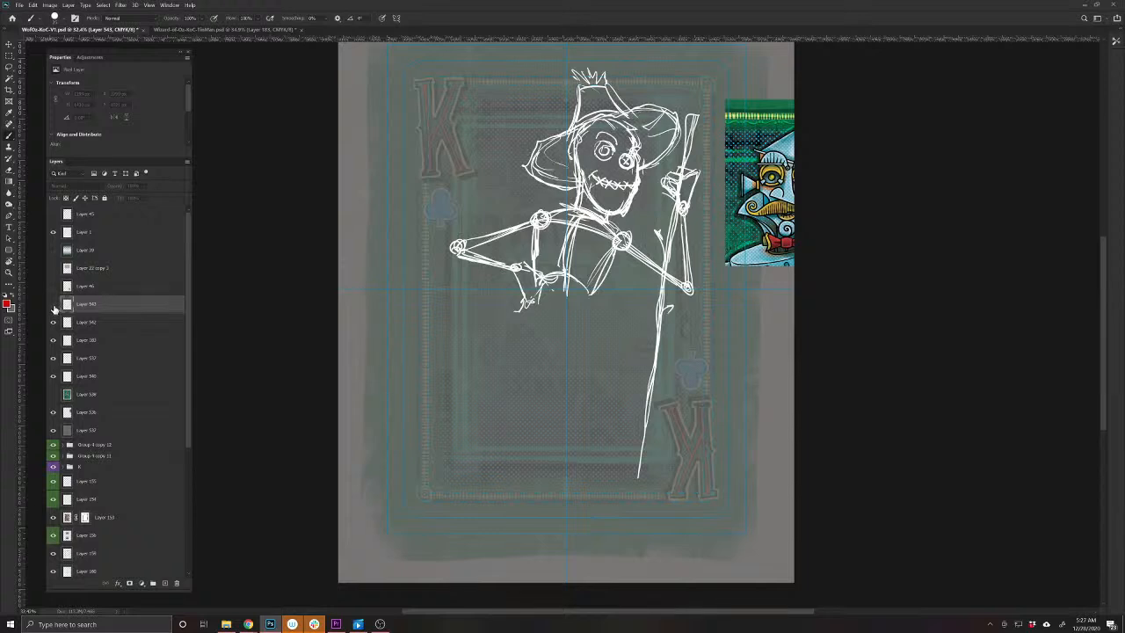
Brush a red arrow from the scarecrow's face towards the upper K on a new layer, and undo the stroke
click(566, 156)
click(575, 233)
click(165, 584)
drag(468, 109, 607, 156)
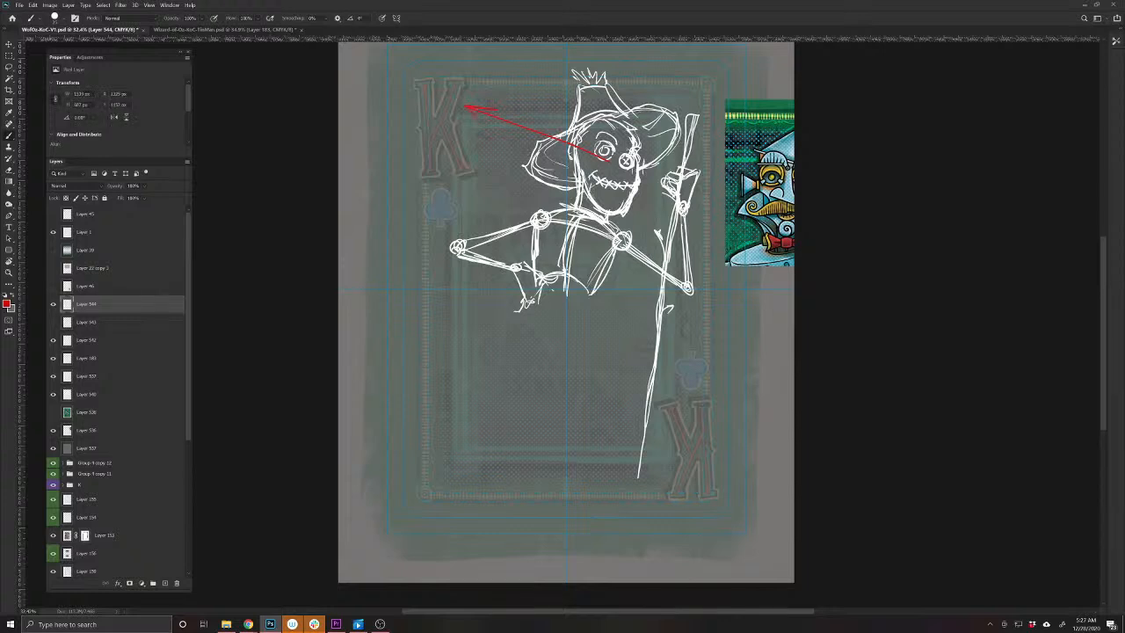
key(ctrl+z)
Duplicate the remaining scarecrow's sketch layer, Layer 540, and hide the original
click(53, 341)
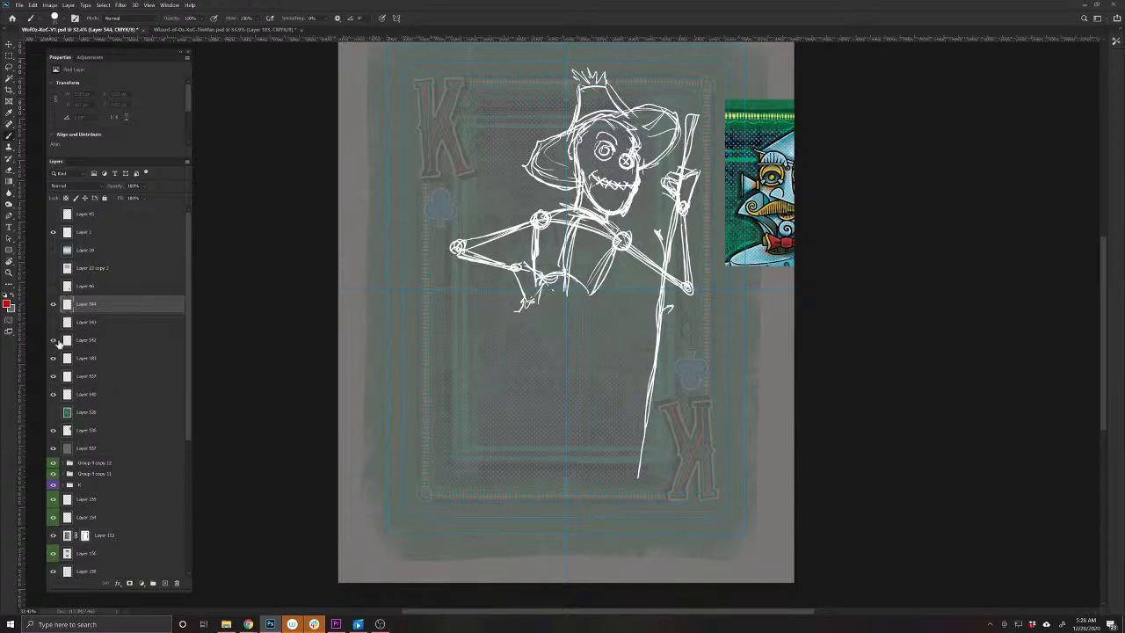
ctrl+click(642, 191)
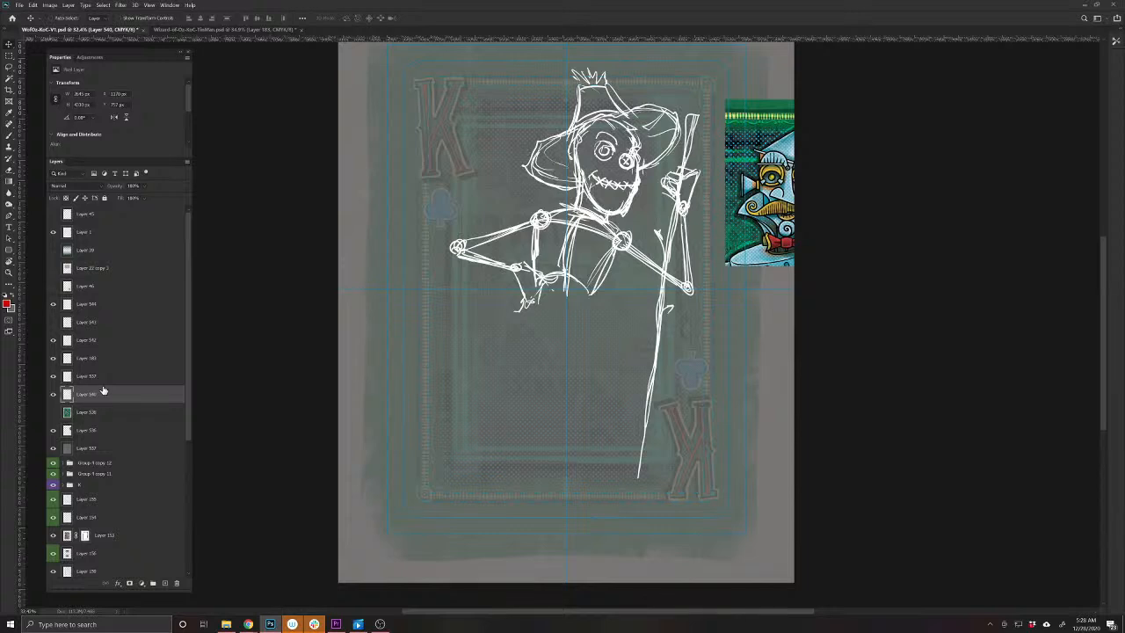
key(ctrl+j)
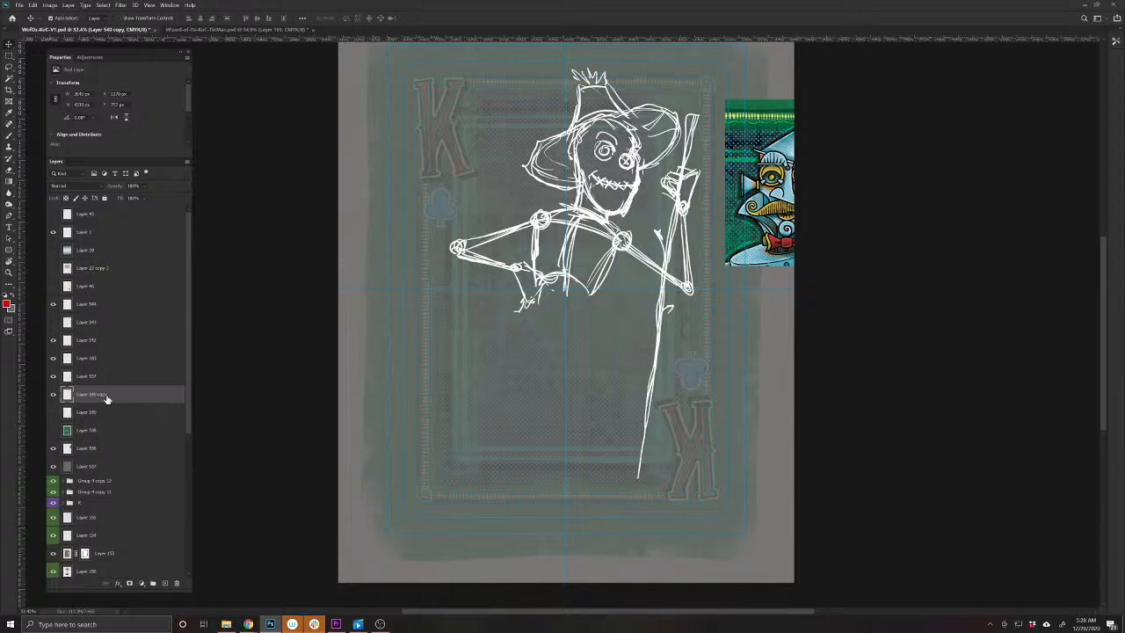
Lasso the scarecrow's head and hat on Layer 540 copy, cut them and paste them in place on a separate layer
key(l)
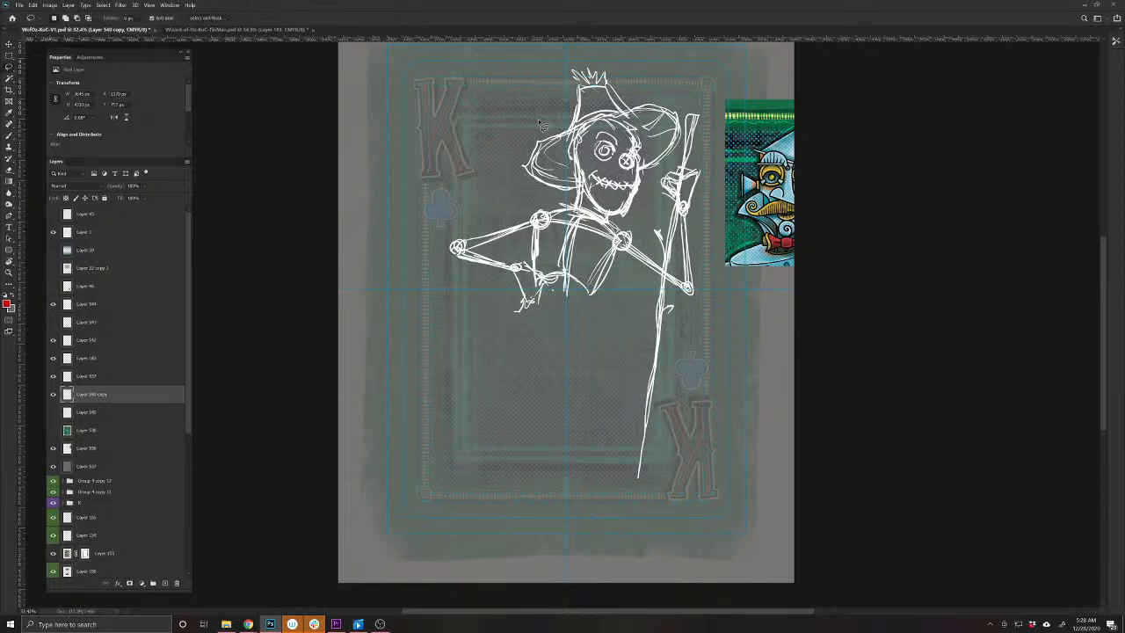
mouse_move(544, 128)
mouse_down()
mouse_move(557, 84)
mouse_move(589, 58)
mouse_move(655, 81)
mouse_move(678, 107)
mouse_move(668, 165)
mouse_move(624, 224)
mouse_move(524, 195)
mouse_move(510, 161)
mouse_move(542, 110)
mouse_up()
key(ctrl+x)
key(ctrl+v)
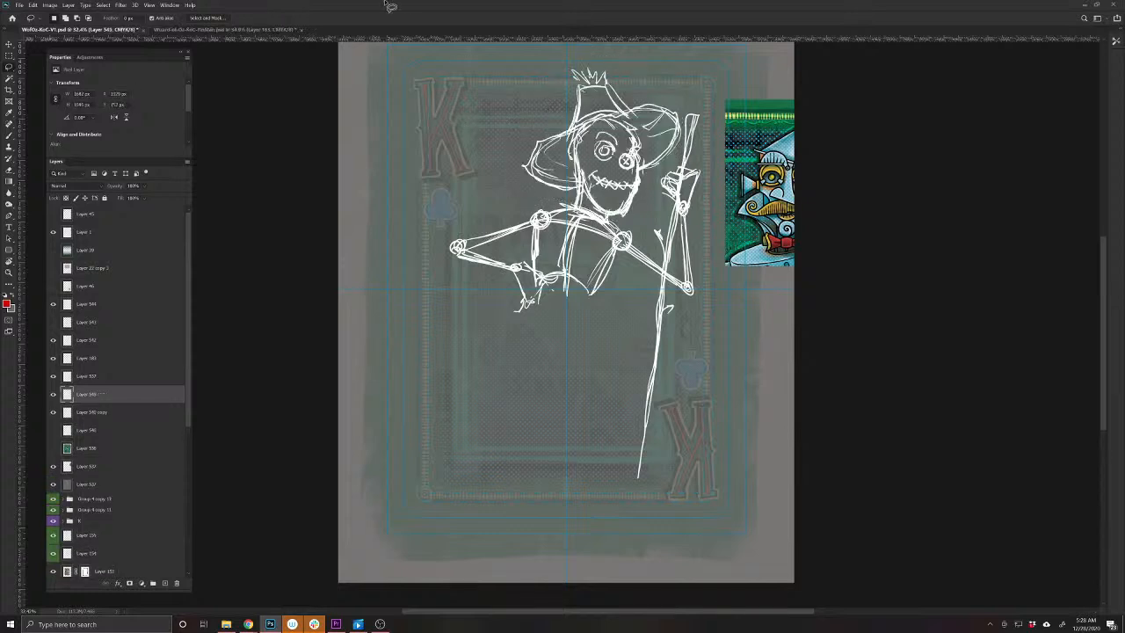
Flip the separated head horizontally, rotate it about 25 degrees clockwise and reposition it over the neck
click(33, 5)
mouse_move(50, 195)
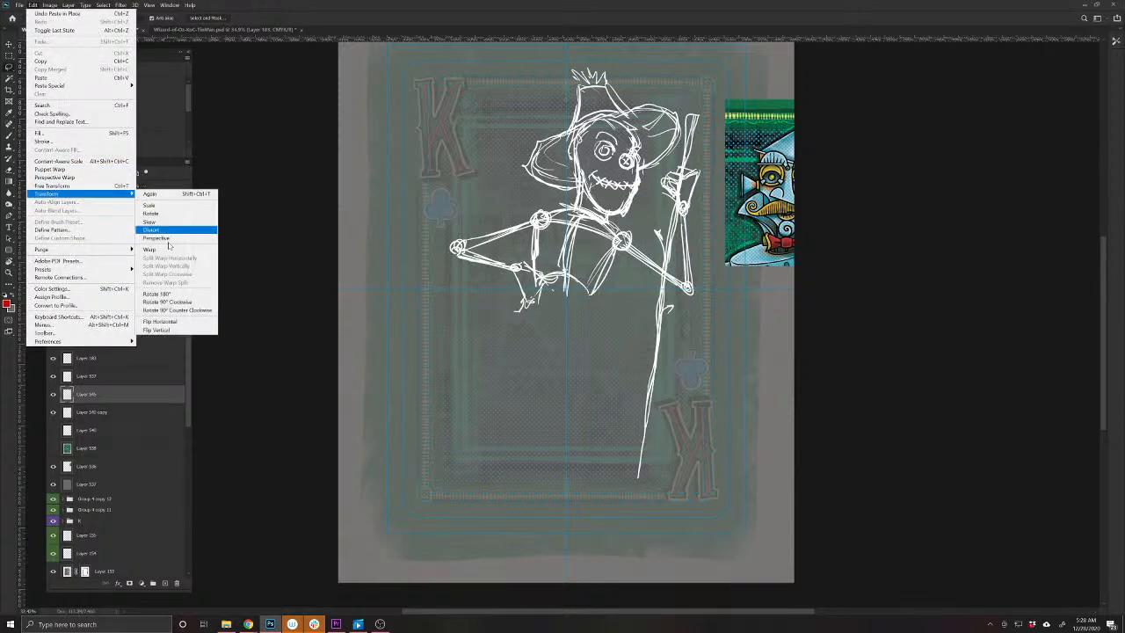
click(172, 321)
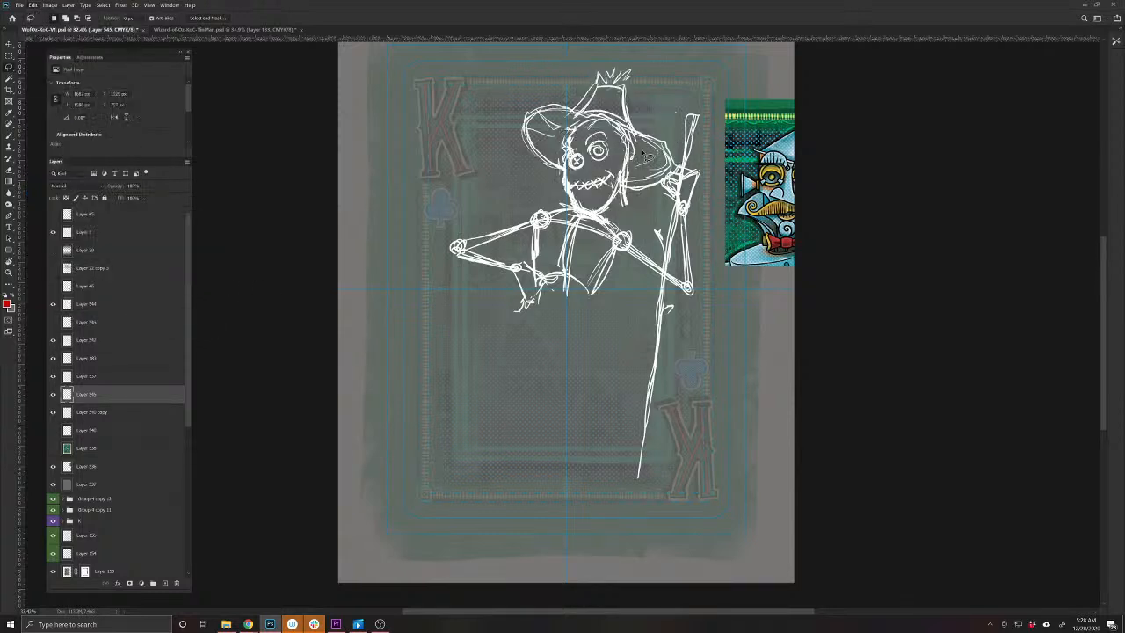
key(ctrl+t)
drag(709, 84, 724, 136)
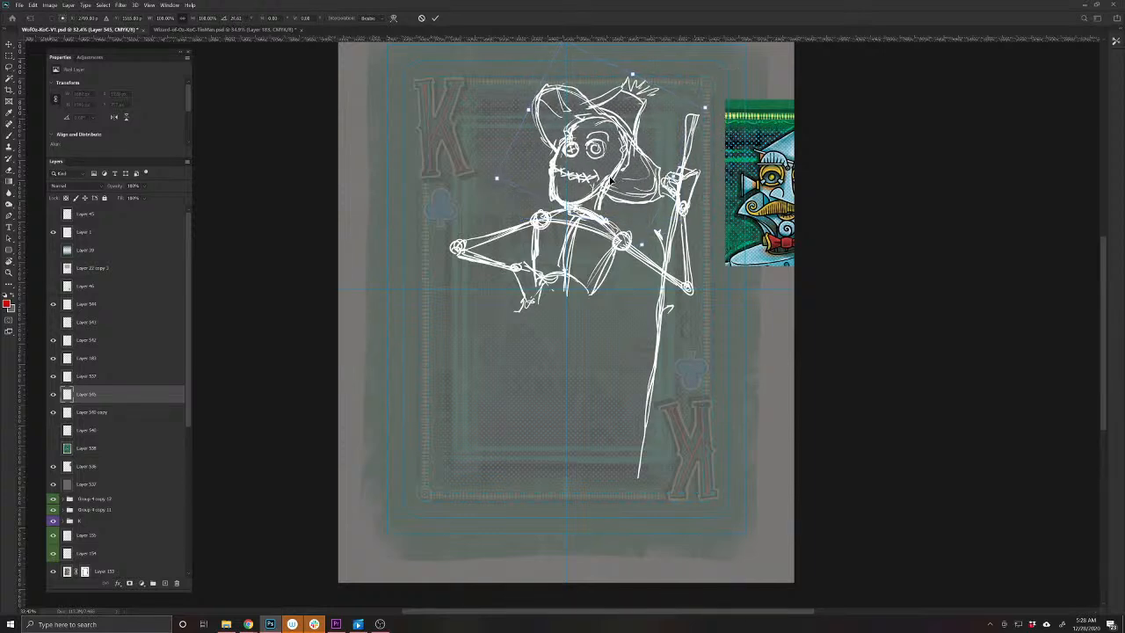
drag(613, 179, 618, 185)
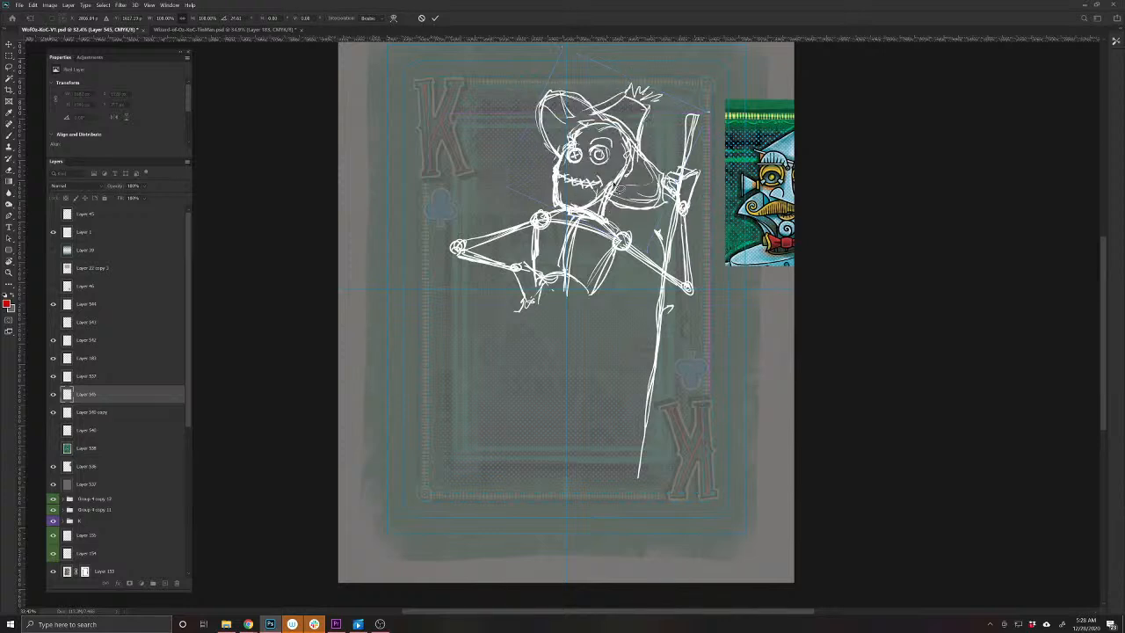
key(Return)
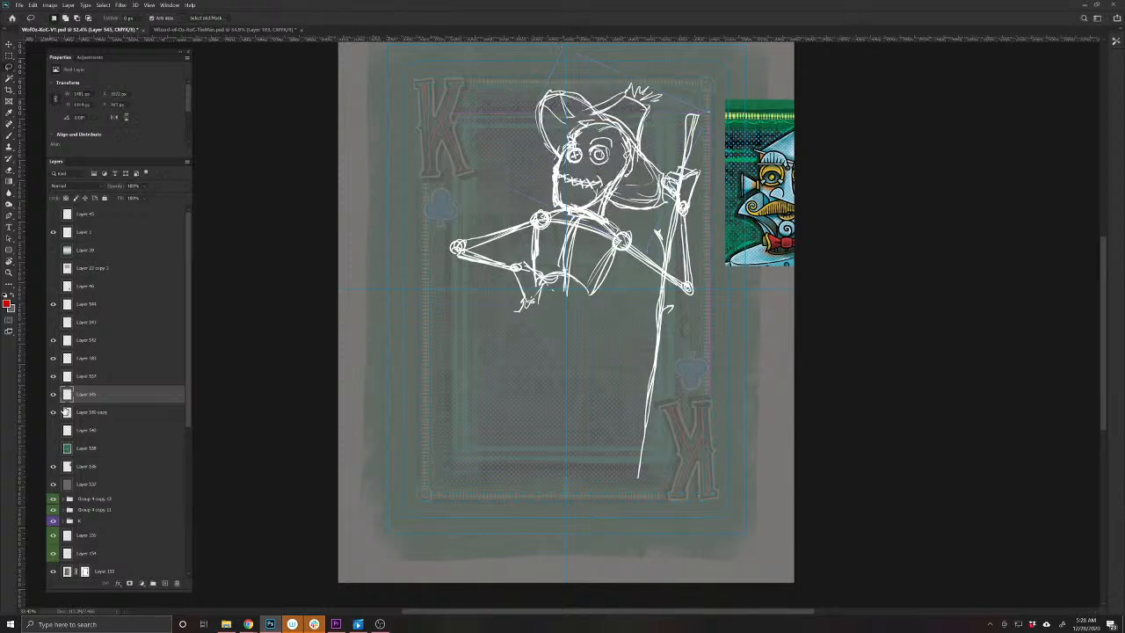
Check the flipped head against the body by toggling the head layer and hiding Layer 540 copy
click(53, 395)
click(53, 394)
click(53, 413)
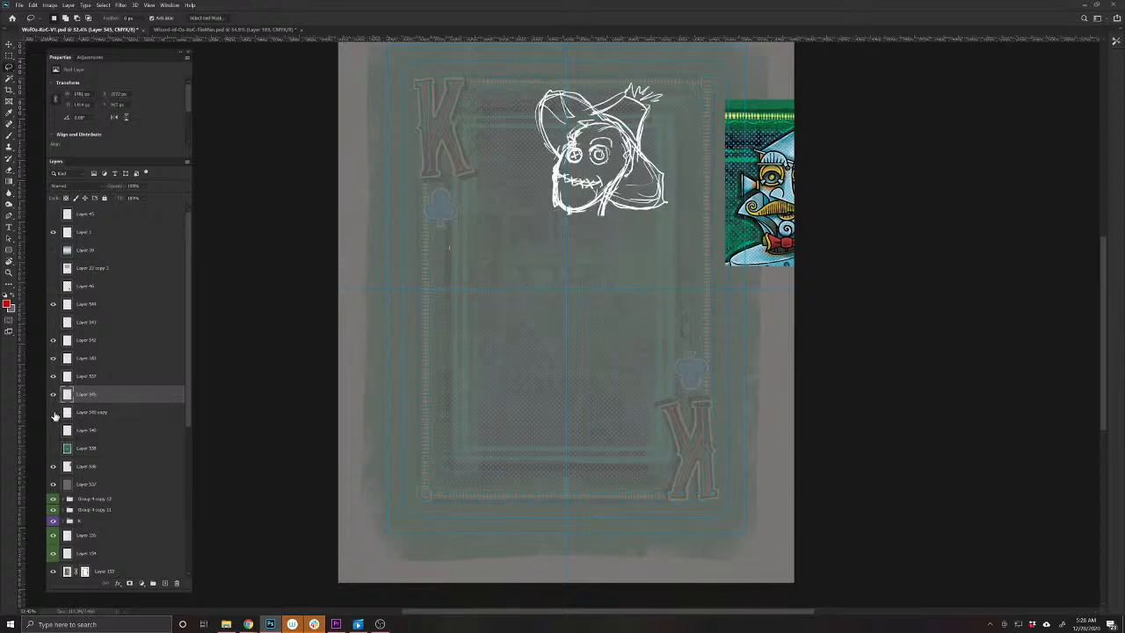
Show the body sketch on Layer 540 copy and merge the flipped head layer into it
click(54, 413)
key(ctrl+e)
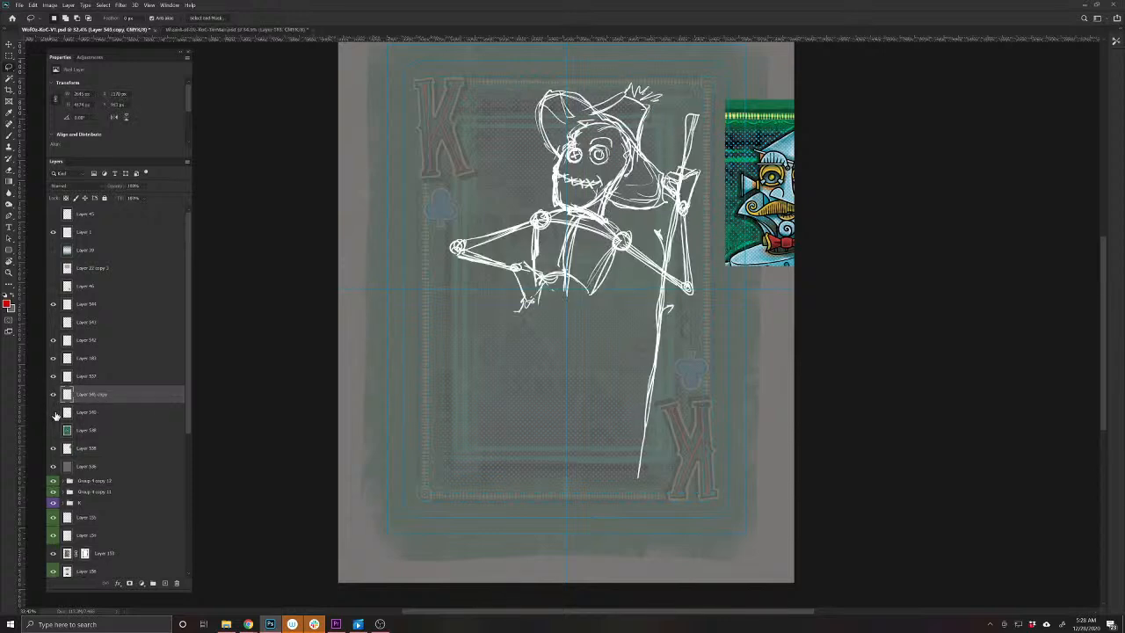
Show the original Layer 540, try moving it to the side for comparison with the flipped-head version, and undo the move
click(54, 412)
click(52, 376)
click(54, 412)
click(52, 414)
click(85, 414)
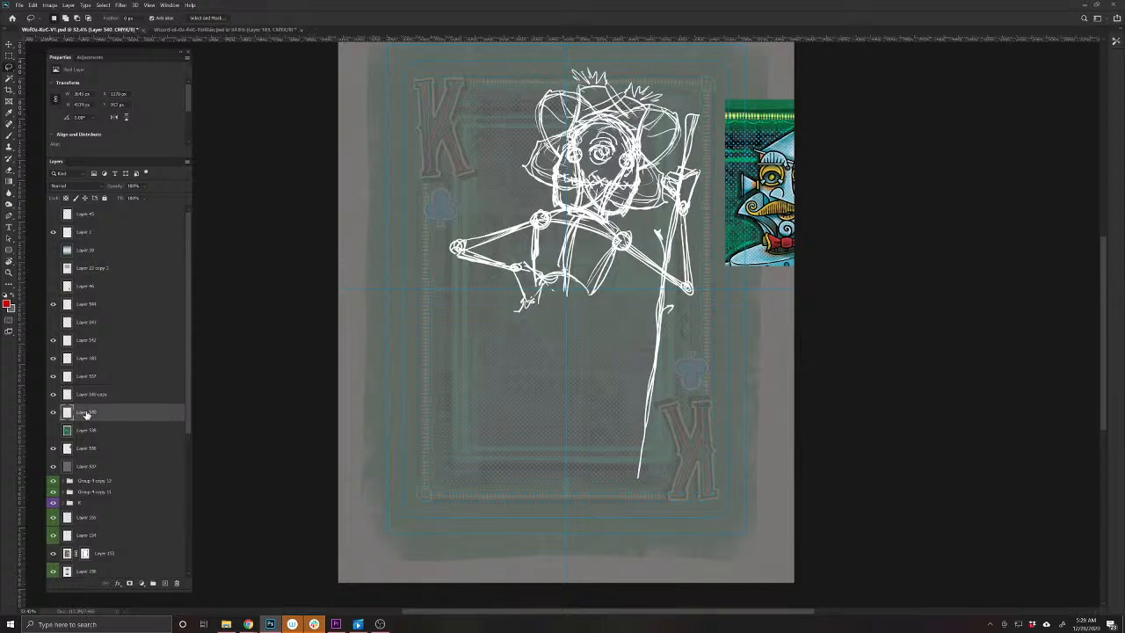
key(ctrl+t)
drag(576, 230, 399, 237)
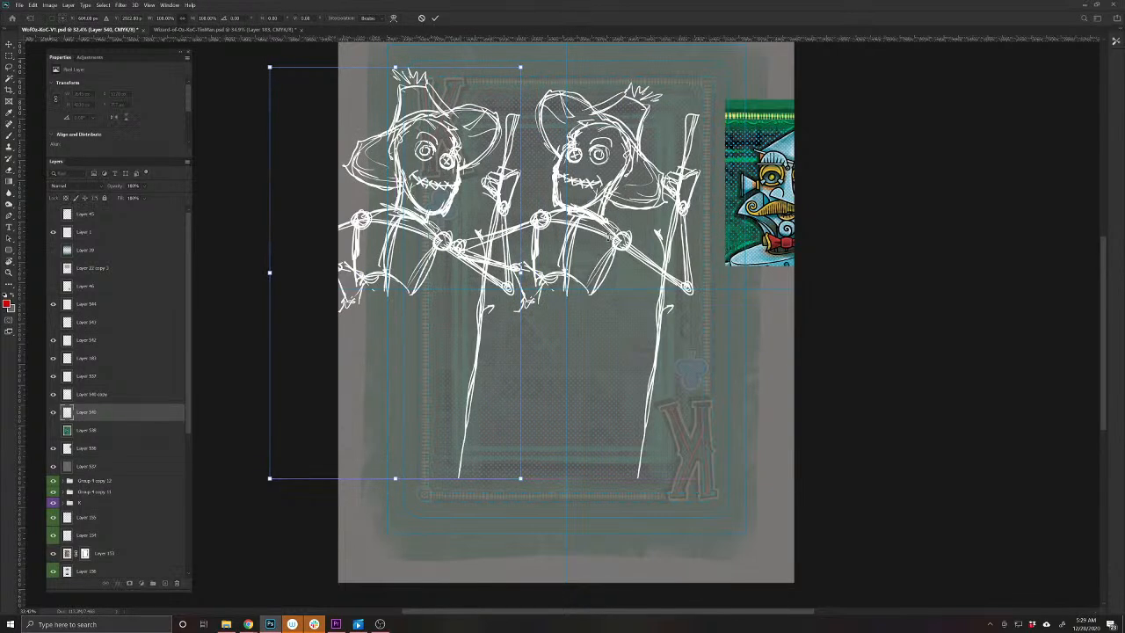
key(Return)
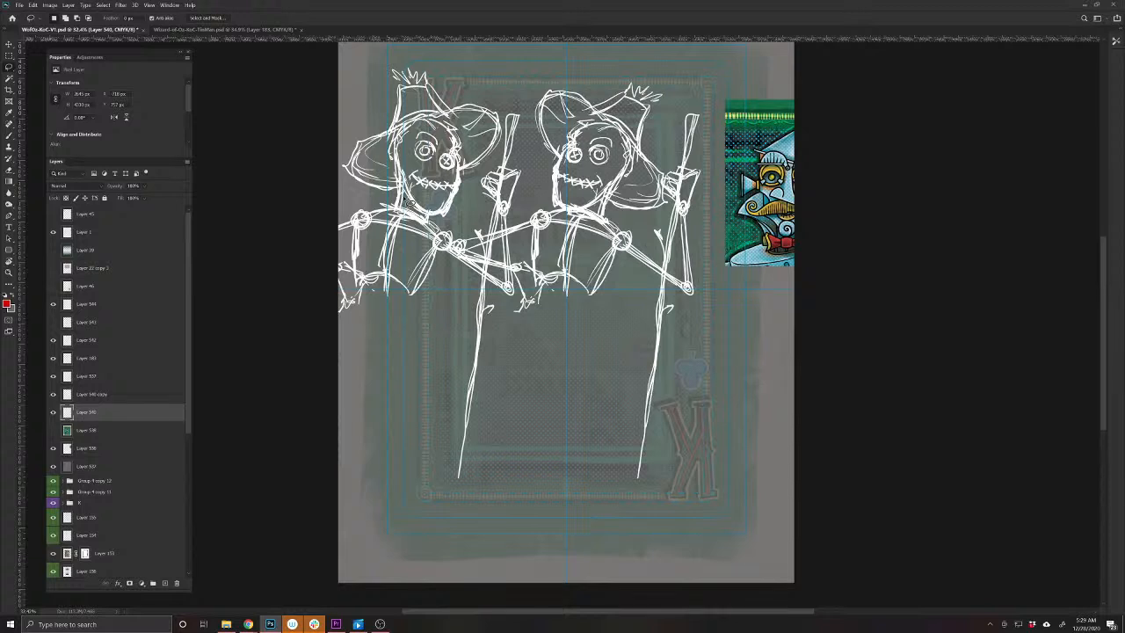
key(ctrl+z)
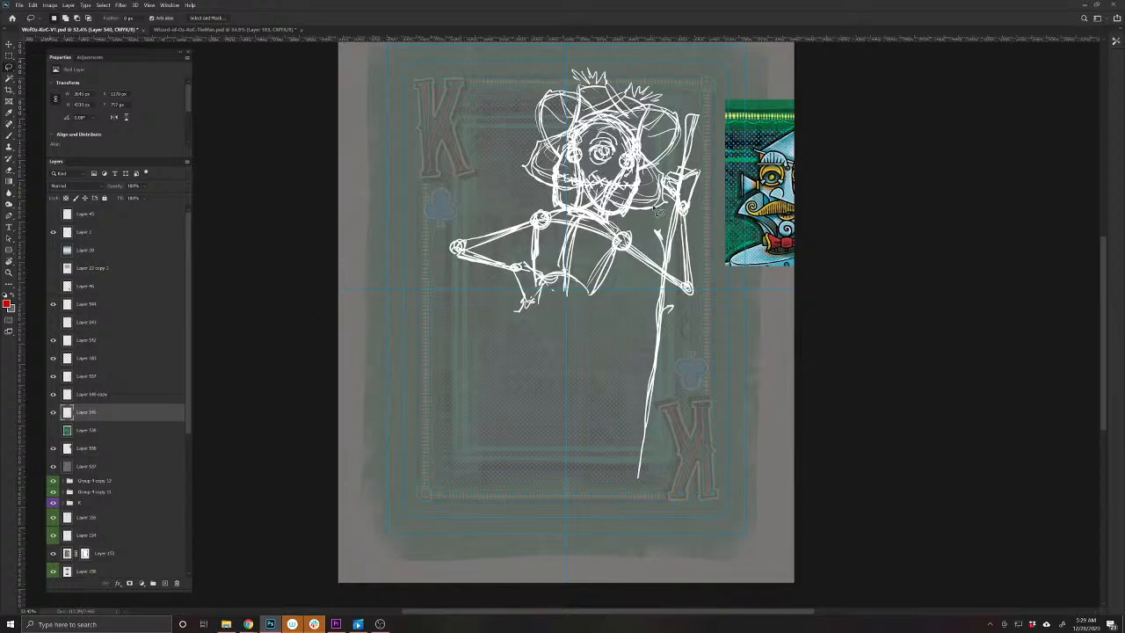
Try moving Layer 540 copy beside the original, undo the move, and leave only the flipped-head version showing
key(v)
drag(654, 211, 489, 183)
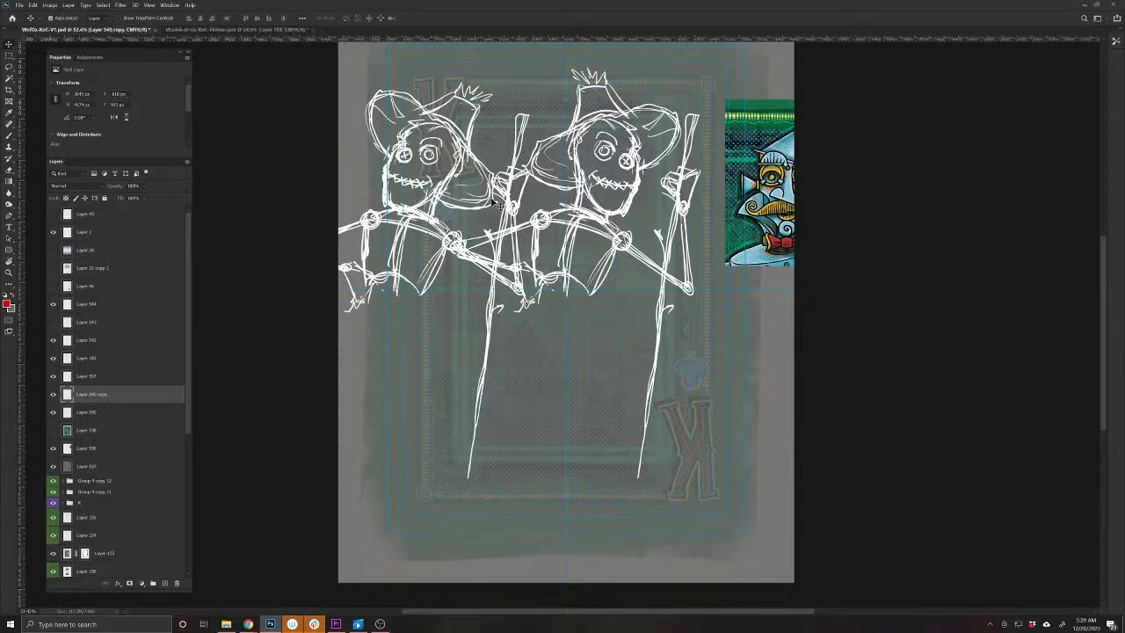
key(ctrl+z)
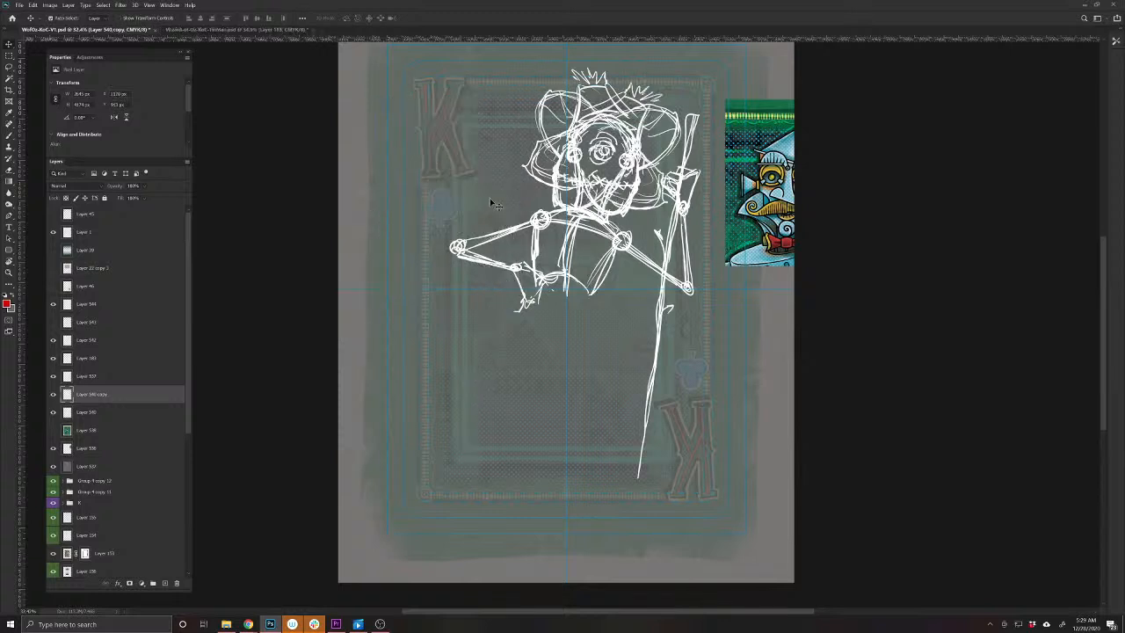
click(54, 394)
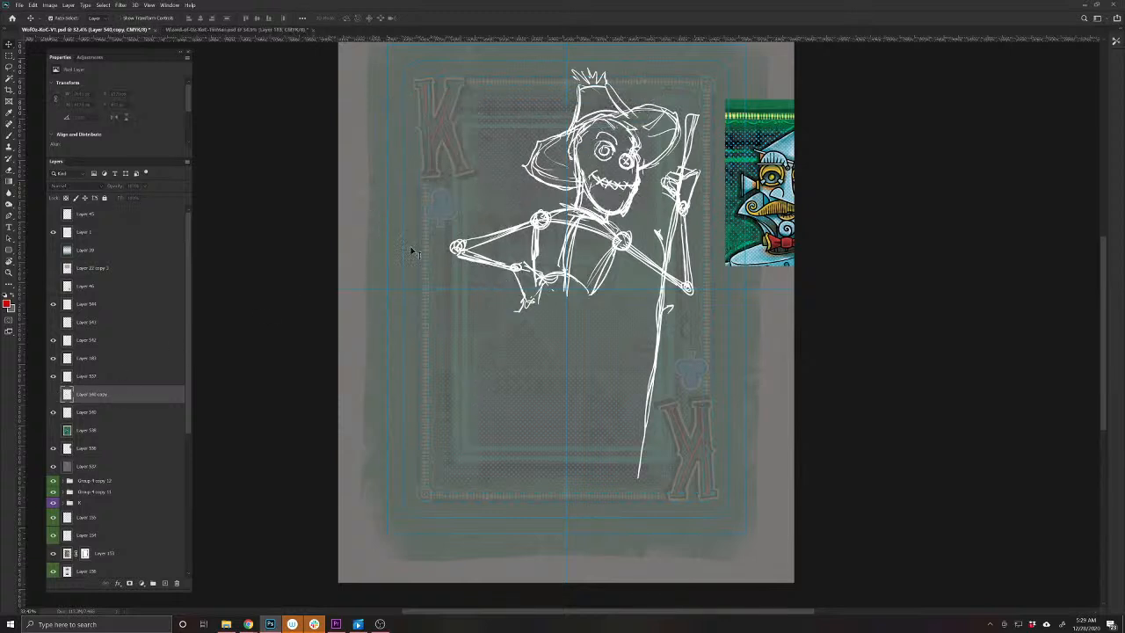
click(53, 412)
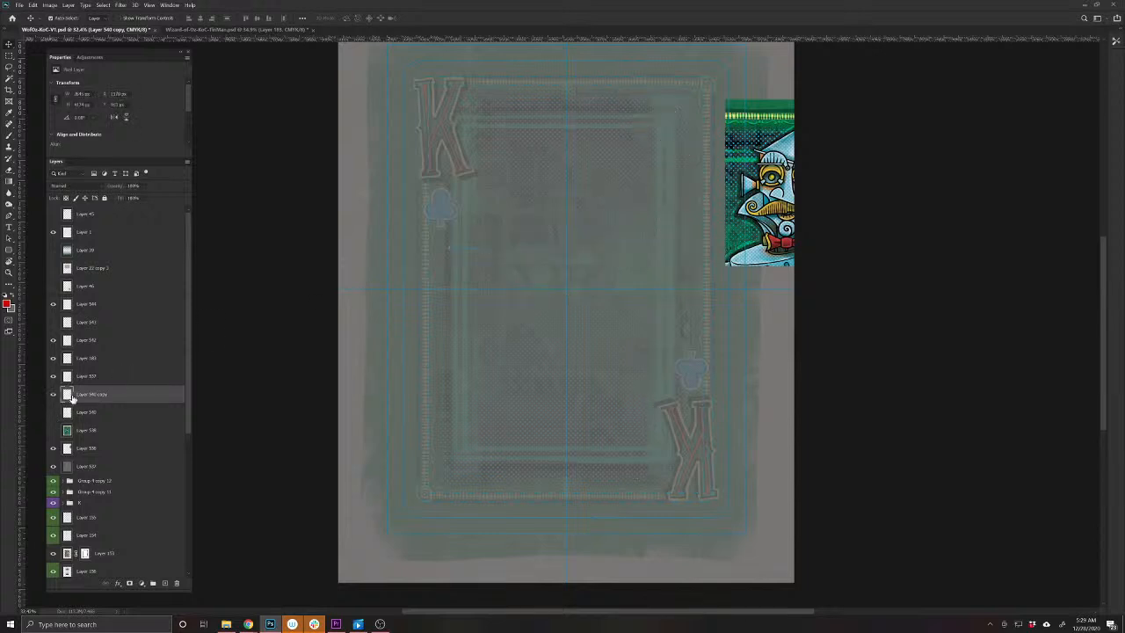
click(53, 393)
Duplicate Layer 540 copy and rotate the duplicate together with the full-canvas Layer 2 by 180 degrees to form the lower scarecrow
key(ctrl+j)
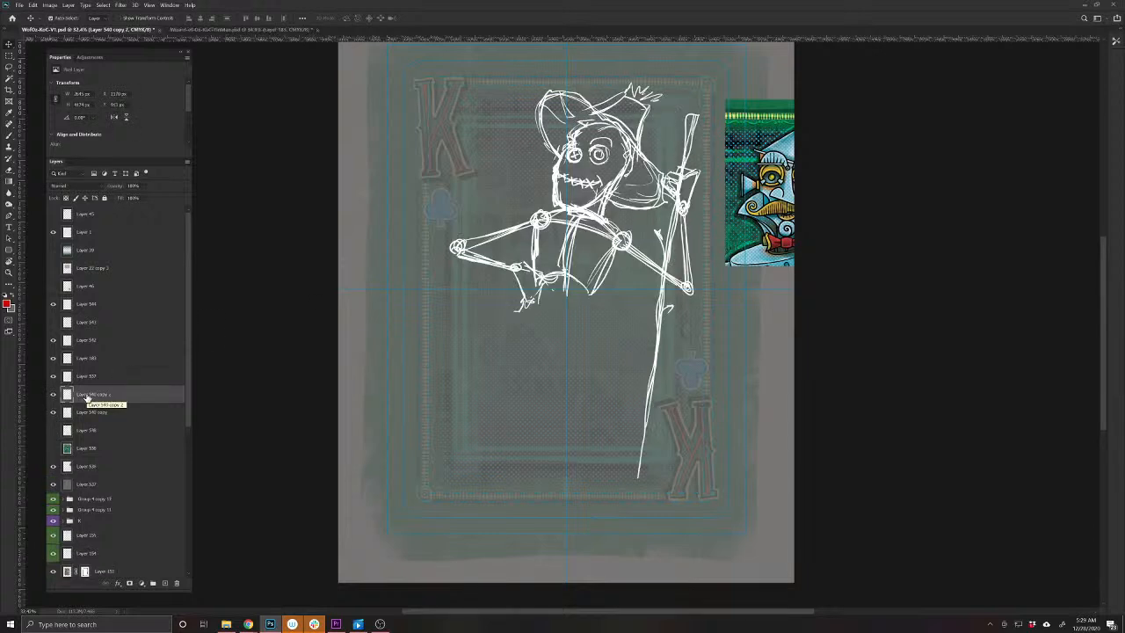
drag(187, 405, 189, 554)
click(126, 571)
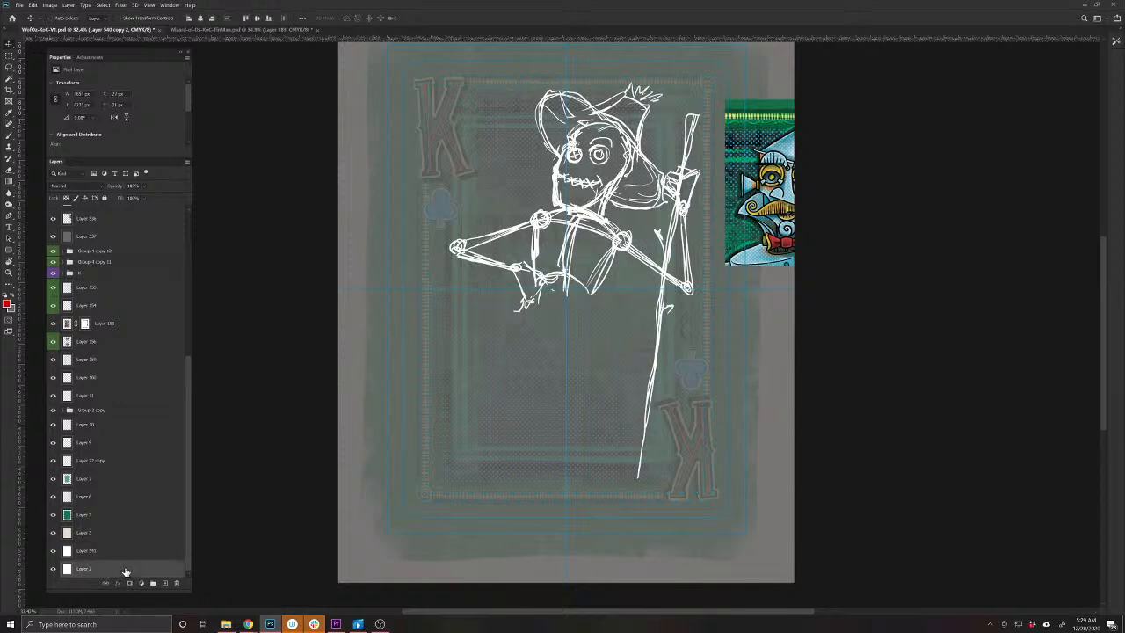
key(ctrl+t)
mouse_move(840, 132)
mouse_down()
mouse_move(896, 247)
mouse_move(685, 525)
mouse_move(428, 425)
mouse_move(397, 386)
mouse_up()
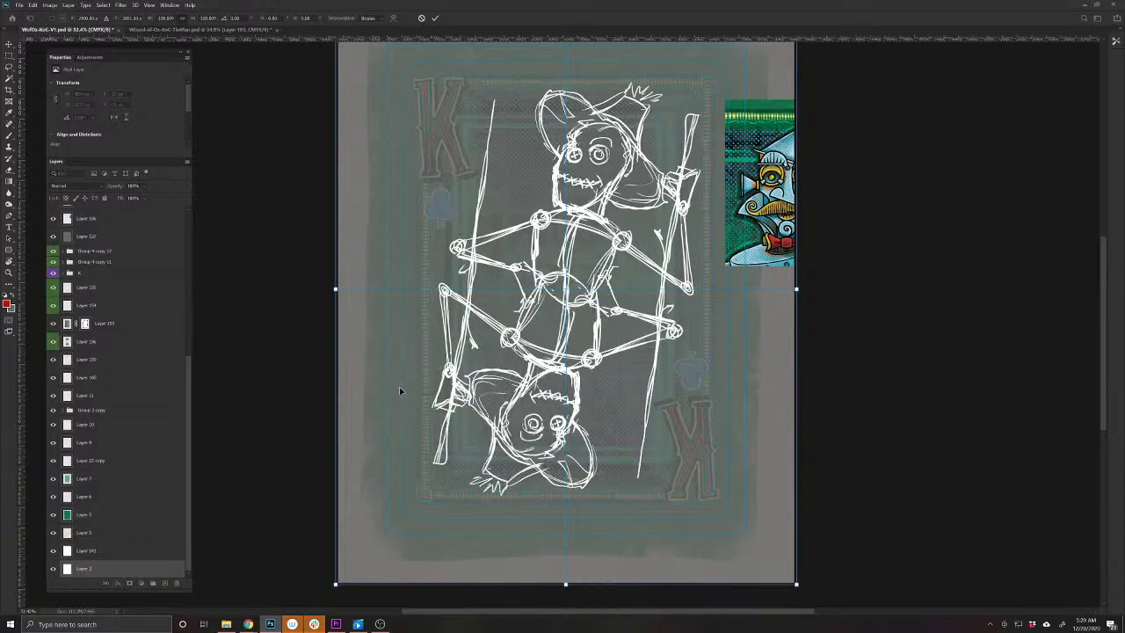
key(Return)
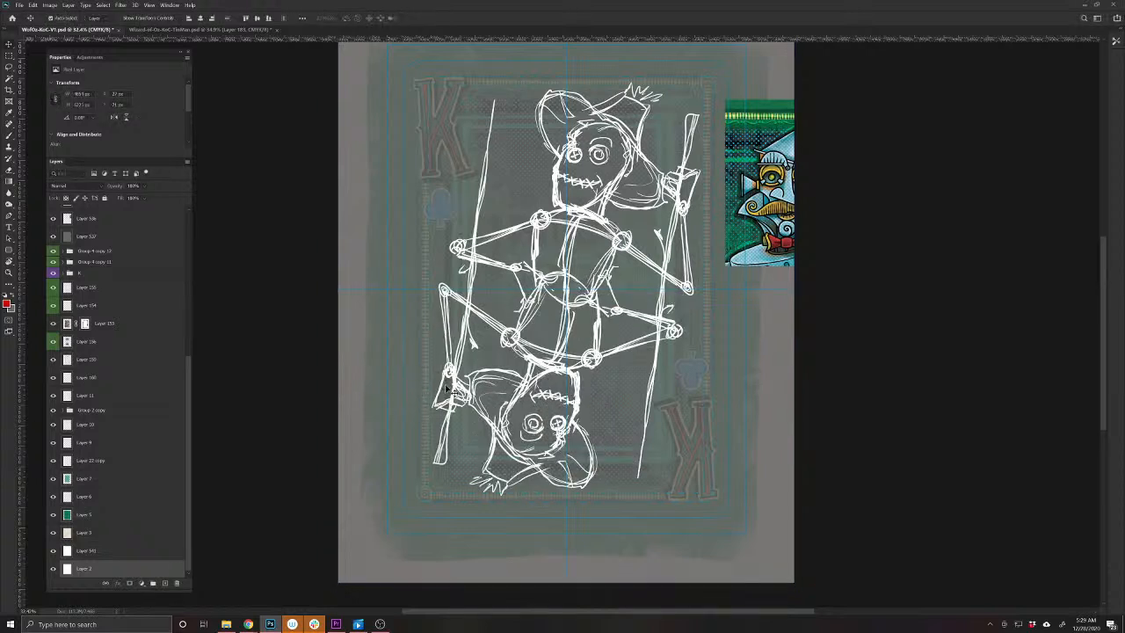
Add a new layer above the scarecrow sketches and brush red flow lines from the upper K through the upper head and torso
scroll(148, 415, up, 1)
scroll(148, 415, up, 5)
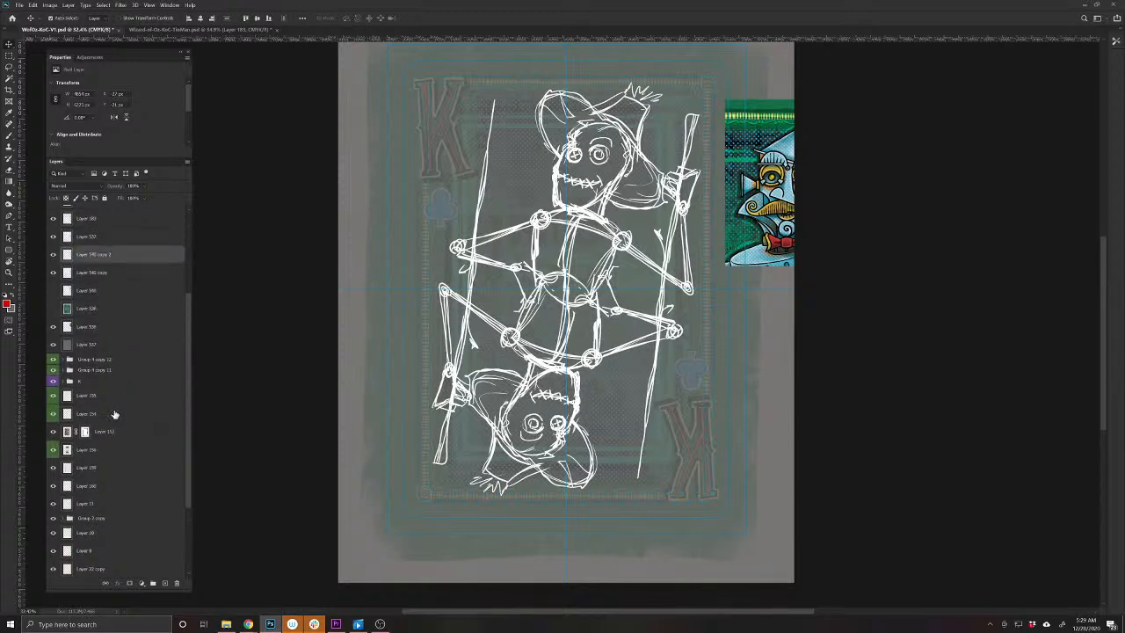
click(115, 343)
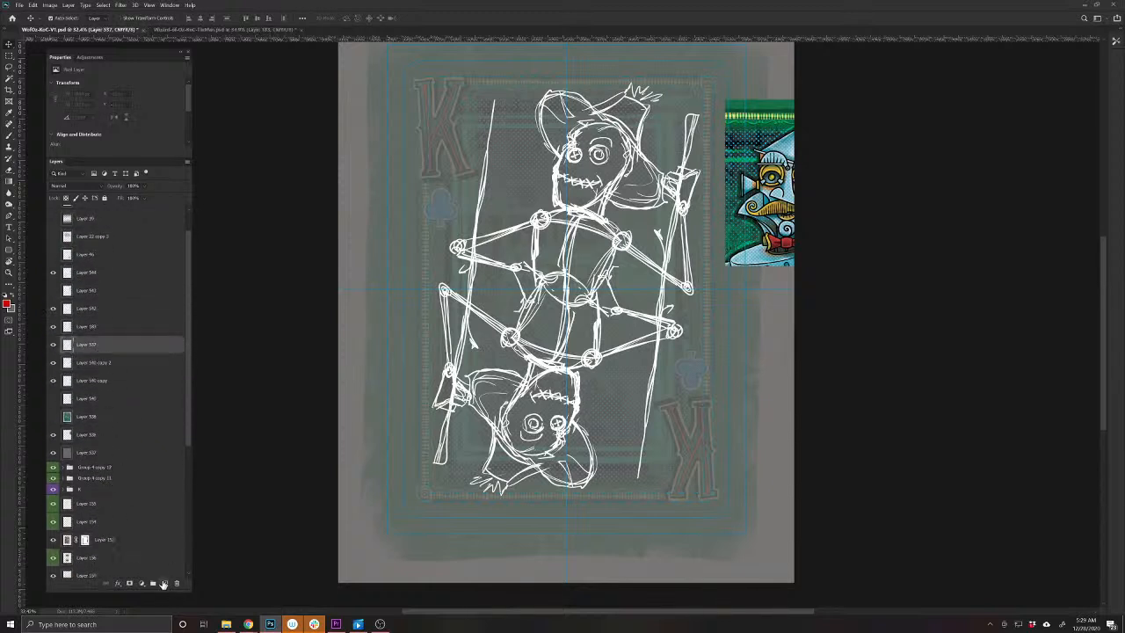
click(164, 584)
click(8, 138)
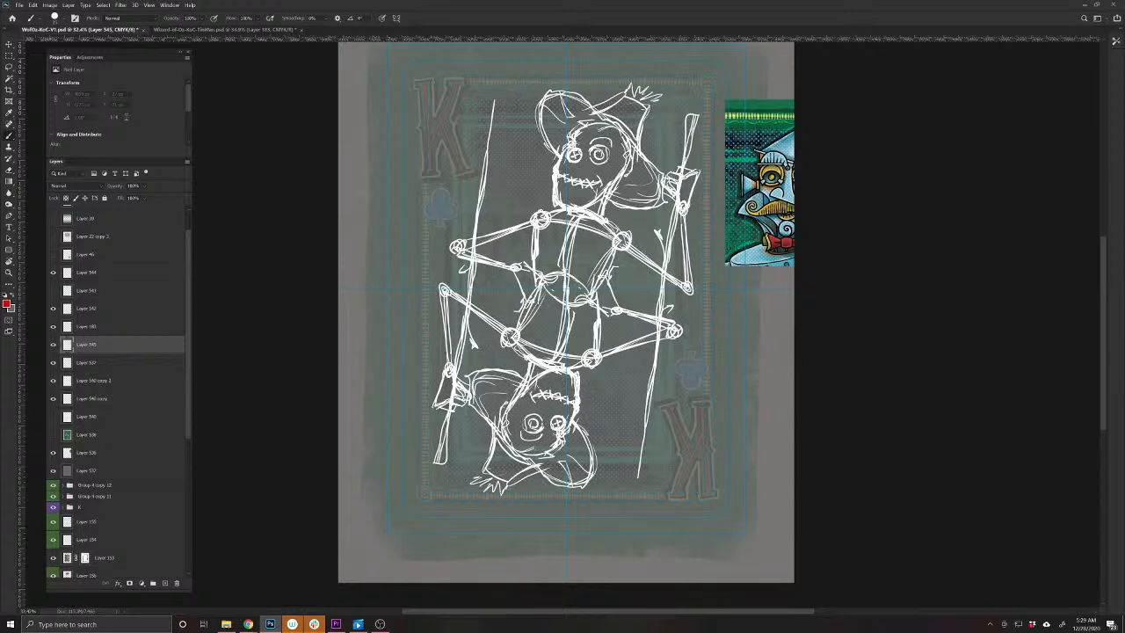
mouse_move(536, 131)
mouse_down()
mouse_move(589, 156)
mouse_move(577, 227)
mouse_up()
mouse_move(569, 138)
mouse_down()
mouse_move(593, 185)
mouse_move(551, 275)
mouse_up()
drag(588, 151, 570, 260)
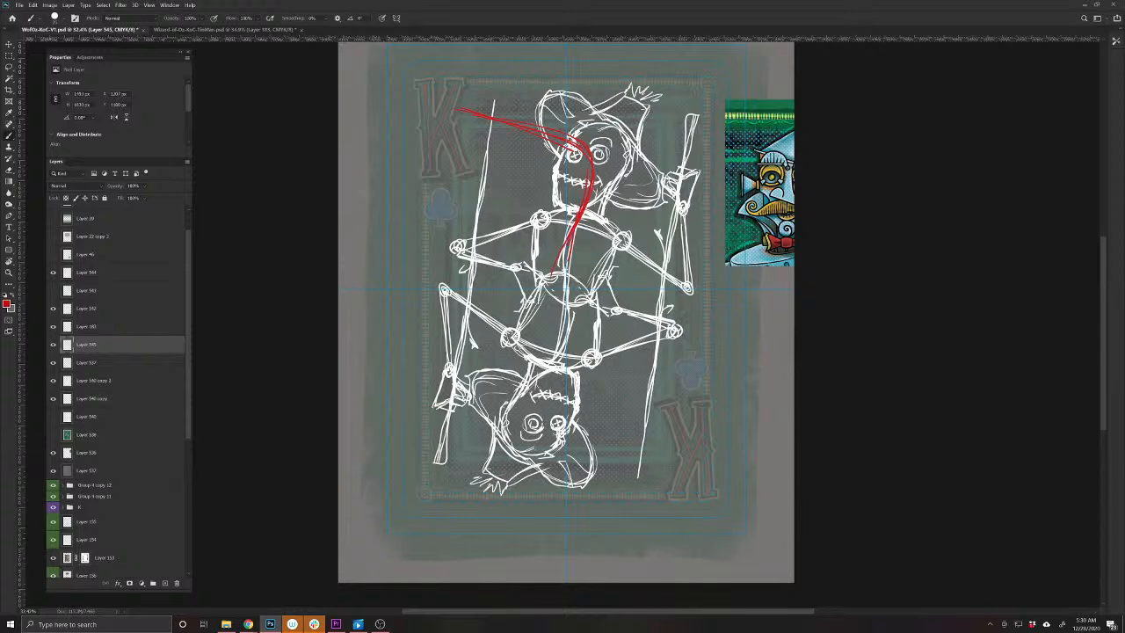
Extend the red flow lines through the lower scarecrow and around both figures' arms, and delete the red sketch layer
drag(561, 306, 540, 413)
drag(542, 418, 644, 430)
mouse_move(654, 367)
mouse_down()
mouse_move(658, 327)
mouse_move(481, 259)
mouse_move(452, 167)
mouse_move(582, 197)
mouse_move(675, 276)
mouse_move(650, 178)
mouse_move(682, 254)
mouse_move(580, 222)
mouse_up()
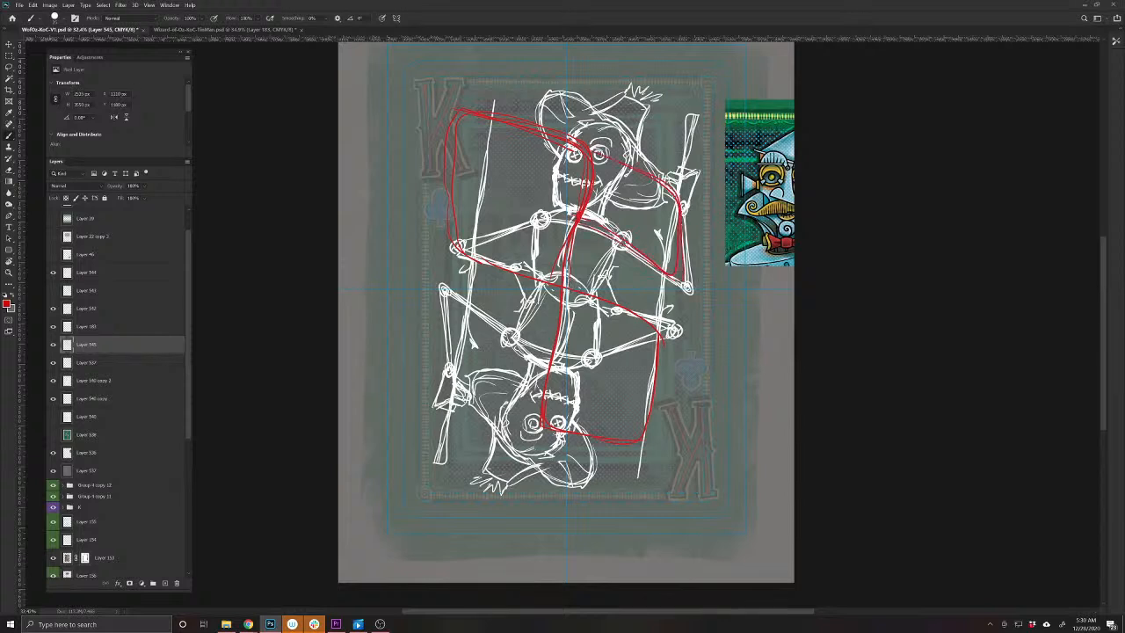
mouse_move(551, 383)
mouse_down()
mouse_move(543, 343)
mouse_move(492, 316)
mouse_move(489, 417)
mouse_up()
mouse_move(110, 344)
mouse_down()
mouse_move(145, 593)
mouse_move(177, 583)
mouse_up()
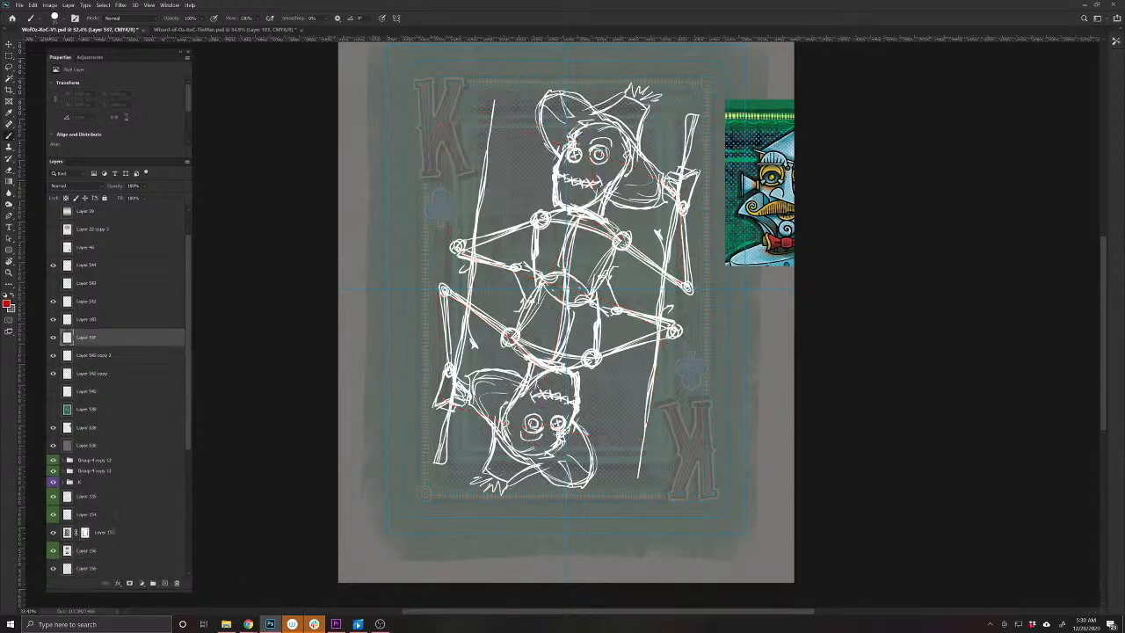
Hide Layer 540 copy and Layer 540 copy 2, and show the original scarecrow sketch on Layer 540
click(52, 337)
click(54, 357)
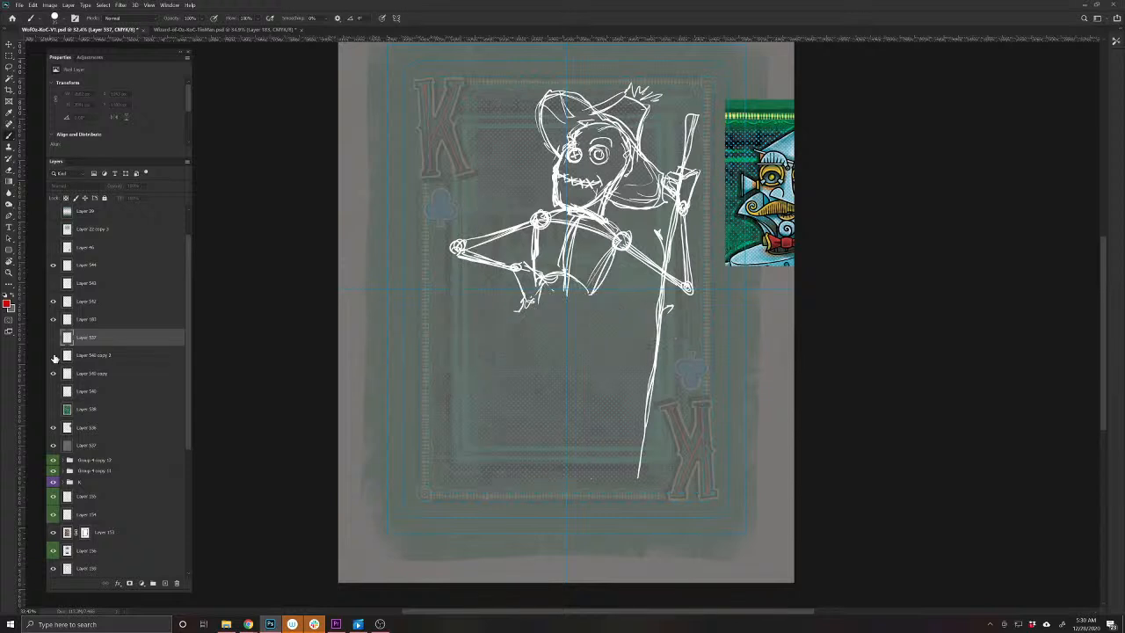
click(52, 372)
click(53, 338)
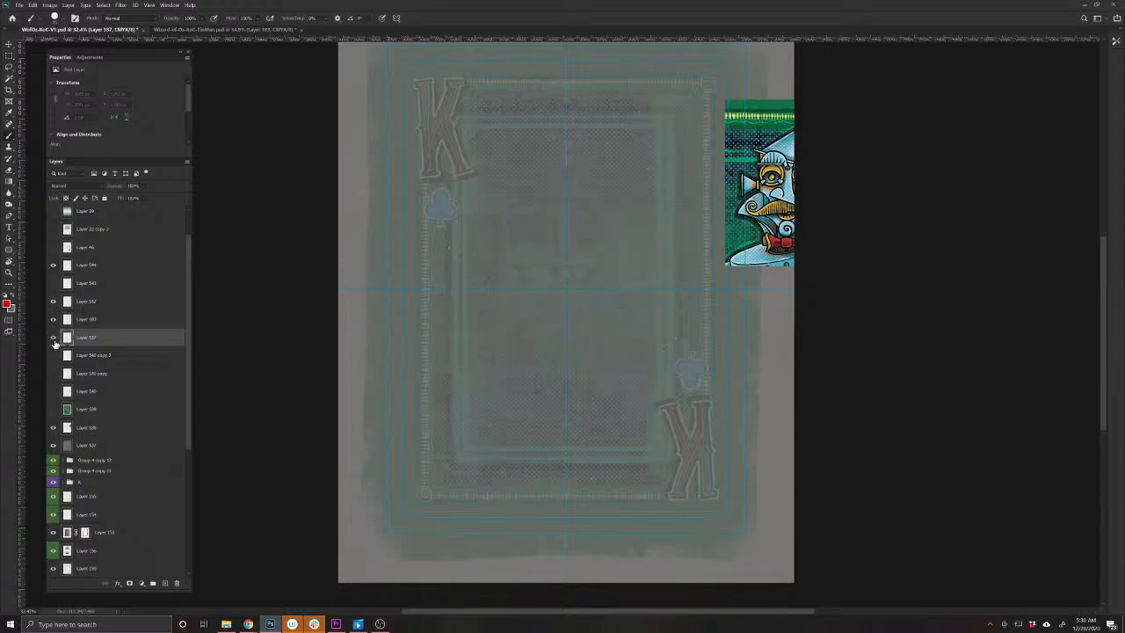
click(53, 355)
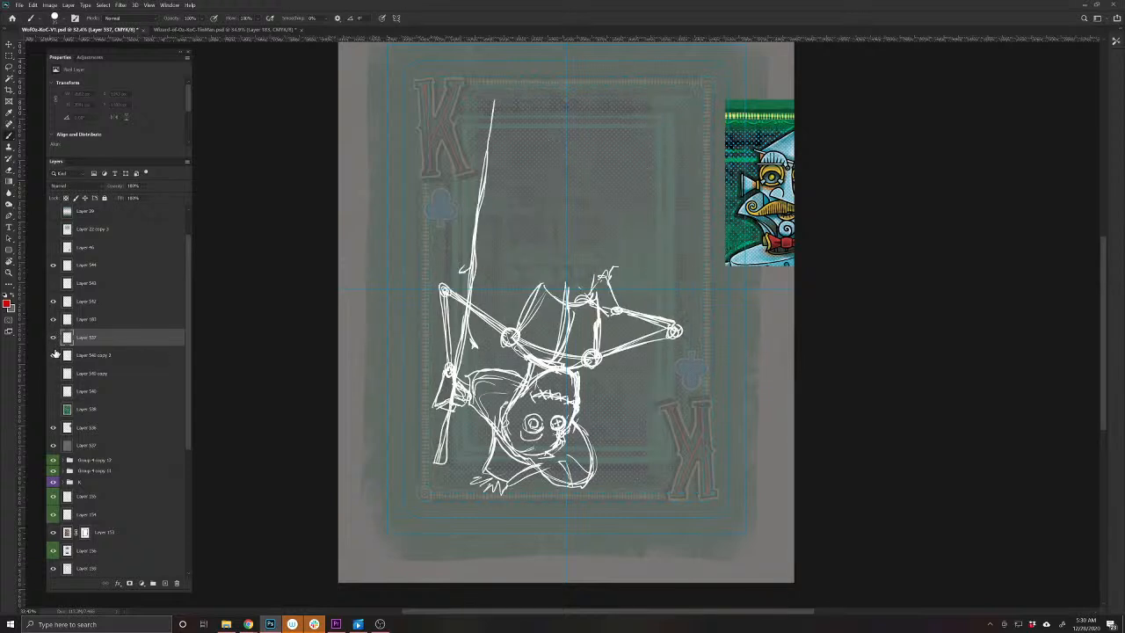
click(54, 355)
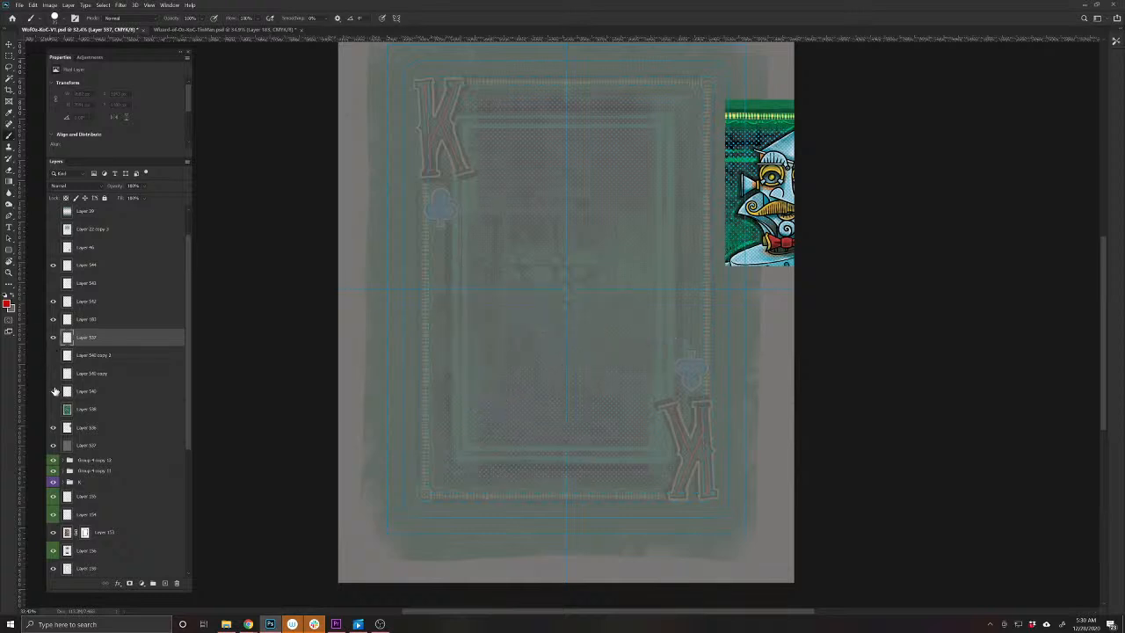
click(55, 391)
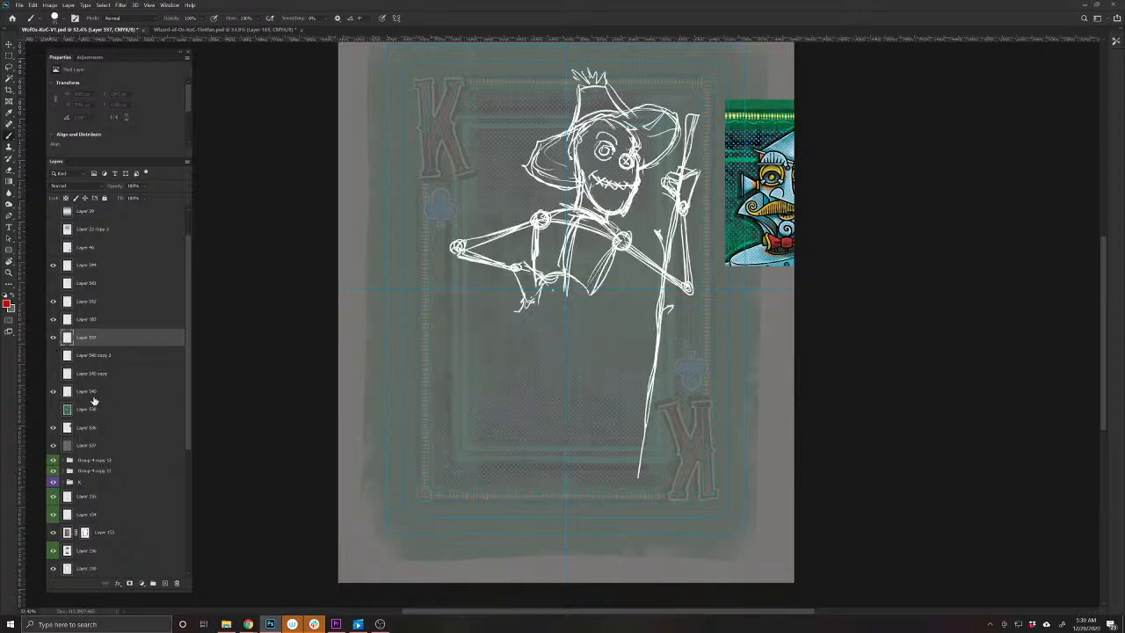
Duplicate the Layer 540 scarecrow sketch and rotate the copy 180° about the card's centre, transforming it together with the bottom layer
click(92, 397)
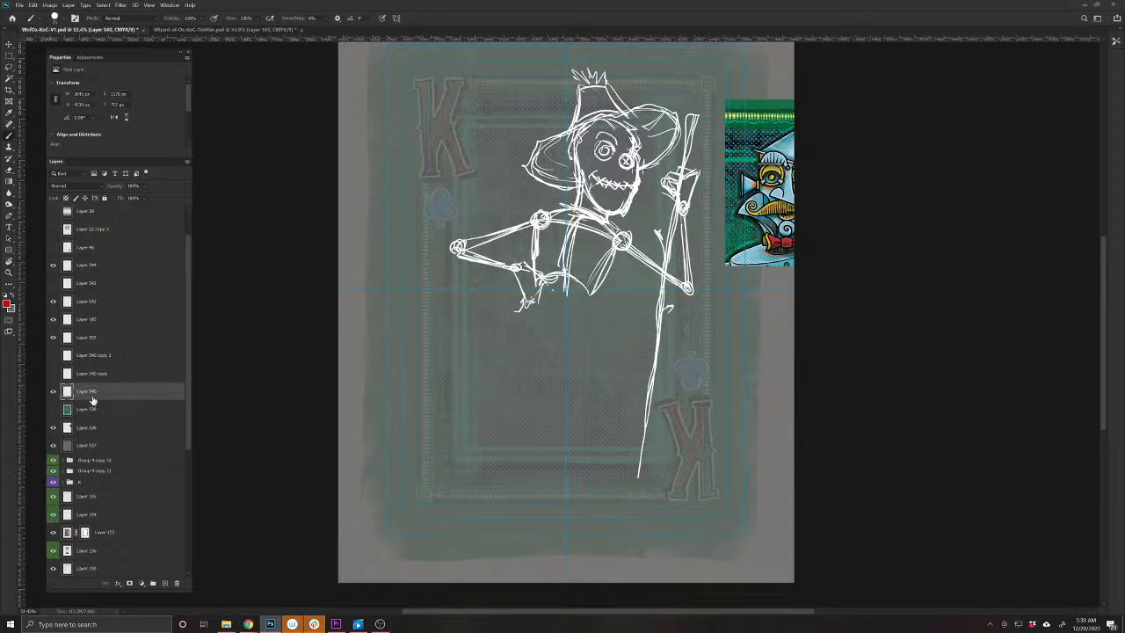
key(ctrl+j)
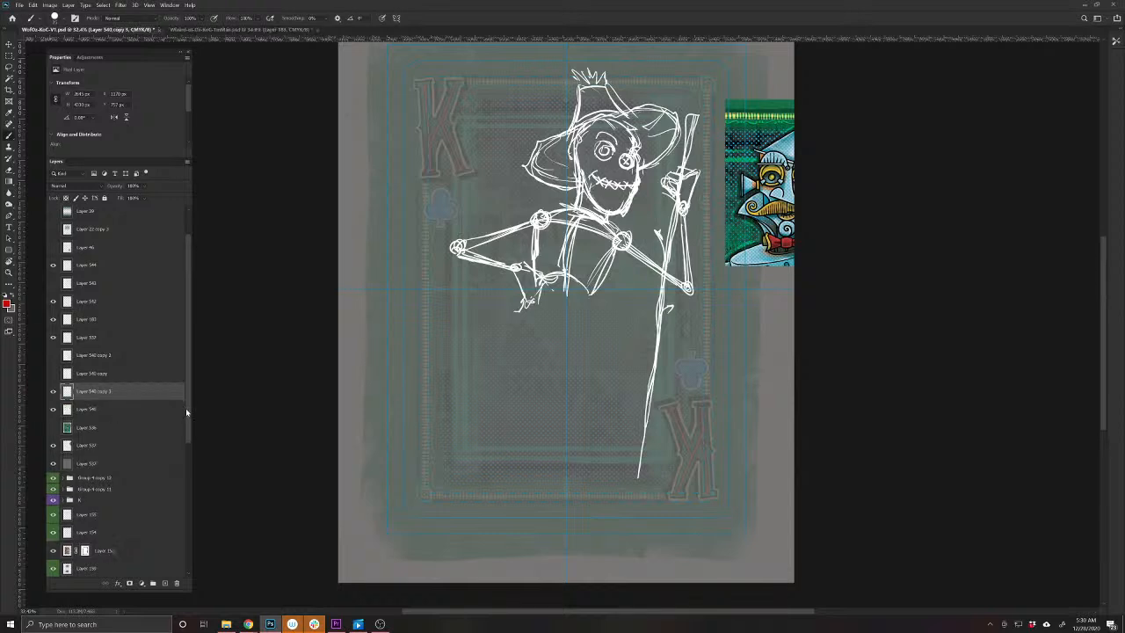
drag(185, 408, 188, 548)
click(121, 570)
key(ctrl+t)
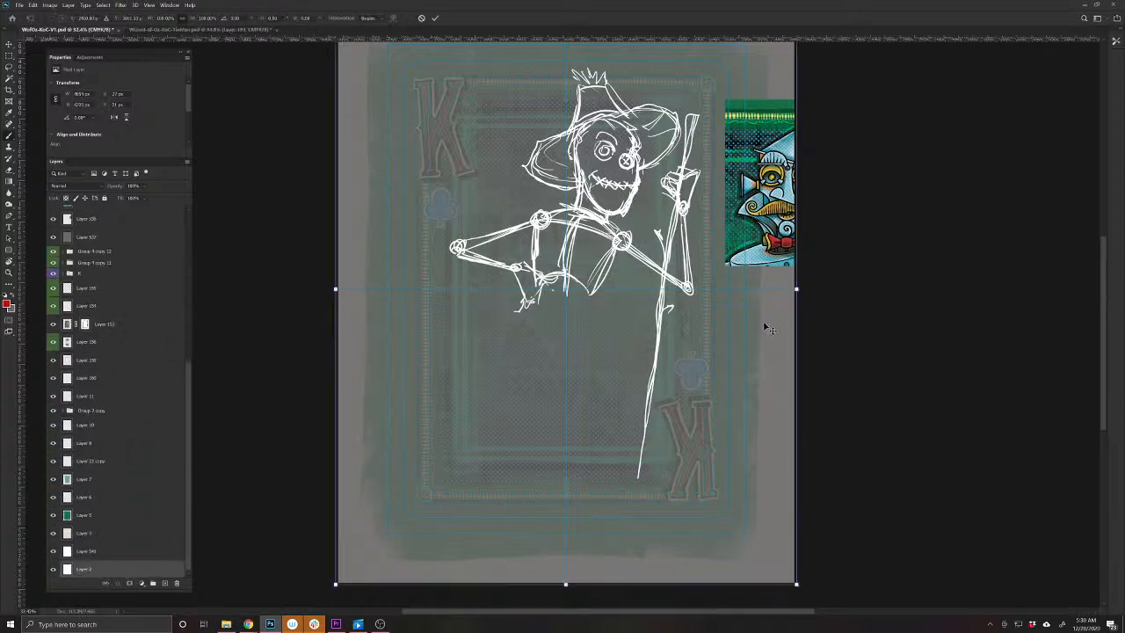
mouse_move(497, 586)
mouse_down()
mouse_move(380, 505)
mouse_move(329, 344)
mouse_up()
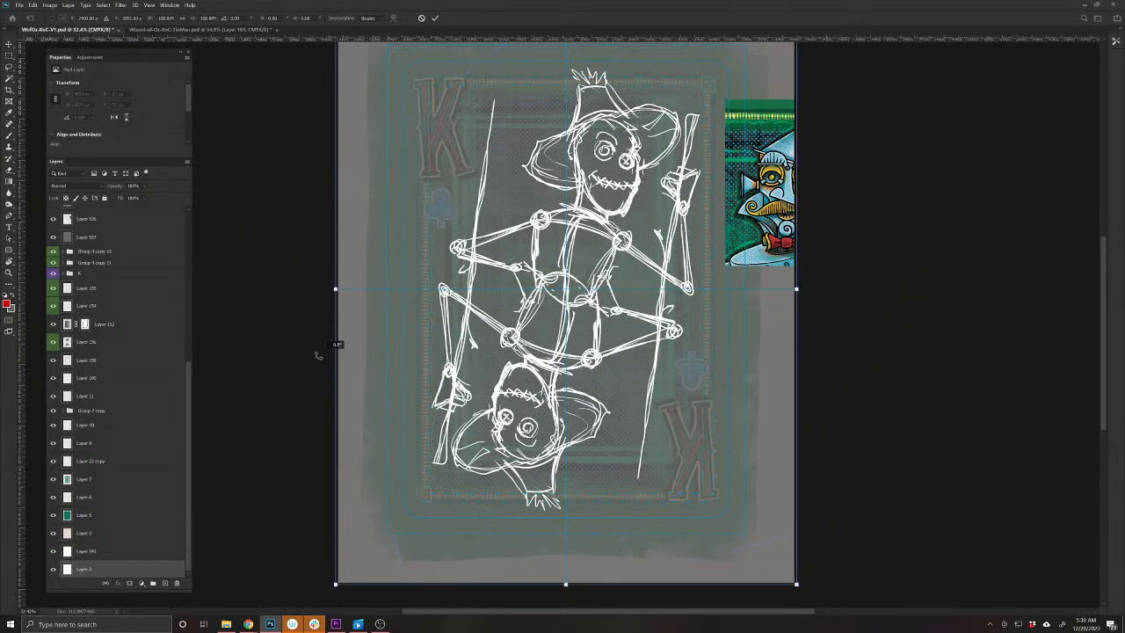
key(Return)
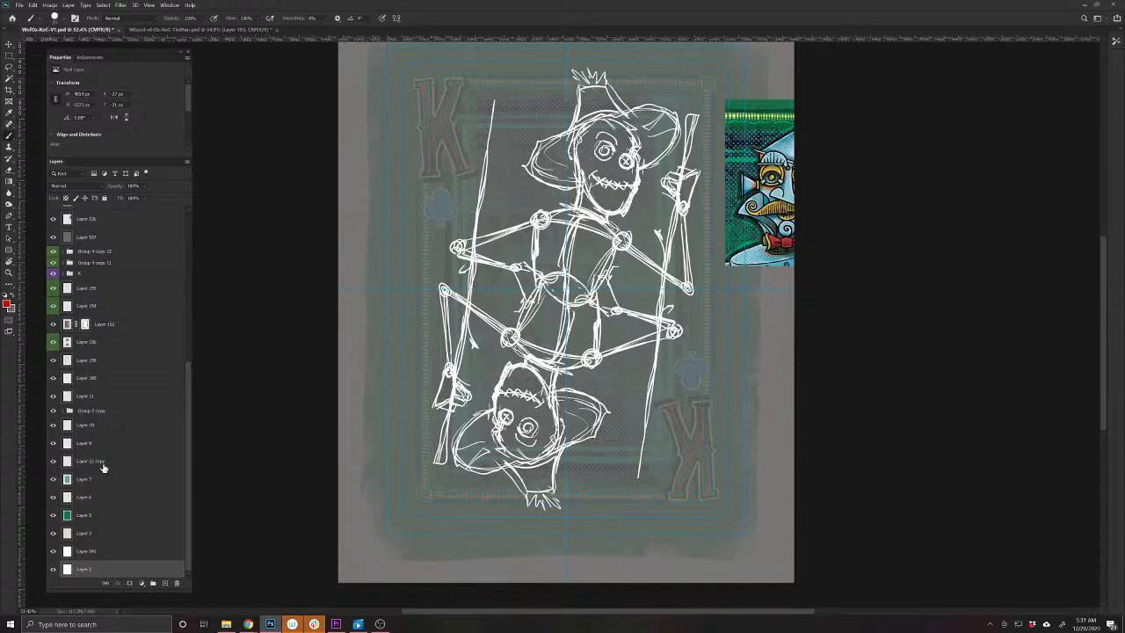
Select the upside-down scarecrow copy on the canvas and add a new empty layer above it
key(v)
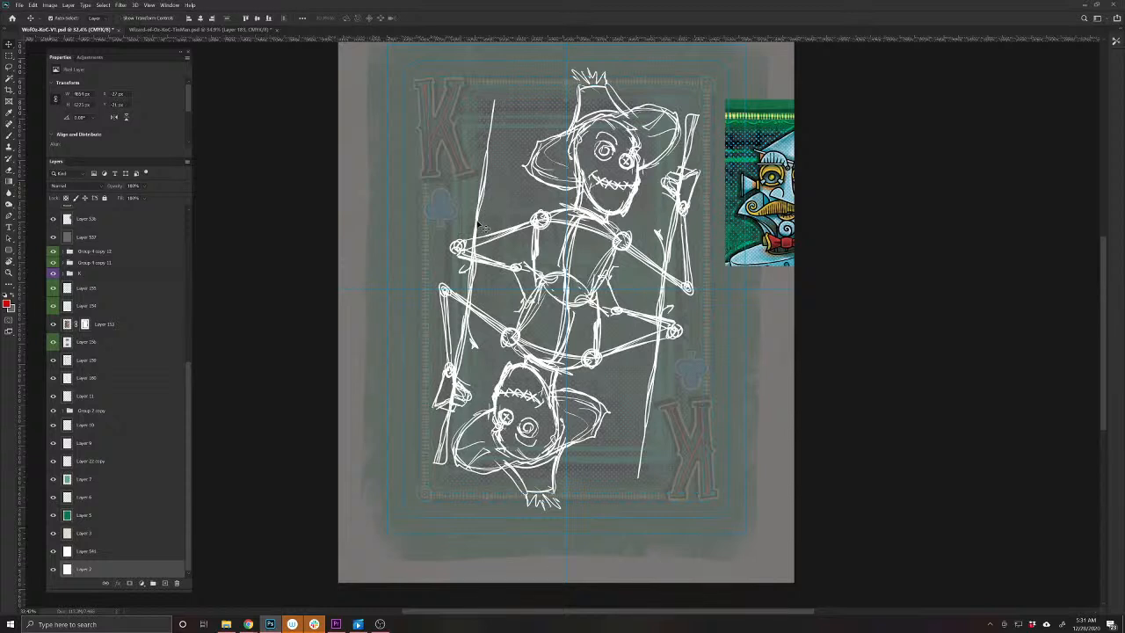
click(463, 203)
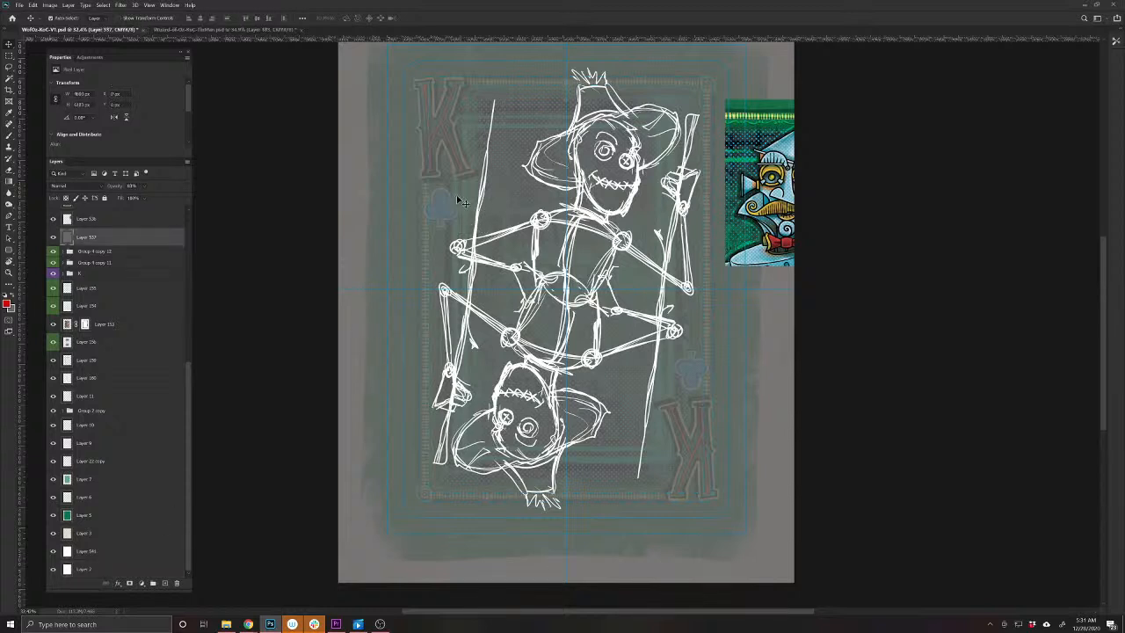
click(488, 201)
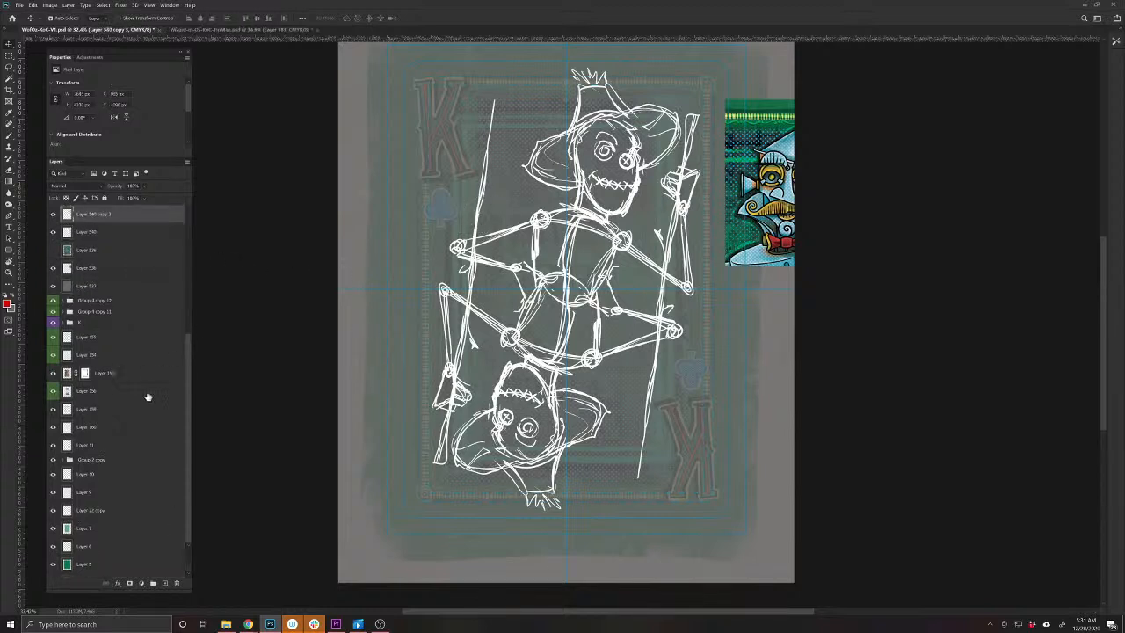
scroll(145, 387, up, 5)
click(167, 582)
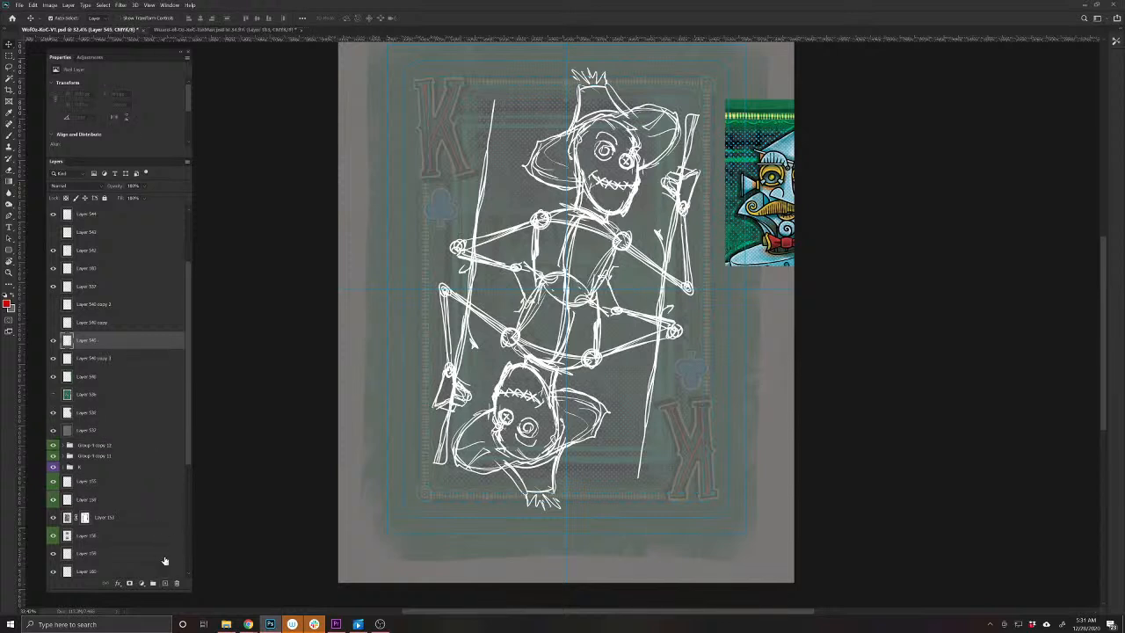
Try a slanted red brush line for the upside-down figure's pole on the new layer, and undo the strokes
click(11, 136)
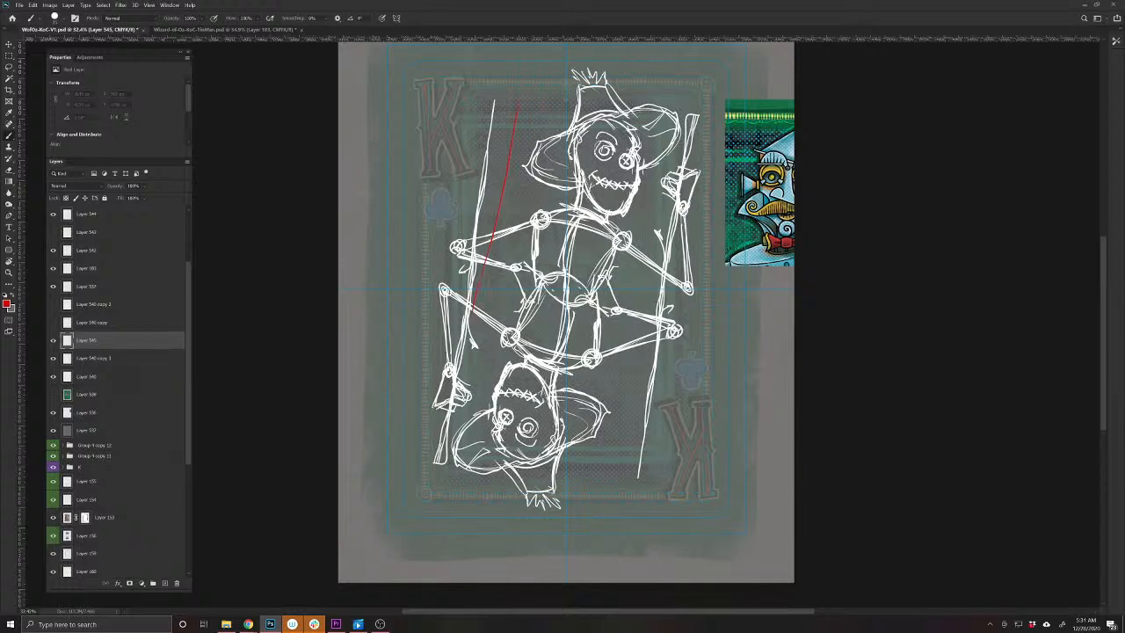
drag(471, 317, 459, 377)
key(ctrl+z)
key(ctrl+z)
key(ctrl+z)
key(ctrl+z)
key(ctrl+z)
Nudge the upside-down scarecrow copy slightly sideways and delete it
key(v)
drag(489, 226, 501, 228)
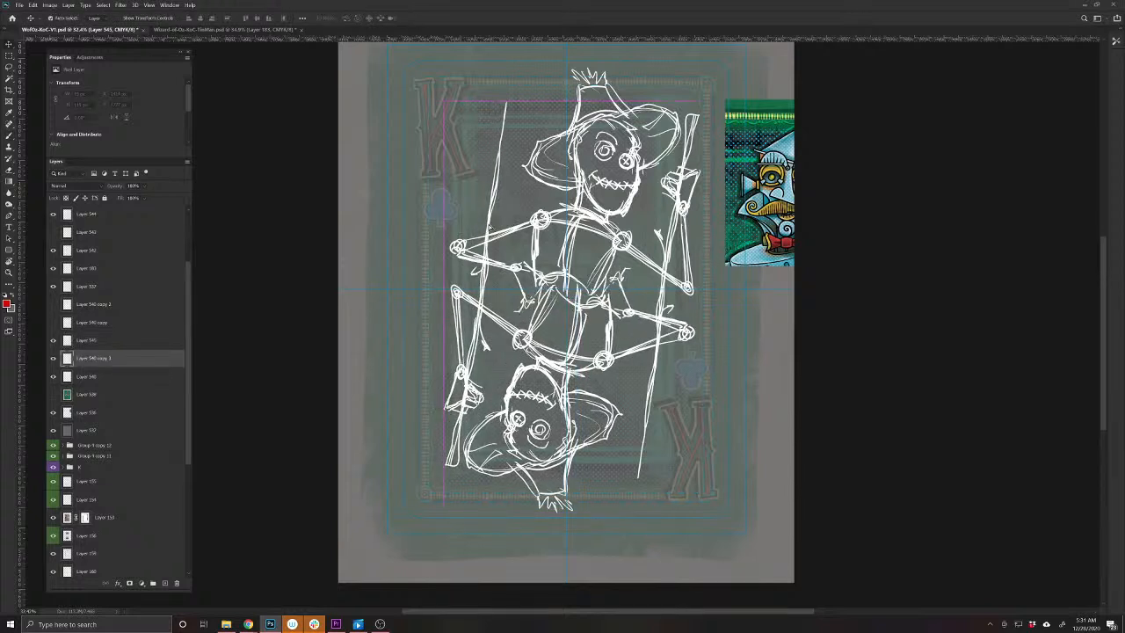
key(Delete)
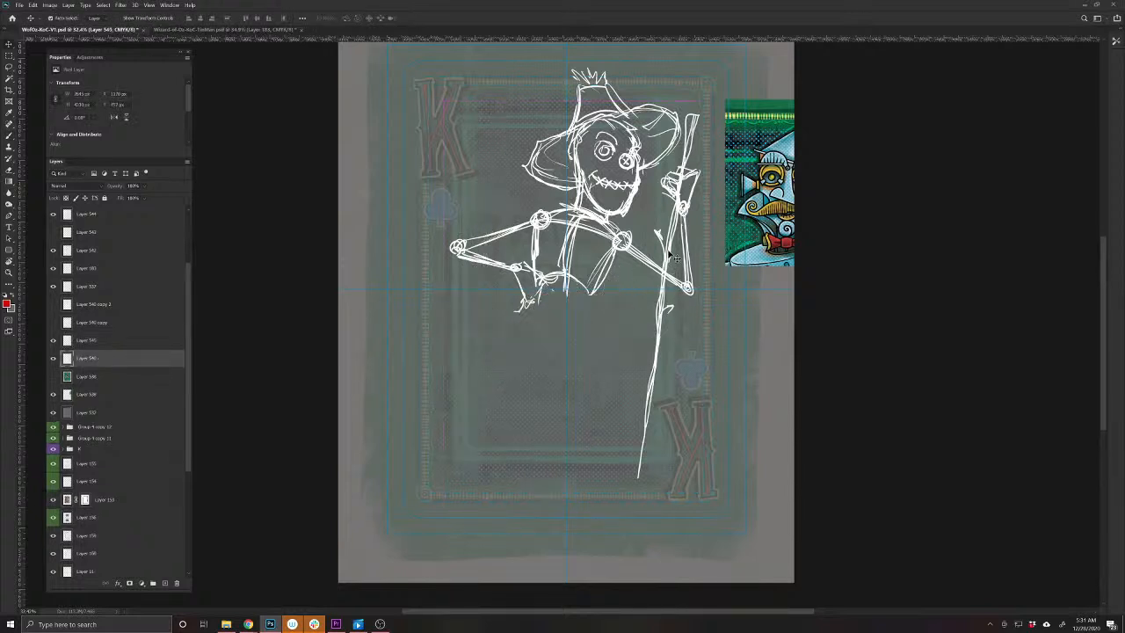
Lasso the scarecrow's long pole, cut it from the sketch and paste it in place on its own layer
key(l)
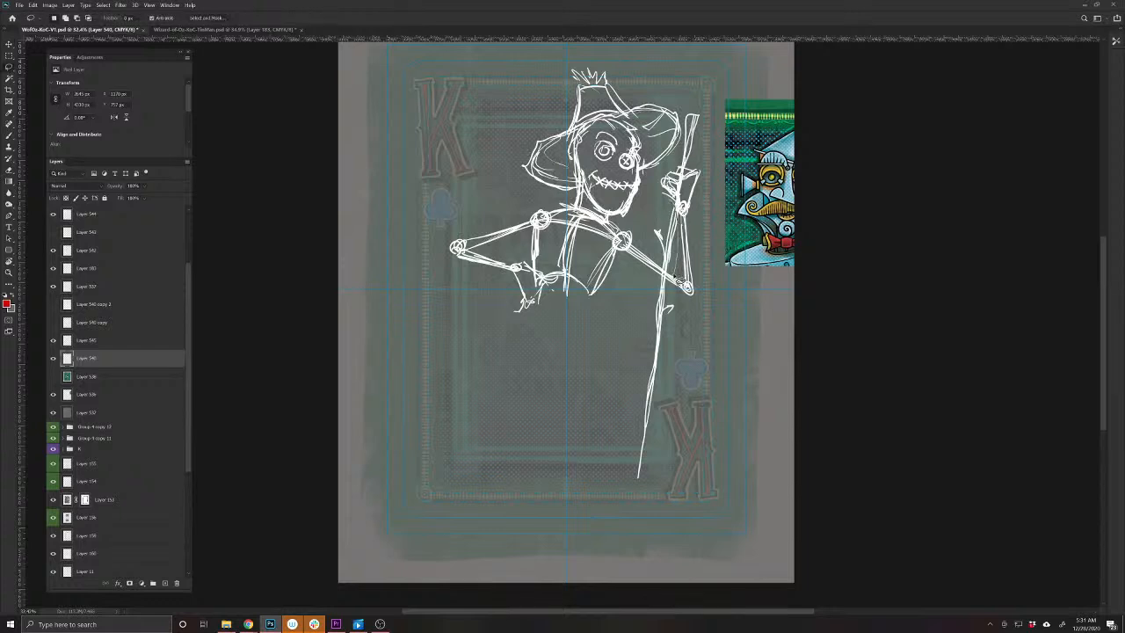
mouse_move(659, 263)
mouse_down()
mouse_move(657, 204)
mouse_move(671, 263)
mouse_move(659, 288)
mouse_move(671, 289)
mouse_move(661, 280)
mouse_up()
key(Return)
key(ctrl+d)
mouse_move(664, 269)
mouse_down()
mouse_move(664, 210)
mouse_move(649, 278)
mouse_move(672, 292)
mouse_move(683, 343)
mouse_move(657, 470)
mouse_move(617, 440)
mouse_move(662, 204)
mouse_move(653, 147)
mouse_move(699, 109)
mouse_move(696, 164)
mouse_move(683, 184)
mouse_move(685, 99)
mouse_up()
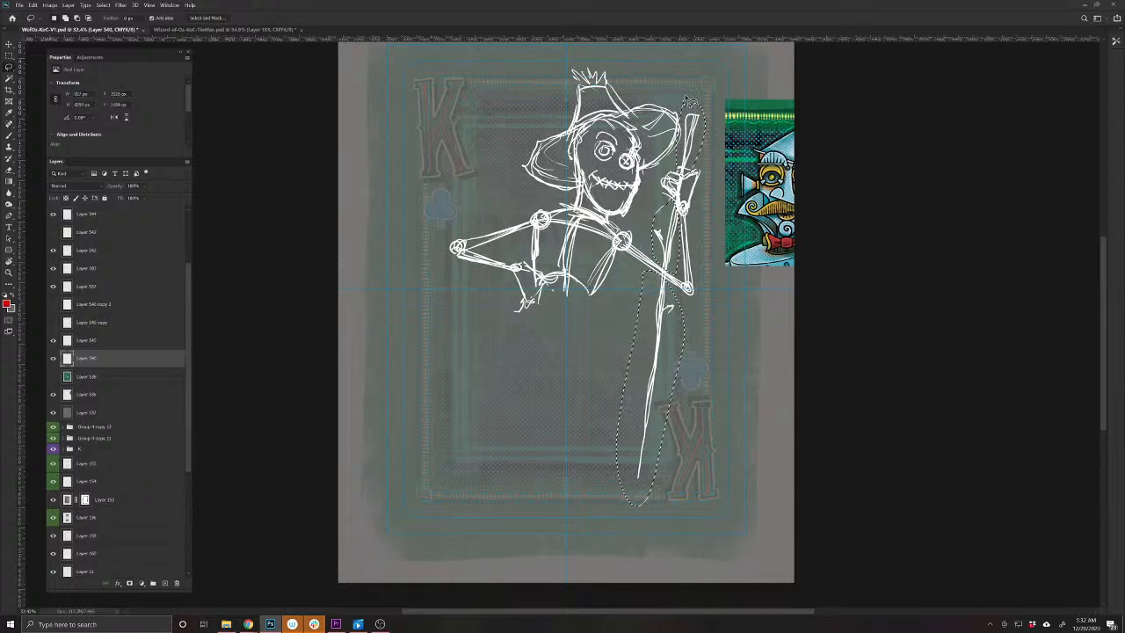
key(ctrl+x)
key(ctrl+v)
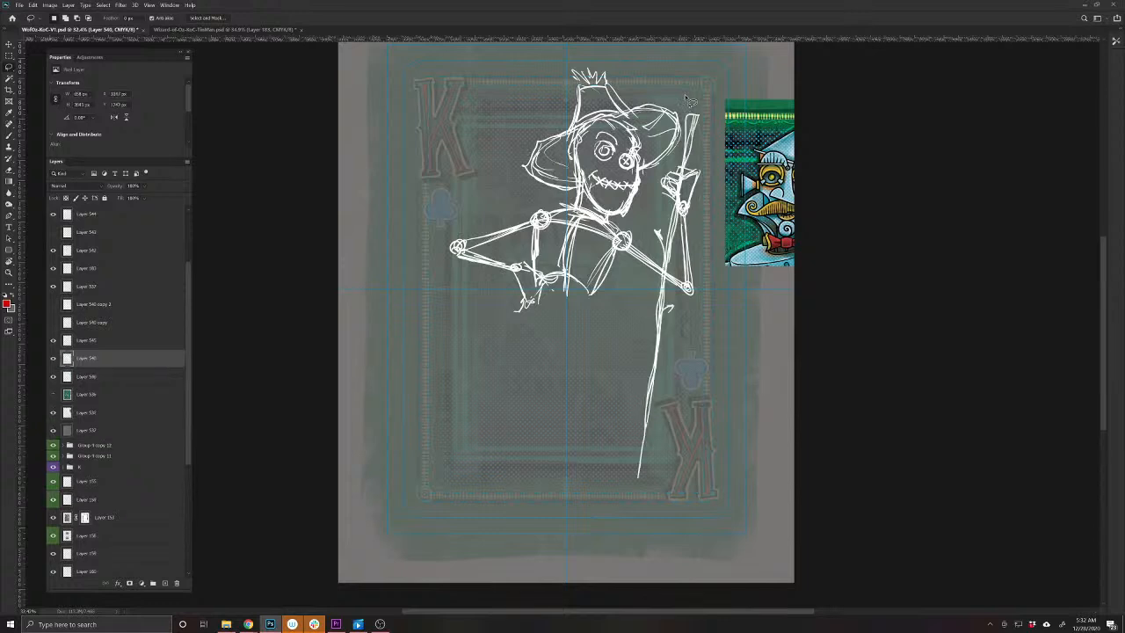
key(ctrl+t)
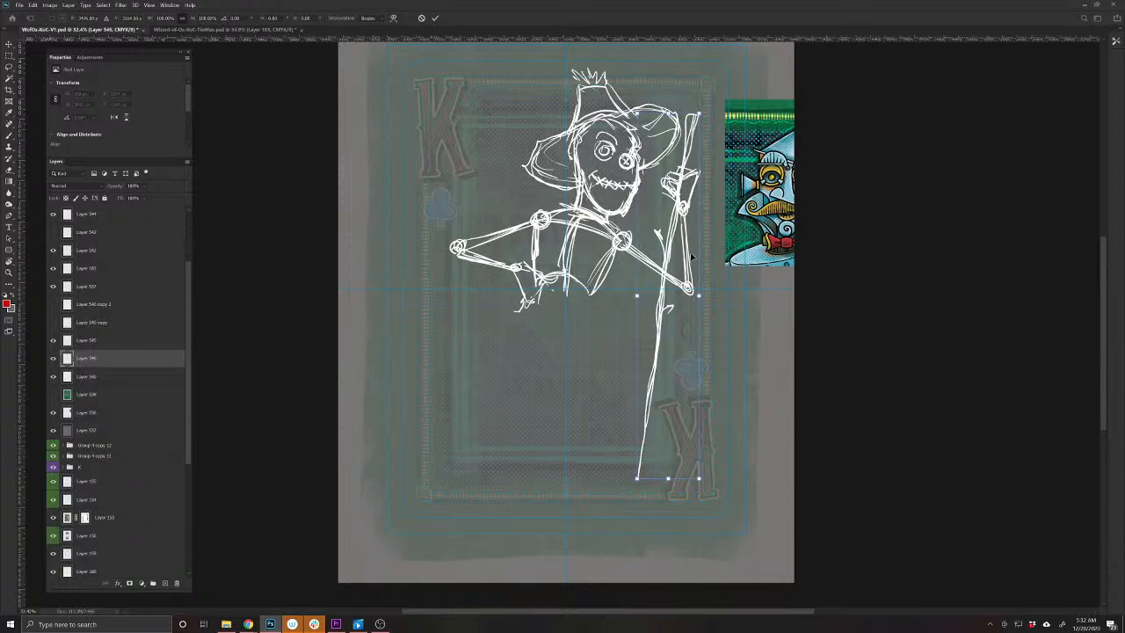
drag(666, 303, 680, 186)
key(Return)
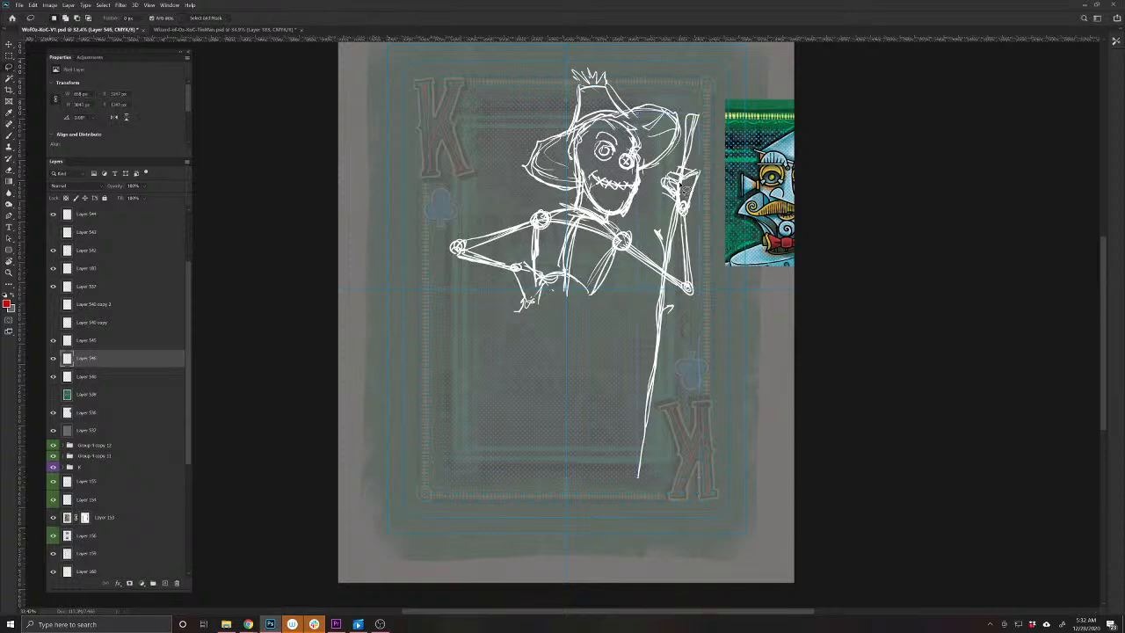
Duplicate the scarecrow sketch without its pole and rotate the copy 180° about the card's centre, together with the bottom layer
key(v)
click(597, 223)
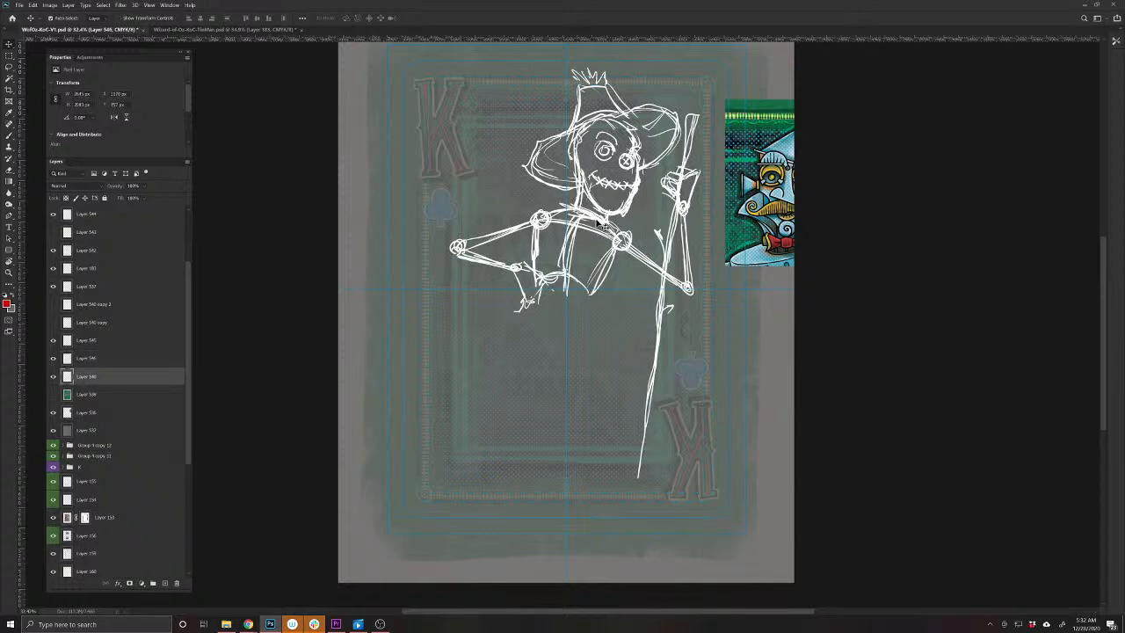
key(ctrl+j)
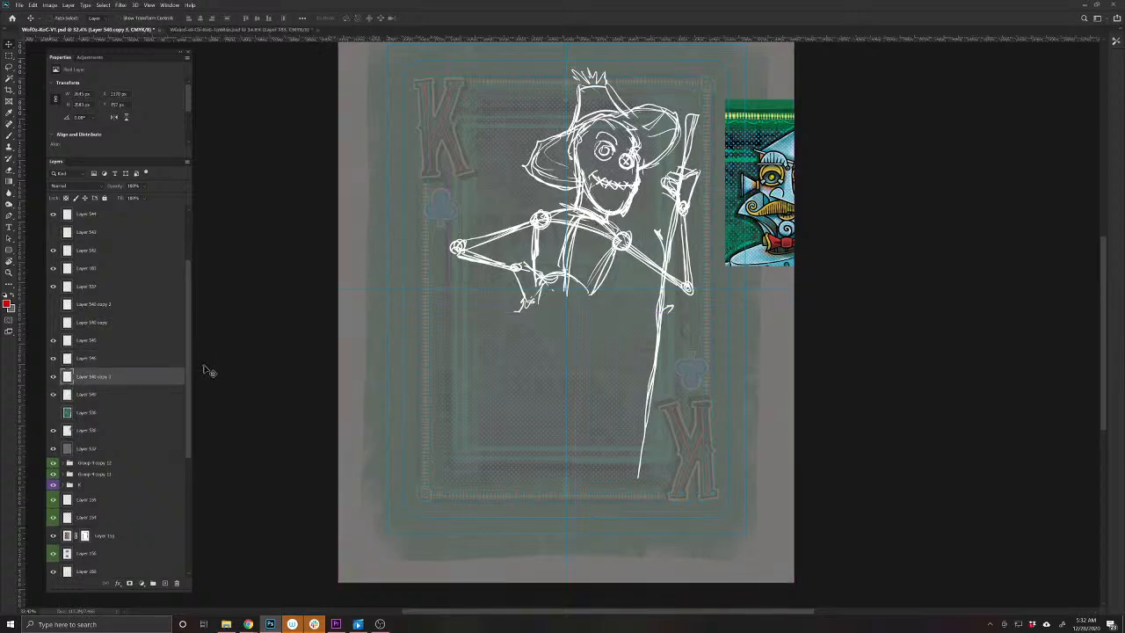
scroll(180, 377, down, 5)
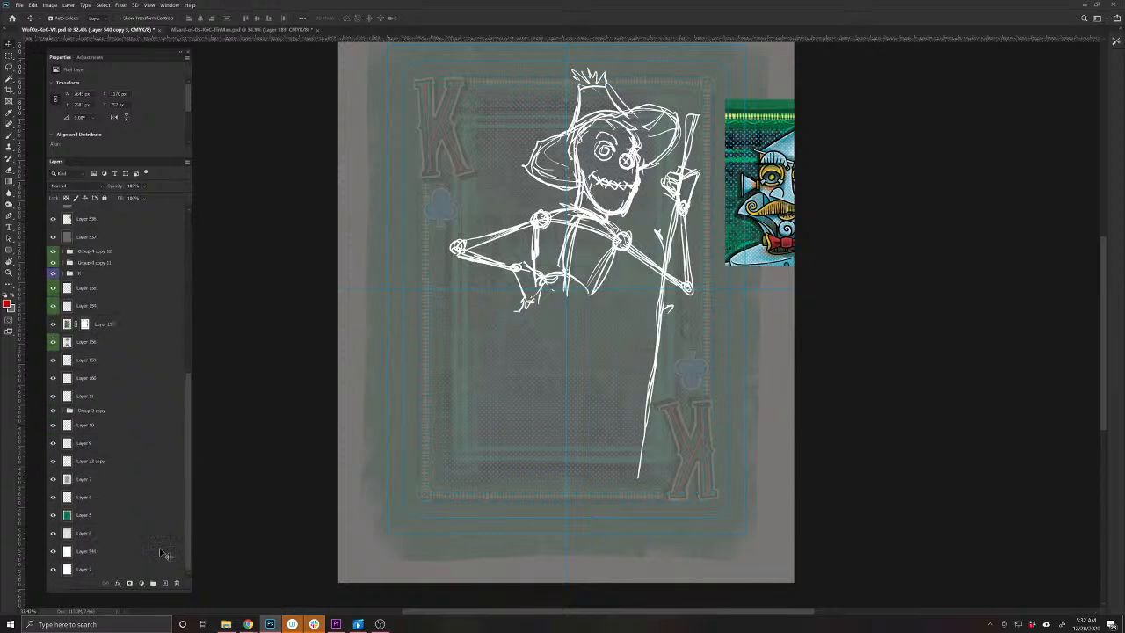
click(134, 568)
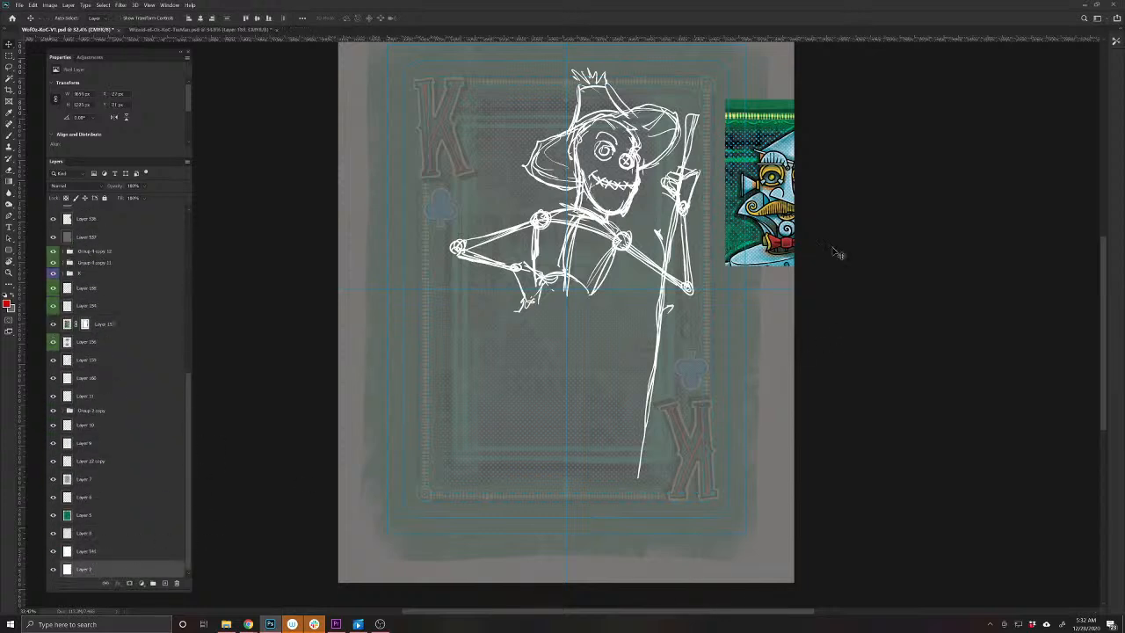
key(ctrl+alt+t)
mouse_move(832, 195)
mouse_down()
mouse_move(892, 391)
mouse_move(703, 599)
mouse_move(299, 474)
mouse_move(266, 380)
mouse_up()
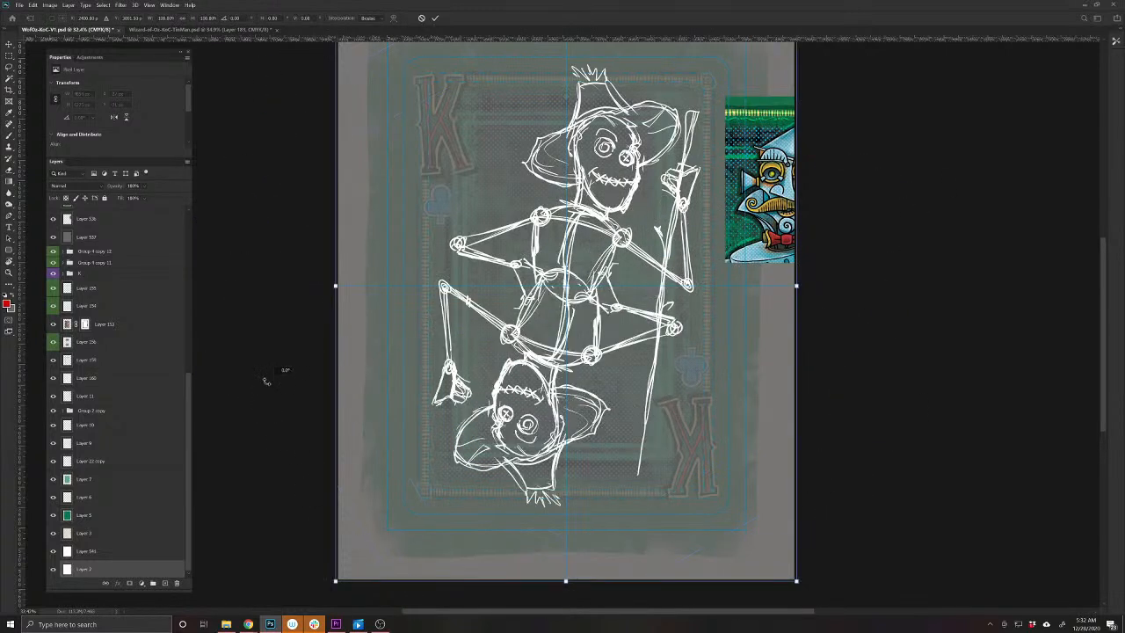
key(Return)
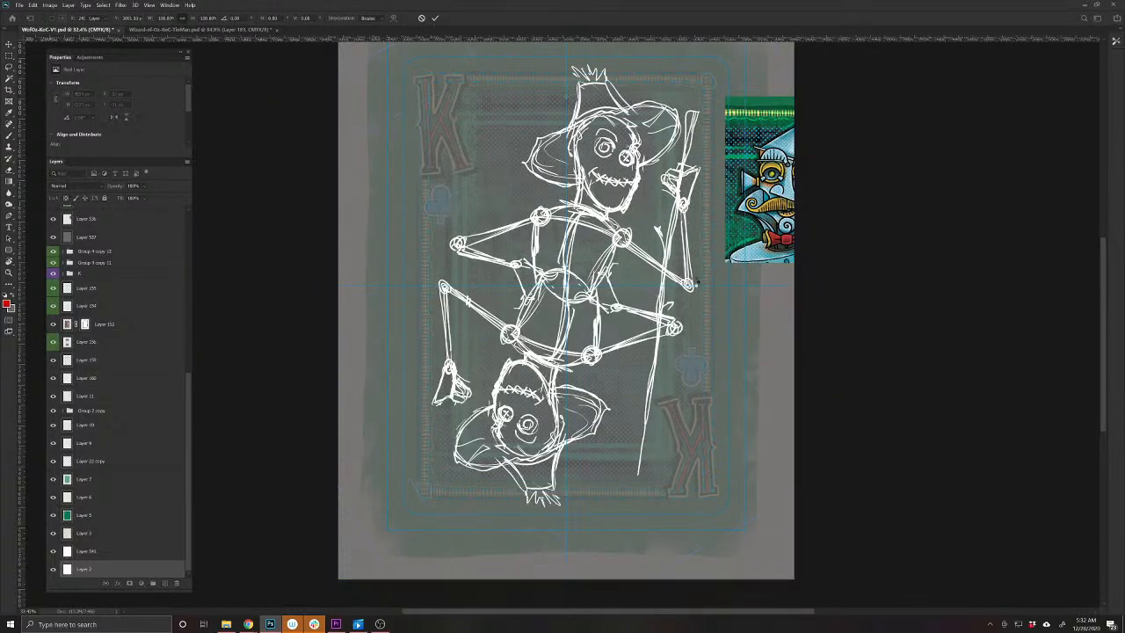
Select the separate pole layer, try shifting the pole slightly toward the card's outer edge, and undo the move
drag(671, 238, 679, 245)
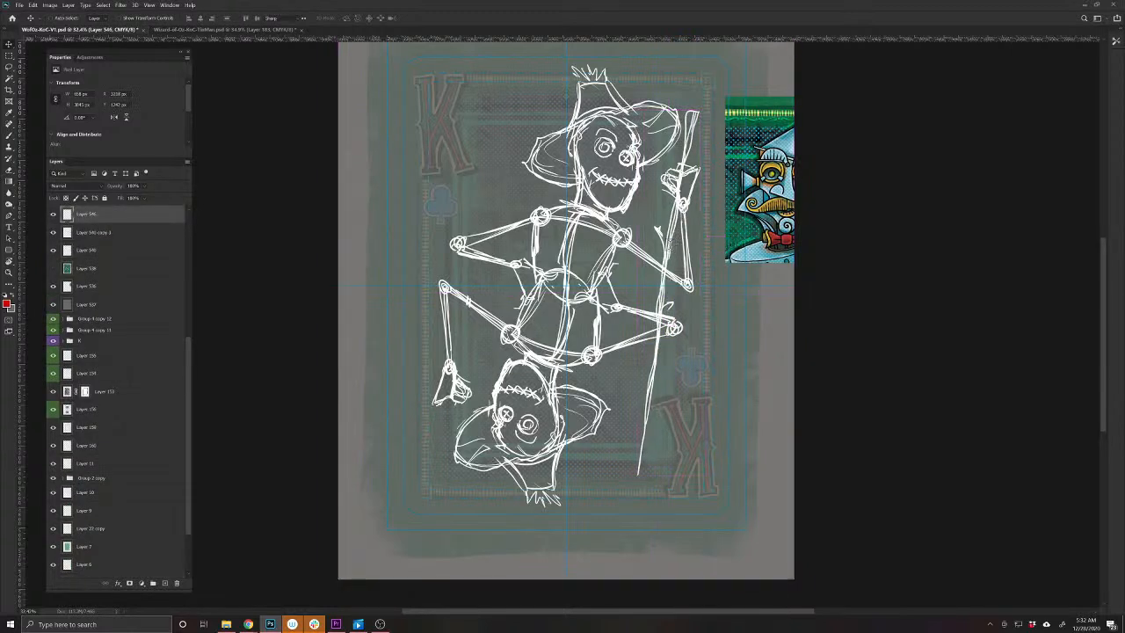
key(t)
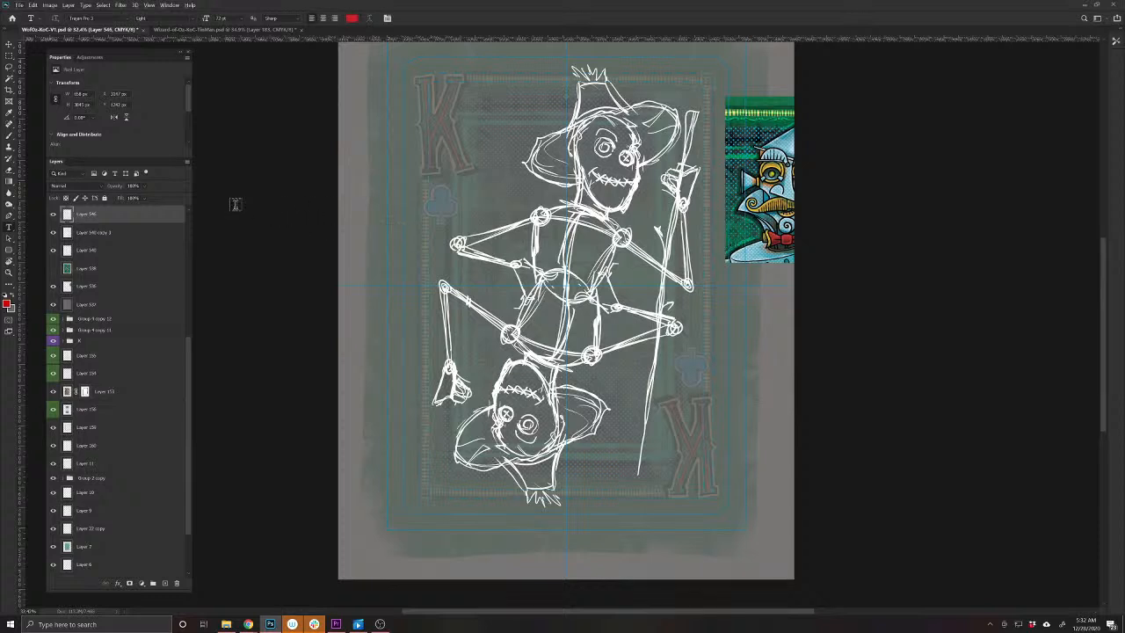
key(v)
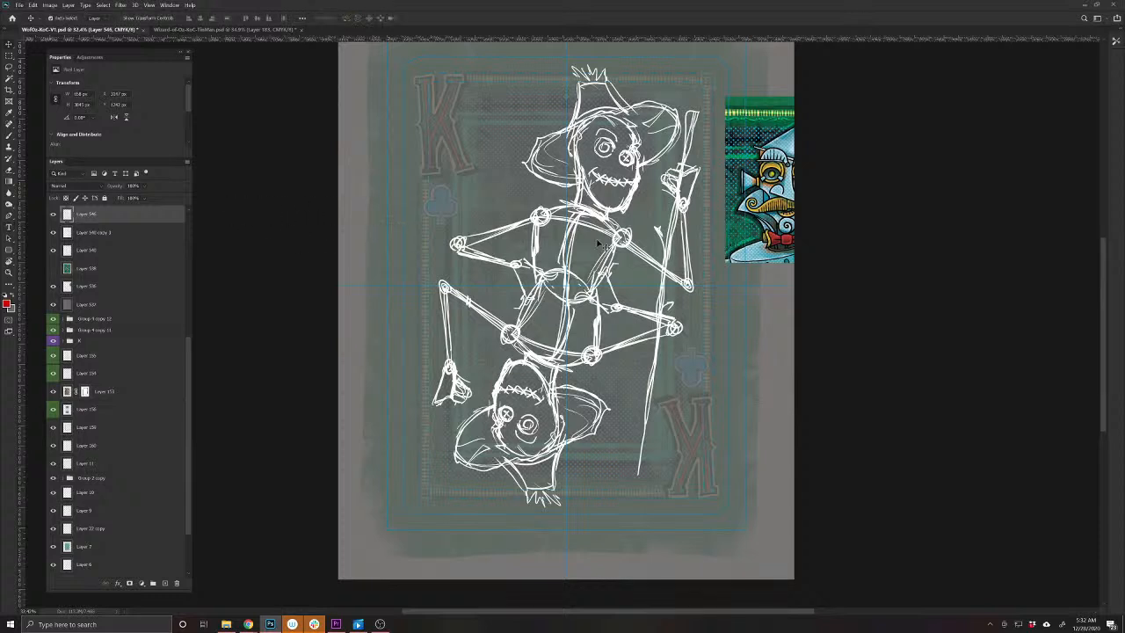
click(678, 259)
drag(669, 251, 678, 250)
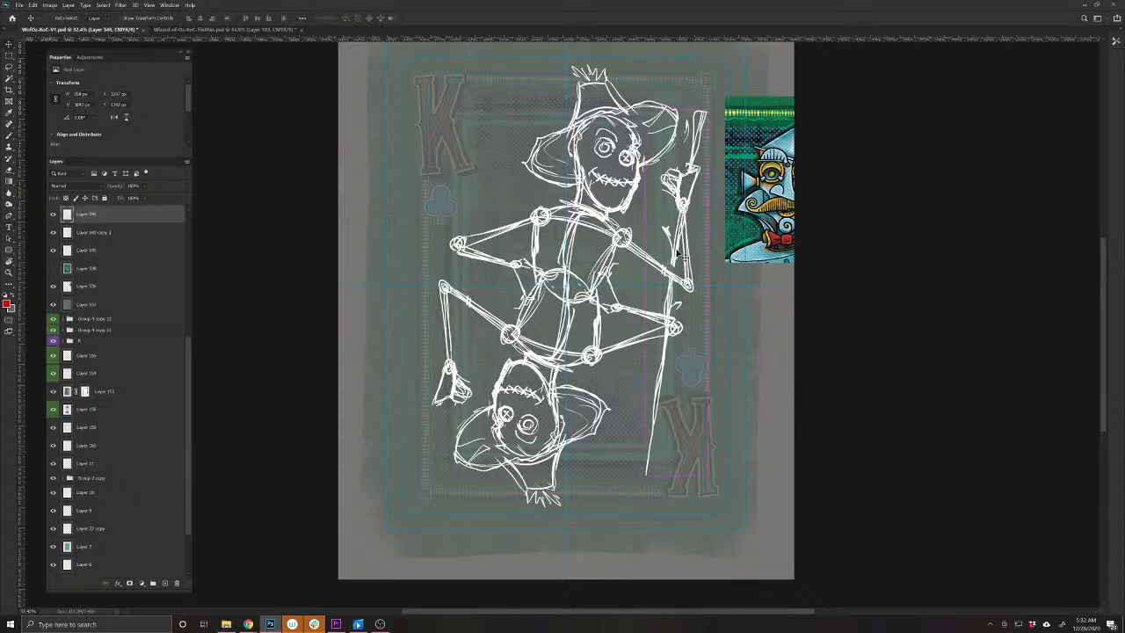
key(ctrl+z)
Rotate the pole slightly clockwise about the raised hand so its lower end swings toward the card's centre
key(ctrl+t)
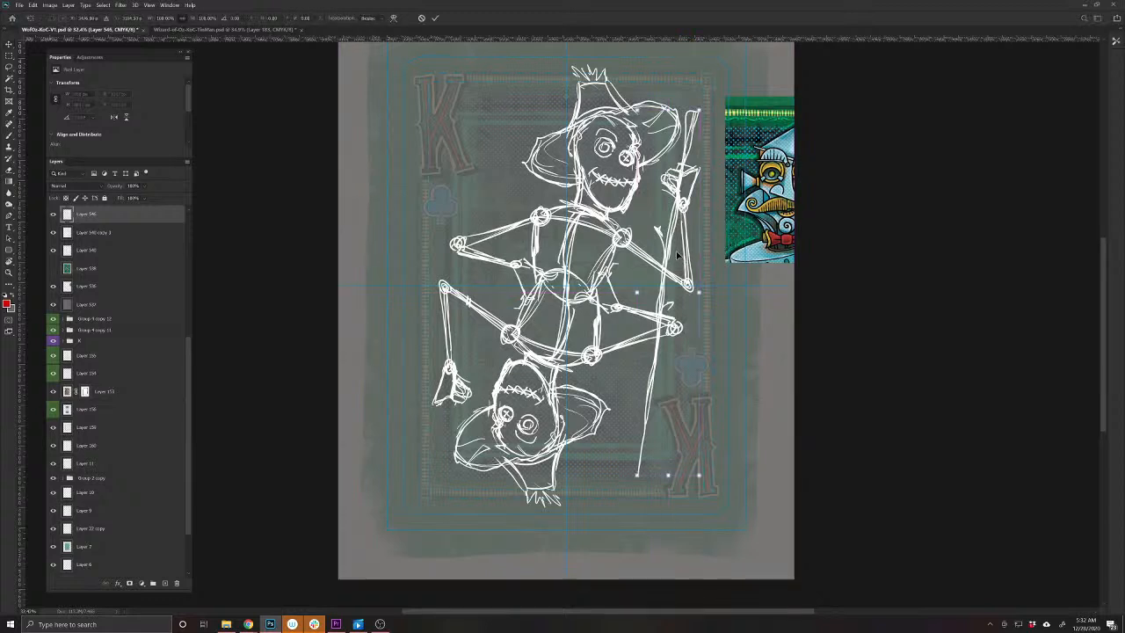
drag(662, 347, 681, 186)
drag(709, 480, 677, 469)
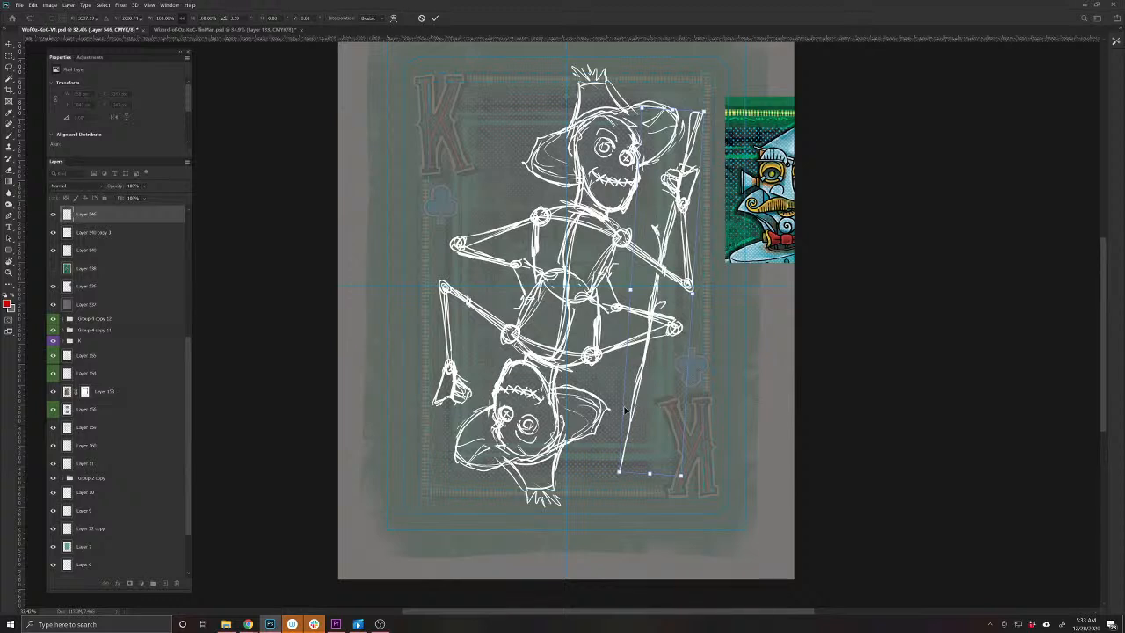
key(Return)
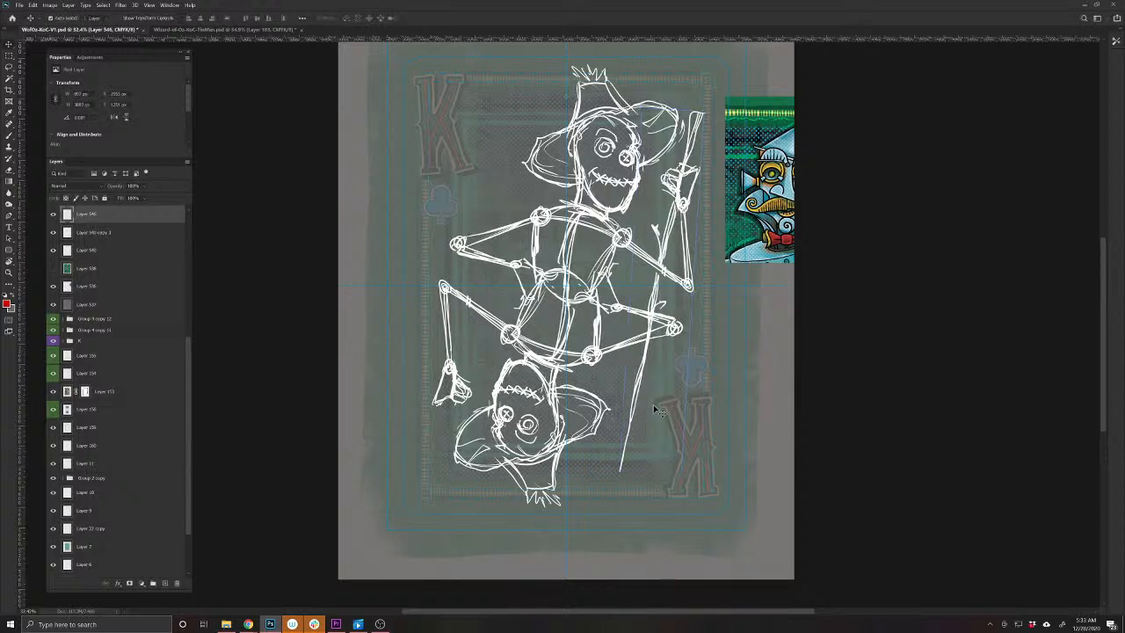
click(163, 583)
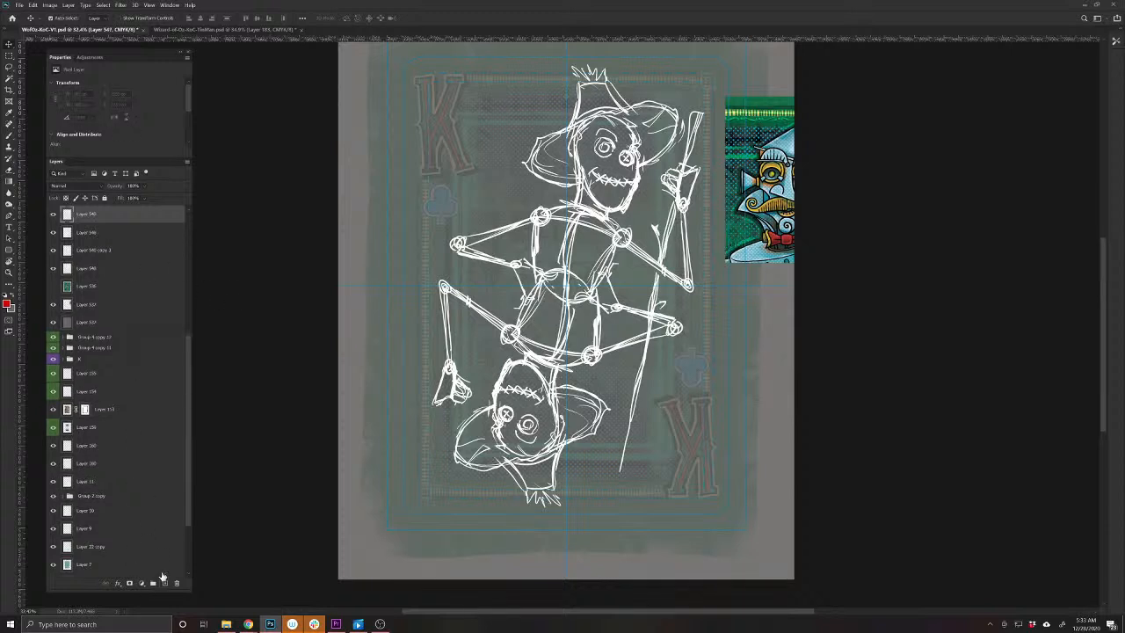
click(15, 136)
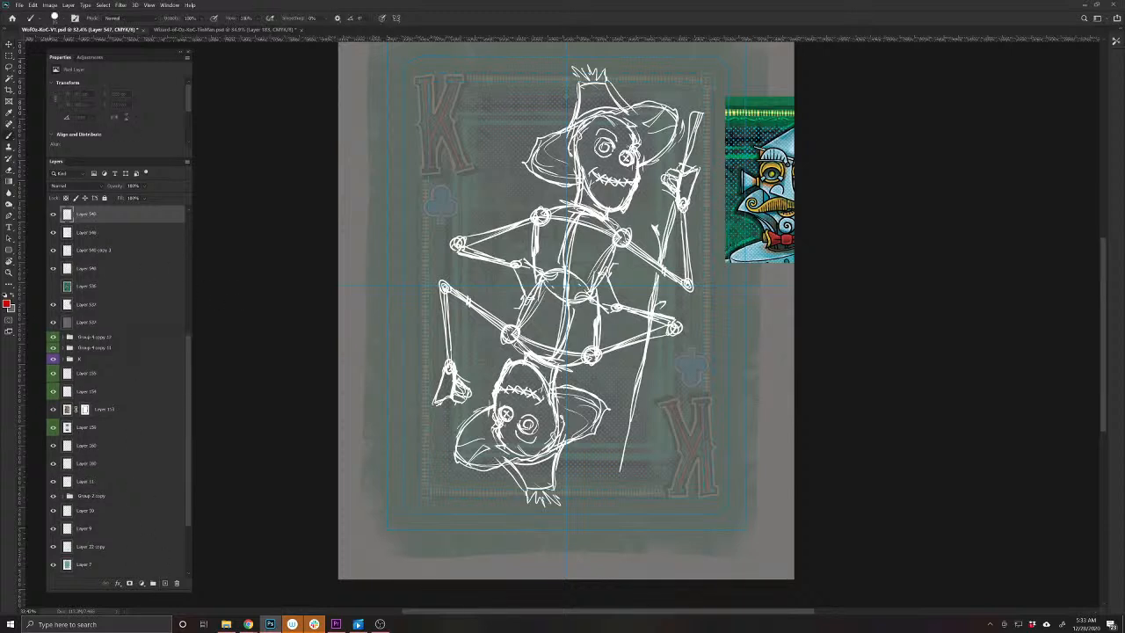
mouse_move(607, 401)
mouse_down()
mouse_move(607, 417)
mouse_move(659, 416)
mouse_up()
key(Delete)
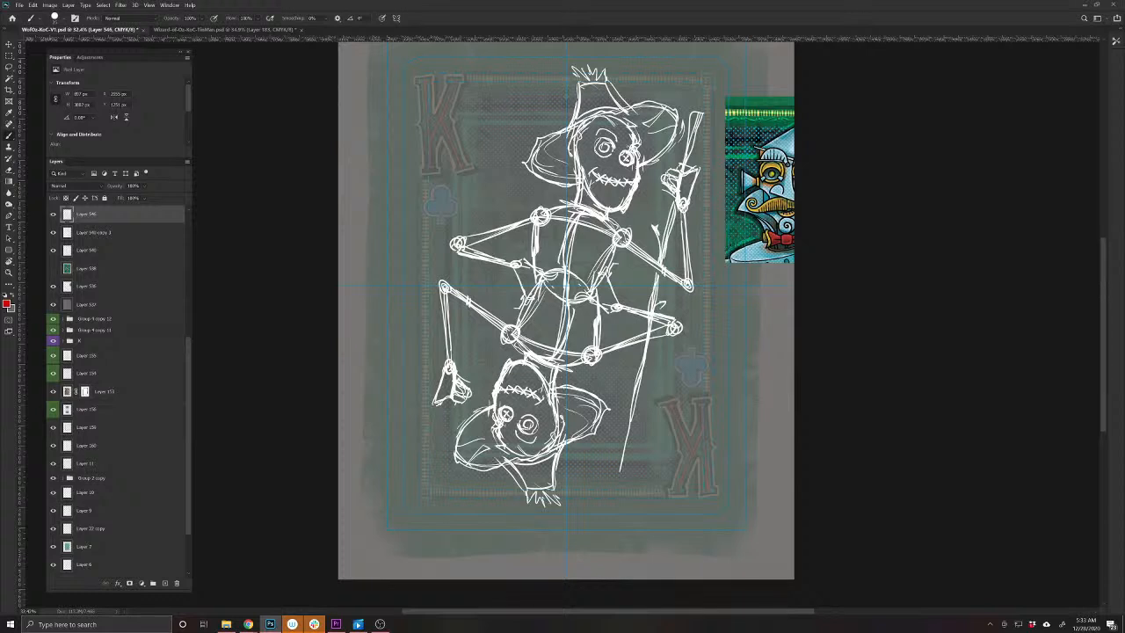
Duplicate the pole layer and rotate the copy 180° about the card's centre, together with the bottom layer
click(53, 215)
click(53, 214)
key(ctrl+j)
drag(188, 337, 184, 435)
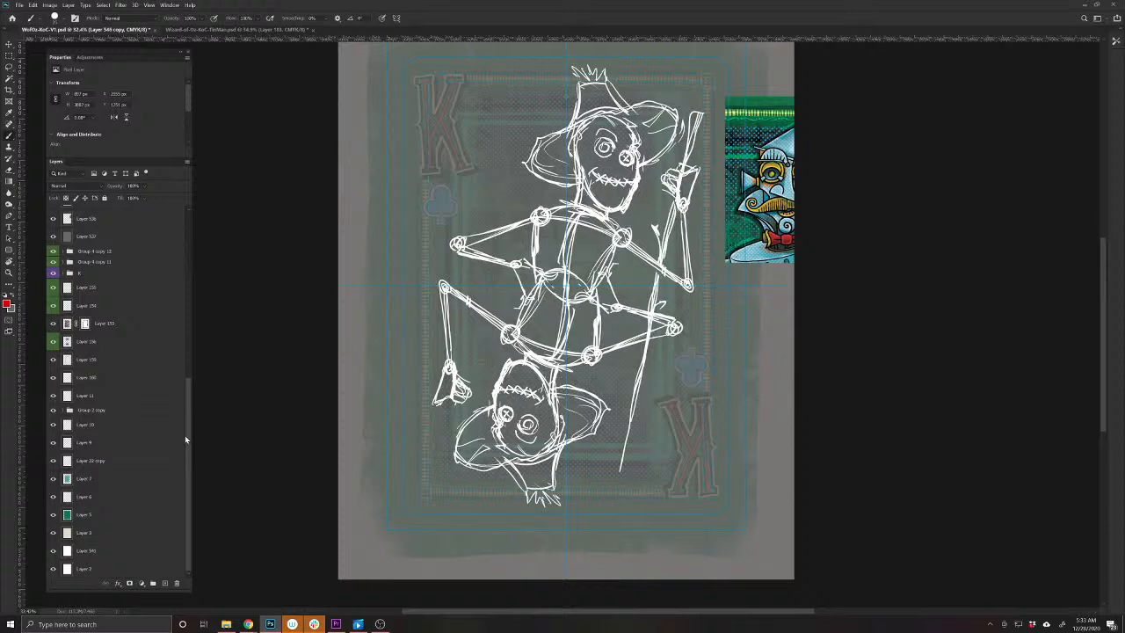
click(115, 569)
key(ctrl+t)
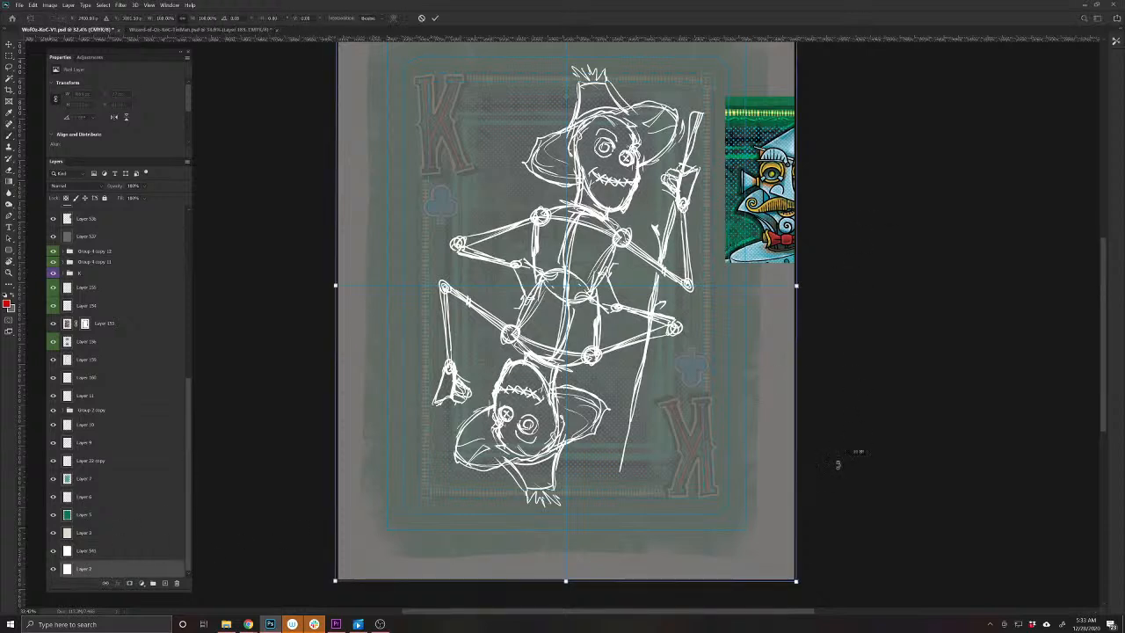
mouse_move(836, 459)
mouse_down()
mouse_move(685, 523)
mouse_move(448, 519)
mouse_move(333, 328)
mouse_up()
key(Return)
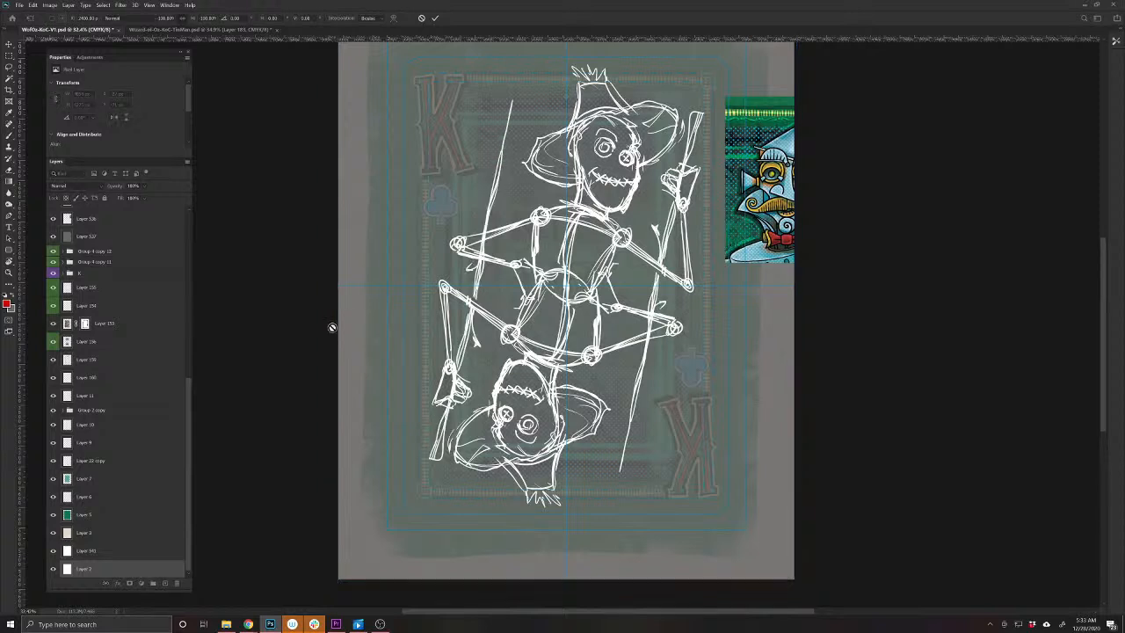
Undo a red test loop drawn beside the hat on a new layer, and reset the colours with white as foreground
key(b)
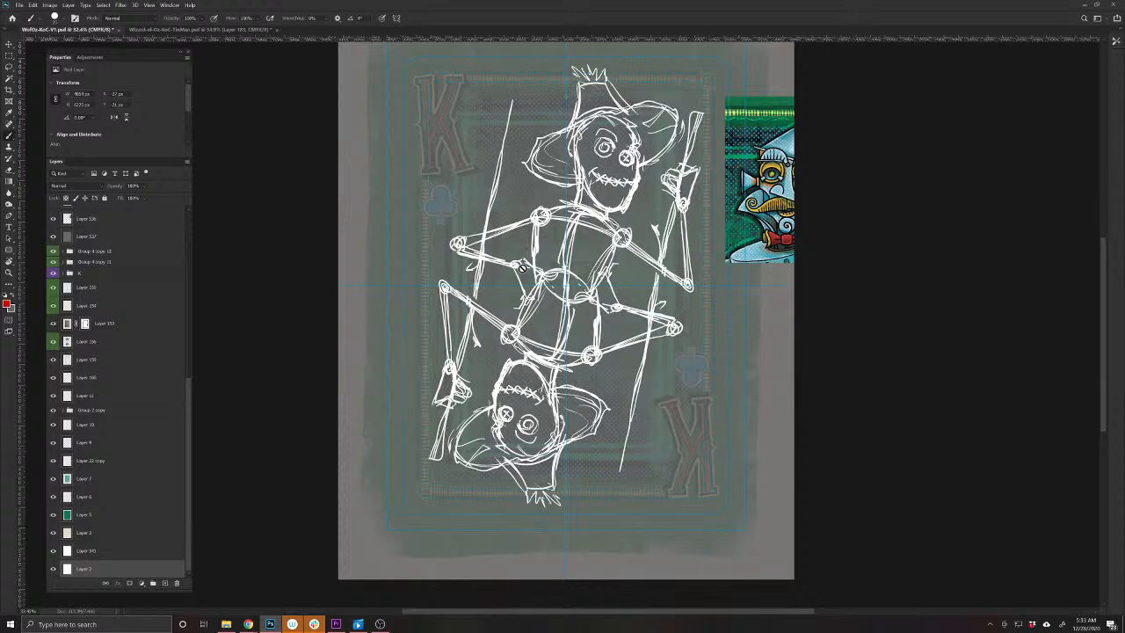
scroll(188, 367, up, 4)
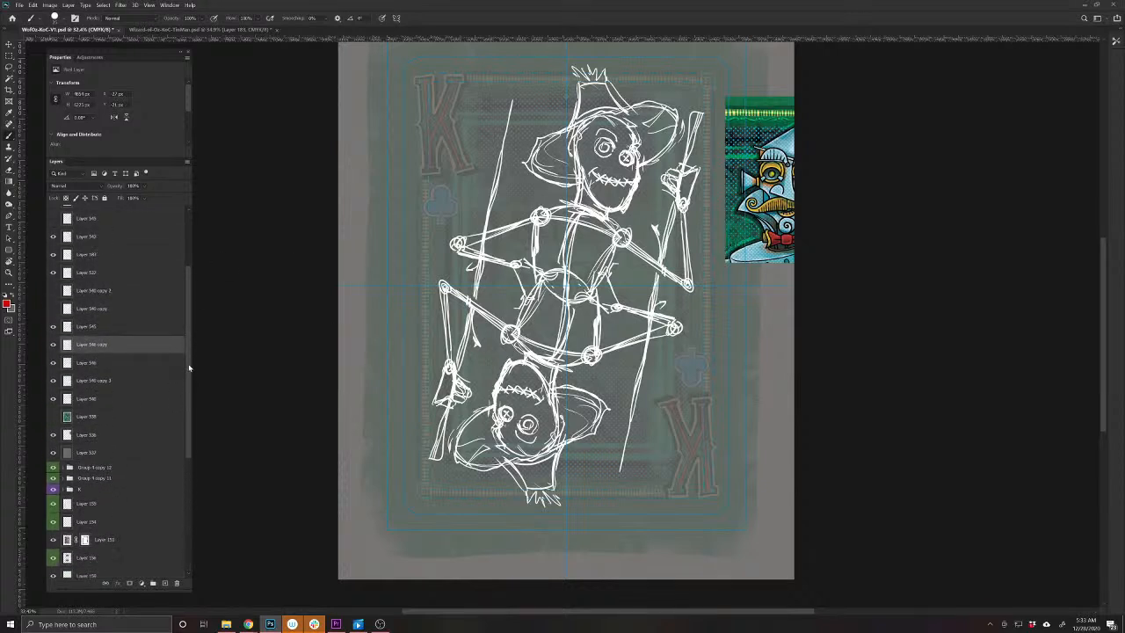
click(105, 327)
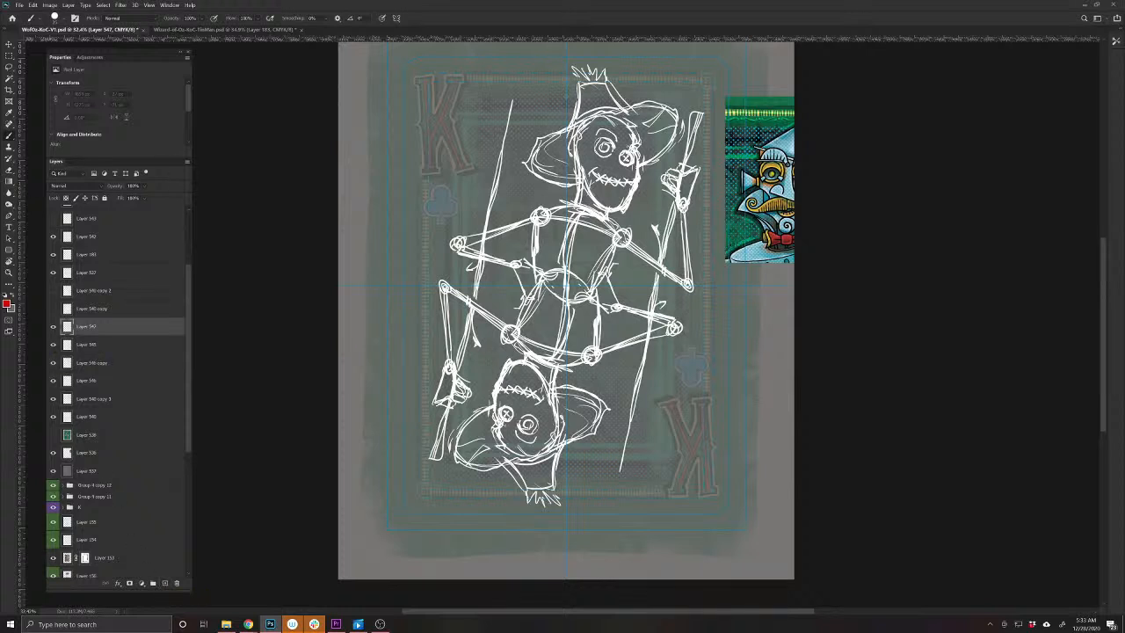
mouse_move(529, 158)
mouse_down()
mouse_move(549, 188)
mouse_move(449, 211)
mouse_move(479, 132)
mouse_move(538, 176)
mouse_move(530, 155)
mouse_up()
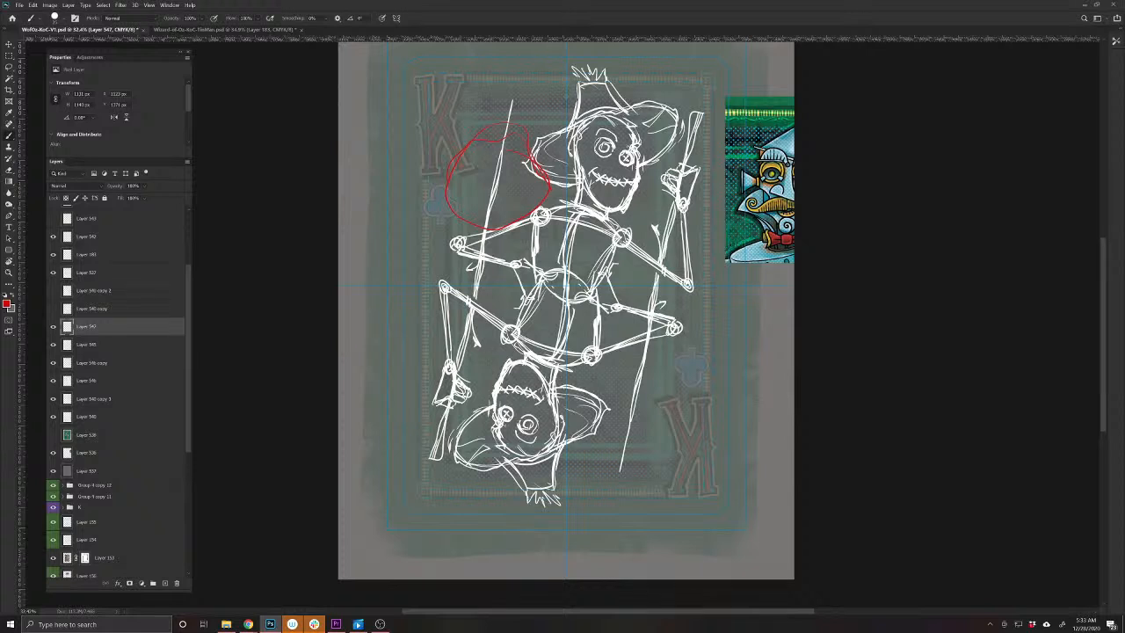
key(ctrl+z)
key(d)
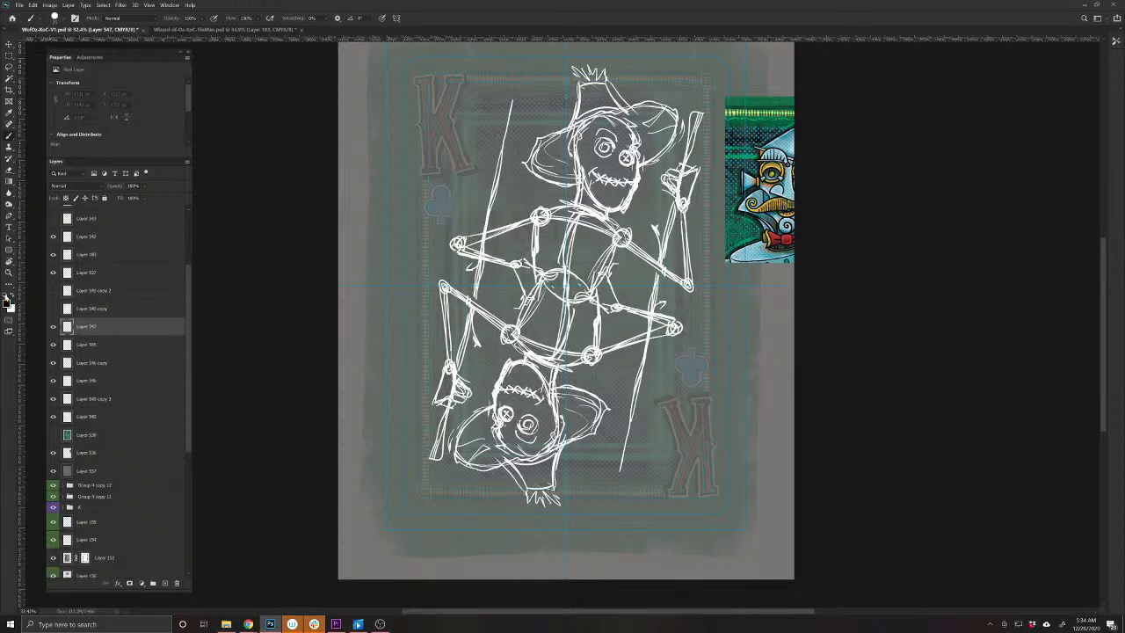
key(x)
mouse_move(580, 200)
mouse_down()
mouse_move(608, 230)
mouse_move(539, 193)
mouse_move(450, 181)
mouse_move(489, 208)
mouse_move(449, 181)
mouse_up()
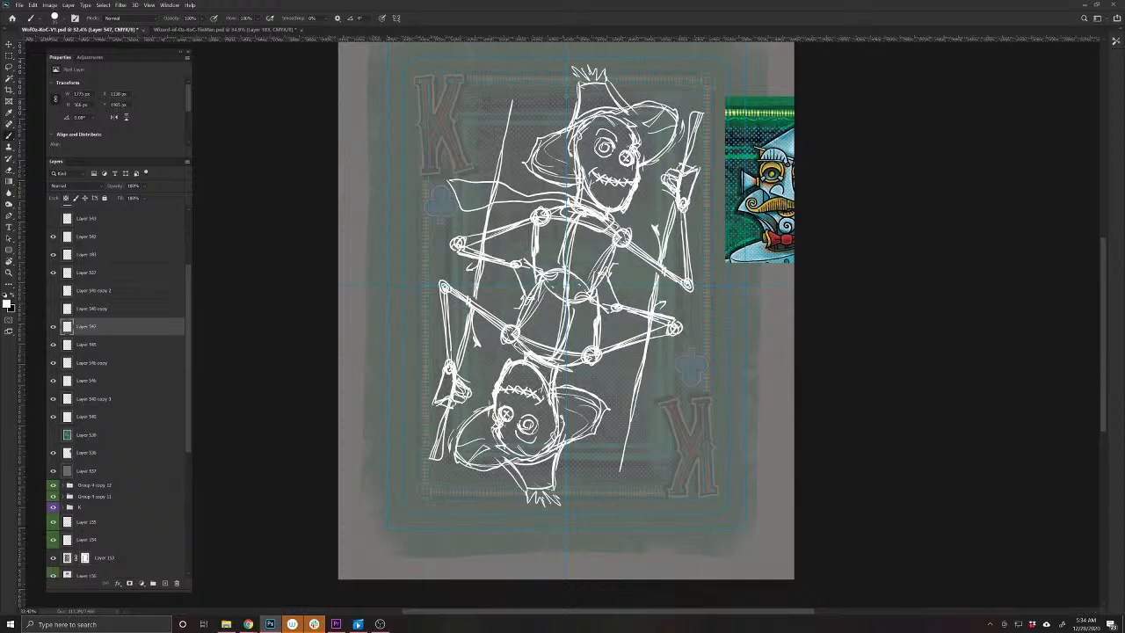
key(Delete)
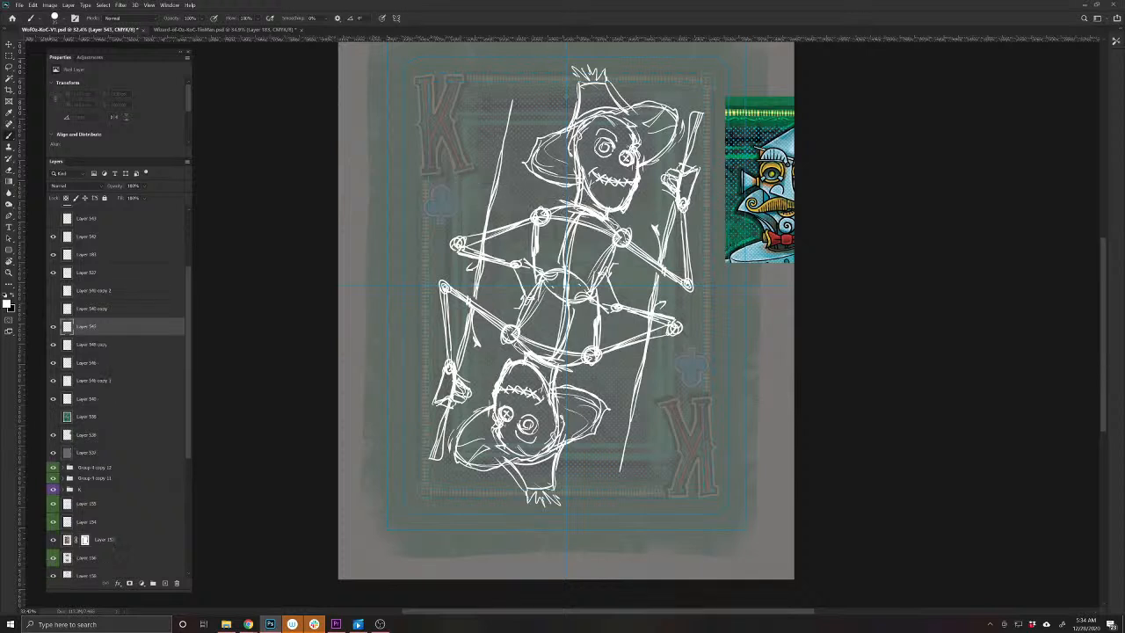
click(164, 582)
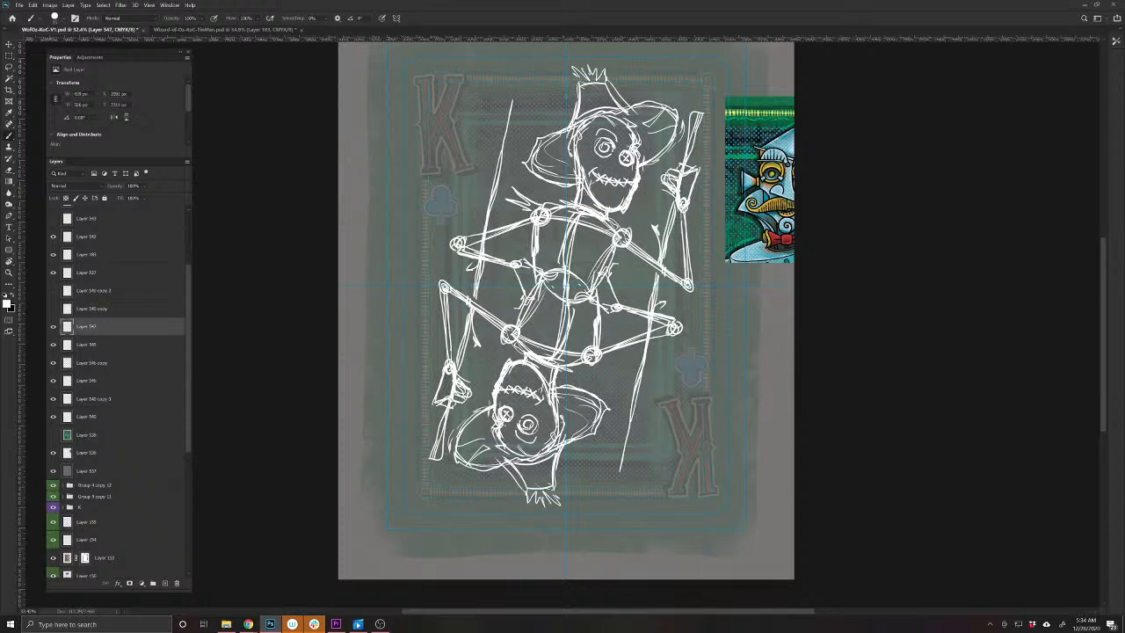
mouse_move(628, 232)
mouse_down()
mouse_move(650, 226)
mouse_move(624, 257)
mouse_up()
key(Delete)
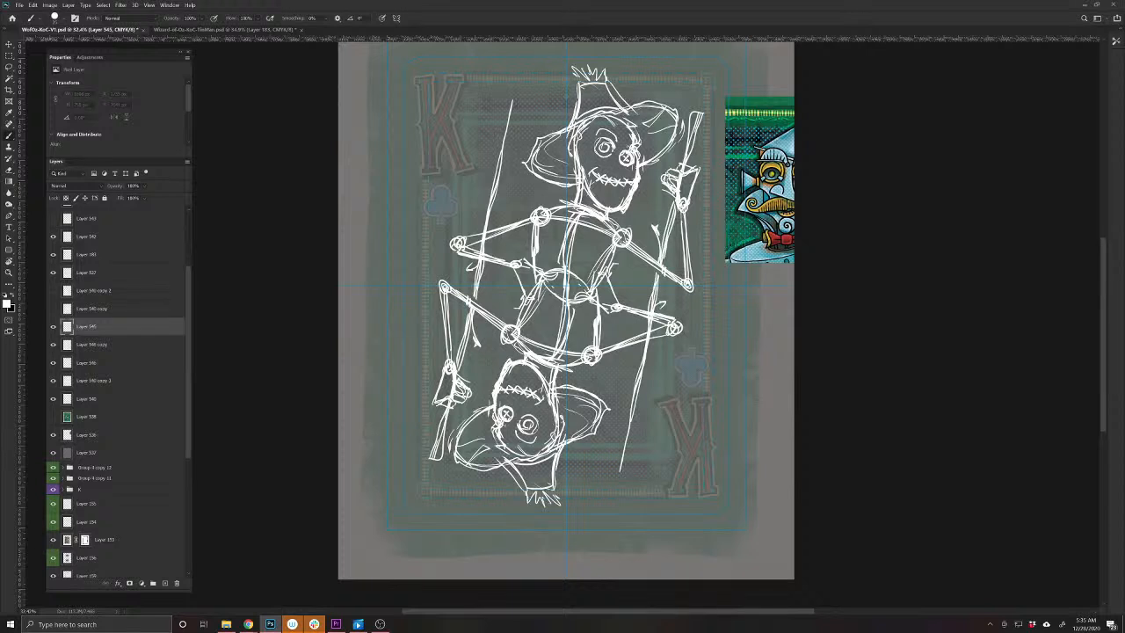
Select the upright figure, its upside-down copy and the pole together, undoing each test move
key(v)
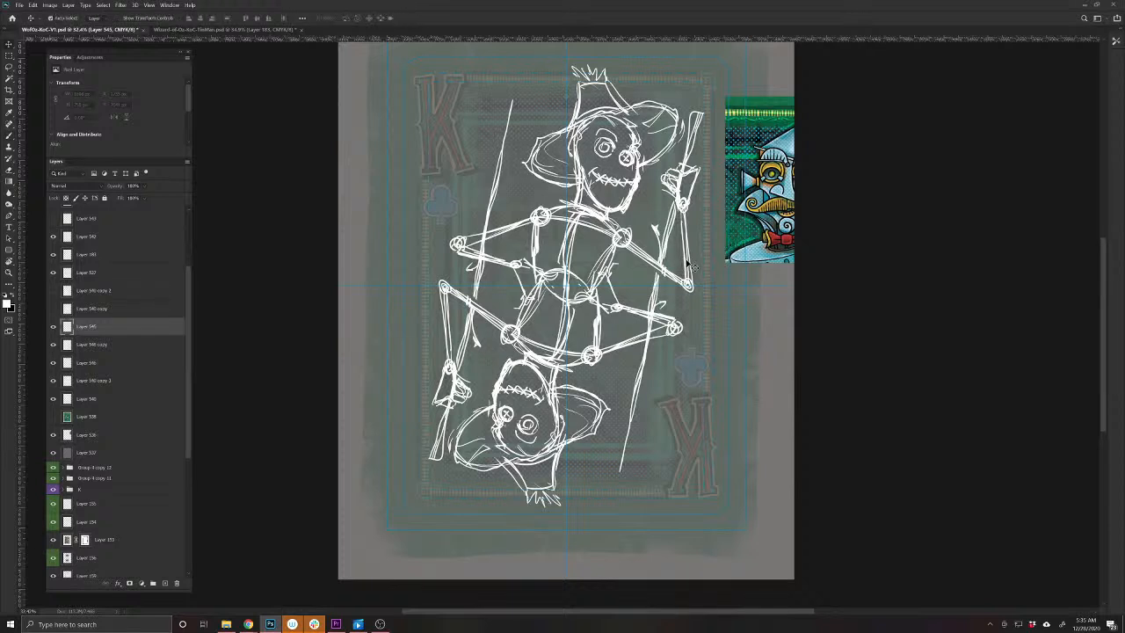
drag(686, 263, 706, 258)
key(ctrl+z)
drag(635, 310, 668, 291)
key(ctrl+z)
shift+click(599, 284)
key(ctrl+z)
drag(481, 274, 491, 270)
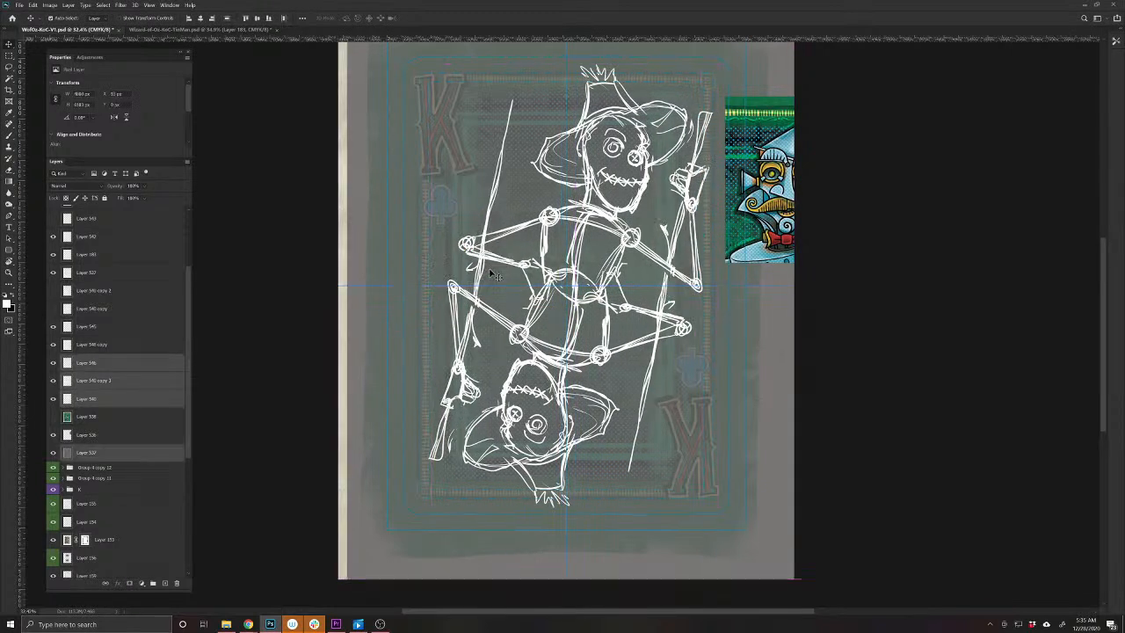
key(ctrl+z)
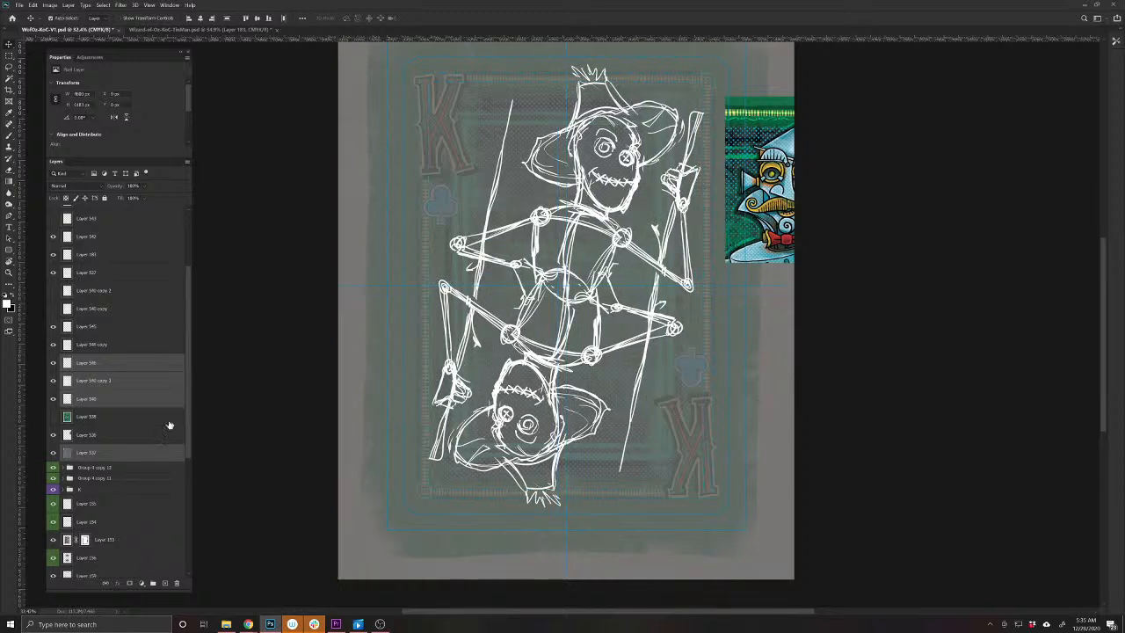
Merge both figures and the two poles into a single sketch layer, leaving out the grey overlay
ctrl+click(138, 455)
key(ctrl+e)
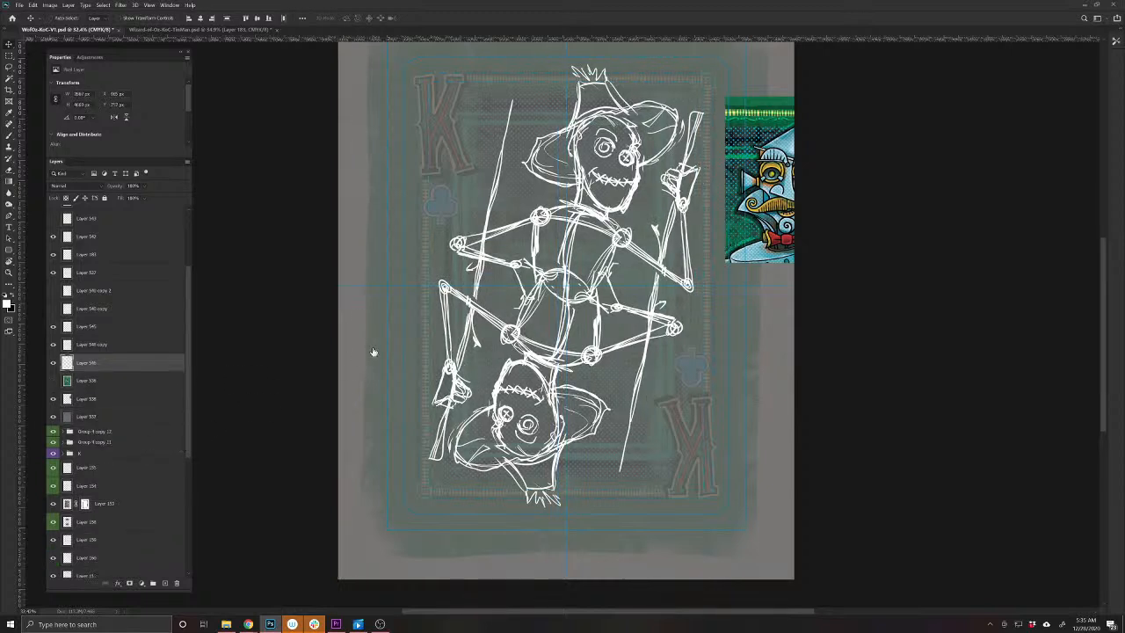
ctrl+click(473, 285)
key(ctrl+e)
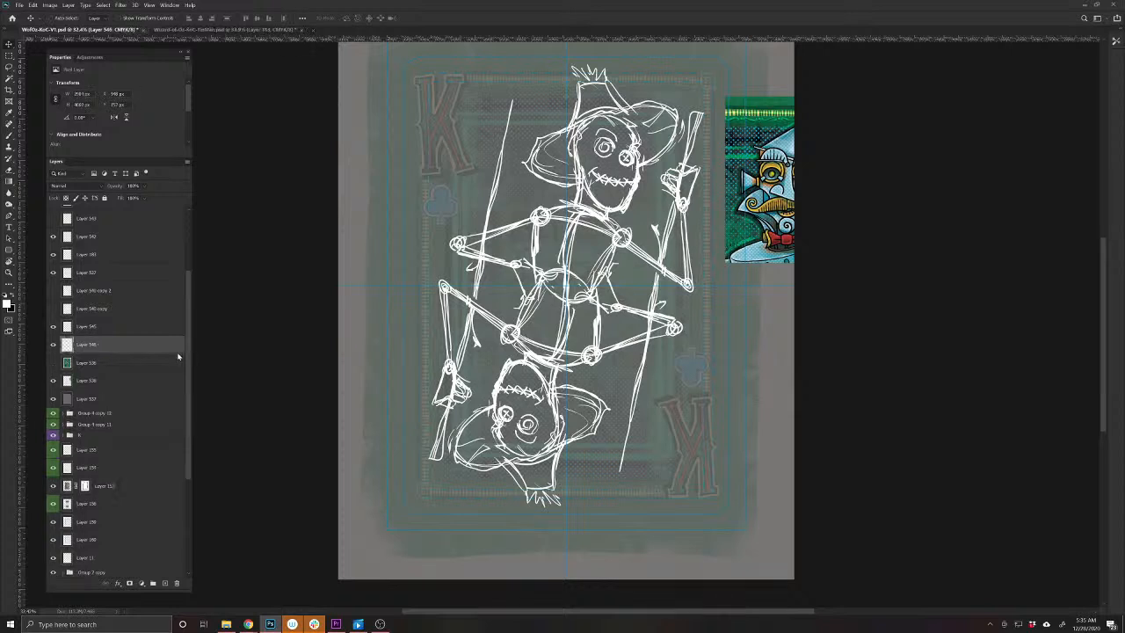
click(53, 344)
click(53, 345)
Rotate the merged sketch slightly counterclockwise about the card's centre
key(ctrl+t)
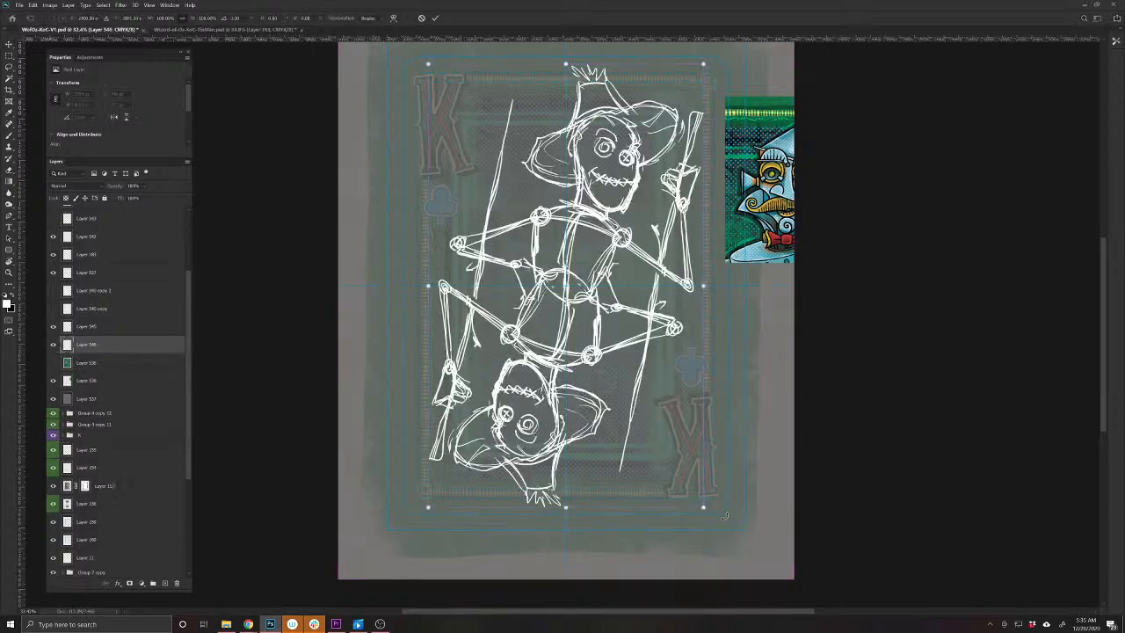
mouse_move(736, 518)
mouse_down()
mouse_move(745, 513)
mouse_move(736, 526)
mouse_up()
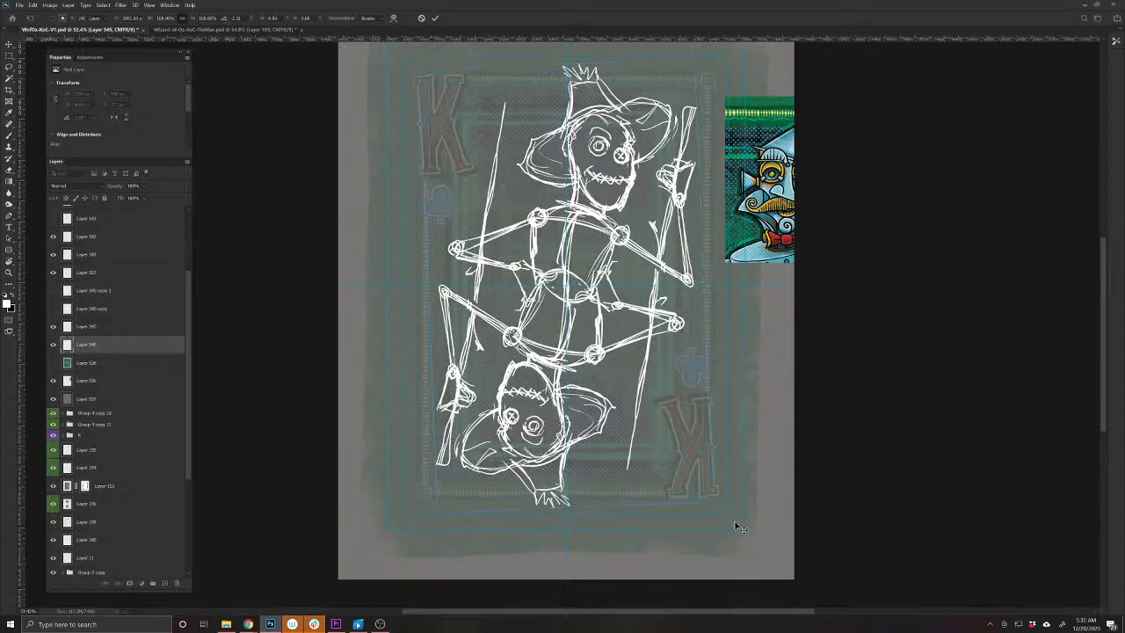
key(Return)
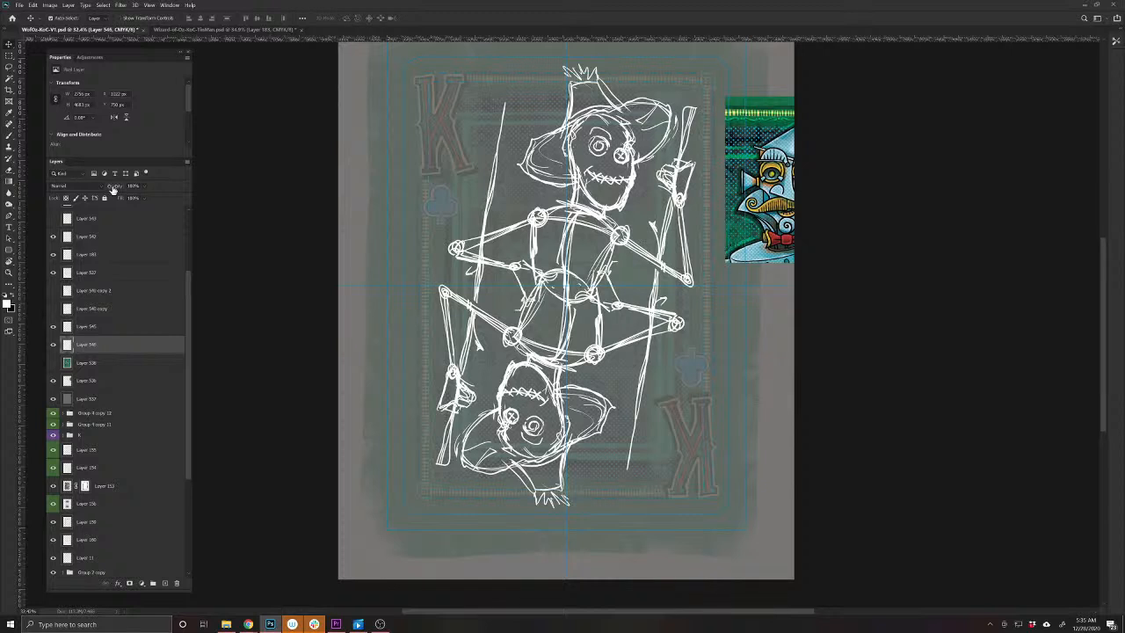
Fade the merged sketch to a faint guide and add a new layer above it for drawing in black
drag(112, 189, 78, 192)
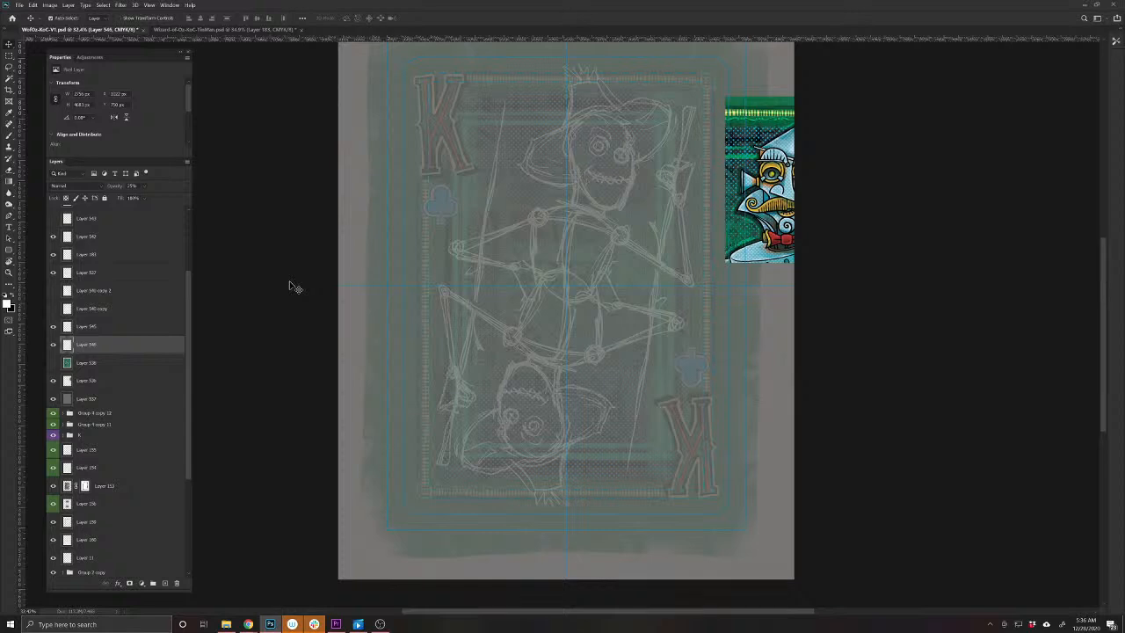
click(165, 583)
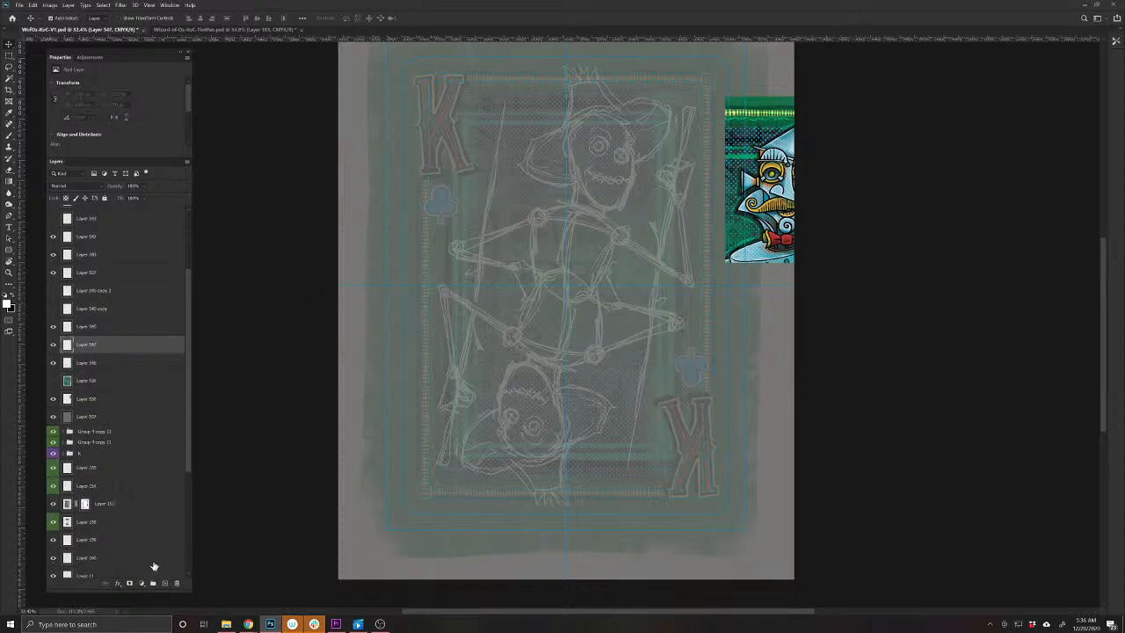
click(10, 136)
drag(518, 430, 410, 470)
key(ctrl+z)
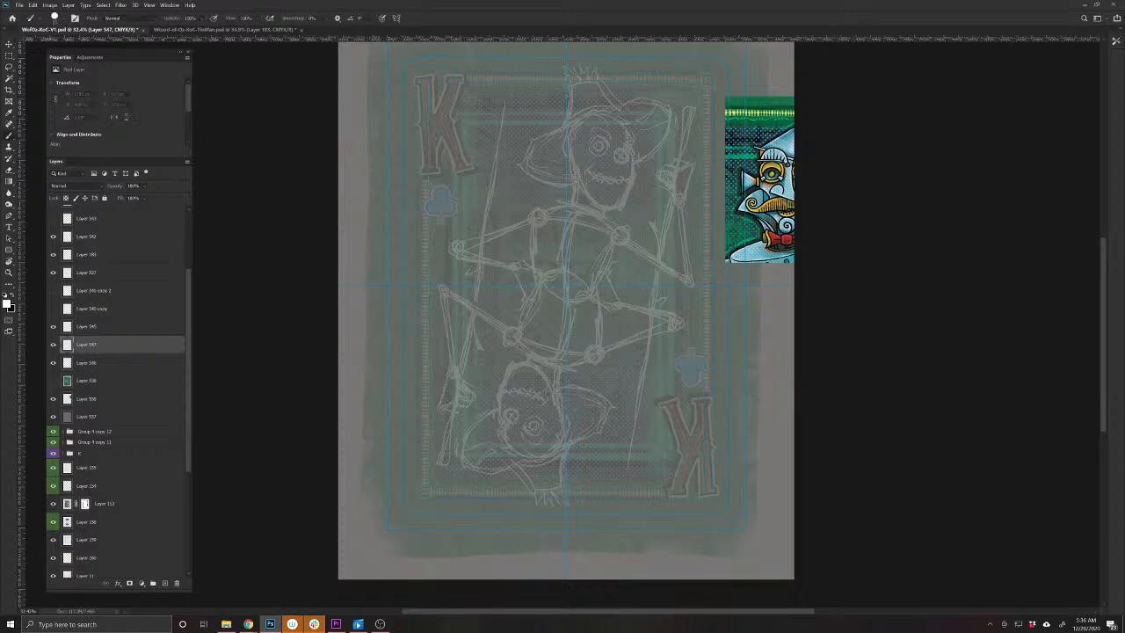
click(10, 299)
drag(474, 413, 397, 468)
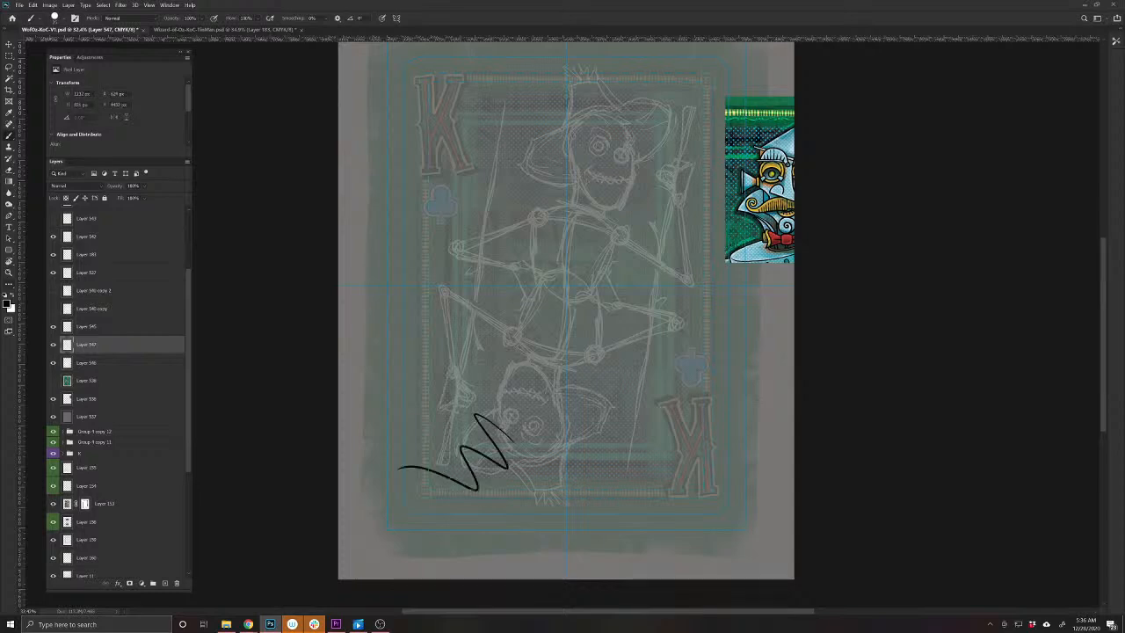
key(ctrl+z)
Ink the upright scarecrow's collar line, the back of the neck and the curved top of the head in black
mouse_move(557, 315)
mouse_down()
mouse_move(589, 350)
mouse_move(567, 366)
mouse_move(548, 532)
mouse_up()
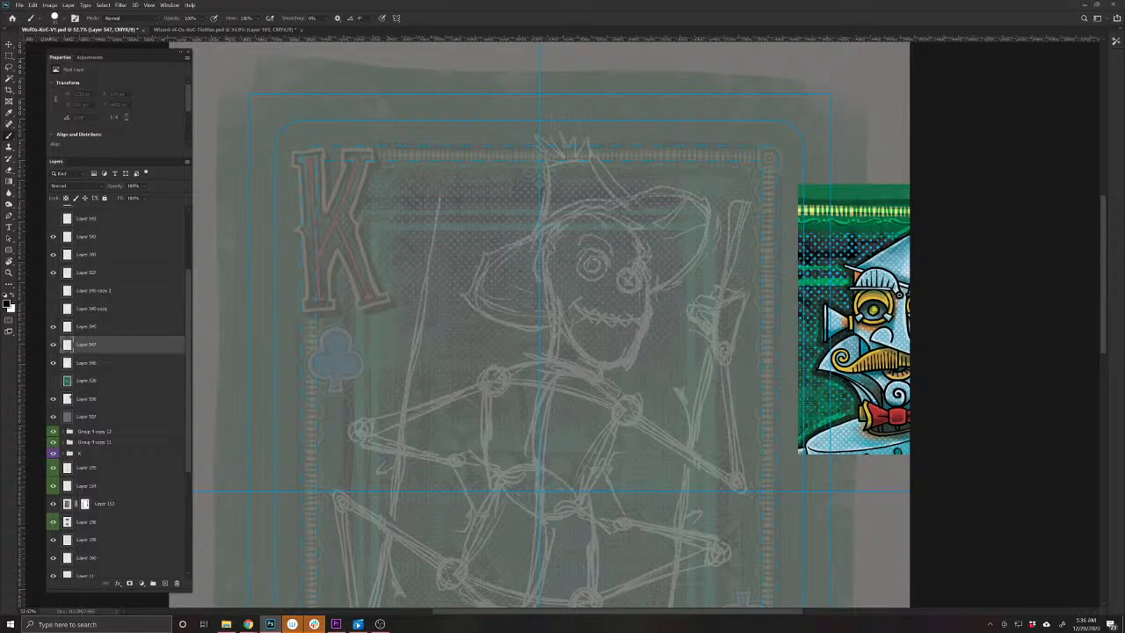
drag(540, 358, 602, 378)
drag(539, 356, 608, 373)
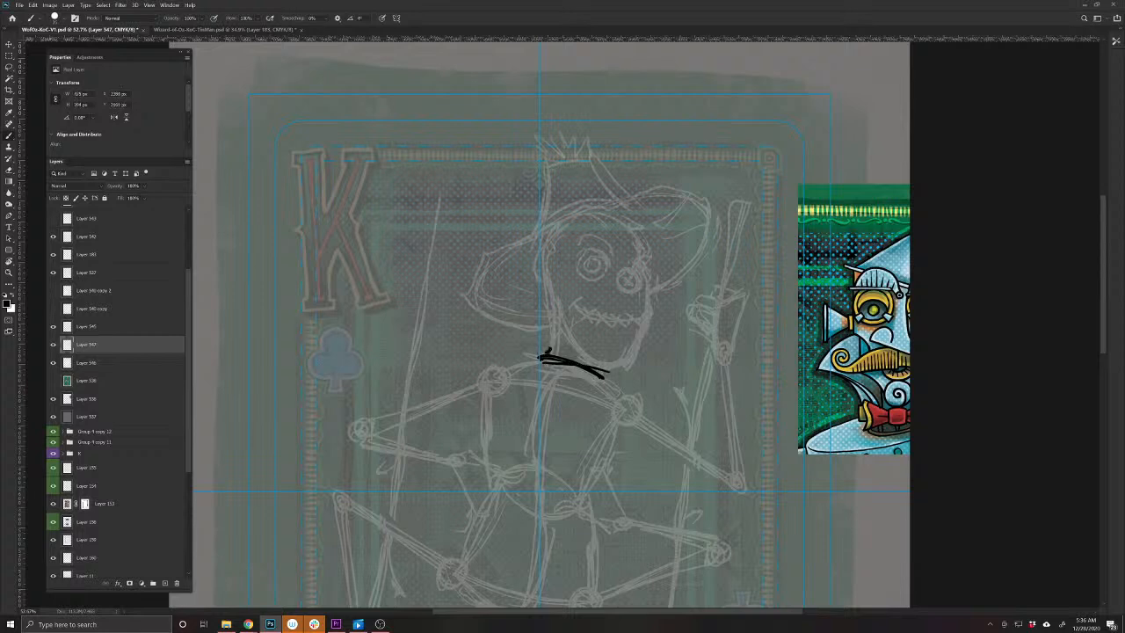
drag(549, 350, 544, 308)
mouse_move(649, 255)
mouse_down()
mouse_move(613, 228)
mouse_move(567, 230)
mouse_move(536, 274)
mouse_up()
Replace the trial hat-brim strokes with a jagged, torn brim outline around the upright scarecrow's head
mouse_move(536, 318)
mouse_down()
mouse_move(512, 457)
mouse_move(463, 448)
mouse_move(474, 404)
mouse_move(503, 369)
mouse_up()
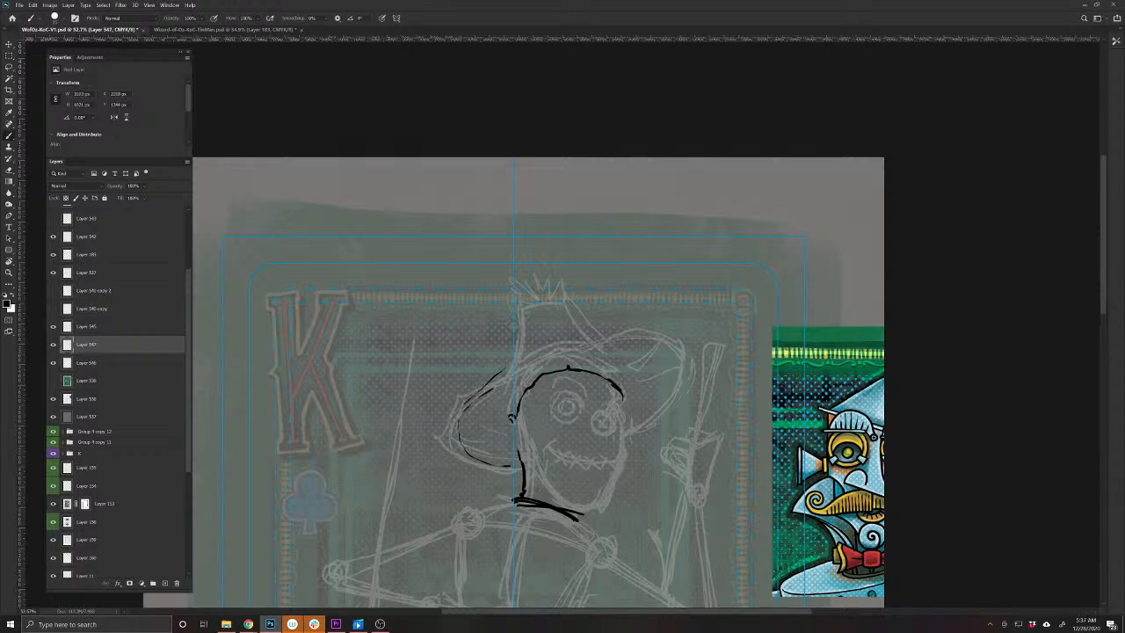
key(e)
drag(476, 459, 509, 466)
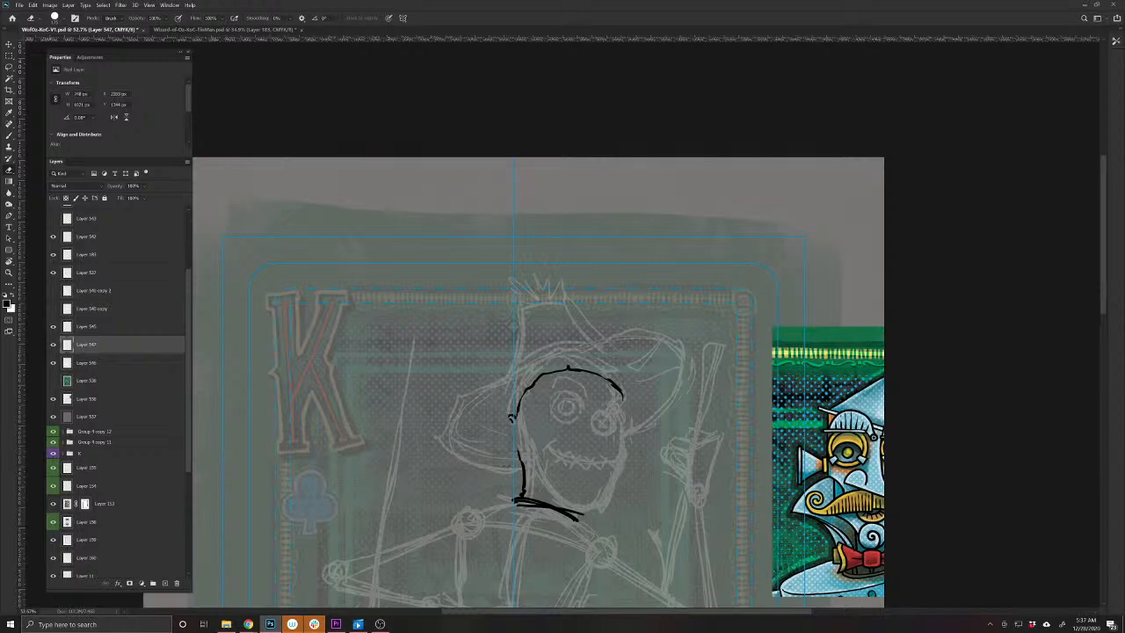
key(b)
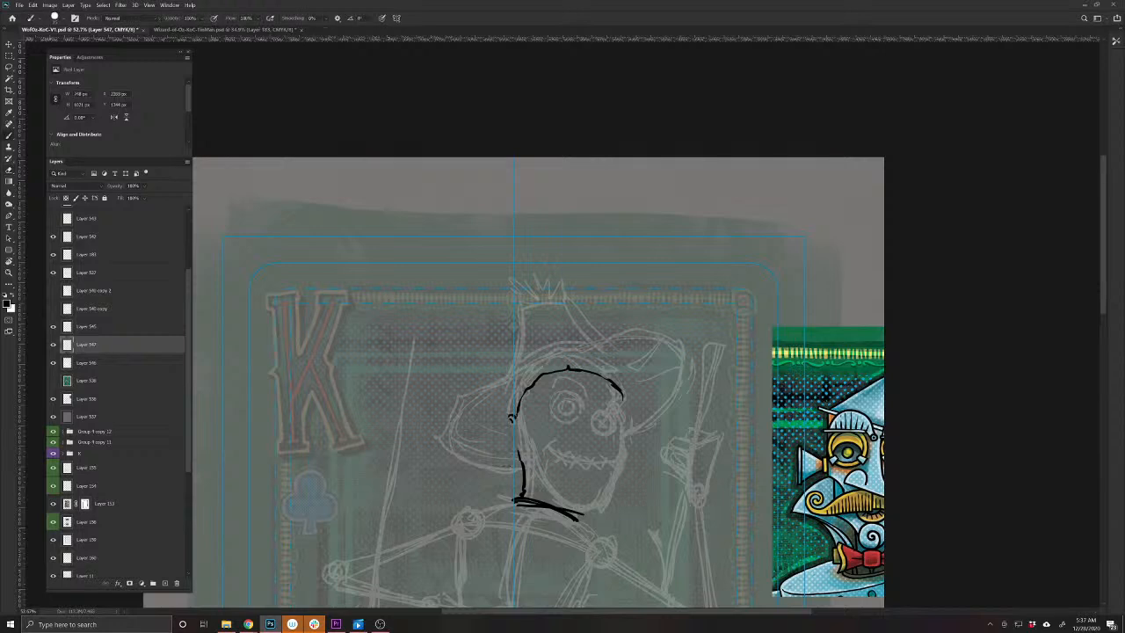
mouse_move(621, 437)
mouse_down()
mouse_move(675, 395)
mouse_move(679, 334)
mouse_move(651, 325)
mouse_move(634, 340)
mouse_move(614, 318)
mouse_move(575, 340)
mouse_move(549, 333)
mouse_move(544, 348)
mouse_move(490, 354)
mouse_move(432, 425)
mouse_move(464, 434)
mouse_move(444, 453)
mouse_move(465, 435)
mouse_move(463, 465)
mouse_move(525, 483)
mouse_up()
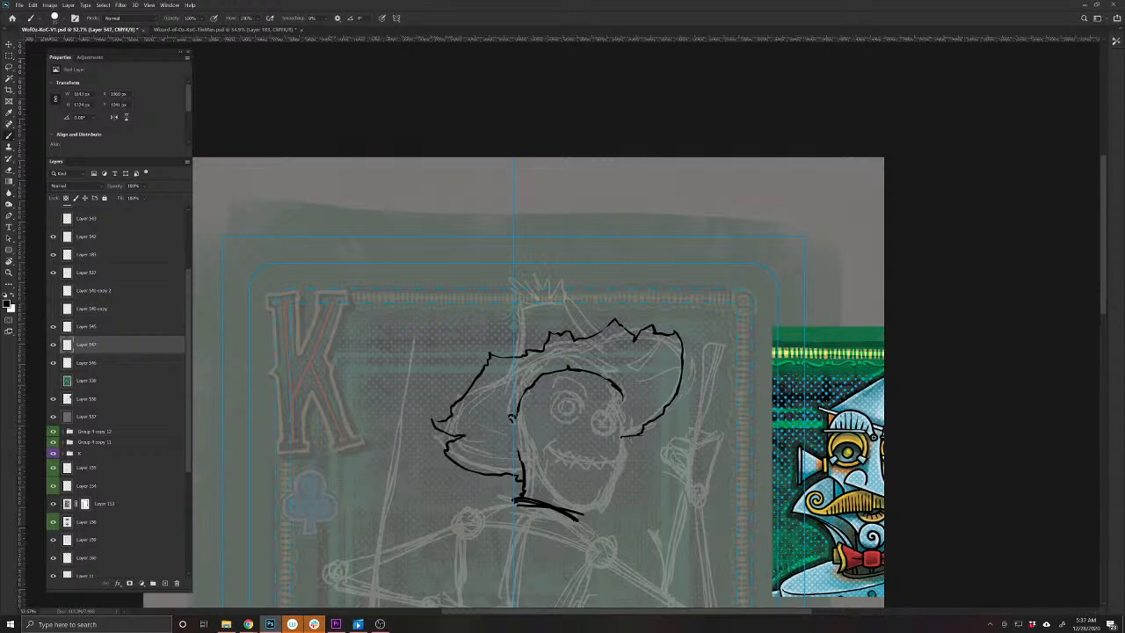
Ink the upright scarecrow's button eye as a thick circle with small stitch holes and crossed threads
mouse_move(610, 410)
mouse_down()
mouse_move(616, 431)
mouse_move(594, 434)
mouse_move(590, 414)
mouse_move(600, 409)
mouse_up()
click(598, 418)
drag(598, 418, 606, 427)
scroll(549, 466, up, 3)
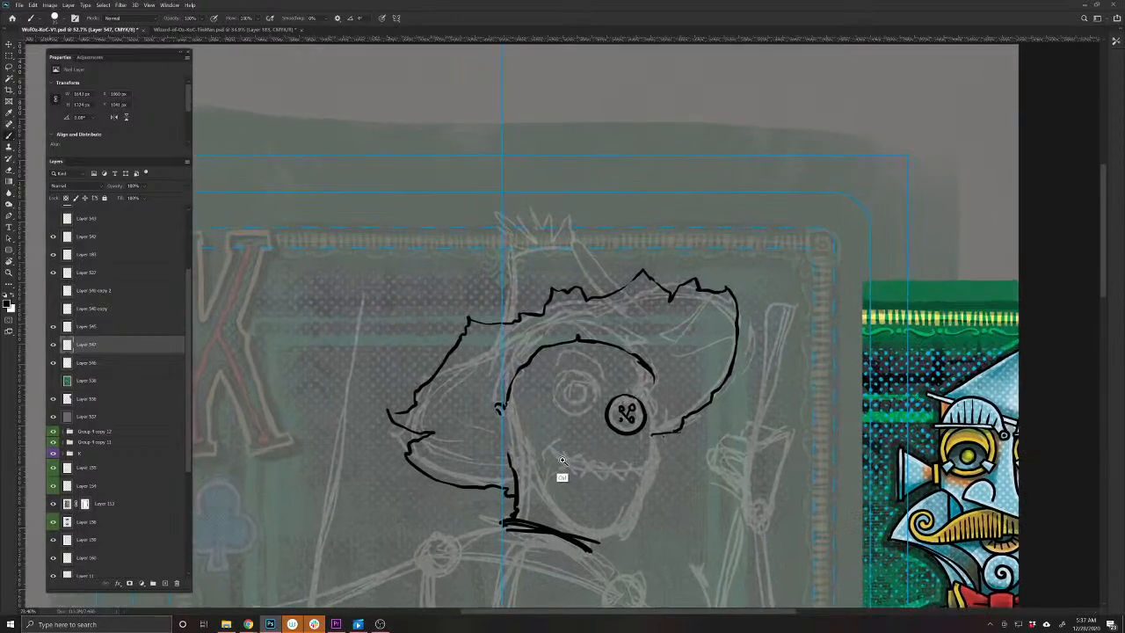
scroll(562, 477, down, 1)
drag(562, 494, 547, 466)
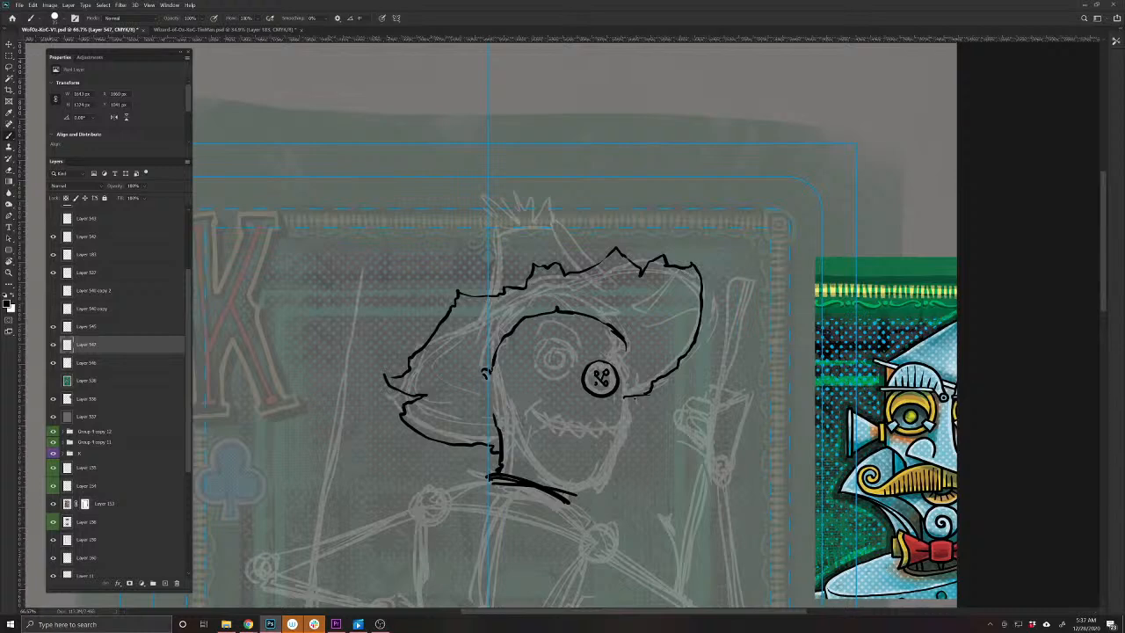
Ink the scarecrow's open eye as concentric circles with a dashed ring and brow ticks, plus a second round eye and nose marks beside the button eye
mouse_move(554, 342)
mouse_down()
mouse_move(572, 365)
mouse_move(548, 379)
mouse_move(531, 360)
mouse_move(536, 348)
mouse_move(564, 364)
mouse_move(545, 364)
mouse_move(551, 350)
mouse_up()
mouse_move(577, 333)
mouse_down()
mouse_move(581, 343)
mouse_move(553, 329)
mouse_up()
drag(544, 318, 541, 329)
drag(534, 321, 536, 333)
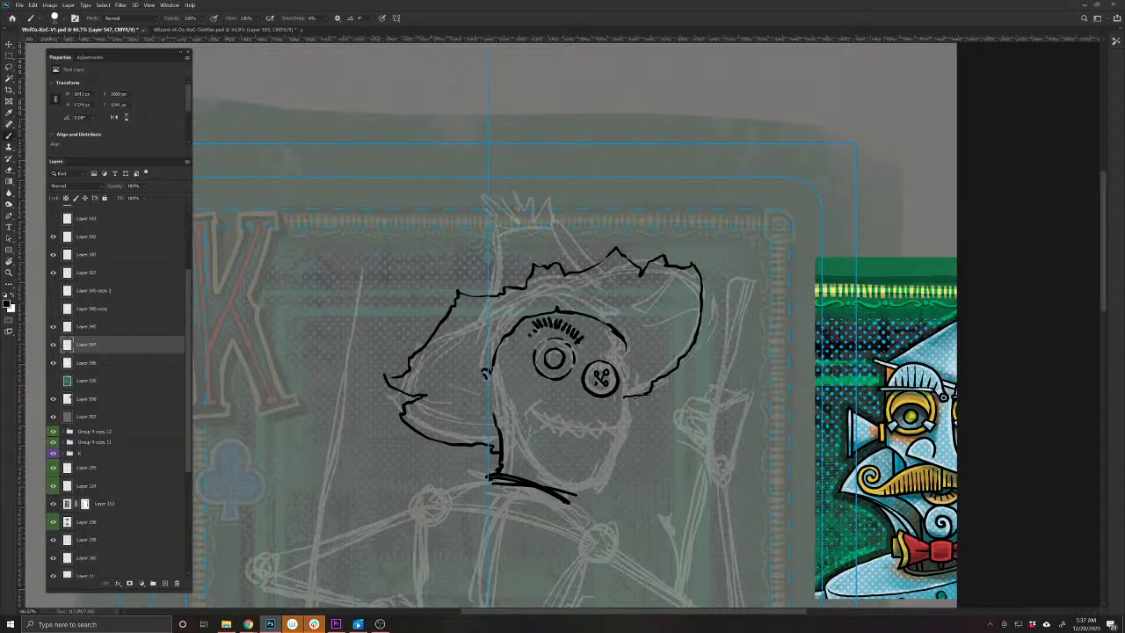
drag(602, 351, 604, 359)
drag(606, 348, 629, 368)
mouse_move(625, 369)
mouse_down()
mouse_move(629, 379)
mouse_move(626, 356)
mouse_move(637, 376)
mouse_move(624, 388)
mouse_up()
Ink a wide smile with a row of teeth, a front cheek line and an angular front jaw on the upright scarecrow
mouse_move(632, 389)
mouse_down()
mouse_move(625, 423)
mouse_move(564, 426)
mouse_move(527, 397)
mouse_up()
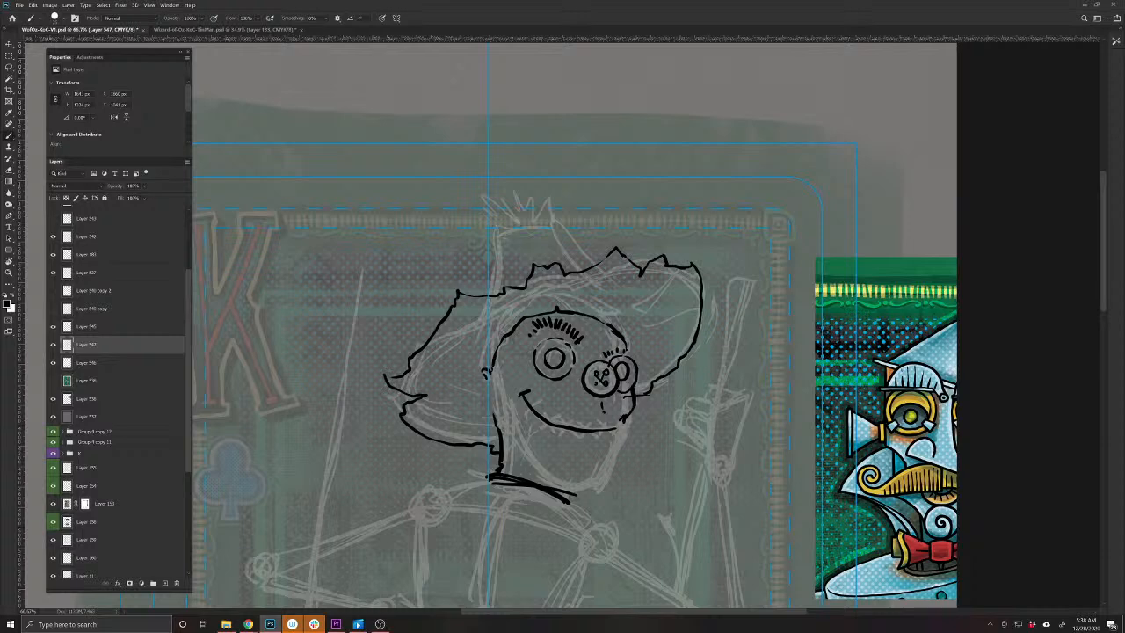
drag(622, 420, 618, 427)
key(e)
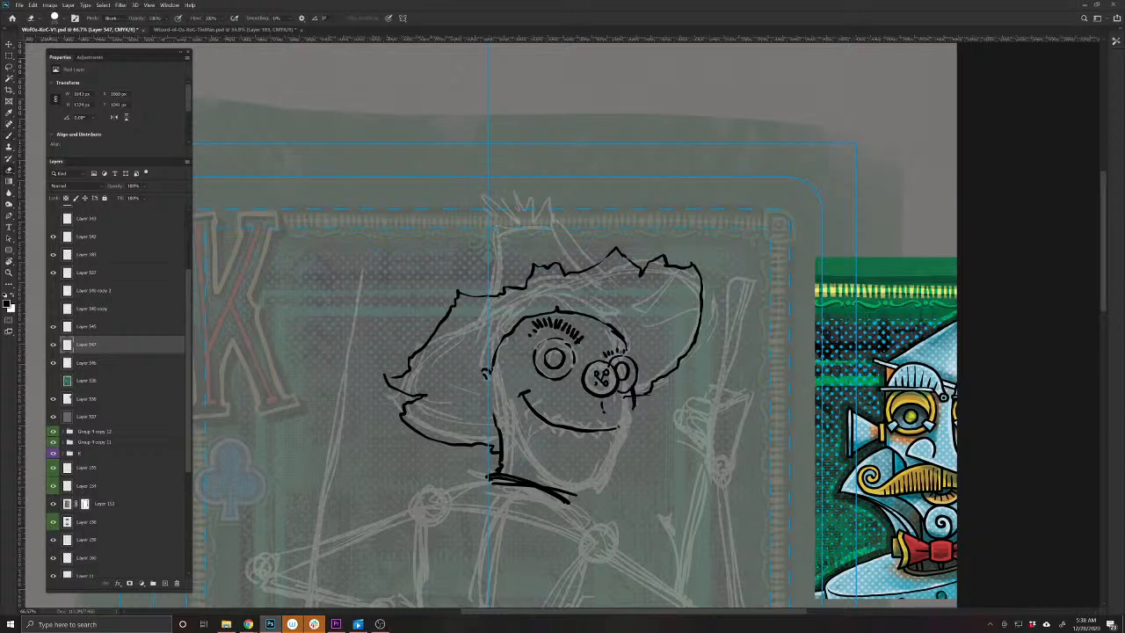
key(b)
drag(633, 408, 623, 429)
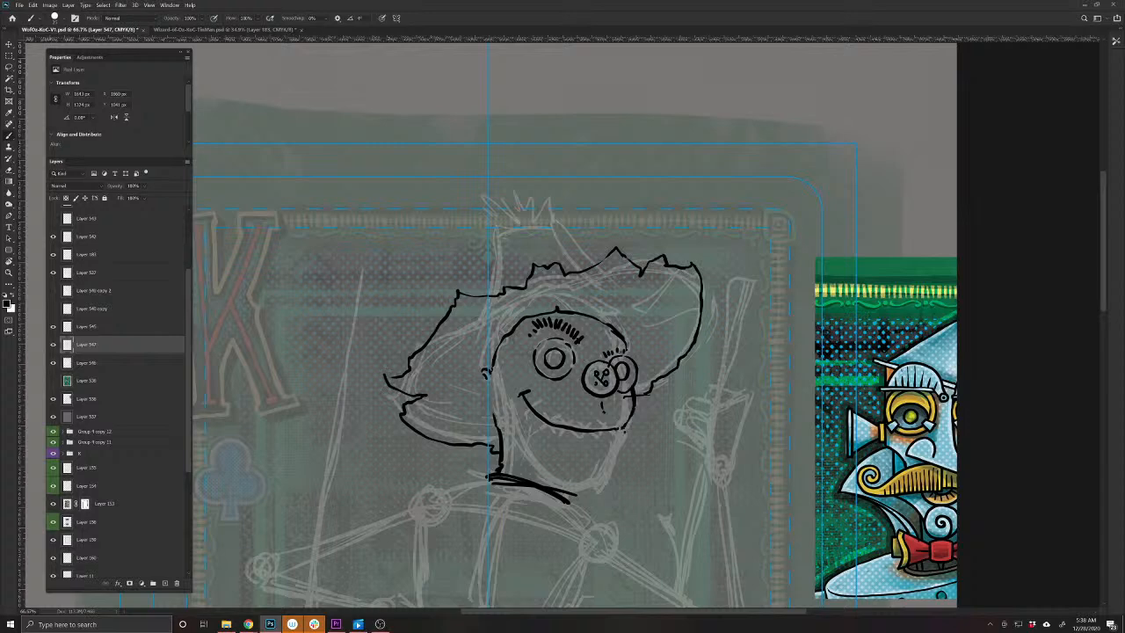
mouse_move(523, 401)
mouse_down()
mouse_move(554, 447)
mouse_move(615, 454)
mouse_up()
mouse_move(634, 416)
mouse_down()
mouse_move(615, 451)
mouse_move(551, 444)
mouse_move(629, 439)
mouse_move(636, 450)
mouse_move(618, 468)
mouse_move(576, 475)
mouse_up()
mouse_move(636, 444)
mouse_down()
mouse_move(601, 502)
mouse_move(579, 504)
mouse_move(532, 468)
mouse_move(518, 441)
mouse_move(551, 486)
mouse_move(532, 471)
mouse_move(520, 444)
mouse_up()
Trim the collar line where it crosses the jaw, and ink the knotted chin and the rear jaw line
key(e)
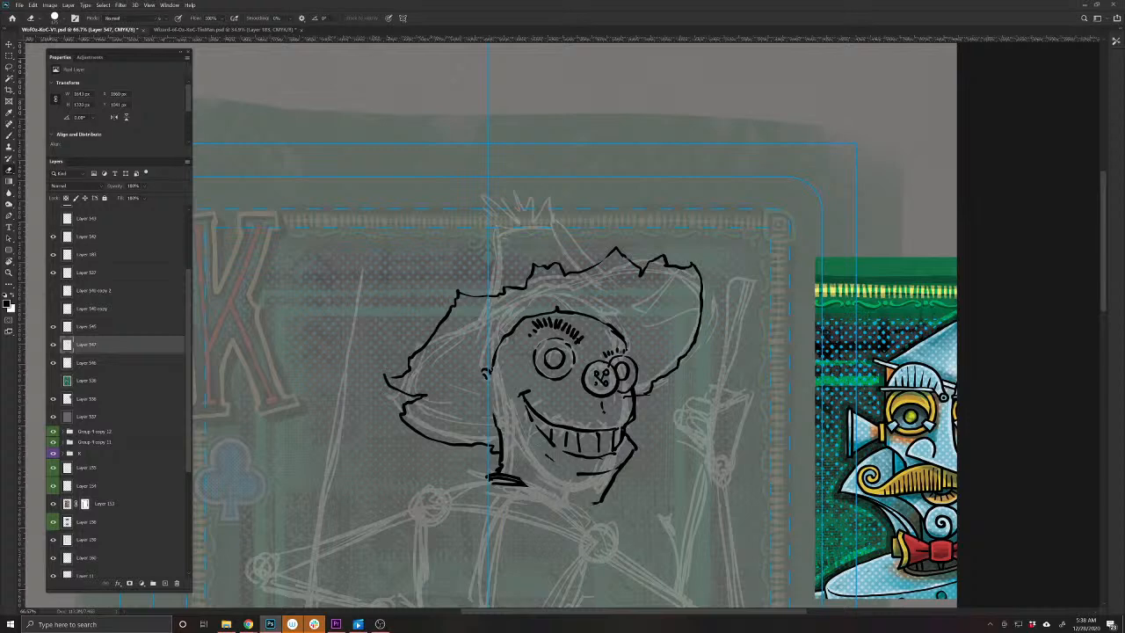
key(b)
mouse_move(593, 500)
mouse_down()
mouse_move(582, 488)
mouse_move(563, 503)
mouse_move(536, 479)
mouse_move(501, 396)
mouse_up()
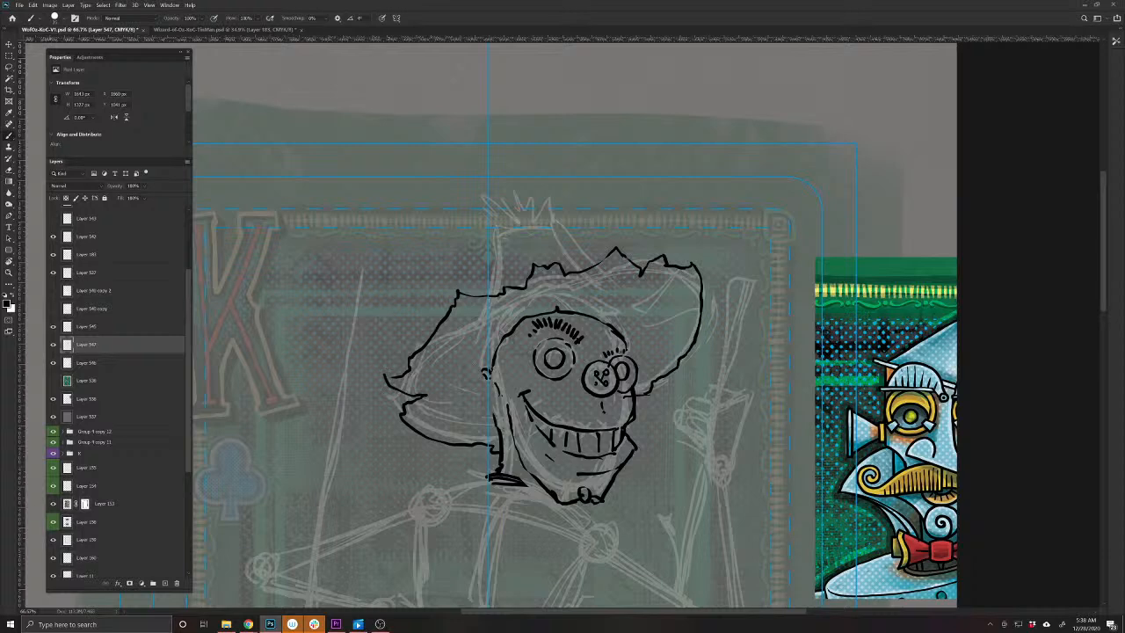
mouse_move(495, 379)
mouse_down()
mouse_move(475, 368)
mouse_move(474, 383)
mouse_up()
key(b)
key(b)
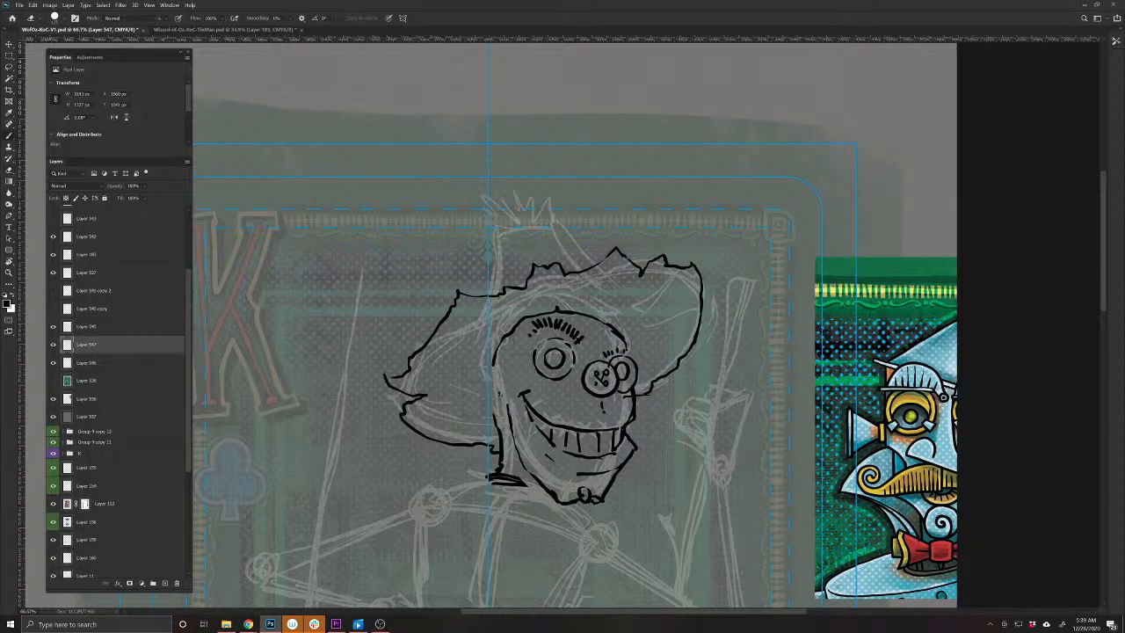
mouse_move(494, 363)
mouse_down()
mouse_move(491, 409)
mouse_move(481, 387)
mouse_up()
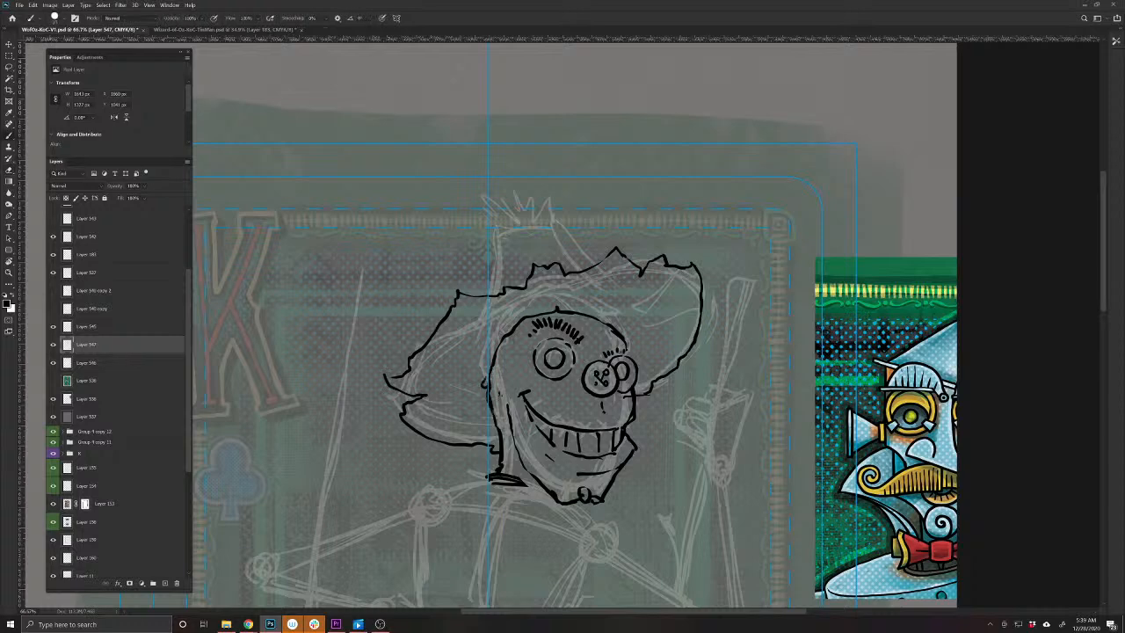
mouse_move(633, 368)
mouse_down()
mouse_move(673, 407)
mouse_move(658, 417)
mouse_move(635, 399)
mouse_move(652, 436)
mouse_move(638, 445)
mouse_up()
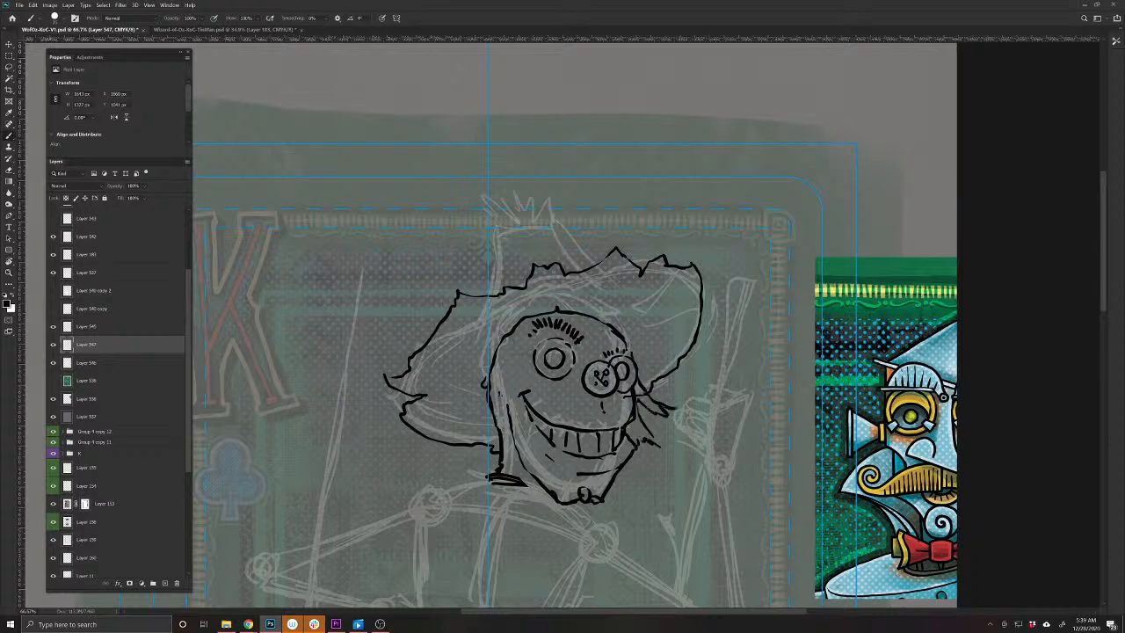
mouse_move(593, 320)
mouse_down()
mouse_move(626, 341)
mouse_move(599, 340)
mouse_move(592, 318)
mouse_up()
key(ctrl+z)
key(ctrl+z)
key(ctrl+z)
key(ctrl+z)
key(ctrl+z)
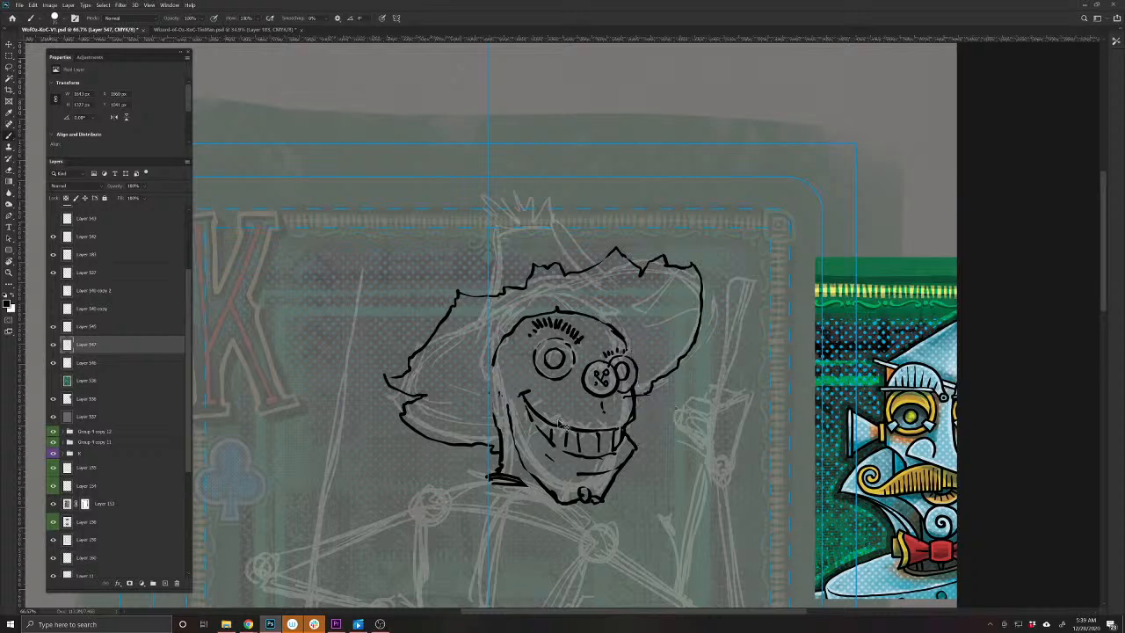
drag(471, 390, 498, 387)
key(ctrl+z)
Erase the toothy grin and front jaw, and ink a plain curved mouth line with a narrower cheek and jaw outline
key(e)
mouse_move(520, 392)
mouse_down()
mouse_move(585, 475)
mouse_move(625, 430)
mouse_move(615, 466)
mouse_move(631, 414)
mouse_move(612, 482)
mouse_up()
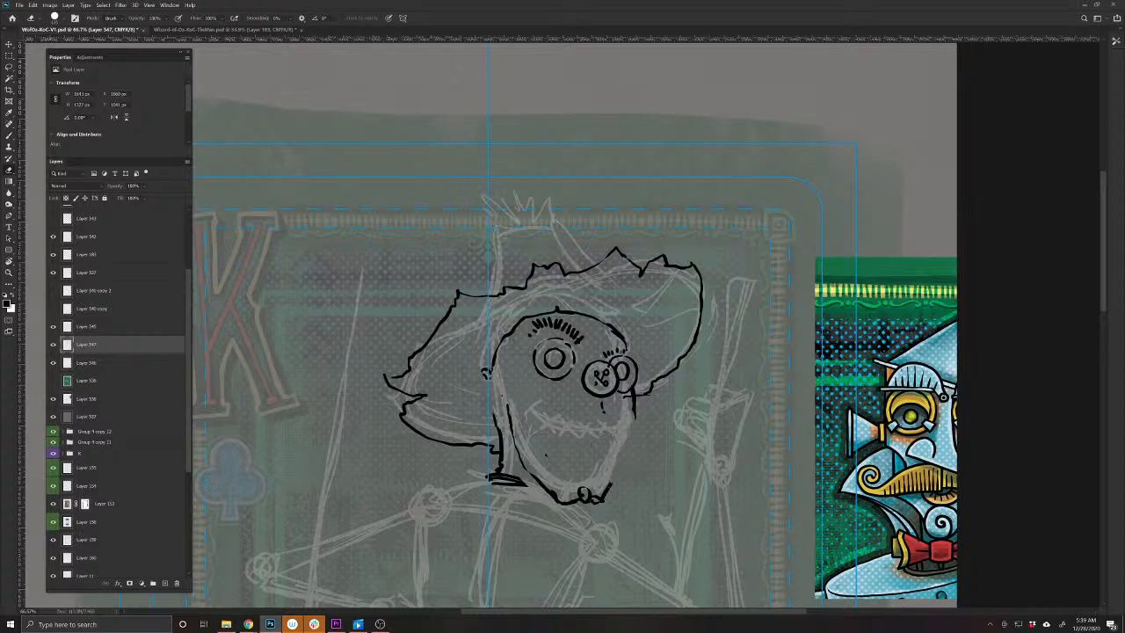
key(b)
drag(635, 406, 617, 462)
drag(625, 425, 607, 484)
mouse_move(620, 431)
mouse_down()
mouse_move(550, 436)
mouse_move(518, 405)
mouse_up()
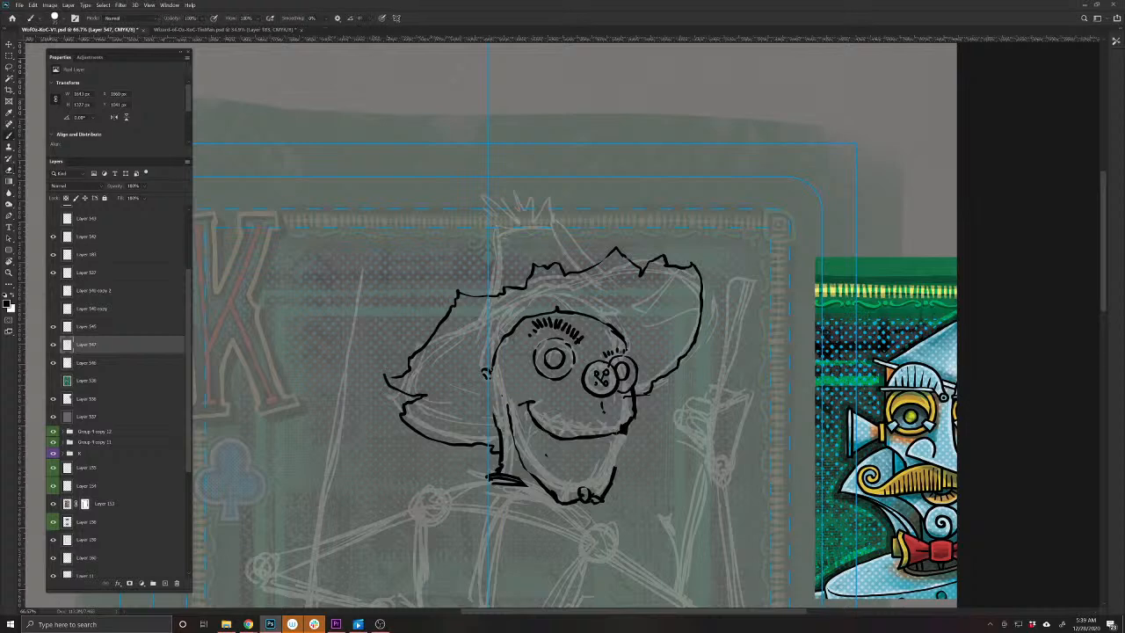
mouse_move(622, 434)
mouse_down()
mouse_move(631, 445)
mouse_move(614, 475)
mouse_up()
Ink crossed zigzag stitches along the full length of the scarecrow's mouth line
mouse_move(521, 421)
mouse_down()
mouse_move(545, 413)
mouse_move(536, 431)
mouse_move(557, 435)
mouse_up()
key(ctrl+z)
key(ctrl+z)
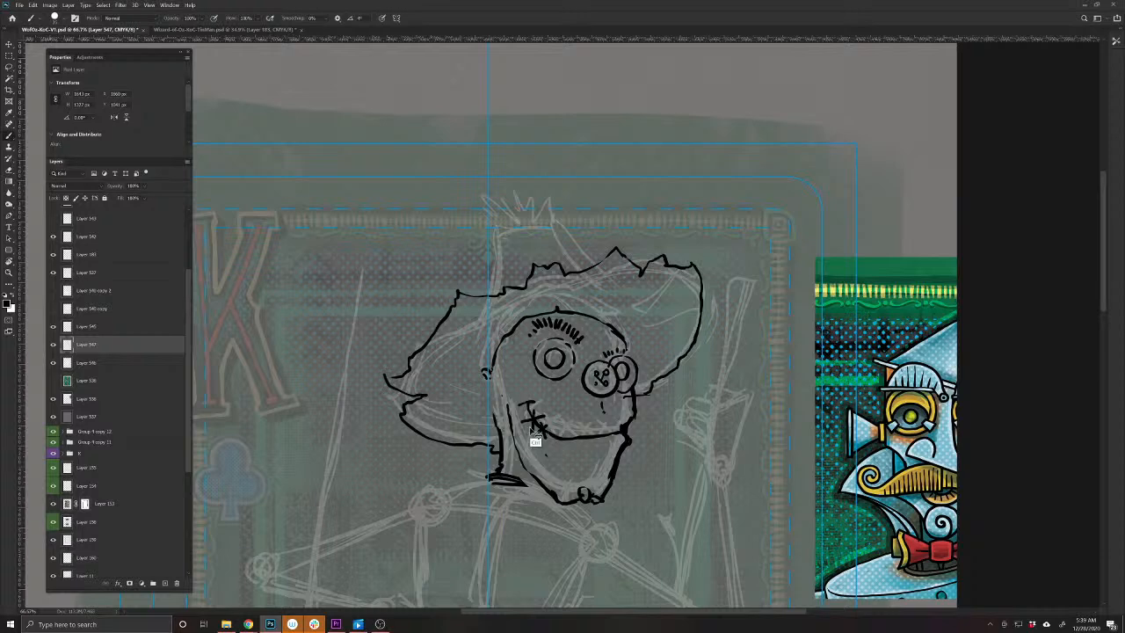
drag(544, 417, 546, 442)
mouse_move(549, 422)
mouse_down()
mouse_move(558, 428)
mouse_move(547, 431)
mouse_up()
drag(556, 425, 560, 436)
mouse_move(560, 440)
mouse_down()
mouse_move(565, 452)
mouse_move(572, 436)
mouse_move(581, 451)
mouse_move(568, 448)
mouse_move(617, 448)
mouse_up()
drag(624, 424, 606, 448)
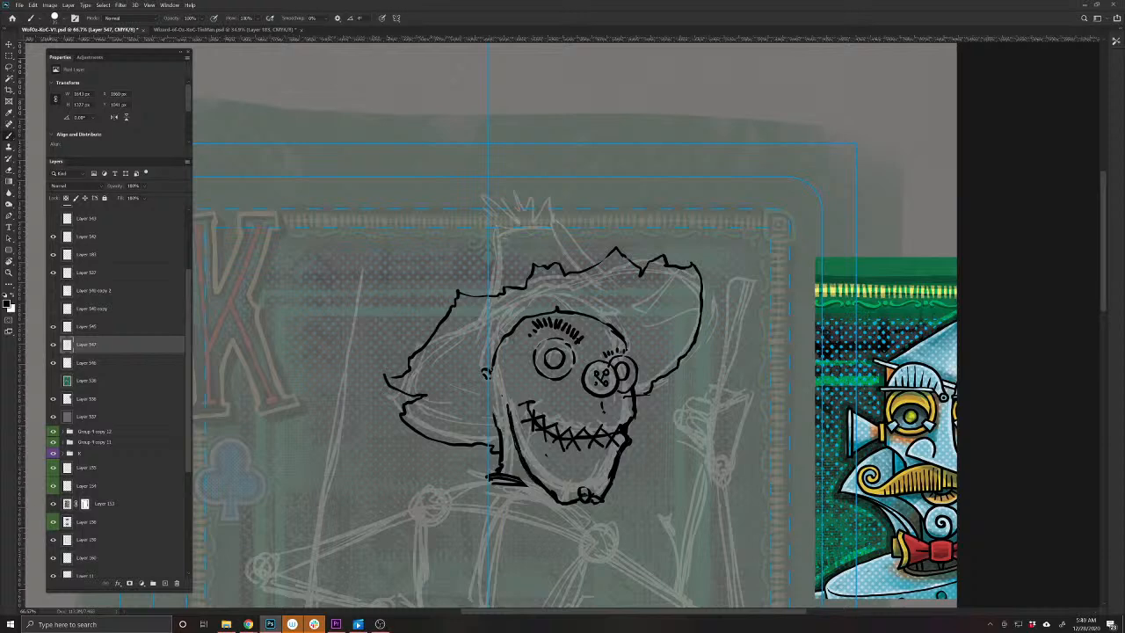
Ink loose straw strands sticking out from the front cheek, the forehead and the back of the scarecrow's head
mouse_move(633, 375)
mouse_down()
mouse_move(715, 393)
mouse_move(659, 411)
mouse_move(678, 457)
mouse_up()
mouse_move(578, 329)
mouse_down()
mouse_move(635, 315)
mouse_move(594, 334)
mouse_move(620, 339)
mouse_up()
drag(613, 283, 600, 313)
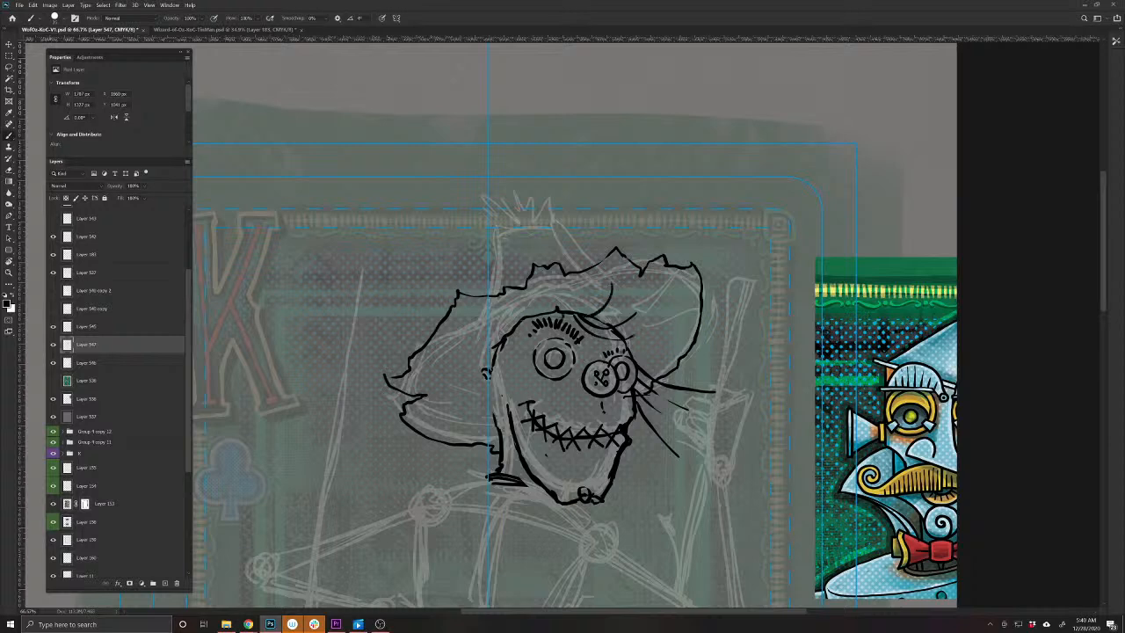
mouse_move(523, 325)
mouse_down()
mouse_move(497, 365)
mouse_move(455, 374)
mouse_up()
drag(518, 347, 508, 371)
mouse_move(506, 370)
mouse_down()
mouse_move(480, 390)
mouse_move(414, 402)
mouse_move(475, 402)
mouse_move(482, 418)
mouse_move(467, 421)
mouse_up()
drag(499, 408, 483, 424)
mouse_move(501, 344)
mouse_down()
mouse_move(480, 353)
mouse_move(440, 336)
mouse_move(417, 306)
mouse_move(480, 359)
mouse_move(437, 361)
mouse_up()
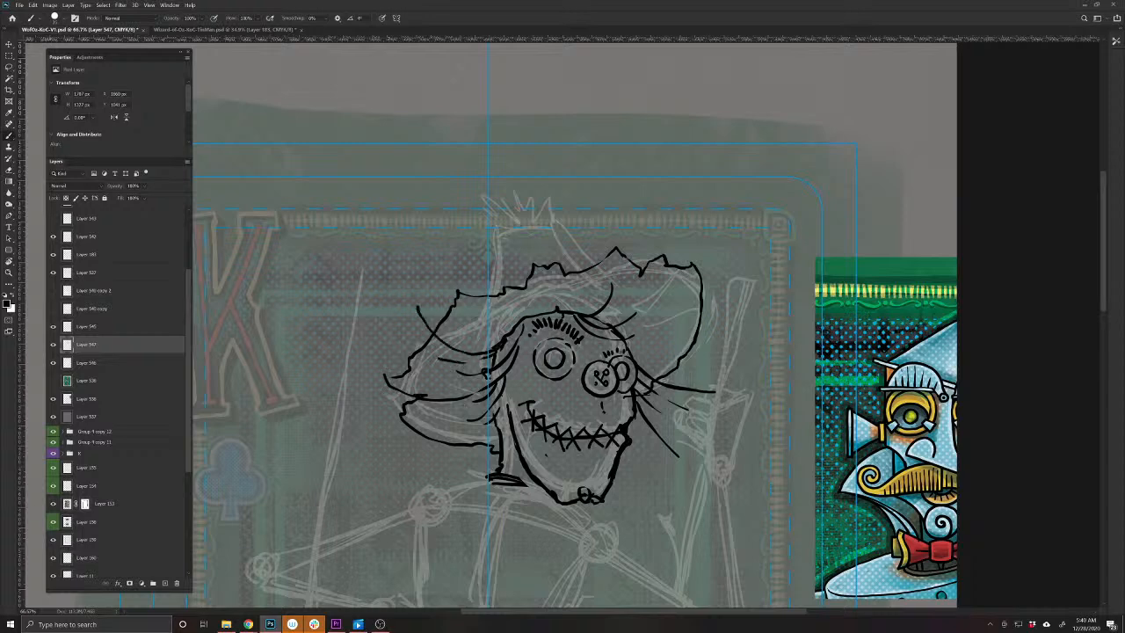
Ink a ragged band where the hat crown meets the back of the torn brim
drag(408, 409, 439, 463)
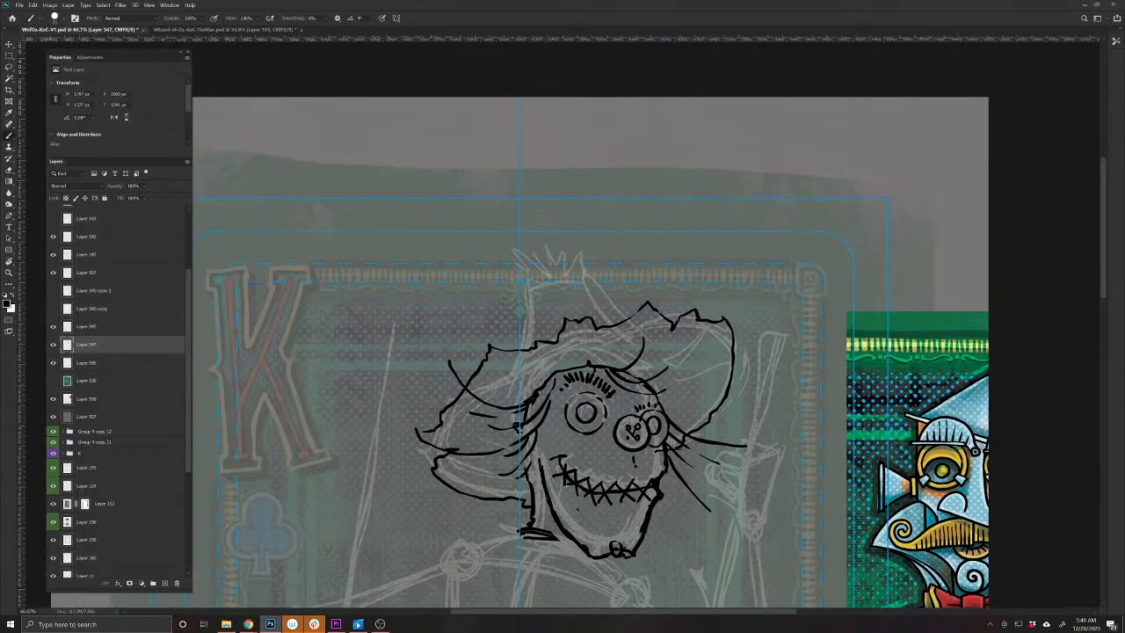
mouse_move(613, 325)
mouse_down()
mouse_move(596, 307)
mouse_move(533, 318)
mouse_move(513, 350)
mouse_move(546, 321)
mouse_up()
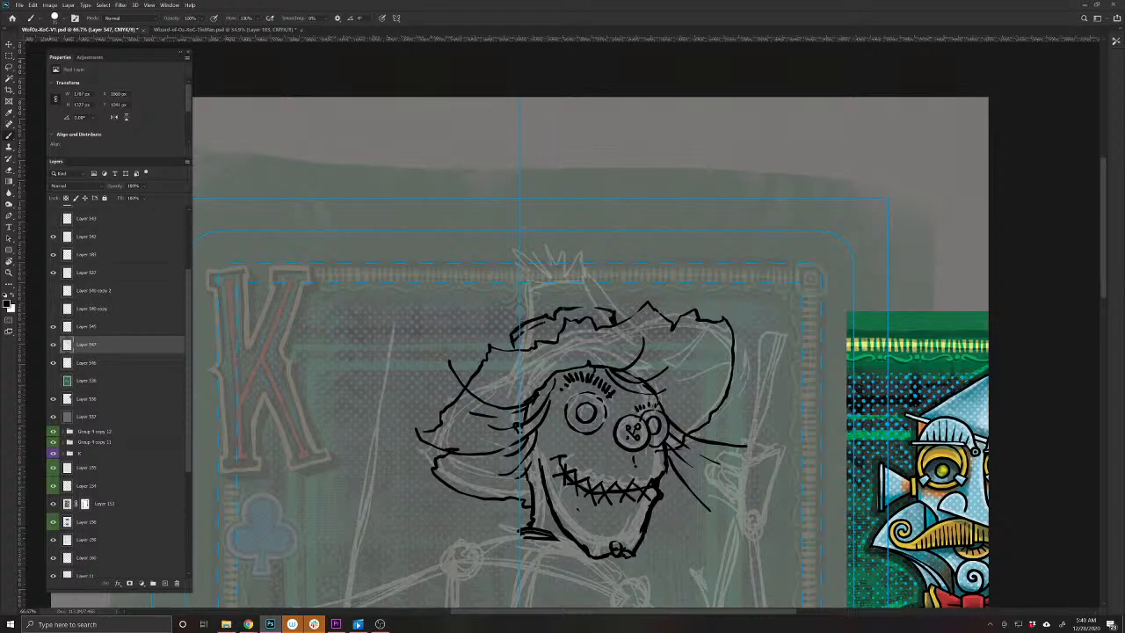
mouse_move(584, 283)
mouse_down()
mouse_move(538, 267)
mouse_move(508, 292)
mouse_move(515, 330)
mouse_up()
mouse_move(495, 269)
mouse_down()
mouse_move(511, 289)
mouse_move(515, 268)
mouse_move(566, 246)
mouse_move(575, 254)
mouse_move(559, 246)
mouse_up()
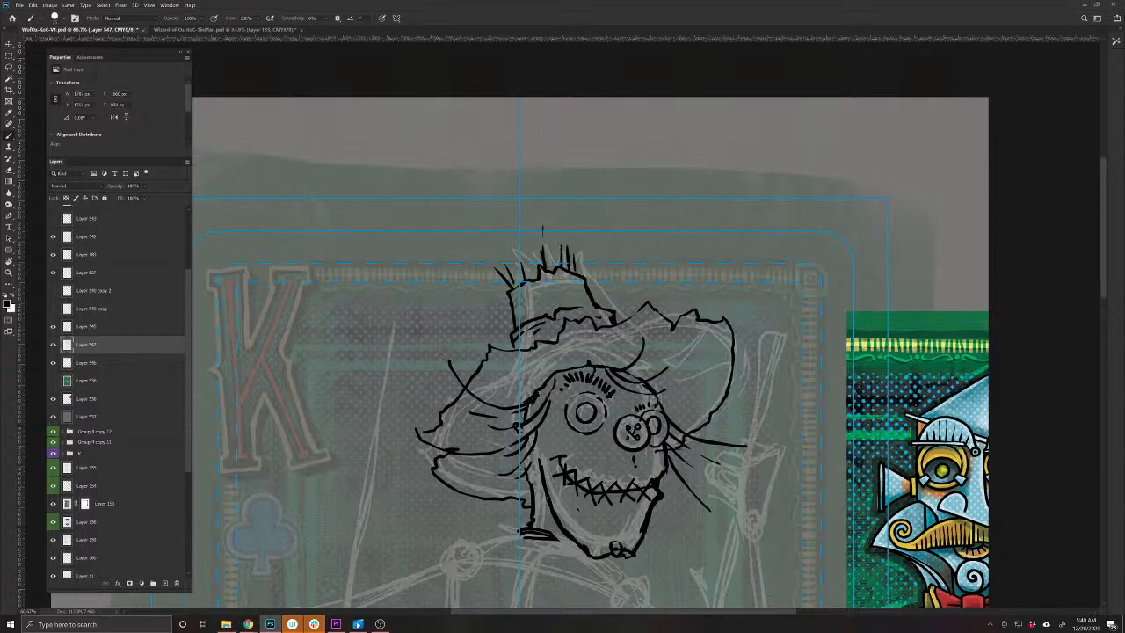
drag(526, 279, 521, 247)
key(ctrl+z)
key(ctrl+z)
key(ctrl+z)
key(ctrl+z)
key(ctrl+z)
key(ctrl+z)
key(ctrl+z)
key(ctrl+z)
key(ctrl+z)
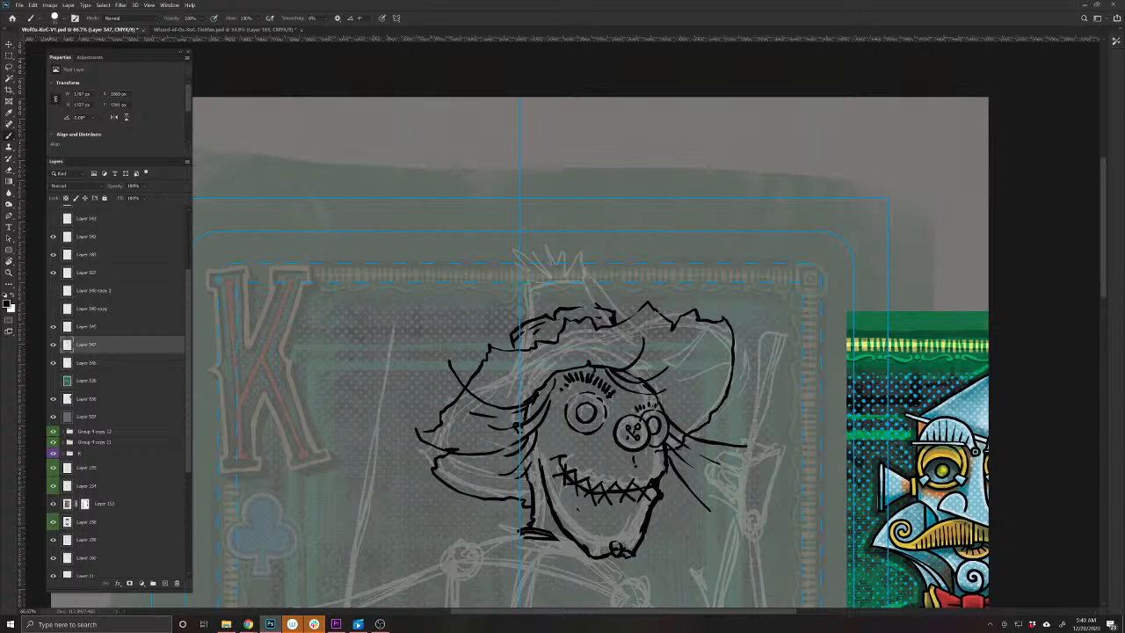
Ink a short ragged hat crown with straw bristles poking out of its top, and save the file
mouse_move(602, 307)
mouse_down()
mouse_move(570, 288)
mouse_move(527, 297)
mouse_move(513, 327)
mouse_move(497, 286)
mouse_move(515, 261)
mouse_move(528, 275)
mouse_move(581, 260)
mouse_move(559, 271)
mouse_move(539, 236)
mouse_up()
drag(464, 550, 484, 463)
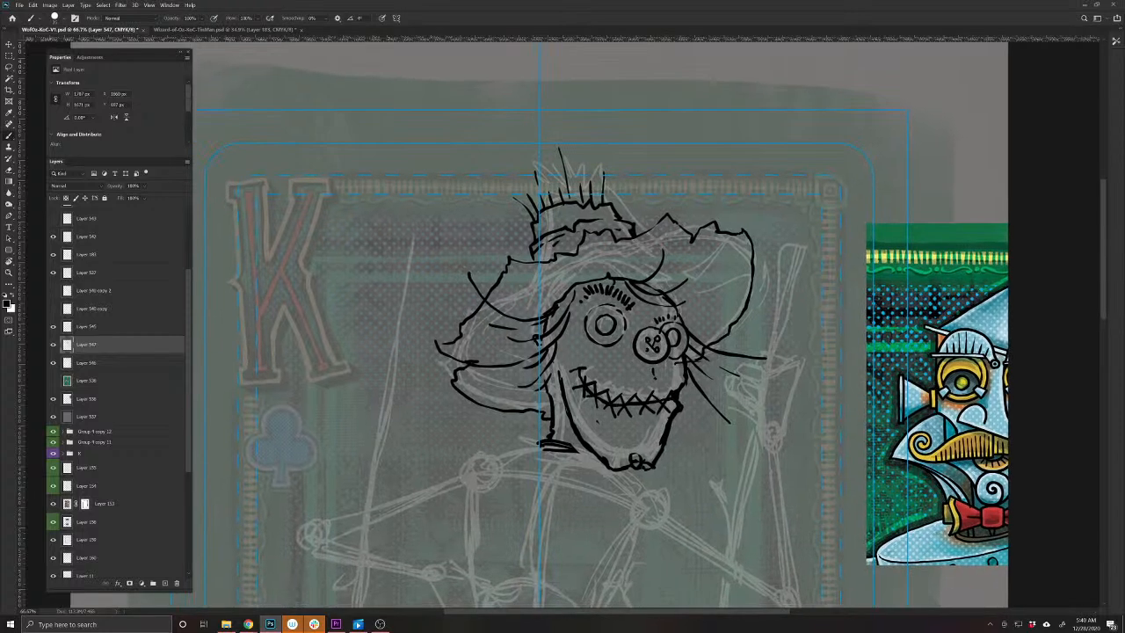
key(ctrl+s)
Ink the neck wrapping and a torn, folded collar with a pointed end beneath the upright scarecrow's jaw
drag(474, 559, 508, 472)
mouse_move(565, 354)
mouse_down()
mouse_move(527, 350)
mouse_move(547, 375)
mouse_move(583, 388)
mouse_move(686, 385)
mouse_move(626, 369)
mouse_up()
drag(612, 354, 588, 346)
mouse_move(580, 349)
mouse_down()
mouse_move(574, 358)
mouse_move(601, 383)
mouse_move(640, 389)
mouse_up()
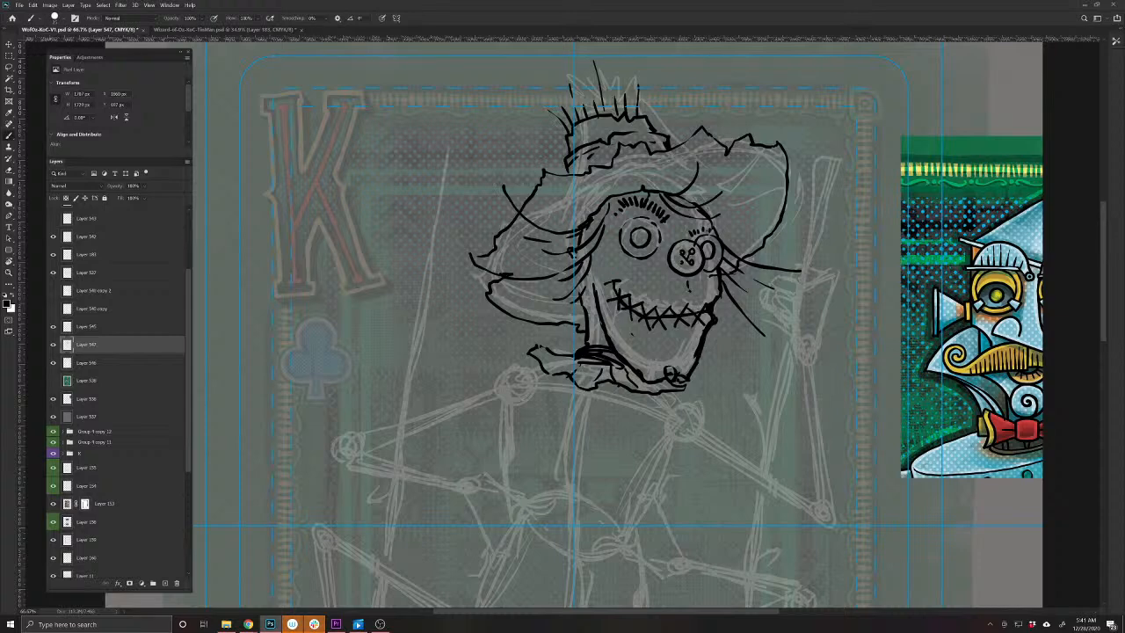
mouse_move(527, 356)
mouse_down()
mouse_move(525, 341)
mouse_move(550, 353)
mouse_move(524, 333)
mouse_up()
mouse_move(676, 389)
mouse_down()
mouse_move(691, 383)
mouse_move(651, 396)
mouse_up()
drag(501, 524, 539, 514)
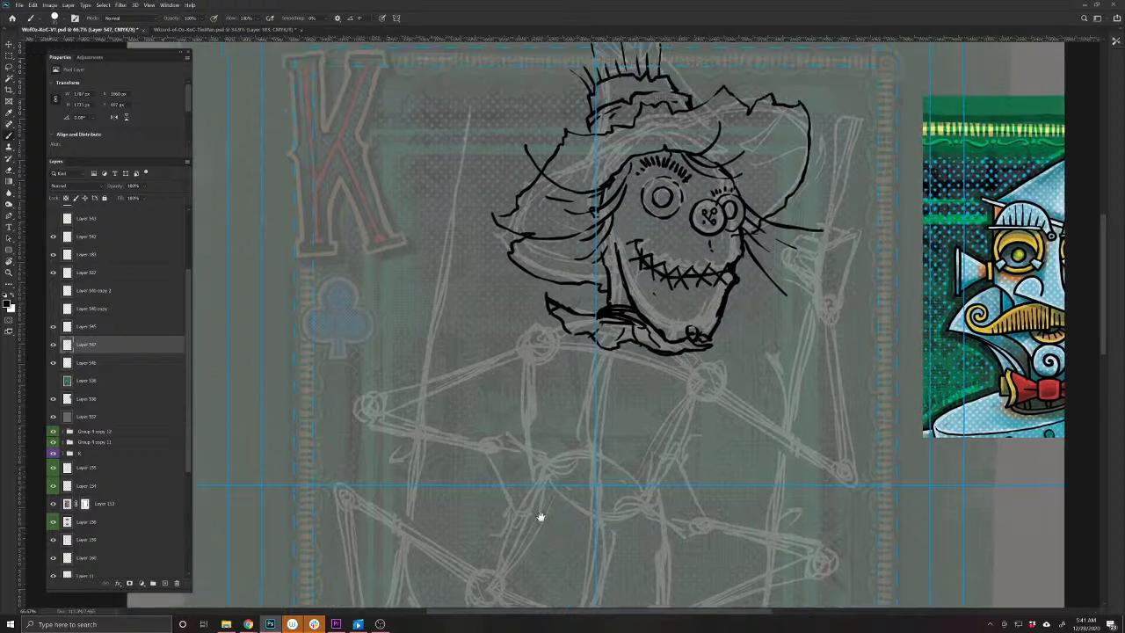
key(ctrl+0)
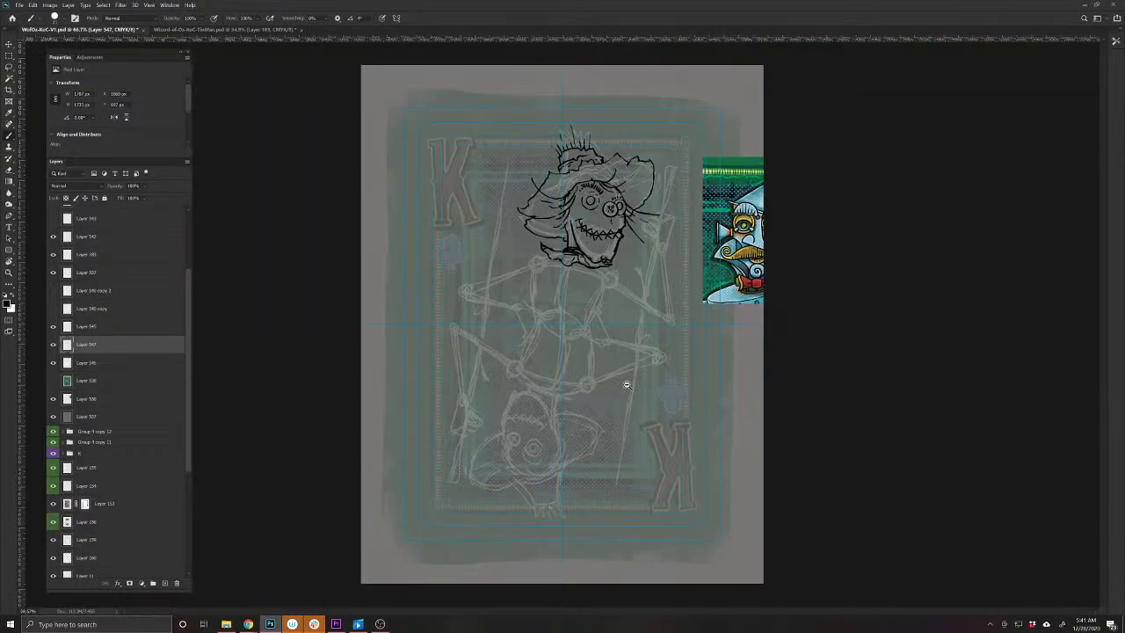
click(629, 328)
drag(615, 324, 680, 324)
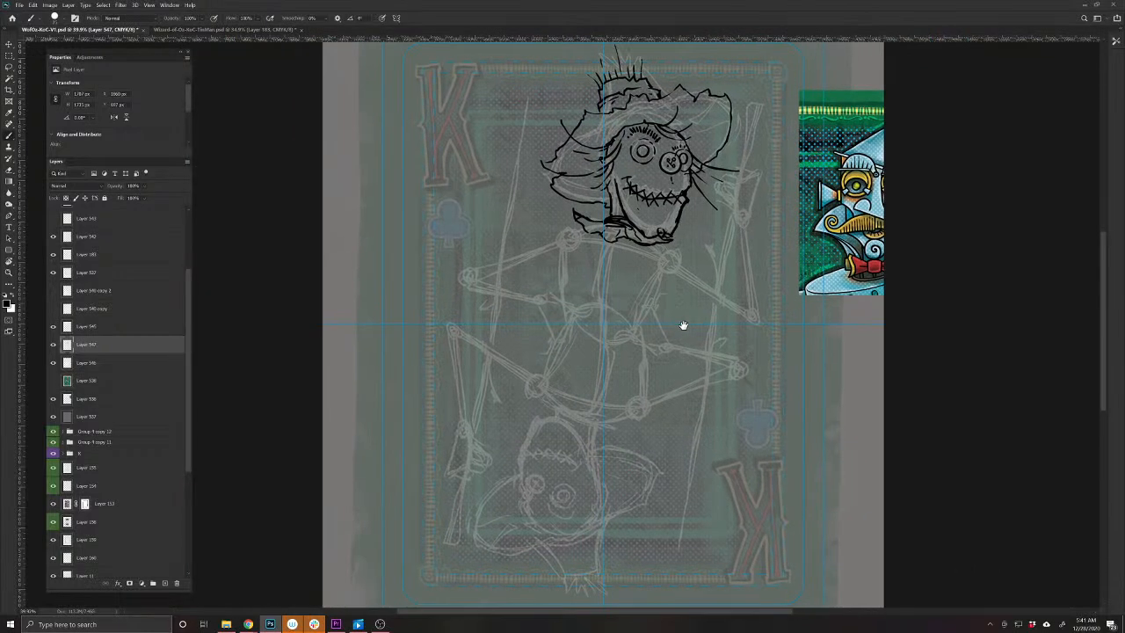
key(v)
drag(679, 219, 698, 235)
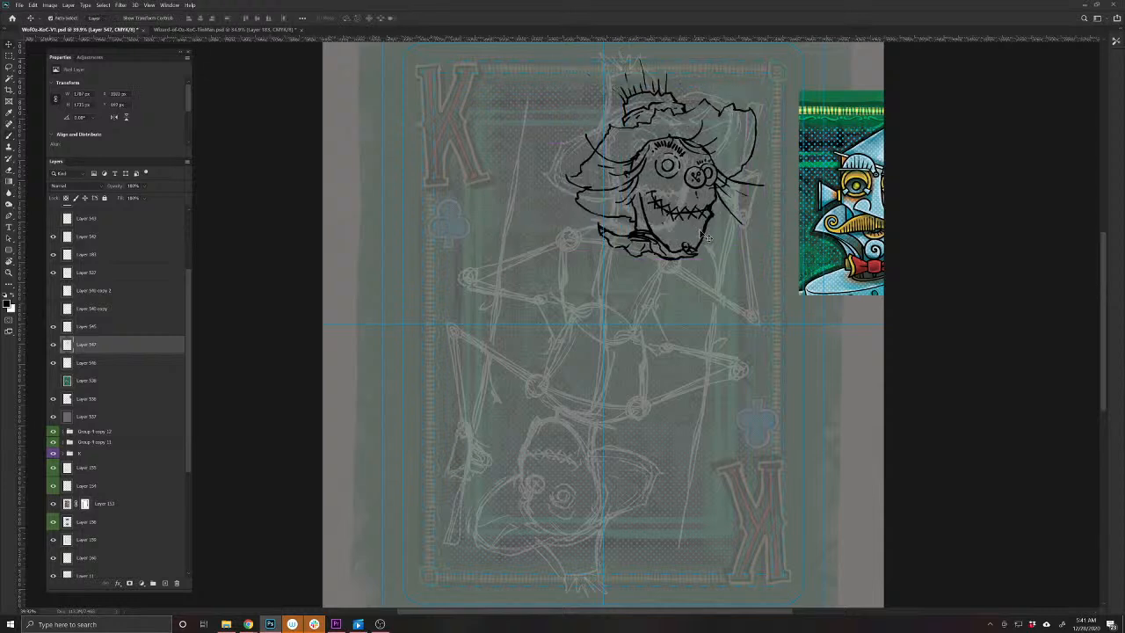
key(ctrl+z)
Duplicate the inked head layer and rotate the copy upside down about the card's centre, using the bottom layer to set the pivot
key(ctrl+j)
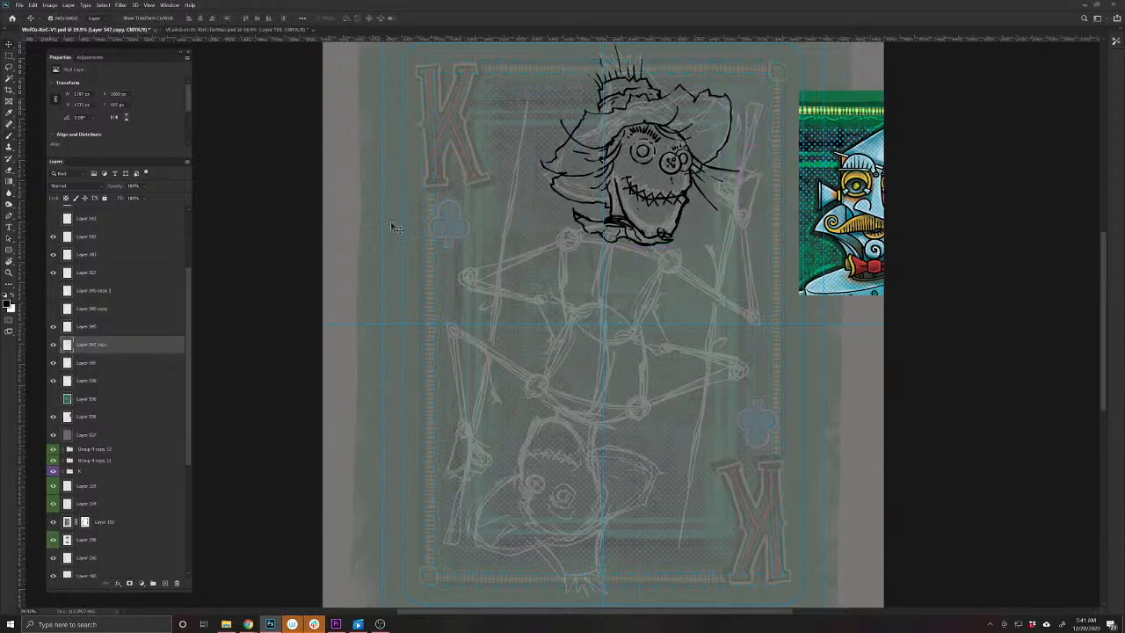
scroll(190, 430, down, 5)
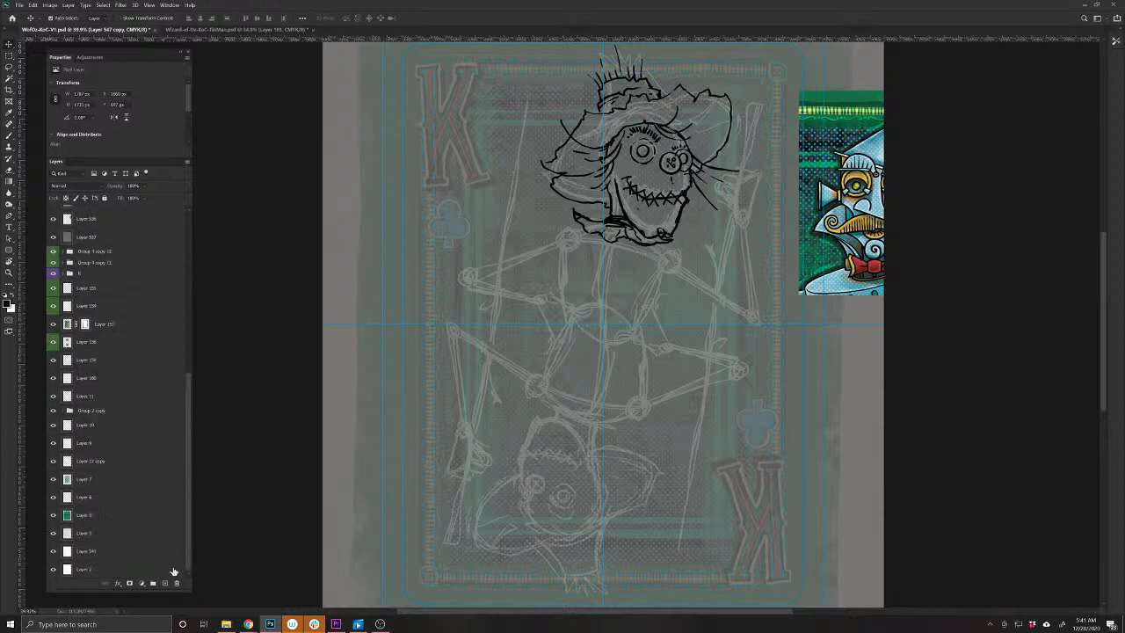
click(167, 571)
key(ctrl+t)
drag(947, 324, 236, 383)
key(Return)
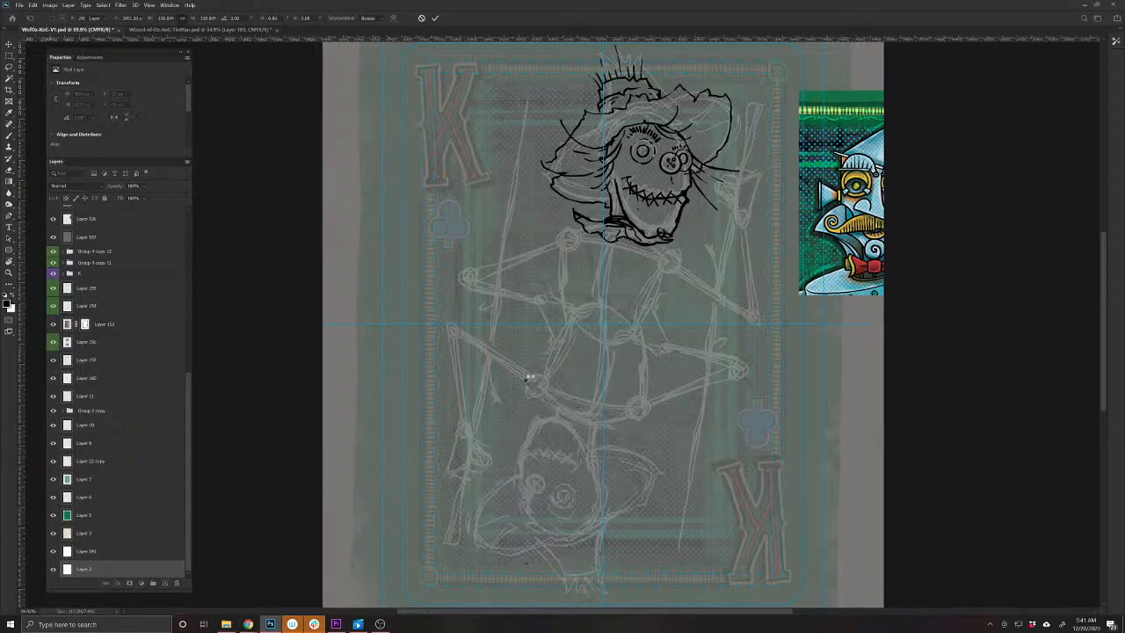
Select the upright head's line art layer and ready the Brush for drawing the body
drag(638, 313, 663, 392)
drag(649, 349, 647, 313)
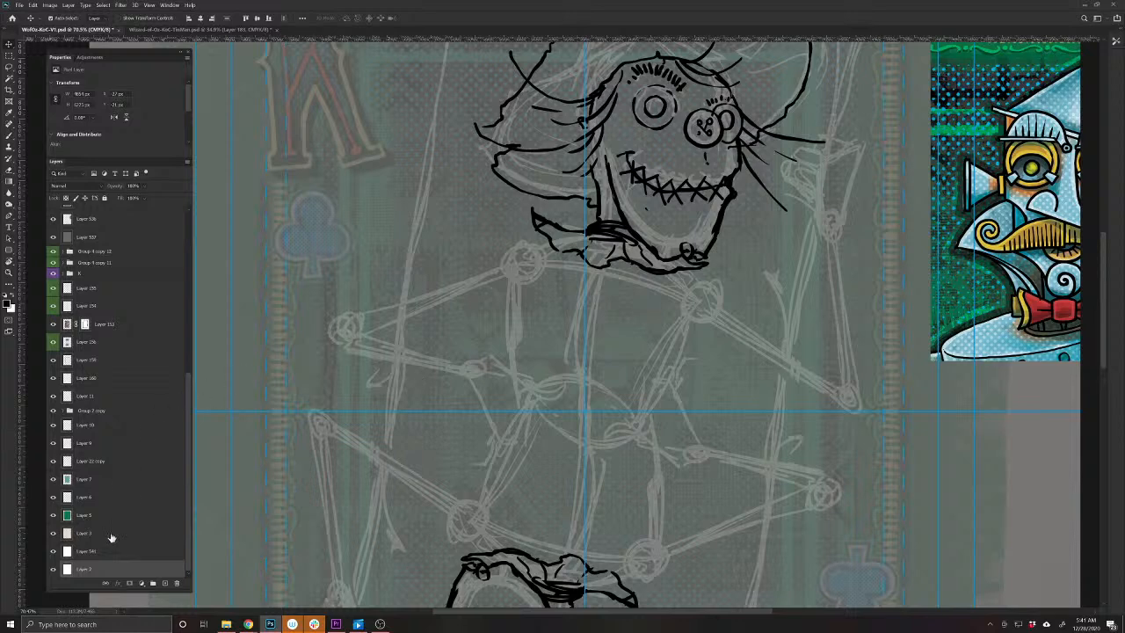
click(600, 226)
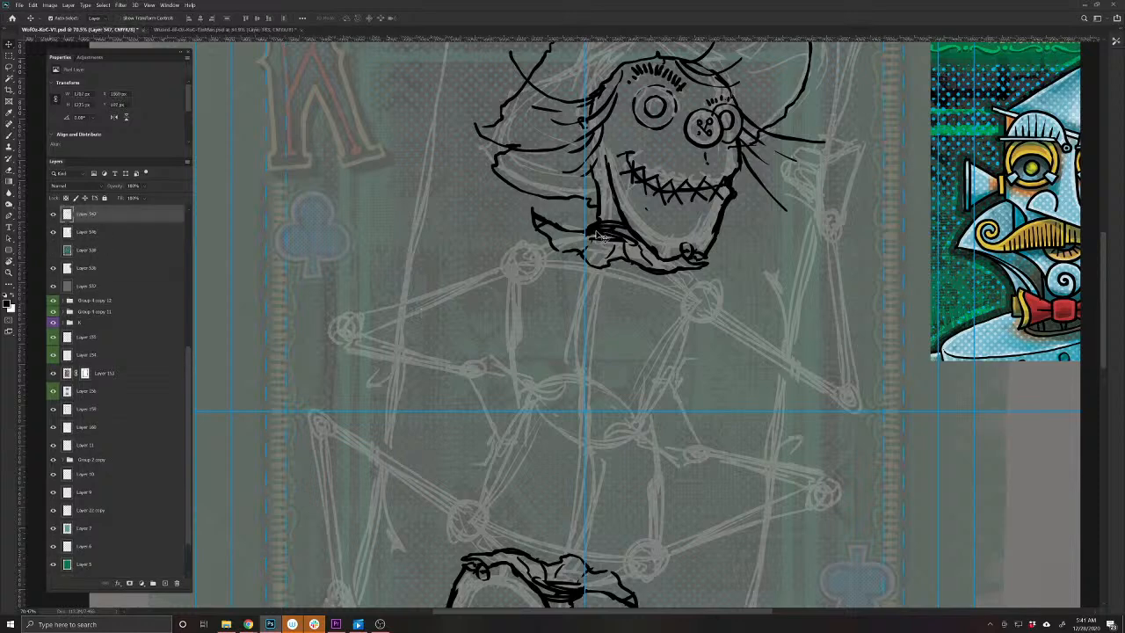
key(b)
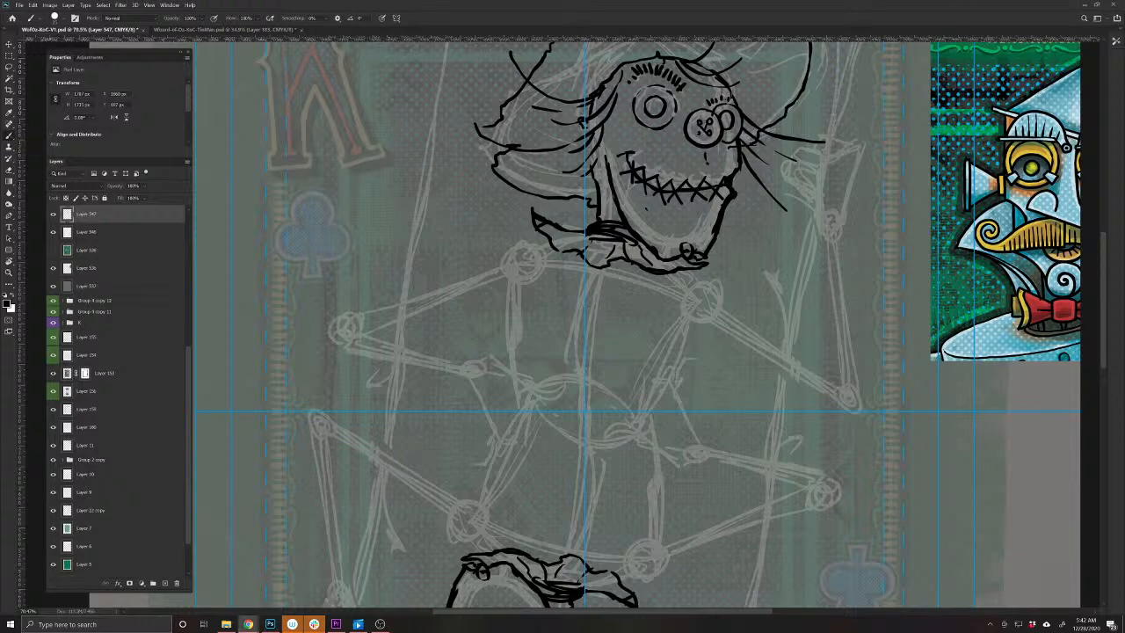
Switch to the Chrome browser and open Pinterest for scarecrow clothing references
click(248, 624)
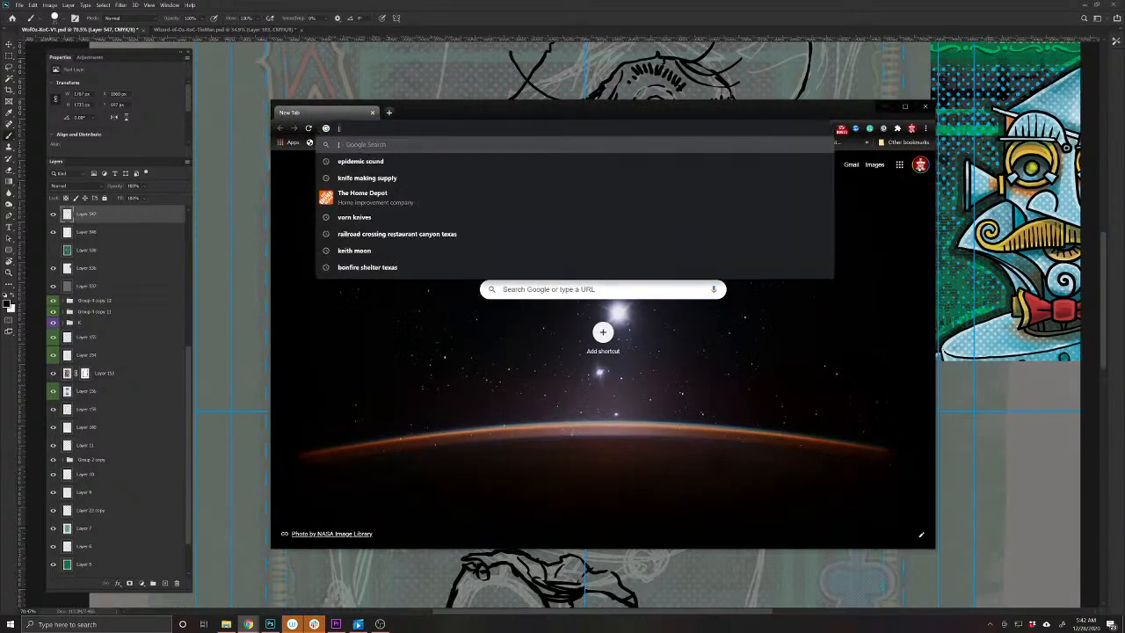
text(pin)
key(Return)
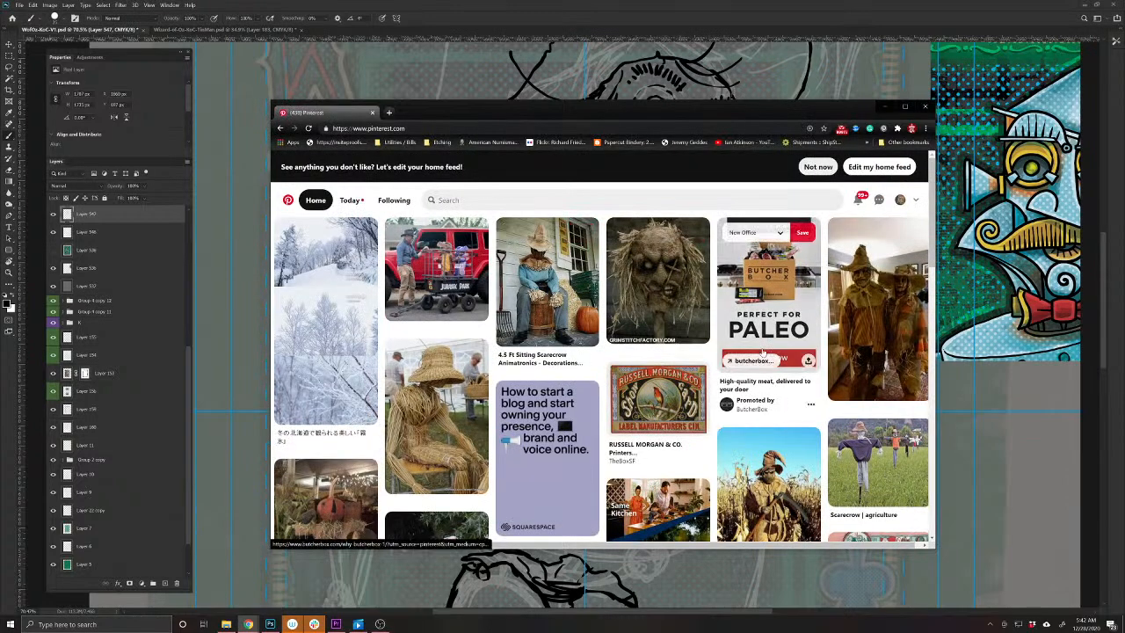
Browse the Pinterest feed, open the Costume pin with patched overalls and plaid shirt, and move the browser off the canvas
scroll(756, 360, down, 2)
scroll(738, 377, down, 2)
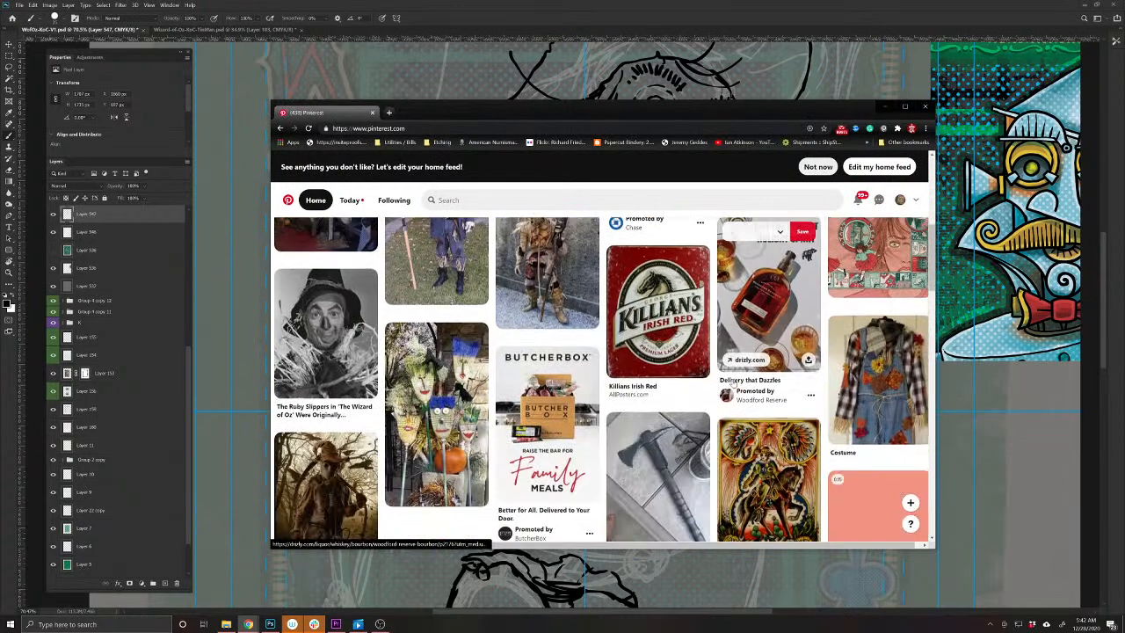
scroll(731, 384, down, 3)
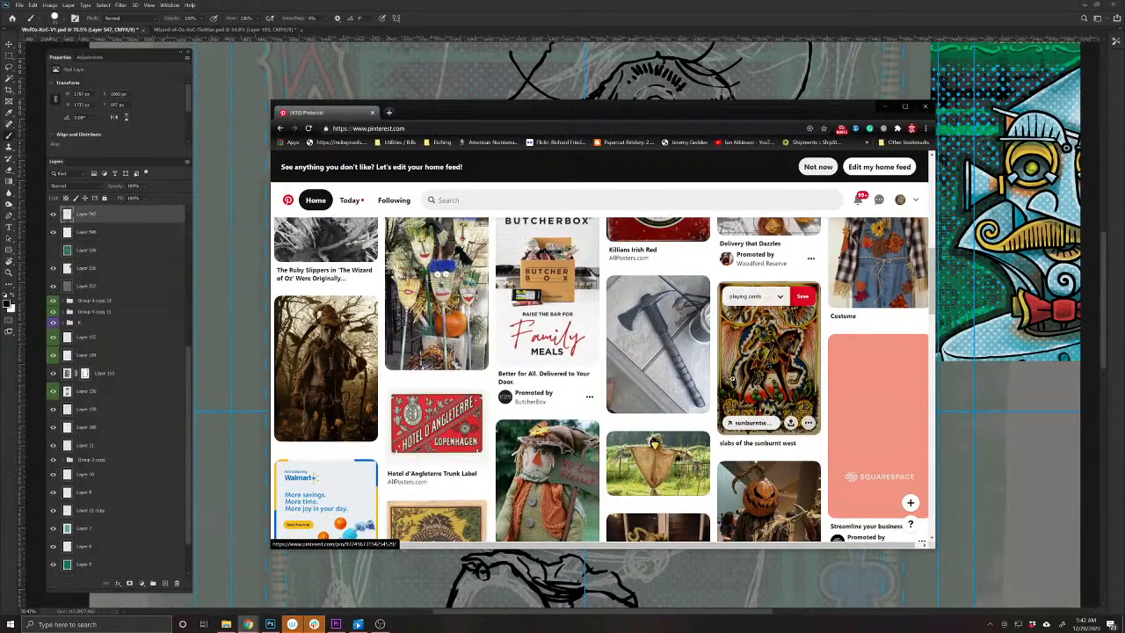
scroll(375, 219, up, 3)
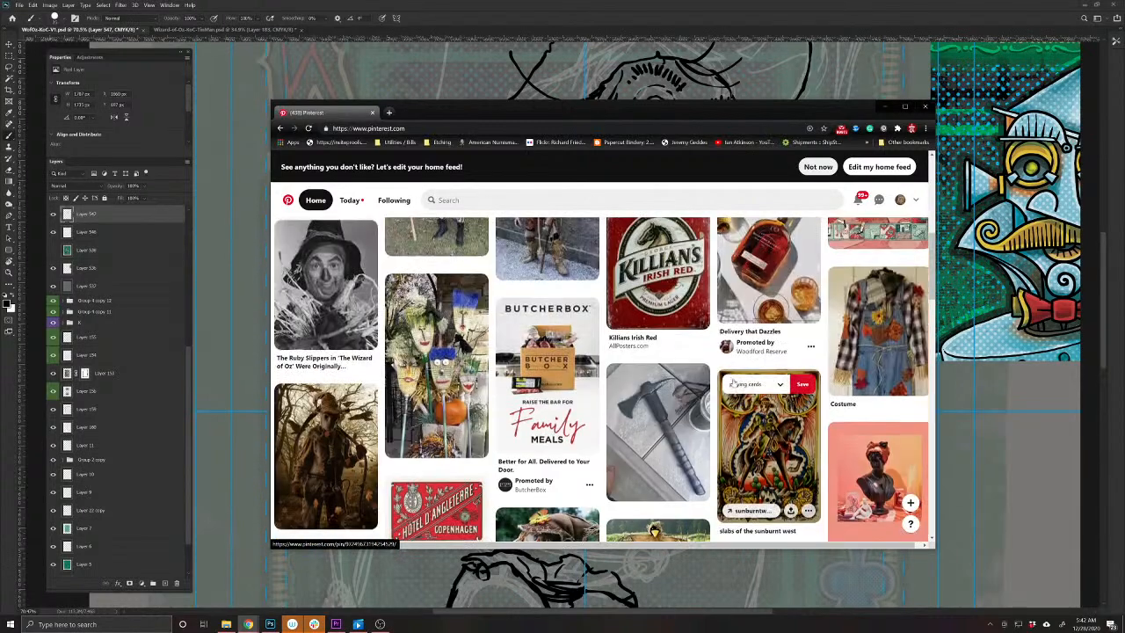
scroll(747, 369, down, 2)
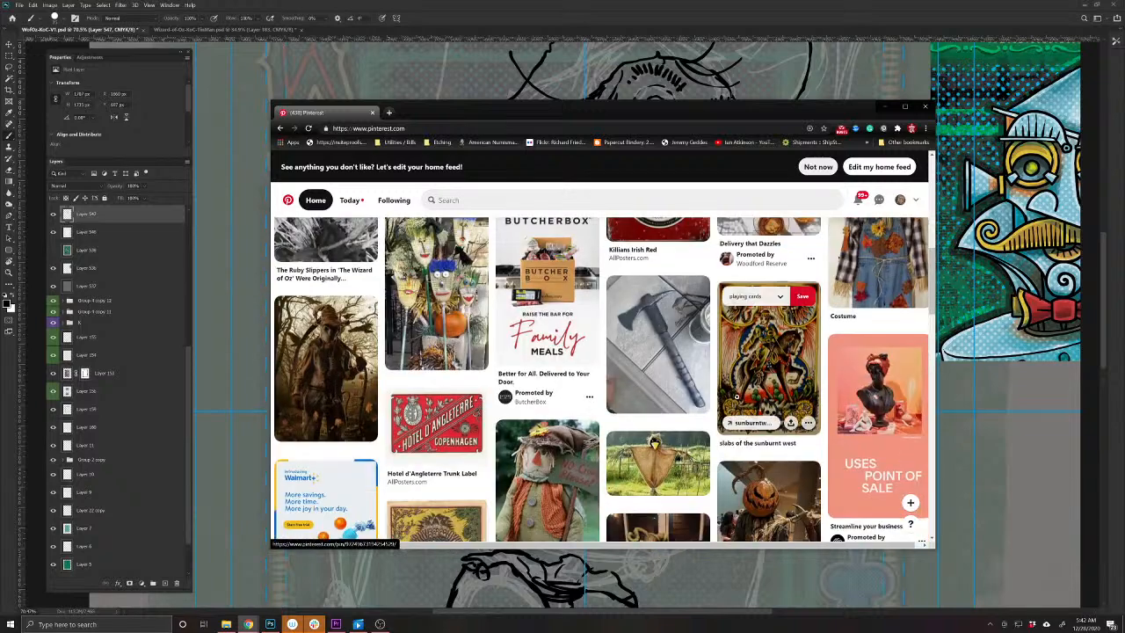
scroll(736, 397, up, 1)
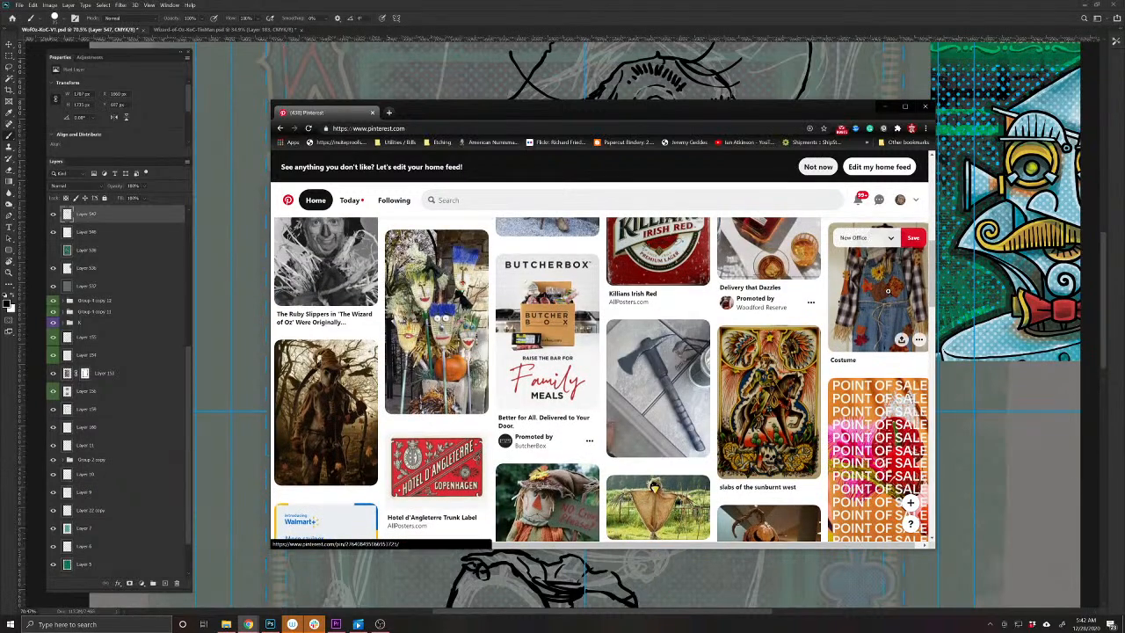
click(877, 290)
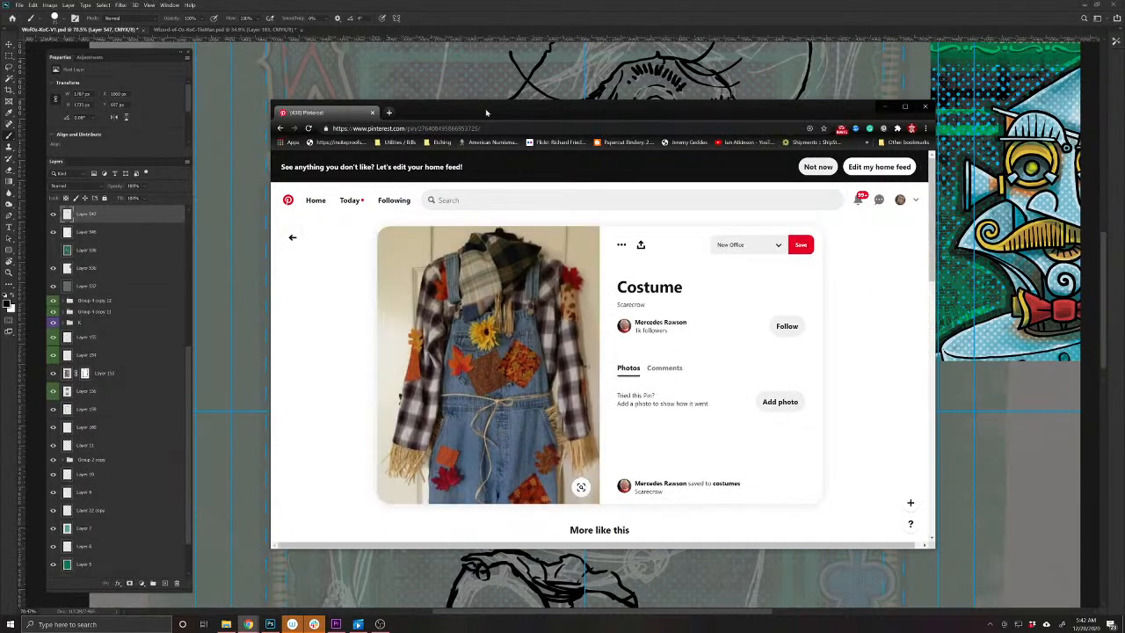
drag(487, 109, 0, 17)
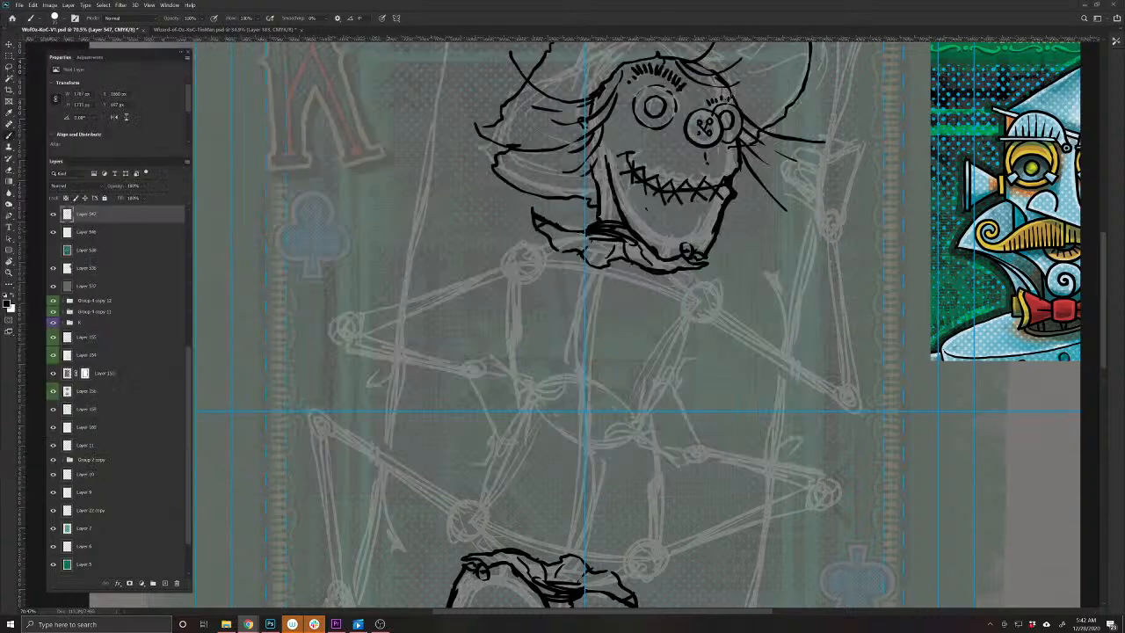
With the Brush, ink the overalls bib beneath the collar: a slightly curved upper edge and two sides sloping towards the waist
key(v)
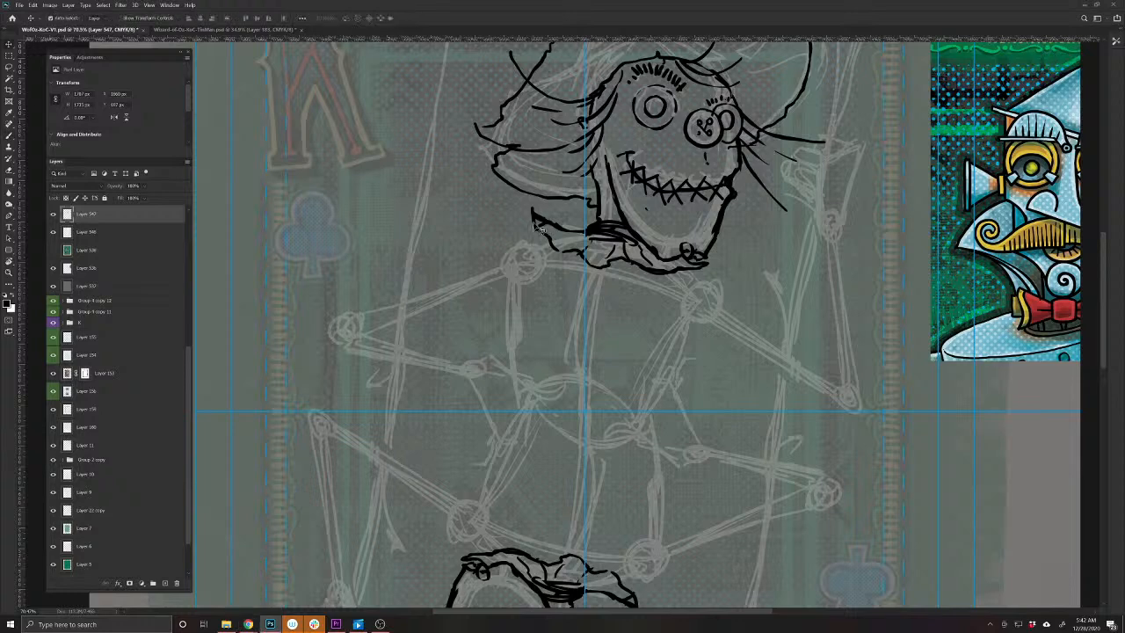
key(b)
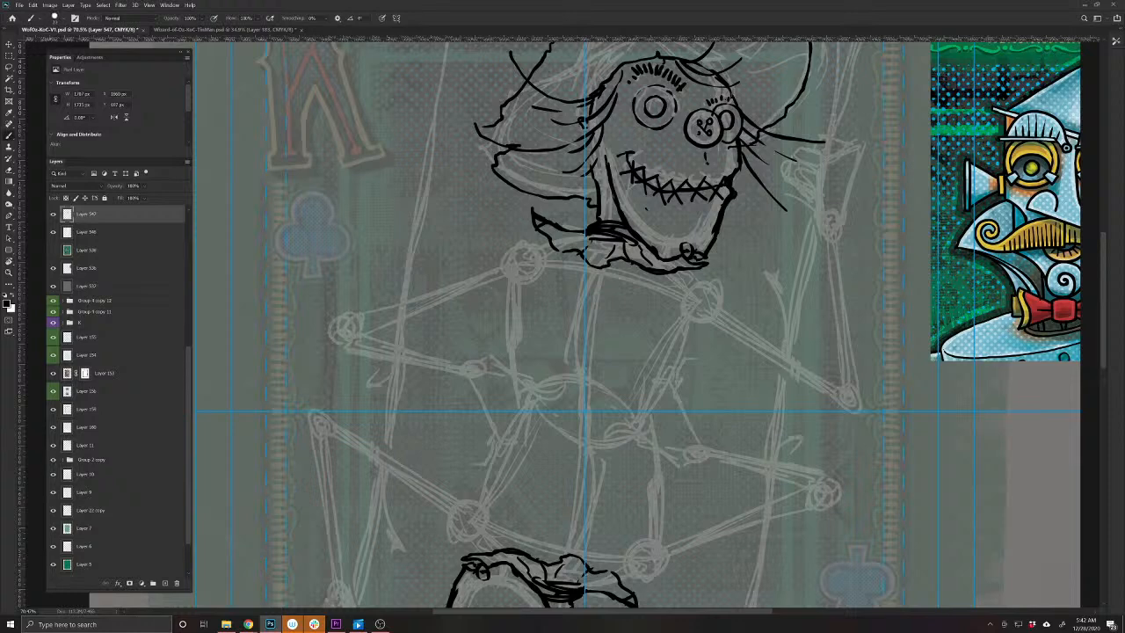
mouse_move(648, 302)
mouse_down()
mouse_move(554, 285)
mouse_move(539, 263)
mouse_move(641, 326)
mouse_move(659, 378)
mouse_up()
mouse_move(542, 278)
mouse_down()
mouse_move(505, 380)
mouse_move(509, 341)
mouse_up()
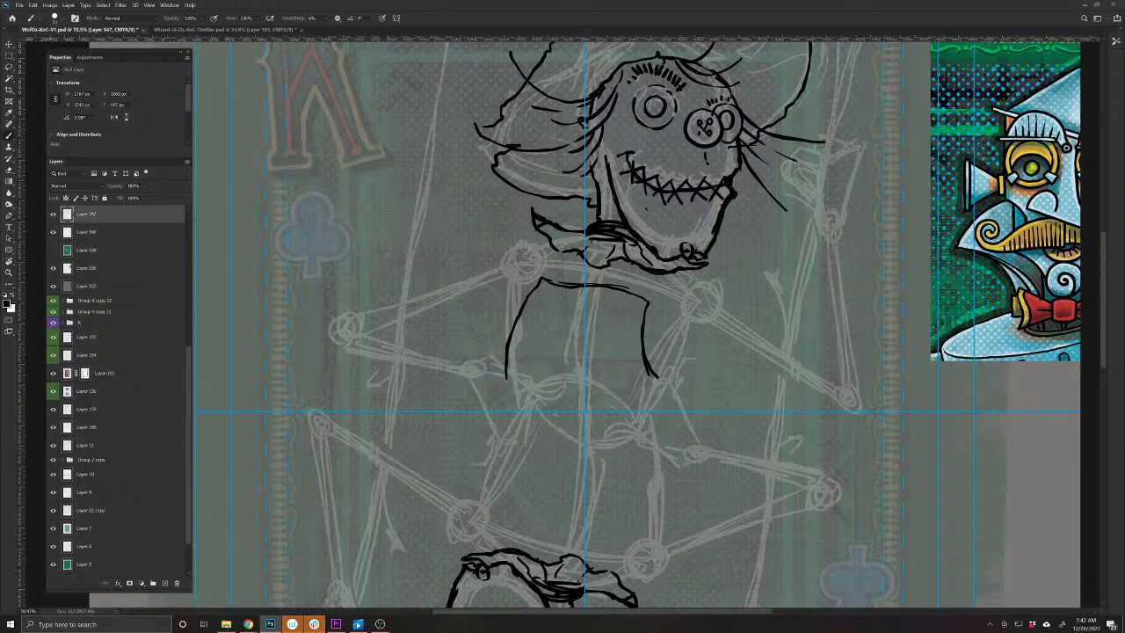
Ink inner seam lines along the bib's edges and a round button in each upper corner
mouse_move(629, 302)
mouse_down()
mouse_move(629, 318)
mouse_move(616, 319)
mouse_move(625, 301)
mouse_up()
mouse_move(547, 290)
mouse_down()
mouse_move(549, 313)
mouse_move(527, 299)
mouse_move(544, 289)
mouse_up()
drag(633, 317, 633, 351)
mouse_move(571, 293)
mouse_down()
mouse_move(594, 294)
mouse_move(525, 320)
mouse_move(515, 358)
mouse_up()
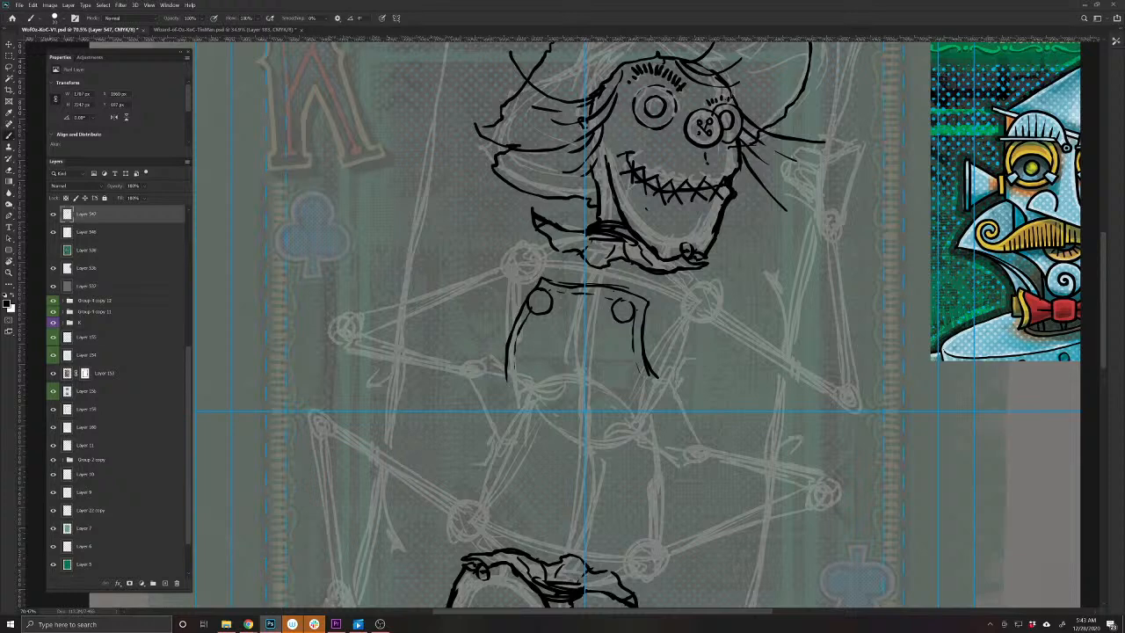
Ink a tilted rectangular strap buckle with an inner outline above each of the bib's two buttons
drag(508, 322, 522, 404)
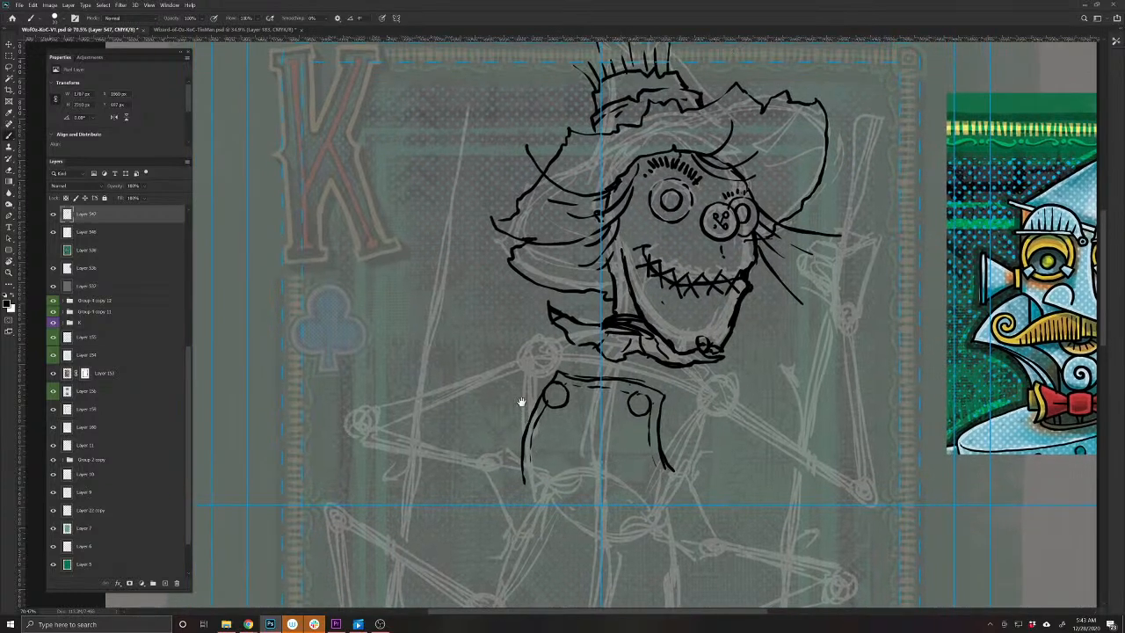
key(e)
key(b)
mouse_move(572, 353)
mouse_down()
mouse_move(572, 370)
mouse_move(540, 377)
mouse_move(532, 355)
mouse_move(573, 356)
mouse_move(534, 378)
mouse_move(532, 356)
mouse_move(552, 353)
mouse_move(563, 384)
mouse_move(543, 389)
mouse_up()
drag(570, 436, 469, 467)
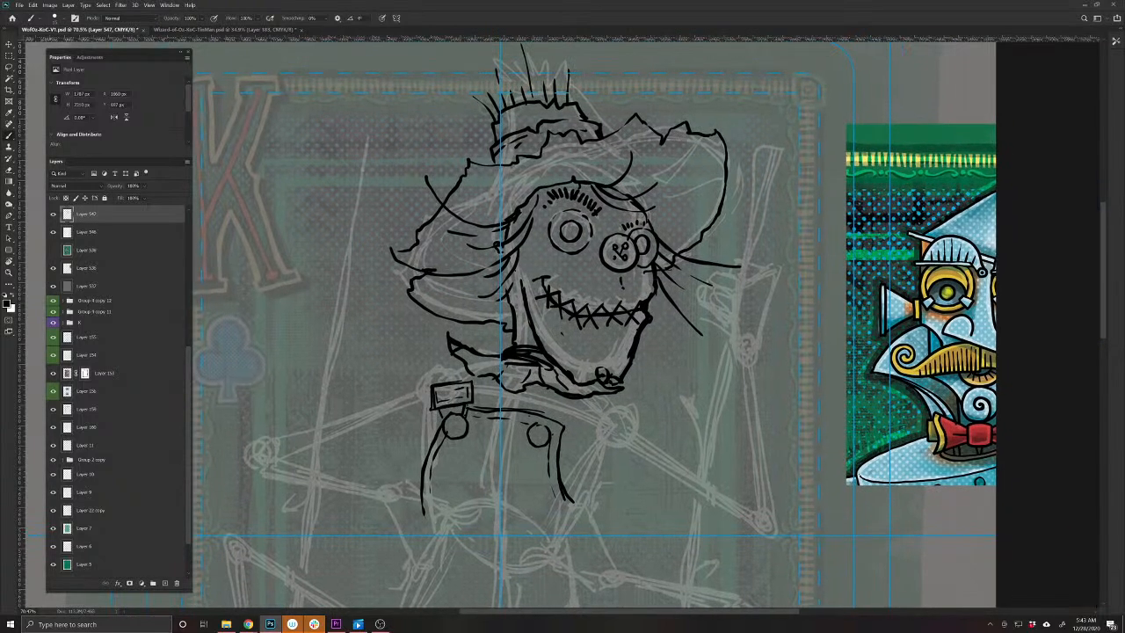
mouse_move(547, 392)
mouse_down()
mouse_move(553, 406)
mouse_move(589, 410)
mouse_move(586, 427)
mouse_move(551, 410)
mouse_move(578, 426)
mouse_up()
drag(583, 411, 578, 427)
Lasso the buckle beneath the chin, cut it onto its own layer, and shift it closer to the bib's button
key(l)
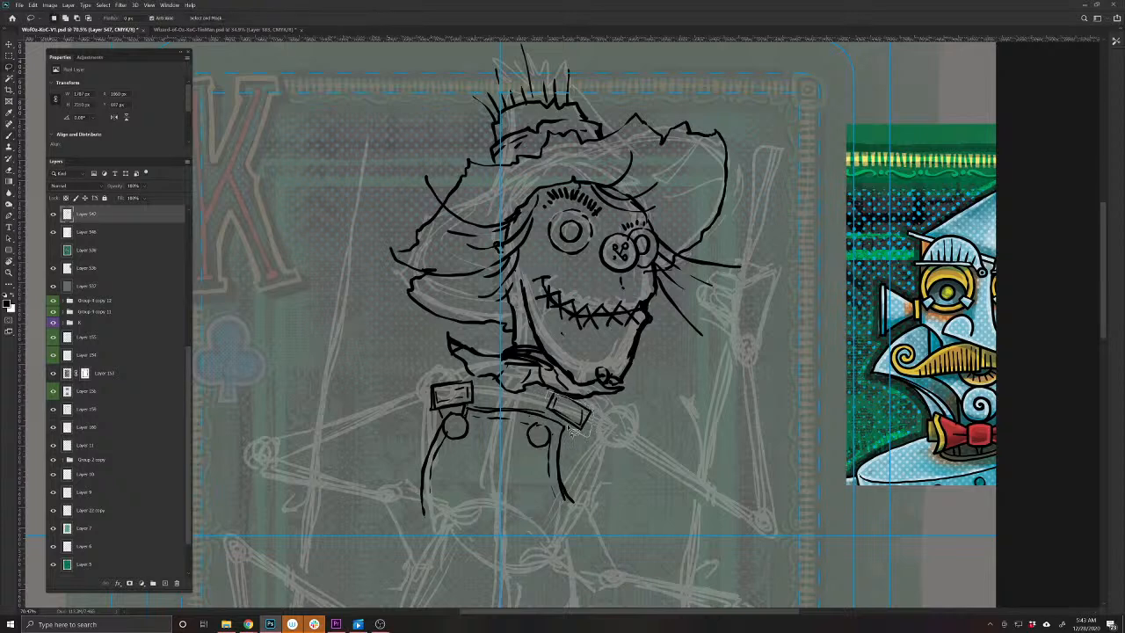
drag(571, 426, 576, 432)
key(Delete)
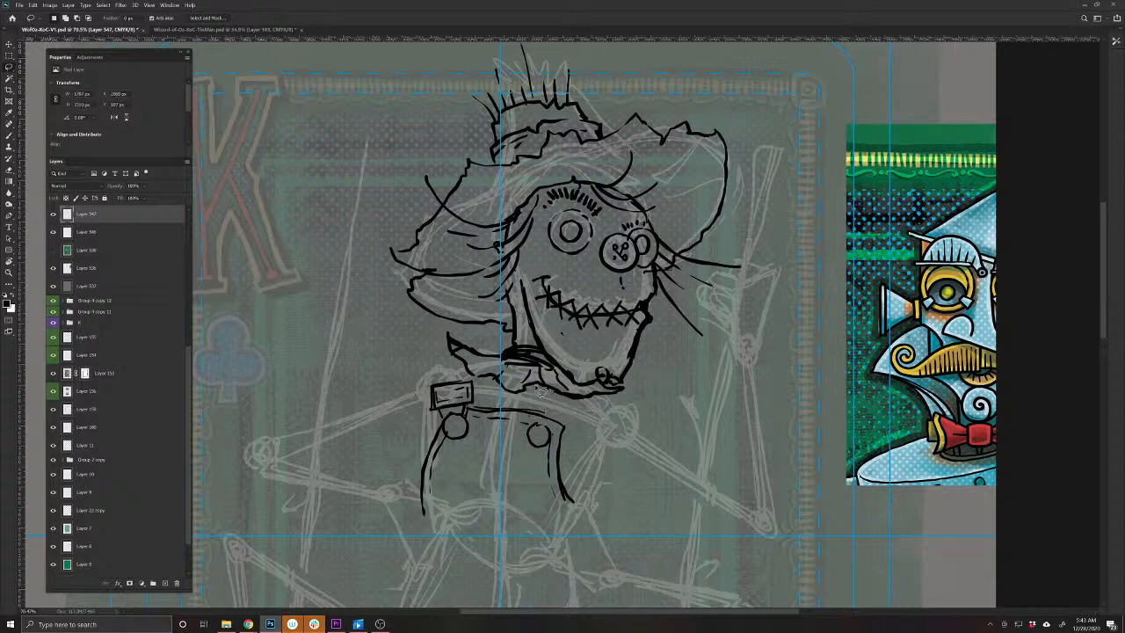
key(ctrl+shift+v)
key(v)
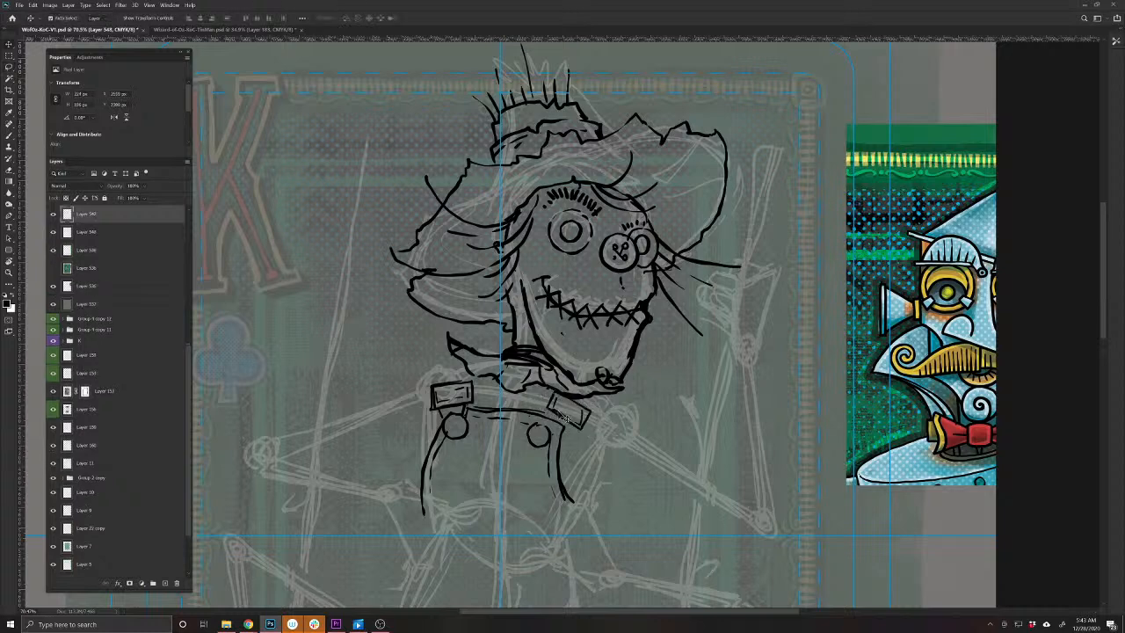
drag(543, 407, 539, 402)
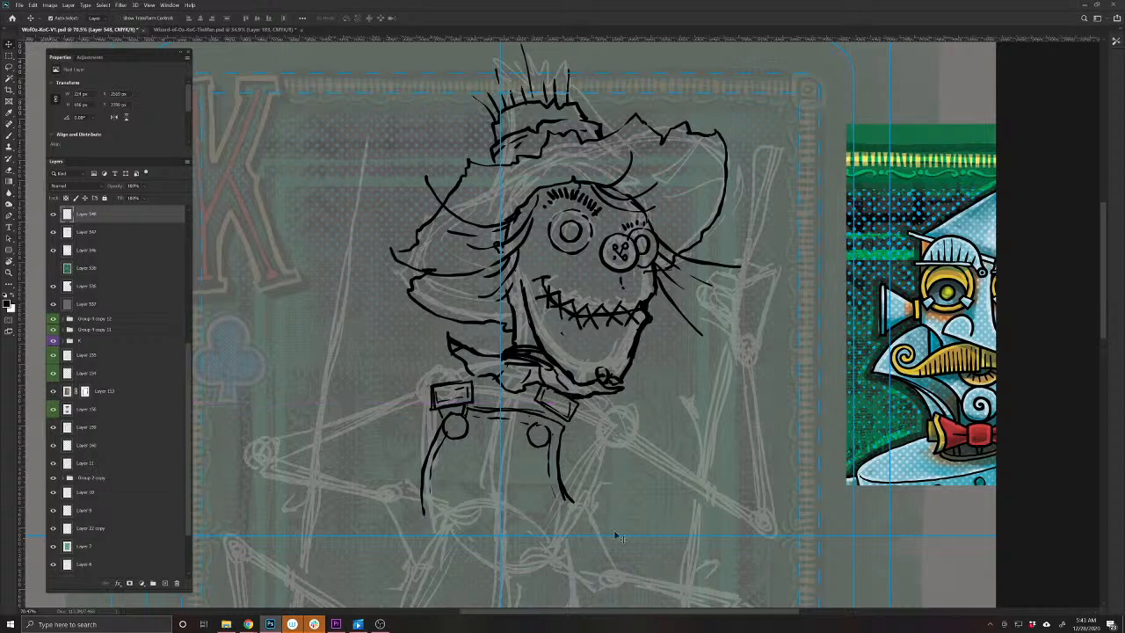
key(Right)
key(Right)
key(Right)
key(Right)
key(Right)
Adjust the moved buckle with Free Transform, merge it into the line art layer, and toggle that layer's visibility to check it
key(ctrl+t)
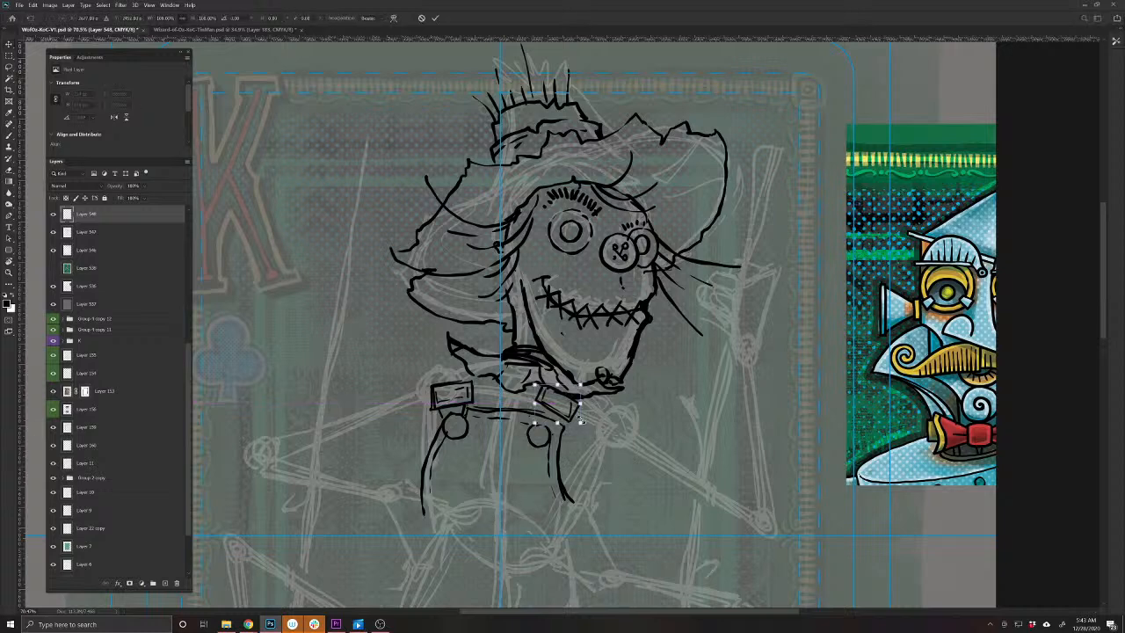
drag(577, 422, 587, 427)
key(Return)
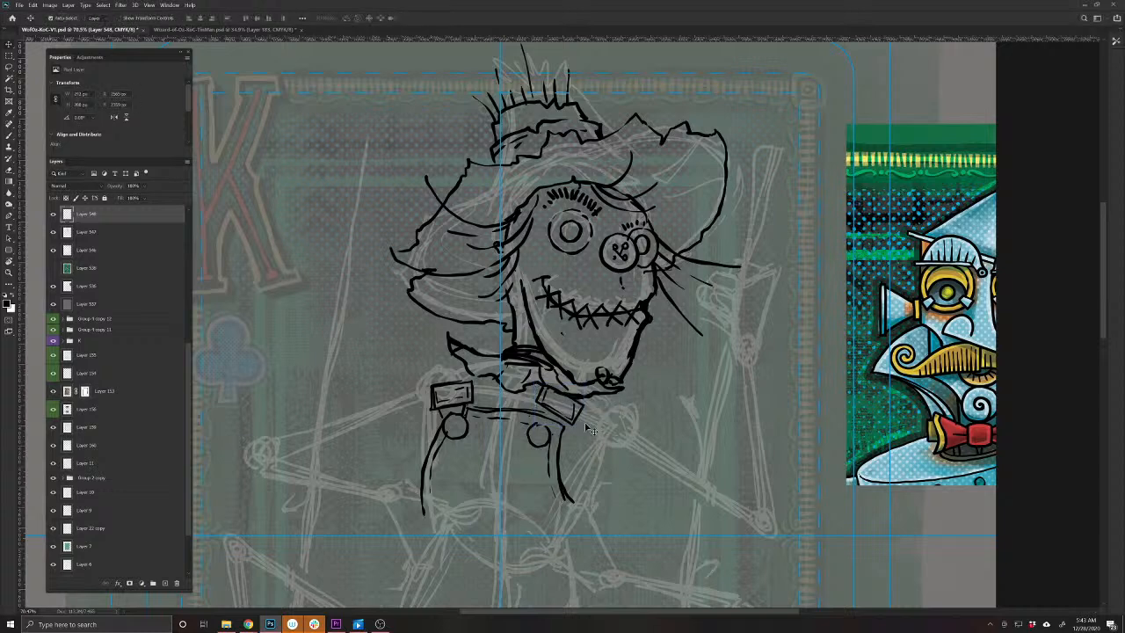
key(ctrl+e)
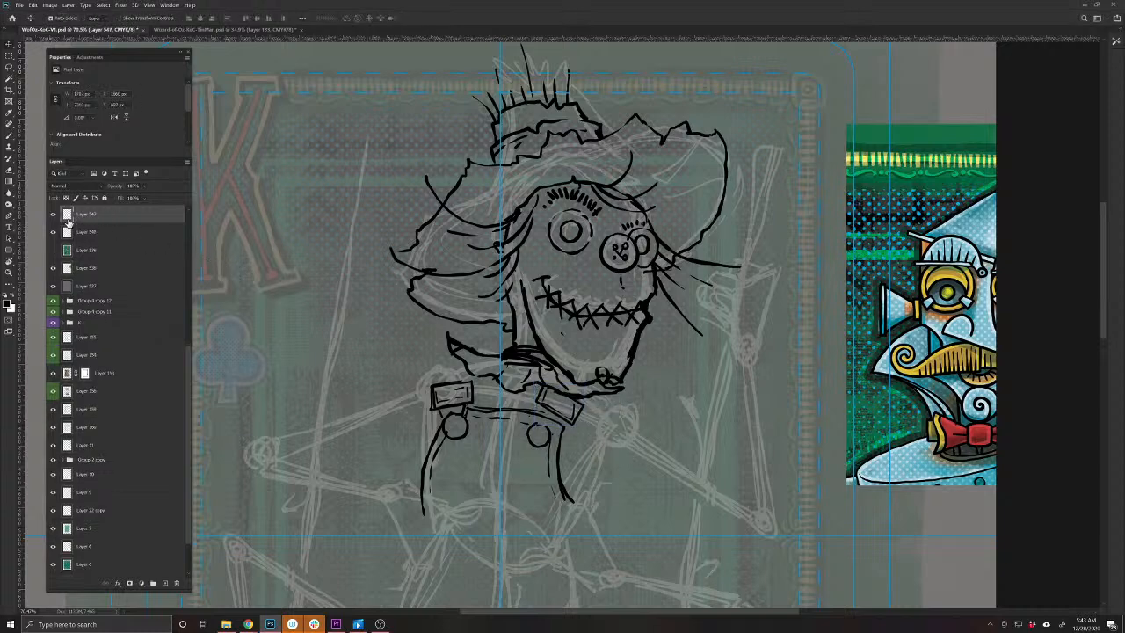
click(51, 216)
click(51, 214)
Ink the overalls straps running from the buckles over both shoulders, and erase the collar lines crossing the strap at the collar's point
key(b)
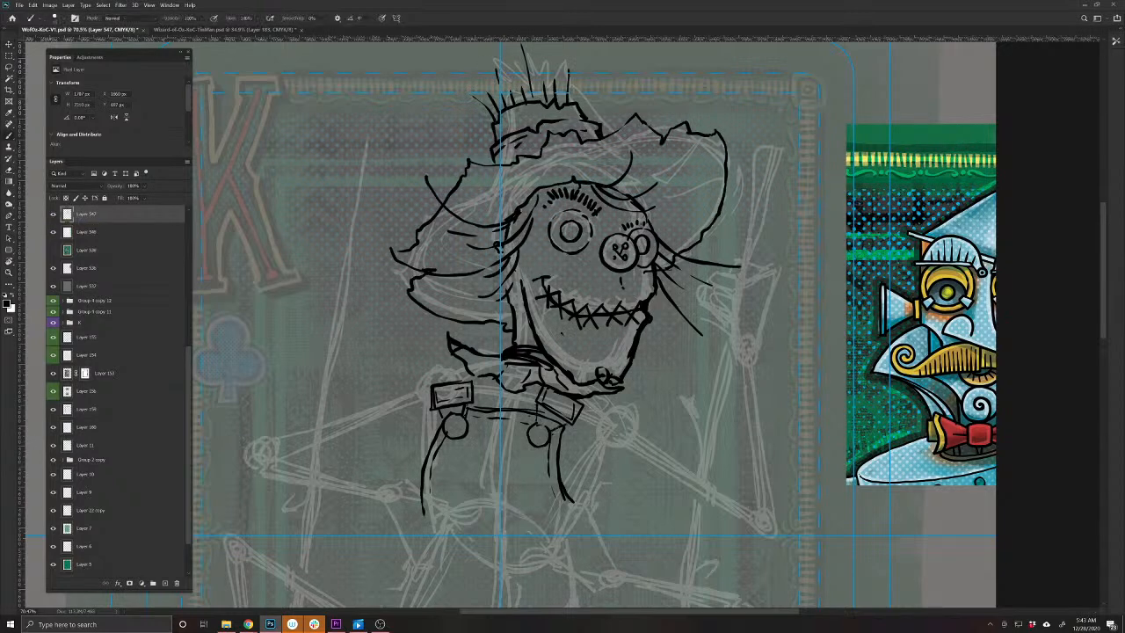
mouse_move(541, 402)
mouse_down()
mouse_move(536, 424)
mouse_move(567, 422)
mouse_up()
mouse_move(440, 405)
mouse_down()
mouse_move(444, 418)
mouse_move(437, 343)
mouse_move(451, 329)
mouse_move(489, 340)
mouse_move(498, 356)
mouse_up()
mouse_move(498, 356)
mouse_down()
mouse_move(460, 334)
mouse_move(464, 383)
mouse_up()
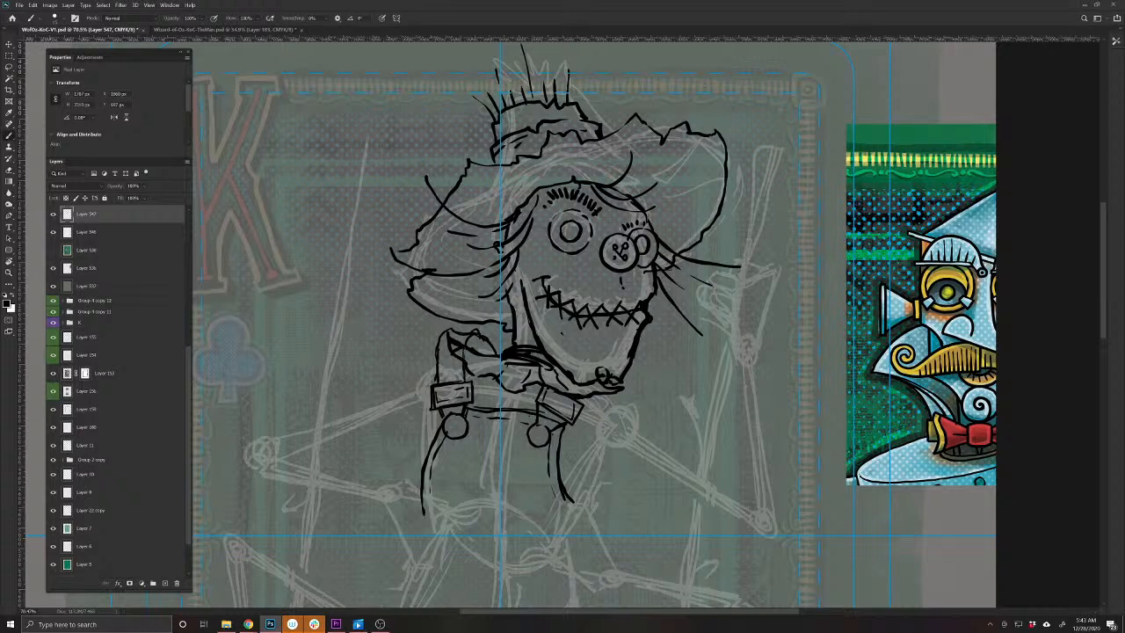
drag(608, 392, 621, 403)
key(e)
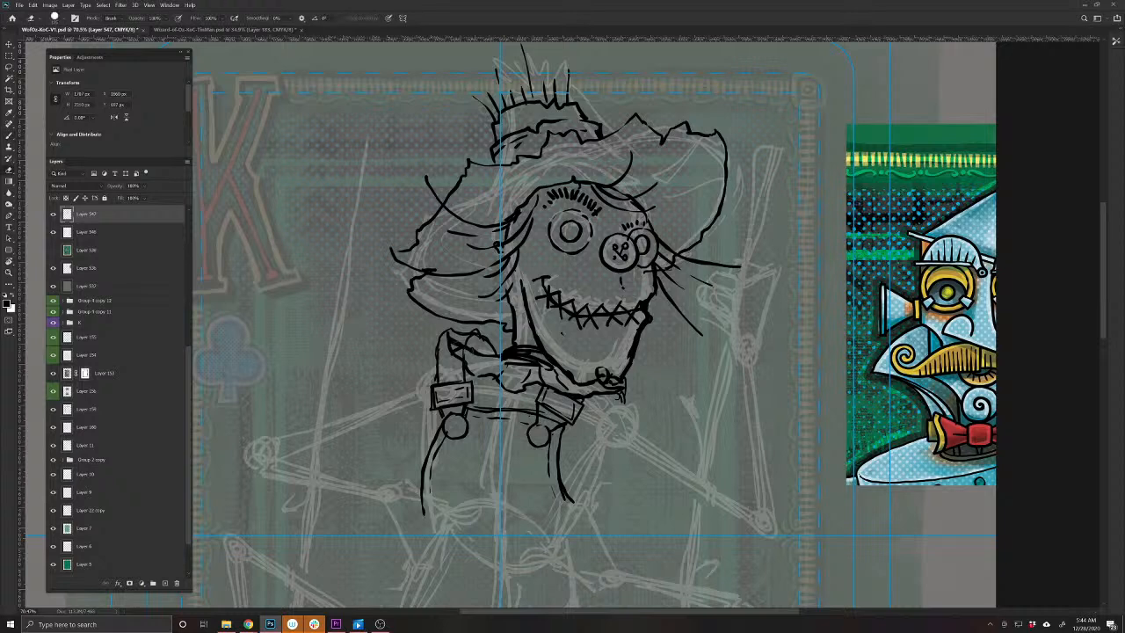
mouse_move(462, 345)
mouse_down()
mouse_move(461, 359)
mouse_move(469, 332)
mouse_move(465, 343)
mouse_move(486, 342)
mouse_up()
key(b)
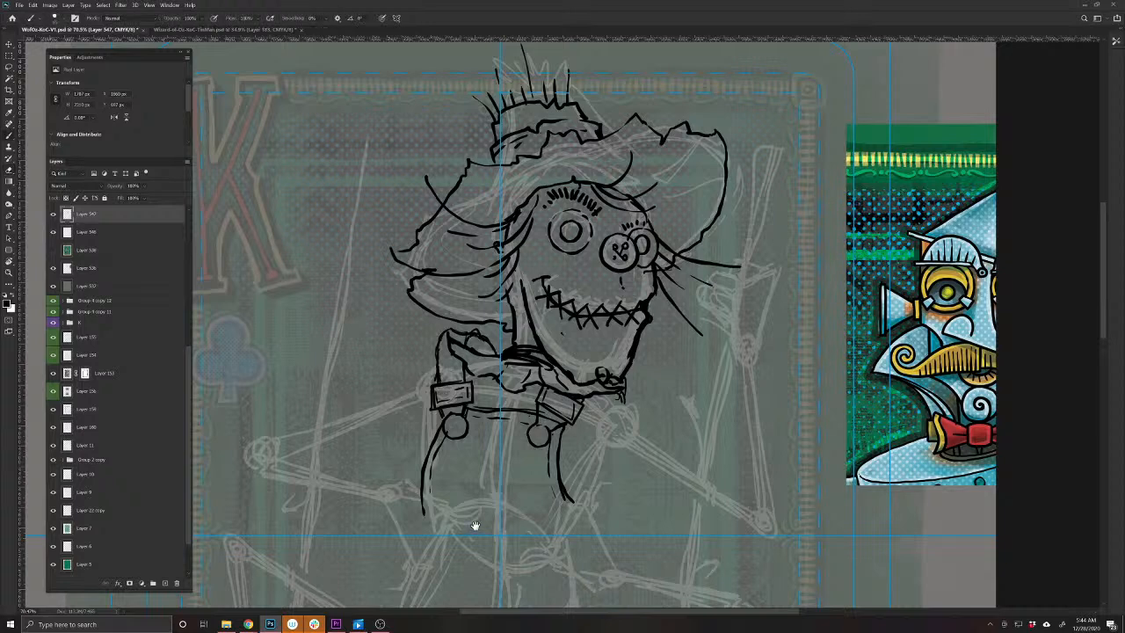
Ink the ragged shirt edges at both shoulders, running from beside the straps down to the bib's sides
drag(475, 522, 537, 486)
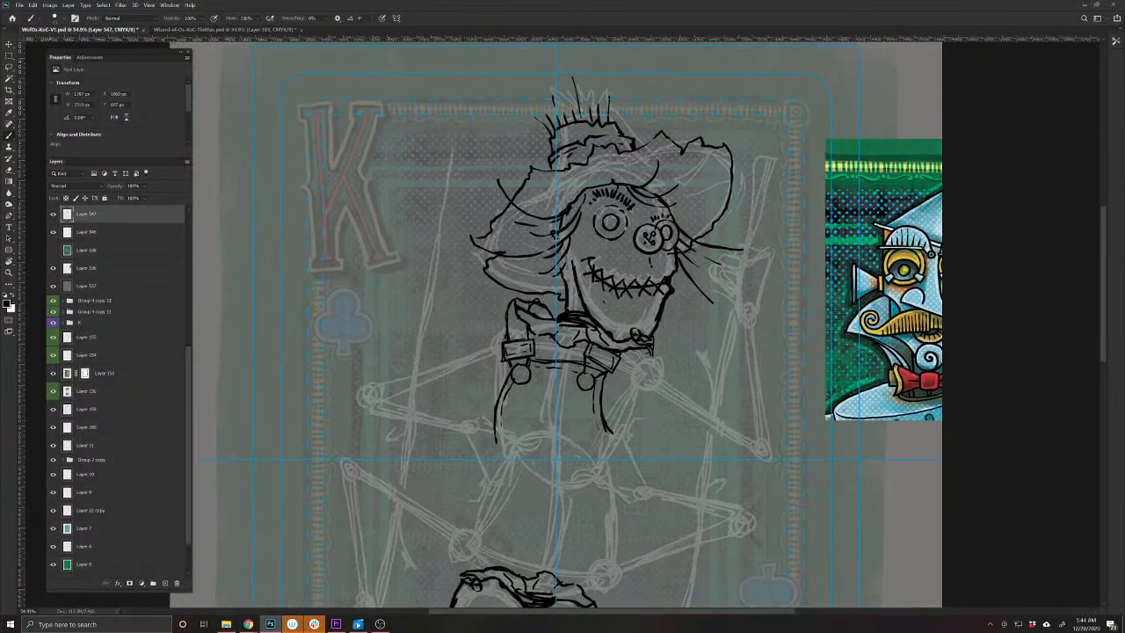
drag(545, 427, 559, 434)
drag(615, 454, 515, 475)
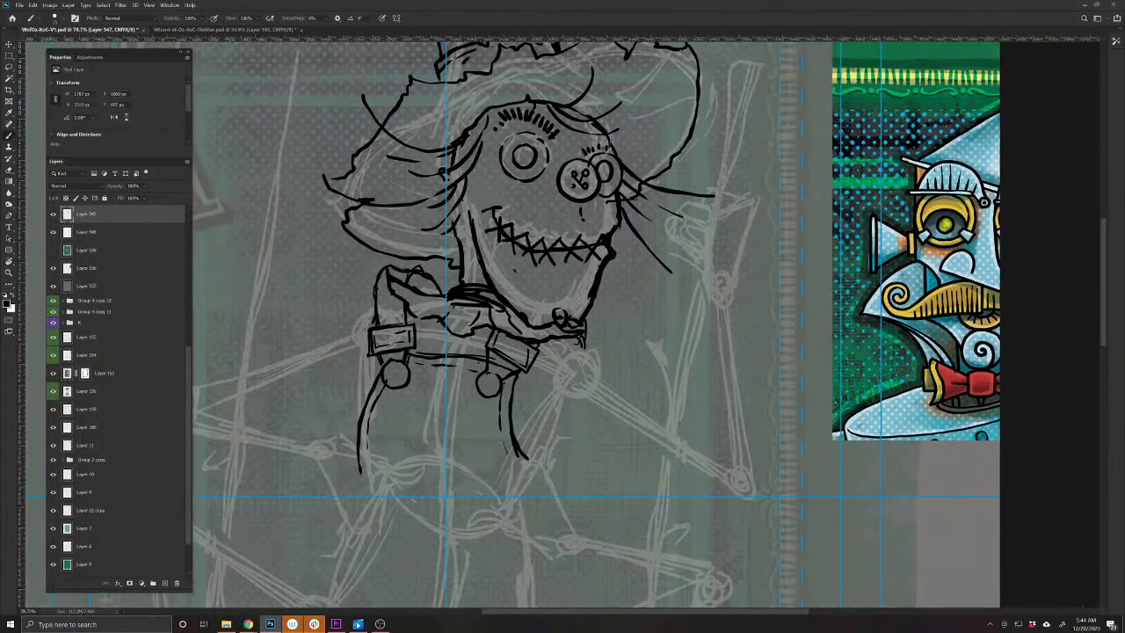
mouse_move(563, 342)
mouse_down()
mouse_move(578, 338)
mouse_move(563, 356)
mouse_up()
drag(525, 411, 516, 431)
drag(543, 391, 522, 426)
mouse_move(362, 383)
mouse_down()
mouse_move(357, 410)
mouse_move(361, 395)
mouse_up()
mouse_move(379, 296)
mouse_down()
mouse_move(345, 327)
mouse_move(357, 384)
mouse_up()
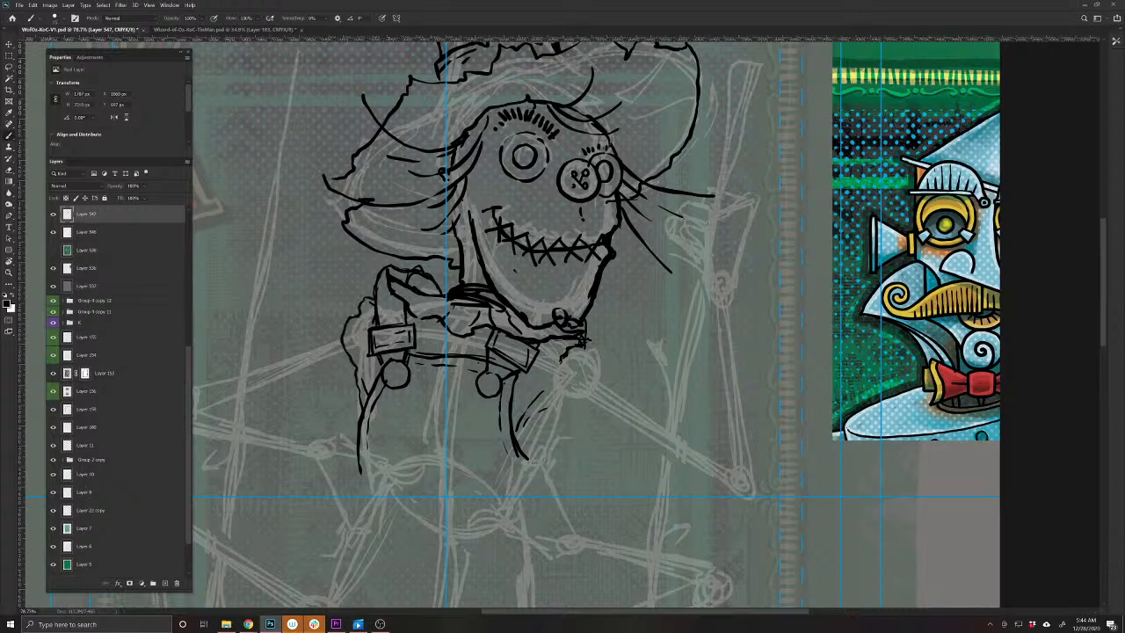
Ink thin straw strands poking out above both torn shoulders
drag(590, 341, 612, 333)
drag(367, 282, 361, 299)
drag(591, 348, 608, 345)
mouse_move(606, 346)
mouse_down()
mouse_move(631, 331)
mouse_move(624, 349)
mouse_move(587, 348)
mouse_up()
drag(363, 275, 343, 314)
Complete the jagged armhole outline on the chin side, joining the shoulder to the bib's lower side
drag(557, 378, 576, 367)
drag(573, 365, 596, 351)
mouse_move(591, 362)
mouse_down()
mouse_move(610, 350)
mouse_move(575, 362)
mouse_move(558, 399)
mouse_move(556, 382)
mouse_up()
drag(562, 369, 524, 451)
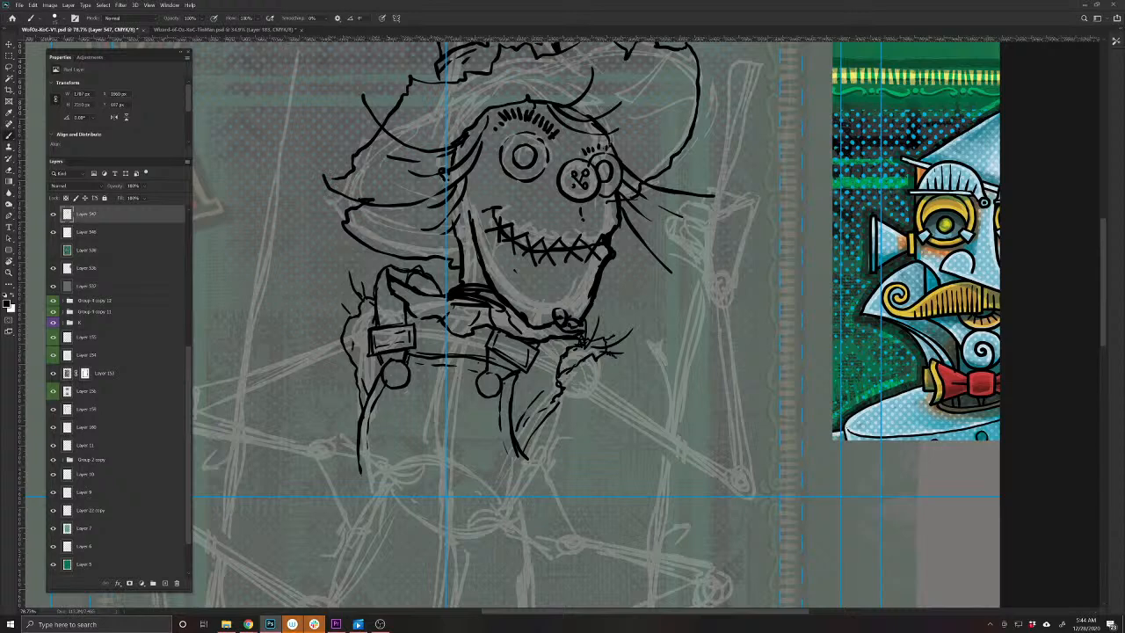
drag(657, 510, 527, 533)
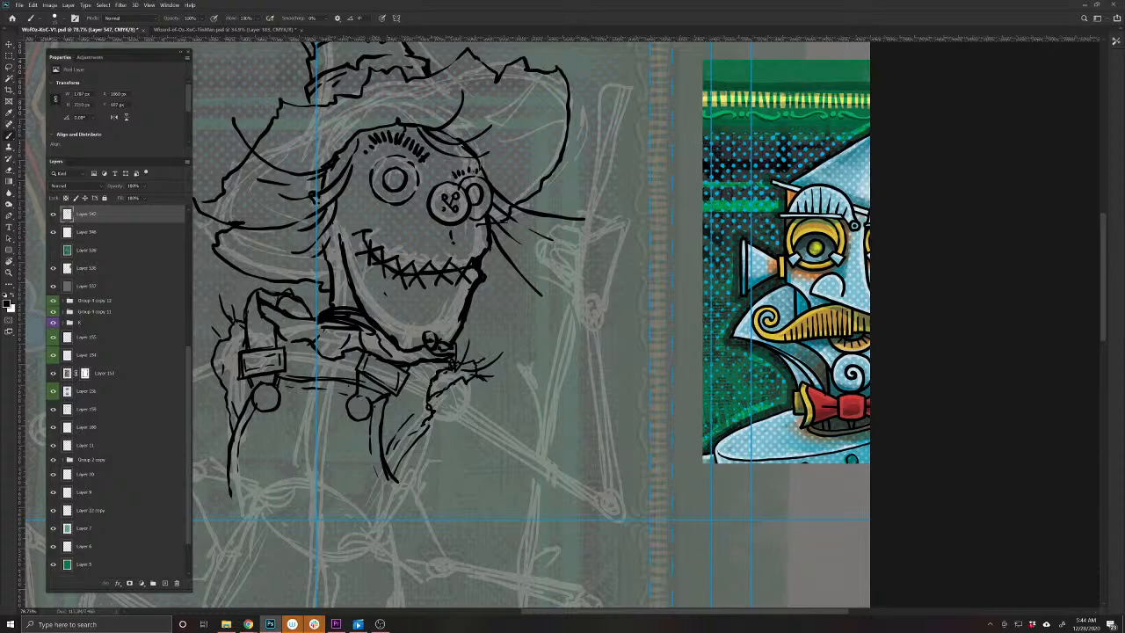
mouse_move(622, 320)
mouse_down()
mouse_move(620, 372)
mouse_move(605, 334)
mouse_move(568, 328)
mouse_move(577, 349)
mouse_move(564, 344)
mouse_move(568, 329)
mouse_move(607, 322)
mouse_move(560, 338)
mouse_move(618, 371)
mouse_move(576, 378)
mouse_move(569, 362)
mouse_up()
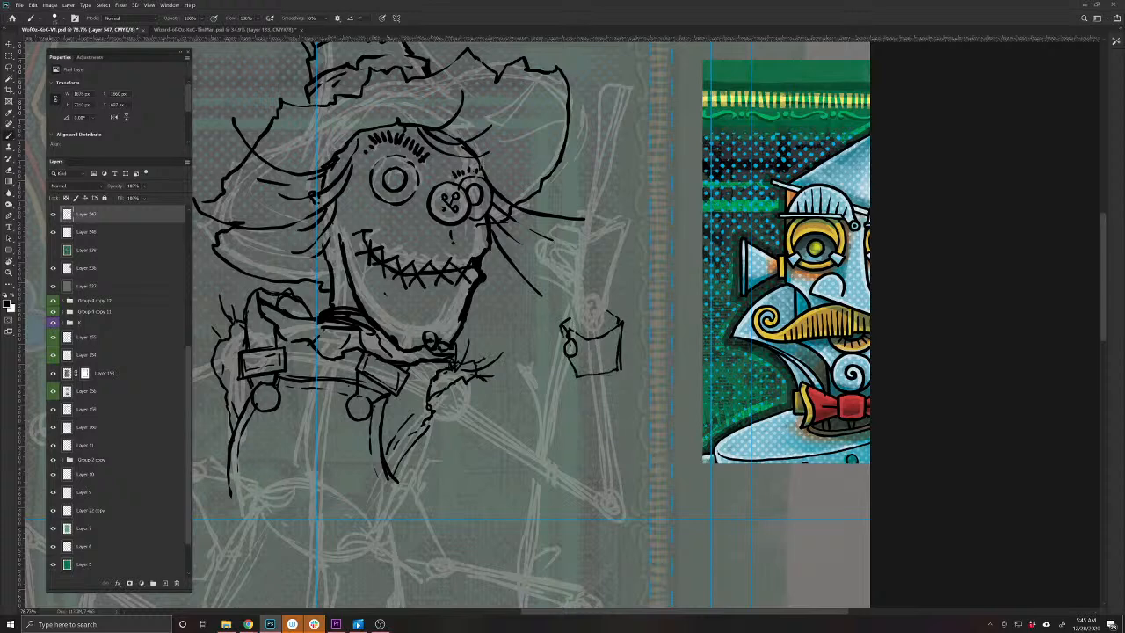
key(e)
mouse_move(618, 321)
mouse_down()
mouse_move(619, 353)
mouse_move(601, 335)
mouse_move(567, 351)
mouse_up()
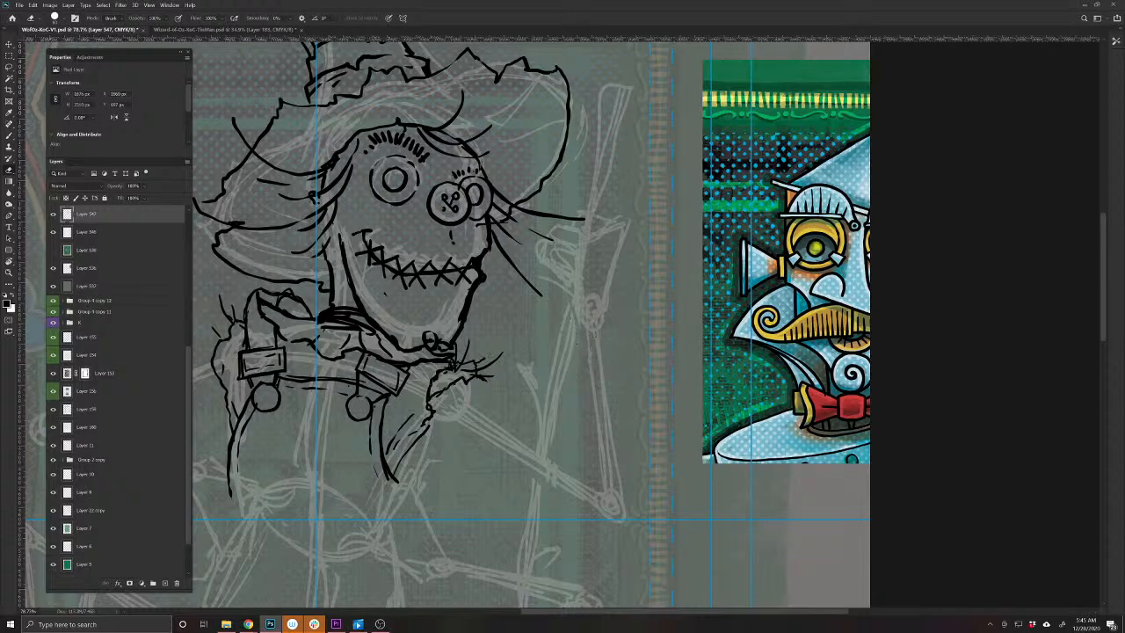
Ink the ragged flared cuff at the raised wrist, with its oval rim, pointed collar tip, two-hole button and lower edge
key(b)
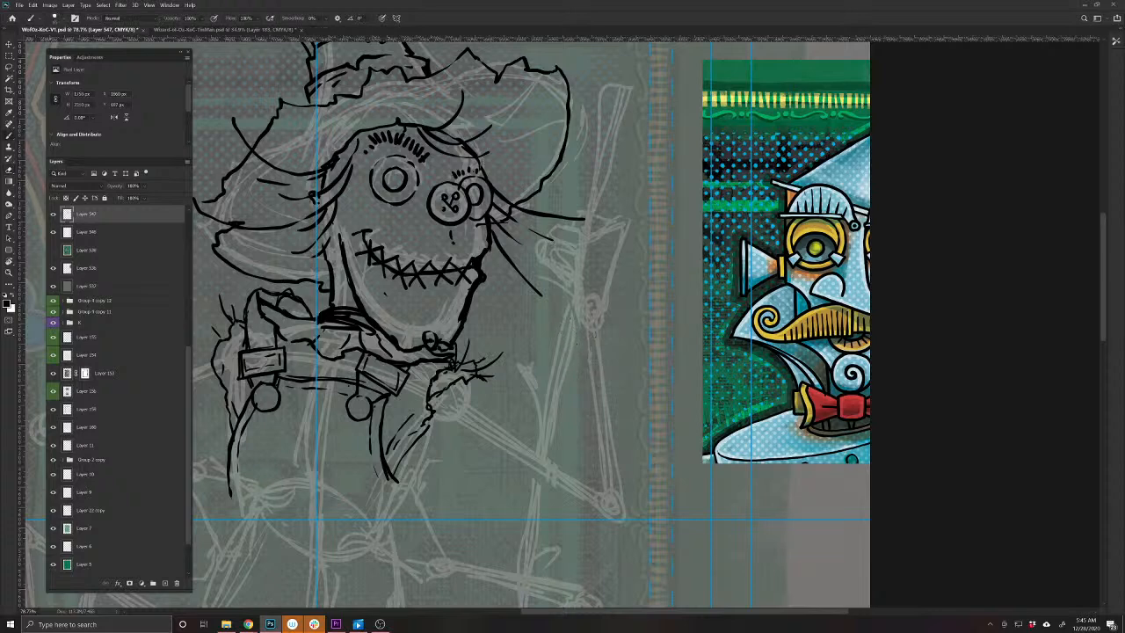
mouse_move(607, 303)
mouse_down()
mouse_move(637, 311)
mouse_move(617, 331)
mouse_move(567, 334)
mouse_move(572, 355)
mouse_move(569, 339)
mouse_move(587, 355)
mouse_move(567, 362)
mouse_move(569, 342)
mouse_up()
key(e)
key(b)
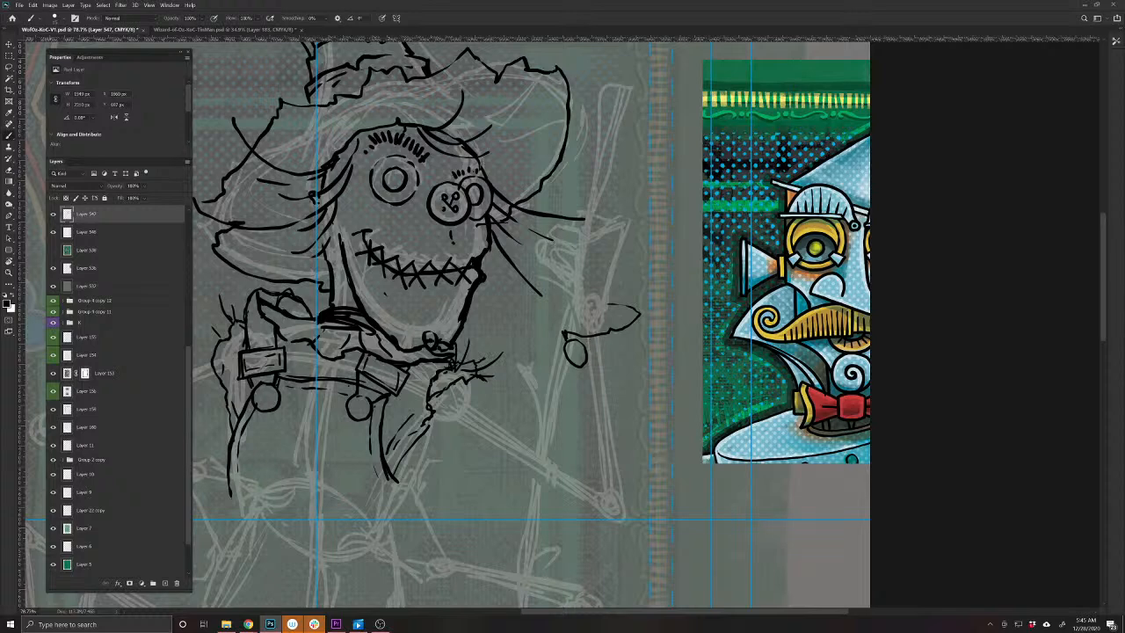
mouse_move(572, 305)
mouse_down()
mouse_move(556, 322)
mouse_move(565, 332)
mouse_up()
drag(632, 330, 626, 362)
drag(553, 332, 564, 343)
drag(557, 328, 561, 344)
drag(626, 360, 582, 373)
mouse_move(626, 360)
mouse_down()
mouse_move(598, 375)
mouse_move(625, 387)
mouse_move(654, 491)
mouse_up()
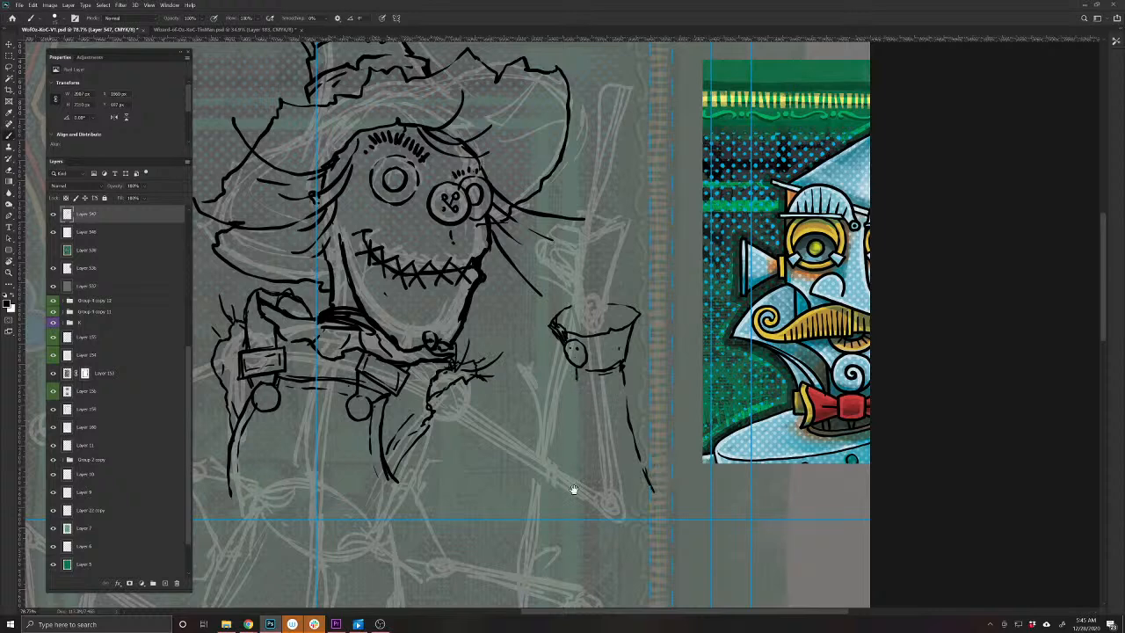
drag(574, 486, 572, 407)
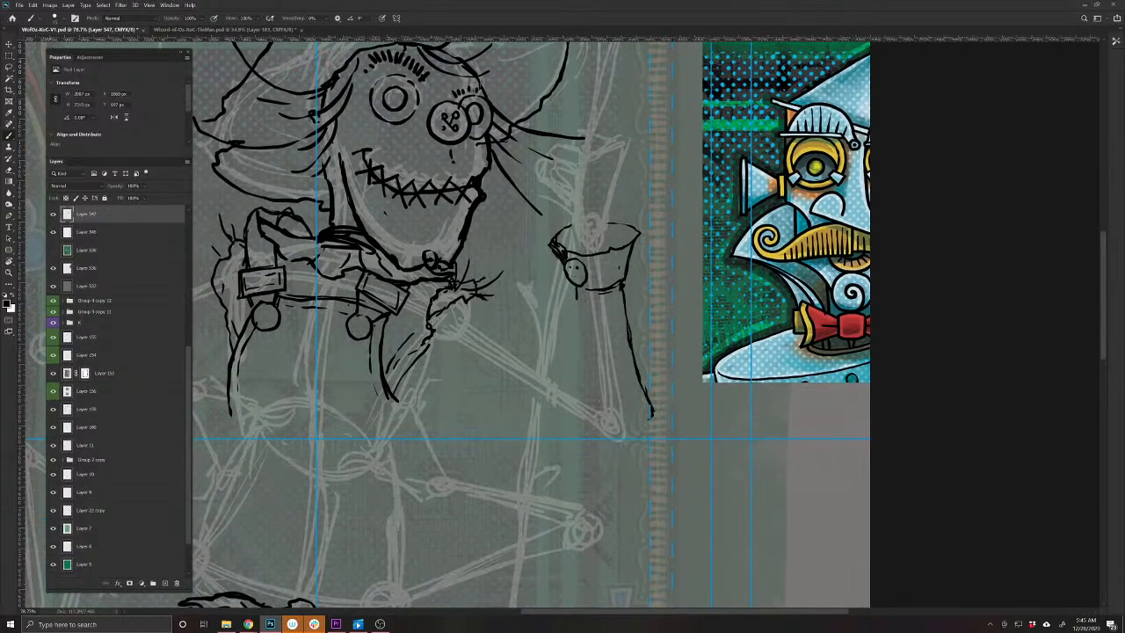
drag(650, 416, 652, 435)
key(e)
drag(651, 435, 649, 421)
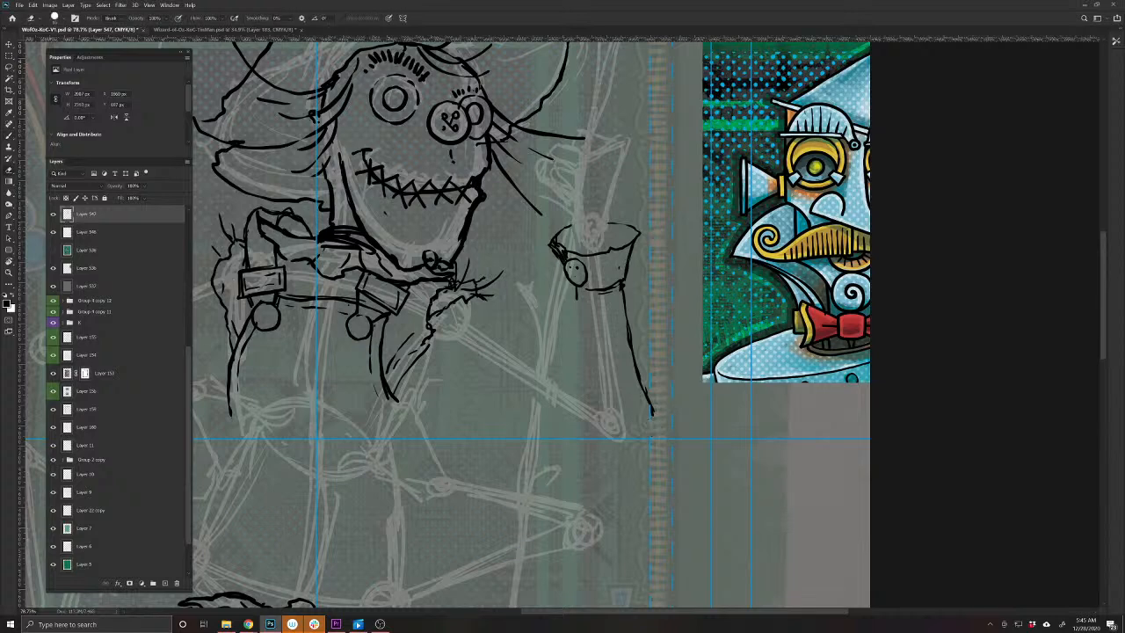
key(b)
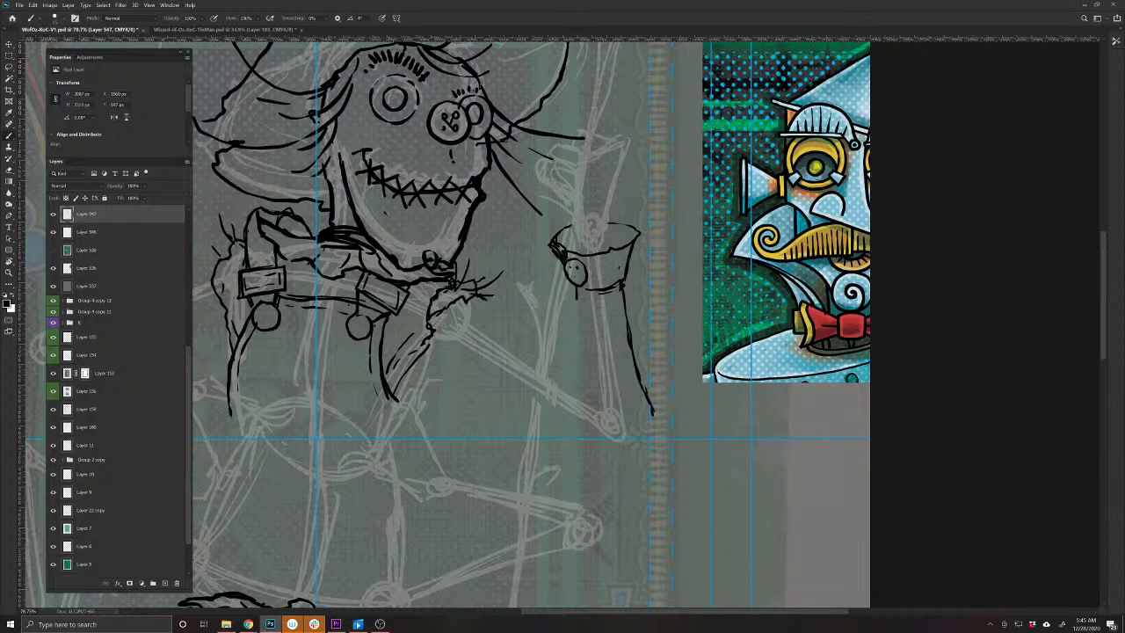
mouse_move(650, 422)
mouse_down()
mouse_move(644, 454)
mouse_move(619, 469)
mouse_move(604, 460)
mouse_up()
mouse_move(652, 429)
mouse_down()
mouse_move(620, 409)
mouse_move(597, 461)
mouse_up()
key(e)
mouse_move(652, 428)
mouse_down()
mouse_move(626, 411)
mouse_move(601, 456)
mouse_move(634, 359)
mouse_move(620, 288)
mouse_move(577, 289)
mouse_up()
Rough in a wrist ball inside the cuff and both forearm sides in white on a new layer
click(165, 582)
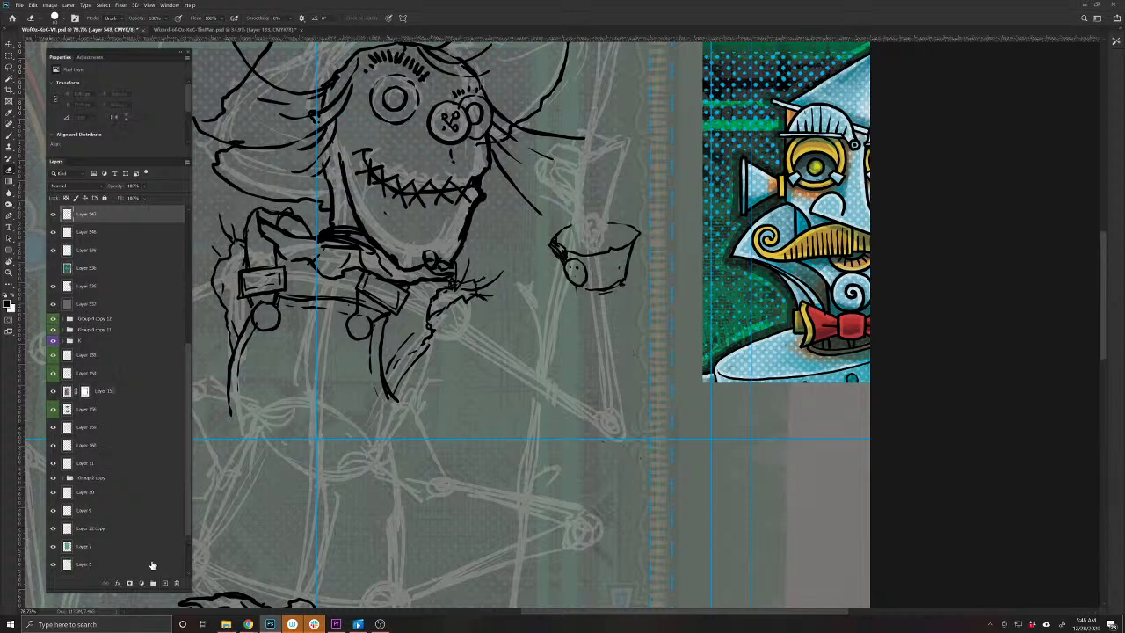
key(x)
key(b)
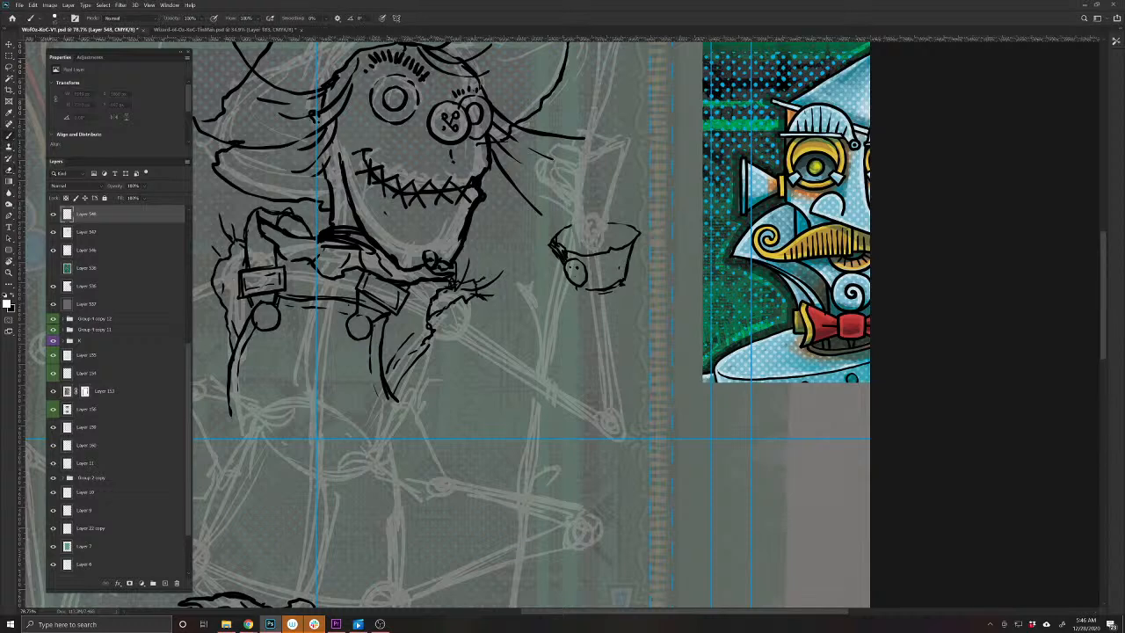
mouse_move(606, 251)
mouse_down()
mouse_move(607, 283)
mouse_move(597, 248)
mouse_move(578, 278)
mouse_move(608, 260)
mouse_move(593, 237)
mouse_move(638, 383)
mouse_move(641, 448)
mouse_up()
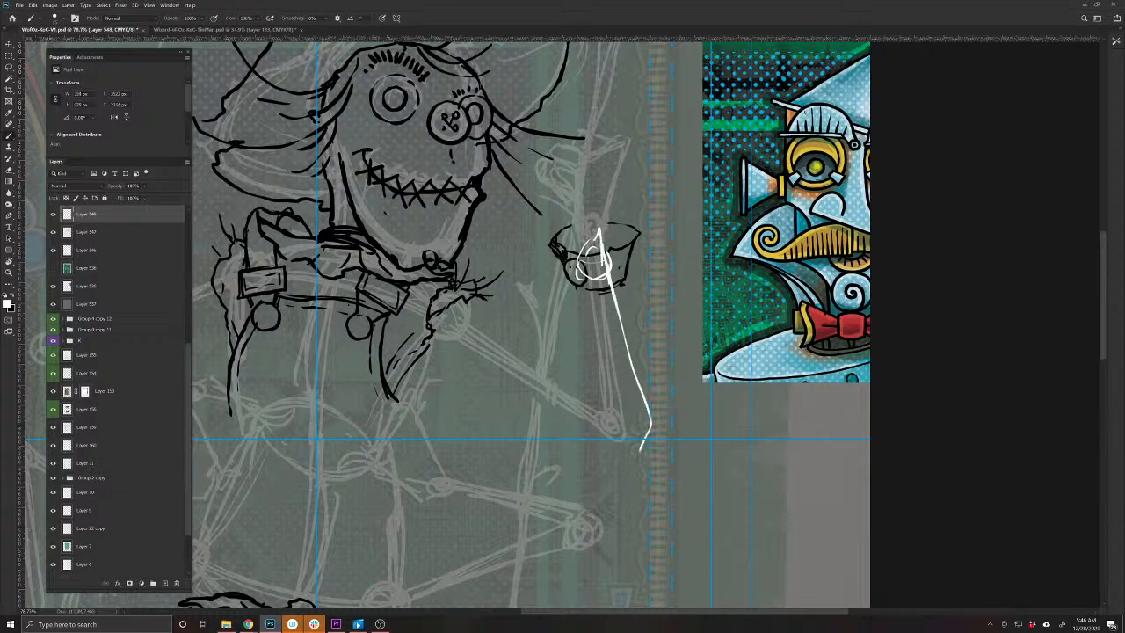
drag(497, 332, 553, 361)
drag(582, 278, 572, 415)
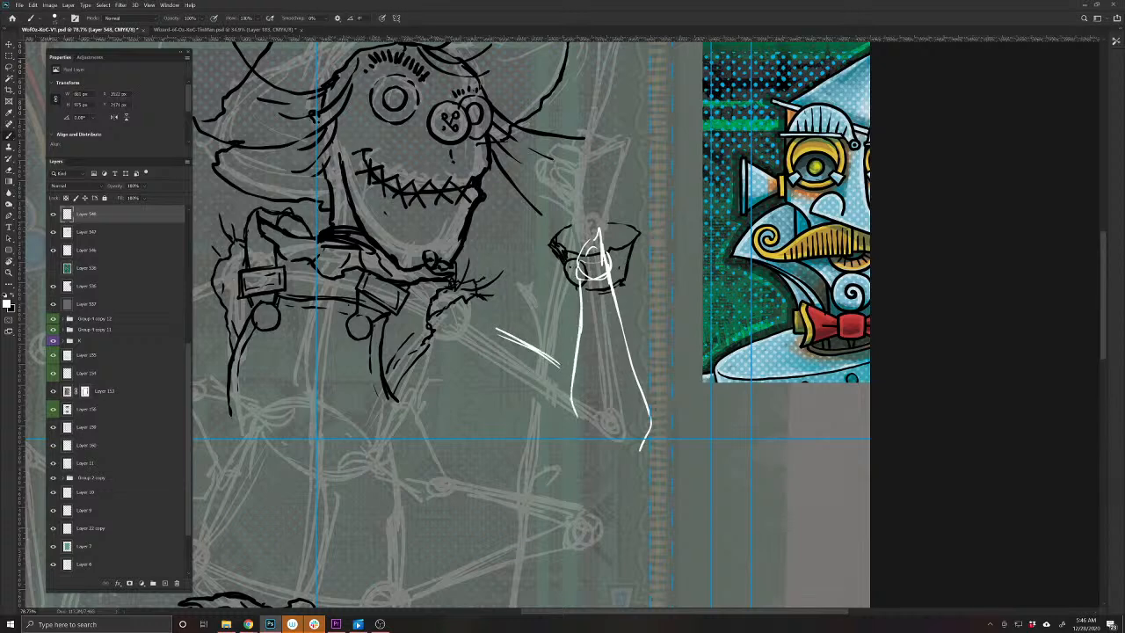
Rough in the elbow and both upper-arm edges up to the armhole in white, and lower the guide layer's opacity
mouse_move(649, 430)
mouse_down()
mouse_move(634, 462)
mouse_move(606, 468)
mouse_move(595, 454)
mouse_up()
drag(545, 364, 571, 390)
drag(604, 461, 482, 365)
drag(543, 424, 484, 376)
drag(505, 338, 462, 288)
drag(492, 390, 439, 353)
drag(130, 191, 96, 187)
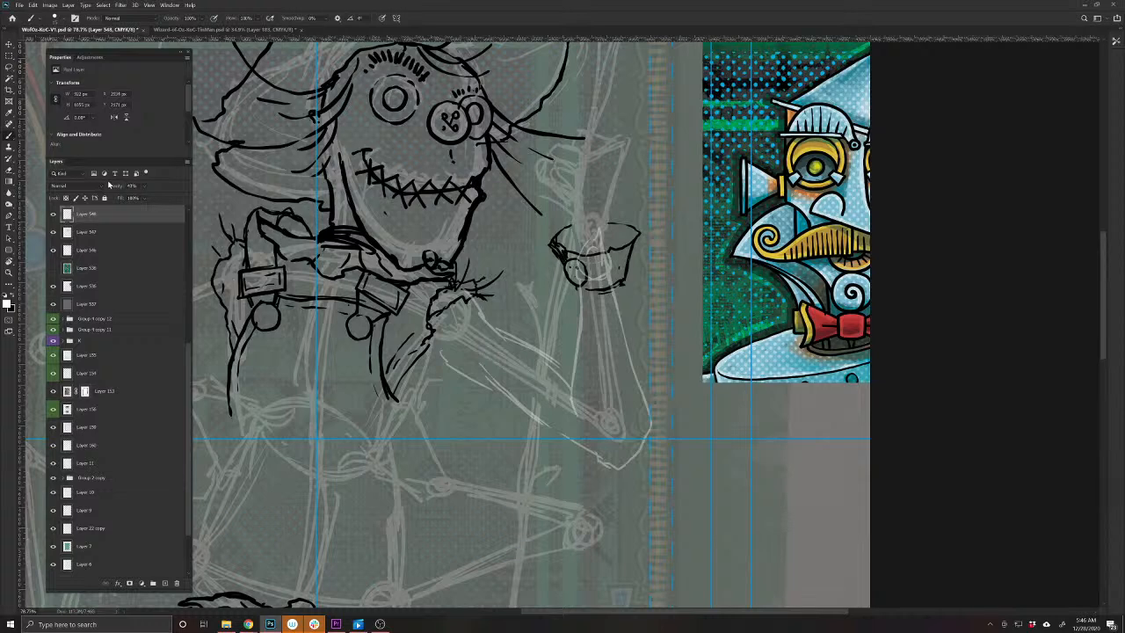
Ink the forearm's outer edge in black on the cuff's ink layer, from the cuff down around the elbow
key(v)
click(597, 295)
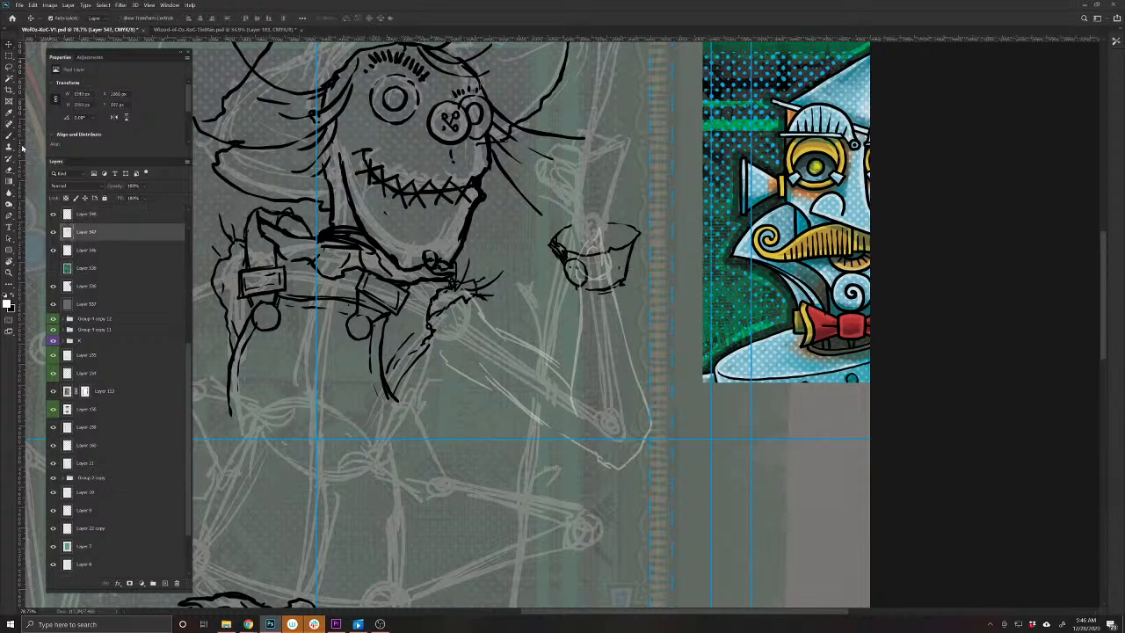
key(b)
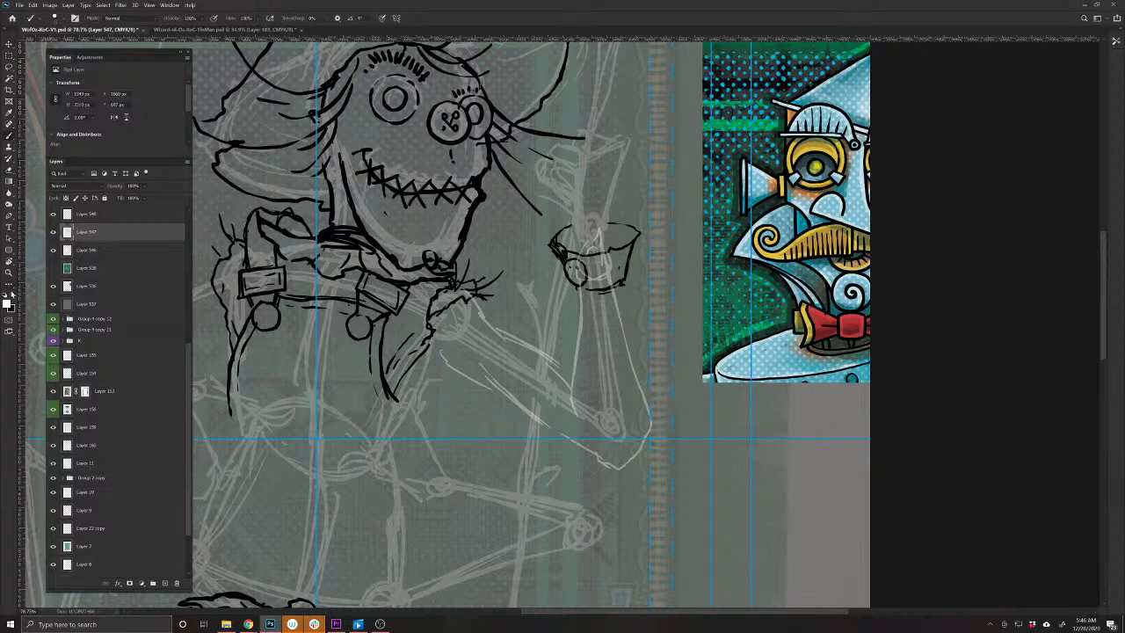
click(13, 295)
mouse_move(617, 284)
mouse_down()
mouse_move(653, 403)
mouse_move(643, 473)
mouse_move(624, 476)
mouse_up()
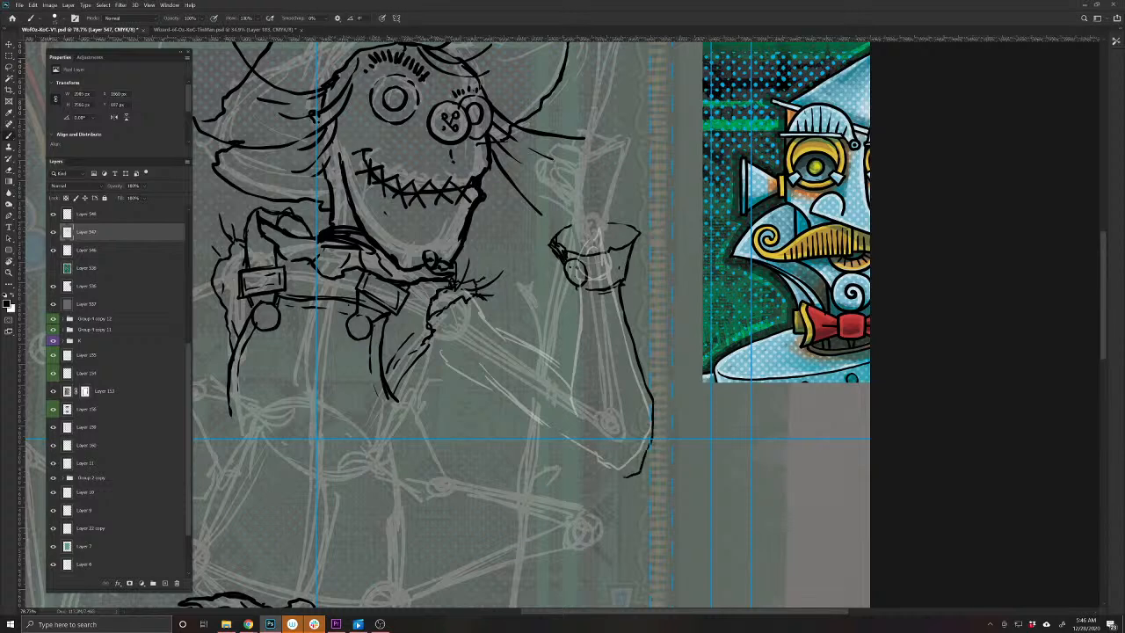
Ink short fold lines beneath the cuff and the forearm's inner edge running down to the elbow crease
mouse_move(576, 285)
mouse_down()
mouse_move(577, 298)
mouse_move(629, 313)
mouse_move(633, 337)
mouse_up()
mouse_move(617, 296)
mouse_down()
mouse_move(613, 323)
mouse_move(597, 329)
mouse_move(602, 345)
mouse_up()
drag(588, 299, 590, 316)
drag(584, 386, 565, 418)
drag(578, 305, 581, 392)
key(e)
drag(580, 350, 567, 418)
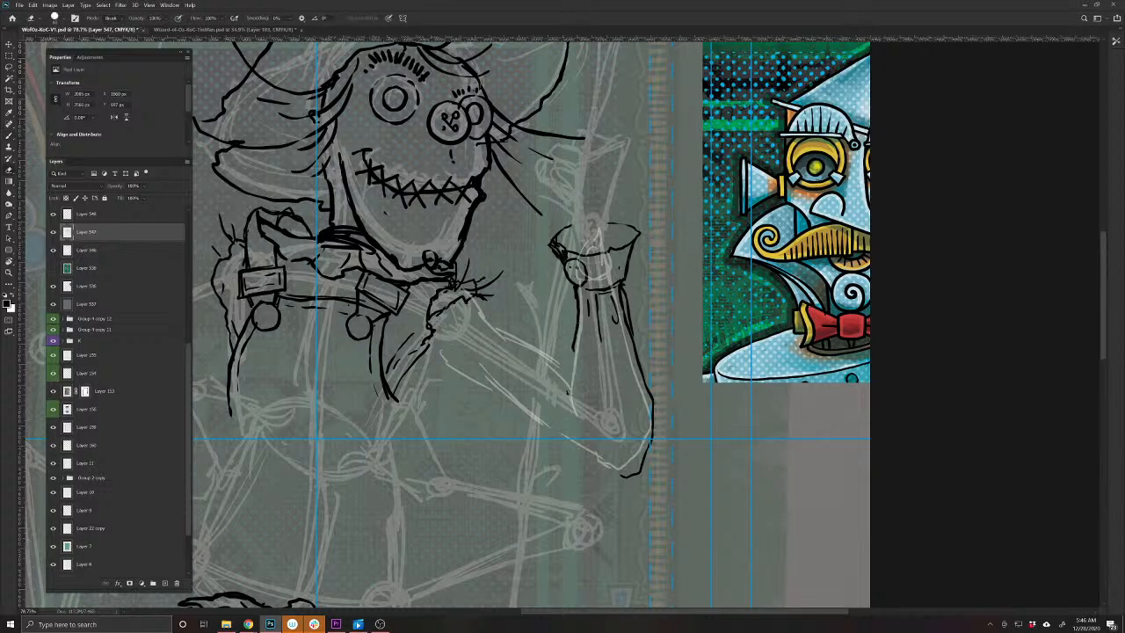
key(b)
drag(577, 297, 568, 421)
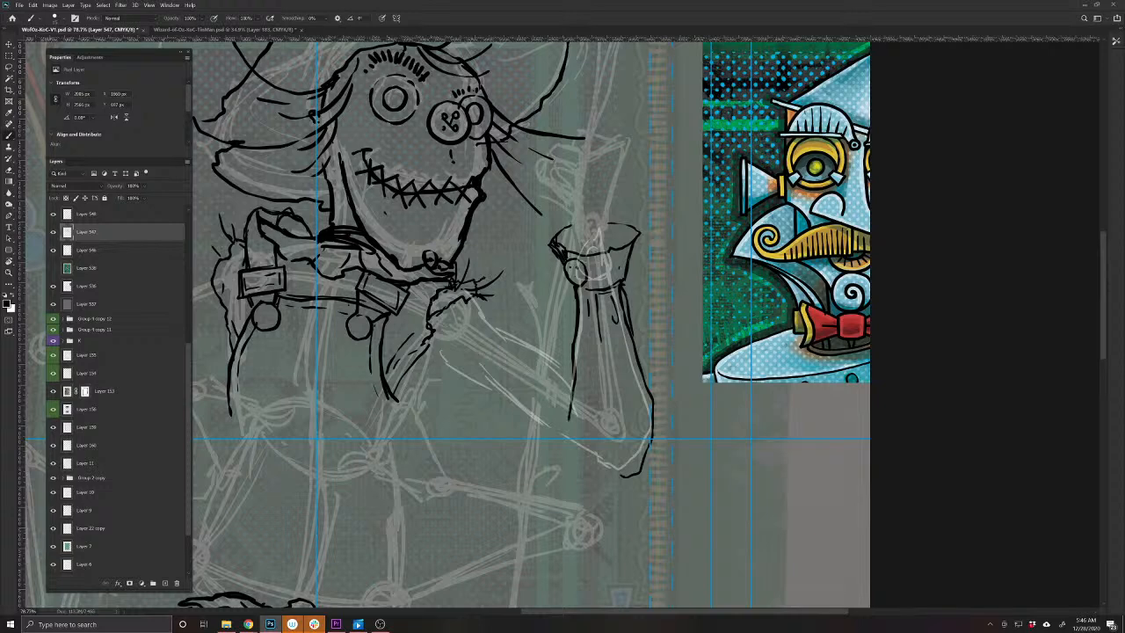
Reorder the layers so the white arm guide sits beneath the ink layer, and reselect the ink layer
drag(92, 217, 93, 243)
key(v)
click(575, 371)
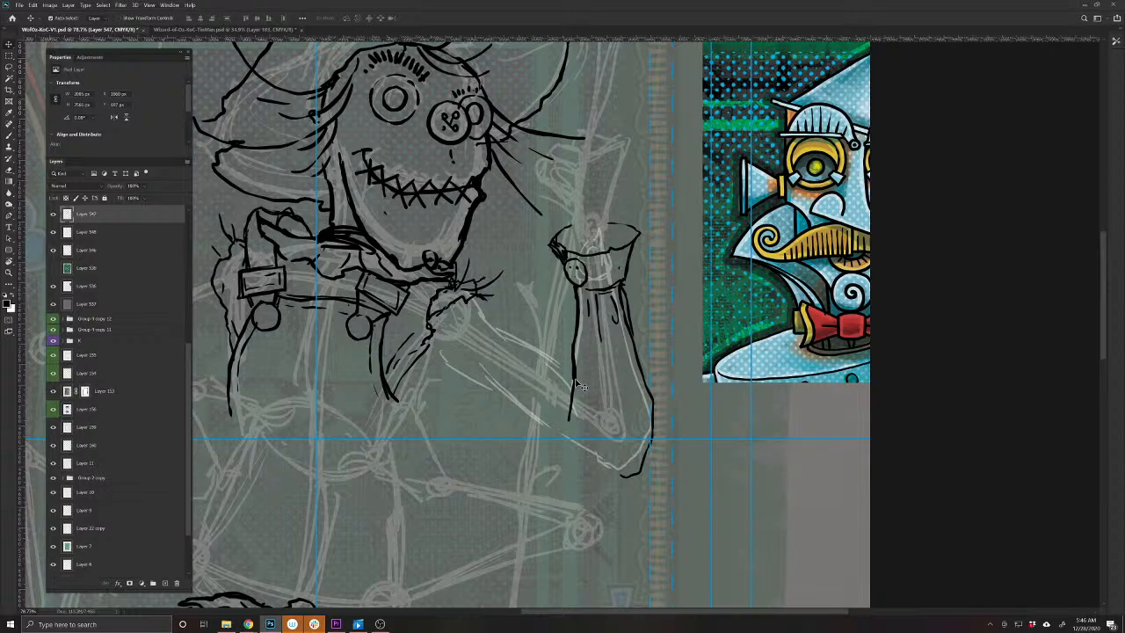
Rework the forearm line at the elbow crease and ink both upper-arm edges from the elbow to the torn armhole
key(e)
mouse_move(569, 420)
mouse_down()
mouse_move(577, 325)
mouse_move(566, 401)
mouse_move(575, 434)
mouse_up()
key(b)
mouse_move(568, 376)
mouse_down()
mouse_move(556, 382)
mouse_move(557, 413)
mouse_move(541, 360)
mouse_move(497, 328)
mouse_move(488, 299)
mouse_up()
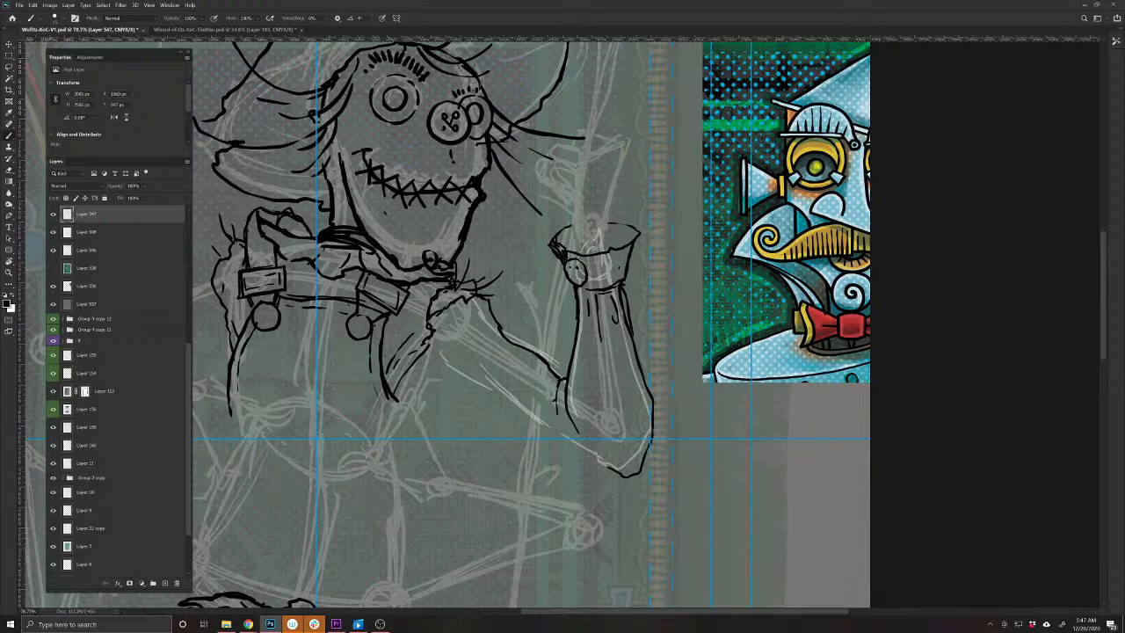
mouse_move(586, 450)
mouse_down()
mouse_move(512, 411)
mouse_move(442, 354)
mouse_move(430, 365)
mouse_move(423, 315)
mouse_up()
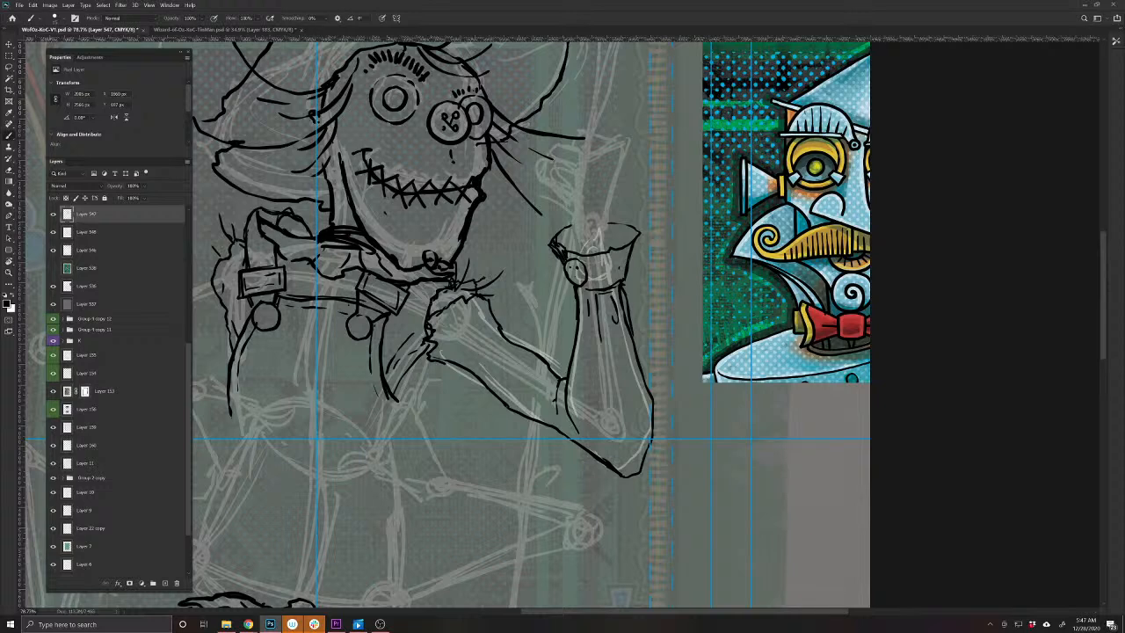
Redraw the forearm's outer edge from the cuff to the elbow as a fuller curve
drag(623, 309, 652, 429)
key(b)
drag(623, 297, 652, 442)
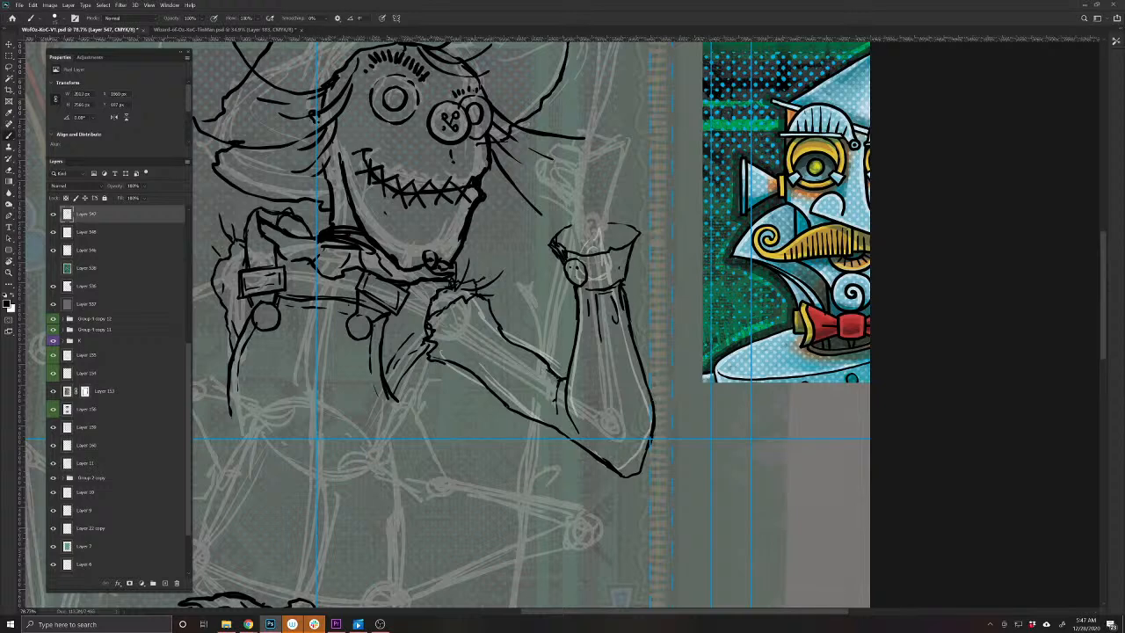
Redraw the fabric creases at the inner elbow and add a wrinkle along the upper arm
drag(560, 380, 556, 411)
key(e)
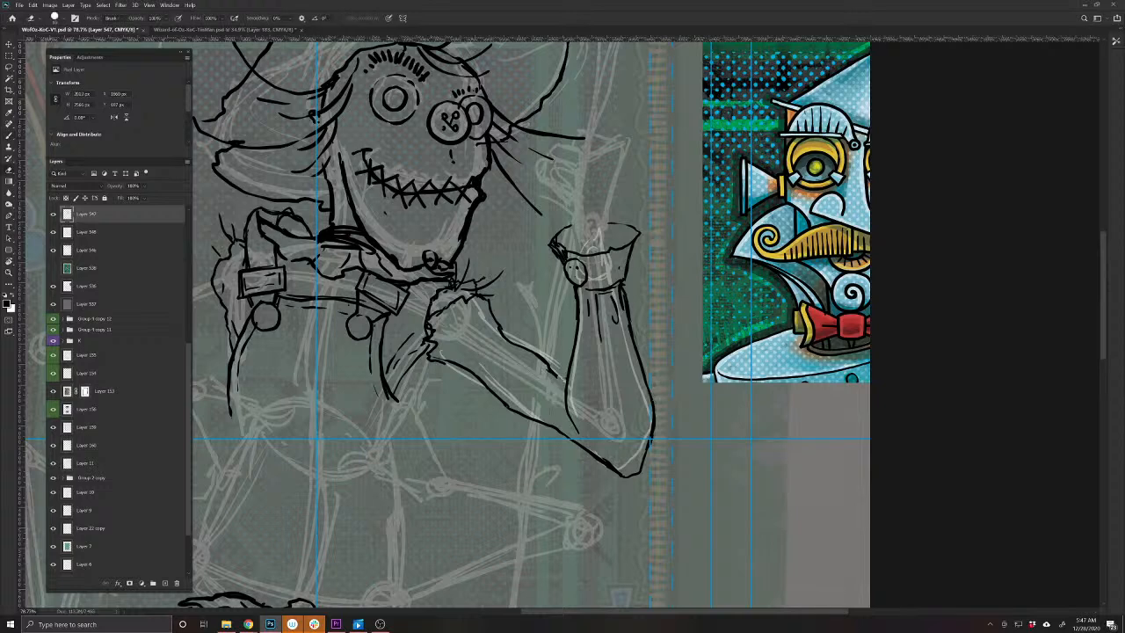
key(b)
mouse_move(568, 369)
mouse_down()
mouse_move(553, 408)
mouse_move(544, 385)
mouse_move(540, 401)
mouse_up()
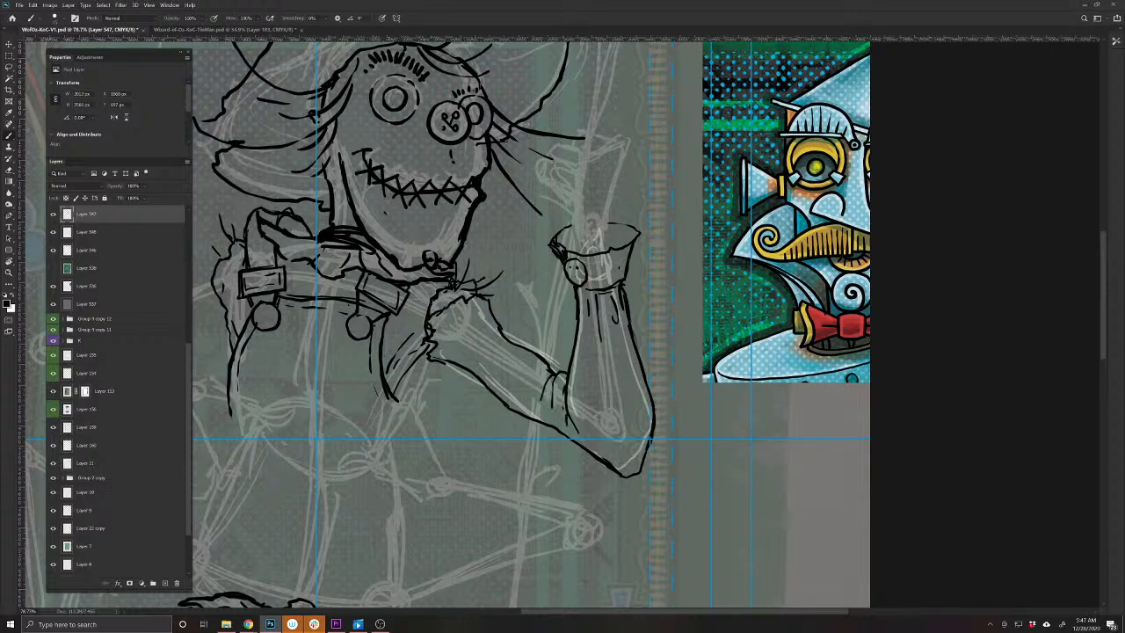
mouse_move(578, 434)
mouse_down()
mouse_move(561, 384)
mouse_move(580, 416)
mouse_up()
drag(547, 368, 479, 329)
drag(434, 432, 509, 490)
Merge the white arm guide into the sketch layer beneath it at 25% opacity, and save the file
key(v)
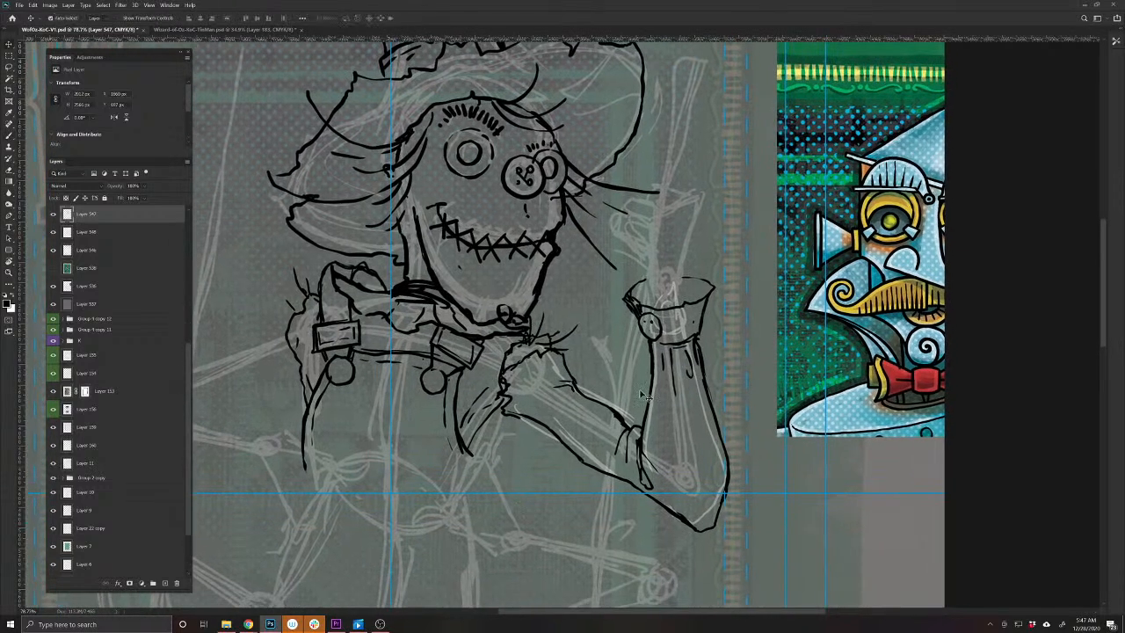
drag(611, 405, 617, 387)
key(ctrl+e)
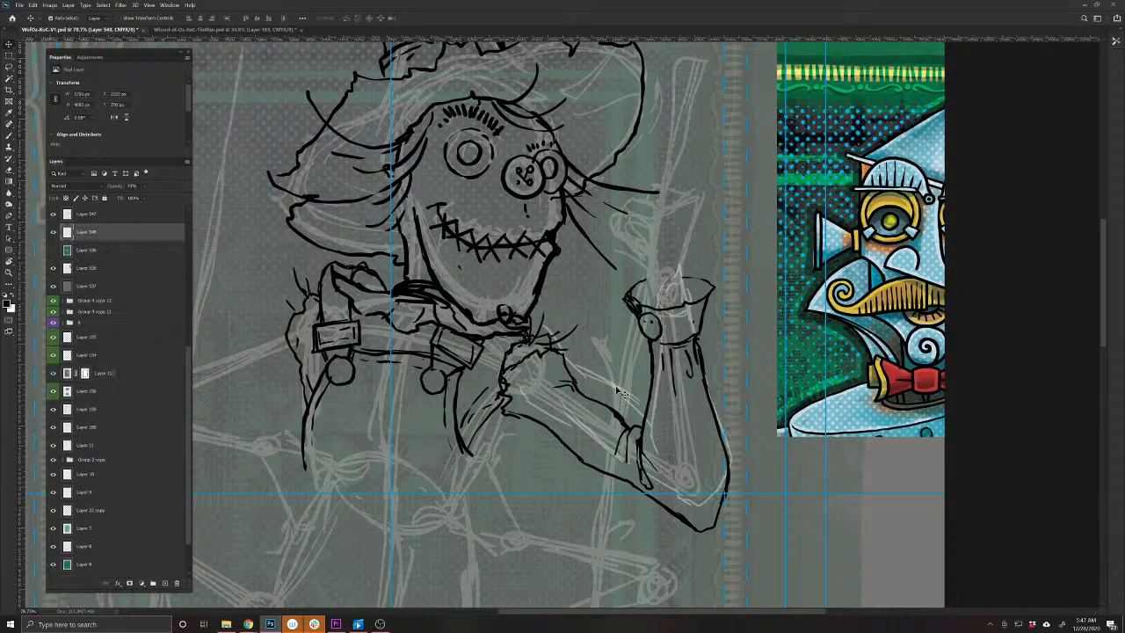
key(2)
key(5)
key(ctrl+s)
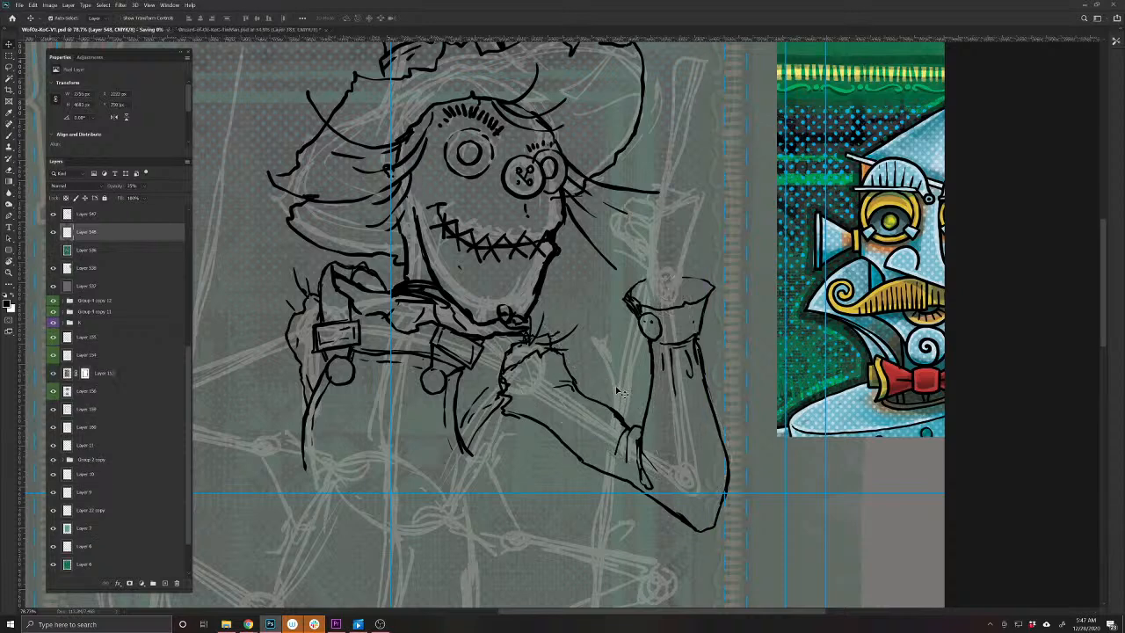
Ink spiky straw strands poking out of the raised cuff on the ink layer
drag(640, 258, 606, 335)
key(b)
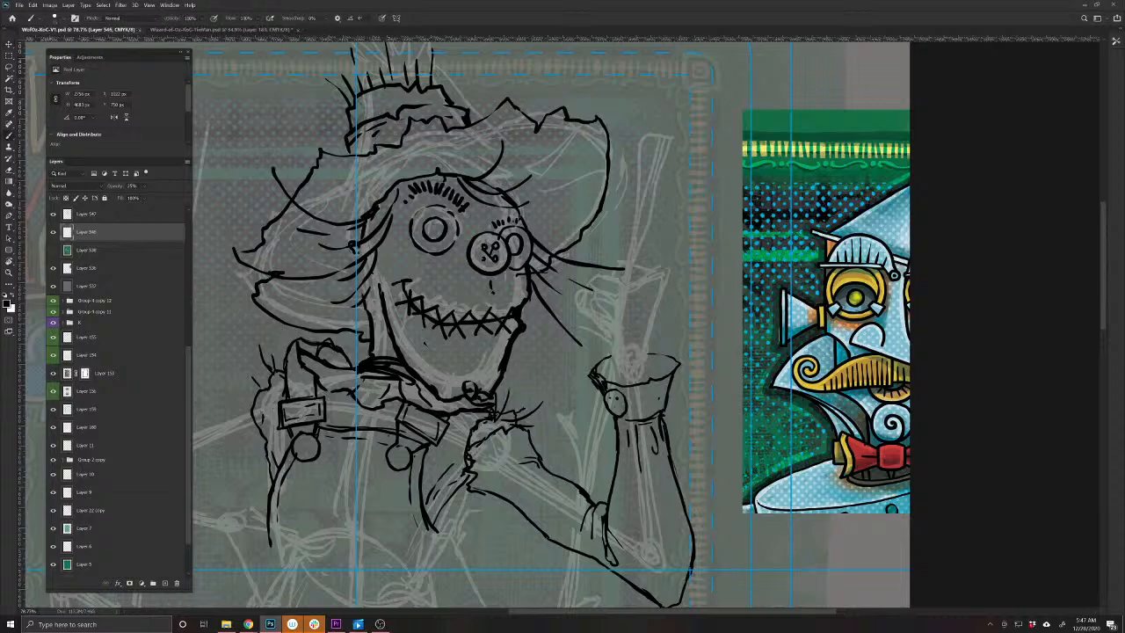
drag(582, 437, 495, 469)
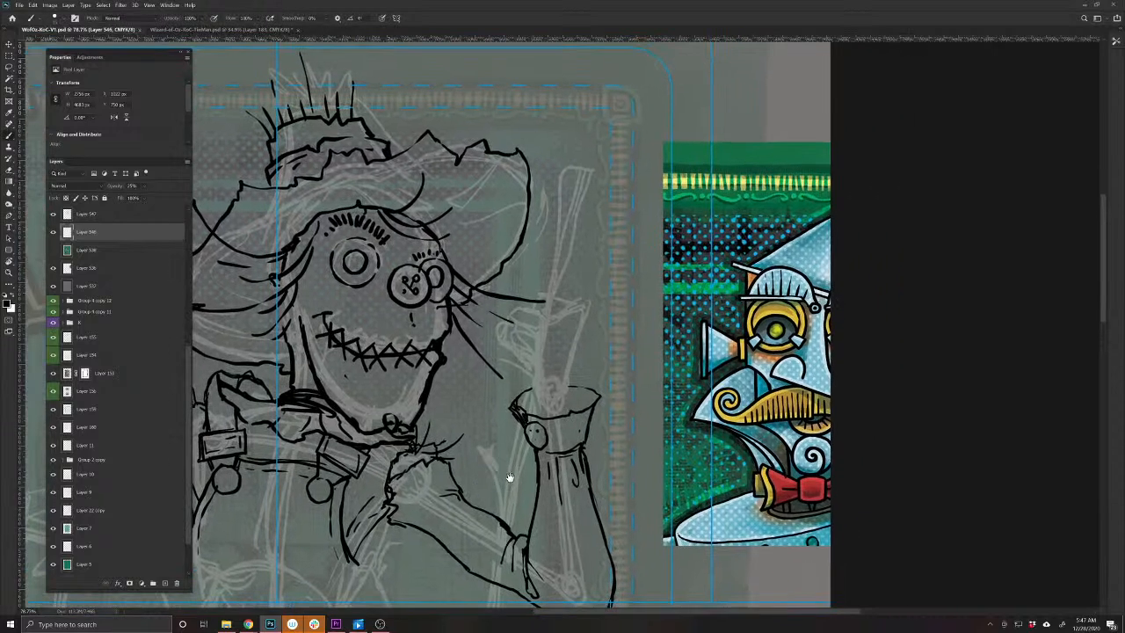
key(v)
click(538, 461)
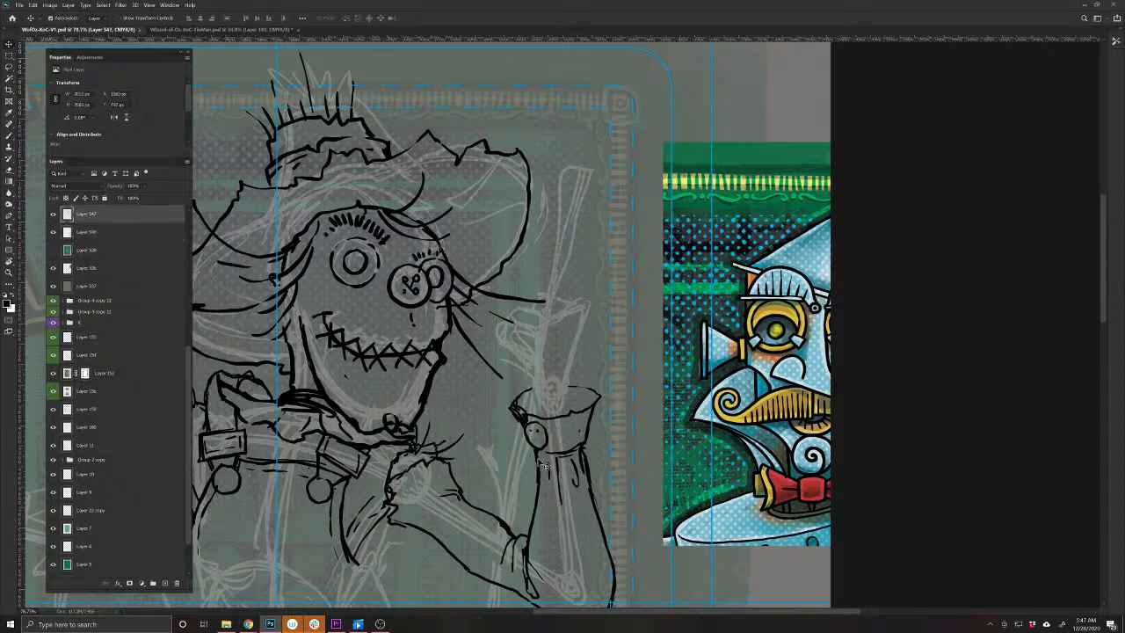
key(b)
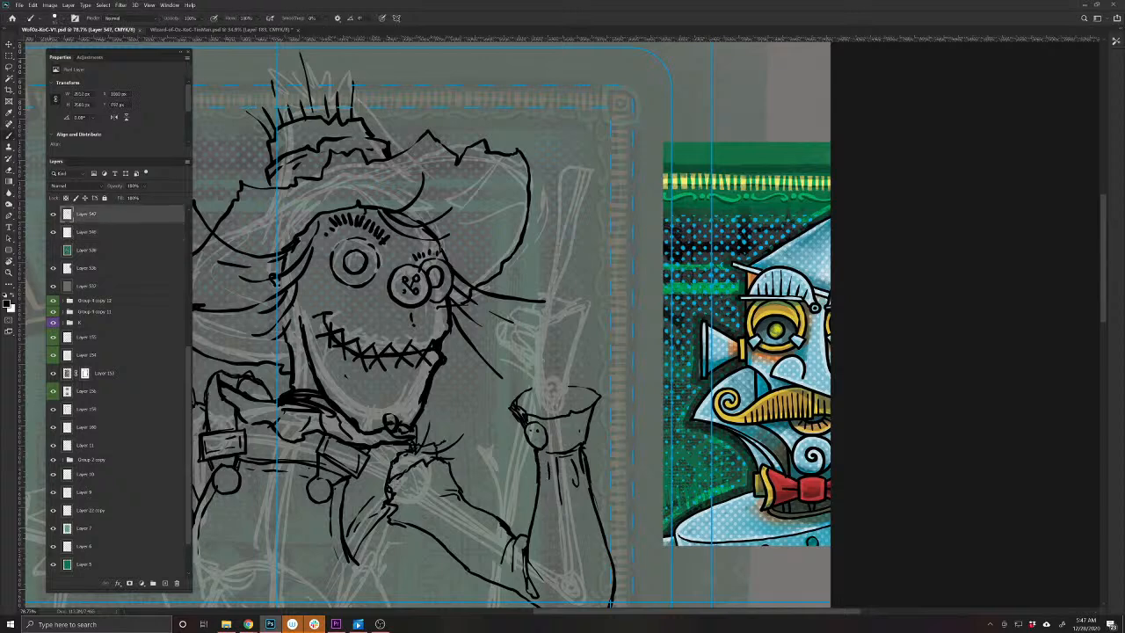
mouse_move(586, 398)
mouse_down()
mouse_move(603, 357)
mouse_move(577, 390)
mouse_move(552, 394)
mouse_move(547, 383)
mouse_move(536, 397)
mouse_move(523, 374)
mouse_move(513, 394)
mouse_move(531, 411)
mouse_move(499, 383)
mouse_move(522, 380)
mouse_up()
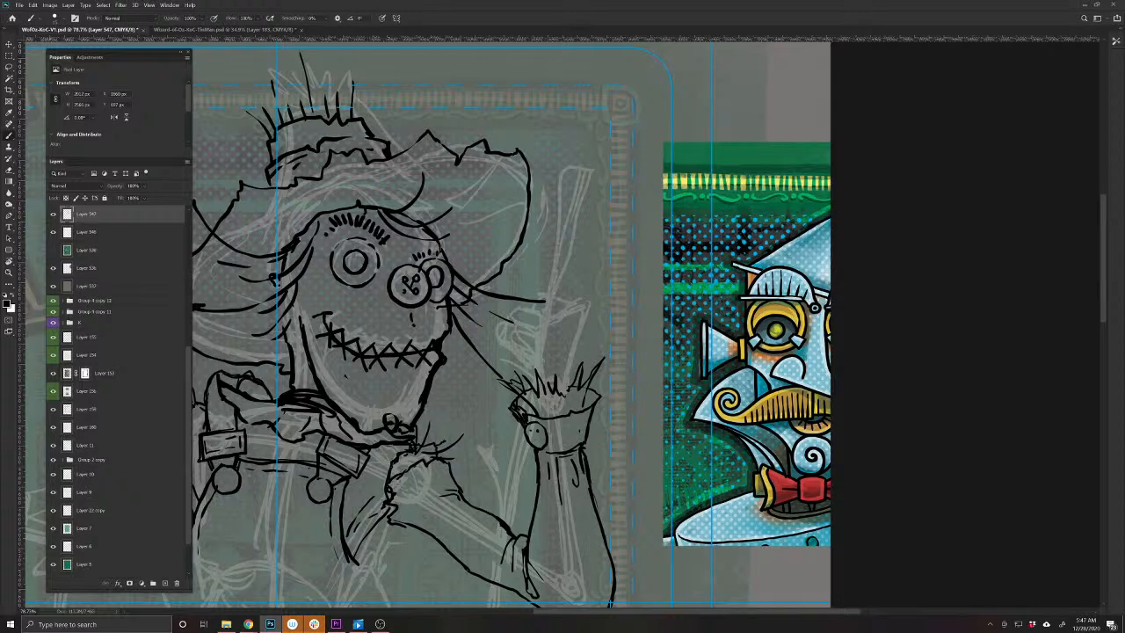
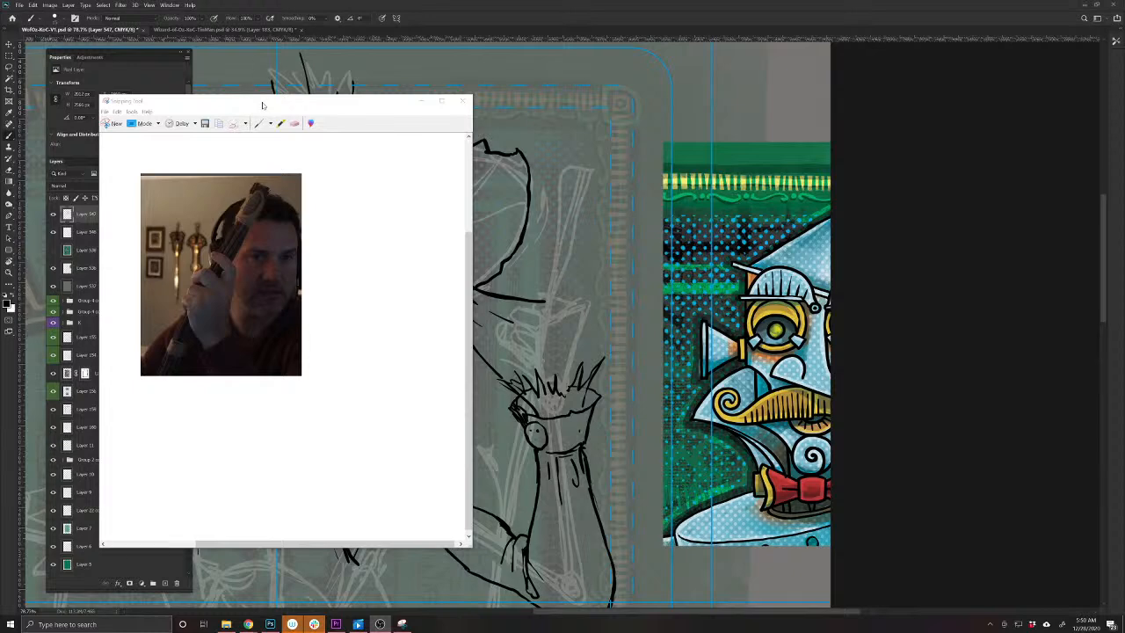
Minimize the Snipping Tool and place the snipped photo of a hand gripping a pole above the raised cuff in Photoshop
drag(261, 105, 696, 121)
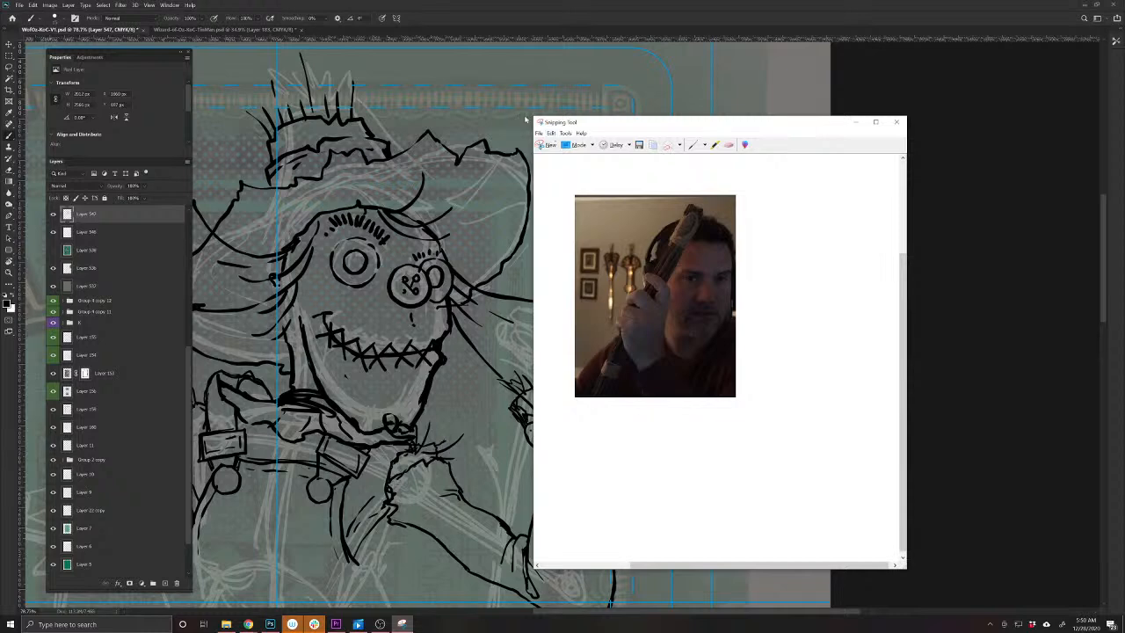
click(856, 121)
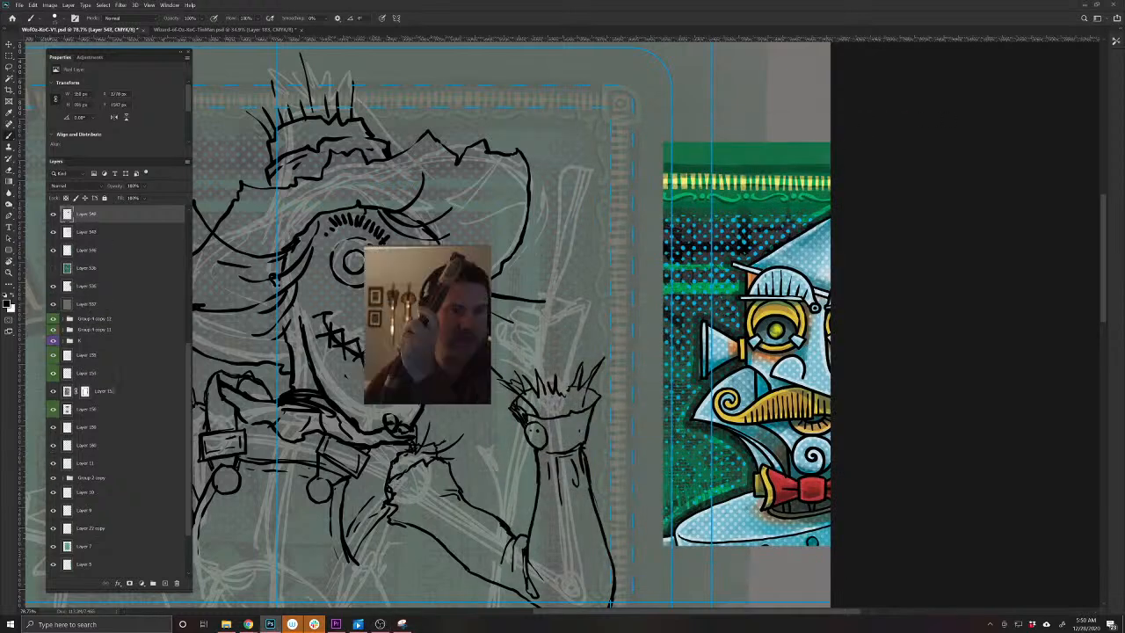
key(v)
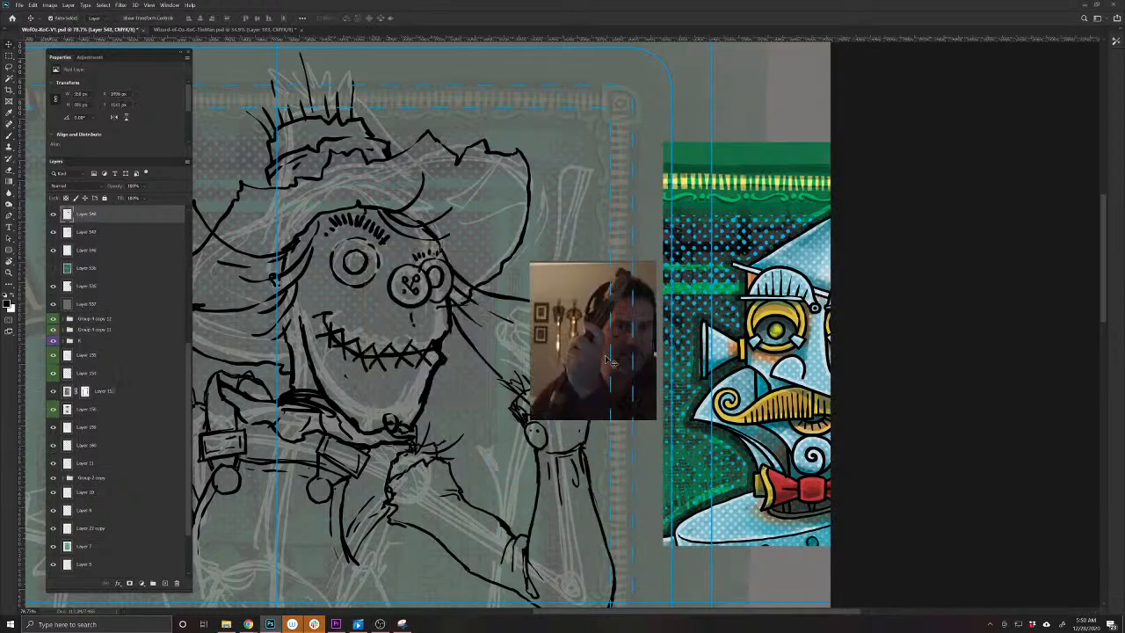
key(l)
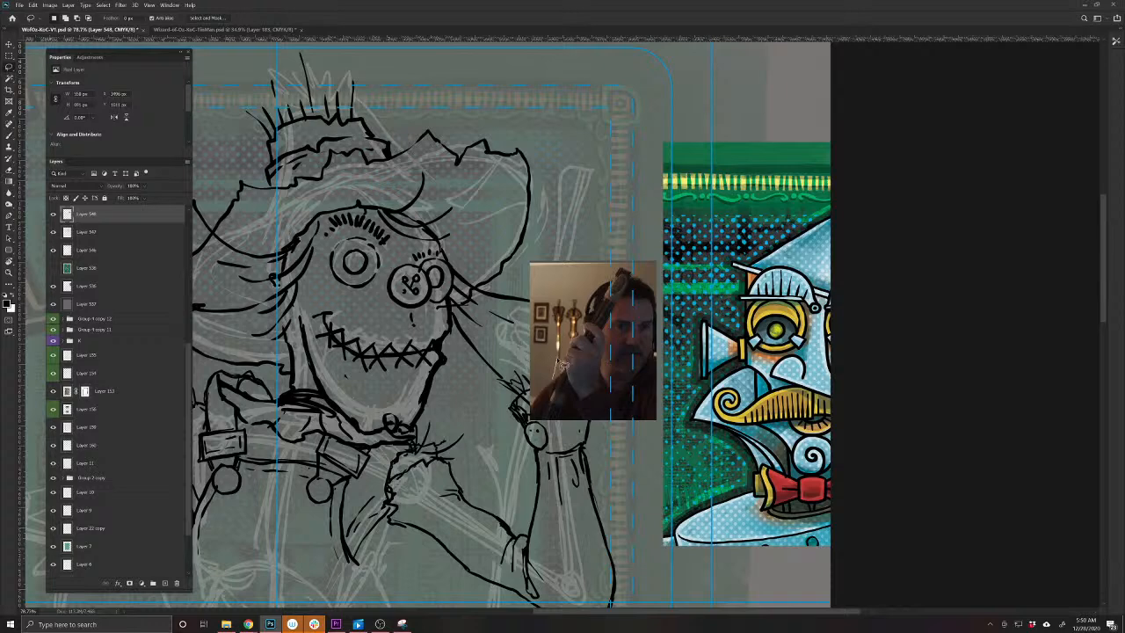
Cut the hand and pole out of the reference photo onto its own layer and delete the original photo layer
mouse_move(610, 287)
mouse_down()
mouse_move(639, 271)
mouse_move(619, 321)
mouse_move(620, 403)
mouse_move(567, 425)
mouse_move(548, 407)
mouse_move(563, 358)
mouse_up()
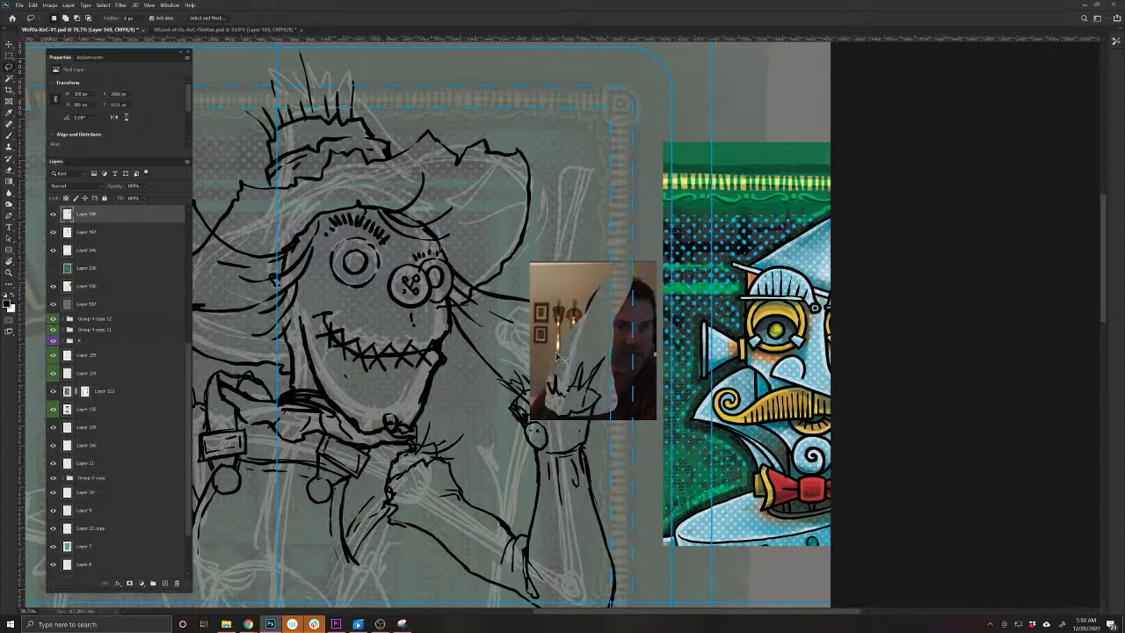
key(ctrl+j)
key(v)
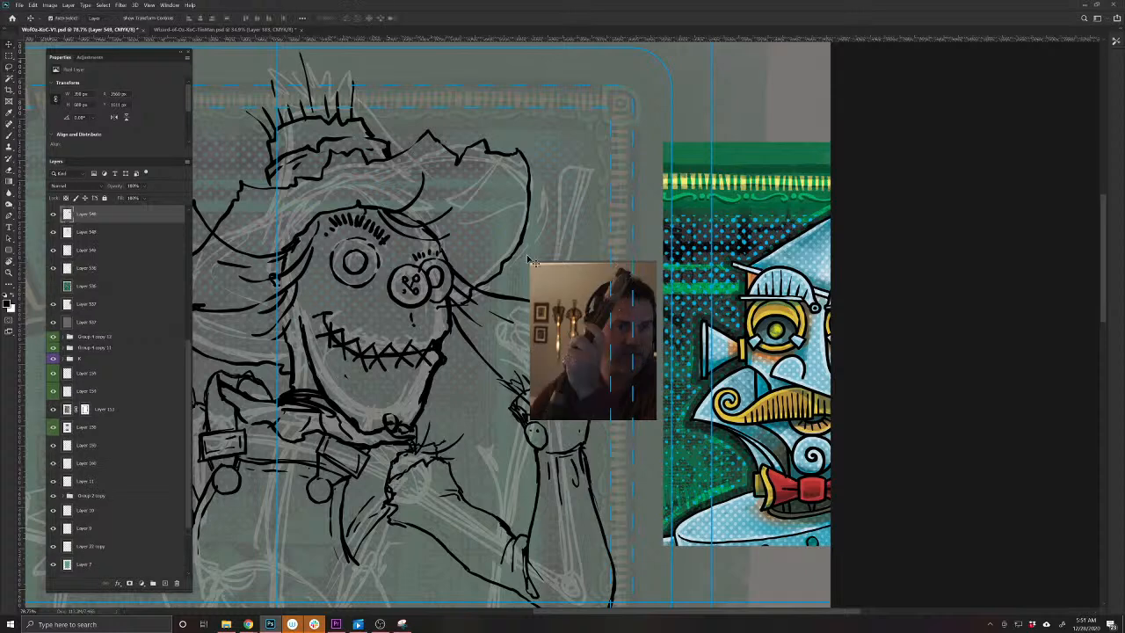
drag(561, 276, 482, 236)
key(Delete)
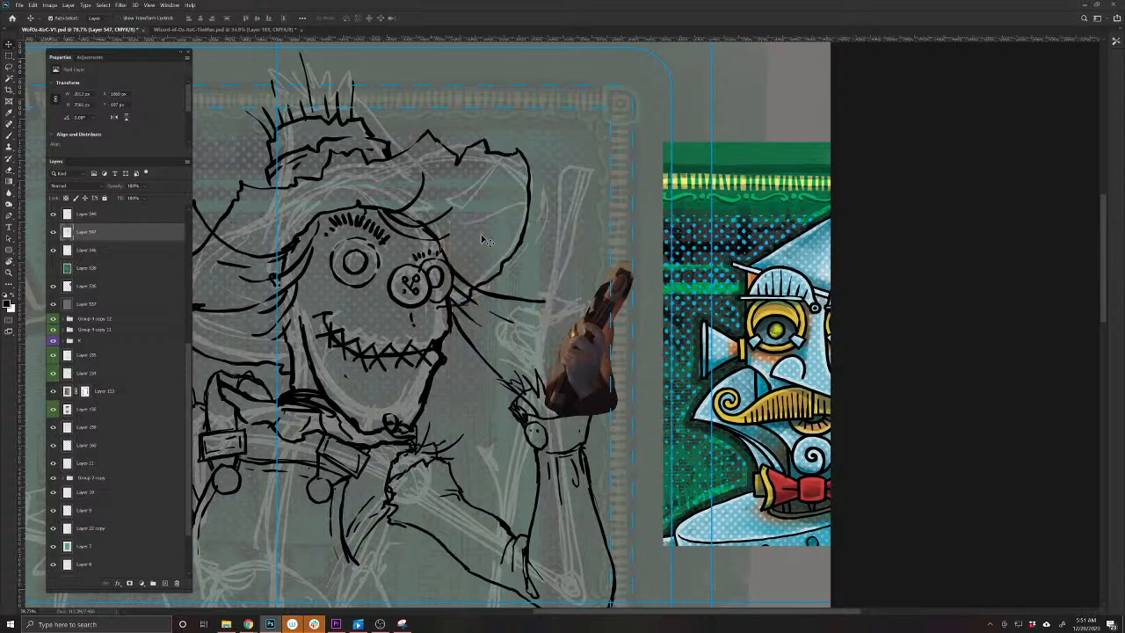
Move the hand cutout up, then enlarge and rotate it above the raised cuff
scroll(600, 333, up, 3)
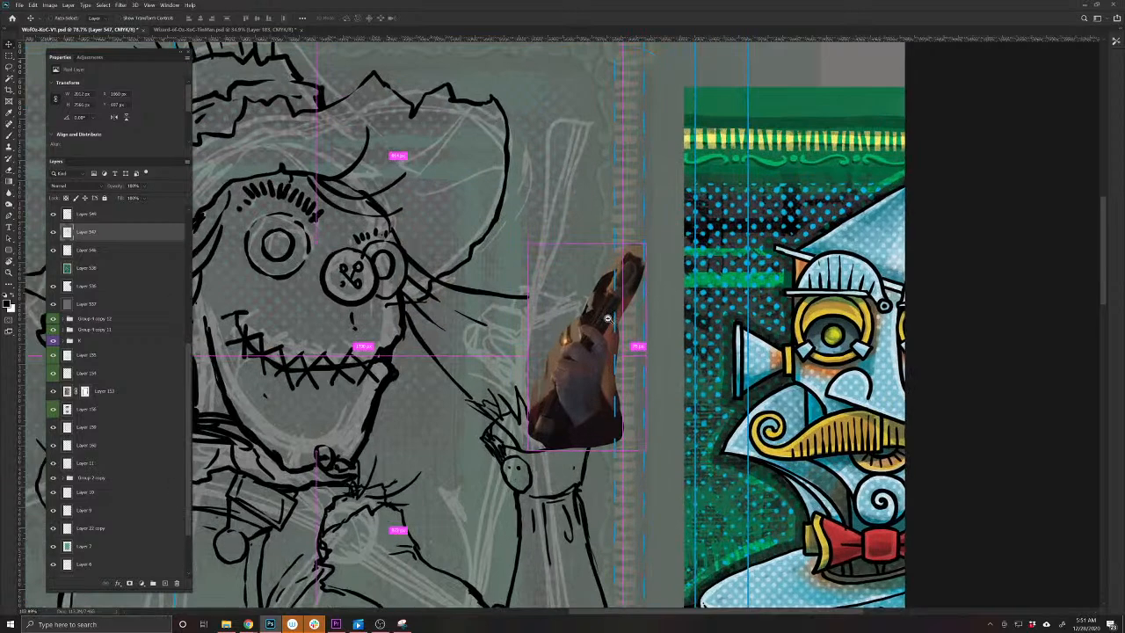
drag(613, 358, 601, 313)
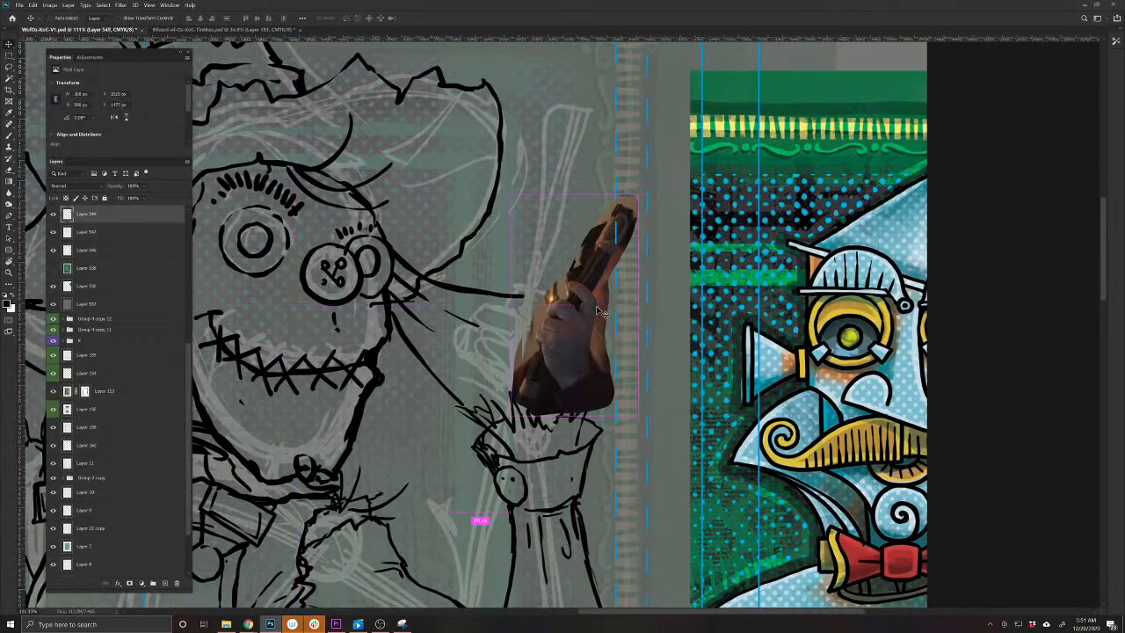
key(ctrl+t)
mouse_move(656, 346)
mouse_down()
mouse_move(677, 319)
mouse_move(663, 332)
mouse_up()
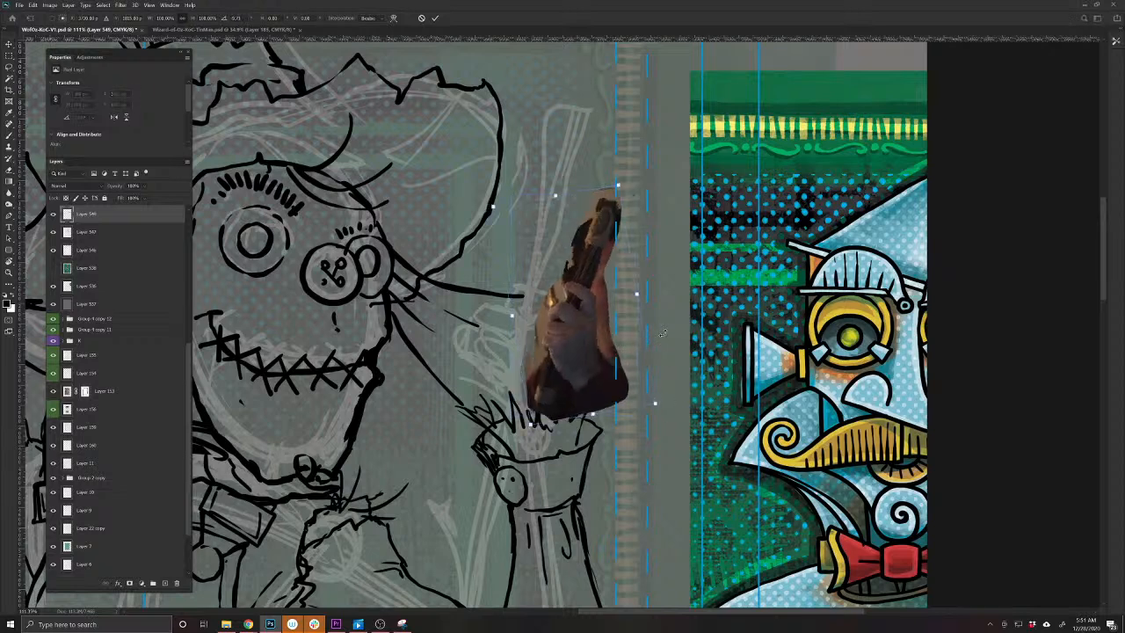
drag(493, 208, 411, 122)
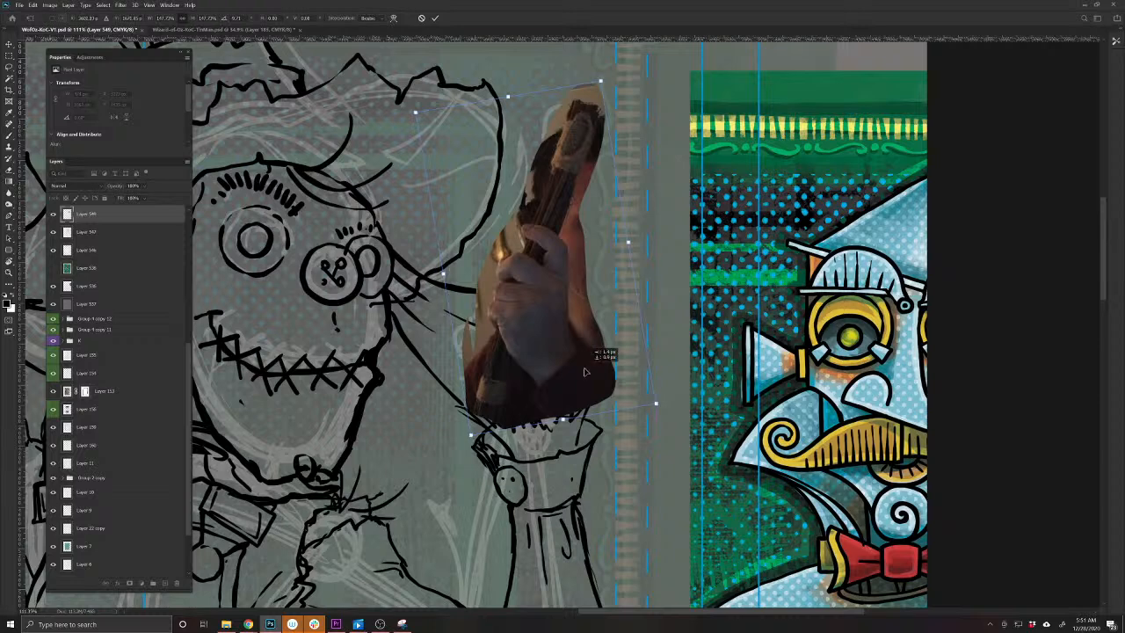
drag(679, 431, 664, 475)
drag(546, 377, 579, 344)
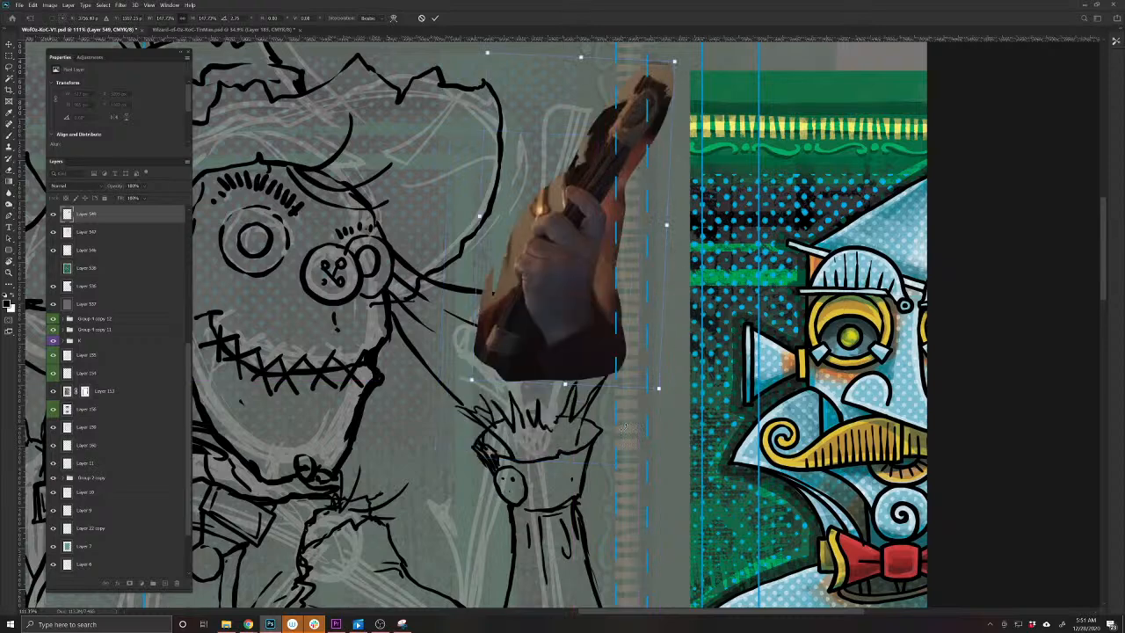
Enlarge the hand cutout further, tilt it more upright and lower it over the straw and cuff
scroll(624, 428, down, 3)
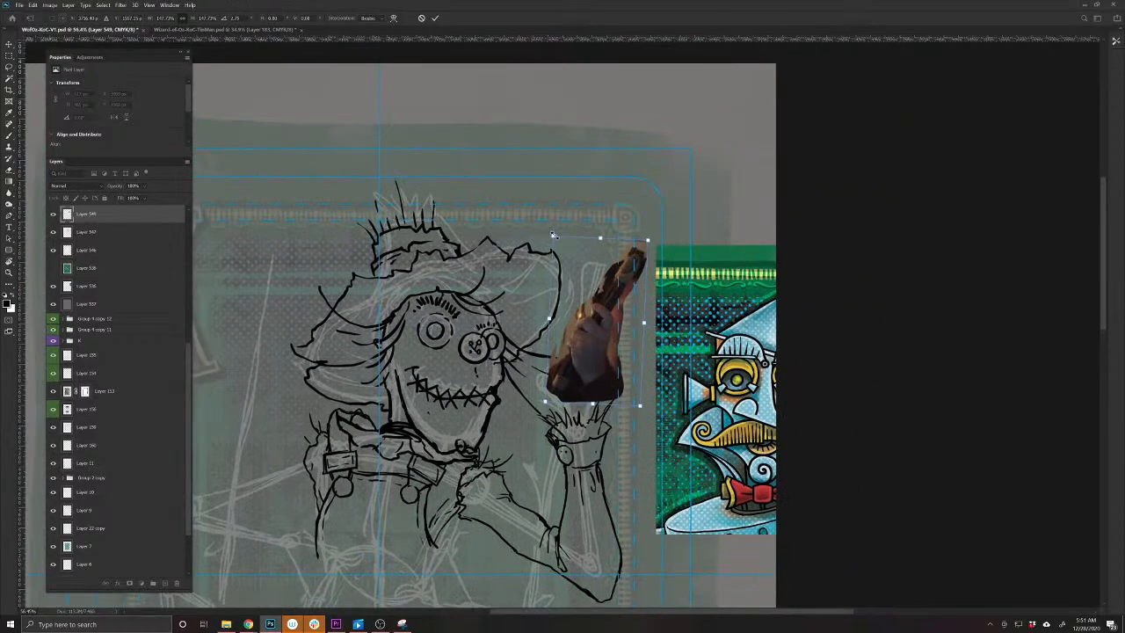
drag(552, 235, 538, 214)
drag(613, 381, 589, 418)
drag(664, 488, 665, 495)
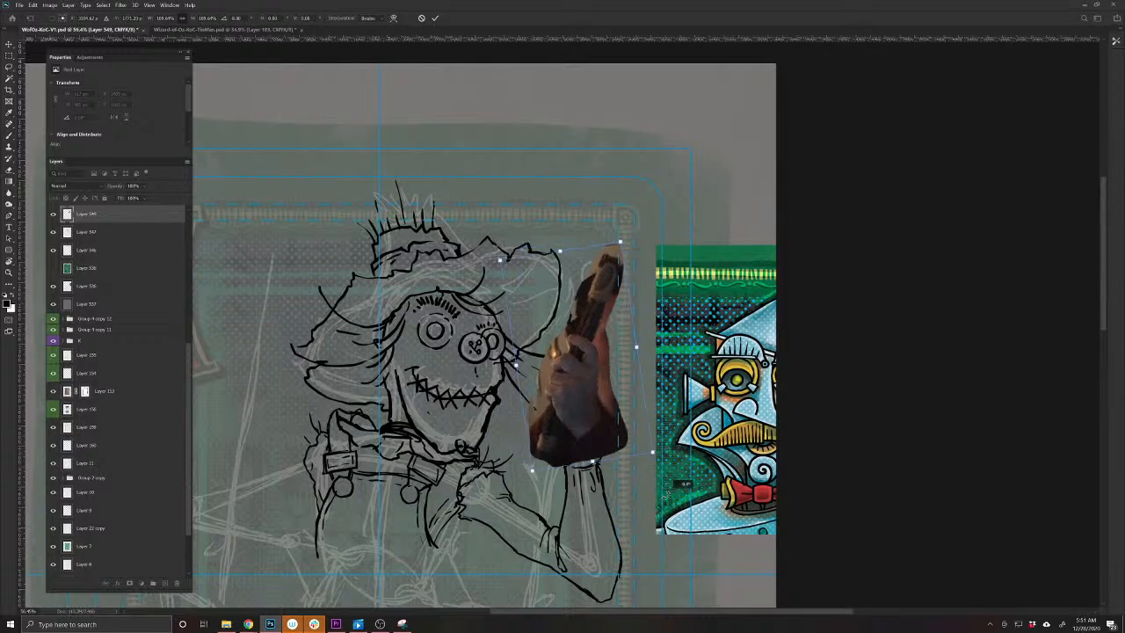
mouse_move(578, 435)
mouse_down()
mouse_move(508, 435)
mouse_move(569, 441)
mouse_up()
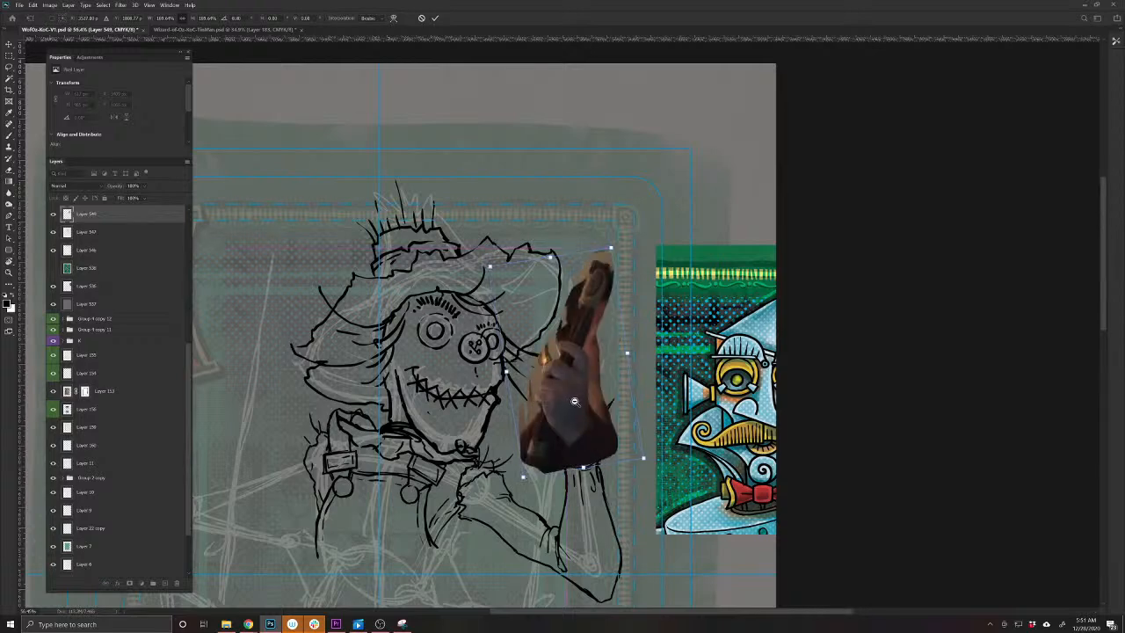
scroll(575, 402, up, 1)
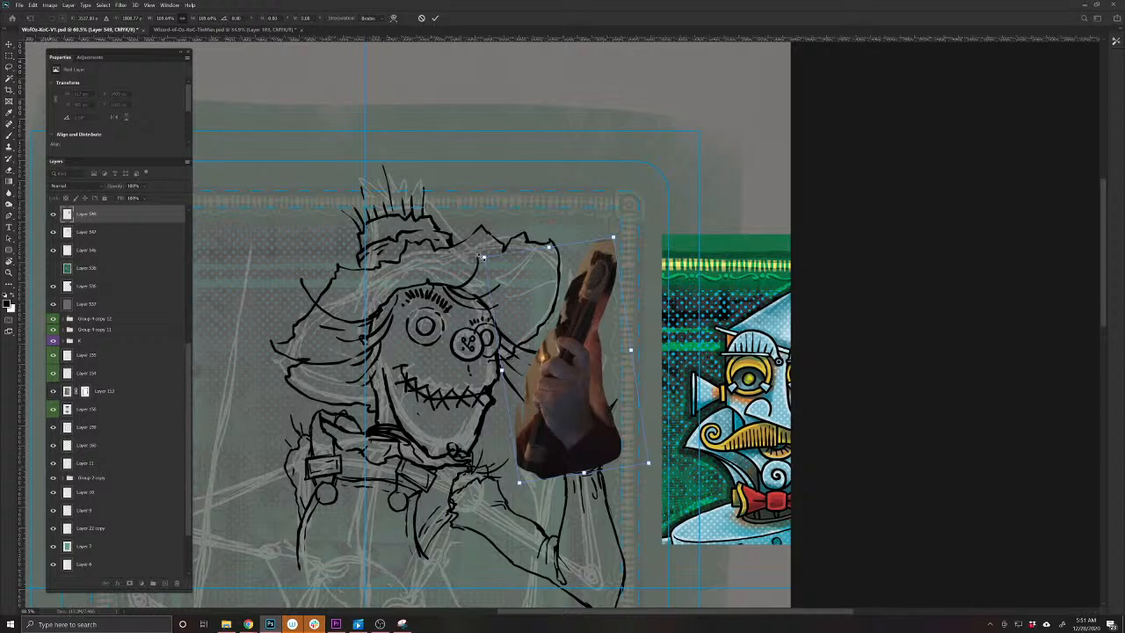
drag(477, 257, 474, 245)
drag(586, 422, 588, 429)
drag(478, 253, 482, 257)
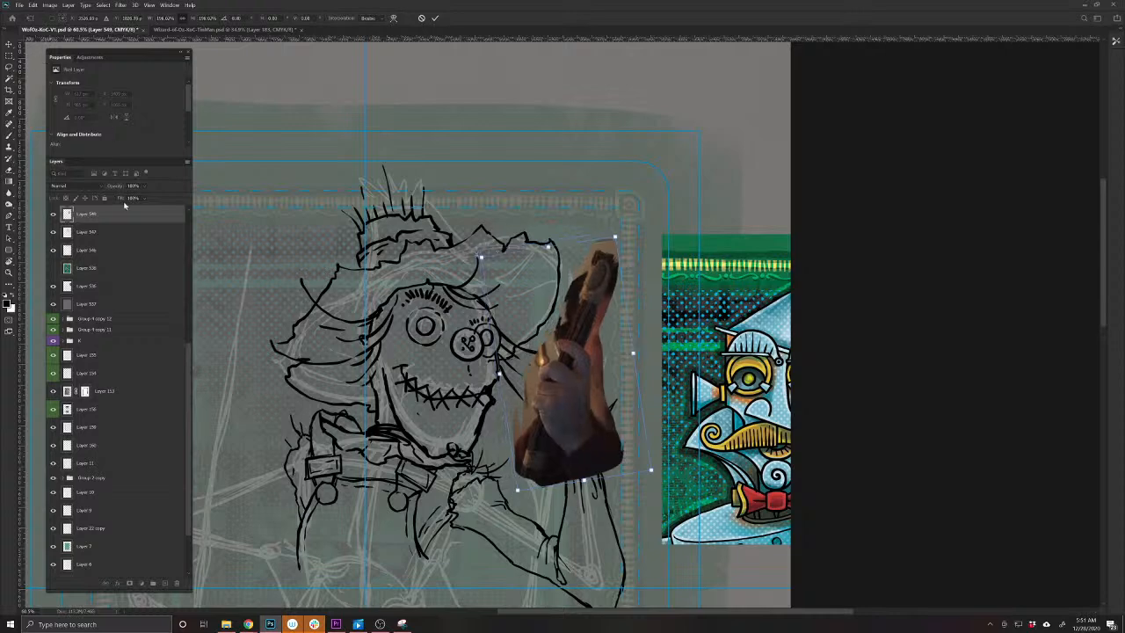
Reduce the hand cutout's opacity to about 78% and fine-tune its scale, angle and position so the wrist meets the cuff
drag(122, 188, 108, 190)
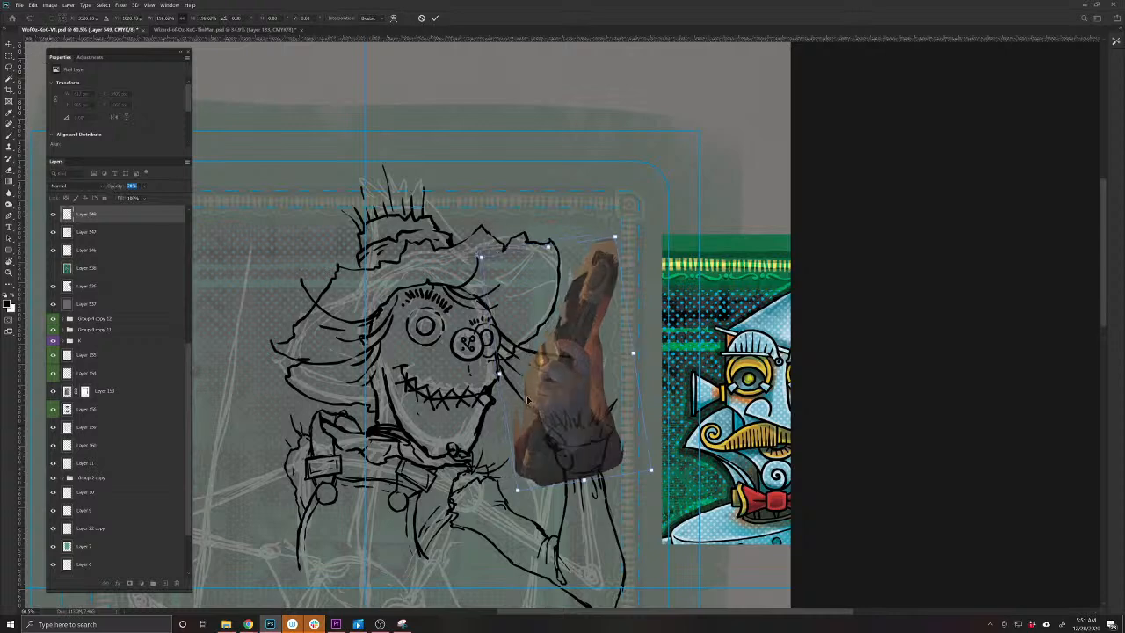
scroll(536, 386, up, 3)
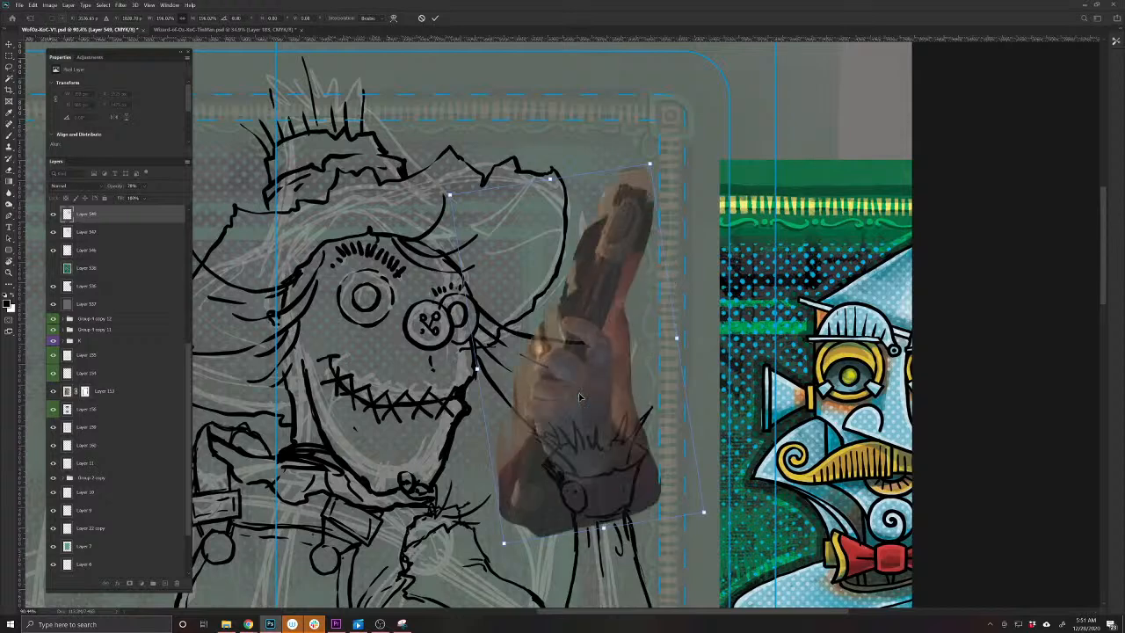
drag(579, 396, 587, 392)
scroll(490, 472, down, 2)
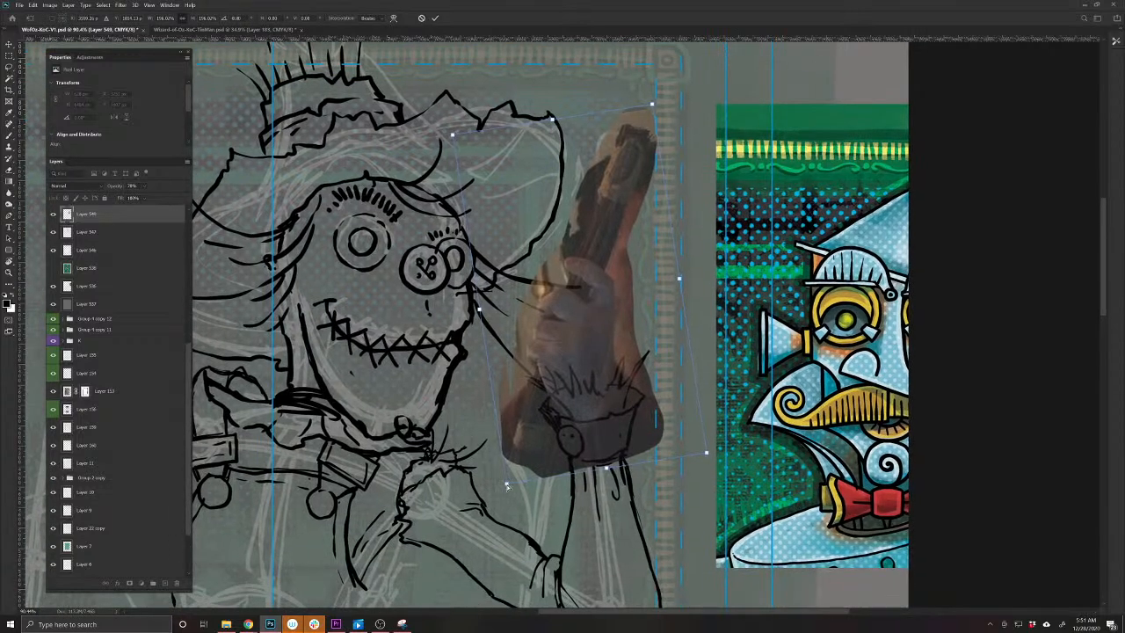
drag(506, 485, 529, 489)
drag(656, 106, 648, 101)
drag(494, 313, 489, 314)
key(Return)
drag(587, 334, 586, 336)
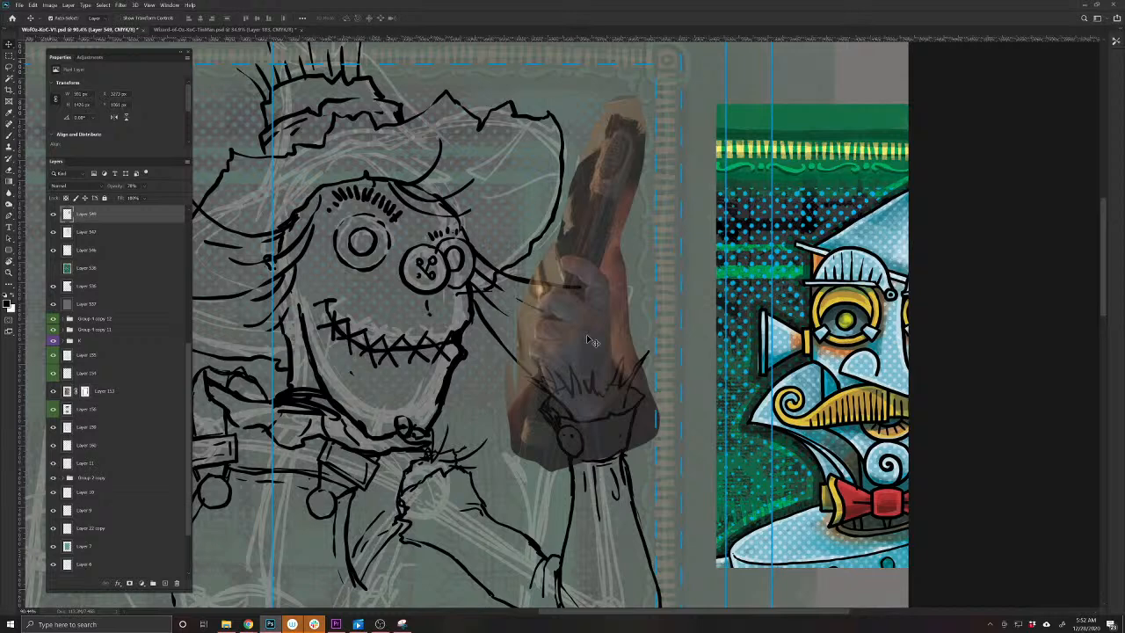
Undo the last nudge of the hand cutout and move the ink layer above it in the layer stack
drag(538, 458, 537, 556)
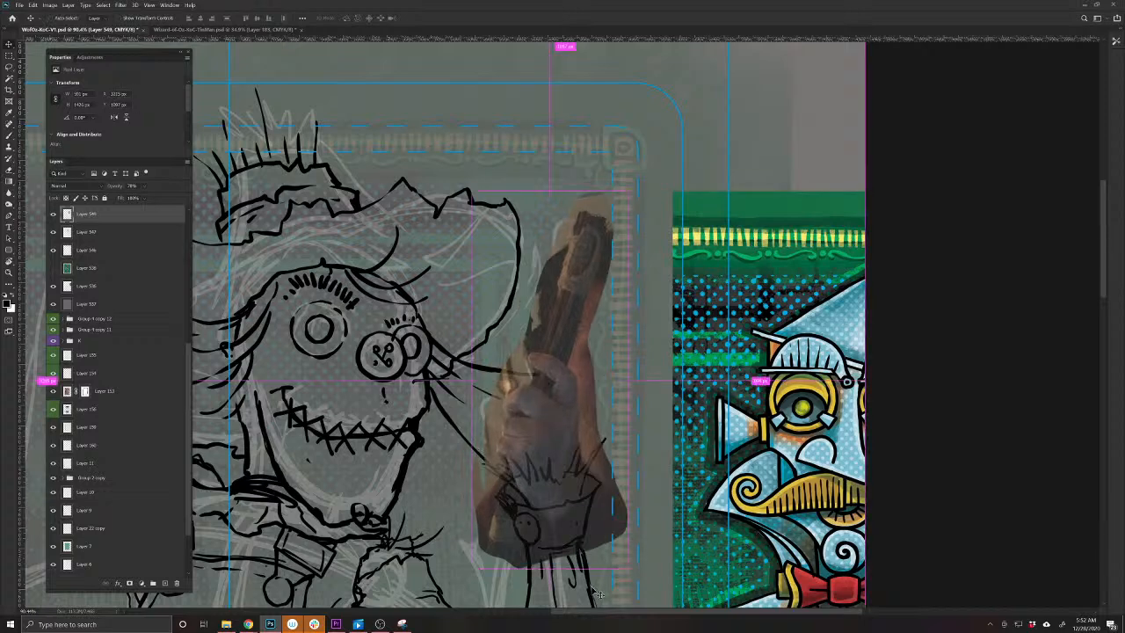
key(ctrl+z)
click(352, 360)
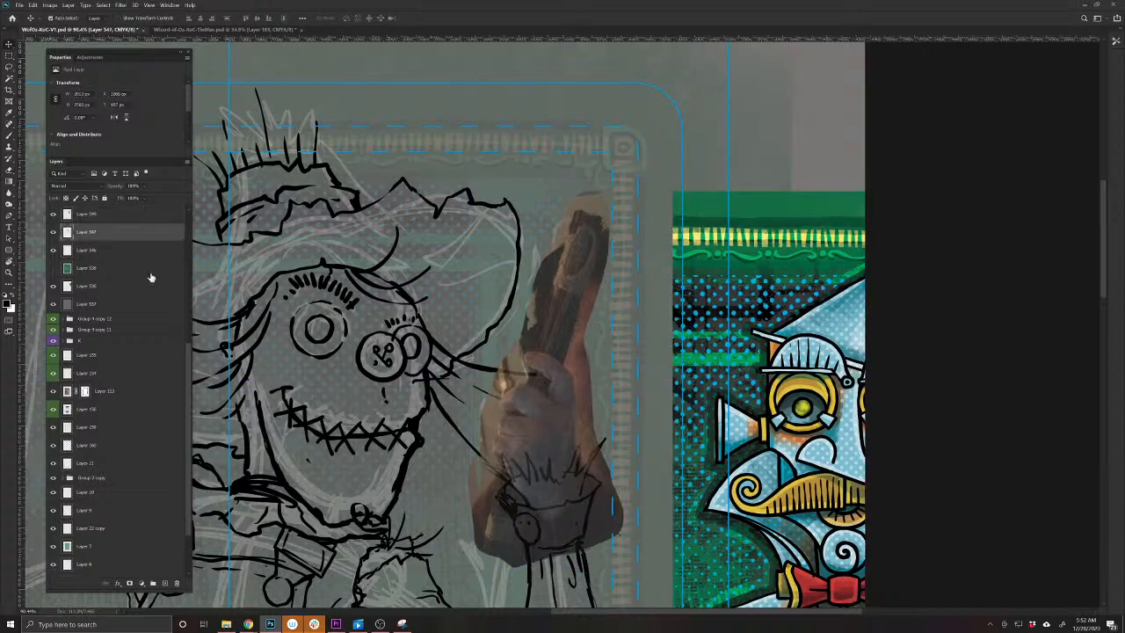
drag(110, 234, 104, 215)
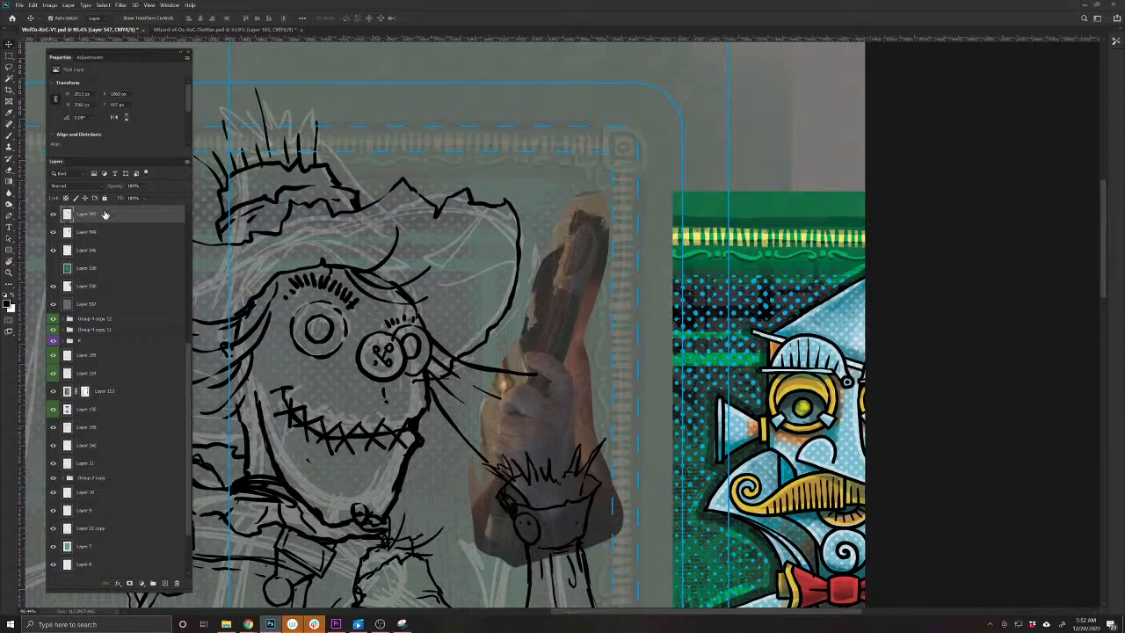
Erase the hair line end overlapping the hand and the straw strands above the raised cuff on the ink layer
key(b)
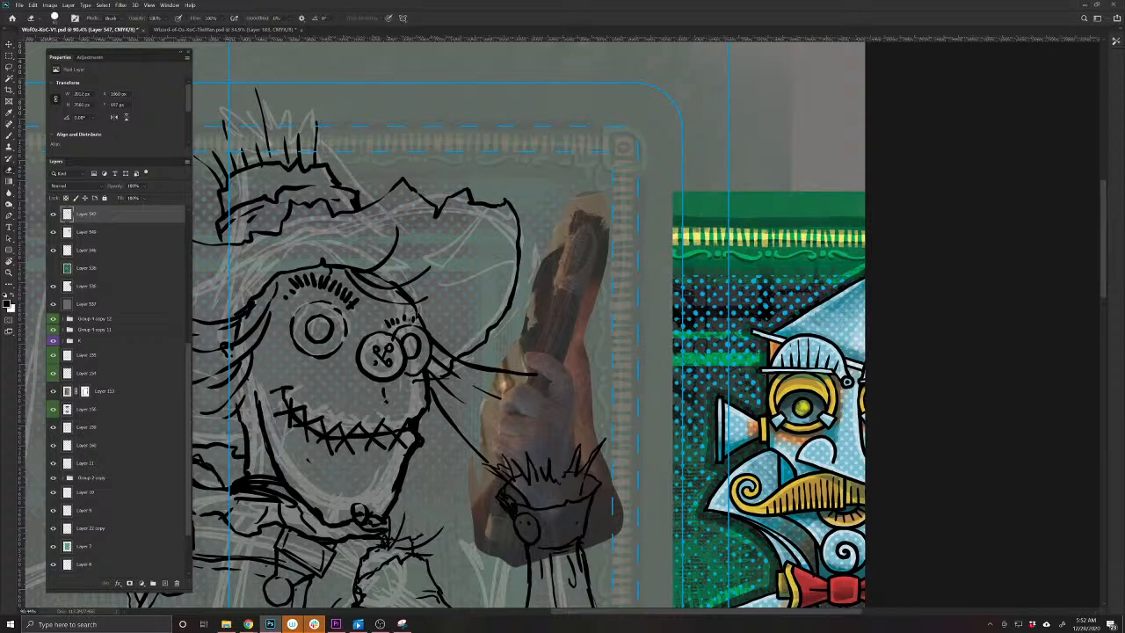
drag(536, 375, 492, 369)
scroll(497, 430, up, 3)
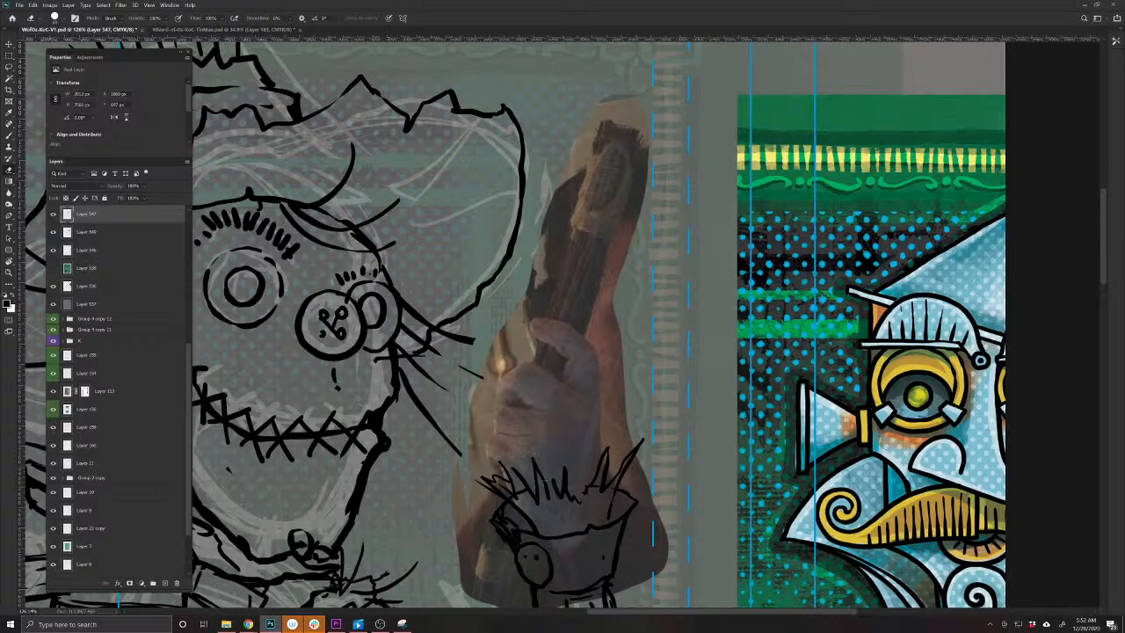
mouse_move(543, 466)
mouse_down()
mouse_move(544, 495)
mouse_move(504, 488)
mouse_move(504, 509)
mouse_move(565, 467)
mouse_move(610, 508)
mouse_up()
Nudge the hand cutout slightly down into the cuff opening and make the ink layer active again
key(b)
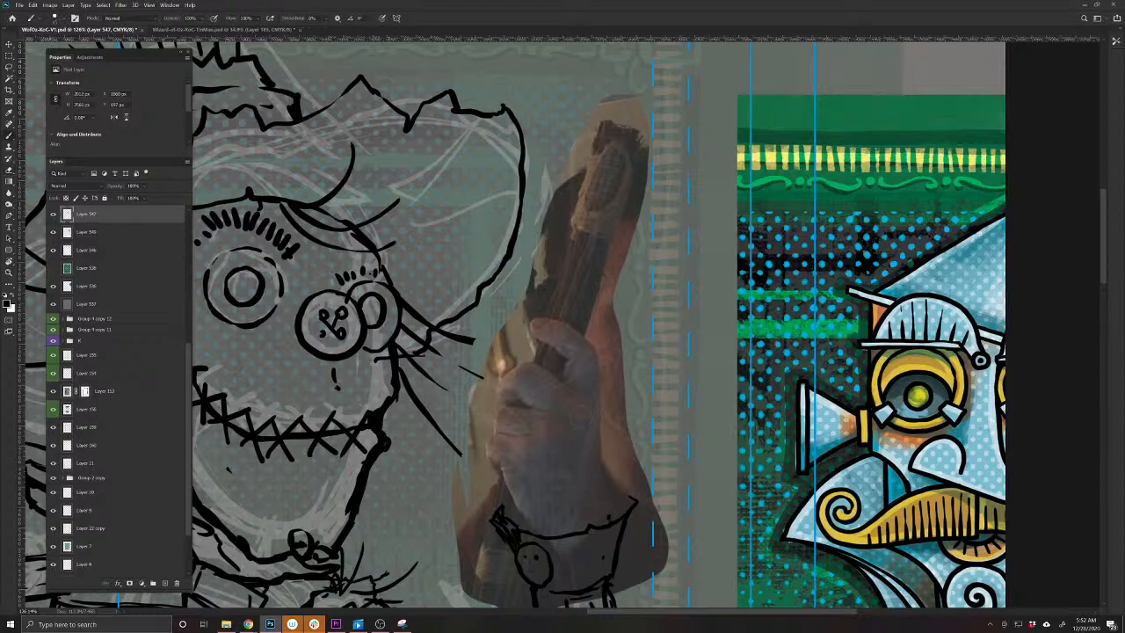
drag(496, 563, 482, 502)
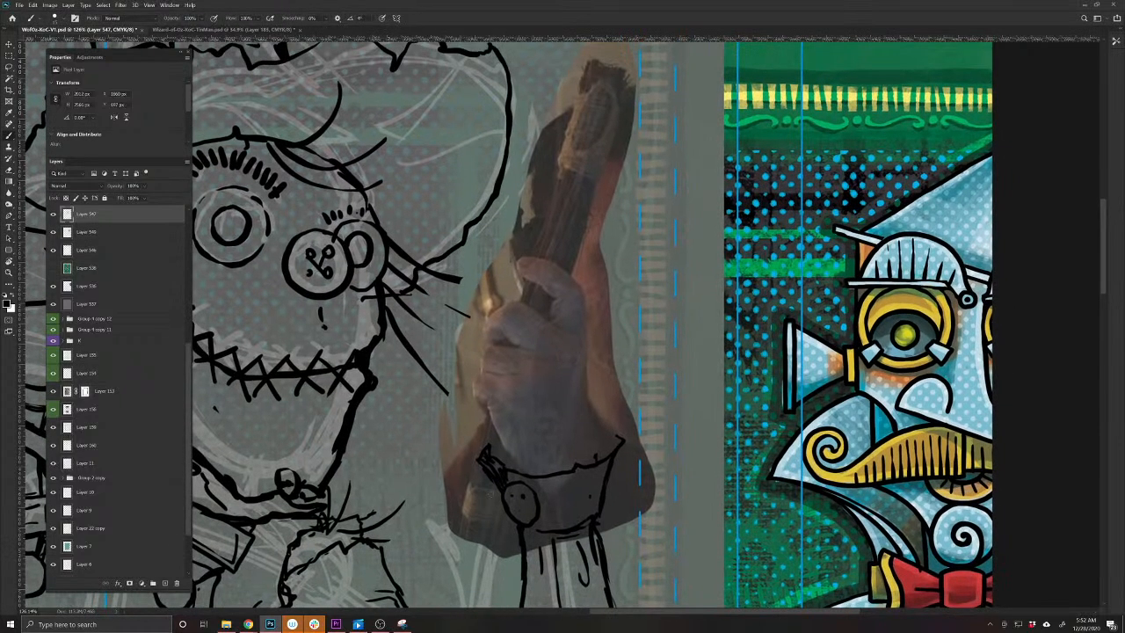
key(v)
drag(583, 369, 579, 380)
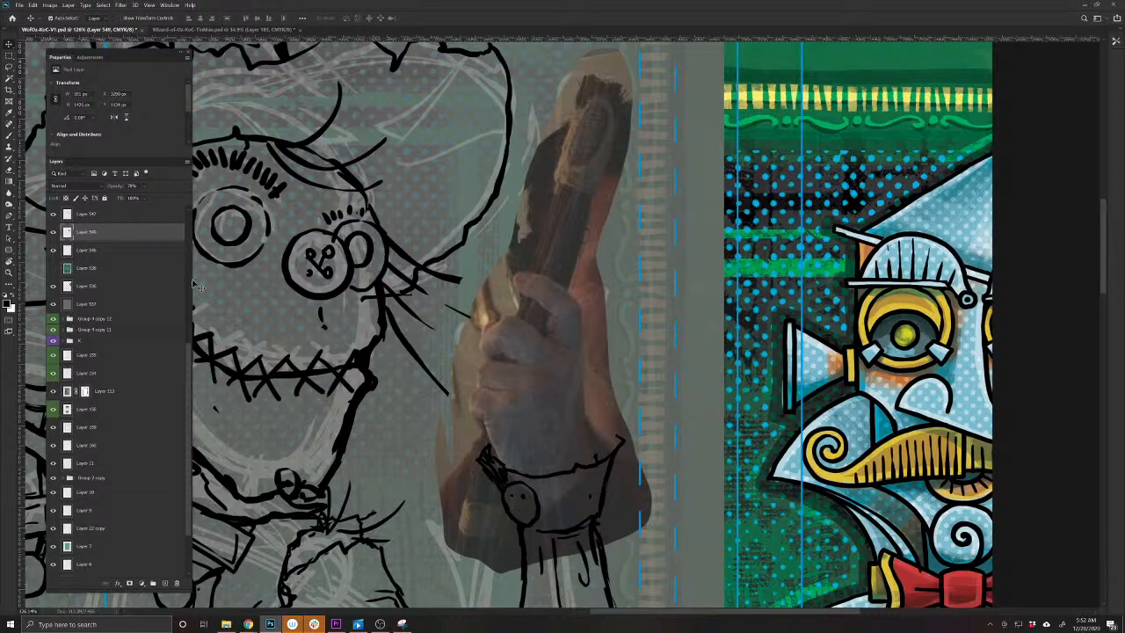
key(alt+bracketright)
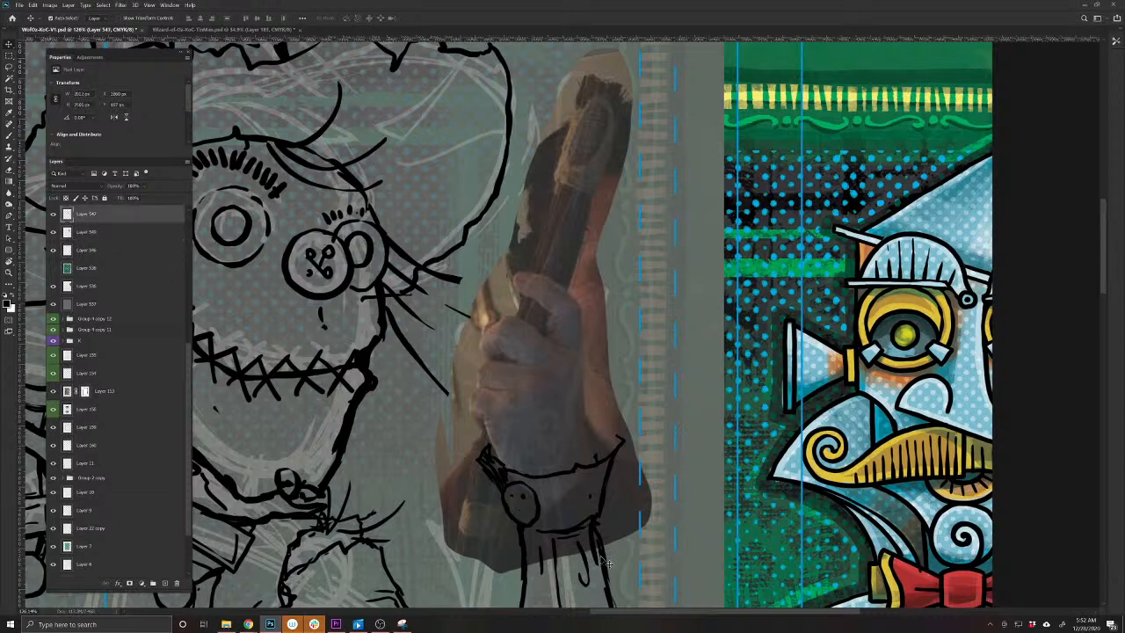
key(b)
drag(585, 465, 587, 301)
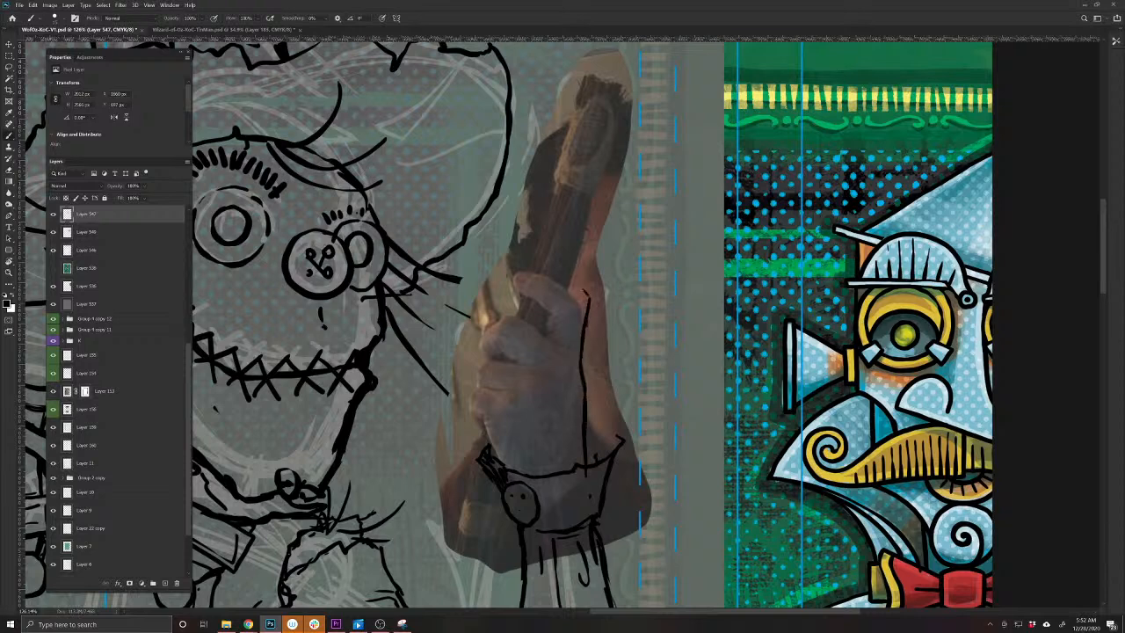
mouse_move(586, 292)
mouse_down()
mouse_move(564, 269)
mouse_move(503, 249)
mouse_move(487, 261)
mouse_move(500, 283)
mouse_move(547, 300)
mouse_move(545, 312)
mouse_up()
mouse_move(576, 369)
mouse_down()
mouse_move(571, 344)
mouse_move(509, 308)
mouse_move(483, 316)
mouse_move(475, 357)
mouse_move(489, 359)
mouse_move(469, 378)
mouse_move(465, 420)
mouse_move(487, 440)
mouse_move(486, 420)
mouse_move(503, 458)
mouse_up()
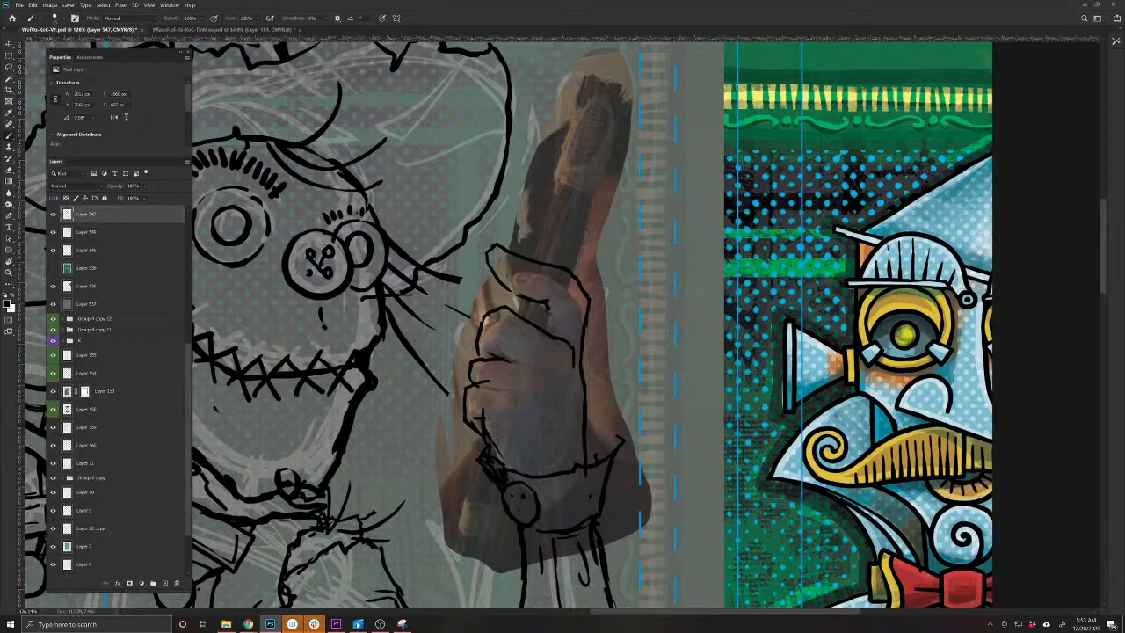
key(ctrl+z)
key(ctrl+z)
key(ctrl+z)
key(ctrl+z)
key(ctrl+z)
key(ctrl+z)
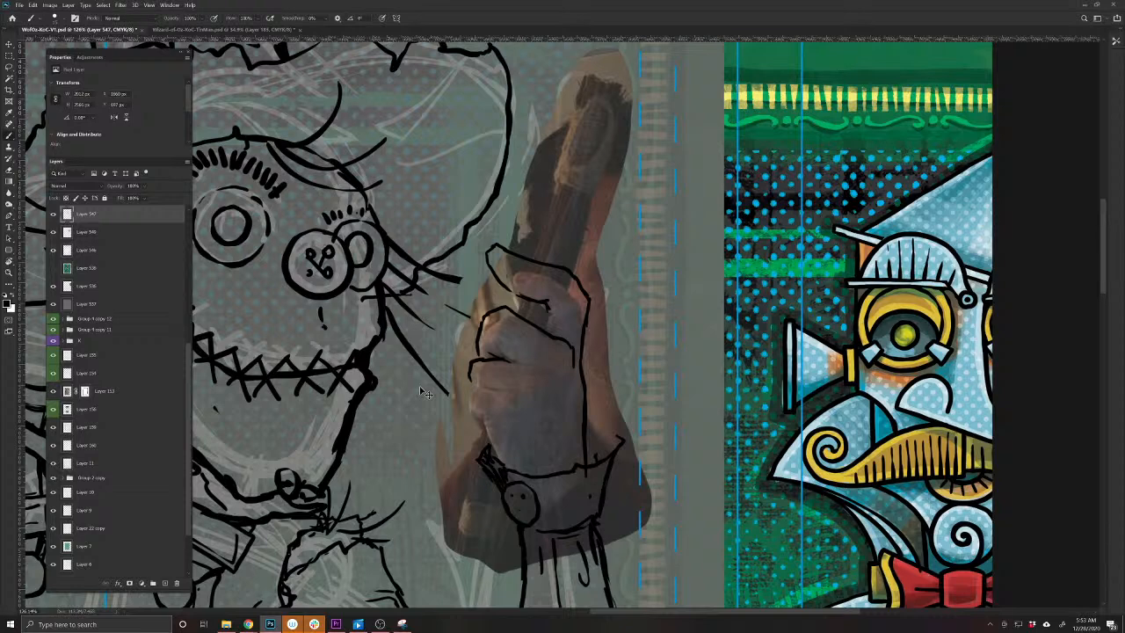
key(ctrl+z)
key(ctrl+z)
key(ctrl+z)
key(ctrl+z)
key(ctrl+z)
key(ctrl+z)
key(ctrl+z)
key(e)
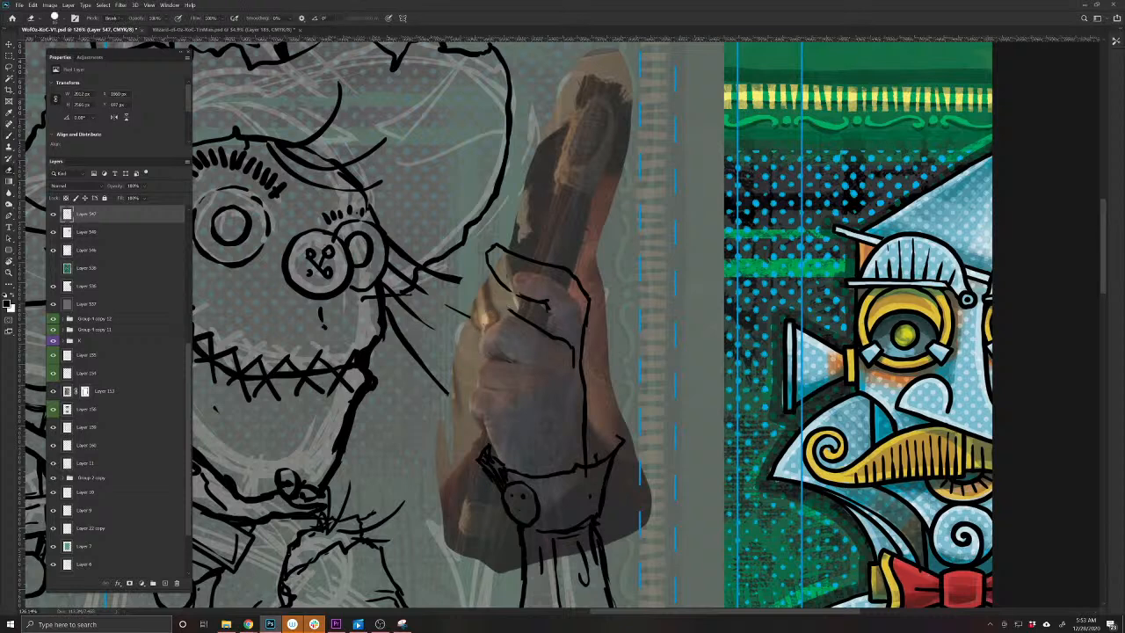
mouse_move(494, 250)
mouse_down()
mouse_move(587, 297)
mouse_move(510, 294)
mouse_move(583, 376)
mouse_move(584, 449)
mouse_up()
Ink the gripping hand over the photo, tracing the wrist, back of the hand and the fingers curled around the pole
key(b)
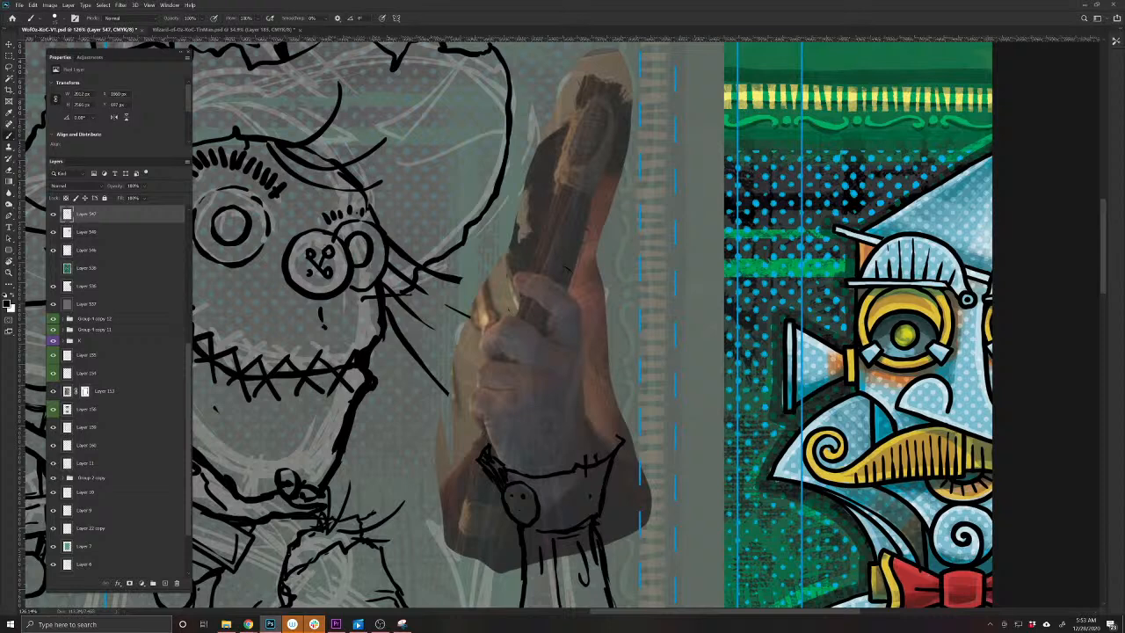
drag(592, 442, 592, 464)
mouse_move(595, 455)
mouse_down()
mouse_move(587, 294)
mouse_move(571, 278)
mouse_move(503, 261)
mouse_move(497, 277)
mouse_move(560, 309)
mouse_move(545, 335)
mouse_up()
mouse_move(577, 371)
mouse_down()
mouse_move(559, 341)
mouse_move(492, 315)
mouse_up()
mouse_move(480, 332)
mouse_down()
mouse_move(477, 354)
mouse_move(563, 357)
mouse_move(481, 363)
mouse_move(474, 390)
mouse_move(432, 406)
mouse_move(465, 423)
mouse_move(484, 415)
mouse_move(433, 413)
mouse_move(490, 416)
mouse_move(488, 428)
mouse_up()
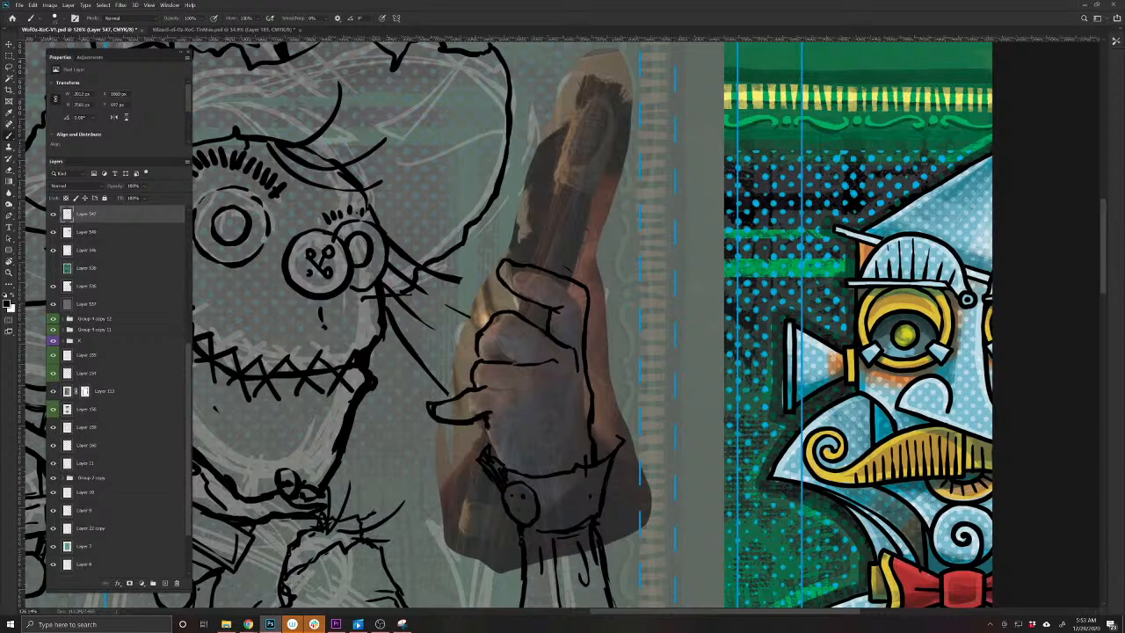
Erase the overlong lowest finger and redraw it shorter and curled, with the palm edge running down to the cuff
key(e)
mouse_move(429, 407)
mouse_down()
mouse_move(487, 446)
mouse_move(473, 395)
mouse_up()
key(b)
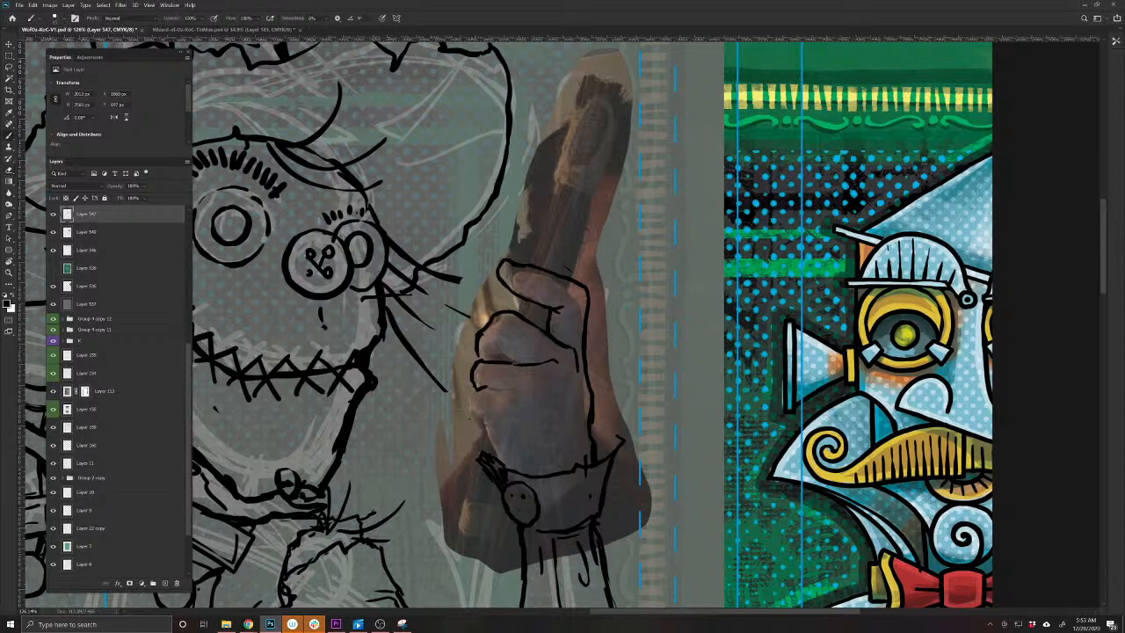
mouse_move(500, 461)
mouse_down()
mouse_move(484, 416)
mouse_move(496, 422)
mouse_move(467, 413)
mouse_move(463, 391)
mouse_move(442, 398)
mouse_move(439, 420)
mouse_move(466, 417)
mouse_up()
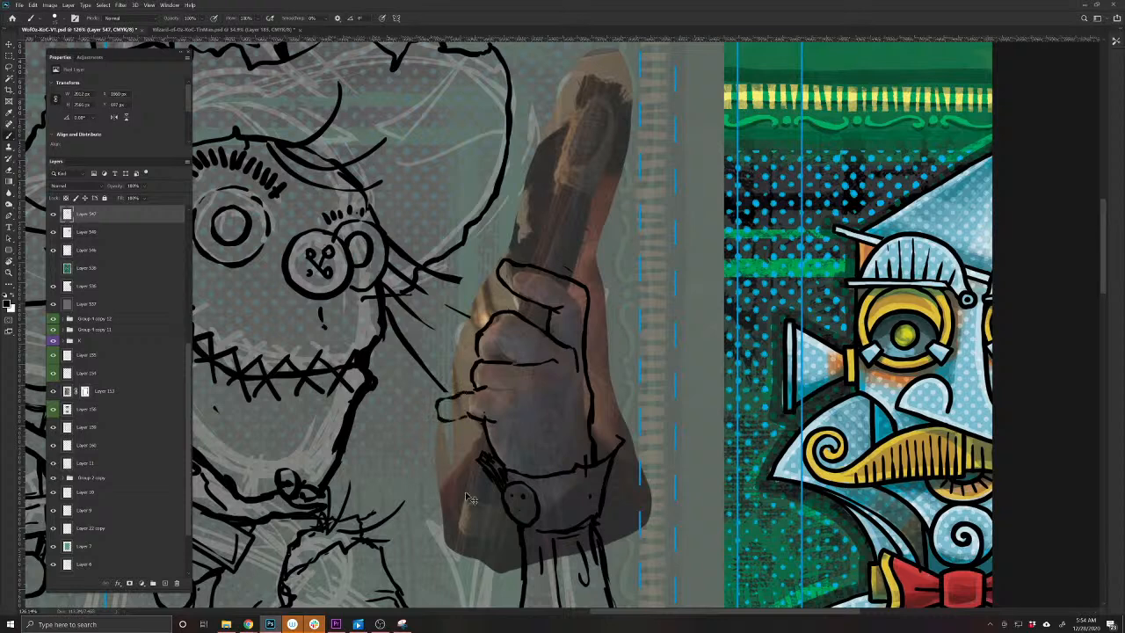
key(ctrl+z)
mouse_move(475, 388)
mouse_down()
mouse_move(455, 411)
mouse_move(481, 446)
mouse_up()
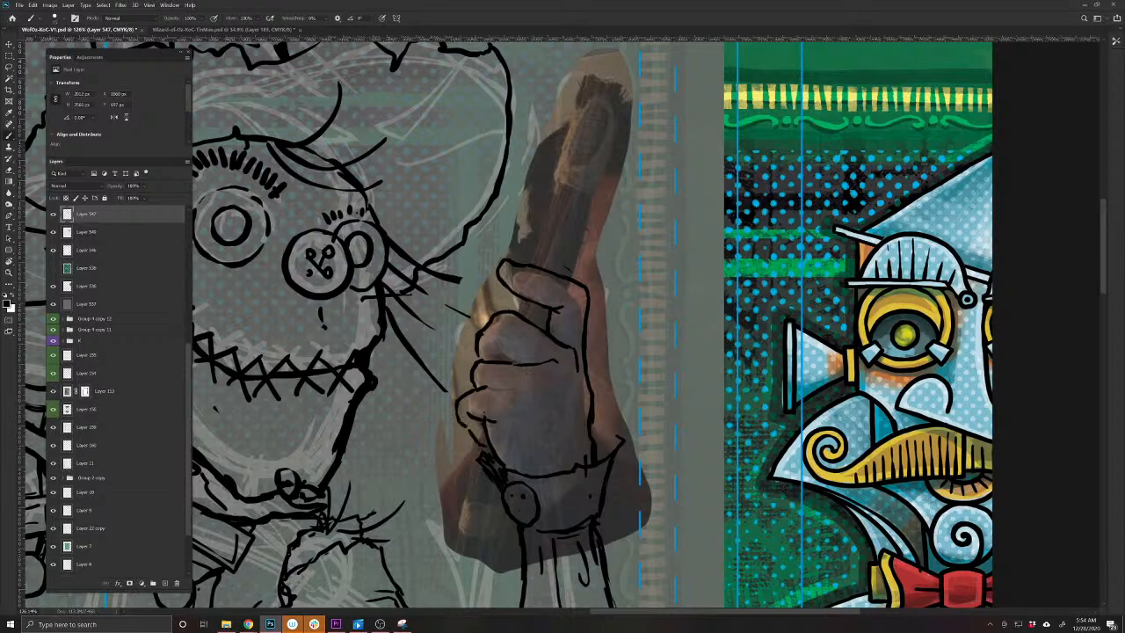
Erase and re-ink the crease lines between the curled fingers and thumb of the gripping hand
key(e)
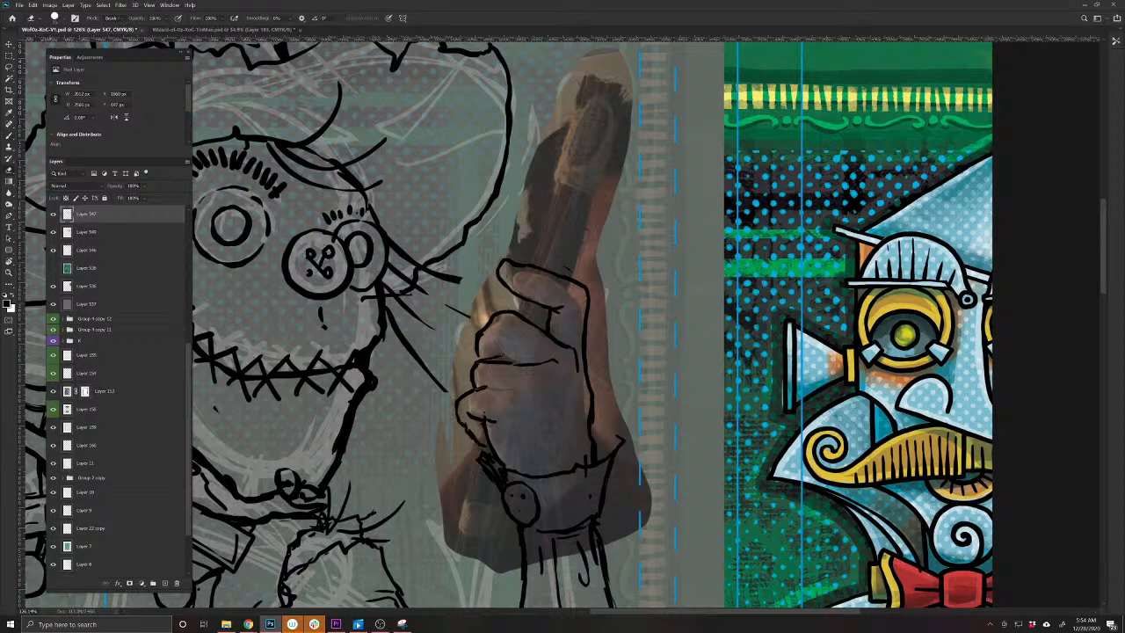
mouse_move(476, 386)
mouse_down()
mouse_move(487, 360)
mouse_move(528, 362)
mouse_move(480, 360)
mouse_move(463, 378)
mouse_move(532, 401)
mouse_move(489, 437)
mouse_move(578, 419)
mouse_up()
key(b)
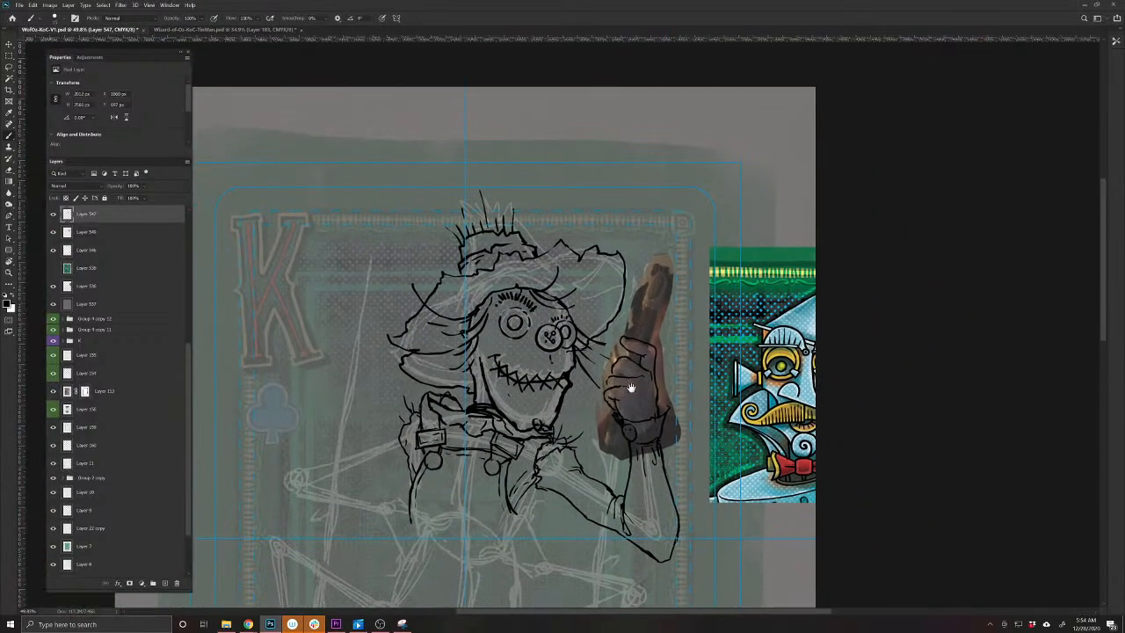
scroll(630, 388, up, 5)
mouse_move(595, 355)
mouse_down()
mouse_move(638, 392)
mouse_move(573, 387)
mouse_up()
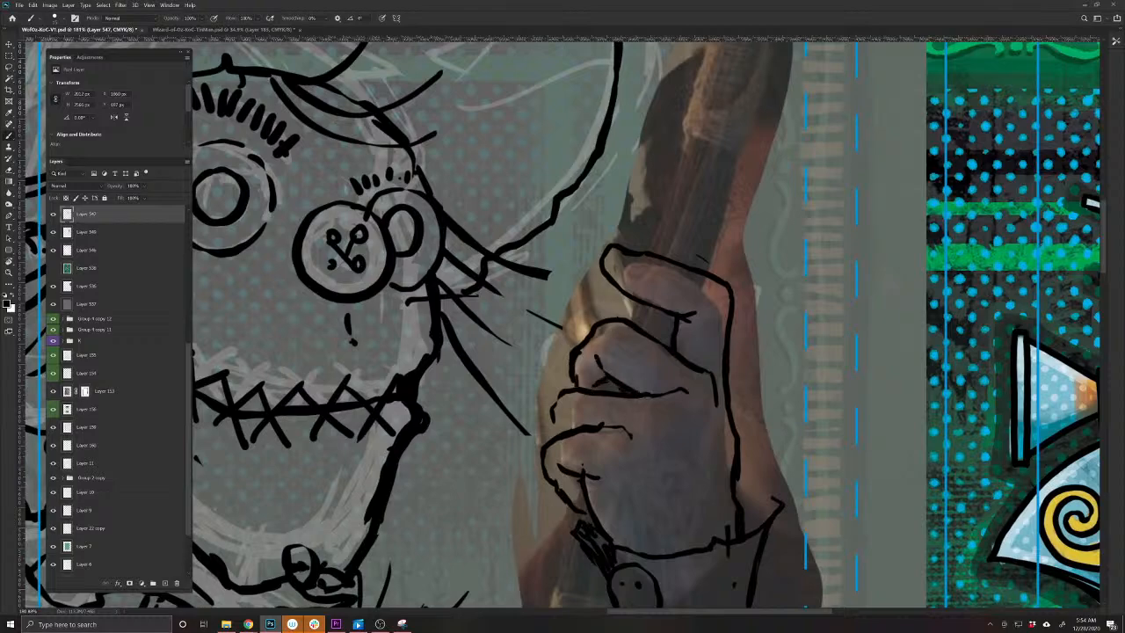
scroll(565, 410, down, 5)
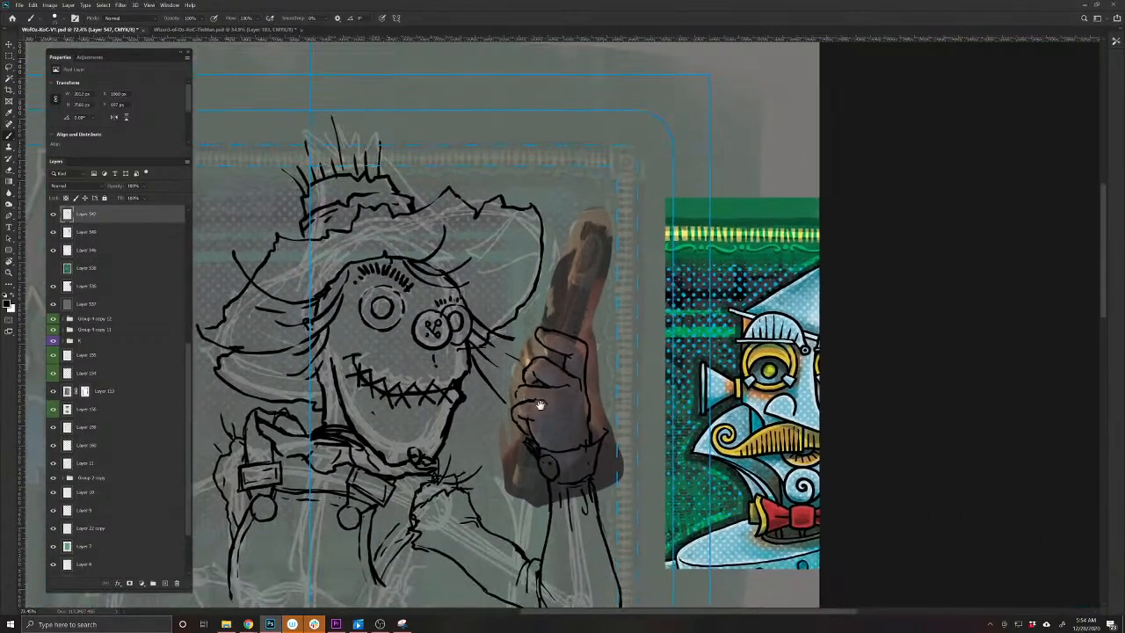
Erase the curled middle and lower fingers and redraw them over the photo, with knuckle creases and a broken line across the hand
key(e)
mouse_move(561, 383)
mouse_down()
mouse_move(523, 373)
mouse_move(518, 417)
mouse_up()
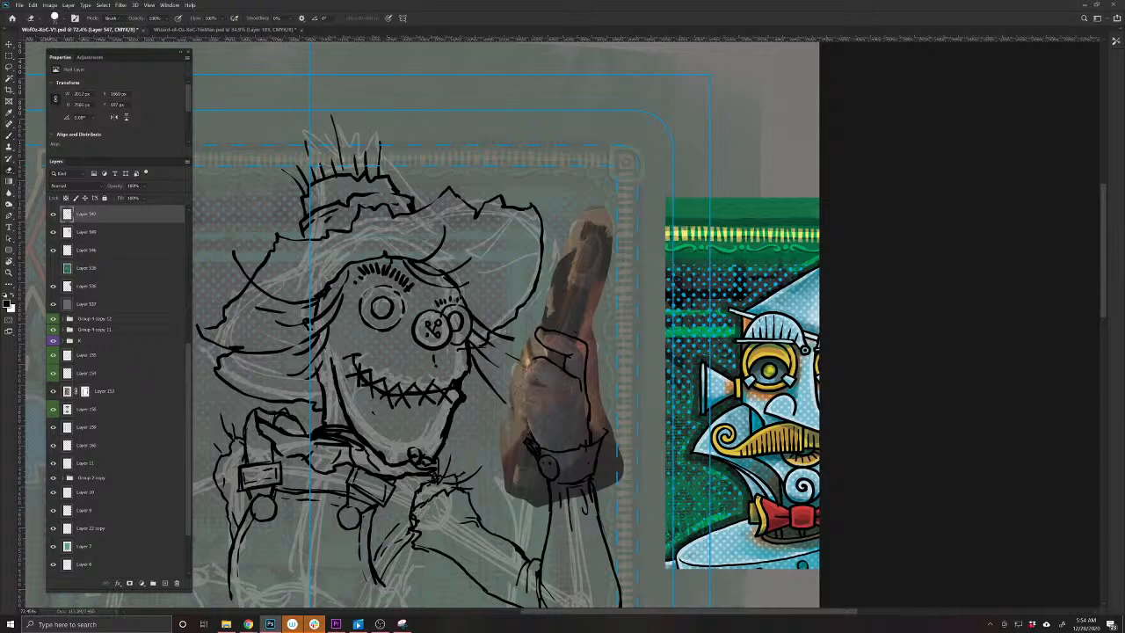
scroll(534, 426, up, 3)
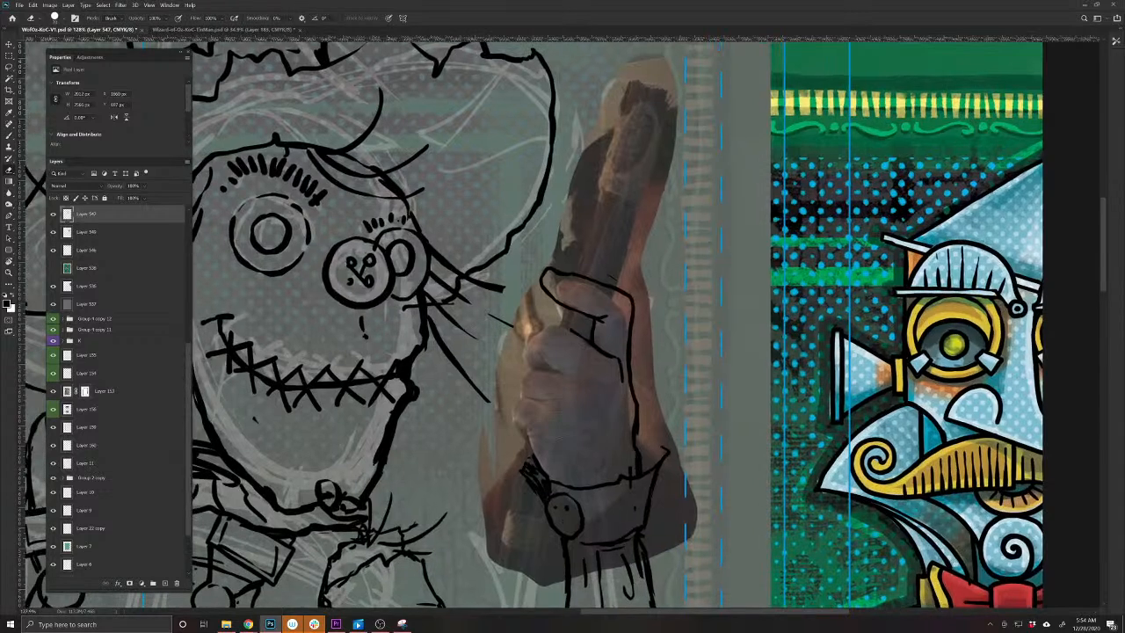
key(b)
mouse_move(581, 339)
mouse_down()
mouse_move(557, 322)
mouse_move(525, 346)
mouse_move(522, 368)
mouse_move(567, 377)
mouse_move(540, 363)
mouse_move(522, 375)
mouse_move(515, 398)
mouse_move(531, 402)
mouse_move(512, 406)
mouse_move(511, 427)
mouse_move(526, 443)
mouse_up()
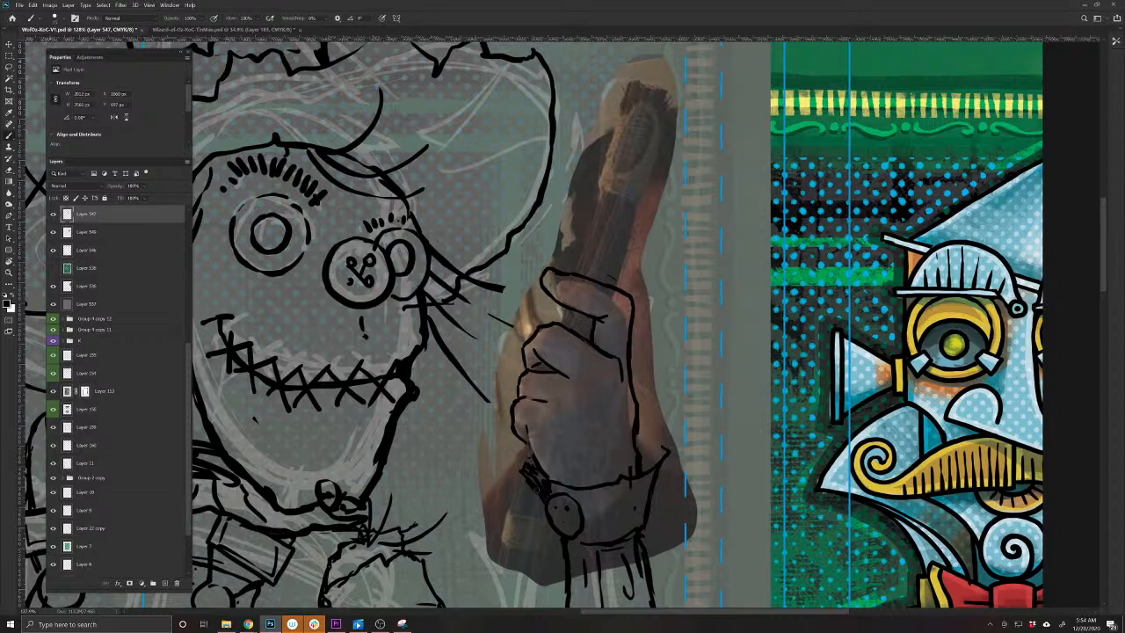
drag(532, 492, 542, 488)
key(e)
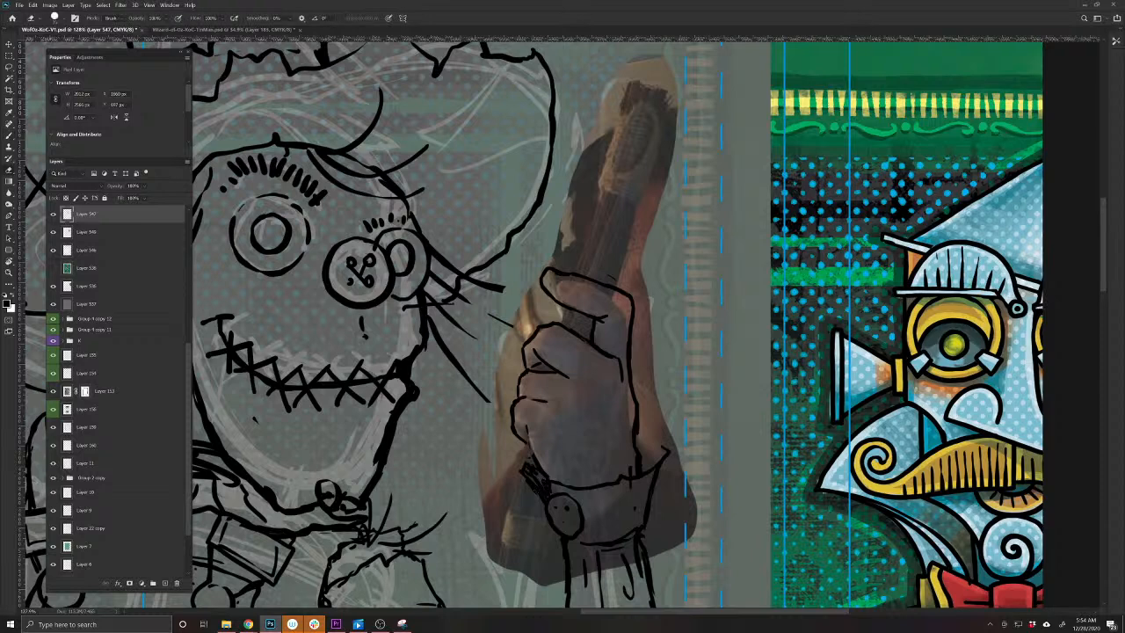
key(b)
drag(536, 374, 601, 370)
drag(548, 398, 580, 401)
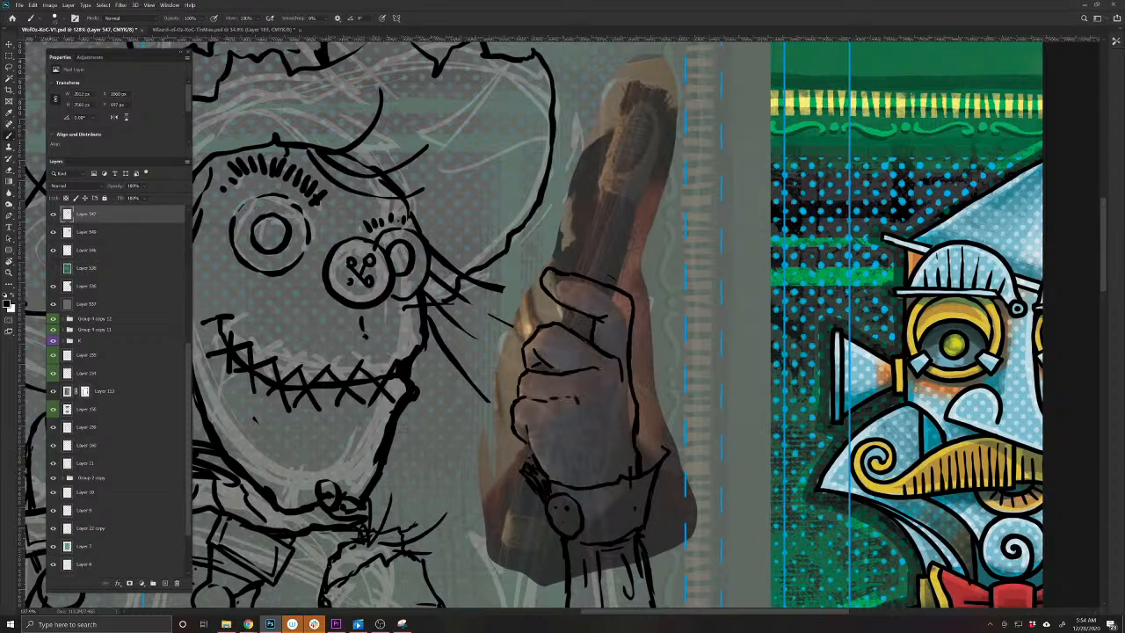
Hide the hand photo layer to check the inked hand against the whole figure, and show it again
scroll(600, 433, down, 6)
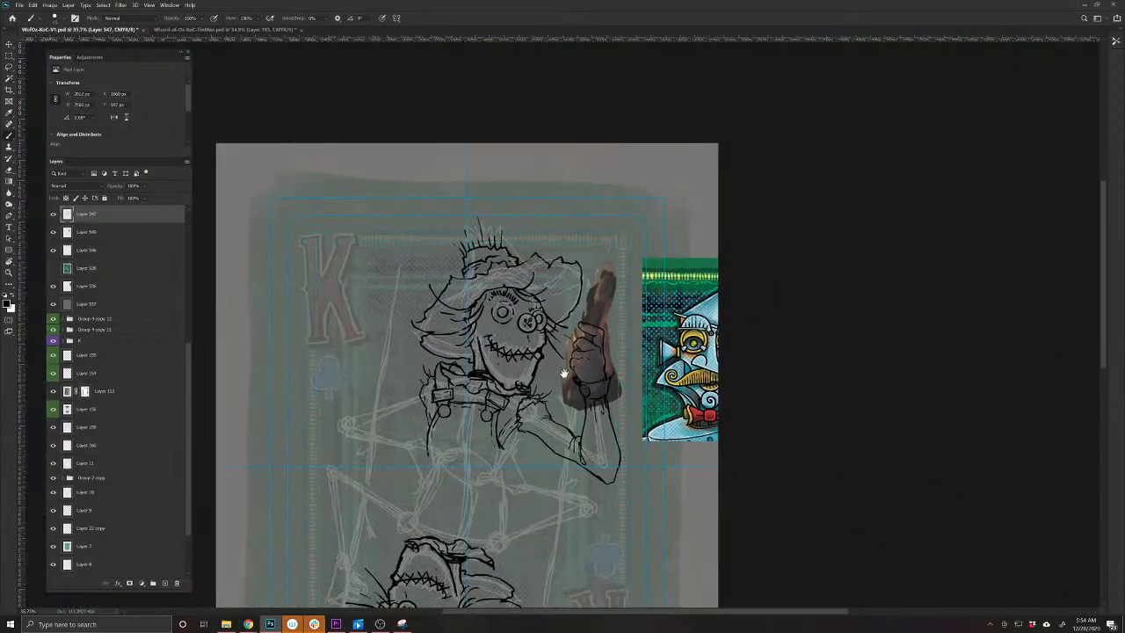
drag(547, 386, 562, 374)
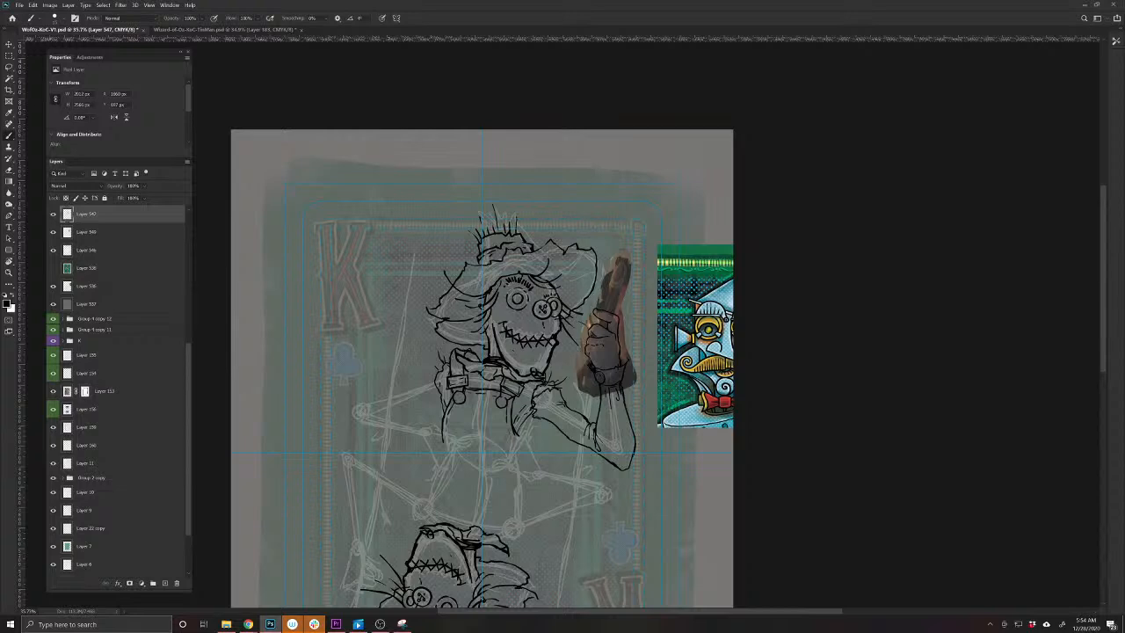
key(v)
click(600, 353)
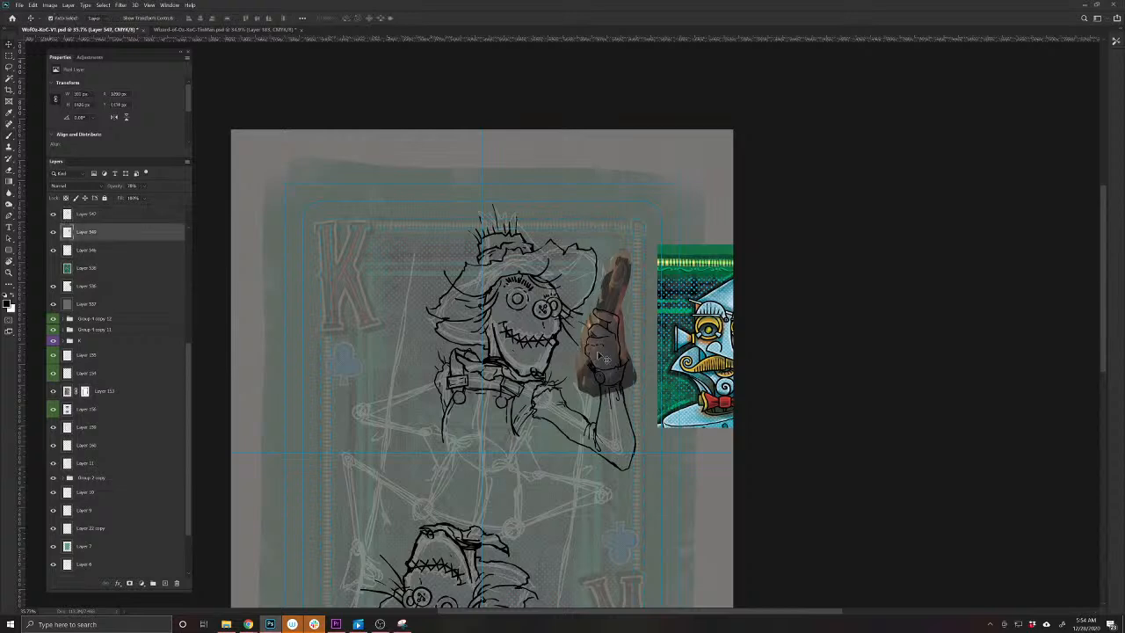
click(52, 231)
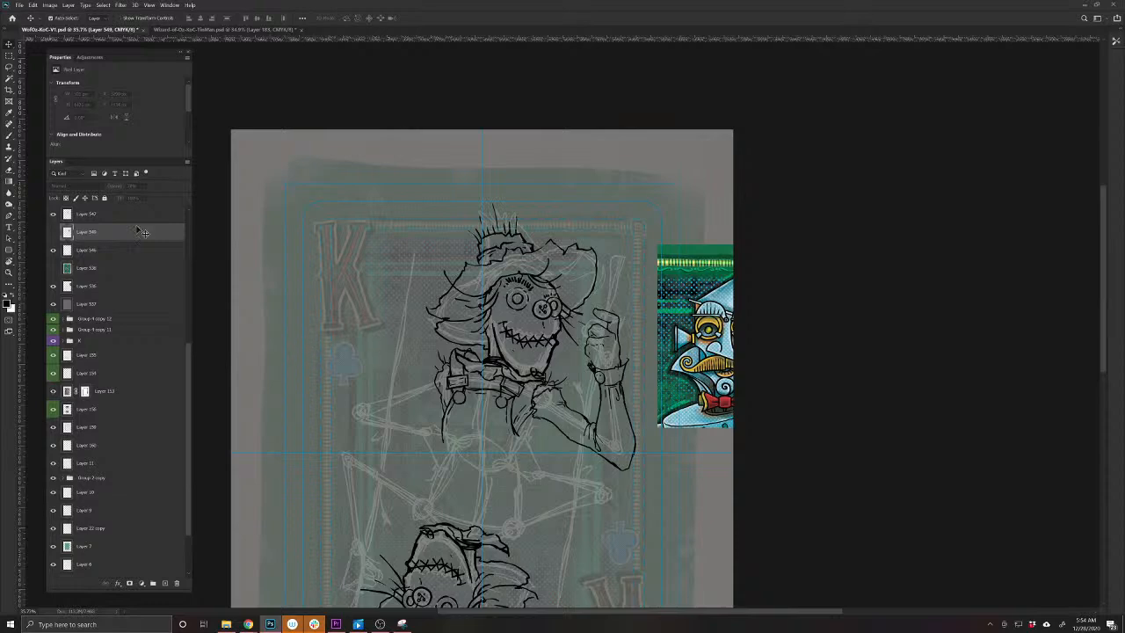
click(50, 233)
On the ink layer, draw short straw strands rising from the raised cuff over the back of the hand
scroll(606, 343, up, 4)
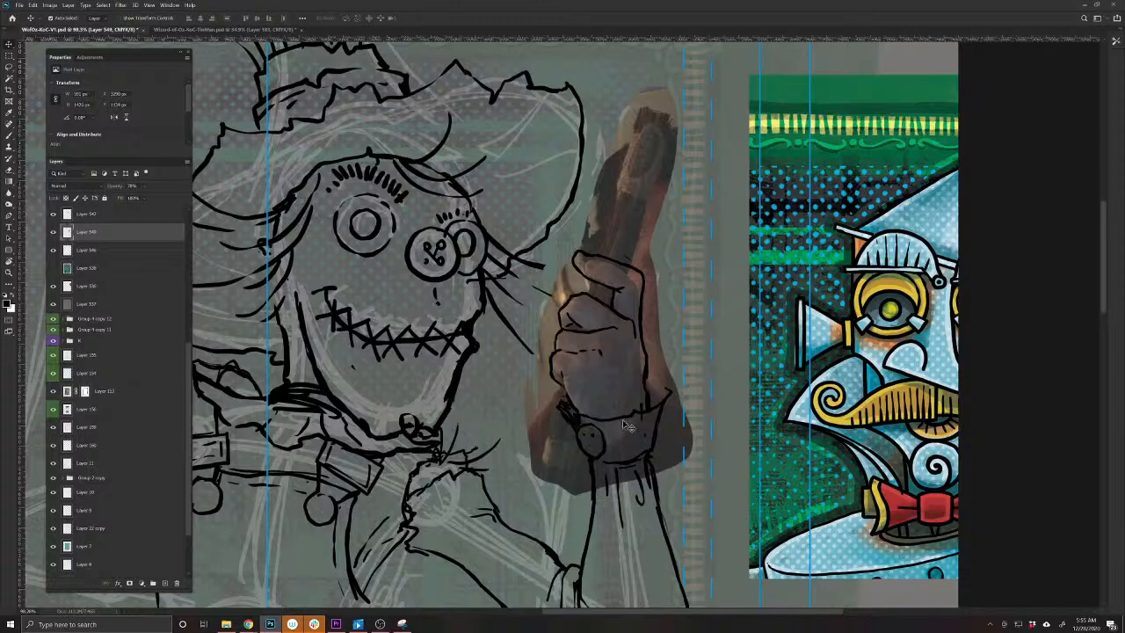
key(b)
key(alt+bracketright)
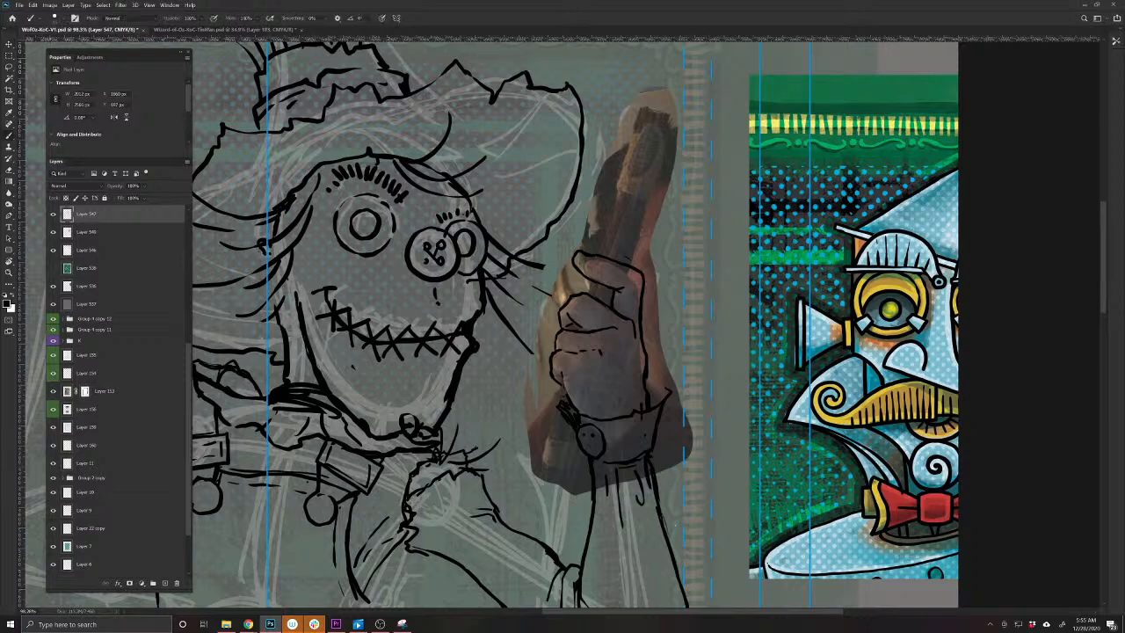
mouse_move(647, 392)
mouse_down()
mouse_move(667, 382)
mouse_move(641, 404)
mouse_up()
mouse_move(663, 348)
mouse_down()
mouse_move(634, 411)
mouse_move(608, 418)
mouse_up()
drag(601, 378, 597, 394)
drag(606, 396, 599, 418)
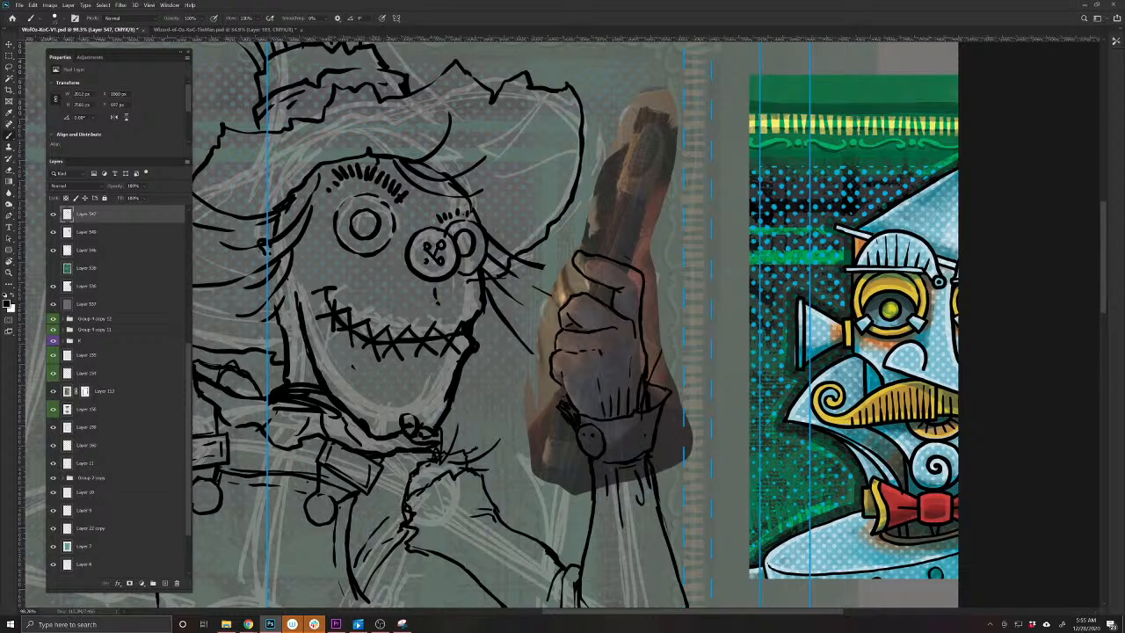
drag(601, 371, 594, 383)
drag(610, 401, 598, 425)
drag(603, 373, 571, 416)
Ink longer straw strands sticking outward from both sides of the raised cuff
mouse_move(564, 394)
mouse_down()
mouse_move(533, 376)
mouse_move(528, 389)
mouse_up()
drag(658, 318, 646, 349)
drag(659, 387, 652, 401)
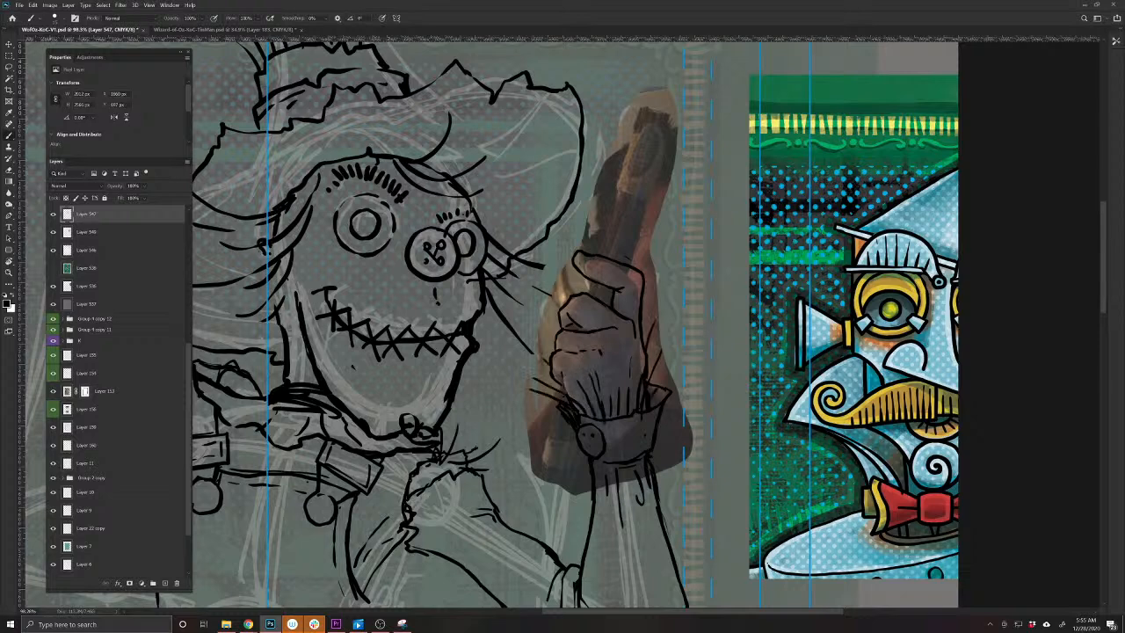
drag(693, 357, 659, 386)
drag(685, 364, 663, 390)
Hide the hand photo layer and save the document
scroll(648, 347, down, 5)
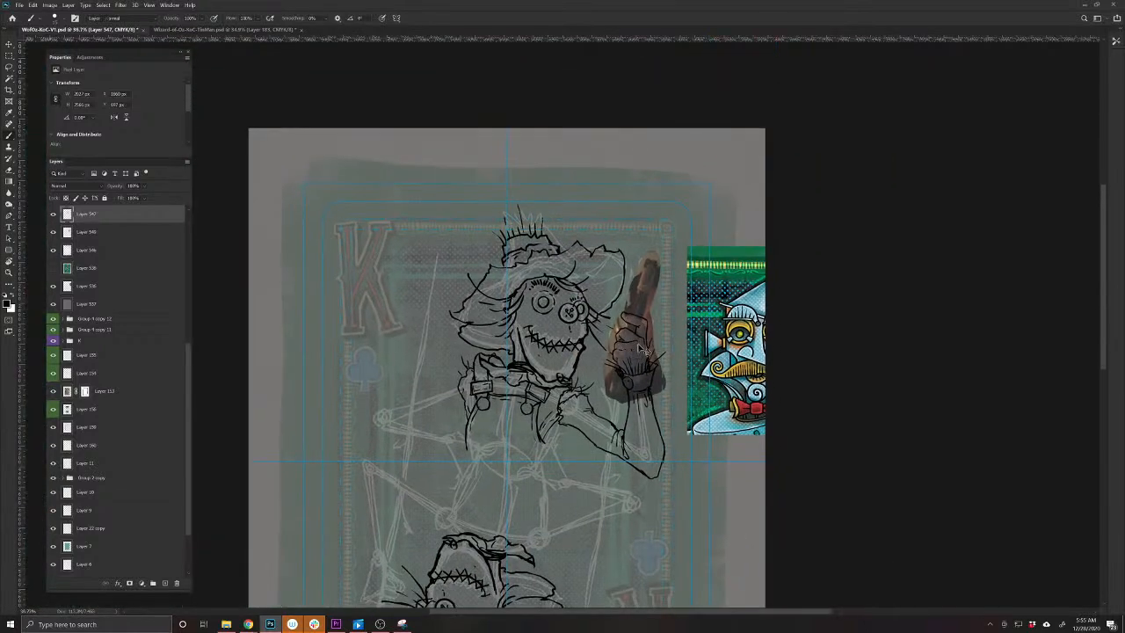
key(v)
click(644, 306)
click(53, 232)
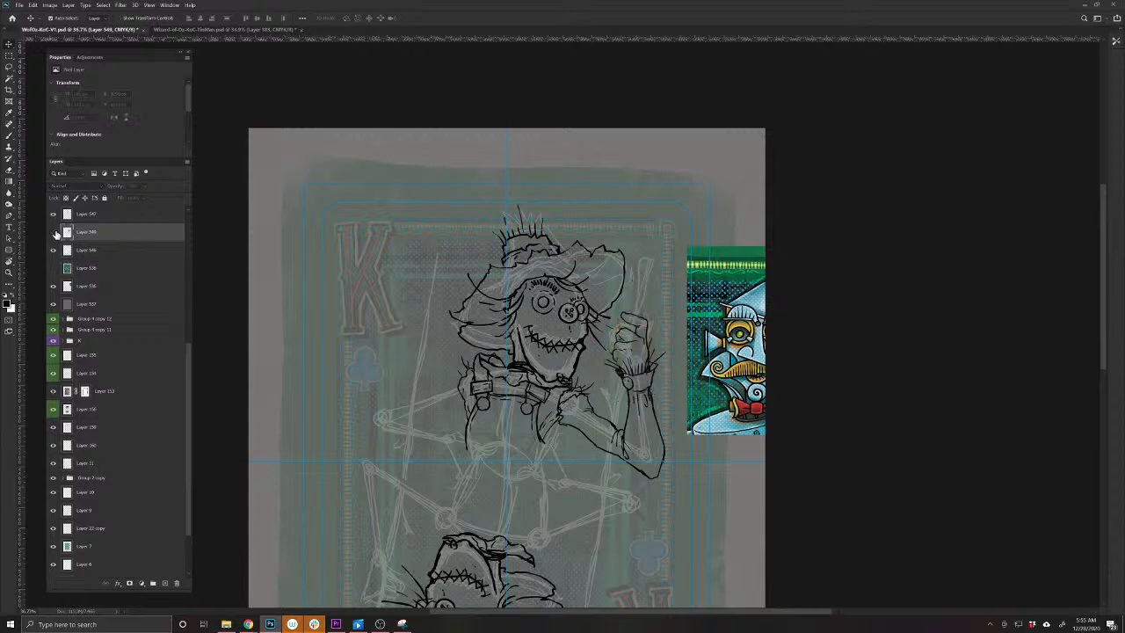
key(ctrl+s)
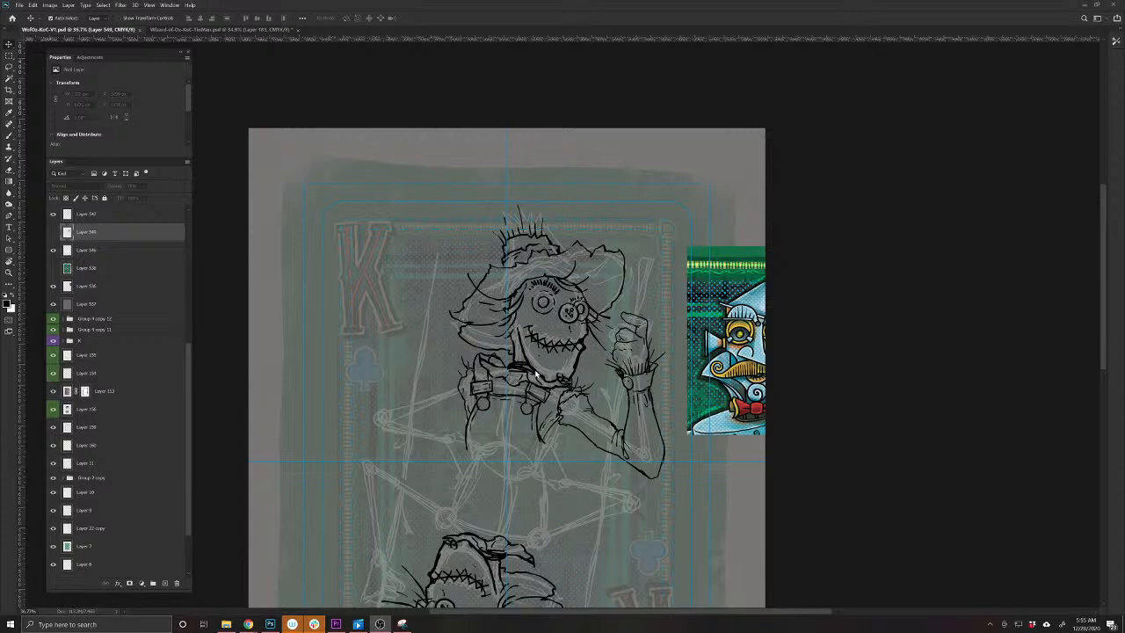
Go through the sketch, photo and ink layers and make the ink layer, Layer 547, active
key(ctrl)
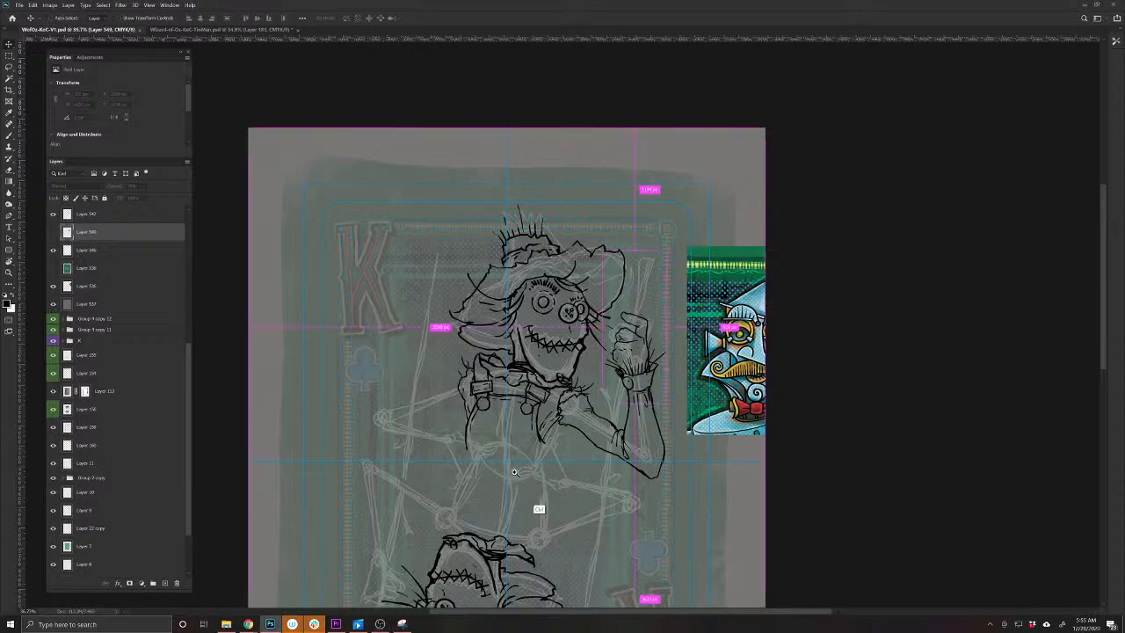
drag(514, 472, 542, 493)
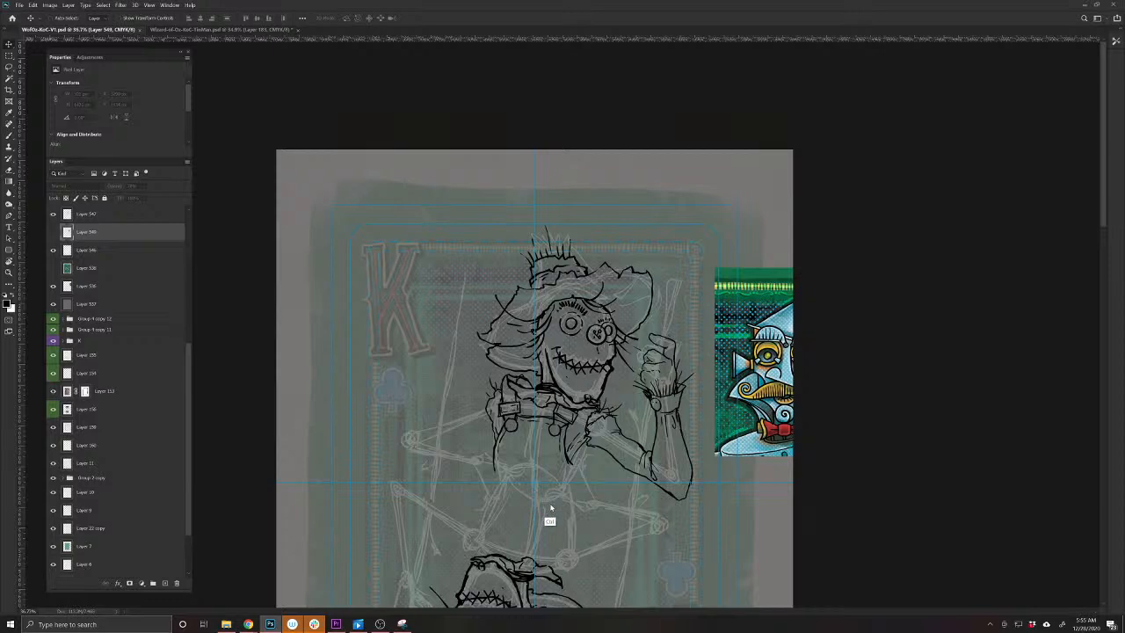
click(132, 255)
click(132, 237)
click(106, 216)
click(102, 233)
click(98, 216)
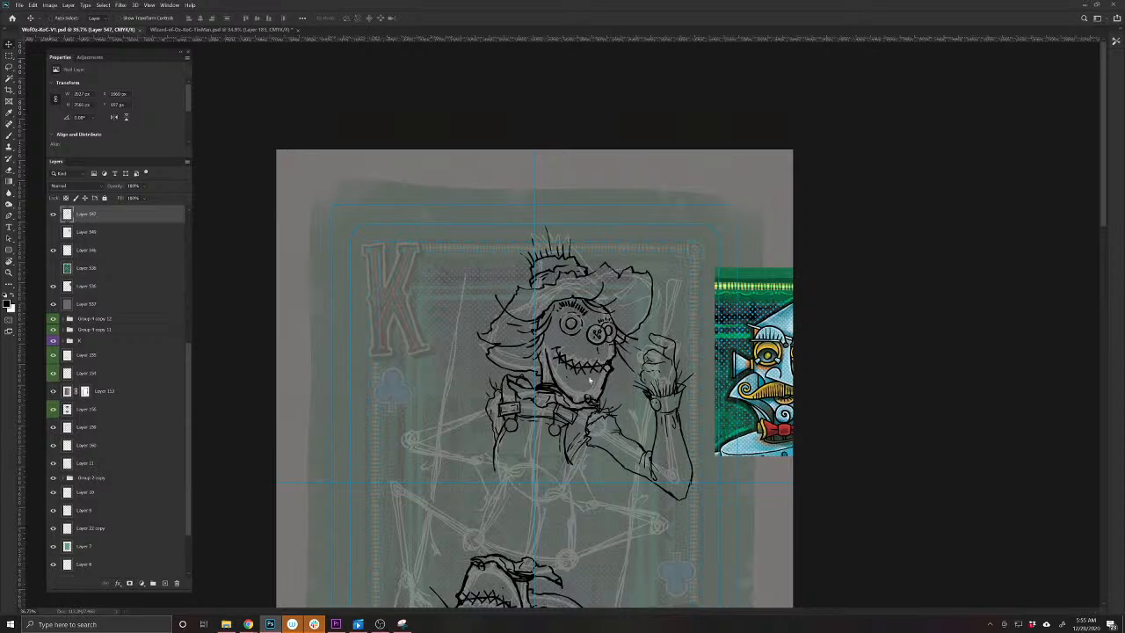
click(85, 237)
click(84, 252)
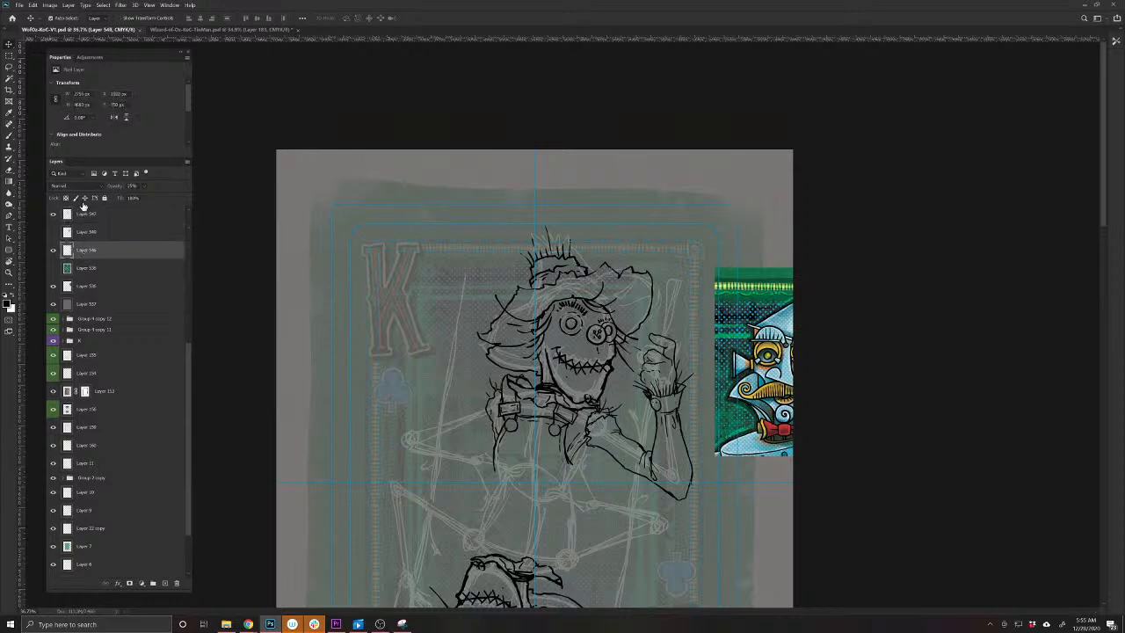
click(82, 213)
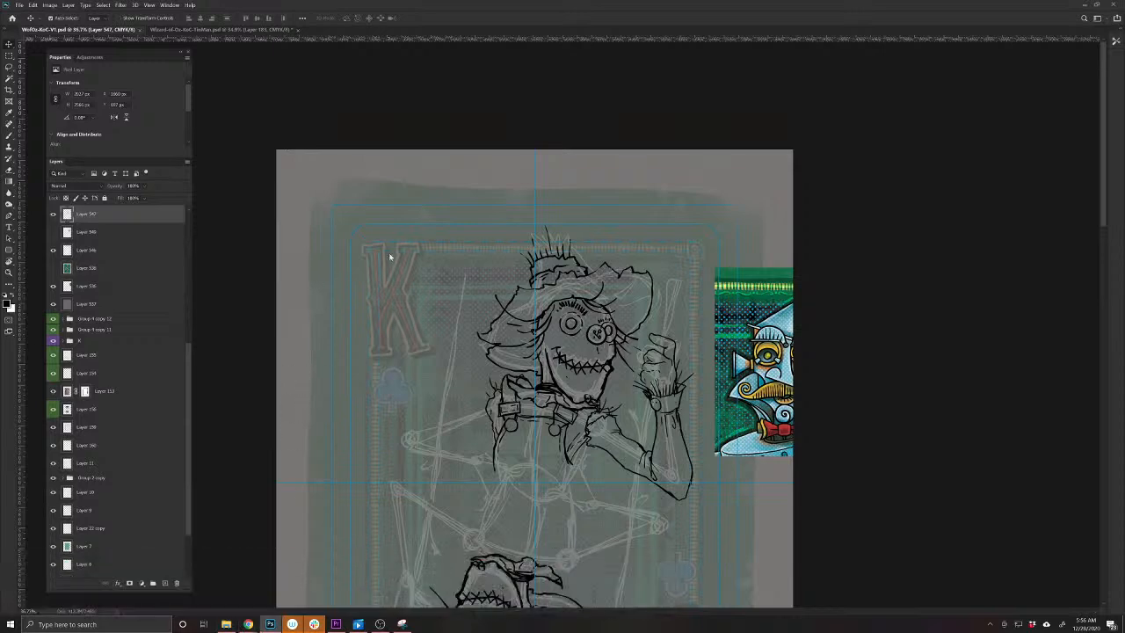
click(18, 5)
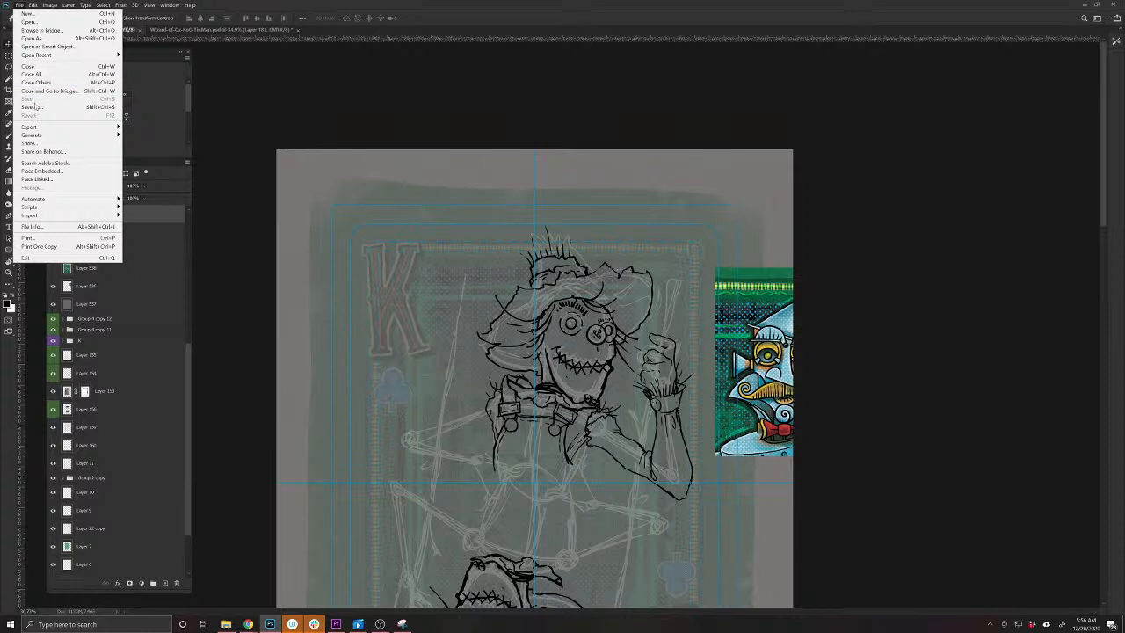
click(432, 225)
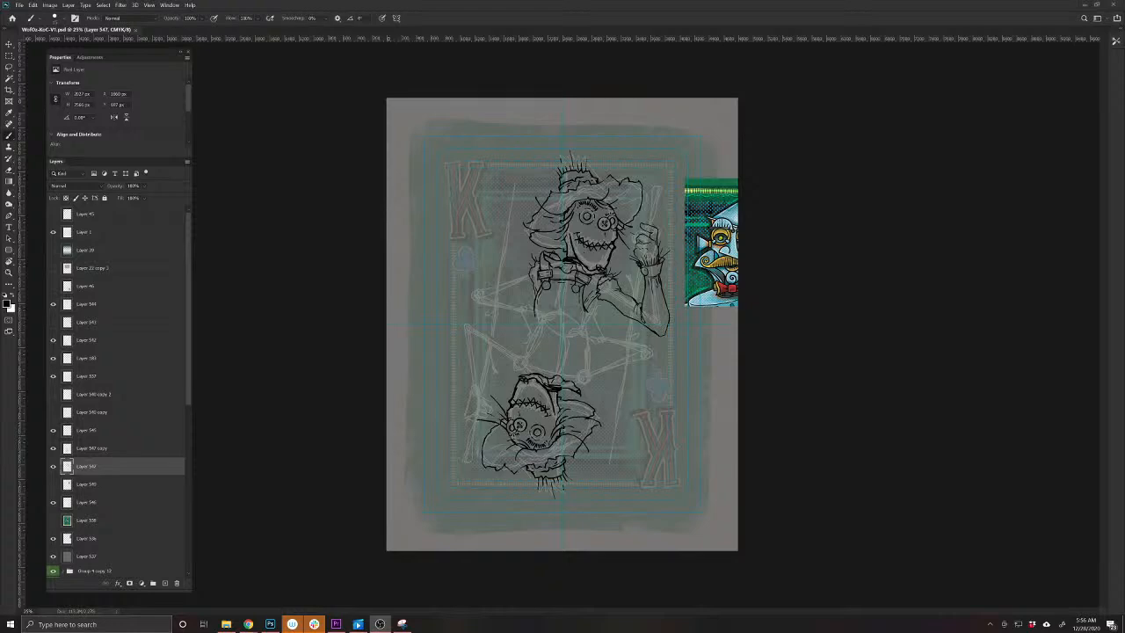
Ink the scarecrow's other arm over the sketch, with a torn sleeve edge, upper arm, bent elbow and forearm
scroll(555, 283, up, 6)
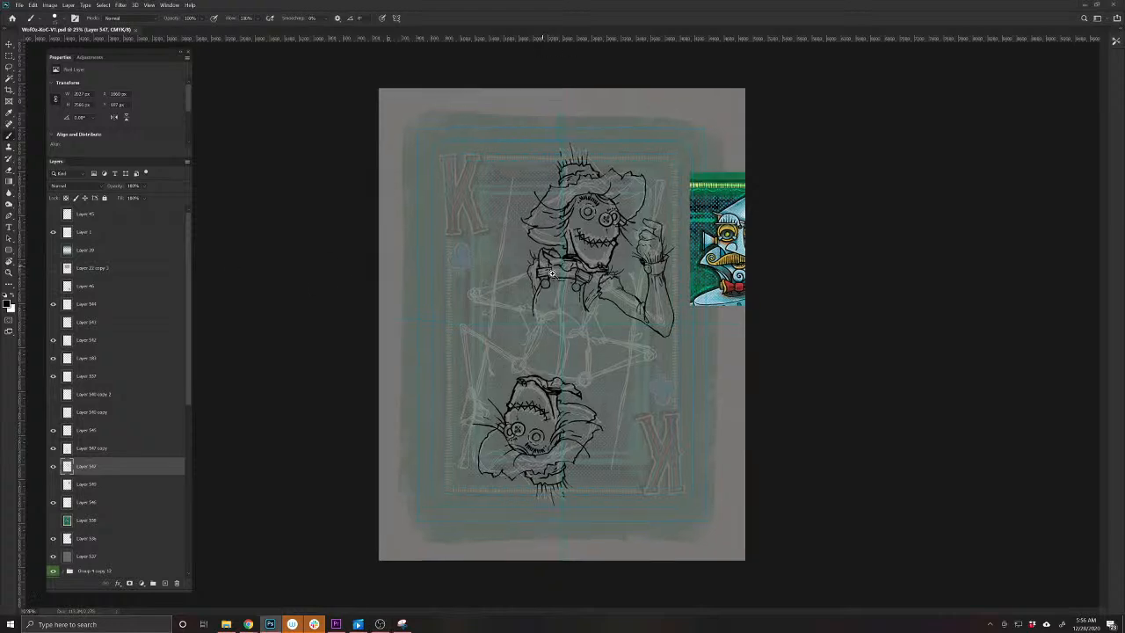
scroll(576, 301, down, 4)
scroll(572, 300, up, 3)
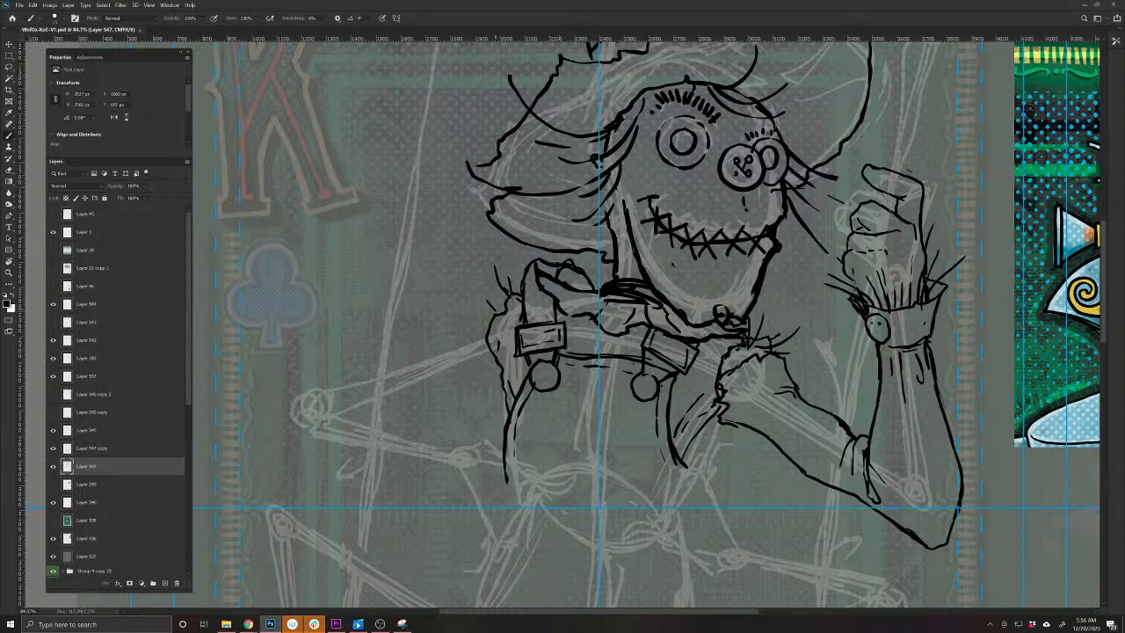
key(v)
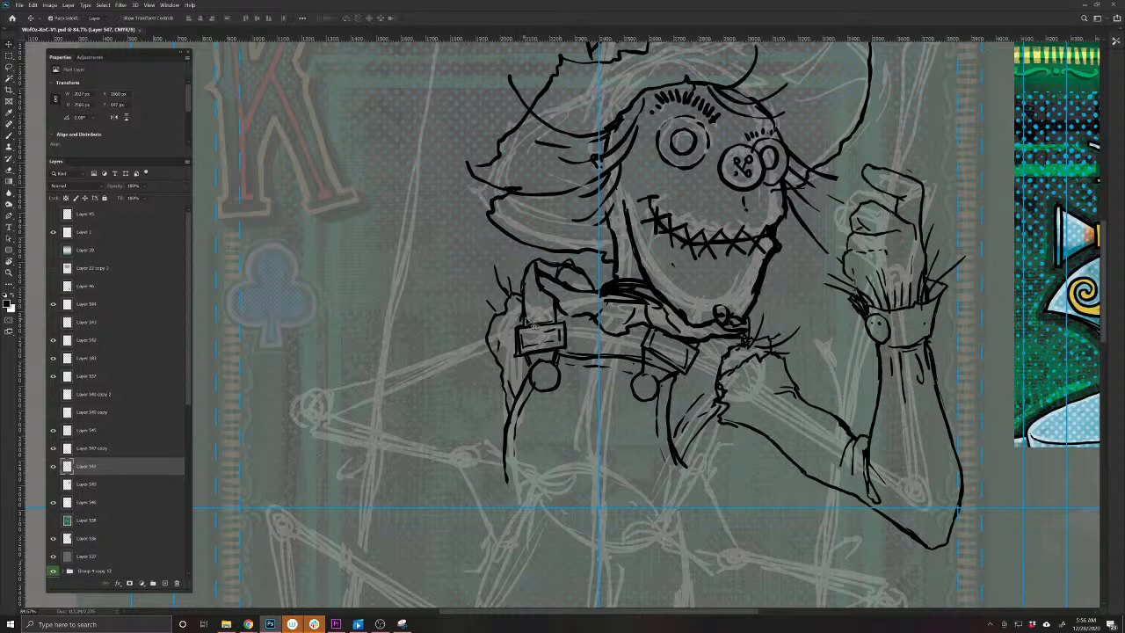
key(b)
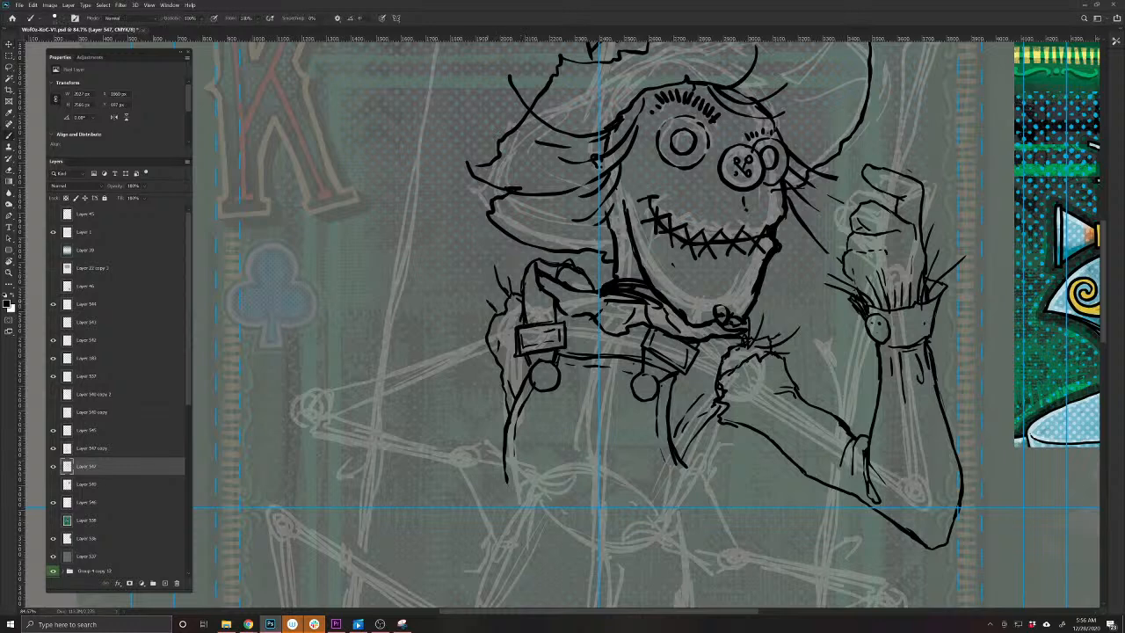
mouse_move(479, 300)
mouse_down()
mouse_move(491, 303)
mouse_move(466, 321)
mouse_move(470, 350)
mouse_up()
mouse_move(472, 301)
mouse_down()
mouse_move(423, 348)
mouse_move(353, 381)
mouse_up()
mouse_move(496, 377)
mouse_down()
mouse_move(376, 404)
mouse_move(332, 380)
mouse_move(352, 399)
mouse_move(320, 382)
mouse_move(301, 388)
mouse_move(374, 413)
mouse_move(327, 409)
mouse_up()
mouse_move(331, 403)
mouse_down()
mouse_move(410, 435)
mouse_move(452, 436)
mouse_move(447, 471)
mouse_move(297, 467)
mouse_move(269, 417)
mouse_move(306, 397)
mouse_up()
Ink a flared cuff with a round button at the end of the bent arm's forearm
mouse_move(436, 439)
mouse_down()
mouse_move(446, 442)
mouse_move(420, 457)
mouse_move(420, 473)
mouse_move(434, 429)
mouse_move(463, 416)
mouse_move(435, 437)
mouse_move(447, 437)
mouse_move(446, 462)
mouse_move(427, 454)
mouse_move(433, 441)
mouse_move(453, 494)
mouse_up()
key(e)
key(b)
drag(441, 448, 462, 420)
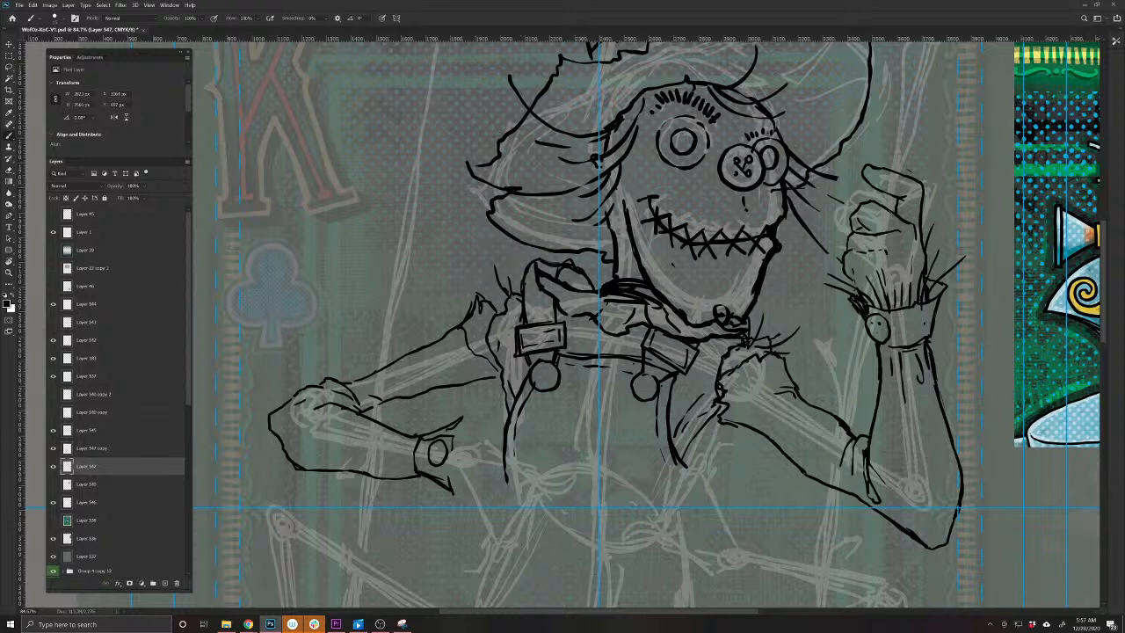
drag(735, 473, 430, 543)
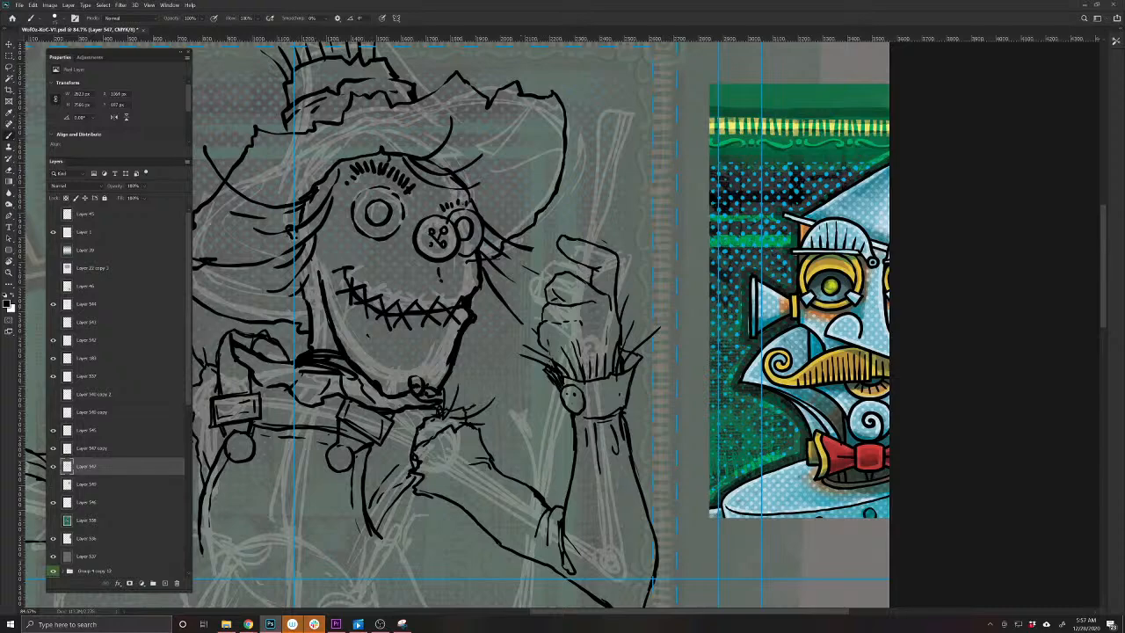
mouse_move(538, 239)
mouse_down()
mouse_move(525, 387)
mouse_move(511, 286)
mouse_up()
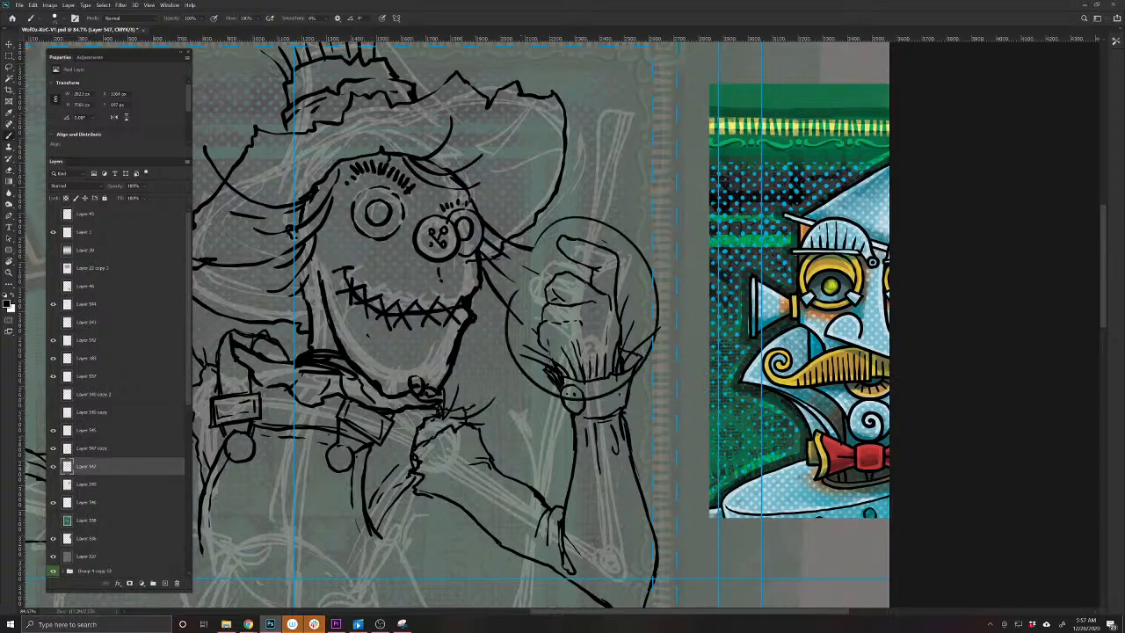
key(ctrl+z)
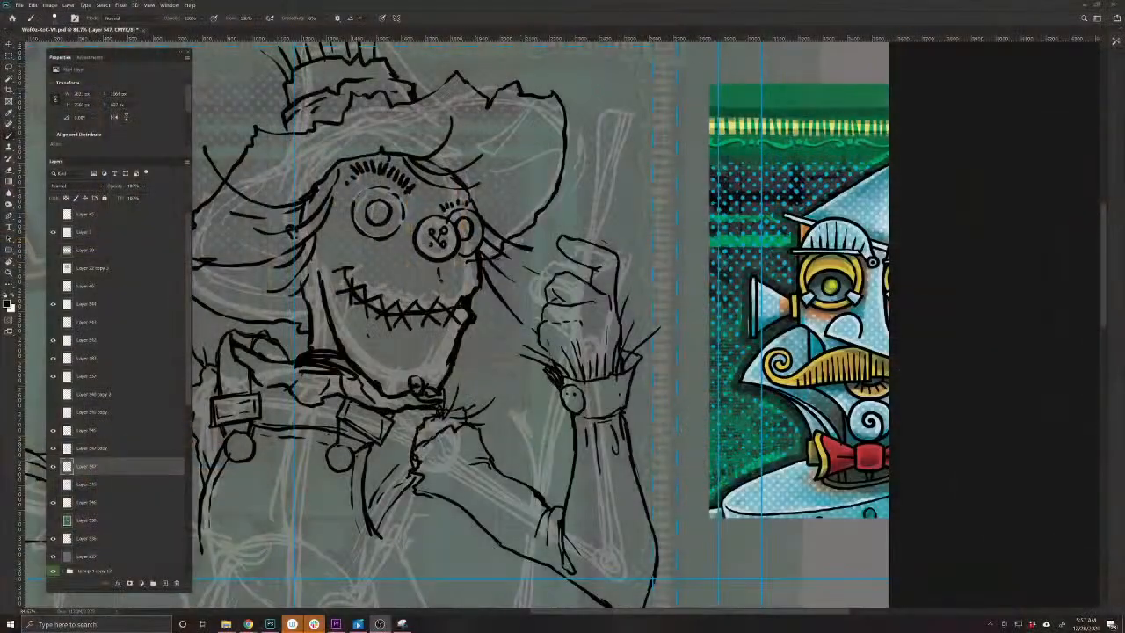
Try to ink a boxy palm with a finger stub beyond the buttoned cuff of the bent arm
drag(497, 337, 896, 214)
drag(590, 365, 520, 362)
mouse_move(511, 456)
mouse_down()
mouse_move(514, 401)
mouse_move(492, 392)
mouse_move(567, 445)
mouse_move(512, 491)
mouse_move(478, 401)
mouse_up()
key(v)
key(e)
key(b)
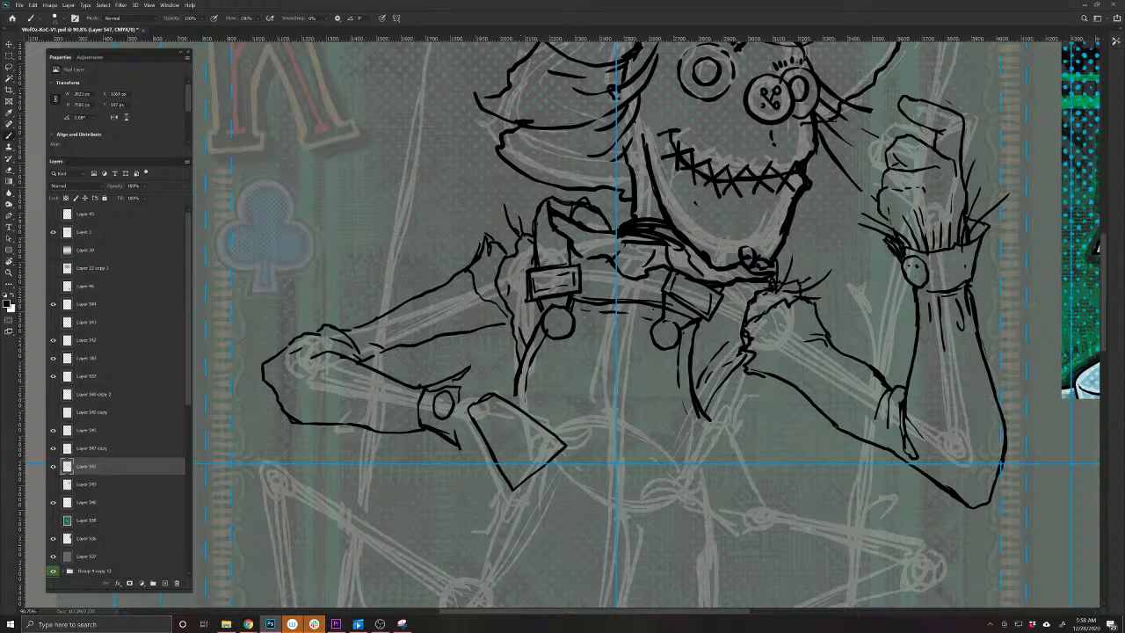
drag(506, 485, 470, 406)
drag(563, 445, 508, 485)
mouse_move(493, 396)
mouse_down()
mouse_move(549, 426)
mouse_move(593, 421)
mouse_move(559, 442)
mouse_move(565, 496)
mouse_move(515, 506)
mouse_up()
drag(508, 490, 504, 508)
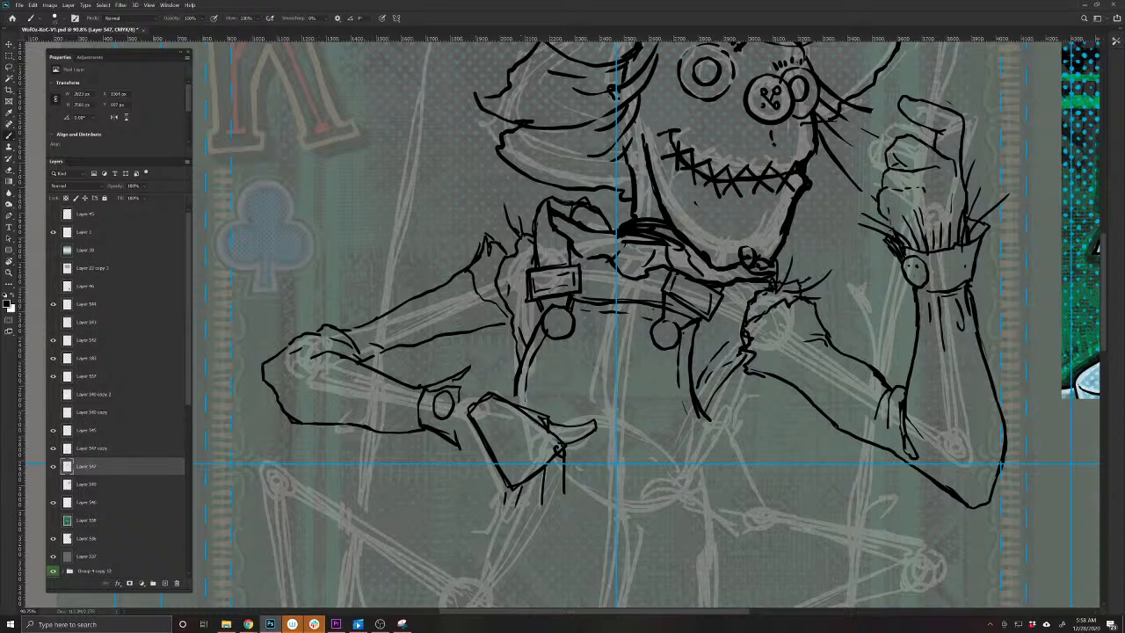
Erase the boxy hand lines beyond the bent arm's cuff
key(e)
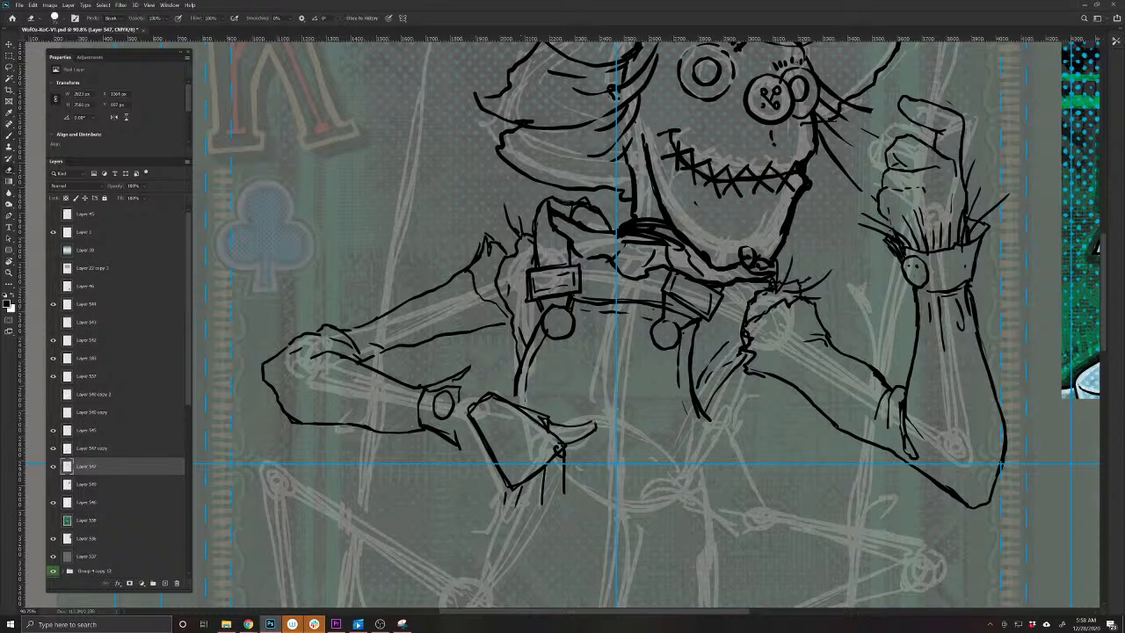
mouse_move(589, 429)
mouse_down()
mouse_move(557, 469)
mouse_move(531, 482)
mouse_move(526, 425)
mouse_move(509, 495)
mouse_move(498, 465)
mouse_move(527, 401)
mouse_up()
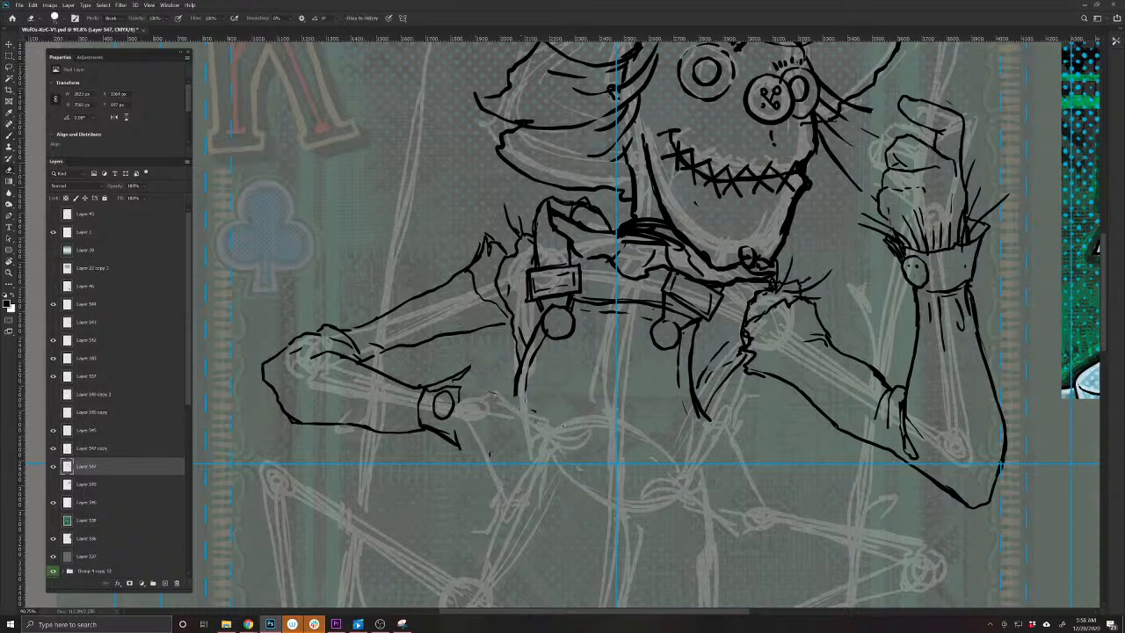
drag(489, 449, 506, 484)
Ink the wrist, the back of the hand and an extended finger reaching from the bent arm's cuff
key(b)
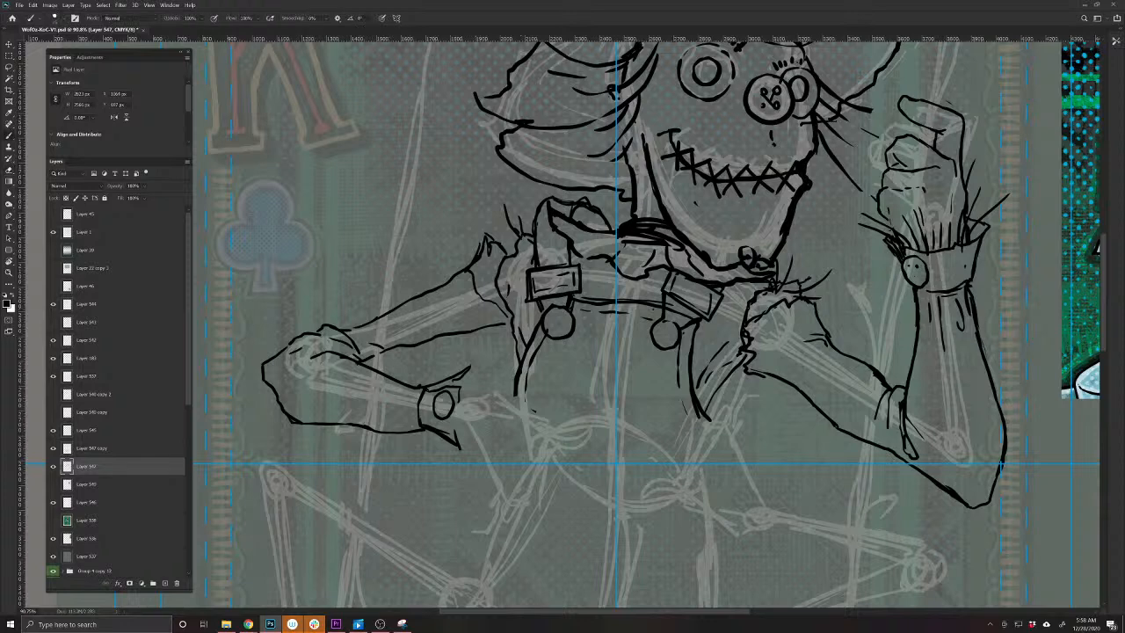
mouse_move(495, 395)
mouse_down()
mouse_move(487, 375)
mouse_move(458, 397)
mouse_move(485, 406)
mouse_move(470, 431)
mouse_move(527, 422)
mouse_move(557, 439)
mouse_move(527, 479)
mouse_up()
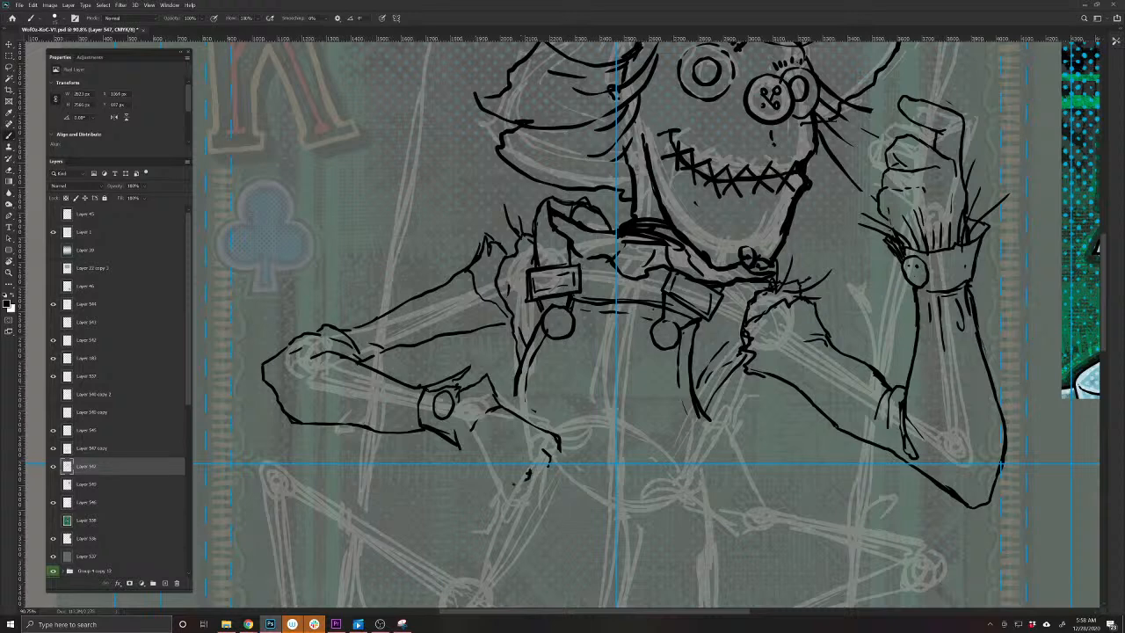
mouse_move(464, 435)
mouse_down()
mouse_move(501, 486)
mouse_move(475, 454)
mouse_up()
mouse_move(522, 416)
mouse_down()
mouse_move(594, 434)
mouse_move(564, 453)
mouse_up()
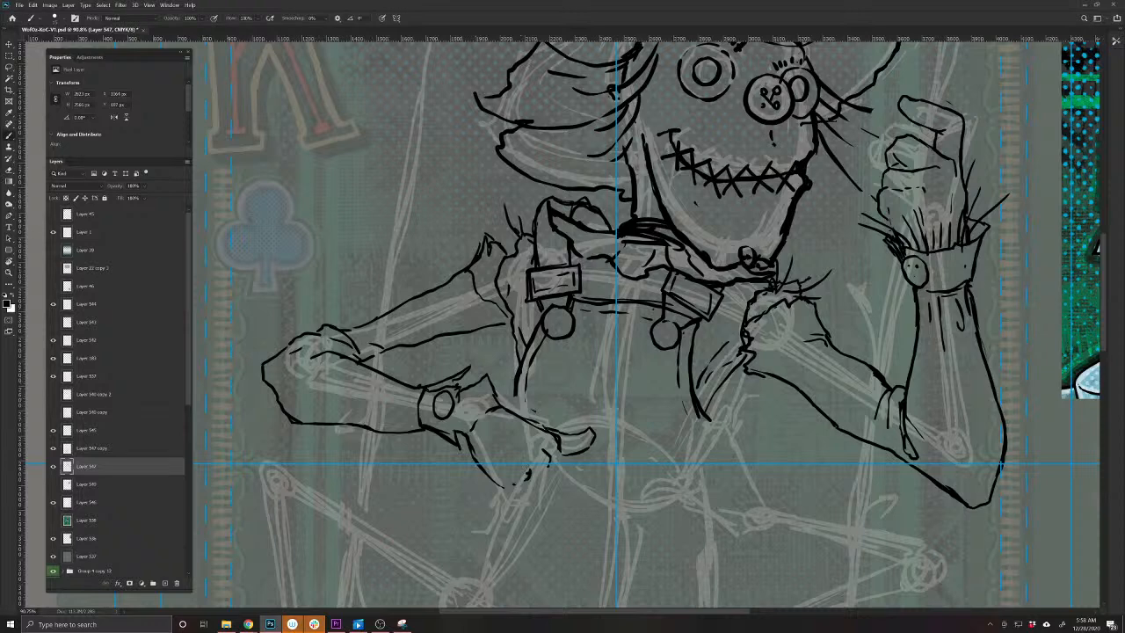
key(e)
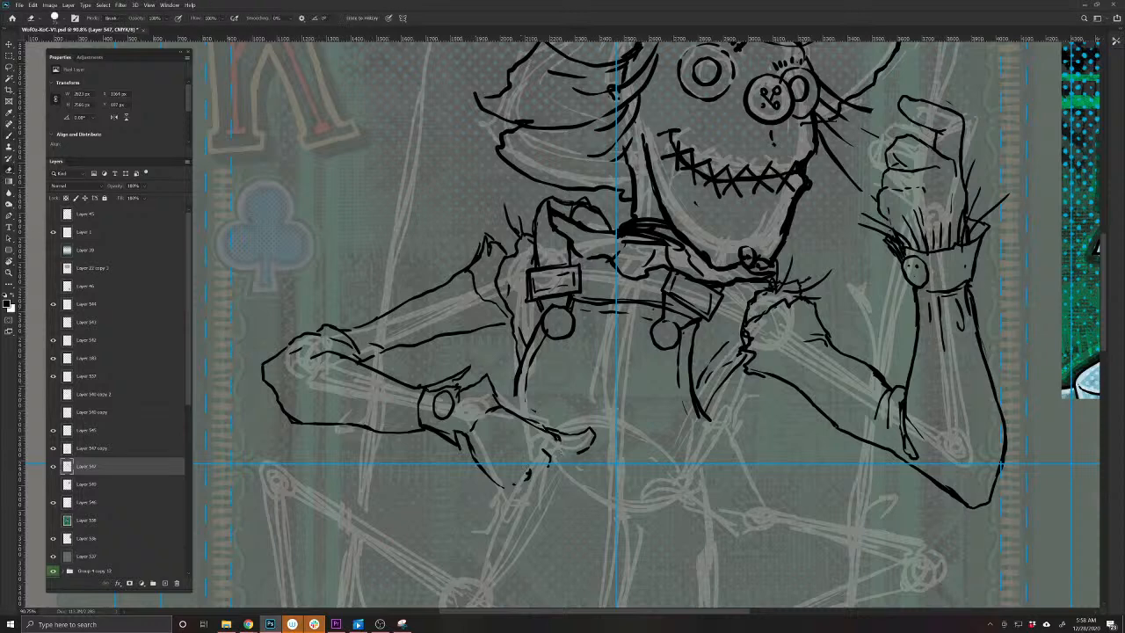
key(b)
drag(561, 439, 601, 452)
key(e)
key(b)
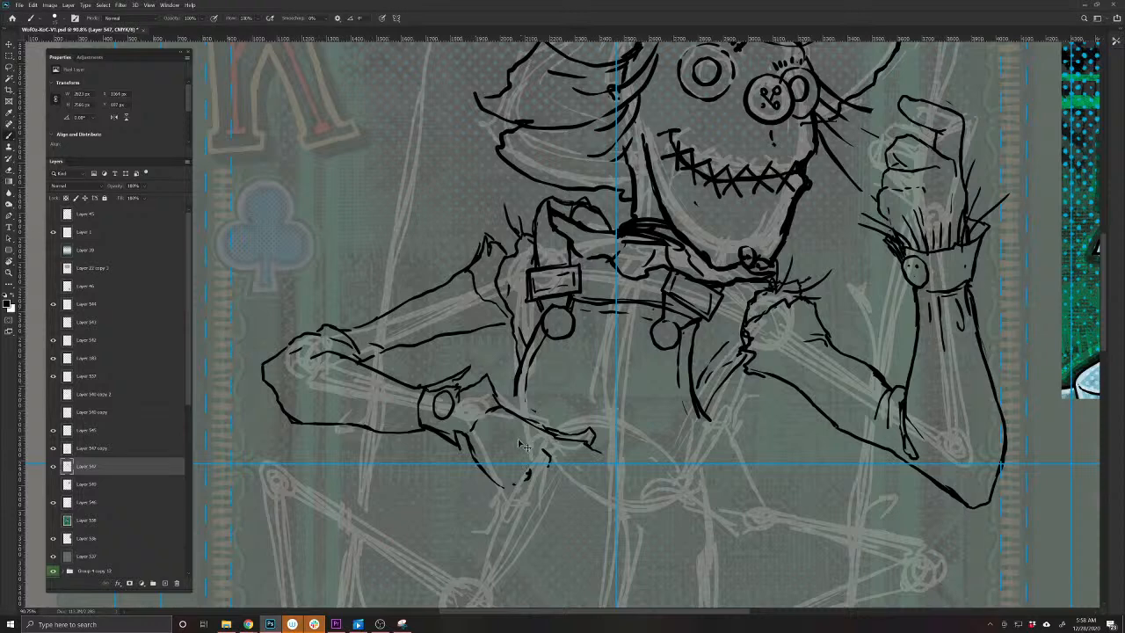
Undo the last strokes and ink the curled fingers and the downward-pointing finger of the hand
key(ctrl+z)
key(ctrl+z)
mouse_move(549, 434)
mouse_down()
mouse_move(583, 448)
mouse_move(605, 502)
mouse_move(571, 463)
mouse_move(541, 486)
mouse_move(552, 463)
mouse_move(526, 504)
mouse_move(490, 495)
mouse_move(485, 505)
mouse_move(482, 493)
mouse_up()
drag(456, 441, 479, 473)
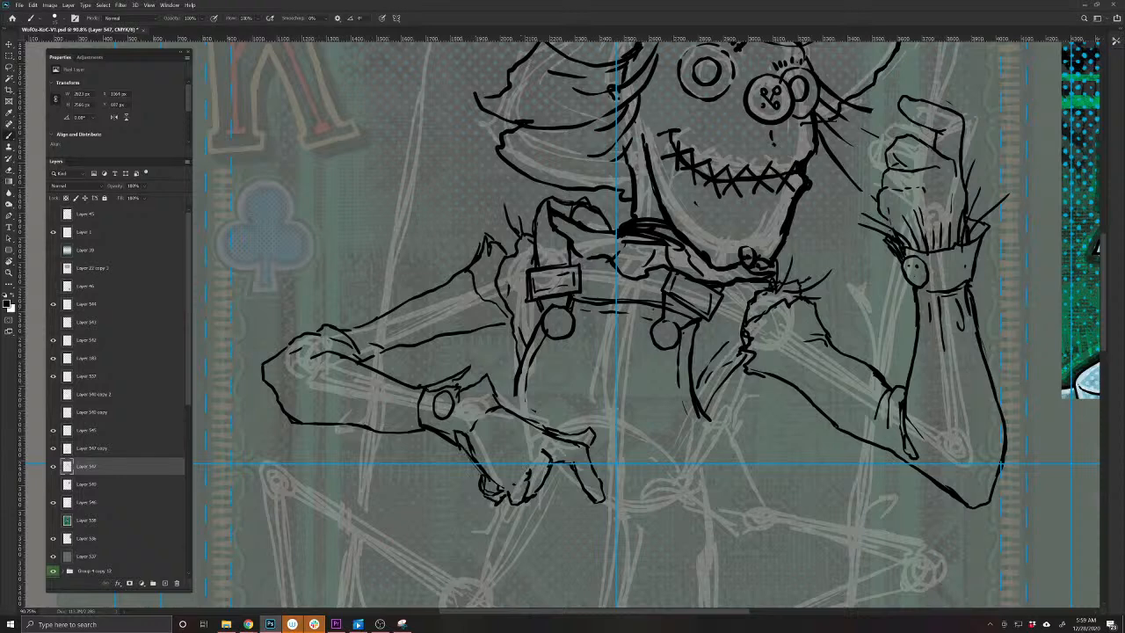
Add crease lines on the back of the hand, refine the cuff edge and ink straw poking out of it
drag(515, 434, 469, 476)
mouse_move(454, 398)
mouse_down()
mouse_move(468, 452)
mouse_move(422, 428)
mouse_move(453, 420)
mouse_move(449, 459)
mouse_move(417, 430)
mouse_up()
key(e)
key(b)
drag(421, 419, 472, 444)
drag(455, 439, 465, 434)
mouse_move(461, 393)
mouse_down()
mouse_move(501, 374)
mouse_move(485, 413)
mouse_up()
mouse_move(457, 417)
mouse_down()
mouse_move(485, 429)
mouse_move(466, 471)
mouse_move(477, 434)
mouse_up()
mouse_move(465, 387)
mouse_down()
mouse_move(480, 370)
mouse_move(520, 403)
mouse_up()
drag(496, 403, 528, 420)
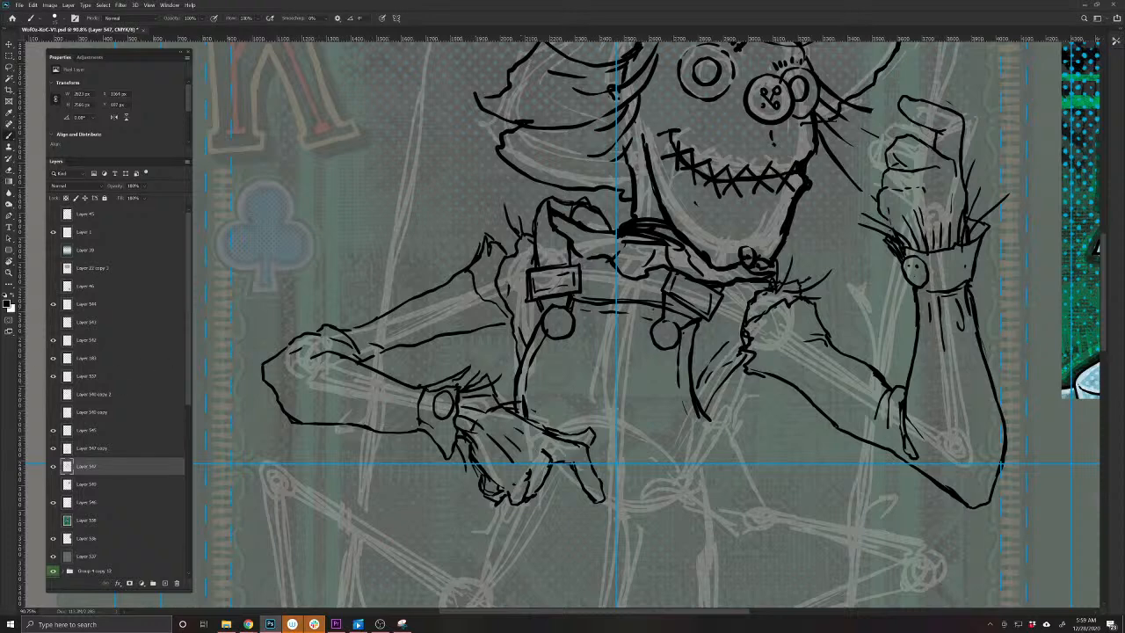
Ink straw strands around the torn shoulder sleeve and reinforce the upper arm and elbow lines of the same arm
drag(515, 323, 502, 334)
drag(467, 220, 497, 241)
mouse_move(503, 244)
mouse_down()
mouse_move(511, 253)
mouse_move(497, 276)
mouse_up()
drag(444, 261, 497, 290)
drag(385, 311, 334, 329)
mouse_move(394, 349)
mouse_down()
mouse_move(361, 366)
mouse_move(299, 364)
mouse_up()
drag(291, 402, 282, 416)
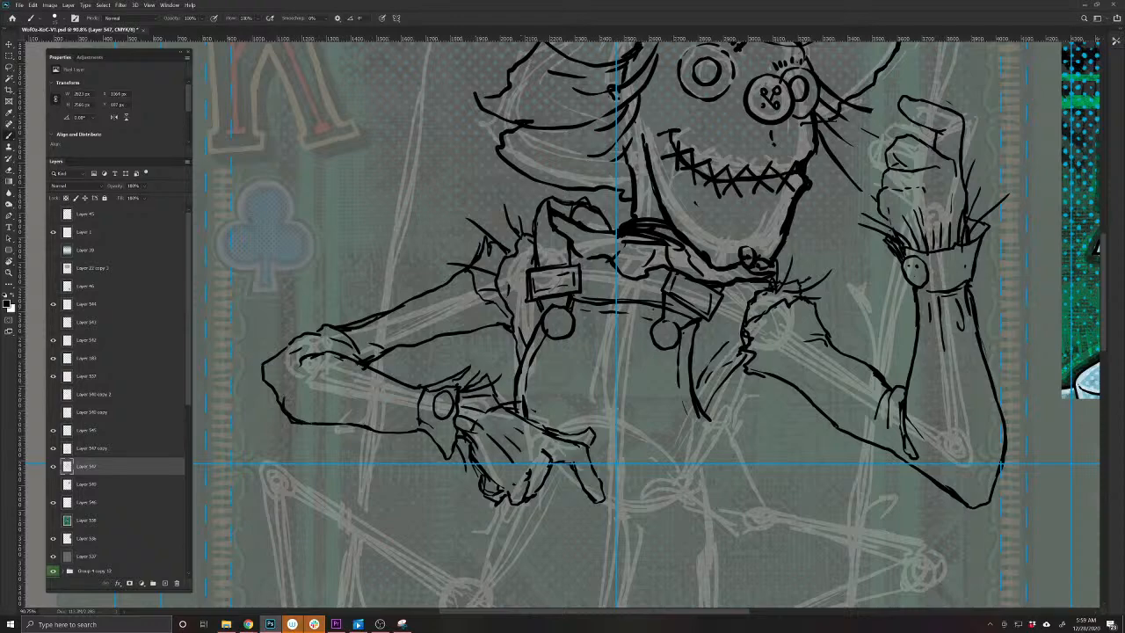
Check the ink on Layer 547 by hiding and showing it, and delete the outdated upside-down figure, Layer 547 copy
scroll(512, 360, down, 4)
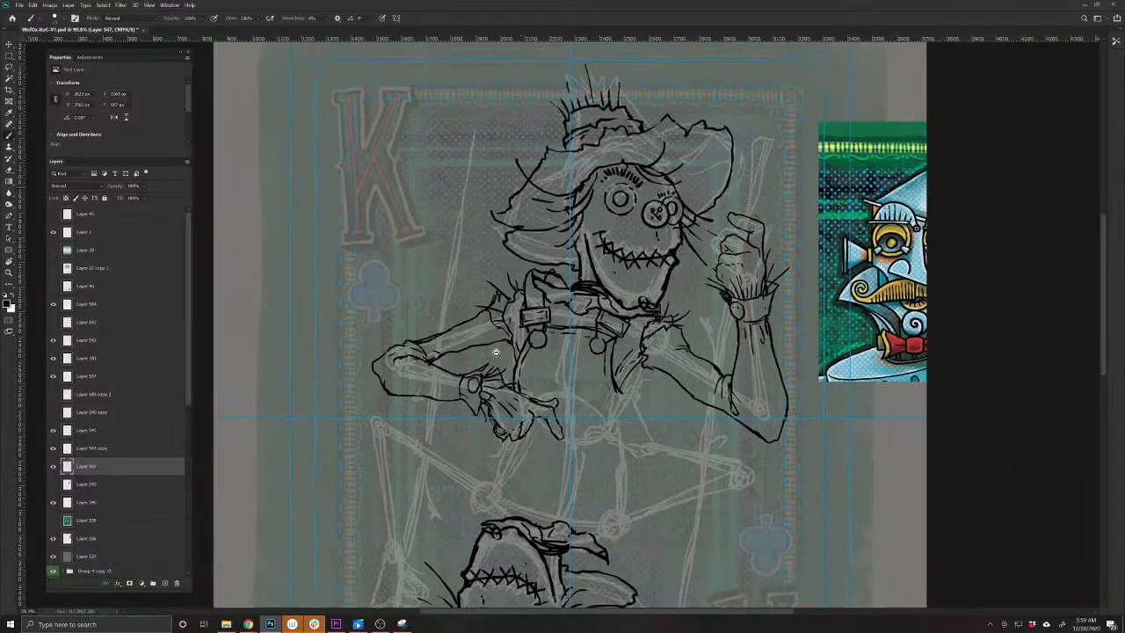
mouse_move(604, 433)
mouse_down()
mouse_move(595, 404)
mouse_move(596, 418)
mouse_up()
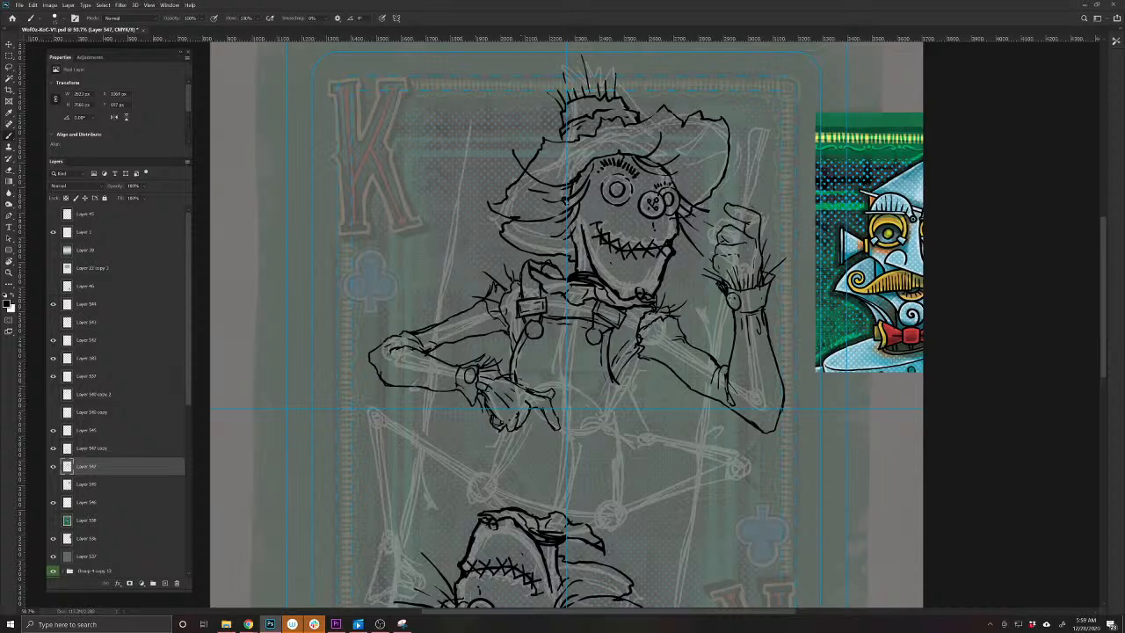
click(53, 467)
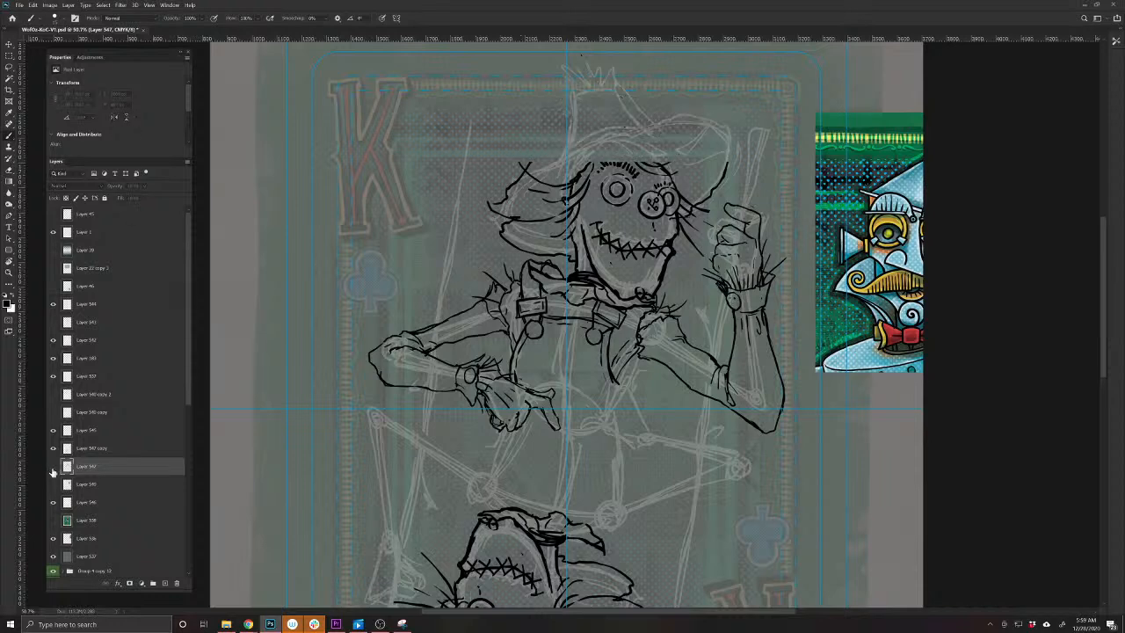
click(52, 467)
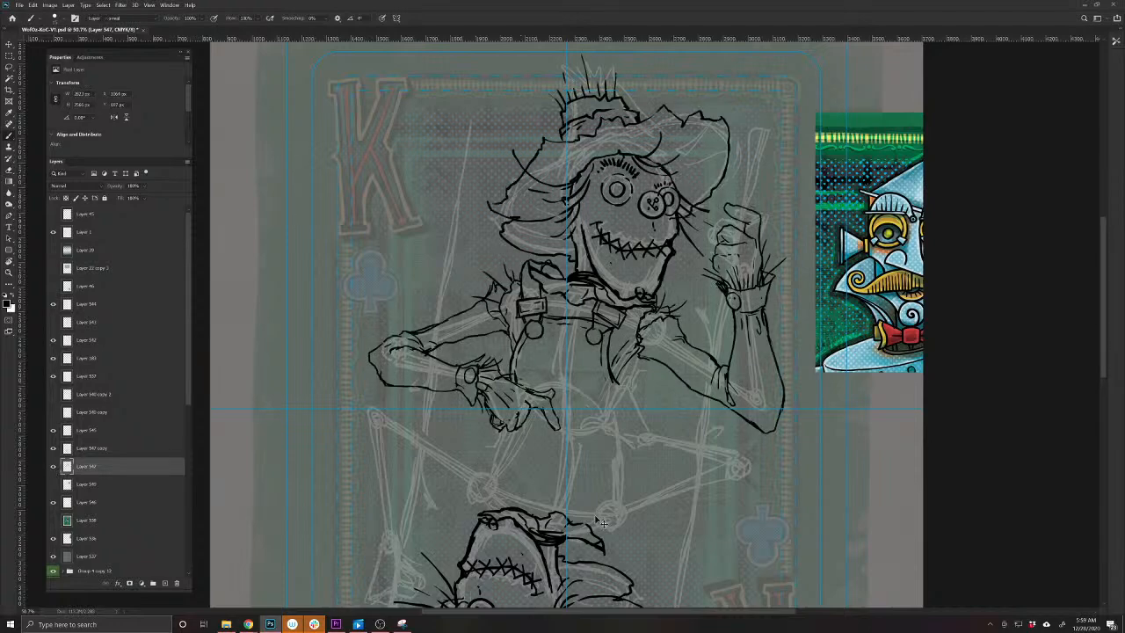
ctrl+click(622, 493)
drag(592, 548, 622, 494)
key(Delete)
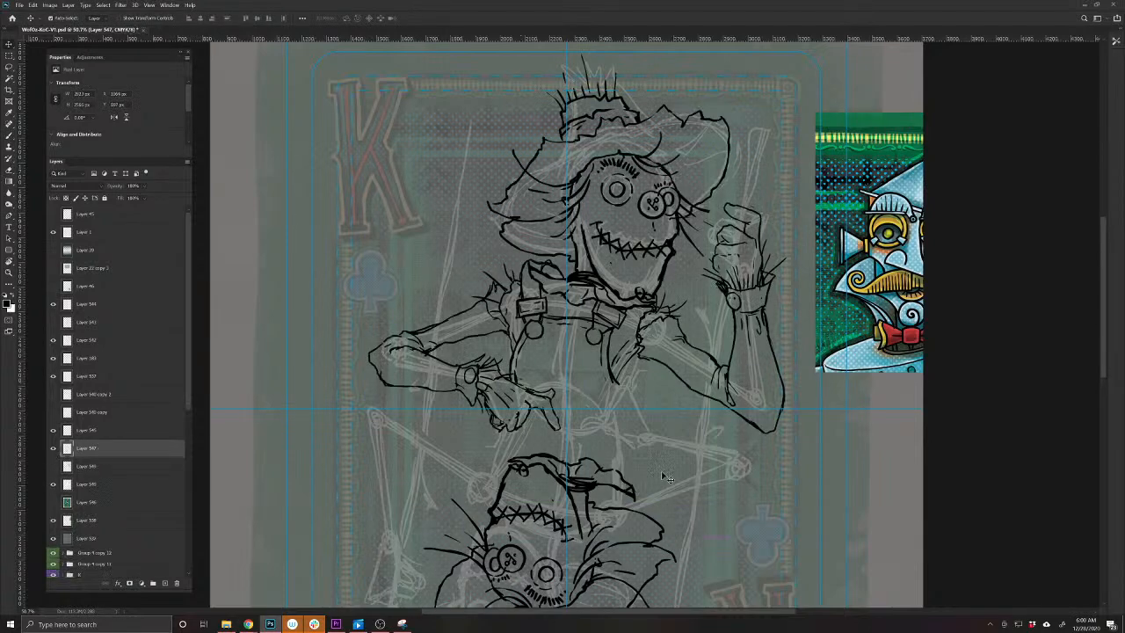
Try to shift the upright ink drawing slightly down the card
drag(704, 441, 690, 428)
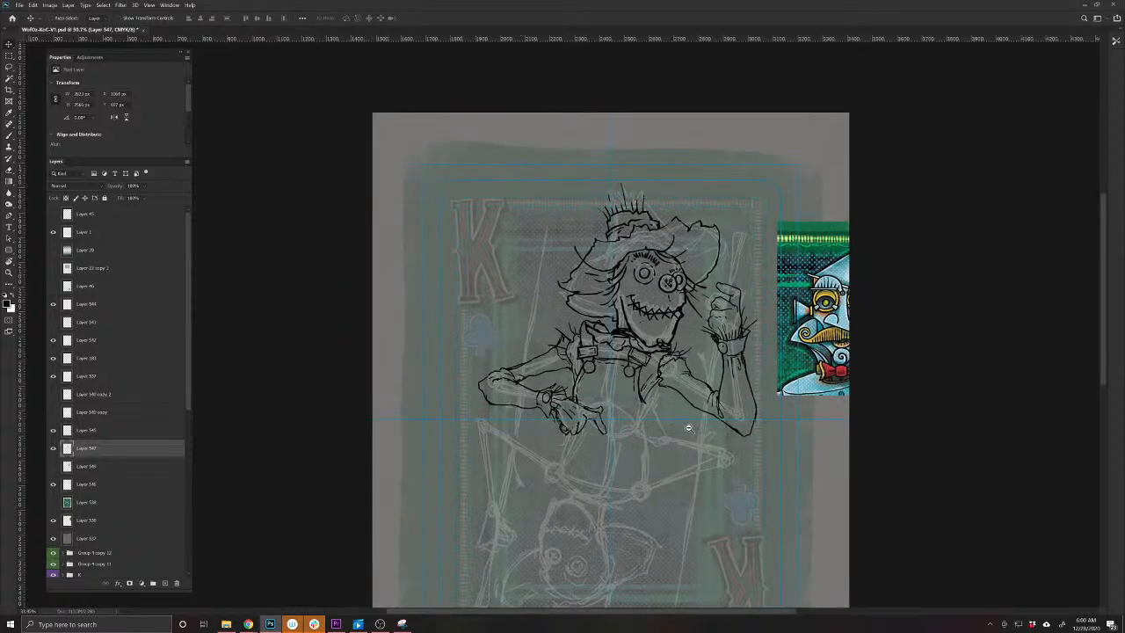
drag(675, 330, 677, 343)
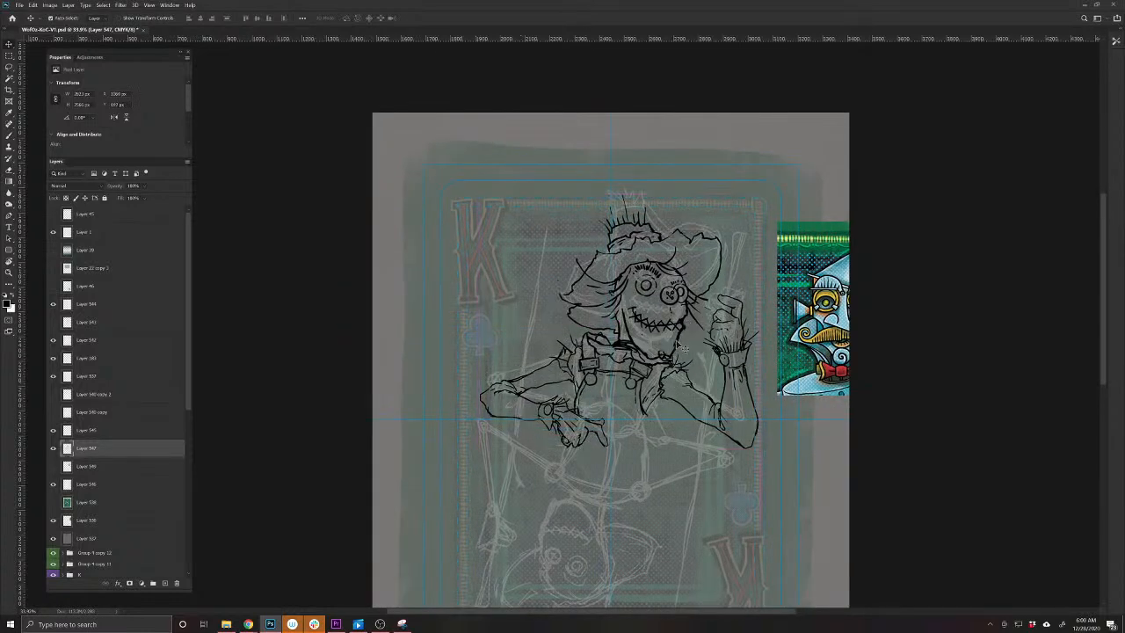
key(ctrl+z)
Duplicate Layer 547 and rotate the copy together with the bottommost layer so an upside-down figure mirrors the upright one
key(ctrl+j)
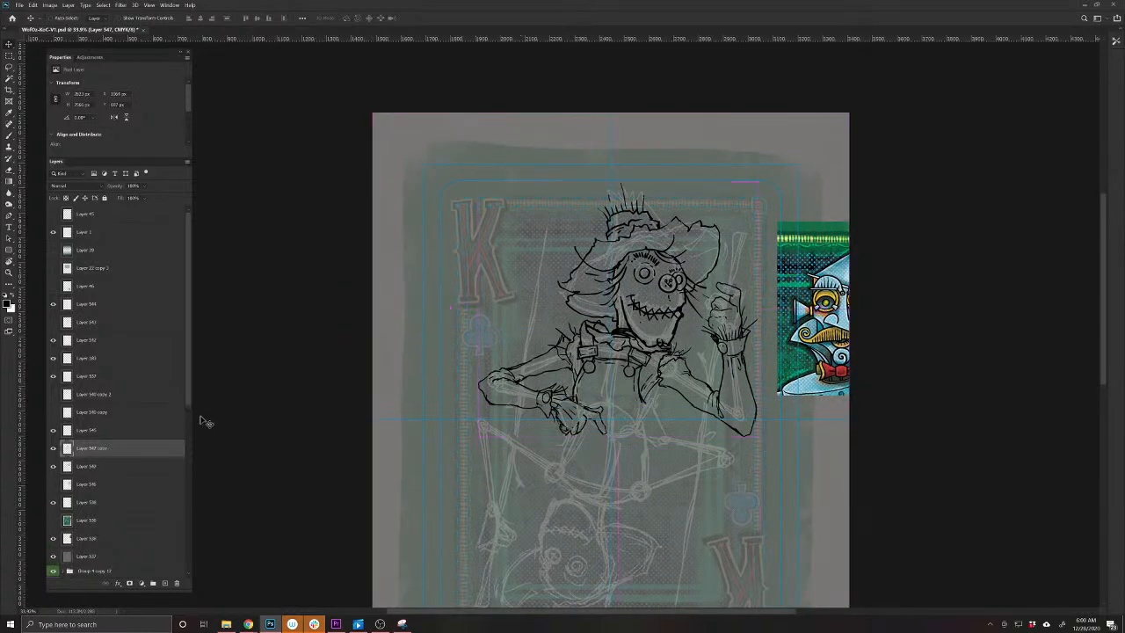
drag(189, 397, 198, 572)
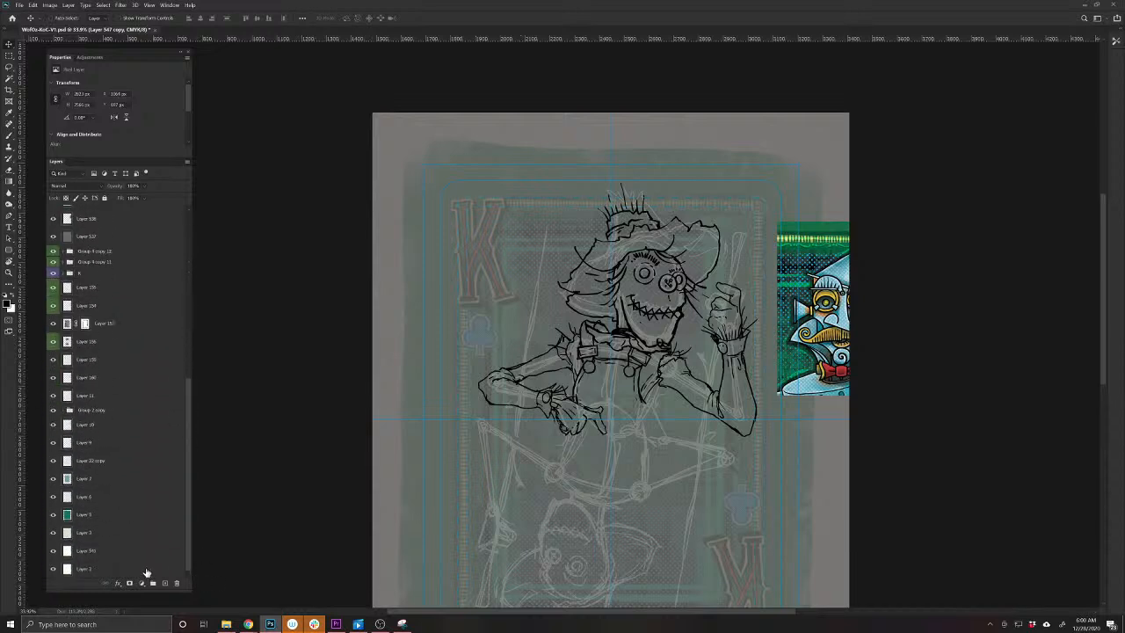
click(123, 569)
key(ctrl+t)
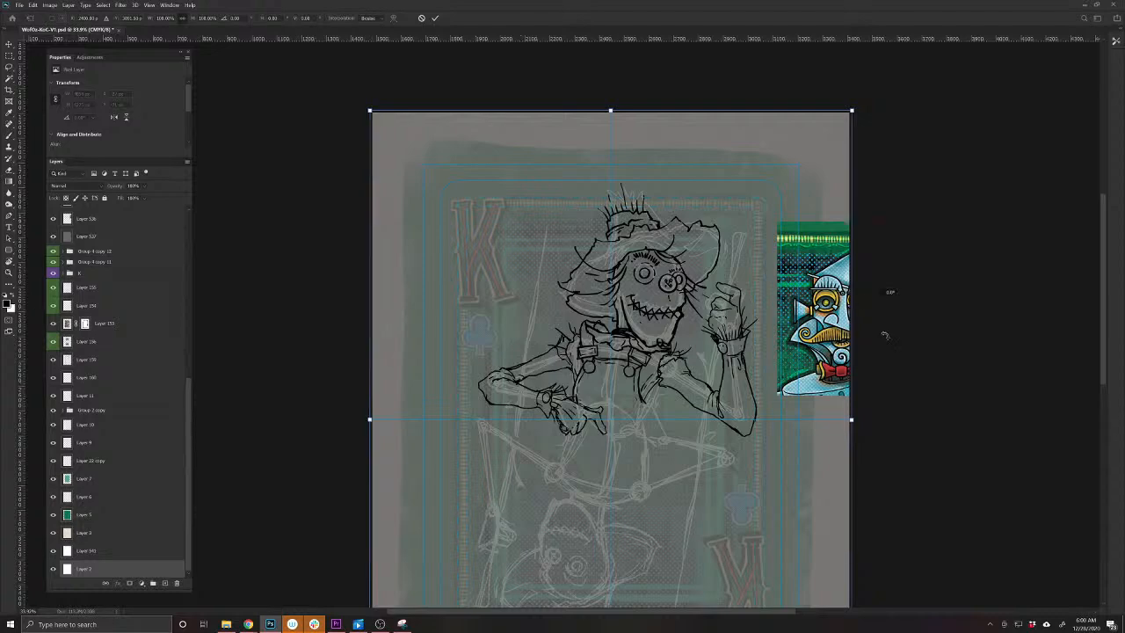
drag(886, 336, 787, 586)
drag(520, 614, 319, 515)
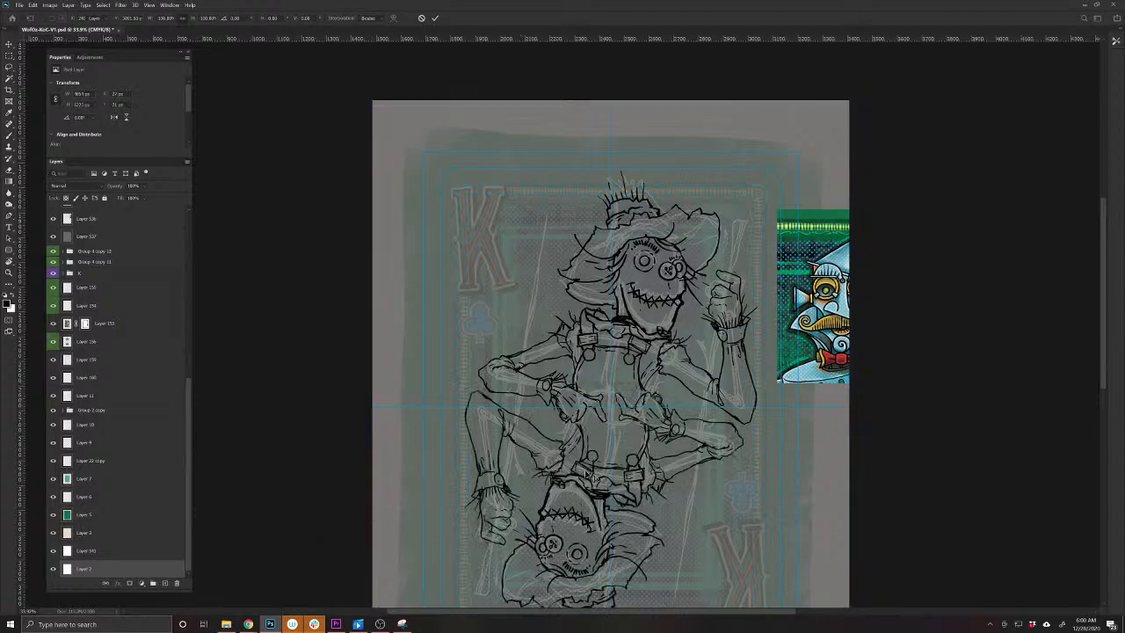
key(Return)
Inspect where the two figures meet, try shifting the upside-down copy slightly, and delete that copy
scroll(591, 475, up, 6)
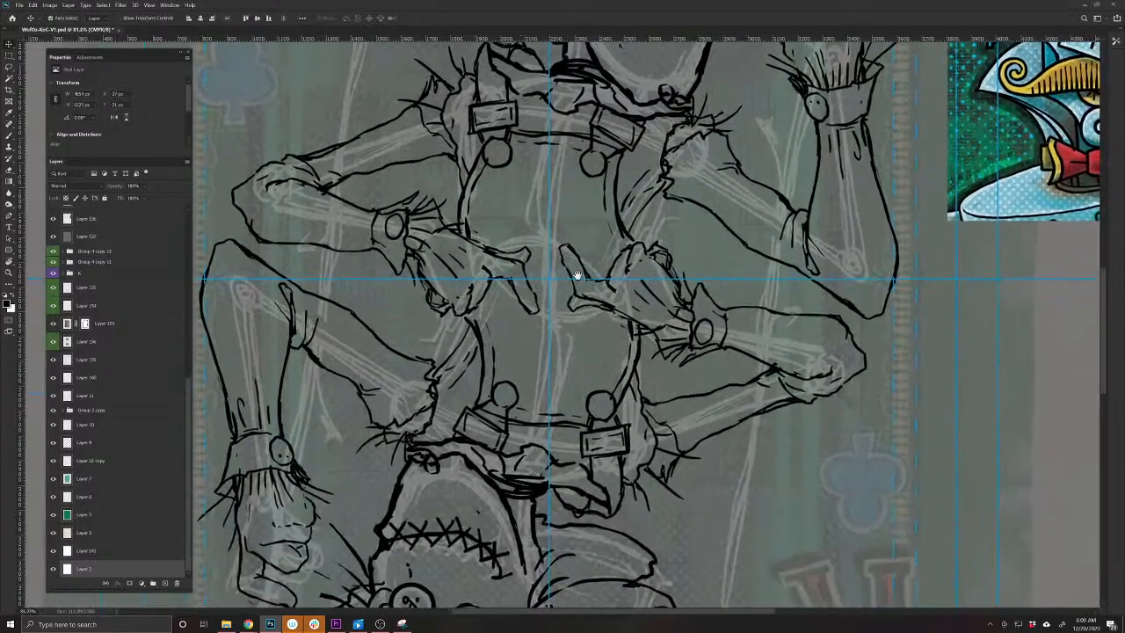
scroll(627, 350, down, 4)
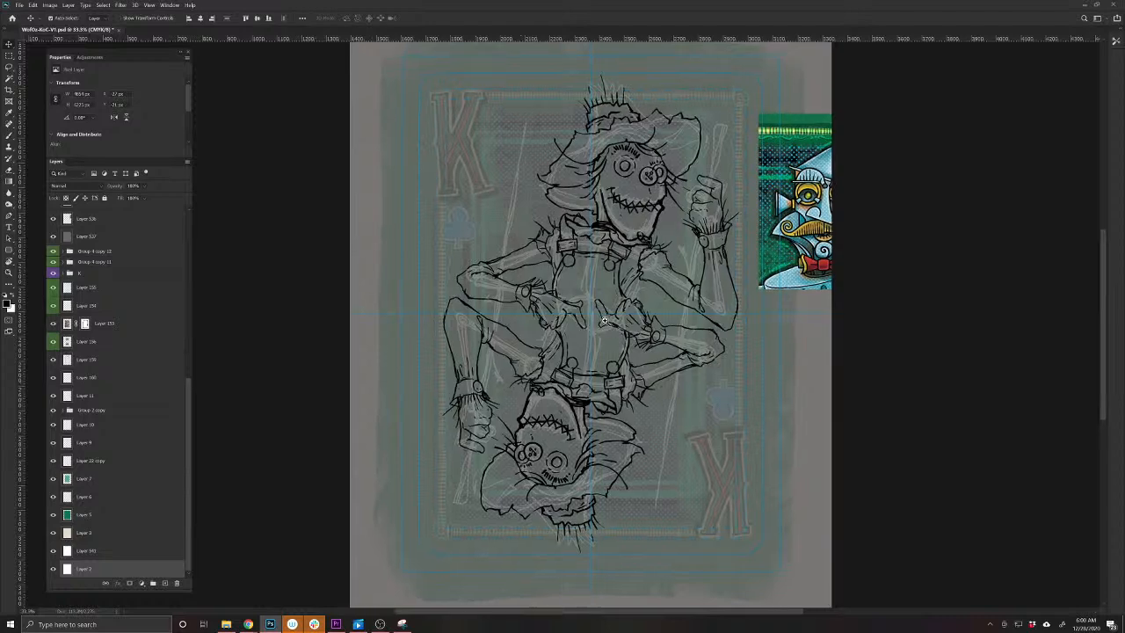
scroll(615, 338, up, 4)
scroll(616, 337, down, 1)
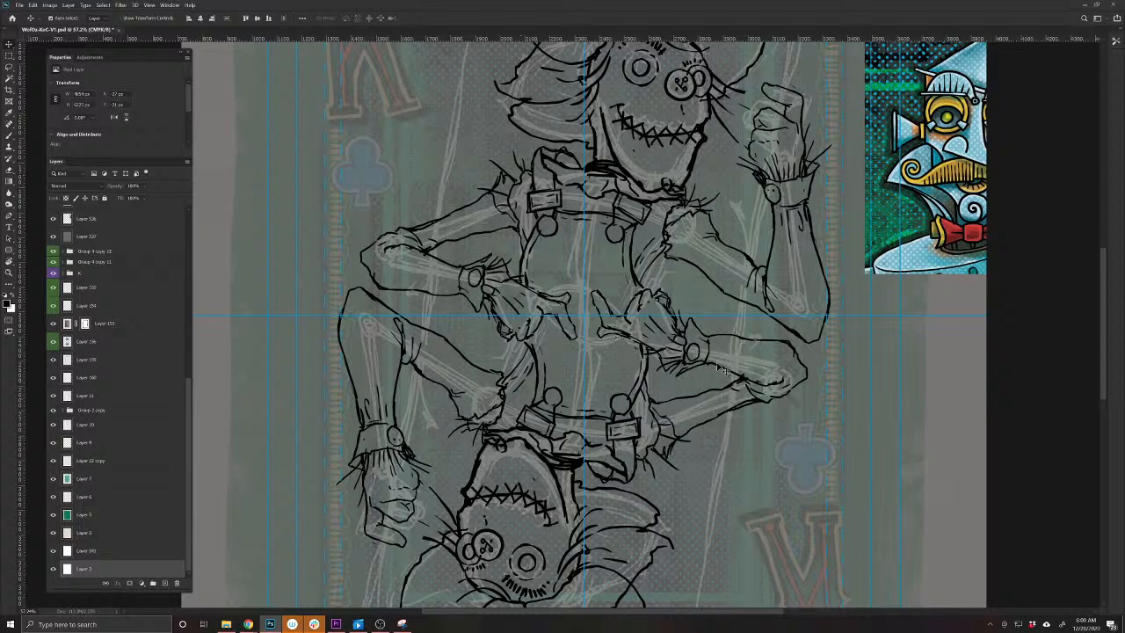
click(761, 450)
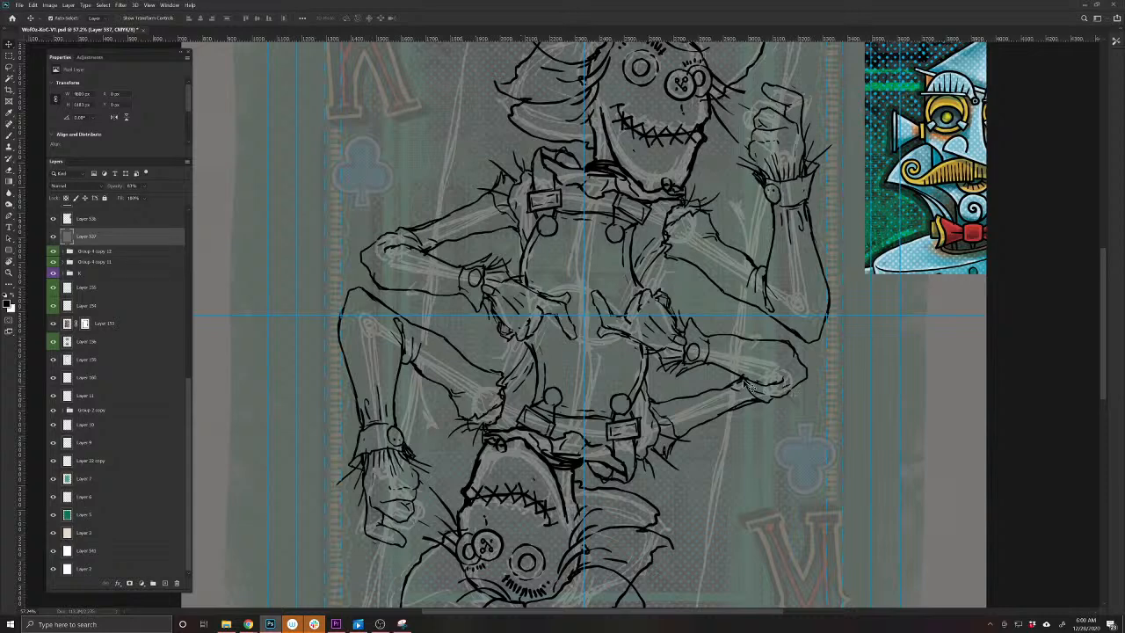
drag(746, 384, 762, 398)
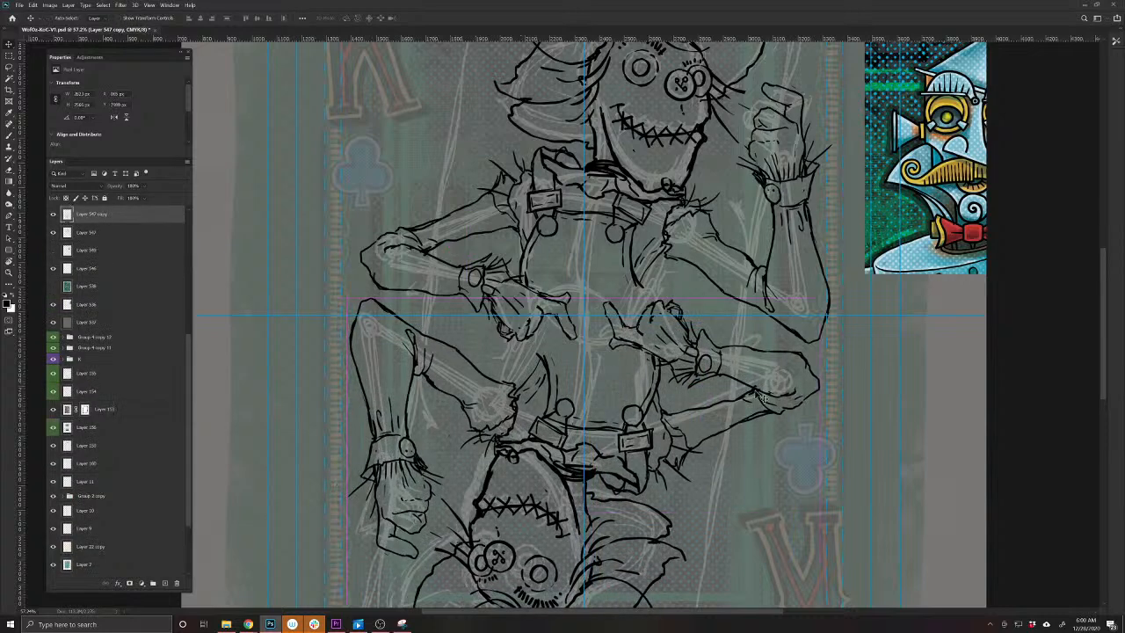
key(ctrl+z)
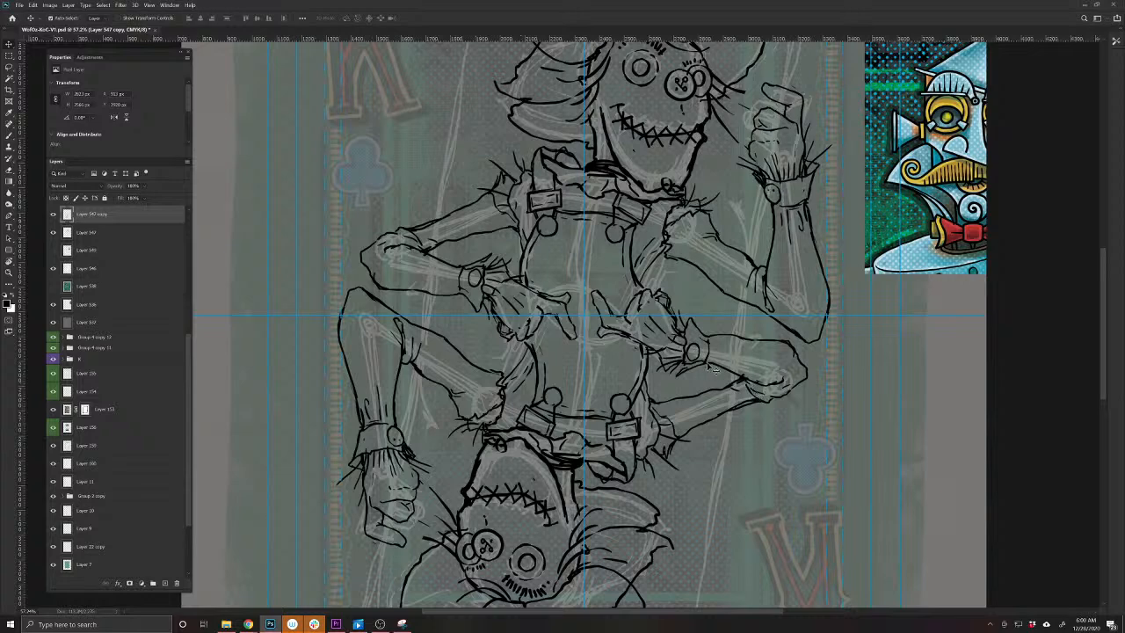
drag(710, 364, 721, 390)
key(Delete)
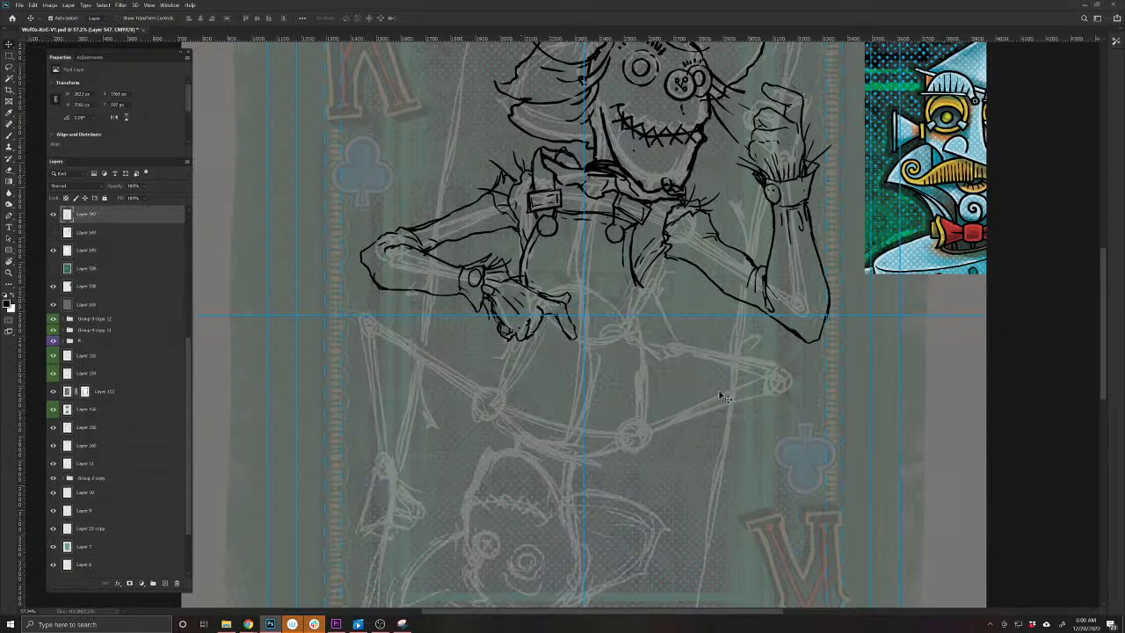
Lasso the bent arm with its hand on Layer 547 and cut it onto its own layer
click(525, 272)
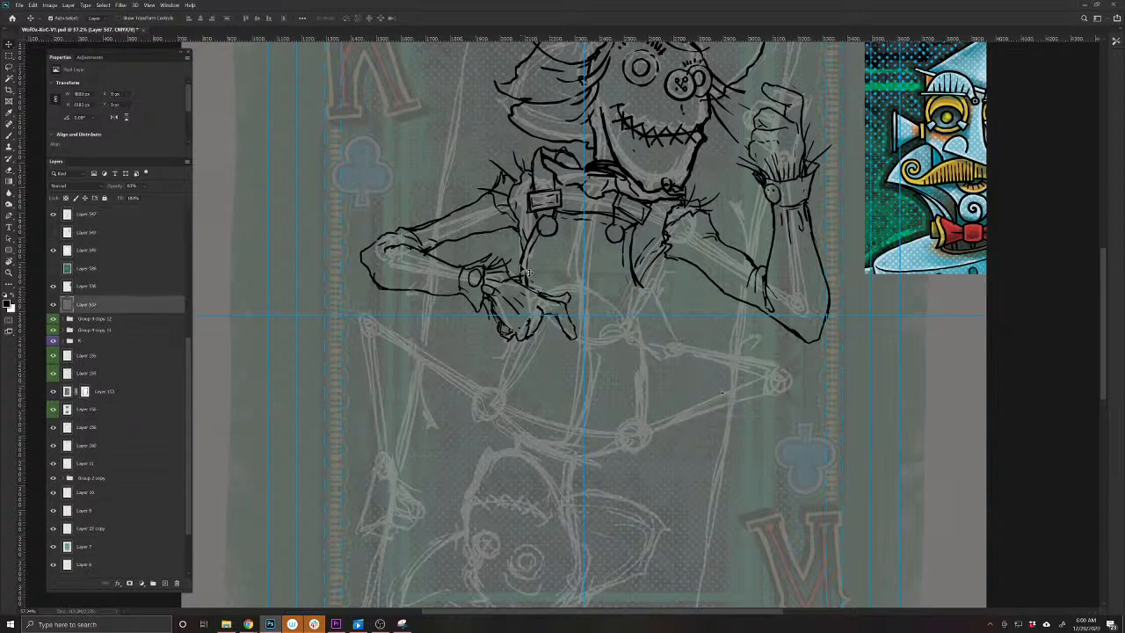
click(524, 269)
key(l)
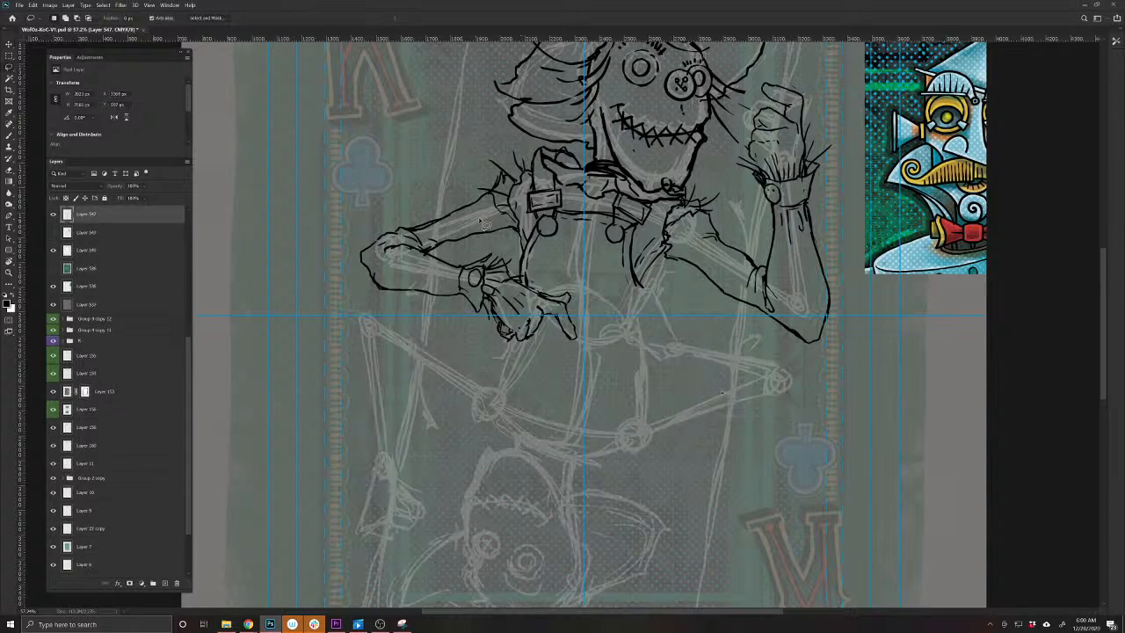
mouse_move(488, 151)
mouse_down()
mouse_move(523, 200)
mouse_move(518, 268)
mouse_move(595, 339)
mouse_move(480, 343)
mouse_move(348, 260)
mouse_move(481, 149)
mouse_up()
key(Delete)
key(ctrl+v)
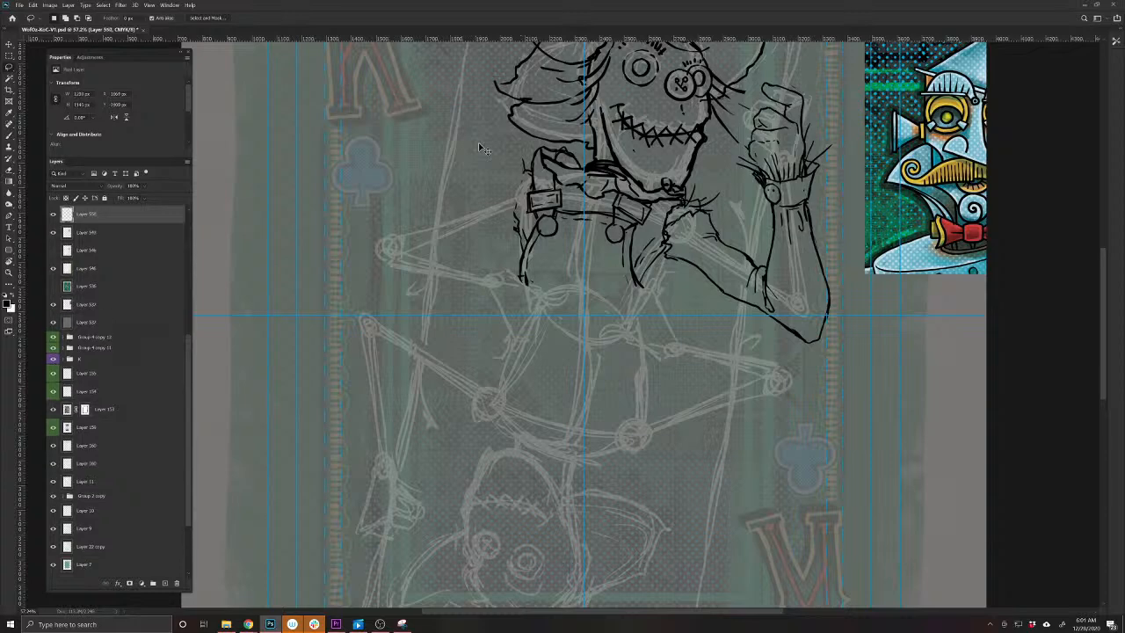
Stretch the separated arm wider and slightly shorter so its hand reaches past the card's vertical centre guide
key(ctrl+t)
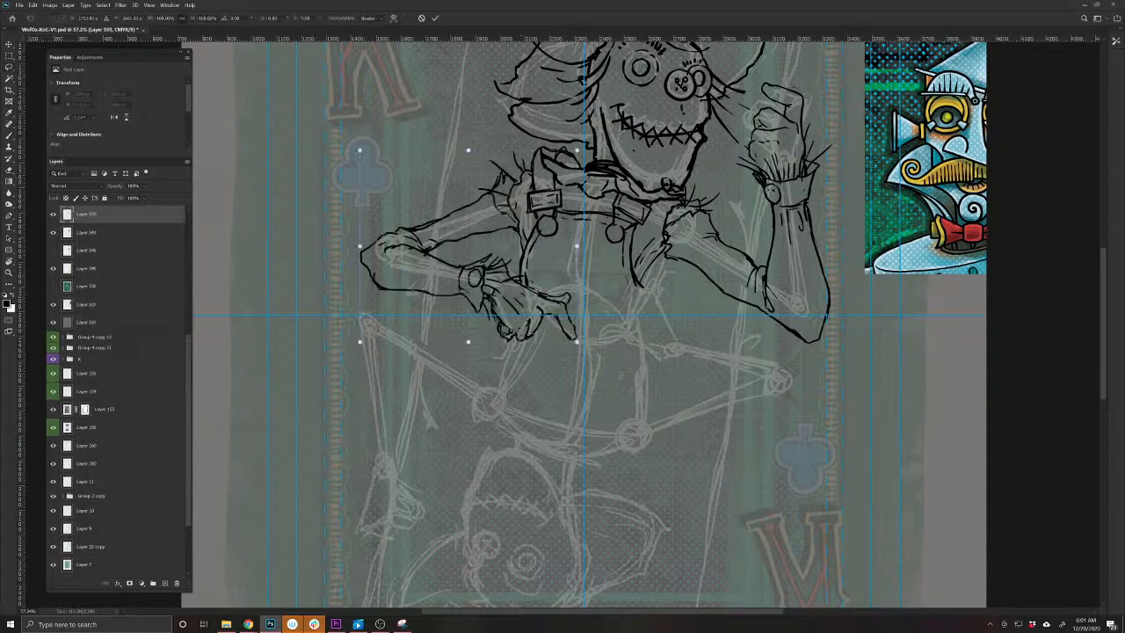
drag(576, 342, 604, 325)
key(Return)
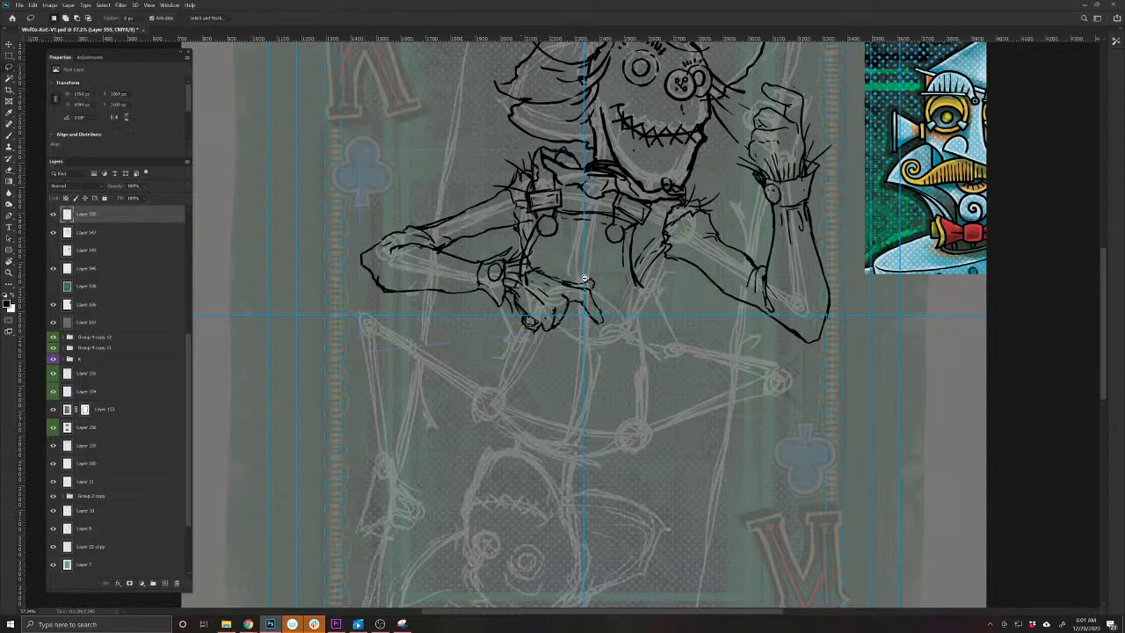
Sketch a red guide along the hand's pointing finger and a curved arrow above it on a new layer, and delete that layer
scroll(588, 283, up, 2)
drag(593, 286, 592, 390)
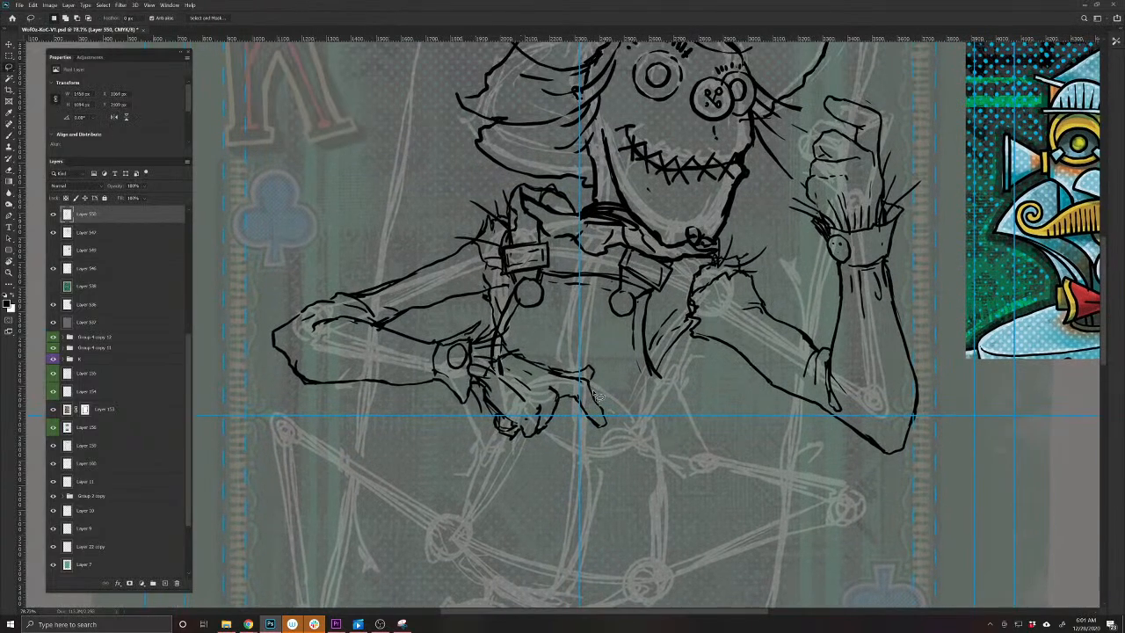
click(166, 584)
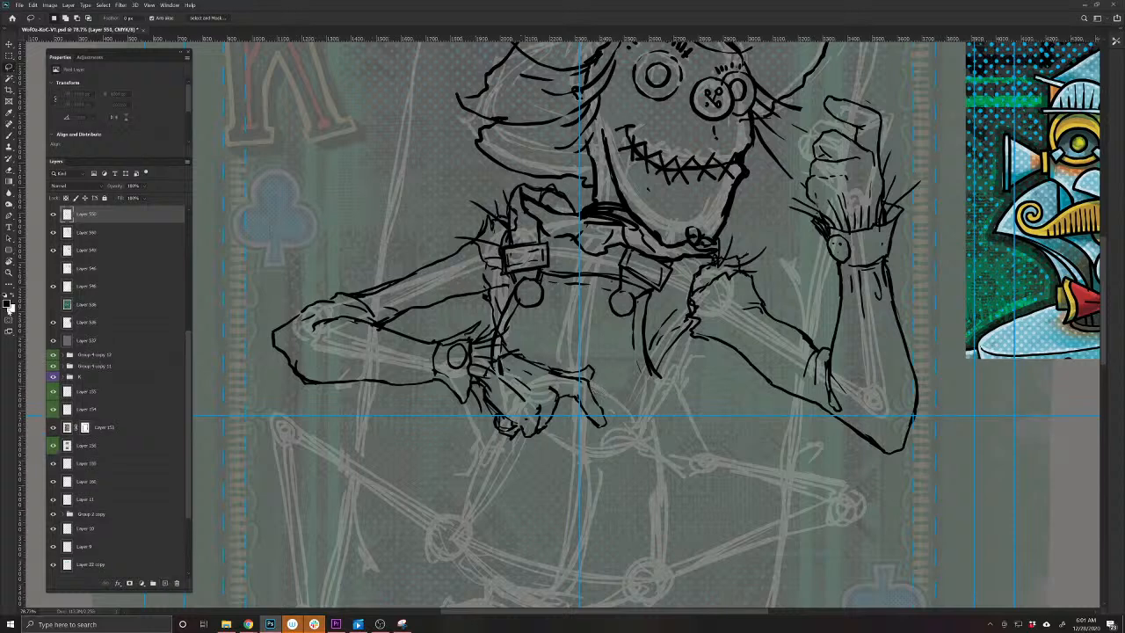
click(8, 305)
click(225, 130)
click(323, 111)
key(b)
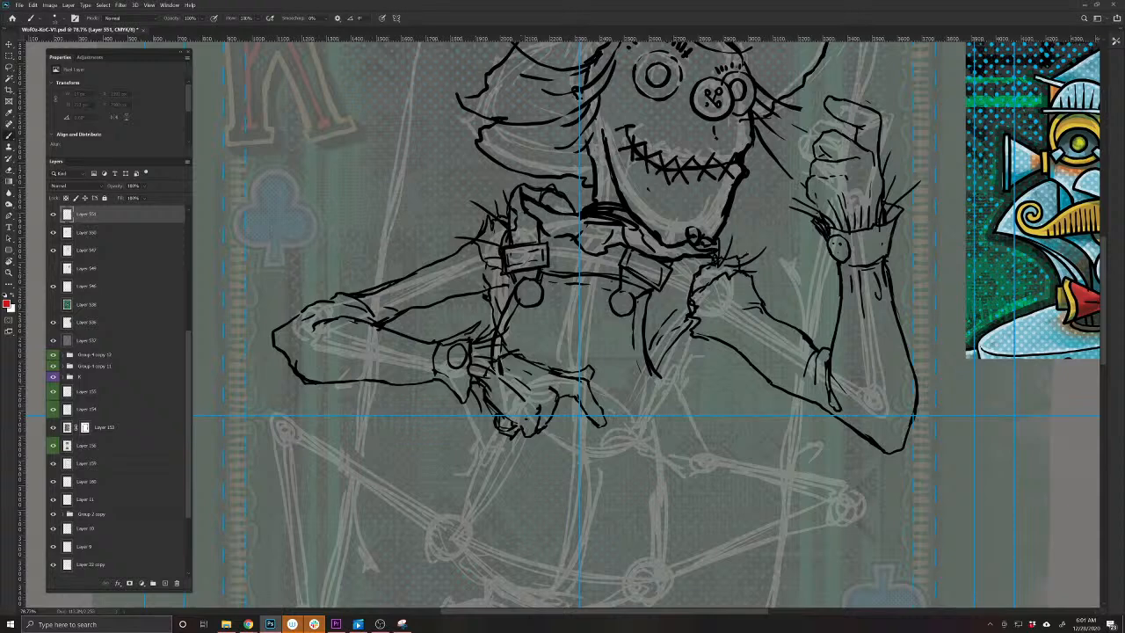
drag(507, 377, 575, 386)
mouse_move(602, 429)
mouse_down()
mouse_move(520, 377)
mouse_move(626, 382)
mouse_up()
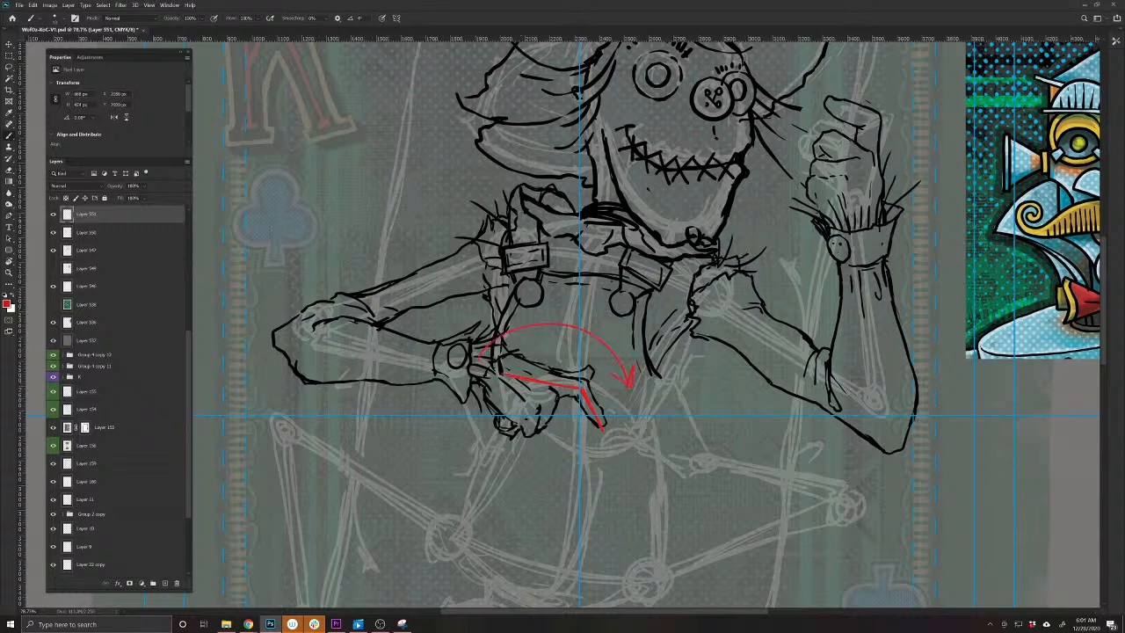
key(Delete)
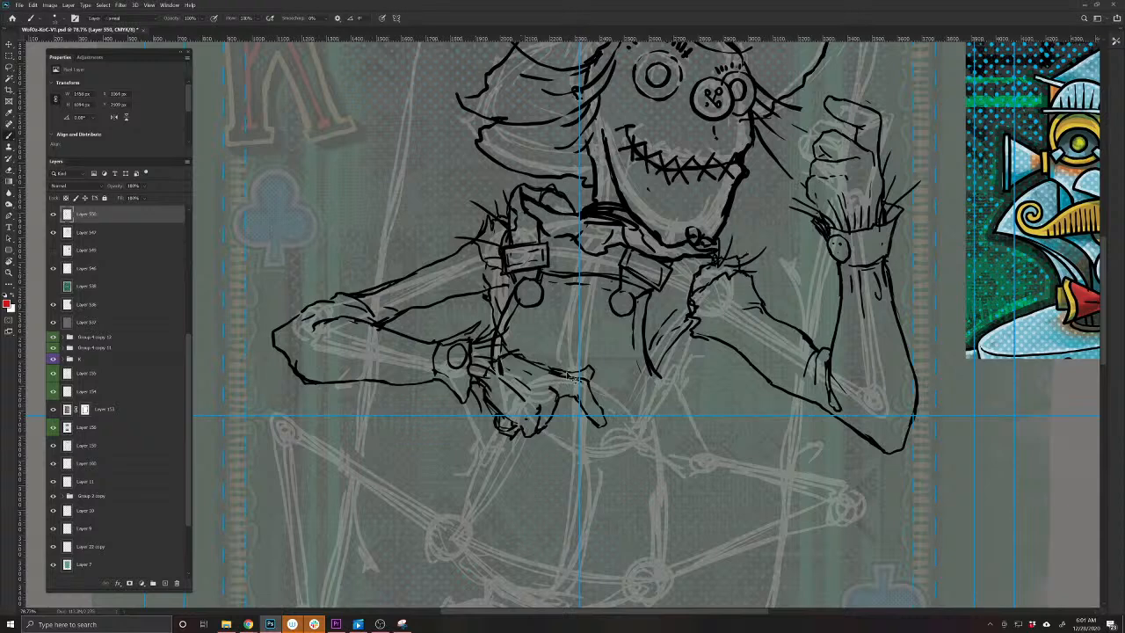
Merge the stretched arm layer with Layer 547 so the upright scarecrow is on one layer
key(v)
shift+click(518, 295)
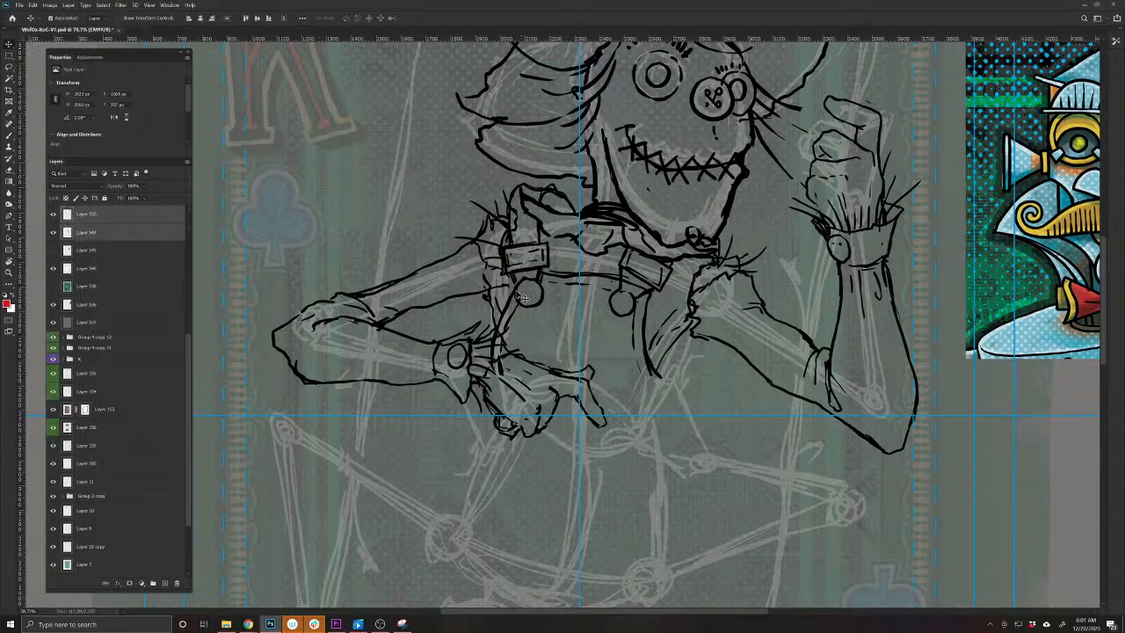
key(ctrl+e)
Duplicate the merged scarecrow layer and rotate the copy half a turn together with the bottommost layer to mirror the upright figure
drag(695, 351, 651, 329)
key(ctrl+j)
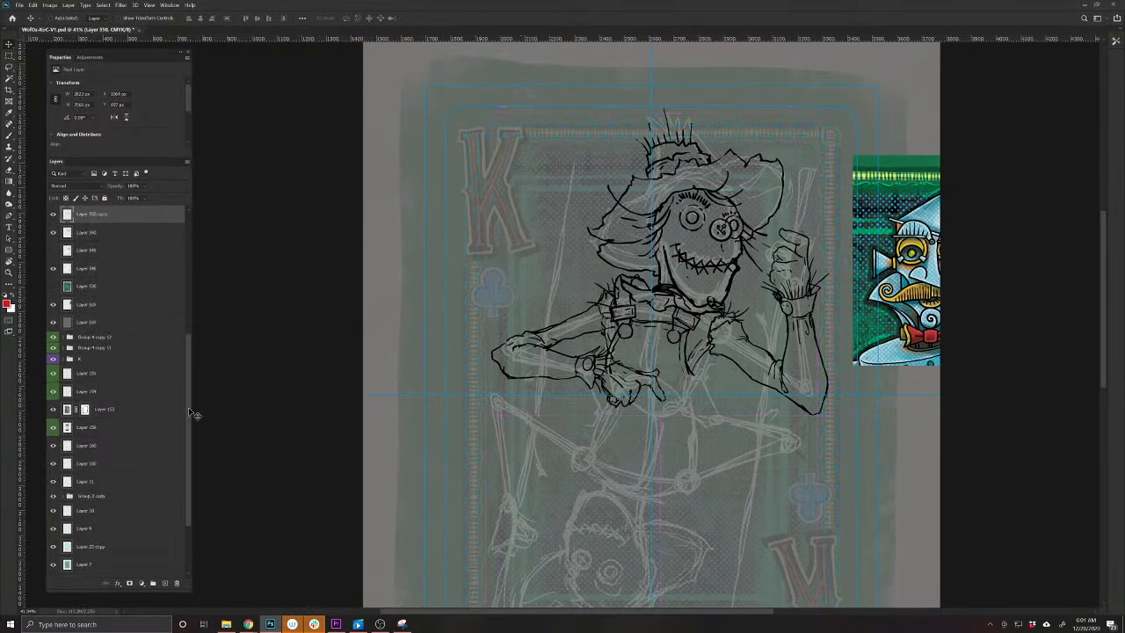
scroll(188, 413, down, 2)
click(121, 570)
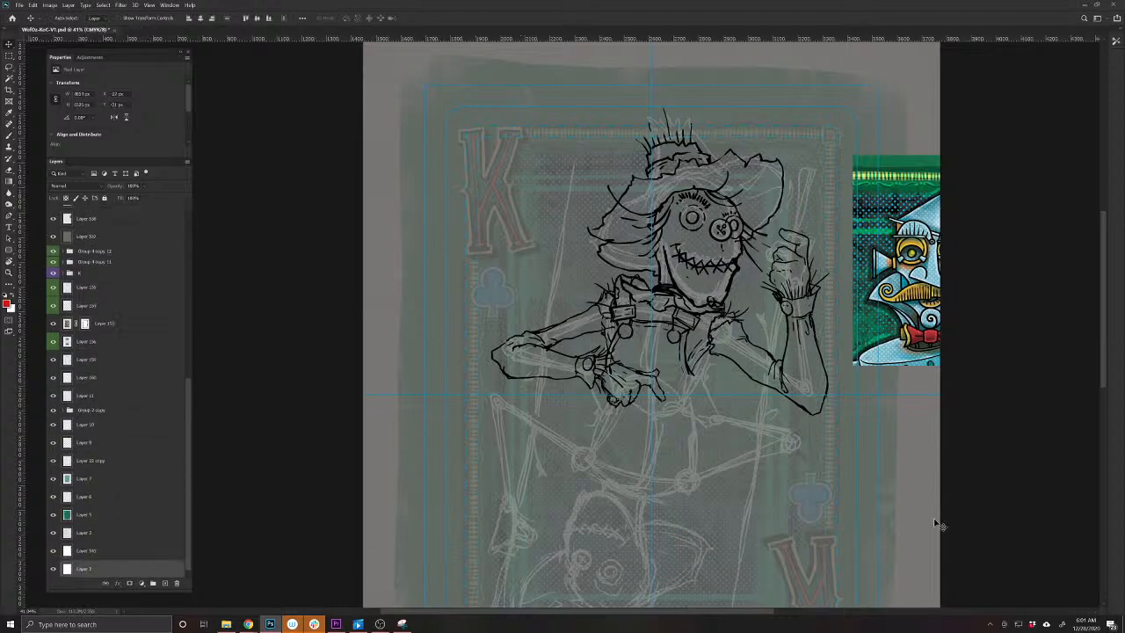
key(ctrl+t)
drag(958, 380, 347, 406)
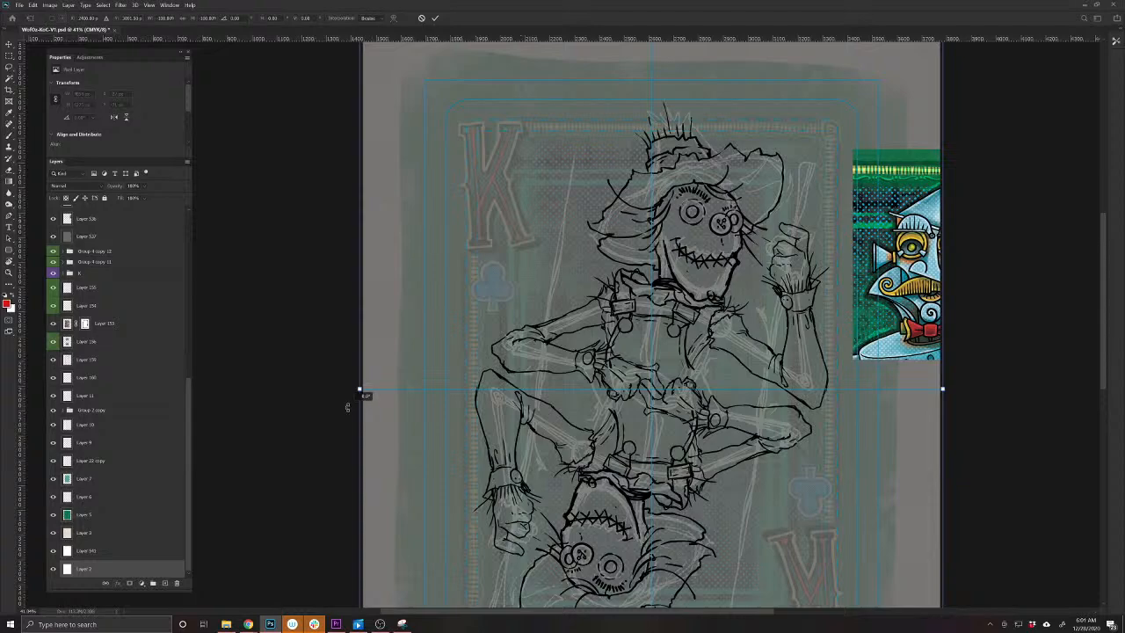
key(Return)
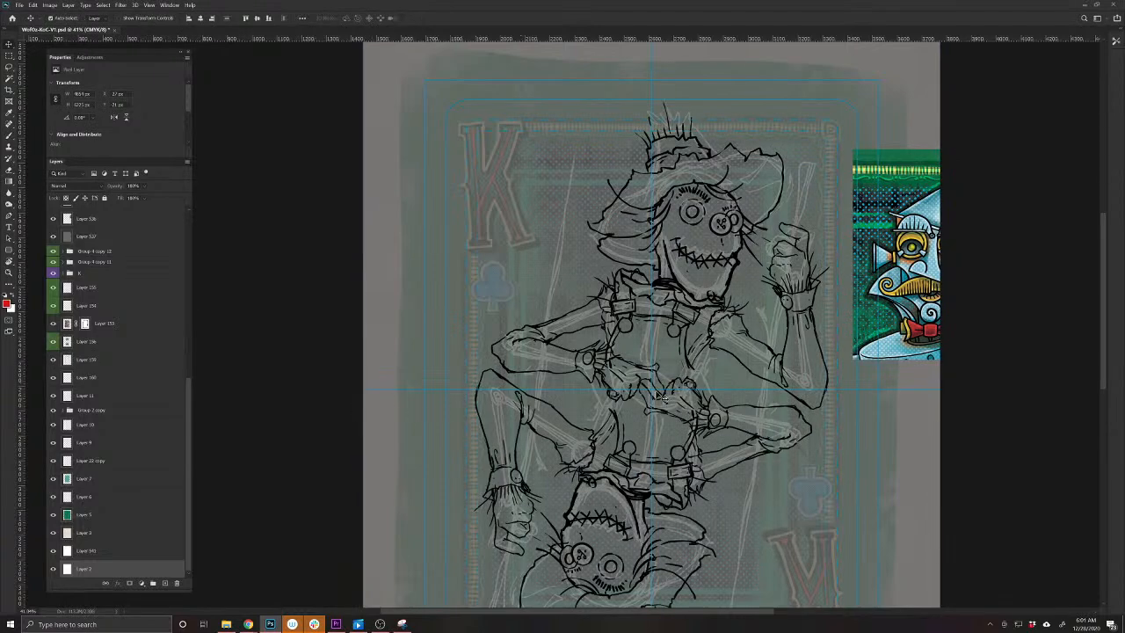
Trace the flow through both figures' arms, hands and spines with red strokes on a new layer above Layer 545, and delete that layer
scroll(663, 397, up, 5)
drag(677, 413, 593, 420)
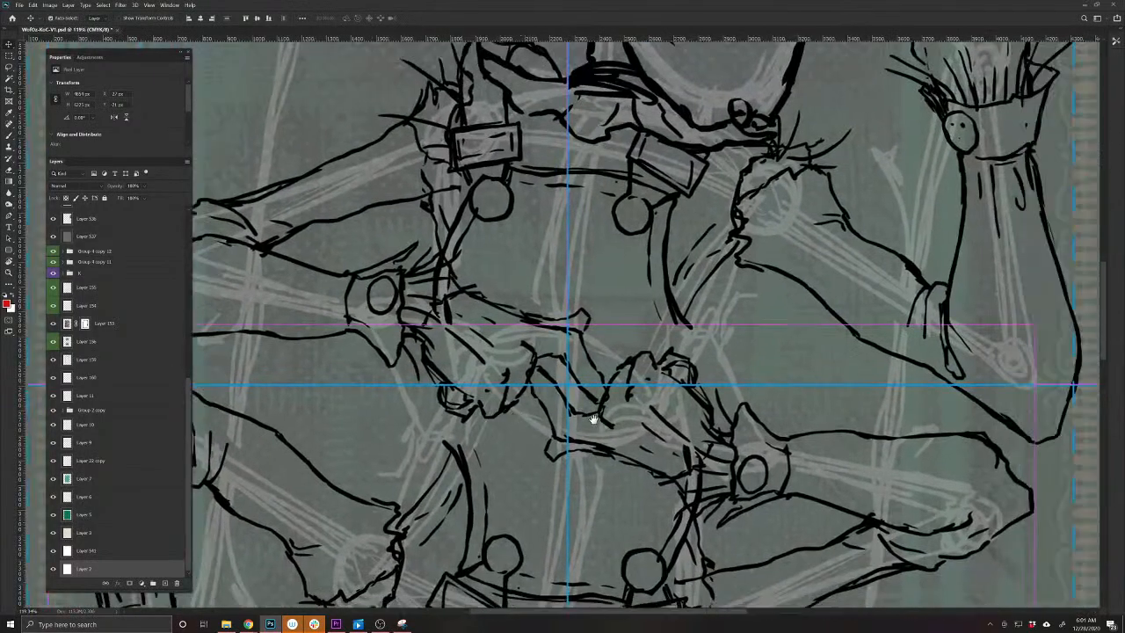
scroll(617, 387, down, 3)
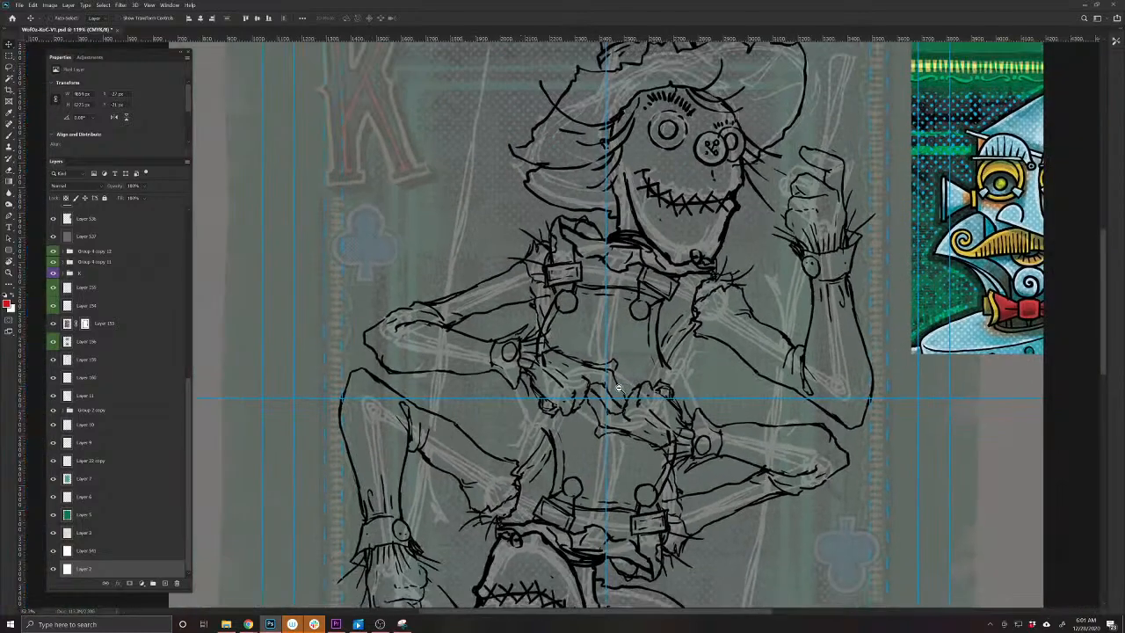
scroll(617, 387, down, 5)
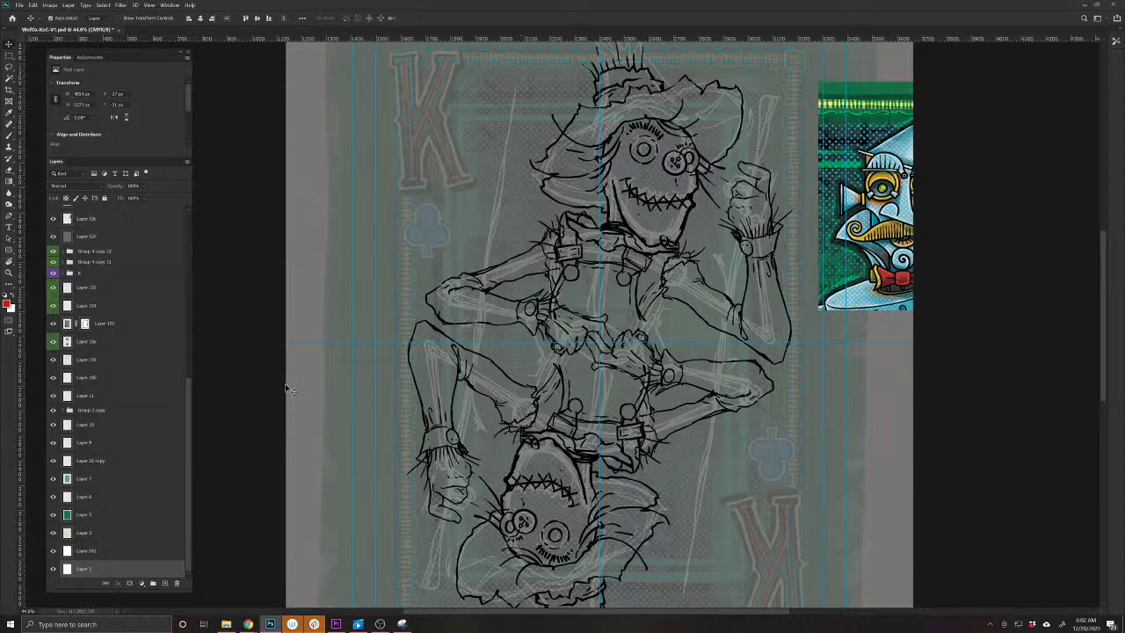
scroll(192, 407, up, 5)
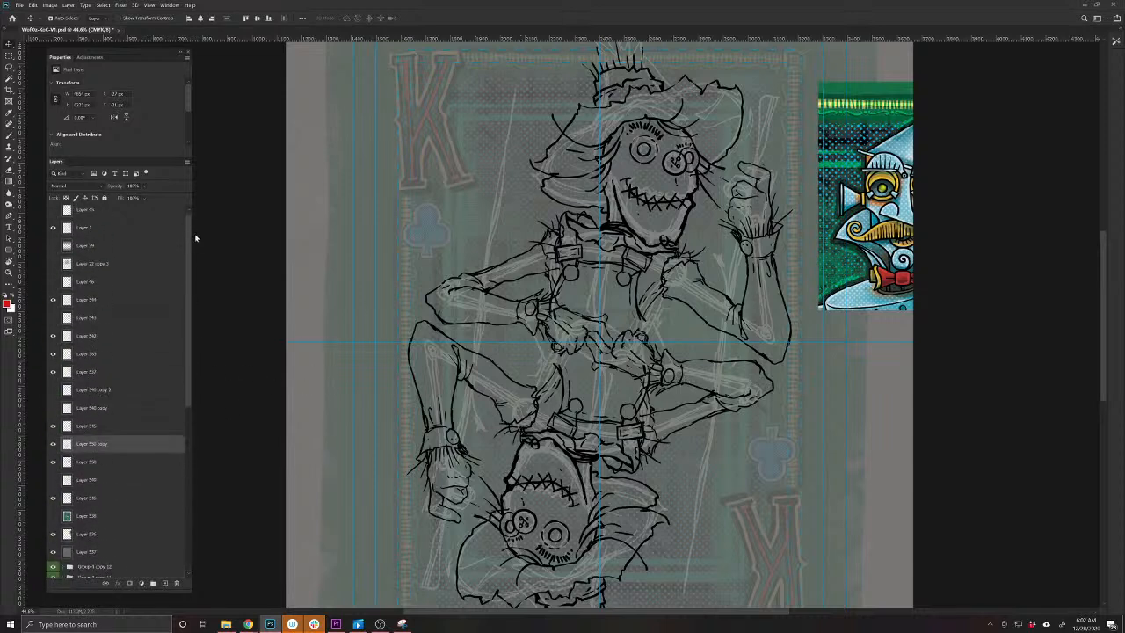
click(103, 413)
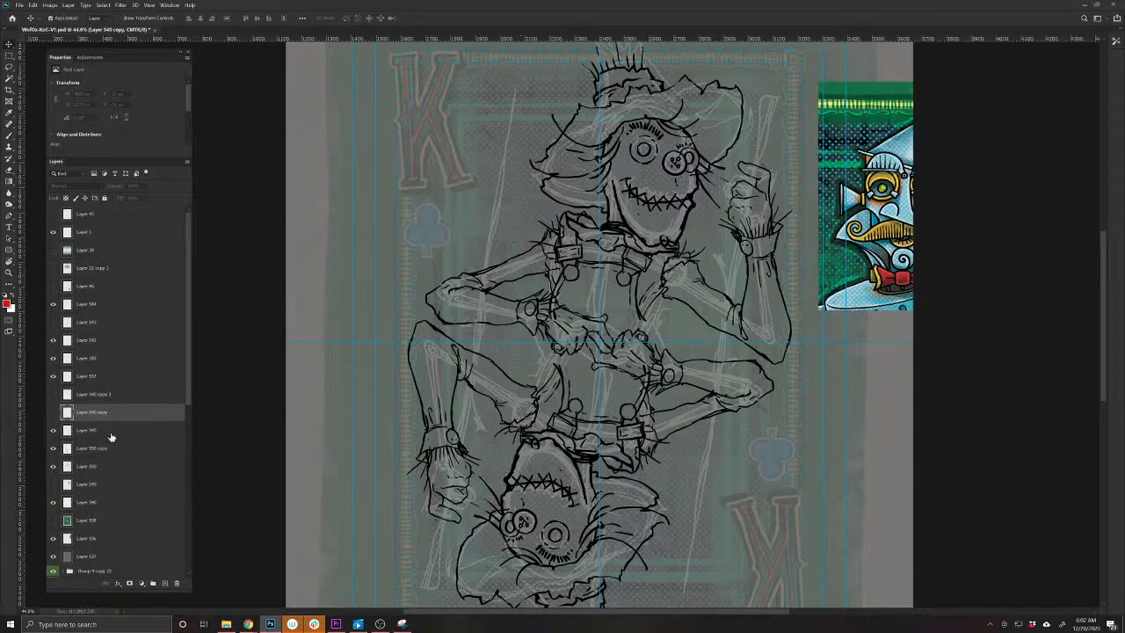
click(111, 435)
click(165, 583)
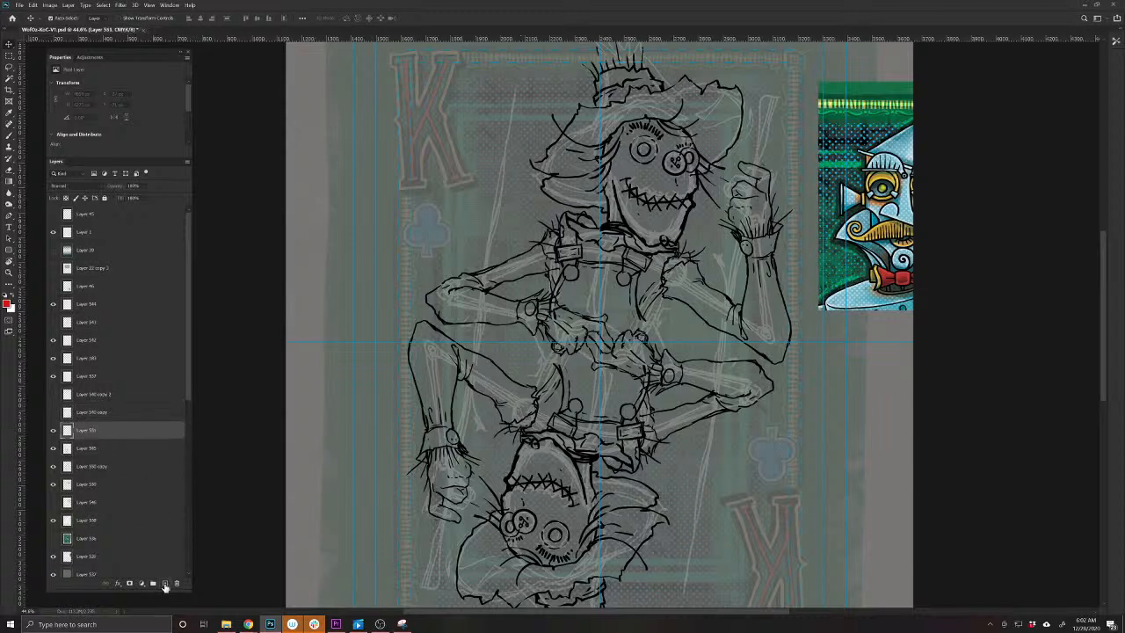
key(b)
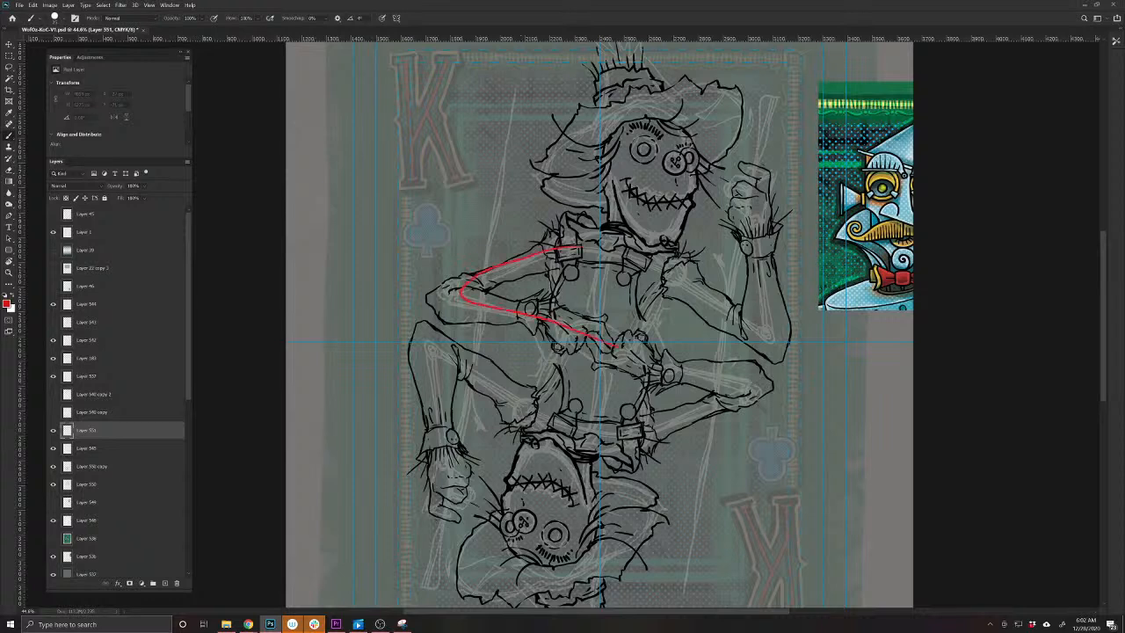
mouse_move(618, 345)
mouse_down()
mouse_move(737, 389)
mouse_move(594, 445)
mouse_move(471, 358)
mouse_move(439, 378)
mouse_move(451, 511)
mouse_up()
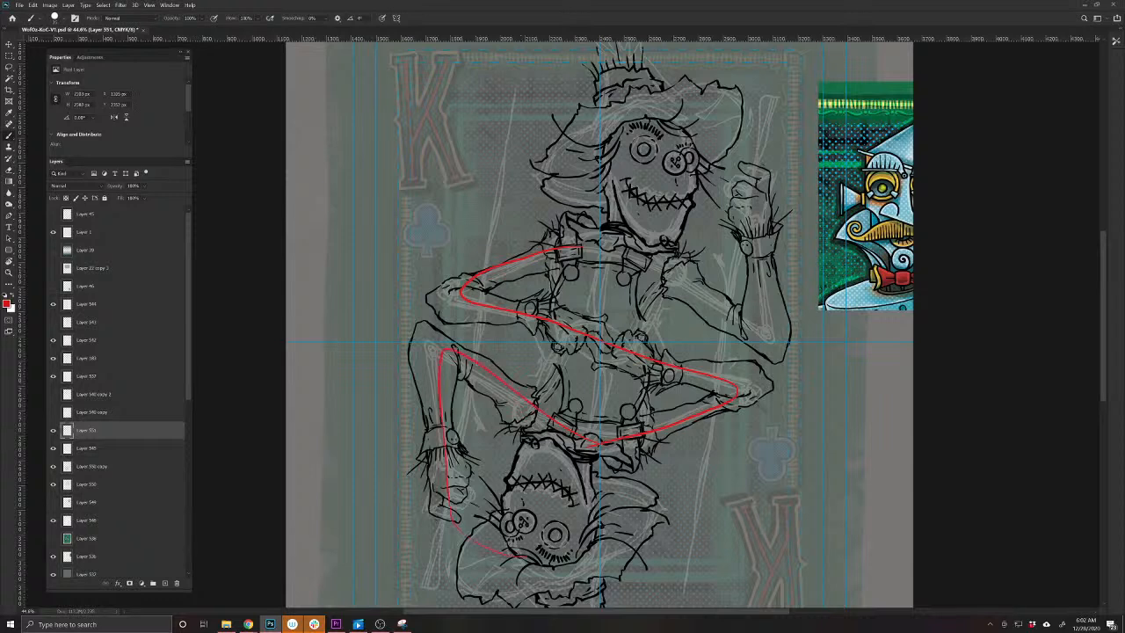
mouse_move(557, 525)
mouse_down()
mouse_move(626, 211)
mouse_move(755, 160)
mouse_move(703, 313)
mouse_move(580, 251)
mouse_up()
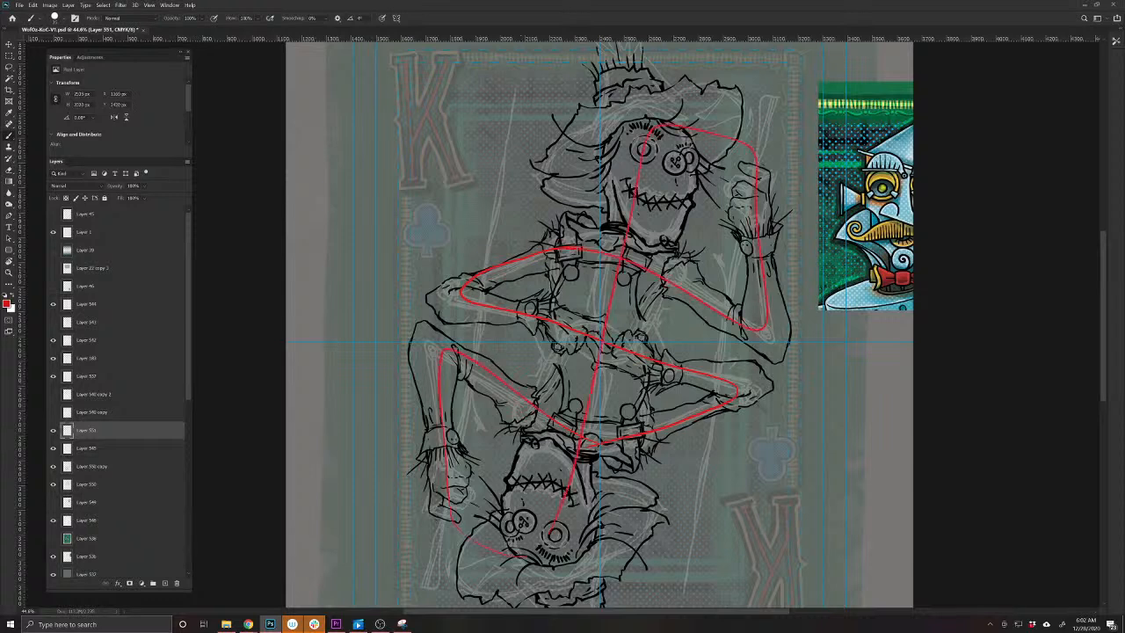
key(Delete)
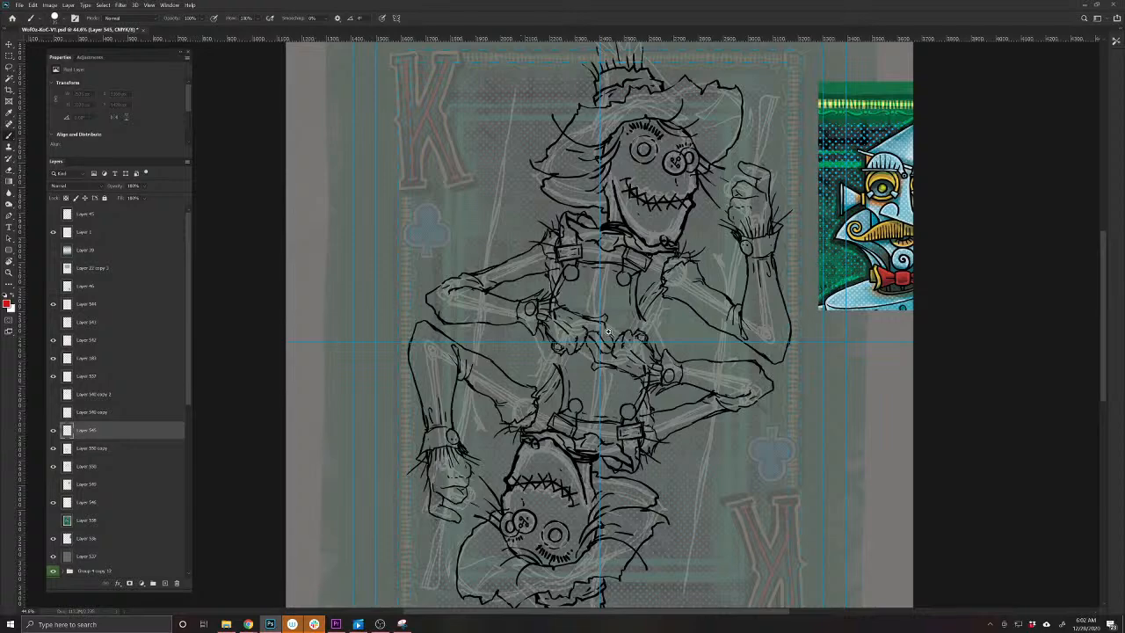
Erase the upright figure's index fingertip on Layer 550 and redraw it in black, shorter and ending at the horizontal centre guide
scroll(607, 331, up, 5)
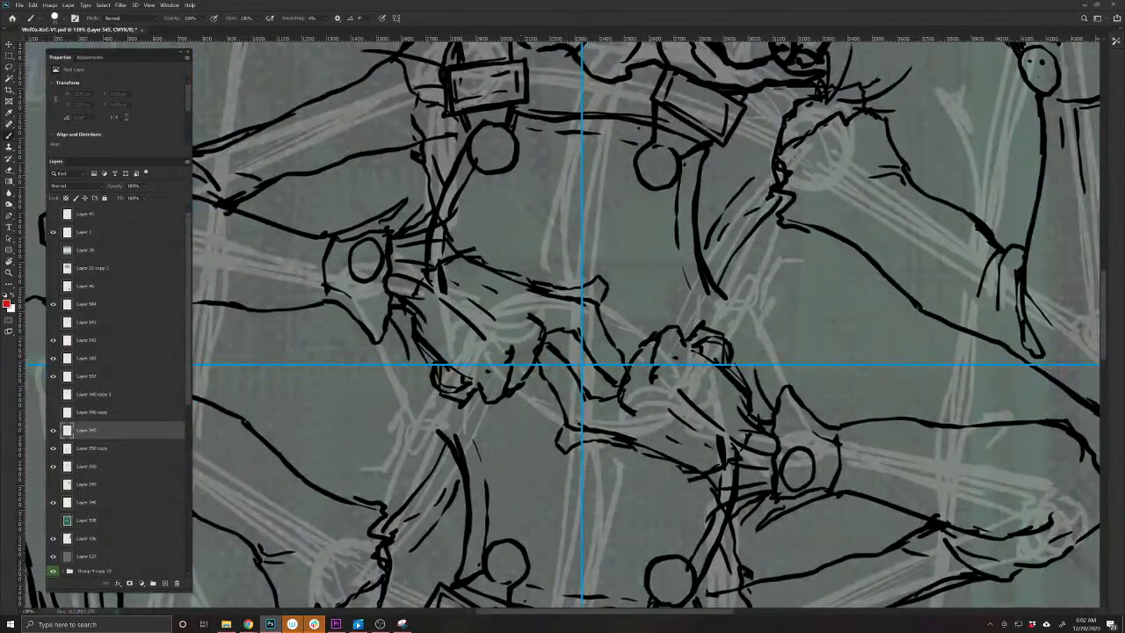
key(v)
click(612, 341)
key(e)
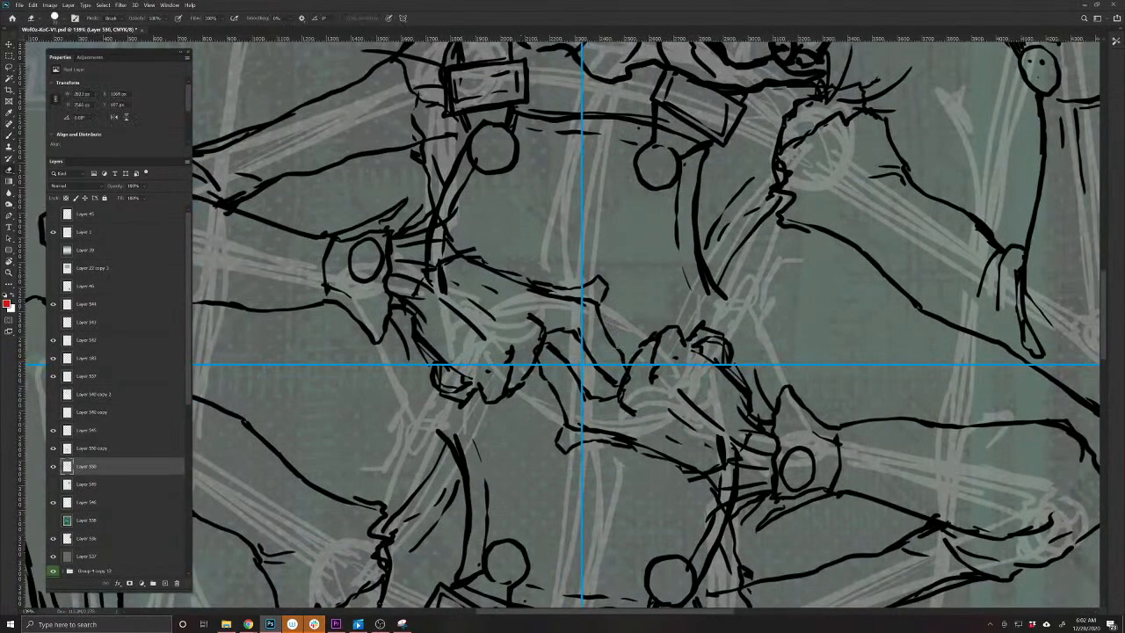
drag(623, 380, 577, 338)
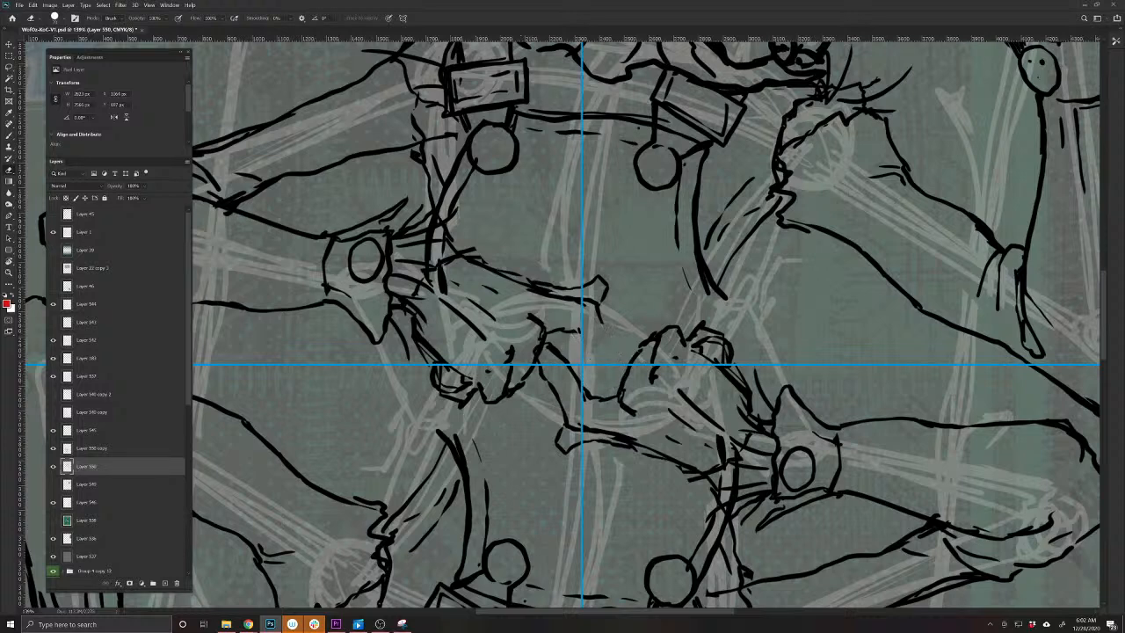
key(b)
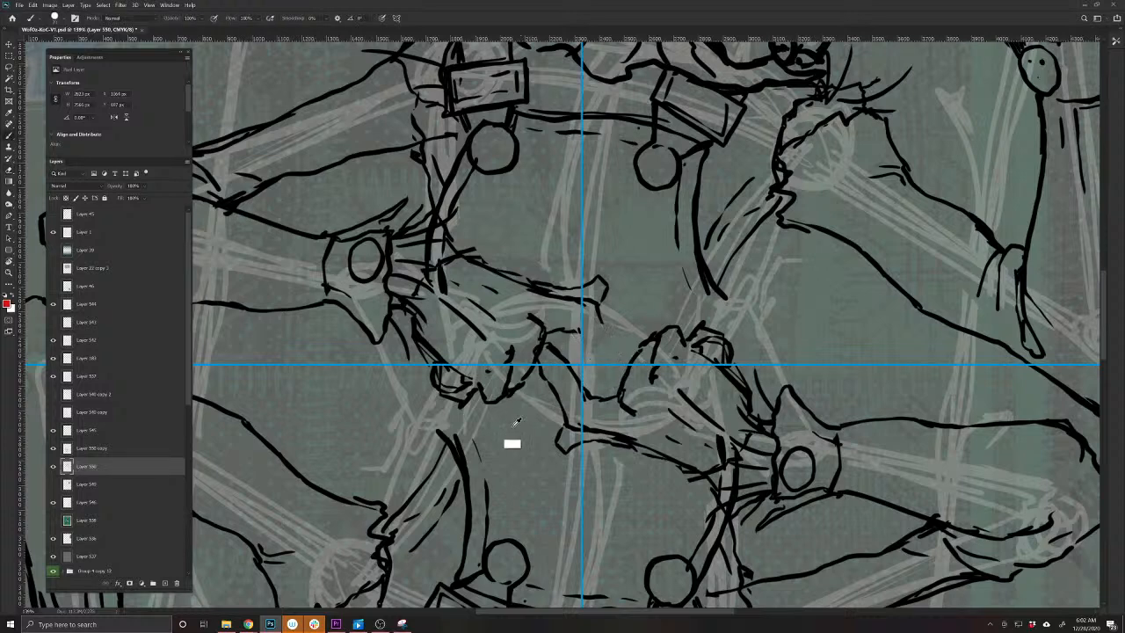
alt+click(510, 385)
mouse_move(599, 320)
mouse_down()
mouse_move(615, 344)
mouse_move(576, 329)
mouse_up()
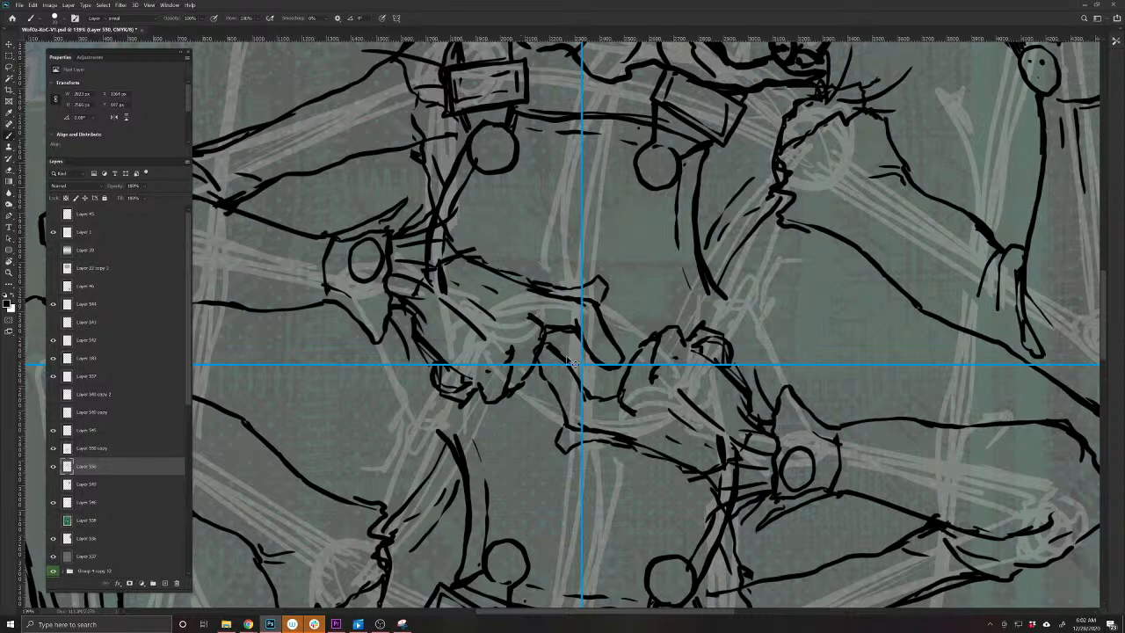
Delete the outdated upside-down copy of the scarecrow
key(v)
drag(569, 362, 591, 390)
key(Delete)
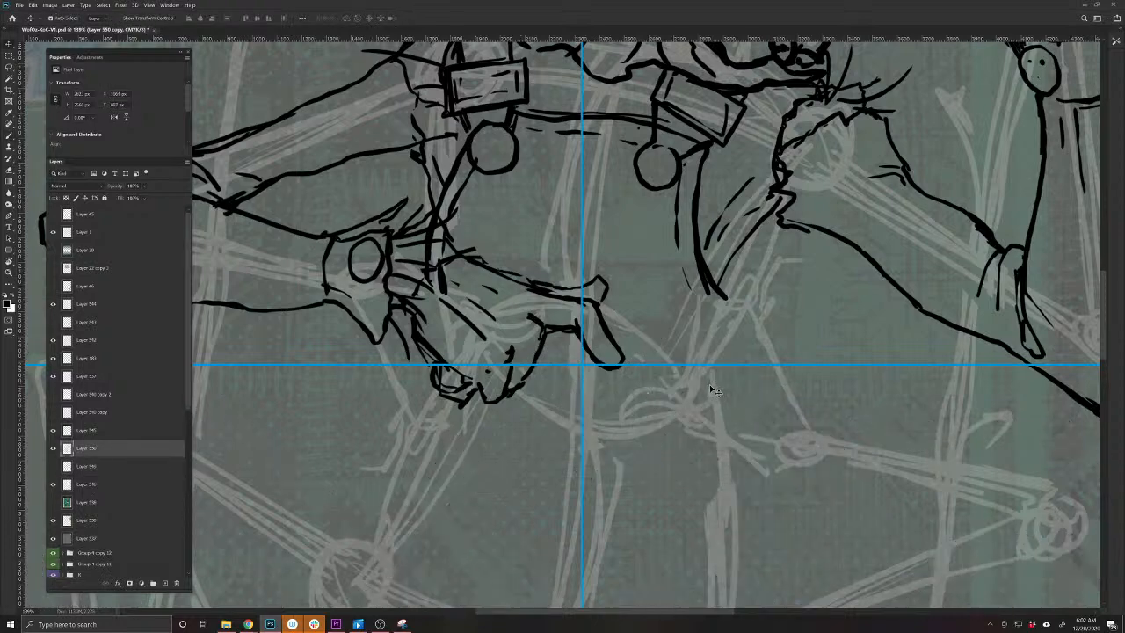
Duplicate the corrected scarecrow on Layer 550 and rotate the copy half a turn together with the bottommost layer
drag(710, 389, 676, 359)
drag(570, 253, 602, 283)
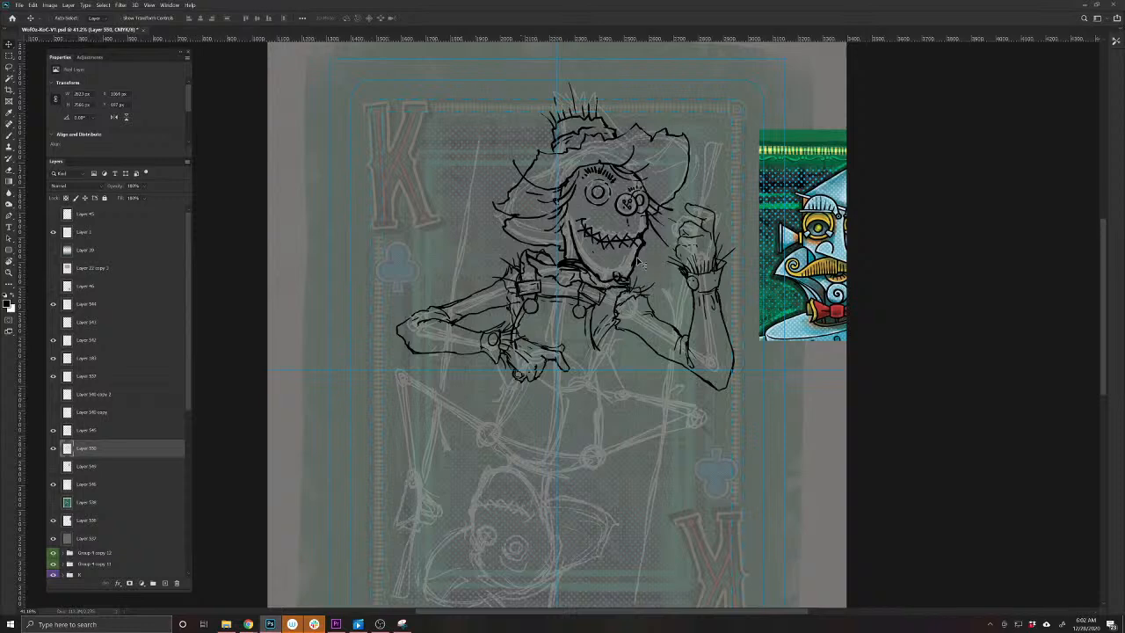
key(ctrl+j)
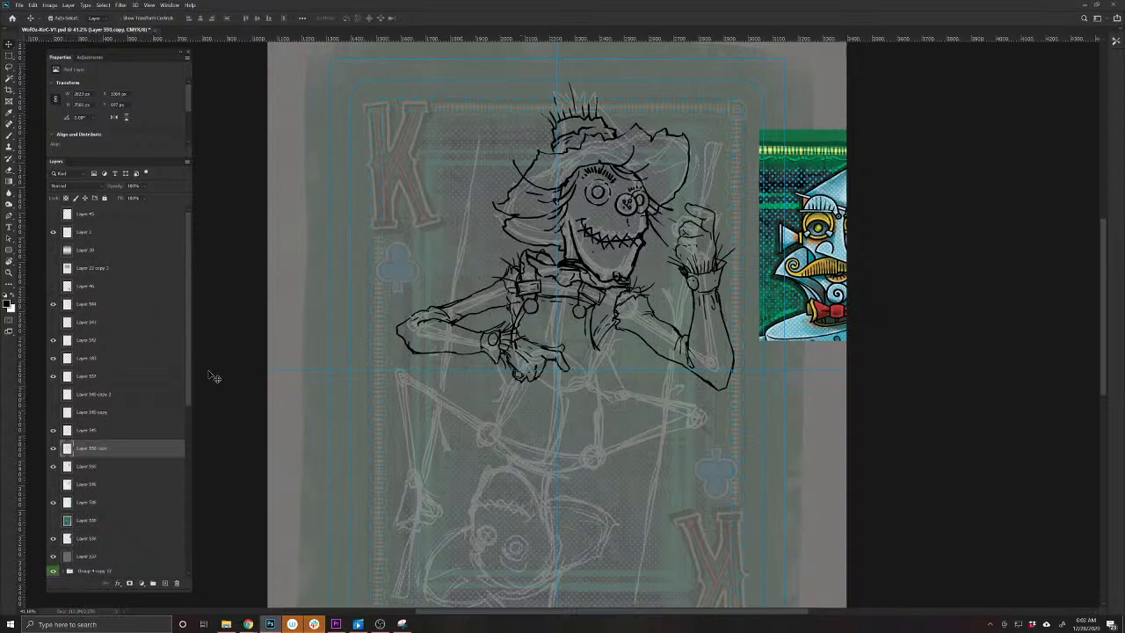
drag(189, 374, 186, 558)
click(158, 570)
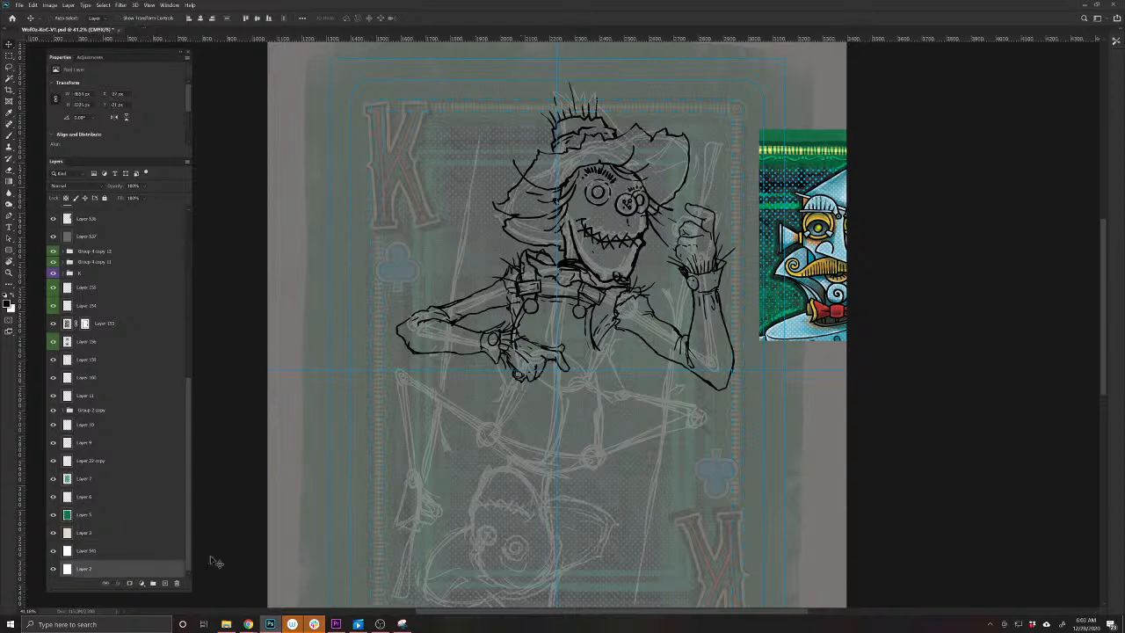
key(ctrl+t)
drag(879, 325, 251, 416)
key(Return)
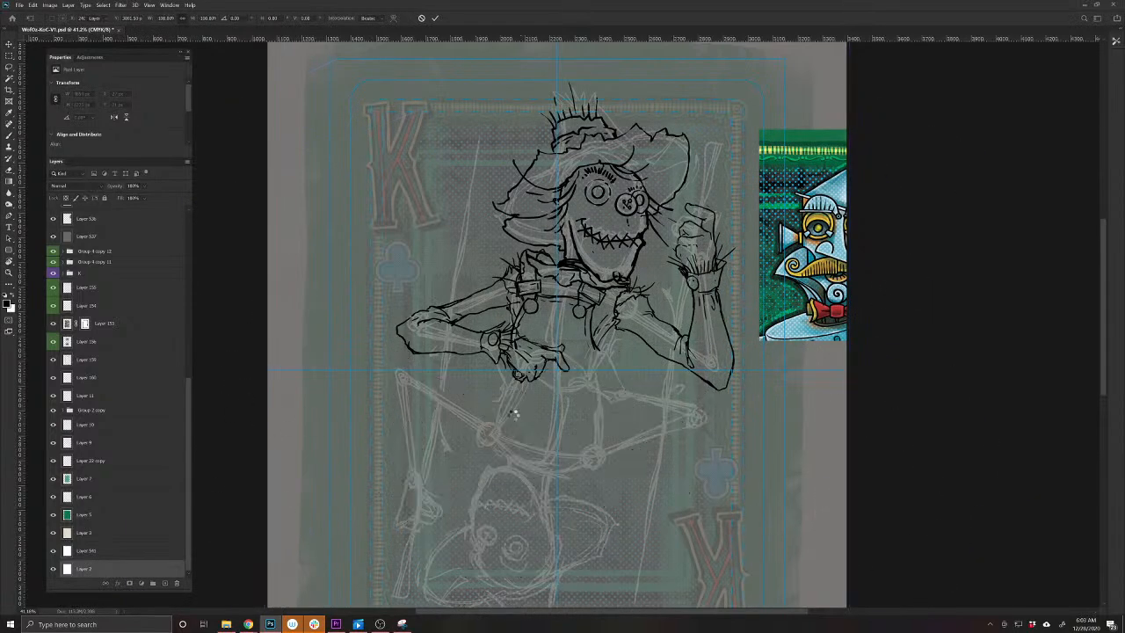
Save the card document and select the upright scarecrow's Layer 550
drag(558, 361, 572, 380)
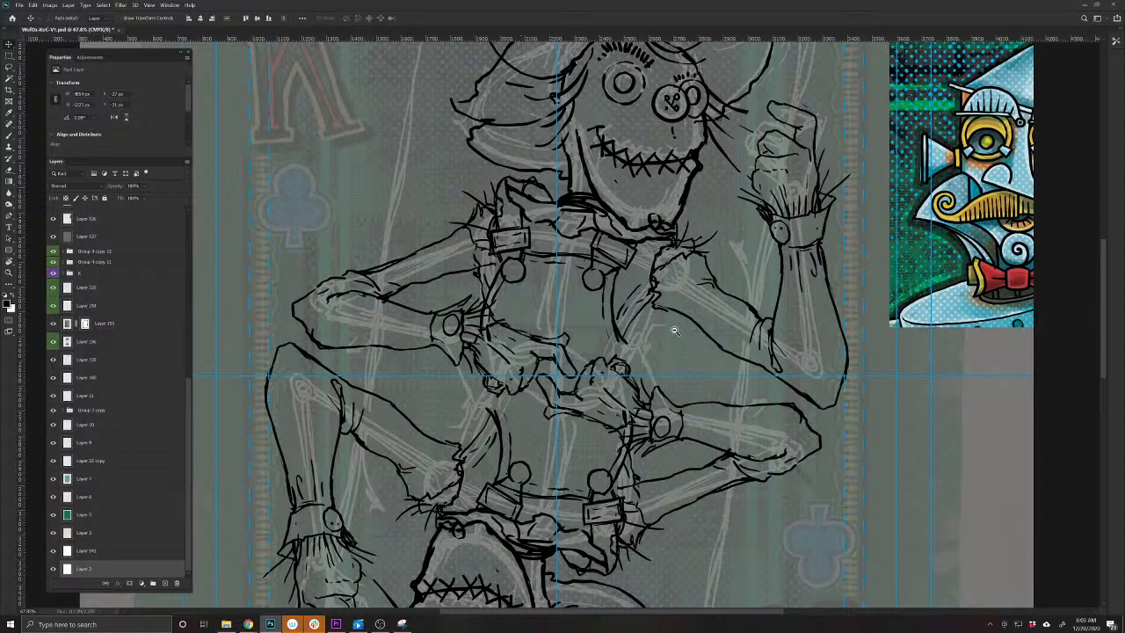
scroll(674, 330, down, 5)
drag(664, 321, 639, 299)
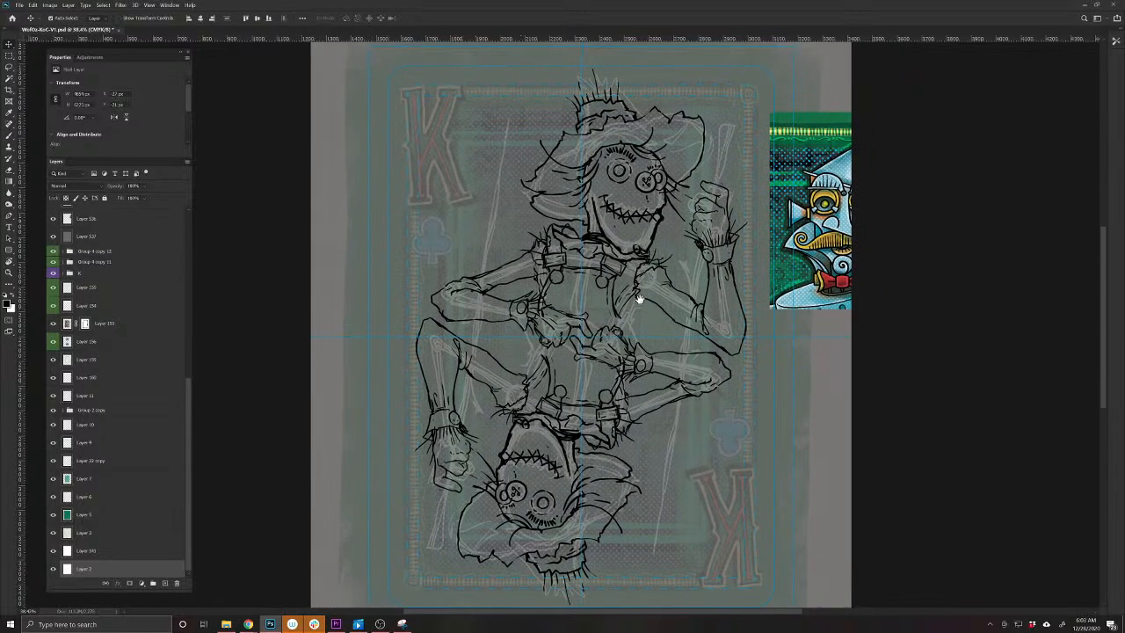
scroll(129, 438, up, 5)
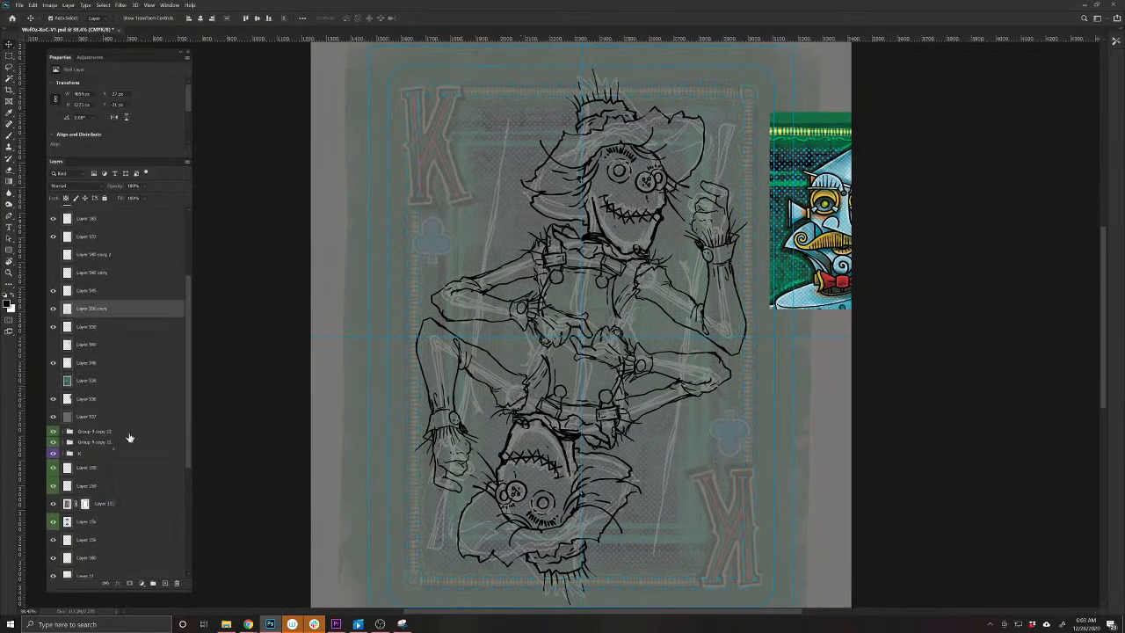
scroll(129, 437, up, 1)
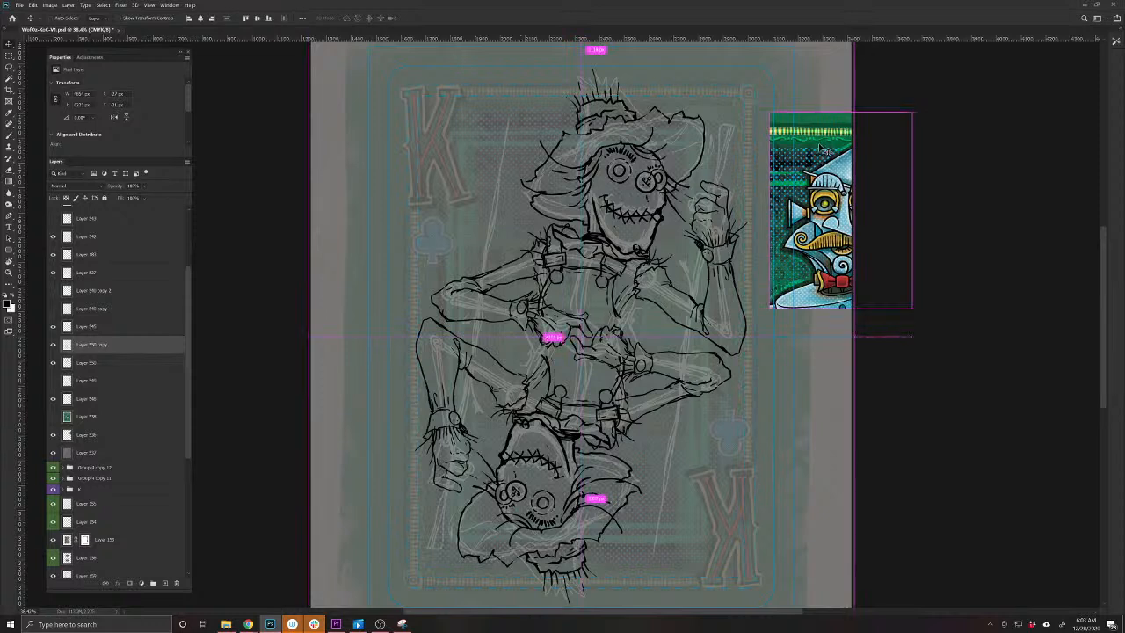
key(ctrl+s)
ctrl+click(736, 235)
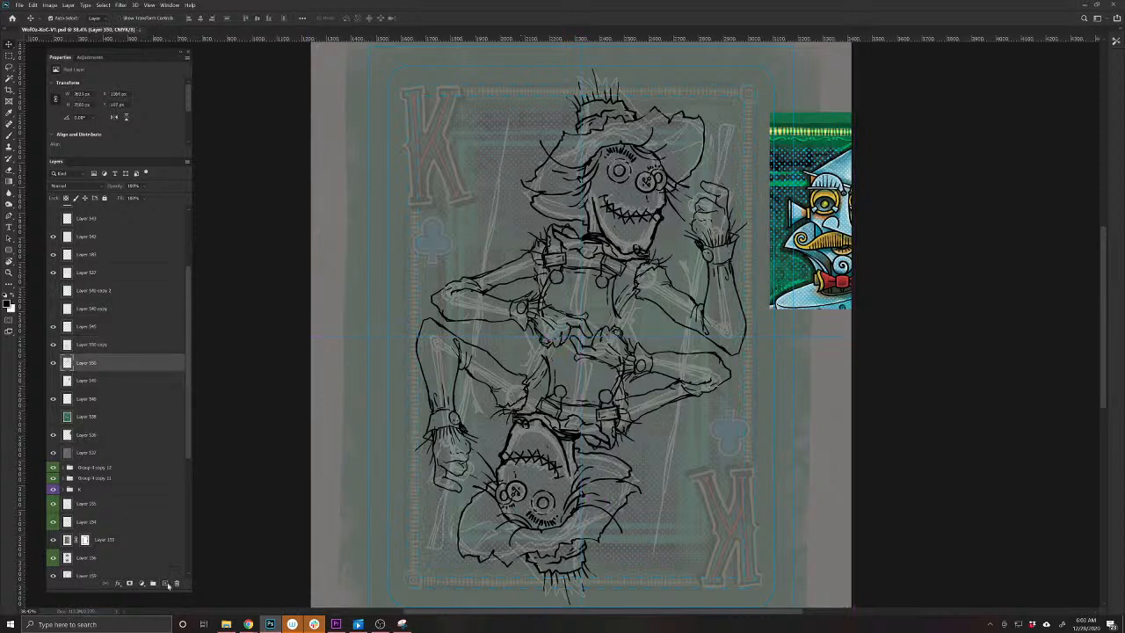
Add a new layer above Layer 550 and draw the staff's jagged upper end in black, rising from the upright figure's raised fist
click(165, 583)
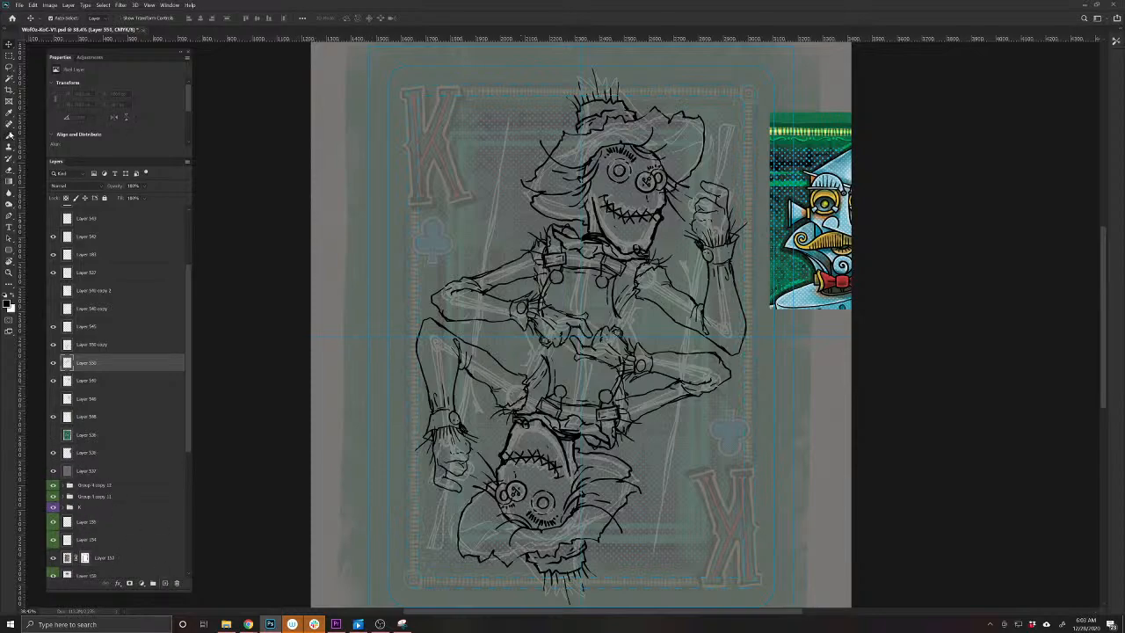
key(b)
drag(738, 197, 710, 273)
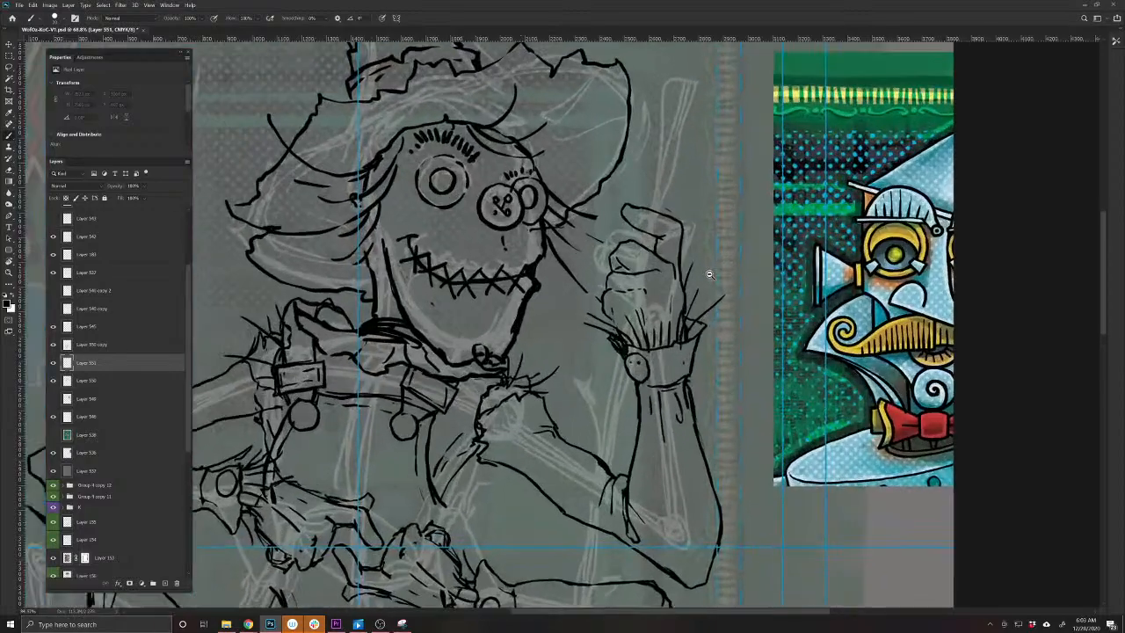
drag(620, 459, 662, 131)
drag(690, 308, 702, 87)
drag(686, 227, 616, 571)
drag(701, 95, 657, 525)
drag(670, 422, 679, 362)
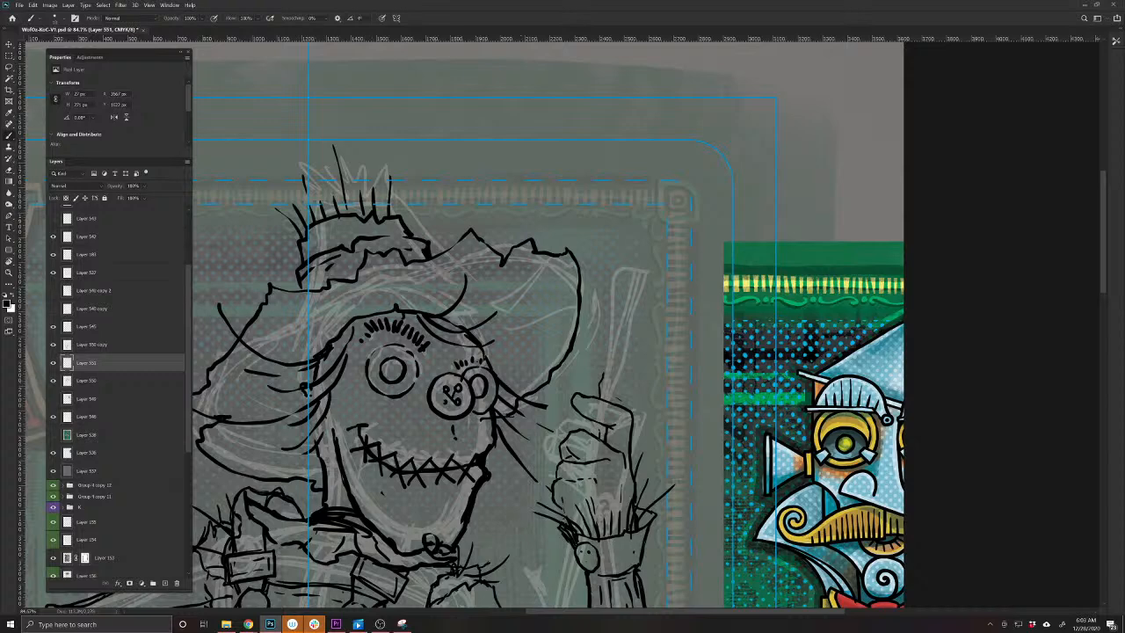
mouse_move(604, 369)
mouse_down()
mouse_move(599, 309)
mouse_move(627, 260)
mouse_move(654, 297)
mouse_move(627, 366)
mouse_up()
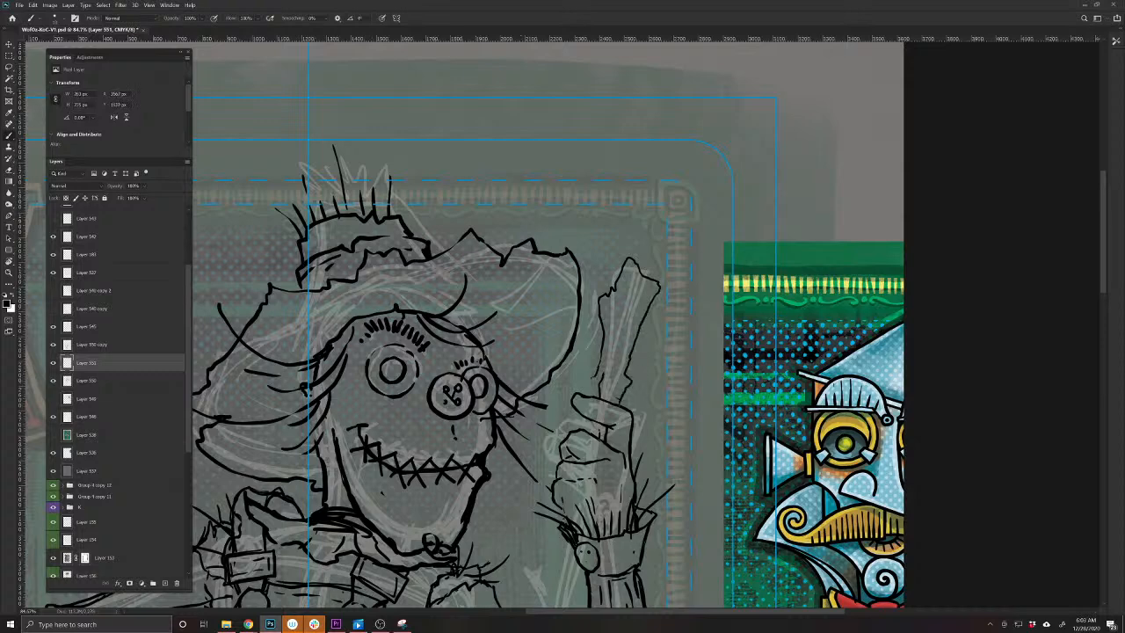
Draw the staff's gnarled middle section from the raised fist past the bent arm, with a short forked twig at the horizontal centre guide
drag(550, 506, 585, 332)
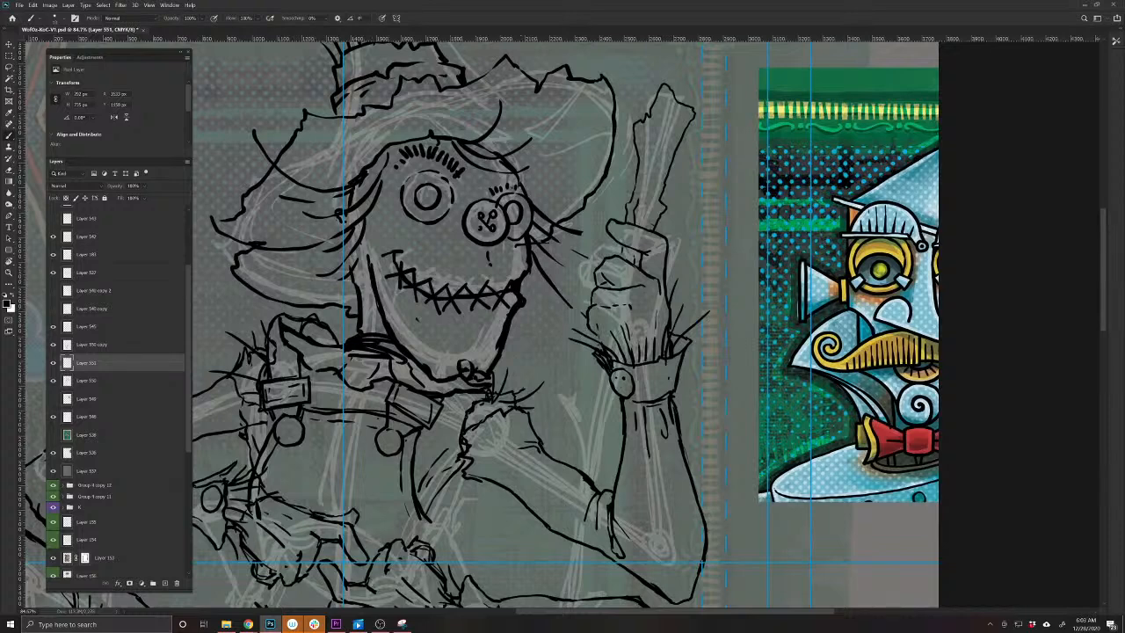
mouse_move(601, 391)
mouse_down()
mouse_move(605, 242)
mouse_move(604, 343)
mouse_move(603, 307)
mouse_up()
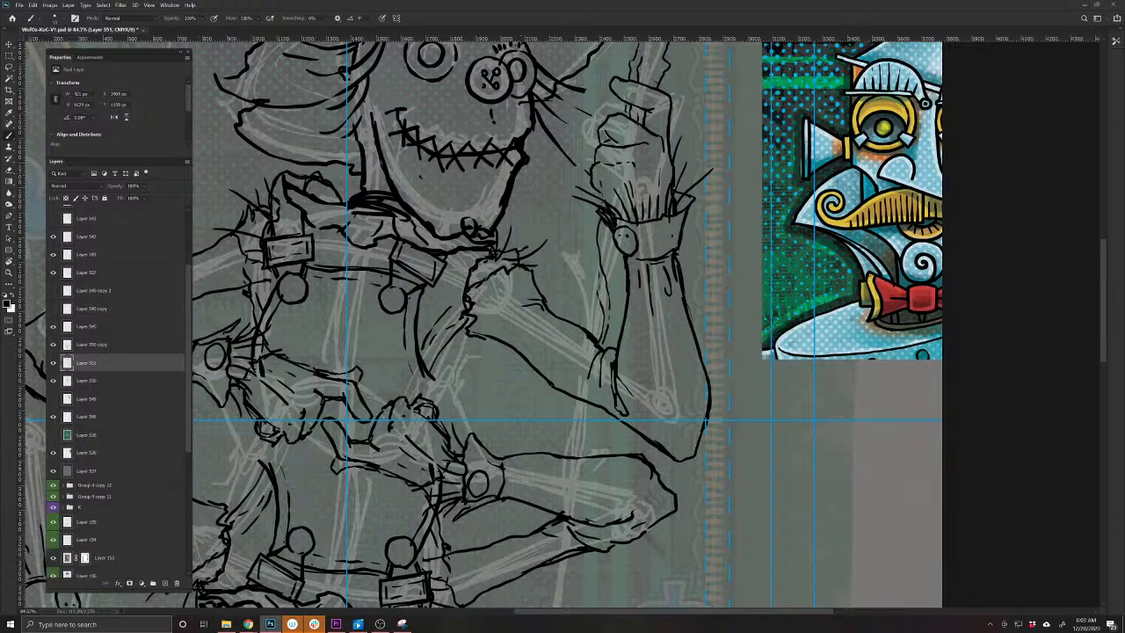
drag(598, 250, 575, 348)
key(ctrl+z)
key(ctrl+z)
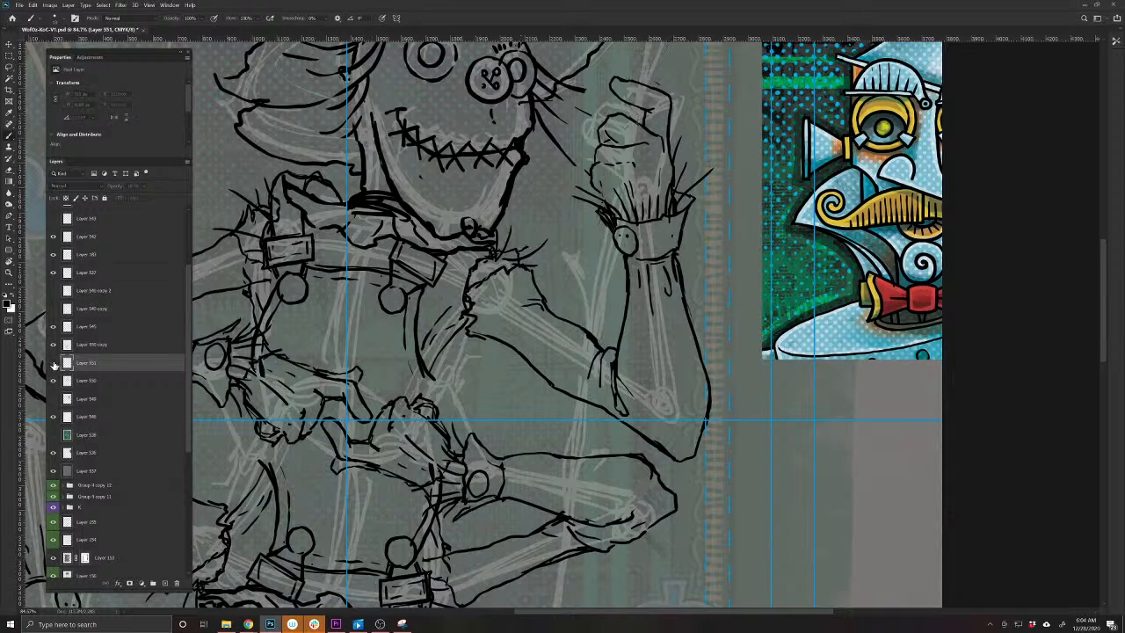
key(ctrl+shift+z)
key(ctrl+shift+z)
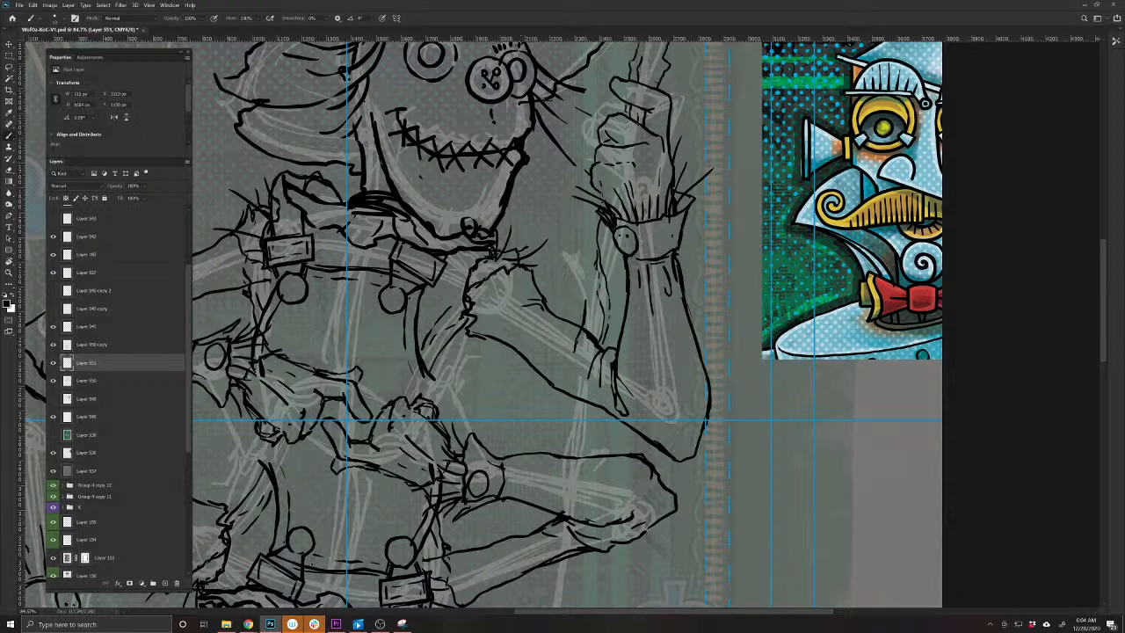
mouse_move(593, 268)
mouse_down()
mouse_move(575, 395)
mouse_move(546, 427)
mouse_up()
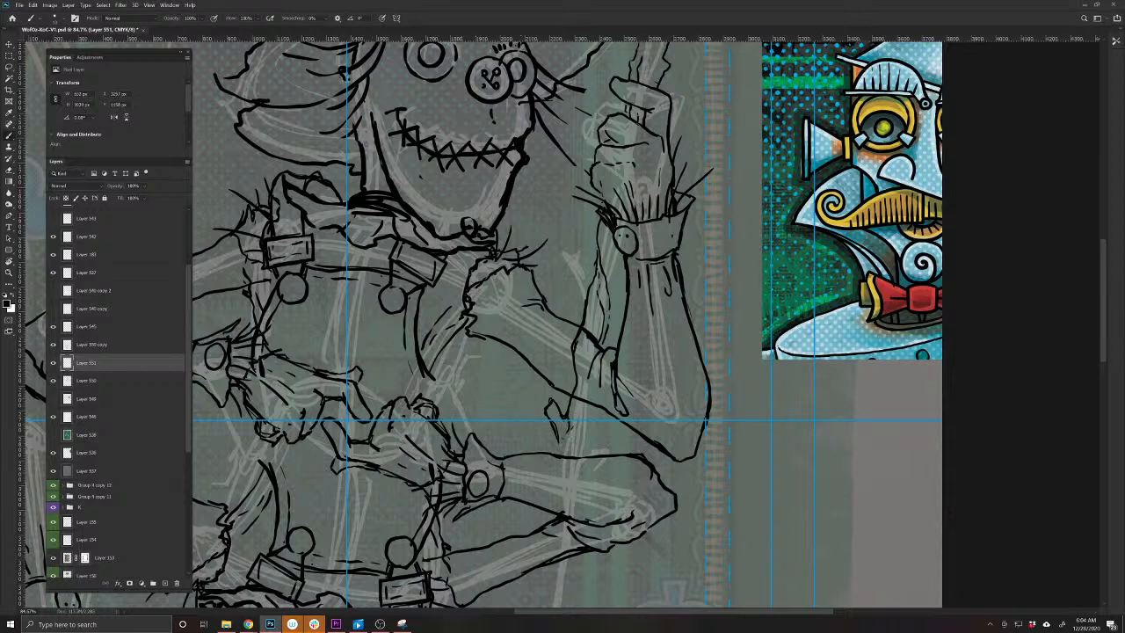
mouse_move(599, 352)
mouse_down()
mouse_move(589, 429)
mouse_move(613, 260)
mouse_move(626, 258)
mouse_move(597, 316)
mouse_up()
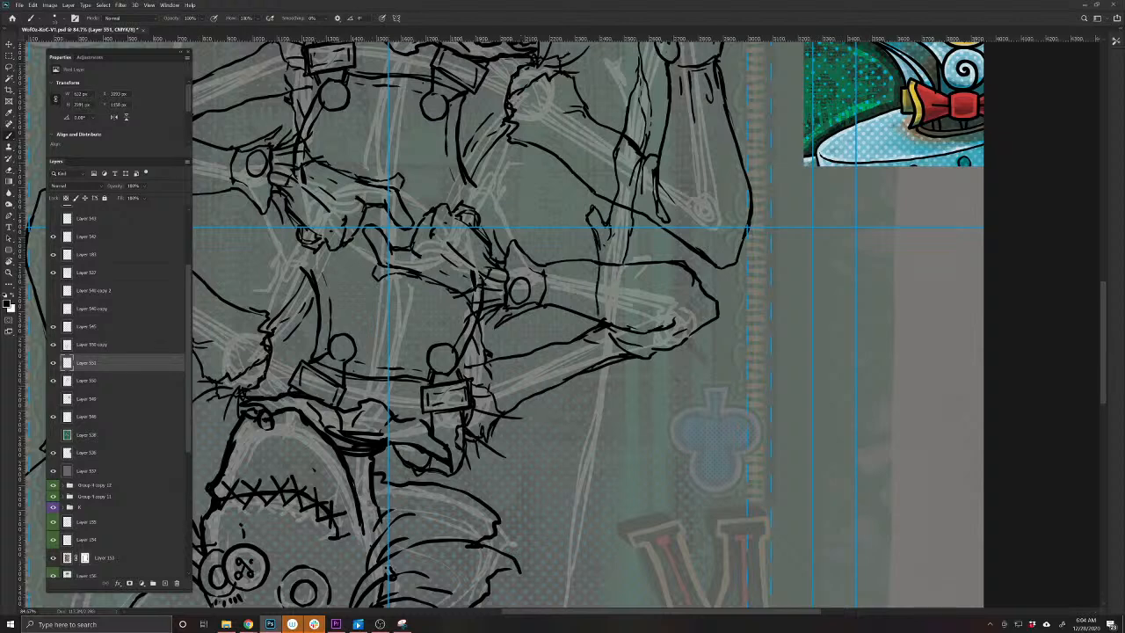
Extend the staff's outline across the upside-down figure's forearm and taper it to a blunt lower end near the inverted K
drag(606, 274, 605, 405)
drag(624, 256, 589, 402)
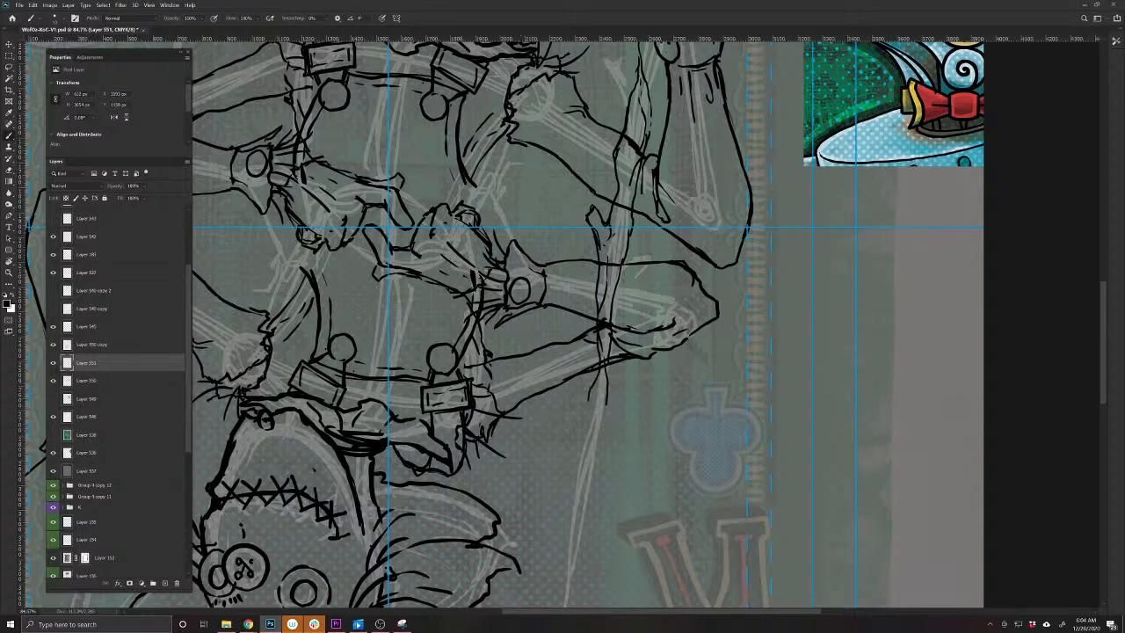
mouse_move(601, 337)
mouse_down()
mouse_move(592, 366)
mouse_move(607, 413)
mouse_up()
mouse_move(586, 434)
mouse_down()
mouse_move(611, 282)
mouse_move(628, 287)
mouse_move(607, 392)
mouse_up()
drag(615, 246, 607, 343)
drag(603, 297, 596, 464)
mouse_move(605, 387)
mouse_down()
mouse_move(597, 486)
mouse_move(566, 557)
mouse_move(583, 422)
mouse_up()
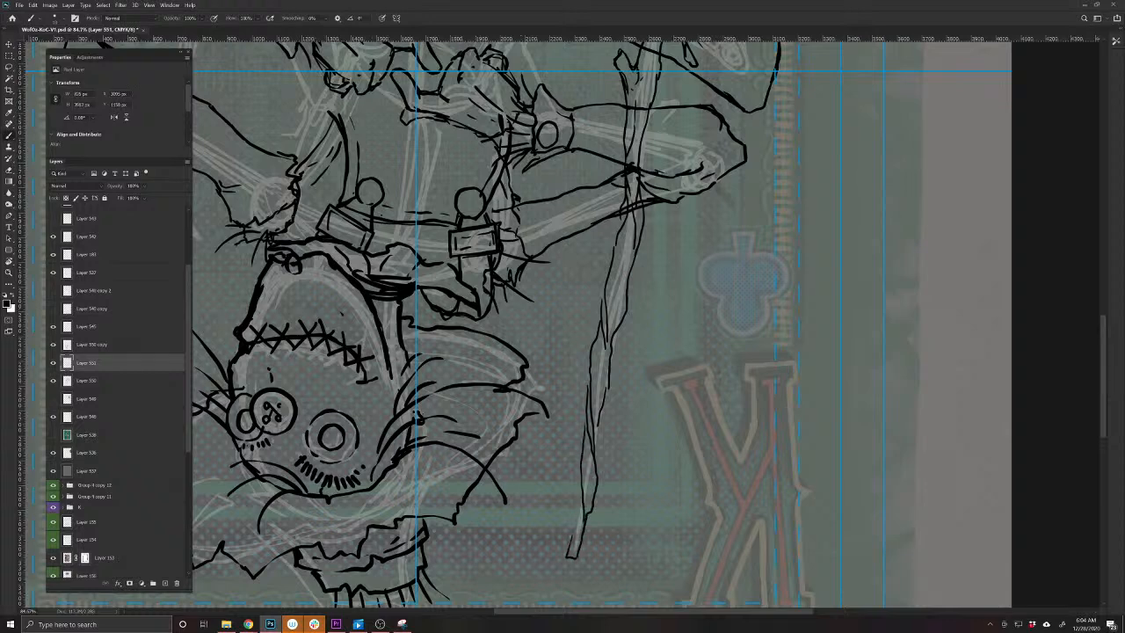
Add thin black wood-grain lines along the staff's lower and middle sections
drag(572, 538, 578, 502)
mouse_move(577, 473)
mouse_down()
mouse_move(581, 451)
mouse_move(582, 498)
mouse_up()
drag(583, 449, 599, 312)
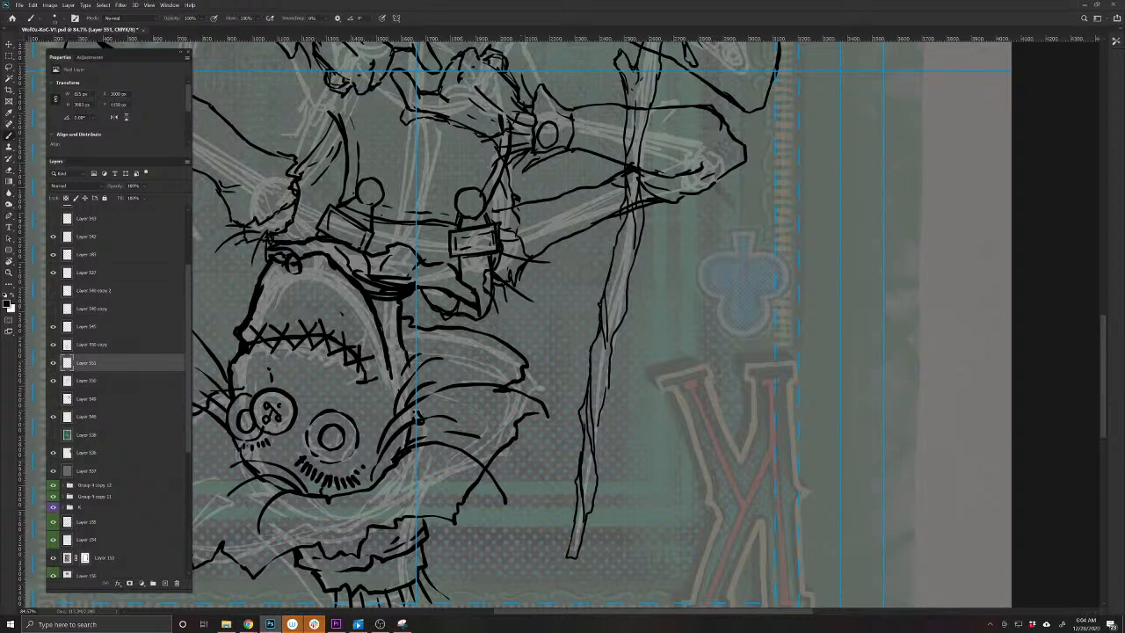
drag(589, 261, 608, 417)
drag(662, 368, 671, 265)
drag(671, 267, 661, 335)
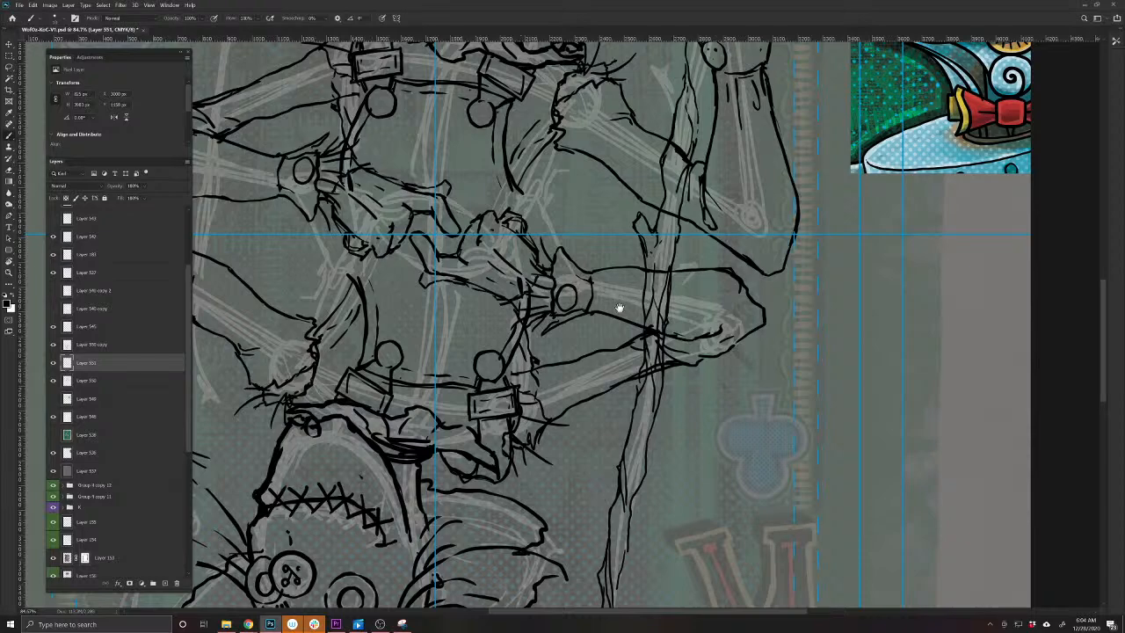
drag(614, 397, 594, 334)
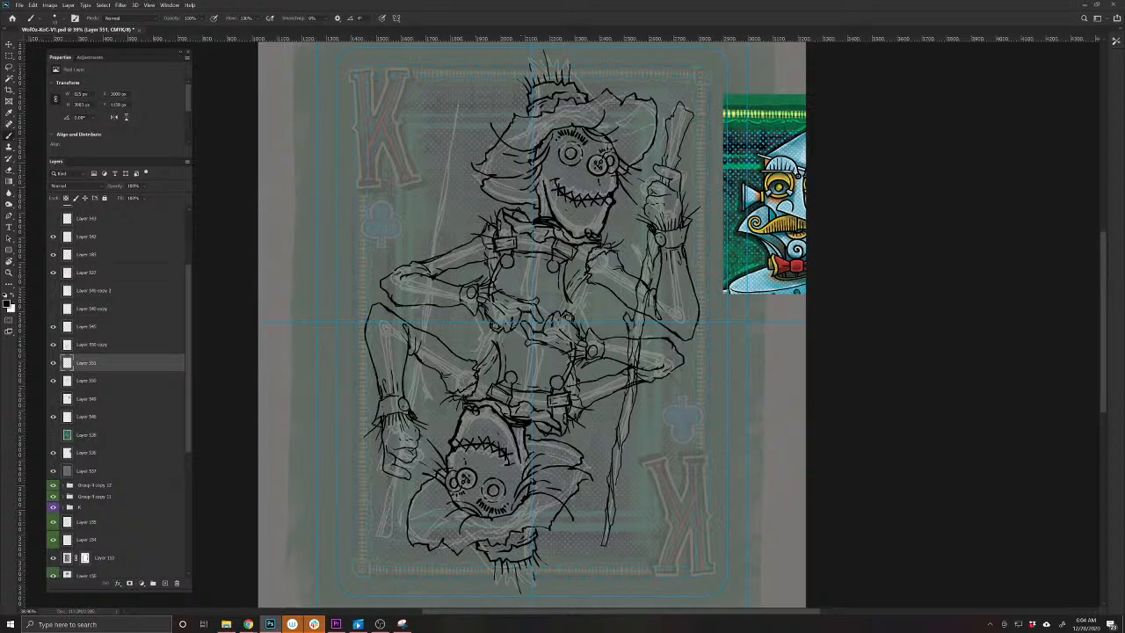
drag(672, 314, 703, 328)
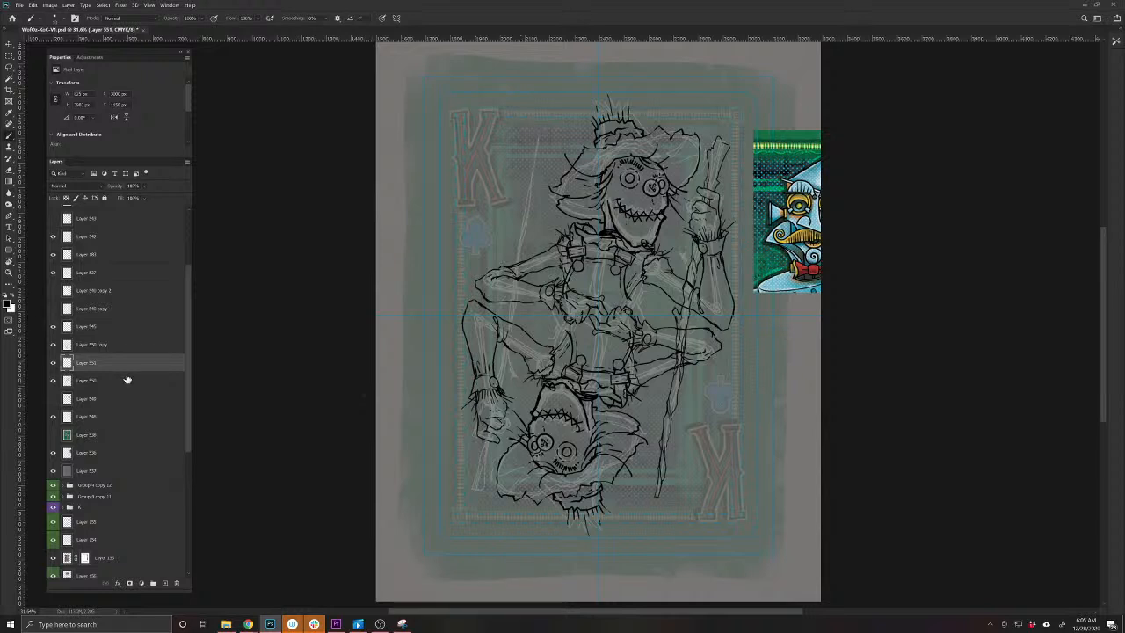
Duplicate the staff's Layer 551
scroll(127, 378, down, 5)
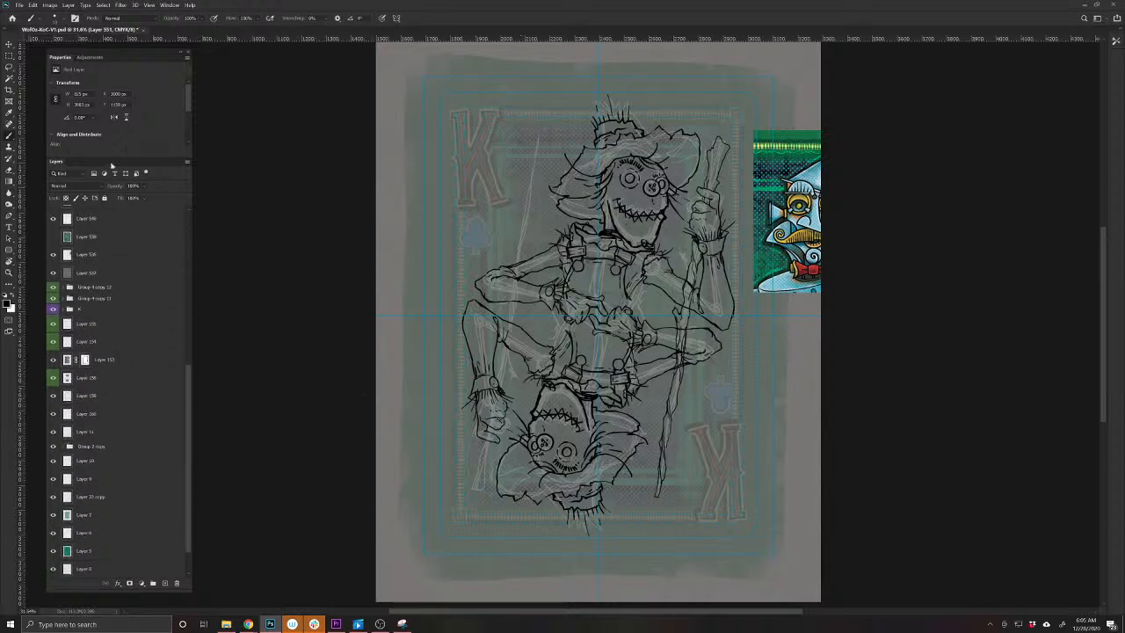
scroll(115, 378, up, 6)
click(104, 384)
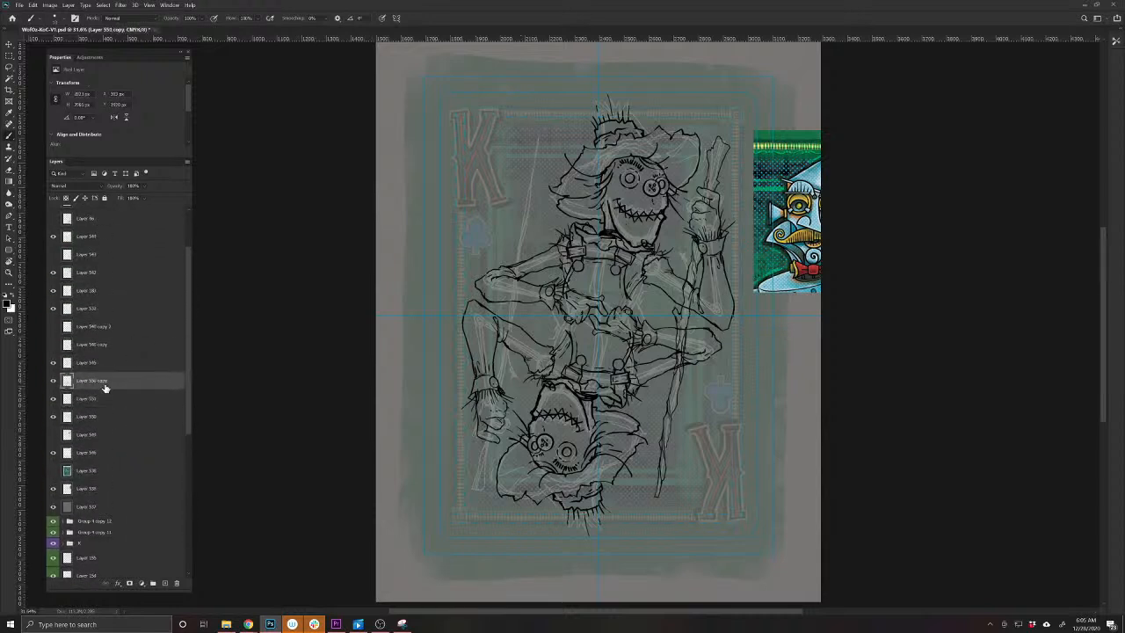
click(105, 399)
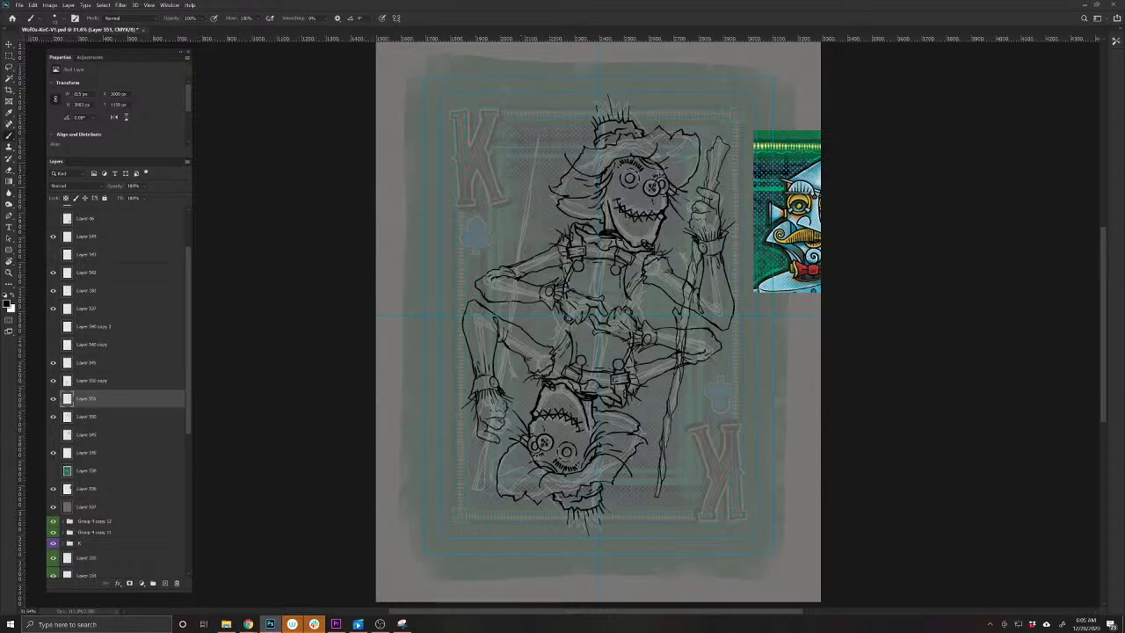
key(ctrl+j)
key(ctrl+t)
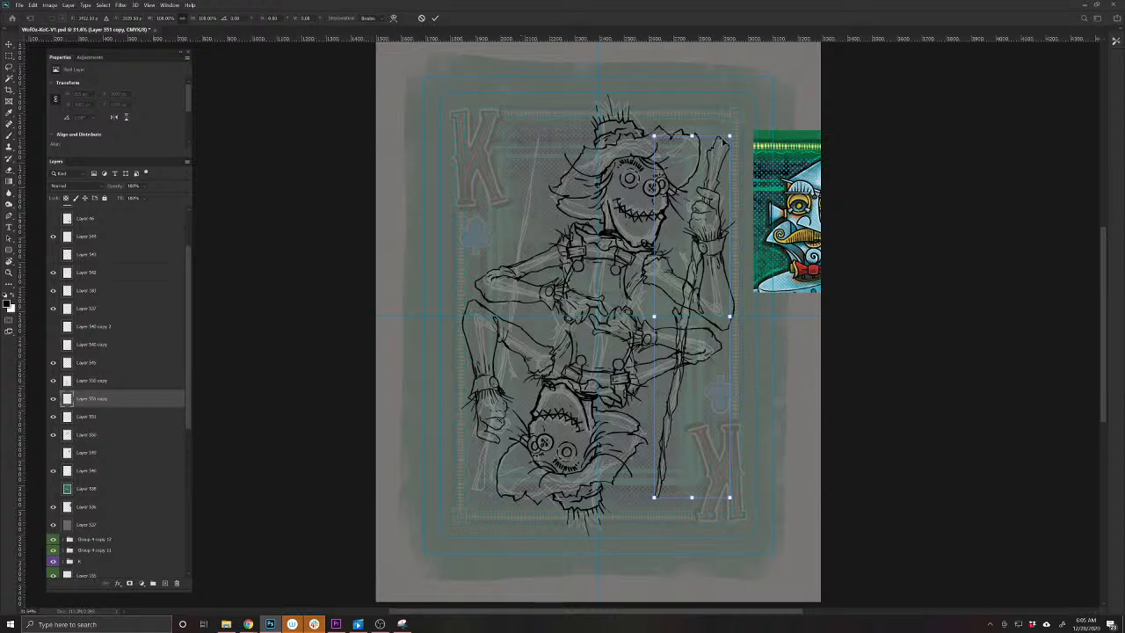
mouse_move(737, 132)
mouse_down()
mouse_move(887, 325)
mouse_move(859, 229)
mouse_move(876, 401)
mouse_move(755, 487)
mouse_move(874, 351)
mouse_move(848, 336)
mouse_move(843, 264)
mouse_move(856, 378)
mouse_move(824, 444)
mouse_move(829, 211)
mouse_move(752, 145)
mouse_up()
key(Return)
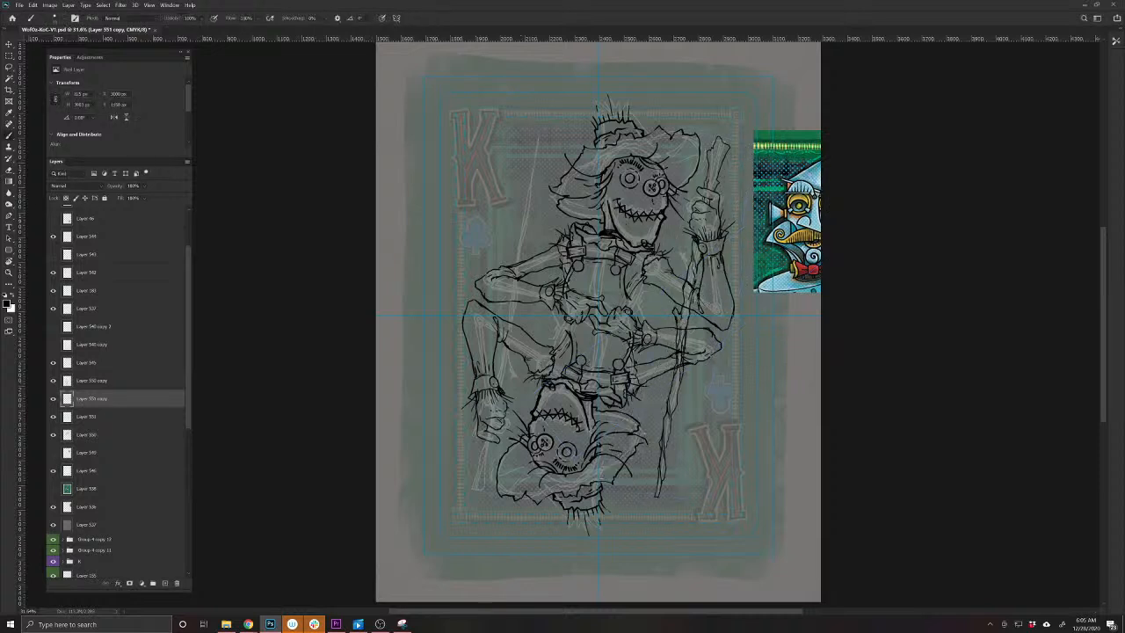
Remove the extra layer at the very bottom of the stack and select the full-canvas layer directly above it
scroll(92, 402, down, 5)
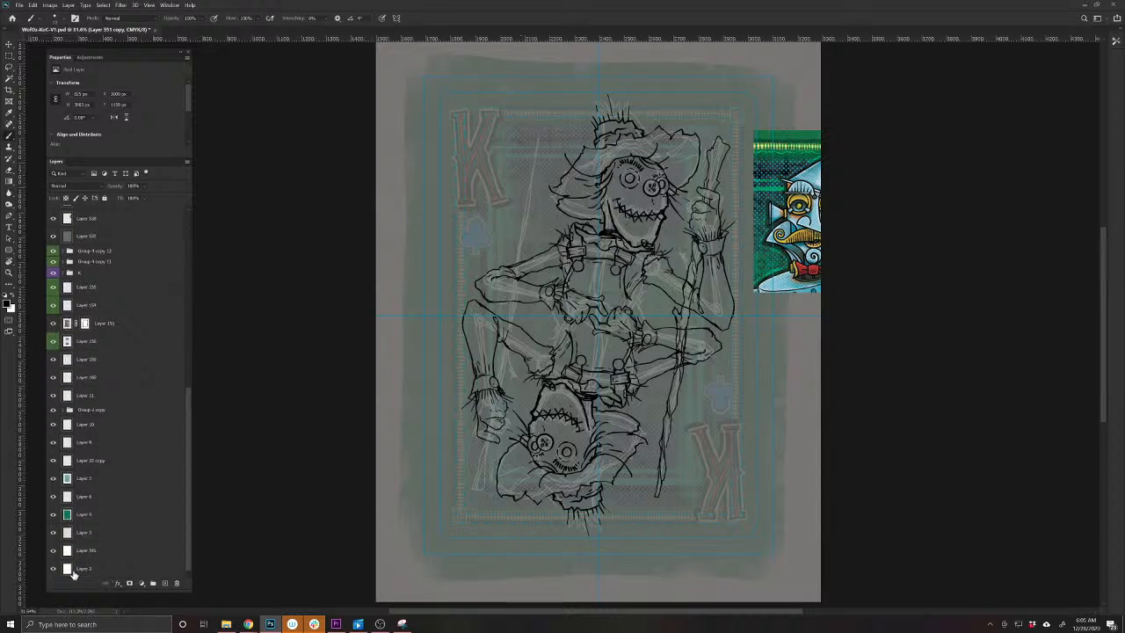
click(95, 551)
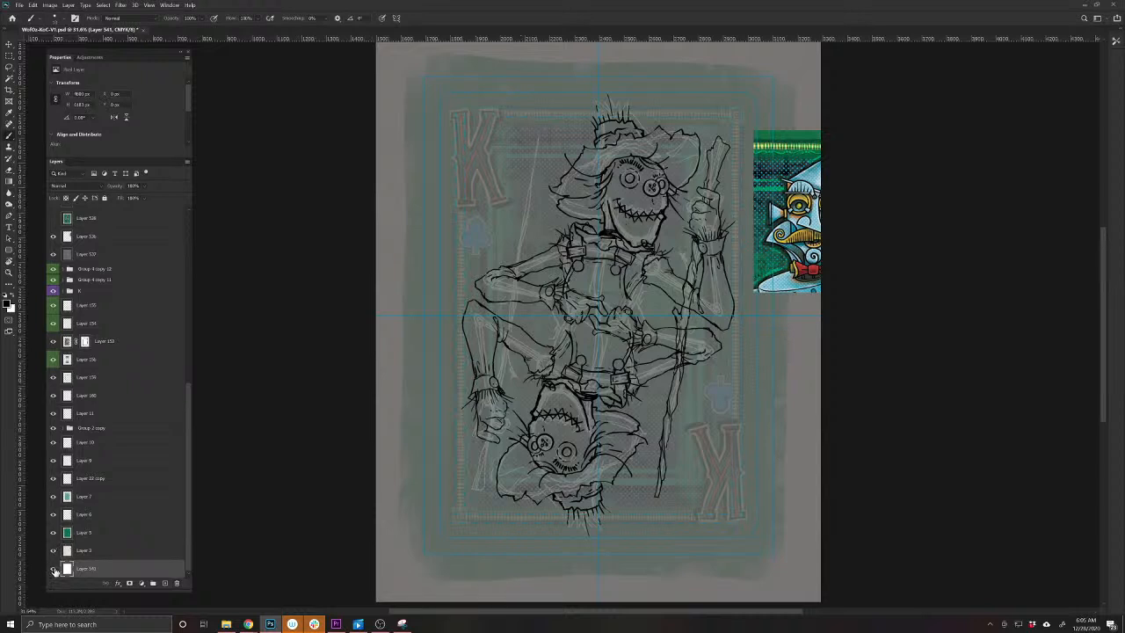
key(ctrl+0)
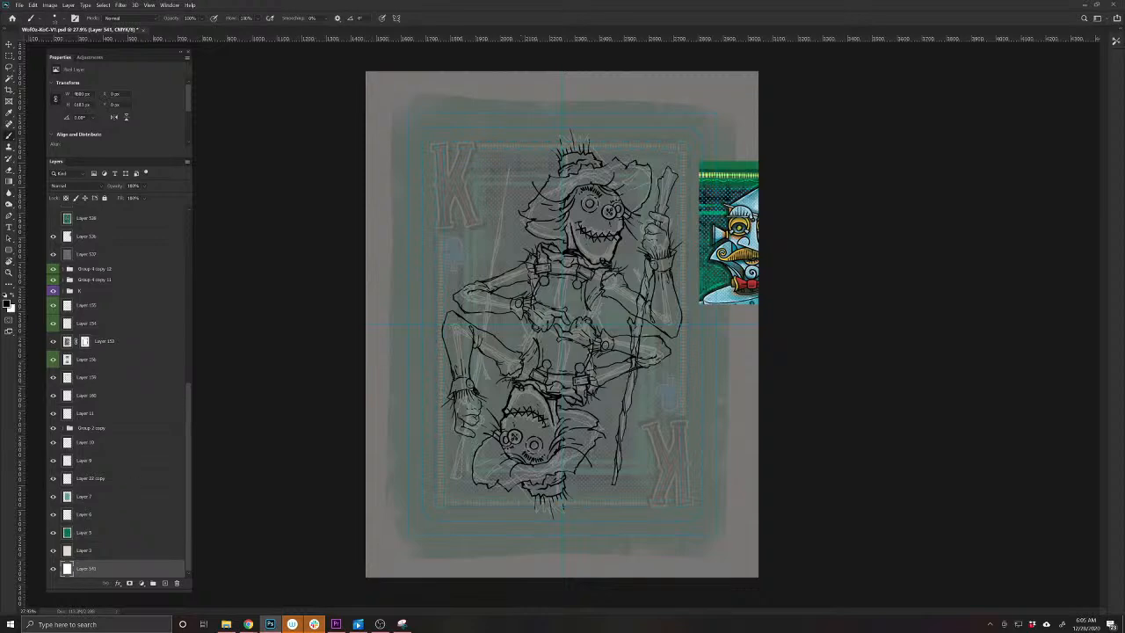
Select the staff's copy together with the full-canvas bottom layer and rotate both half a turn for the upside-down figure
scroll(142, 278, up, 4)
scroll(142, 277, up, 3)
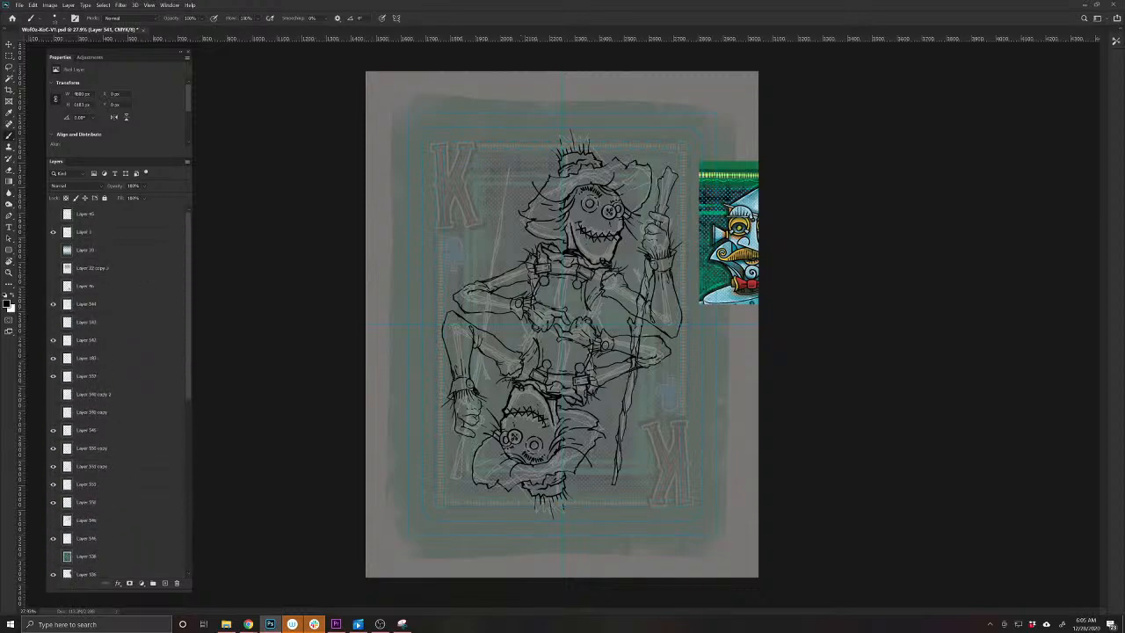
key(v)
click(803, 223)
drag(679, 201, 718, 256)
click(623, 189)
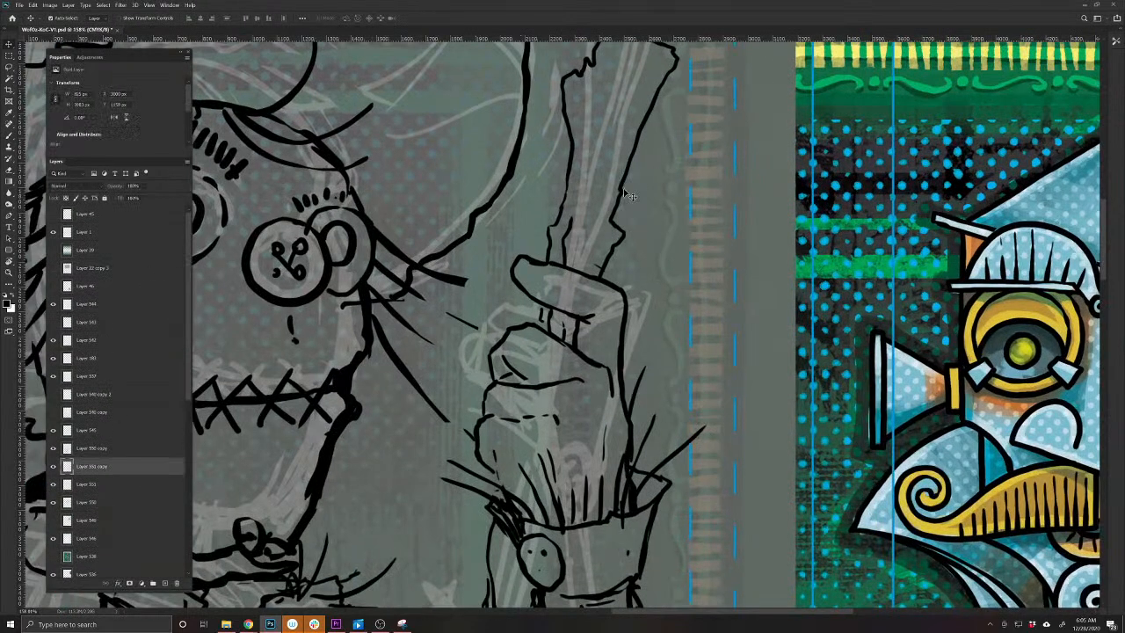
drag(671, 311, 610, 306)
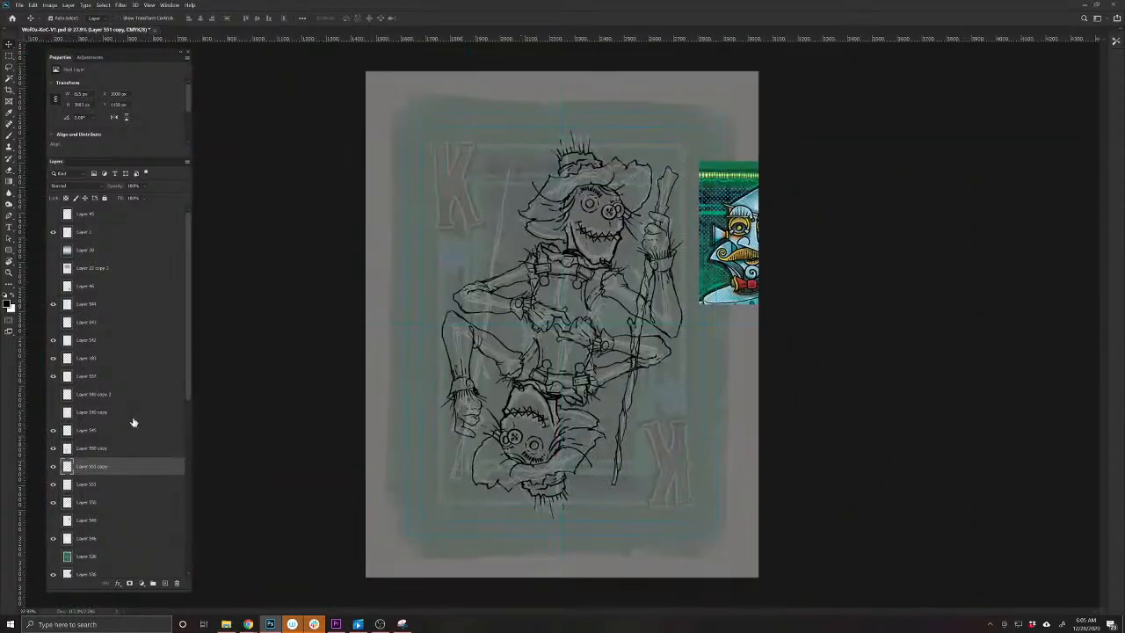
scroll(131, 417, down, 3)
scroll(131, 417, down, 5)
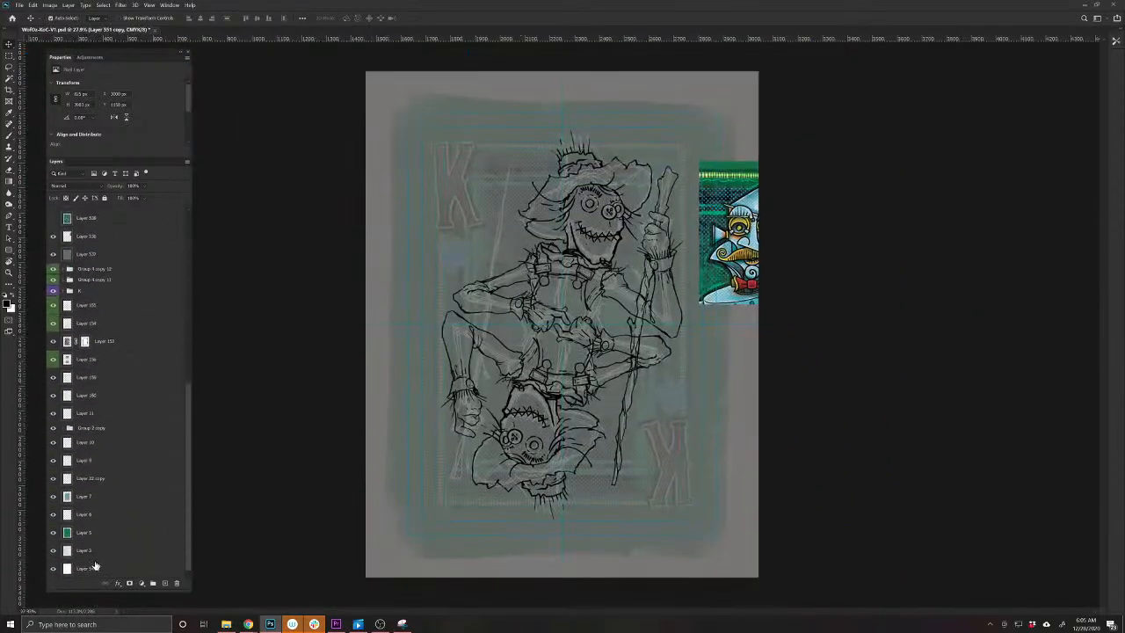
click(113, 570)
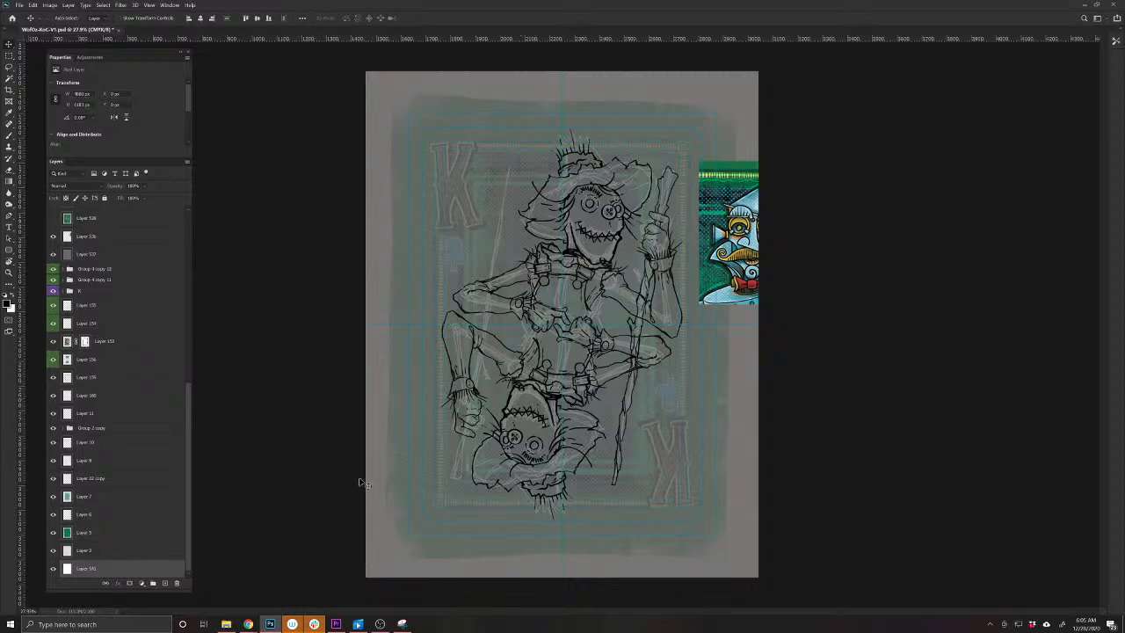
key(ctrl+t)
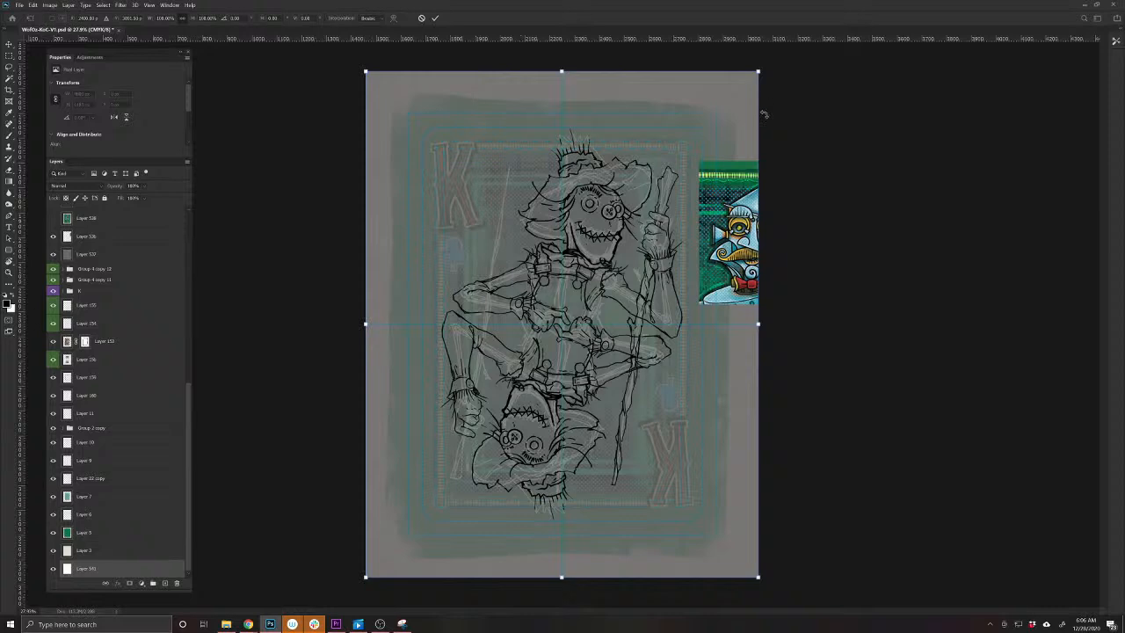
drag(766, 67, 406, 546)
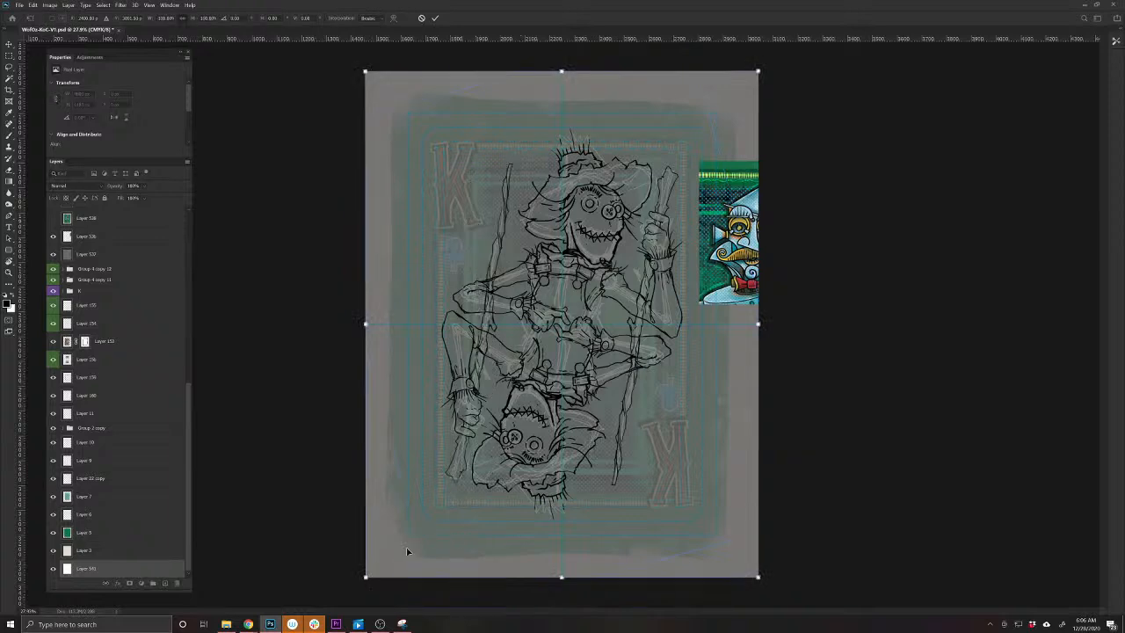
key(Return)
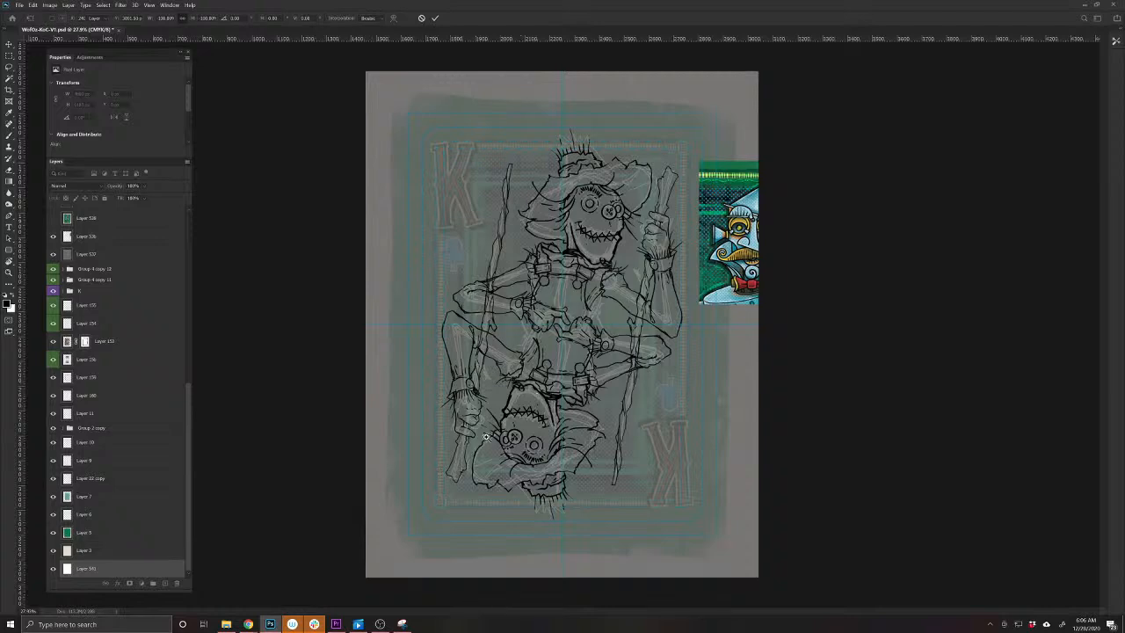
scroll(489, 430, up, 3)
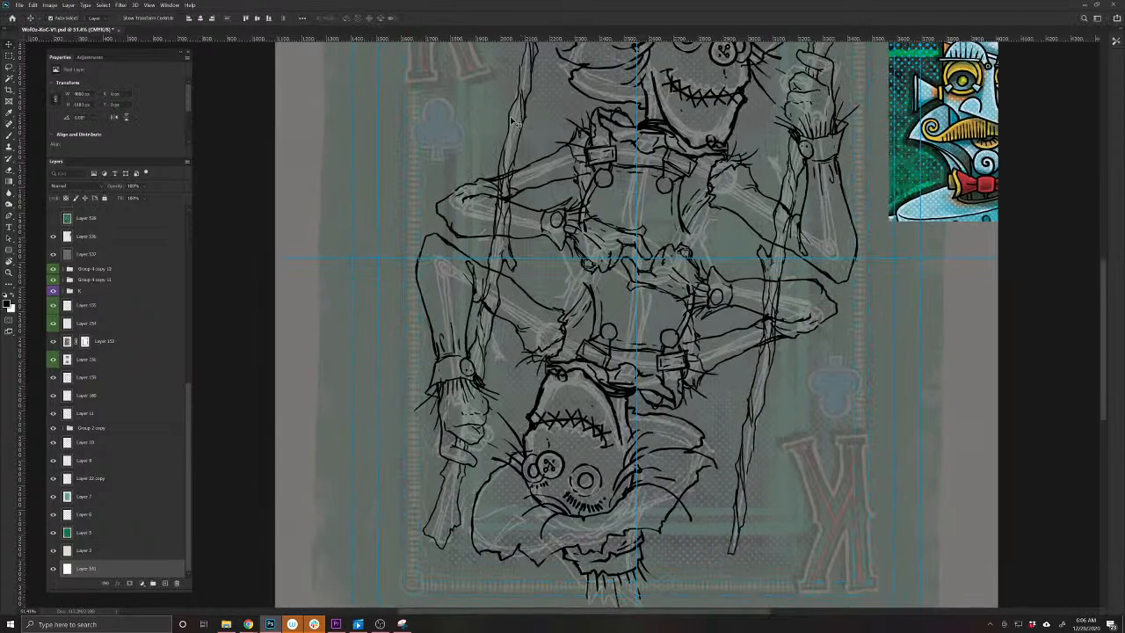
scroll(720, 343, down, 2)
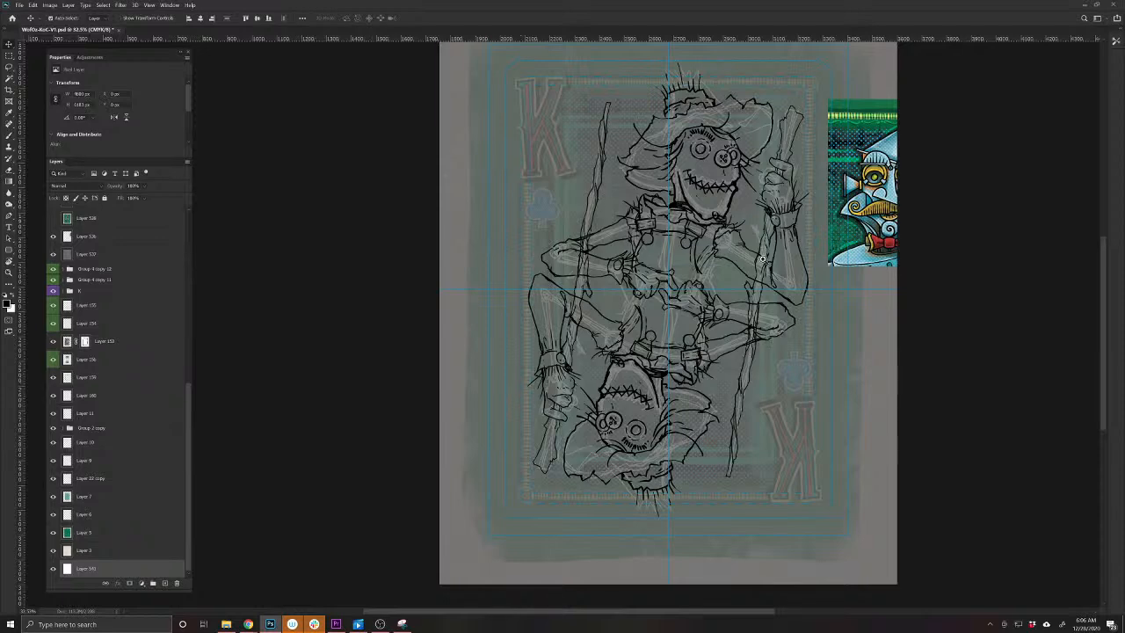
scroll(763, 259, up, 3)
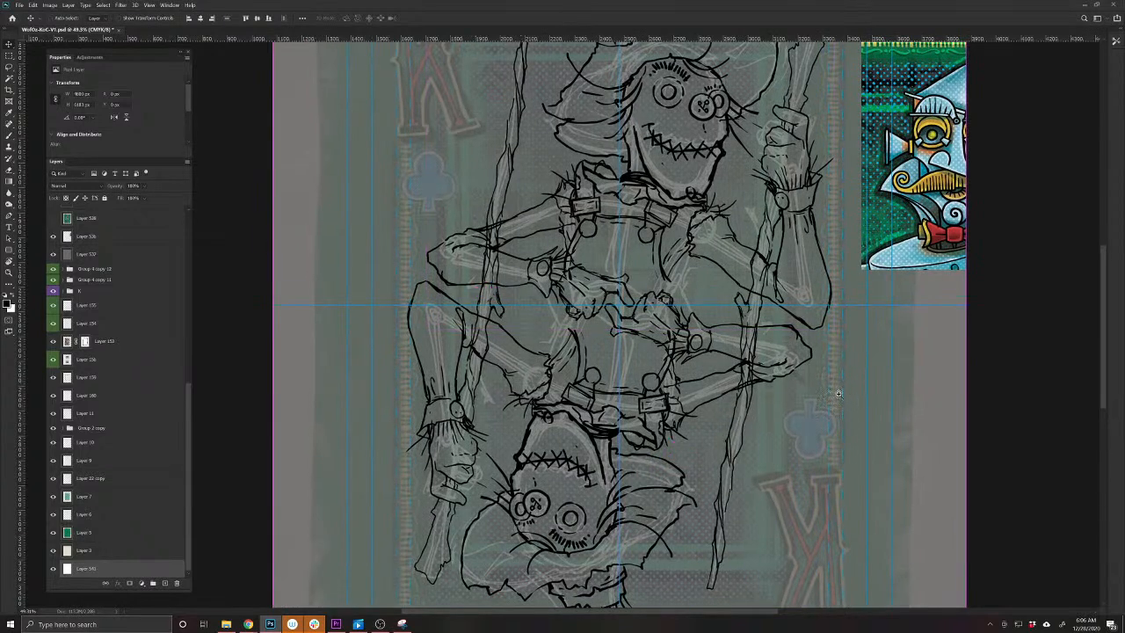
Erase the part of the upright figure's staff that passes across the upside-down figure's forearm
drag(839, 393, 773, 427)
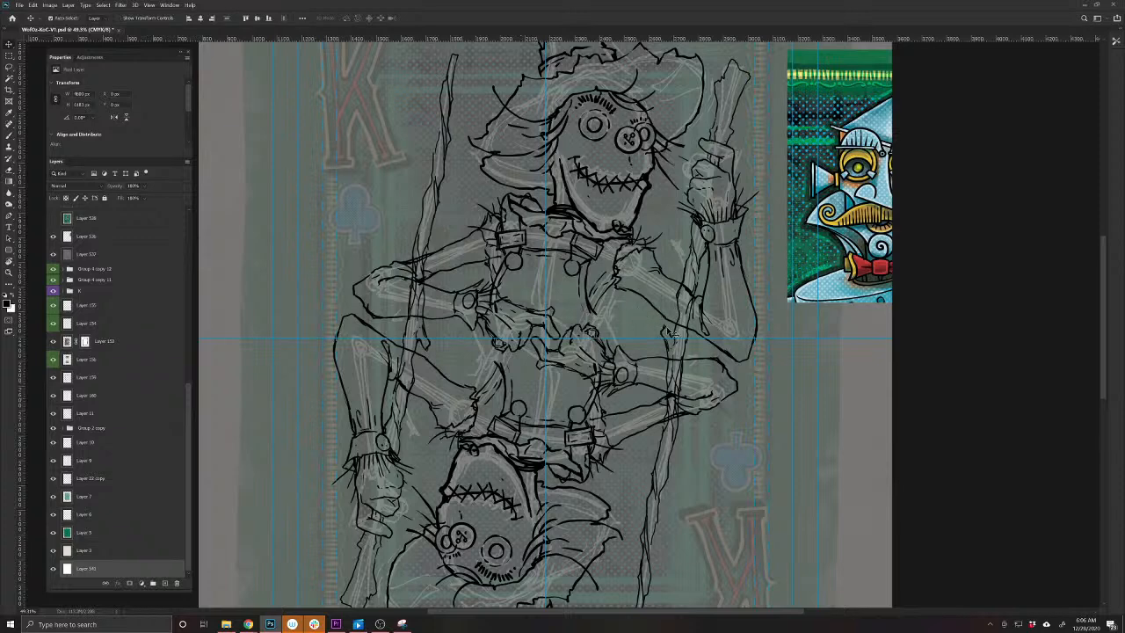
scroll(646, 325, up, 2)
scroll(661, 336, up, 2)
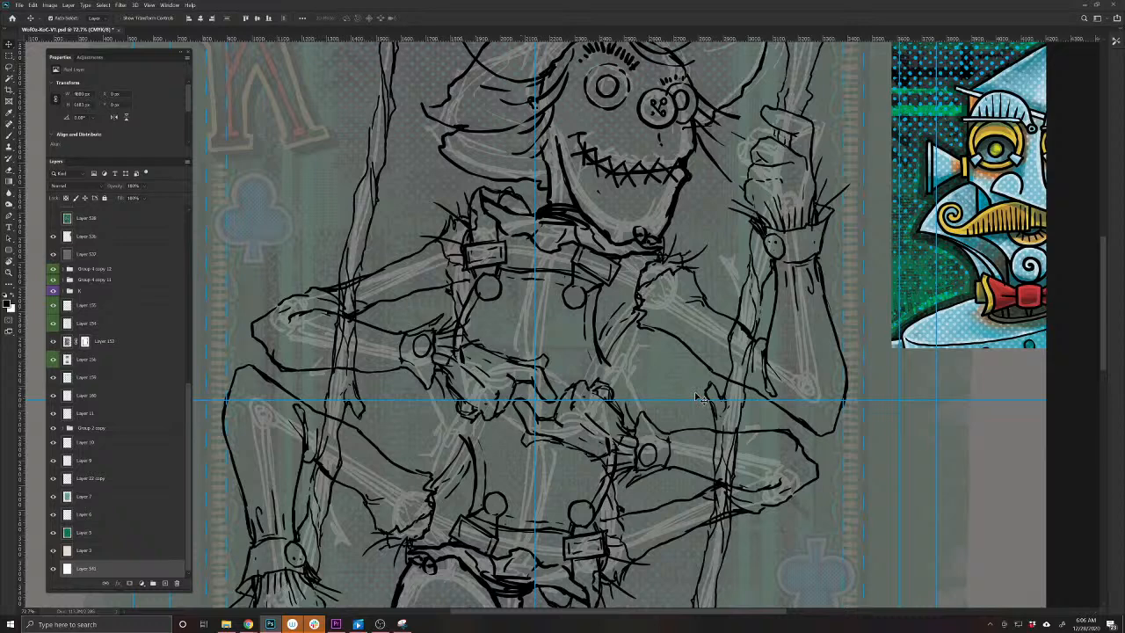
click(744, 286)
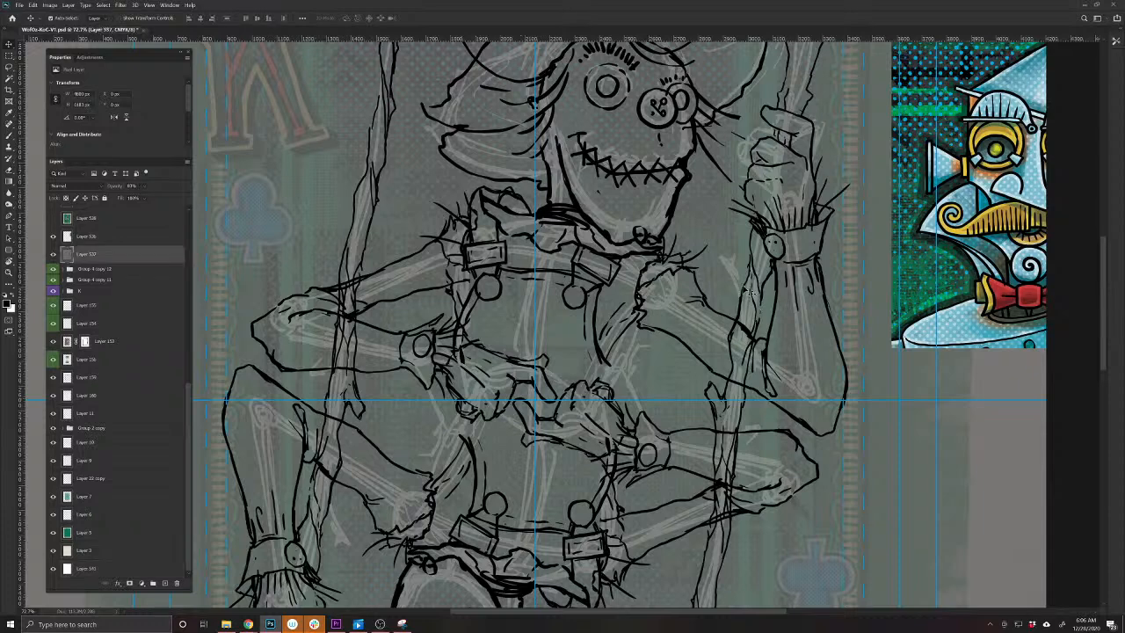
drag(747, 328, 643, 351)
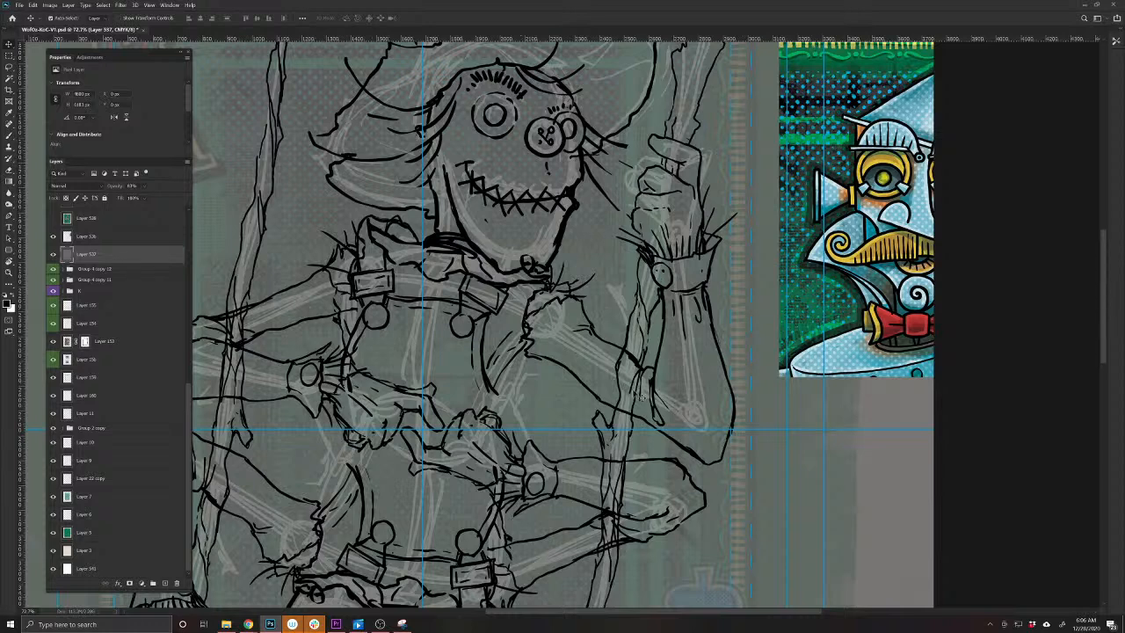
click(638, 362)
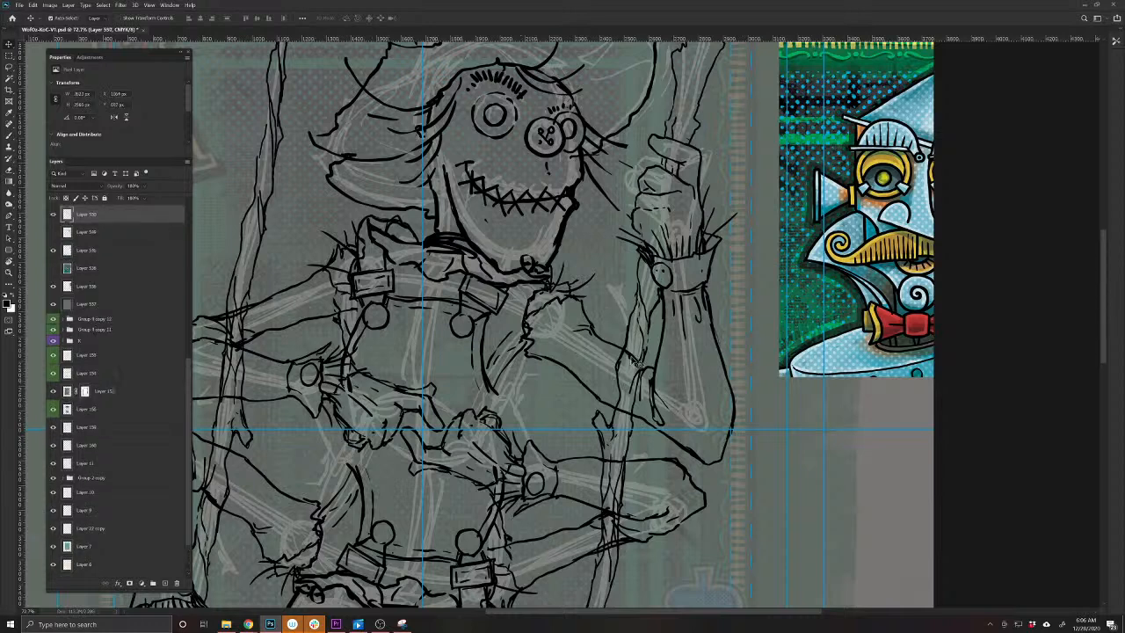
key(e)
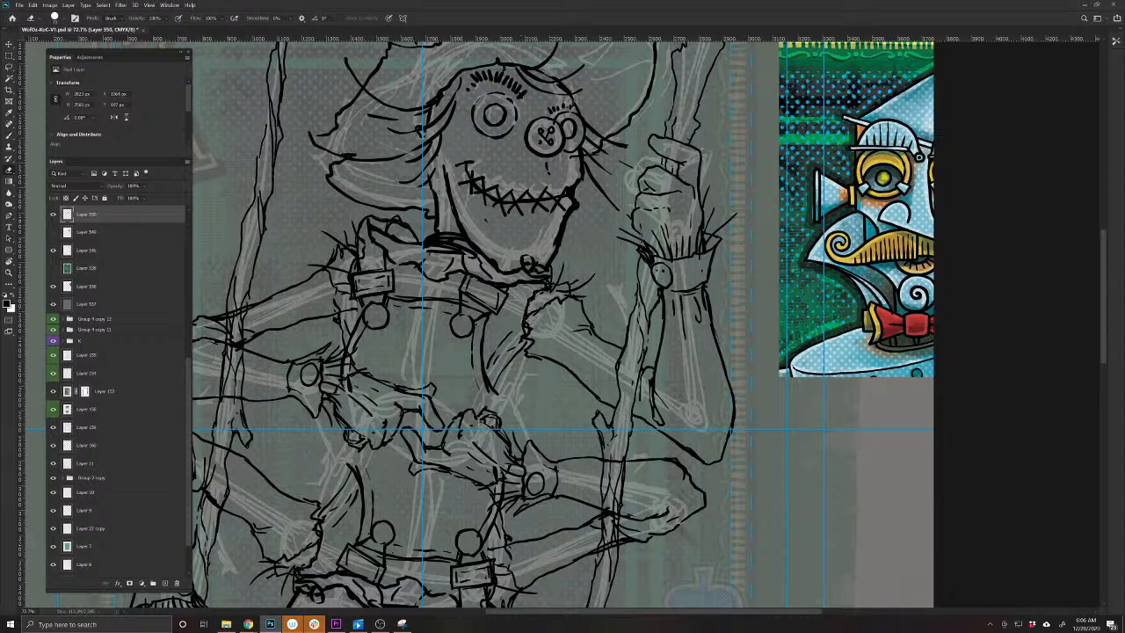
drag(625, 394, 639, 209)
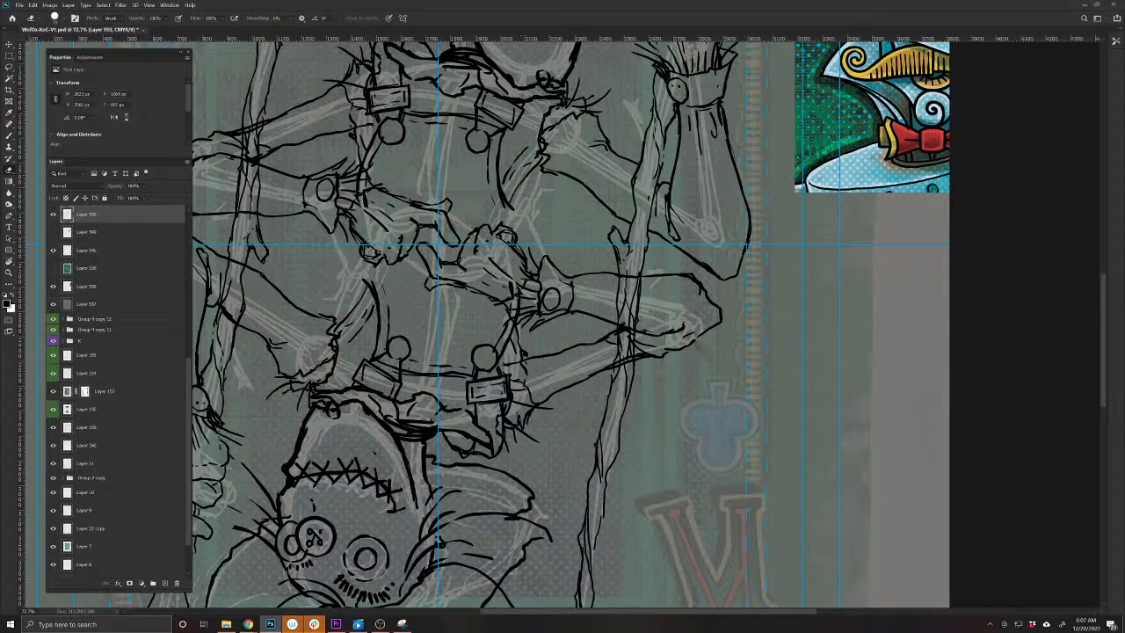
key(v)
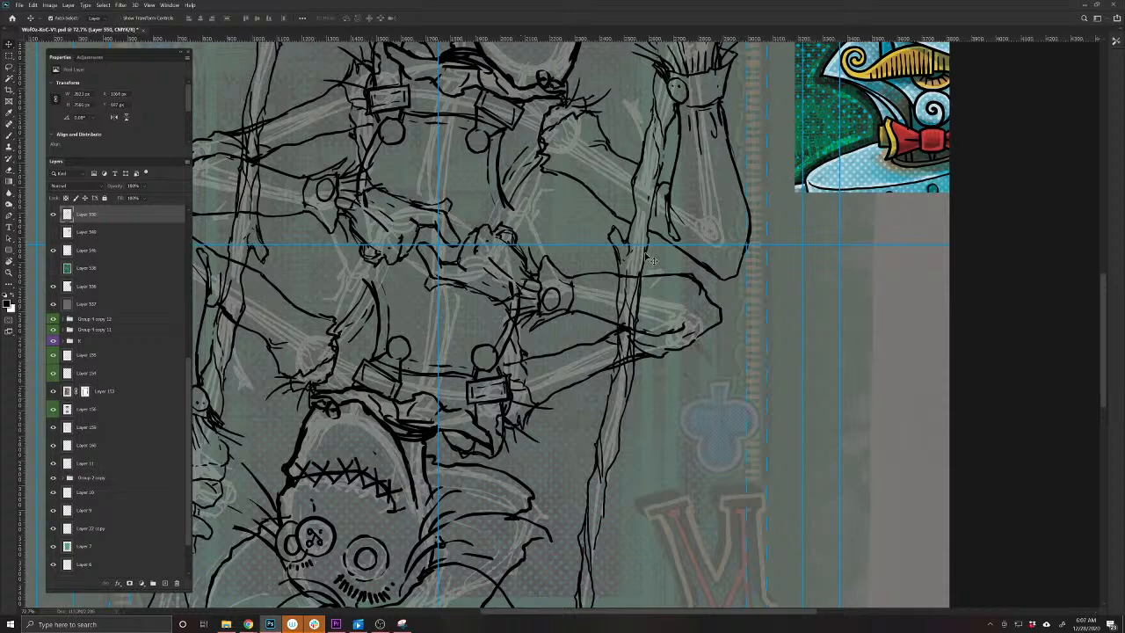
key(ctrl+j)
key(b)
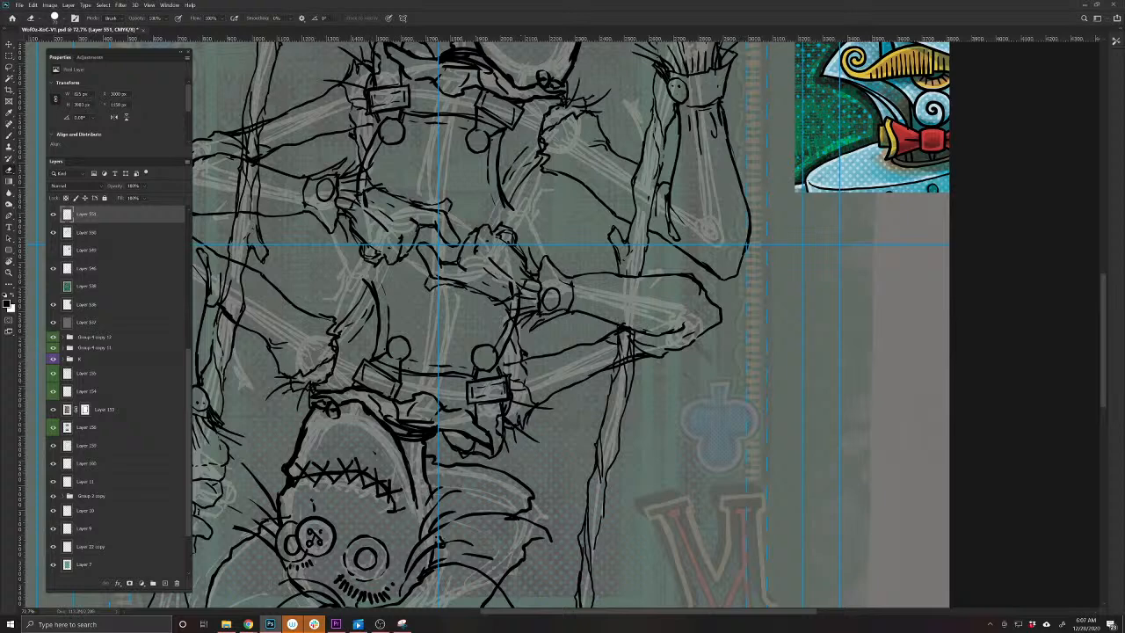
On Layer 550 copy, erase the upside-down figure's upper-arm lines where they overlap the upright figure's staff
key(v)
key(ctrl+z)
key(ctrl+z)
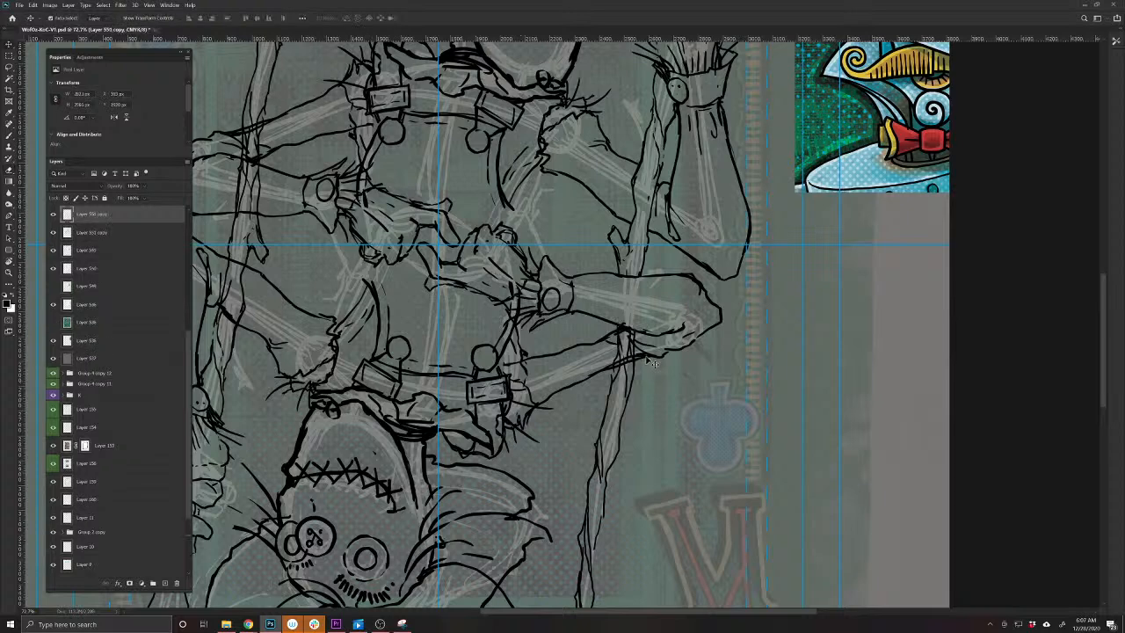
key(e)
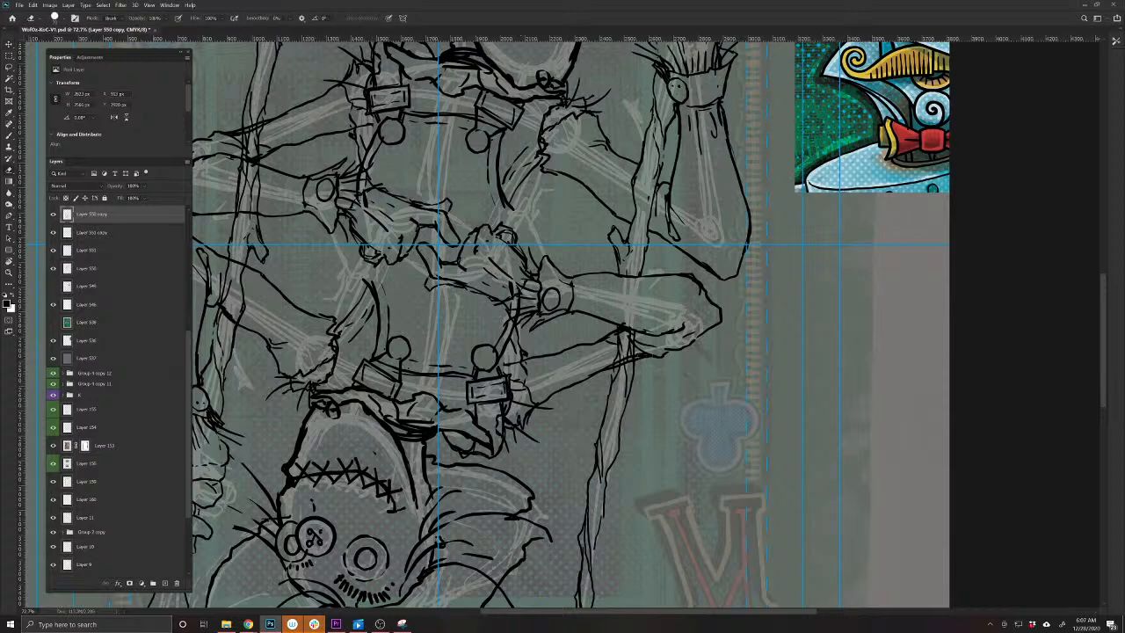
drag(629, 339, 617, 369)
mouse_move(623, 324)
mouse_down()
mouse_move(631, 353)
mouse_move(668, 366)
mouse_up()
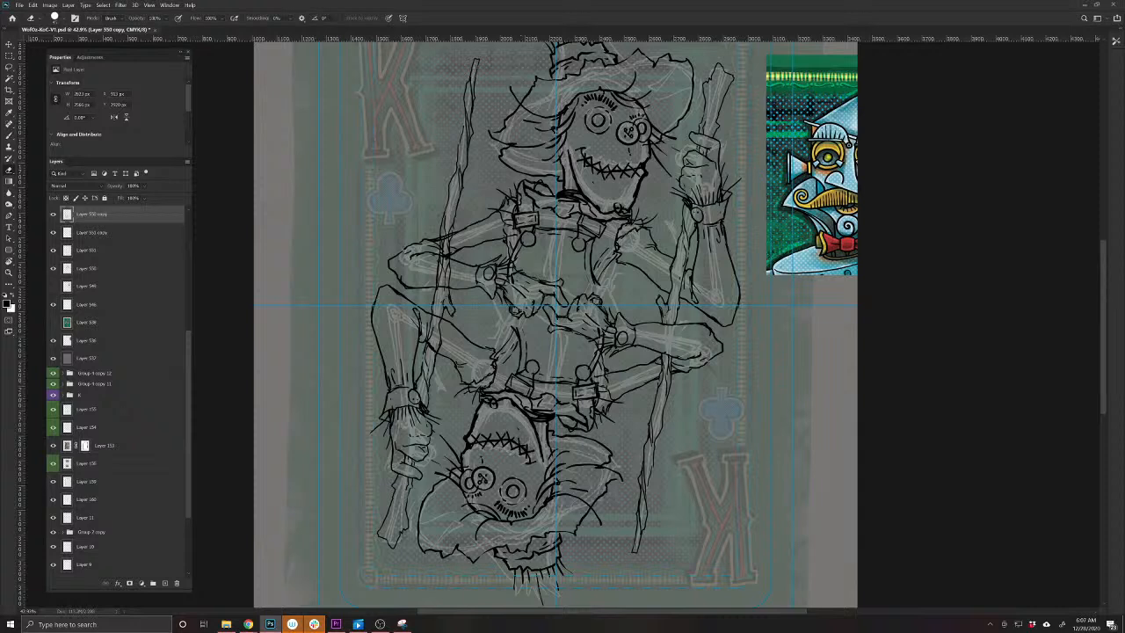
key(v)
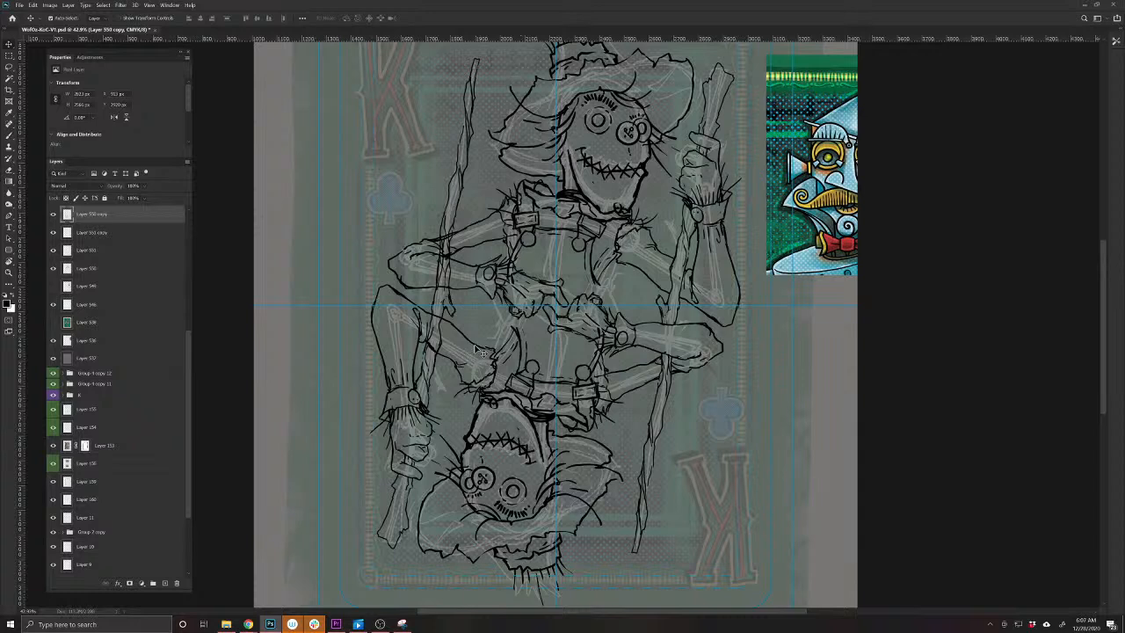
drag(475, 346, 471, 364)
key(Delete)
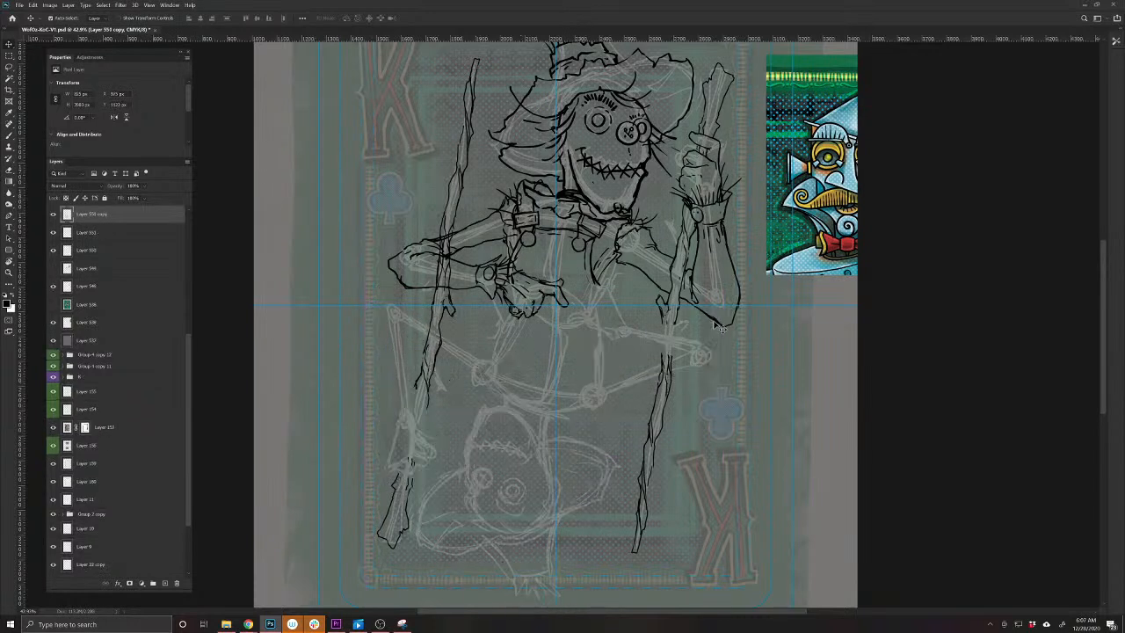
key(ctrl+z)
key(ctrl+z)
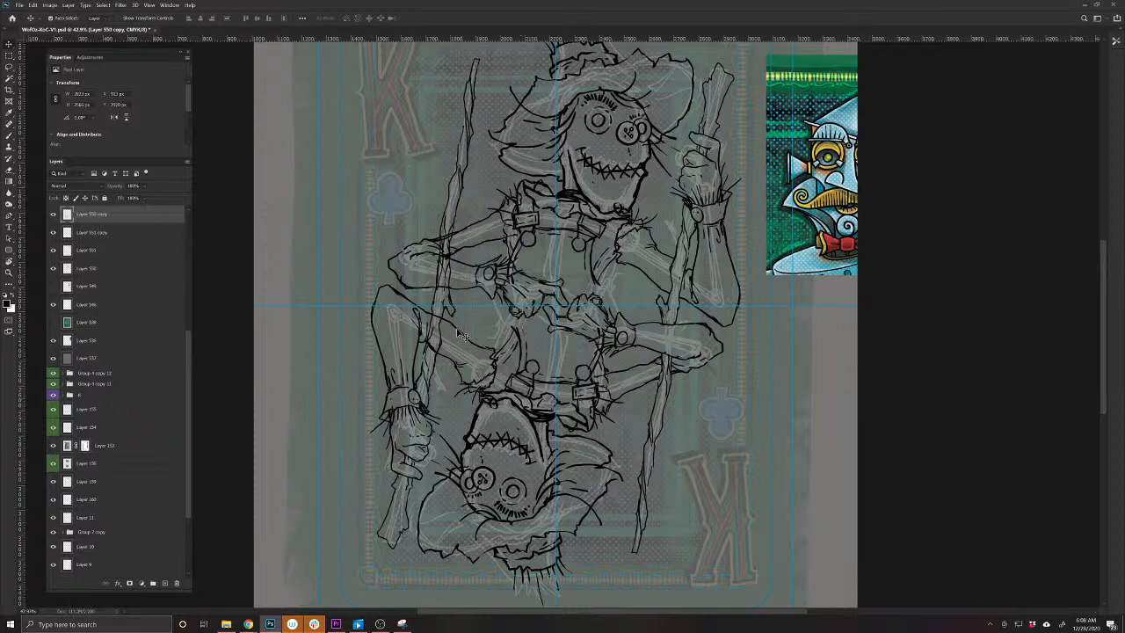
Select the rotated staff's Layer 551 copy and ready the Eraser on it
key(b)
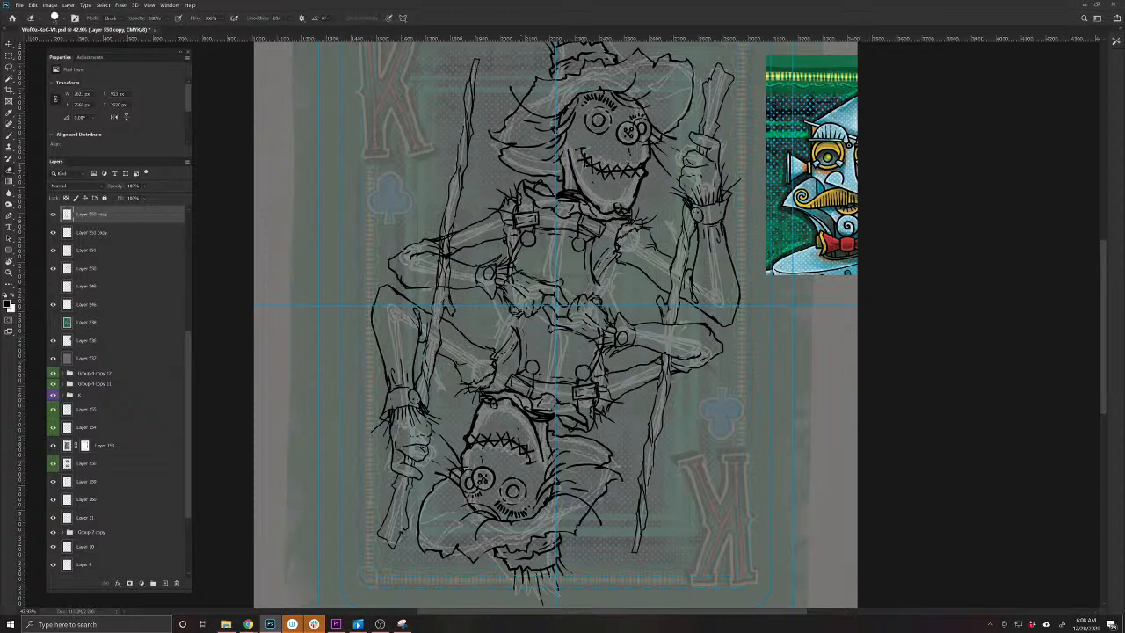
key(v)
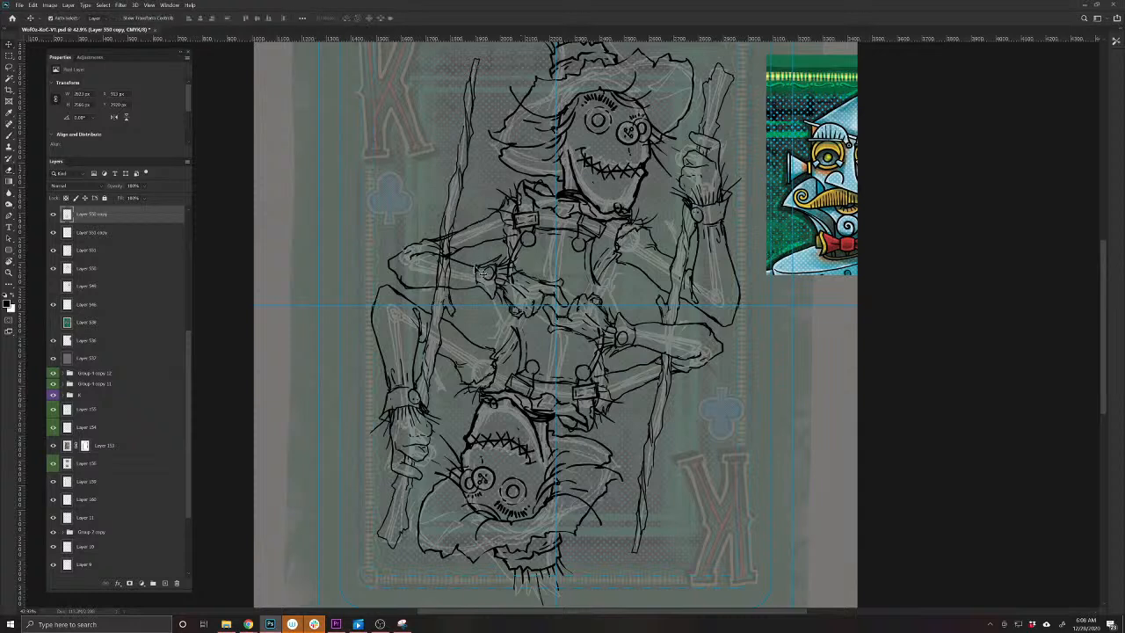
ctrl+click(480, 270)
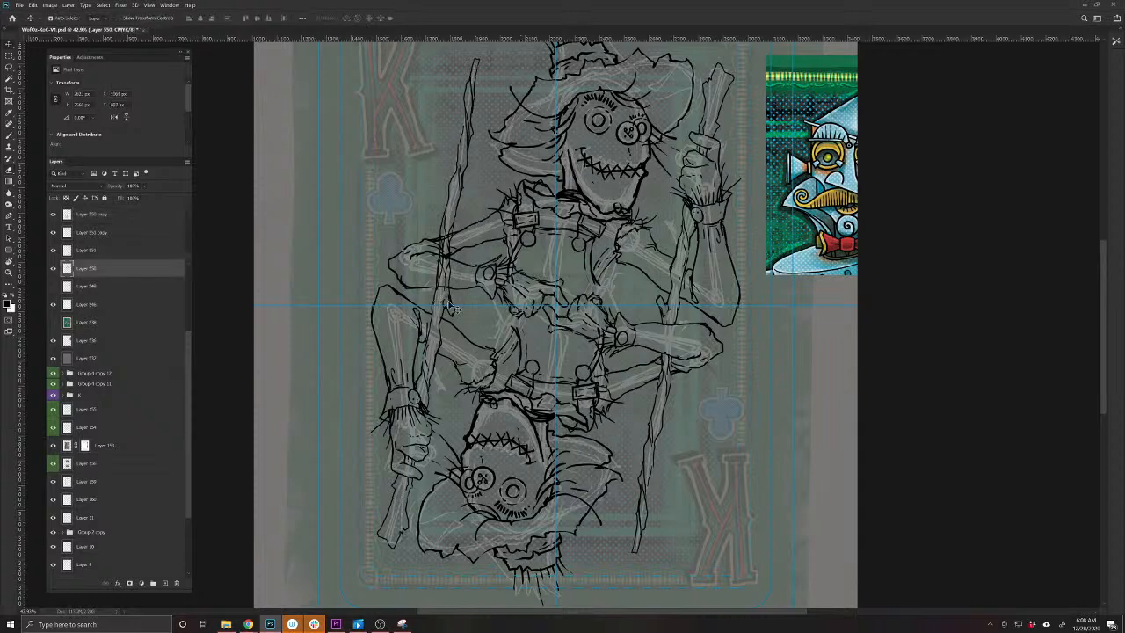
ctrl+click(452, 307)
key(b)
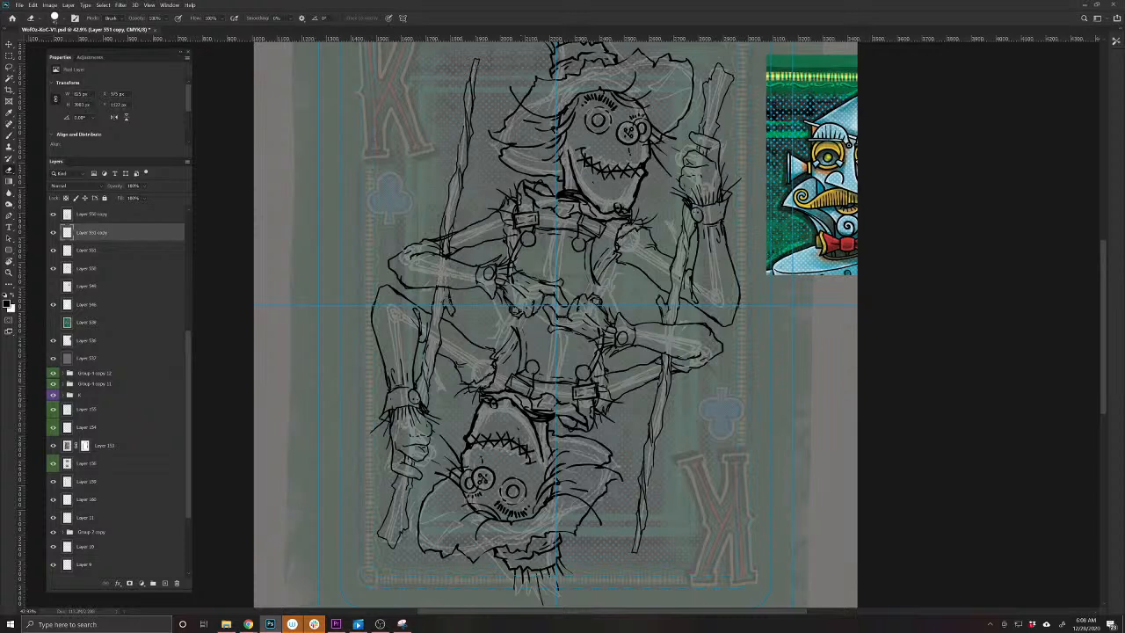
Merge the four black scarecrow line-art layers into one layer and toggle its visibility to check the combined drawing
key(v)
ctrl+click(526, 236)
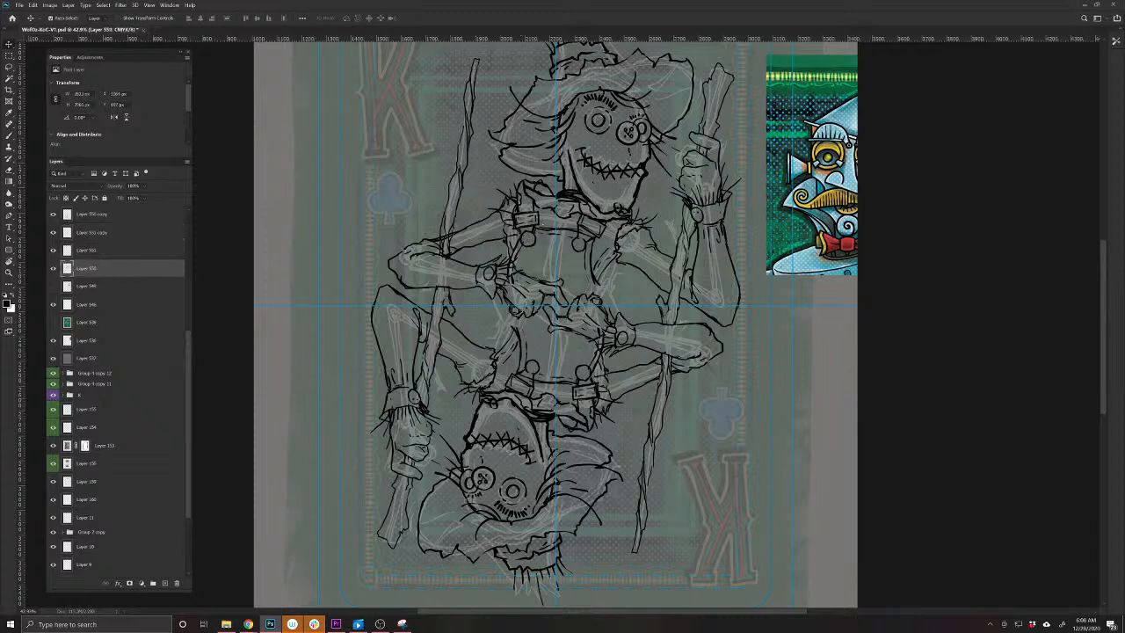
key(b)
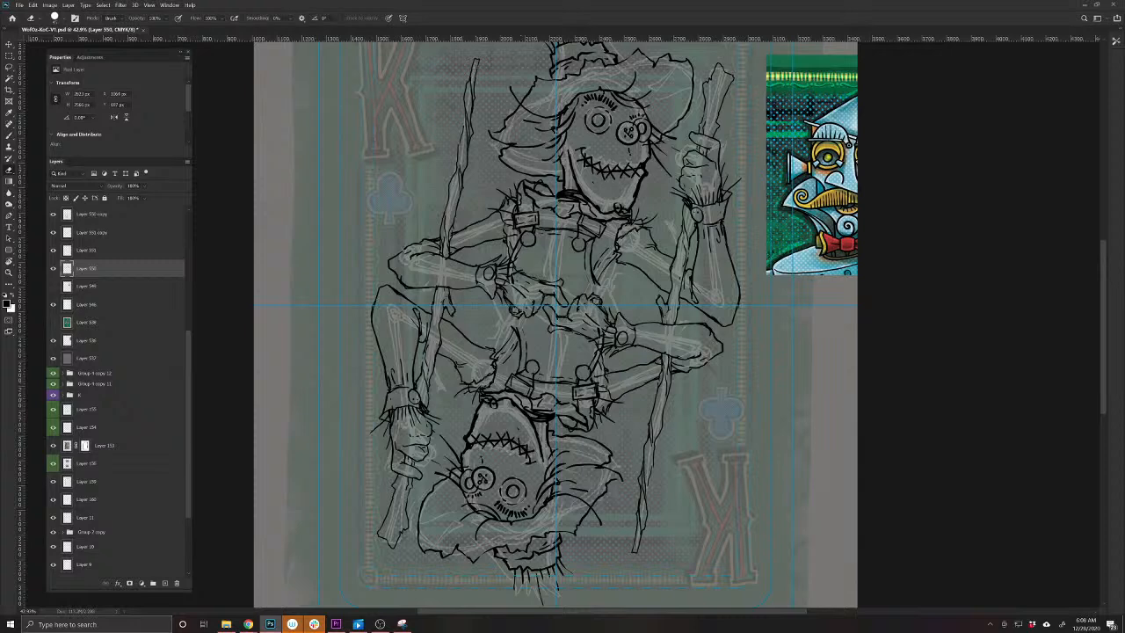
scroll(562, 276, down, 2)
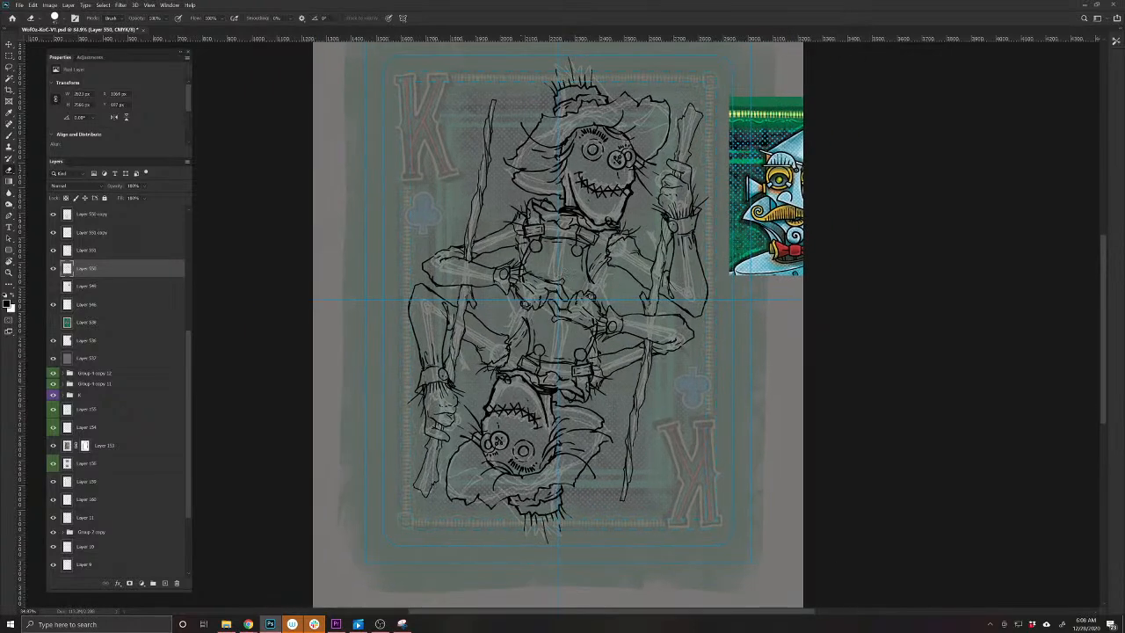
scroll(120, 270, up, 2)
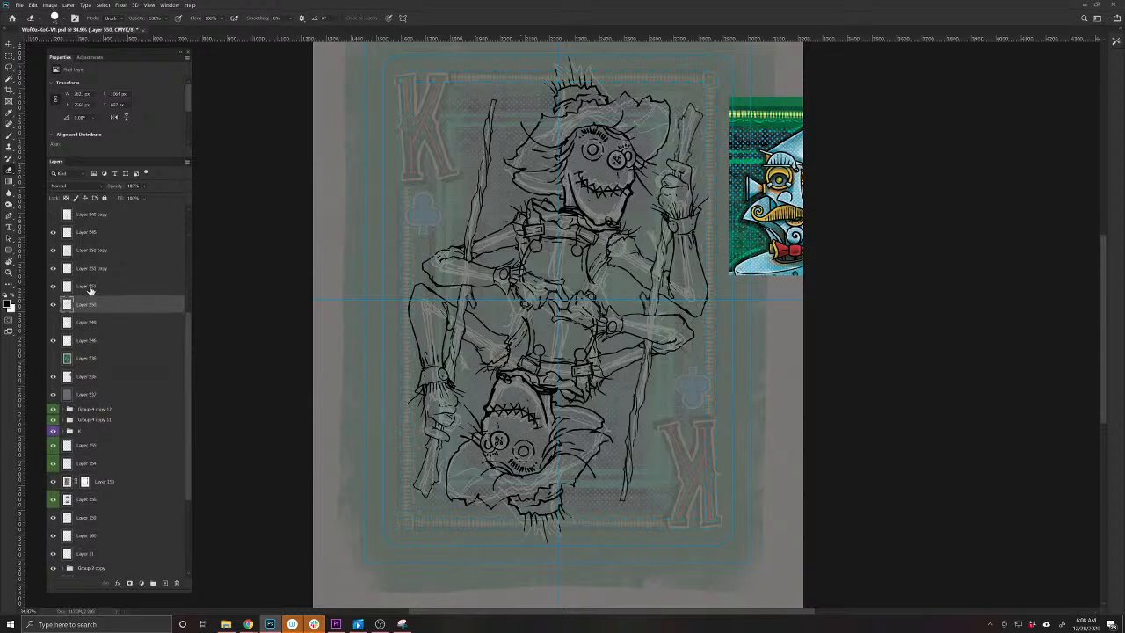
click(94, 251)
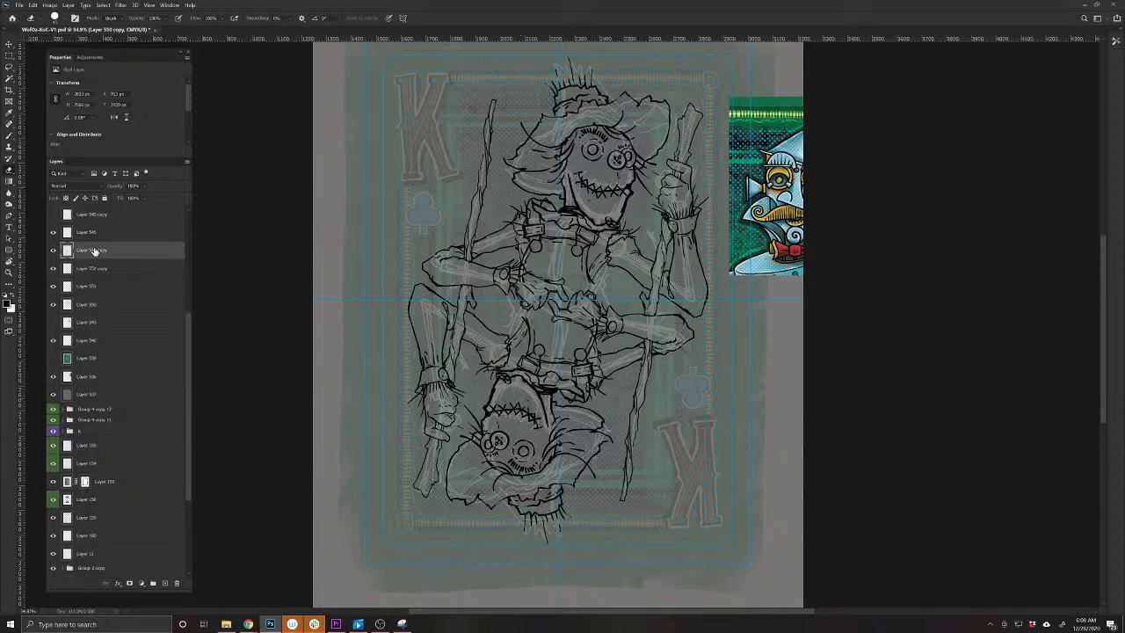
key(ctrl+e)
key(ctrl+e)
key(ctrl+e)
click(54, 250)
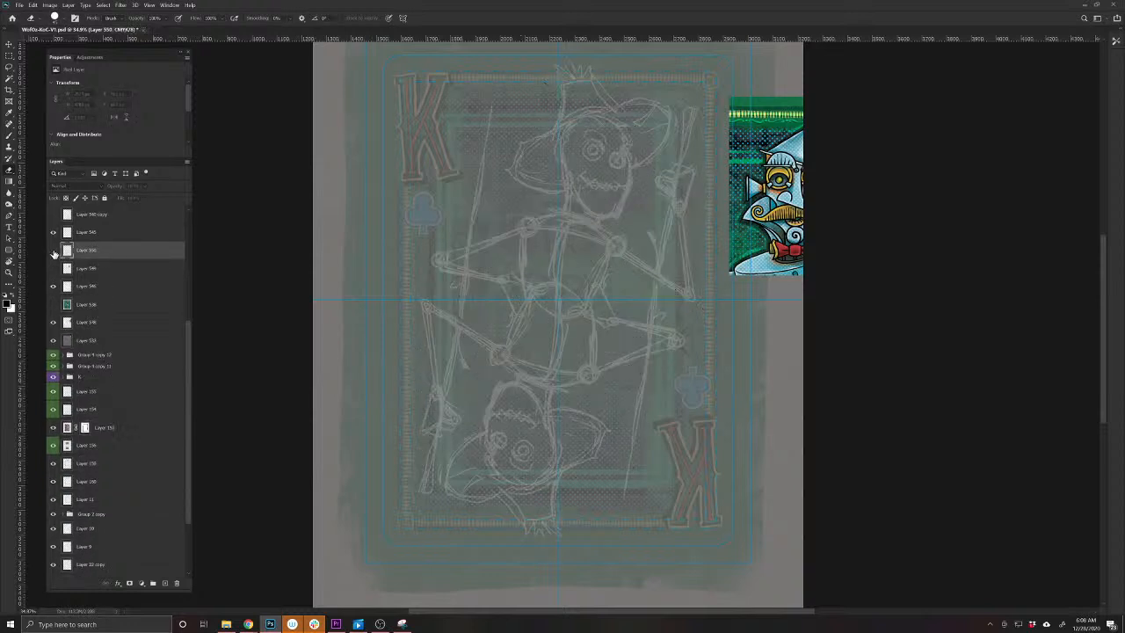
click(54, 250)
Delete the white rough construction sketch layer beneath the black line art and save the file
key(v)
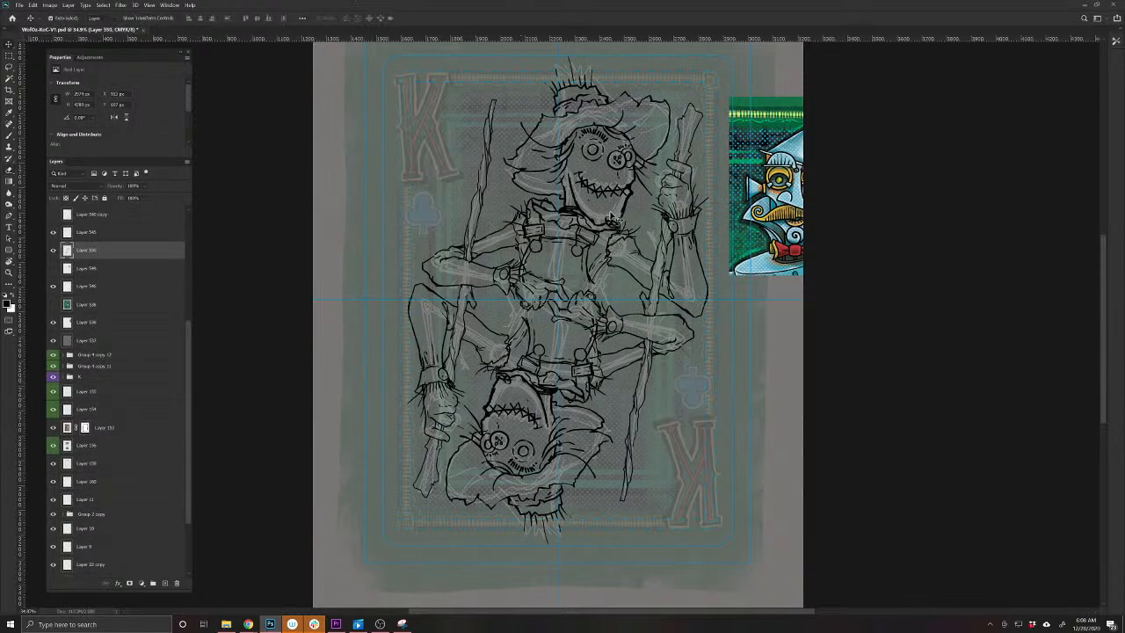
drag(616, 218, 571, 231)
key(ctrl+e)
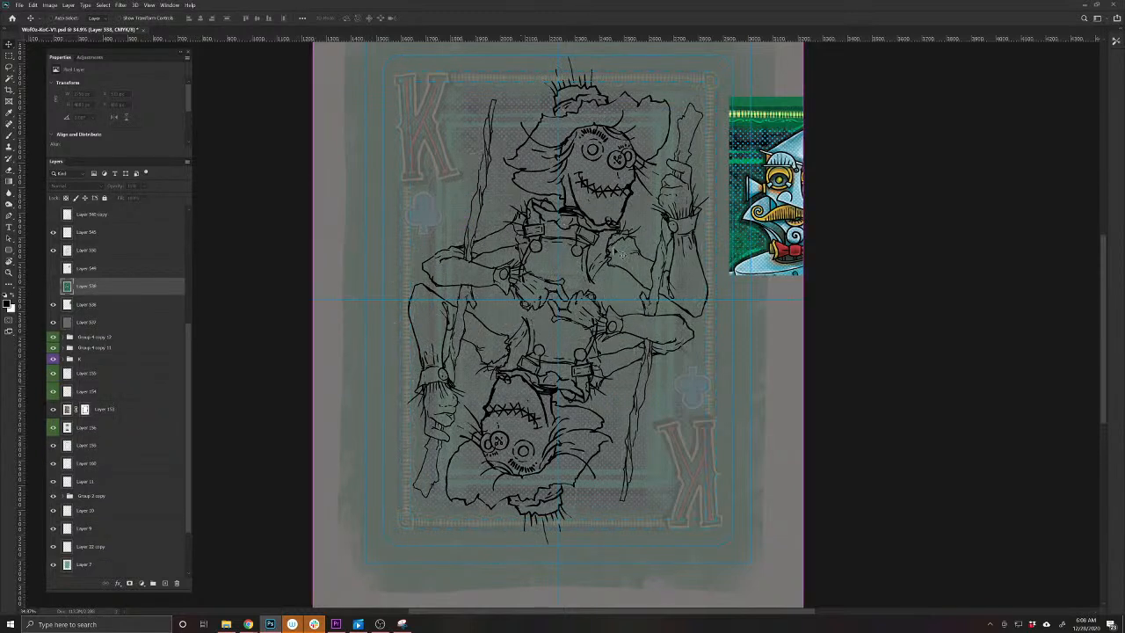
key(ctrl+z)
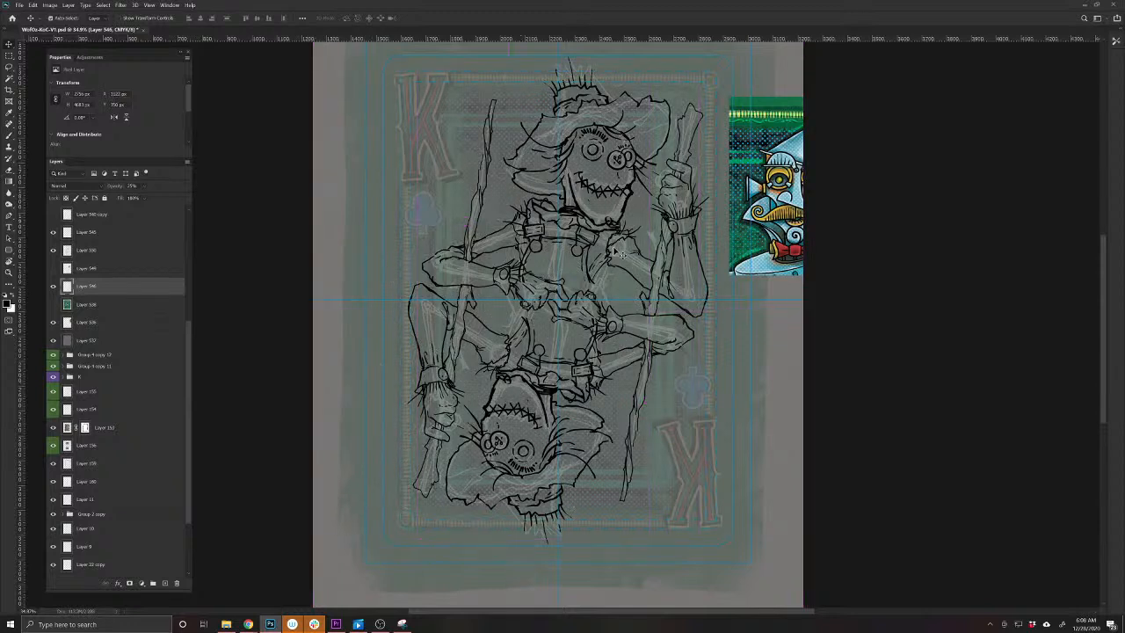
key(ctrl+e)
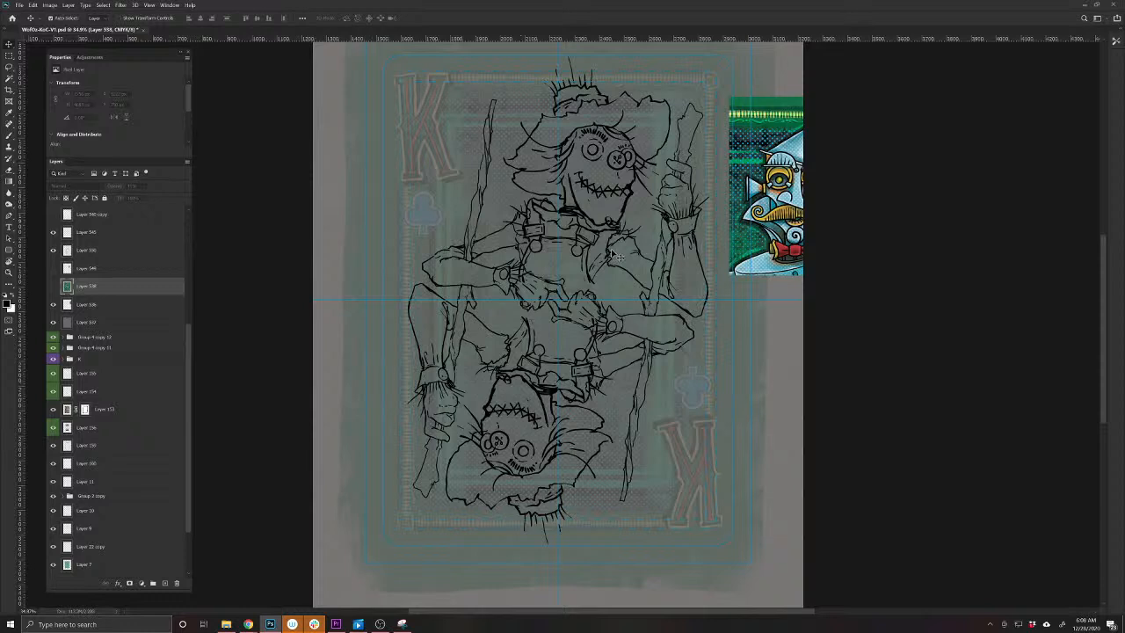
key(ctrl+s)
Try rotating the merged scarecrow line art slightly counter-clockwise so the staffs stand upright, comparing it with the original angle
scroll(66, 284, up, 1)
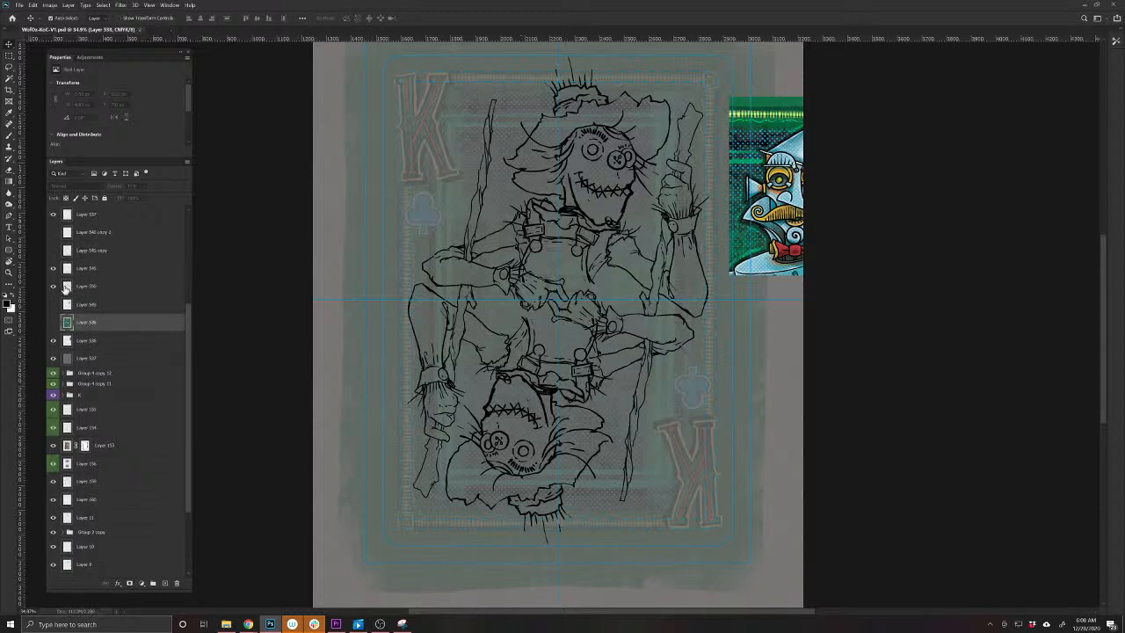
click(72, 287)
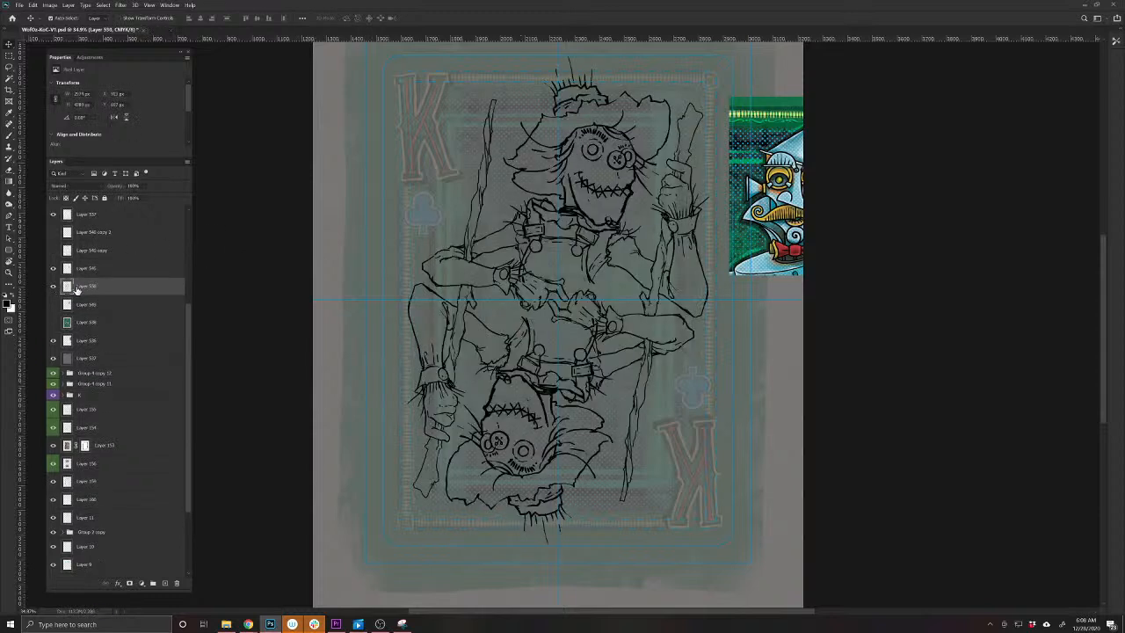
key(ctrl+t)
drag(748, 410, 781, 387)
key(Return)
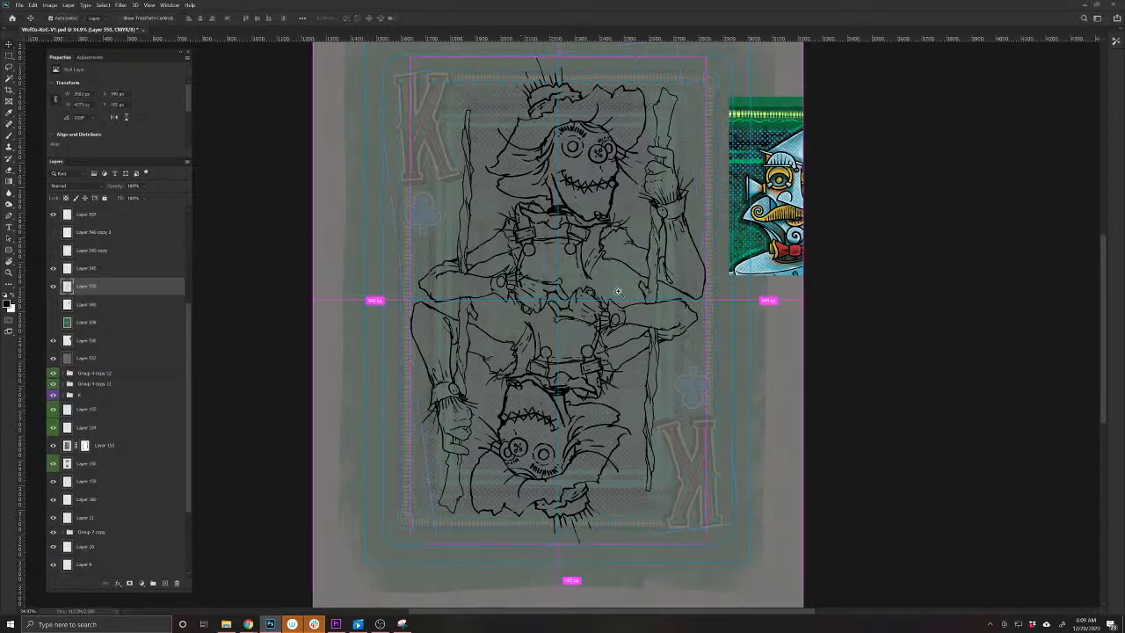
scroll(606, 285, down, 3)
scroll(603, 284, up, 3)
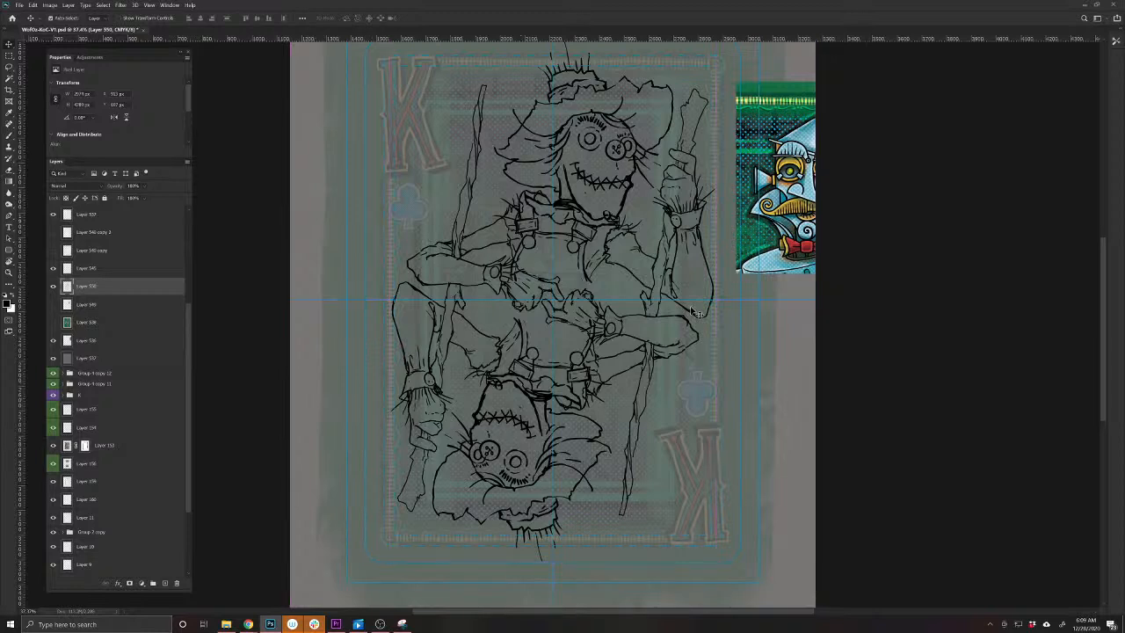
key(ctrl+z)
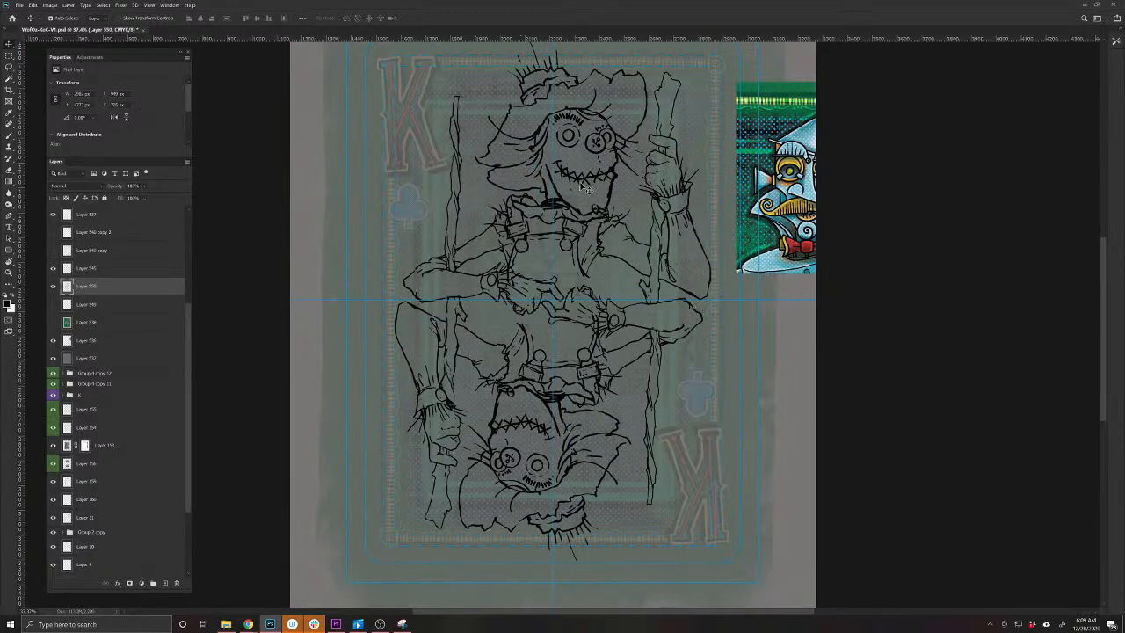
key(ctrl+z)
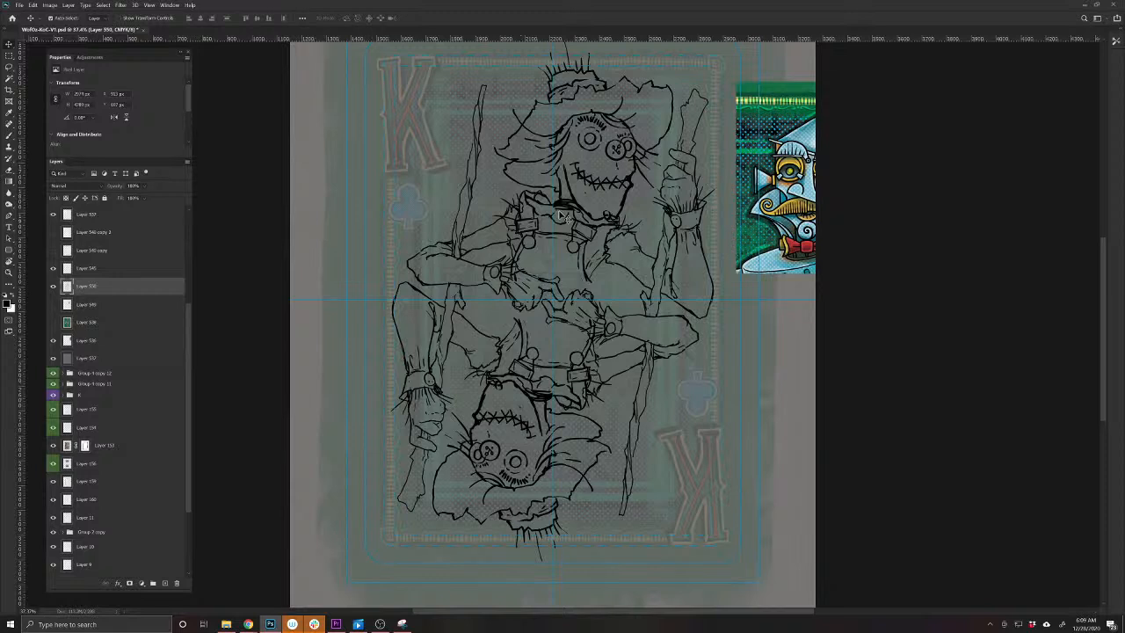
Lower the merged line-art layer's opacity so the scarecrow drawing becomes a faint guide for inking
click(54, 289)
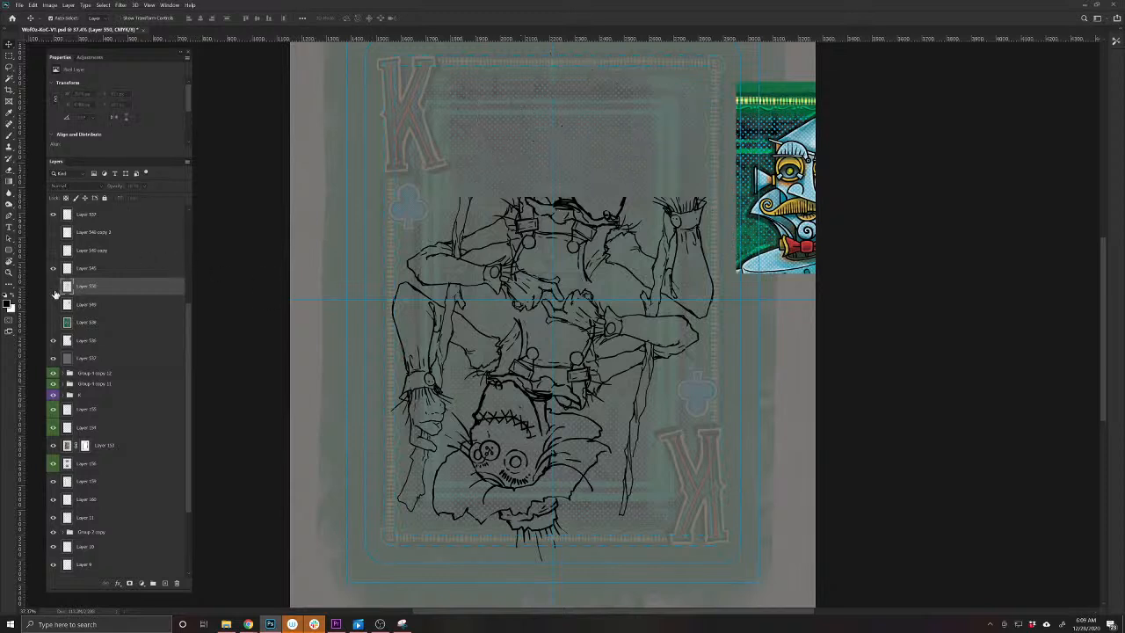
click(53, 287)
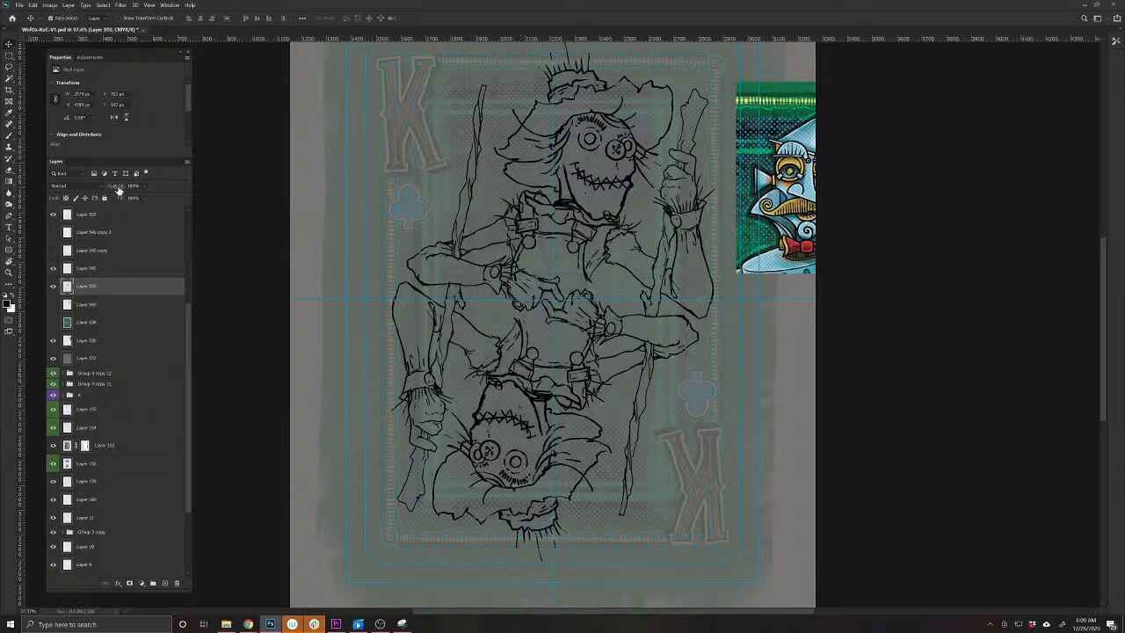
drag(119, 189, 83, 193)
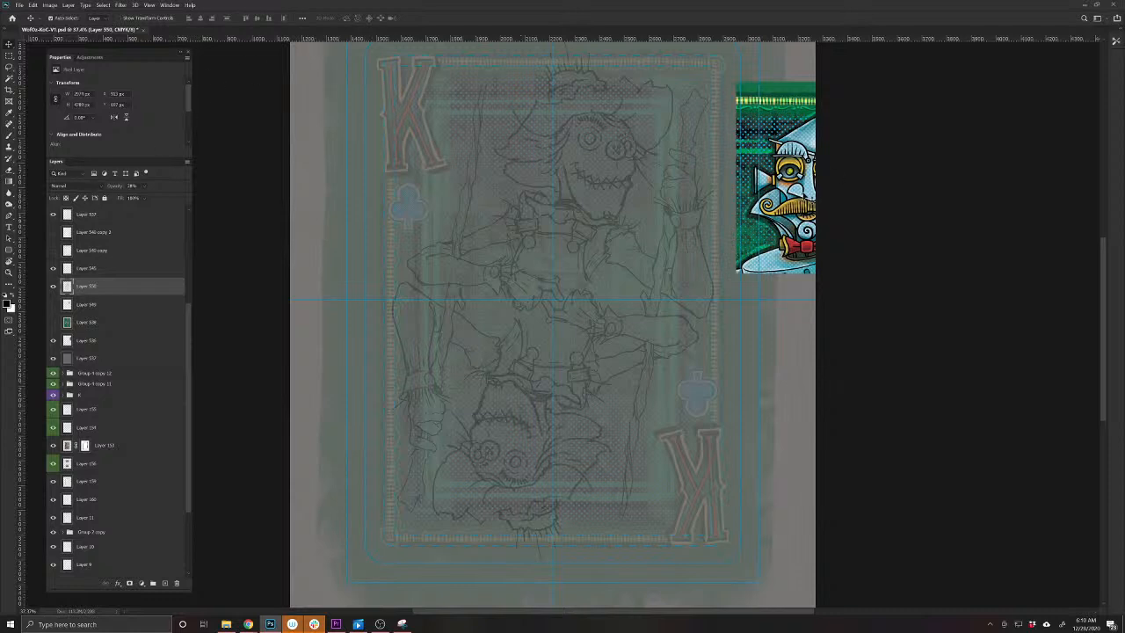
Delete the coloured reference card image beside the king card
click(797, 222)
drag(804, 195, 797, 221)
key(Delete)
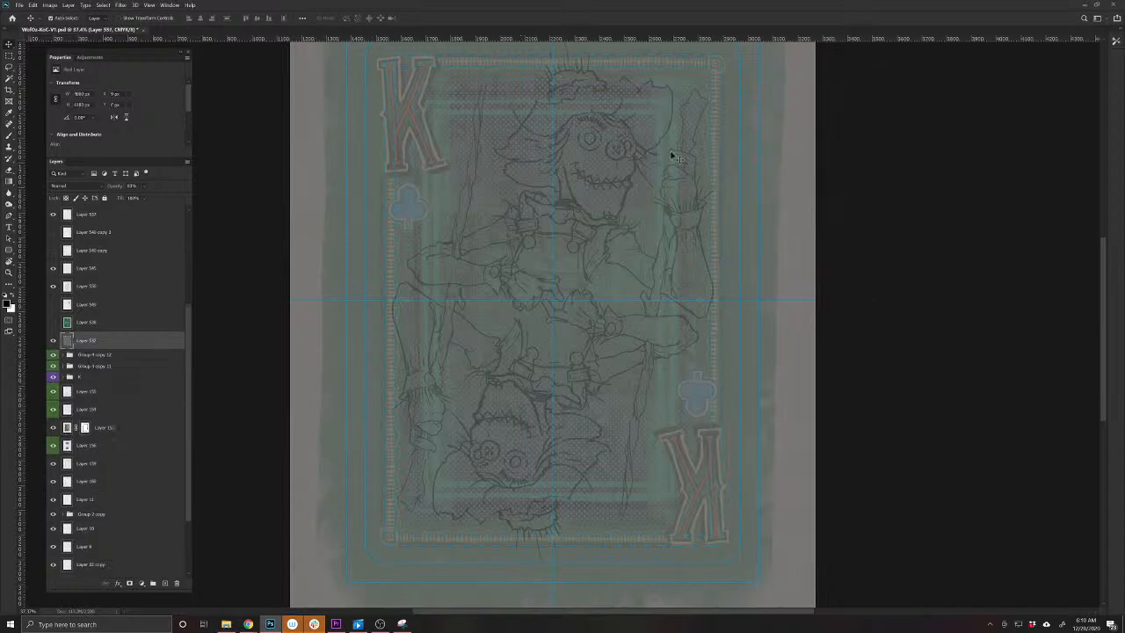
Add a new empty layer directly above the faded scarecrow line art and choose the Brush tool for inking
drag(592, 119, 666, 228)
scroll(658, 314, down, 3)
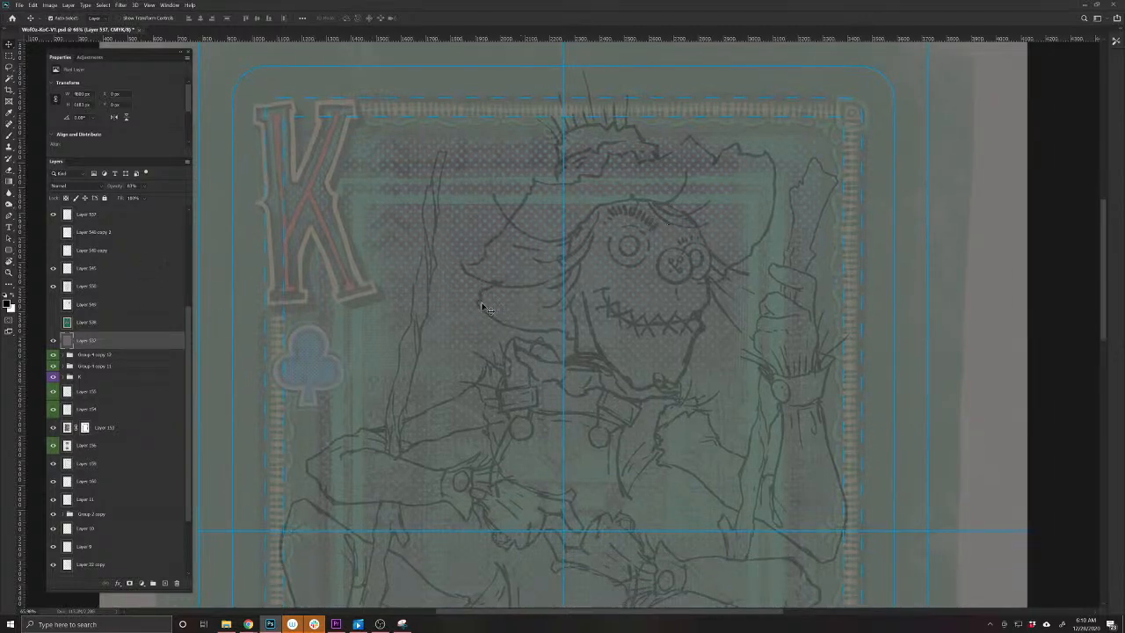
click(601, 215)
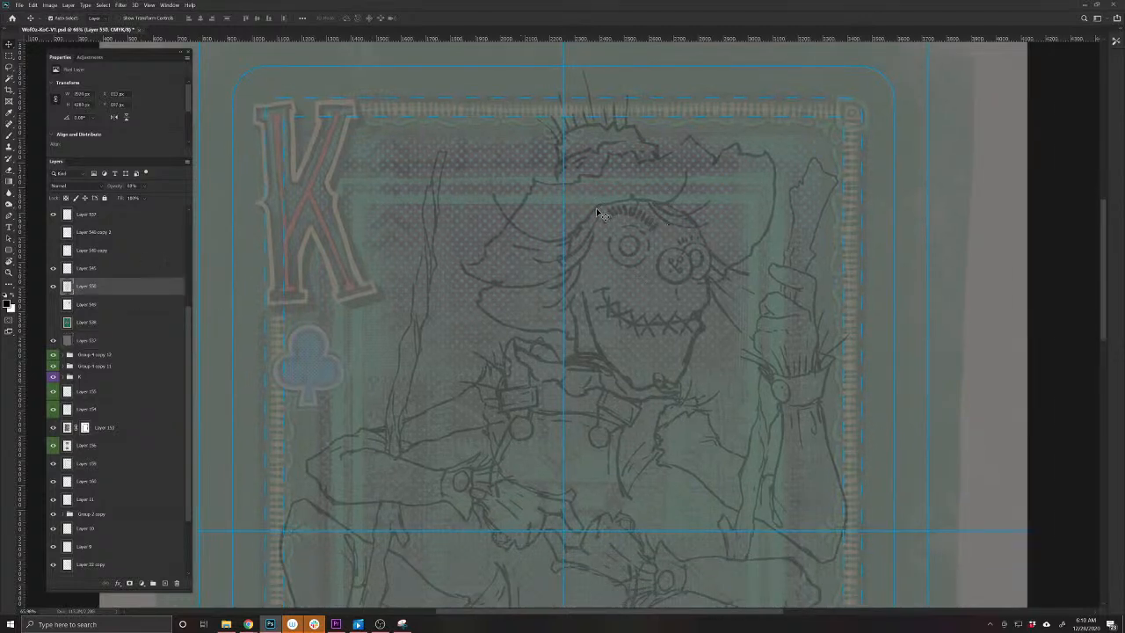
click(153, 582)
click(10, 137)
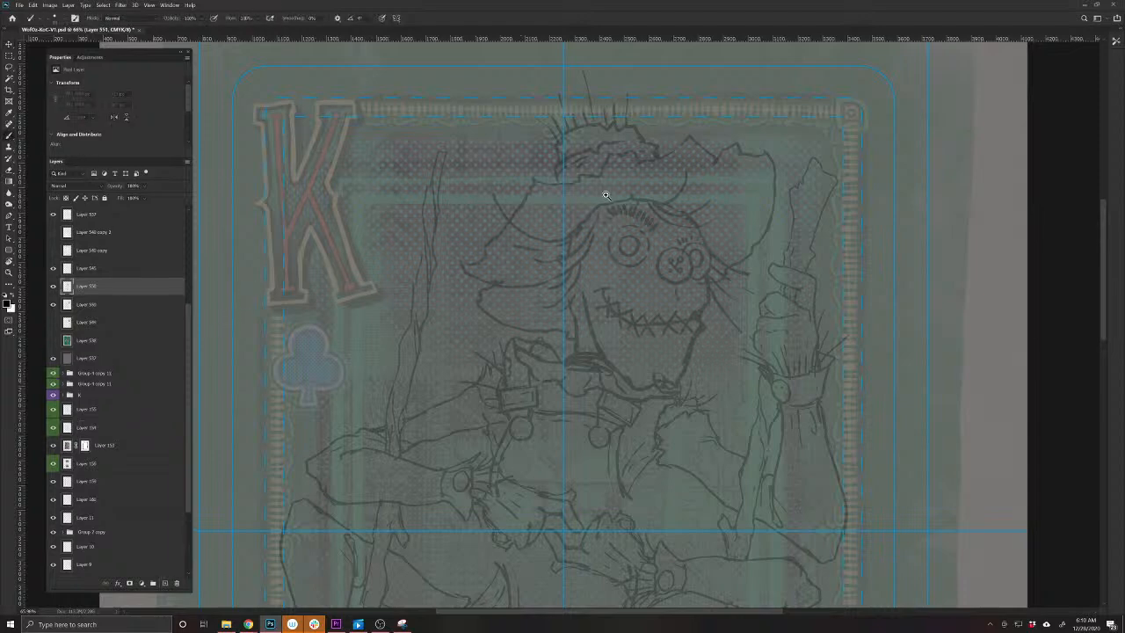
Ink the upper scarecrow's button eye in black with a thick round rim, four ringed holes and short inner shading arcs
drag(607, 195, 650, 247)
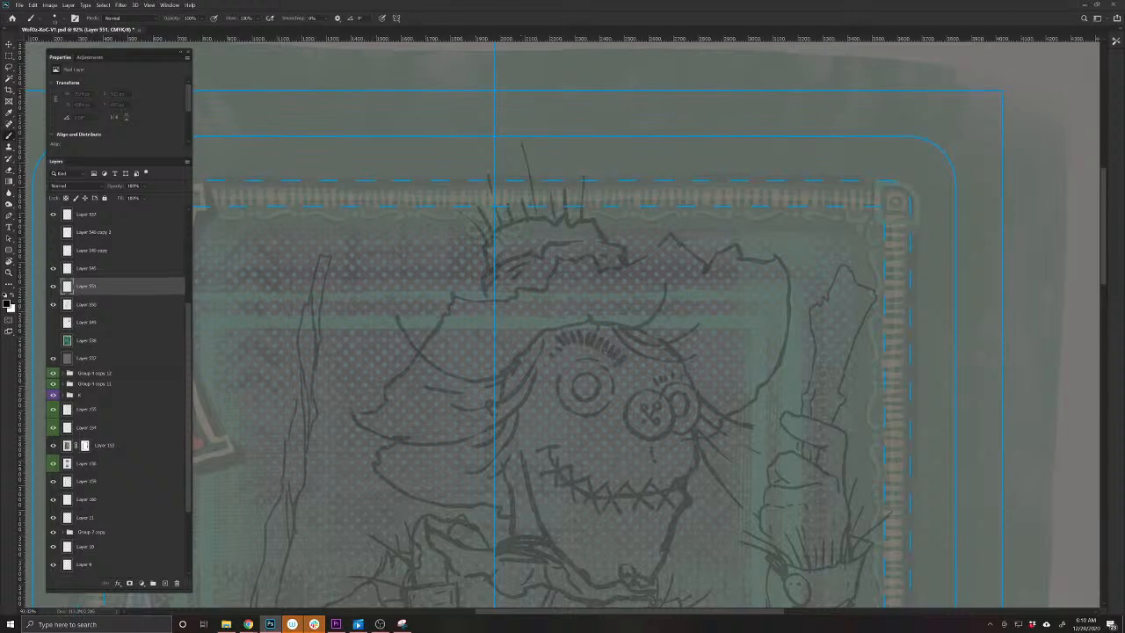
drag(655, 436, 584, 471)
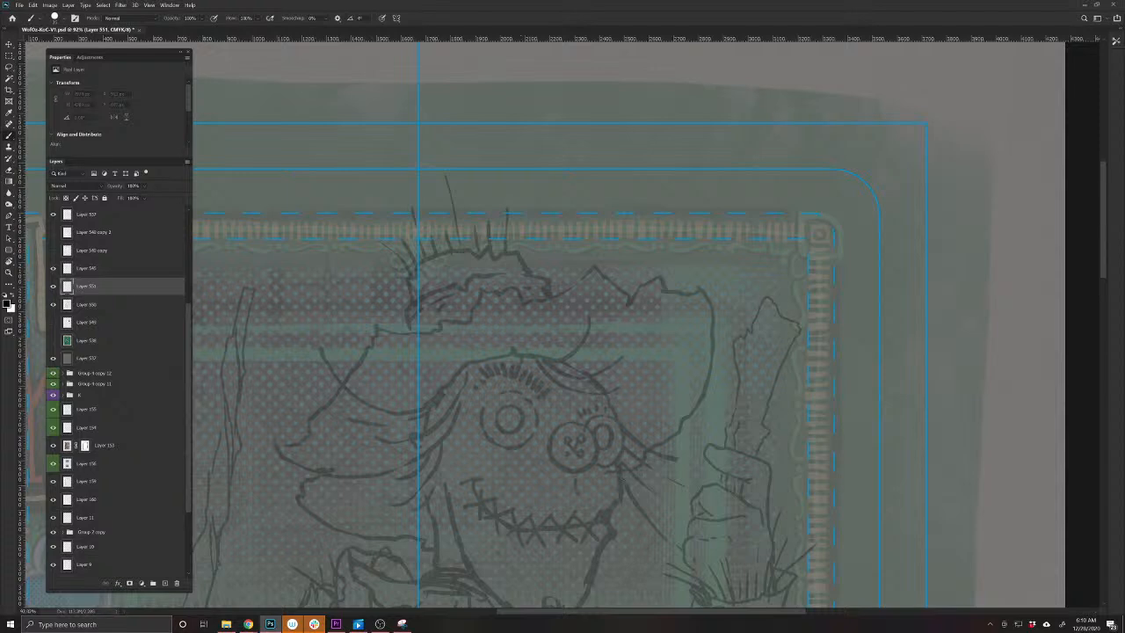
mouse_move(571, 422)
mouse_down()
mouse_move(598, 444)
mouse_move(580, 472)
mouse_move(559, 470)
mouse_move(546, 451)
mouse_move(546, 430)
mouse_move(569, 422)
mouse_up()
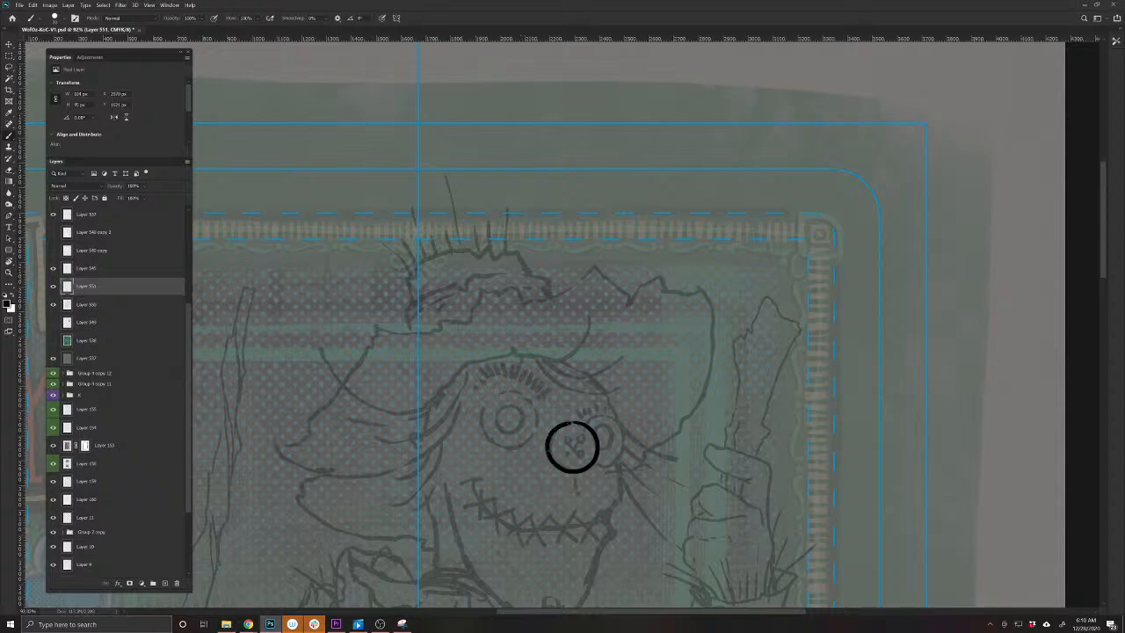
scroll(562, 474, up, 3)
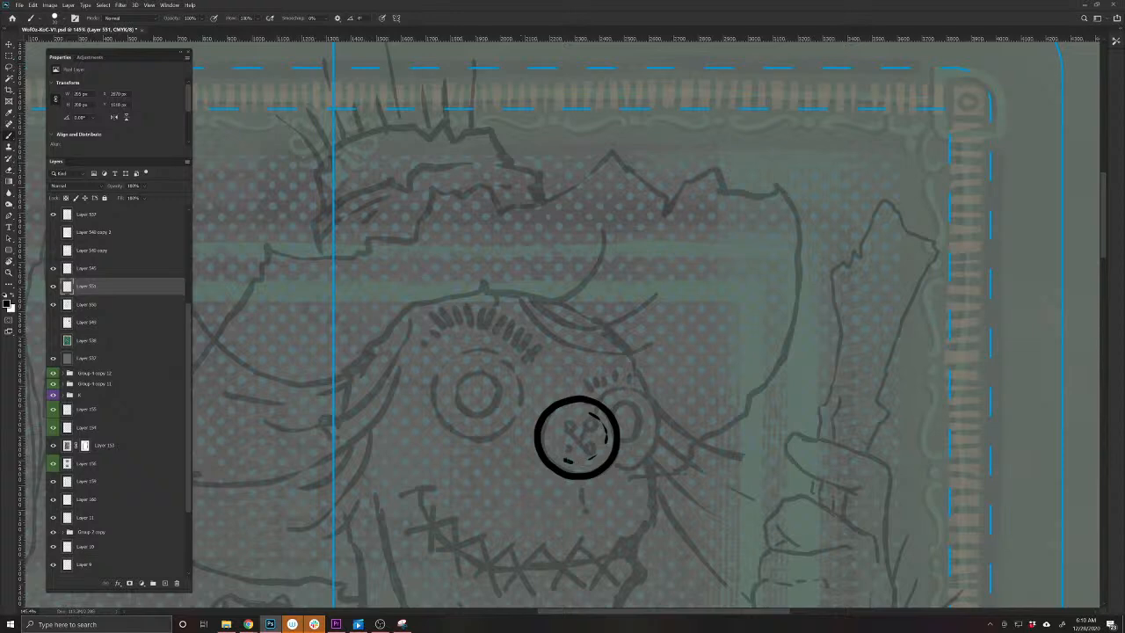
mouse_move(588, 419)
mouse_down()
mouse_move(594, 429)
mouse_move(582, 431)
mouse_move(587, 420)
mouse_move(596, 448)
mouse_move(559, 434)
mouse_move(563, 420)
mouse_move(569, 444)
mouse_move(559, 455)
mouse_up()
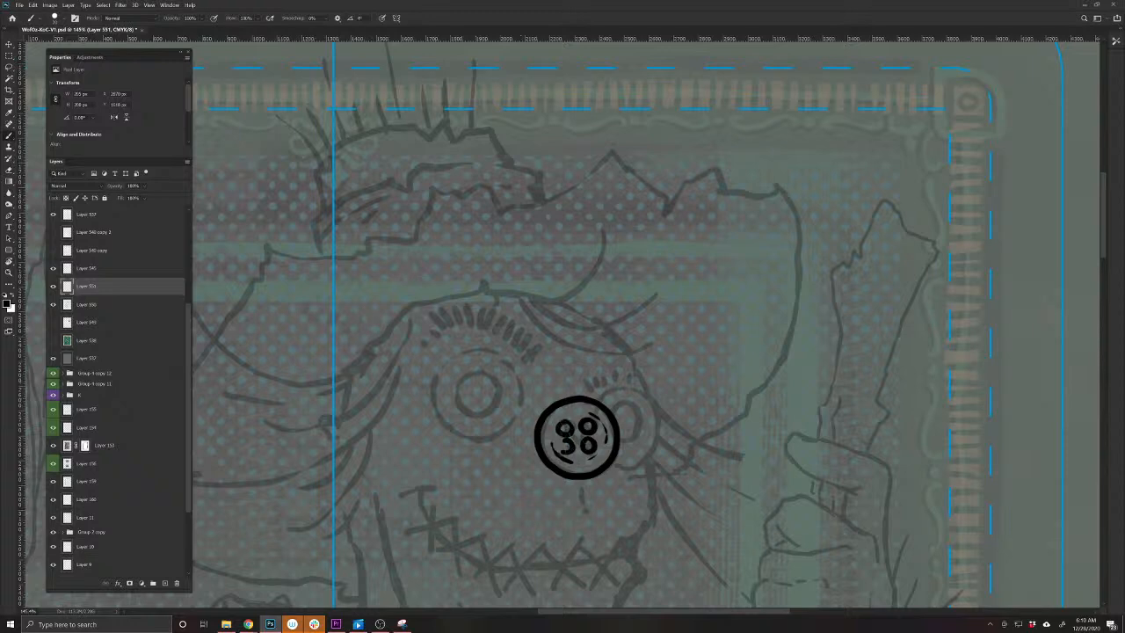
Ink the scarecrow's large round eye and the smaller eye behind the button with concentric rings and dashed outer circles
drag(438, 426, 530, 442)
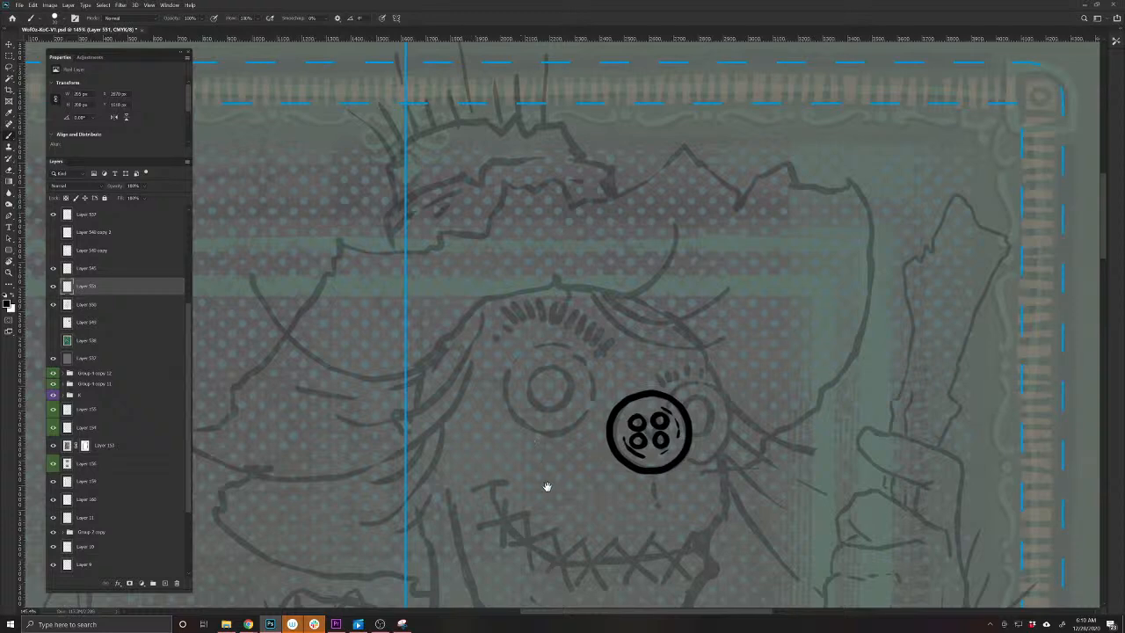
drag(548, 484, 497, 532)
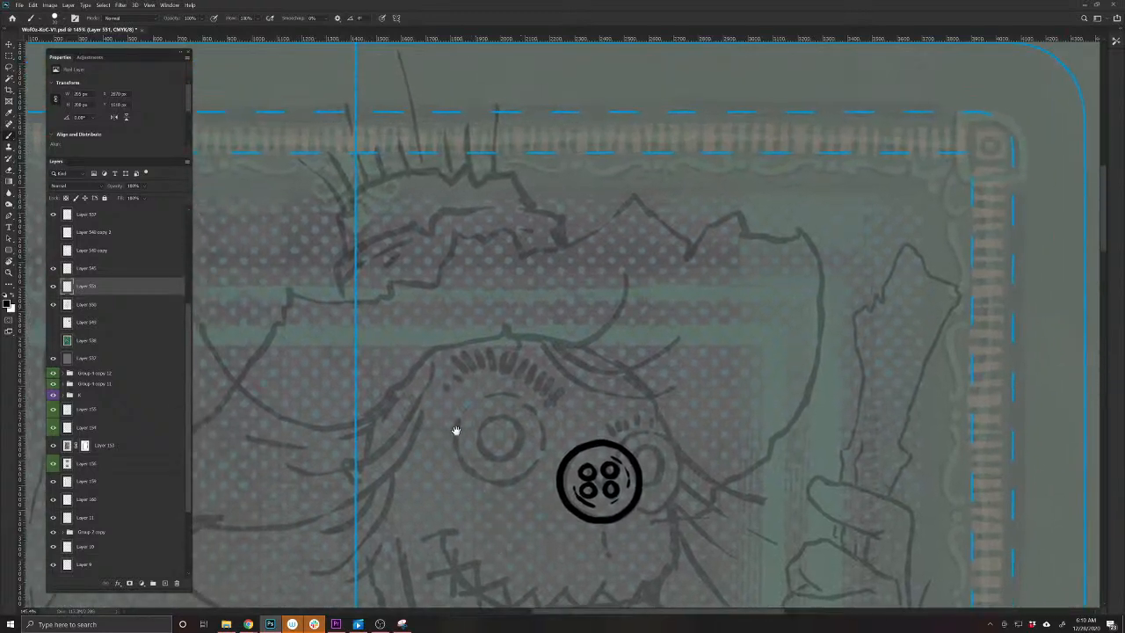
mouse_move(531, 405)
mouse_down()
mouse_move(545, 457)
mouse_move(494, 490)
mouse_move(449, 450)
mouse_move(457, 417)
mouse_move(505, 390)
mouse_move(520, 399)
mouse_move(525, 448)
mouse_move(508, 464)
mouse_move(475, 457)
mouse_move(468, 429)
mouse_move(494, 409)
mouse_move(515, 425)
mouse_move(517, 448)
mouse_move(494, 460)
mouse_move(478, 446)
mouse_move(497, 411)
mouse_up()
drag(579, 492, 471, 459)
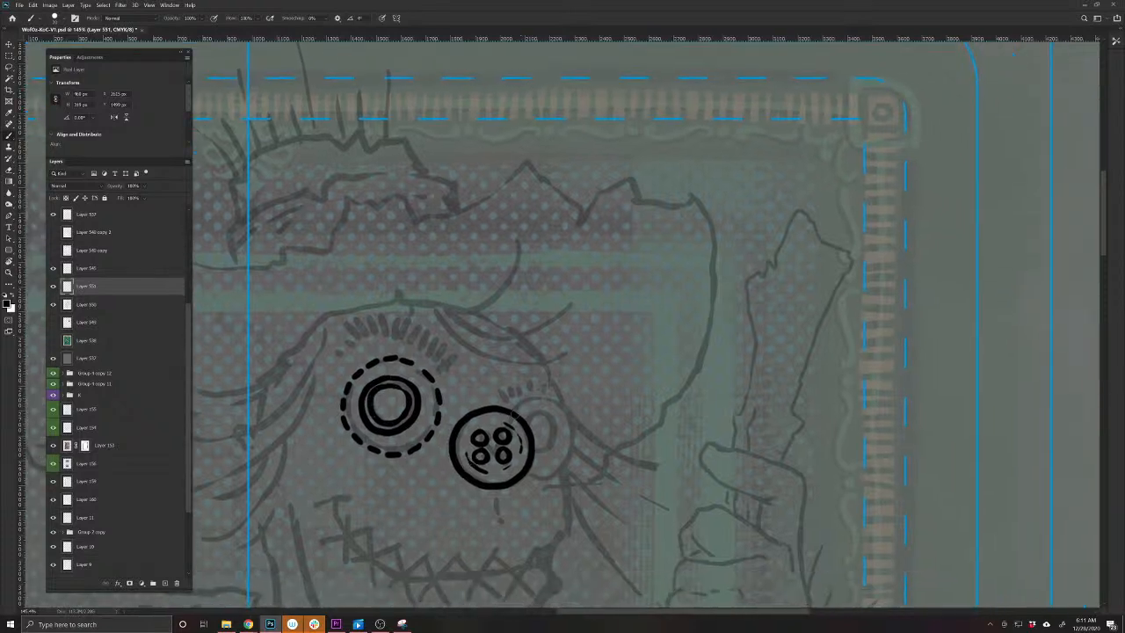
mouse_move(540, 399)
mouse_down()
mouse_move(569, 421)
mouse_move(570, 457)
mouse_move(554, 477)
mouse_move(525, 470)
mouse_up()
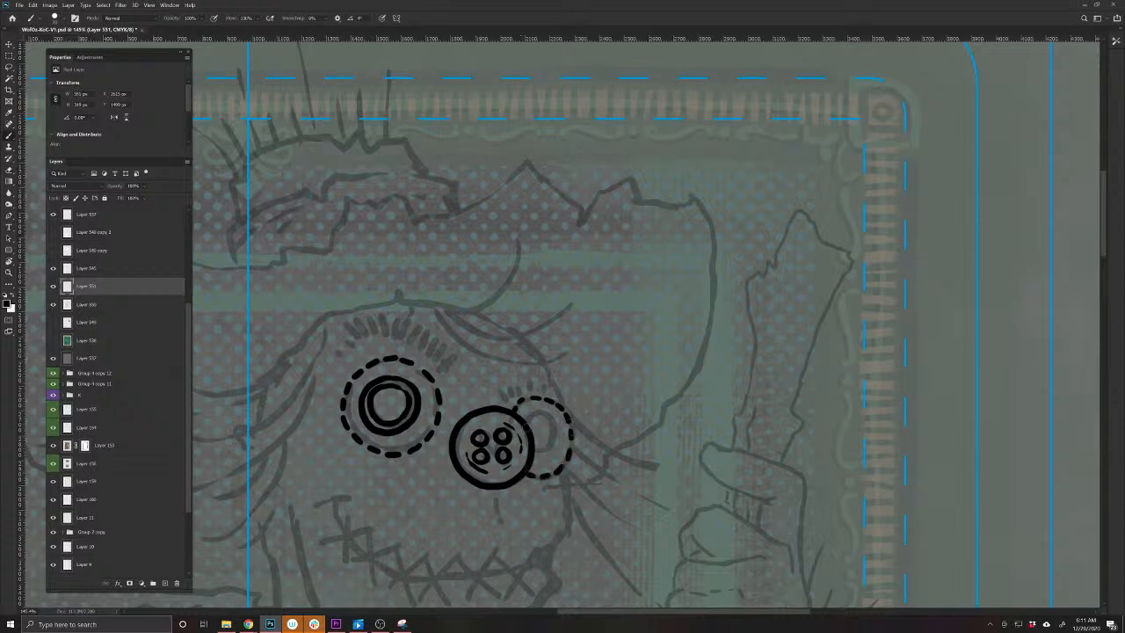
mouse_move(529, 417)
mouse_down()
mouse_move(552, 426)
mouse_move(556, 450)
mouse_move(530, 459)
mouse_move(540, 426)
mouse_move(534, 451)
mouse_up()
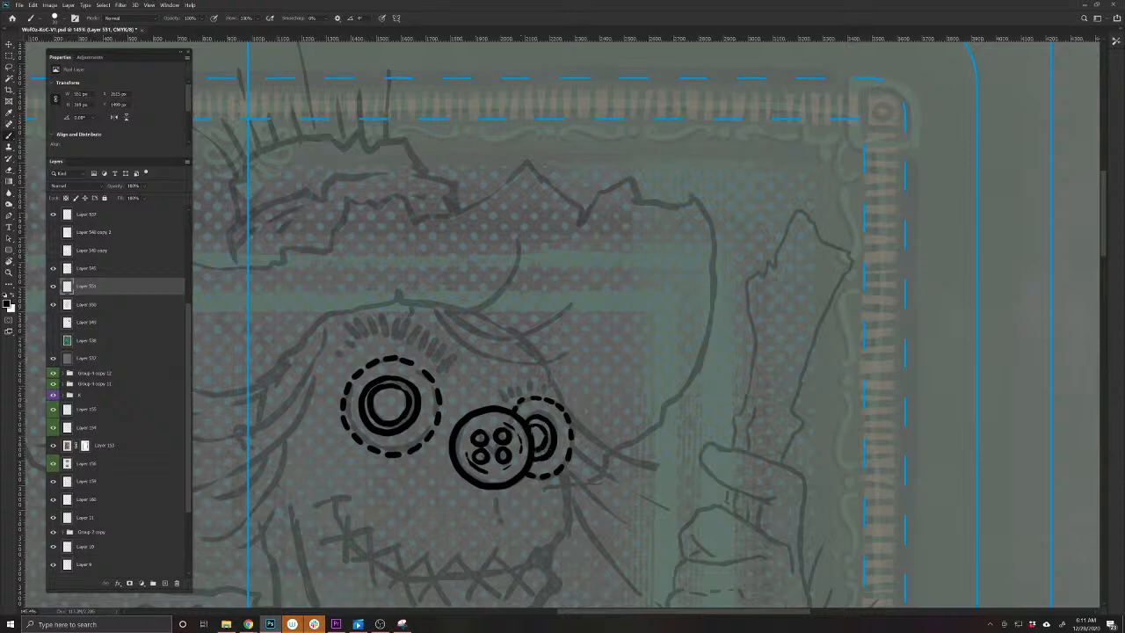
Ink rows of short, thick lash strokes in an arc above the scarecrow's large eye and above the smaller eye
drag(403, 455, 533, 528)
drag(588, 441, 504, 411)
mouse_move(503, 384)
mouse_down()
mouse_move(497, 410)
mouse_move(467, 419)
mouse_up()
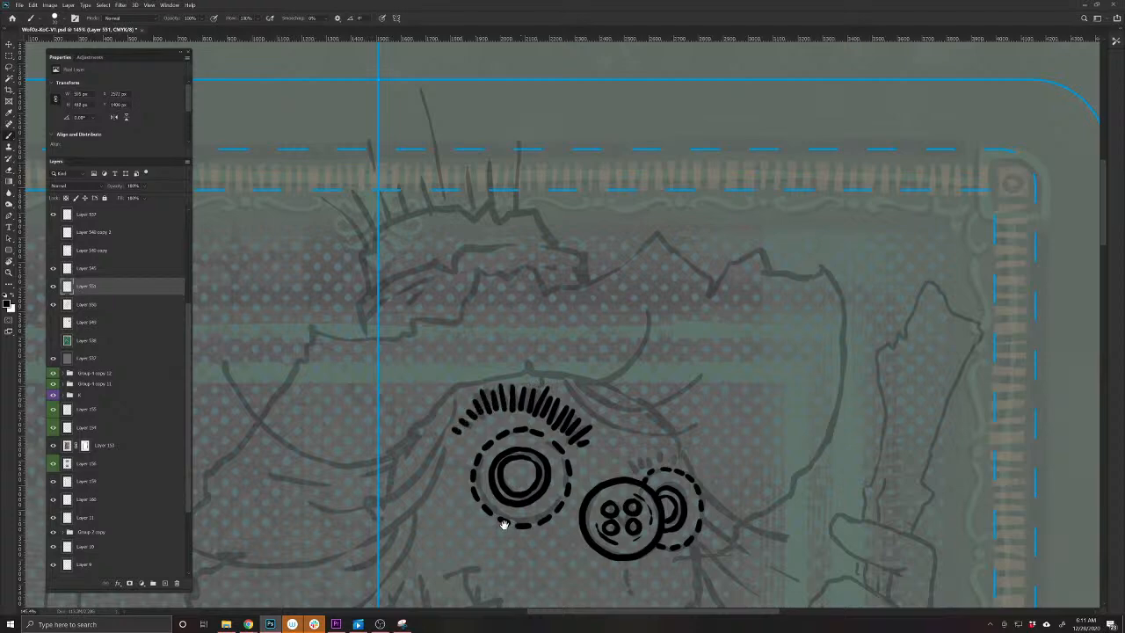
drag(505, 518, 383, 474)
drag(513, 413, 508, 427)
mouse_move(517, 408)
mouse_down()
mouse_move(512, 423)
mouse_move(566, 426)
mouse_up()
drag(581, 414, 569, 424)
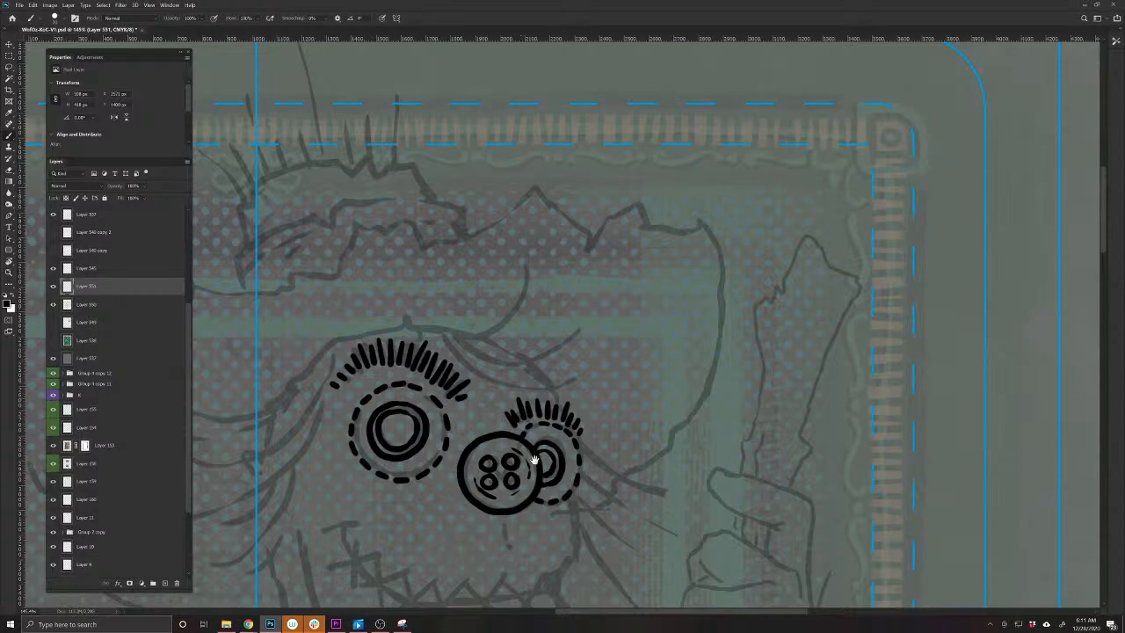
Ink the front of the scarecrow's face from below the smaller eye around the protruding lip to the upper jaw
drag(489, 530, 566, 385)
mouse_move(657, 314)
mouse_down()
mouse_move(653, 416)
mouse_move(626, 445)
mouse_up()
drag(546, 517, 507, 459)
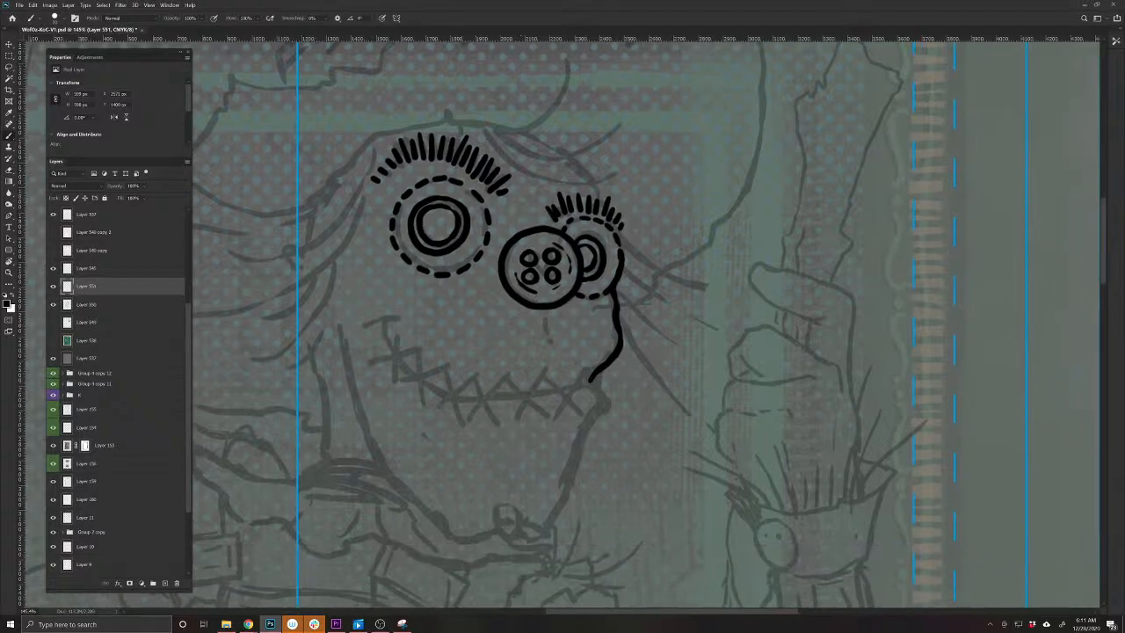
mouse_move(588, 382)
mouse_down()
mouse_move(605, 417)
mouse_move(561, 412)
mouse_move(581, 421)
mouse_move(570, 425)
mouse_move(568, 474)
mouse_up()
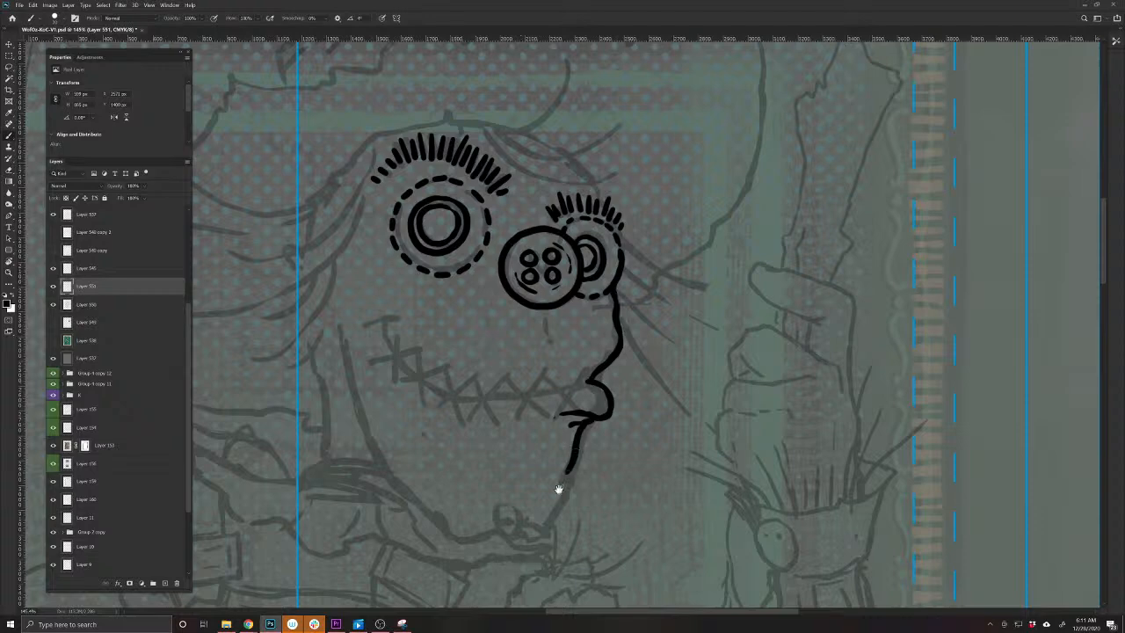
Ink the rest of the jaw outline down to the chin with small stitch ticks and up the back of the face
drag(531, 524, 566, 469)
mouse_move(601, 416)
mouse_down()
mouse_move(588, 474)
mouse_move(561, 497)
mouse_move(515, 499)
mouse_move(486, 479)
mouse_up()
mouse_move(571, 482)
mouse_down()
mouse_move(580, 503)
mouse_move(566, 503)
mouse_up()
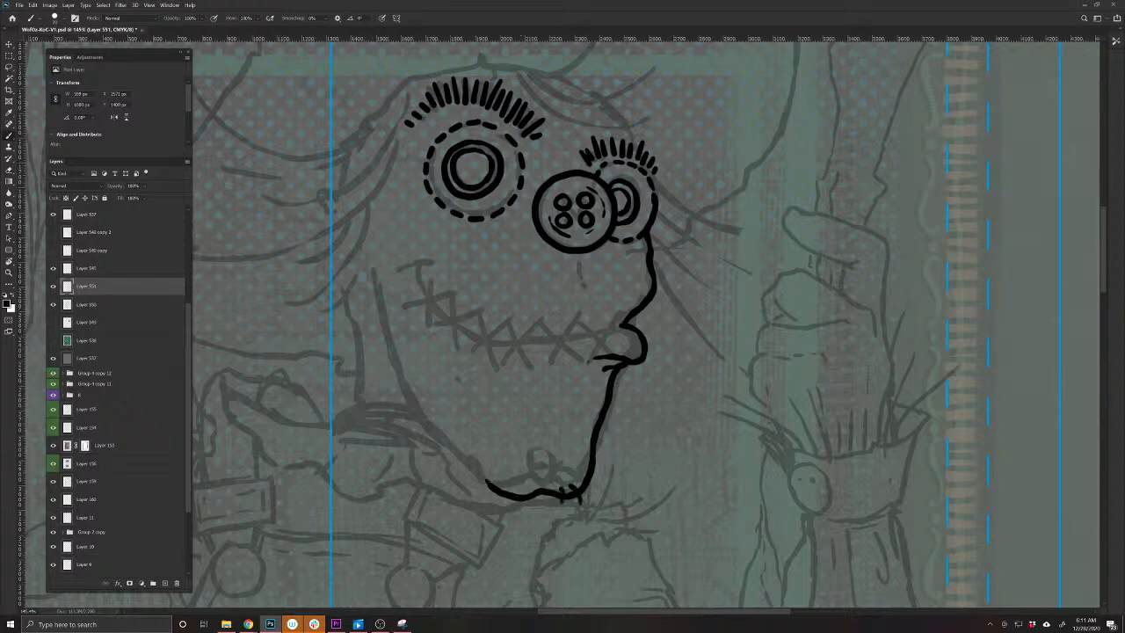
drag(422, 447, 472, 484)
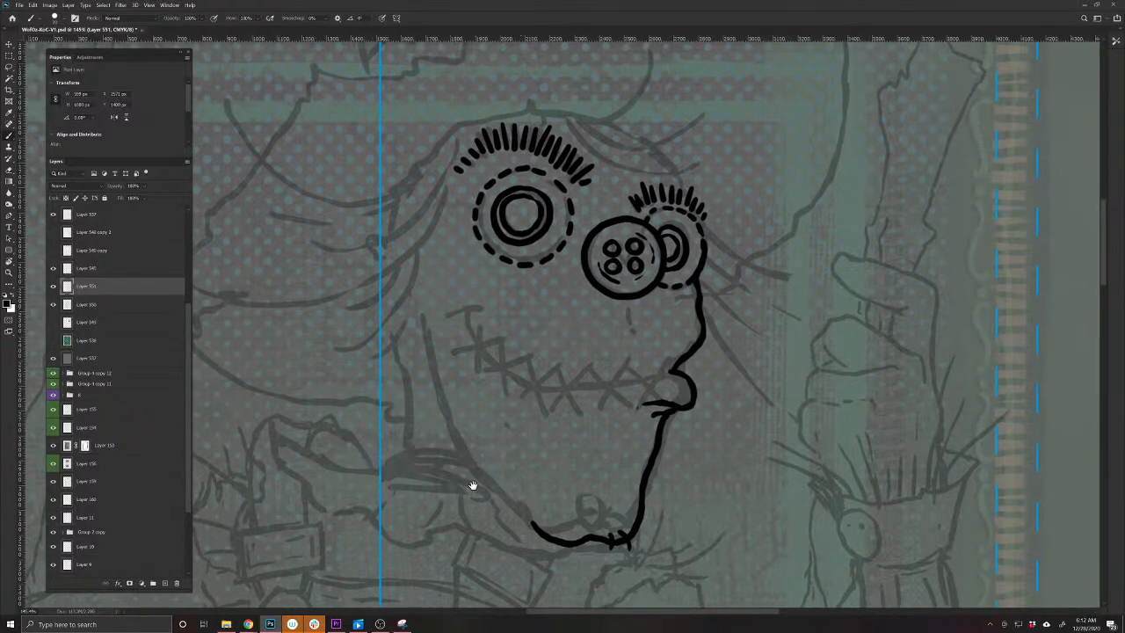
mouse_move(531, 525)
mouse_down()
mouse_move(459, 452)
mouse_move(420, 327)
mouse_up()
drag(494, 437, 442, 488)
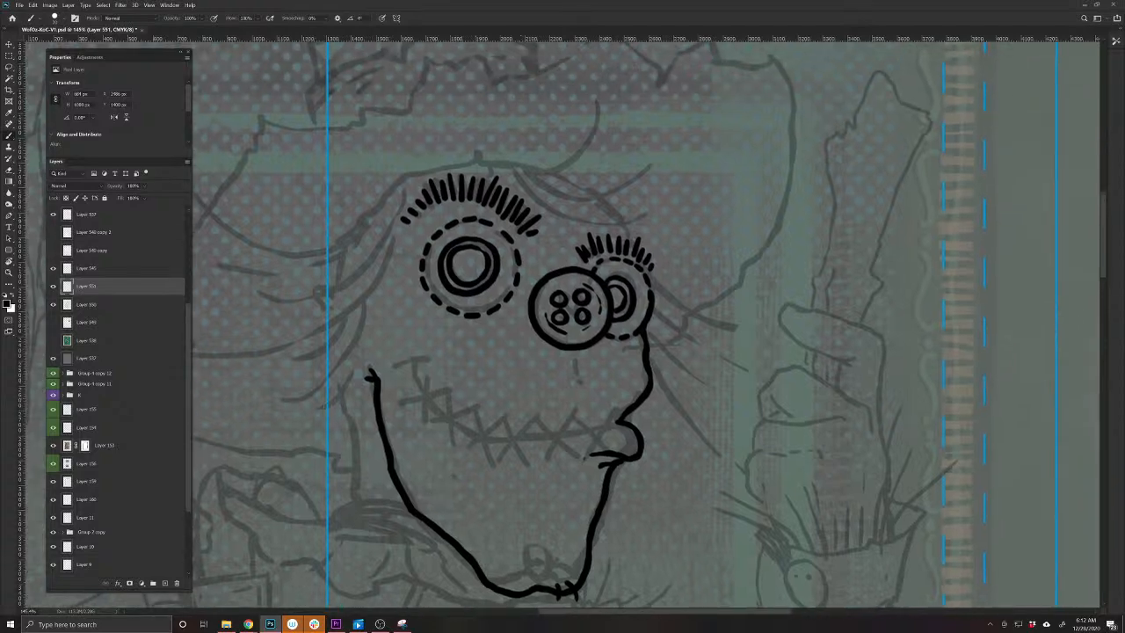
Ink the long curved smile line with a creased corner, plus a cheek arc beneath the large eye
mouse_move(620, 421)
mouse_down()
mouse_move(545, 436)
mouse_move(466, 432)
mouse_move(441, 418)
mouse_move(413, 370)
mouse_move(413, 359)
mouse_move(439, 357)
mouse_move(389, 370)
mouse_move(400, 376)
mouse_up()
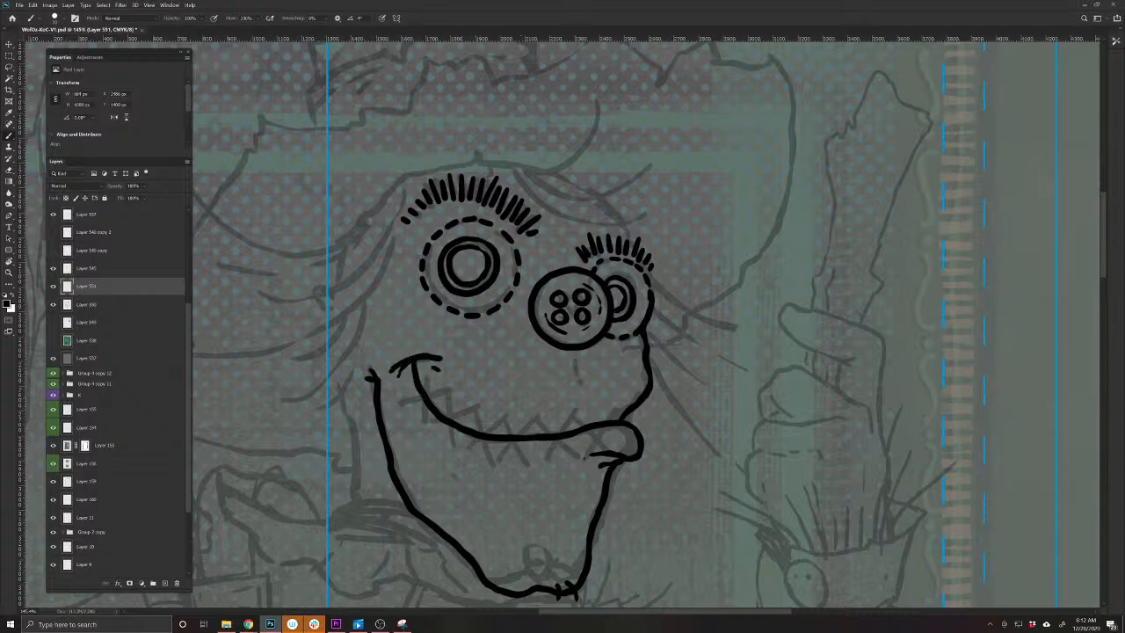
mouse_move(473, 315)
mouse_down()
mouse_move(420, 304)
mouse_move(376, 324)
mouse_up()
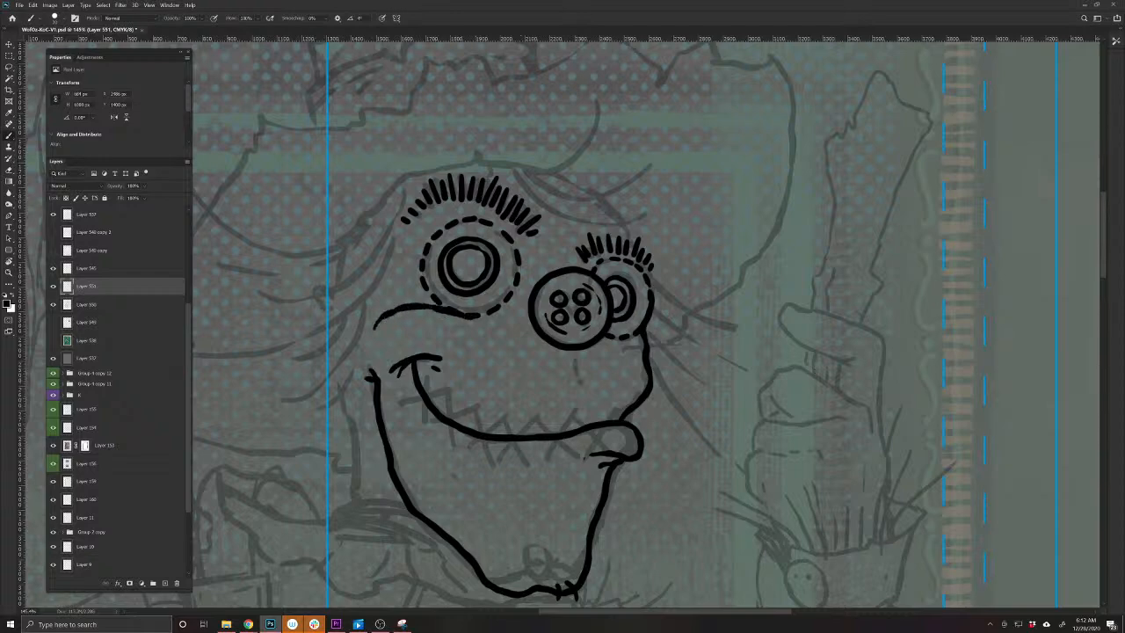
Erase the contour between the smaller eye and the lip, redraw it rounder, and ink the short nose mark with dots
key(e)
mouse_move(648, 343)
mouse_down()
mouse_move(646, 400)
mouse_move(625, 416)
mouse_up()
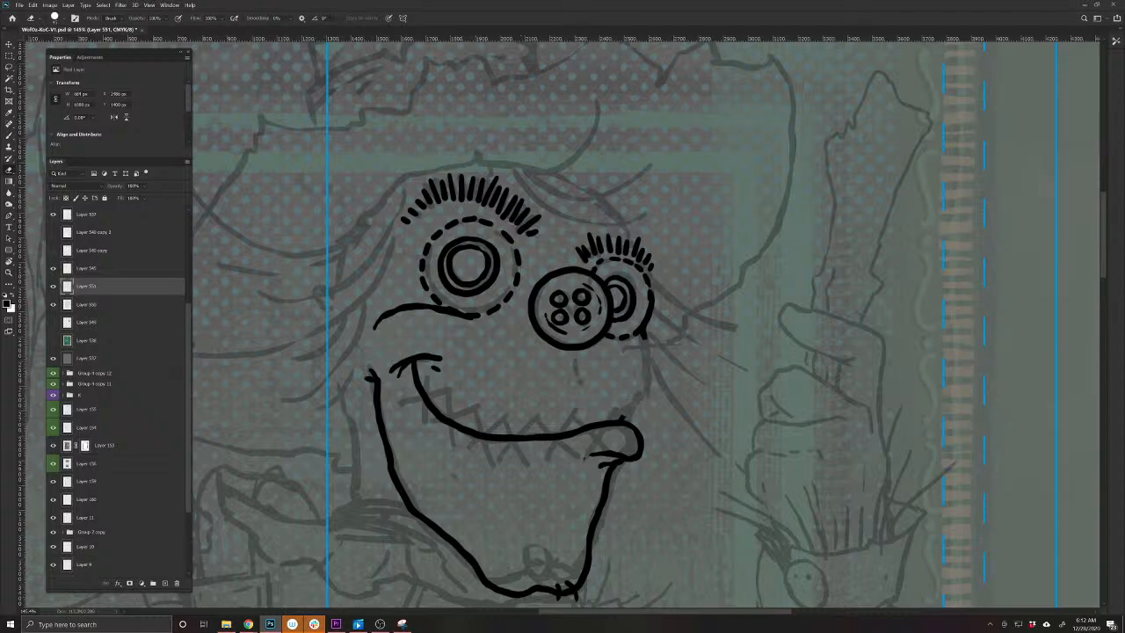
key(b)
mouse_move(629, 337)
mouse_down()
mouse_move(650, 343)
mouse_move(658, 373)
mouse_move(620, 422)
mouse_up()
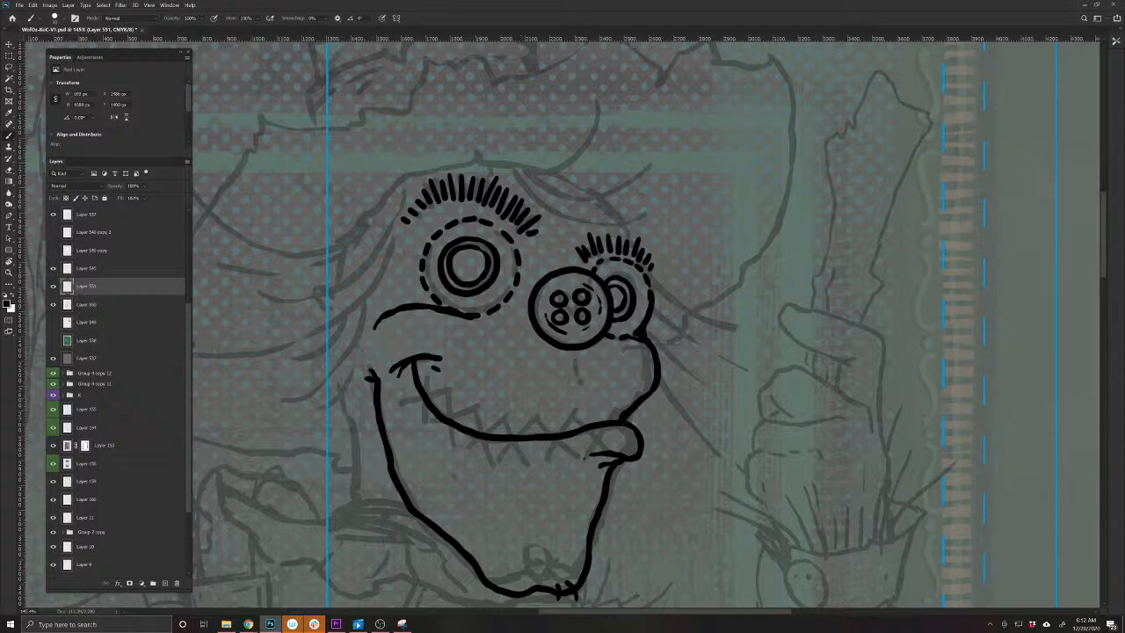
drag(573, 353, 584, 383)
drag(414, 501, 457, 488)
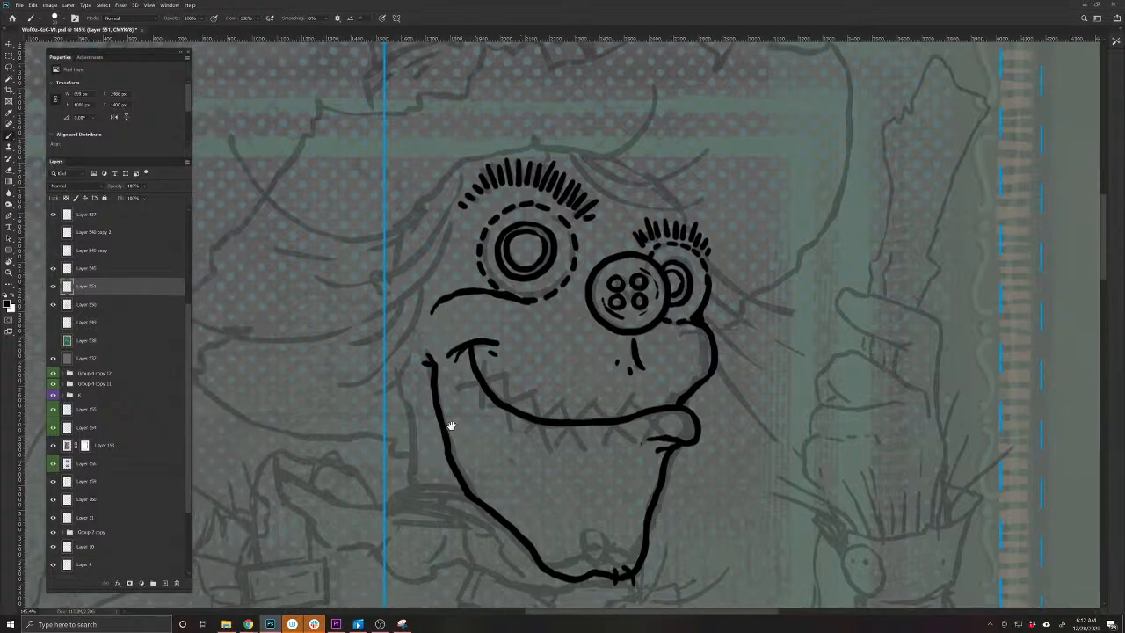
Ink thick crisscross stitches along the whole smile line, from the creased corner to the protruding lip
mouse_move(483, 357)
mouse_down()
mouse_move(482, 409)
mouse_move(488, 380)
mouse_move(516, 371)
mouse_move(511, 431)
mouse_move(499, 404)
mouse_move(529, 392)
mouse_move(549, 446)
mouse_move(541, 422)
mouse_move(568, 398)
mouse_move(581, 448)
mouse_move(571, 434)
mouse_move(594, 401)
mouse_move(632, 441)
mouse_move(607, 434)
mouse_move(634, 394)
mouse_up()
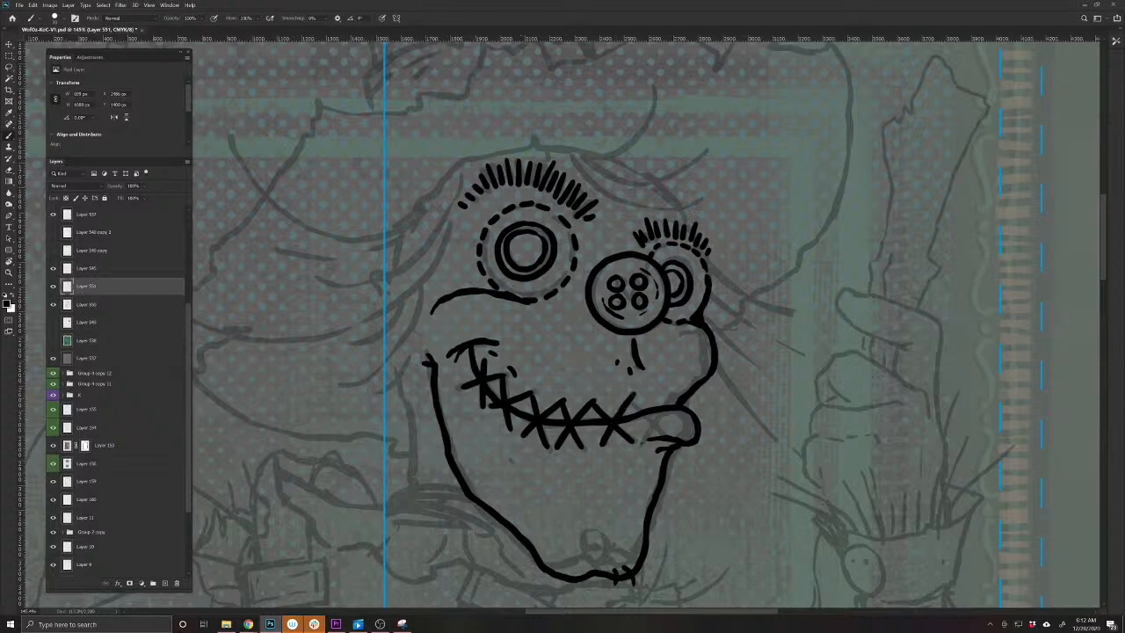
drag(572, 511, 491, 527)
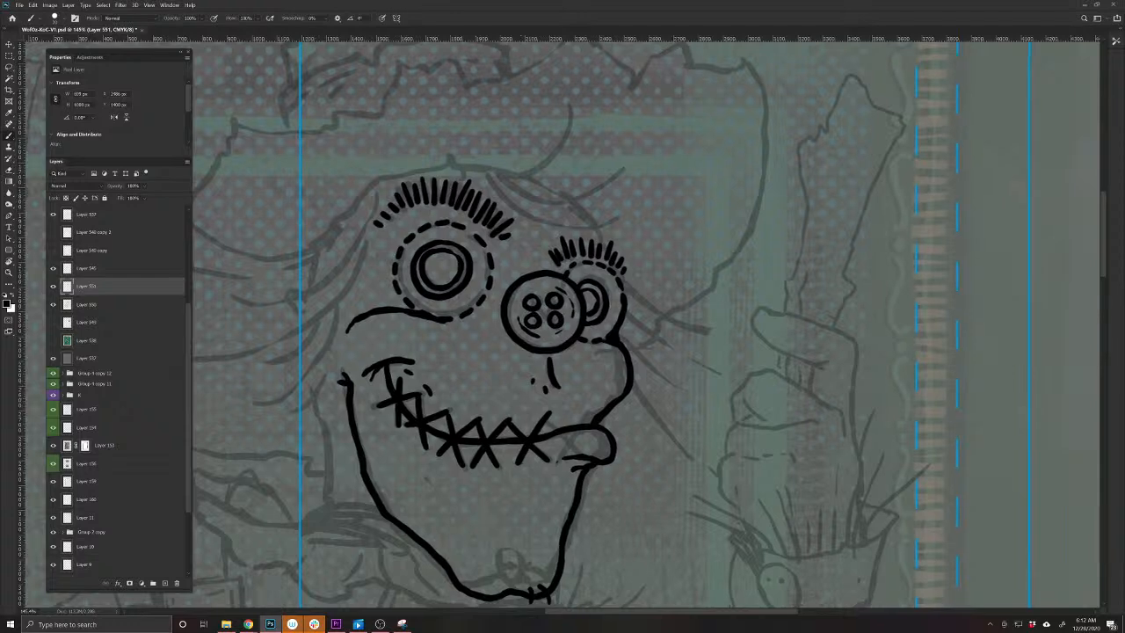
mouse_move(547, 413)
mouse_down()
mouse_move(584, 450)
mouse_move(562, 447)
mouse_move(589, 406)
mouse_up()
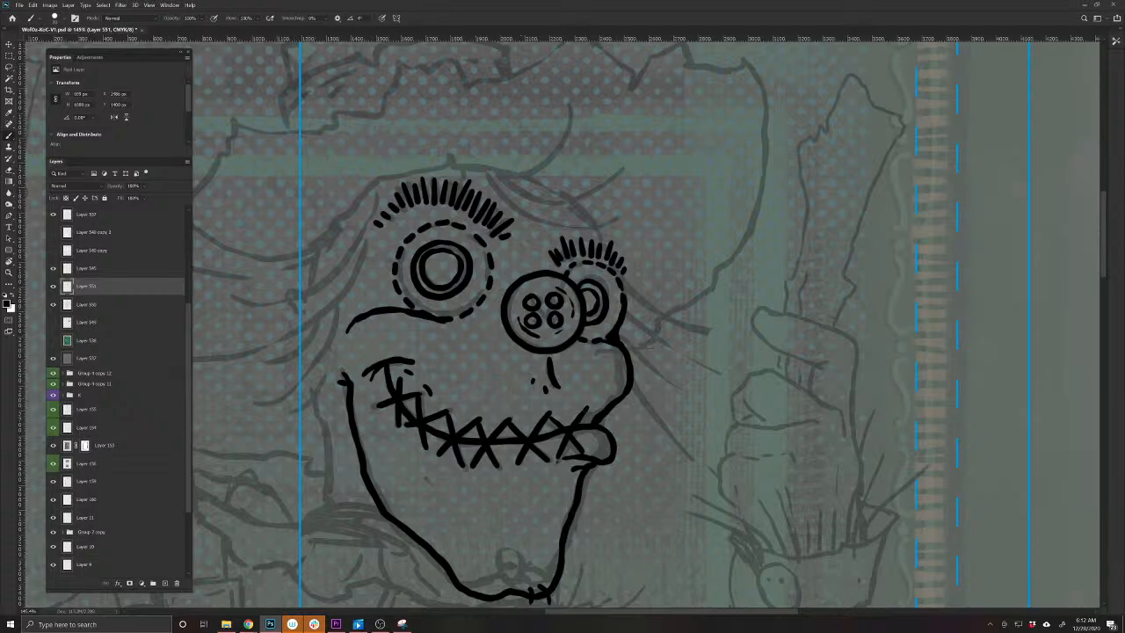
drag(587, 408, 599, 422)
drag(371, 460, 481, 509)
drag(713, 468, 718, 483)
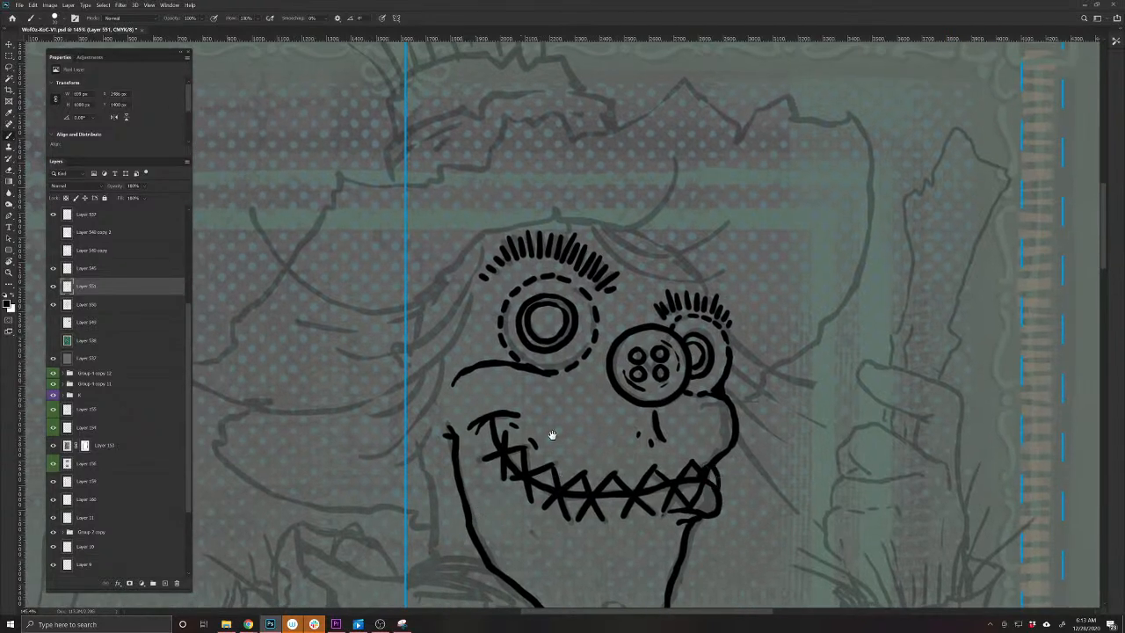
Extend the cheek arc beneath the large eye, add short crease lines beside that eye, and save the document
mouse_move(534, 368)
mouse_down()
mouse_move(576, 387)
mouse_move(472, 367)
mouse_move(489, 344)
mouse_move(472, 347)
mouse_move(473, 334)
mouse_up()
drag(669, 333, 642, 477)
drag(478, 547, 524, 311)
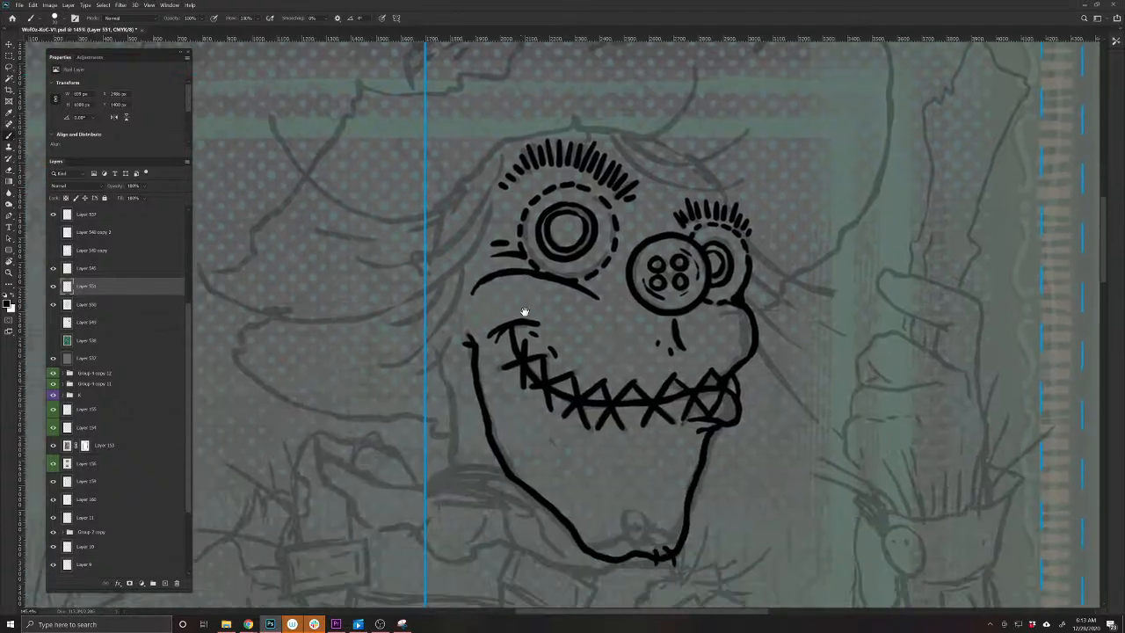
key(ctrl+s)
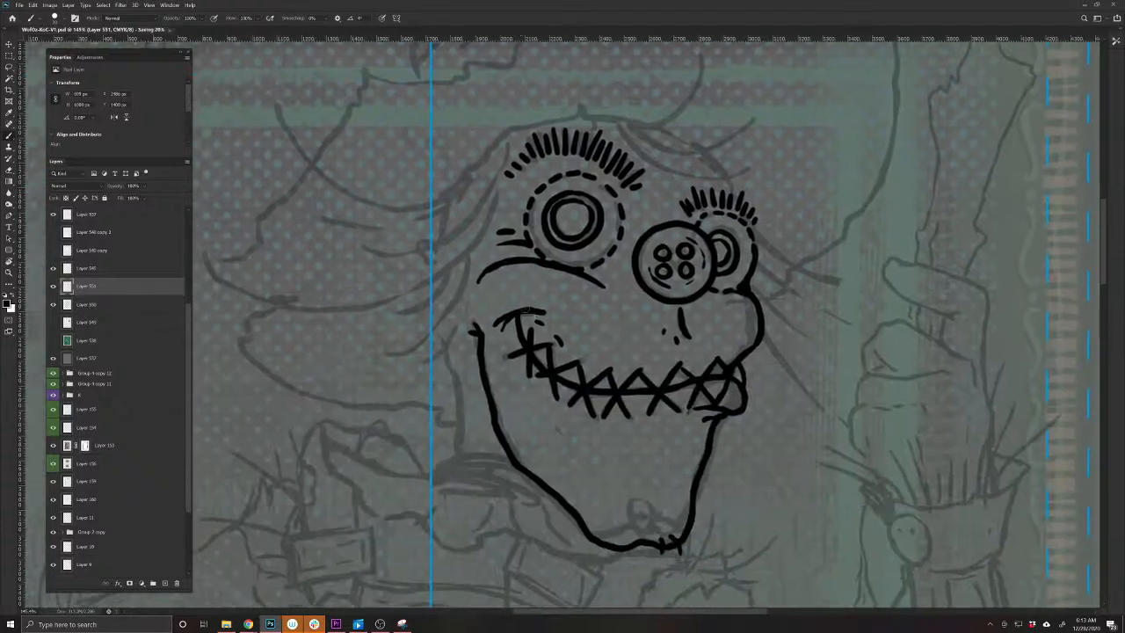
Ink the twisted rope segments around the neck, running from behind the jaw down along its lower edge
drag(507, 558, 532, 478)
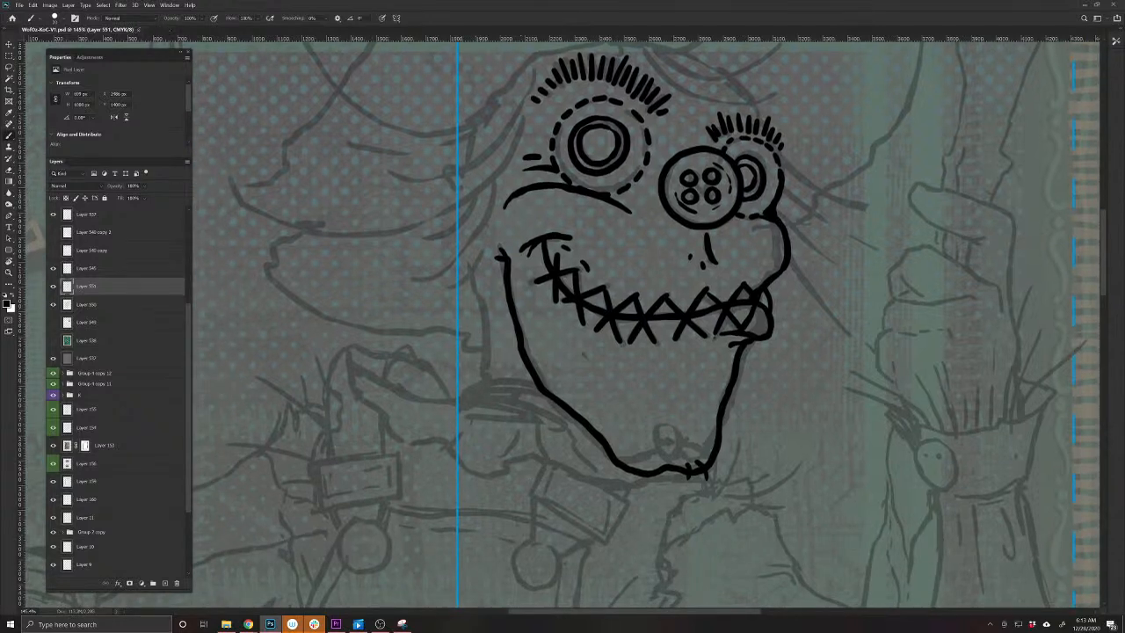
mouse_move(577, 419)
mouse_down()
mouse_move(551, 412)
mouse_move(543, 396)
mouse_move(530, 403)
mouse_move(501, 370)
mouse_move(525, 401)
mouse_move(488, 388)
mouse_move(498, 367)
mouse_move(476, 374)
mouse_move(492, 391)
mouse_move(460, 378)
mouse_move(486, 394)
mouse_up()
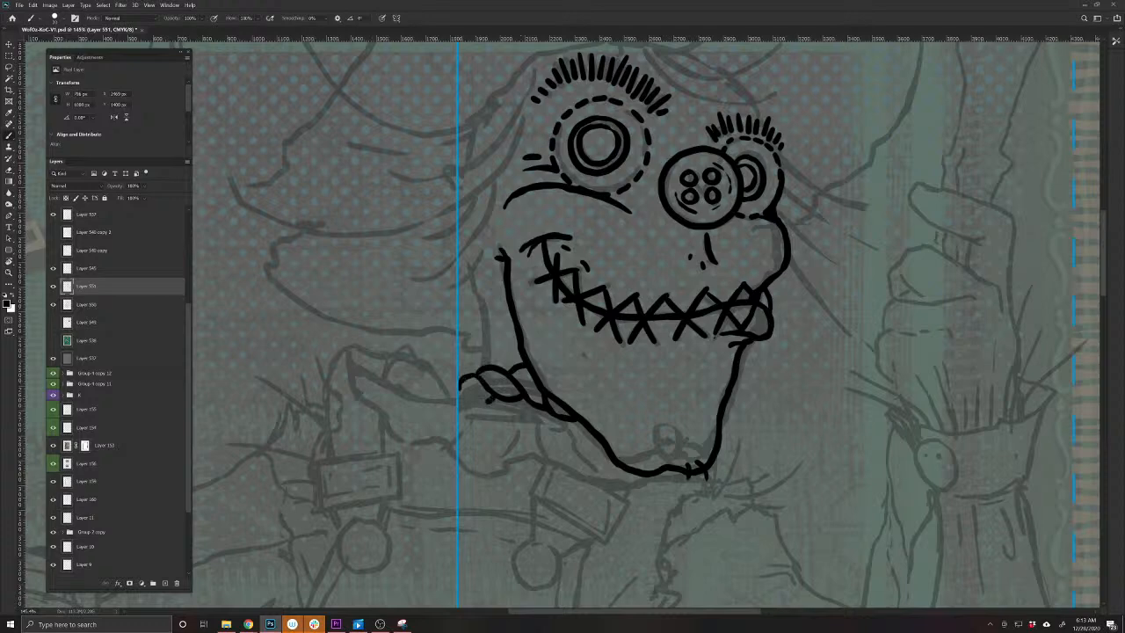
drag(490, 405, 456, 389)
drag(564, 420, 589, 430)
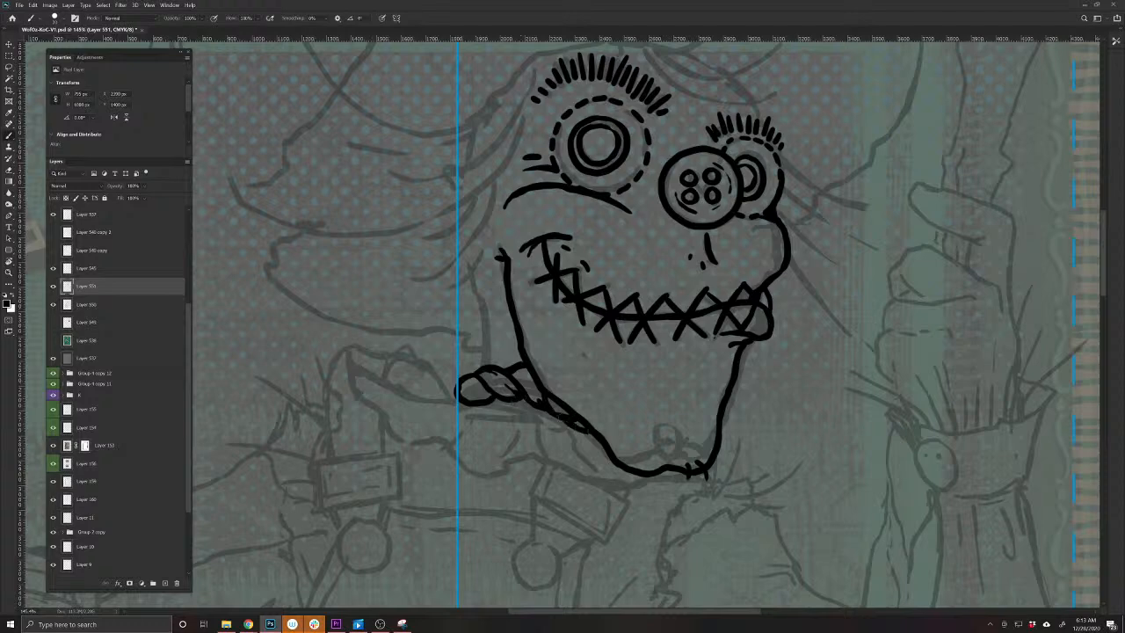
Ink the neck's back edge and inner fold lines above the rope, and begin the collar edge beside it
mouse_move(485, 353)
mouse_down()
mouse_move(480, 372)
mouse_move(472, 269)
mouse_up()
drag(492, 372, 494, 330)
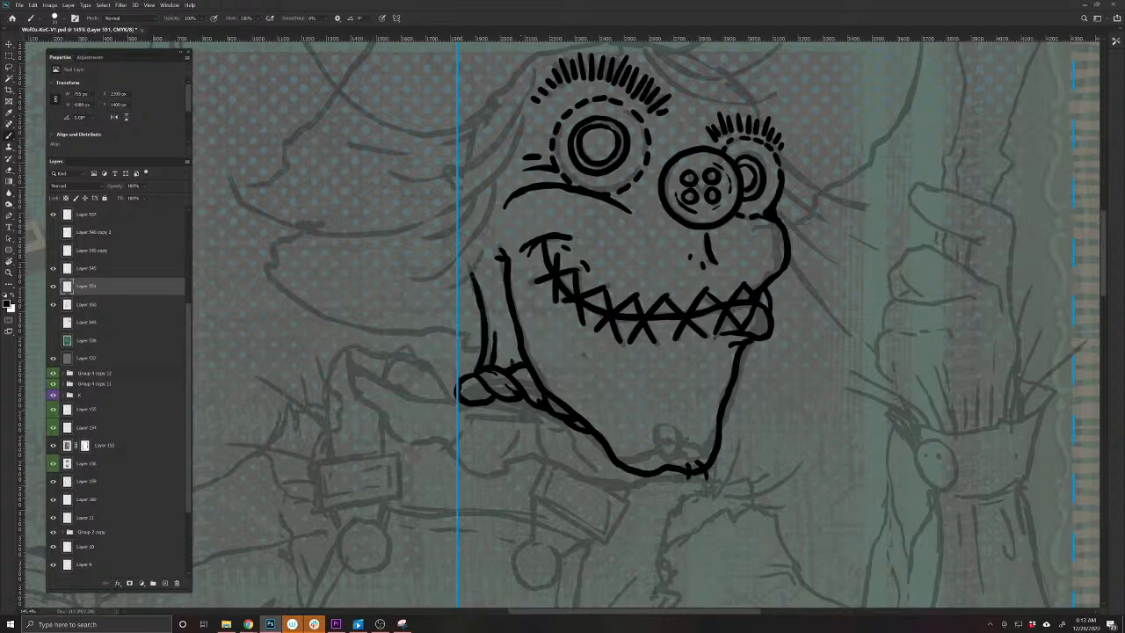
drag(456, 399, 440, 401)
Reduce the opacity of Layer 1 with the blue guide lines, and return to the ink layer with the Brush tool
key(v)
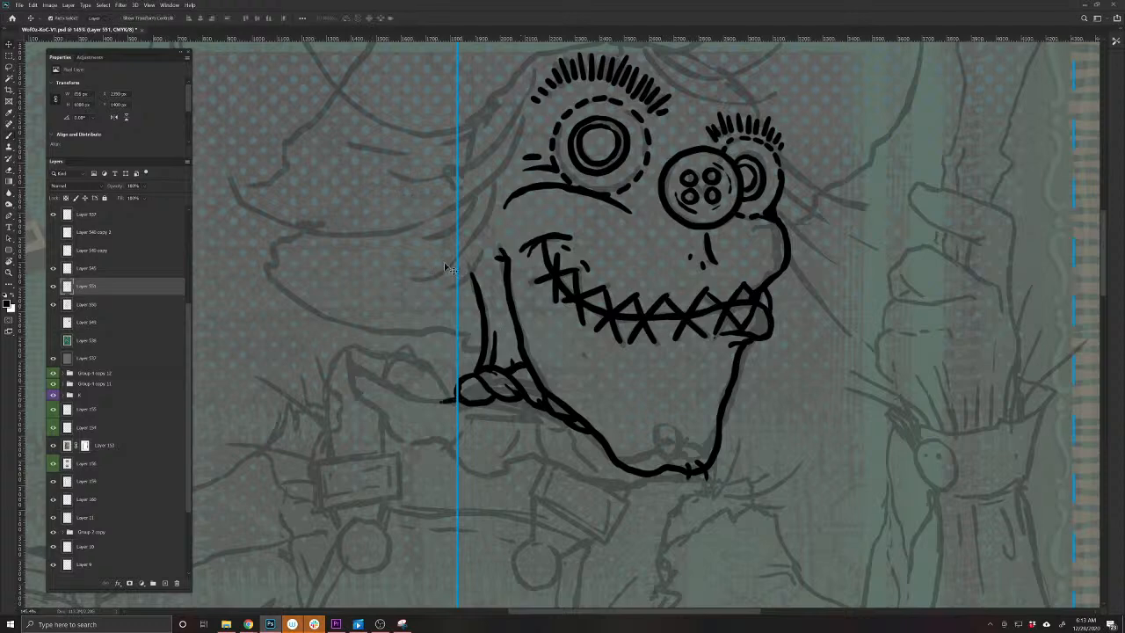
click(458, 289)
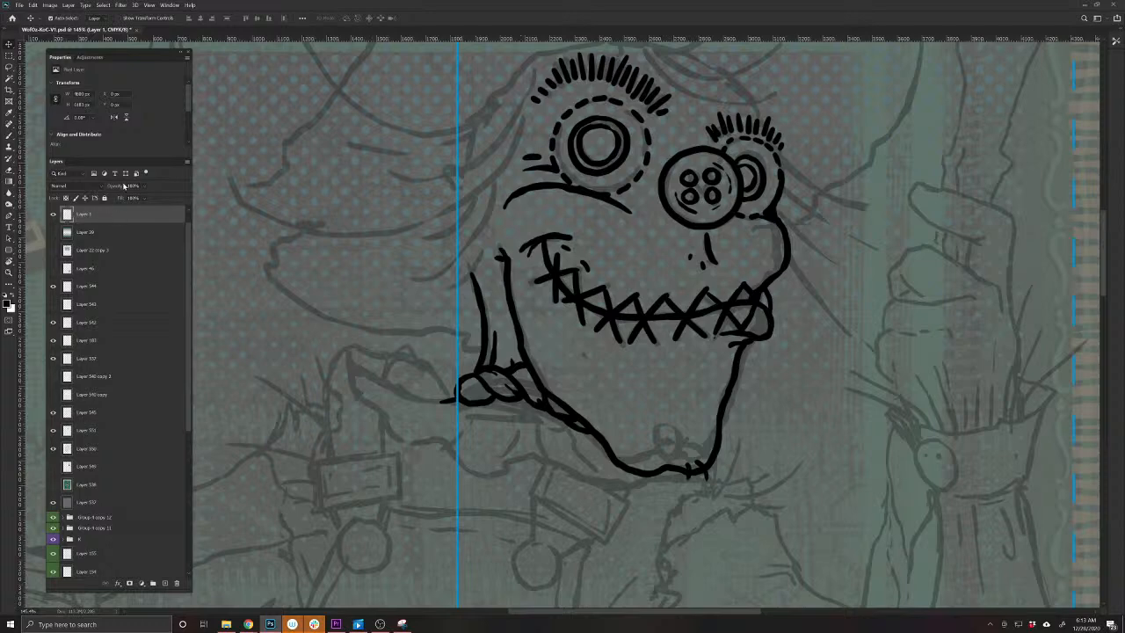
drag(116, 187, 95, 191)
click(519, 335)
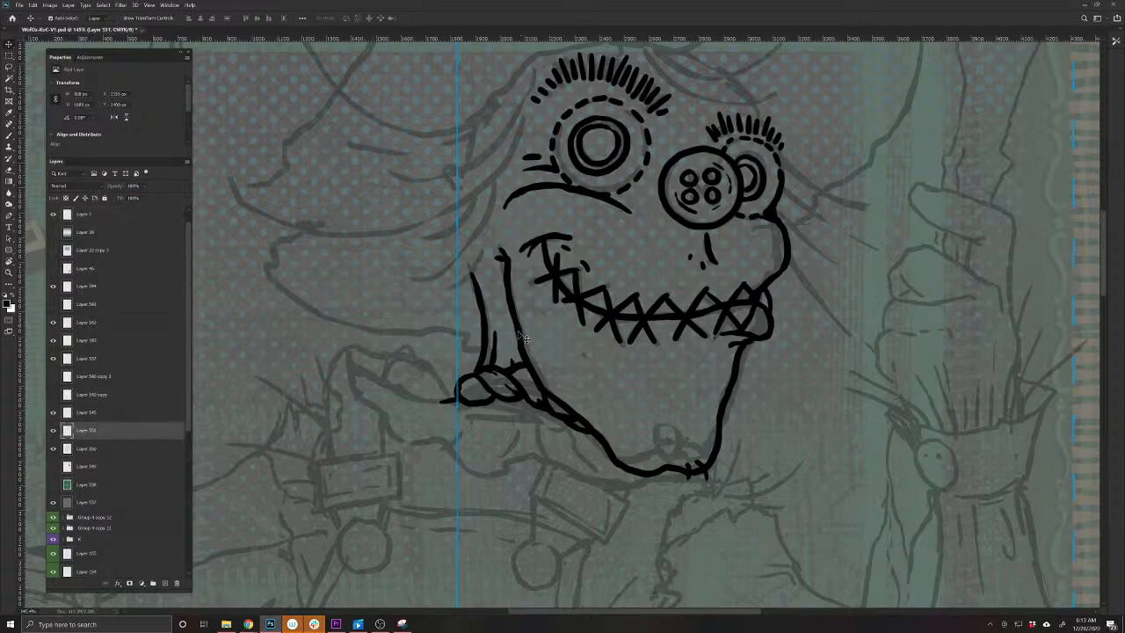
key(b)
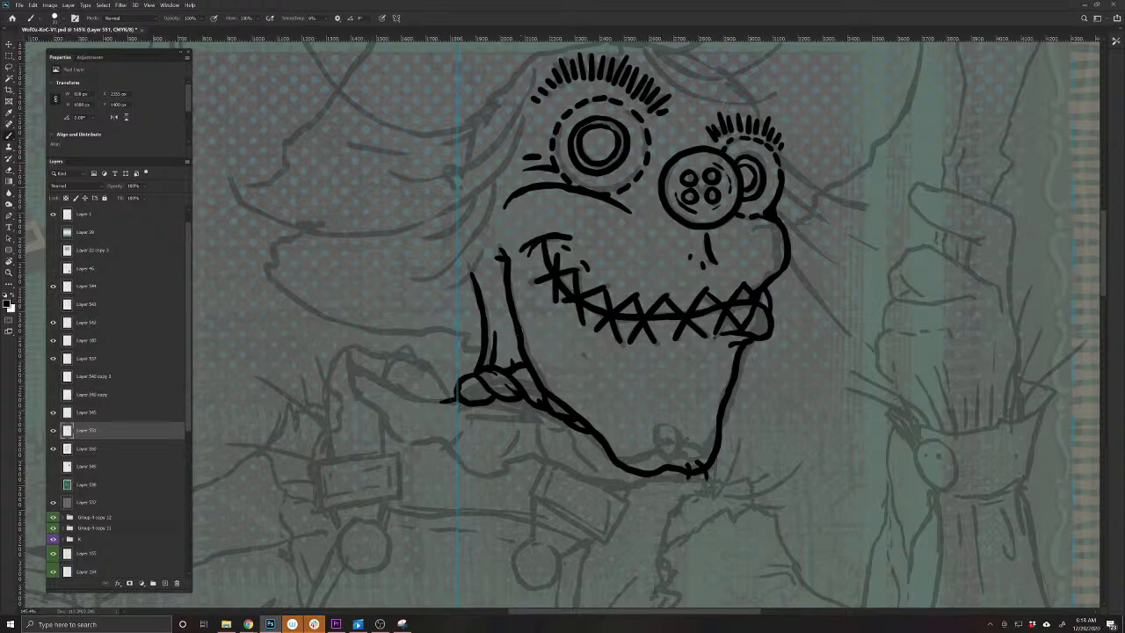
Ink the wavy collar outline from its tall back point to the tip beneath the chin, with fold lines inside
mouse_move(440, 400)
mouse_down()
mouse_move(349, 353)
mouse_move(327, 416)
mouse_up()
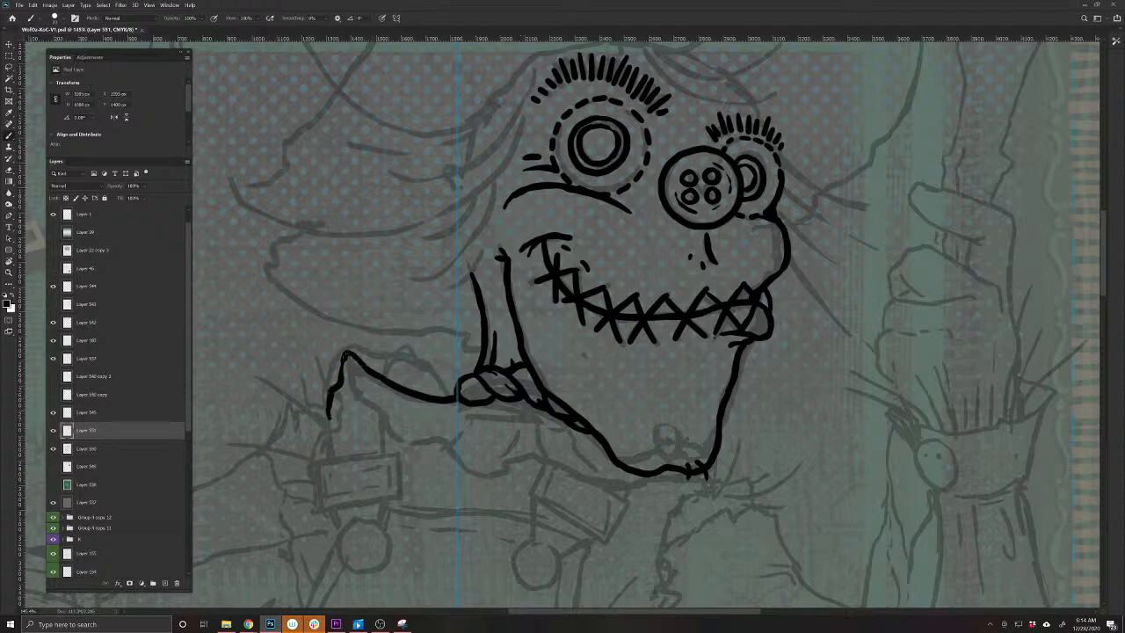
mouse_move(345, 355)
mouse_down()
mouse_move(358, 389)
mouse_move(383, 399)
mouse_move(404, 432)
mouse_move(454, 442)
mouse_move(475, 470)
mouse_move(501, 473)
mouse_move(542, 451)
mouse_move(558, 470)
mouse_move(620, 485)
mouse_move(720, 479)
mouse_move(759, 454)
mouse_move(734, 451)
mouse_move(713, 474)
mouse_move(759, 453)
mouse_move(752, 478)
mouse_up()
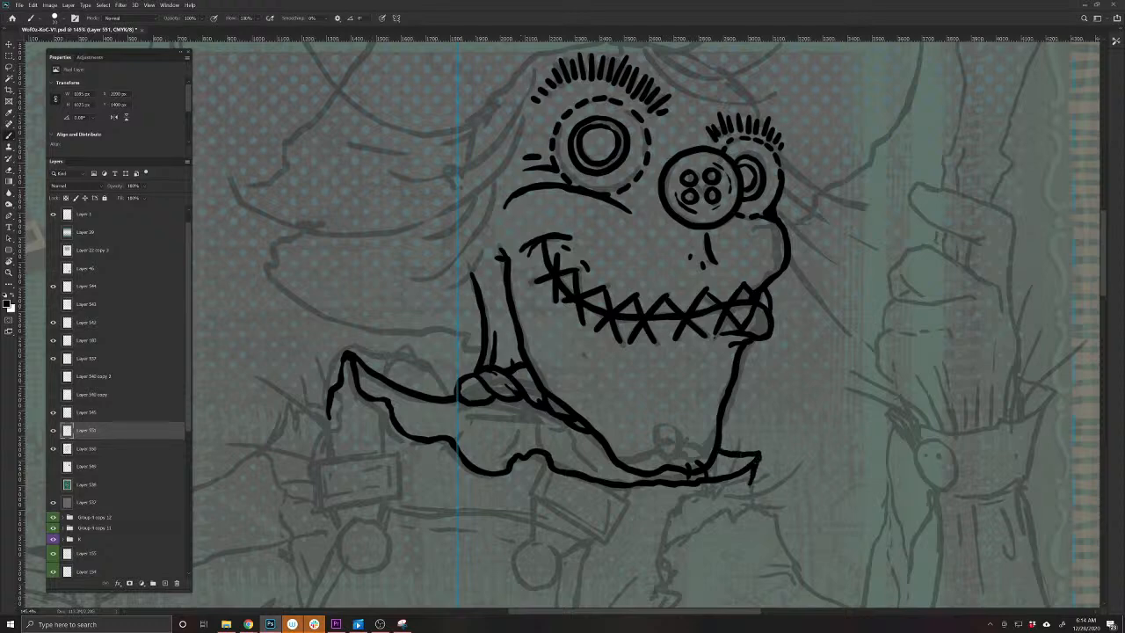
drag(546, 451, 537, 419)
mouse_move(506, 467)
mouse_down()
mouse_move(513, 439)
mouse_move(489, 420)
mouse_up()
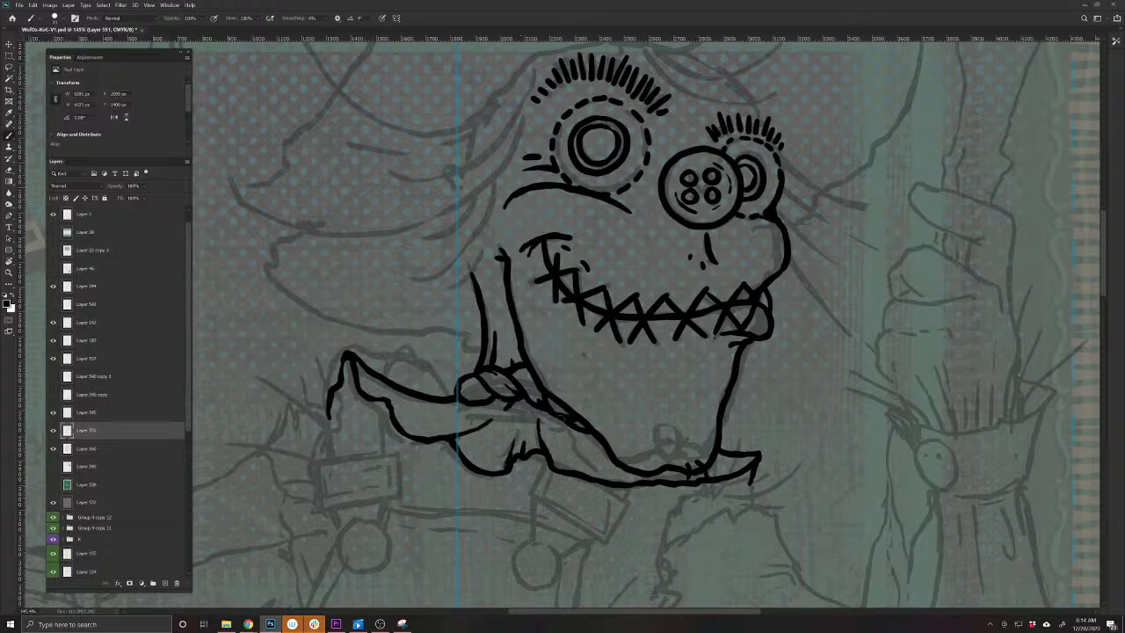
mouse_move(560, 416)
mouse_down()
mouse_move(577, 454)
mouse_move(593, 450)
mouse_up()
mouse_move(498, 395)
mouse_down()
mouse_move(448, 413)
mouse_move(388, 400)
mouse_up()
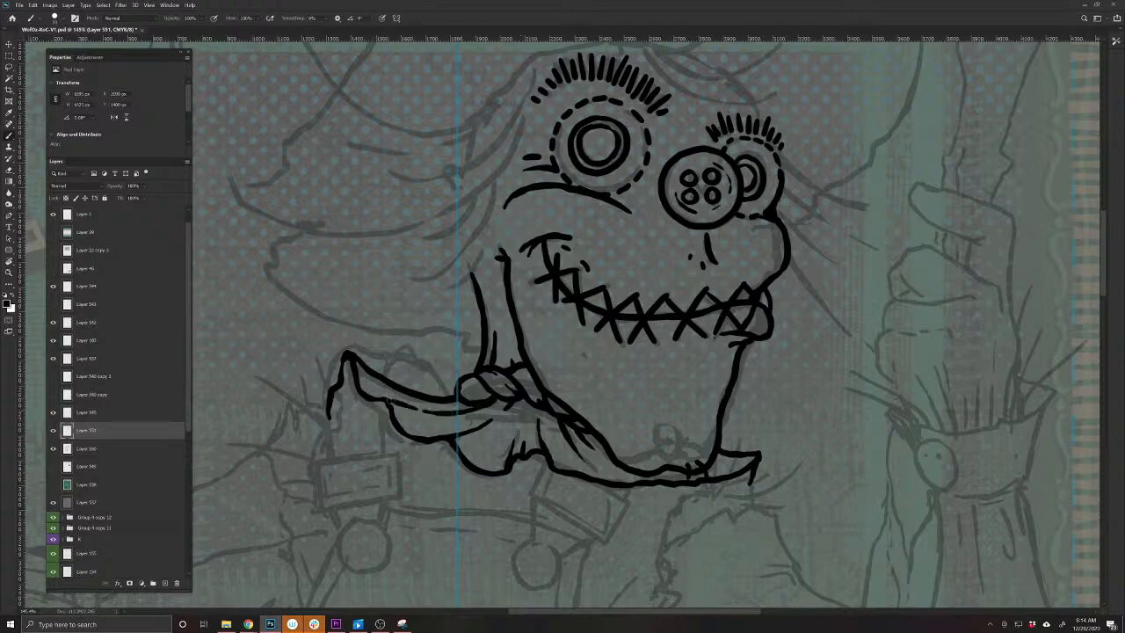
drag(525, 396, 515, 410)
Rework the collar's front tip into a downturned point, and ink a small round button with an X on the chin
key(e)
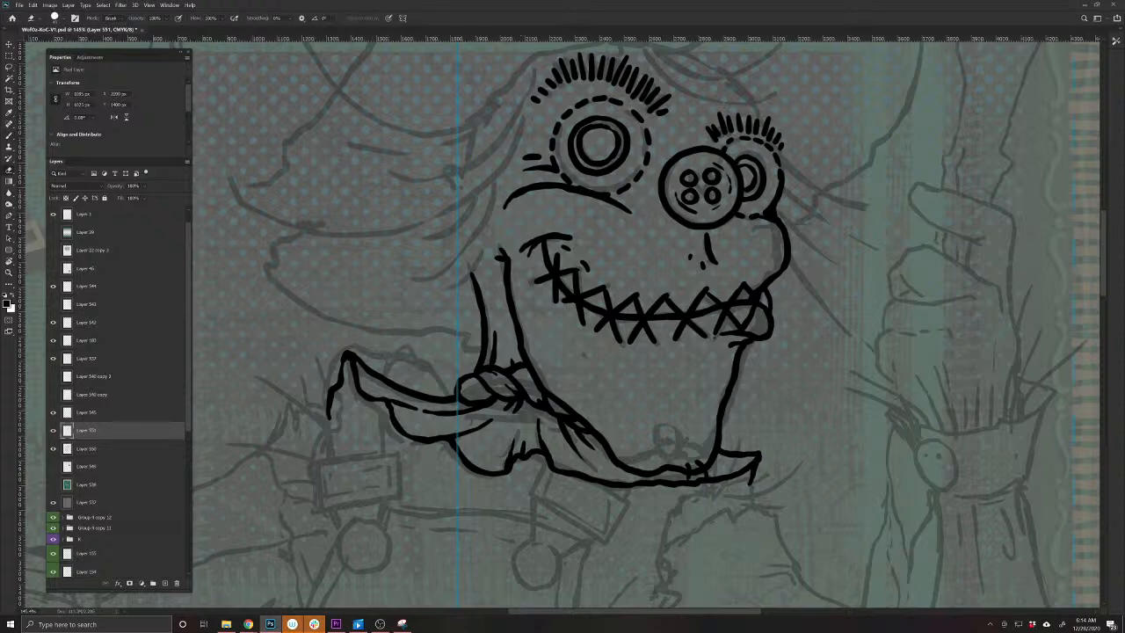
mouse_move(759, 454)
mouse_down()
mouse_move(740, 477)
mouse_move(752, 462)
mouse_move(769, 472)
mouse_move(766, 504)
mouse_up()
key(b)
drag(746, 455, 757, 460)
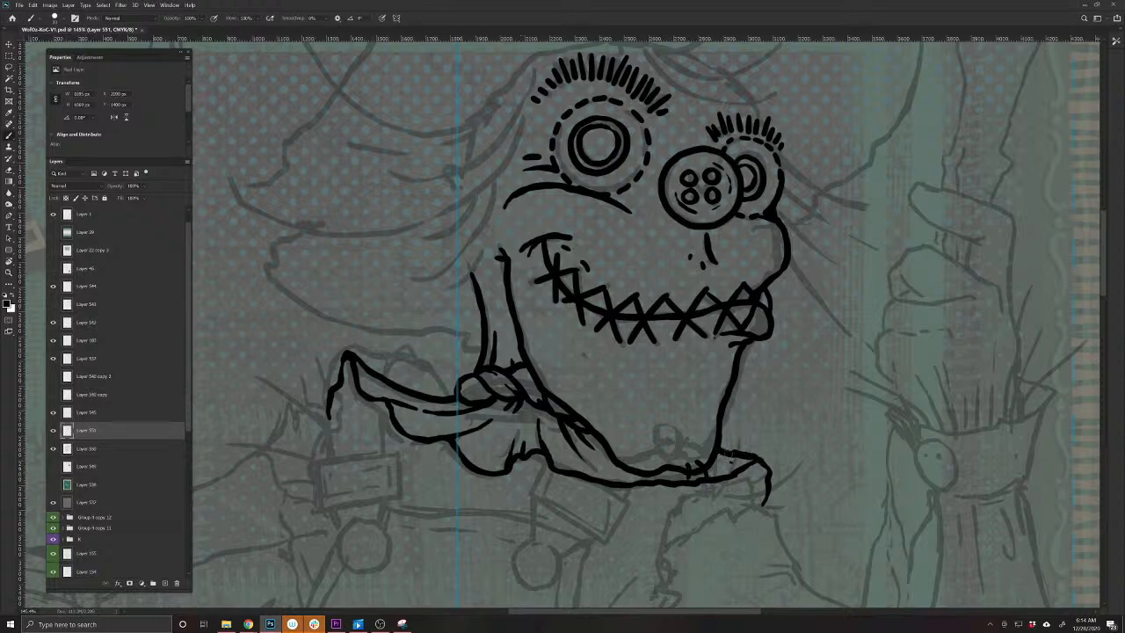
key(e)
mouse_move(761, 473)
mouse_down()
mouse_move(729, 453)
mouse_move(765, 447)
mouse_move(727, 475)
mouse_up()
key(b)
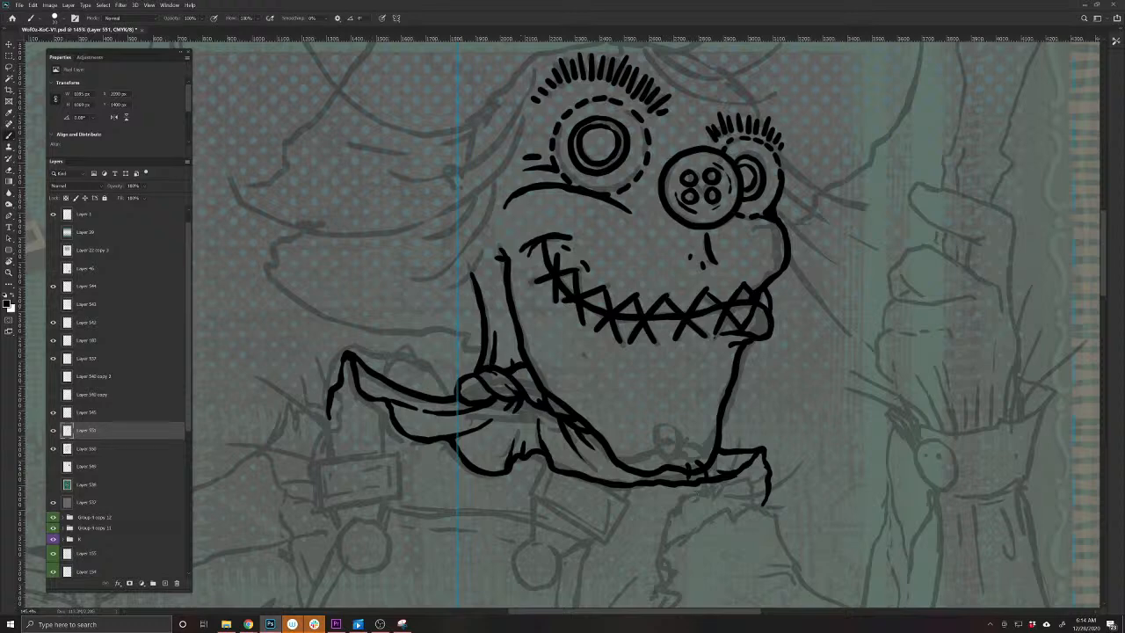
mouse_move(672, 417)
mouse_down()
mouse_move(685, 433)
mouse_move(666, 450)
mouse_move(652, 430)
mouse_move(676, 417)
mouse_move(695, 424)
mouse_move(644, 420)
mouse_move(676, 441)
mouse_up()
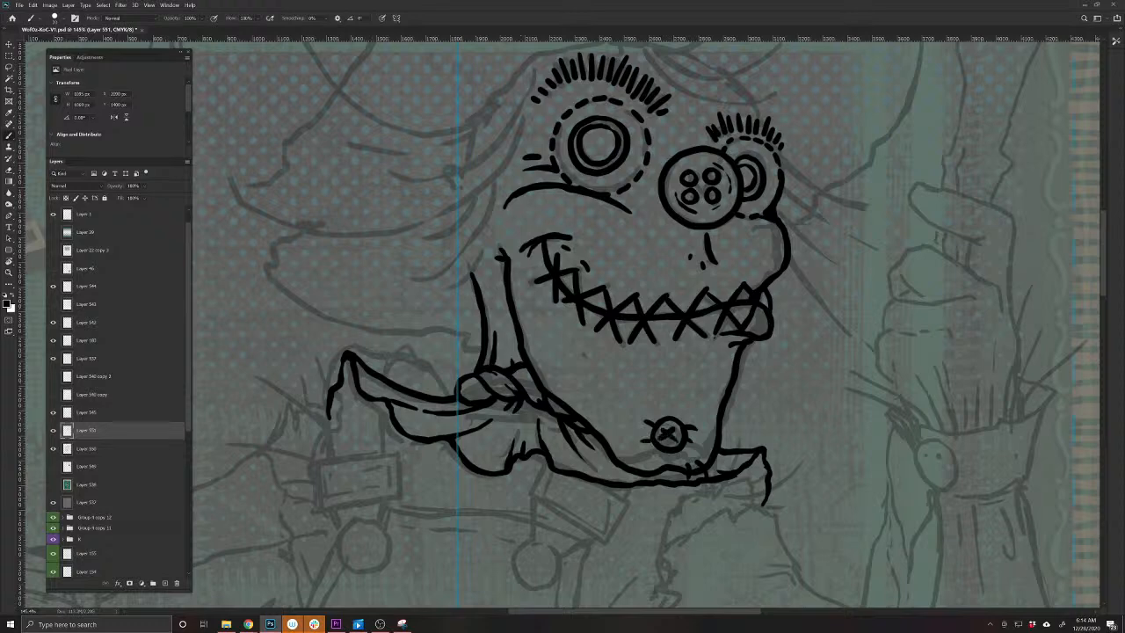
Ink long, pointed straw hair strands sweeping outward from beside the smaller eye and the front of the face
drag(576, 385, 596, 499)
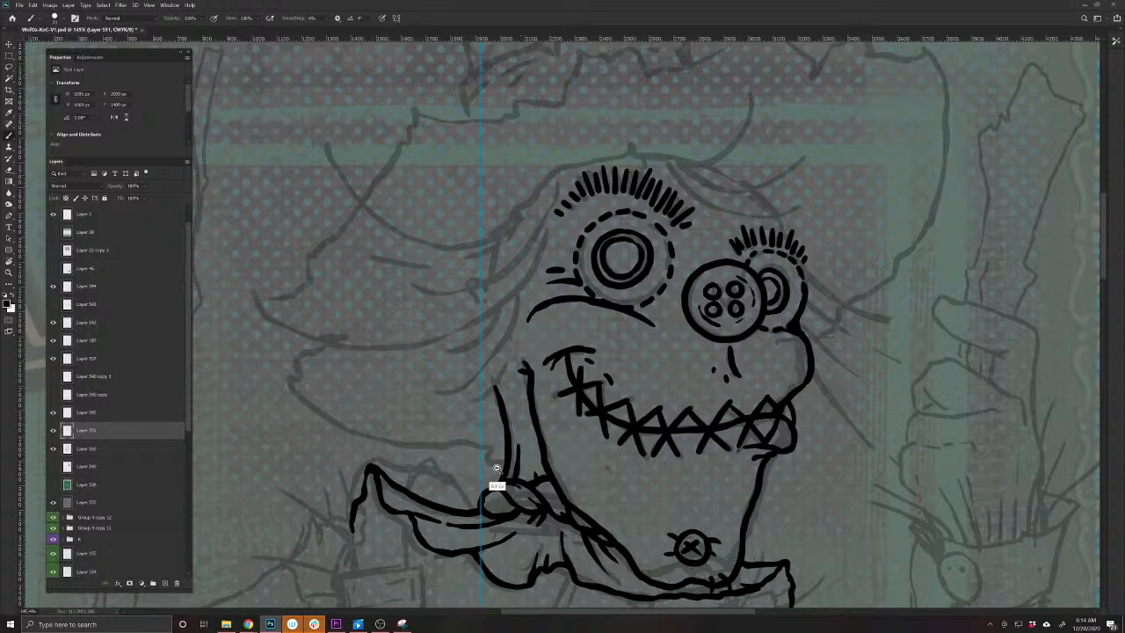
drag(499, 467, 488, 456)
drag(484, 527, 546, 572)
drag(547, 494, 360, 513)
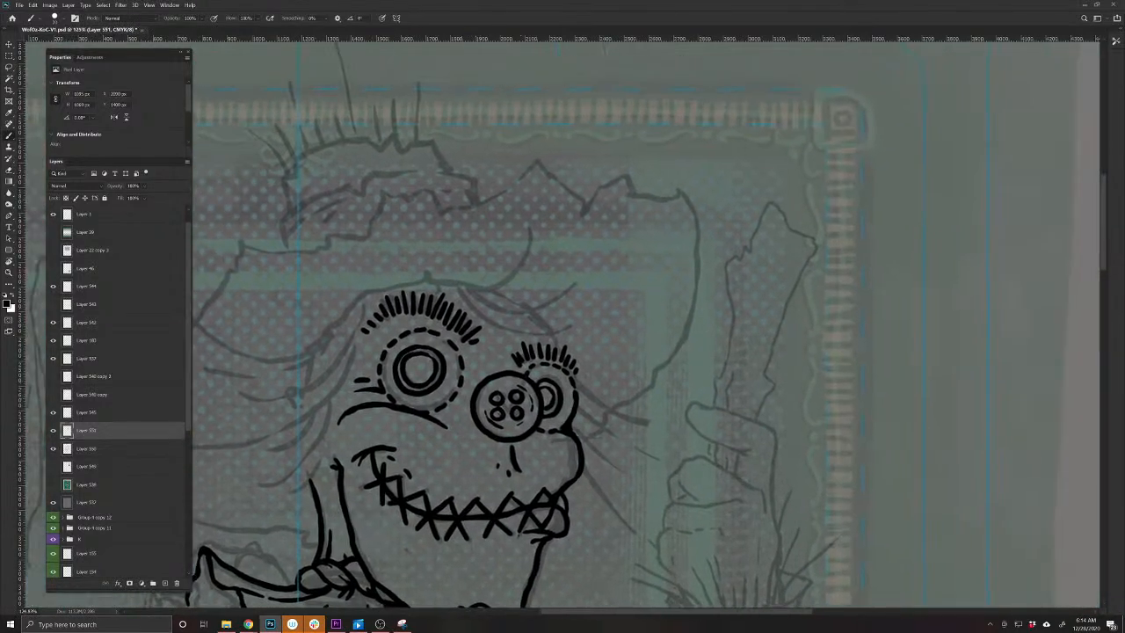
mouse_move(577, 385)
mouse_down()
mouse_move(596, 403)
mouse_move(684, 423)
mouse_move(583, 406)
mouse_move(629, 430)
mouse_move(573, 410)
mouse_move(639, 452)
mouse_move(671, 455)
mouse_move(608, 450)
mouse_move(573, 433)
mouse_move(643, 489)
mouse_move(586, 459)
mouse_move(629, 529)
mouse_move(595, 506)
mouse_move(624, 525)
mouse_up()
mouse_move(571, 487)
mouse_down()
mouse_move(587, 515)
mouse_move(575, 508)
mouse_up()
drag(293, 488, 417, 522)
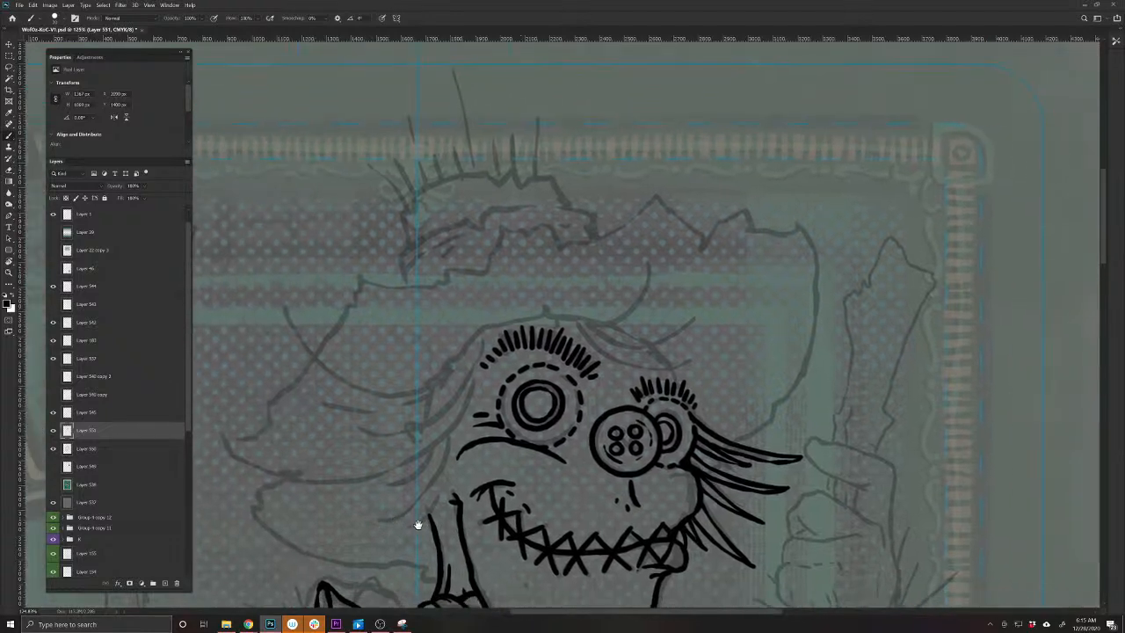
Ink curved, pointed straw hair strands rising from the forehead and long ones sweeping back past the larger eye, joined by a hairline
mouse_move(583, 323)
mouse_down()
mouse_move(616, 315)
mouse_move(644, 246)
mouse_move(644, 290)
mouse_move(608, 326)
mouse_move(645, 304)
mouse_move(621, 330)
mouse_move(575, 325)
mouse_up()
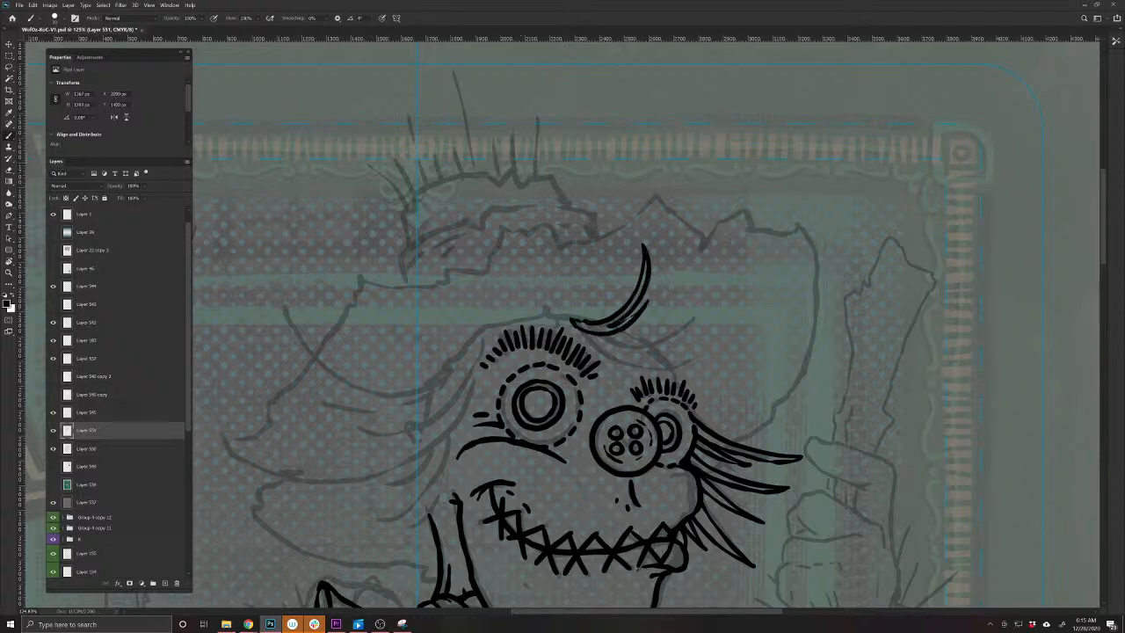
mouse_move(601, 334)
mouse_down()
mouse_move(645, 343)
mouse_move(694, 318)
mouse_move(652, 352)
mouse_move(595, 351)
mouse_move(584, 331)
mouse_move(687, 360)
mouse_move(661, 369)
mouse_move(604, 354)
mouse_up()
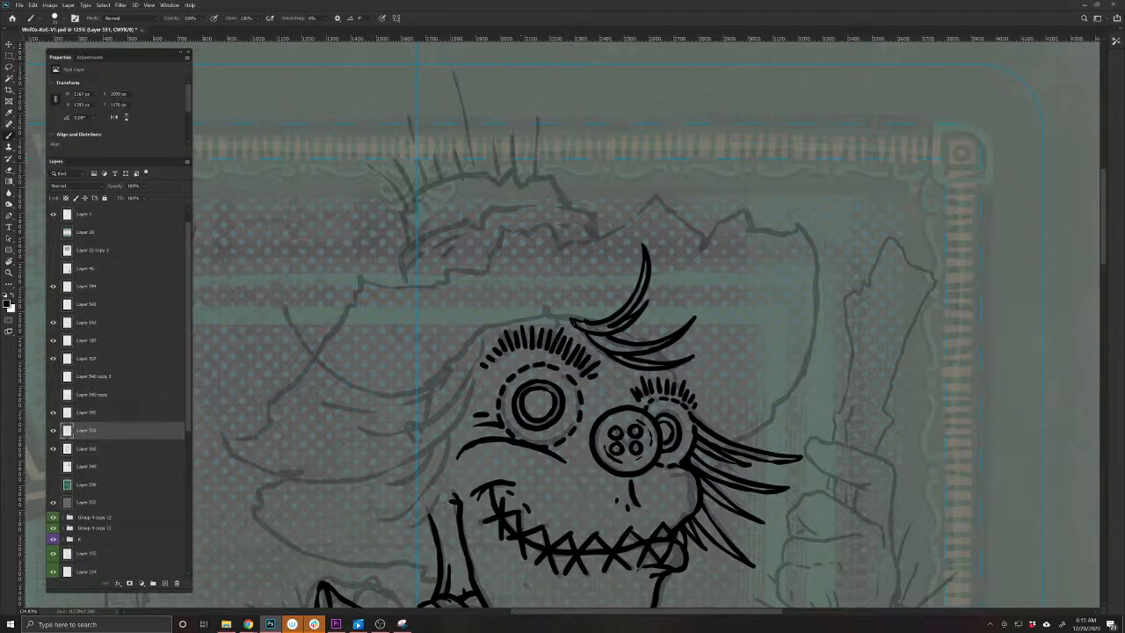
mouse_move(675, 387)
mouse_down()
mouse_move(669, 368)
mouse_move(620, 330)
mouse_move(544, 316)
mouse_move(552, 309)
mouse_move(478, 318)
mouse_move(450, 360)
mouse_move(401, 391)
mouse_move(322, 364)
mouse_move(284, 318)
mouse_move(318, 376)
mouse_move(393, 402)
mouse_move(434, 392)
mouse_move(457, 360)
mouse_move(475, 362)
mouse_move(446, 406)
mouse_move(392, 441)
mouse_move(330, 439)
mouse_move(404, 426)
mouse_move(441, 397)
mouse_move(459, 360)
mouse_up()
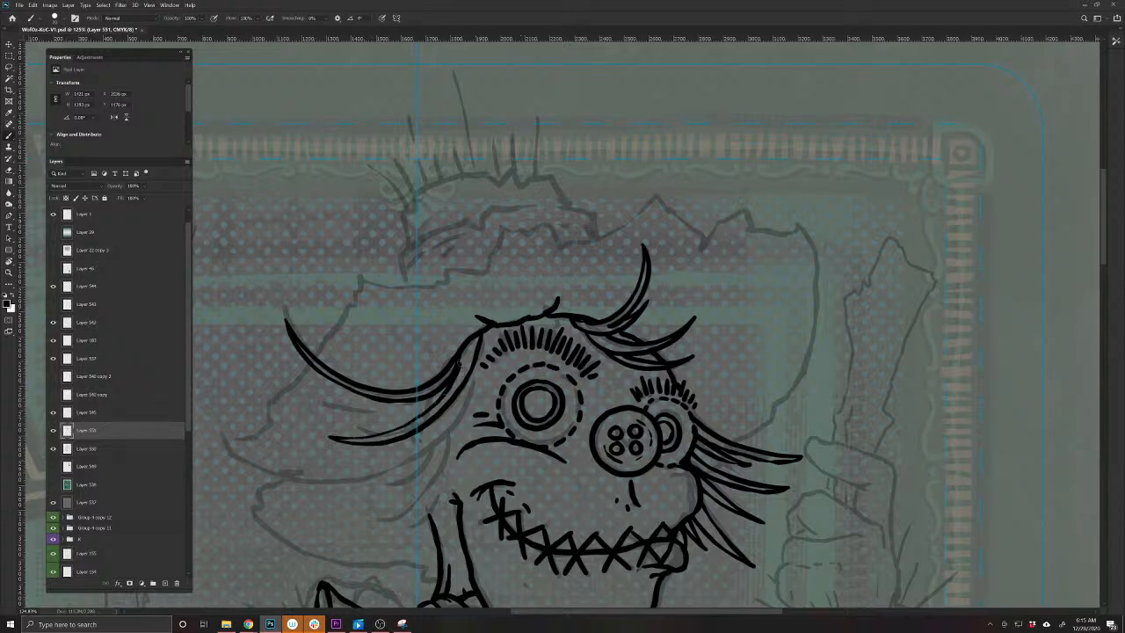
Ink more long straw hair strands sweeping backward and down behind the face, below the first back strands
drag(333, 498, 526, 467)
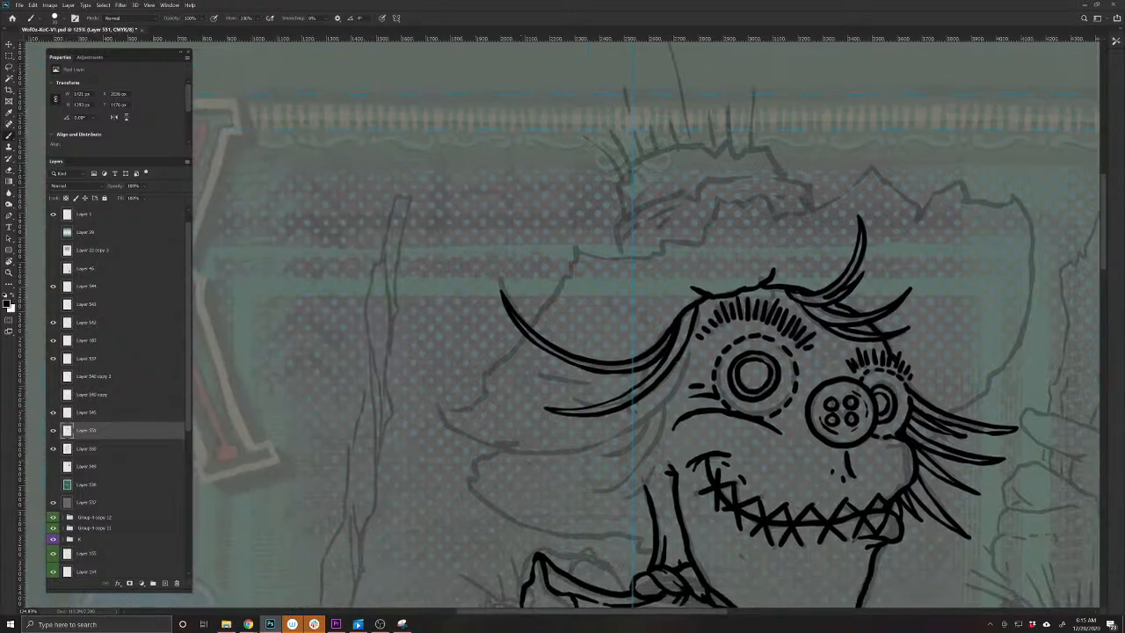
mouse_move(680, 357)
mouse_down()
mouse_move(643, 418)
mouse_move(553, 452)
mouse_move(467, 418)
mouse_up()
mouse_move(467, 420)
mouse_down()
mouse_move(509, 439)
mouse_move(571, 444)
mouse_move(623, 421)
mouse_move(650, 392)
mouse_move(606, 464)
mouse_move(594, 460)
mouse_move(635, 430)
mouse_up()
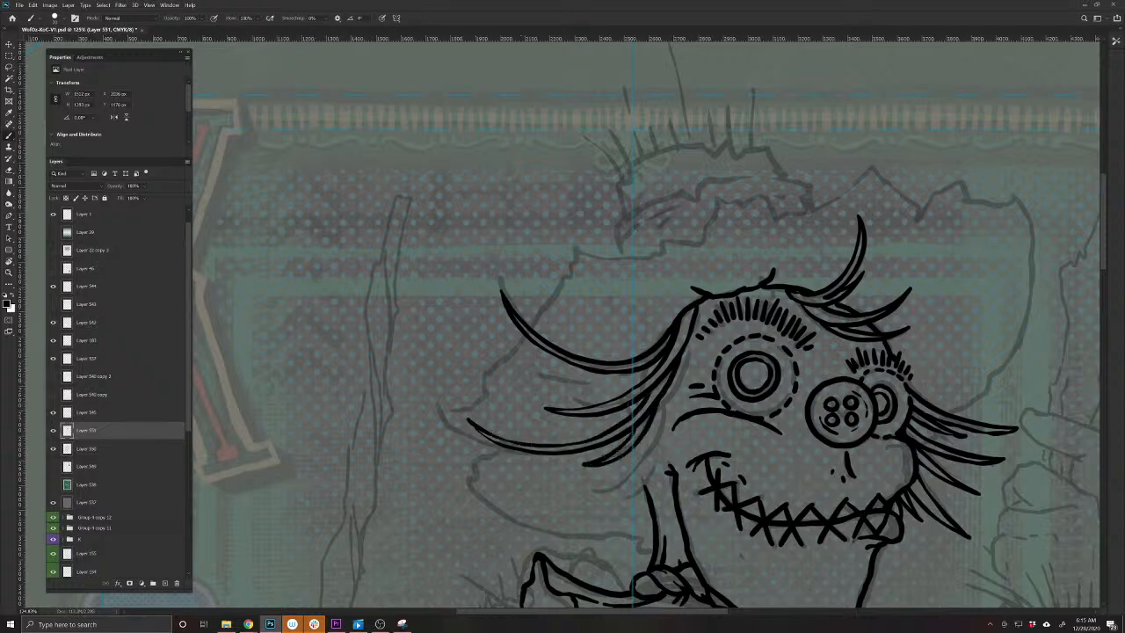
drag(605, 526, 479, 449)
mouse_move(537, 319)
mouse_down()
mouse_move(530, 359)
mouse_move(491, 424)
mouse_move(516, 387)
mouse_move(527, 341)
mouse_up()
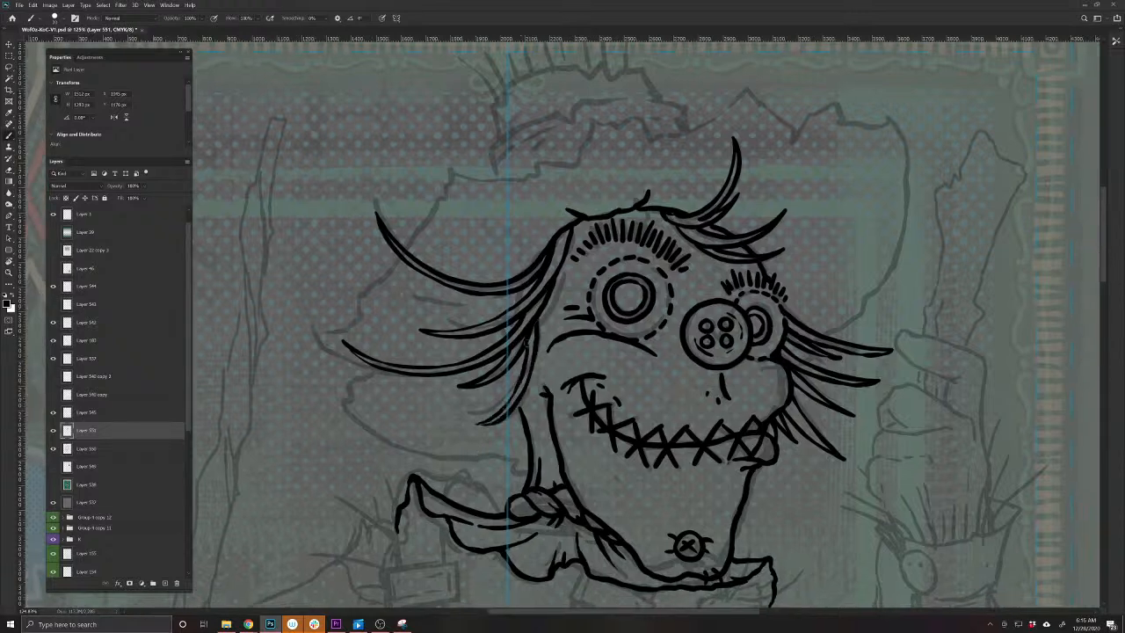
drag(519, 386, 484, 423)
Ink the ragged lower and back edge of the hat brim, from the neck around to the highest back hair strand
drag(532, 471, 513, 479)
mouse_move(497, 441)
mouse_down()
mouse_move(457, 464)
mouse_move(378, 436)
mouse_up()
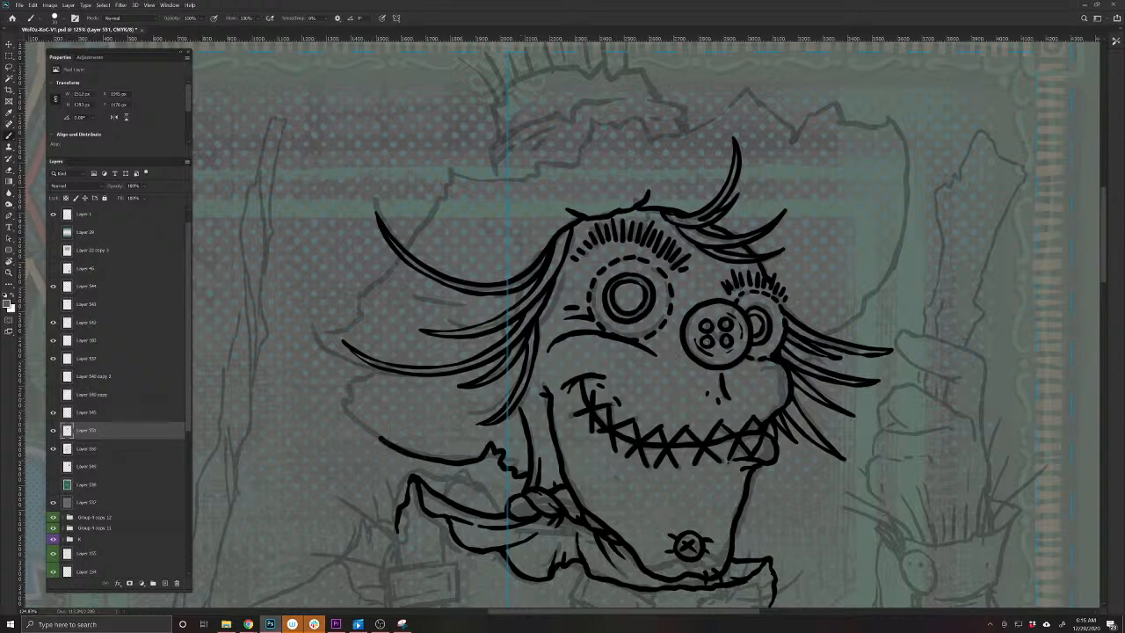
key(ctrl+z)
key(ctrl+z)
alt+click(397, 448)
mouse_move(408, 472)
mouse_down()
mouse_move(558, 531)
mouse_move(495, 467)
mouse_move(491, 450)
mouse_move(510, 440)
mouse_move(472, 404)
mouse_move(511, 332)
mouse_move(562, 350)
mouse_move(539, 328)
mouse_move(552, 322)
mouse_up()
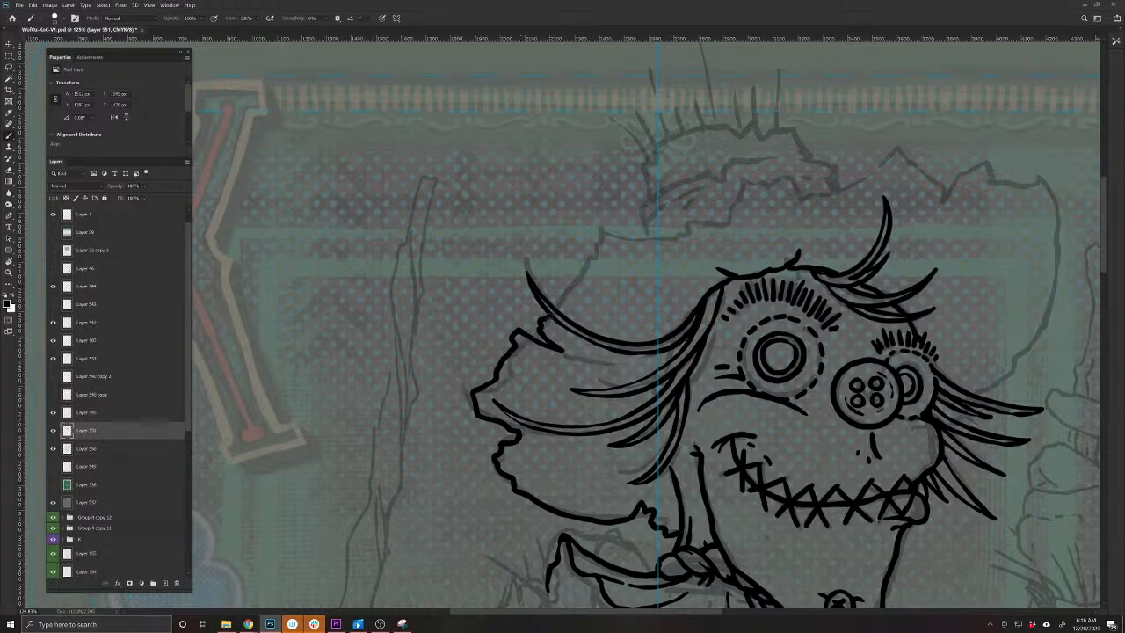
Ink the jagged upper edge and rounded front of the hat brim, with short crease lines inside the front and lower back
drag(469, 342, 321, 439)
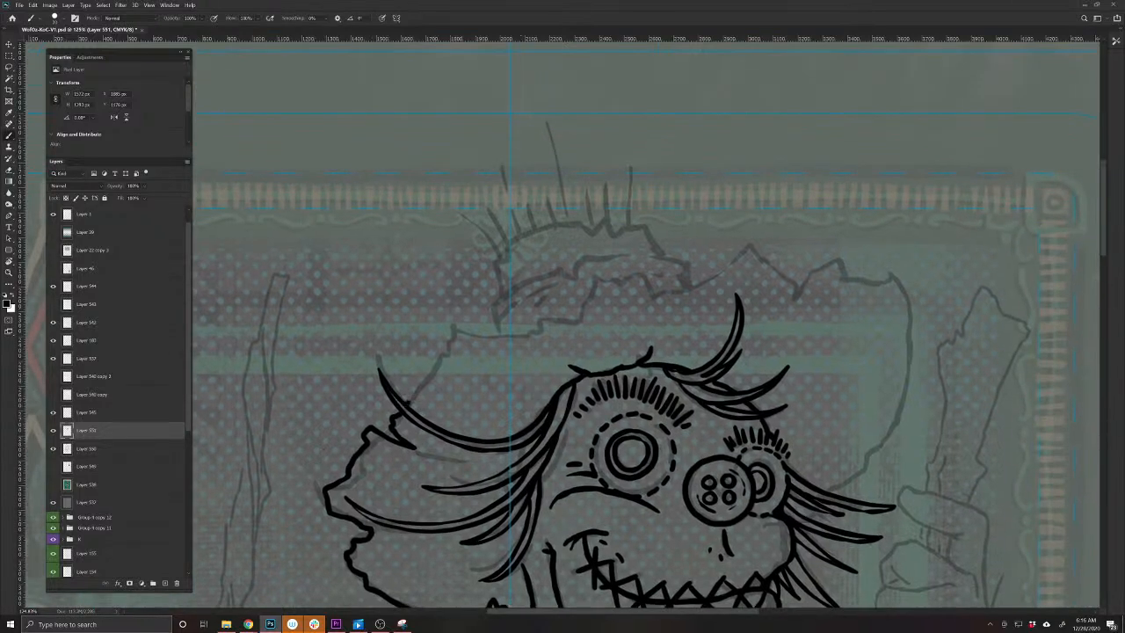
mouse_move(410, 400)
mouse_down()
mouse_move(450, 358)
mouse_move(448, 313)
mouse_move(509, 344)
mouse_move(554, 315)
mouse_move(563, 335)
mouse_move(603, 262)
mouse_move(635, 303)
mouse_move(648, 283)
mouse_move(676, 292)
mouse_move(685, 323)
mouse_move(717, 270)
mouse_move(764, 253)
mouse_move(790, 280)
mouse_move(782, 322)
mouse_move(833, 270)
mouse_move(893, 279)
mouse_move(884, 255)
mouse_move(912, 311)
mouse_move(919, 403)
mouse_move(845, 490)
mouse_move(702, 390)
mouse_up()
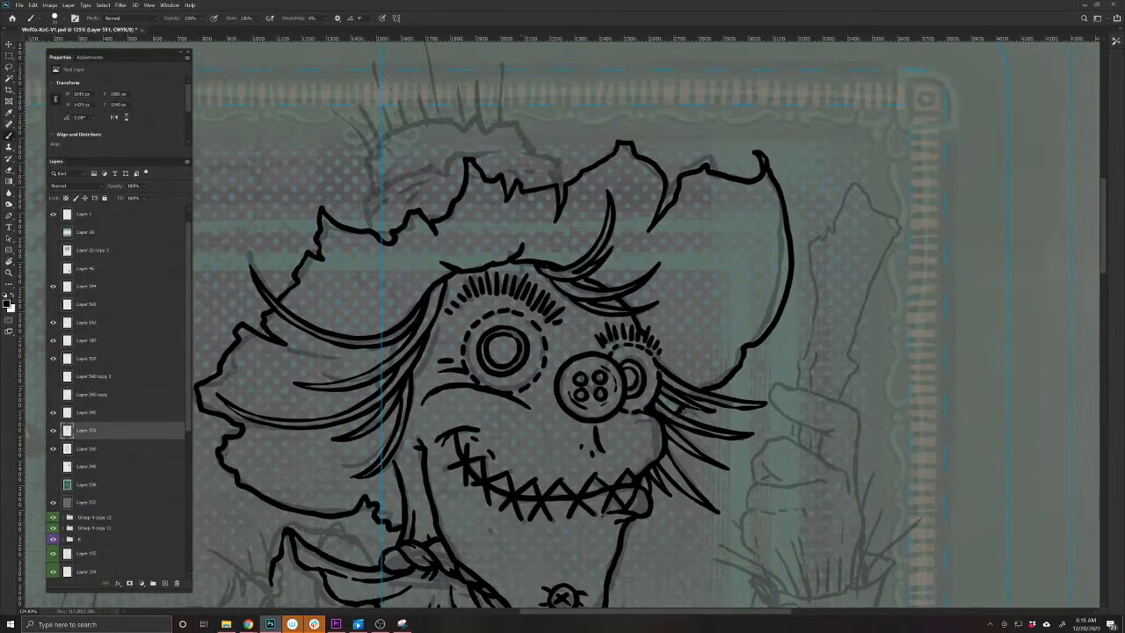
drag(636, 321, 694, 307)
drag(752, 344, 699, 345)
drag(545, 442, 725, 464)
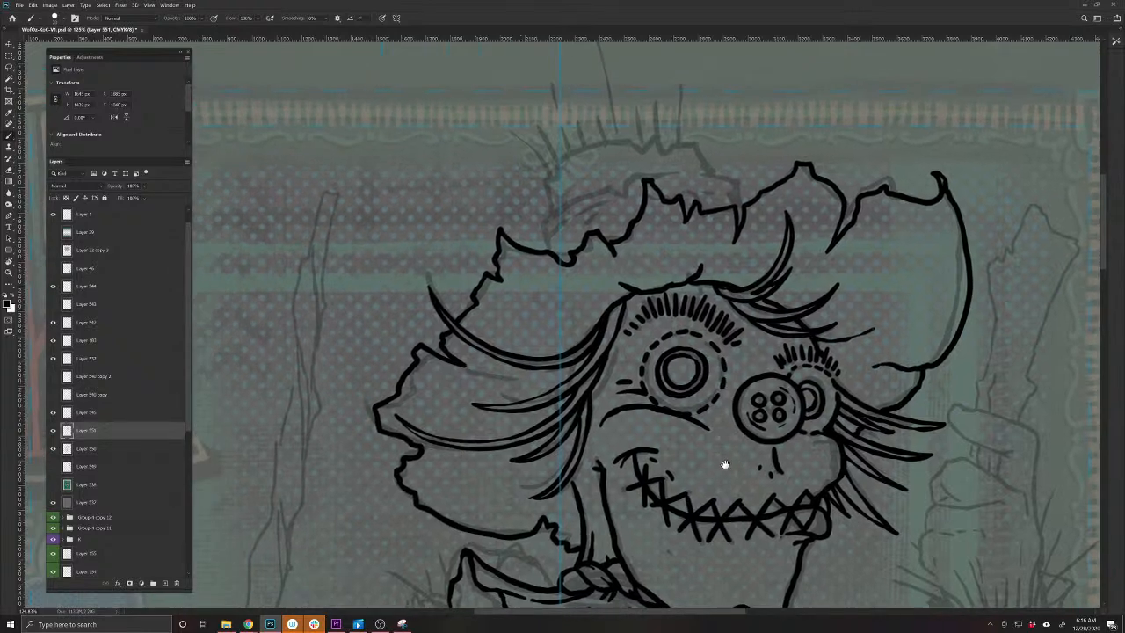
drag(431, 451, 458, 468)
drag(573, 459, 565, 438)
Ink the tattered, folded hat band above the brim, with curved fold lines inside it
drag(535, 329, 507, 390)
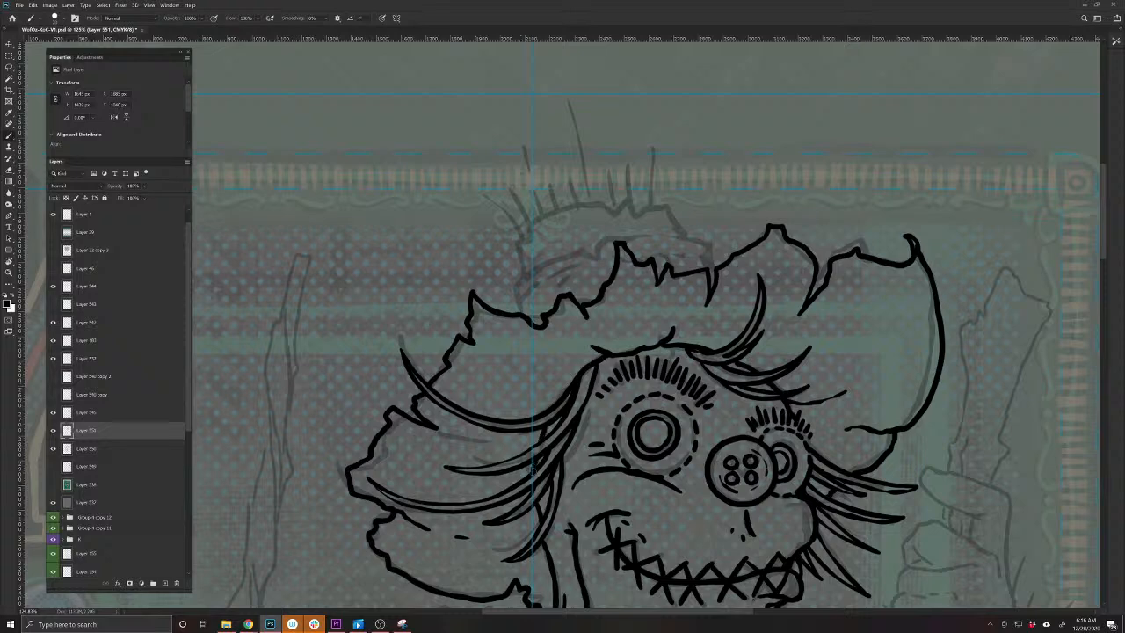
drag(515, 319, 485, 384)
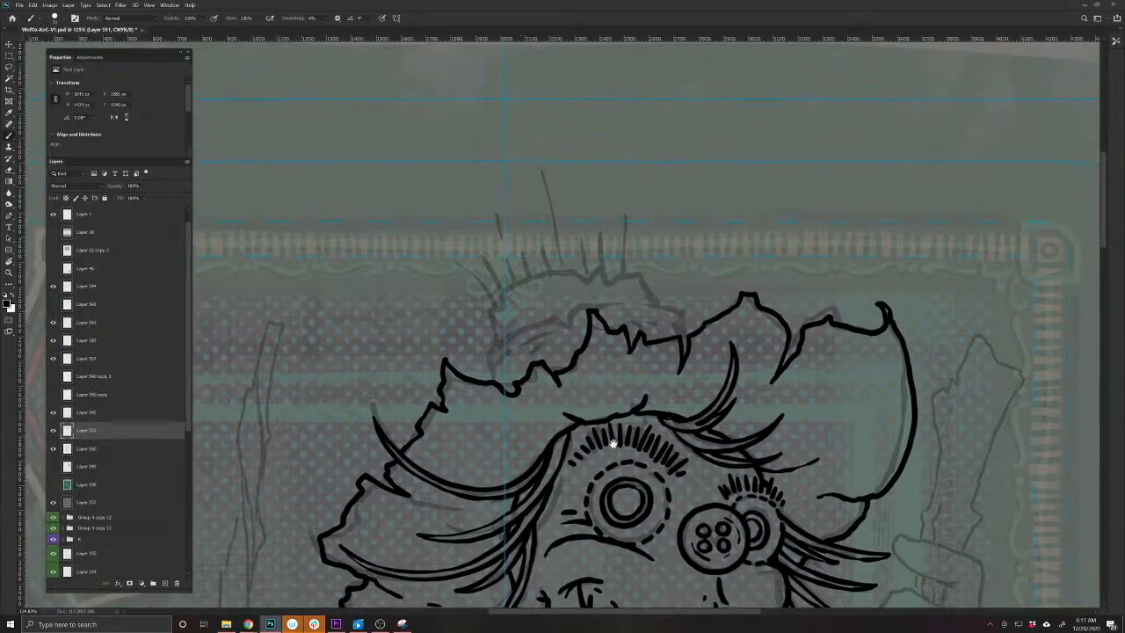
drag(654, 381, 604, 489)
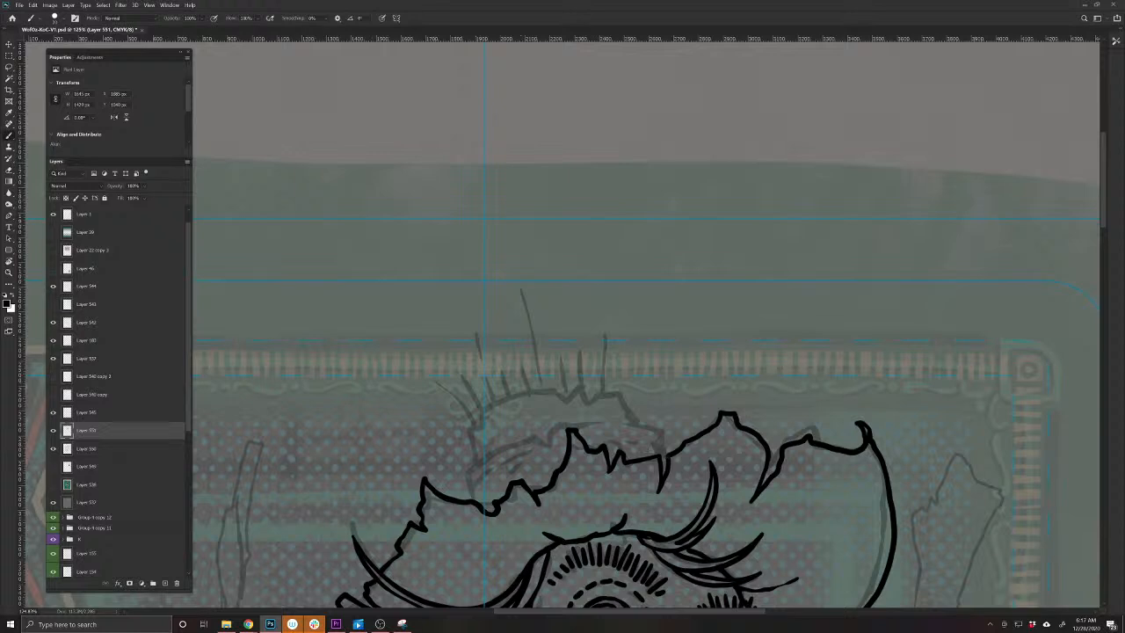
mouse_move(666, 453)
mouse_down()
mouse_move(621, 440)
mouse_move(648, 429)
mouse_move(620, 420)
mouse_move(555, 425)
mouse_move(510, 440)
mouse_move(463, 481)
mouse_move(474, 499)
mouse_move(489, 471)
mouse_move(519, 456)
mouse_move(545, 473)
mouse_move(493, 480)
mouse_up()
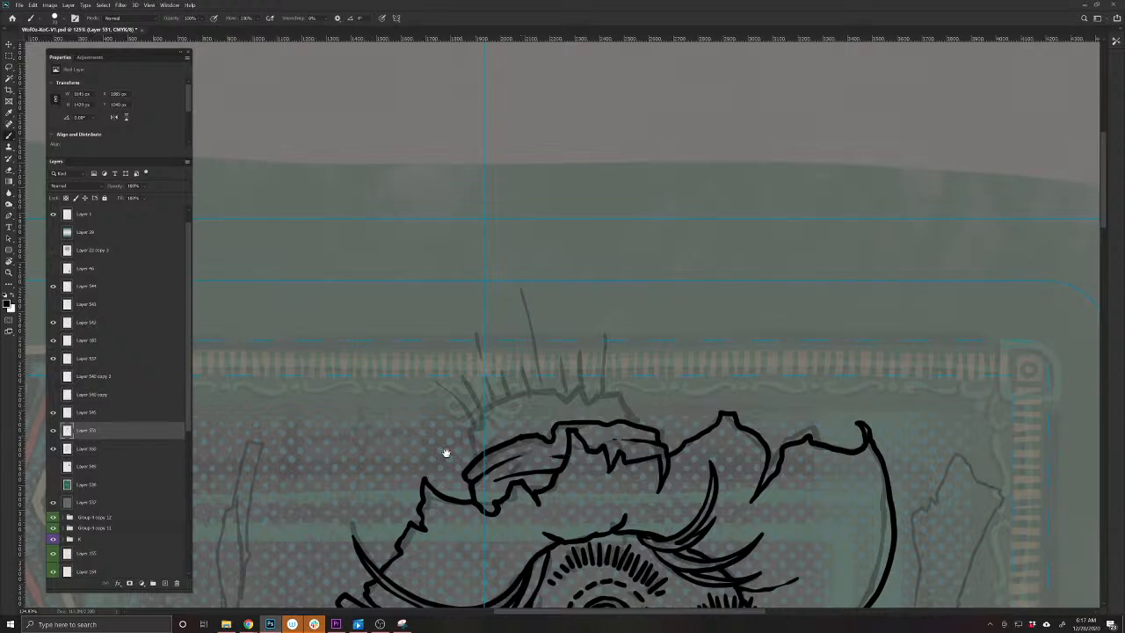
Ink the torn crown edge above the hat band, with a tuft of pointed straw blades sticking out of it
mouse_move(635, 420)
mouse_down()
mouse_move(622, 387)
mouse_move(594, 403)
mouse_move(511, 392)
mouse_move(482, 403)
mouse_move(462, 430)
mouse_move(475, 456)
mouse_move(465, 413)
mouse_move(427, 378)
mouse_move(479, 418)
mouse_move(468, 391)
mouse_move(484, 403)
mouse_move(481, 353)
mouse_move(510, 389)
mouse_move(504, 314)
mouse_move(518, 392)
mouse_move(519, 304)
mouse_move(532, 398)
mouse_move(557, 323)
mouse_move(545, 404)
mouse_move(608, 351)
mouse_move(618, 327)
mouse_move(592, 399)
mouse_move(602, 345)
mouse_move(585, 394)
mouse_move(578, 357)
mouse_move(588, 316)
mouse_move(562, 401)
mouse_move(563, 357)
mouse_move(559, 395)
mouse_up()
mouse_move(561, 357)
mouse_down()
mouse_move(552, 401)
mouse_move(540, 361)
mouse_up()
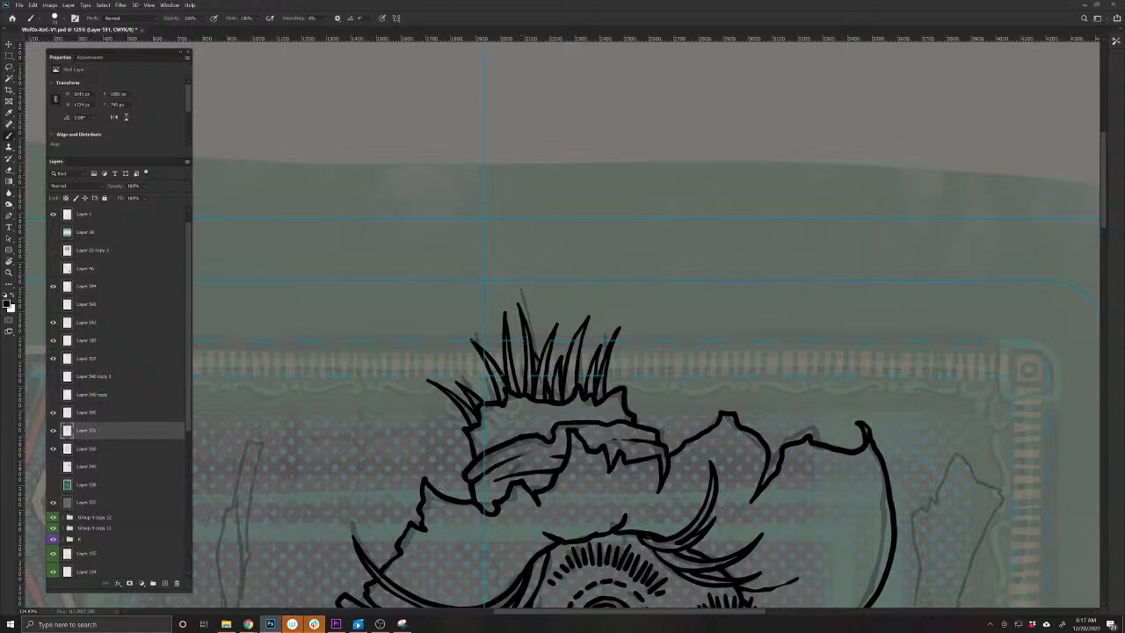
mouse_move(508, 326)
mouse_down()
mouse_move(526, 359)
mouse_move(495, 348)
mouse_up()
drag(486, 332, 494, 362)
Add small clusters of short tick marks to the front and back of the hat brim
drag(489, 563, 549, 354)
drag(686, 454, 501, 472)
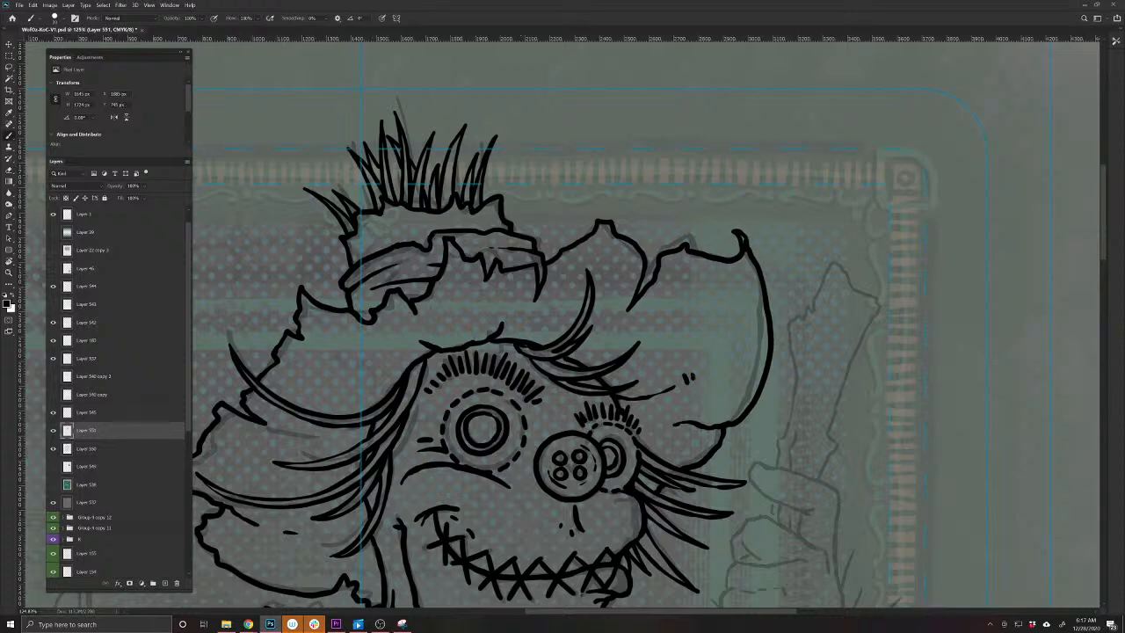
drag(343, 505, 539, 509)
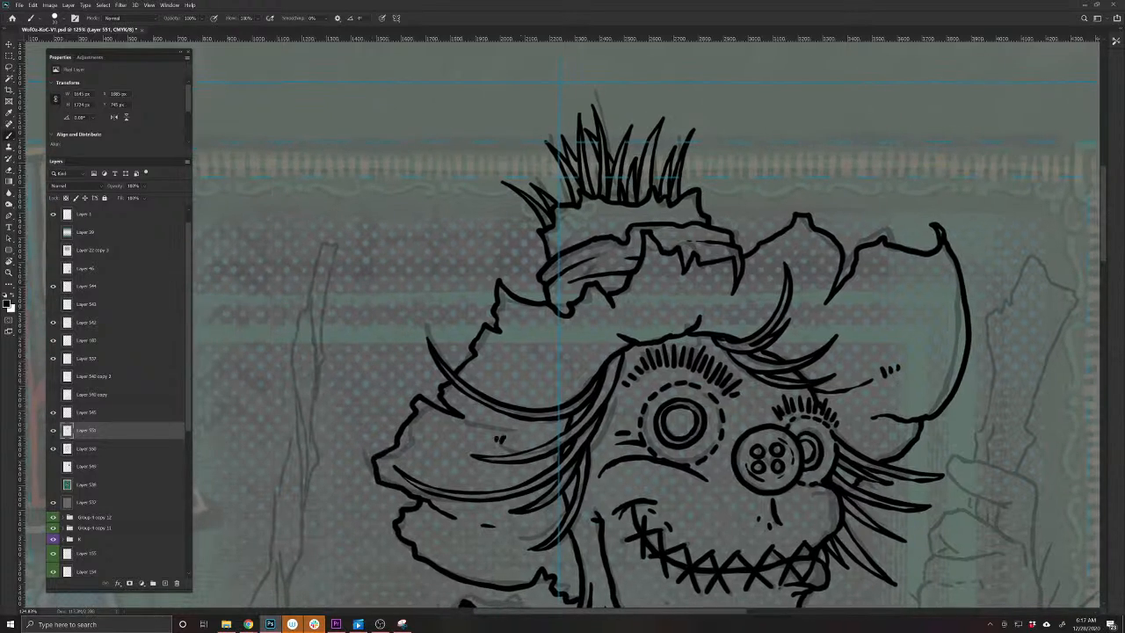
Erase the line hanging down from the collar's back tip, and return to the Brush tool
scroll(470, 491, down, 3)
scroll(470, 489, down, 3)
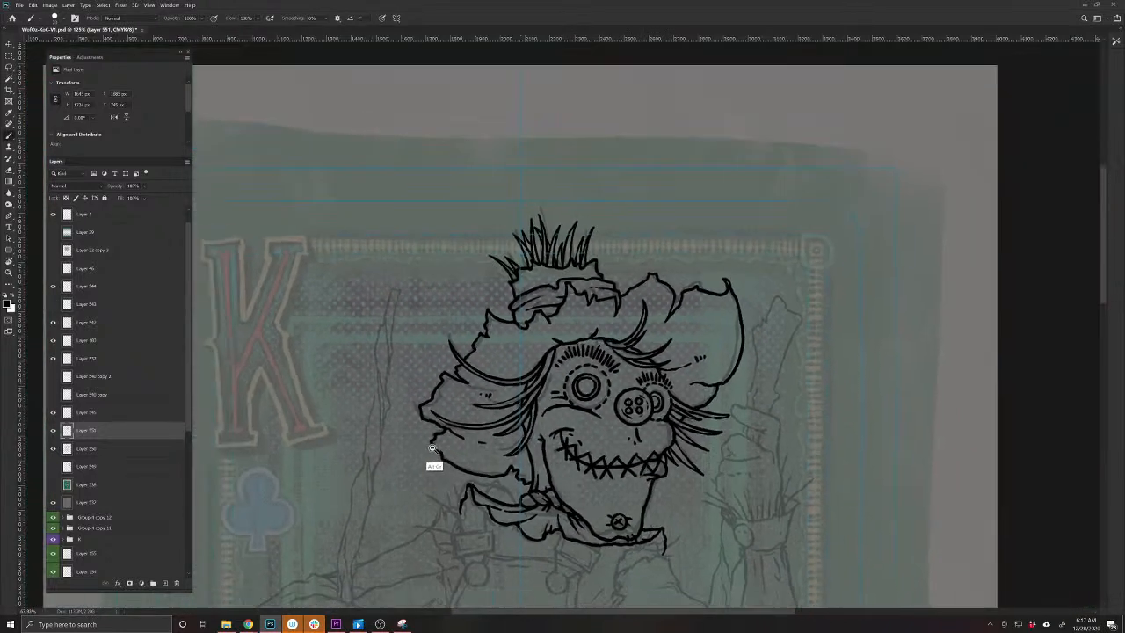
drag(431, 448, 411, 460)
drag(402, 529, 488, 420)
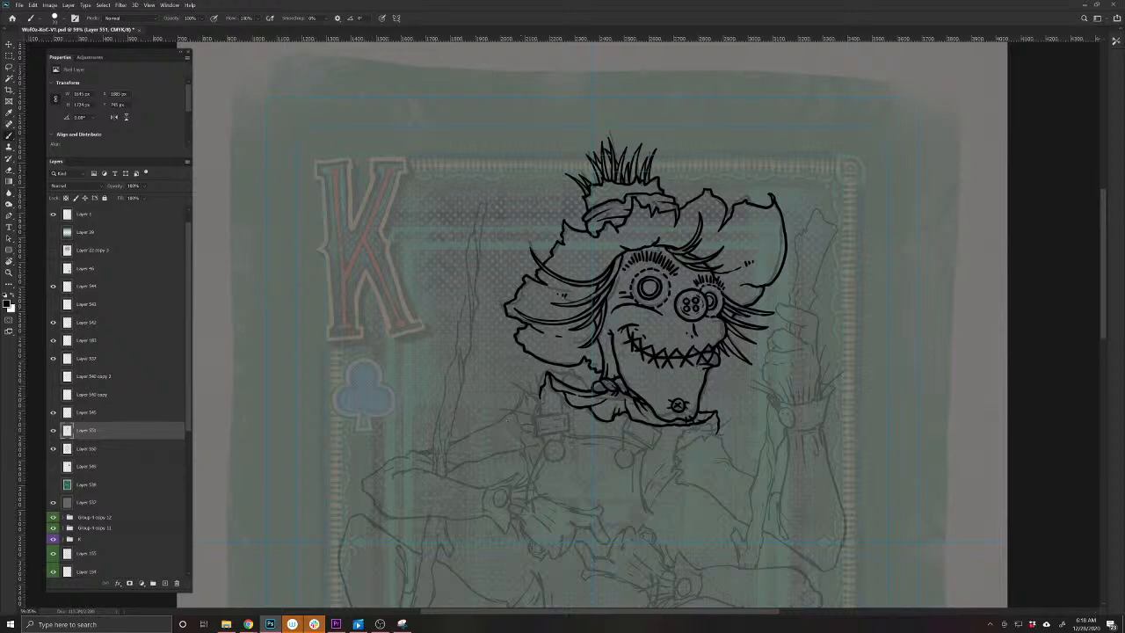
key(e)
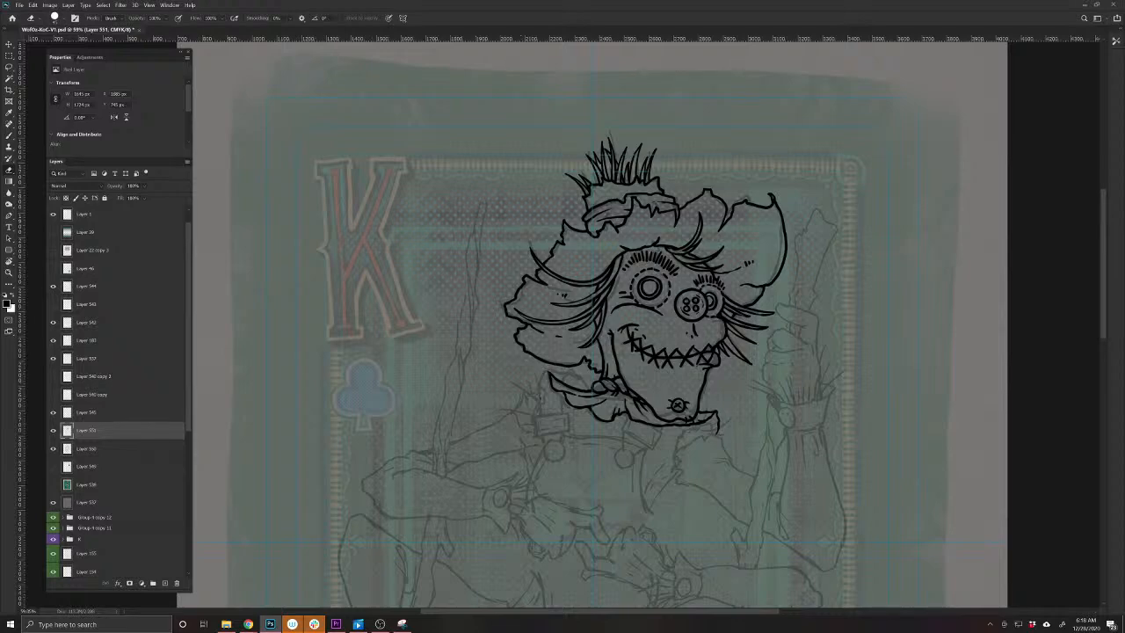
key(b)
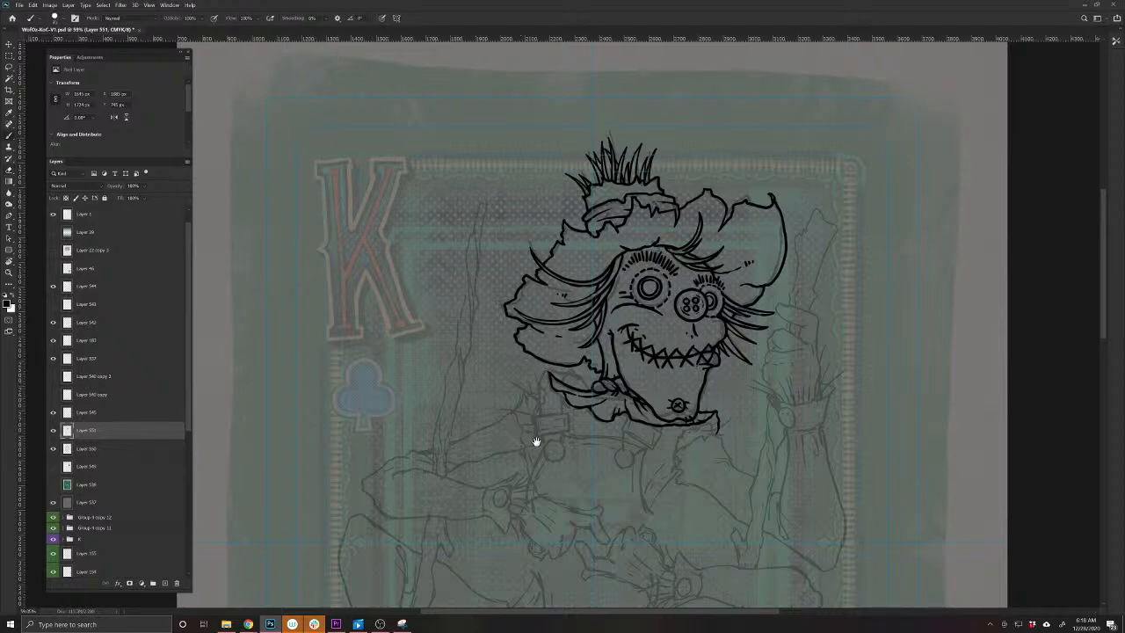
Ink the rectangular buckle with an inner frame below the collar's back, and a round button linked beneath it
mouse_move(535, 439)
mouse_down()
mouse_move(555, 471)
mouse_move(489, 471)
mouse_up()
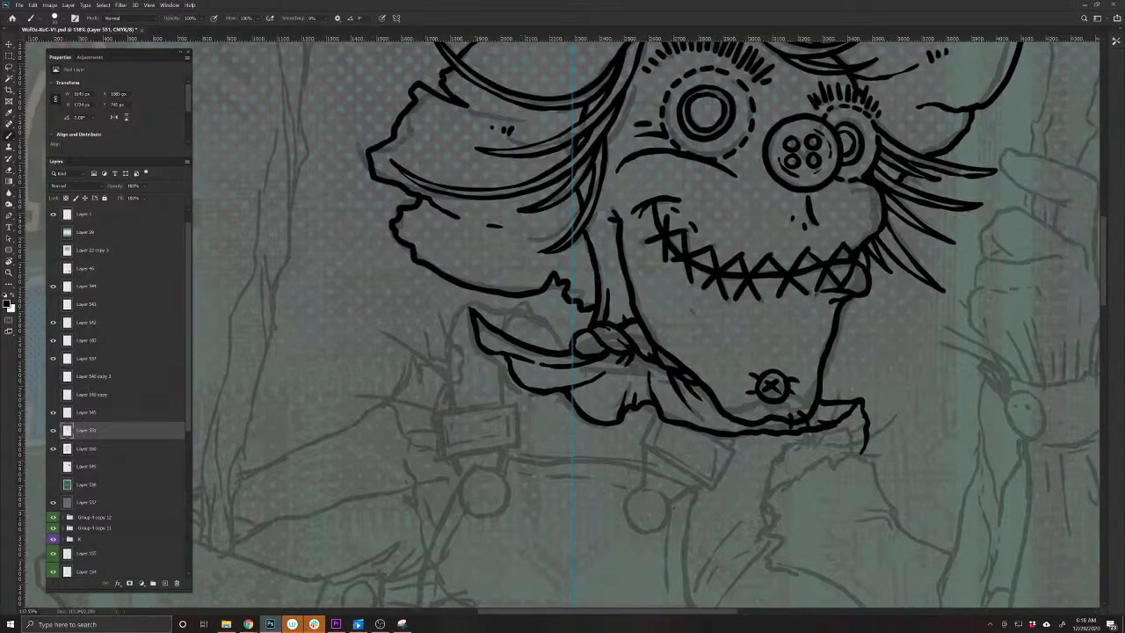
mouse_move(519, 400)
mouse_down()
mouse_move(520, 448)
mouse_move(437, 457)
mouse_move(435, 423)
mouse_move(453, 406)
mouse_move(520, 398)
mouse_move(499, 438)
mouse_move(446, 423)
mouse_move(494, 411)
mouse_up()
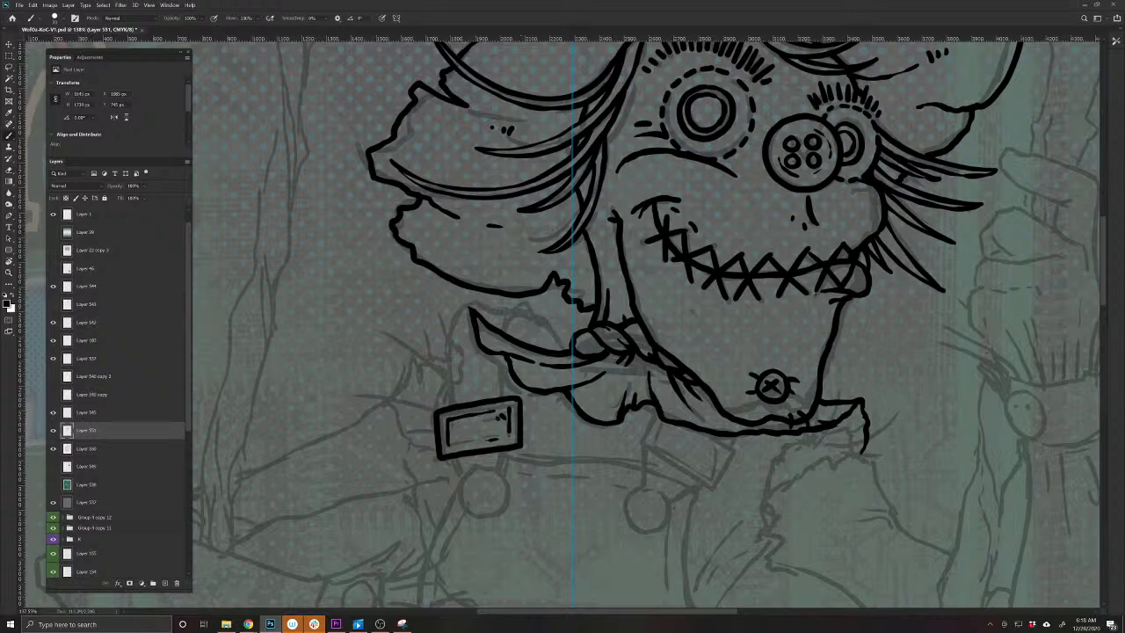
mouse_move(509, 450)
mouse_down()
mouse_move(501, 472)
mouse_move(454, 471)
mouse_move(497, 466)
mouse_move(508, 499)
mouse_move(480, 518)
mouse_move(455, 499)
mouse_move(456, 475)
mouse_move(475, 466)
mouse_move(495, 478)
mouse_move(492, 503)
mouse_move(466, 487)
mouse_up()
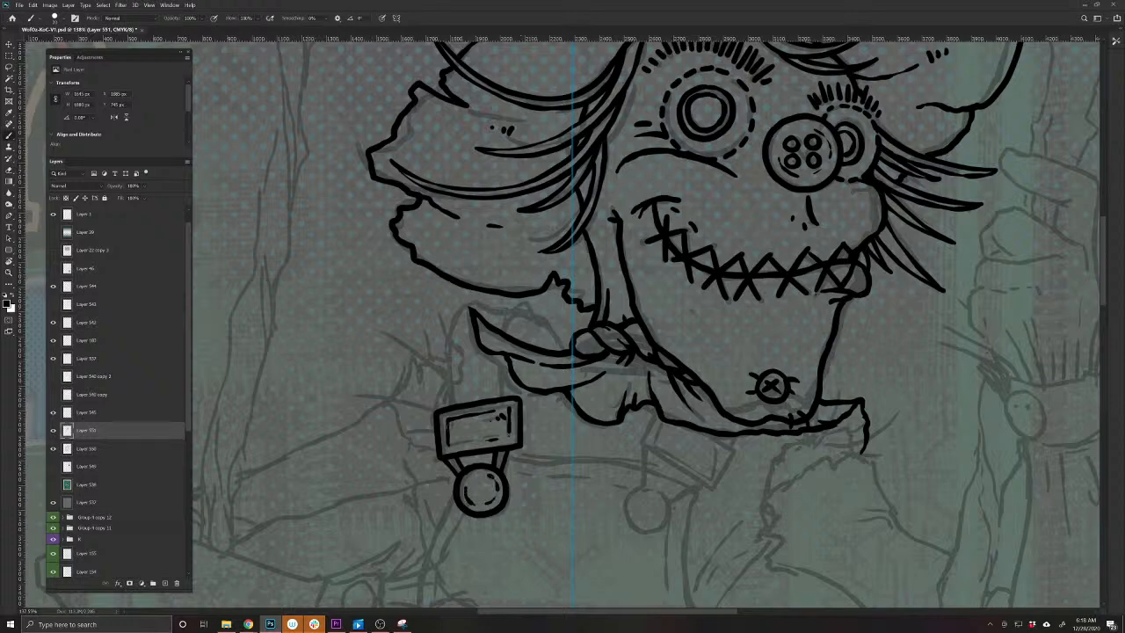
Erase the slanted links between the back buckle and its round button, and ink a replacement connecting strap
key(e)
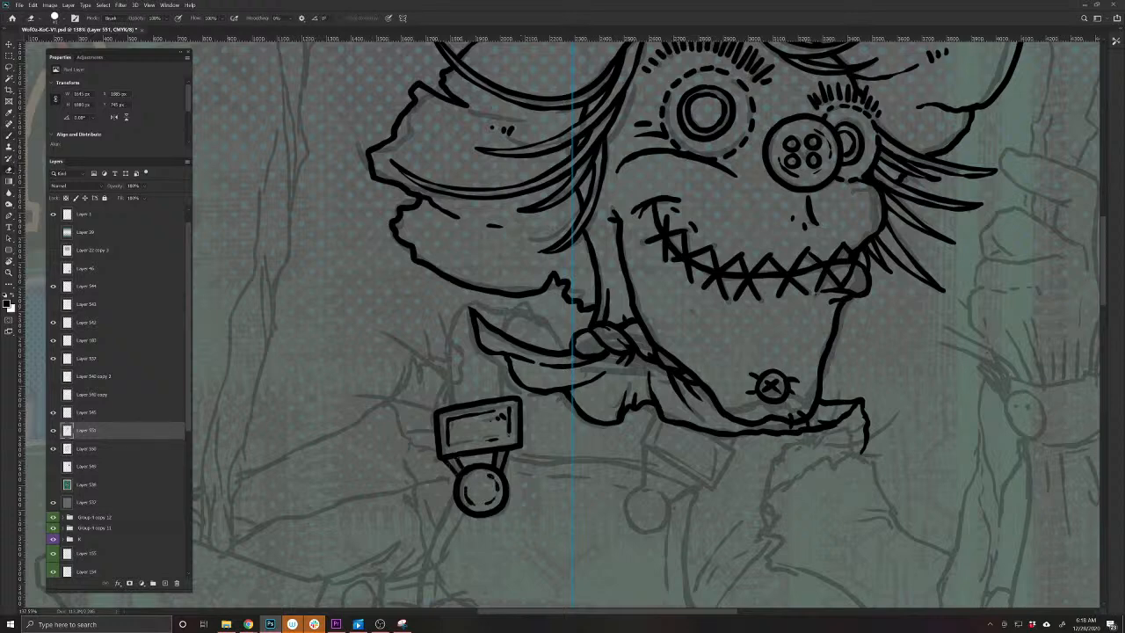
mouse_move(454, 459)
mouse_down()
mouse_move(458, 473)
mouse_move(507, 453)
mouse_move(504, 473)
mouse_up()
key(b)
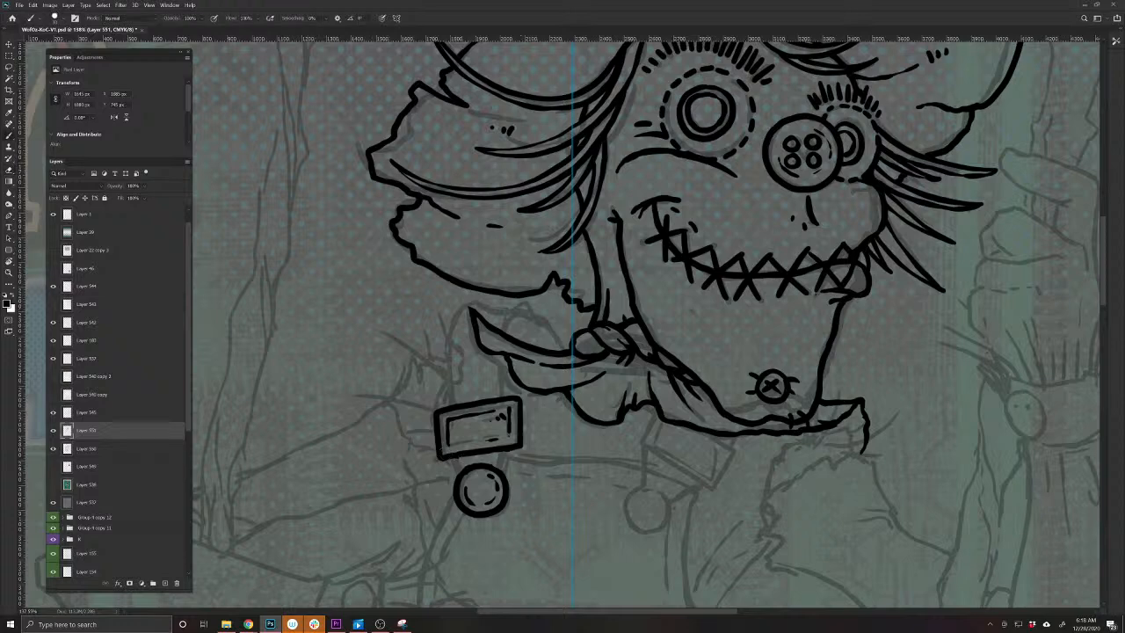
mouse_move(457, 455)
mouse_down()
mouse_move(459, 472)
mouse_move(492, 471)
mouse_move(466, 455)
mouse_up()
Ink the second round button and the tilted rectangular buckle below the middle of the collar
mouse_move(592, 534)
mouse_down()
mouse_move(535, 492)
mouse_move(568, 457)
mouse_move(584, 479)
mouse_move(573, 502)
mouse_move(545, 505)
mouse_move(533, 476)
mouse_move(550, 456)
mouse_move(550, 494)
mouse_up()
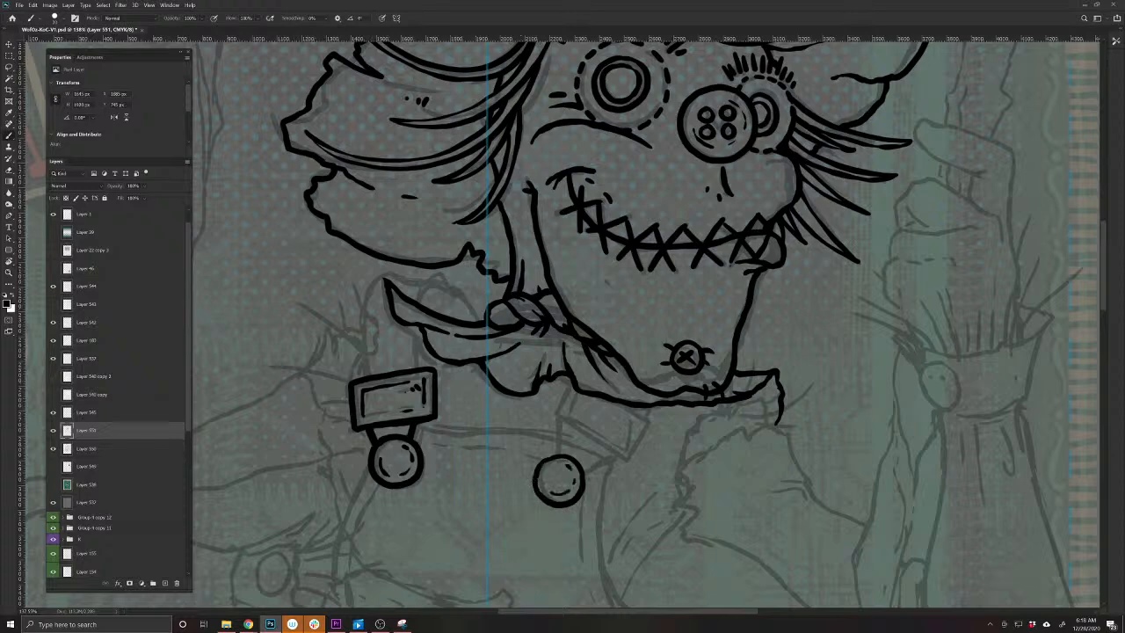
mouse_move(545, 407)
mouse_down()
mouse_move(614, 462)
mouse_move(554, 395)
mouse_move(573, 376)
mouse_up()
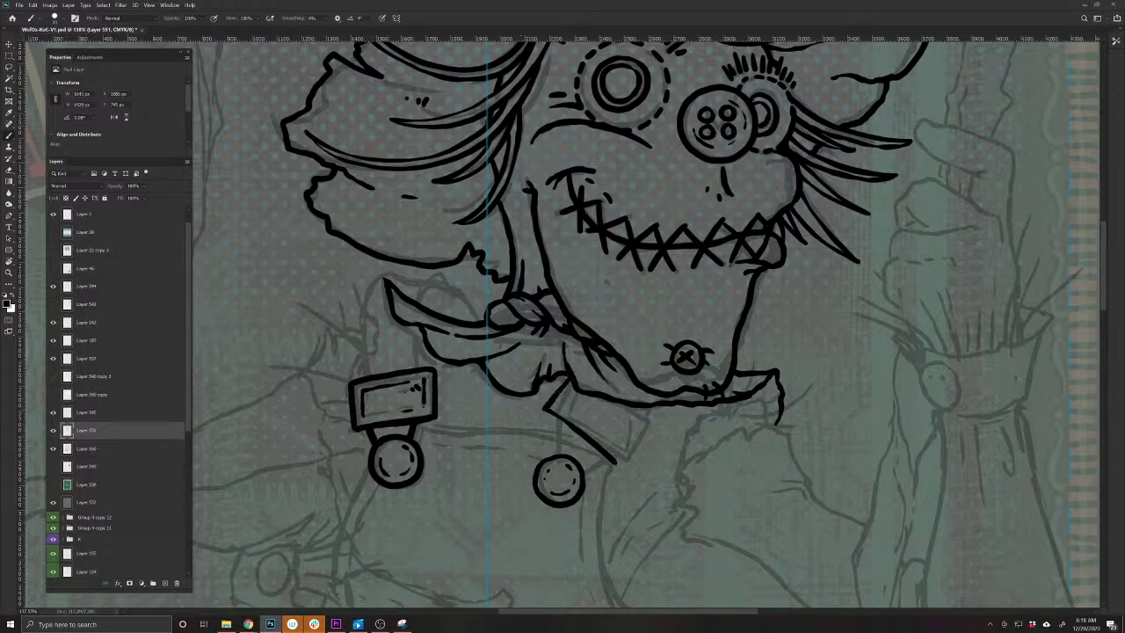
mouse_move(618, 464)
mouse_down()
mouse_move(646, 424)
mouse_move(618, 400)
mouse_move(629, 431)
mouse_move(617, 448)
mouse_up()
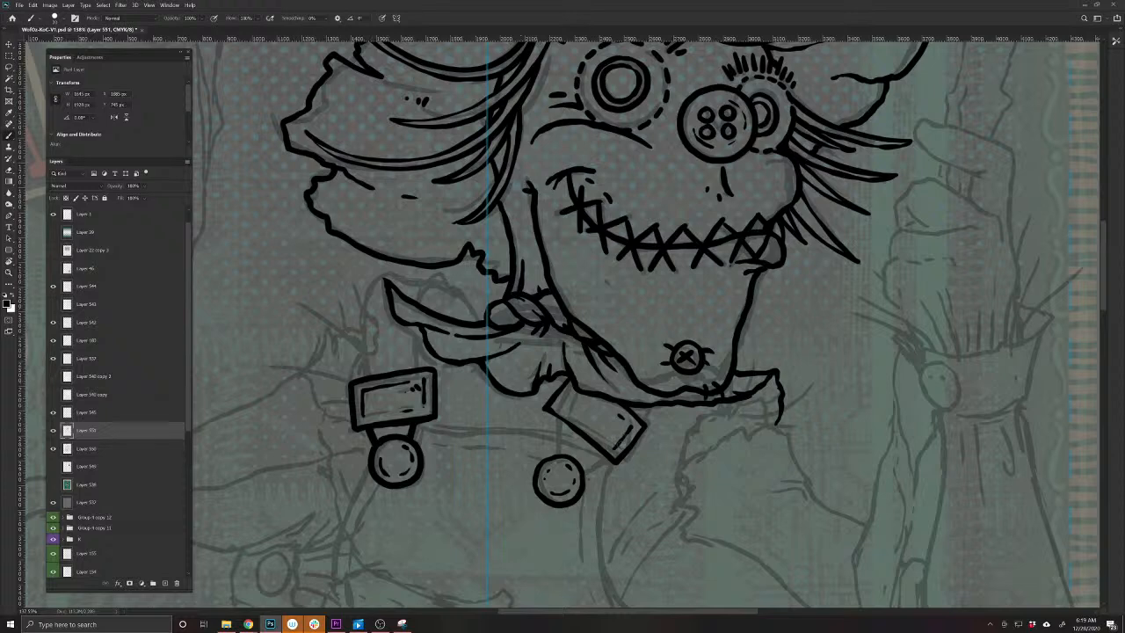
drag(606, 443, 598, 437)
mouse_move(589, 430)
mouse_down()
mouse_move(572, 419)
mouse_move(554, 457)
mouse_move(558, 418)
mouse_up()
mouse_move(603, 452)
mouse_down()
mouse_move(580, 467)
mouse_move(602, 448)
mouse_up()
key(ctrl+z)
key(ctrl+z)
key(ctrl+z)
Ink the connecting lines between the tilted buckle and its round button, and detail the buckle's inner edge
drag(603, 450, 579, 473)
mouse_move(552, 407)
mouse_down()
mouse_move(537, 393)
mouse_move(489, 390)
mouse_move(565, 424)
mouse_up()
Ink the suspender strap from the back buckle up over the collar's back tip, and the arched shape behind the collar
scroll(524, 401, up, 3)
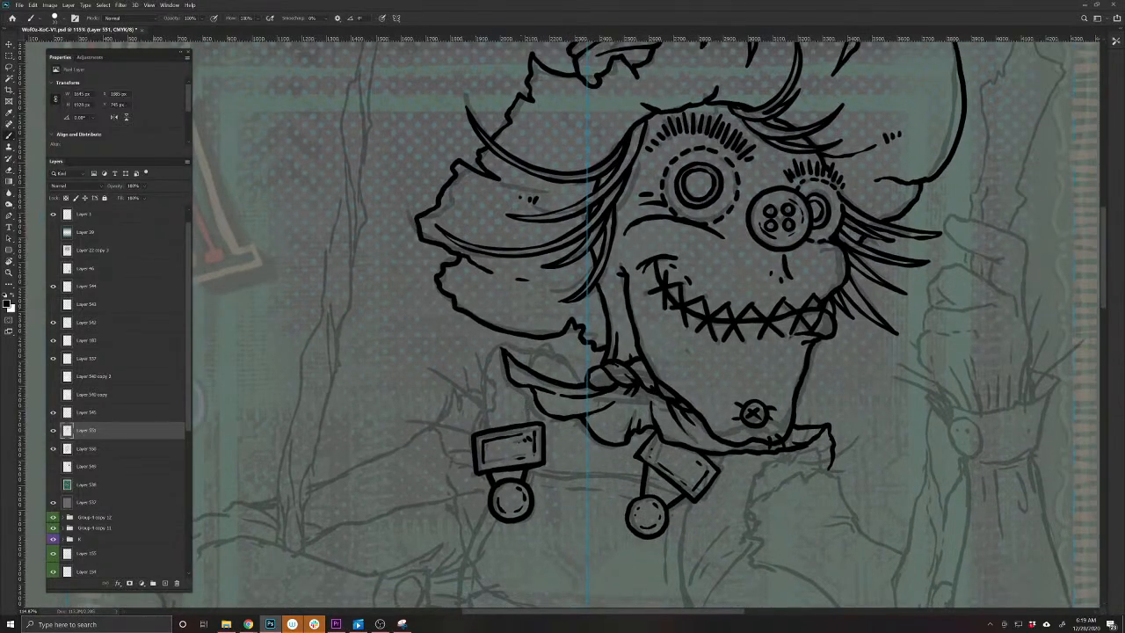
drag(480, 432, 489, 351)
drag(489, 352, 492, 346)
mouse_move(492, 346)
mouse_down()
mouse_move(493, 397)
mouse_move(518, 350)
mouse_move(551, 344)
mouse_move(582, 387)
mouse_move(545, 353)
mouse_move(529, 370)
mouse_move(525, 358)
mouse_move(518, 423)
mouse_up()
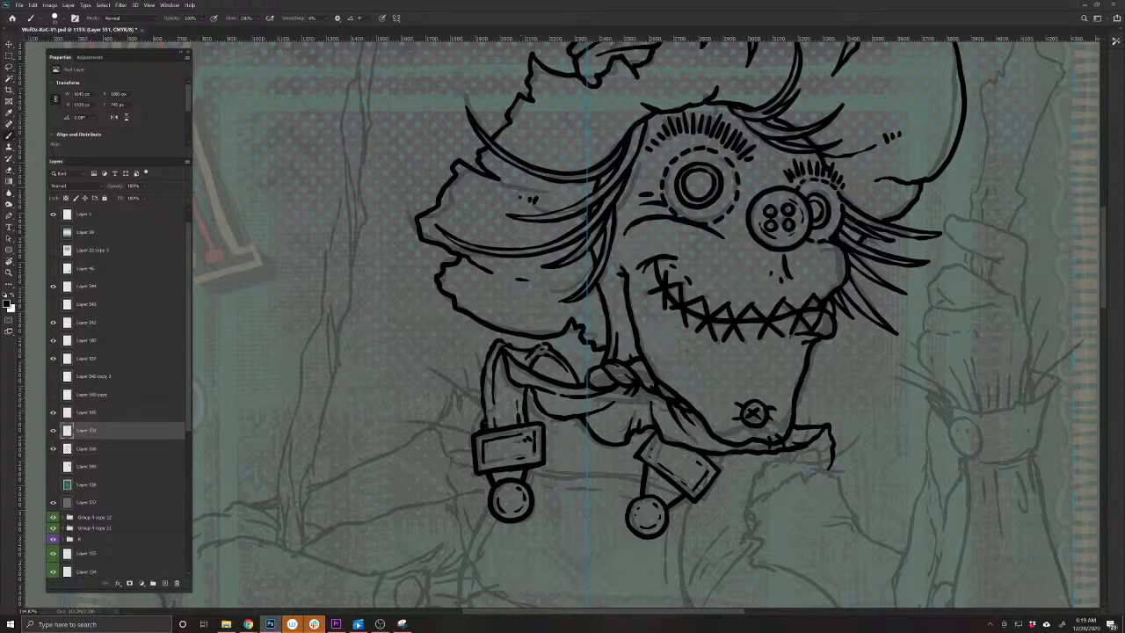
drag(549, 358, 572, 377)
drag(575, 371, 559, 351)
Ink detail strokes at the collar's front tip, and short pointed strands beneath the collar and beside its back tip
drag(492, 527, 372, 513)
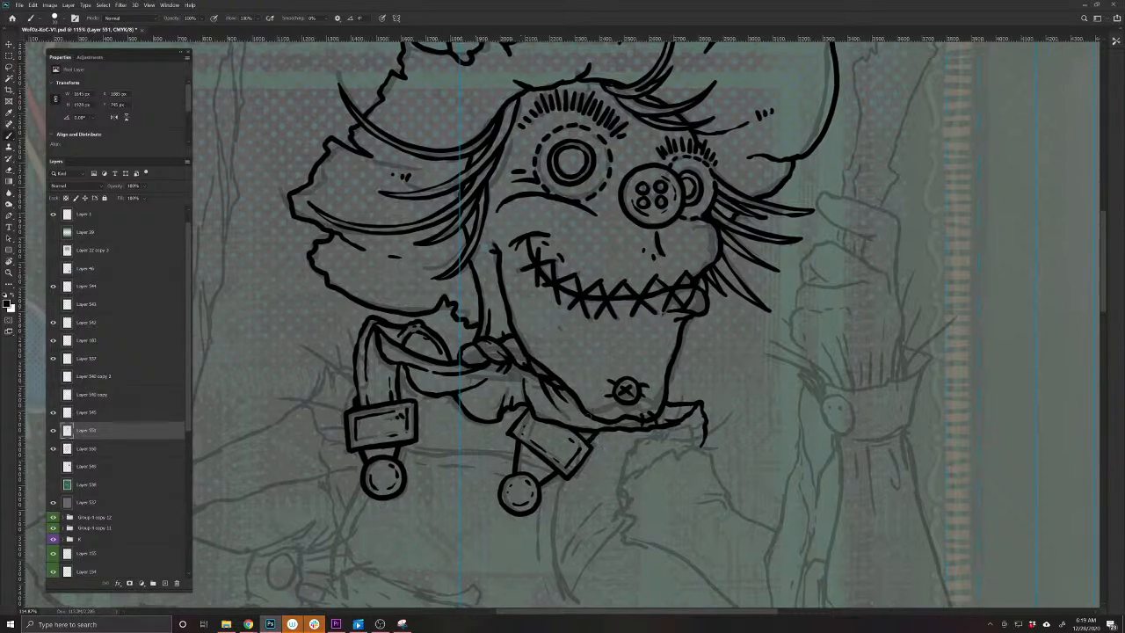
drag(666, 397, 684, 403)
drag(483, 560, 617, 544)
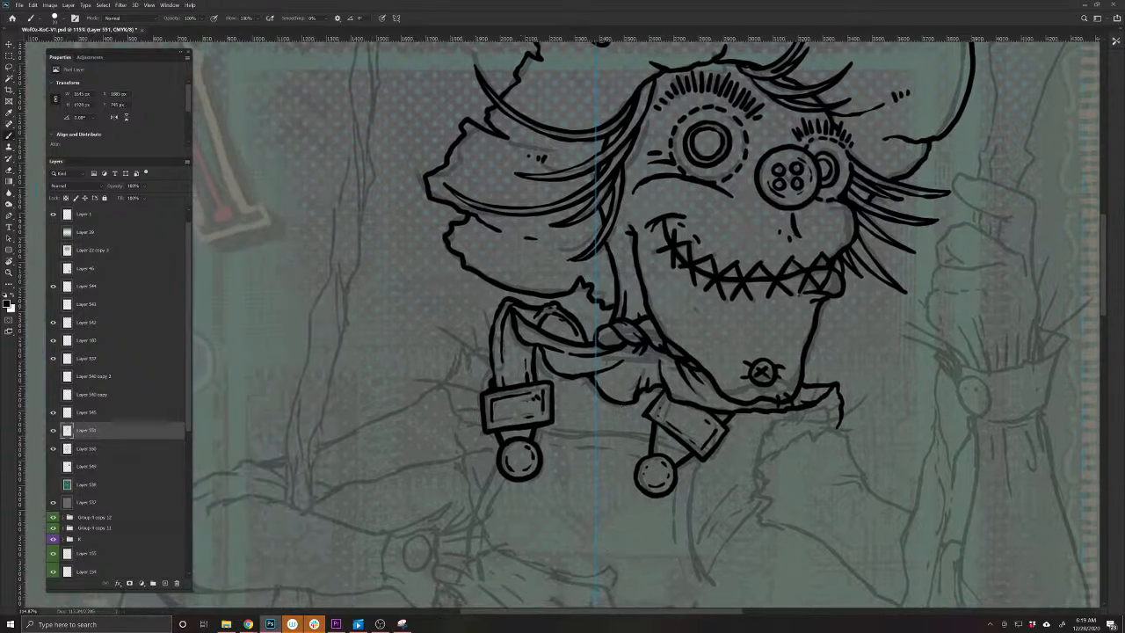
drag(625, 402, 606, 417)
mouse_move(610, 414)
mouse_down()
mouse_move(581, 424)
mouse_move(598, 417)
mouse_move(574, 408)
mouse_up()
drag(607, 393, 578, 405)
mouse_move(493, 320)
mouse_down()
mouse_move(467, 295)
mouse_move(493, 326)
mouse_up()
drag(689, 487, 431, 488)
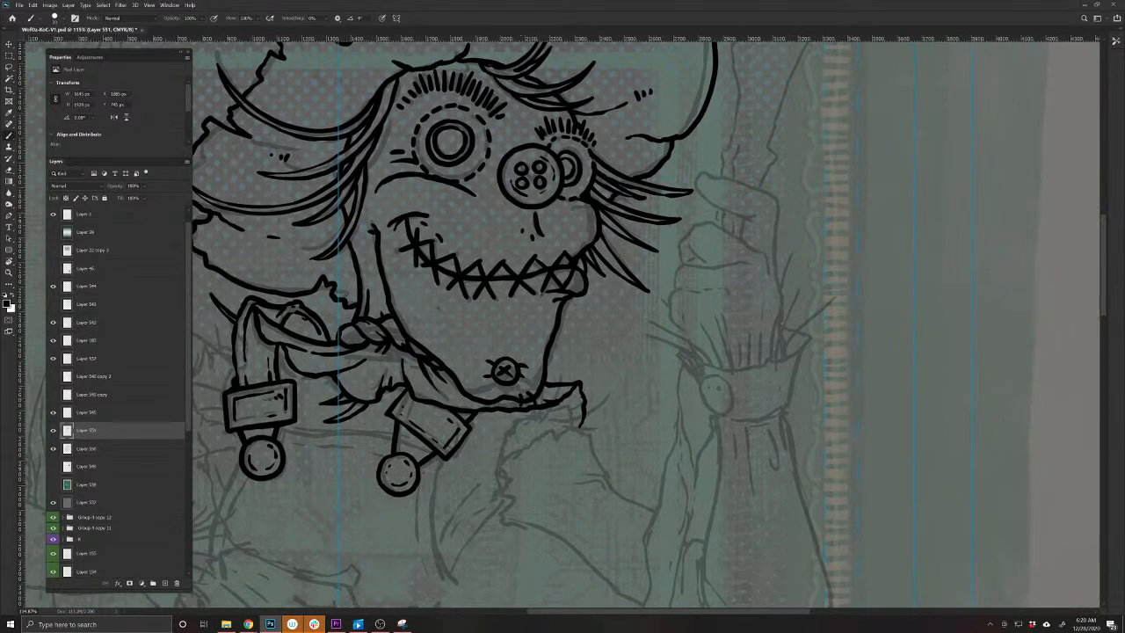
Ink the ragged shoulder edge, the upper and lower outlines and the crease of the upper arm beneath the collar's front tip
mouse_move(545, 406)
mouse_down()
mouse_move(571, 402)
mouse_move(577, 428)
mouse_move(527, 418)
mouse_move(508, 436)
mouse_move(499, 524)
mouse_move(519, 523)
mouse_up()
mouse_move(559, 437)
mouse_down()
mouse_move(585, 428)
mouse_move(615, 489)
mouse_move(566, 481)
mouse_move(654, 511)
mouse_up()
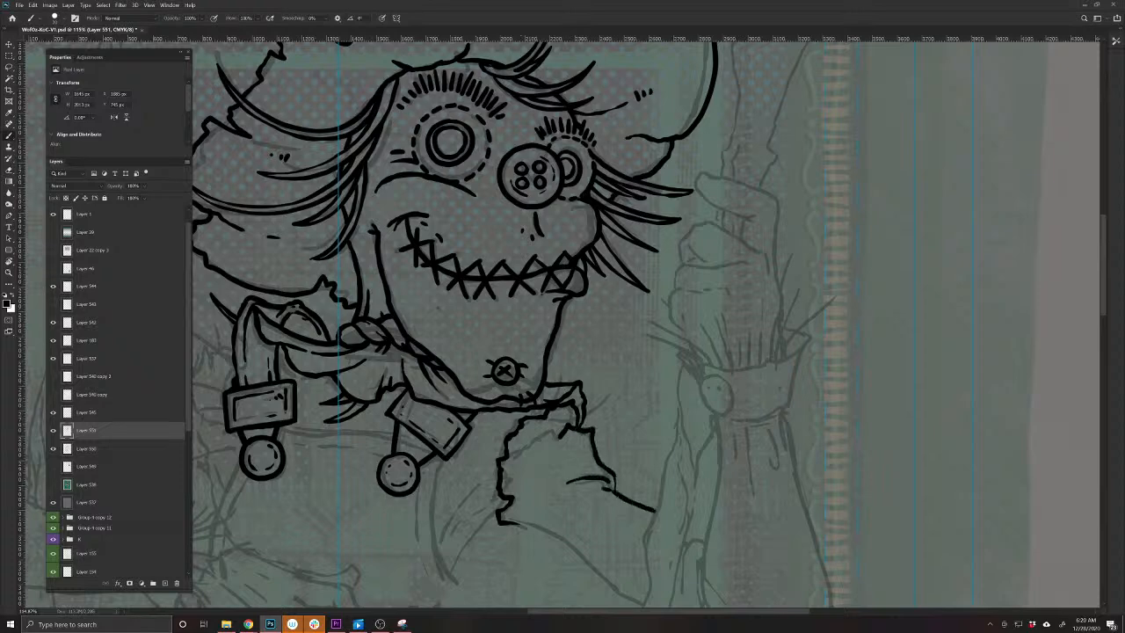
mouse_move(601, 547)
mouse_down()
mouse_move(554, 455)
mouse_move(587, 433)
mouse_move(560, 439)
mouse_move(578, 449)
mouse_up()
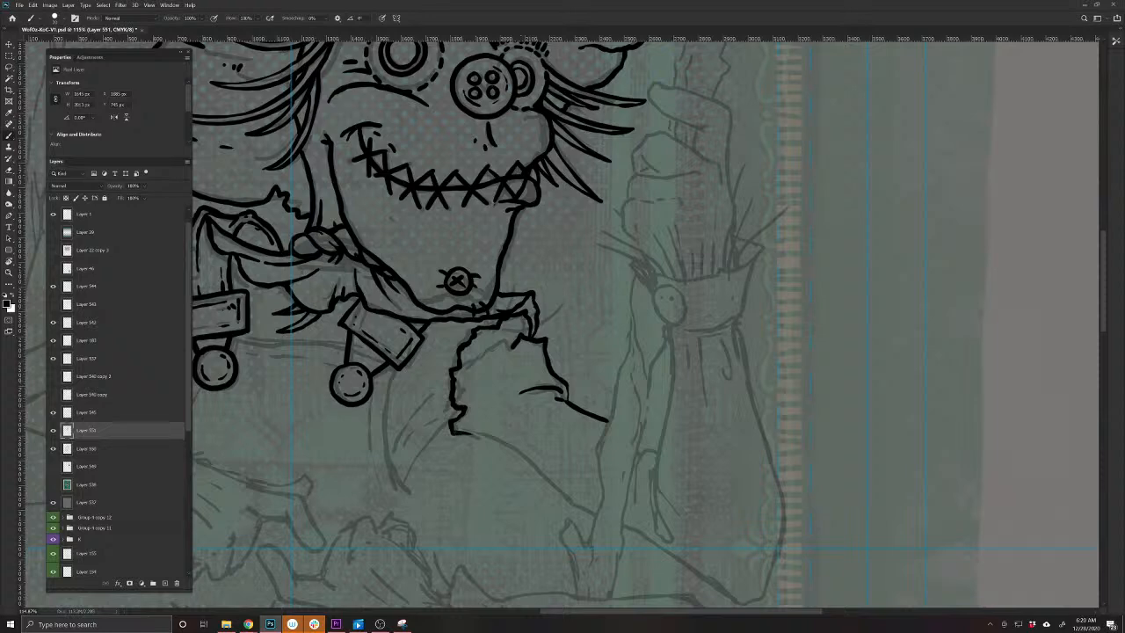
mouse_move(464, 429)
mouse_down()
mouse_move(540, 452)
mouse_move(531, 461)
mouse_move(589, 513)
mouse_up()
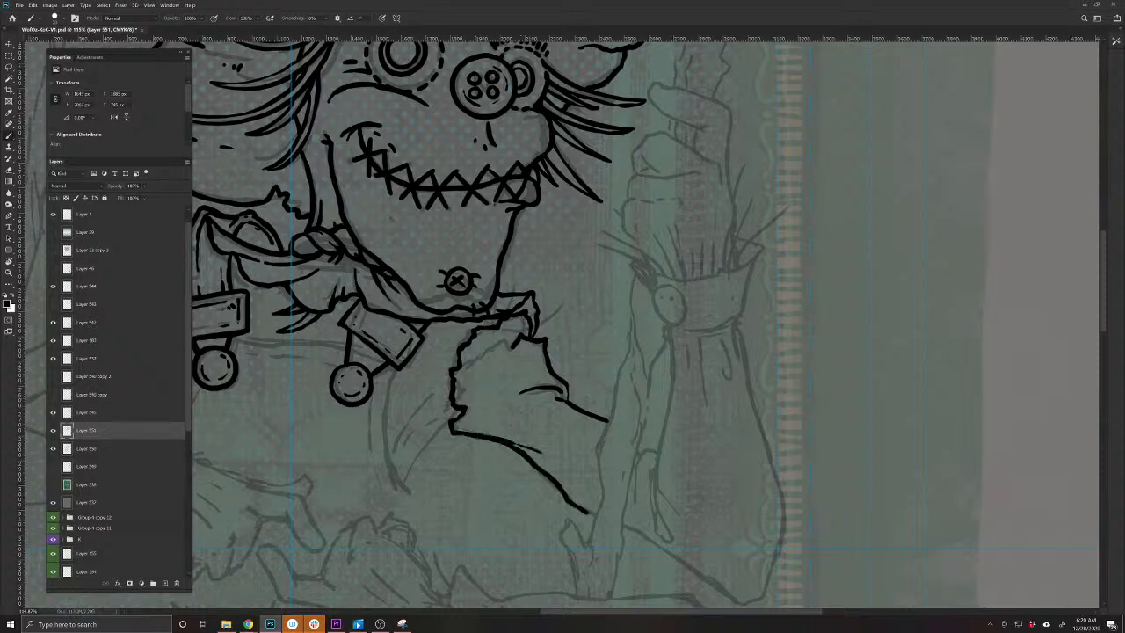
mouse_move(520, 392)
mouse_down()
mouse_move(501, 408)
mouse_move(535, 402)
mouse_up()
key(space)
drag(501, 482, 557, 527)
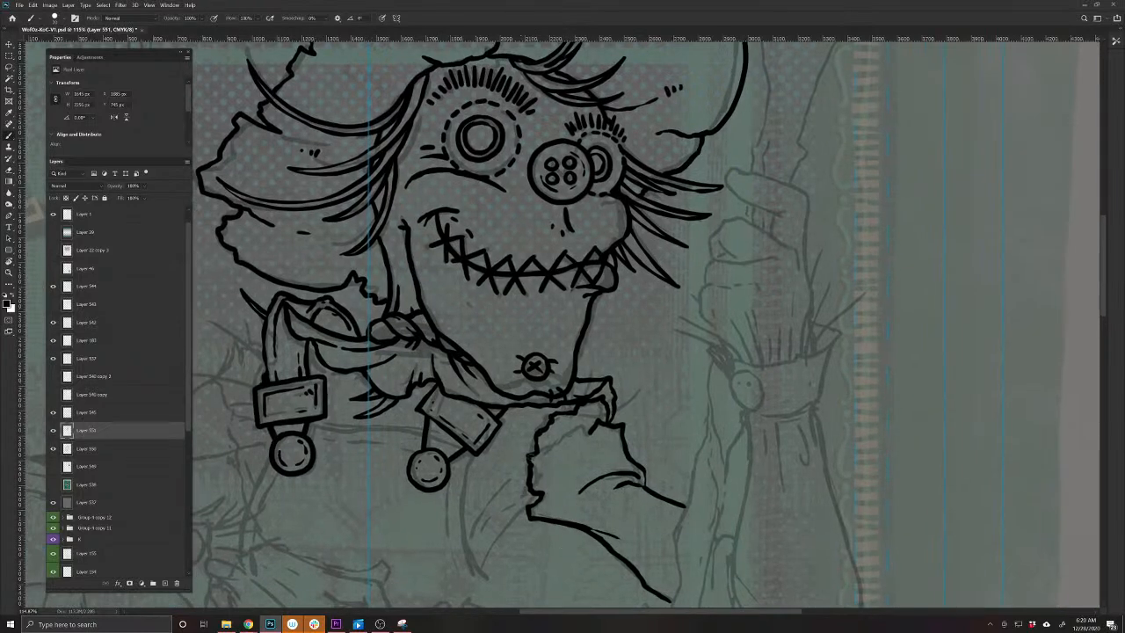
Ink stitches across the ragged shoulder edge, and the curved front side of the overalls bib with its curled lower end
mouse_move(526, 445)
mouse_down()
mouse_move(550, 459)
mouse_move(518, 456)
mouse_move(511, 485)
mouse_up()
drag(421, 515, 605, 446)
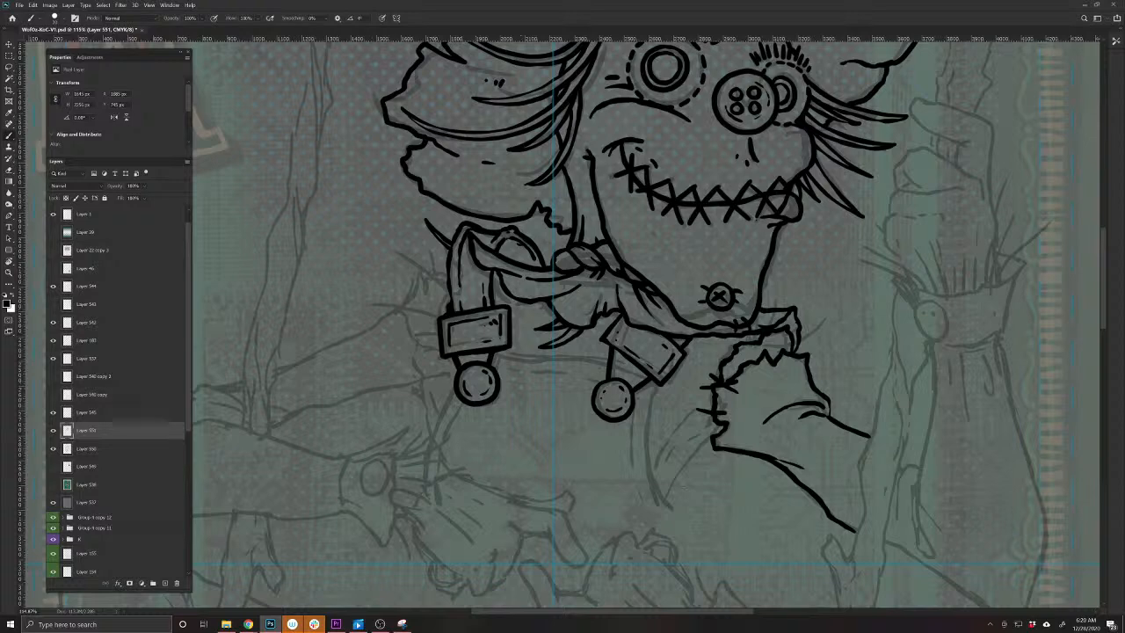
mouse_move(707, 446)
mouse_down()
mouse_move(719, 416)
mouse_move(666, 498)
mouse_up()
mouse_move(624, 464)
mouse_down()
mouse_move(504, 437)
mouse_move(503, 427)
mouse_up()
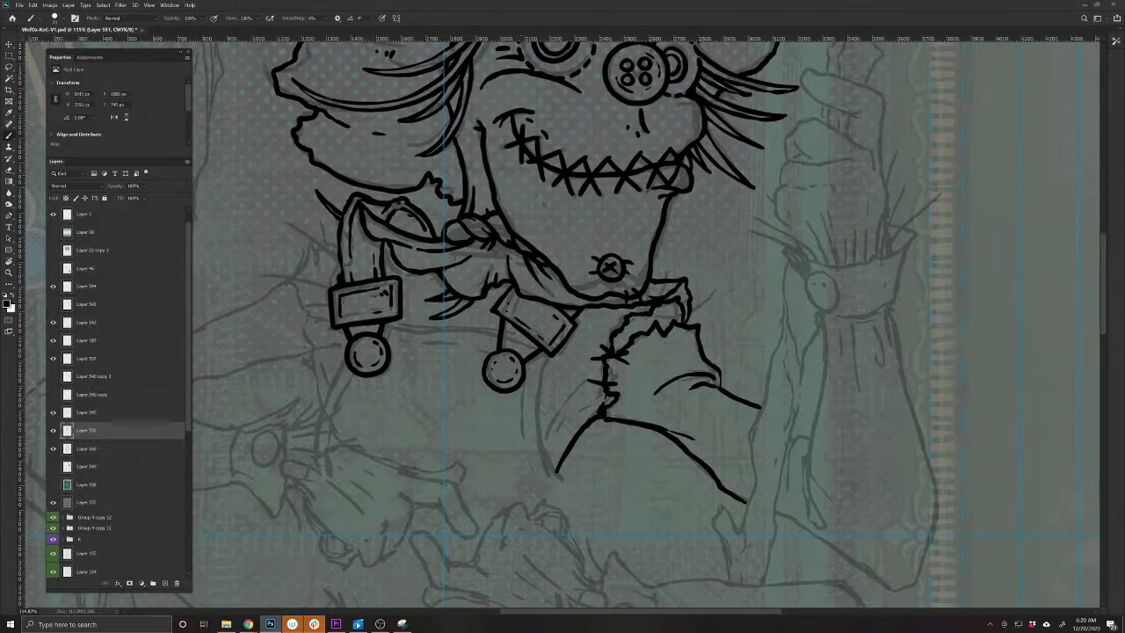
mouse_move(563, 360)
mouse_down()
mouse_move(539, 406)
mouse_move(541, 441)
mouse_move(573, 490)
mouse_up()
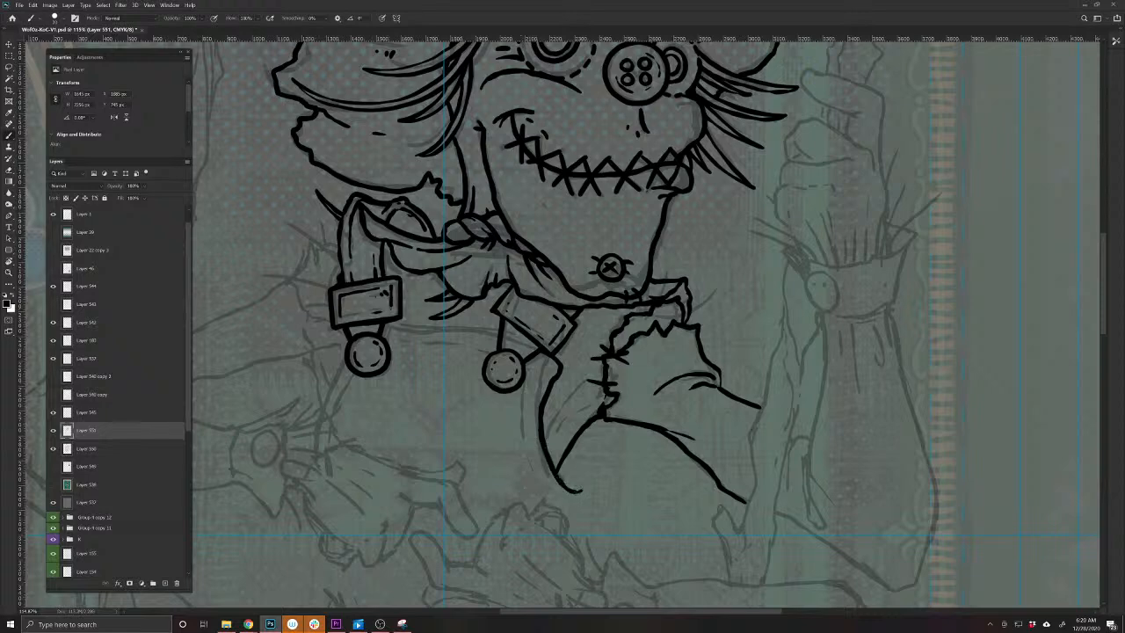
drag(571, 446, 591, 494)
Ink the bib's top edge and back side, with dashed stitching lines just inside its edges
drag(439, 502, 599, 539)
mouse_move(694, 388)
mouse_down()
mouse_move(638, 360)
mouse_move(488, 369)
mouse_move(473, 484)
mouse_up()
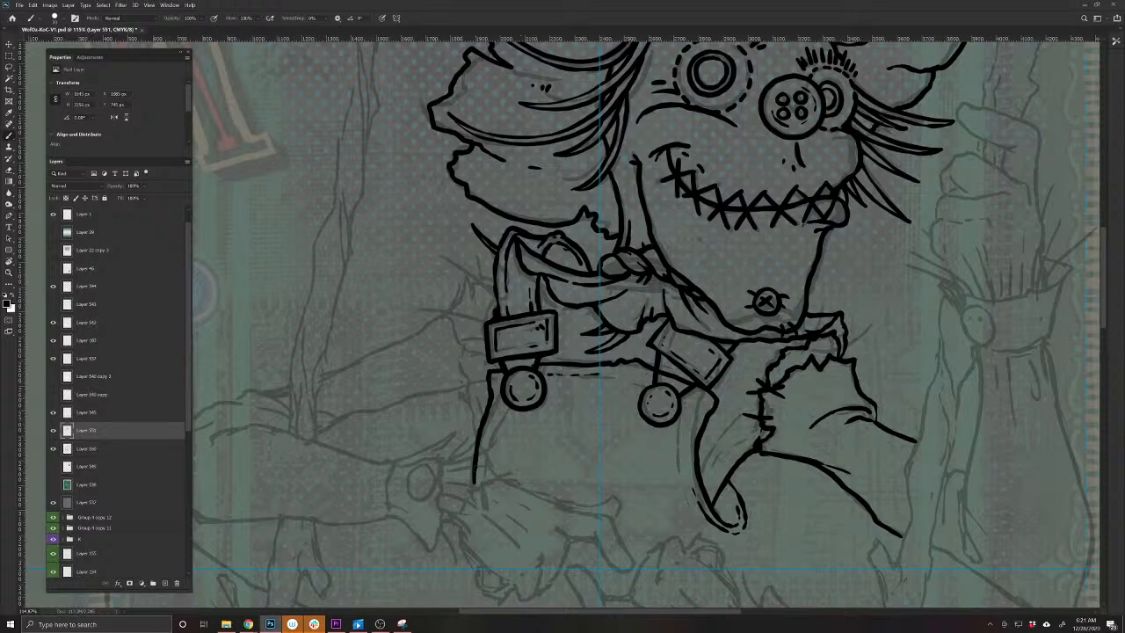
mouse_move(648, 374)
mouse_down()
mouse_move(635, 377)
mouse_move(705, 404)
mouse_move(686, 473)
mouse_up()
drag(504, 382, 496, 397)
Ink the narrow band across the bib below the round buttons, add its stitches and end dashes, and save the document
mouse_move(508, 430)
mouse_down()
mouse_move(667, 458)
mouse_move(664, 478)
mouse_move(496, 461)
mouse_move(498, 431)
mouse_move(521, 465)
mouse_up()
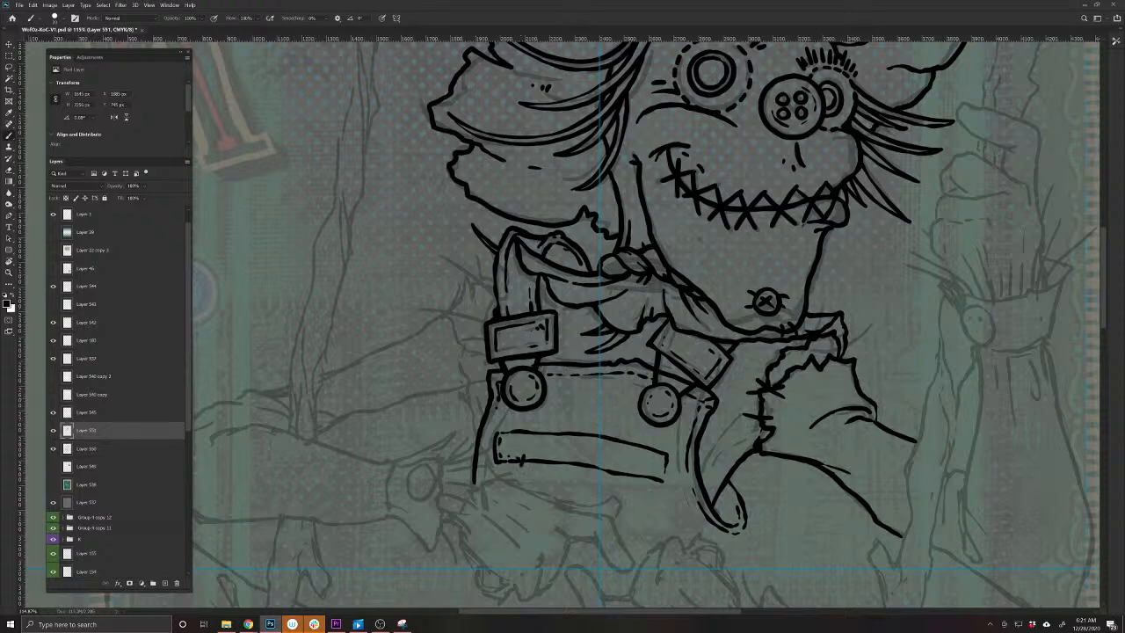
drag(651, 440, 645, 457)
mouse_move(641, 440)
mouse_down()
mouse_move(638, 454)
mouse_move(660, 477)
mouse_up()
drag(519, 431, 557, 433)
drag(553, 512, 662, 527)
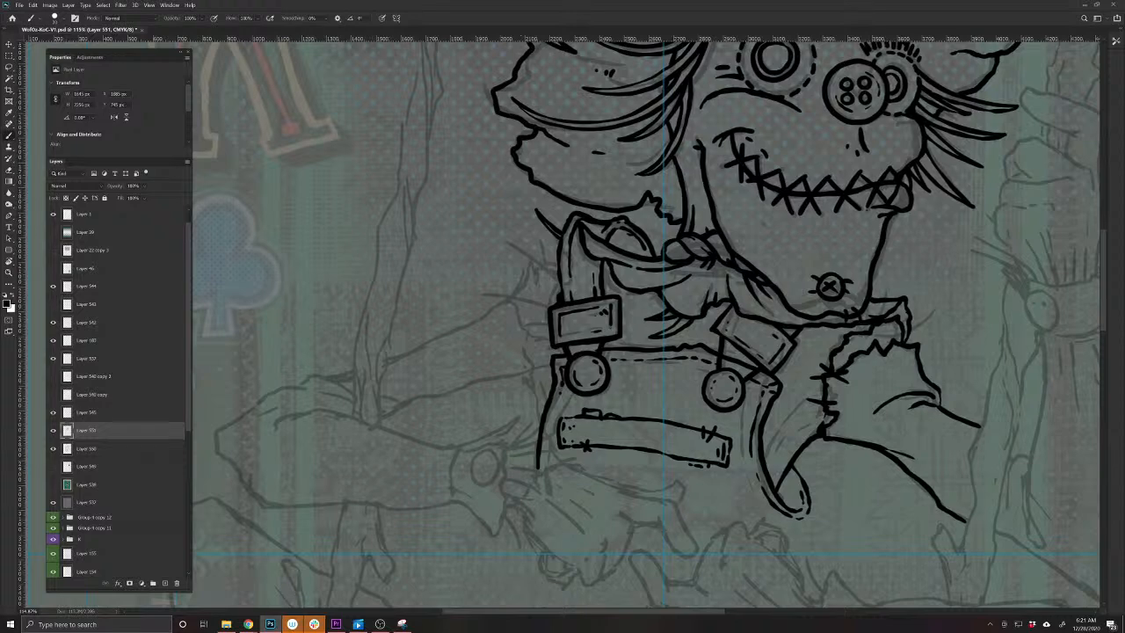
key(ctrl+s)
Ink the ragged, torn shoulder edge behind the back suspender strap and buckle
drag(626, 448, 565, 551)
mouse_move(504, 346)
mouse_down()
mouse_move(486, 396)
mouse_move(488, 434)
mouse_up()
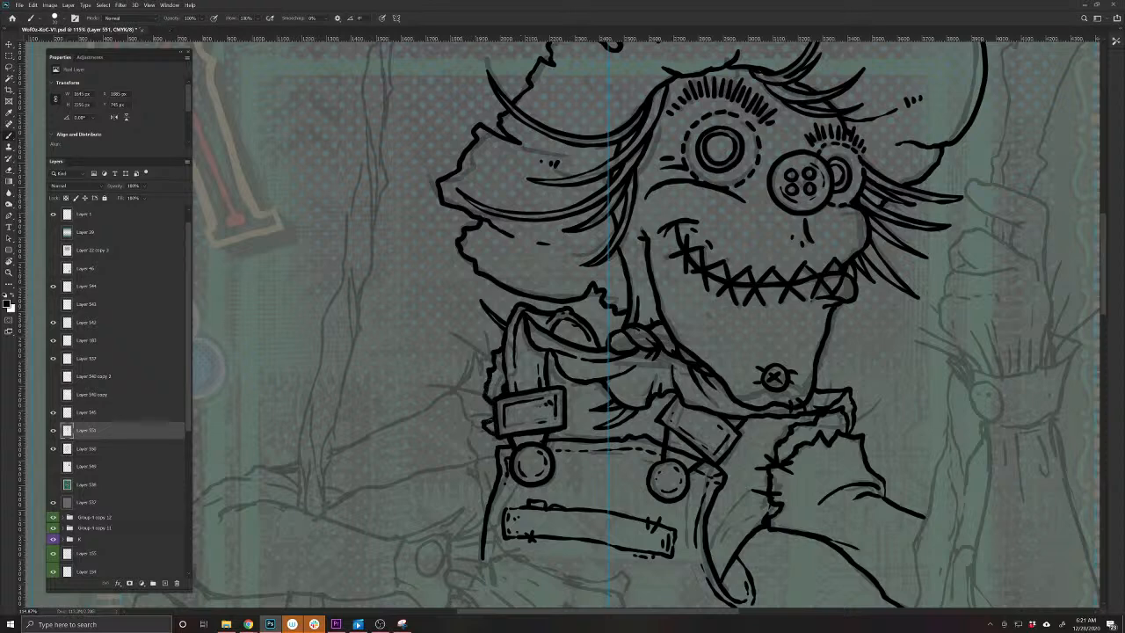
mouse_move(487, 358)
mouse_down()
mouse_move(473, 385)
mouse_move(495, 455)
mouse_up()
Ink the upper and lower outlines of the back arm from the torn shoulder toward the elbow, cleaning up the upper line with the eraser
drag(423, 512, 574, 517)
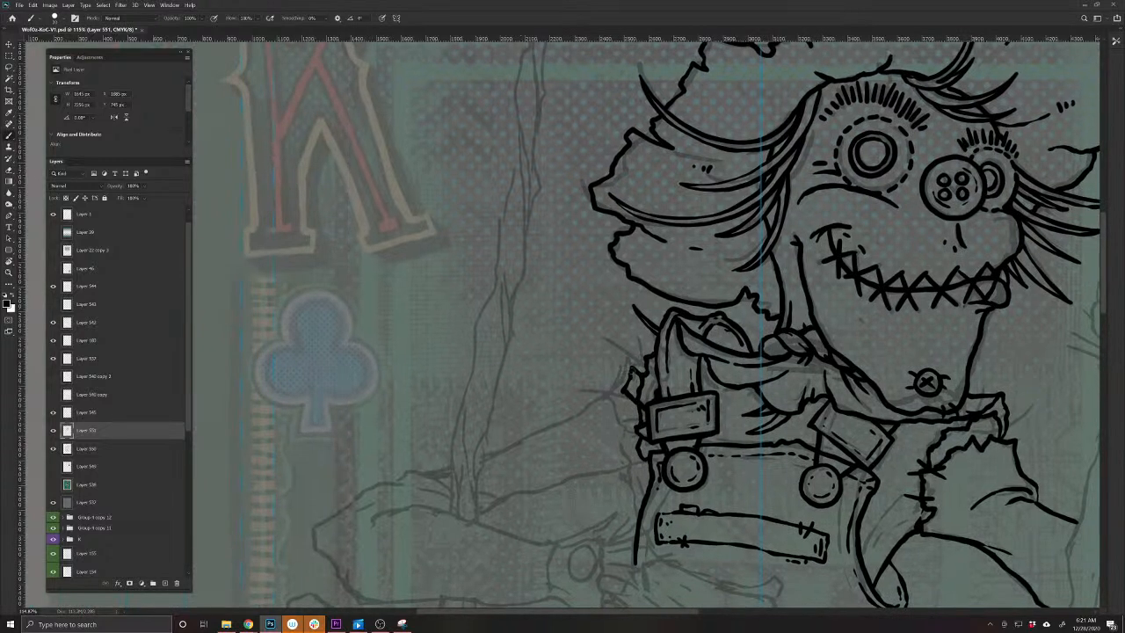
mouse_move(633, 357)
mouse_down()
mouse_move(577, 418)
mouse_move(515, 444)
mouse_up()
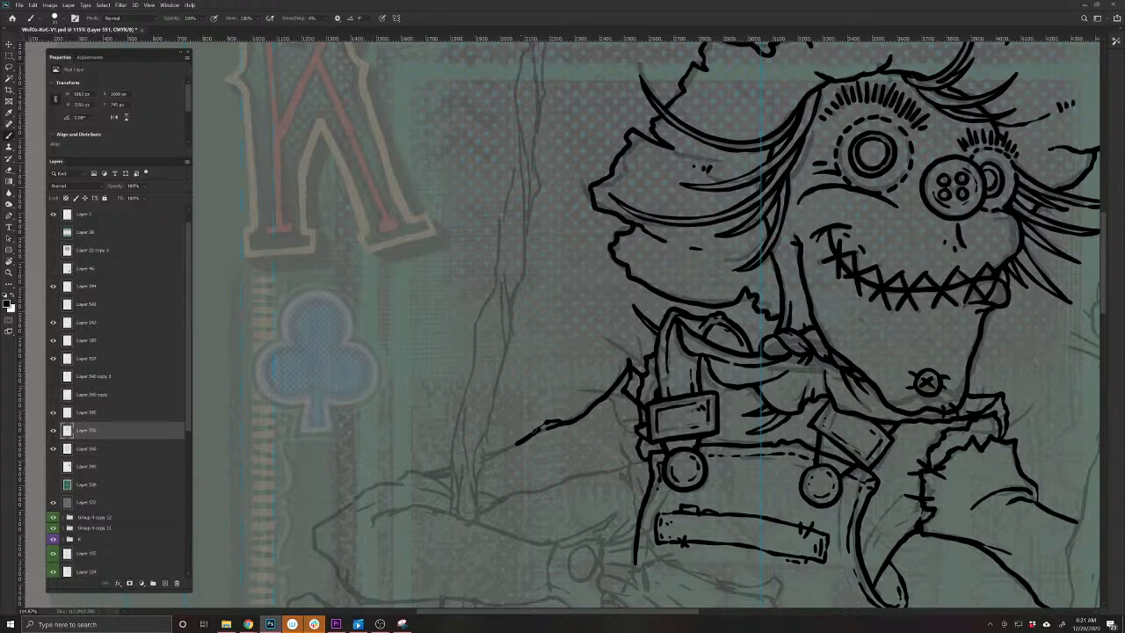
key(e)
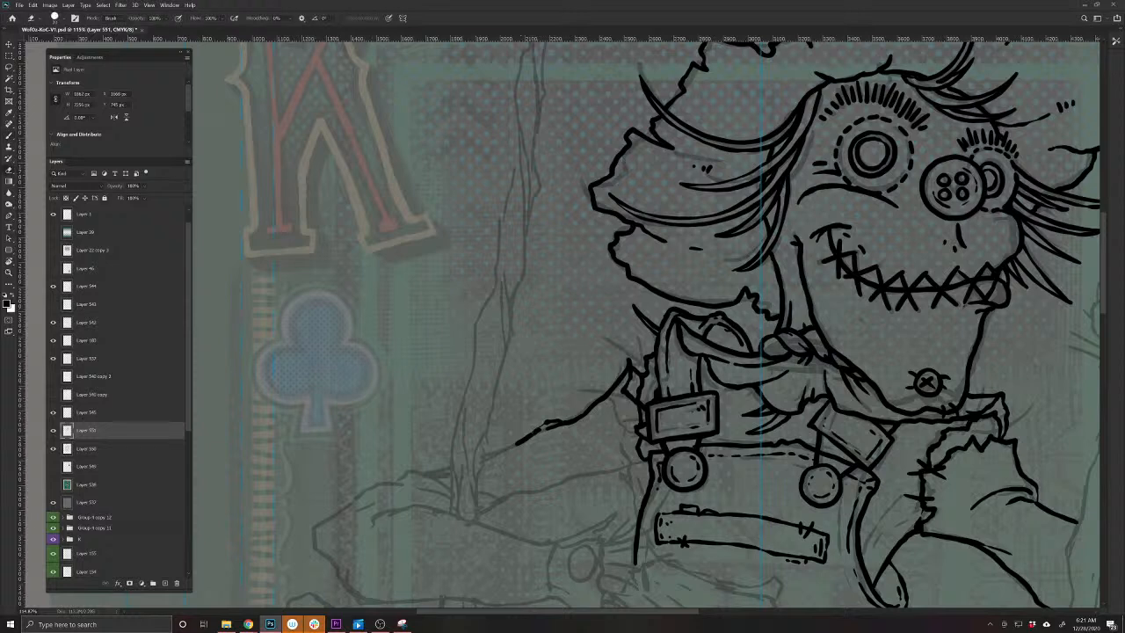
drag(562, 421, 516, 444)
key(b)
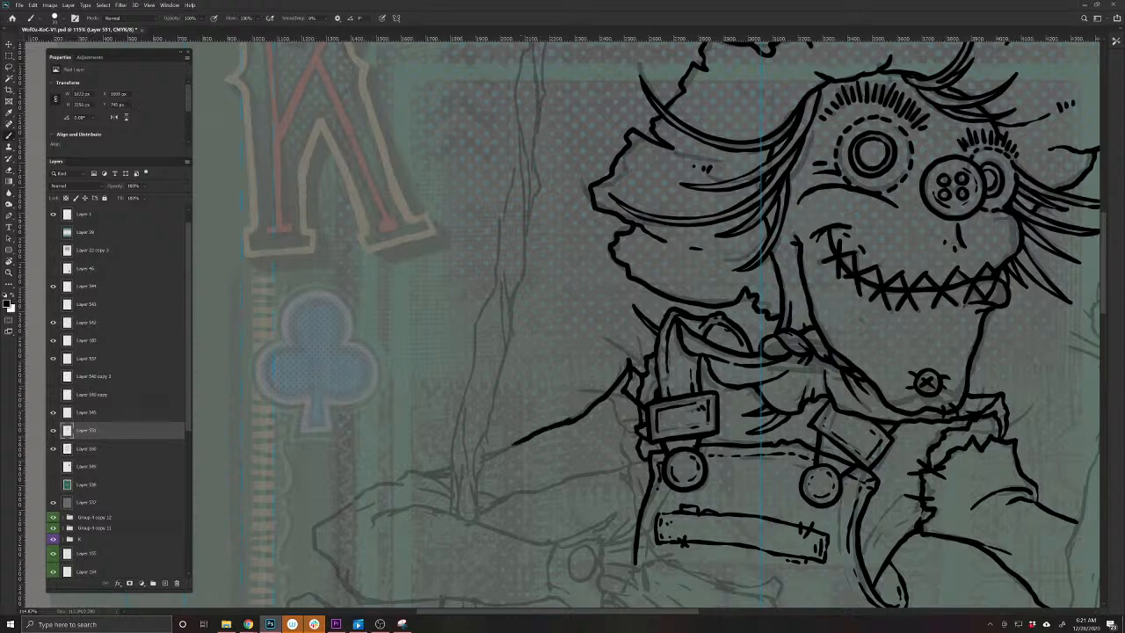
mouse_move(625, 472)
mouse_down()
mouse_move(561, 473)
mouse_move(481, 508)
mouse_up()
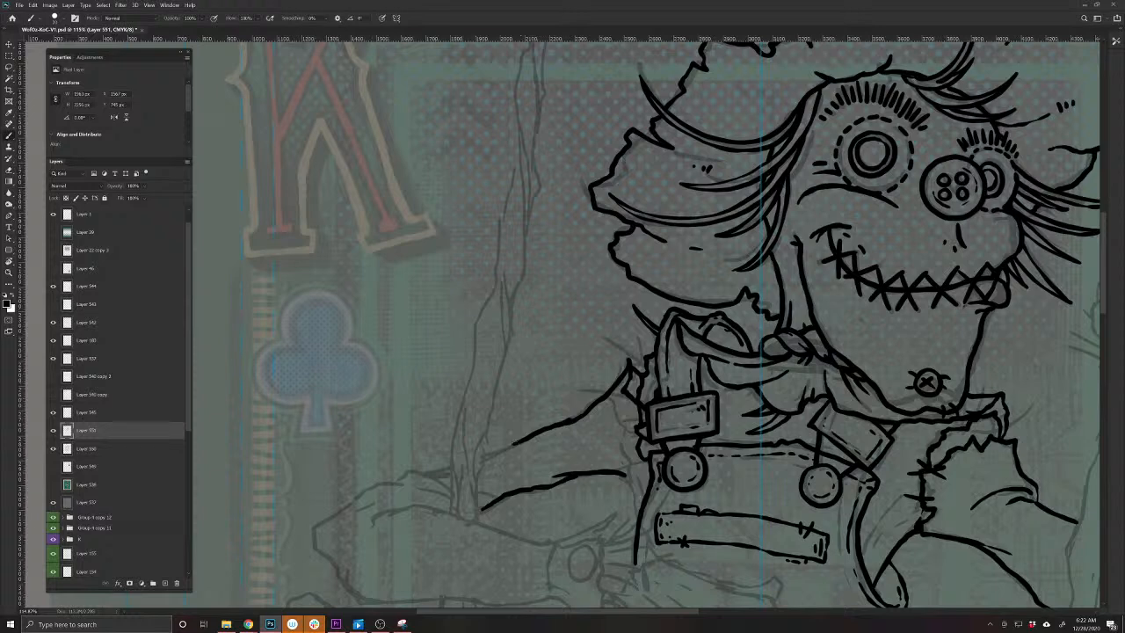
drag(498, 446, 483, 456)
drag(374, 535, 363, 477)
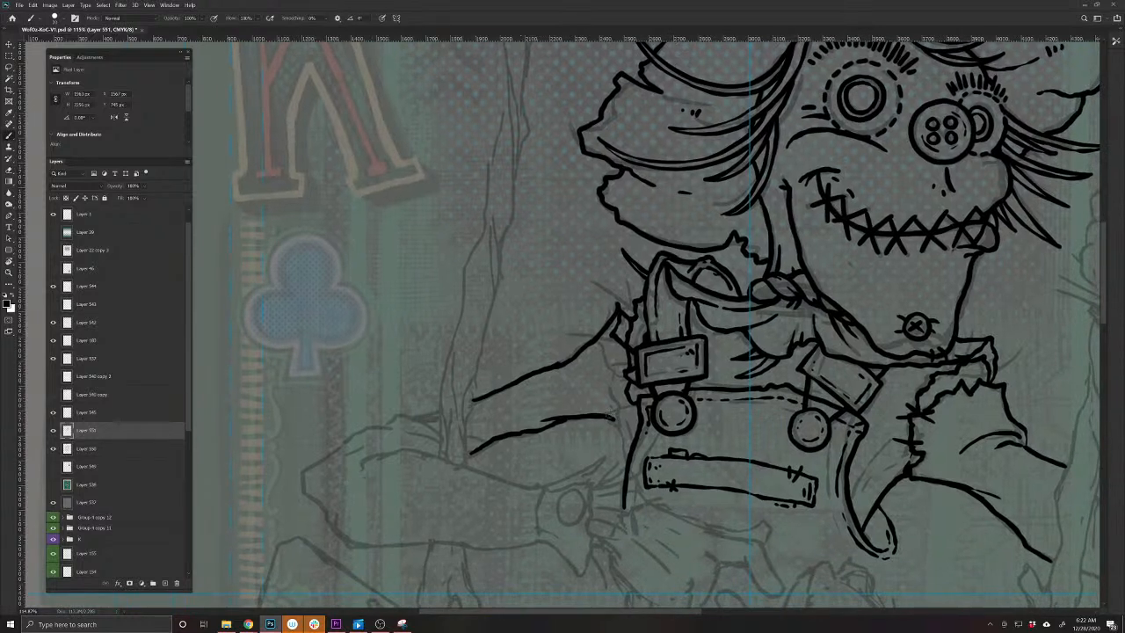
drag(621, 420, 638, 426)
Ink the back sleeve's folds down to the elbow, and the torn elbow hole with straw strands poking out
drag(426, 533, 532, 519)
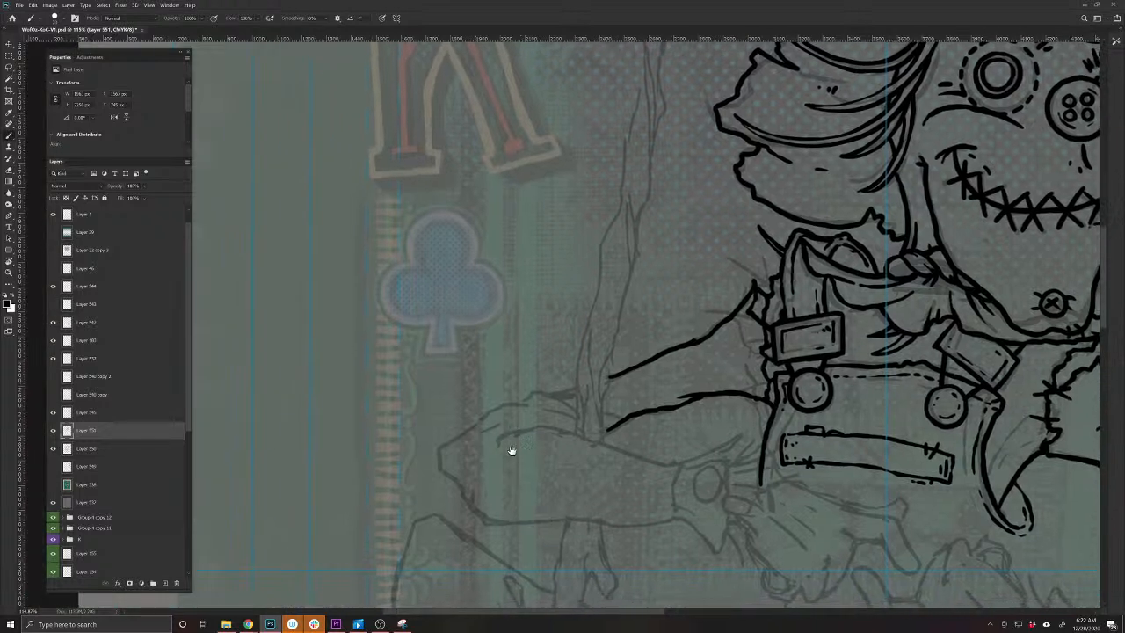
mouse_move(610, 377)
mouse_down()
mouse_move(512, 400)
mouse_move(530, 386)
mouse_move(573, 397)
mouse_move(592, 405)
mouse_move(578, 422)
mouse_move(510, 401)
mouse_move(448, 432)
mouse_move(468, 450)
mouse_move(446, 497)
mouse_move(474, 510)
mouse_up()
mouse_move(450, 440)
mouse_down()
mouse_move(434, 448)
mouse_move(435, 467)
mouse_move(456, 465)
mouse_move(442, 477)
mouse_move(456, 479)
mouse_move(426, 499)
mouse_move(449, 479)
mouse_up()
mouse_move(446, 433)
mouse_down()
mouse_move(419, 431)
mouse_move(444, 444)
mouse_move(412, 445)
mouse_move(434, 454)
mouse_up()
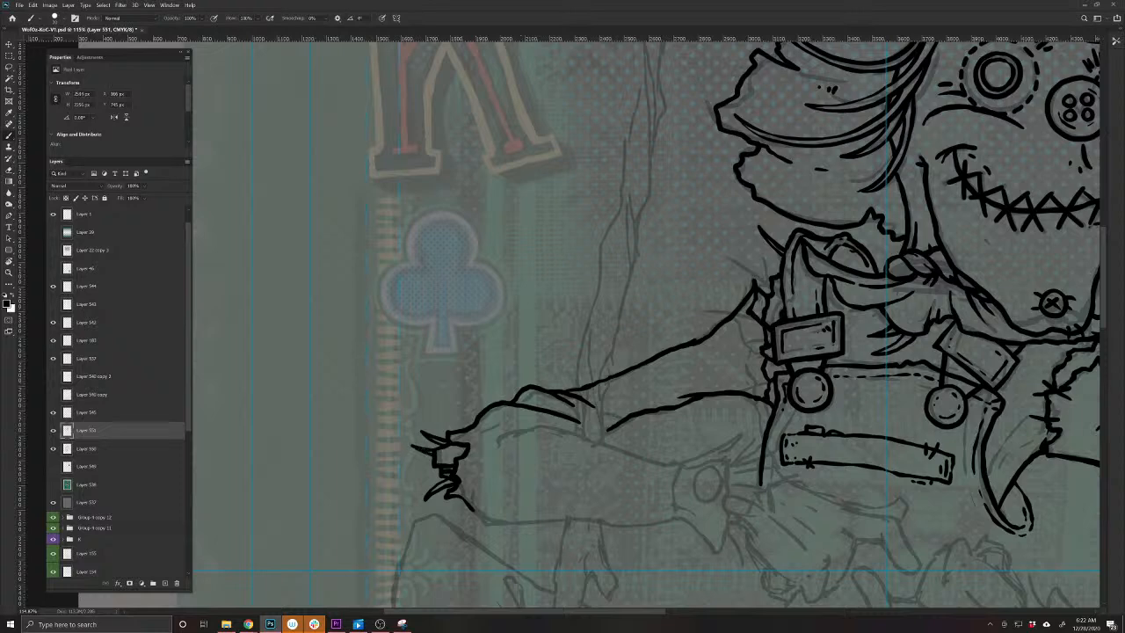
mouse_move(448, 494)
mouse_down()
mouse_move(438, 511)
mouse_move(442, 491)
mouse_up()
drag(413, 462, 444, 475)
Ink the back forearm's outlines and dashed sleeve end near the wrist, and close the sleeve fold at the elbow
mouse_move(516, 561)
mouse_down()
mouse_move(402, 502)
mouse_move(369, 449)
mouse_move(425, 475)
mouse_up()
mouse_move(387, 400)
mouse_down()
mouse_move(465, 381)
mouse_move(494, 399)
mouse_move(576, 412)
mouse_move(557, 472)
mouse_move(418, 476)
mouse_up()
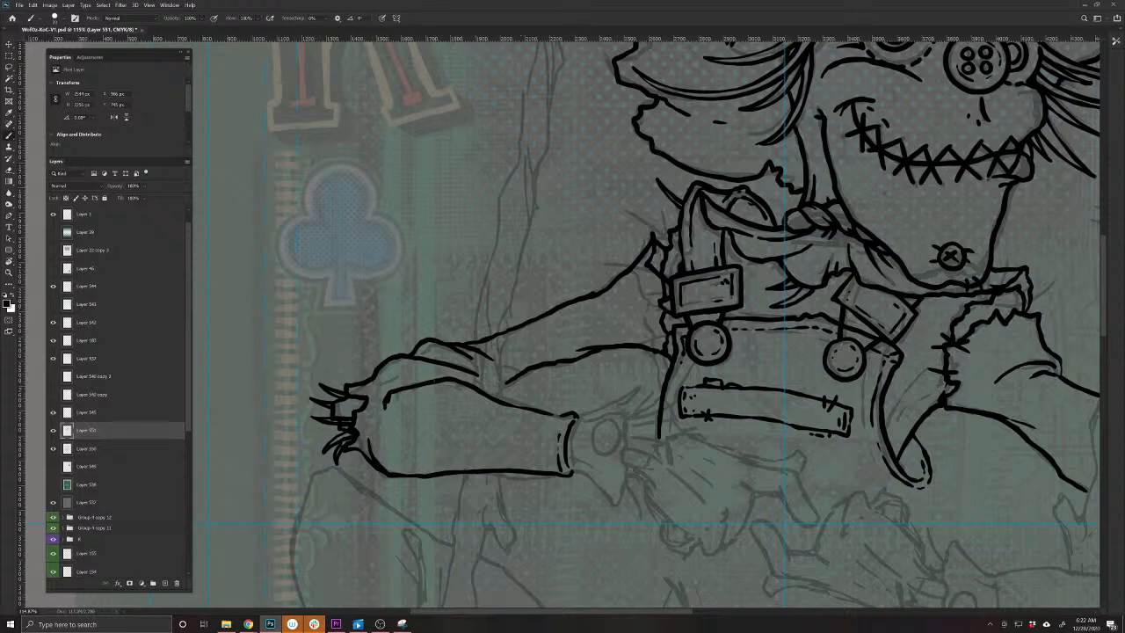
drag(436, 379, 388, 377)
mouse_move(470, 374)
mouse_down()
mouse_move(491, 393)
mouse_move(501, 370)
mouse_move(508, 388)
mouse_move(497, 400)
mouse_up()
drag(498, 352, 505, 379)
Ink the flared wrist cuff with its pointed ends and oval button, and add crease lines along the back forearm
drag(582, 475, 467, 502)
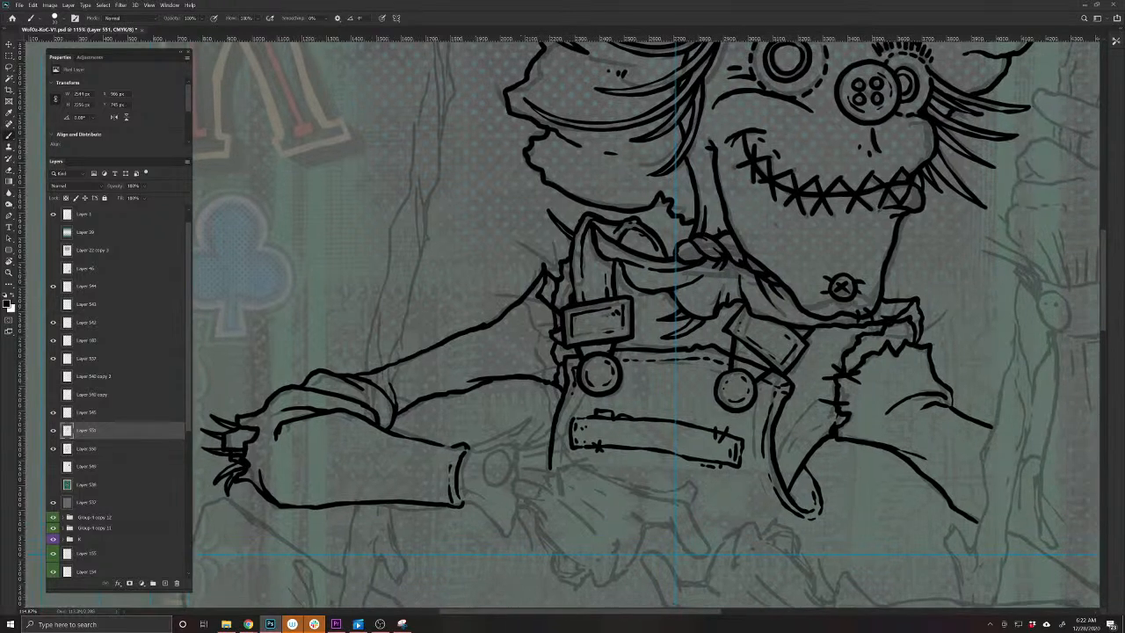
mouse_move(464, 450)
mouse_down()
mouse_move(518, 434)
mouse_move(506, 531)
mouse_up()
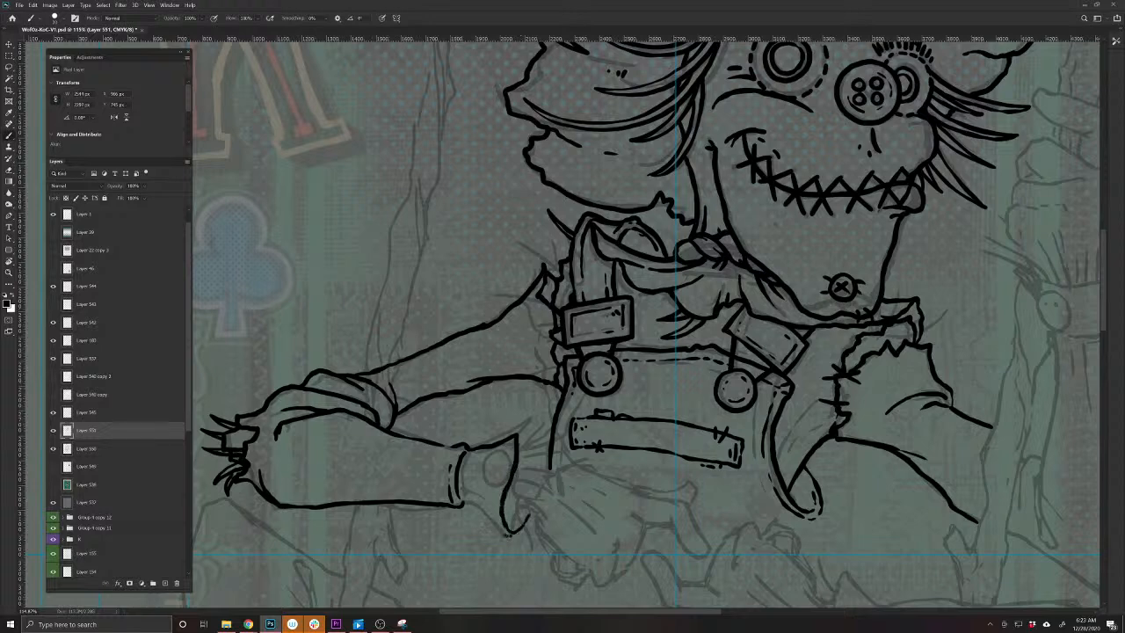
mouse_move(504, 532)
mouse_down()
mouse_move(502, 500)
mouse_move(465, 502)
mouse_up()
mouse_move(484, 447)
mouse_down()
mouse_move(520, 420)
mouse_move(537, 441)
mouse_move(506, 459)
mouse_move(497, 481)
mouse_move(482, 472)
mouse_move(492, 452)
mouse_up()
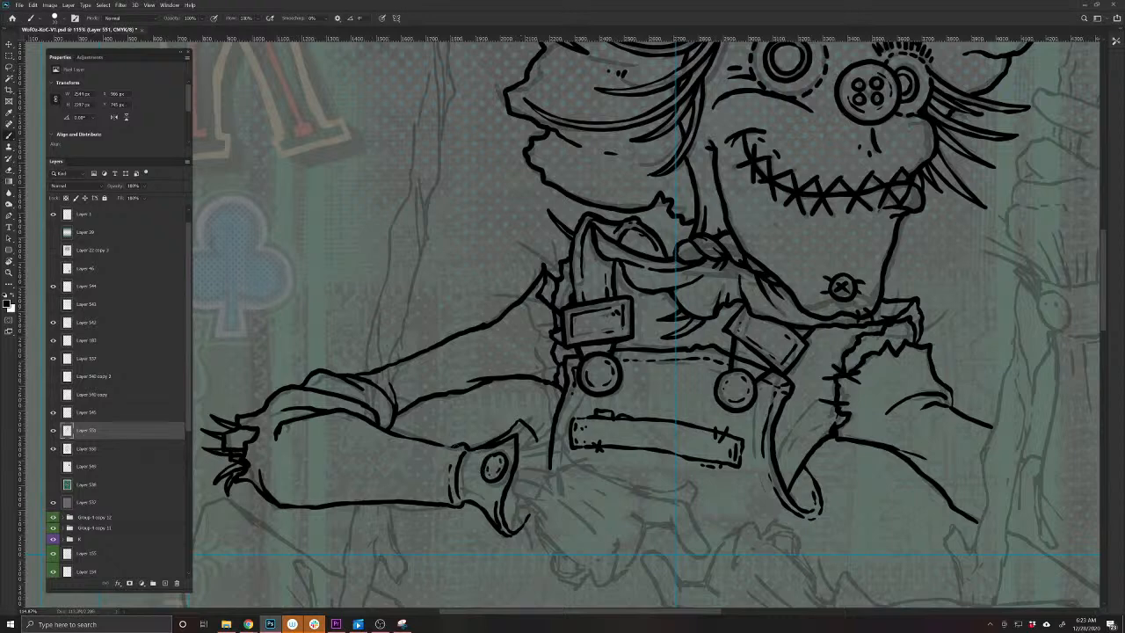
drag(451, 445, 323, 448)
Add a new layer above the inked body layer, lower the body layer's opacity, and make the new layer active
drag(627, 510, 593, 482)
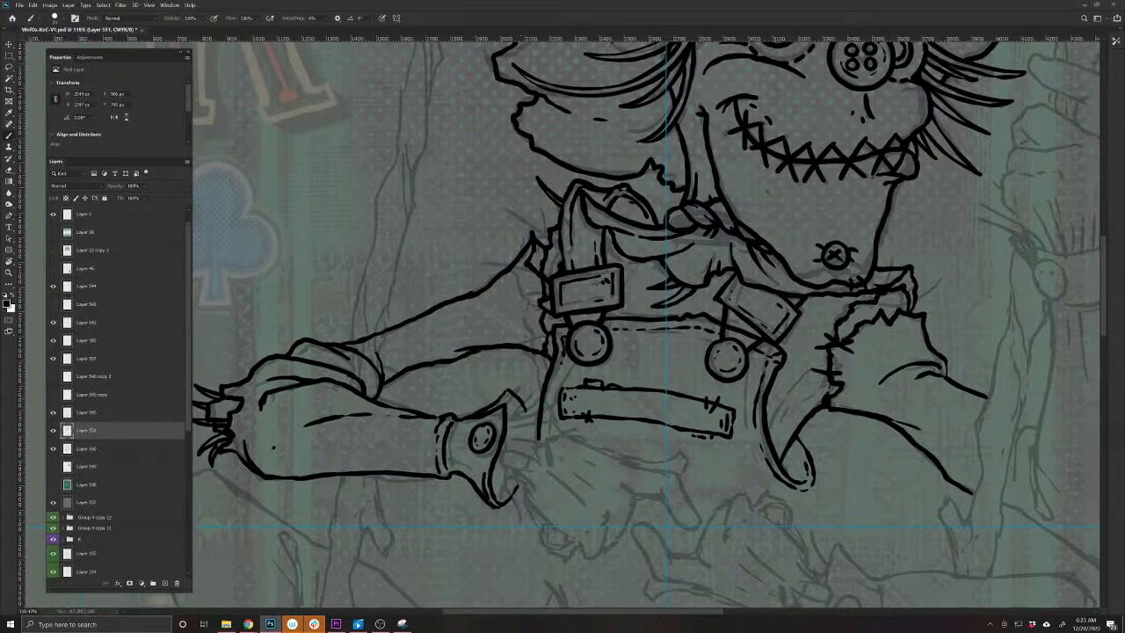
click(164, 583)
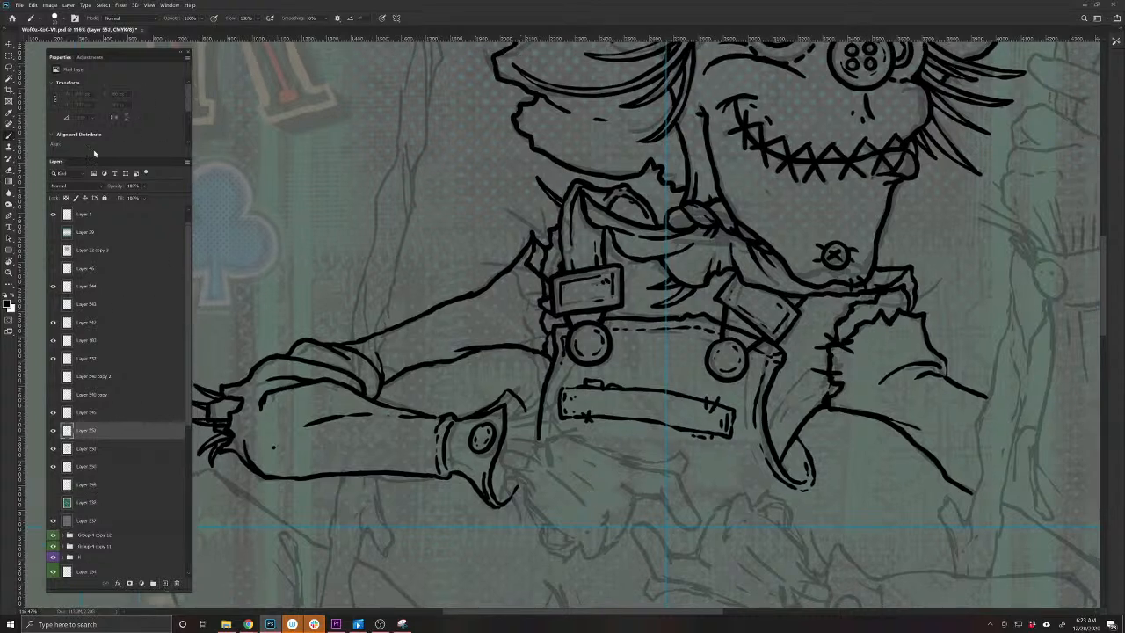
click(108, 450)
drag(111, 187, 98, 190)
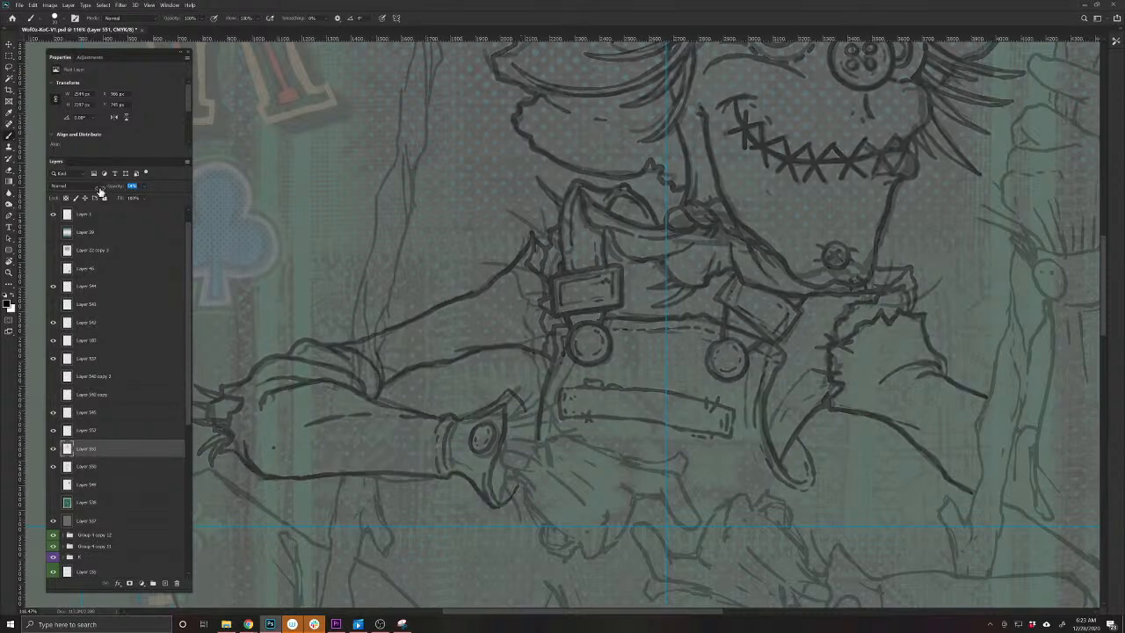
click(103, 432)
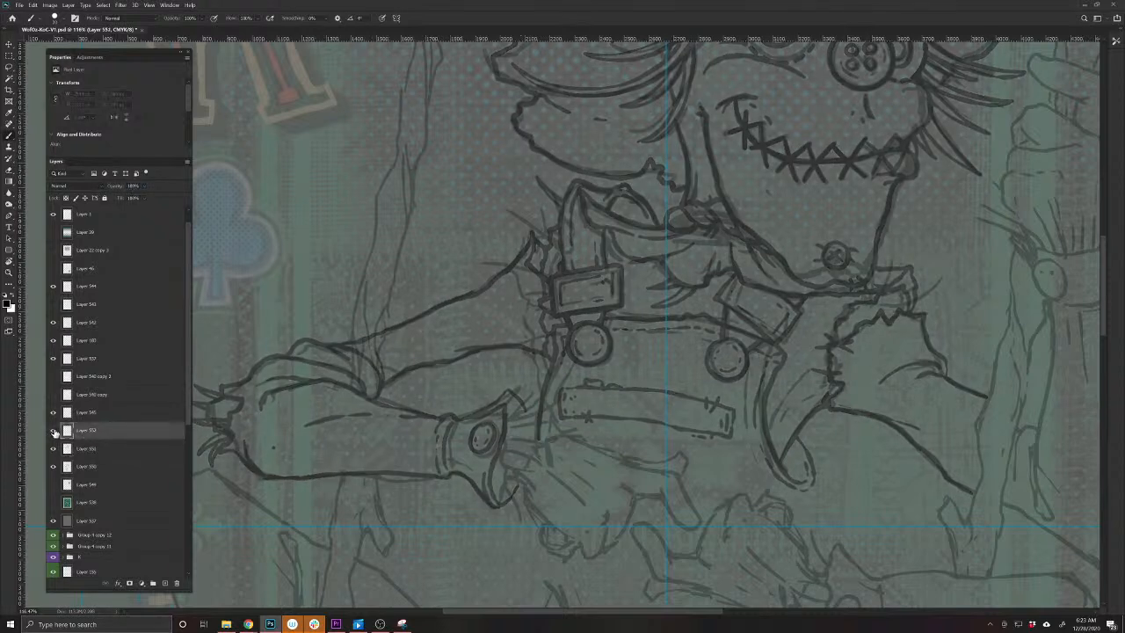
click(88, 449)
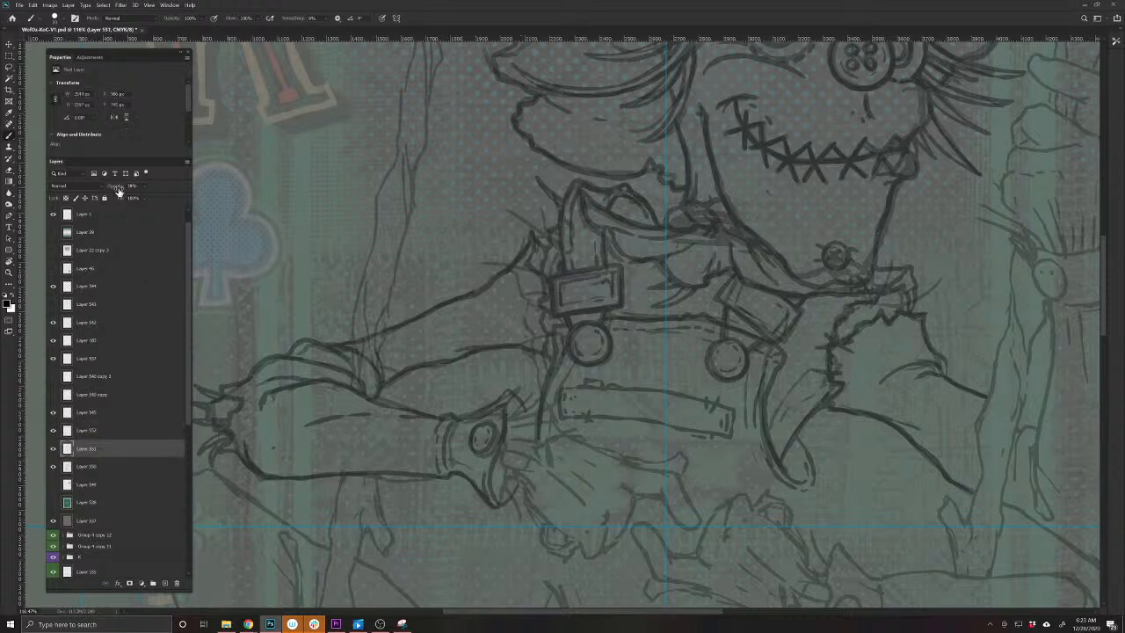
drag(116, 189, 122, 189)
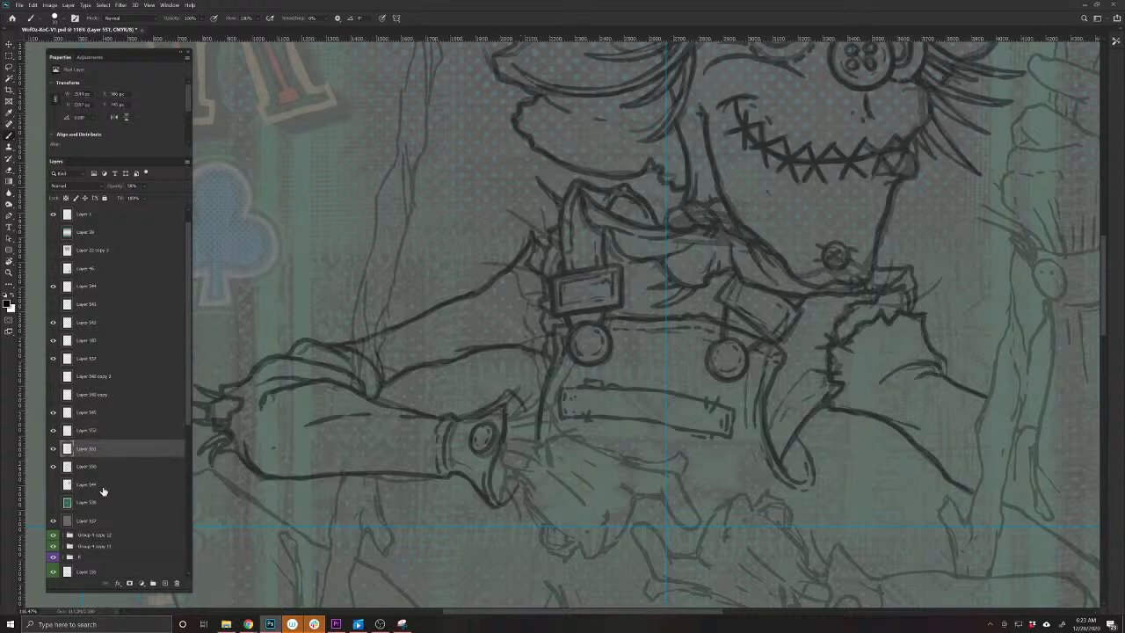
click(94, 430)
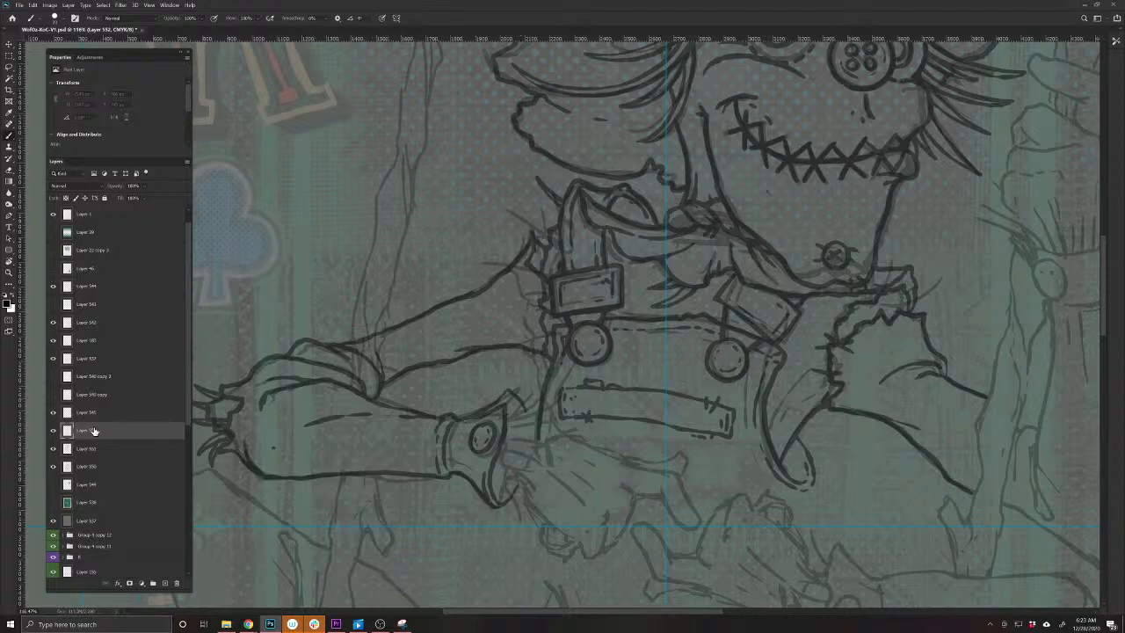
Ink pointed straw strands fanning out from the flared wrist cuff over the back of the hand
mouse_move(507, 416)
mouse_down()
mouse_move(567, 397)
mouse_move(522, 418)
mouse_move(576, 416)
mouse_up()
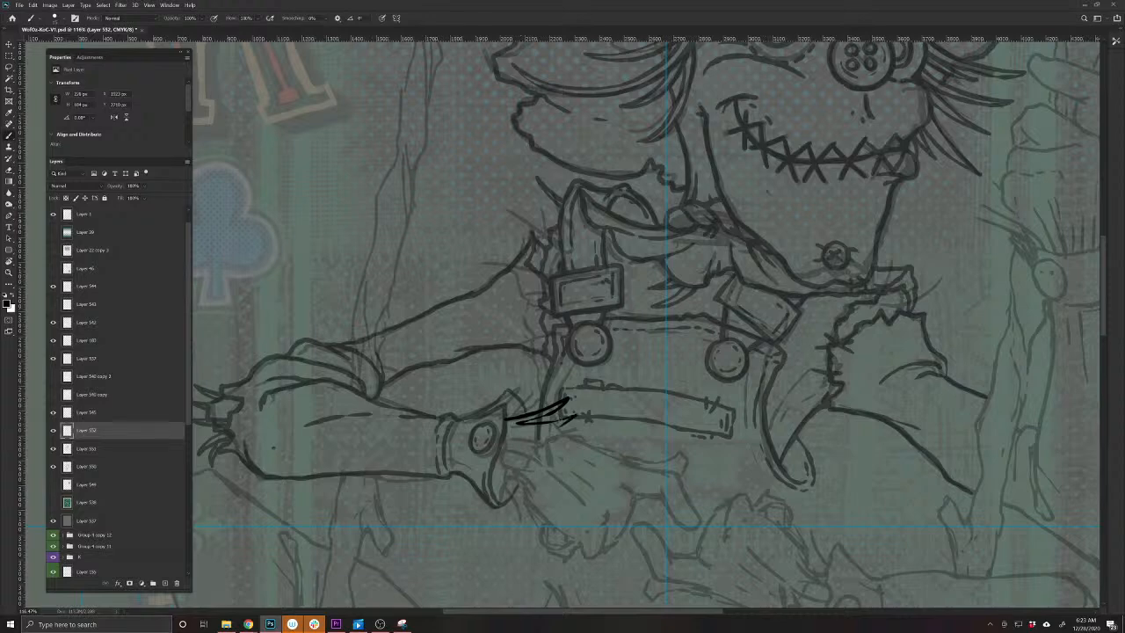
mouse_move(513, 430)
mouse_down()
mouse_move(566, 446)
mouse_move(588, 462)
mouse_move(538, 448)
mouse_move(589, 480)
mouse_up()
mouse_move(562, 473)
mouse_down()
mouse_move(512, 449)
mouse_move(537, 475)
mouse_move(522, 484)
mouse_move(530, 539)
mouse_move(496, 464)
mouse_move(512, 512)
mouse_up()
mouse_move(512, 513)
mouse_down()
mouse_move(516, 486)
mouse_move(503, 475)
mouse_up()
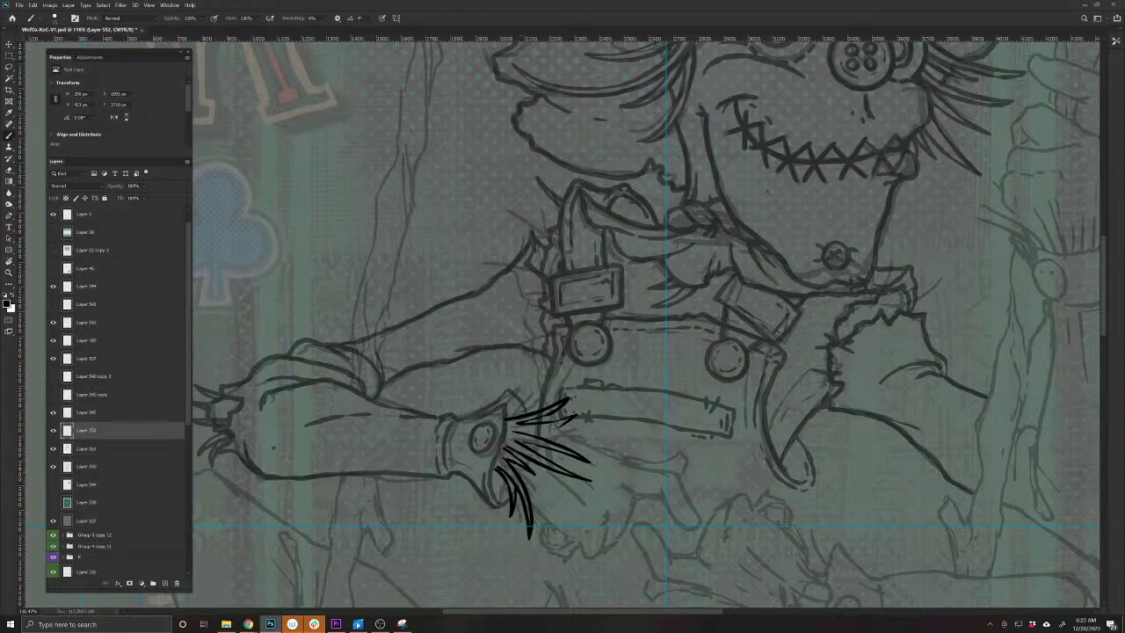
drag(575, 417, 528, 433)
Ink the outline of the lower hand with its extended pointing finger and curled fingers over the sketch
mouse_move(544, 402)
mouse_down()
mouse_move(531, 407)
mouse_move(563, 437)
mouse_move(550, 446)
mouse_move(683, 476)
mouse_move(706, 524)
mouse_move(683, 532)
mouse_move(663, 489)
mouse_up()
mouse_move(684, 531)
mouse_down()
mouse_move(652, 486)
mouse_move(632, 498)
mouse_move(615, 478)
mouse_move(627, 518)
mouse_move(621, 544)
mouse_move(601, 549)
mouse_up()
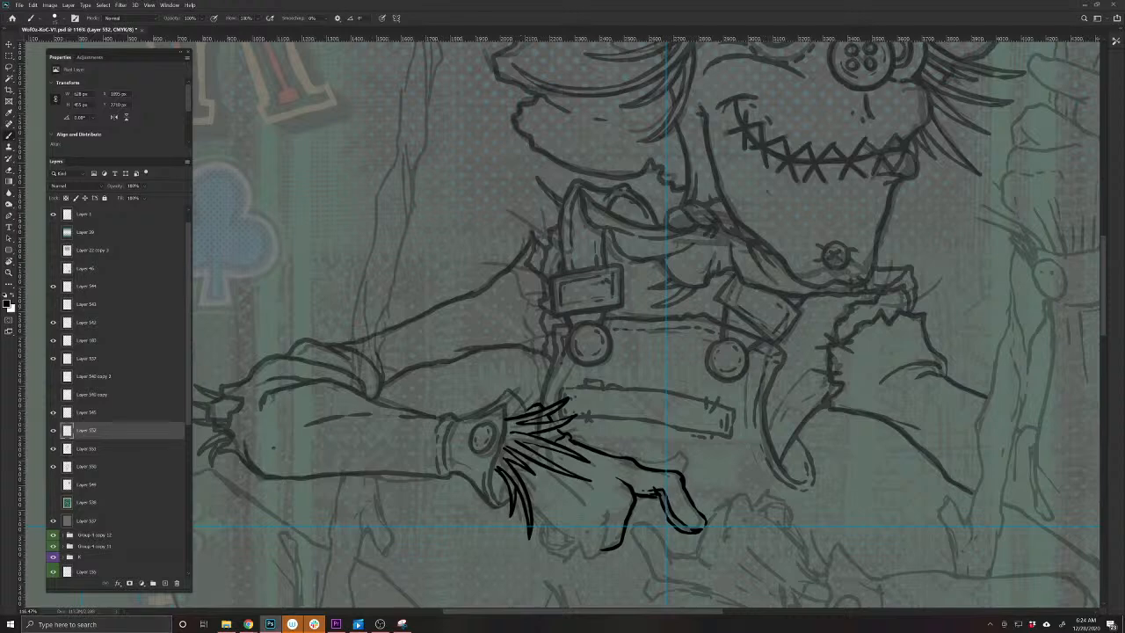
mouse_move(609, 497)
mouse_down()
mouse_move(602, 551)
mouse_move(587, 558)
mouse_move(578, 539)
mouse_move(564, 557)
mouse_move(546, 552)
mouse_move(538, 512)
mouse_move(580, 534)
mouse_move(562, 540)
mouse_up()
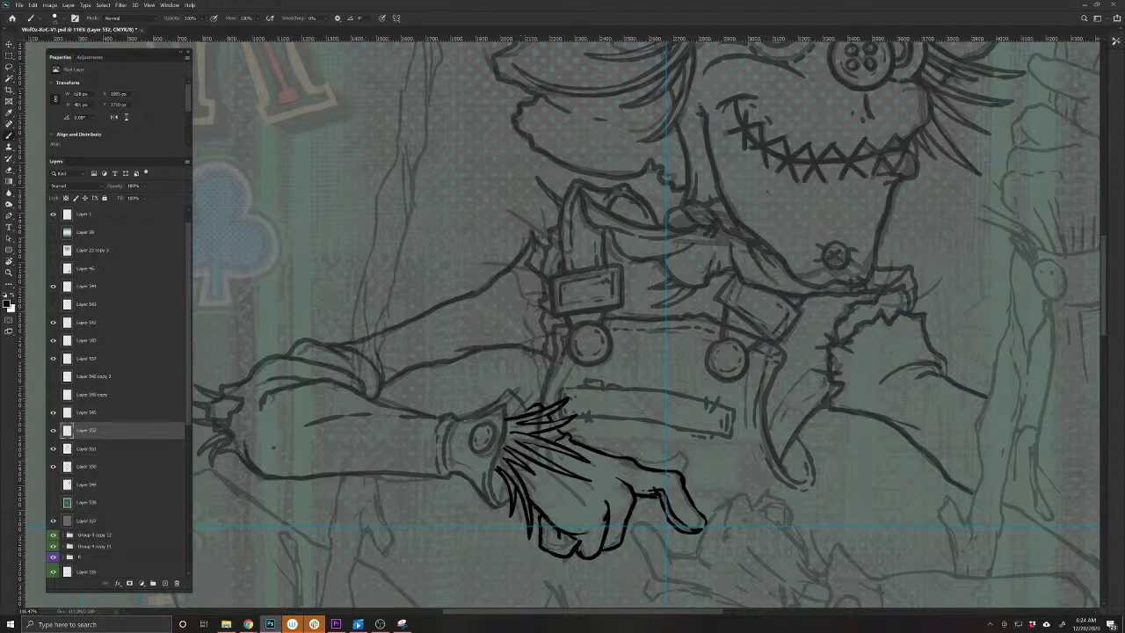
Add finger detail lines, knuckle marks and long tendon creases to the back of the lower hand
key(e)
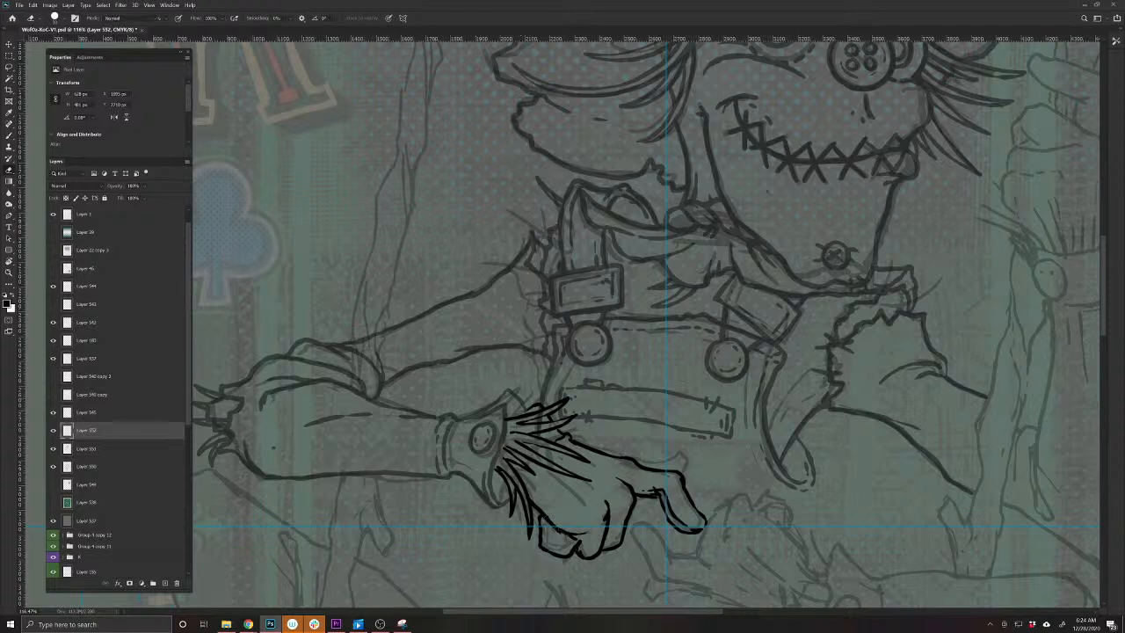
key(b)
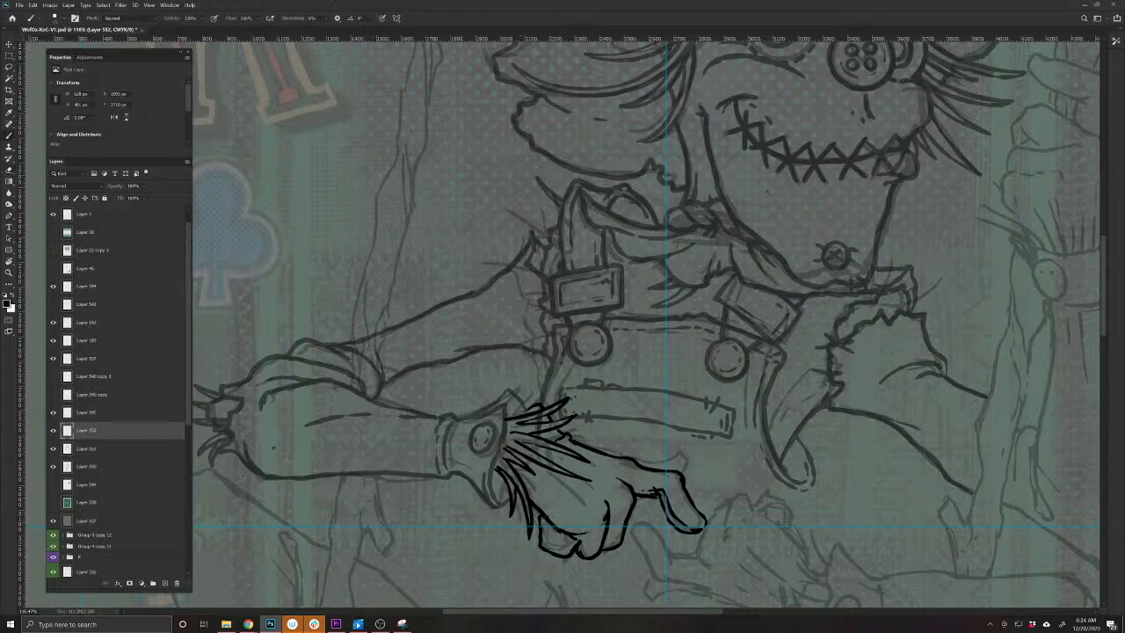
key(e)
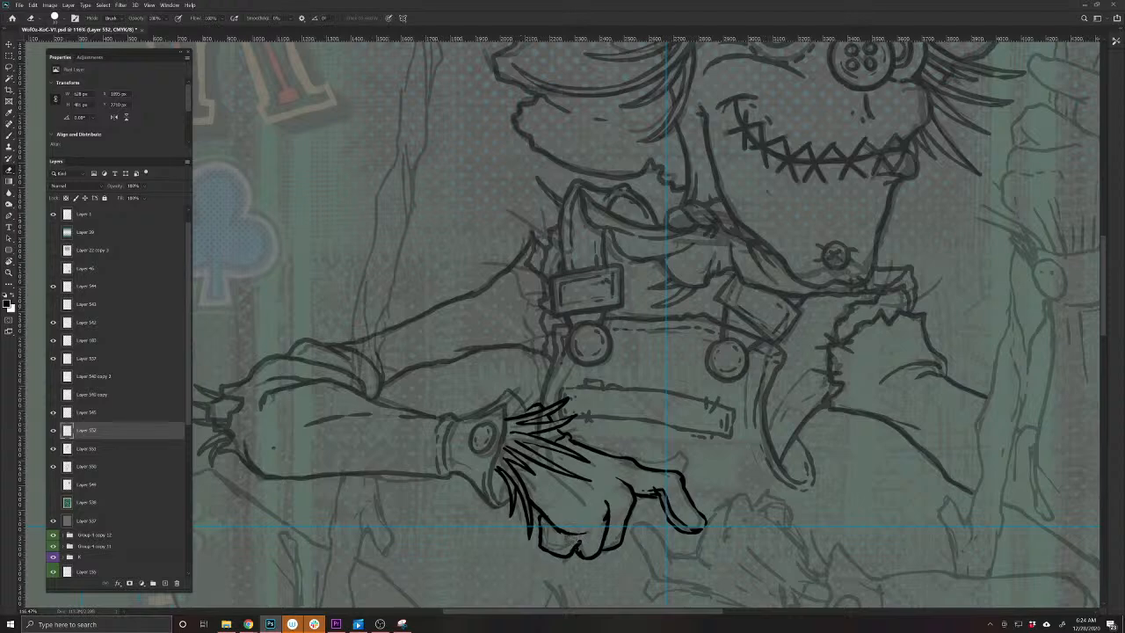
key(b)
drag(571, 529, 558, 531)
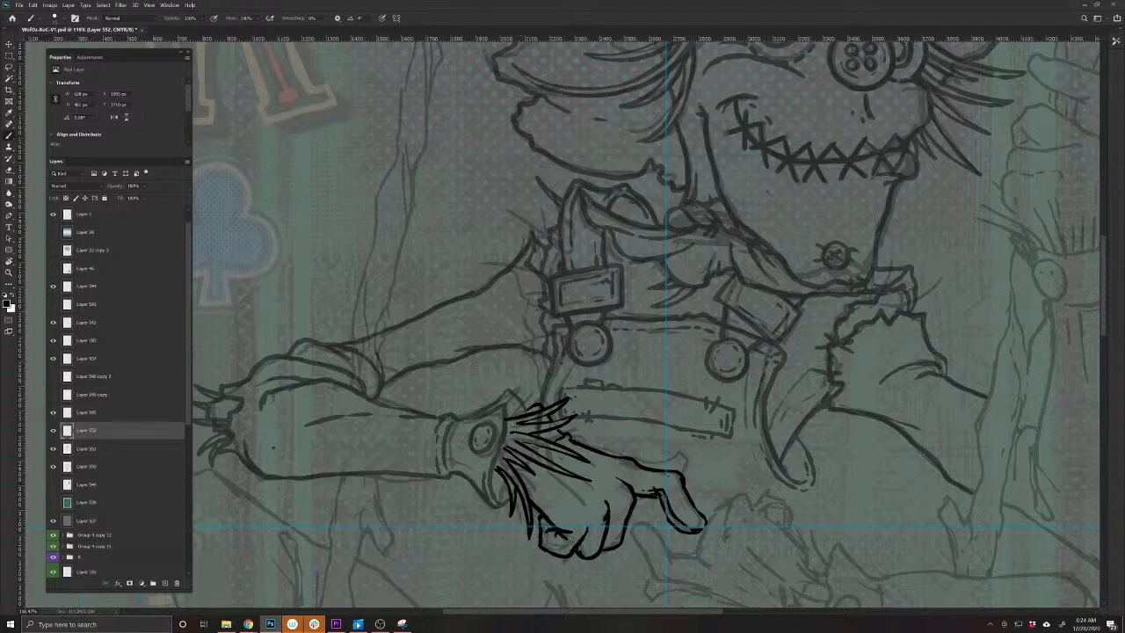
drag(546, 469, 578, 501)
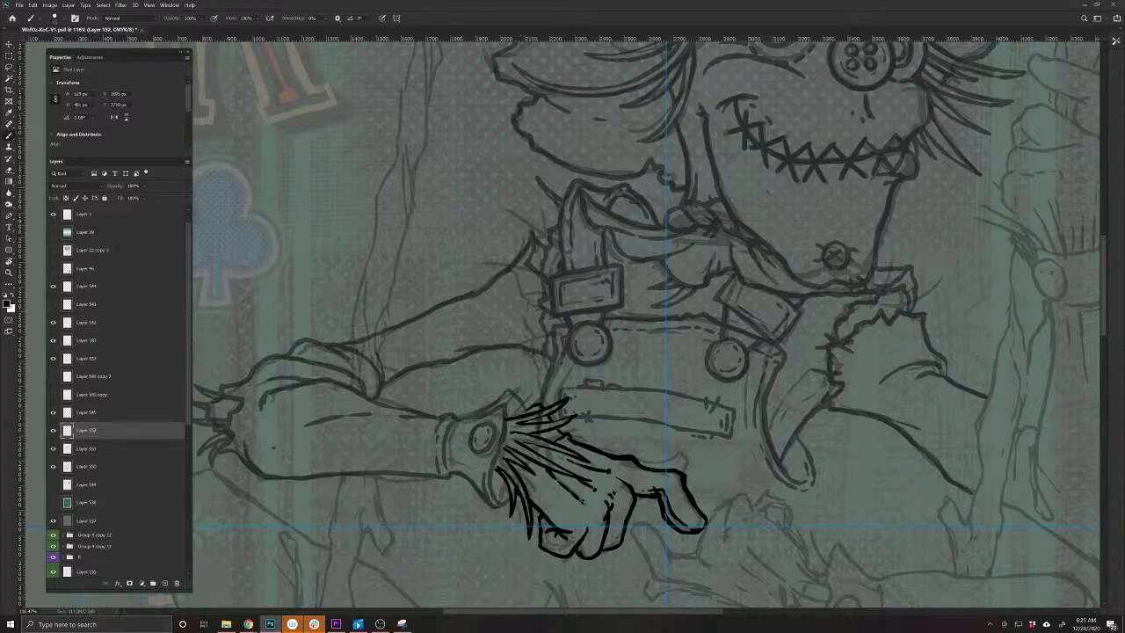
Restore the inked body layer to 100% opacity and erase its lines where the wrist straw and hand overlap them
key(v)
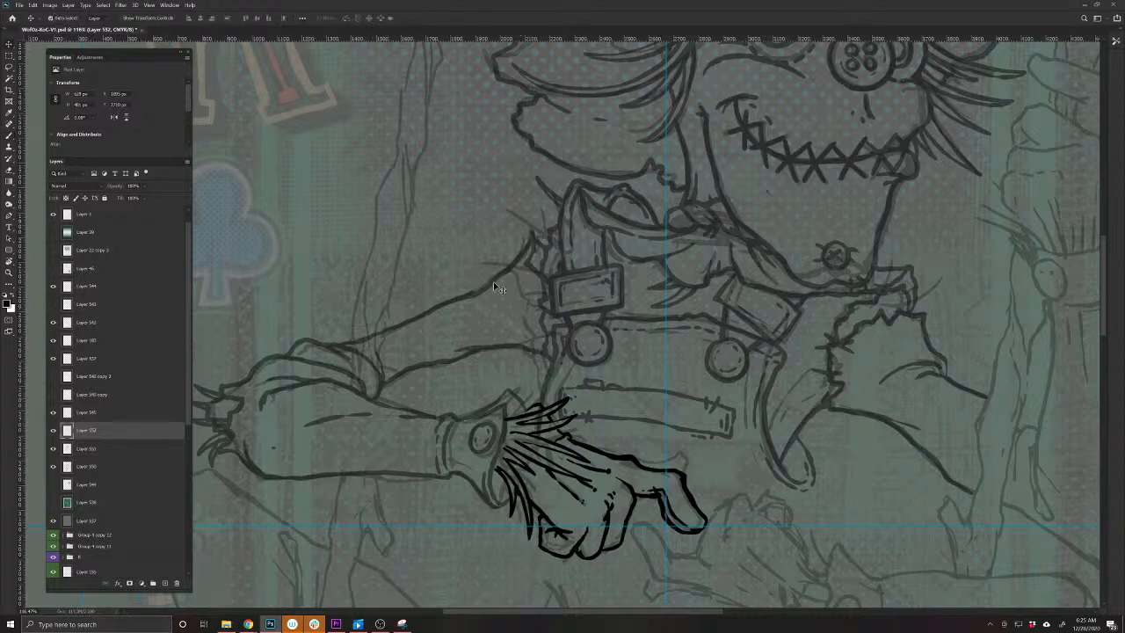
key(alt+bracketleft)
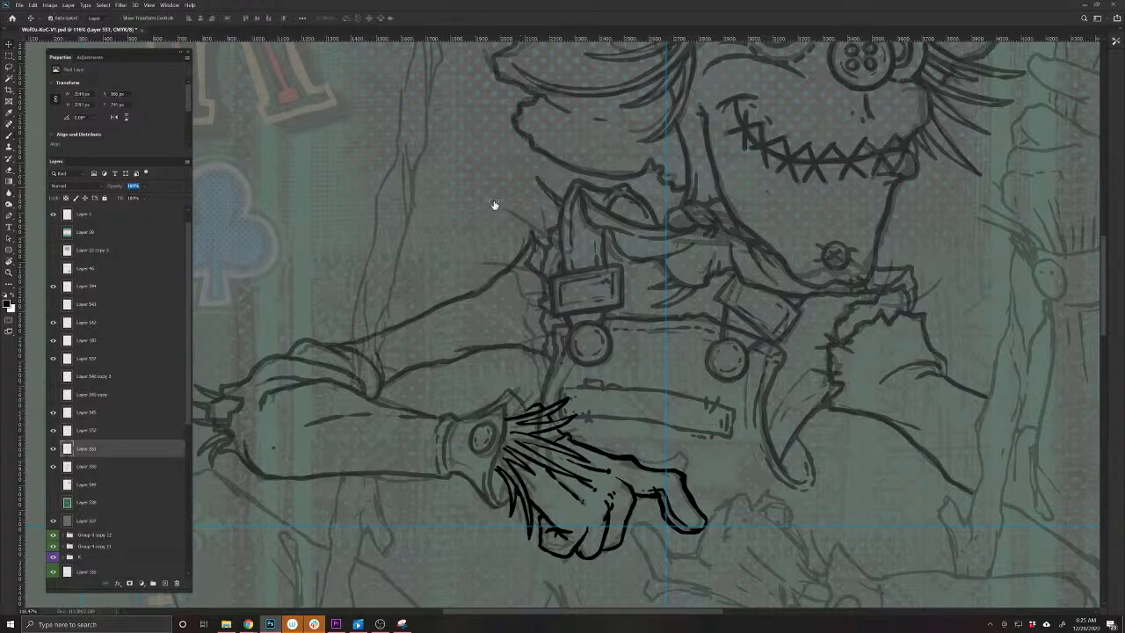
key(0)
key(e)
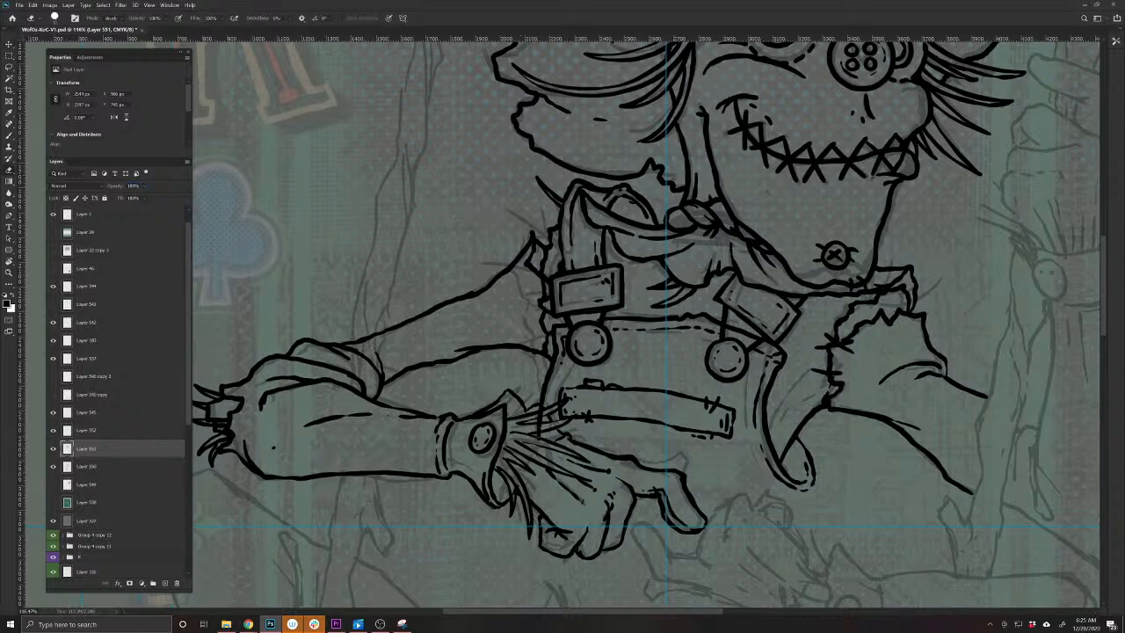
key(bracketleft)
key(bracketleft)
Merge the hand layer with the body layer, touch up the line art at the cuff's edge, and save the file
key(v)
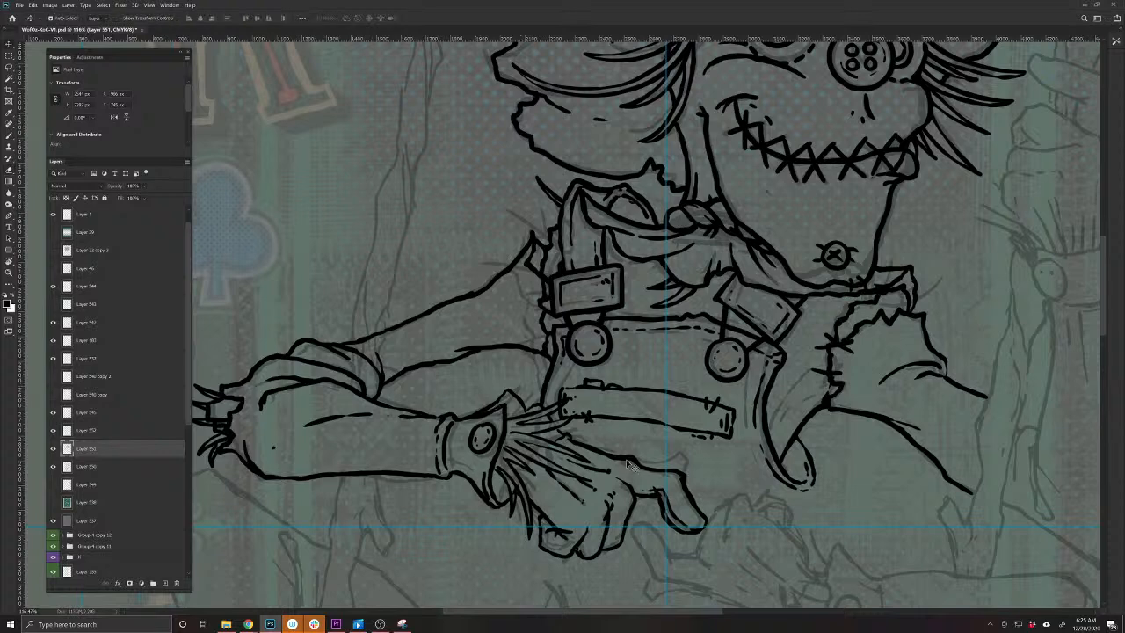
click(624, 460)
key(ctrl+e)
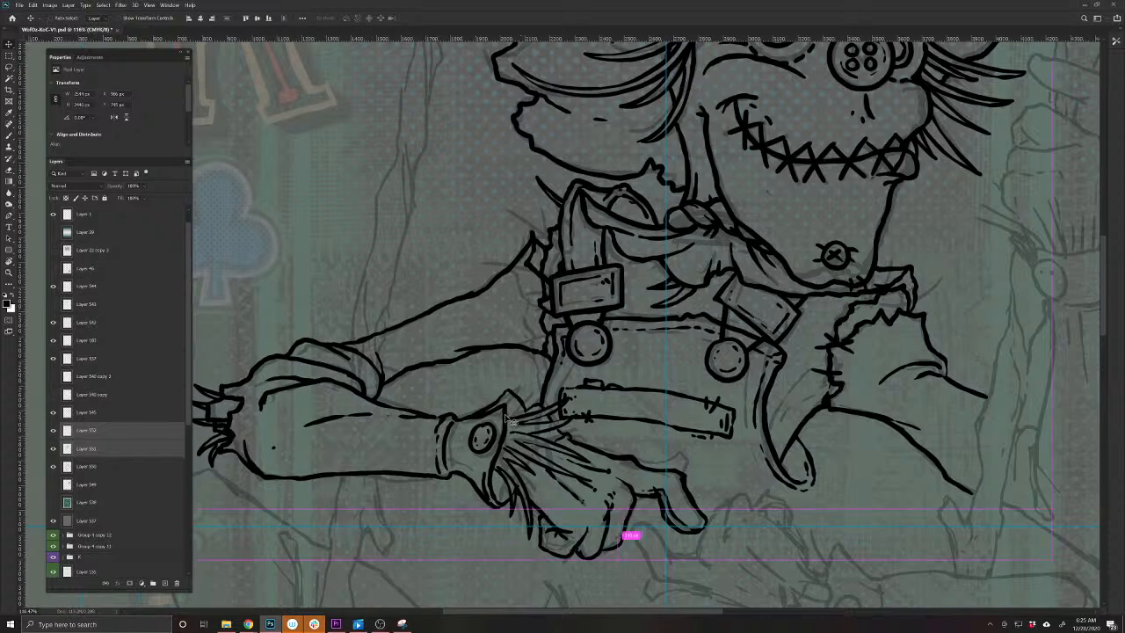
key(b)
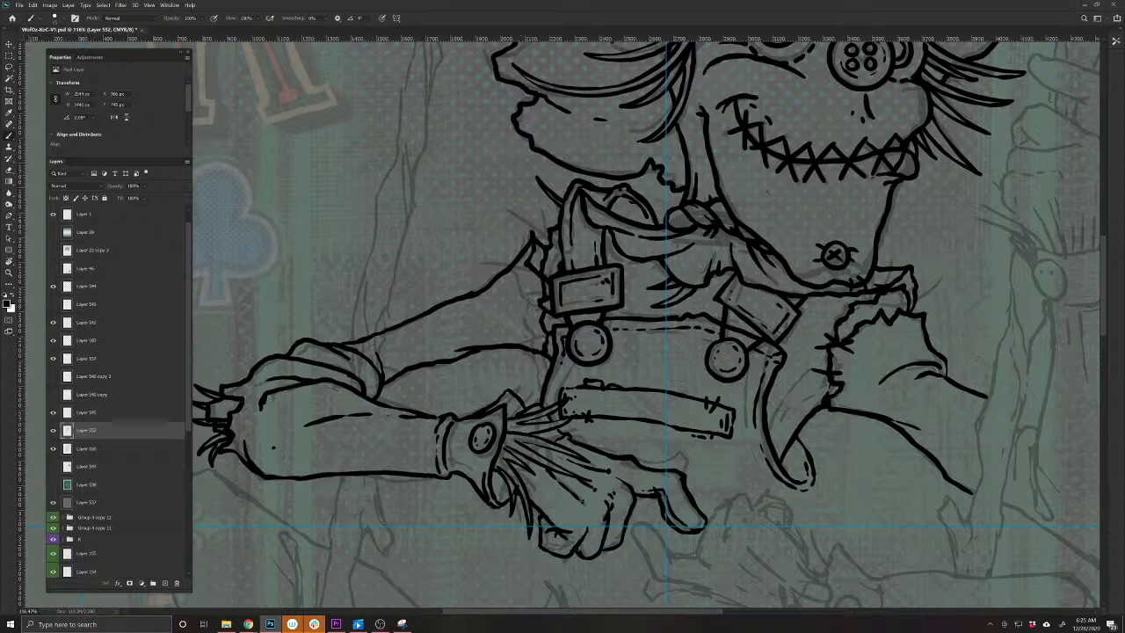
drag(499, 445, 512, 448)
drag(498, 484, 505, 491)
key(ctrl+s)
Ink the raised arm's upper sleeve edge, the folds at the elbow, and the angular patch outline on the elbow's tip
scroll(606, 370, down, 5)
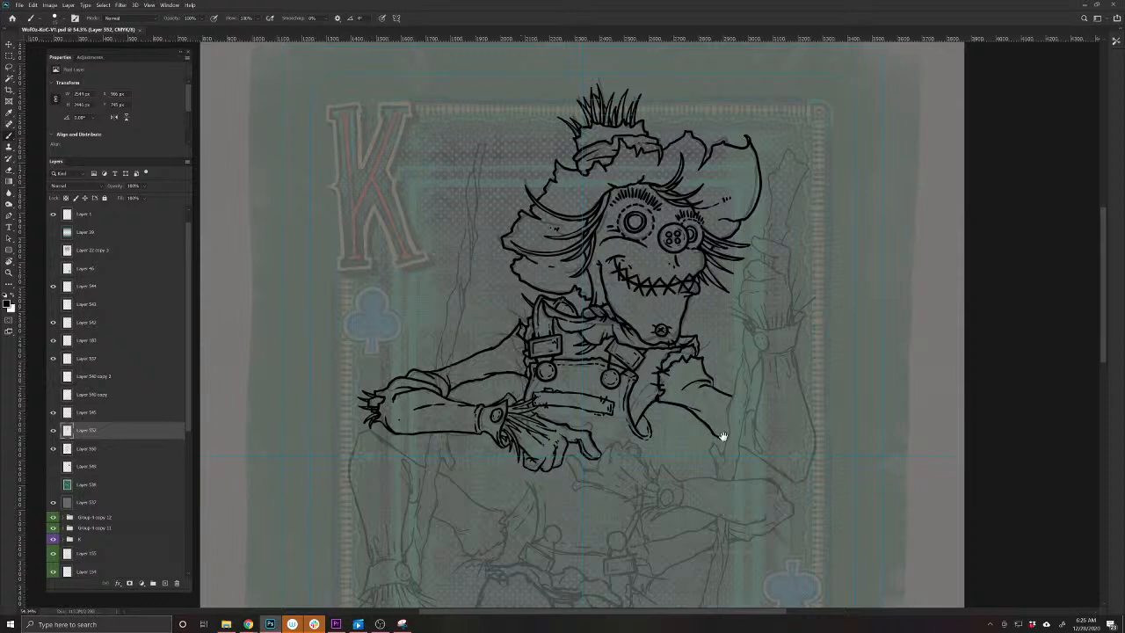
drag(690, 441, 537, 522)
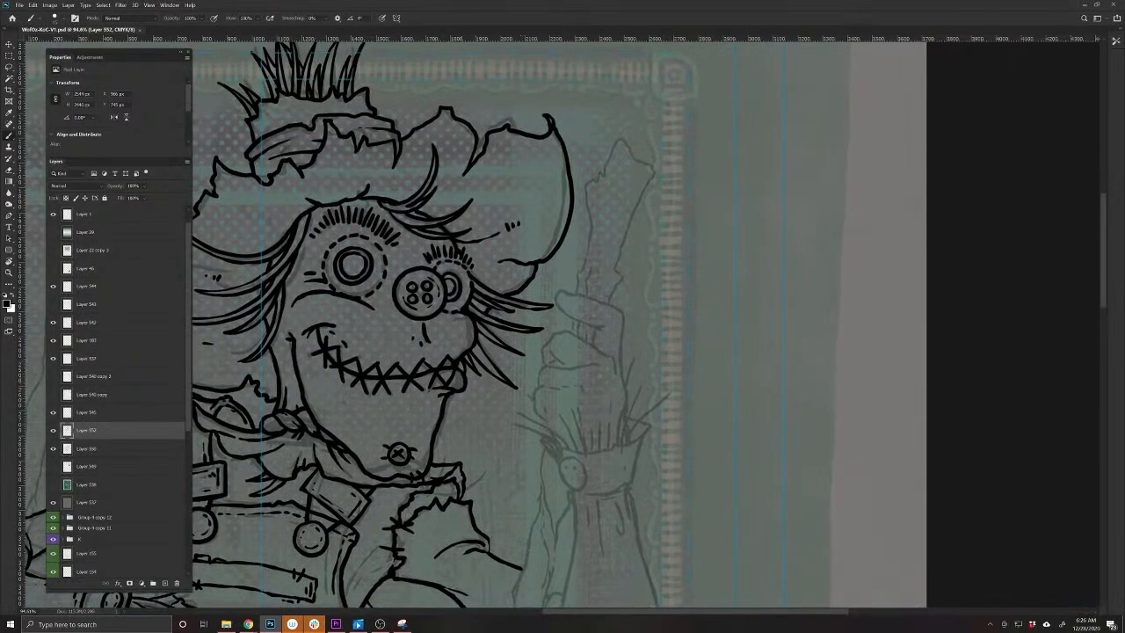
drag(572, 477, 603, 369)
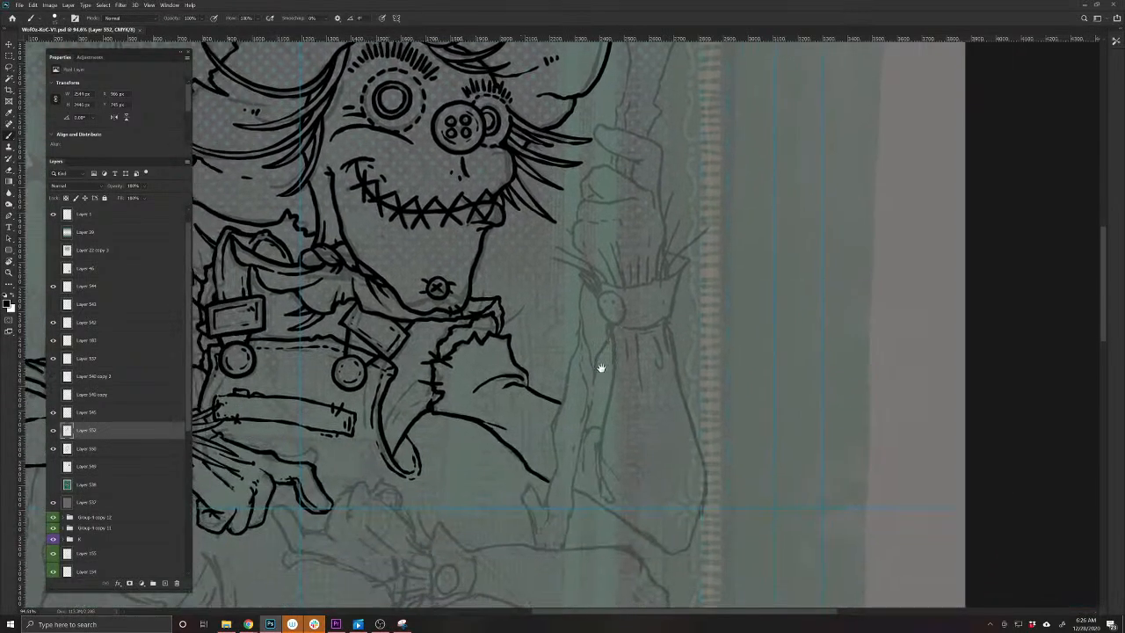
mouse_move(552, 397)
mouse_down()
mouse_move(581, 424)
mouse_move(557, 436)
mouse_move(592, 433)
mouse_move(570, 448)
mouse_move(597, 457)
mouse_move(595, 488)
mouse_move(612, 499)
mouse_move(599, 424)
mouse_up()
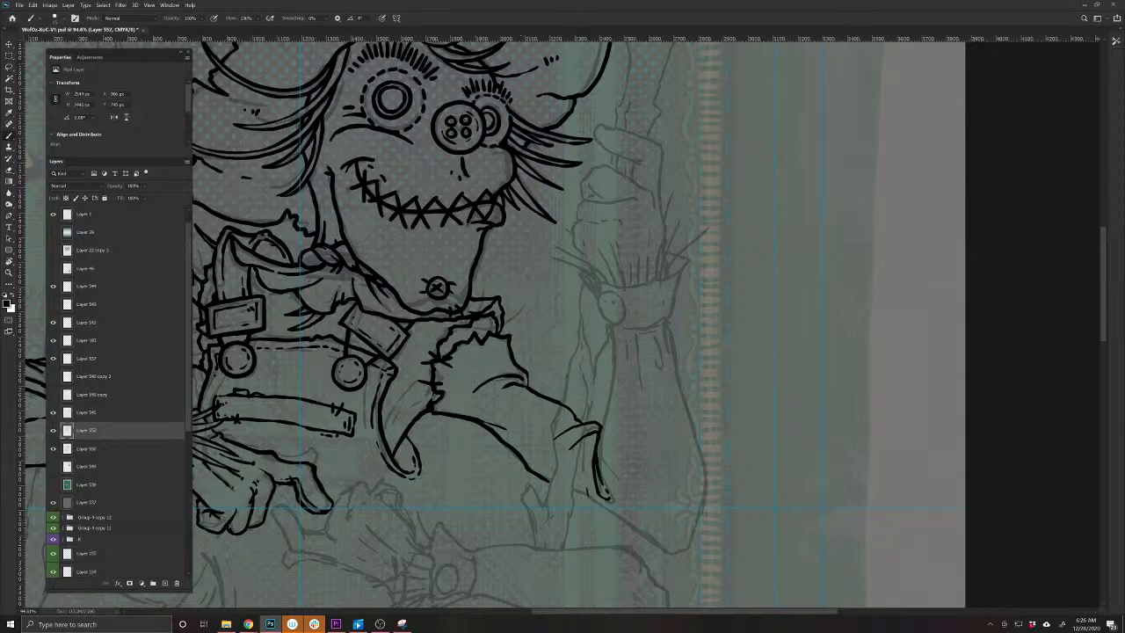
mouse_move(592, 502)
mouse_down()
mouse_move(654, 544)
mouse_move(654, 509)
mouse_move(692, 497)
mouse_move(691, 547)
mouse_move(655, 549)
mouse_up()
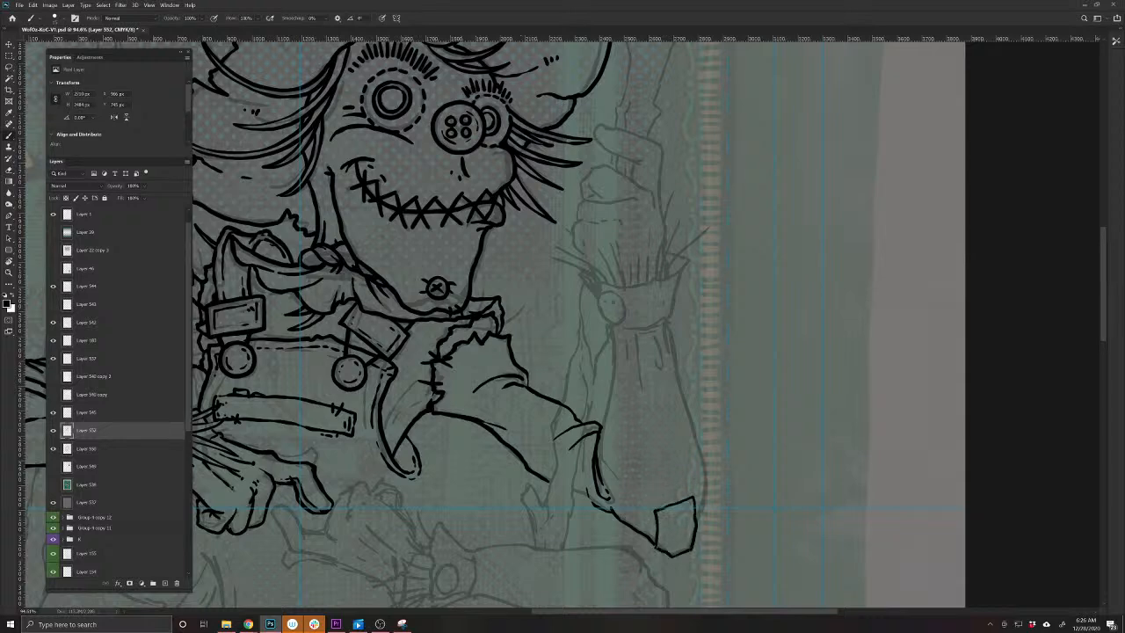
Add stitches around the elbow patch, ink the raised forearm's outlines up to the wrist, and close the upper arm's underside
mouse_move(661, 501)
mouse_down()
mouse_move(662, 514)
mouse_move(692, 512)
mouse_move(690, 504)
mouse_up()
mouse_move(692, 514)
mouse_down()
mouse_move(707, 489)
mouse_move(667, 325)
mouse_move(606, 328)
mouse_move(609, 469)
mouse_move(596, 449)
mouse_up()
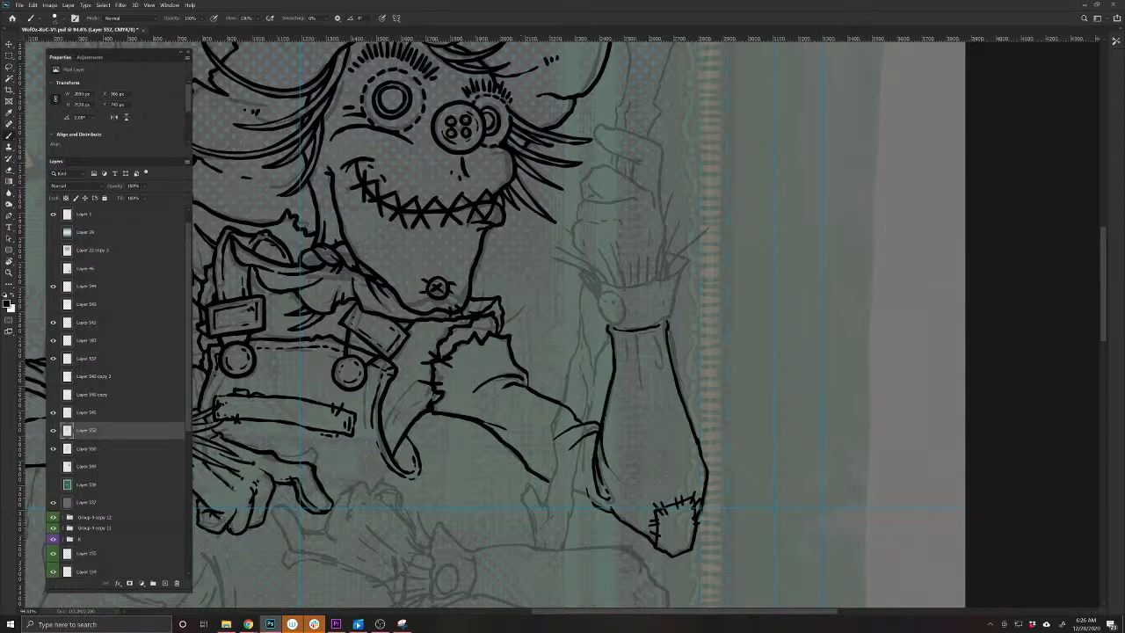
mouse_move(609, 515)
mouse_down()
mouse_move(581, 488)
mouse_move(543, 480)
mouse_up()
Ink the raised wrist's flared cuff with pointed ends and oval button, and add crease lines on the forearm below it
drag(495, 391, 461, 526)
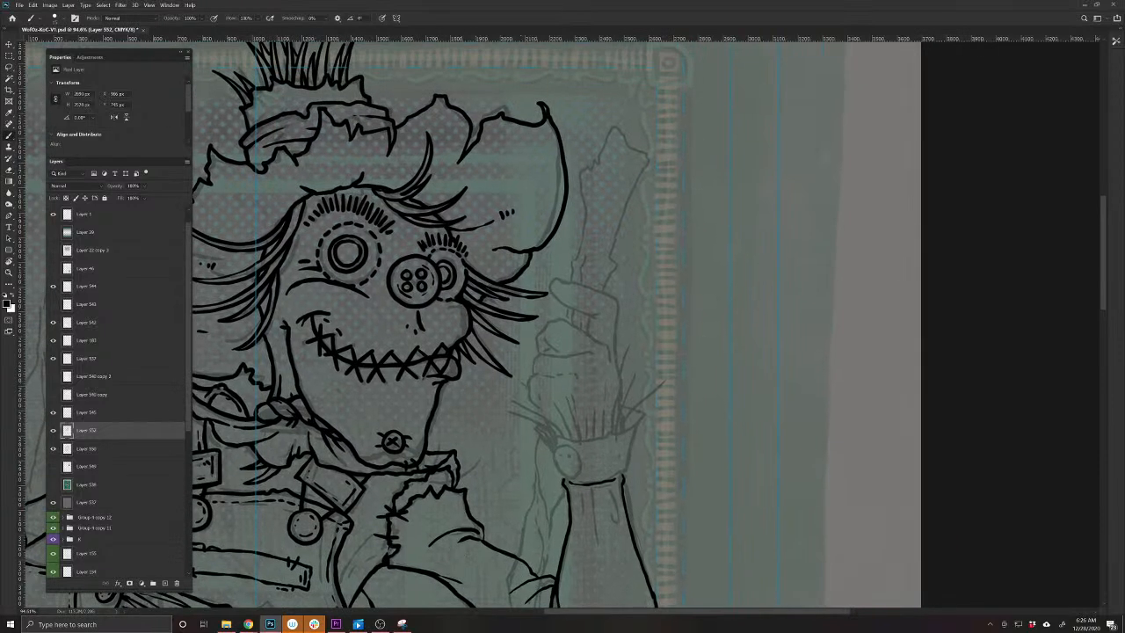
mouse_move(567, 442)
mouse_down()
mouse_move(578, 464)
mouse_move(564, 477)
mouse_move(565, 442)
mouse_up()
drag(621, 471, 646, 408)
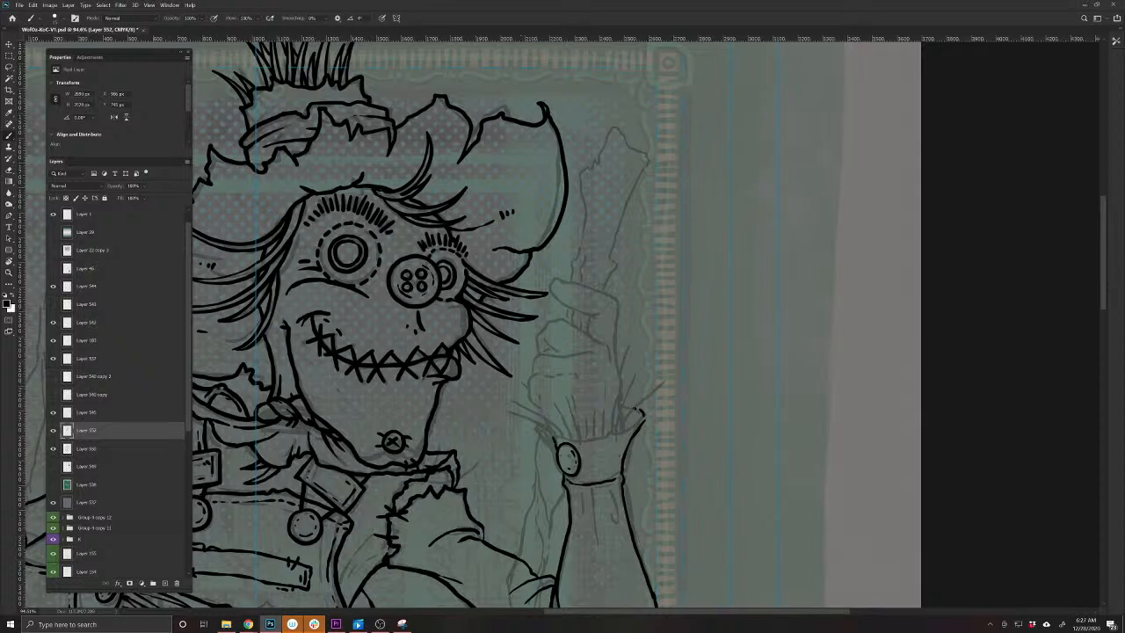
drag(550, 436, 591, 438)
mouse_move(588, 439)
mouse_down()
mouse_move(636, 424)
mouse_move(636, 411)
mouse_up()
mouse_move(558, 449)
mouse_down()
mouse_move(553, 434)
mouse_move(551, 445)
mouse_move(536, 434)
mouse_up()
drag(608, 492, 615, 533)
mouse_move(595, 490)
mouse_down()
mouse_move(594, 520)
mouse_move(567, 506)
mouse_move(565, 534)
mouse_move(585, 542)
mouse_move(566, 577)
mouse_up()
Ink pointed straw strands sprouting upward and outward from the raised wrist's cuff
mouse_move(651, 454)
mouse_down()
mouse_move(649, 468)
mouse_move(669, 445)
mouse_up()
key(ctrl+z)
key(e)
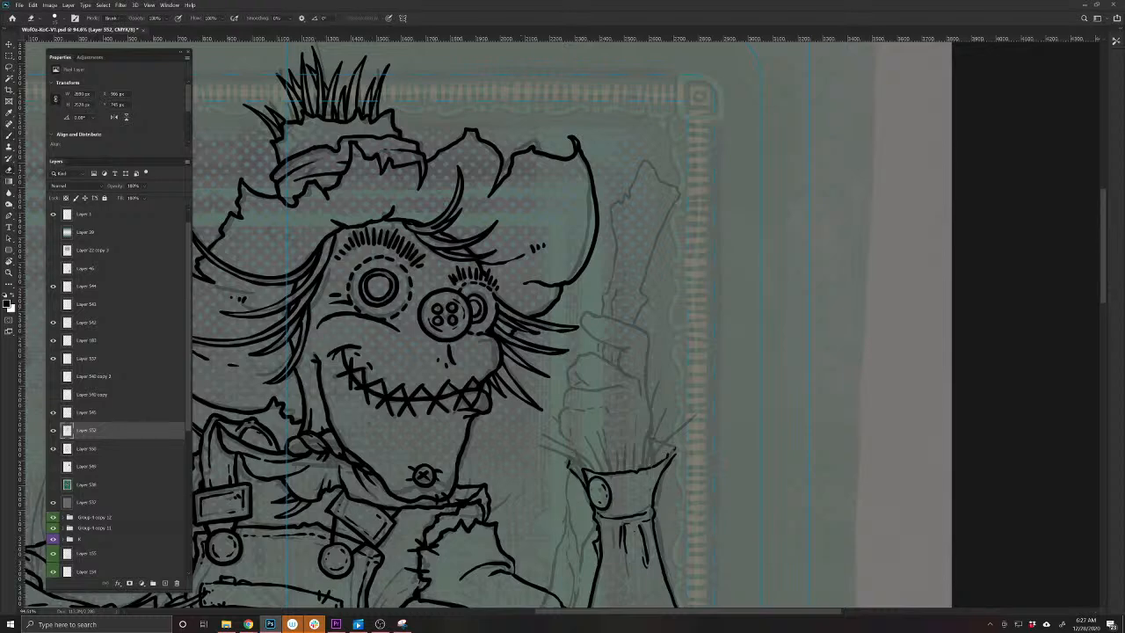
key(b)
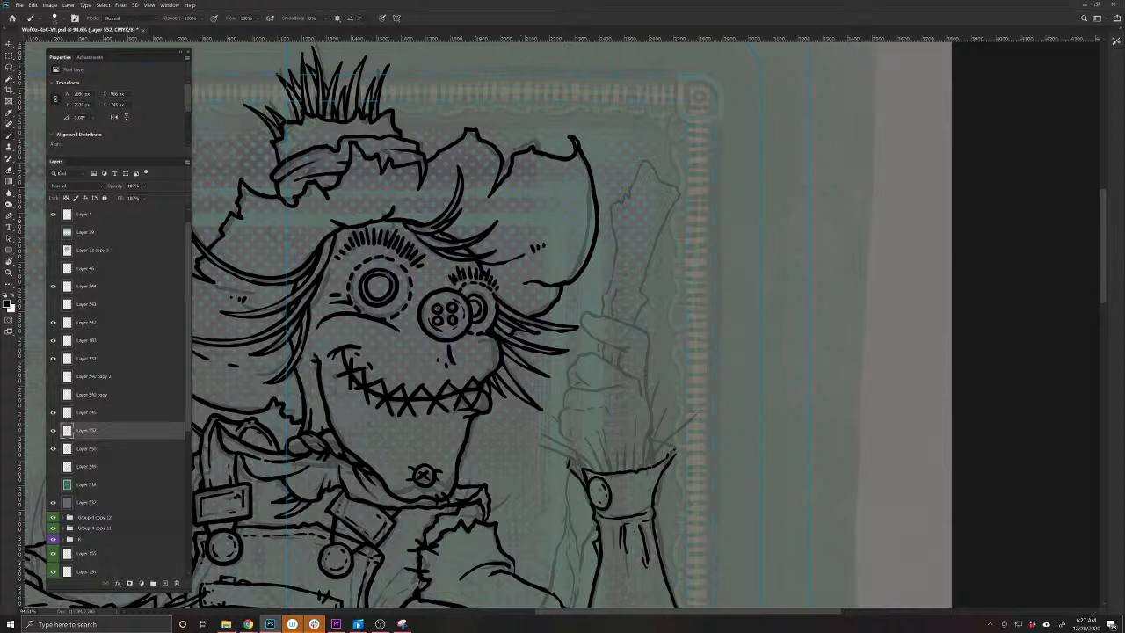
mouse_move(654, 463)
mouse_down()
mouse_move(699, 416)
mouse_move(653, 452)
mouse_move(678, 417)
mouse_move(643, 457)
mouse_move(666, 395)
mouse_move(631, 472)
mouse_move(637, 420)
mouse_move(622, 475)
mouse_move(614, 446)
mouse_move(610, 475)
mouse_move(597, 429)
mouse_move(607, 472)
mouse_move(586, 445)
mouse_up()
mouse_move(586, 446)
mouse_down()
mouse_move(598, 471)
mouse_move(542, 433)
mouse_move(572, 463)
mouse_up()
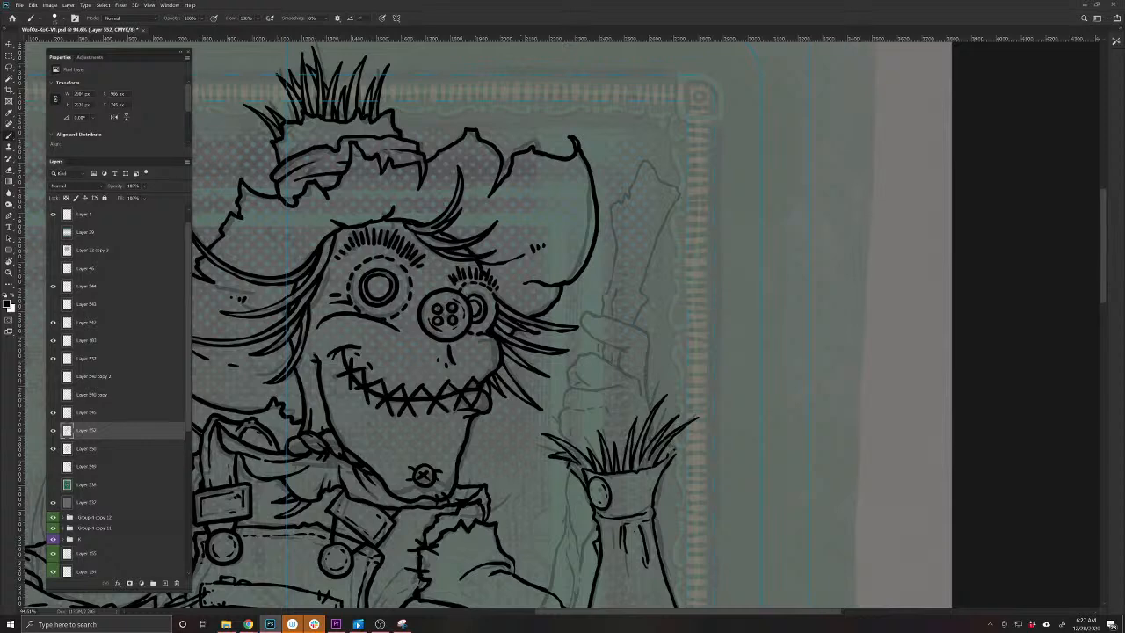
Ink the back edge of the raised hand and its bent top finger, cleaning up the fingertip
mouse_move(653, 422)
mouse_down()
mouse_move(647, 442)
mouse_move(650, 332)
mouse_move(600, 314)
mouse_move(579, 322)
mouse_up()
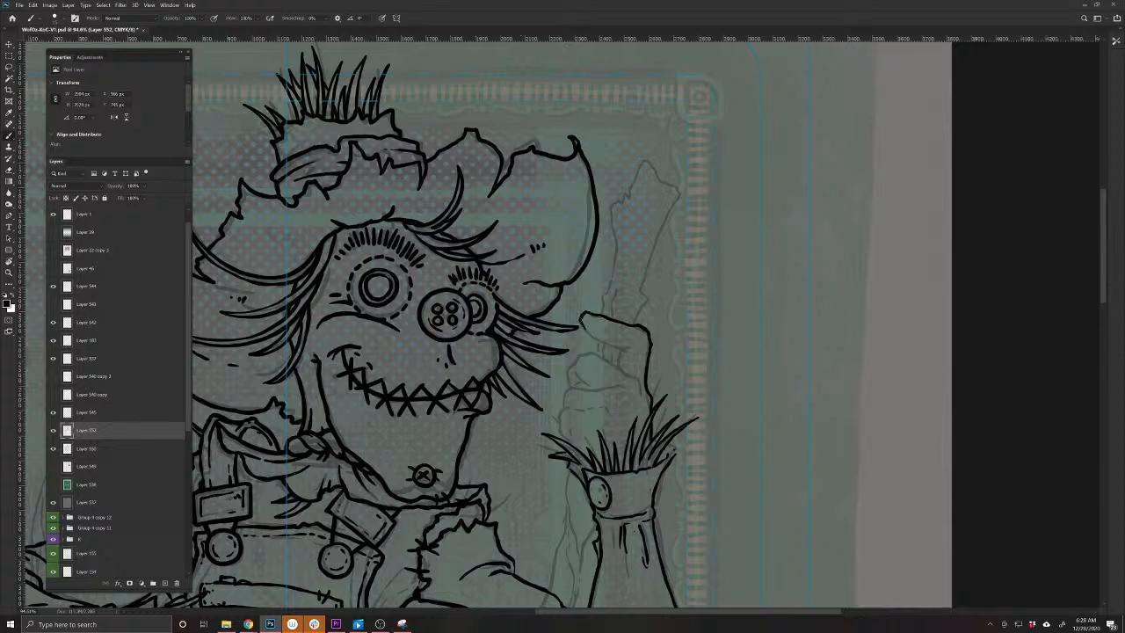
key(e)
mouse_move(579, 314)
mouse_down()
mouse_move(595, 336)
mouse_move(637, 349)
mouse_move(624, 370)
mouse_move(640, 393)
mouse_move(582, 352)
mouse_up()
key(b)
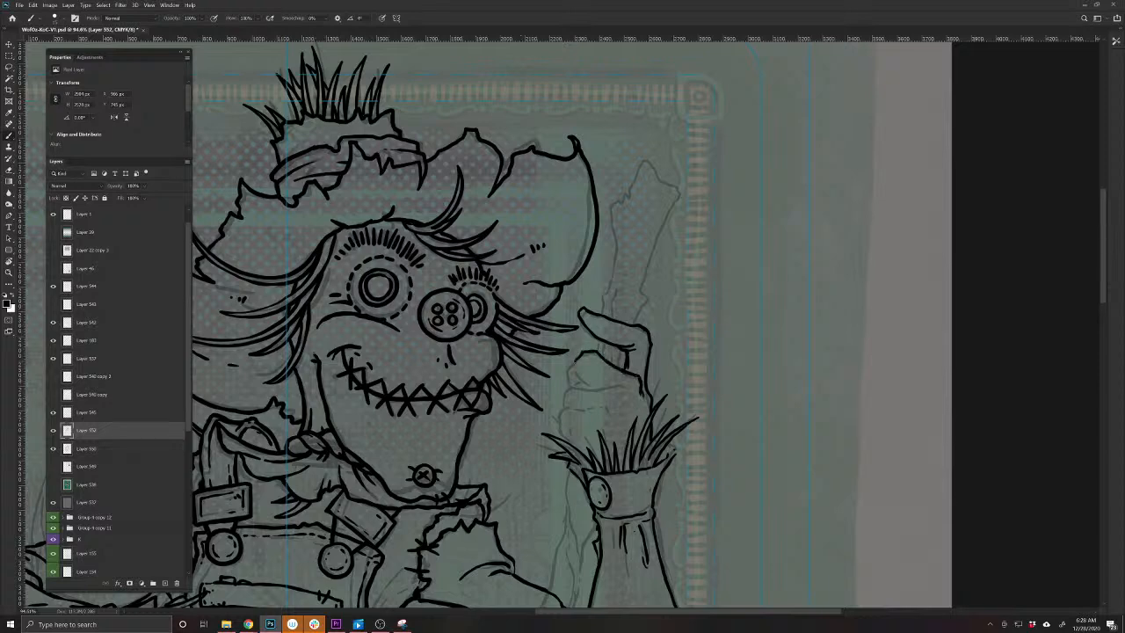
Ink the raised hand's remaining curled fingers and the palm lines down to the straw
mouse_move(575, 366)
mouse_down()
mouse_move(563, 381)
mouse_move(583, 381)
mouse_move(569, 388)
mouse_move(624, 388)
mouse_move(568, 388)
mouse_move(562, 410)
mouse_move(612, 416)
mouse_move(560, 411)
mouse_move(562, 439)
mouse_move(578, 448)
mouse_move(596, 423)
mouse_move(589, 436)
mouse_up()
key(e)
key(b)
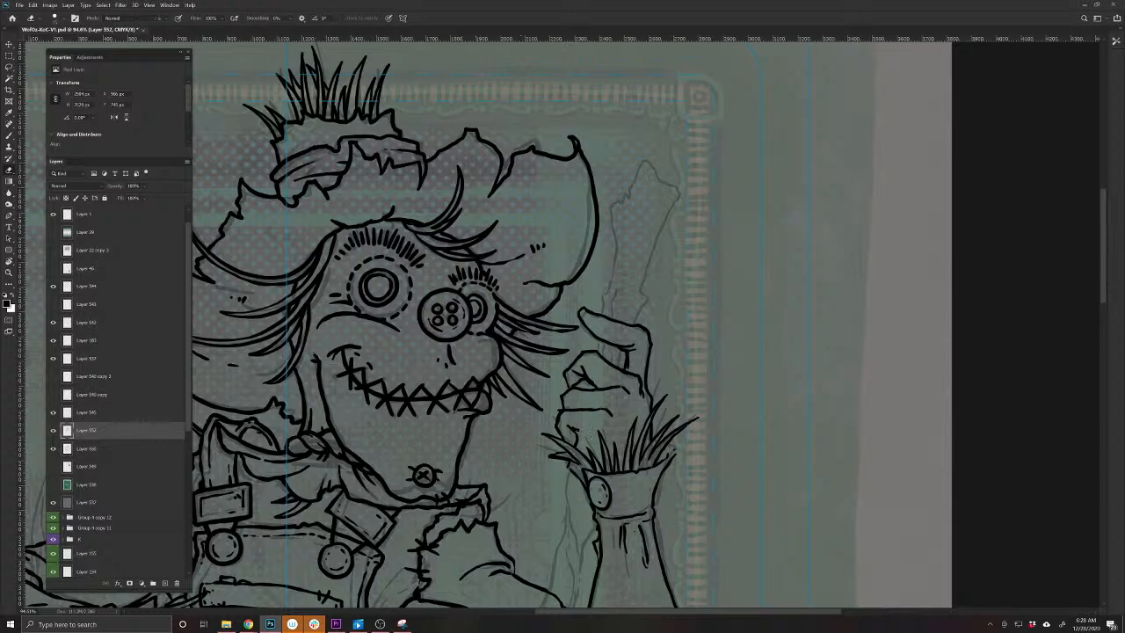
drag(589, 427, 587, 459)
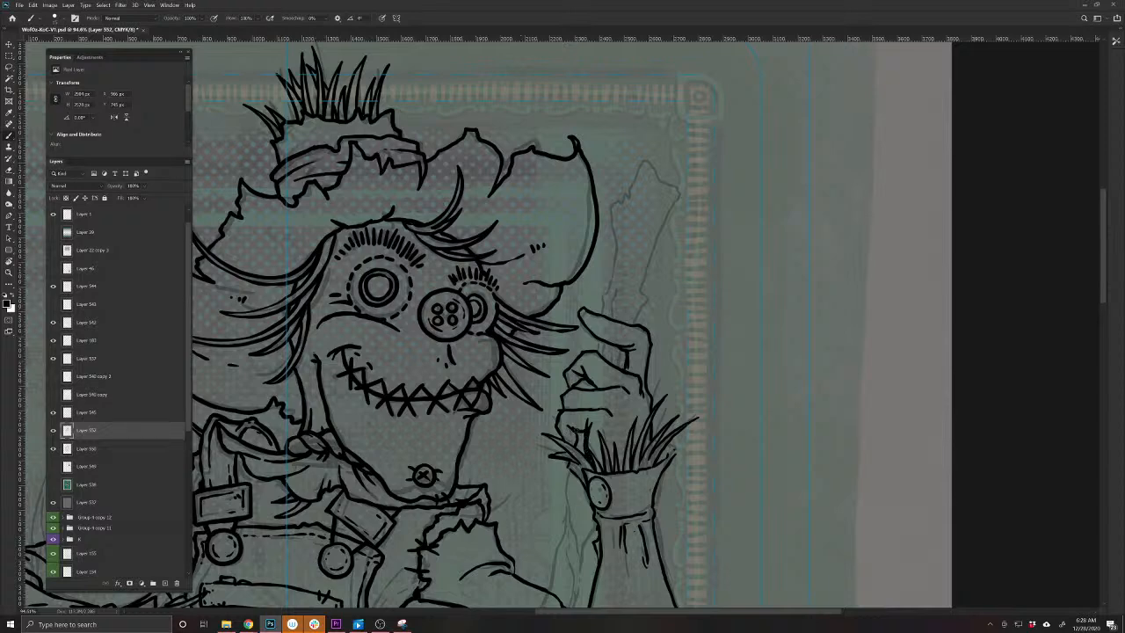
drag(649, 363, 649, 382)
Erase the stray crease on the raised hand's middle finger and redraw its line more cleanly
drag(533, 398, 528, 500)
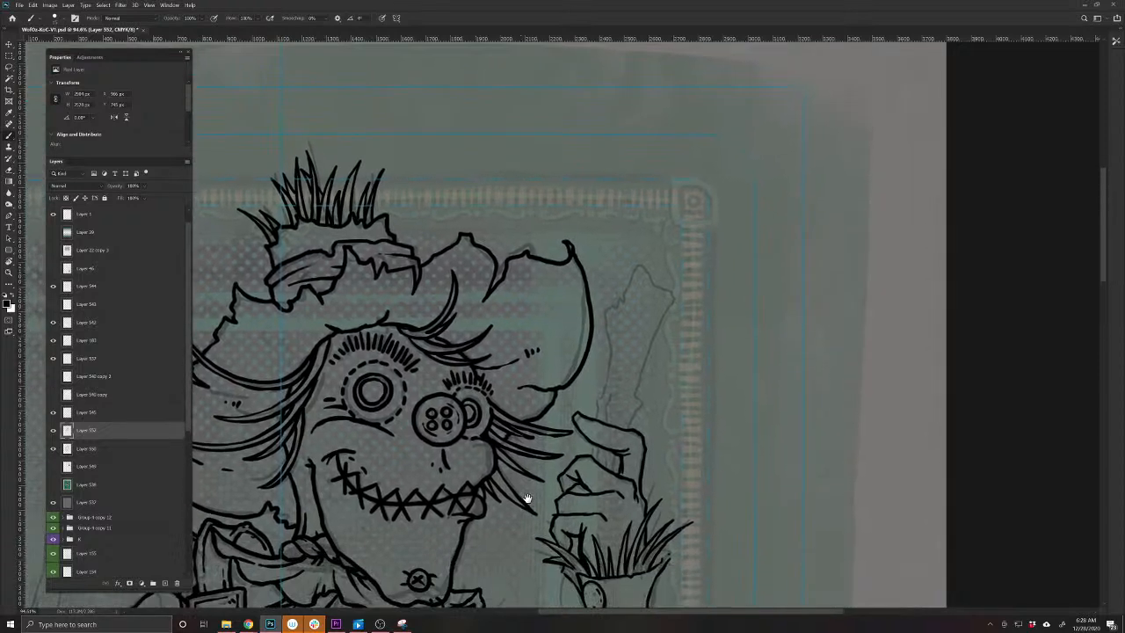
key(e)
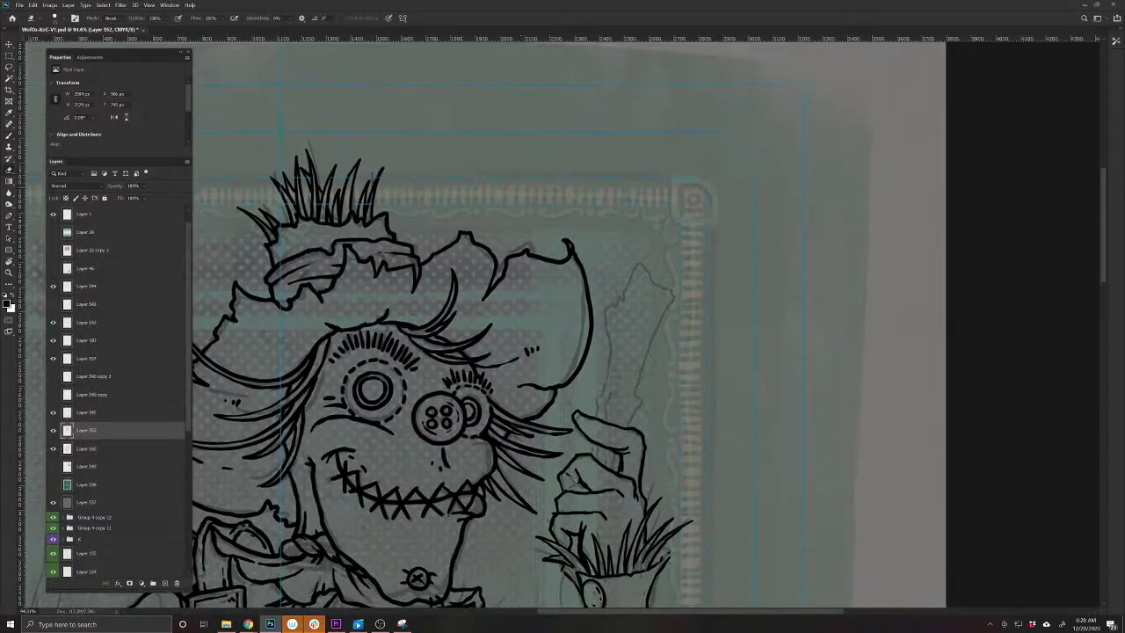
drag(580, 479, 585, 486)
key(b)
mouse_move(578, 479)
mouse_down()
mouse_move(598, 491)
mouse_move(586, 490)
mouse_up()
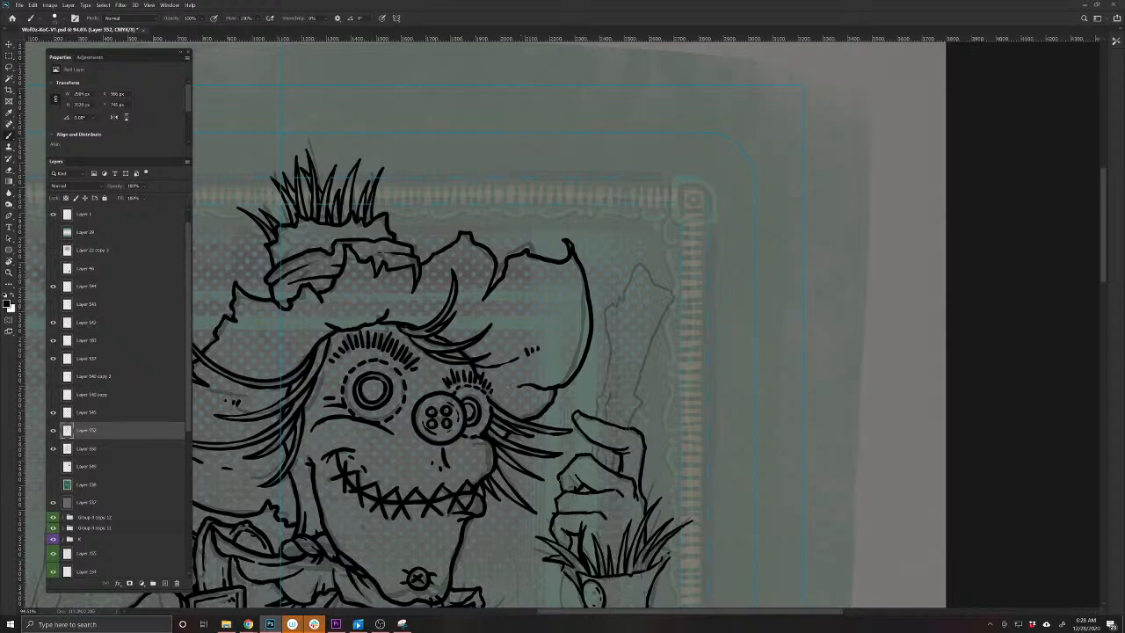
Ink the jagged, splintered top of the wooden stick gripped in the raised hand, including its wood grain lines
mouse_move(628, 431)
mouse_down()
mouse_move(603, 320)
mouse_move(605, 306)
mouse_move(617, 322)
mouse_move(631, 274)
mouse_up()
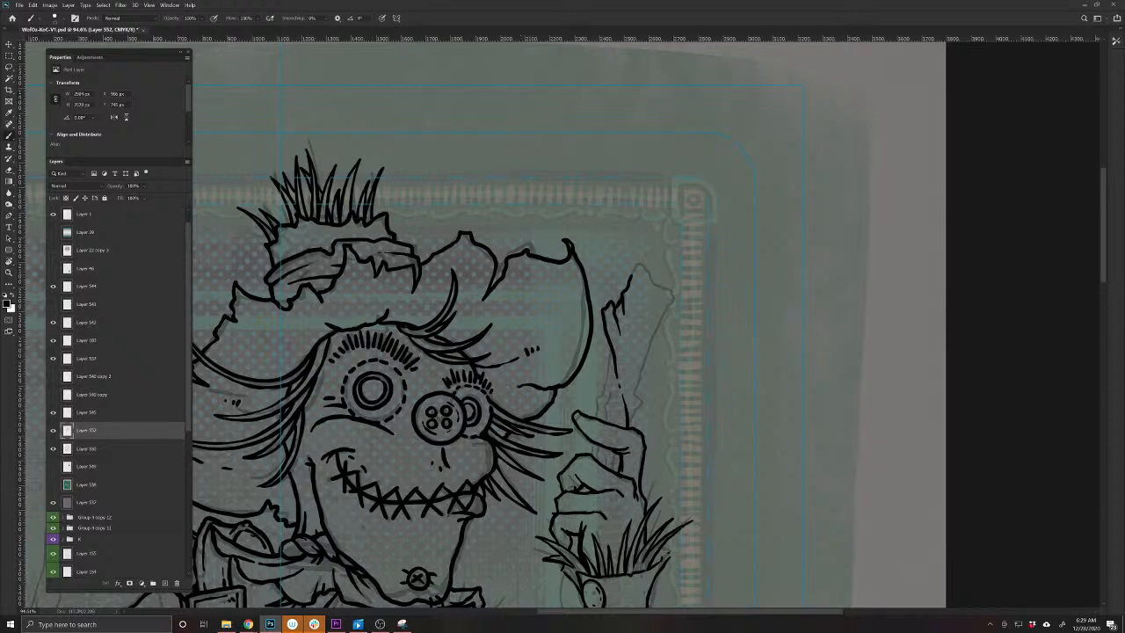
mouse_move(629, 278)
mouse_down()
mouse_move(654, 265)
mouse_move(645, 330)
mouse_move(665, 287)
mouse_move(676, 299)
mouse_move(655, 331)
mouse_move(631, 424)
mouse_move(640, 372)
mouse_move(610, 374)
mouse_move(597, 411)
mouse_up()
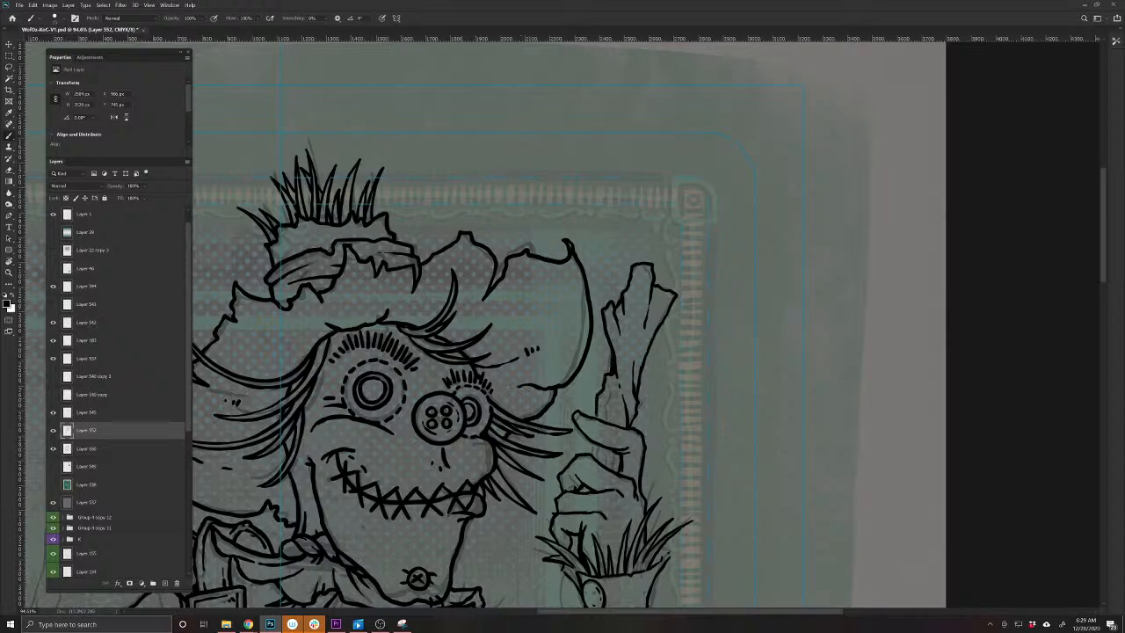
drag(524, 572, 612, 431)
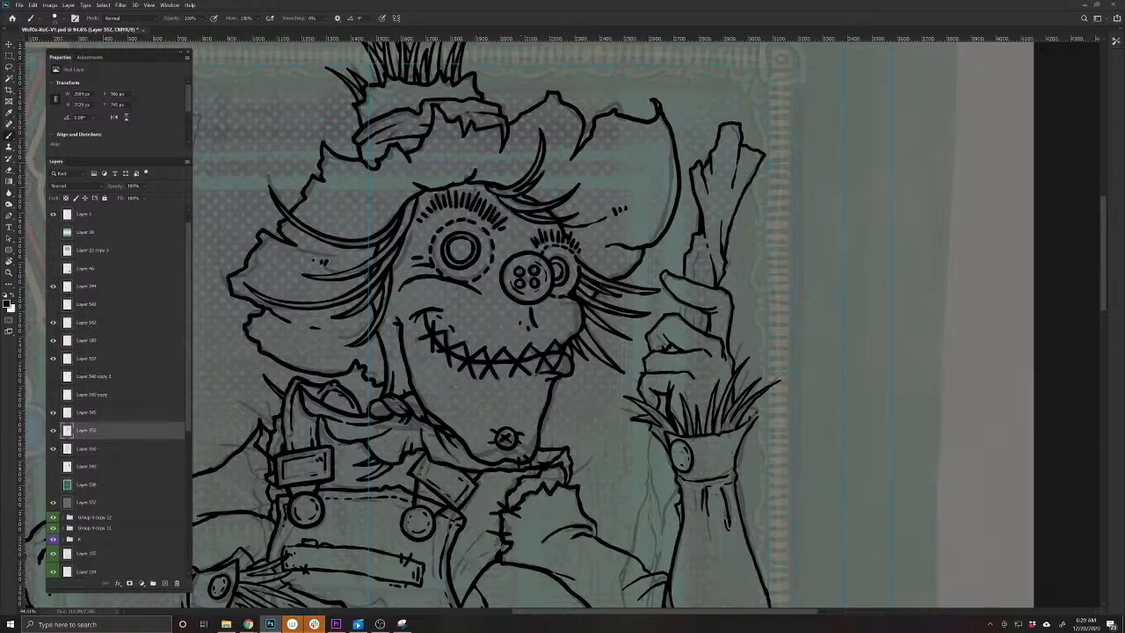
mouse_move(684, 304)
mouse_down()
mouse_move(679, 315)
mouse_move(701, 332)
mouse_up()
drag(592, 541, 581, 377)
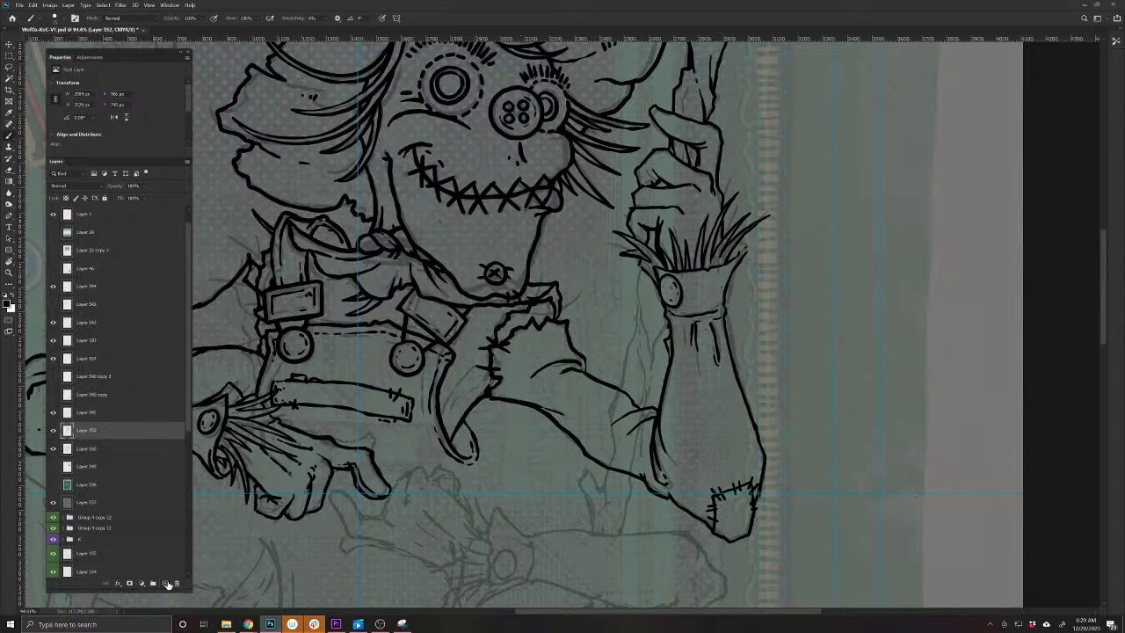
Create a new layer and ink the stick from the cuff down past the elbow, with its wood grain and broken branch stub
click(167, 584)
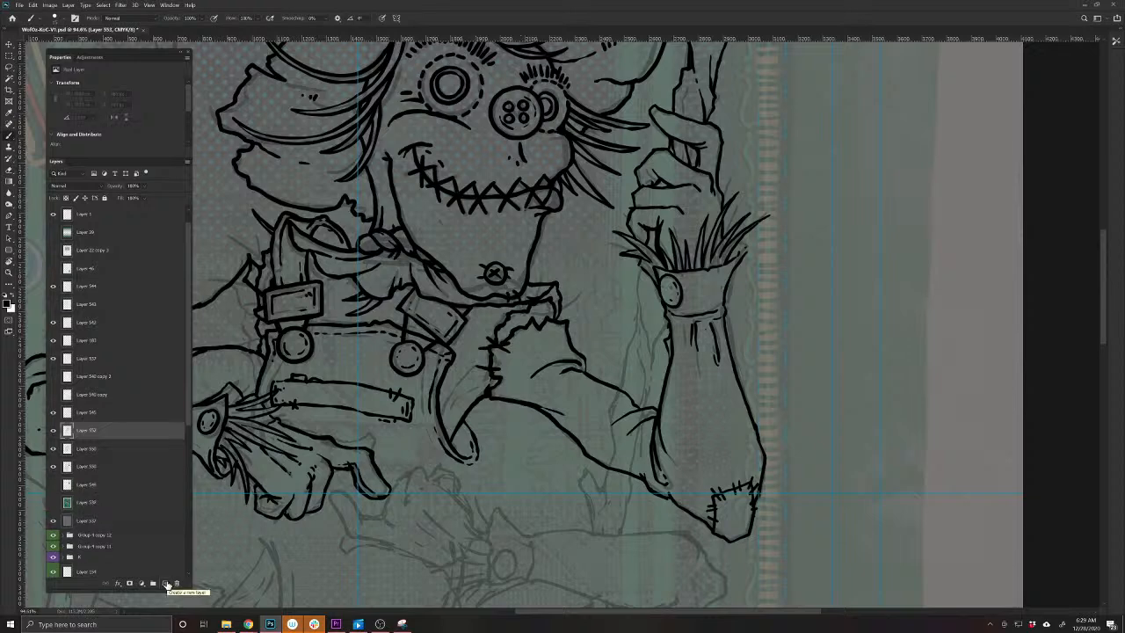
drag(640, 300, 633, 328)
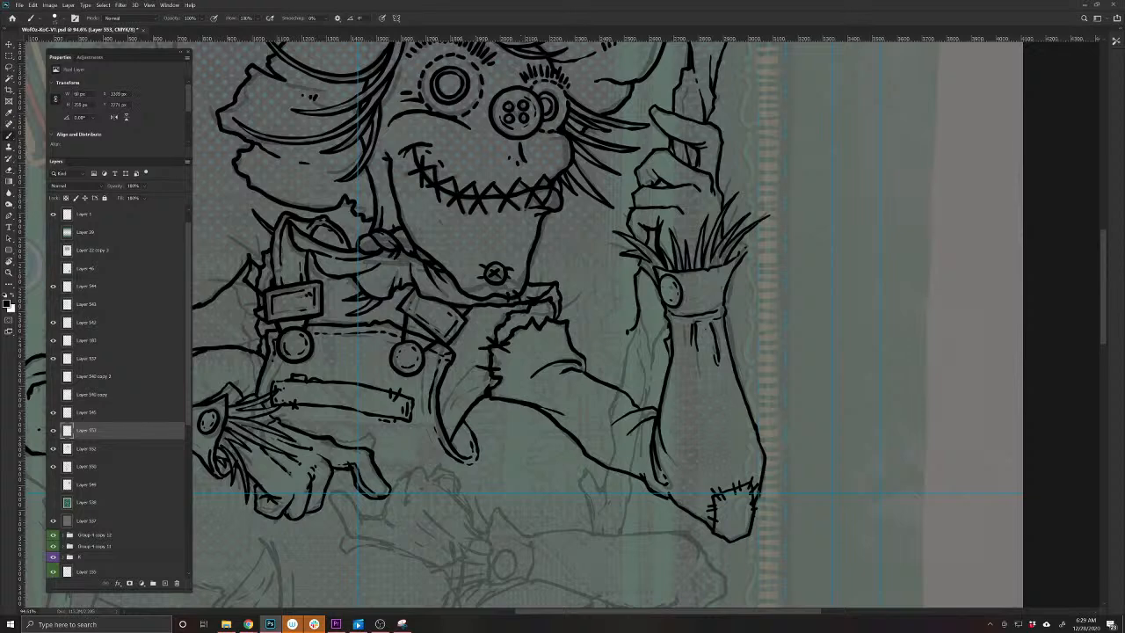
drag(637, 310, 654, 367)
mouse_move(631, 330)
mouse_down()
mouse_move(608, 485)
mouse_move(572, 463)
mouse_move(580, 485)
mouse_move(584, 467)
mouse_move(592, 506)
mouse_move(606, 505)
mouse_up()
scroll(570, 445, down, 3)
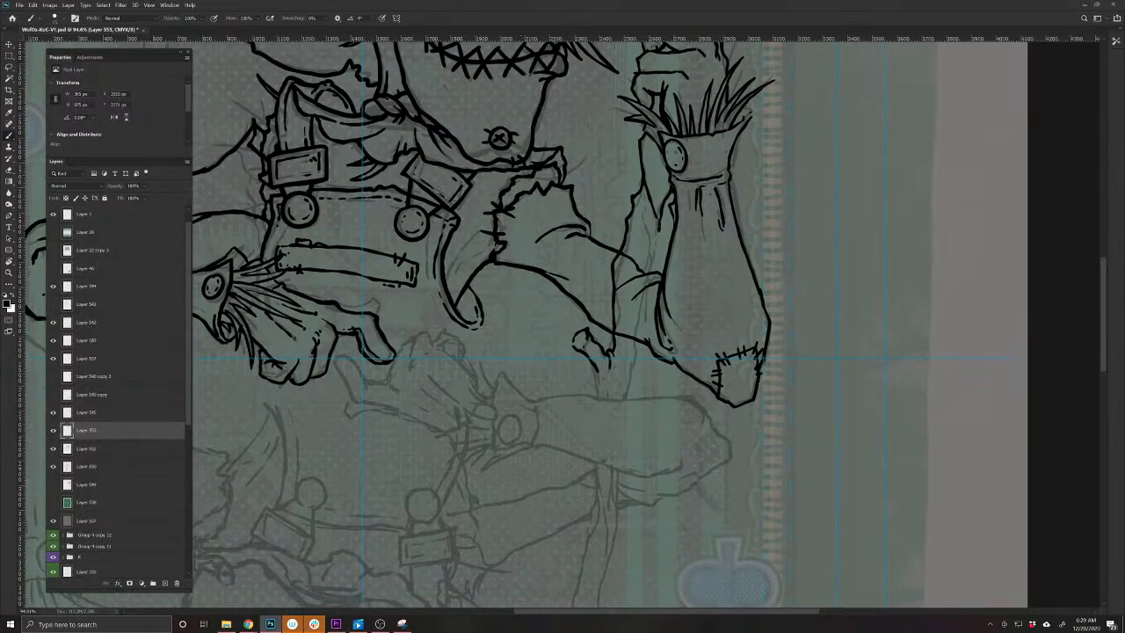
mouse_move(643, 216)
mouse_down()
mouse_move(651, 249)
mouse_move(655, 239)
mouse_move(635, 397)
mouse_up()
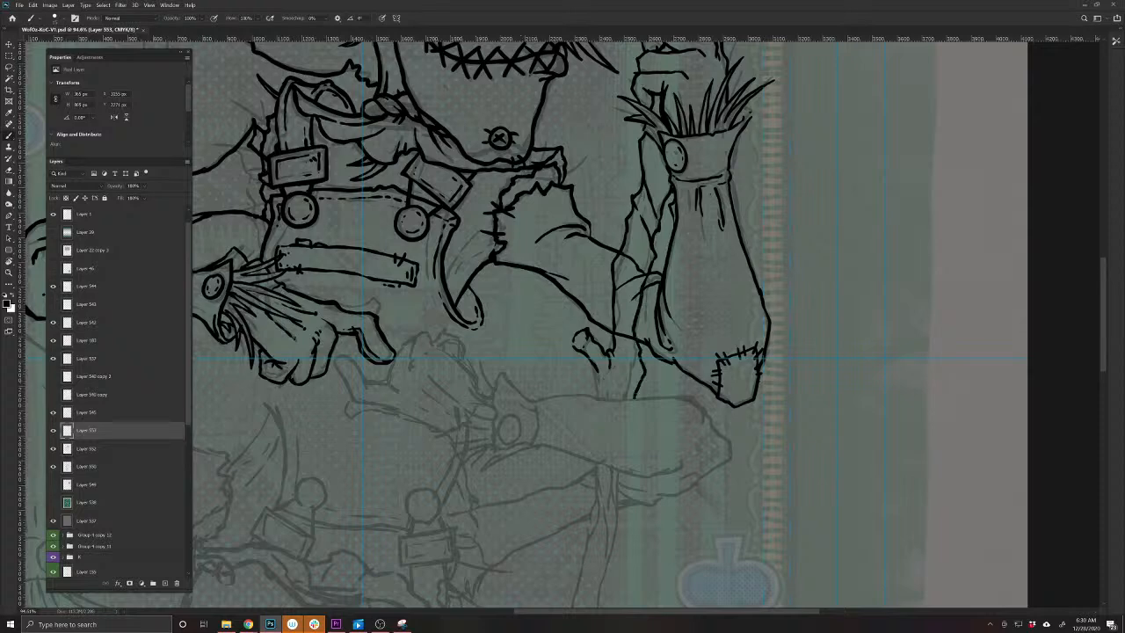
mouse_move(622, 359)
mouse_down()
mouse_move(627, 384)
mouse_move(596, 385)
mouse_move(593, 396)
mouse_up()
Ink the stick's lower length below the mirrored arm, with gnarled edges and grain lines, down to its narrow rounded tip
drag(533, 547, 582, 392)
mouse_move(667, 309)
mouse_down()
mouse_move(651, 424)
mouse_move(643, 308)
mouse_move(632, 478)
mouse_up()
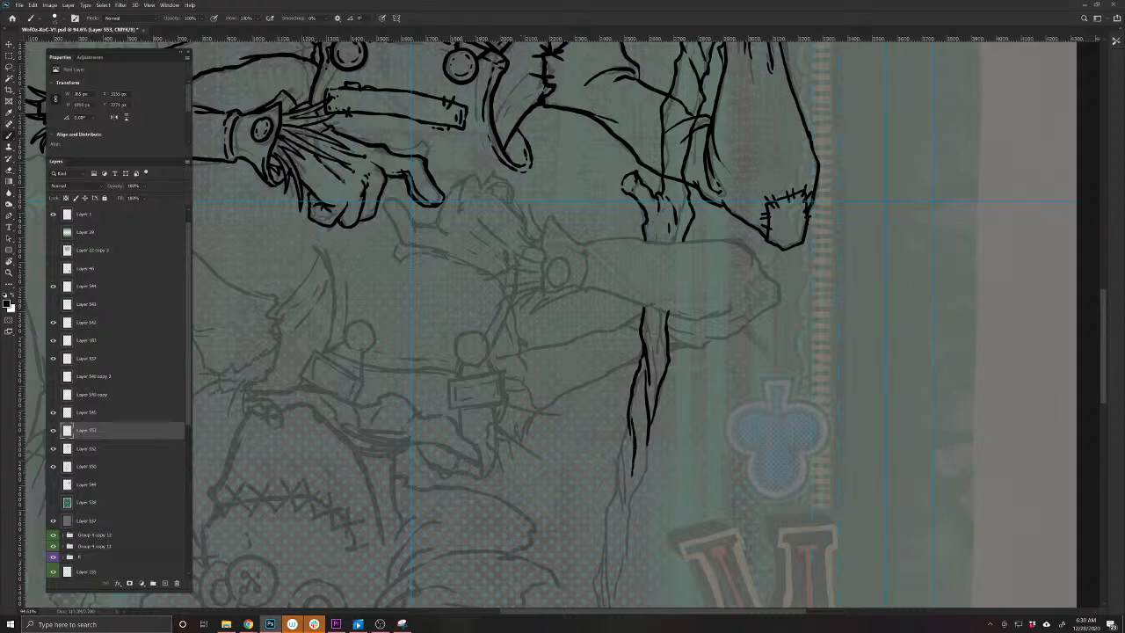
mouse_move(629, 429)
mouse_down()
mouse_move(617, 463)
mouse_move(627, 522)
mouse_up()
drag(638, 484, 627, 532)
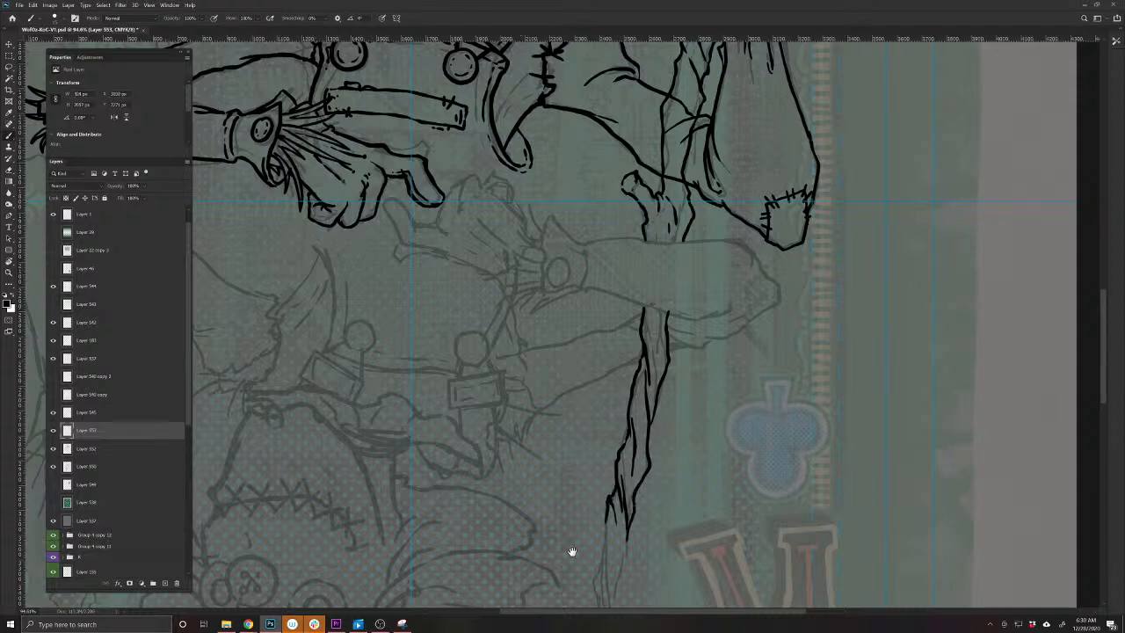
mouse_move(562, 550)
mouse_down()
mouse_move(566, 478)
mouse_move(593, 303)
mouse_move(661, 290)
mouse_move(648, 355)
mouse_up()
mouse_move(642, 264)
mouse_down()
mouse_move(615, 485)
mouse_move(635, 404)
mouse_move(645, 413)
mouse_move(641, 300)
mouse_up()
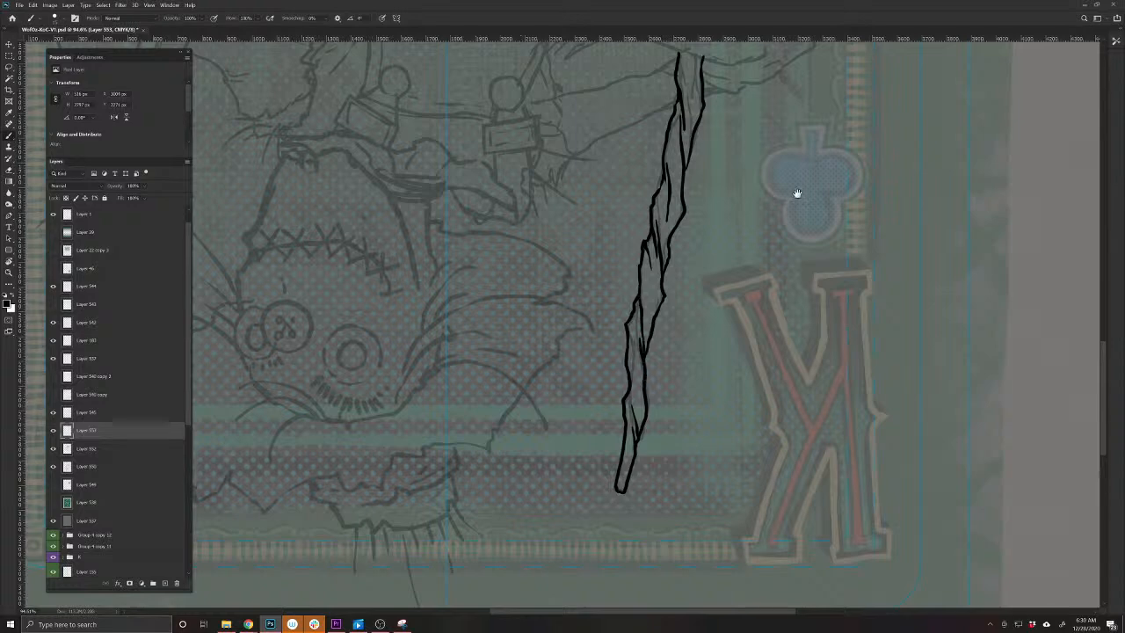
Select the layer holding the faded scarecrow sketch and hide it
scroll(798, 188, up, 5)
scroll(778, 274, down, 5)
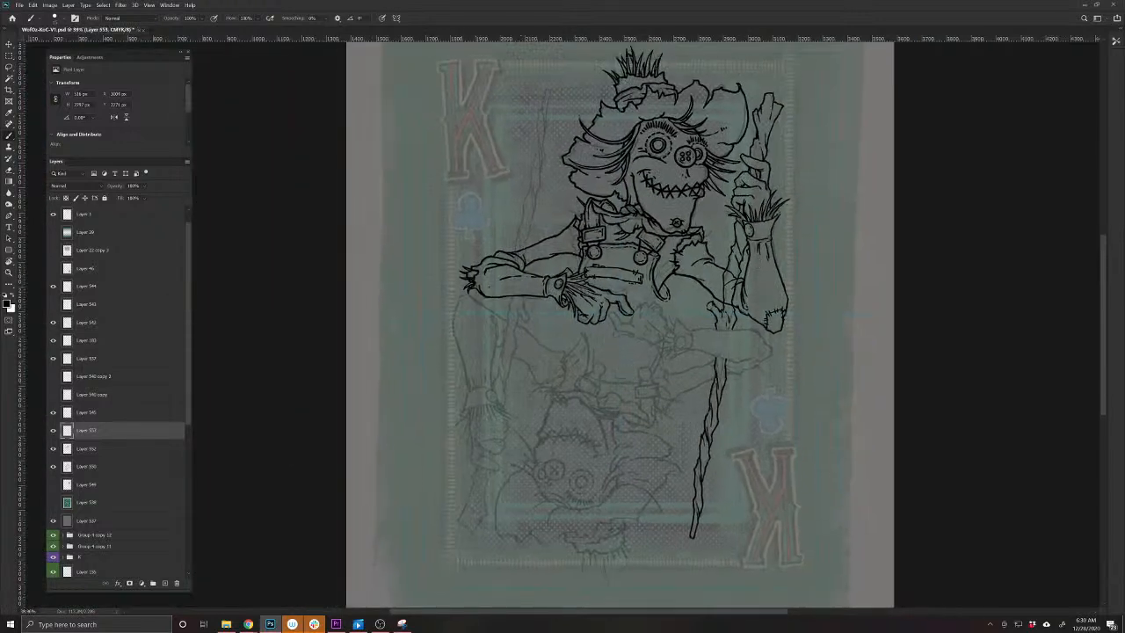
key(v)
click(760, 333)
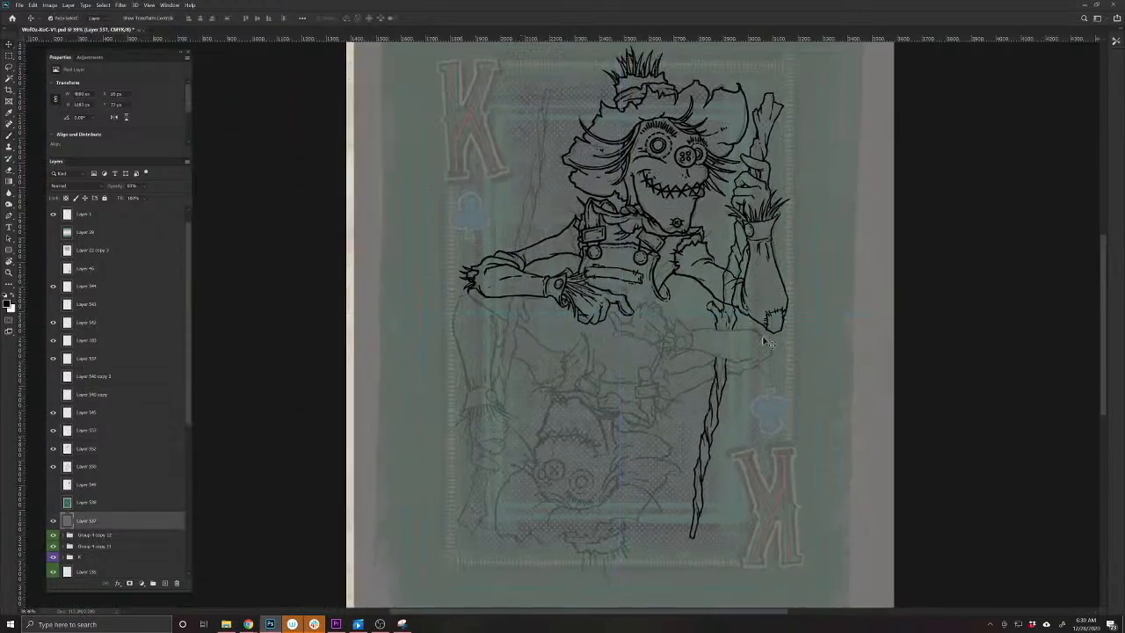
click(762, 339)
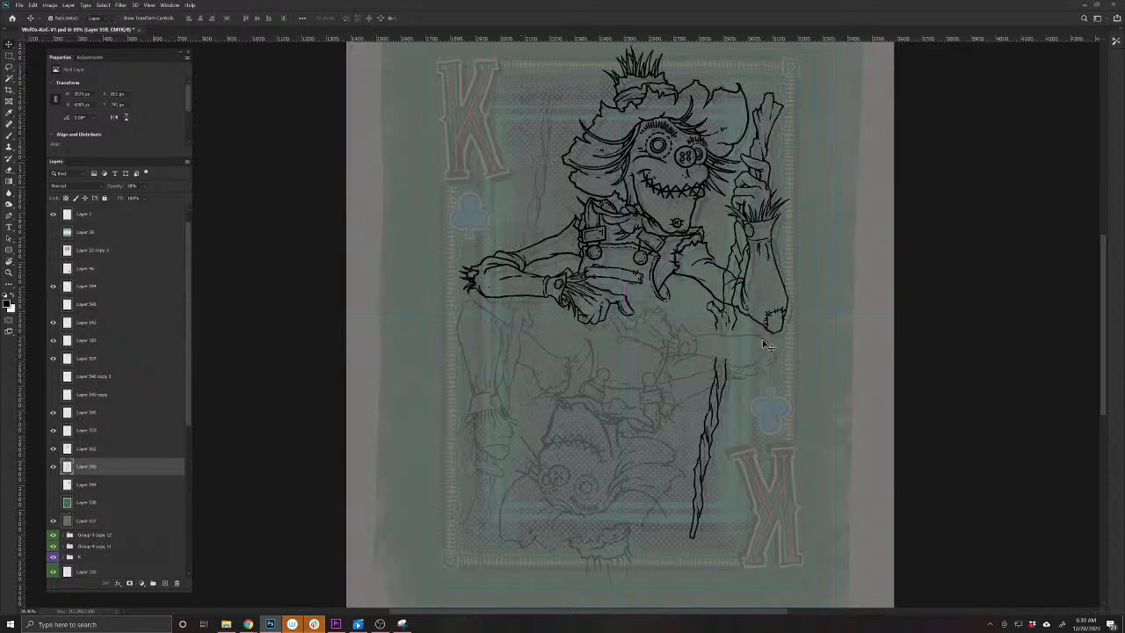
click(53, 465)
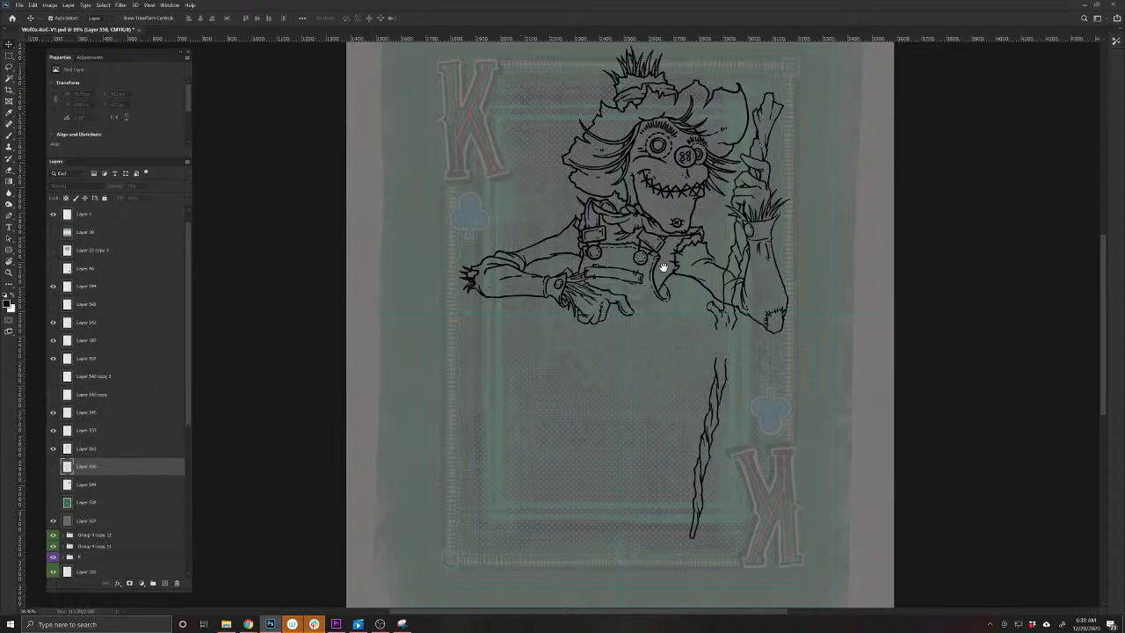
On the arm's line art layer, erase the sleeve and upper arm lines that cross the stick
scroll(747, 286, up, 3)
click(747, 285)
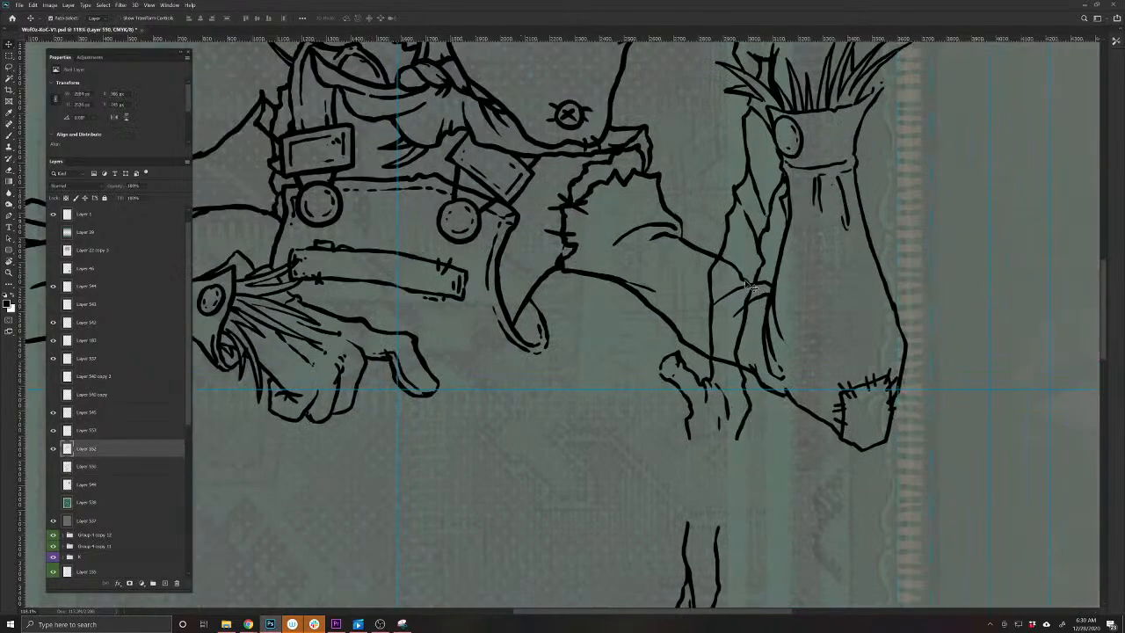
key(b)
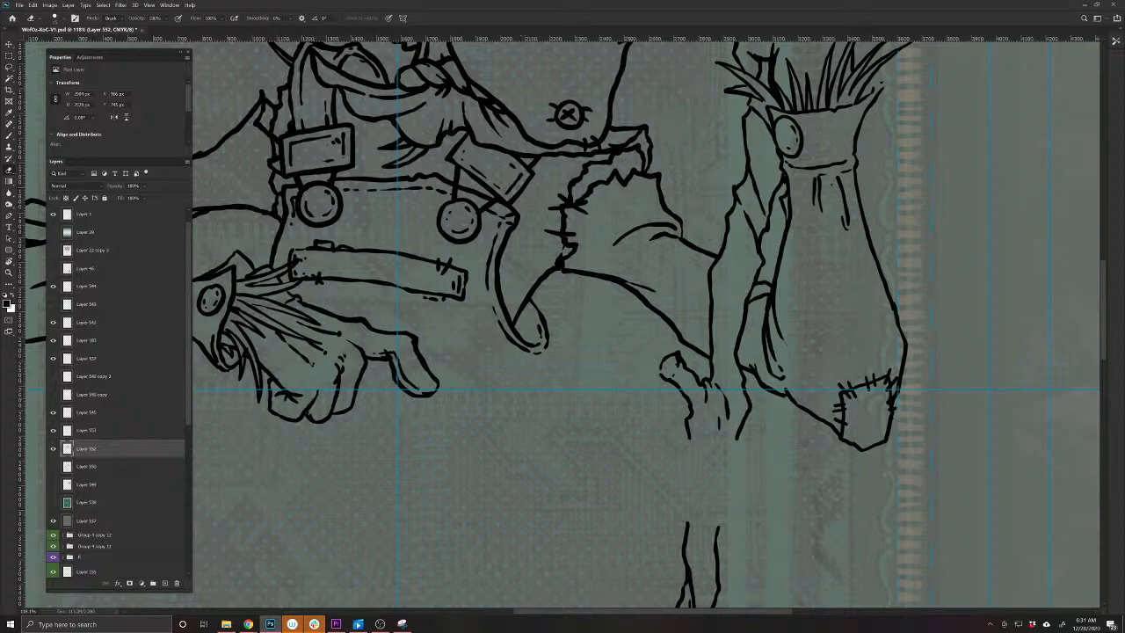
scroll(778, 340, down, 5)
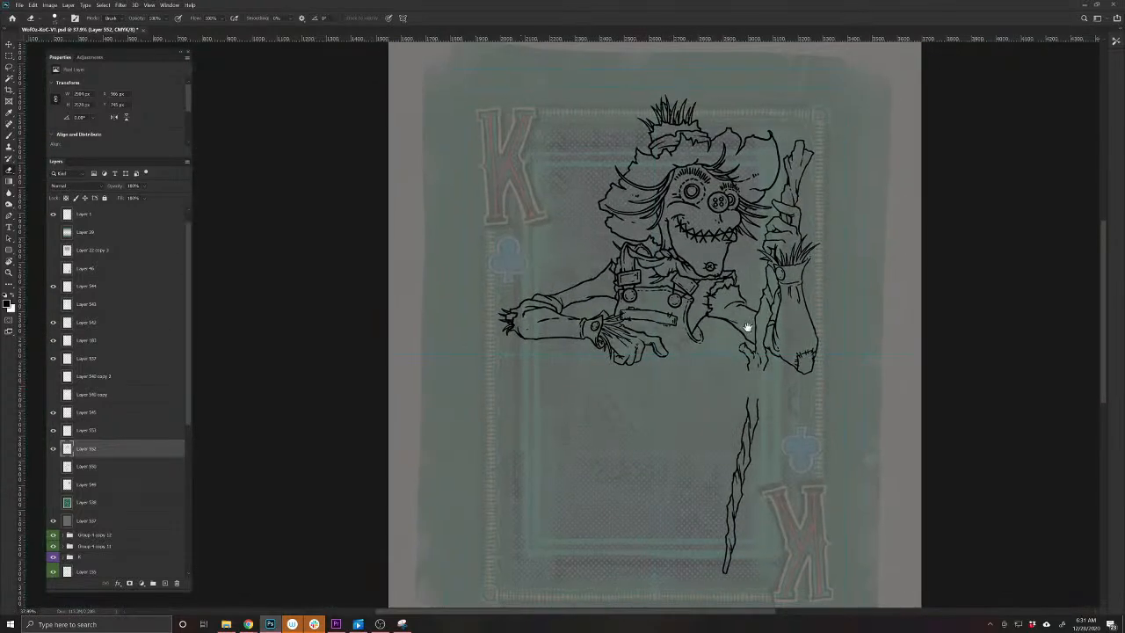
Check the stick's layer by toggling its visibility and merge it with the arm's line art layer below
drag(746, 328, 718, 300)
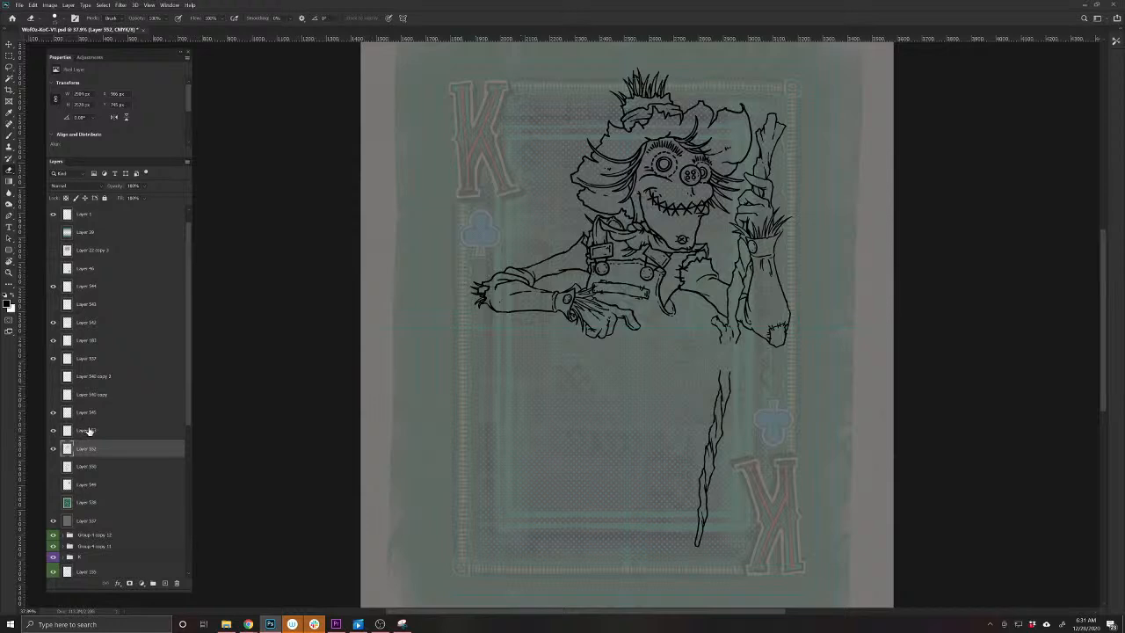
click(53, 429)
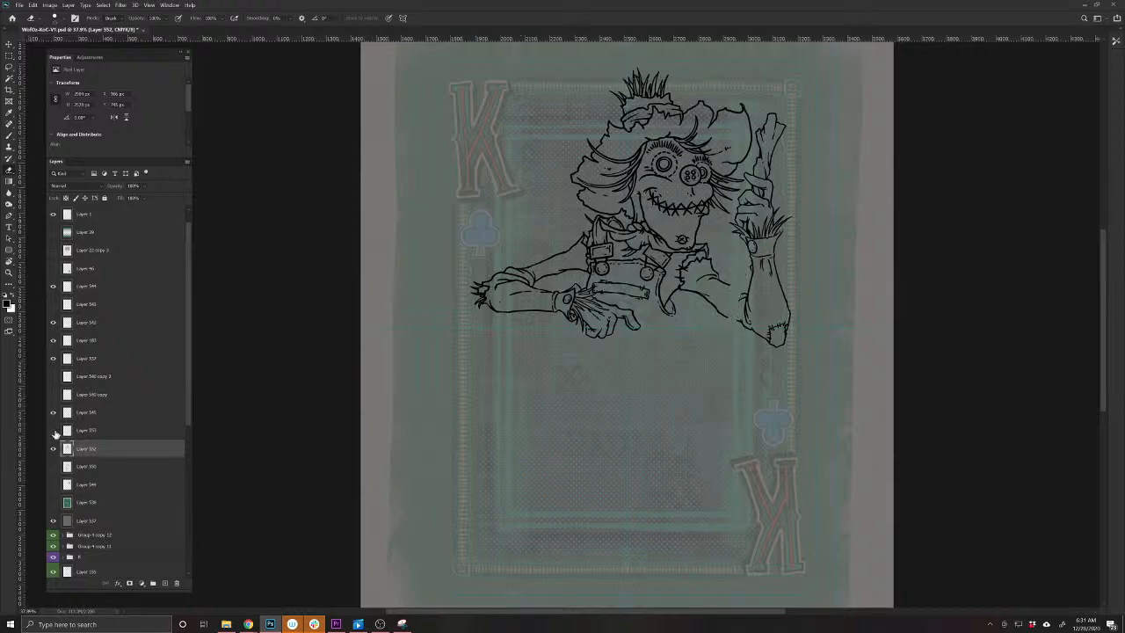
click(52, 430)
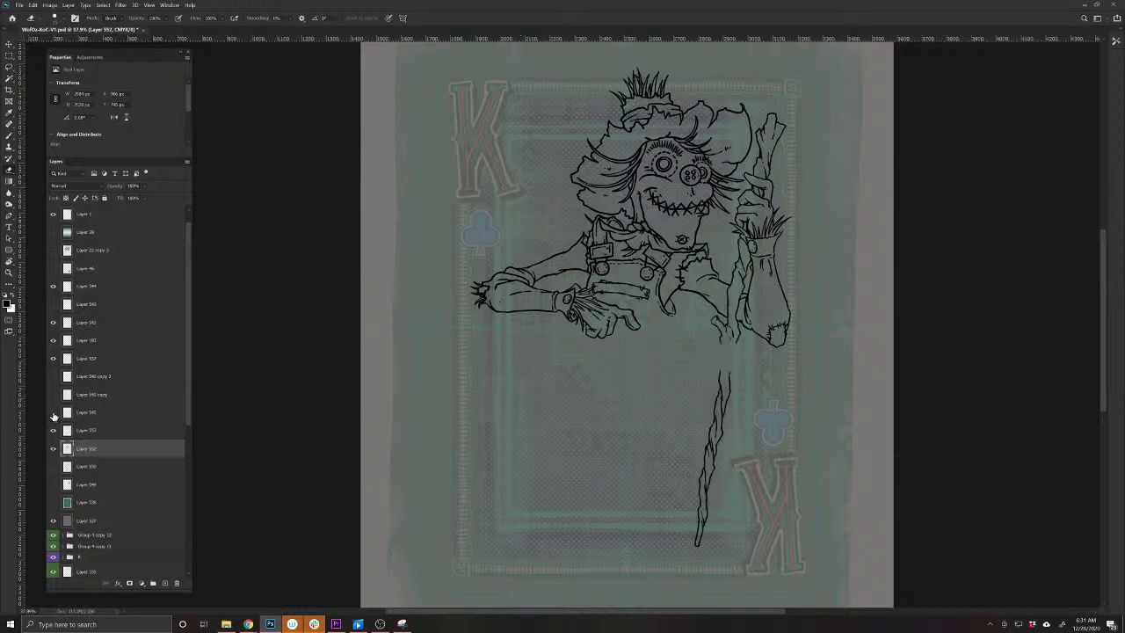
click(97, 433)
key(ctrl+e)
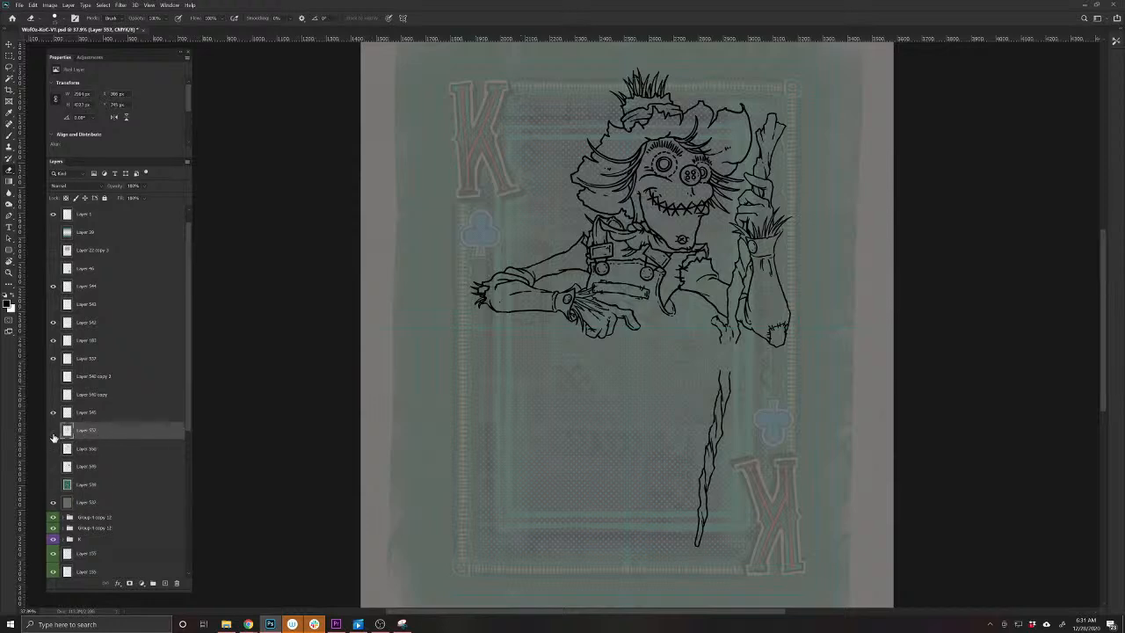
click(53, 431)
click(53, 430)
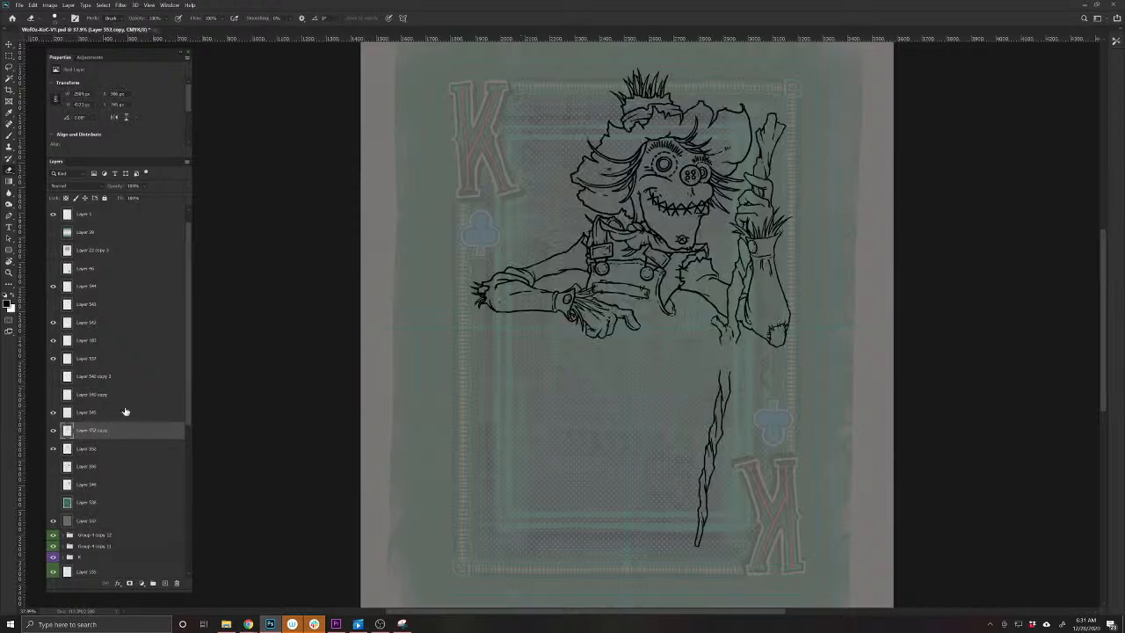
Duplicate the merged line art and rotate the copy 180° around the card's centre together with the bottommost layer
drag(185, 364, 181, 512)
click(149, 568)
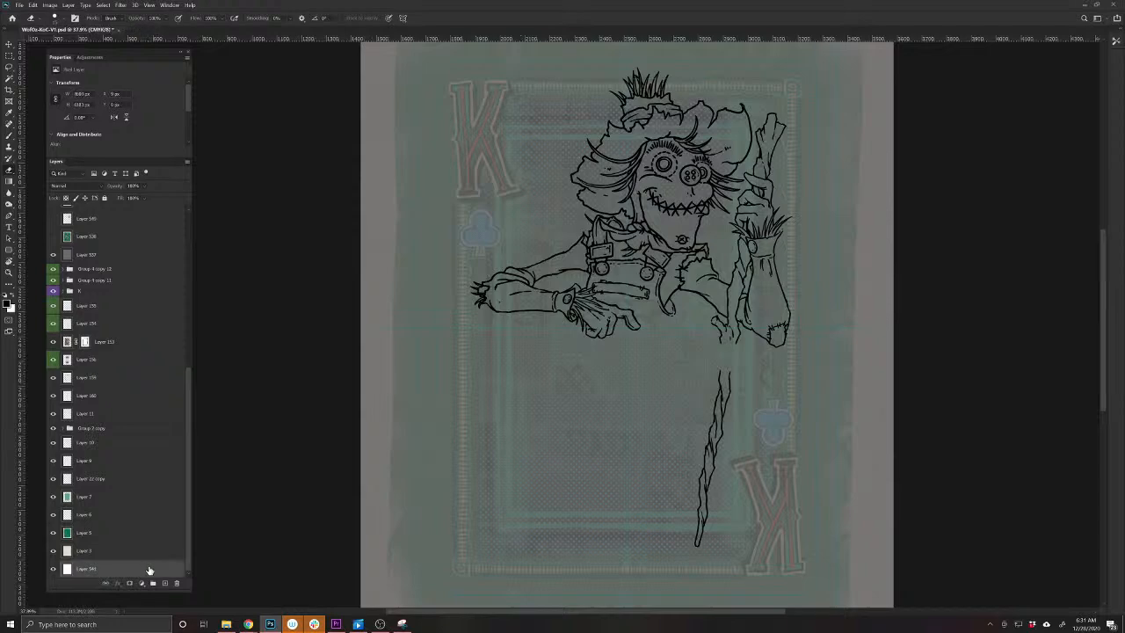
key(ctrl+t)
drag(925, 234, 337, 434)
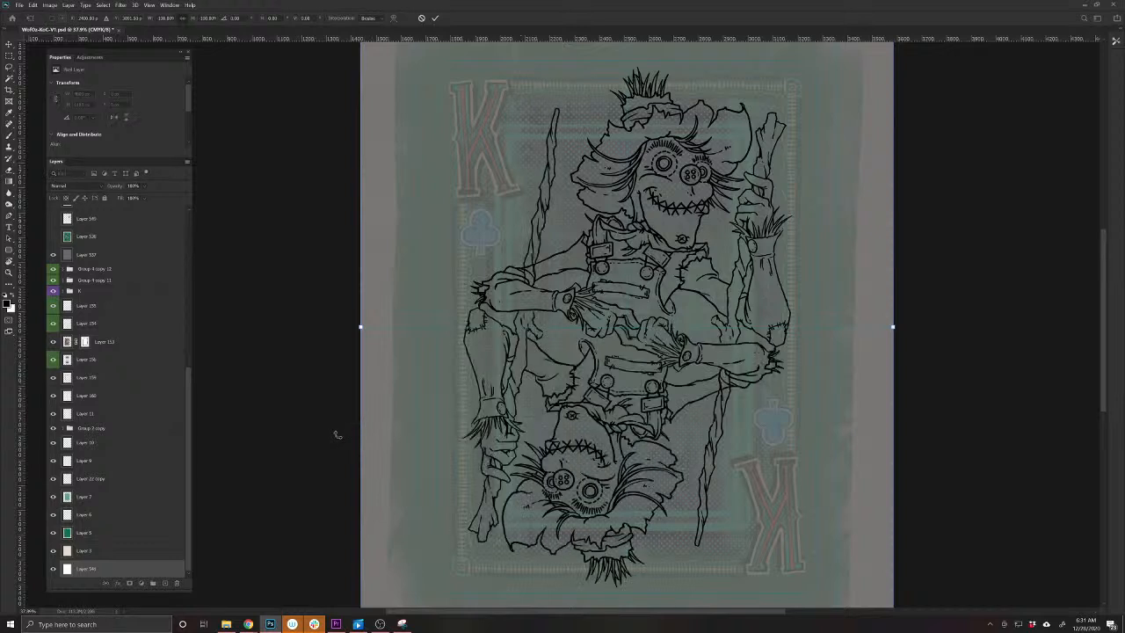
key(Return)
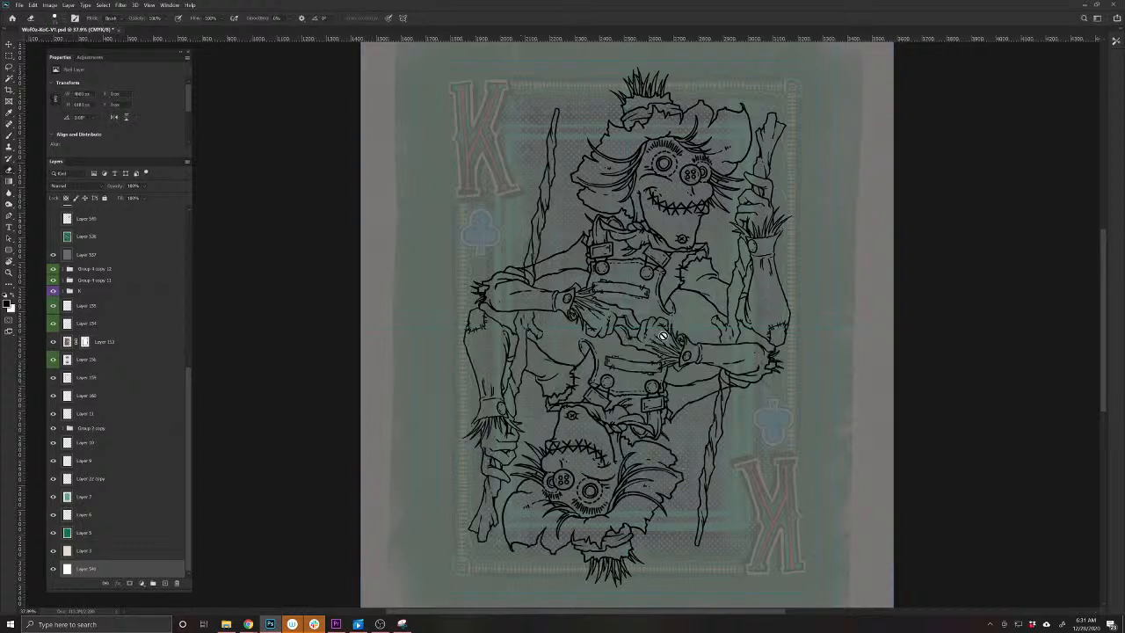
On the original line art layer, erase the lowered arm's sleeve lines where the upside-down figure's stick crosses them
click(770, 271)
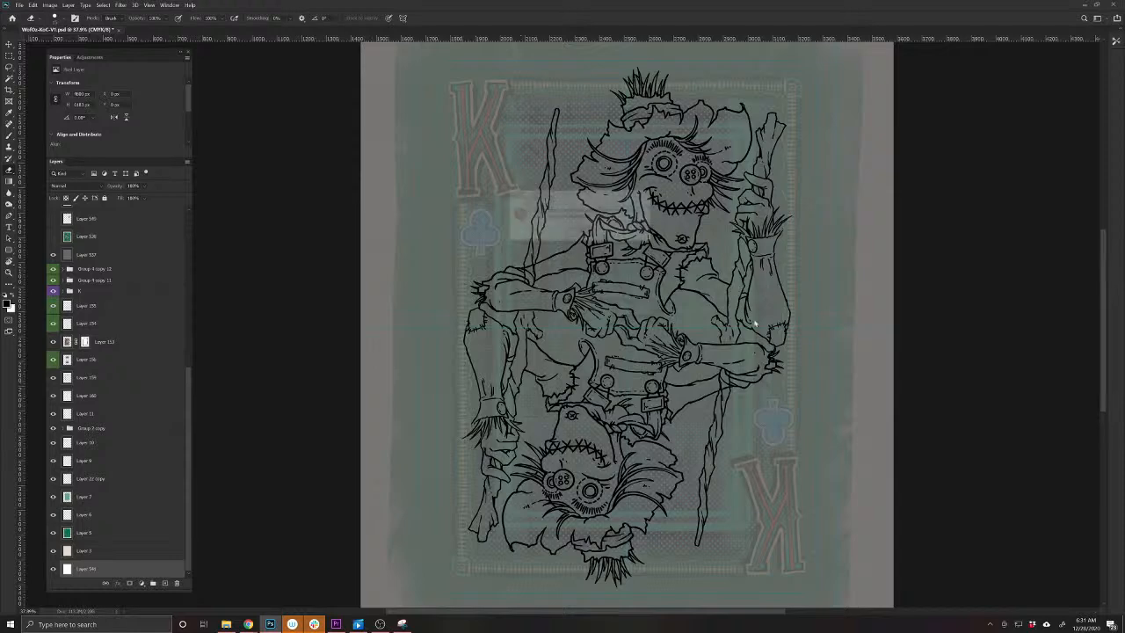
click(581, 233)
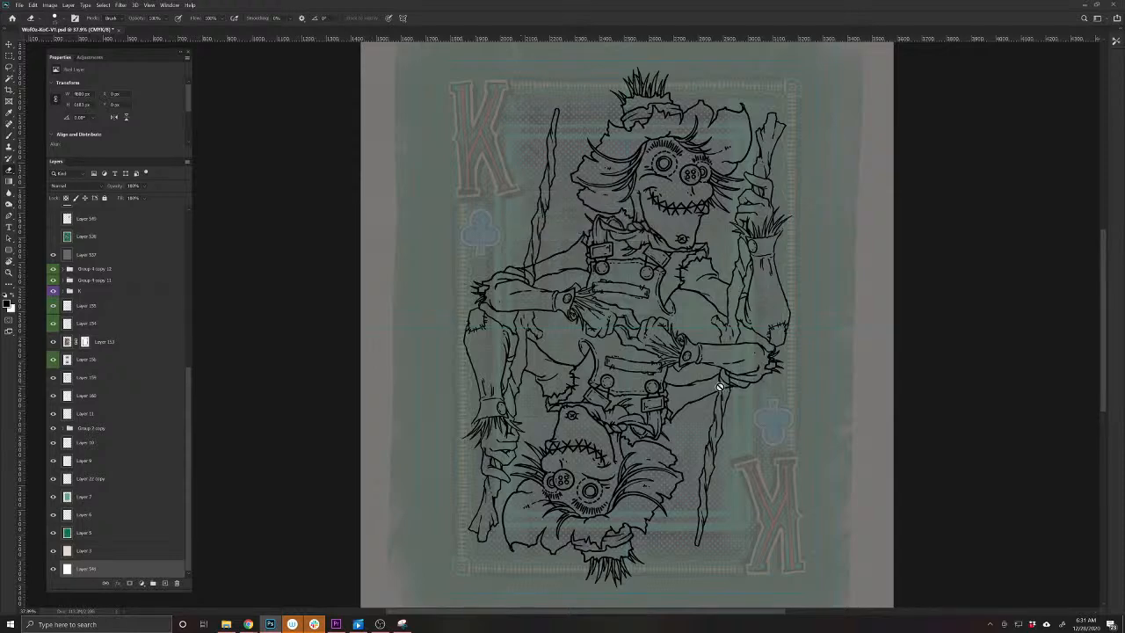
scroll(720, 385, up, 3)
scroll(486, 259, up, 5)
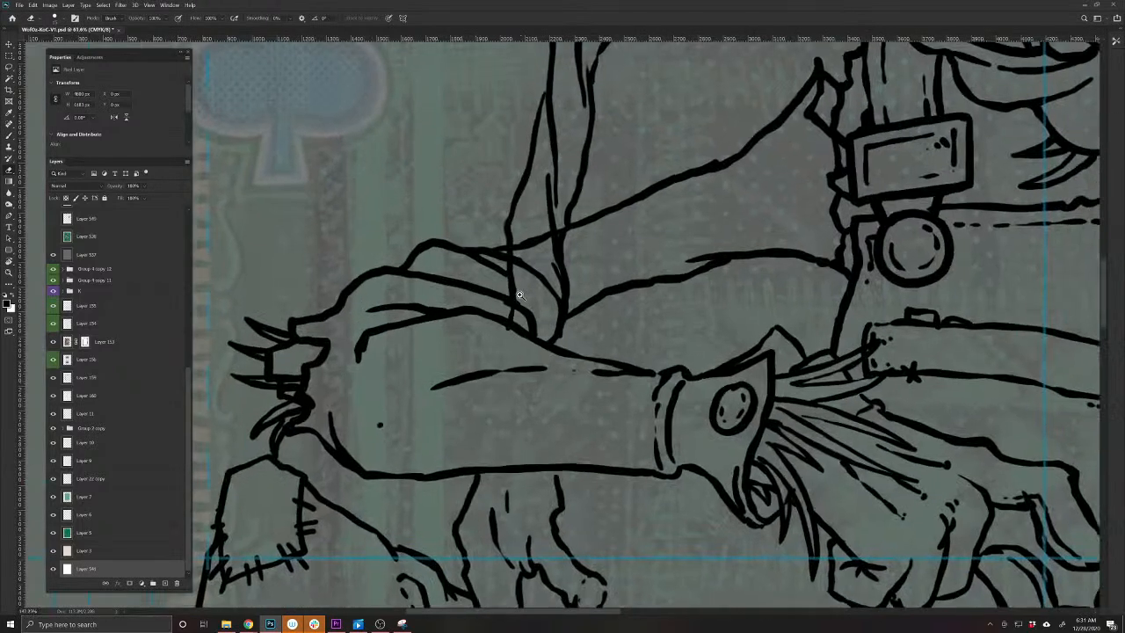
key(ctrl+shift+alt+n)
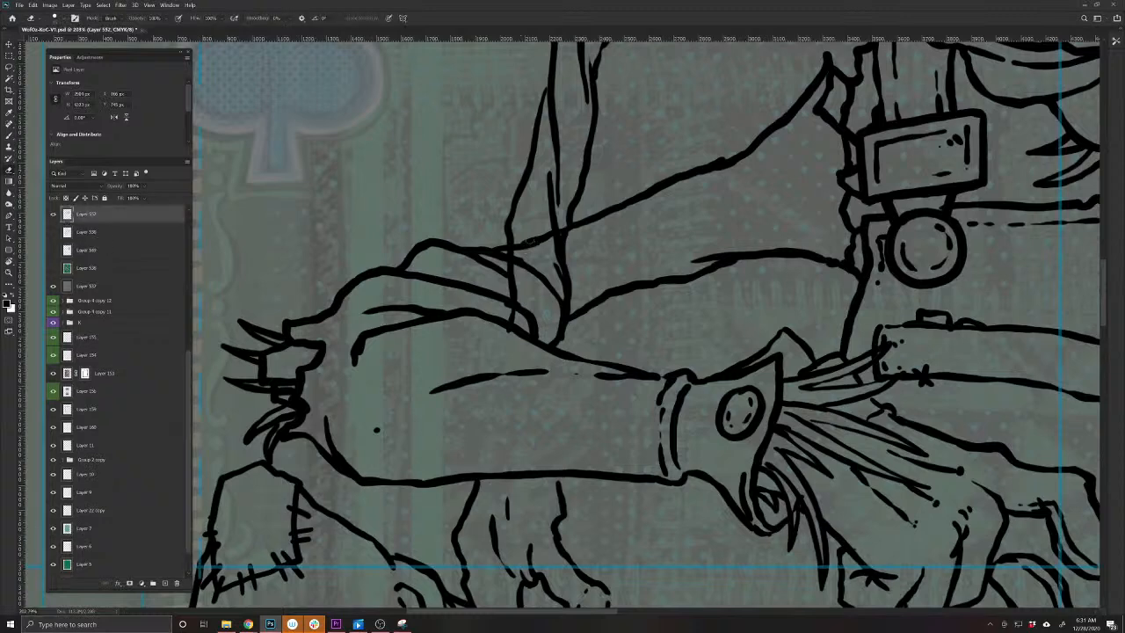
mouse_move(556, 233)
mouse_down()
mouse_move(519, 260)
mouse_move(560, 308)
mouse_move(523, 310)
mouse_move(535, 328)
mouse_up()
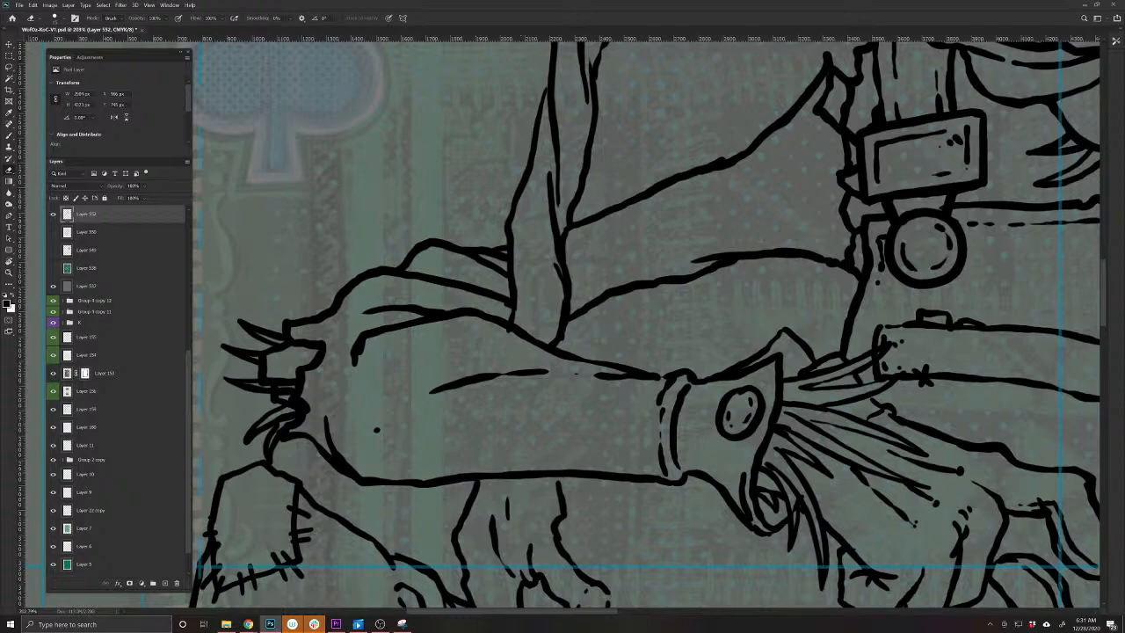
drag(739, 373, 789, 368)
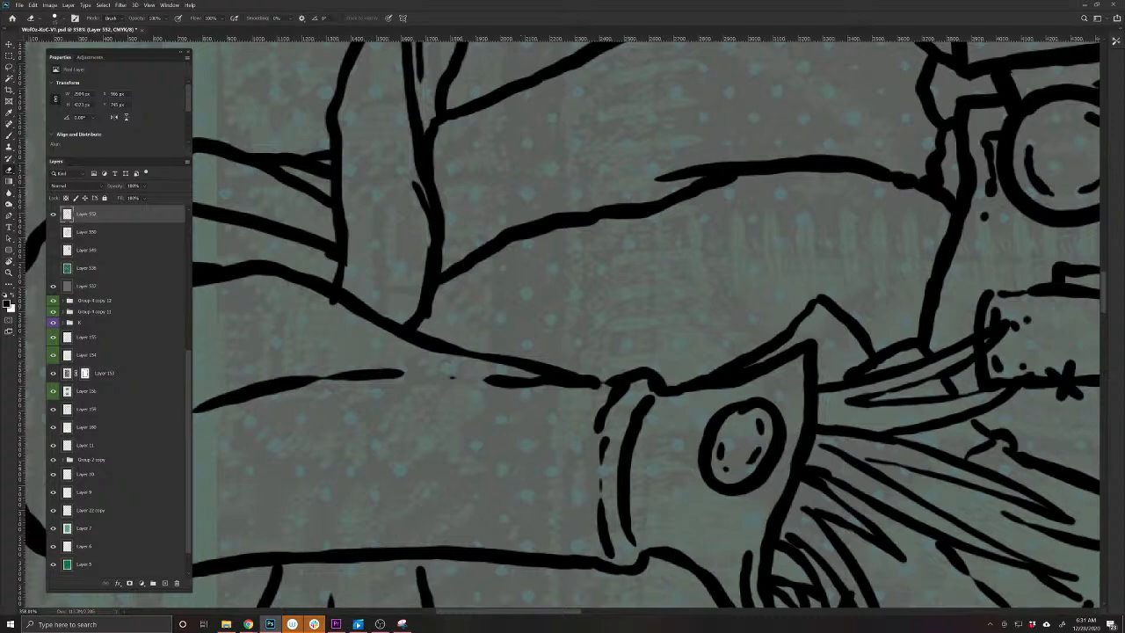
drag(571, 419, 586, 339)
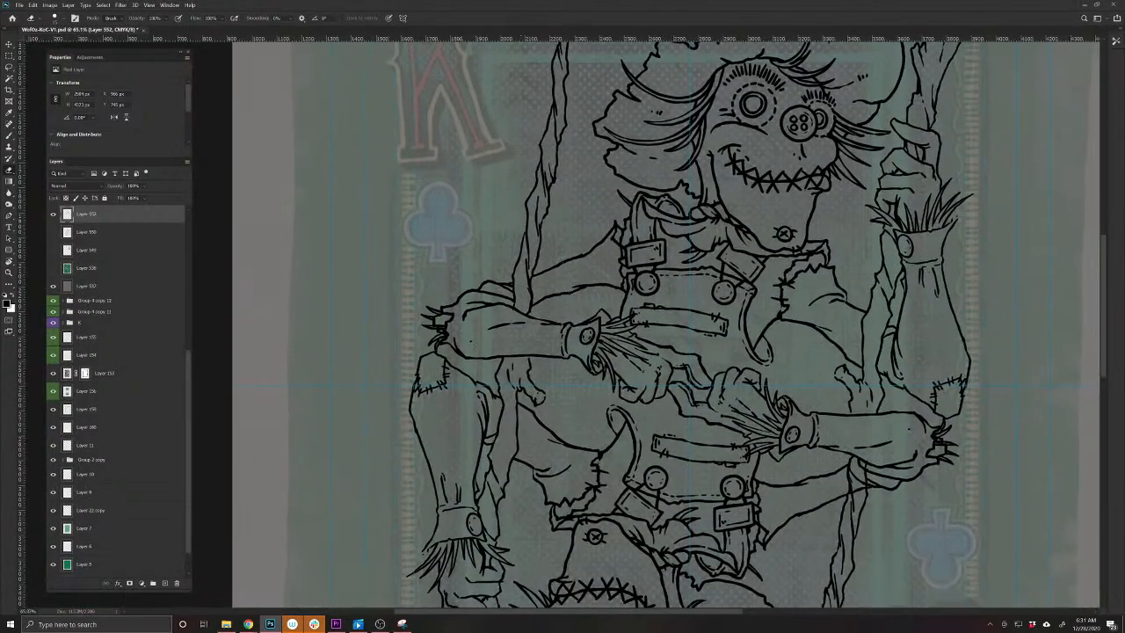
drag(704, 369, 673, 330)
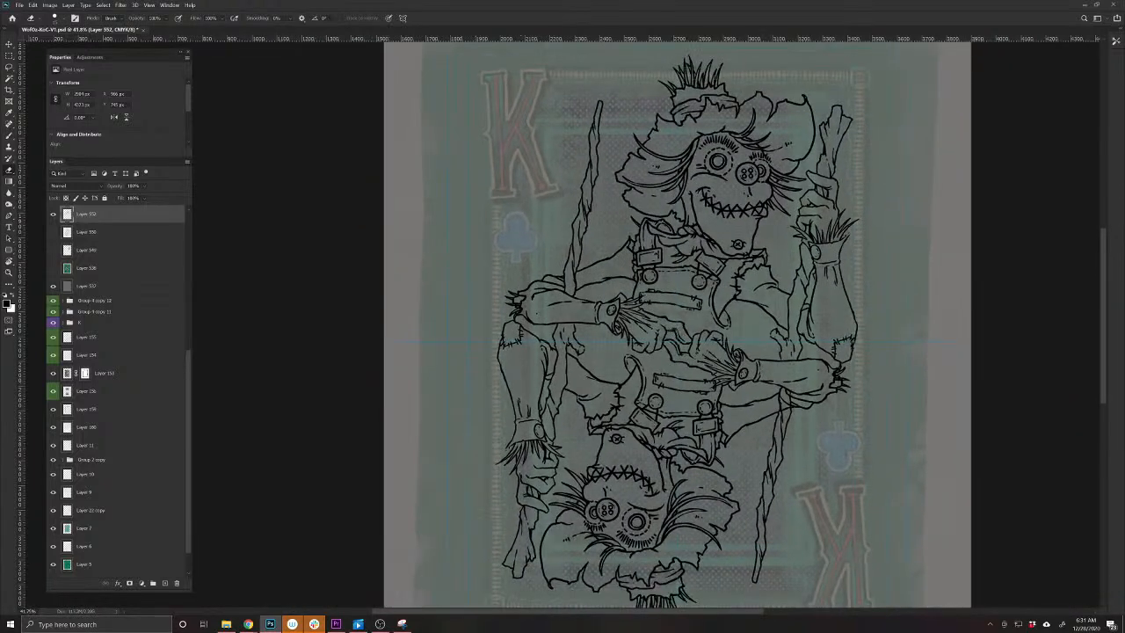
Delete the rotated copy of the scarecrow line art
key(v)
click(854, 407)
drag(838, 381, 836, 420)
key(Delete)
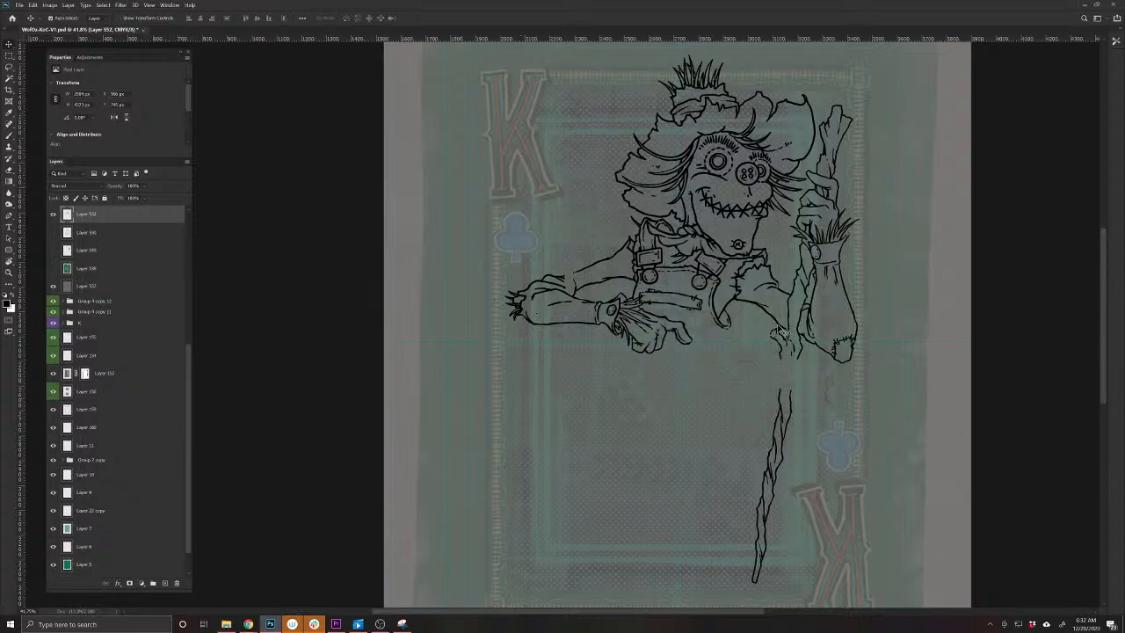
Duplicate the cleaned-up line art and rotate the copy 180° around the card's centre together with the bottommost layer
alt+drag(776, 332, 773, 331)
scroll(188, 404, down, 3)
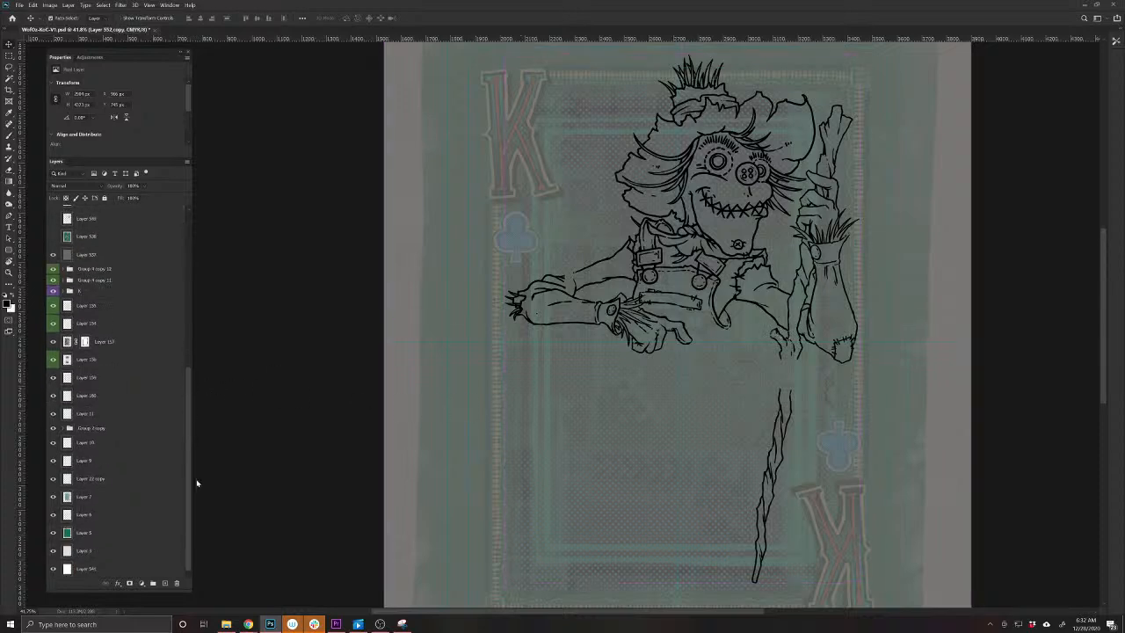
click(128, 573)
key(ctrl+t)
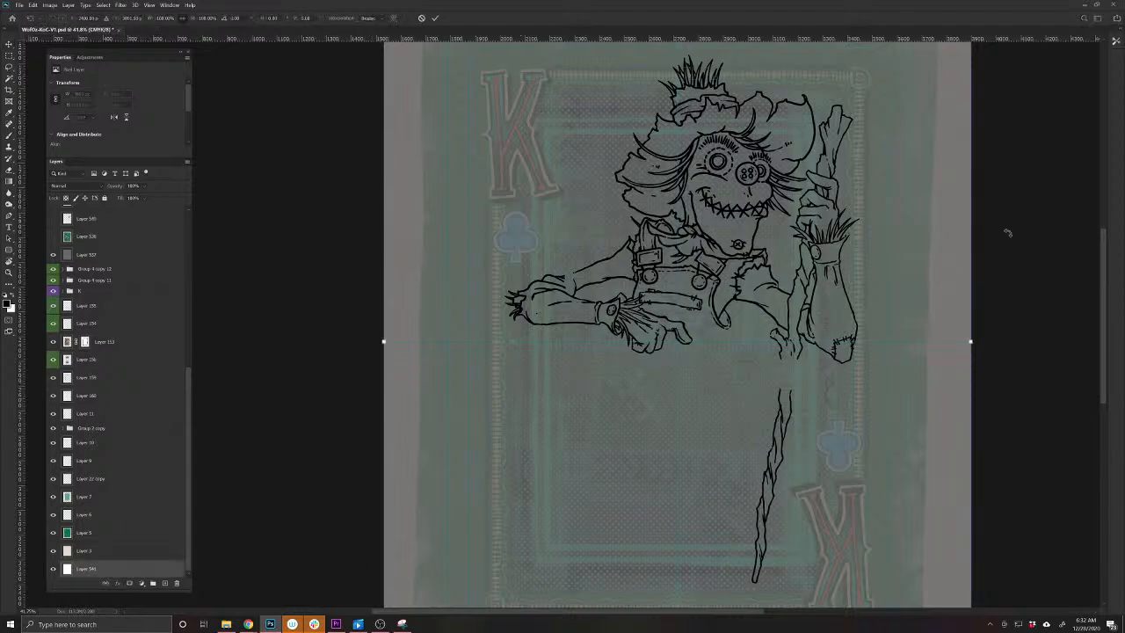
drag(950, 489, 387, 422)
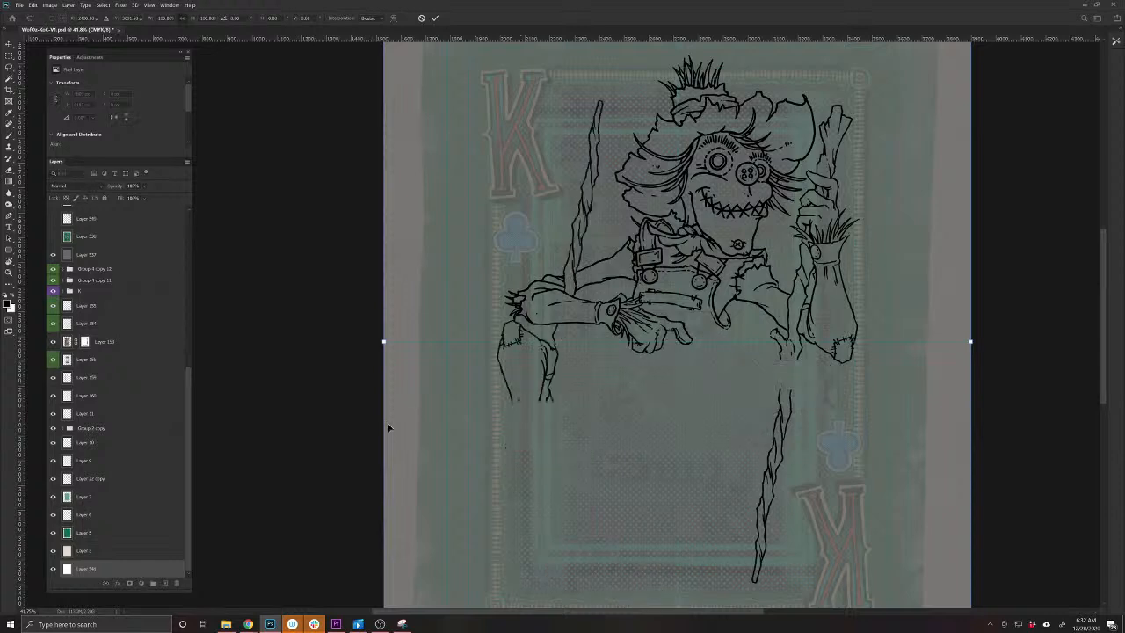
key(Return)
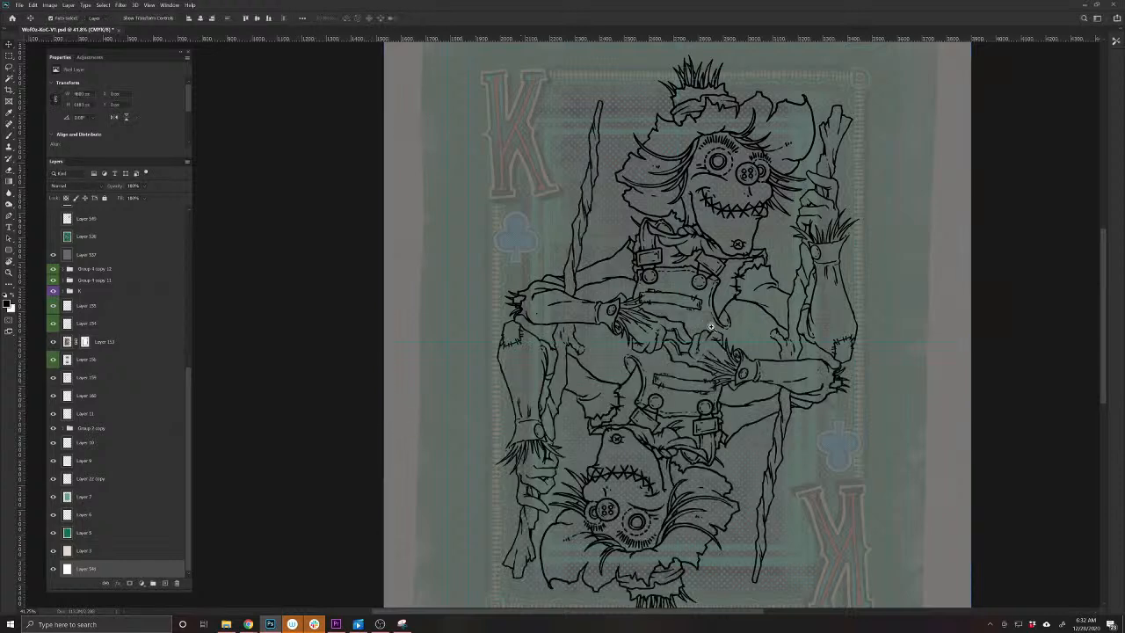
On the upright figure's line art layer, ink the curled bib corner's missing line and straw strands poking out at the lowered arm's shoulder
scroll(664, 320, up, 5)
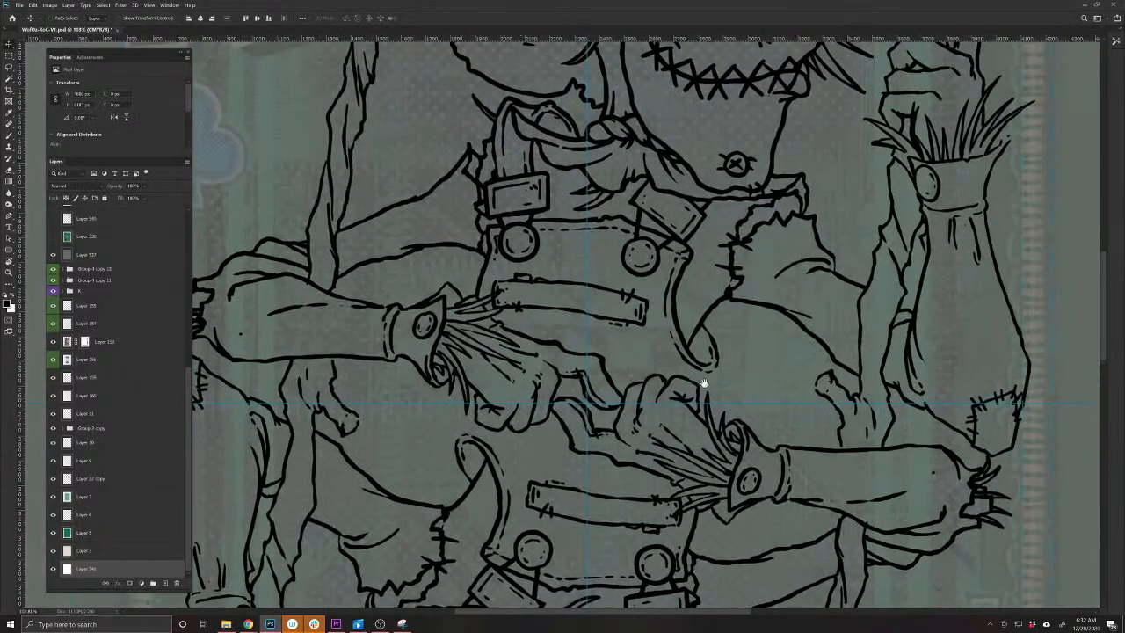
click(715, 349)
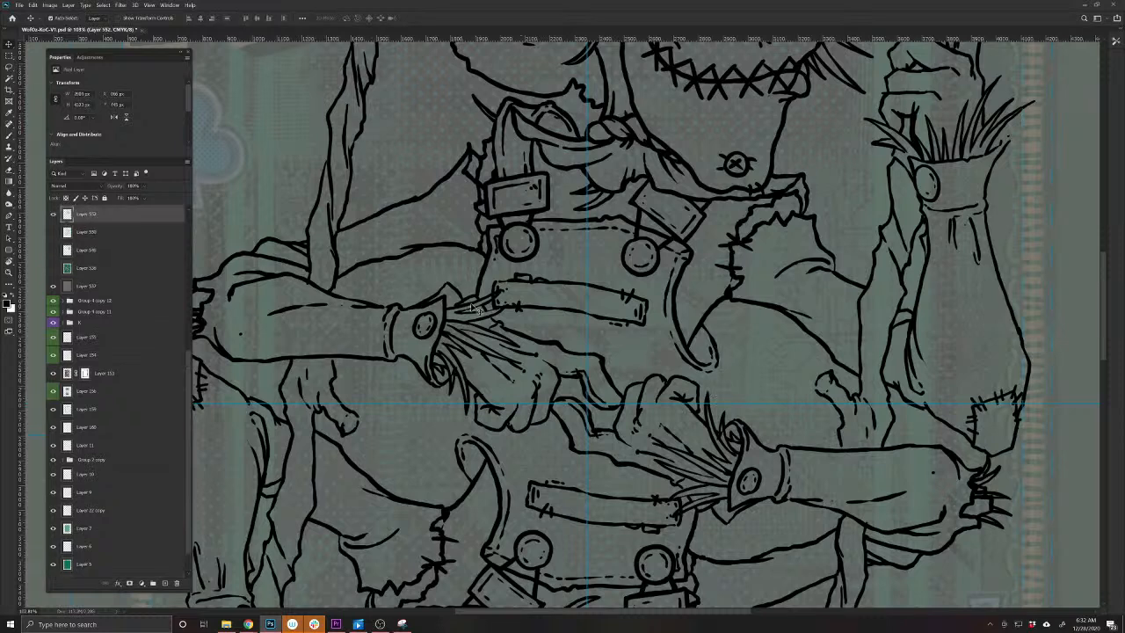
key(b)
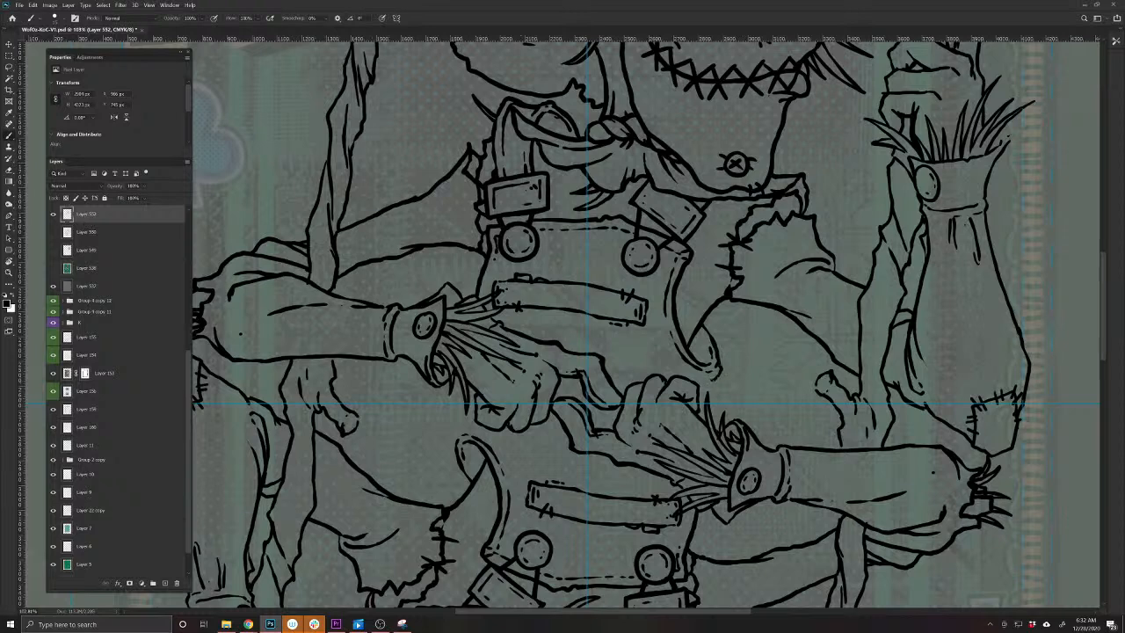
mouse_move(714, 379)
mouse_down()
mouse_move(705, 393)
mouse_move(694, 383)
mouse_up()
drag(765, 256, 700, 402)
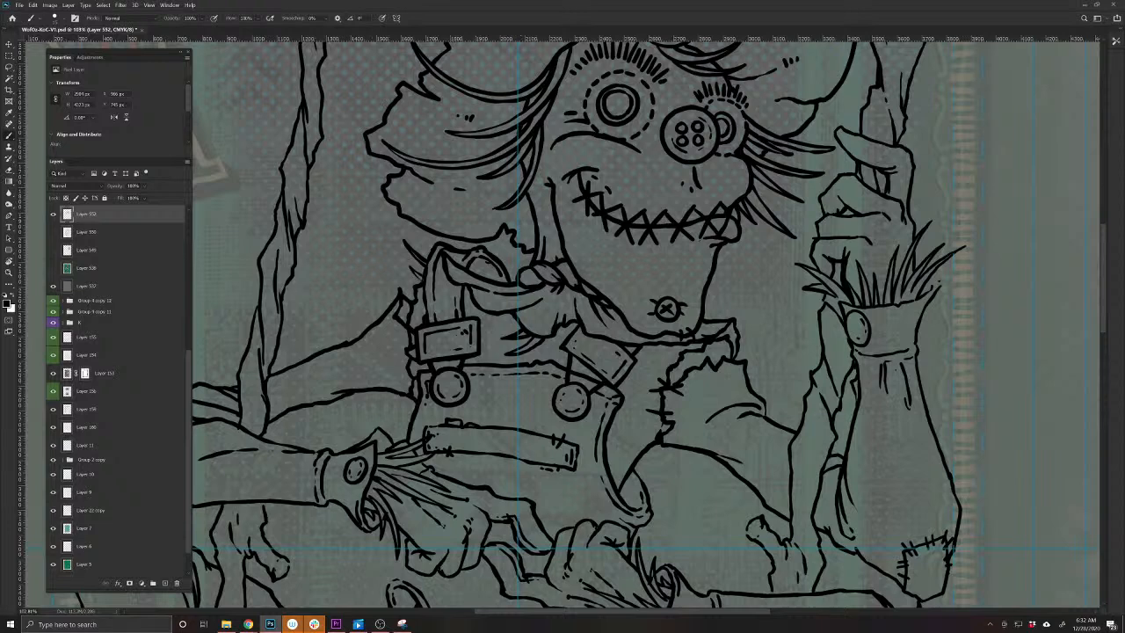
mouse_move(415, 276)
mouse_down()
mouse_move(370, 236)
mouse_move(420, 287)
mouse_move(388, 277)
mouse_move(414, 290)
mouse_up()
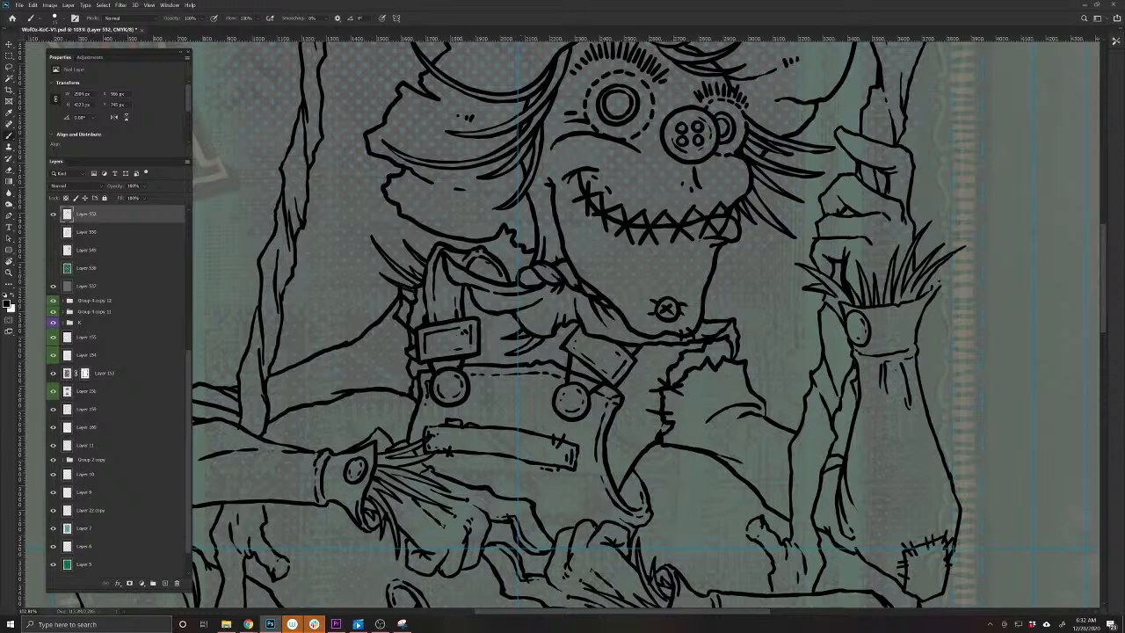
Ink short straw strands along the lowered arm's armhole beside the overall buckle and button, and save the document
key(e)
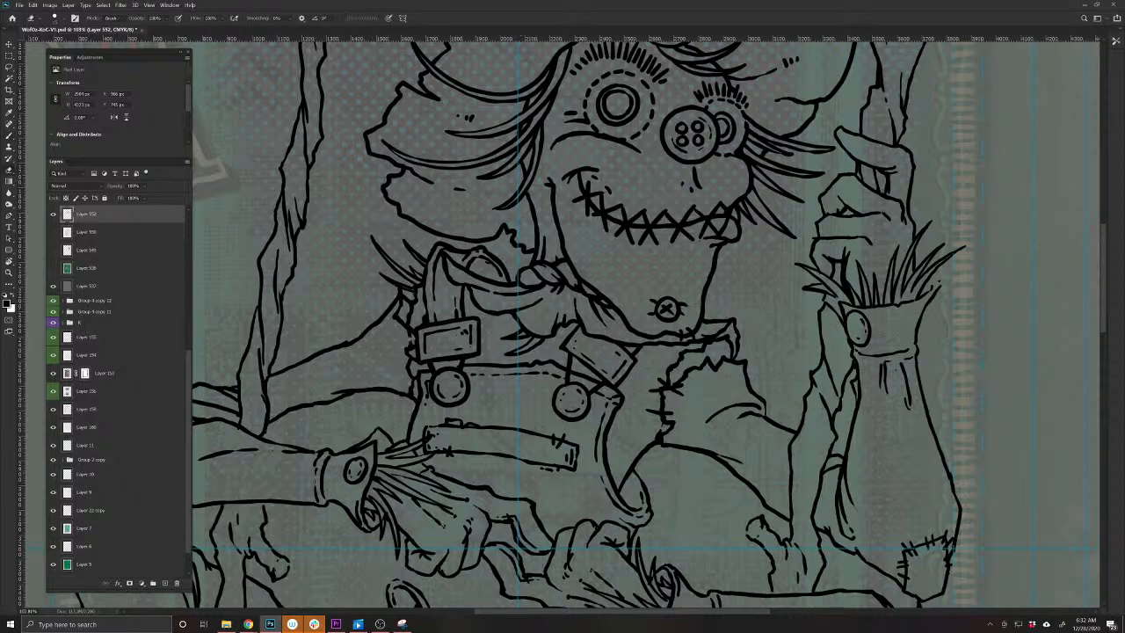
key(b)
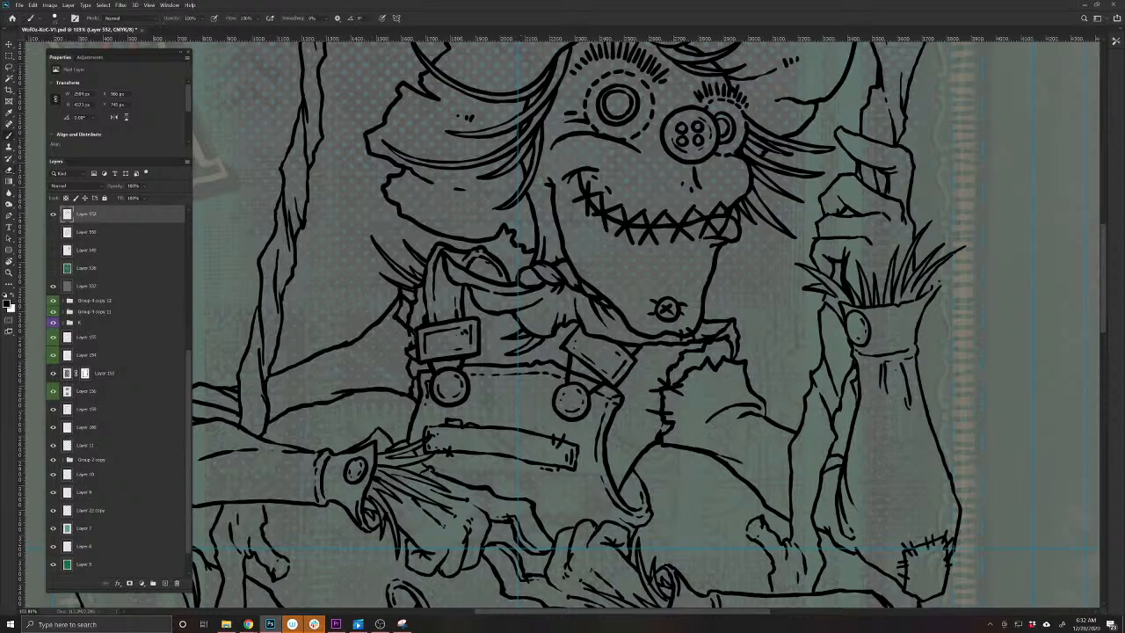
mouse_move(416, 335)
mouse_down()
mouse_move(361, 349)
mouse_move(417, 337)
mouse_move(384, 358)
mouse_move(409, 351)
mouse_up()
mouse_move(418, 398)
mouse_down()
mouse_move(389, 420)
mouse_move(408, 397)
mouse_move(388, 403)
mouse_up()
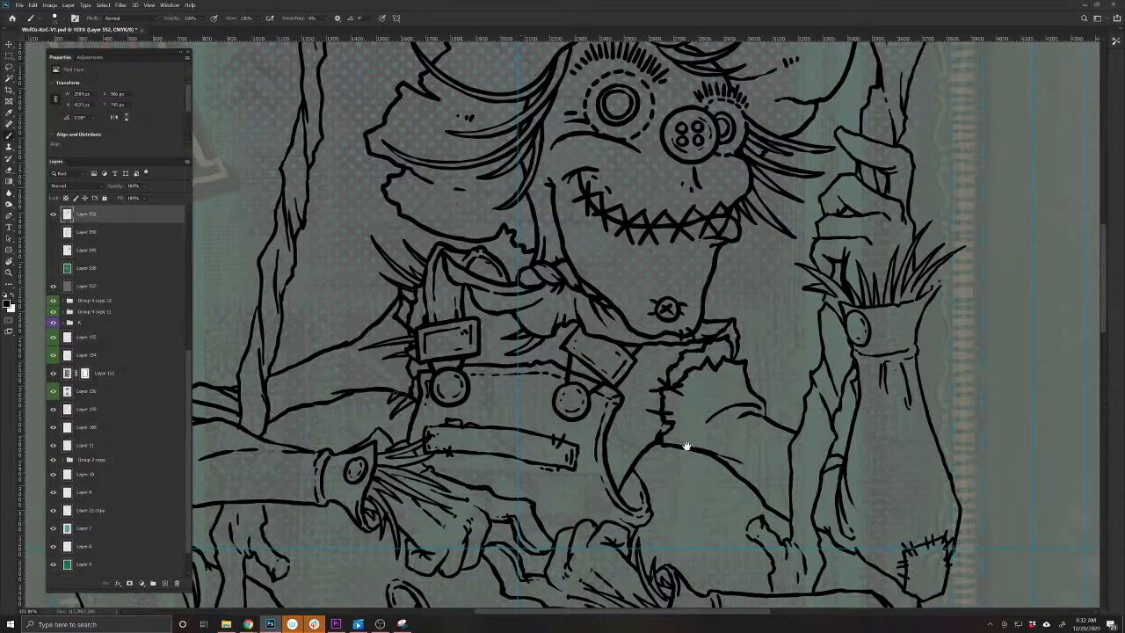
mouse_move(683, 442)
mouse_down()
mouse_move(582, 509)
mouse_move(535, 519)
mouse_up()
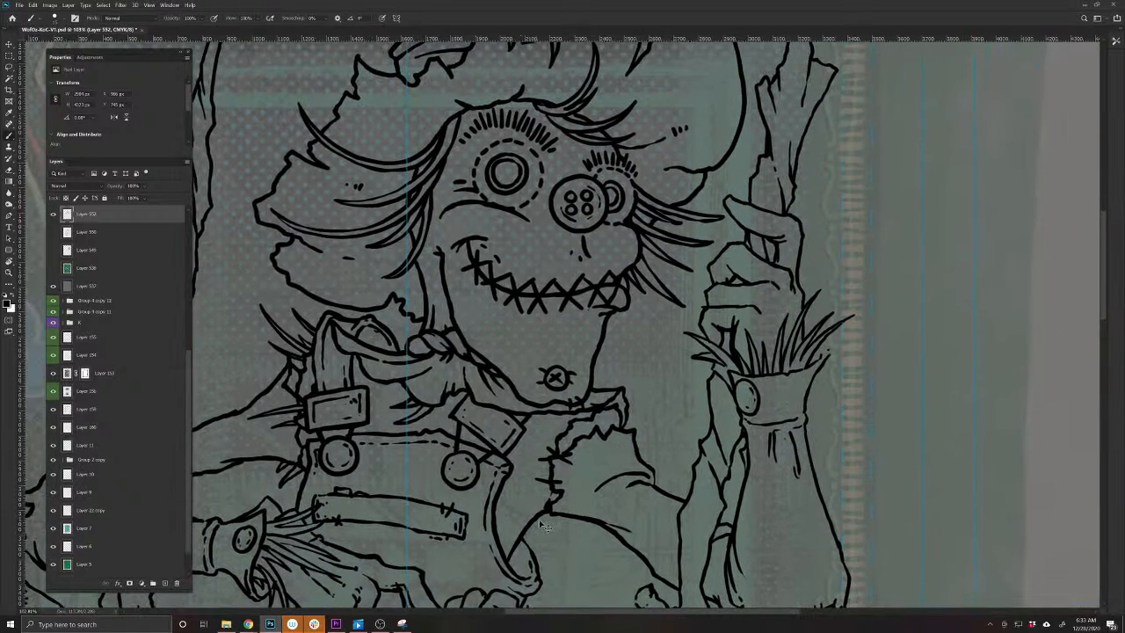
key(ctrl+s)
Fade the line art layer and, on a new layer, ink straw tufts sticking out around the raised arm's torn shoulder seam
drag(118, 186, 105, 187)
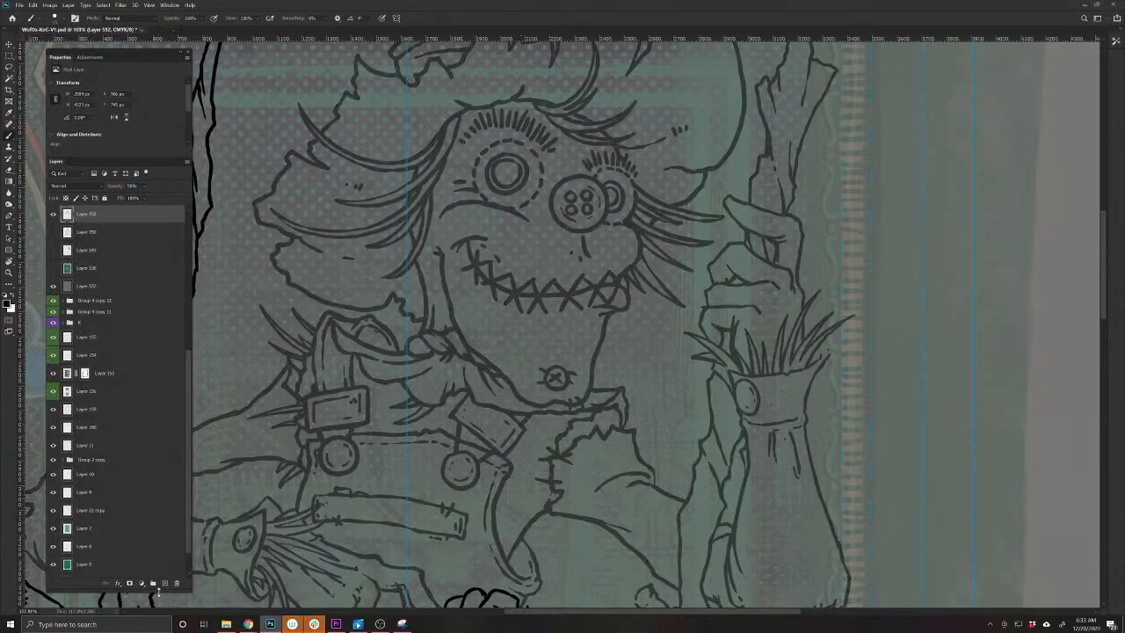
click(165, 582)
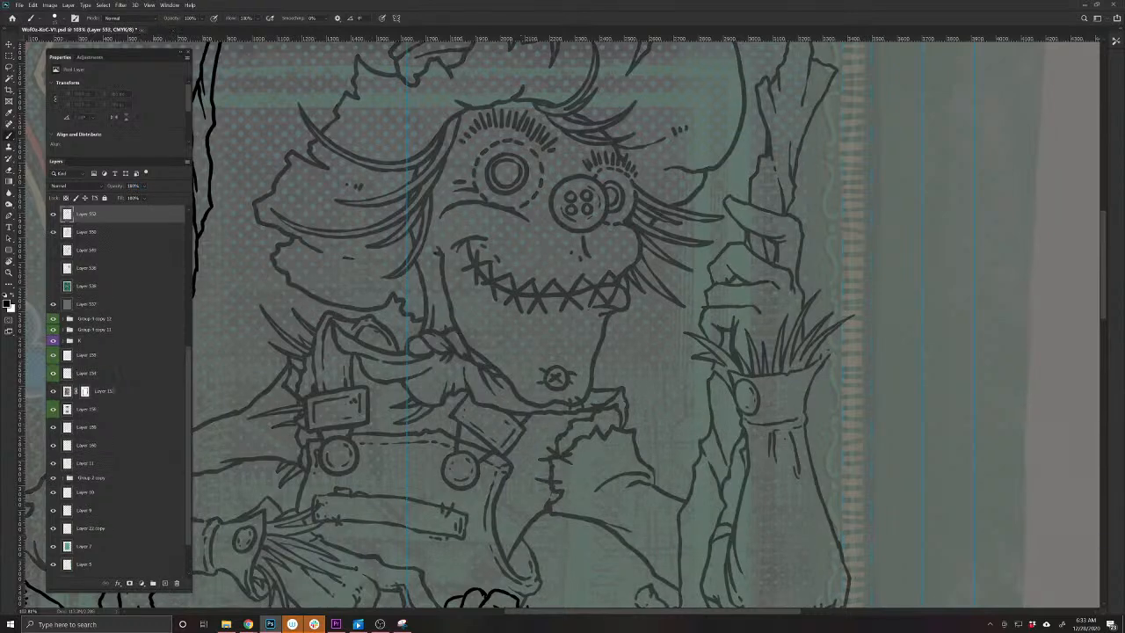
mouse_move(612, 421)
mouse_down()
mouse_move(675, 409)
mouse_move(613, 427)
mouse_move(665, 424)
mouse_move(639, 432)
mouse_up()
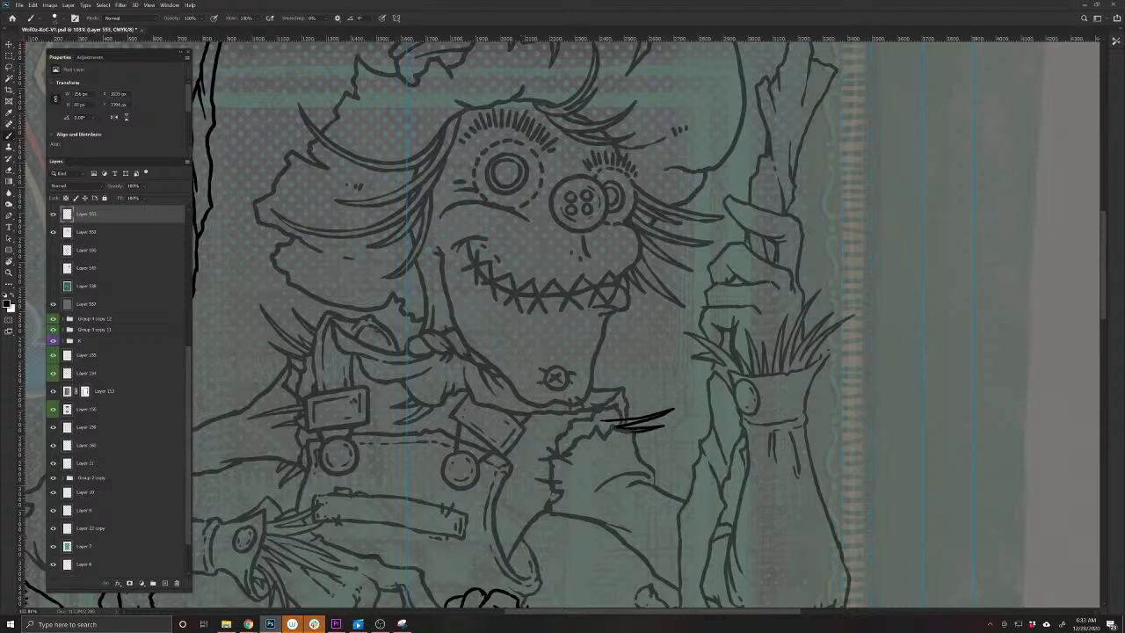
mouse_move(565, 443)
mouse_down()
mouse_move(601, 465)
mouse_move(558, 453)
mouse_up()
mouse_move(580, 525)
mouse_down()
mouse_move(593, 561)
mouse_move(583, 537)
mouse_move(575, 545)
mouse_up()
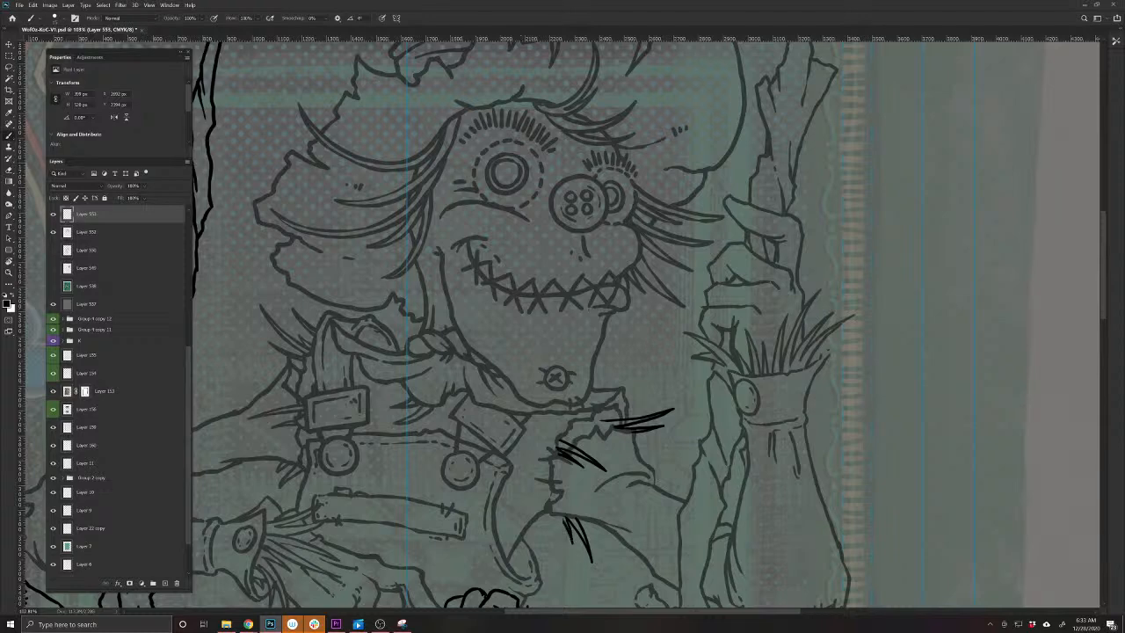
drag(659, 455, 640, 458)
drag(553, 491, 573, 518)
Restore the line art layer to 100% opacity and erase its lines where the new straw tufts overlap the torn shoulder
click(84, 232)
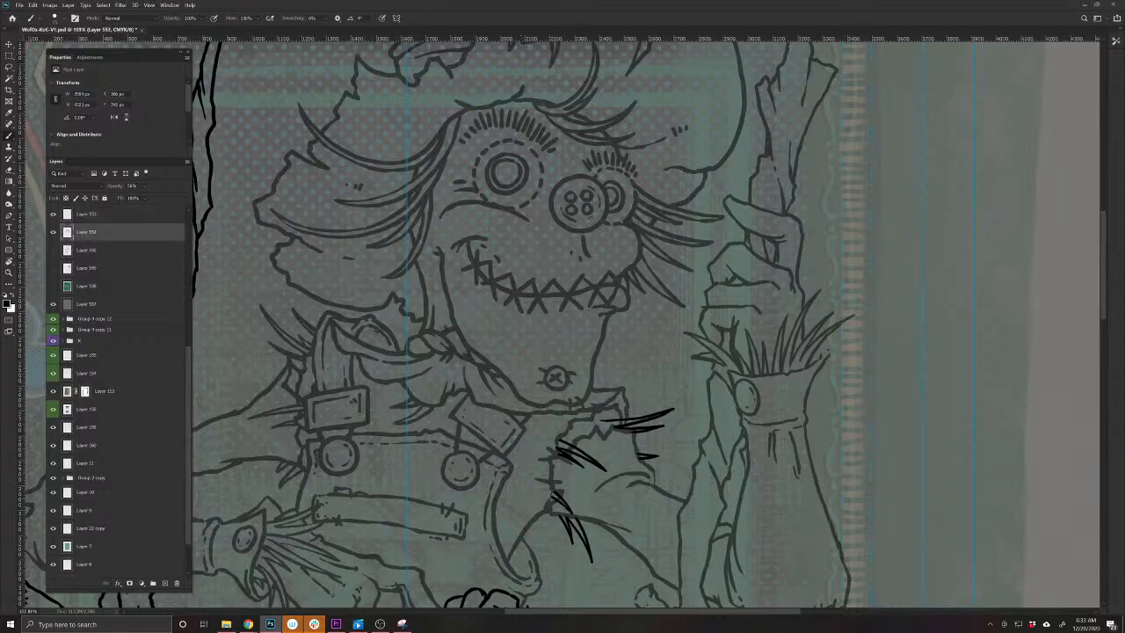
key(e)
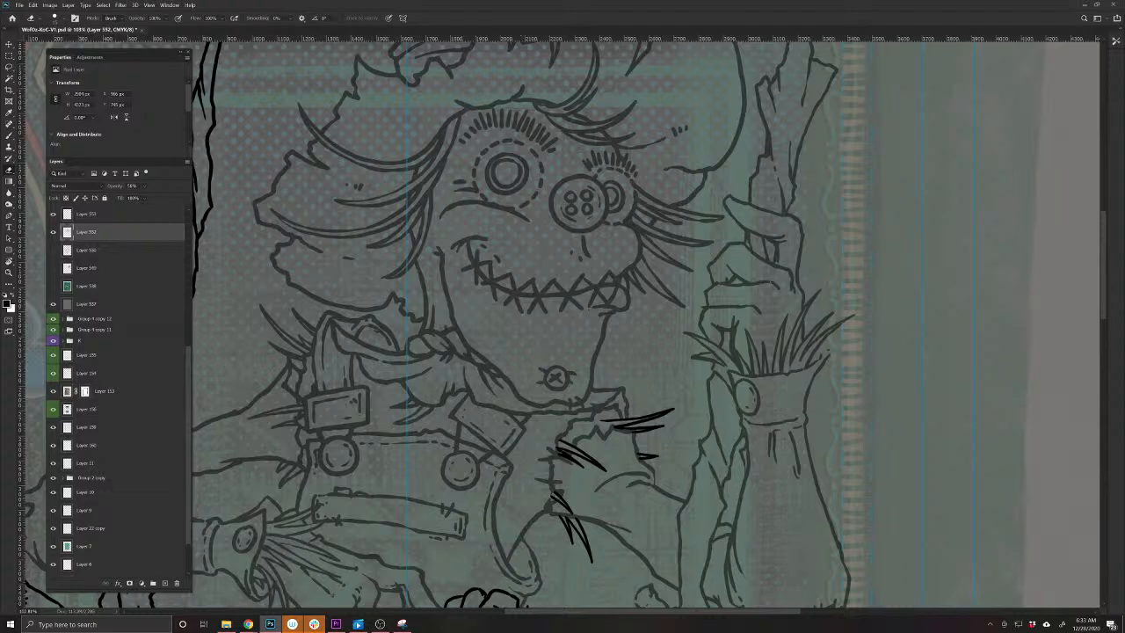
click(98, 215)
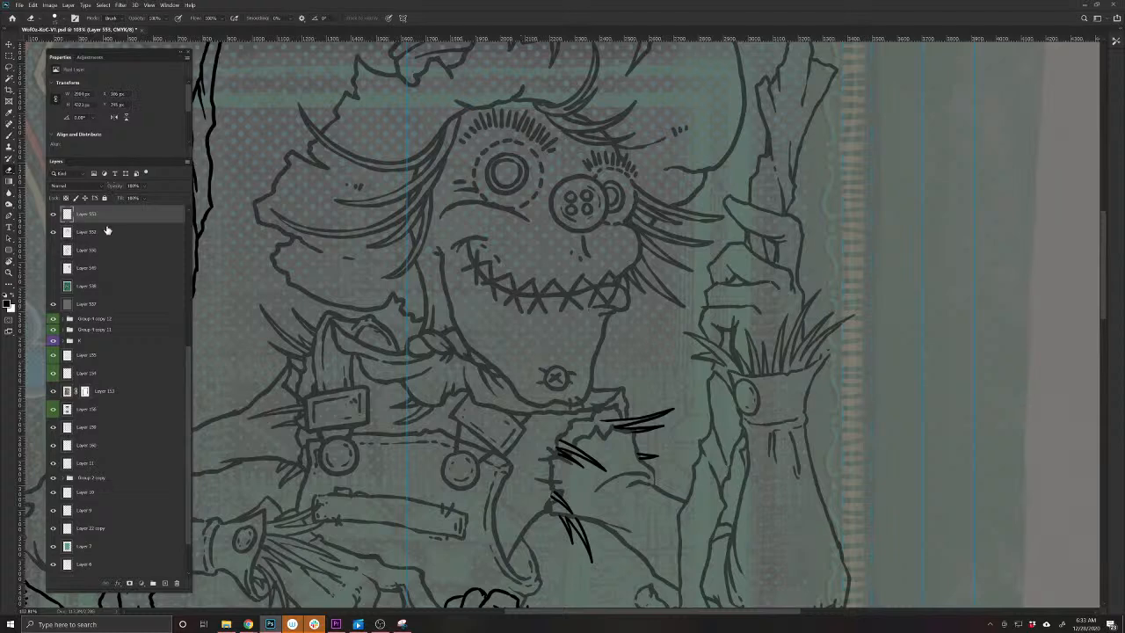
click(108, 231)
drag(111, 188, 345, 190)
drag(619, 430, 605, 420)
scroll(605, 420, down, 5)
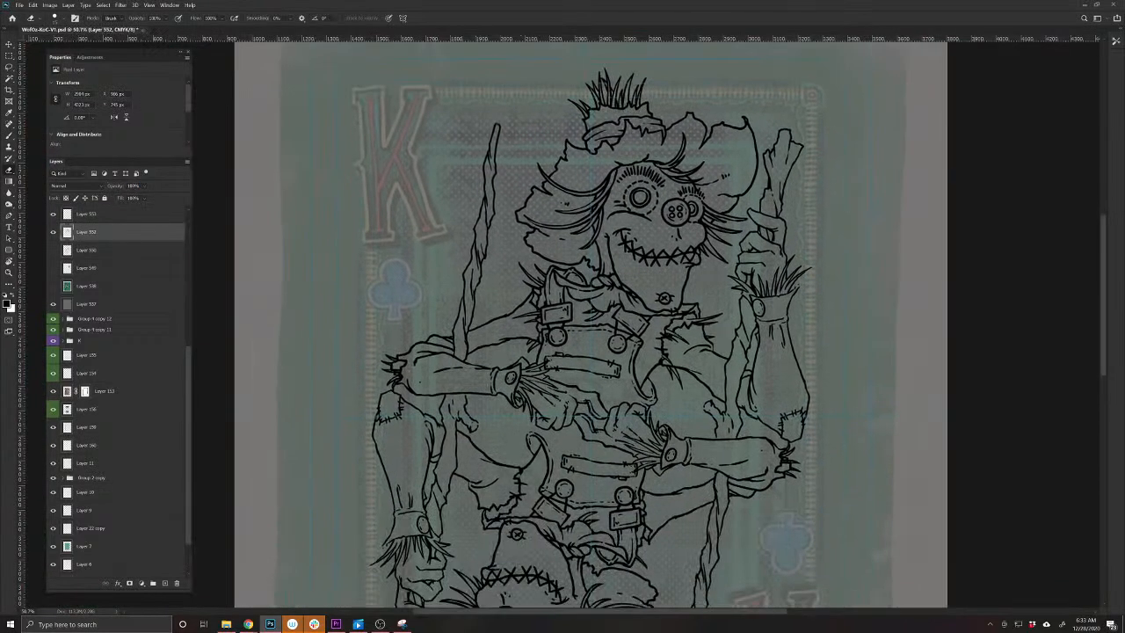
Merge the straw tuft layer into the line art and delete the outdated upside-down copy of the figure
click(112, 213)
key(ctrl+e)
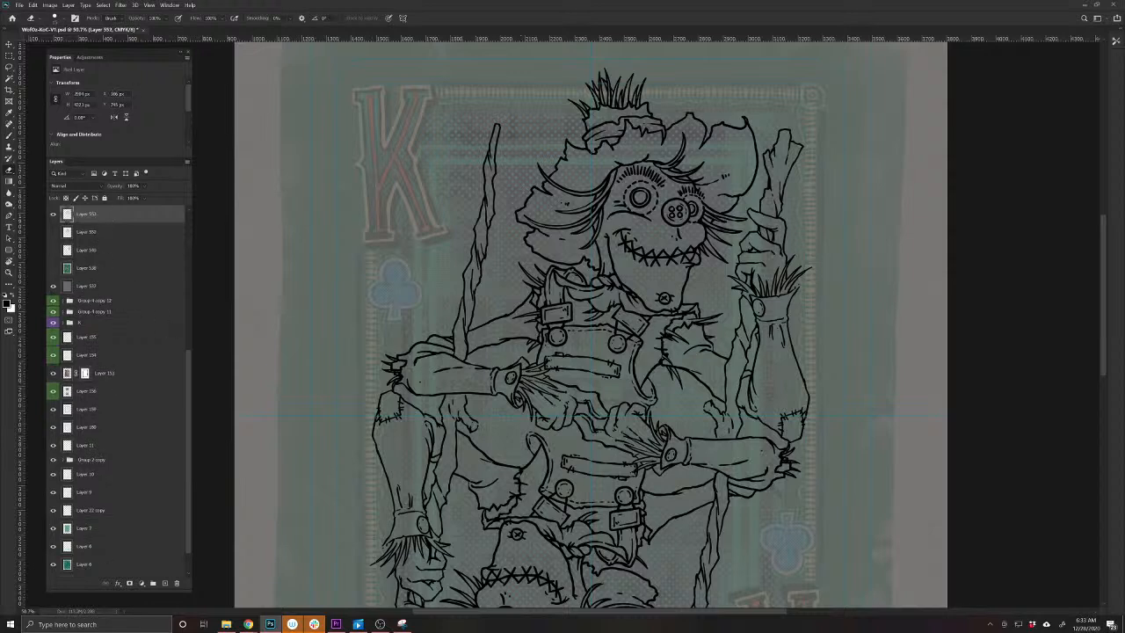
key(v)
key(ctrl+j)
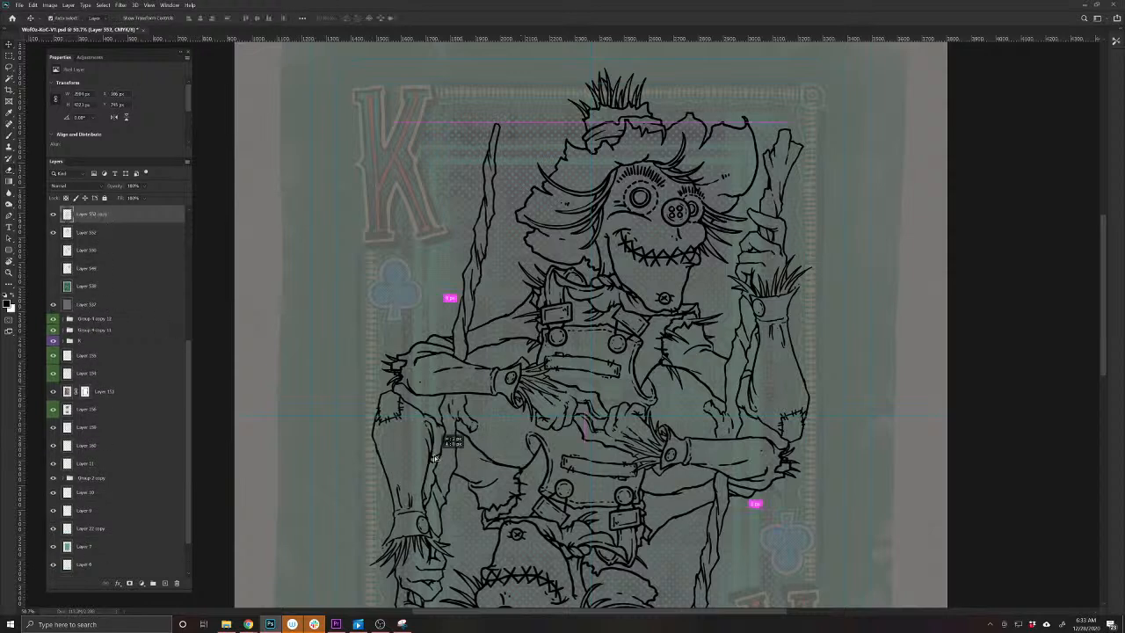
drag(485, 459, 434, 457)
key(Delete)
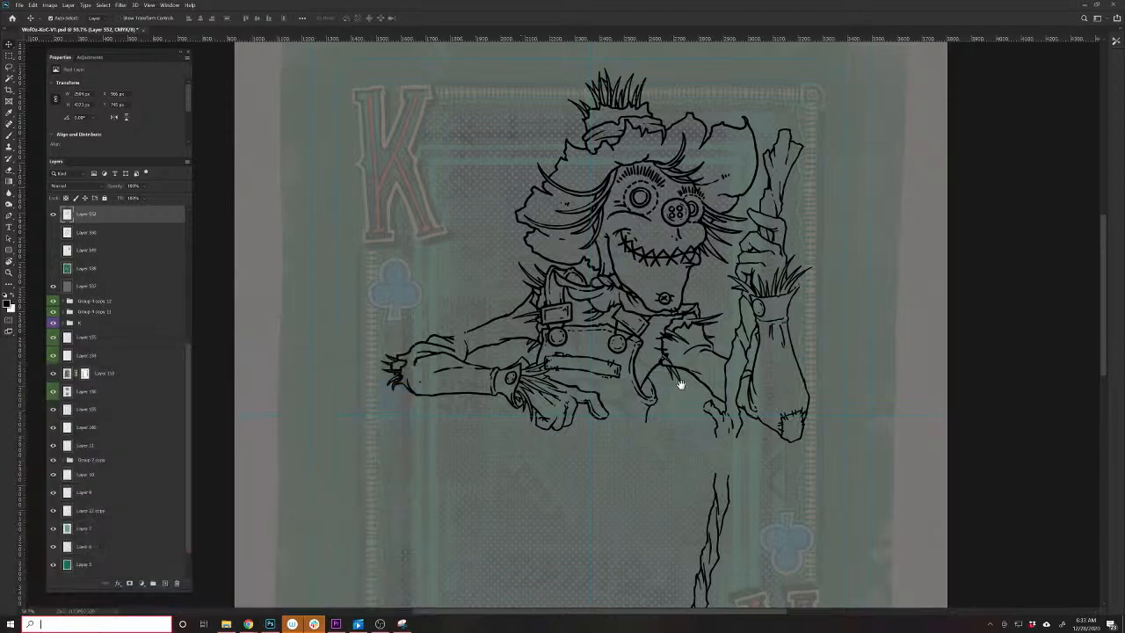
Duplicate the line art with the added straw and rotate the copy 180° around the card's centre together with the bottommost layer
drag(677, 369, 662, 364)
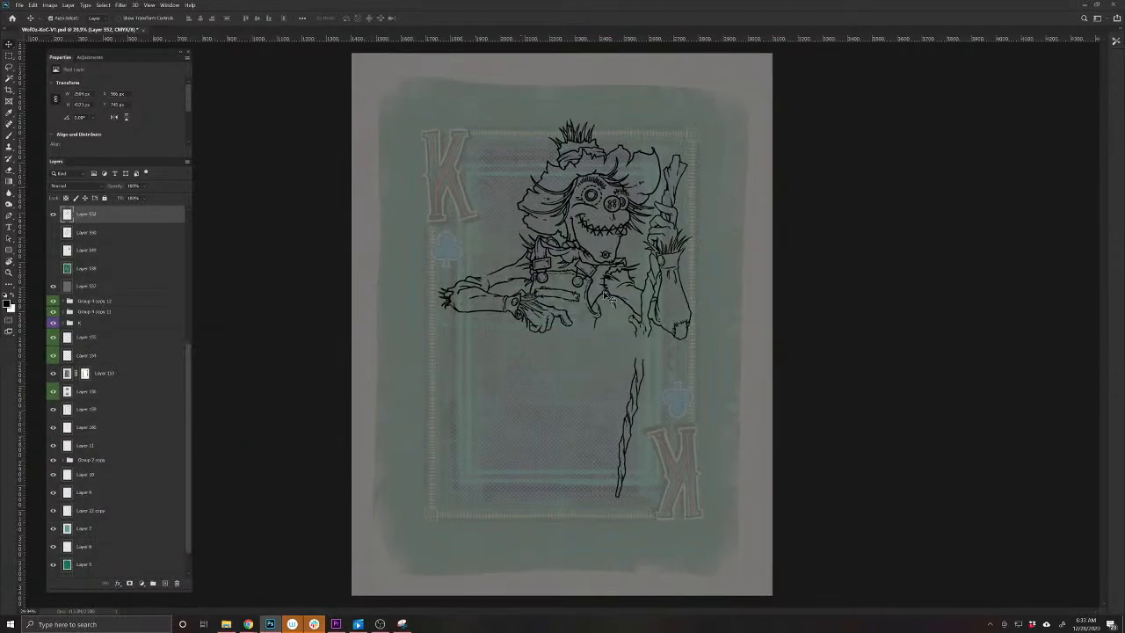
drag(604, 296, 612, 295)
key(ctrl+z)
key(ctrl+j)
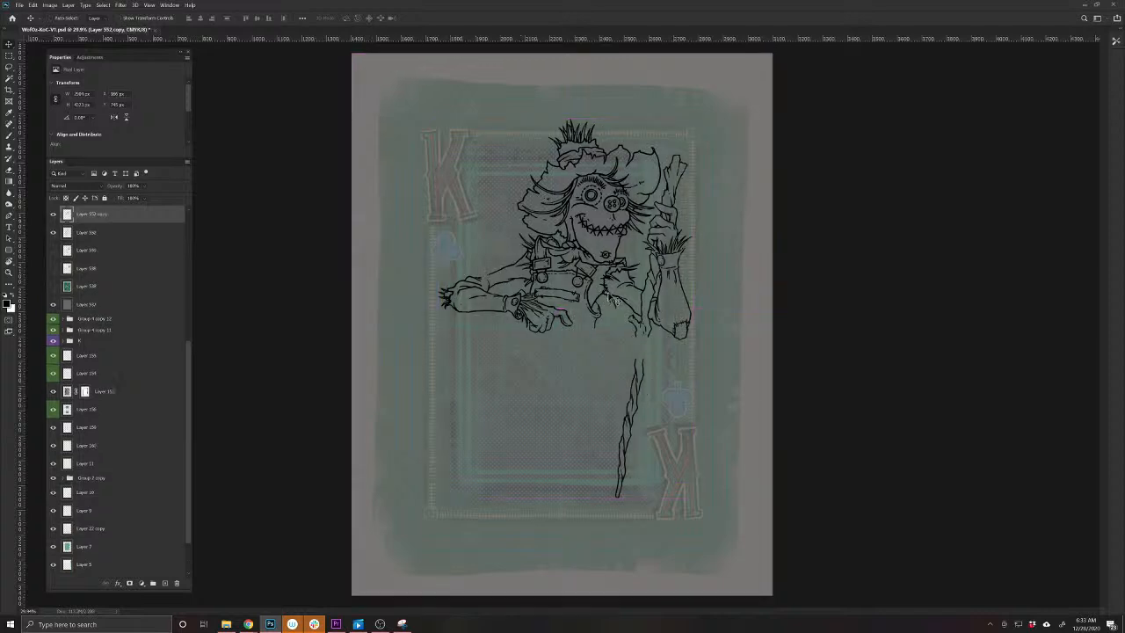
scroll(185, 383, down, 3)
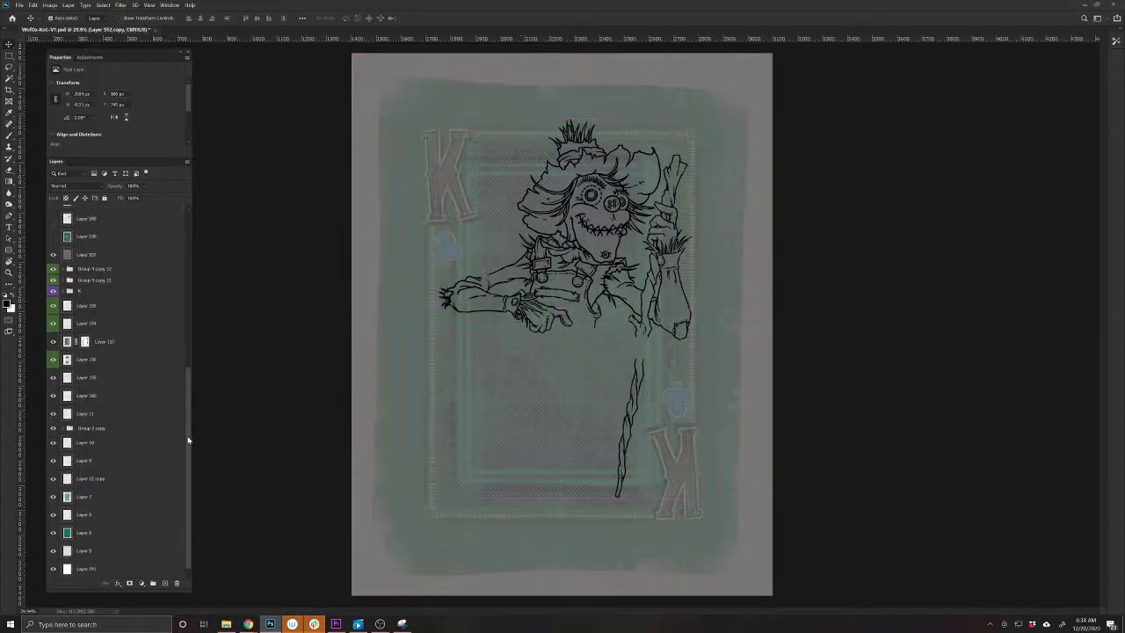
click(145, 570)
key(ctrl+t)
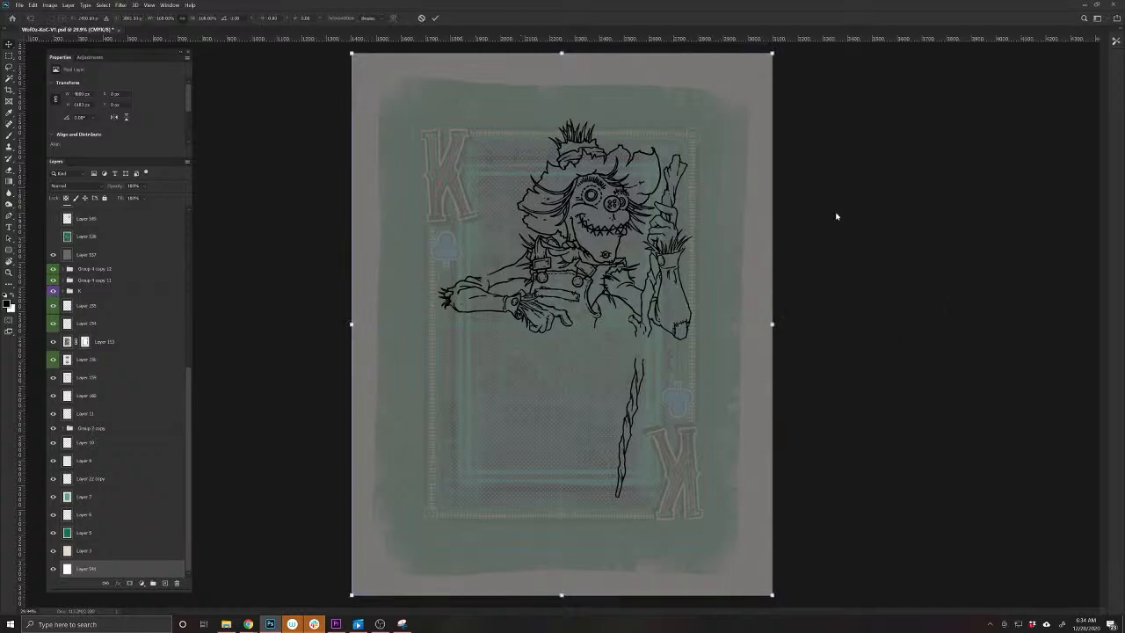
drag(871, 311, 329, 432)
key(Return)
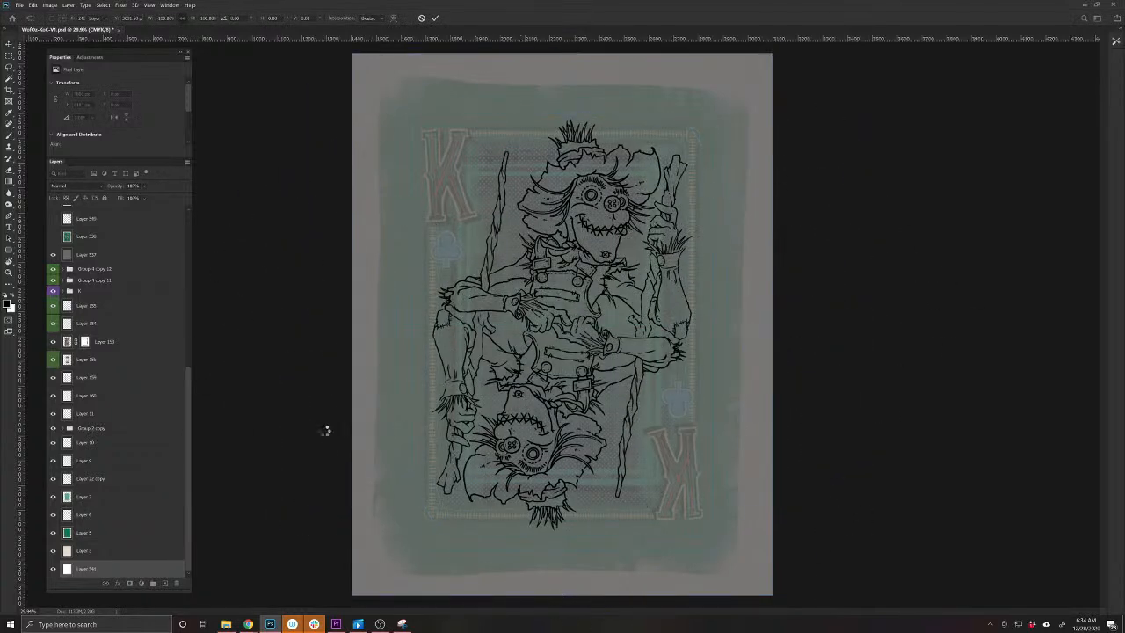
On the upright line art layer, erase the line ends at the lowered arm's frayed elbow where they meet the upside-down figure's patch
scroll(131, 373, up, 5)
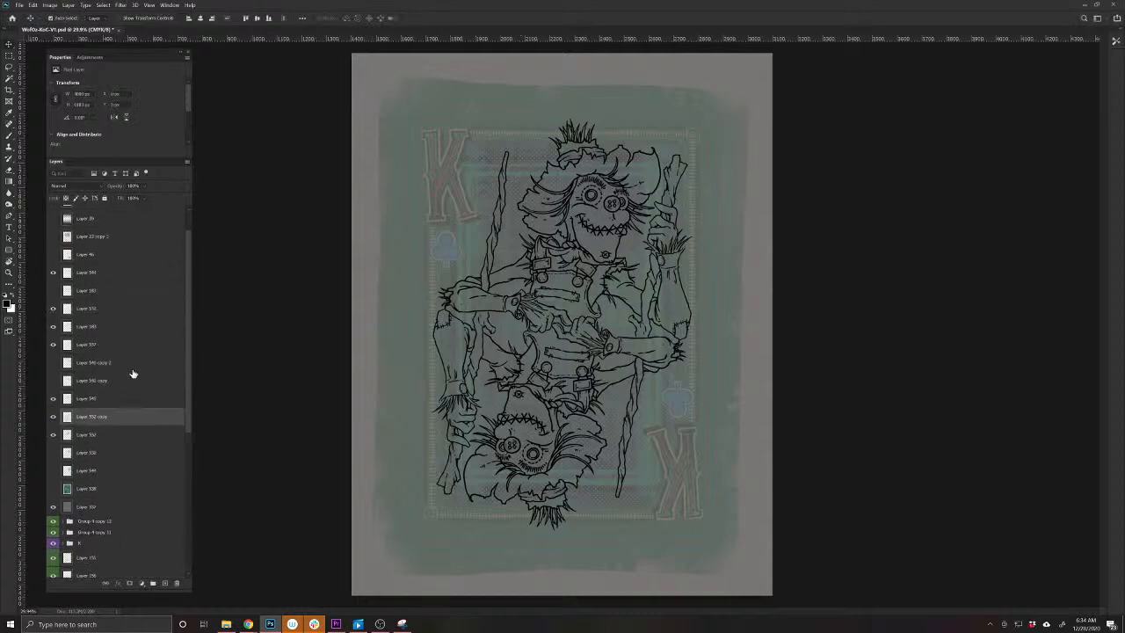
click(112, 428)
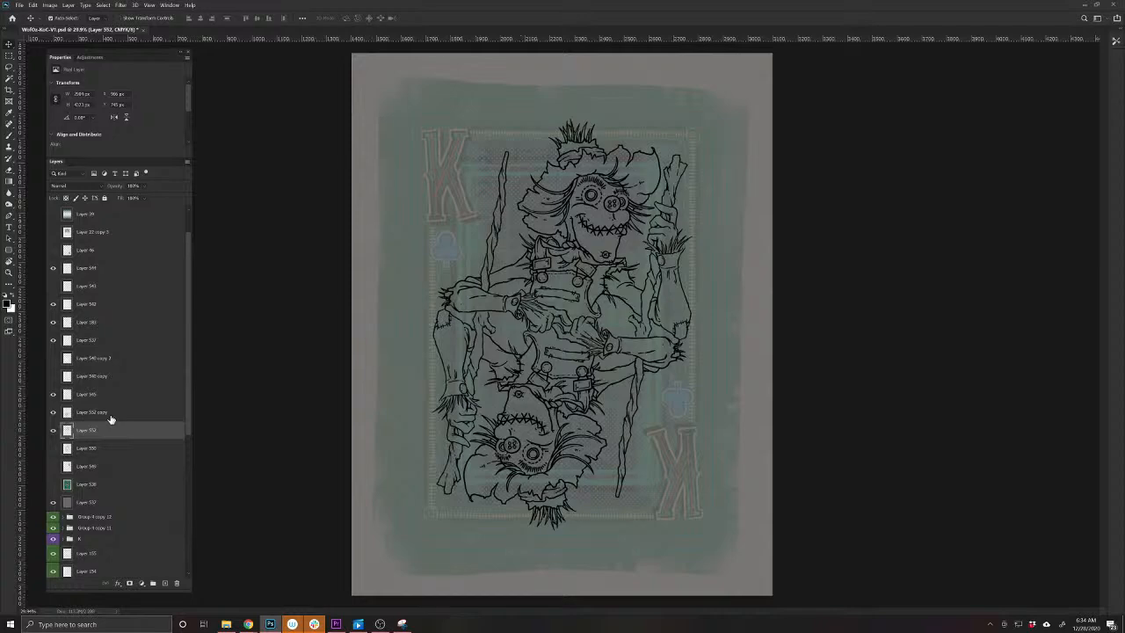
scroll(433, 310, up, 7)
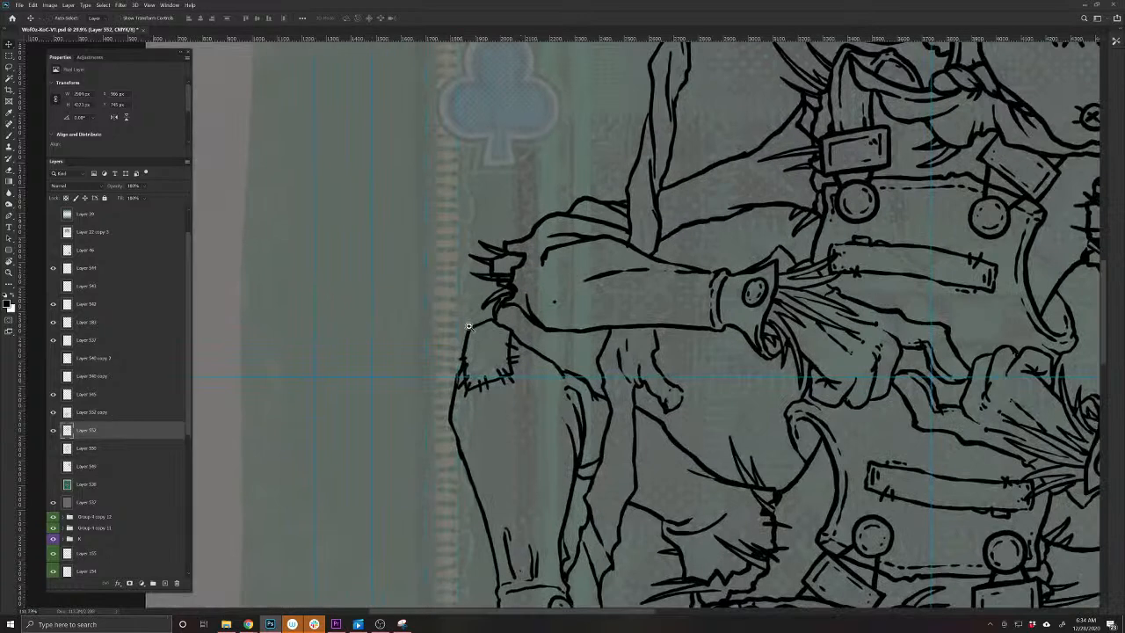
key(b)
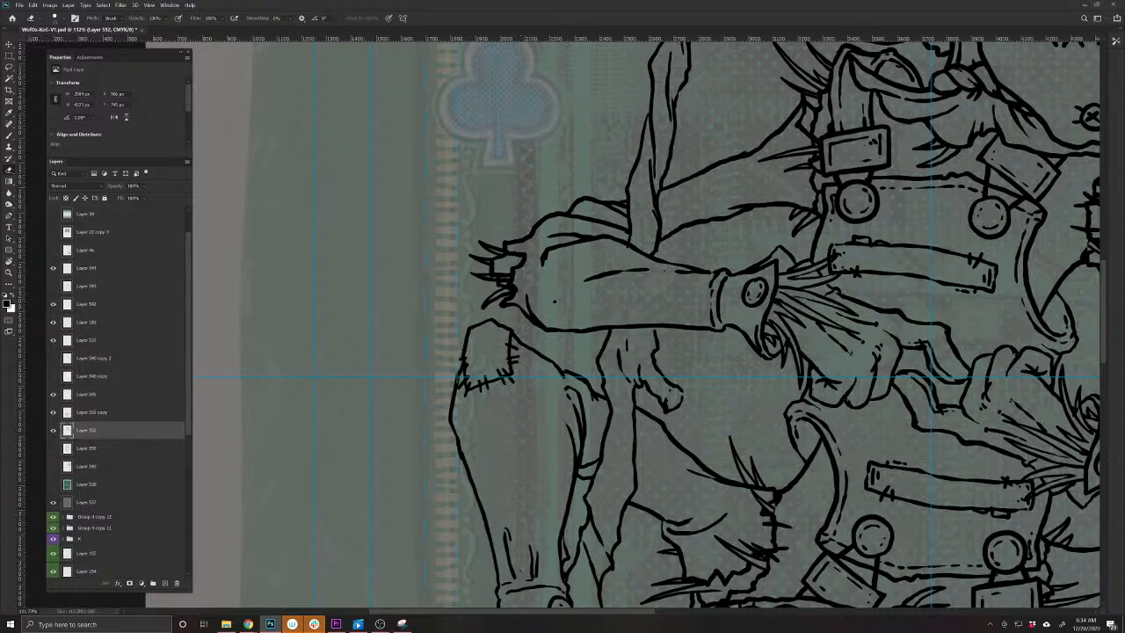
On the rotated copy, erase the matching line ends at the frayed elbow beside the patch and touch up its straw with the brush
drag(772, 519, 181, 457)
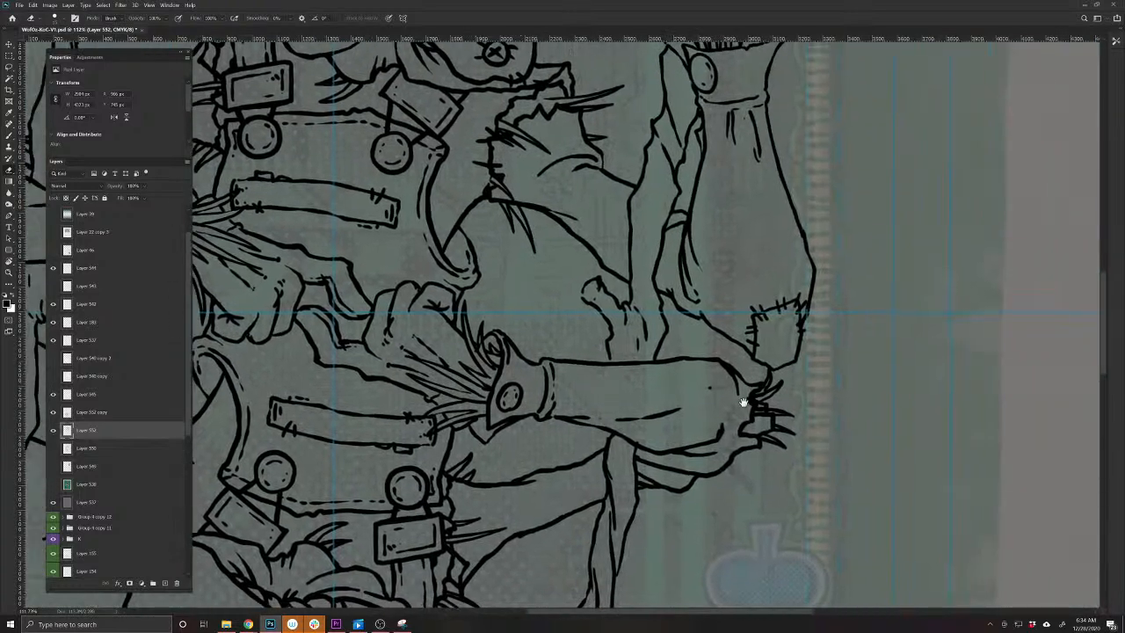
key(v)
key(ctrl+j)
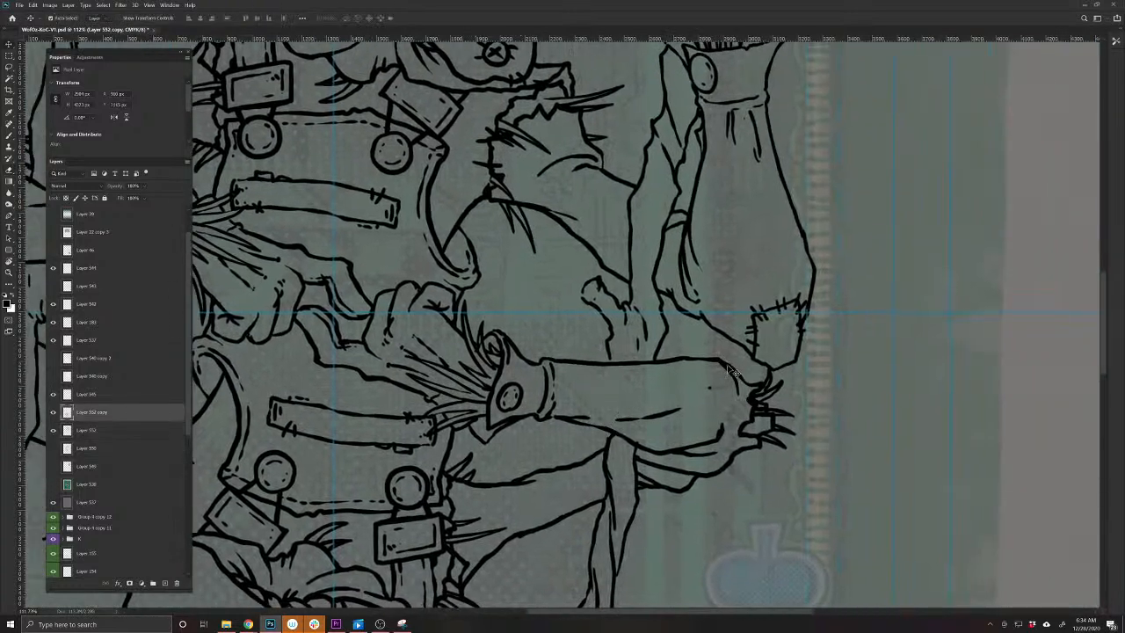
key(b)
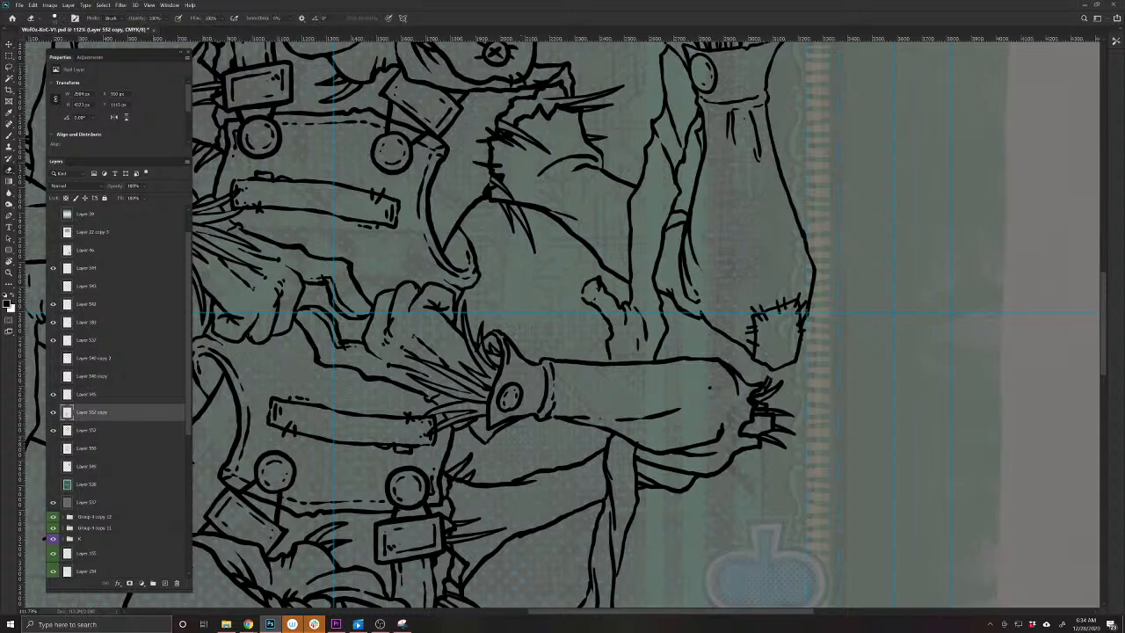
drag(771, 377, 763, 392)
key(b)
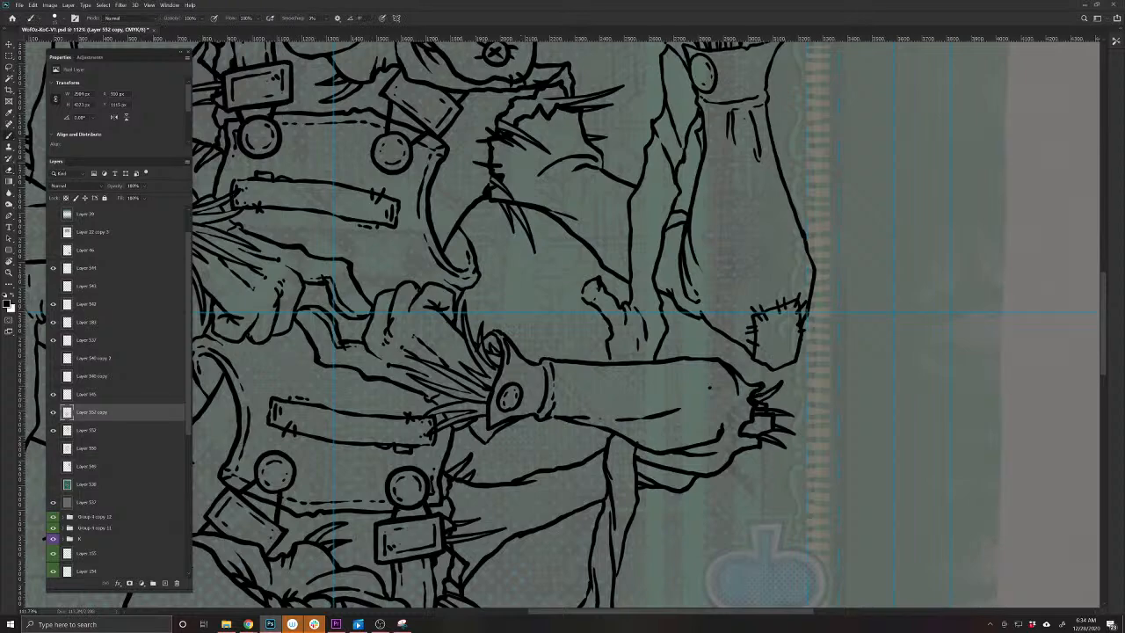
drag(772, 386, 738, 374)
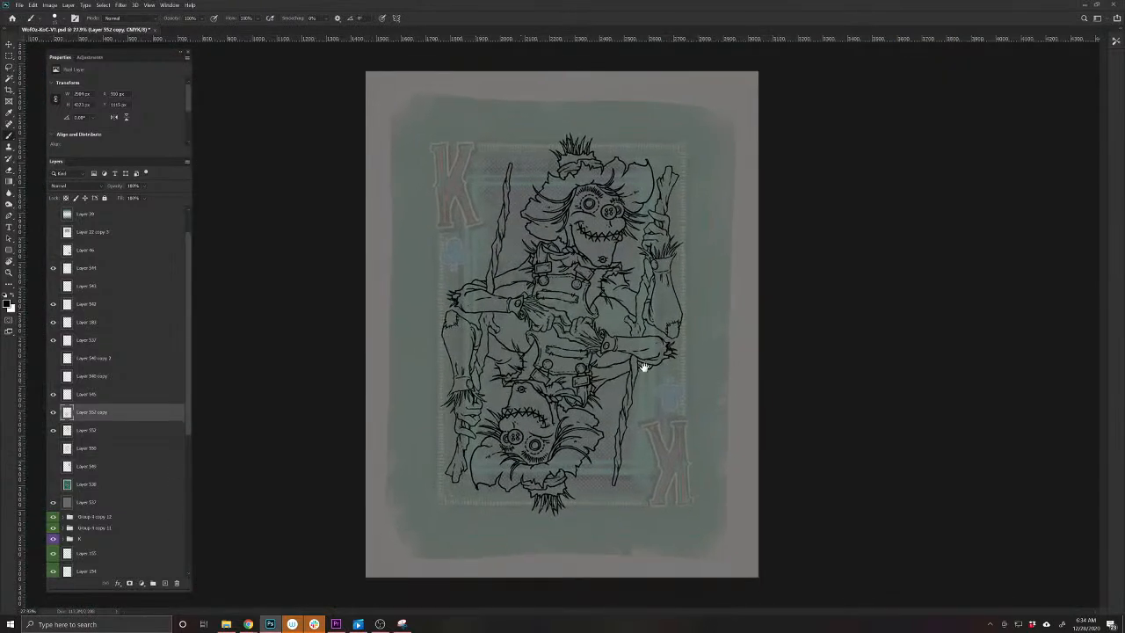
drag(653, 353, 714, 379)
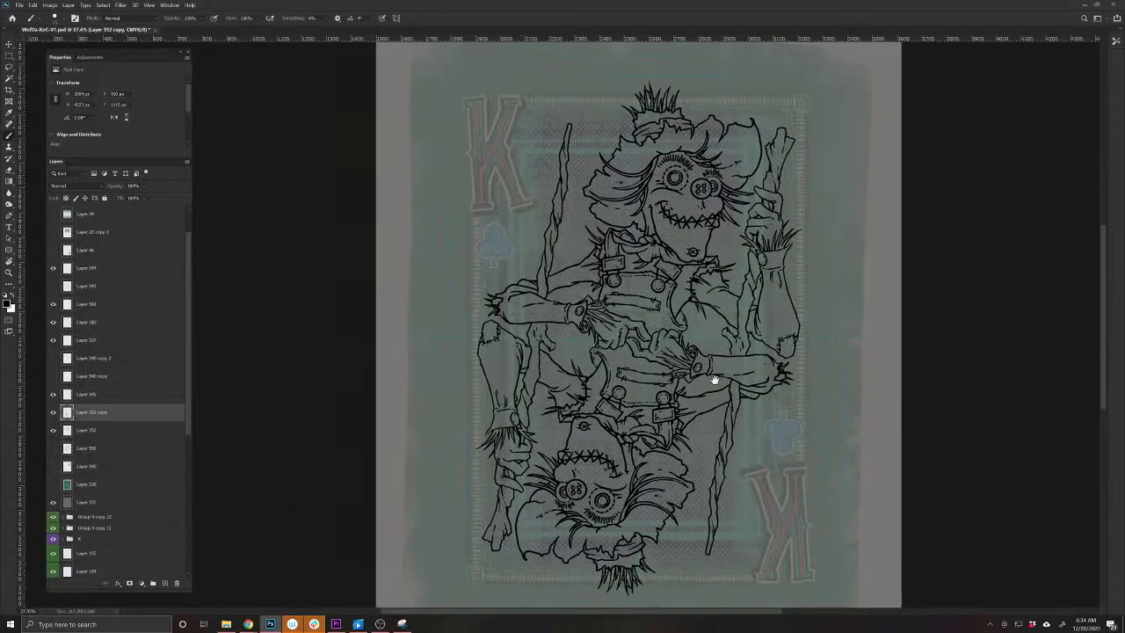
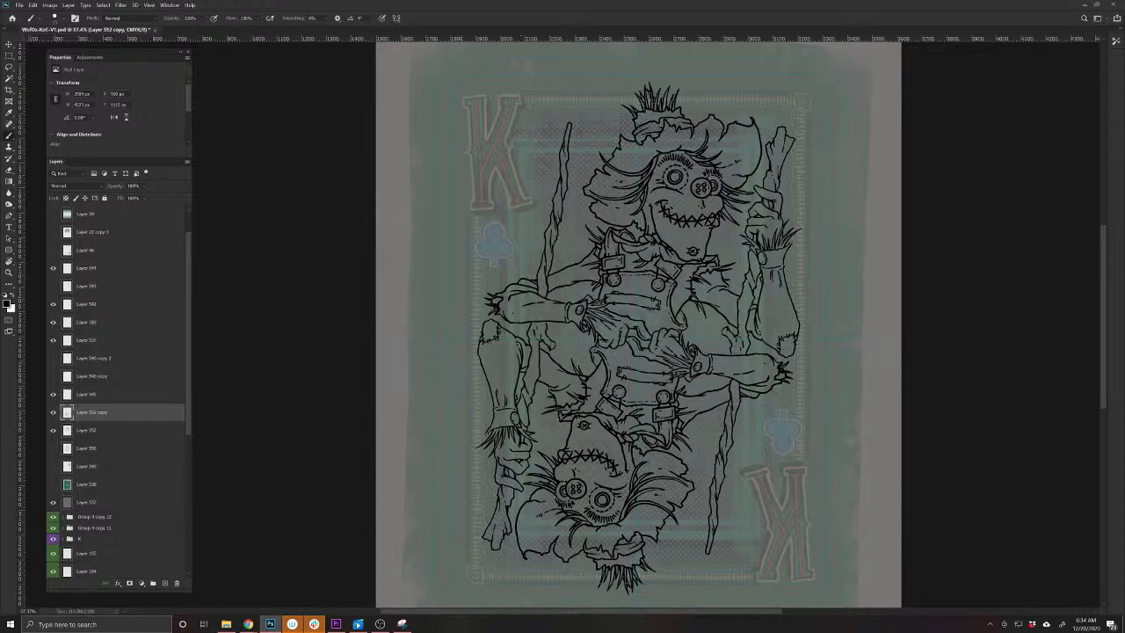
Save the card file, open Wizard-of-Oz-KoC-TinMan to examine the finished card's line work, and close it again
key(ctrl+s)
click(18, 4)
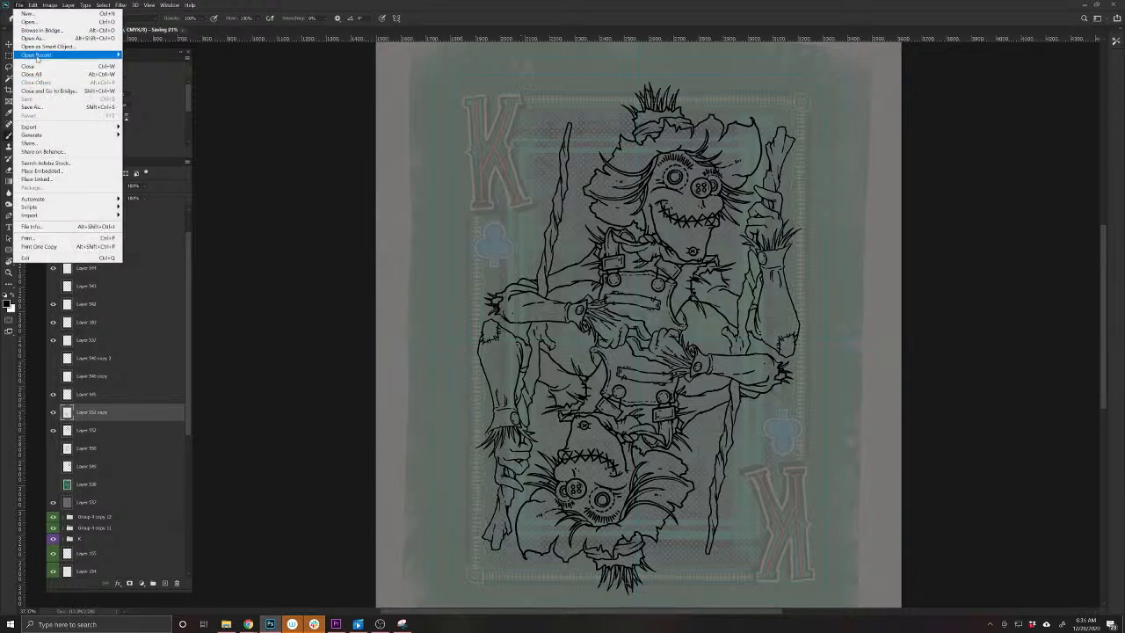
mouse_move(37, 58)
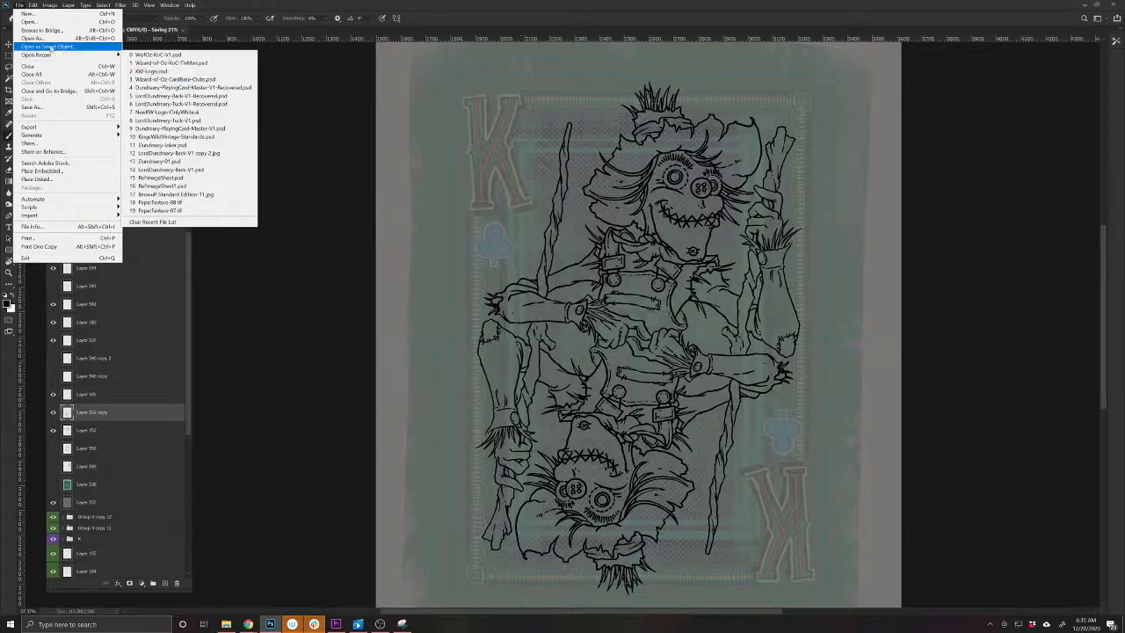
click(35, 21)
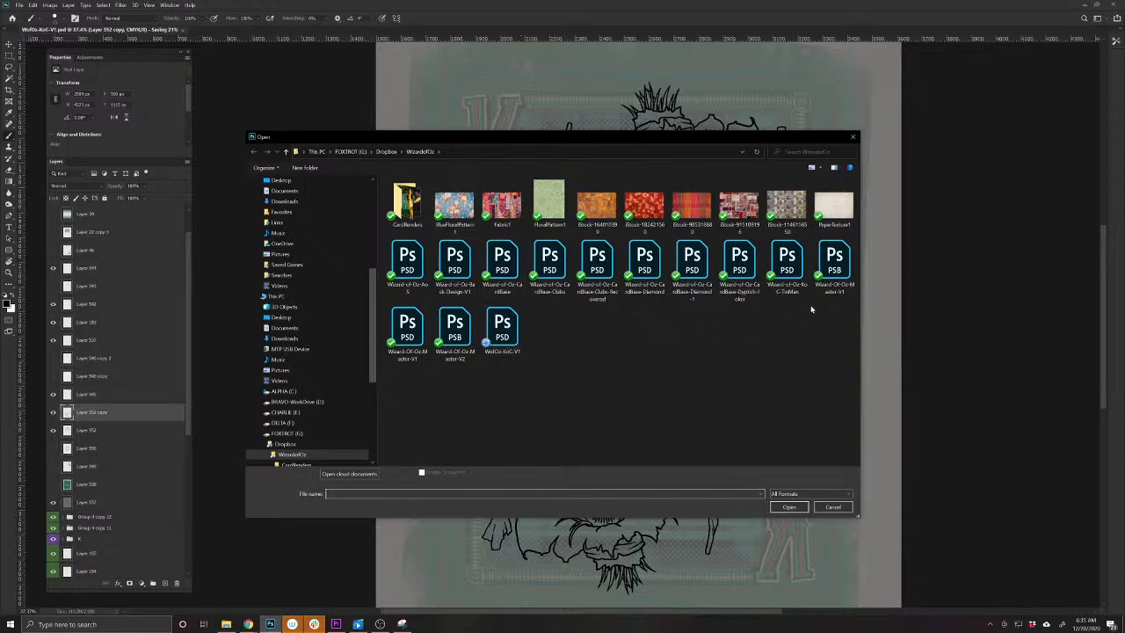
click(786, 264)
click(788, 507)
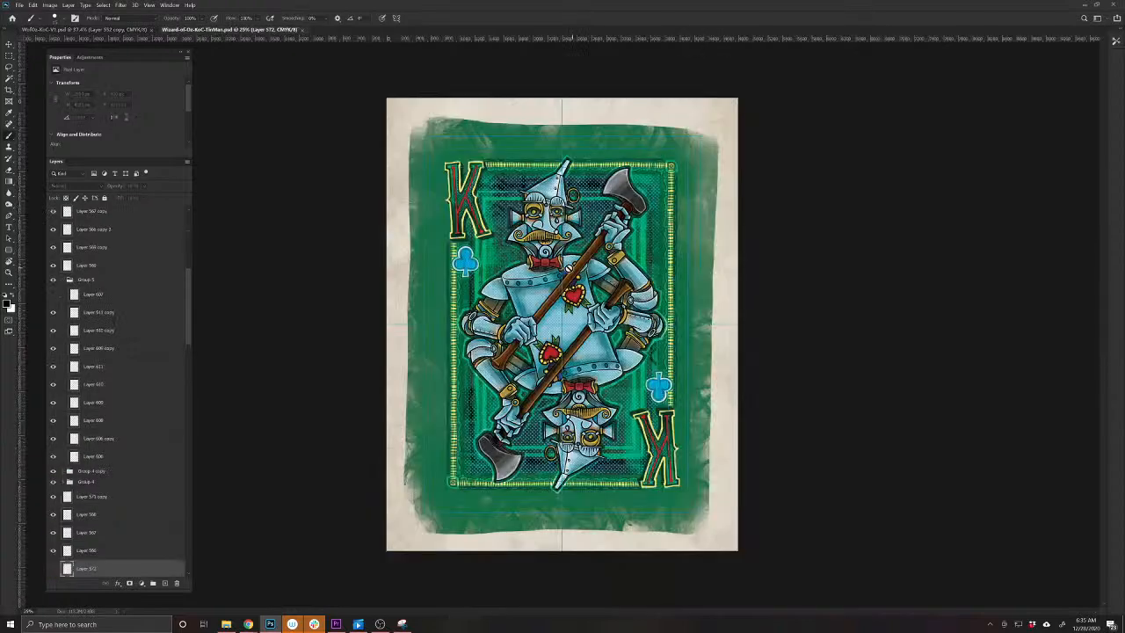
mouse_move(566, 264)
mouse_down()
mouse_move(599, 290)
mouse_move(577, 279)
mouse_up()
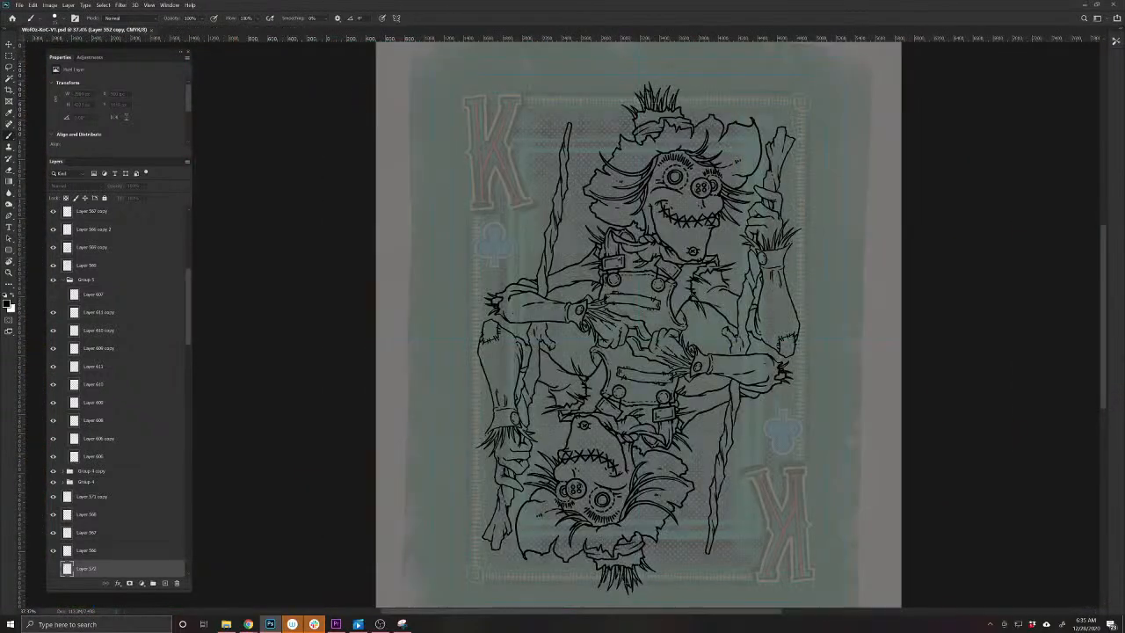
click(307, 29)
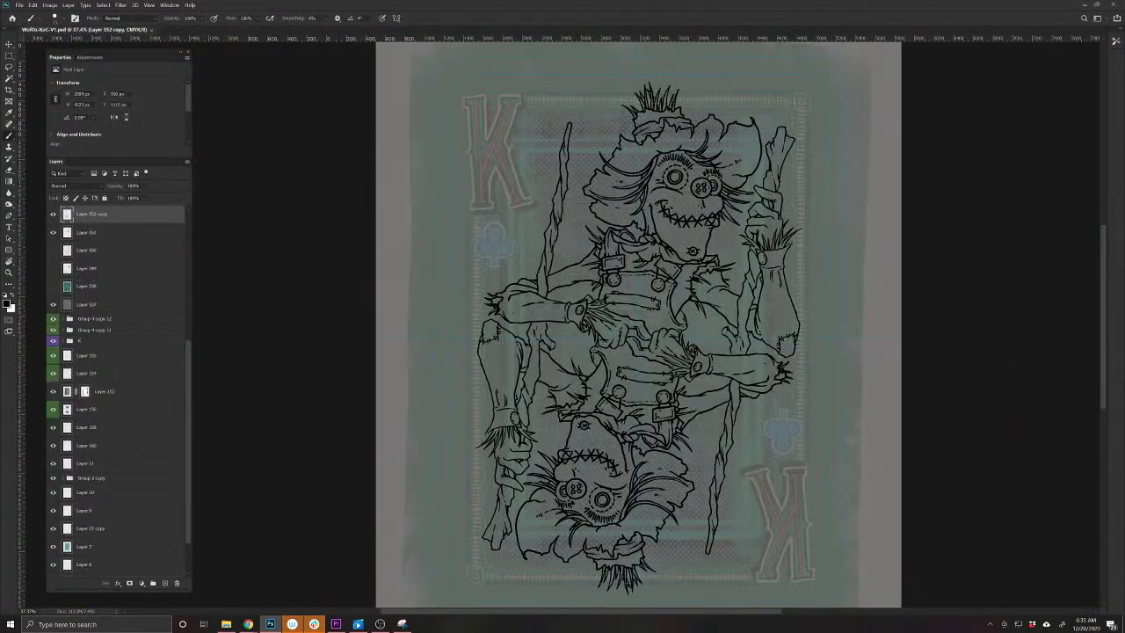
Delete the upside-down copy of the scarecrow line art
drag(781, 322, 788, 337)
key(v)
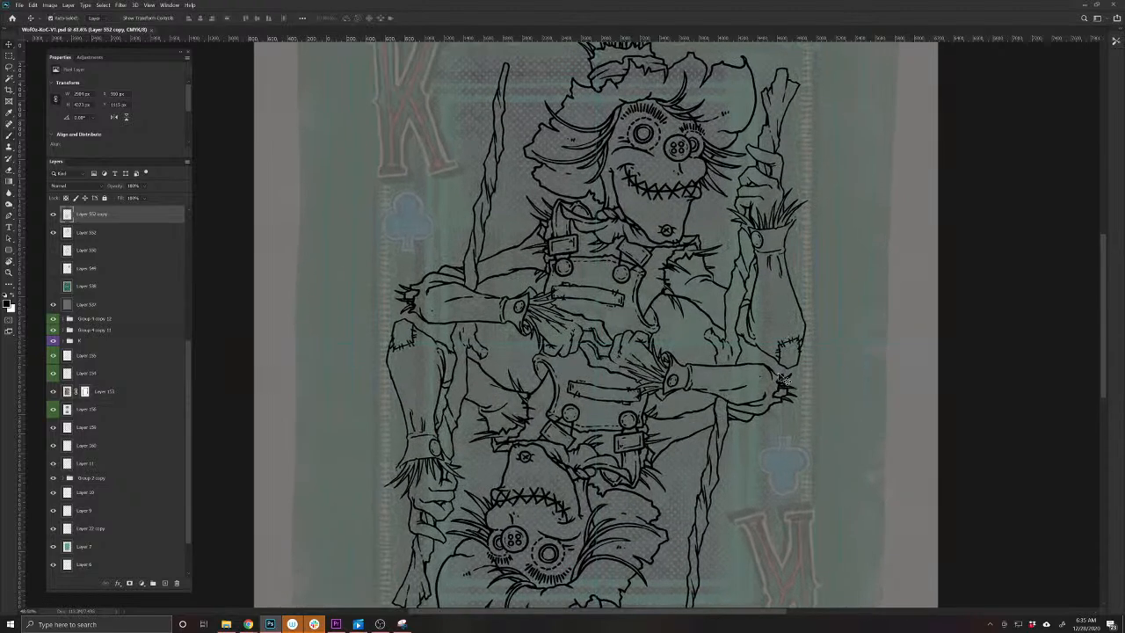
drag(775, 375, 775, 387)
key(Delete)
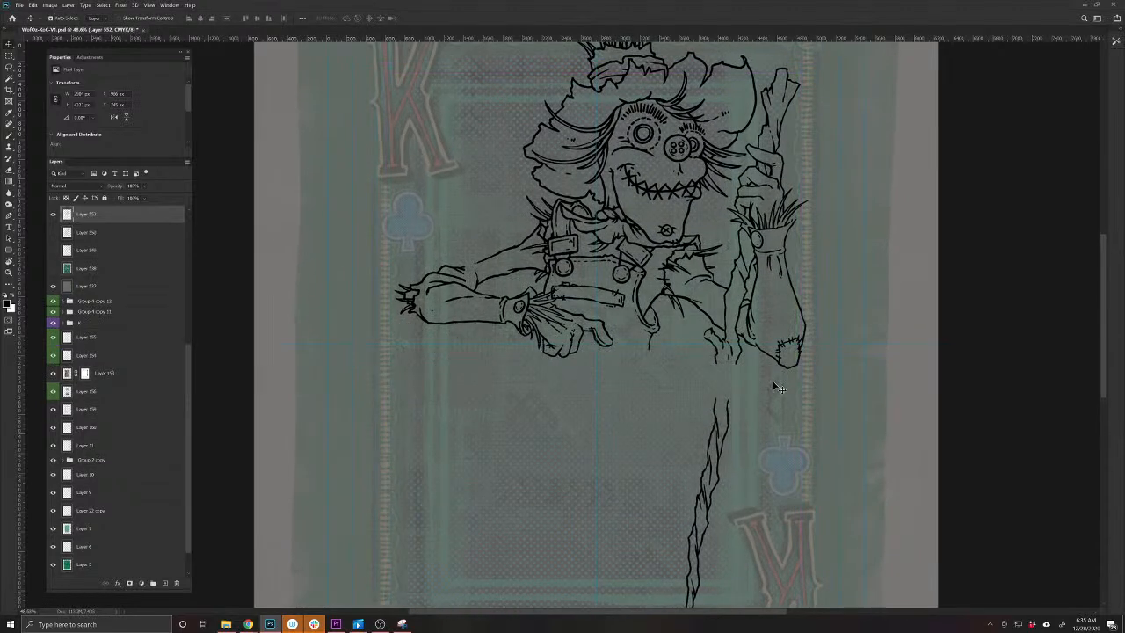
Thicken the outer contours of the raised arm's sleeve and the staff section beside it with the brush on the remaining line art layer
drag(743, 262, 605, 323)
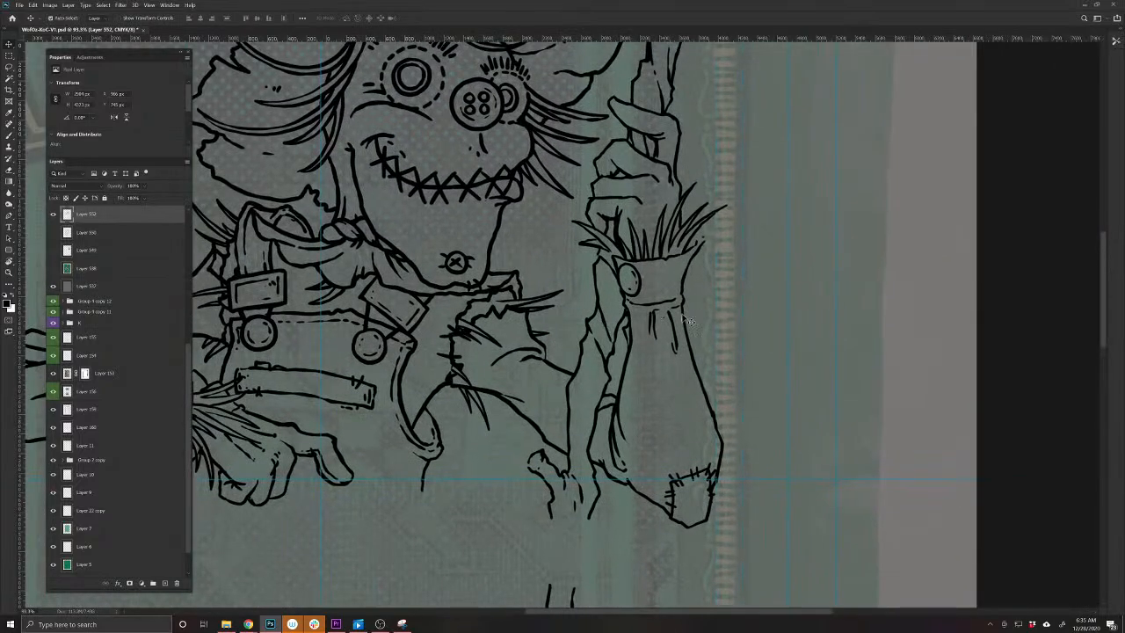
key(b)
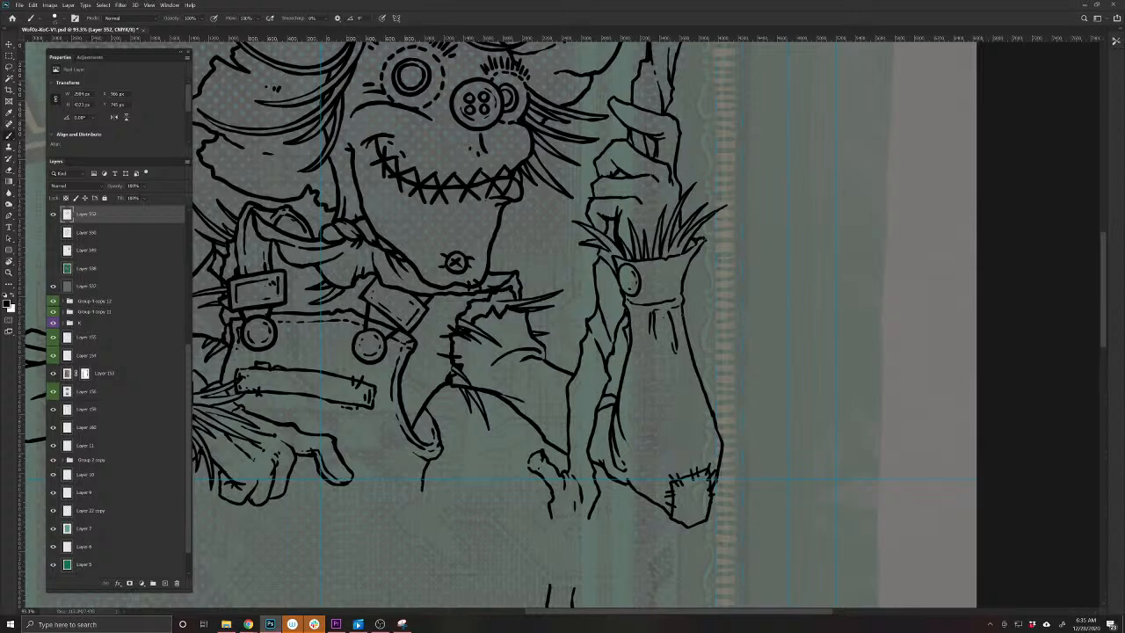
drag(684, 289, 680, 323)
mouse_move(697, 367)
mouse_down()
mouse_move(722, 457)
mouse_move(706, 519)
mouse_move(666, 514)
mouse_move(615, 480)
mouse_up()
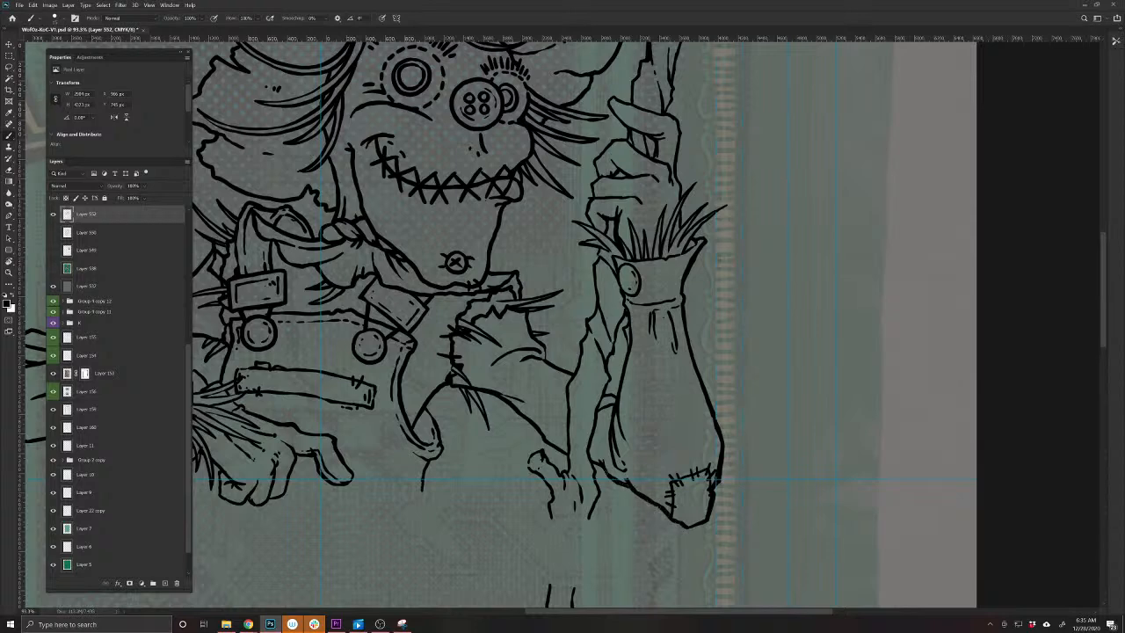
drag(626, 328, 618, 393)
mouse_move(599, 247)
mouse_down()
mouse_move(565, 471)
mouse_move(538, 448)
mouse_move(528, 459)
mouse_move(550, 495)
mouse_move(592, 517)
mouse_up()
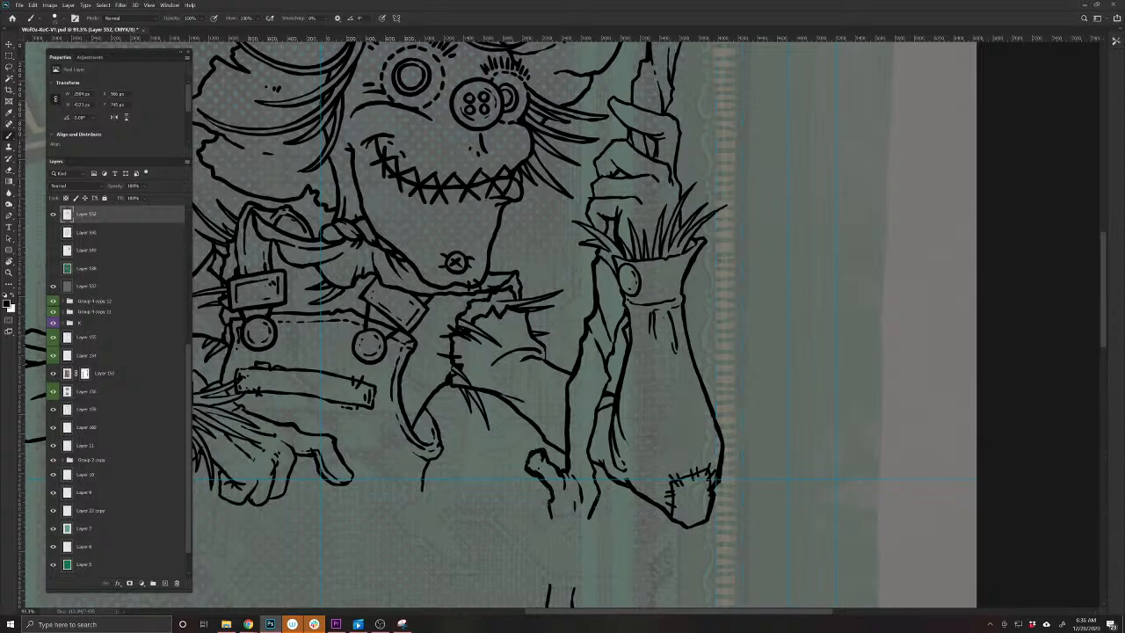
drag(590, 460, 625, 315)
Thicken the outlines of the hand gripping the staff and of the staff's broken upper end with the brush
drag(549, 265, 560, 531)
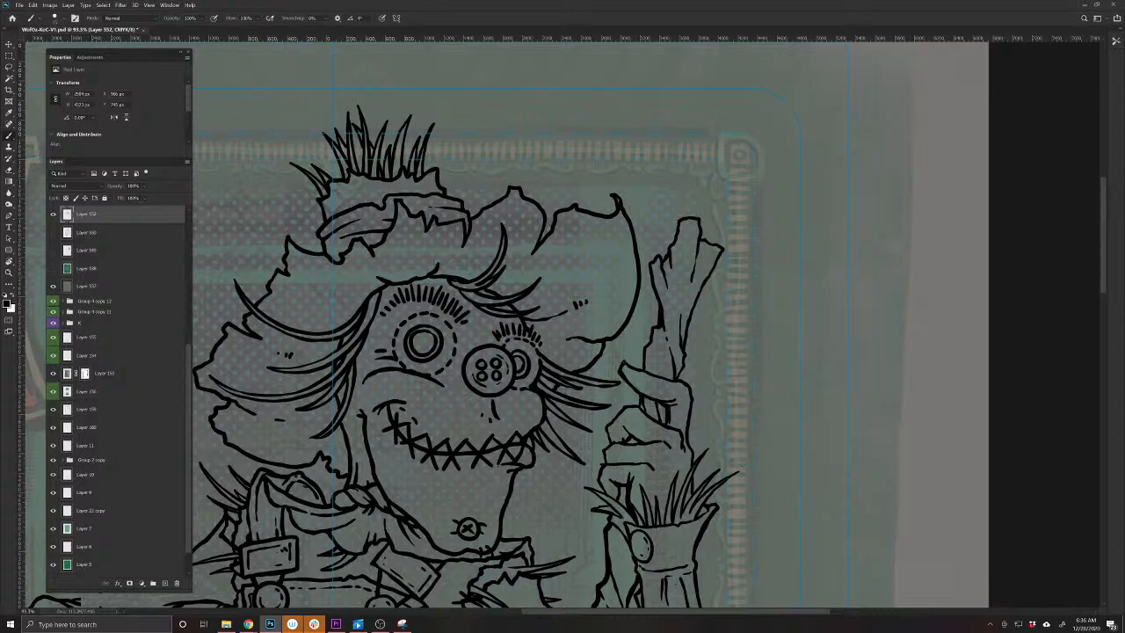
drag(681, 379, 694, 492)
mouse_move(645, 409)
mouse_down()
mouse_move(622, 408)
mouse_move(608, 425)
mouse_move(597, 490)
mouse_up()
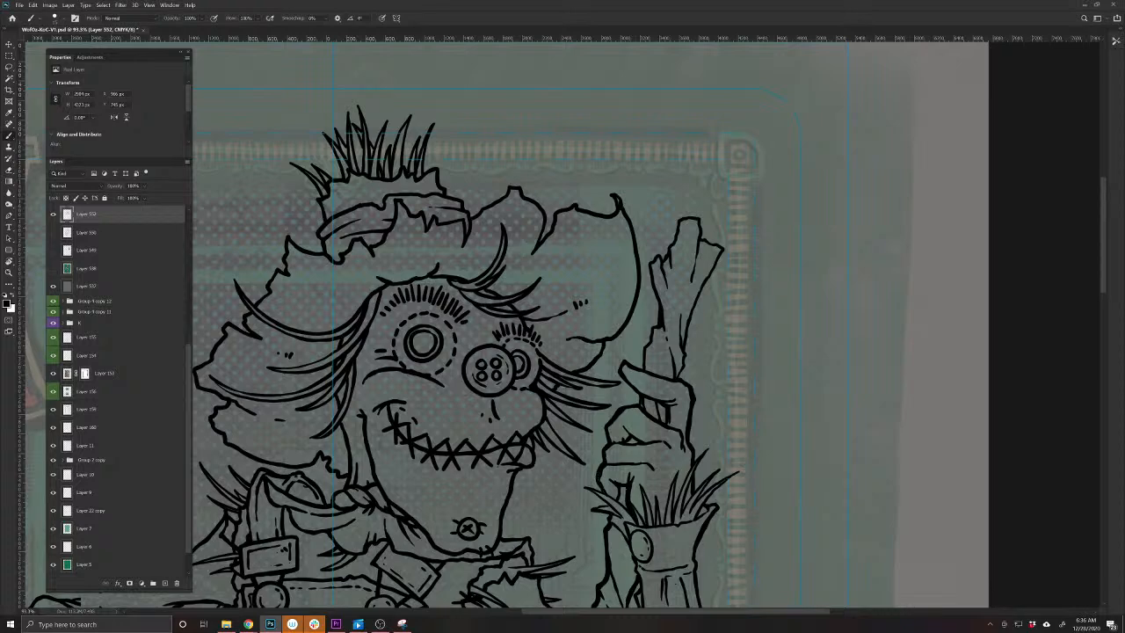
drag(639, 372, 654, 327)
mouse_move(653, 263)
mouse_down()
mouse_move(698, 218)
mouse_move(719, 260)
mouse_move(681, 376)
mouse_up()
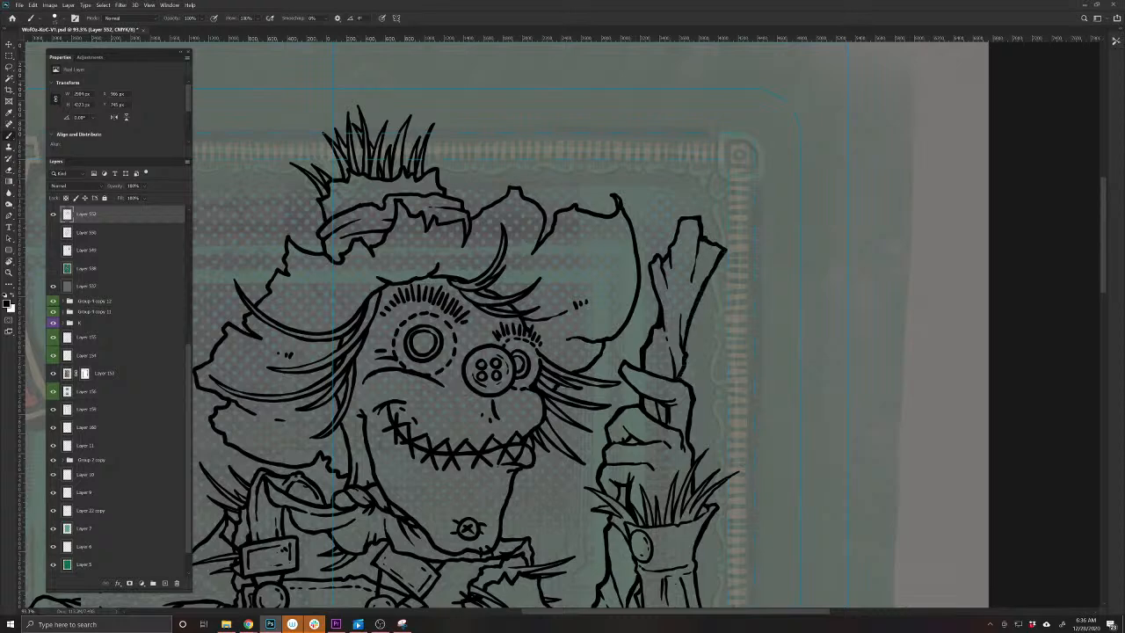
Thicken both outer edges of the detached lower staff section down to its tip with the brush
drag(550, 532, 595, 268)
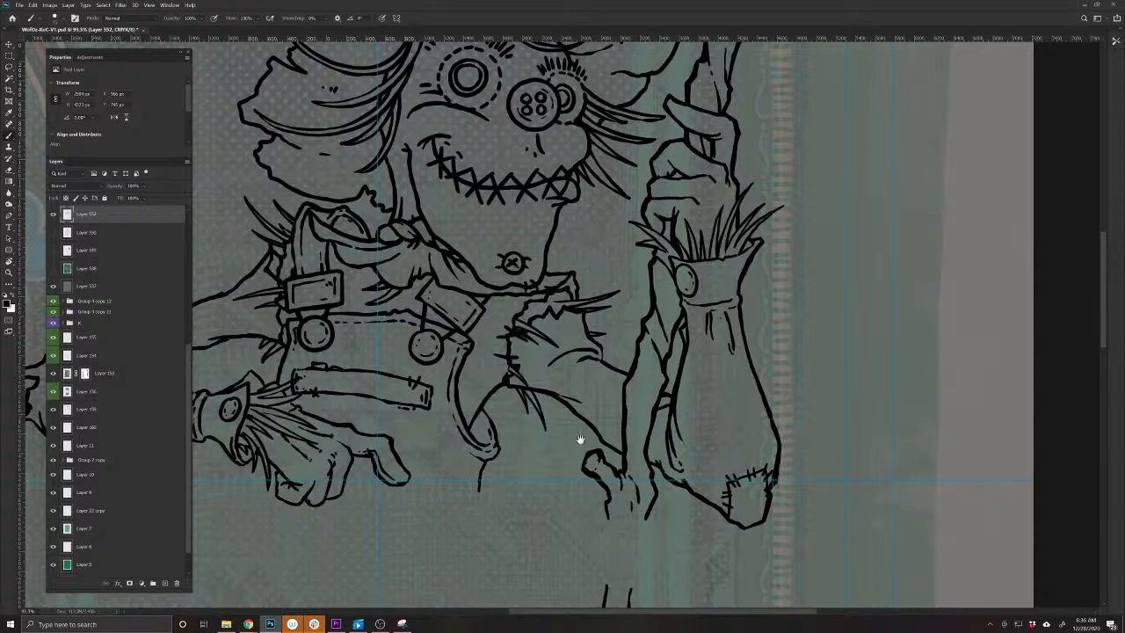
drag(580, 444, 602, 291)
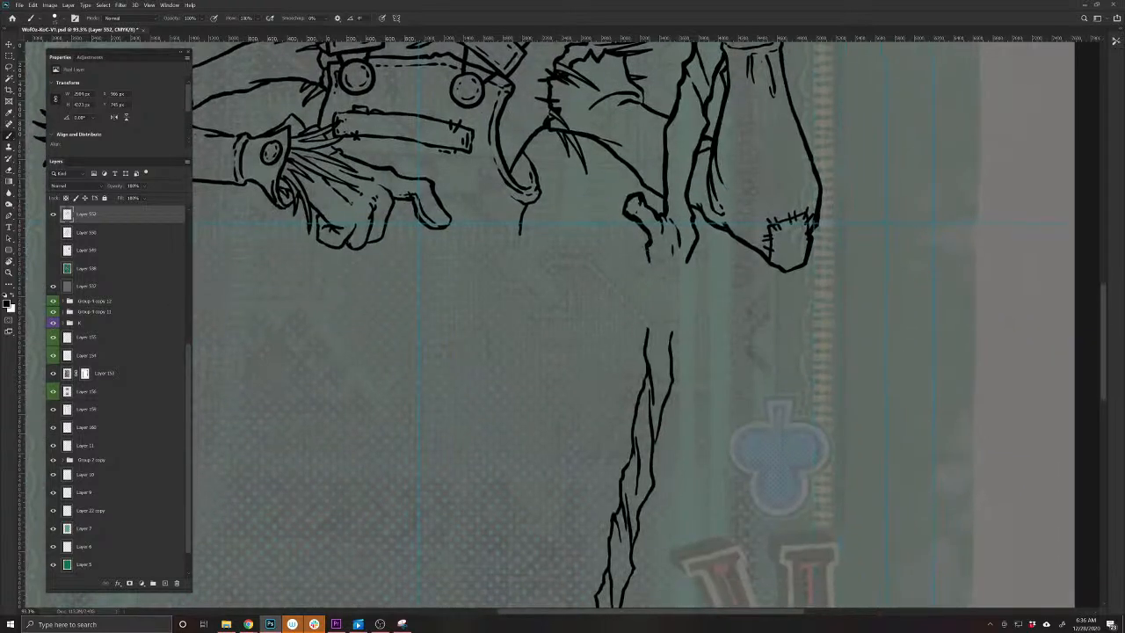
mouse_move(644, 329)
mouse_down()
mouse_move(609, 525)
mouse_move(605, 392)
mouse_move(637, 321)
mouse_move(664, 324)
mouse_move(641, 533)
mouse_up()
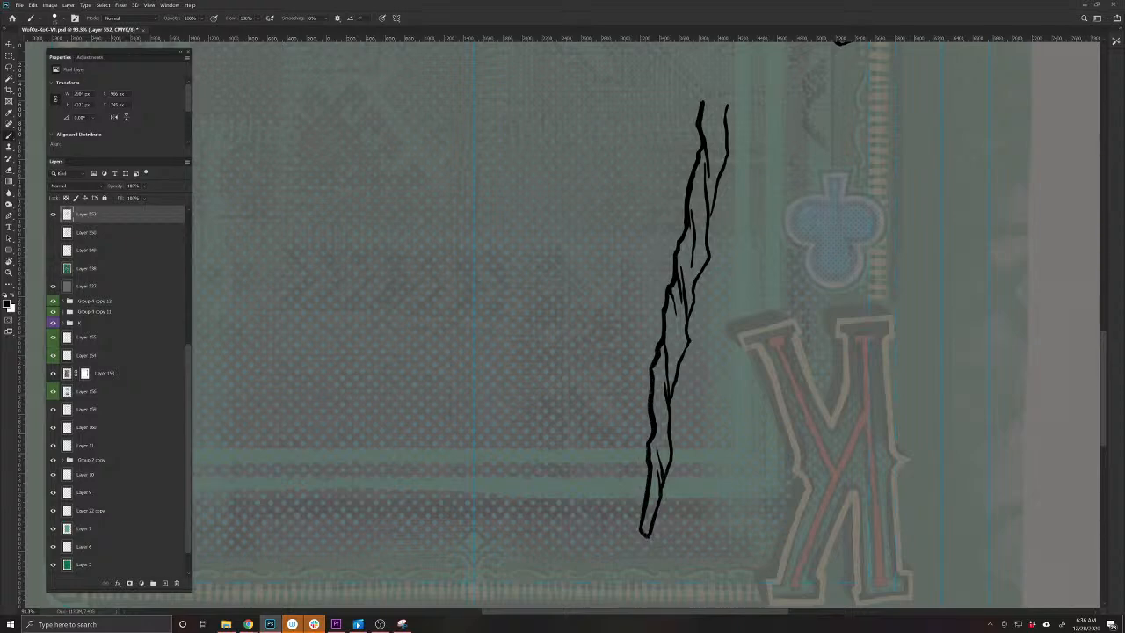
mouse_move(671, 449)
mouse_down()
mouse_move(669, 402)
mouse_move(727, 105)
mouse_up()
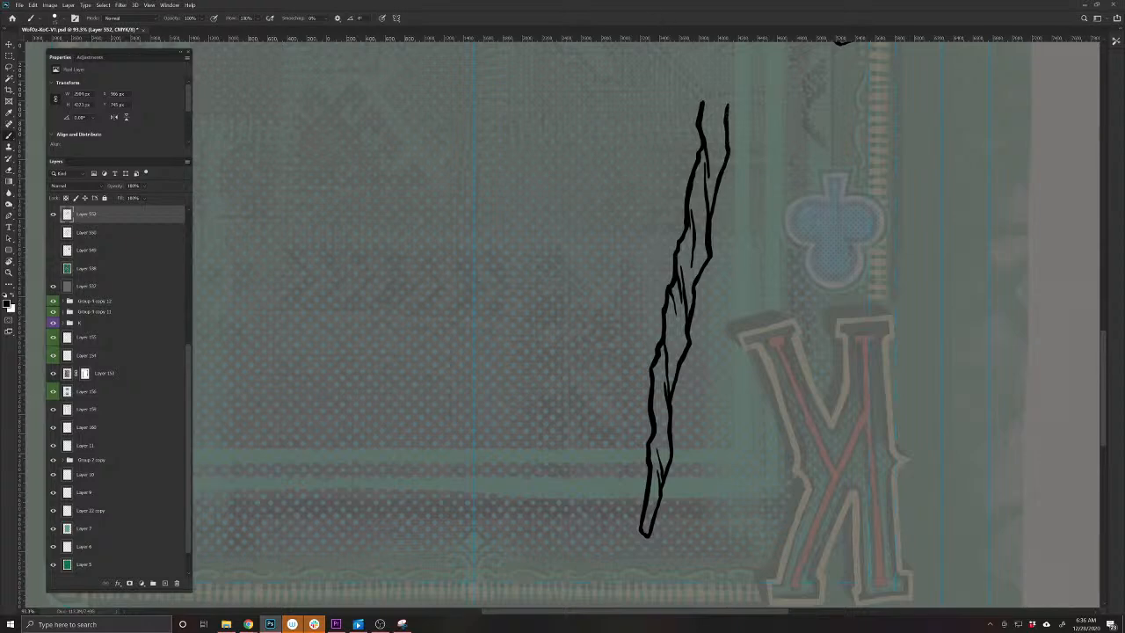
Thicken the outlines of the overalls' side edge and the torn shoulder of the raised arm with the brush
drag(737, 202, 676, 460)
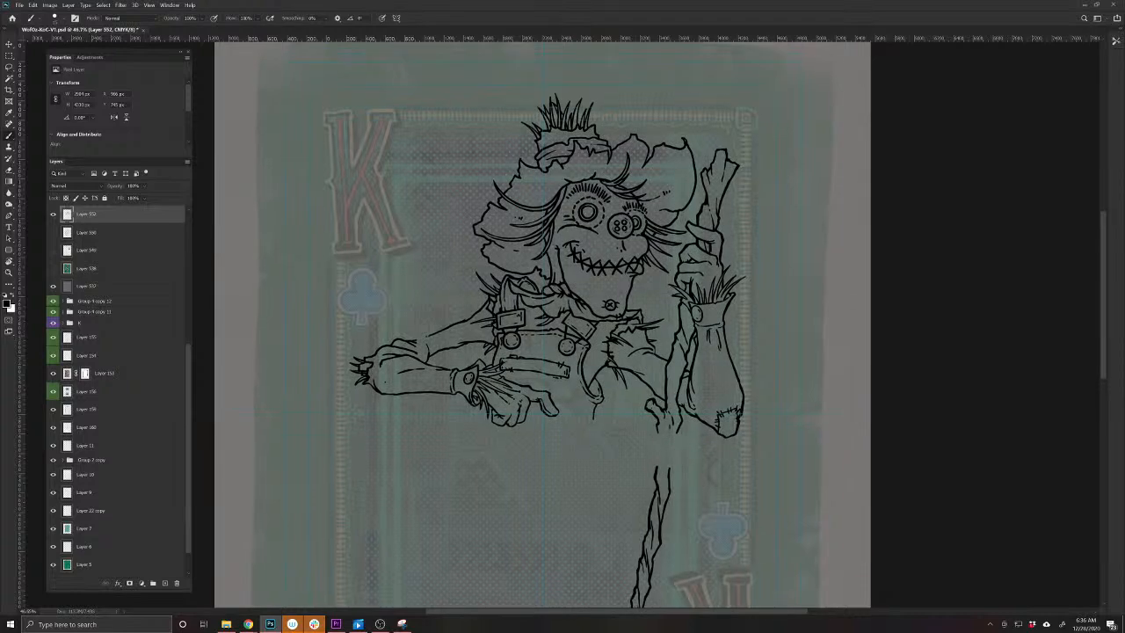
drag(615, 401, 707, 409)
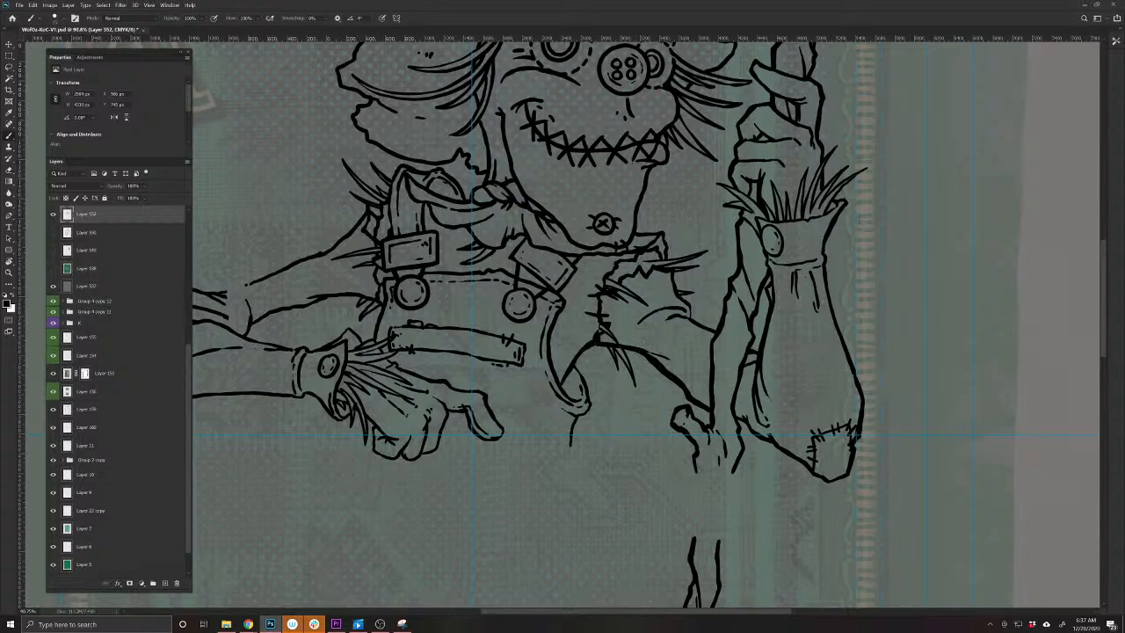
mouse_move(575, 363)
mouse_down()
mouse_move(590, 402)
mouse_move(571, 445)
mouse_up()
mouse_move(633, 230)
mouse_down()
mouse_move(665, 233)
mouse_move(694, 318)
mouse_up()
Thicken the contours of the scarecrow's jaw, neck and collar with the brush
drag(603, 338, 654, 495)
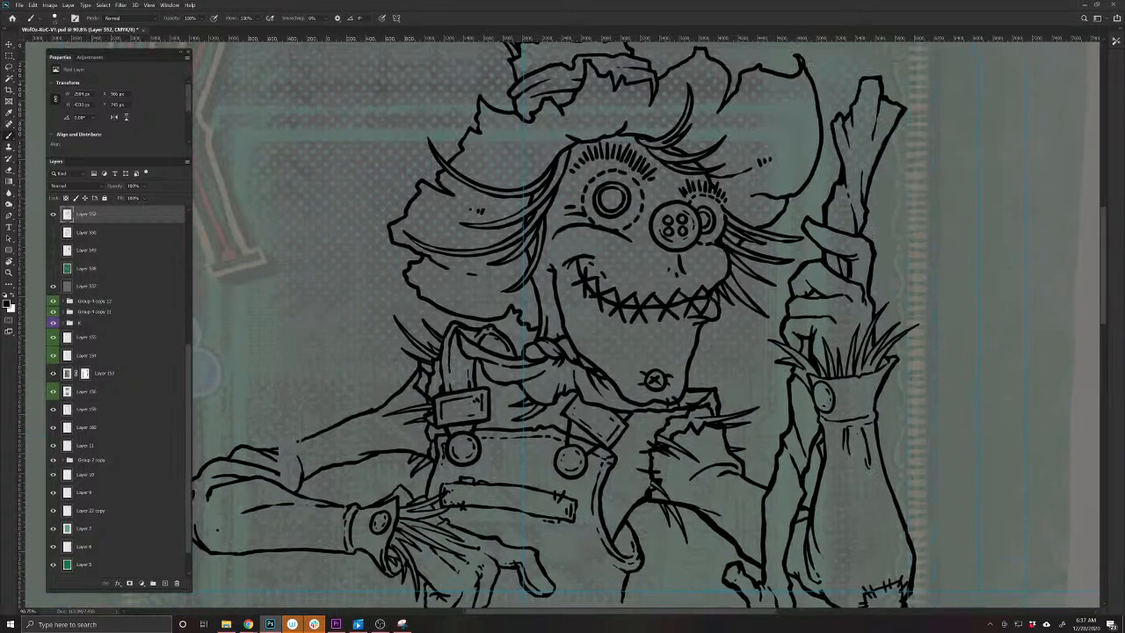
drag(720, 301, 678, 404)
drag(557, 361, 516, 492)
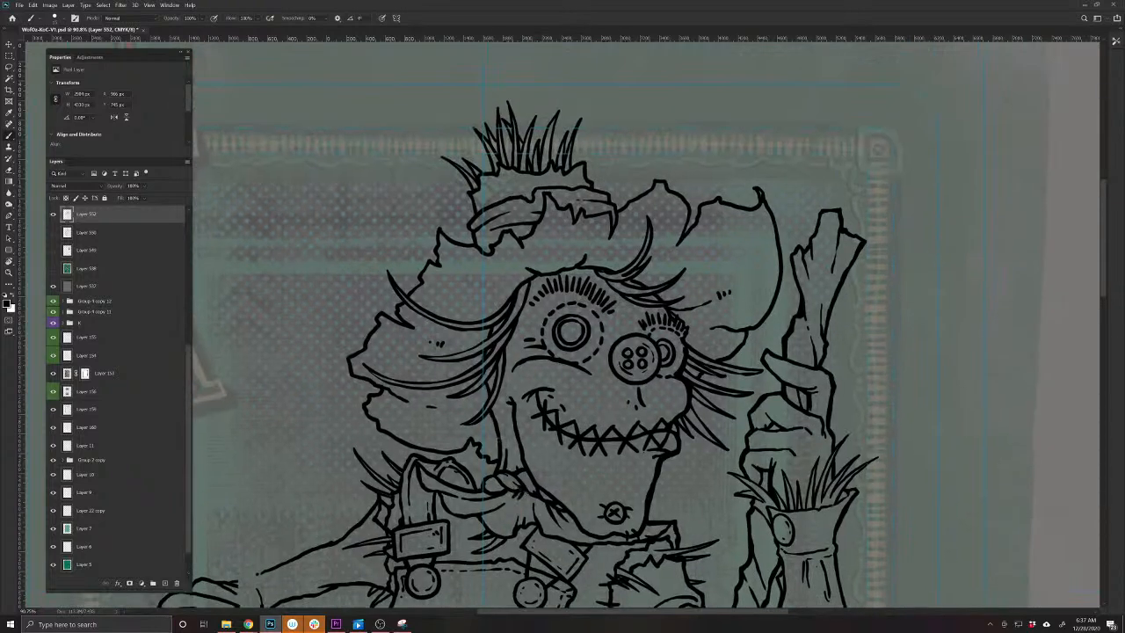
drag(498, 438, 498, 473)
drag(427, 550, 621, 495)
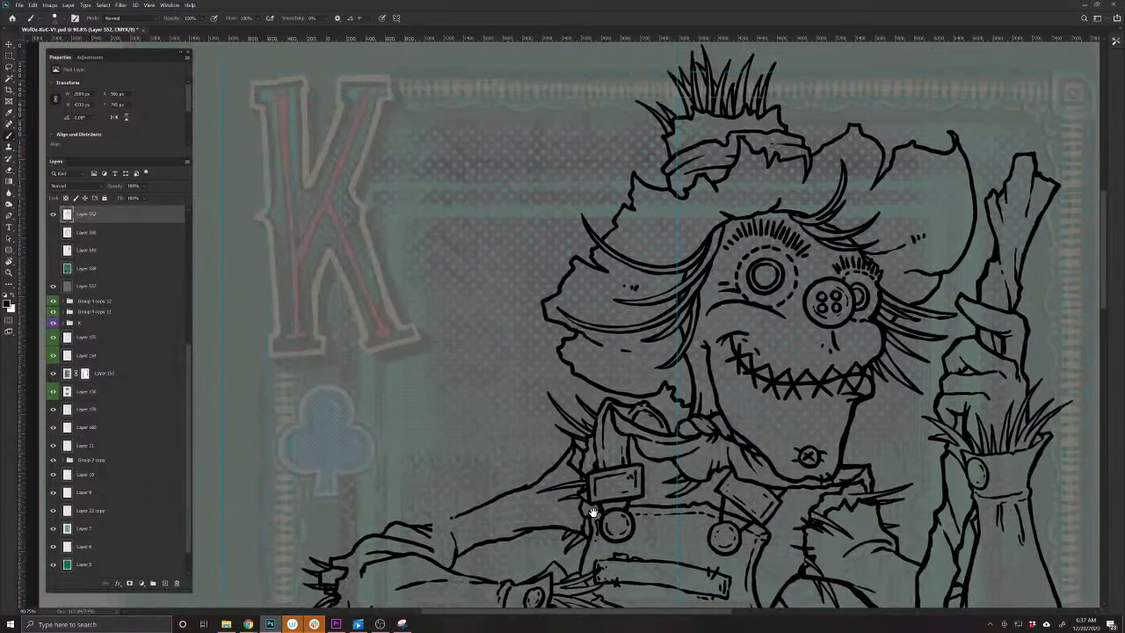
mouse_move(655, 407)
mouse_down()
mouse_move(671, 430)
mouse_move(609, 397)
mouse_move(597, 415)
mouse_up()
Thicken the outer contours of the lowered arm, its cuff and hand with the brush, and save the file
drag(499, 572, 578, 456)
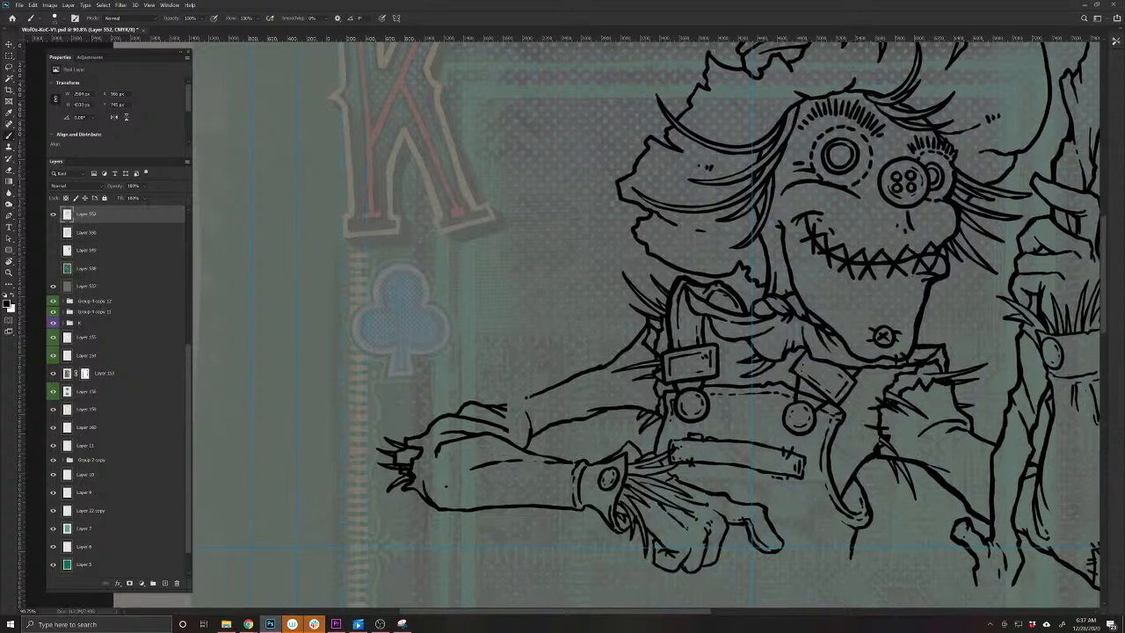
mouse_move(642, 327)
mouse_down()
mouse_move(603, 365)
mouse_move(543, 388)
mouse_up()
mouse_move(667, 418)
mouse_down()
mouse_move(606, 409)
mouse_move(550, 423)
mouse_move(527, 446)
mouse_move(601, 462)
mouse_move(634, 439)
mouse_move(650, 454)
mouse_up()
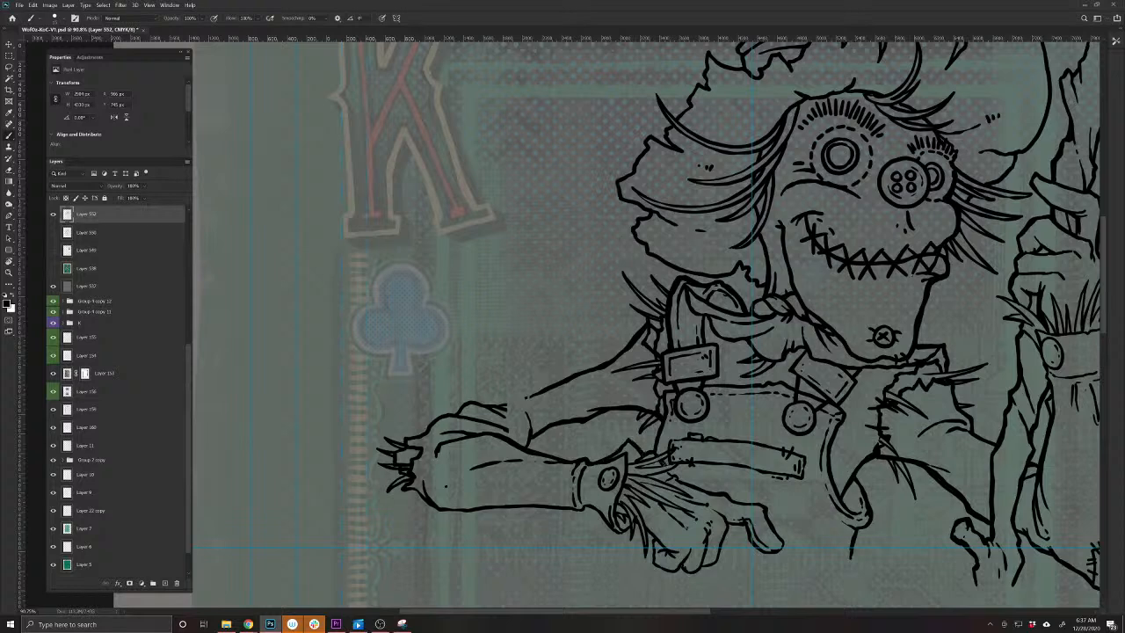
mouse_move(680, 481)
mouse_down()
mouse_move(757, 504)
mouse_move(782, 541)
mouse_move(765, 553)
mouse_move(745, 525)
mouse_up()
mouse_move(628, 561)
mouse_down()
mouse_move(572, 465)
mouse_move(645, 487)
mouse_move(678, 442)
mouse_up()
mouse_move(576, 448)
mouse_down()
mouse_move(536, 423)
mouse_move(396, 424)
mouse_up()
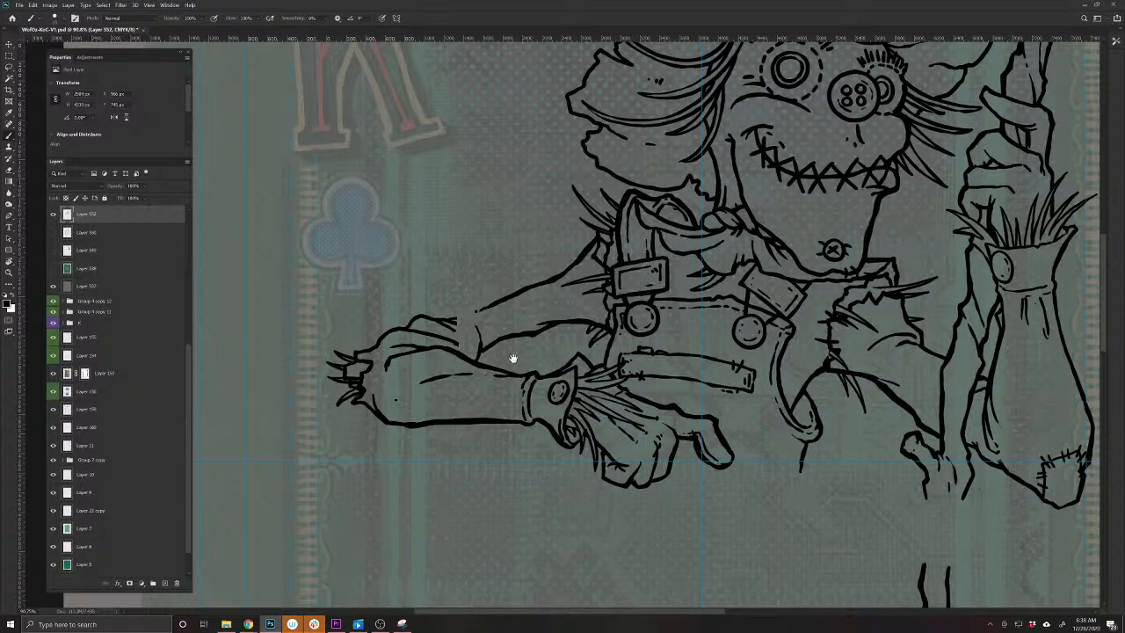
key(super)
key(super)
key(ctrl+s)
Toggle the thickened line art layer's visibility to check it, and duplicate the layer
scroll(606, 364, down, 3)
scroll(594, 352, down, 2)
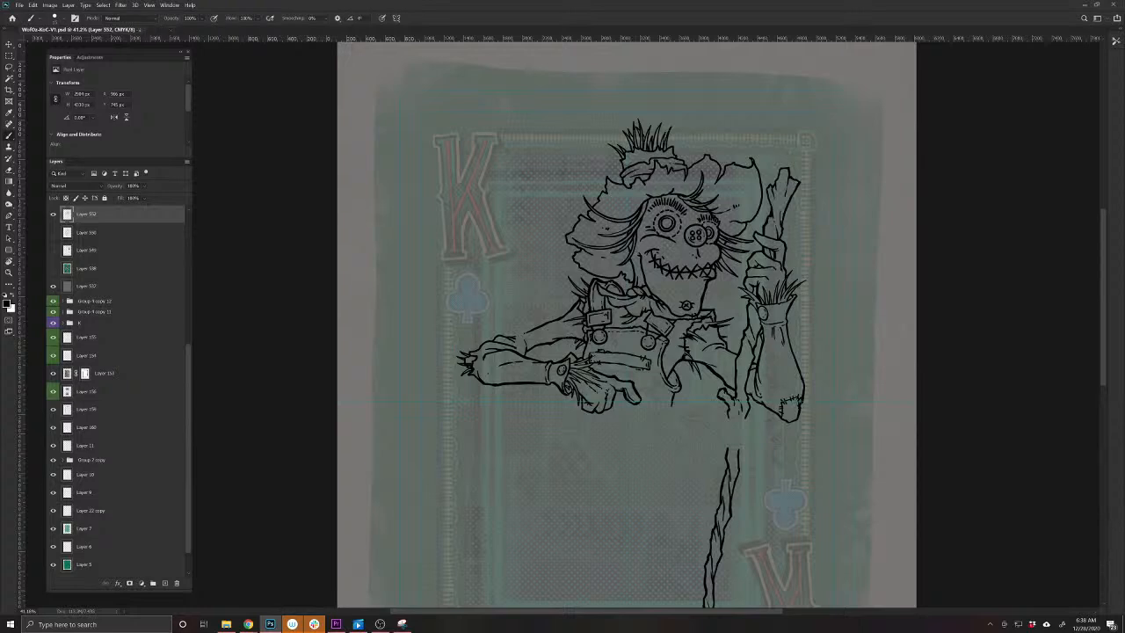
click(53, 215)
click(54, 216)
key(ctrl+j)
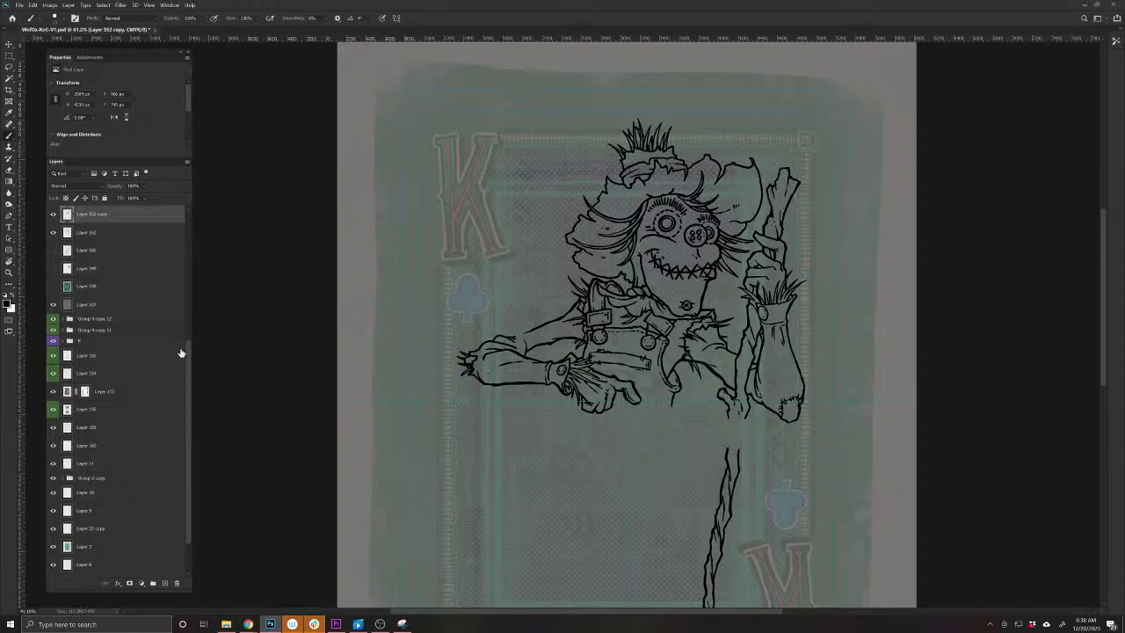
Rotate the duplicated line art 180° around the card's centre together with the bottommost layer
drag(187, 354, 185, 384)
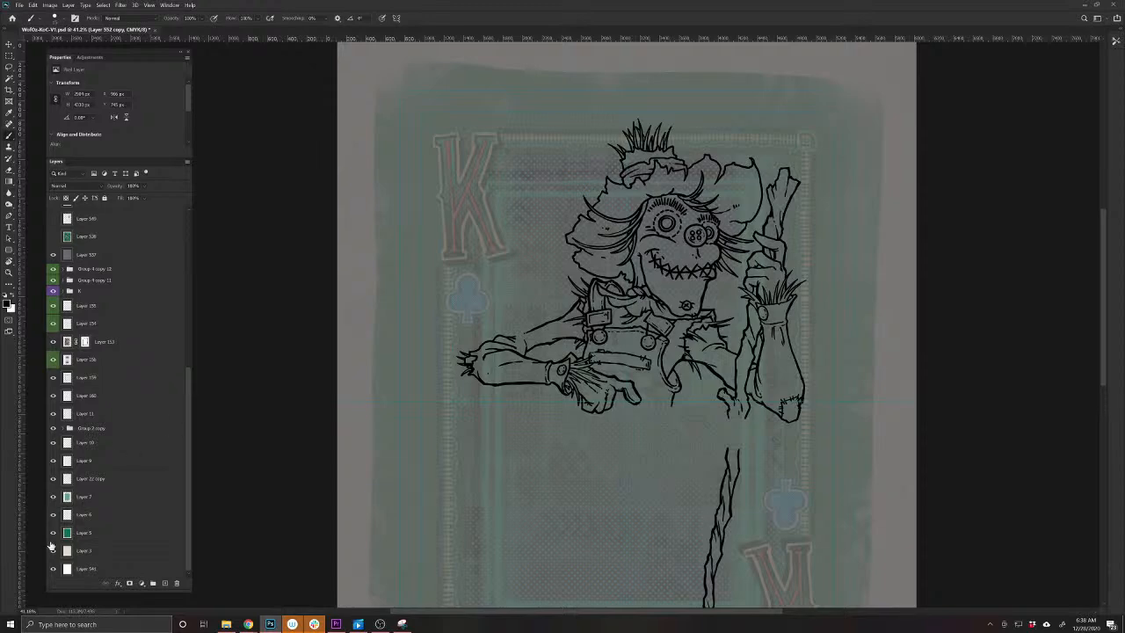
click(106, 568)
key(ctrl+t)
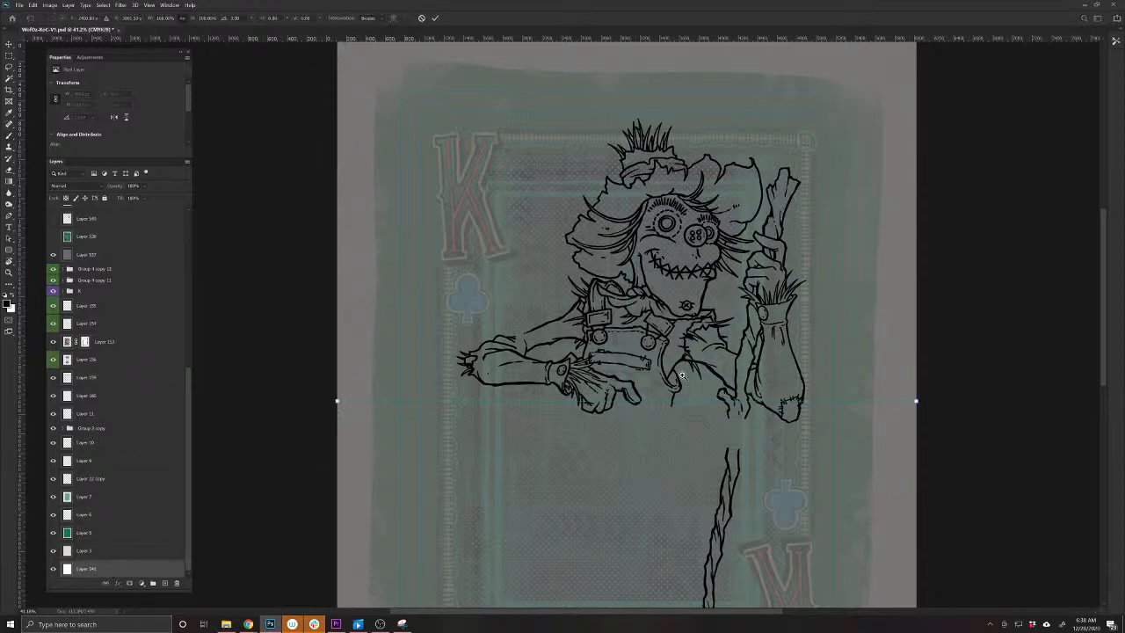
scroll(683, 375, down, 2)
drag(787, 141, 369, 497)
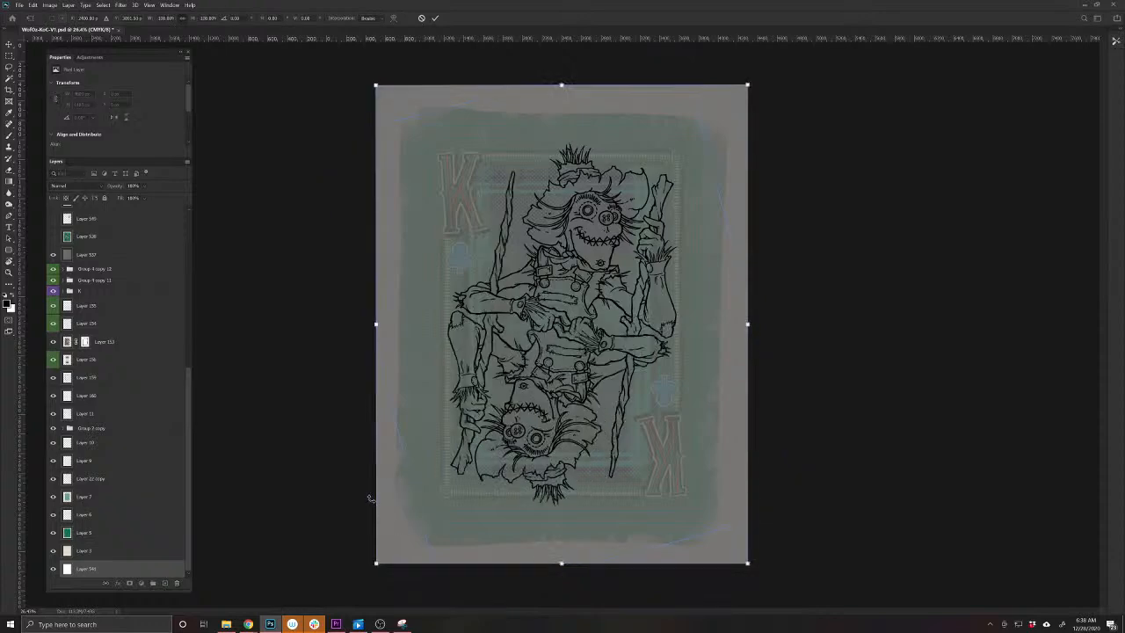
key(Return)
scroll(591, 347, up, 2)
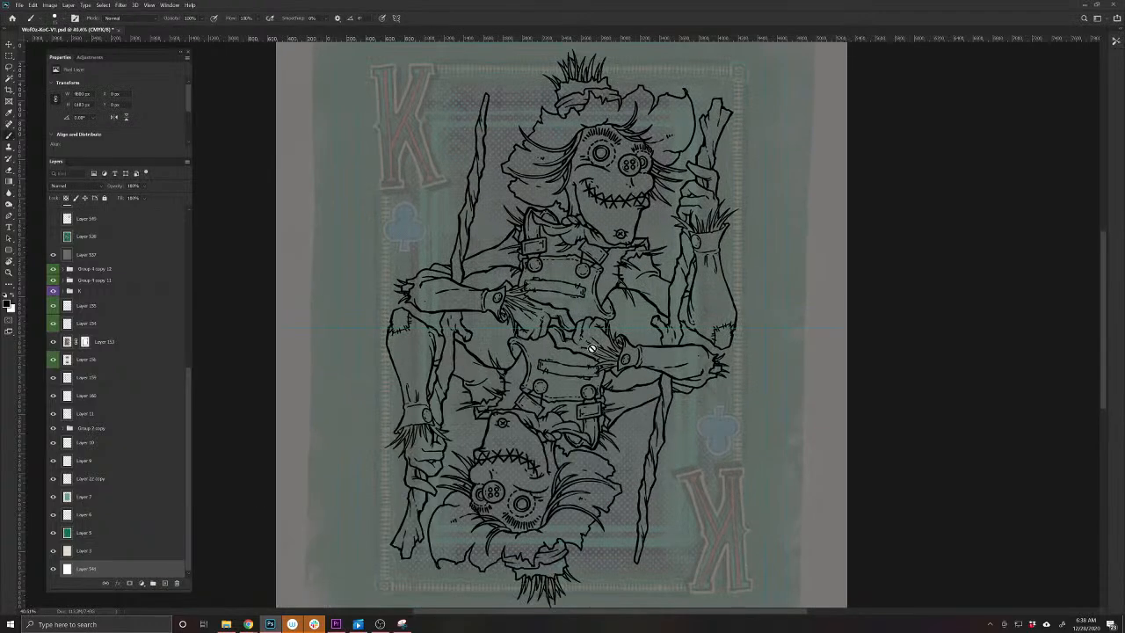
scroll(123, 504, up, 4)
scroll(123, 503, up, 2)
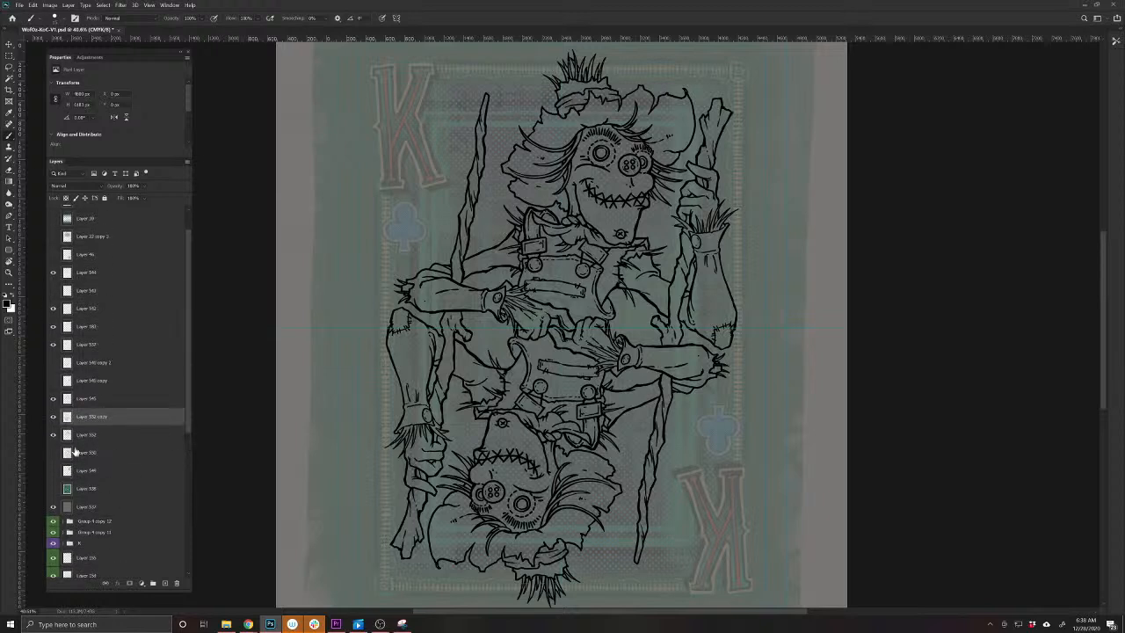
Merge the rotated line art copy into the original line art layer, check its visibility, and save the file
click(98, 429)
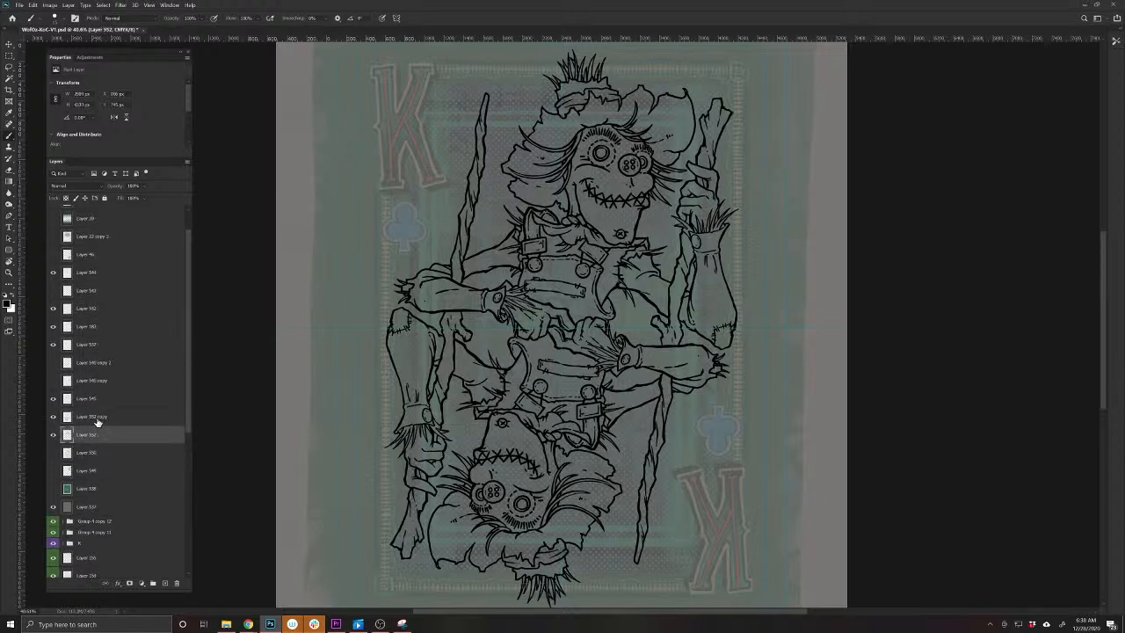
click(95, 421)
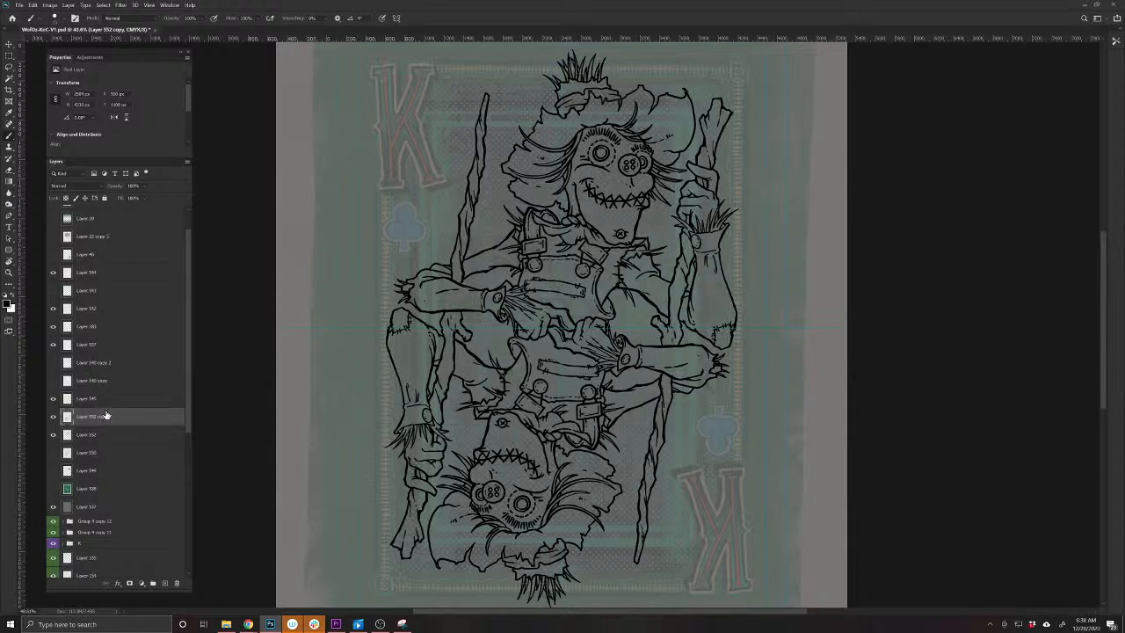
click(97, 436)
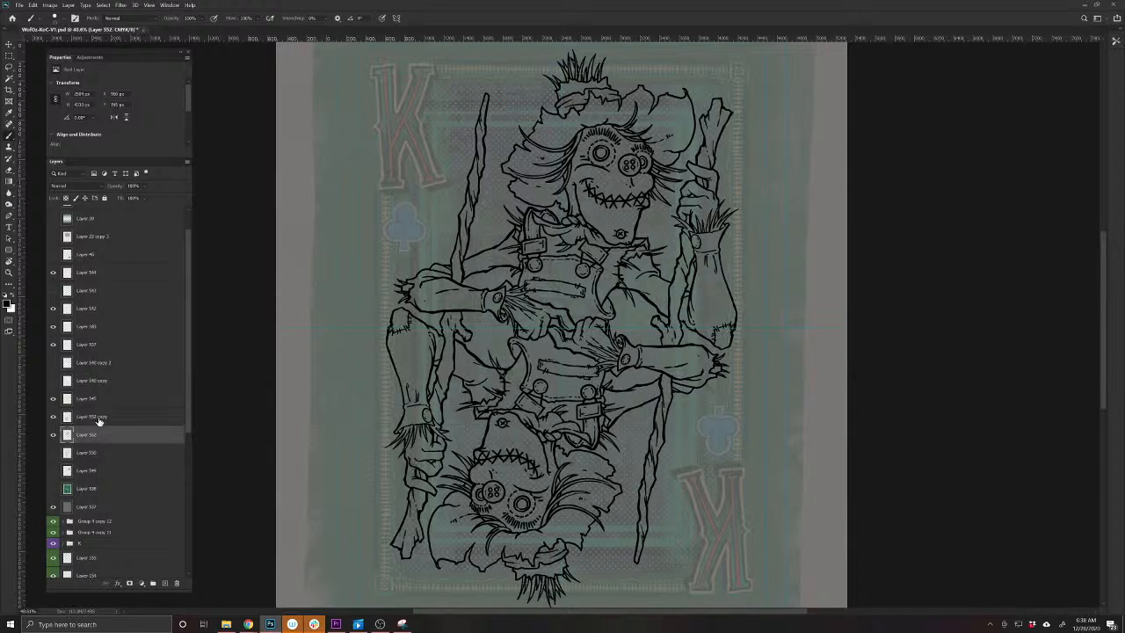
click(98, 419)
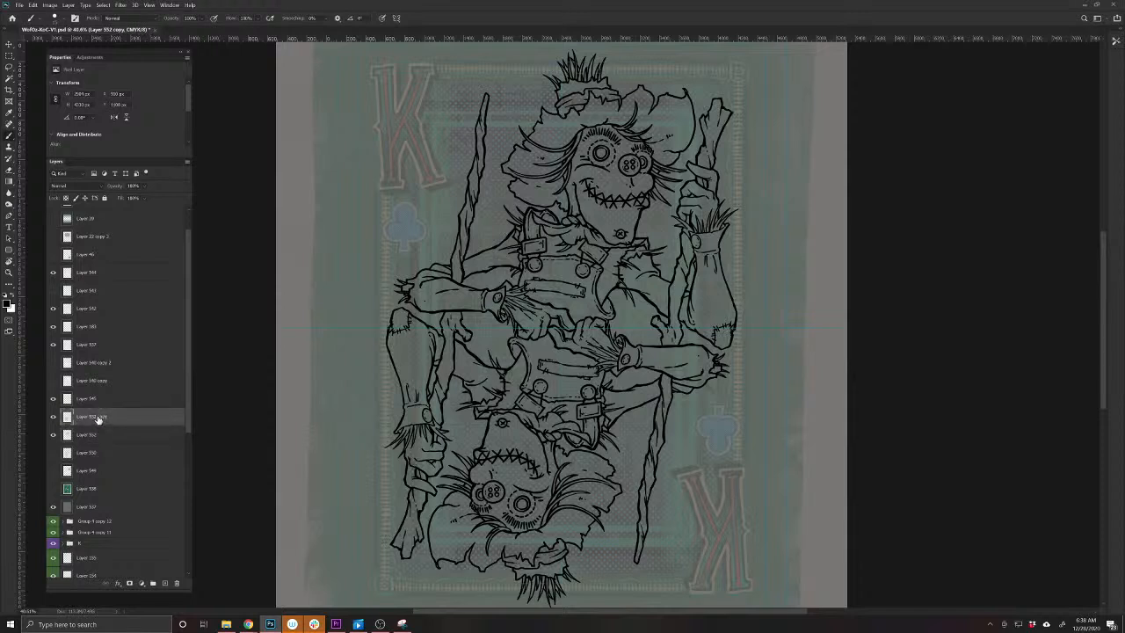
key(Delete)
click(54, 418)
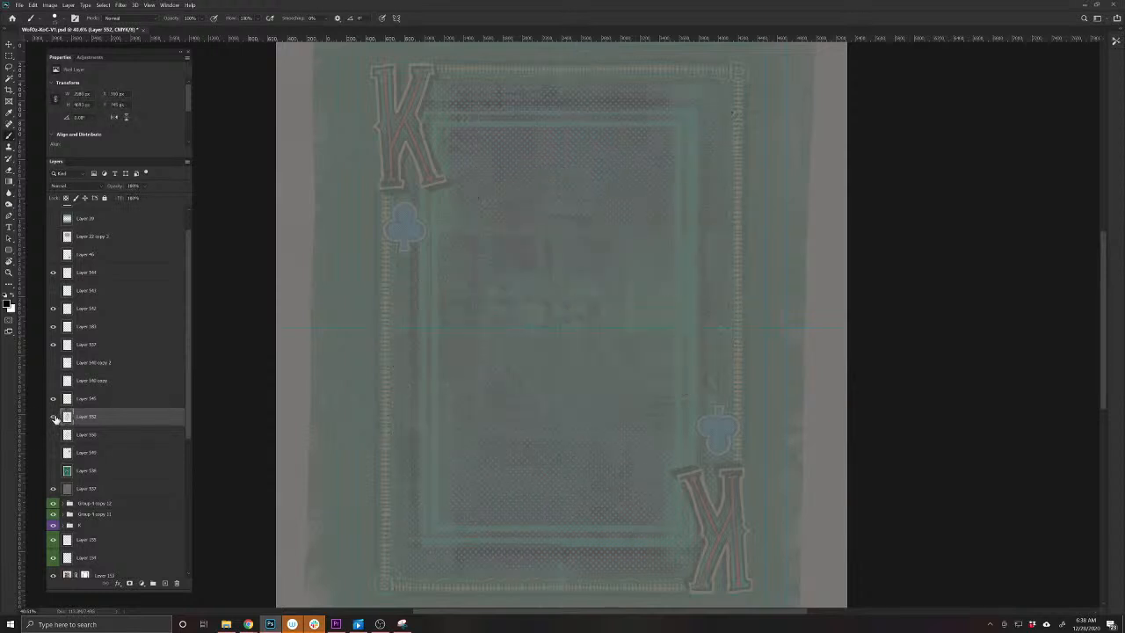
click(53, 416)
key(ctrl+s)
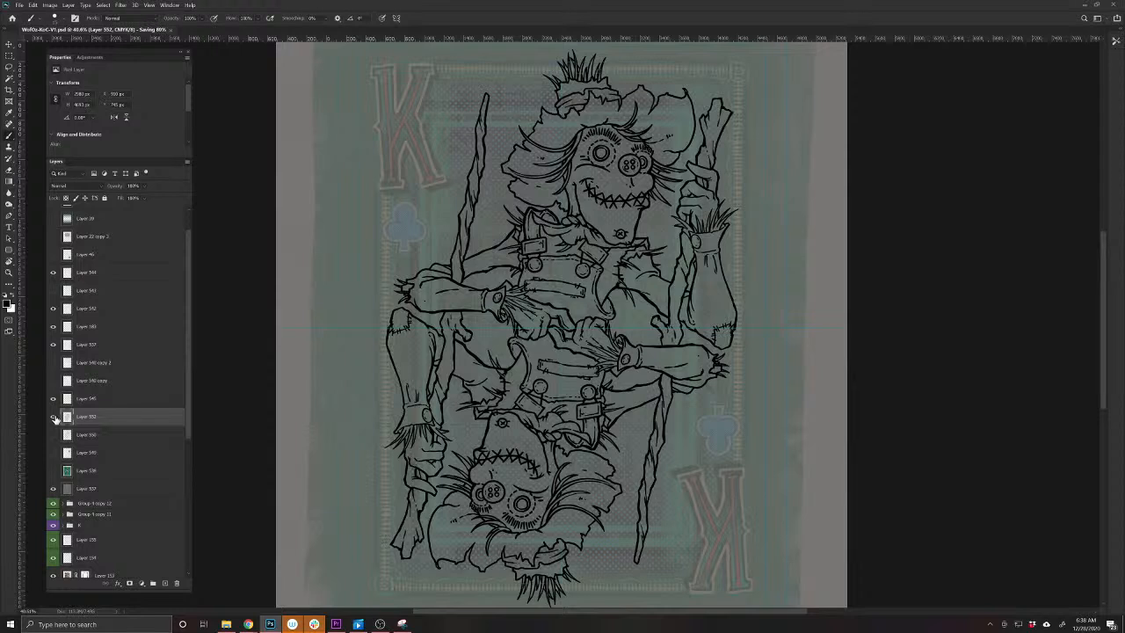
Show the hidden colour palette reference layer and move the palette beside the card's upper K
scroll(88, 348, up, 2)
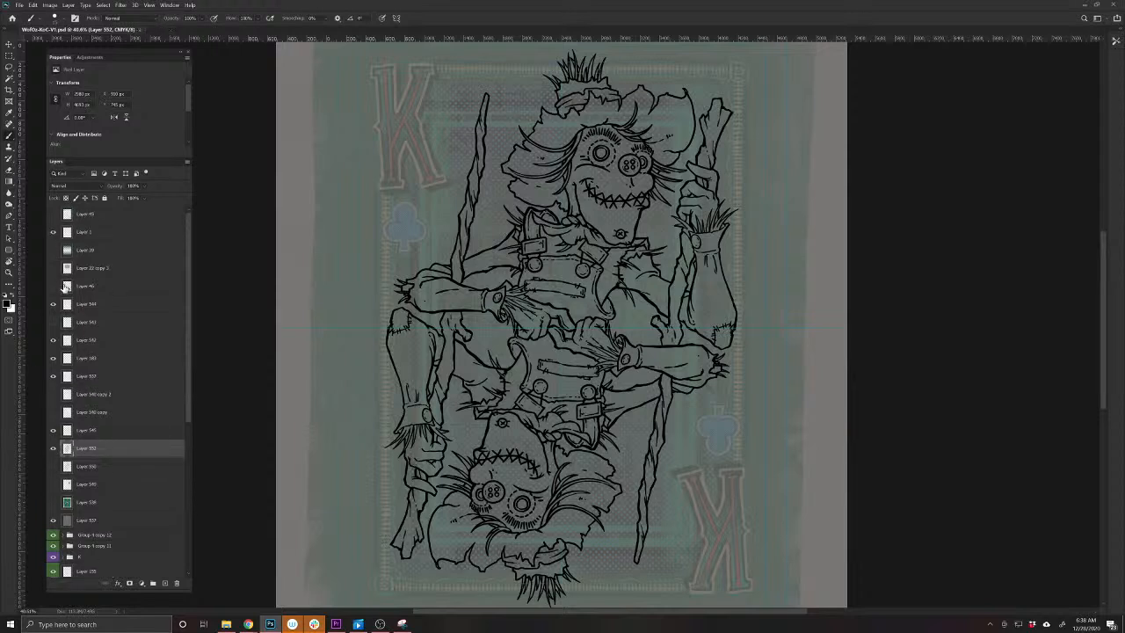
click(52, 286)
click(53, 286)
click(53, 215)
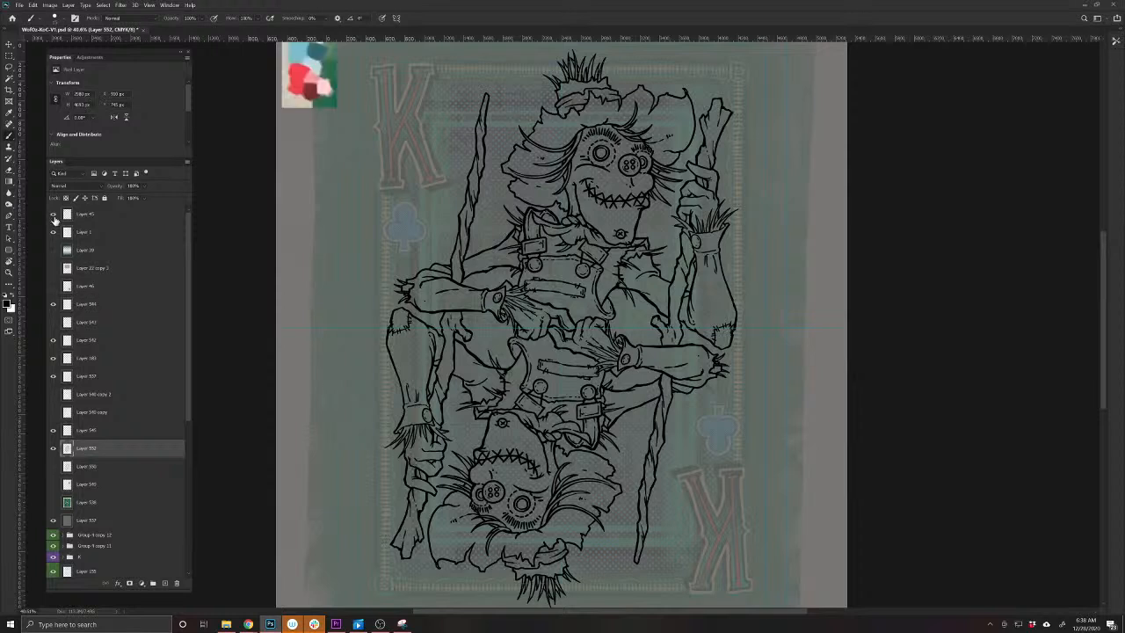
key(v)
drag(313, 86, 329, 221)
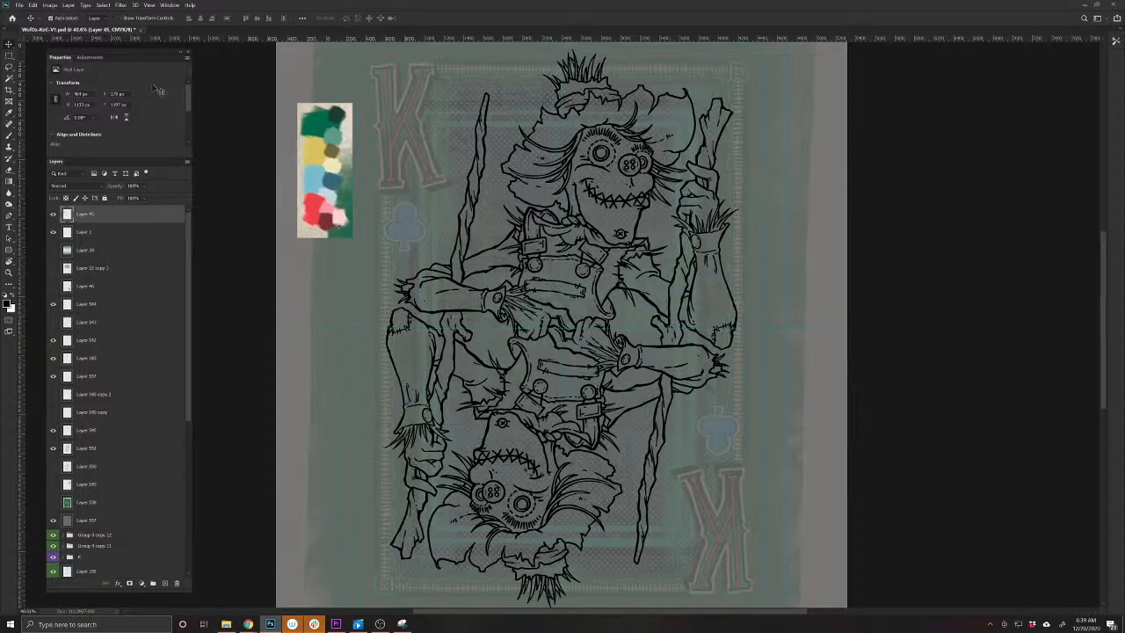
key(Delete)
key(ctrl+z)
Add a new layer for flat colours and set the foreground colour to a sandy tan with hue 38°
click(115, 253)
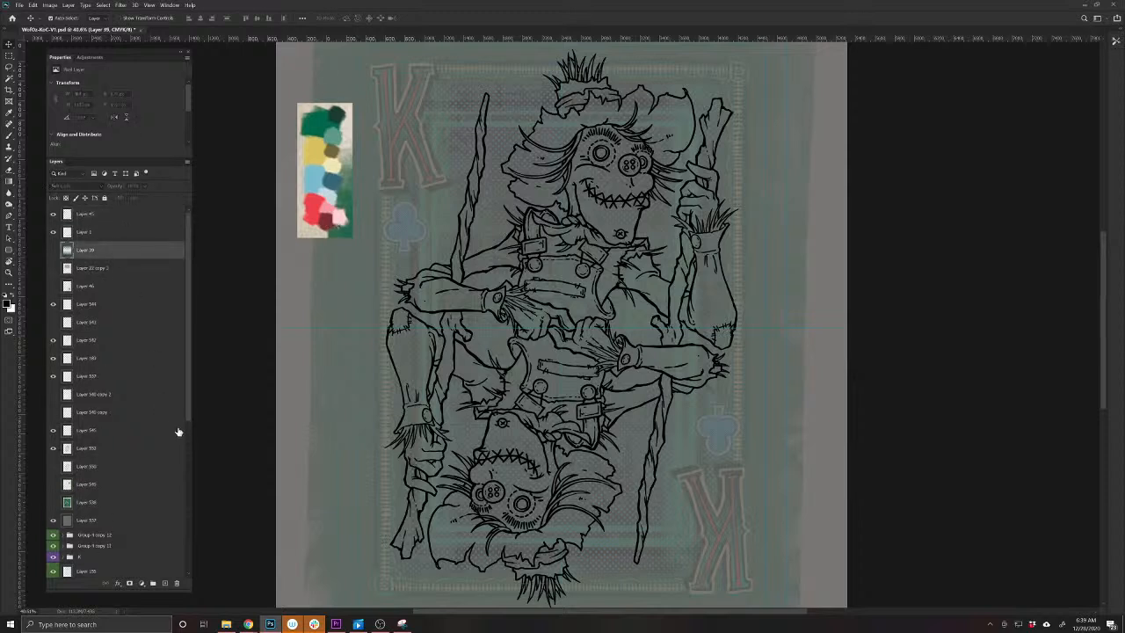
click(165, 582)
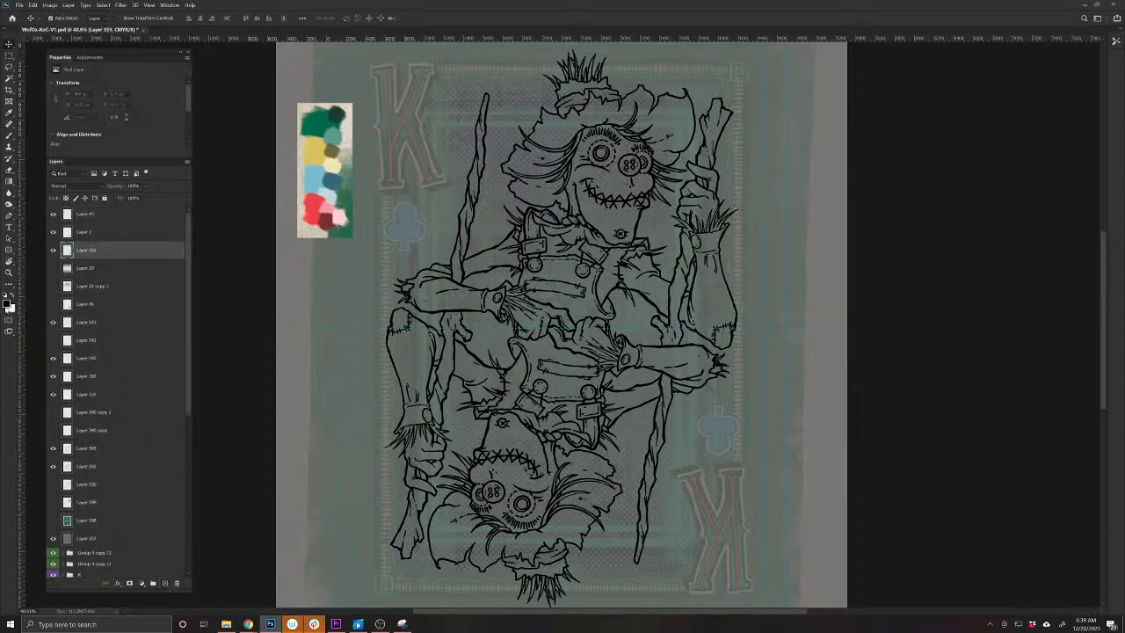
click(7, 303)
mouse_move(248, 190)
mouse_down()
mouse_move(247, 208)
mouse_move(202, 155)
mouse_up()
click(232, 150)
drag(248, 209, 248, 213)
click(198, 134)
drag(198, 133, 181, 134)
click(249, 216)
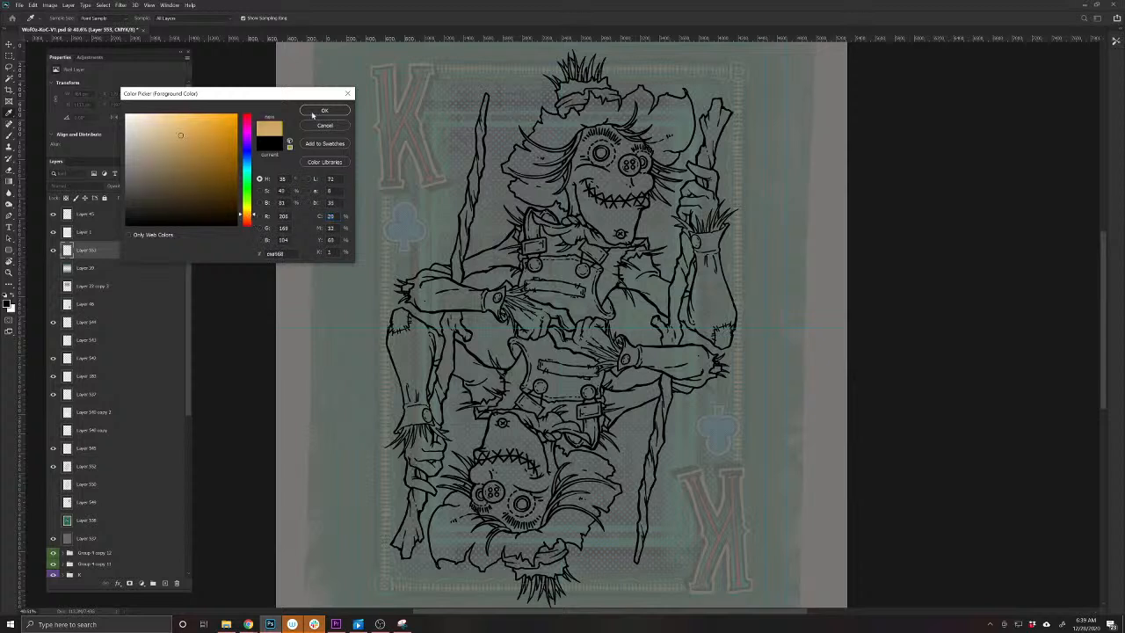
key(Return)
Dab tan at the corner of the scarecrow's mouth with an enlarged brush and place the colour layer beneath the line art
key(v)
scroll(613, 186, up, 1)
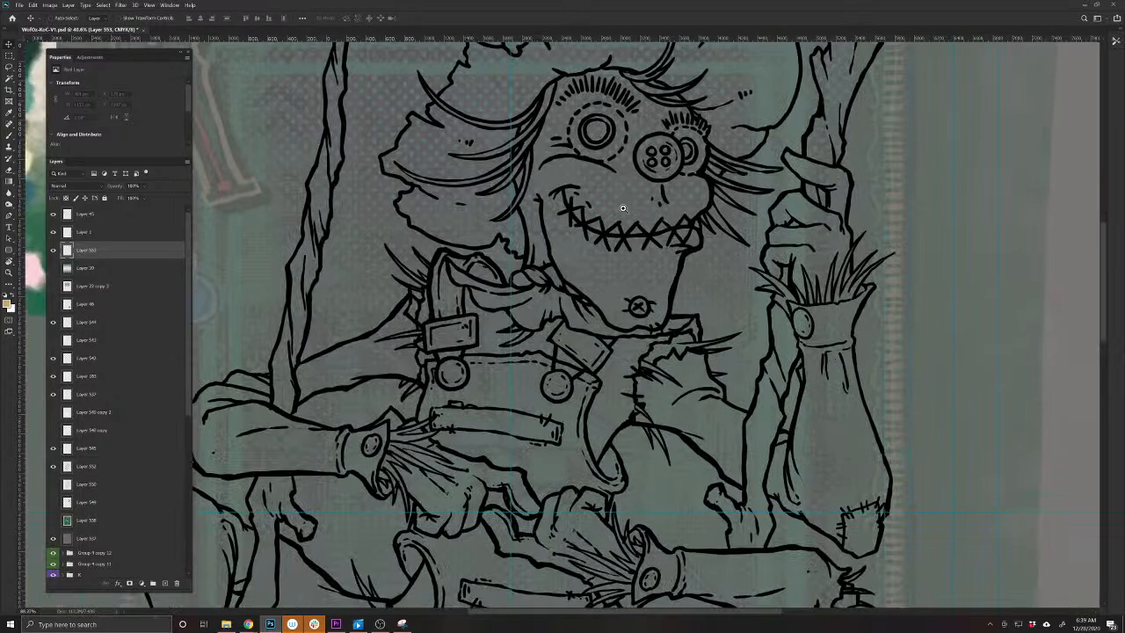
scroll(642, 300, up, 1)
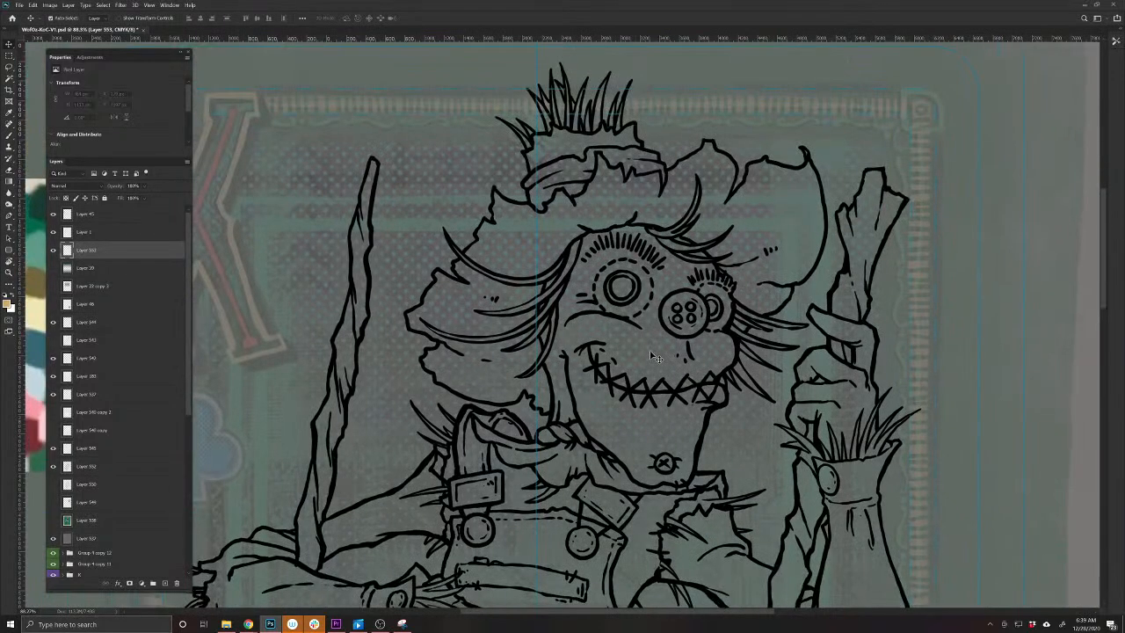
key(b)
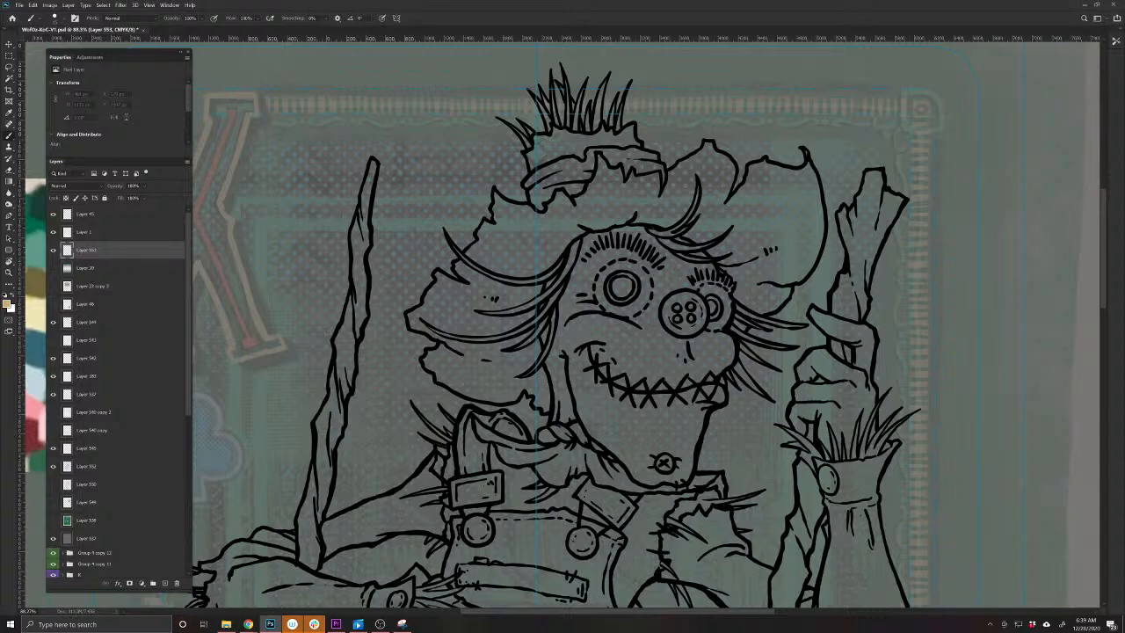
key(bracketright)
key(bracketright)
click(717, 395)
drag(80, 265, 92, 474)
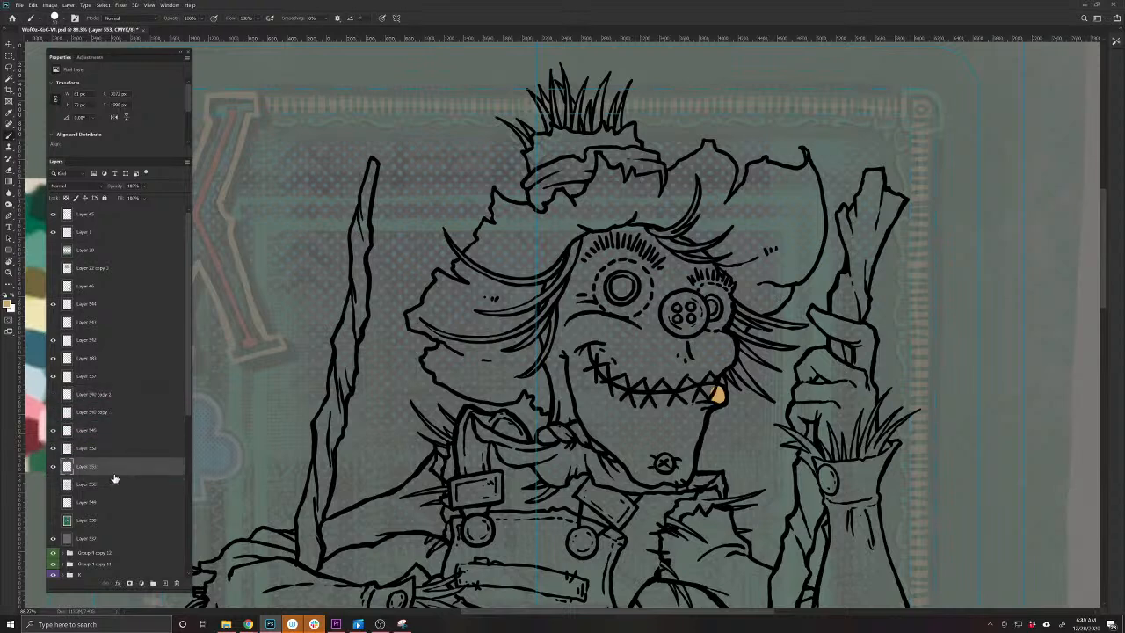
Fill the upper scarecrow's face, jaw and neckerchief with flat tan using the brush
mouse_move(702, 400)
mouse_down()
mouse_move(703, 413)
mouse_move(712, 384)
mouse_move(689, 466)
mouse_move(582, 449)
mouse_up()
mouse_move(474, 318)
mouse_down()
mouse_move(472, 235)
mouse_move(494, 204)
mouse_move(527, 184)
mouse_move(576, 182)
mouse_move(619, 197)
mouse_move(637, 219)
mouse_move(650, 321)
mouse_move(626, 236)
mouse_move(627, 290)
mouse_move(603, 237)
mouse_move(628, 303)
mouse_move(602, 325)
mouse_move(580, 283)
mouse_move(555, 329)
mouse_move(563, 303)
mouse_move(542, 312)
mouse_move(496, 290)
mouse_move(487, 255)
mouse_move(521, 205)
mouse_move(576, 211)
mouse_move(584, 253)
mouse_up()
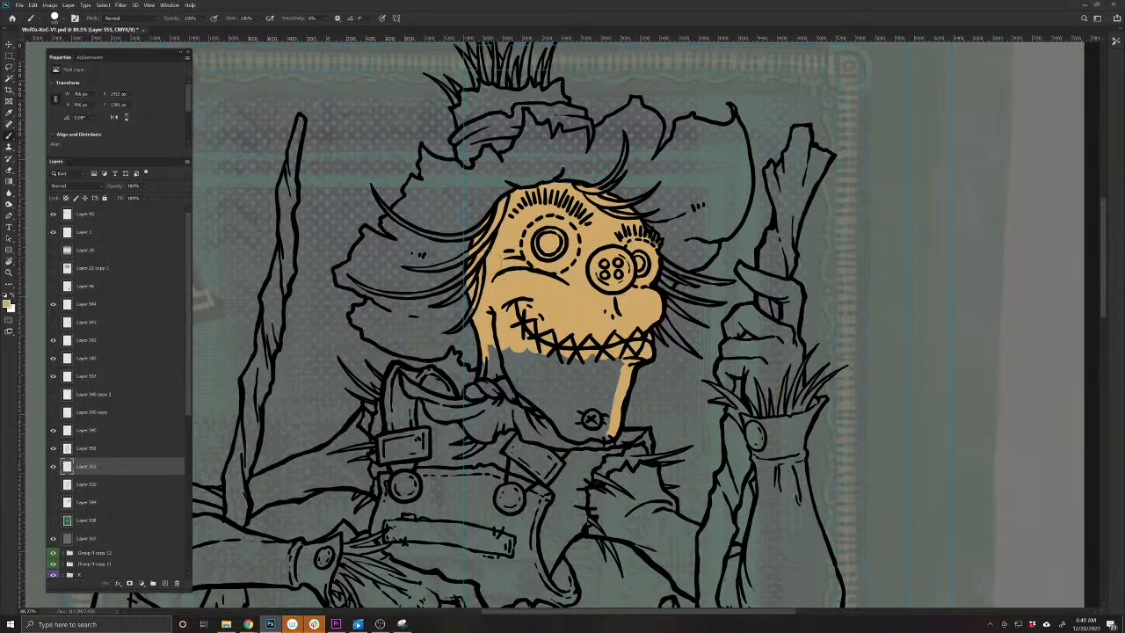
drag(513, 351, 494, 364)
mouse_move(501, 369)
mouse_down()
mouse_move(581, 441)
mouse_move(609, 434)
mouse_move(606, 377)
mouse_move(592, 395)
mouse_move(562, 369)
mouse_move(523, 384)
mouse_move(540, 395)
mouse_move(564, 360)
mouse_move(582, 415)
mouse_move(562, 417)
mouse_move(641, 432)
mouse_move(650, 445)
mouse_move(558, 441)
mouse_move(567, 445)
mouse_move(517, 431)
mouse_move(520, 411)
mouse_move(538, 423)
mouse_move(481, 400)
mouse_move(508, 429)
mouse_move(467, 436)
mouse_move(457, 420)
mouse_move(497, 405)
mouse_move(439, 415)
mouse_move(407, 390)
mouse_up()
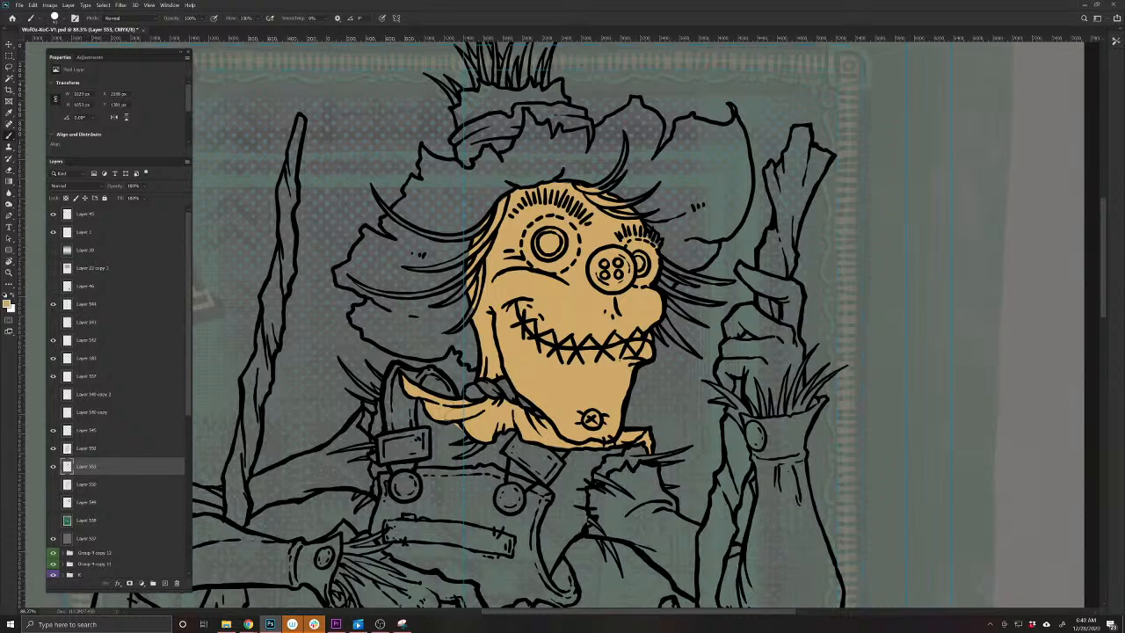
Set the foreground colour to a deeper orange, #c58943, and paint the neckerchief's knot with it
key(e)
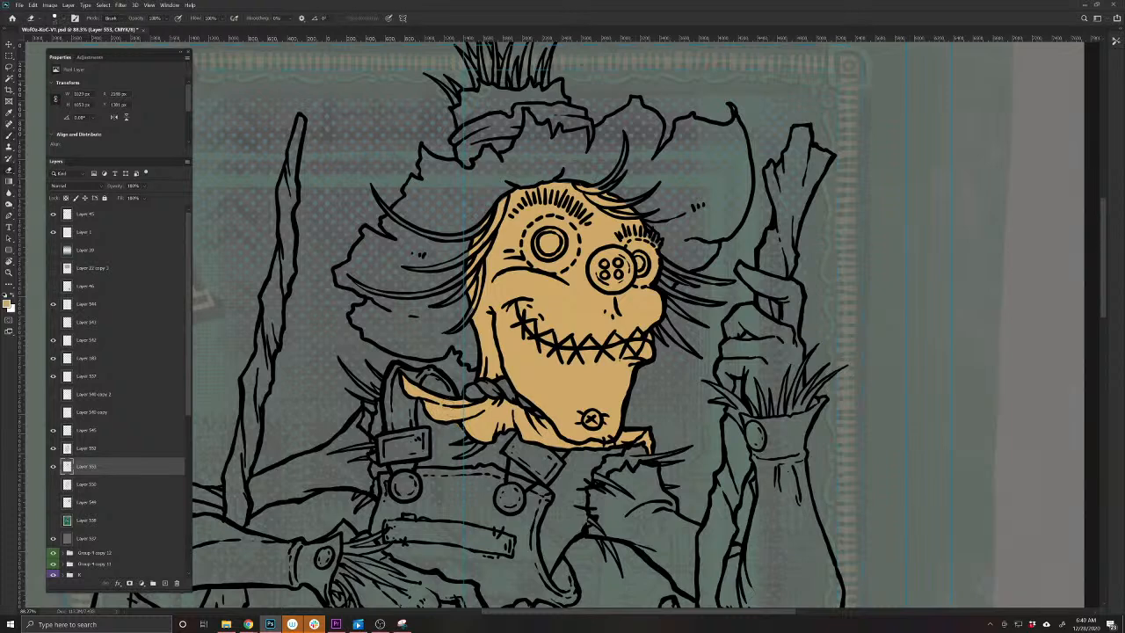
click(7, 304)
drag(188, 87, 280, 114)
mouse_move(264, 205)
mouse_down()
mouse_move(280, 185)
mouse_move(266, 177)
mouse_up()
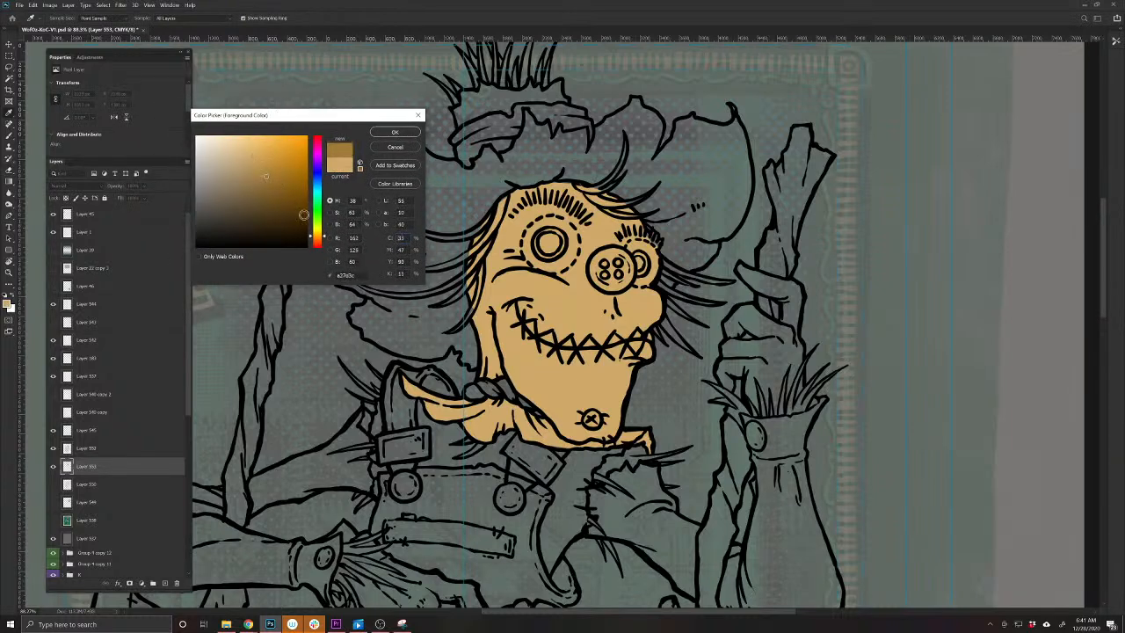
drag(317, 233, 318, 237)
drag(272, 183, 270, 161)
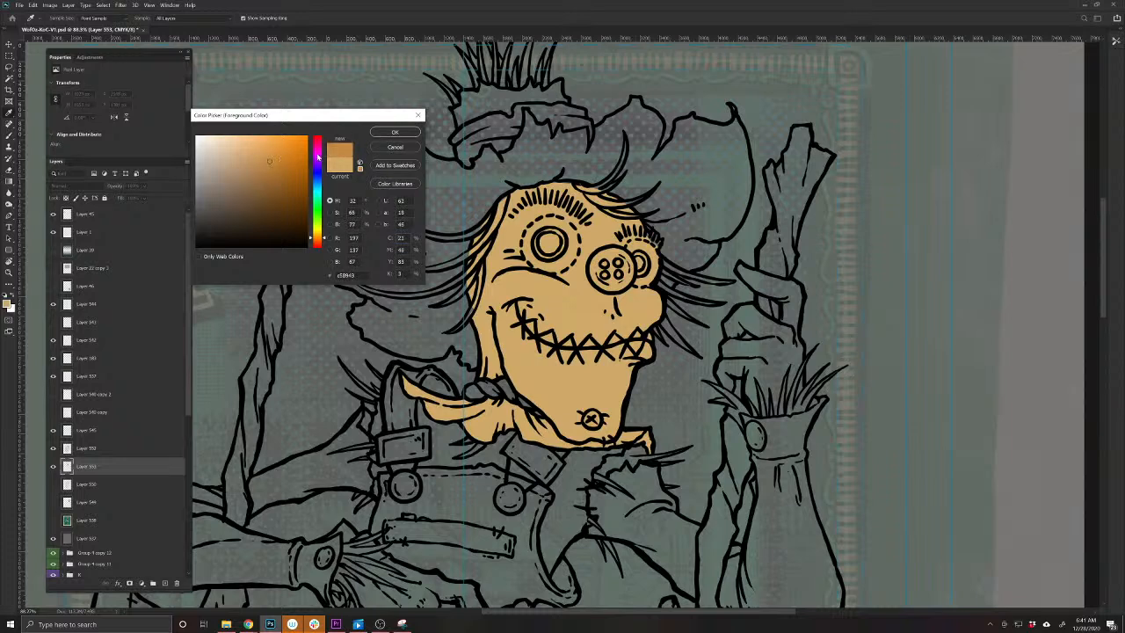
click(394, 132)
click(10, 140)
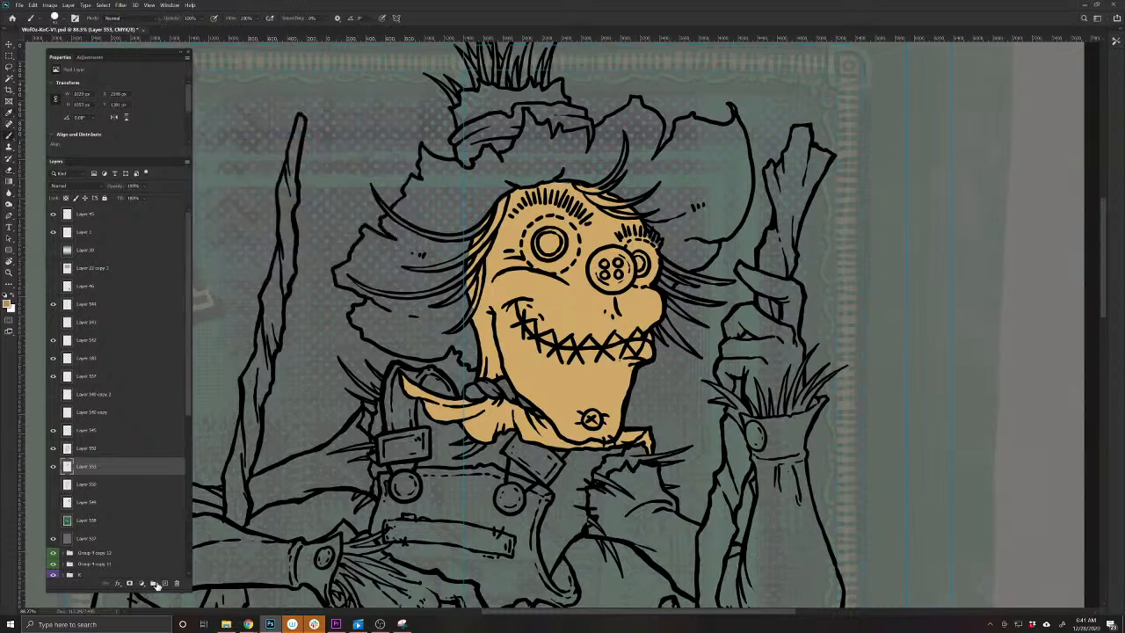
mouse_move(498, 395)
mouse_down()
mouse_move(483, 386)
mouse_move(530, 408)
mouse_move(471, 396)
mouse_up()
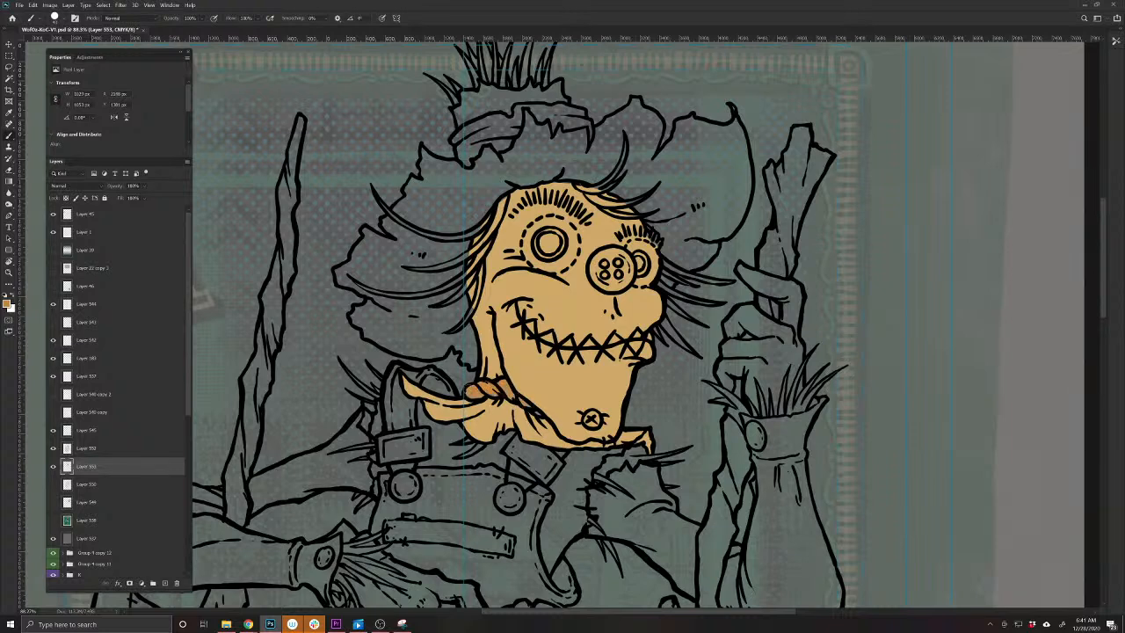
Set the foreground colour to a muted blue with hue about 200° for the overalls
drag(504, 545, 605, 436)
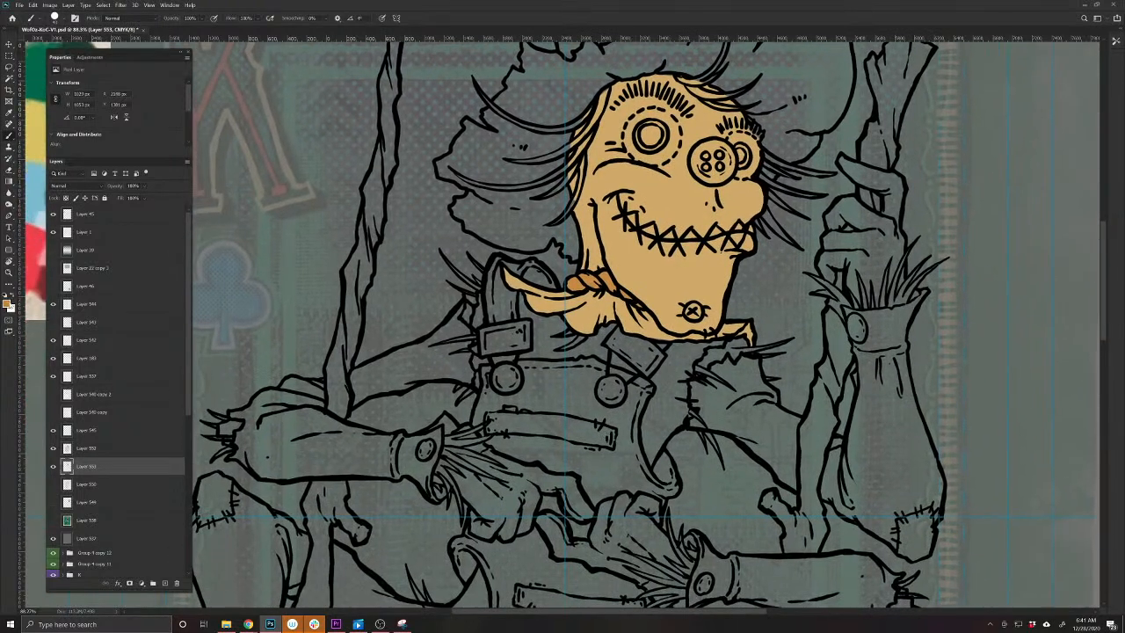
click(9, 300)
drag(301, 119, 372, 151)
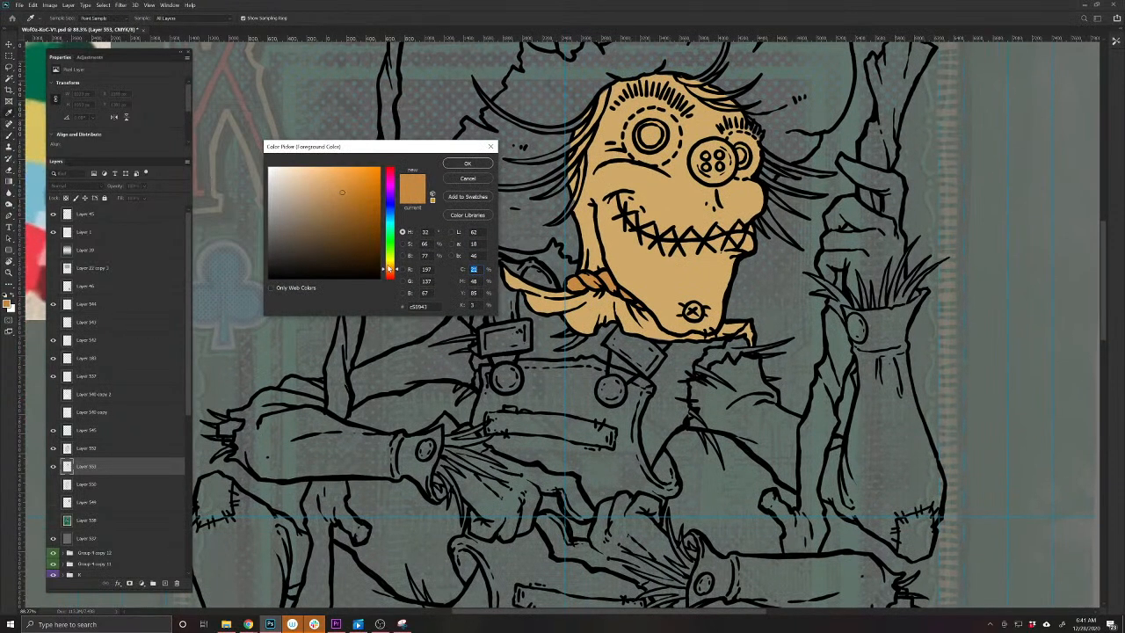
drag(392, 269, 392, 249)
mouse_move(341, 226)
mouse_down()
mouse_move(316, 226)
mouse_move(325, 212)
mouse_up()
drag(384, 253, 390, 254)
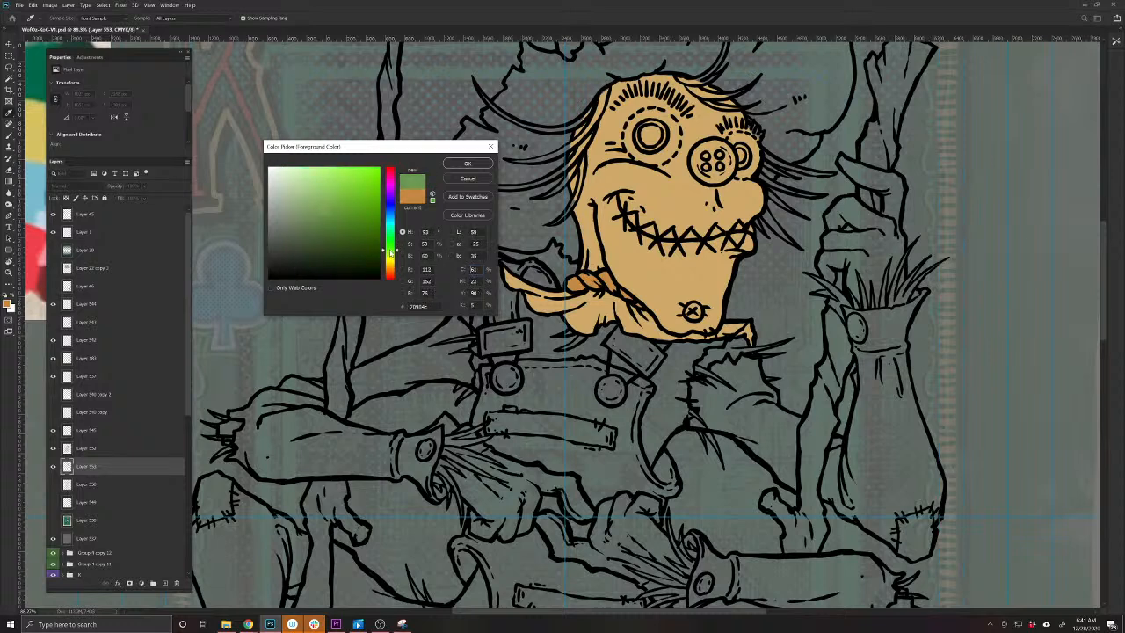
drag(322, 219, 319, 216)
drag(319, 214, 336, 208)
mouse_move(384, 250)
mouse_down()
mouse_move(384, 214)
mouse_move(327, 192)
mouse_move(312, 200)
mouse_up()
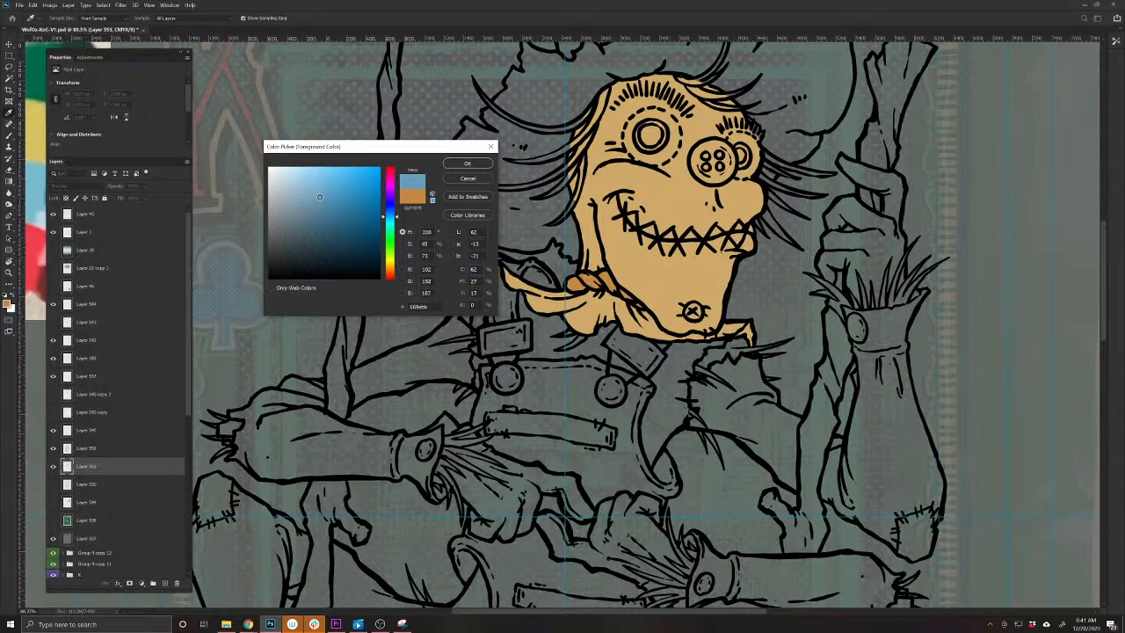
drag(328, 196, 321, 210)
click(467, 163)
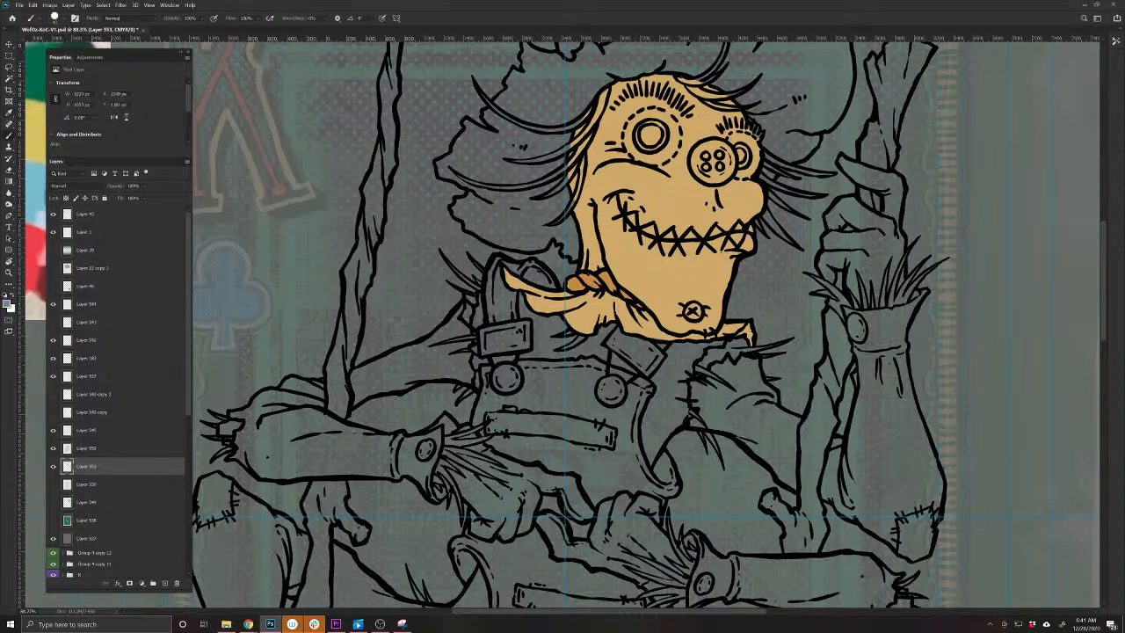
Add a new layer above the tan one and fill the overalls' shoulder strap and bib with flat blue
click(164, 583)
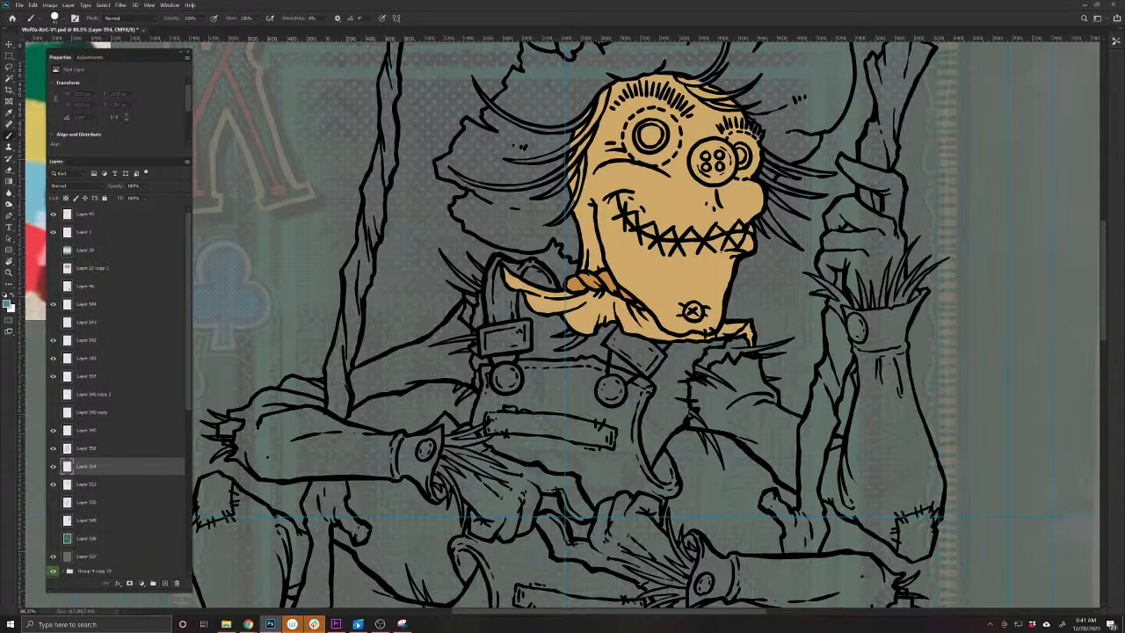
mouse_move(511, 294)
mouse_down()
mouse_move(513, 315)
mouse_move(489, 322)
mouse_move(494, 258)
mouse_move(500, 303)
mouse_move(491, 275)
mouse_move(555, 285)
mouse_move(529, 274)
mouse_up()
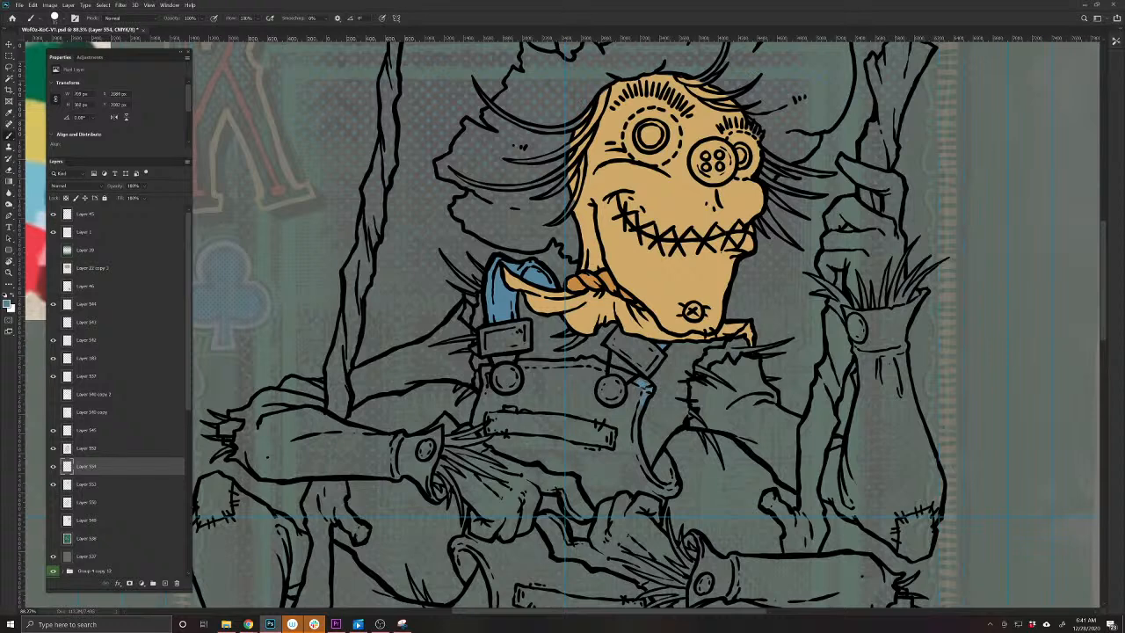
mouse_move(641, 395)
mouse_down()
mouse_move(631, 456)
mouse_move(646, 474)
mouse_move(667, 469)
mouse_move(673, 488)
mouse_move(612, 466)
mouse_move(627, 489)
mouse_move(601, 498)
mouse_move(571, 468)
mouse_up()
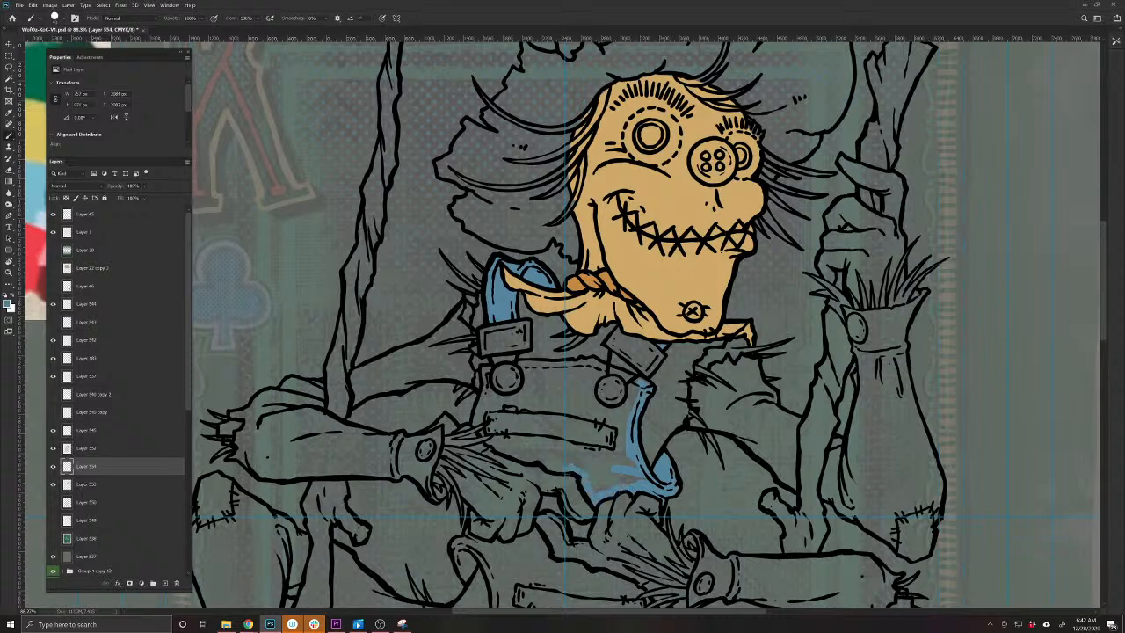
drag(541, 464, 479, 437)
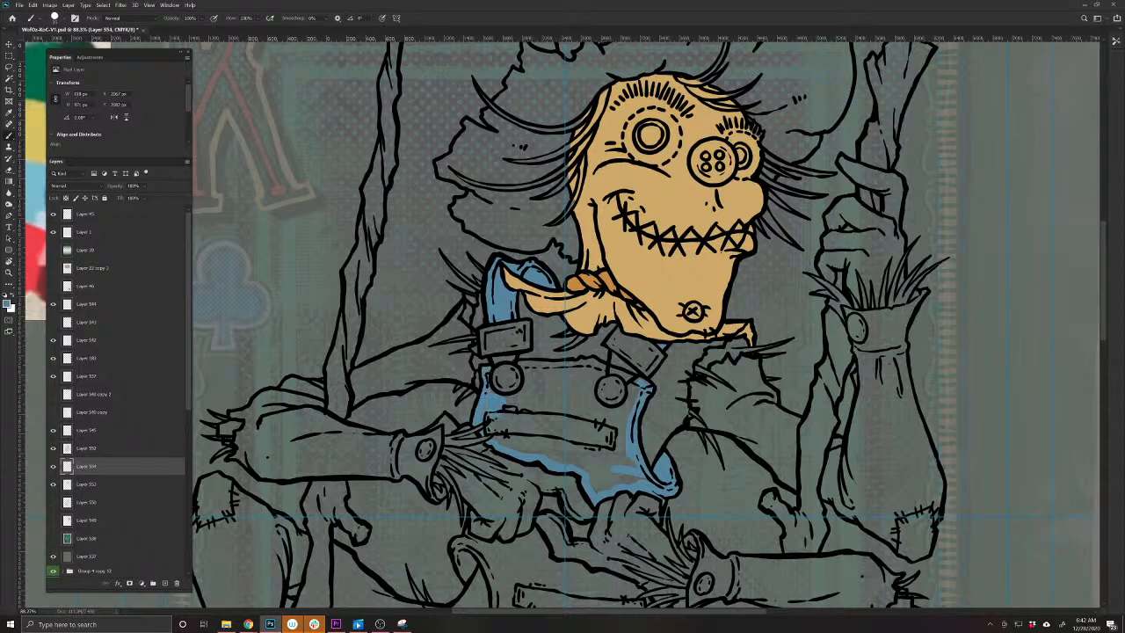
drag(501, 440, 521, 442)
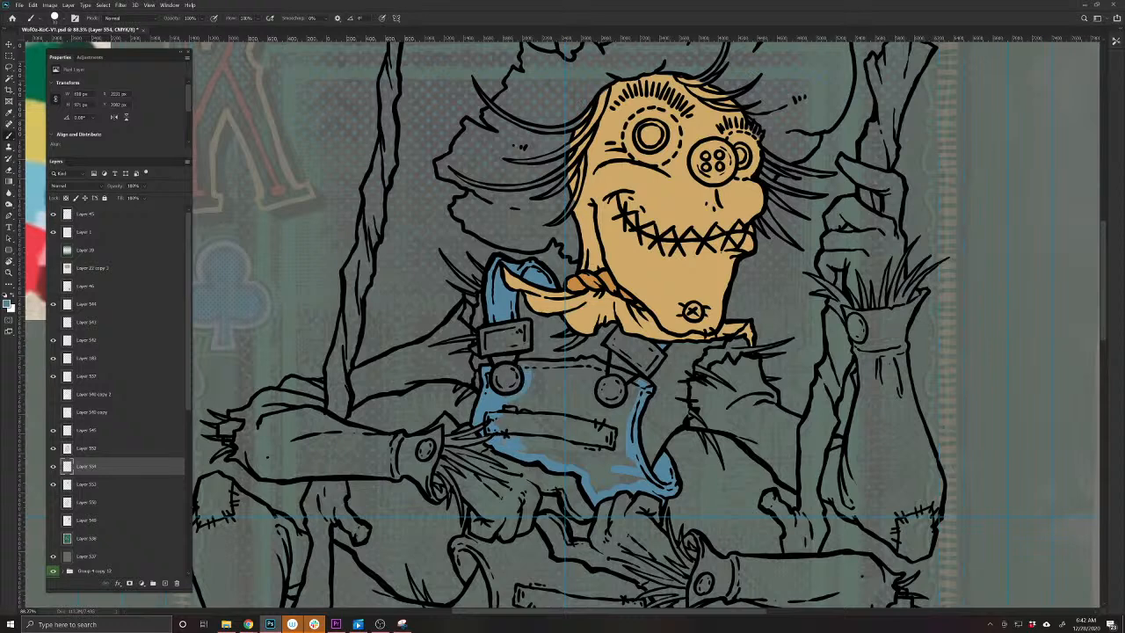
mouse_move(530, 364)
mouse_down()
mouse_move(590, 362)
mouse_move(637, 376)
mouse_up()
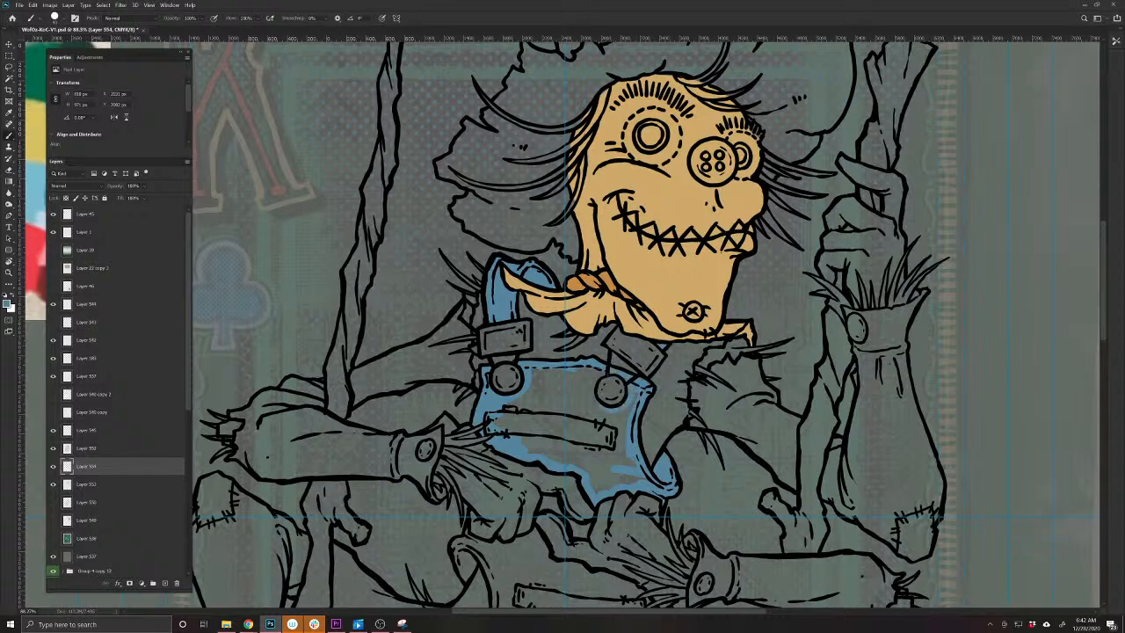
mouse_move(596, 369)
mouse_down()
mouse_move(592, 401)
mouse_move(584, 376)
mouse_move(536, 383)
mouse_move(514, 422)
mouse_move(544, 450)
mouse_move(588, 406)
mouse_move(610, 418)
mouse_move(632, 400)
mouse_move(622, 461)
mouse_move(606, 450)
mouse_move(598, 475)
mouse_move(579, 474)
mouse_up()
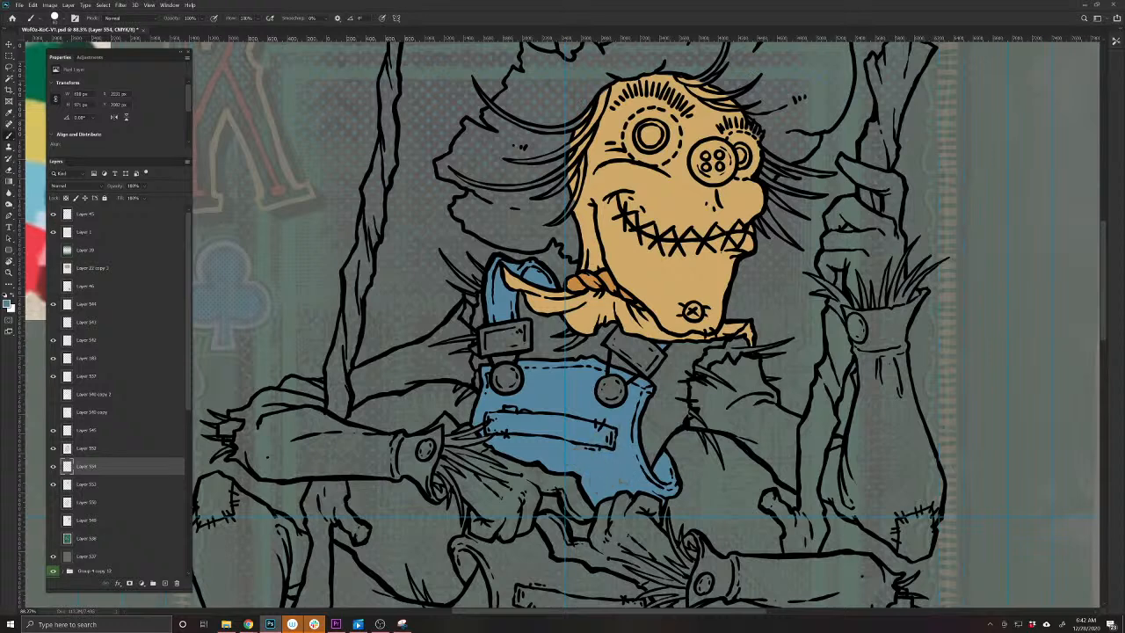
Extend the flat blue of the overalls into the small gaps between the scarecrow's hands
mouse_move(557, 498)
mouse_down()
mouse_move(557, 510)
mouse_move(542, 511)
mouse_up()
drag(428, 542, 522, 540)
drag(623, 492, 581, 493)
Set the foreground colour to a golden yellow, #ce9a2b, for the overalls' metal fittings
click(7, 303)
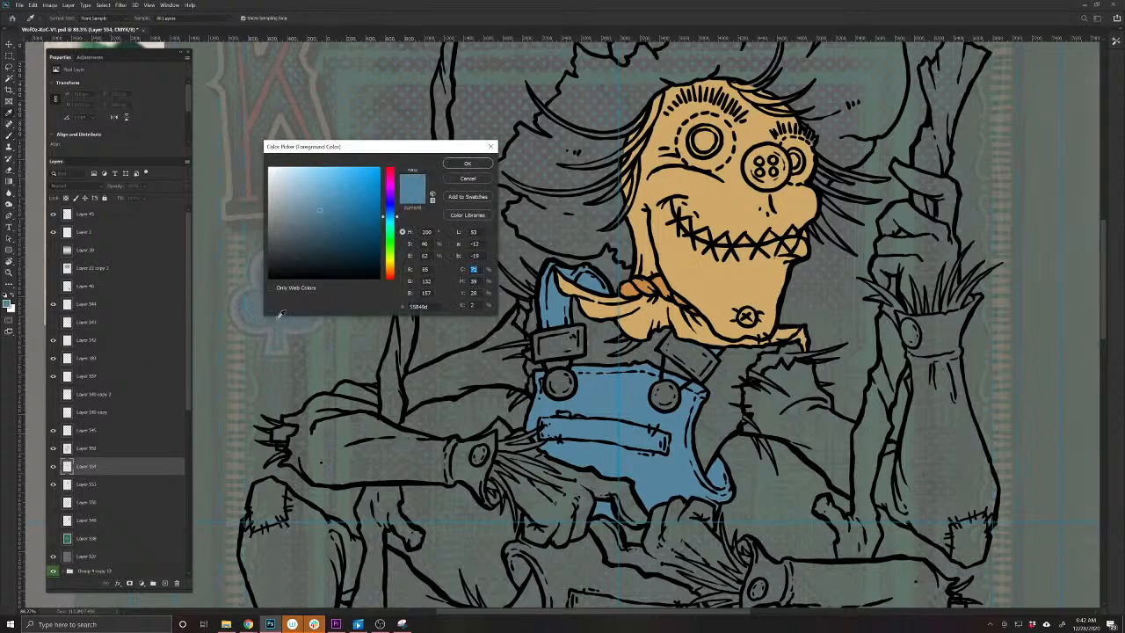
click(390, 265)
mouse_move(364, 181)
mouse_down()
mouse_move(366, 196)
mouse_move(356, 189)
mouse_up()
click(390, 266)
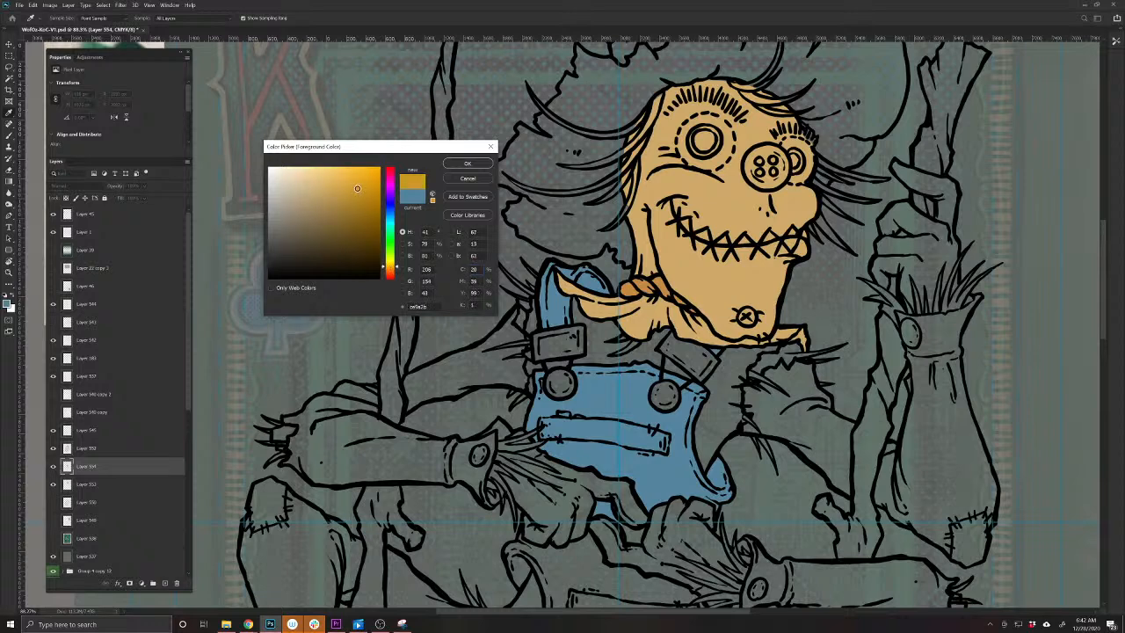
click(448, 167)
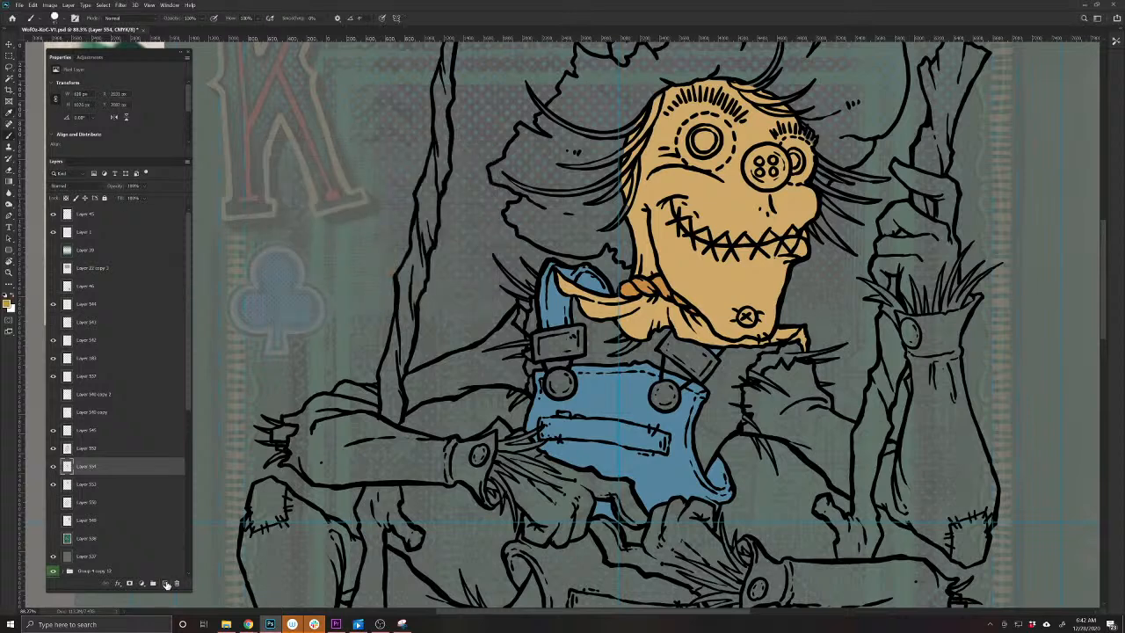
Add a new layer and paint both overall strap buckles and the two round bib buttons golden yellow
click(166, 584)
mouse_move(579, 352)
mouse_down()
mouse_move(559, 329)
mouse_move(546, 331)
mouse_move(566, 352)
mouse_move(537, 343)
mouse_move(537, 353)
mouse_move(579, 353)
mouse_move(555, 342)
mouse_move(557, 390)
mouse_up()
drag(631, 441, 546, 528)
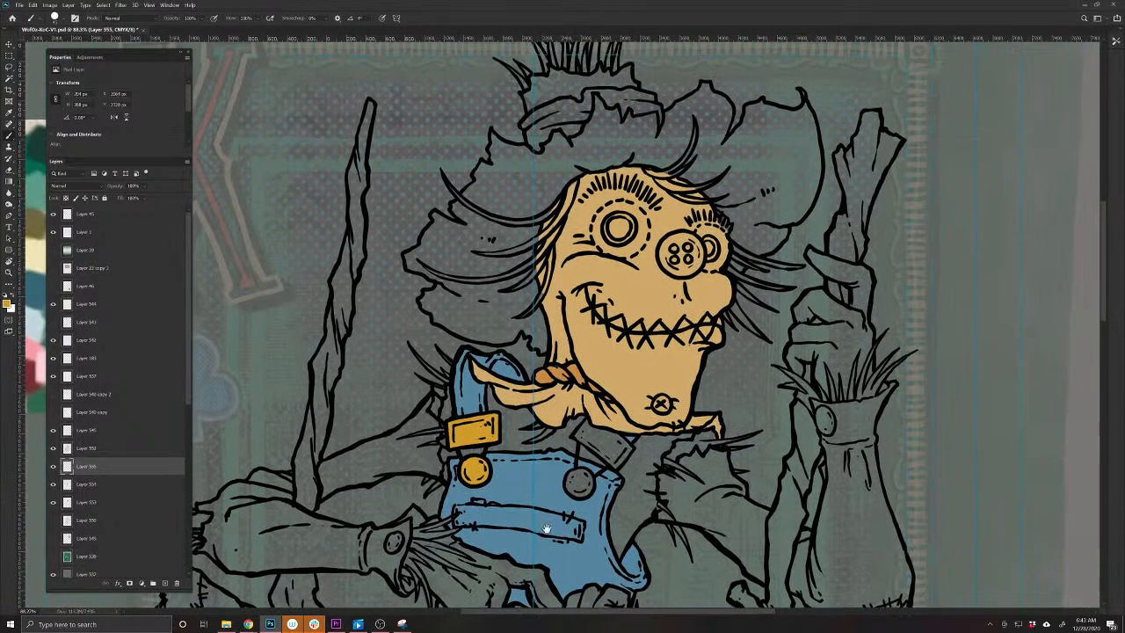
mouse_move(575, 425)
mouse_down()
mouse_move(582, 439)
mouse_move(609, 436)
mouse_move(630, 451)
mouse_move(617, 464)
mouse_move(584, 438)
mouse_move(590, 480)
mouse_move(570, 494)
mouse_move(580, 475)
mouse_move(576, 485)
mouse_up()
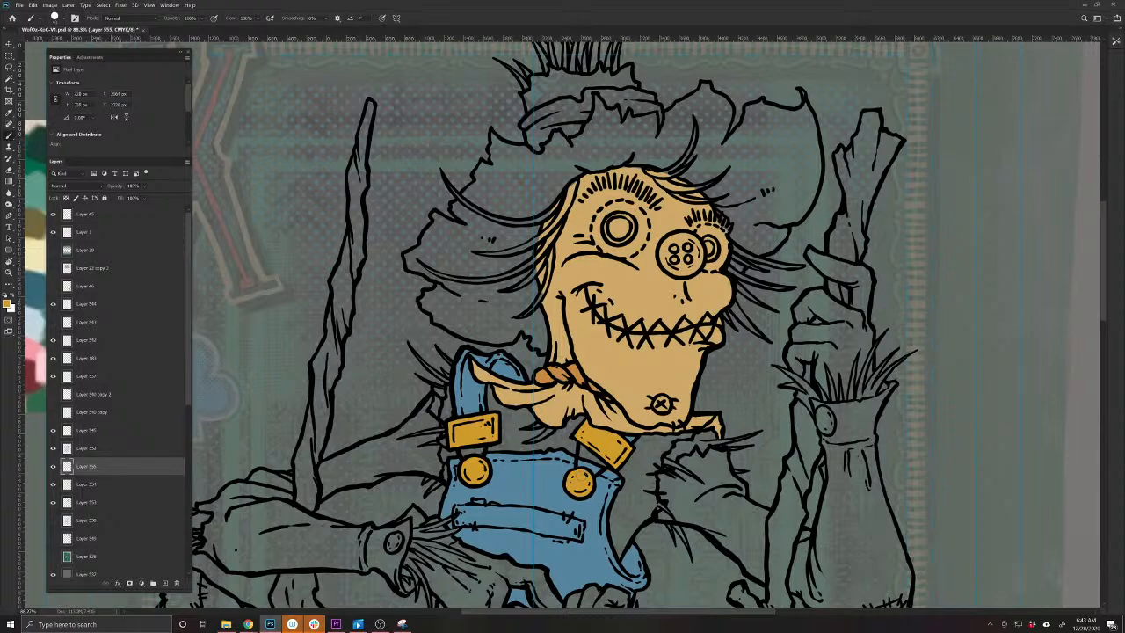
Try painting the buttons on both sleeve cuffs golden yellow, and undo the strokes
mouse_move(322, 572)
mouse_down()
mouse_move(469, 542)
mouse_move(571, 544)
mouse_up()
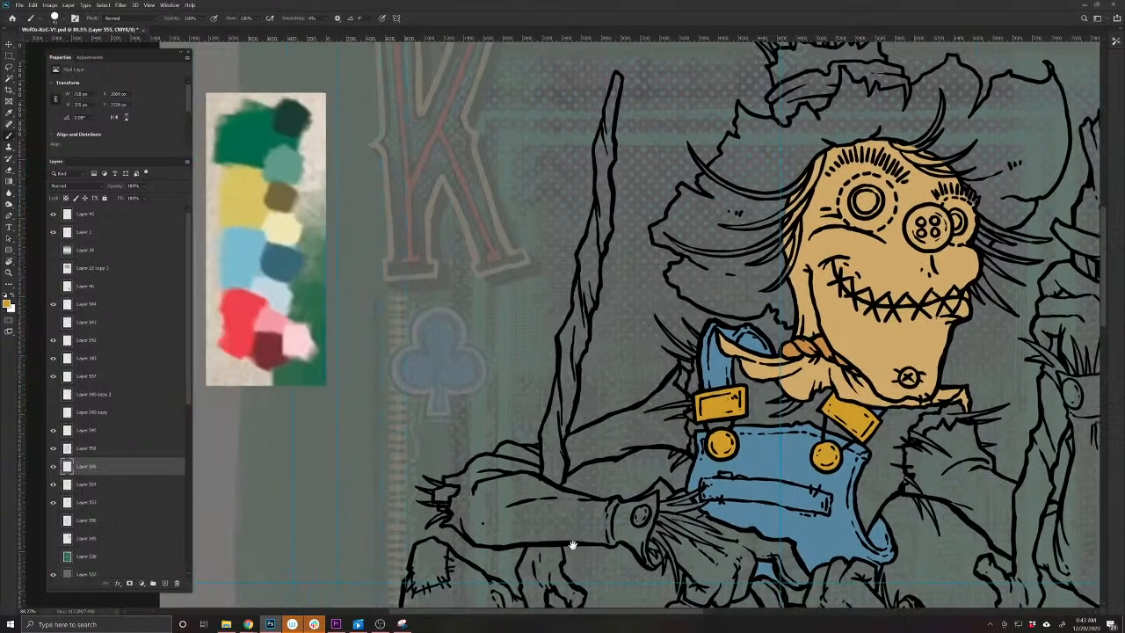
drag(644, 508, 640, 521)
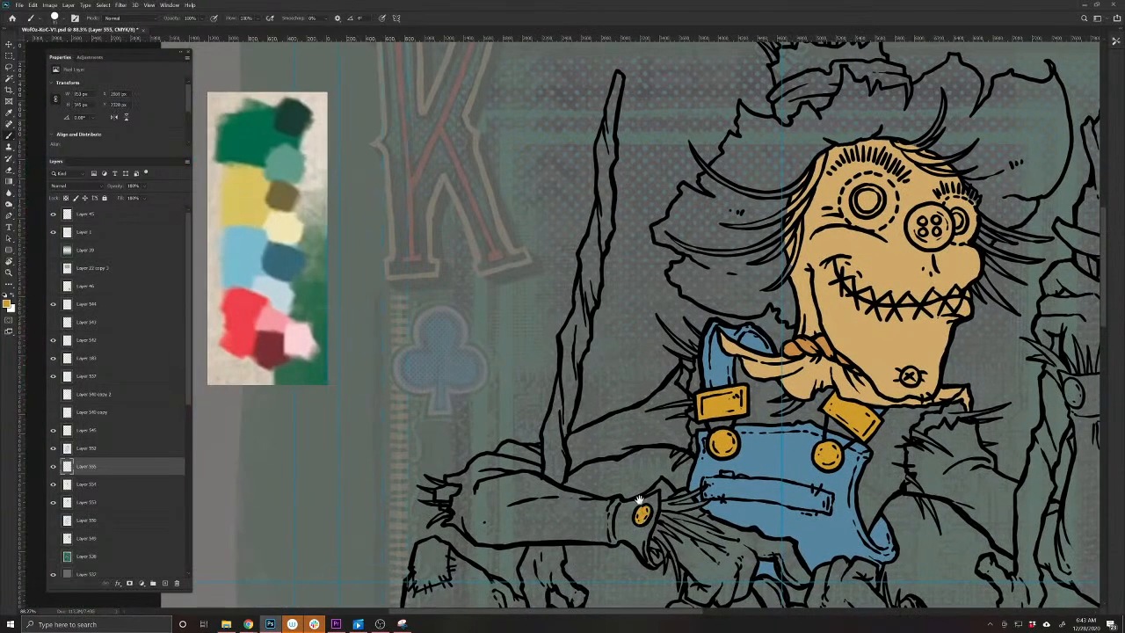
drag(836, 501, 424, 497)
mouse_move(650, 400)
mouse_down()
mouse_move(652, 418)
mouse_move(643, 404)
mouse_up()
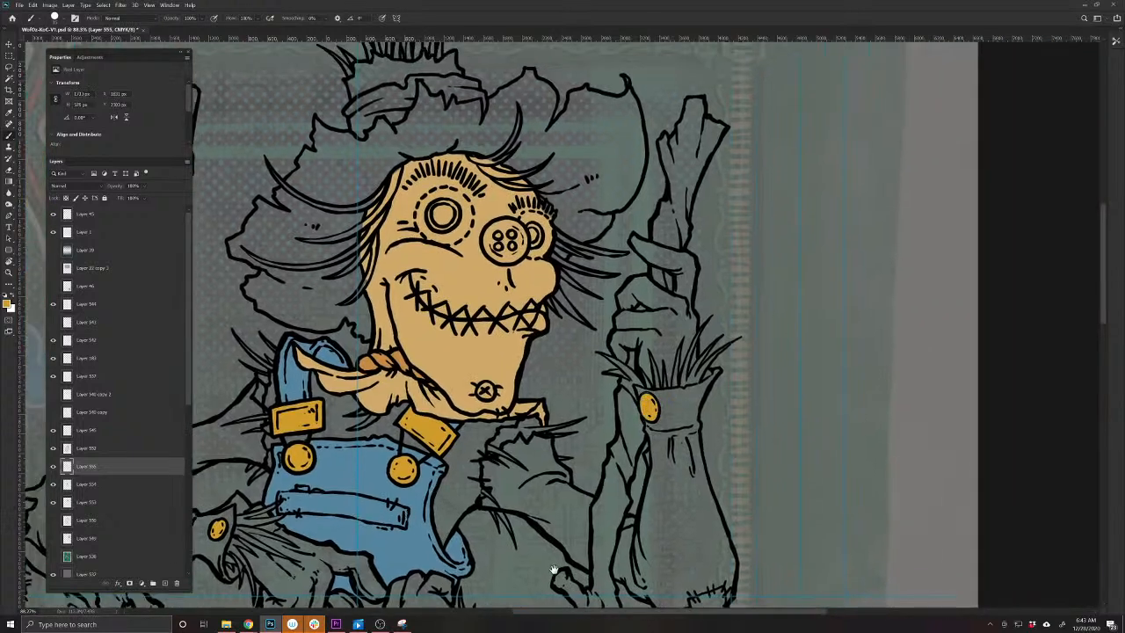
drag(553, 570, 753, 519)
key(ctrl+z)
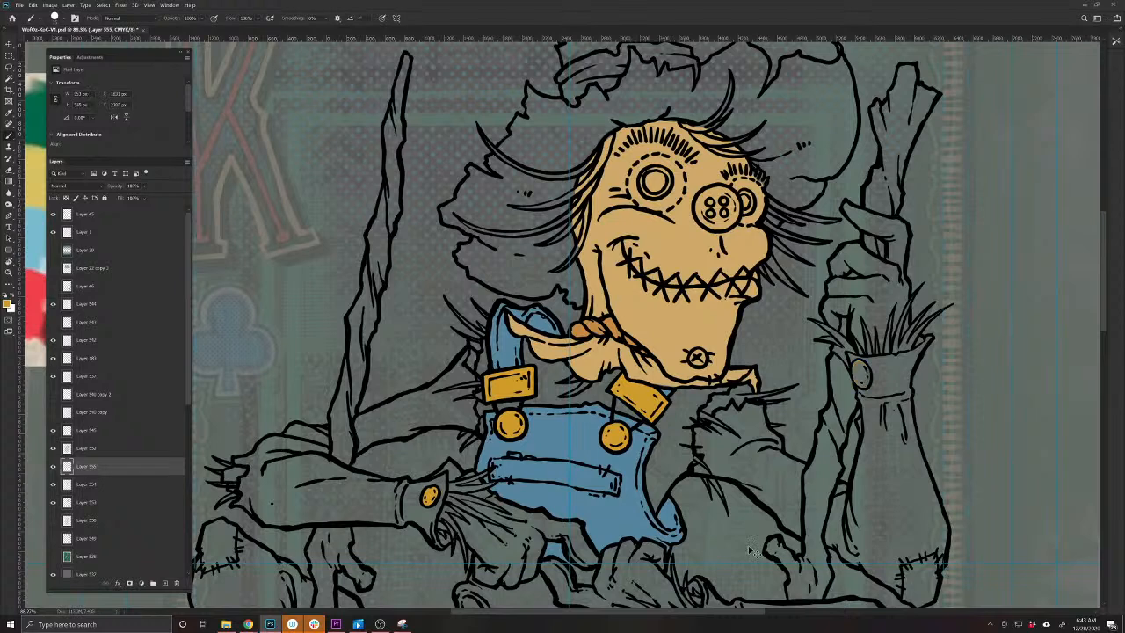
key(ctrl+z)
Add a new layer and paint a first patch of the hat brim above the forehead in pale tan, #c3ab77
click(164, 585)
click(7, 304)
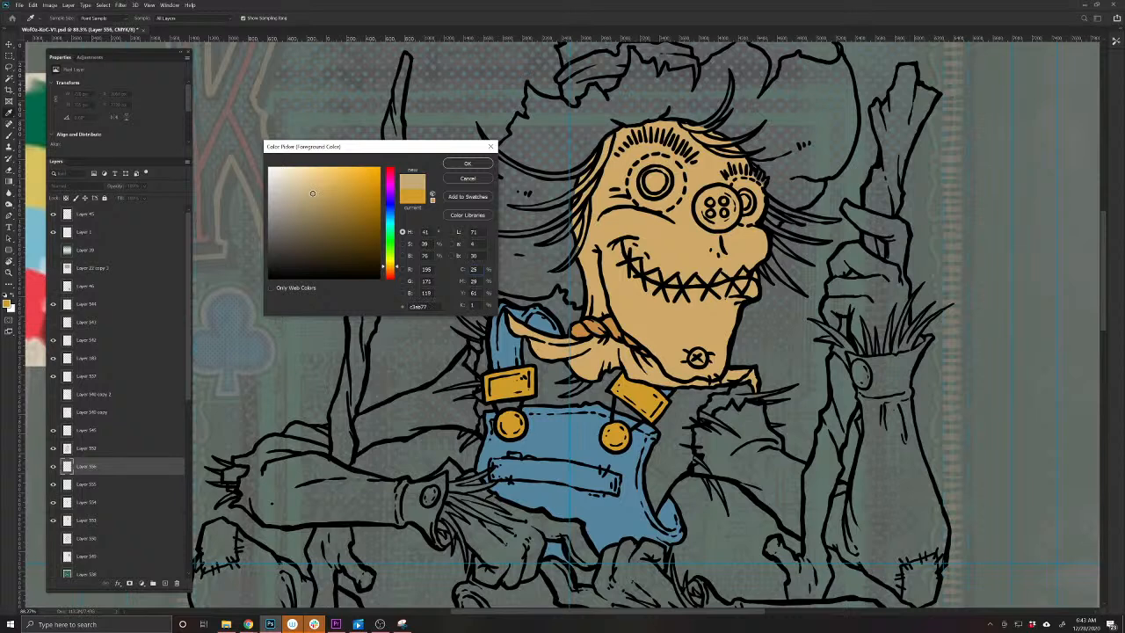
click(467, 163)
scroll(499, 449, up, 3)
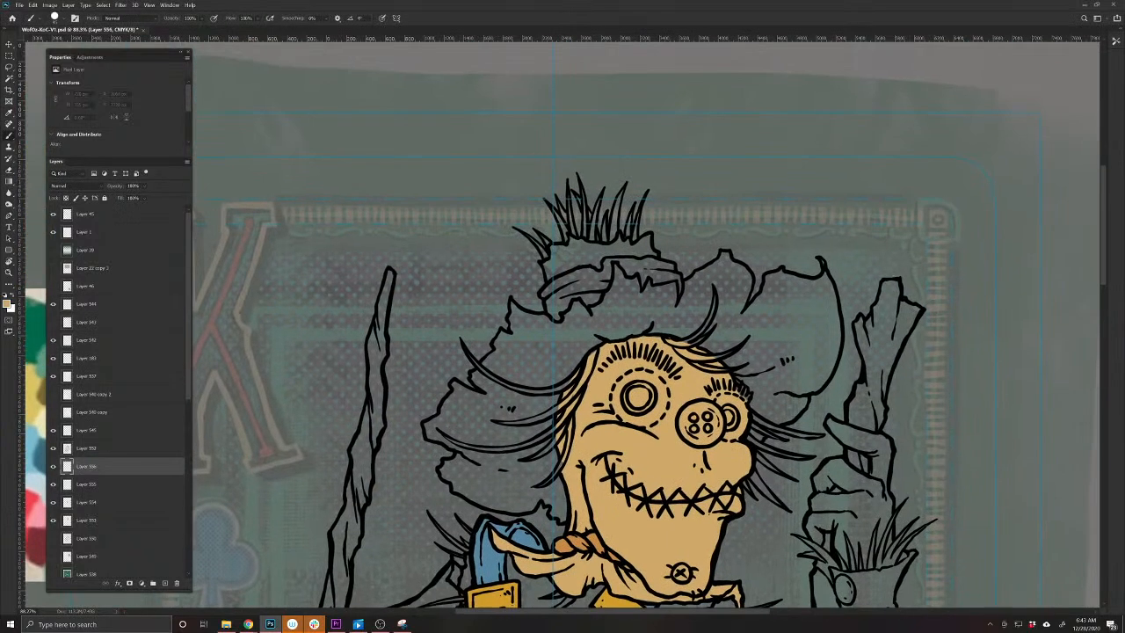
mouse_move(651, 316)
mouse_down()
mouse_move(701, 331)
mouse_move(685, 335)
mouse_move(728, 356)
mouse_move(749, 361)
mouse_move(712, 307)
mouse_move(773, 343)
mouse_up()
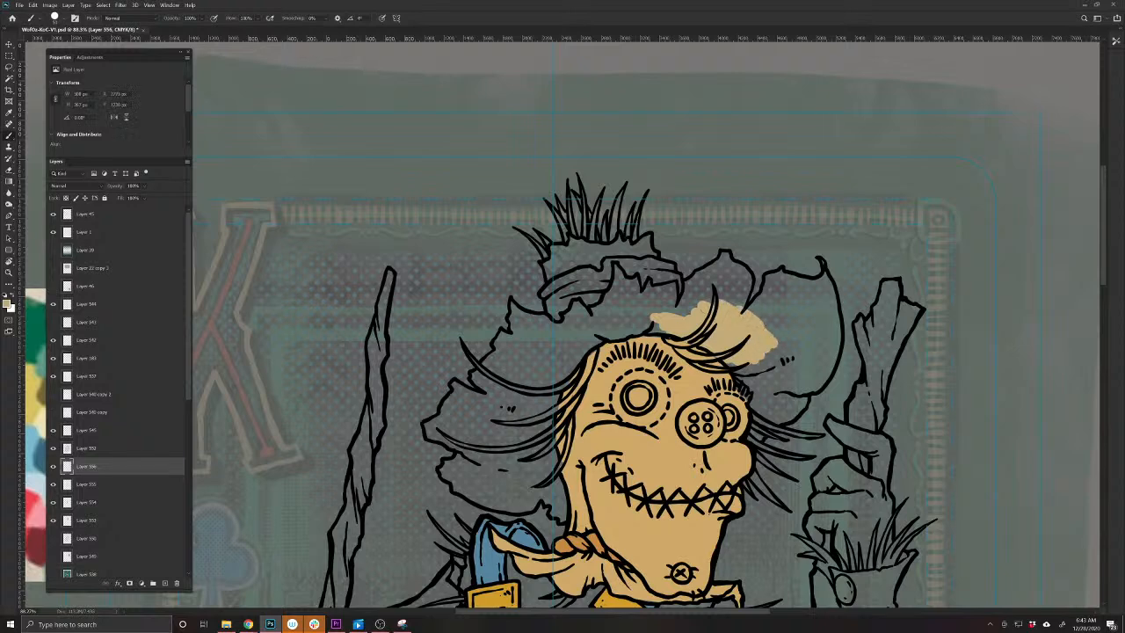
drag(733, 309, 744, 284)
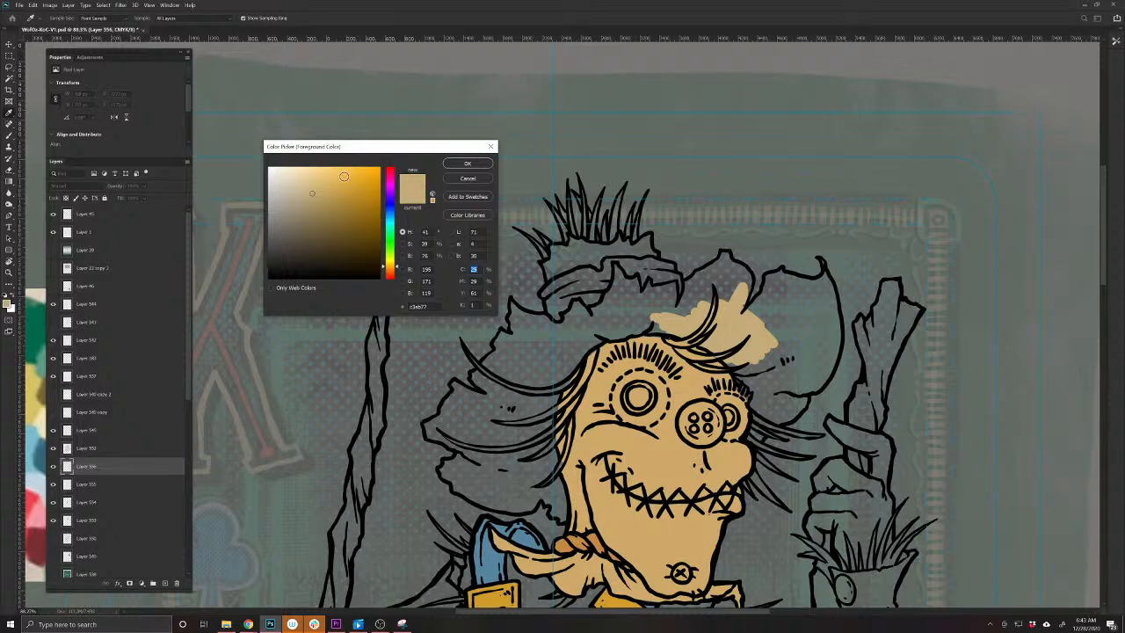
Set the foreground colour to a brighter straw yellow, #e9bb57, and refill the painted hat patch with it
mouse_move(334, 179)
mouse_down()
mouse_move(322, 177)
mouse_move(338, 177)
mouse_up()
click(484, 166)
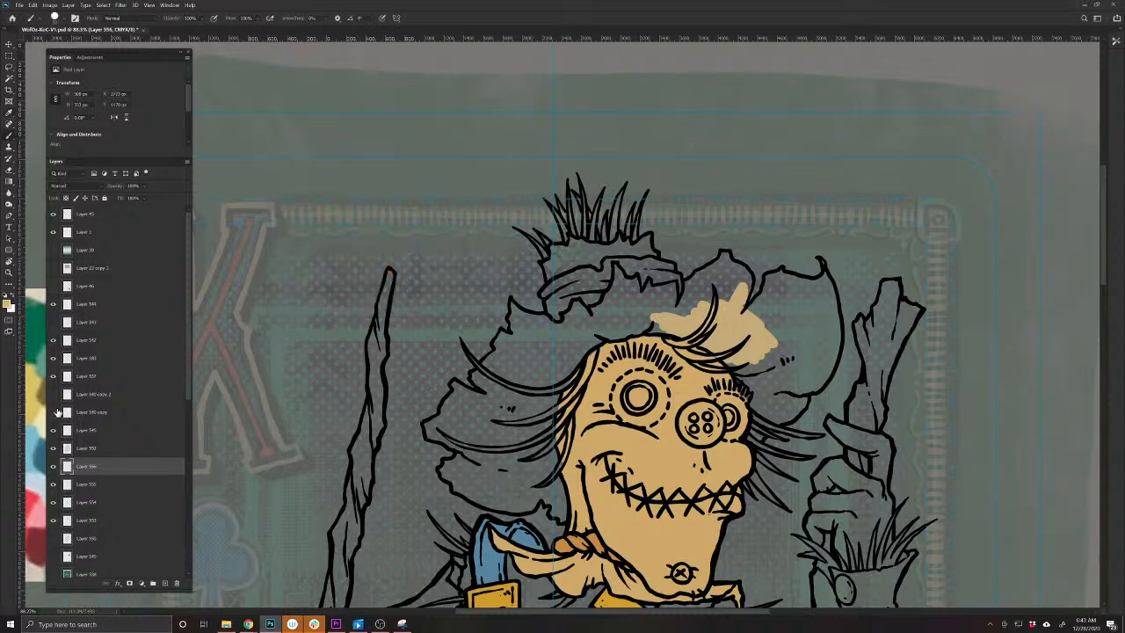
ctrl+click(67, 467)
key(alt+BackSpace)
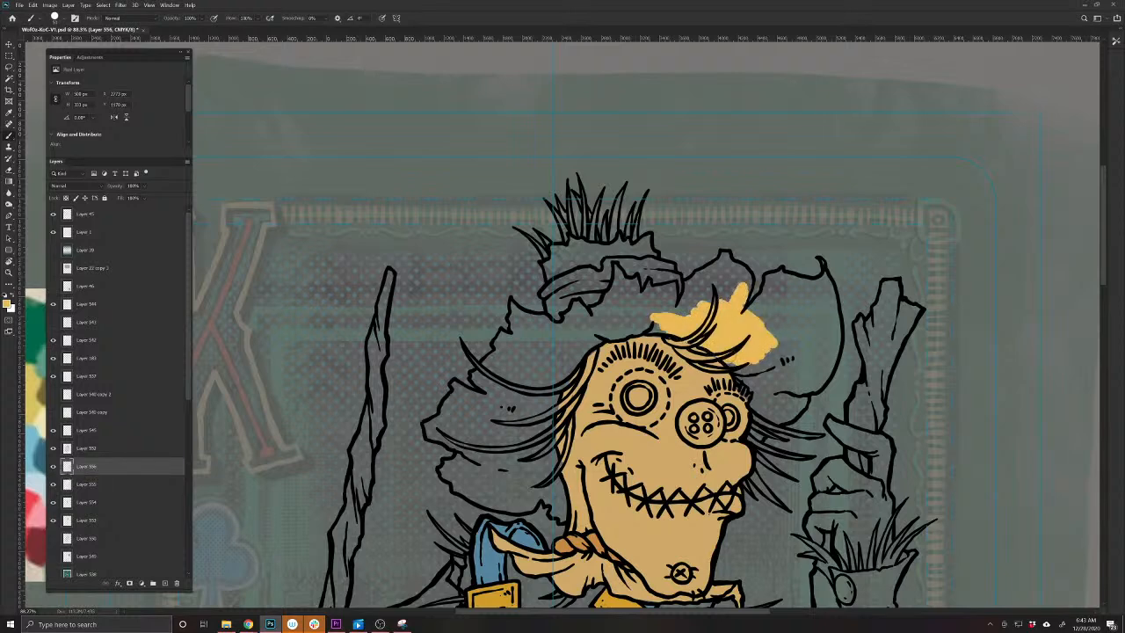
Paint straw yellow along the inside edge of the hat brim's large right-hand lobe, enlarging the brush as needed
mouse_move(740, 387)
mouse_down()
mouse_move(780, 418)
mouse_move(803, 406)
mouse_move(839, 342)
mouse_up()
mouse_move(721, 402)
mouse_down()
mouse_move(486, 496)
mouse_move(453, 493)
mouse_up()
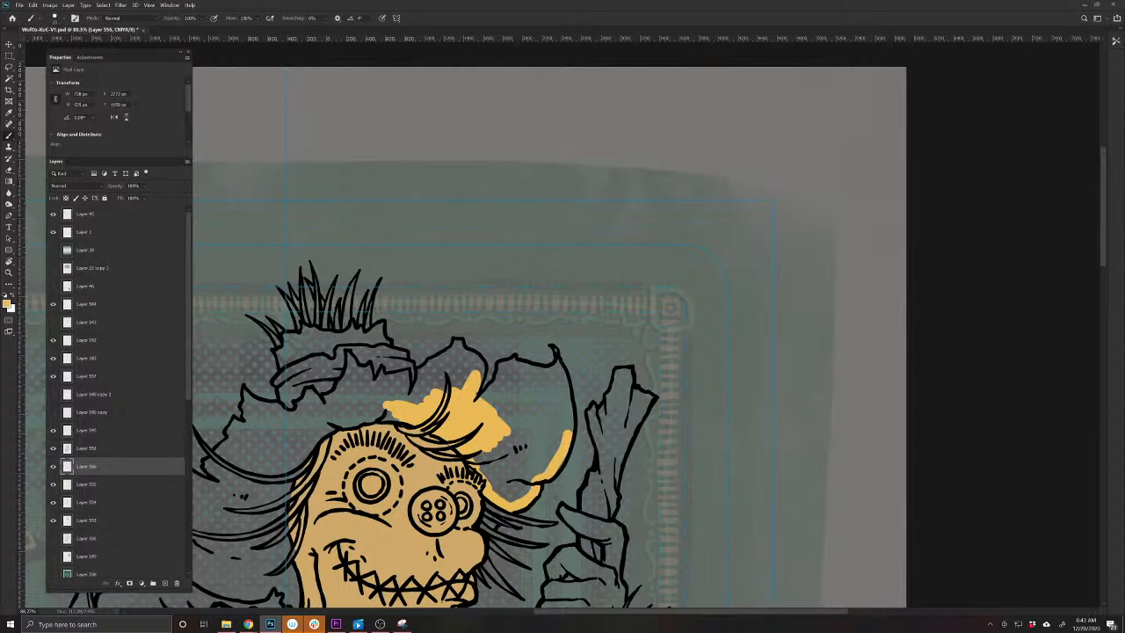
key(bracketright)
drag(559, 362, 565, 430)
key(bracketright)
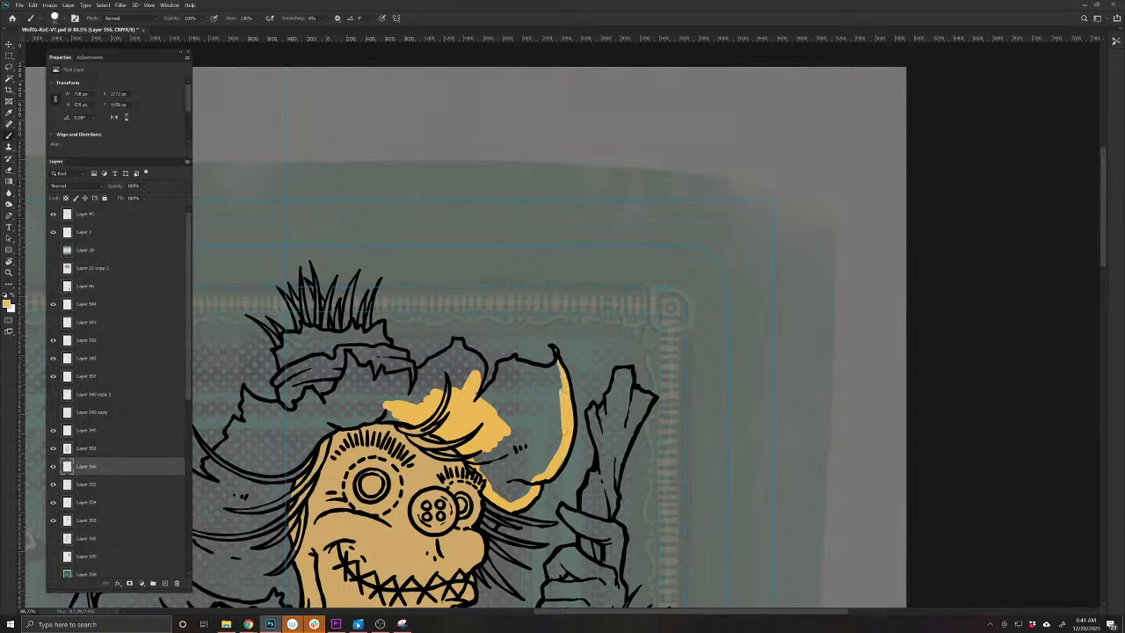
mouse_move(557, 364)
mouse_down()
mouse_move(522, 364)
mouse_move(488, 390)
mouse_move(580, 446)
mouse_move(615, 450)
mouse_up()
key(e)
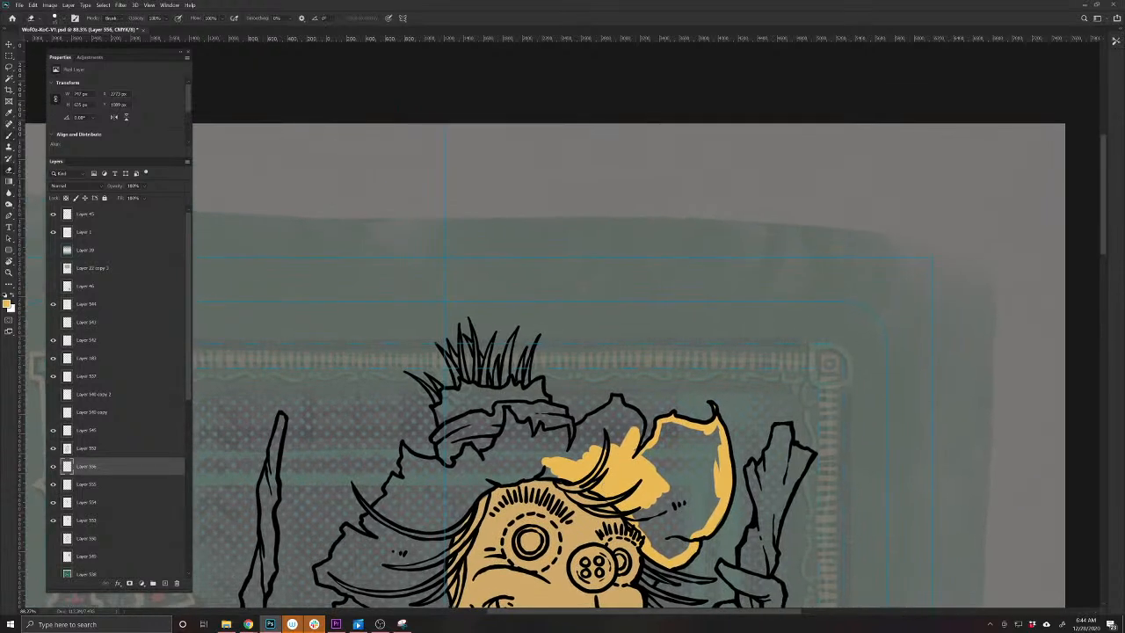
key(b)
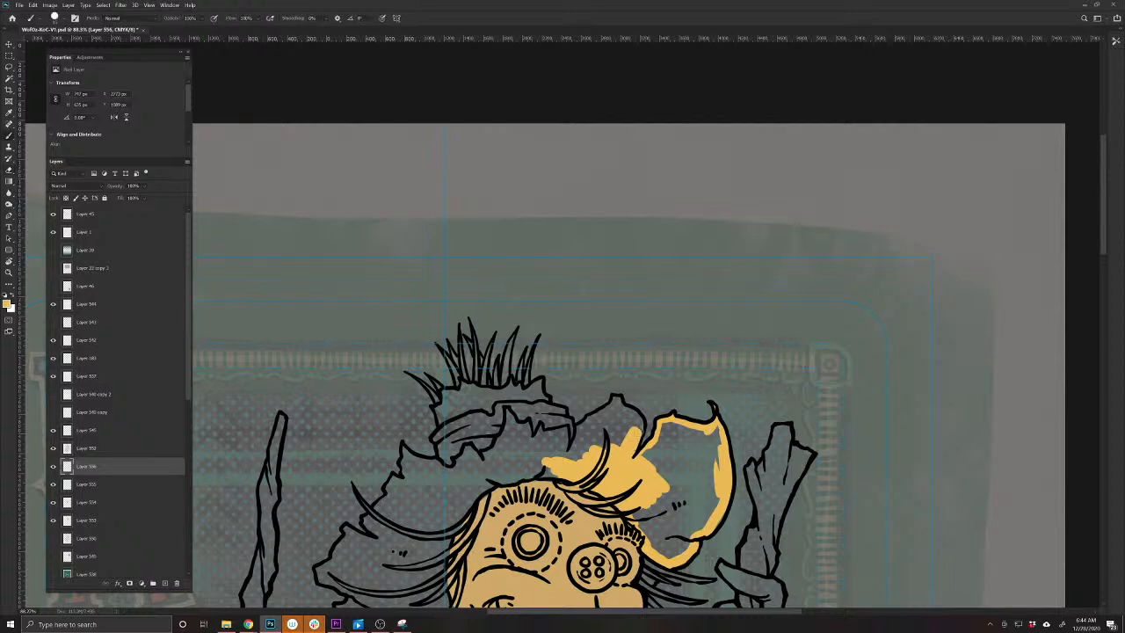
Fill the rest of the hat brim and the crown above the hatband with flat straw yellow
mouse_move(641, 432)
mouse_down()
mouse_move(615, 398)
mouse_move(574, 437)
mouse_move(542, 431)
mouse_move(540, 446)
mouse_move(510, 411)
mouse_up()
mouse_move(489, 462)
mouse_down()
mouse_move(654, 413)
mouse_move(635, 401)
mouse_move(611, 427)
mouse_move(567, 403)
mouse_move(568, 422)
mouse_move(530, 474)
mouse_move(550, 494)
mouse_move(513, 483)
mouse_move(485, 523)
mouse_move(531, 552)
mouse_move(460, 465)
mouse_move(453, 473)
mouse_move(446, 490)
mouse_move(481, 513)
mouse_move(525, 519)
mouse_move(552, 506)
mouse_move(568, 529)
mouse_move(554, 453)
mouse_move(541, 501)
mouse_move(557, 509)
mouse_move(552, 439)
mouse_move(555, 456)
mouse_move(568, 393)
mouse_move(620, 347)
mouse_move(672, 336)
mouse_up()
mouse_move(738, 369)
mouse_down()
mouse_move(798, 354)
mouse_move(754, 374)
mouse_move(741, 351)
mouse_move(780, 292)
mouse_move(807, 302)
mouse_move(820, 323)
mouse_move(797, 304)
mouse_move(754, 341)
mouse_move(732, 281)
mouse_move(664, 330)
mouse_move(666, 307)
mouse_move(650, 302)
mouse_move(657, 315)
mouse_move(644, 332)
mouse_move(626, 298)
mouse_move(617, 332)
mouse_move(600, 332)
mouse_move(613, 315)
mouse_move(578, 348)
mouse_up()
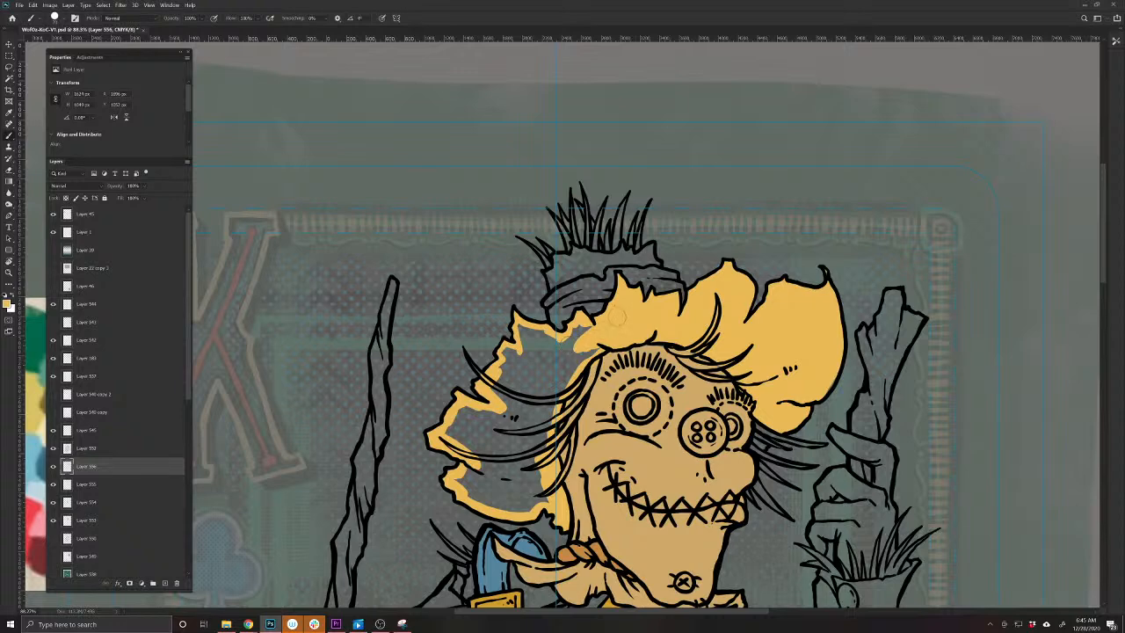
mouse_move(615, 314)
mouse_down()
mouse_move(540, 417)
mouse_move(550, 400)
mouse_move(531, 461)
mouse_move(543, 485)
mouse_move(483, 508)
mouse_move(457, 433)
mouse_move(496, 393)
mouse_move(527, 327)
mouse_move(562, 339)
mouse_move(549, 386)
mouse_move(566, 341)
mouse_move(536, 360)
mouse_move(532, 395)
mouse_move(511, 388)
mouse_move(527, 488)
mouse_move(496, 457)
mouse_move(476, 474)
mouse_move(471, 445)
mouse_up()
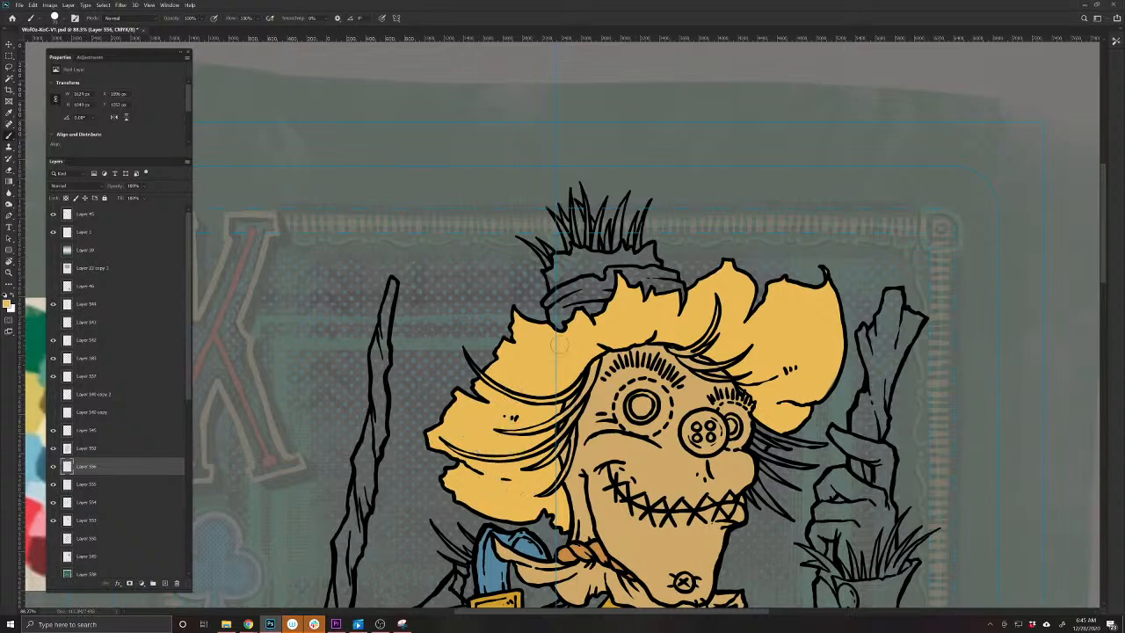
scroll(478, 385, up, 5)
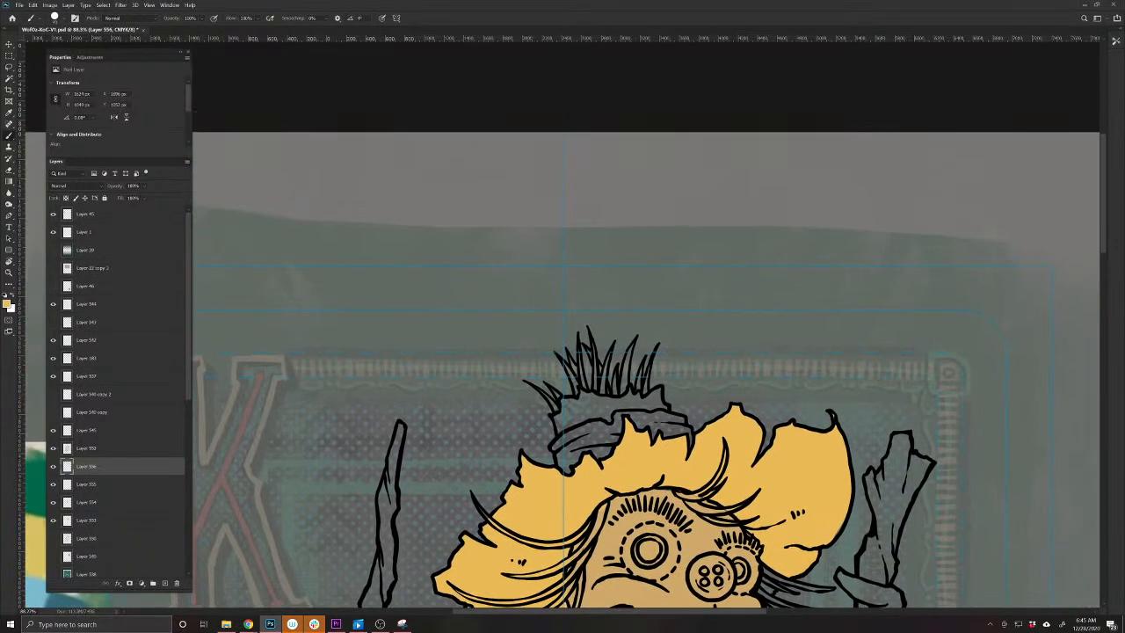
mouse_move(659, 399)
mouse_down()
mouse_move(657, 409)
mouse_move(581, 393)
mouse_move(562, 402)
mouse_move(557, 433)
mouse_move(590, 423)
mouse_move(580, 413)
mouse_move(589, 400)
mouse_move(660, 415)
mouse_up()
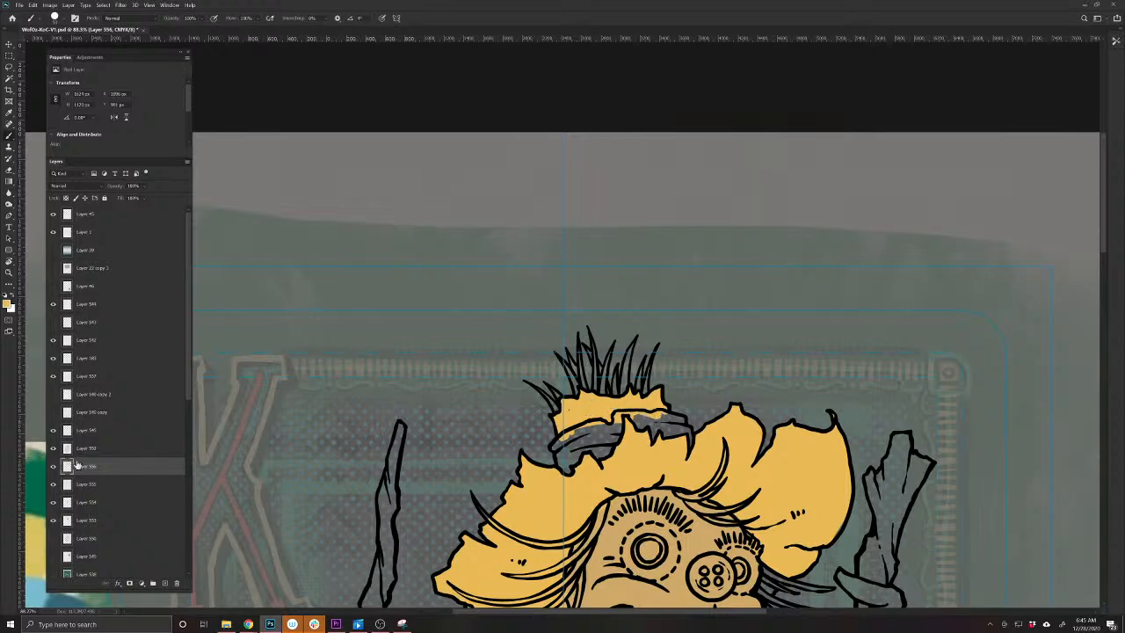
Set the foreground colour to a deep red, #ad3535, for the hatband
click(8, 303)
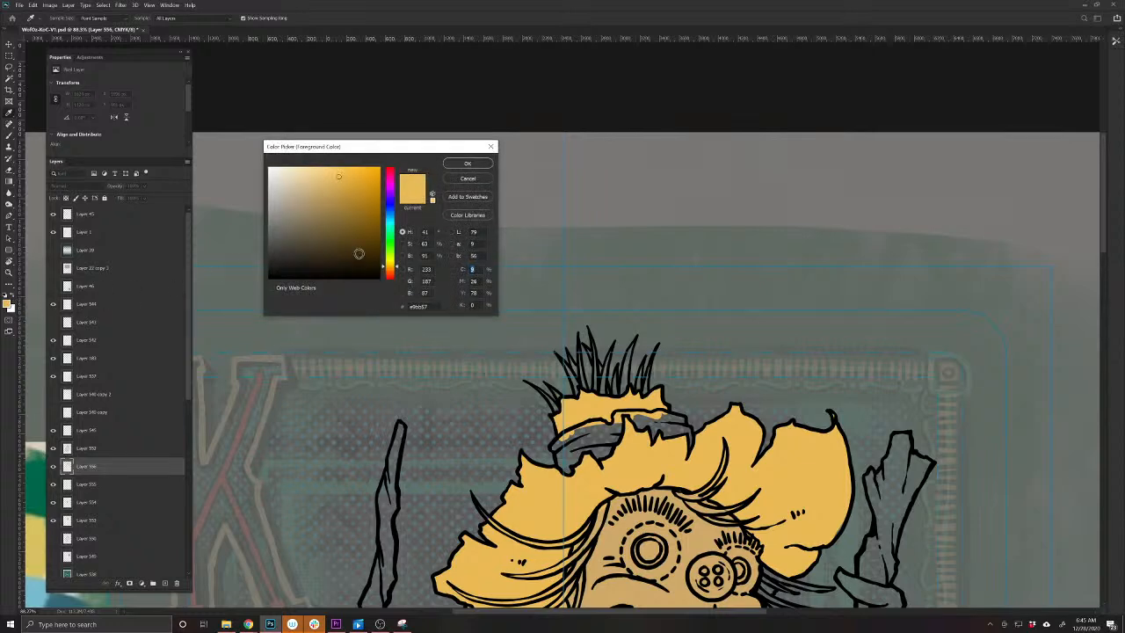
drag(388, 266, 392, 153)
click(376, 202)
drag(365, 207, 346, 203)
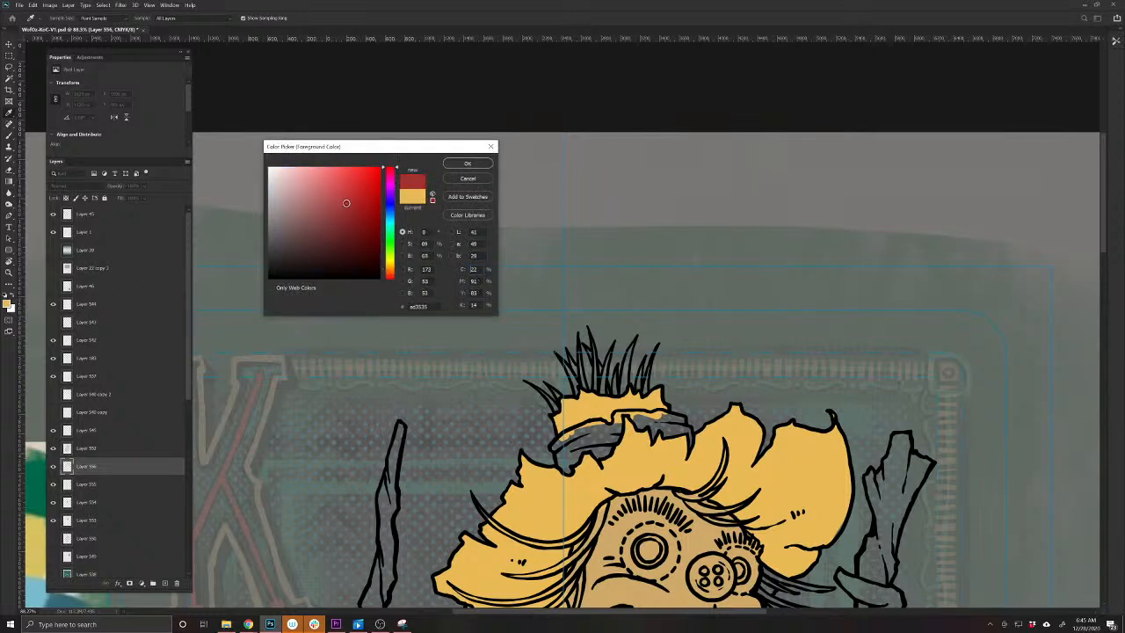
click(466, 164)
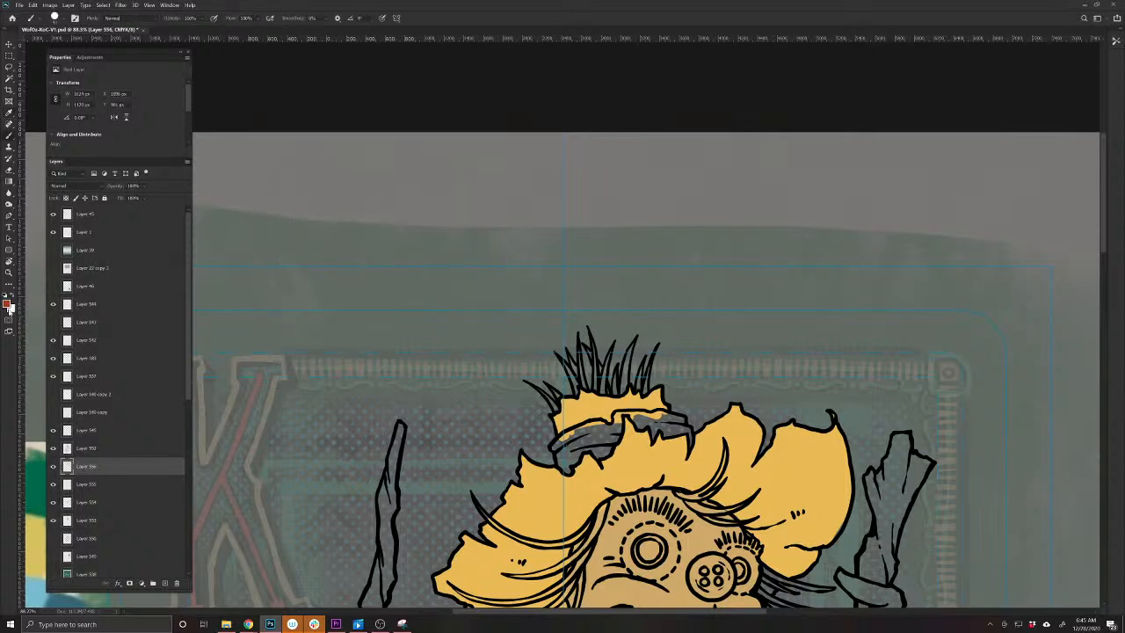
click(8, 304)
click(465, 176)
Paint the whole hatband flat red, covering the stray yellow along its upper edge
mouse_move(555, 450)
mouse_down()
mouse_move(615, 425)
mouse_move(616, 414)
mouse_move(603, 457)
mouse_up()
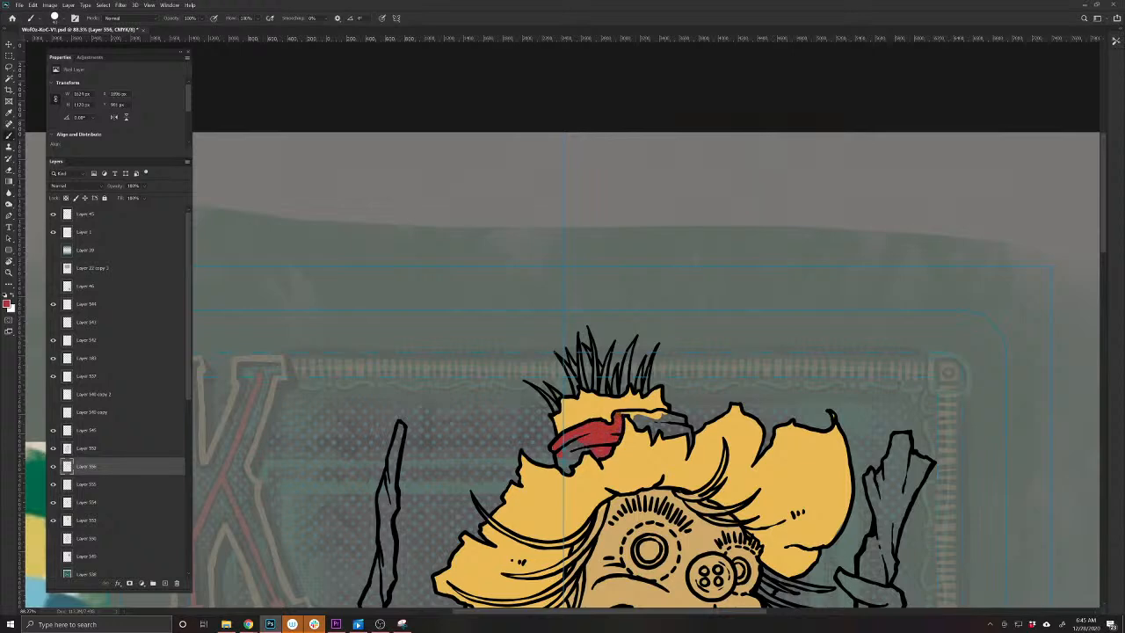
drag(577, 455, 566, 472)
drag(622, 417, 636, 415)
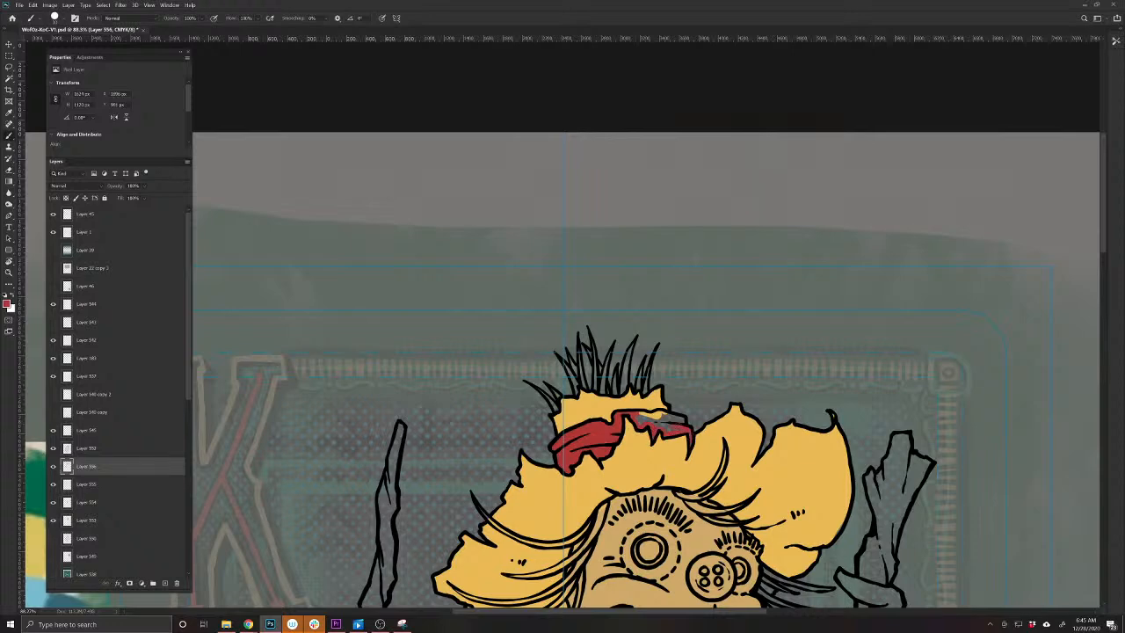
drag(668, 416, 659, 418)
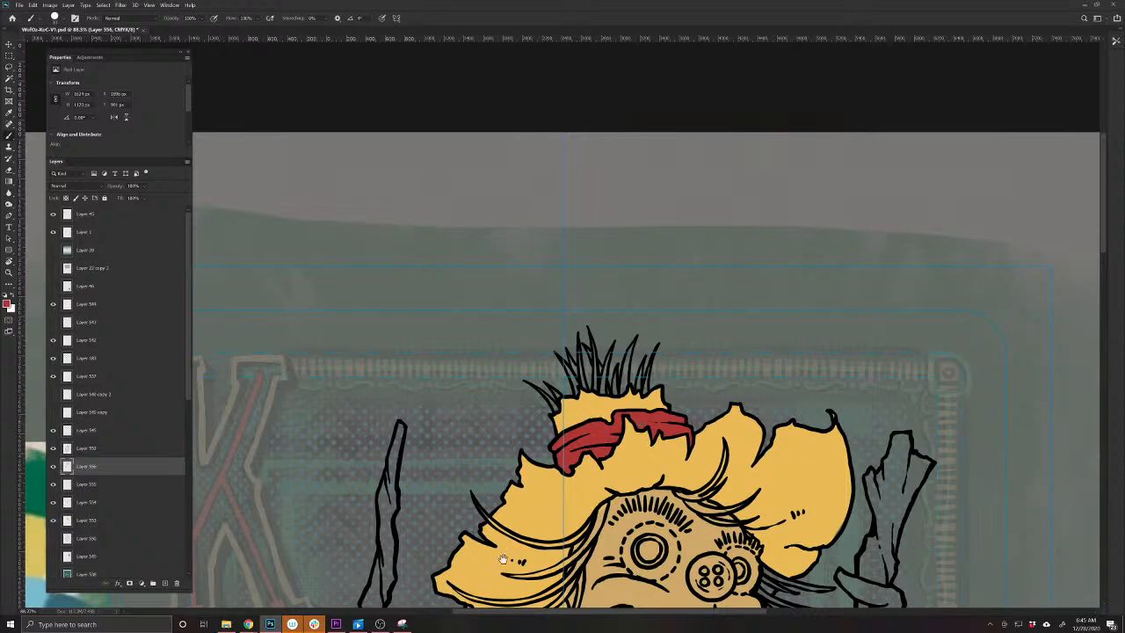
Paint the scarecrow's four-hole button eye red and erase the colour from its holes
drag(502, 559, 420, 353)
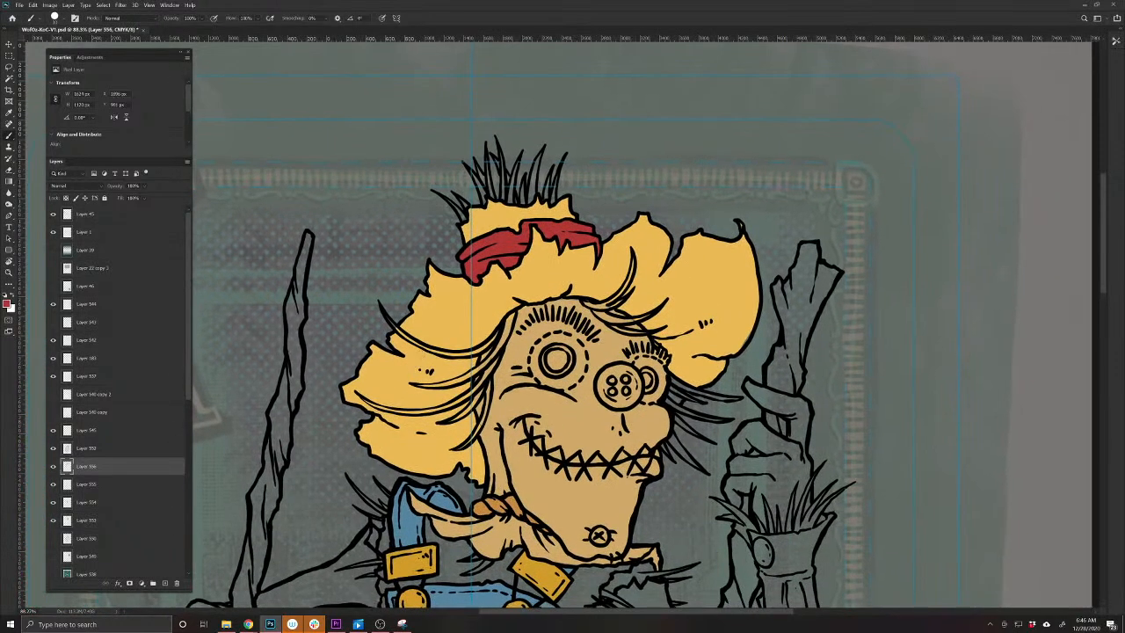
mouse_move(615, 365)
mouse_down()
mouse_move(643, 383)
mouse_move(635, 404)
mouse_move(615, 408)
mouse_move(601, 397)
mouse_move(601, 373)
mouse_move(629, 372)
mouse_move(611, 397)
mouse_up()
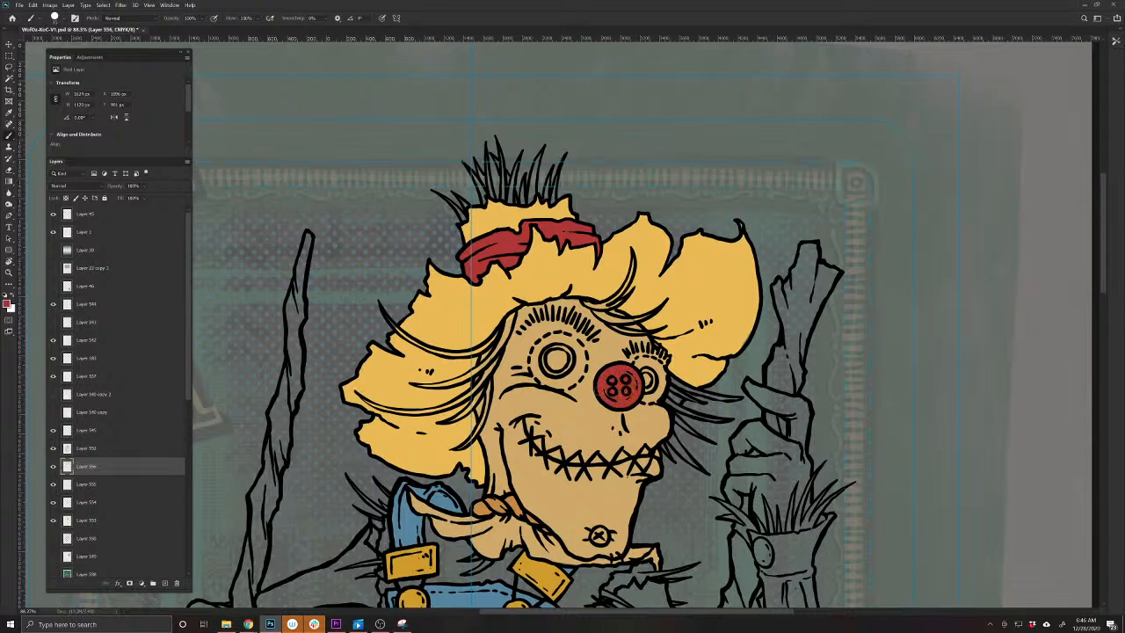
key(e)
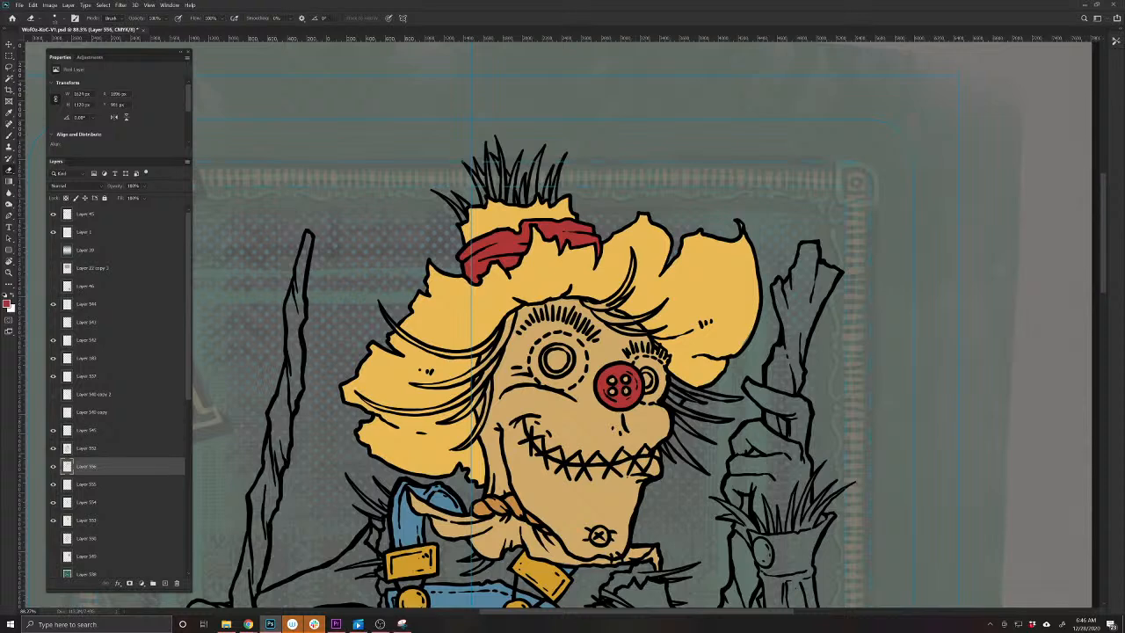
Set the foreground colour to a strong blue, #276db6
click(7, 304)
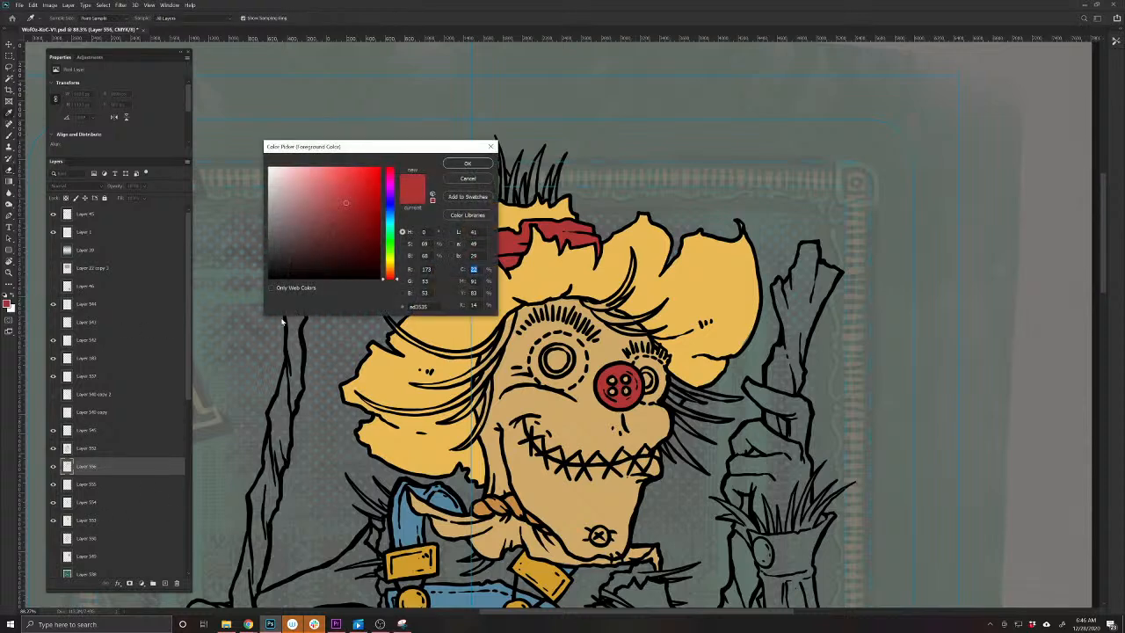
mouse_move(392, 246)
mouse_down()
mouse_move(393, 216)
mouse_move(350, 203)
mouse_move(374, 191)
mouse_move(394, 201)
mouse_move(394, 213)
mouse_move(357, 200)
mouse_up()
click(361, 194)
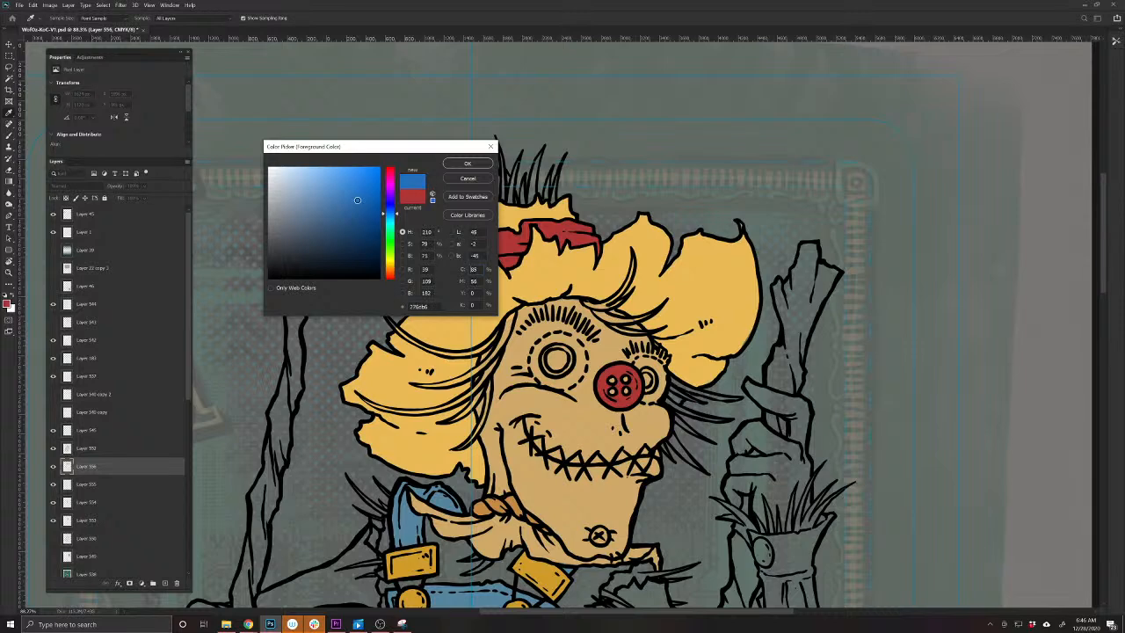
click(467, 163)
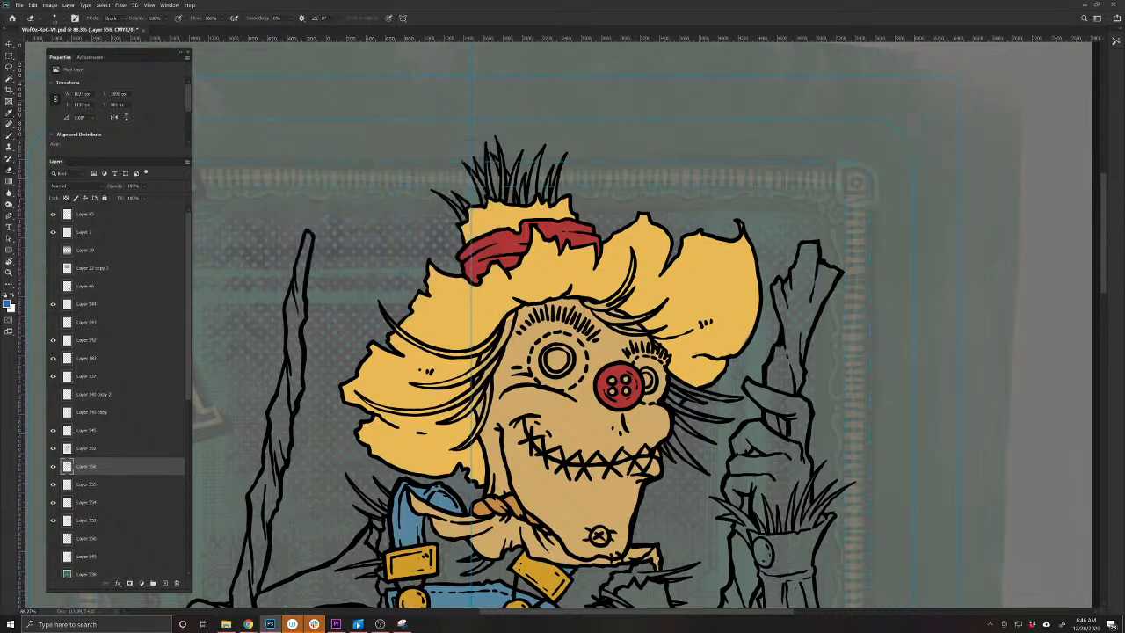
Try flat blue on both of the scarecrow's round eyes and undo the strokes
click(9, 137)
mouse_move(560, 357)
mouse_down()
mouse_move(550, 374)
mouse_move(547, 356)
mouse_move(554, 369)
mouse_up()
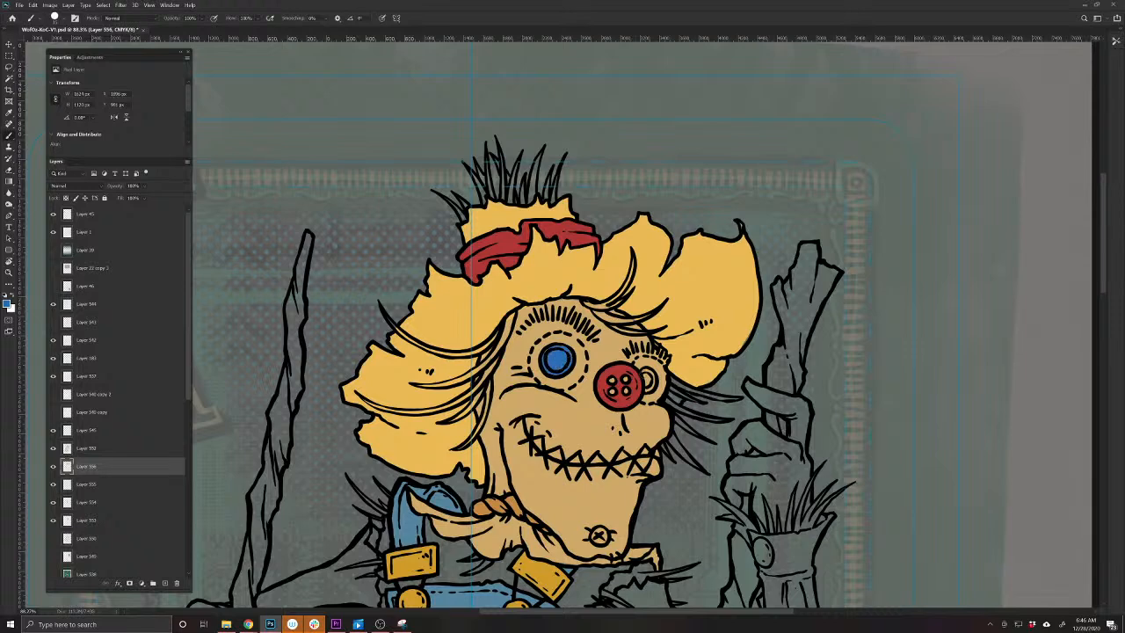
drag(649, 370, 649, 387)
key(ctrl+z)
key(ctrl+z)
Set the foreground colour to dark brown, #4f2c10, and paint both of the scarecrow's round eyes flat with it
click(7, 304)
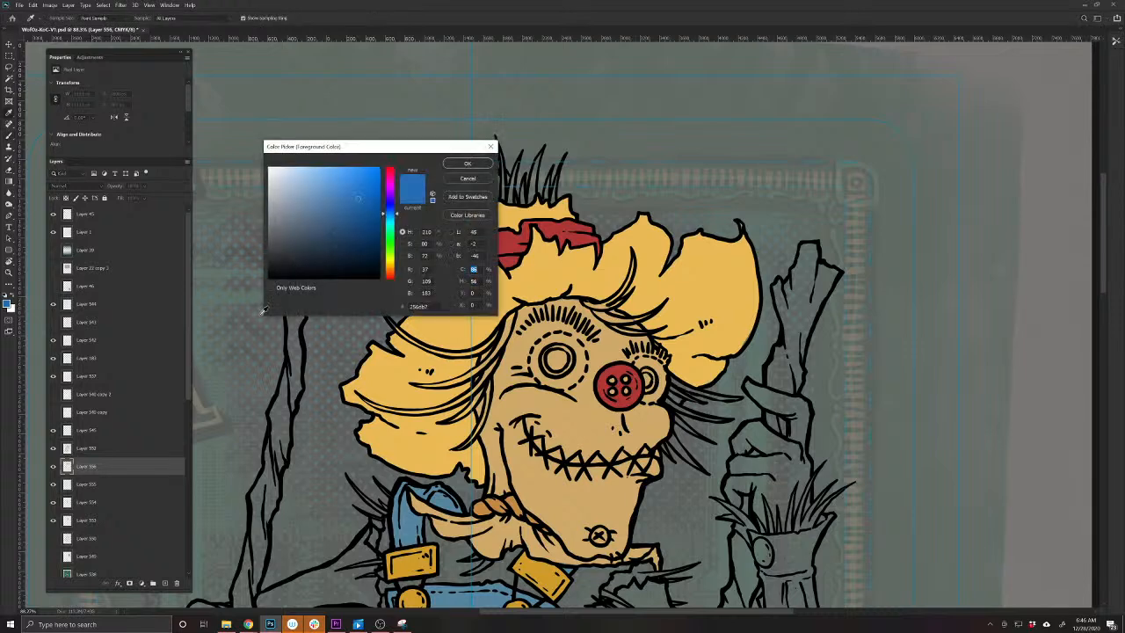
click(391, 268)
click(357, 198)
mouse_move(367, 234)
mouse_down()
mouse_move(351, 235)
mouse_move(356, 243)
mouse_up()
click(458, 168)
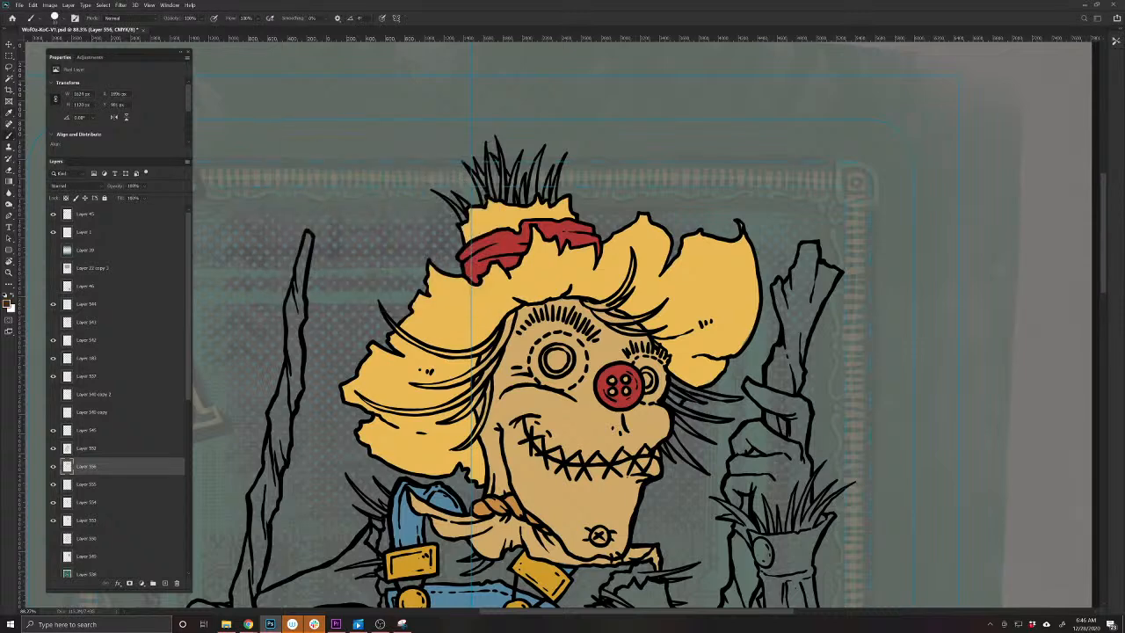
mouse_move(559, 350)
mouse_down()
mouse_move(567, 364)
mouse_move(549, 353)
mouse_up()
drag(648, 371, 648, 388)
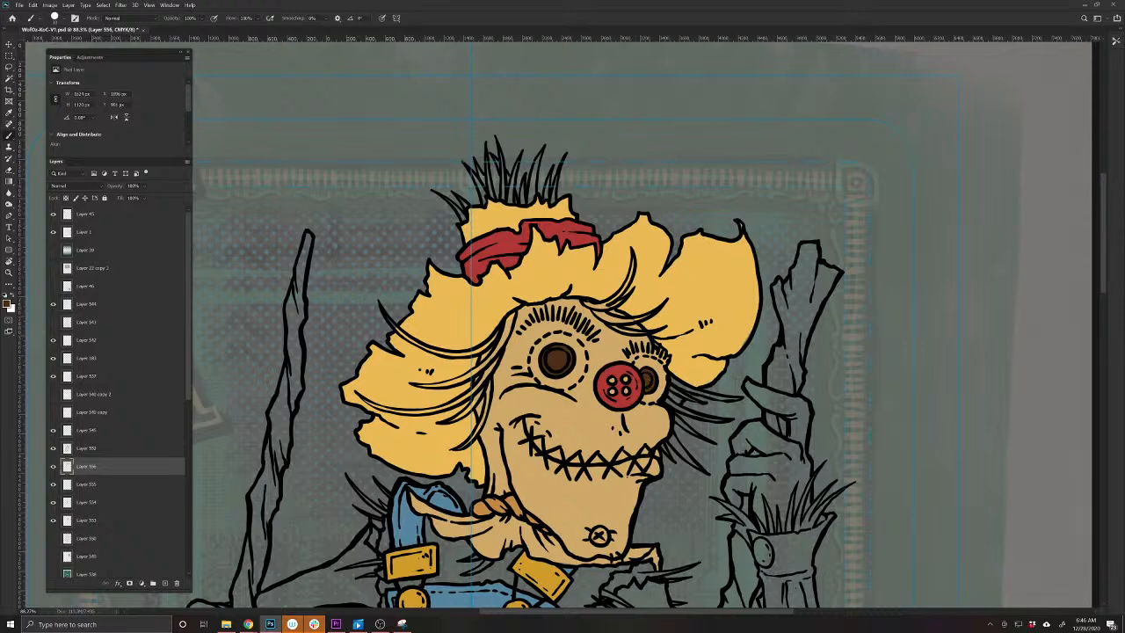
Set the foreground colour to a dark olive green and paint the small button on the scarecrow's chin
click(9, 304)
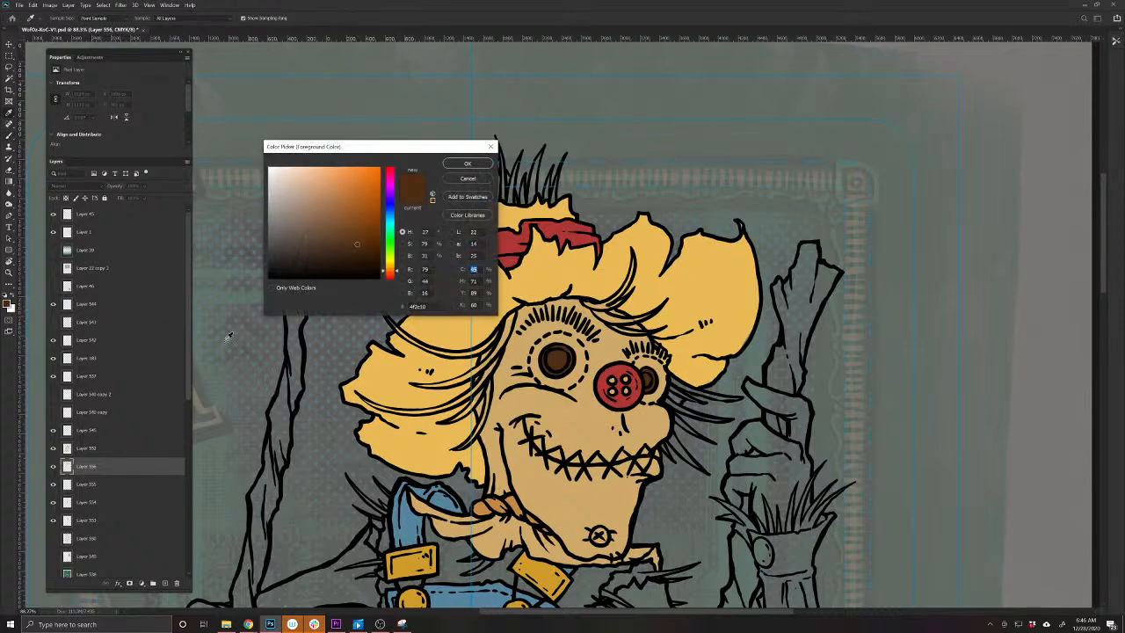
mouse_move(390, 272)
mouse_down()
mouse_move(390, 252)
mouse_move(335, 245)
mouse_up()
click(467, 164)
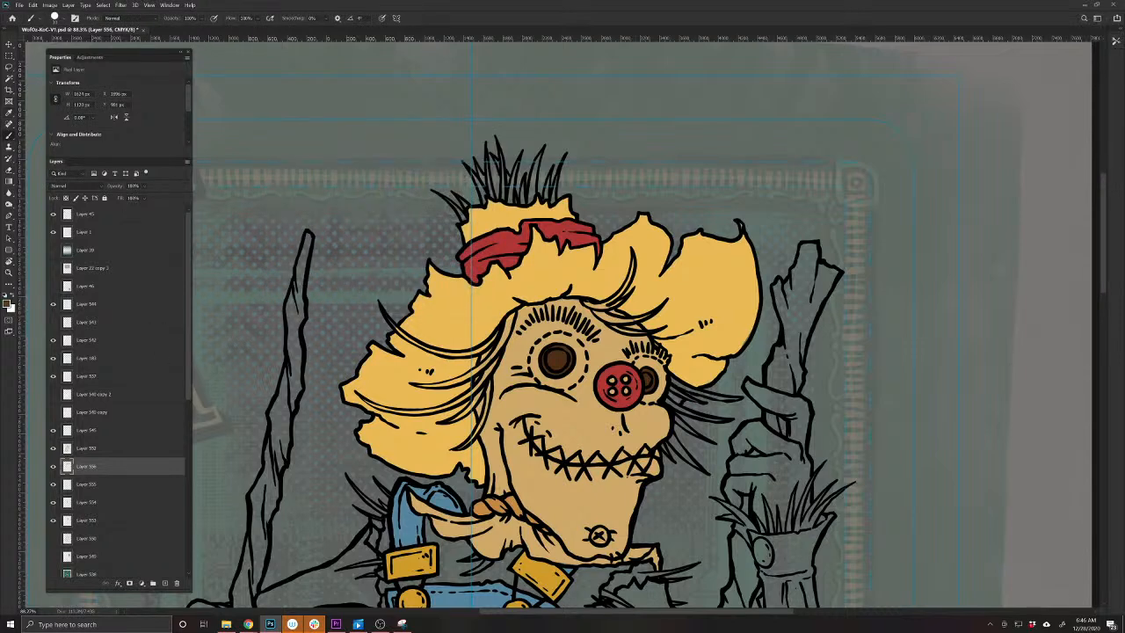
drag(596, 532, 604, 538)
drag(462, 560, 563, 502)
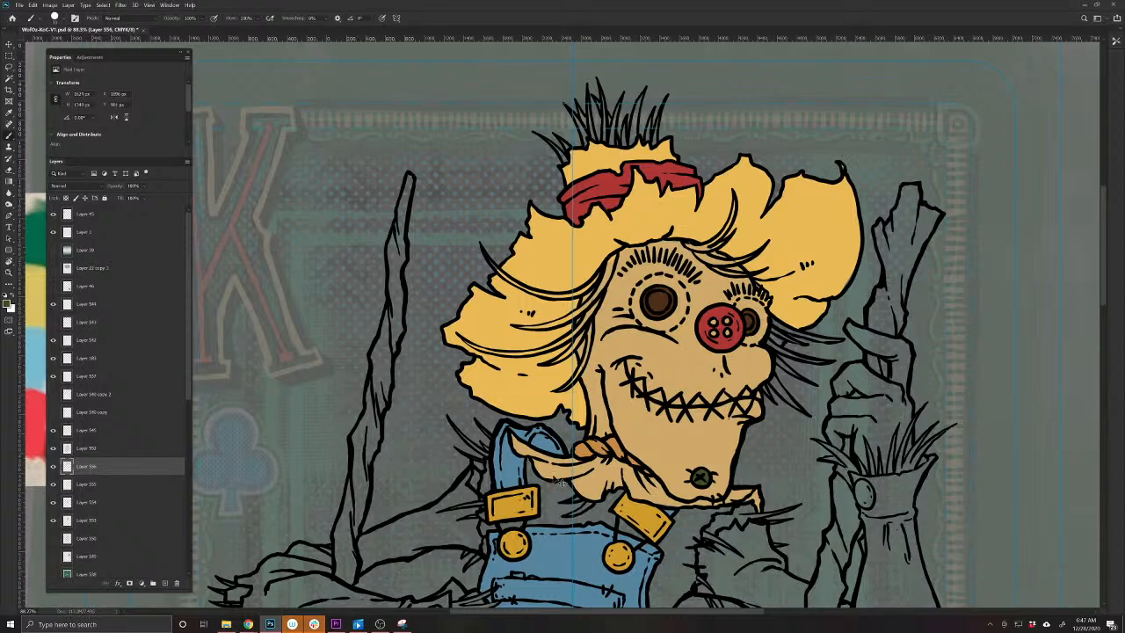
Save the document and move the colour-swatch reference strip beside the card slightly upwards
key(ctrl+s)
scroll(850, 322, down, 4)
scroll(826, 311, up, 3)
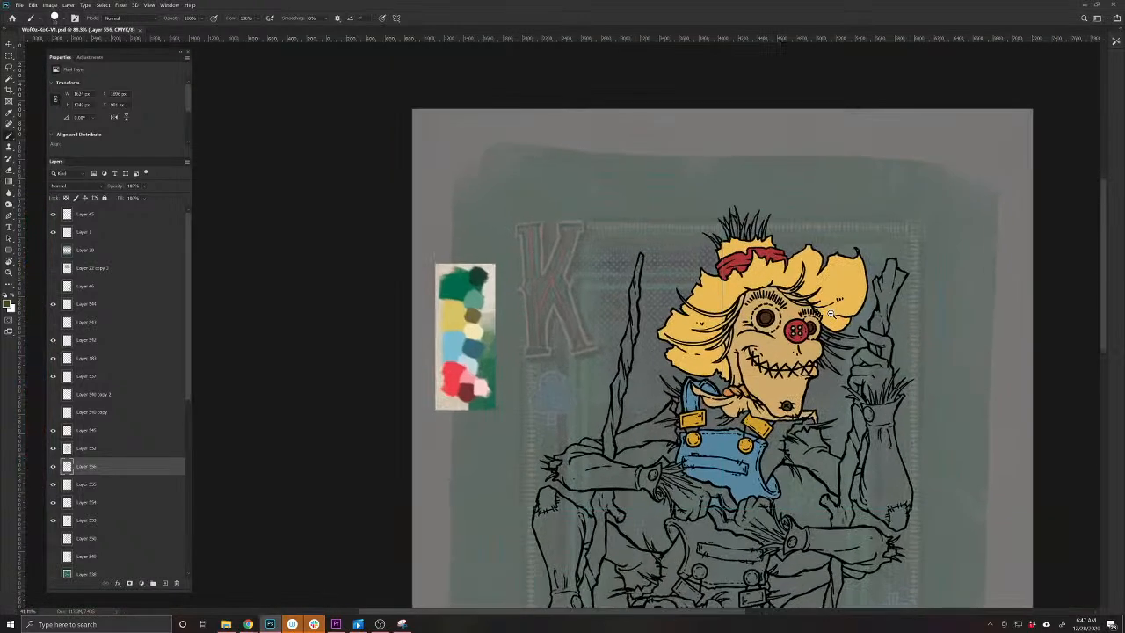
scroll(831, 313, down, 1)
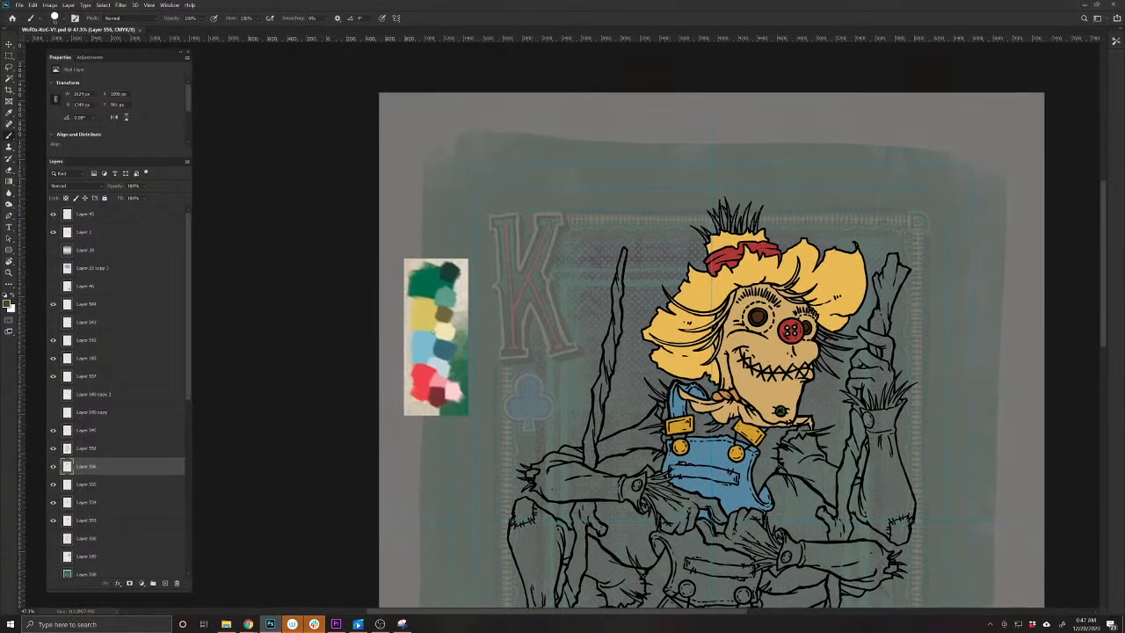
key(v)
mouse_move(433, 333)
mouse_down()
mouse_move(460, 327)
mouse_move(433, 327)
mouse_up()
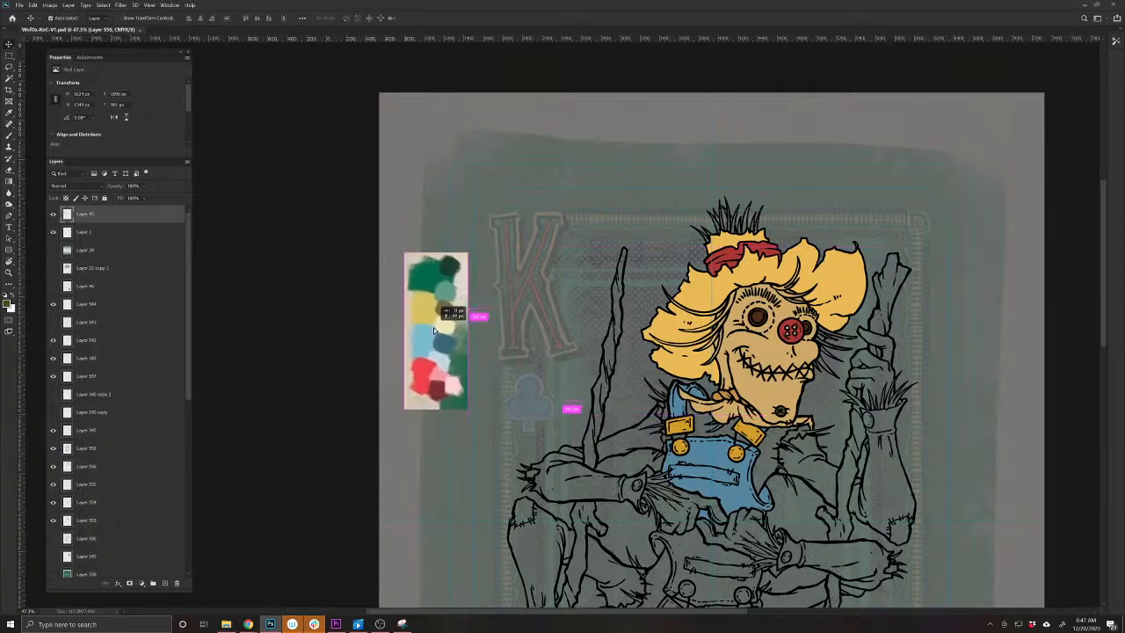
Add a new layer above the one holding the hatband and eye colours, and set the brush colour to pale yellow
scroll(743, 463, up, 1)
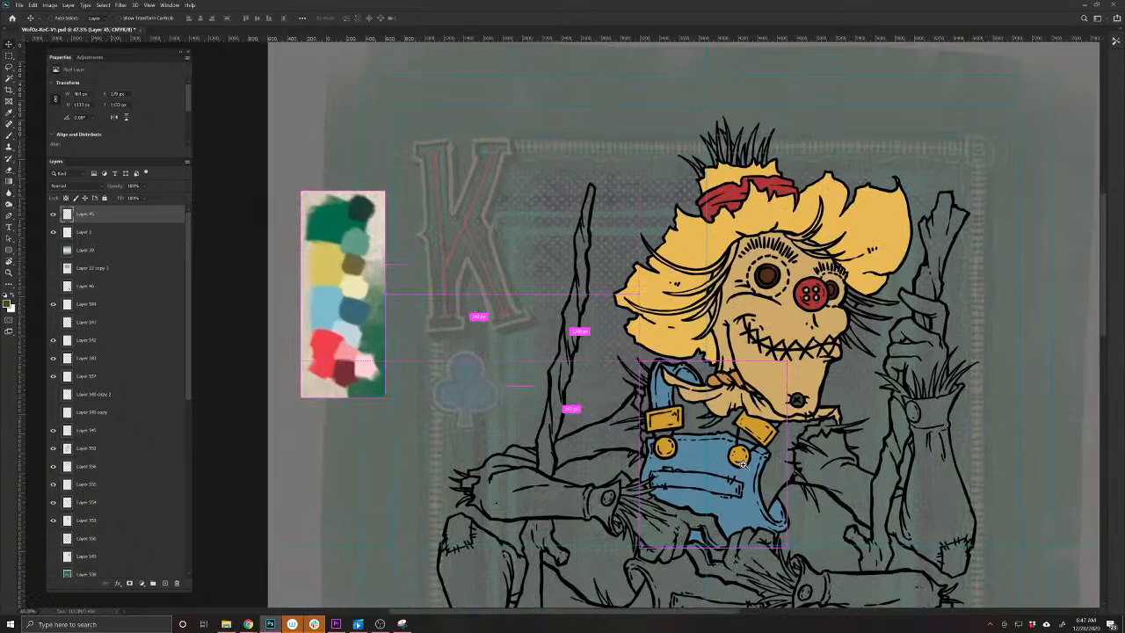
scroll(742, 463, down, 1)
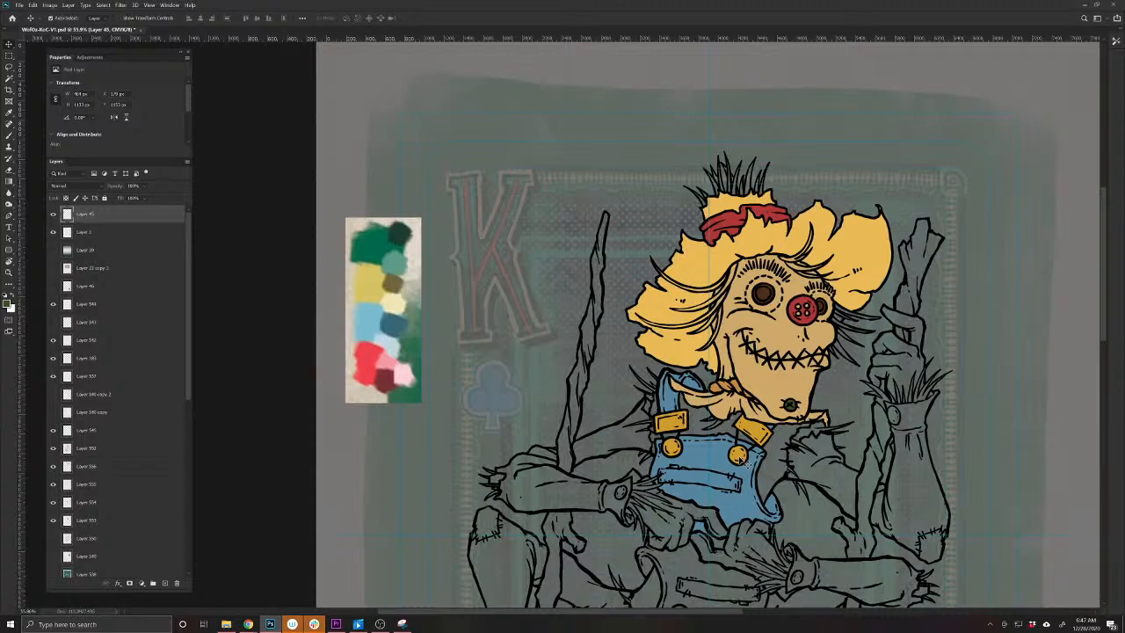
scroll(740, 456, up, 3)
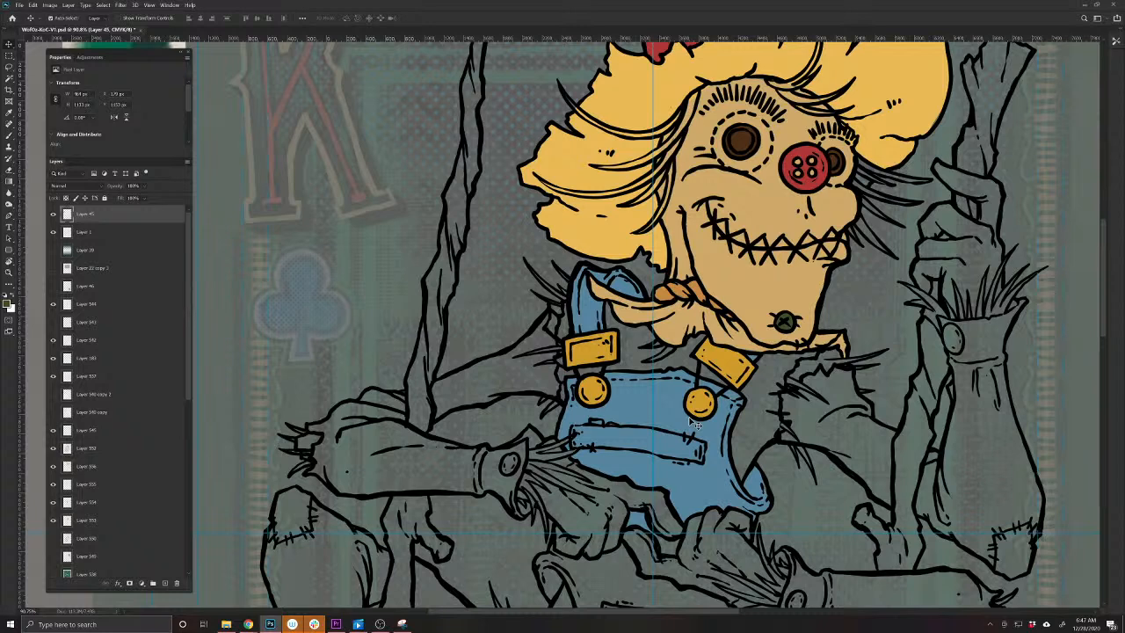
drag(724, 203, 631, 323)
click(625, 170)
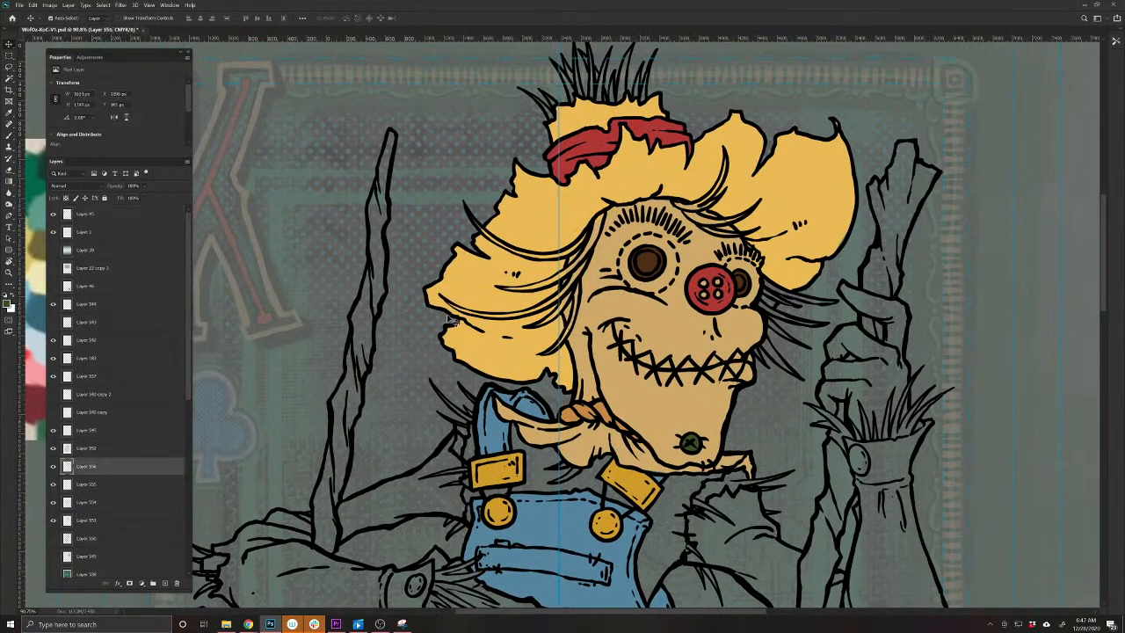
click(155, 583)
click(9, 305)
drag(390, 252, 390, 262)
mouse_move(350, 200)
mouse_down()
mouse_move(345, 179)
mouse_move(314, 173)
mouse_up()
click(451, 165)
click(10, 135)
Paint the straw hair strands beside the face, under the hat's drooping brim, flat pale yellow
scroll(510, 426, up, 4)
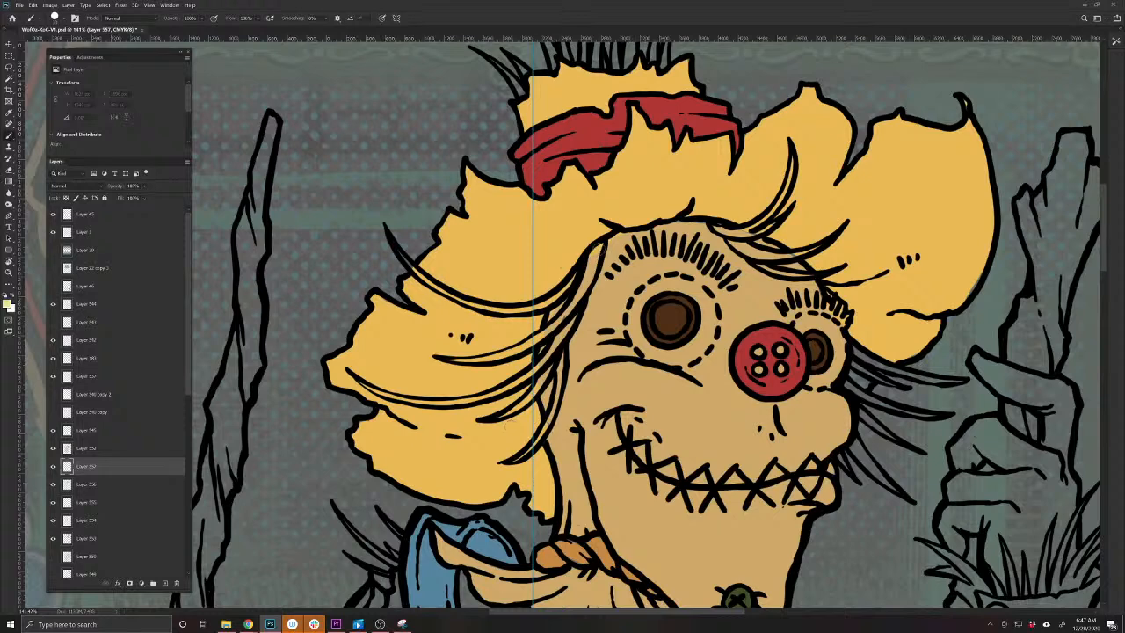
drag(604, 243, 540, 343)
mouse_move(569, 299)
mouse_down()
mouse_move(526, 350)
mouse_move(449, 360)
mouse_up()
key(bracketright)
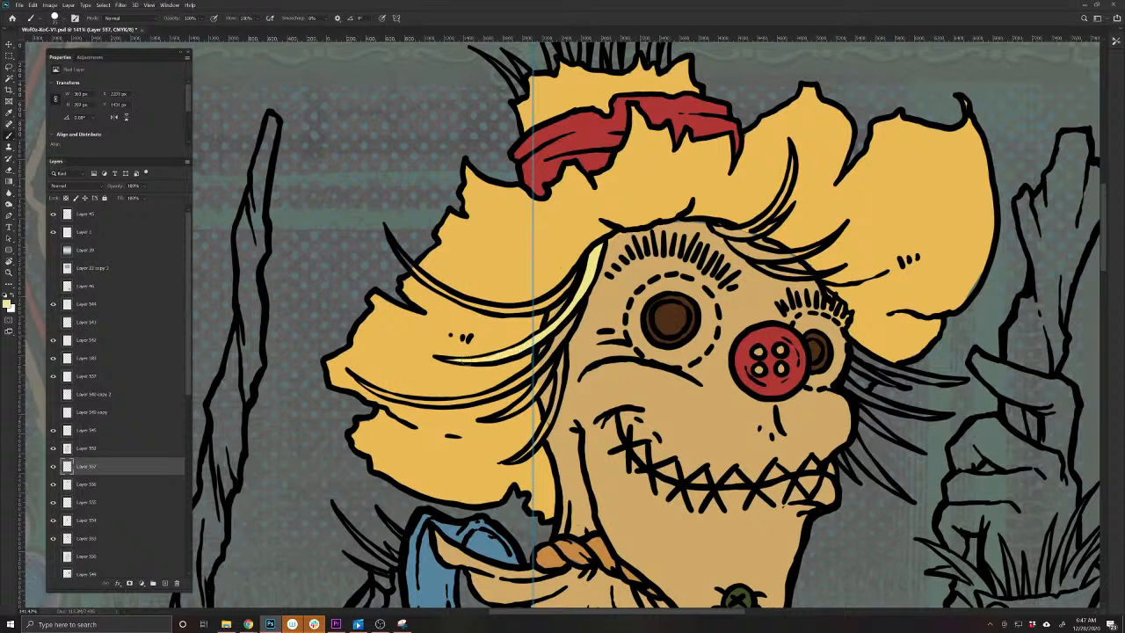
mouse_move(580, 267)
mouse_down()
mouse_move(559, 295)
mouse_move(496, 311)
mouse_move(396, 251)
mouse_up()
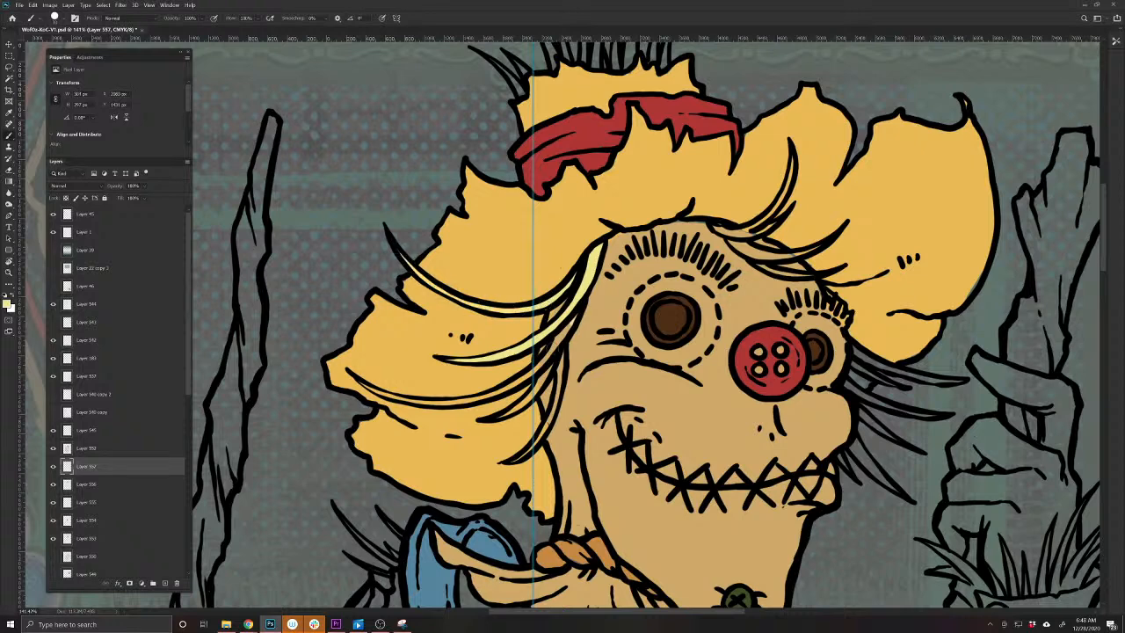
drag(568, 325, 552, 350)
mouse_move(572, 302)
mouse_down()
mouse_move(550, 320)
mouse_move(534, 372)
mouse_move(497, 396)
mouse_move(431, 407)
mouse_move(378, 389)
mouse_up()
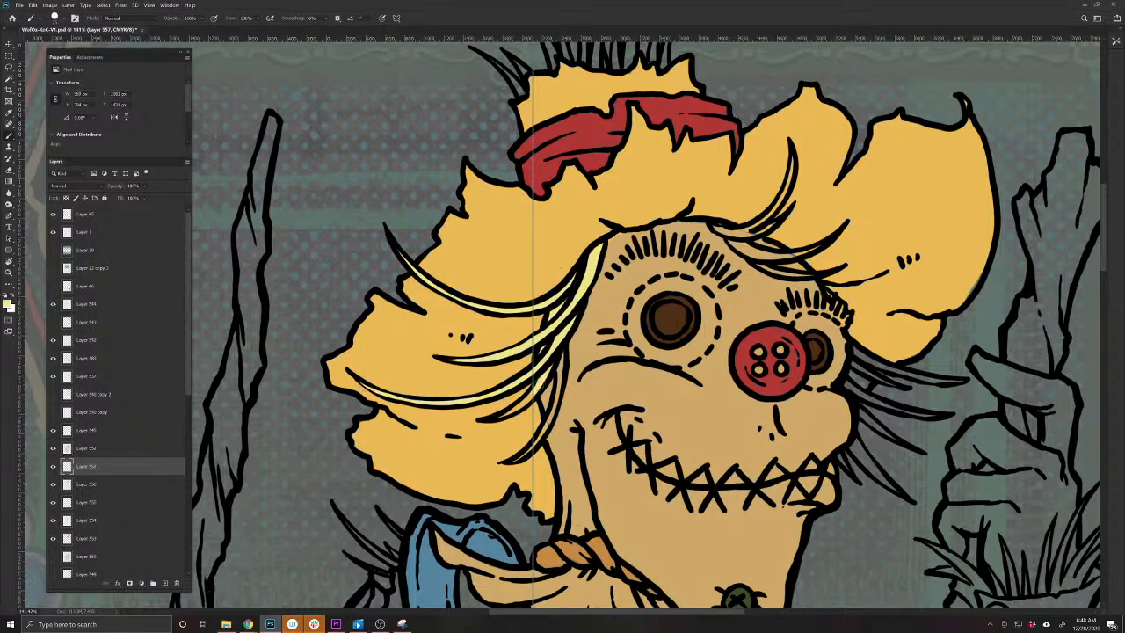
Fill the straw strands beside the face and over the forehead with pale yellow on the straw layer
drag(522, 402, 500, 419)
mouse_move(558, 353)
mouse_down()
mouse_move(559, 387)
mouse_move(523, 457)
mouse_up()
drag(678, 372, 466, 540)
mouse_move(576, 370)
mouse_down()
mouse_move(545, 406)
mouse_move(497, 406)
mouse_move(532, 428)
mouse_move(601, 432)
mouse_move(562, 450)
mouse_move(608, 457)
mouse_up()
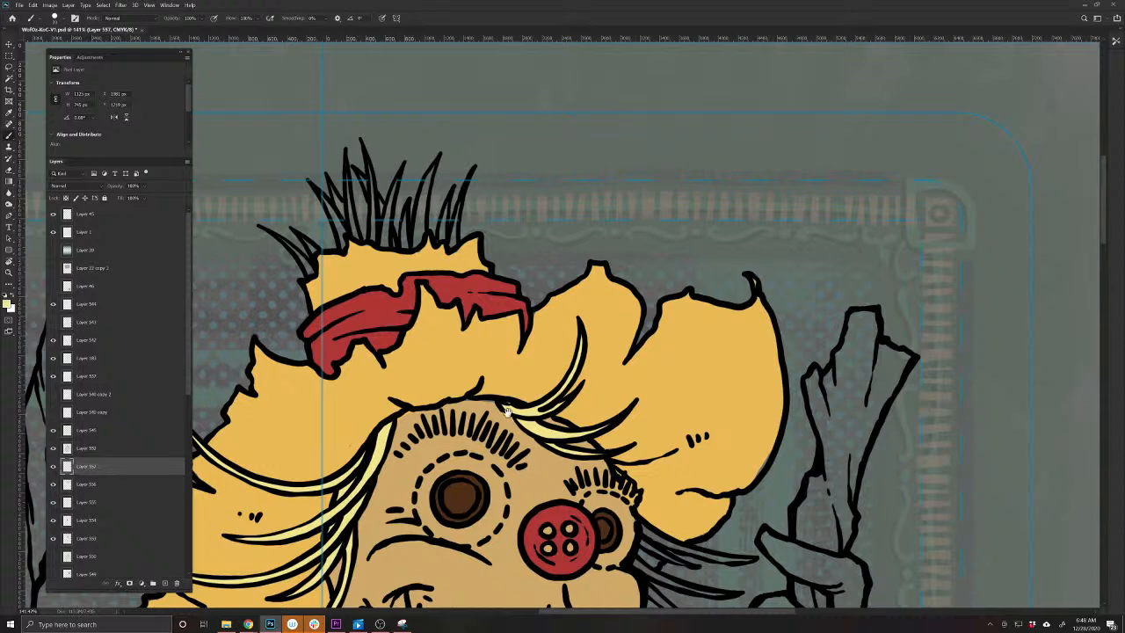
drag(494, 411, 696, 554)
Paint the straw tuft sticking out of the hat's crown pale yellow, including the small strands at its left edge
mouse_move(659, 380)
mouse_down()
mouse_move(660, 356)
mouse_move(644, 381)
mouse_move(622, 378)
mouse_move(617, 391)
mouse_move(636, 309)
mouse_move(610, 392)
mouse_move(594, 334)
mouse_up()
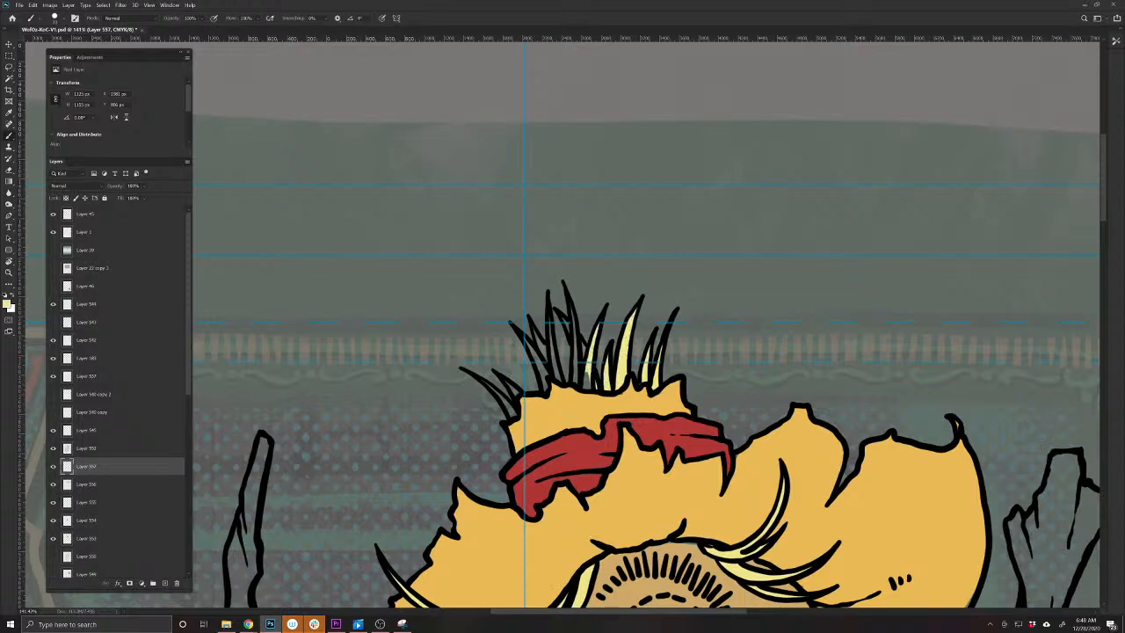
drag(585, 390, 571, 311)
drag(549, 364, 554, 325)
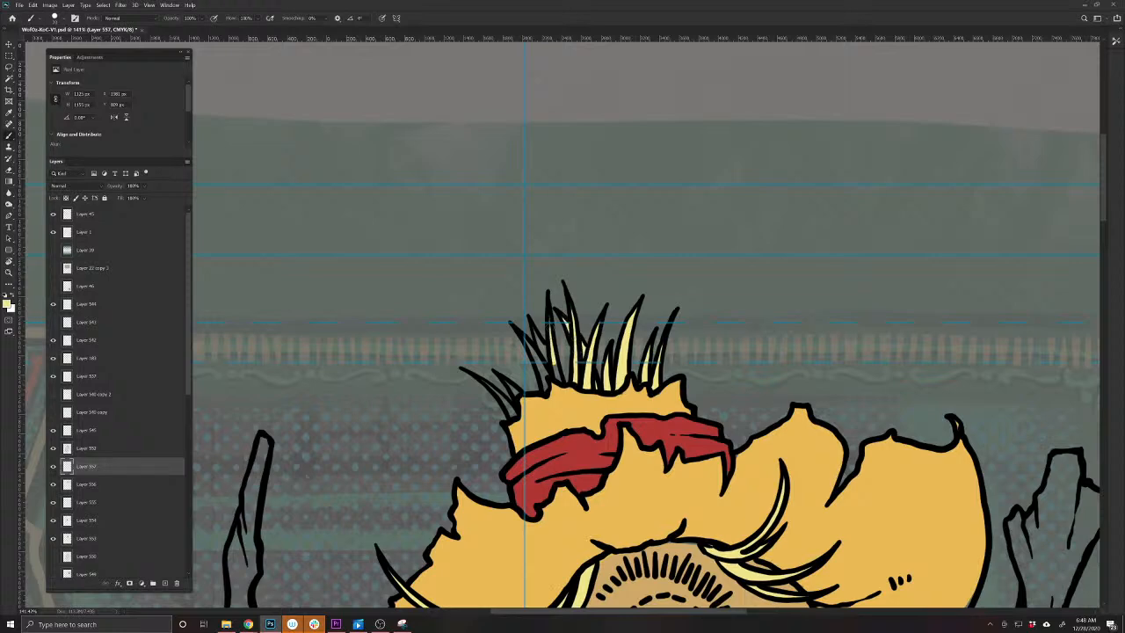
mouse_move(554, 375)
mouse_down()
mouse_move(532, 329)
mouse_move(541, 367)
mouse_move(527, 344)
mouse_up()
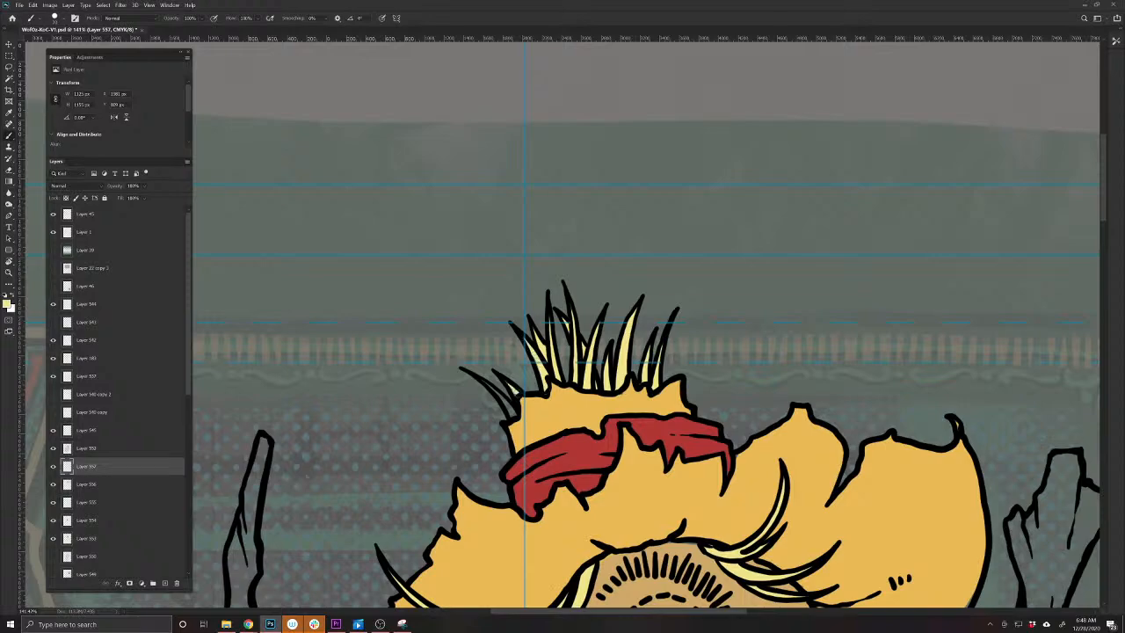
drag(515, 417, 485, 383)
Fill the straw strands sticking out beside the scarecrow's right cheek with pale yellow
drag(457, 528, 479, 263)
drag(618, 490, 331, 501)
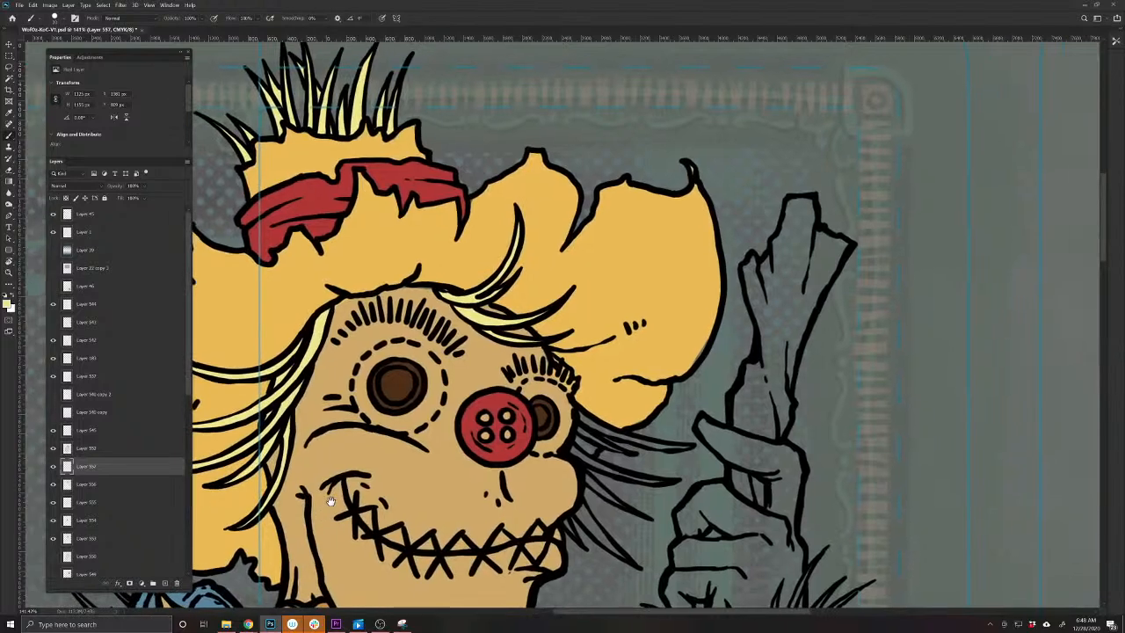
mouse_move(576, 409)
mouse_down()
mouse_move(651, 448)
mouse_move(686, 447)
mouse_up()
mouse_move(580, 429)
mouse_down()
mouse_move(619, 449)
mouse_move(582, 458)
mouse_move(667, 485)
mouse_up()
mouse_move(583, 476)
mouse_down()
mouse_move(622, 505)
mouse_move(585, 527)
mouse_move(626, 559)
mouse_up()
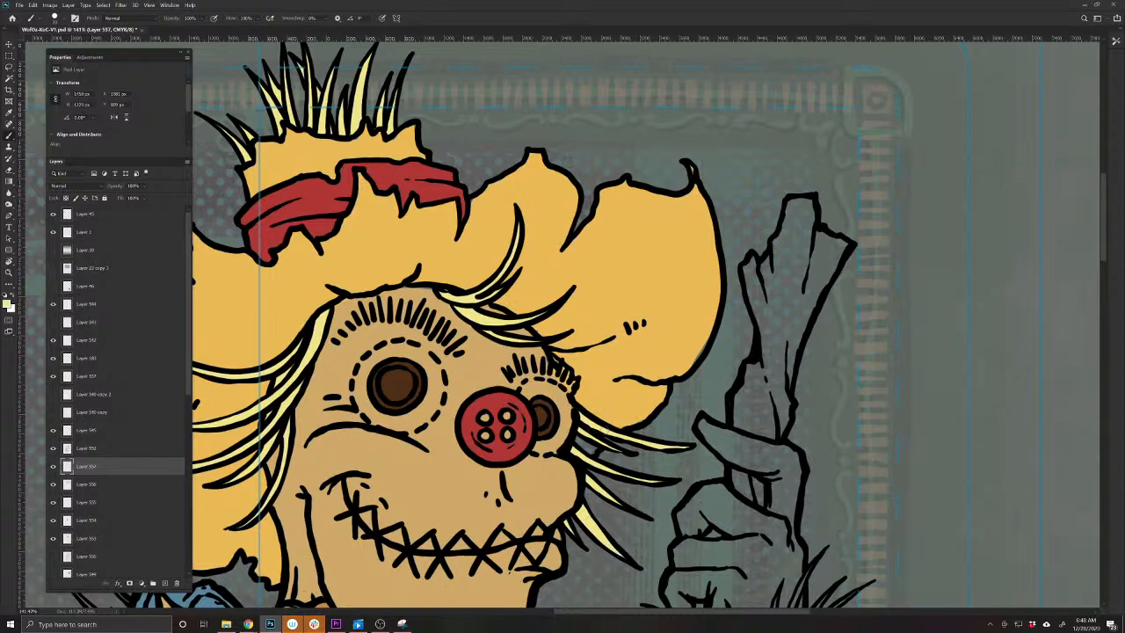
Make the hat's colour layer active and sample the hat's golden yellow as the brush colour
key(alt+bracketleft)
alt+click(601, 387)
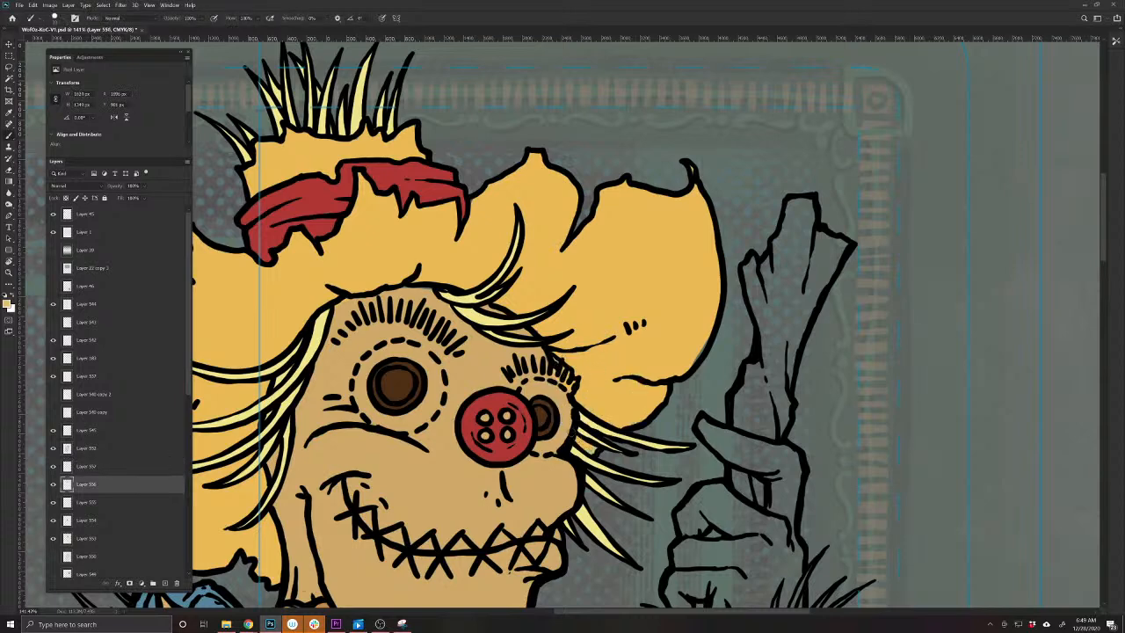
drag(555, 534, 771, 512)
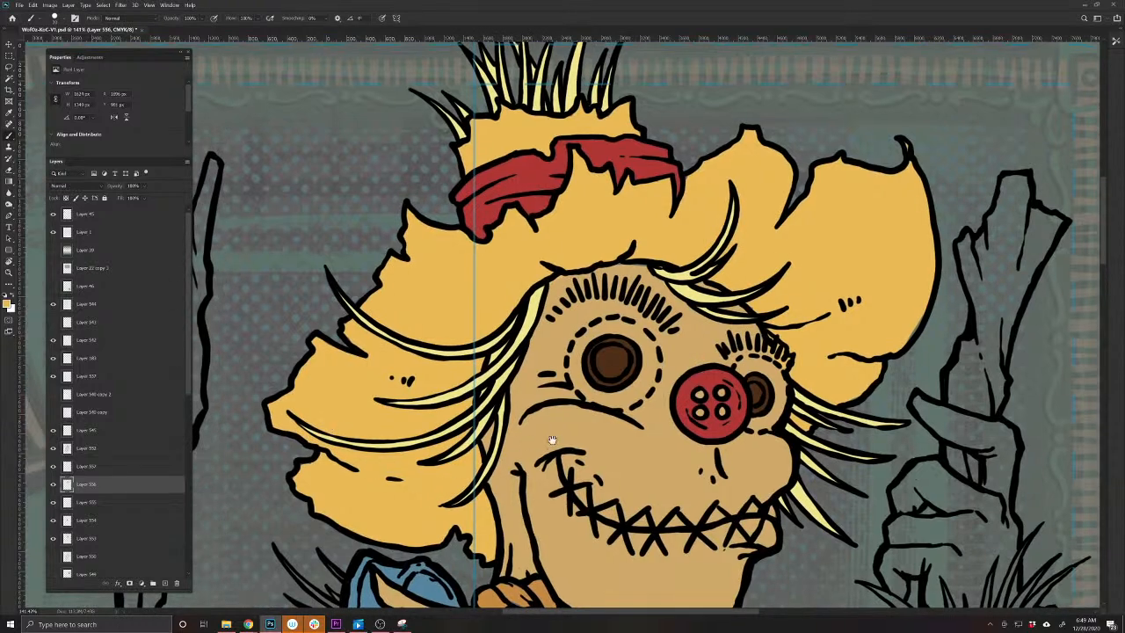
drag(672, 379, 600, 503)
Make the face's colour layer active and sample the face's tan as the brush colour
alt+click(615, 481)
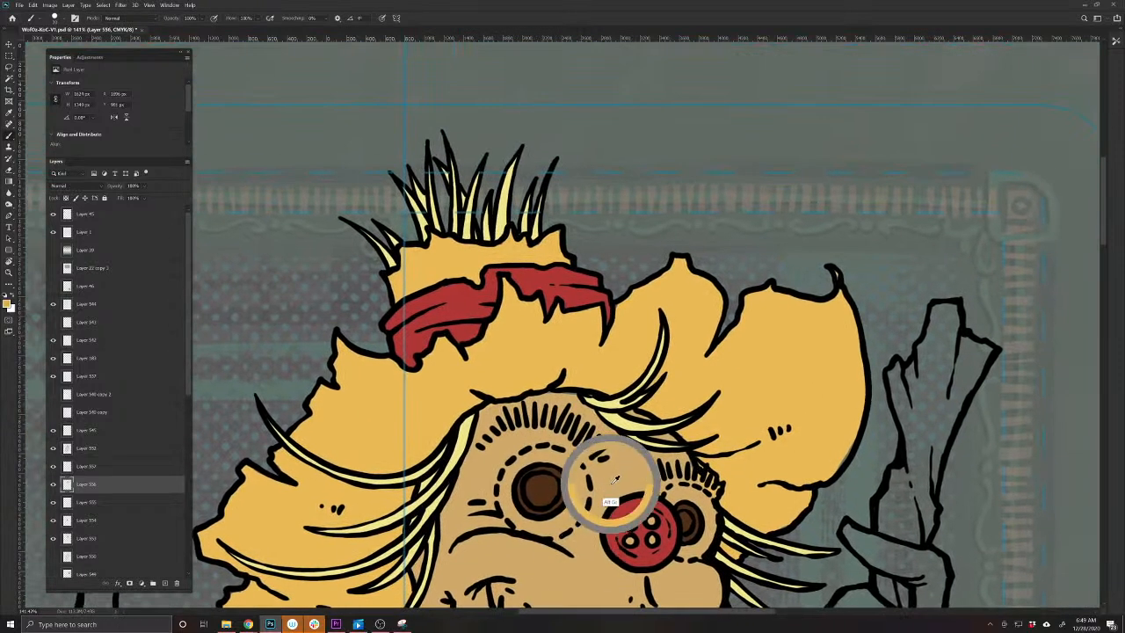
key(v)
ctrl+click(615, 490)
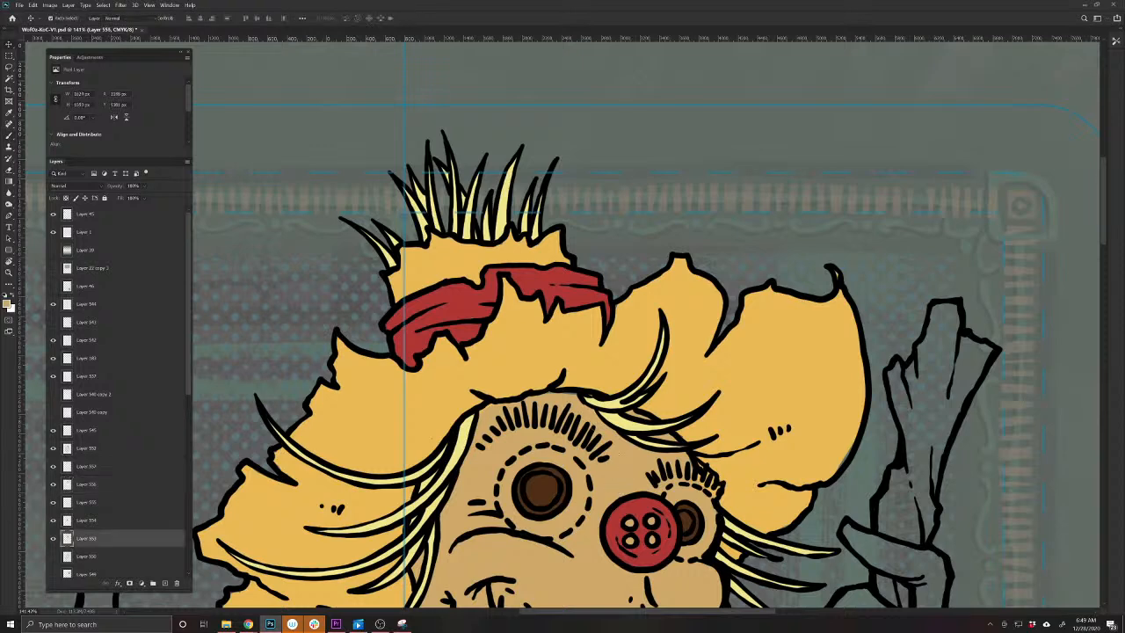
key(b)
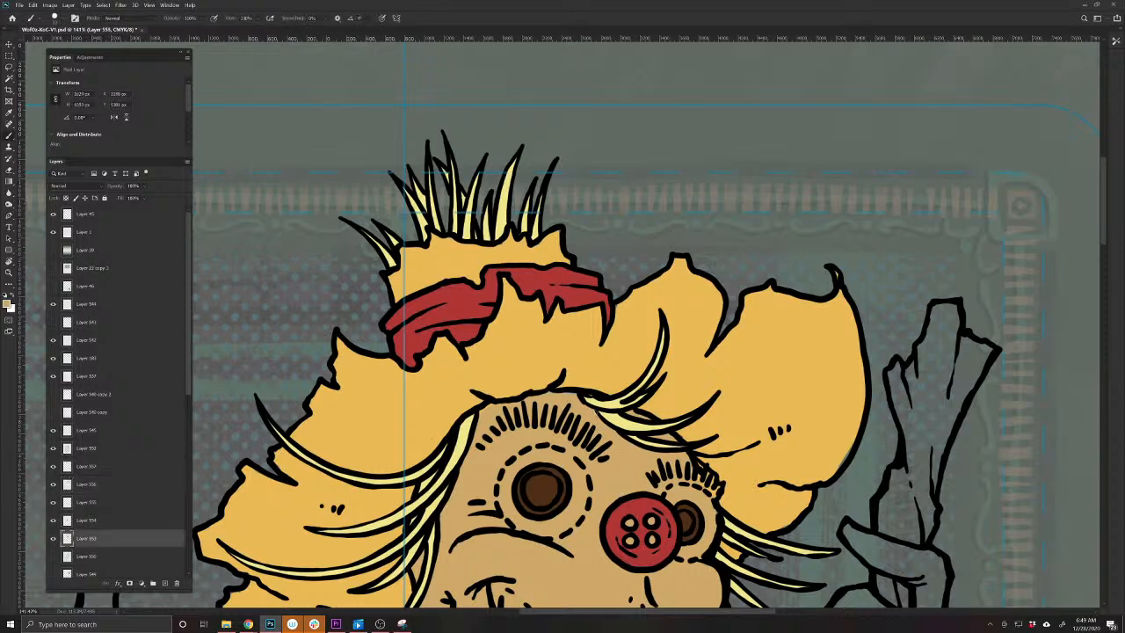
mouse_move(649, 428)
mouse_down()
mouse_move(580, 428)
mouse_move(619, 281)
mouse_move(637, 268)
mouse_up()
Return to the straw layer with its pale yellow as the brush colour, and save the document
key(v)
click(612, 315)
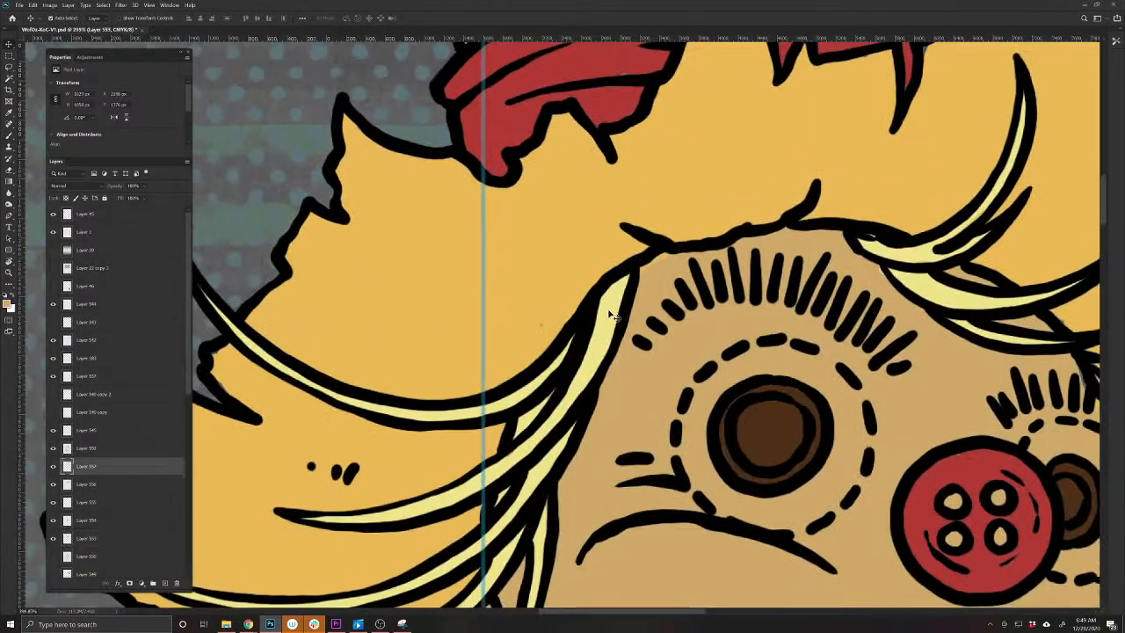
key(b)
alt+click(609, 300)
drag(723, 393, 684, 355)
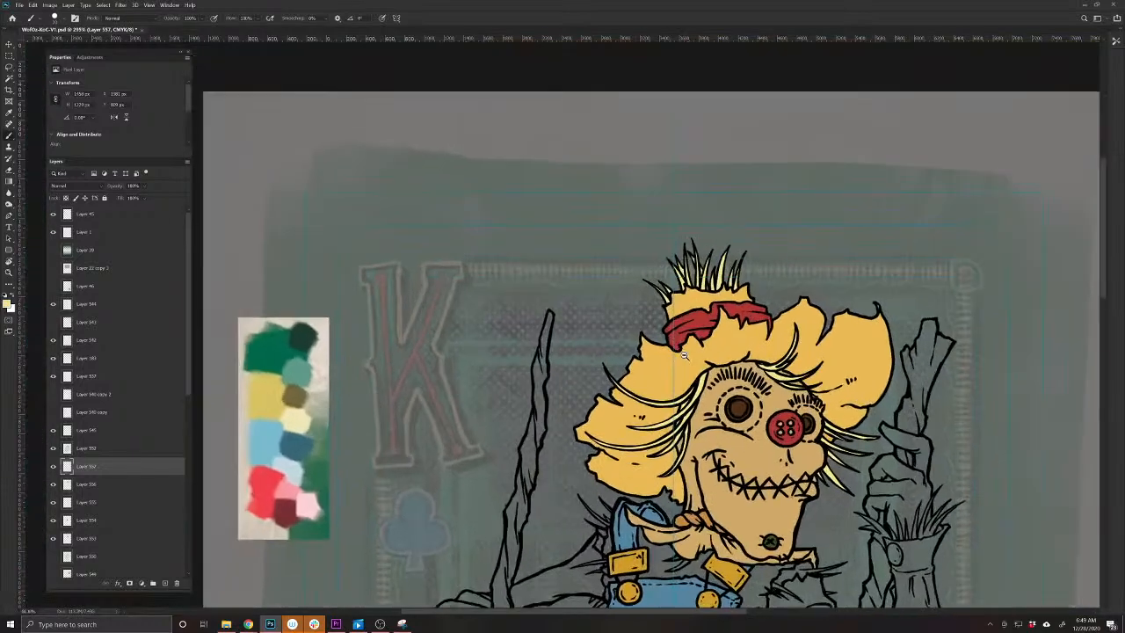
drag(798, 479, 631, 309)
key(ctrl+s)
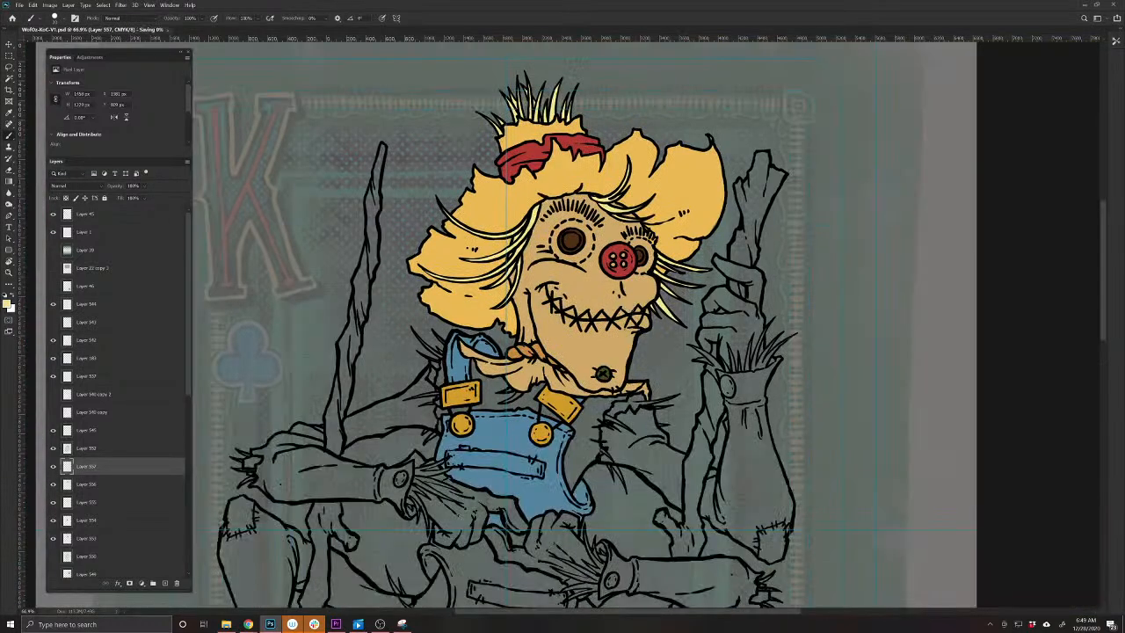
Using a smaller brush, fill the straw strands under the neckerchief and around the left shoulder and armpit with pale yellow
drag(655, 432, 672, 444)
drag(412, 428, 703, 525)
drag(673, 459, 631, 485)
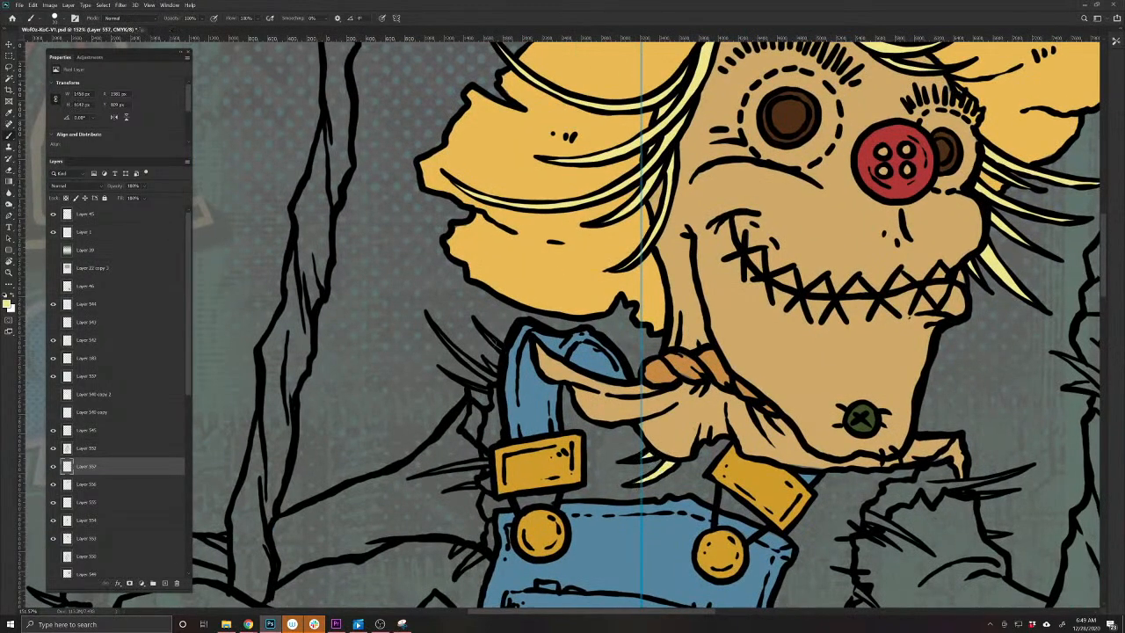
key([)
mouse_move(481, 328)
mouse_down()
mouse_move(501, 349)
mouse_move(467, 360)
mouse_move(451, 344)
mouse_up()
drag(492, 462, 431, 472)
drag(430, 570, 566, 421)
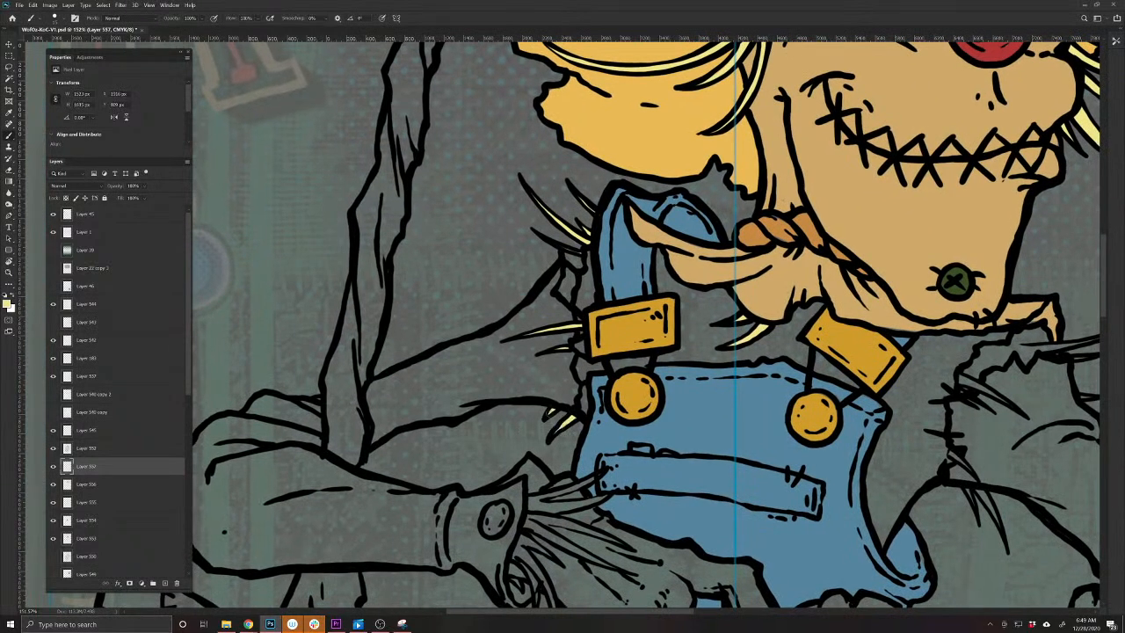
drag(438, 547, 478, 465)
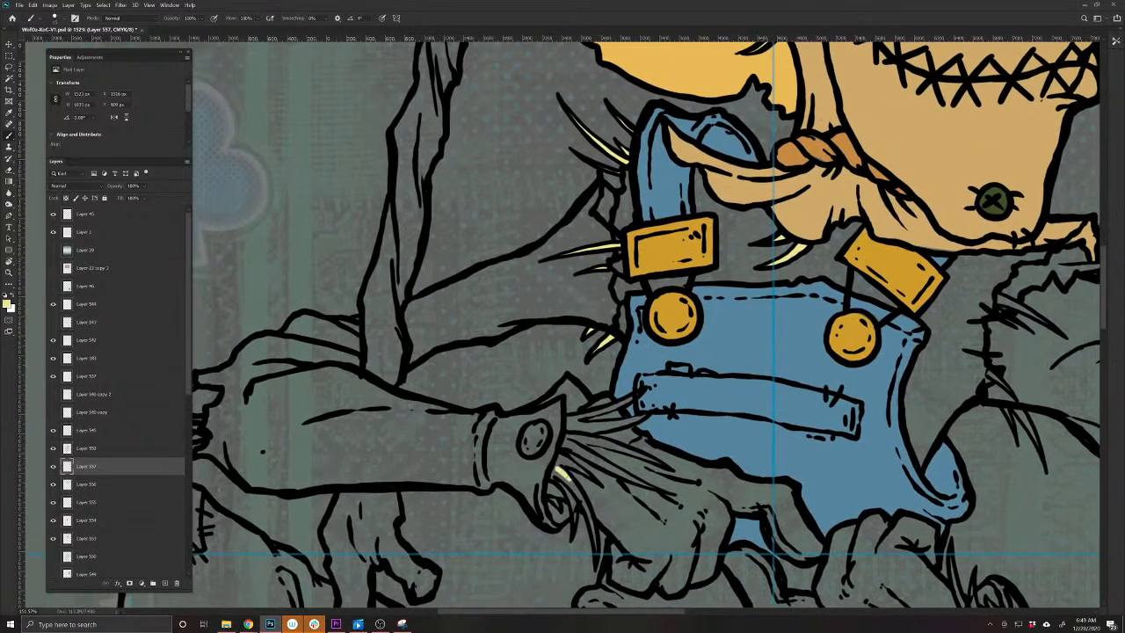
drag(550, 484, 562, 495)
key(ctrl+z)
key(ctrl+z)
Paint the straw strands coming out of the left arm's glove cuff pale yellow, up to the overalls
mouse_move(564, 486)
mouse_down()
mouse_move(574, 525)
mouse_move(575, 495)
mouse_move(592, 532)
mouse_up()
mouse_move(553, 475)
mouse_down()
mouse_move(560, 457)
mouse_move(587, 475)
mouse_up()
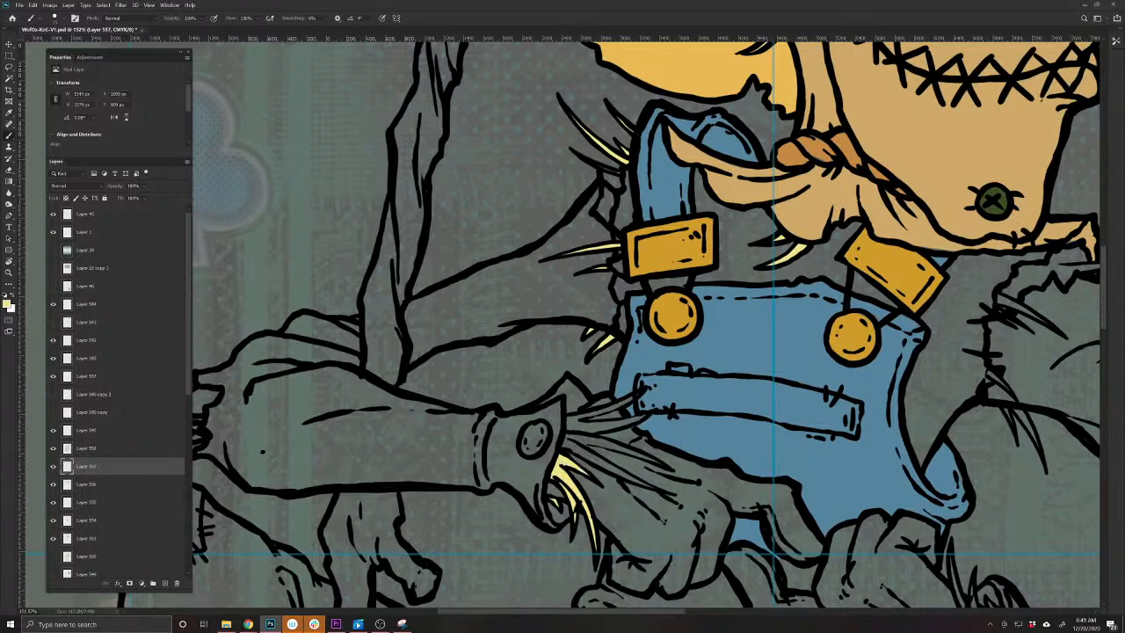
drag(564, 438, 624, 475)
drag(564, 435, 640, 456)
mouse_move(571, 433)
mouse_down()
mouse_move(568, 419)
mouse_move(629, 396)
mouse_up()
drag(630, 396, 671, 427)
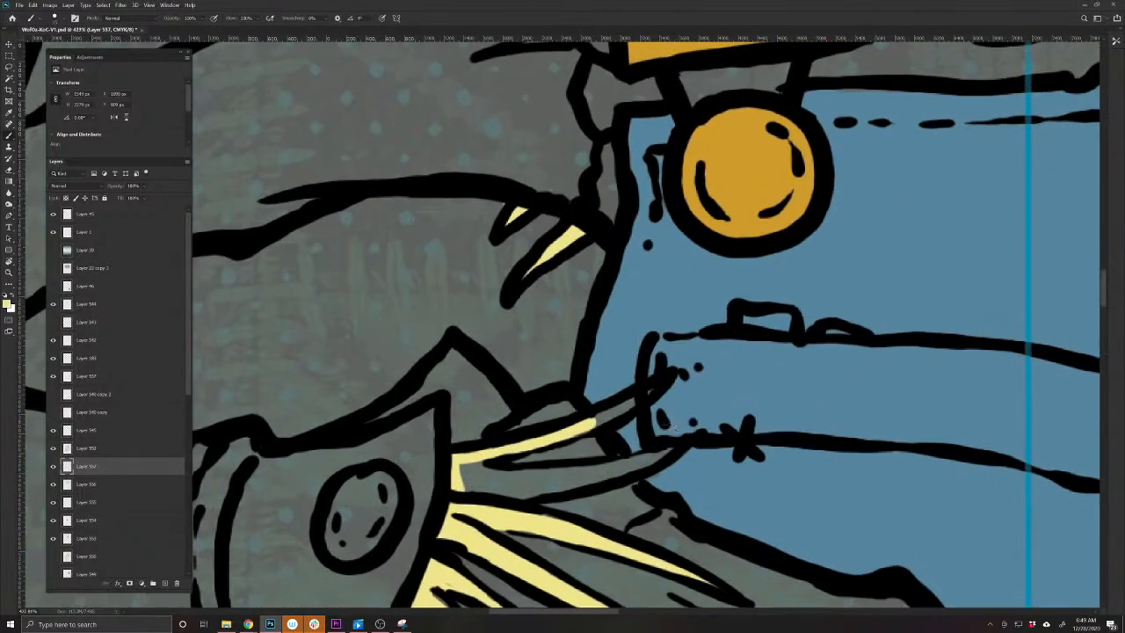
On the line-art layer, erase the piece of the bib pocket's outline that crosses the cuff's straw strand
key(v)
click(649, 433)
key(e)
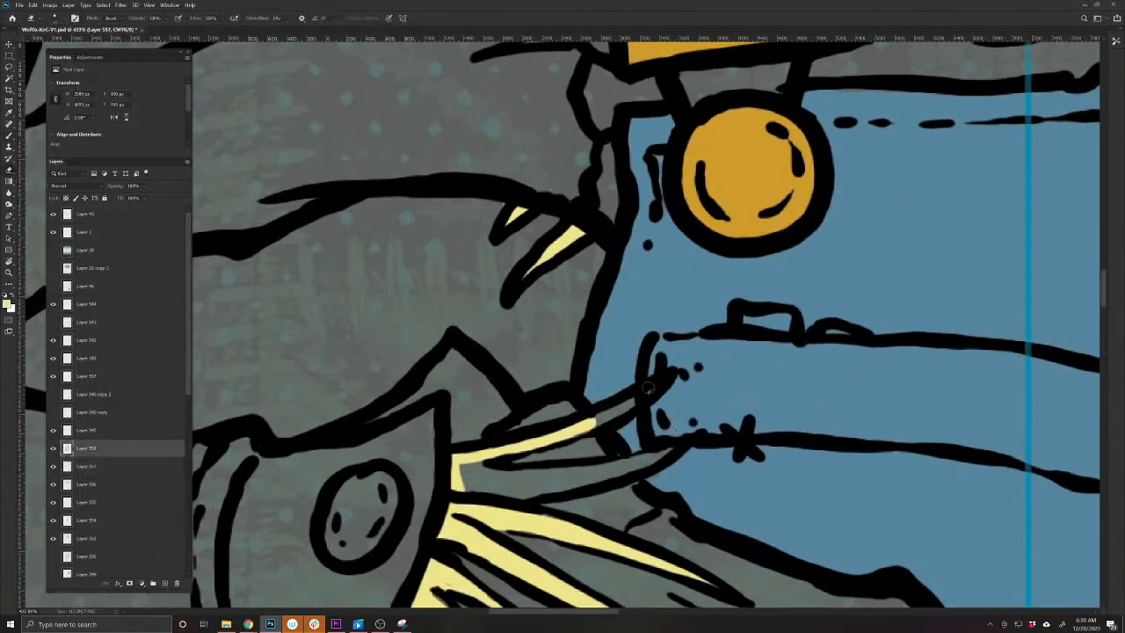
drag(643, 399, 652, 389)
drag(713, 540, 495, 243)
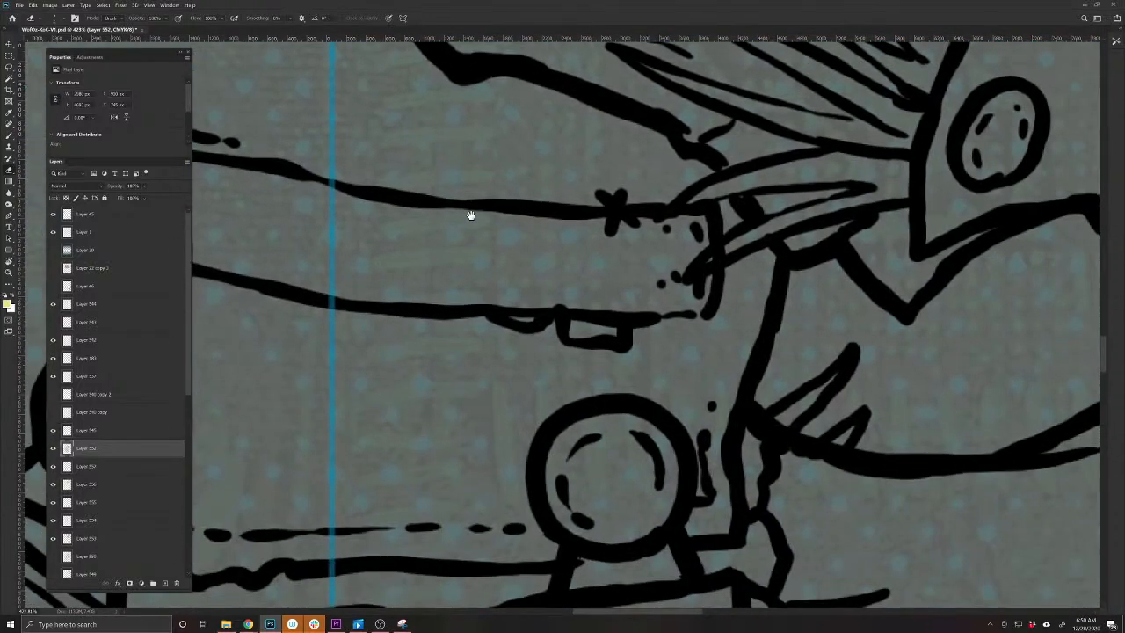
drag(577, 394, 546, 550)
drag(686, 414, 706, 403)
drag(513, 308, 703, 620)
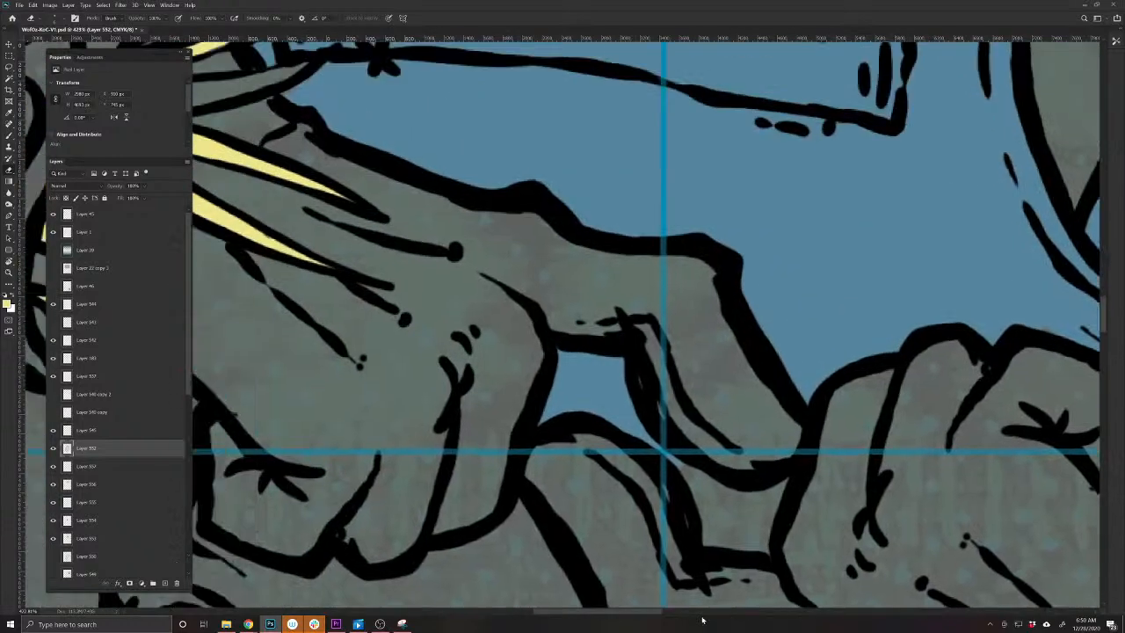
drag(535, 268, 785, 552)
Back on the straw layer, resample the pale yellow and fill the cuff strands that overlap the overalls' pocket
key(v)
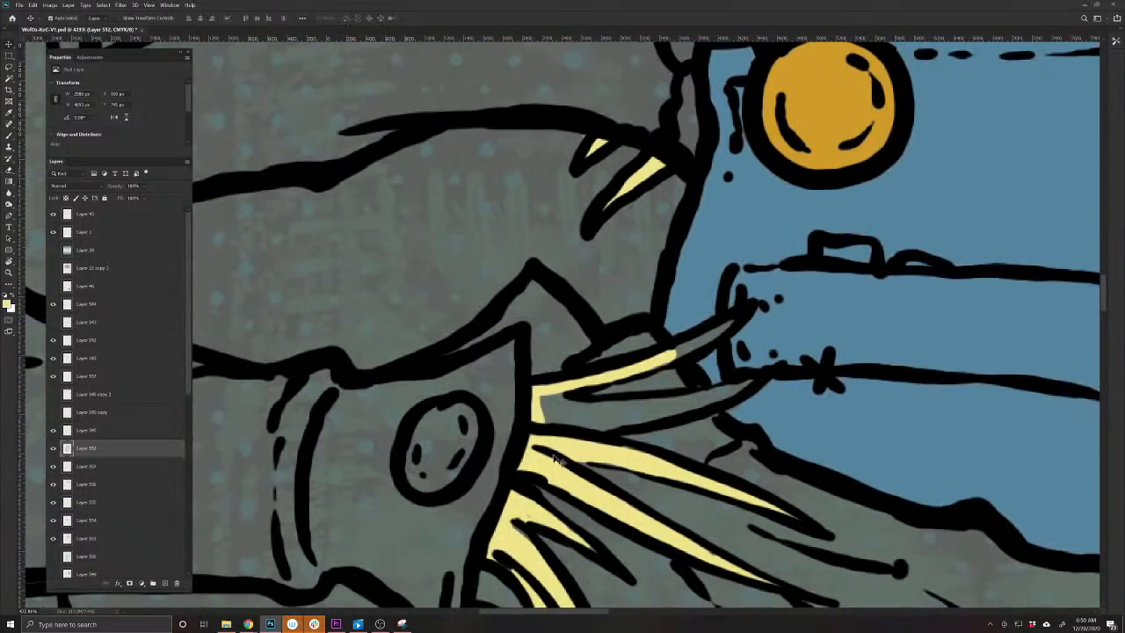
click(571, 452)
key(b)
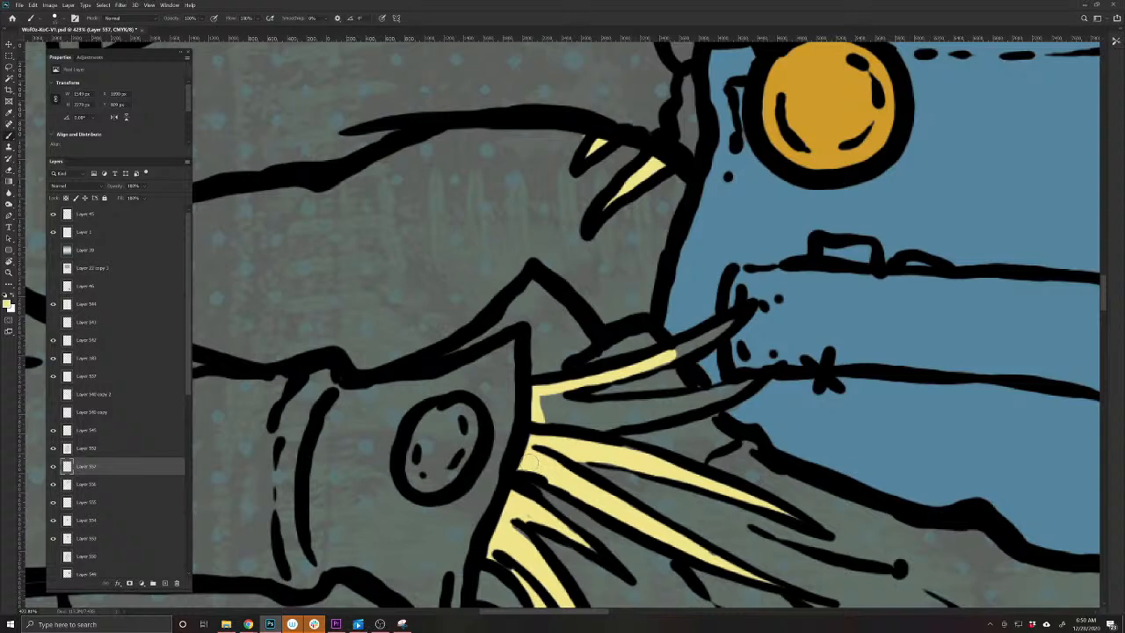
alt+click(461, 413)
alt+click(540, 461)
mouse_move(538, 405)
mouse_down()
mouse_move(685, 405)
mouse_move(752, 380)
mouse_move(629, 418)
mouse_move(562, 424)
mouse_move(613, 425)
mouse_up()
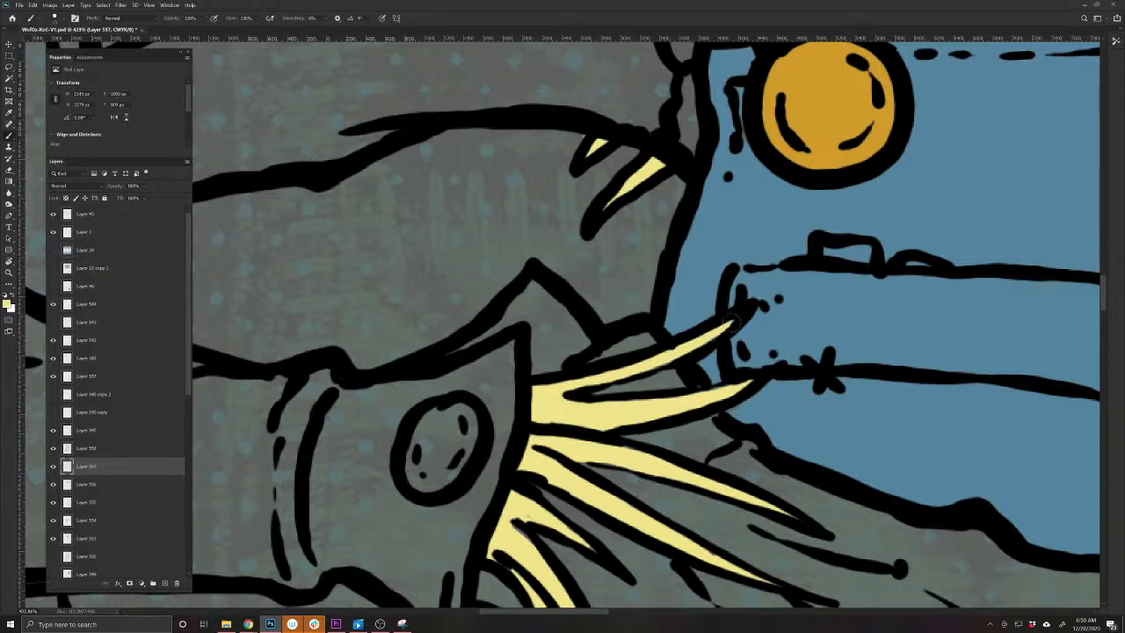
Fill the straw strands along the inner edge of the right shoulder and its armpit with pale yellow
scroll(675, 514, down, 5)
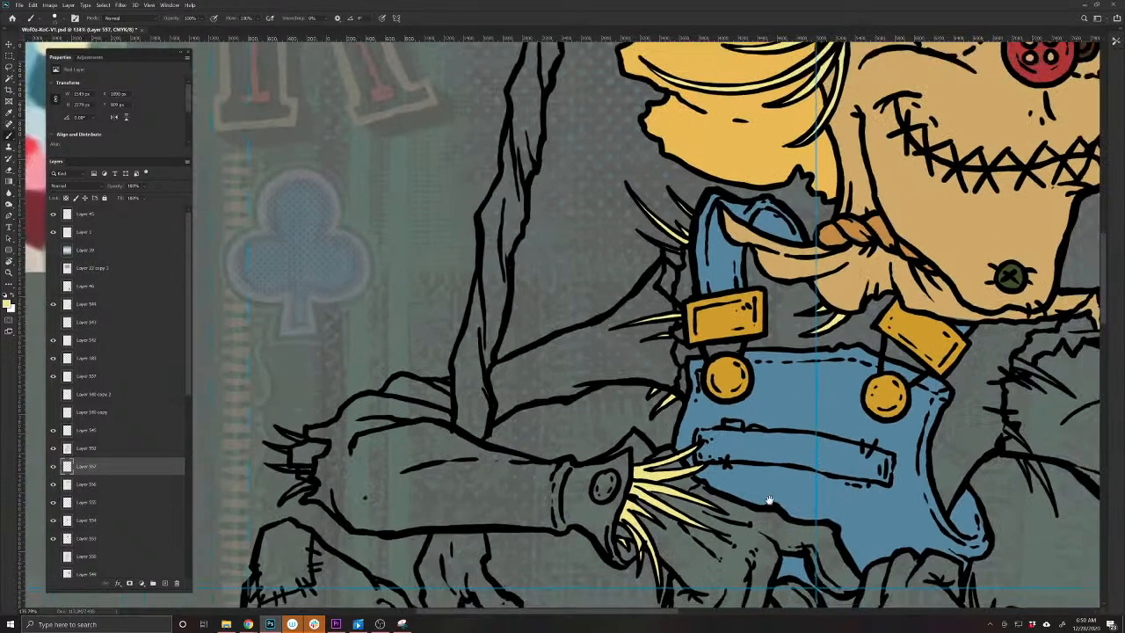
drag(767, 498, 300, 540)
mouse_move(547, 415)
mouse_down()
mouse_move(571, 419)
mouse_move(549, 399)
mouse_move(599, 409)
mouse_move(586, 405)
mouse_move(661, 444)
mouse_up()
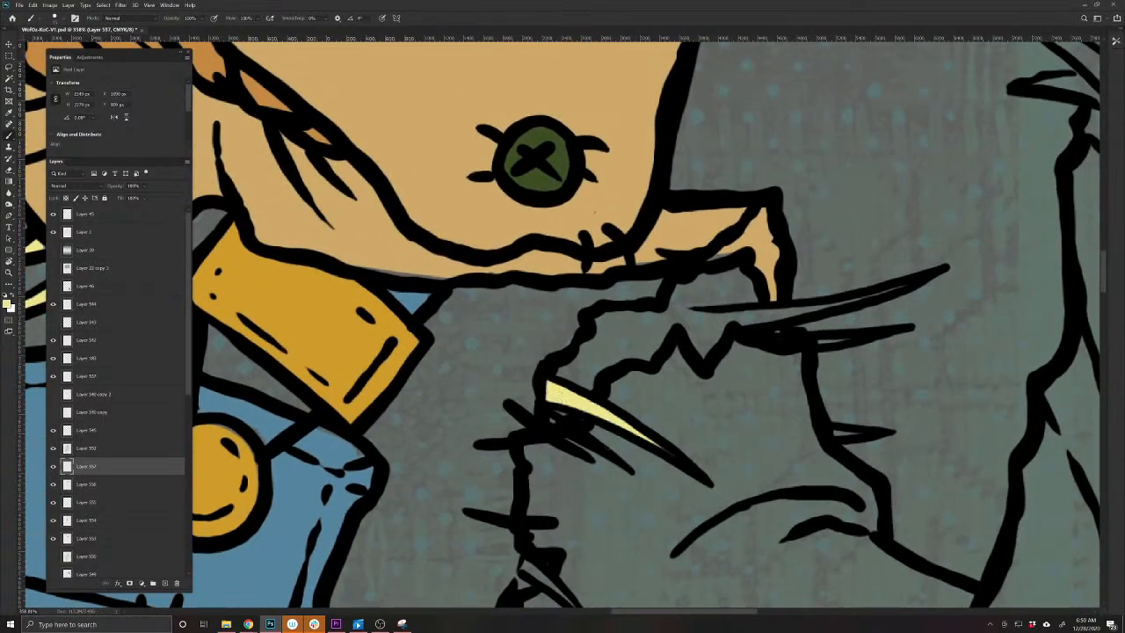
mouse_move(476, 556)
mouse_down()
mouse_move(506, 472)
mouse_move(555, 485)
mouse_move(603, 520)
mouse_up()
mouse_move(561, 550)
mouse_down()
mouse_move(538, 393)
mouse_move(587, 439)
mouse_move(624, 438)
mouse_move(652, 501)
mouse_up()
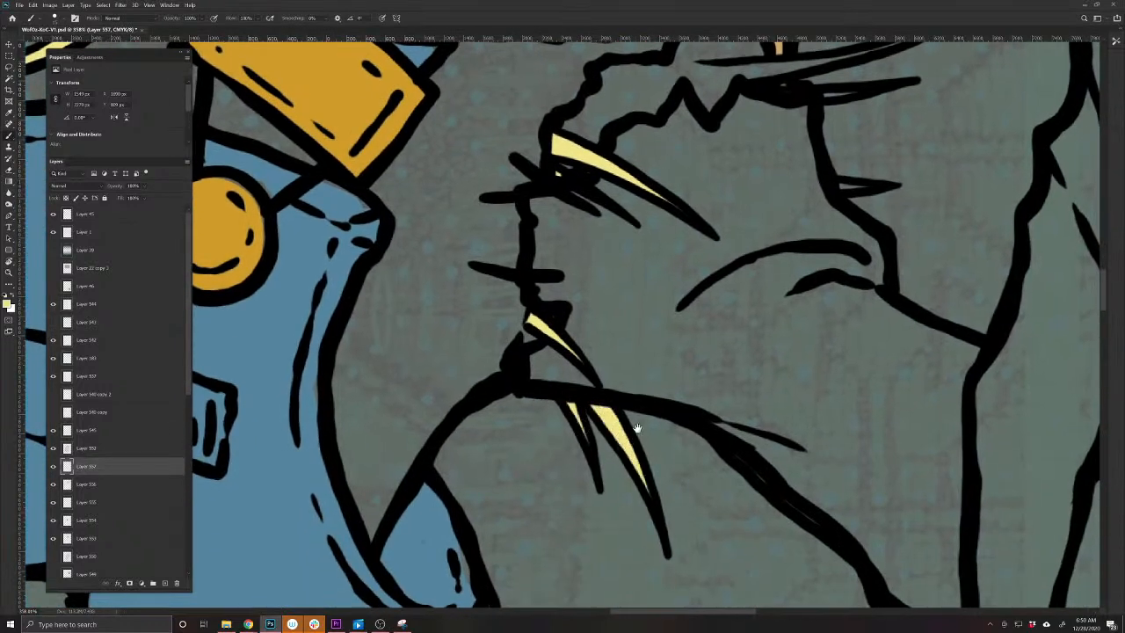
Paint the straw strands on top and along the outer edge of the right shoulder pale yellow
drag(709, 318, 612, 507)
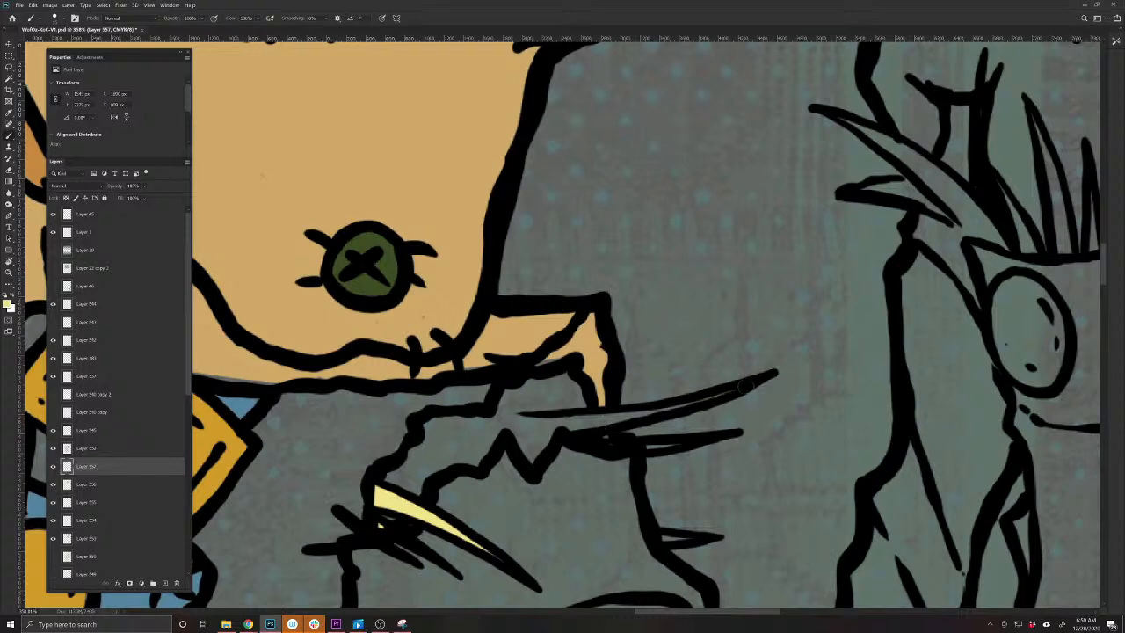
drag(746, 387, 621, 413)
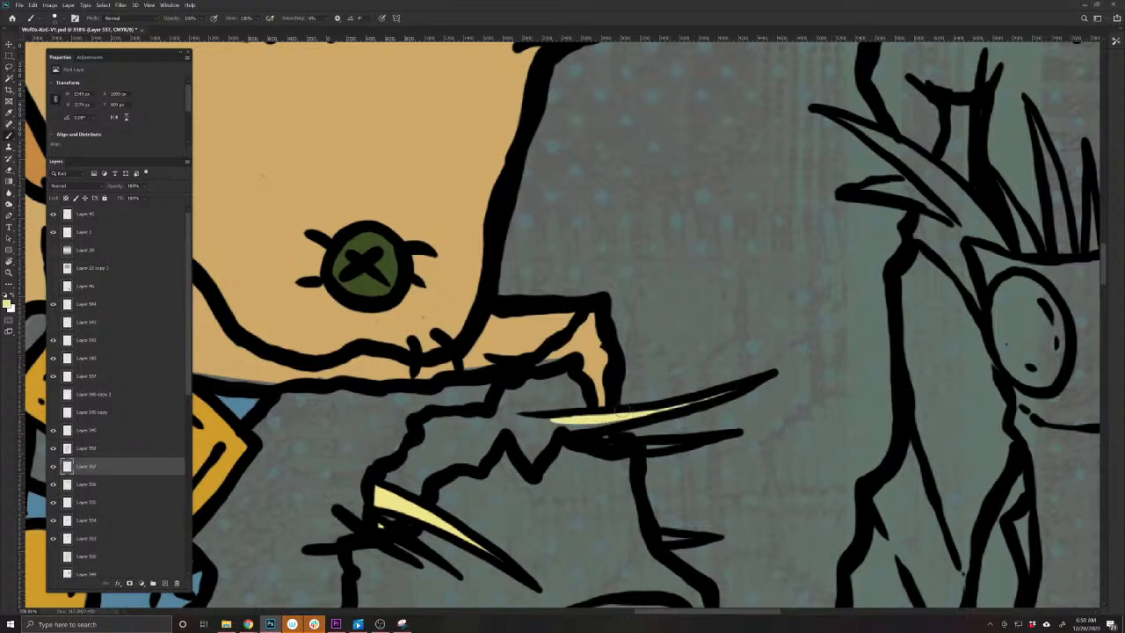
drag(582, 421, 543, 419)
drag(641, 447, 675, 444)
drag(658, 538, 669, 537)
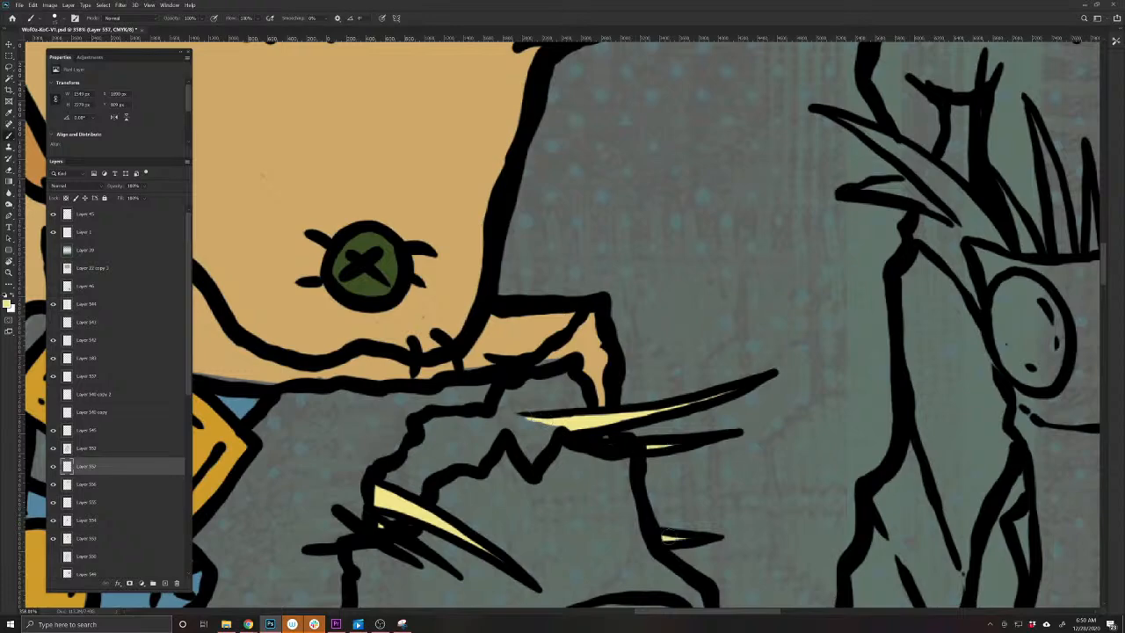
Fill the straw strands at the raised hand's cuff with pale yellow, starting with those beside the button
drag(585, 534, 519, 486)
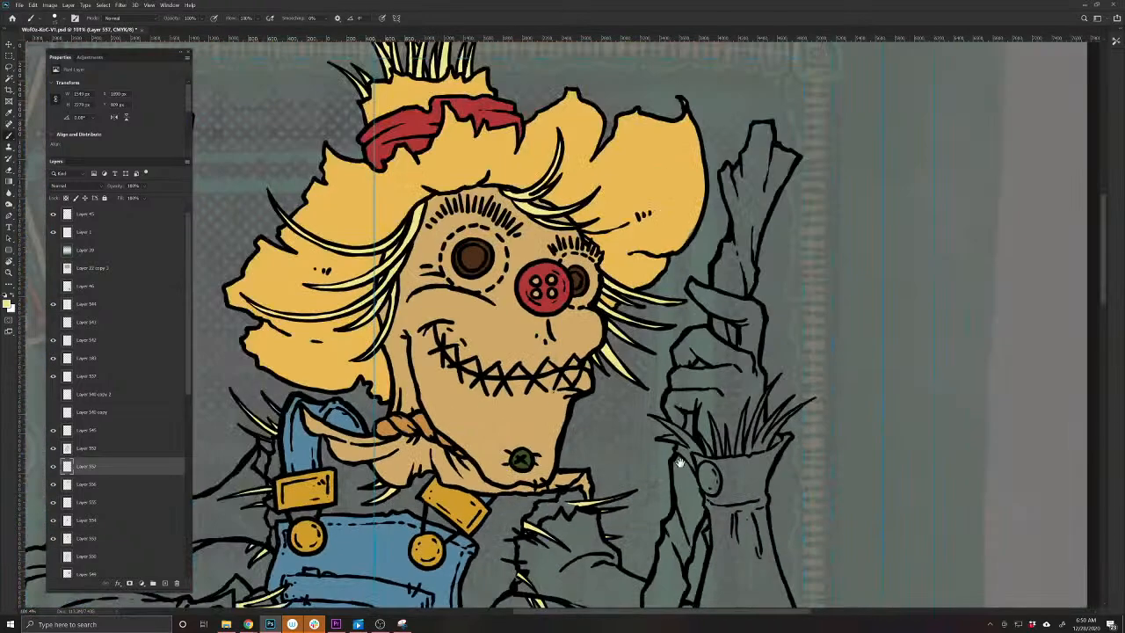
mouse_move(680, 433)
mouse_down()
mouse_move(730, 479)
mouse_move(620, 396)
mouse_move(736, 487)
mouse_move(706, 473)
mouse_move(715, 525)
mouse_move(675, 478)
mouse_move(680, 467)
mouse_move(699, 479)
mouse_move(717, 527)
mouse_up()
key(e)
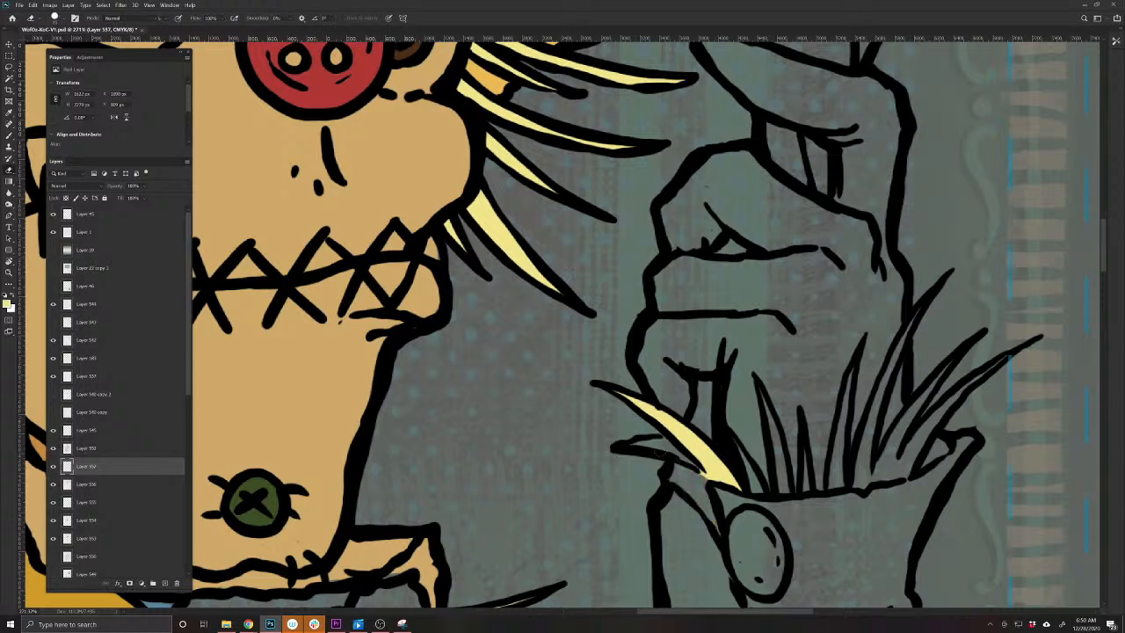
key(b)
drag(693, 462, 640, 442)
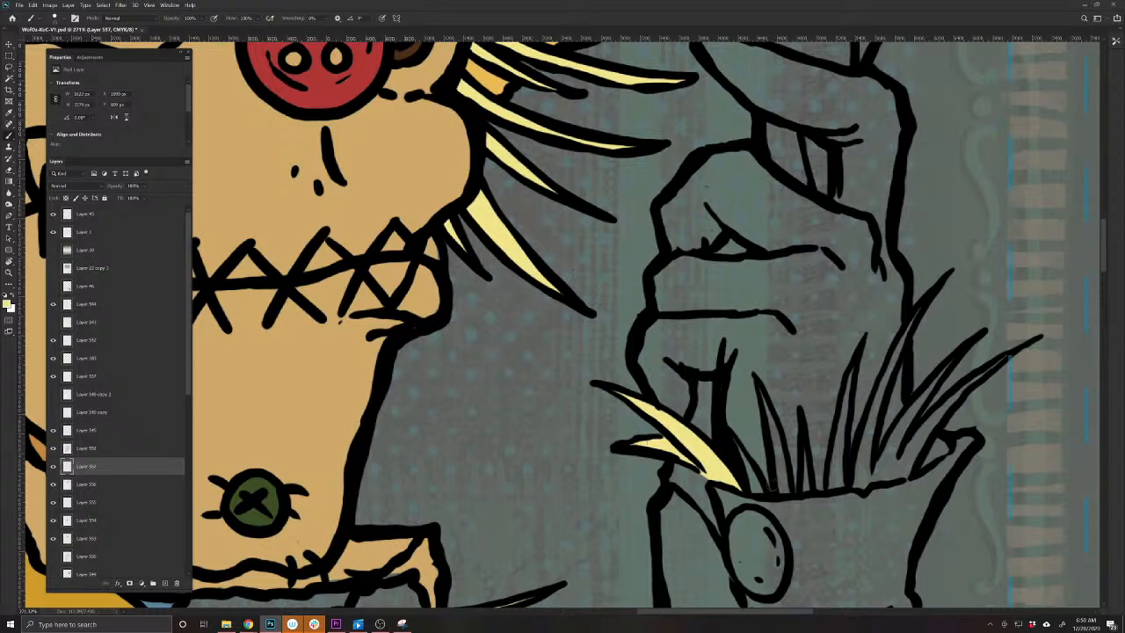
mouse_move(782, 489)
mouse_down()
mouse_move(765, 413)
mouse_move(785, 492)
mouse_up()
mouse_move(742, 451)
mouse_down()
mouse_move(760, 490)
mouse_move(750, 478)
mouse_move(806, 483)
mouse_move(544, 476)
mouse_move(576, 387)
mouse_up()
Fill the remaining straw strands along the raised hand's cuff with pale yellow
mouse_move(571, 449)
mouse_down()
mouse_move(564, 500)
mouse_move(646, 322)
mouse_move(591, 497)
mouse_move(675, 376)
mouse_move(618, 481)
mouse_move(734, 367)
mouse_move(629, 483)
mouse_move(613, 485)
mouse_move(672, 404)
mouse_move(547, 453)
mouse_move(412, 474)
mouse_move(604, 416)
mouse_move(728, 269)
mouse_up()
drag(567, 533, 660, 542)
drag(293, 429, 378, 449)
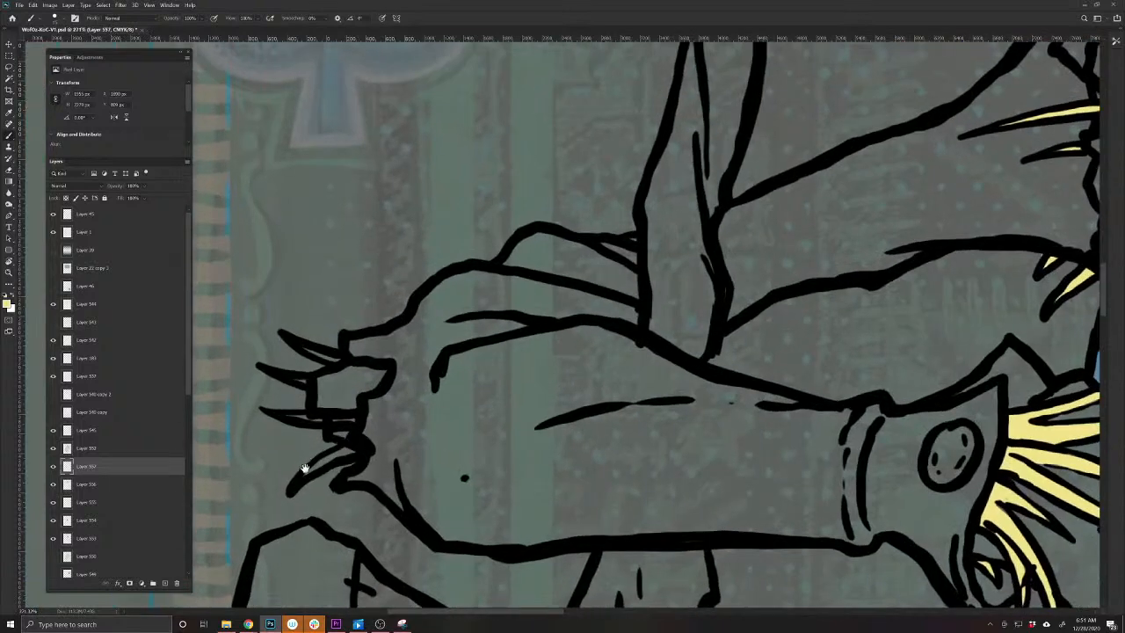
On the line-art layer, erase the stray outline inside the straw strand that crosses the bent elbow's opening
drag(304, 469, 471, 503)
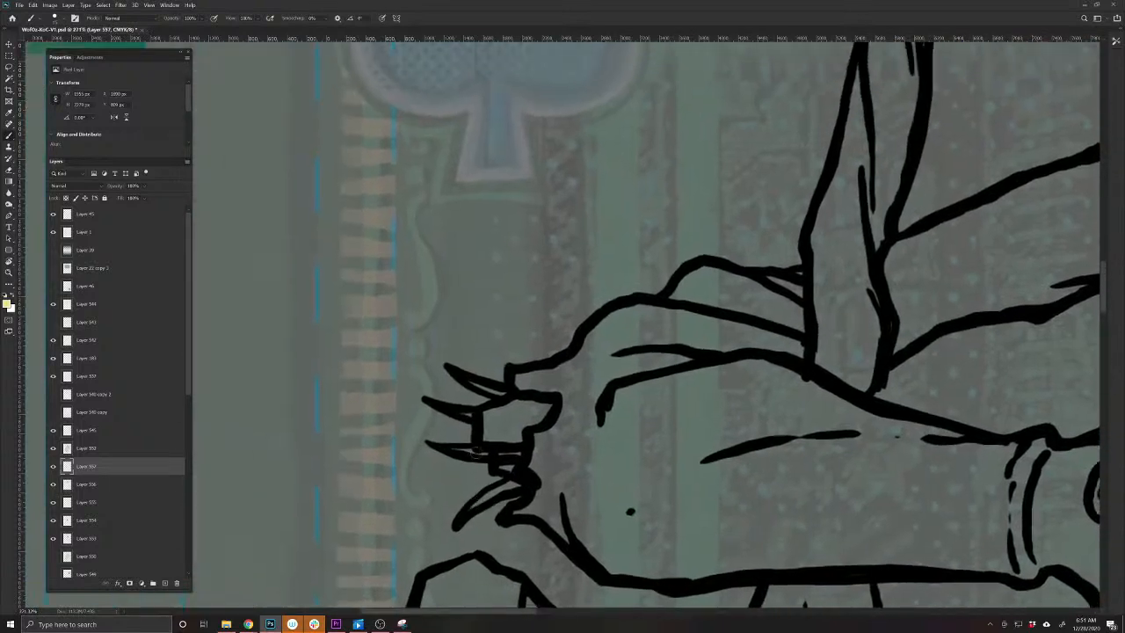
ctrl+click(474, 449)
key(e)
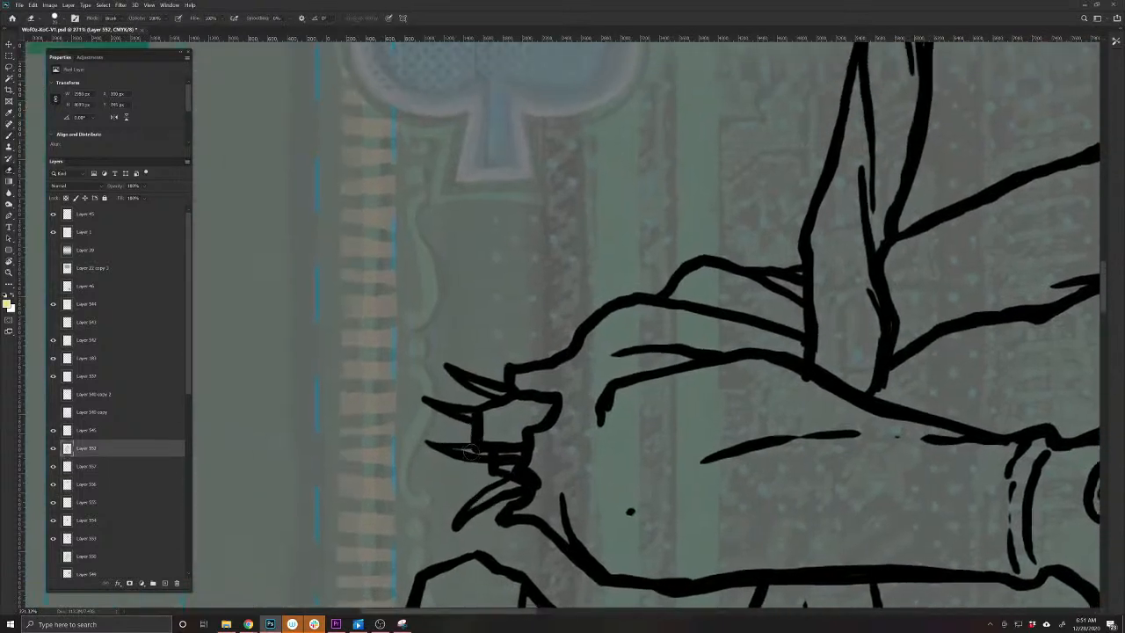
drag(471, 452, 514, 453)
drag(591, 496, 350, 375)
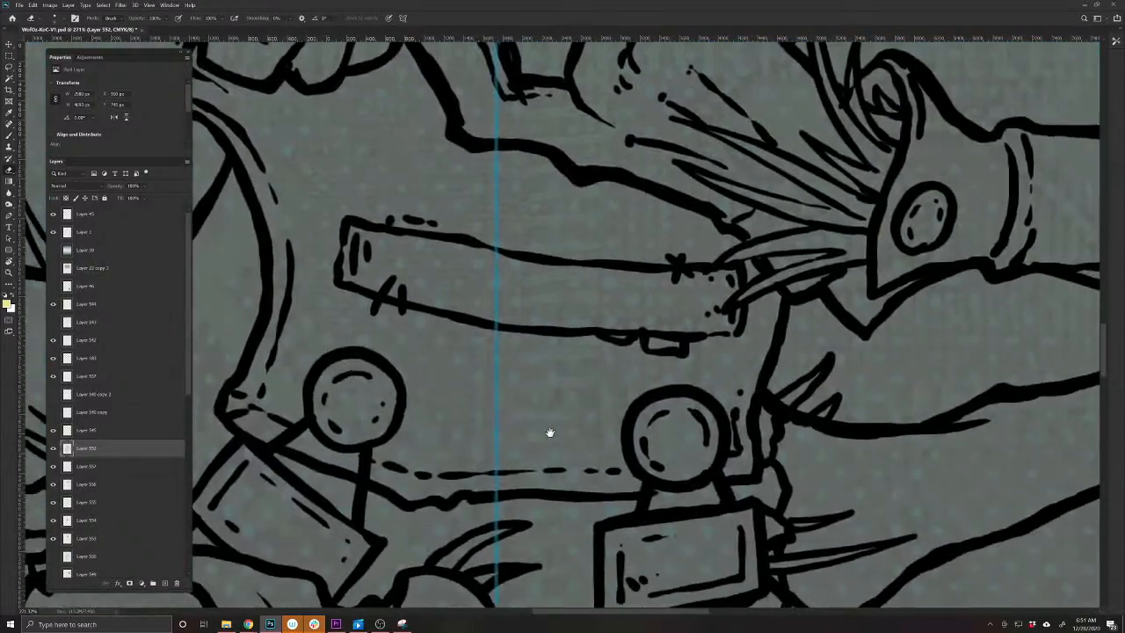
drag(549, 431, 214, 401)
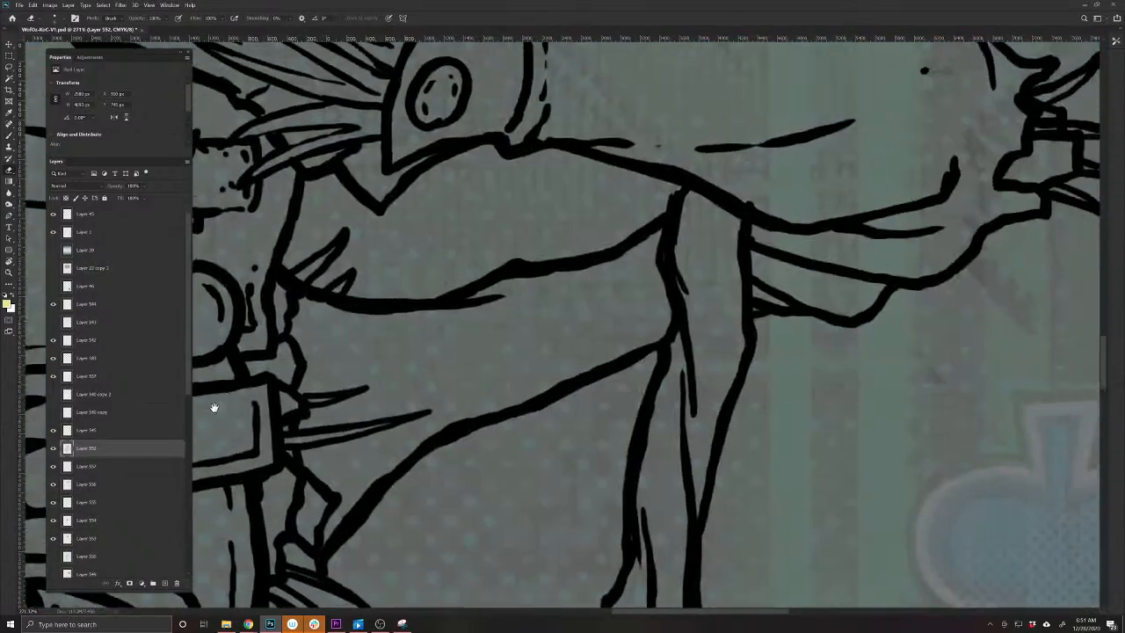
drag(582, 454, 635, 457)
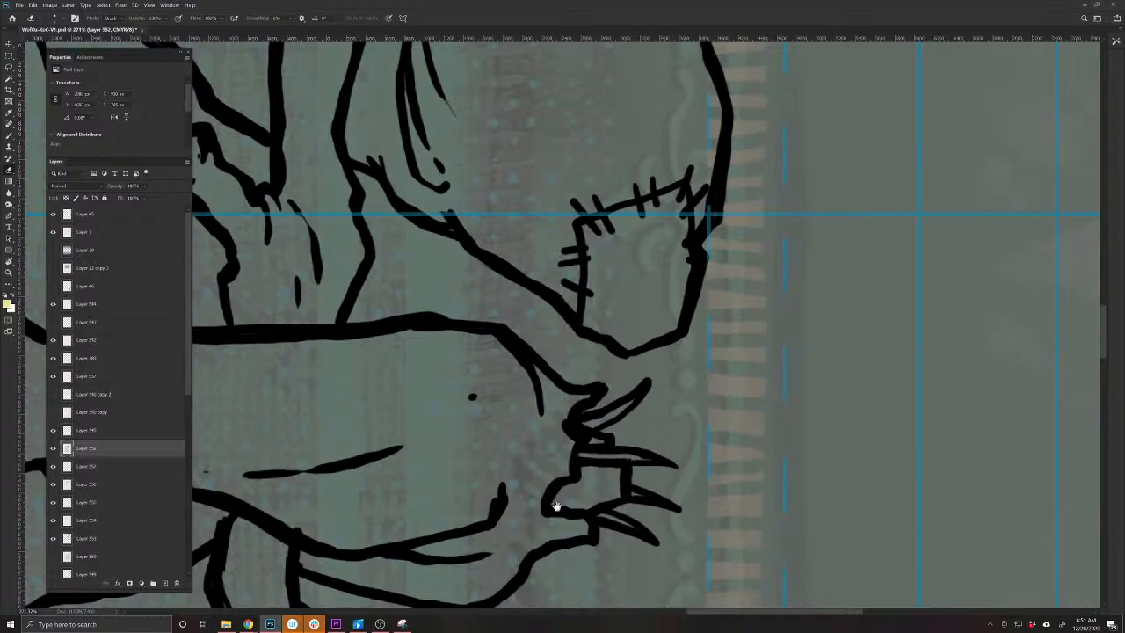
drag(533, 520, 691, 537)
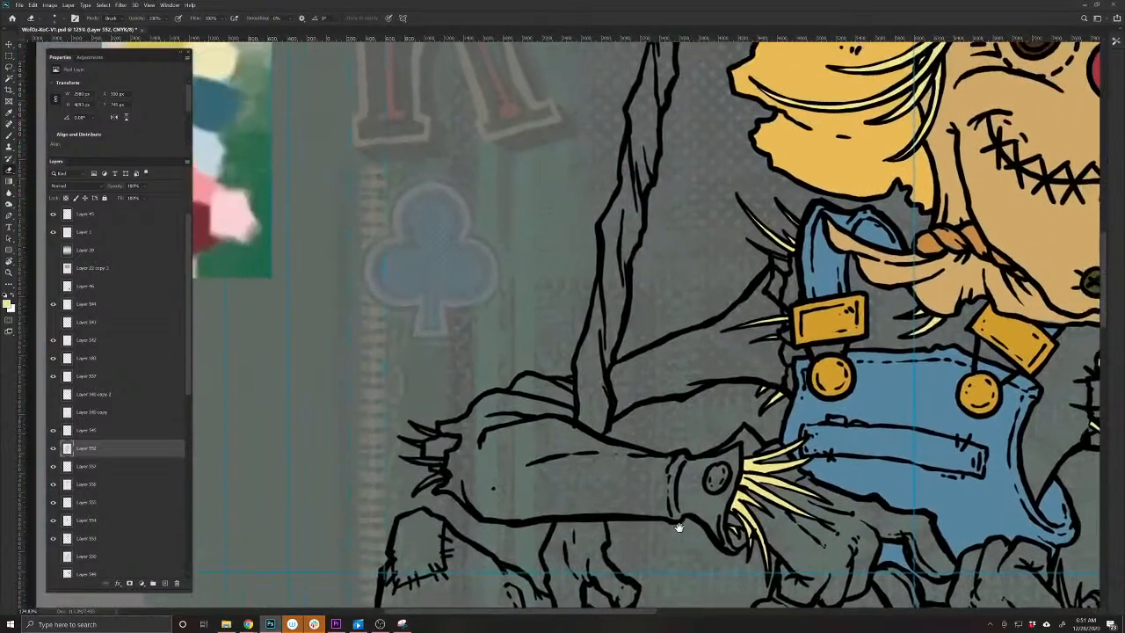
Return to the straw layer and fill the straw strands sticking out of the bent elbow with pale yellow
key(v)
click(754, 472)
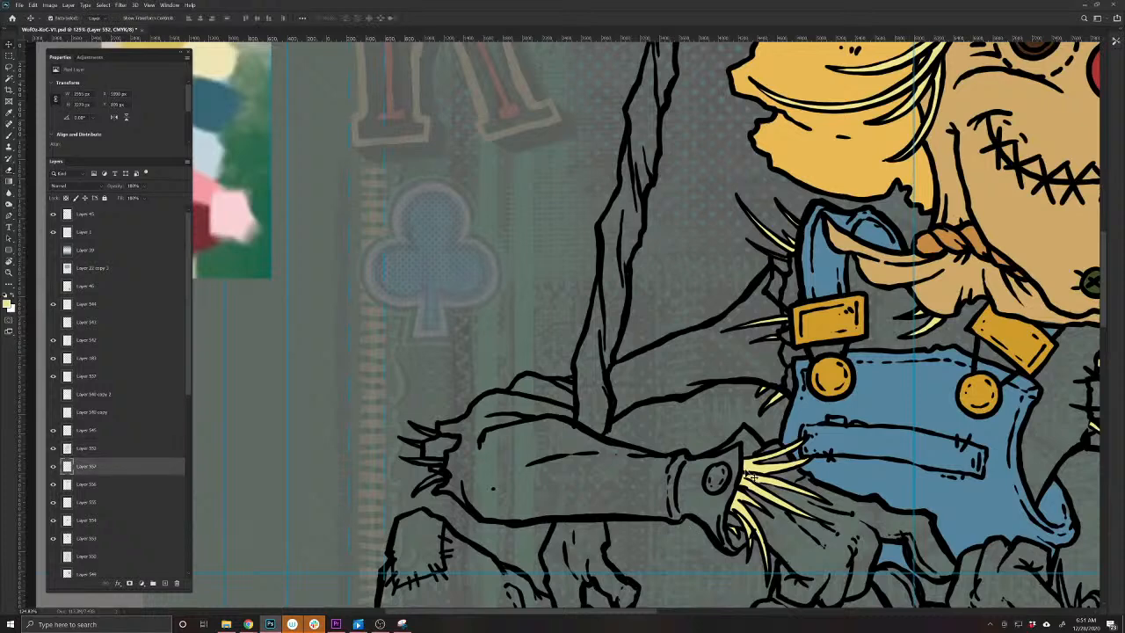
key(b)
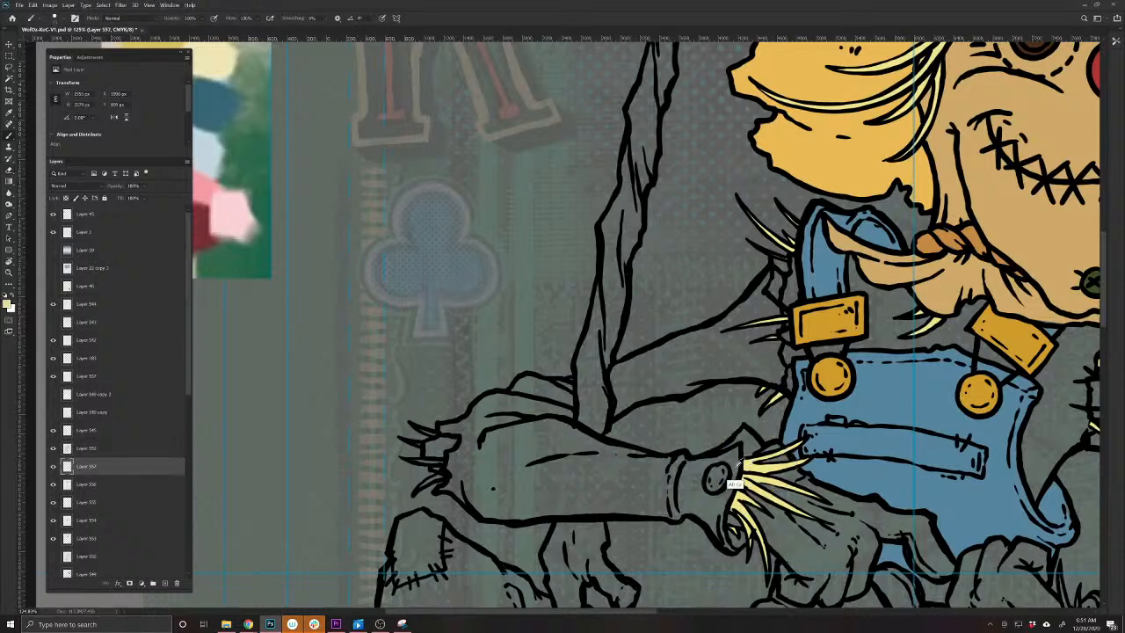
scroll(401, 447, up, 5)
drag(459, 437, 527, 454)
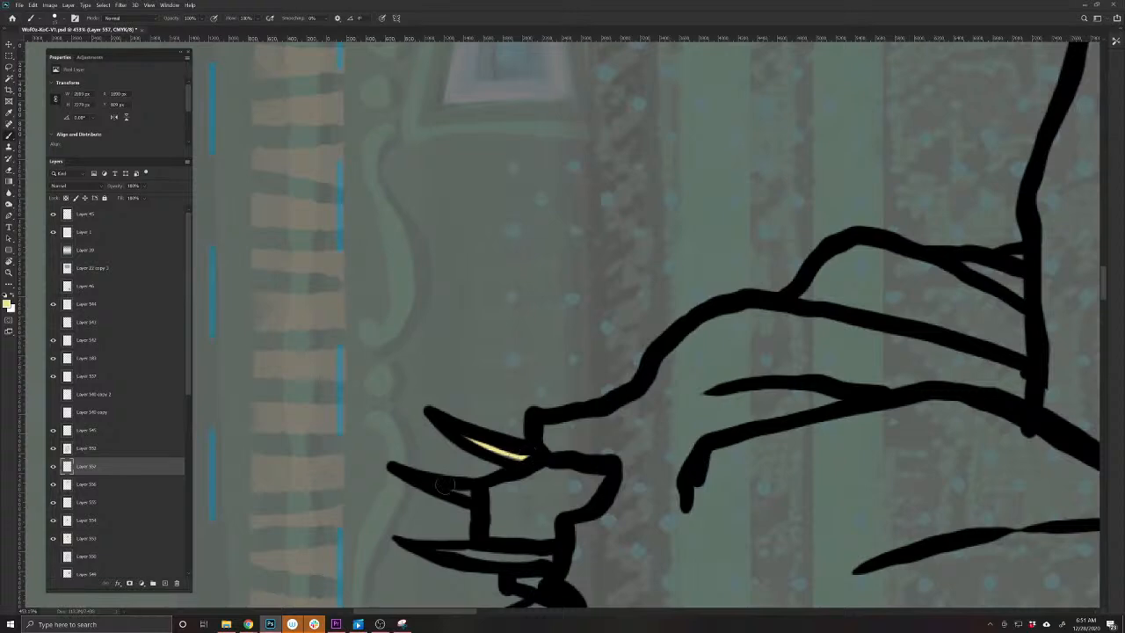
drag(449, 488, 467, 491)
scroll(465, 527, down, 2)
drag(432, 439, 549, 444)
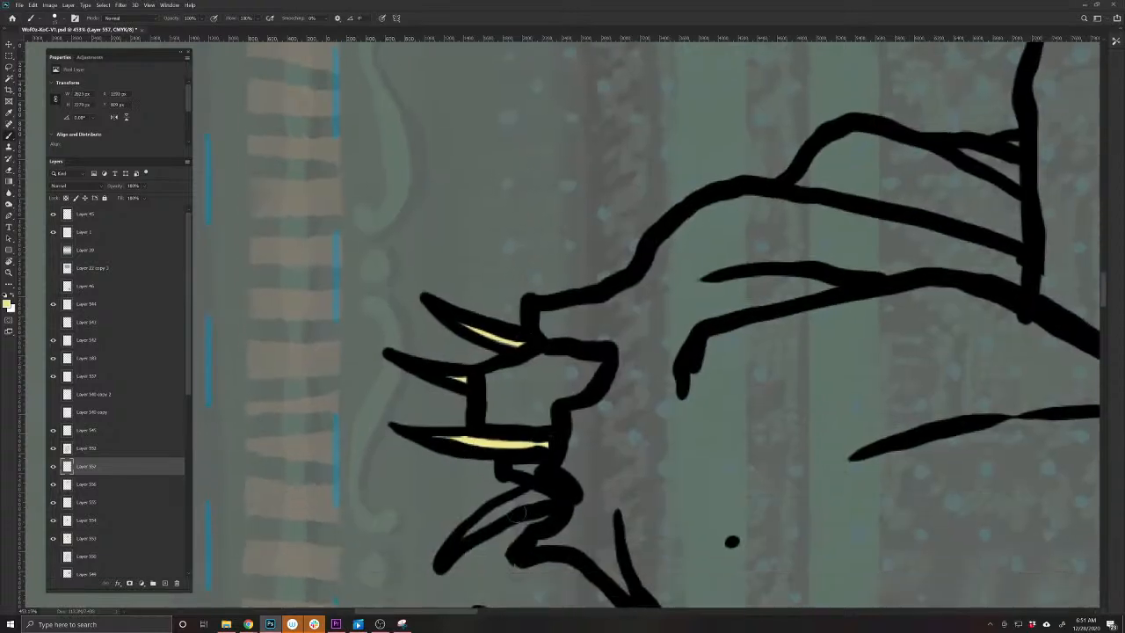
drag(550, 494, 458, 540)
scroll(501, 522, down, 3)
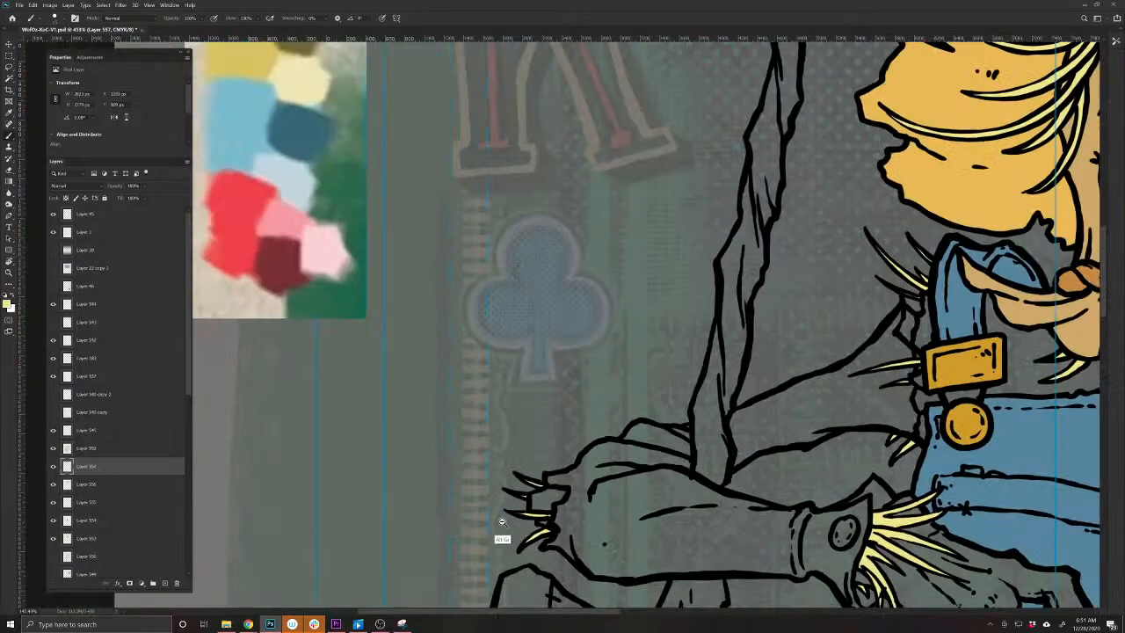
scroll(501, 521, down, 2)
Set the foreground colour to a medium tan with hue 37, saturation 55 and brightness 70
drag(630, 525, 410, 485)
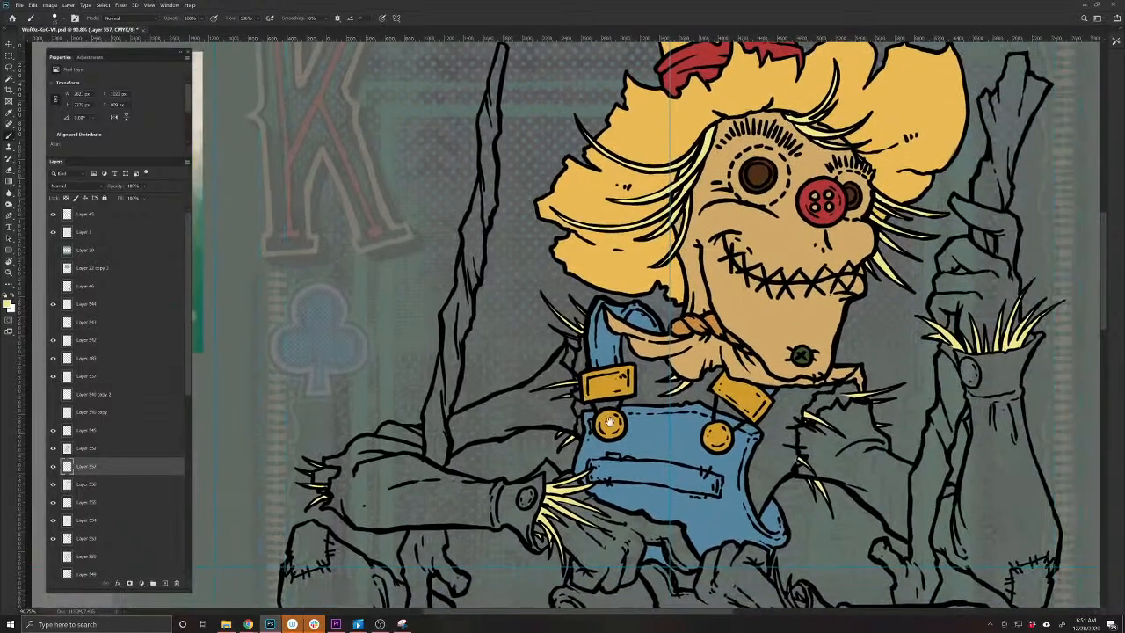
drag(638, 410, 596, 449)
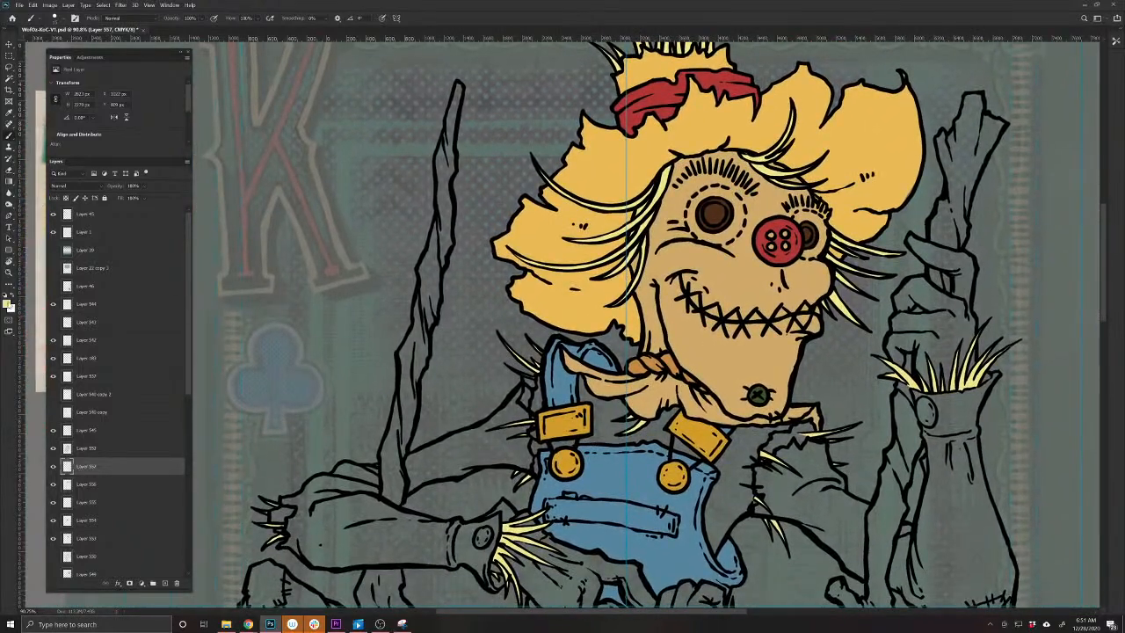
click(7, 303)
click(361, 230)
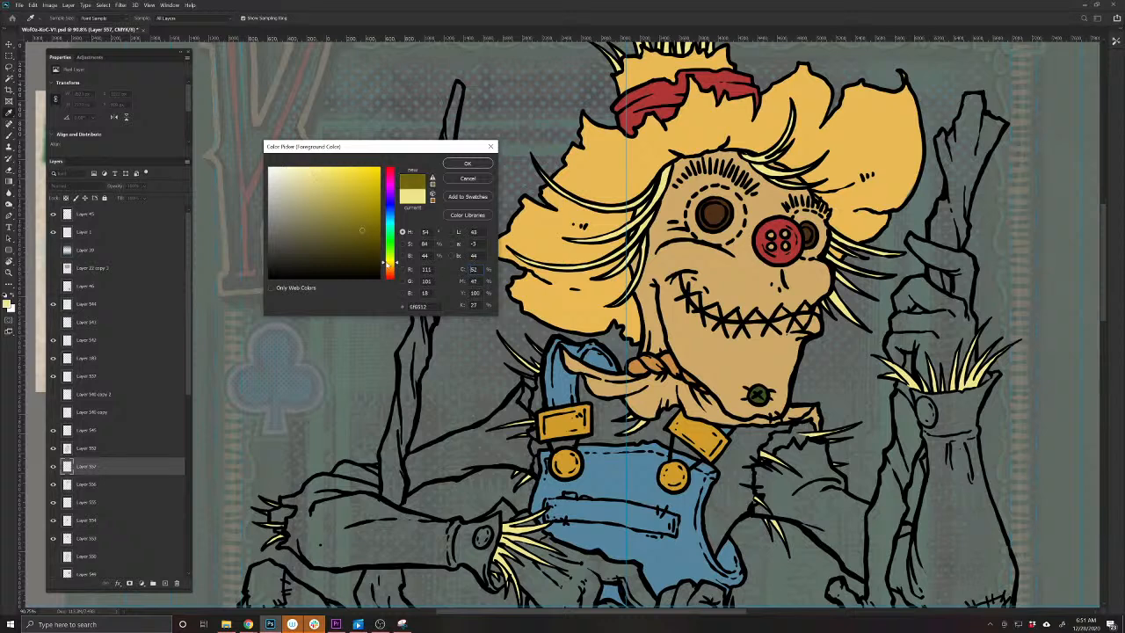
drag(387, 264, 387, 262)
click(340, 213)
click(391, 267)
click(330, 200)
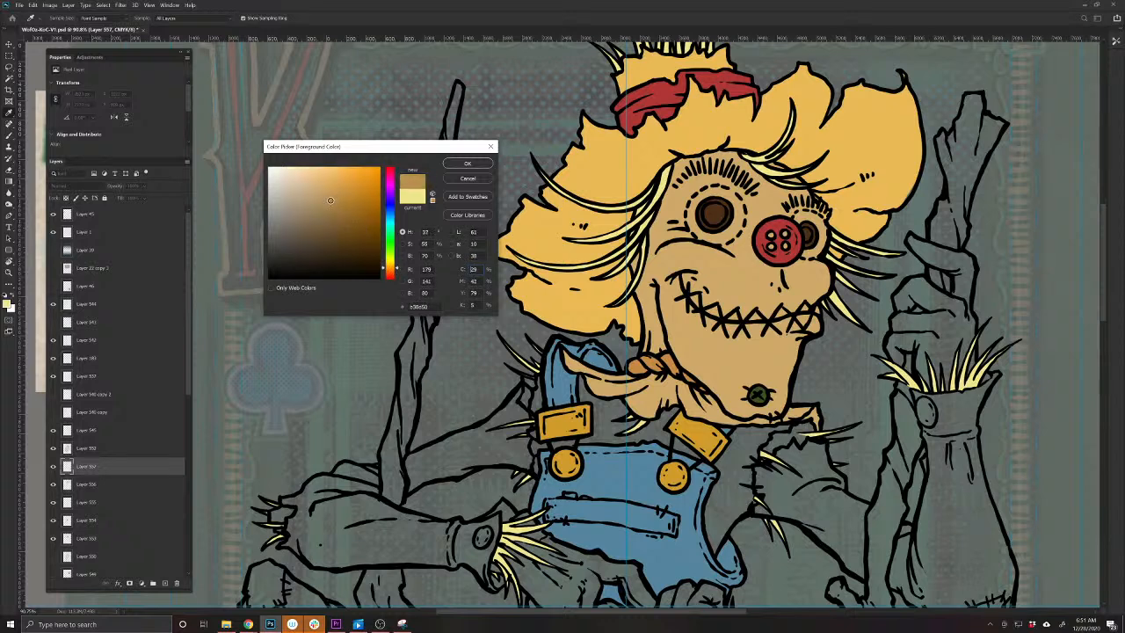
key(Return)
Undo the tan test stroke, add a new layer, and paint the hand in front of the overalls tan on it
scroll(615, 325, down, 4)
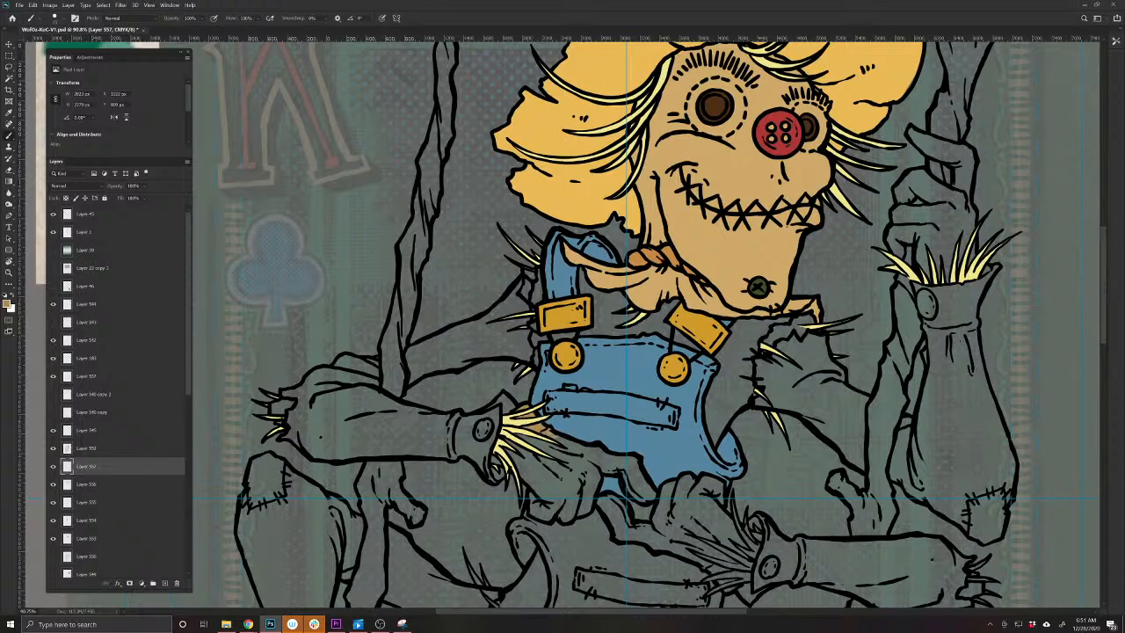
key(ctrl+z)
click(166, 581)
scroll(523, 427, up, 3)
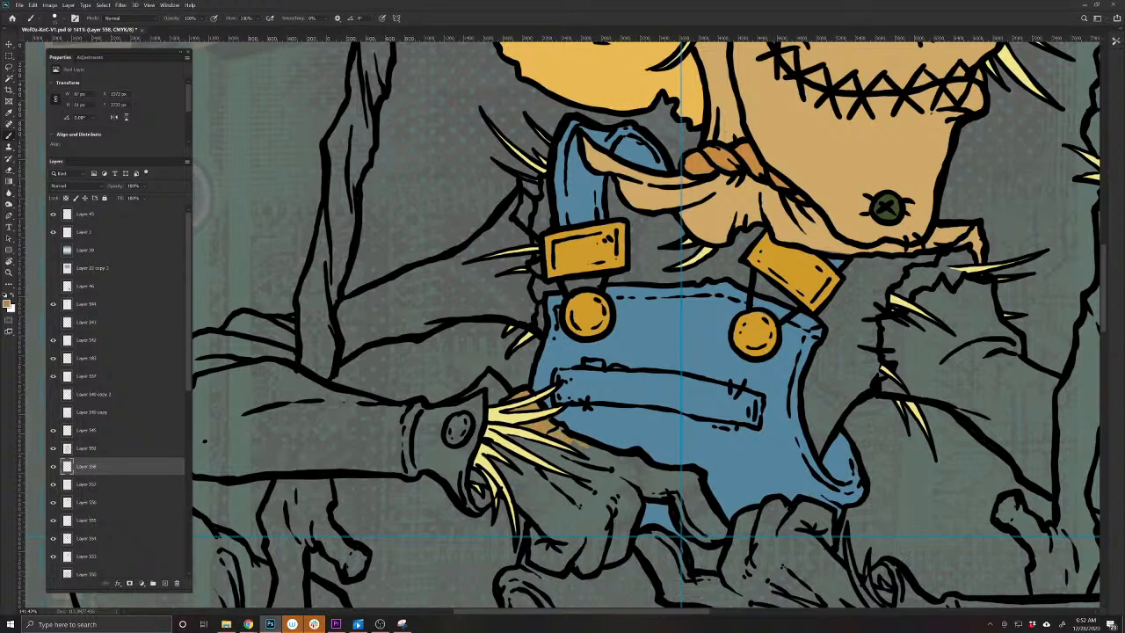
mouse_move(578, 453)
mouse_down()
mouse_move(655, 467)
mouse_move(524, 439)
mouse_move(599, 475)
mouse_move(641, 468)
mouse_move(679, 489)
mouse_move(668, 494)
mouse_move(687, 513)
mouse_move(709, 508)
mouse_move(705, 528)
mouse_move(692, 517)
mouse_up()
mouse_move(663, 476)
mouse_down()
mouse_move(645, 485)
mouse_move(655, 492)
mouse_move(618, 540)
mouse_up()
mouse_move(626, 481)
mouse_down()
mouse_move(624, 515)
mouse_move(498, 447)
mouse_move(535, 469)
mouse_move(519, 478)
mouse_move(492, 455)
mouse_move(545, 545)
mouse_move(534, 564)
mouse_move(555, 572)
mouse_move(580, 539)
mouse_move(587, 570)
mouse_move(604, 533)
mouse_move(599, 499)
mouse_up()
mouse_move(592, 562)
mouse_down()
mouse_move(586, 497)
mouse_move(562, 507)
mouse_move(562, 545)
mouse_move(543, 559)
mouse_up()
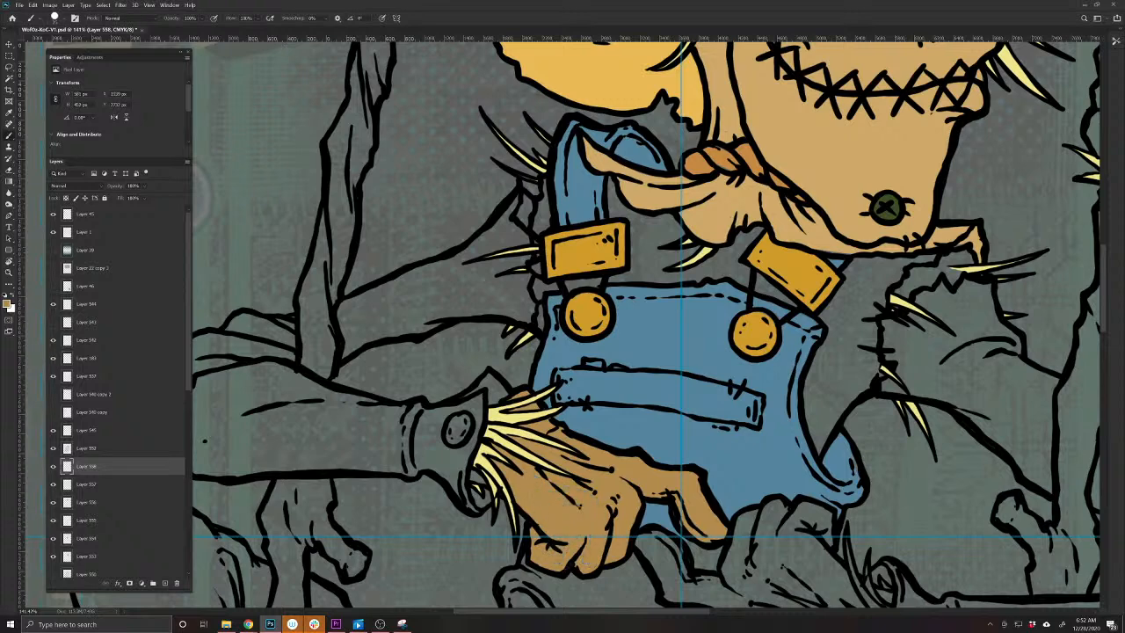
drag(476, 469, 477, 479)
Paint the raised hand gripping the stick tan, from the cuff straw up through all the fingers
drag(438, 485, 609, 582)
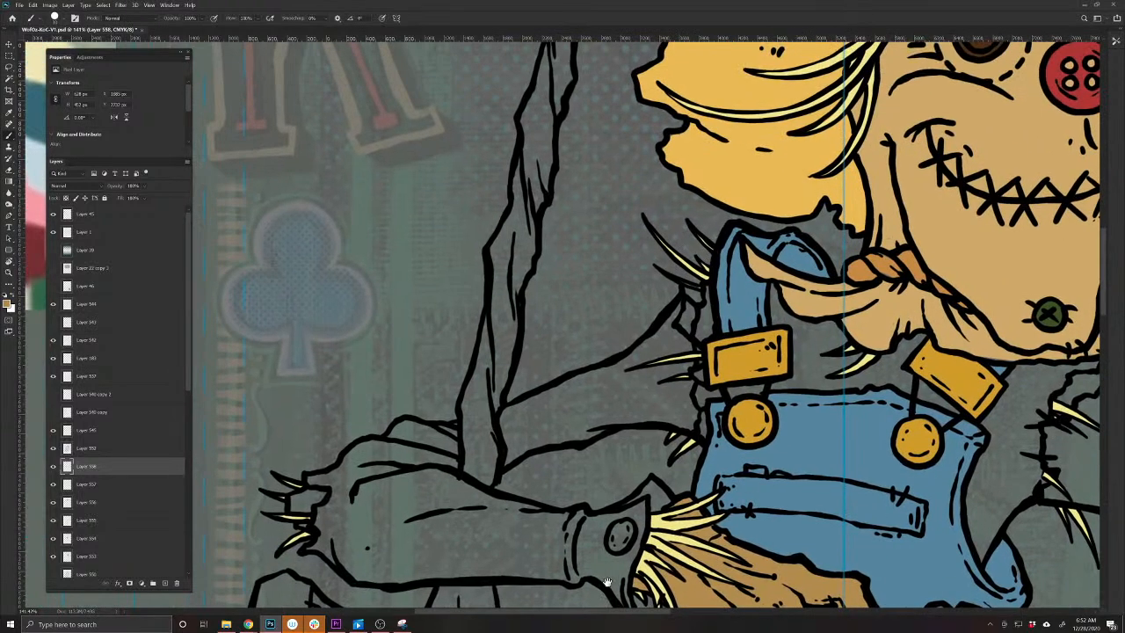
drag(677, 455, 485, 396)
drag(510, 449, 444, 441)
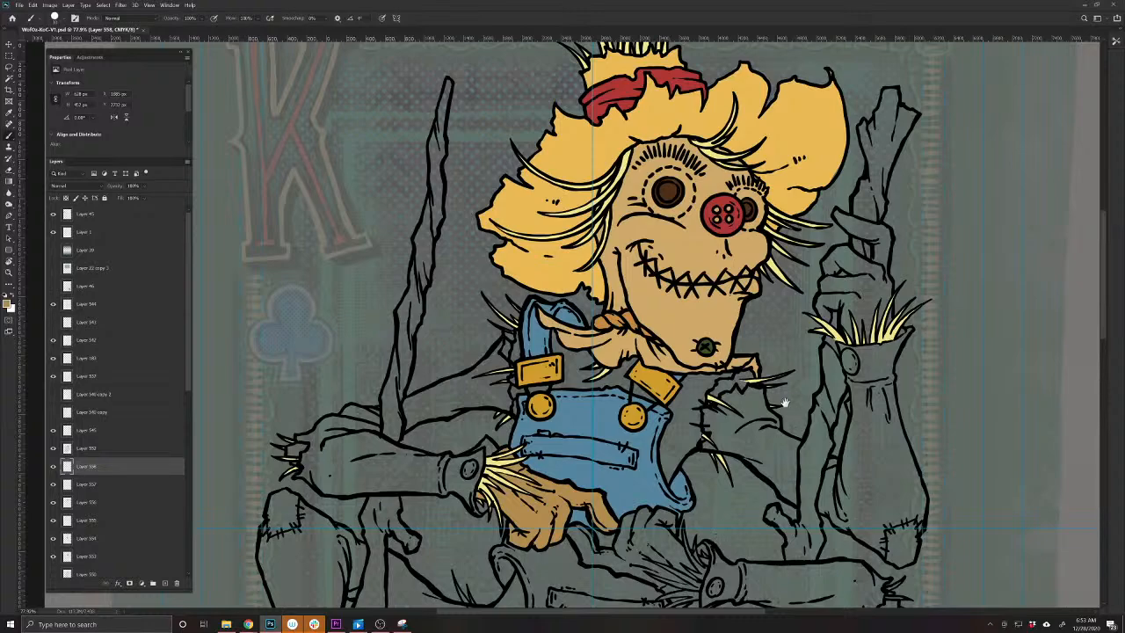
drag(780, 403, 433, 575)
mouse_move(483, 480)
mouse_down()
mouse_move(560, 482)
mouse_move(479, 503)
mouse_move(464, 471)
mouse_move(480, 459)
mouse_move(544, 462)
mouse_move(483, 488)
mouse_move(514, 506)
mouse_move(520, 528)
mouse_move(509, 510)
mouse_up()
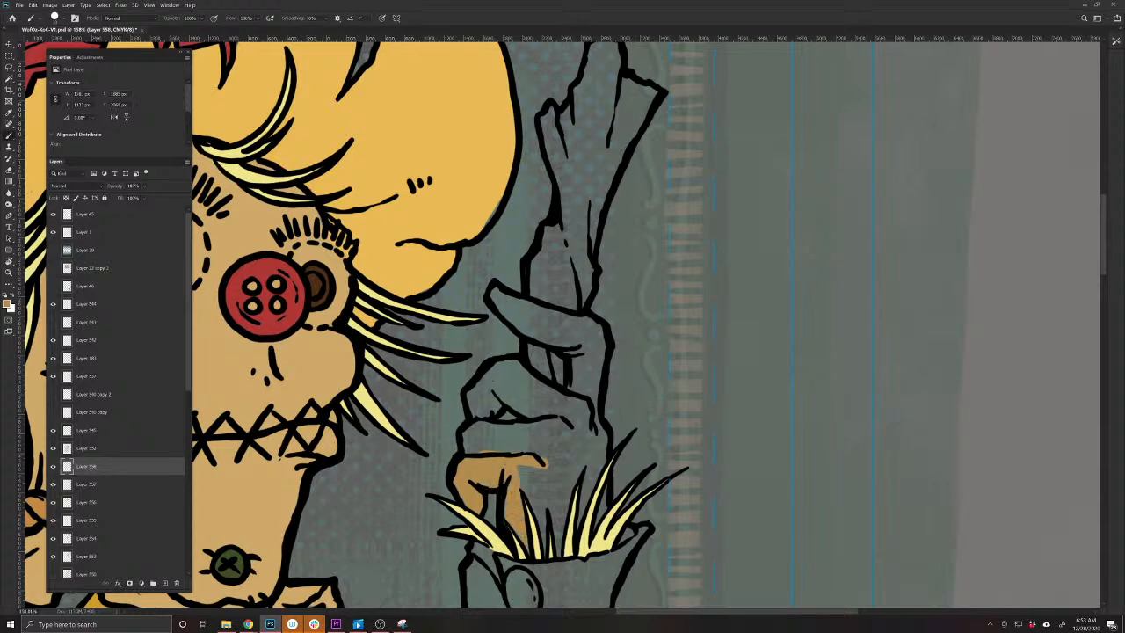
drag(519, 465, 545, 538)
mouse_move(534, 490)
mouse_down()
mouse_move(557, 554)
mouse_move(585, 458)
mouse_move(581, 532)
mouse_move(604, 432)
mouse_move(587, 483)
mouse_move(597, 520)
mouse_up()
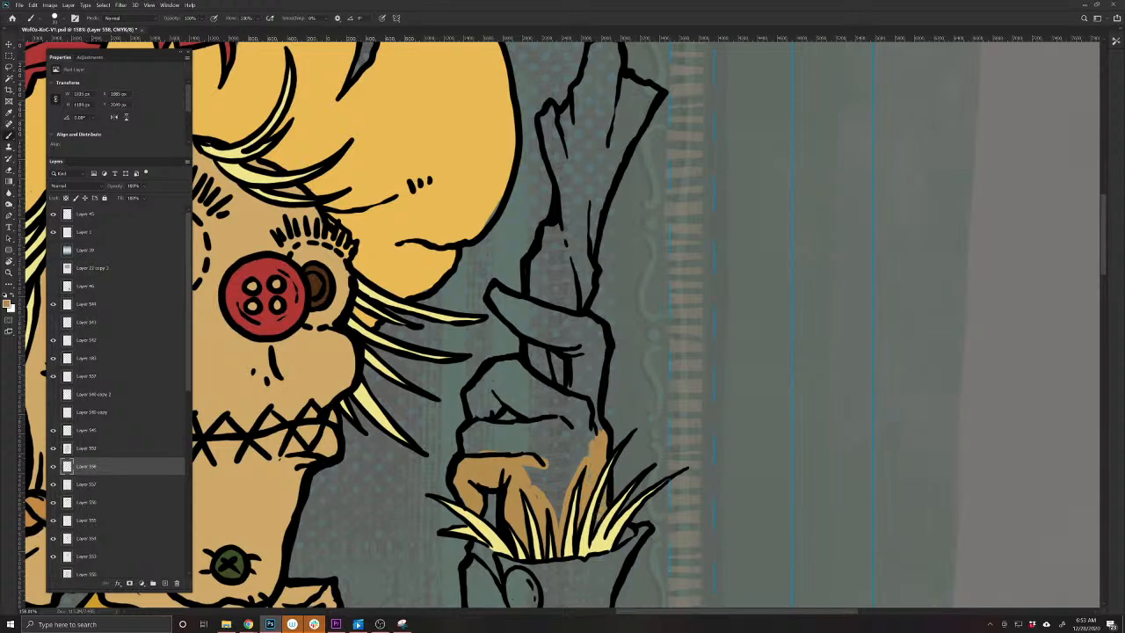
mouse_move(530, 456)
mouse_down()
mouse_move(594, 490)
mouse_move(590, 479)
mouse_up()
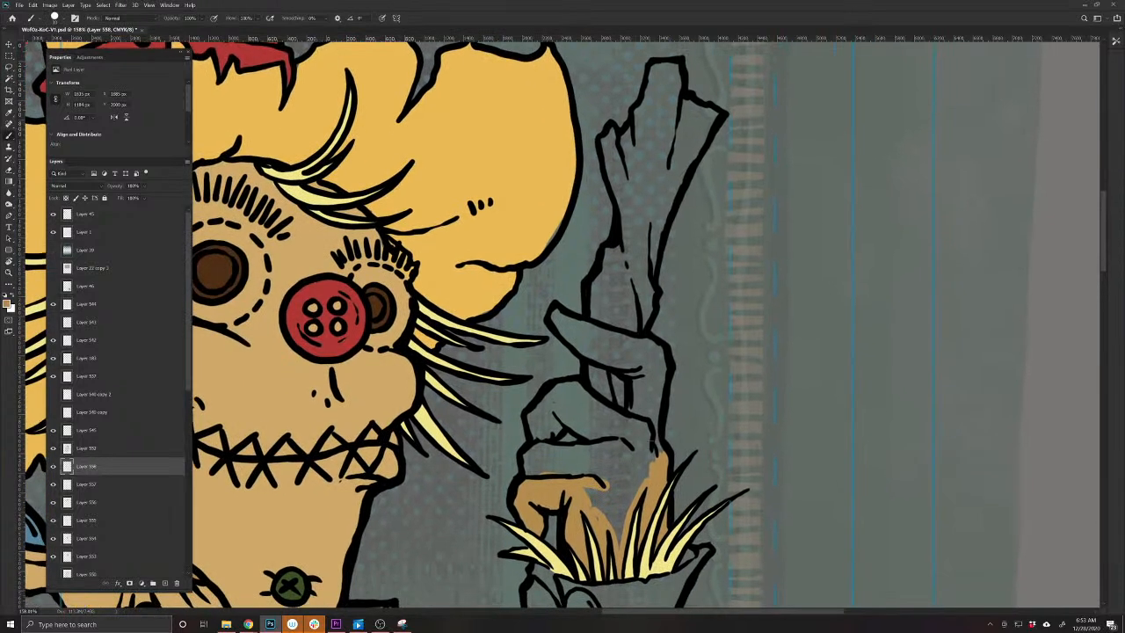
mouse_move(656, 449)
mouse_down()
mouse_move(646, 434)
mouse_move(616, 534)
mouse_move(597, 501)
mouse_up()
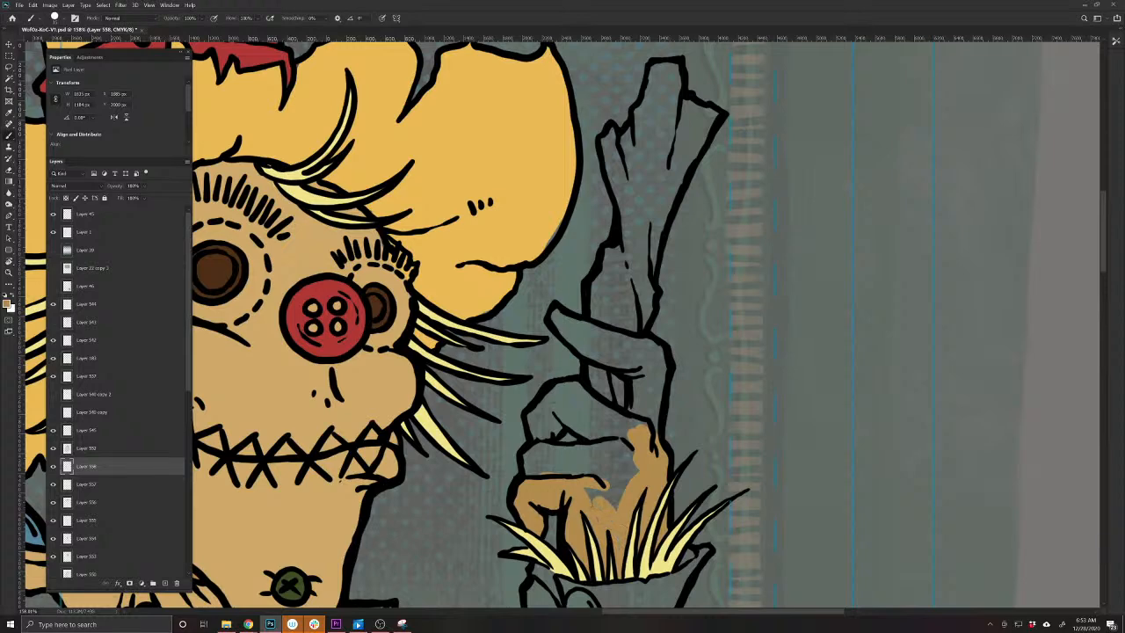
mouse_move(533, 468)
mouse_down()
mouse_move(532, 450)
mouse_move(631, 459)
mouse_move(608, 474)
mouse_move(613, 502)
mouse_move(540, 460)
mouse_move(553, 430)
mouse_move(532, 411)
mouse_move(549, 386)
mouse_move(641, 424)
mouse_move(579, 413)
mouse_move(571, 431)
mouse_move(549, 408)
mouse_up()
mouse_move(567, 327)
mouse_down()
mouse_move(554, 313)
mouse_move(655, 346)
mouse_move(655, 428)
mouse_move(636, 371)
mouse_move(645, 353)
mouse_move(576, 343)
mouse_move(594, 359)
mouse_up()
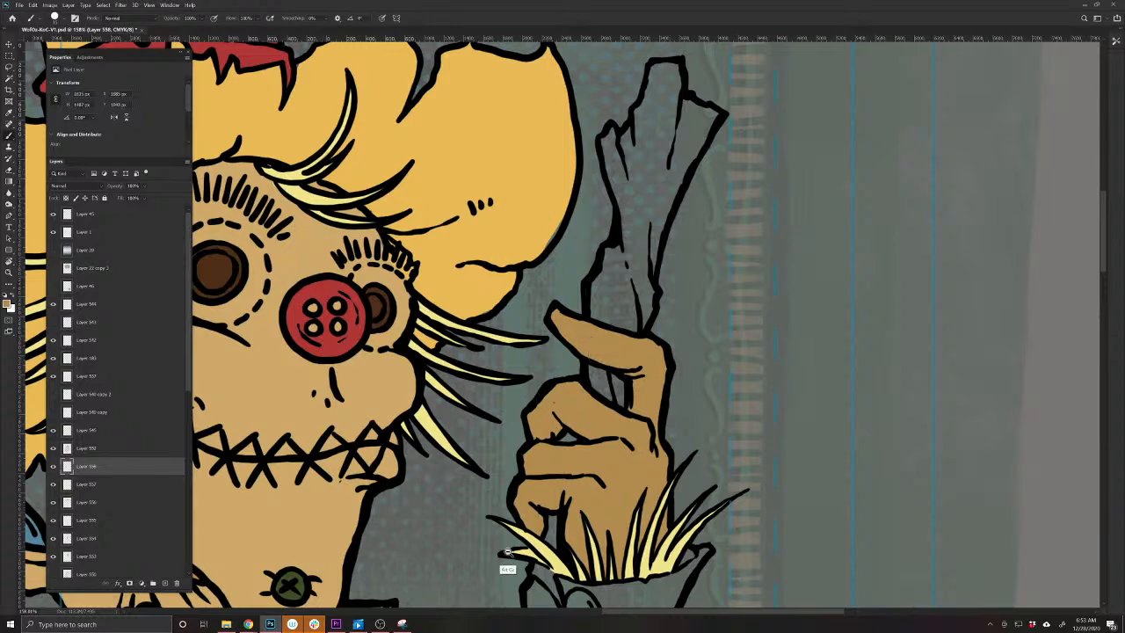
Add another new layer and change the foreground colour to a dark brown for the wooden stick
scroll(496, 550, down, 3)
drag(489, 534, 570, 461)
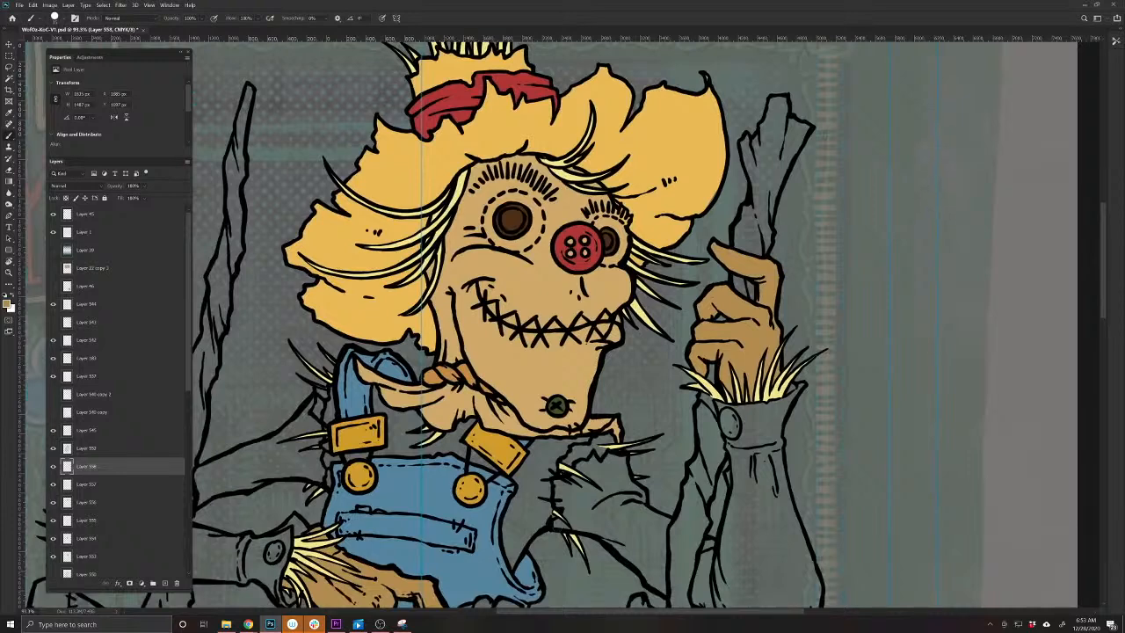
drag(456, 536, 645, 459)
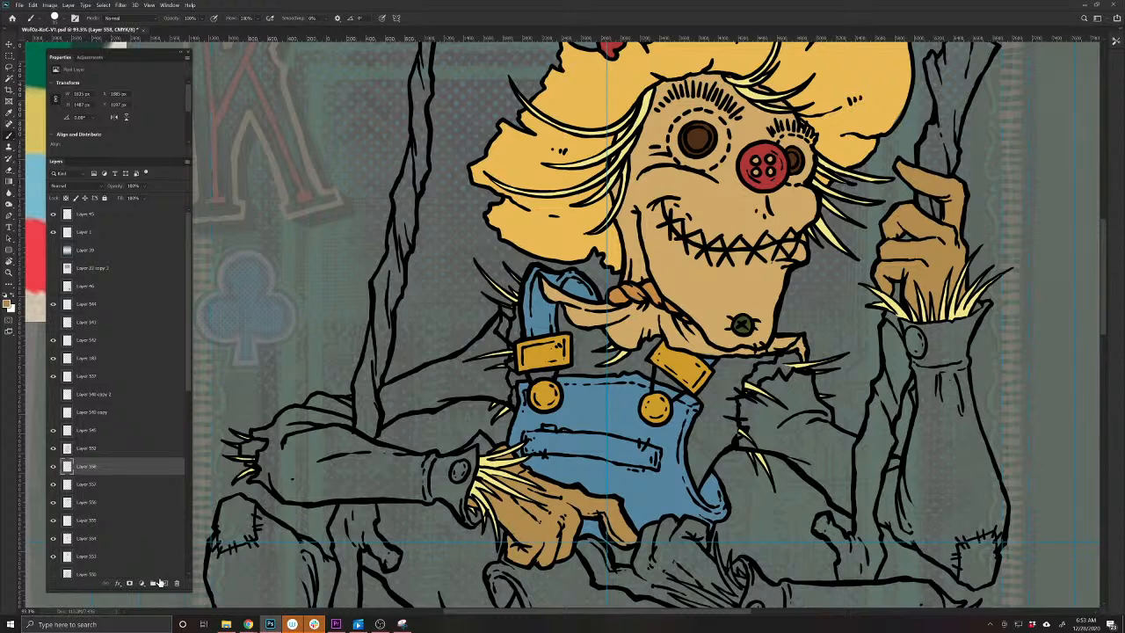
click(164, 584)
drag(555, 427, 641, 488)
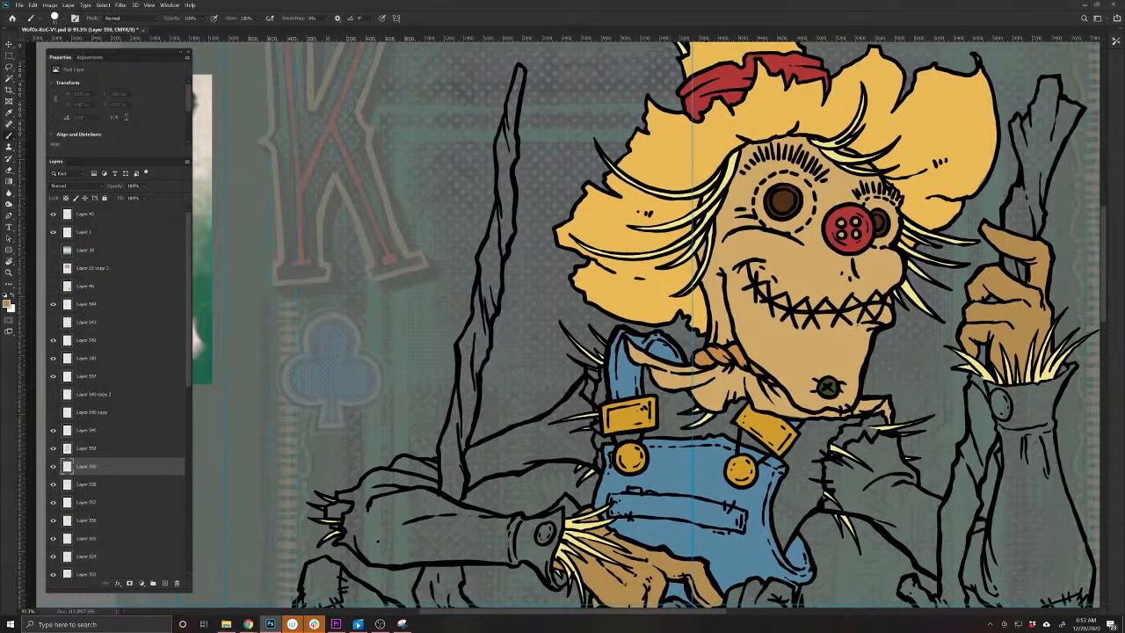
click(7, 303)
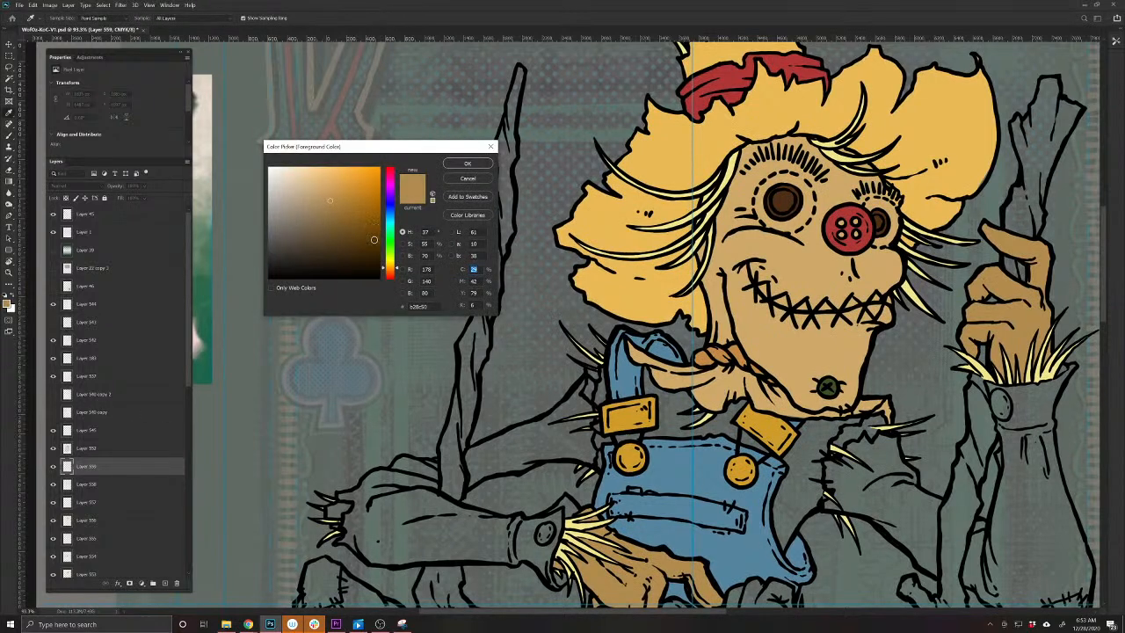
mouse_move(376, 241)
mouse_down()
mouse_move(363, 236)
mouse_move(368, 246)
mouse_up()
click(465, 165)
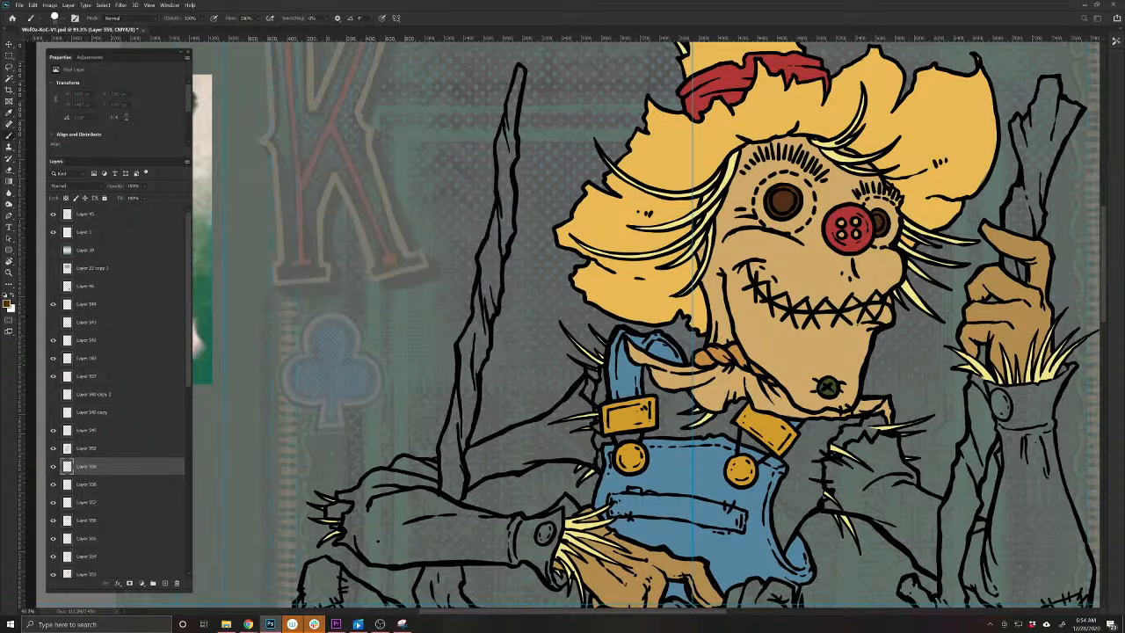
Paint the stick dark brown from its broken upper end down to where it passes between the raised hand's fingers
mouse_move(722, 289)
mouse_down()
mouse_move(504, 378)
mouse_move(254, 494)
mouse_up()
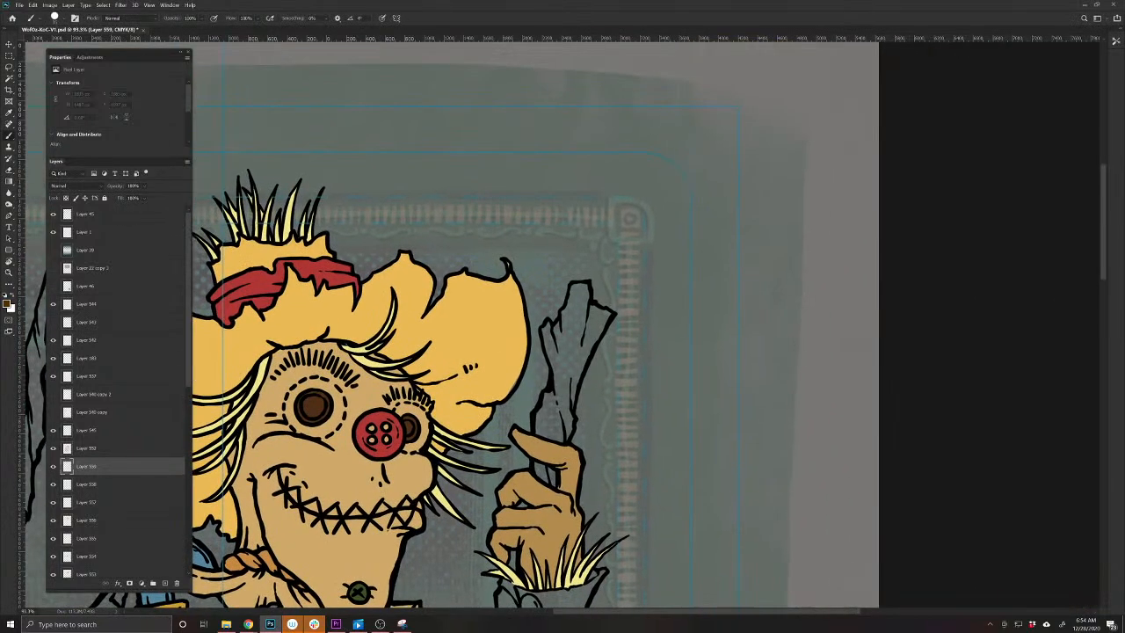
mouse_move(603, 319)
mouse_down()
mouse_move(594, 338)
mouse_move(590, 314)
mouse_move(585, 350)
mouse_move(572, 307)
mouse_move(564, 318)
mouse_move(569, 290)
mouse_move(585, 297)
mouse_up()
mouse_move(573, 347)
mouse_down()
mouse_move(564, 354)
mouse_move(555, 327)
mouse_move(546, 340)
mouse_move(559, 395)
mouse_move(568, 360)
mouse_move(580, 388)
mouse_move(566, 439)
mouse_move(538, 429)
mouse_move(545, 395)
mouse_move(560, 421)
mouse_move(546, 413)
mouse_move(553, 483)
mouse_move(540, 468)
mouse_move(539, 478)
mouse_move(608, 378)
mouse_up()
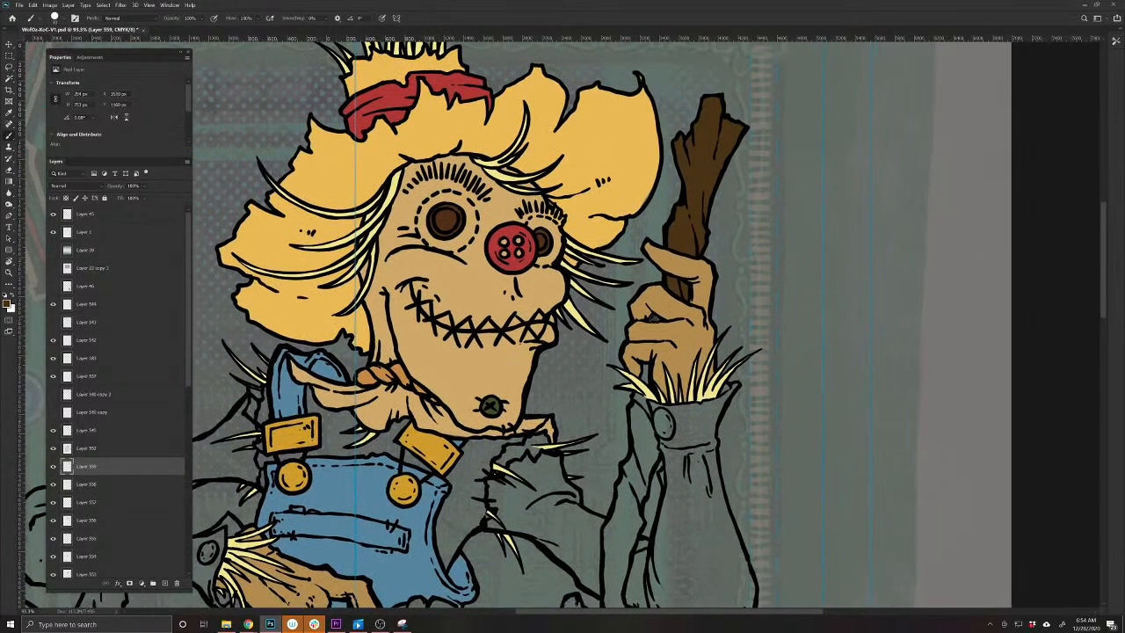
Paint the stick dark brown from below the raised hand down to the side stub above the lower sleeve, and save the document
mouse_move(648, 374)
mouse_down()
mouse_move(635, 405)
mouse_move(652, 463)
mouse_move(633, 414)
mouse_move(629, 471)
mouse_up()
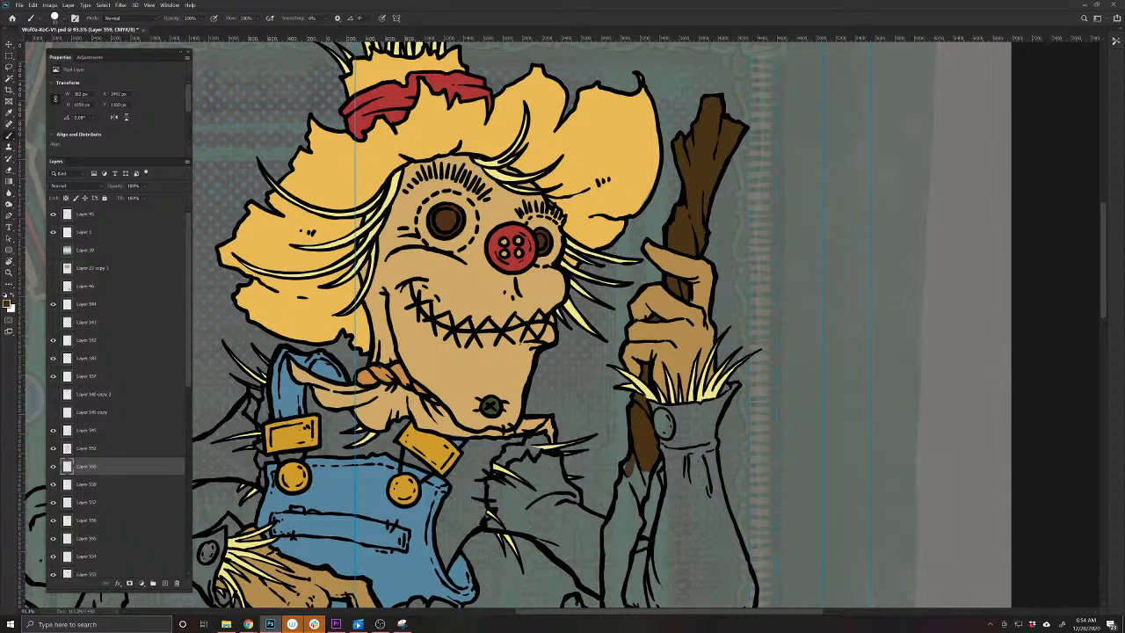
key(ctrl+s)
drag(605, 557, 704, 416)
mouse_move(742, 347)
mouse_down()
mouse_move(745, 369)
mouse_move(738, 377)
mouse_move(731, 360)
mouse_move(707, 419)
mouse_move(735, 390)
mouse_move(722, 448)
mouse_move(714, 439)
mouse_move(704, 450)
mouse_move(728, 527)
mouse_move(718, 518)
mouse_move(694, 534)
mouse_move(687, 518)
mouse_up()
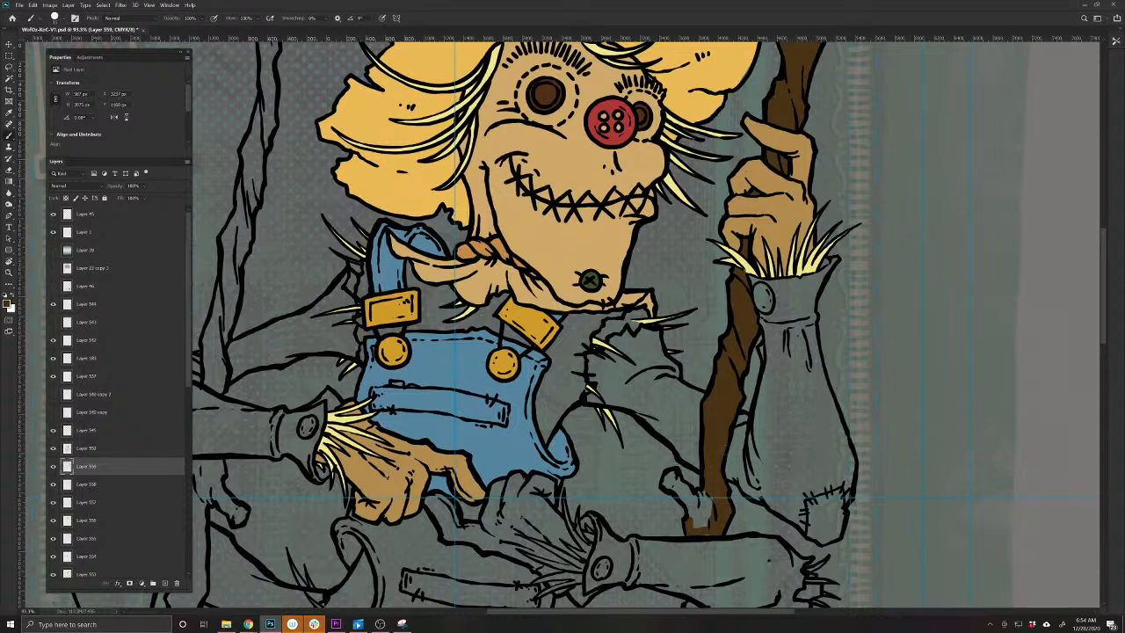
drag(688, 494, 671, 479)
drag(694, 499, 697, 525)
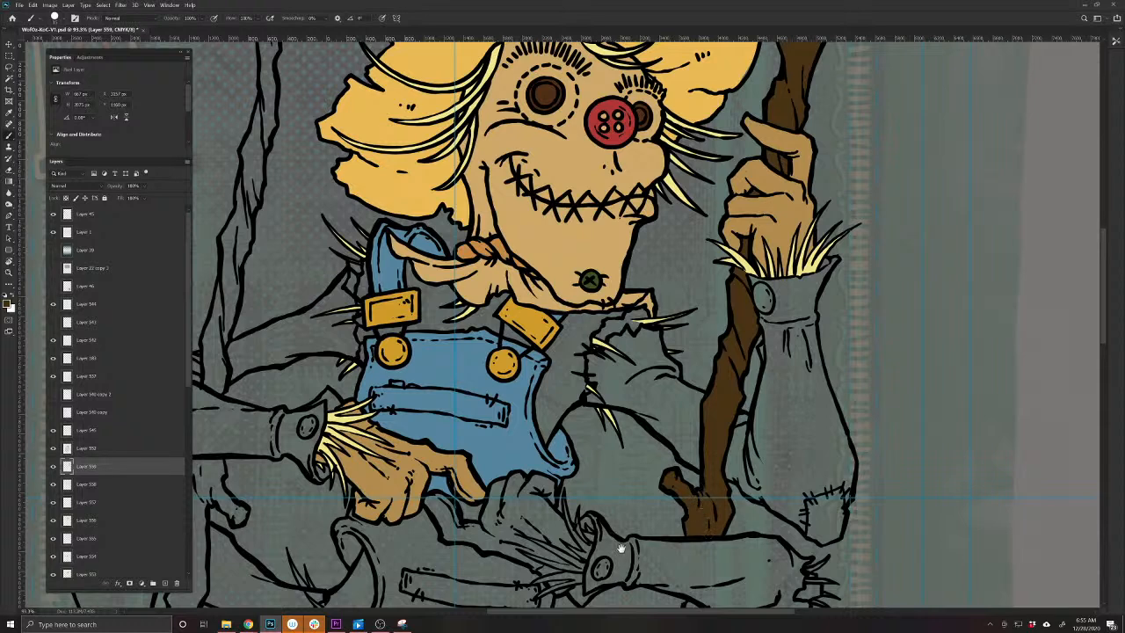
Paint the rest of the stick dark brown, from below the mirrored figure's sleeve down to its pointed tip
drag(623, 556, 606, 381)
mouse_move(685, 441)
mouse_down()
mouse_move(682, 453)
mouse_move(672, 432)
mouse_move(670, 475)
mouse_move(685, 495)
mouse_move(665, 542)
mouse_move(668, 477)
mouse_up()
mouse_move(623, 567)
mouse_down()
mouse_move(682, 367)
mouse_move(726, 371)
mouse_move(716, 403)
mouse_move(718, 350)
mouse_move(705, 378)
mouse_move(708, 365)
mouse_up()
mouse_move(706, 410)
mouse_down()
mouse_move(694, 435)
mouse_move(696, 462)
mouse_move(710, 412)
mouse_move(704, 483)
mouse_move(692, 497)
mouse_move(685, 481)
mouse_up()
scroll(665, 439, down, 3)
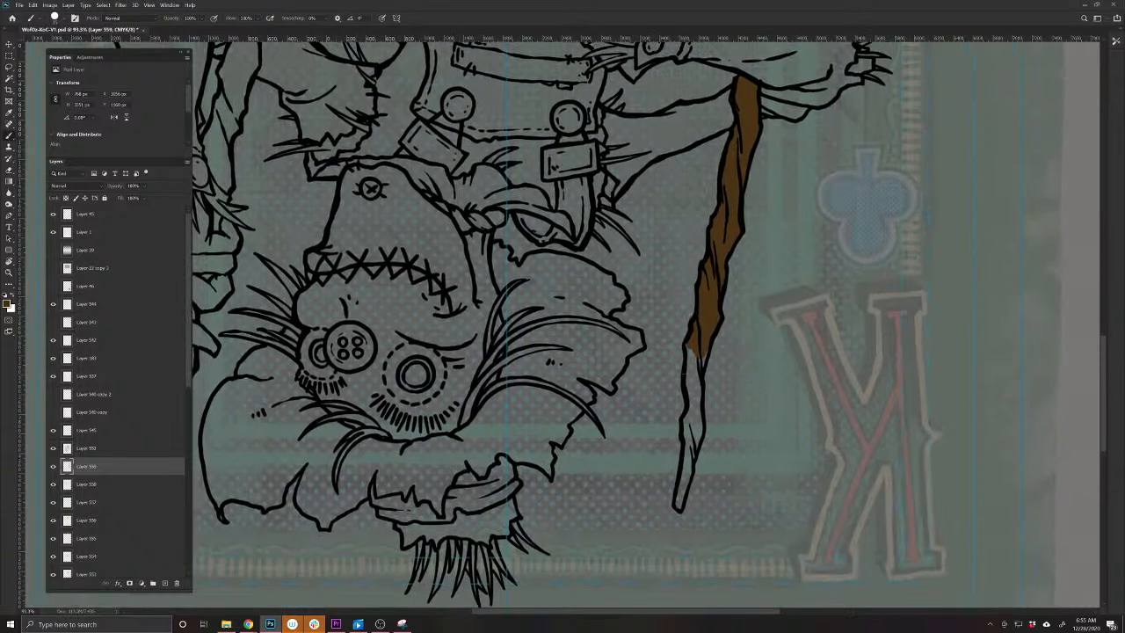
mouse_move(690, 347)
mouse_down()
mouse_move(694, 391)
mouse_move(699, 369)
mouse_move(678, 506)
mouse_up()
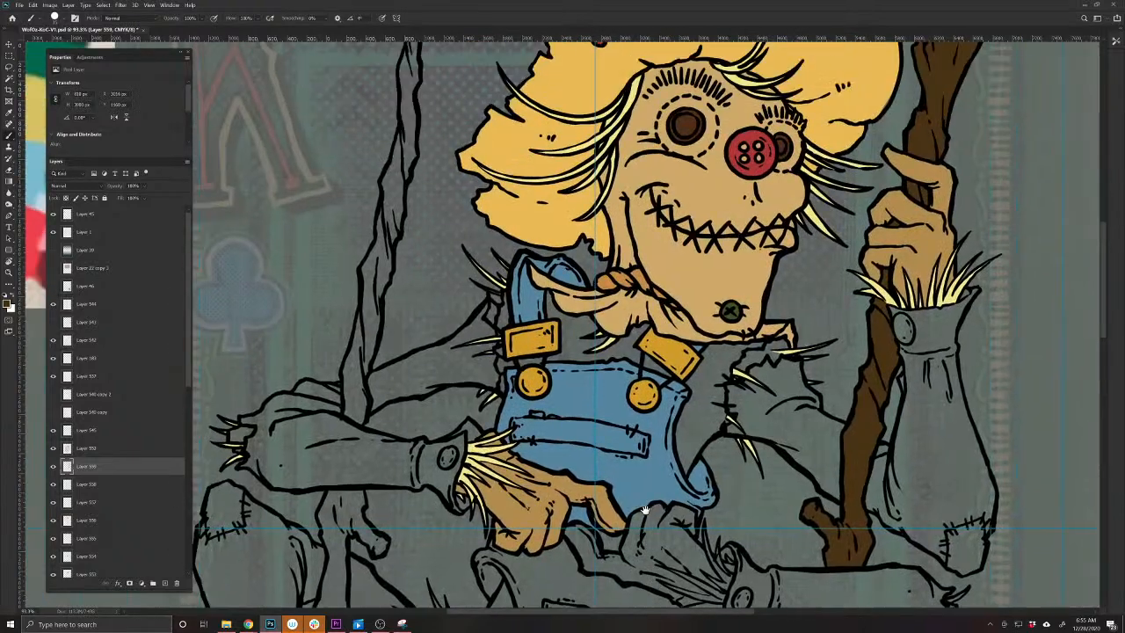
Add a new layer for the shirt and set the foreground colour to muted green (#6a854e)
mouse_move(591, 324)
mouse_down()
mouse_move(653, 505)
mouse_move(558, 355)
mouse_up()
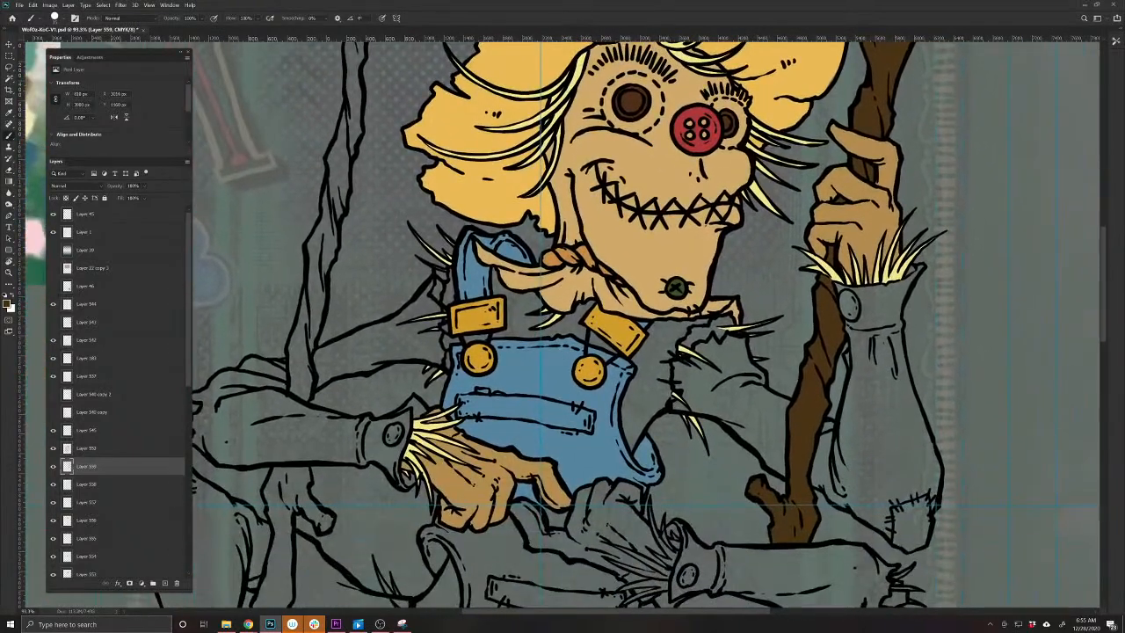
click(164, 582)
click(9, 303)
mouse_move(390, 218)
mouse_down()
mouse_move(390, 253)
mouse_move(321, 235)
mouse_up()
drag(389, 249, 389, 253)
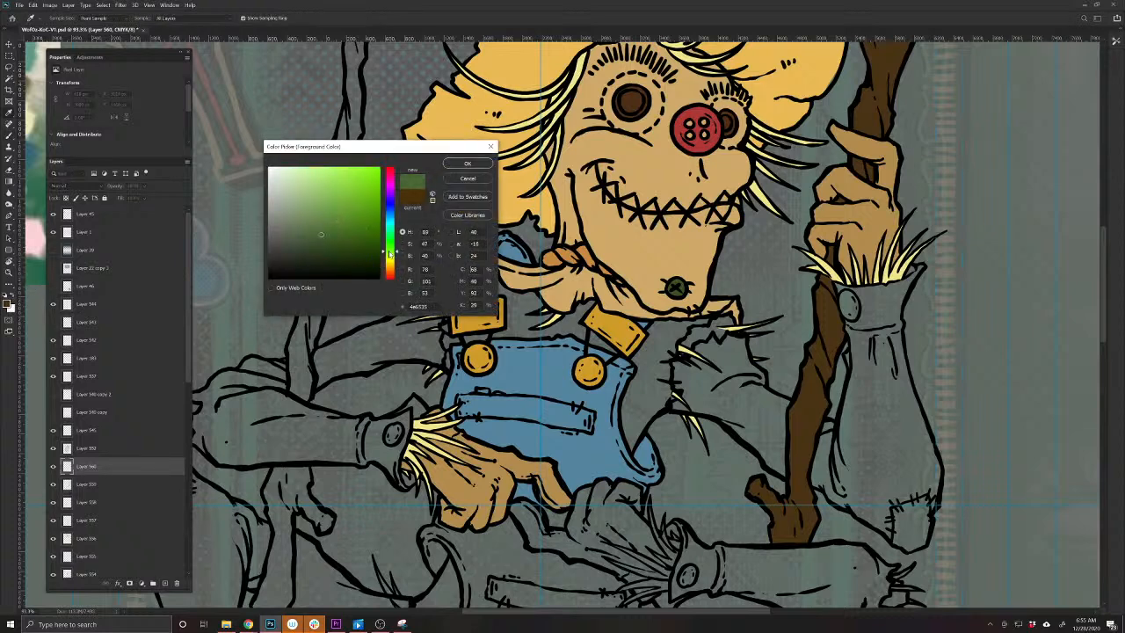
mouse_move(321, 233)
mouse_down()
mouse_move(327, 225)
mouse_move(317, 220)
mouse_up()
key(Return)
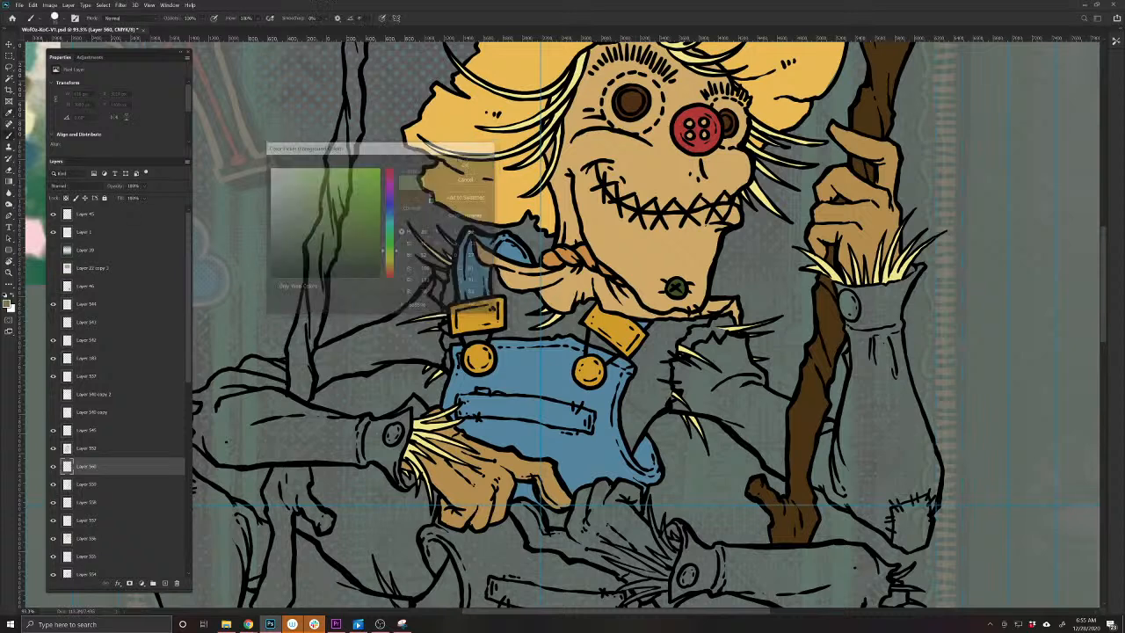
Paint the shirt green beside the overalls bib, filling up to the collar and the torn shoulder seam
mouse_move(669, 366)
mouse_down()
mouse_move(664, 401)
mouse_move(634, 444)
mouse_move(623, 411)
mouse_move(636, 359)
mouse_up()
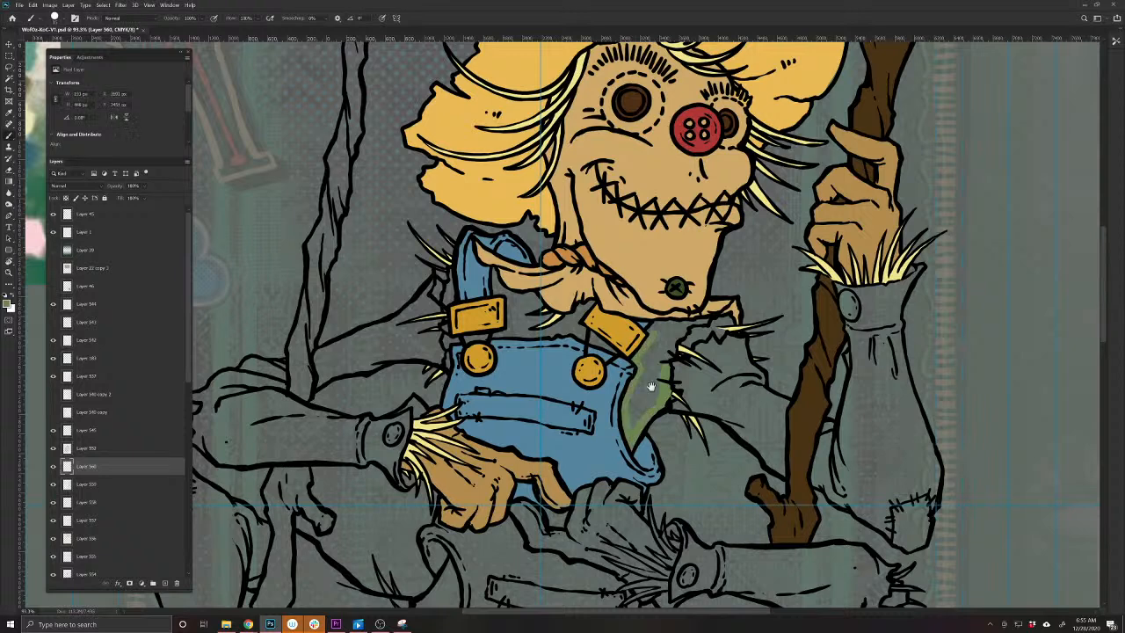
drag(621, 440, 584, 474)
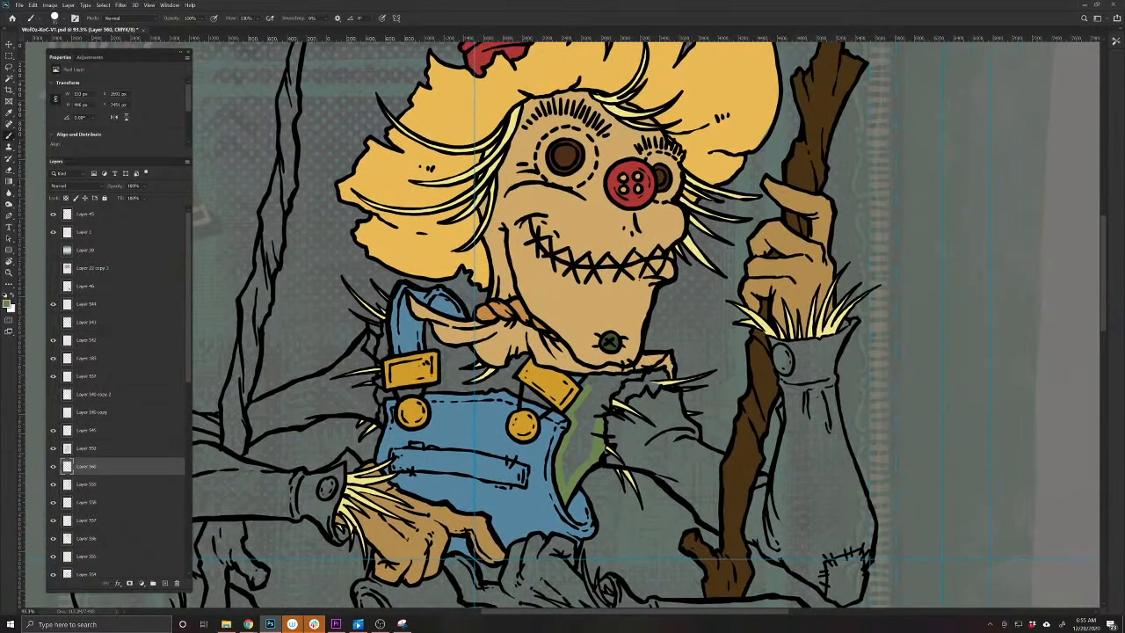
mouse_move(587, 378)
mouse_down()
mouse_move(670, 372)
mouse_move(621, 398)
mouse_move(594, 395)
mouse_move(603, 404)
mouse_move(585, 420)
mouse_move(579, 466)
mouse_move(573, 432)
mouse_move(568, 467)
mouse_up()
drag(592, 386, 608, 385)
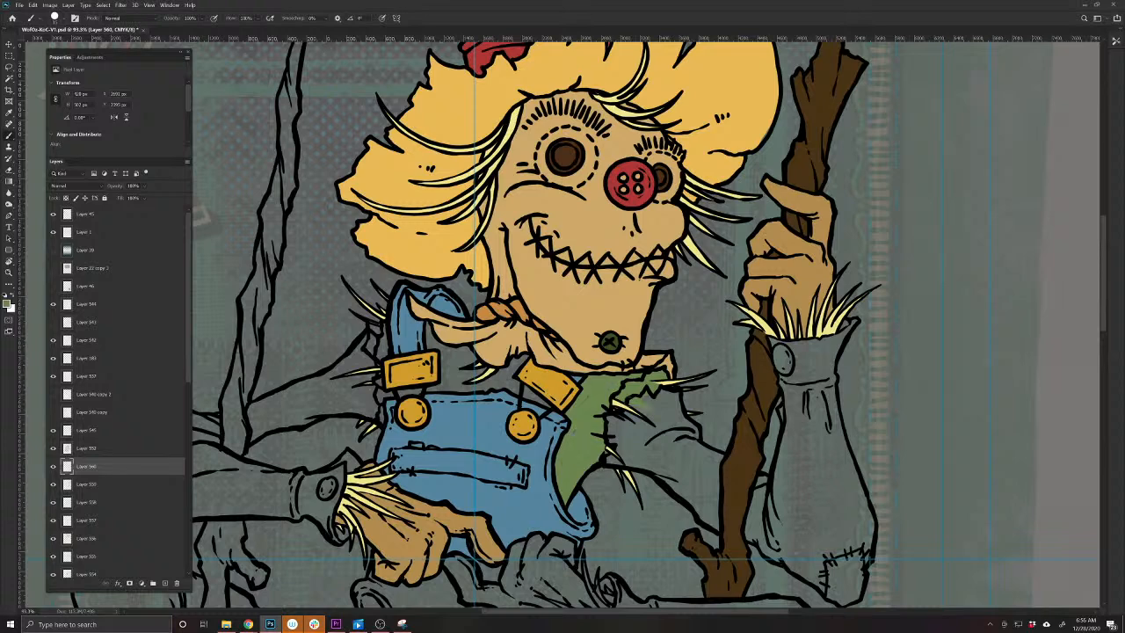
Fill the upper sleeve of the stick-holding arm green from the torn shoulder seam down to the stick
mouse_move(655, 417)
mouse_down()
mouse_move(669, 394)
mouse_move(693, 448)
mouse_move(670, 424)
mouse_up()
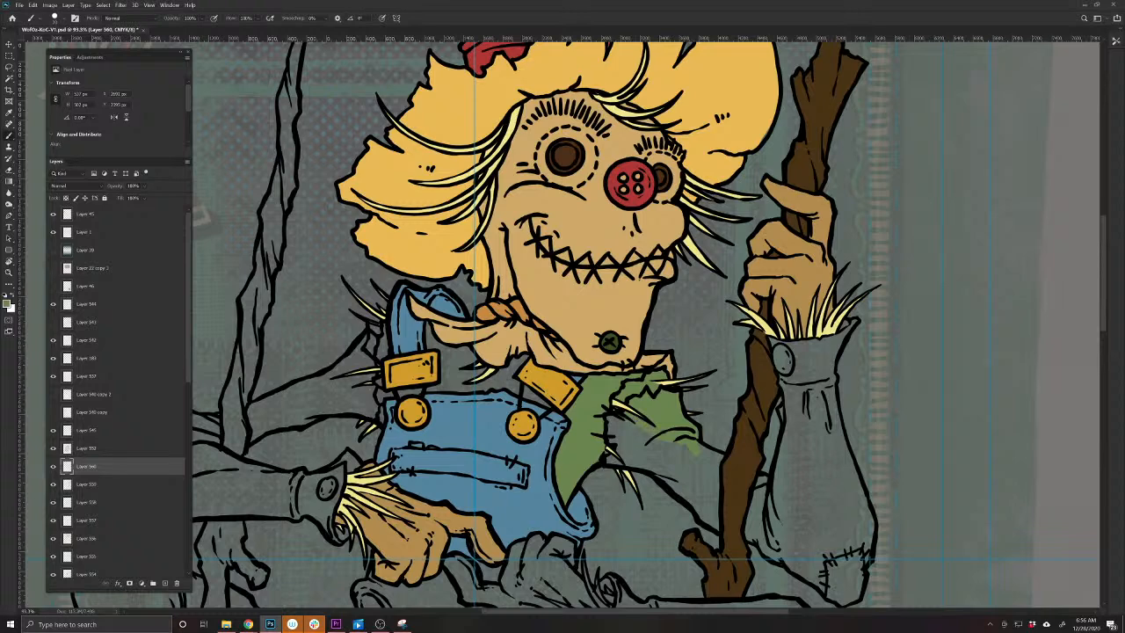
mouse_move(647, 430)
mouse_down()
mouse_move(621, 420)
mouse_move(614, 441)
mouse_up()
key(])
mouse_move(627, 435)
mouse_down()
mouse_move(632, 454)
mouse_move(666, 442)
mouse_move(639, 453)
mouse_move(666, 467)
mouse_move(715, 456)
mouse_move(716, 527)
mouse_move(669, 485)
mouse_move(708, 473)
mouse_move(701, 483)
mouse_move(679, 474)
mouse_up()
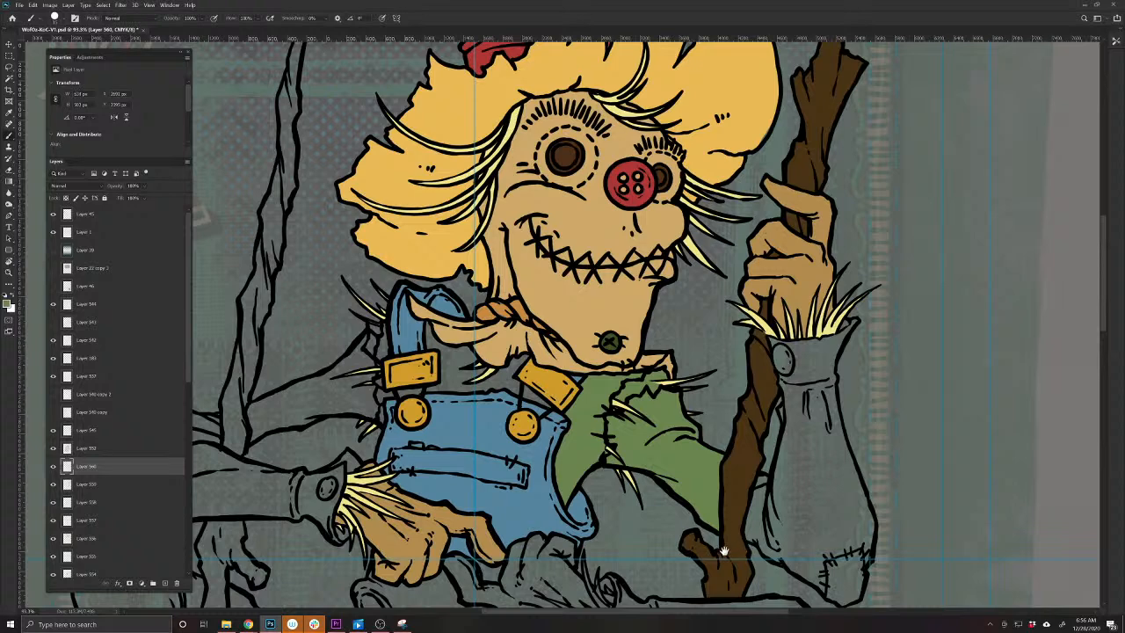
Paint the raised arm's sleeve green past the stick and along the elbow, and fill its cuff around the button
drag(724, 550, 569, 467)
mouse_move(604, 418)
mouse_down()
mouse_move(599, 439)
mouse_move(613, 459)
mouse_move(595, 452)
mouse_move(647, 488)
mouse_up()
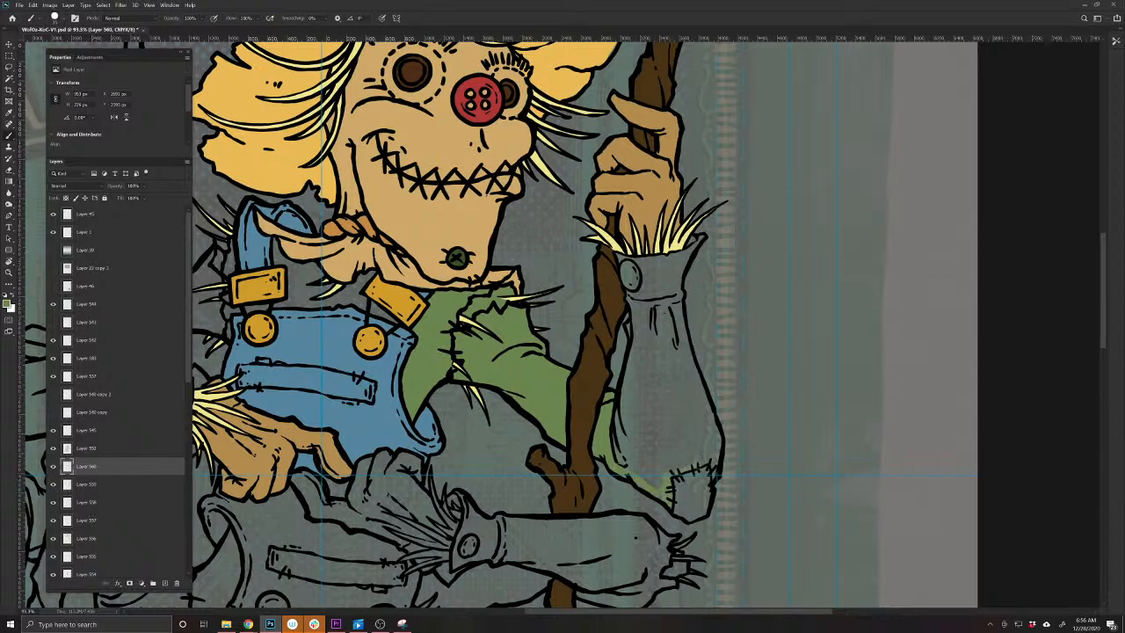
drag(713, 440, 700, 402)
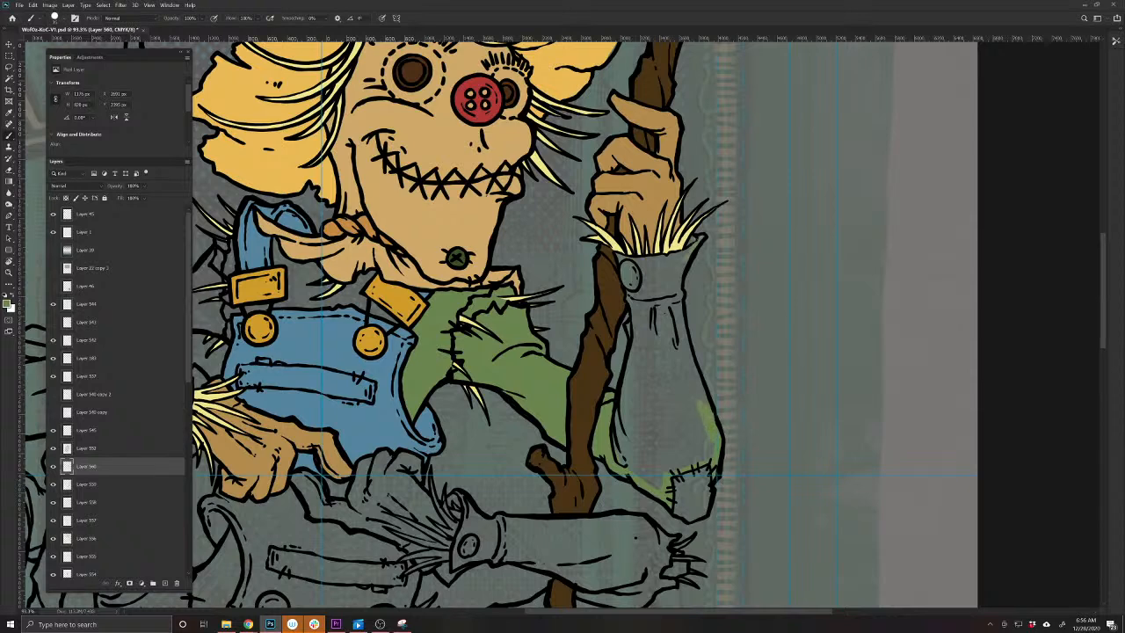
mouse_move(681, 253)
mouse_down()
mouse_move(650, 417)
mouse_move(689, 429)
mouse_up()
key(bracketleft)
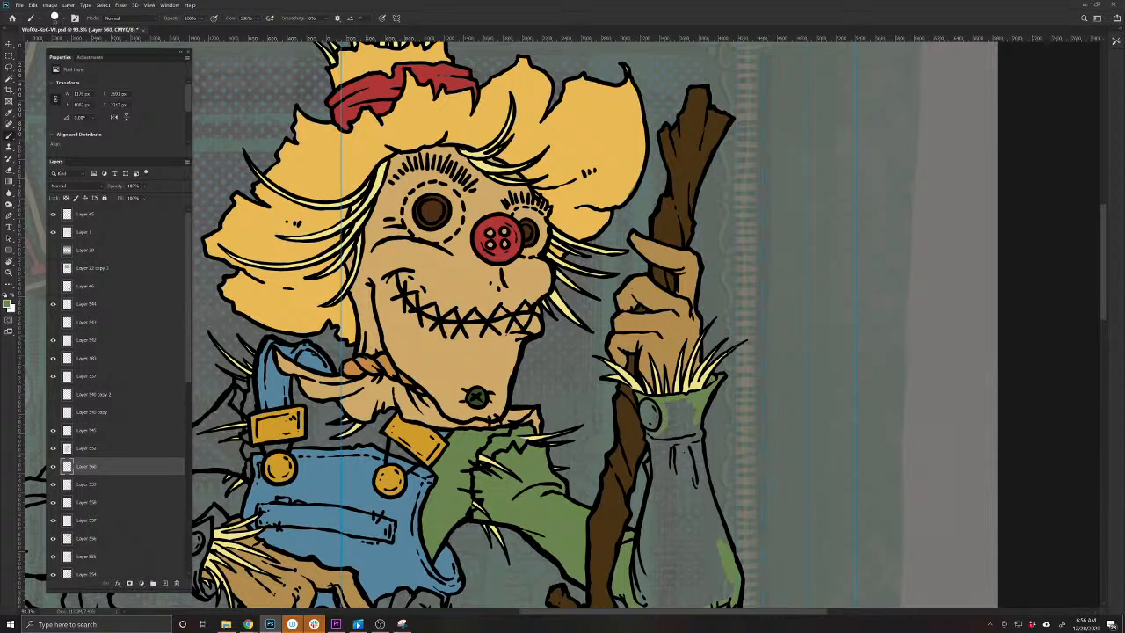
mouse_move(650, 444)
mouse_down()
mouse_move(683, 402)
mouse_move(694, 442)
mouse_move(669, 446)
mouse_up()
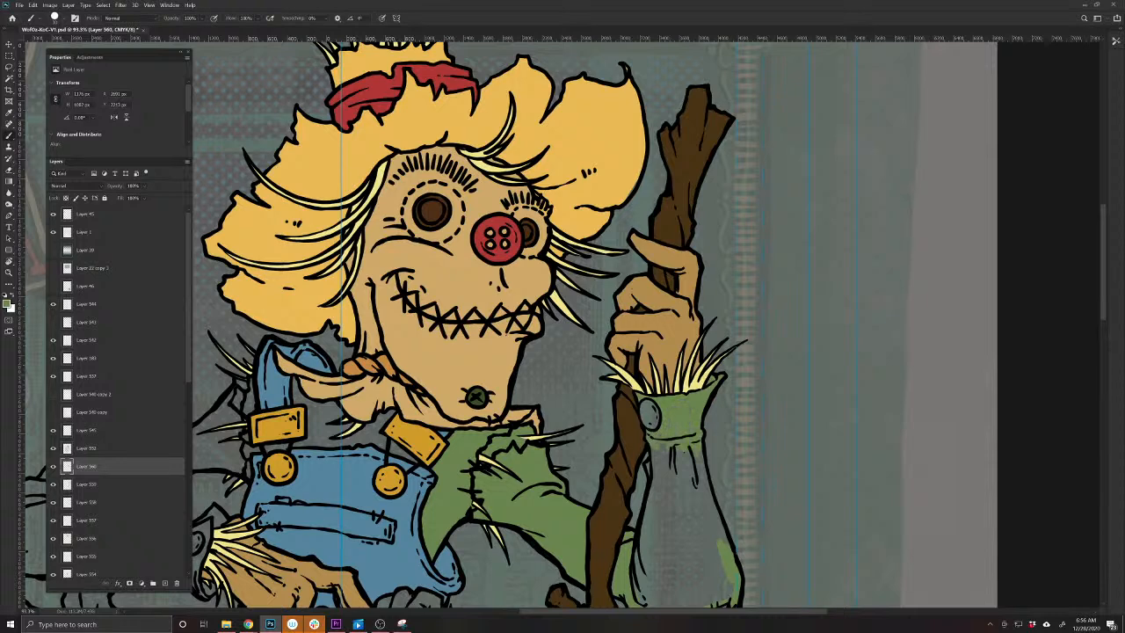
Fill the raised forearm's sleeve green from the cuff down to the stitched elbow patch, leaving the patch unpainted
drag(661, 542, 654, 470)
drag(687, 388, 722, 478)
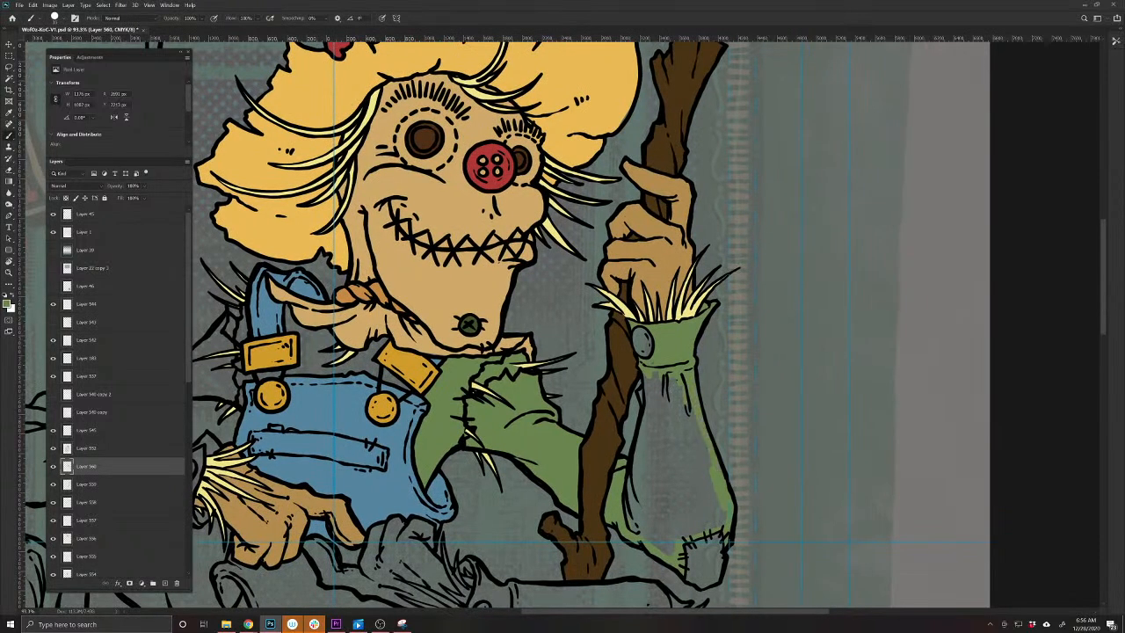
mouse_move(696, 532)
mouse_down()
mouse_move(673, 539)
mouse_move(645, 527)
mouse_move(638, 448)
mouse_move(652, 399)
mouse_move(642, 390)
mouse_move(687, 427)
mouse_move(712, 514)
mouse_move(694, 501)
mouse_move(629, 516)
mouse_move(654, 418)
mouse_move(686, 464)
mouse_move(667, 424)
mouse_up()
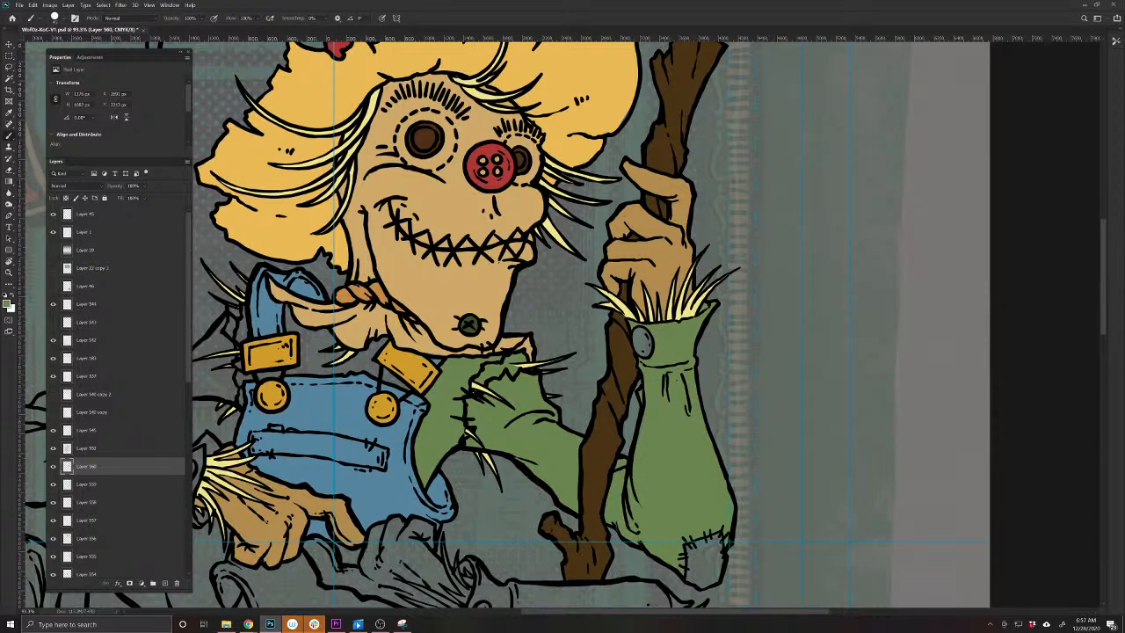
Paint the shirt green beneath the neck scarf, between the overall straps and around the other shoulder's straw
drag(473, 527, 758, 595)
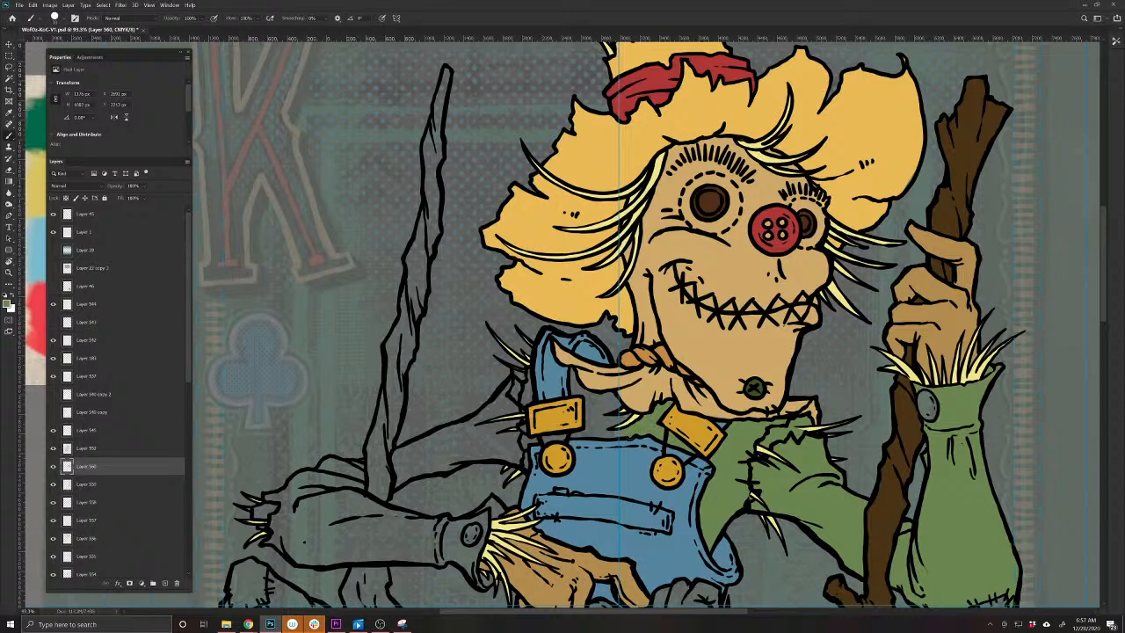
mouse_move(615, 396)
mouse_down()
mouse_move(601, 408)
mouse_move(572, 376)
mouse_move(588, 420)
mouse_move(595, 409)
mouse_up()
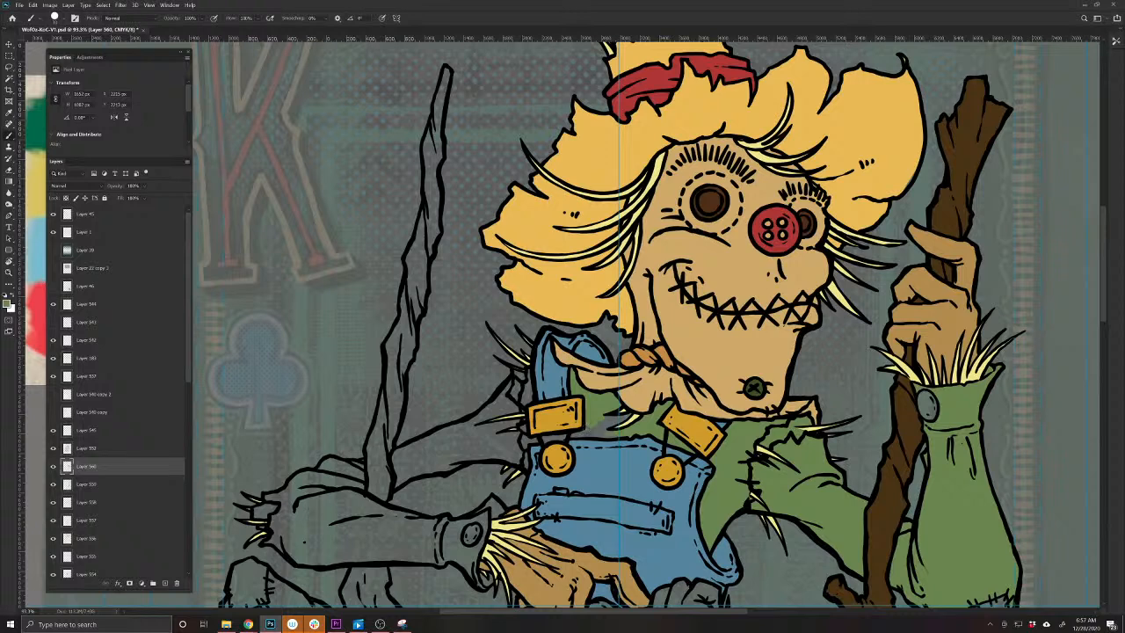
mouse_move(594, 434)
mouse_down()
mouse_move(574, 436)
mouse_move(595, 430)
mouse_up()
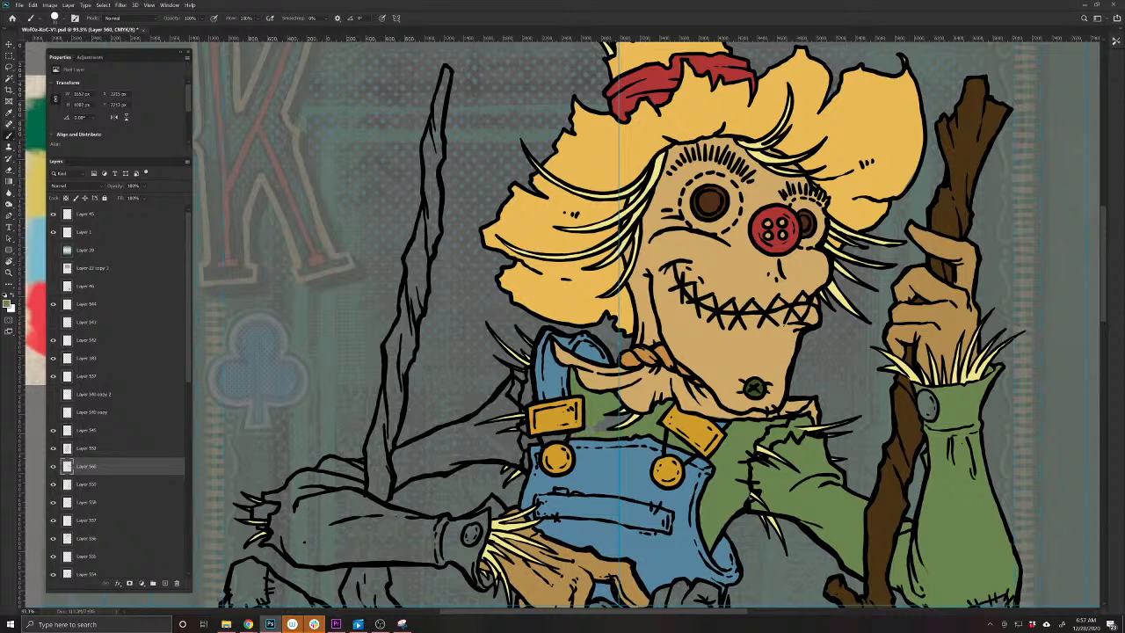
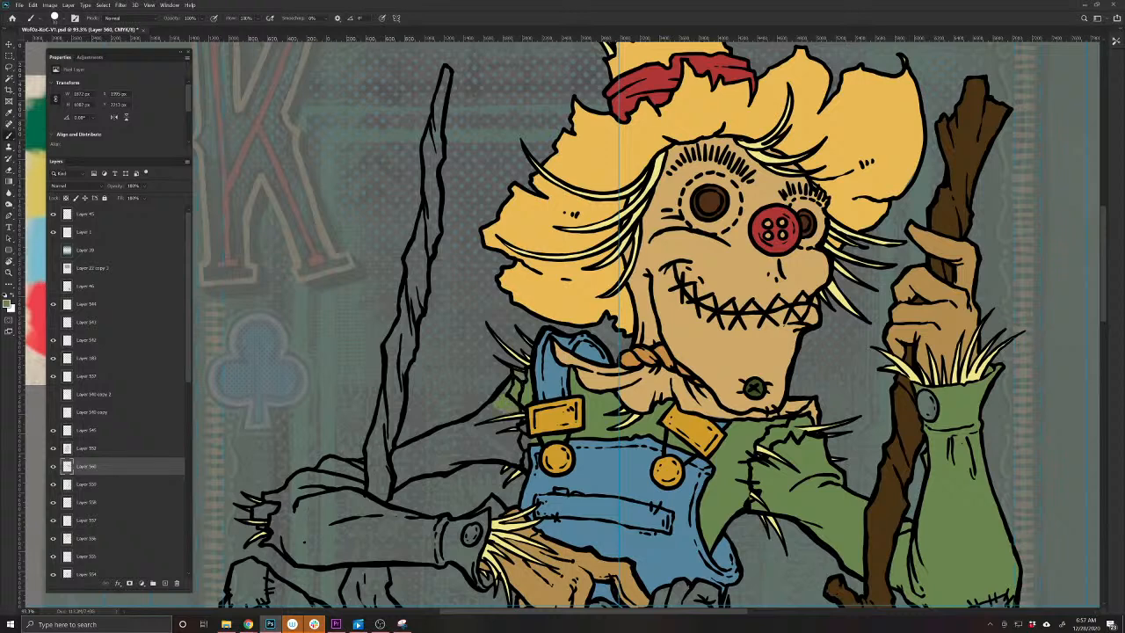
drag(524, 435, 526, 461)
Undo the stray stroke at the shoulder and paint the bent arm's upper sleeve green down to the unpainted stick
drag(420, 524, 692, 493)
mouse_move(750, 375)
mouse_down()
mouse_move(724, 387)
mouse_move(772, 384)
mouse_up()
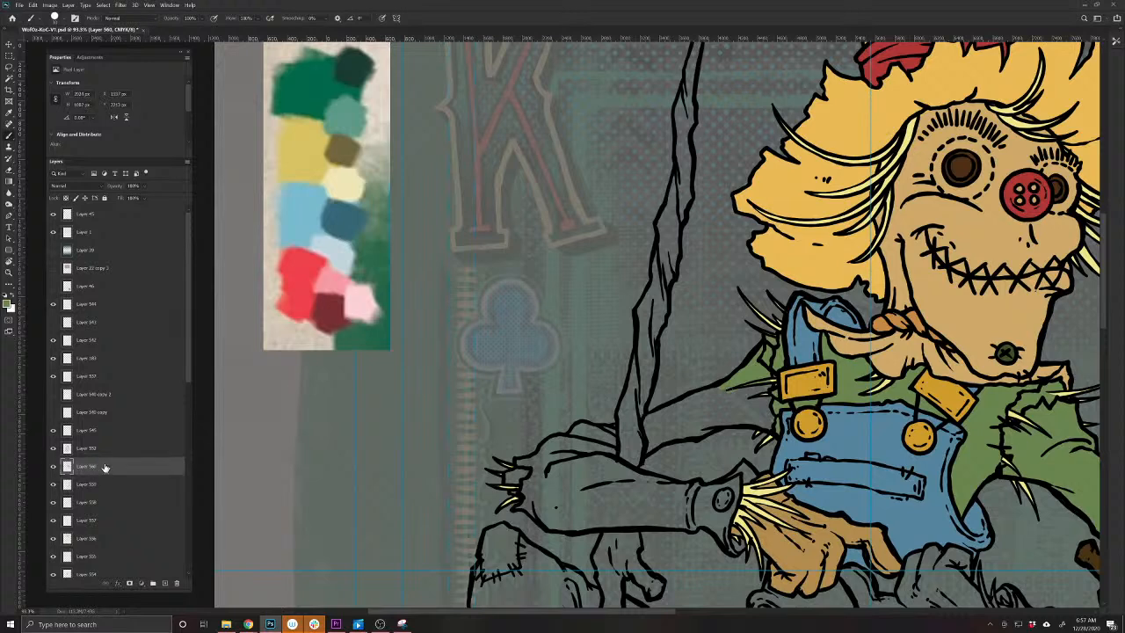
key(ctrl+z)
drag(750, 374, 721, 386)
drag(723, 427, 541, 440)
mouse_move(557, 402)
mouse_down()
mouse_move(587, 402)
mouse_move(573, 409)
mouse_move(595, 408)
mouse_move(597, 422)
mouse_move(523, 437)
mouse_move(573, 418)
mouse_move(541, 419)
mouse_move(557, 407)
mouse_move(536, 404)
mouse_move(517, 407)
mouse_move(544, 413)
mouse_move(513, 425)
mouse_move(539, 430)
mouse_move(481, 450)
mouse_move(474, 431)
mouse_move(498, 417)
mouse_move(510, 427)
mouse_move(482, 441)
mouse_up()
Enlarge the brush and fill the bent arm's forearm sleeve and cuff green, leaving the cuff button unpainted
key(bracketright)
key(bracketright)
key(bracketright)
key(bracketright)
key(bracketright)
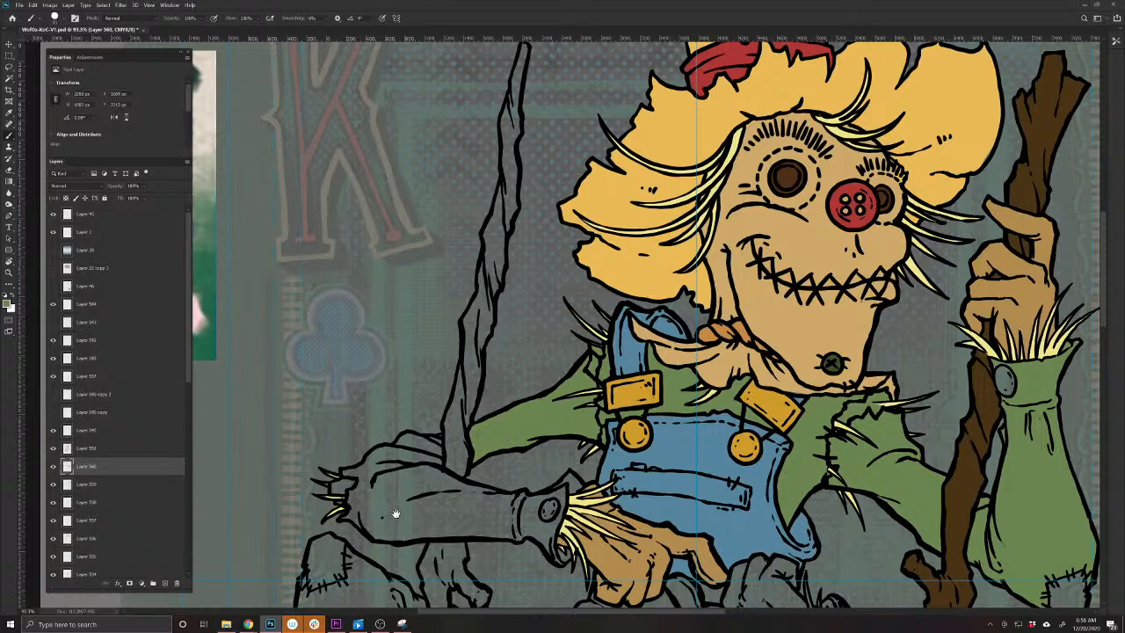
drag(395, 514, 492, 492)
mouse_move(527, 418)
mouse_down()
mouse_move(508, 416)
mouse_move(497, 432)
mouse_move(492, 418)
mouse_move(455, 445)
mouse_move(444, 455)
mouse_move(494, 439)
mouse_move(467, 453)
mouse_move(440, 495)
mouse_move(472, 503)
mouse_move(465, 485)
mouse_move(479, 474)
mouse_move(527, 465)
mouse_move(536, 452)
mouse_move(616, 473)
mouse_move(615, 508)
mouse_move(602, 515)
mouse_move(475, 516)
mouse_move(538, 506)
mouse_move(487, 505)
mouse_move(555, 504)
mouse_move(585, 471)
mouse_move(622, 485)
mouse_move(590, 508)
mouse_move(571, 506)
mouse_up()
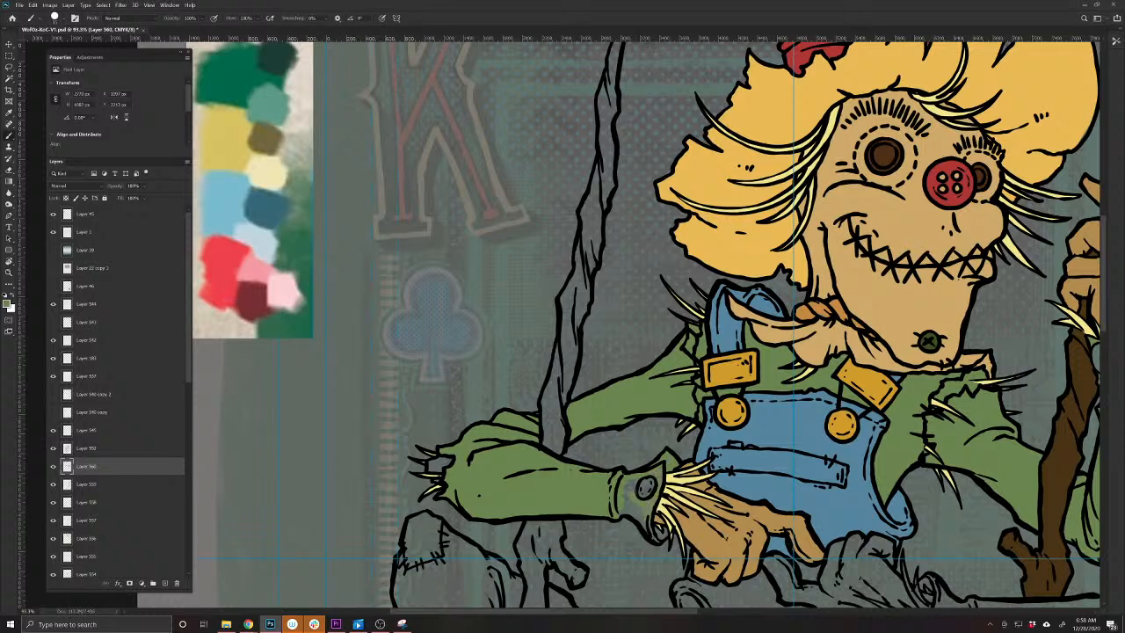
drag(618, 508, 642, 520)
drag(672, 534, 505, 489)
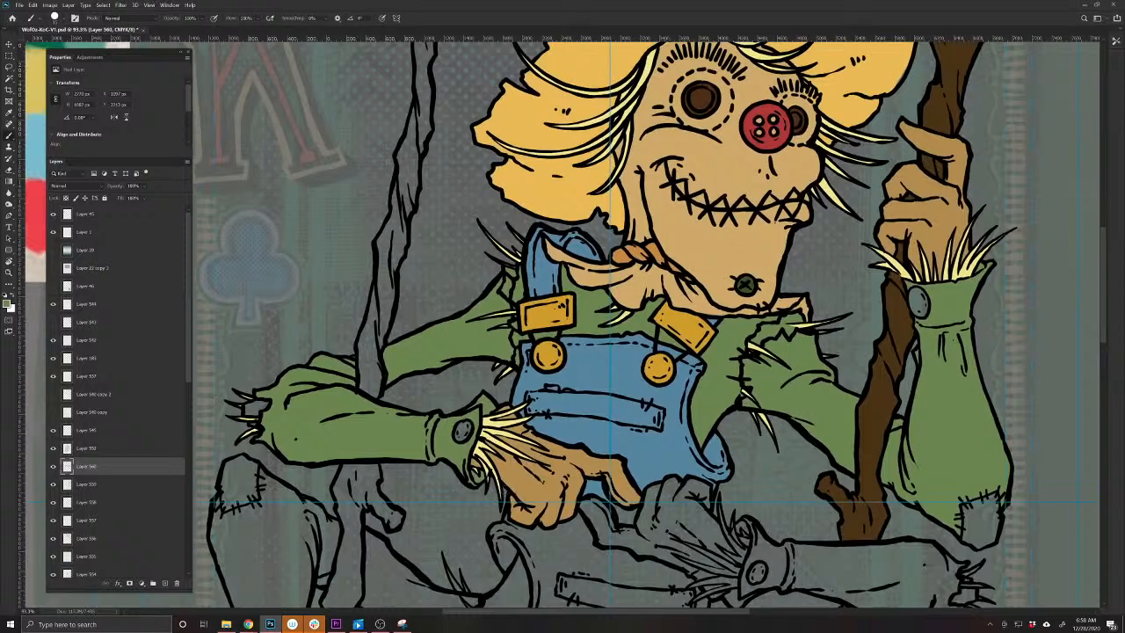
Change the foreground colour to a soft red for the sleeve buttons
scroll(697, 343, down, 3)
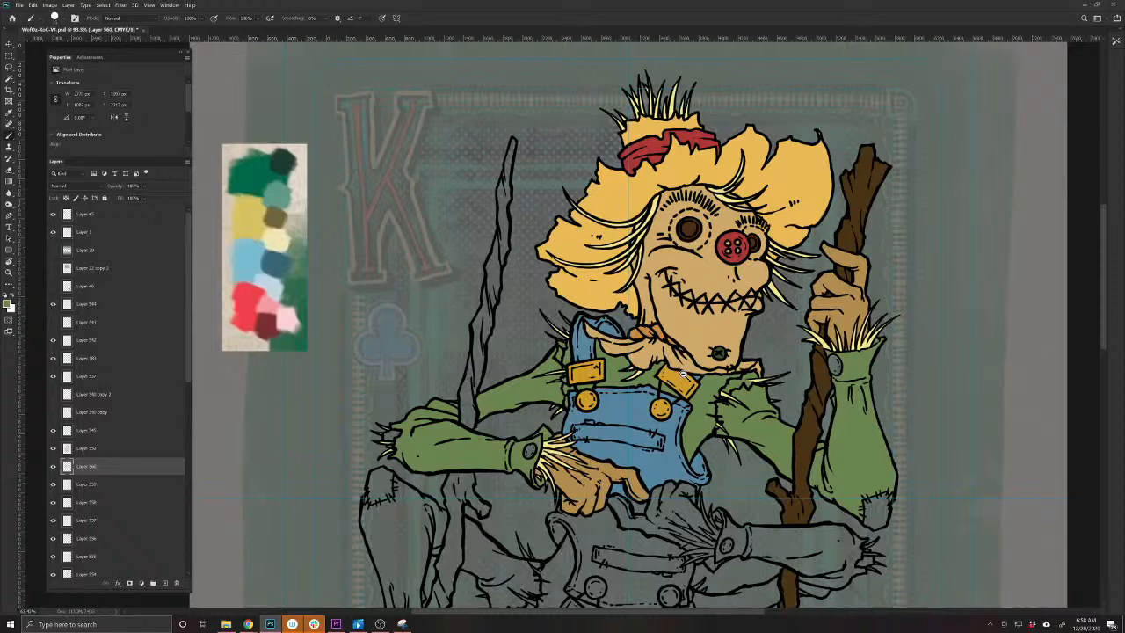
drag(729, 378, 739, 374)
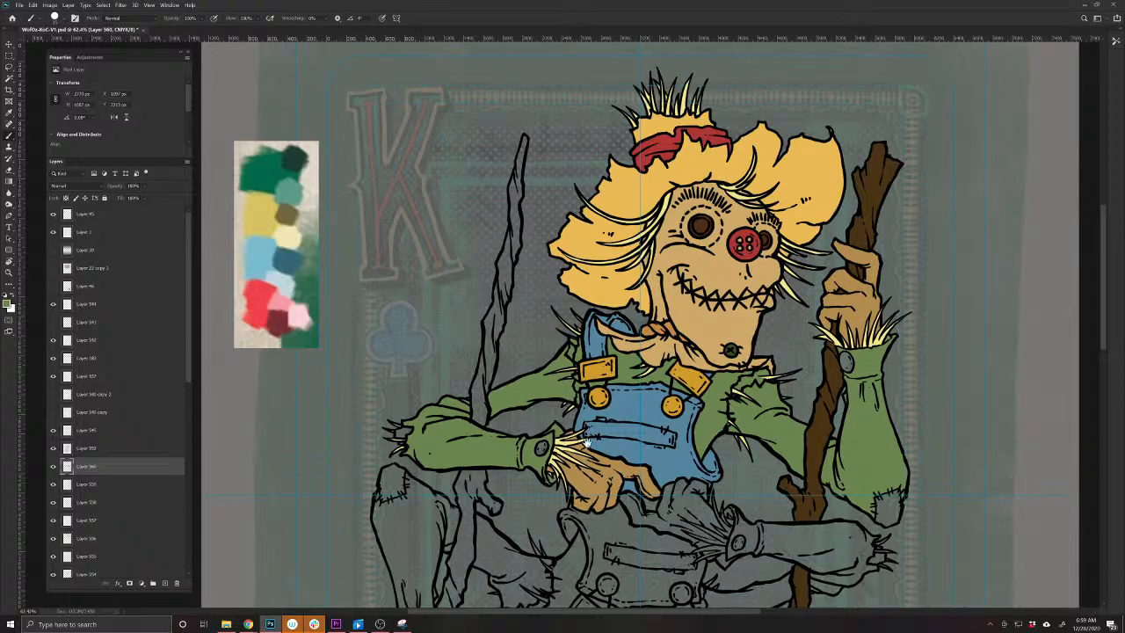
scroll(549, 443, up, 3)
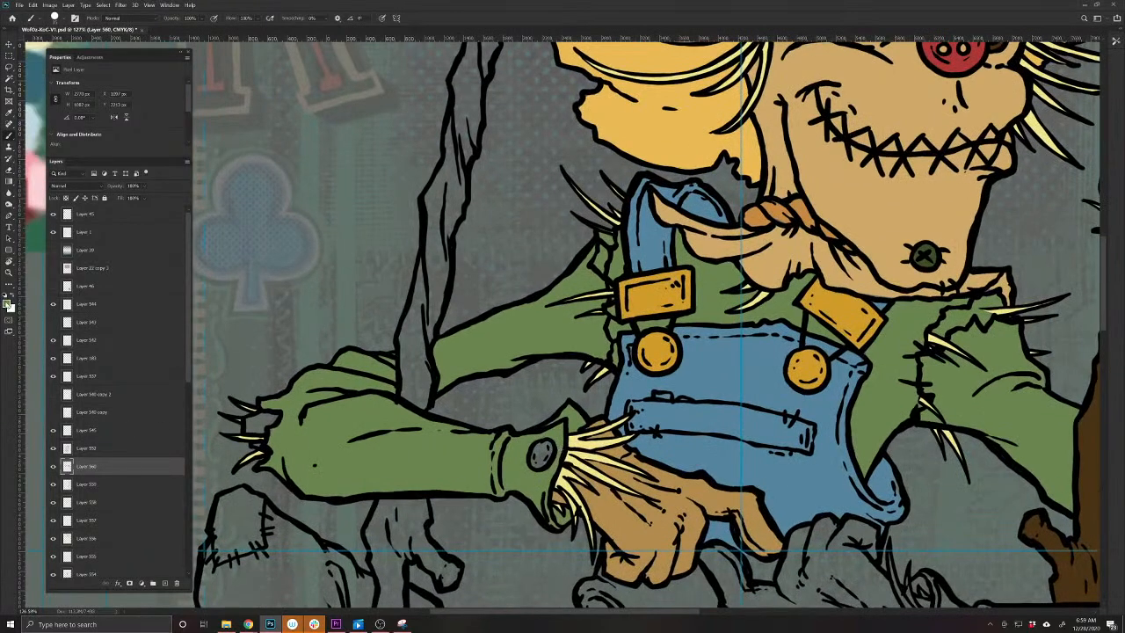
click(9, 305)
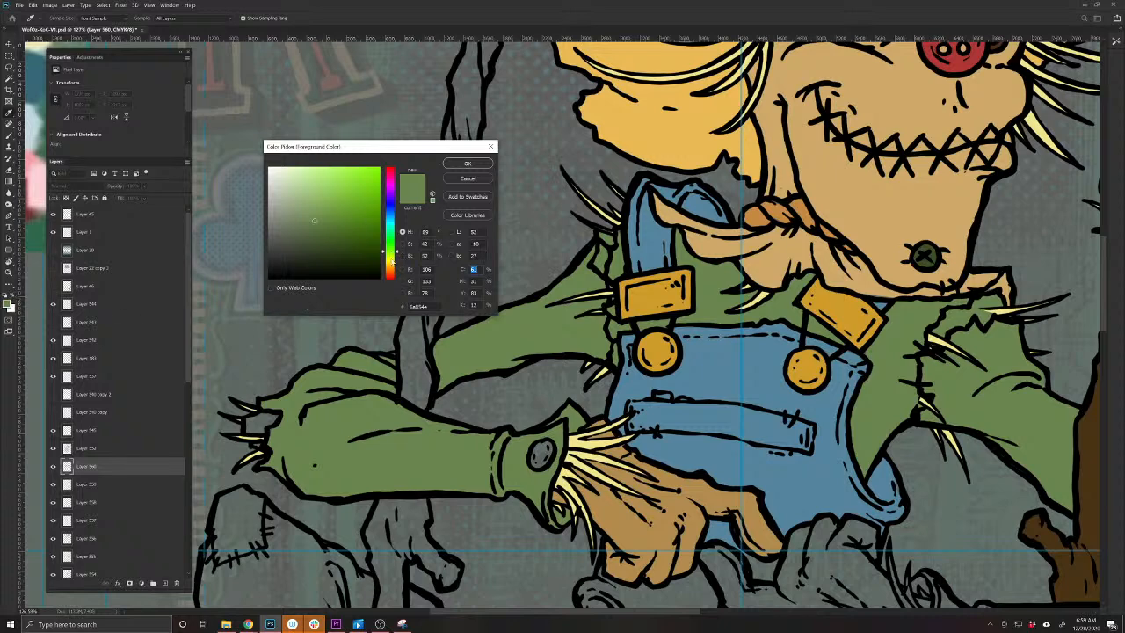
drag(393, 262, 393, 166)
mouse_move(331, 185)
mouse_down()
mouse_move(322, 206)
mouse_move(328, 189)
mouse_move(335, 196)
mouse_up()
click(467, 163)
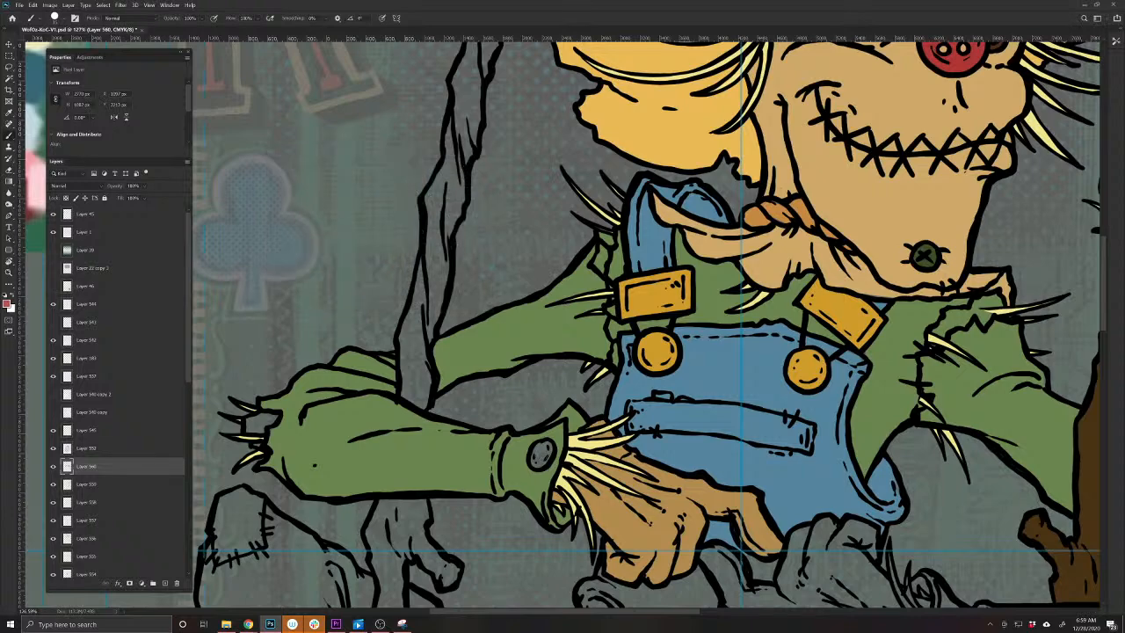
Paint the cuff buttons on both green sleeves red
drag(878, 474, 273, 581)
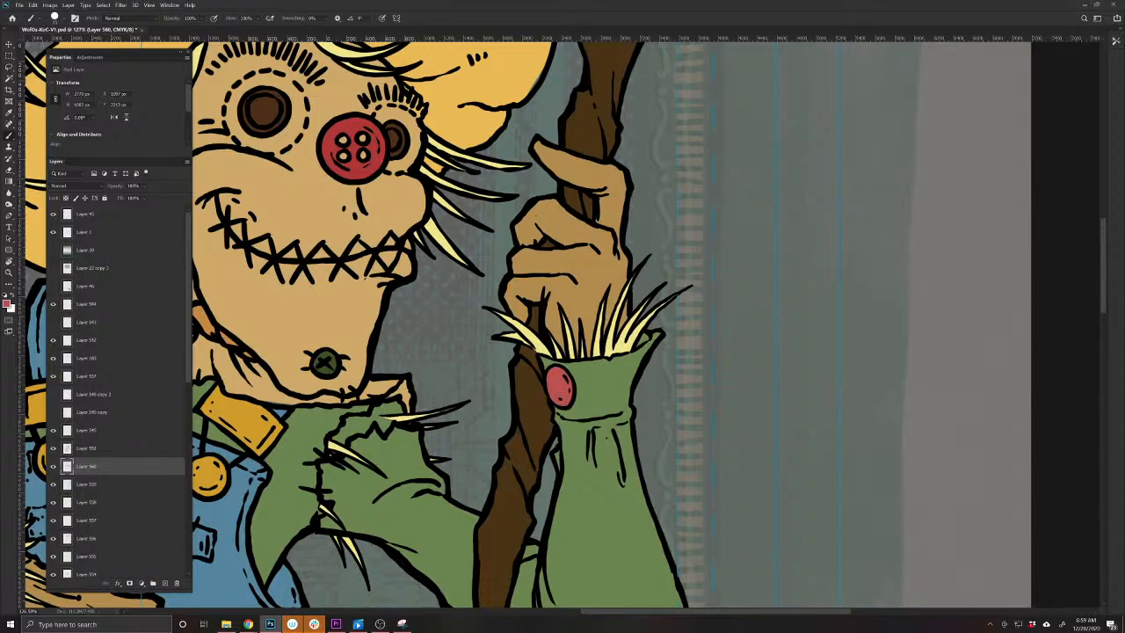
drag(449, 378, 579, 355)
drag(550, 309, 603, 295)
drag(582, 283, 609, 450)
Select the layer holding the eye colour, sample the eye's dark brown and change the foreground colour to a lighter, warmer brown
drag(688, 248, 714, 248)
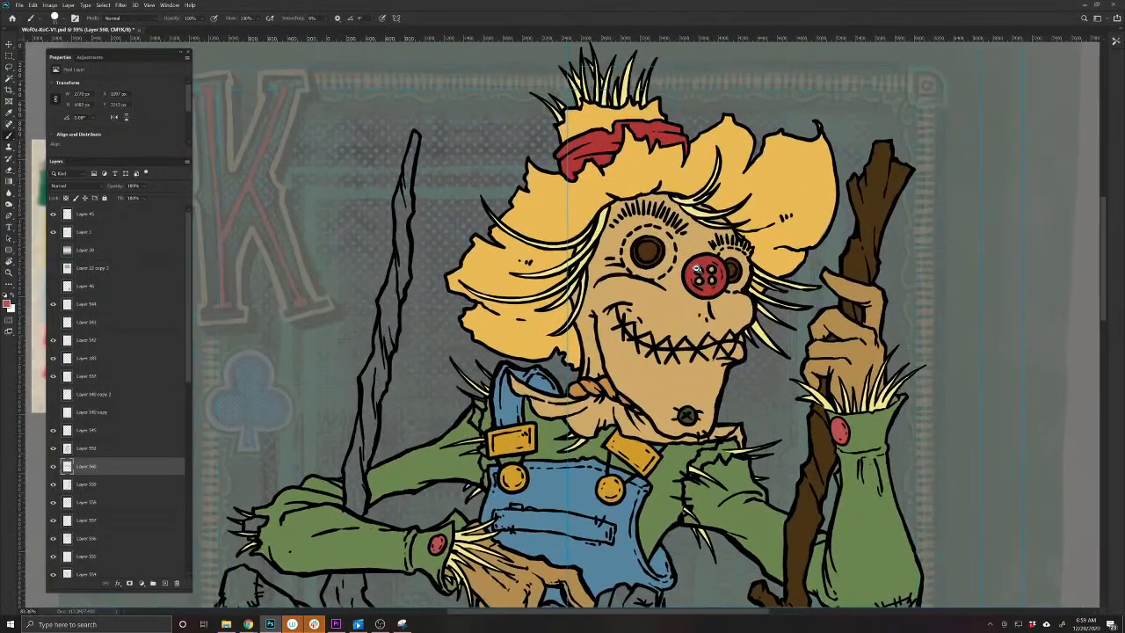
key(v)
click(634, 255)
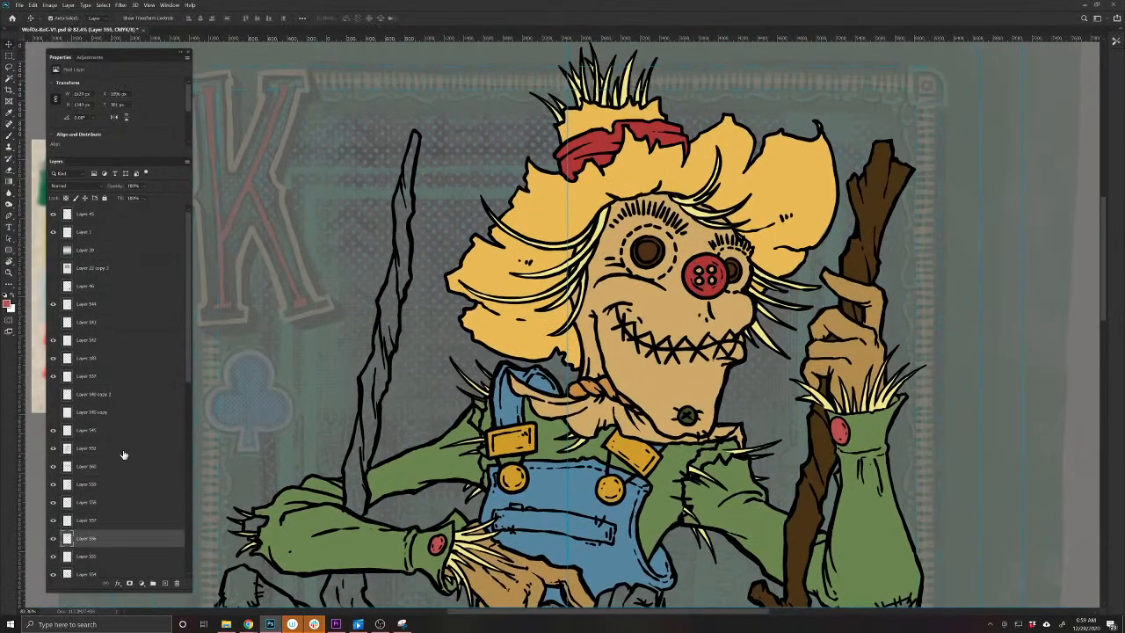
key(i)
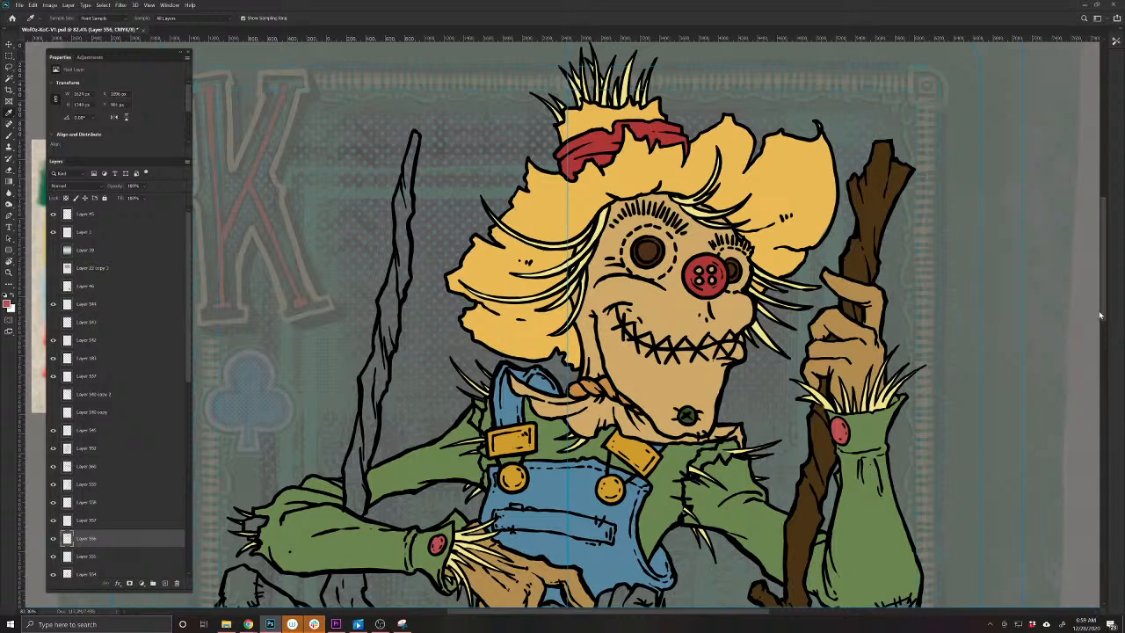
drag(648, 252, 649, 250)
drag(648, 251, 648, 250)
click(8, 303)
drag(350, 243, 336, 217)
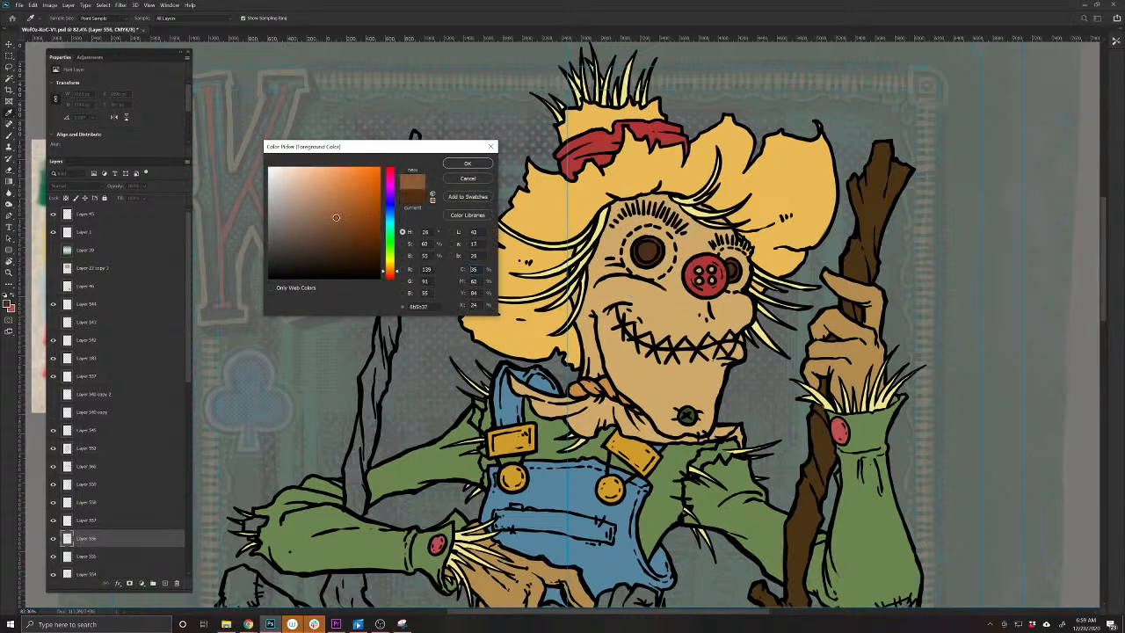
click(467, 163)
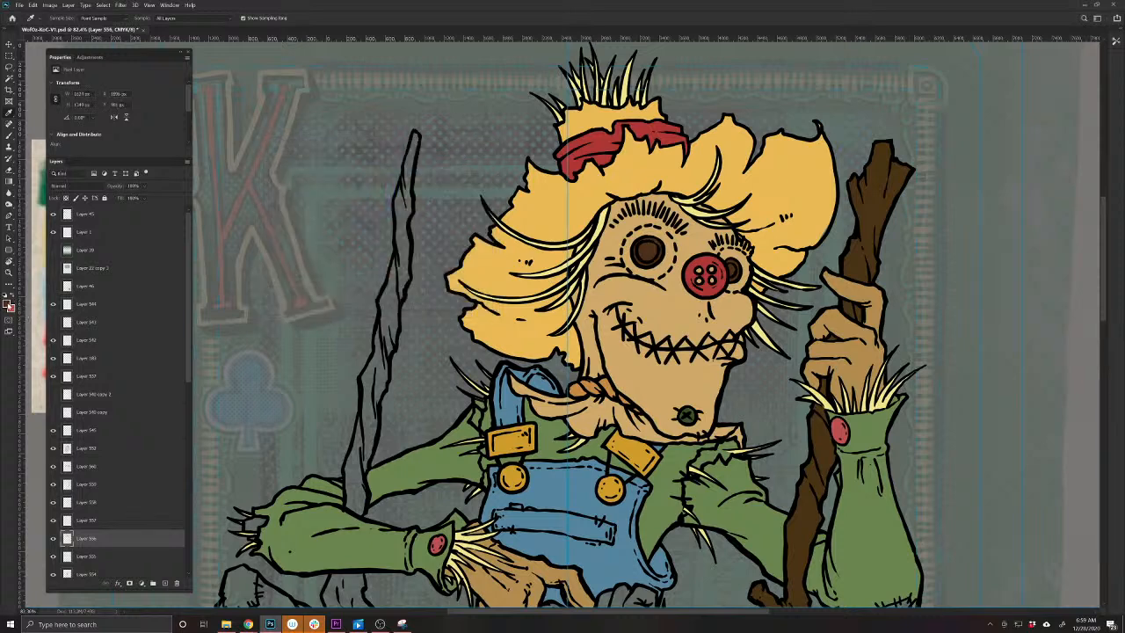
click(9, 303)
click(339, 214)
click(465, 164)
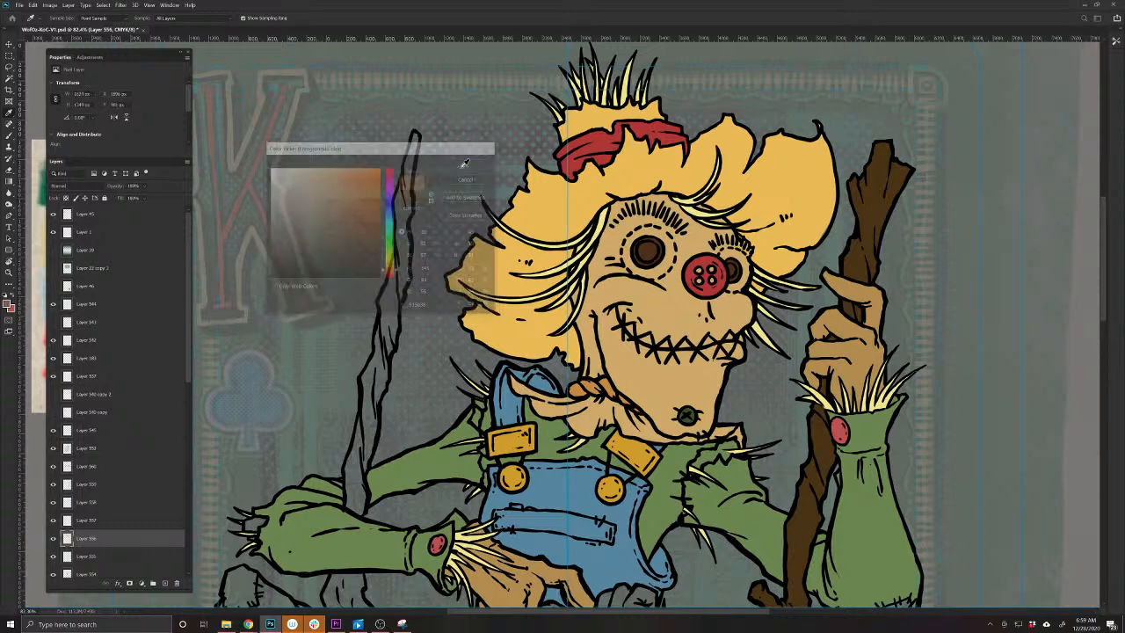
Paint the centres of both scarecrow eyes with the lighter brown, leaving a dark brown ring around each
key(b)
drag(648, 262, 642, 254)
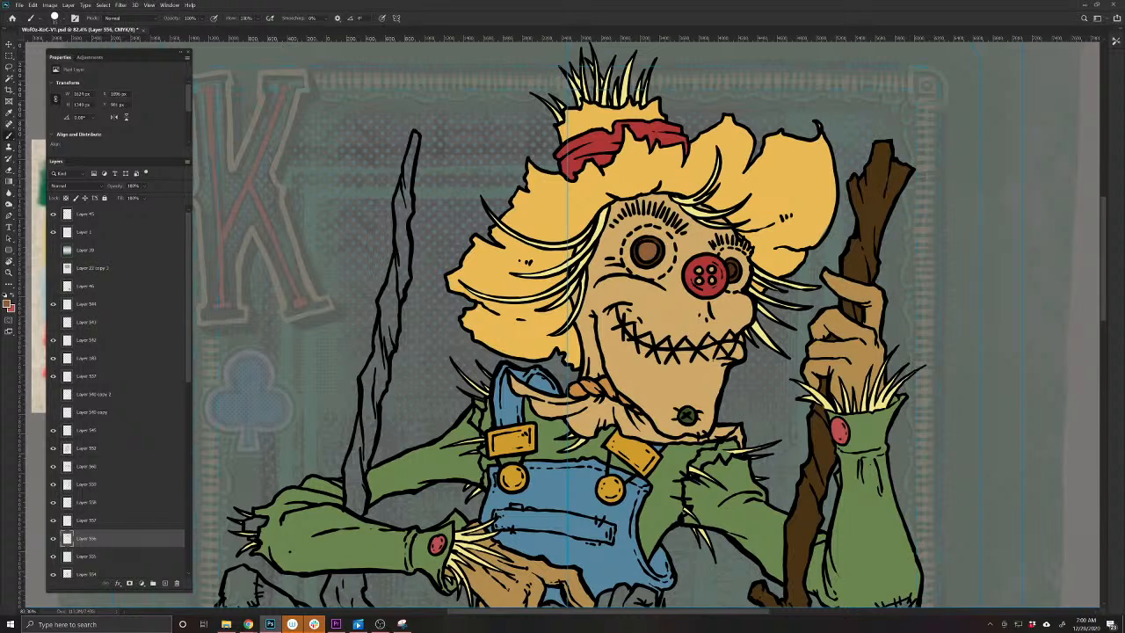
drag(732, 264, 732, 273)
Sample the stick's dark brown and fill the torn elbow opening of the horizontal sleeve on the shirt's colour layer
scroll(747, 287, down, 4)
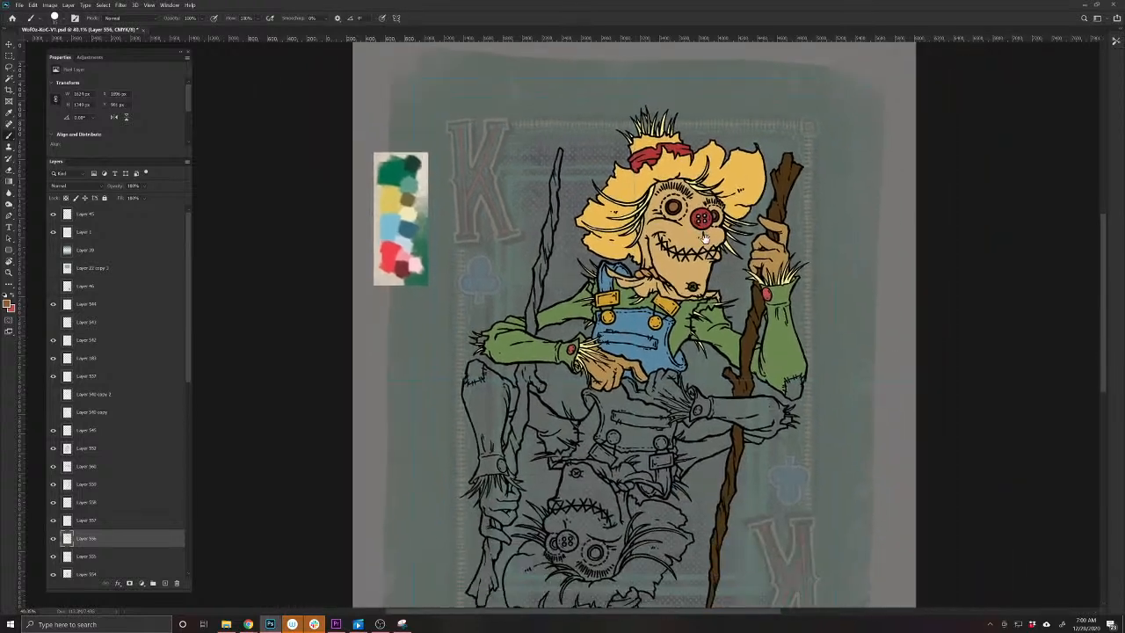
drag(705, 239, 692, 222)
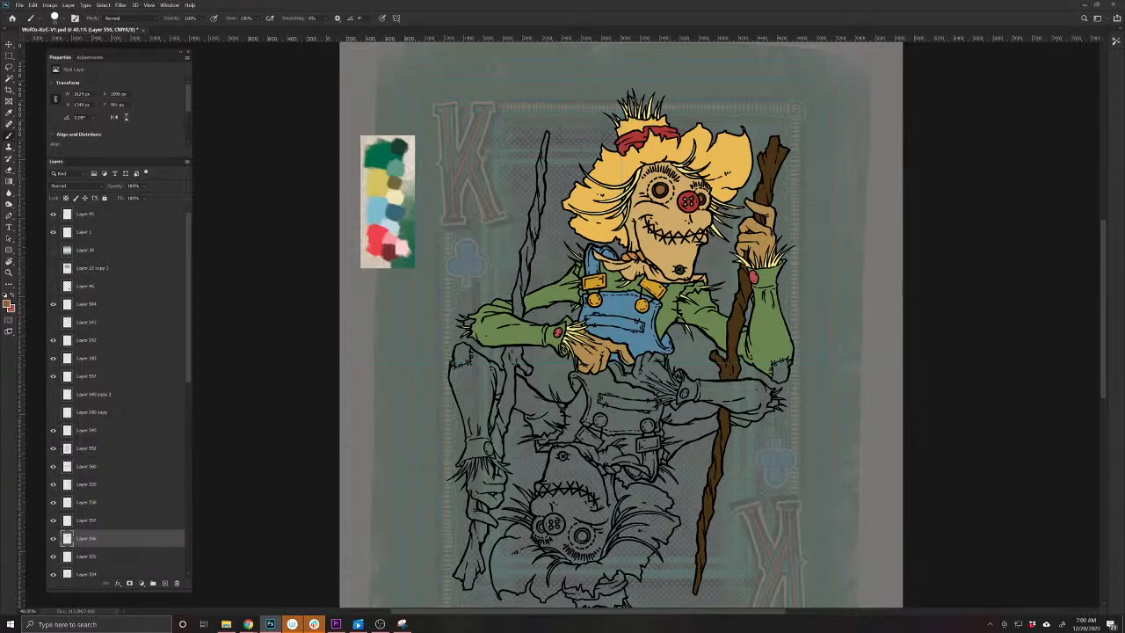
alt+click(740, 312)
key(v)
ctrl+click(484, 341)
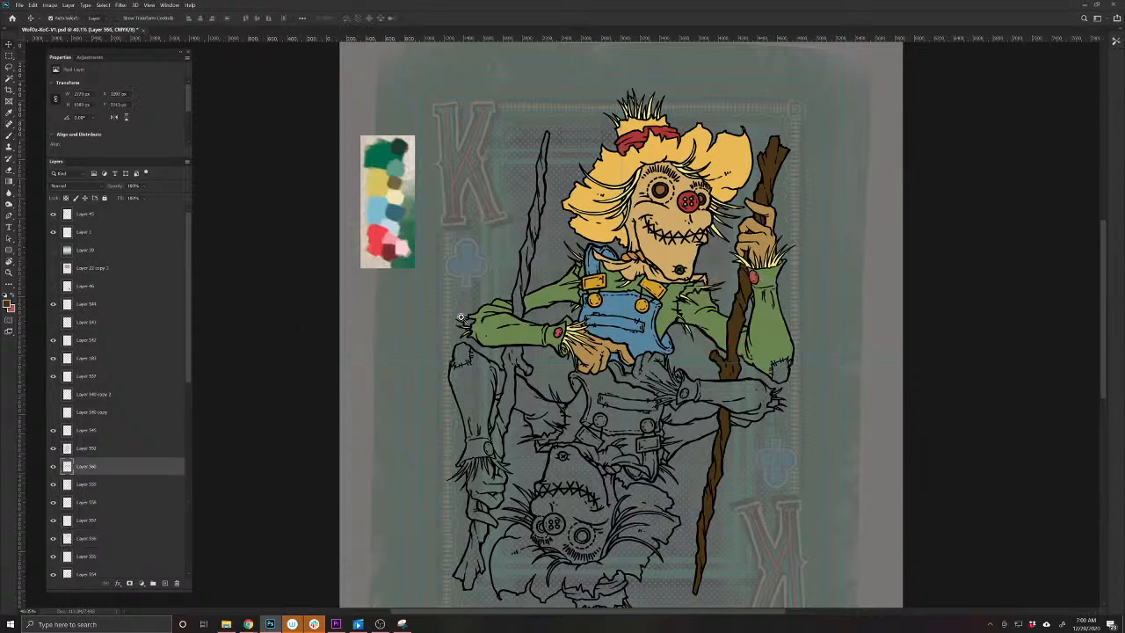
mouse_move(461, 317)
mouse_down()
mouse_move(499, 350)
mouse_move(530, 335)
mouse_move(481, 353)
mouse_move(511, 358)
mouse_up()
key(b)
key([)
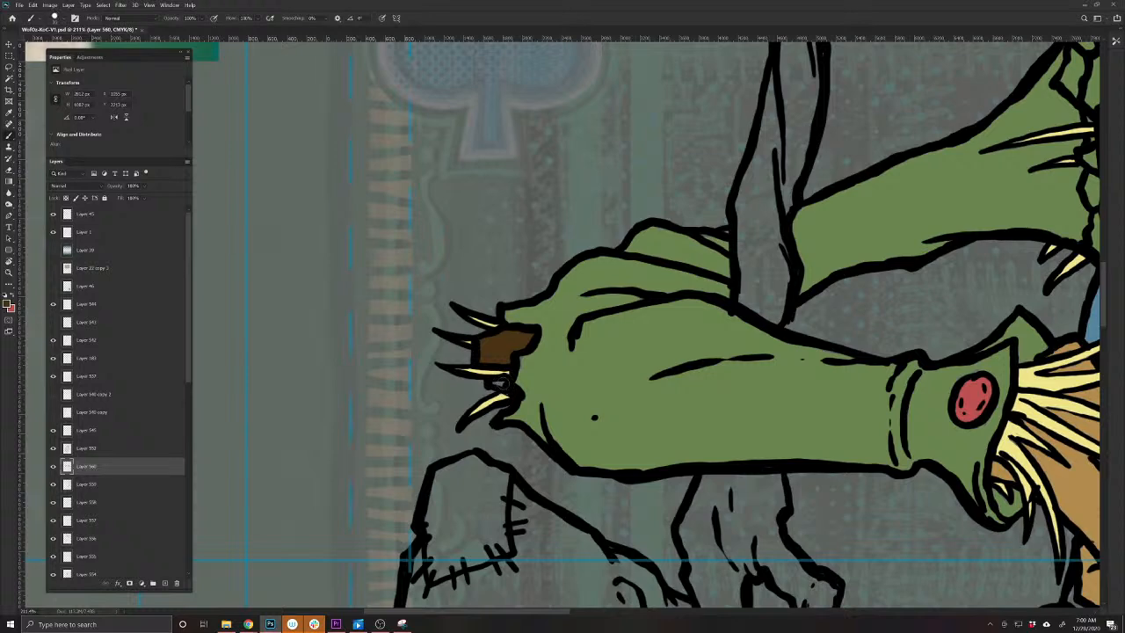
drag(503, 384, 497, 383)
key(v)
key(b)
Shift the sampled cuff-button red to orange and fill the stitched elbow patch on the raised arm's green sleeve
scroll(719, 404, down, 5)
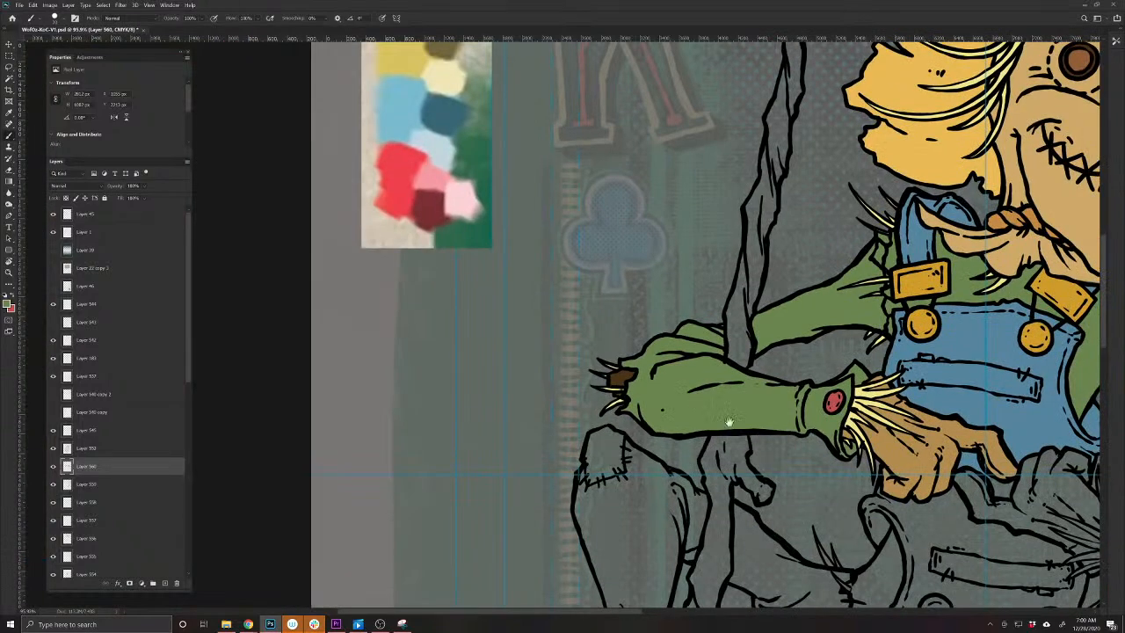
drag(729, 423, 75, 376)
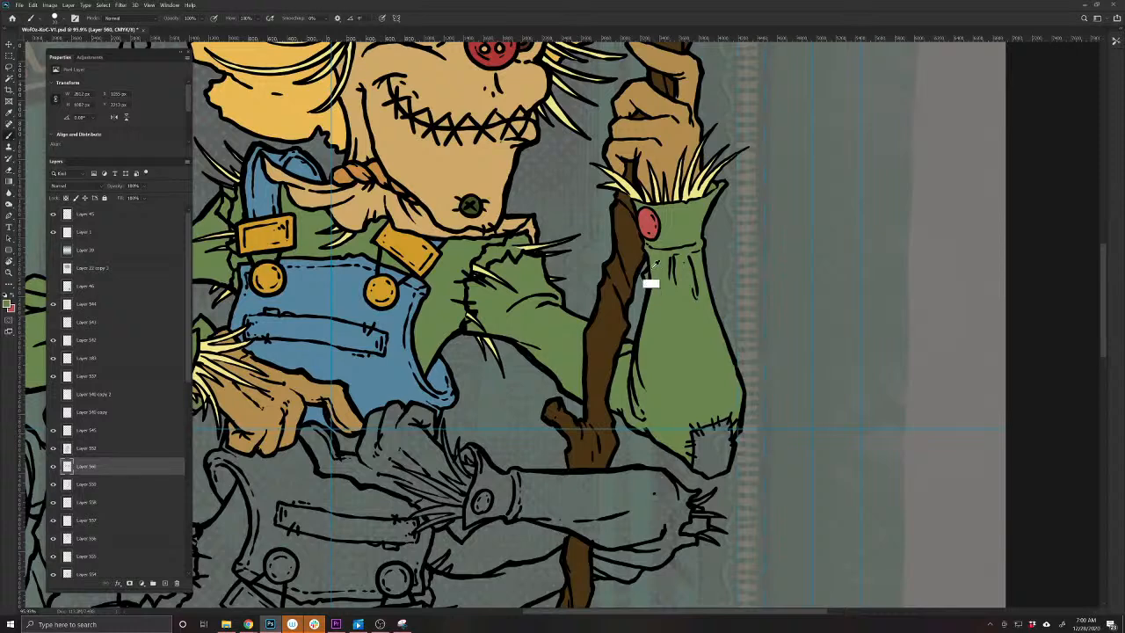
alt+click(647, 222)
click(8, 305)
drag(391, 276, 390, 273)
click(345, 185)
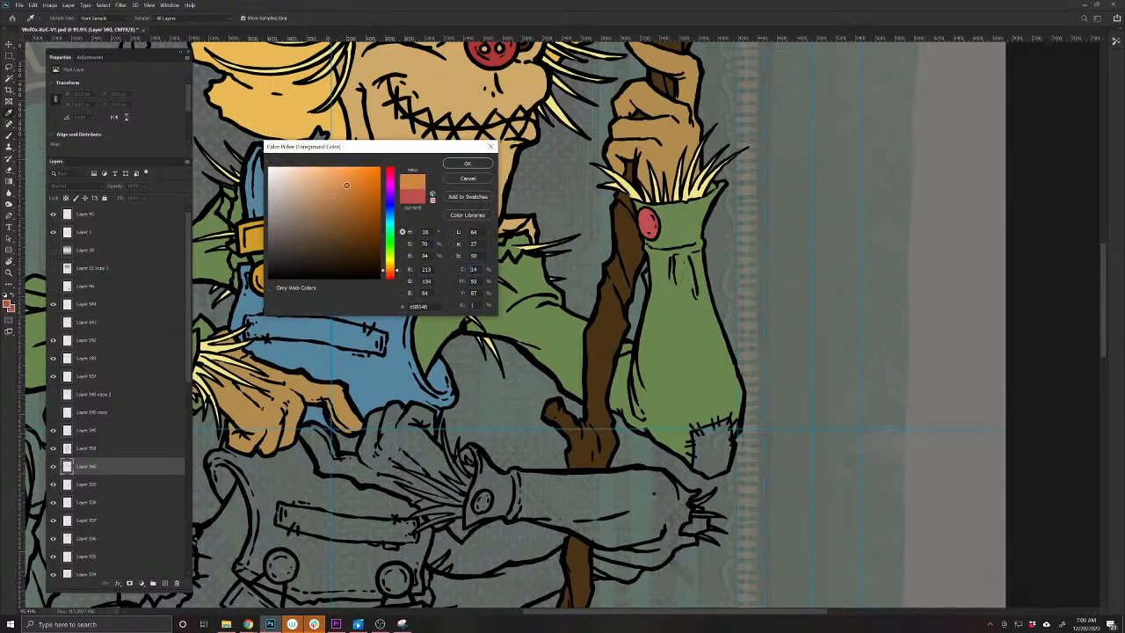
click(461, 165)
mouse_move(724, 443)
mouse_down()
mouse_move(725, 463)
mouse_move(708, 476)
mouse_move(695, 433)
mouse_move(731, 423)
mouse_move(721, 454)
mouse_move(706, 459)
mouse_move(699, 438)
mouse_up()
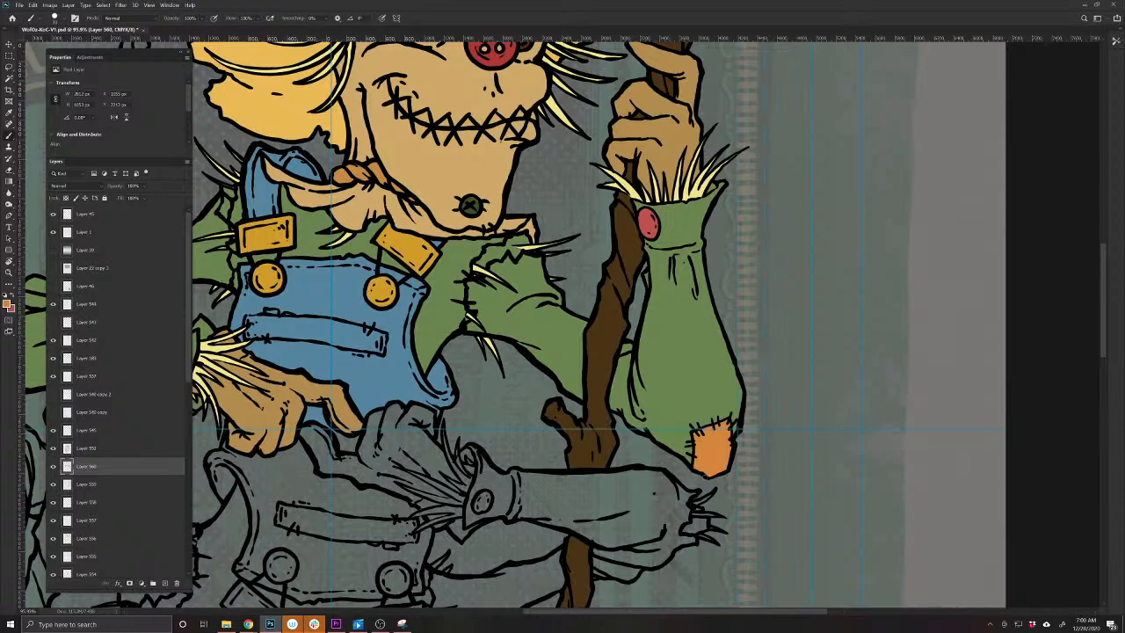
Identify the layers holding the figure's flat colours, and hide and reshow the line art to check them
scroll(732, 461, down, 6)
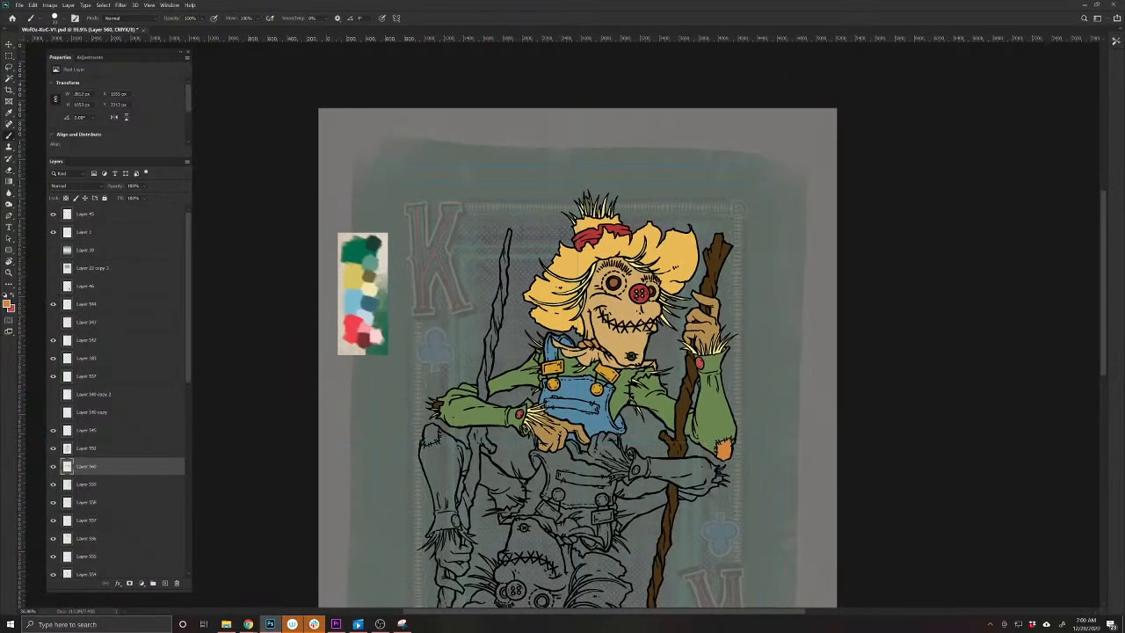
drag(612, 399, 662, 331)
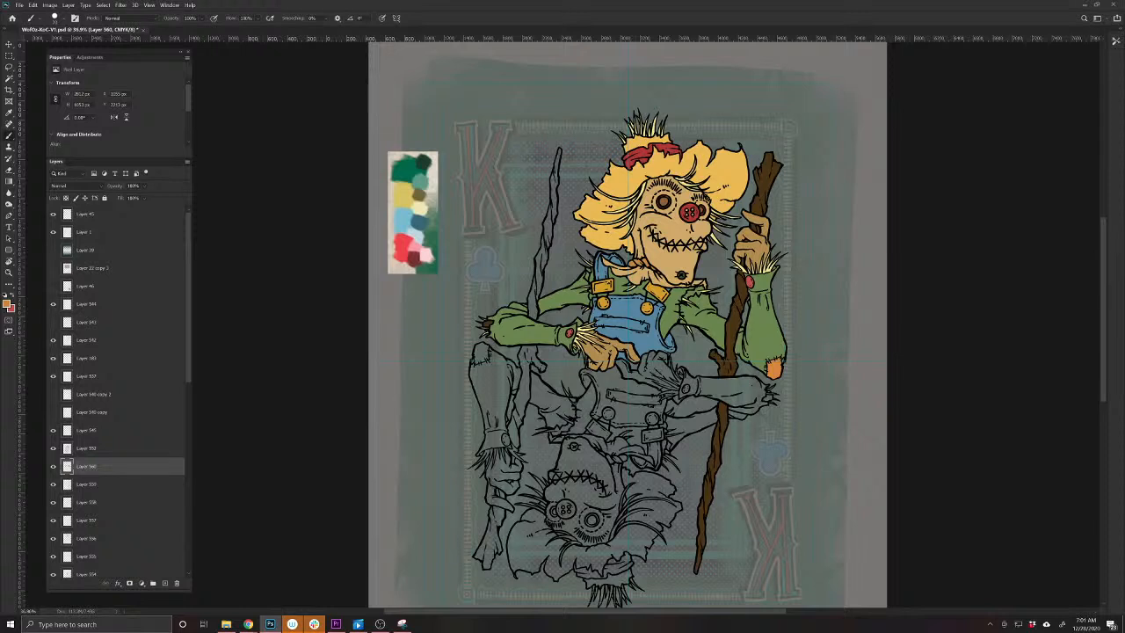
key(v)
click(639, 358)
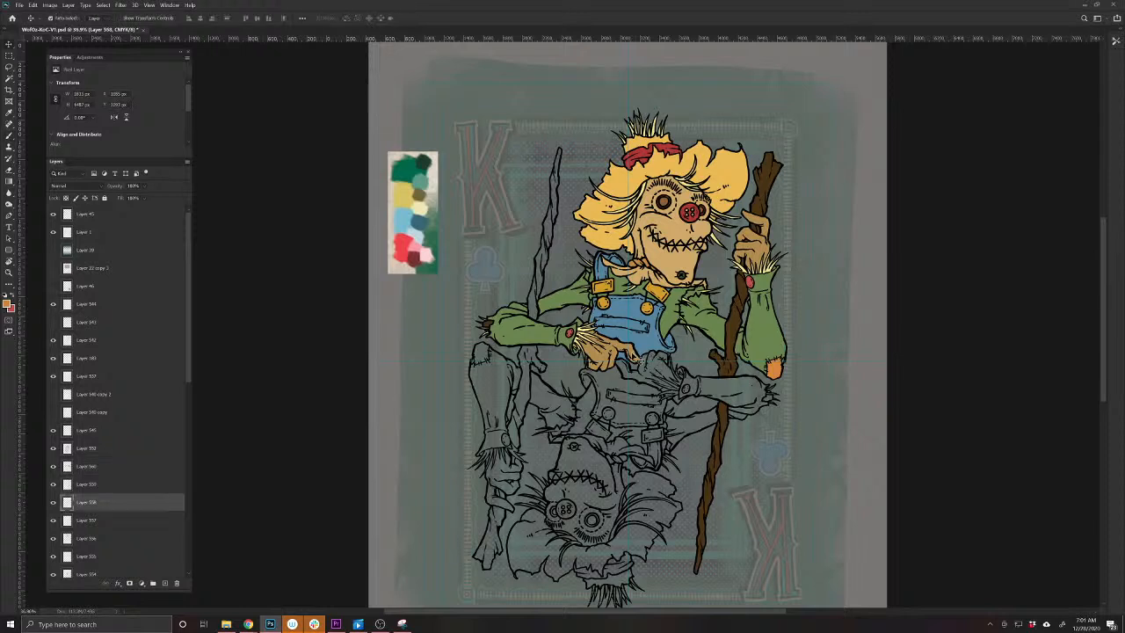
shift+click(550, 341)
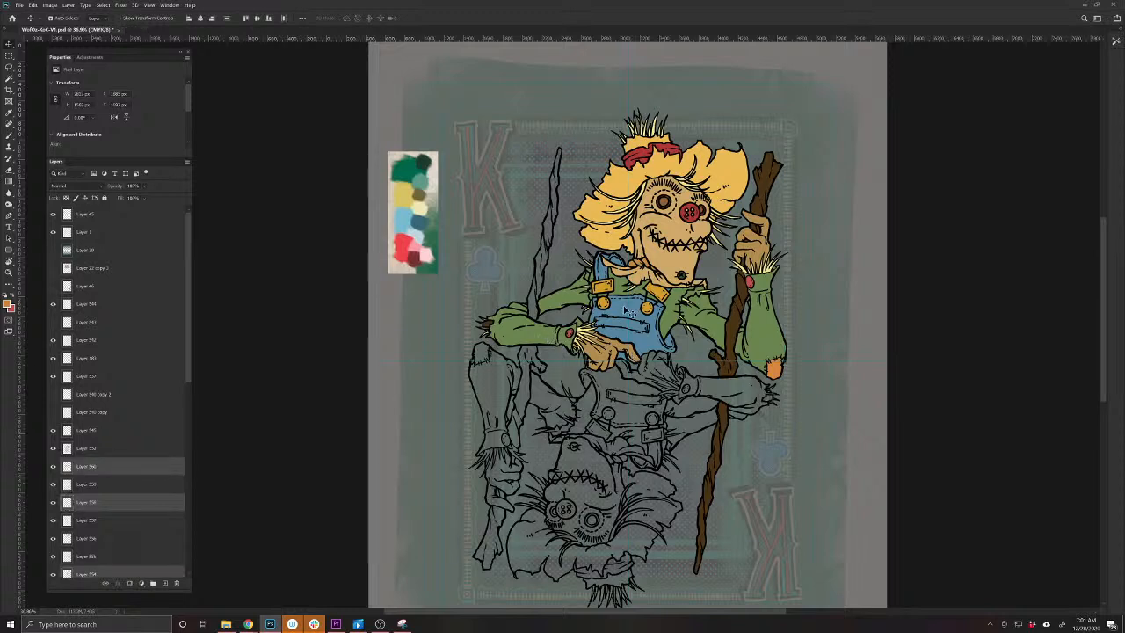
shift+click(675, 258)
scroll(141, 401, down, 3)
scroll(140, 401, down, 2)
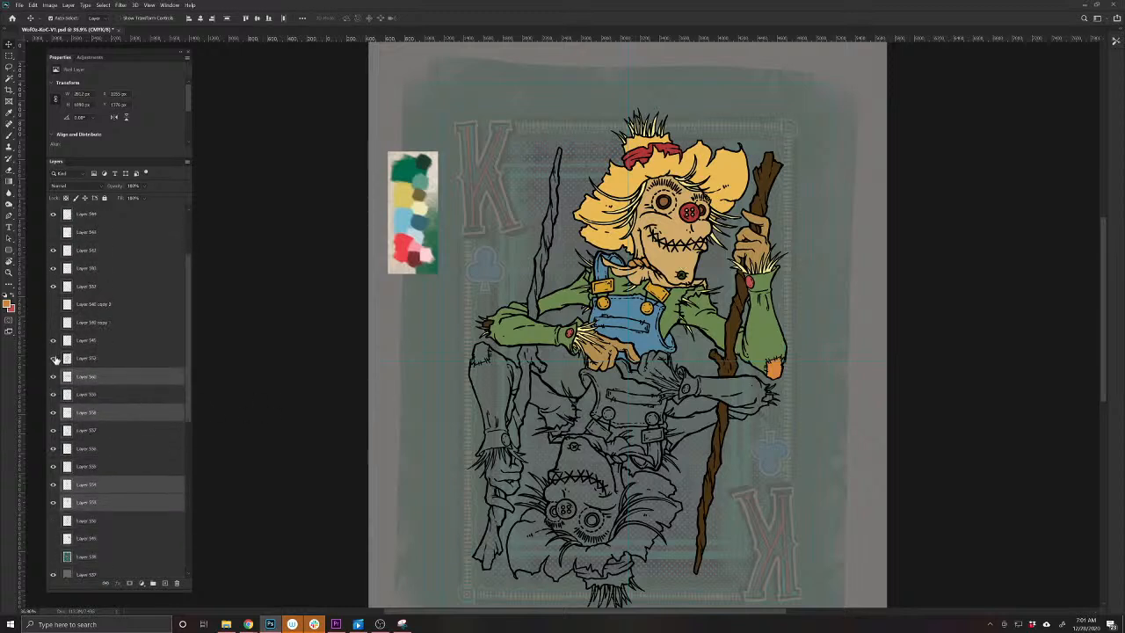
click(52, 359)
click(52, 358)
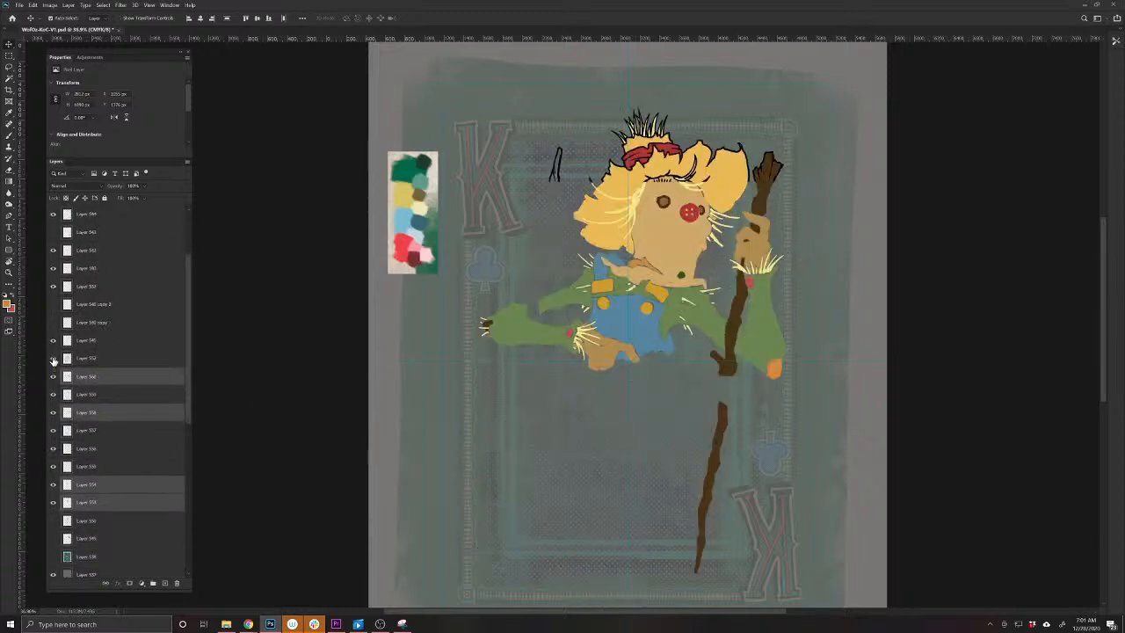
Group all the flat-colour layers below the line art and toggle the group's visibility to check its contents
click(101, 376)
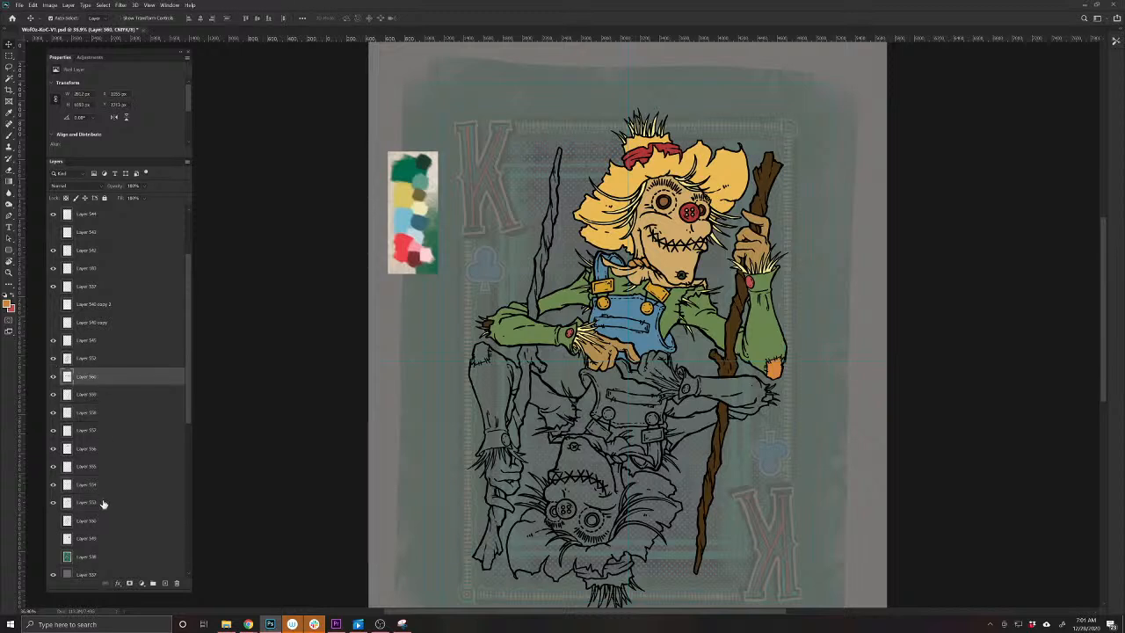
shift+click(103, 504)
key(ctrl+g)
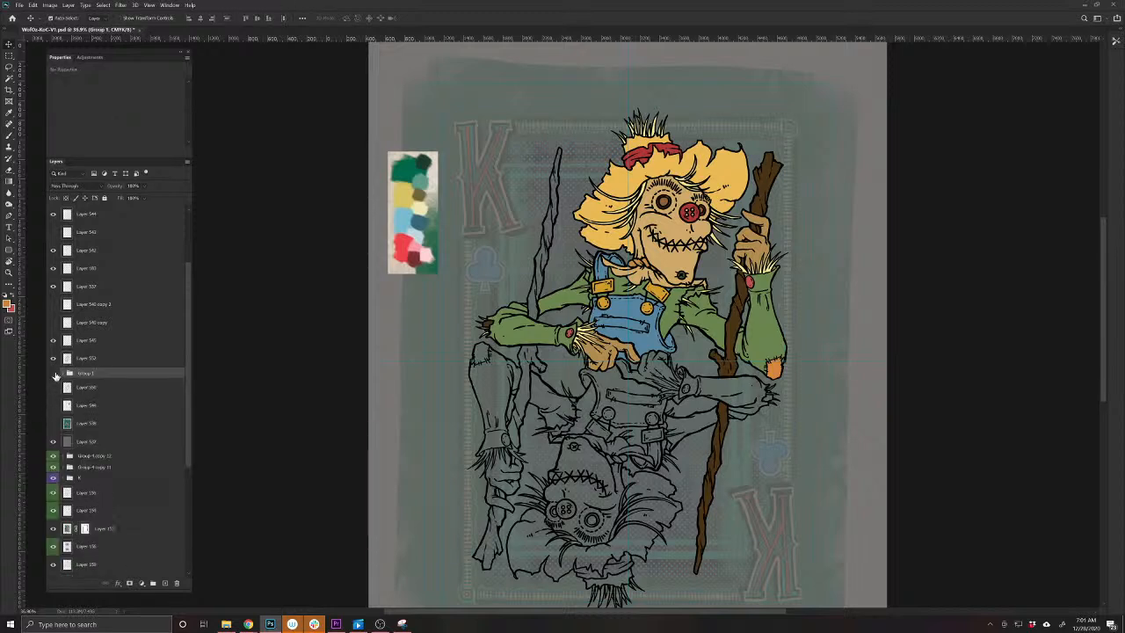
click(53, 373)
click(53, 373)
click(53, 374)
click(53, 373)
Expand the flat-colour group and duplicate all the colour layers inside it
click(63, 374)
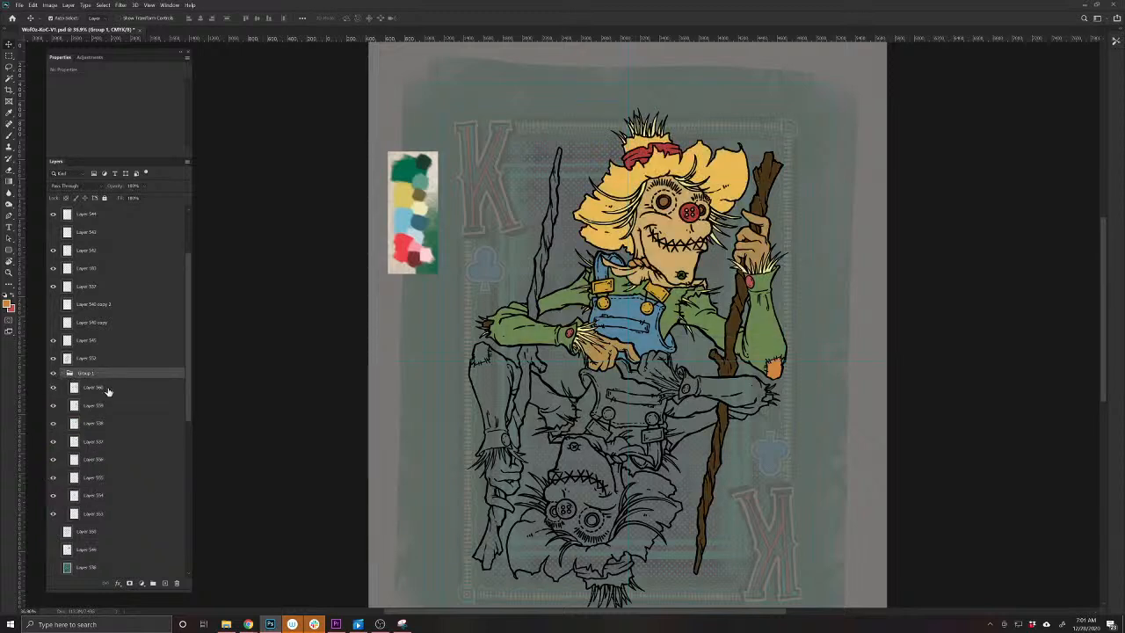
click(105, 389)
shift+click(122, 513)
key(ctrl+j)
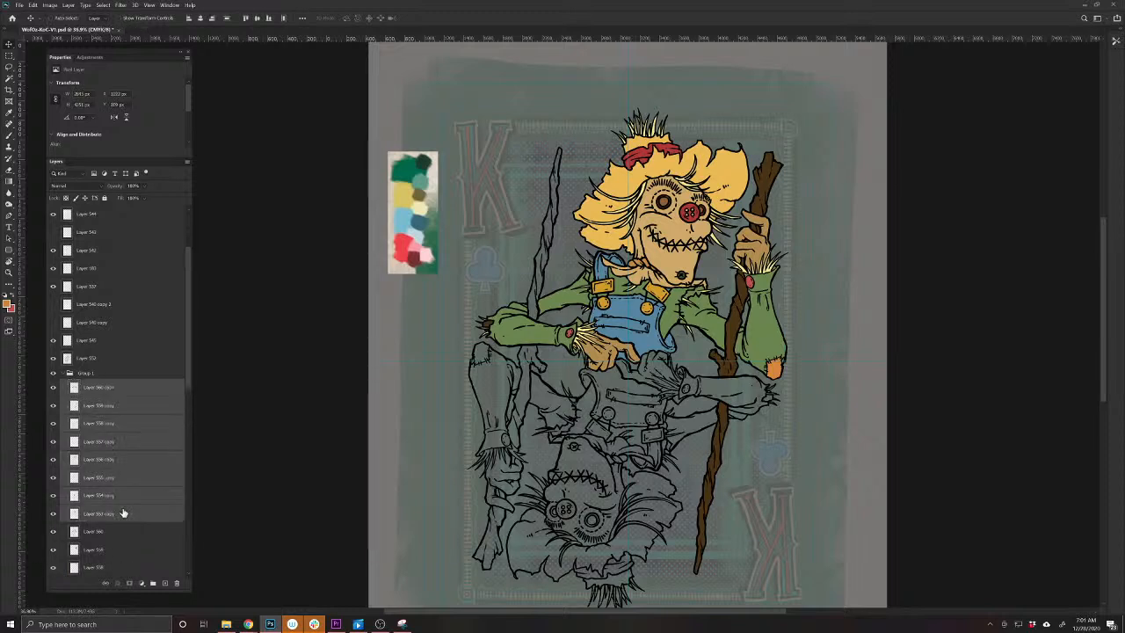
Rotate the duplicated colours upside down with Free Transform so they fill the lower, inverted scarecrow's line art
scroll(126, 507, down, 15)
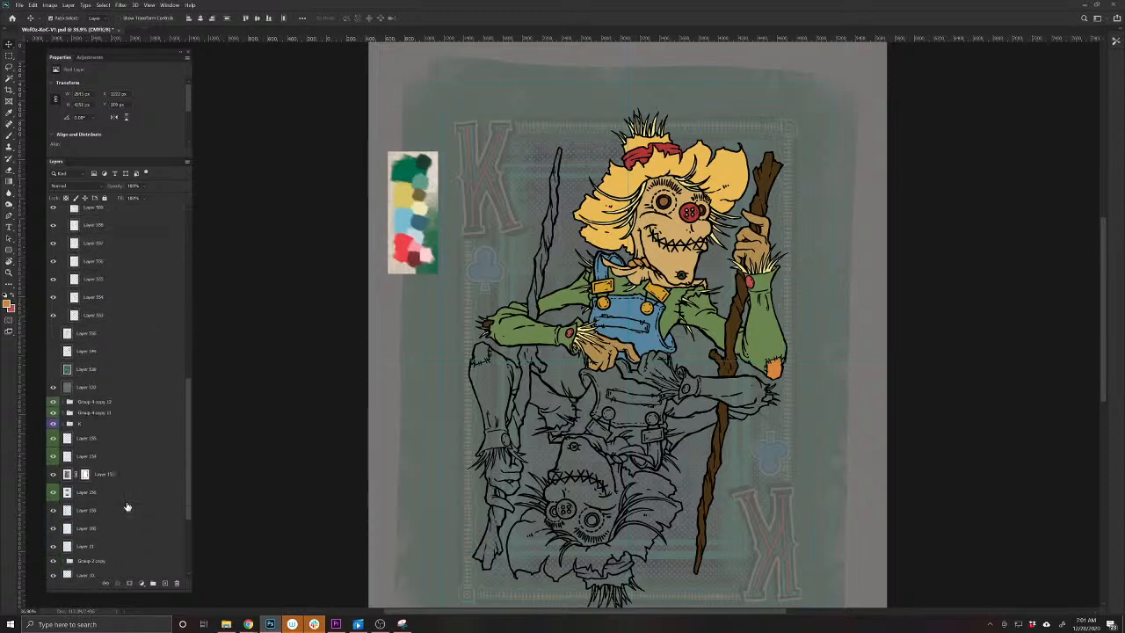
click(120, 567)
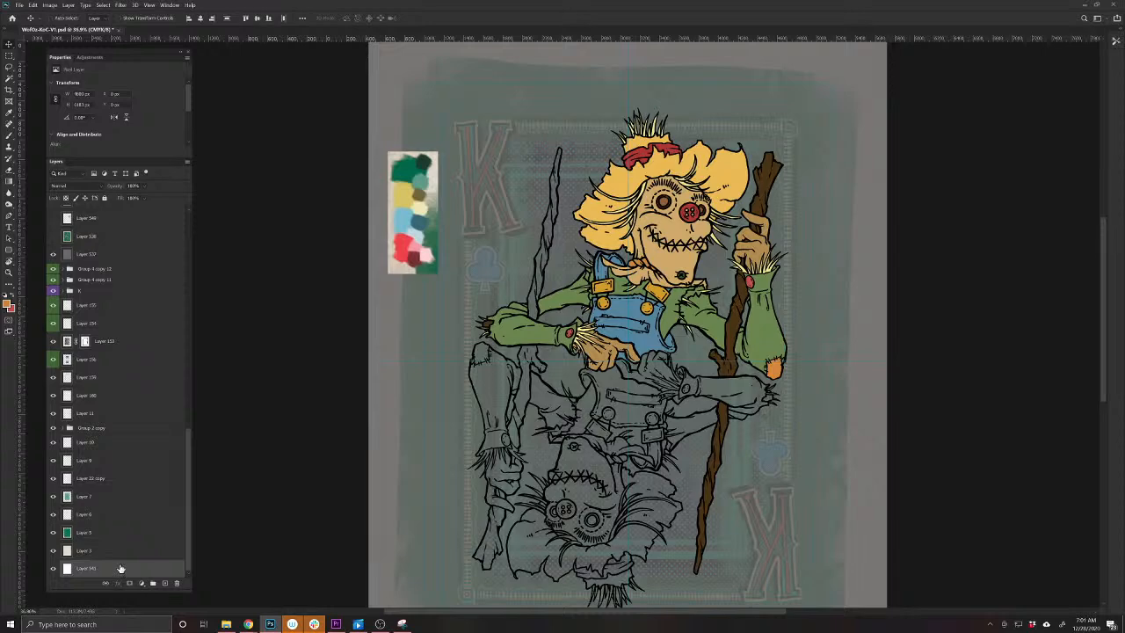
key(ctrl+t)
drag(915, 275, 330, 426)
key(Return)
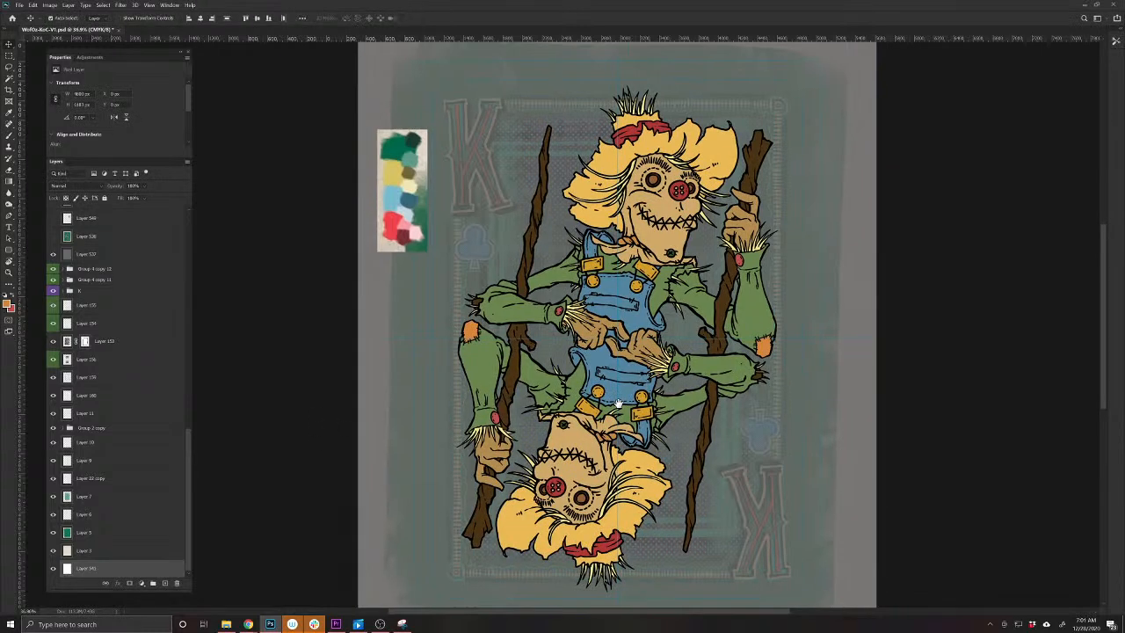
mouse_move(651, 331)
mouse_down()
mouse_move(681, 332)
mouse_move(624, 334)
mouse_move(656, 335)
mouse_up()
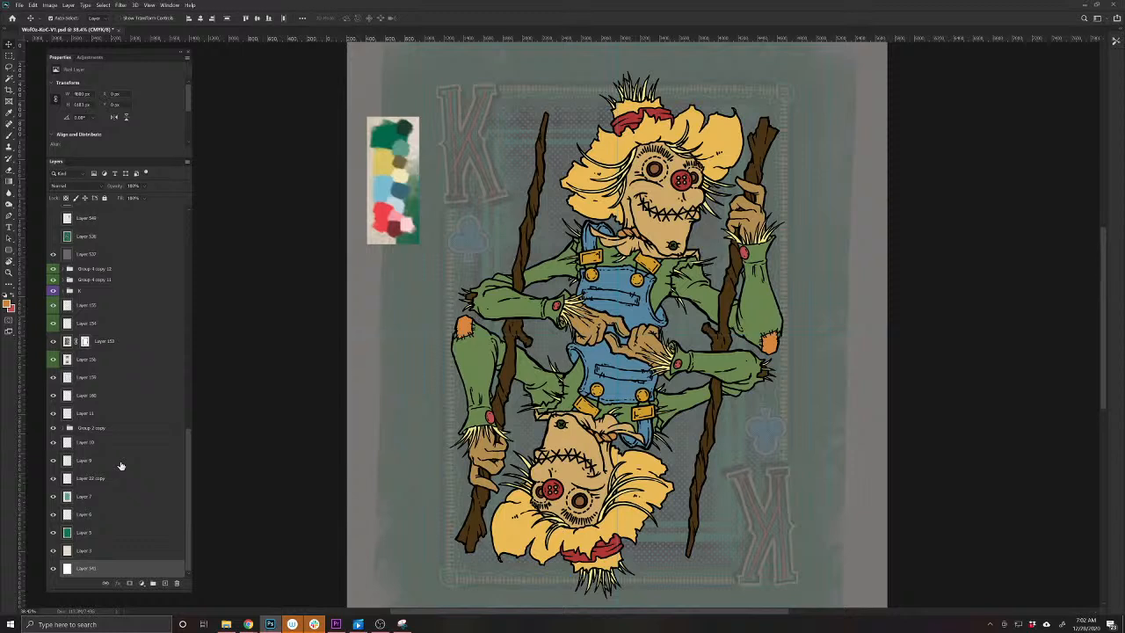
Hide the layer with the colour palette swatches beside the card
drag(407, 226, 399, 180)
click(53, 215)
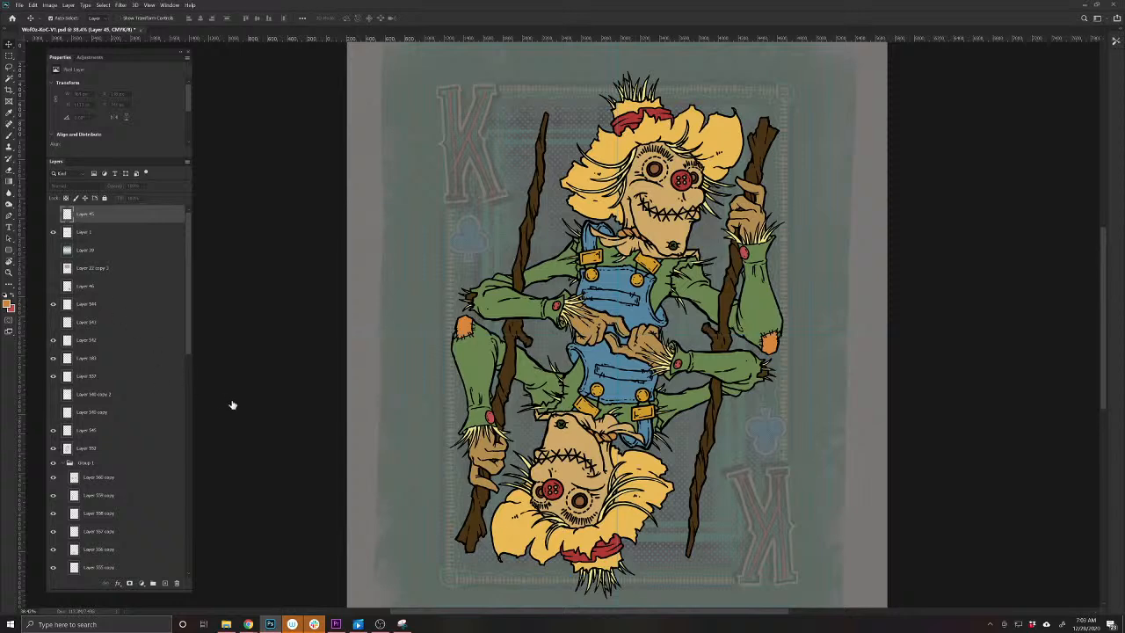
scroll(611, 468, down, 1)
key(ctrl+minus)
key(ctrl+minus)
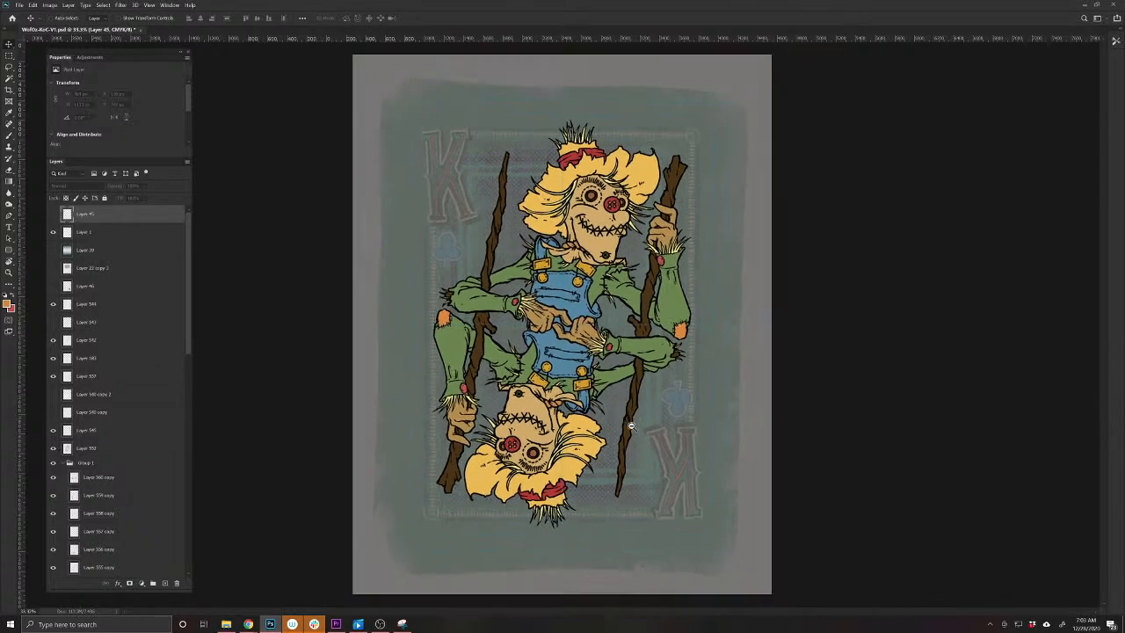
Hide the grey overlay layer covering the green card background, border and K lettering, and inspect the whole card
scroll(89, 398, down, 10)
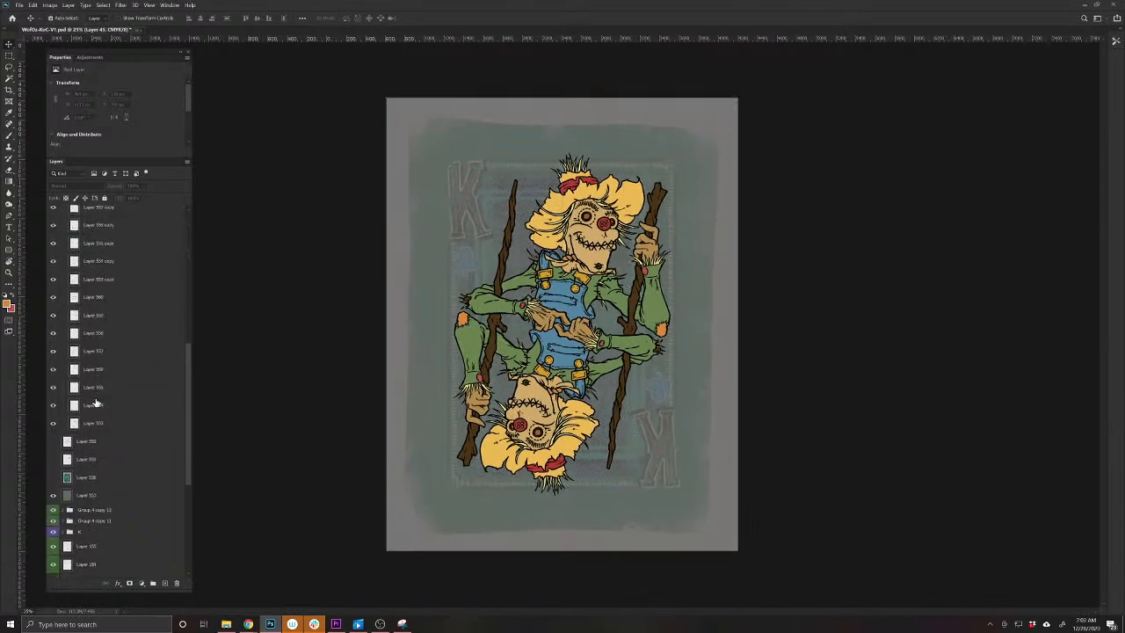
click(52, 386)
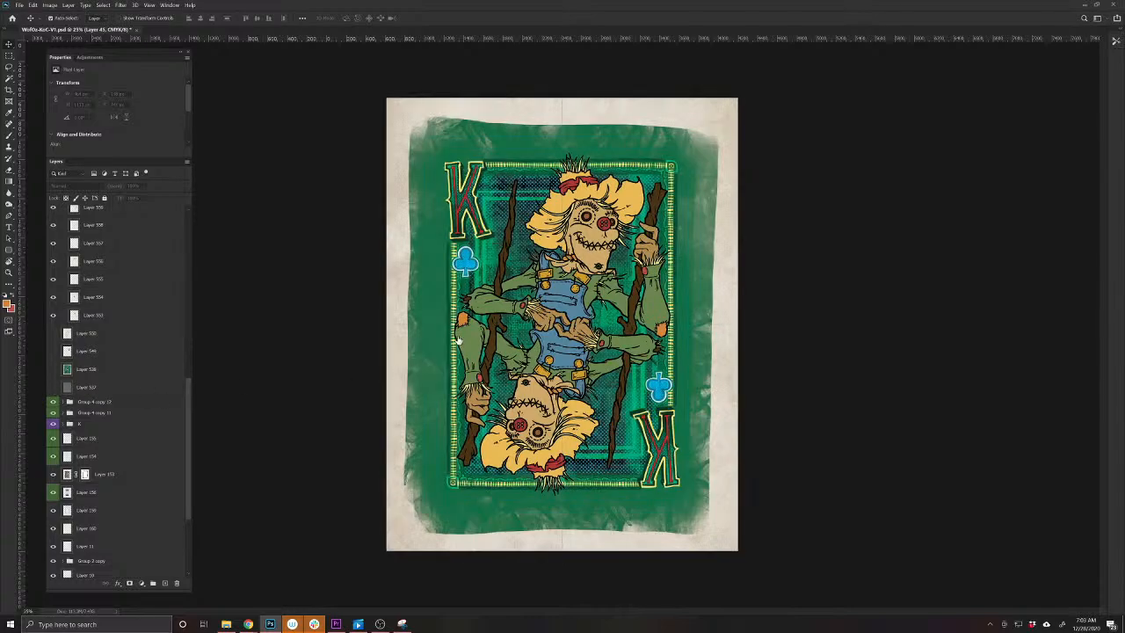
key(ctrl+plus)
drag(577, 309, 592, 319)
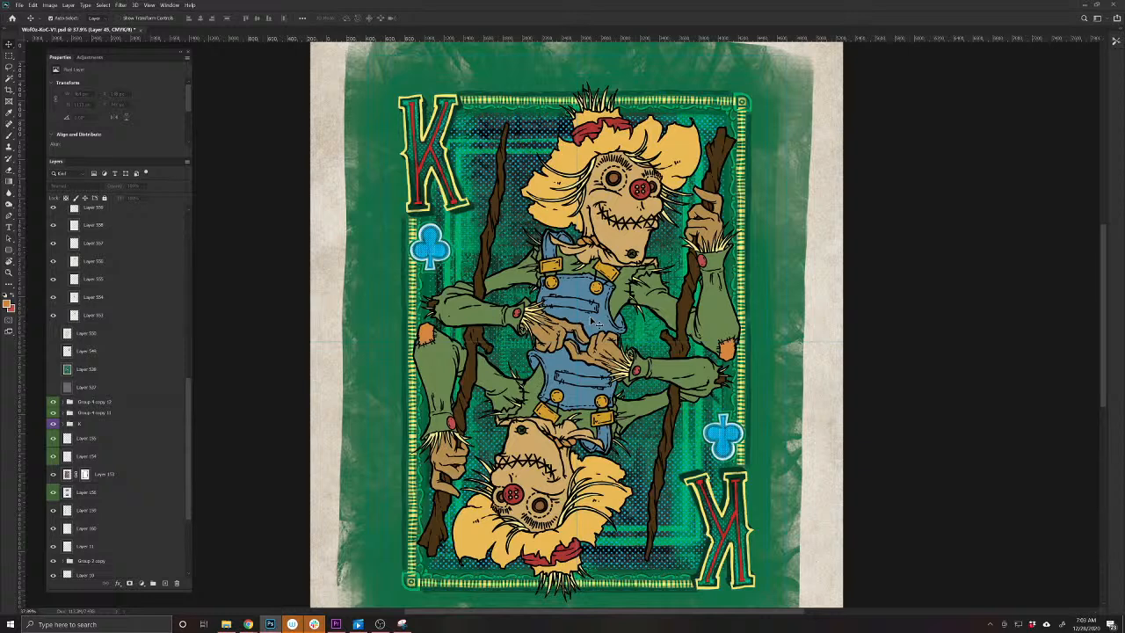
Open the recent file Wizard-of-Oz-KoC-TinMan.psd and look closely at the finished tin man's shading and textures
click(20, 5)
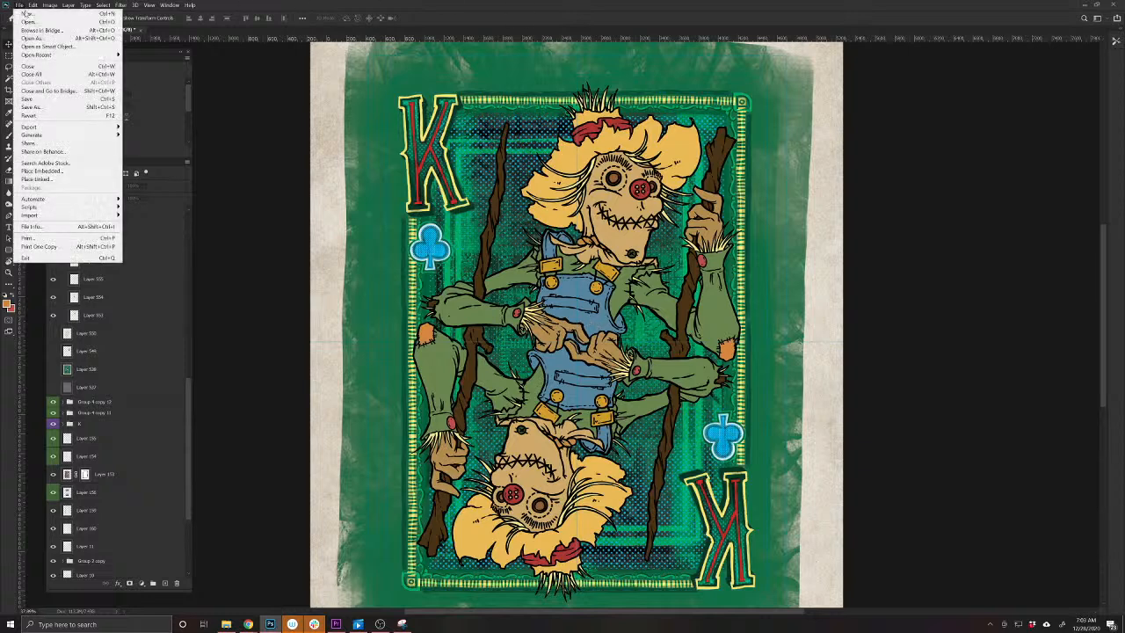
mouse_move(44, 55)
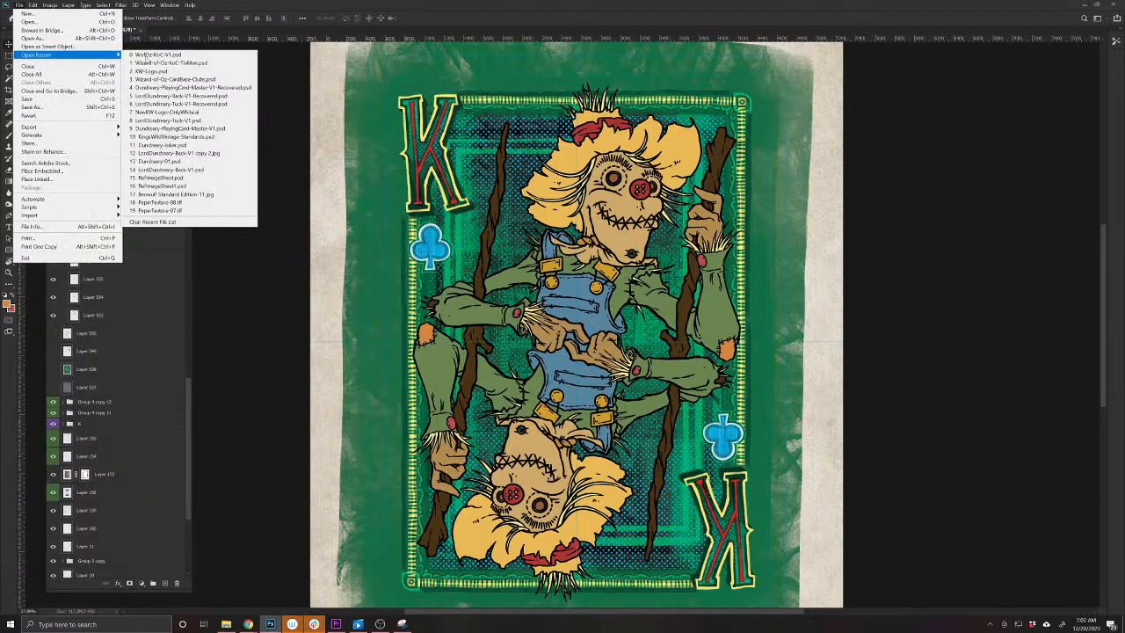
click(177, 64)
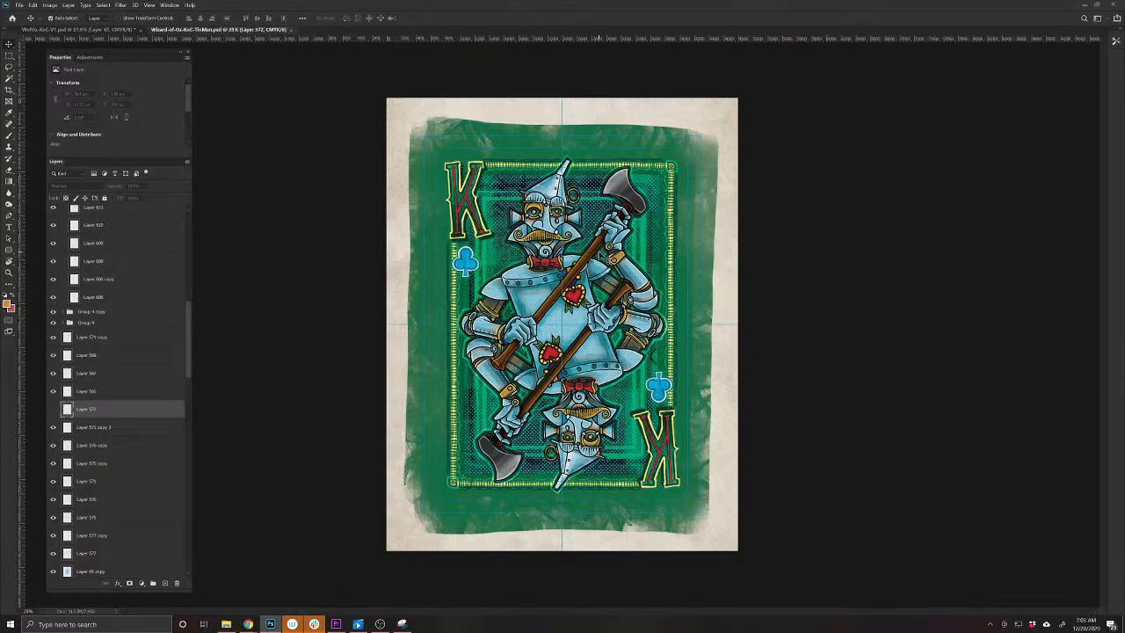
drag(529, 224, 561, 265)
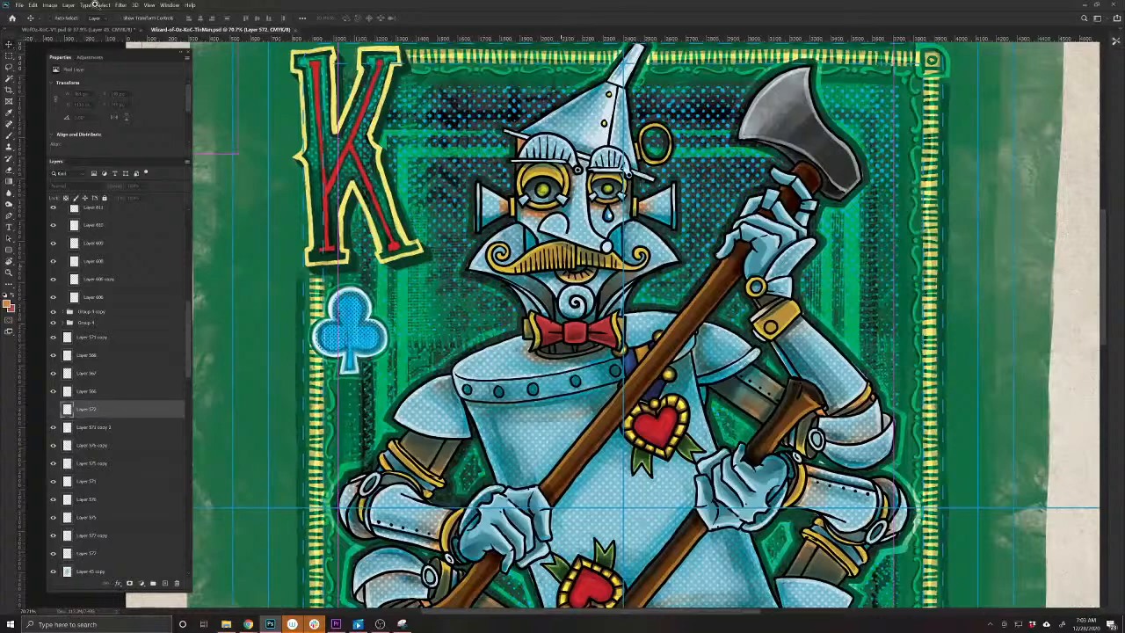
Duplicate the tin man image as a copy with merged layers only
click(50, 4)
click(70, 118)
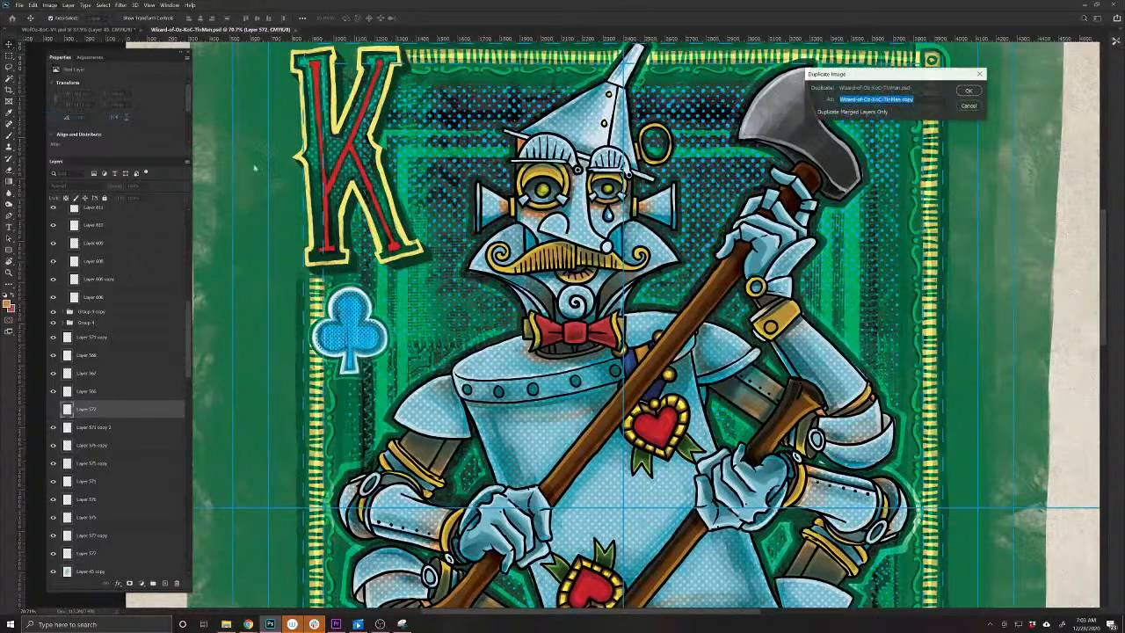
click(826, 113)
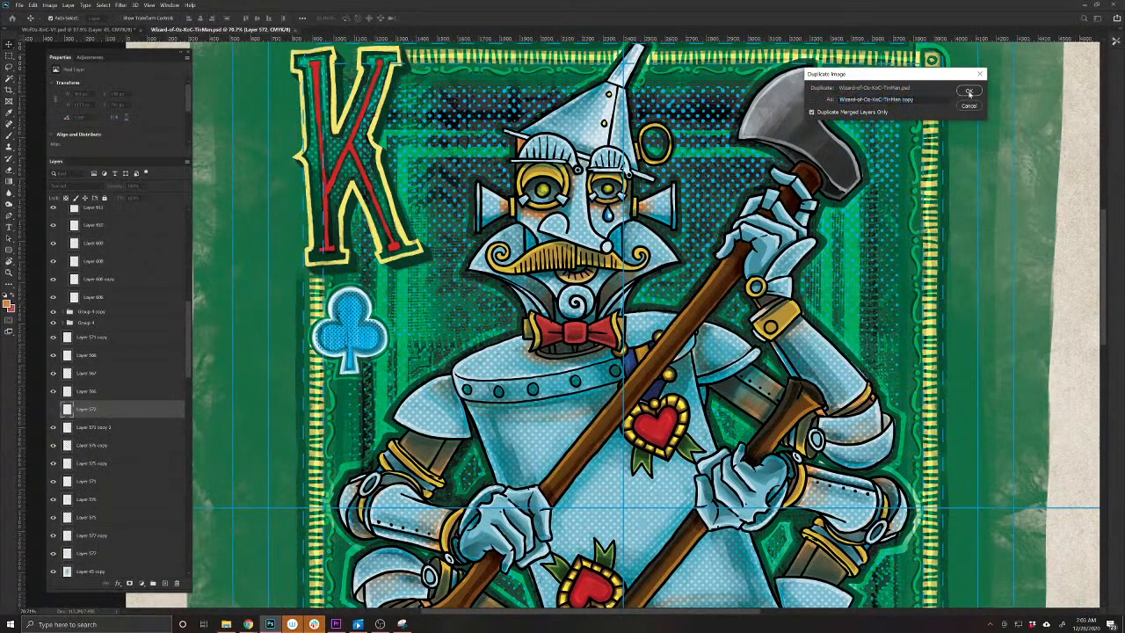
click(969, 92)
drag(550, 208, 567, 227)
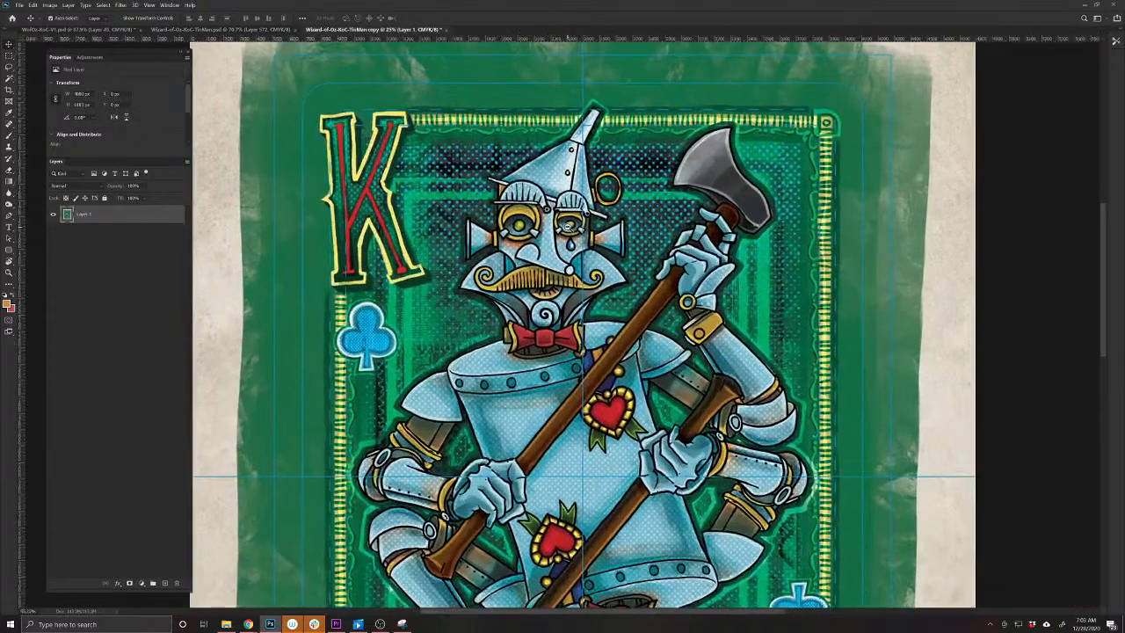
Copy a rectangular area around the tin man's head and paste it into the scarecrow card document
key(m)
drag(431, 85, 646, 364)
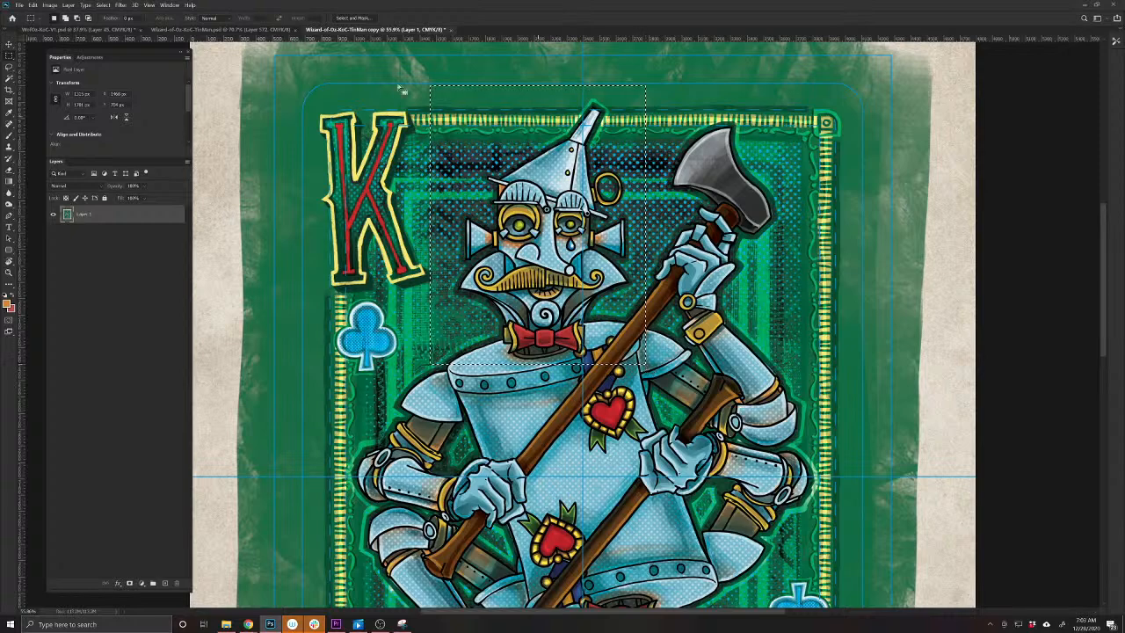
click(116, 30)
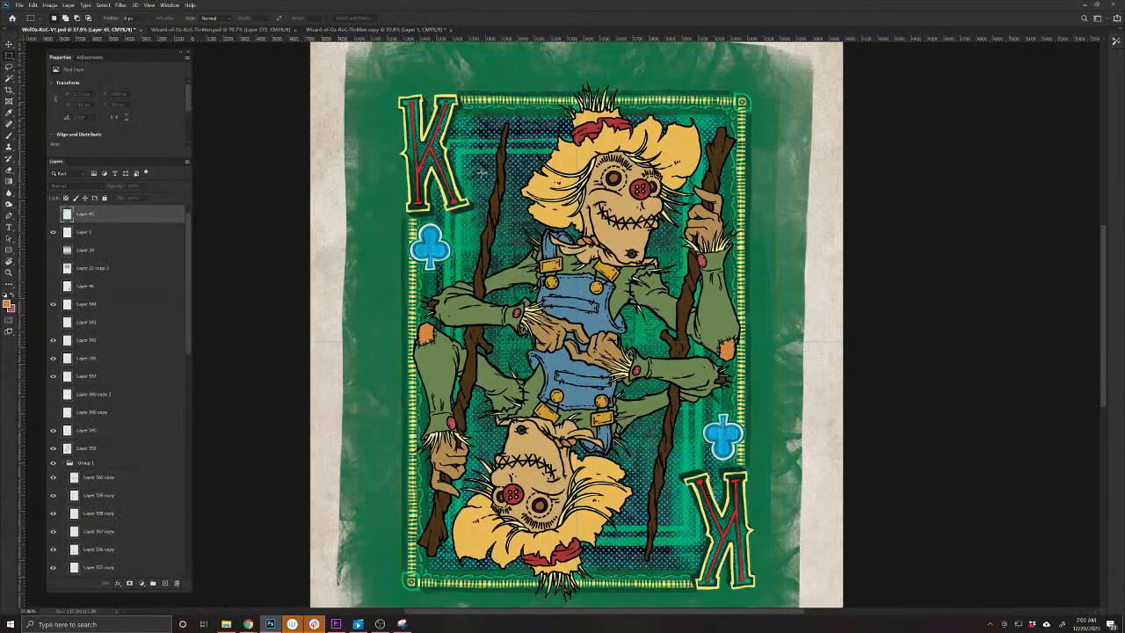
key(ctrl+v)
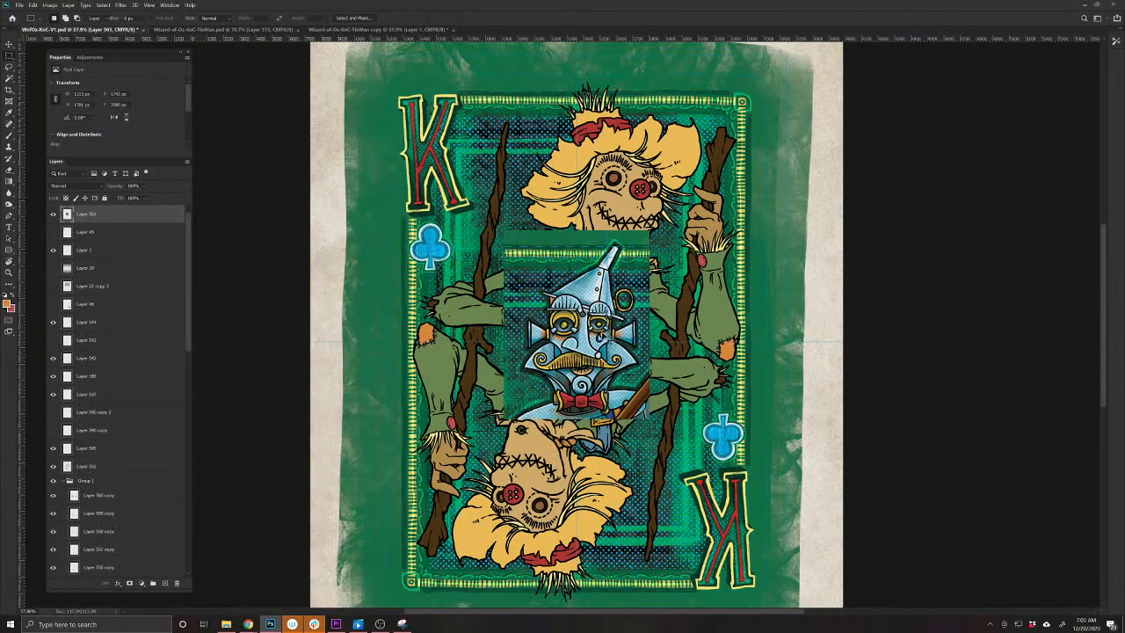
Move the pasted tin man head off the scarecrow to the card's outer edge as a style reference
key(v)
drag(609, 339, 852, 238)
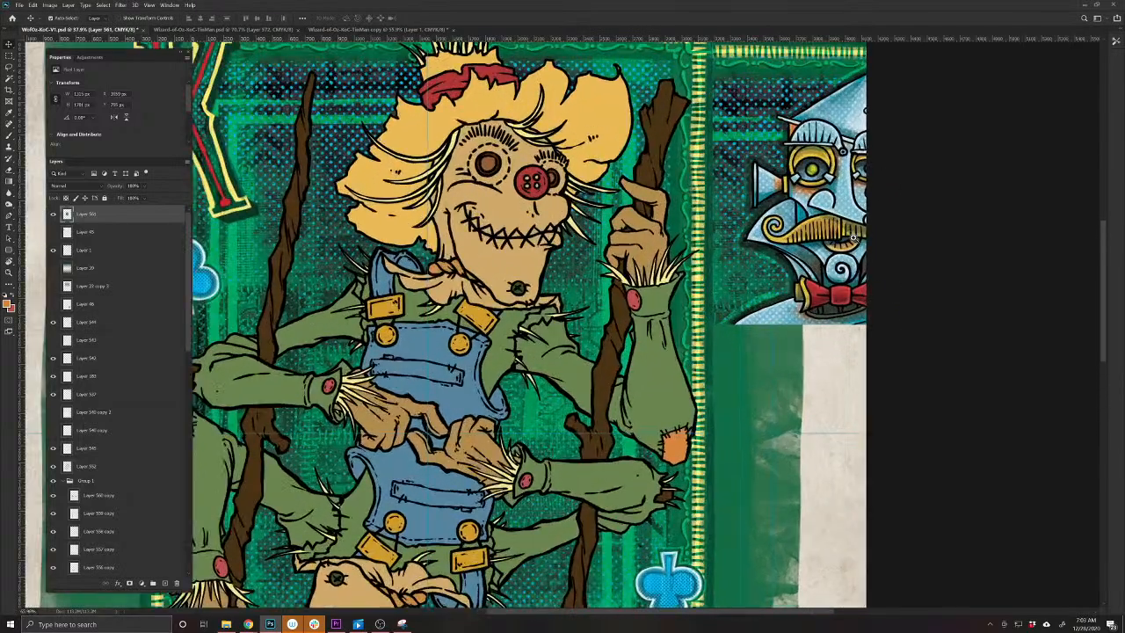
scroll(852, 238, up, 3)
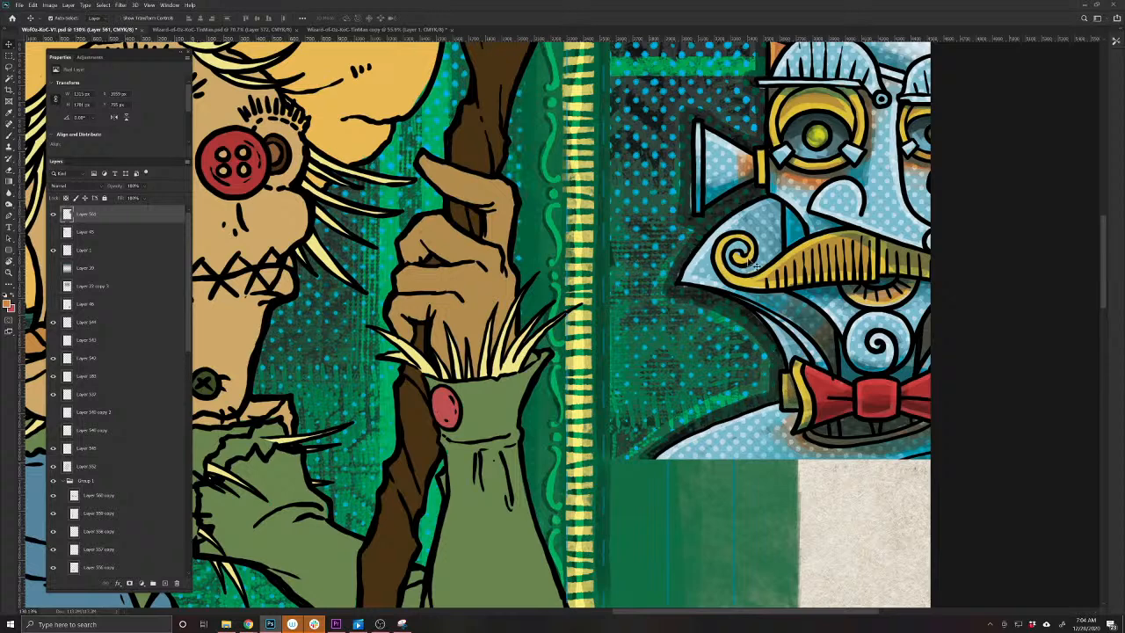
drag(750, 262, 812, 262)
drag(737, 298, 722, 327)
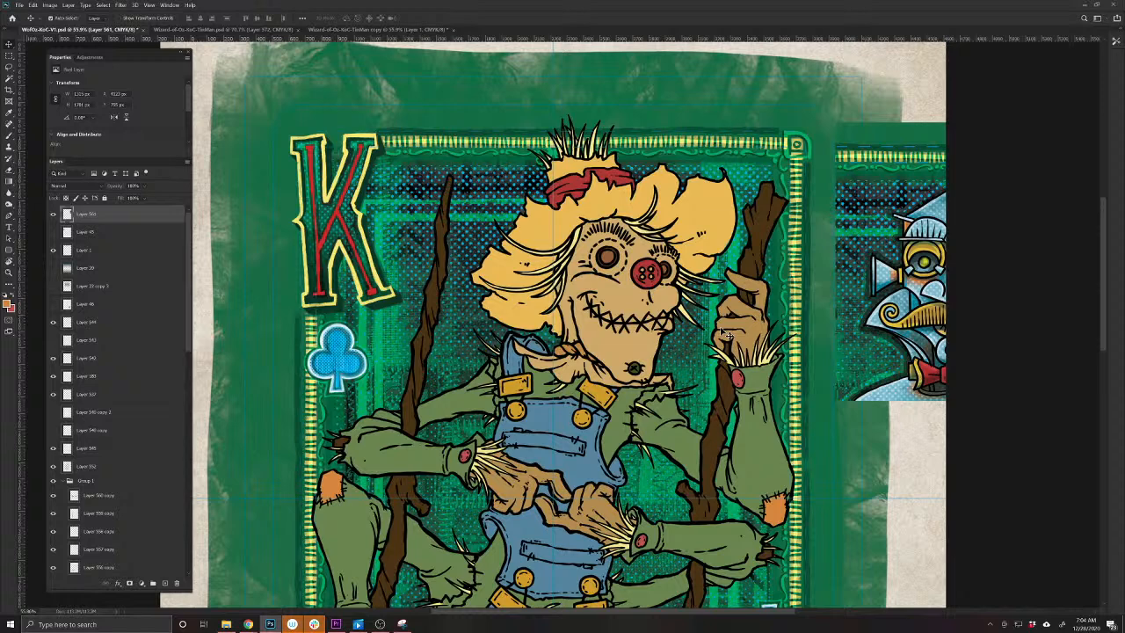
Expand the flat-colour group Group 1 and move Layer 552 into it above the colour layers
drag(192, 335, 188, 376)
click(68, 356)
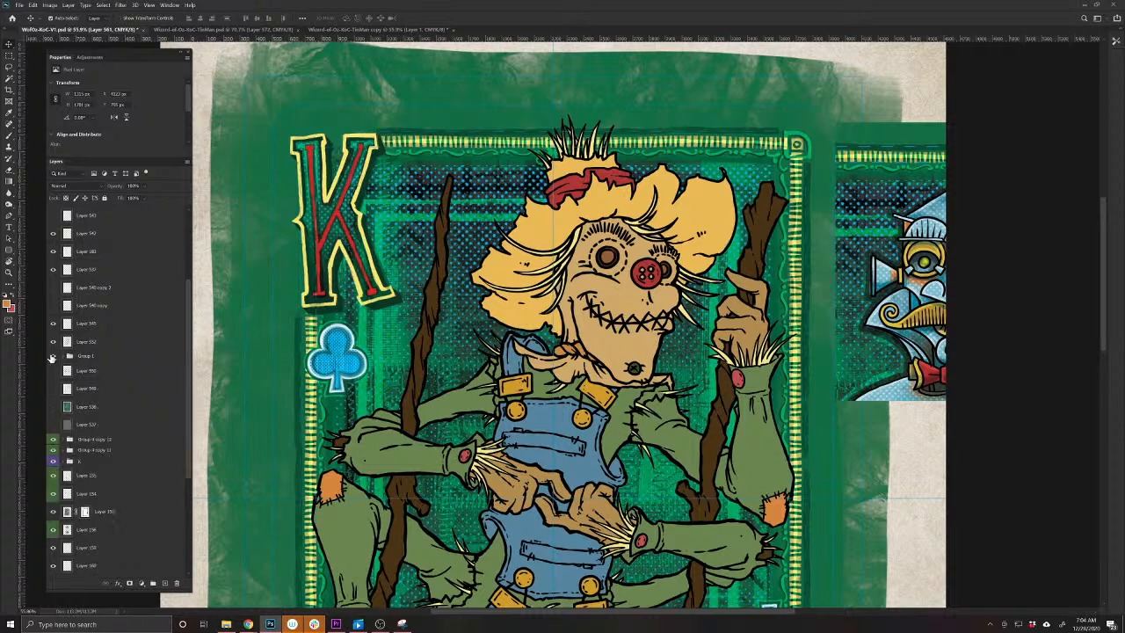
click(60, 356)
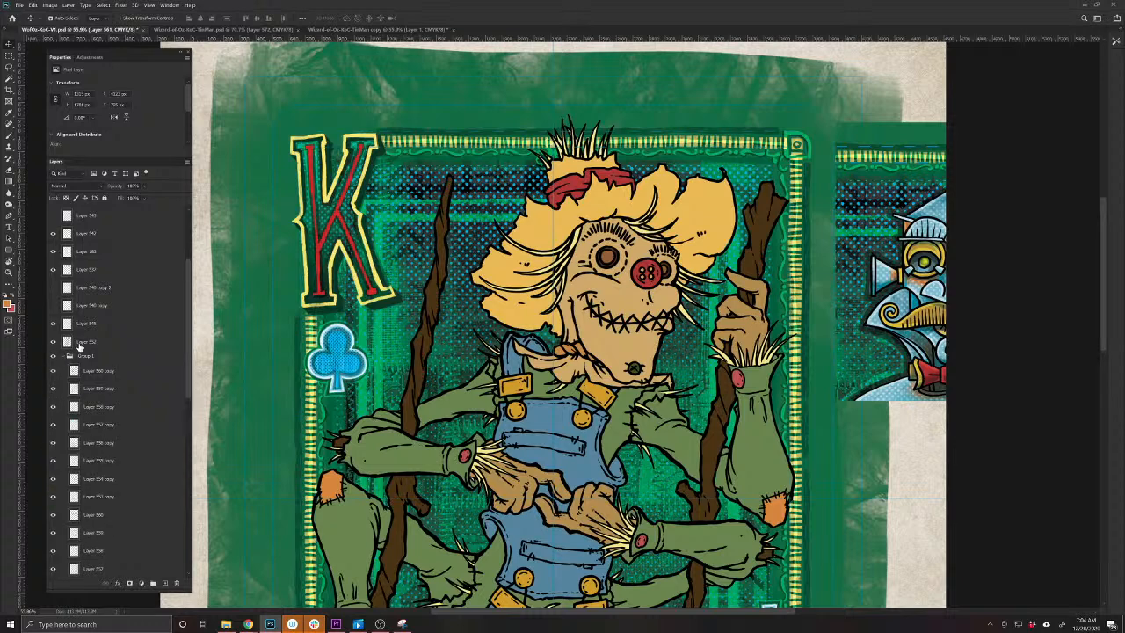
drag(79, 345, 68, 362)
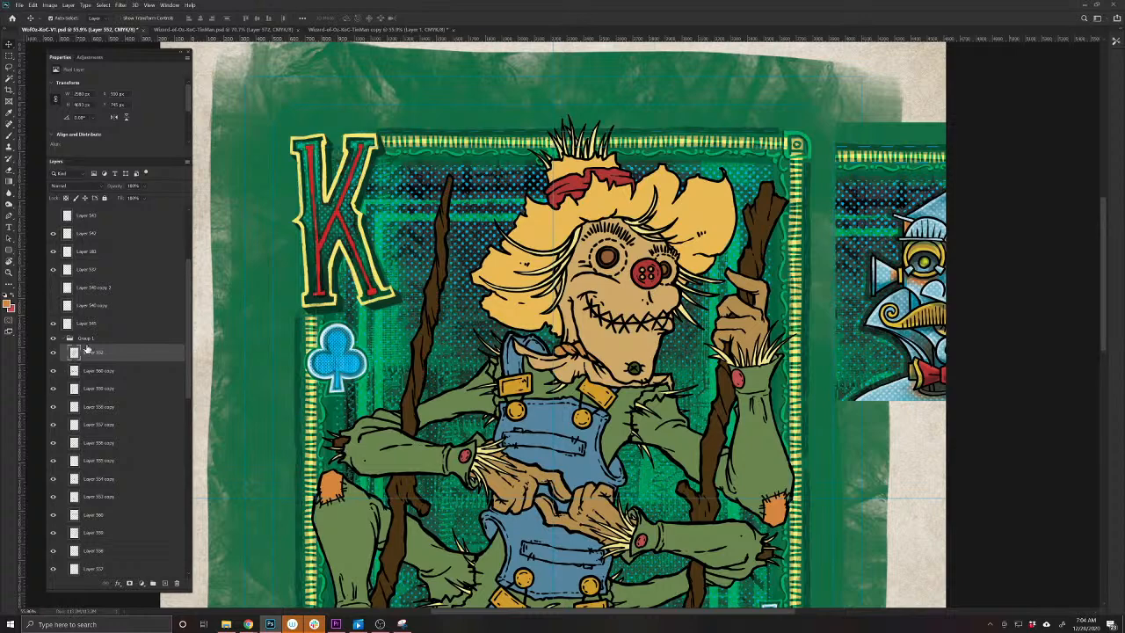
Label Group 1 orange, collapse it, and toggle its visibility to check that it holds the whole scarecrow artwork
right_click(93, 339)
click(109, 572)
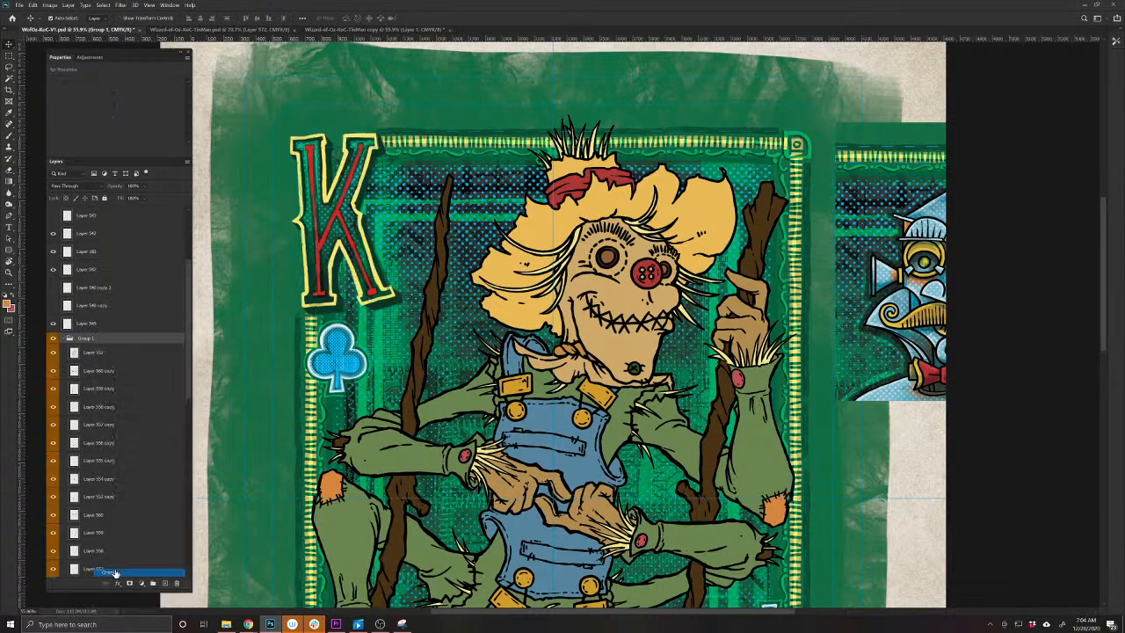
click(62, 339)
click(53, 339)
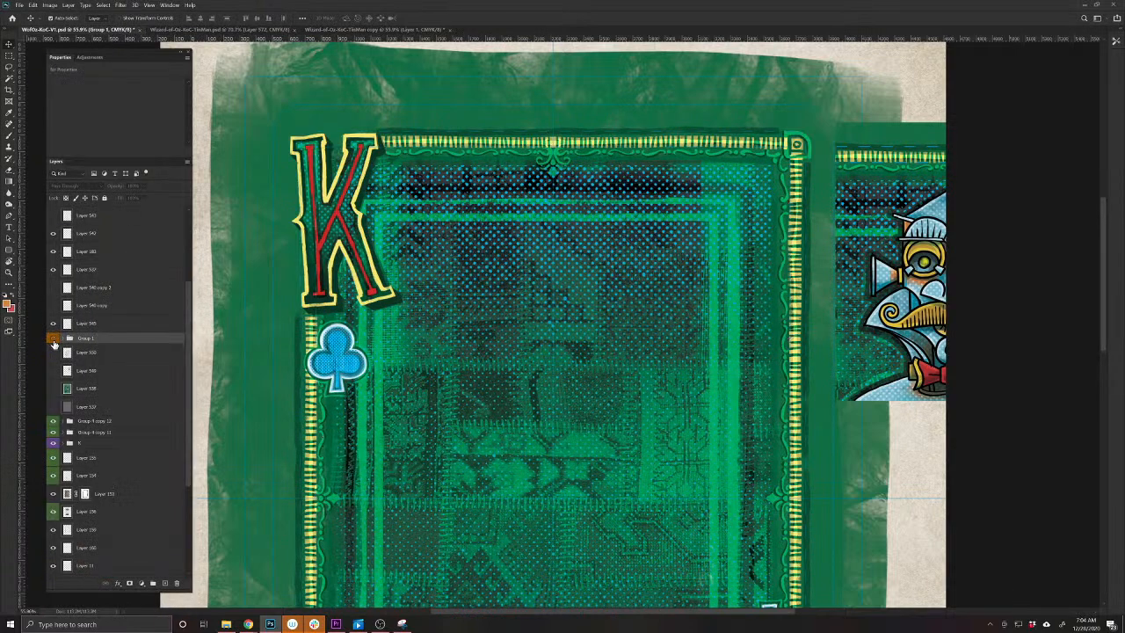
click(53, 340)
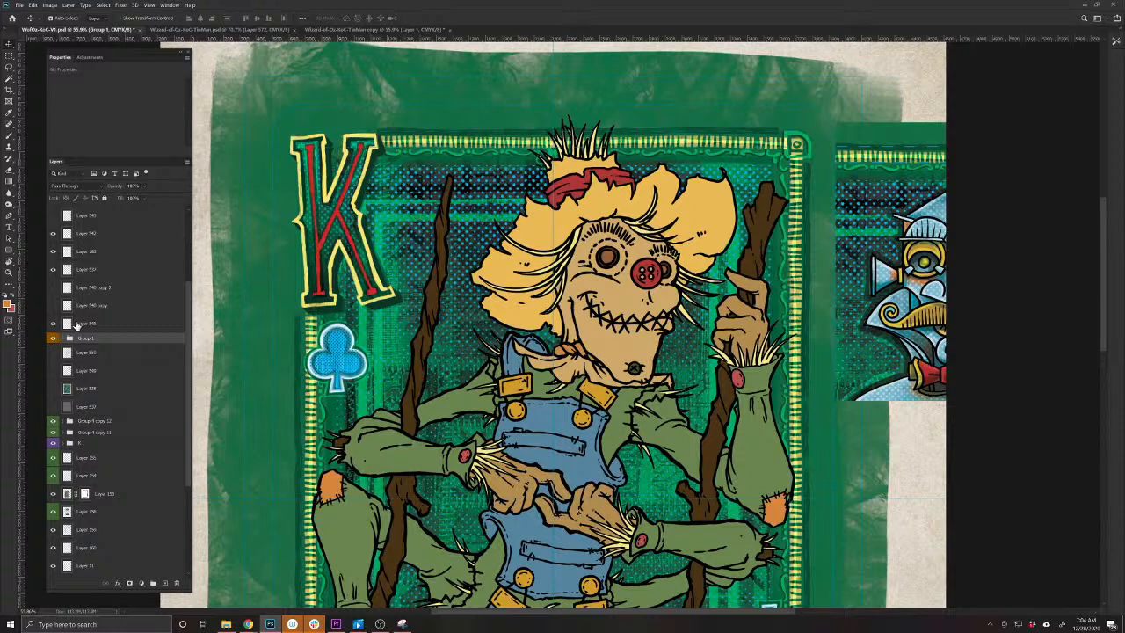
Delete the leftover layers above Group 1, from Layer 545 up through Layer 544
click(77, 325)
scroll(83, 310, up, 1)
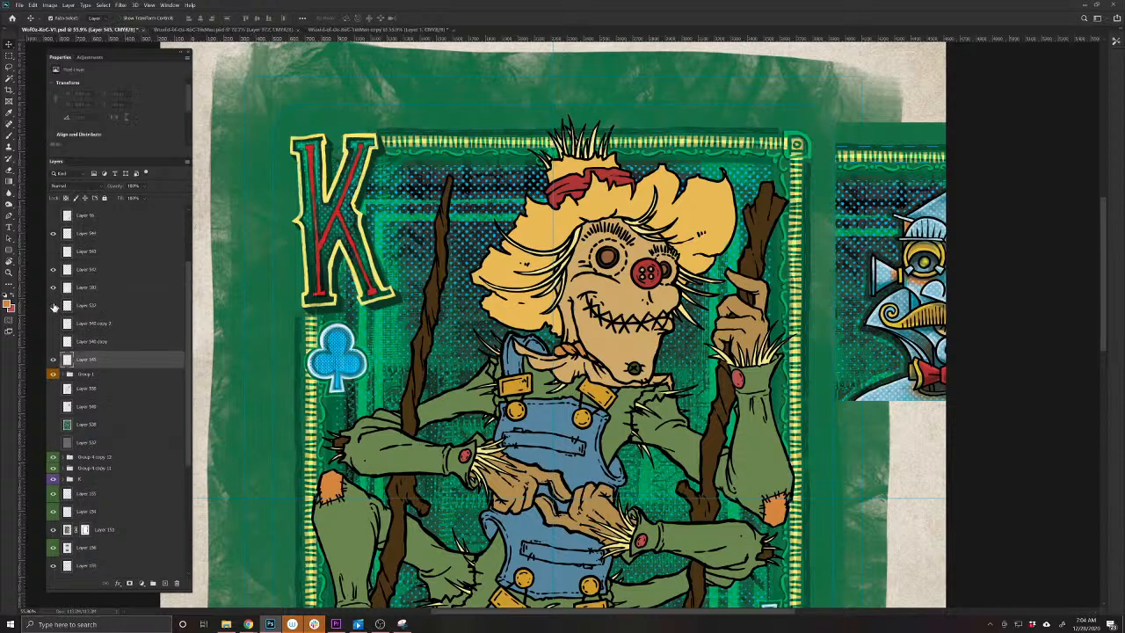
shift+click(99, 235)
key(ctrl+0)
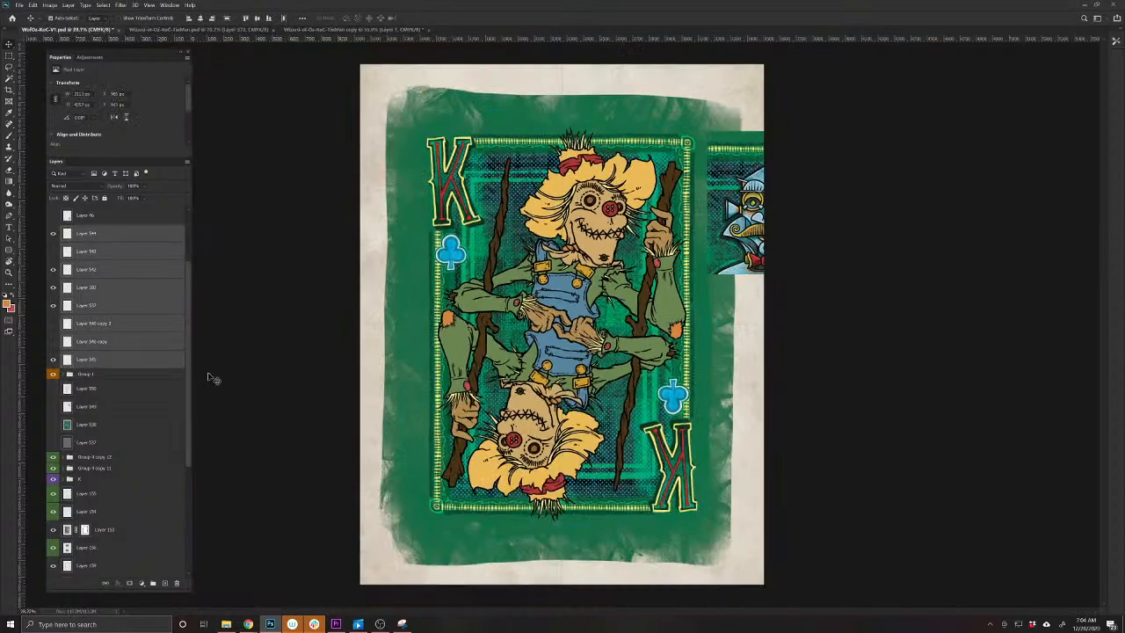
click(178, 582)
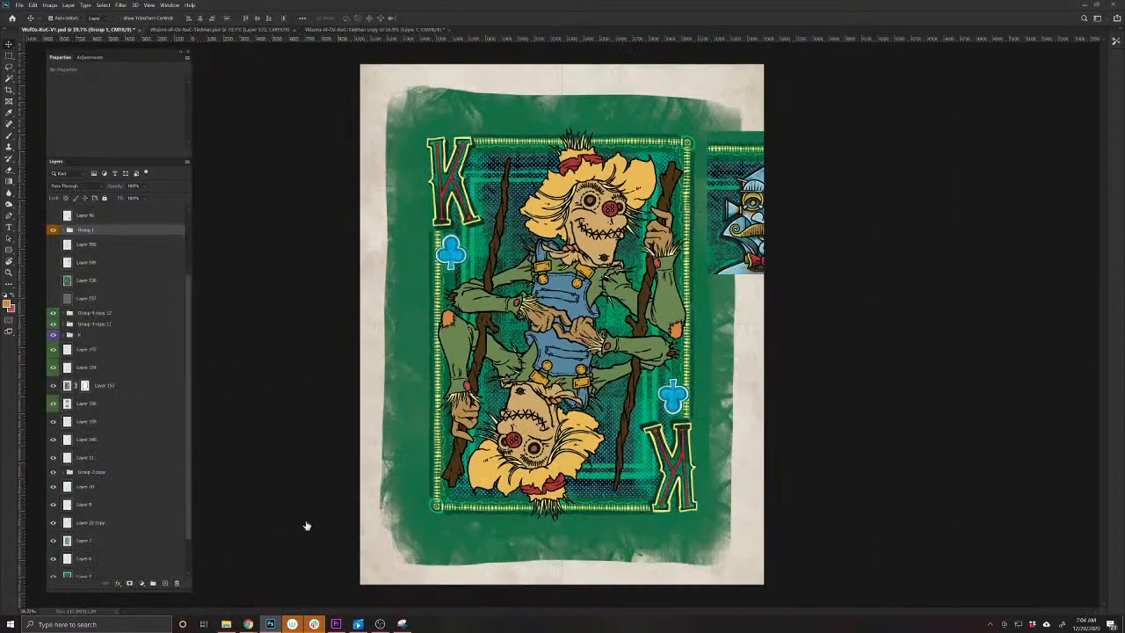
Create a new empty layer directly above Group 1 and activate the Brush tool
scroll(528, 260, up, 2)
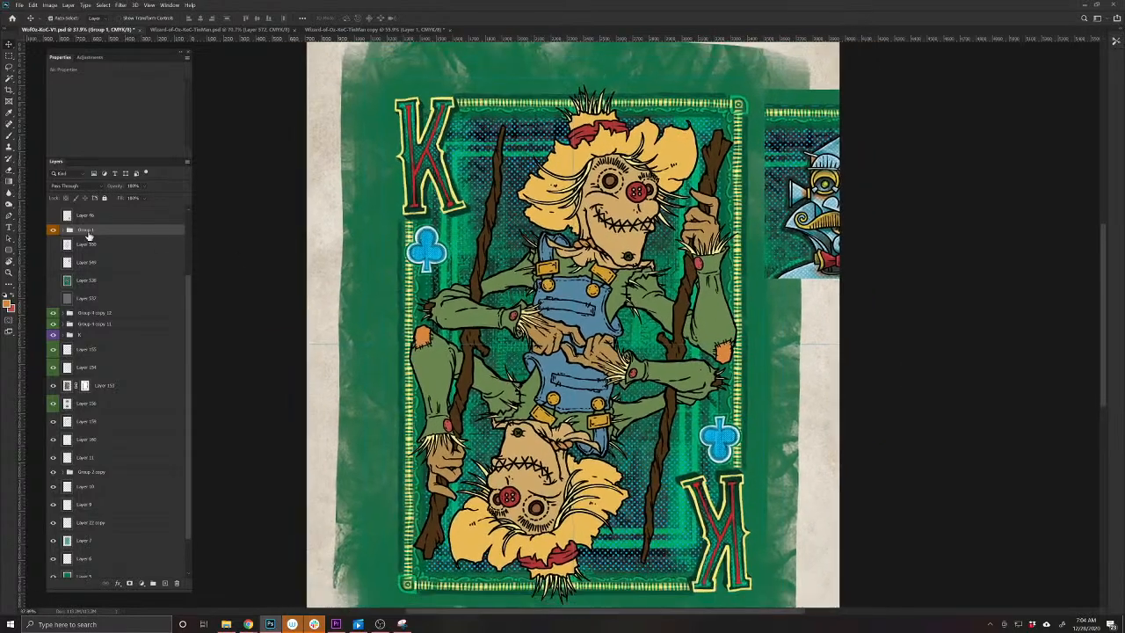
click(88, 245)
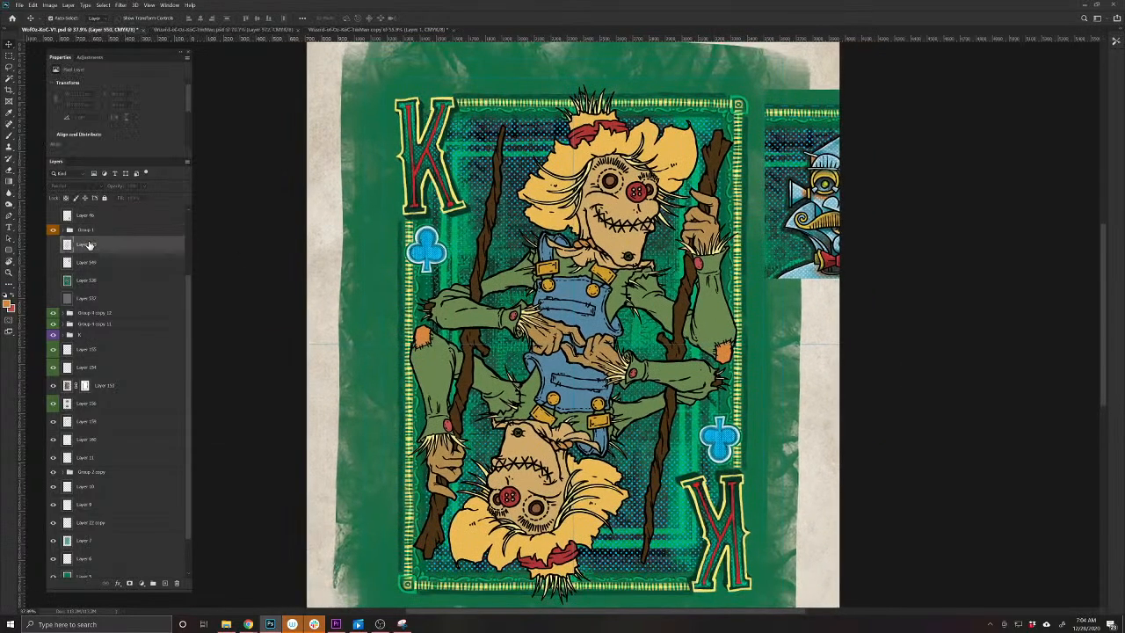
click(165, 583)
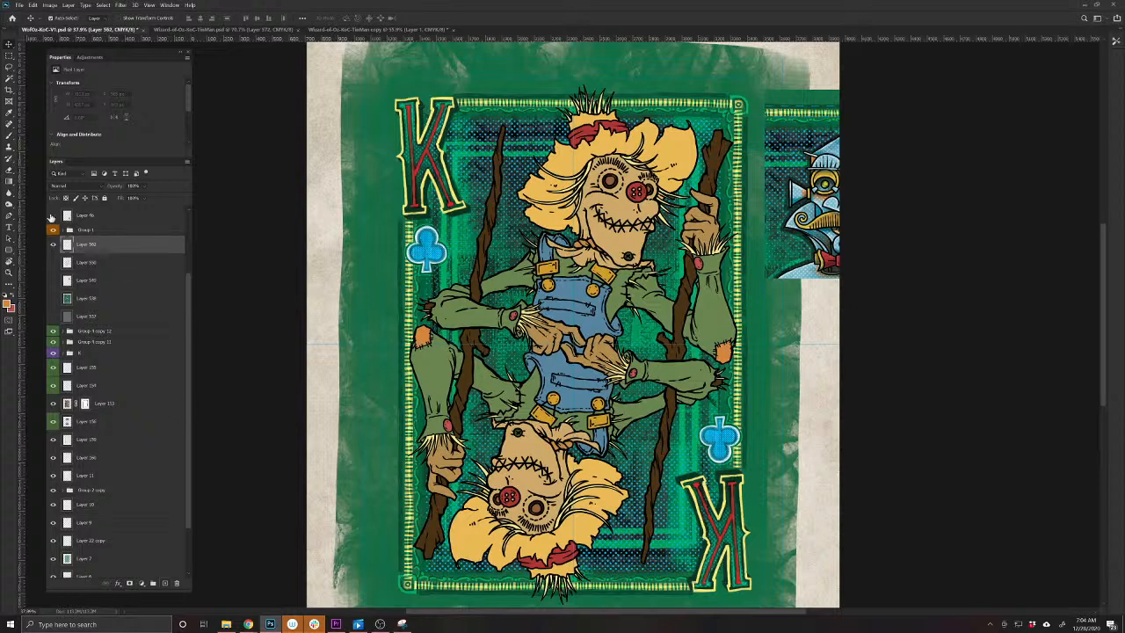
click(9, 134)
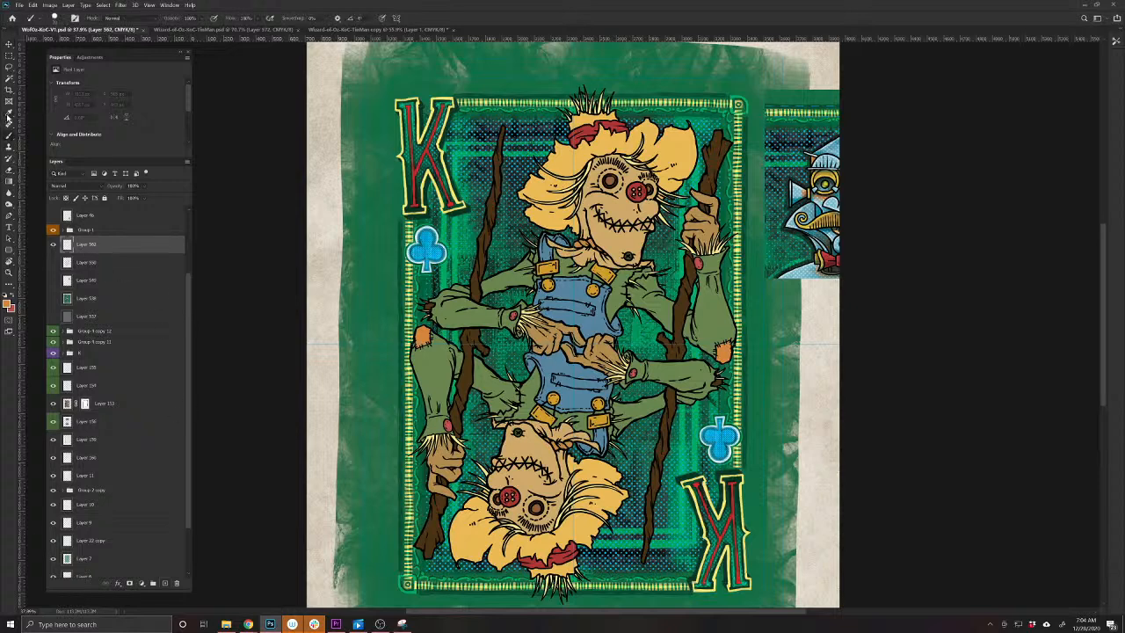
drag(99, 244, 95, 225)
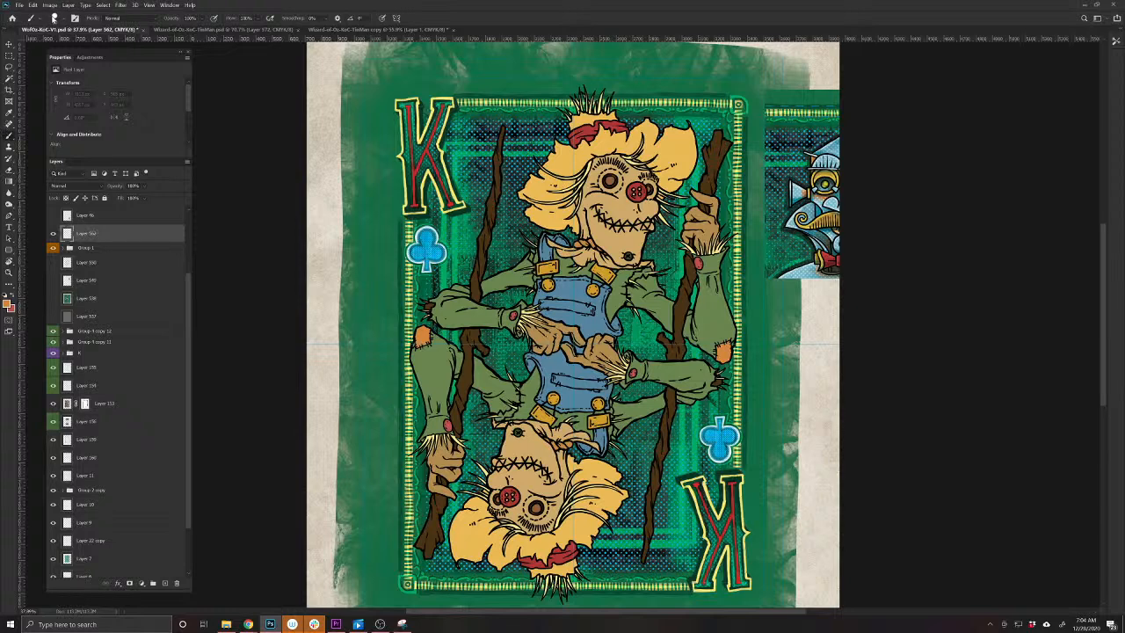
Choose a different brush preset, test a stroke over the scarecrow, and undo the stroke
click(54, 18)
click(128, 119)
mouse_move(457, 333)
mouse_down()
mouse_move(479, 371)
mouse_move(303, 235)
mouse_move(534, 305)
mouse_up()
key(ctrl+z)
Set the foreground colour to a light warm grey
click(8, 304)
click(285, 184)
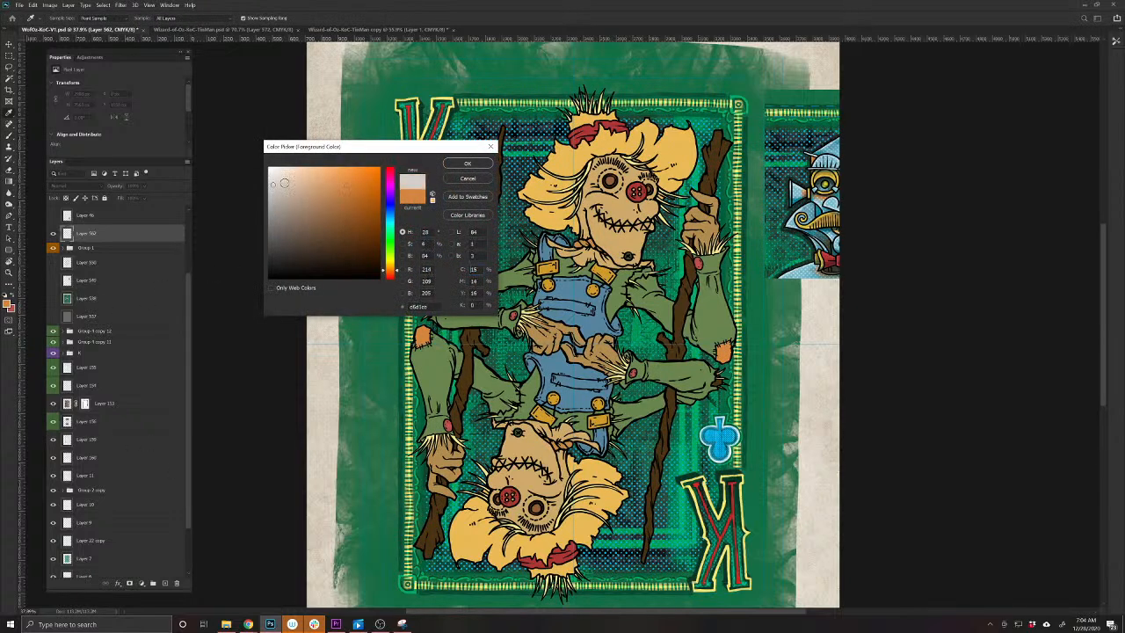
click(466, 164)
Paint broad textured light grey test strokes over the card's outer edge and the middle of both scarecrows on the new layer
drag(371, 313, 401, 488)
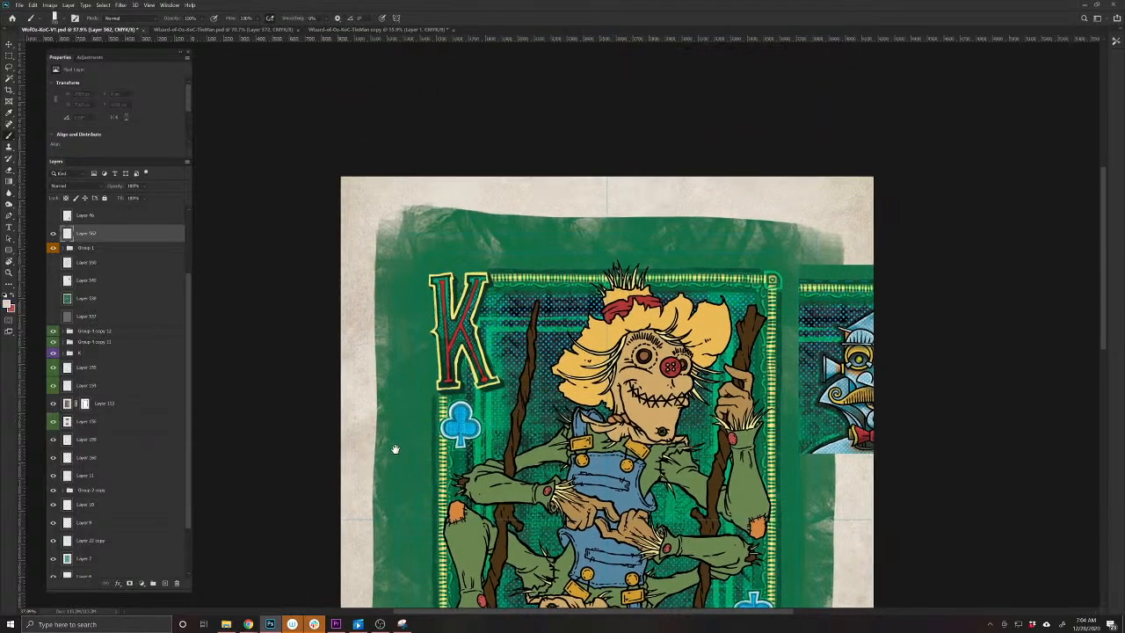
drag(412, 242, 492, 263)
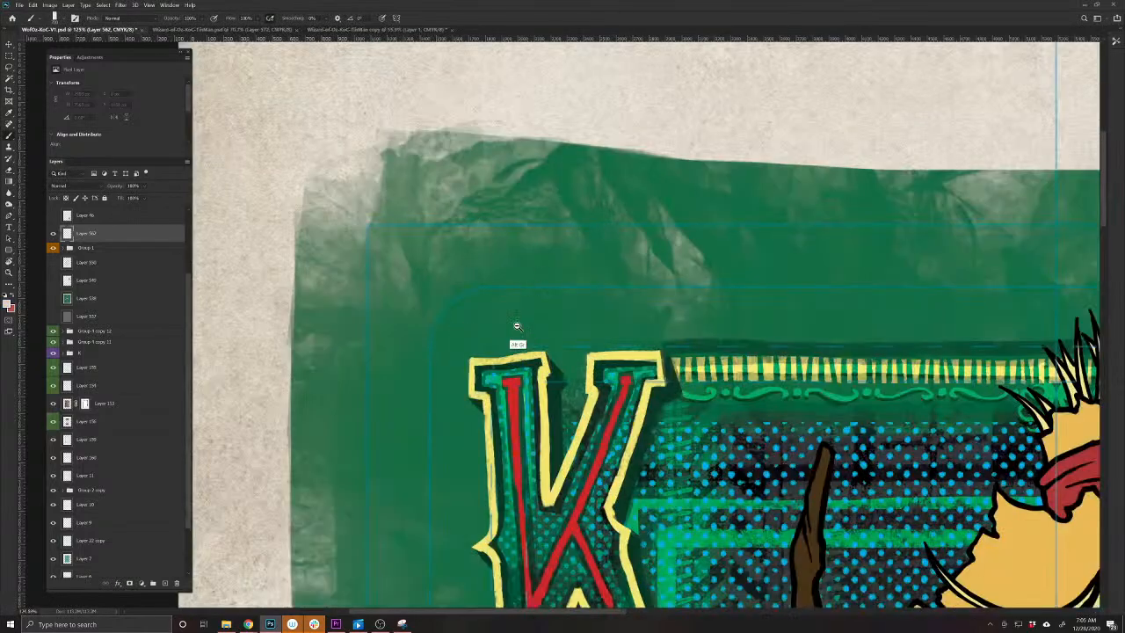
drag(531, 341, 490, 318)
alt+click(467, 343)
mouse_move(500, 421)
mouse_down()
mouse_move(422, 265)
mouse_move(412, 474)
mouse_move(427, 530)
mouse_up()
mouse_move(527, 483)
mouse_down()
mouse_move(518, 246)
mouse_move(419, 431)
mouse_up()
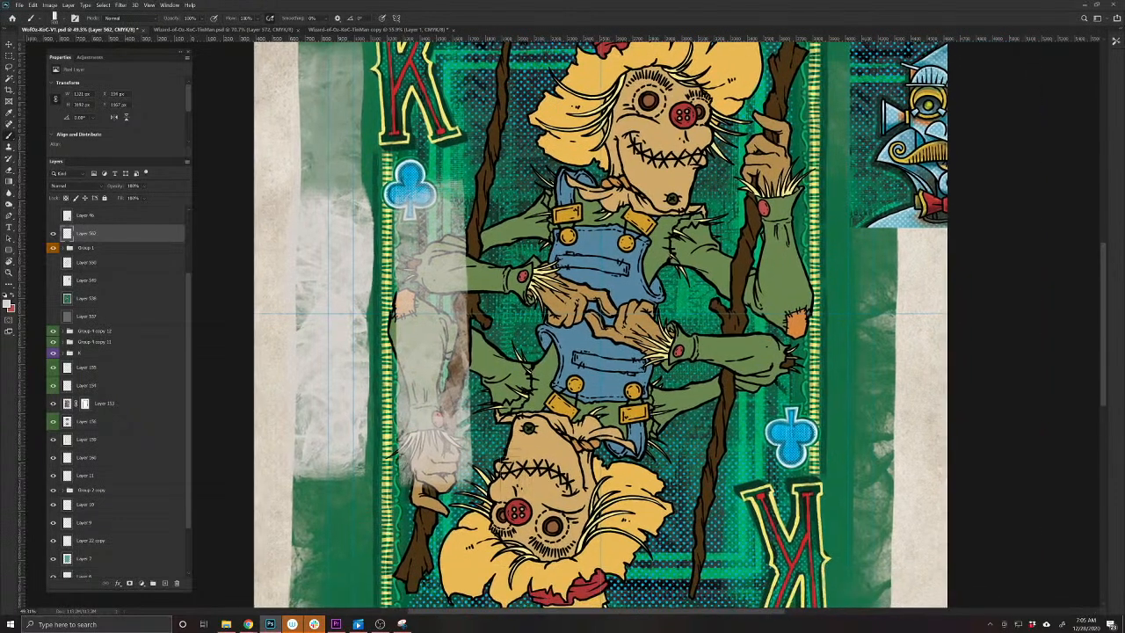
mouse_move(510, 485)
mouse_down()
mouse_move(503, 200)
mouse_move(519, 237)
mouse_move(520, 488)
mouse_move(567, 389)
mouse_move(562, 189)
mouse_move(618, 342)
mouse_move(621, 531)
mouse_up()
Brush more textured grey strokes around the inverted head, lower border and inverted K, and hide the test-stroke layer
key(ctrl+0)
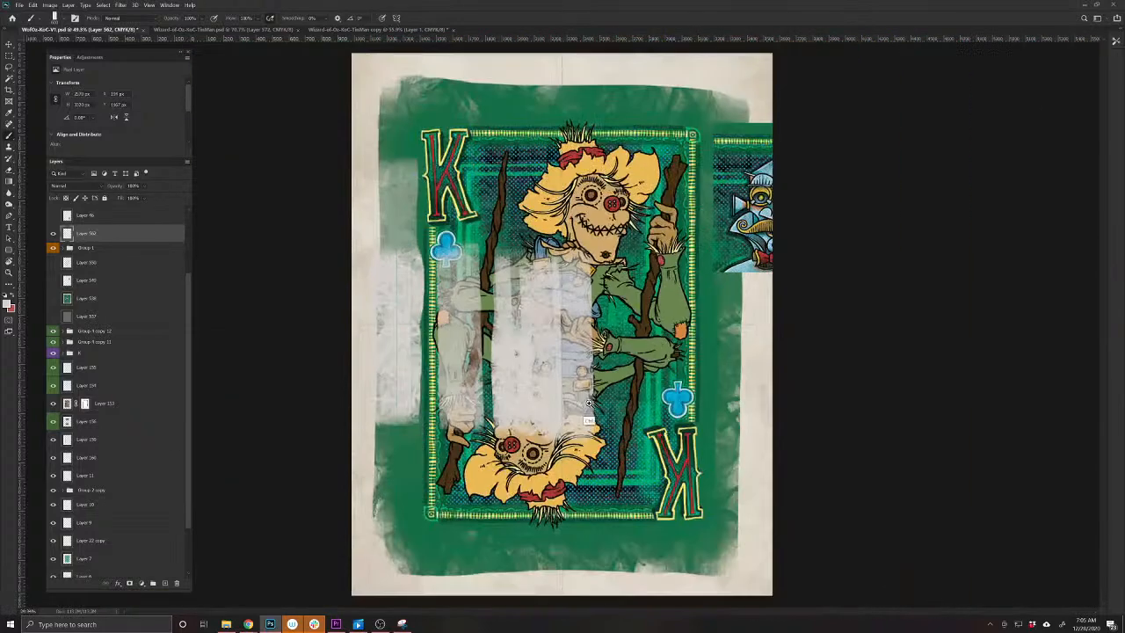
mouse_move(615, 400)
mouse_down()
mouse_move(676, 465)
mouse_move(658, 525)
mouse_move(569, 537)
mouse_move(448, 526)
mouse_move(519, 532)
mouse_up()
mouse_move(448, 510)
mouse_down()
mouse_move(549, 494)
mouse_move(650, 522)
mouse_move(677, 470)
mouse_move(659, 448)
mouse_move(589, 470)
mouse_move(435, 444)
mouse_move(408, 458)
mouse_up()
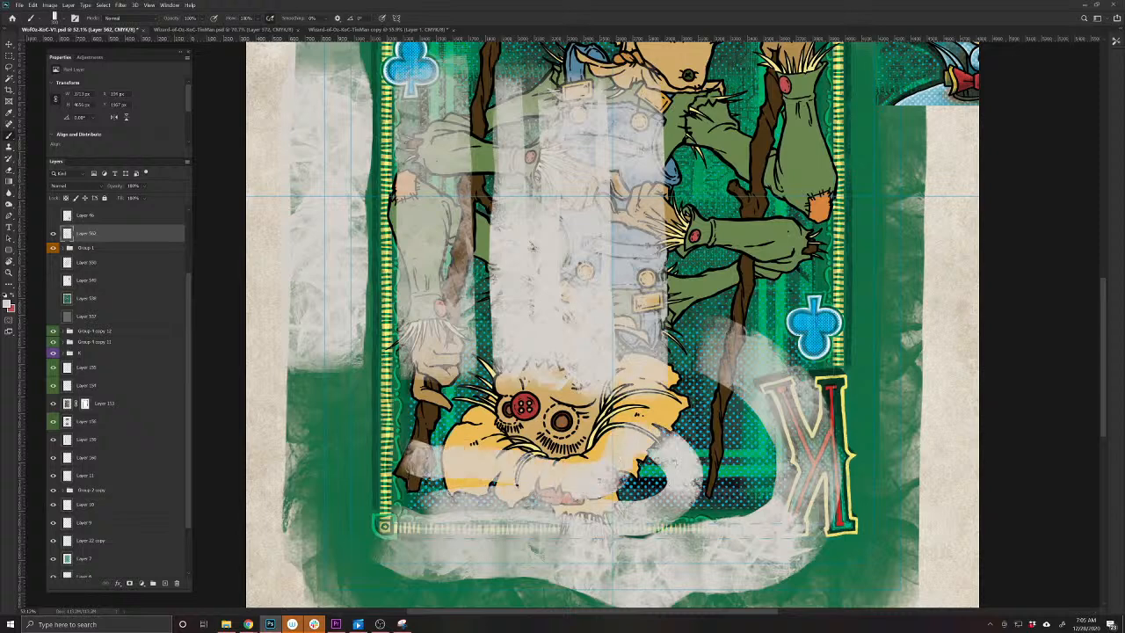
key(ctrl+0)
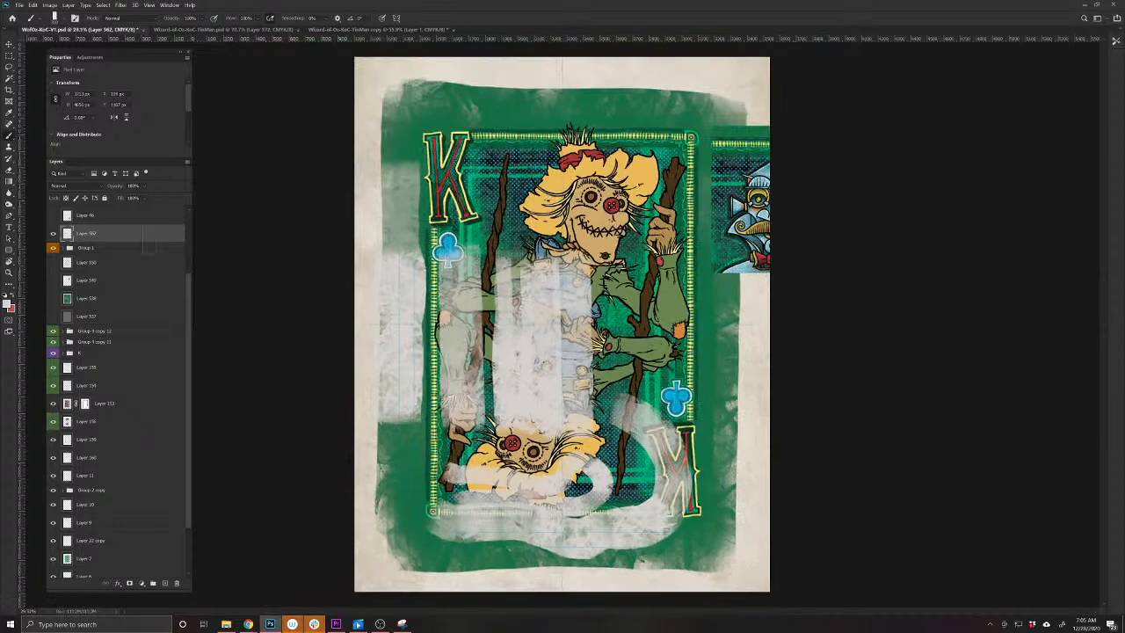
click(56, 234)
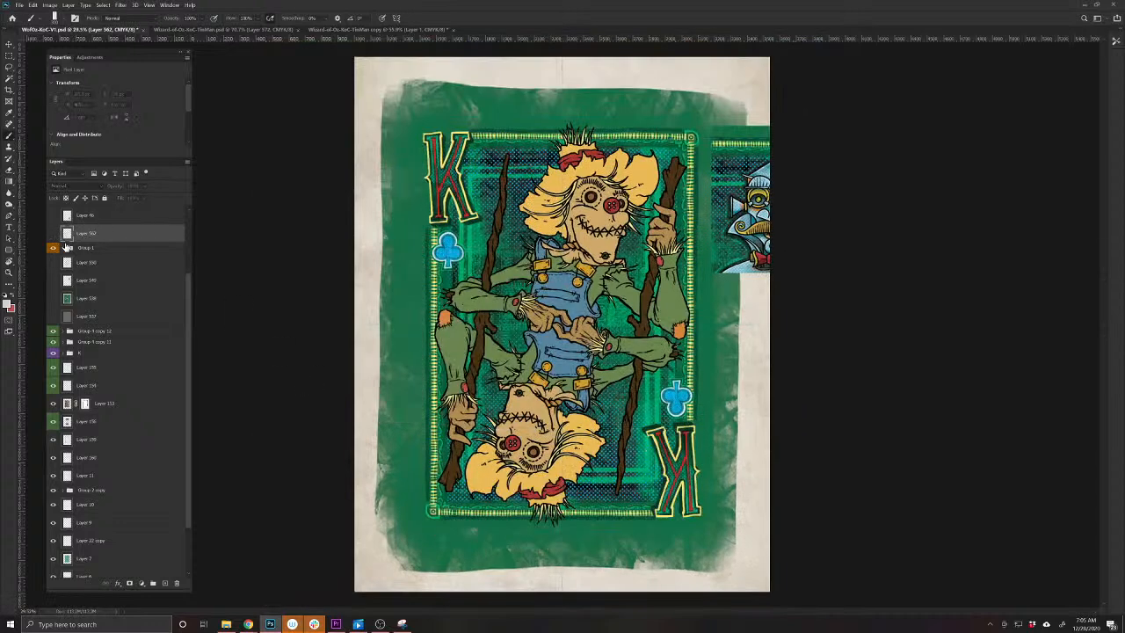
Add a new layer directly below the top scarecrow group and set its blend mode to Multiply
click(85, 262)
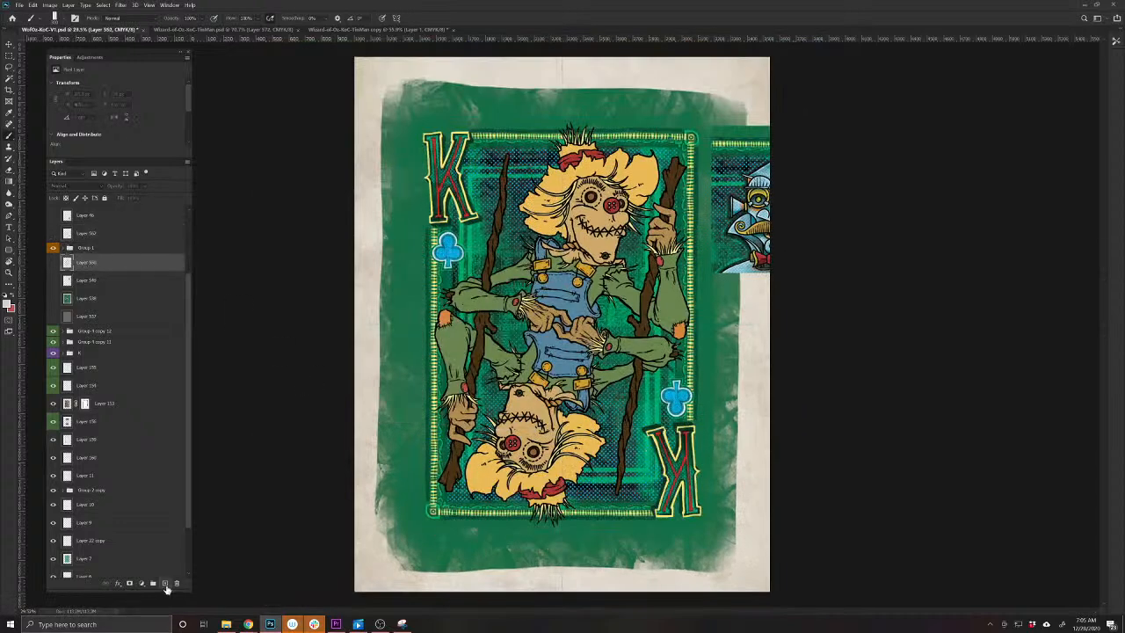
click(164, 583)
click(85, 187)
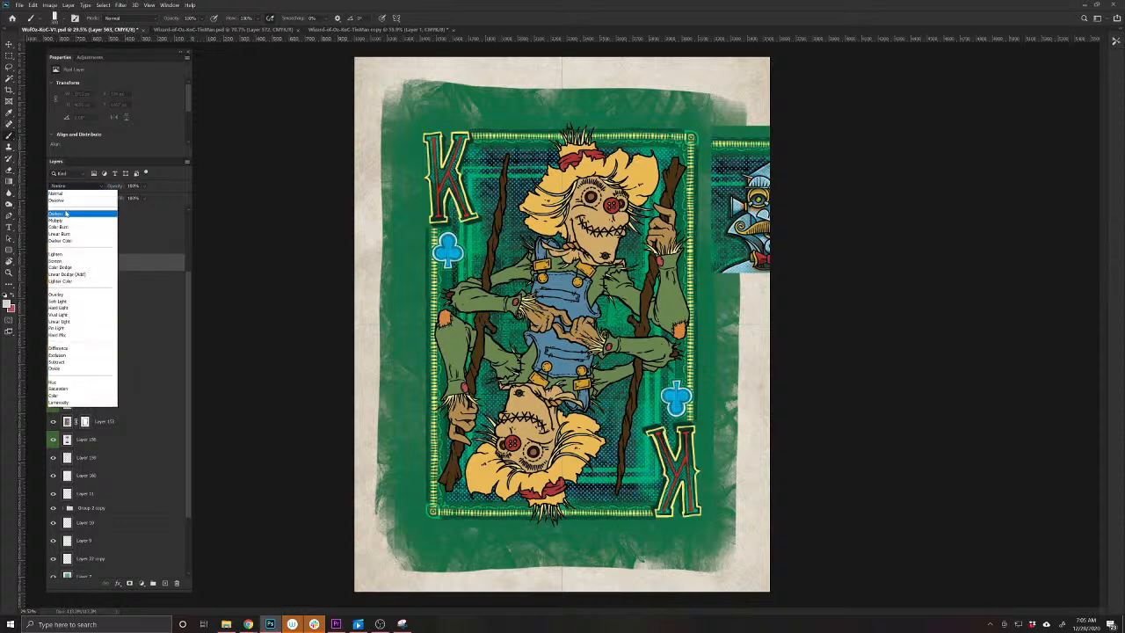
click(62, 220)
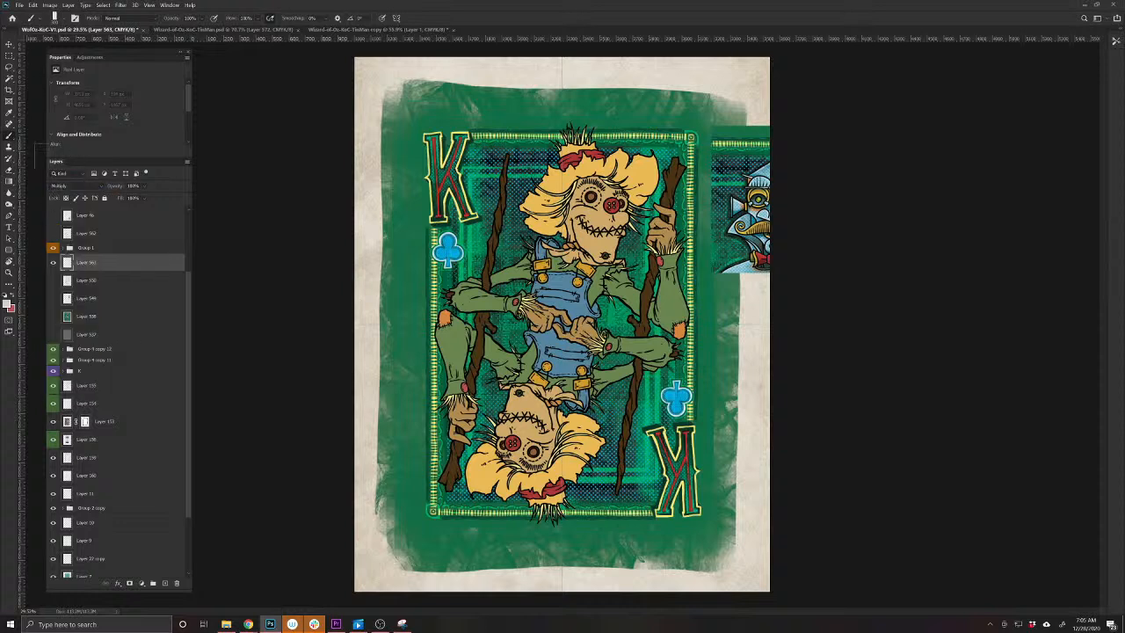
Set the foreground colour to dark green and brush a first shadow under the upper scarecrow's hat brim, beside the overall strap
scroll(507, 252, up, 3)
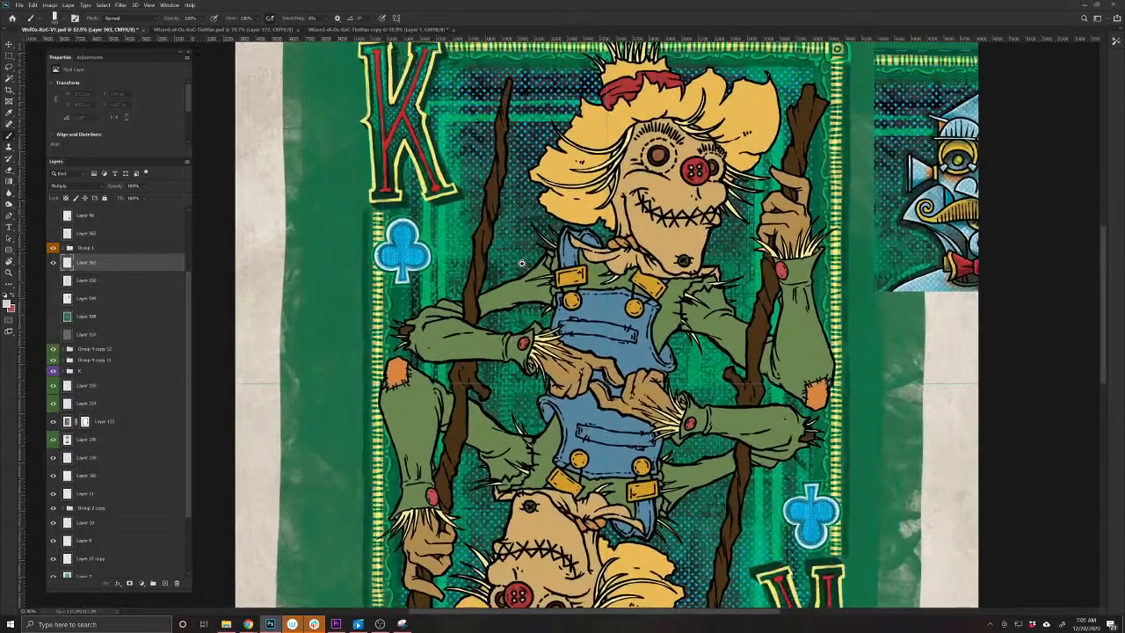
drag(533, 279, 537, 373)
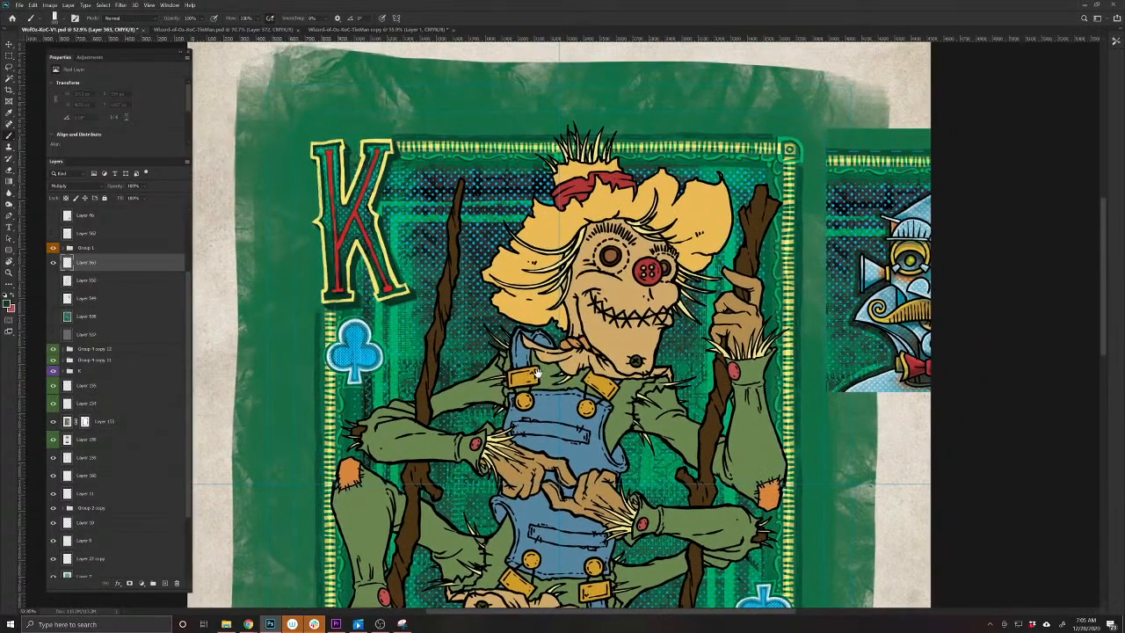
drag(670, 308, 661, 332)
drag(781, 336, 538, 349)
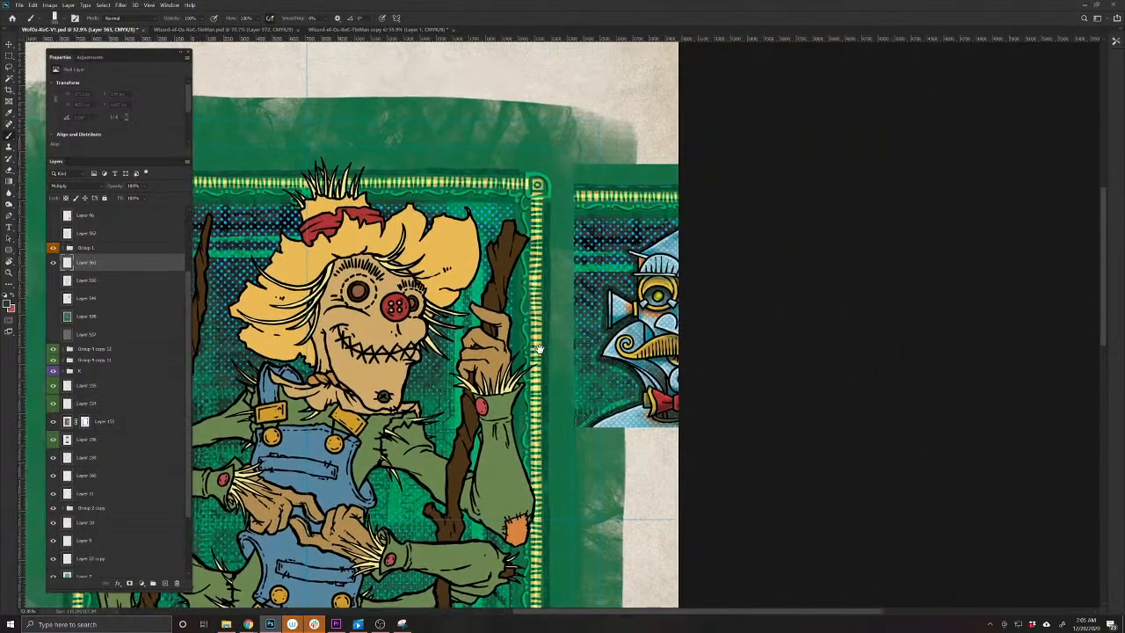
drag(603, 337, 620, 343)
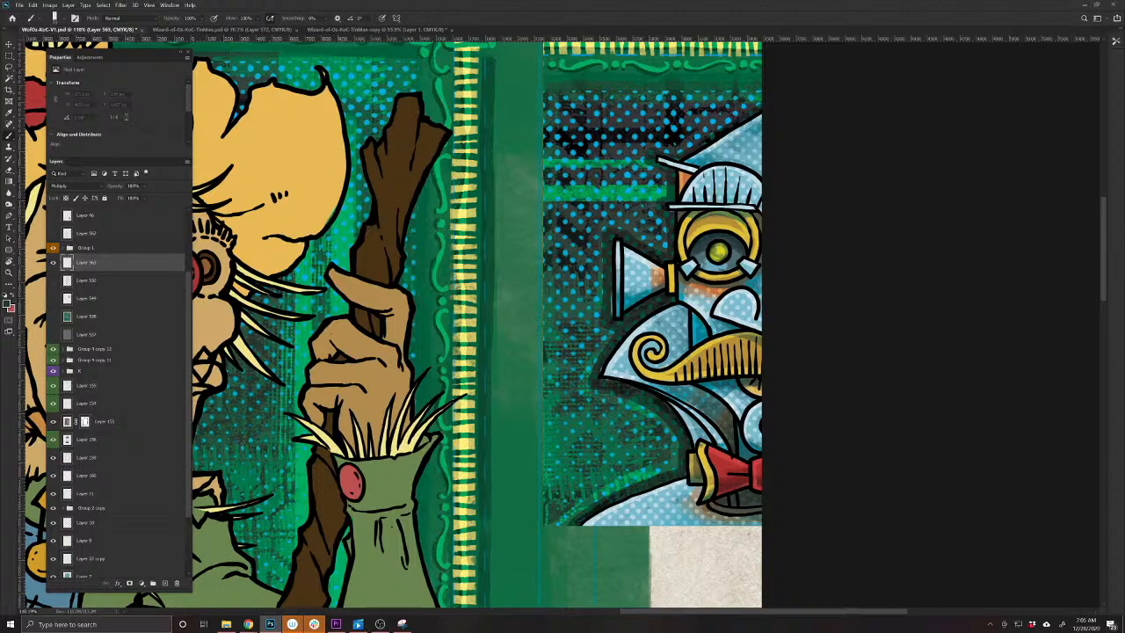
mouse_move(355, 446)
mouse_down()
mouse_move(689, 474)
mouse_move(895, 525)
mouse_up()
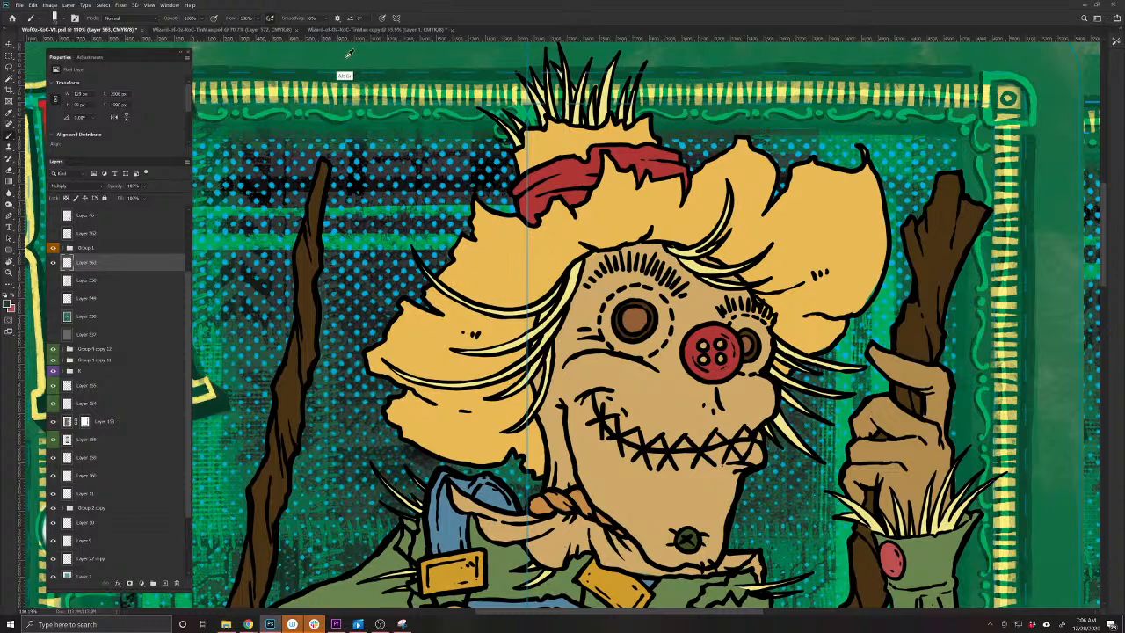
mouse_move(400, 448)
mouse_down()
mouse_move(459, 467)
mouse_move(513, 465)
mouse_move(520, 508)
mouse_move(524, 499)
mouse_up()
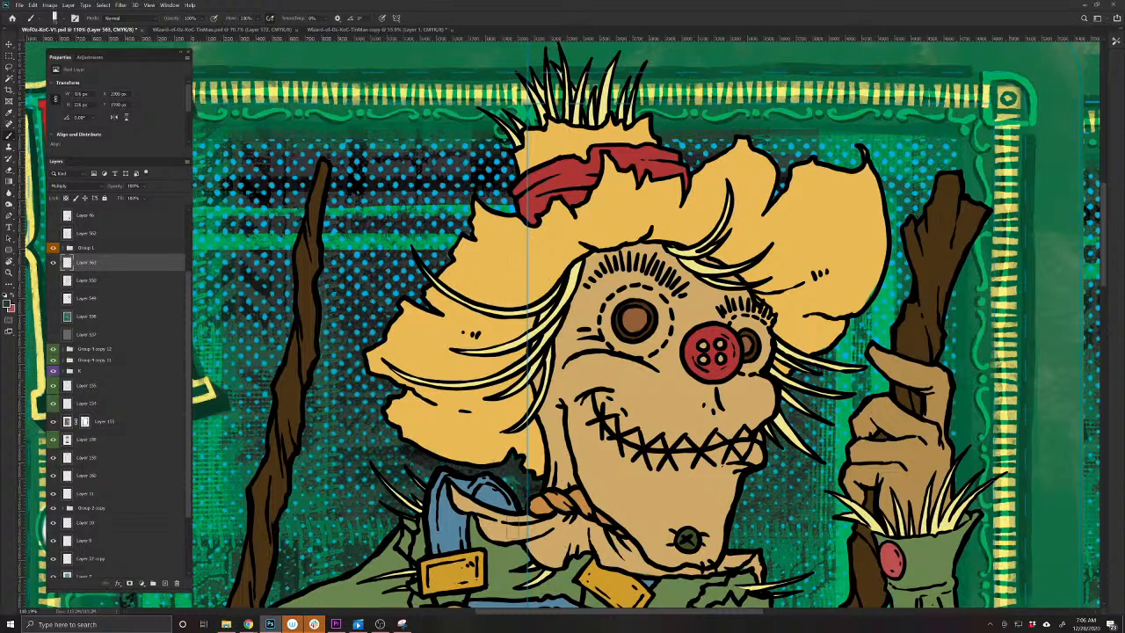
Paint dark green shadow behind the upper scarecrow's shoulder and front sleeve, and around the gap between both scarecrows' arms
drag(456, 567, 617, 440)
mouse_move(544, 350)
mouse_down()
mouse_move(584, 353)
mouse_move(571, 347)
mouse_move(576, 369)
mouse_move(527, 339)
mouse_up()
mouse_move(571, 376)
mouse_down()
mouse_move(540, 380)
mouse_move(544, 400)
mouse_move(496, 447)
mouse_move(435, 457)
mouse_move(429, 476)
mouse_move(583, 412)
mouse_move(518, 397)
mouse_move(441, 446)
mouse_move(427, 484)
mouse_move(497, 542)
mouse_up()
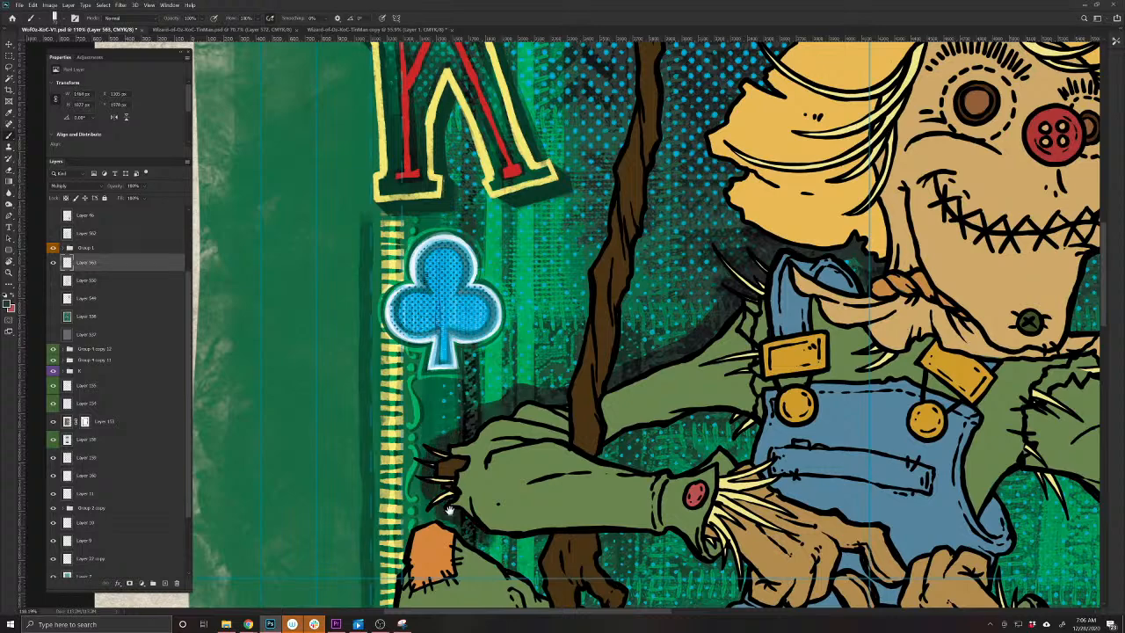
mouse_move(450, 510)
mouse_down()
mouse_move(384, 437)
mouse_move(429, 470)
mouse_move(604, 466)
mouse_move(673, 497)
mouse_up()
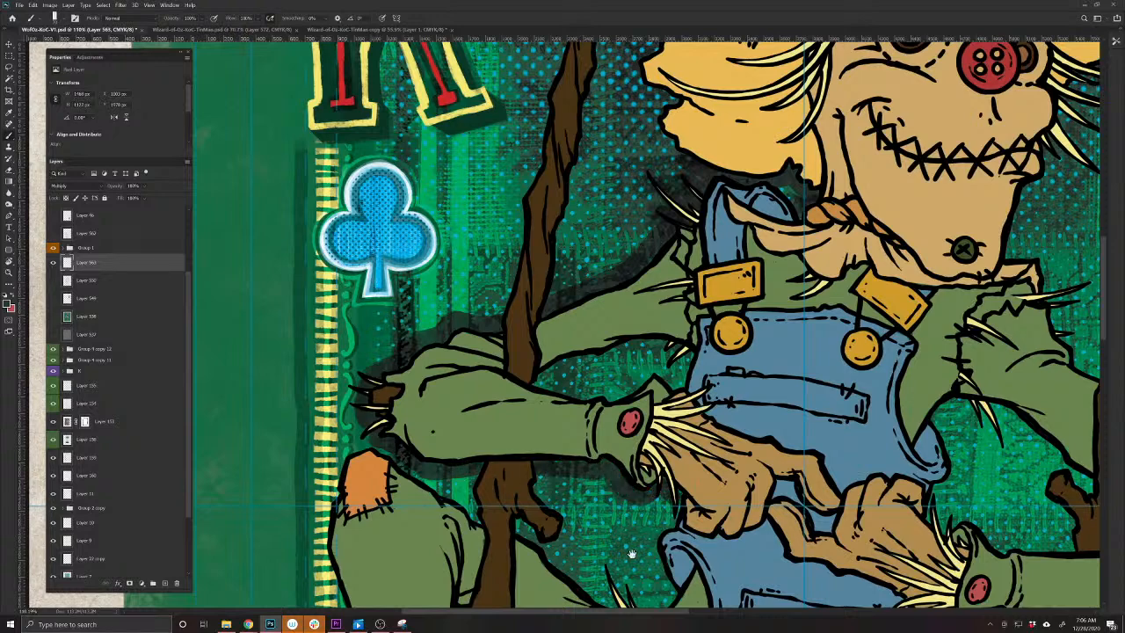
drag(632, 554, 526, 447)
mouse_move(573, 395)
mouse_down()
mouse_move(544, 437)
mouse_move(566, 488)
mouse_move(539, 506)
mouse_move(476, 483)
mouse_move(435, 434)
mouse_up()
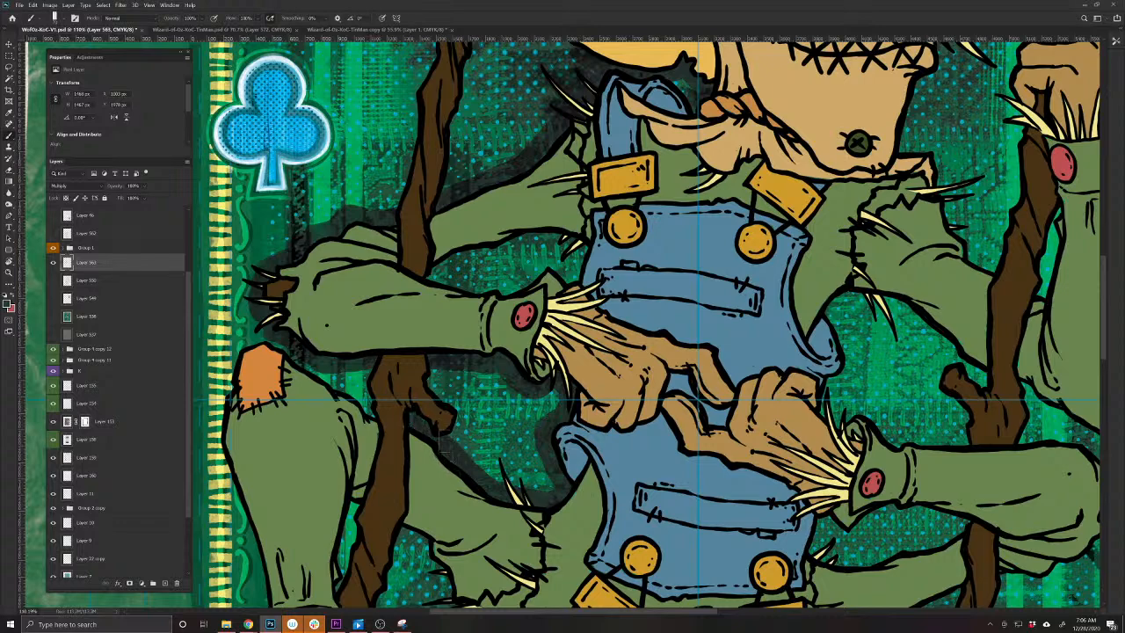
mouse_move(463, 420)
mouse_down()
mouse_move(429, 367)
mouse_move(353, 358)
mouse_move(369, 420)
mouse_up()
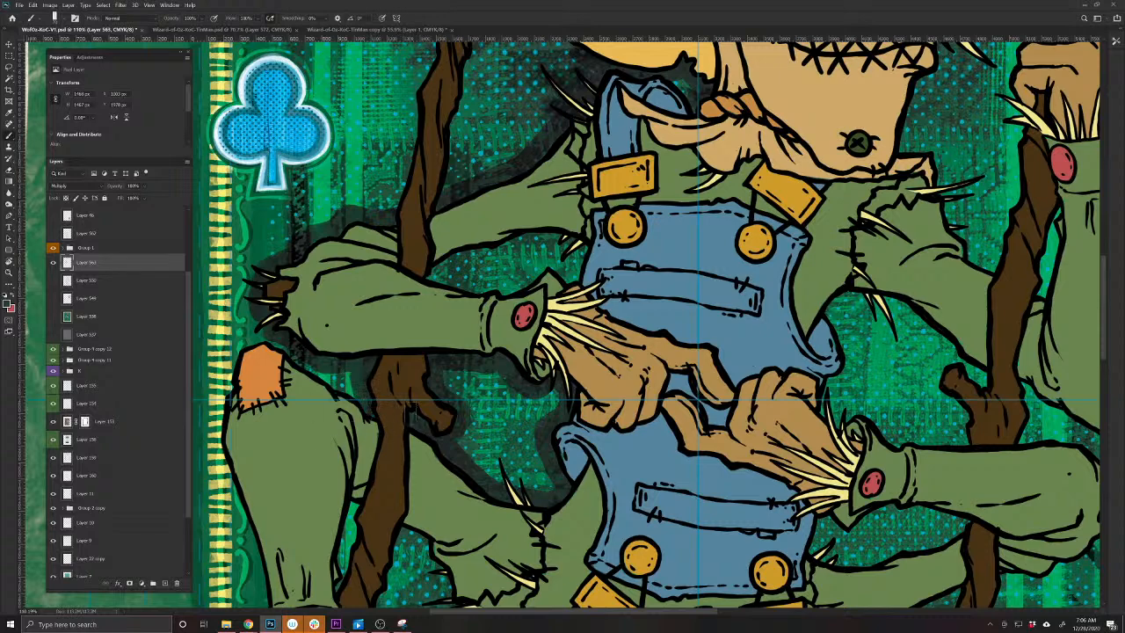
Paint shadow around the inverted scarecrow's orange-patched elbow and down the sleeve's outer edge, across the striped border to the cuff
drag(347, 451, 550, 506)
mouse_move(563, 453)
mouse_down()
mouse_move(480, 393)
mouse_move(447, 395)
mouse_move(418, 499)
mouse_up()
drag(426, 570, 395, 392)
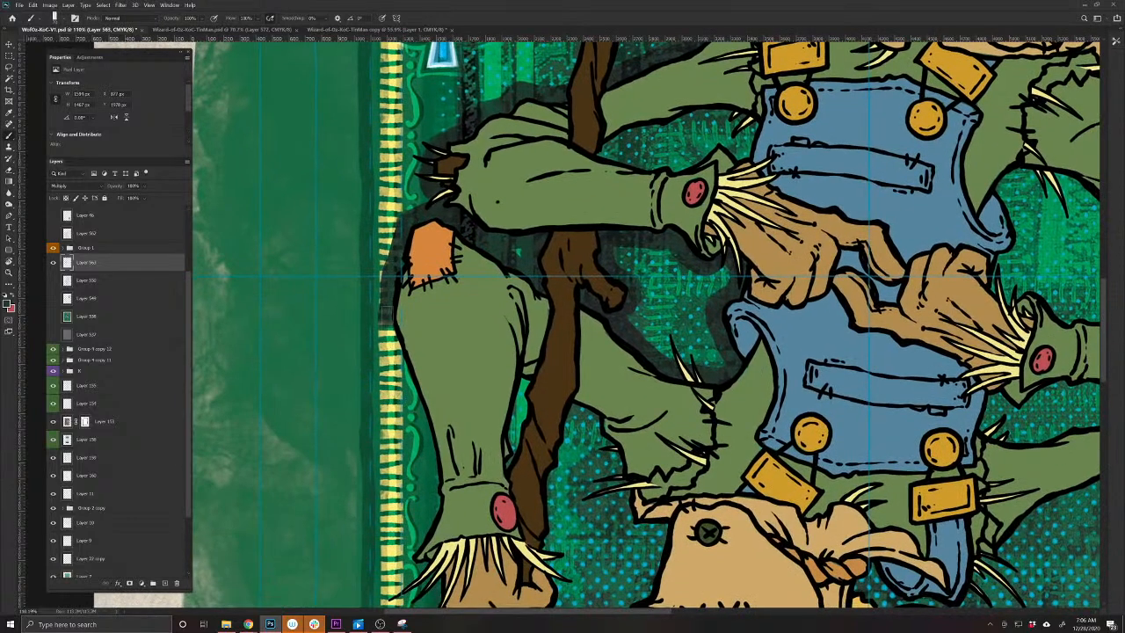
mouse_move(387, 316)
mouse_down()
mouse_move(429, 481)
mouse_move(427, 520)
mouse_move(399, 562)
mouse_up()
drag(403, 569, 383, 421)
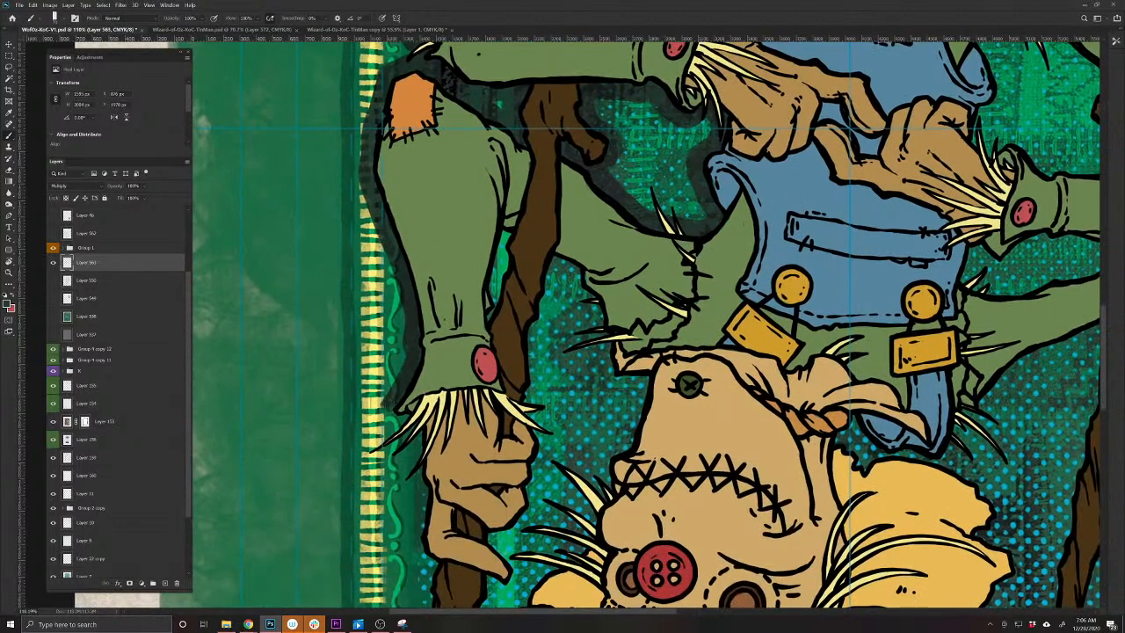
drag(441, 366, 469, 532)
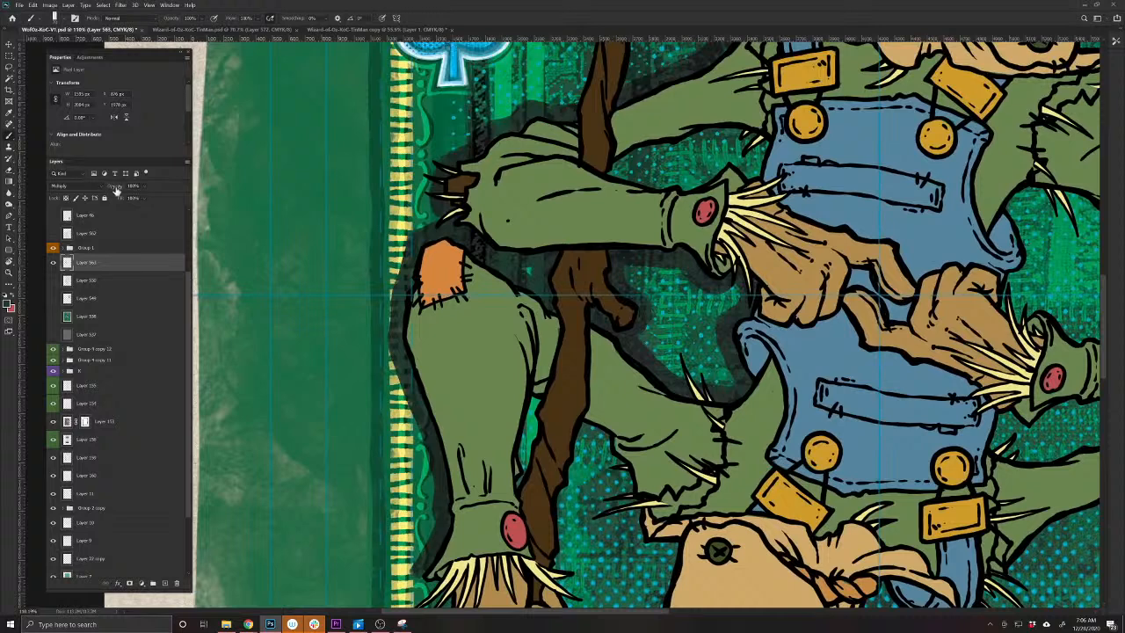
Lower the Multiply shadow layer's opacity to about 63%
drag(117, 190, 108, 188)
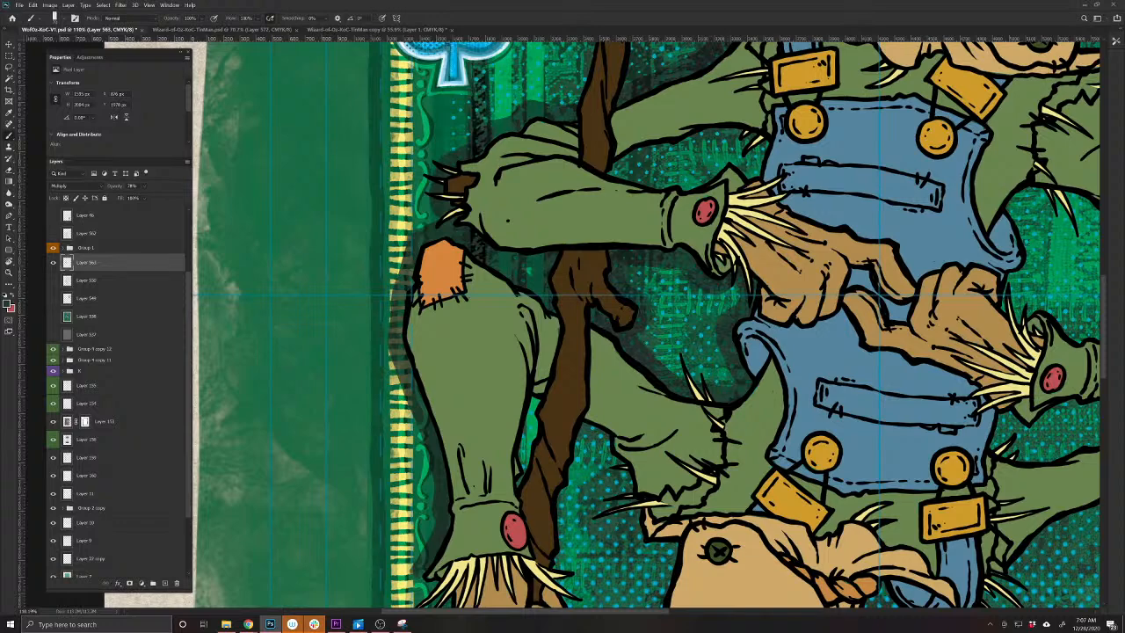
scroll(440, 535, down, 4)
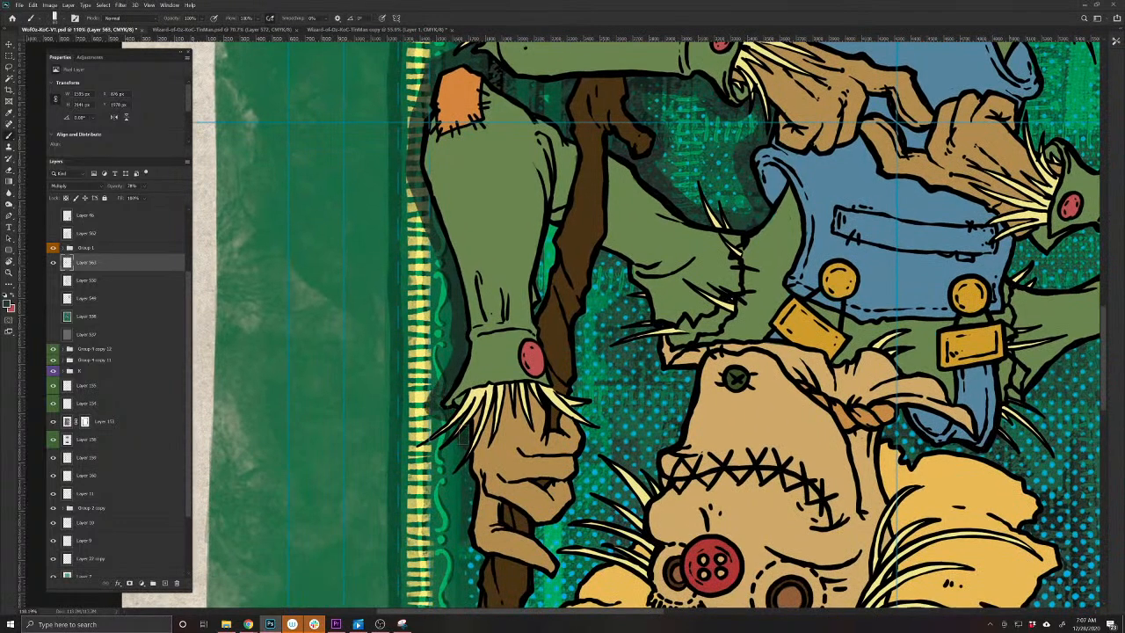
scroll(466, 455, down, 2)
scroll(466, 455, down, 3)
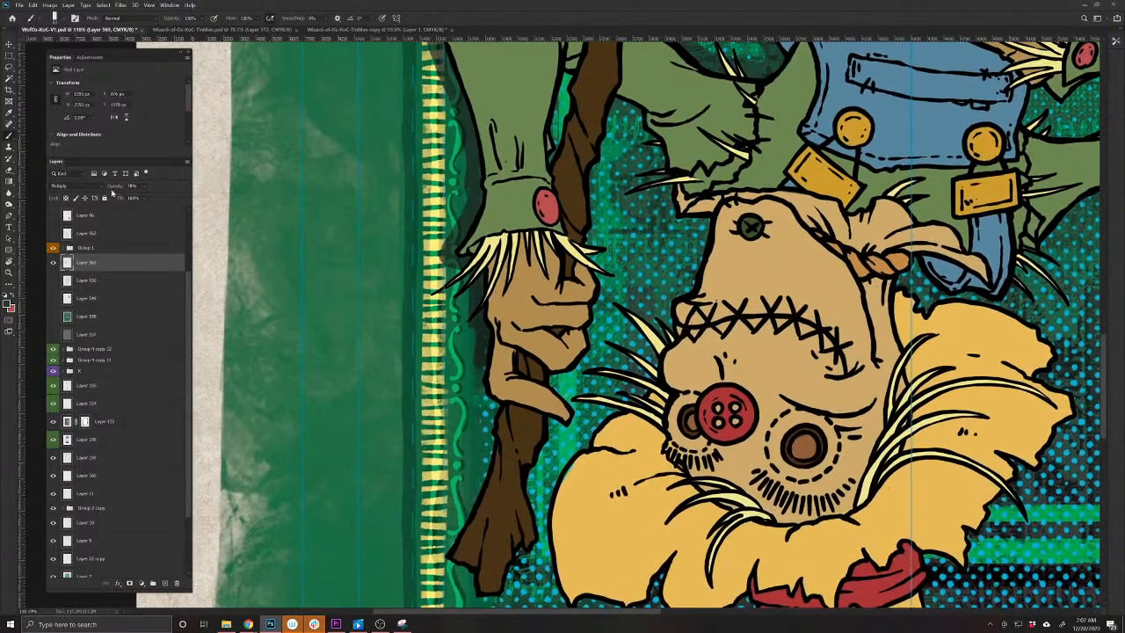
drag(117, 188, 110, 188)
Brush shadow under the upper scarecrow's crossing arm, then beside the overalls' curled edge and beneath the opposite upper sleeve
mouse_move(481, 344)
mouse_down()
mouse_move(486, 455)
mouse_move(437, 559)
mouse_move(427, 482)
mouse_move(452, 476)
mouse_move(460, 505)
mouse_move(499, 497)
mouse_move(530, 425)
mouse_move(523, 389)
mouse_move(559, 326)
mouse_move(542, 283)
mouse_move(575, 262)
mouse_move(497, 567)
mouse_up()
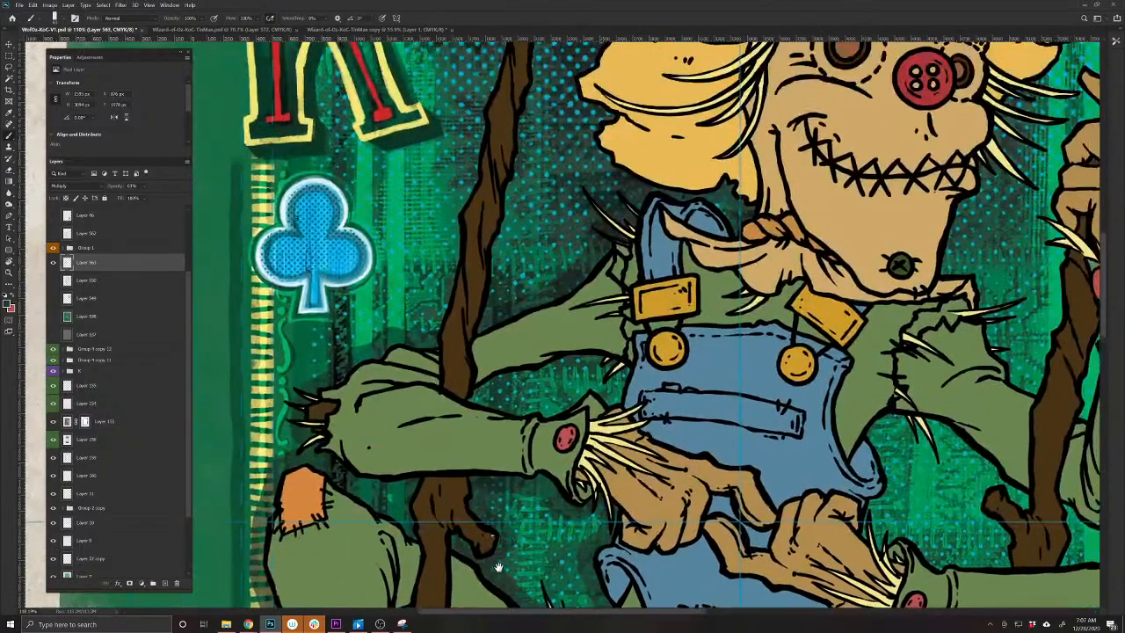
mouse_move(623, 376)
mouse_down()
mouse_move(614, 394)
mouse_move(576, 360)
mouse_move(474, 398)
mouse_move(546, 409)
mouse_move(602, 387)
mouse_up()
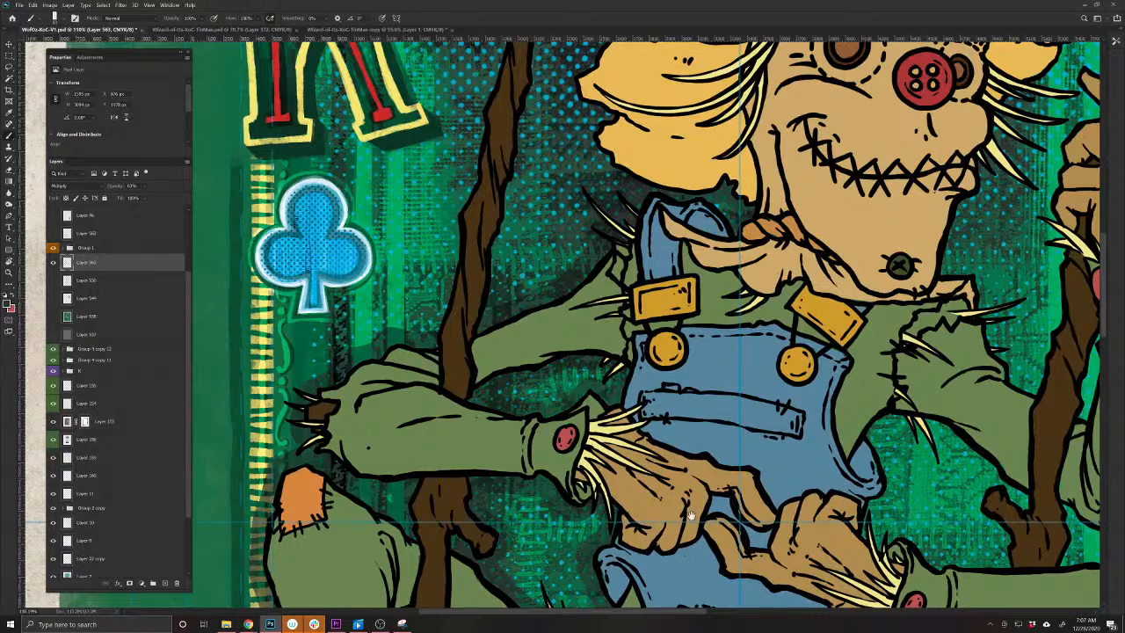
drag(694, 513, 482, 497)
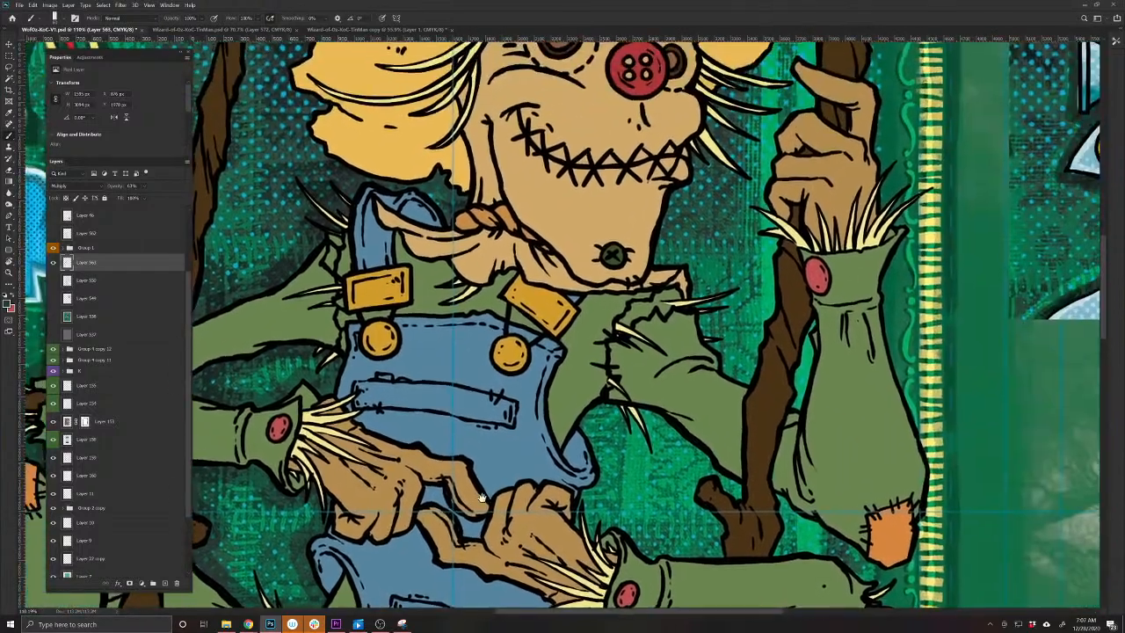
mouse_move(580, 420)
mouse_down()
mouse_move(582, 432)
mouse_move(591, 423)
mouse_move(602, 485)
mouse_move(583, 519)
mouse_up()
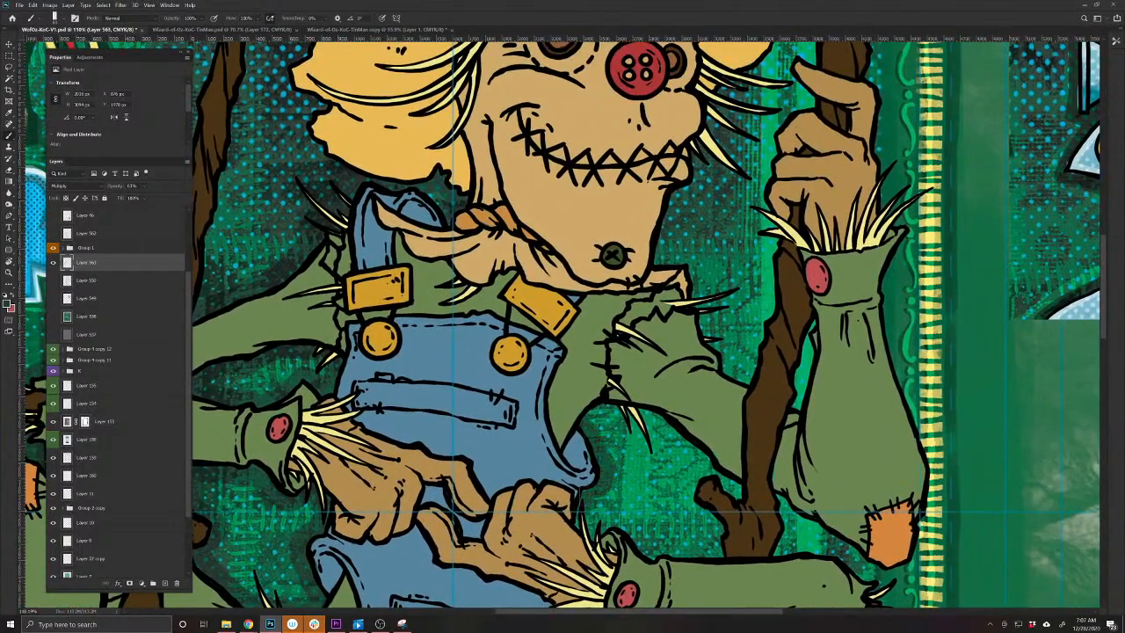
mouse_move(582, 414)
mouse_down()
mouse_move(664, 413)
mouse_move(738, 503)
mouse_up()
drag(620, 484, 540, 432)
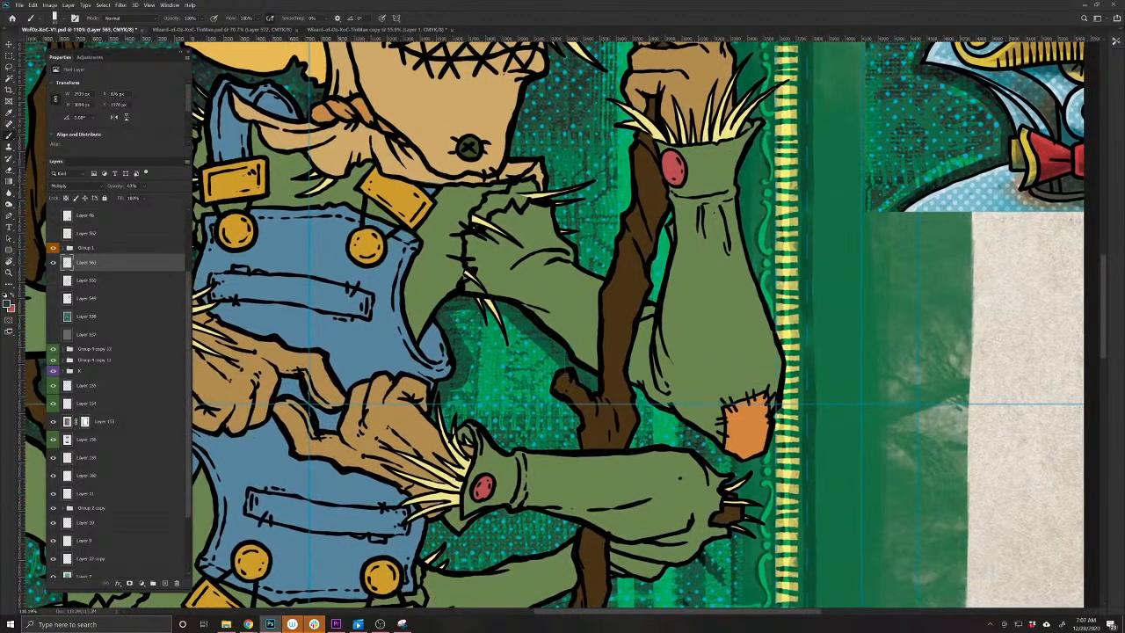
Paint shadow around the upper scarecrow's raised arm, hand and gripped staff, and up beside the face
drag(542, 381, 574, 446)
mouse_move(636, 393)
mouse_down()
mouse_move(637, 445)
mouse_move(678, 422)
mouse_move(757, 475)
mouse_move(785, 399)
mouse_move(773, 306)
mouse_up()
mouse_move(763, 301)
mouse_down()
mouse_move(695, 530)
mouse_move(681, 391)
mouse_move(701, 343)
mouse_move(678, 307)
mouse_move(673, 220)
mouse_move(613, 299)
mouse_move(564, 406)
mouse_move(581, 402)
mouse_move(592, 313)
mouse_move(625, 248)
mouse_move(602, 209)
mouse_move(560, 212)
mouse_move(519, 400)
mouse_move(490, 405)
mouse_move(498, 441)
mouse_move(474, 490)
mouse_up()
drag(443, 553, 530, 411)
mouse_move(559, 344)
mouse_down()
mouse_move(567, 501)
mouse_move(546, 562)
mouse_move(505, 520)
mouse_move(488, 446)
mouse_move(446, 453)
mouse_move(494, 345)
mouse_move(542, 364)
mouse_move(506, 339)
mouse_move(546, 322)
mouse_move(522, 287)
mouse_move(552, 283)
mouse_up()
drag(562, 398, 577, 472)
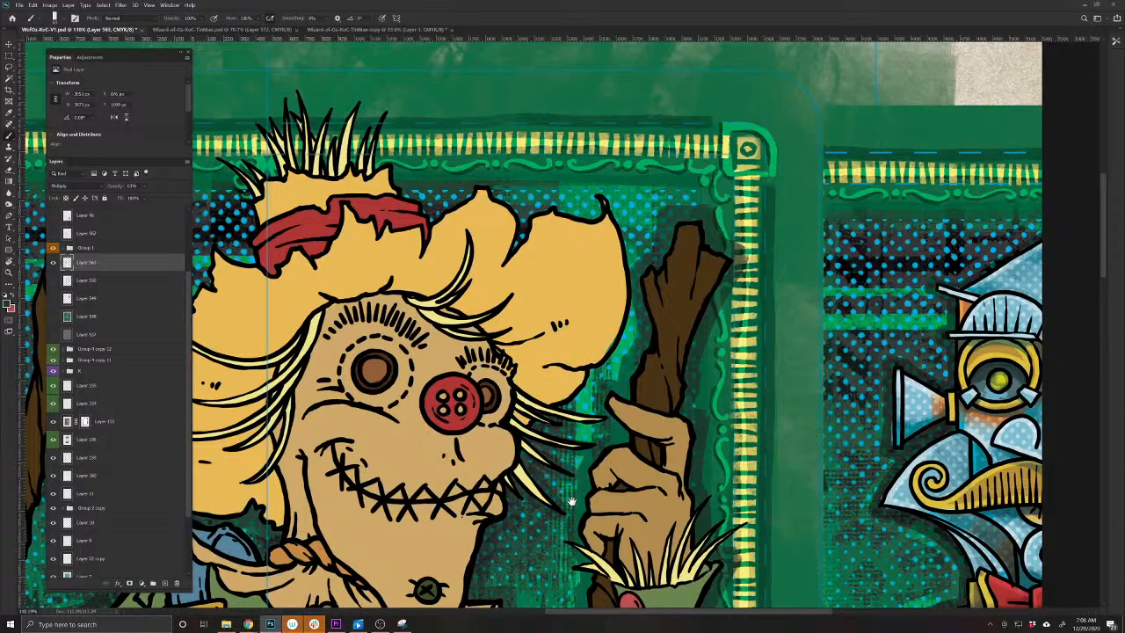
Fill in shadow between the upper scarecrow's hat and the gripped staff, and along the top edge of the hat brim
drag(608, 192, 638, 285)
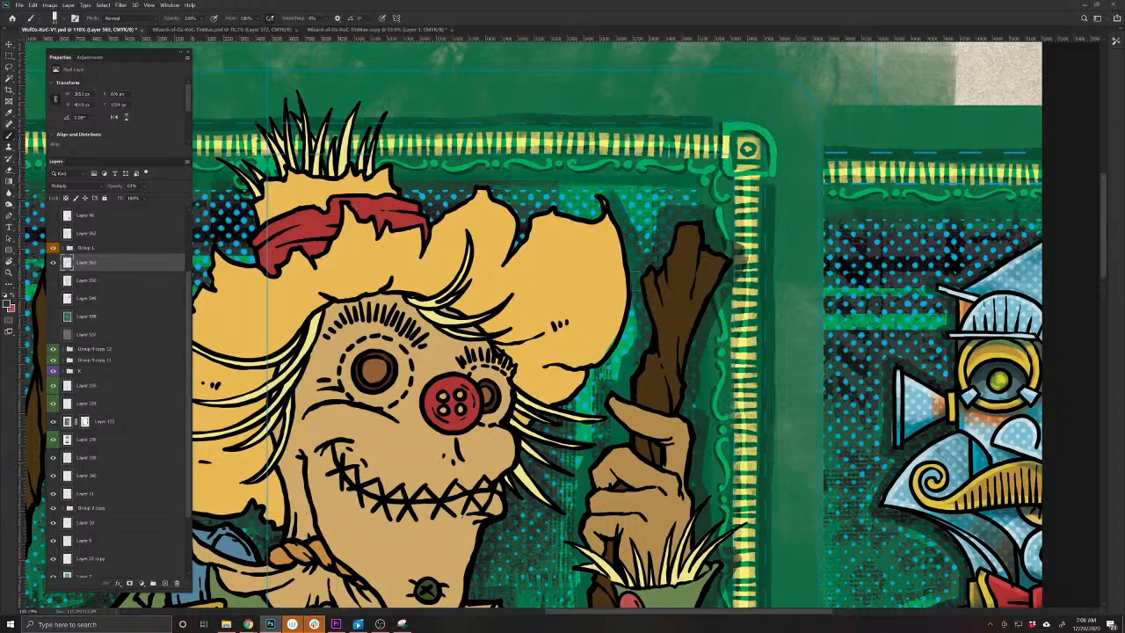
mouse_move(636, 282)
mouse_down()
mouse_move(628, 339)
mouse_move(552, 427)
mouse_move(577, 425)
mouse_up()
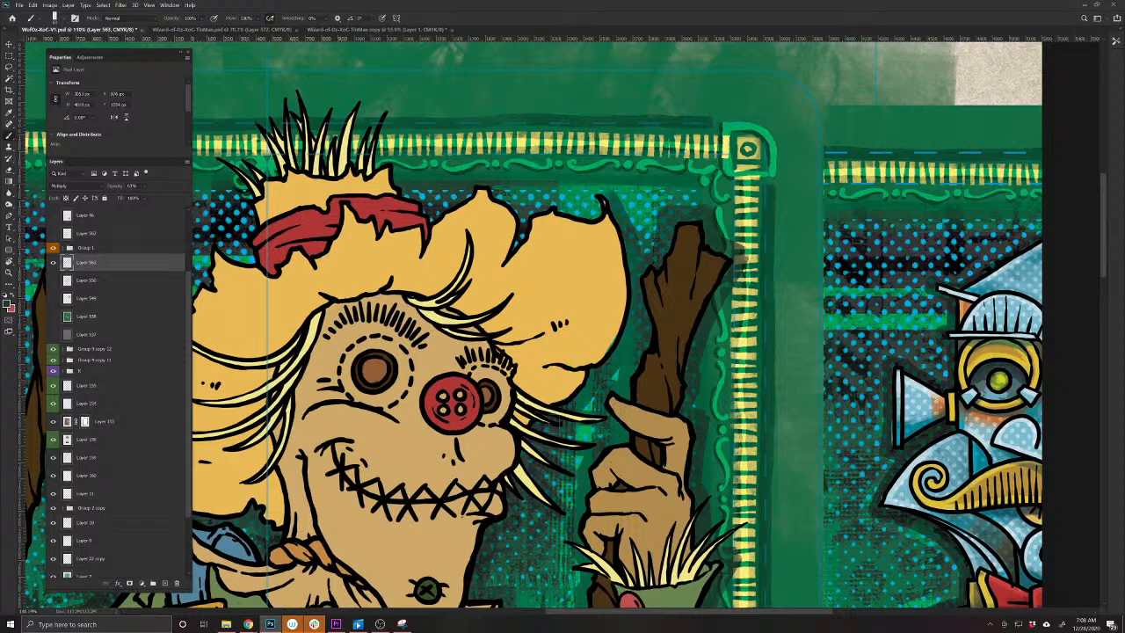
drag(531, 288, 596, 471)
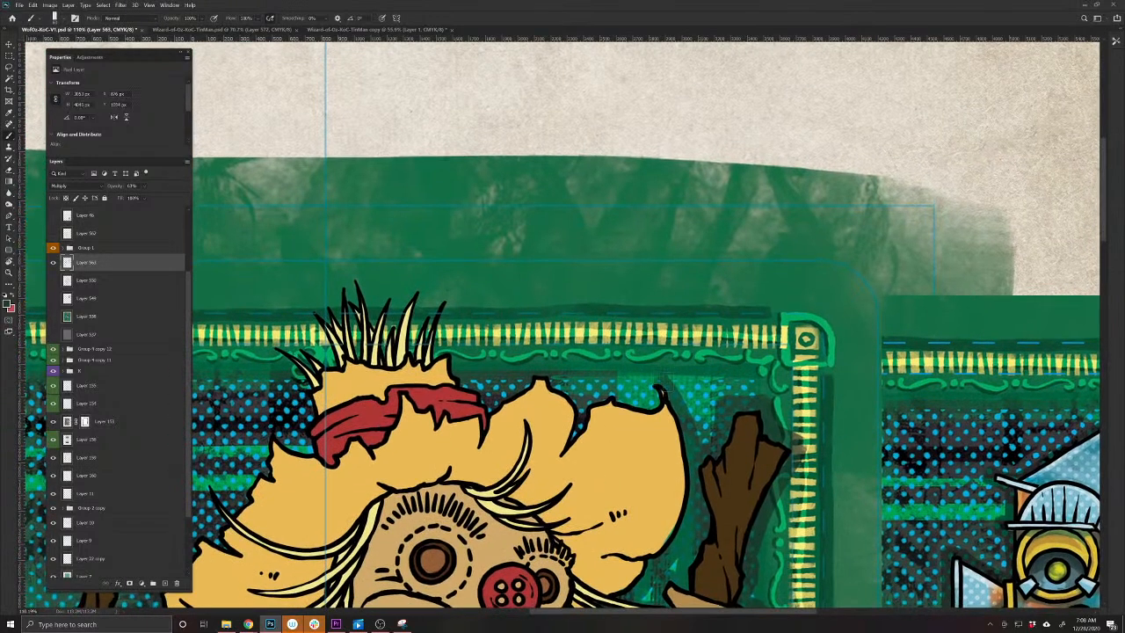
mouse_move(636, 406)
mouse_down()
mouse_move(605, 390)
mouse_move(566, 430)
mouse_move(571, 411)
mouse_up()
mouse_move(582, 383)
mouse_down()
mouse_move(555, 400)
mouse_move(534, 371)
mouse_move(490, 406)
mouse_move(453, 357)
mouse_up()
Paint shadow around the straw tuft and crown of the upper scarecrow's hat, overlapping the striped border
drag(400, 422, 603, 445)
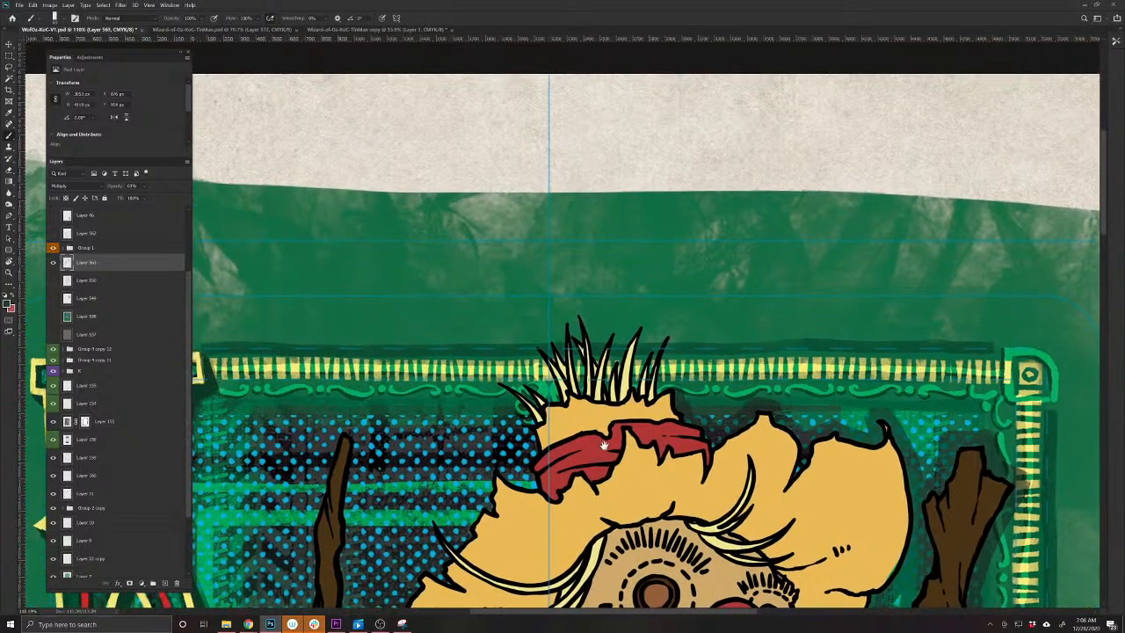
mouse_move(673, 386)
mouse_down()
mouse_move(656, 392)
mouse_move(647, 369)
mouse_move(607, 364)
mouse_move(613, 338)
mouse_move(577, 327)
mouse_up()
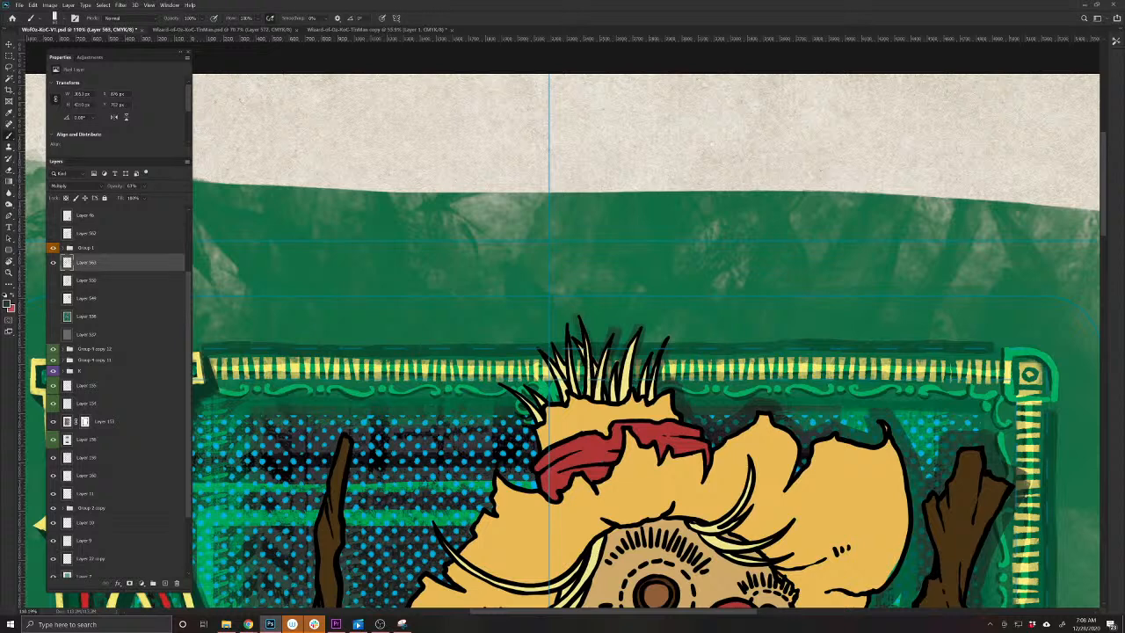
drag(585, 387, 565, 330)
mouse_move(565, 394)
mouse_down()
mouse_move(551, 369)
mouse_move(550, 397)
mouse_move(506, 386)
mouse_move(536, 430)
mouse_move(524, 487)
mouse_move(488, 455)
mouse_up()
Brush shadow along the outer edge of the upper scarecrow's hat brim on the side facing the K, down to the collar
drag(406, 538, 381, 397)
mouse_move(462, 318)
mouse_down()
mouse_move(459, 351)
mouse_move(350, 487)
mouse_move(351, 513)
mouse_move(392, 531)
mouse_move(332, 434)
mouse_up()
mouse_move(348, 394)
mouse_down()
mouse_move(337, 430)
mouse_move(360, 461)
mouse_up()
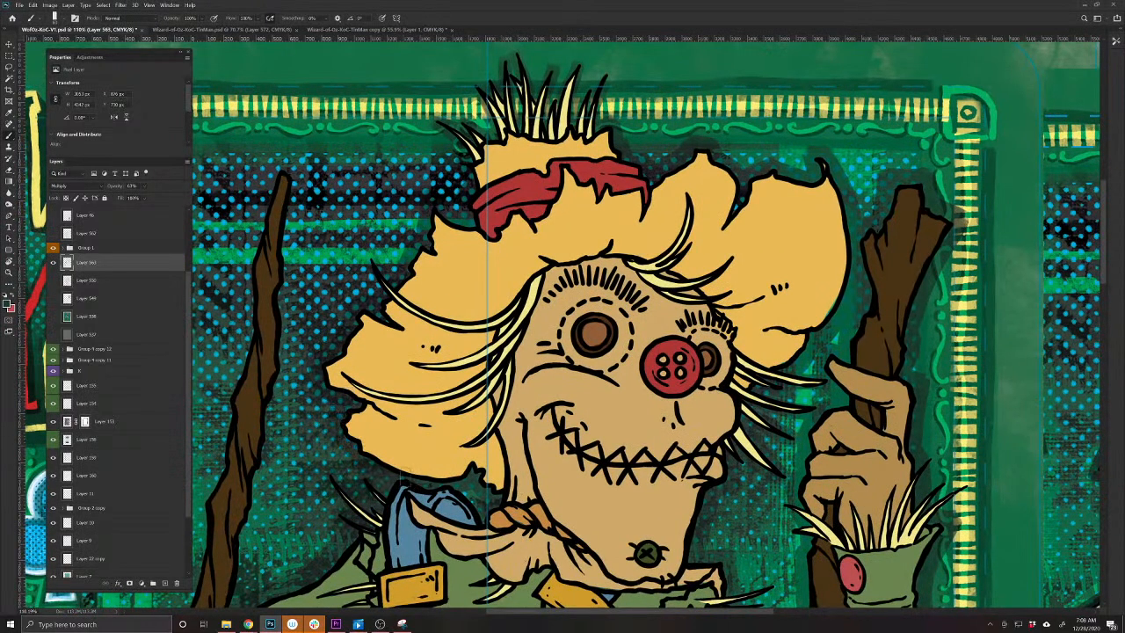
drag(456, 483, 479, 501)
Paint shadow along both sides of the thin staff beside the upper K and check the shading on the whole card
drag(605, 576, 739, 427)
drag(449, 414, 502, 477)
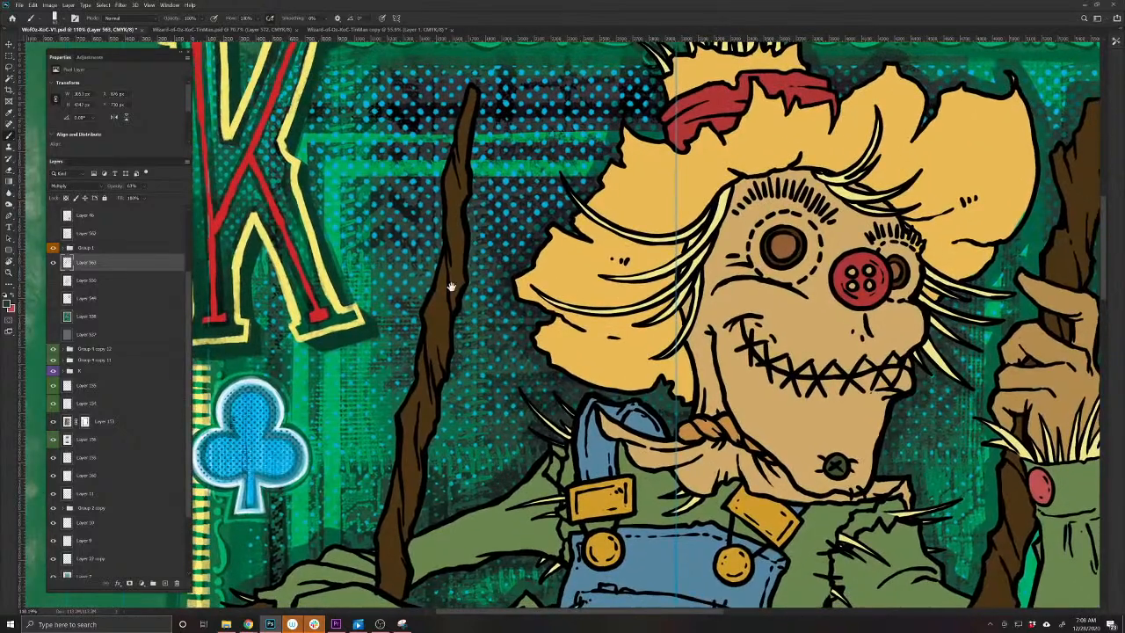
mouse_move(476, 76)
mouse_down()
mouse_move(481, 256)
mouse_move(427, 505)
mouse_up()
mouse_move(370, 542)
mouse_down()
mouse_move(464, 70)
mouse_move(489, 81)
mouse_up()
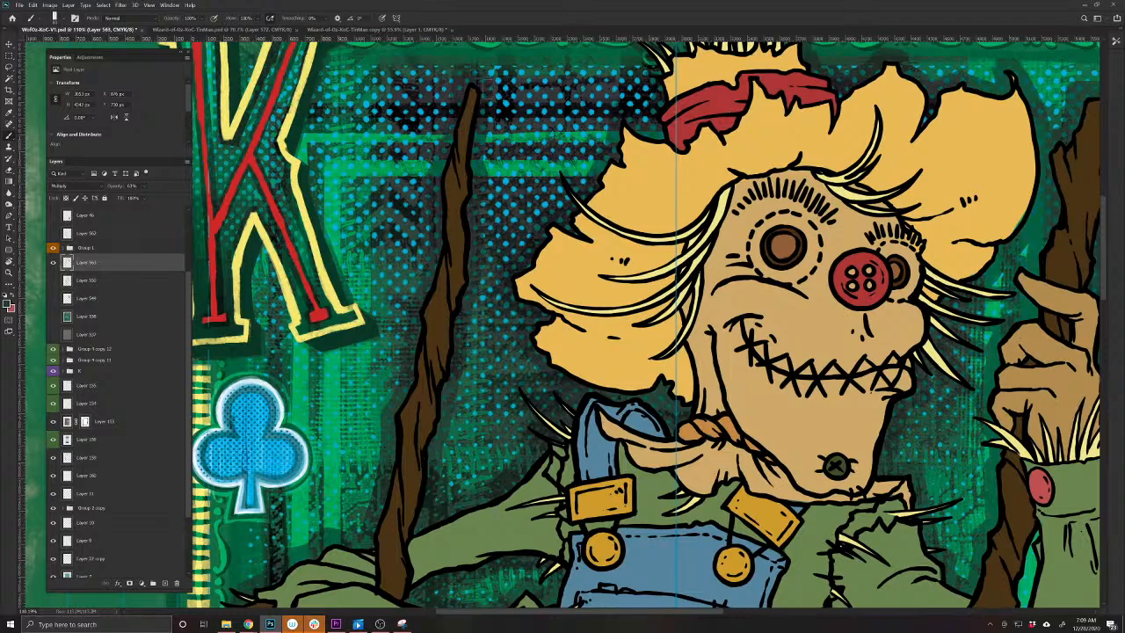
drag(674, 263, 521, 211)
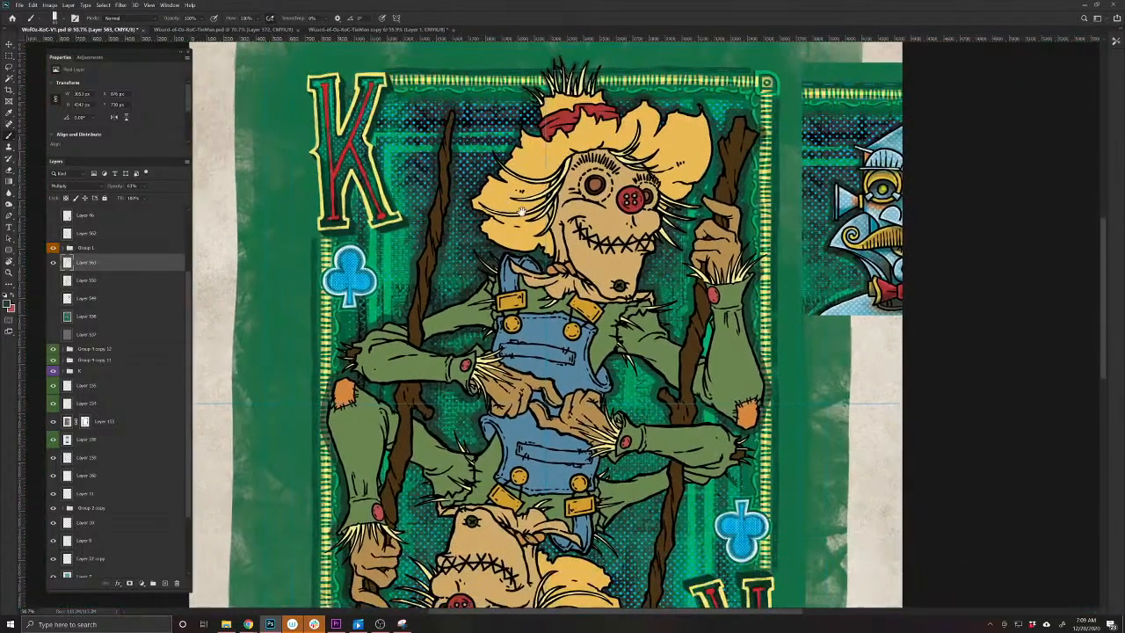
drag(606, 382, 590, 373)
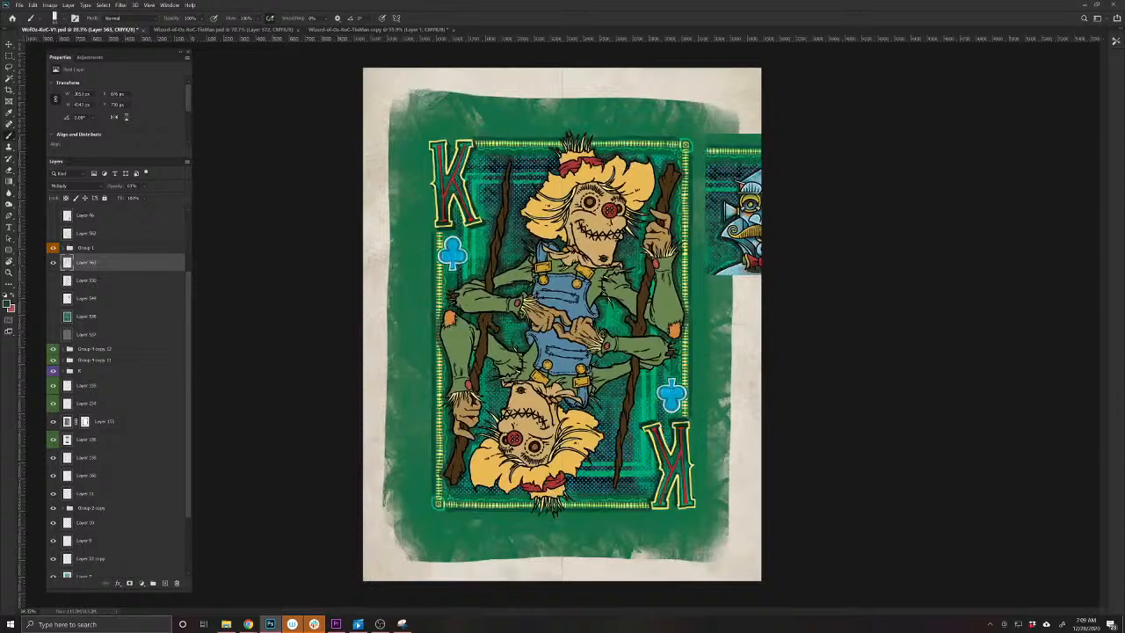
Delete the shadow painted on the card's lower half and duplicate the remaining upper-half shadow layer
key(m)
drag(777, 538, 396, 326)
key(Delete)
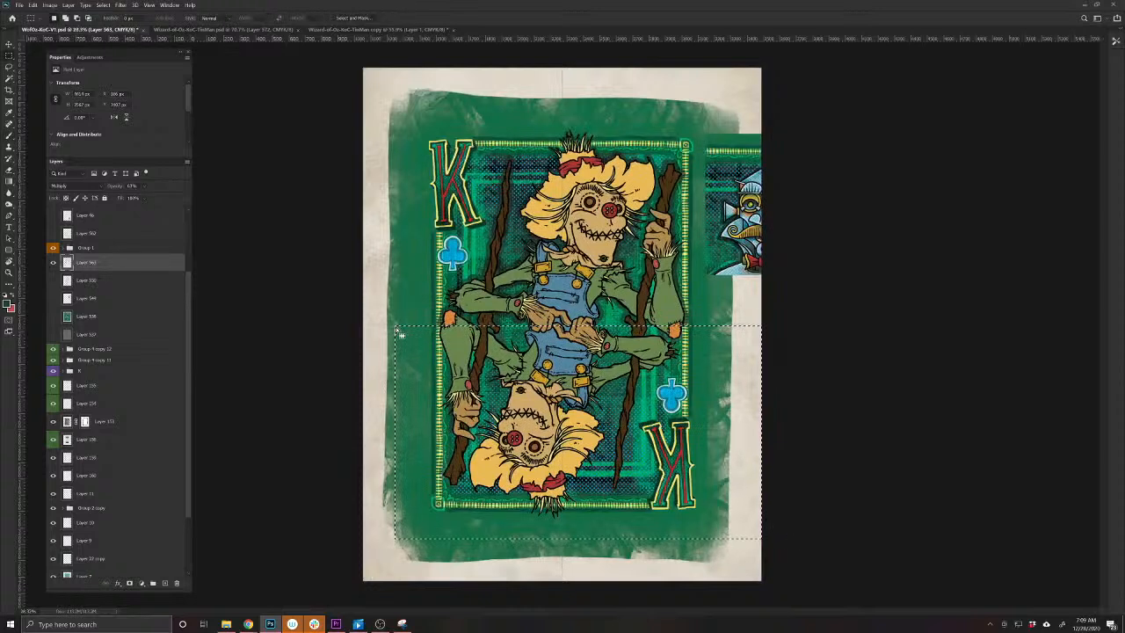
key(ctrl+d)
key(ctrl+j)
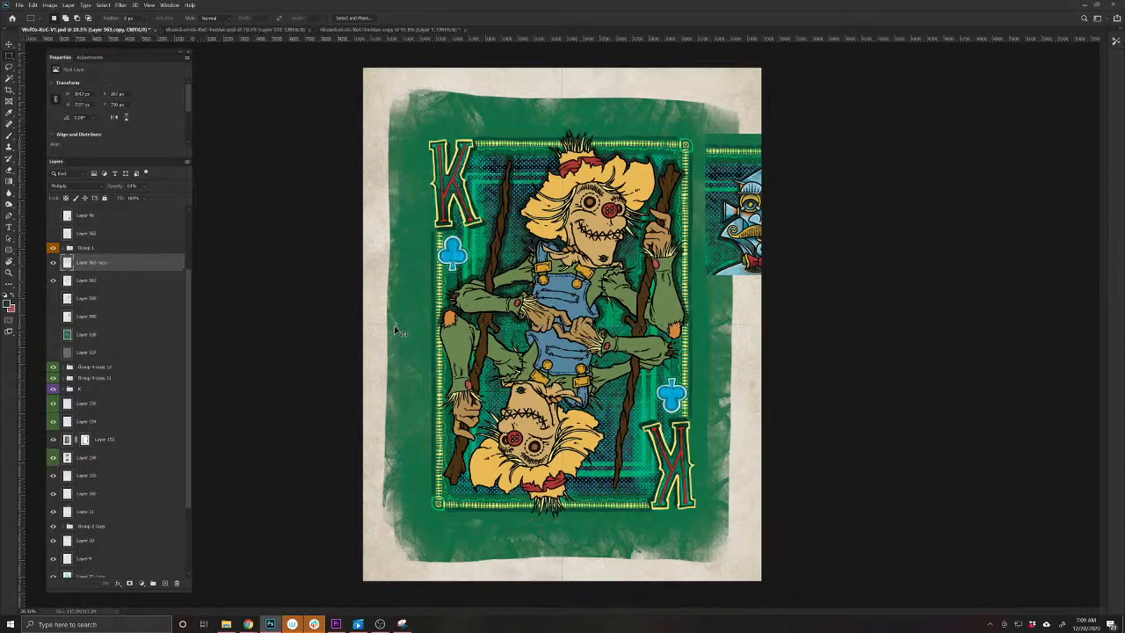
Rotate the shadow copy half a turn about the card's centre, using the full-canvas bottom layer in the same transform
scroll(176, 369, down, 3)
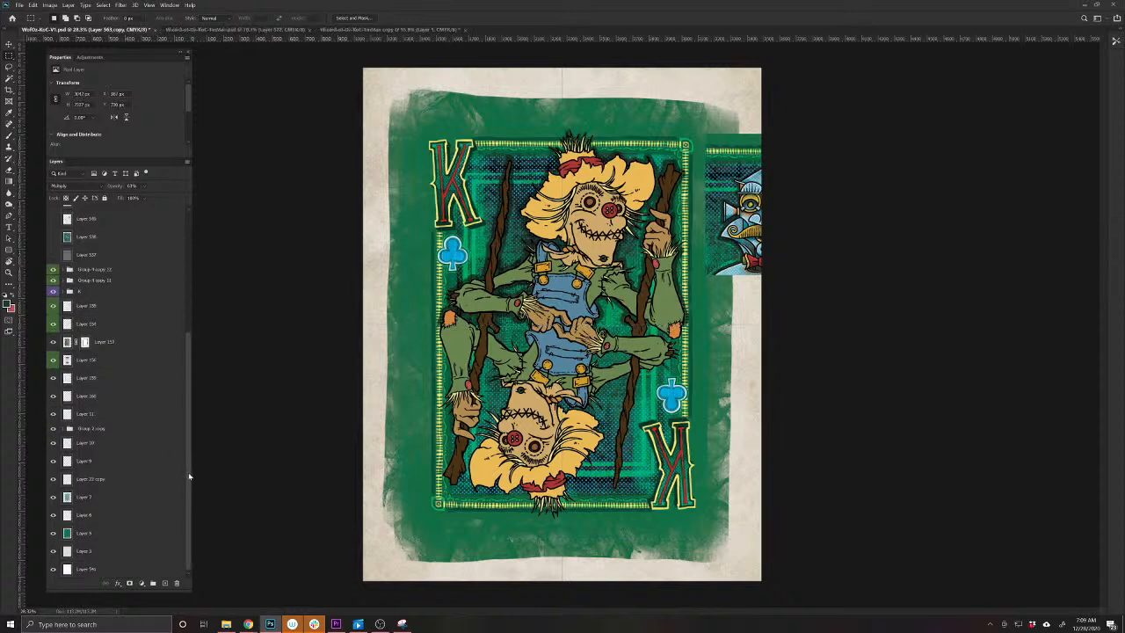
click(121, 568)
key(ctrl+t)
drag(798, 259, 836, 363)
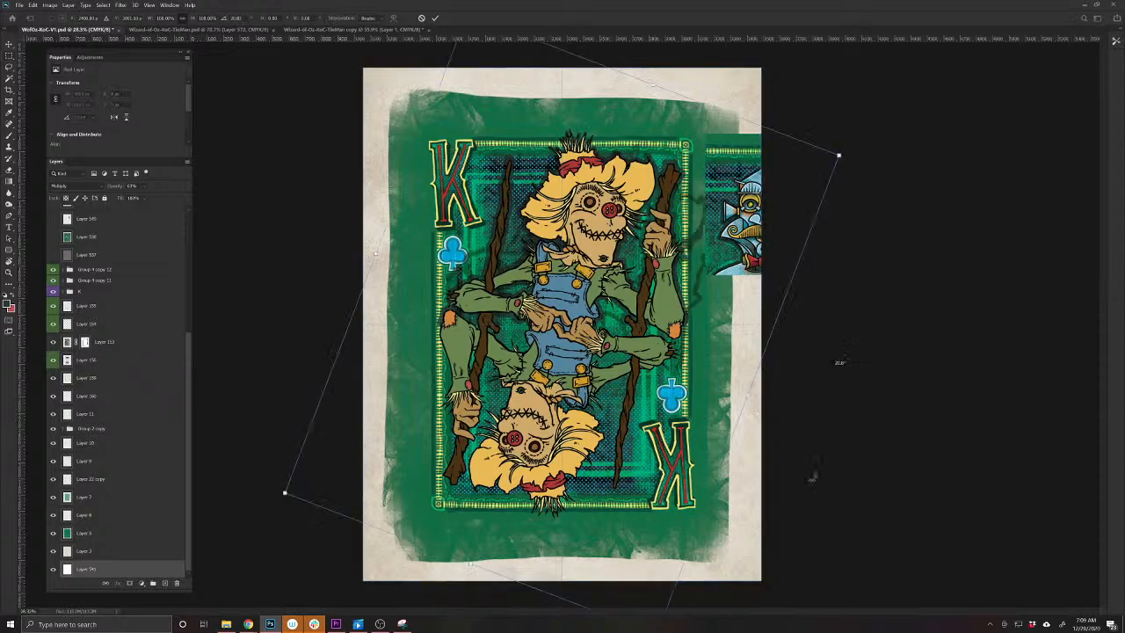
drag(812, 478, 318, 439)
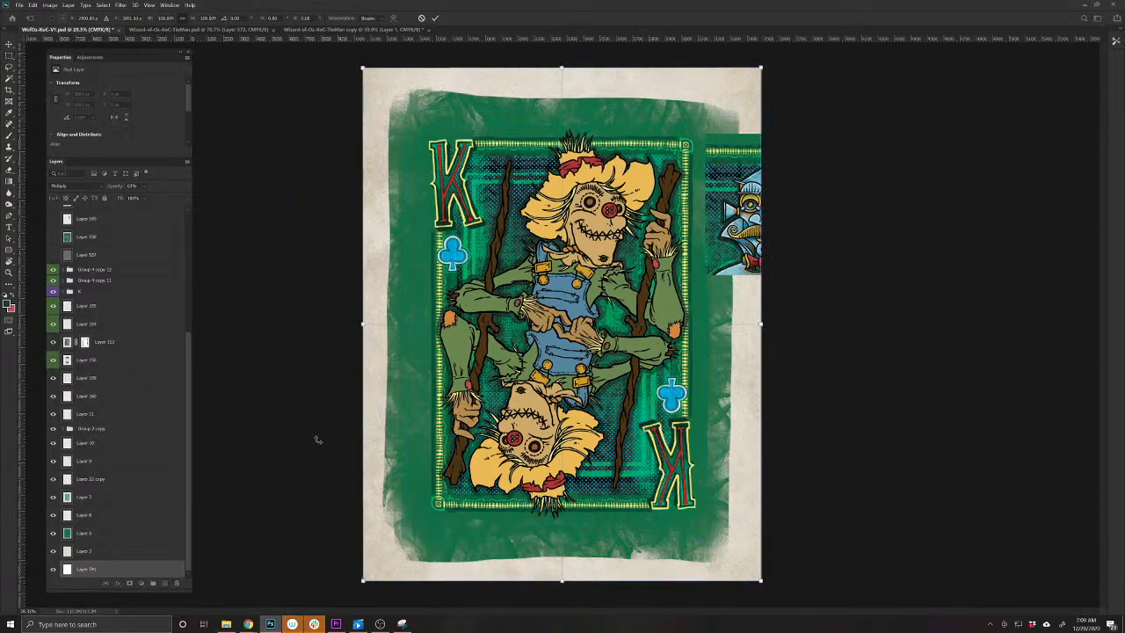
key(Return)
Set both shadow layers to 100% opacity and Normal blending, and merge them into one layer
scroll(533, 321, up, 5)
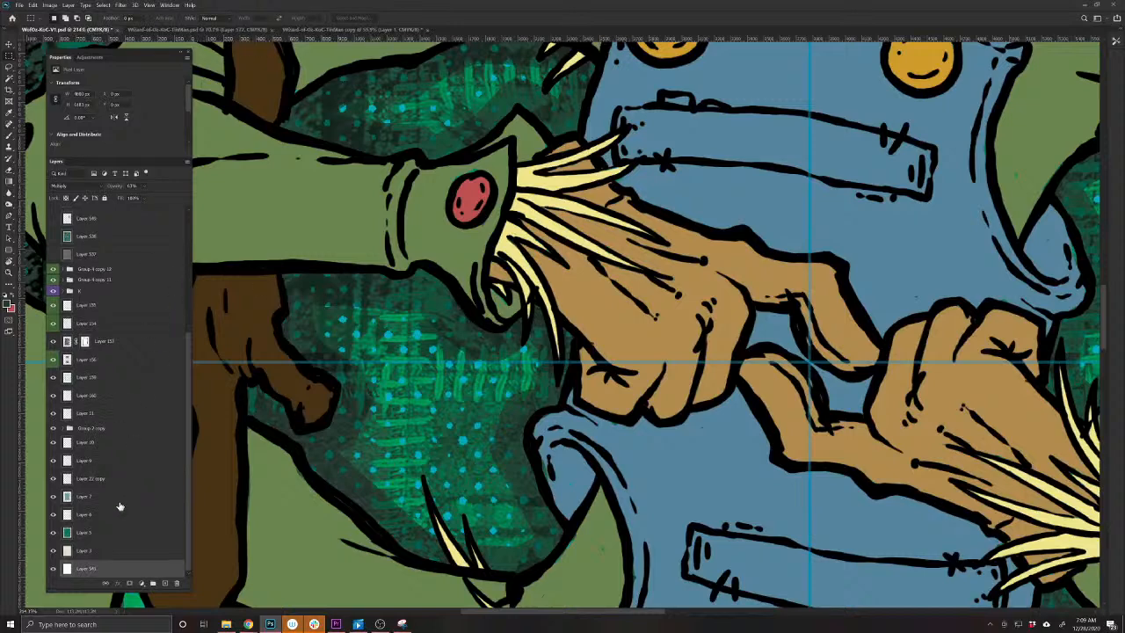
scroll(121, 496, up, 5)
click(94, 369)
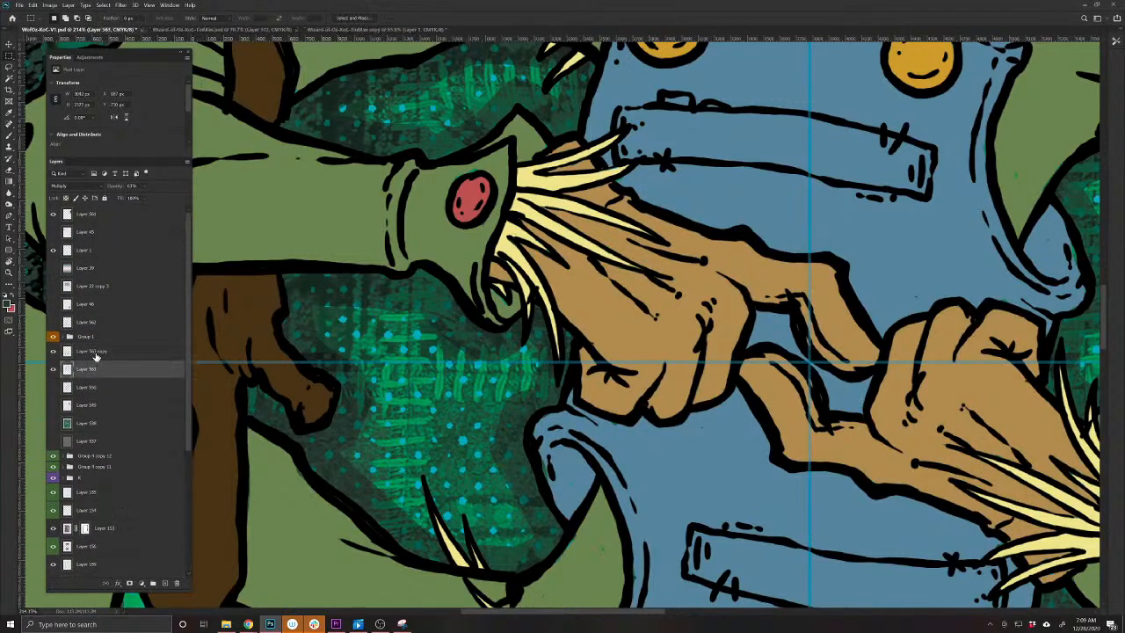
shift+click(97, 351)
drag(111, 187, 308, 182)
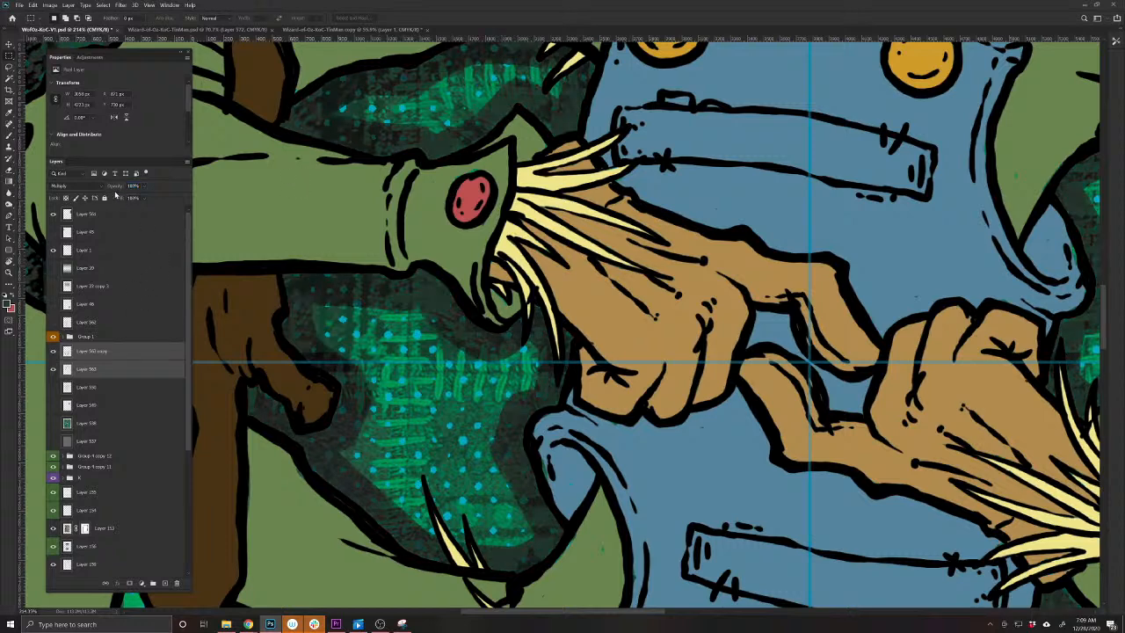
click(87, 187)
click(79, 197)
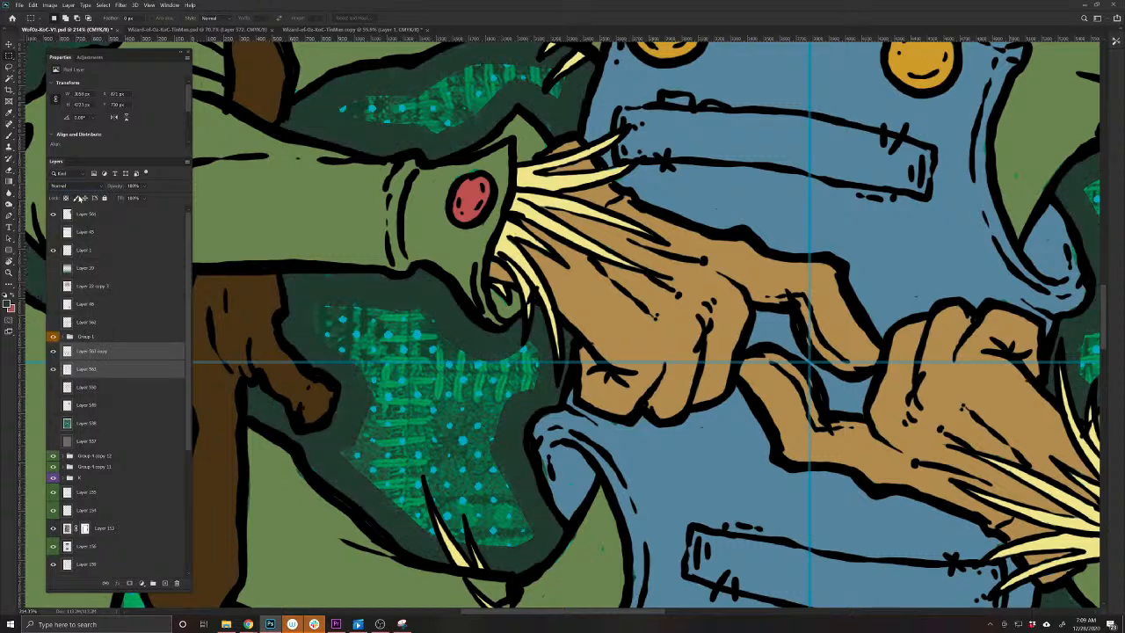
key(ctrl+e)
Set the merged shadow layer to Multiply at about 68% opacity and check the shading across both figures
click(73, 187)
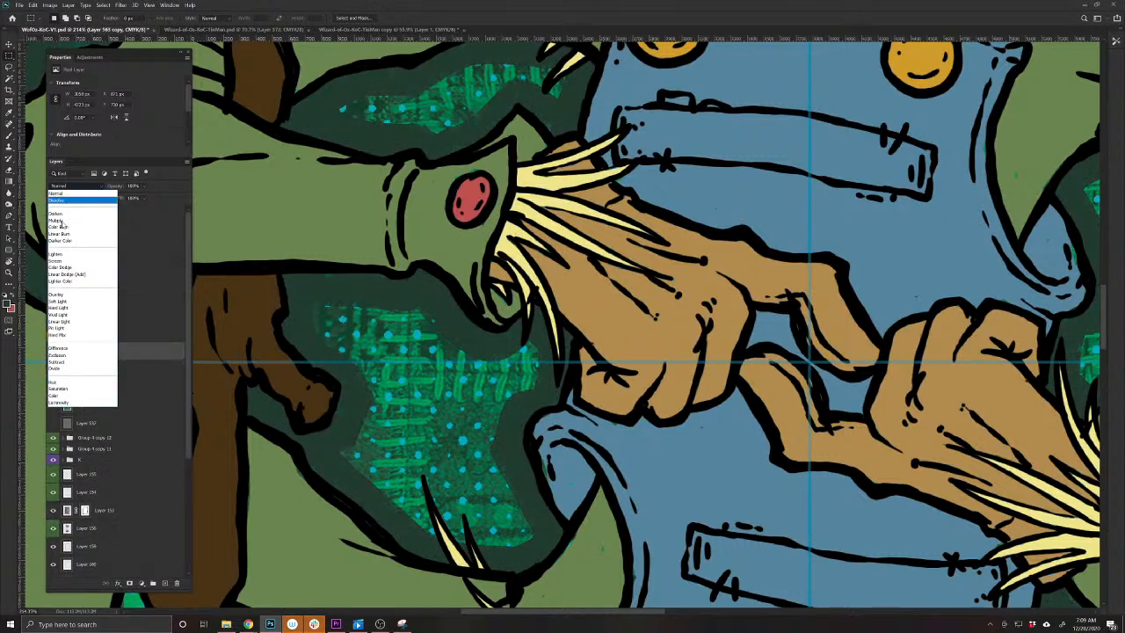
click(61, 224)
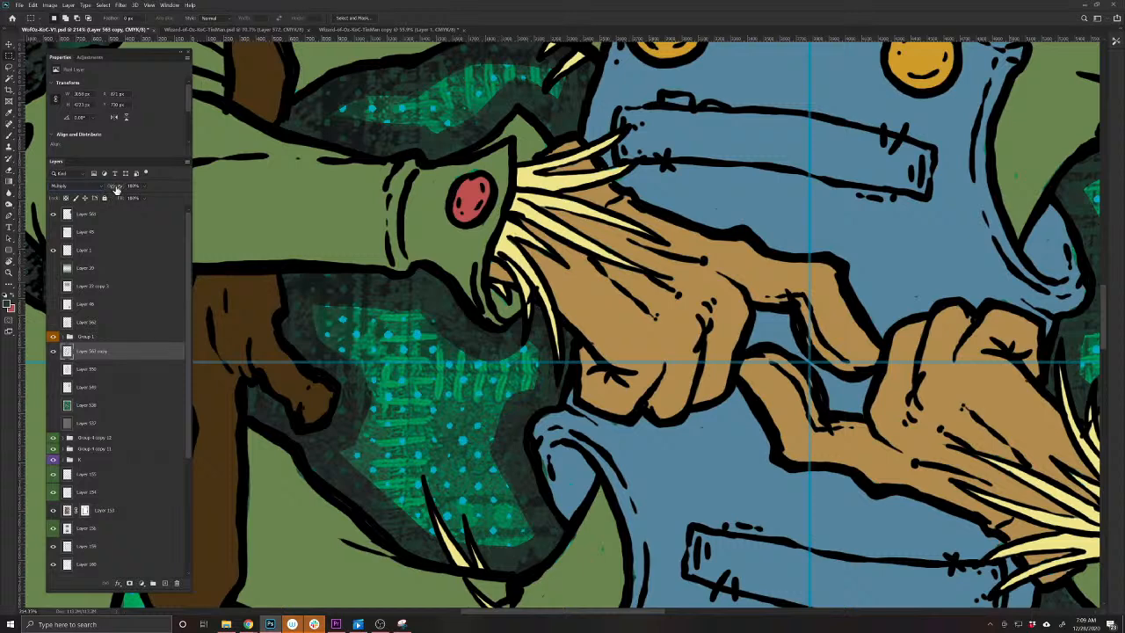
drag(117, 190, 100, 194)
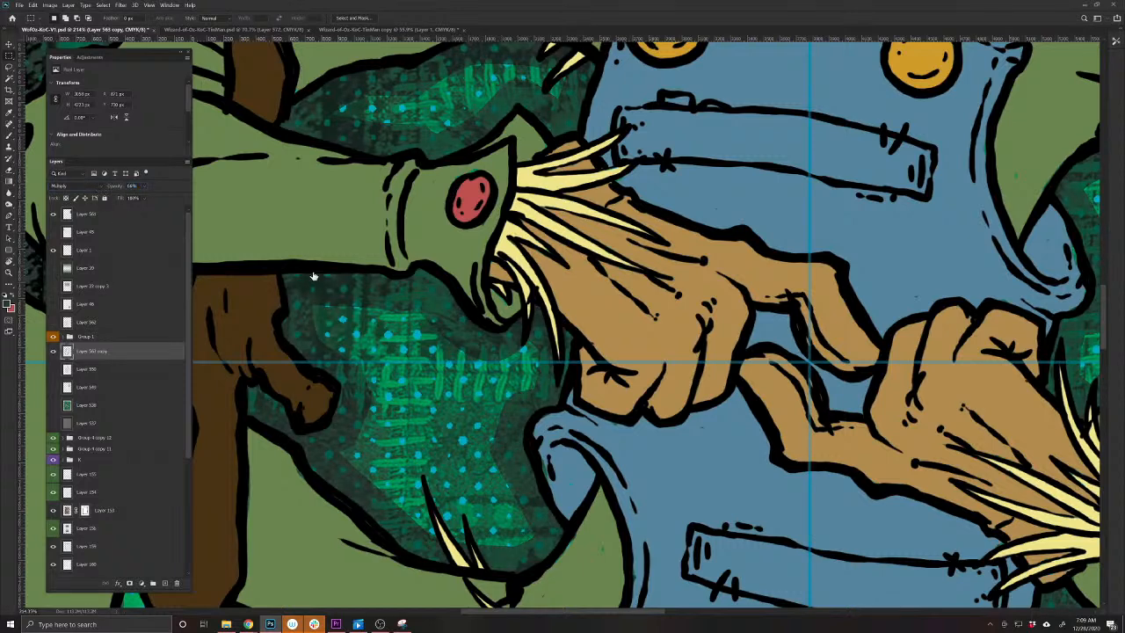
drag(608, 316, 464, 318)
drag(718, 325, 585, 476)
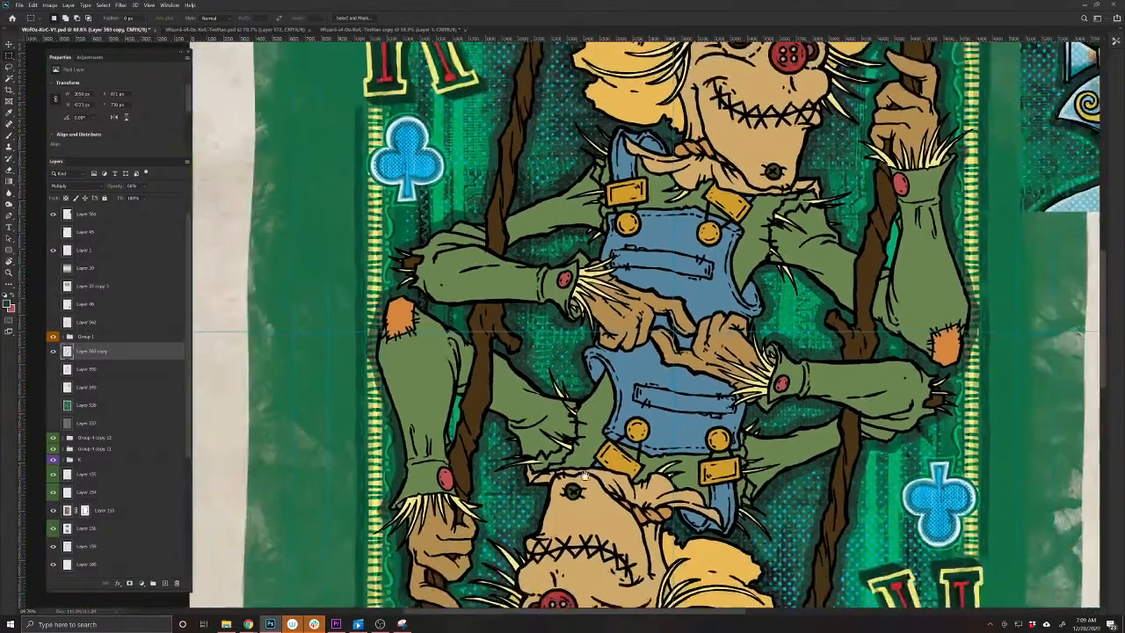
drag(766, 327, 639, 389)
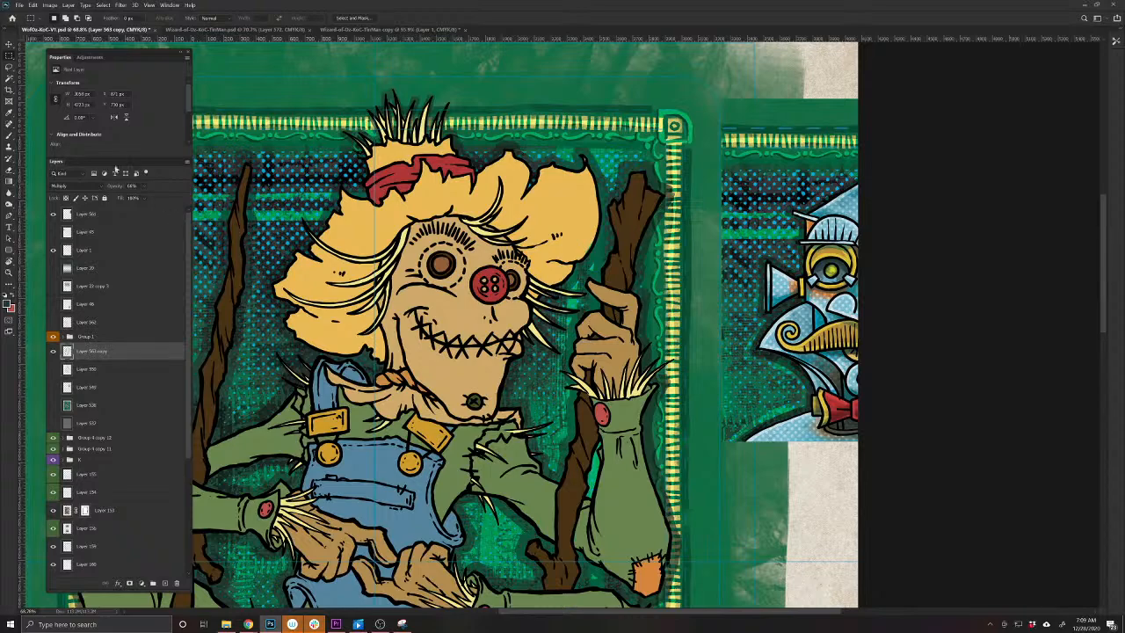
drag(585, 429, 563, 441)
drag(562, 445, 683, 302)
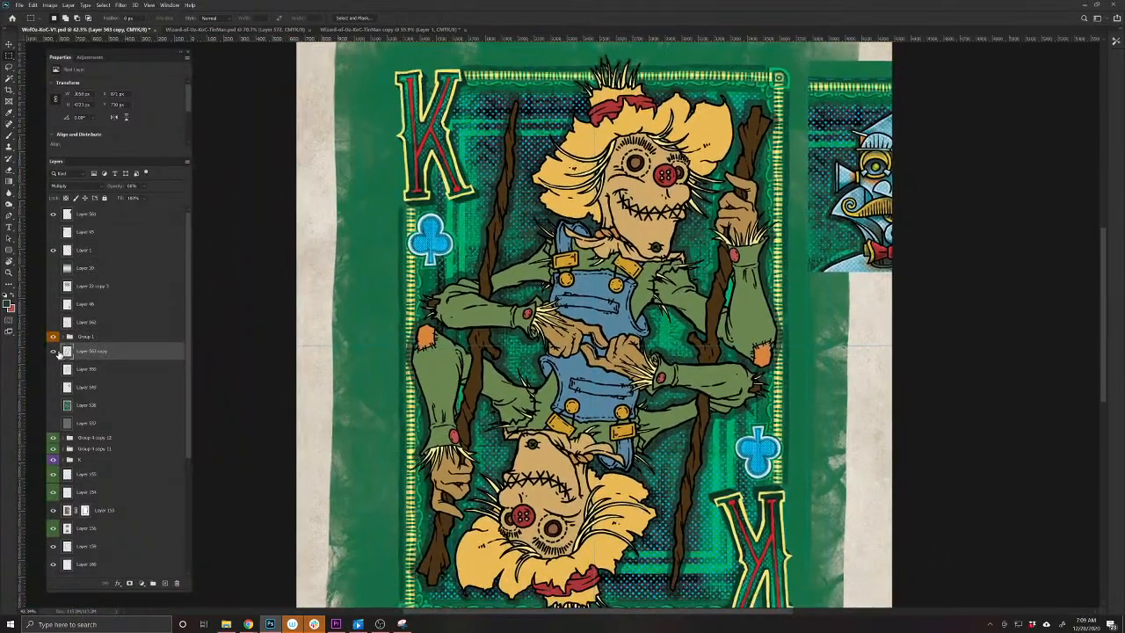
Adjust the merged shadow layer's opacity to about 72%, comparing the card with the layer hidden and with the tin man card
click(52, 352)
click(110, 188)
drag(108, 191, 105, 192)
click(54, 353)
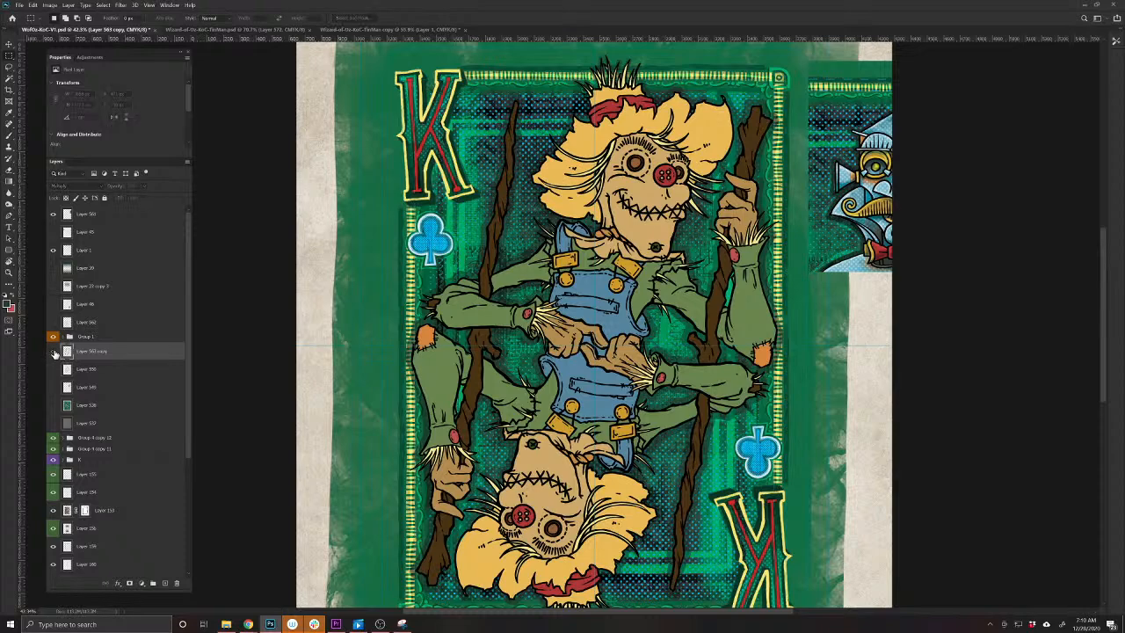
click(55, 353)
click(54, 352)
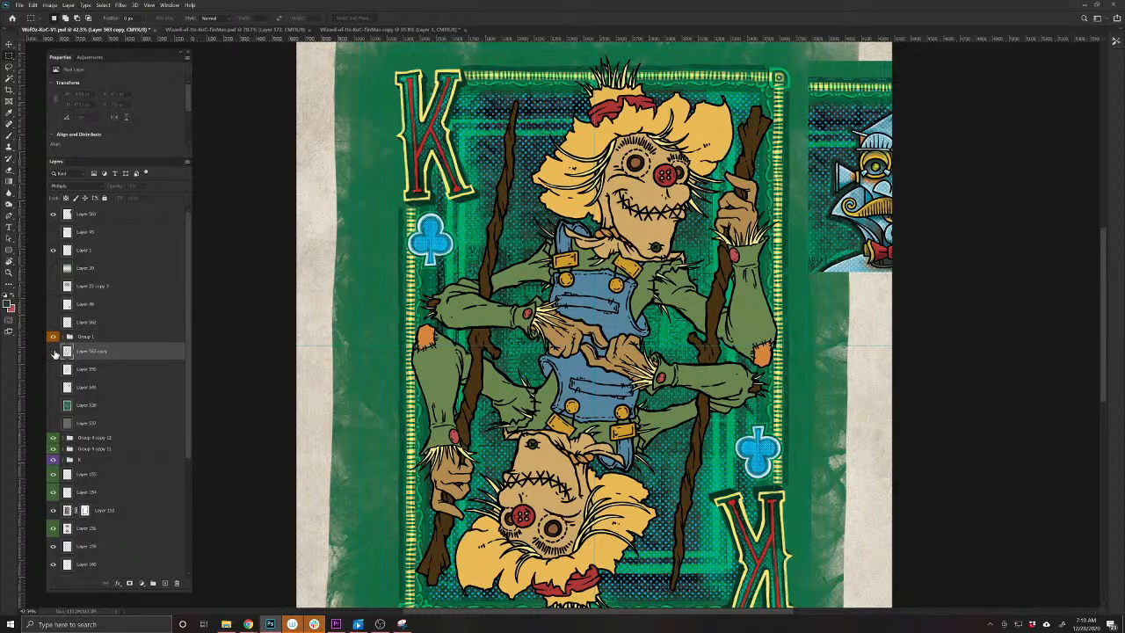
click(54, 352)
drag(681, 252, 561, 334)
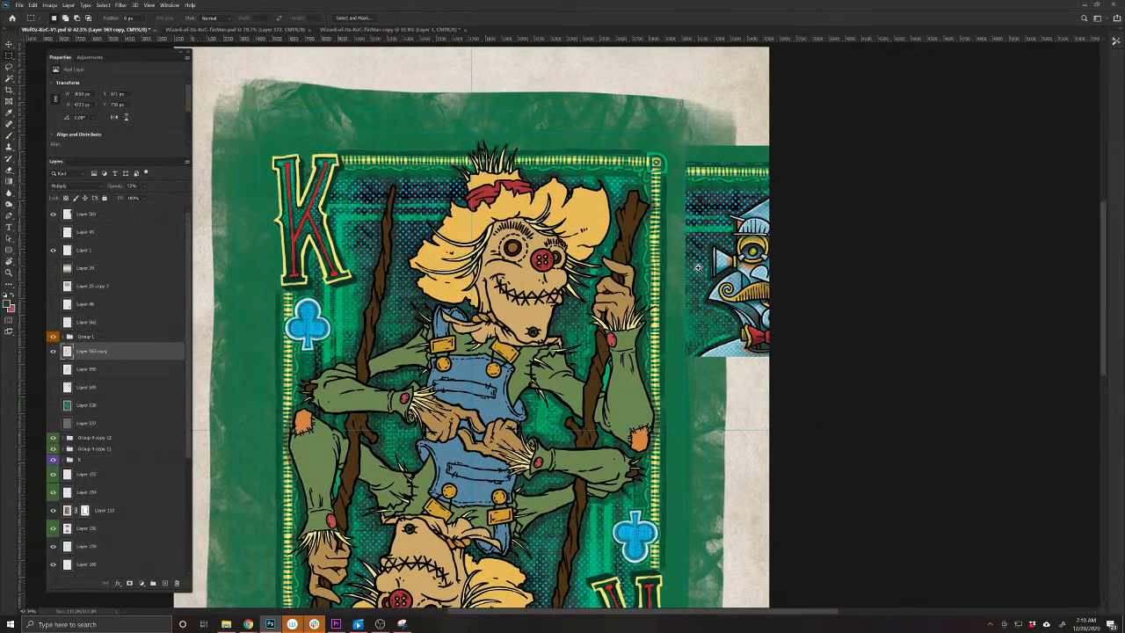
drag(698, 267, 738, 289)
drag(675, 389, 495, 315)
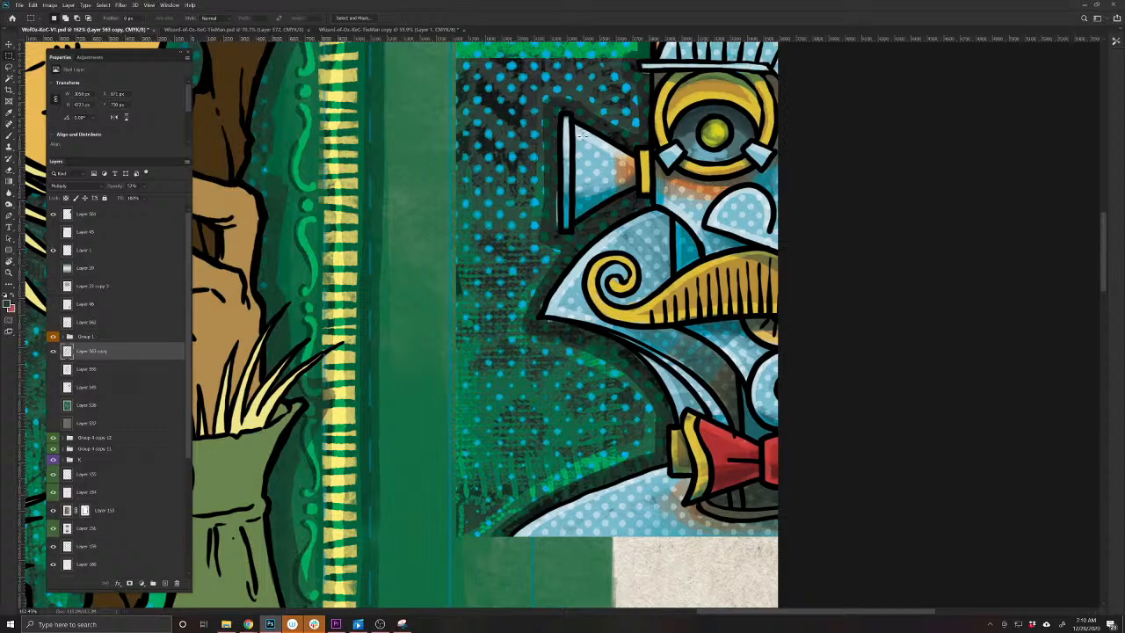
drag(407, 333, 579, 346)
Add a new layer above the merged shadows, set its blending to Overlay and make white the foreground colour
key(v)
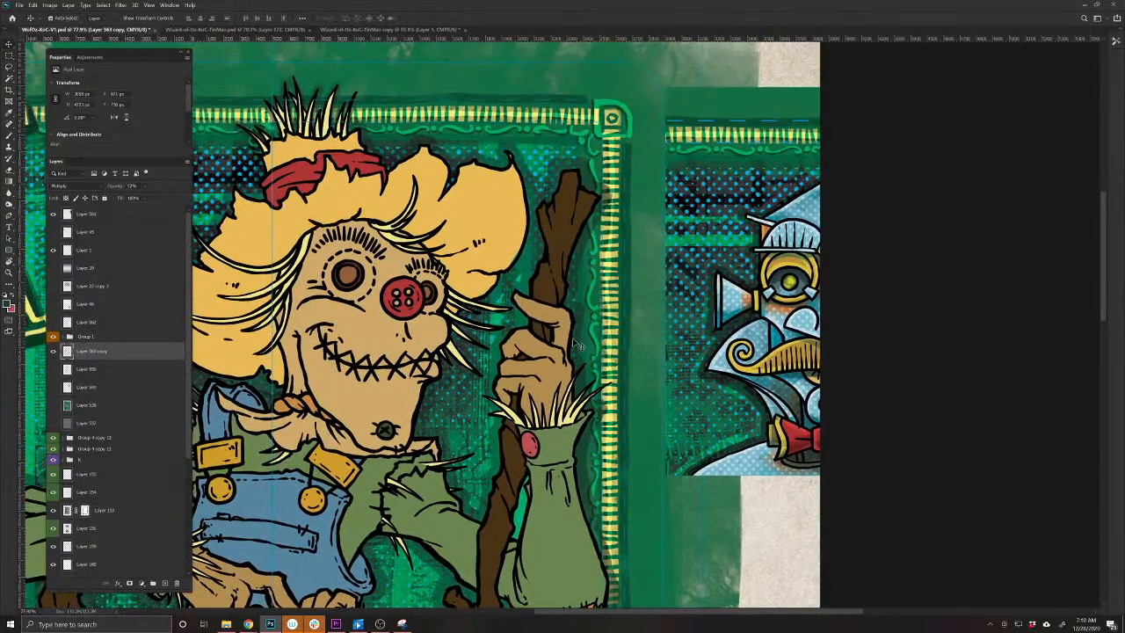
click(165, 583)
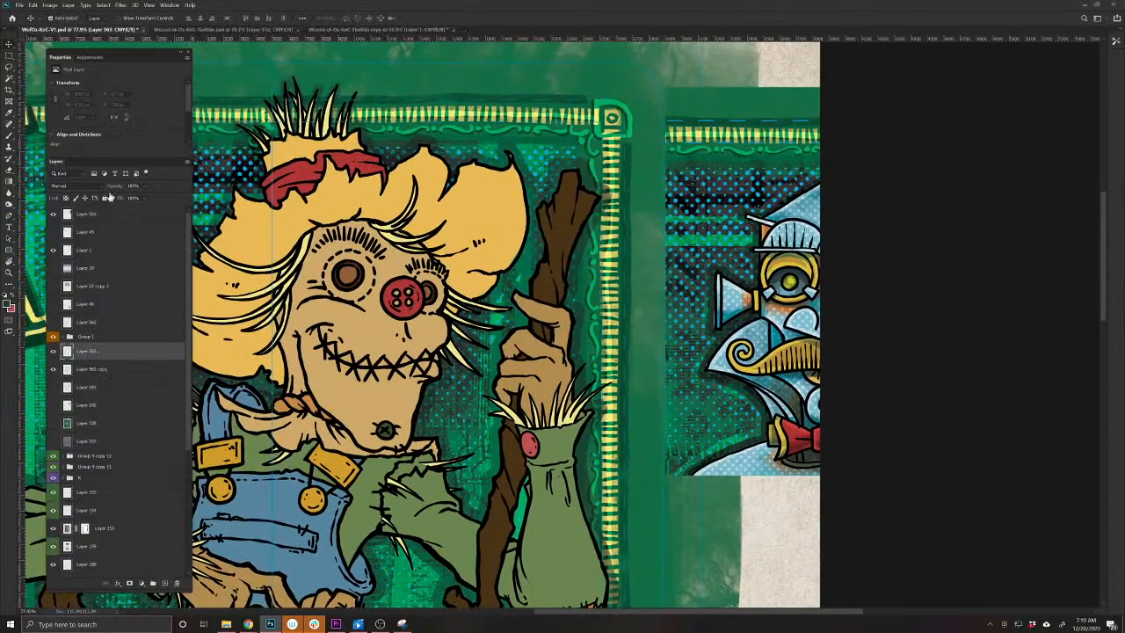
click(82, 186)
click(6, 297)
click(11, 296)
drag(241, 272, 444, 338)
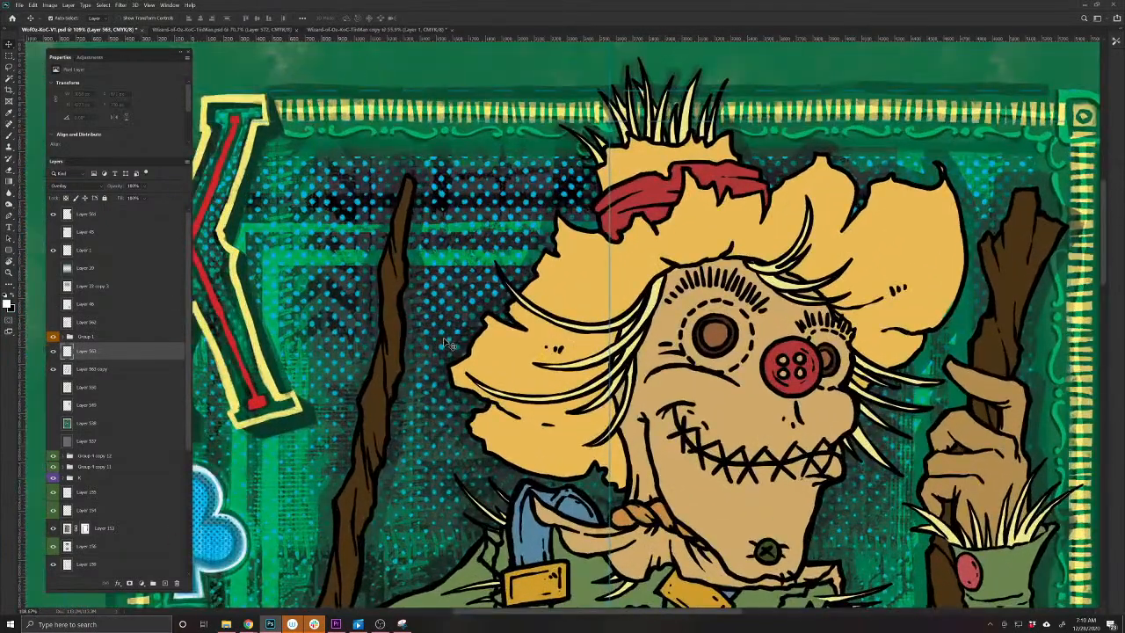
Brush thin white highlights along the shadow edges between the upper scarecrow's hat brim and the thin staff, using a smaller brush
key(b)
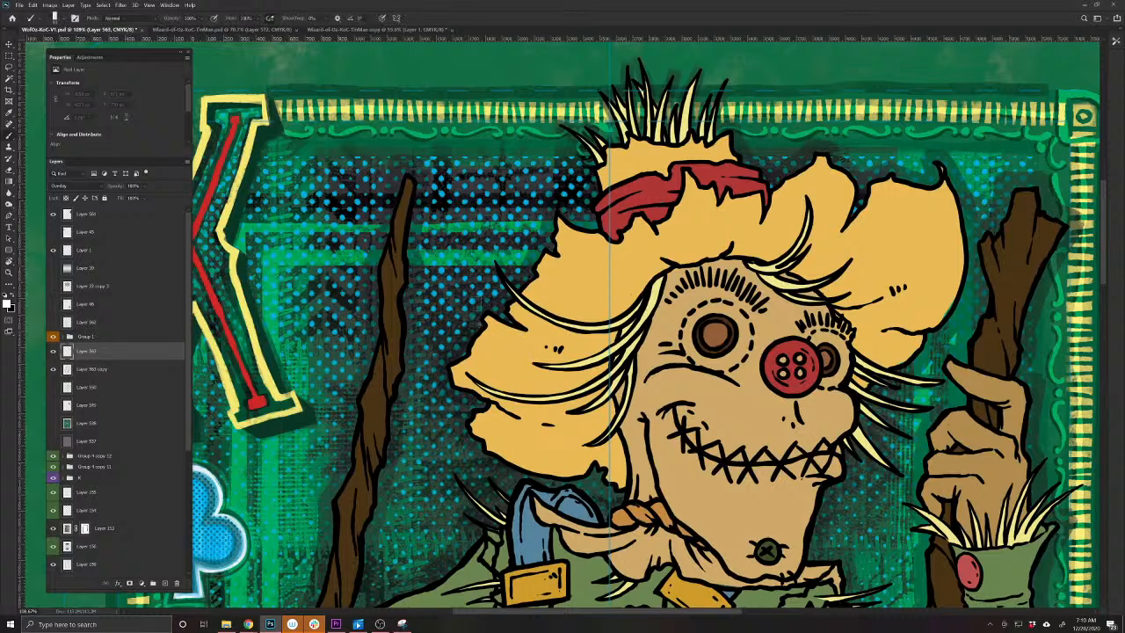
key(bracketleft)
key(bracketleft)
key(bracketleft)
mouse_move(585, 181)
mouse_down()
mouse_move(583, 201)
mouse_move(545, 210)
mouse_move(524, 272)
mouse_move(437, 356)
mouse_move(439, 392)
mouse_move(462, 404)
mouse_move(460, 445)
mouse_move(480, 467)
mouse_move(478, 485)
mouse_up()
drag(428, 531, 548, 409)
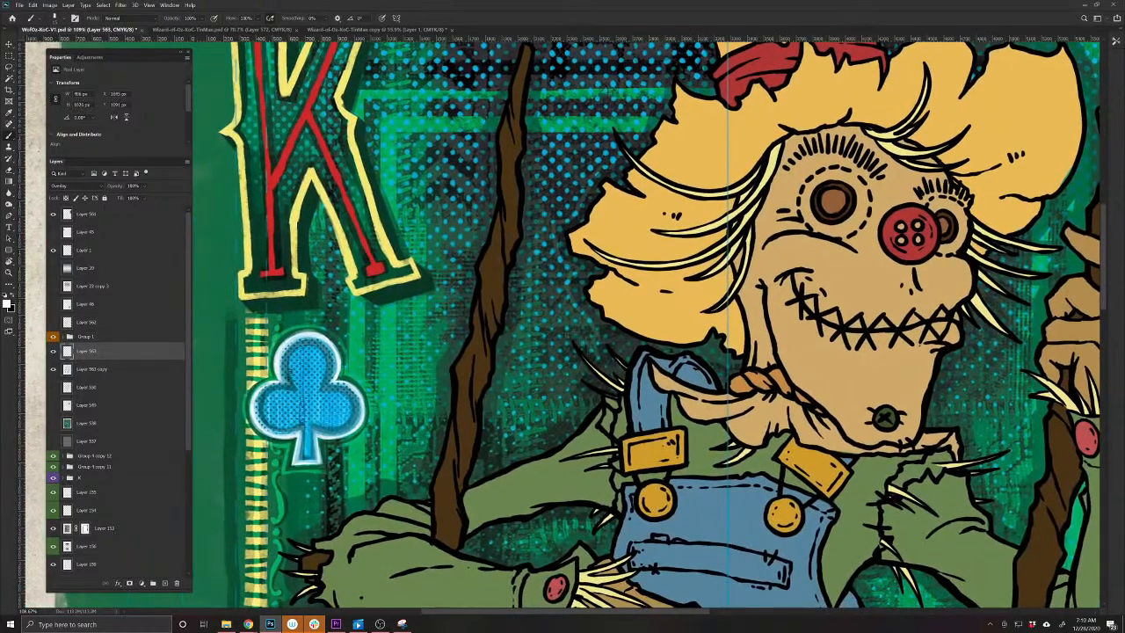
Continue the highlights along the shadow edges by the lower thin staff and down to the border beside the orange elbow patch
mouse_move(566, 335)
mouse_down()
mouse_move(573, 362)
mouse_move(553, 422)
mouse_move(488, 462)
mouse_move(519, 316)
mouse_move(535, 472)
mouse_move(556, 412)
mouse_move(564, 213)
mouse_move(541, 183)
mouse_move(519, 235)
mouse_move(479, 470)
mouse_move(448, 545)
mouse_move(495, 367)
mouse_up()
mouse_move(516, 328)
mouse_down()
mouse_move(493, 448)
mouse_move(451, 447)
mouse_move(447, 459)
mouse_up()
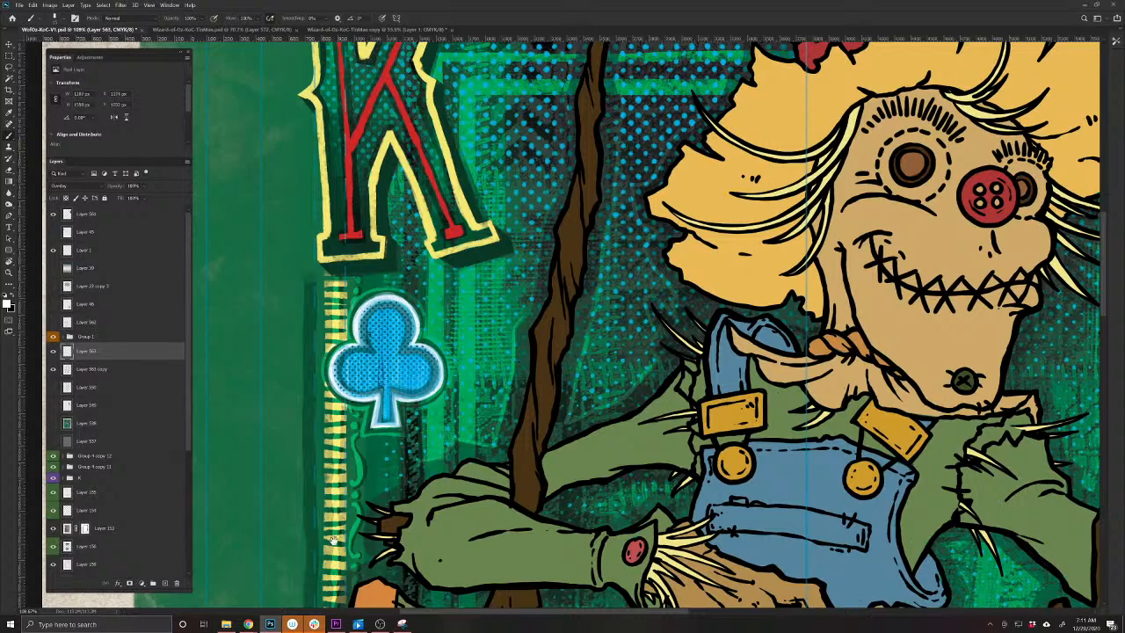
drag(396, 485, 424, 358)
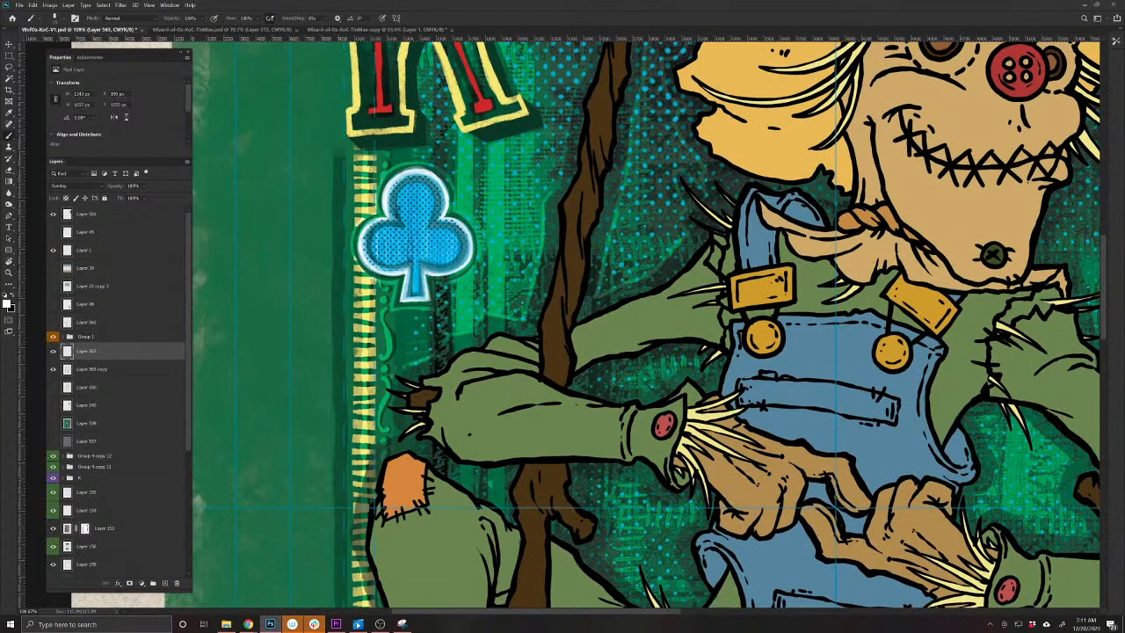
mouse_move(392, 438)
mouse_down()
mouse_move(370, 448)
mouse_move(356, 498)
mouse_up()
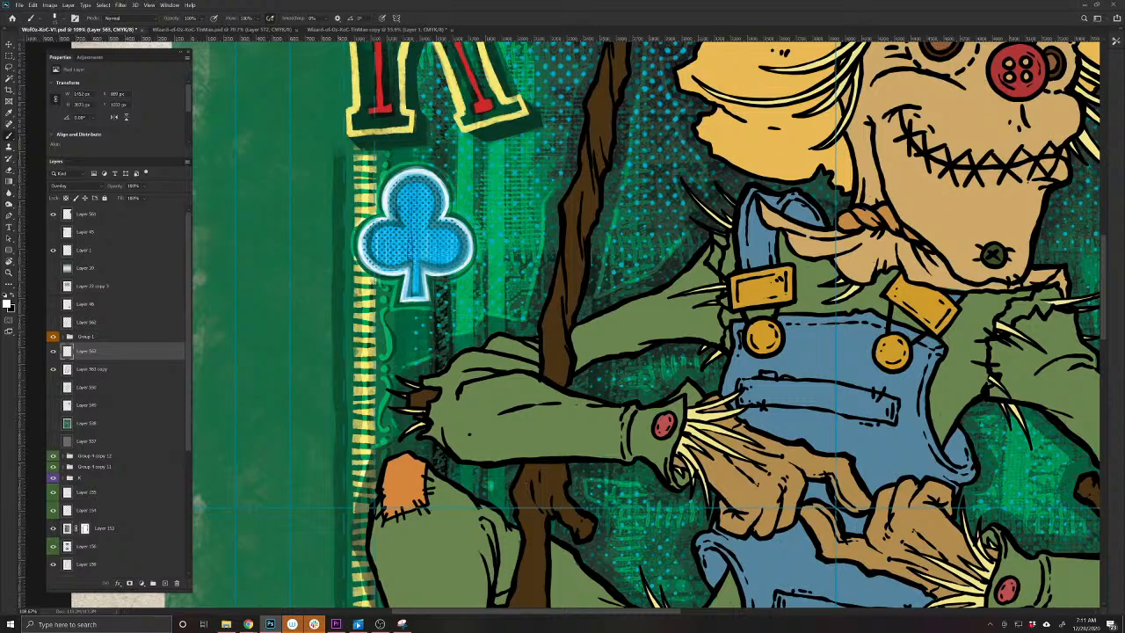
Paint a short highlight on the shadow edge beside the upper scarecrow's overalls, on the gripped-staff side
drag(736, 580, 565, 530)
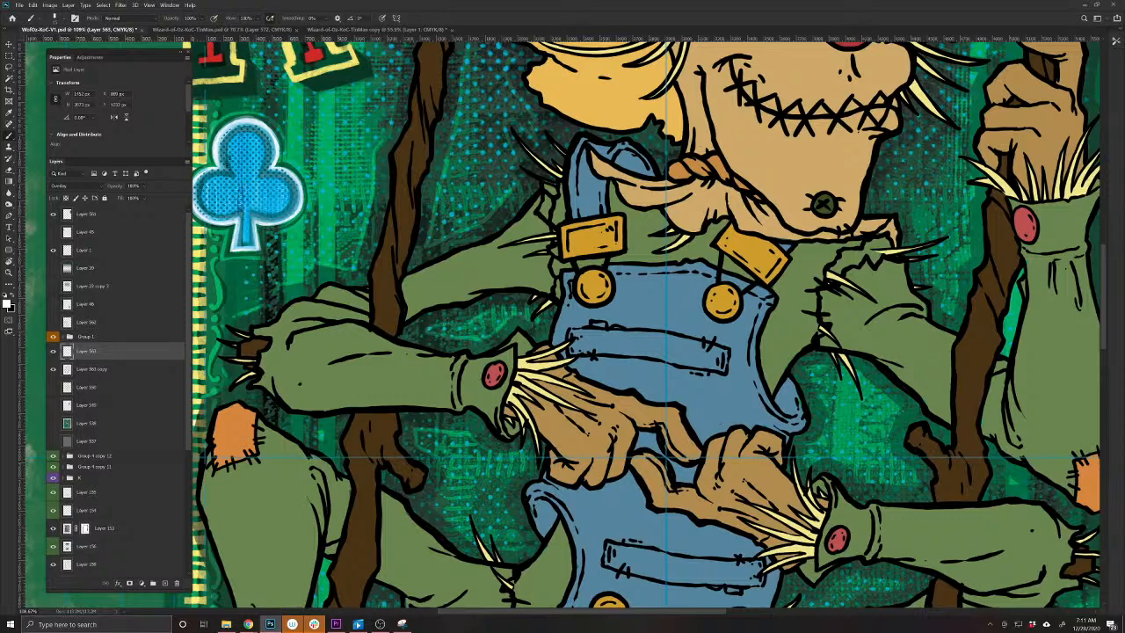
drag(697, 420, 451, 458)
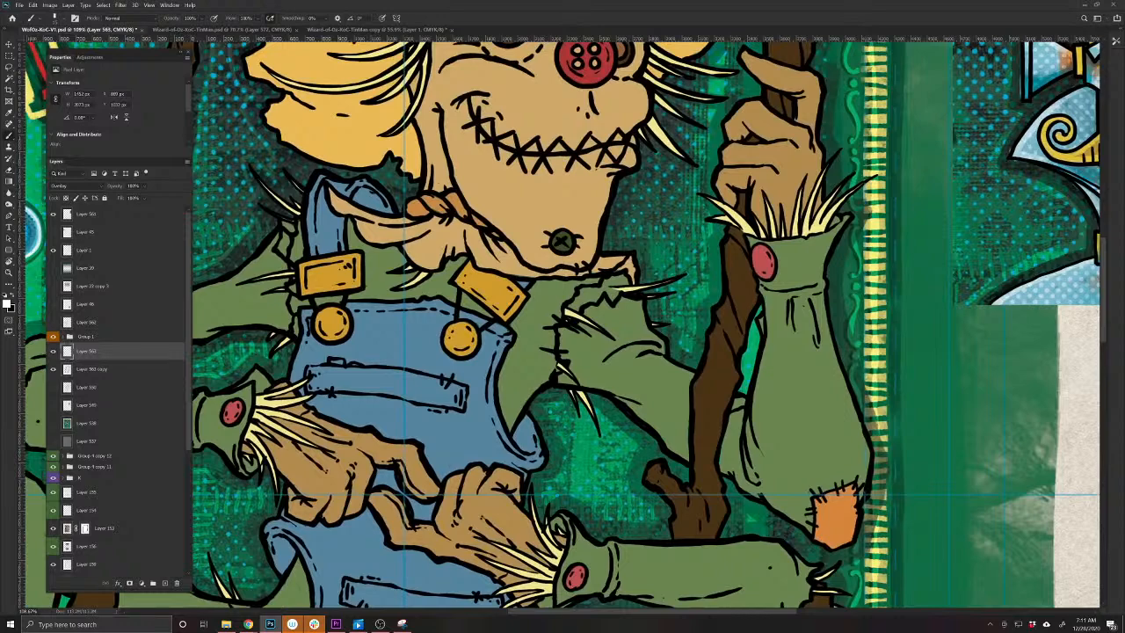
drag(547, 408, 552, 427)
drag(343, 546, 601, 533)
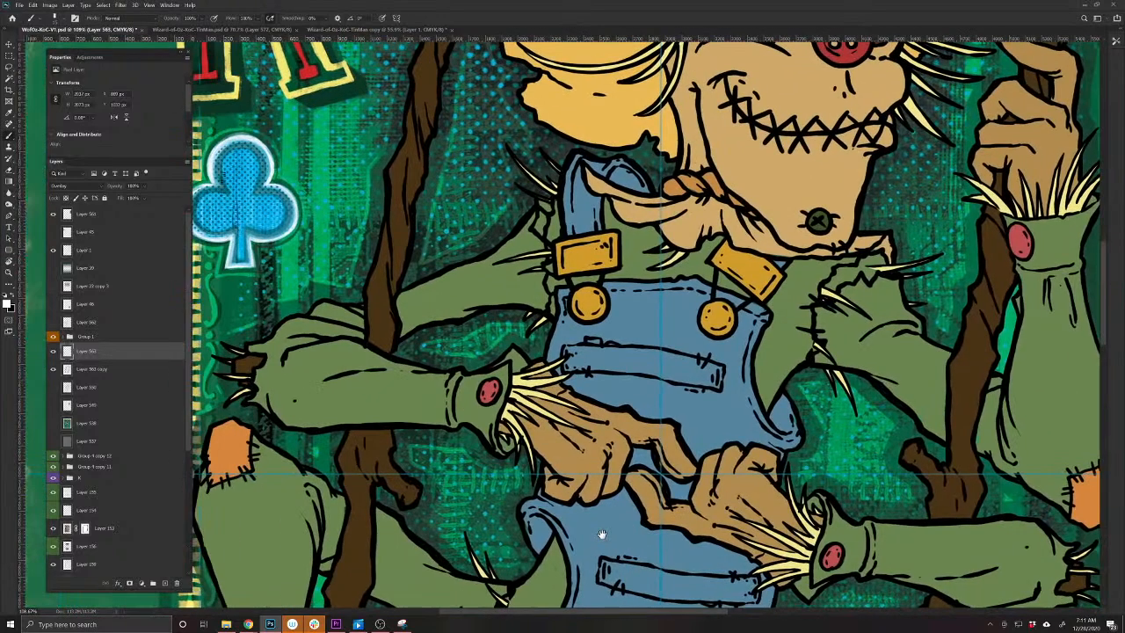
Erase across the background gap below the upper scarecrow's cuff, beside the thin staff's stub, with a much larger eraser
key(e)
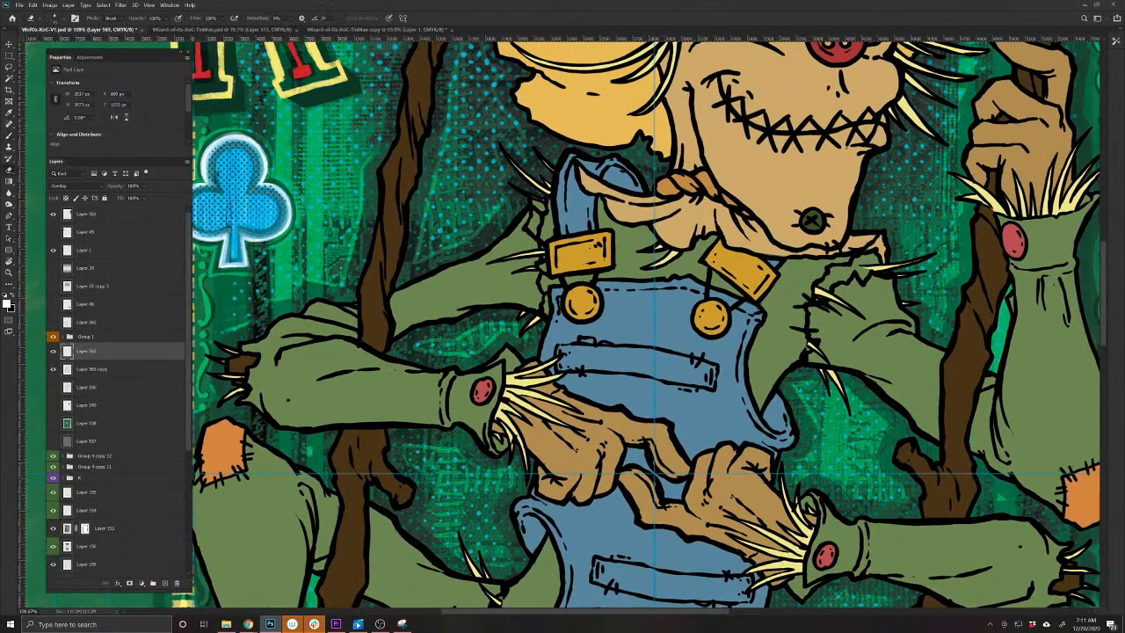
key(])
key(])
key(])
key(])
key(])
key(])
key(])
key(])
mouse_move(413, 468)
mouse_down()
mouse_move(417, 448)
mouse_move(483, 469)
mouse_up()
Trace white highlights along the shadow edge in the gap between the upper scarecrow's overalls and the gripped staff
key(b)
drag(705, 474, 382, 500)
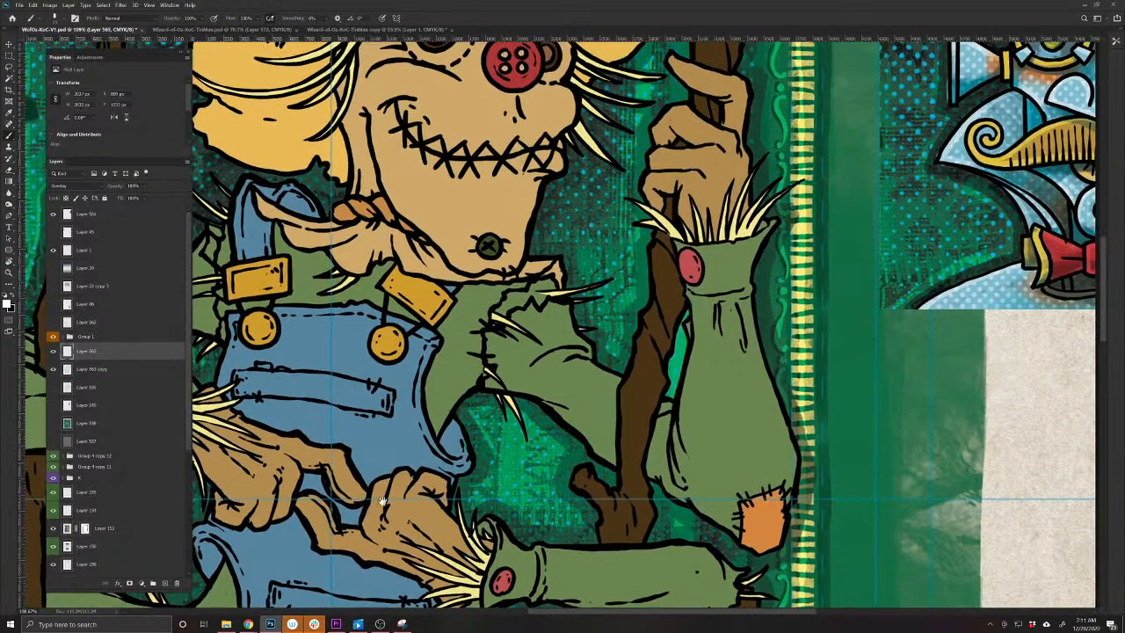
mouse_move(492, 451)
mouse_down()
mouse_move(469, 499)
mouse_move(554, 527)
mouse_move(581, 513)
mouse_move(558, 498)
mouse_move(547, 434)
mouse_up()
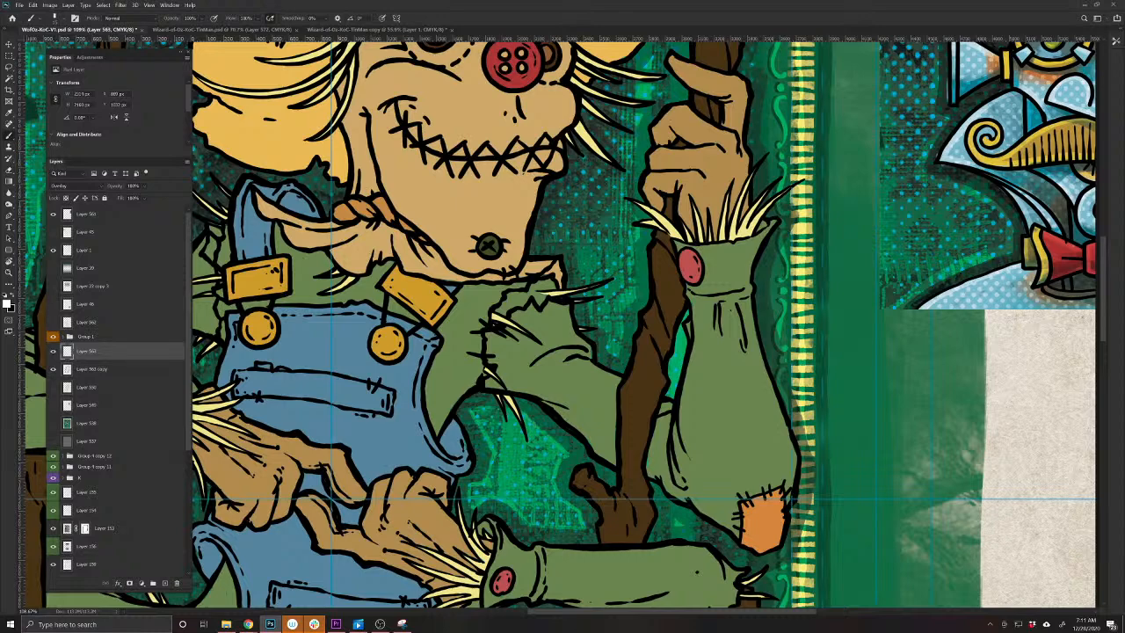
drag(472, 408, 494, 405)
Brush highlights along the shadow edges between the upper scarecrow's face and the gripped staff, continuing up beside the hat brim
mouse_move(607, 351)
mouse_down()
mouse_move(594, 305)
mouse_move(593, 501)
mouse_up()
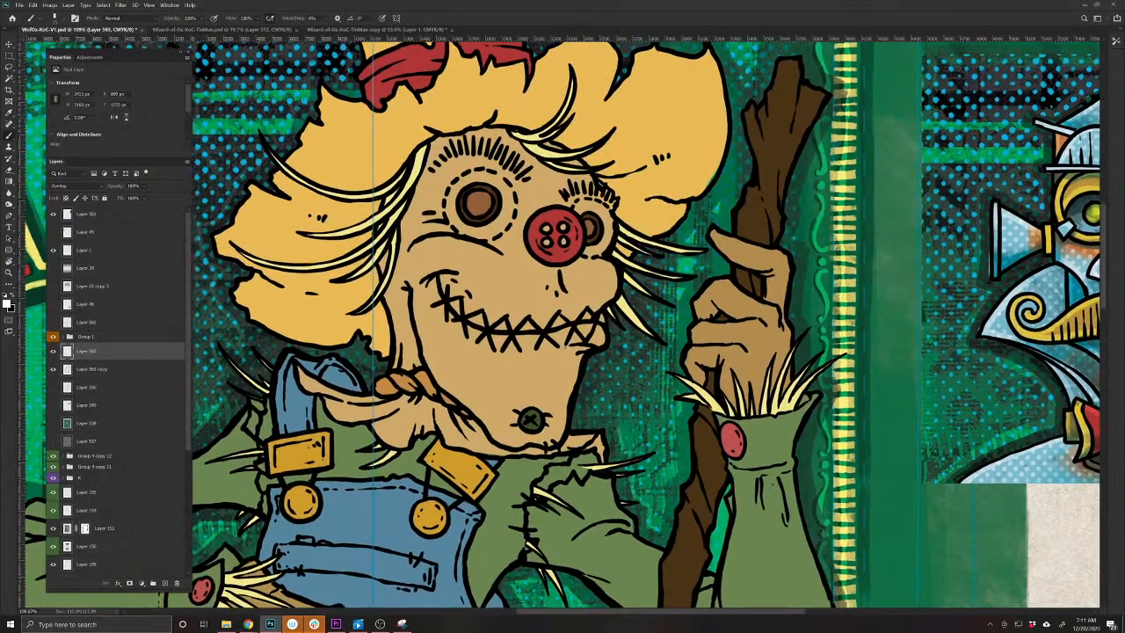
mouse_move(618, 416)
mouse_down()
mouse_move(581, 415)
mouse_move(620, 340)
mouse_move(655, 343)
mouse_move(660, 308)
mouse_move(673, 288)
mouse_move(682, 297)
mouse_up()
drag(575, 390, 439, 440)
mouse_move(538, 366)
mouse_down()
mouse_move(525, 425)
mouse_move(543, 514)
mouse_move(526, 567)
mouse_move(552, 500)
mouse_up()
drag(601, 398, 599, 412)
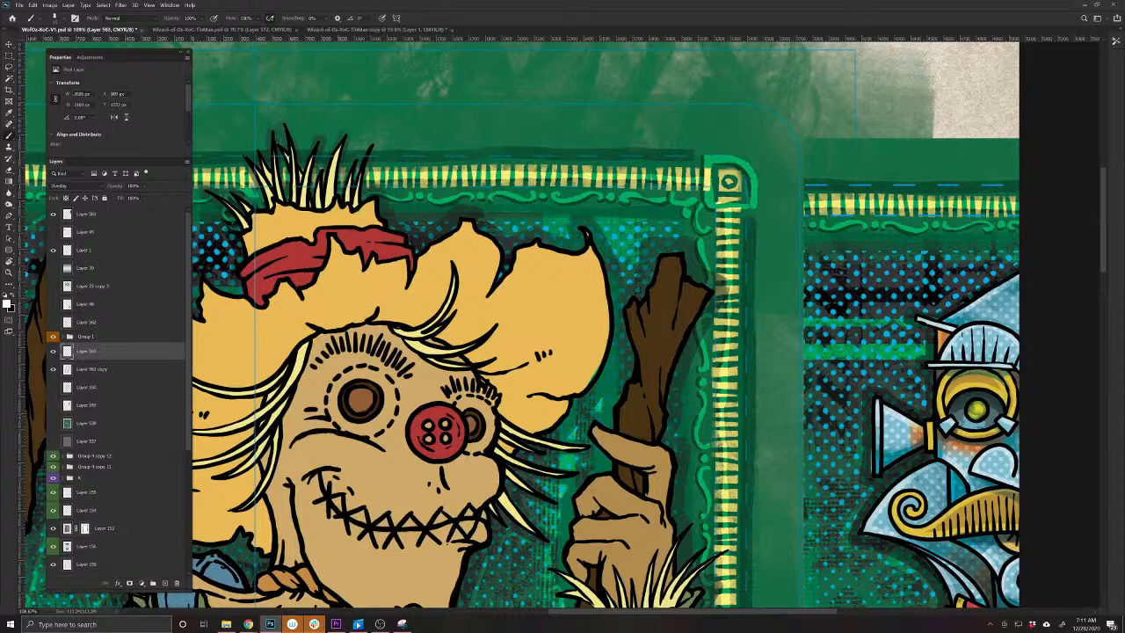
Brush white highlights along the shadow edges around the upper scarecrow's hat, its straw tuft and the gripped staff's tip
mouse_move(624, 285)
mouse_down()
mouse_move(592, 216)
mouse_move(568, 214)
mouse_move(571, 237)
mouse_move(543, 233)
mouse_move(542, 214)
mouse_up()
drag(423, 290, 505, 431)
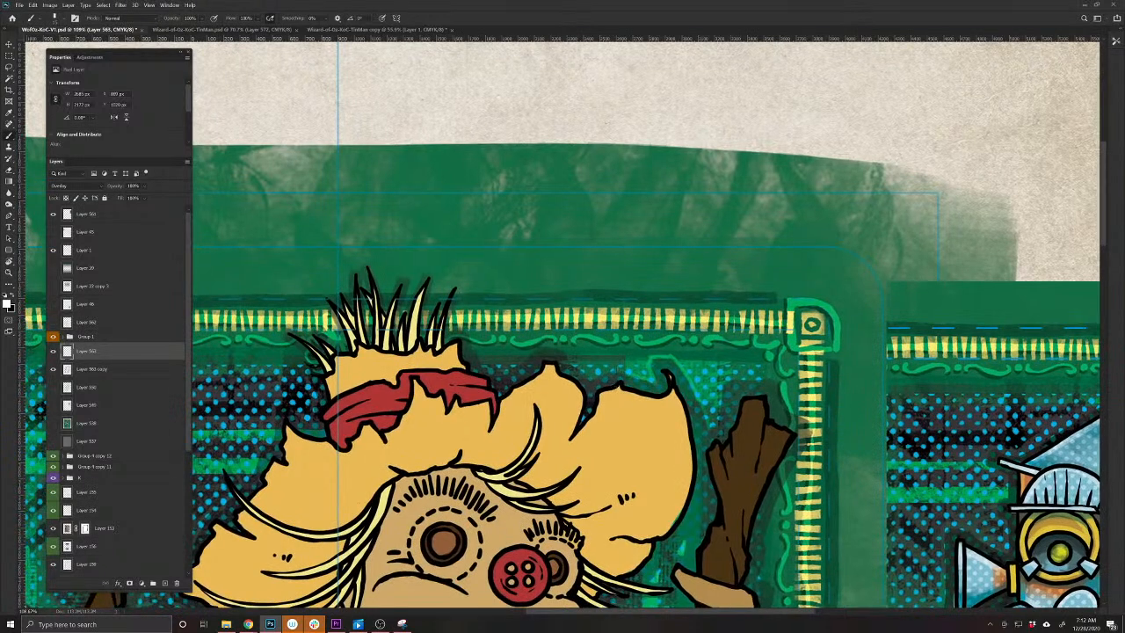
mouse_move(578, 380)
mouse_down()
mouse_move(600, 377)
mouse_move(531, 351)
mouse_move(508, 373)
mouse_move(457, 332)
mouse_move(455, 295)
mouse_move(439, 285)
mouse_move(406, 304)
mouse_move(378, 297)
mouse_move(327, 336)
mouse_up()
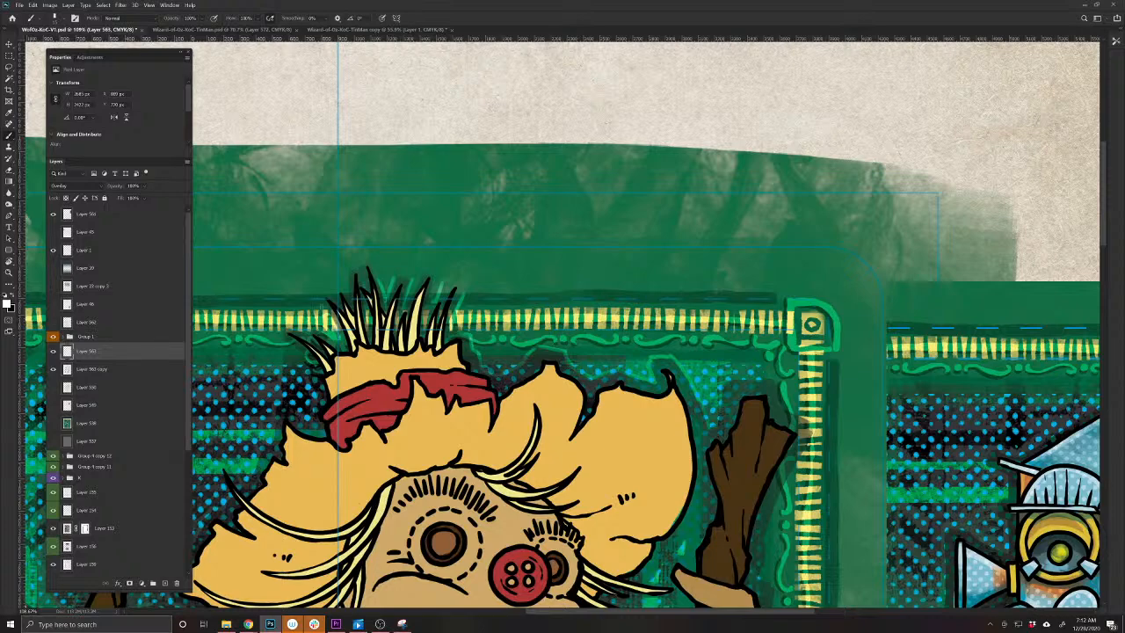
mouse_move(710, 440)
mouse_down()
mouse_move(516, 400)
mouse_move(528, 341)
mouse_move(576, 340)
mouse_move(616, 393)
mouse_move(573, 483)
mouse_move(562, 541)
mouse_move(591, 427)
mouse_move(633, 416)
mouse_move(625, 470)
mouse_move(644, 497)
mouse_up()
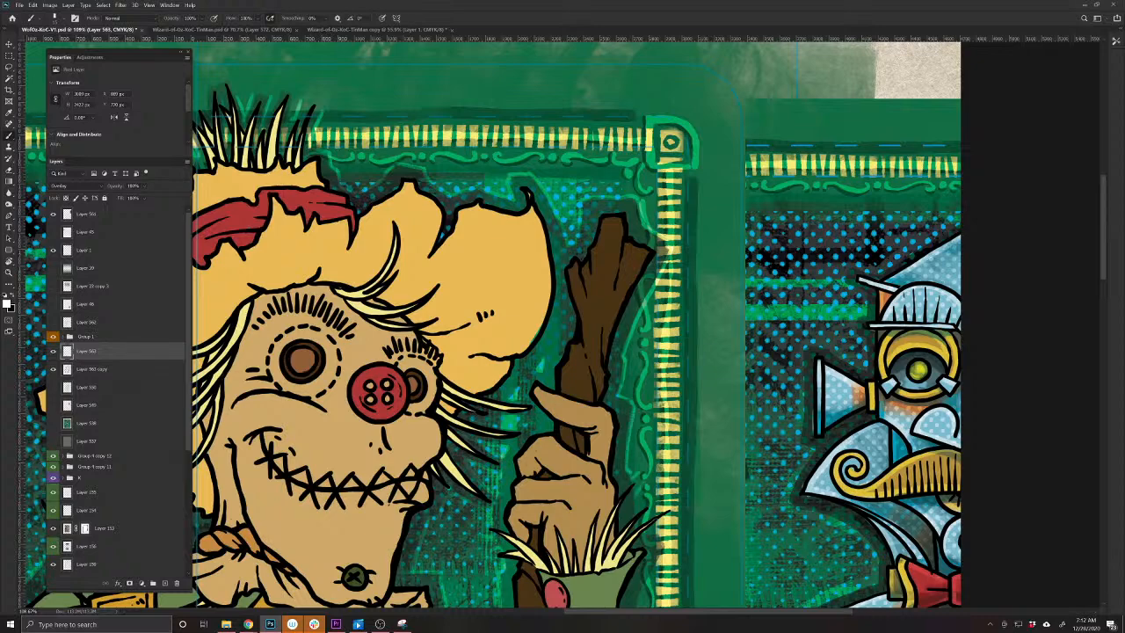
Trace white highlights along the shadow edge between the upper scarecrow's raised sleeve and the striped card border
drag(609, 572, 582, 435)
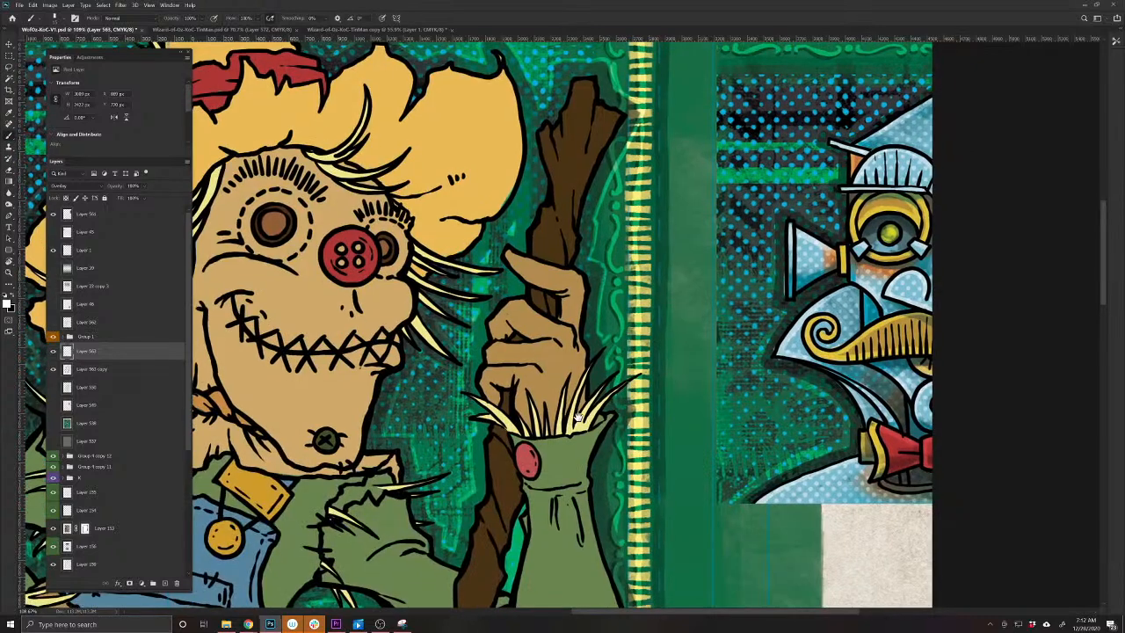
mouse_move(620, 397)
mouse_down()
mouse_move(632, 409)
mouse_move(610, 465)
mouse_move(612, 517)
mouse_move(591, 528)
mouse_up()
drag(605, 579, 573, 440)
drag(582, 368, 622, 540)
drag(374, 542, 550, 543)
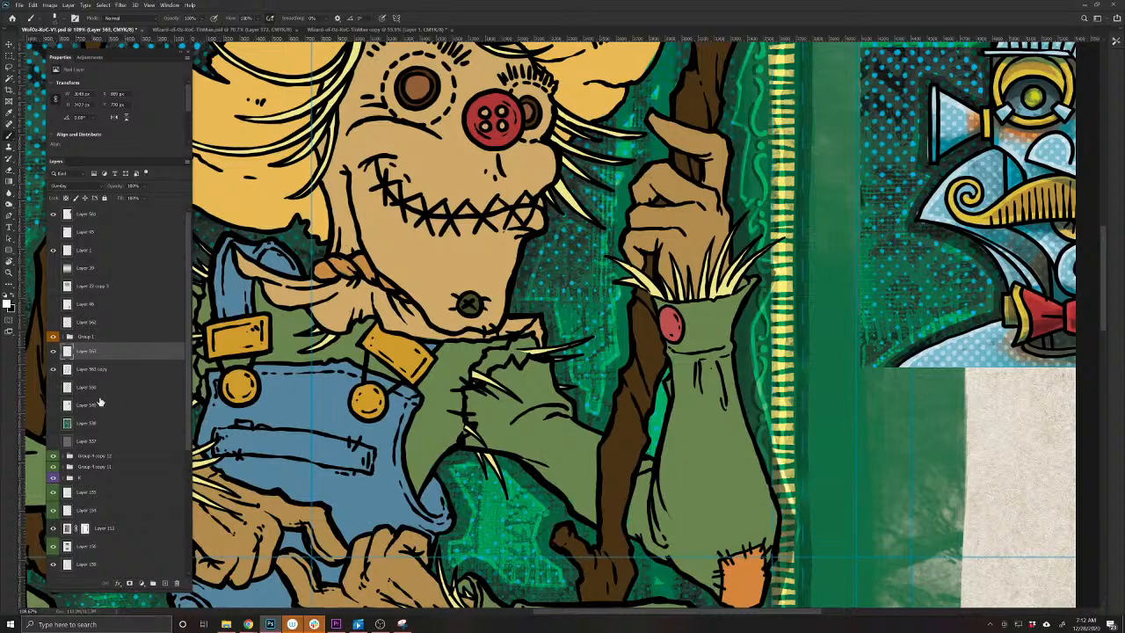
On the Multiply shadow layer, paint over the bright gap between the gripped staff and the raised forearm with a larger brush
key(v)
click(88, 369)
key(b)
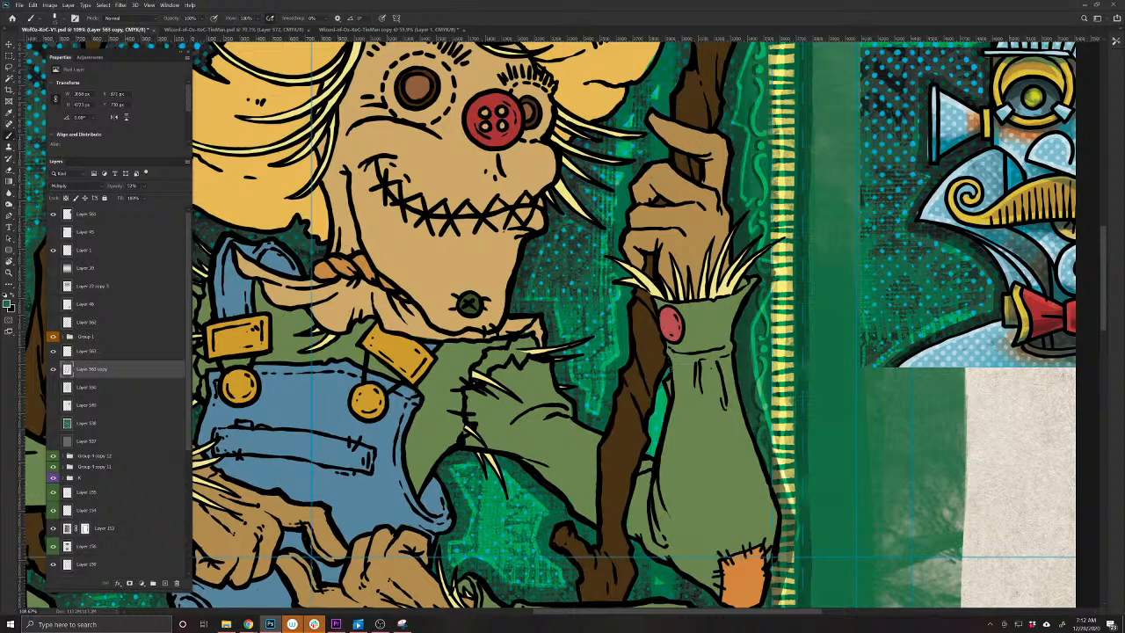
key(bracketright)
key(bracketright)
drag(664, 390, 653, 451)
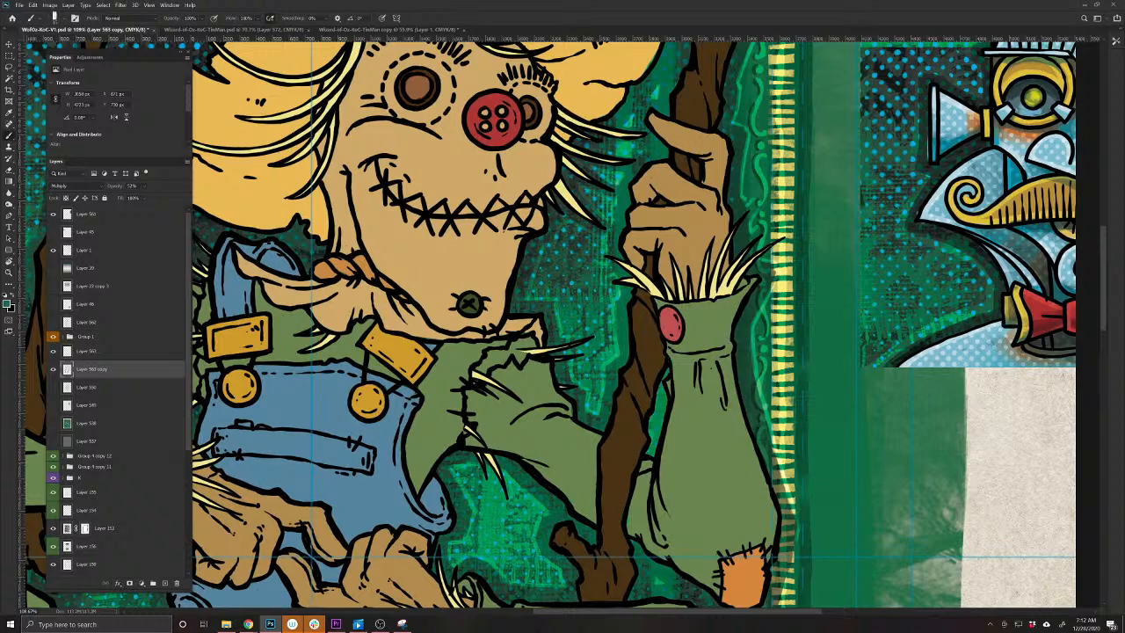
Duplicate the Overlay highlight layer and rotate the copy half a turn about the card's centre onto the lower scarecrow
scroll(589, 527, down, 3)
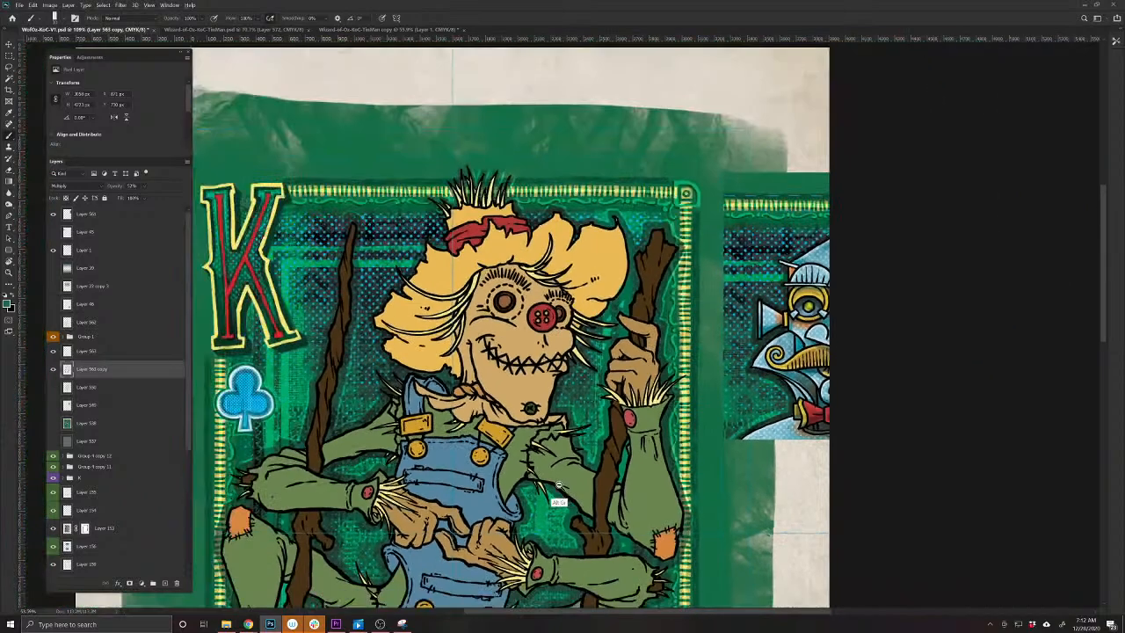
drag(463, 580, 597, 523)
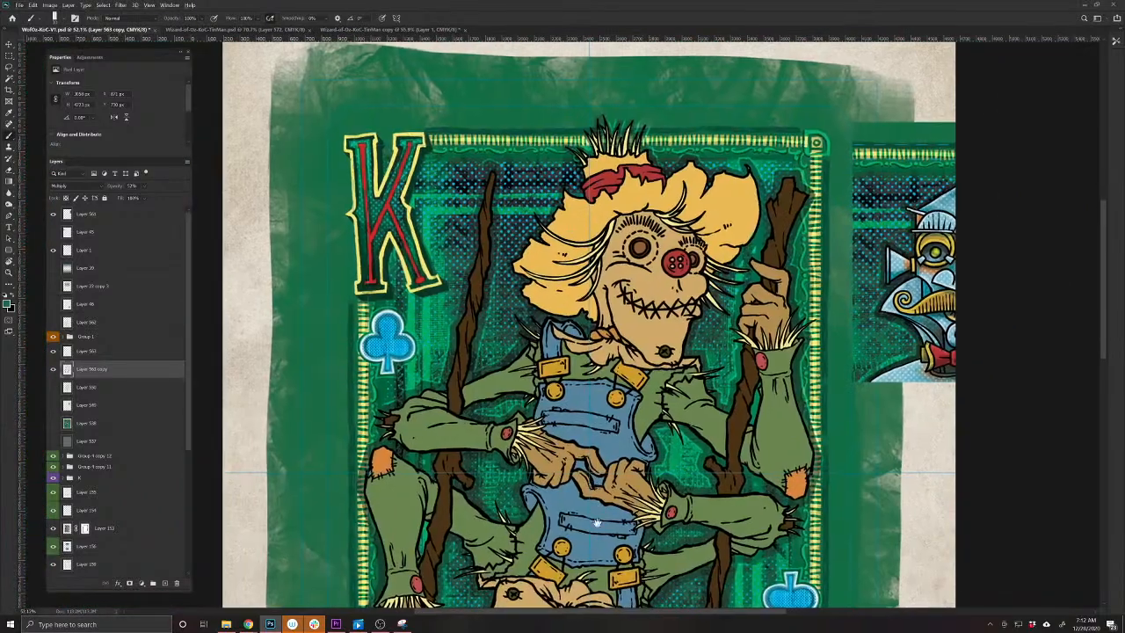
scroll(637, 440, down, 1)
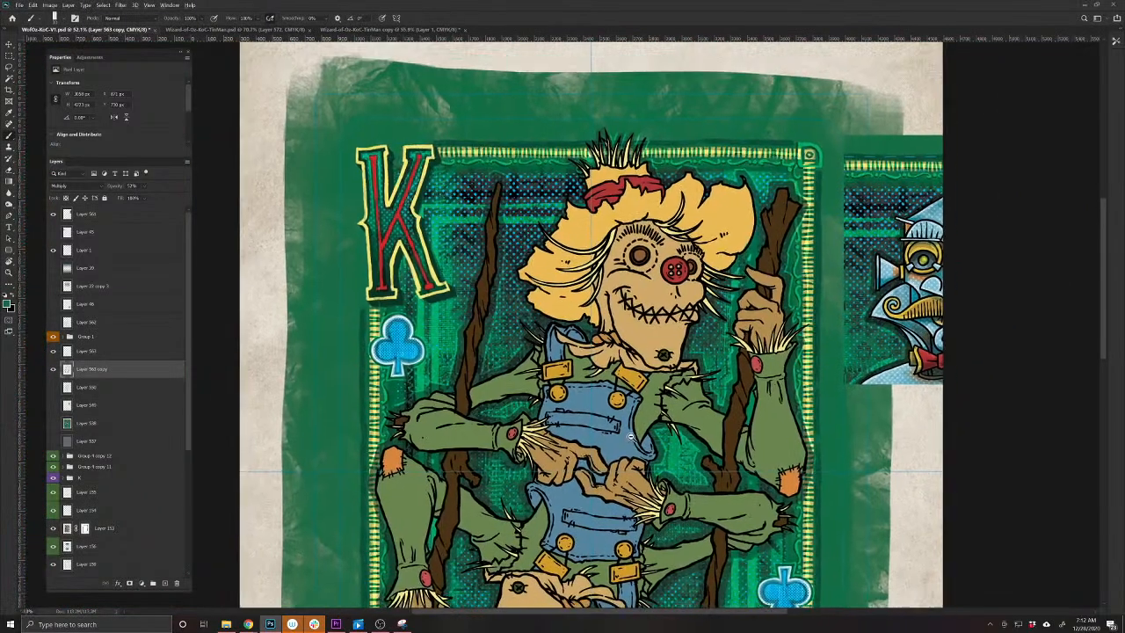
drag(633, 434, 613, 383)
key(v)
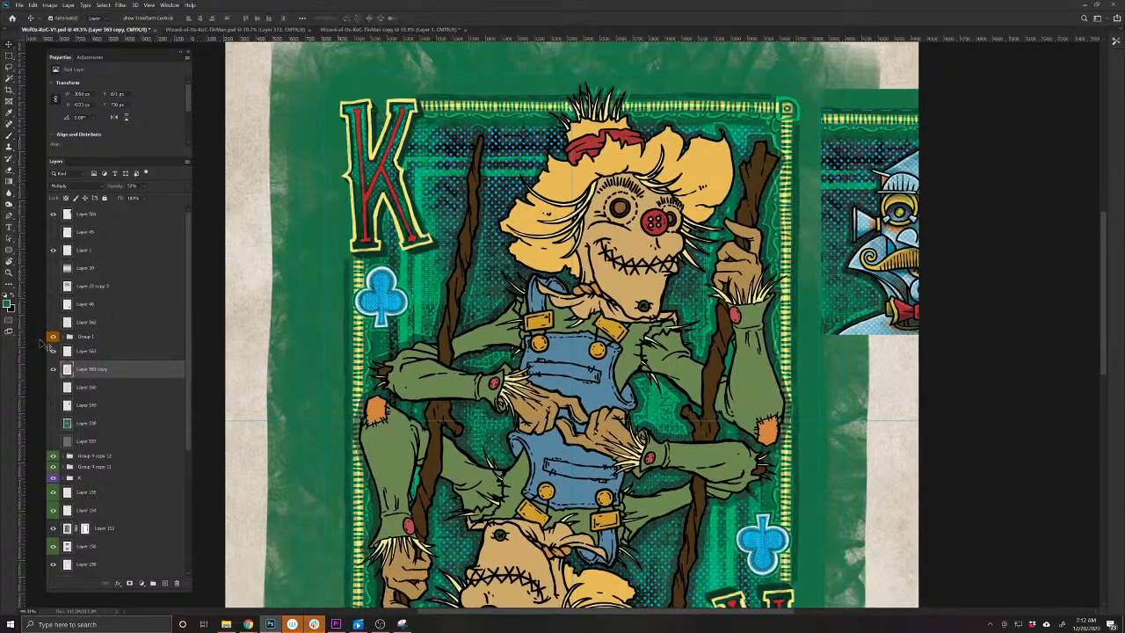
click(66, 351)
key(ctrl+j)
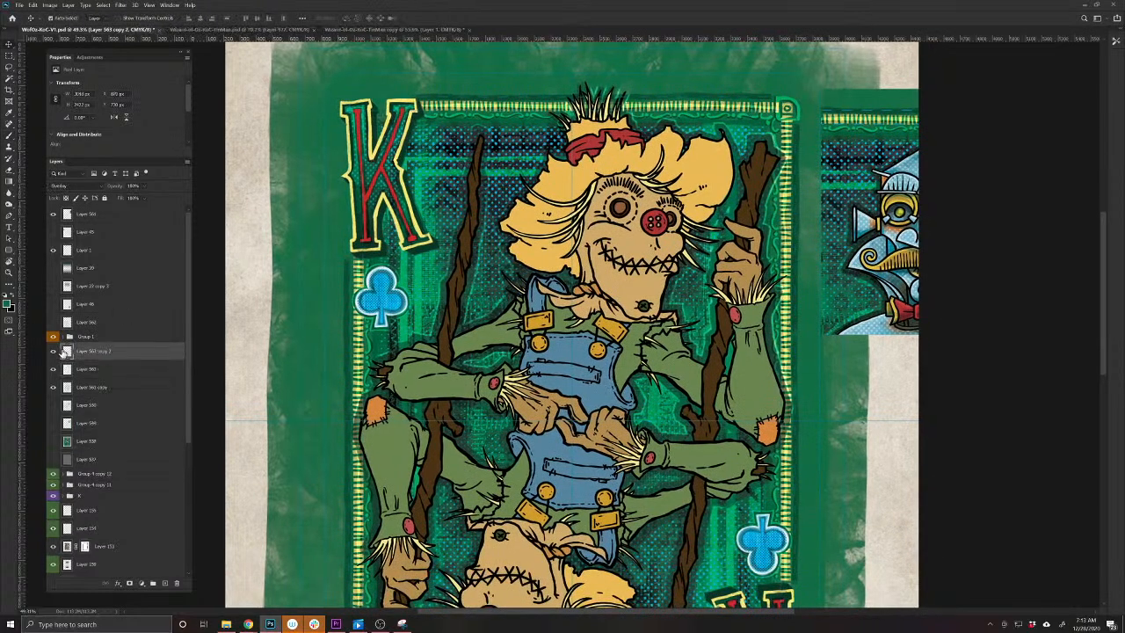
drag(187, 407, 186, 571)
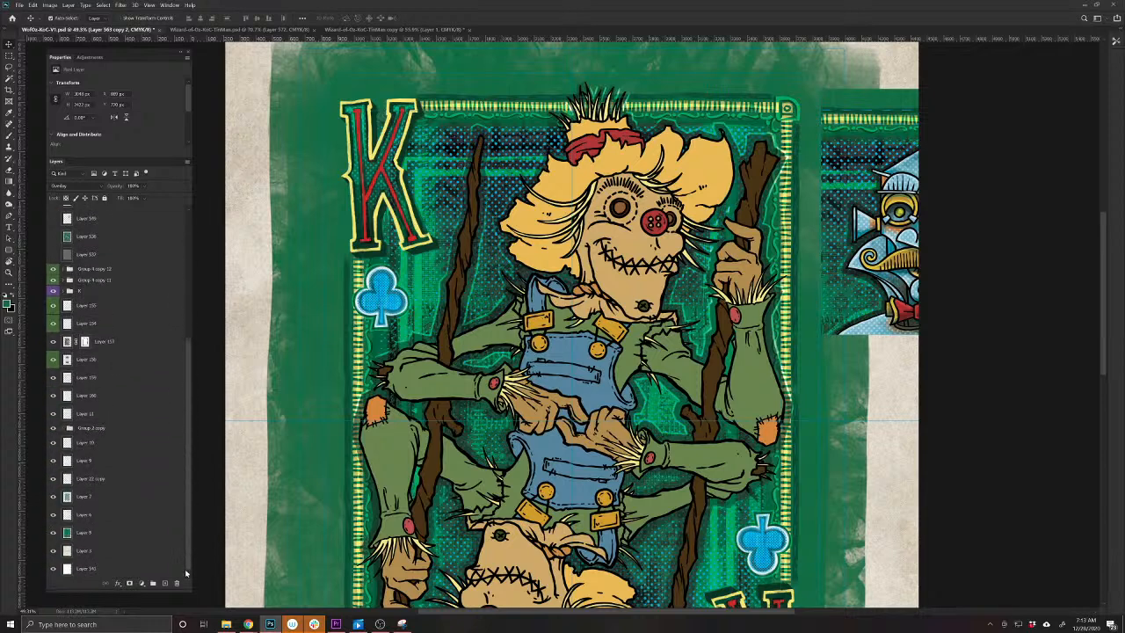
click(157, 573)
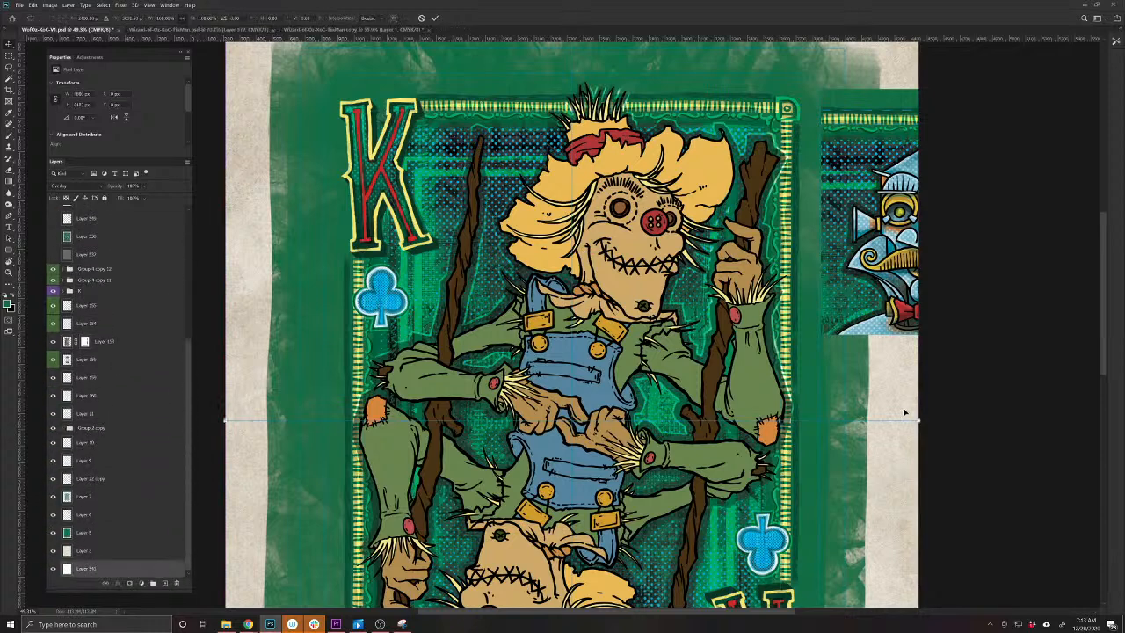
key(ctrl+t)
drag(241, 268, 205, 432)
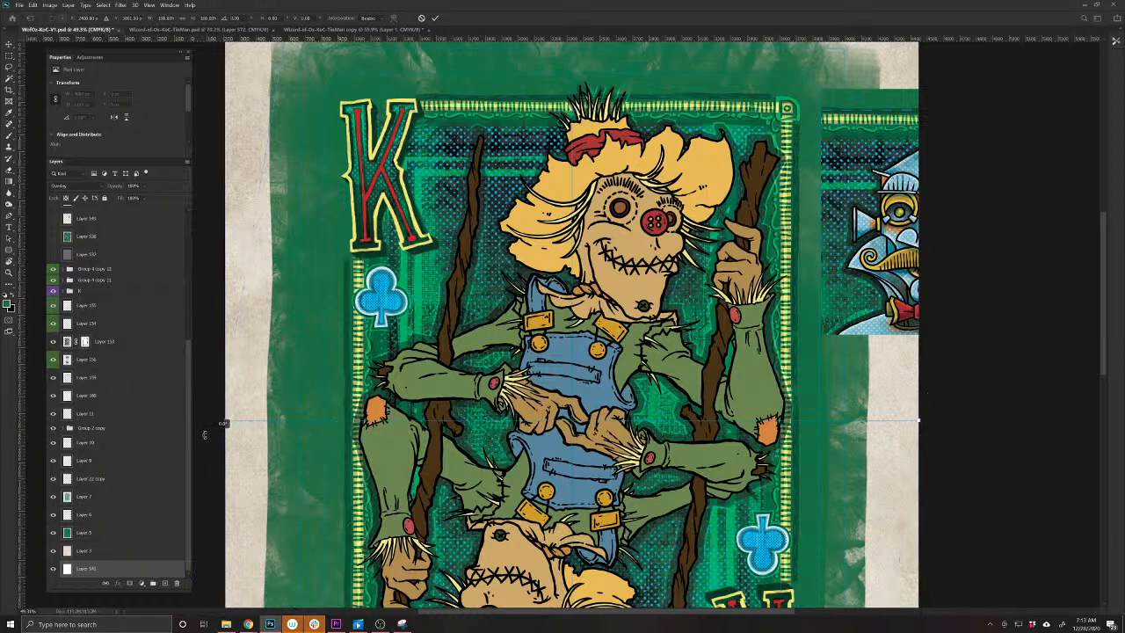
key(Return)
Switch the original and duplicated highlight layers to Normal, merge them, and set the merged layer's blend mode to Overlay
scroll(105, 458, up, 2)
scroll(104, 458, up, 5)
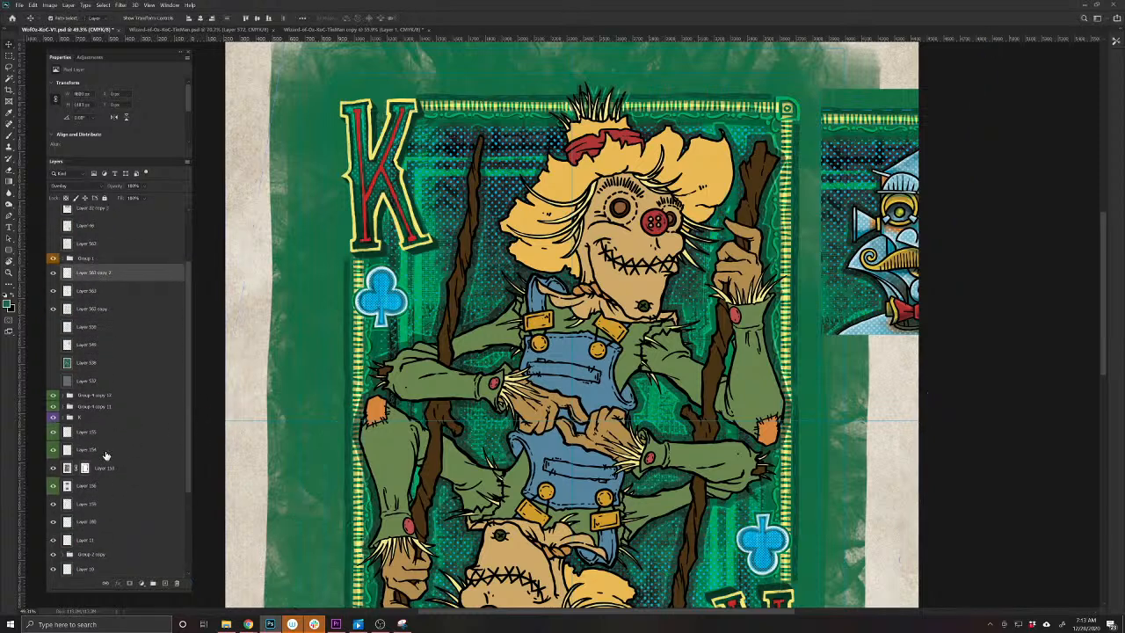
scroll(100, 305, up, 4)
click(97, 286)
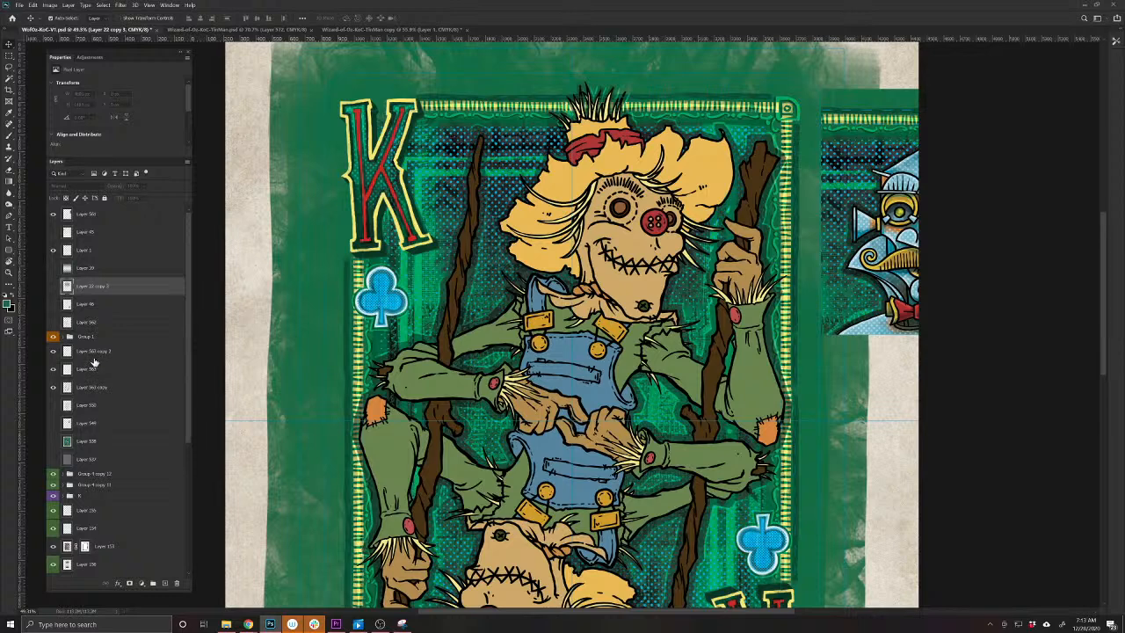
click(94, 352)
shift+click(94, 369)
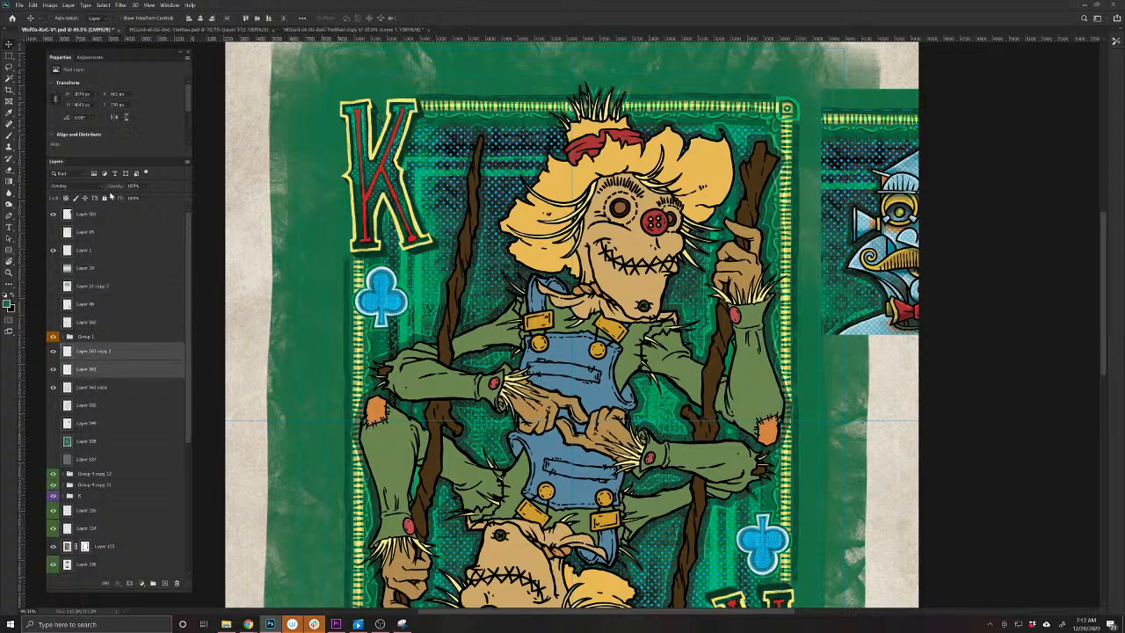
click(84, 185)
click(70, 192)
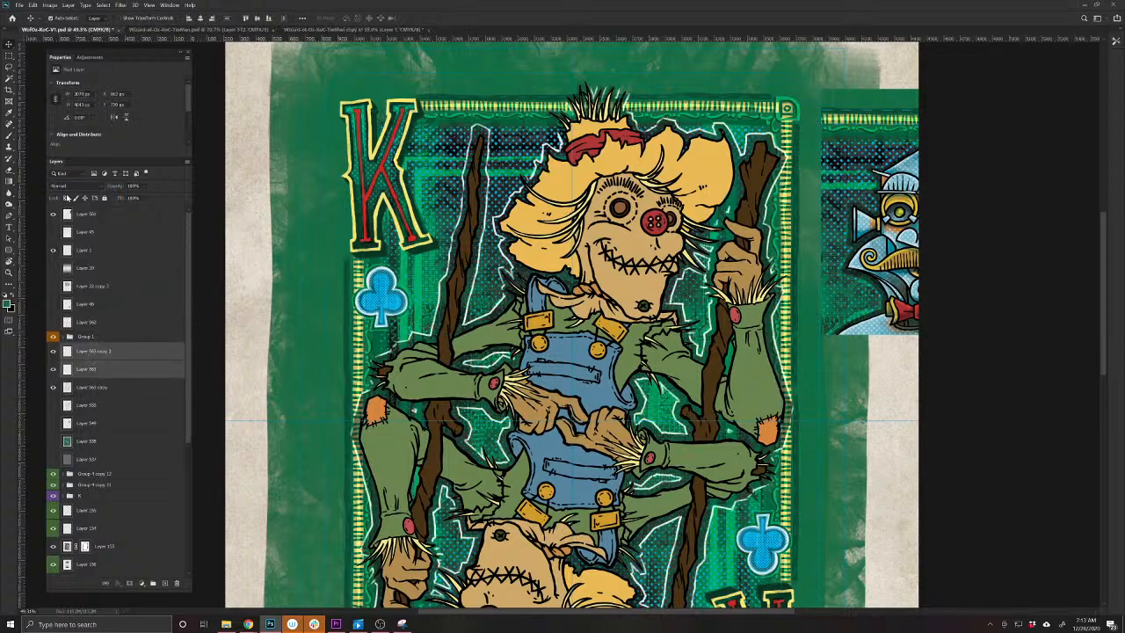
click(67, 187)
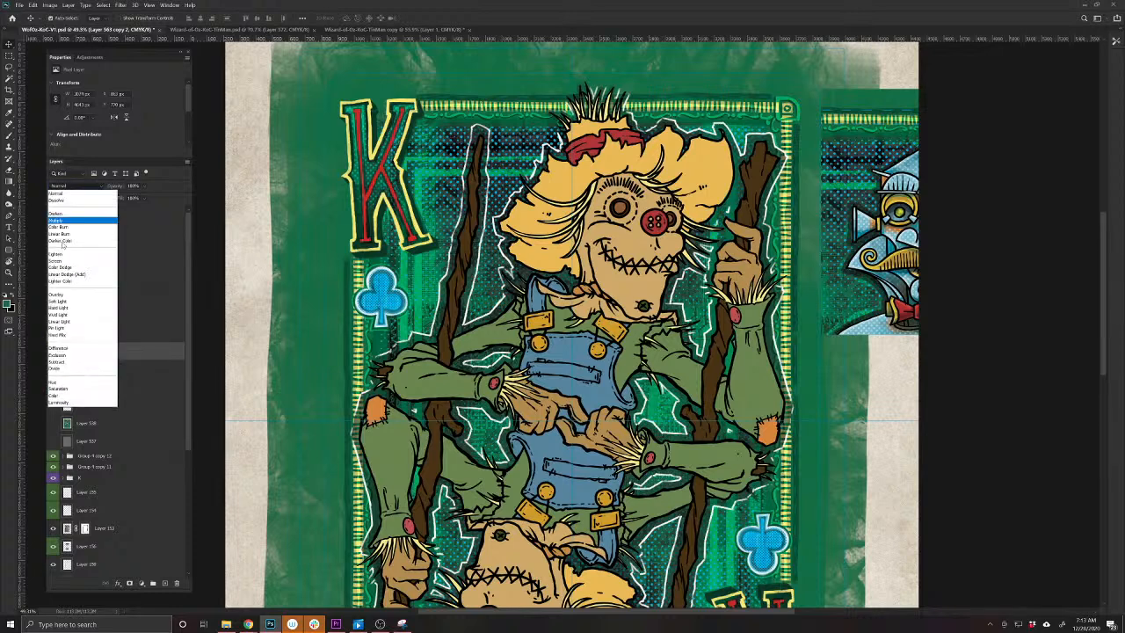
click(61, 296)
Lower the merged highlight layer's opacity to 81% and save the document
drag(122, 189, 109, 189)
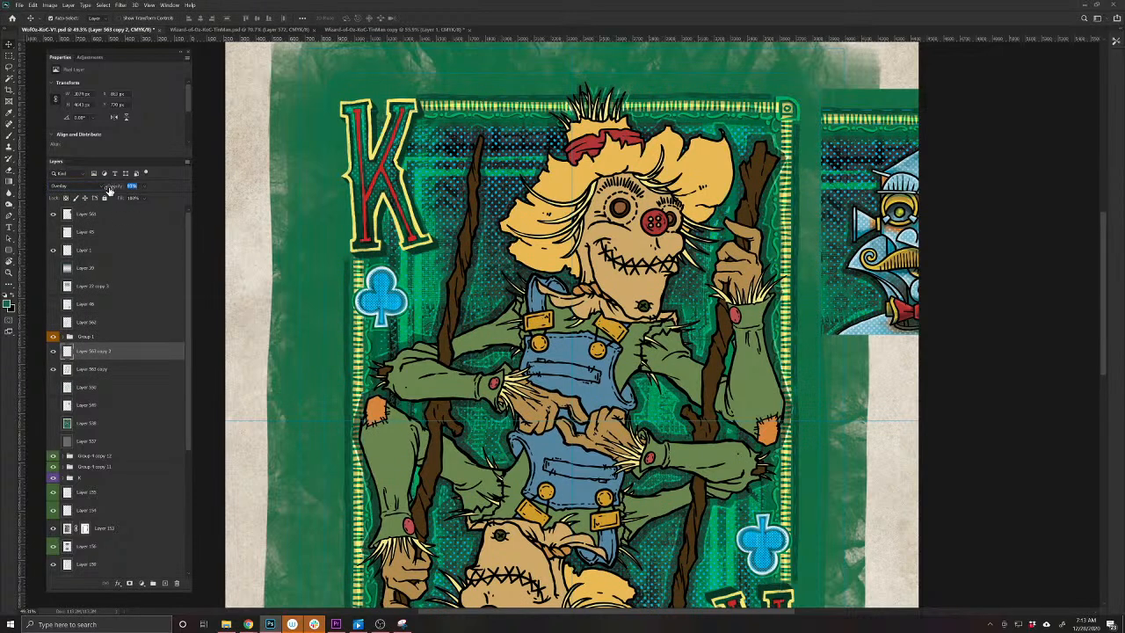
text(81)
key(ctrl+s)
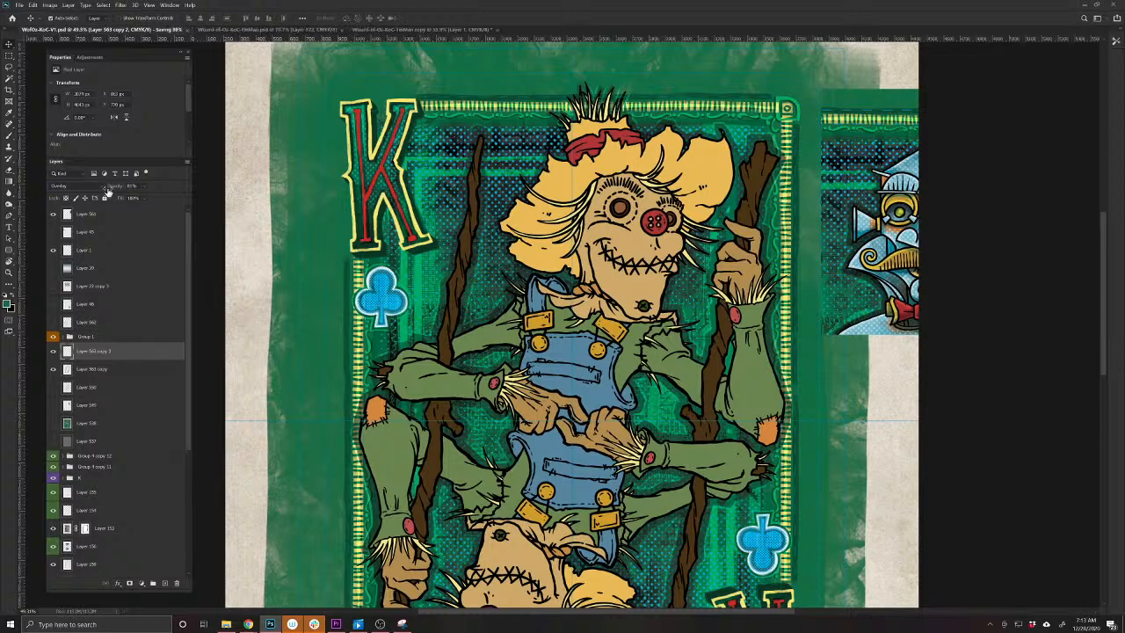
Delete the tin man reference image beside the scarecrow card
key(b)
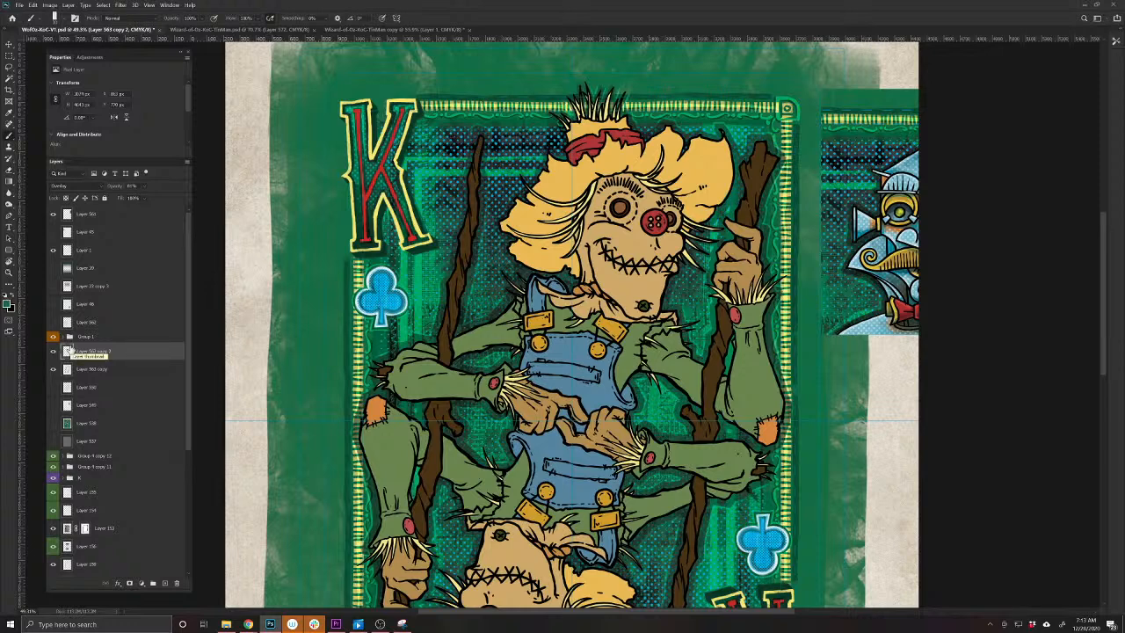
key(v)
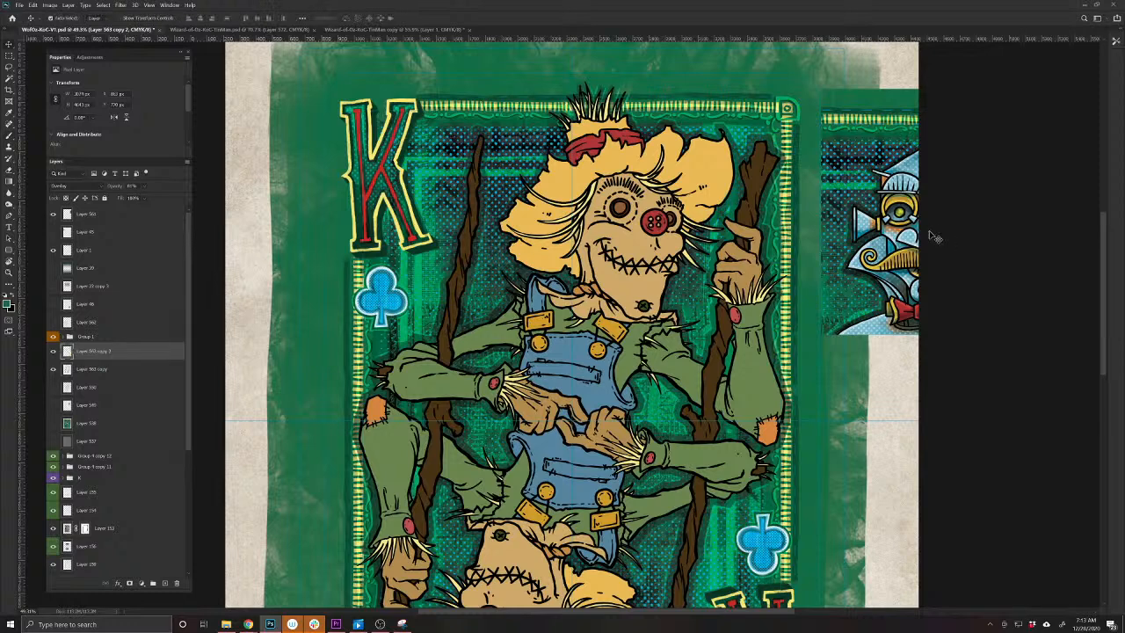
drag(876, 239, 826, 304)
key(Delete)
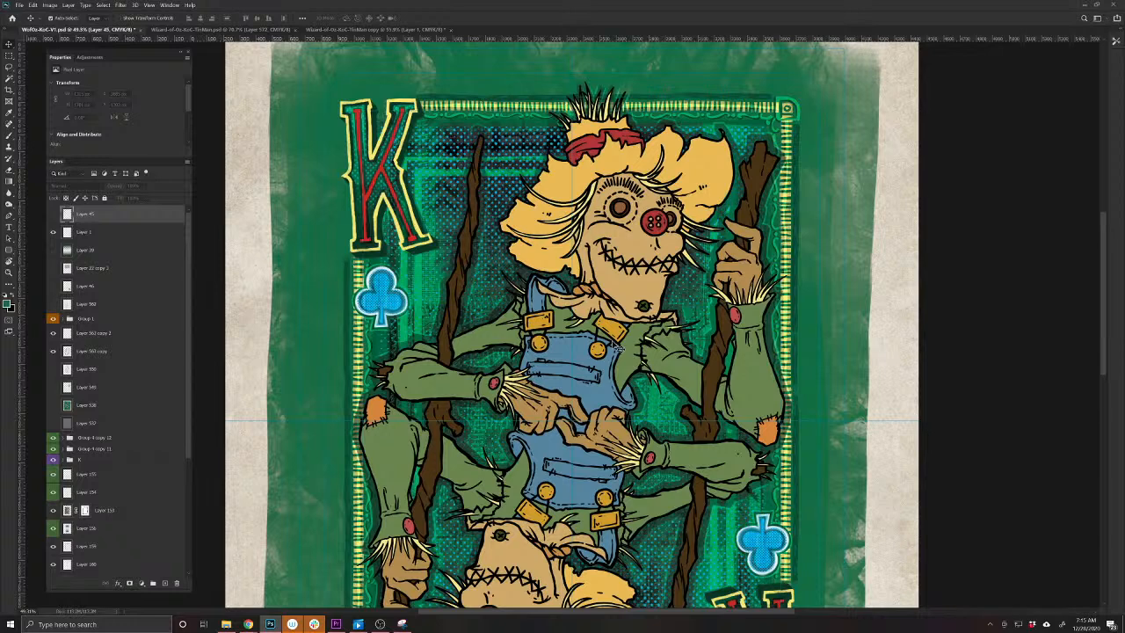
Expand Group 1, check its contents by toggling visibility, and add a Multiply layer directly beneath Layer 552 for brush shading
click(54, 321)
click(54, 322)
click(52, 324)
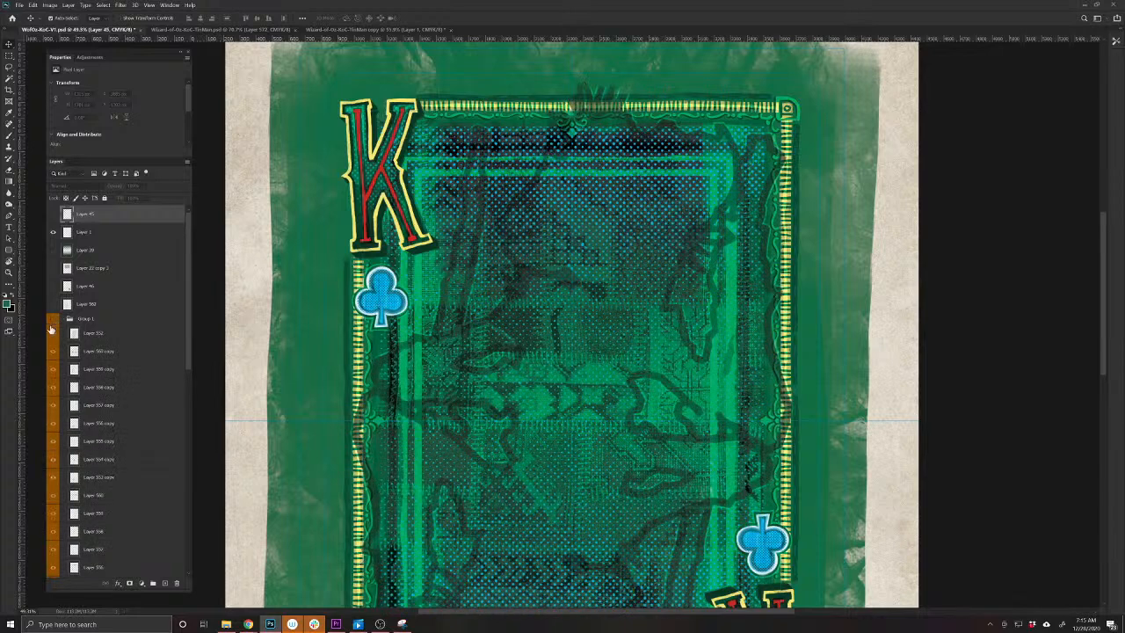
click(52, 322)
click(85, 334)
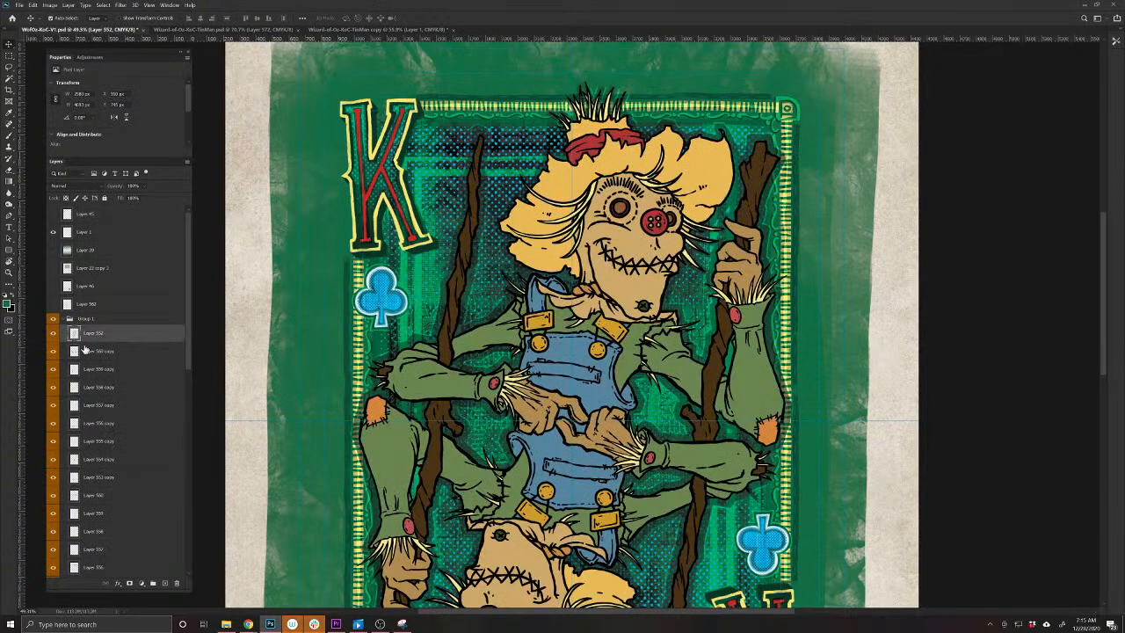
click(164, 582)
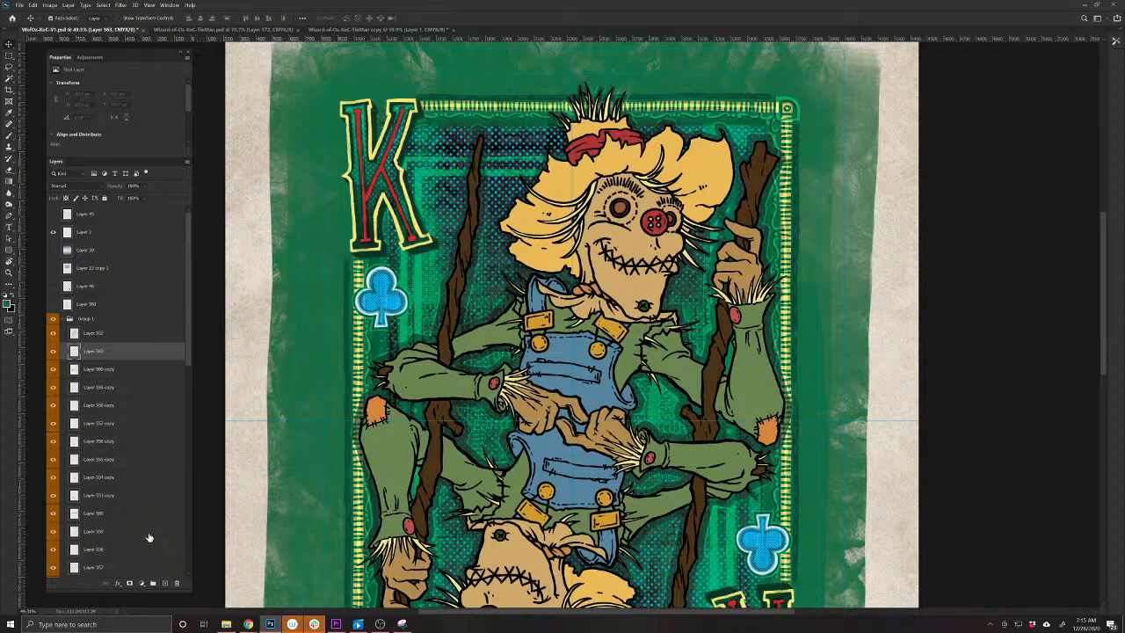
click(72, 187)
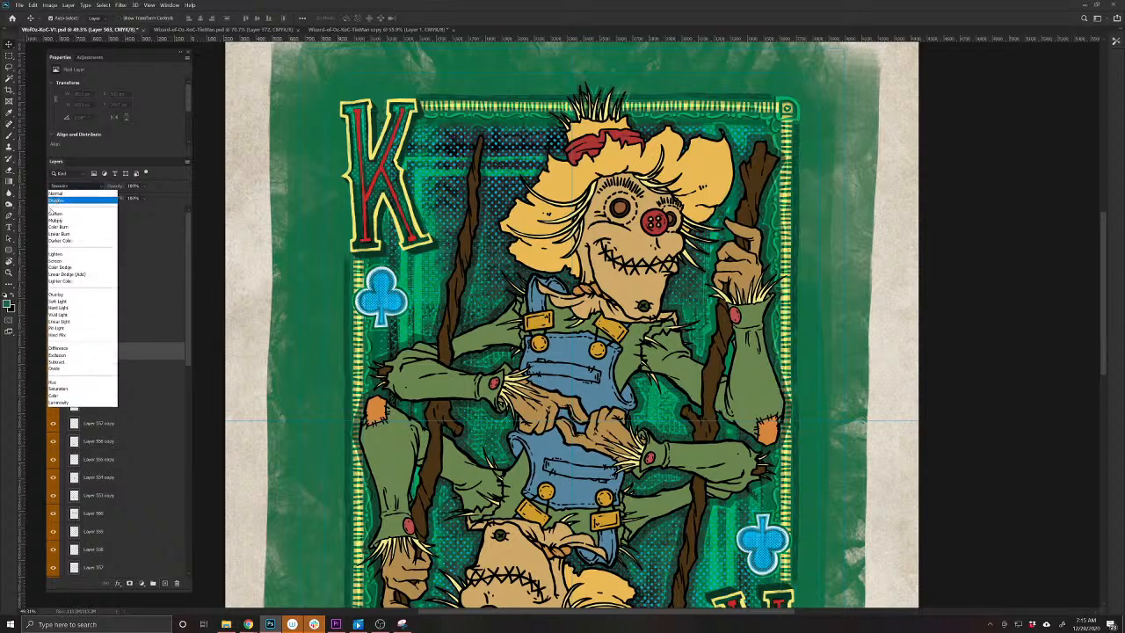
click(56, 220)
click(9, 133)
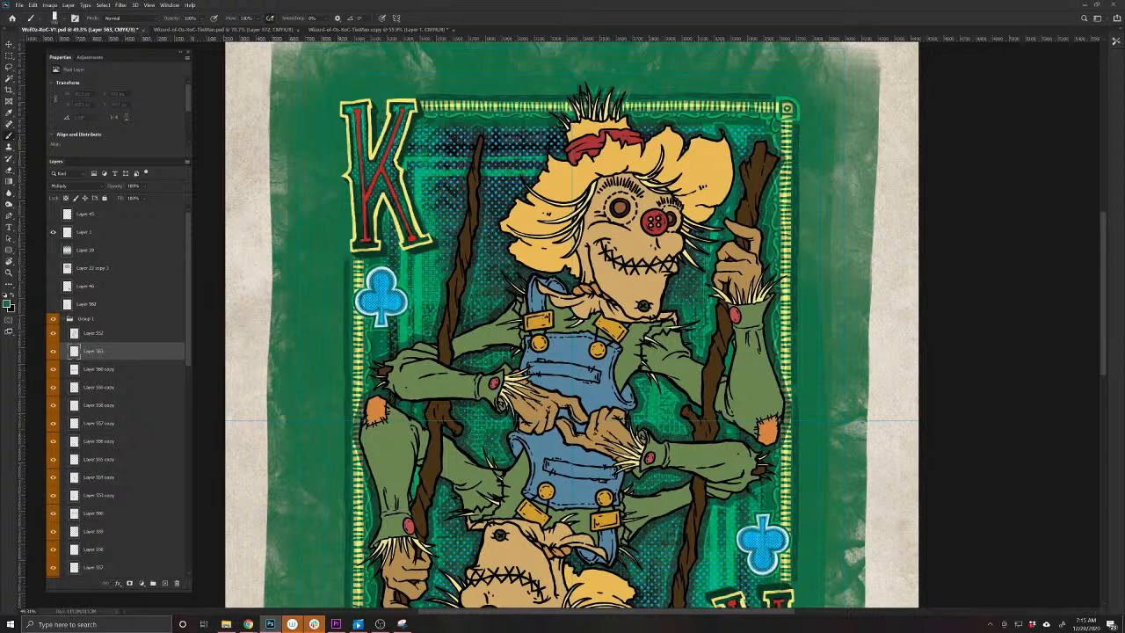
Sample the shirt green and paint shadows on the upper scarecrow's shirt beside the overalls and along the adjoining upper sleeve
drag(615, 362, 464, 455)
key(ctrl+z)
scroll(618, 404, up, 5)
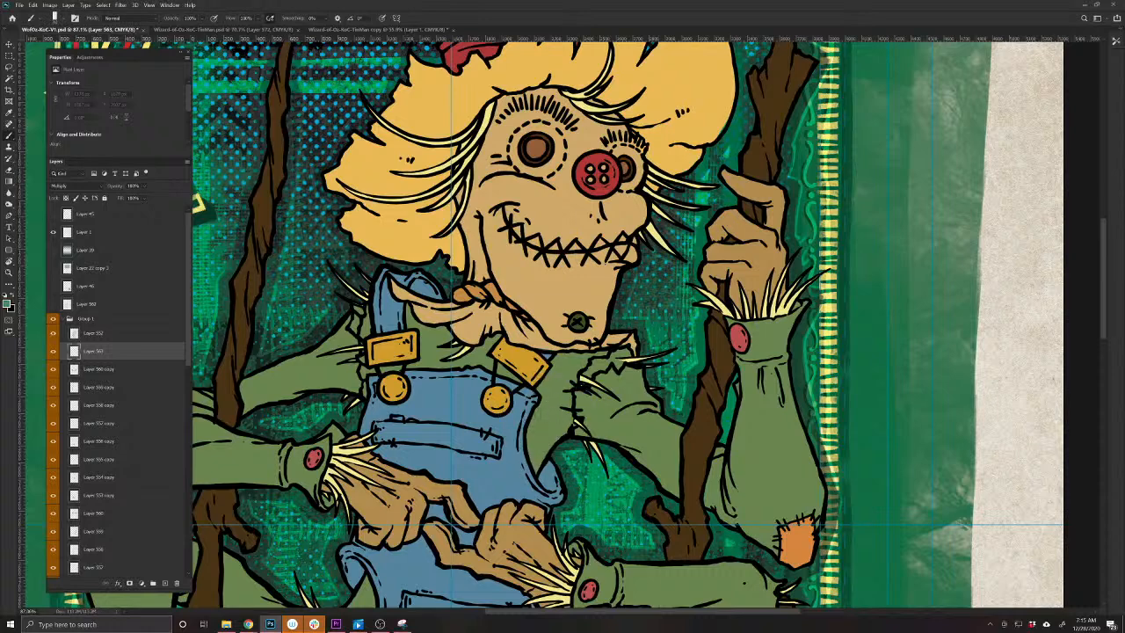
alt+click(542, 411)
mouse_move(540, 411)
mouse_down()
mouse_move(535, 463)
mouse_move(541, 418)
mouse_move(578, 411)
mouse_move(559, 431)
mouse_move(582, 434)
mouse_move(543, 420)
mouse_move(580, 404)
mouse_move(592, 435)
mouse_move(603, 420)
mouse_move(649, 448)
mouse_move(636, 459)
mouse_move(677, 483)
mouse_move(663, 486)
mouse_up()
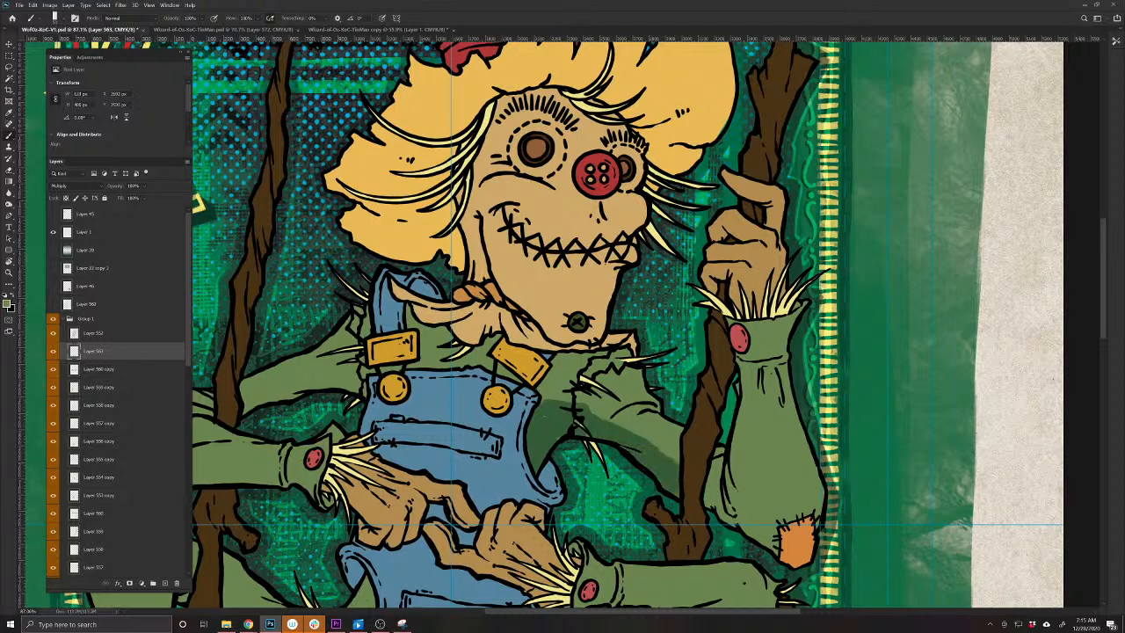
mouse_move(681, 416)
mouse_down()
mouse_move(583, 580)
mouse_move(648, 444)
mouse_move(610, 431)
mouse_move(582, 440)
mouse_move(603, 442)
mouse_up()
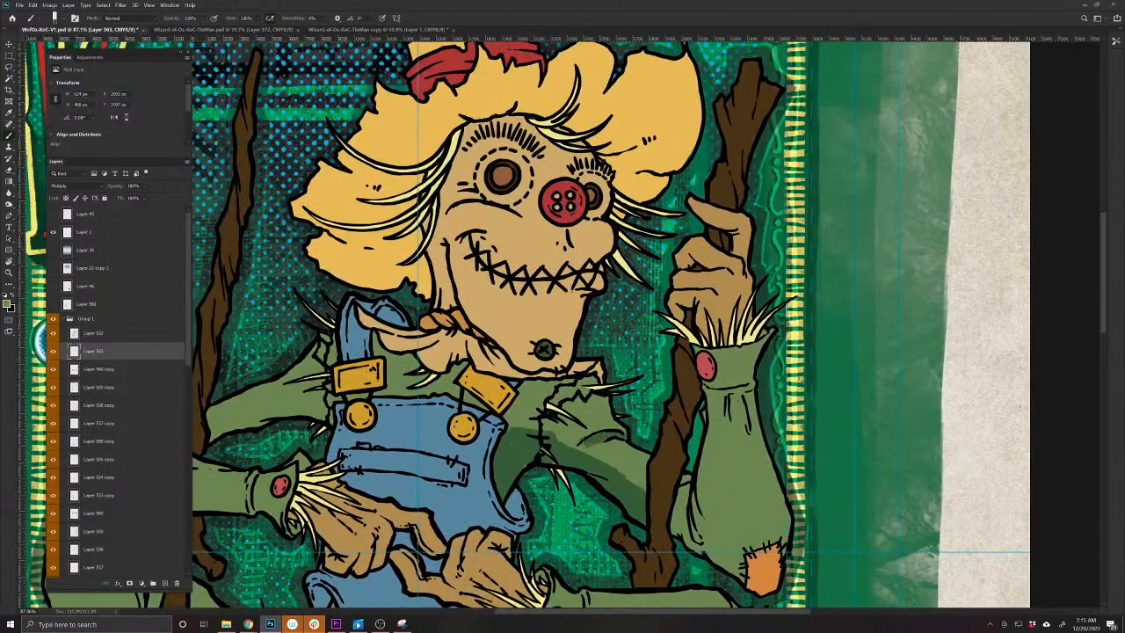
mouse_move(596, 374)
mouse_down()
mouse_move(580, 385)
mouse_move(585, 398)
mouse_move(550, 407)
mouse_up()
Paint shadows on the raised arm's sleeve, along its inner edge, around the elbow patch and below the cuff
drag(583, 470, 482, 381)
mouse_move(577, 421)
mouse_down()
mouse_move(573, 446)
mouse_move(596, 462)
mouse_move(587, 434)
mouse_move(594, 453)
mouse_move(603, 321)
mouse_move(597, 432)
mouse_move(607, 464)
mouse_move(629, 476)
mouse_move(621, 485)
mouse_move(640, 494)
mouse_move(639, 466)
mouse_move(610, 457)
mouse_up()
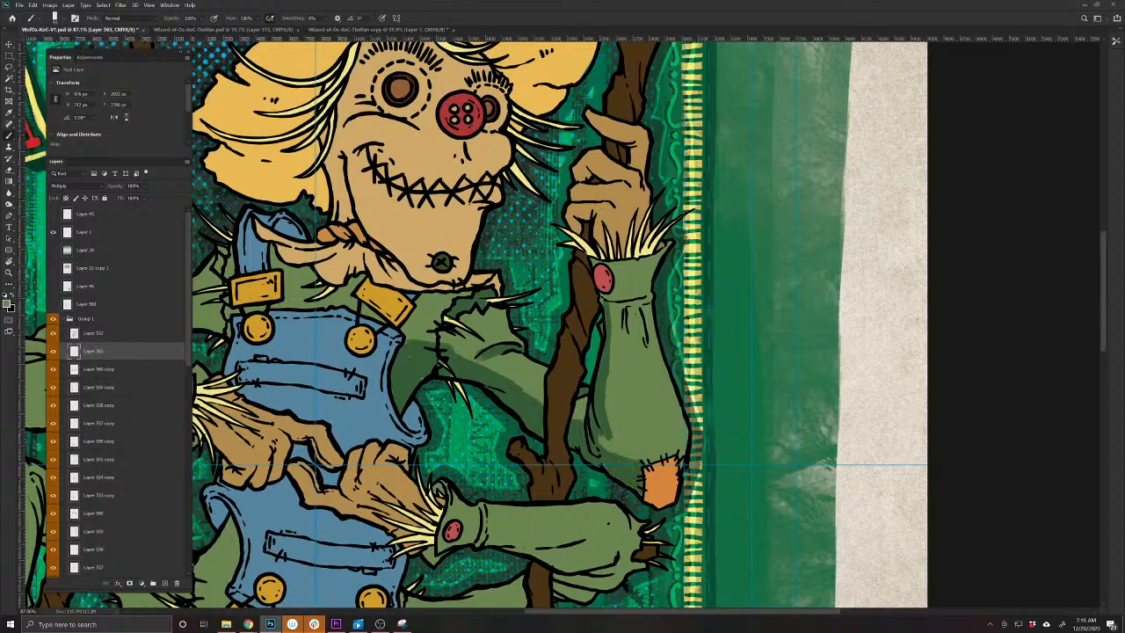
mouse_move(682, 450)
mouse_down()
mouse_move(684, 461)
mouse_move(689, 427)
mouse_up()
drag(615, 342, 638, 456)
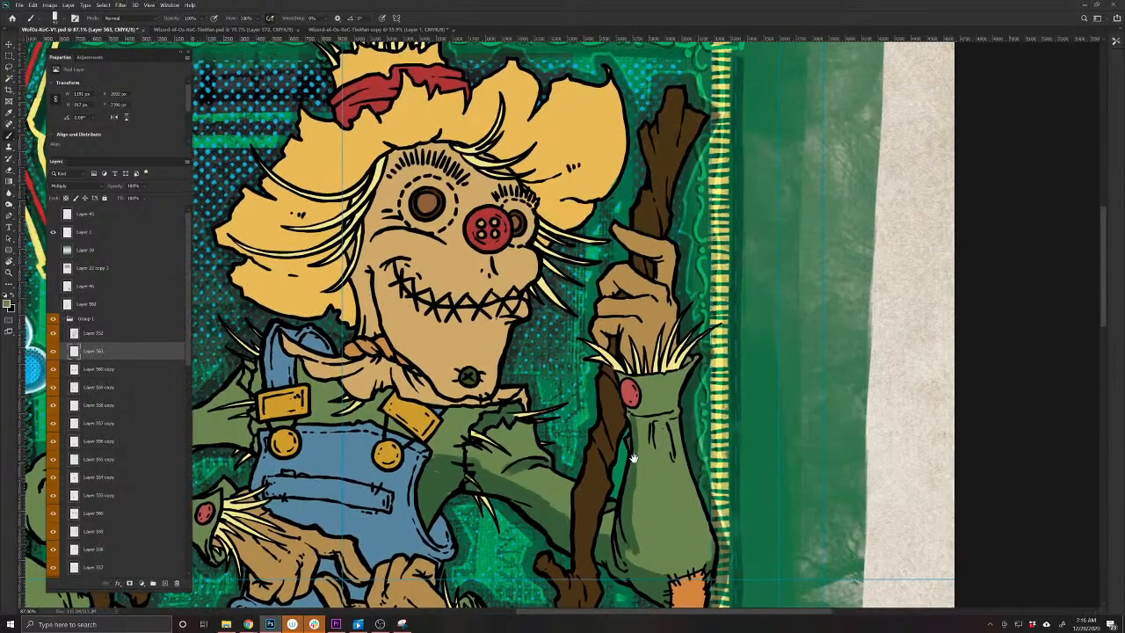
drag(668, 417, 669, 455)
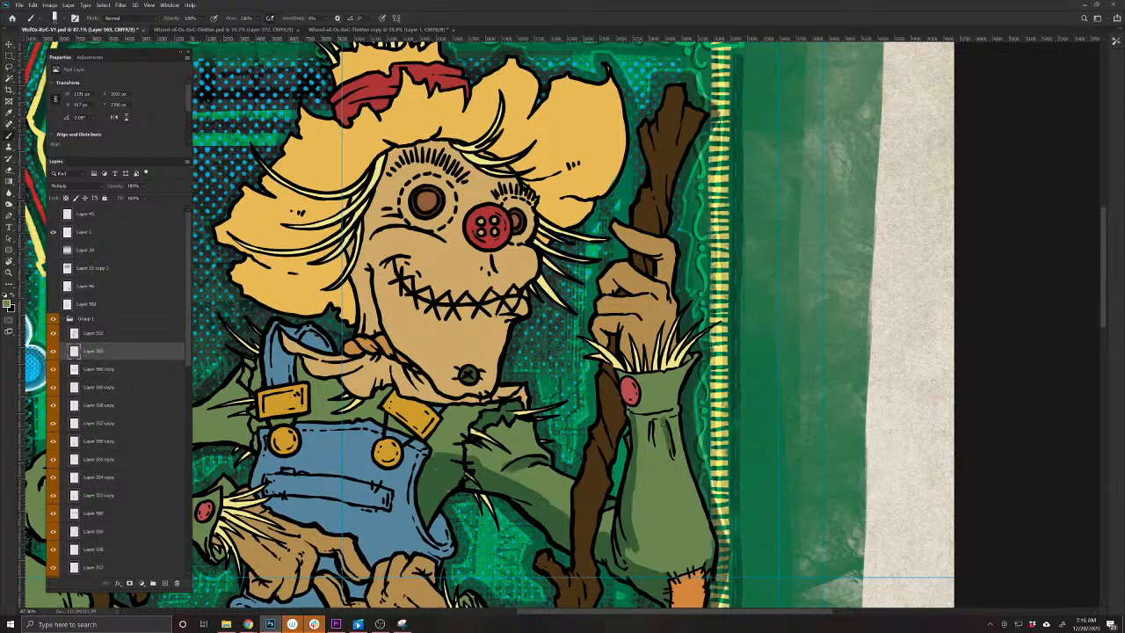
mouse_move(677, 416)
mouse_down()
mouse_move(671, 434)
mouse_move(656, 420)
mouse_move(651, 443)
mouse_move(641, 418)
mouse_up()
mouse_move(618, 378)
mouse_down()
mouse_move(632, 376)
mouse_move(638, 407)
mouse_move(628, 411)
mouse_move(650, 414)
mouse_up()
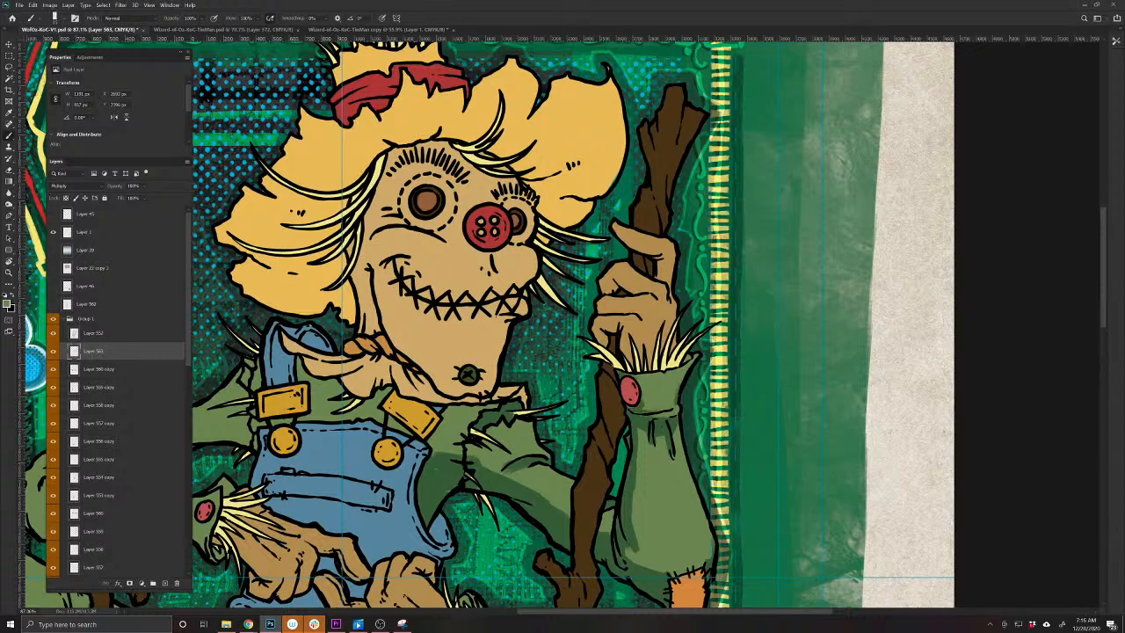
mouse_move(419, 446)
mouse_down()
mouse_move(474, 415)
mouse_move(462, 378)
mouse_up()
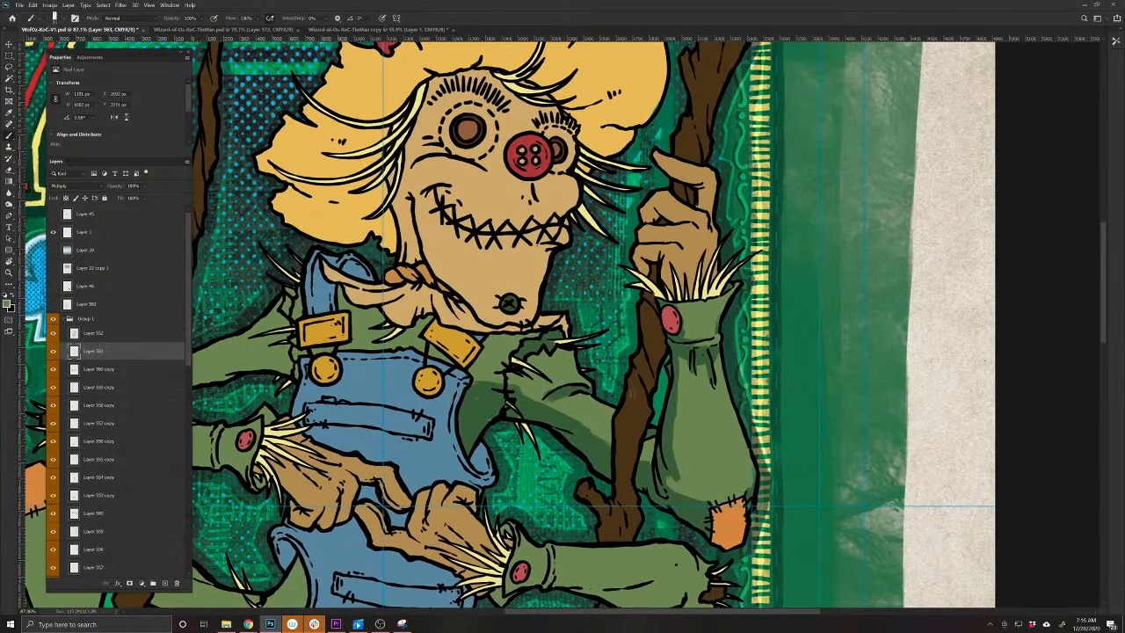
mouse_move(689, 367)
mouse_down()
mouse_move(675, 434)
mouse_move(680, 356)
mouse_up()
mouse_move(675, 434)
mouse_down()
mouse_move(670, 480)
mouse_move(680, 486)
mouse_up()
Paint shadows on the upper scarecrow's shirt around the overall straps and beneath the neckerchief
drag(516, 472, 737, 540)
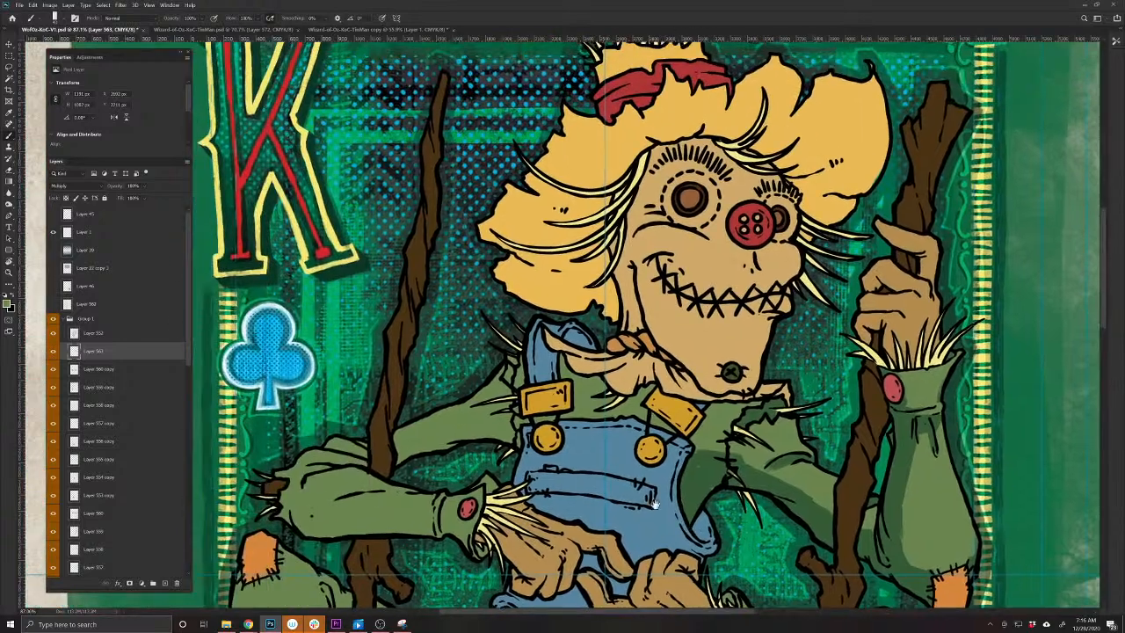
mouse_move(517, 446)
mouse_down()
mouse_move(520, 369)
mouse_move(511, 360)
mouse_move(508, 379)
mouse_move(509, 362)
mouse_up()
mouse_move(530, 420)
mouse_down()
mouse_move(569, 414)
mouse_move(574, 397)
mouse_move(572, 411)
mouse_up()
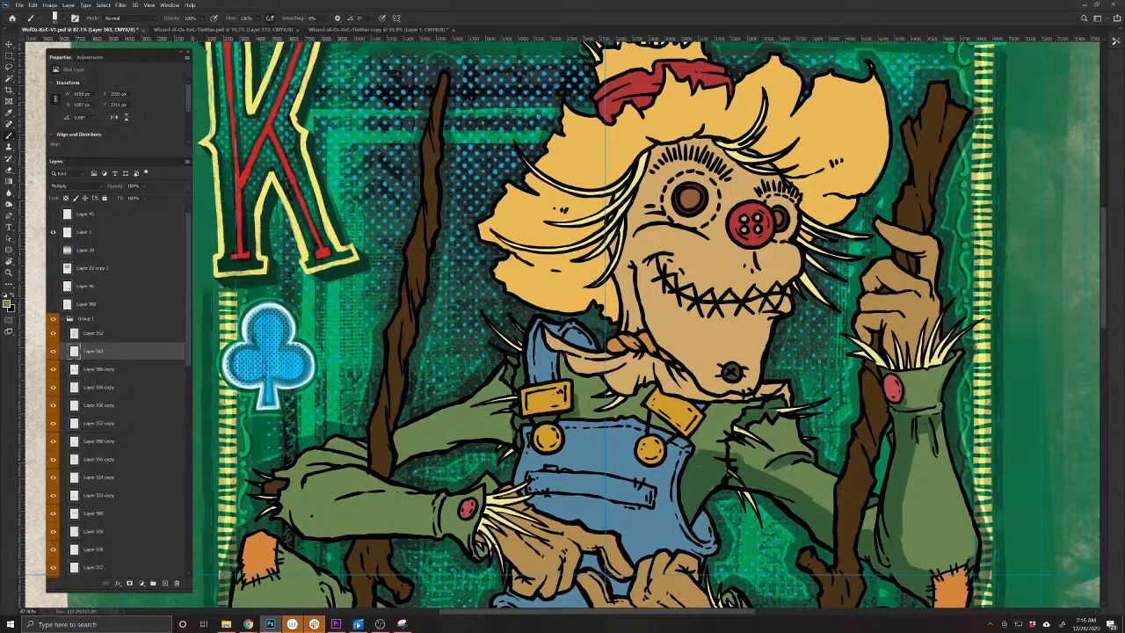
mouse_move(560, 357)
mouse_down()
mouse_move(575, 384)
mouse_move(600, 381)
mouse_move(579, 390)
mouse_move(615, 397)
mouse_move(582, 406)
mouse_move(597, 390)
mouse_move(609, 418)
mouse_move(644, 414)
mouse_move(671, 428)
mouse_up()
drag(651, 386, 615, 406)
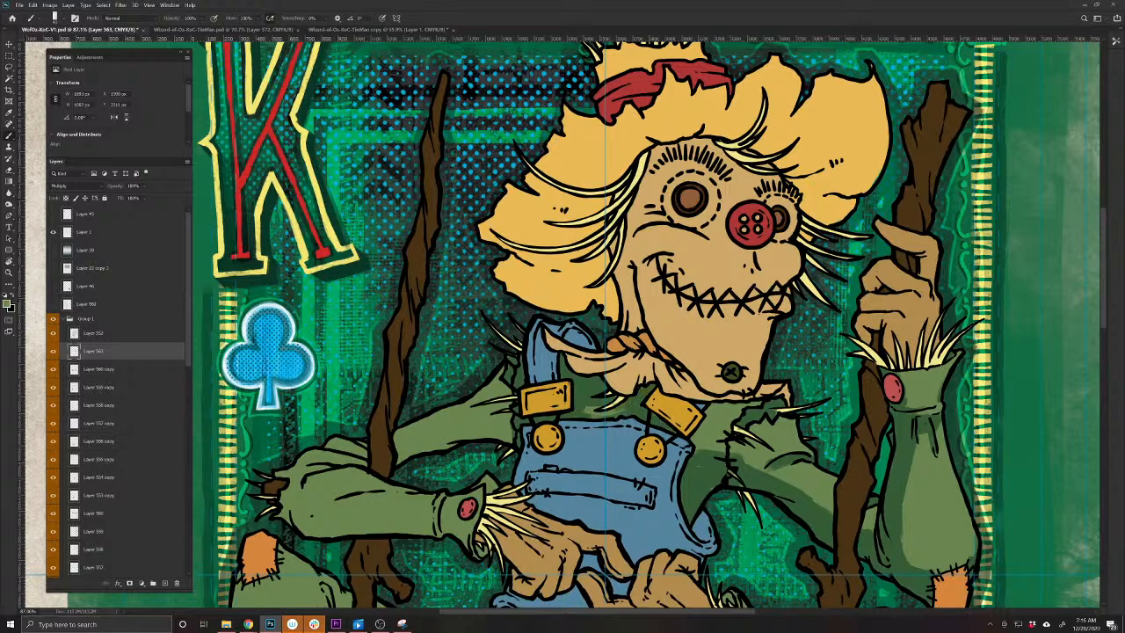
drag(660, 481, 596, 476)
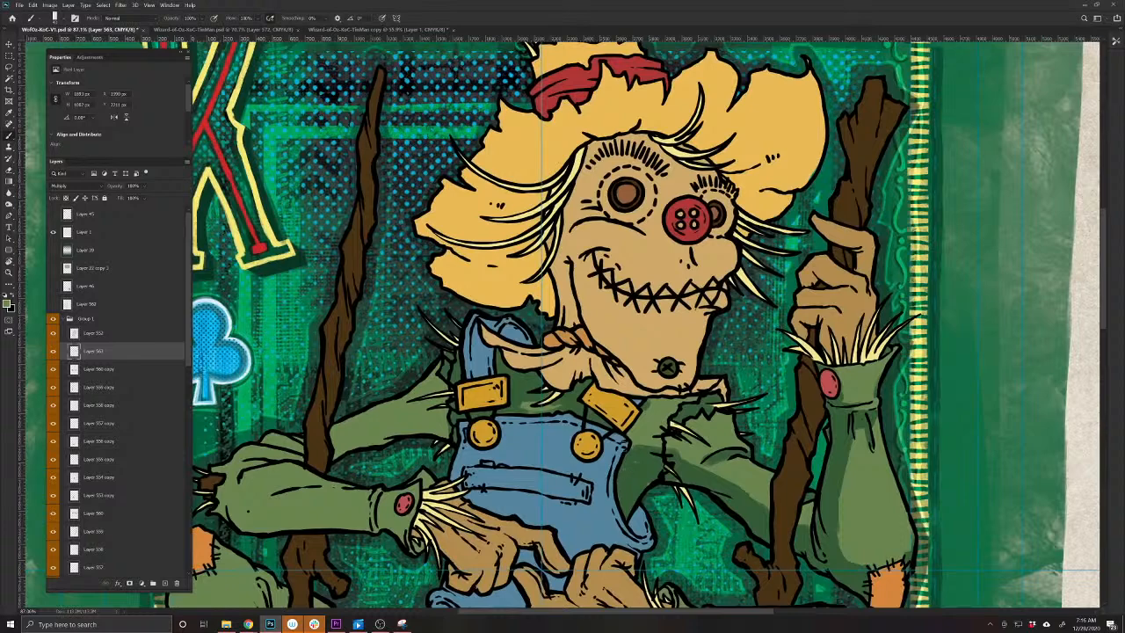
mouse_move(643, 416)
mouse_down()
mouse_move(634, 428)
mouse_move(644, 412)
mouse_move(697, 399)
mouse_move(640, 416)
mouse_move(632, 443)
mouse_move(659, 443)
mouse_move(665, 420)
mouse_up()
drag(554, 492, 554, 493)
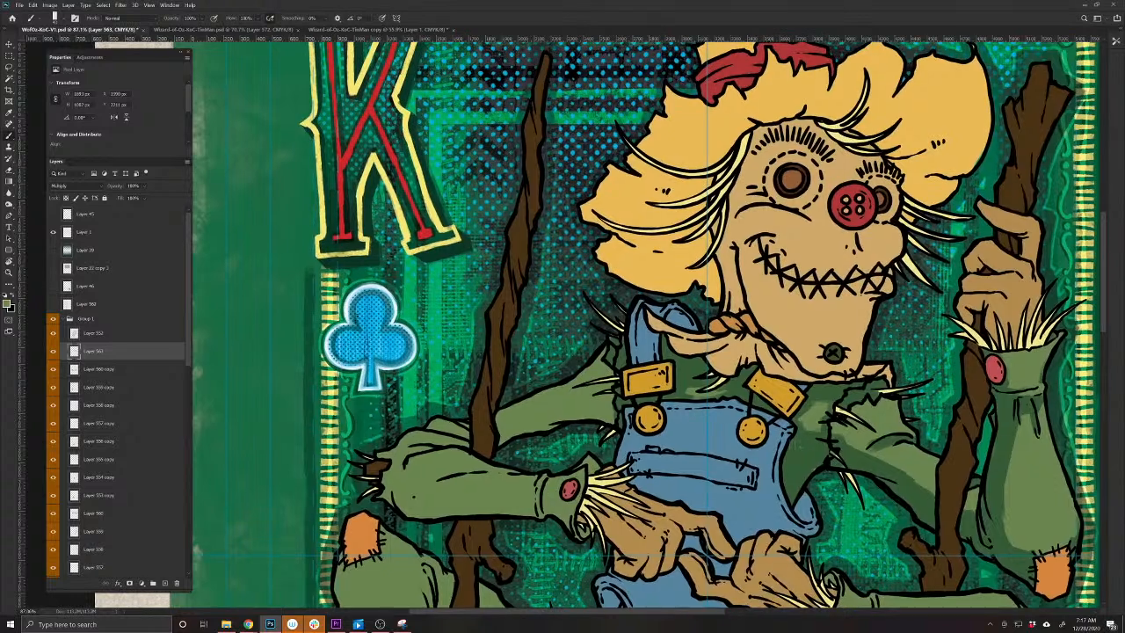
Paint shadows along the lowered arm's upper sleeve and the underside and folds of its forearm sleeve
mouse_move(613, 412)
mouse_down()
mouse_move(502, 438)
mouse_move(542, 423)
mouse_up()
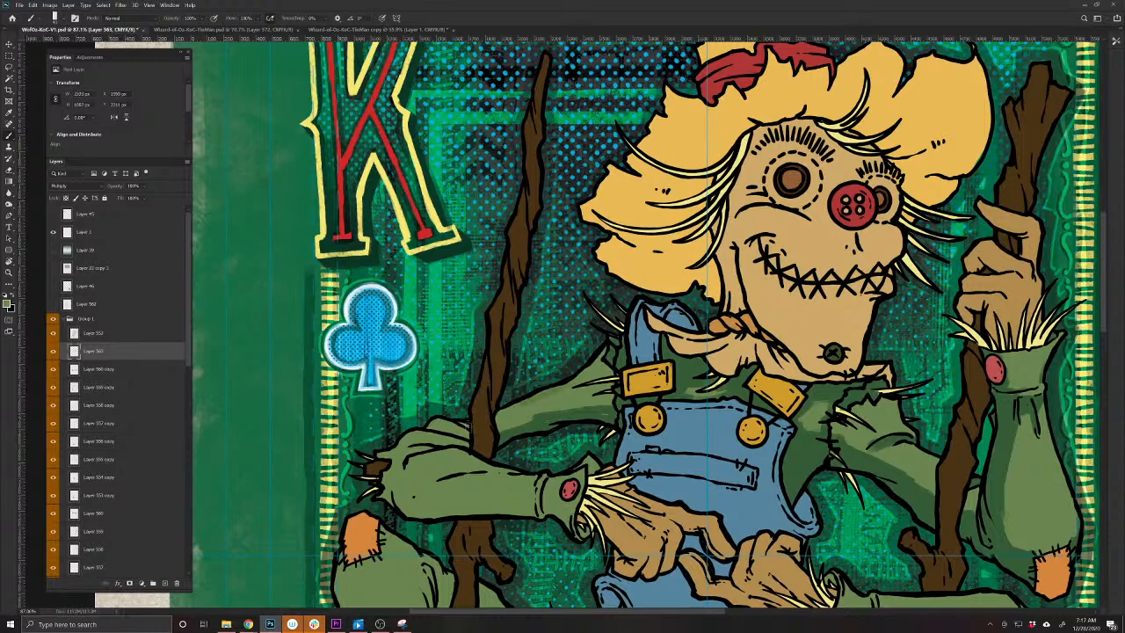
scroll(432, 462, down, 3)
mouse_move(583, 467)
mouse_down()
mouse_move(571, 446)
mouse_move(541, 453)
mouse_move(567, 441)
mouse_move(545, 441)
mouse_move(547, 426)
mouse_move(531, 439)
mouse_move(444, 446)
mouse_up()
mouse_move(531, 451)
mouse_down()
mouse_move(426, 455)
mouse_move(439, 442)
mouse_move(399, 418)
mouse_move(387, 439)
mouse_move(420, 457)
mouse_move(381, 431)
mouse_move(387, 394)
mouse_up()
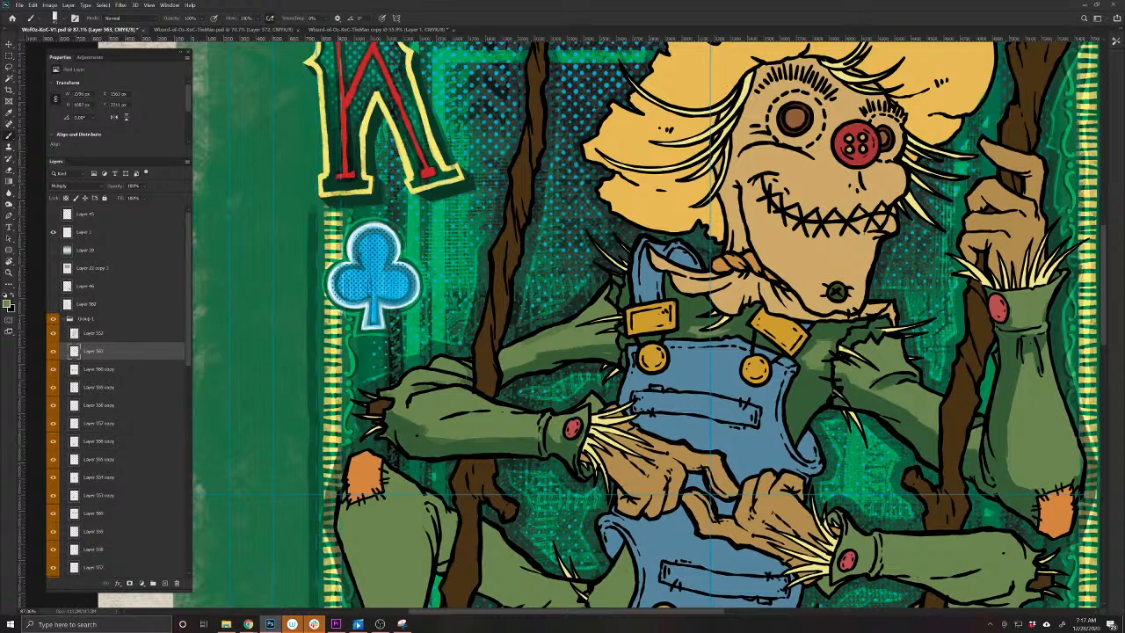
mouse_move(468, 380)
mouse_down()
mouse_move(432, 368)
mouse_move(458, 386)
mouse_up()
drag(694, 473, 569, 511)
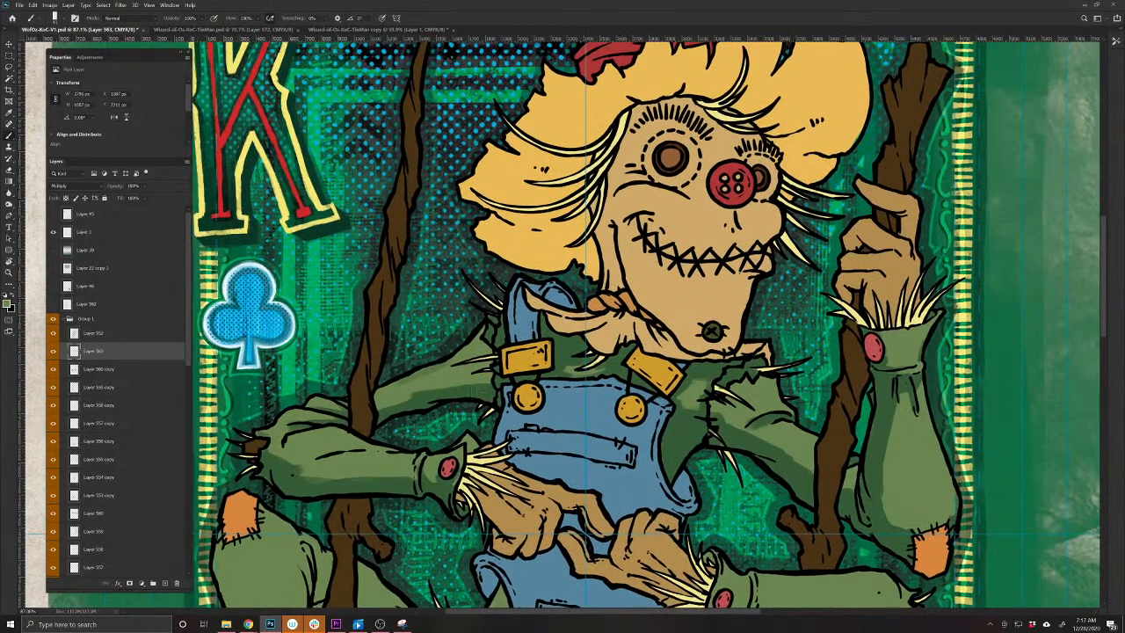
drag(493, 375, 474, 383)
key(e)
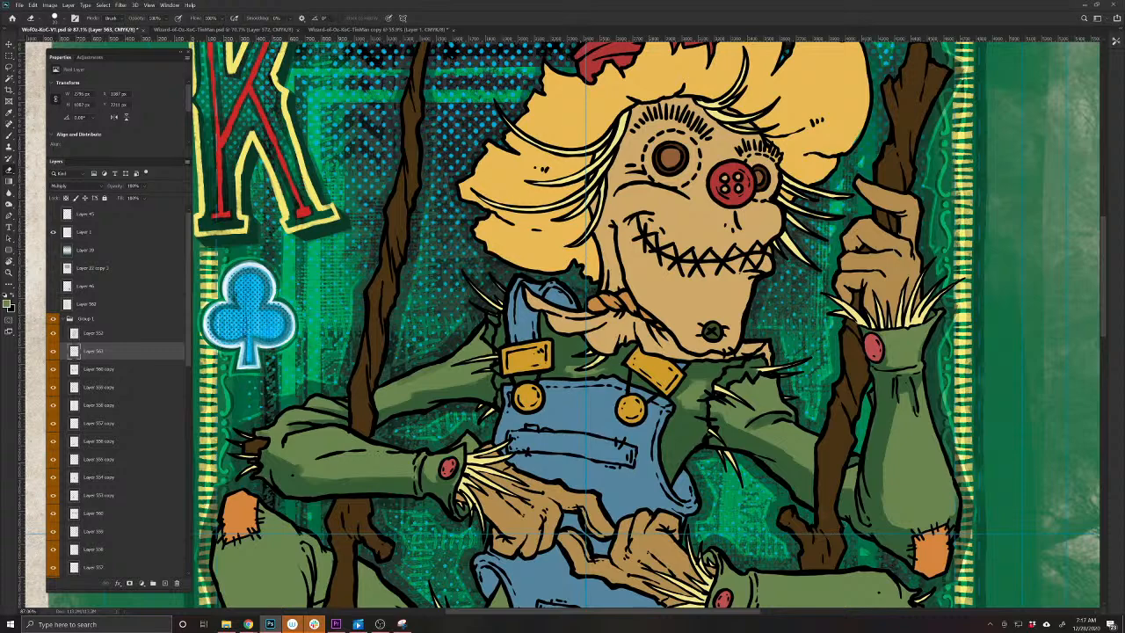
Set up the Smudge tool with a rough bristle-stroke brush and increase its strength
drag(633, 492, 625, 450)
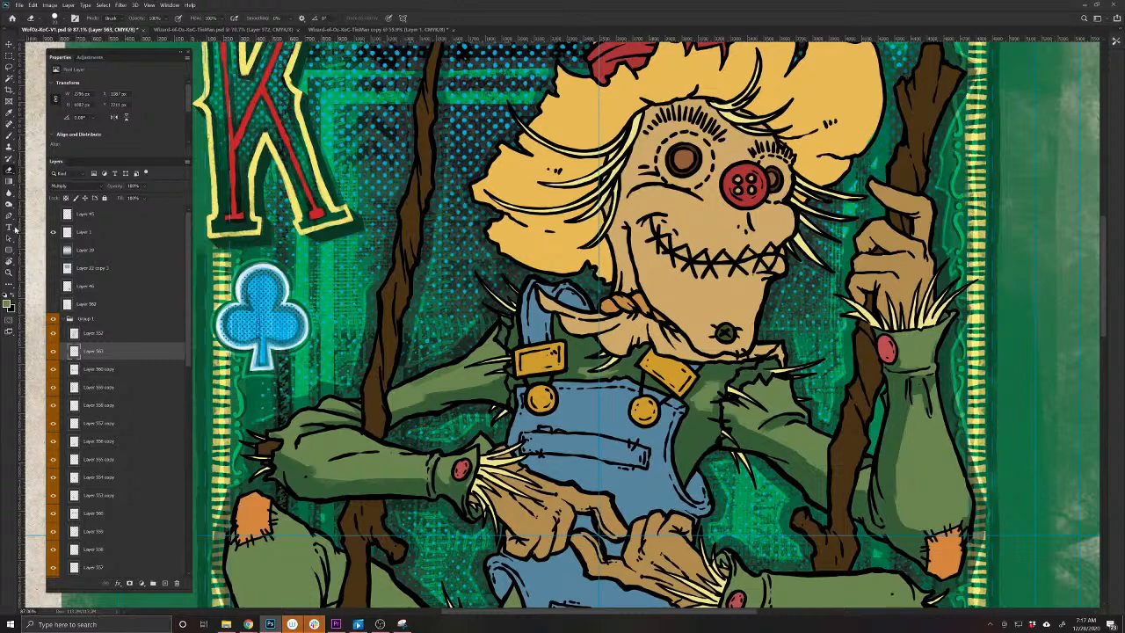
click(9, 192)
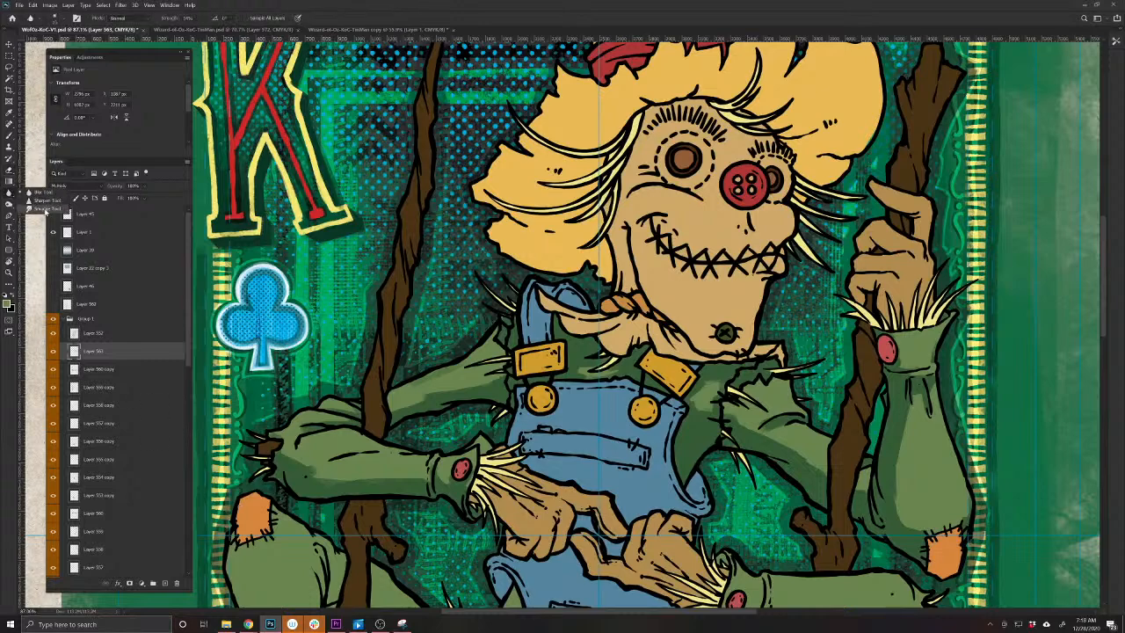
click(45, 209)
click(56, 19)
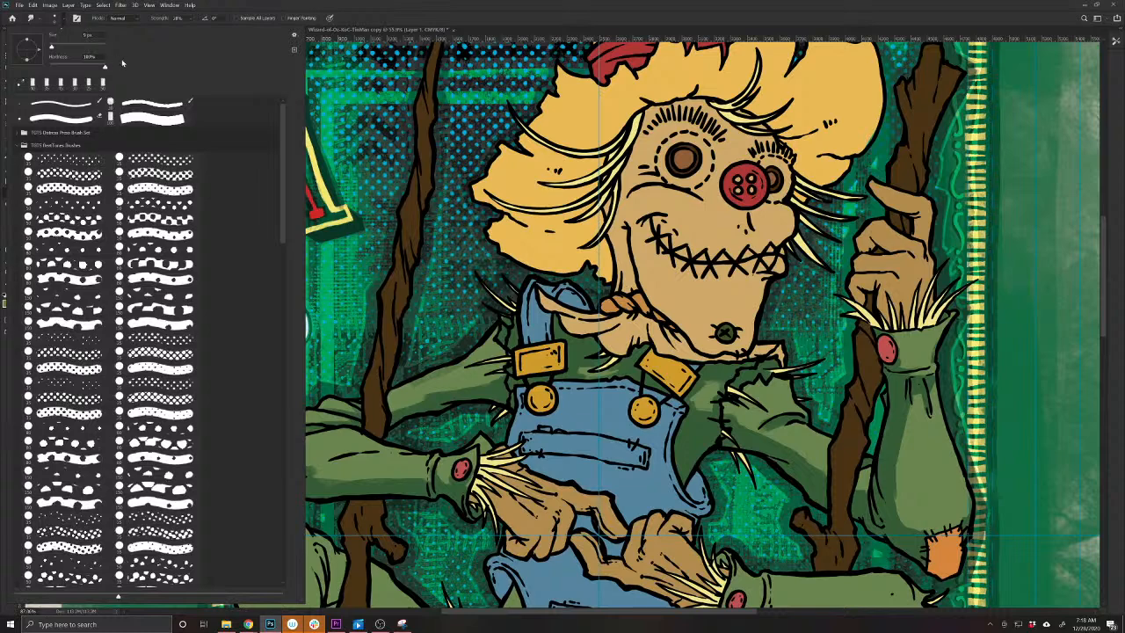
click(22, 145)
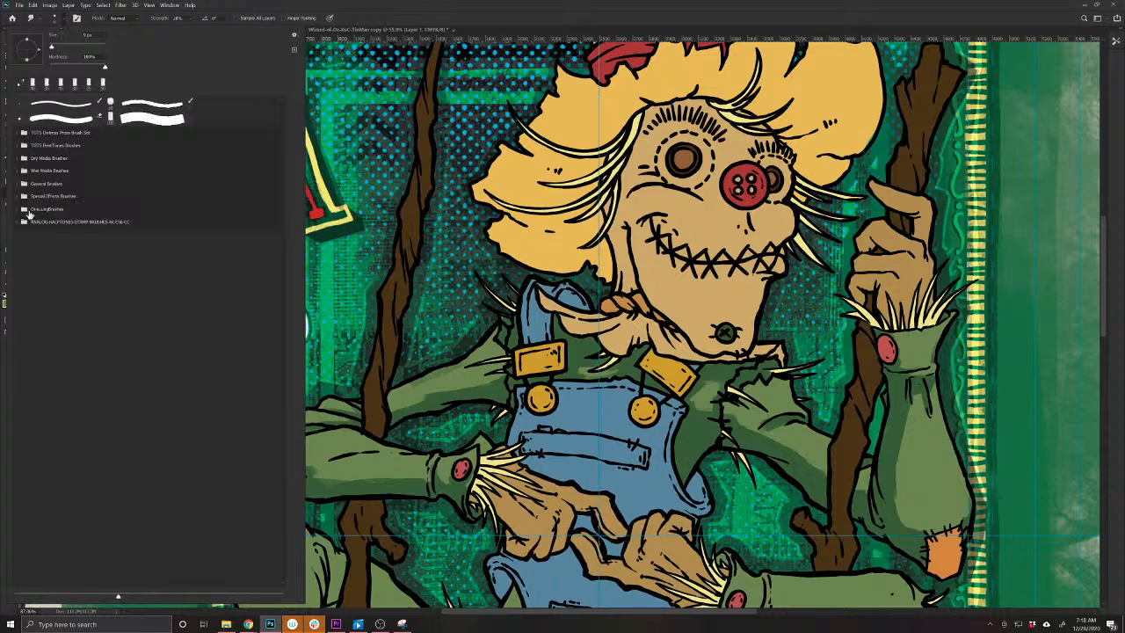
click(18, 212)
scroll(282, 177, down, 1)
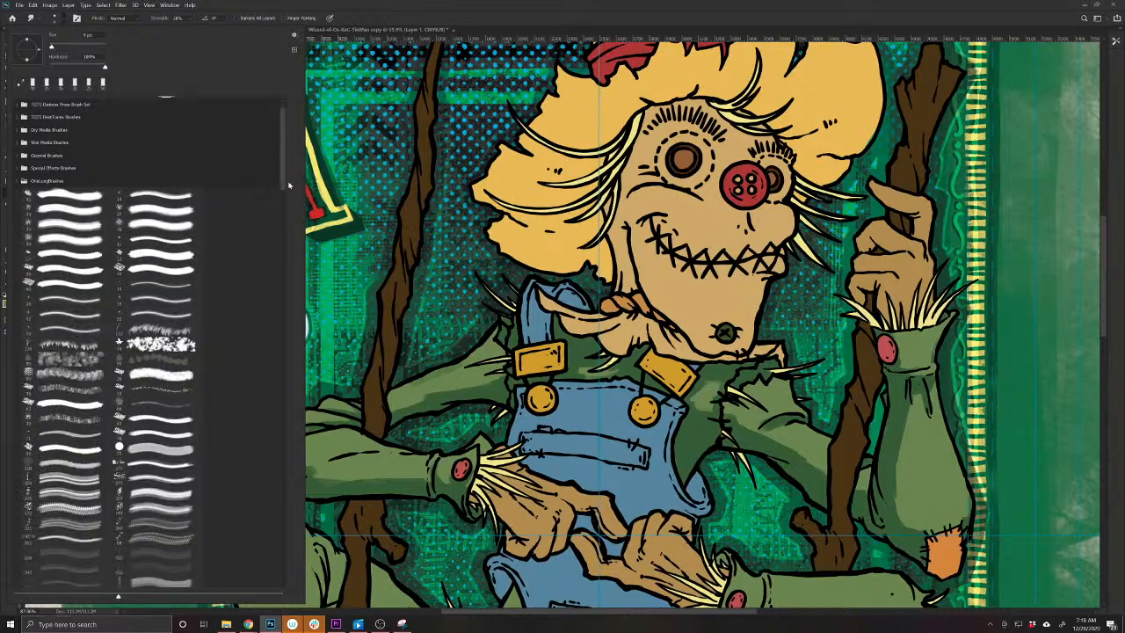
drag(282, 178, 275, 584)
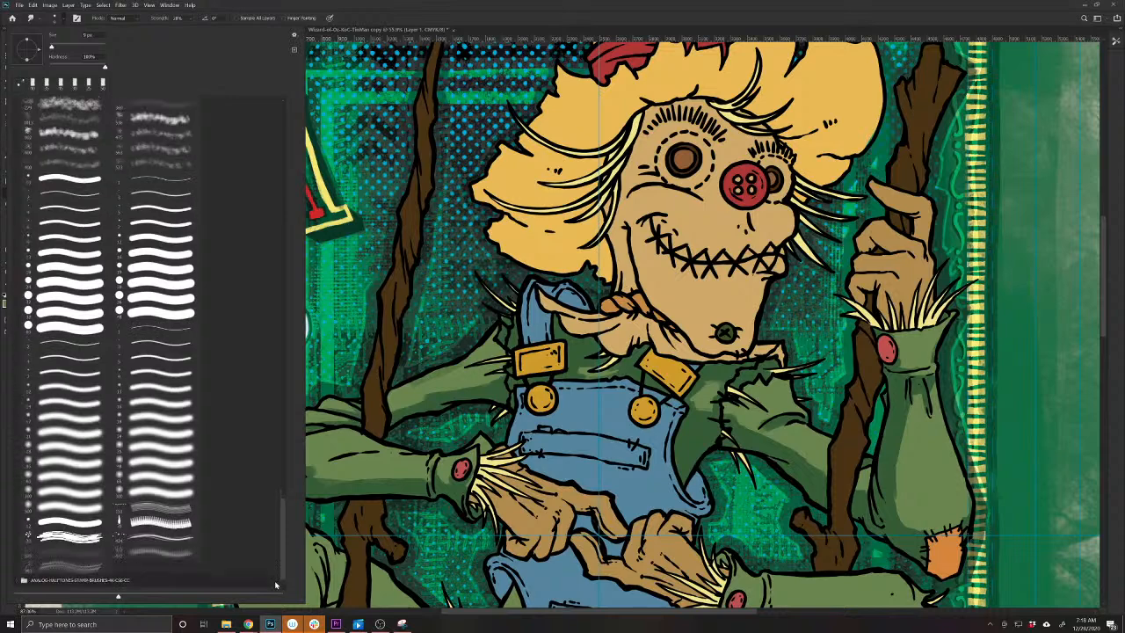
click(53, 536)
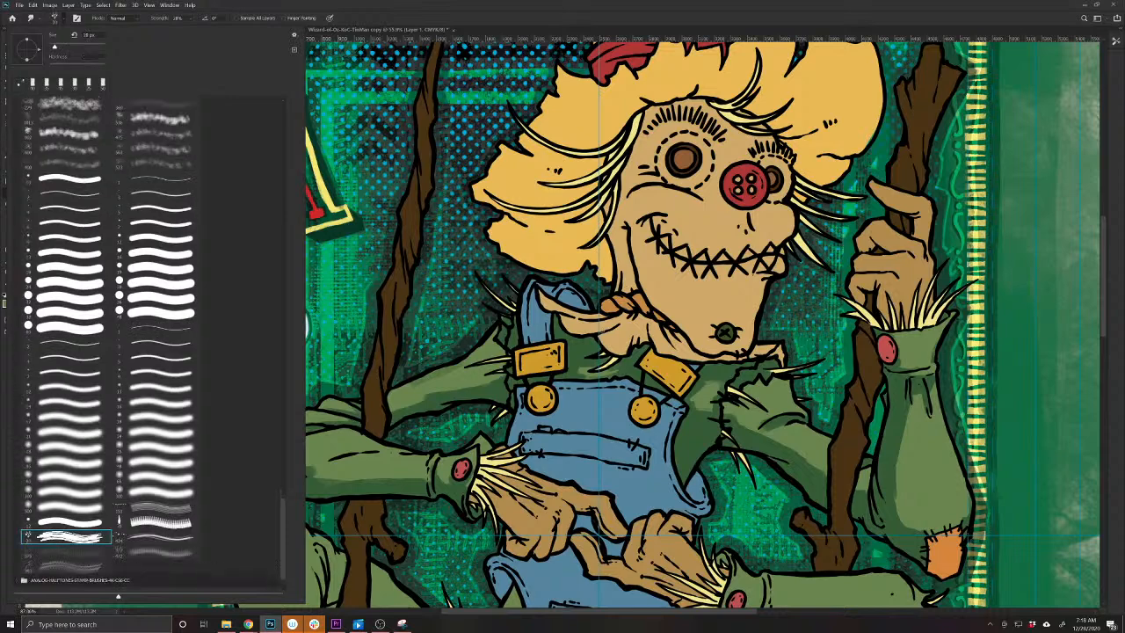
key(Return)
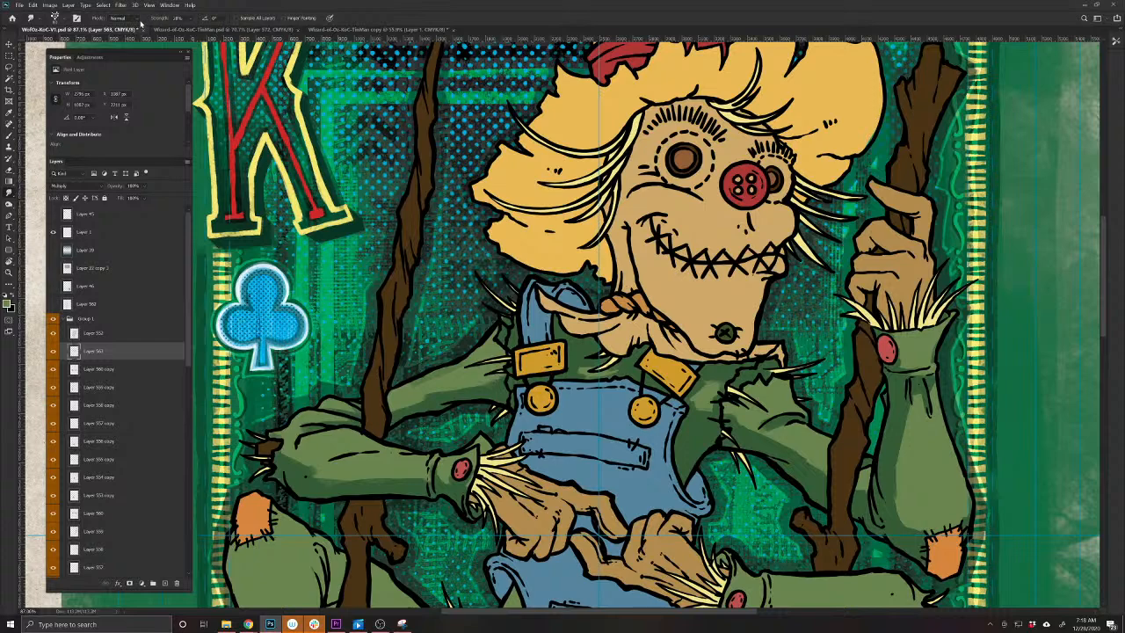
drag(158, 19, 173, 20)
Smudge the shadow edges on both sleeves and the shirt into streaky, blended transitions
scroll(513, 427, up, 2)
scroll(461, 458, left, 5)
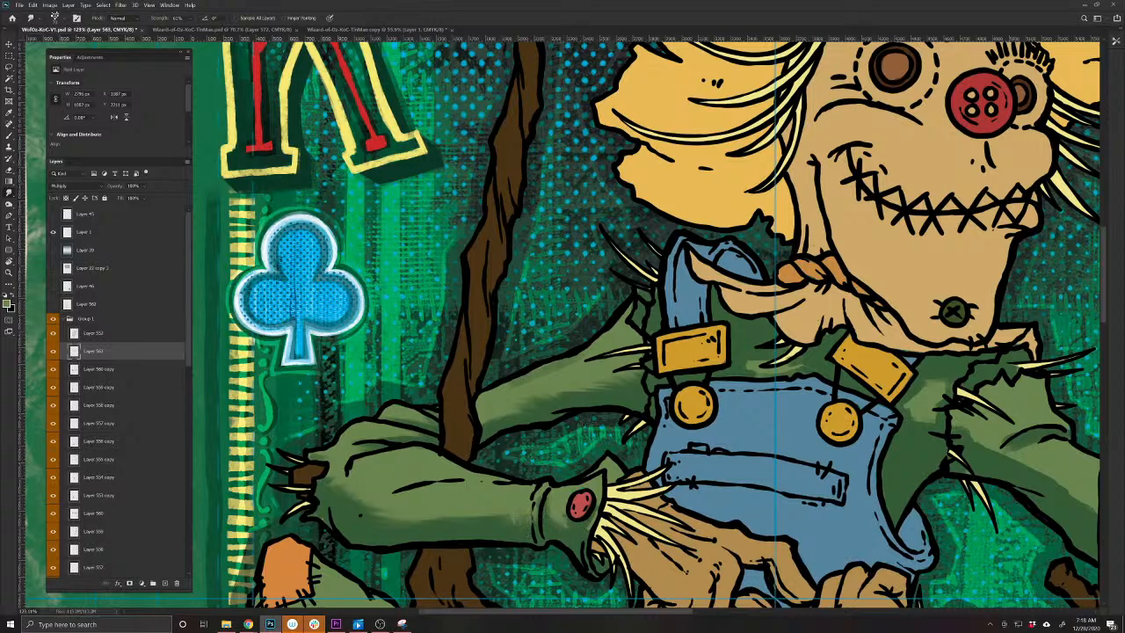
drag(676, 402, 405, 455)
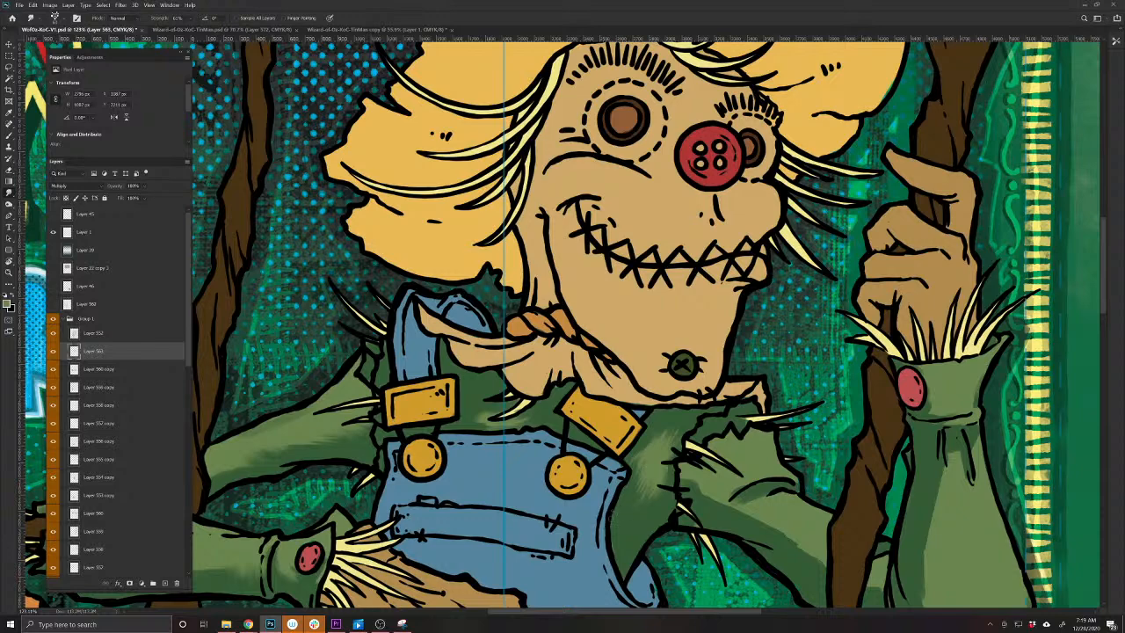
drag(676, 568, 476, 495)
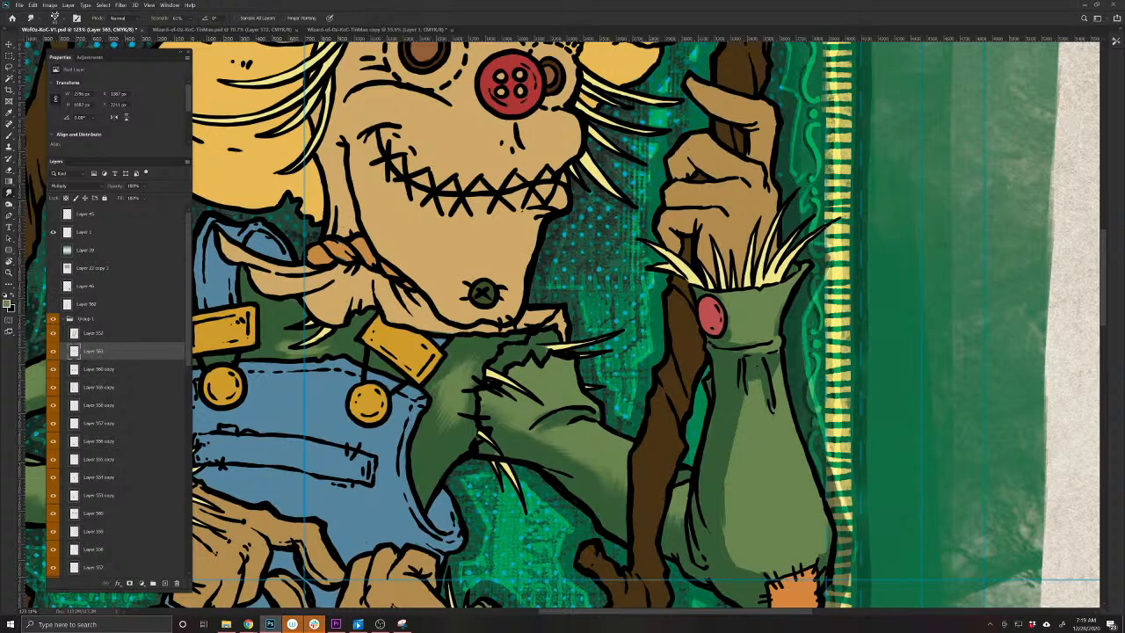
drag(701, 538, 550, 490)
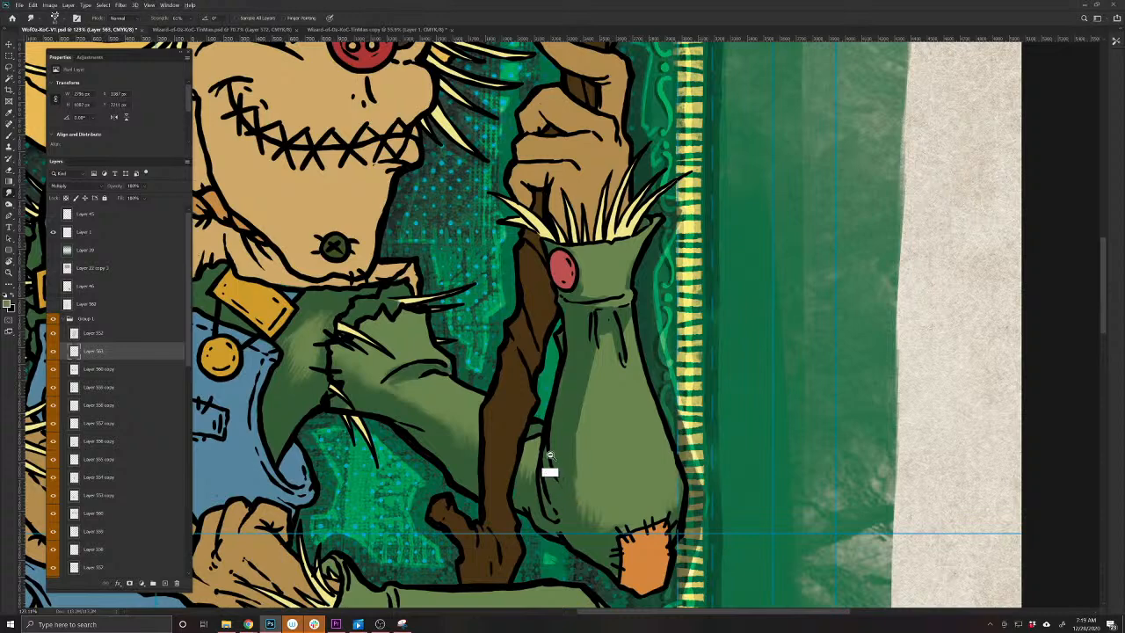
alt+click(595, 447)
alt+click(595, 446)
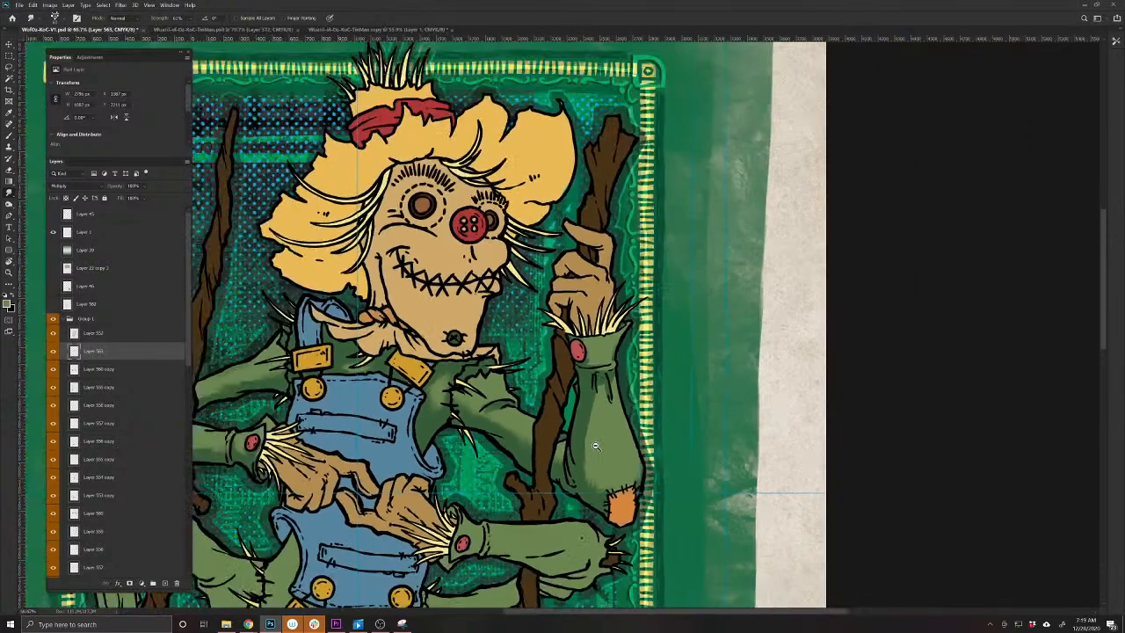
drag(589, 448, 788, 485)
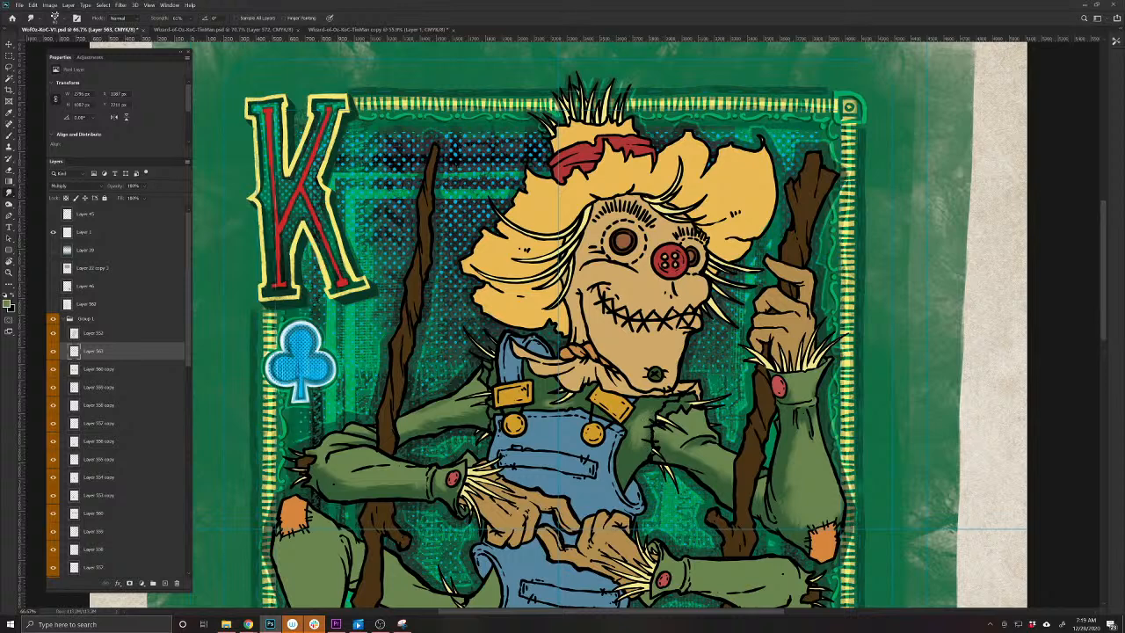
Put the shirt shadow layer into its own group and give the group a red colour label
key(b)
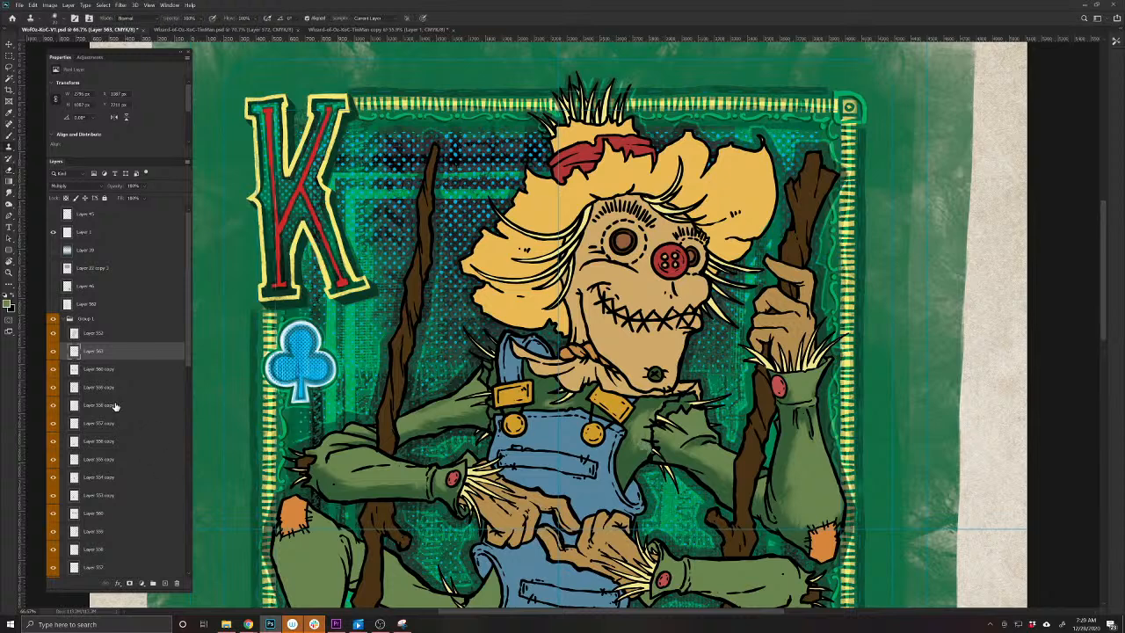
key(r)
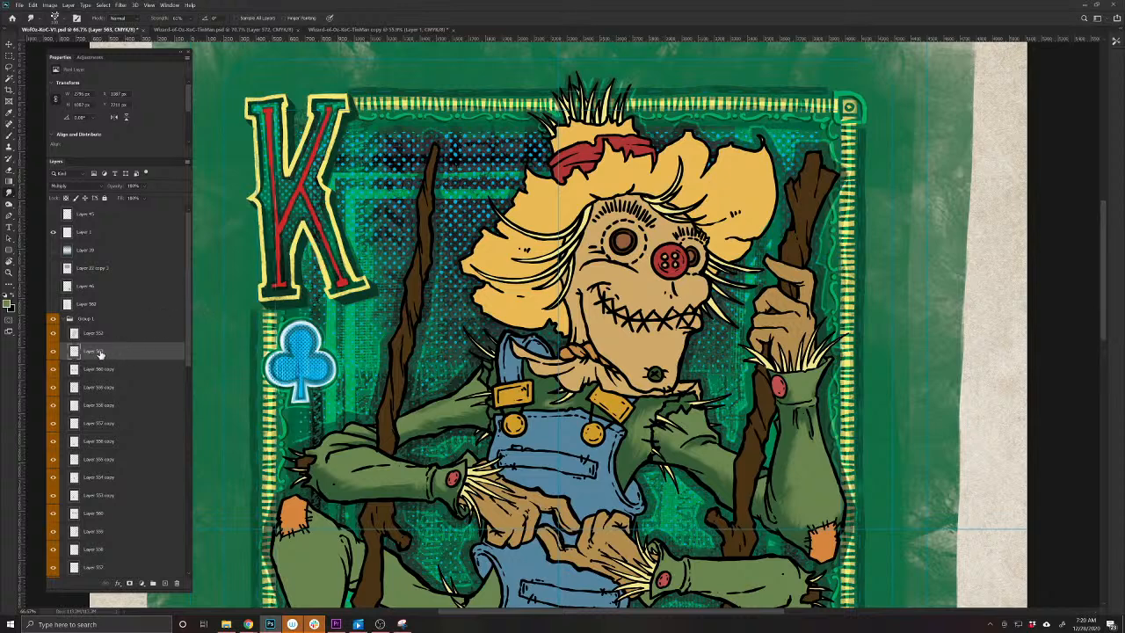
key(ctrl+g)
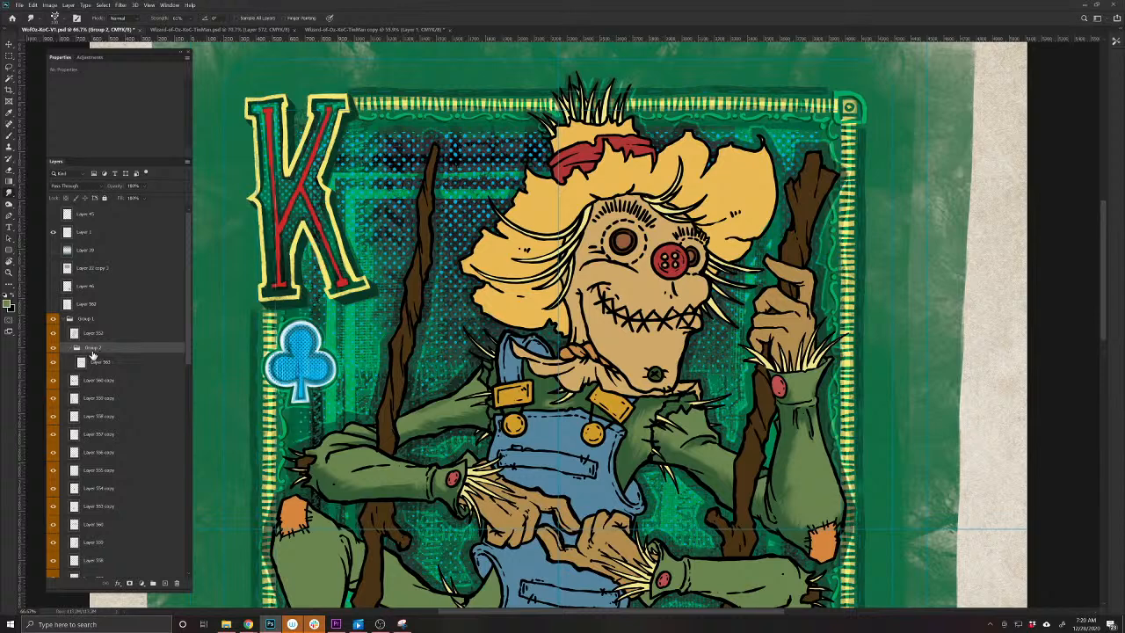
right_click(98, 351)
click(142, 565)
key(b)
key(v)
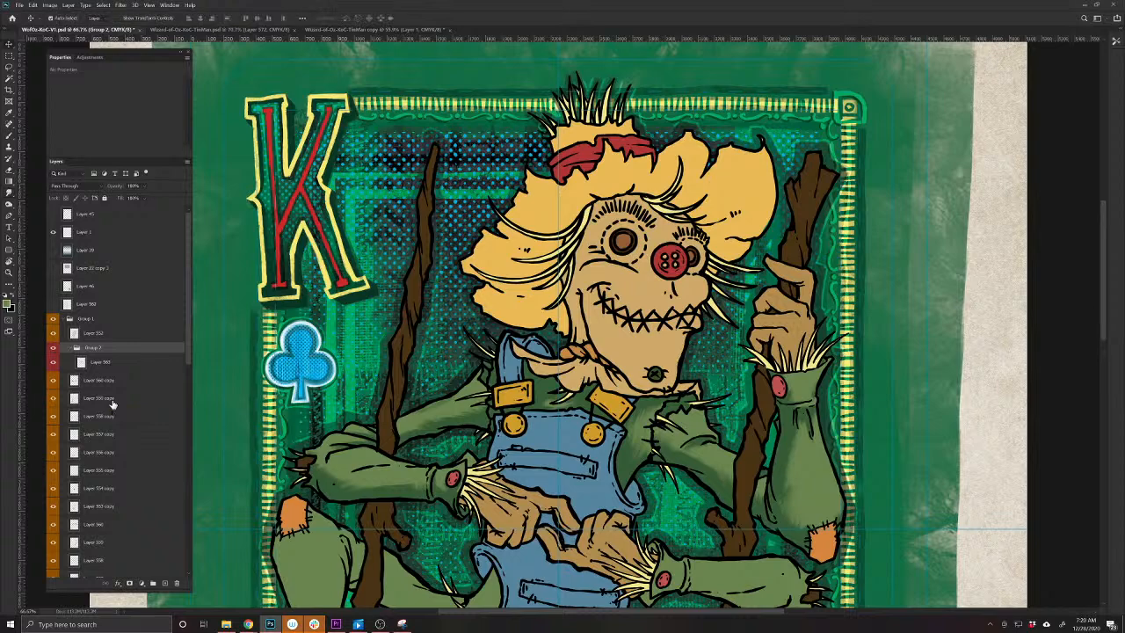
Add a Multiply layer above the shirt shadow layer in the red group and set the brush to the scarecrow's tan skin colour
drag(599, 460, 528, 582)
click(558, 485)
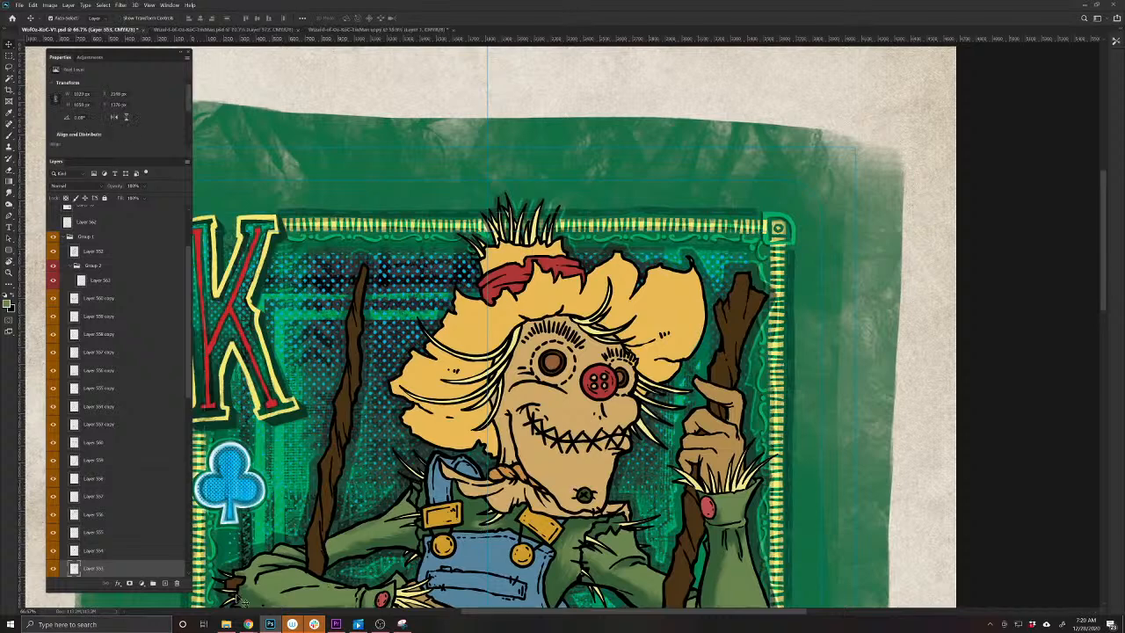
click(102, 280)
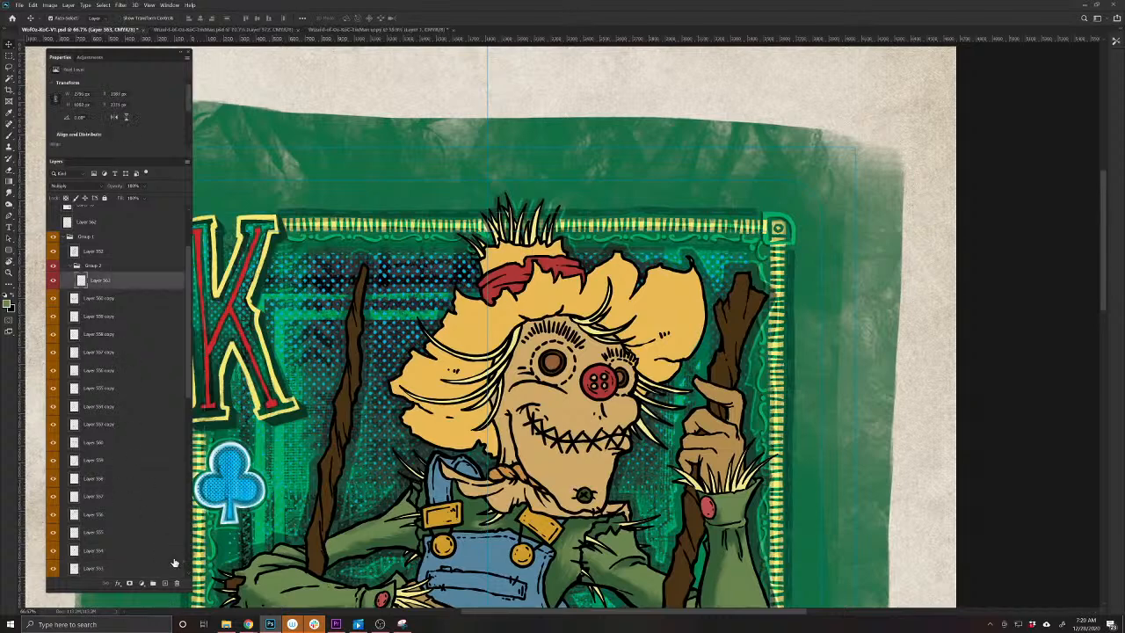
click(165, 582)
click(8, 138)
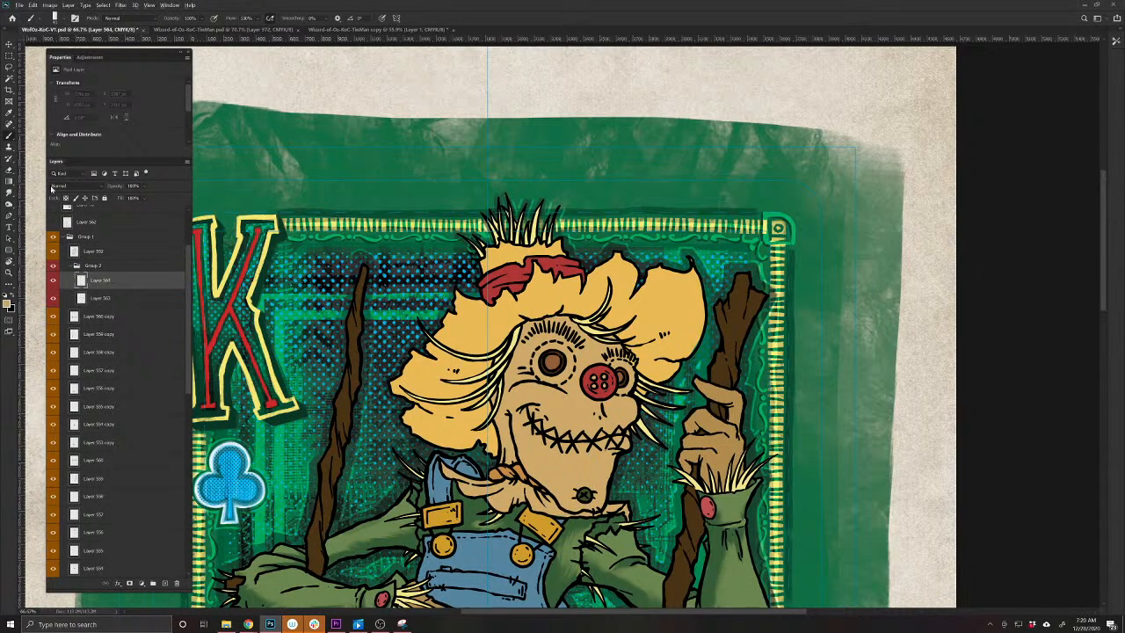
click(58, 186)
click(55, 217)
click(8, 304)
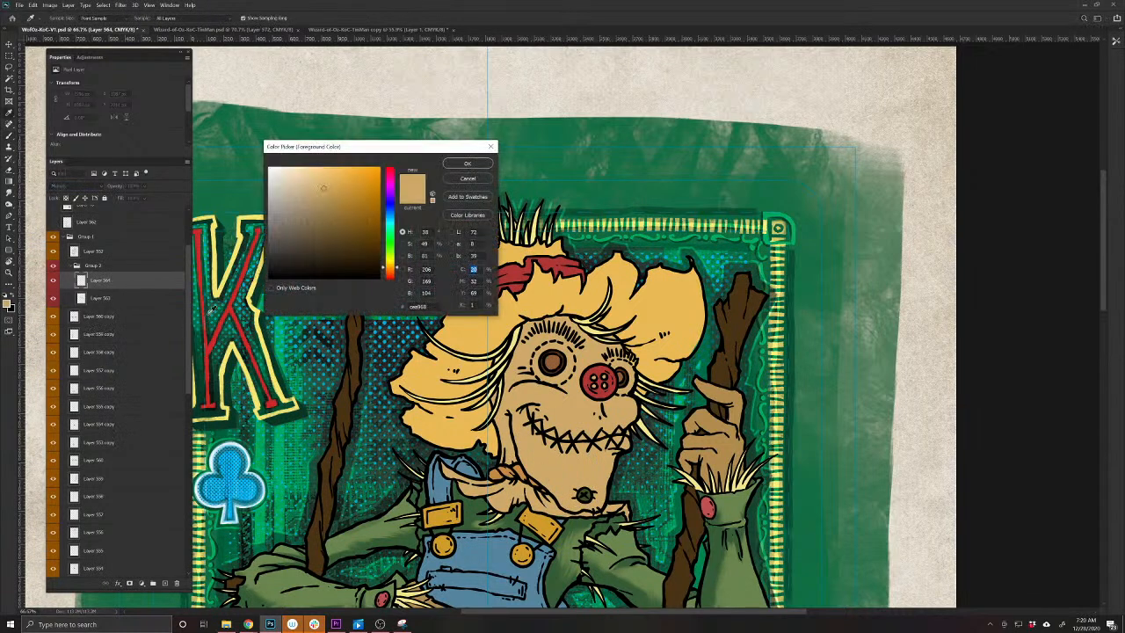
click(466, 164)
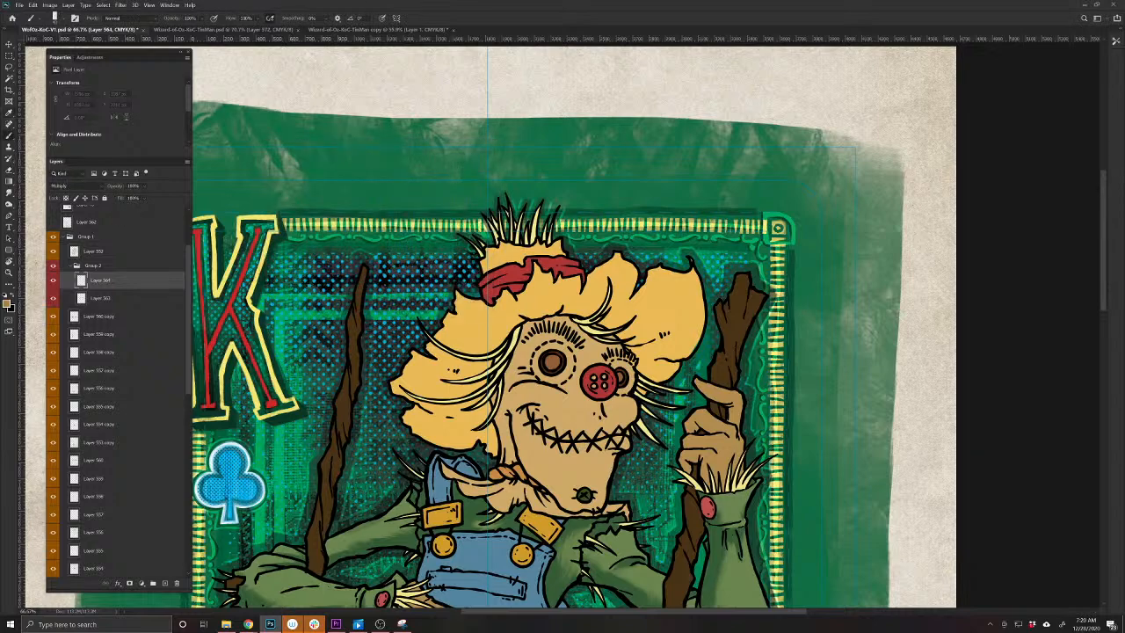
Paint skin shadows beneath the stitched mouth, around both eyes and the button nose, and along the upper lip
scroll(588, 402, up, 2)
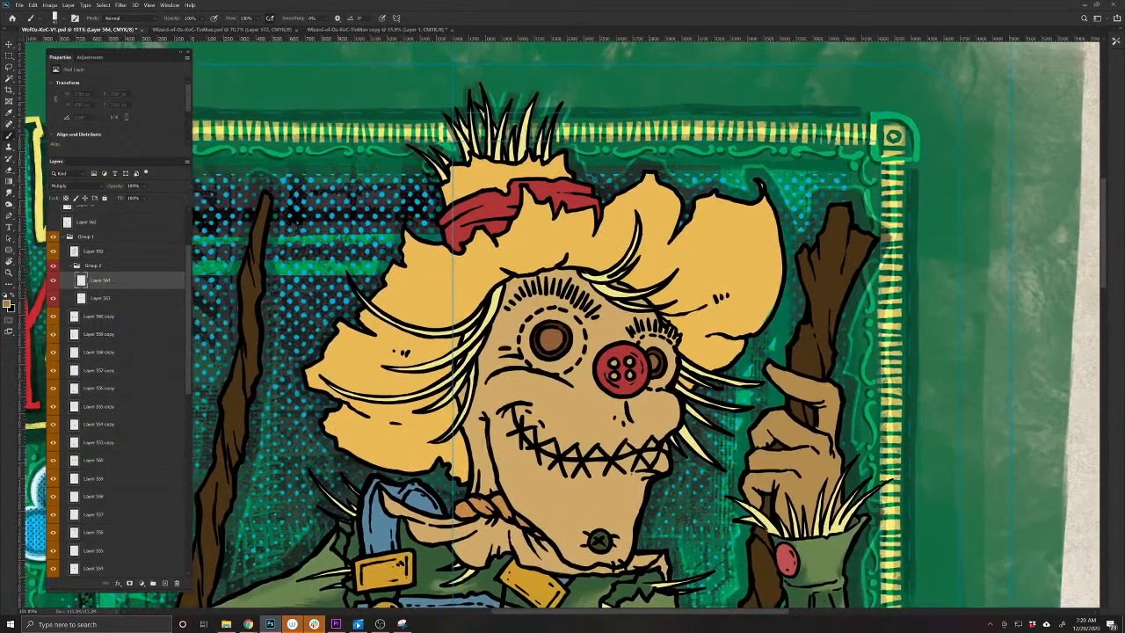
mouse_move(638, 500)
mouse_down()
mouse_move(636, 474)
mouse_move(543, 477)
mouse_move(647, 477)
mouse_move(615, 489)
mouse_move(547, 485)
mouse_up()
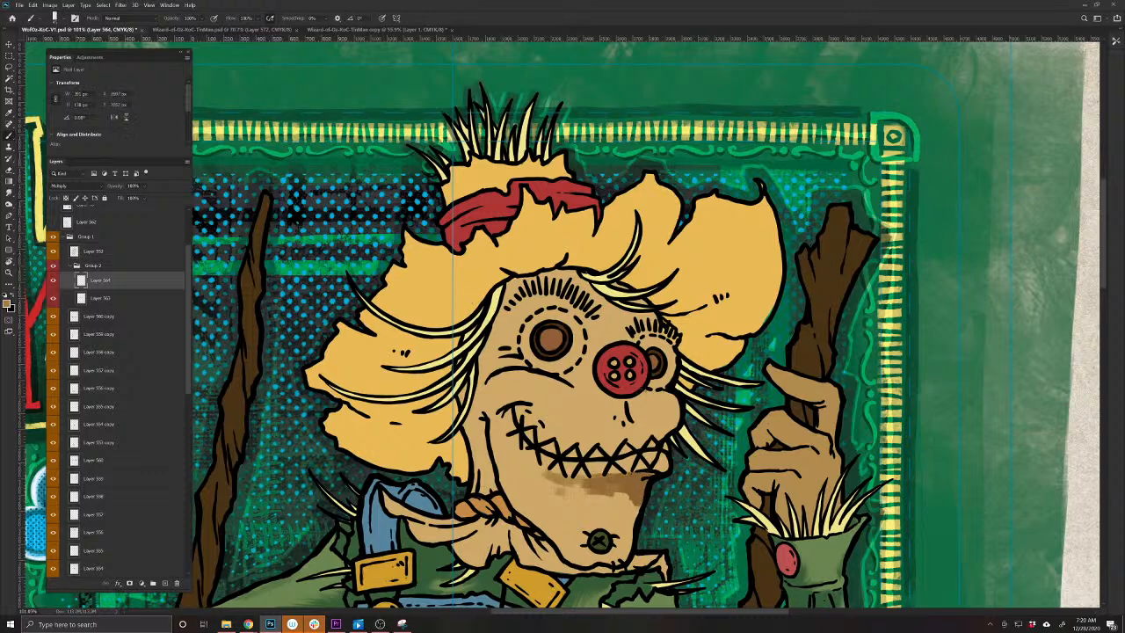
mouse_move(640, 398)
mouse_down()
mouse_move(594, 388)
mouse_move(601, 379)
mouse_move(559, 308)
mouse_move(539, 304)
mouse_move(519, 324)
mouse_move(522, 344)
mouse_move(562, 364)
mouse_move(538, 369)
mouse_up()
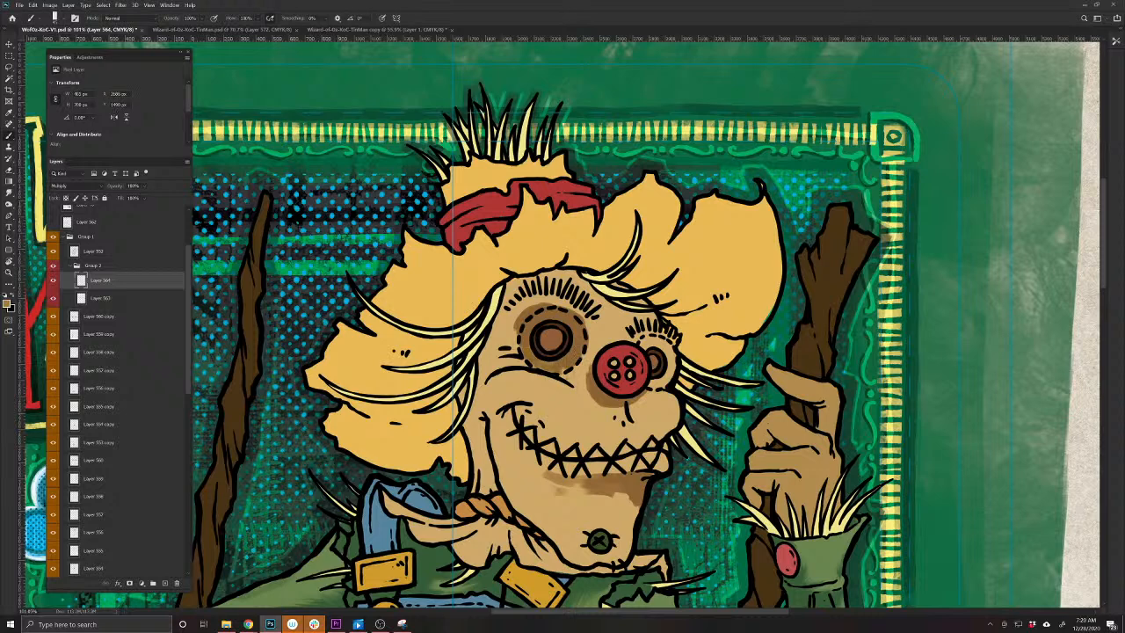
mouse_move(638, 346)
mouse_down()
mouse_move(664, 343)
mouse_move(668, 376)
mouse_move(652, 384)
mouse_up()
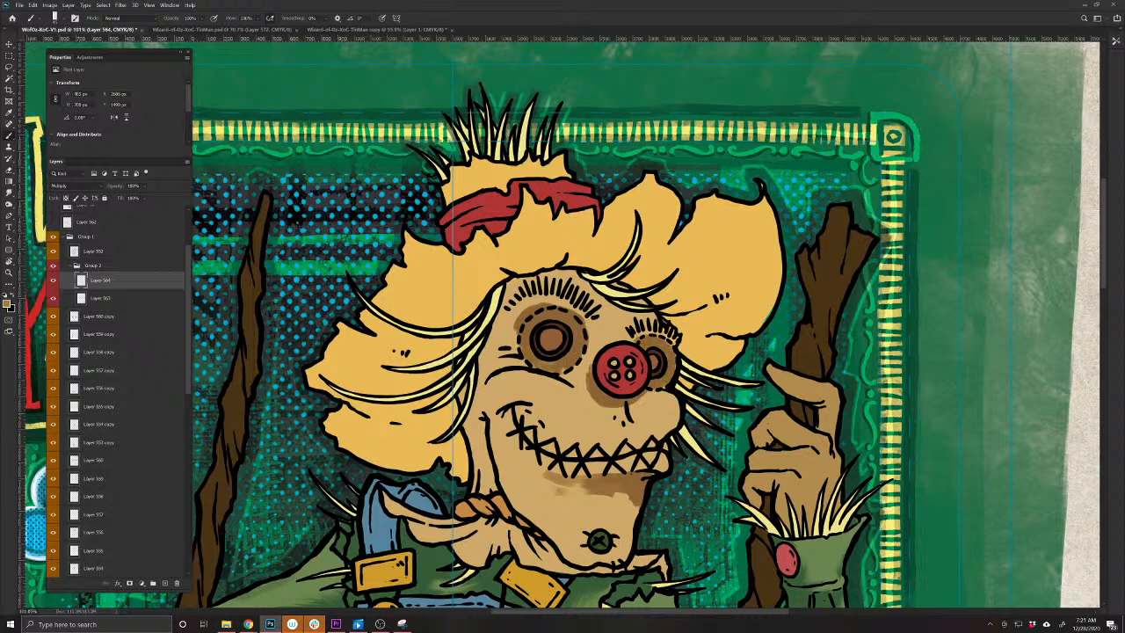
drag(672, 427, 644, 440)
Paint shadows across the forehead under the hat, down the side of the head, and along the cheek and jaw
mouse_move(533, 406)
mouse_down()
mouse_move(479, 444)
mouse_move(492, 499)
mouse_move(469, 426)
mouse_move(476, 375)
mouse_move(461, 405)
mouse_move(500, 316)
mouse_move(496, 288)
mouse_move(513, 299)
mouse_move(507, 283)
mouse_move(576, 273)
mouse_move(591, 291)
mouse_move(615, 301)
mouse_move(628, 288)
mouse_move(646, 302)
mouse_move(647, 319)
mouse_move(606, 306)
mouse_move(619, 322)
mouse_up()
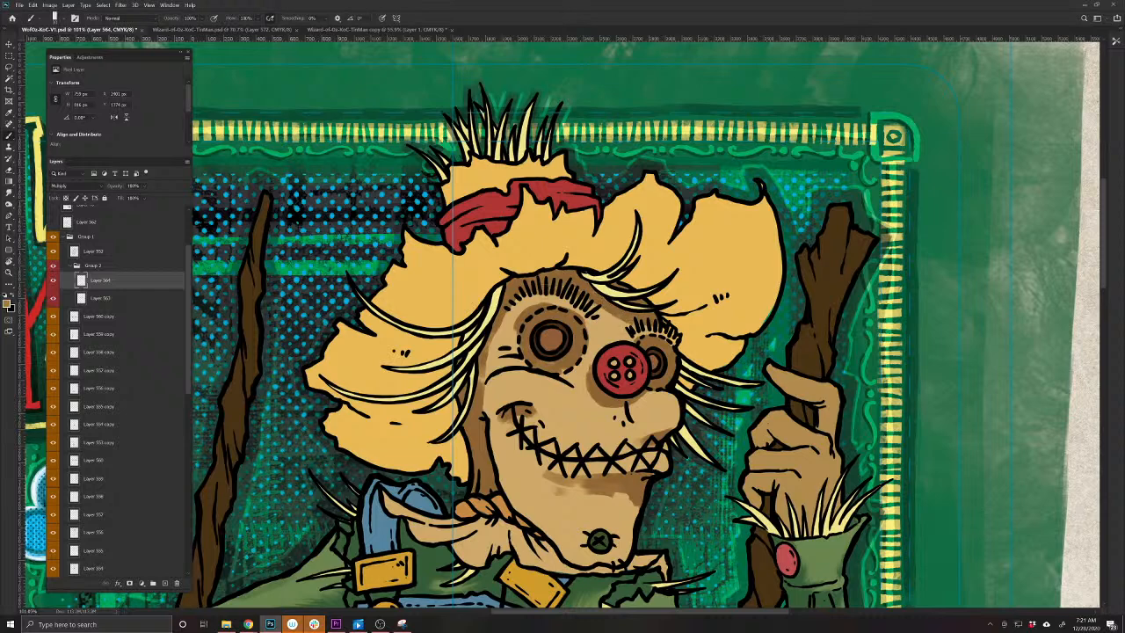
drag(551, 292, 515, 307)
drag(513, 357, 519, 369)
drag(490, 424, 513, 495)
drag(492, 445, 508, 484)
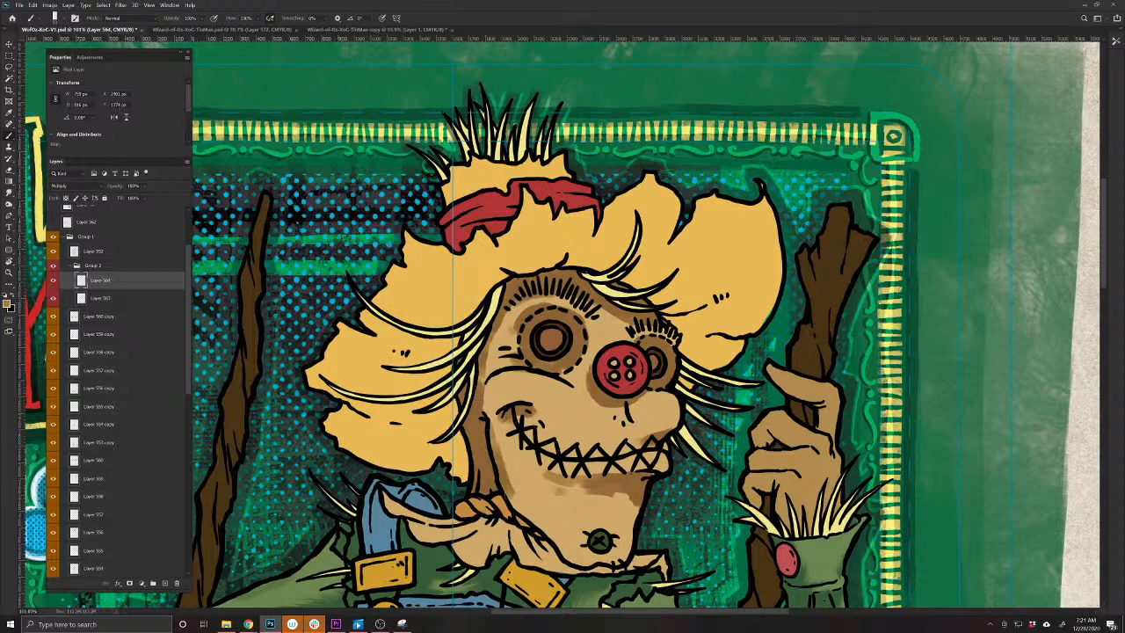
Paint shadows on the neck, the knot and the folds and ends of the neckerchief beneath the chin
drag(513, 552, 449, 473)
mouse_move(439, 402)
mouse_down()
mouse_move(533, 491)
mouse_move(466, 457)
mouse_move(479, 482)
mouse_move(436, 443)
mouse_move(412, 445)
mouse_move(473, 474)
mouse_move(389, 441)
mouse_move(443, 437)
mouse_move(434, 424)
mouse_move(367, 438)
mouse_move(384, 445)
mouse_up()
drag(450, 464, 463, 487)
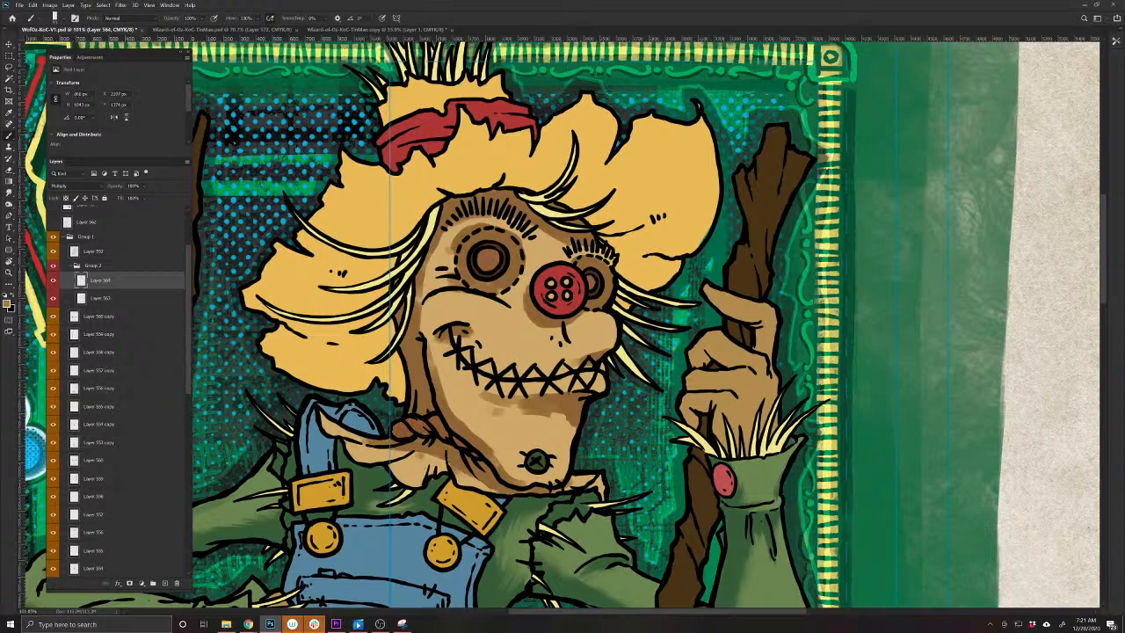
mouse_move(417, 456)
mouse_down()
mouse_move(373, 458)
mouse_move(332, 429)
mouse_up()
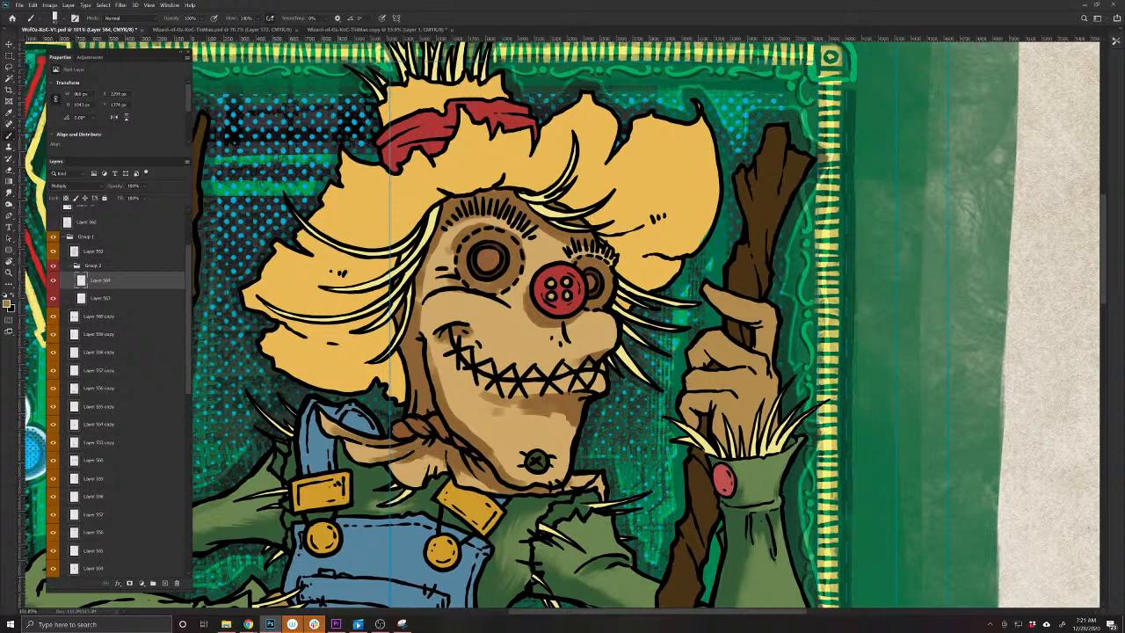
drag(445, 456, 425, 464)
drag(602, 476, 598, 497)
drag(509, 501, 617, 550)
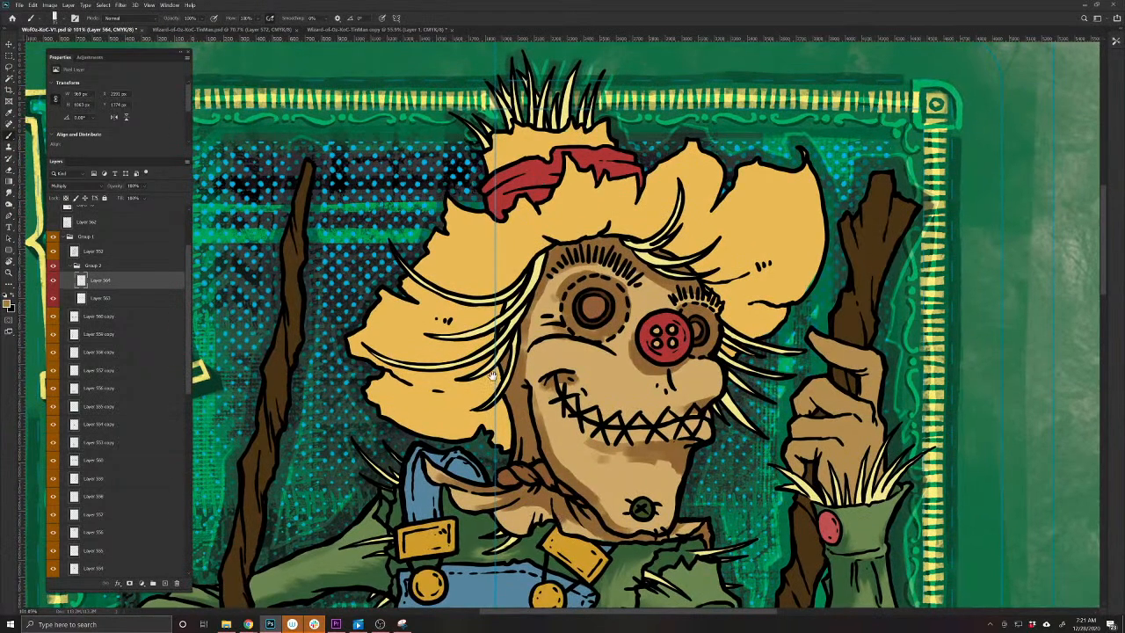
mouse_move(646, 524)
mouse_down()
mouse_move(549, 524)
mouse_move(639, 528)
mouse_up()
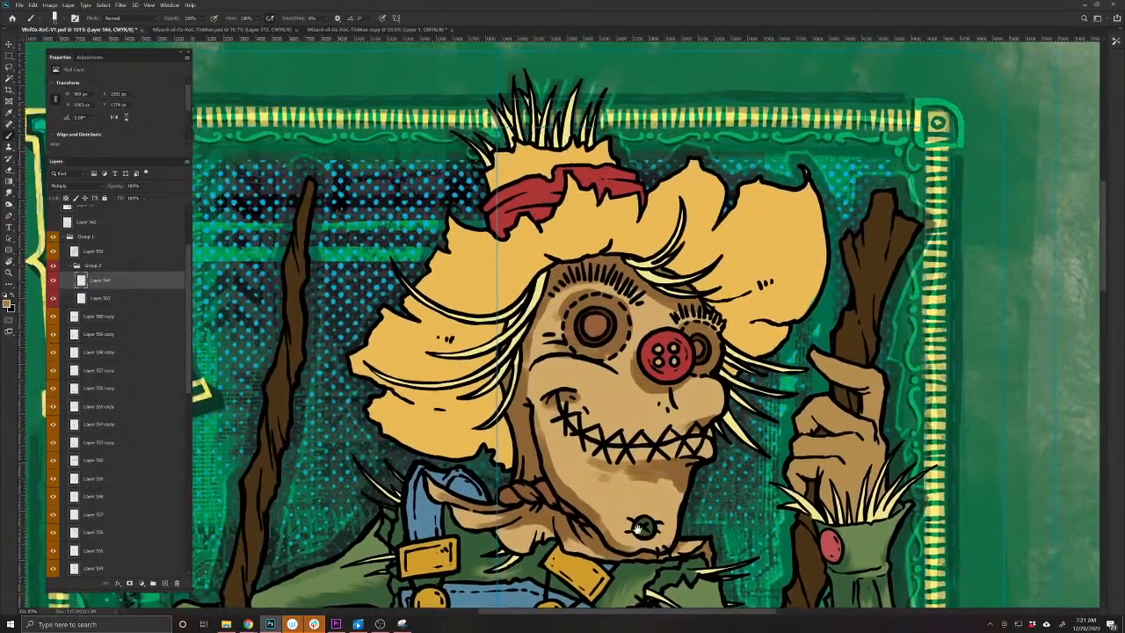
Smudge the face and neckerchief shadow edges into soft, streaky transitions around the chin, jaw, nose and mouth corner
key(r)
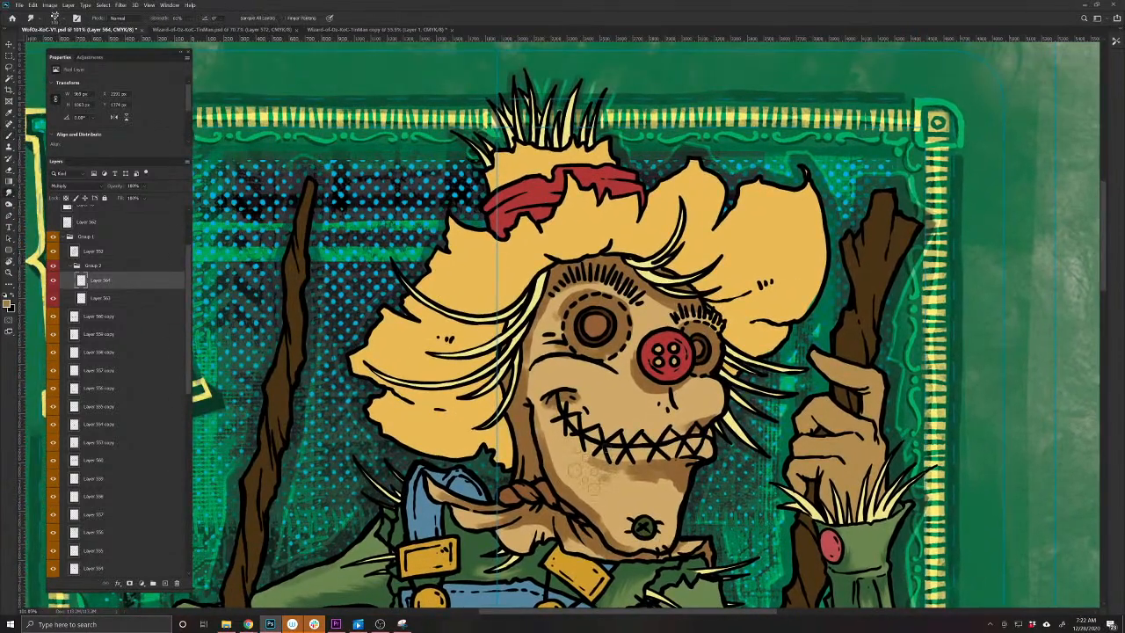
drag(626, 474, 678, 494)
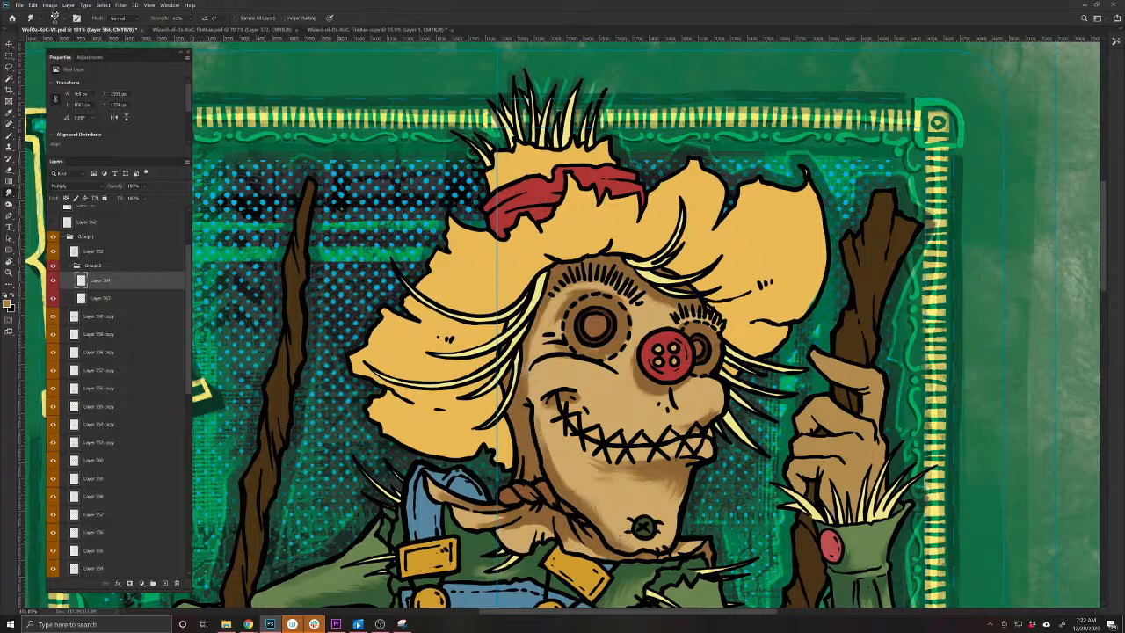
drag(557, 467, 574, 495)
mouse_move(672, 386)
mouse_down()
mouse_move(676, 404)
mouse_move(683, 395)
mouse_up()
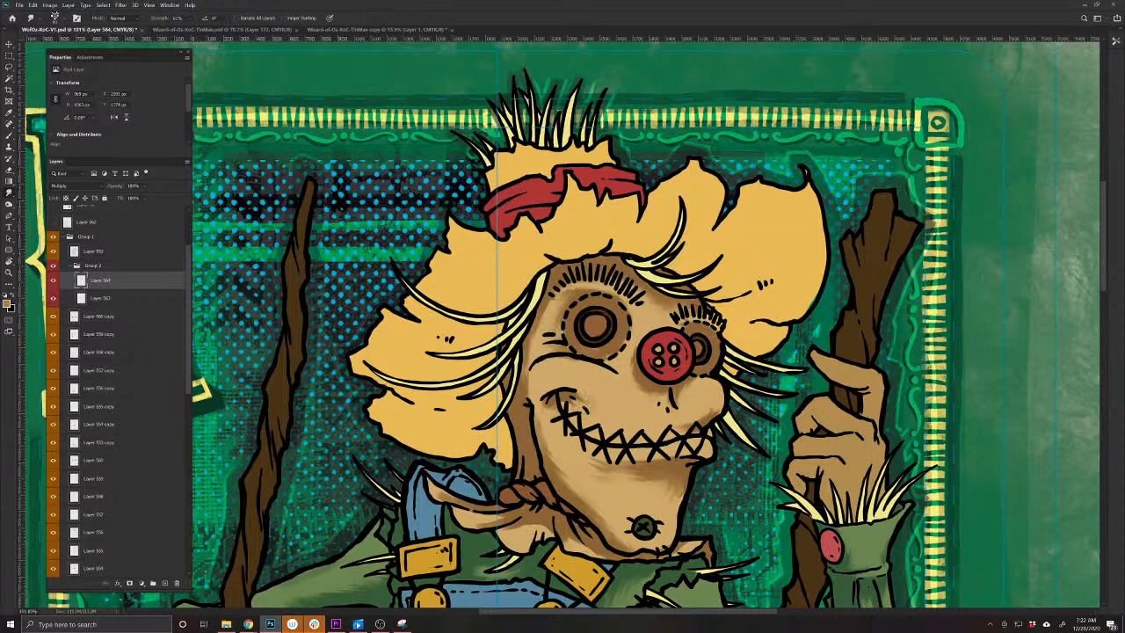
drag(584, 401, 564, 401)
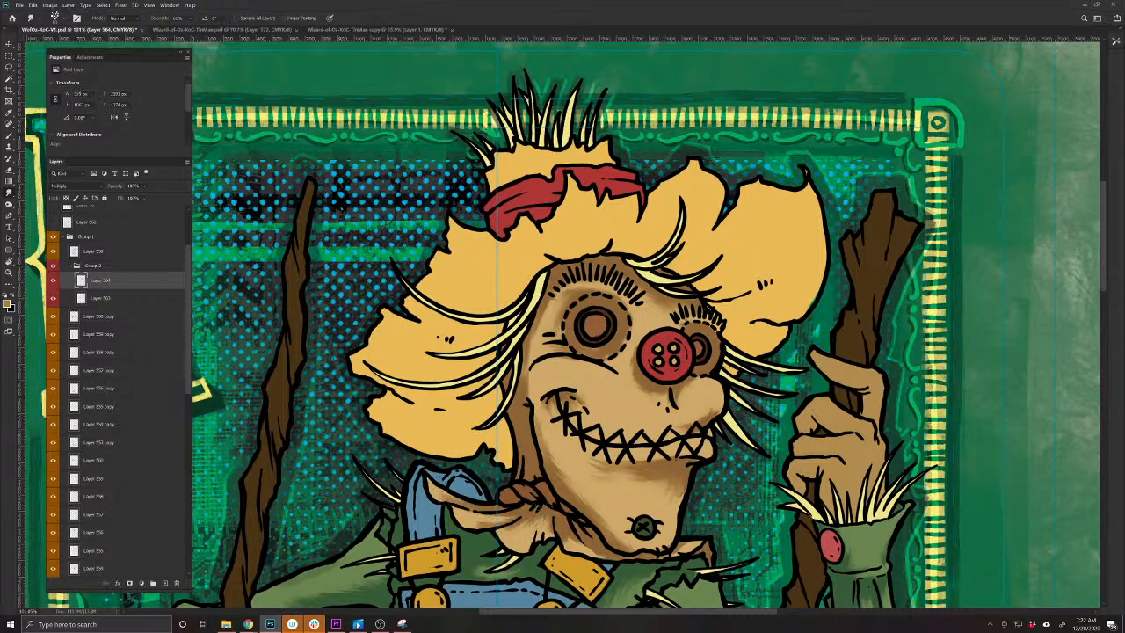
drag(573, 544, 577, 525)
Paint extra shadow along the upper edge of the stitched mouth and smudge it into the face
key(b)
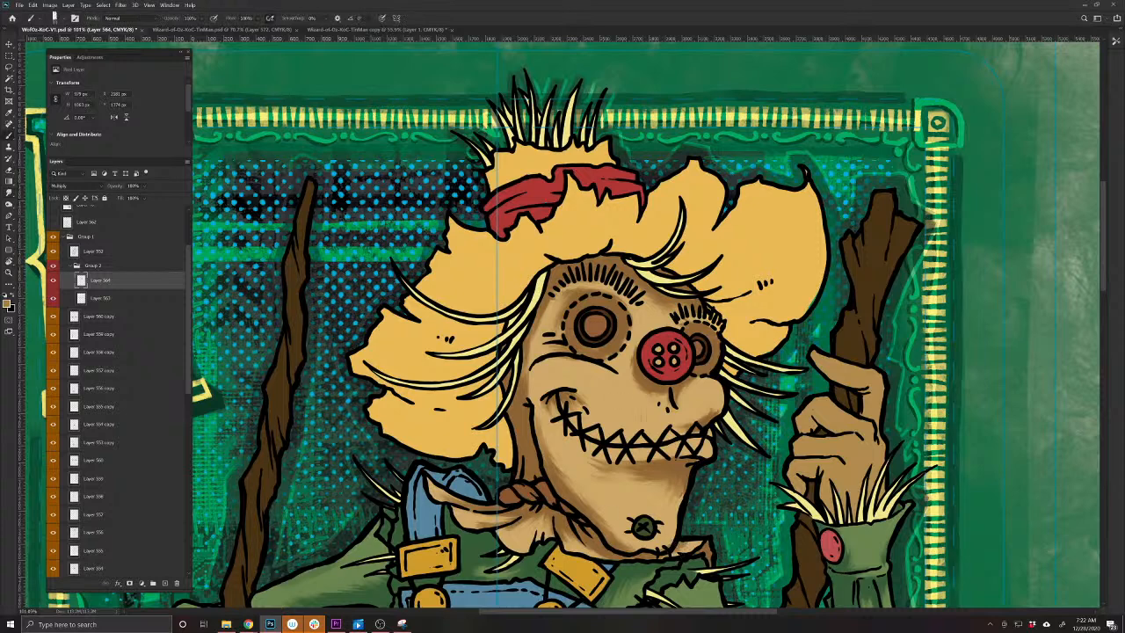
mouse_move(563, 407)
mouse_down()
mouse_move(599, 436)
mouse_move(641, 443)
mouse_move(703, 431)
mouse_up()
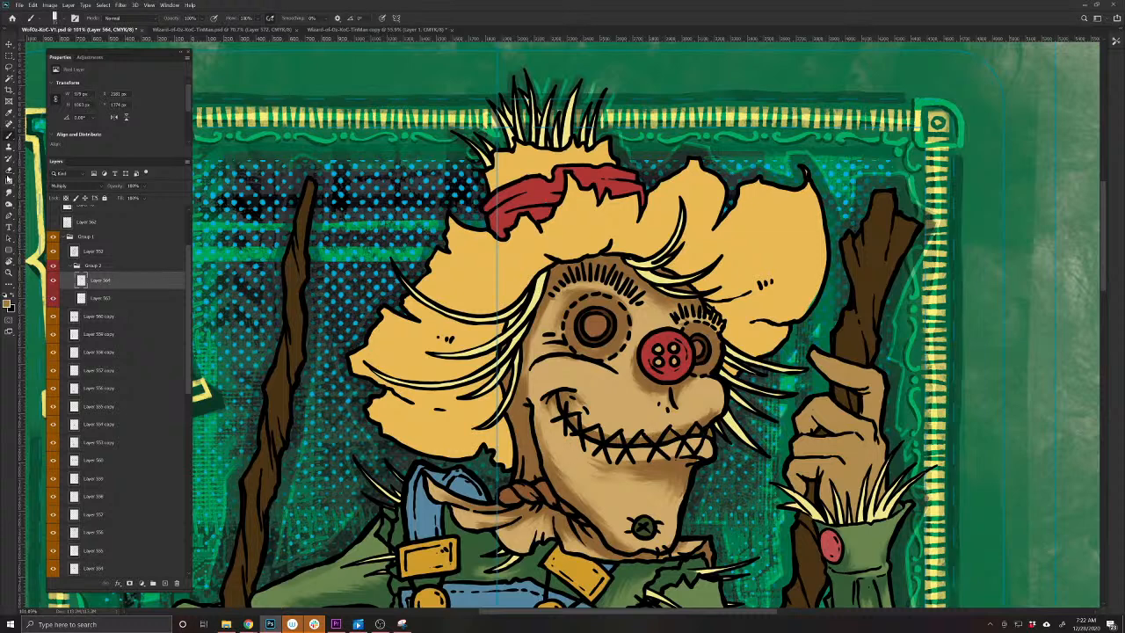
click(7, 178)
mouse_move(594, 426)
mouse_down()
mouse_move(576, 413)
mouse_move(655, 429)
mouse_move(616, 431)
mouse_move(575, 414)
mouse_move(608, 426)
mouse_up()
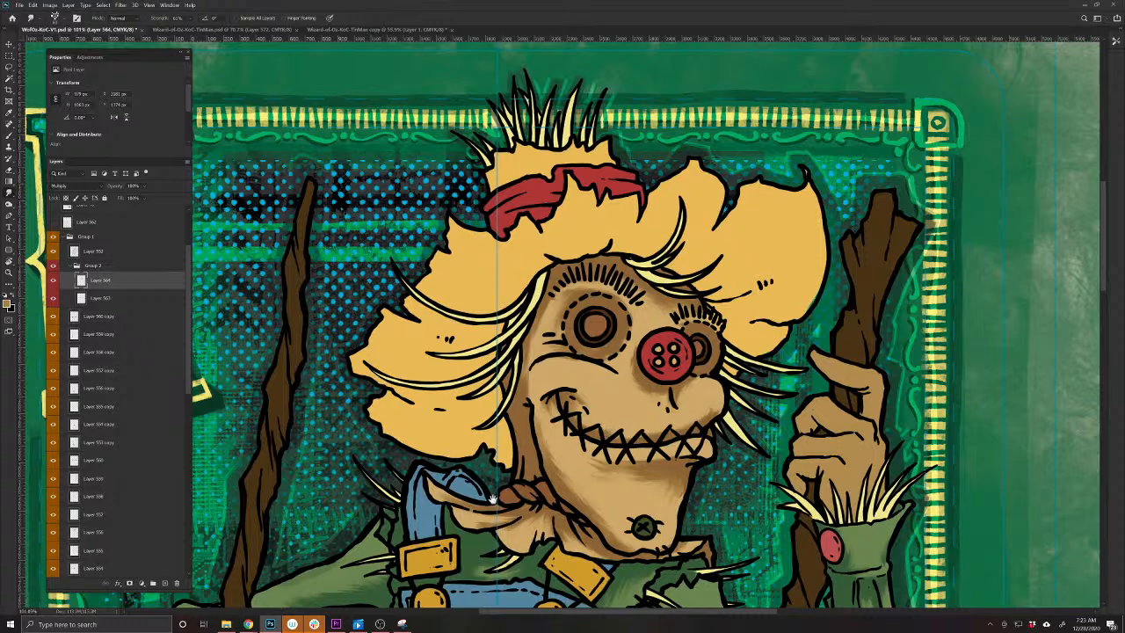
Lower the skin shadow layer's opacity to about 79%
scroll(492, 553, down, 3)
drag(366, 518, 419, 423)
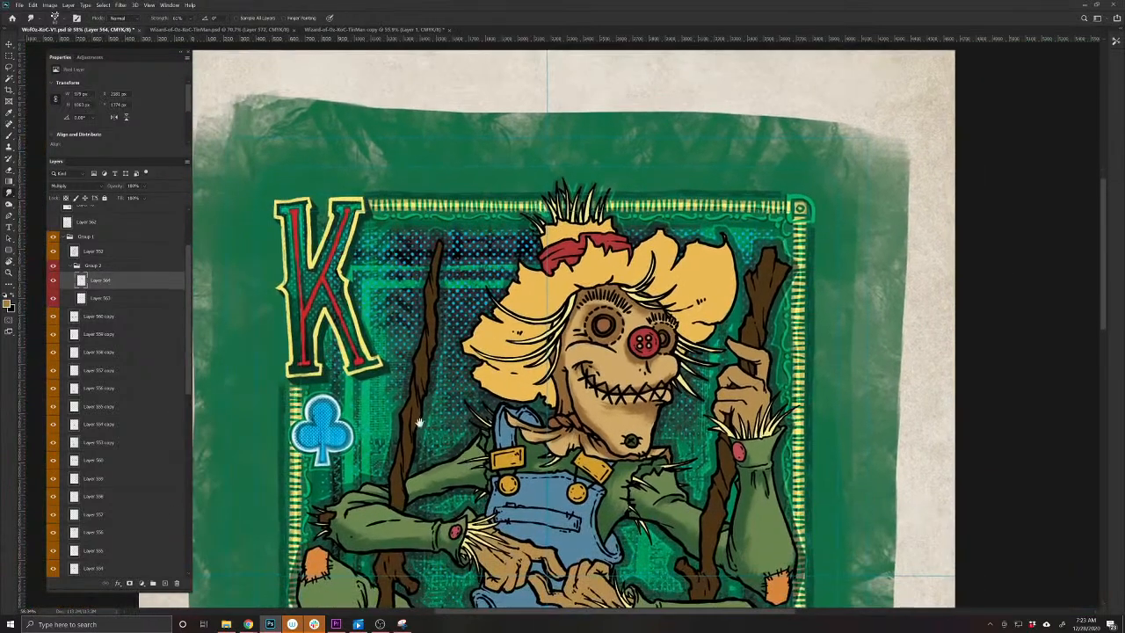
drag(112, 185, 105, 186)
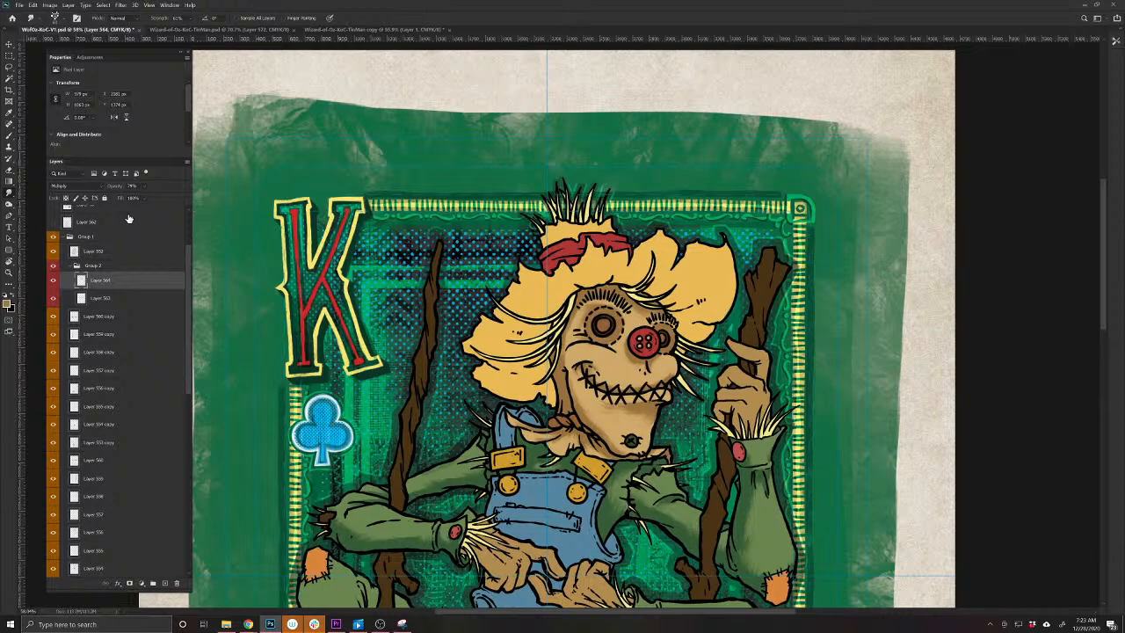
Paint shadows on the lowered hand below the straw cuff and along its extended finger
key(b)
scroll(444, 544, down, 3)
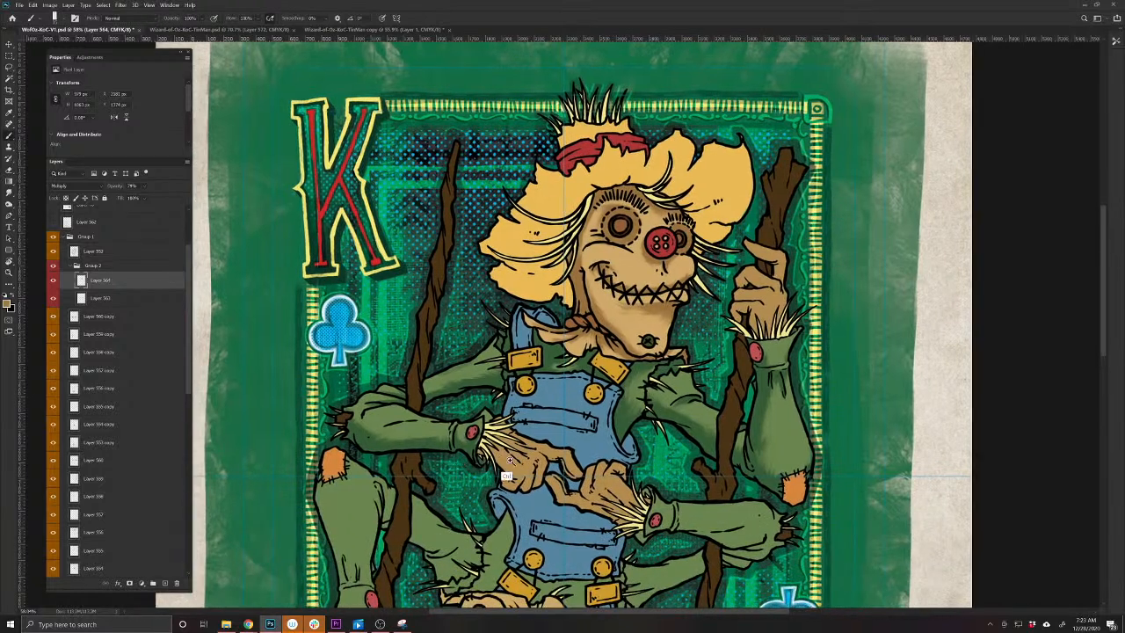
scroll(507, 476, up, 3)
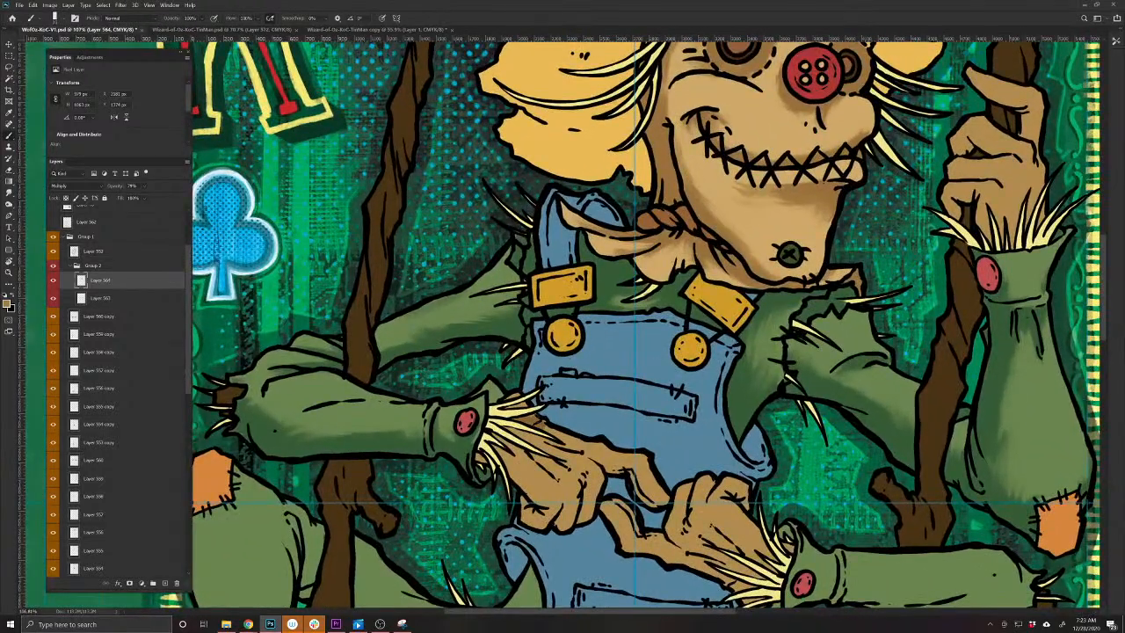
mouse_move(523, 404)
mouse_down()
mouse_move(501, 406)
mouse_move(665, 507)
mouse_up()
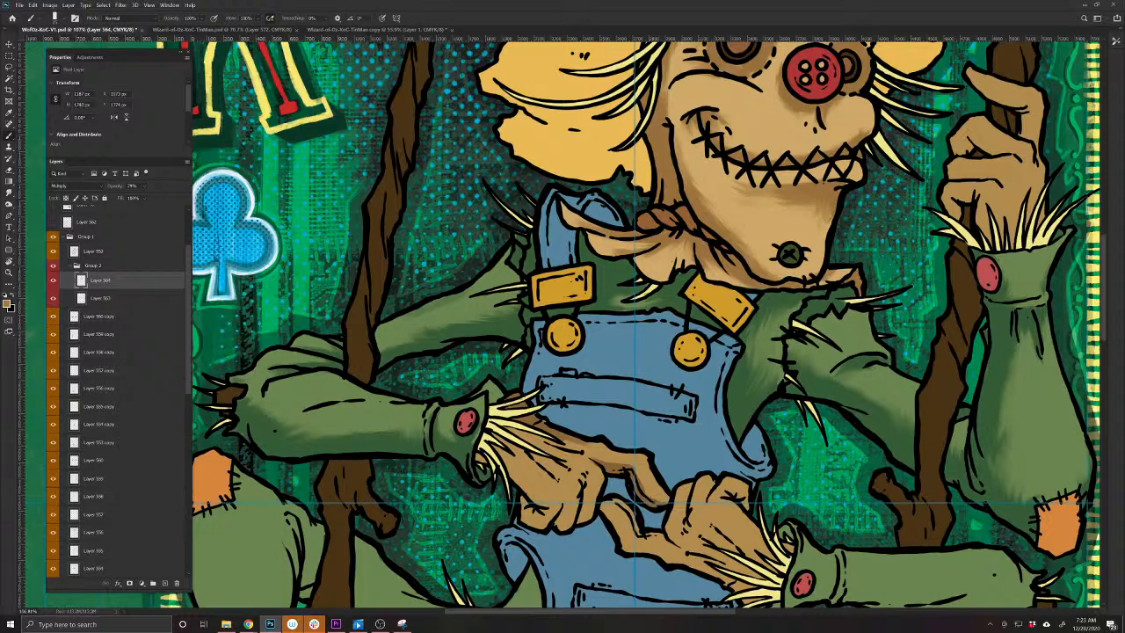
key(e)
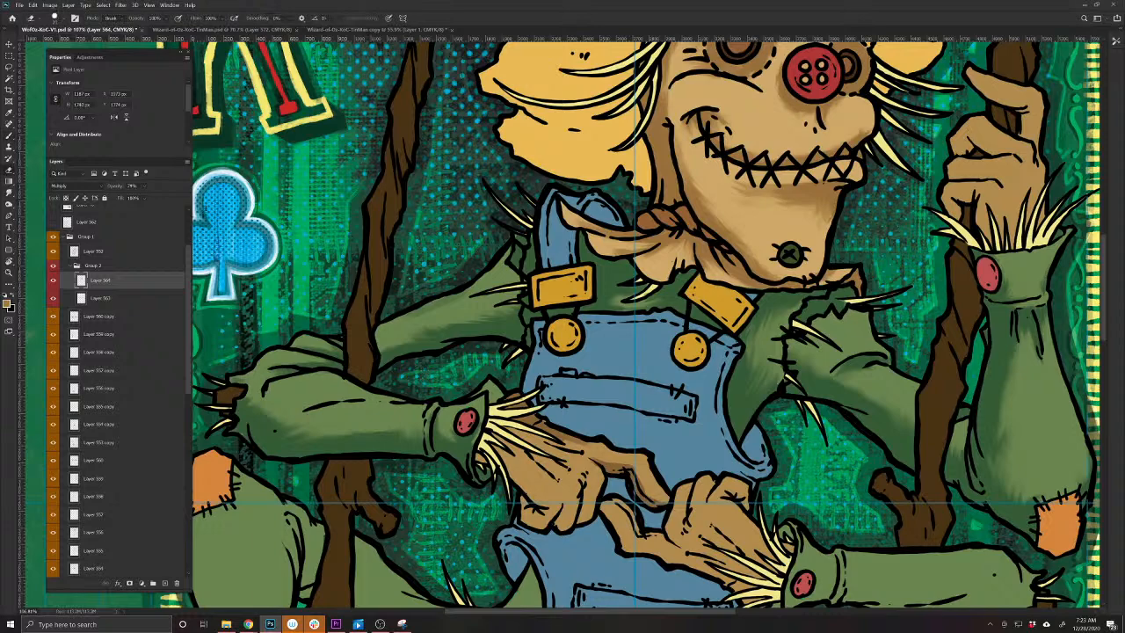
key(b)
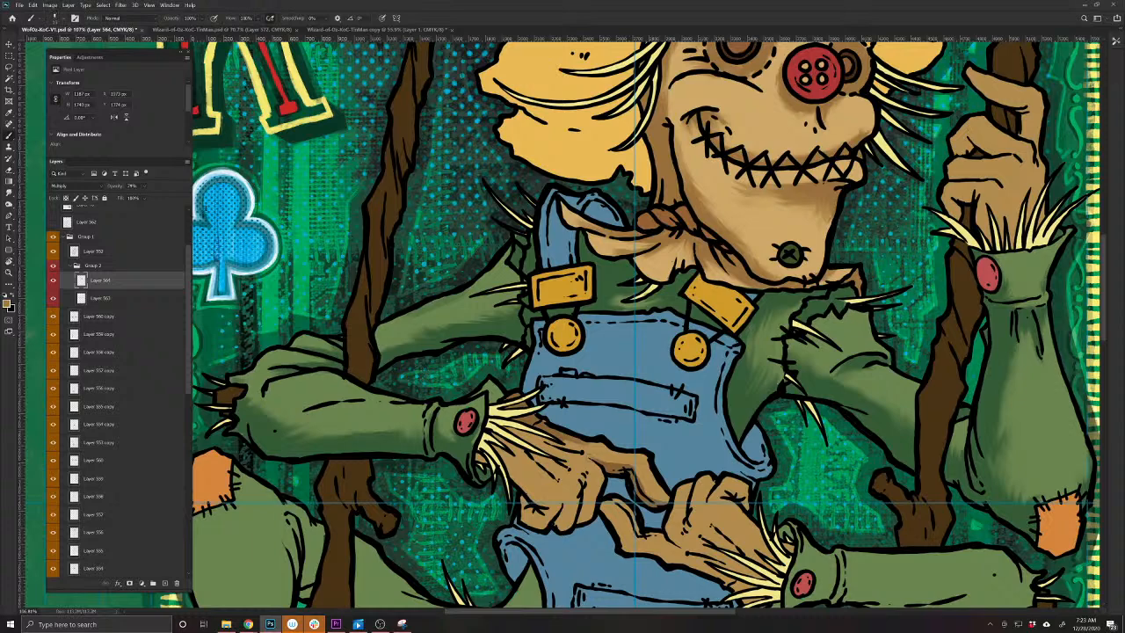
Paint shadows on the lowered hand's knuckles, curled fingers and underside
drag(588, 474, 589, 522)
mouse_move(564, 528)
mouse_down()
mouse_move(557, 510)
mouse_move(534, 519)
mouse_move(525, 501)
mouse_up()
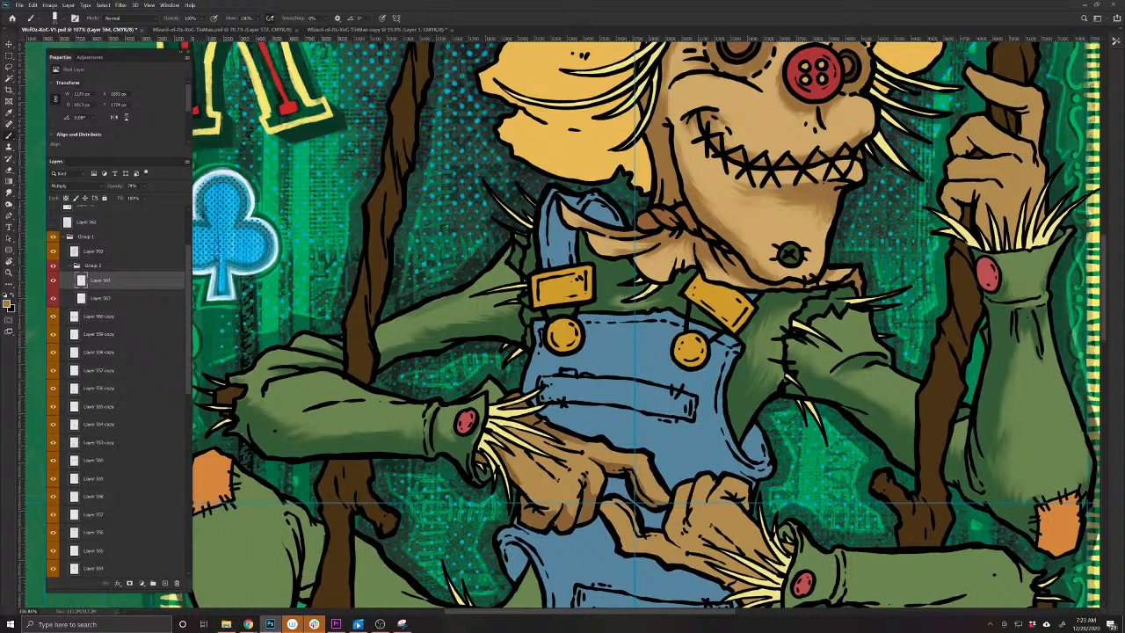
drag(509, 456, 535, 501)
drag(515, 467, 540, 506)
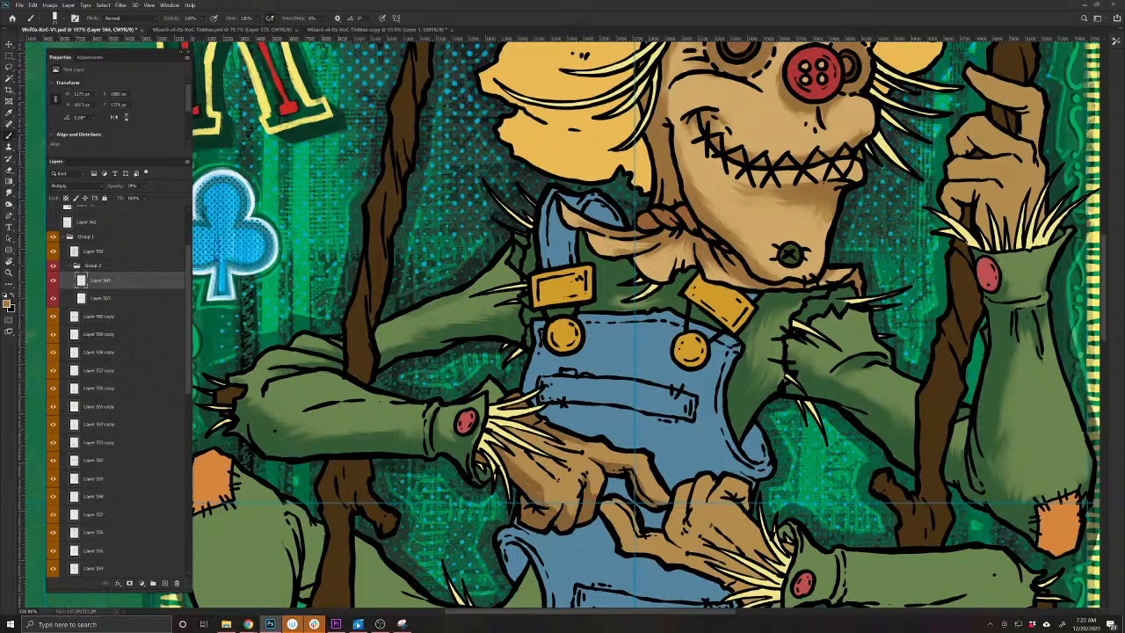
Paint shadows on the gold strap buckles and round buttons of the overalls
mouse_move(646, 571)
mouse_down()
mouse_move(557, 515)
mouse_move(647, 557)
mouse_up()
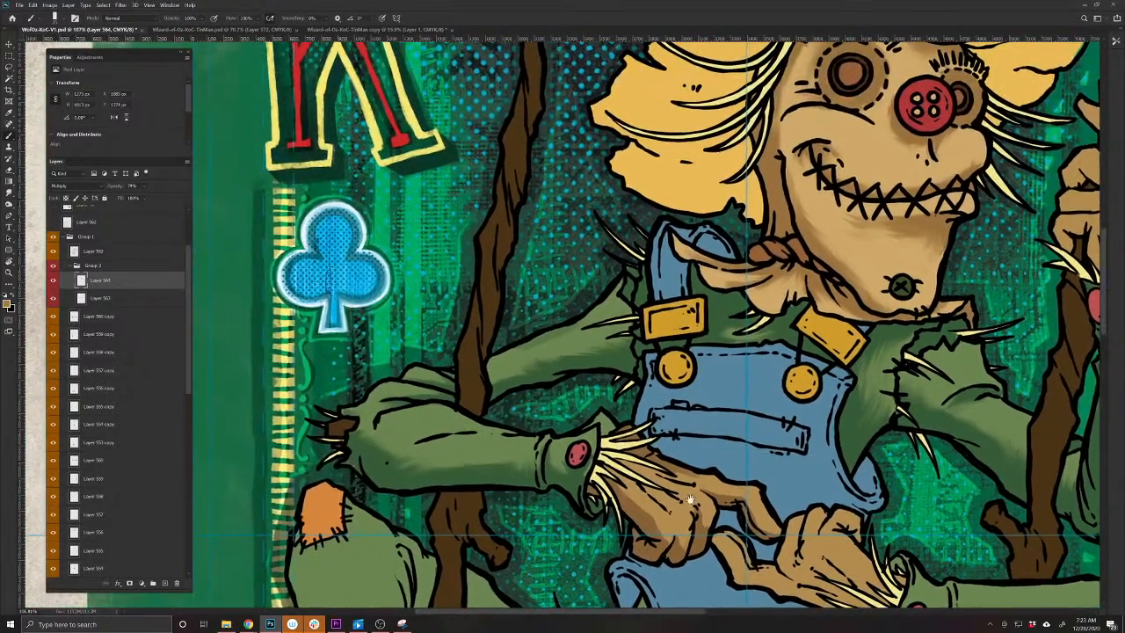
drag(691, 500, 496, 453)
mouse_move(606, 341)
mouse_down()
mouse_move(597, 356)
mouse_move(645, 357)
mouse_move(597, 360)
mouse_up()
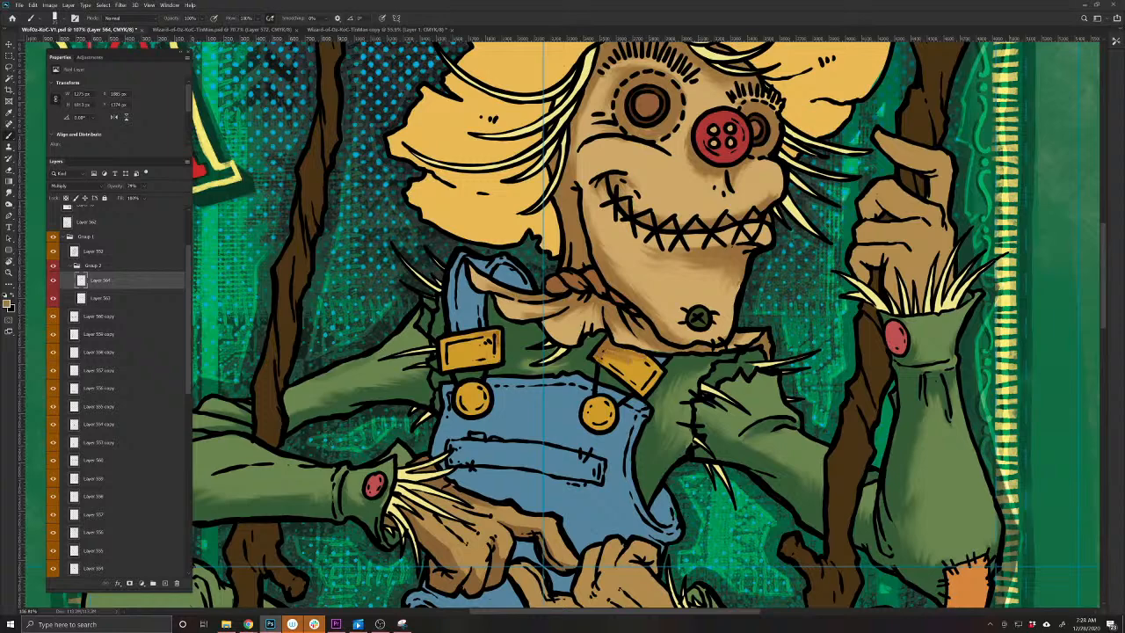
mouse_move(492, 341)
mouse_down()
mouse_move(466, 343)
mouse_move(448, 364)
mouse_move(472, 415)
mouse_up()
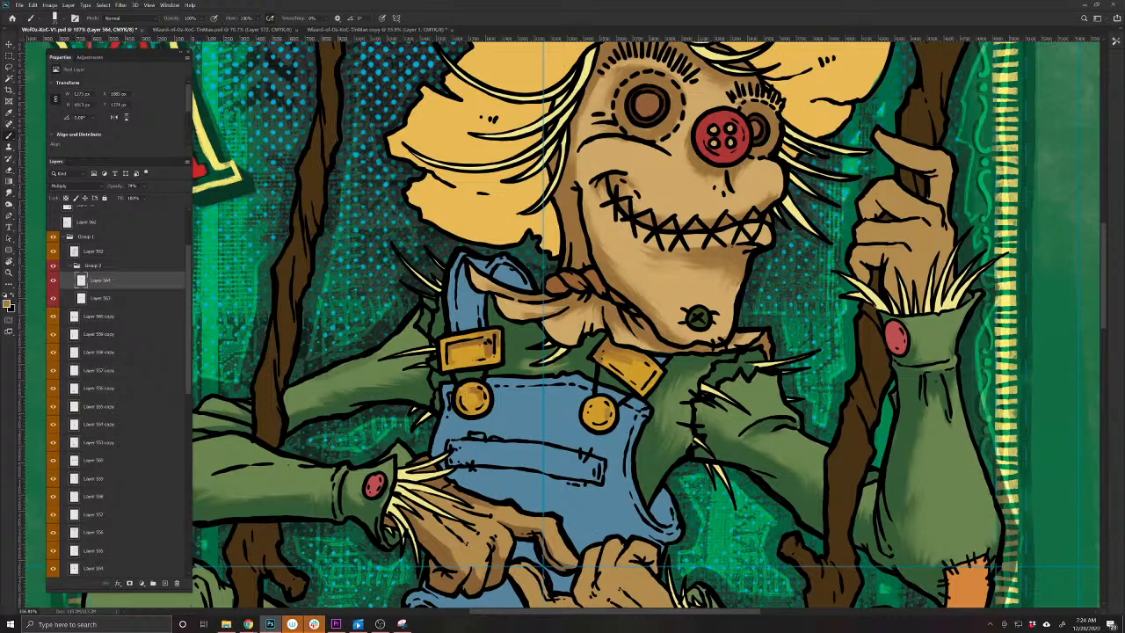
mouse_move(587, 408)
mouse_down()
mouse_move(598, 427)
mouse_move(585, 423)
mouse_move(608, 400)
mouse_up()
drag(649, 367, 388, 515)
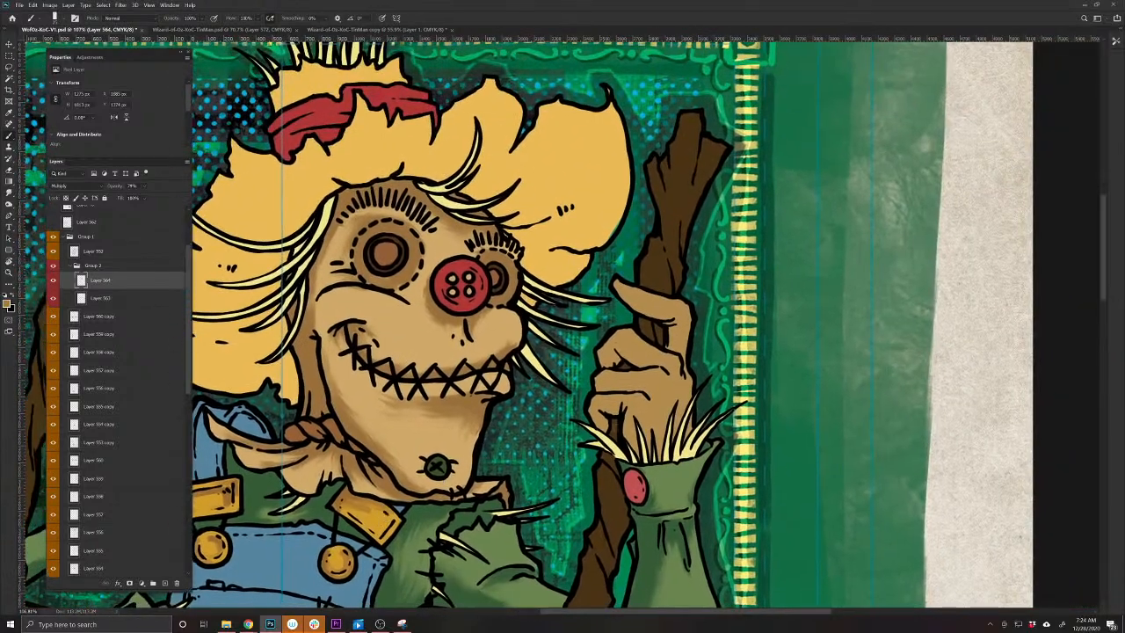
Paint shadows on the fingers, knuckles and thumb of the raised hand gripping the staff
drag(627, 416, 635, 453)
mouse_move(630, 409)
mouse_down()
mouse_move(599, 407)
mouse_move(603, 428)
mouse_up()
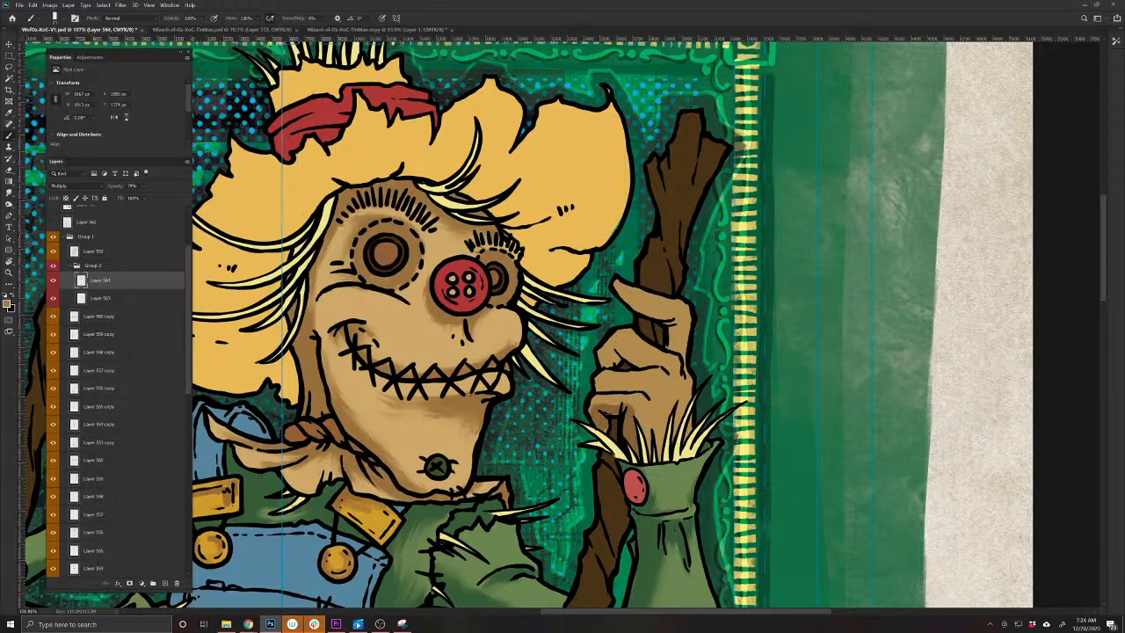
mouse_move(600, 386)
mouse_down()
mouse_move(650, 386)
mouse_move(628, 358)
mouse_move(646, 356)
mouse_move(622, 342)
mouse_move(614, 364)
mouse_up()
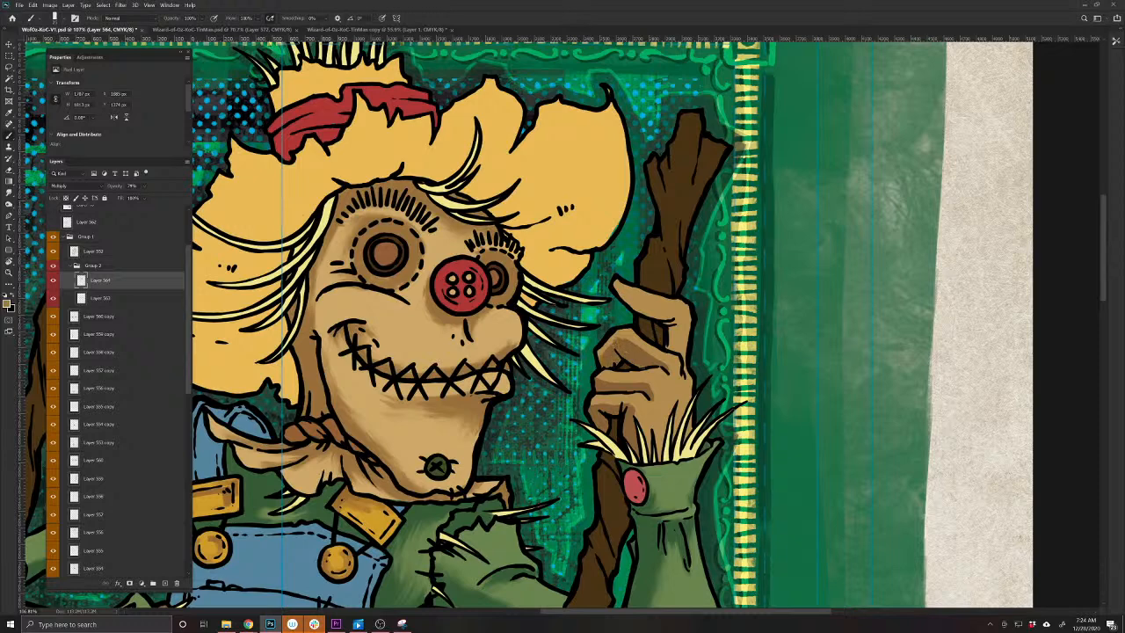
drag(675, 326, 671, 352)
mouse_move(678, 308)
mouse_down()
mouse_move(629, 317)
mouse_move(613, 284)
mouse_move(659, 301)
mouse_up()
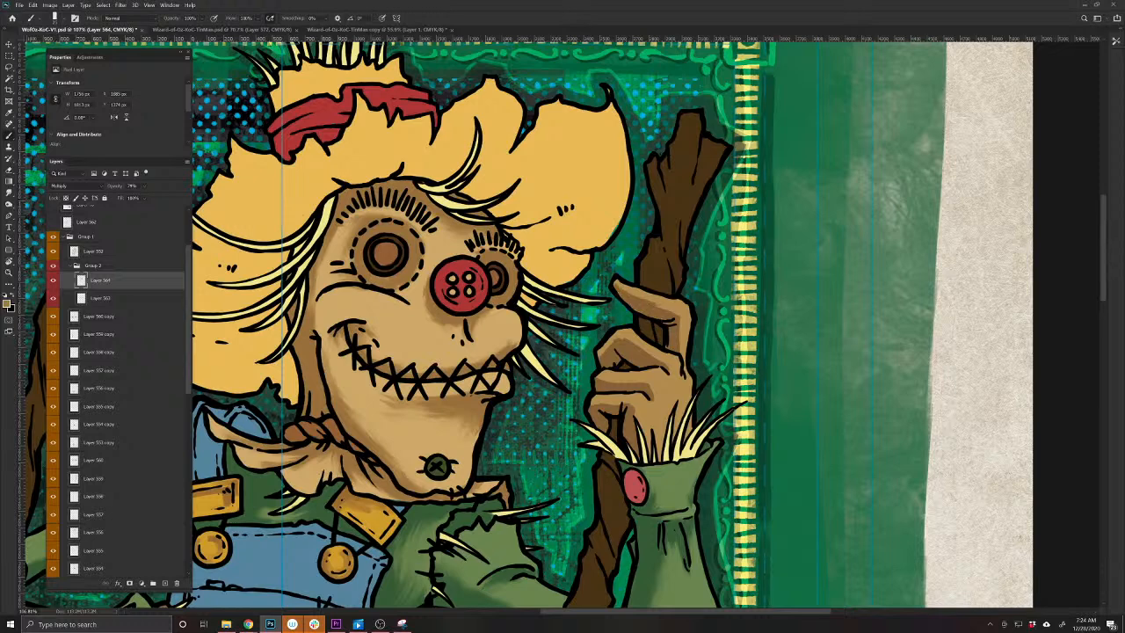
Paint shadows on the back and wrist of the raised hand just above the straw cuff
drag(687, 416, 688, 445)
mouse_move(681, 406)
mouse_down()
mouse_move(673, 439)
mouse_move(649, 462)
mouse_up()
drag(641, 423, 648, 436)
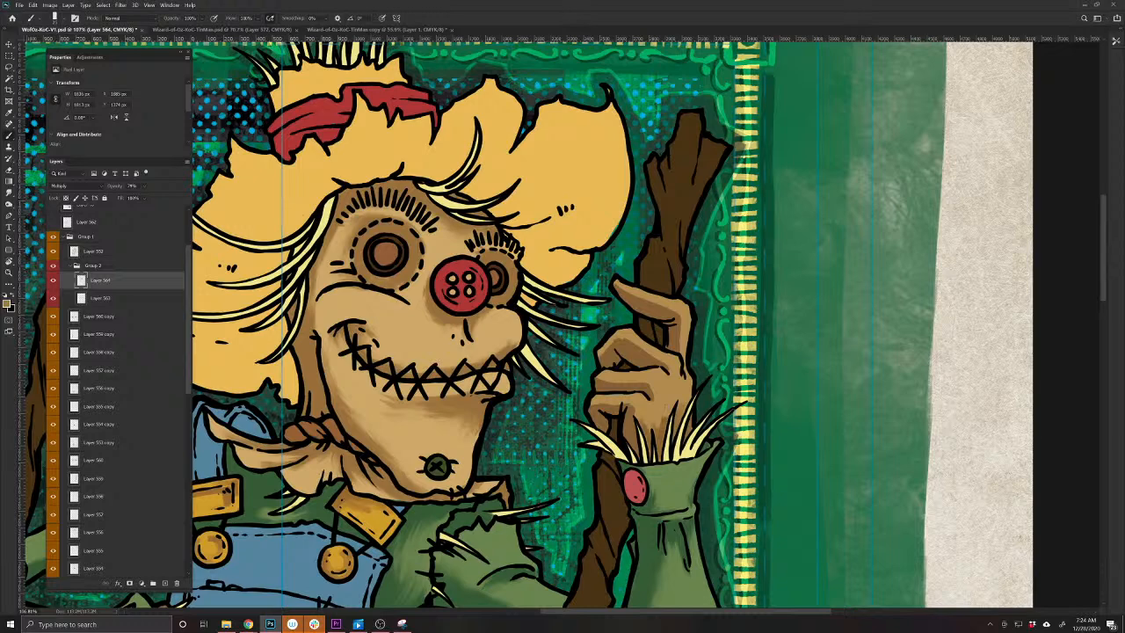
Paint wood-grain shadows on the upper end of the brown staff, above the raised hand
drag(485, 378, 450, 521)
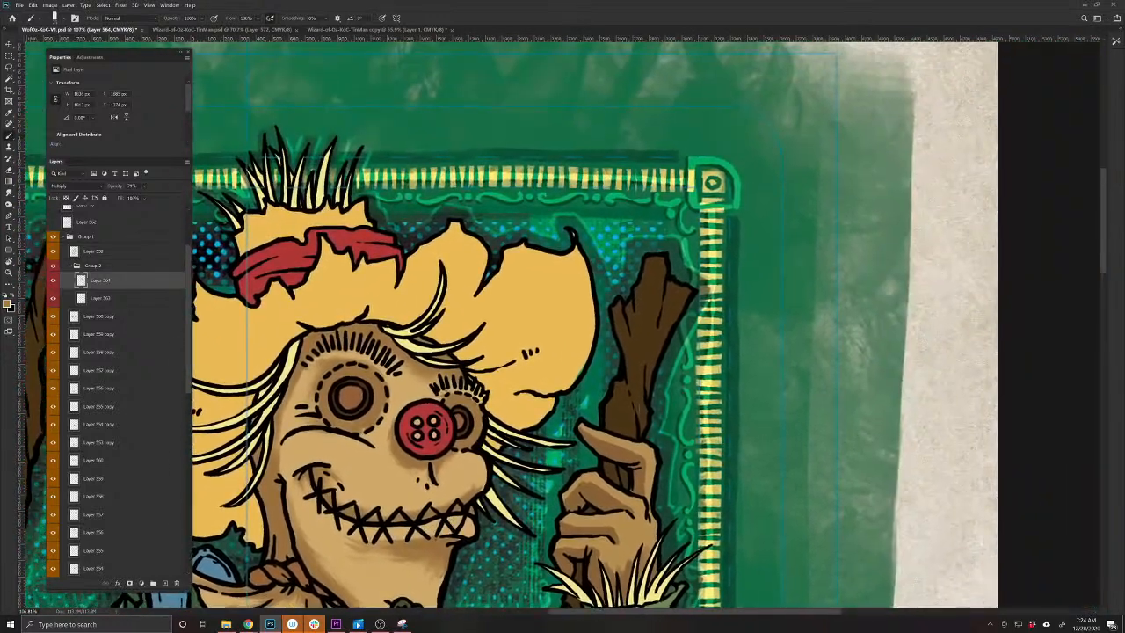
drag(634, 395, 627, 431)
key(ctrl+z)
drag(631, 303, 645, 404)
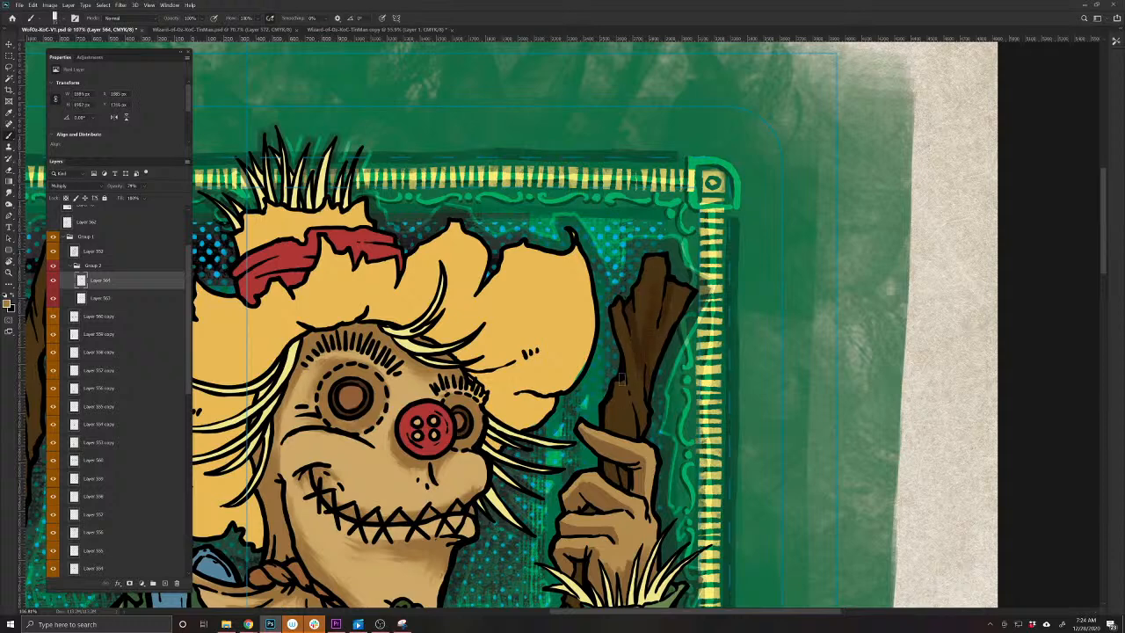
drag(633, 374, 637, 416)
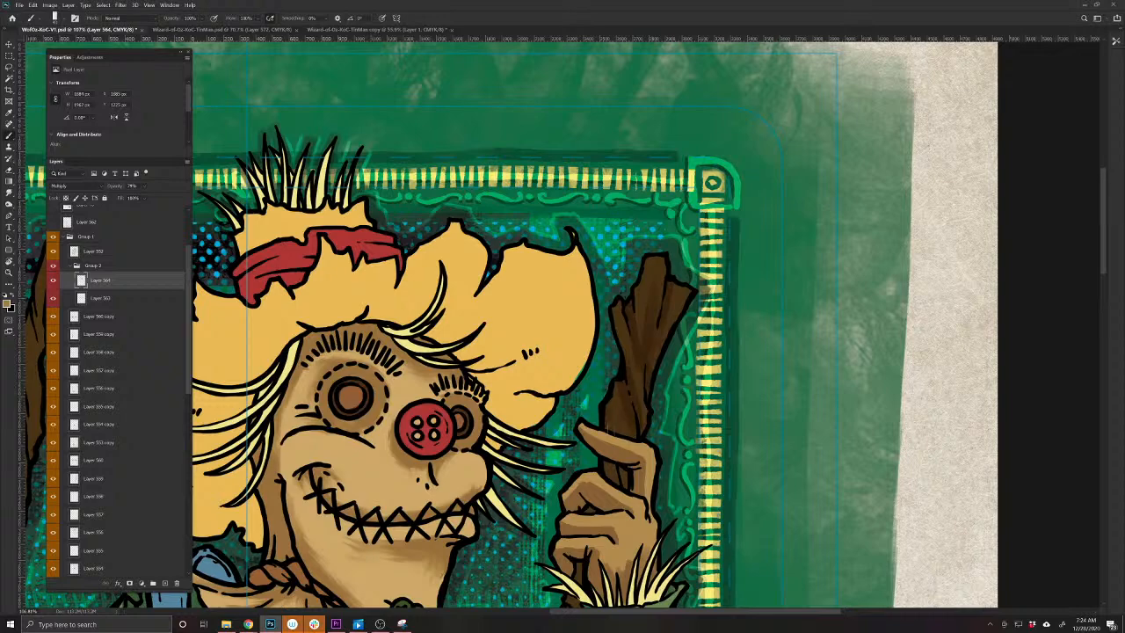
Paint shadows along the rest of the brown staff, from below the raised hand past the forked branch
drag(514, 553, 533, 372)
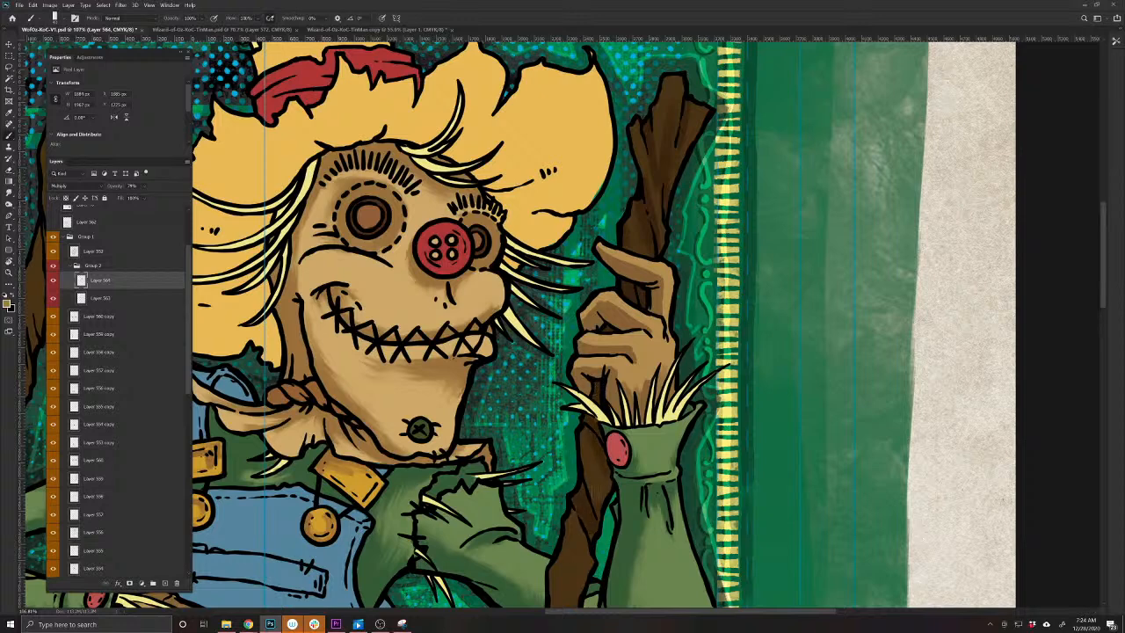
drag(515, 564, 565, 428)
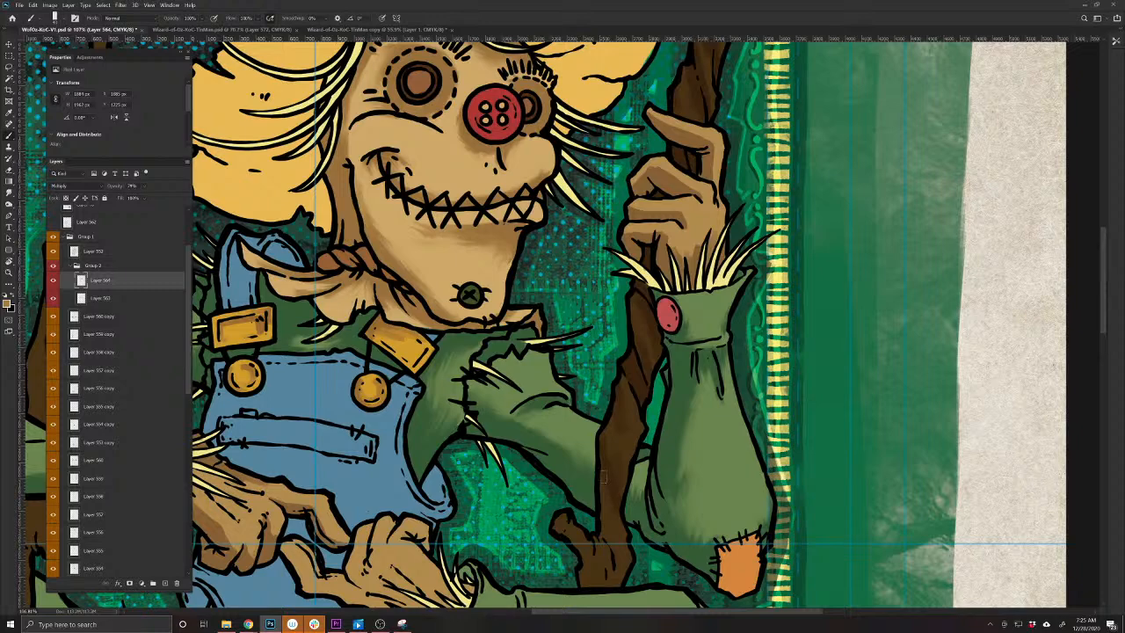
drag(575, 458, 550, 339)
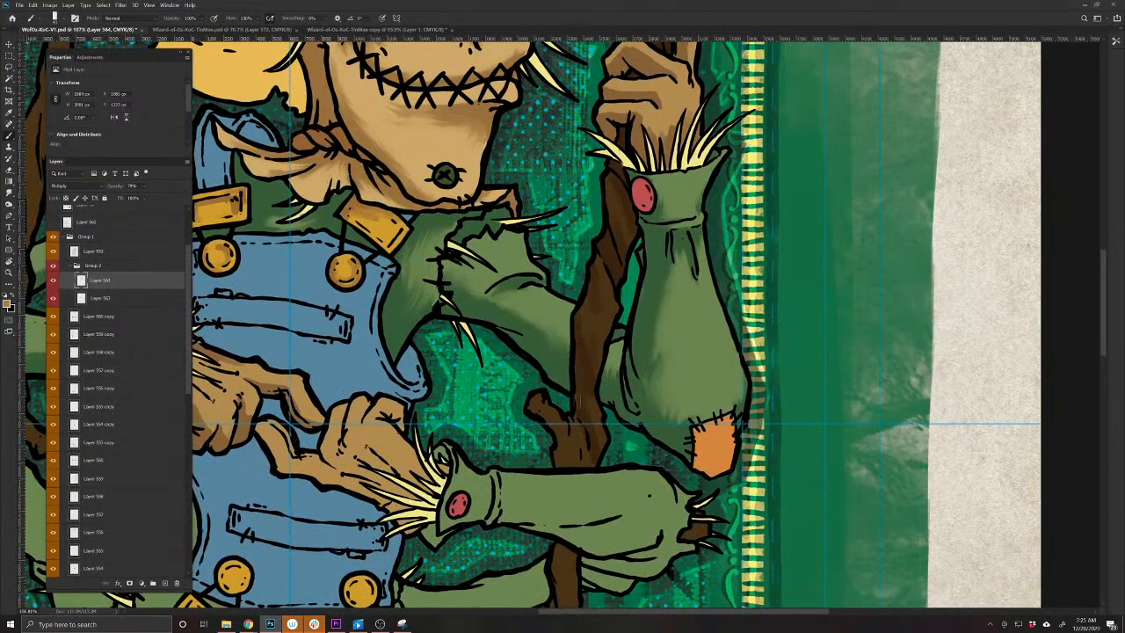
mouse_move(576, 464)
mouse_down()
mouse_move(554, 429)
mouse_move(529, 404)
mouse_up()
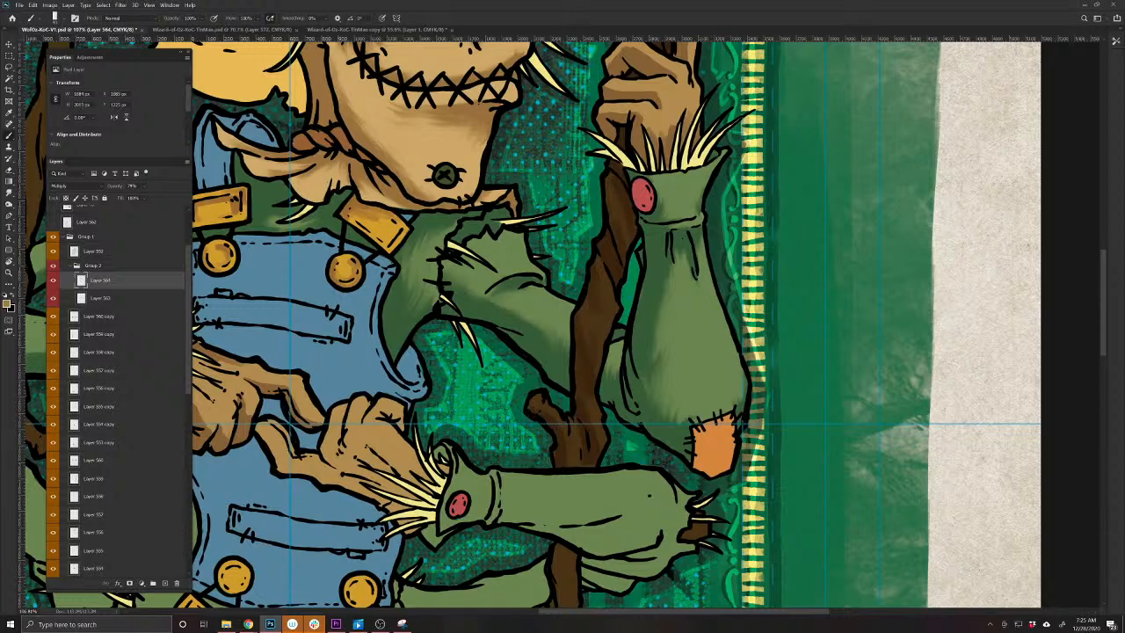
drag(590, 466, 561, 436)
mouse_move(516, 553)
mouse_down()
mouse_move(608, 394)
mouse_move(651, 441)
mouse_move(653, 467)
mouse_move(652, 407)
mouse_up()
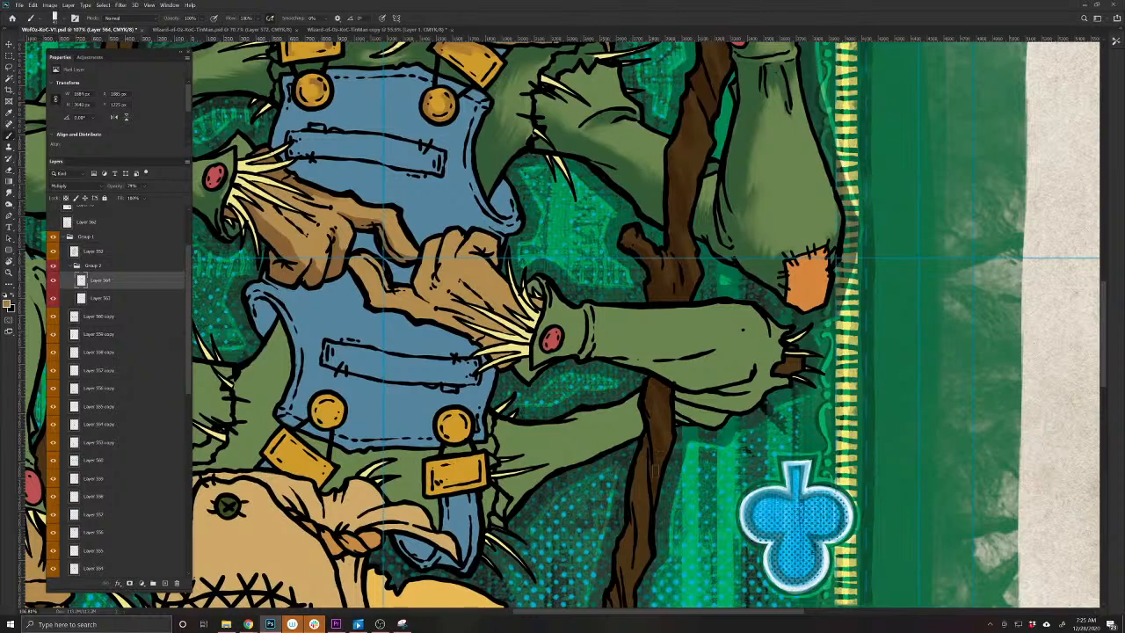
mouse_move(618, 564)
mouse_down()
mouse_move(601, 419)
mouse_move(611, 457)
mouse_move(600, 449)
mouse_move(590, 544)
mouse_move(574, 394)
mouse_move(587, 385)
mouse_move(580, 480)
mouse_up()
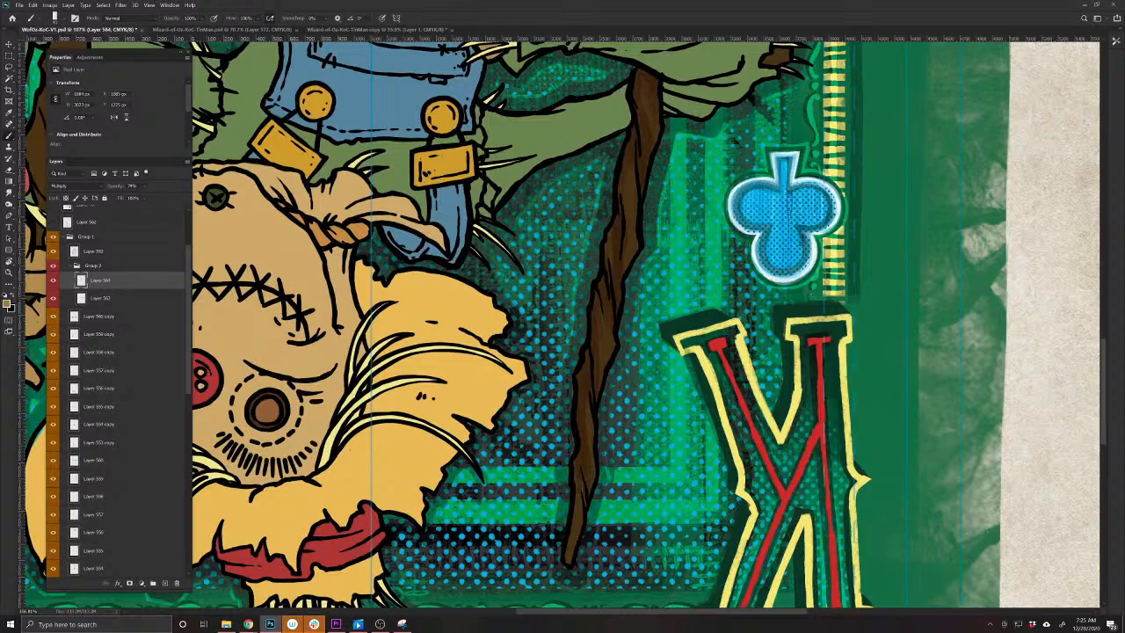
drag(569, 320, 612, 485)
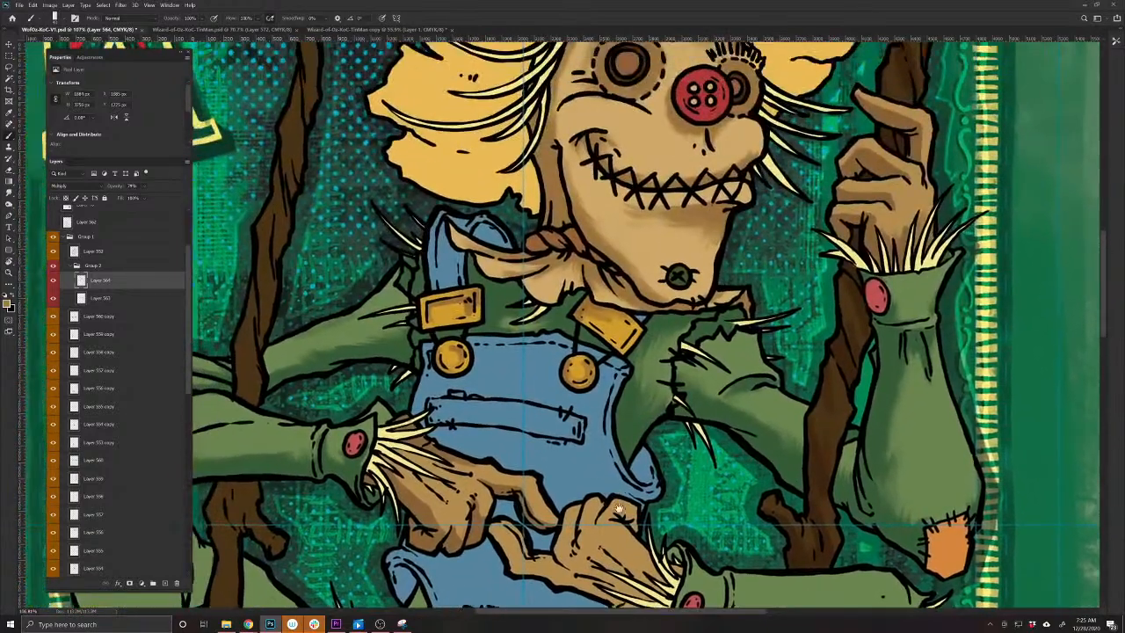
Blend the shadows on the gold strap buckles, round buttons and lowered hand with the Smudge tool
scroll(608, 469, down, 3)
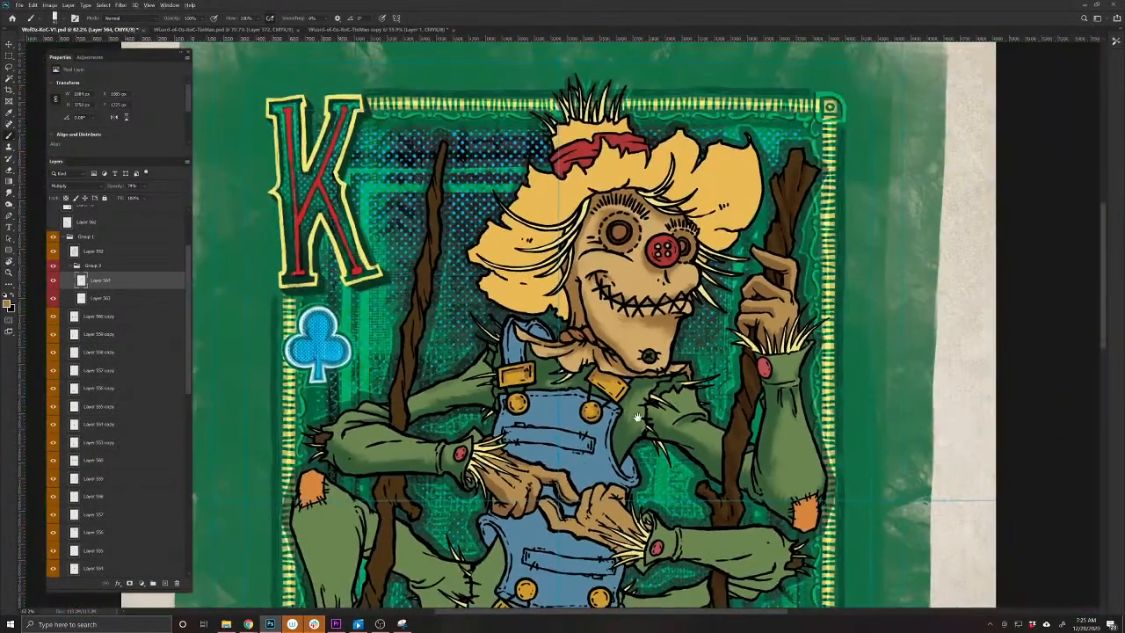
drag(589, 485, 539, 579)
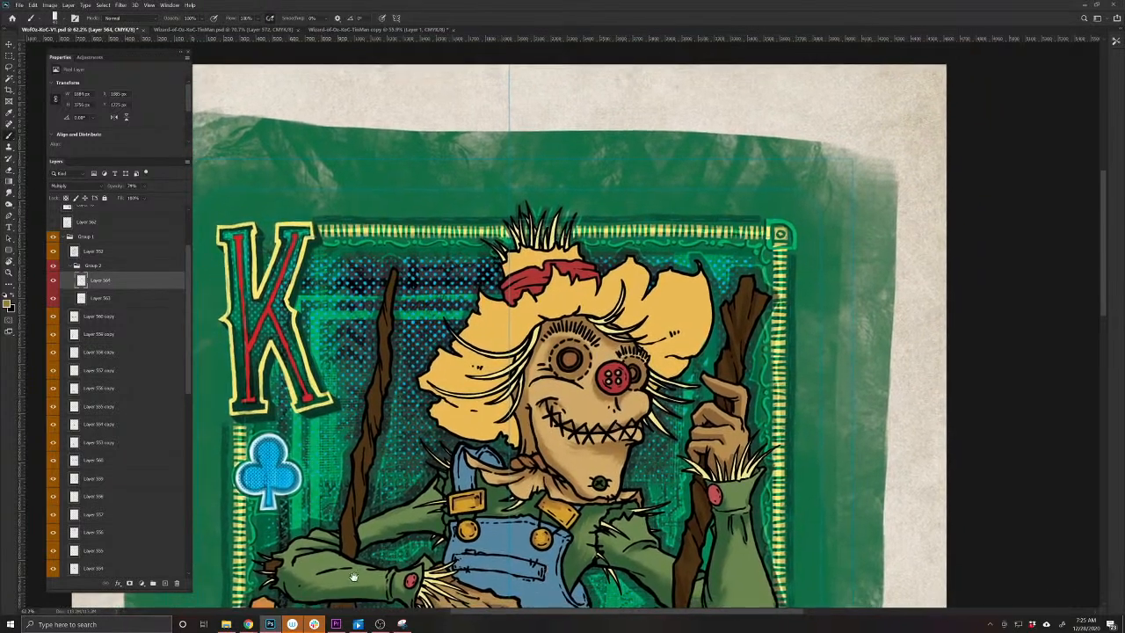
drag(353, 576, 457, 504)
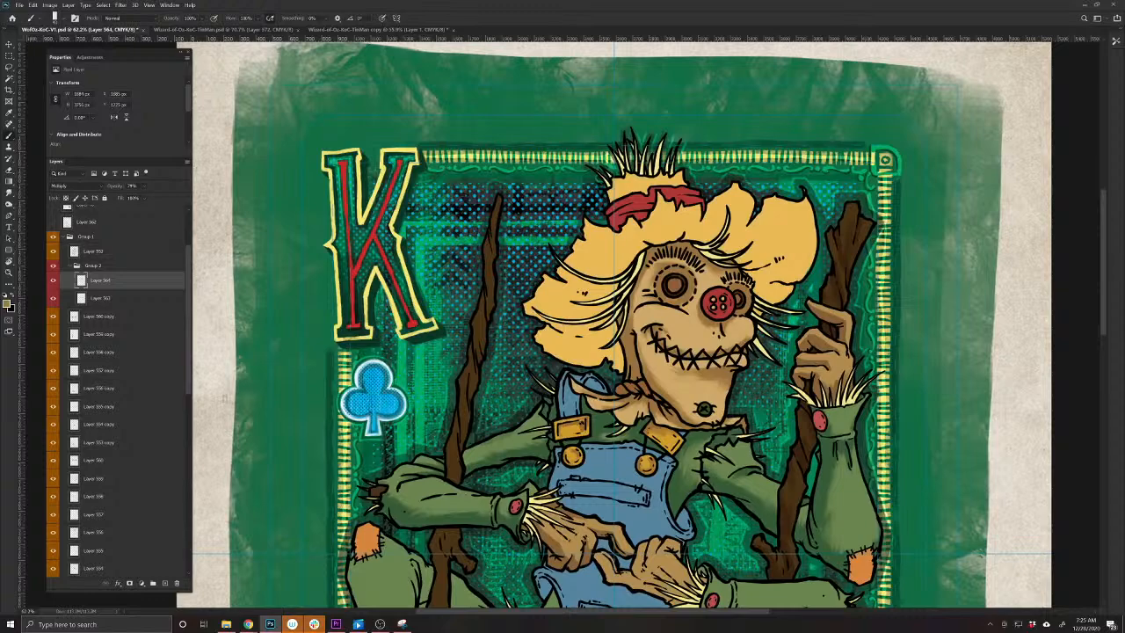
click(8, 198)
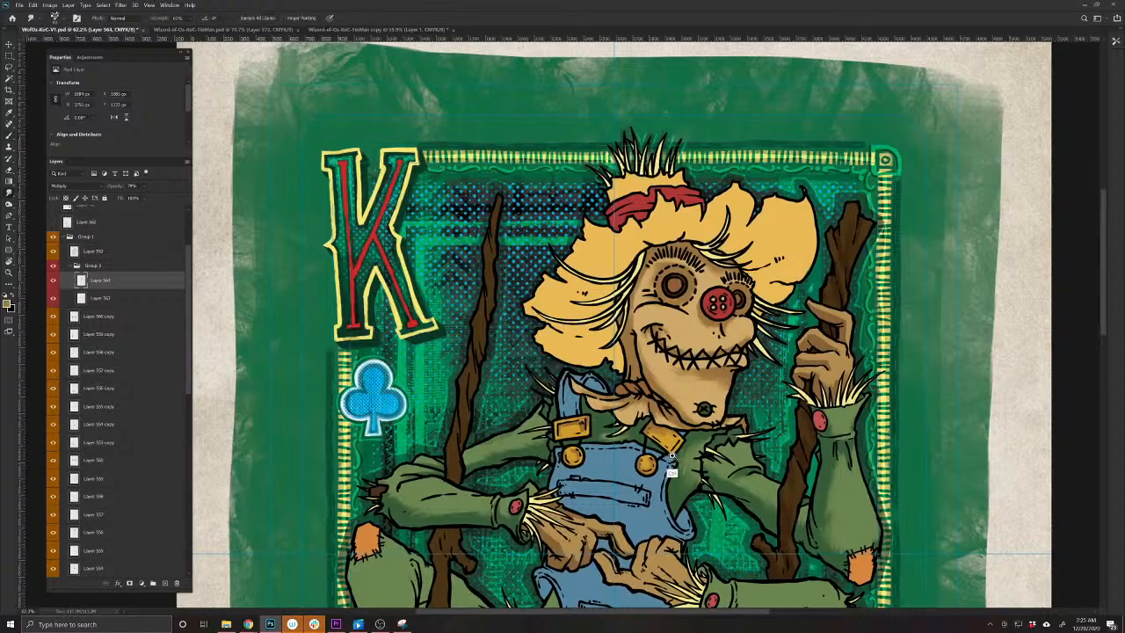
scroll(673, 455, up, 2)
drag(639, 496, 564, 483)
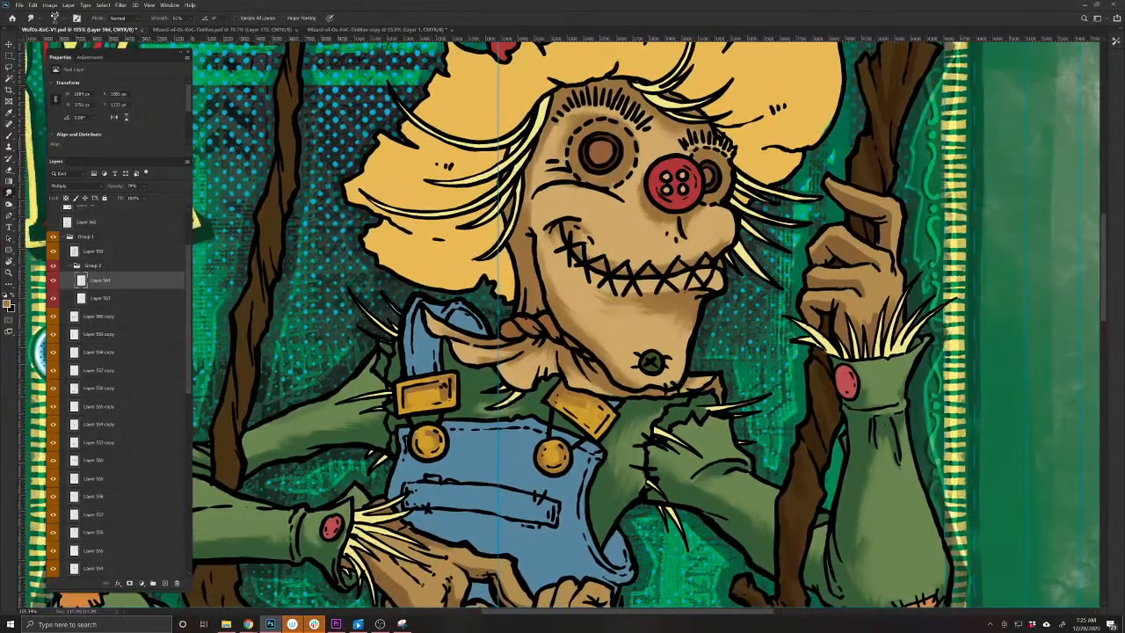
drag(603, 423, 589, 414)
drag(447, 552, 578, 420)
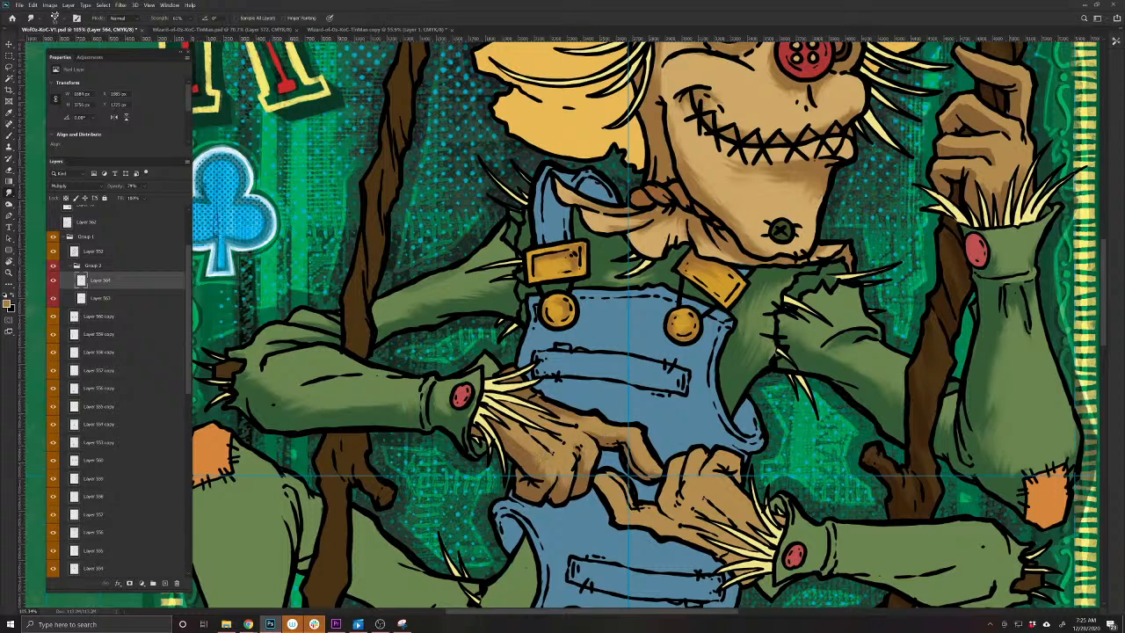
drag(503, 425, 515, 433)
Smudge the shadows on the raised hand's fingers and wrist to soften their edges
drag(753, 440, 397, 583)
drag(501, 401, 551, 517)
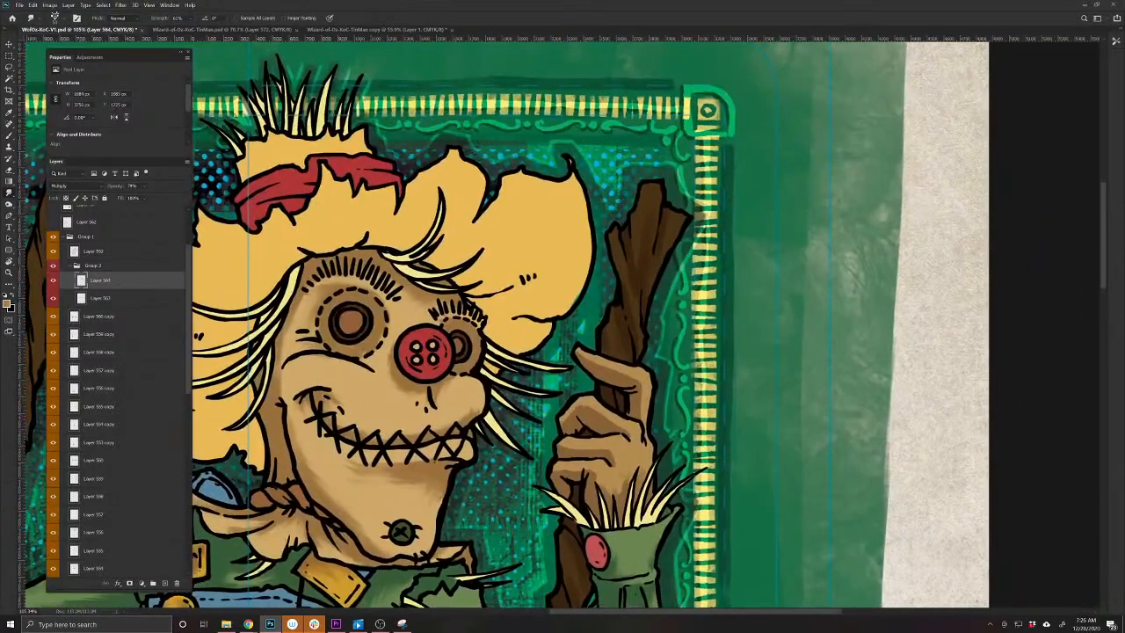
scroll(589, 453, up, 2)
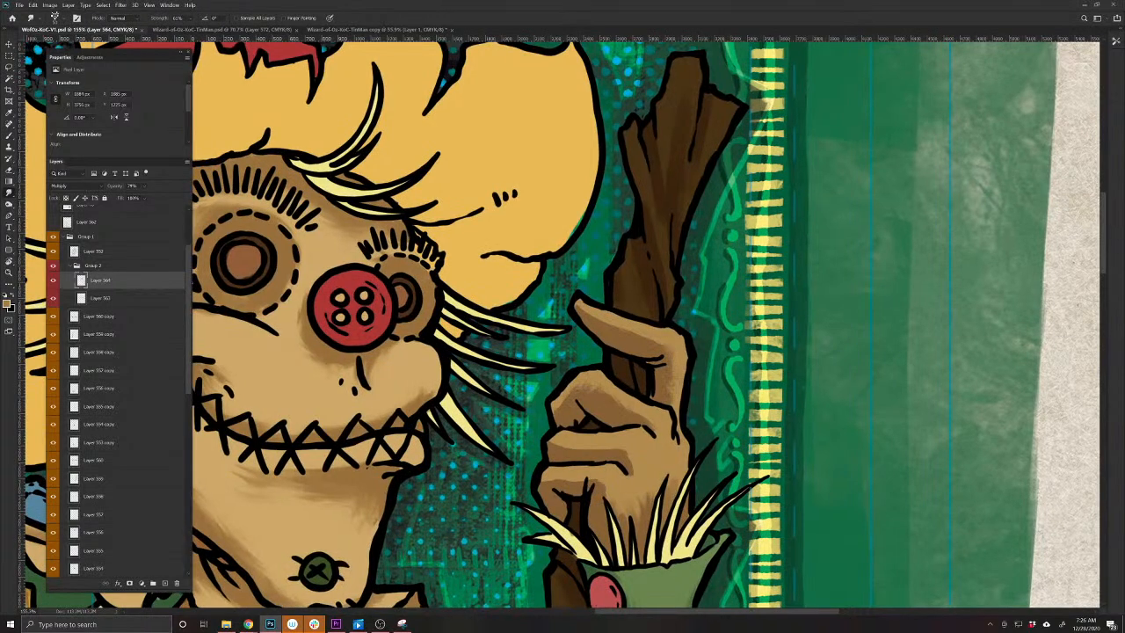
drag(623, 442, 639, 457)
Smudge the wood shadows on the staff, working from its top end down to the forked branch
drag(565, 436, 562, 576)
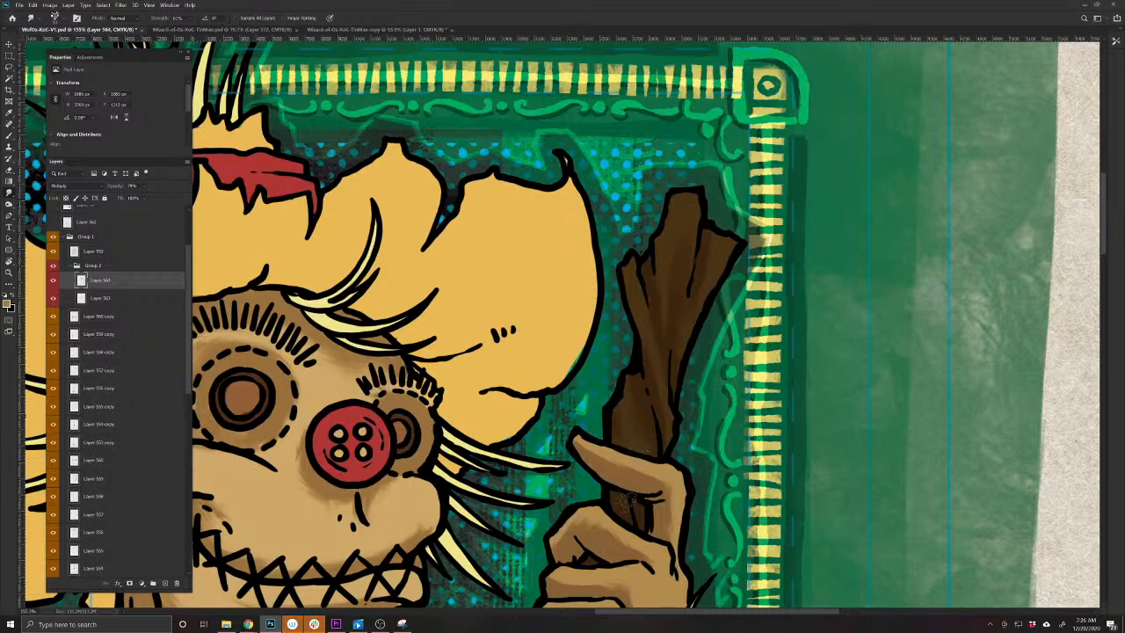
scroll(619, 492, down, 5)
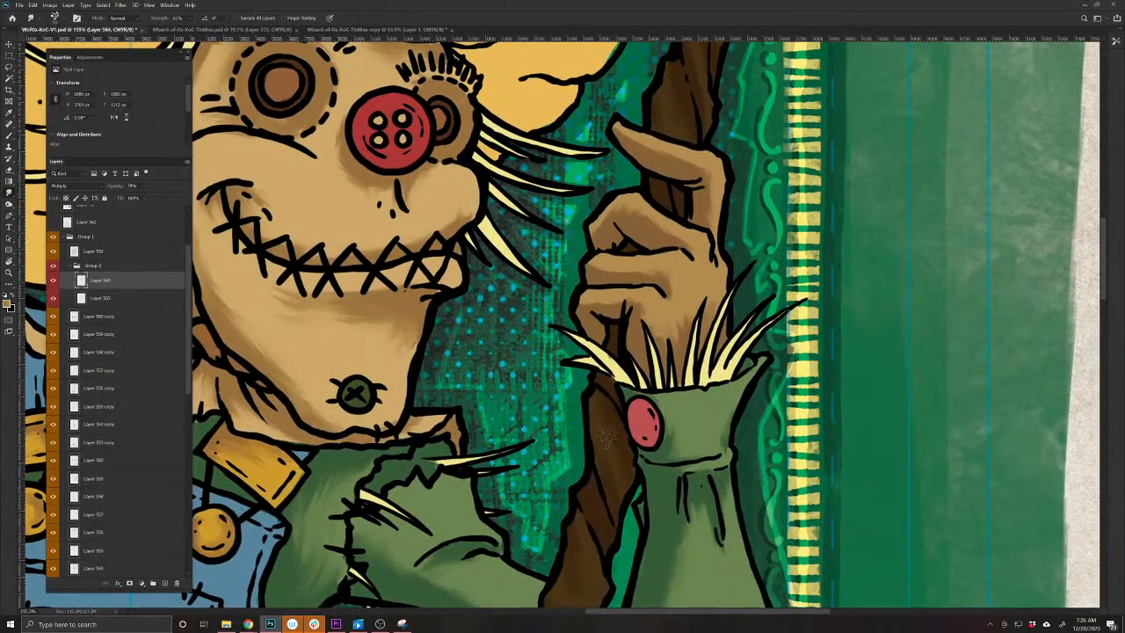
drag(539, 585, 566, 423)
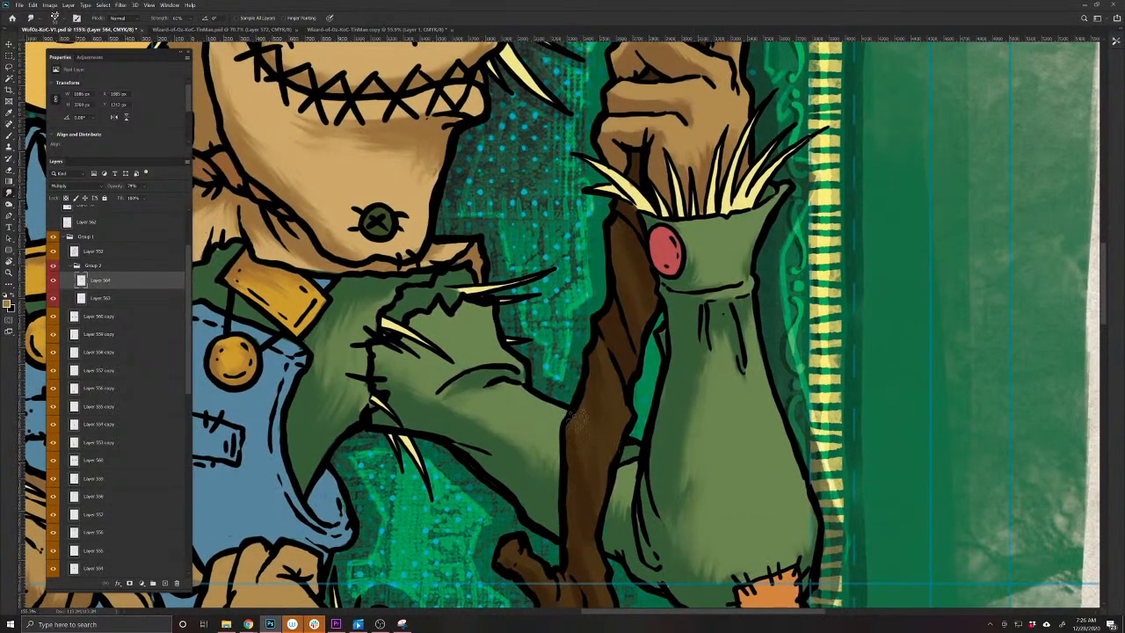
scroll(573, 413, down, 3)
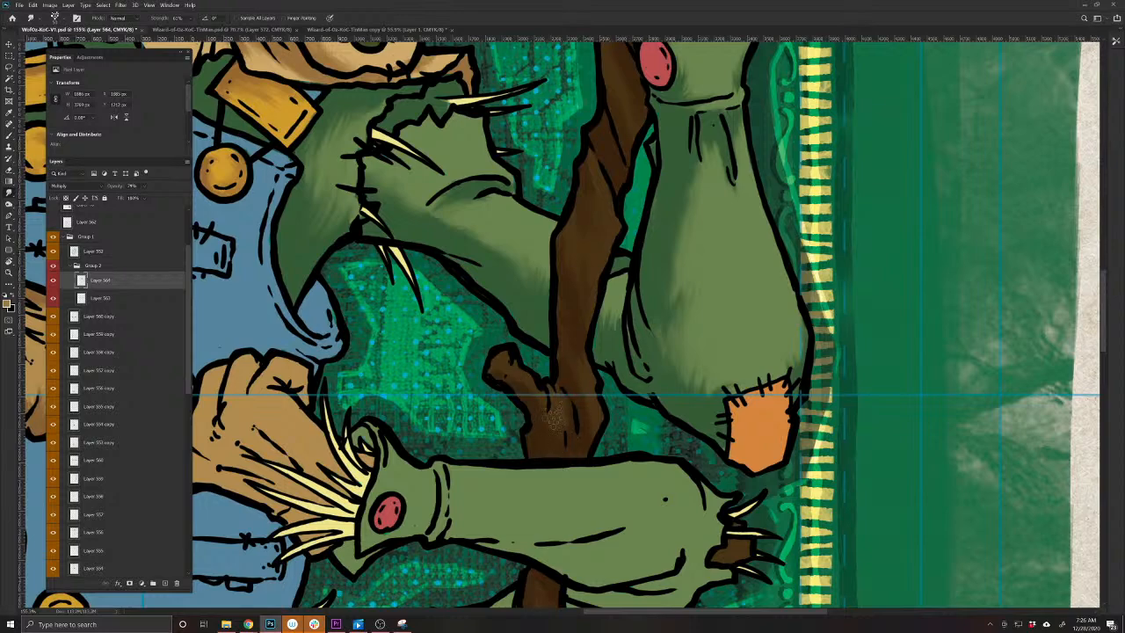
Smooth the brown shading along the wooden staffs with the Smudge tool and save the document
scroll(505, 492, down, 4)
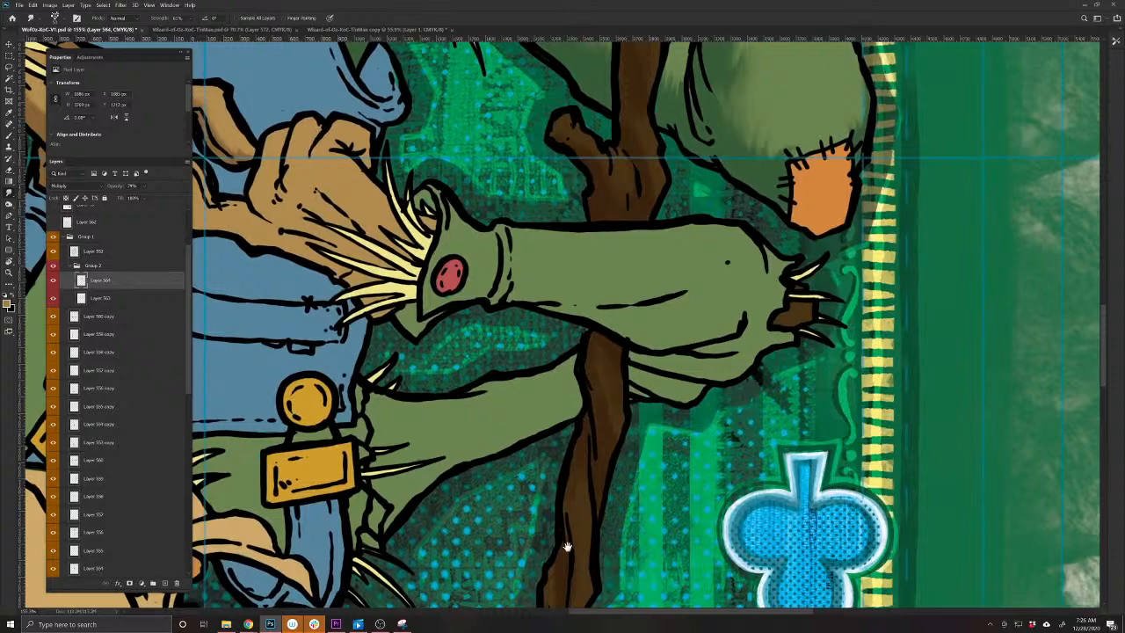
drag(566, 547, 589, 335)
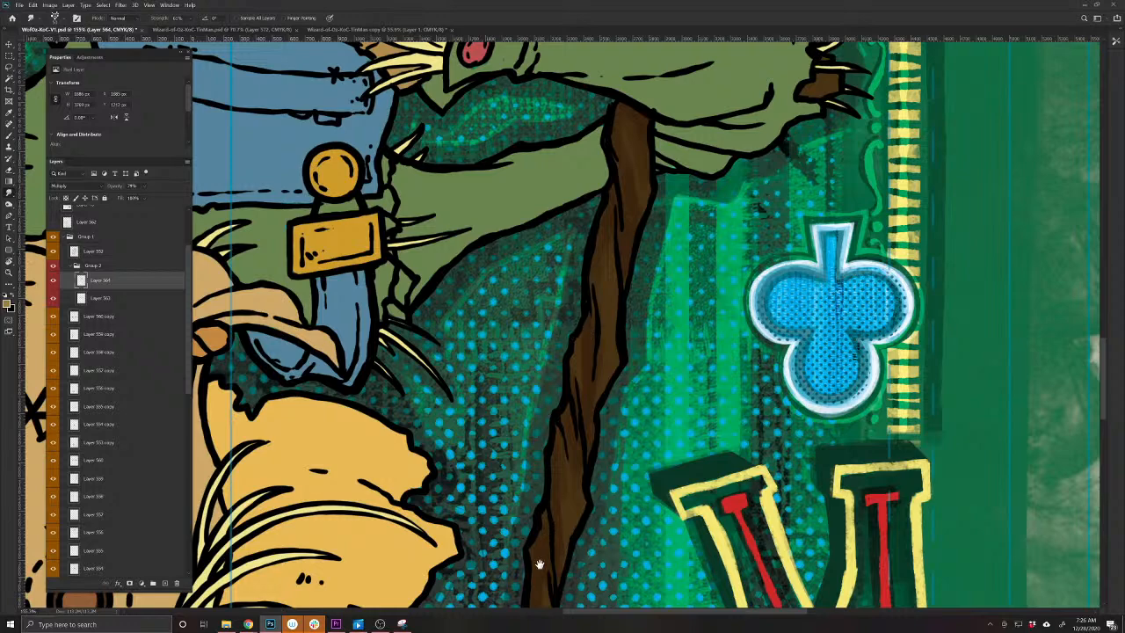
scroll(582, 335, down, 3)
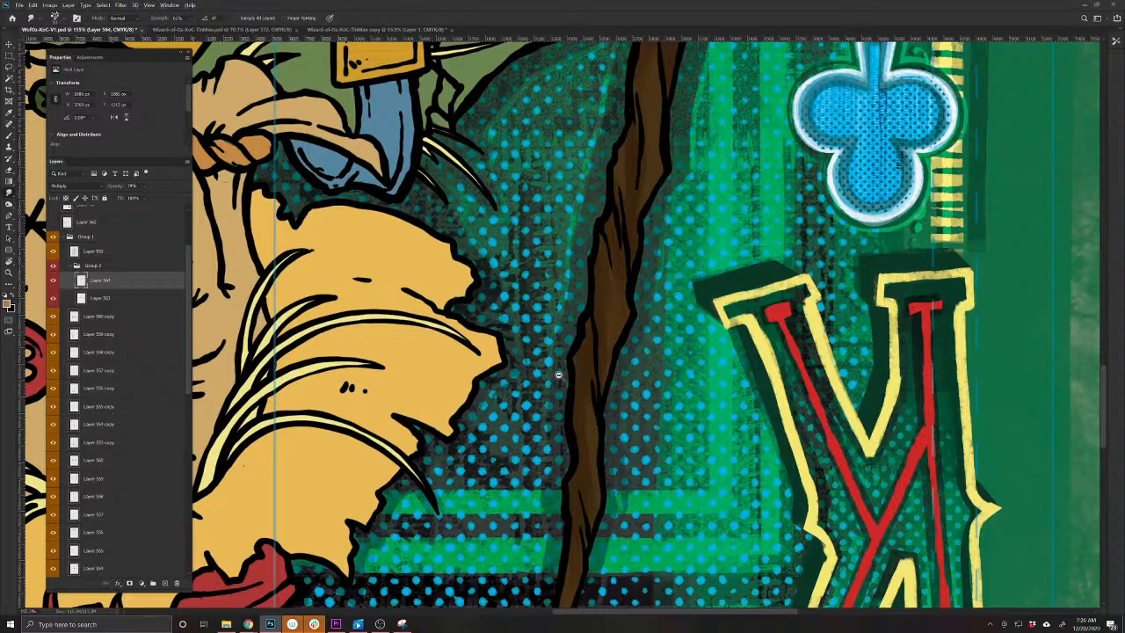
scroll(558, 375, down, 4)
drag(540, 332, 638, 530)
drag(503, 202, 543, 443)
key(ctrl+s)
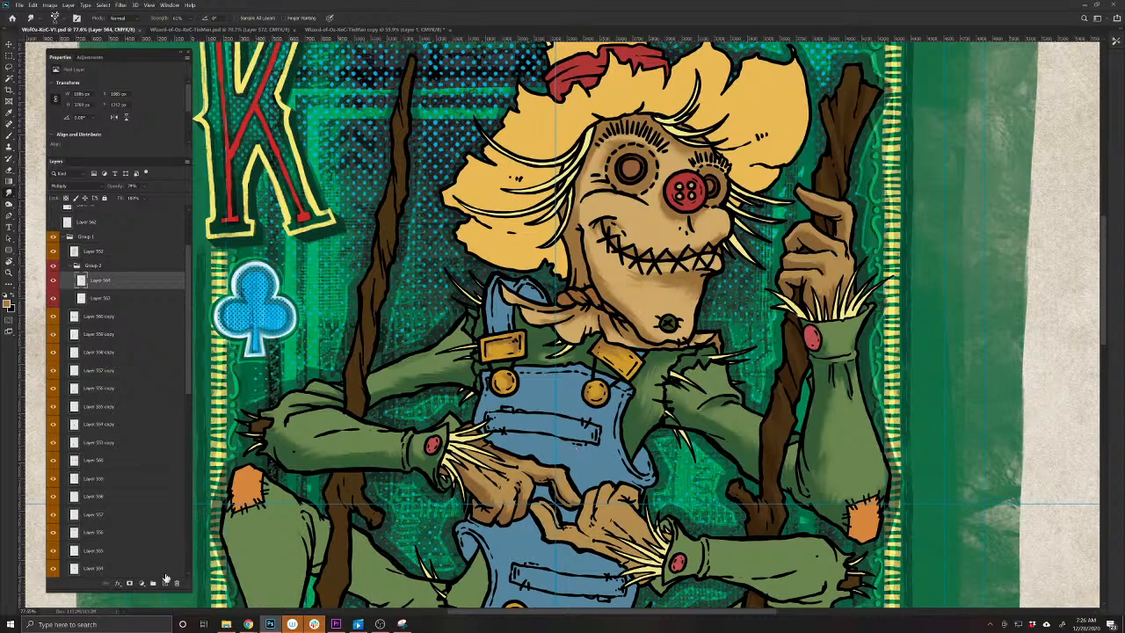
Set the Brush tool's foreground colour to a blue based on the scarecrow's overalls
click(9, 136)
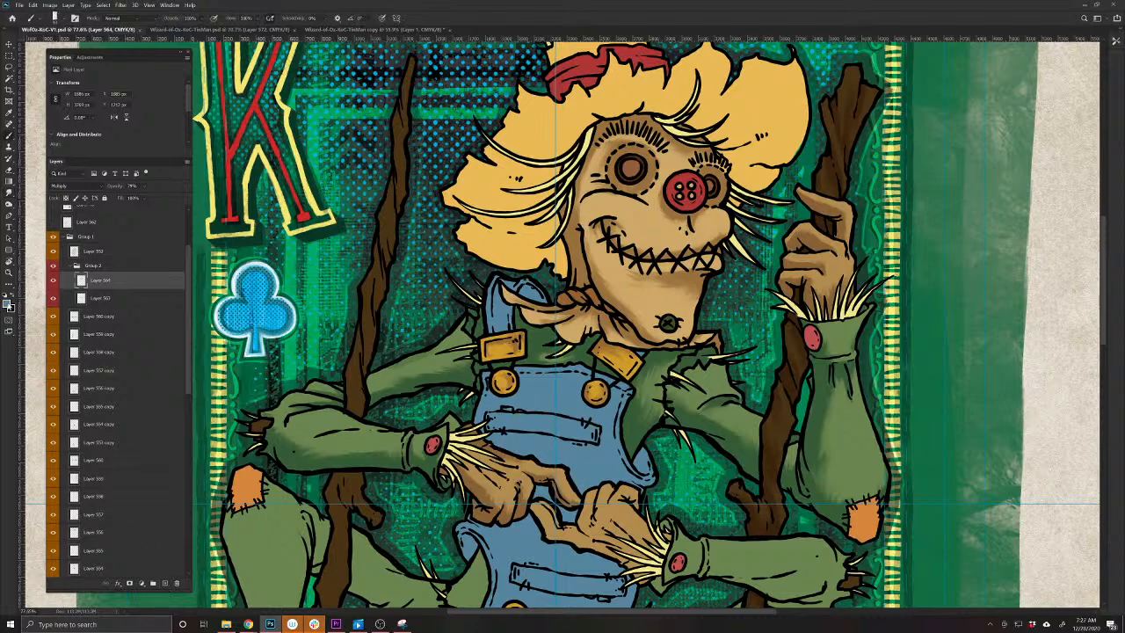
click(8, 303)
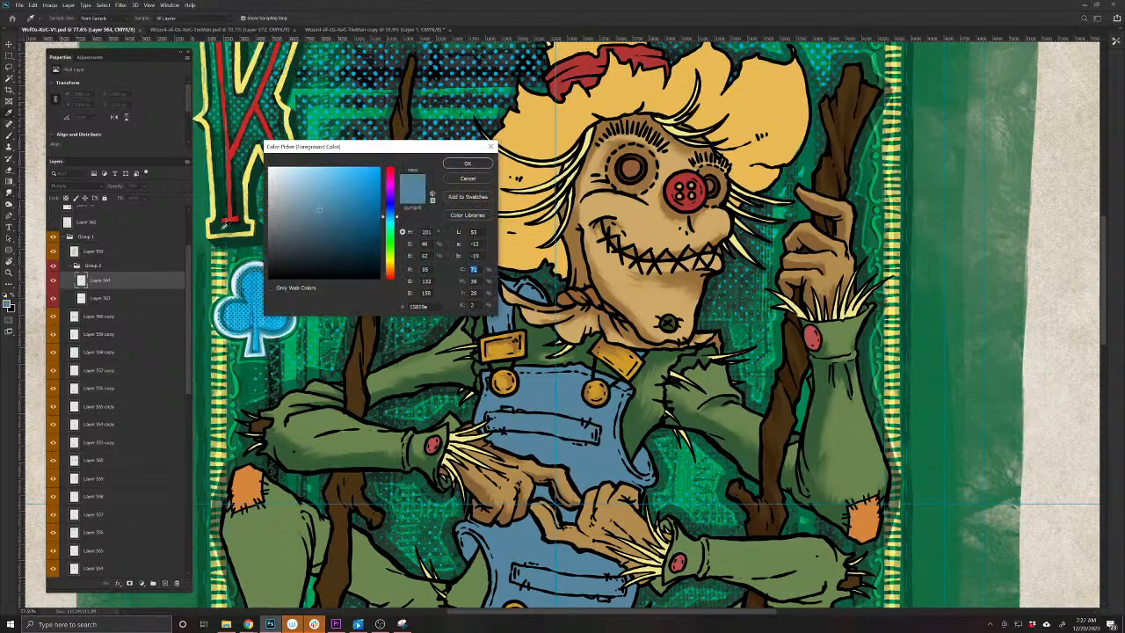
click(467, 164)
scroll(500, 309, up, 1)
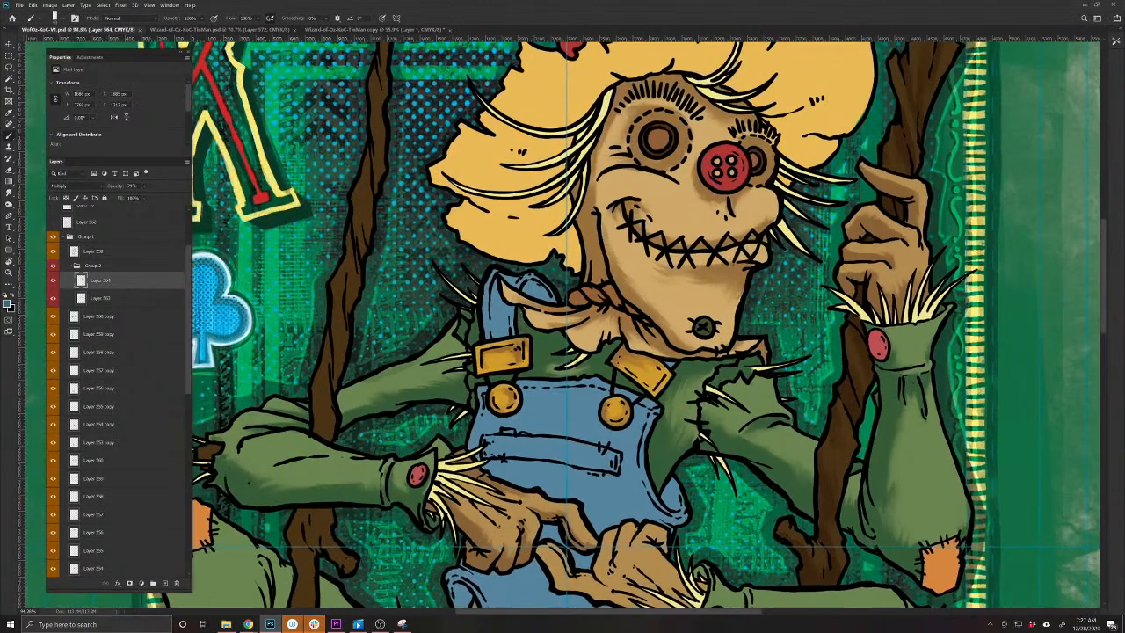
mouse_move(527, 283)
mouse_down()
mouse_move(545, 301)
mouse_move(508, 282)
mouse_move(493, 330)
mouse_move(509, 335)
mouse_move(486, 325)
mouse_move(499, 329)
mouse_up()
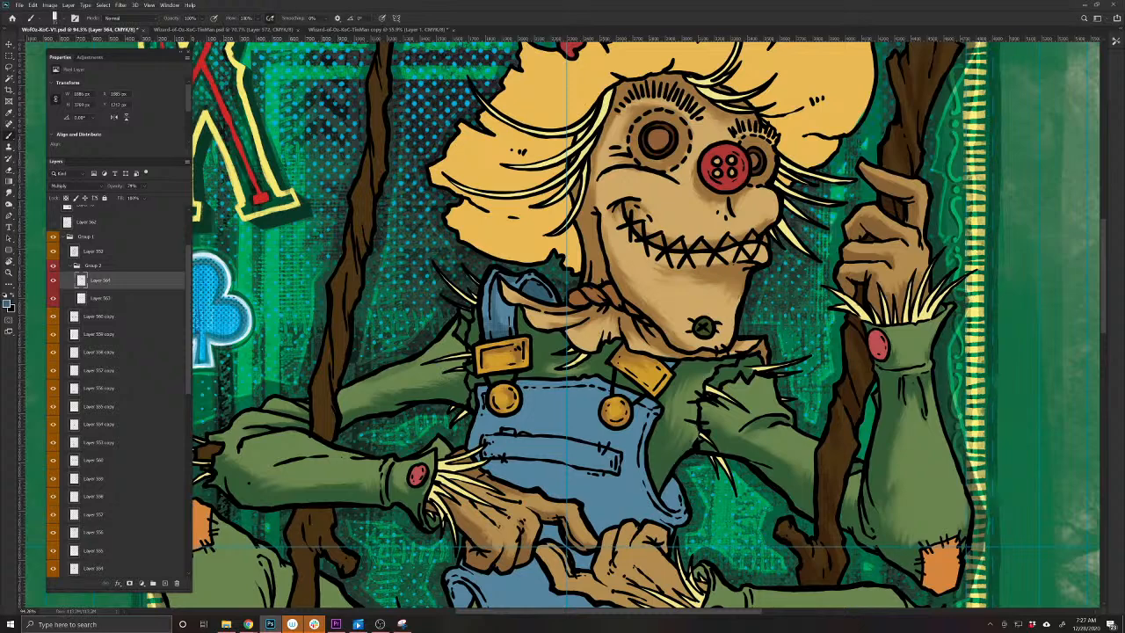
mouse_move(483, 385)
mouse_down()
mouse_move(484, 410)
mouse_move(509, 417)
mouse_up()
mouse_move(594, 411)
mouse_down()
mouse_move(606, 429)
mouse_move(631, 422)
mouse_move(593, 430)
mouse_move(597, 390)
mouse_move(523, 389)
mouse_up()
key(e)
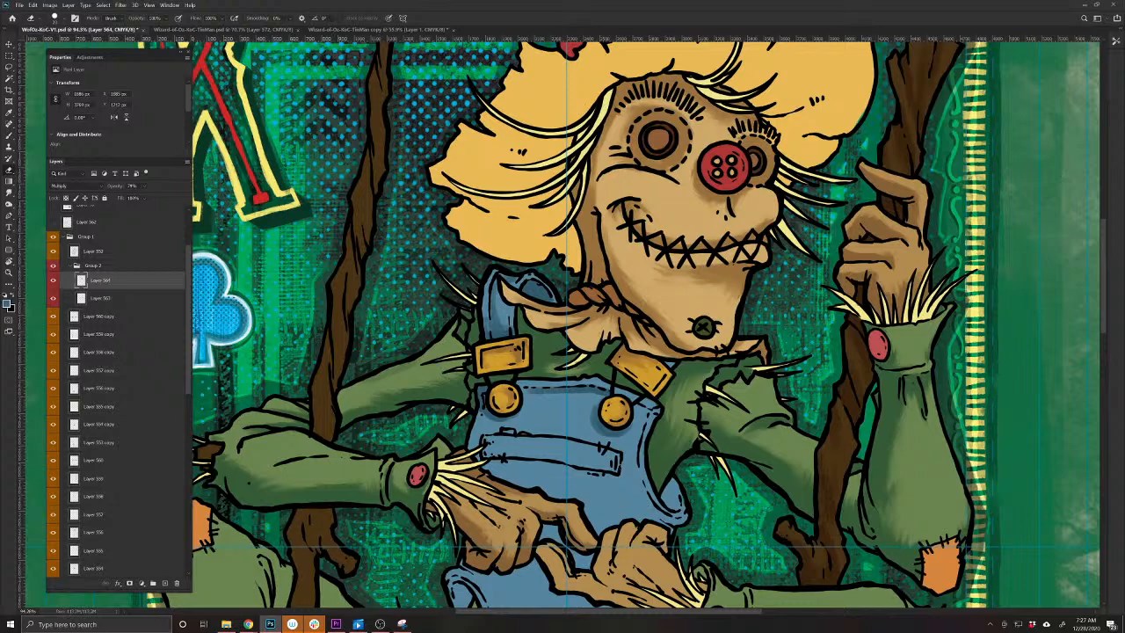
key(b)
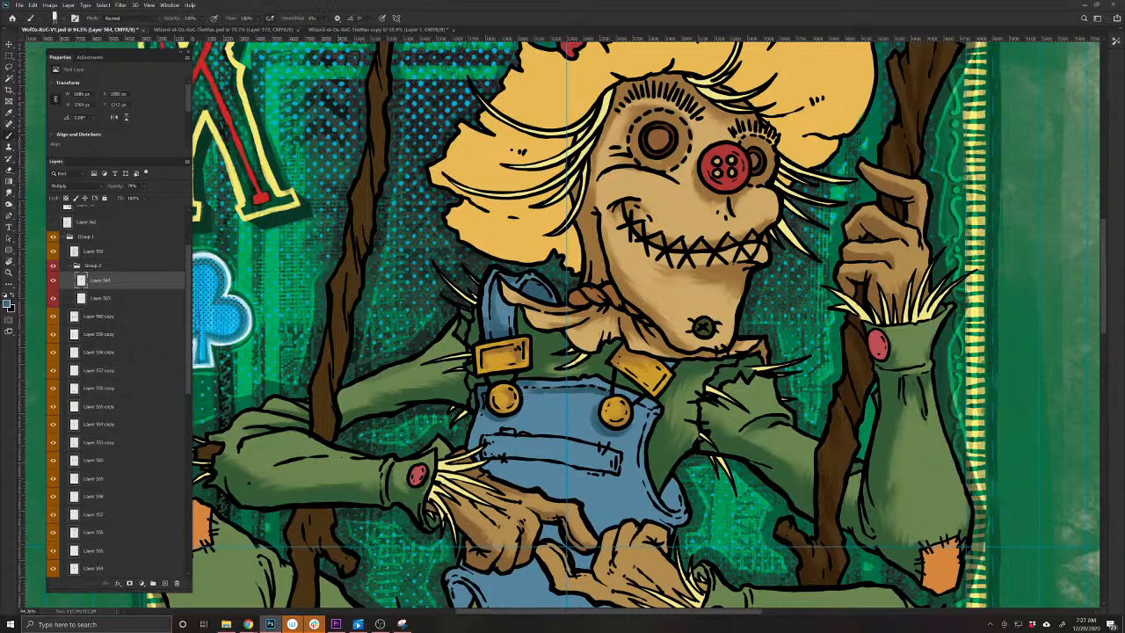
drag(636, 405, 643, 408)
key(ctrl+z)
key(ctrl+z)
key(ctrl+z)
key(ctrl+z)
key(ctrl+z)
key(ctrl+z)
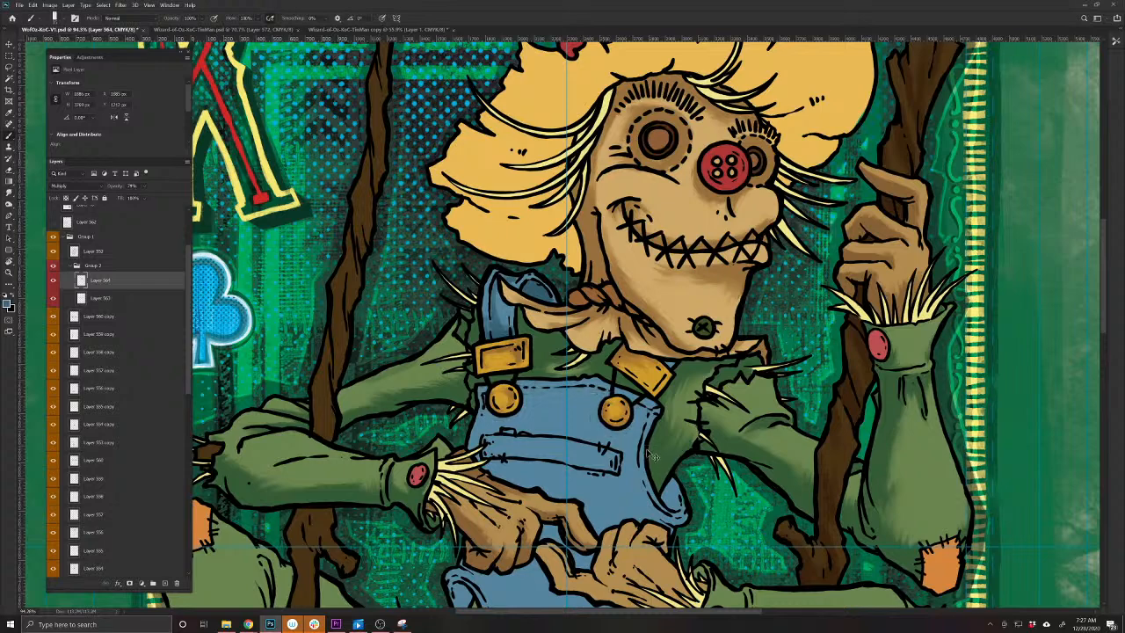
key(ctrl+z)
key(ctrl+z)
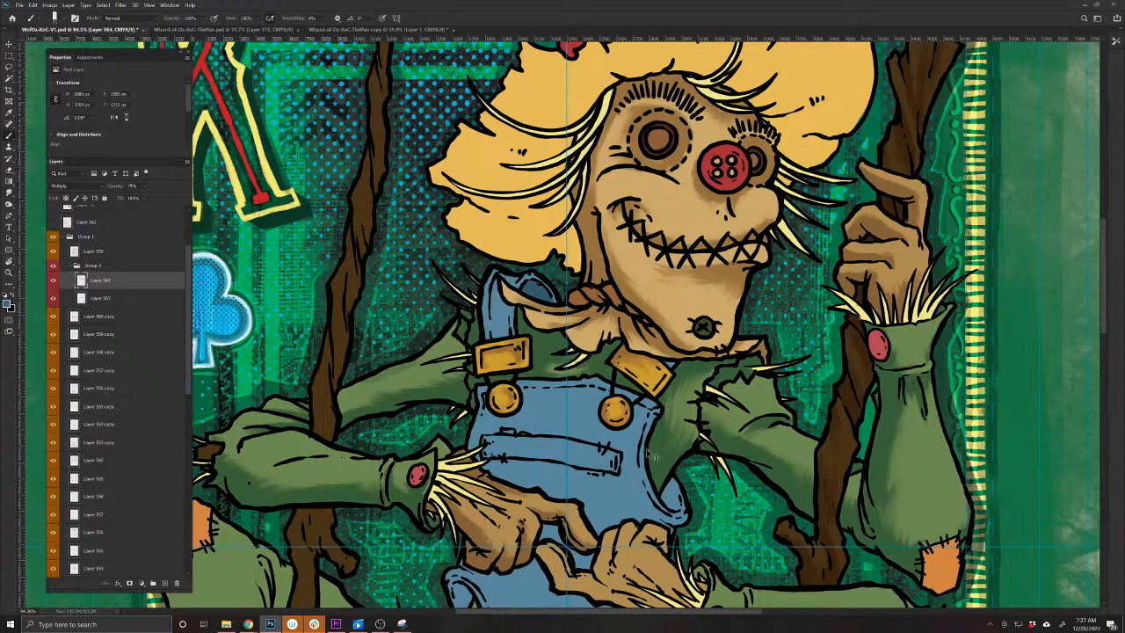
Add a new layer at the top of Group 2 and set its blend mode to Multiply
click(165, 583)
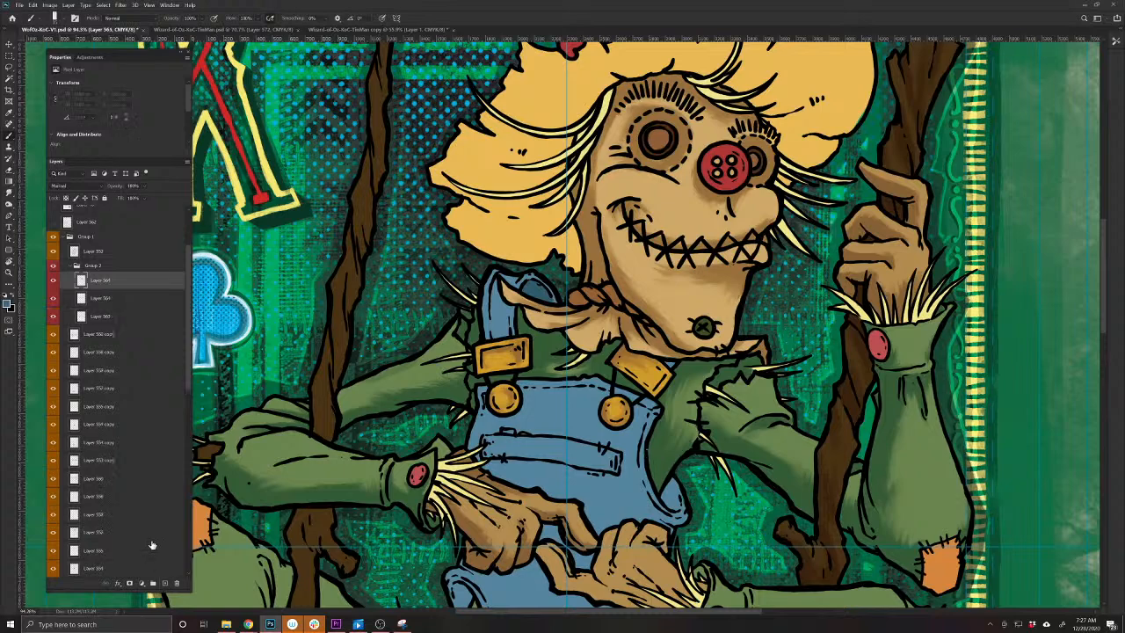
click(62, 186)
click(70, 216)
Paint blue shadows on the overalls' shoulder strap, around the gold buttons and along the bib's side edge
mouse_move(495, 276)
mouse_down()
mouse_move(494, 336)
mouse_move(512, 332)
mouse_move(489, 334)
mouse_move(487, 313)
mouse_up()
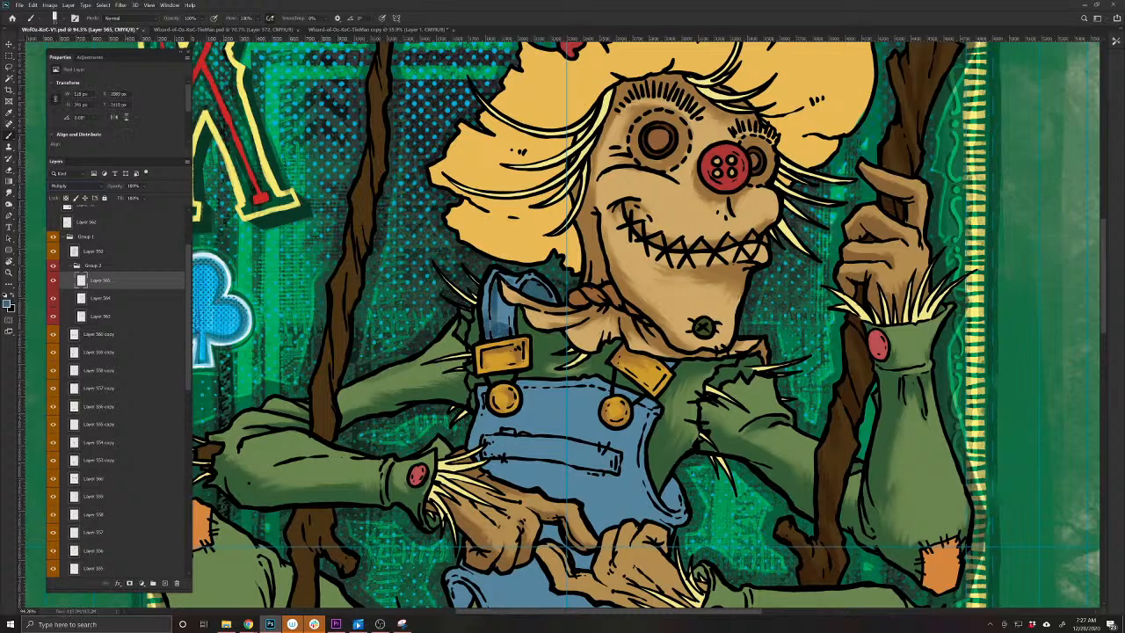
drag(500, 275, 495, 267)
mouse_move(518, 382)
mouse_down()
mouse_move(524, 404)
mouse_move(506, 416)
mouse_move(484, 401)
mouse_move(484, 389)
mouse_move(587, 388)
mouse_move(613, 434)
mouse_move(641, 413)
mouse_move(640, 490)
mouse_move(677, 493)
mouse_up()
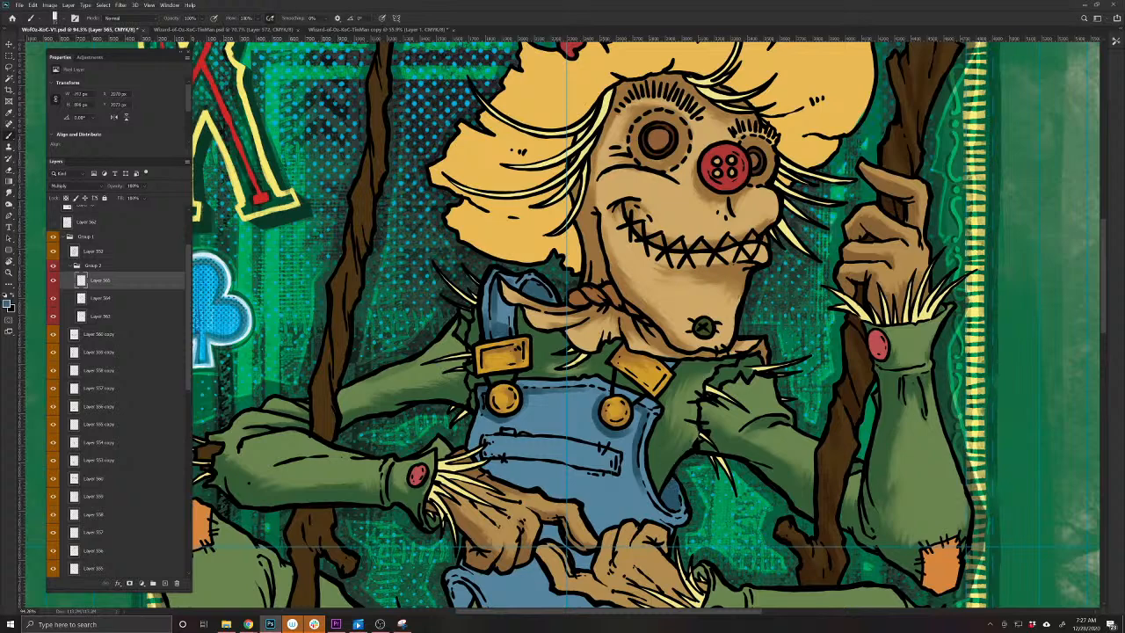
Paint blue shadows around the bib pocket and across the lower part of the overalls above the hands
mouse_move(614, 475)
mouse_down()
mouse_move(484, 464)
mouse_move(546, 489)
mouse_up()
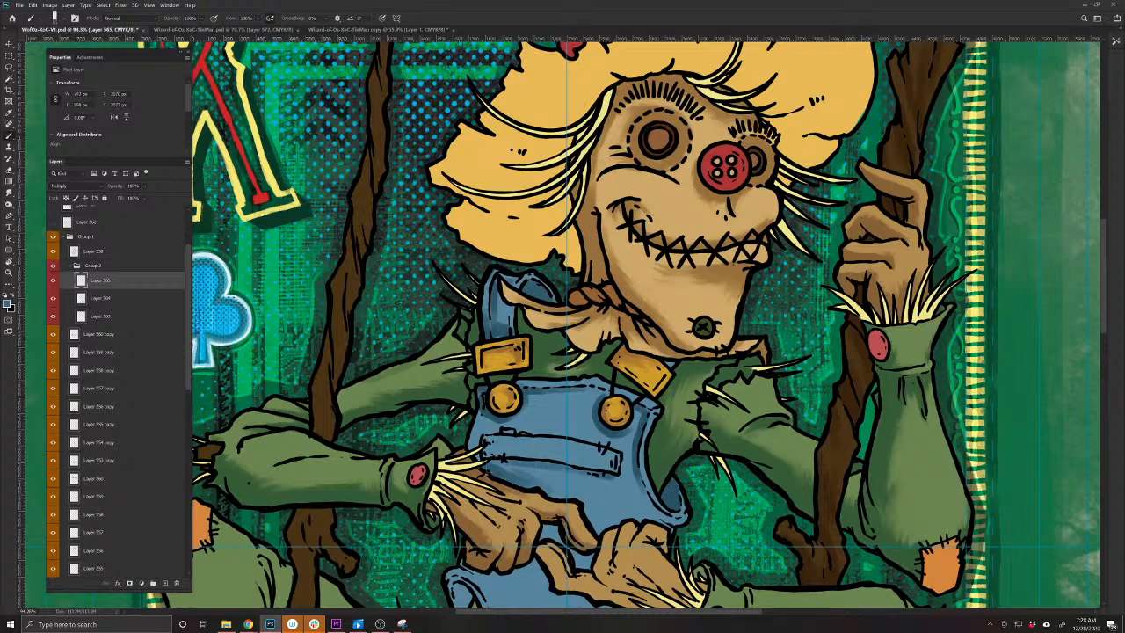
mouse_move(492, 462)
mouse_down()
mouse_move(559, 479)
mouse_move(526, 458)
mouse_move(605, 465)
mouse_up()
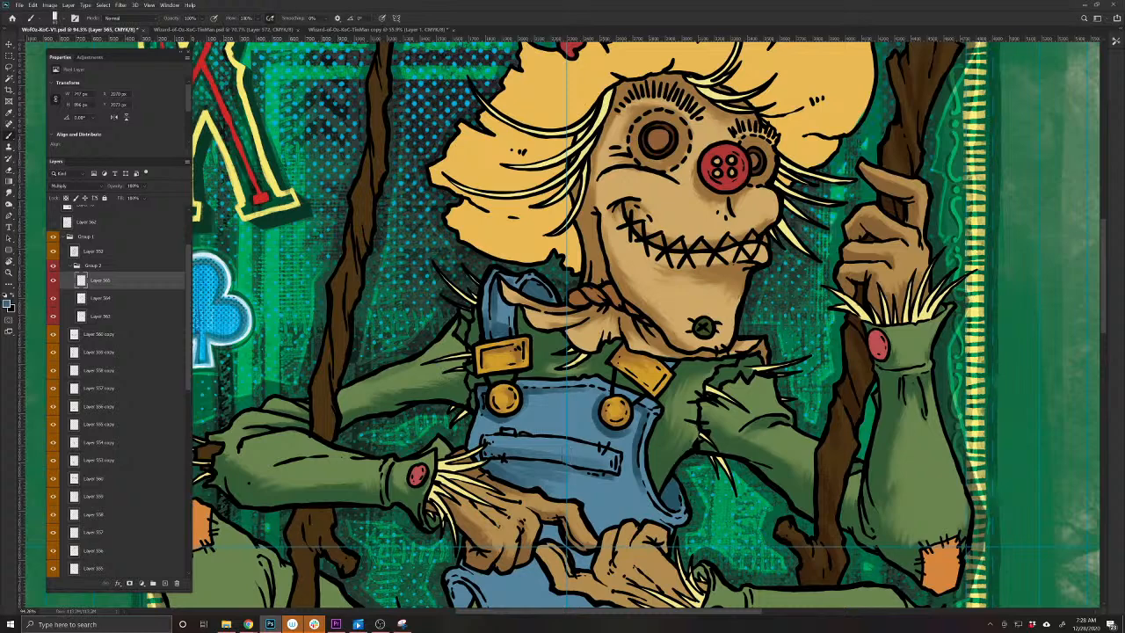
drag(536, 434, 601, 437)
mouse_move(481, 410)
mouse_down()
mouse_move(474, 450)
mouse_move(481, 422)
mouse_move(503, 432)
mouse_move(479, 464)
mouse_move(525, 434)
mouse_up()
mouse_move(588, 488)
mouse_down()
mouse_move(545, 468)
mouse_move(589, 522)
mouse_move(601, 529)
mouse_move(622, 515)
mouse_move(552, 482)
mouse_up()
drag(614, 501, 592, 488)
drag(650, 521, 604, 482)
drag(483, 530, 527, 432)
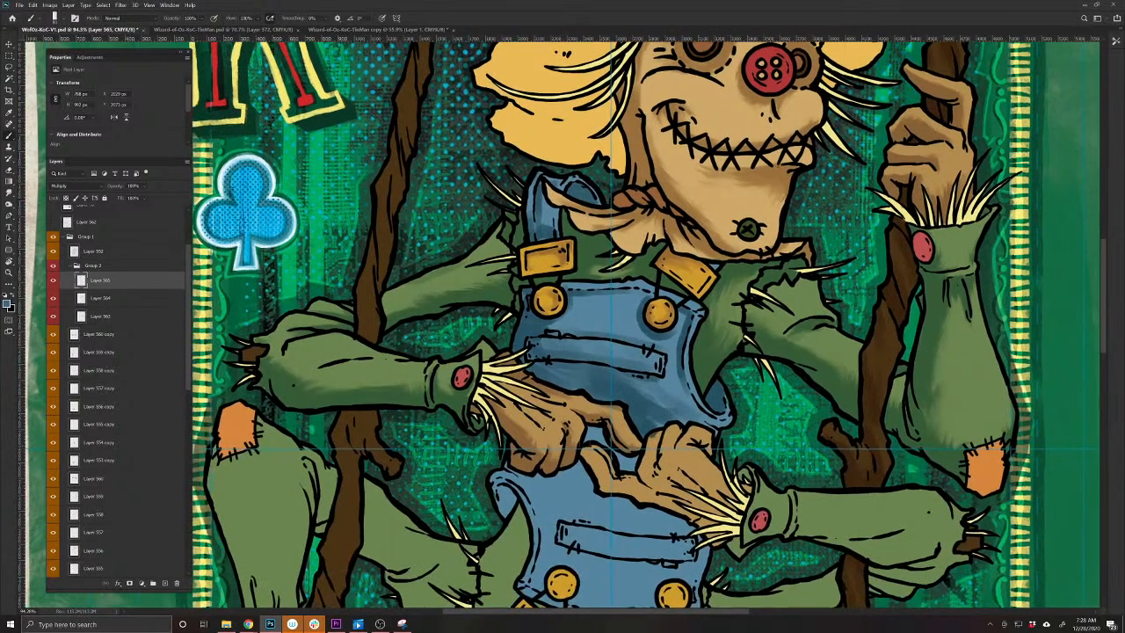
mouse_move(602, 441)
mouse_down()
mouse_move(586, 426)
mouse_move(583, 437)
mouse_up()
Erase excess blue shading near the raised fingers and at the end of the bib pocket
key(e)
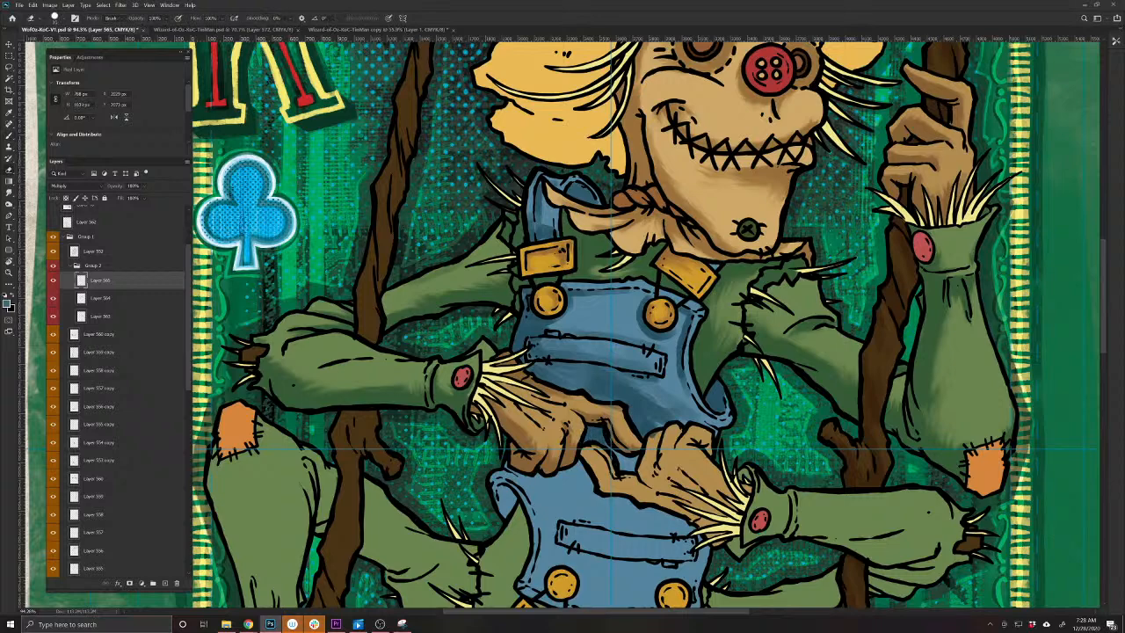
drag(650, 439, 654, 434)
drag(665, 336, 671, 337)
drag(530, 479, 439, 559)
Blend the blue shading on the upper overalls with the Smudge tool and save the document
key(b)
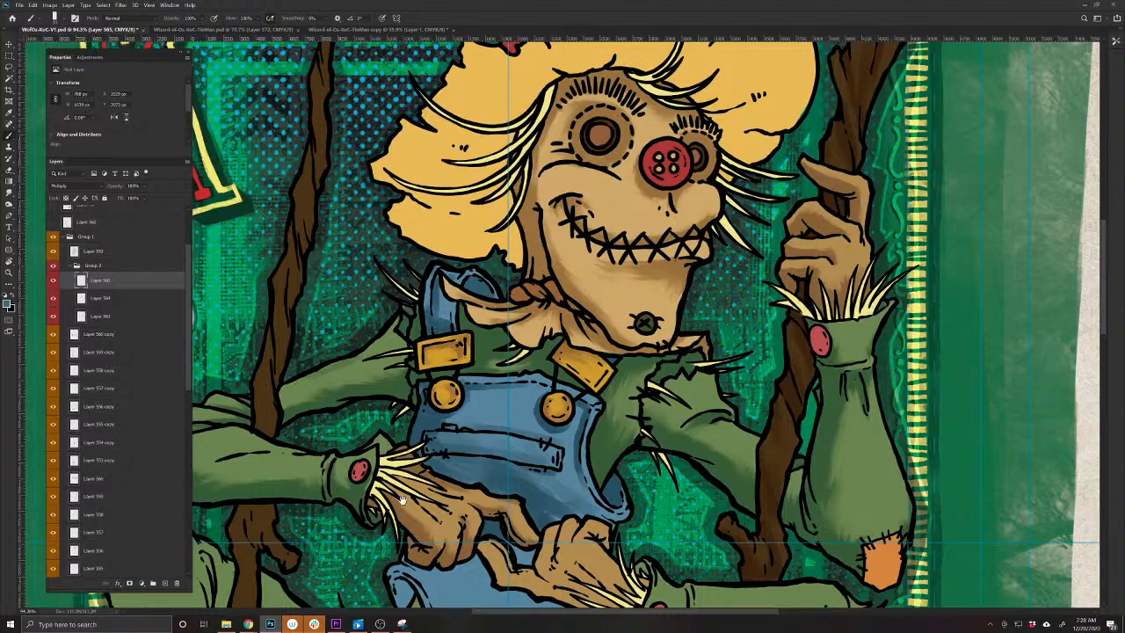
drag(401, 499, 532, 466)
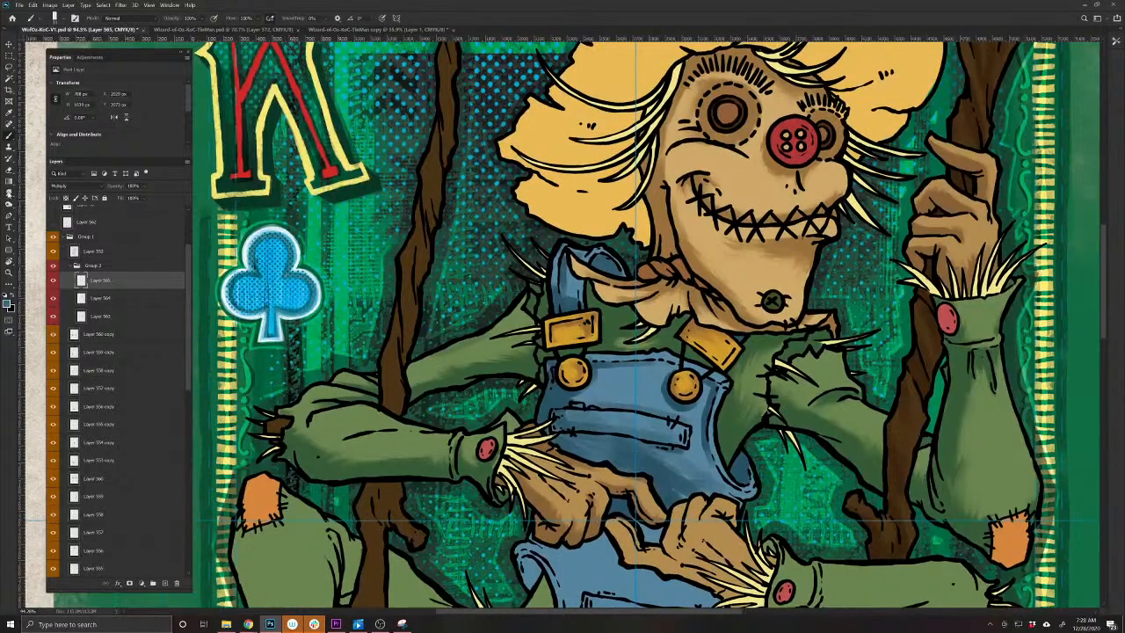
click(9, 193)
scroll(570, 297, up, 3)
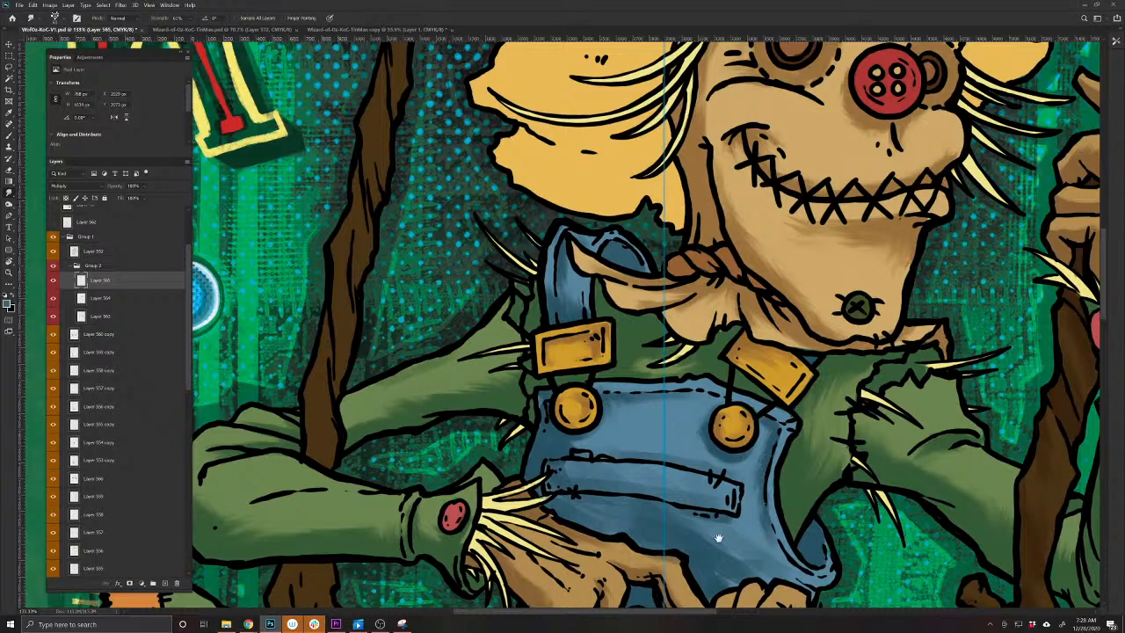
drag(715, 535, 648, 427)
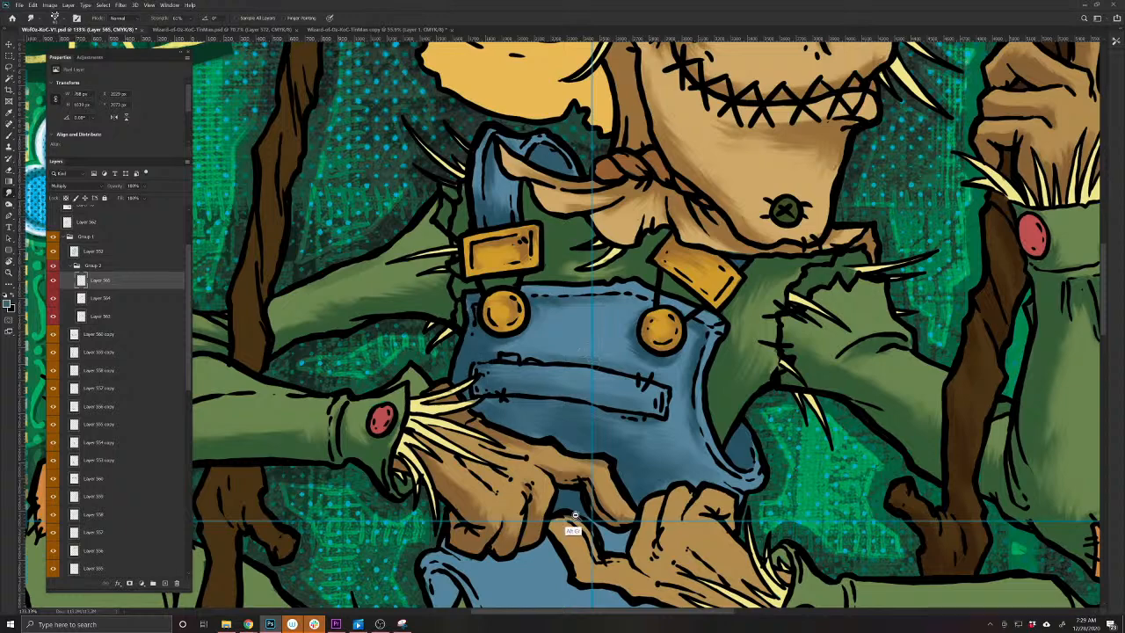
scroll(575, 515, down, 3)
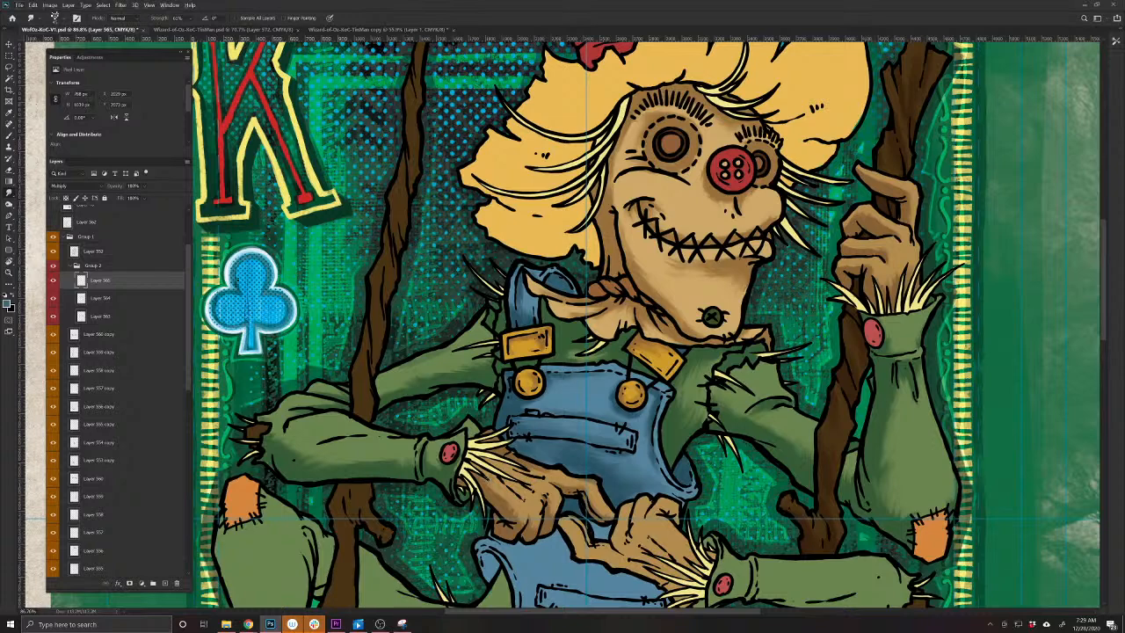
key(b)
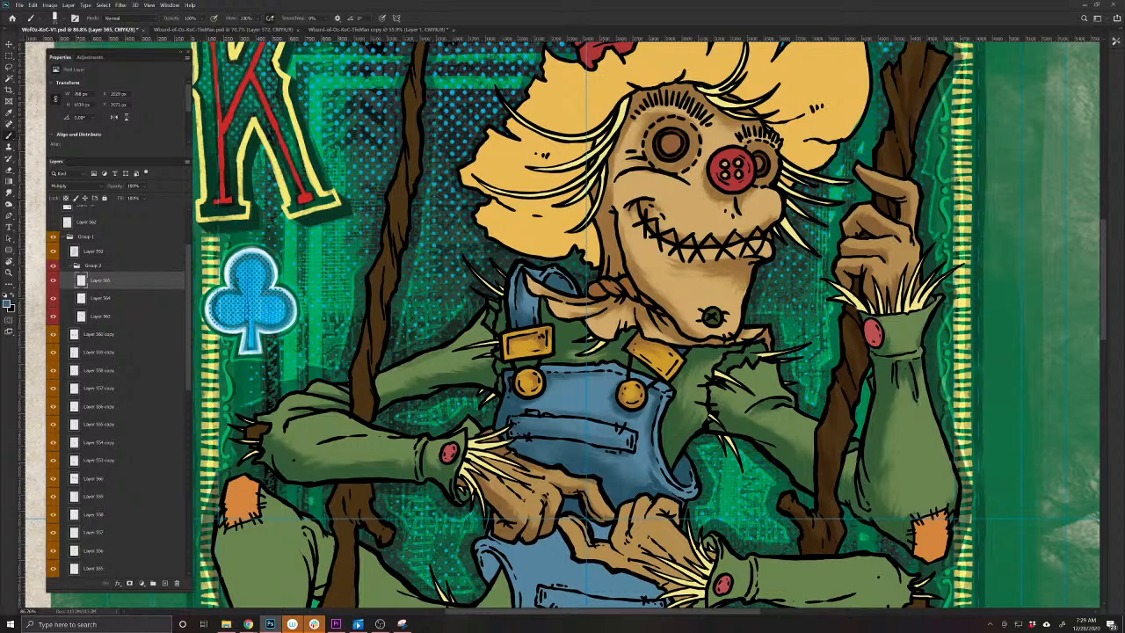
click(10, 192)
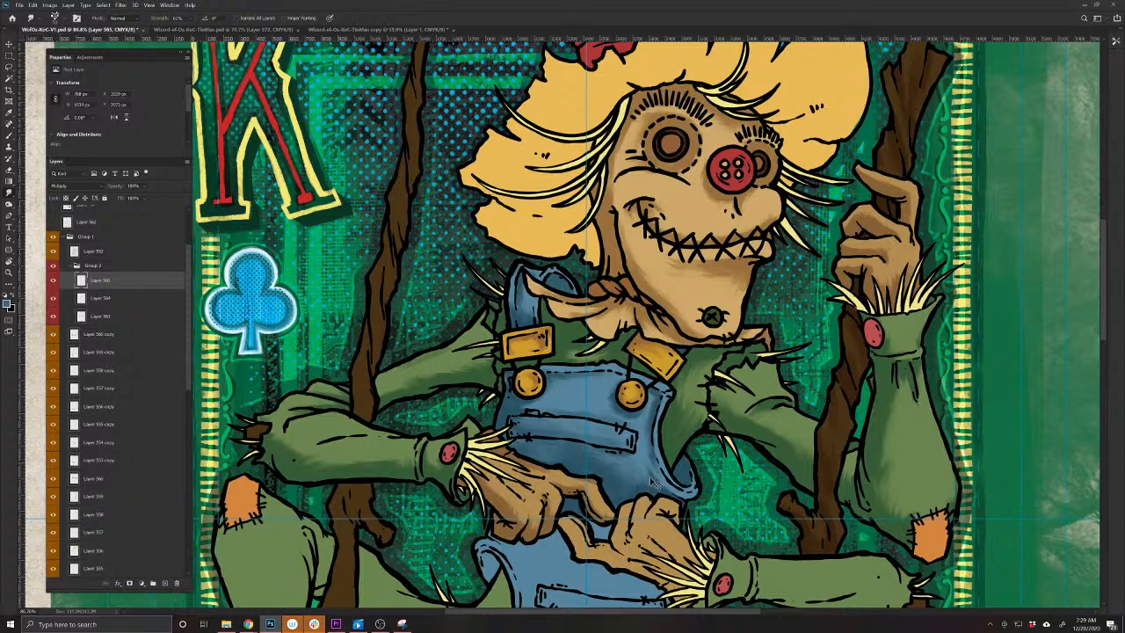
key(ctrl+s)
Add another new layer in Group 2 for the hat shading and set its blend mode to Multiply
drag(667, 411, 608, 484)
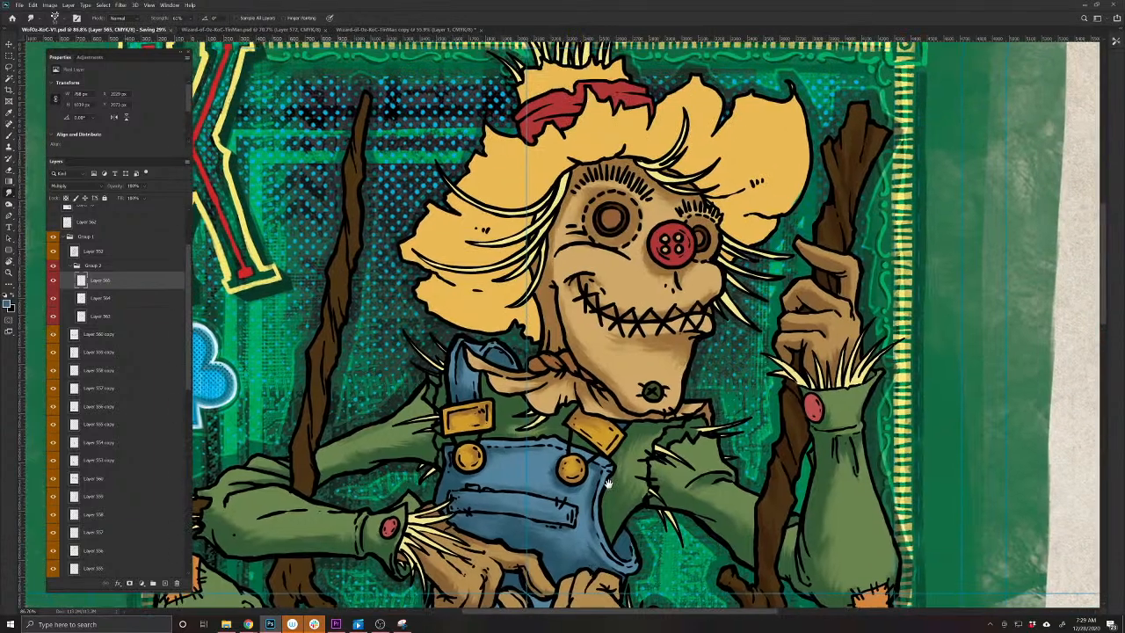
drag(611, 313, 591, 371)
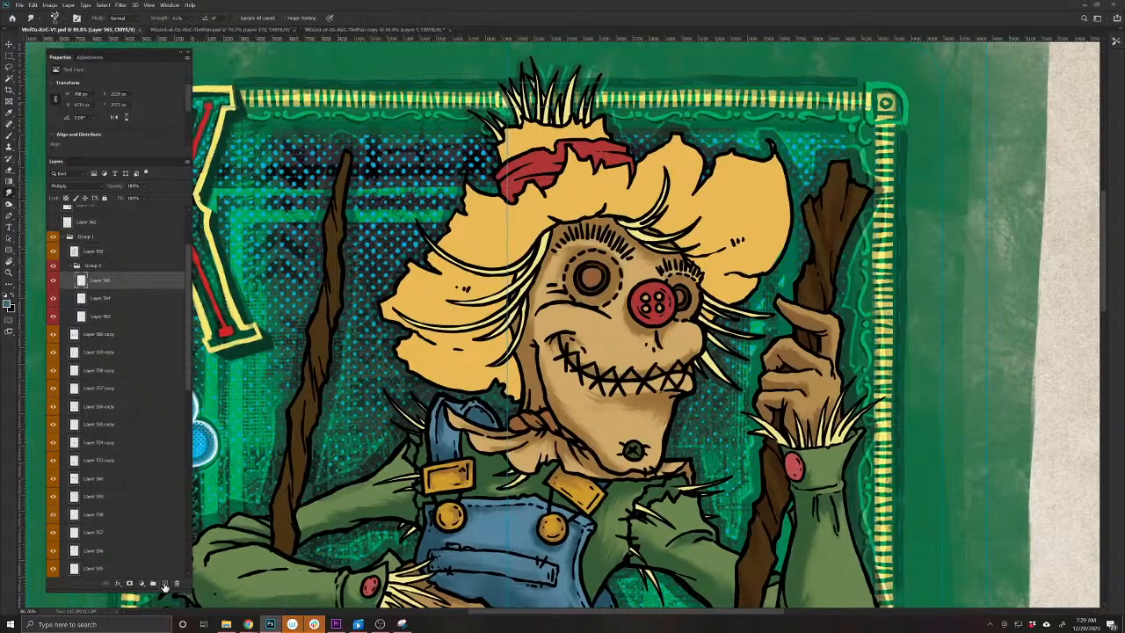
key(ctrl+shift+alt+n)
click(82, 187)
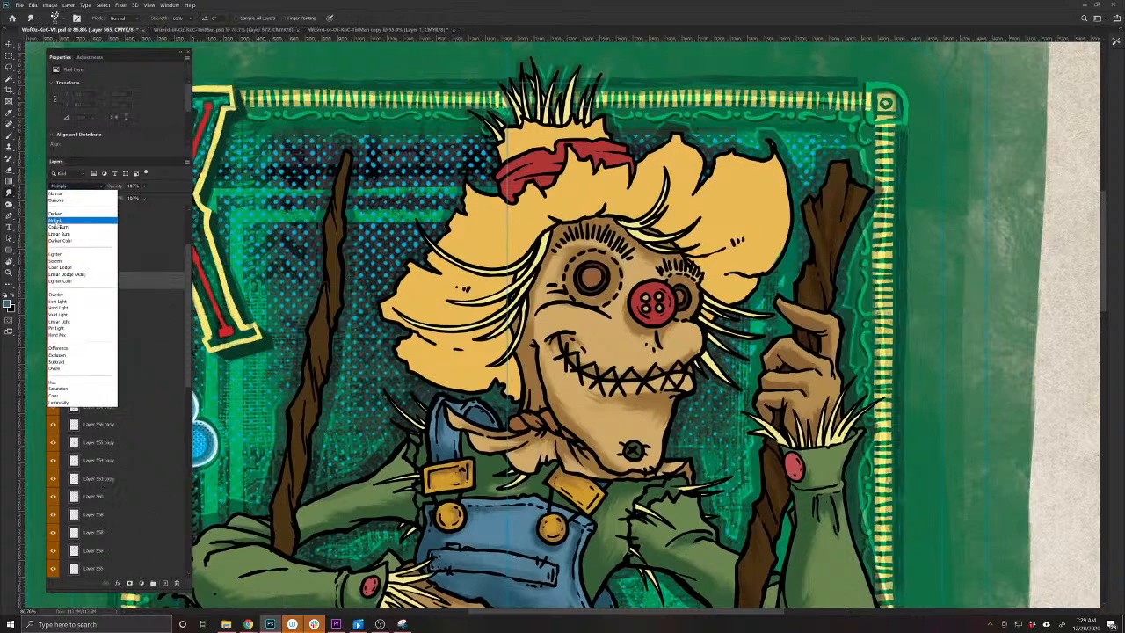
click(57, 221)
Sample the hat's yellow, choose a deeper shade of it, and paint a shadow on the brim beside the neck
click(8, 139)
alt+click(489, 221)
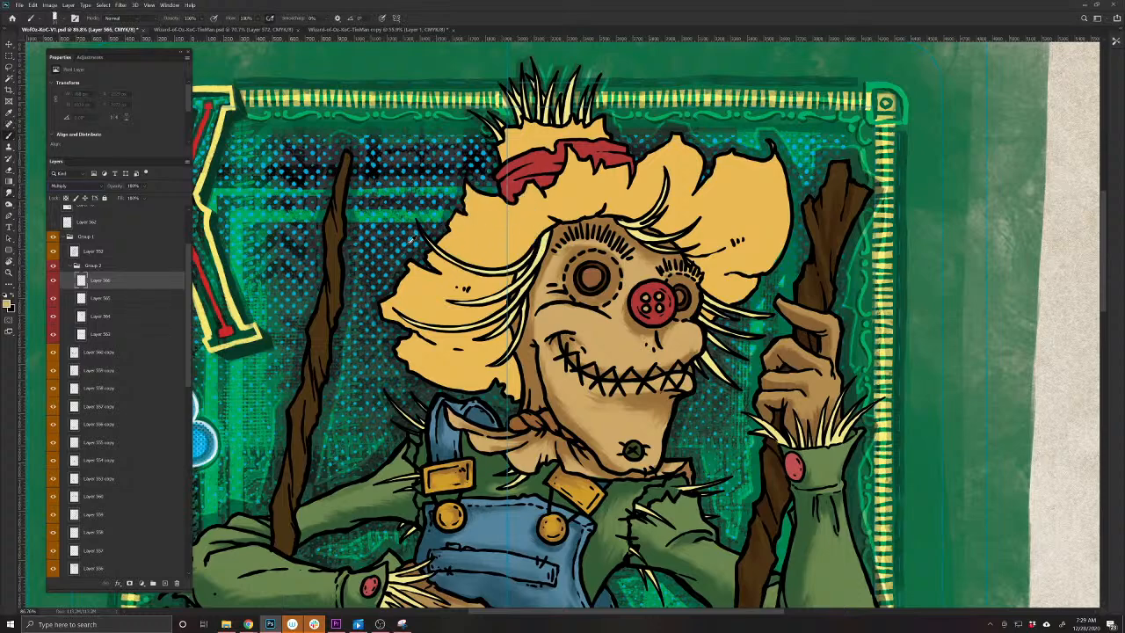
click(8, 303)
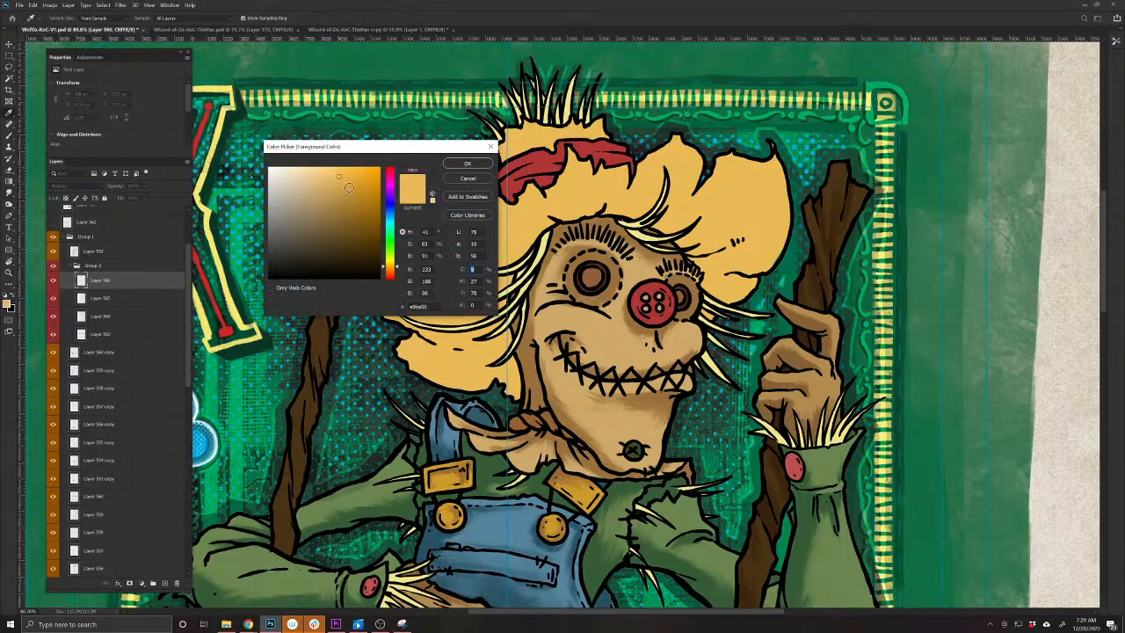
click(468, 163)
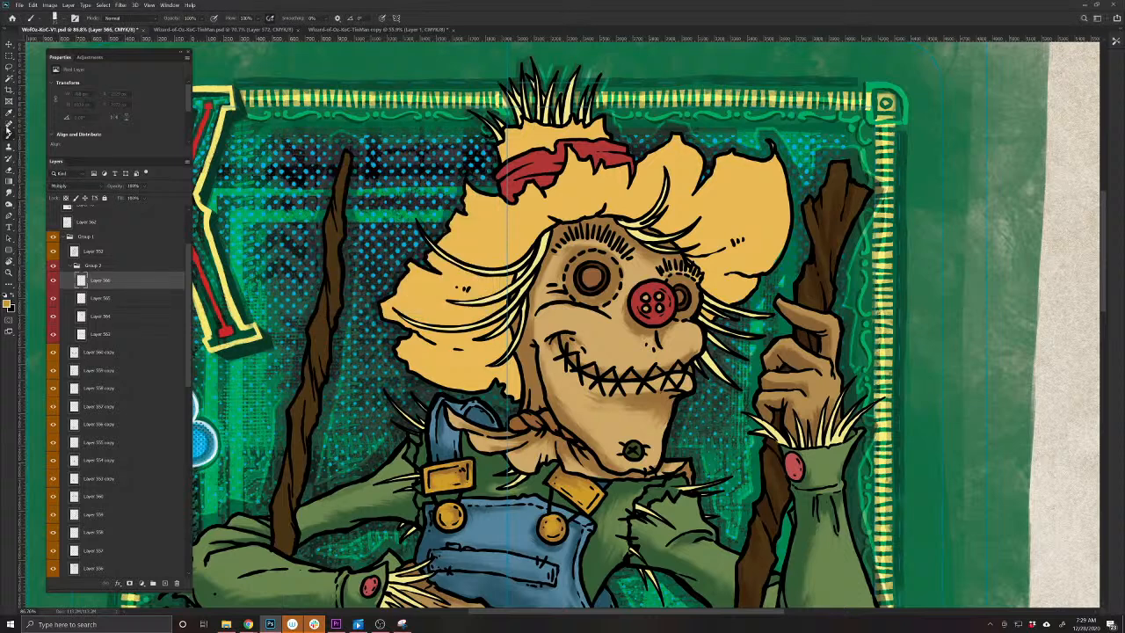
drag(514, 356, 518, 400)
mouse_move(511, 357)
mouse_down()
mouse_move(510, 395)
mouse_move(494, 376)
mouse_move(502, 388)
mouse_move(481, 390)
mouse_move(483, 369)
mouse_up()
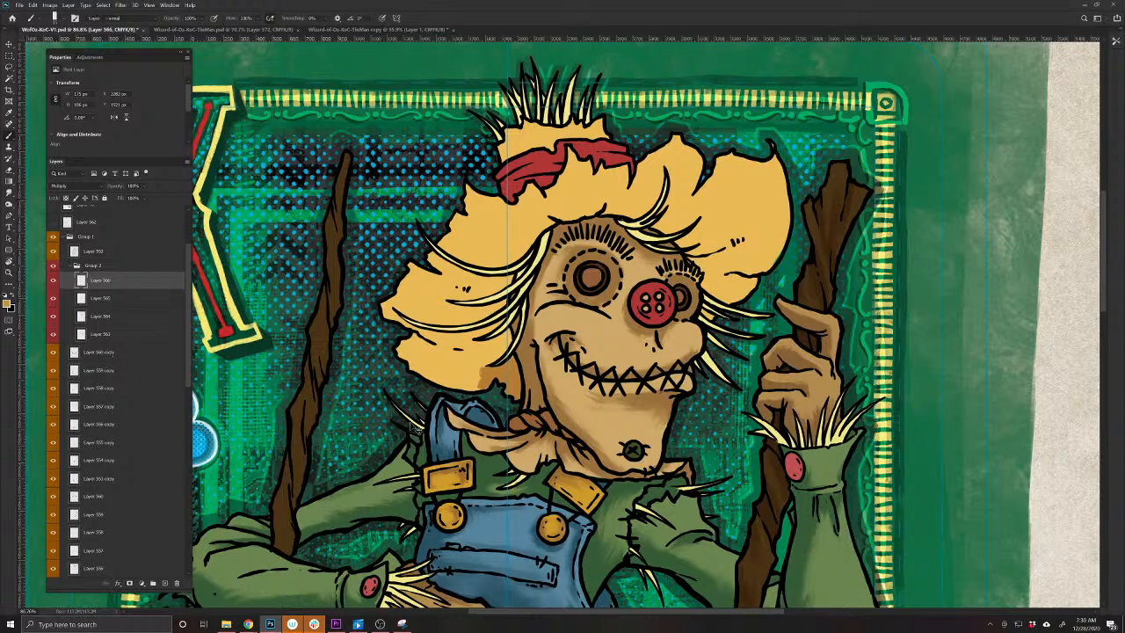
Load the hat colour layer's pixels as a selection and make the new Multiply shading layer active
key(v)
click(74, 568)
ctrl+click(74, 569)
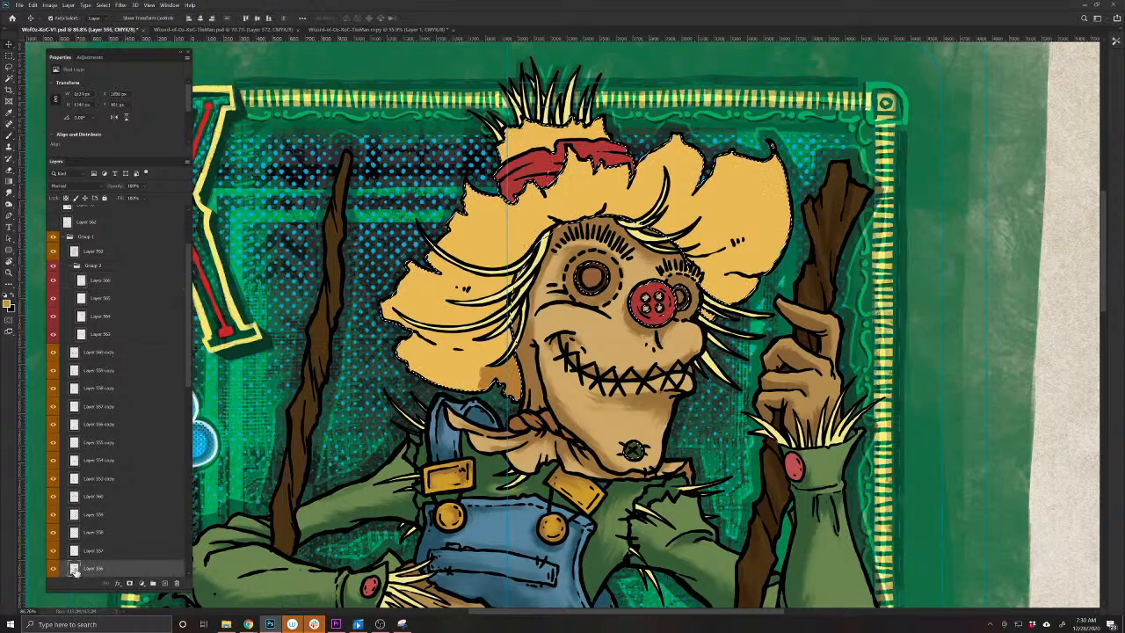
click(70, 285)
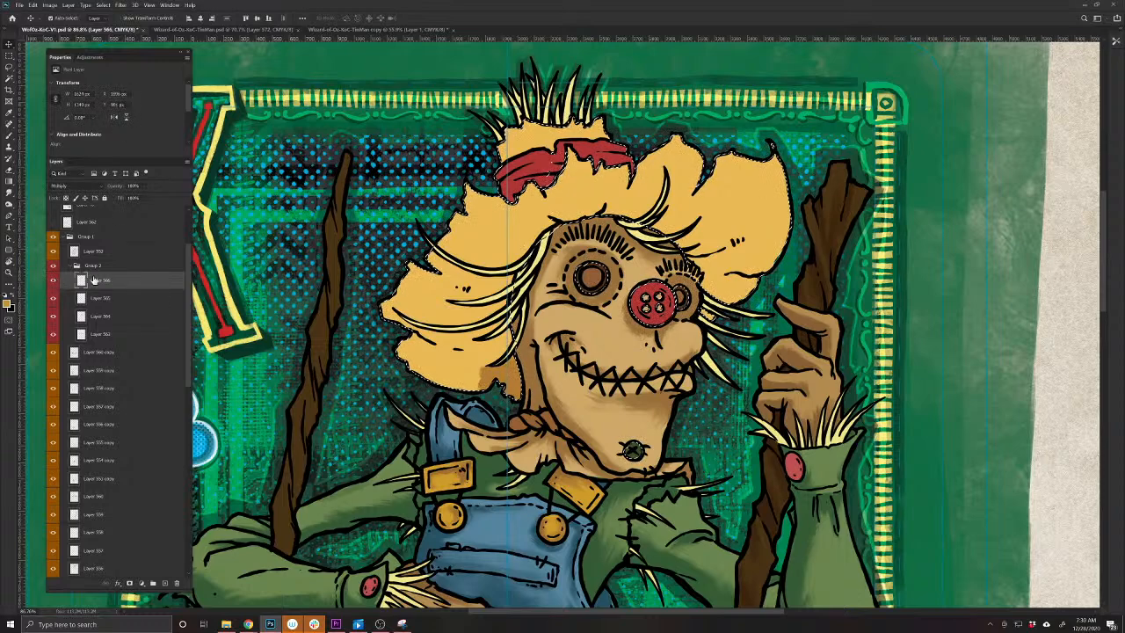
Paint deeper yellow shadow strokes along the lower left part of the hat brim, beside the straw hair
key(b)
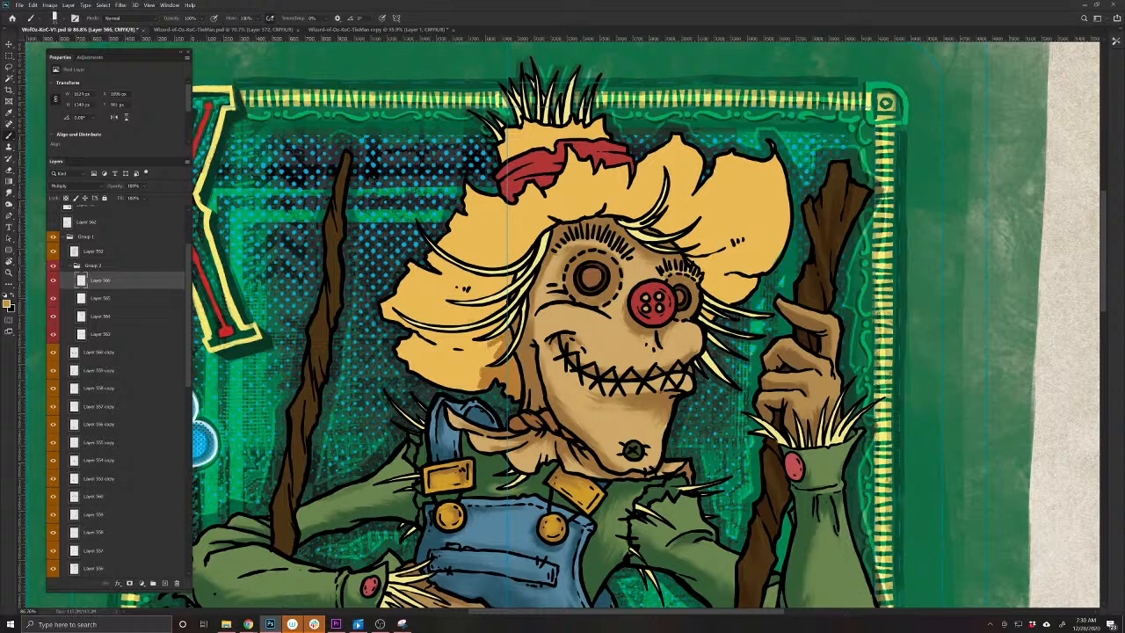
mouse_move(502, 342)
mouse_down()
mouse_move(468, 347)
mouse_move(467, 366)
mouse_up()
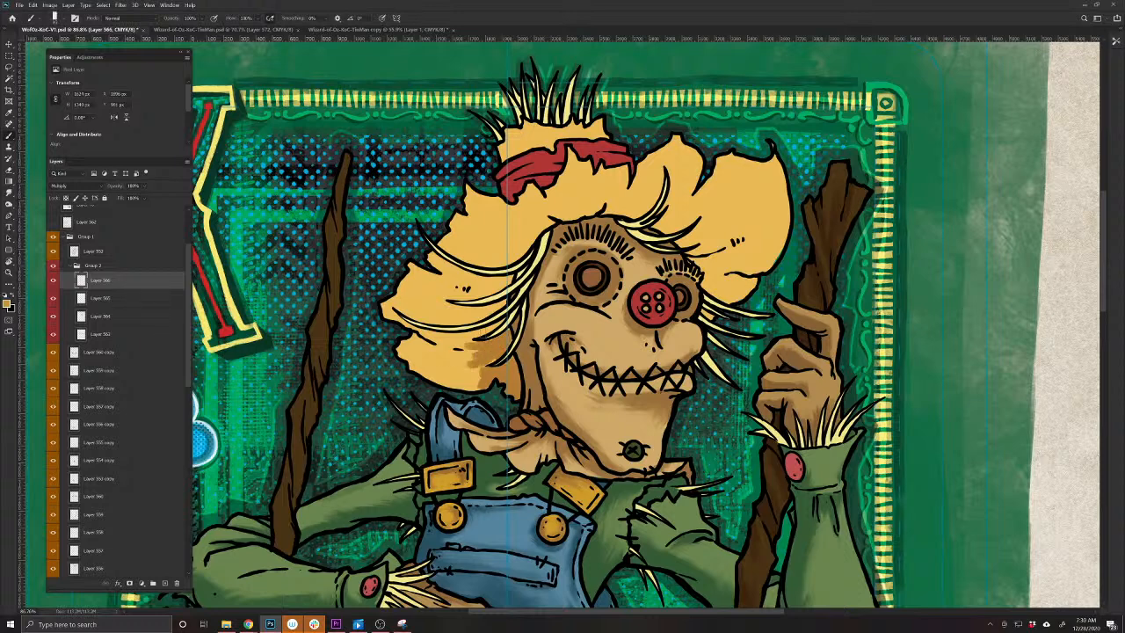
mouse_move(504, 322)
mouse_down()
mouse_move(456, 336)
mouse_move(472, 337)
mouse_up()
drag(482, 366, 470, 390)
mouse_move(474, 339)
mouse_down()
mouse_move(422, 330)
mouse_move(451, 360)
mouse_move(438, 384)
mouse_up()
mouse_move(504, 301)
mouse_down()
mouse_move(458, 323)
mouse_move(440, 318)
mouse_up()
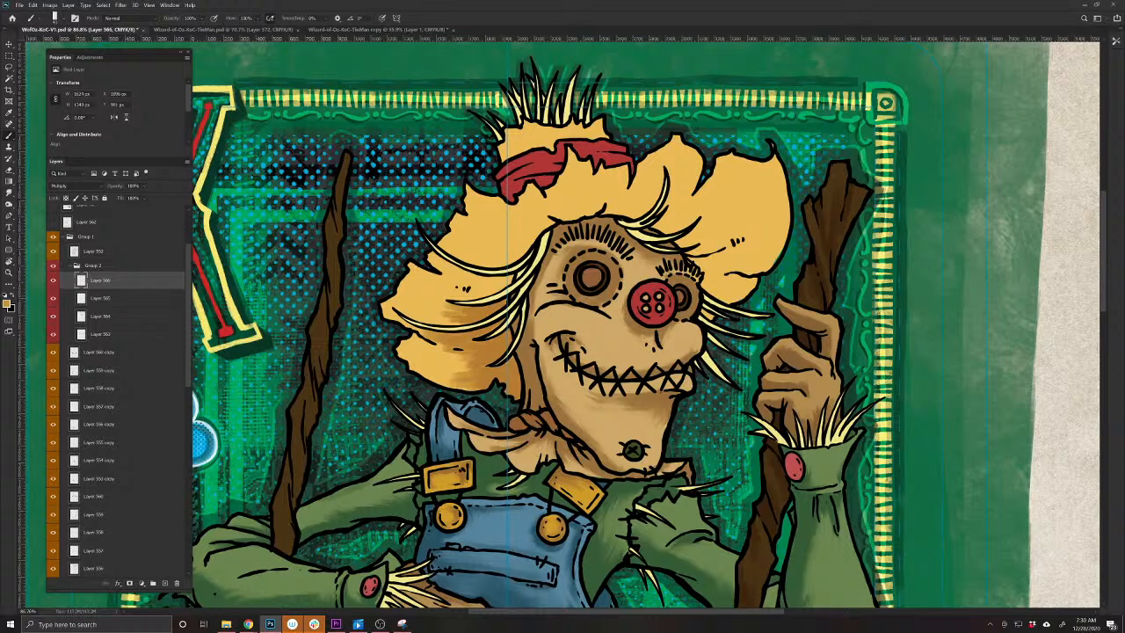
Brush shadow strokes up the left side of the hat brim and along its edge above the forehead
mouse_move(514, 273)
mouse_down()
mouse_move(499, 288)
mouse_move(472, 283)
mouse_move(469, 298)
mouse_move(455, 298)
mouse_move(455, 278)
mouse_move(444, 283)
mouse_up()
drag(520, 253, 495, 266)
mouse_move(545, 226)
mouse_down()
mouse_move(511, 262)
mouse_move(524, 243)
mouse_up()
drag(523, 240, 464, 266)
drag(552, 214, 510, 248)
mouse_move(545, 224)
mouse_down()
mouse_move(589, 209)
mouse_move(584, 218)
mouse_up()
drag(599, 180, 586, 211)
drag(591, 192, 574, 209)
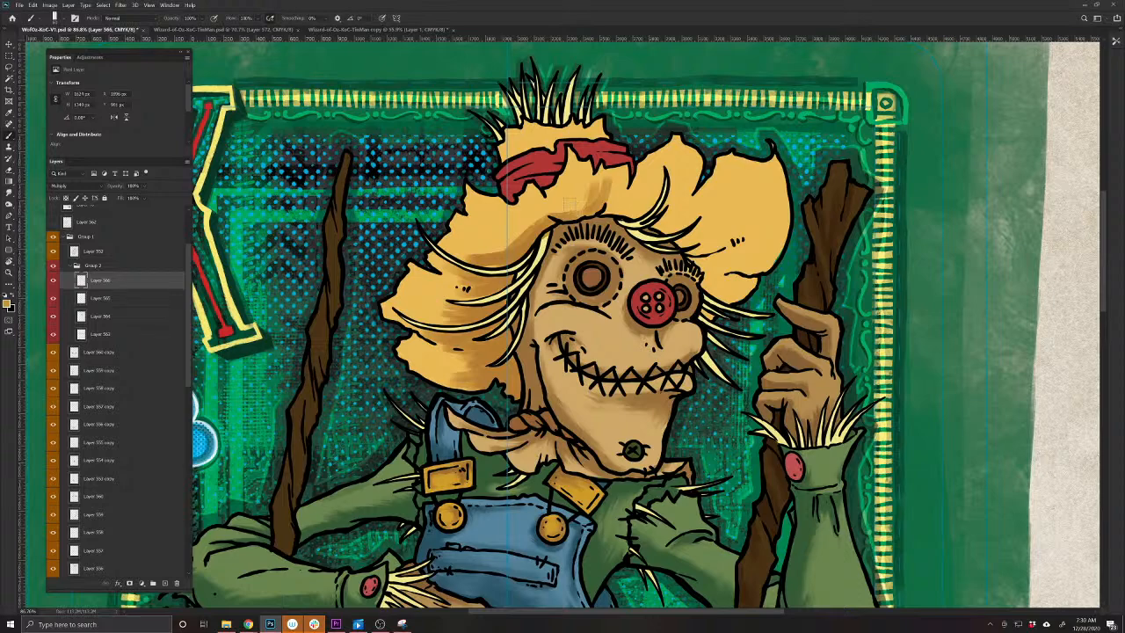
Paint short shadow strokes on the front of the brim between the forehead and the red hat band
scroll(584, 315, up, 4)
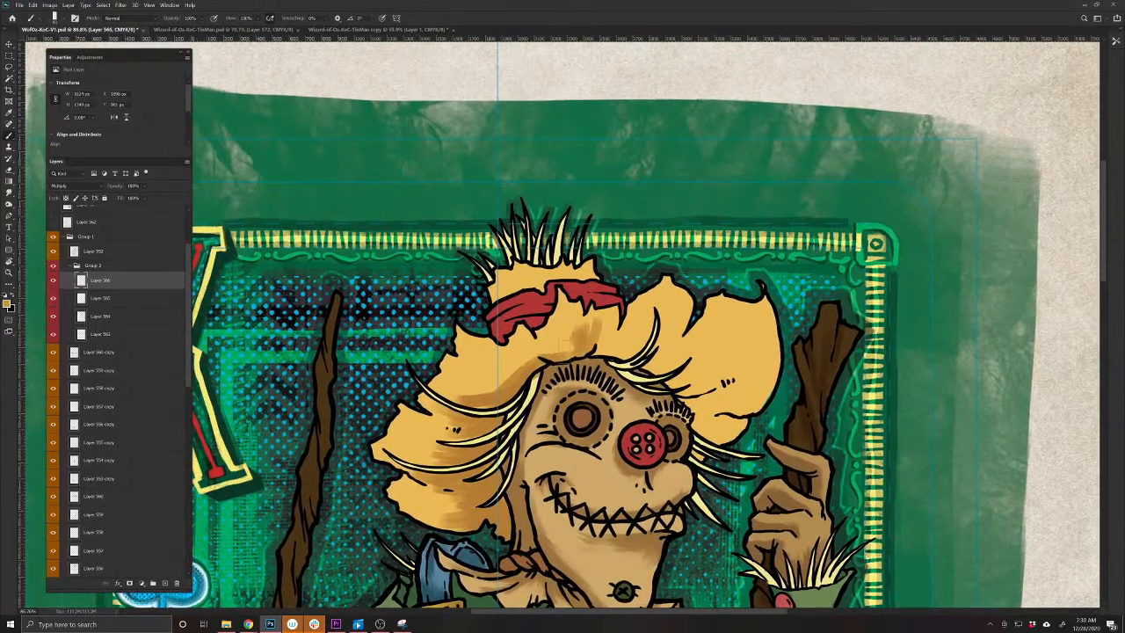
mouse_move(555, 332)
mouse_down()
mouse_move(543, 362)
mouse_move(516, 361)
mouse_move(494, 383)
mouse_up()
drag(615, 339, 583, 360)
drag(641, 336, 604, 360)
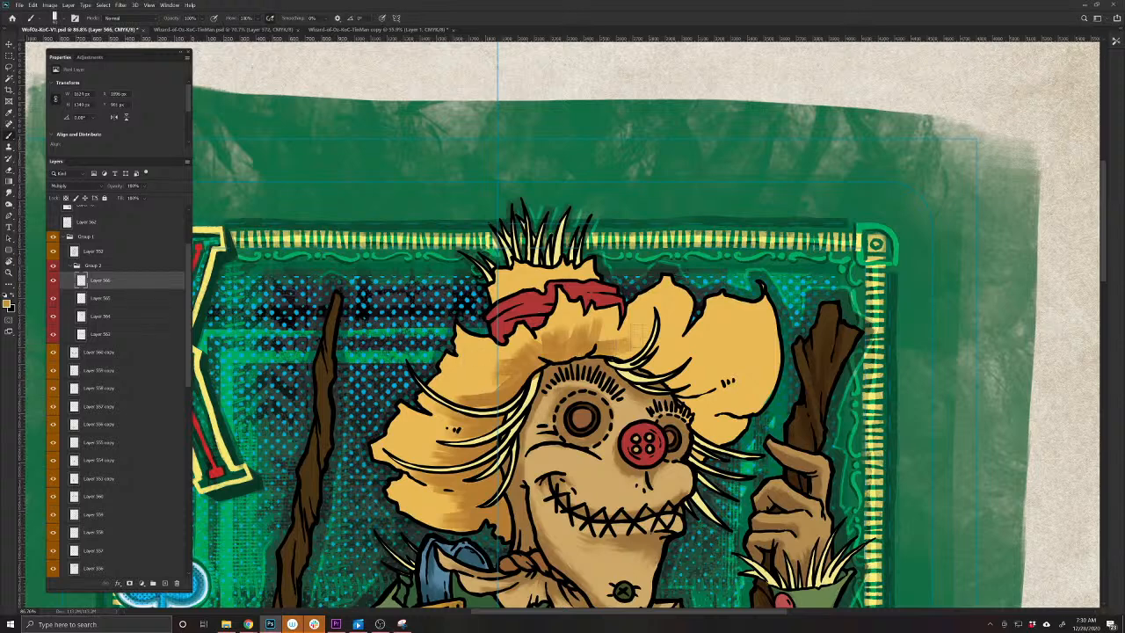
mouse_move(650, 316)
mouse_down()
mouse_move(615, 364)
mouse_move(601, 340)
mouse_up()
Shade the folds of the large right brim flap and add more shadow strokes to the left side of the brim
drag(670, 353, 645, 375)
mouse_move(692, 336)
mouse_down()
mouse_move(661, 369)
mouse_move(657, 357)
mouse_move(666, 394)
mouse_up()
drag(725, 344, 678, 378)
mouse_move(752, 351)
mouse_down()
mouse_move(682, 397)
mouse_move(687, 443)
mouse_up()
mouse_move(743, 417)
mouse_down()
mouse_move(708, 438)
mouse_move(715, 424)
mouse_move(699, 458)
mouse_up()
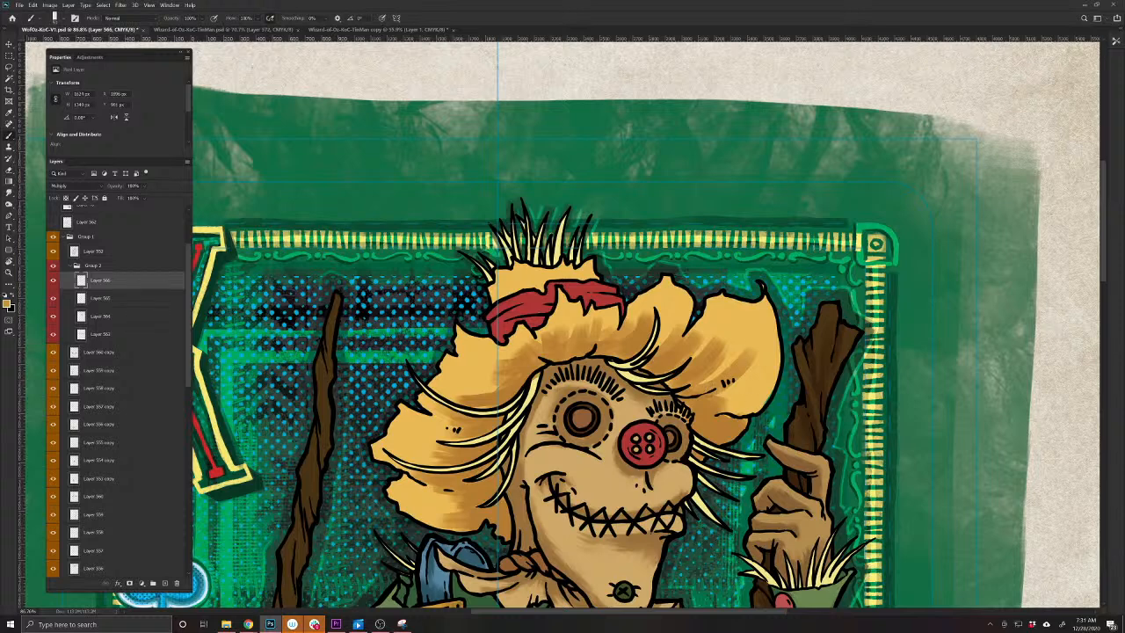
drag(724, 414, 754, 412)
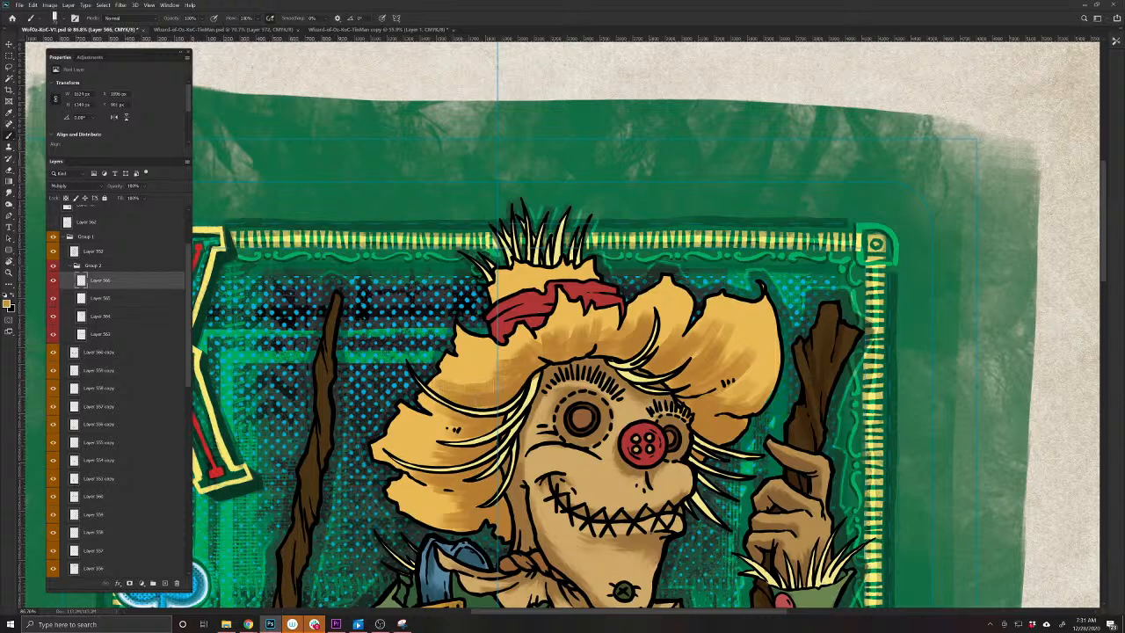
mouse_move(489, 379)
mouse_down()
mouse_move(444, 385)
mouse_move(440, 426)
mouse_move(413, 436)
mouse_move(431, 466)
mouse_up()
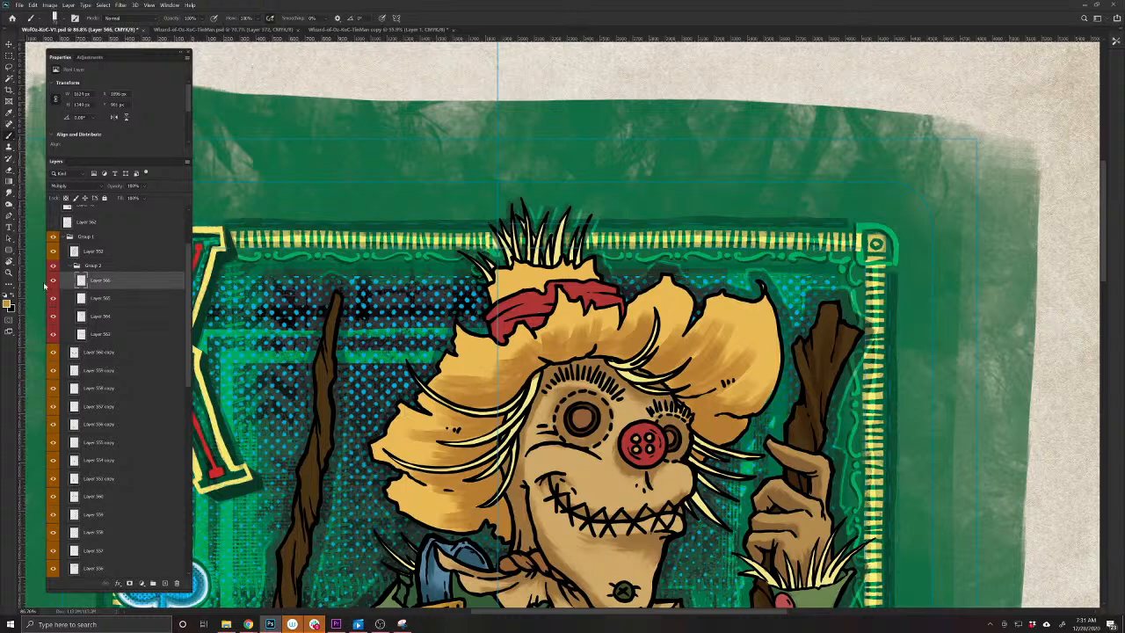
Blend the hat brim shading with the Smudge tool and slightly lower the shading layer's opacity
click(9, 190)
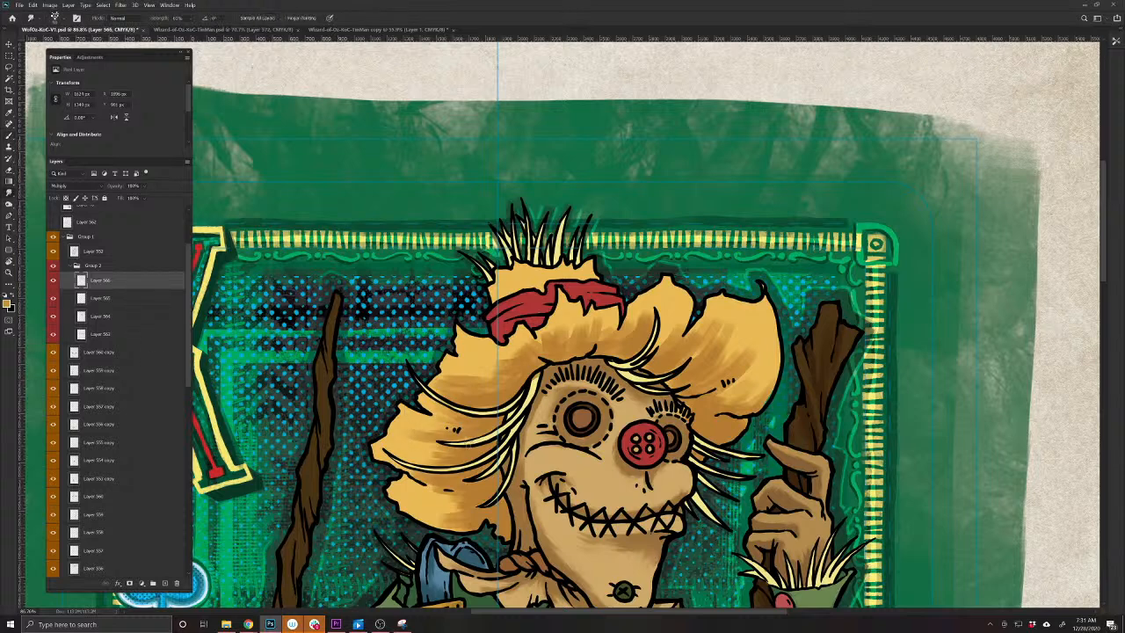
drag(446, 455, 426, 458)
mouse_move(466, 489)
mouse_down()
mouse_move(418, 494)
mouse_move(434, 518)
mouse_move(413, 516)
mouse_move(423, 486)
mouse_up()
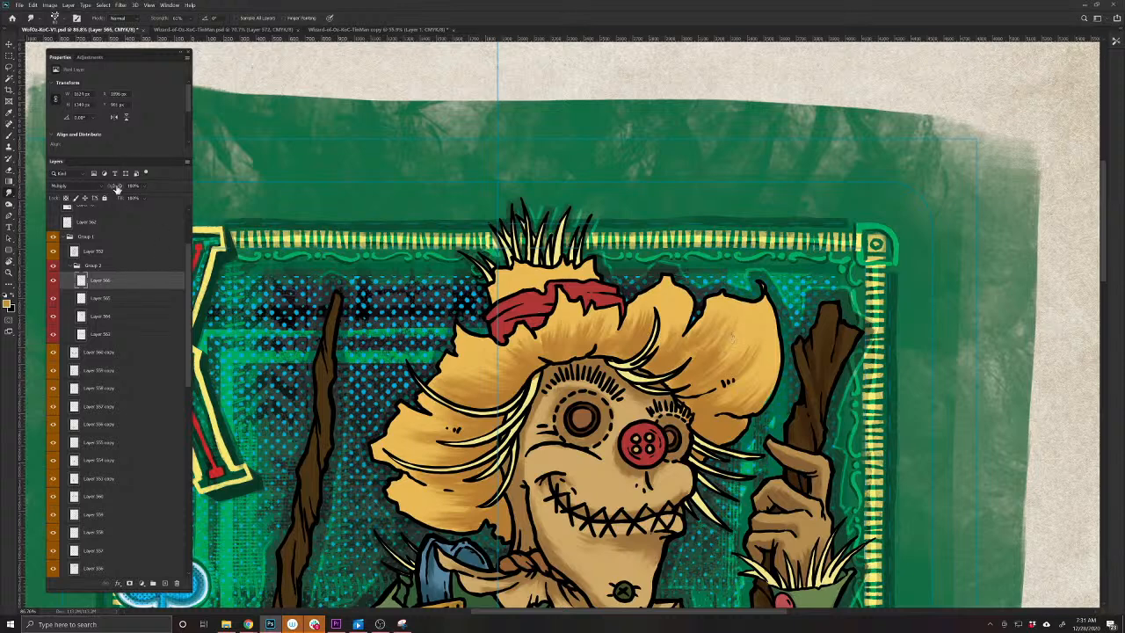
drag(118, 187, 105, 186)
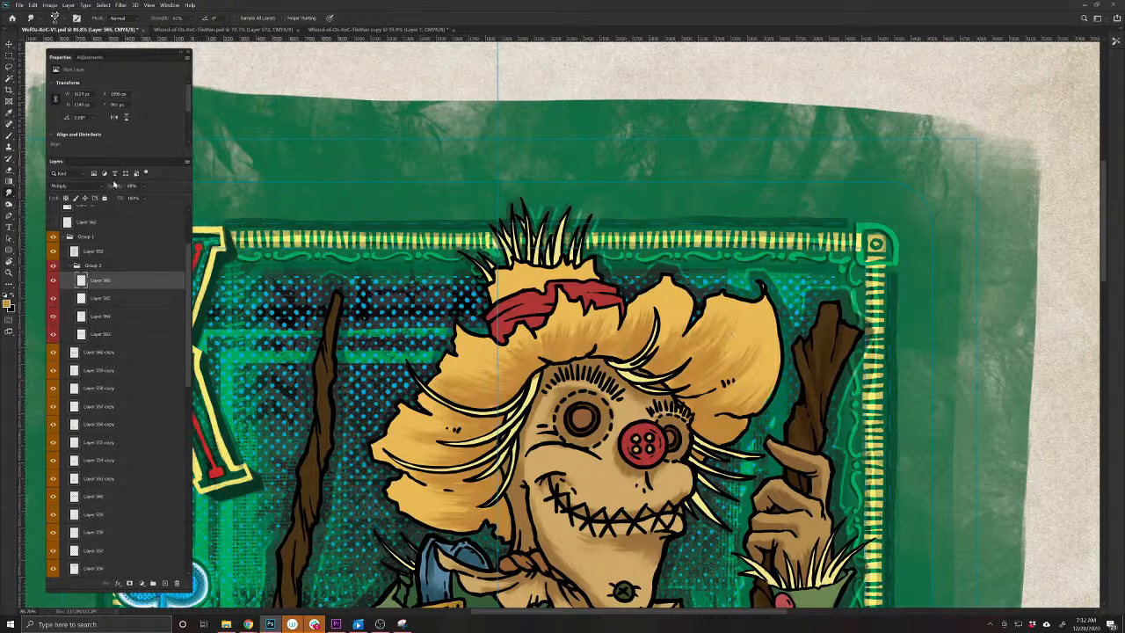
Paint a shadow on the hat crown above the red band and smudge it into soft strokes
click(10, 137)
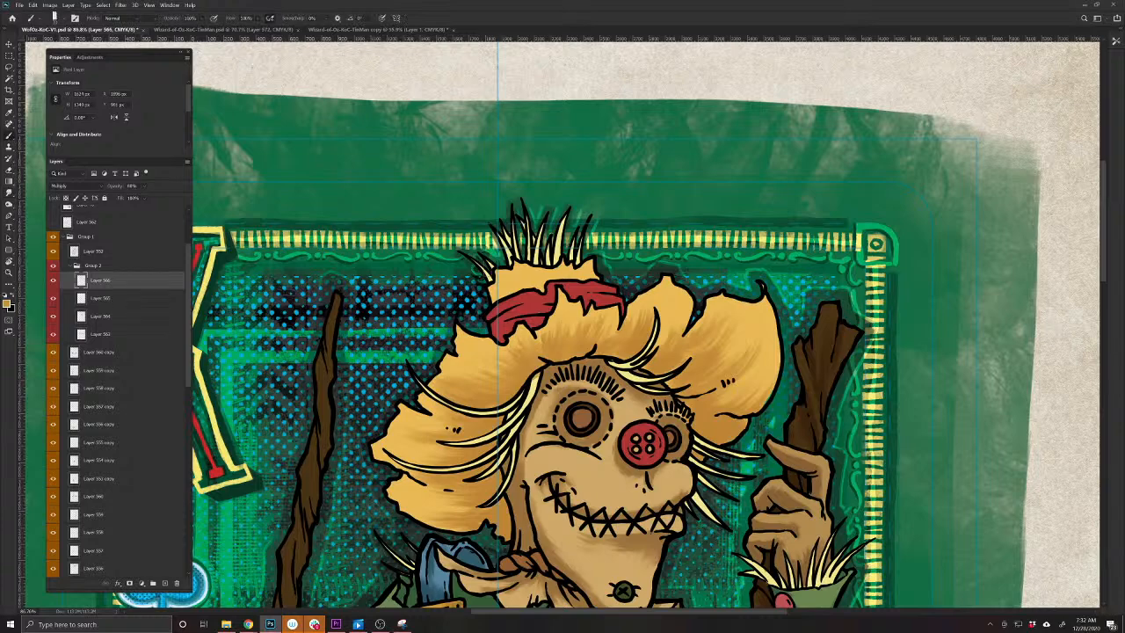
drag(538, 321, 604, 529)
mouse_move(672, 422)
mouse_down()
mouse_move(661, 413)
mouse_move(587, 420)
mouse_move(588, 439)
mouse_move(546, 432)
mouse_move(515, 455)
mouse_up()
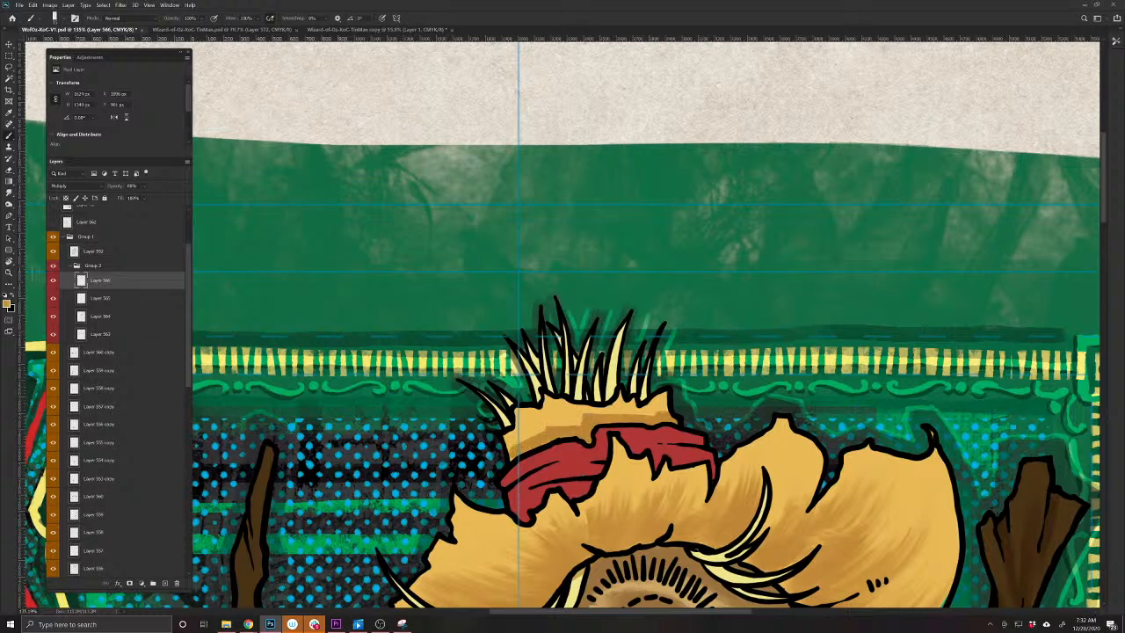
click(9, 193)
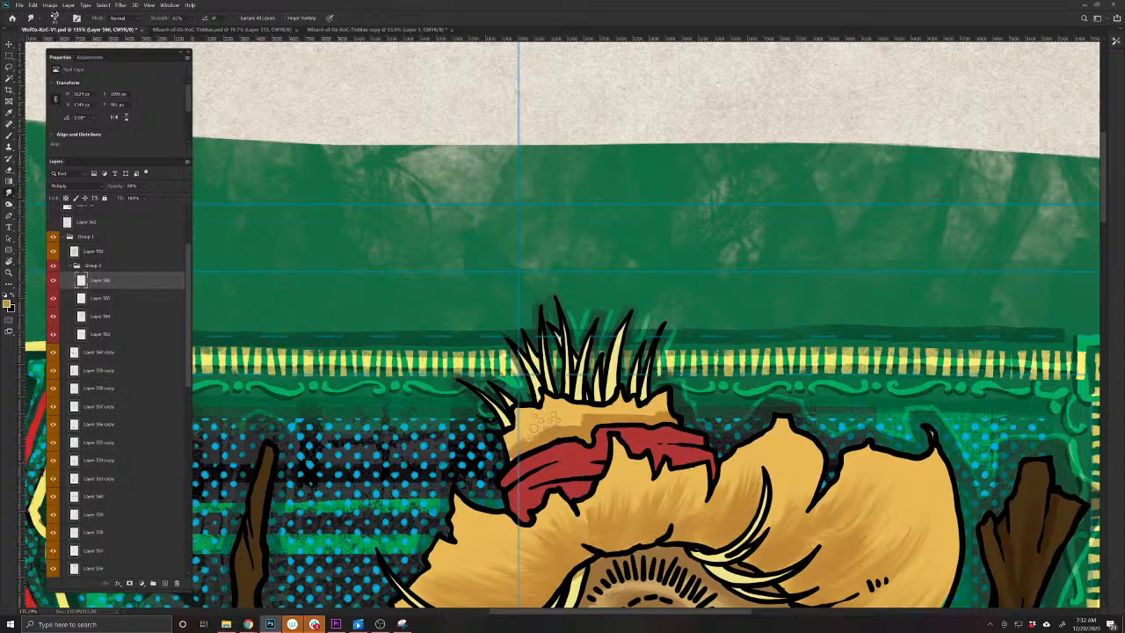
drag(552, 420, 671, 406)
drag(534, 562, 534, 413)
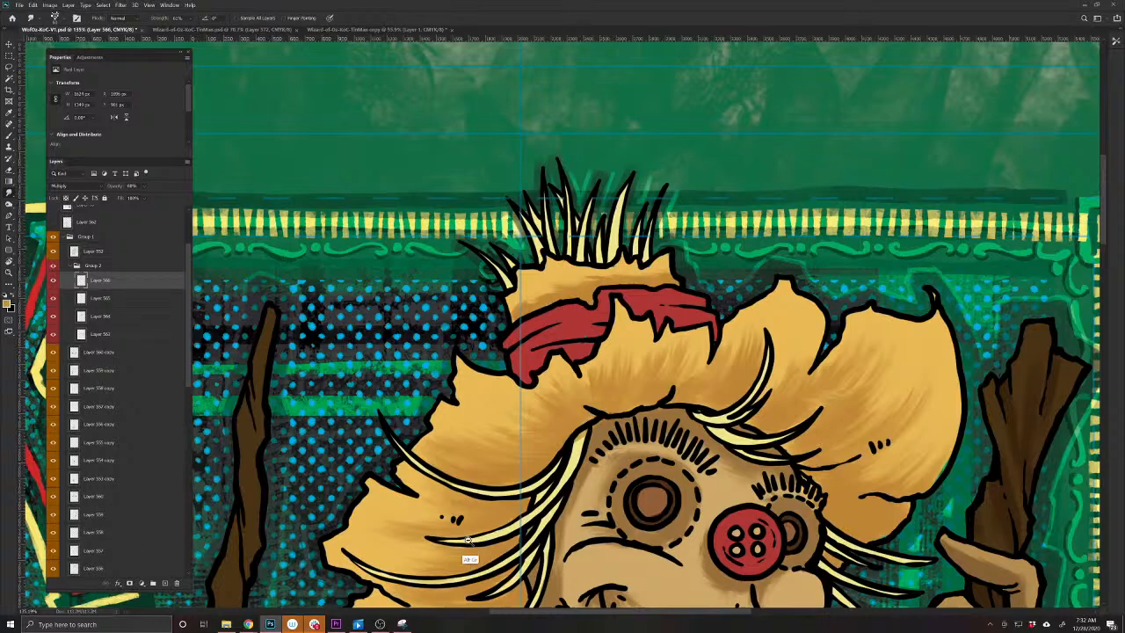
drag(476, 545, 544, 360)
drag(600, 306, 629, 327)
Switch to the Eraser, check the hat shading against the whole card, and save the document
key(e)
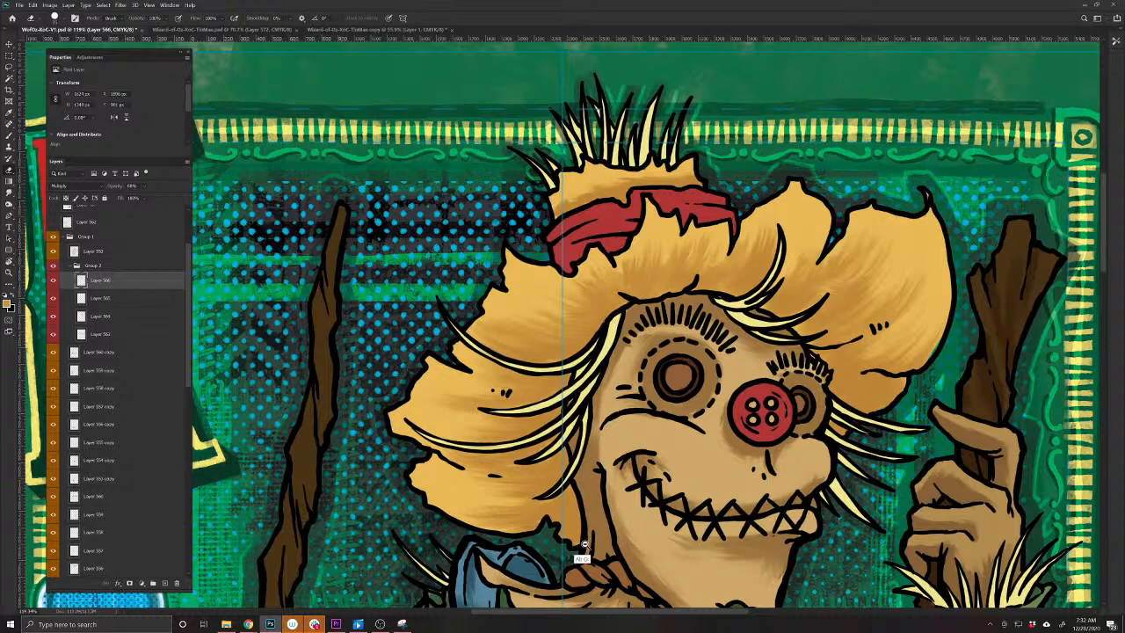
drag(580, 557, 543, 505)
drag(523, 551, 520, 328)
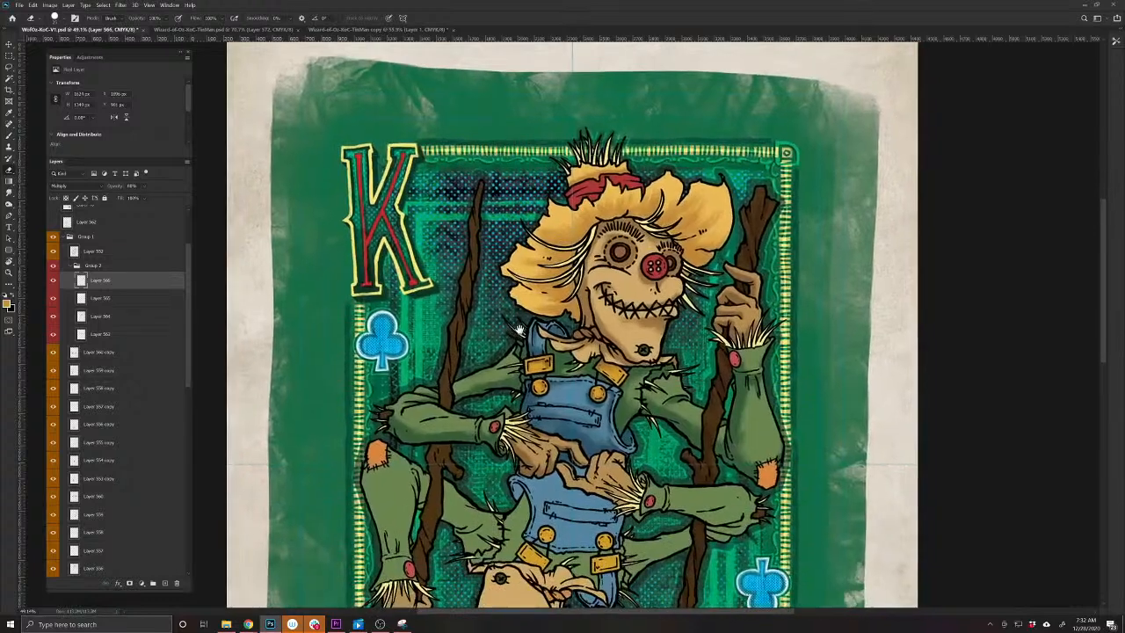
key(ctrl+s)
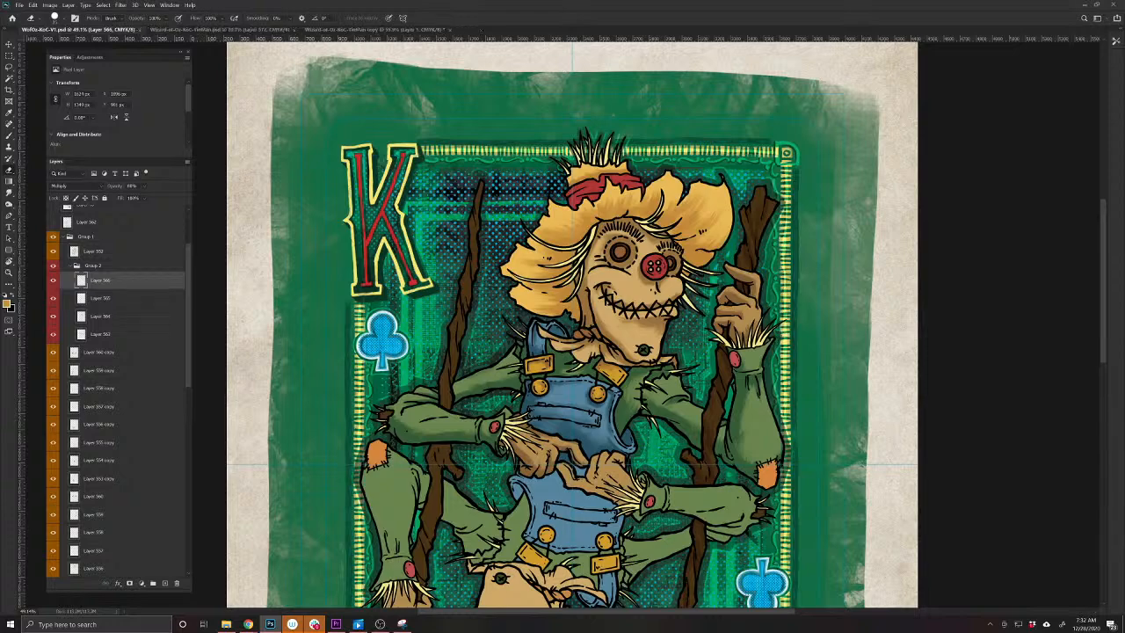
Load the straw colour layer's pixels as a selection and add a Multiply layer above the hat shading in Group 2
scroll(602, 341, up, 2)
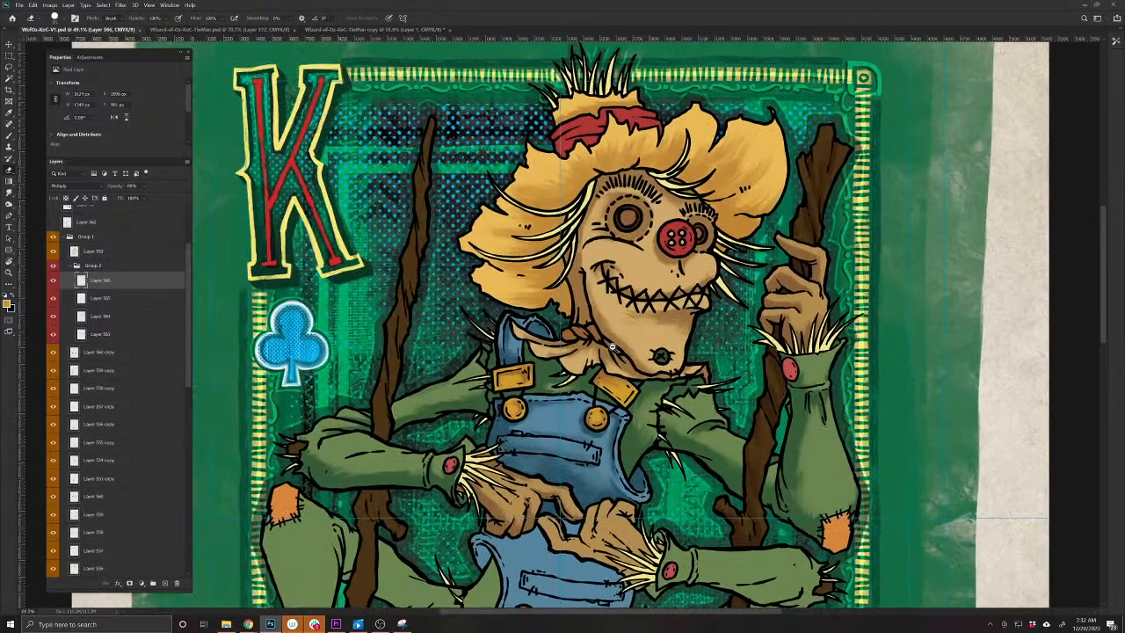
key(v)
click(582, 205)
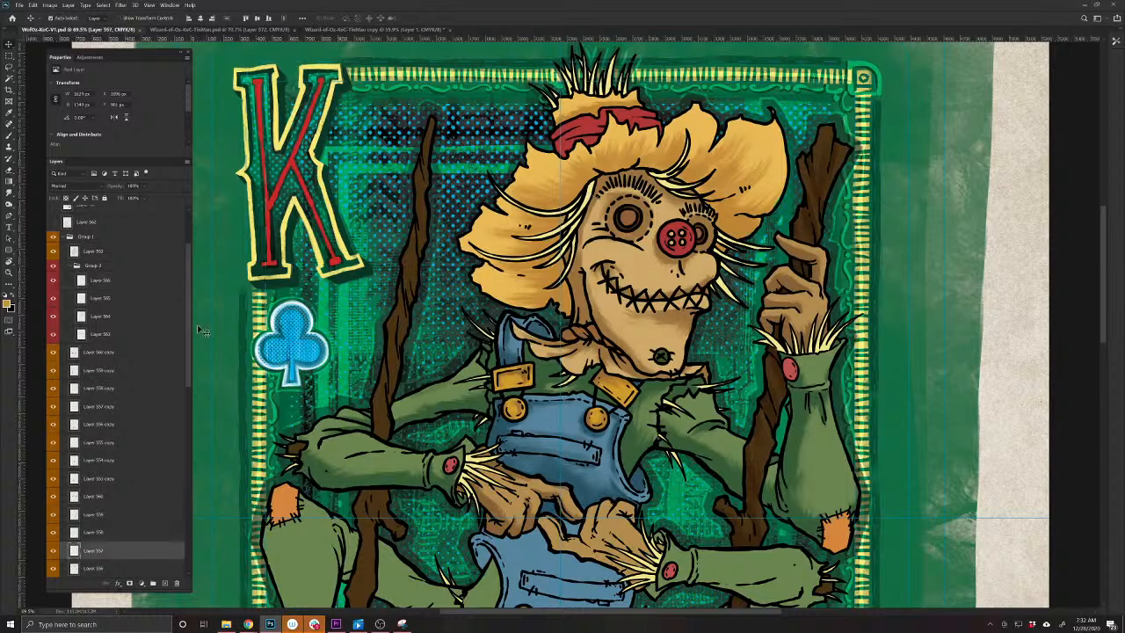
ctrl+click(72, 551)
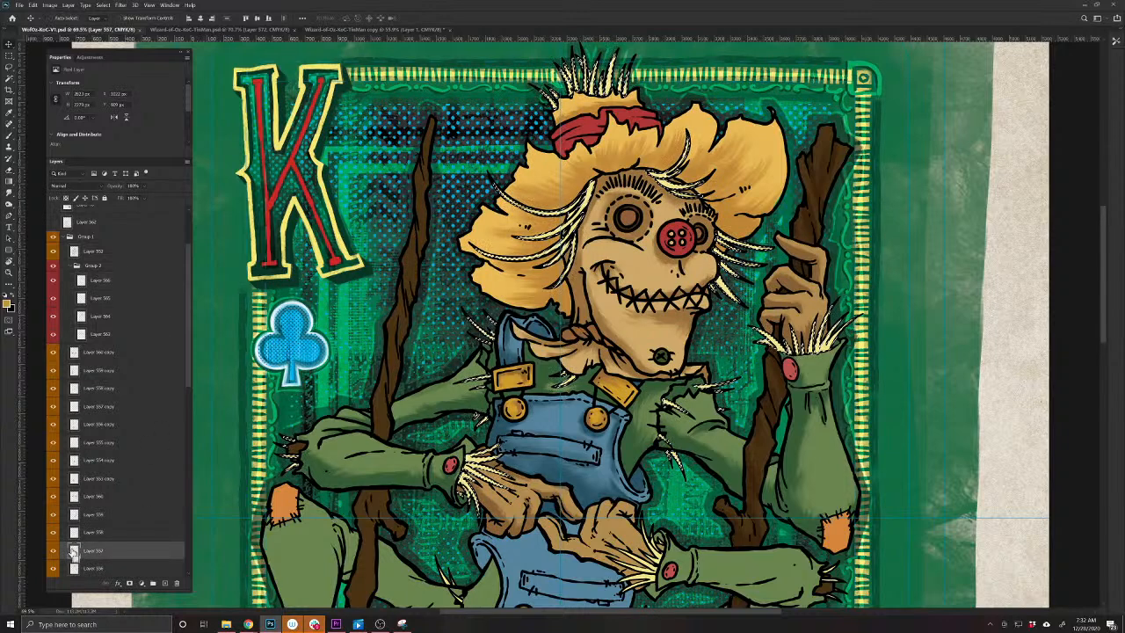
click(119, 281)
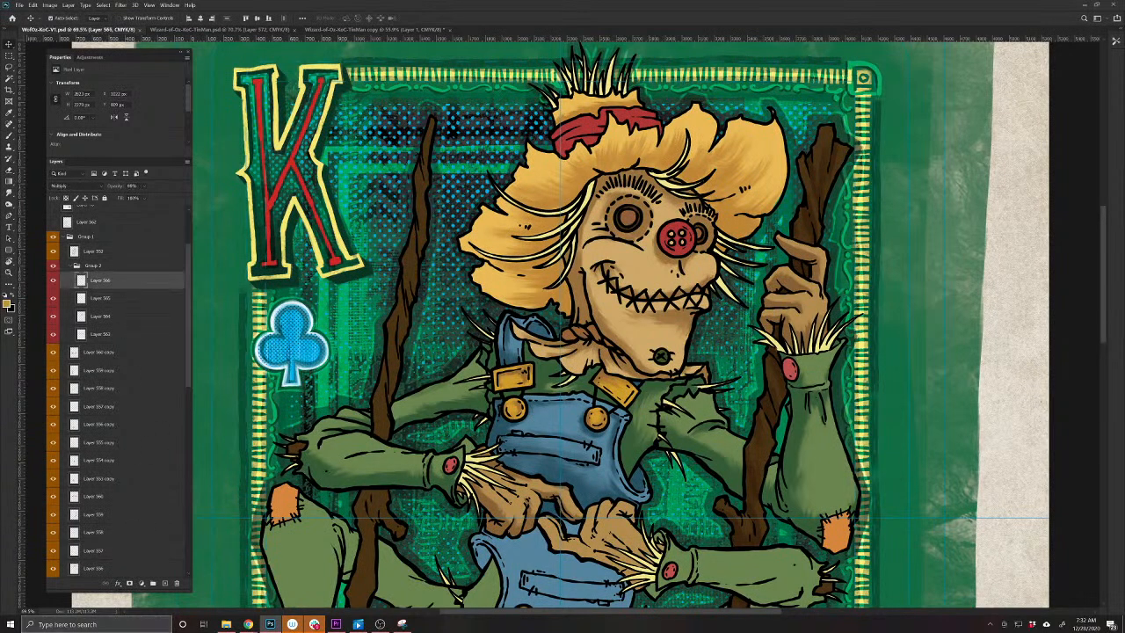
click(88, 186)
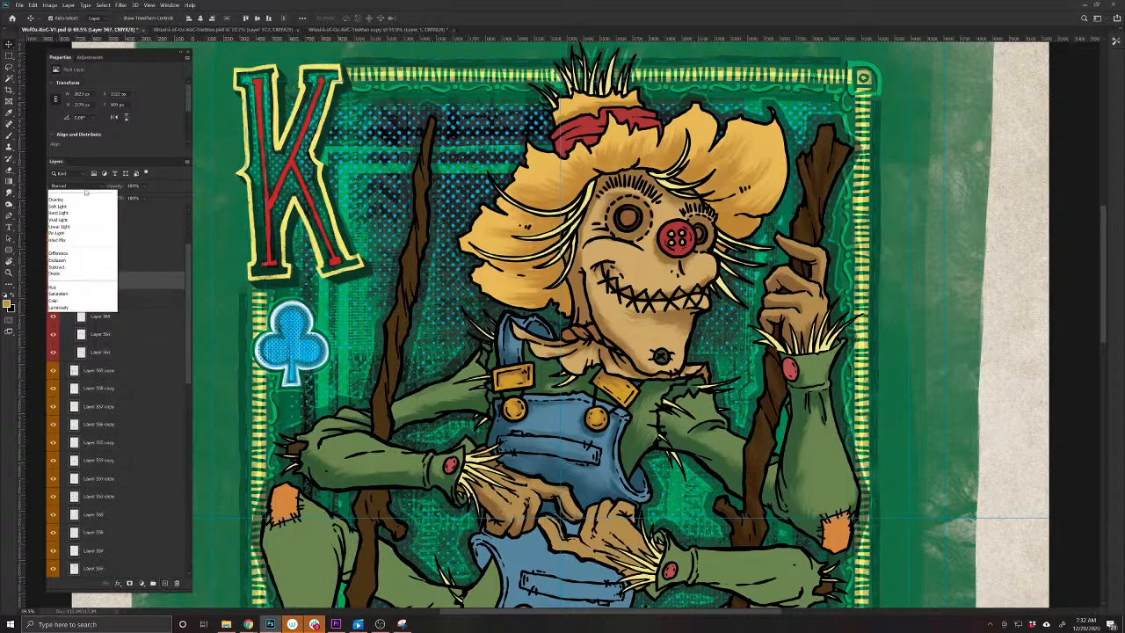
click(75, 220)
Choose a darker, warmer shade of the straw's pale yellow as the brush colour
click(14, 138)
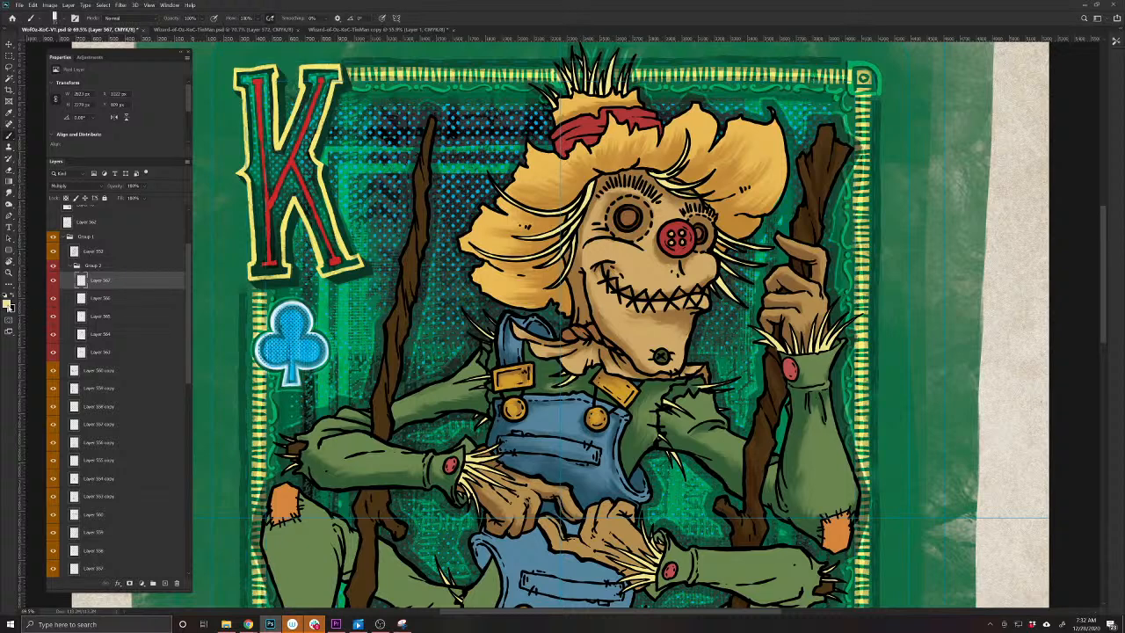
click(7, 303)
click(318, 188)
drag(318, 187, 317, 191)
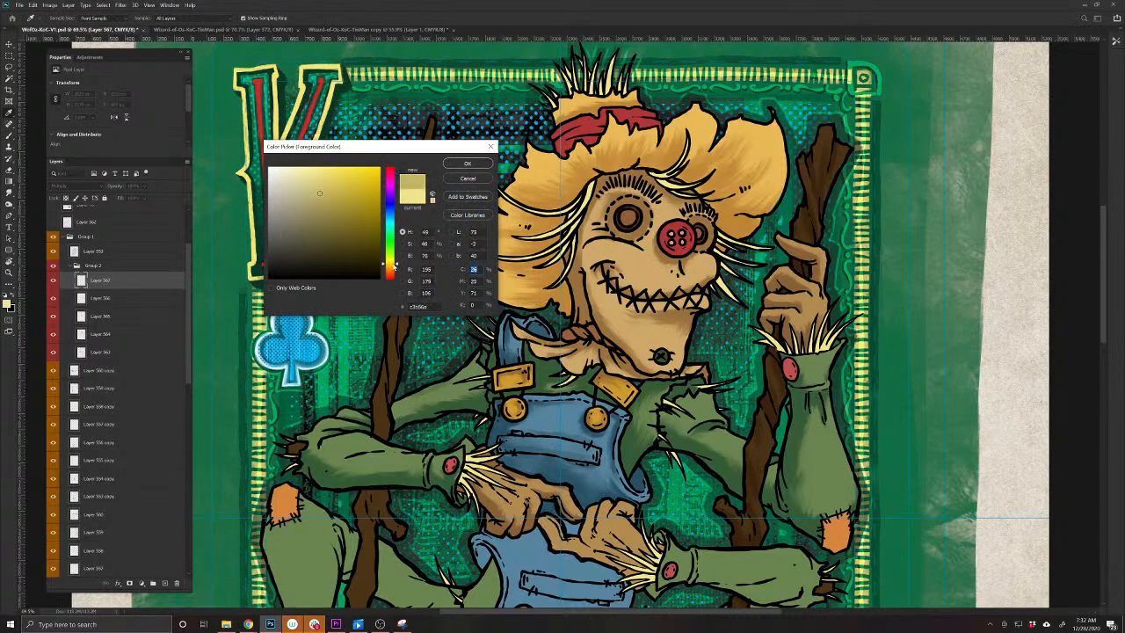
click(392, 269)
click(466, 163)
Paint shadows on the roots of the straw hair strands along the left side of the face
scroll(577, 180, up, 5)
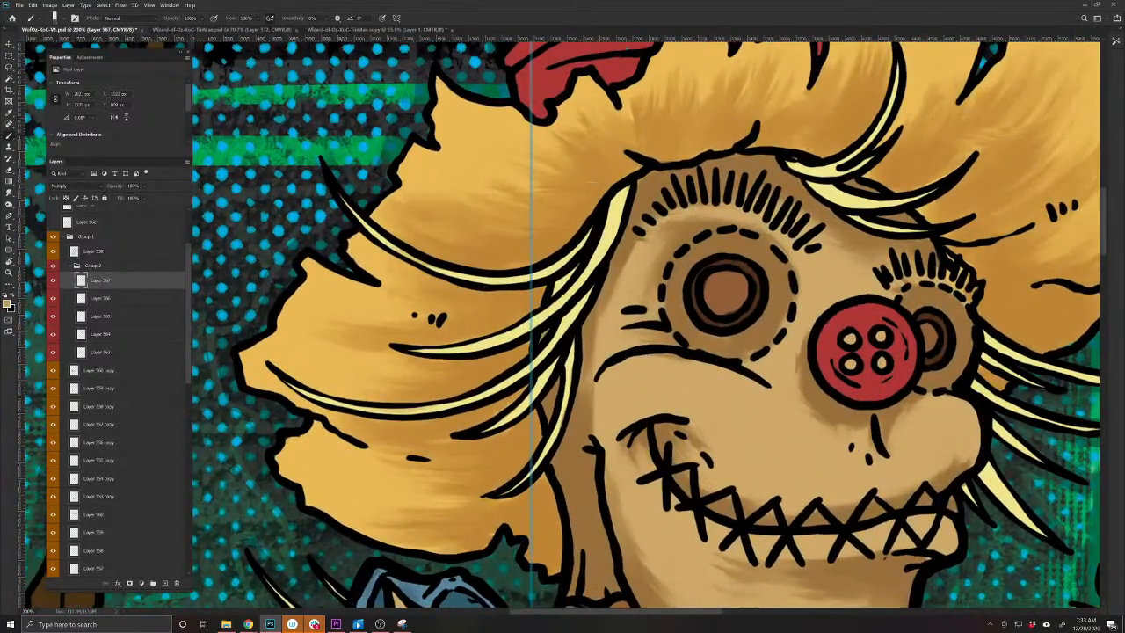
mouse_move(624, 202)
mouse_down()
mouse_move(629, 181)
mouse_move(601, 230)
mouse_move(613, 237)
mouse_move(601, 225)
mouse_move(562, 298)
mouse_up()
mouse_move(583, 236)
mouse_down()
mouse_move(489, 278)
mouse_move(562, 297)
mouse_move(580, 284)
mouse_move(554, 356)
mouse_move(507, 381)
mouse_move(526, 404)
mouse_up()
mouse_move(572, 344)
mouse_down()
mouse_move(564, 408)
mouse_move(535, 459)
mouse_up()
Shade the straw strands sticking out from under the brim above the forehead
mouse_move(703, 469)
mouse_down()
mouse_move(596, 528)
mouse_move(428, 529)
mouse_up()
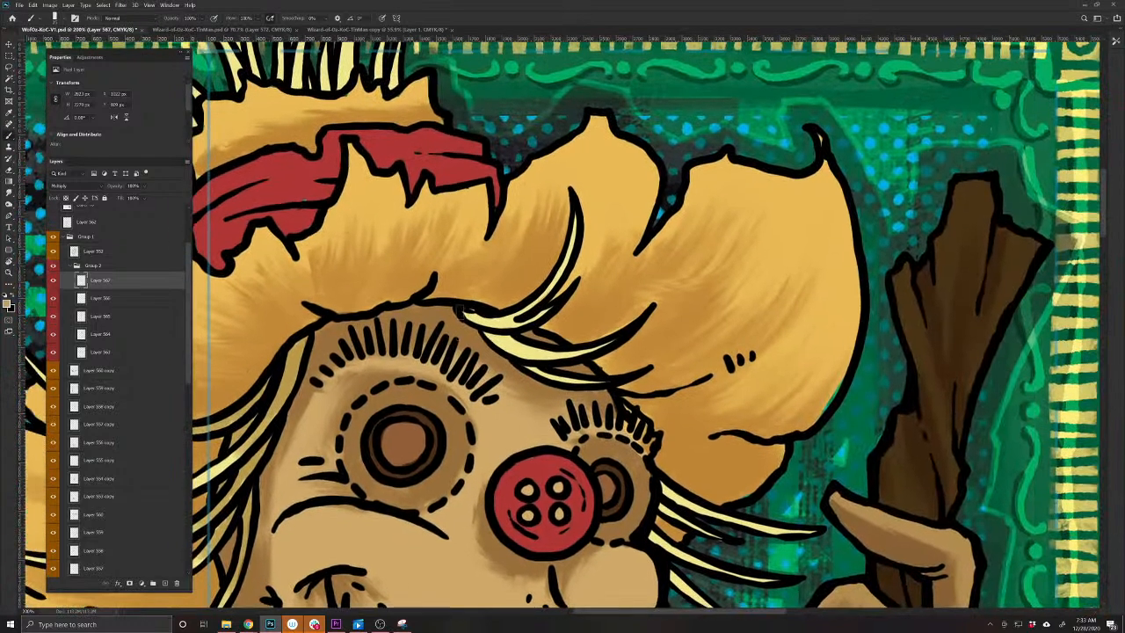
mouse_move(458, 309)
mouse_down()
mouse_move(538, 321)
mouse_move(573, 250)
mouse_up()
mouse_move(484, 331)
mouse_down()
mouse_move(530, 355)
mouse_move(503, 344)
mouse_move(586, 355)
mouse_move(563, 378)
mouse_up()
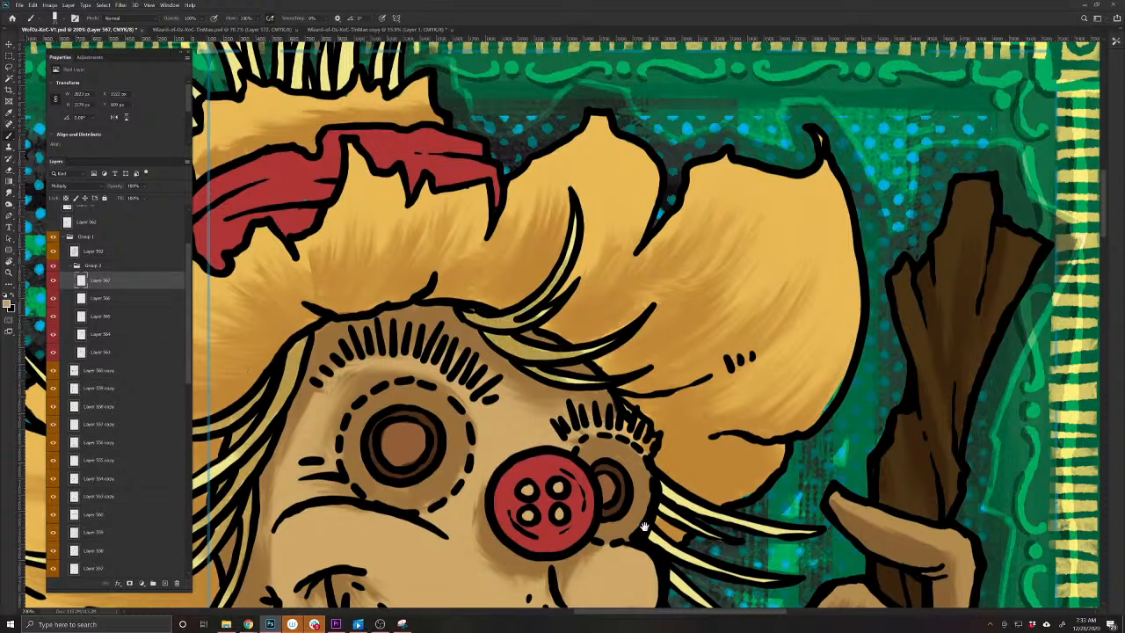
Paint shadows at the roots of the straw strands along the right side of the face
drag(644, 525, 548, 428)
mouse_move(559, 387)
mouse_down()
mouse_move(644, 427)
mouse_move(588, 424)
mouse_move(648, 535)
mouse_up()
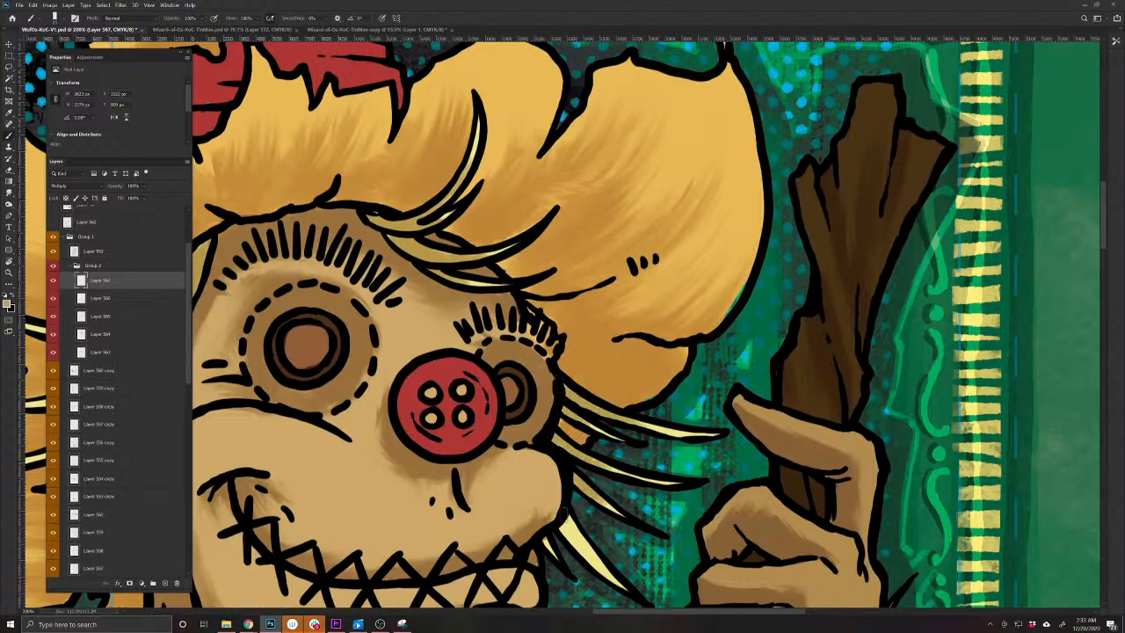
drag(565, 515, 641, 601)
mouse_move(564, 567)
mouse_down()
mouse_move(603, 501)
mouse_move(625, 500)
mouse_move(642, 479)
mouse_up()
Shade the lower parts of the straw strands poking out of the raised hand's sleeve cuff
drag(688, 547, 589, 434)
mouse_move(692, 504)
mouse_down()
mouse_move(650, 461)
mouse_move(601, 440)
mouse_up()
drag(656, 464, 638, 453)
drag(675, 506, 636, 473)
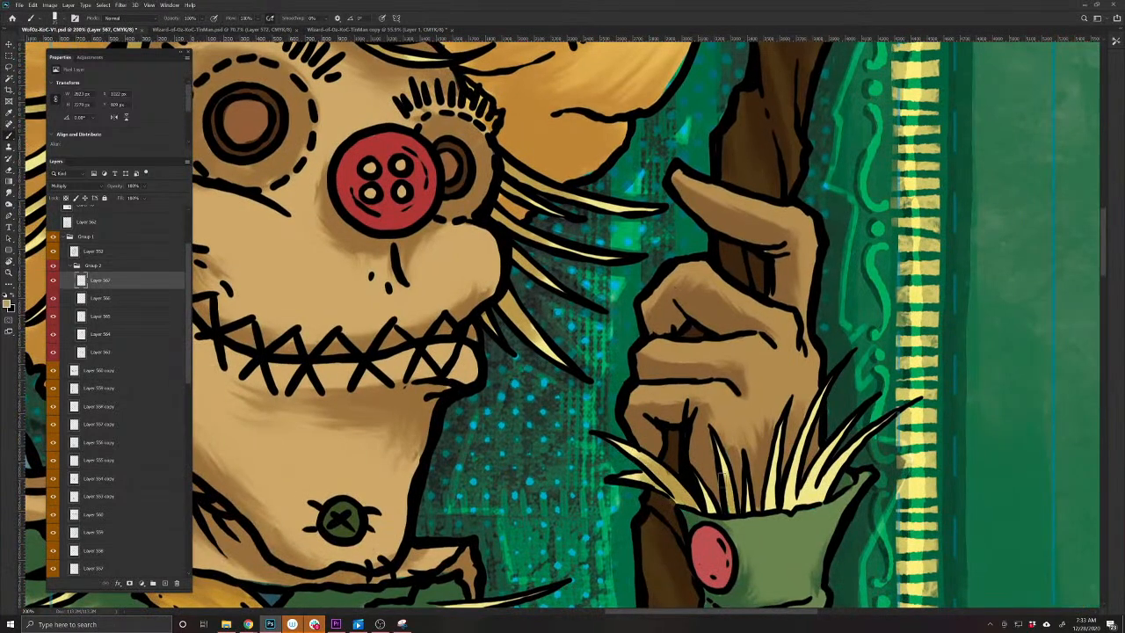
scroll(723, 513, down, 3)
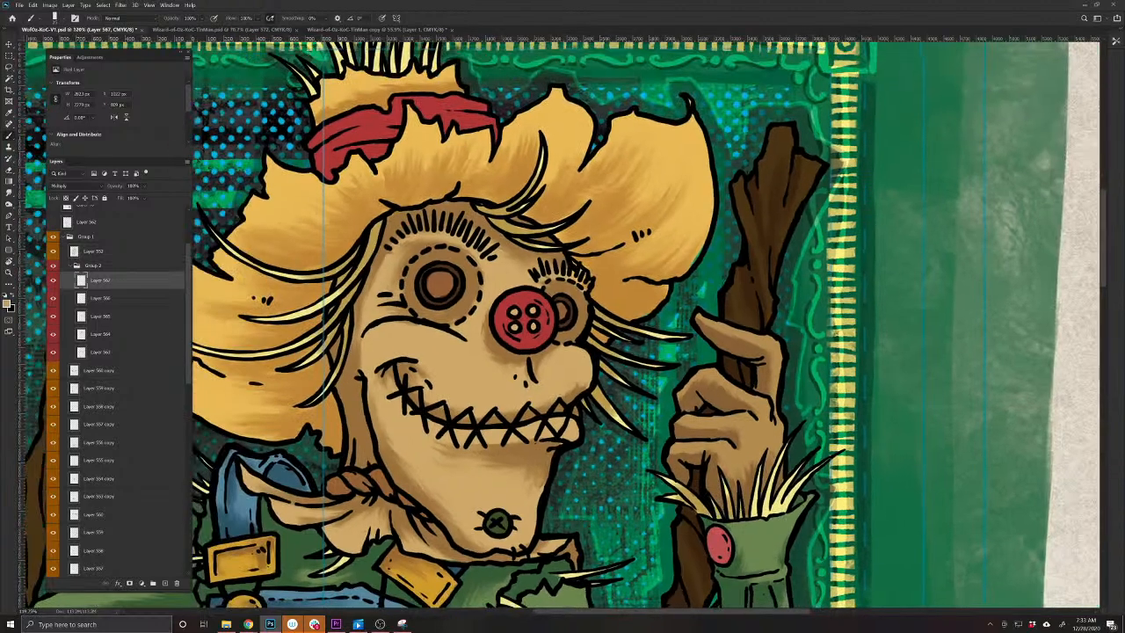
mouse_move(755, 515)
mouse_down()
mouse_move(758, 480)
mouse_move(774, 478)
mouse_up()
mouse_move(773, 517)
mouse_down()
mouse_move(795, 467)
mouse_move(798, 483)
mouse_up()
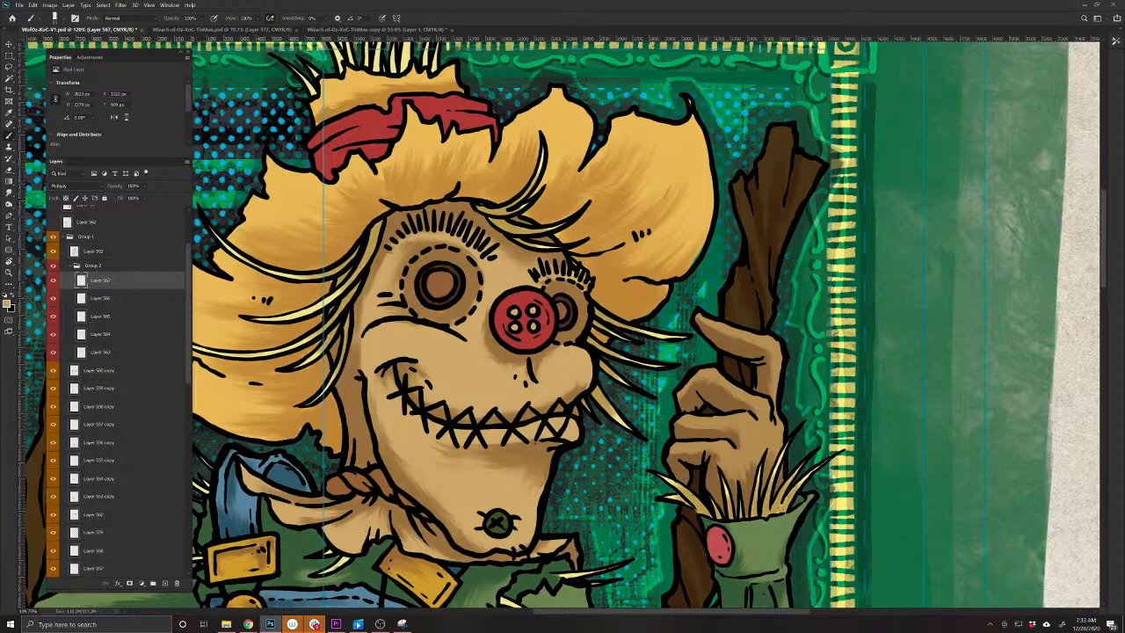
drag(497, 515, 790, 418)
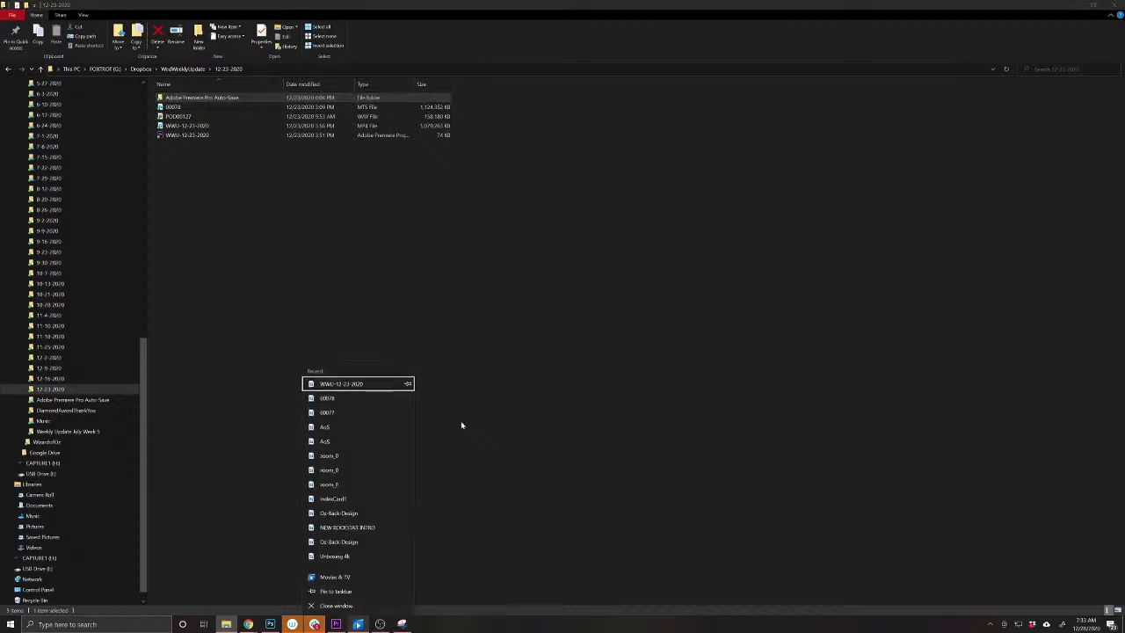
Open the recent video WWU-12-23-2020 in Movies & TV
click(362, 384)
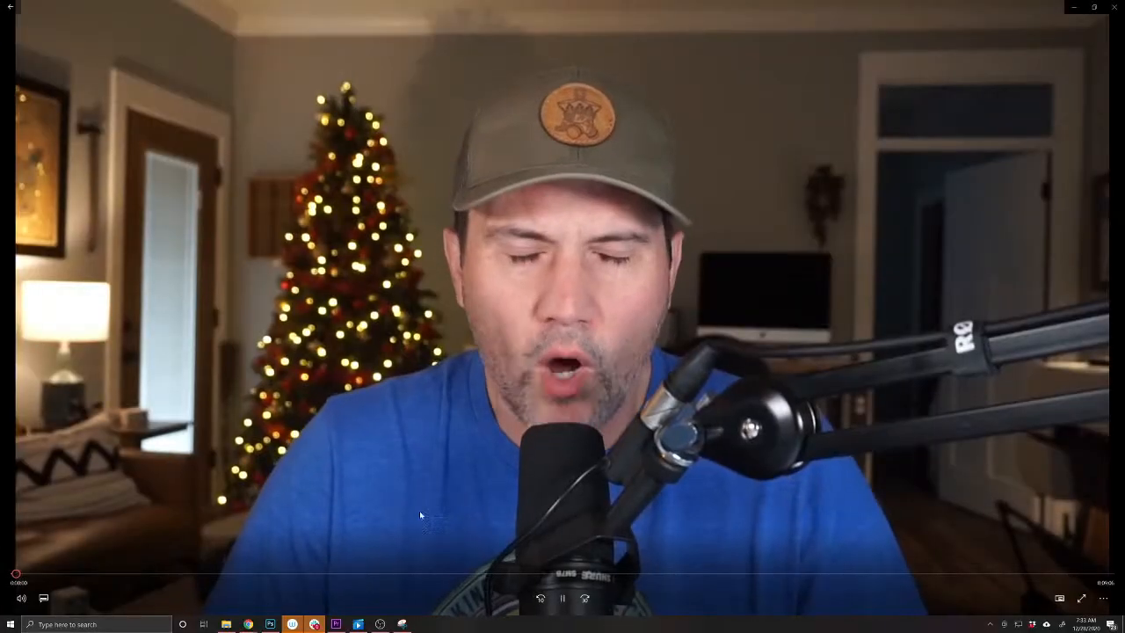
Close the video player and switch back to the King of Clubs illustration in Photoshop
click(1114, 6)
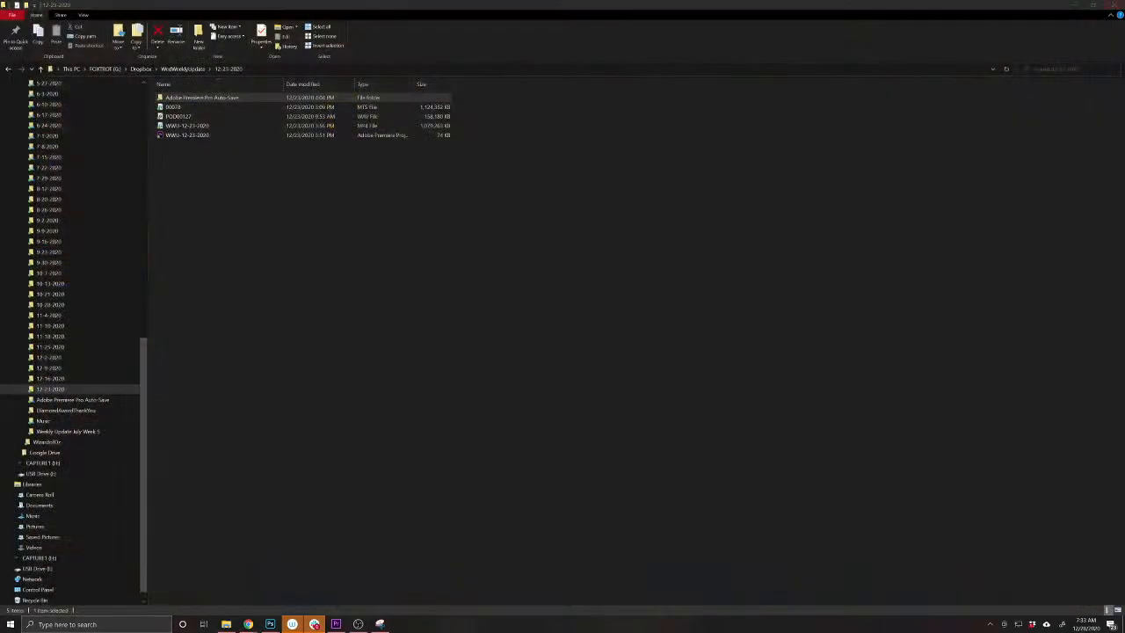
click(269, 624)
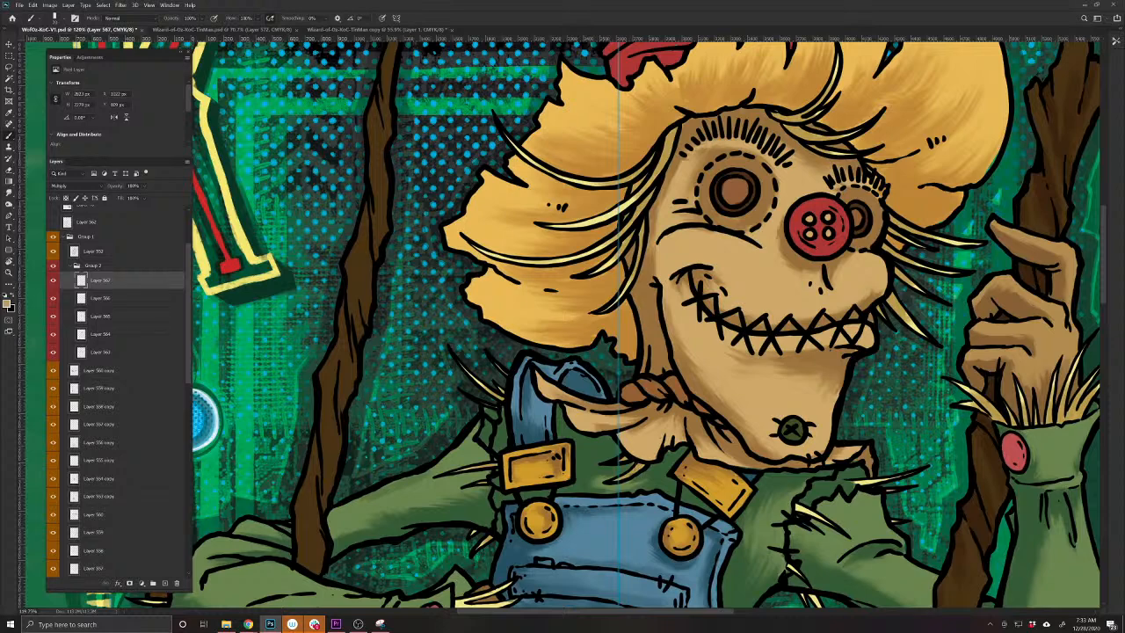
Shade the roots of the straw strands poking out of the lowered arm's sleeve cuff
drag(404, 601, 474, 440)
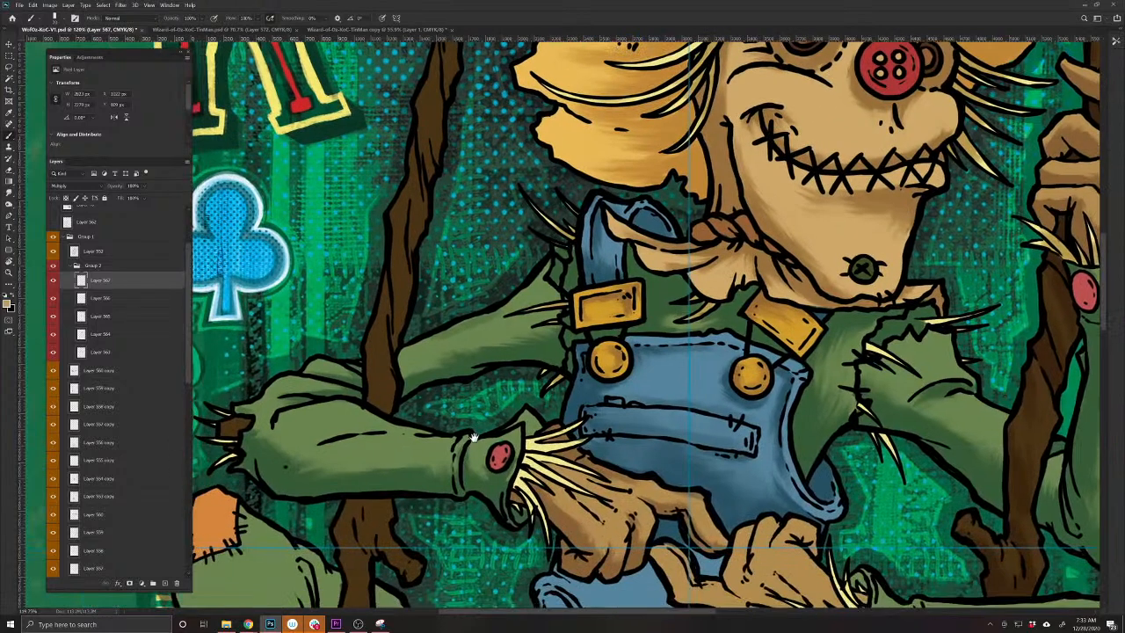
mouse_move(574, 467)
mouse_down()
mouse_move(527, 463)
mouse_move(549, 476)
mouse_move(521, 478)
mouse_move(530, 506)
mouse_up()
mouse_move(527, 446)
mouse_down()
mouse_move(541, 437)
mouse_move(526, 453)
mouse_move(567, 444)
mouse_move(743, 487)
mouse_move(496, 528)
mouse_up()
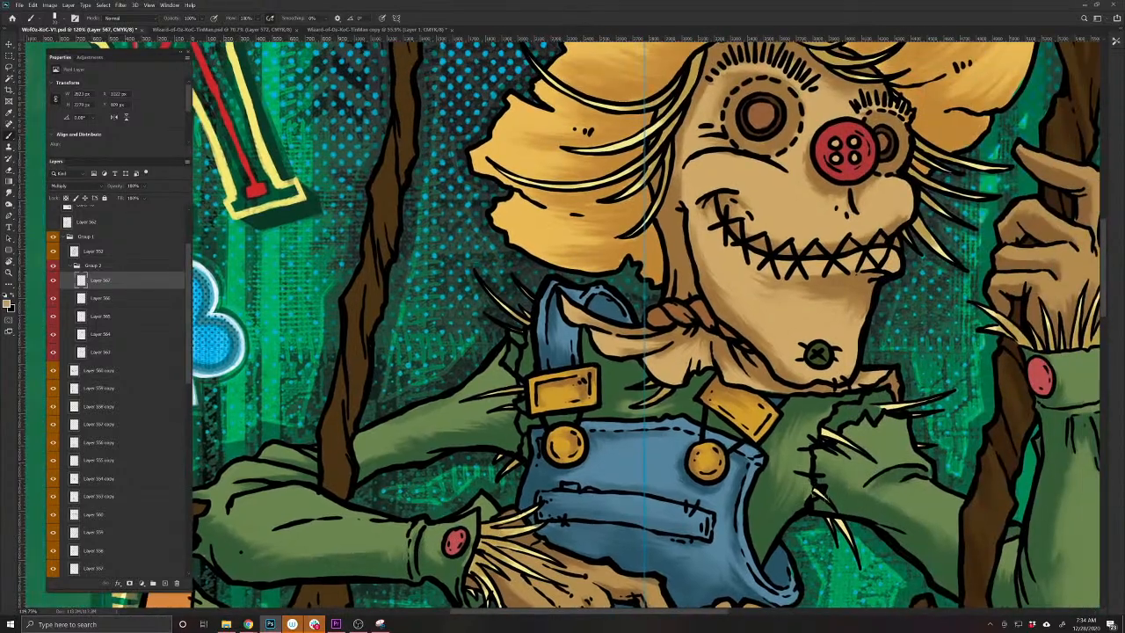
Shade the straw strands sticking out of the torn shoulder seam beside the scarecrow's collar
drag(836, 518, 842, 531)
drag(823, 431, 839, 441)
drag(882, 406, 906, 407)
drag(868, 481, 470, 576)
drag(436, 451, 700, 564)
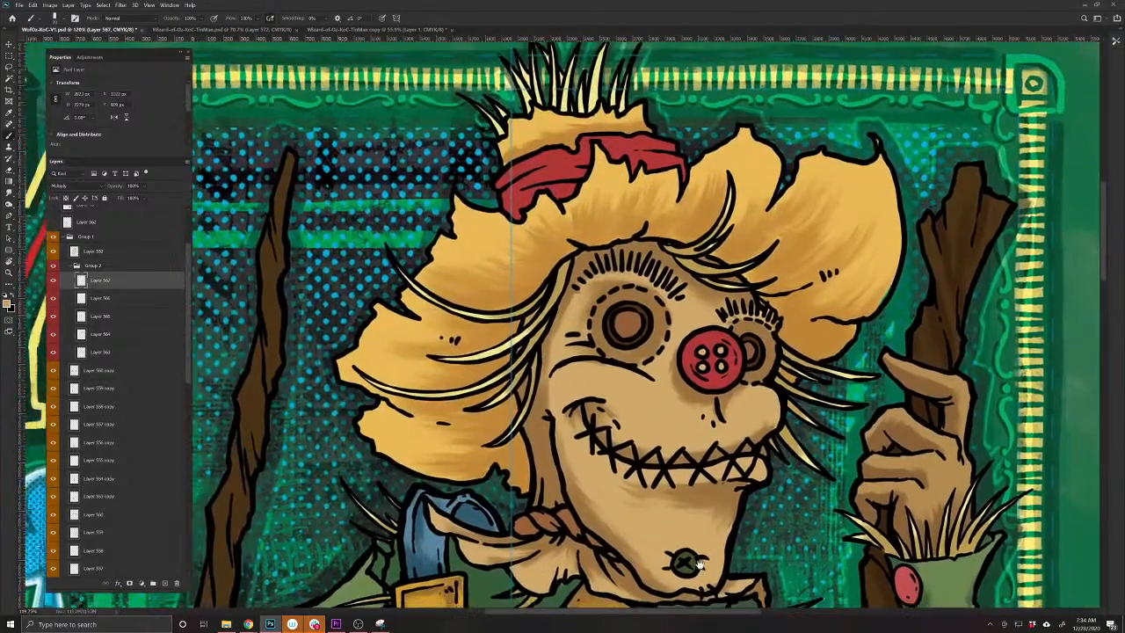
drag(541, 292, 581, 541)
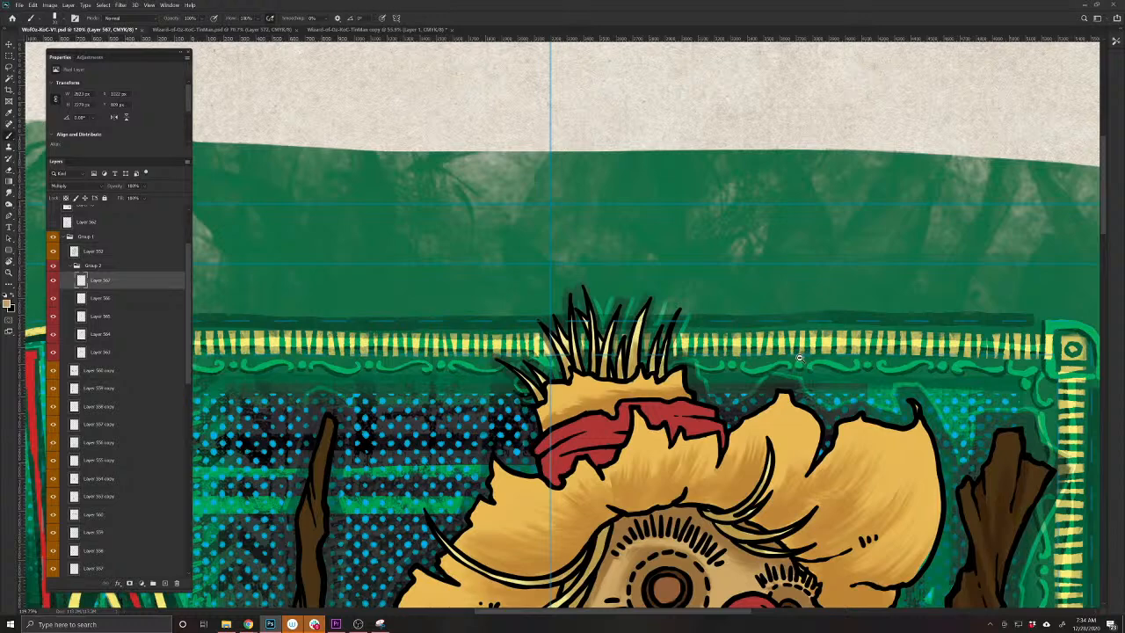
drag(800, 358, 673, 215)
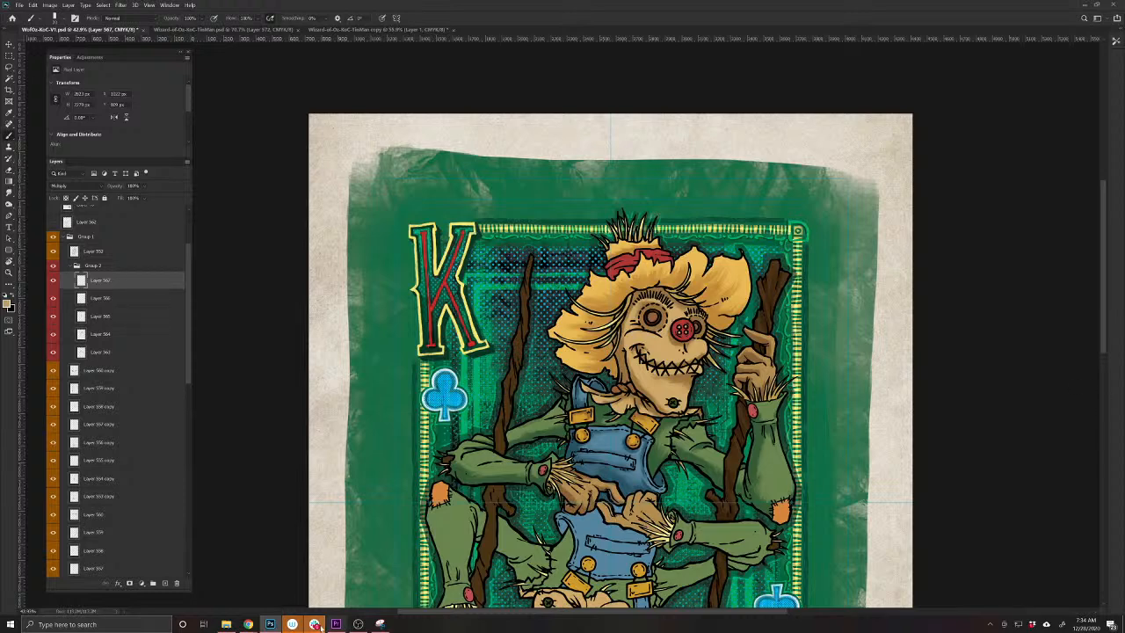
Add a new layer in the shading group and set a darker shade of the hatband's red as painting colour
click(164, 583)
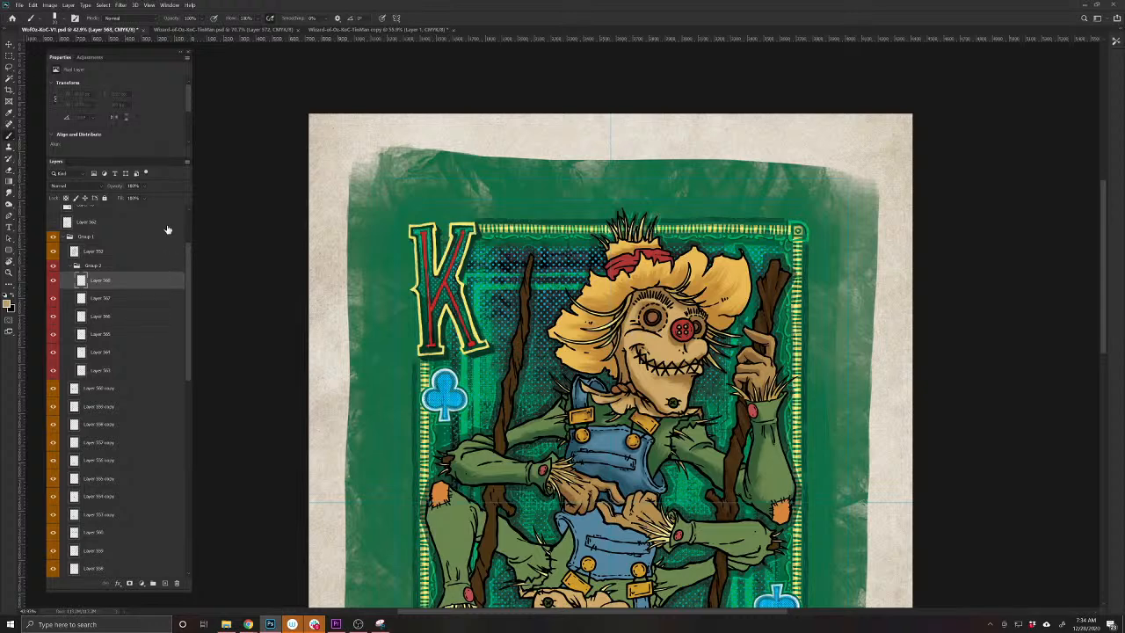
click(11, 115)
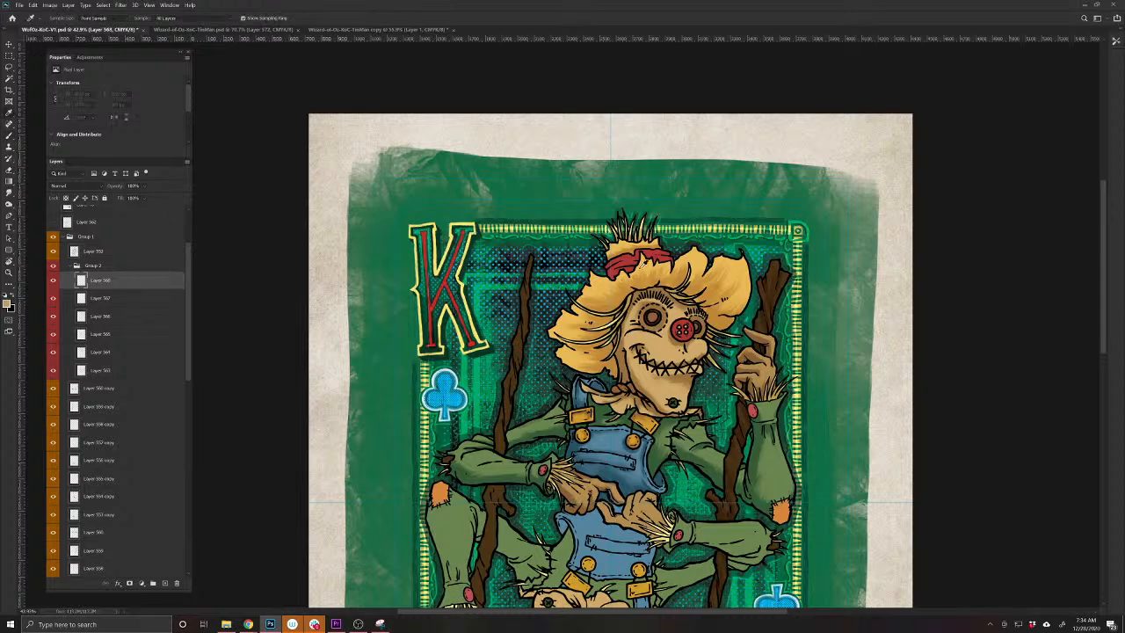
click(624, 257)
click(8, 304)
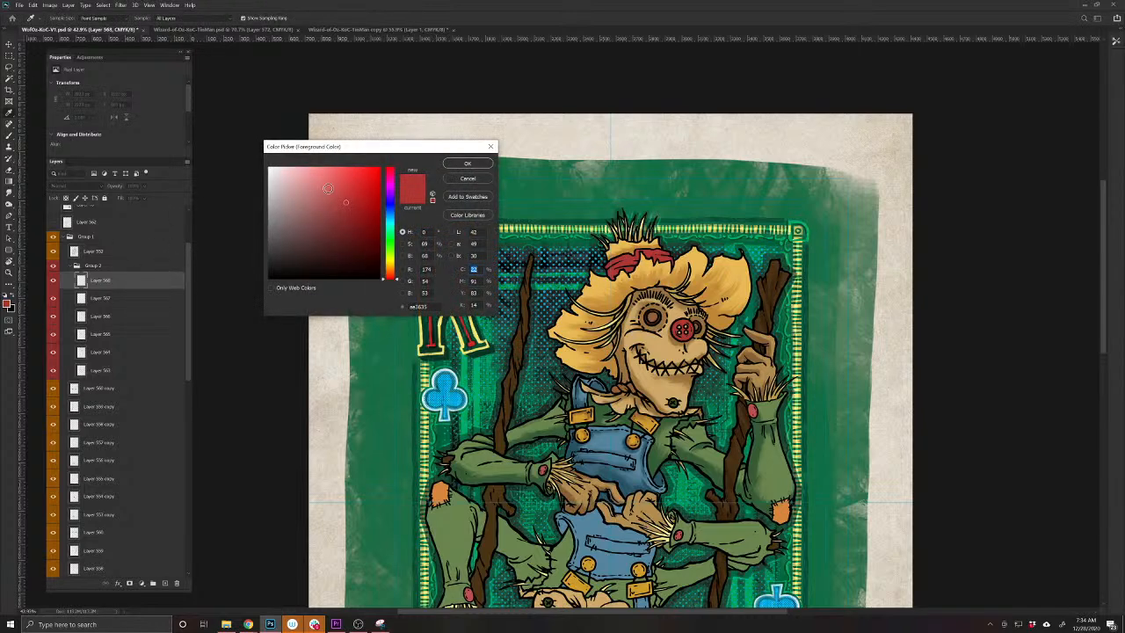
click(467, 163)
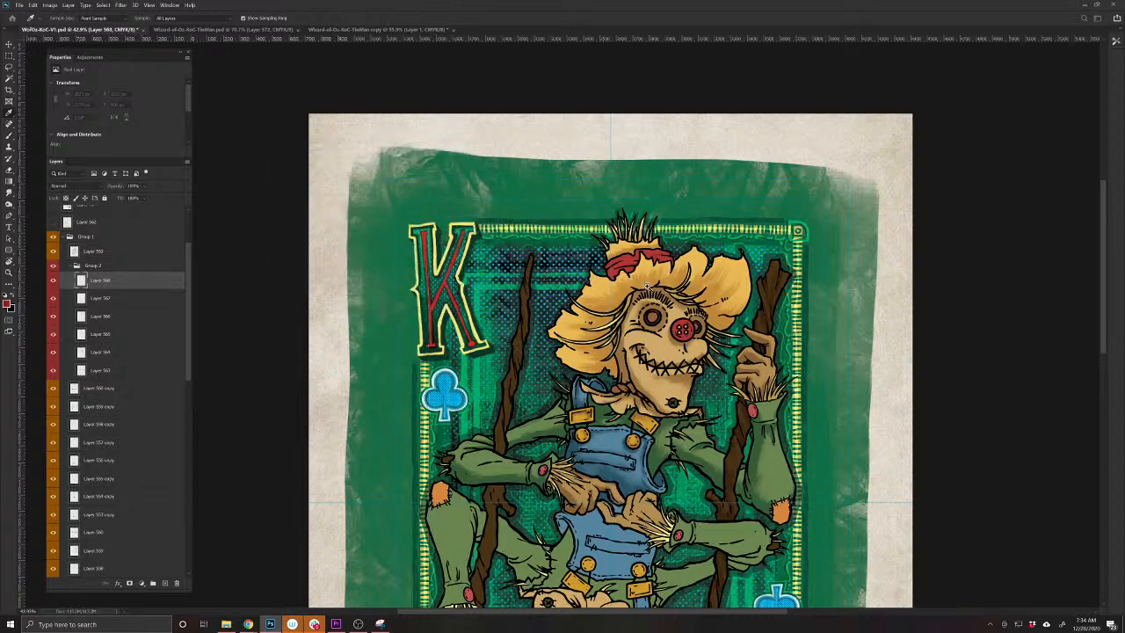
Paint dark red shadows on the button nose and along the folds of the red hatband
scroll(608, 383, up, 4)
key(b)
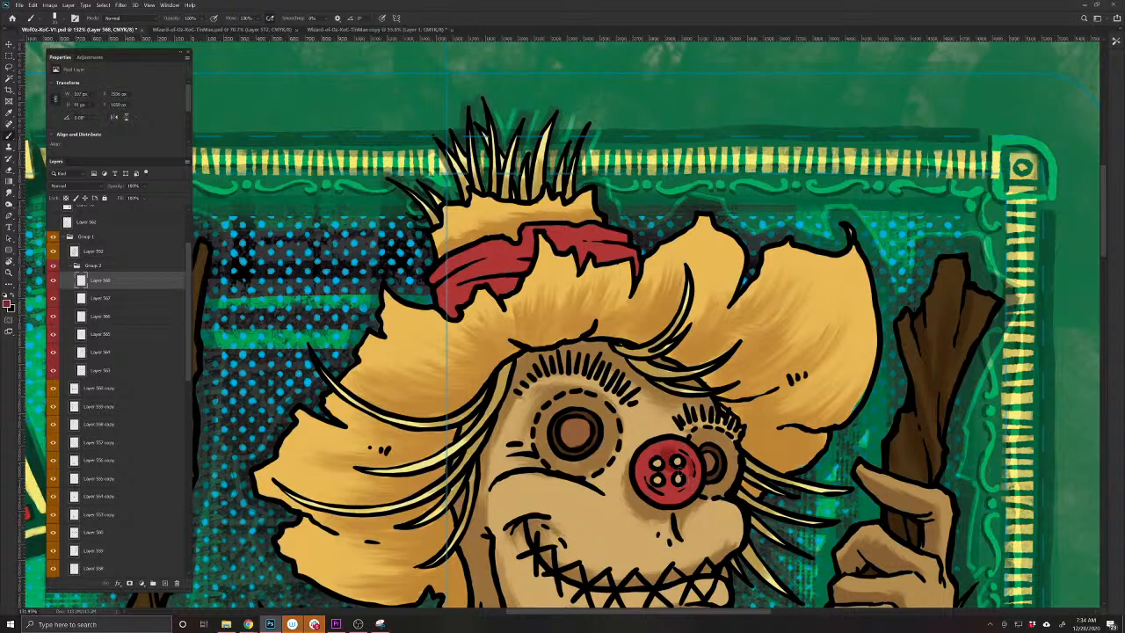
mouse_move(632, 472)
mouse_down()
mouse_move(655, 501)
mouse_move(681, 504)
mouse_move(701, 483)
mouse_up()
mouse_move(515, 278)
mouse_down()
mouse_move(498, 297)
mouse_move(470, 283)
mouse_move(446, 293)
mouse_move(445, 309)
mouse_move(472, 267)
mouse_move(462, 263)
mouse_move(533, 253)
mouse_move(527, 268)
mouse_move(492, 267)
mouse_move(513, 278)
mouse_up()
mouse_move(582, 262)
mouse_down()
mouse_move(637, 267)
mouse_move(567, 236)
mouse_up()
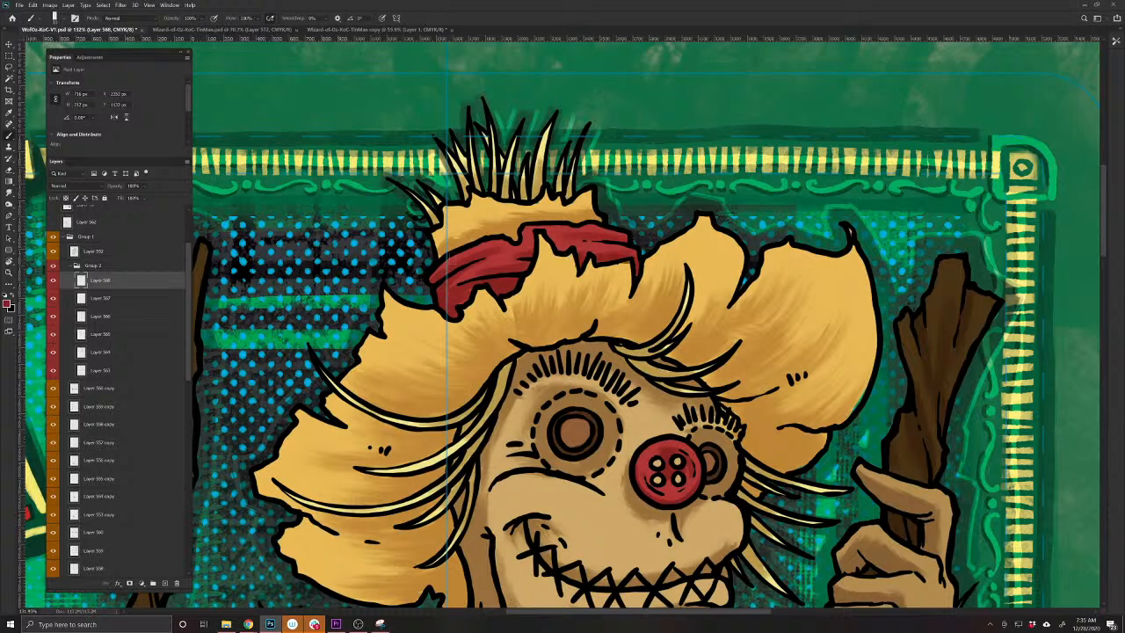
key(e)
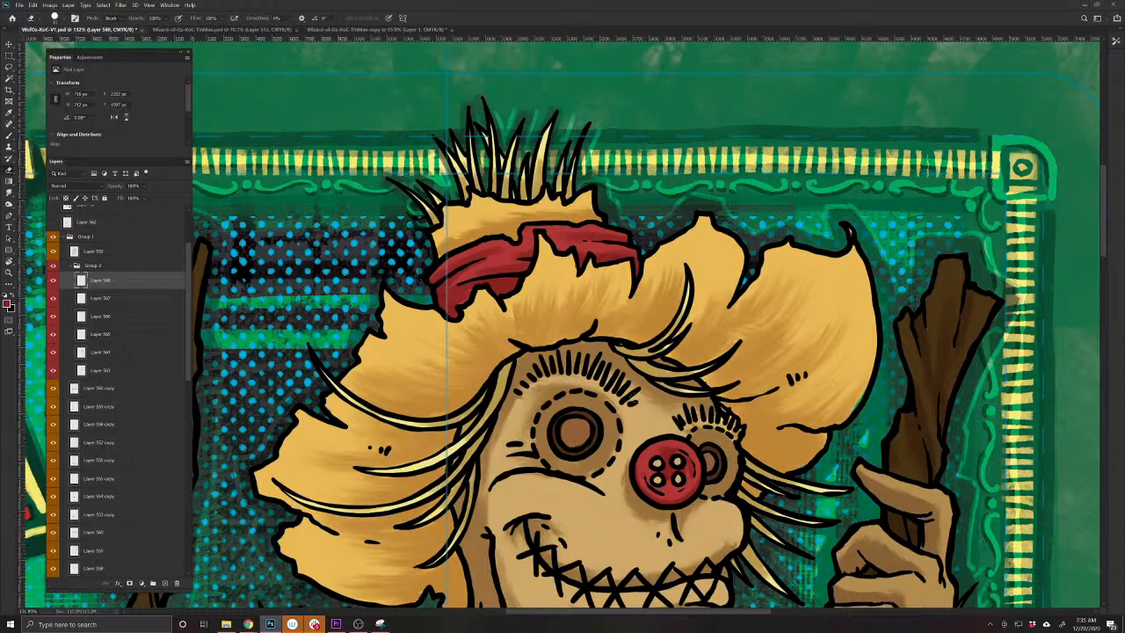
key(b)
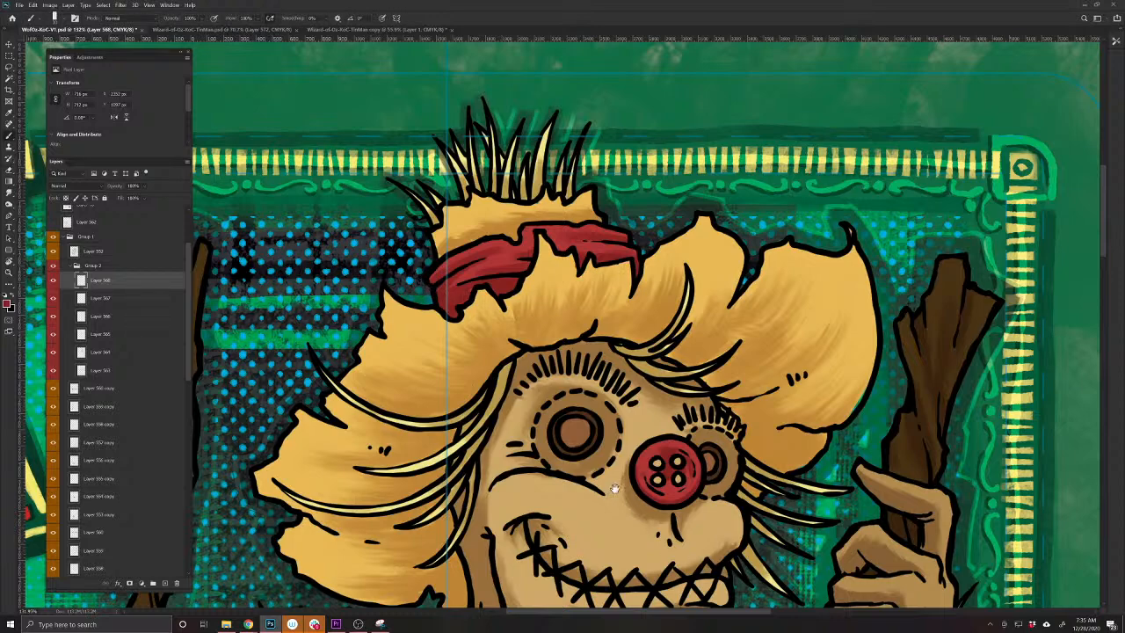
Shade the red buttons on both sleeve cuffs of the upper scarecrow with dark red and save the file
drag(614, 488, 368, 232)
mouse_move(640, 451)
mouse_down()
mouse_move(637, 484)
mouse_move(625, 449)
mouse_up()
key(bracketright)
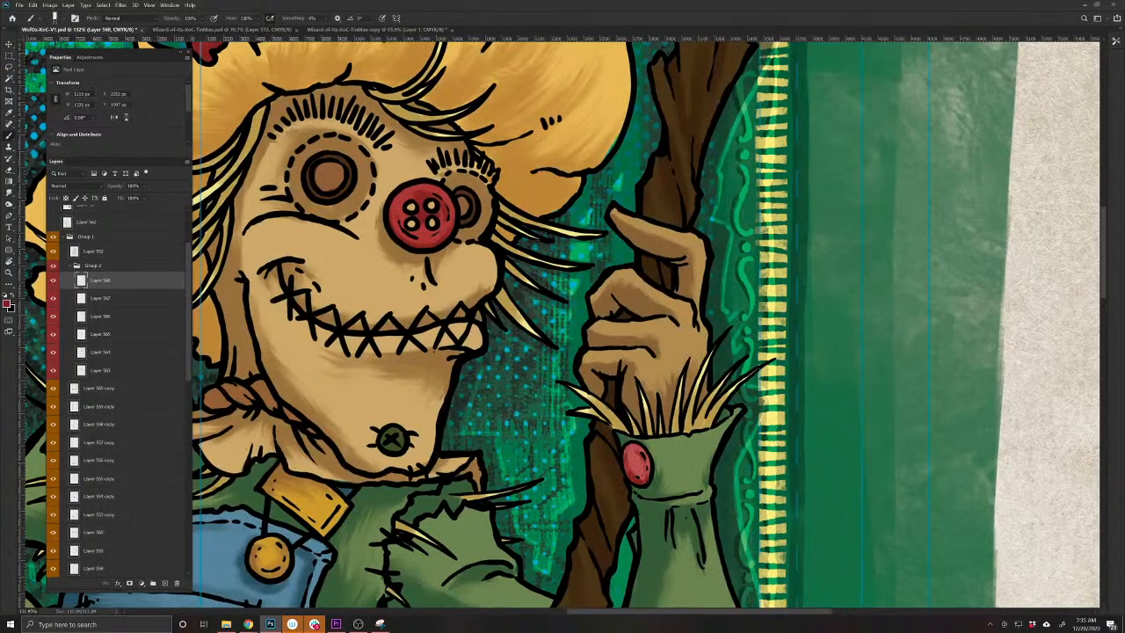
drag(416, 535, 949, 348)
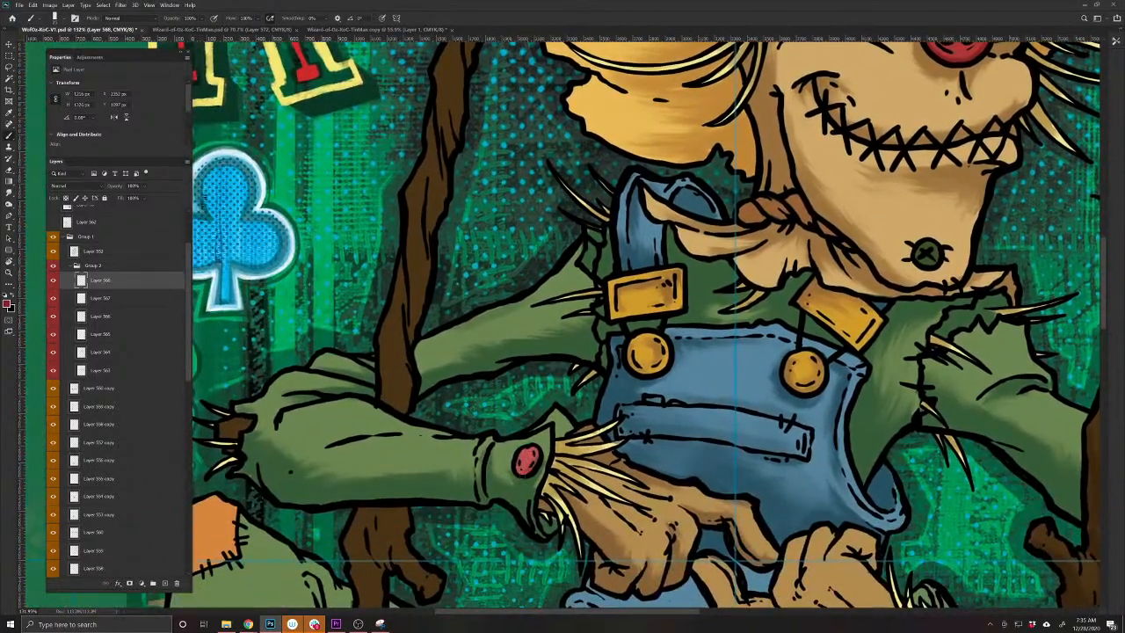
drag(517, 462, 518, 471)
drag(649, 488, 499, 435)
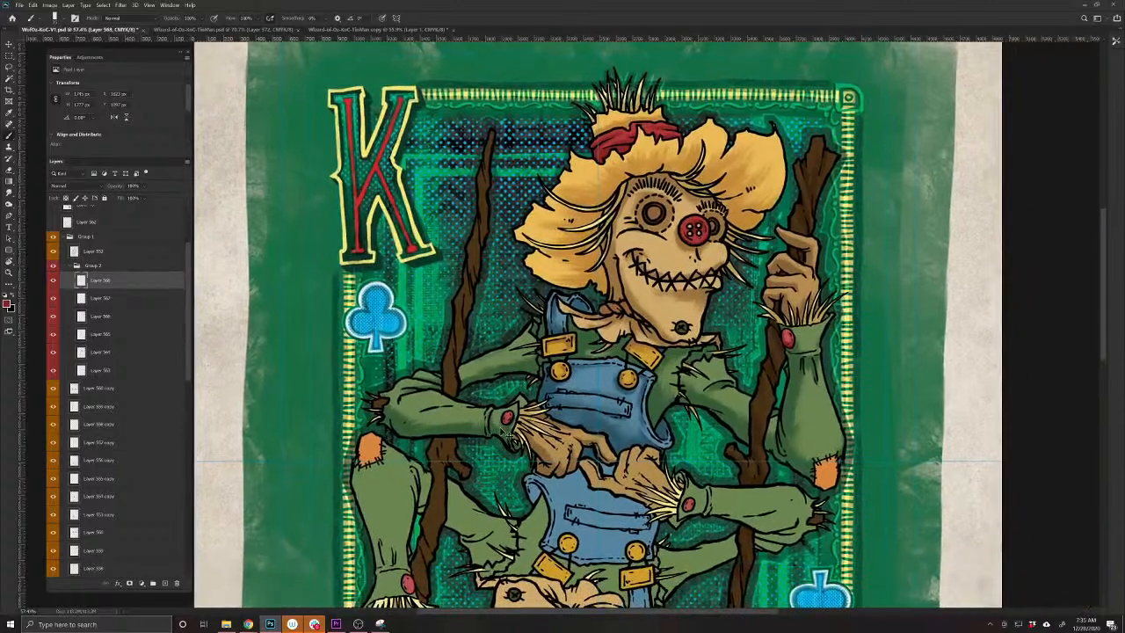
key(ctrl+s)
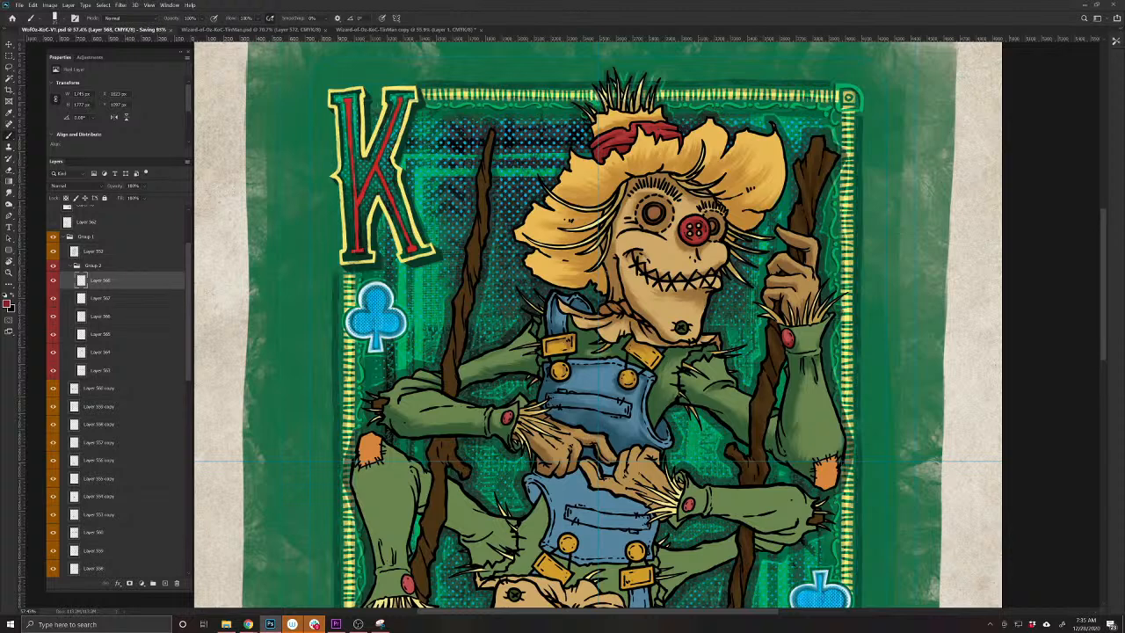
Add a new layer in Overlay blend mode and set the painting colour to white
drag(664, 325, 650, 355)
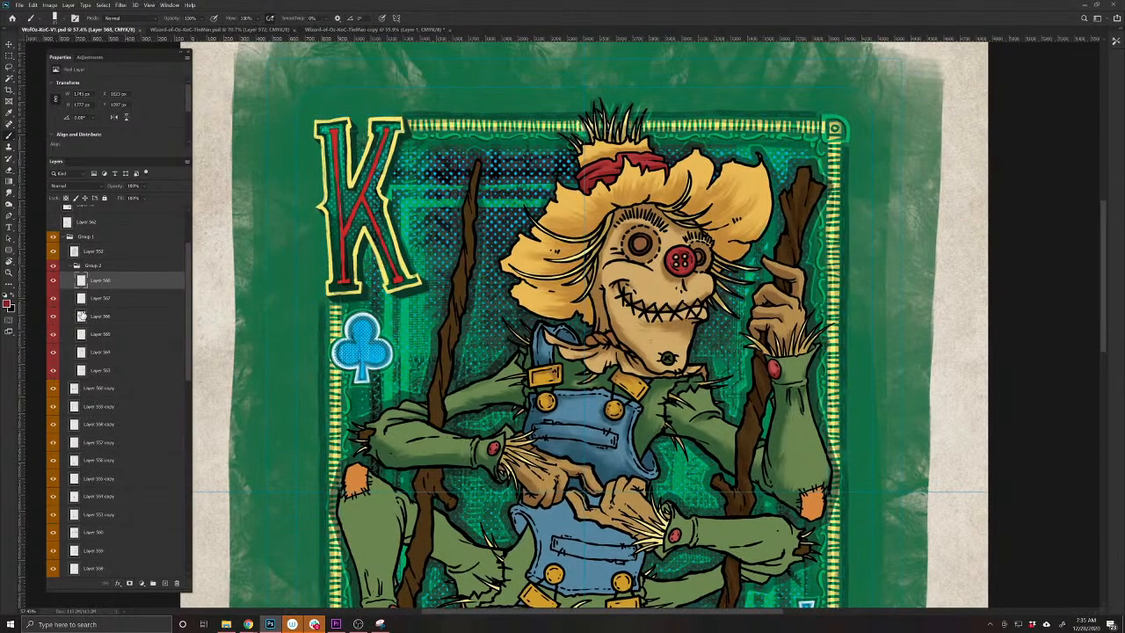
click(166, 583)
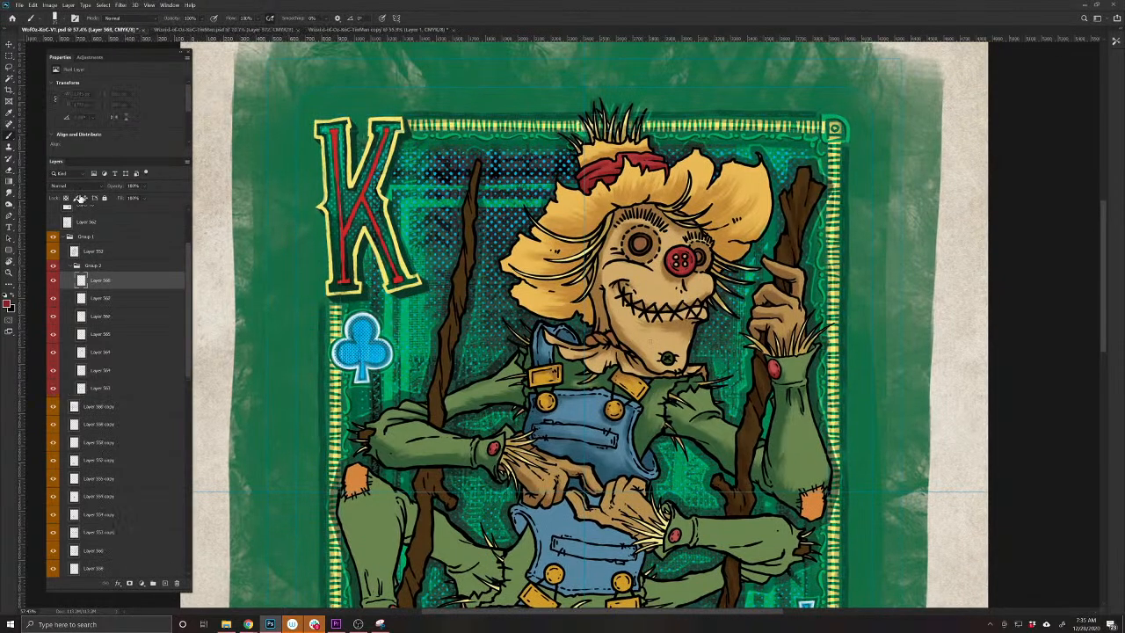
click(77, 186)
click(66, 296)
click(12, 295)
Paint white highlights on the scarecrow's two cheeks and lower the Overlay layer's opacity
drag(662, 318, 642, 499)
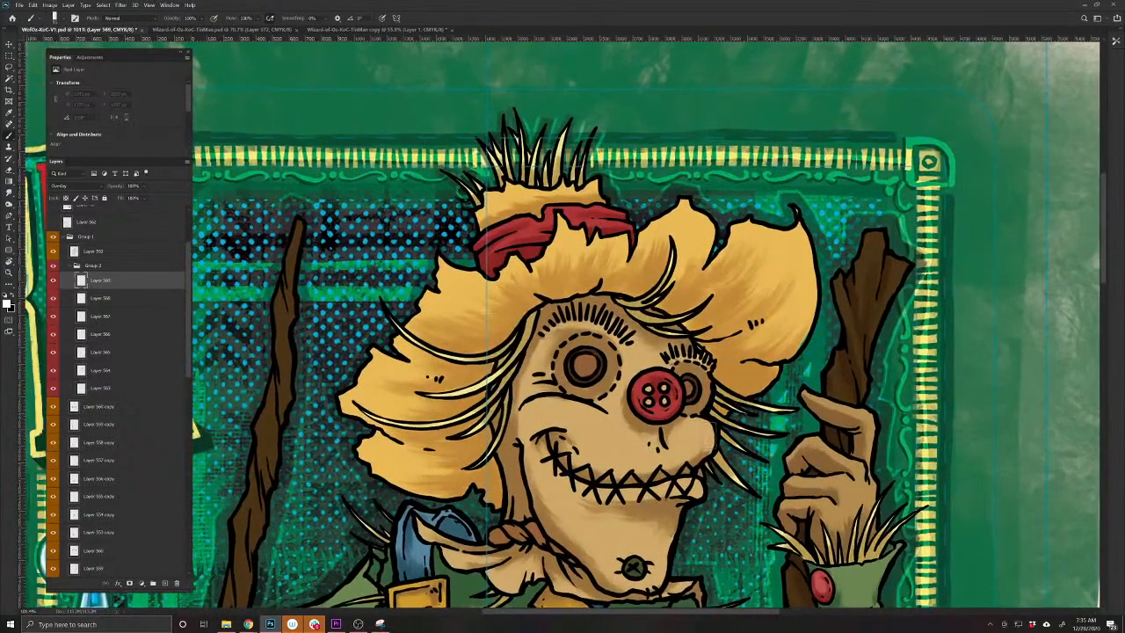
mouse_move(688, 432)
mouse_down()
mouse_move(706, 427)
mouse_move(672, 438)
mouse_up()
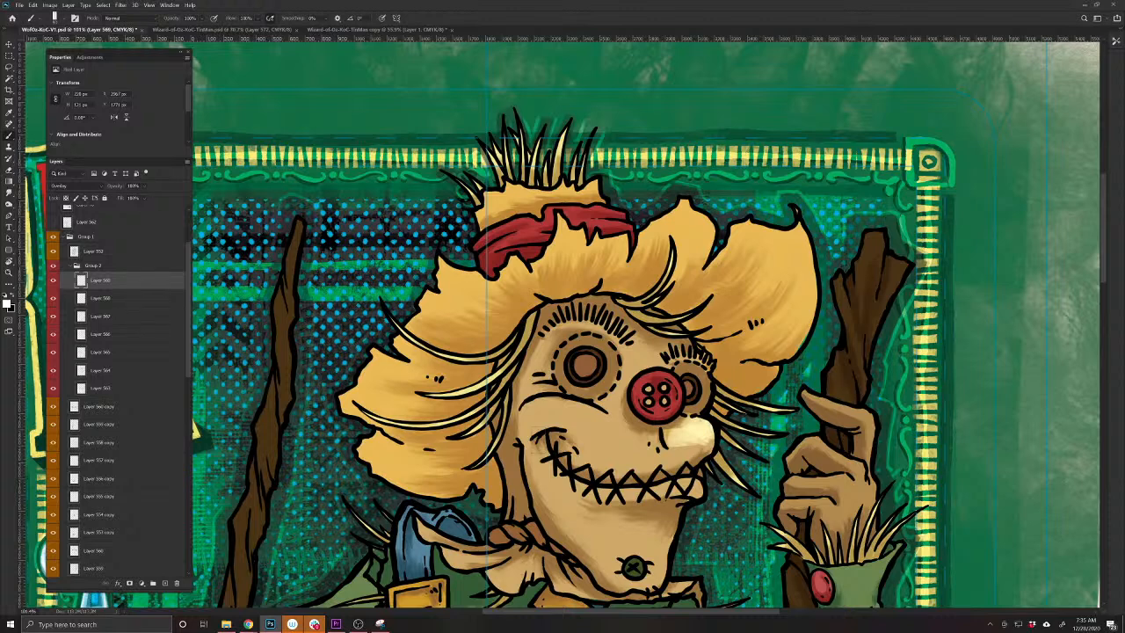
drag(121, 188, 107, 189)
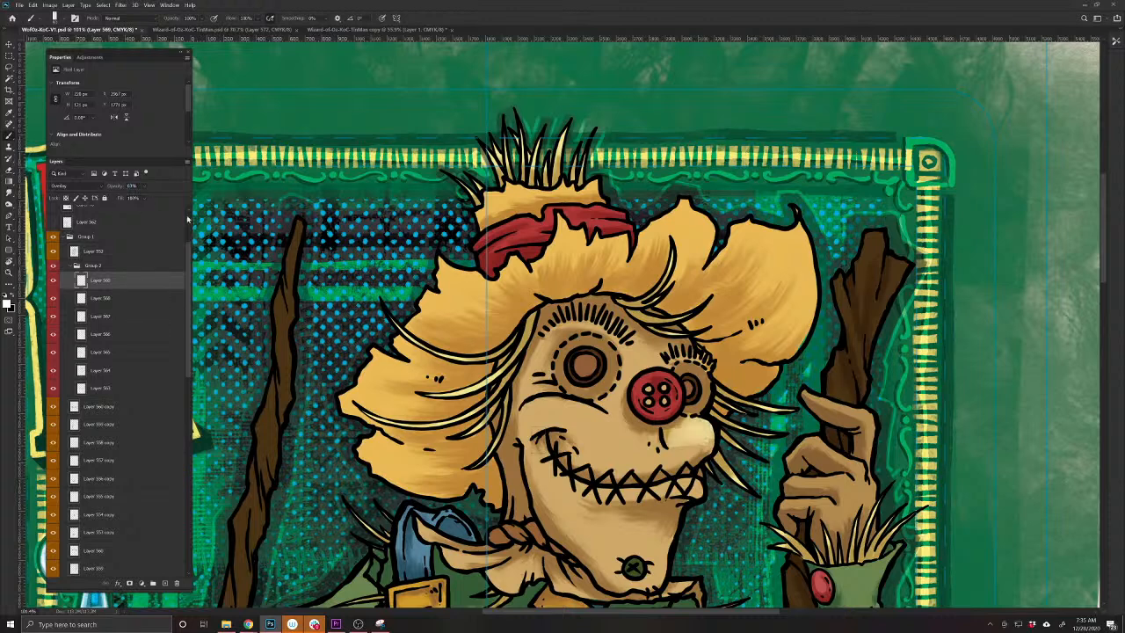
drag(692, 441, 646, 456)
drag(581, 420, 553, 418)
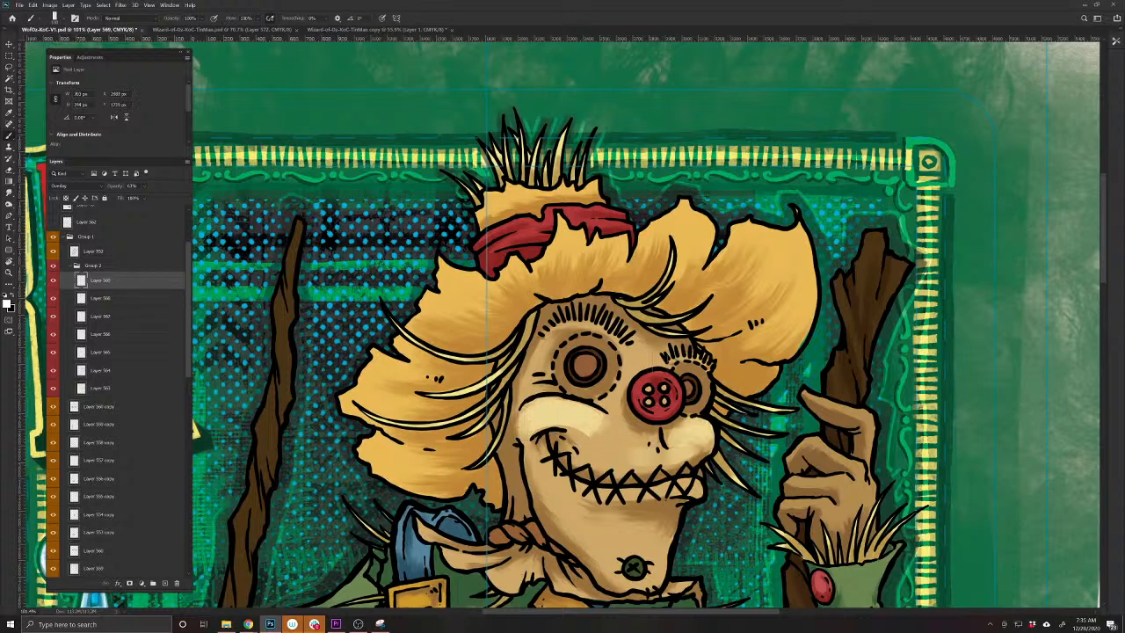
Paint highlights on the forehead, the centres of the eyes and the stitched mouth
mouse_move(652, 359)
mouse_down()
mouse_move(635, 337)
mouse_move(580, 326)
mouse_up()
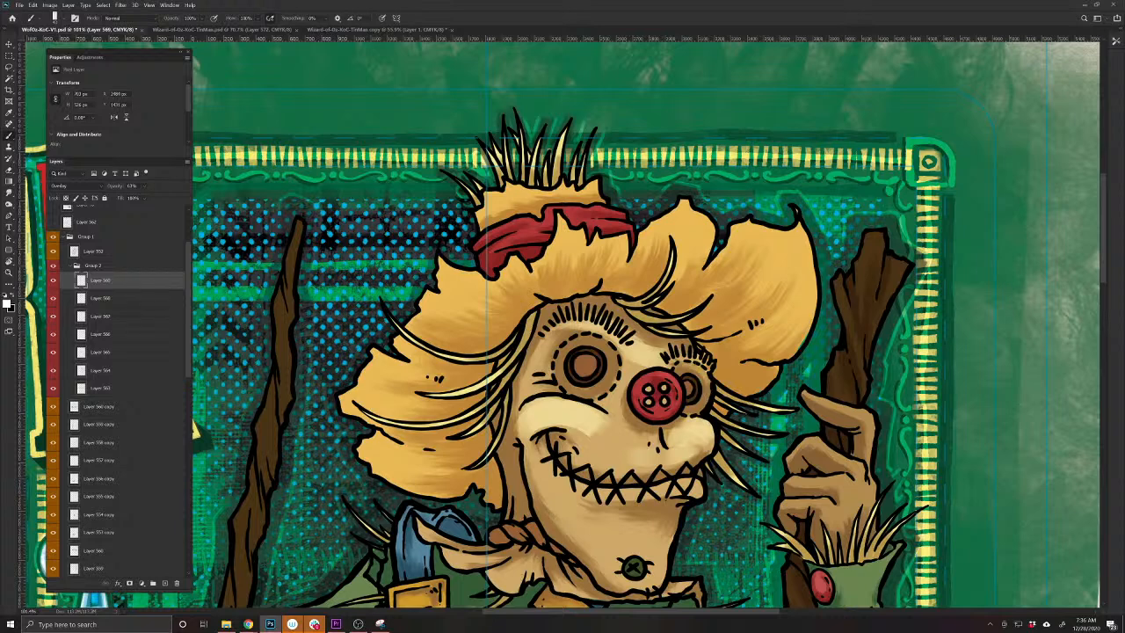
mouse_move(560, 372)
mouse_down()
mouse_move(578, 395)
mouse_move(573, 381)
mouse_move(591, 370)
mouse_move(583, 361)
mouse_up()
drag(686, 383, 690, 390)
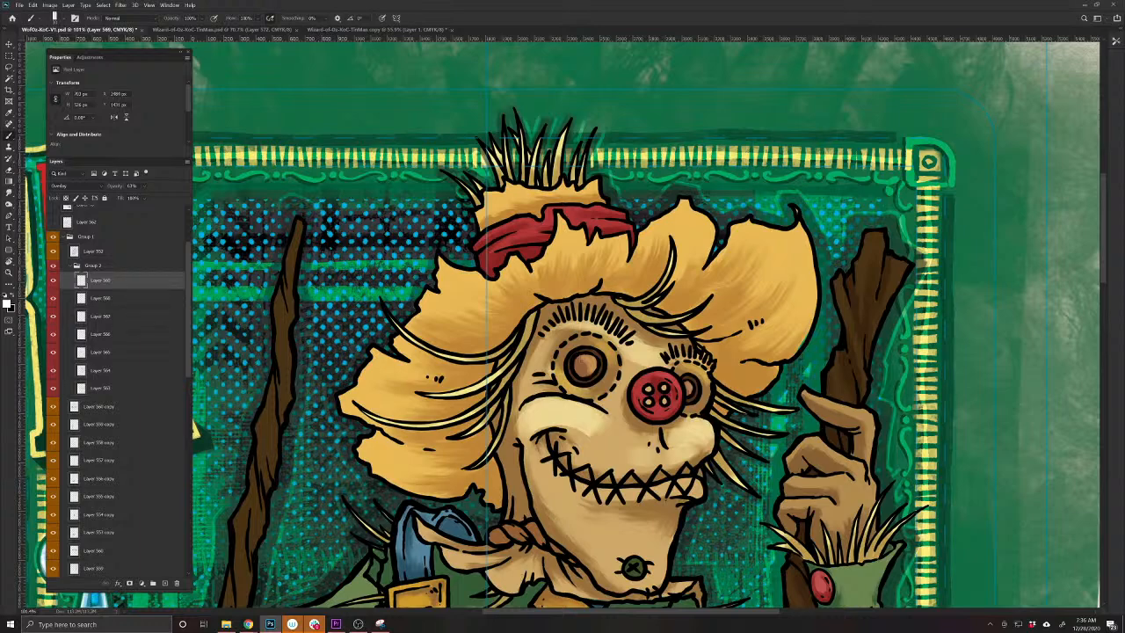
drag(700, 483, 605, 490)
Brighten the face between cheek and mouth and the chin around the green button, using a larger brush
drag(560, 528, 544, 439)
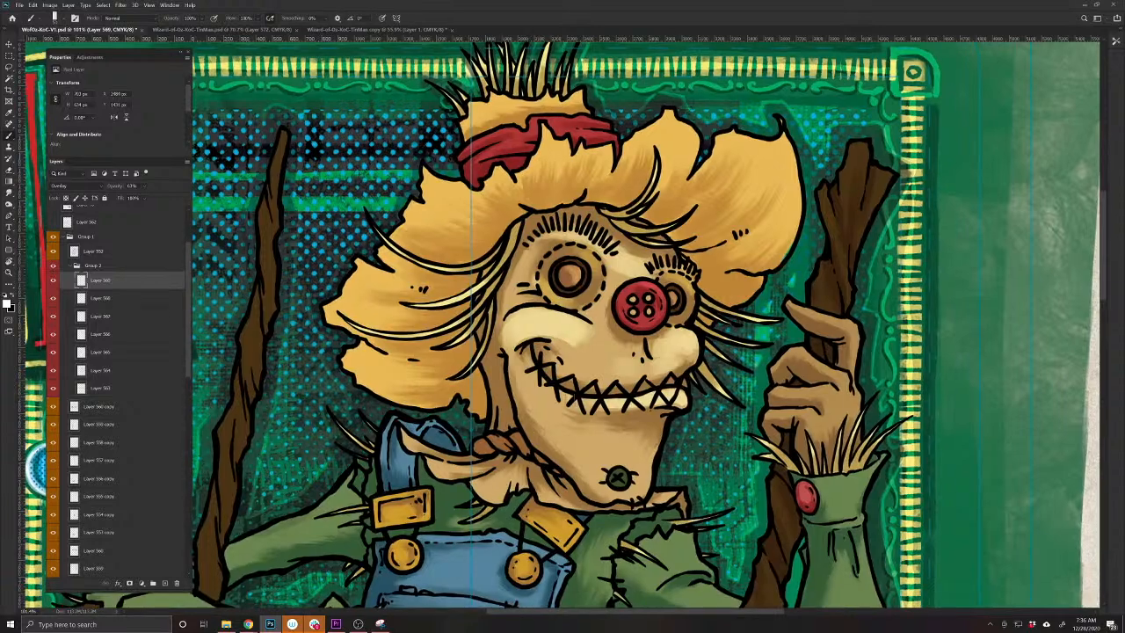
key(bracketright)
key(bracketright)
drag(615, 351, 567, 356)
mouse_move(646, 457)
mouse_down()
mouse_move(640, 490)
mouse_move(606, 445)
mouse_move(592, 458)
mouse_move(640, 494)
mouse_move(617, 460)
mouse_move(601, 475)
mouse_move(617, 483)
mouse_move(625, 471)
mouse_up()
key(bracketleft)
key(bracketleft)
key(bracketright)
key(bracketright)
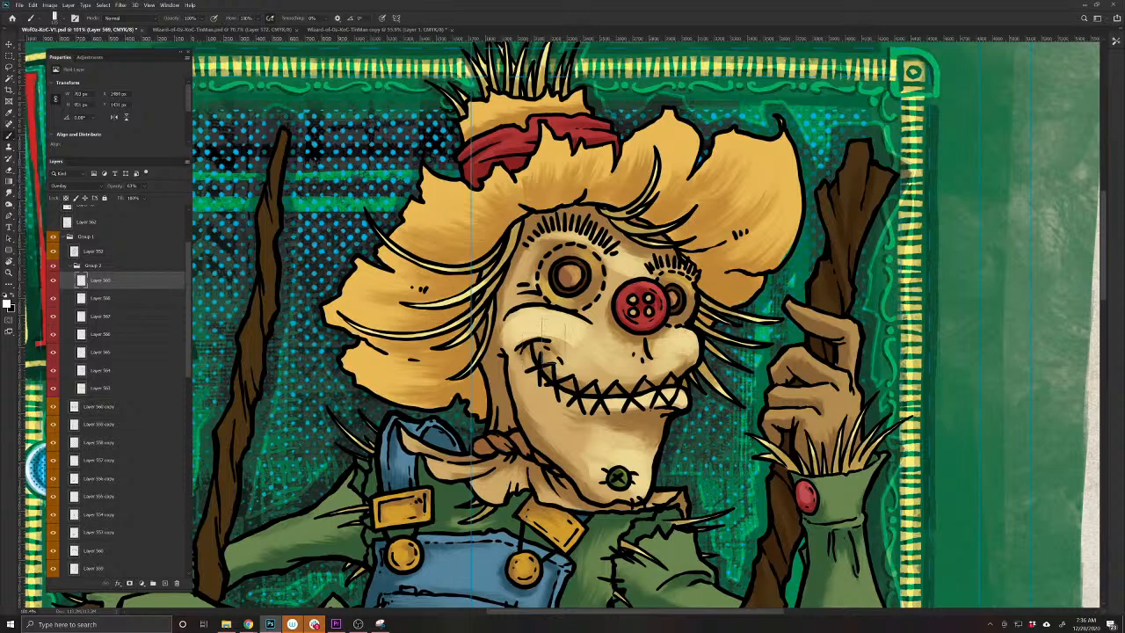
mouse_move(554, 336)
mouse_down()
mouse_move(566, 347)
mouse_move(523, 305)
mouse_up()
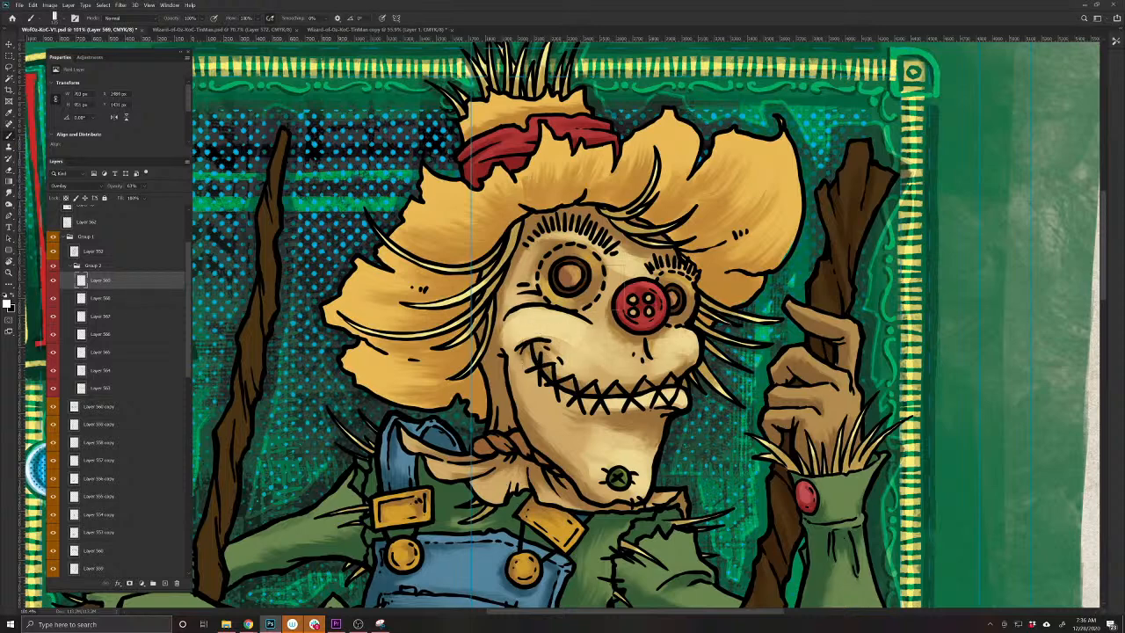
Paint highlight strokes along the outer edges and folds of the straw hat's brim
drag(655, 397, 626, 557)
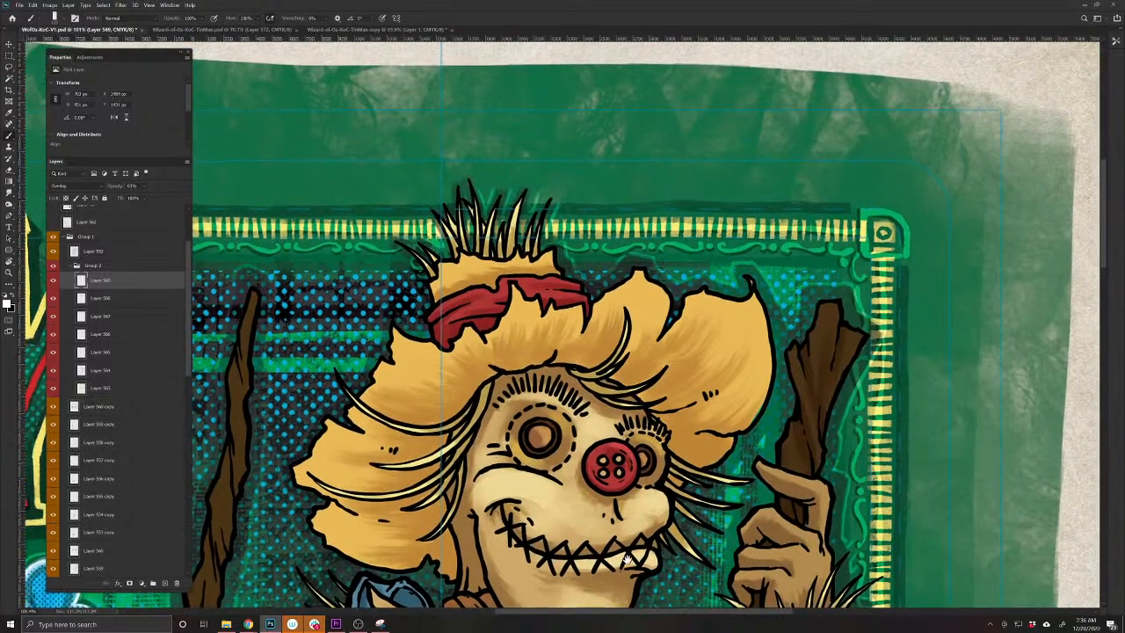
mouse_move(755, 303)
mouse_down()
mouse_move(751, 334)
mouse_move(726, 317)
mouse_move(733, 350)
mouse_move(692, 341)
mouse_up()
mouse_move(654, 301)
mouse_down()
mouse_move(582, 300)
mouse_move(605, 332)
mouse_move(567, 340)
mouse_up()
mouse_move(527, 300)
mouse_down()
mouse_move(525, 326)
mouse_move(461, 360)
mouse_up()
drag(446, 353, 391, 400)
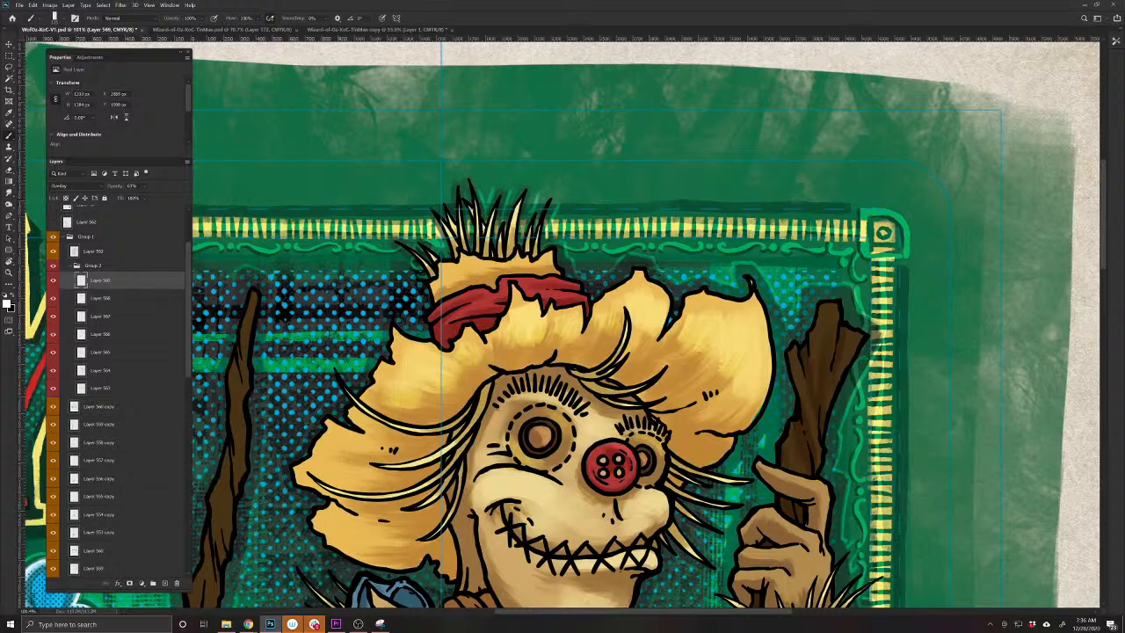
mouse_move(373, 437)
mouse_down()
mouse_move(327, 478)
mouse_move(329, 492)
mouse_up()
drag(404, 504, 330, 540)
drag(394, 525, 344, 558)
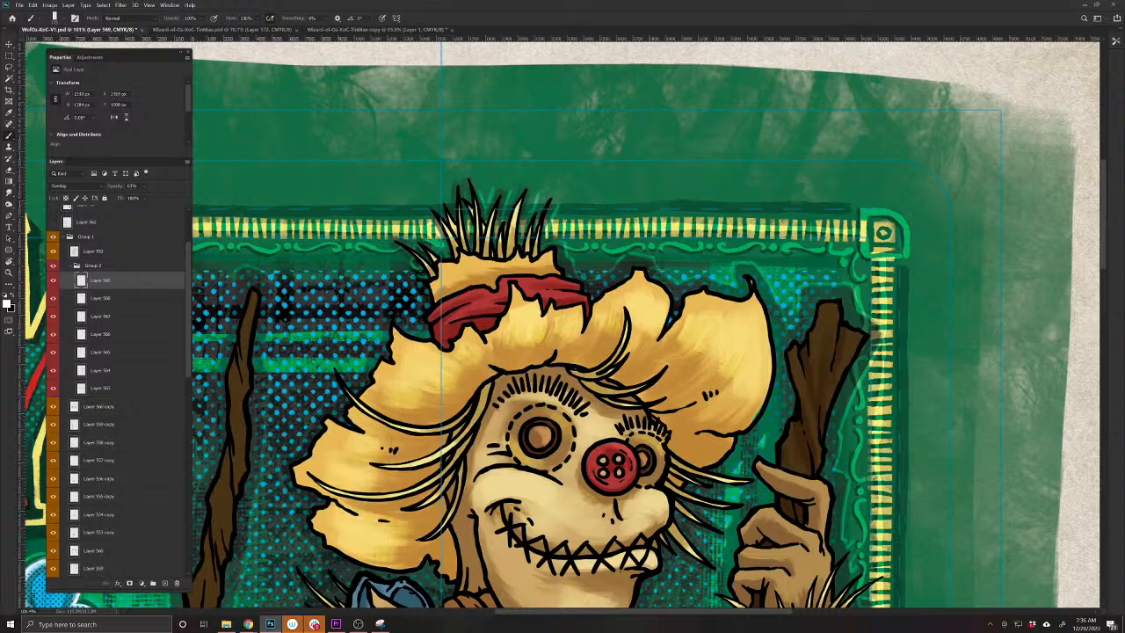
Add highlights to the hat's crown below the straw tuft and to the red hatband
mouse_move(553, 249)
mouse_down()
mouse_move(550, 267)
mouse_move(507, 272)
mouse_up()
drag(501, 262, 481, 272)
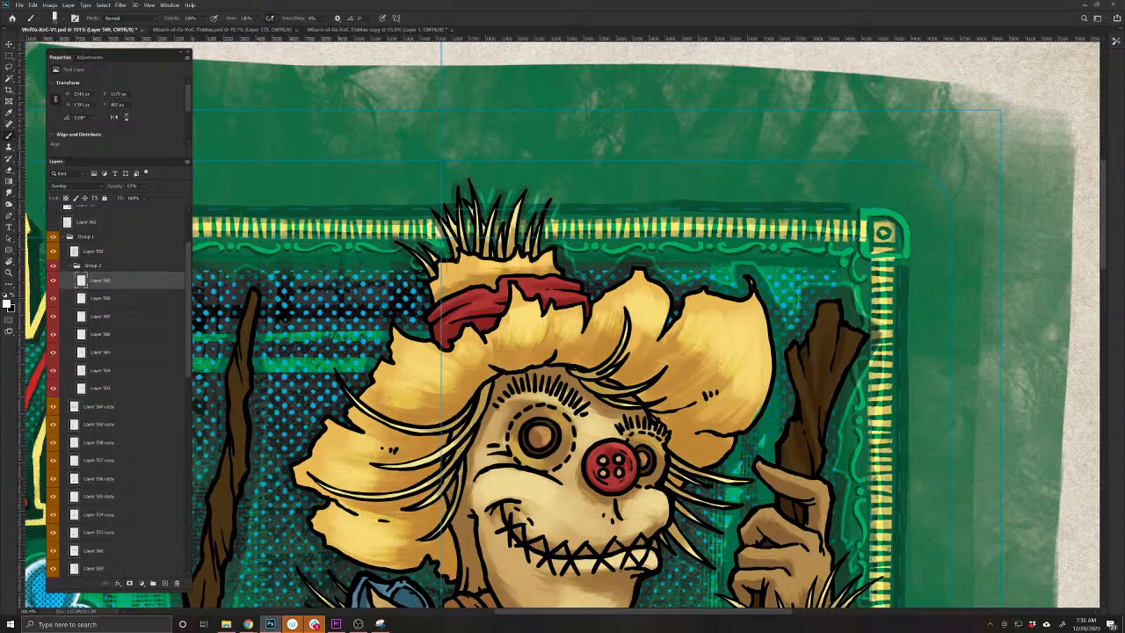
mouse_move(574, 286)
mouse_down()
mouse_move(520, 282)
mouse_move(538, 295)
mouse_move(451, 314)
mouse_up()
mouse_move(453, 313)
mouse_down()
mouse_move(443, 322)
mouse_move(459, 302)
mouse_up()
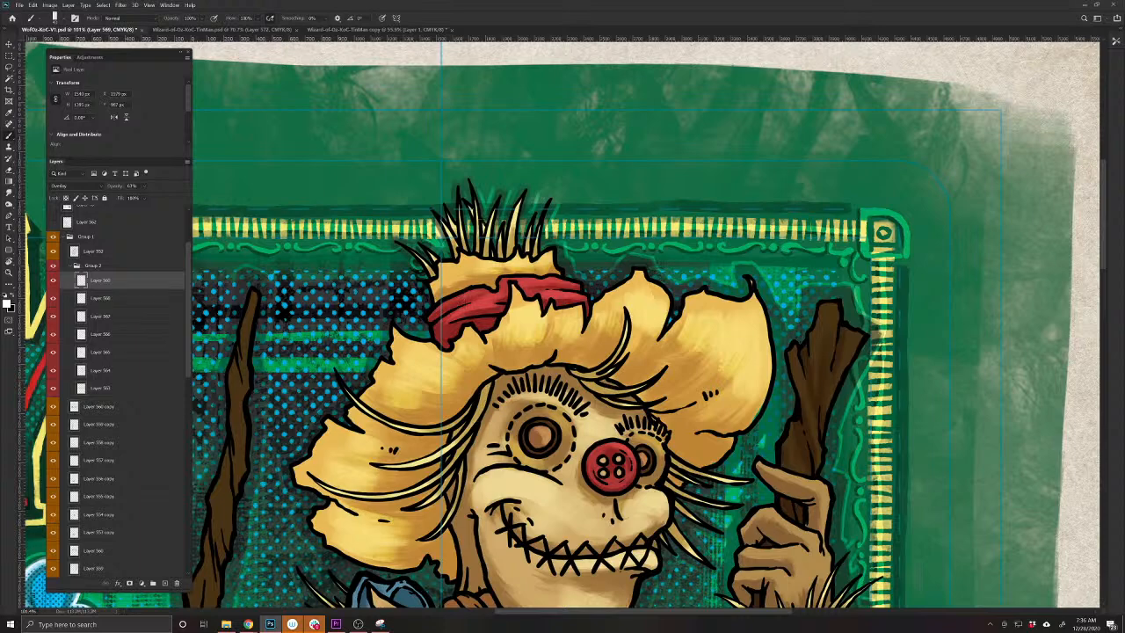
Paint highlights on the folds of the neckerchief and collar around the scarecrow's neck
drag(472, 255, 462, 261)
drag(743, 573, 710, 469)
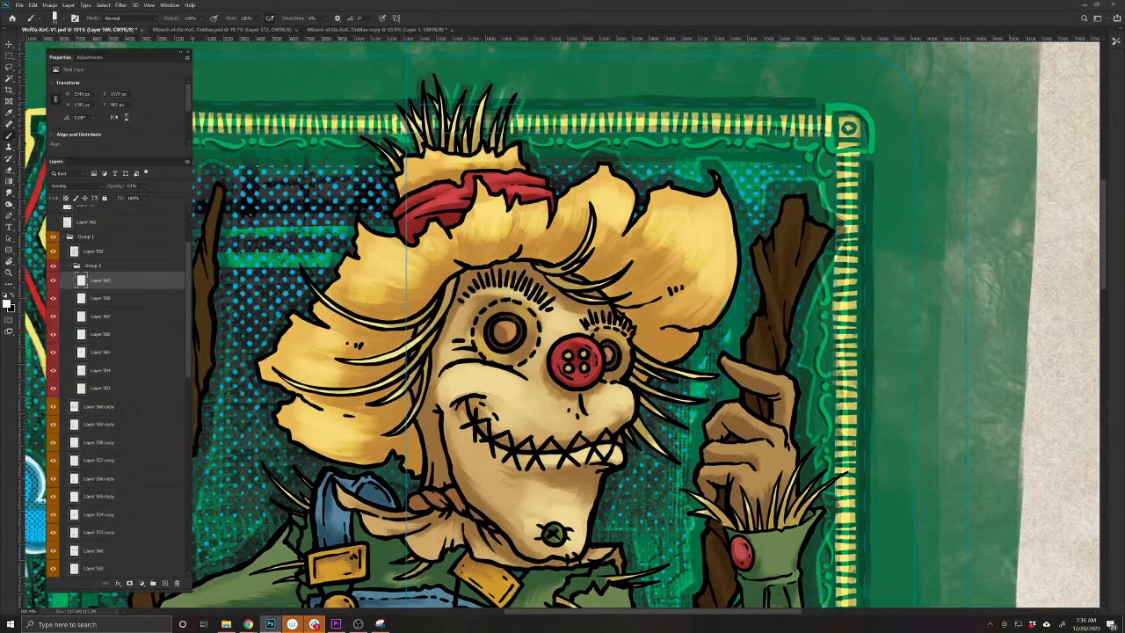
drag(430, 573, 429, 471)
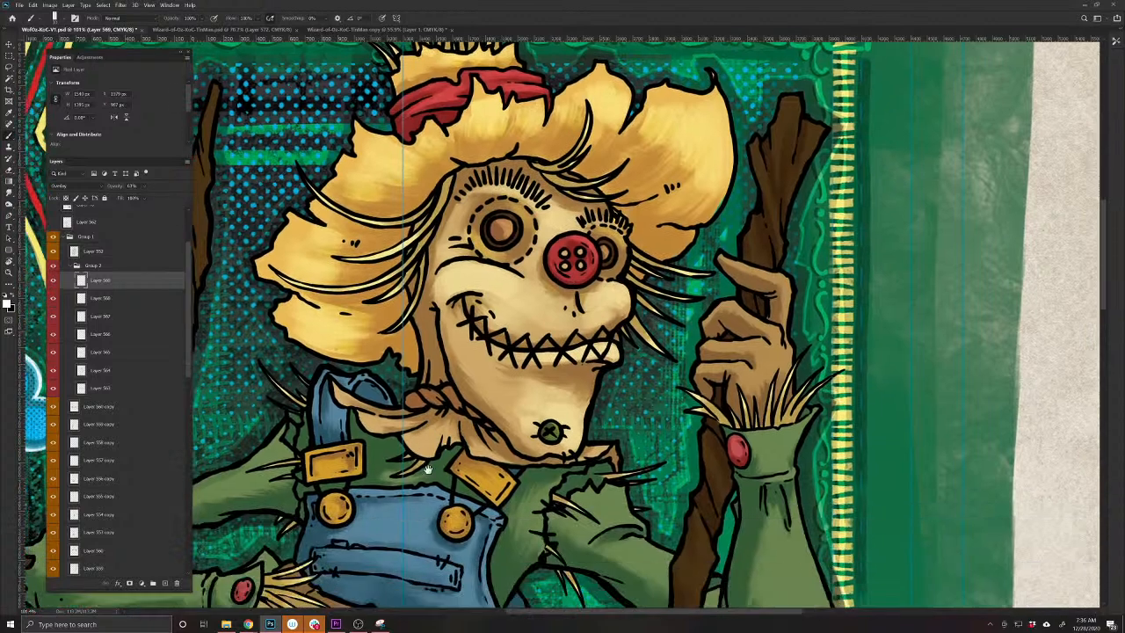
drag(603, 445, 581, 464)
mouse_move(552, 466)
mouse_down()
mouse_move(470, 448)
mouse_move(429, 456)
mouse_move(366, 420)
mouse_up()
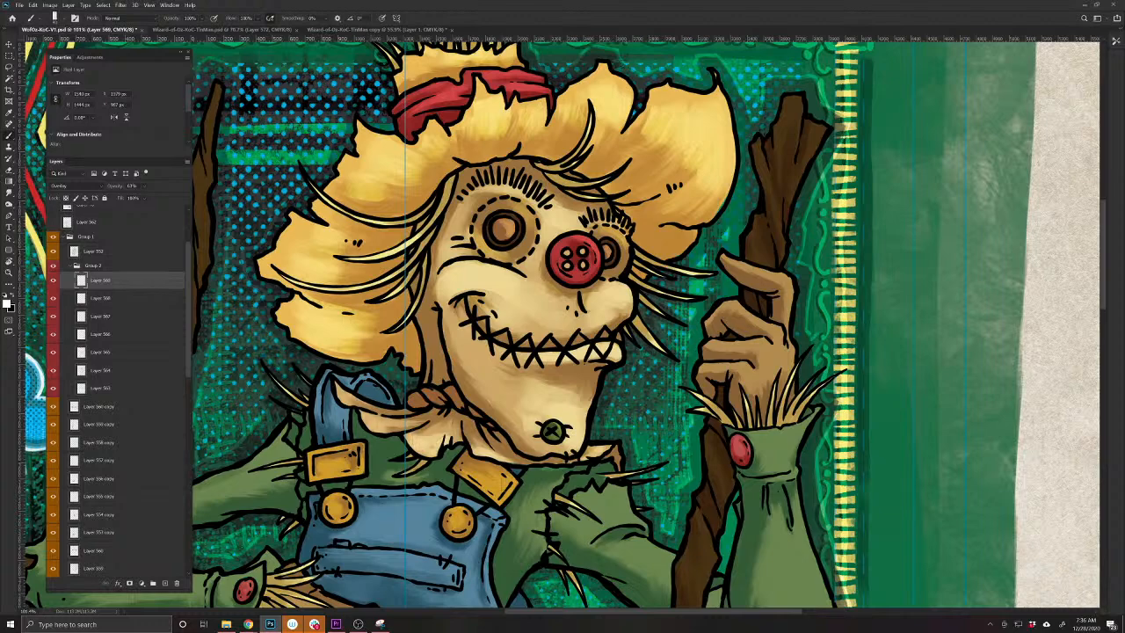
Paint highlights on the yellow strap buckles and buttons and on the overalls' bib and pocket
drag(461, 532, 638, 482)
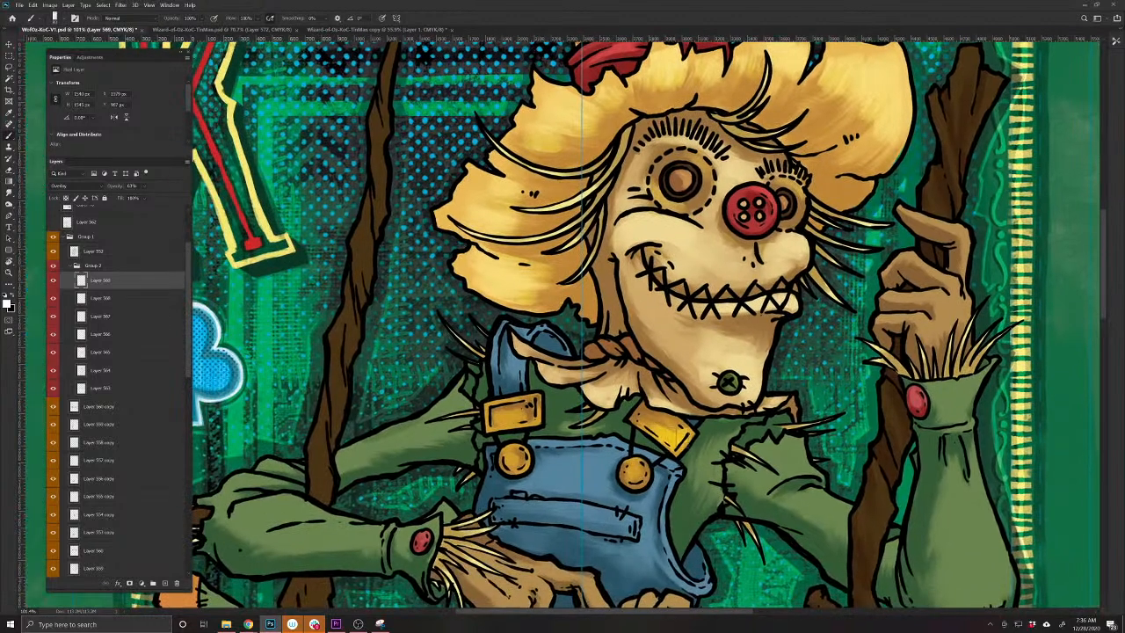
mouse_move(529, 413)
mouse_down()
mouse_move(493, 423)
mouse_move(629, 443)
mouse_move(567, 483)
mouse_up()
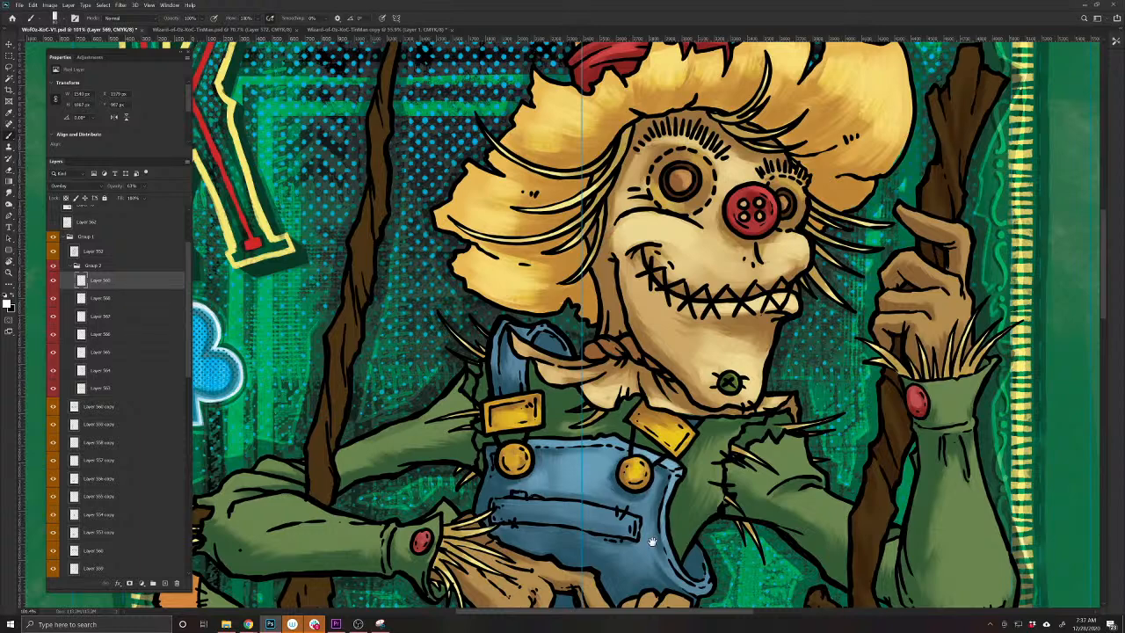
drag(651, 541, 607, 465)
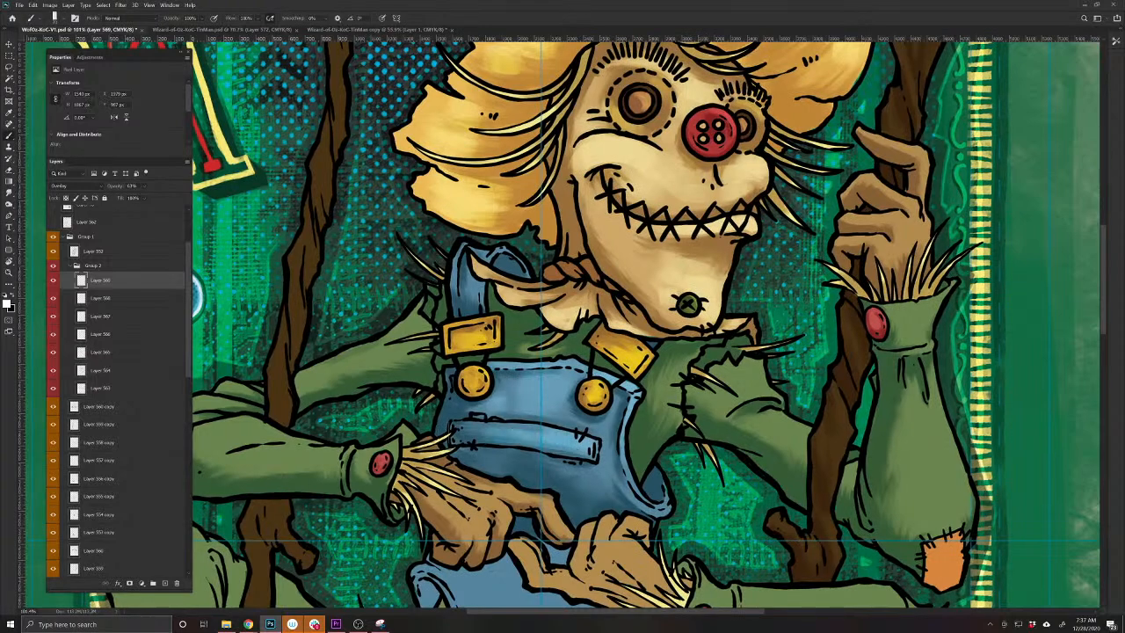
drag(455, 428, 546, 432)
Highlight the torn shoulder and upper sleeve of the raised arm, using a smaller brush for the finer folds
mouse_move(743, 370)
mouse_down()
mouse_move(765, 394)
mouse_move(717, 419)
mouse_up()
key(bracketleft)
mouse_move(740, 368)
mouse_down()
mouse_move(745, 378)
mouse_move(722, 385)
mouse_move(747, 366)
mouse_up()
mouse_move(768, 414)
mouse_down()
mouse_move(802, 459)
mouse_move(749, 417)
mouse_up()
drag(784, 501, 582, 475)
mouse_move(651, 439)
mouse_down()
mouse_move(649, 453)
mouse_move(649, 433)
mouse_up()
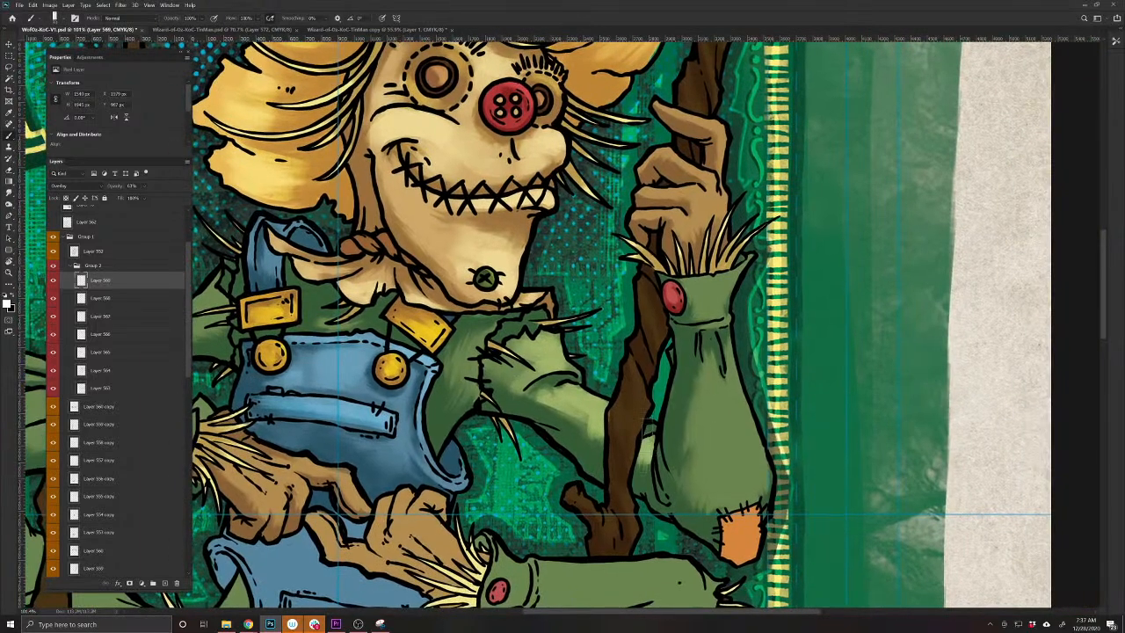
Brighten the raised arm's green cuff and forearm sleeve with long strokes following the fabric
mouse_move(745, 264)
mouse_down()
mouse_move(680, 287)
mouse_move(715, 319)
mouse_move(701, 338)
mouse_move(749, 423)
mouse_up()
mouse_move(722, 359)
mouse_down()
mouse_move(752, 464)
mouse_move(710, 425)
mouse_move(731, 492)
mouse_move(721, 483)
mouse_up()
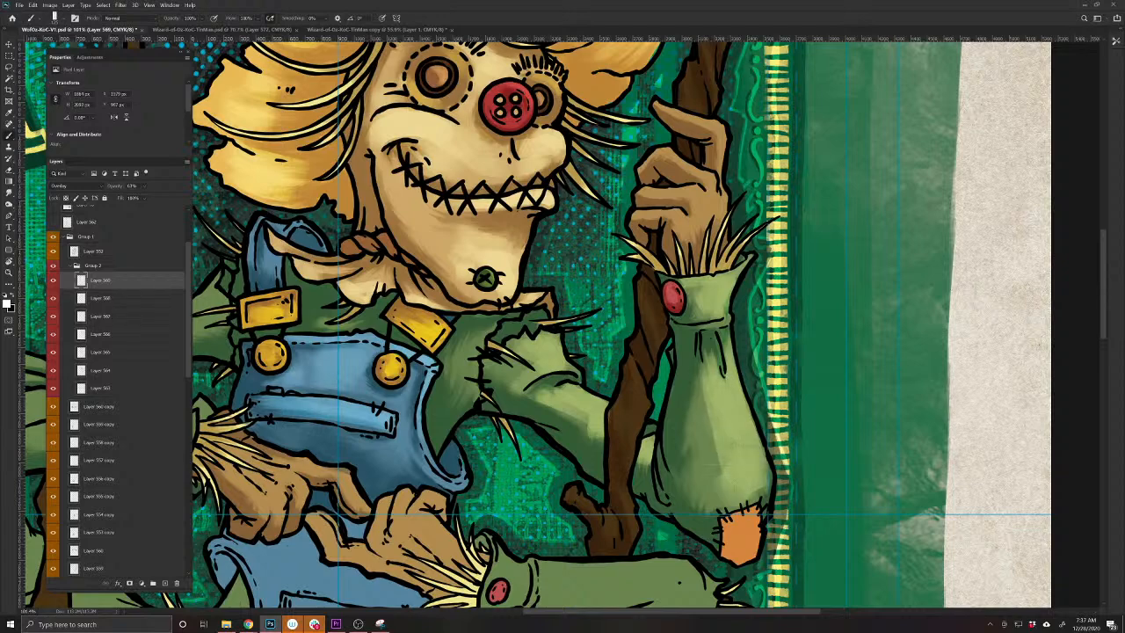
drag(700, 378, 725, 494)
drag(388, 499, 633, 546)
mouse_move(724, 390)
mouse_down()
mouse_move(710, 427)
mouse_move(701, 423)
mouse_up()
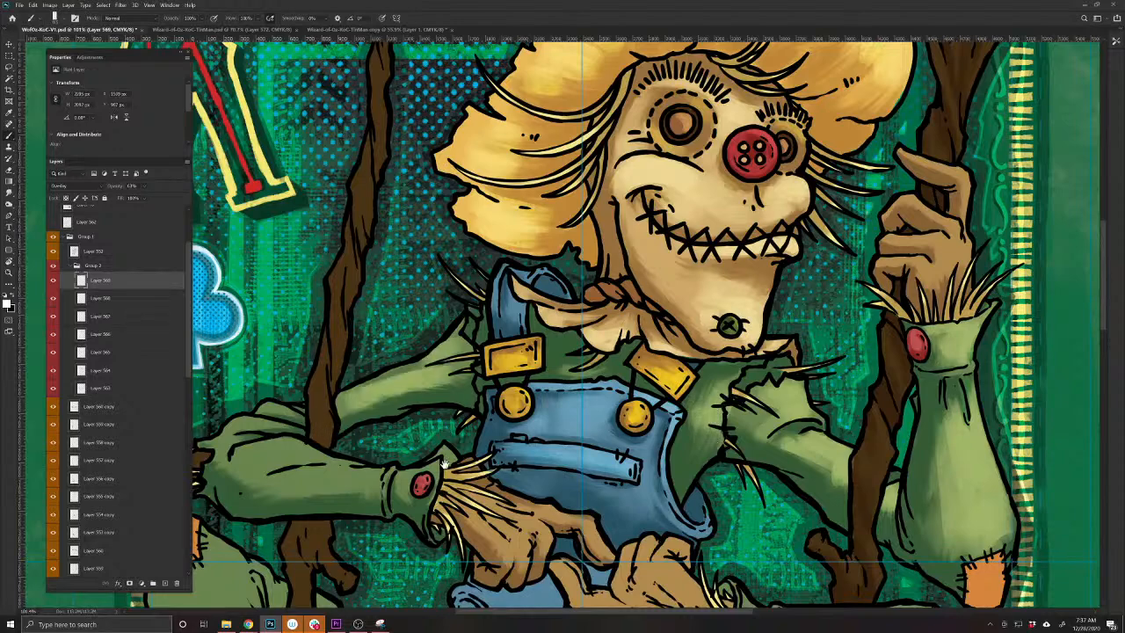
Paint highlights along the bent arm's green sleeve, from the upper arm and elbow folds to the cuff
drag(445, 464, 629, 461)
drag(561, 375, 592, 362)
drag(450, 418, 482, 401)
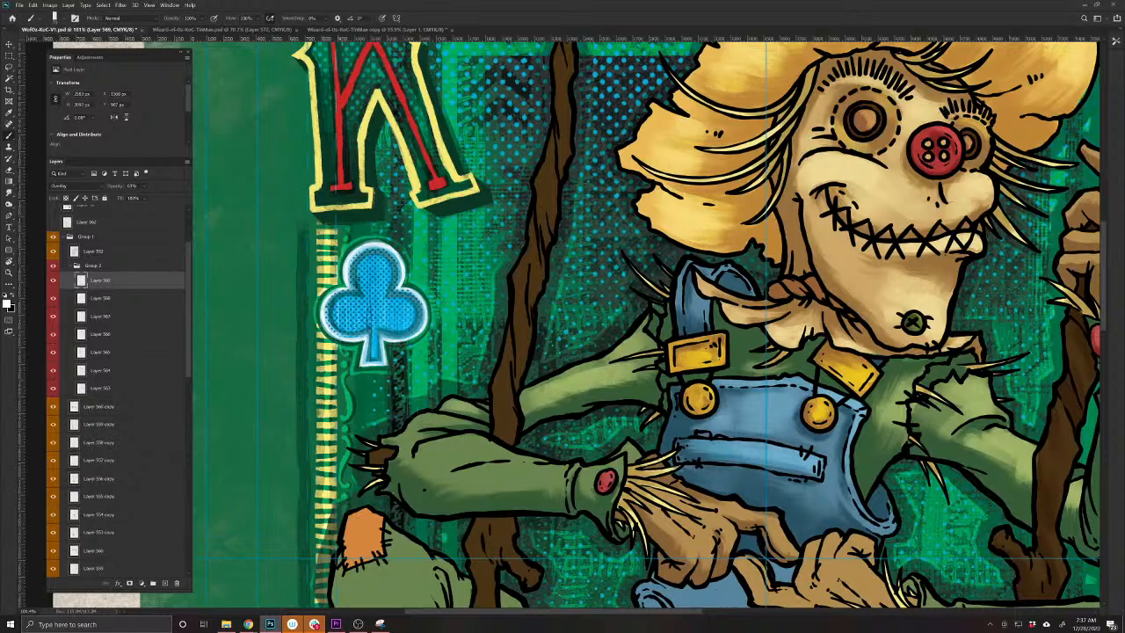
mouse_move(420, 424)
mouse_down()
mouse_move(469, 417)
mouse_move(442, 416)
mouse_move(427, 432)
mouse_move(511, 441)
mouse_up()
mouse_move(437, 460)
mouse_down()
mouse_move(559, 464)
mouse_move(460, 453)
mouse_up()
drag(582, 482, 625, 452)
Highlight the fingers and backs of the lower hand and of the raised hand gripping the staff
mouse_move(723, 514)
mouse_down()
mouse_move(761, 510)
mouse_move(790, 542)
mouse_move(759, 511)
mouse_move(727, 554)
mouse_up()
mouse_move(731, 534)
mouse_down()
mouse_move(670, 499)
mouse_move(728, 517)
mouse_move(707, 561)
mouse_move(667, 515)
mouse_move(516, 457)
mouse_up()
drag(677, 450, 598, 553)
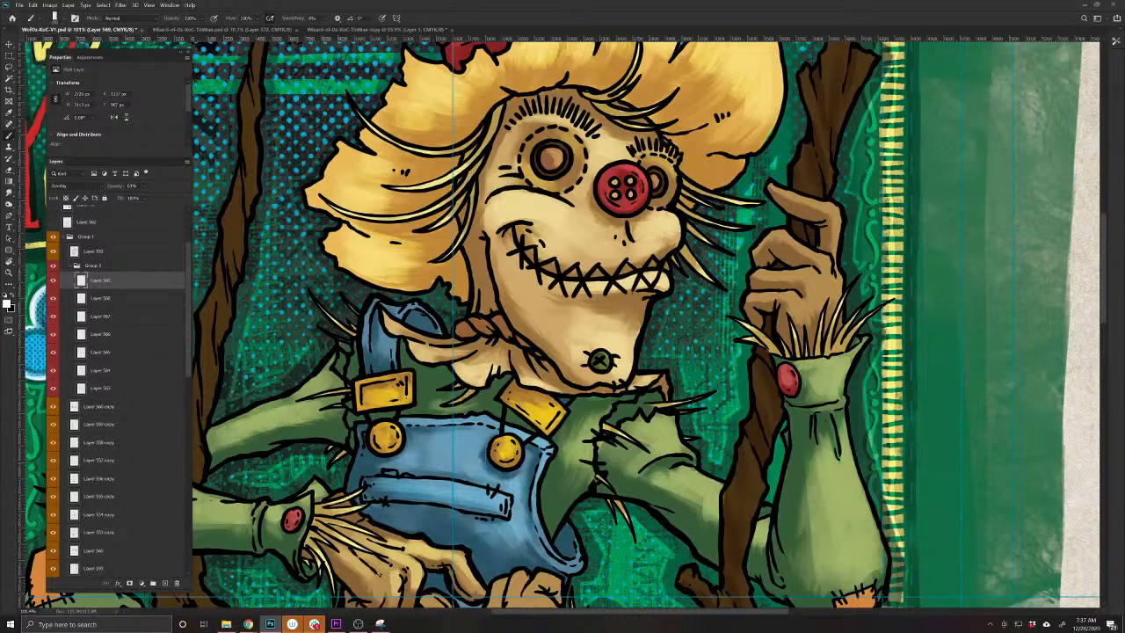
drag(694, 435, 573, 539)
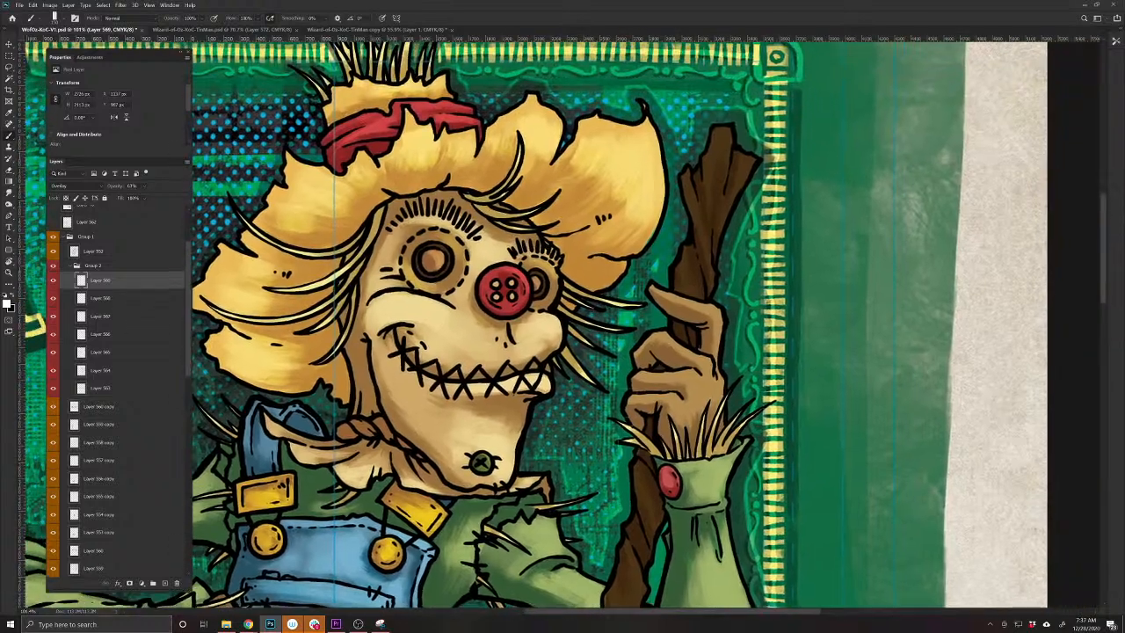
mouse_move(652, 289)
mouse_down()
mouse_move(714, 309)
mouse_move(718, 342)
mouse_up()
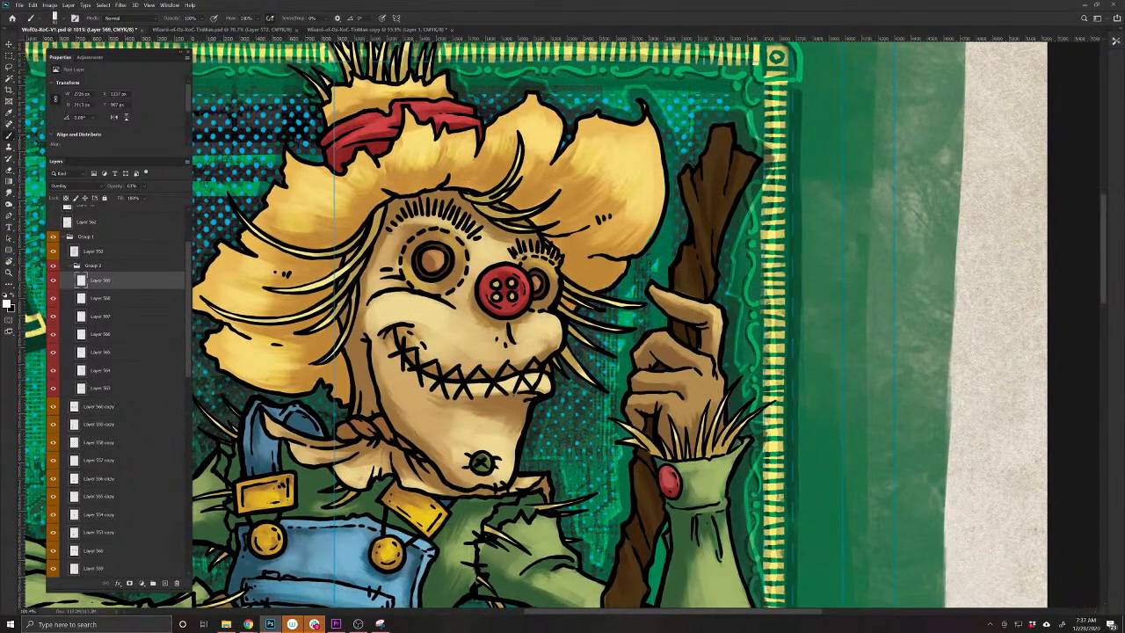
drag(680, 300, 711, 313)
mouse_move(711, 376)
mouse_down()
mouse_move(664, 341)
mouse_move(646, 348)
mouse_move(690, 372)
mouse_move(642, 374)
mouse_move(643, 402)
mouse_up()
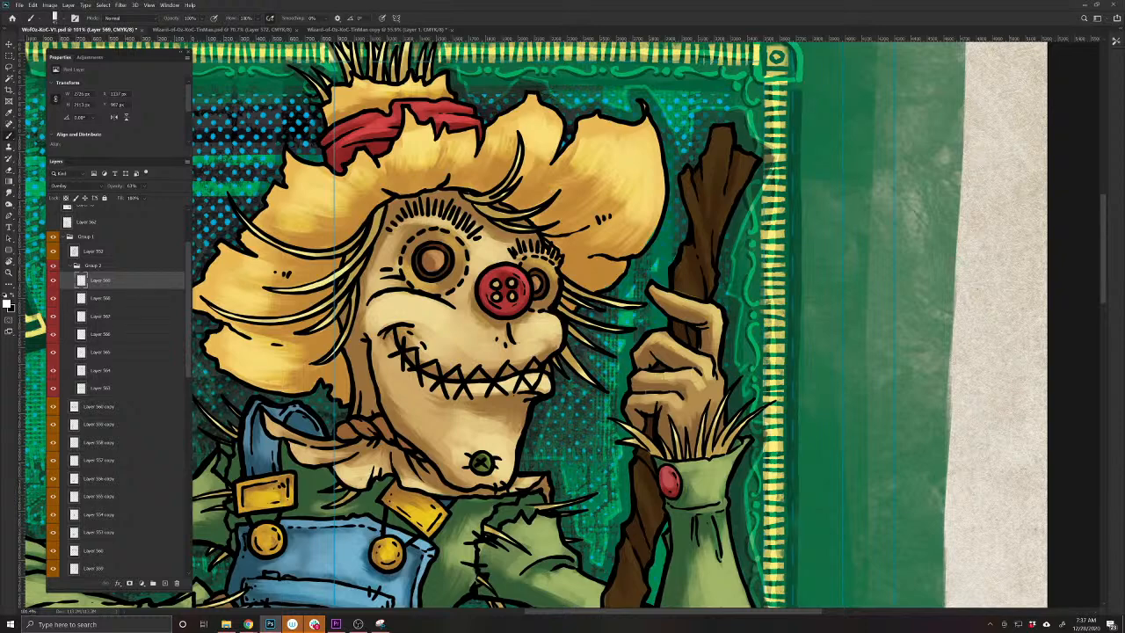
mouse_move(713, 376)
mouse_down()
mouse_move(721, 405)
mouse_move(689, 412)
mouse_move(603, 515)
mouse_up()
Paint wood-grain highlights on the staff above the raised hand and beside the raised sleeve
mouse_move(698, 239)
mouse_down()
mouse_move(691, 357)
mouse_move(708, 282)
mouse_move(699, 329)
mouse_up()
drag(727, 273, 692, 348)
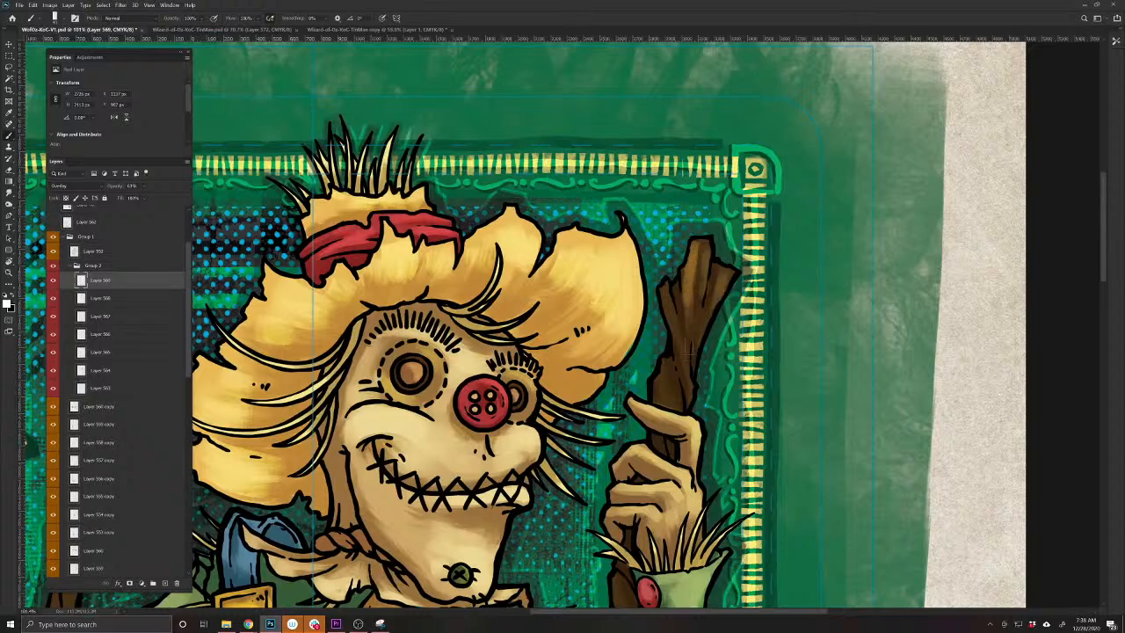
mouse_move(666, 288)
mouse_down()
mouse_move(685, 395)
mouse_move(672, 418)
mouse_up()
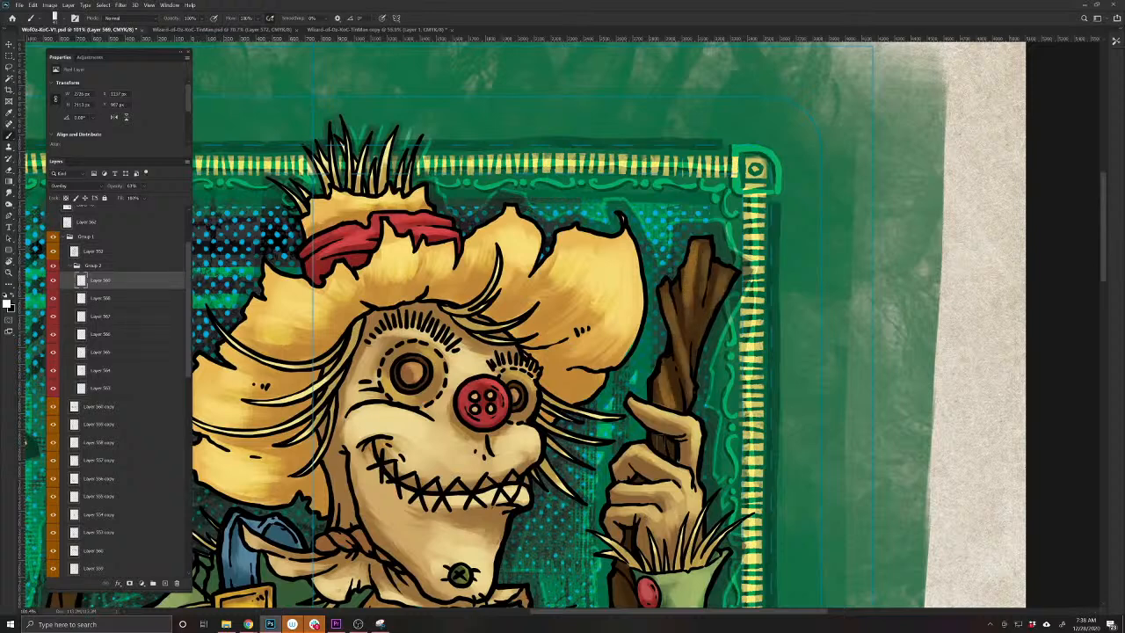
scroll(662, 447, down, 5)
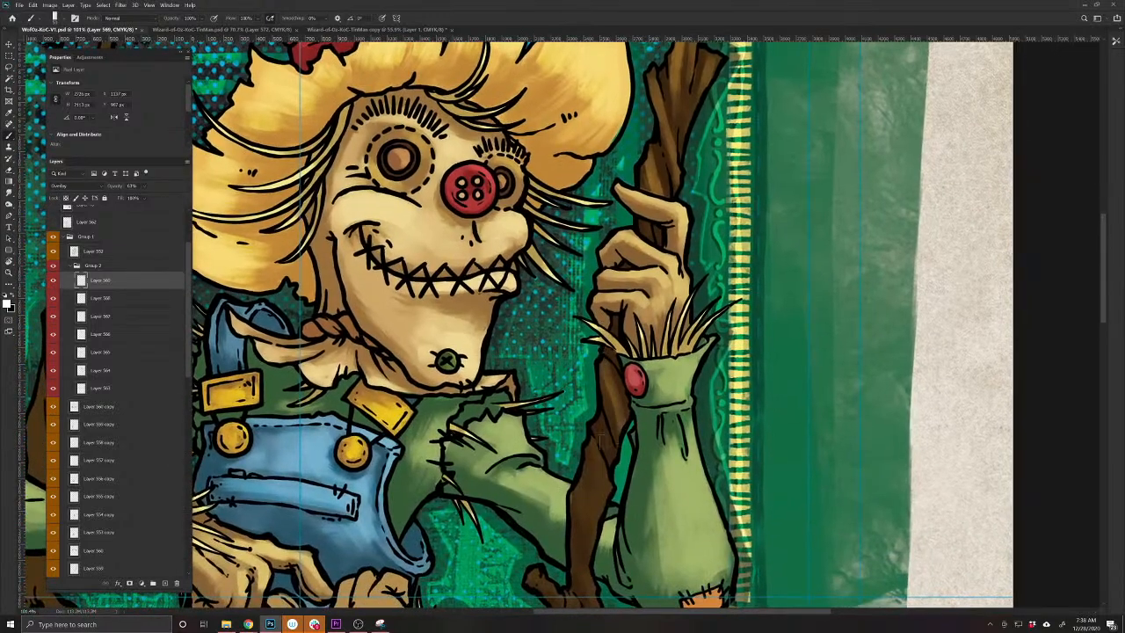
mouse_move(601, 437)
mouse_down()
mouse_move(604, 506)
mouse_move(590, 563)
mouse_up()
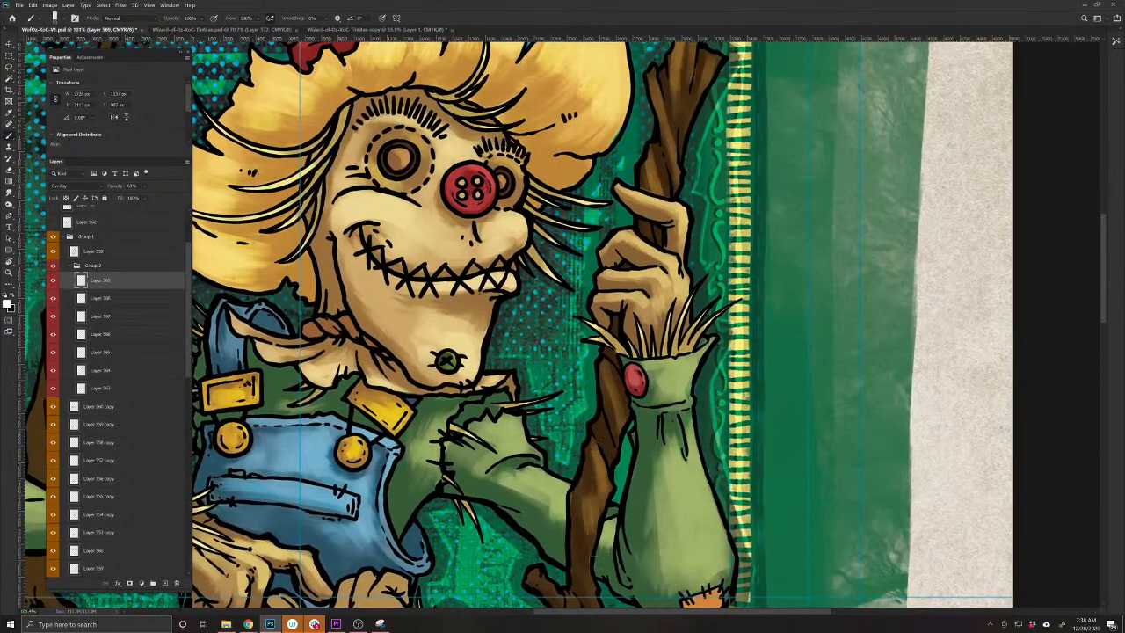
Add highlights to the staff's lower end and its forked branch below the raised arm
scroll(593, 563, down, 6)
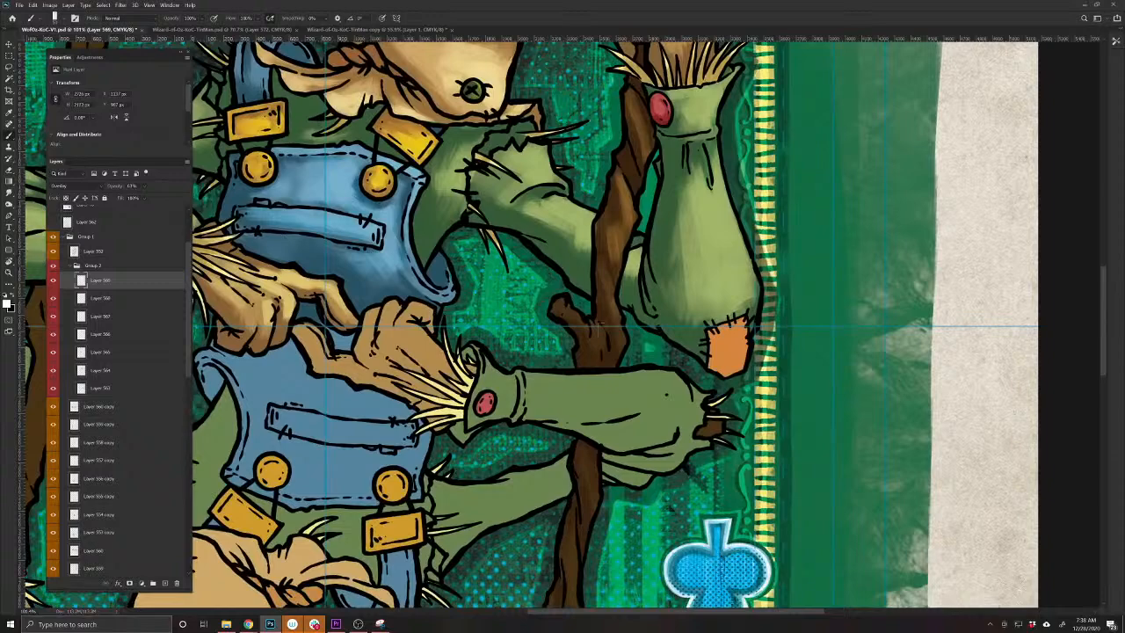
mouse_move(600, 326)
mouse_down()
mouse_move(601, 350)
mouse_move(586, 347)
mouse_move(563, 307)
mouse_up()
drag(587, 443, 594, 500)
mouse_move(574, 573)
mouse_down()
mouse_move(629, 408)
mouse_move(595, 562)
mouse_move(633, 429)
mouse_move(660, 391)
mouse_up()
mouse_move(683, 448)
mouse_down()
mouse_move(674, 509)
mouse_move(599, 476)
mouse_up()
drag(588, 388, 597, 446)
Touch up highlights beside the button nose and along the outer edges of the straw hat's brim
scroll(597, 446, up, 5)
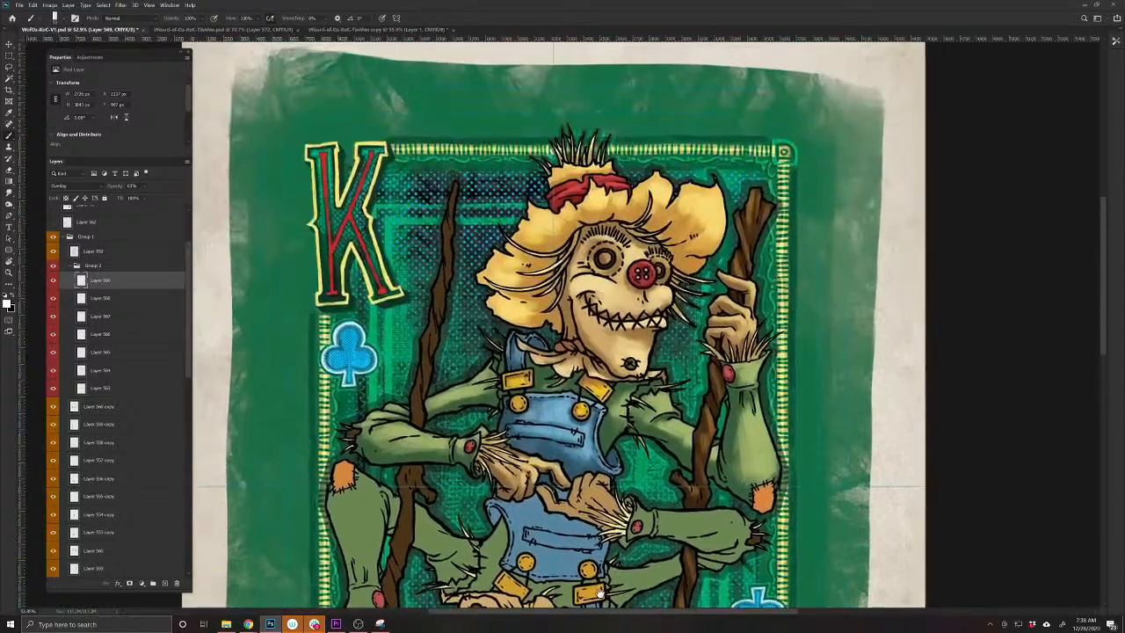
scroll(527, 461, up, 1)
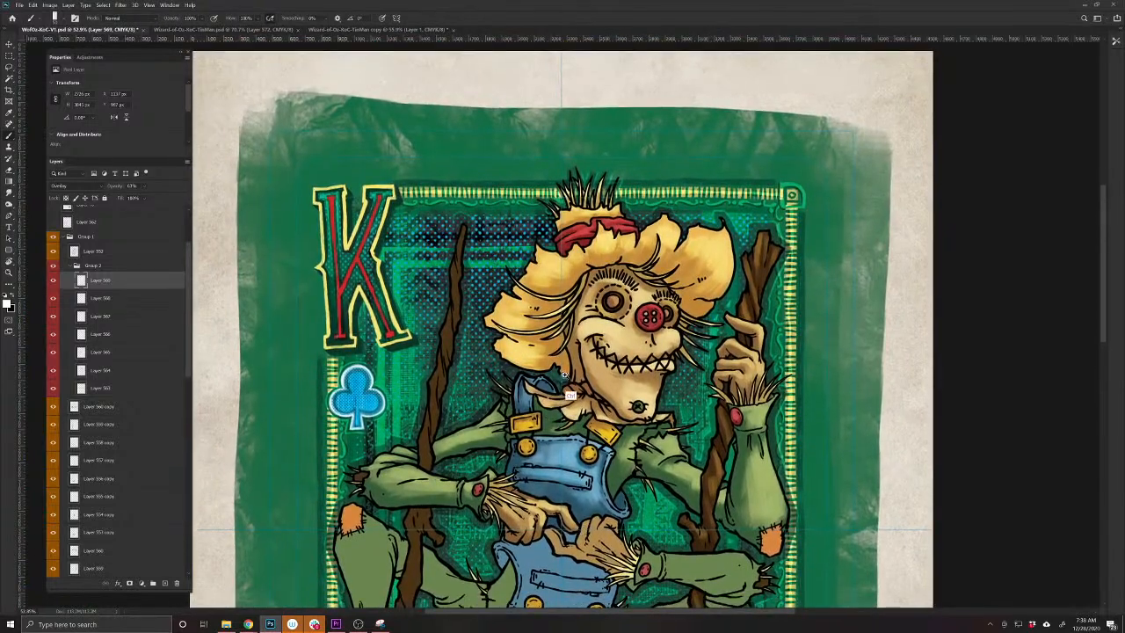
scroll(568, 372, up, 2)
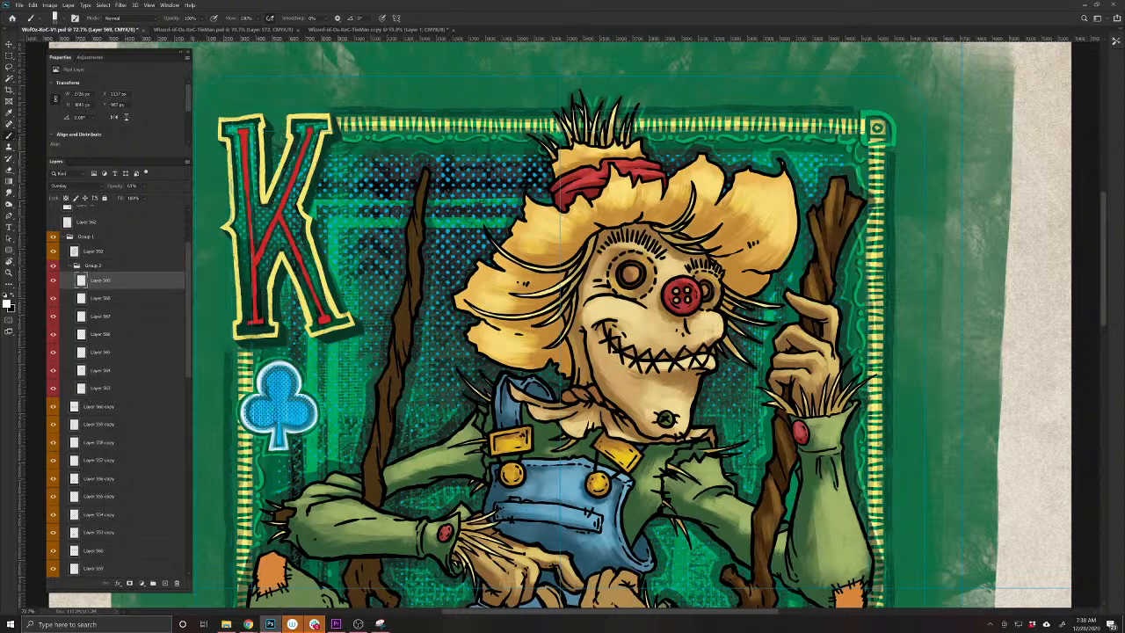
drag(716, 284, 712, 308)
mouse_move(763, 278)
mouse_down()
mouse_move(745, 292)
mouse_move(792, 225)
mouse_move(794, 198)
mouse_up()
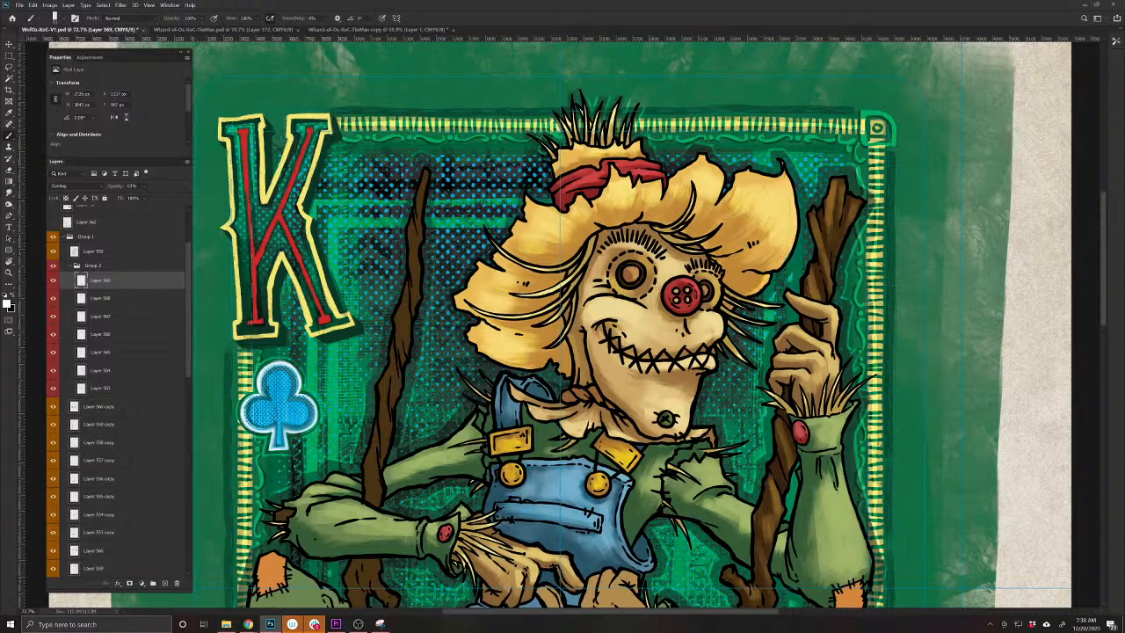
drag(494, 269, 475, 275)
drag(494, 580, 528, 536)
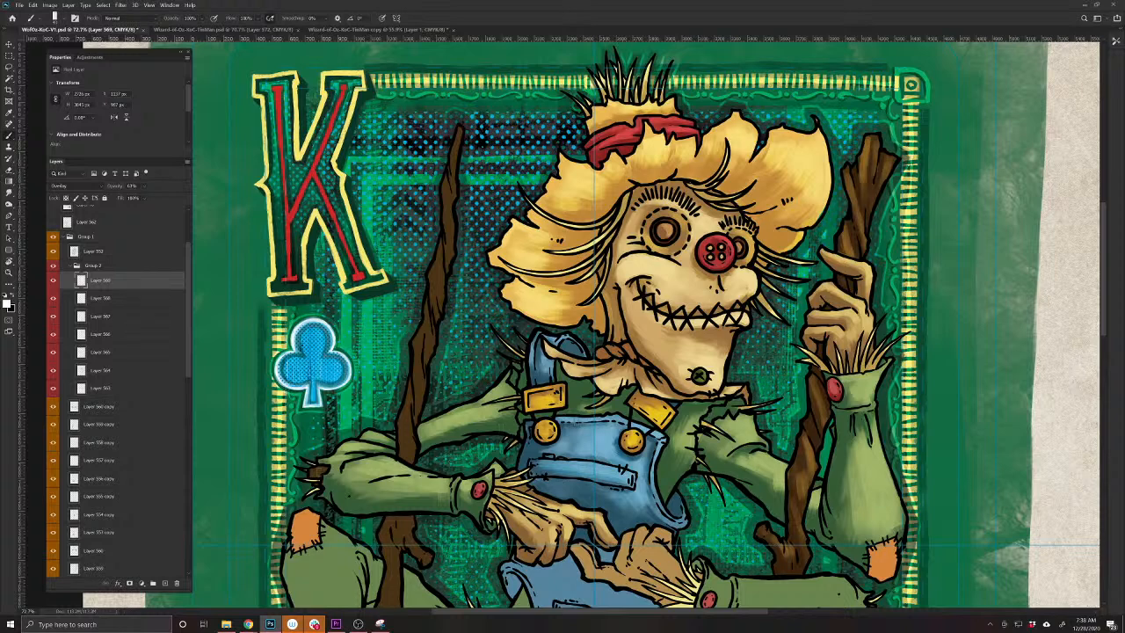
Highlight the wooden stub at the bent arm's torn elbow and the orange patch on the raised arm's elbow
drag(321, 468, 310, 476)
drag(894, 542, 885, 575)
drag(787, 332, 714, 375)
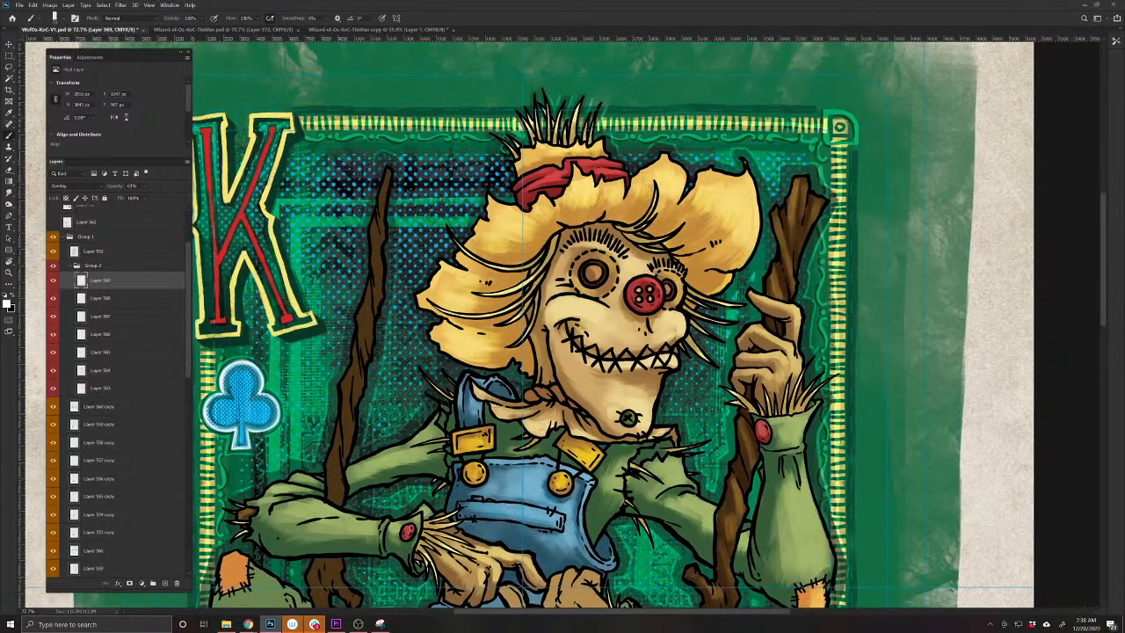
Blend the highlight strokes on the straw hat's brim with the Smudge tool
click(12, 194)
scroll(530, 198, up, 2)
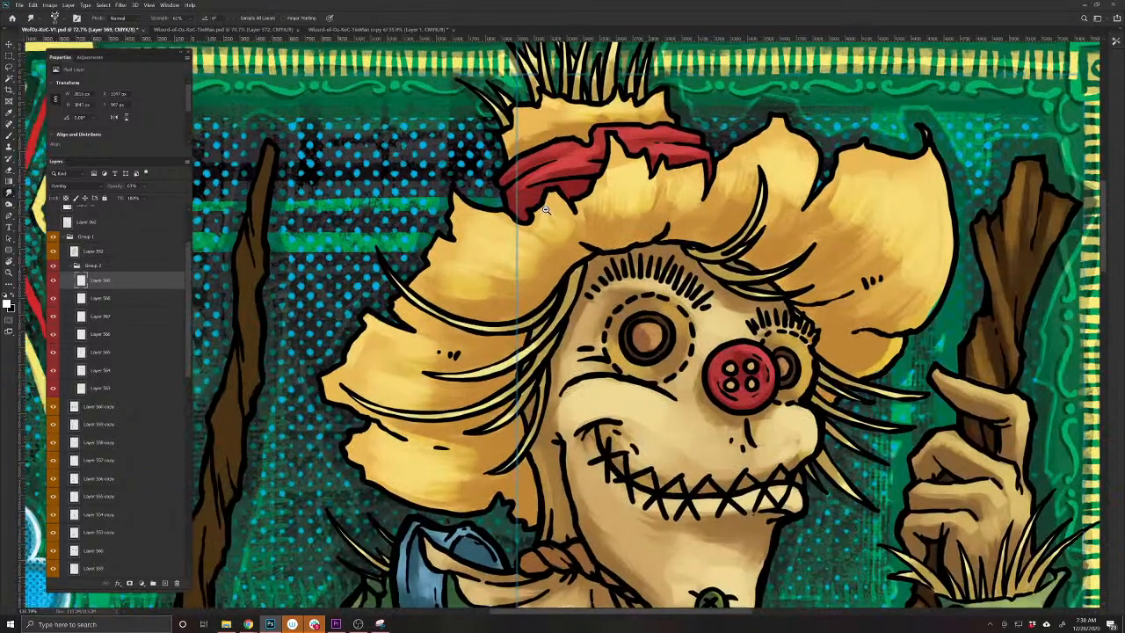
drag(490, 254, 513, 258)
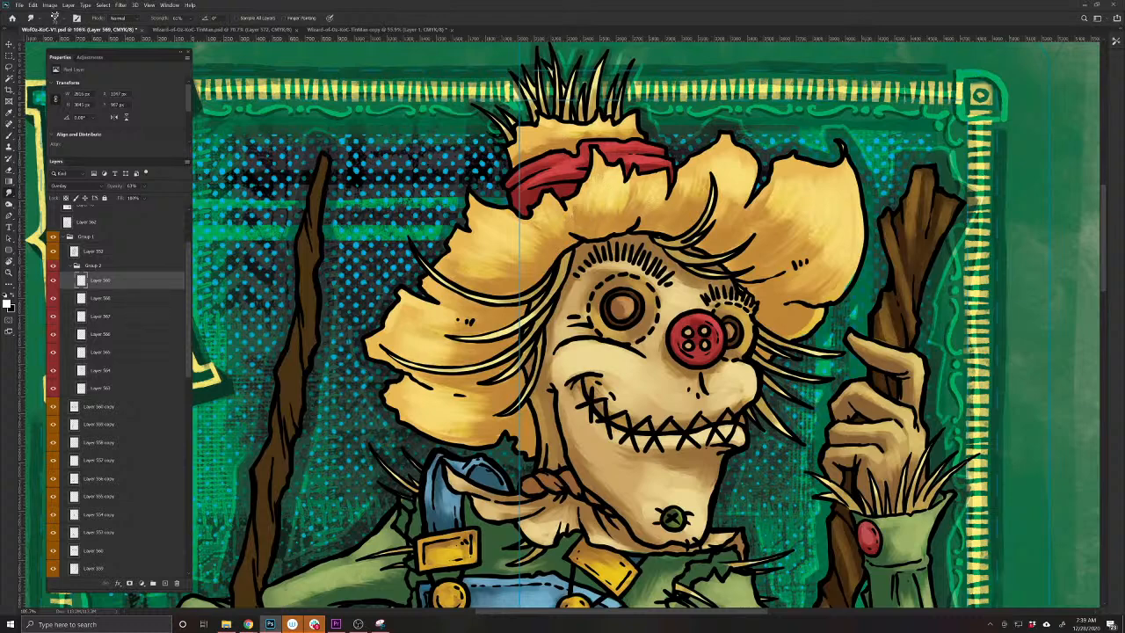
drag(774, 181, 768, 218)
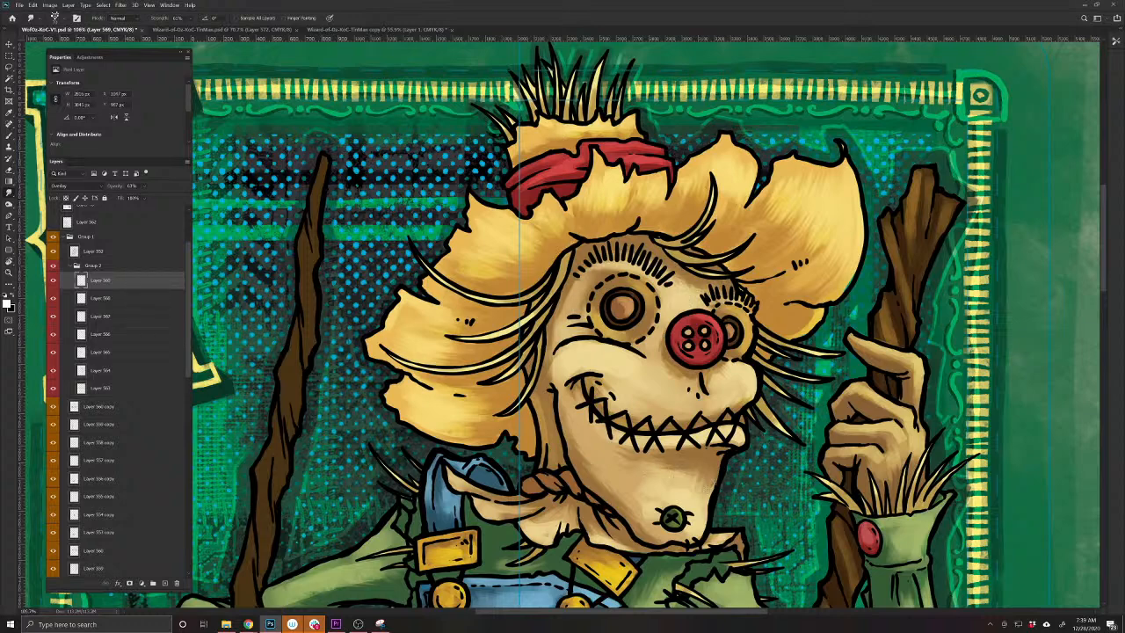
Smudge the highlights on the raised arm's green sleeve into soft transitions
drag(646, 542, 730, 393)
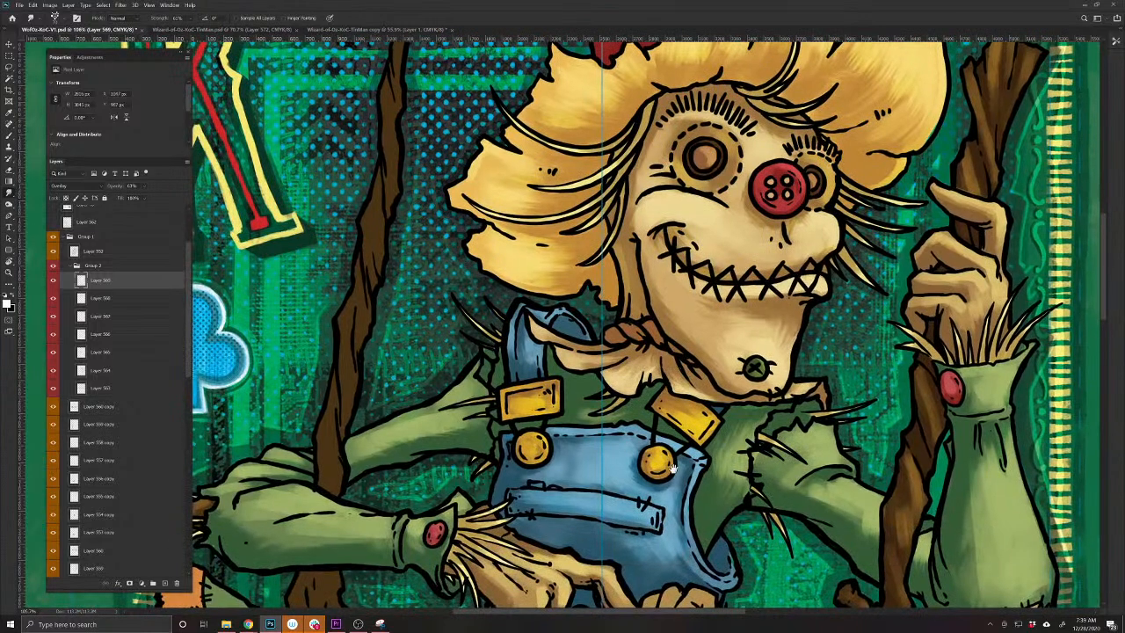
drag(797, 470, 566, 430)
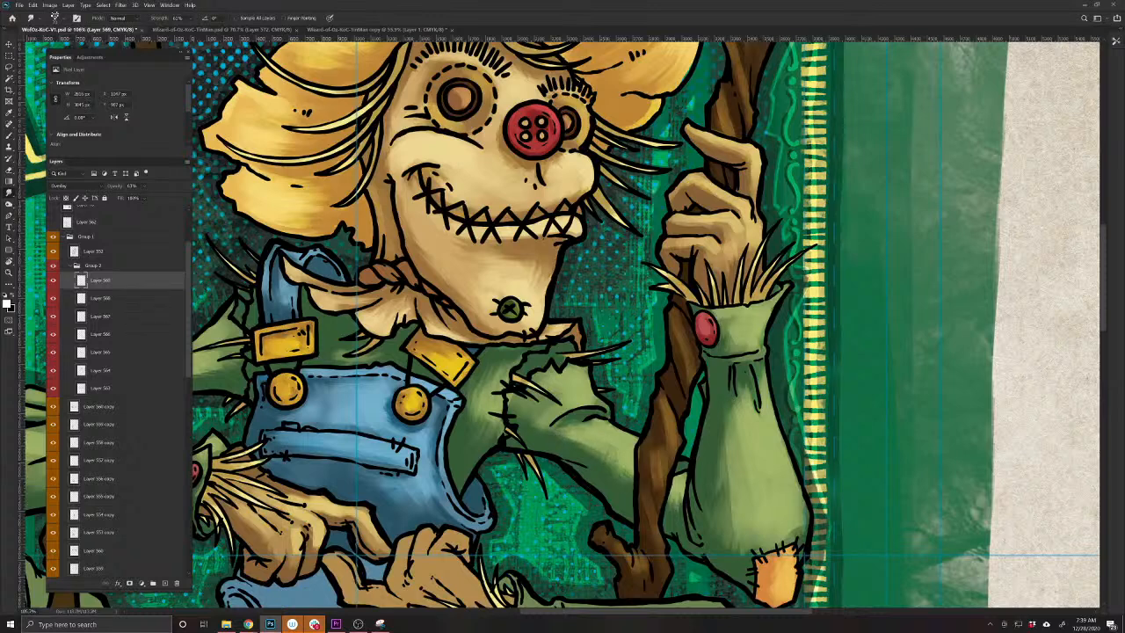
drag(727, 478, 720, 493)
Smudge the highlights along the bent arm's sleeve and cuff to smooth the brush strokes
drag(466, 533, 752, 584)
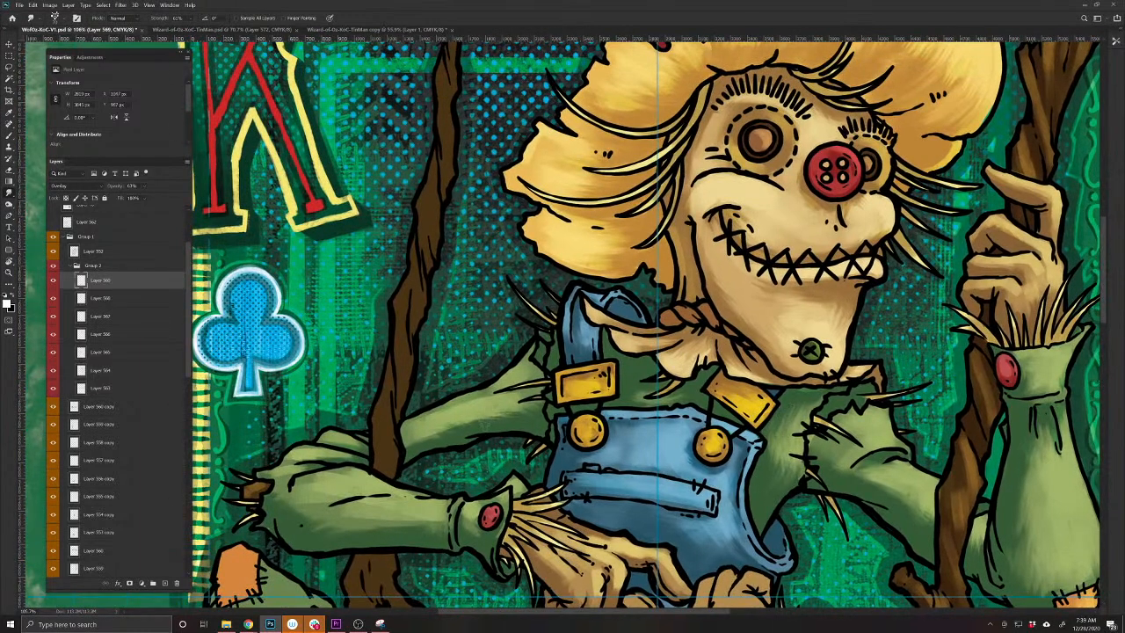
drag(455, 507, 585, 471)
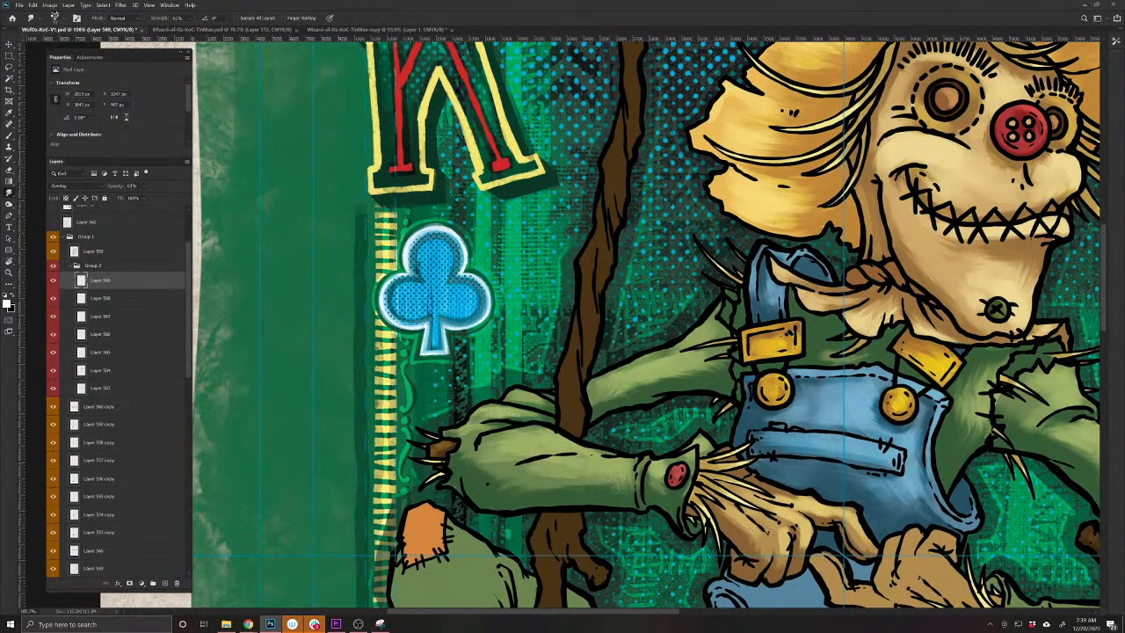
drag(653, 445, 366, 418)
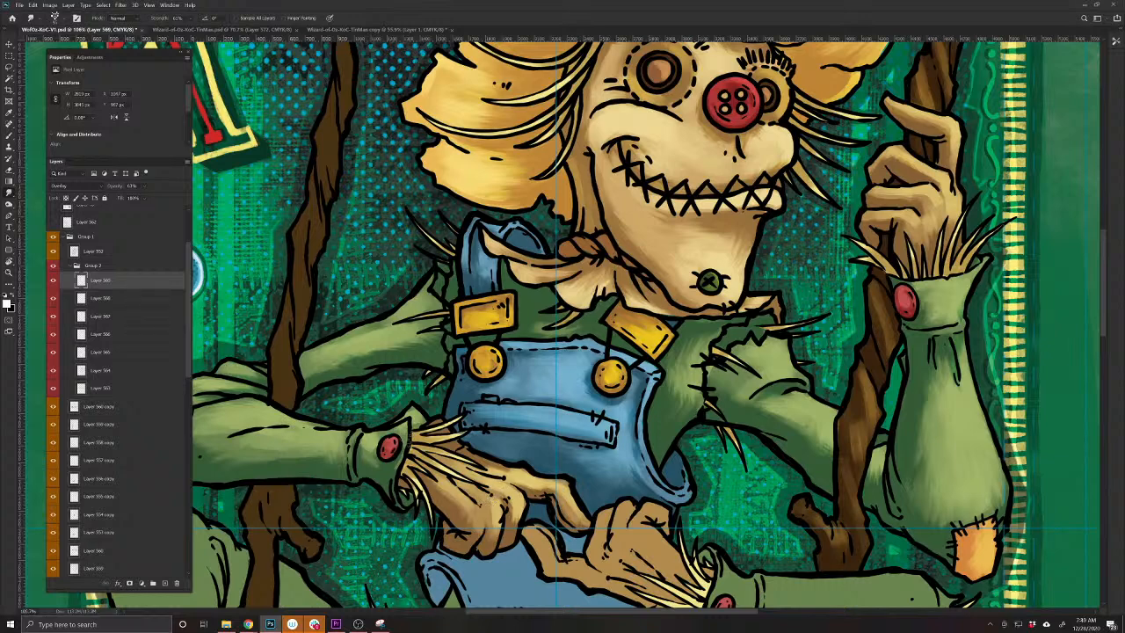
drag(760, 459, 549, 507)
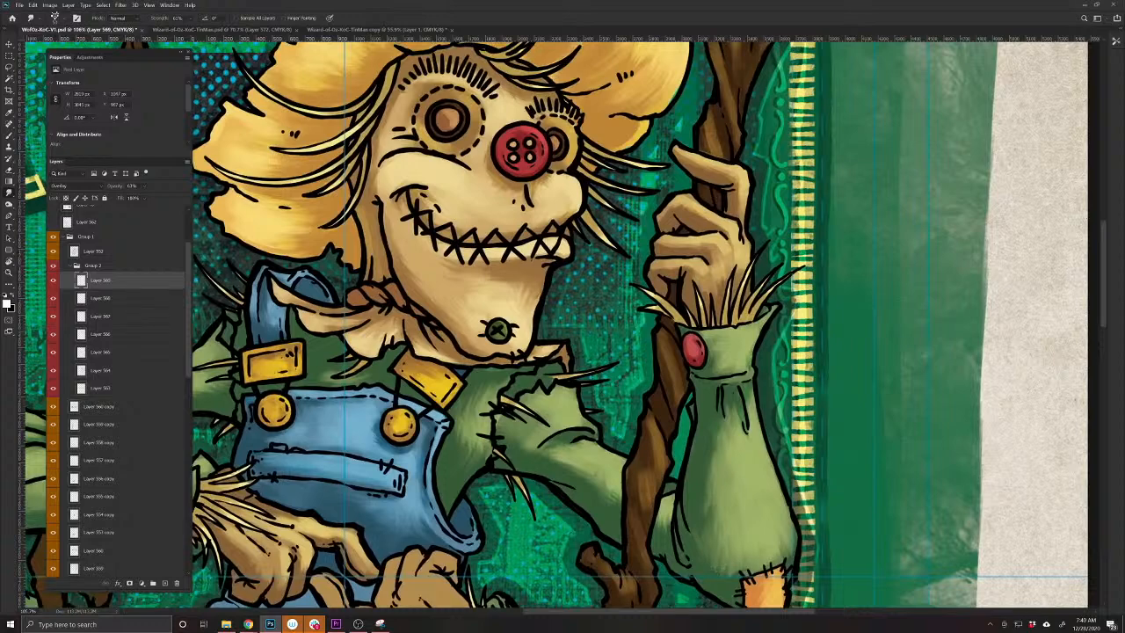
drag(675, 306, 632, 600)
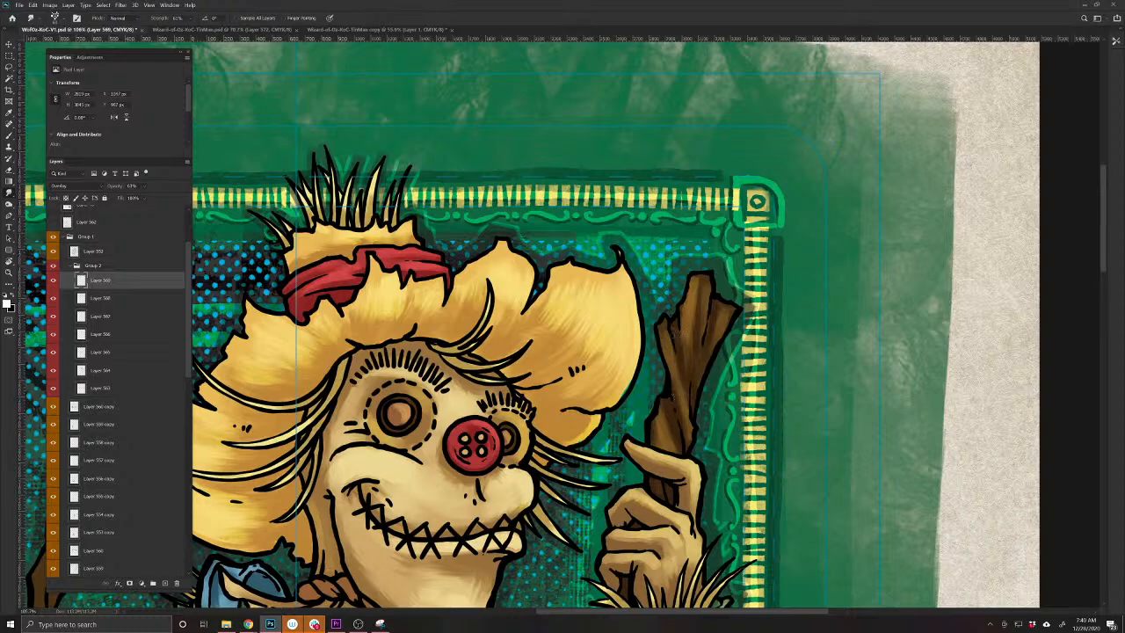
Look over the smudged highlights across the whole card and save the document
scroll(663, 324, down, 5)
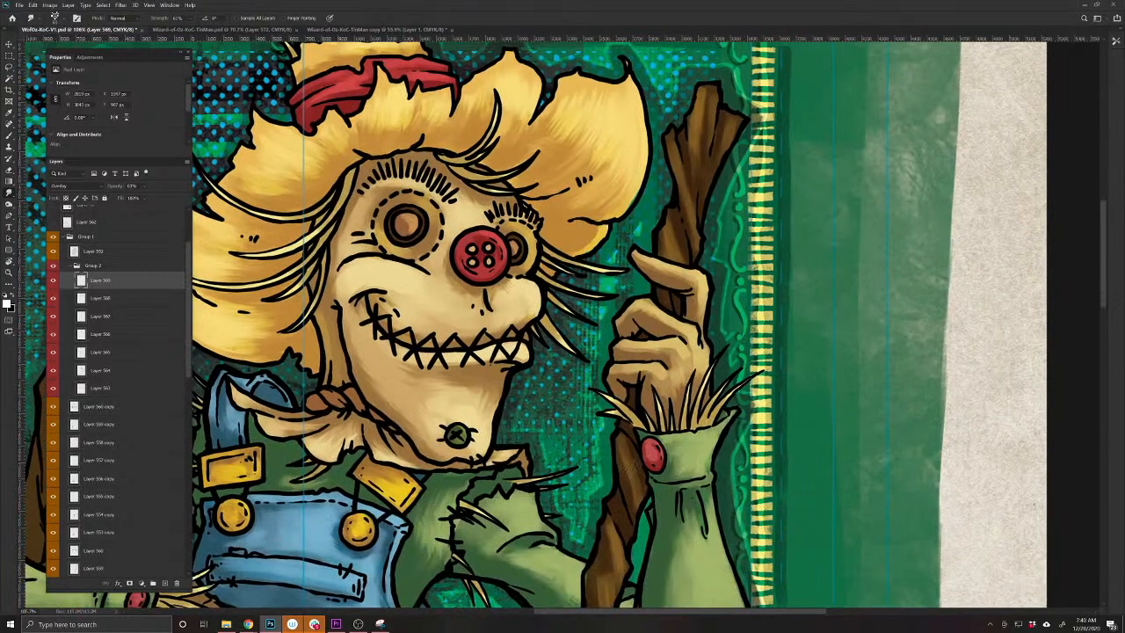
scroll(627, 498, down, 5)
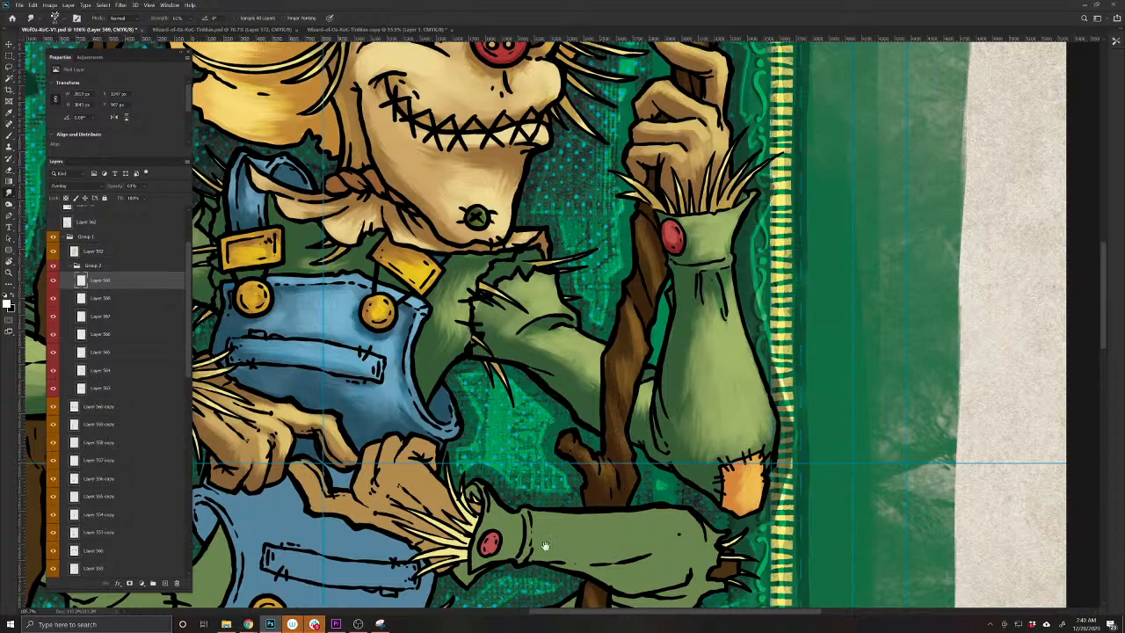
scroll(545, 546, down, 5)
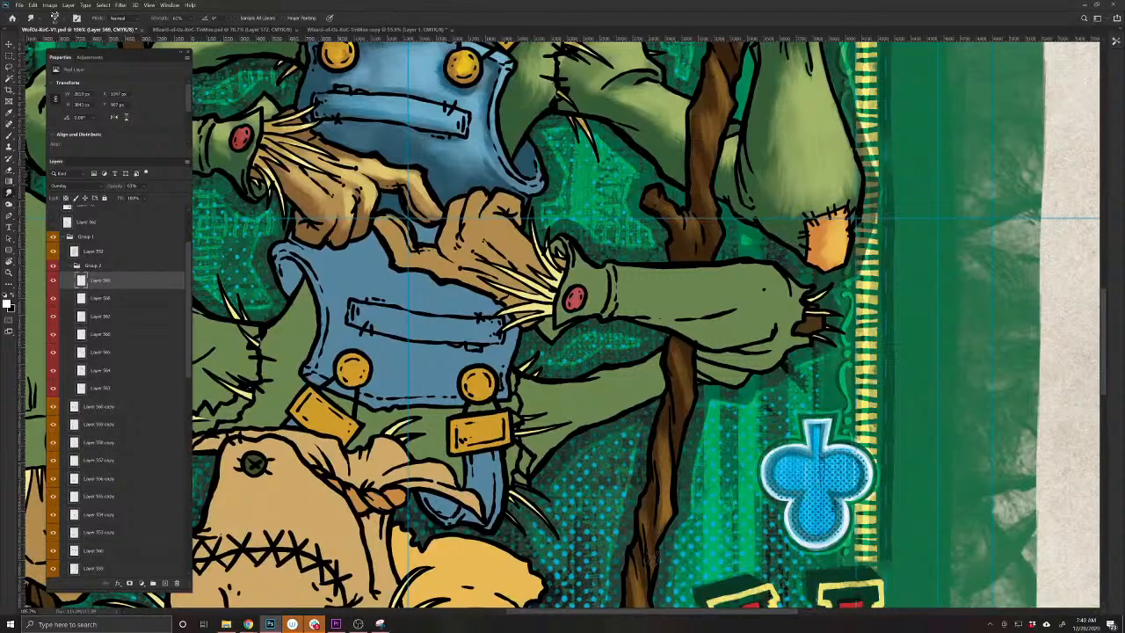
scroll(648, 559, down, 5)
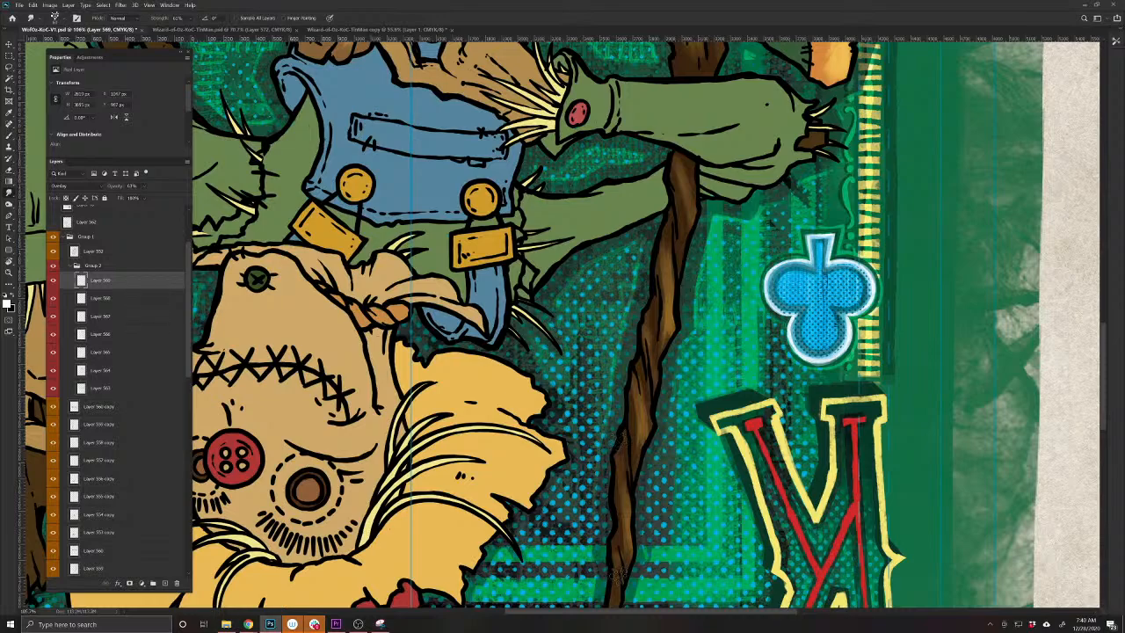
drag(662, 444, 604, 556)
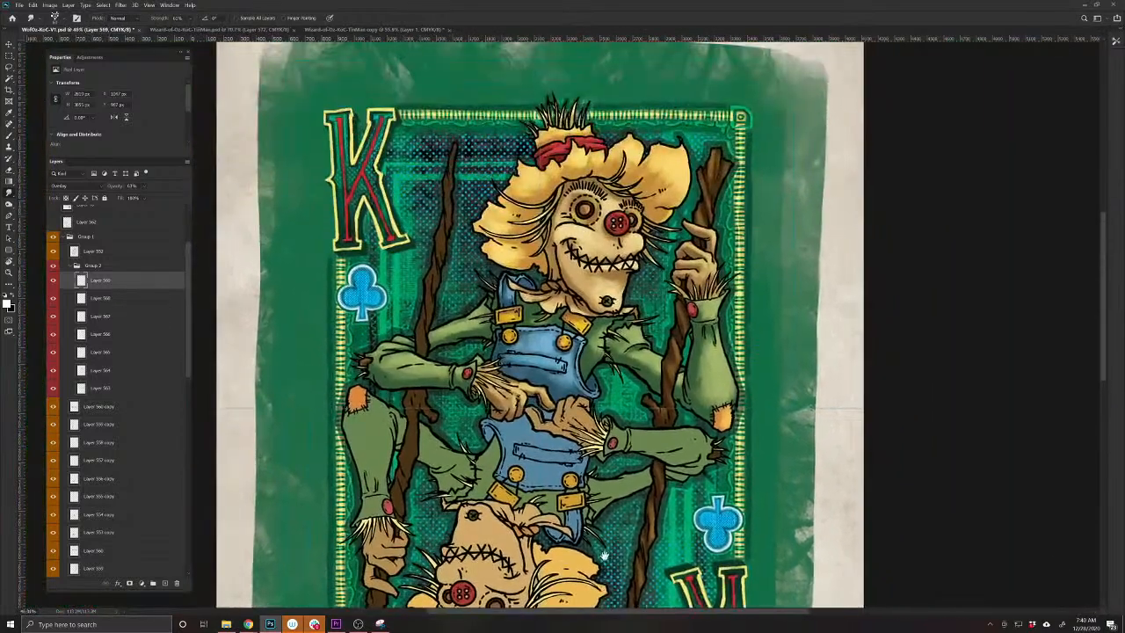
key(ctrl+s)
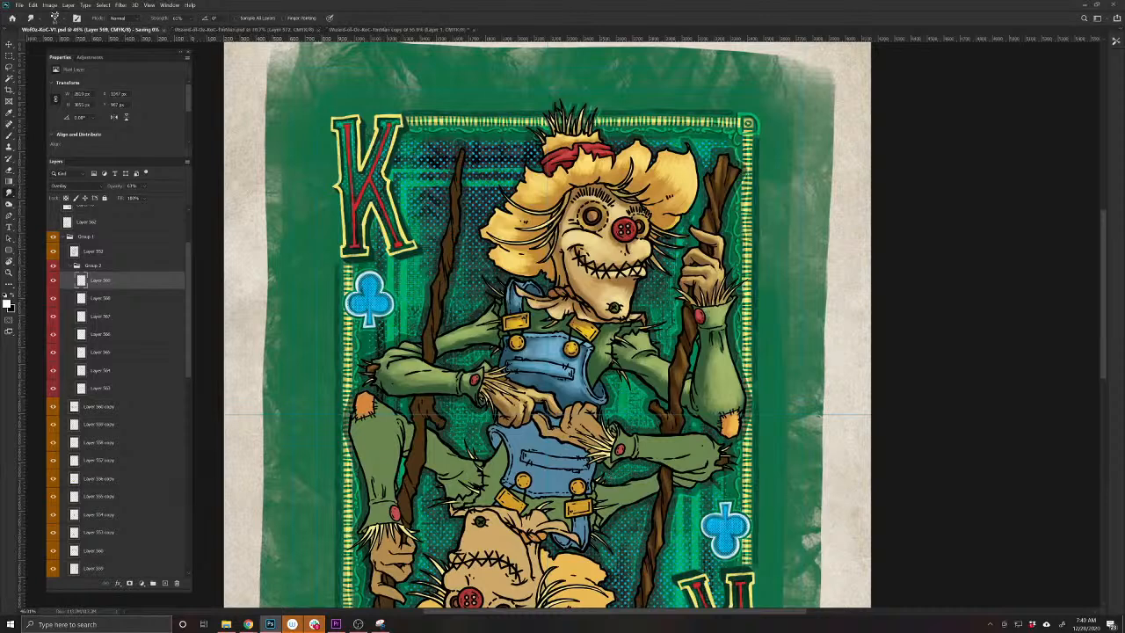
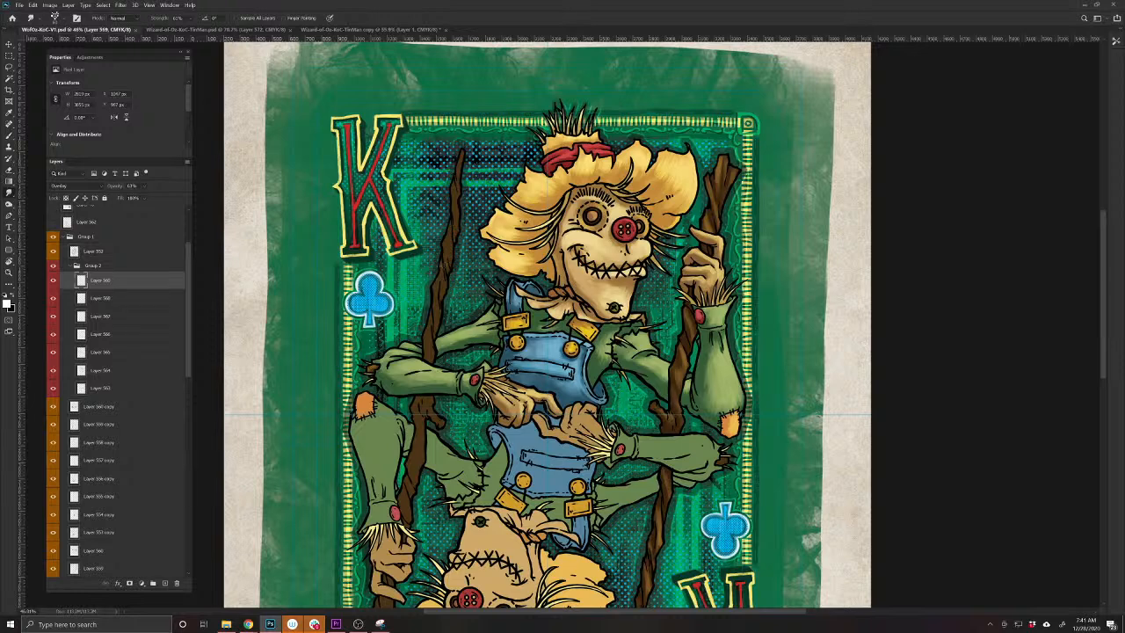
Add a new layer above the highlight layers and set up a different brush preset with 100% flow
click(165, 582)
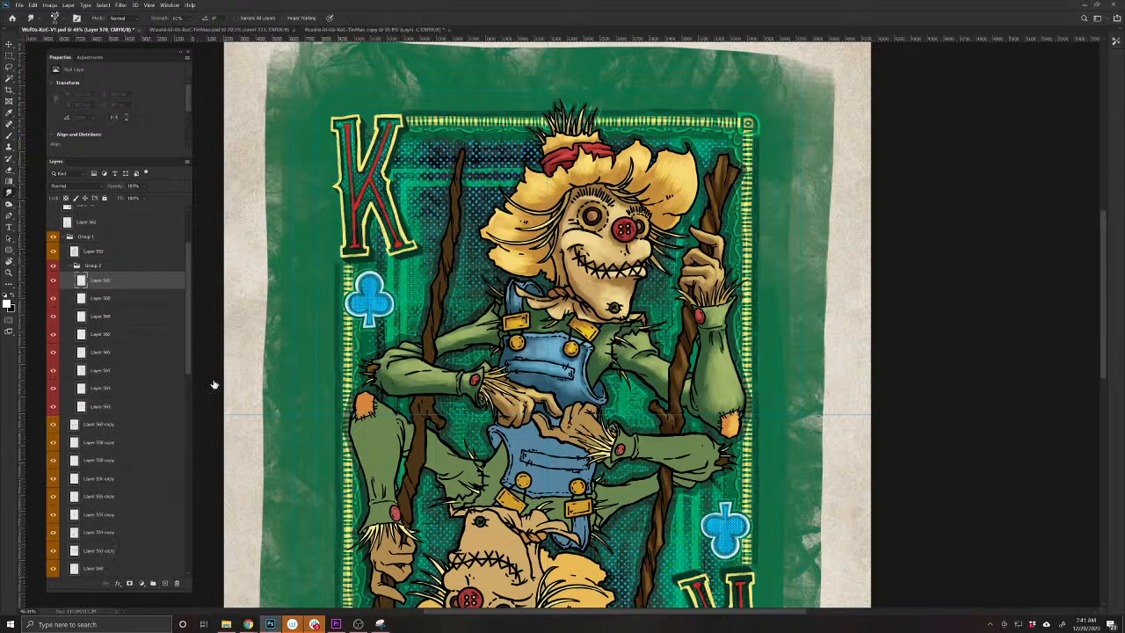
click(8, 134)
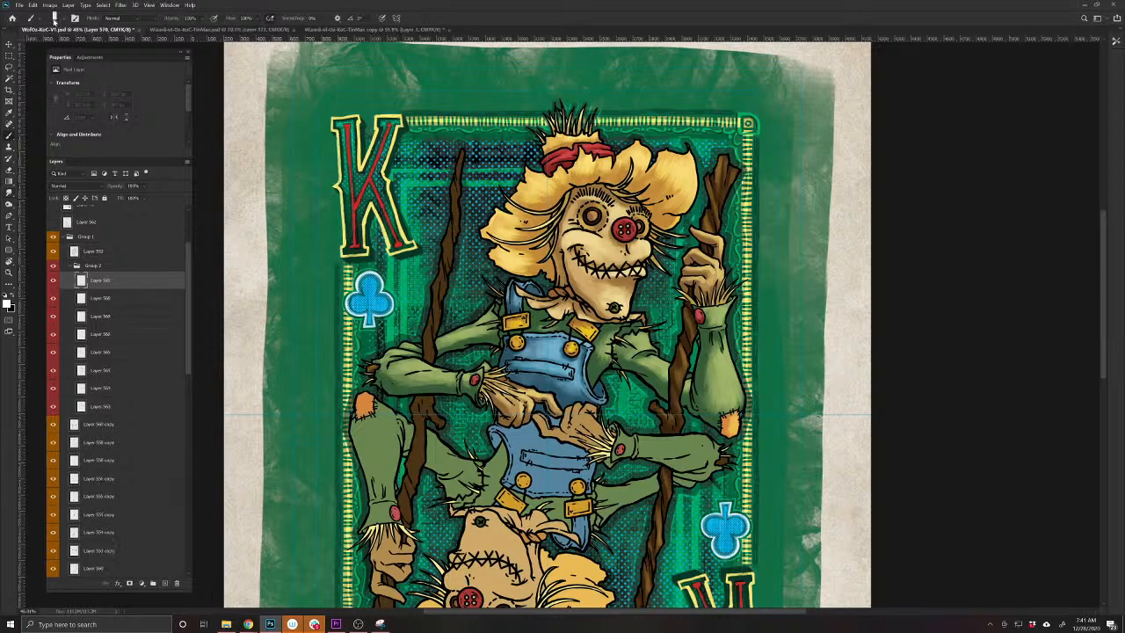
click(55, 17)
scroll(158, 278, up, 2)
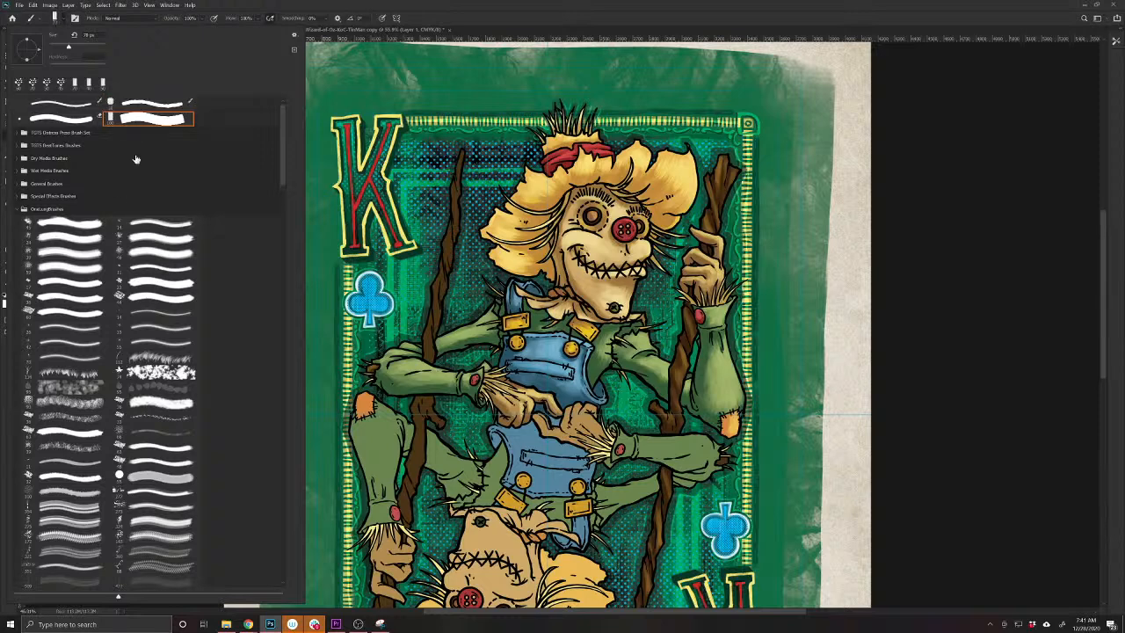
click(86, 105)
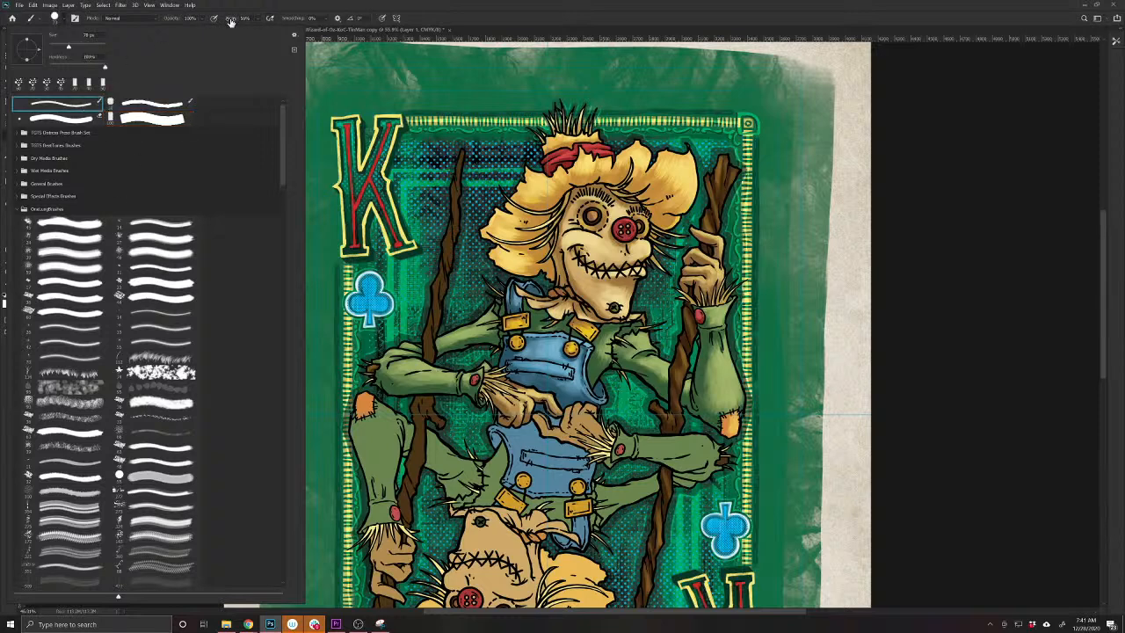
drag(231, 19, 343, 19)
mouse_move(715, 248)
mouse_down()
mouse_move(510, 281)
mouse_move(562, 272)
mouse_move(534, 313)
mouse_up()
key(ctrl+z)
click(8, 304)
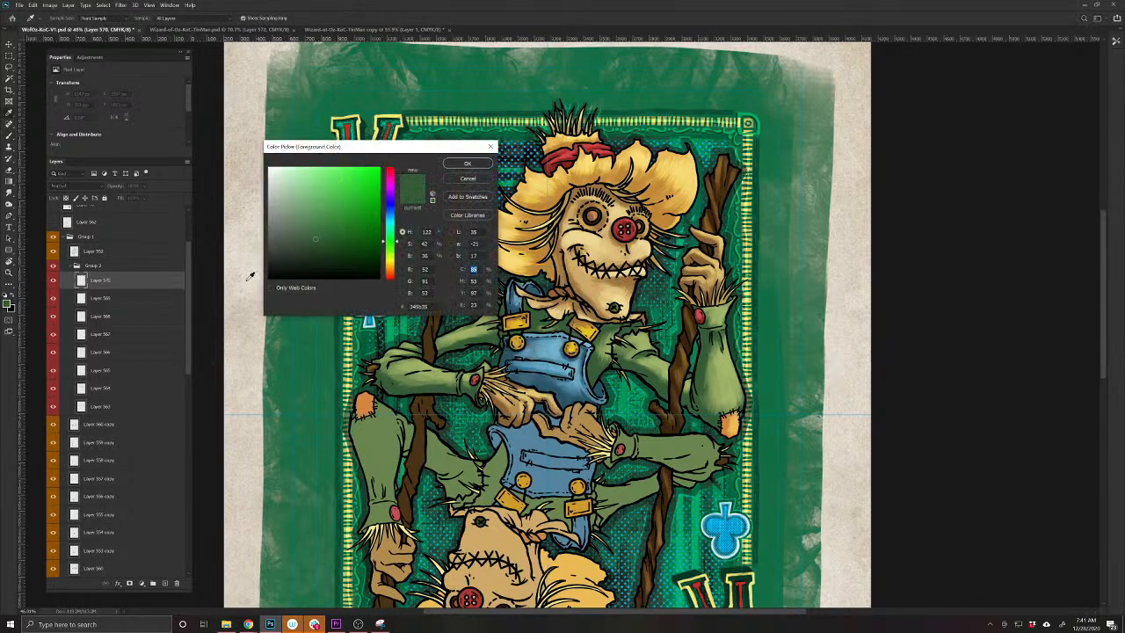
key(Return)
drag(519, 300, 539, 317)
key(ctrl+z)
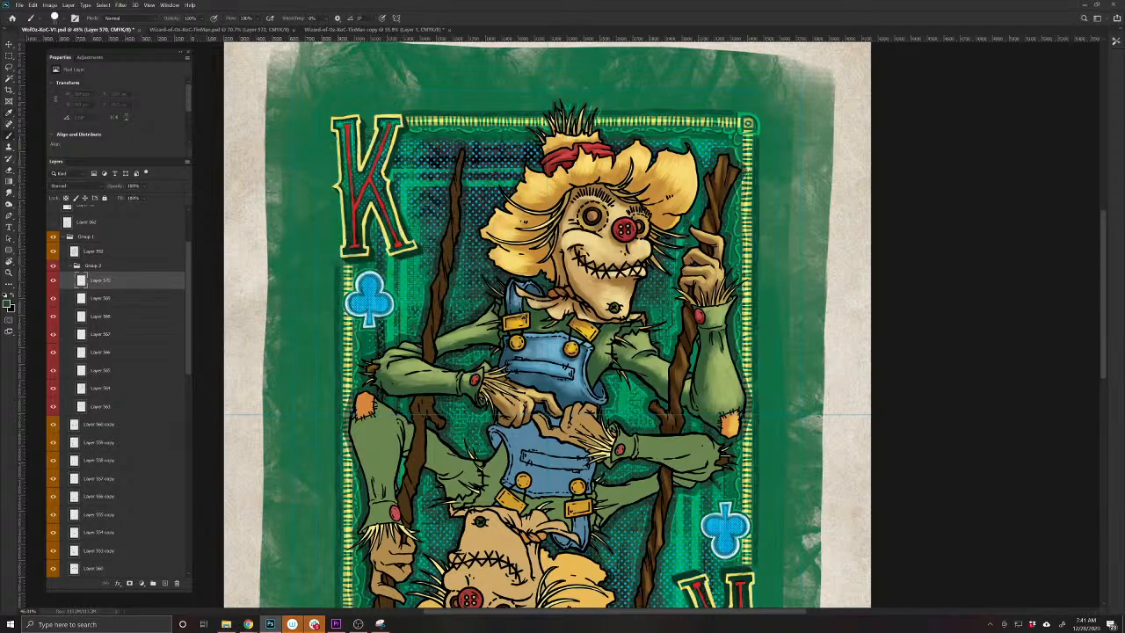
Choose a darker green and paint deep shadows on the shirt's shoulder by the bent arm and beneath the neckerchief
scroll(650, 329, up, 3)
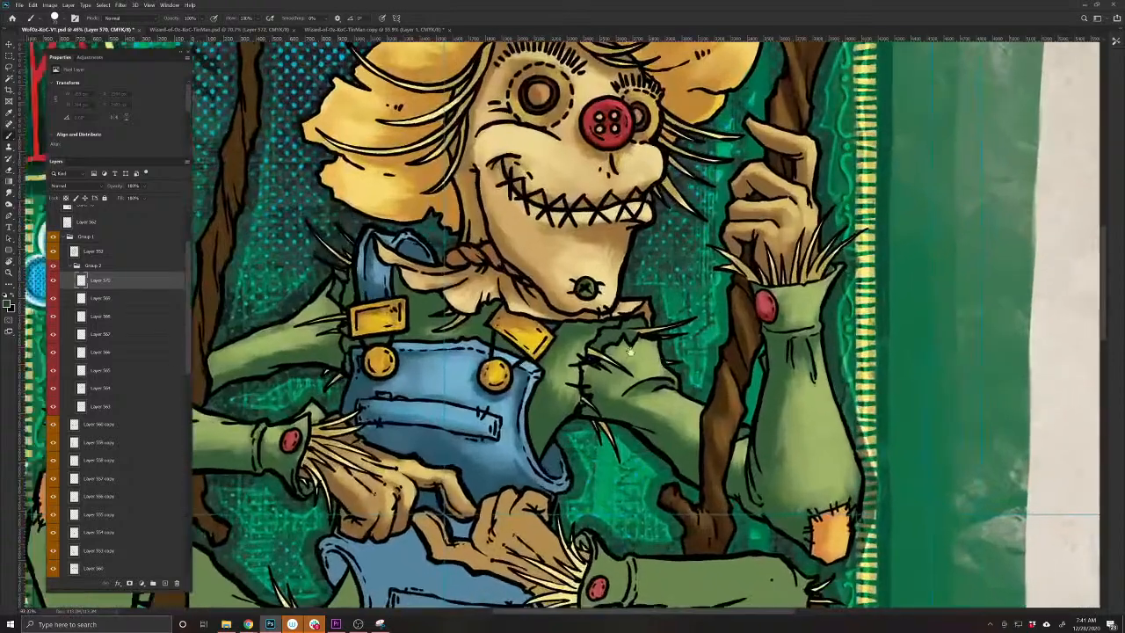
scroll(628, 351, down, 3)
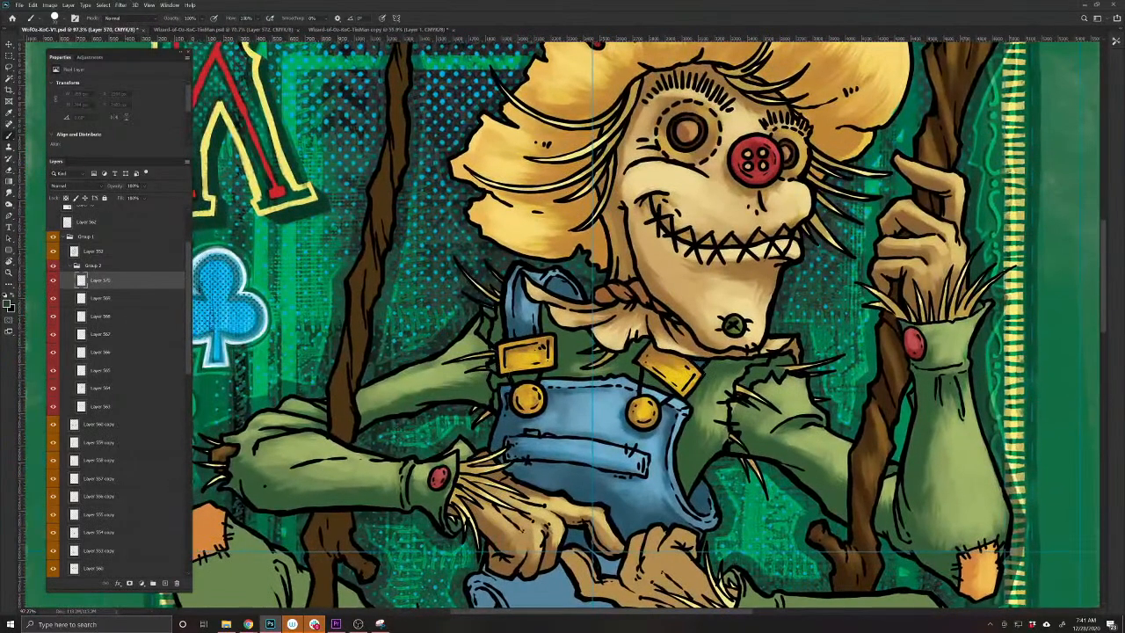
mouse_move(490, 320)
mouse_down()
mouse_move(481, 335)
mouse_move(482, 319)
mouse_up()
click(7, 304)
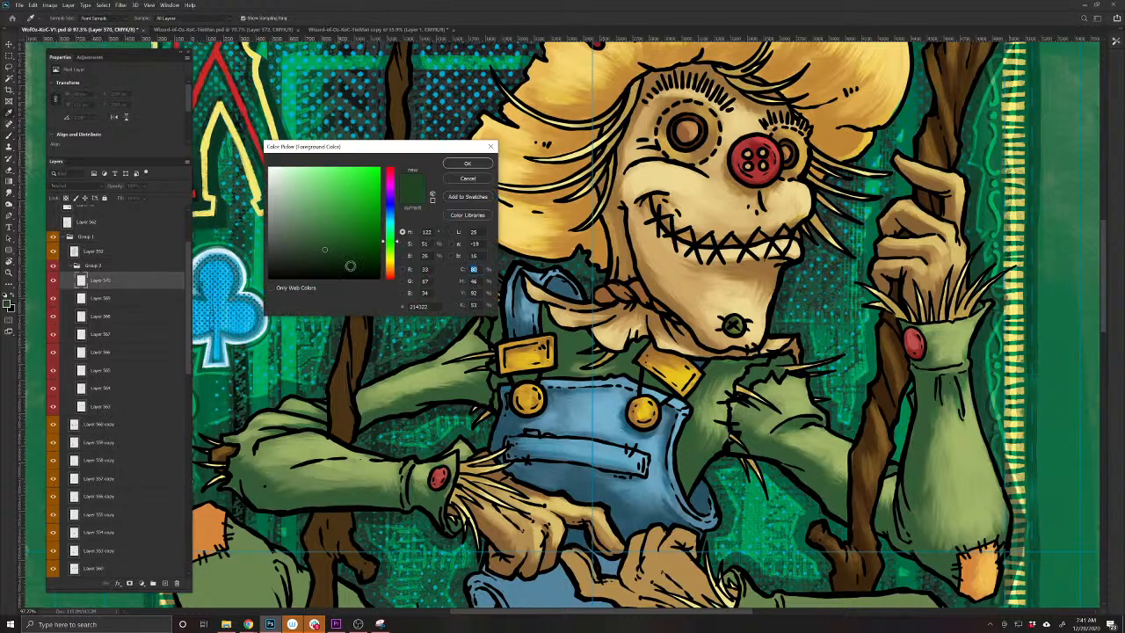
click(464, 165)
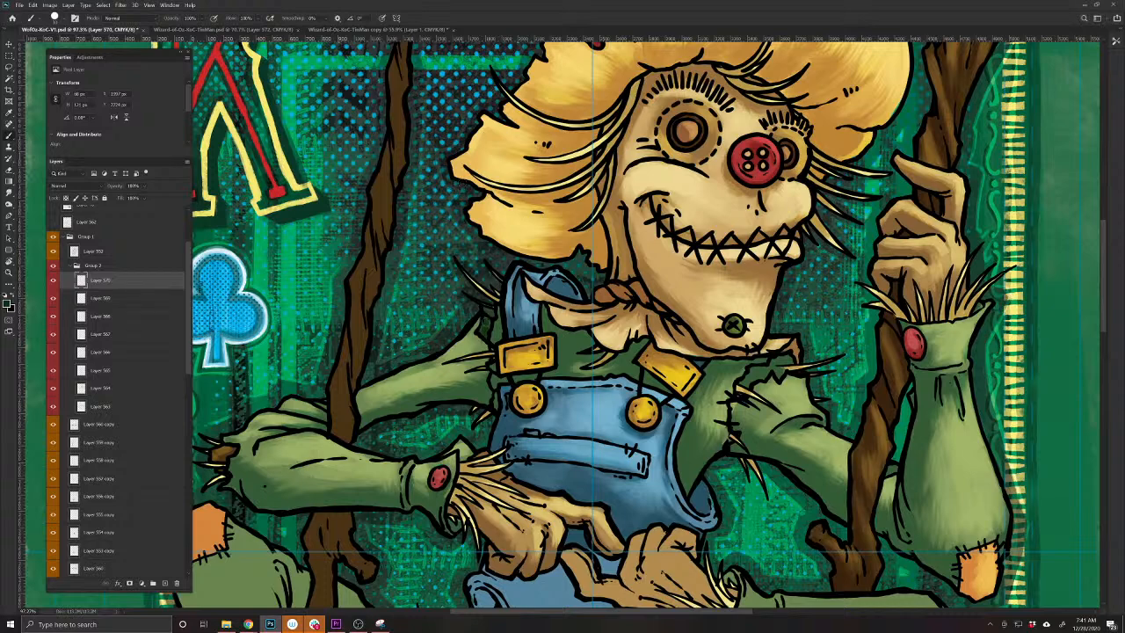
drag(480, 331, 497, 410)
mouse_move(543, 307)
mouse_down()
mouse_move(548, 328)
mouse_move(590, 341)
mouse_move(568, 343)
mouse_move(573, 357)
mouse_move(601, 353)
mouse_move(561, 351)
mouse_move(642, 344)
mouse_move(627, 360)
mouse_move(657, 380)
mouse_up()
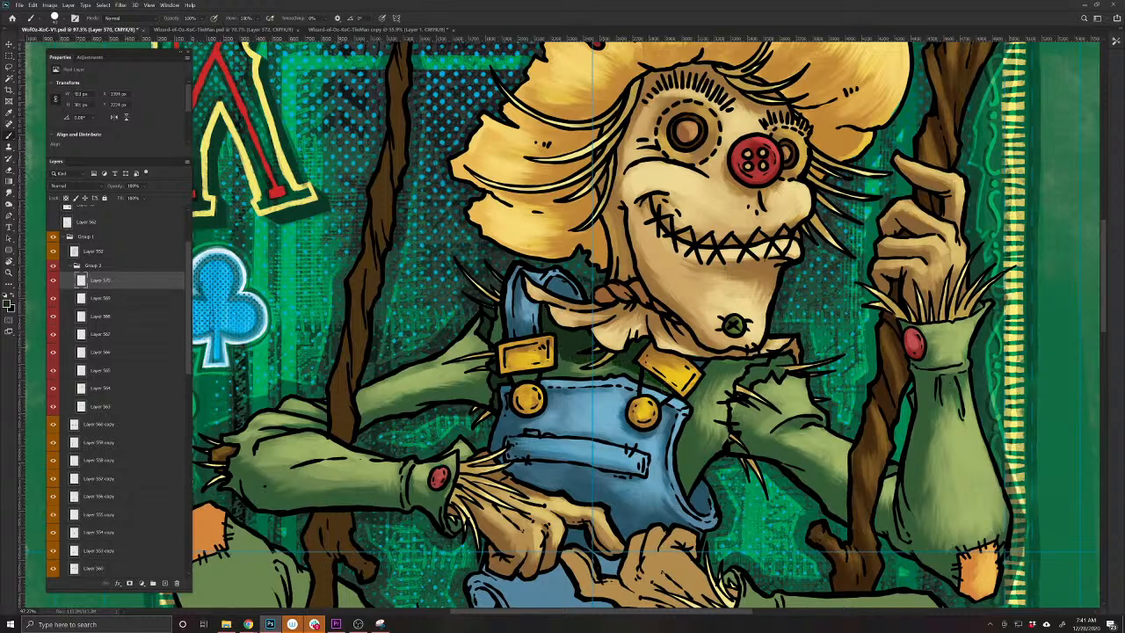
Paint dark green shadows on the shirt beside the overalls strap and under the chin at the torn shoulder
drag(700, 421, 613, 487)
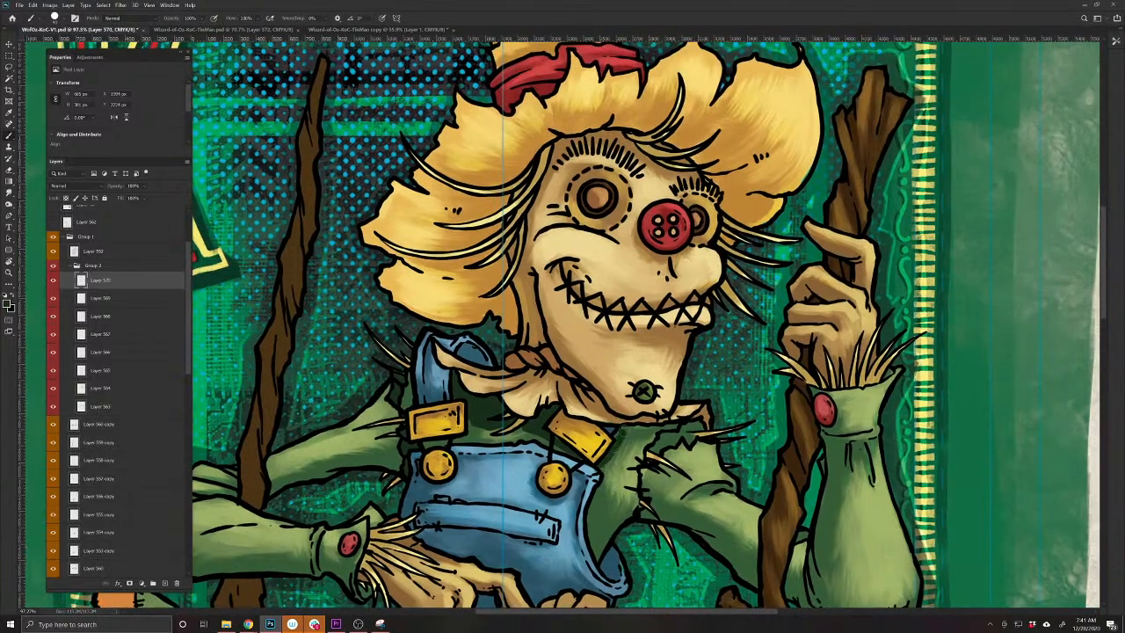
mouse_move(621, 436)
mouse_down()
mouse_move(678, 423)
mouse_move(613, 453)
mouse_up()
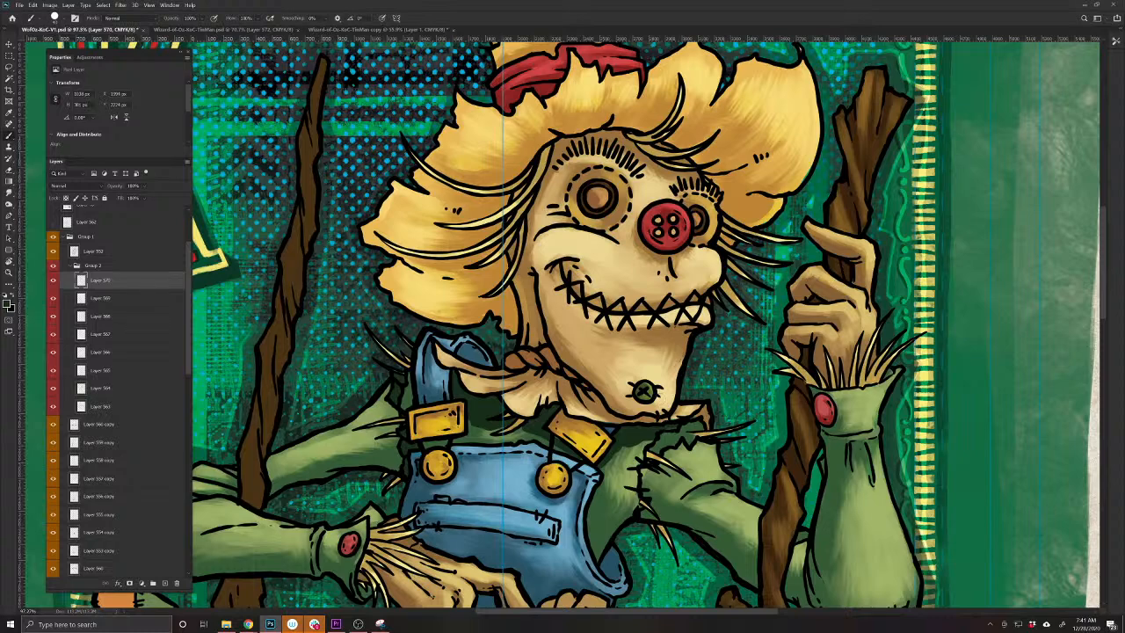
mouse_move(696, 425)
mouse_down()
mouse_move(654, 449)
mouse_move(671, 446)
mouse_move(640, 489)
mouse_move(592, 509)
mouse_move(597, 417)
mouse_move(690, 416)
mouse_move(672, 413)
mouse_up()
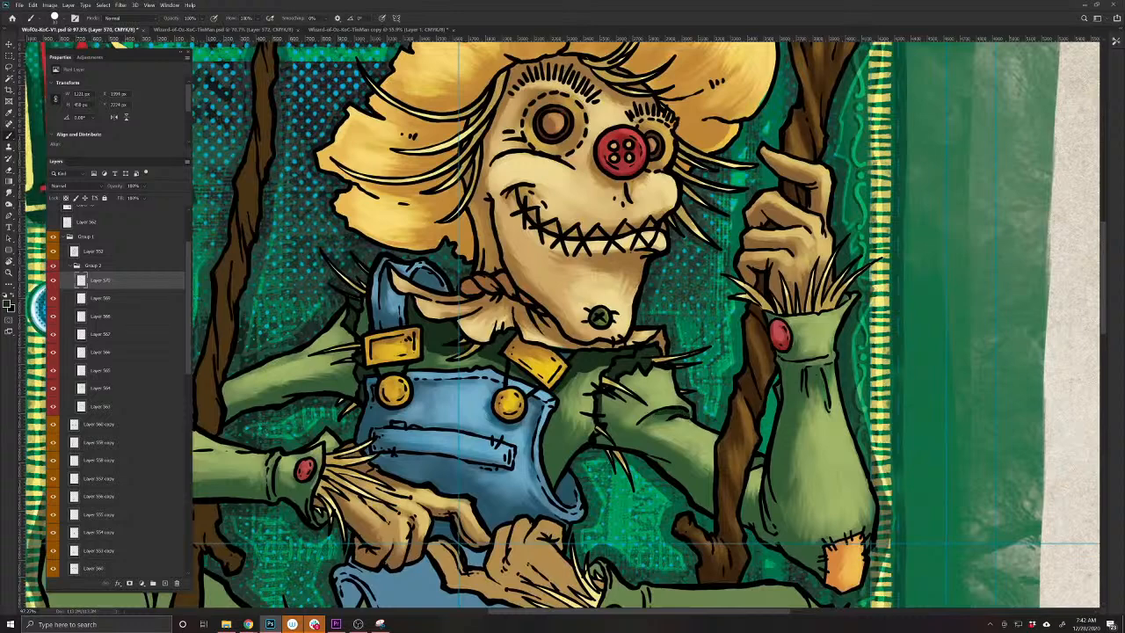
Shade the underside of the raised arm's upper sleeve with dark green and undo the last stroke
mouse_move(595, 438)
mouse_down()
mouse_move(642, 444)
mouse_move(774, 530)
mouse_move(756, 516)
mouse_up()
mouse_move(762, 557)
mouse_down()
mouse_move(681, 491)
mouse_move(716, 479)
mouse_move(696, 462)
mouse_move(747, 496)
mouse_move(699, 468)
mouse_up()
key(ctrl+z)
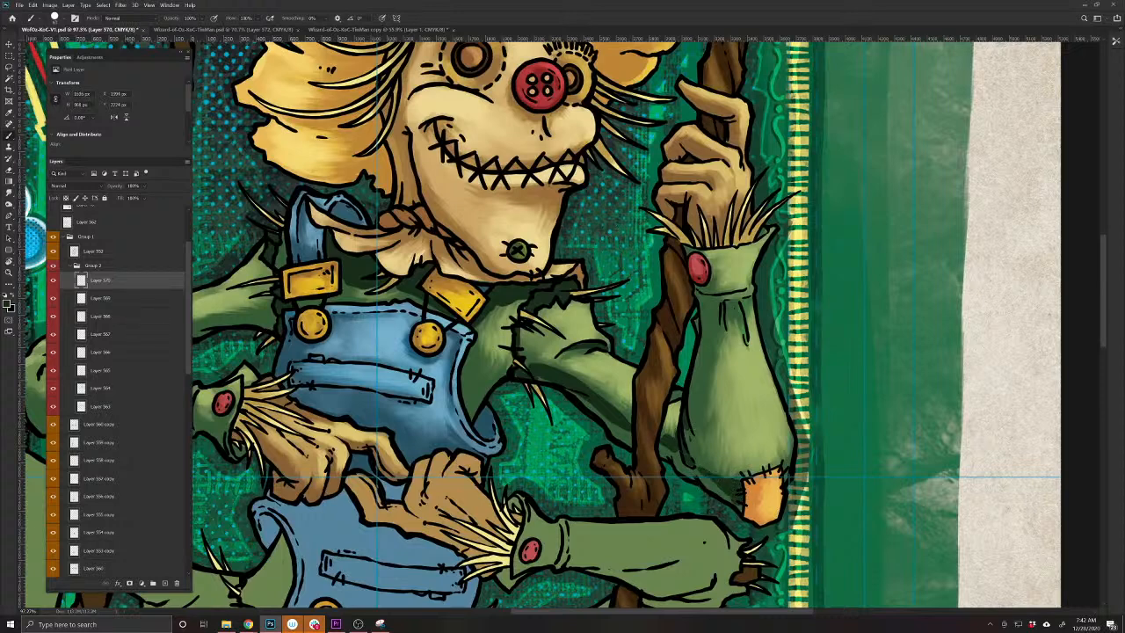
Paint dark green shadows on the raised arm's forearm sleeve, below the cuff and down its inner edge to the elbow
drag(681, 425, 691, 449)
drag(703, 303, 748, 345)
drag(740, 297, 752, 308)
mouse_move(733, 303)
mouse_down()
mouse_move(704, 352)
mouse_move(701, 443)
mouse_up()
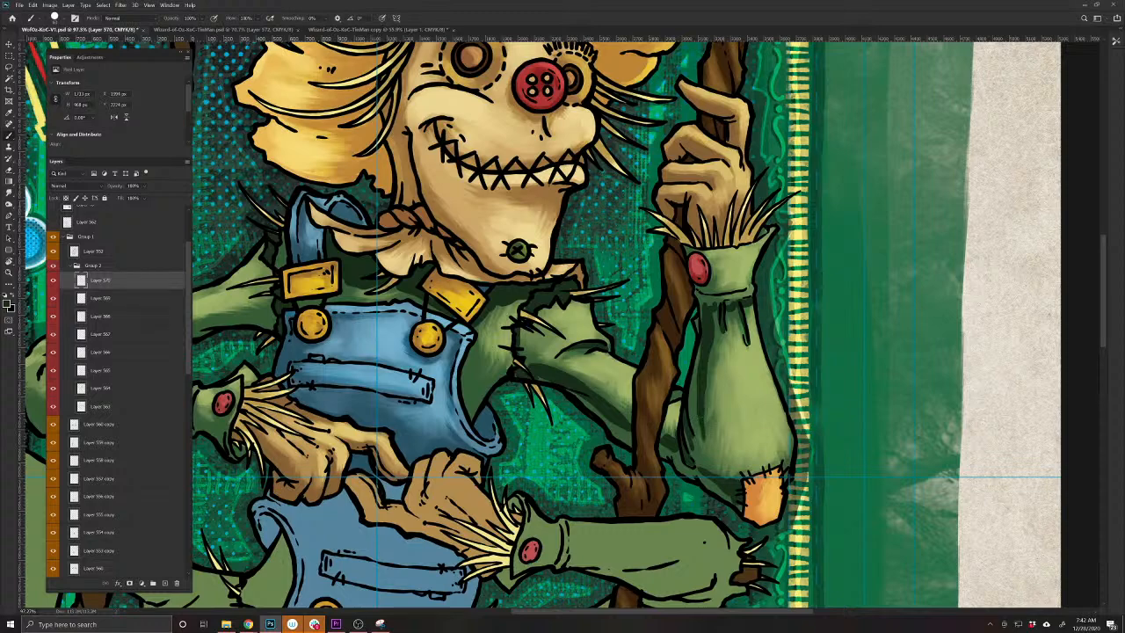
Paint dark green shadows along the bent arm's lower sleeve, its elbow folds and the area beside the staff
drag(598, 396, 639, 477)
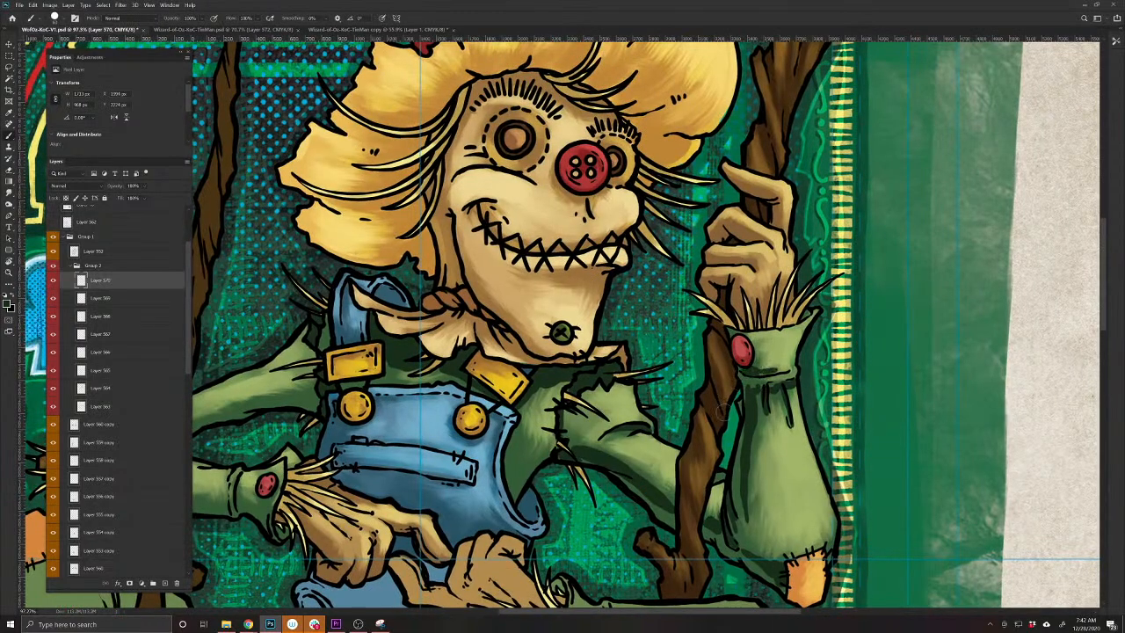
drag(519, 547, 715, 441)
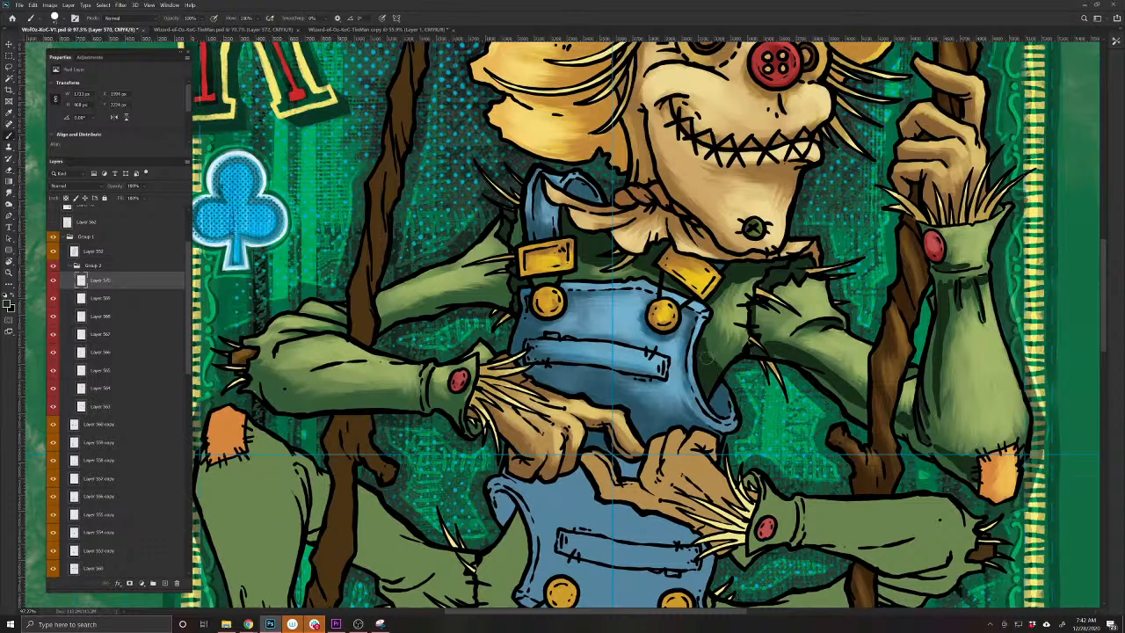
drag(472, 439, 609, 500)
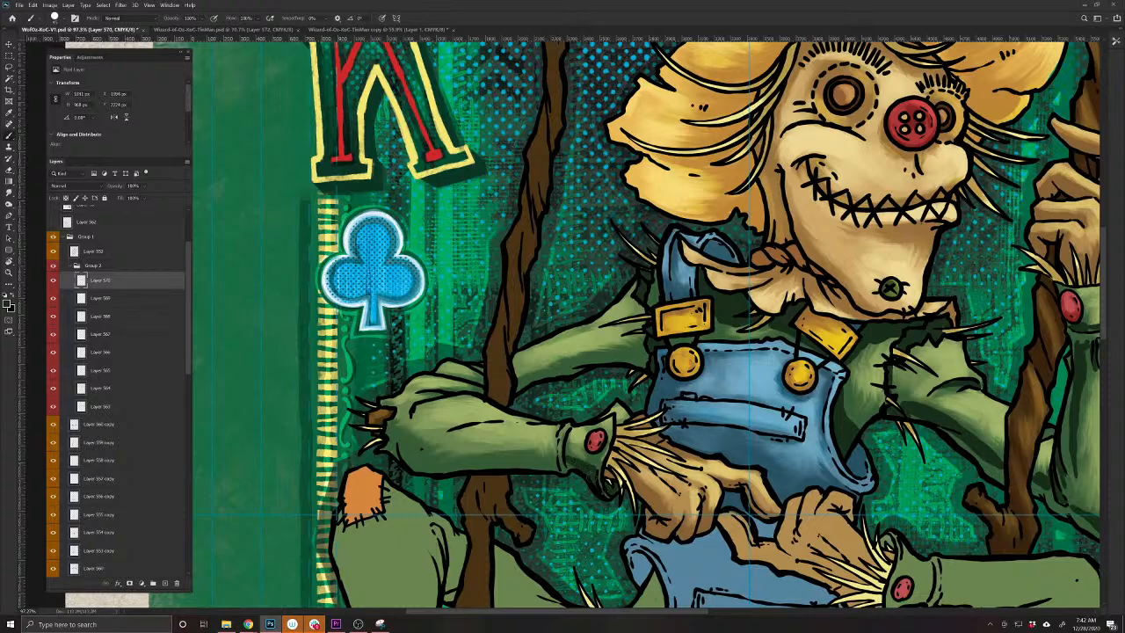
mouse_move(554, 464)
mouse_down()
mouse_move(520, 454)
mouse_move(420, 459)
mouse_move(393, 439)
mouse_move(430, 455)
mouse_move(394, 441)
mouse_up()
mouse_move(439, 382)
mouse_down()
mouse_move(485, 398)
mouse_move(409, 396)
mouse_up()
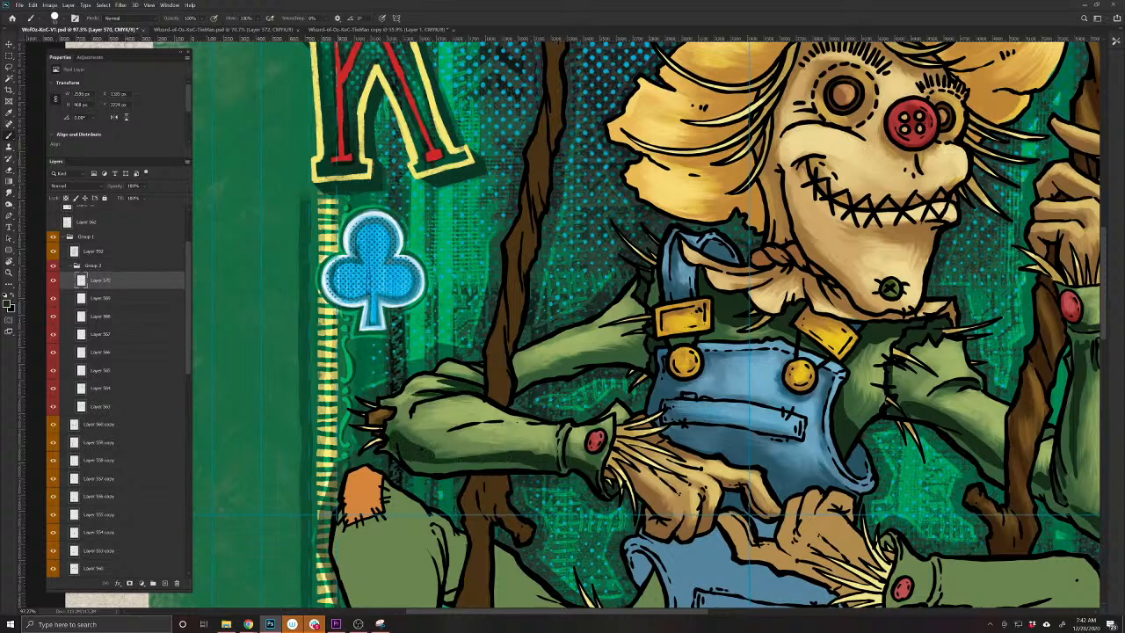
mouse_move(487, 375)
mouse_down()
mouse_move(469, 385)
mouse_move(628, 357)
mouse_move(609, 352)
mouse_move(524, 390)
mouse_up()
drag(474, 524, 364, 585)
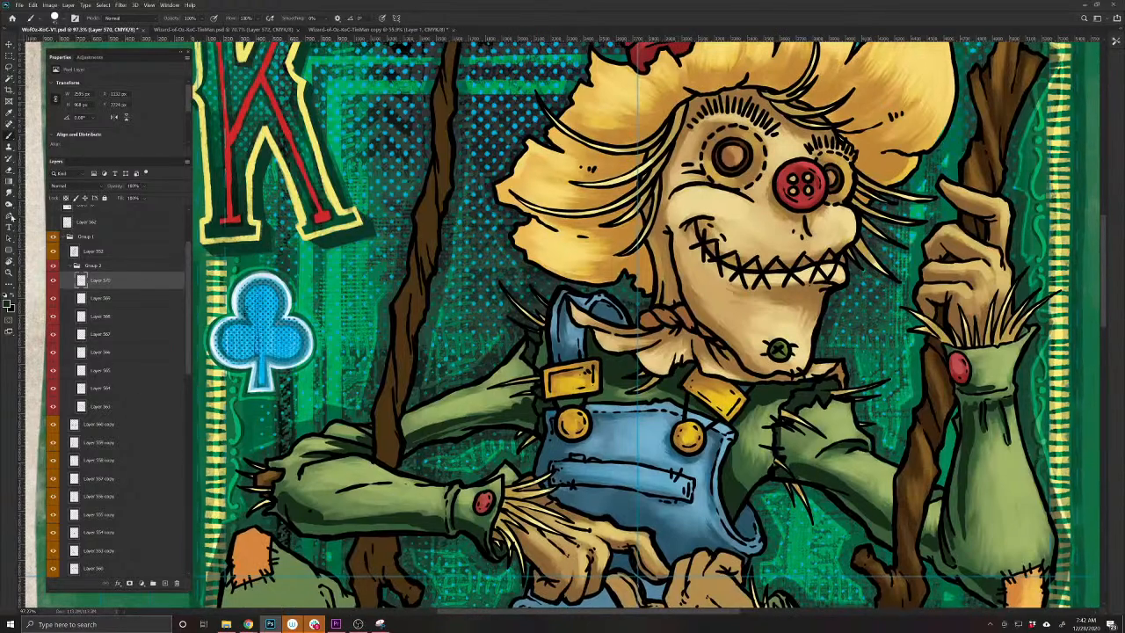
Smudge the dark green shadows on the shirt and both arms' sleeves, and lower the shadow layer's opacity
click(11, 194)
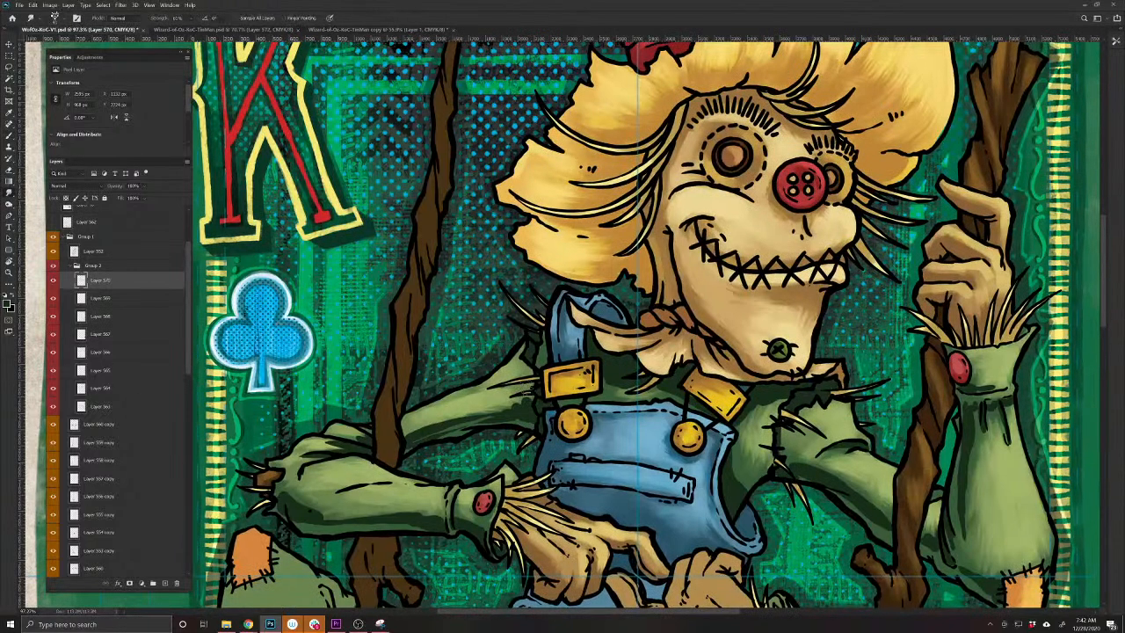
mouse_move(529, 398)
mouse_down()
mouse_move(407, 436)
mouse_move(436, 426)
mouse_up()
drag(119, 187, 104, 187)
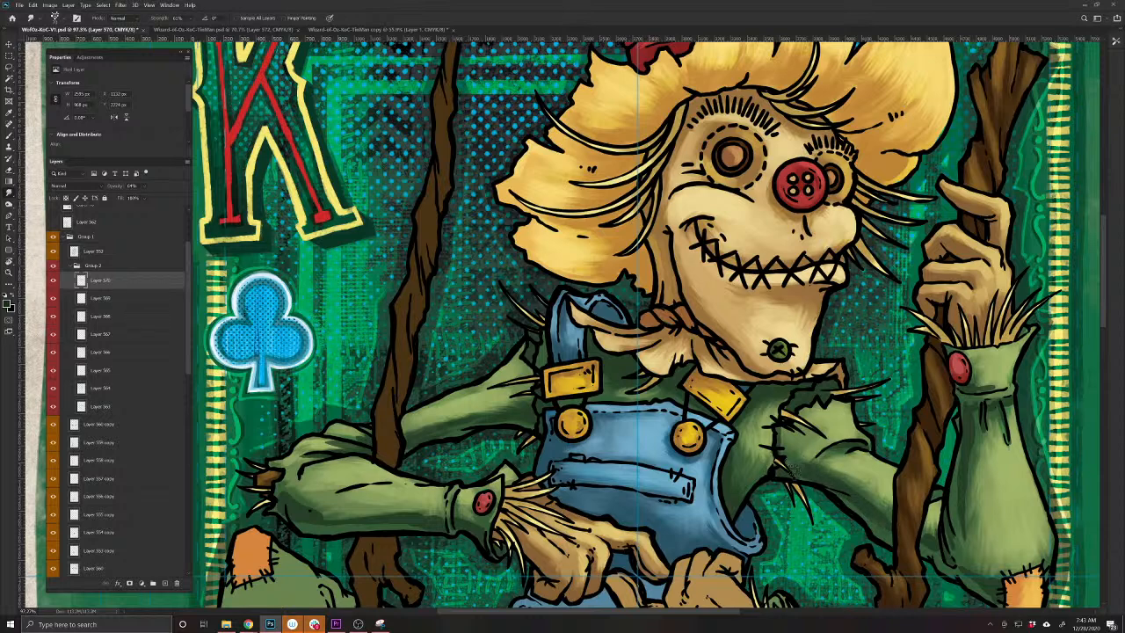
drag(801, 541, 602, 499)
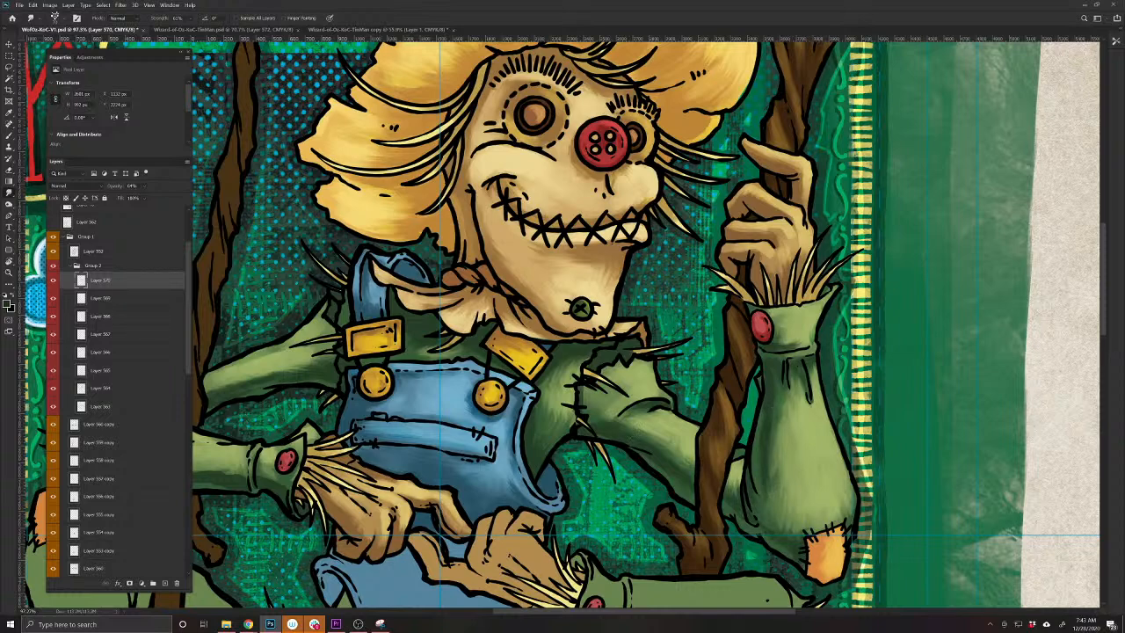
drag(372, 497, 684, 501)
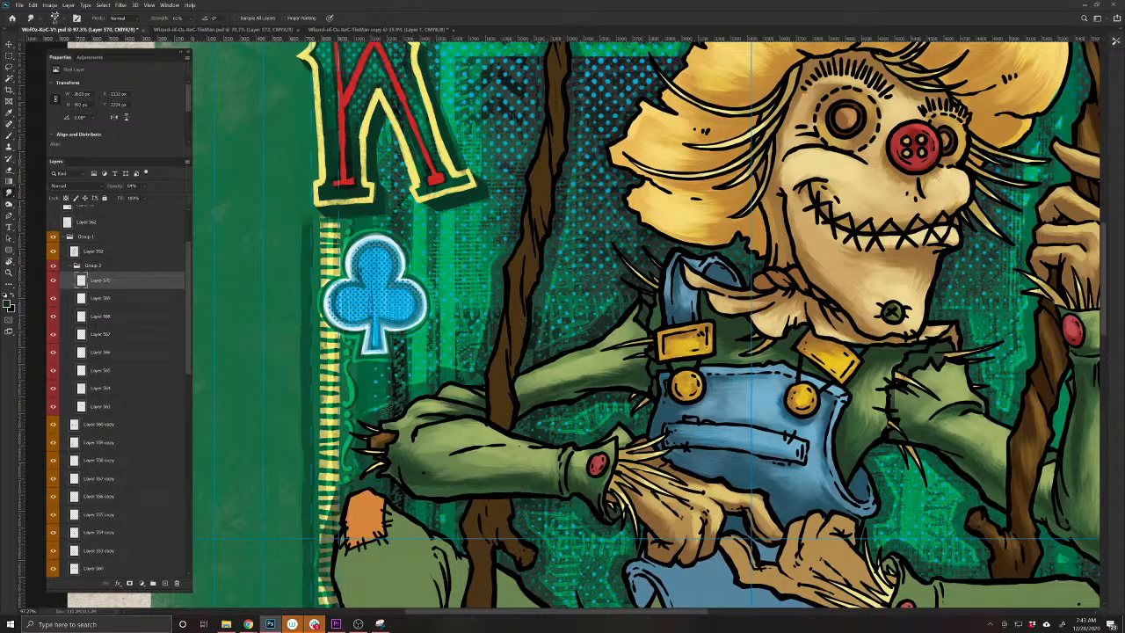
Adjust the green shadow layer's opacity and toggle the layer's visibility to compare the shading on the full card
scroll(575, 547, down, 5)
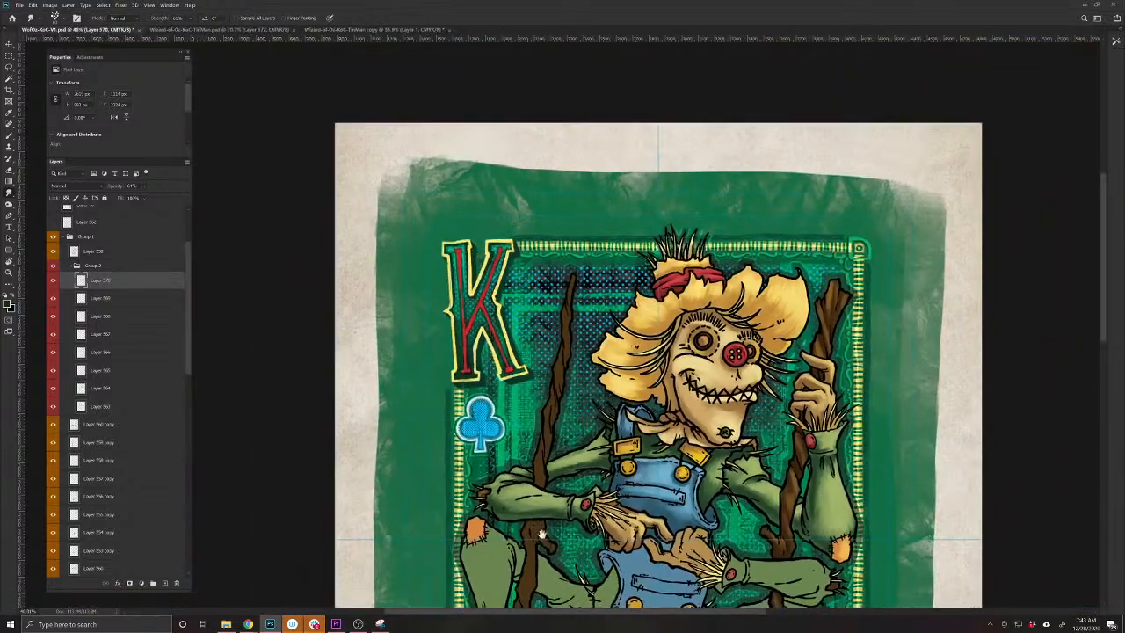
drag(541, 534, 486, 507)
drag(121, 195, 77, 195)
click(52, 279)
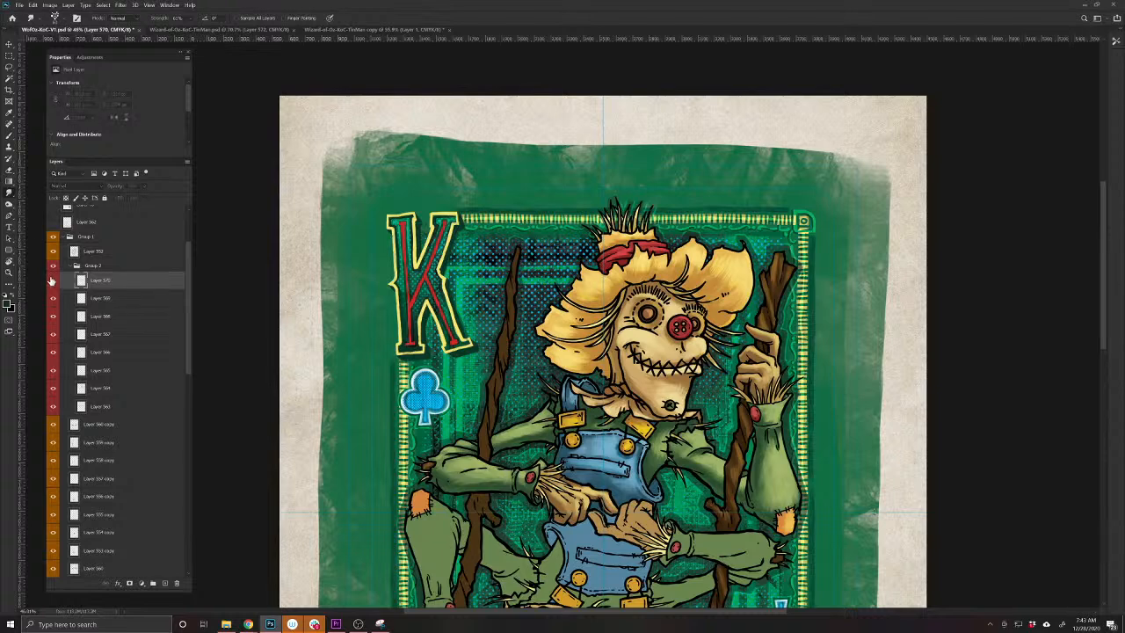
click(53, 280)
click(53, 280)
click(54, 279)
Toggle the overalls' shadow layer to compare the shading and set its blend mode to Multiply
key(b)
mouse_move(607, 492)
mouse_down()
mouse_move(631, 513)
mouse_move(560, 560)
mouse_up()
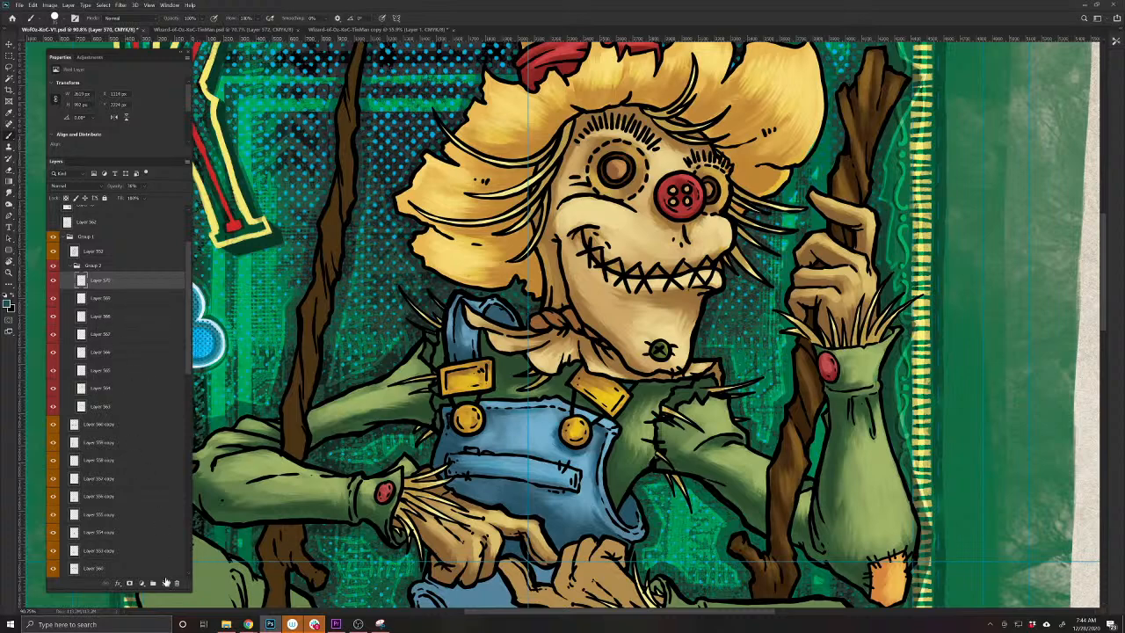
click(54, 281)
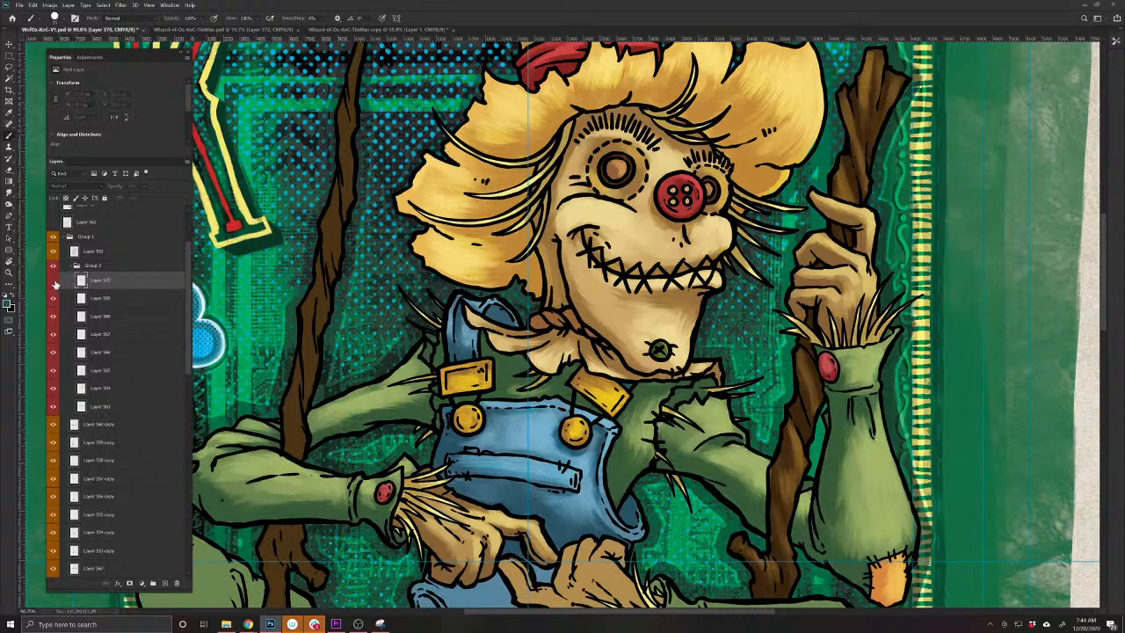
click(54, 283)
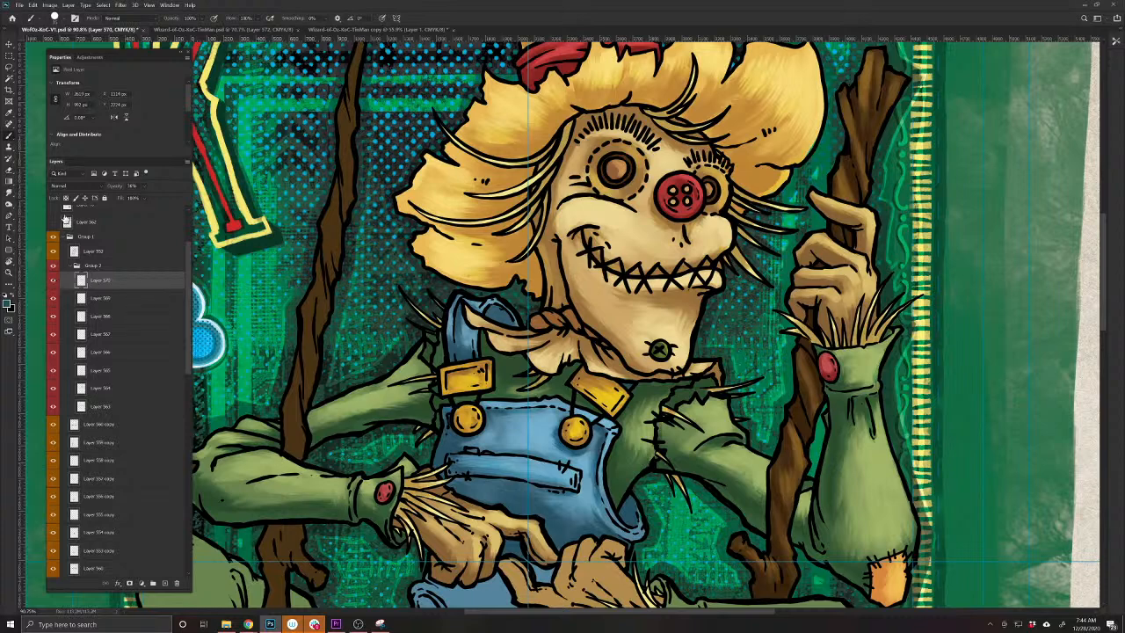
click(62, 186)
scroll(80, 193, up, 2)
click(66, 218)
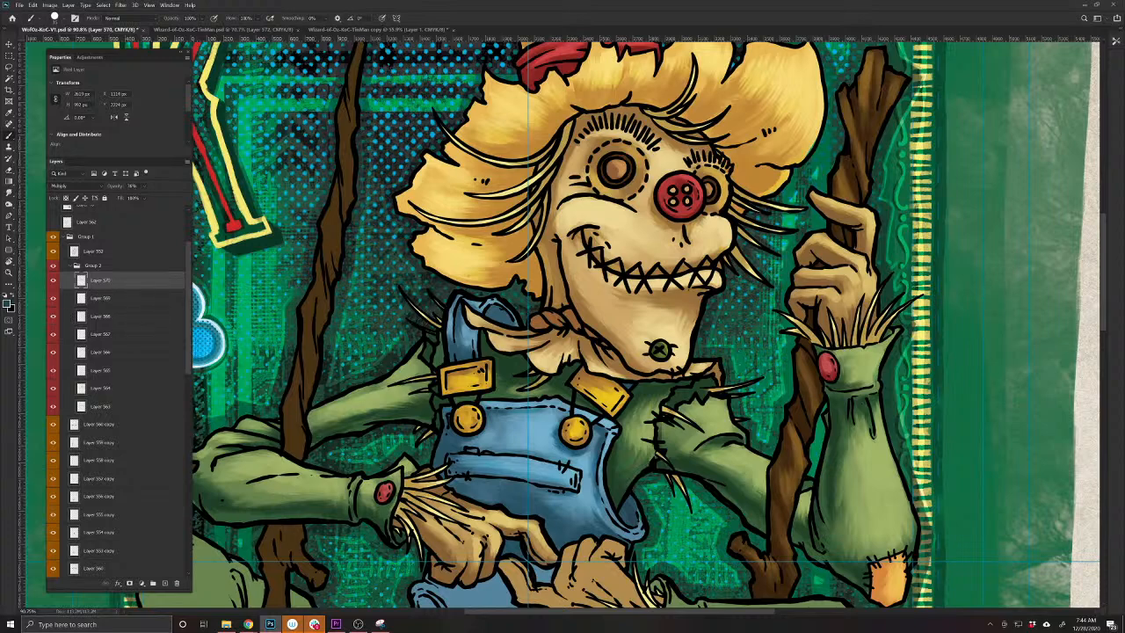
Choose a much darker blue and paint denim shadows on the overalls' bib and shoulder strap
click(8, 304)
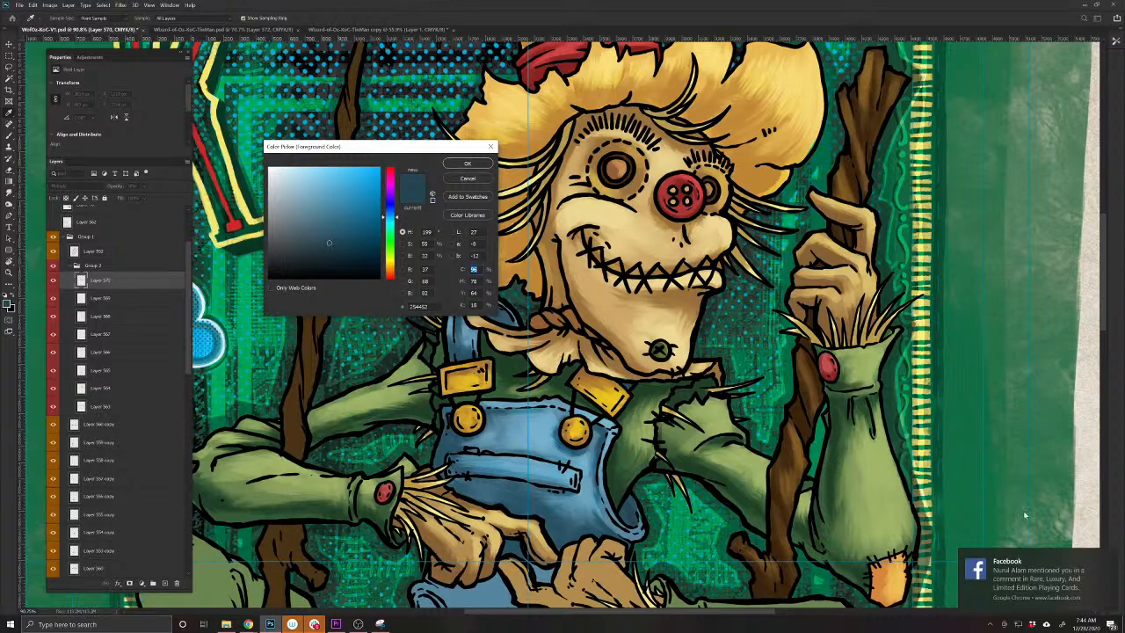
drag(333, 238, 345, 250)
click(466, 163)
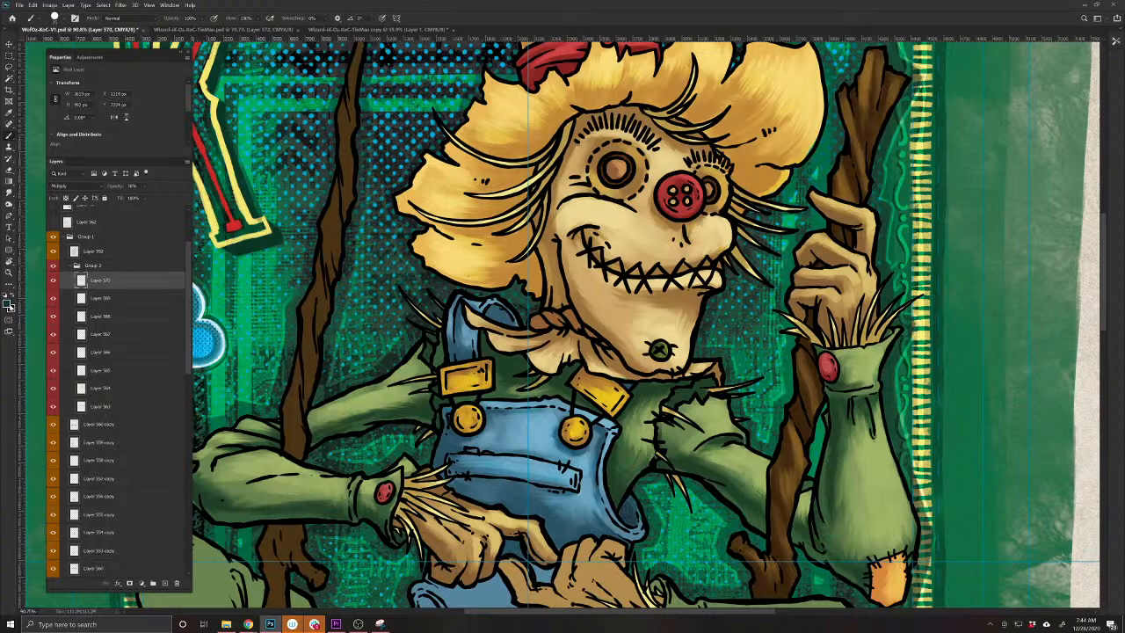
click(9, 305)
click(358, 257)
click(466, 167)
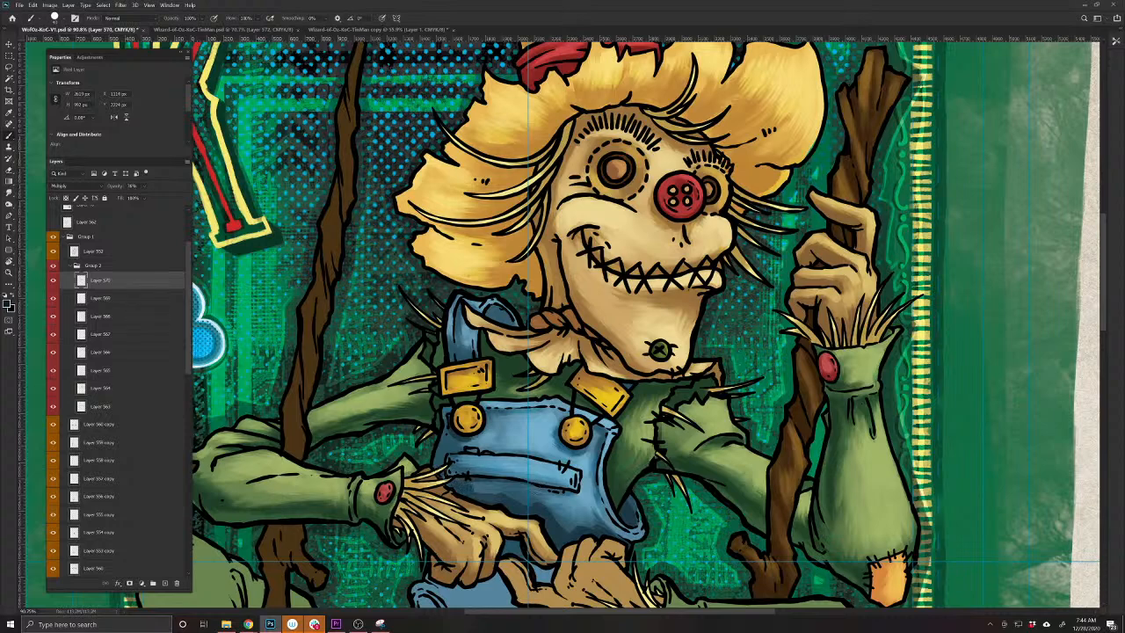
key(bracketleft)
mouse_move(458, 306)
mouse_down()
mouse_move(454, 316)
mouse_move(511, 327)
mouse_up()
drag(492, 304, 512, 321)
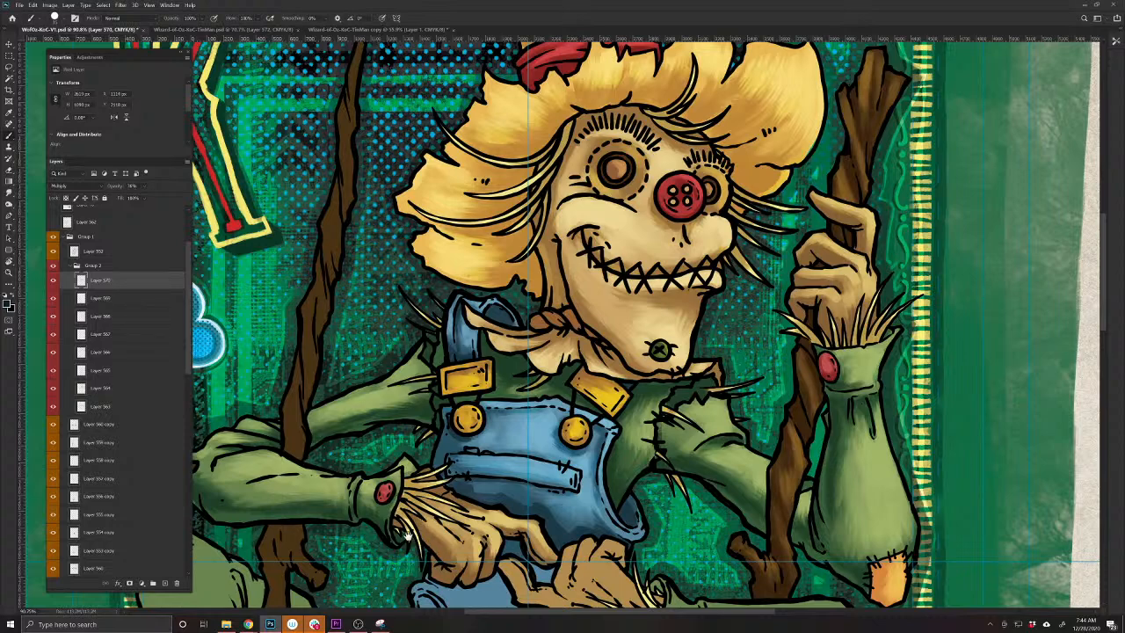
drag(441, 567, 505, 518)
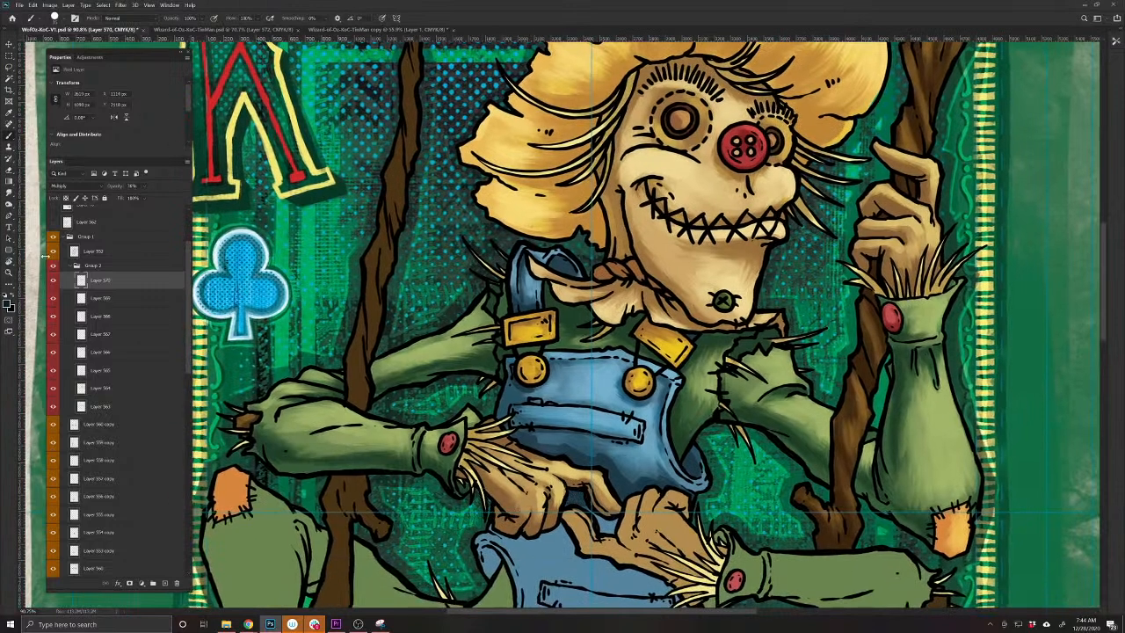
Smudge the dark blue shadows on the overalls and check the result on the card
click(10, 193)
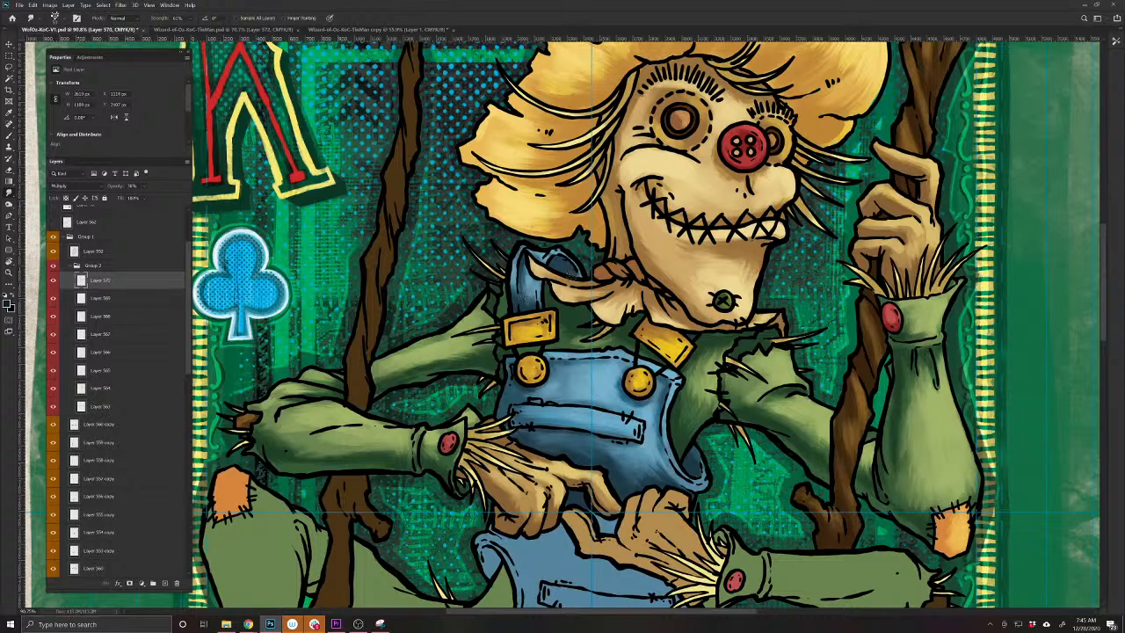
key(super)
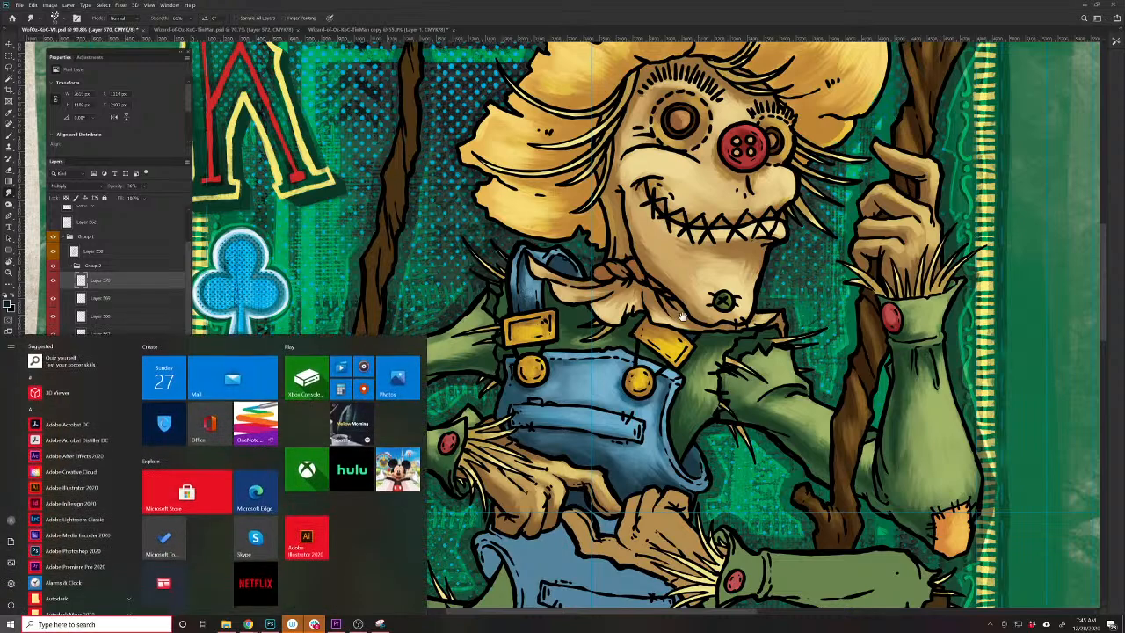
key(super)
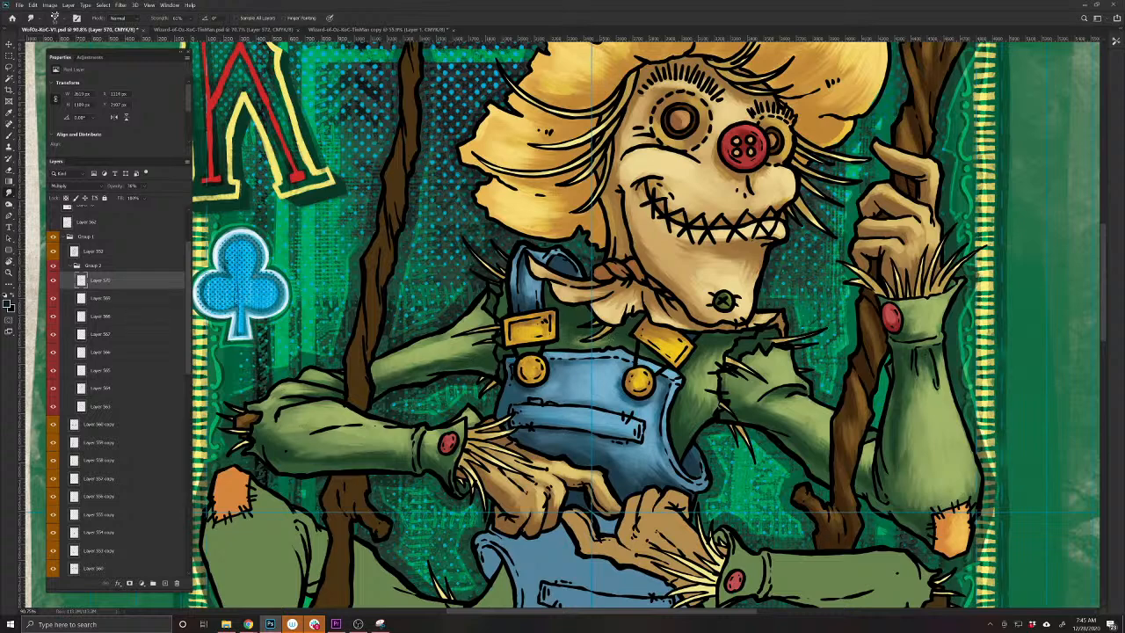
scroll(607, 552, down, 5)
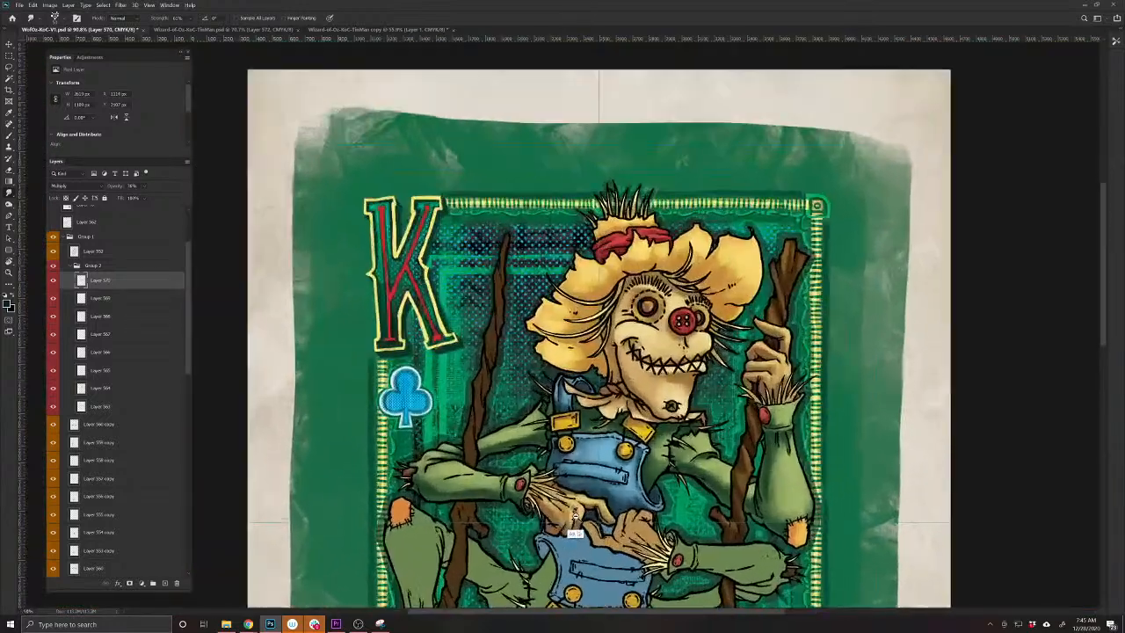
scroll(576, 517, up, 6)
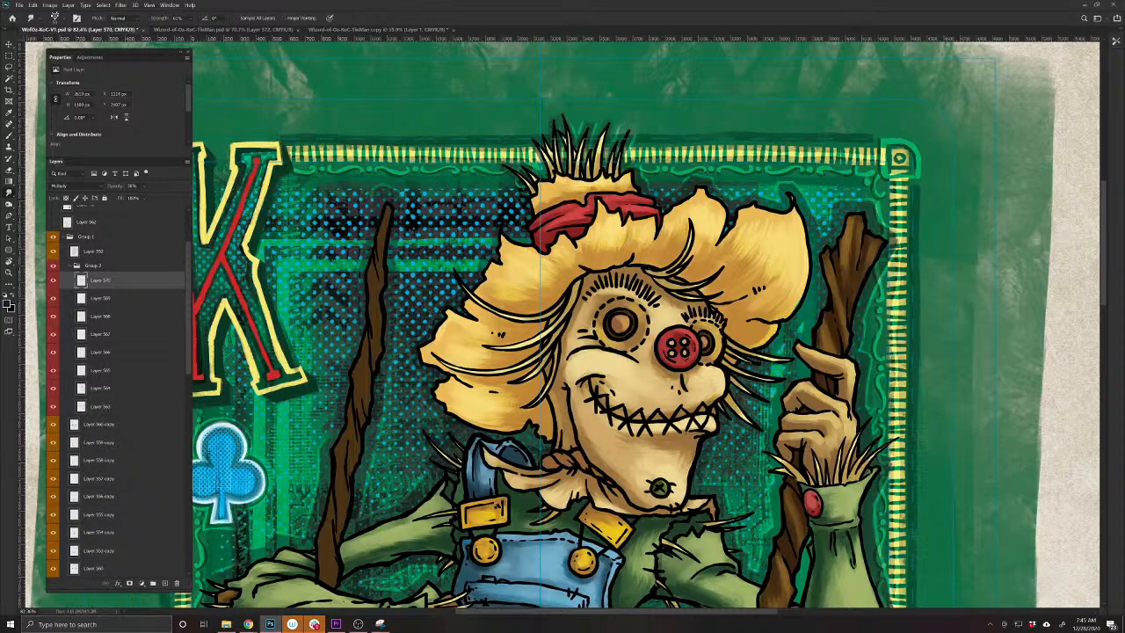
Add a new Multiply layer and paint tan shadows across the scarecrow's forehead beneath the hat brim
click(165, 582)
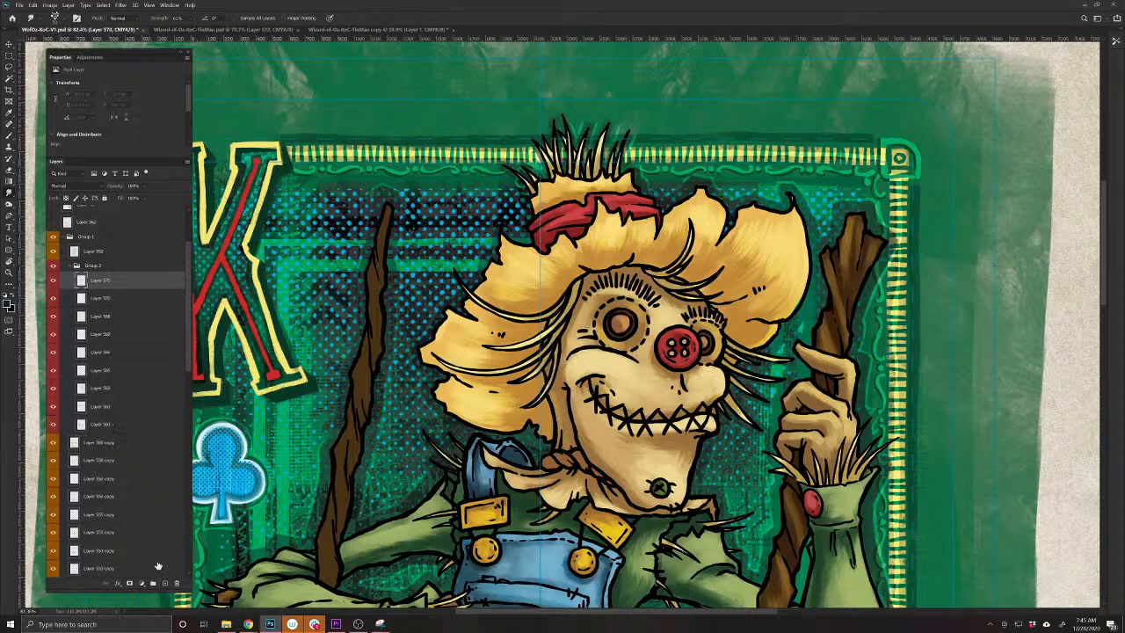
click(58, 185)
click(58, 218)
key(b)
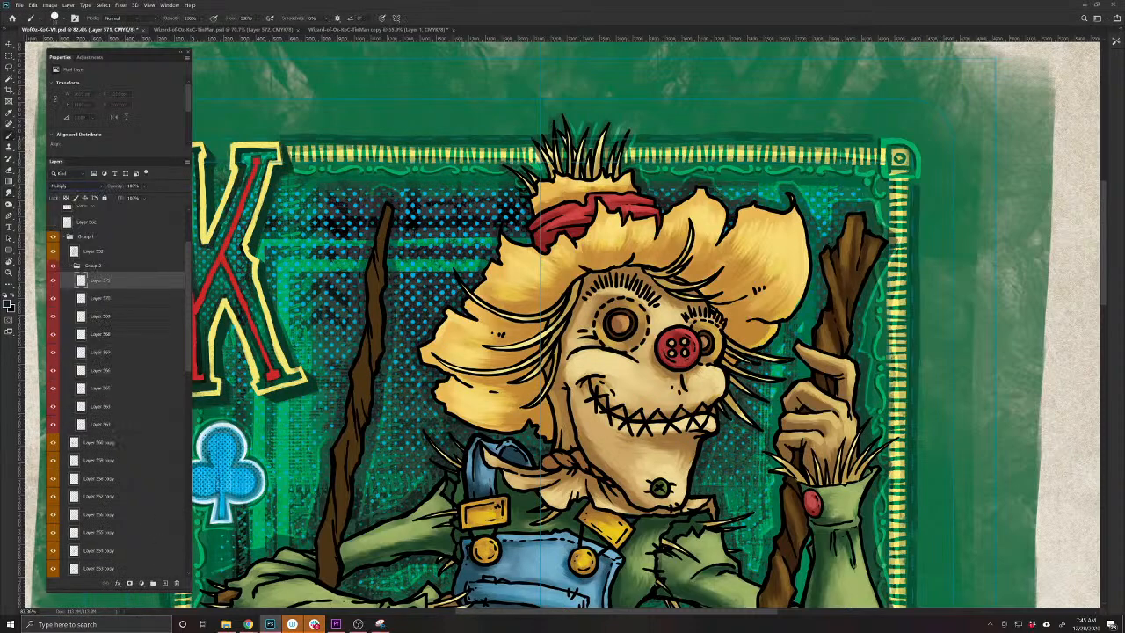
drag(593, 470, 565, 386)
key(bracketleft)
key(bracketleft)
key(bracketright)
drag(654, 284, 626, 269)
drag(649, 282, 582, 275)
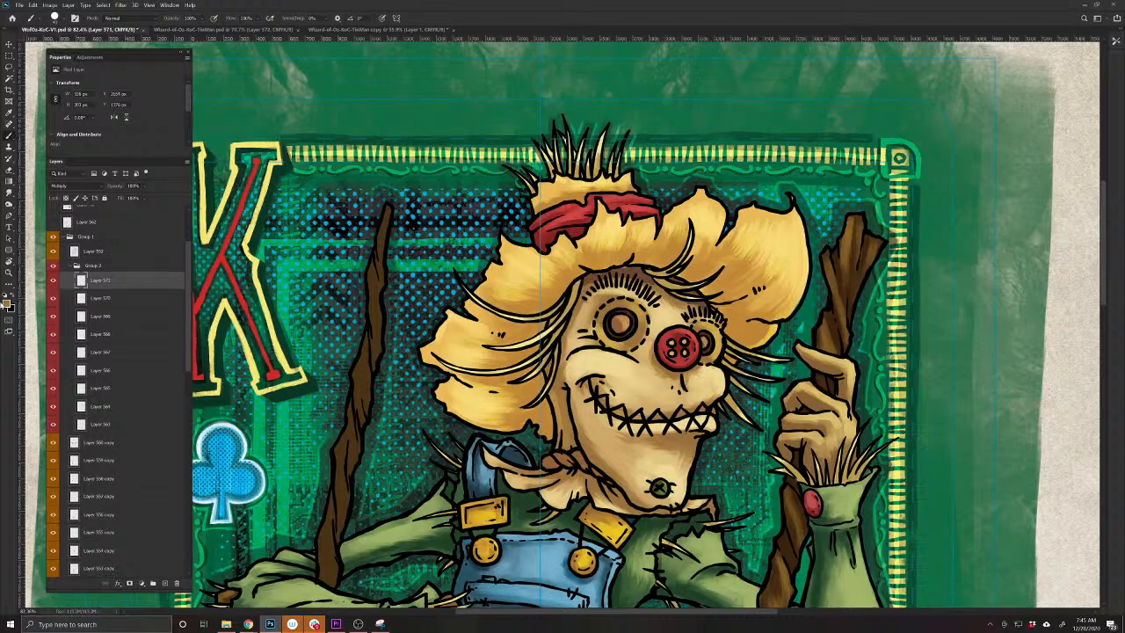
Set the brush colour to brown 755b38 and paint shadows on the forehead, the side of the face and the neck
click(7, 302)
click(329, 228)
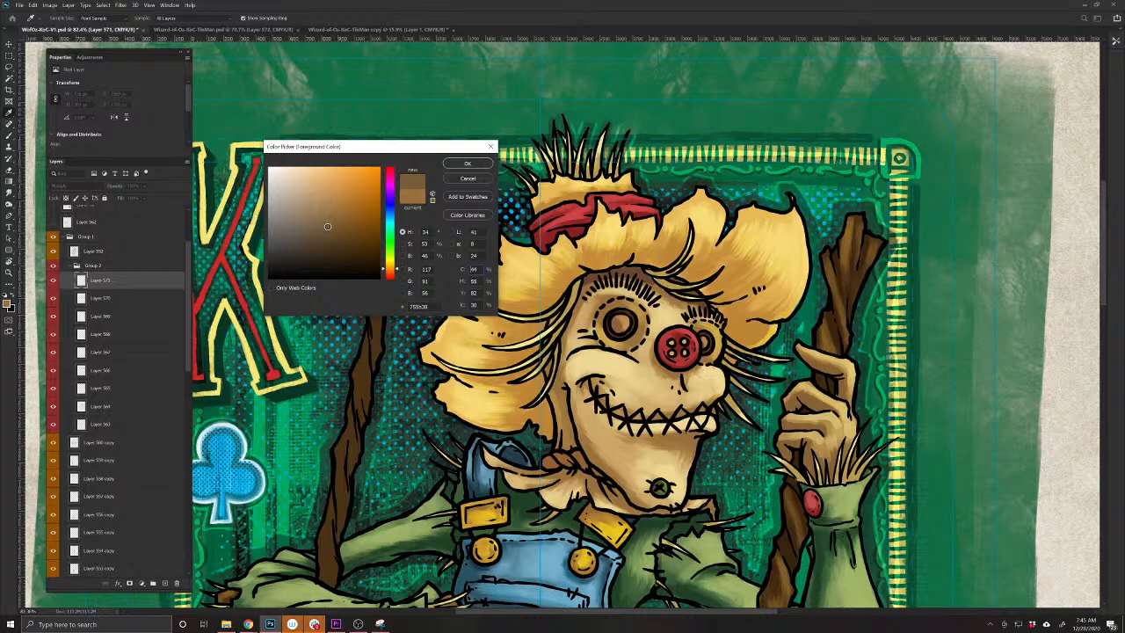
click(459, 166)
mouse_move(590, 282)
mouse_down()
mouse_move(635, 271)
mouse_move(648, 280)
mouse_up()
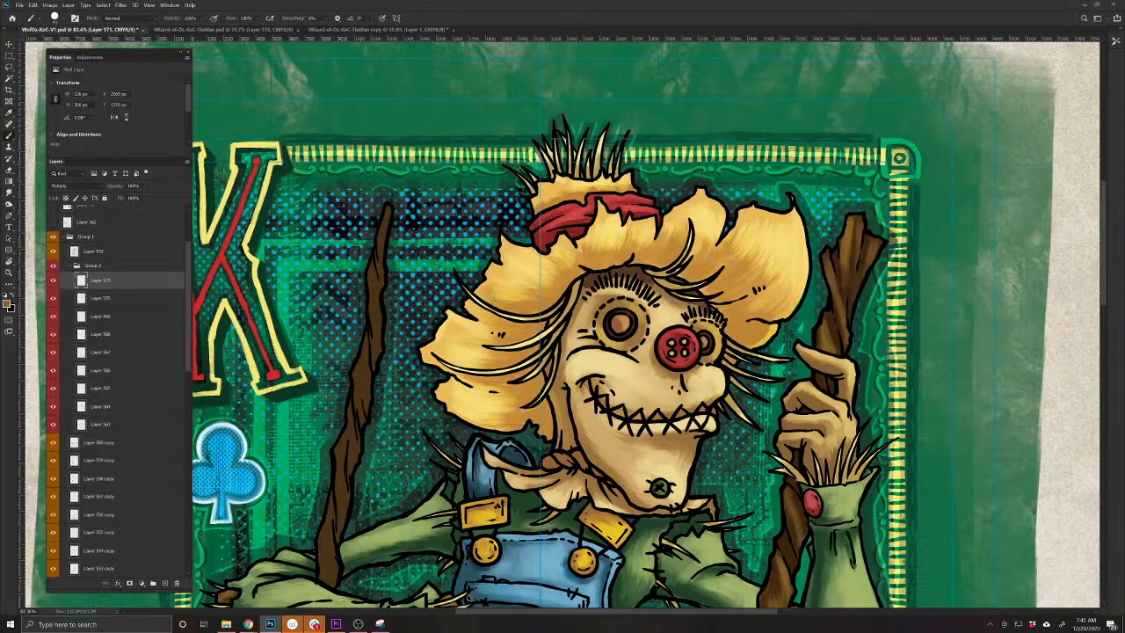
mouse_move(710, 314)
mouse_down()
mouse_move(651, 285)
mouse_move(569, 318)
mouse_move(550, 421)
mouse_up()
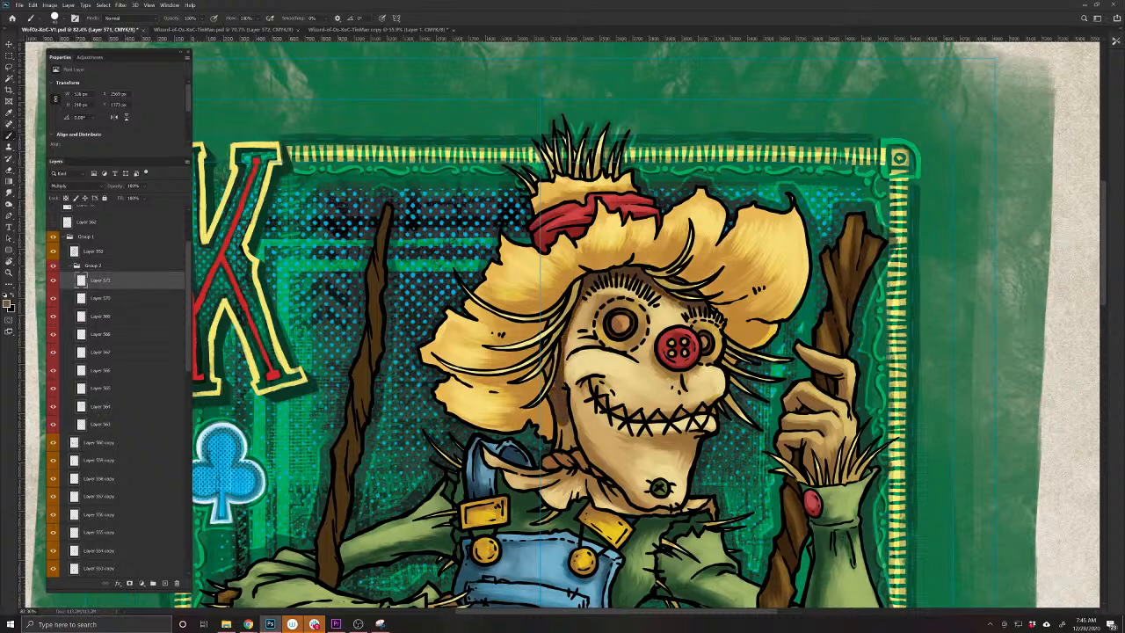
drag(550, 363, 545, 376)
mouse_move(566, 418)
mouse_down()
mouse_move(564, 448)
mouse_move(576, 444)
mouse_up()
Paint brown shadows around the mouth, cheek and chin and on the neckerchief's folds
mouse_move(601, 402)
mouse_down()
mouse_move(639, 419)
mouse_move(716, 412)
mouse_up()
mouse_move(689, 368)
mouse_down()
mouse_move(660, 365)
mouse_move(655, 352)
mouse_up()
drag(654, 513, 591, 460)
drag(696, 441, 671, 442)
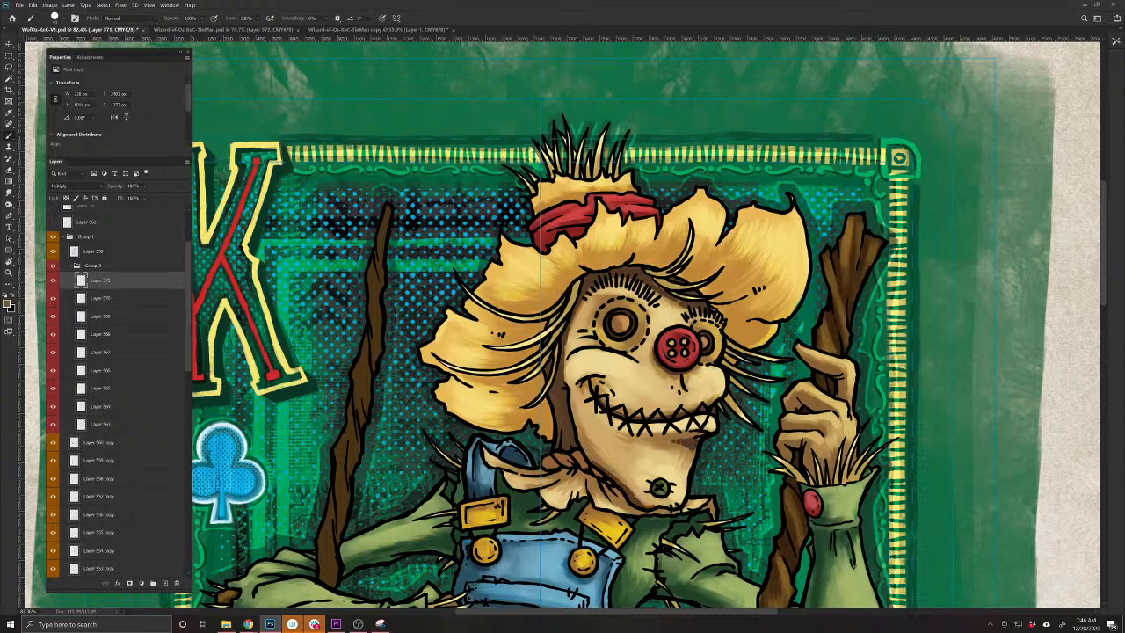
mouse_move(625, 498)
mouse_down()
mouse_move(557, 471)
mouse_move(515, 474)
mouse_move(536, 494)
mouse_up()
drag(589, 461, 541, 467)
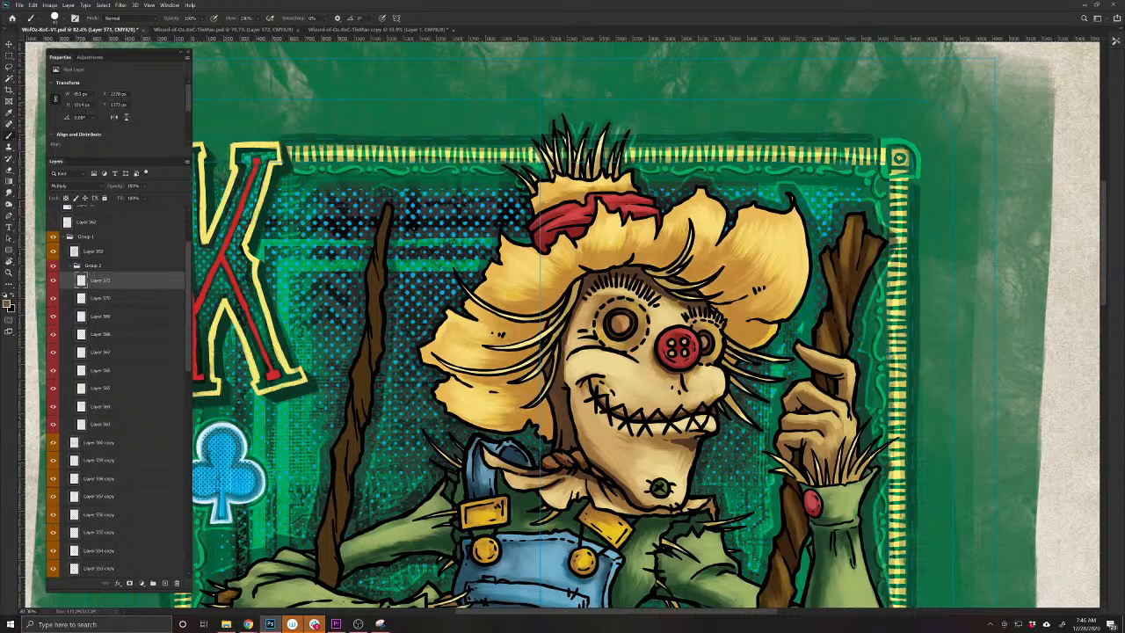
Paint brown shadows on the fingers, palm and straw wrist of the hand in front of the overalls
drag(439, 538, 605, 339)
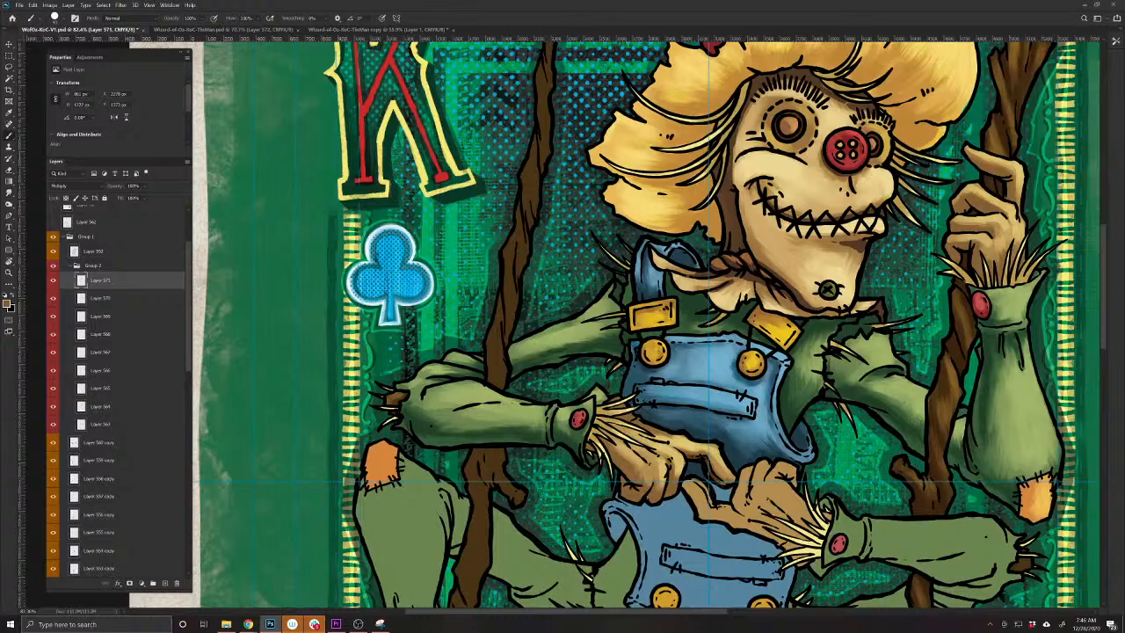
mouse_move(670, 472)
mouse_down()
mouse_move(665, 496)
mouse_move(648, 503)
mouse_move(657, 503)
mouse_move(675, 490)
mouse_move(623, 482)
mouse_move(633, 497)
mouse_up()
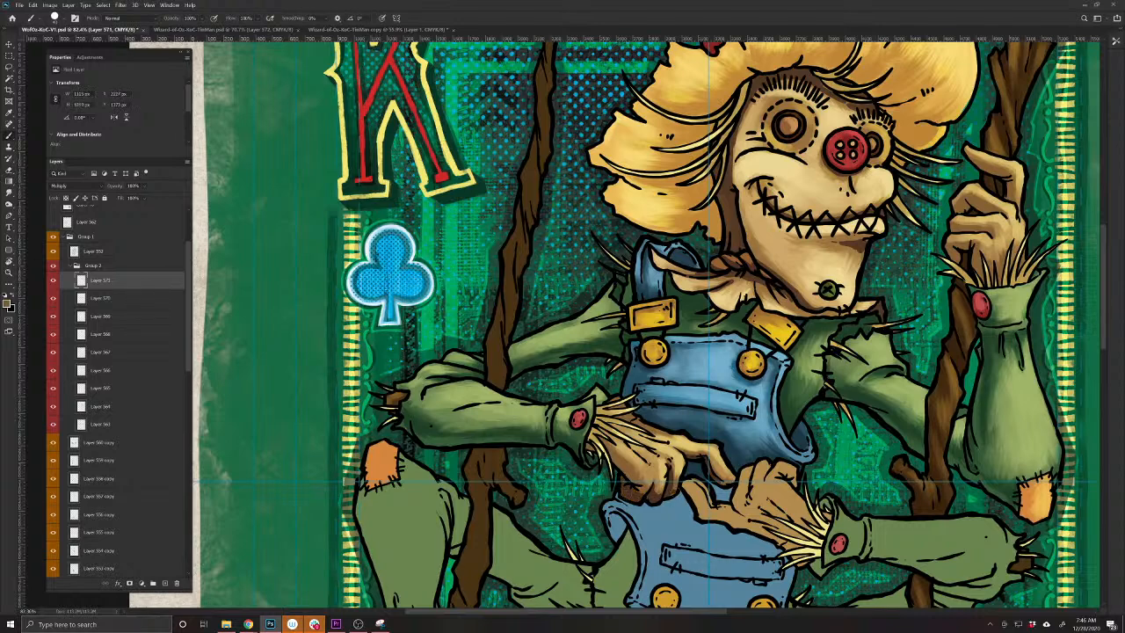
drag(611, 450, 640, 483)
drag(586, 444, 591, 449)
Paint brown shadows on the raised hand's wrist, palm and fingers gripping the staff
drag(810, 450, 507, 603)
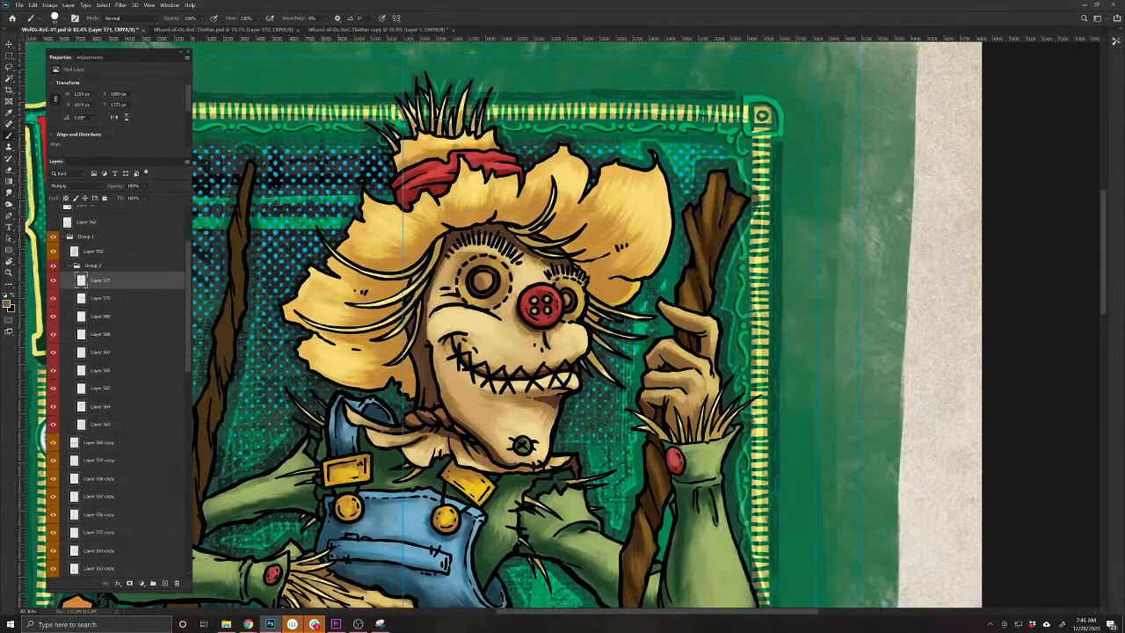
drag(644, 400, 696, 439)
mouse_move(700, 335)
mouse_down()
mouse_move(704, 354)
mouse_move(686, 323)
mouse_move(704, 328)
mouse_move(690, 363)
mouse_up()
mouse_move(675, 360)
mouse_down()
mouse_move(693, 369)
mouse_move(651, 367)
mouse_up()
mouse_move(656, 358)
mouse_down()
mouse_move(661, 386)
mouse_move(688, 389)
mouse_up()
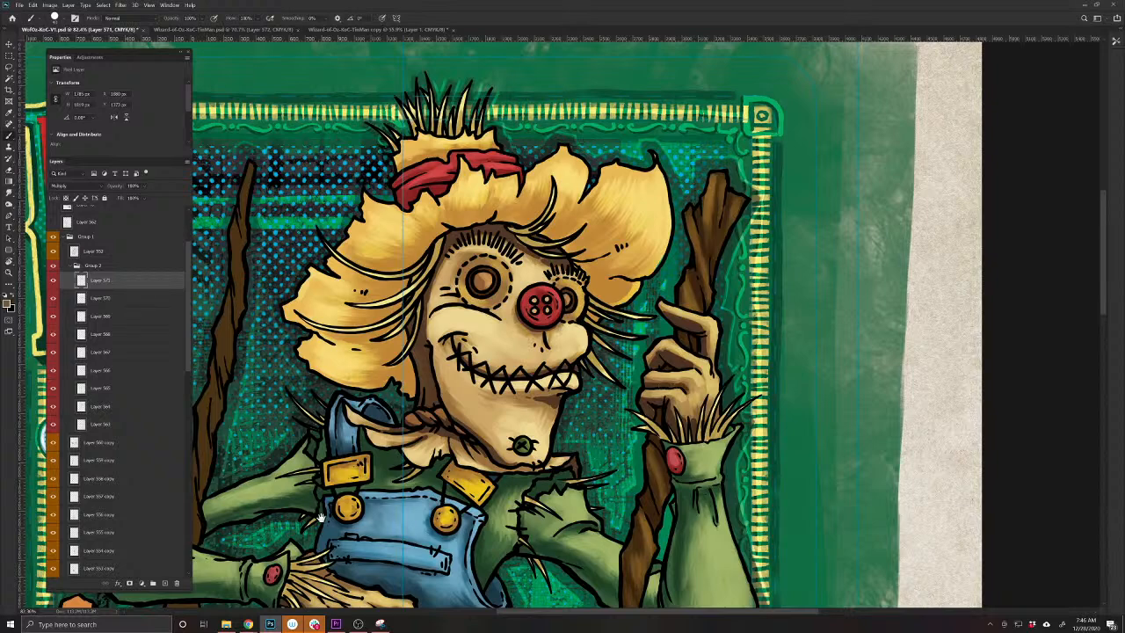
Smudge the brown shadows on the face, neckerchief and hands, and adjust the shadow layer's opacity
drag(322, 519, 508, 494)
click(10, 191)
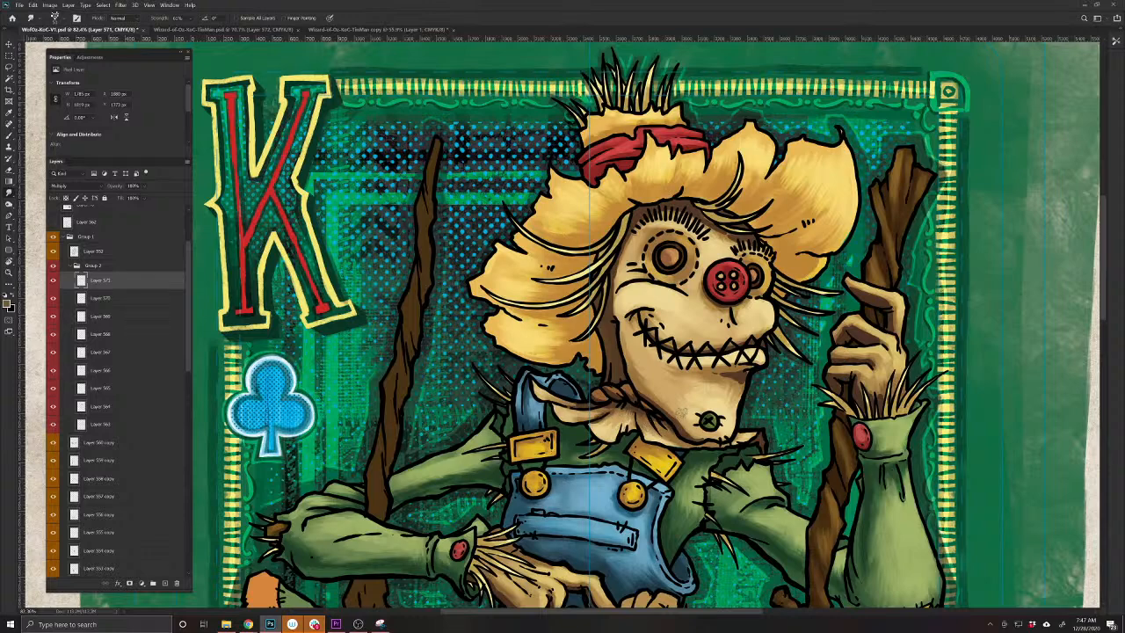
drag(686, 419, 616, 489)
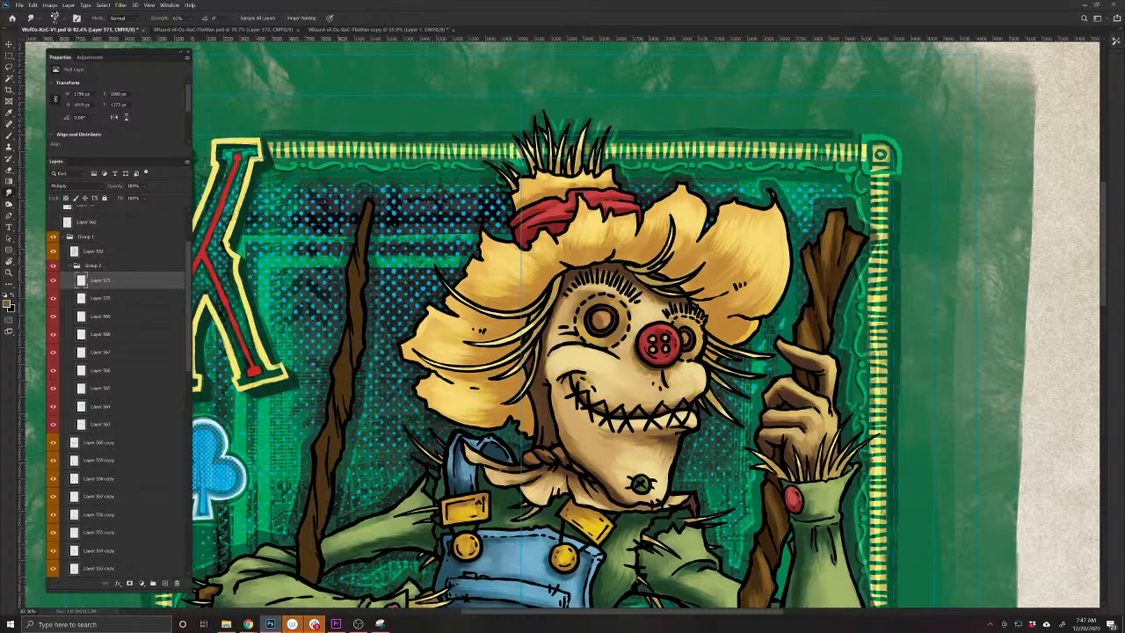
drag(441, 571, 593, 407)
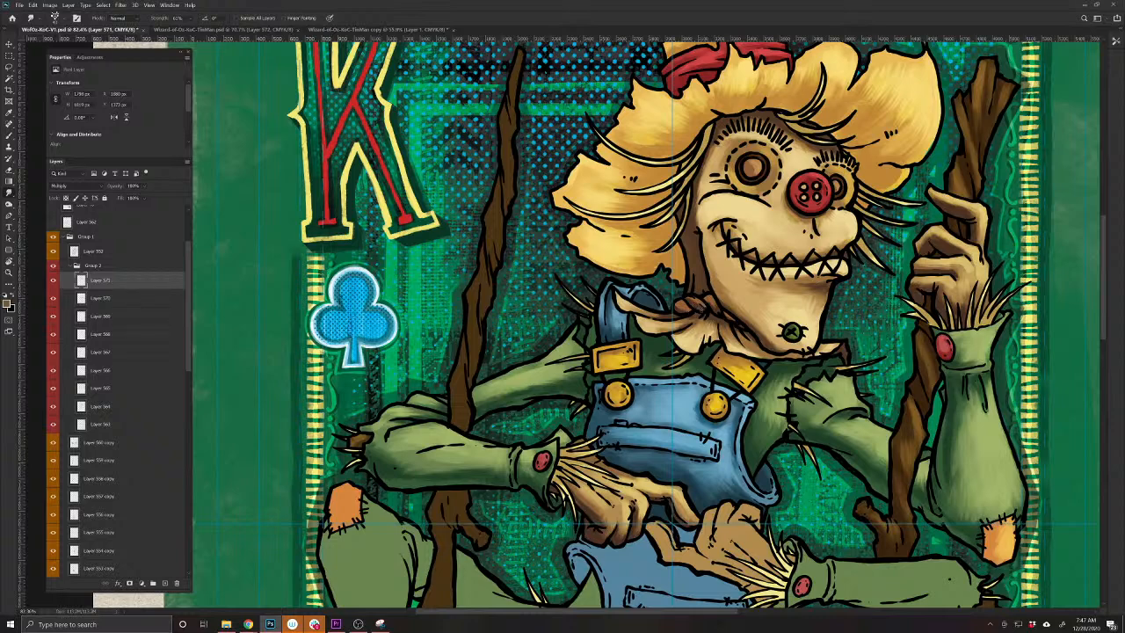
drag(710, 248, 601, 379)
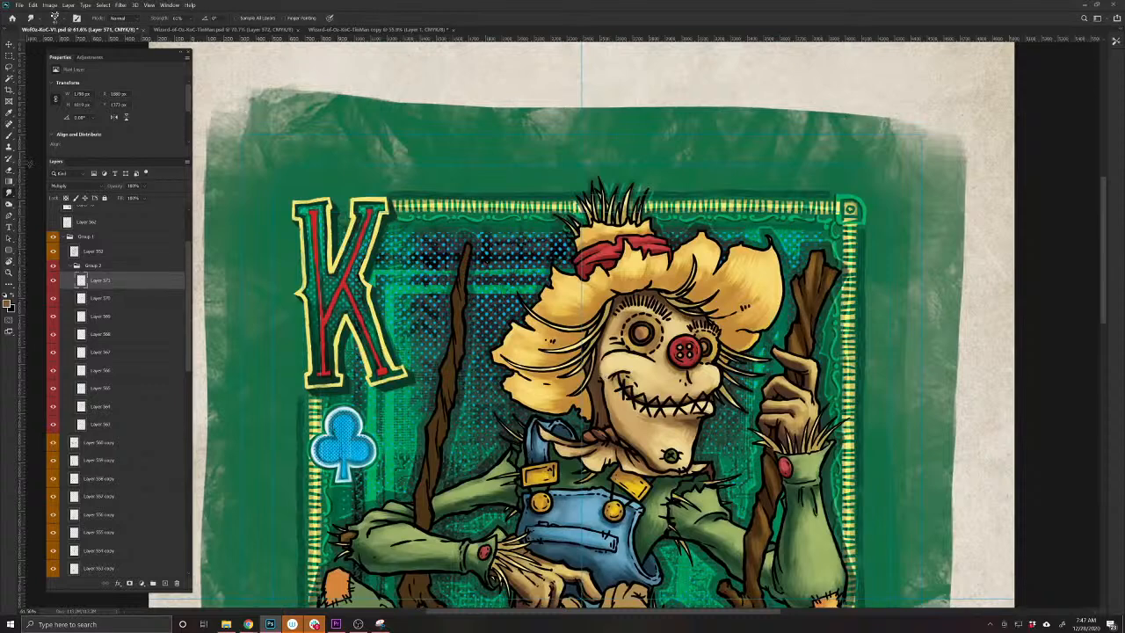
click(109, 188)
drag(110, 188, 105, 188)
Add another Multiply layer and brush a first brown shadow on the hat brim beside the face
click(165, 583)
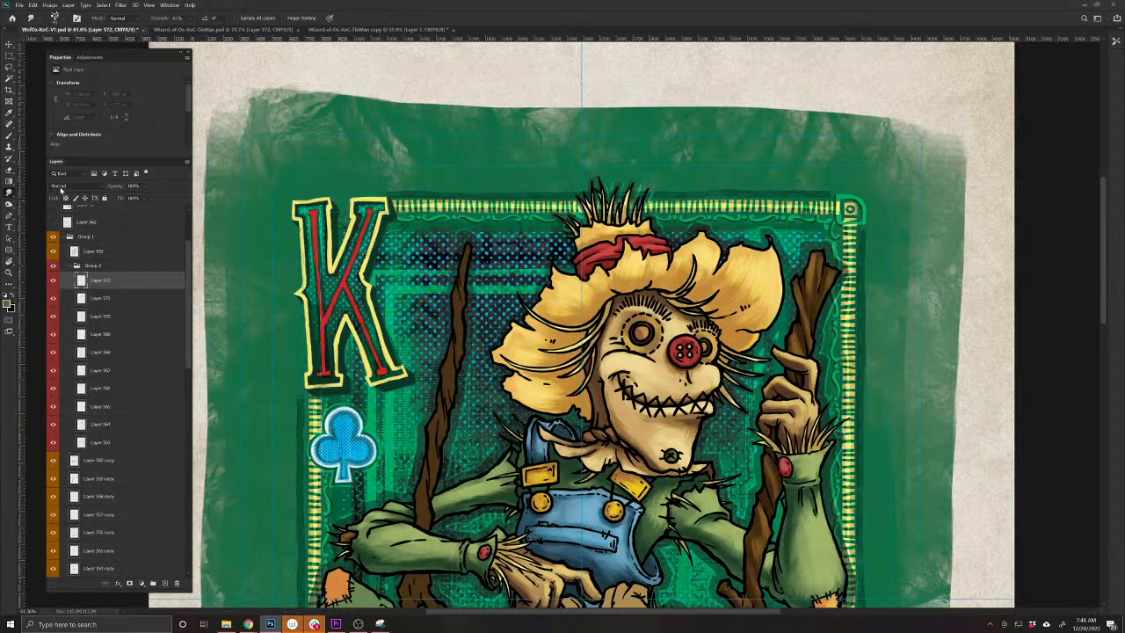
click(59, 188)
click(65, 220)
click(9, 137)
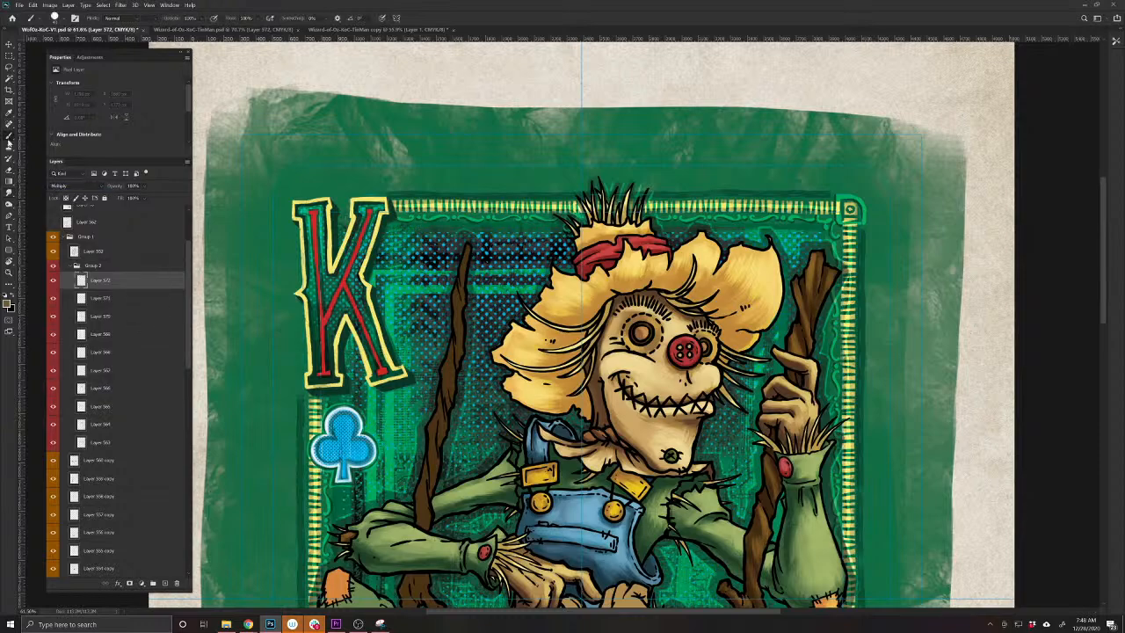
drag(646, 367, 689, 367)
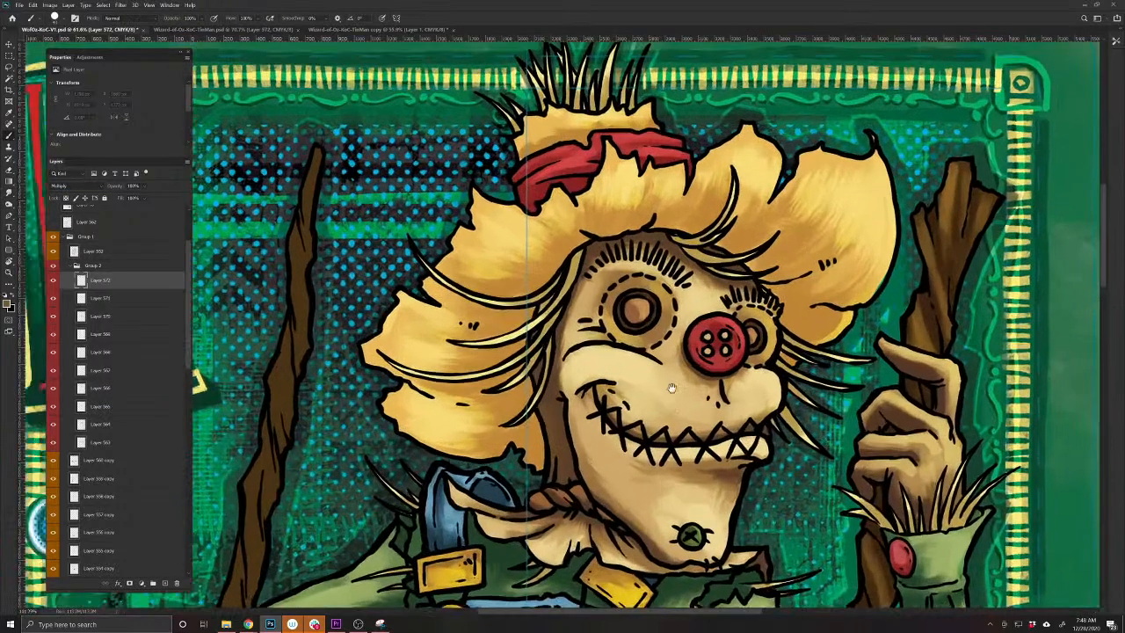
mouse_move(755, 283)
mouse_down()
mouse_move(666, 367)
mouse_move(697, 370)
mouse_move(698, 381)
mouse_move(701, 369)
mouse_move(690, 392)
mouse_move(694, 408)
mouse_move(709, 406)
mouse_up()
Sample the hat's yellow and darken the foreground colour to a golden brown with hue 33, saturation 77 and brightness 60
alt+click(712, 402)
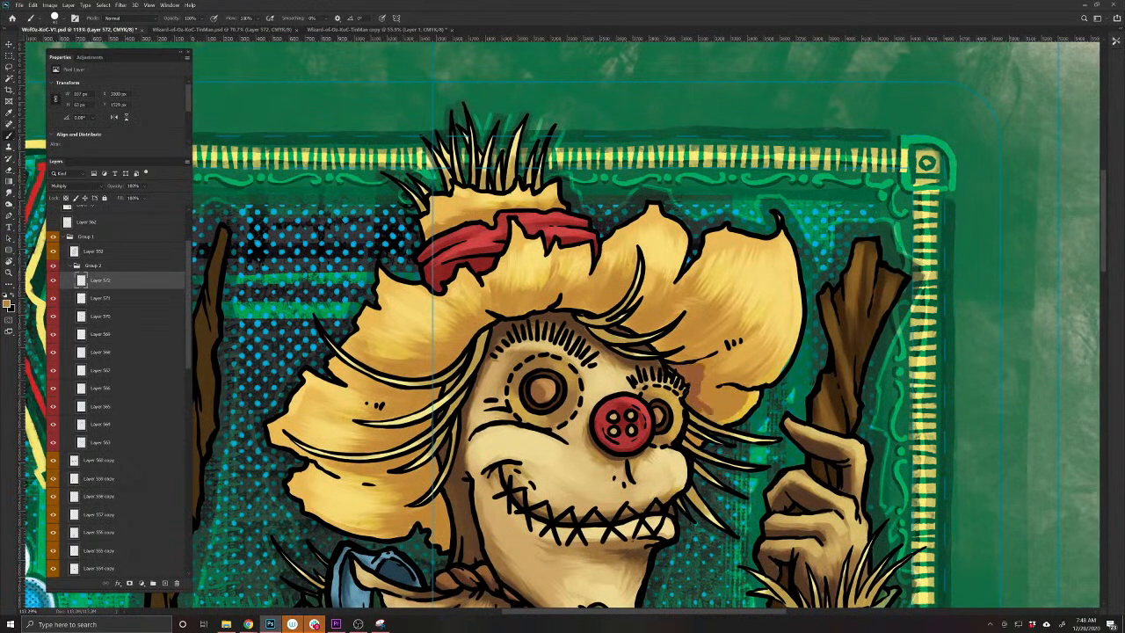
click(8, 305)
drag(350, 203, 354, 211)
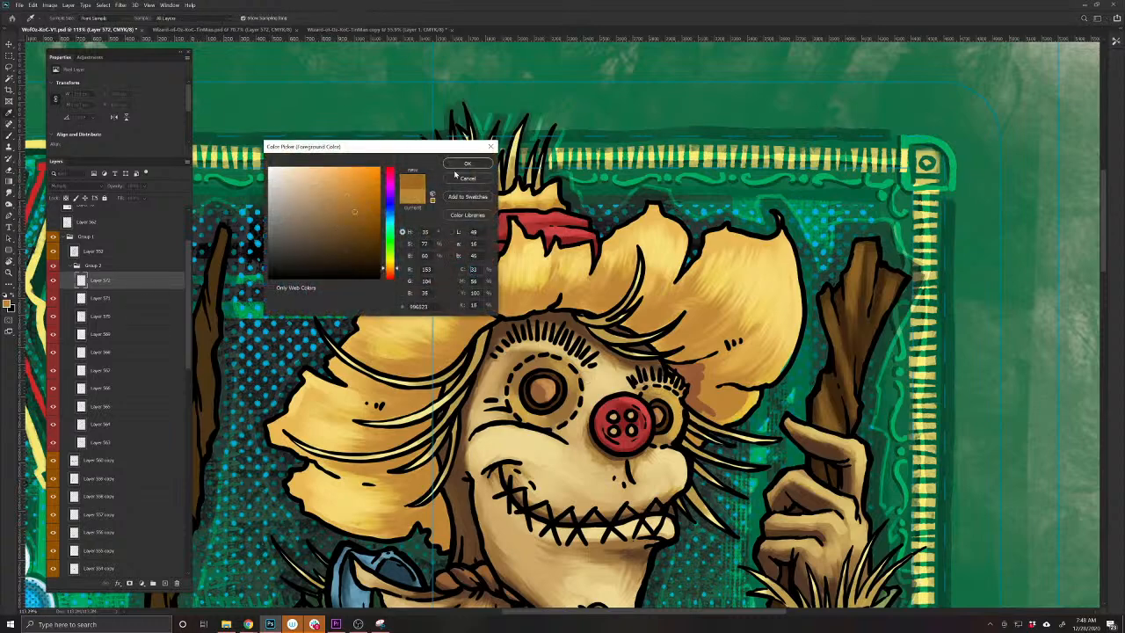
click(466, 164)
Paint golden-brown shadows along the hat brim's folds and the inner edge above the face
mouse_move(659, 354)
mouse_down()
mouse_move(707, 367)
mouse_move(701, 397)
mouse_move(717, 420)
mouse_up()
mouse_move(662, 350)
mouse_down()
mouse_move(701, 360)
mouse_move(685, 329)
mouse_move(701, 316)
mouse_up()
mouse_move(626, 330)
mouse_down()
mouse_move(682, 301)
mouse_move(650, 299)
mouse_move(654, 283)
mouse_up()
mouse_move(592, 318)
mouse_down()
mouse_move(629, 289)
mouse_move(563, 306)
mouse_move(545, 284)
mouse_move(473, 313)
mouse_move(445, 353)
mouse_move(387, 338)
mouse_move(438, 373)
mouse_move(457, 362)
mouse_move(383, 376)
mouse_move(420, 408)
mouse_move(350, 396)
mouse_move(424, 415)
mouse_move(388, 466)
mouse_move(415, 485)
mouse_move(356, 496)
mouse_up()
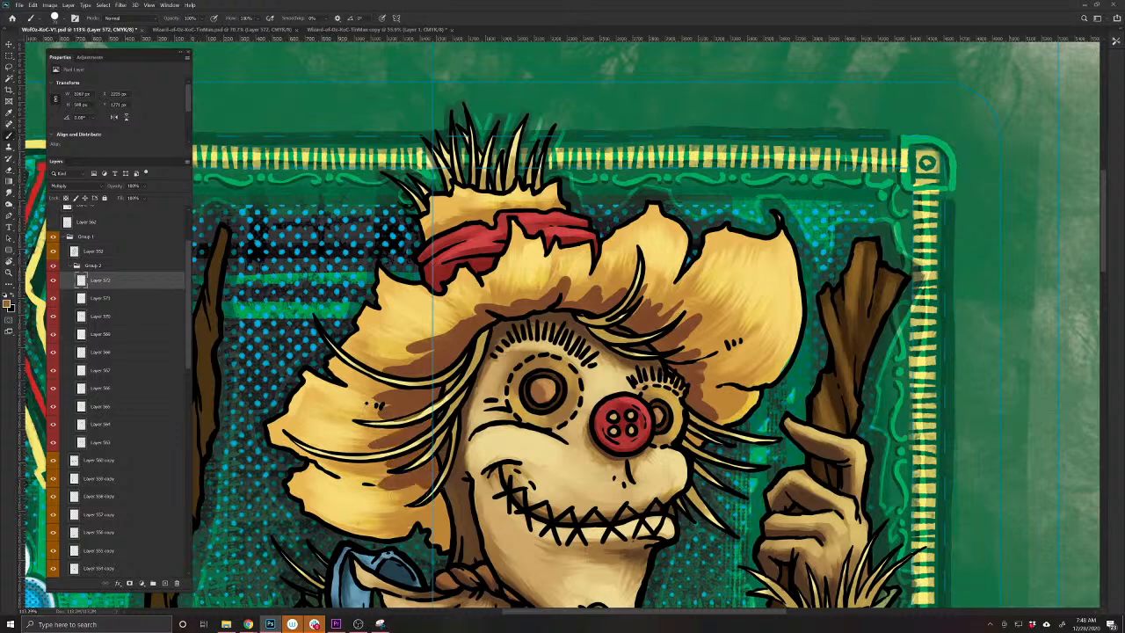
Paint shadows on the drooping lower brim beside the neck, and erase and retouch their edges
mouse_move(450, 493)
mouse_down()
mouse_move(432, 544)
mouse_move(442, 552)
mouse_up()
mouse_move(429, 497)
mouse_down()
mouse_move(404, 521)
mouse_move(381, 503)
mouse_move(403, 532)
mouse_move(339, 522)
mouse_up()
key(e)
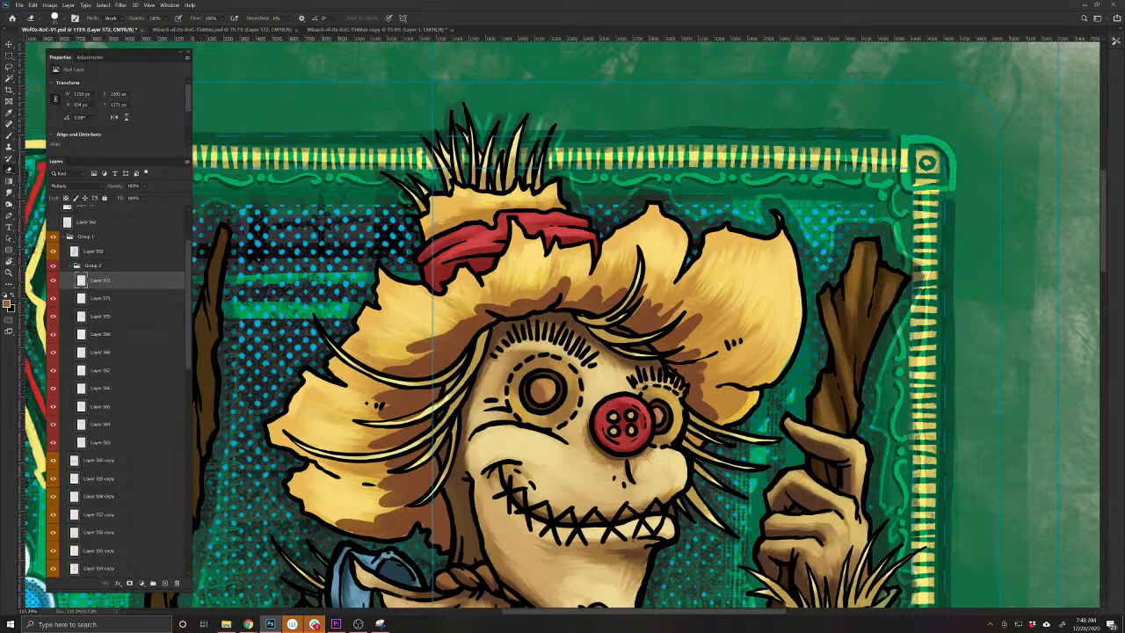
drag(423, 410, 397, 419)
key(b)
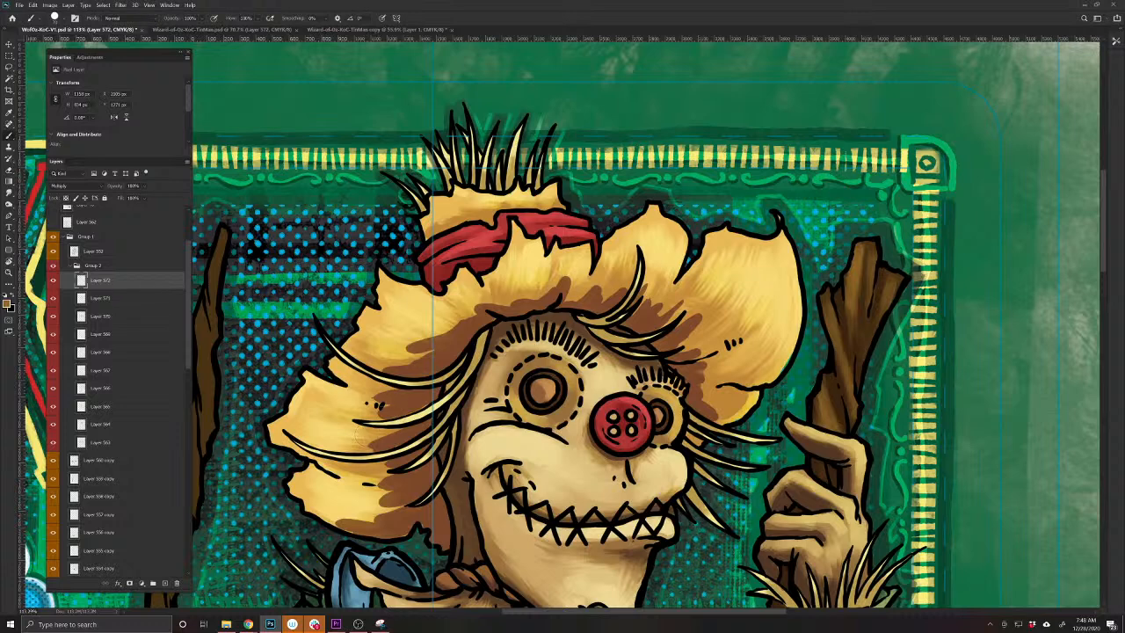
mouse_move(372, 449)
mouse_down()
mouse_move(338, 445)
mouse_move(367, 478)
mouse_up()
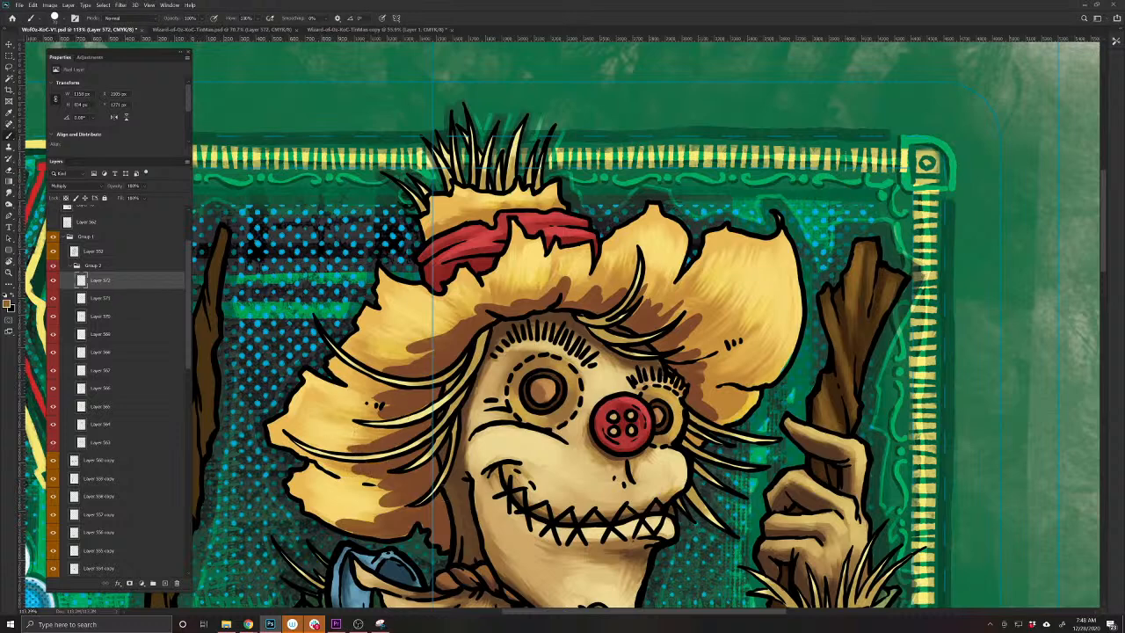
Paint brown shadows on the hat's crown below the straw tuft and lower the shadow layer's opacity
drag(571, 374, 630, 514)
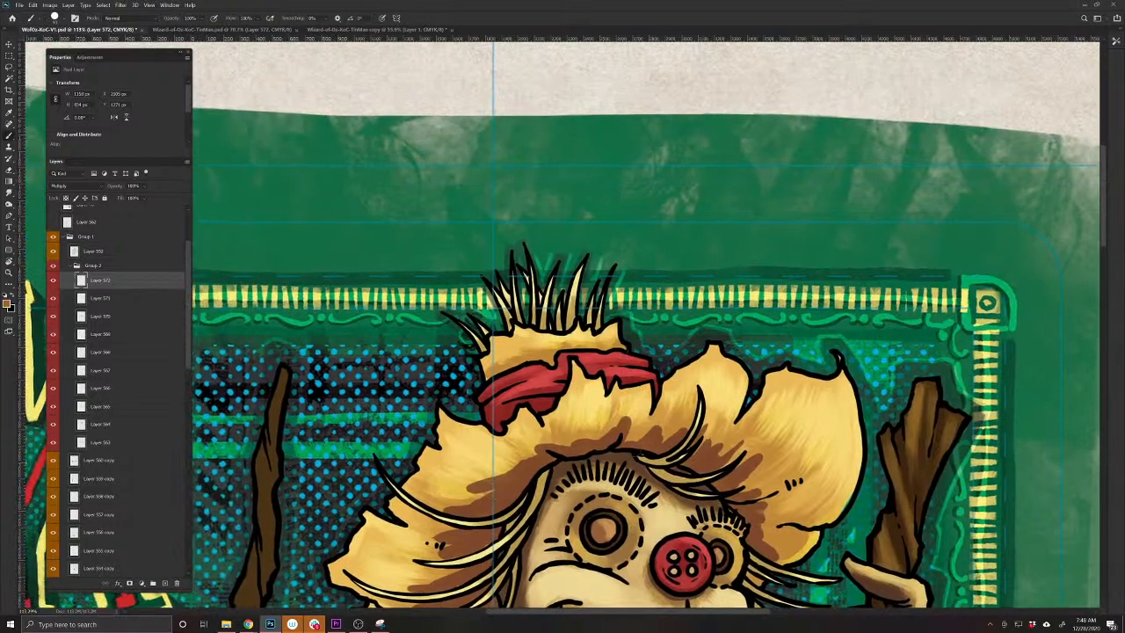
mouse_move(618, 341)
mouse_down()
mouse_move(624, 350)
mouse_move(554, 348)
mouse_move(485, 378)
mouse_move(550, 344)
mouse_up()
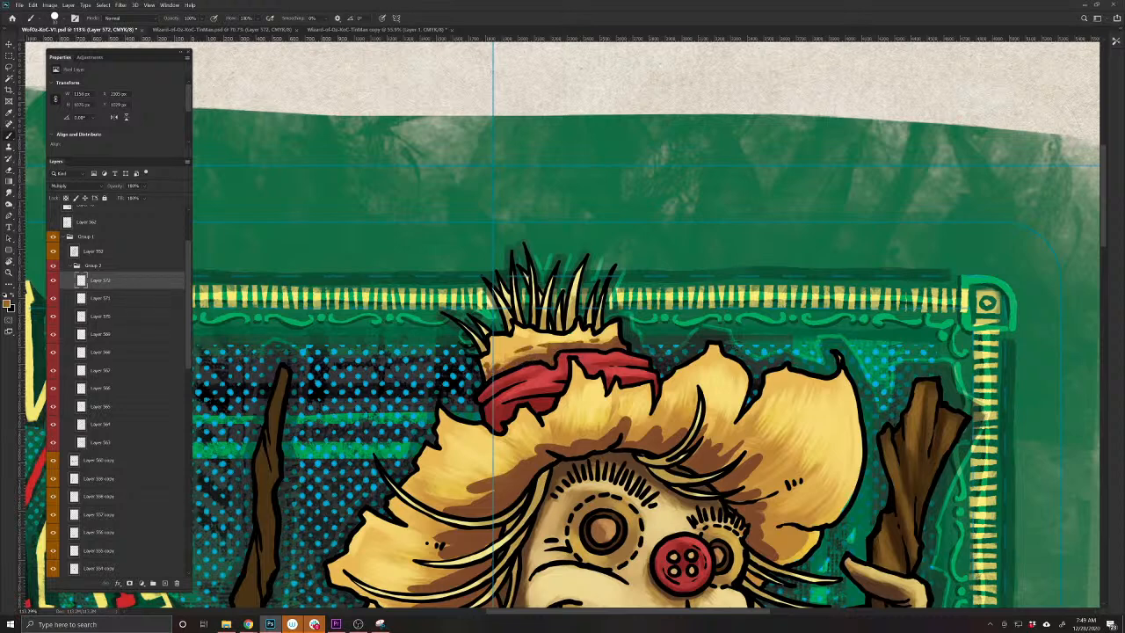
drag(473, 547, 465, 398)
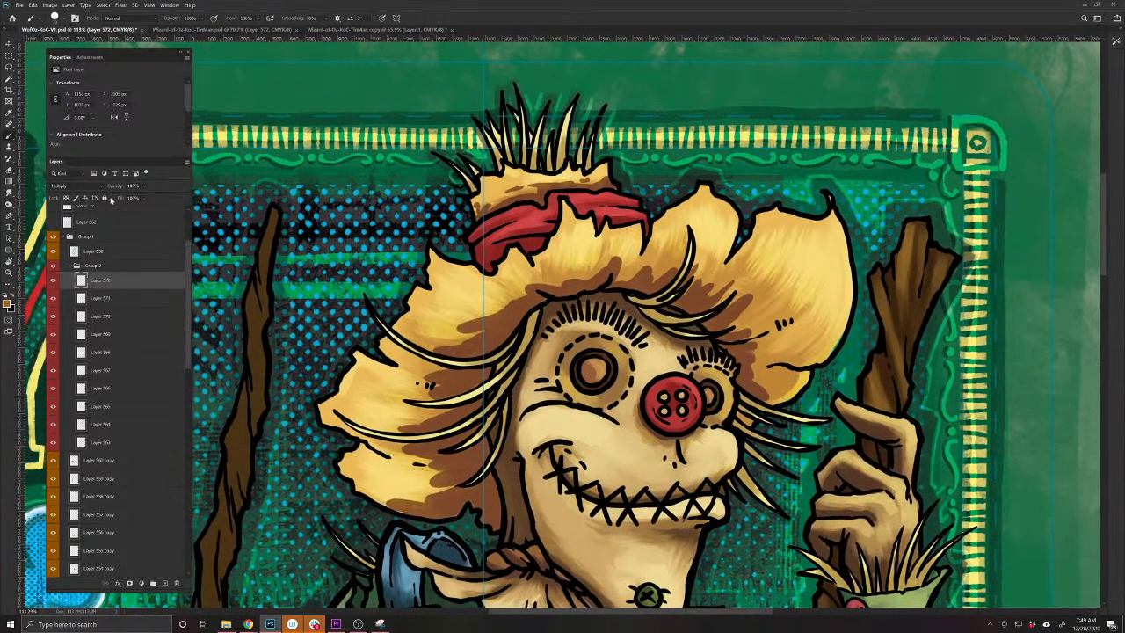
drag(111, 186, 103, 188)
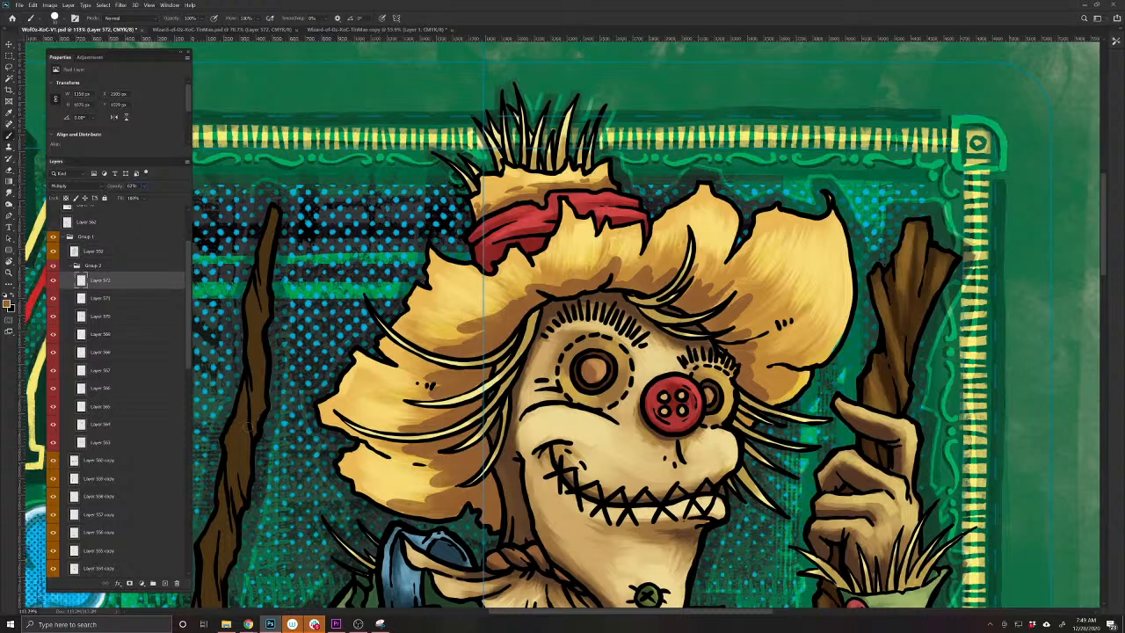
Smudge the brown shadows along the hat brim into soft streaks and readjust the shadow layer's opacity
click(10, 192)
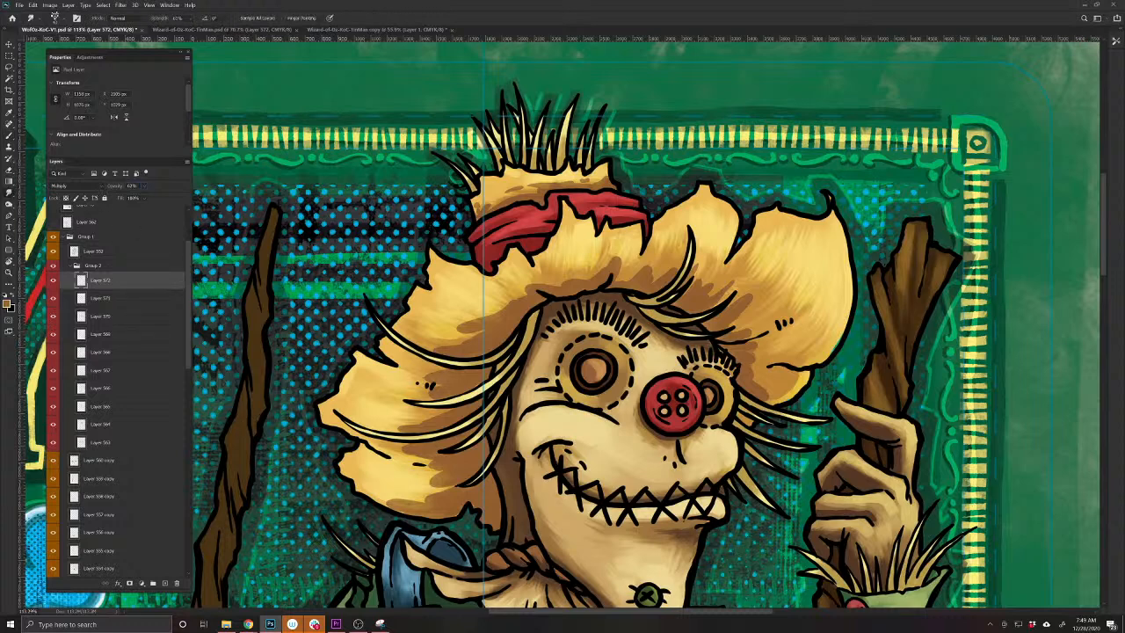
drag(442, 377, 404, 381)
mouse_move(455, 328)
mouse_down()
mouse_move(463, 313)
mouse_move(487, 314)
mouse_up()
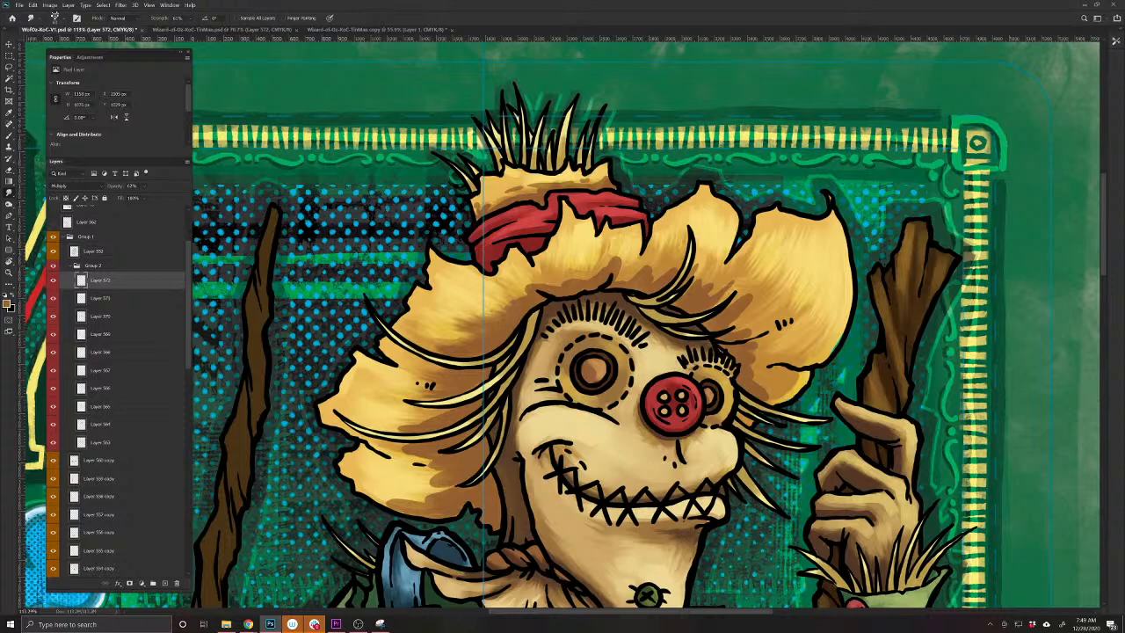
drag(383, 413, 454, 408)
drag(369, 422, 457, 418)
drag(373, 425, 452, 412)
mouse_move(372, 448)
mouse_down()
mouse_move(444, 451)
mouse_move(385, 464)
mouse_move(398, 471)
mouse_move(460, 463)
mouse_move(418, 500)
mouse_up()
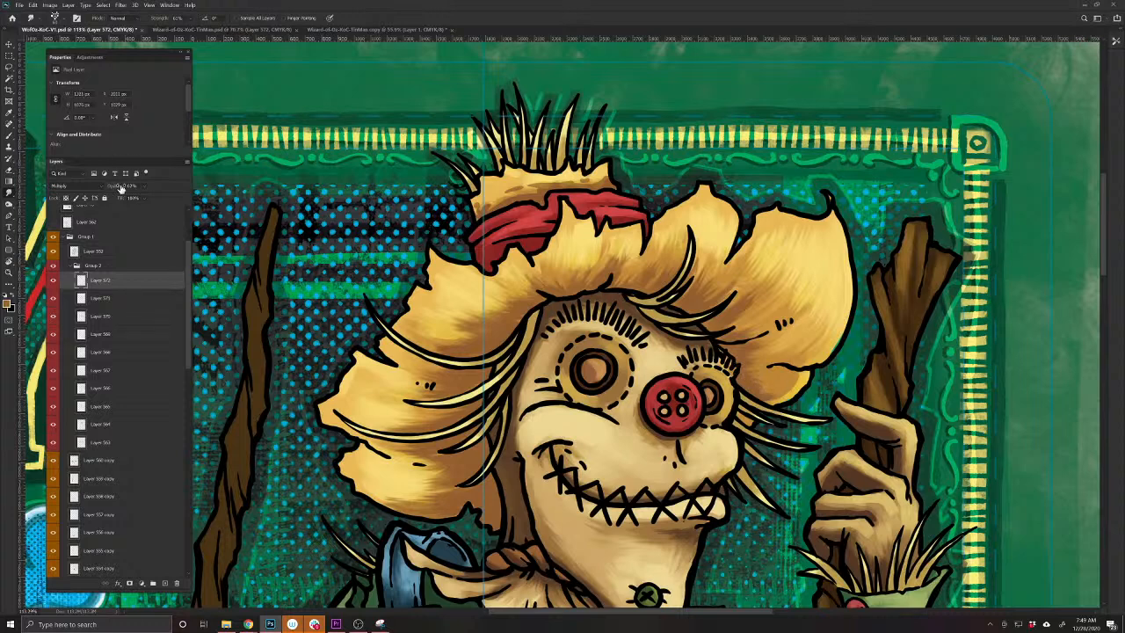
mouse_move(119, 187)
mouse_down()
mouse_move(102, 185)
mouse_move(123, 187)
mouse_up()
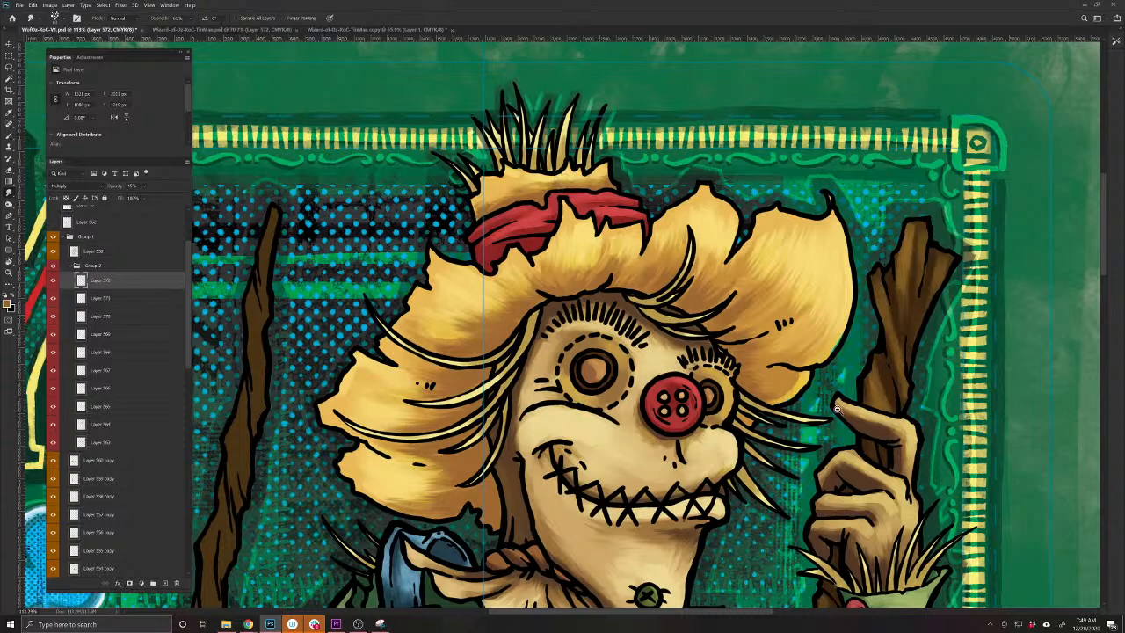
Add a new layer in Overlay blend mode and ready the Brush with a white foreground colour
scroll(836, 410, down, 3)
drag(828, 327, 829, 302)
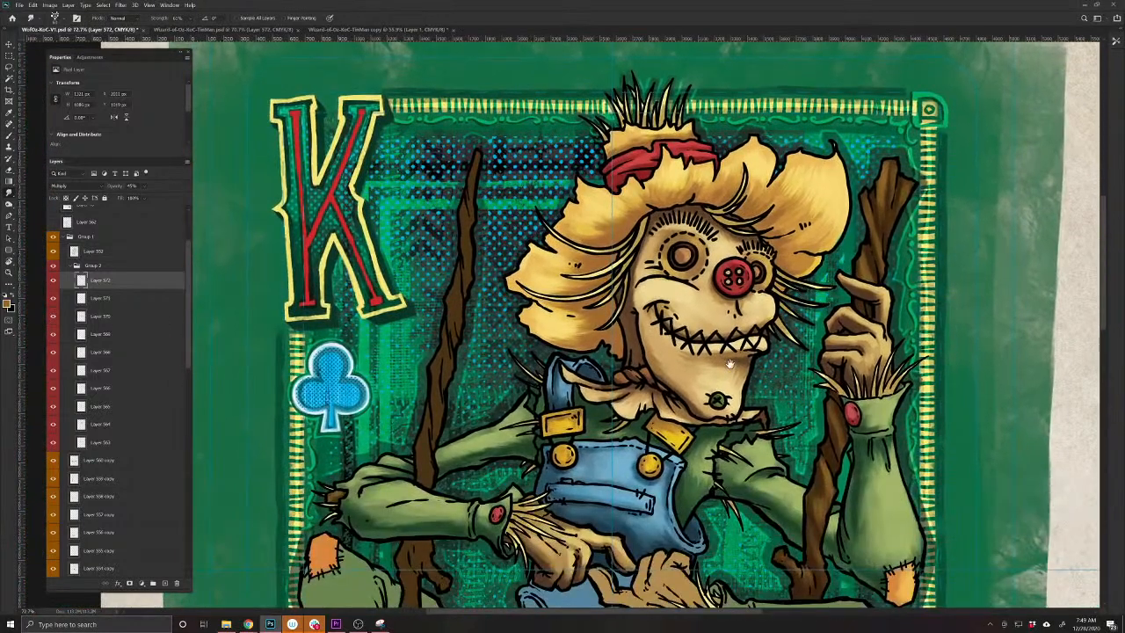
mouse_move(731, 364)
mouse_down()
mouse_move(750, 312)
mouse_move(759, 358)
mouse_move(732, 369)
mouse_up()
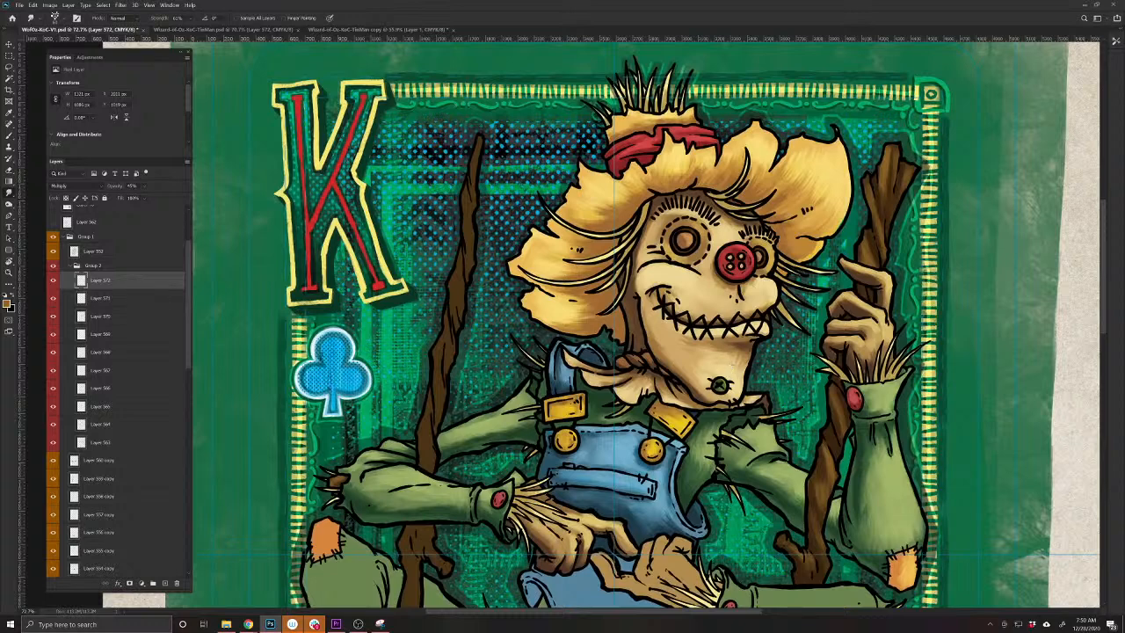
click(164, 583)
click(5, 296)
click(11, 295)
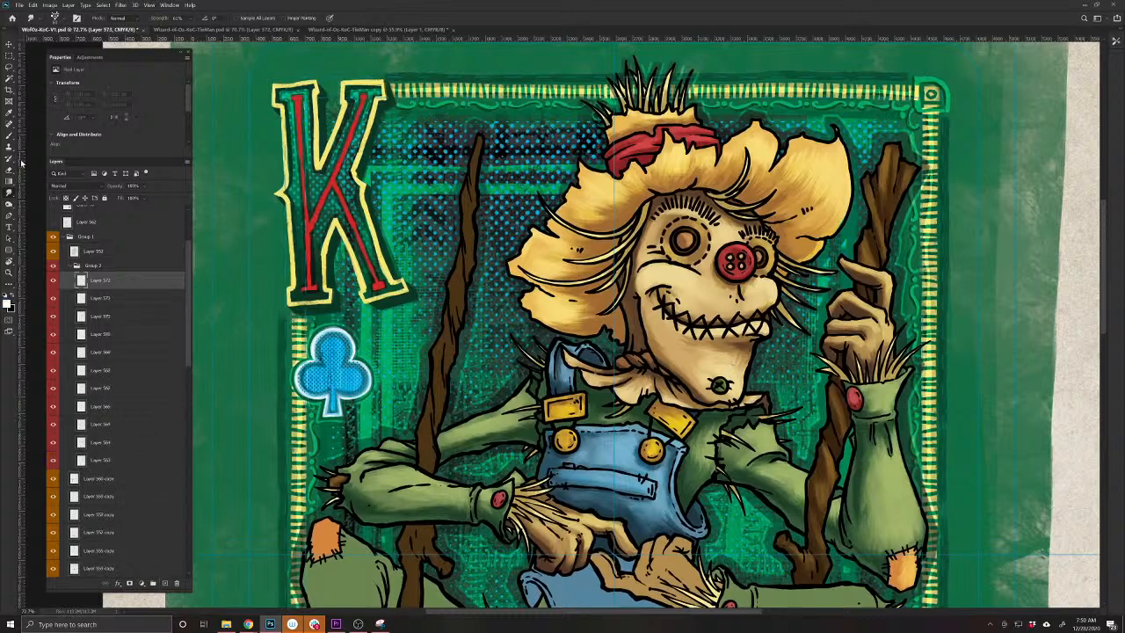
click(10, 135)
drag(835, 174, 678, 360)
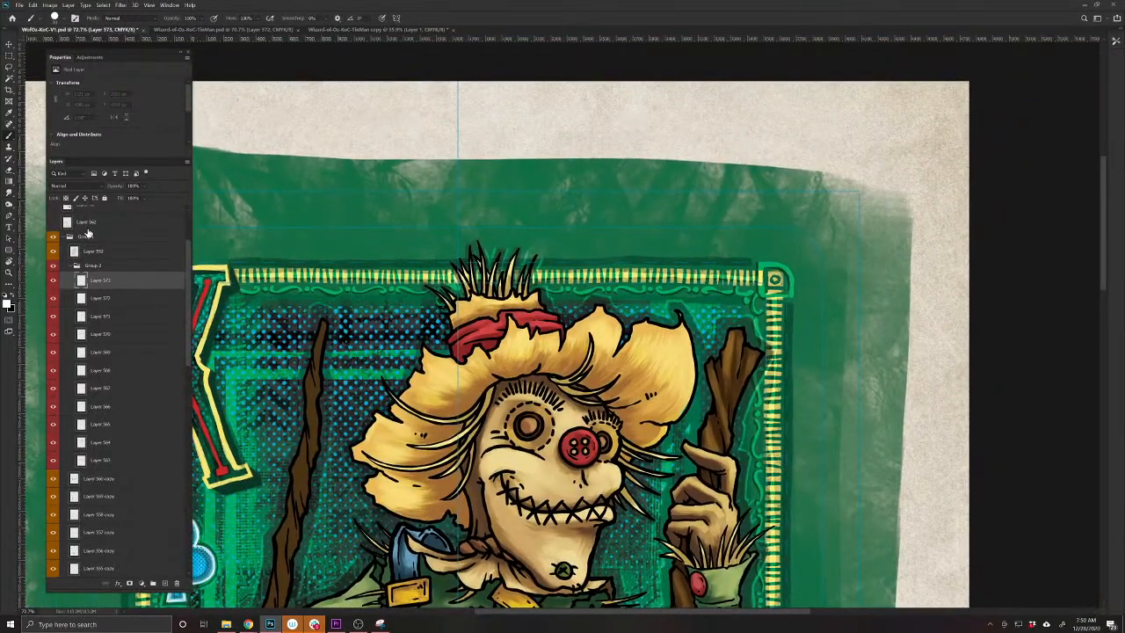
click(83, 186)
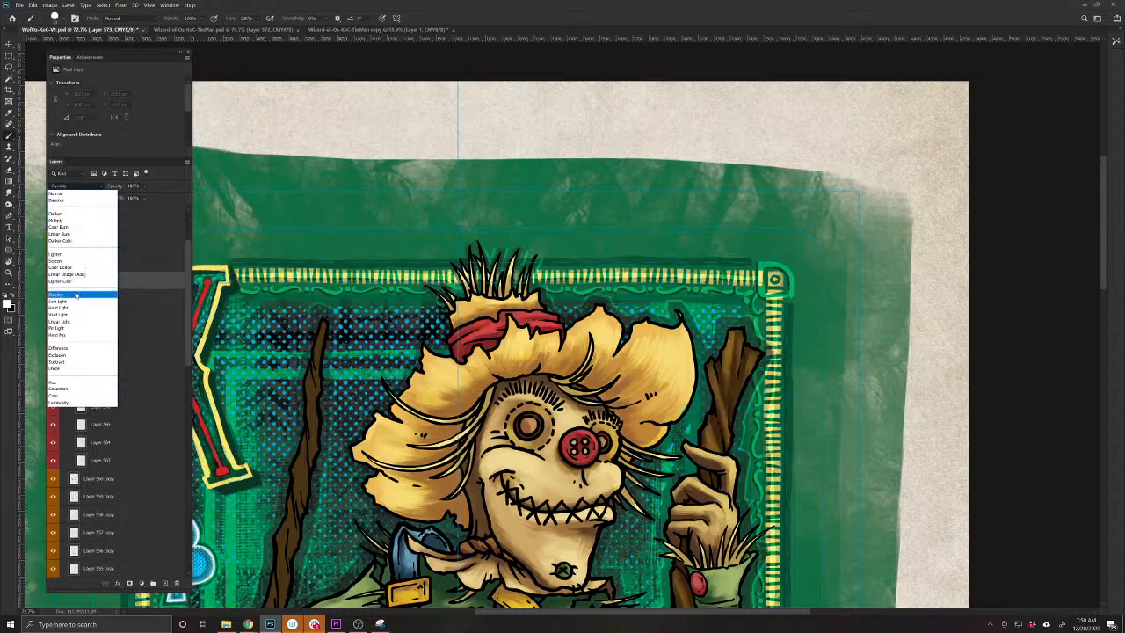
click(75, 296)
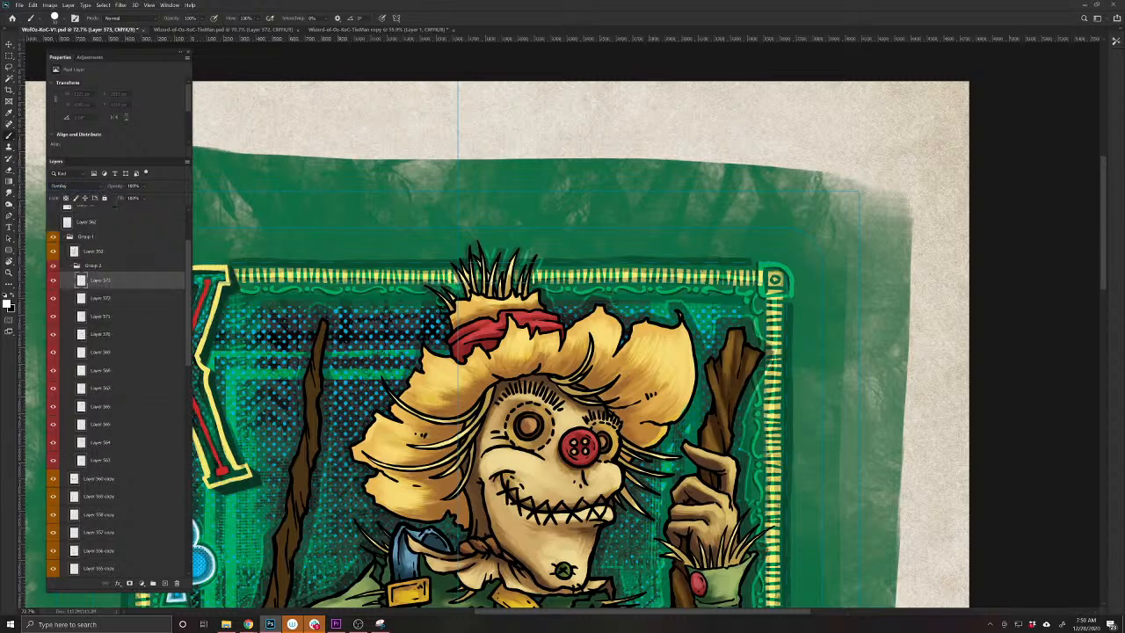
Paint white highlights on the upper end of the staff and the hand gripping it
mouse_move(736, 330)
mouse_down()
mouse_move(734, 382)
mouse_move(750, 367)
mouse_move(725, 436)
mouse_up()
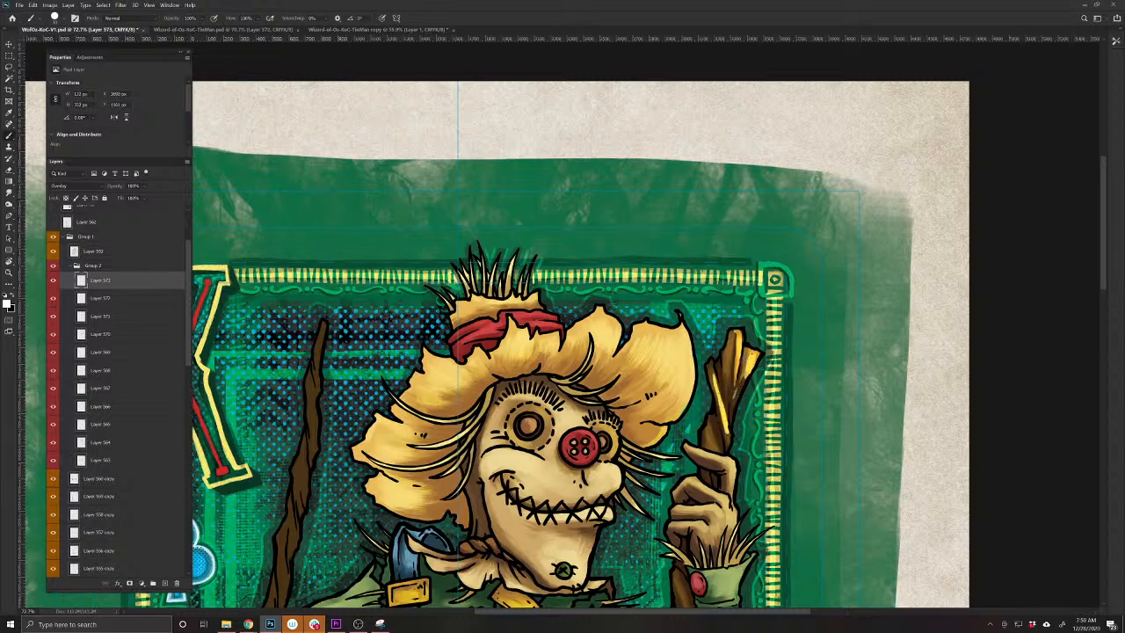
drag(717, 391, 727, 441)
mouse_move(716, 428)
mouse_down()
mouse_move(709, 451)
mouse_move(733, 476)
mouse_move(706, 451)
mouse_up()
mouse_move(689, 524)
mouse_down()
mouse_move(671, 446)
mouse_move(677, 467)
mouse_move(707, 466)
mouse_move(693, 472)
mouse_up()
Paint broad white highlights on the upturned hat brim near the staff and on the hat's crown
key(bracketright)
mouse_move(660, 274)
mouse_down()
mouse_move(666, 332)
mouse_move(647, 278)
mouse_move(626, 263)
mouse_move(595, 287)
mouse_move(600, 267)
mouse_move(582, 249)
mouse_move(537, 290)
mouse_move(519, 274)
mouse_move(506, 283)
mouse_up()
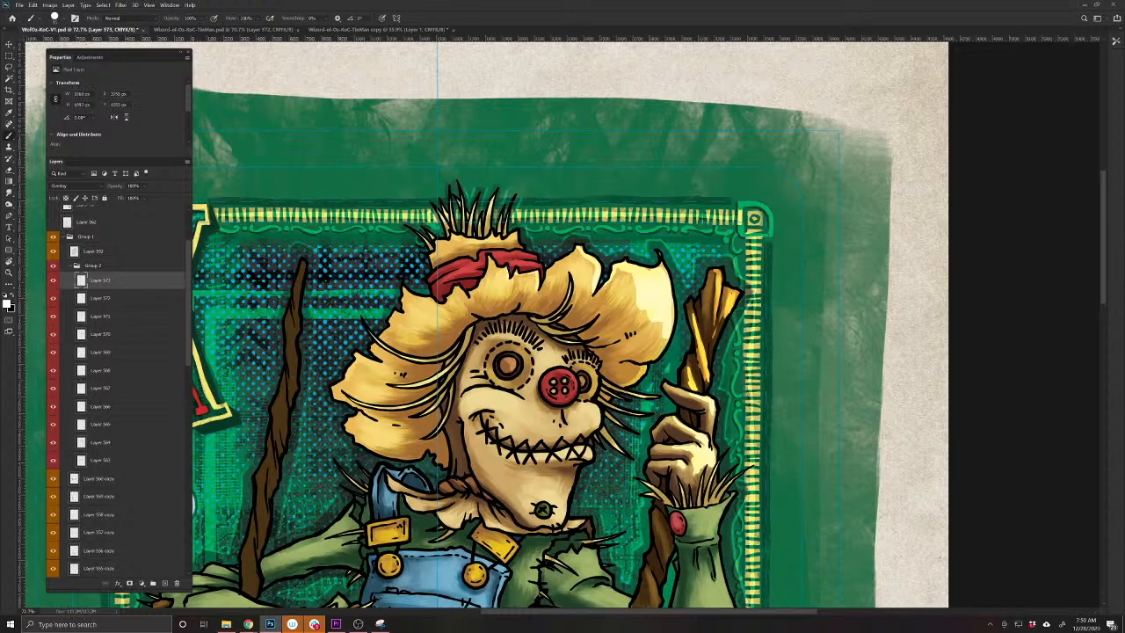
key(e)
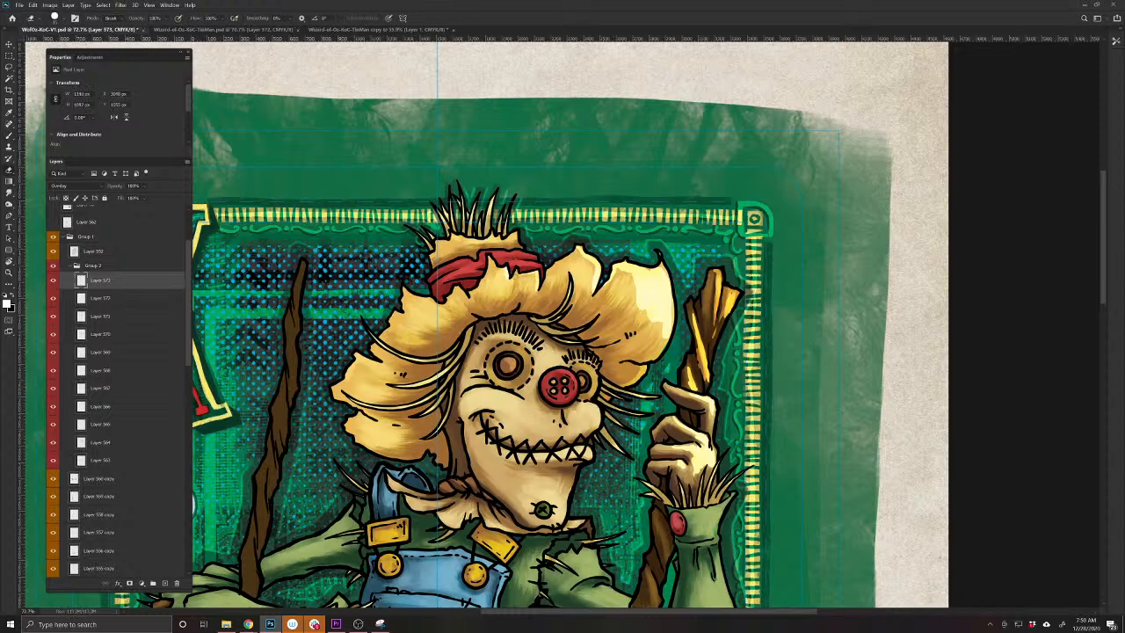
key(b)
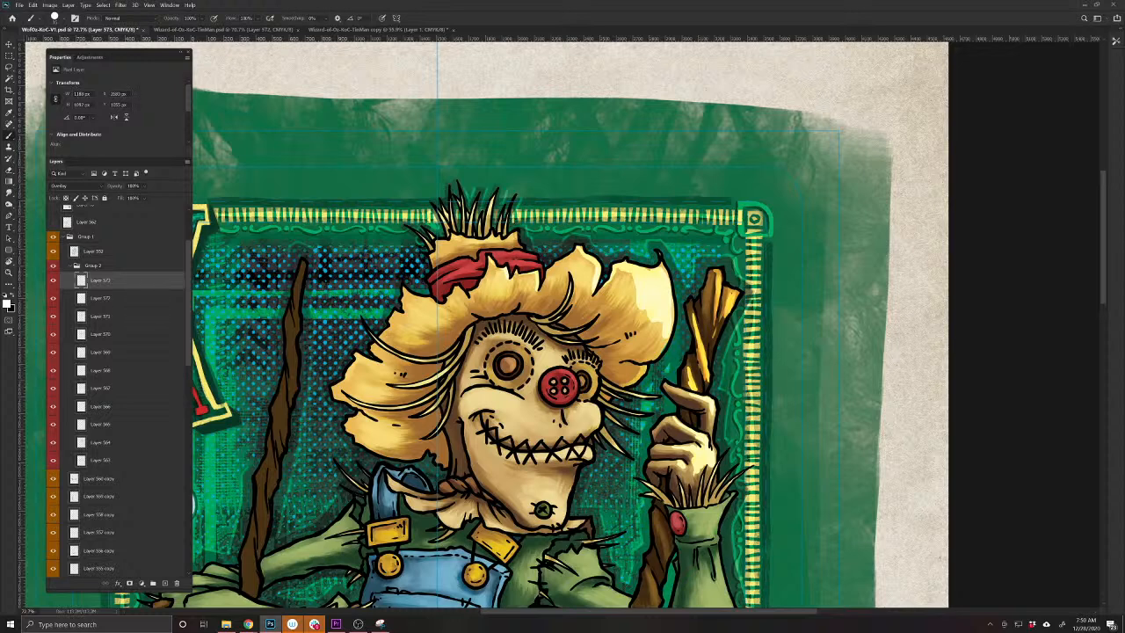
mouse_move(517, 233)
mouse_down()
mouse_move(522, 246)
mouse_move(501, 252)
mouse_move(508, 260)
mouse_up()
Paint white highlights on the scarecrow's cheeks, eyes and chin, varying the brush size for the details
mouse_move(594, 406)
mouse_down()
mouse_move(601, 428)
mouse_move(584, 427)
mouse_up()
key([)
key([)
key([)
key([)
key([)
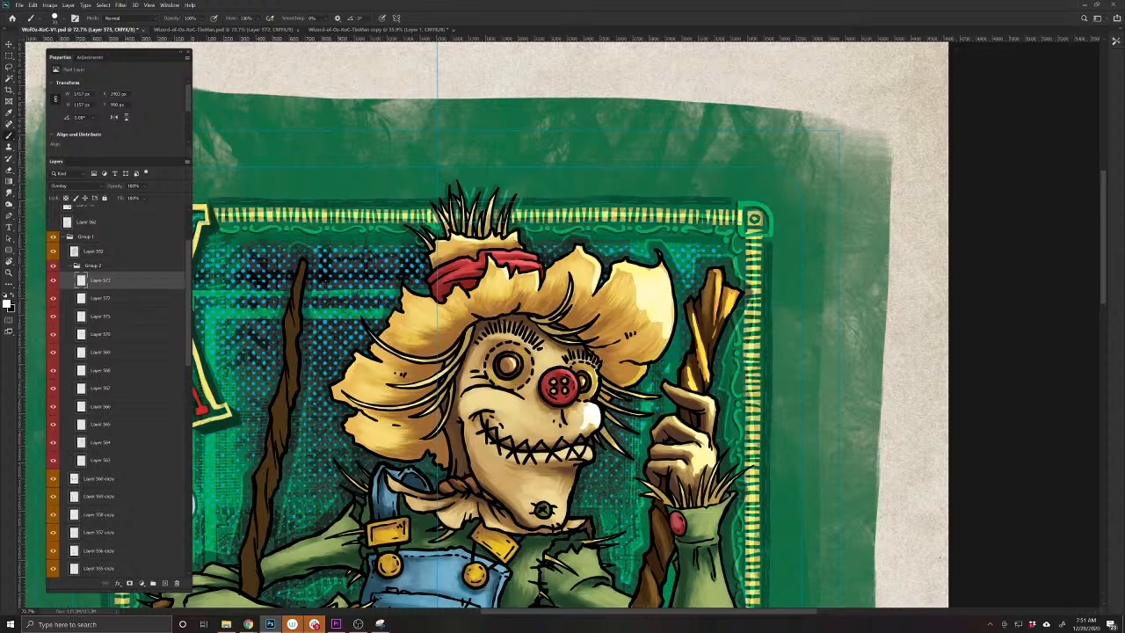
key(])
key(])
mouse_move(512, 398)
mouse_down()
mouse_move(476, 391)
mouse_move(495, 407)
mouse_up()
mouse_move(545, 507)
mouse_down()
mouse_move(559, 502)
mouse_move(557, 515)
mouse_move(543, 508)
mouse_up()
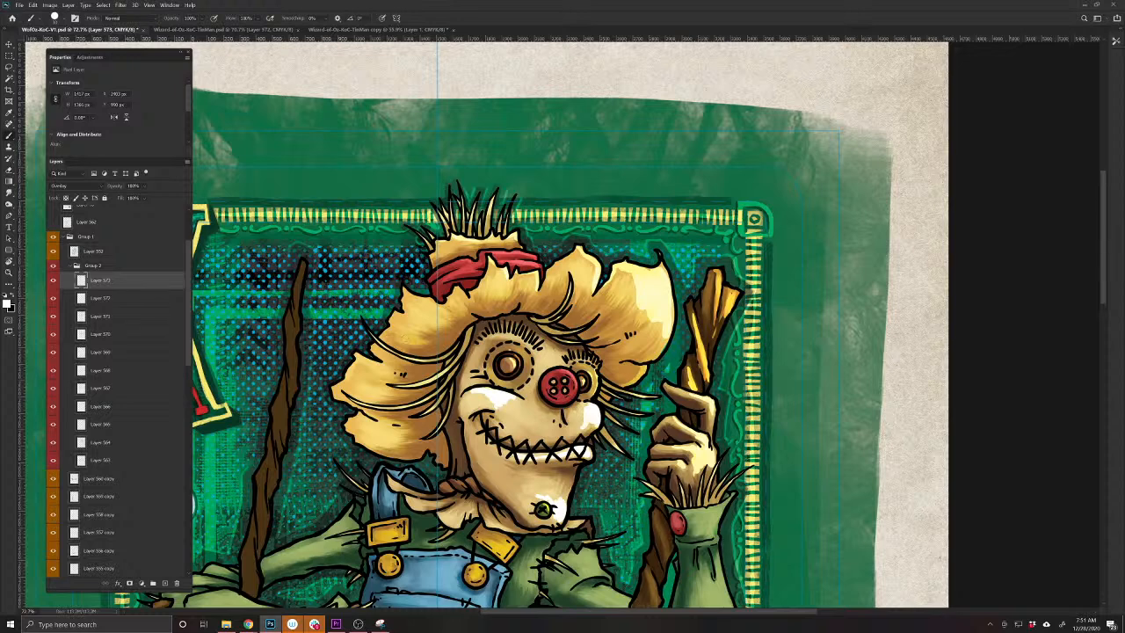
Add white highlights to the hat brim's far side, the forehead and the area around the nose and mouth
drag(400, 290, 435, 303)
drag(376, 355, 355, 353)
drag(494, 395, 508, 400)
mouse_move(571, 360)
mouse_down()
mouse_move(589, 362)
mouse_move(495, 334)
mouse_move(551, 359)
mouse_up()
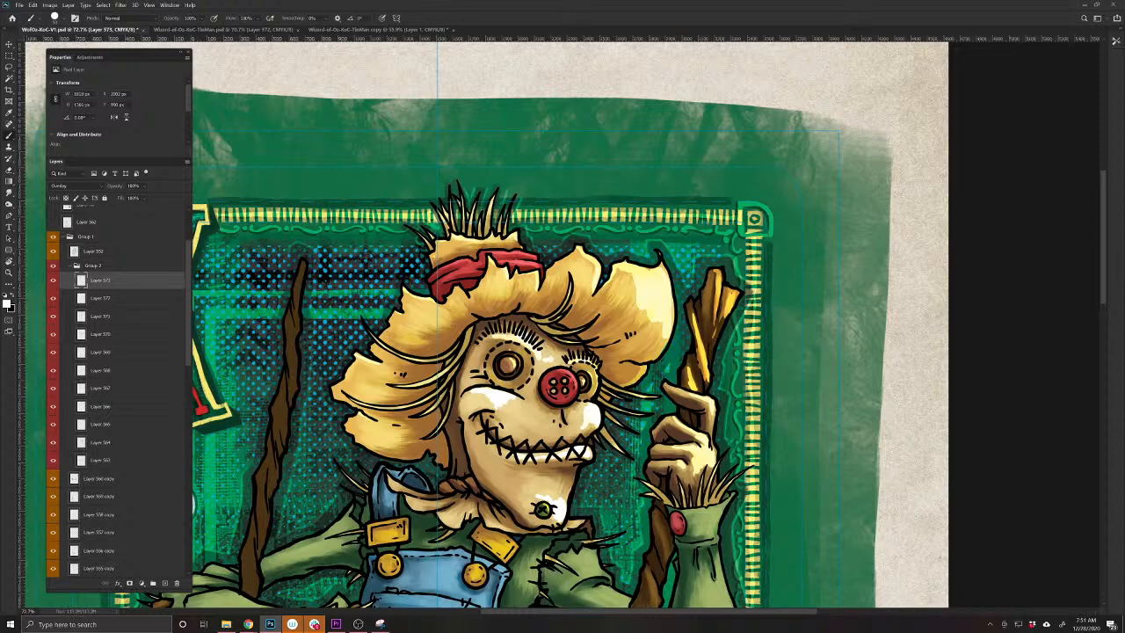
drag(504, 515, 547, 466)
mouse_move(628, 355)
mouse_down()
mouse_move(614, 378)
mouse_move(554, 354)
mouse_move(552, 370)
mouse_up()
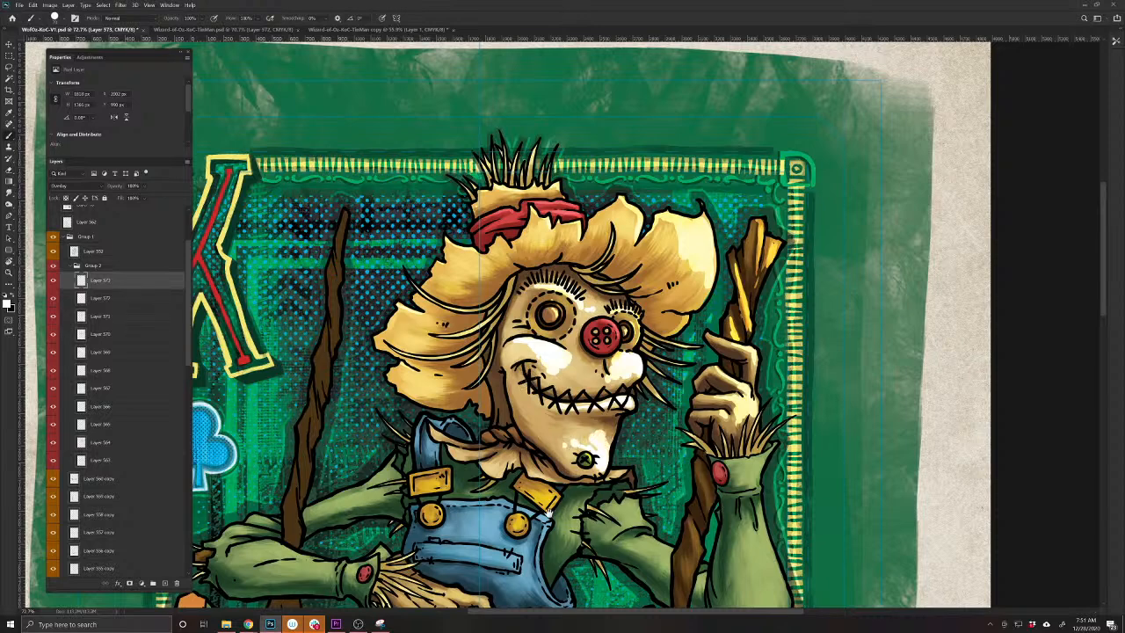
Paint white highlights along the folds of the neckerchief
drag(548, 514, 562, 458)
drag(498, 413, 557, 421)
mouse_move(462, 390)
mouse_down()
mouse_move(480, 402)
mouse_move(450, 382)
mouse_up()
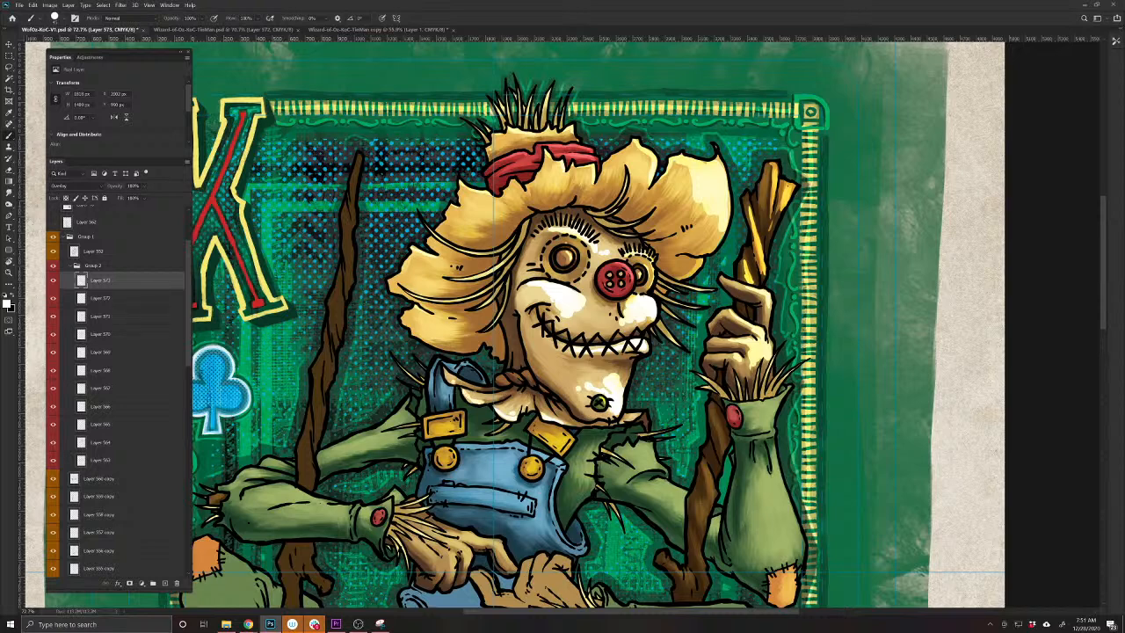
Paint white highlights on the raised arm's shoulder, cuff, sleeve and orange elbow patch
mouse_move(654, 448)
mouse_down()
mouse_move(622, 477)
mouse_move(677, 495)
mouse_move(592, 475)
mouse_up()
mouse_move(684, 344)
mouse_down()
mouse_move(646, 358)
mouse_move(650, 391)
mouse_up()
drag(678, 351, 661, 363)
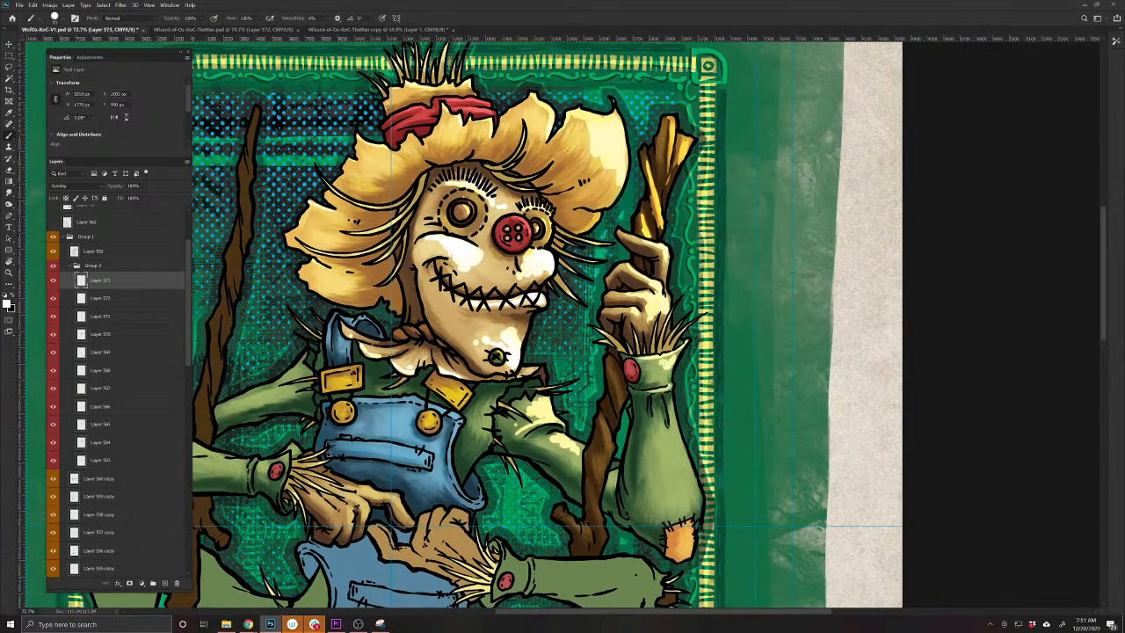
drag(682, 439, 686, 543)
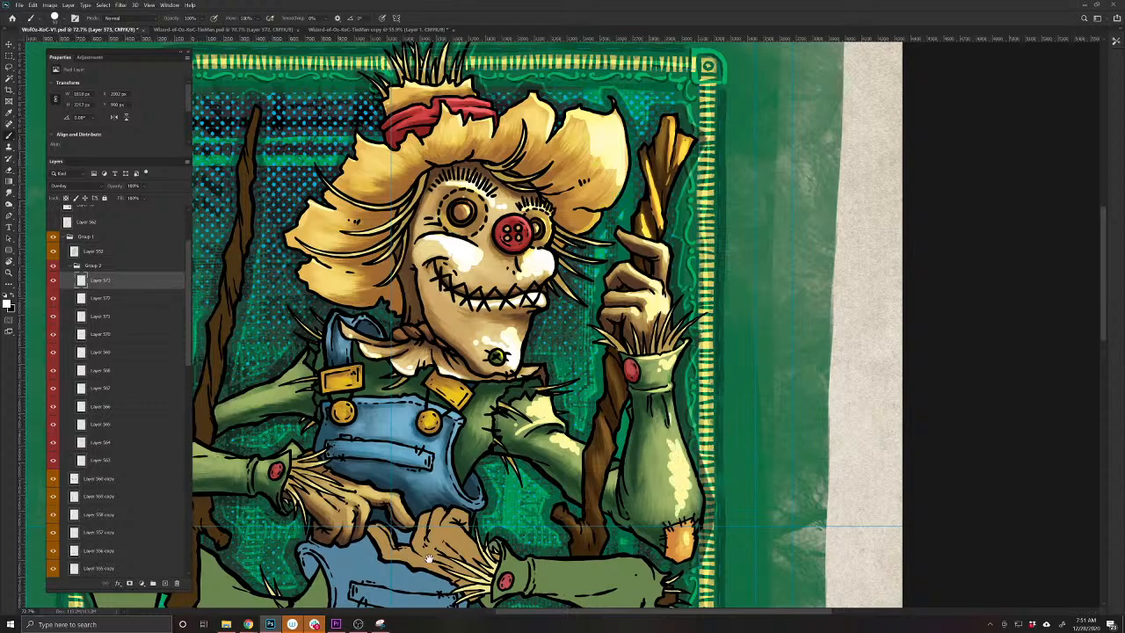
Paint white highlights on the pointing hand's fingers and along the green sleeve of the bent arm
drag(412, 567, 623, 561)
key(bracketleft)
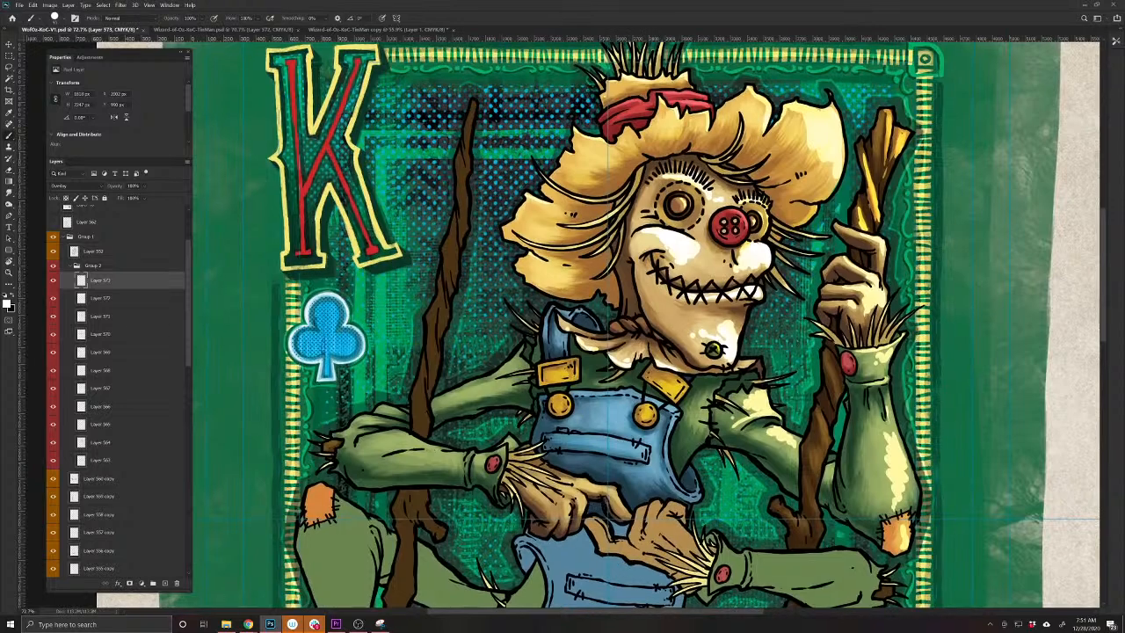
mouse_move(612, 489)
mouse_down()
mouse_move(620, 504)
mouse_move(576, 478)
mouse_move(582, 511)
mouse_move(578, 497)
mouse_move(568, 512)
mouse_up()
mouse_move(502, 458)
mouse_down()
mouse_move(497, 485)
mouse_move(494, 466)
mouse_move(517, 445)
mouse_move(469, 471)
mouse_move(376, 441)
mouse_up()
mouse_move(445, 455)
mouse_down()
mouse_move(362, 438)
mouse_move(376, 418)
mouse_move(344, 436)
mouse_up()
mouse_move(436, 405)
mouse_down()
mouse_move(504, 379)
mouse_move(525, 353)
mouse_up()
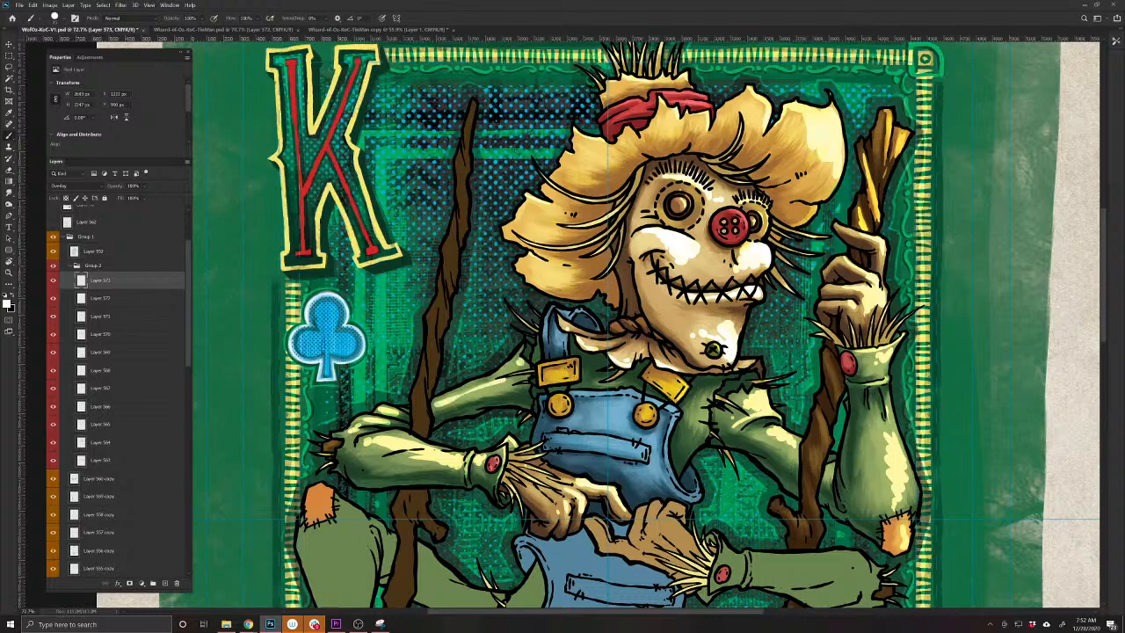
Paint white highlights on the overalls' yellow buckles and buttons and along the bib's upper edge
drag(650, 379, 673, 393)
key(bracketright)
key(bracketright)
mouse_move(576, 360)
mouse_down()
mouse_move(576, 377)
mouse_move(553, 373)
mouse_move(562, 407)
mouse_up()
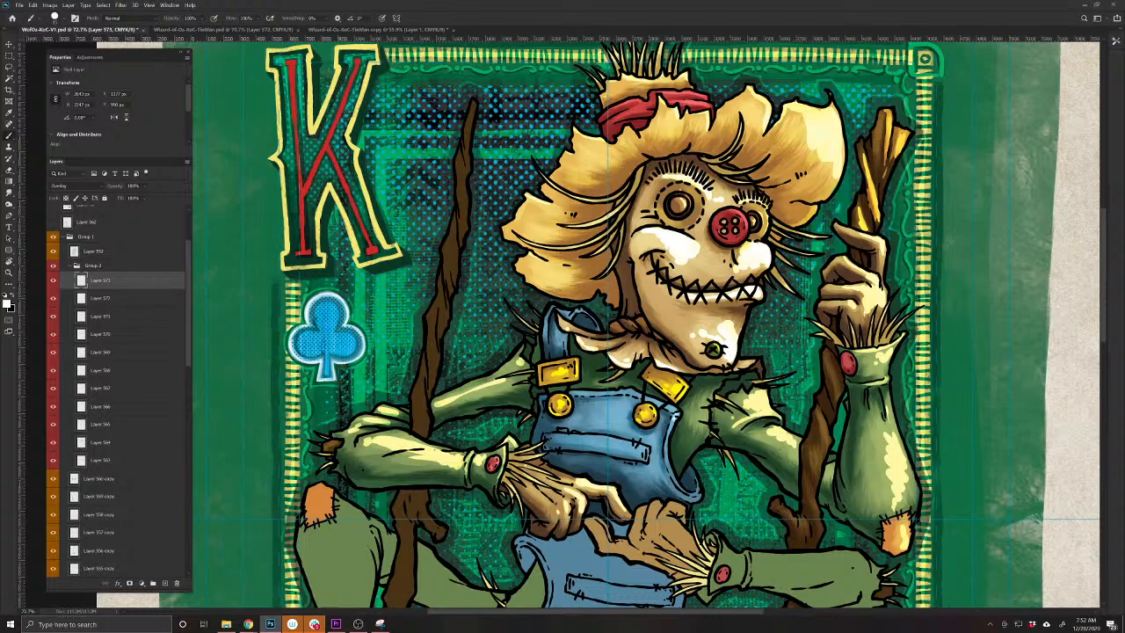
mouse_move(672, 422)
mouse_down()
mouse_move(671, 480)
mouse_move(694, 498)
mouse_move(662, 404)
mouse_move(620, 391)
mouse_move(566, 396)
mouse_up()
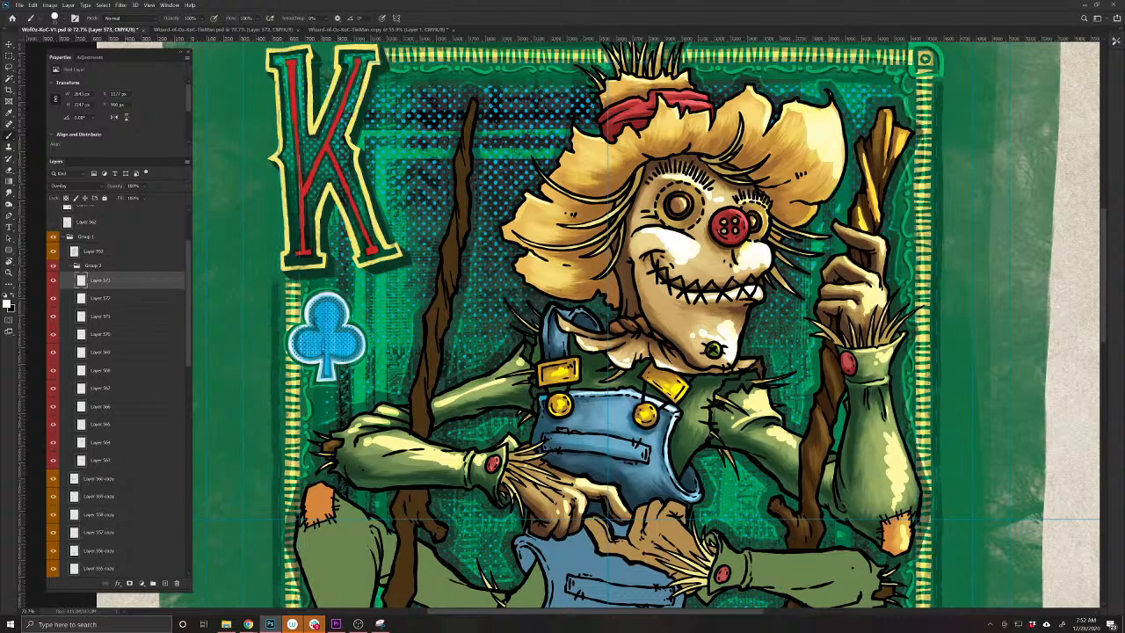
Paint white highlights across the overalls' blue bib, around its pocket and near the lower side edge
mouse_move(646, 448)
mouse_down()
mouse_move(644, 459)
mouse_move(614, 441)
mouse_move(554, 437)
mouse_up()
key(bracketright)
key(bracketright)
key(bracketright)
mouse_move(625, 404)
mouse_down()
mouse_move(625, 417)
mouse_move(598, 428)
mouse_up()
click(589, 427)
click(655, 465)
drag(656, 465, 638, 475)
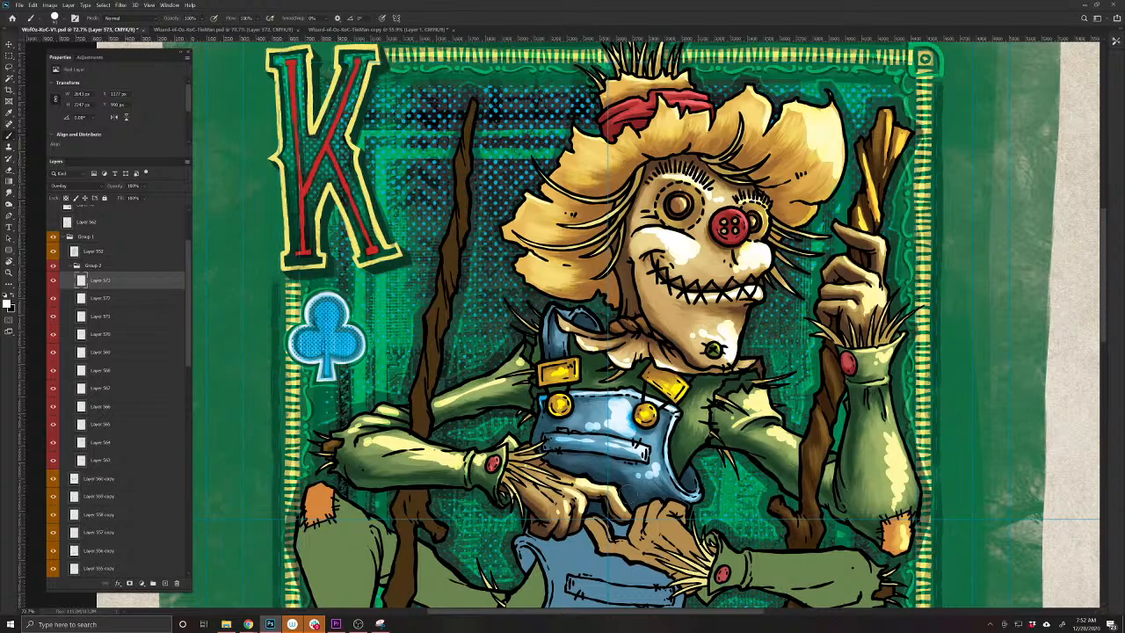
Dab white highlights along the straw hat's brim and its ragged folds on both sides of the face
drag(641, 329, 555, 486)
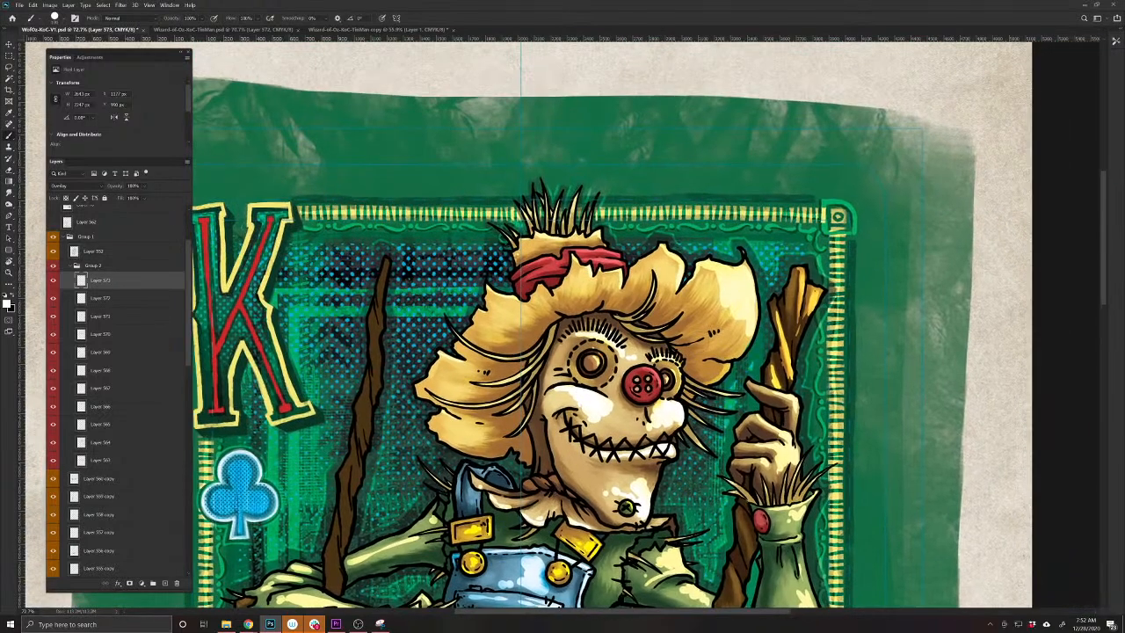
drag(720, 343, 669, 303)
click(633, 296)
click(615, 296)
click(595, 297)
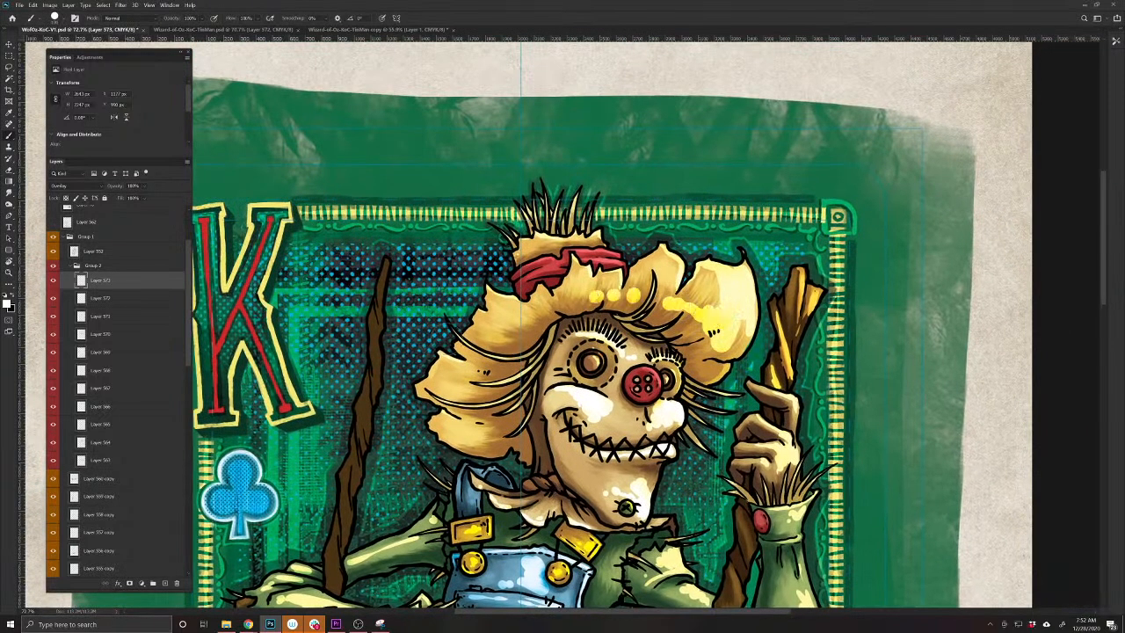
click(508, 338)
click(496, 348)
click(481, 370)
click(470, 396)
click(473, 427)
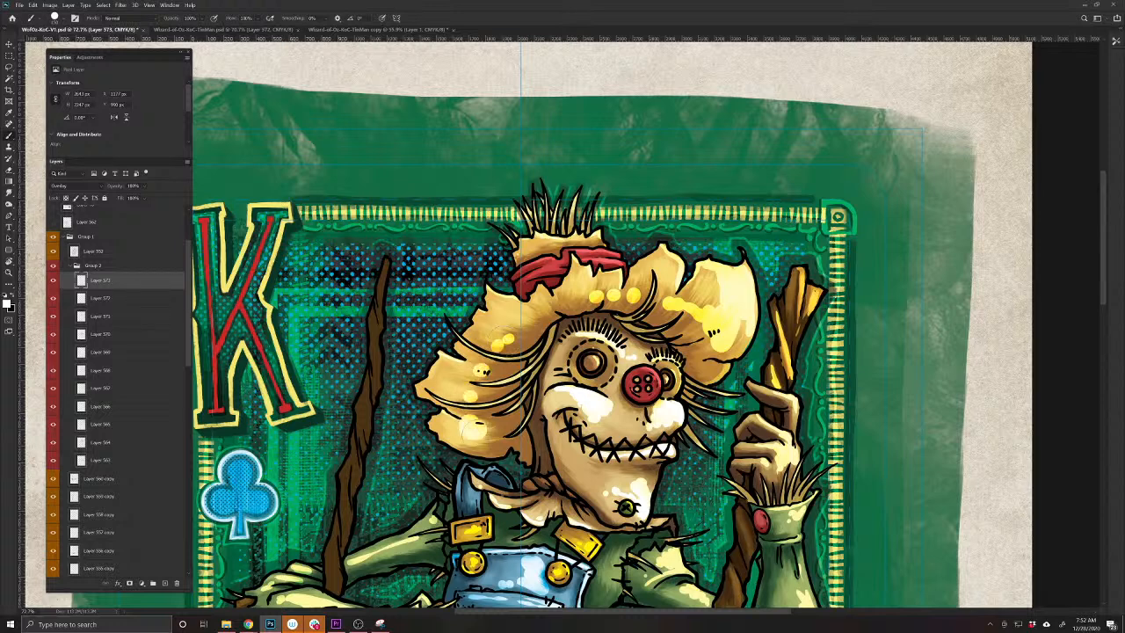
click(476, 436)
click(579, 239)
Smudge the dabbed highlights on the straw hat into soft streaks that follow the straw
drag(409, 490, 526, 508)
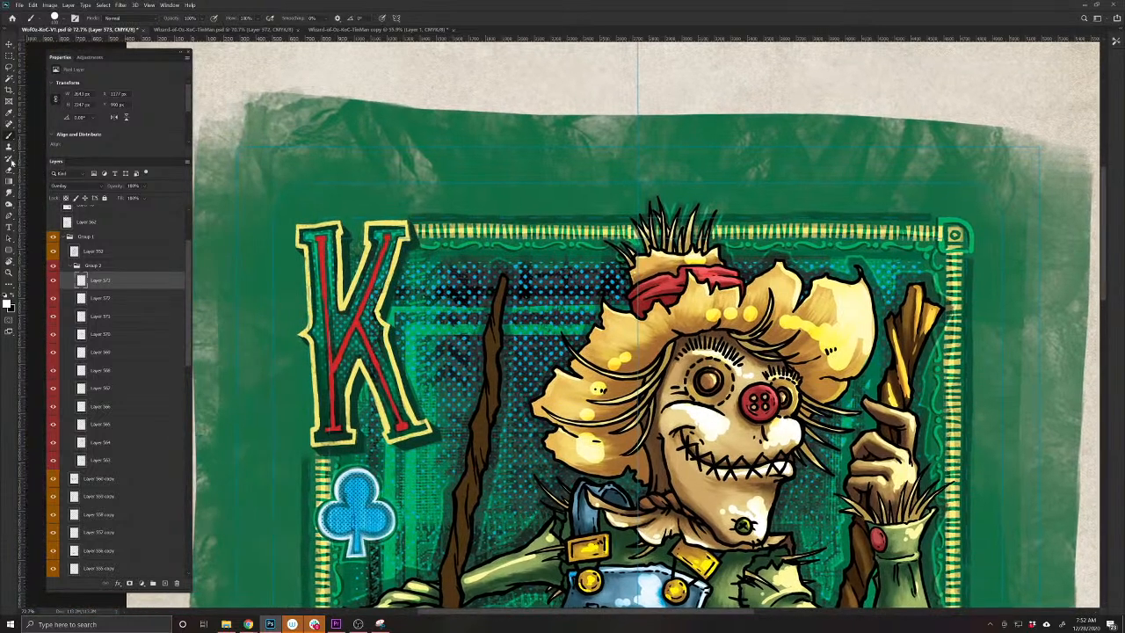
click(9, 192)
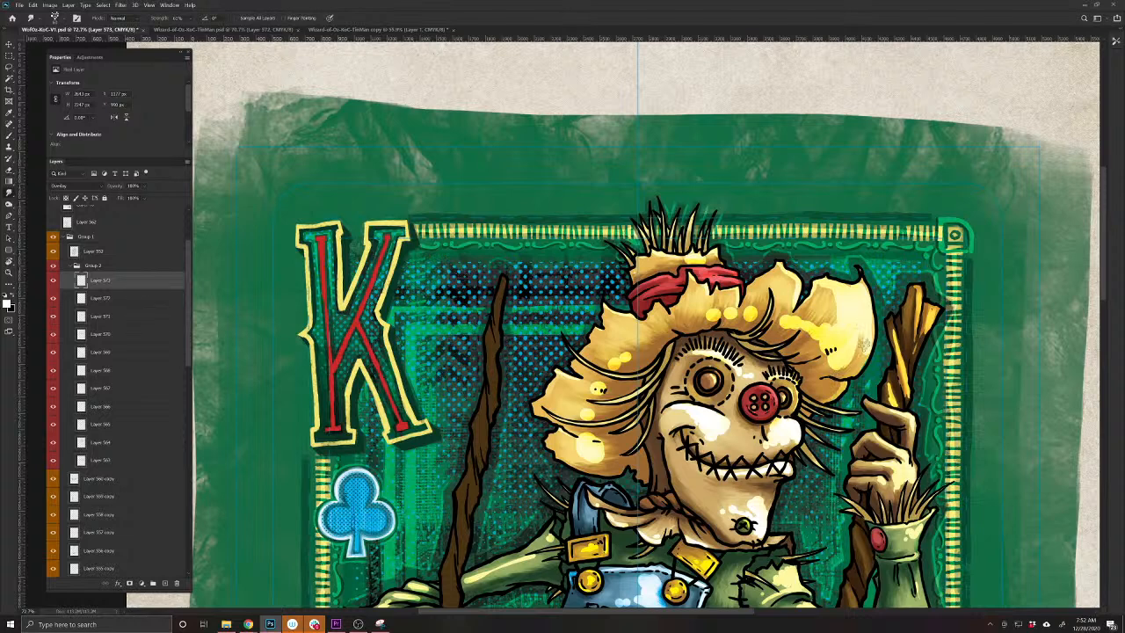
mouse_move(863, 333)
mouse_down()
mouse_move(863, 355)
mouse_move(845, 362)
mouse_move(818, 350)
mouse_move(841, 310)
mouse_move(815, 332)
mouse_move(828, 290)
mouse_move(795, 327)
mouse_move(782, 295)
mouse_move(762, 288)
mouse_move(728, 317)
mouse_move(699, 300)
mouse_move(736, 316)
mouse_move(740, 293)
mouse_up()
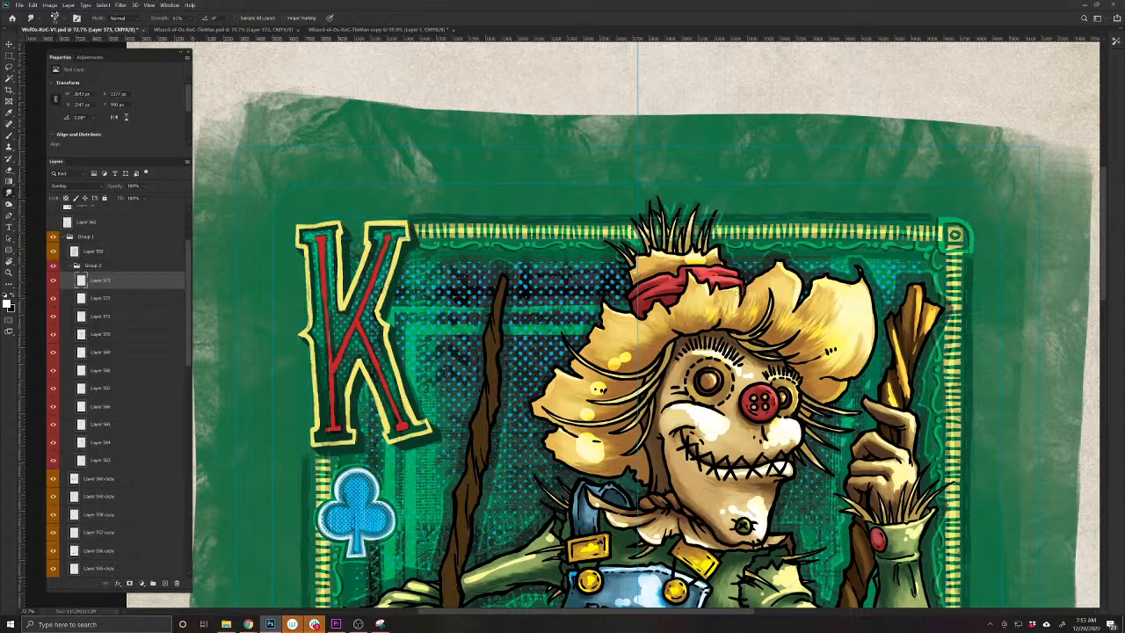
Lower the opacity of the Overlay highlight layer to soften the highlights
drag(647, 471, 573, 481)
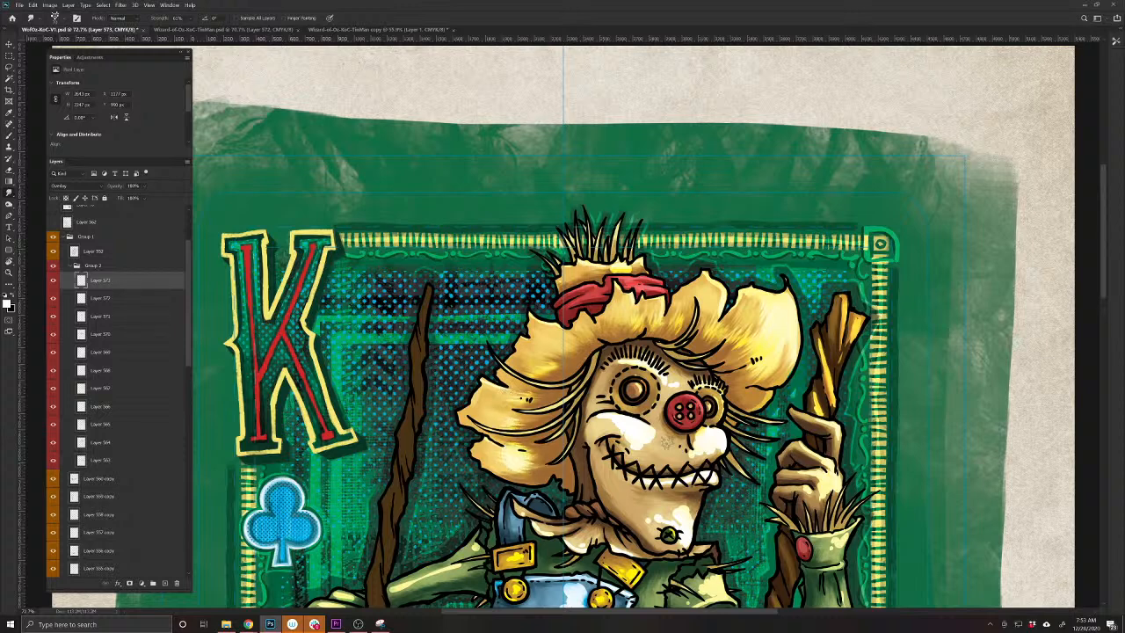
drag(116, 188, 107, 188)
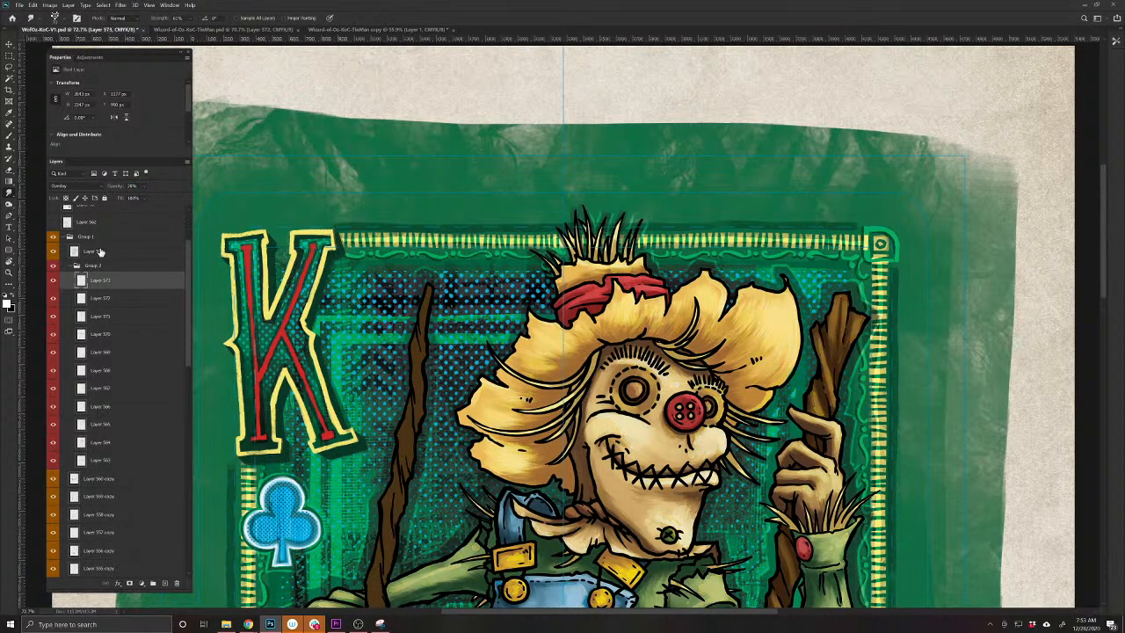
click(128, 187)
drag(128, 188, 132, 189)
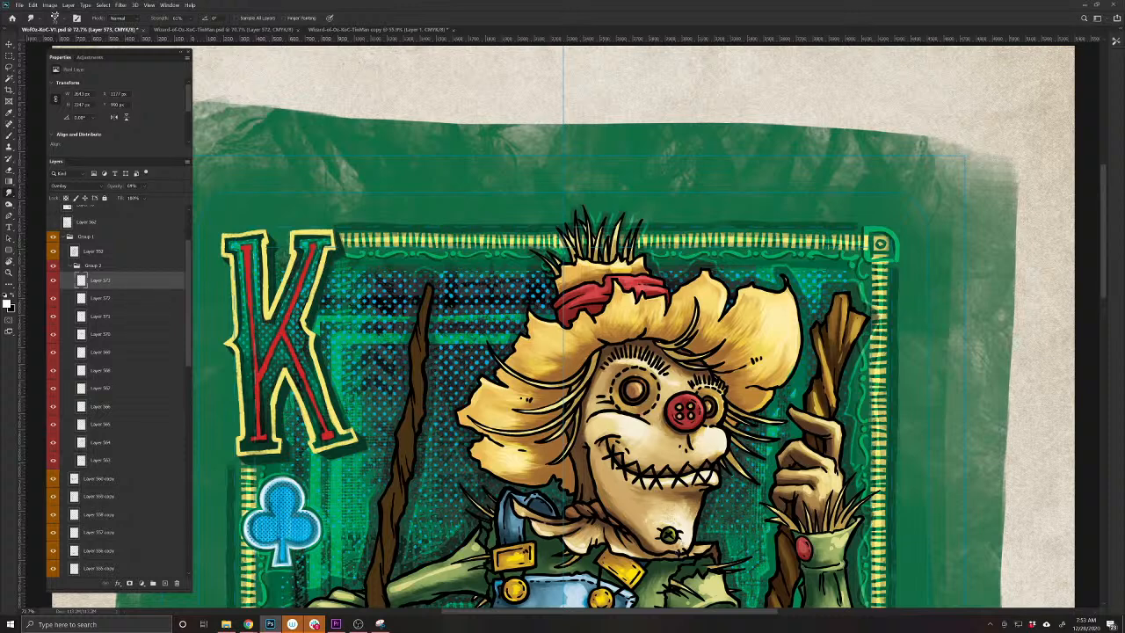
Paint white highlights along the wooden staff below the raised hand and down its lower section
drag(508, 530, 497, 407)
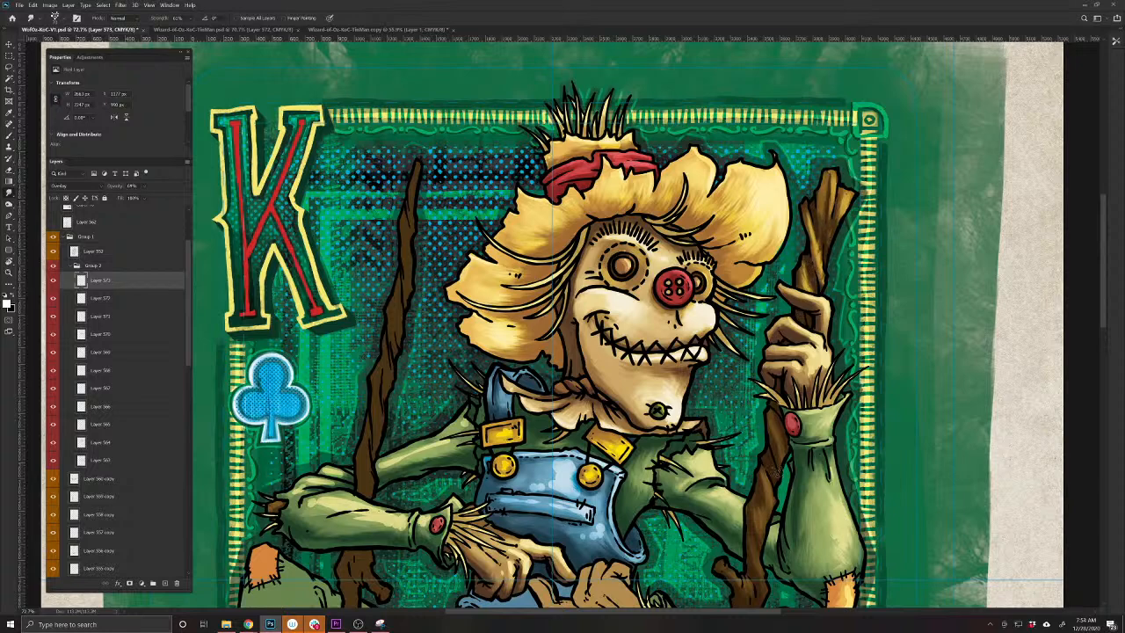
mouse_move(693, 568)
mouse_down()
mouse_move(589, 434)
mouse_move(585, 443)
mouse_up()
key(b)
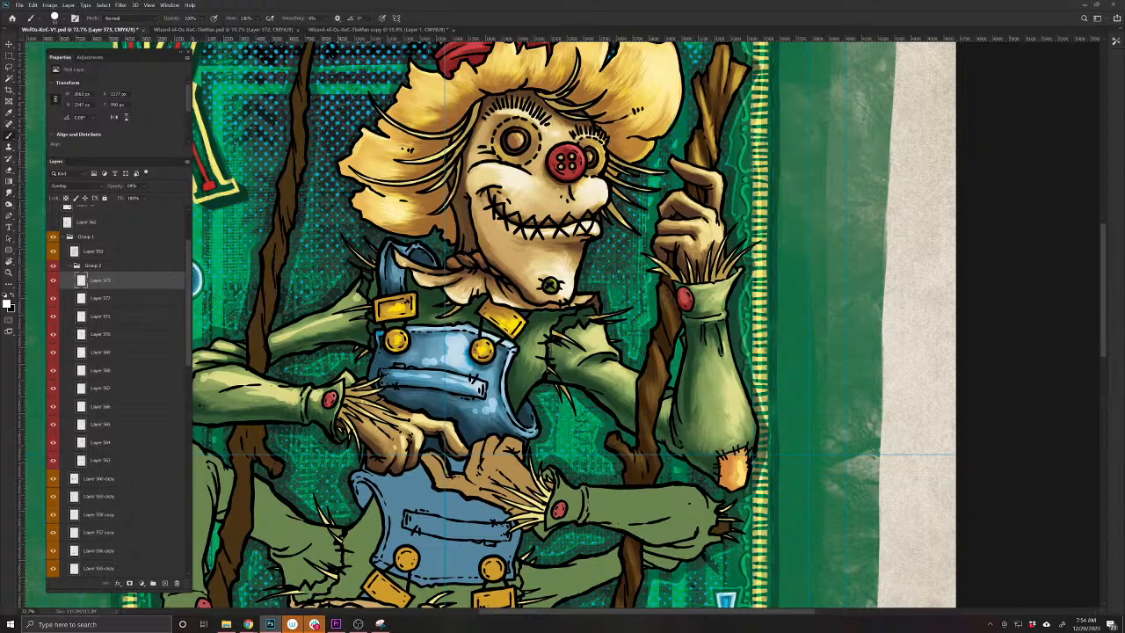
mouse_move(663, 288)
mouse_down()
mouse_move(673, 336)
mouse_move(653, 367)
mouse_move(661, 388)
mouse_up()
drag(657, 369, 647, 465)
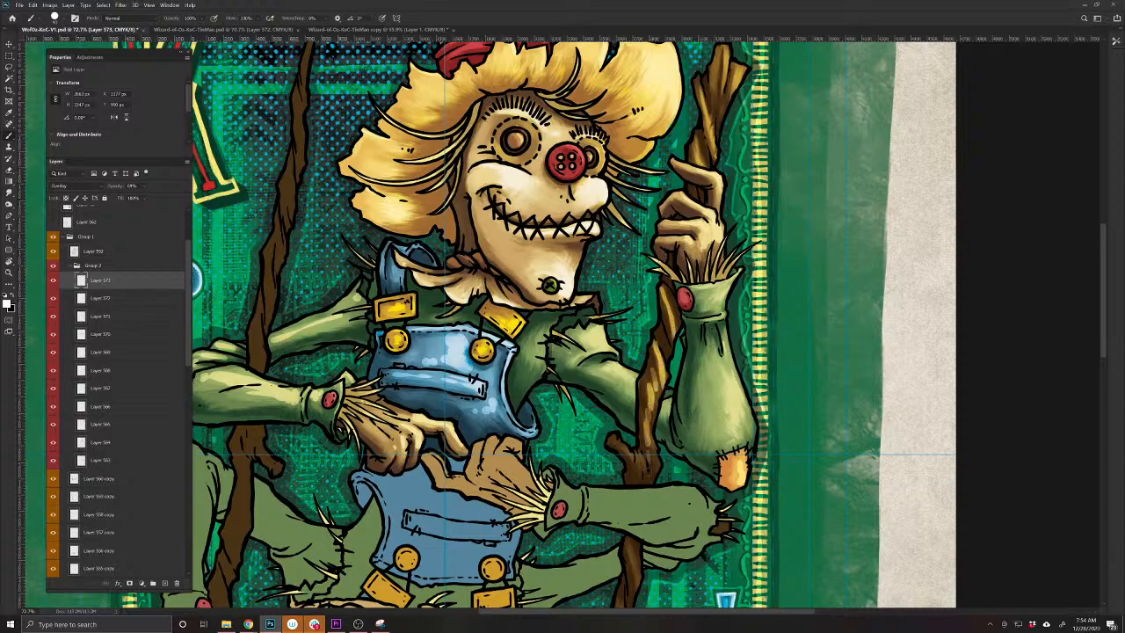
mouse_move(610, 550)
mouse_down()
mouse_move(646, 313)
mouse_move(668, 318)
mouse_move(671, 362)
mouse_move(657, 392)
mouse_up()
drag(664, 388, 628, 578)
Smudge the highlights on the wooden staff along its twisted grain down to the lower end
click(9, 192)
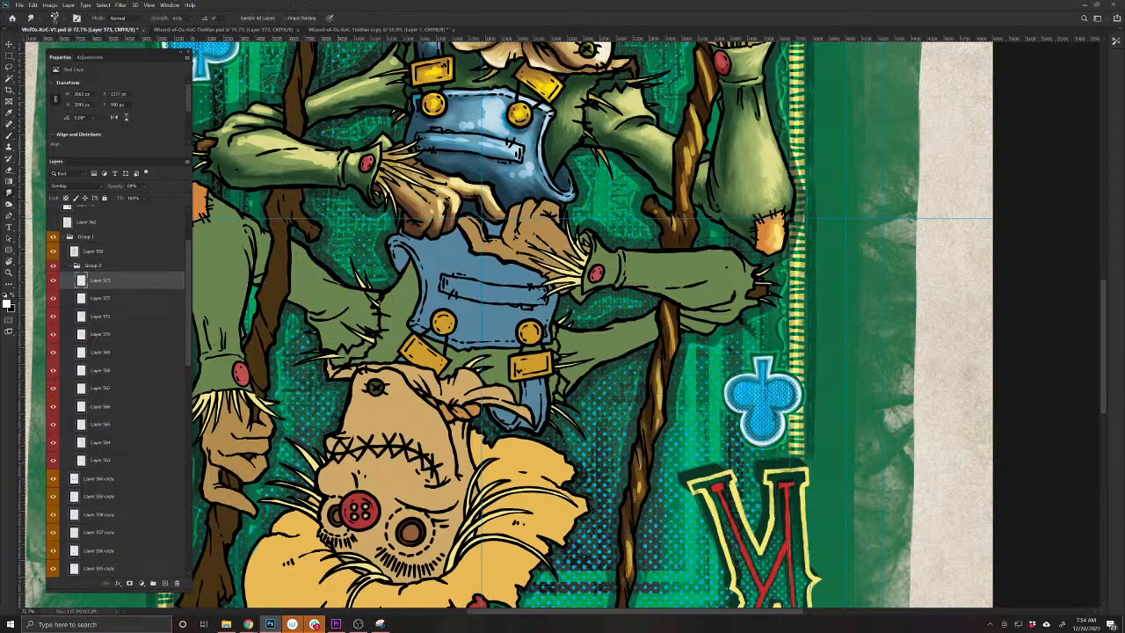
drag(655, 183, 640, 432)
mouse_move(685, 292)
mouse_down()
mouse_move(696, 327)
mouse_move(666, 417)
mouse_move(662, 488)
mouse_up()
mouse_move(648, 571)
mouse_down()
mouse_move(666, 390)
mouse_move(668, 422)
mouse_up()
drag(671, 379, 651, 486)
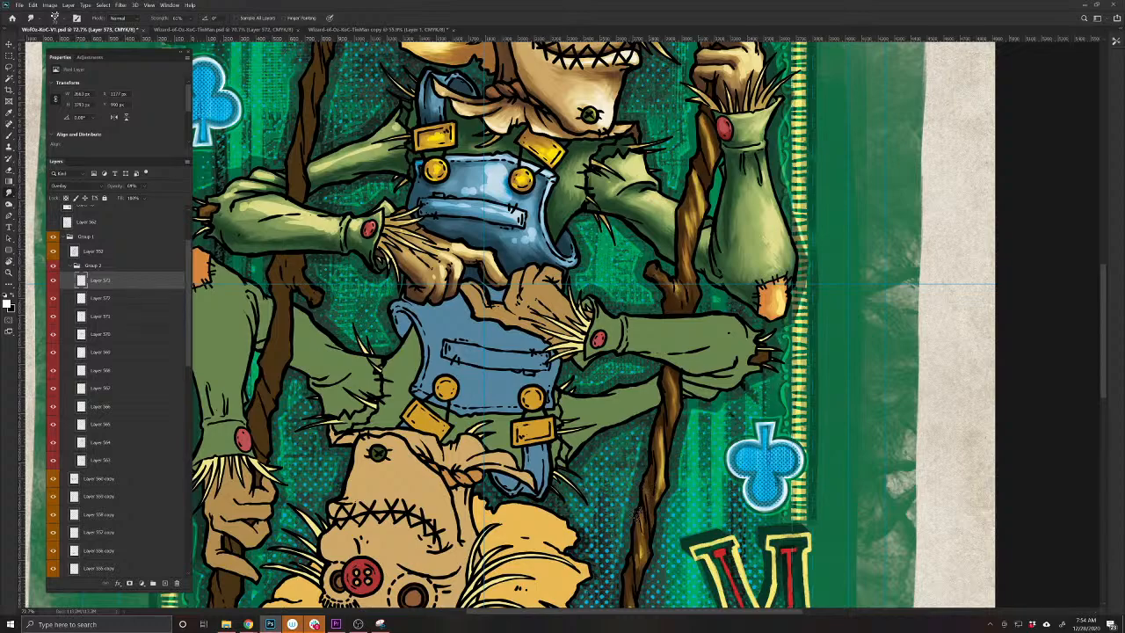
drag(636, 575, 657, 413)
drag(655, 466, 657, 431)
Blend the remaining white highlight dabs on the overalls' blue bib with the Smudge tool
drag(465, 51, 652, 563)
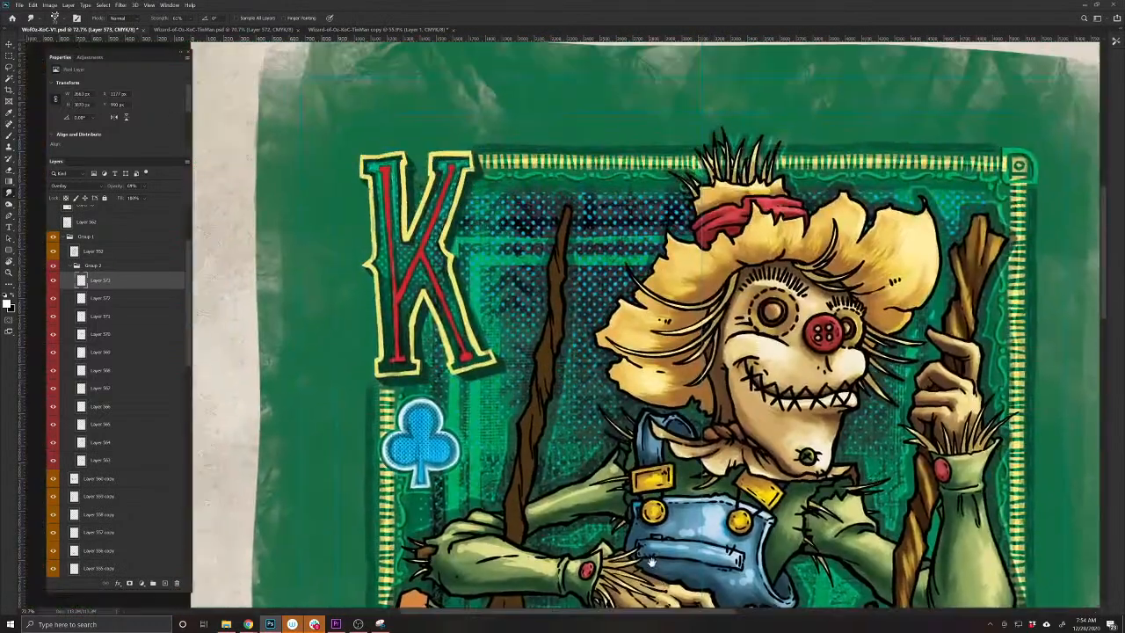
drag(532, 537, 424, 494)
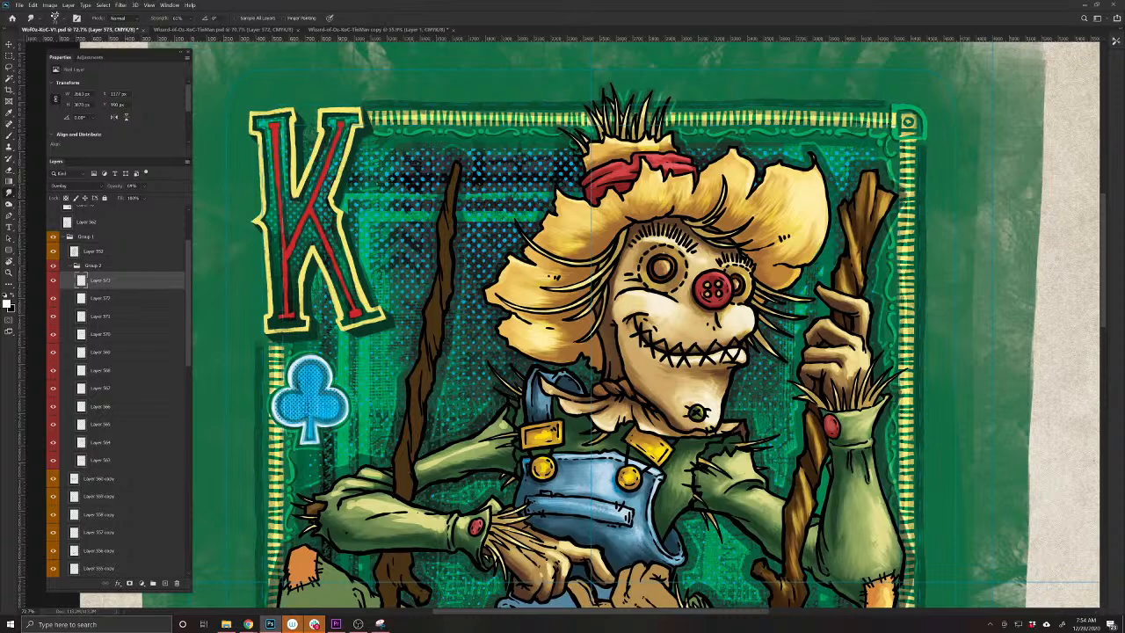
drag(520, 578, 589, 513)
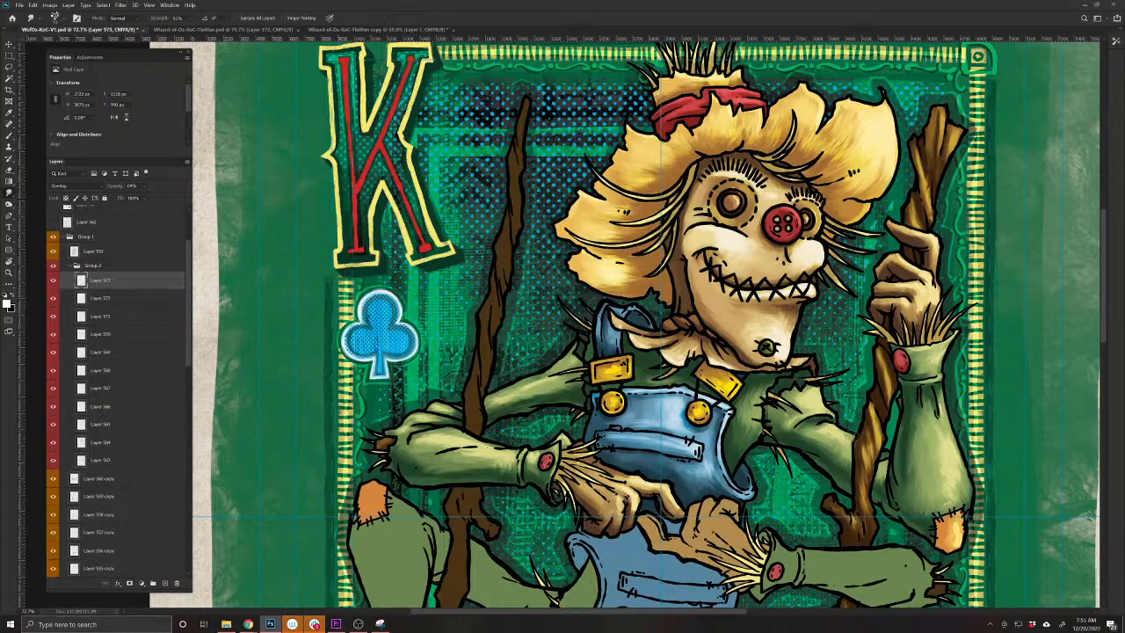
drag(827, 424, 503, 594)
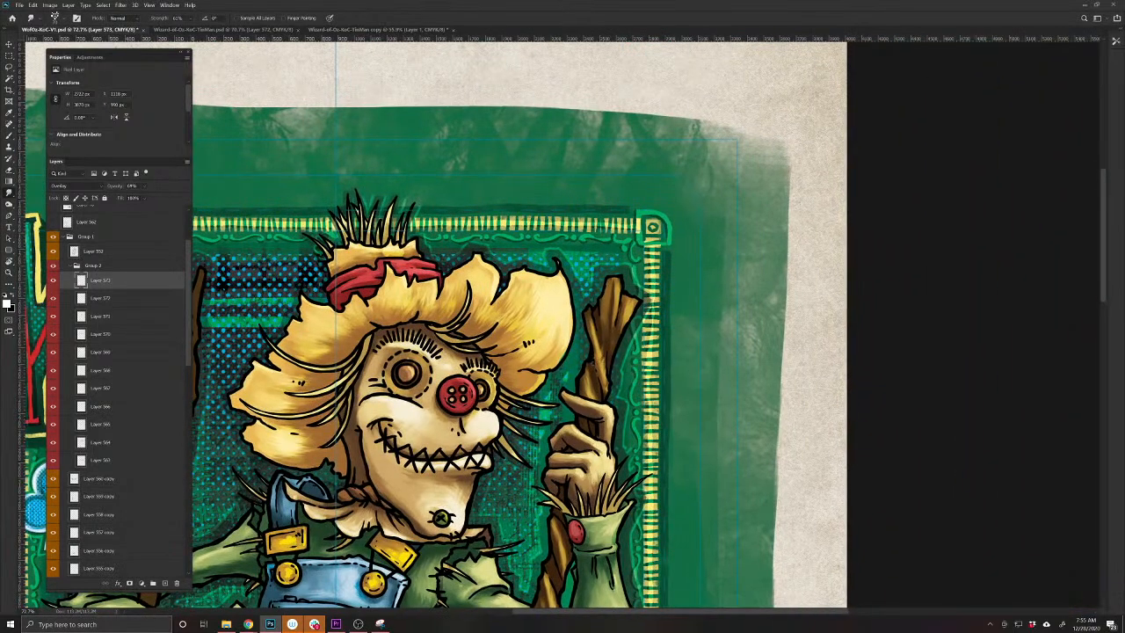
drag(396, 550, 676, 421)
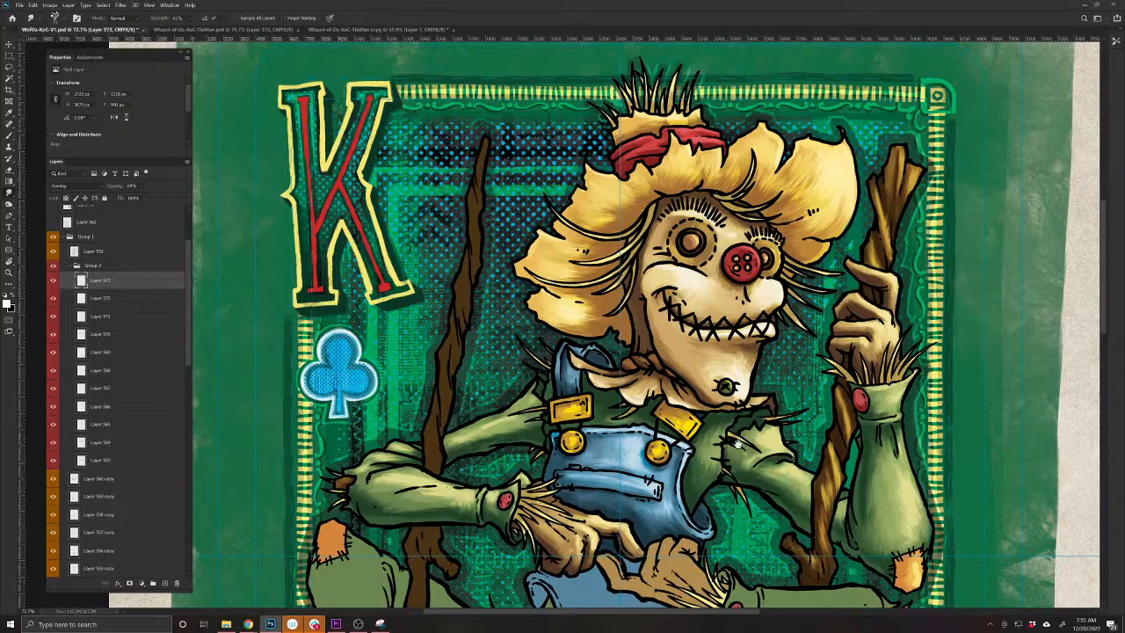
Add a new layer in Multiply mode and set the foreground to a dark brown based on the staff's colour
drag(752, 437, 665, 459)
click(165, 583)
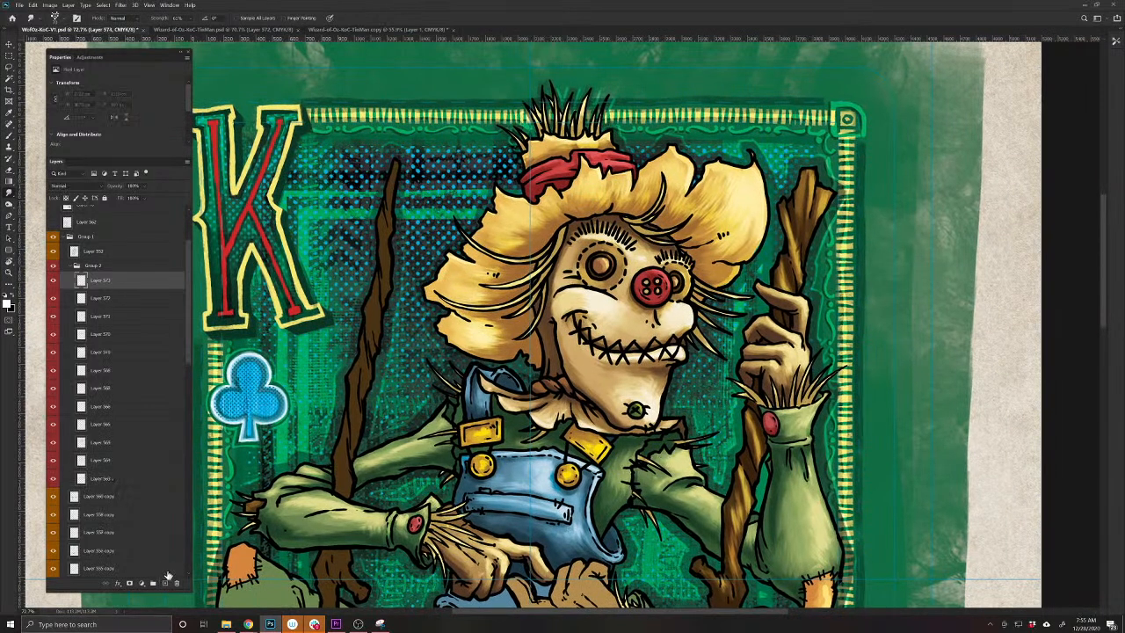
click(70, 185)
click(56, 211)
click(7, 304)
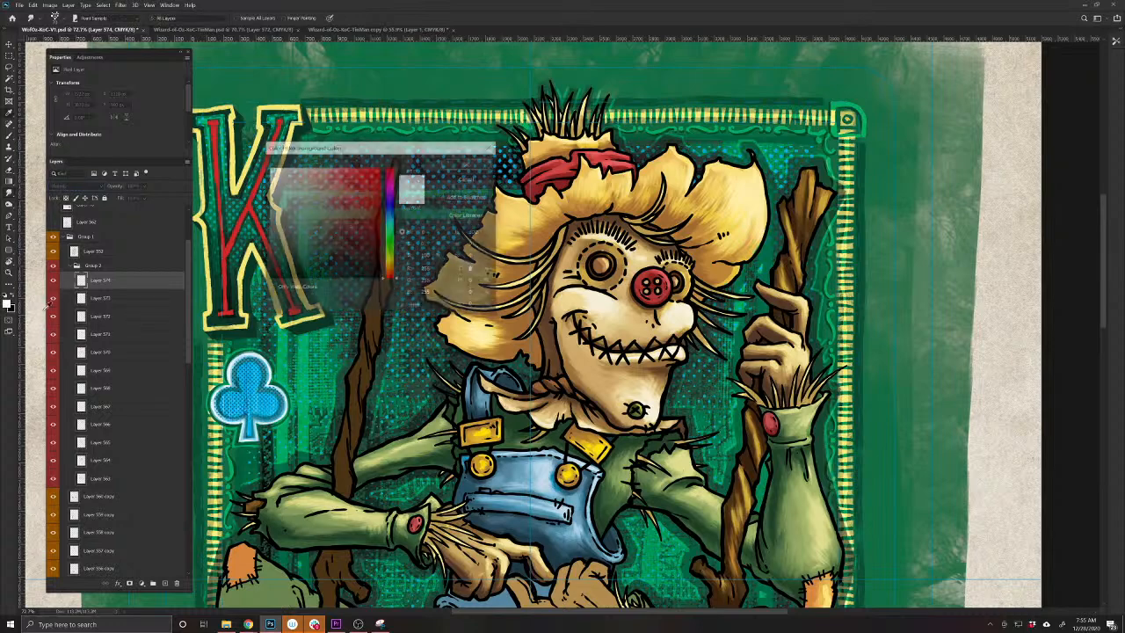
click(746, 463)
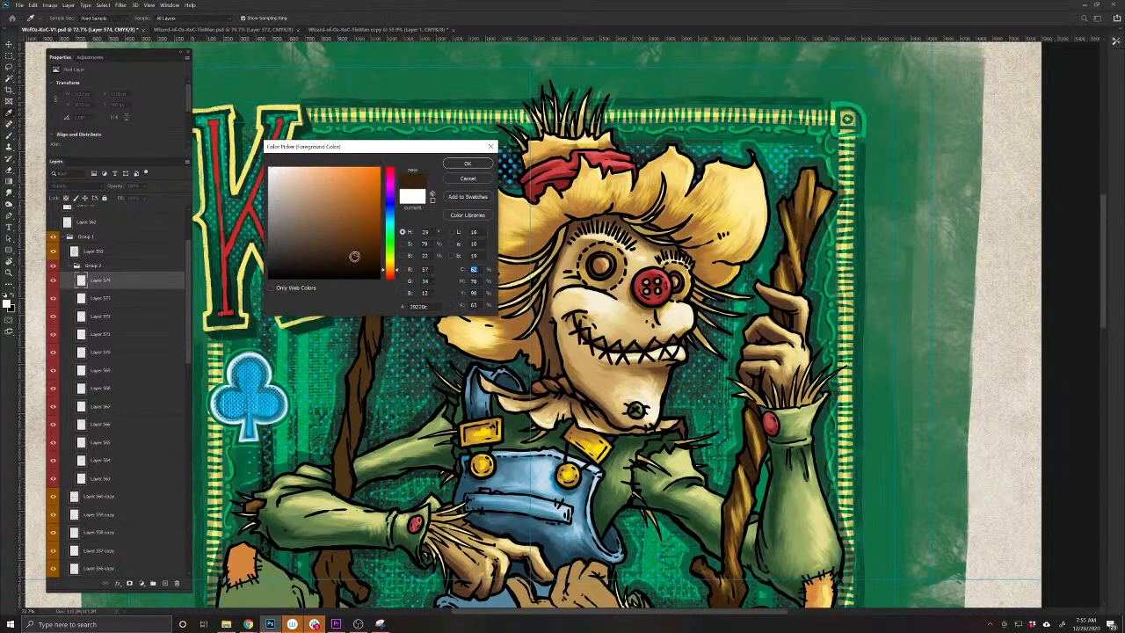
drag(357, 256, 369, 261)
click(466, 165)
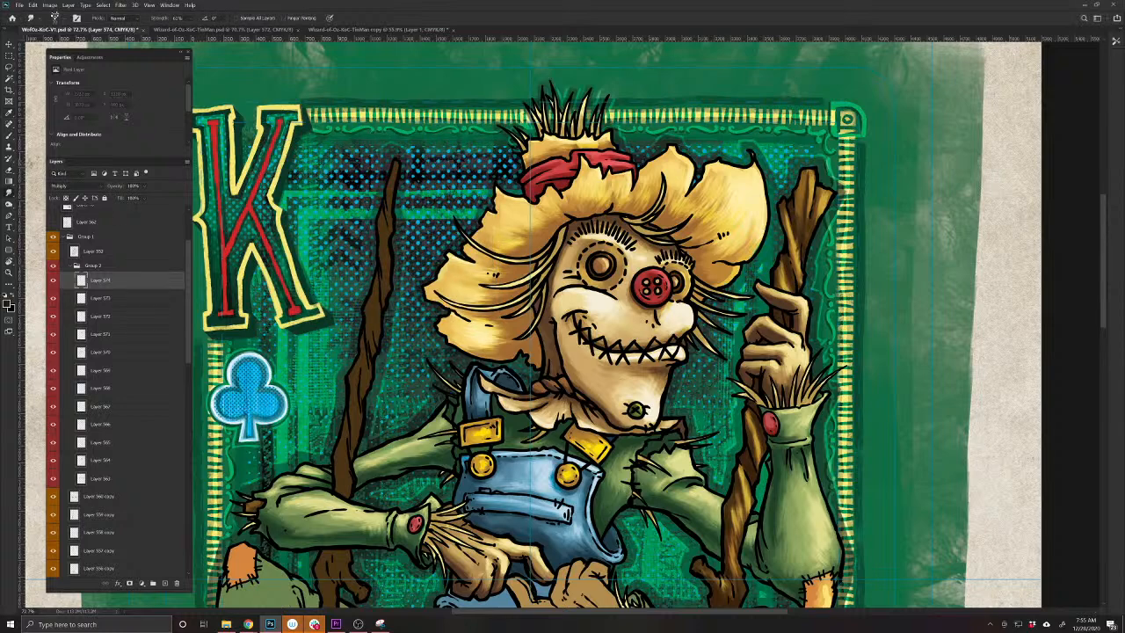
Paint dark brown shadows on the staff's upper end above the raised hand and lower the Multiply layer's opacity
drag(651, 341, 555, 451)
scroll(611, 452, up, 2)
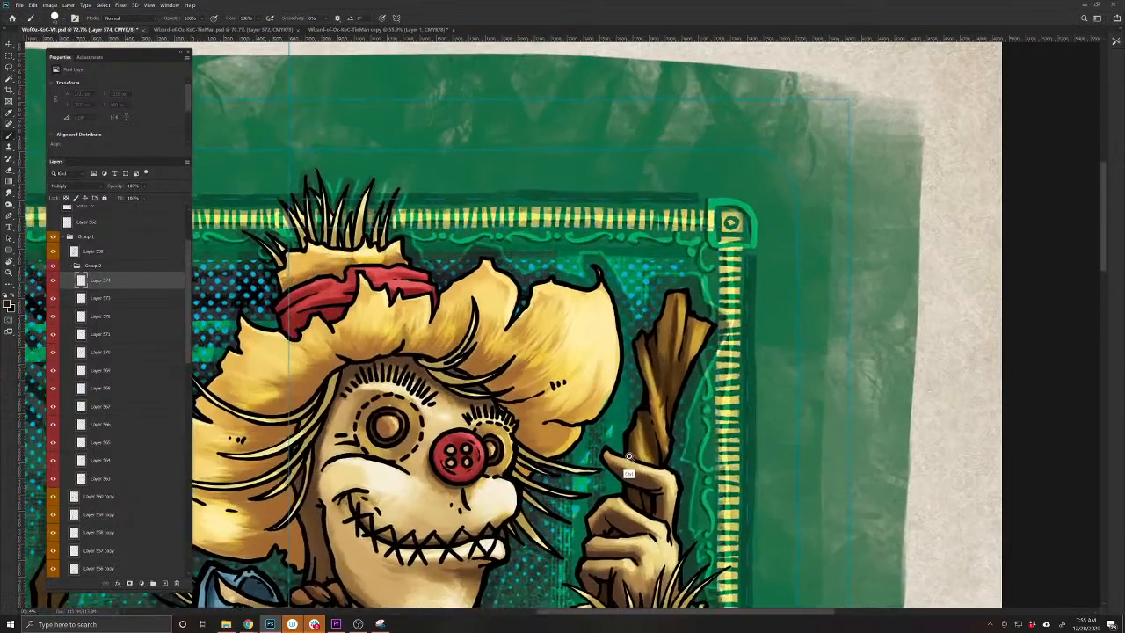
drag(671, 292, 658, 397)
drag(117, 188, 102, 188)
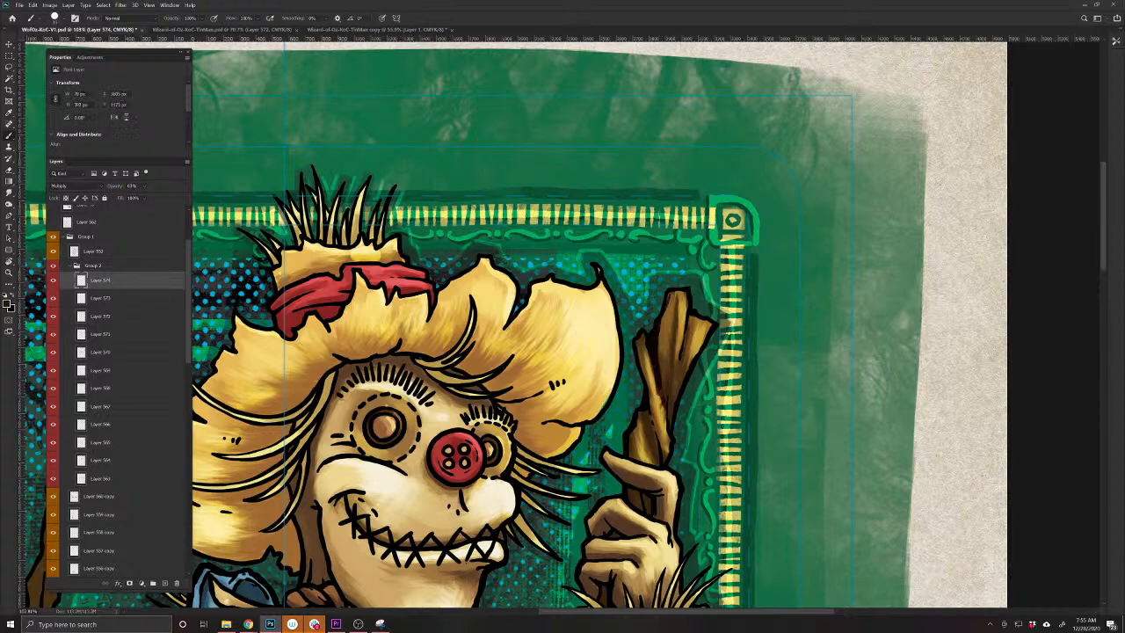
drag(648, 407, 659, 460)
drag(637, 345, 642, 368)
drag(642, 410, 632, 456)
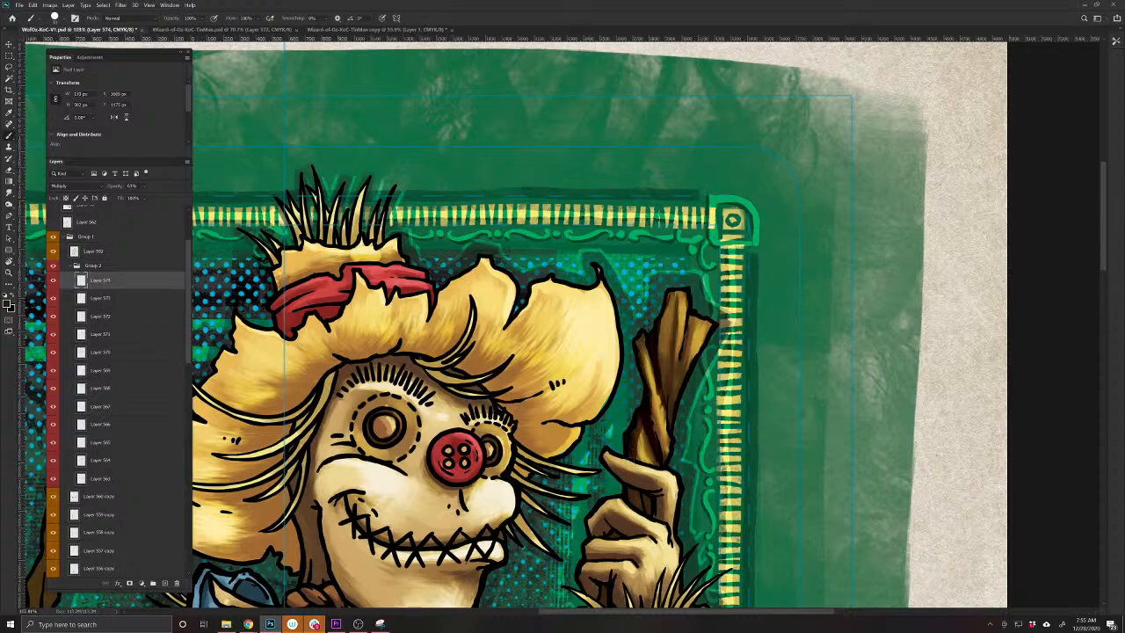
Paint dark brown shadows on the staff between the gripping fingers and along the section below the raised cuff
mouse_move(617, 509)
mouse_down()
mouse_move(658, 375)
mouse_move(689, 381)
mouse_up()
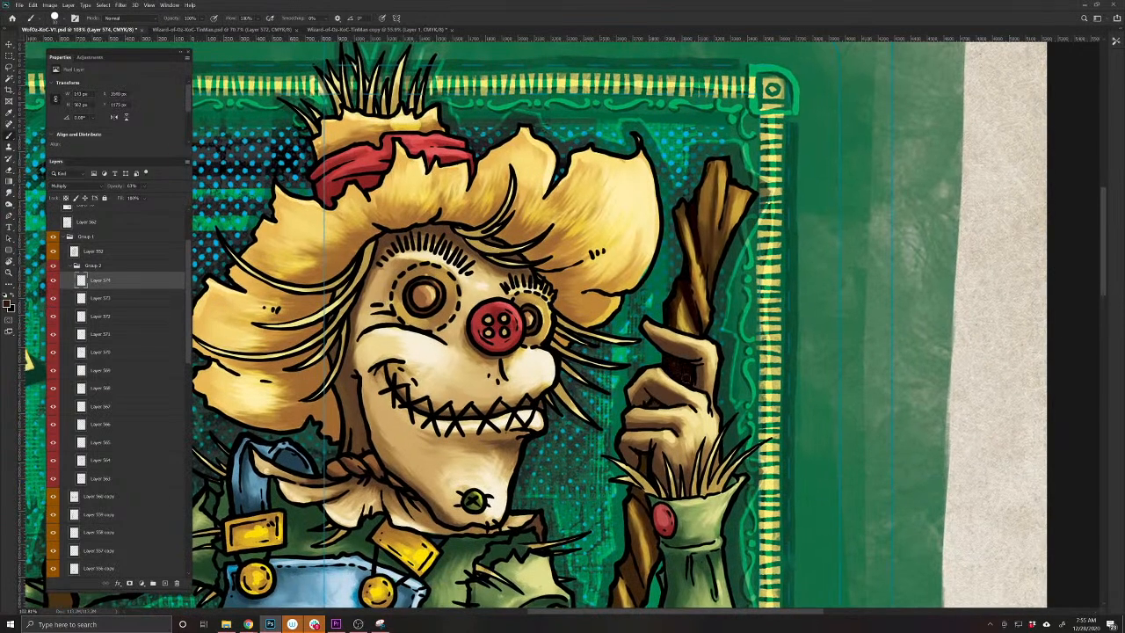
drag(645, 456, 643, 476)
drag(625, 558, 680, 401)
drag(692, 341, 708, 401)
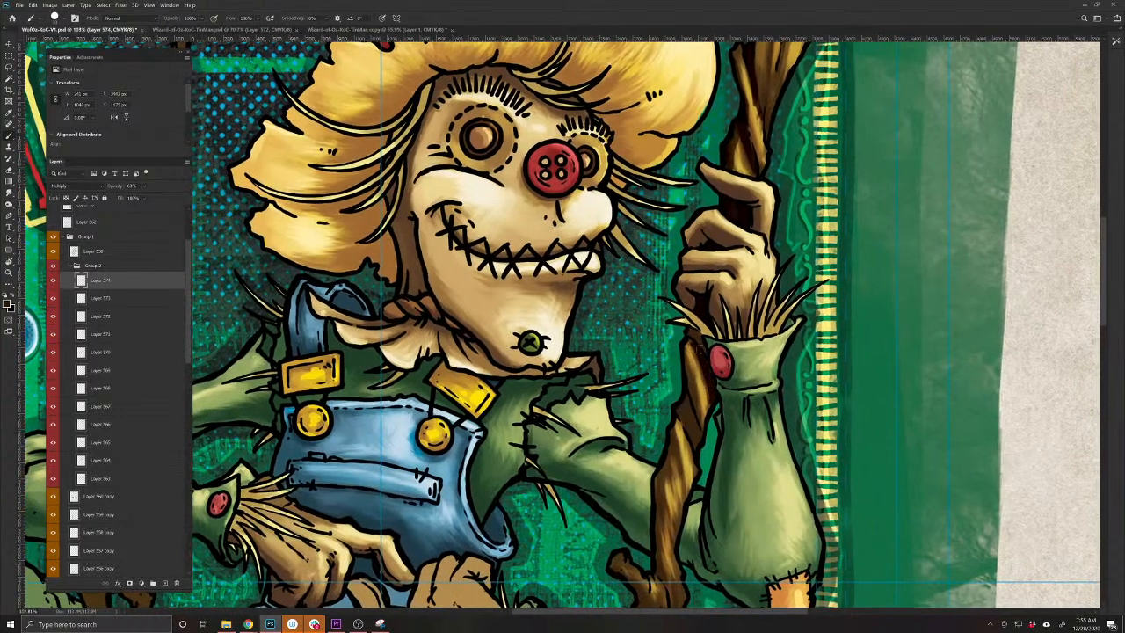
mouse_move(694, 330)
mouse_down()
mouse_move(700, 348)
mouse_move(686, 360)
mouse_up()
mouse_move(698, 439)
mouse_down()
mouse_move(681, 421)
mouse_move(683, 399)
mouse_move(658, 540)
mouse_up()
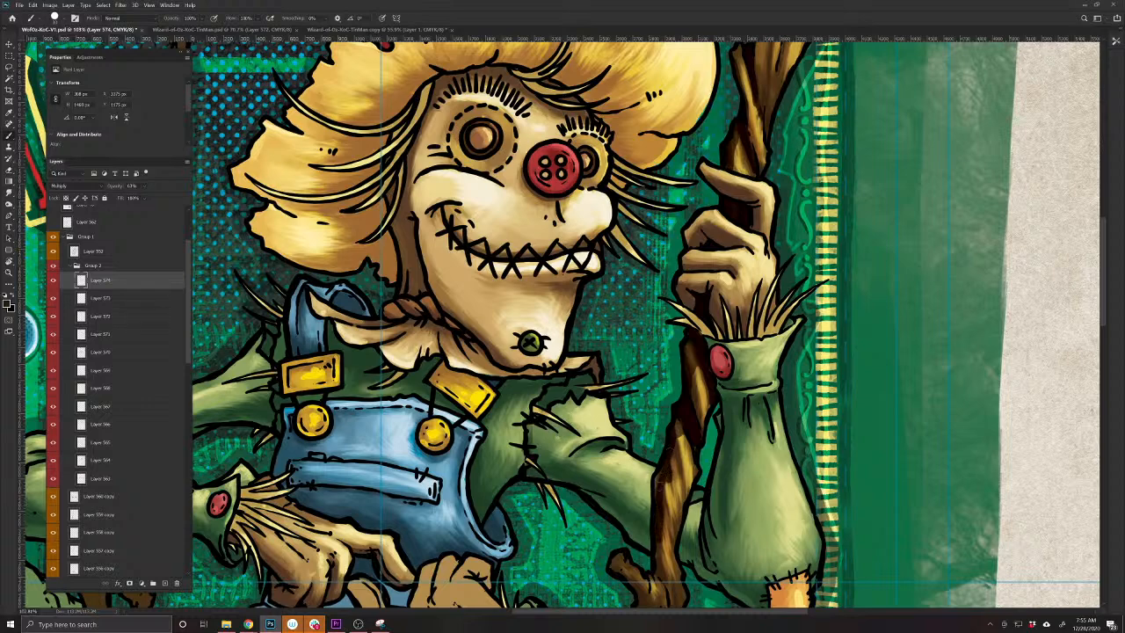
drag(662, 471, 657, 492)
Paint dark brown shadows on the staff's side knot and along its lower section down to the pointed tip
mouse_move(650, 540)
mouse_down()
mouse_move(651, 332)
mouse_move(682, 413)
mouse_move(642, 411)
mouse_move(622, 360)
mouse_up()
drag(659, 412, 663, 413)
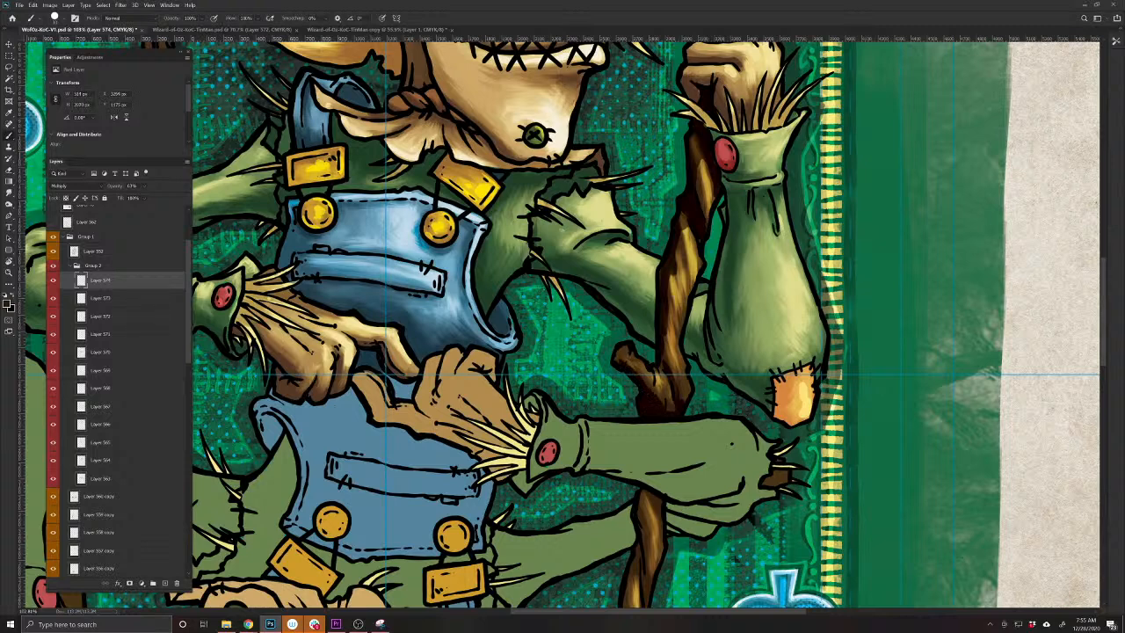
mouse_move(664, 527)
mouse_down()
mouse_move(642, 488)
mouse_move(652, 529)
mouse_move(647, 501)
mouse_move(643, 524)
mouse_move(677, 364)
mouse_move(666, 487)
mouse_up()
mouse_move(661, 446)
mouse_down()
mouse_move(658, 481)
mouse_move(683, 323)
mouse_move(675, 425)
mouse_up()
drag(666, 376, 648, 573)
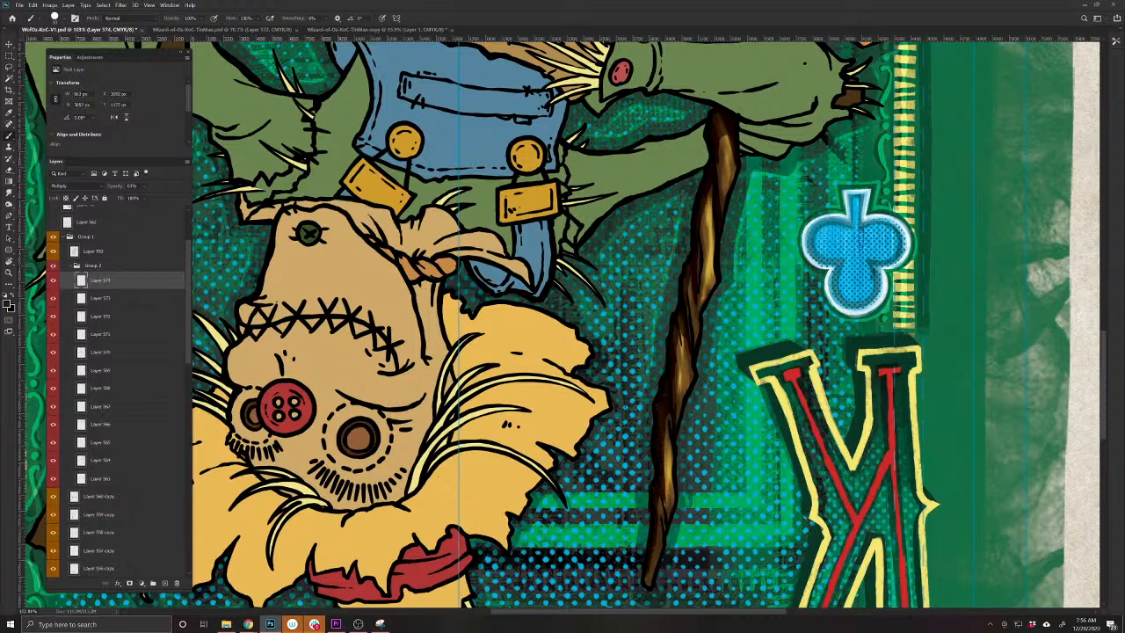
drag(684, 334, 677, 369)
drag(668, 421, 667, 438)
drag(627, 362, 646, 571)
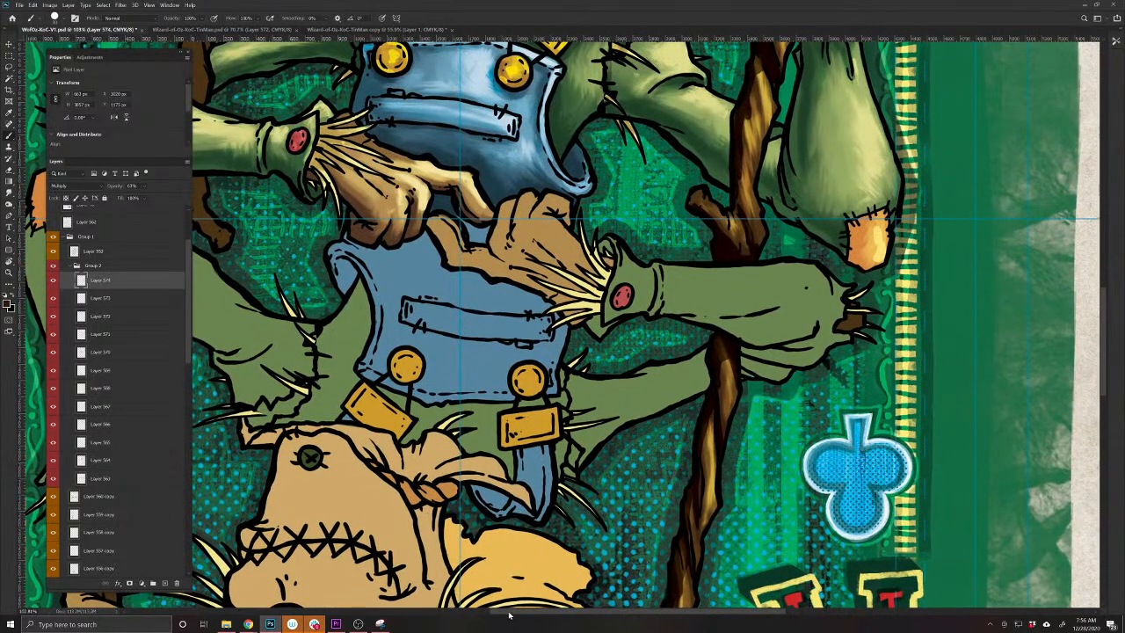
drag(702, 380, 688, 550)
drag(708, 406, 671, 502)
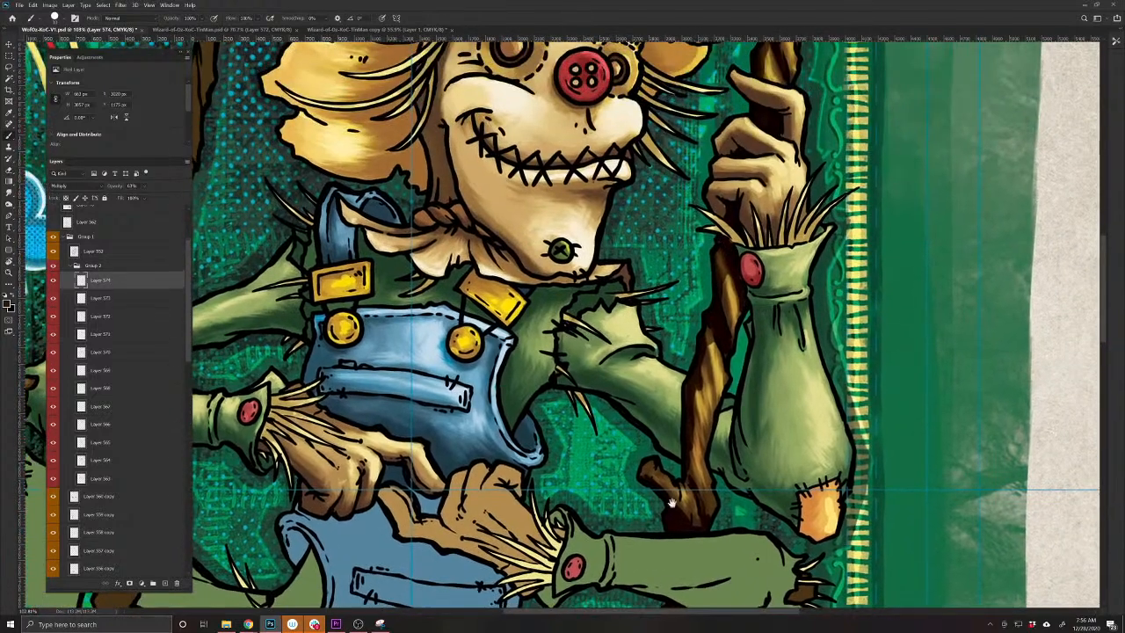
drag(698, 376, 701, 413)
drag(726, 269, 673, 567)
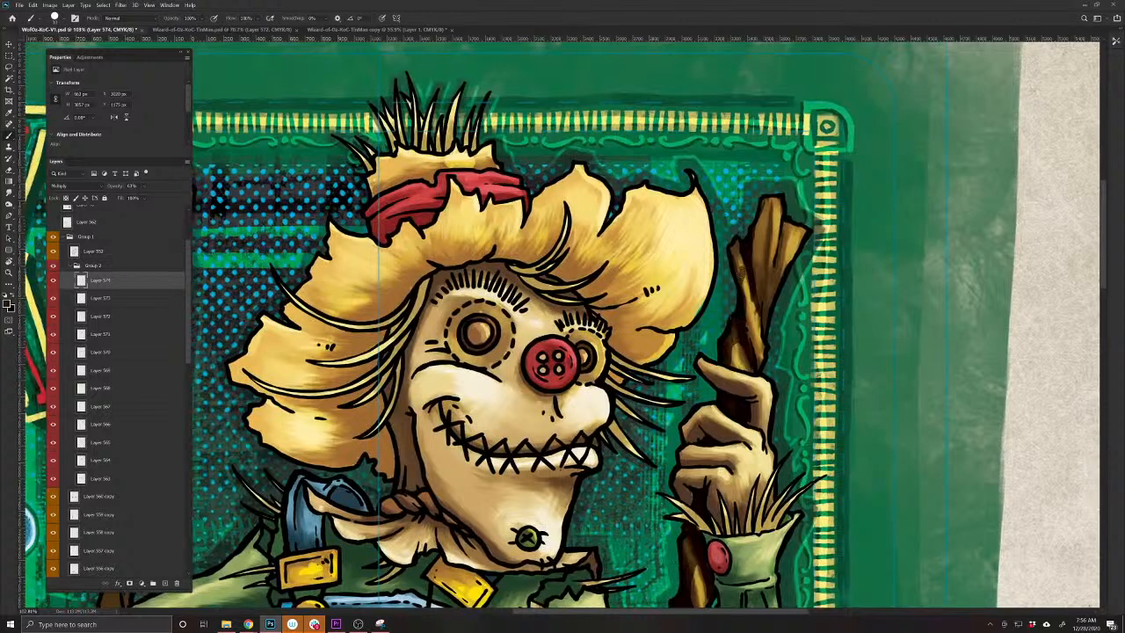
Paint extra dark brown shadows on the staff's upper end above the raised hand and smudge their edges
drag(734, 246, 766, 323)
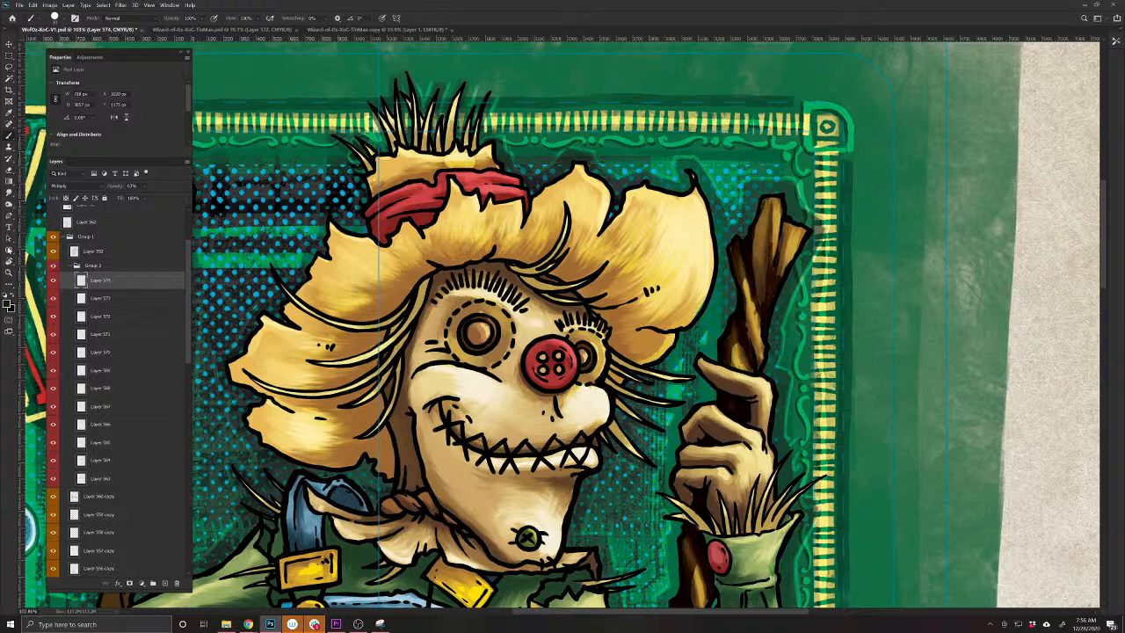
click(11, 192)
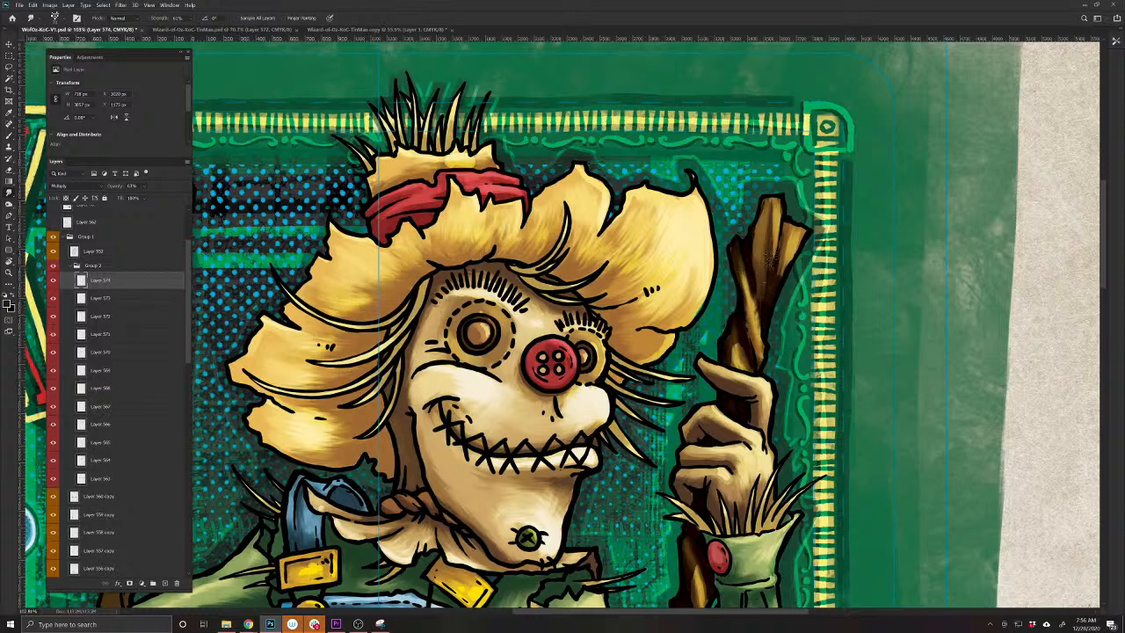
drag(770, 293, 778, 271)
Smudge the brown shadows along the staff down to its pointed tip and adjust the Multiply layer's opacity
scroll(659, 494, down, 5)
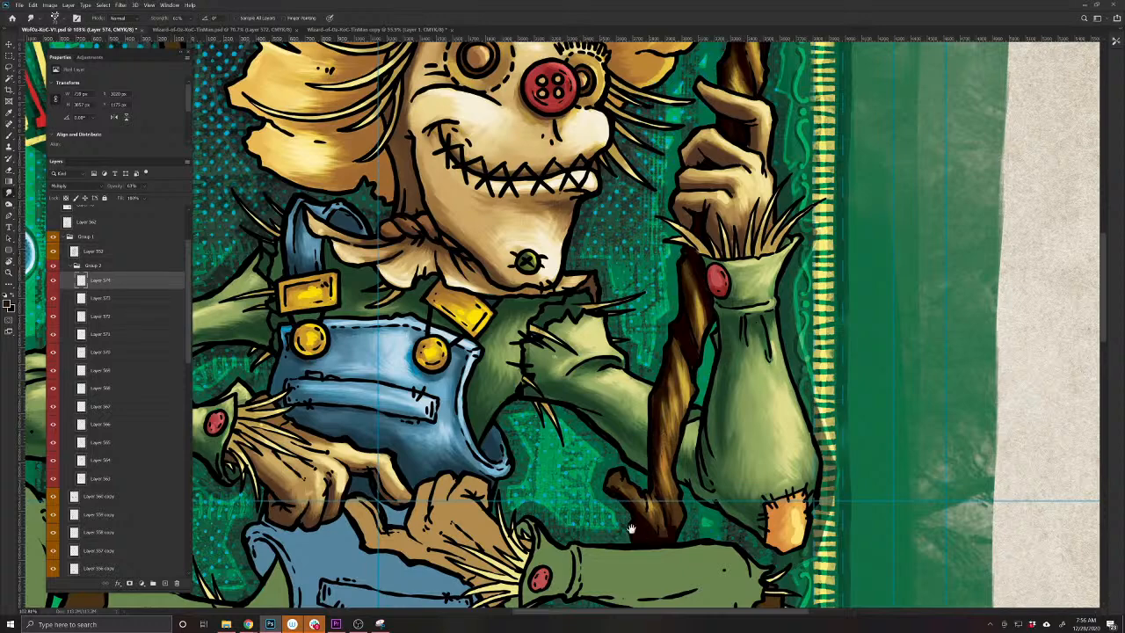
scroll(642, 401, down, 2)
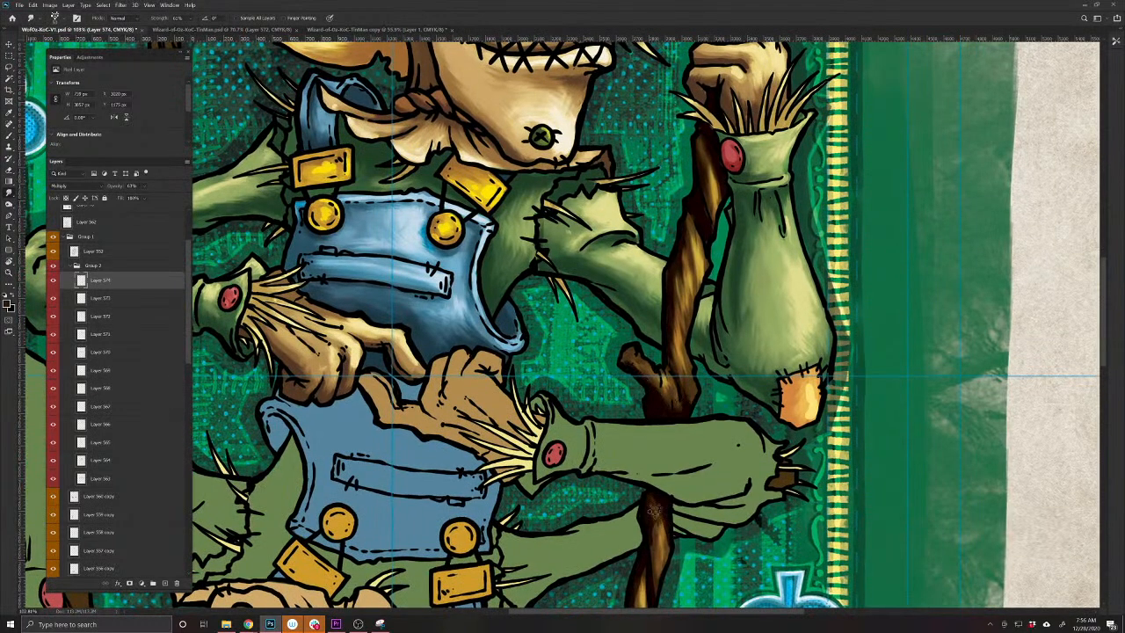
drag(624, 576, 692, 326)
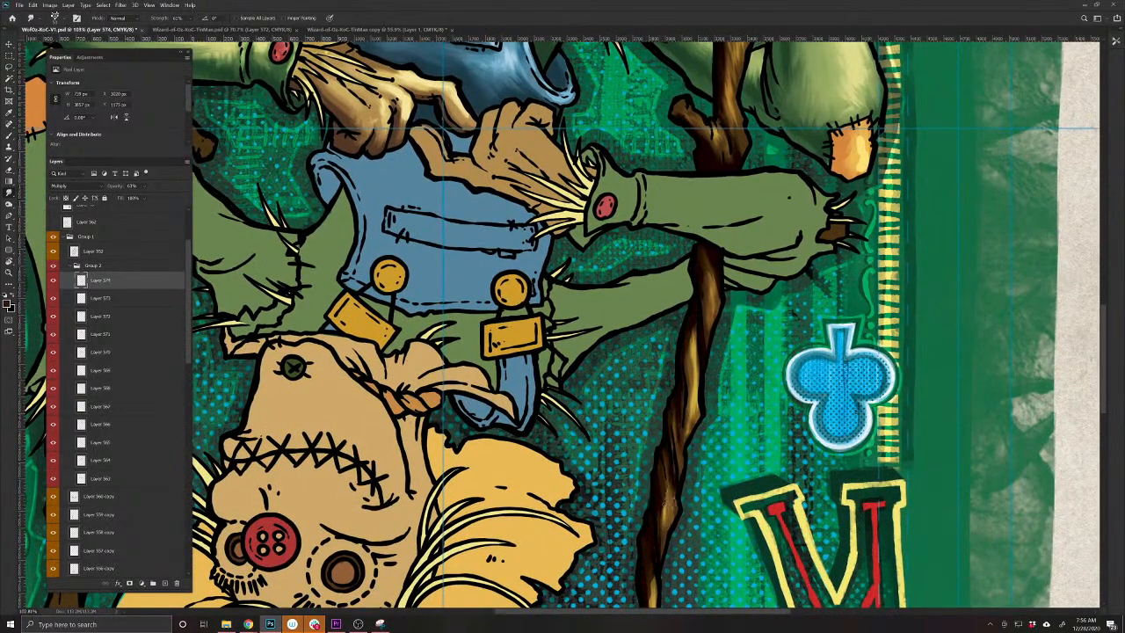
drag(640, 562, 647, 392)
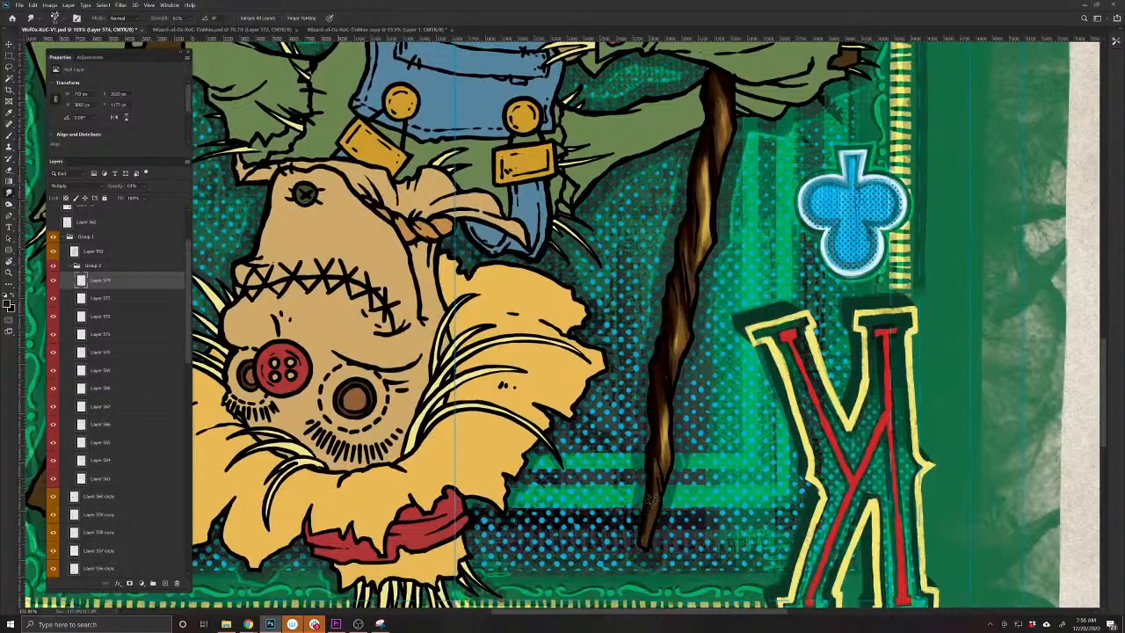
drag(678, 370, 595, 369)
drag(681, 350, 713, 467)
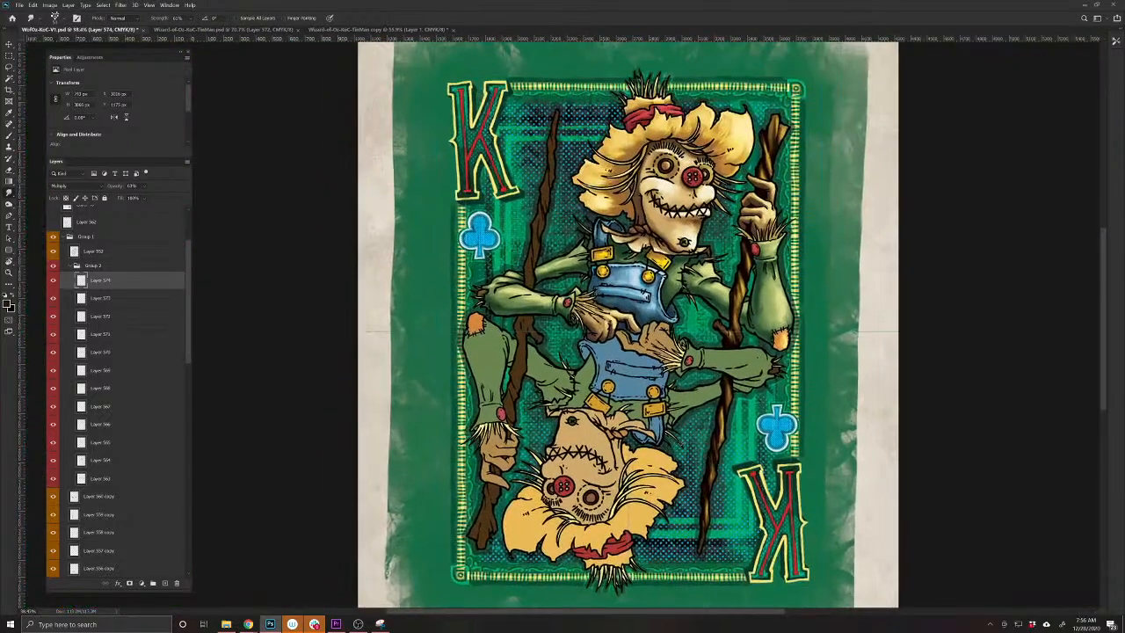
click(107, 187)
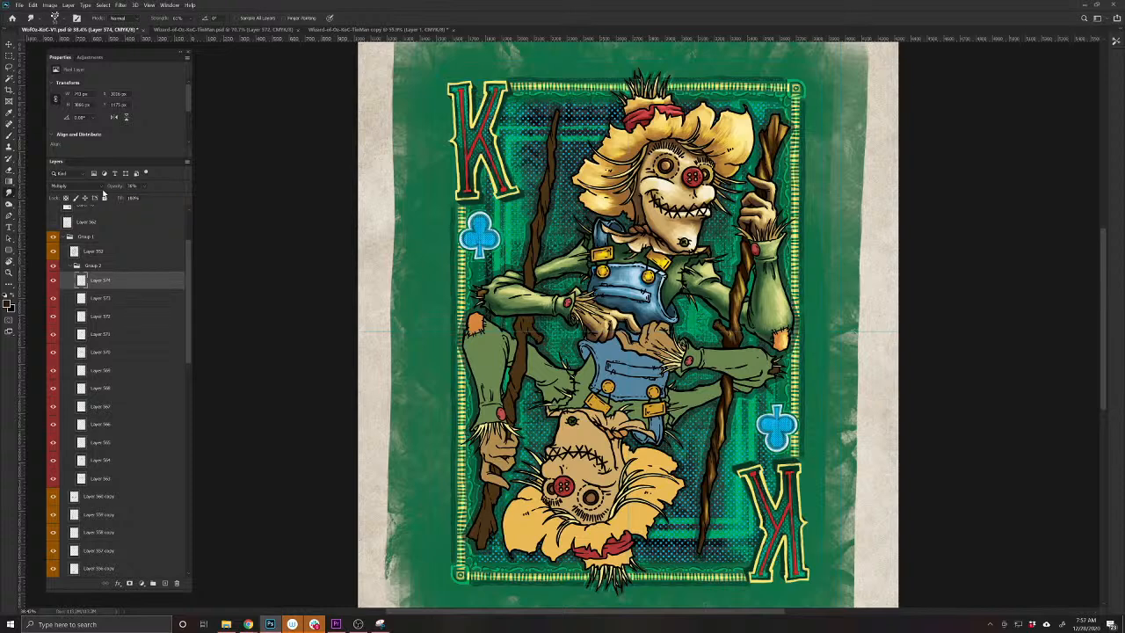
Add a new Multiply layer at the top of Group 2 and ready the brush with a very dark blue-green colour
scroll(117, 222, up, 1)
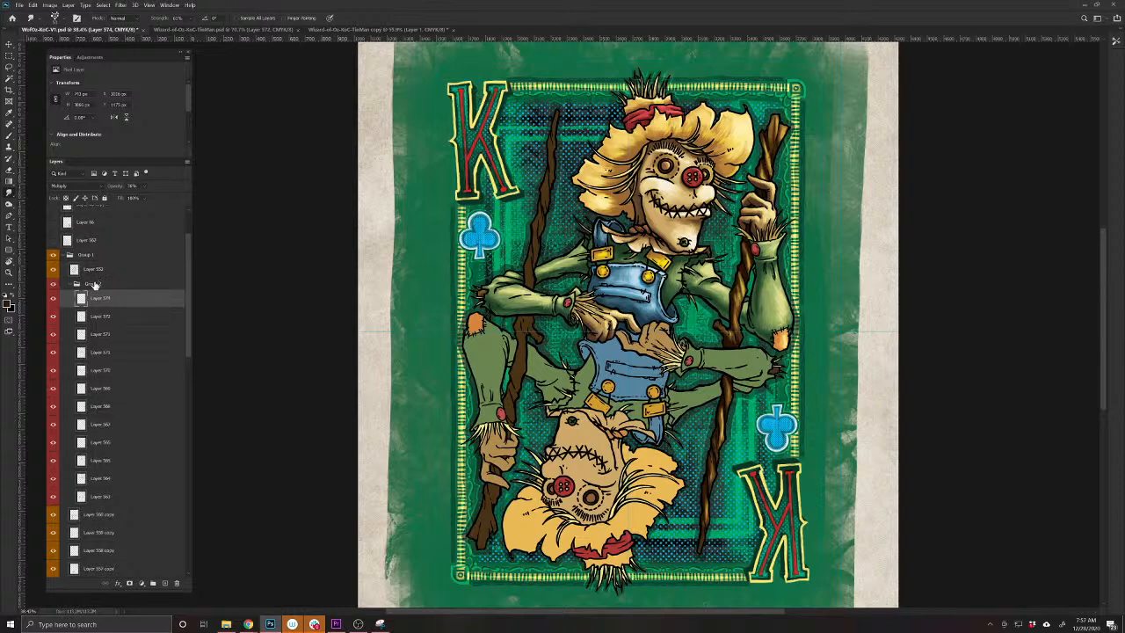
click(166, 583)
click(77, 187)
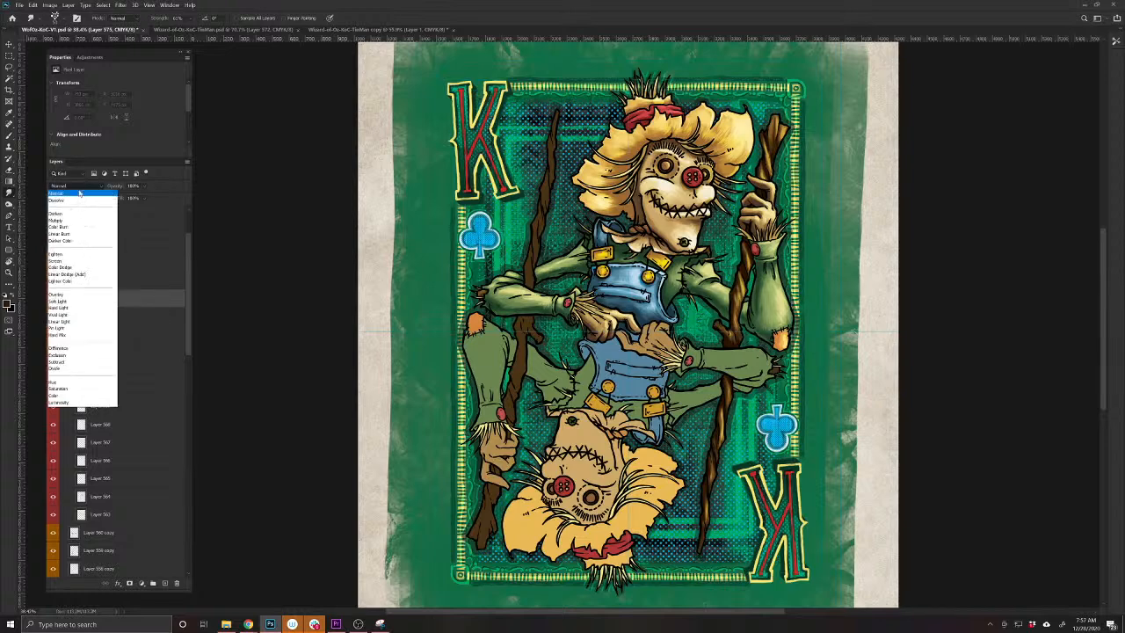
click(76, 222)
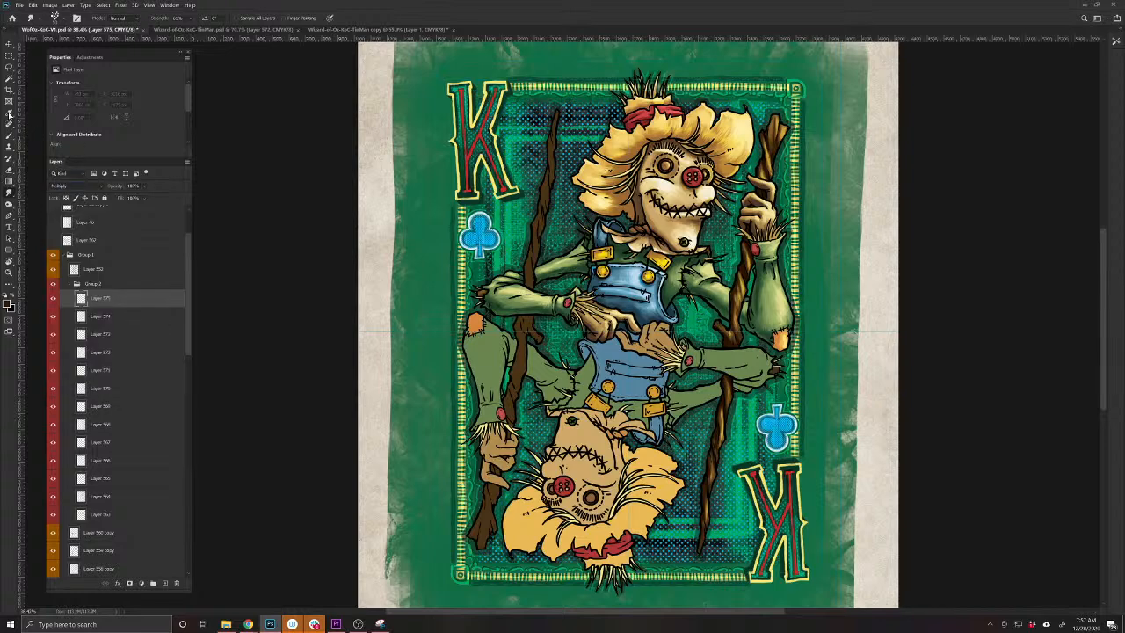
click(9, 141)
drag(649, 241, 672, 236)
drag(673, 235, 663, 342)
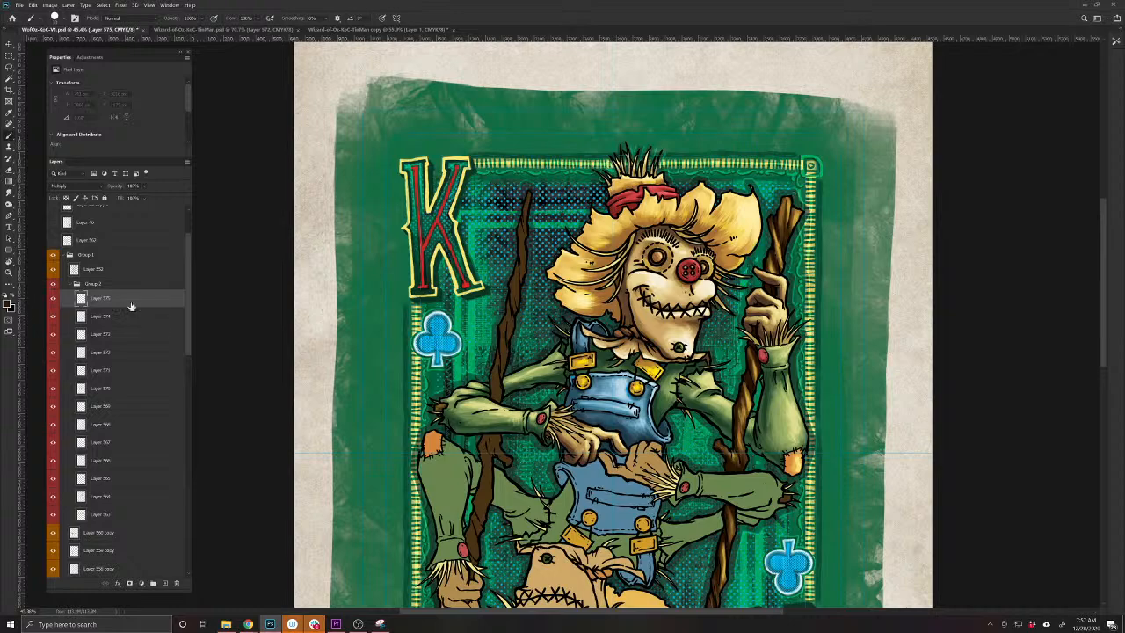
drag(586, 481, 591, 439)
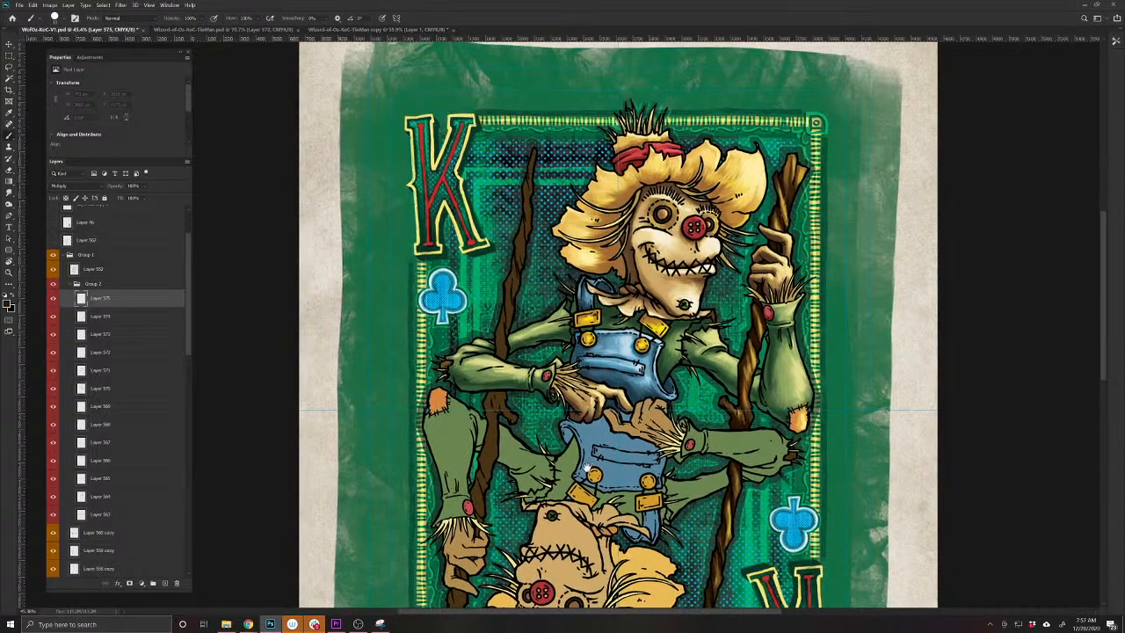
mouse_move(481, 575)
mouse_down()
mouse_move(459, 605)
mouse_move(624, 441)
mouse_up()
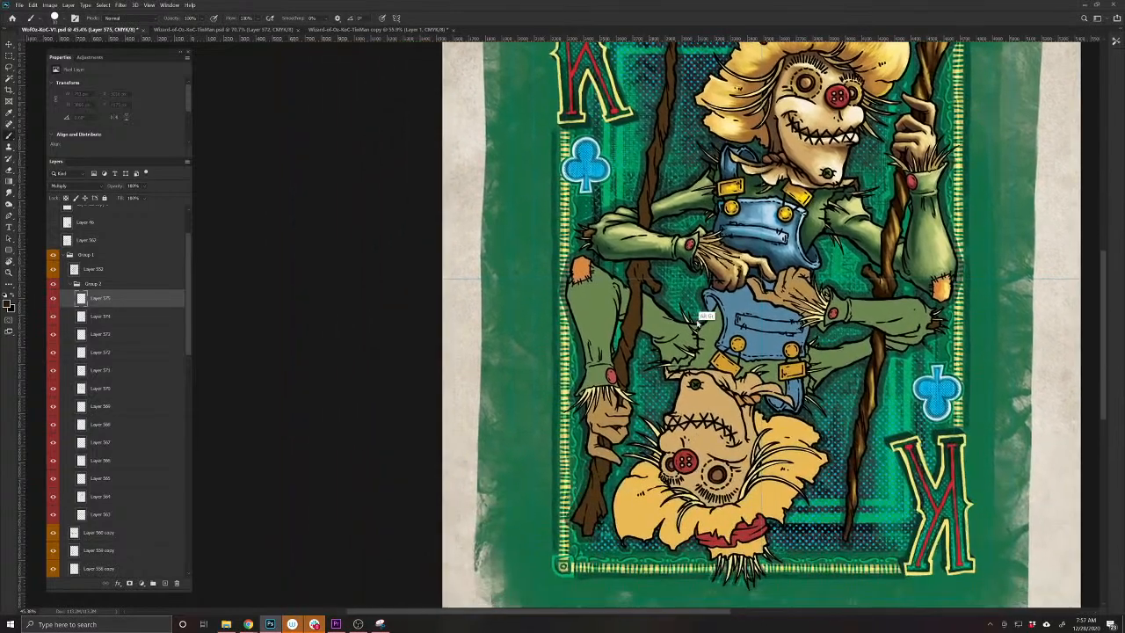
drag(756, 248, 562, 467)
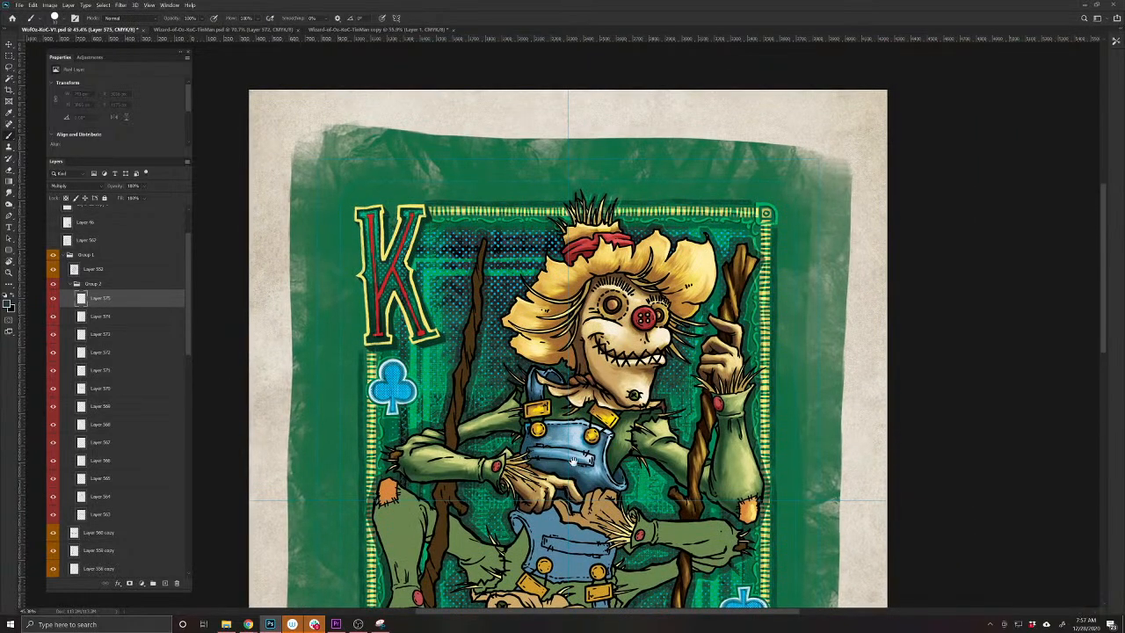
scroll(552, 465, up, 2)
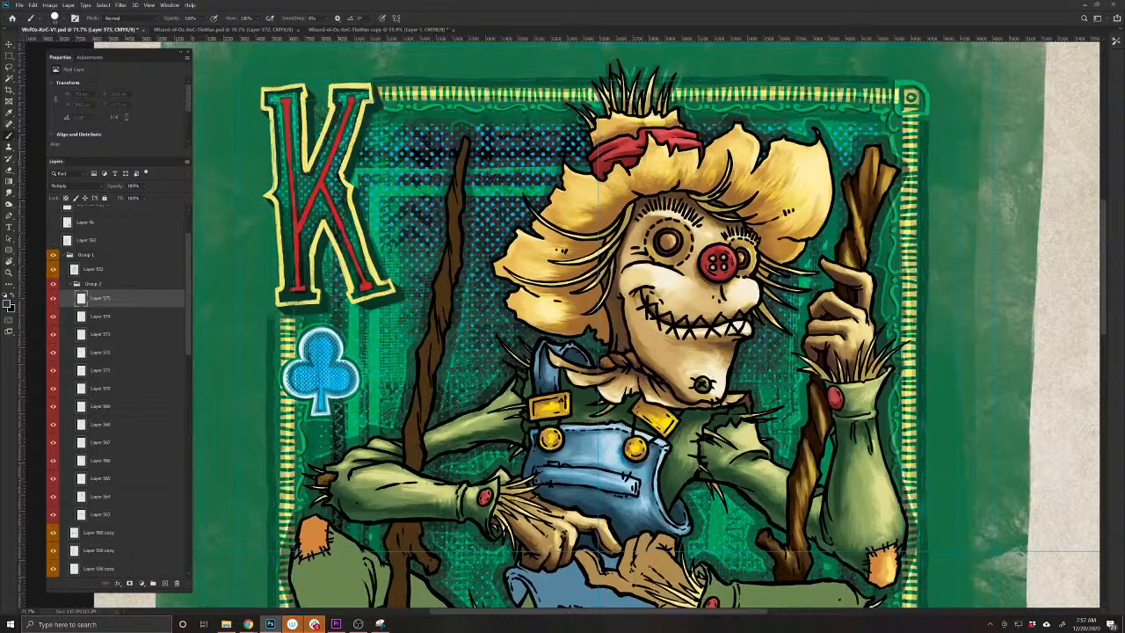
Paint dark cast shadows beneath the hat brim and chin over the neck, scarf and strap buckles
mouse_move(623, 329)
mouse_down()
mouse_move(614, 363)
mouse_move(616, 320)
mouse_move(625, 353)
mouse_move(604, 273)
mouse_up()
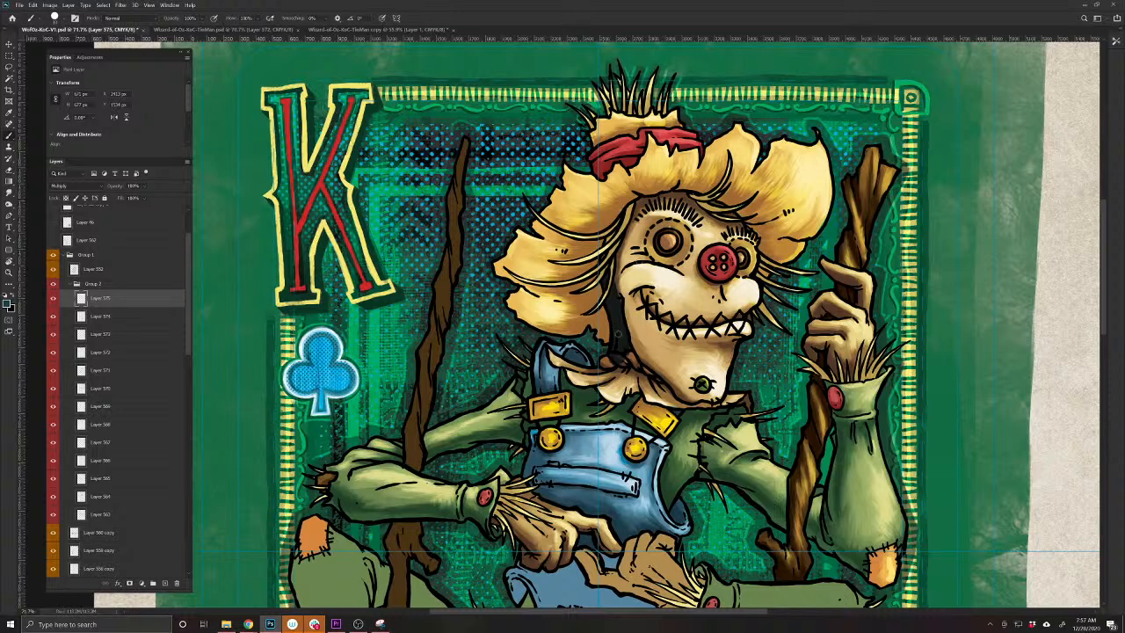
drag(617, 333, 629, 358)
mouse_move(672, 390)
mouse_down()
mouse_move(621, 360)
mouse_move(619, 393)
mouse_move(600, 361)
mouse_move(613, 376)
mouse_move(601, 394)
mouse_move(581, 373)
mouse_move(573, 386)
mouse_move(631, 401)
mouse_move(644, 381)
mouse_move(599, 373)
mouse_move(624, 414)
mouse_move(590, 413)
mouse_move(571, 390)
mouse_move(553, 406)
mouse_move(565, 390)
mouse_move(554, 387)
mouse_move(580, 423)
mouse_move(639, 426)
mouse_up()
key(e)
key(b)
mouse_move(655, 387)
mouse_down()
mouse_move(643, 400)
mouse_move(677, 401)
mouse_up()
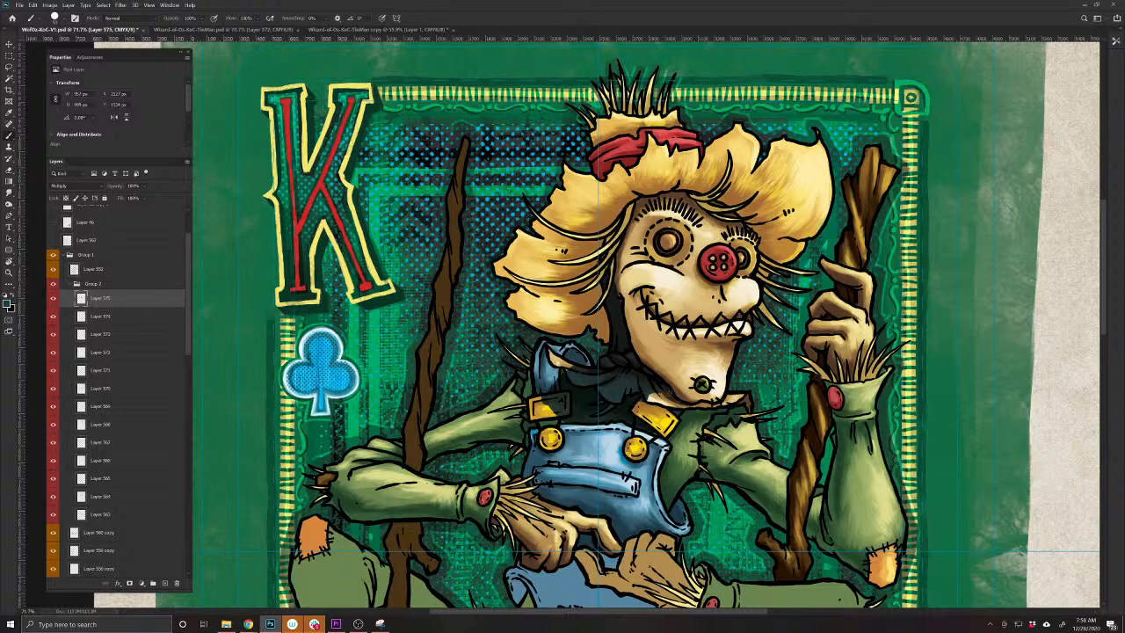
Paint dark cast shadows on the shirt below the collar and on the shoulder of the arm behind the thin staff
mouse_move(746, 391)
mouse_down()
mouse_move(753, 410)
mouse_move(687, 414)
mouse_move(707, 418)
mouse_move(675, 431)
mouse_move(734, 419)
mouse_move(712, 429)
mouse_move(712, 470)
mouse_move(779, 508)
mouse_move(779, 519)
mouse_move(731, 475)
mouse_up()
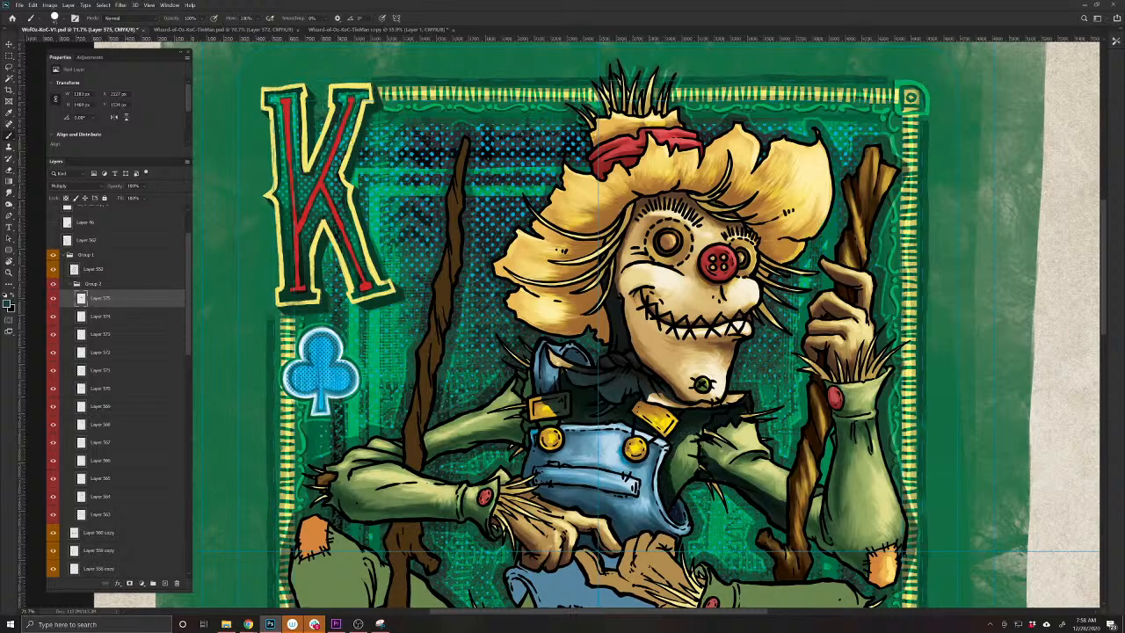
drag(516, 479, 606, 424)
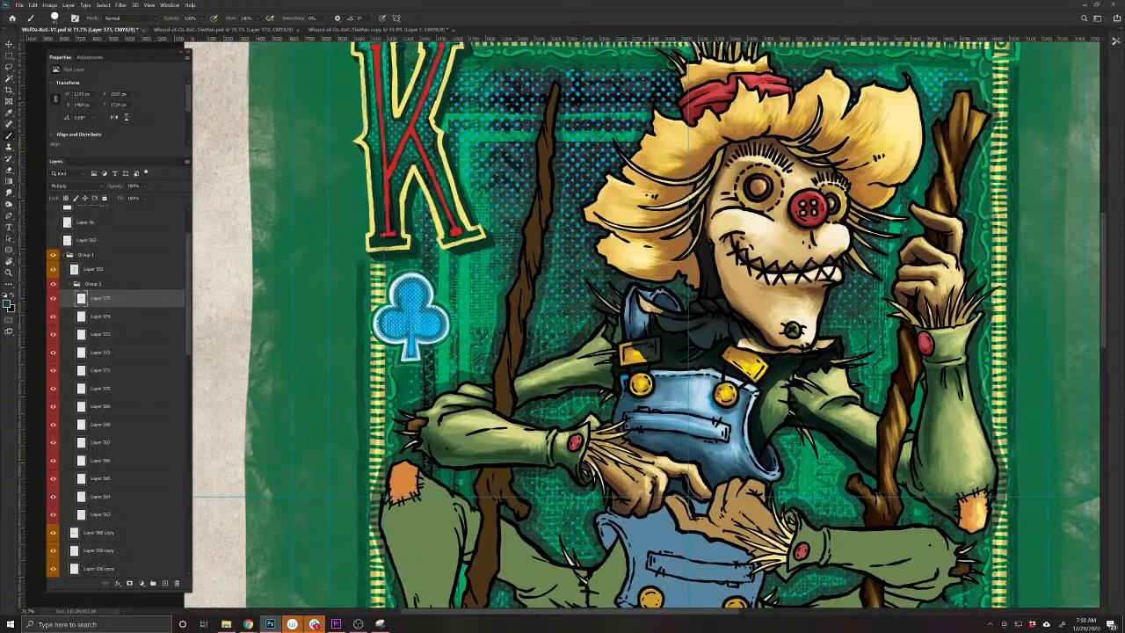
mouse_move(618, 325)
mouse_down()
mouse_move(601, 380)
mouse_move(517, 404)
mouse_up()
drag(603, 534, 555, 531)
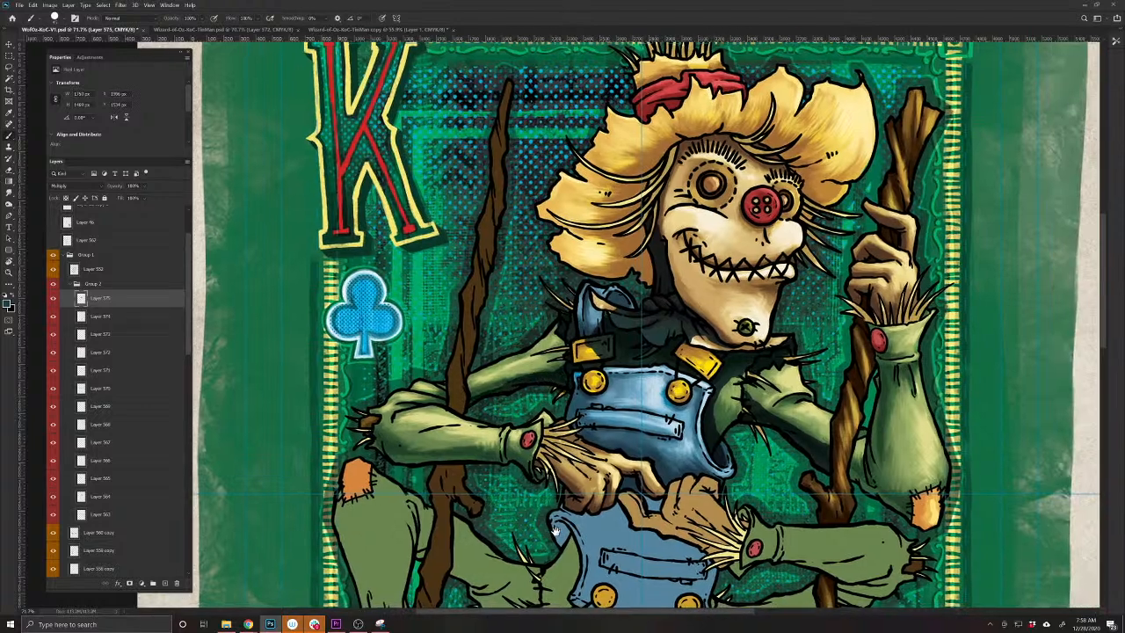
Paint dark shadows along the underside of the bent forearm's sleeve and across the overalls bib above the pointing hand
mouse_move(531, 454)
mouse_down()
mouse_move(528, 475)
mouse_move(509, 456)
mouse_move(405, 458)
mouse_up()
drag(483, 452, 386, 453)
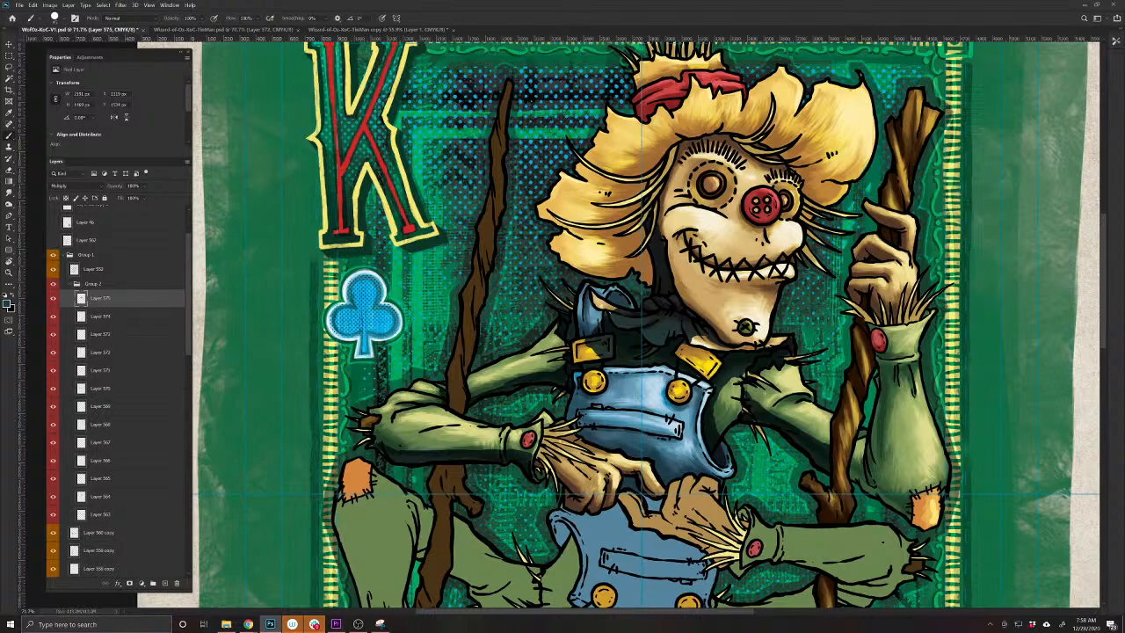
mouse_move(663, 471)
mouse_down()
mouse_move(668, 481)
mouse_move(714, 472)
mouse_move(661, 479)
mouse_move(650, 457)
mouse_move(585, 437)
mouse_move(587, 406)
mouse_move(582, 421)
mouse_move(567, 420)
mouse_move(603, 447)
mouse_up()
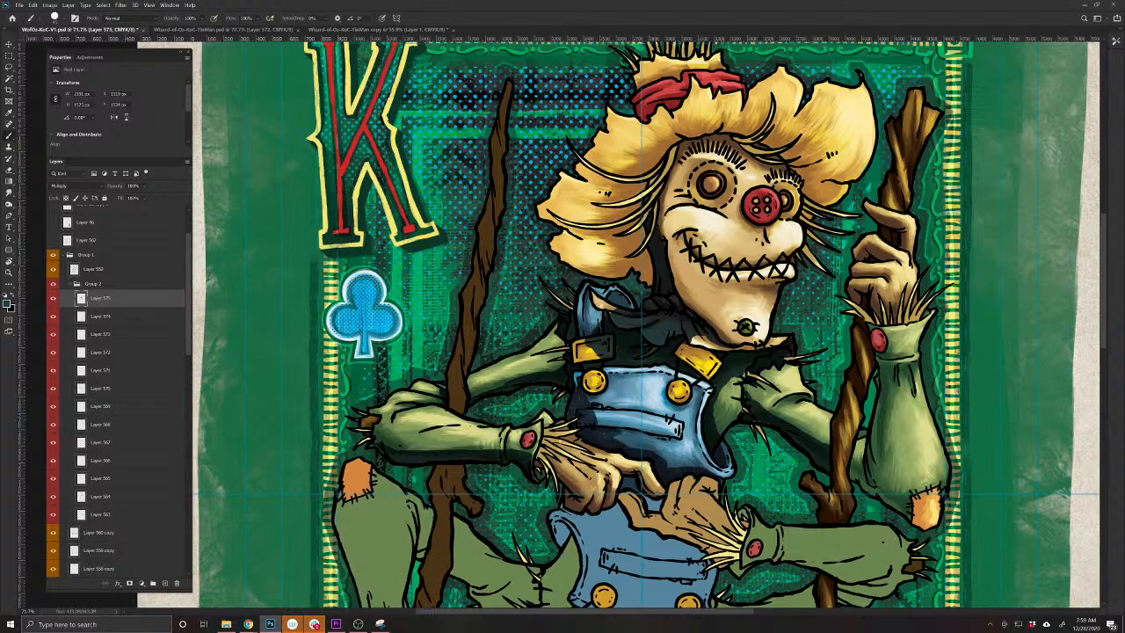
key(e)
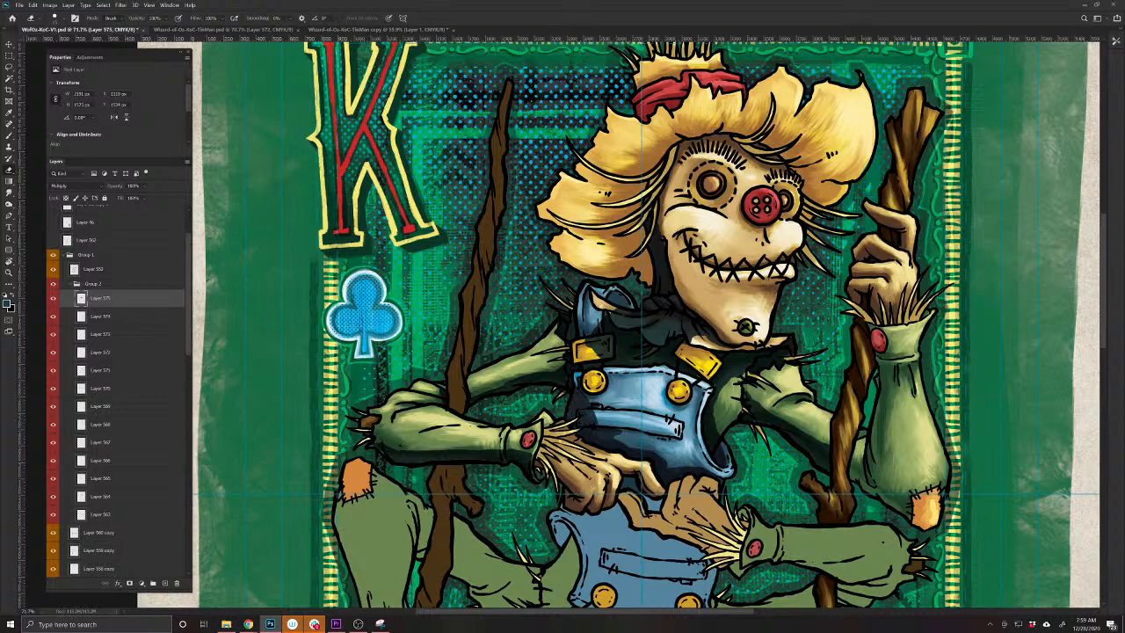
drag(650, 452, 638, 539)
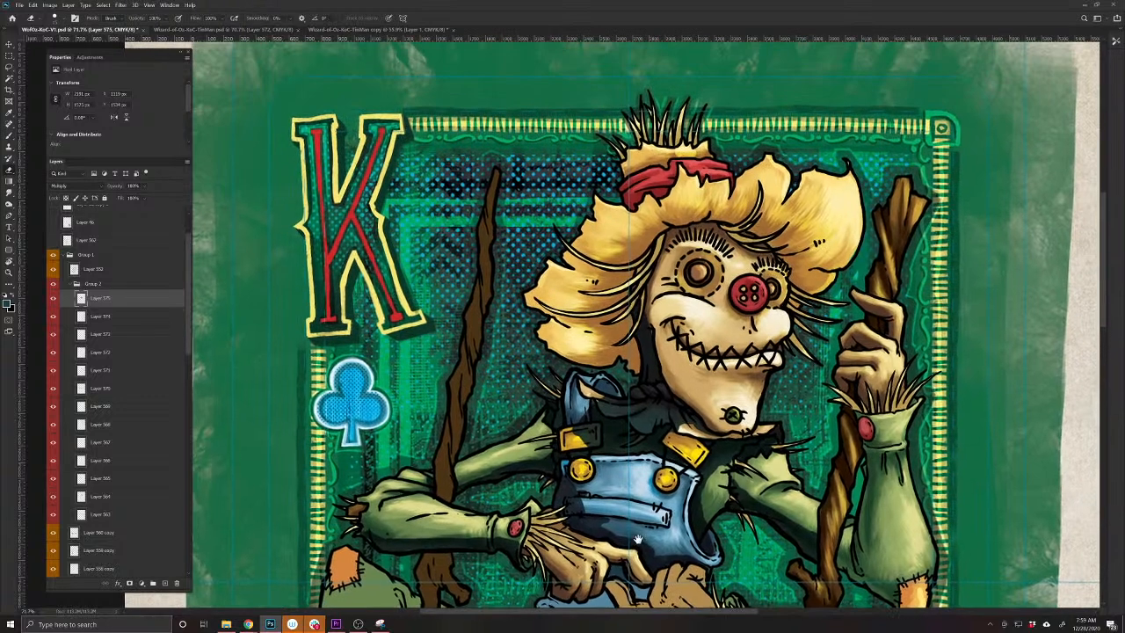
Paint dark cast shadows on the raised arm's sleeve below the cuff and along its edge beside the staff
key(b)
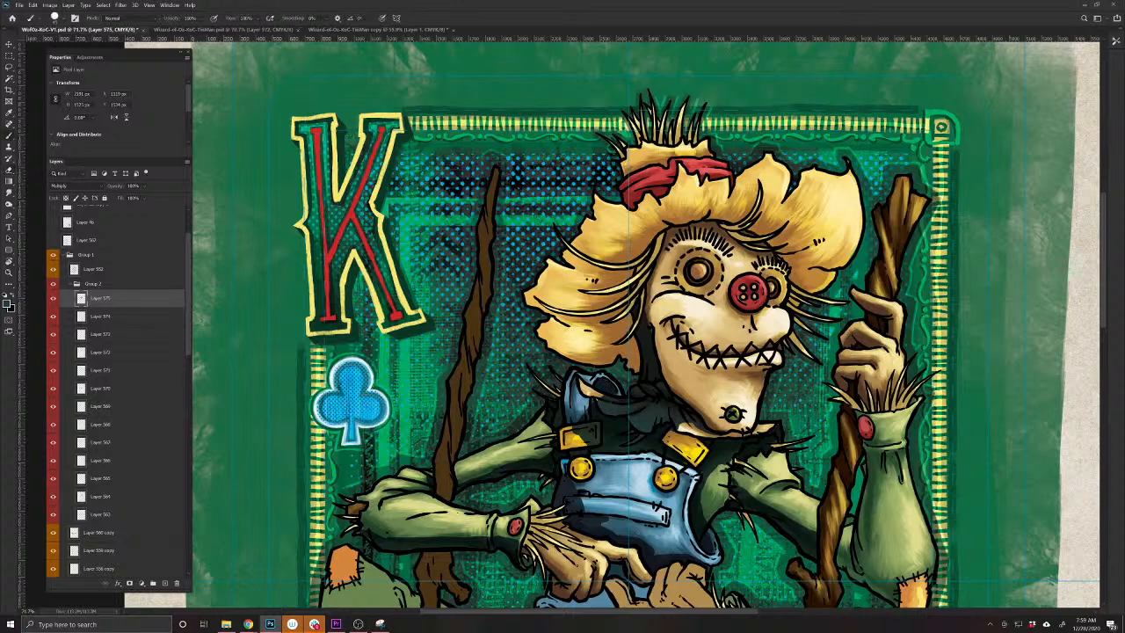
drag(632, 314, 615, 340)
key(ctrl+z)
drag(575, 455, 554, 488)
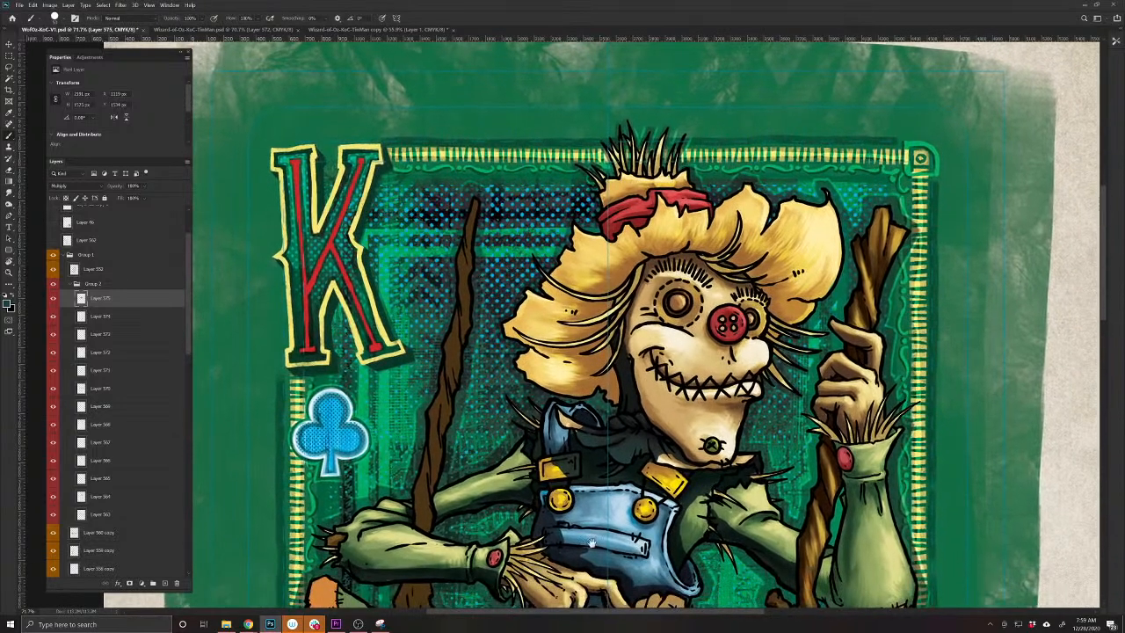
drag(592, 542, 539, 401)
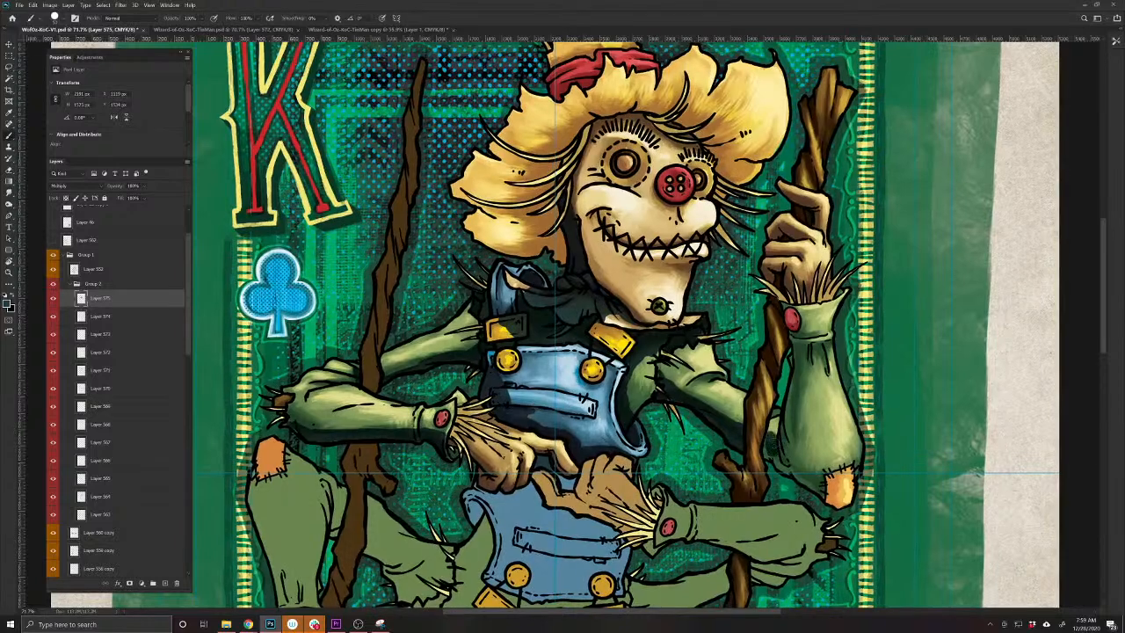
mouse_move(773, 445)
mouse_down()
mouse_move(815, 477)
mouse_move(788, 441)
mouse_move(788, 411)
mouse_up()
mouse_move(798, 347)
mouse_down()
mouse_move(800, 366)
mouse_move(830, 346)
mouse_move(806, 346)
mouse_up()
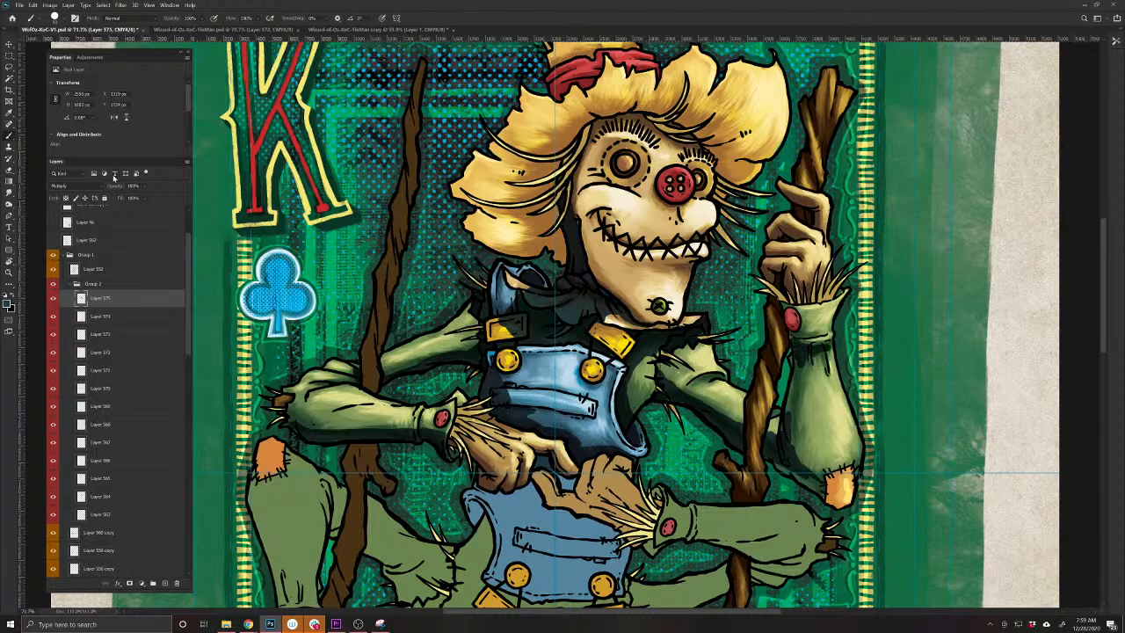
Lower the opacity of the new Multiply shadow layer so the scarf and shirt colours show through
drag(114, 186, 106, 188)
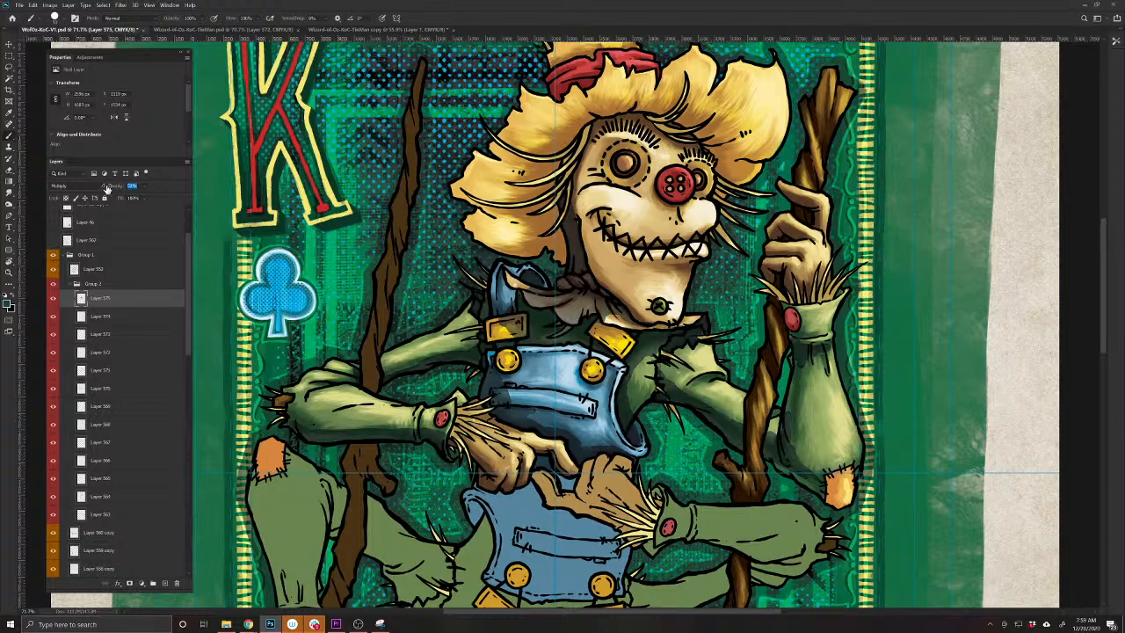
scroll(527, 368, down, 2)
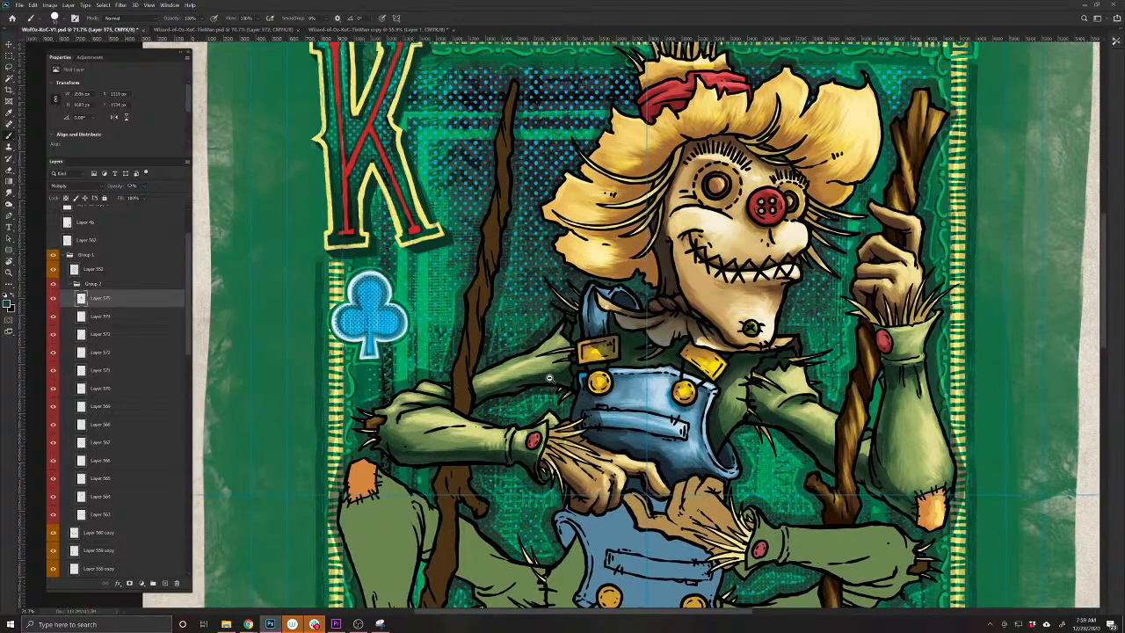
scroll(528, 368, up, 1)
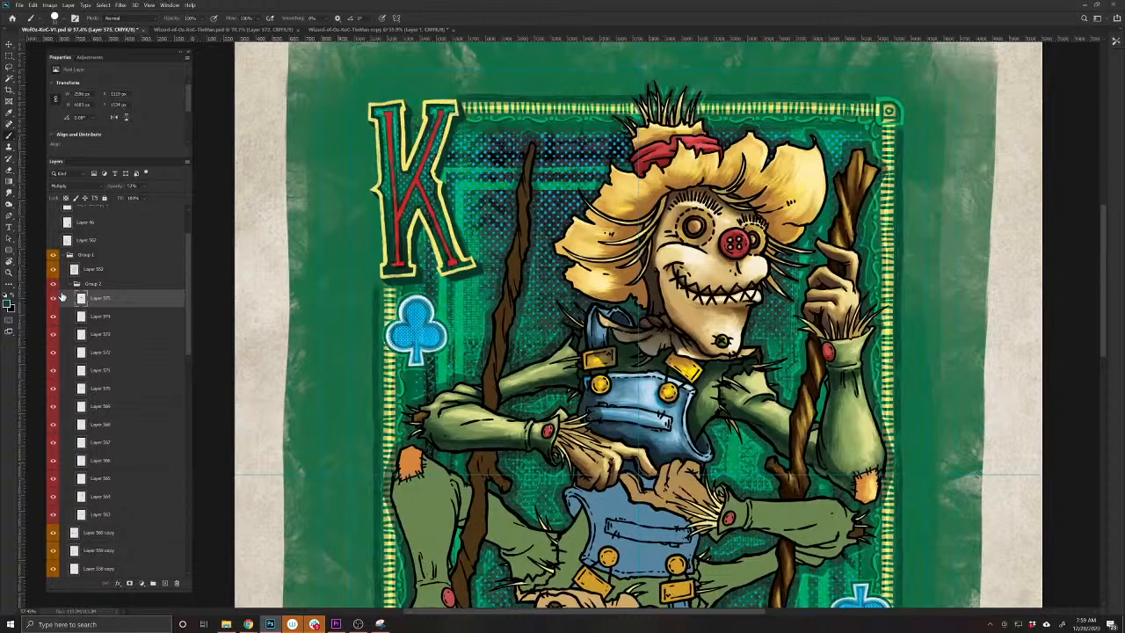
Smudge the edges of the cast shadows and hide their layer to compare the artwork without them
key(r)
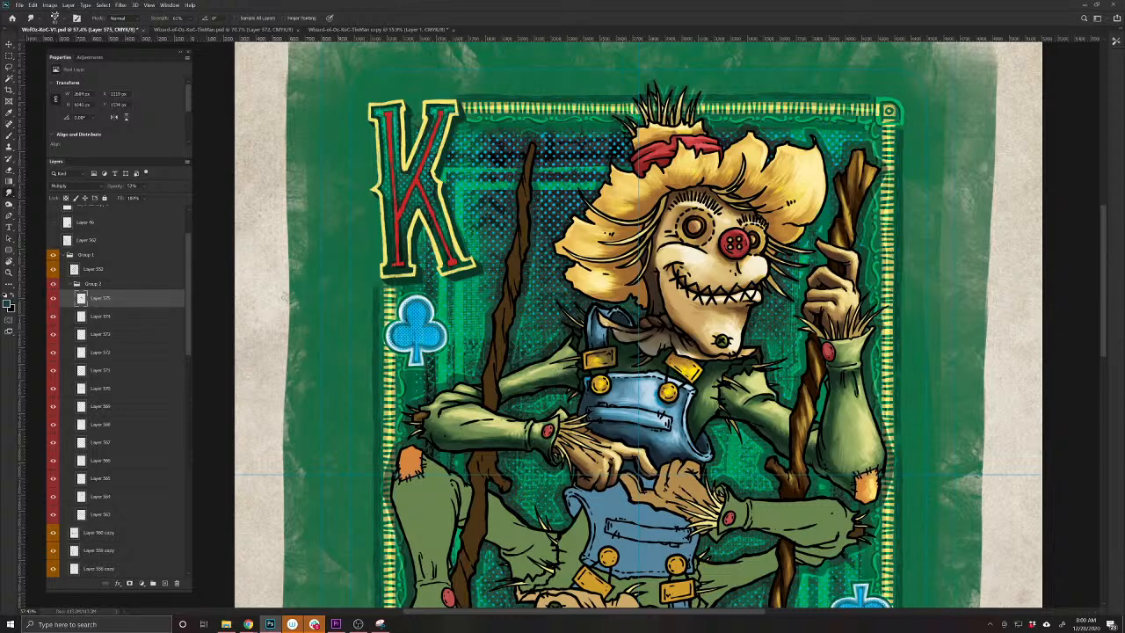
drag(584, 364, 560, 376)
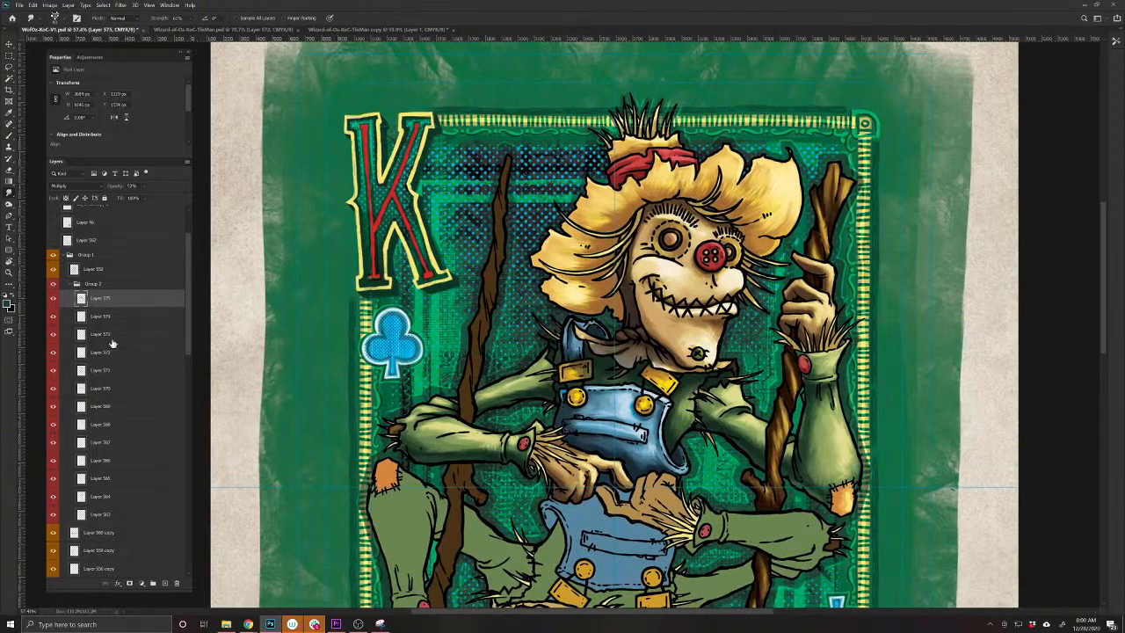
click(53, 299)
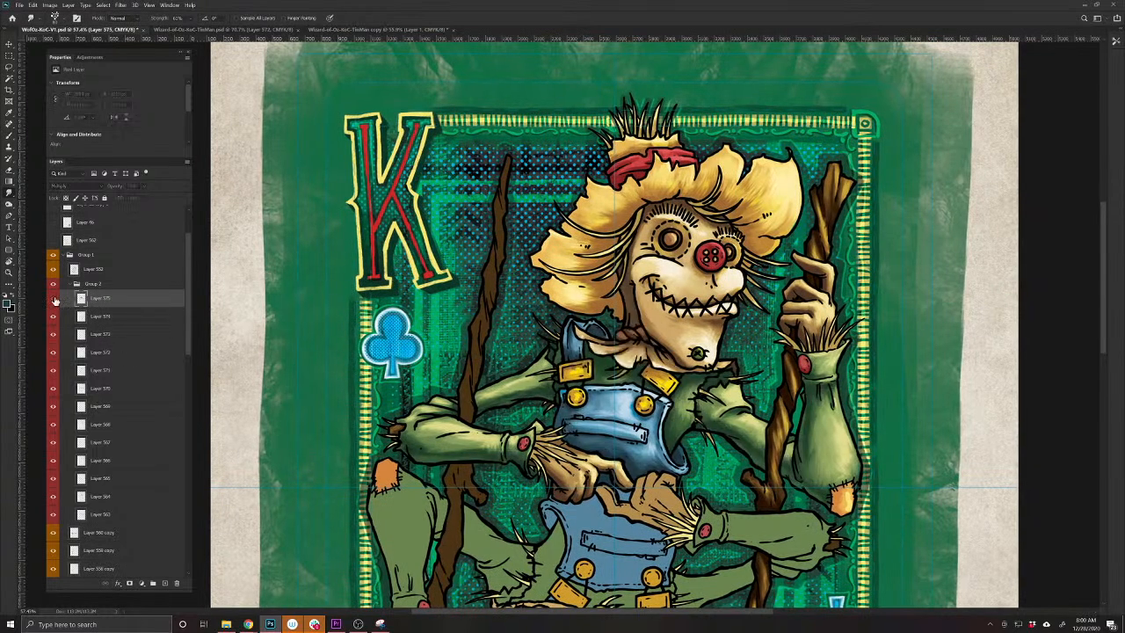
Toggle the cast-shadow layer off and on to compare the card, leaving the layer visible
click(53, 300)
scroll(439, 417, down, 2)
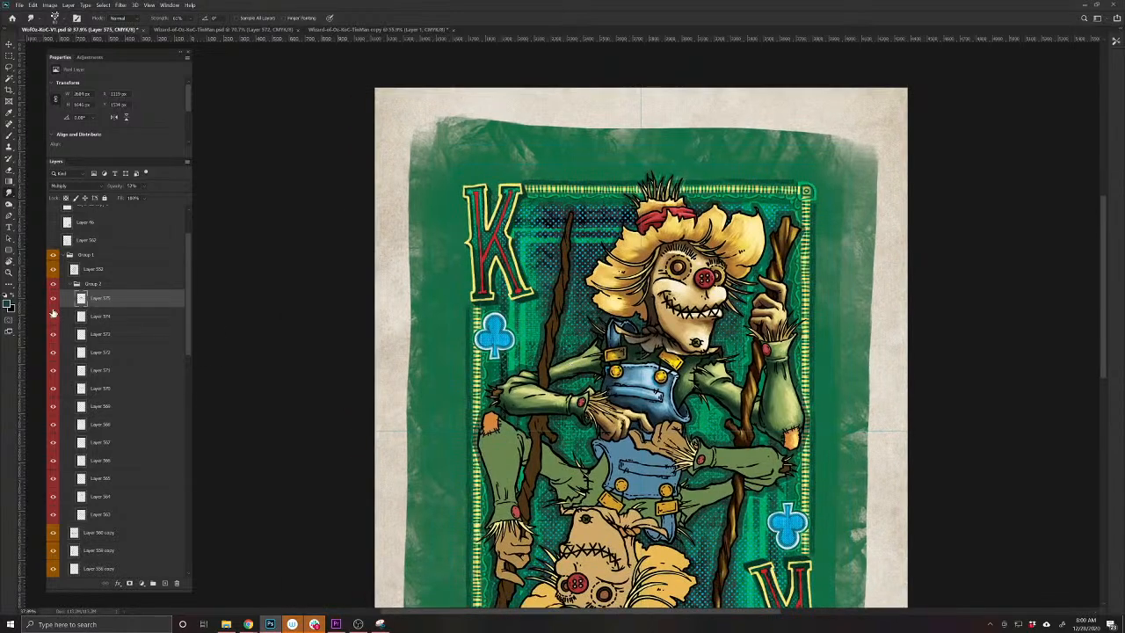
click(54, 300)
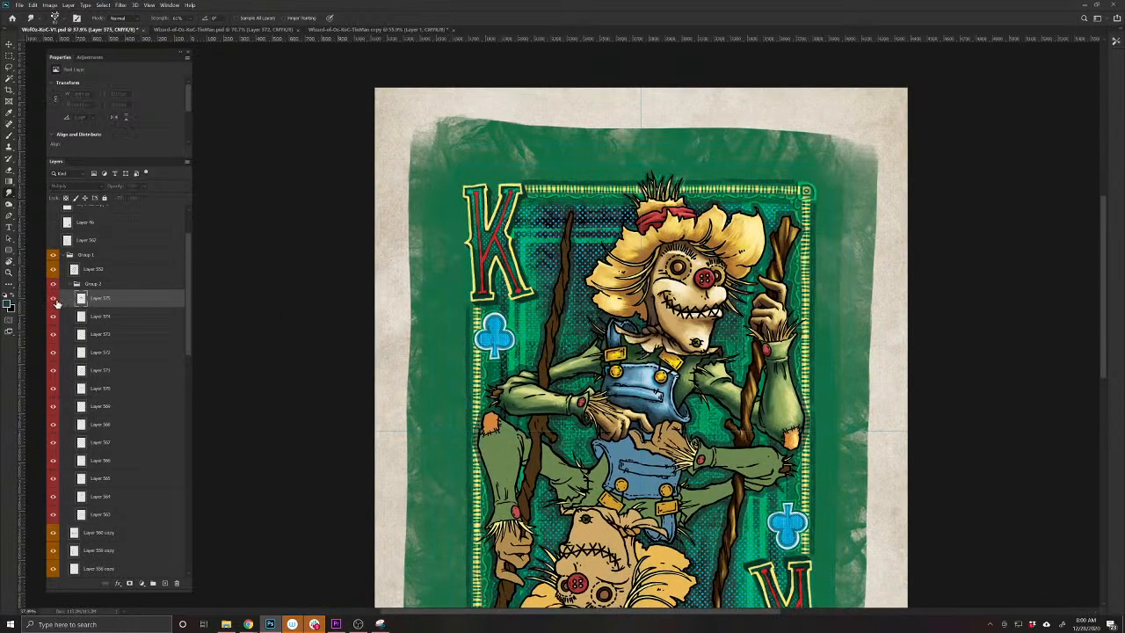
click(54, 299)
scroll(625, 332, up, 2)
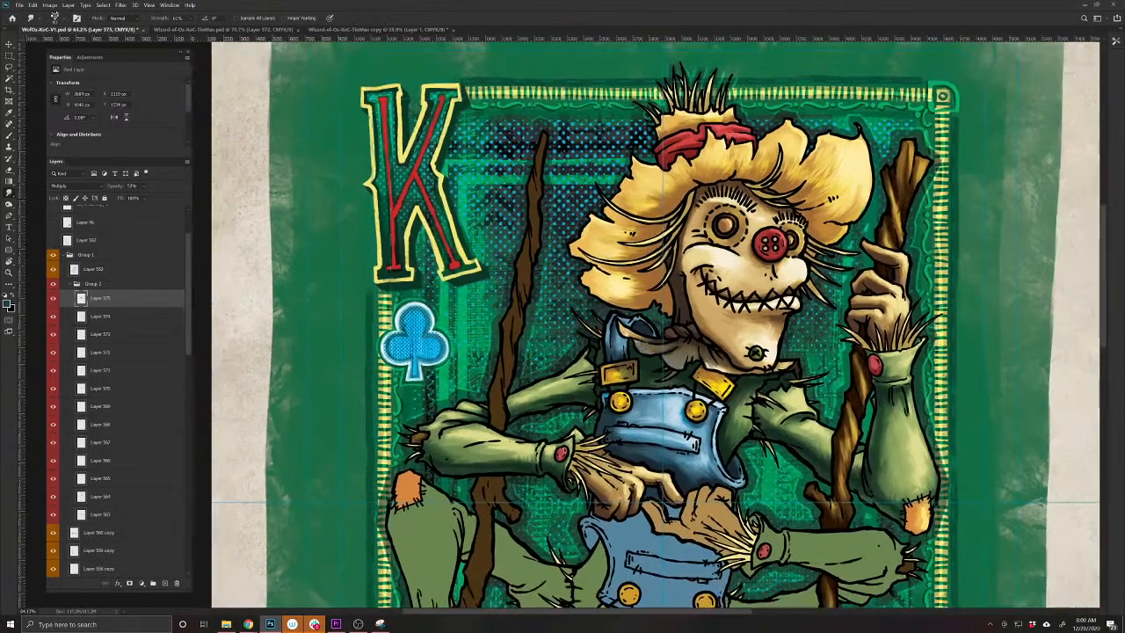
Paint shadows in dark brown (R 109, G 77, B 43) on the straw hat around the scarecrow's face, on the cast-shadow layer
click(12, 138)
drag(714, 316, 672, 299)
click(9, 305)
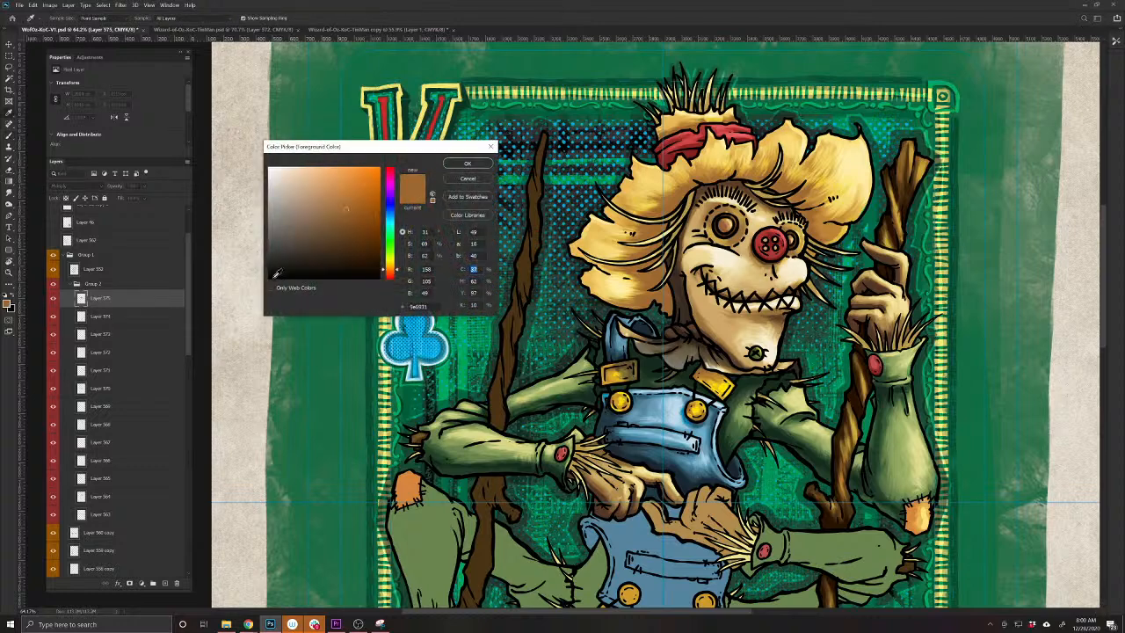
drag(328, 234, 337, 231)
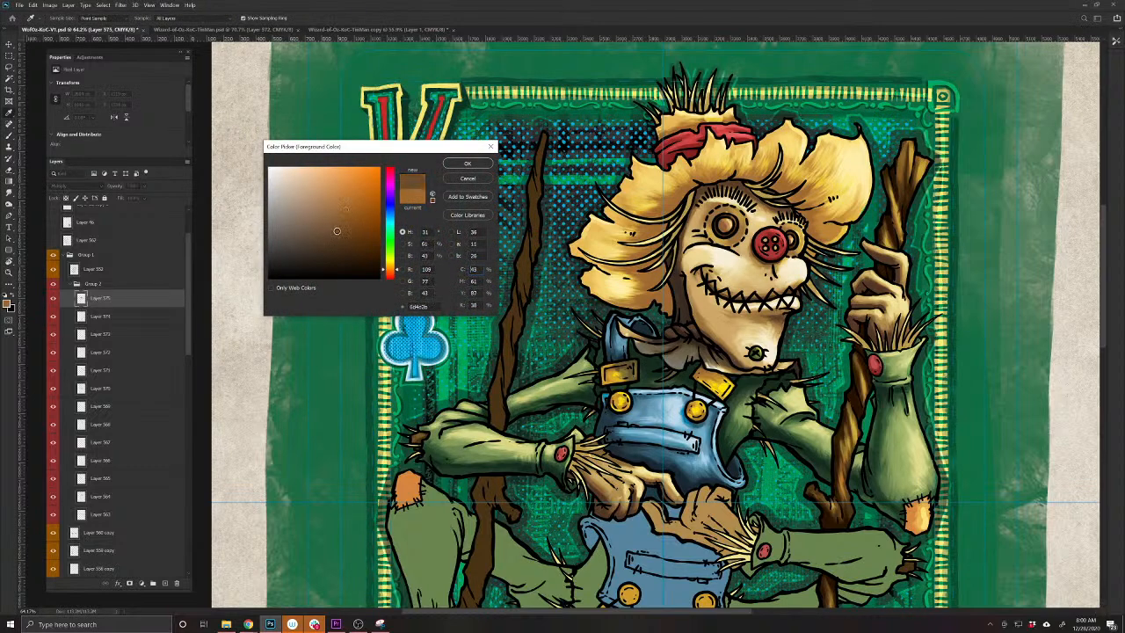
click(465, 164)
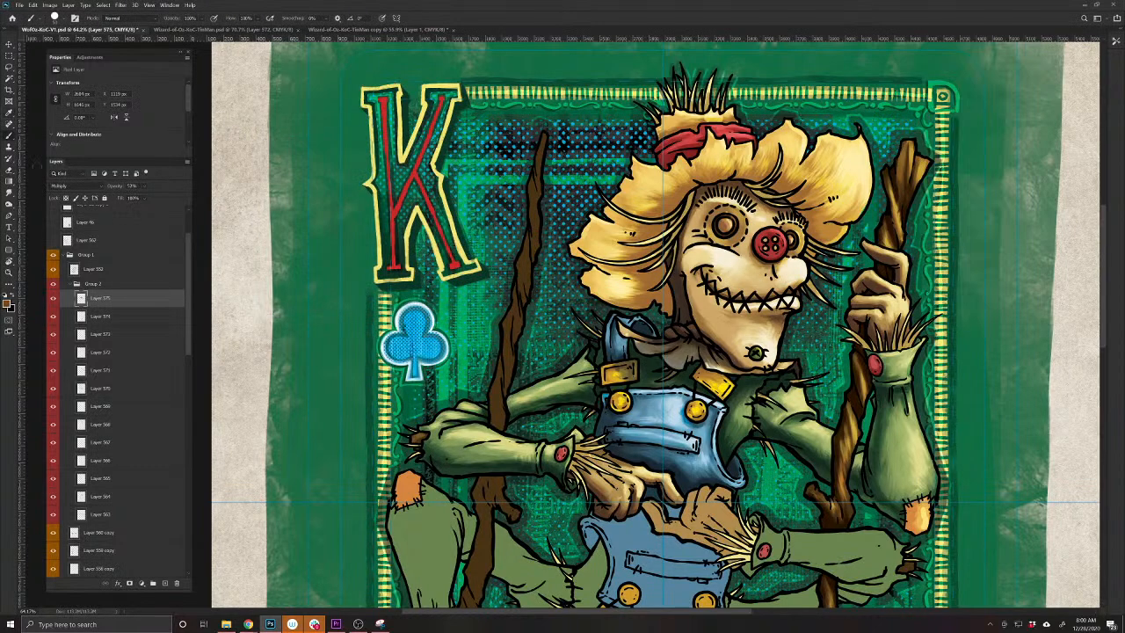
drag(670, 313, 666, 286)
mouse_move(639, 307)
mouse_down()
mouse_move(664, 268)
mouse_move(613, 272)
mouse_move(628, 252)
mouse_move(608, 239)
mouse_move(653, 231)
mouse_move(624, 232)
mouse_move(697, 185)
mouse_move(759, 176)
mouse_up()
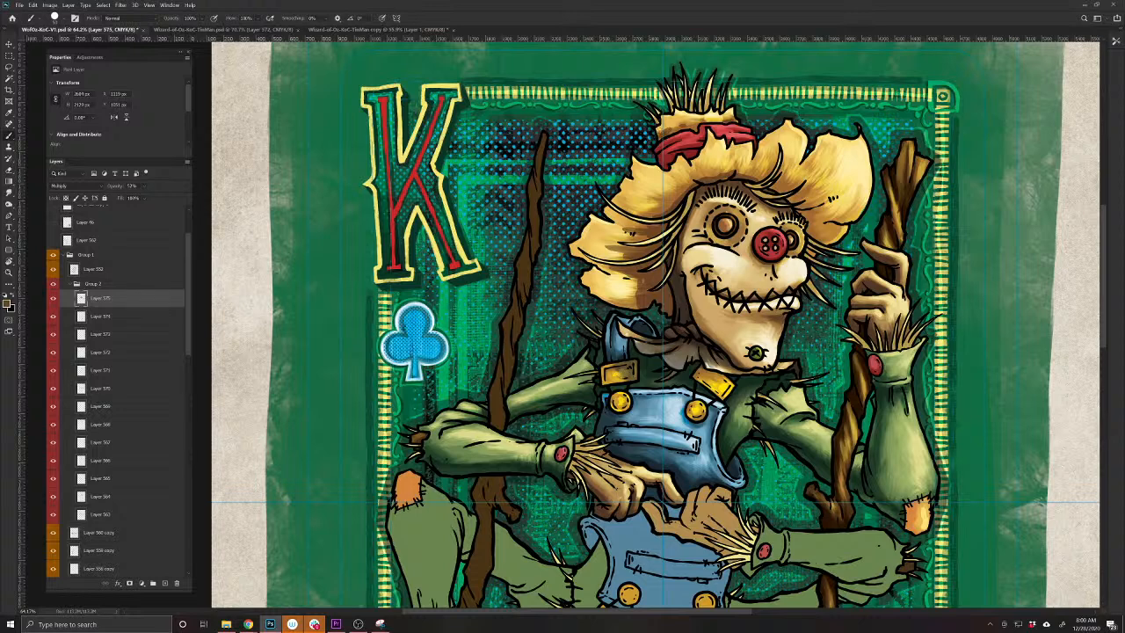
drag(671, 200, 634, 218)
Smudge the brown shadows on the straw hat and adjust the cast-shadow layer's opacity
click(10, 189)
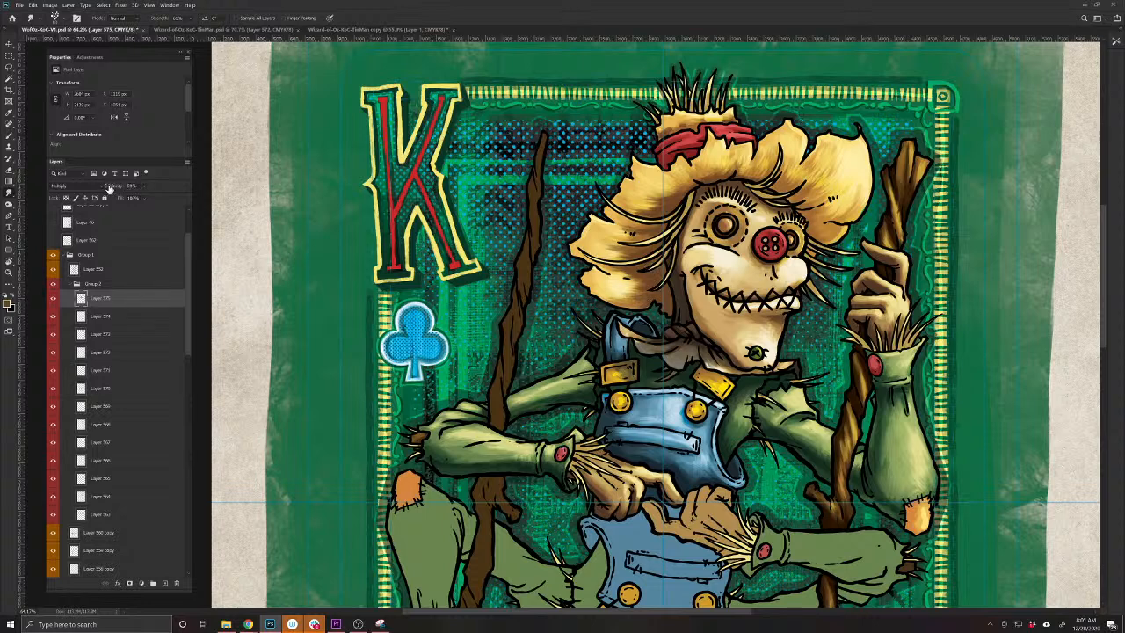
drag(112, 187, 116, 187)
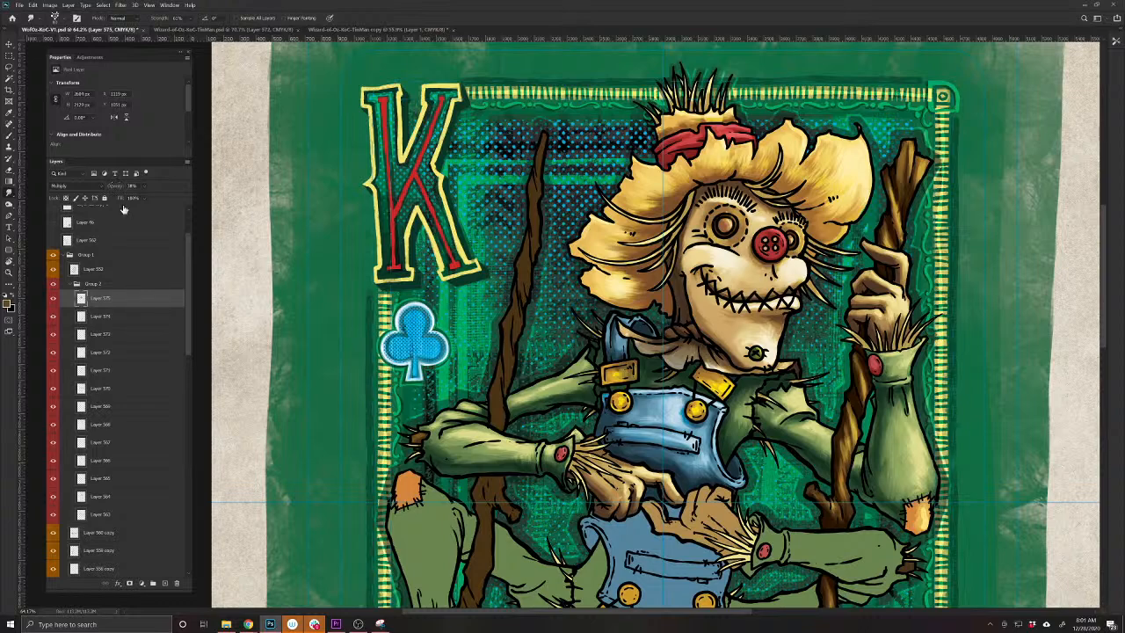
drag(640, 361, 565, 300)
Save the King of Clubs card document with the finished hat shadows
drag(372, 284, 707, 352)
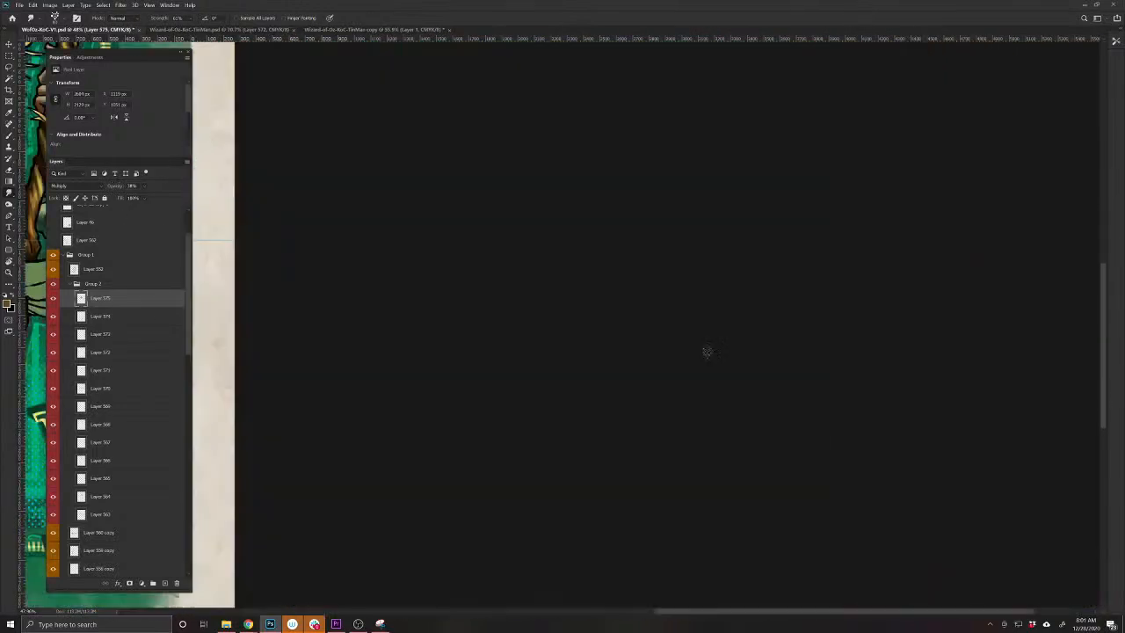
drag(241, 324, 971, 482)
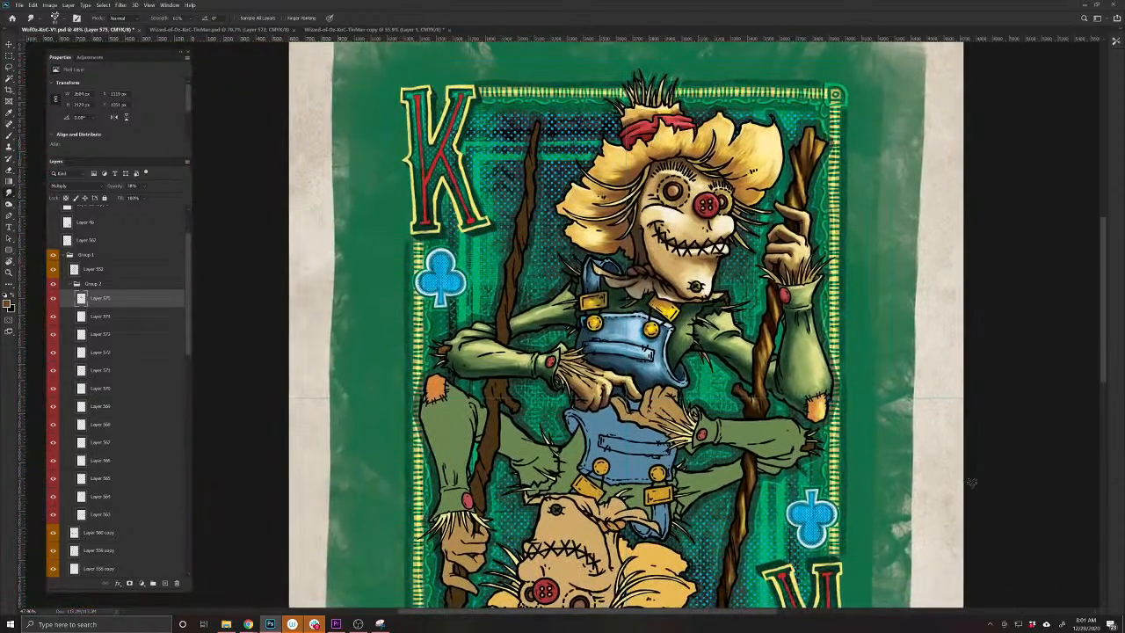
key(ctrl+s)
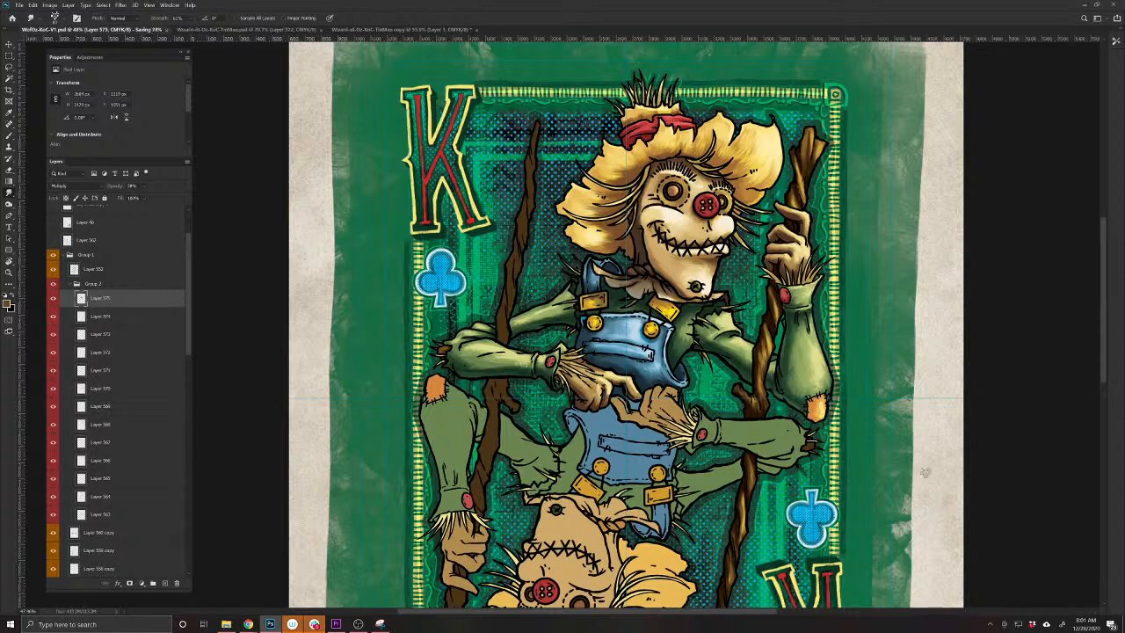
Toggle the visibility of Group 2 repeatedly to compare the whole card with and without the shading
key(ctrl+0)
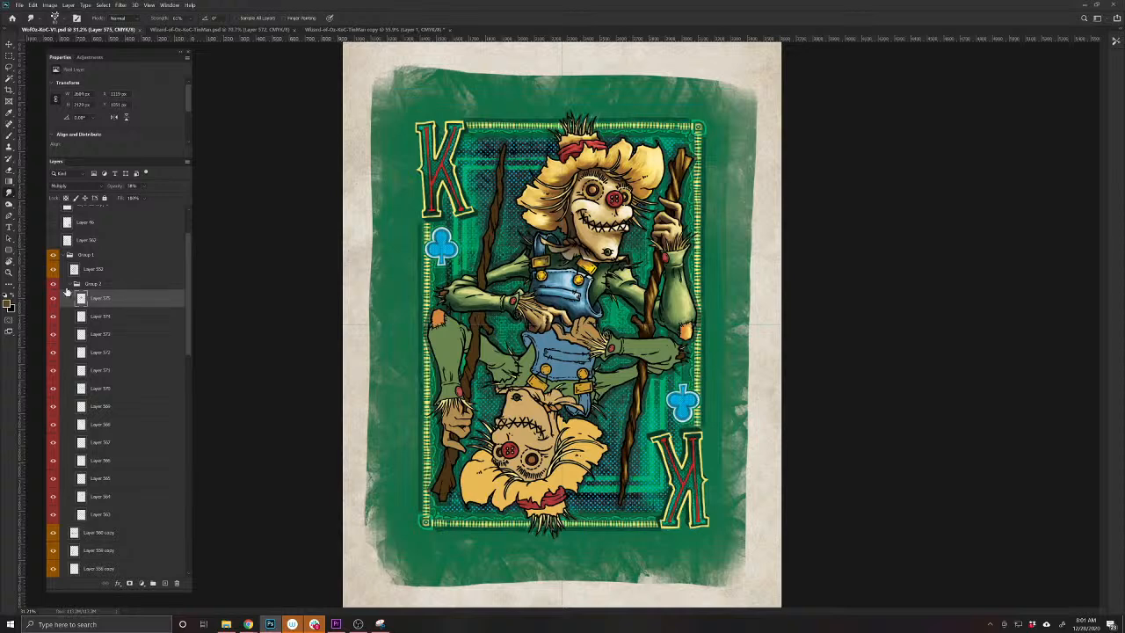
click(53, 286)
click(54, 285)
click(53, 286)
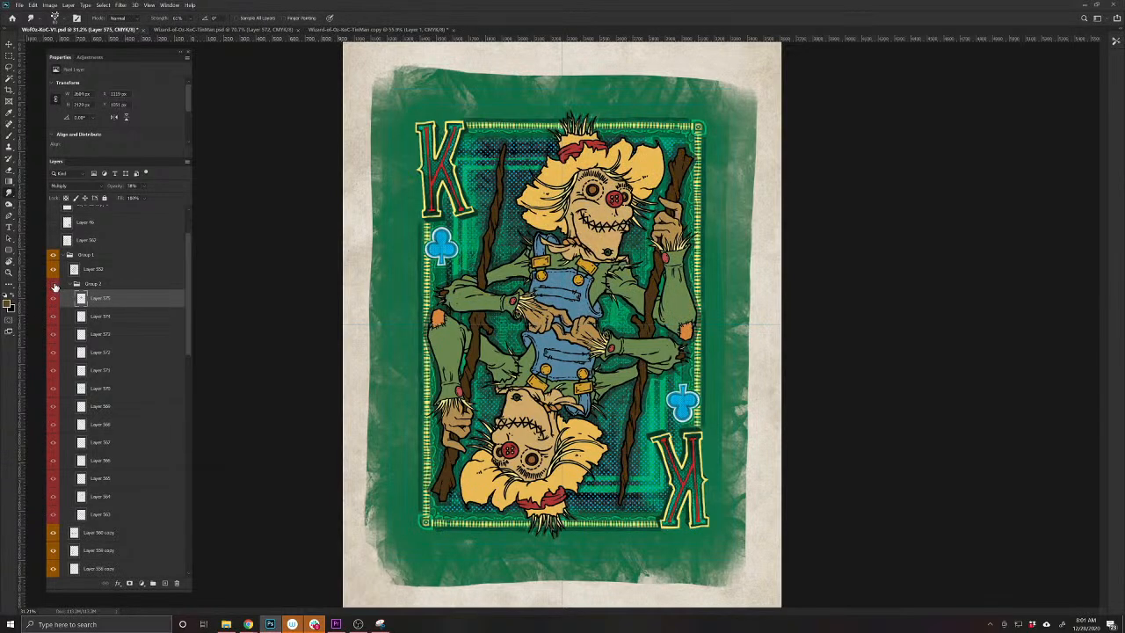
click(53, 285)
click(54, 285)
click(54, 286)
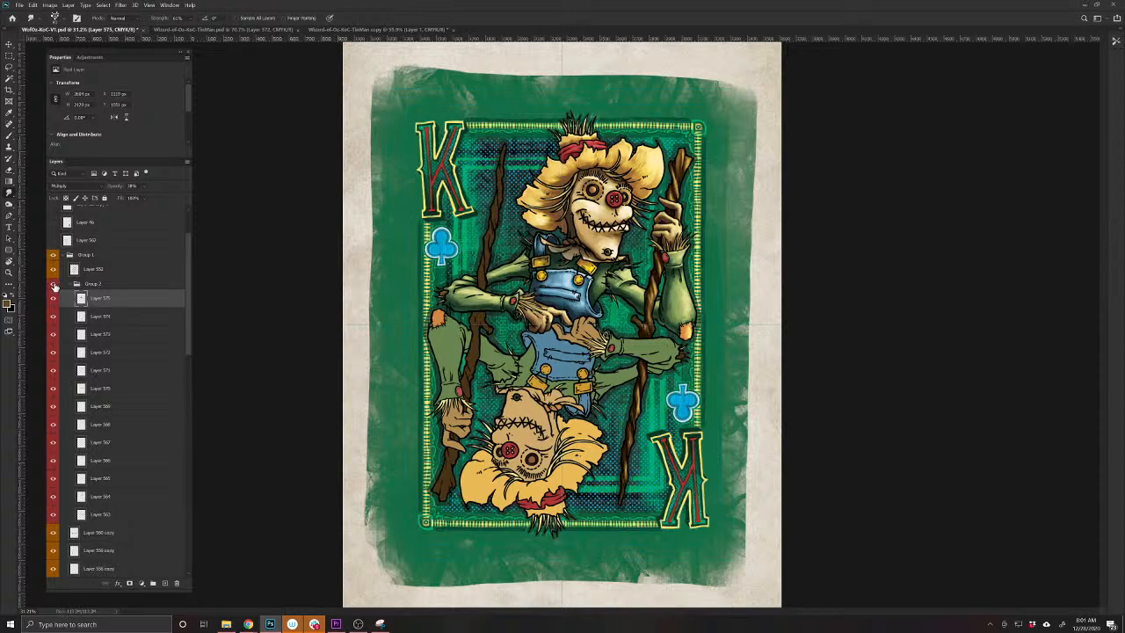
click(54, 286)
click(54, 285)
Duplicate Group 2, rotate the copy half a turn onto the upside-down scarecrow together with the bottom layer, and save the document
click(72, 286)
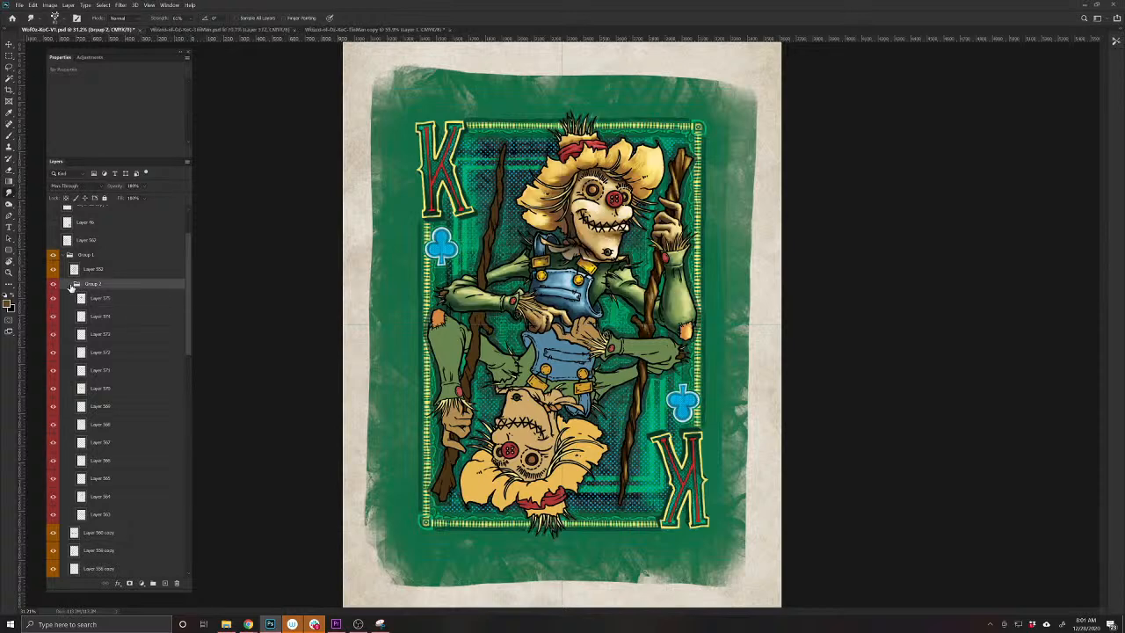
click(74, 285)
key(ctrl+j)
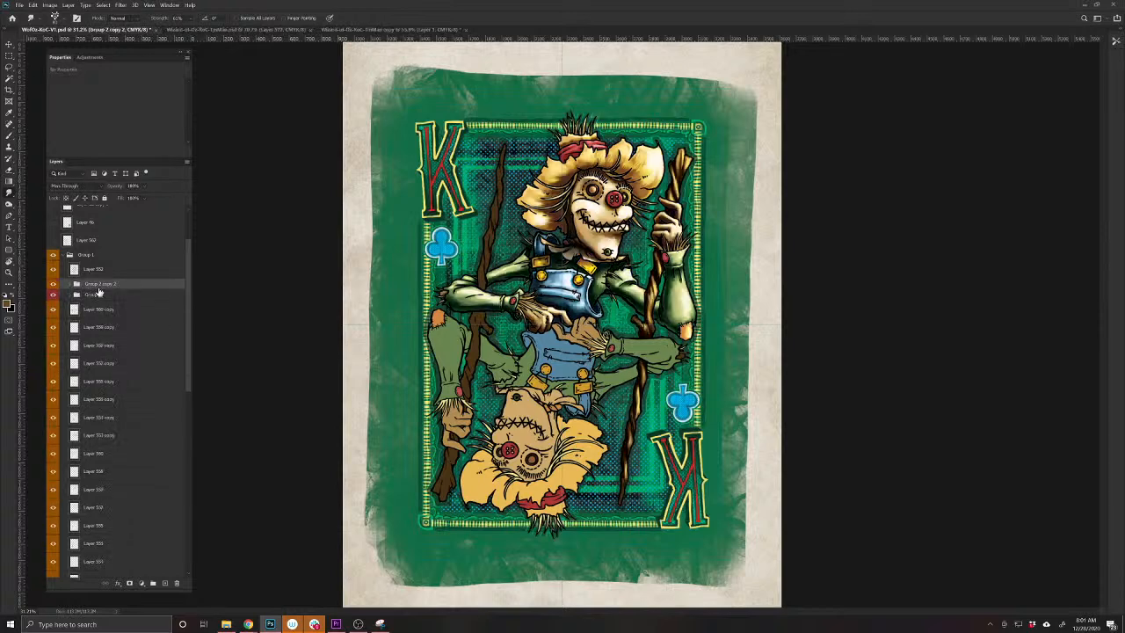
drag(187, 314, 188, 523)
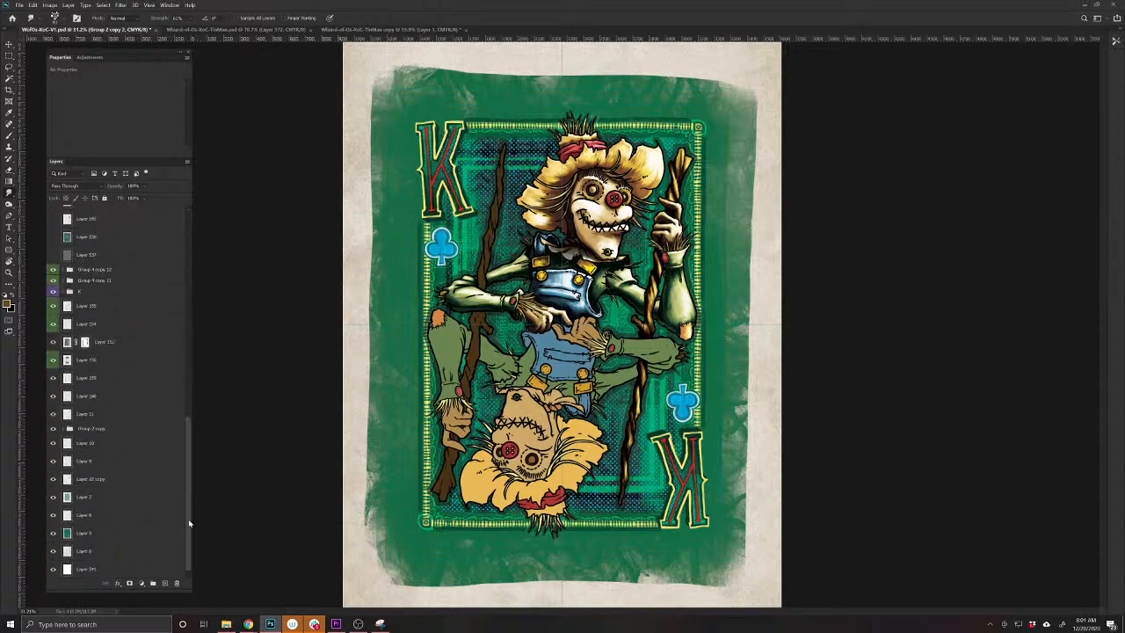
click(141, 568)
key(ctrl+t)
drag(800, 268, 279, 401)
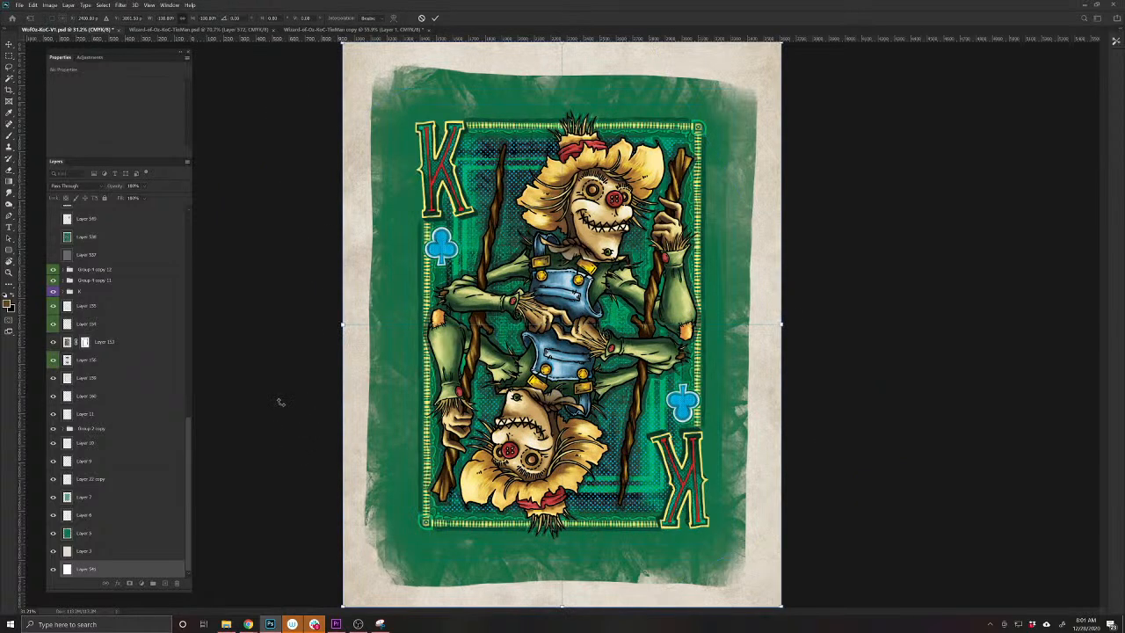
key(Return)
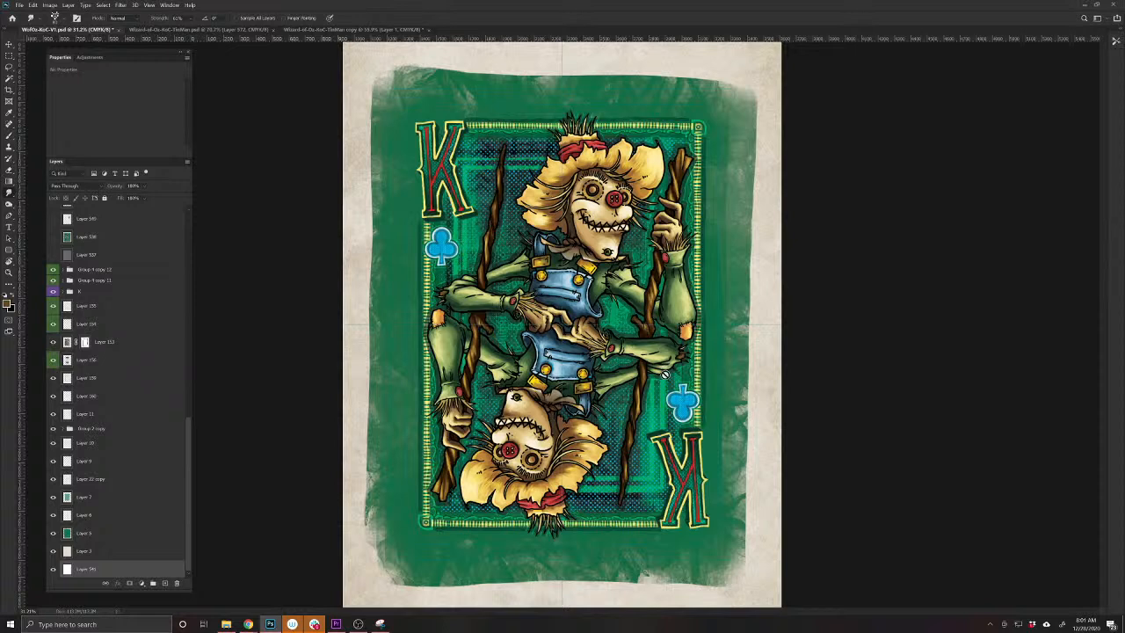
key(ctrl+s)
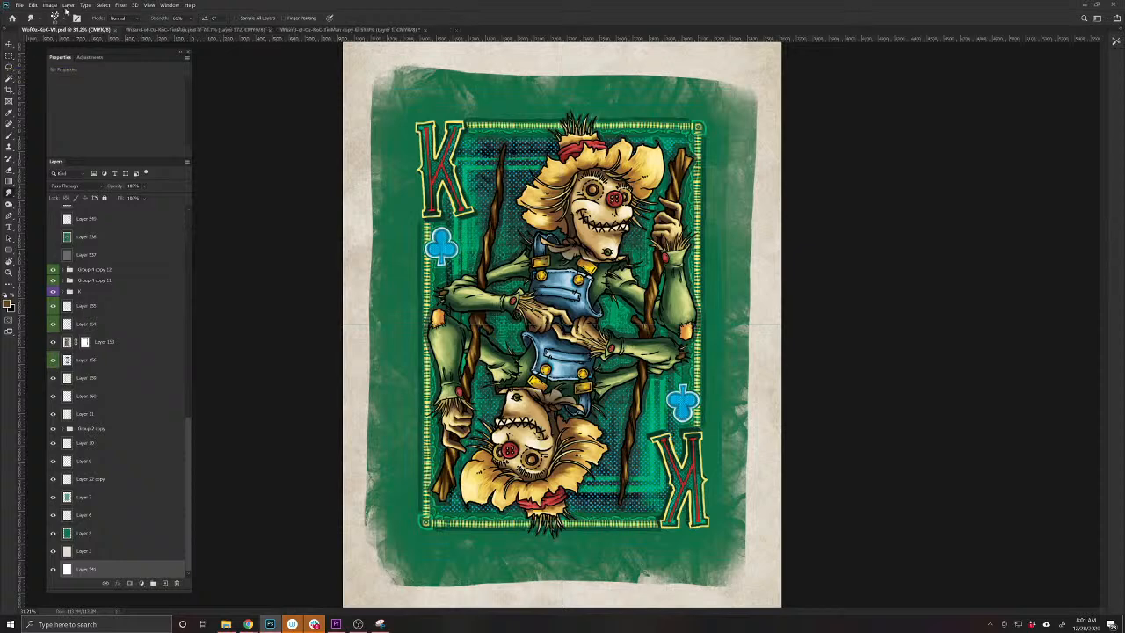
View the Tin Man card copy for comparison, clear its selection, and return to the scarecrow card to examine the shading
click(314, 29)
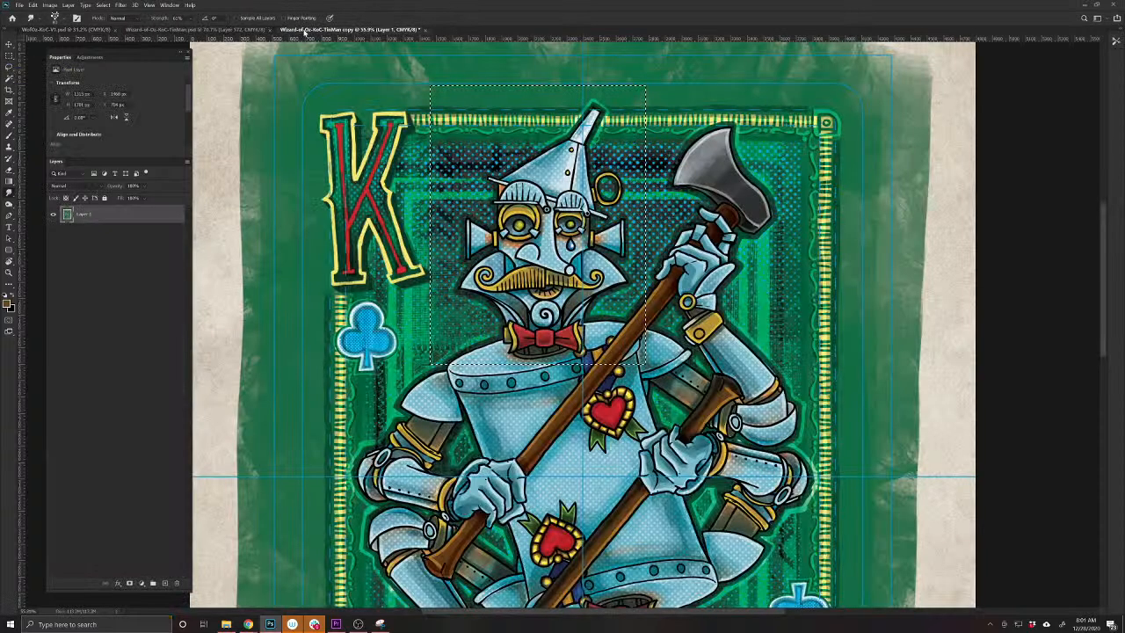
key(ctrl+d)
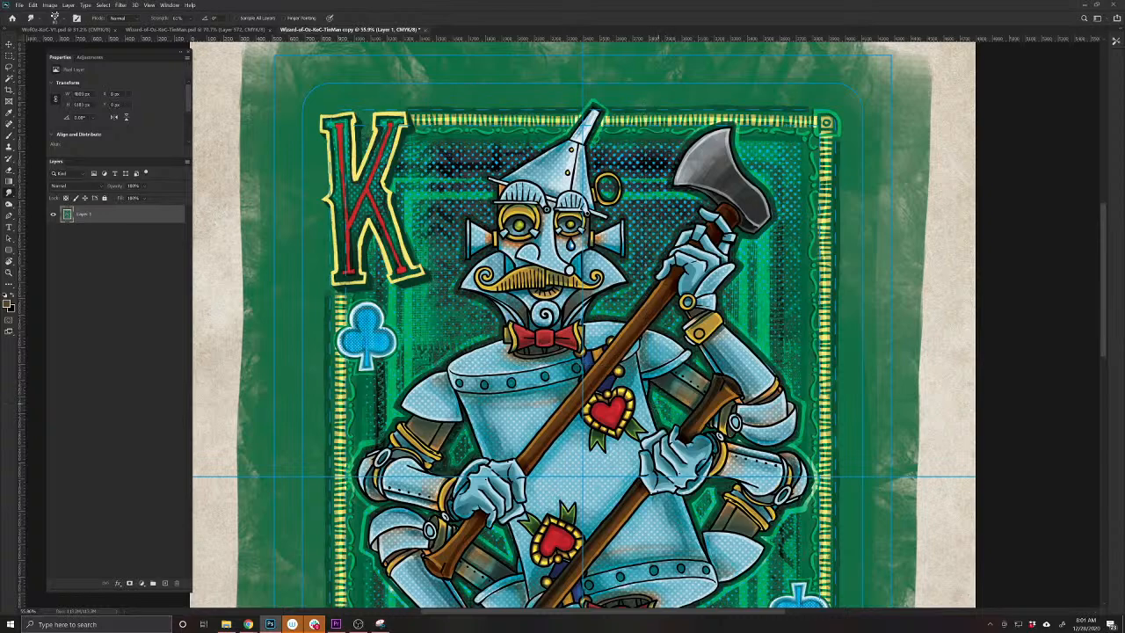
click(94, 29)
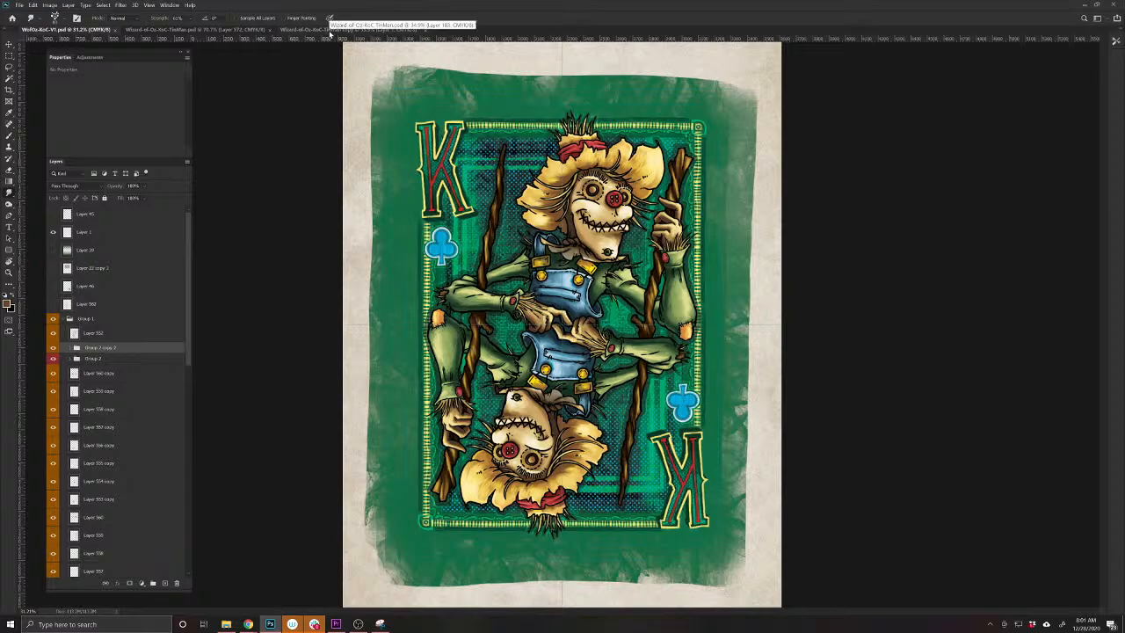
scroll(583, 287, up, 5)
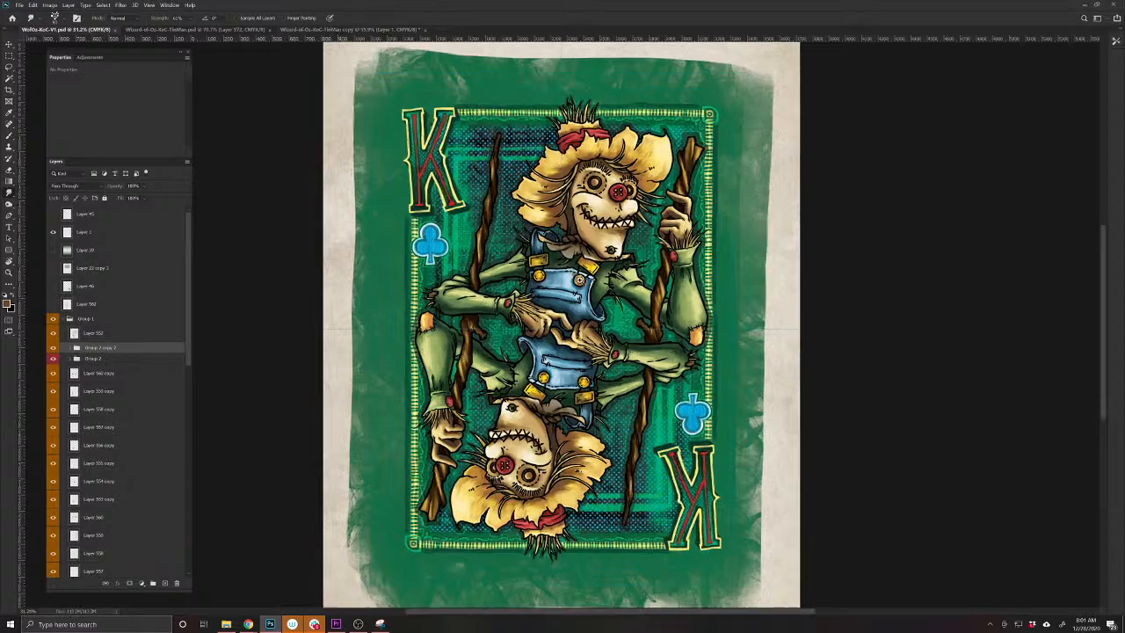
scroll(583, 288, down, 2)
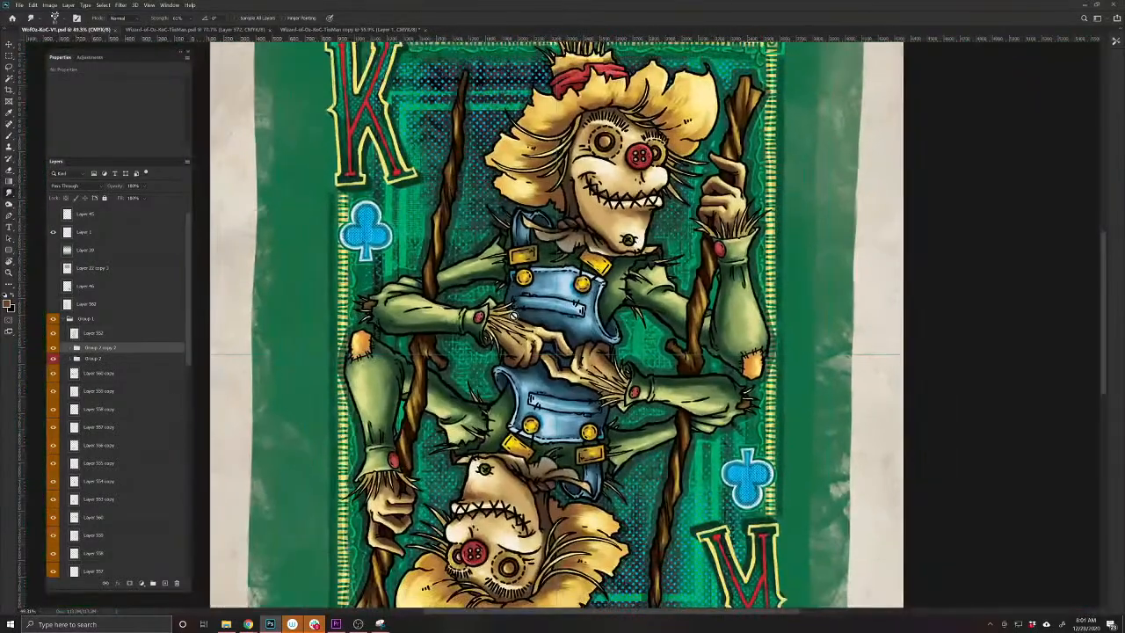
Hide and delete the rotated copy of the shading group
click(53, 350)
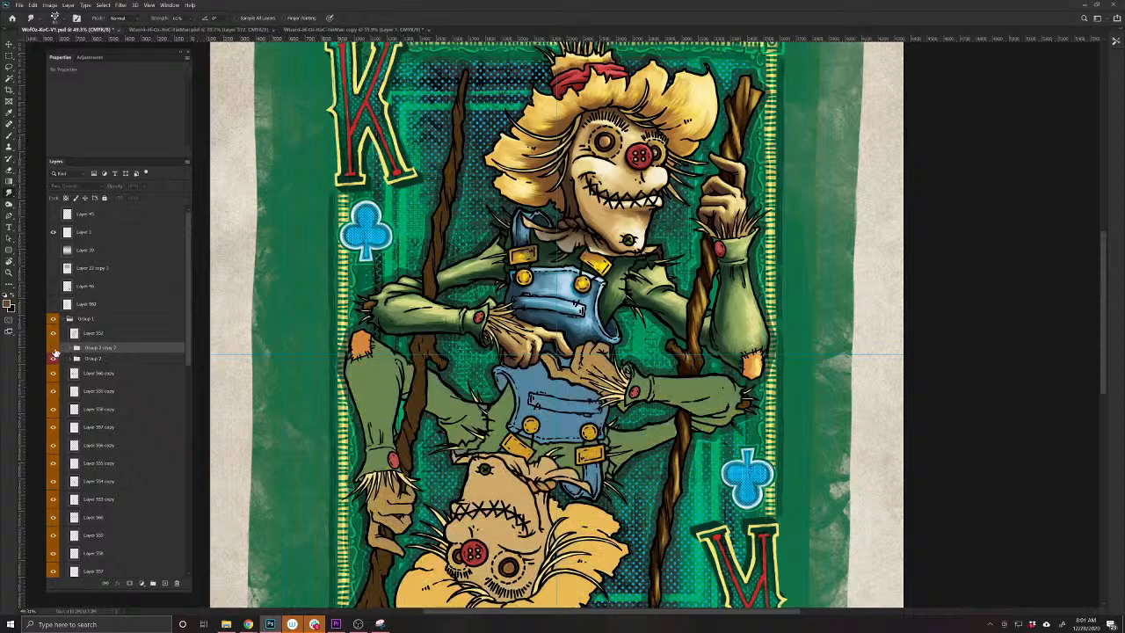
drag(77, 350, 175, 583)
Lower the opacity of the cast-shadow layer at the top of Group 2 and toggle its visibility to compare
key(v)
click(437, 331)
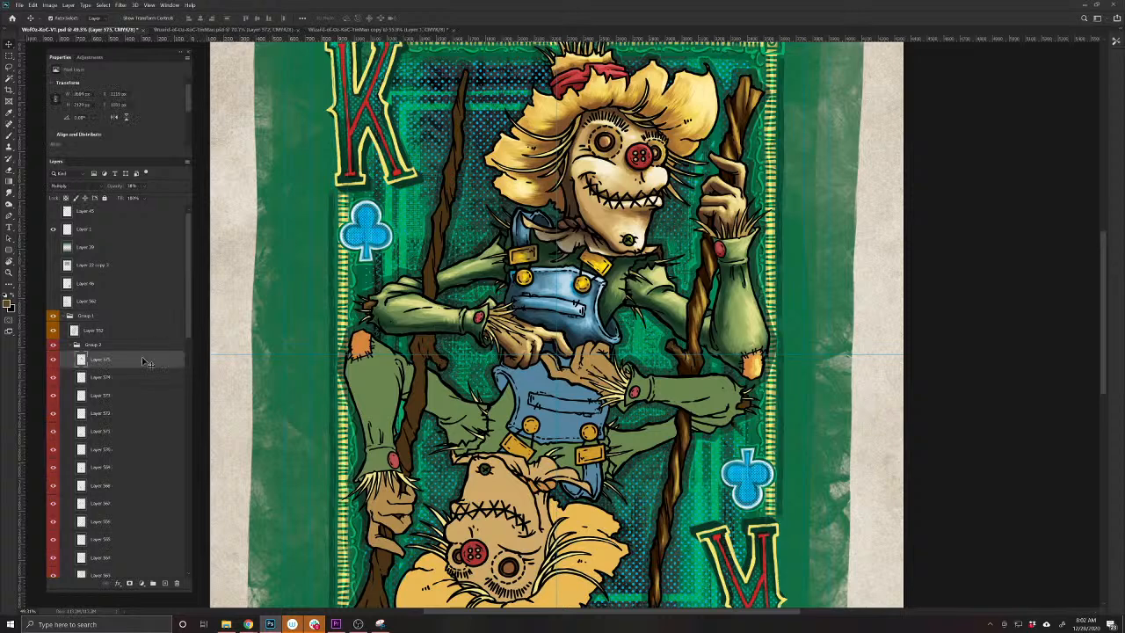
click(52, 361)
click(51, 360)
drag(116, 187, 106, 189)
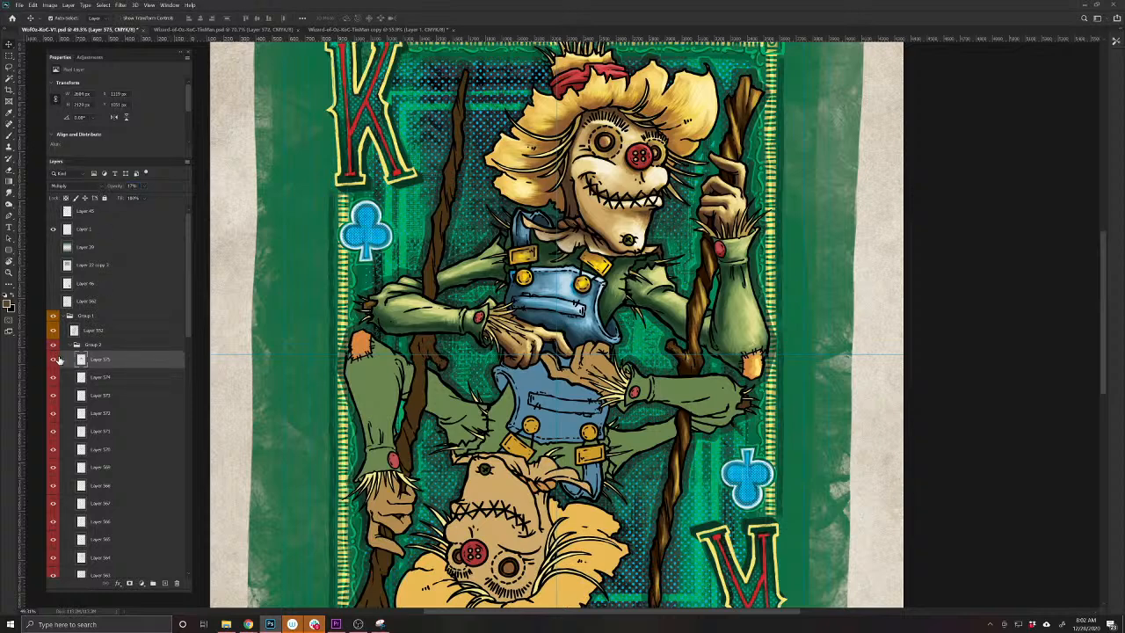
click(54, 359)
Lower the opacity of Layer 570 in Group 2 and toggle the cast-shadow layer's visibility
click(104, 449)
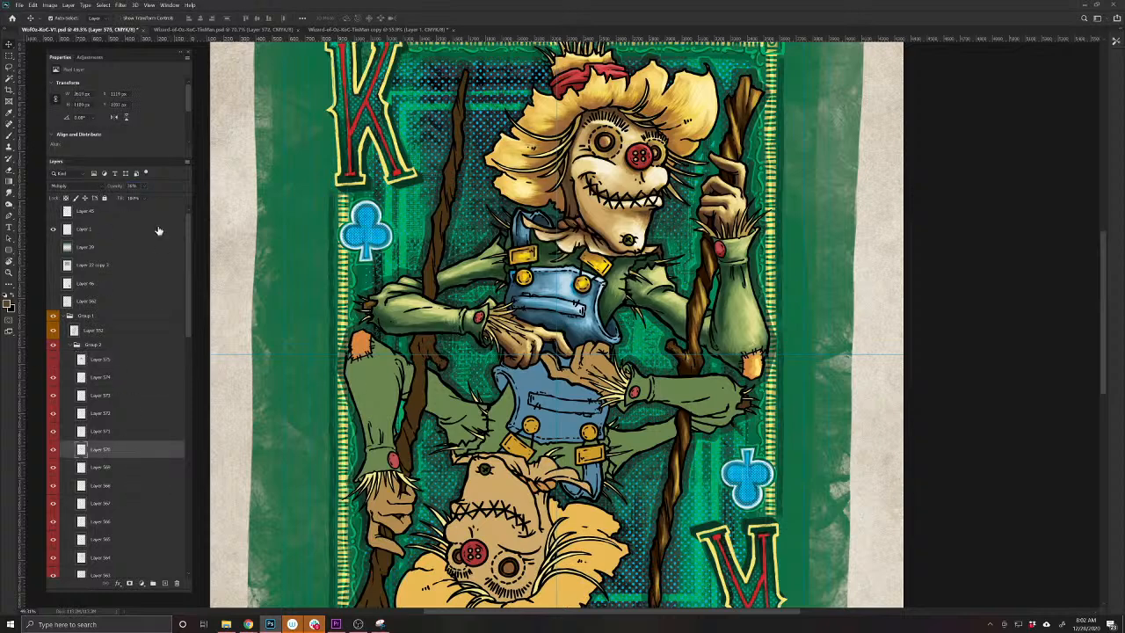
drag(116, 188, 110, 189)
click(54, 359)
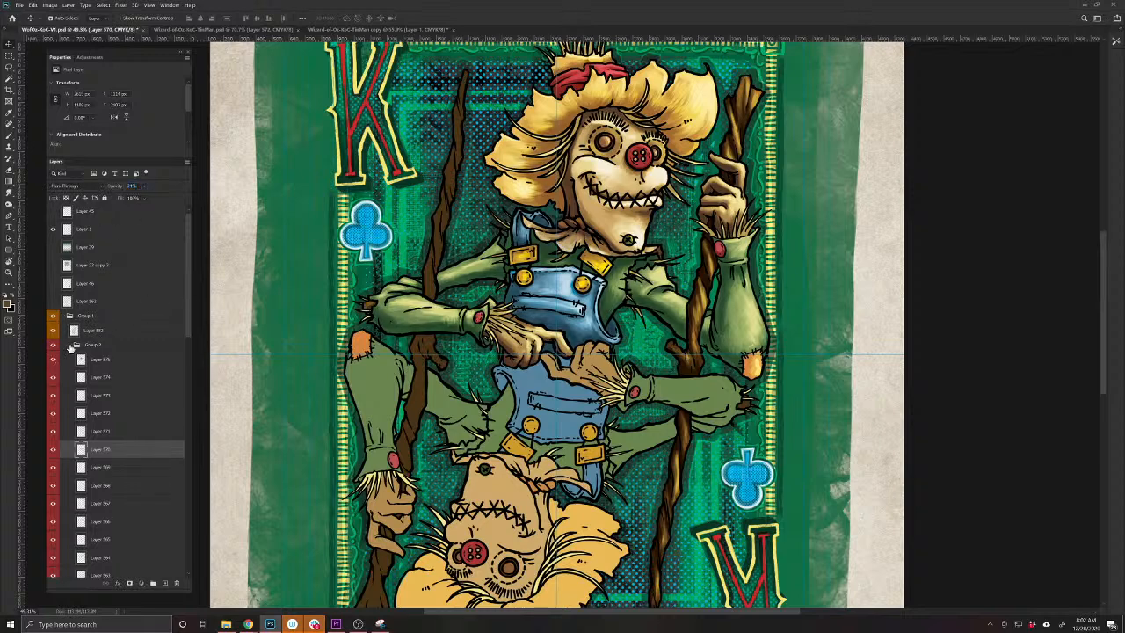
Collapse Group 2 and duplicate the whole shading group
click(78, 346)
key(ctrl+j)
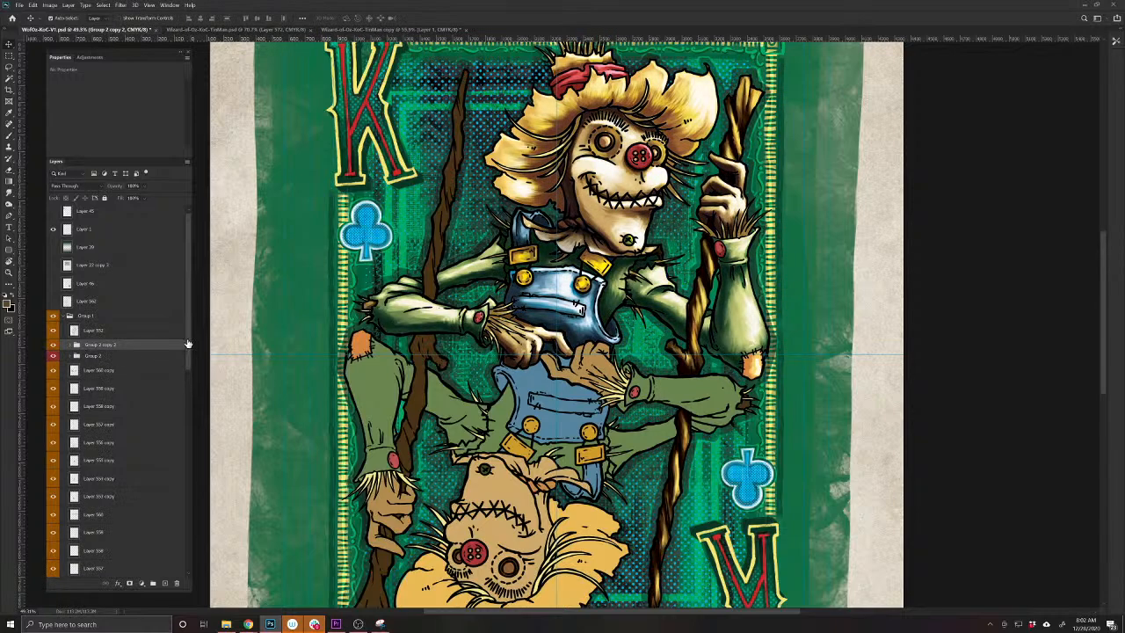
drag(188, 344, 207, 587)
click(143, 570)
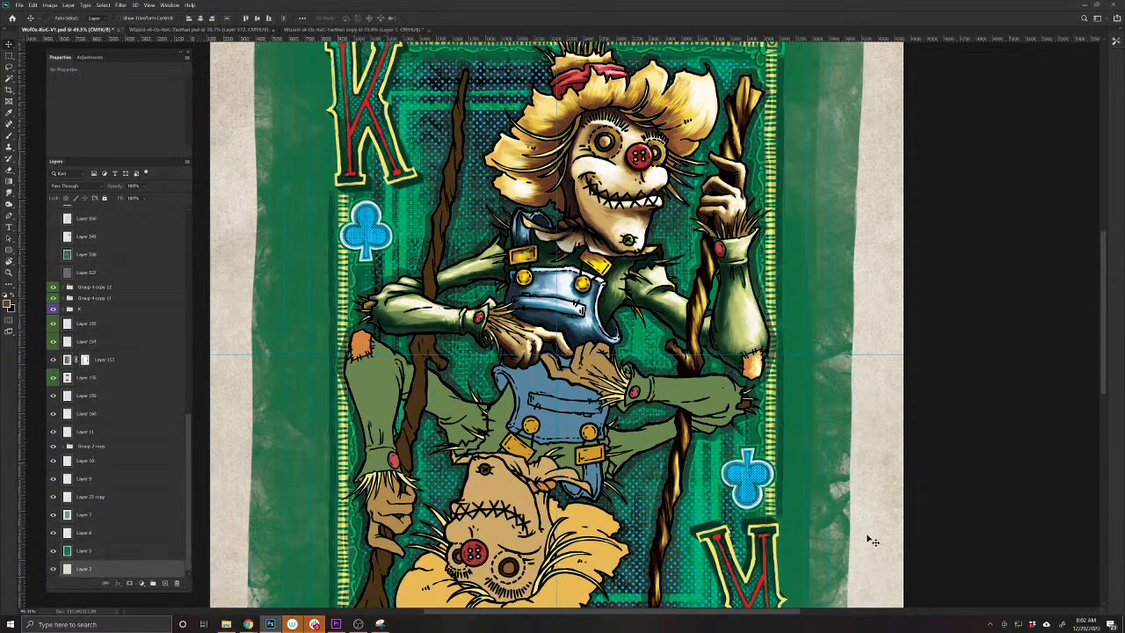
drag(820, 496, 794, 489)
key(ctrl+t)
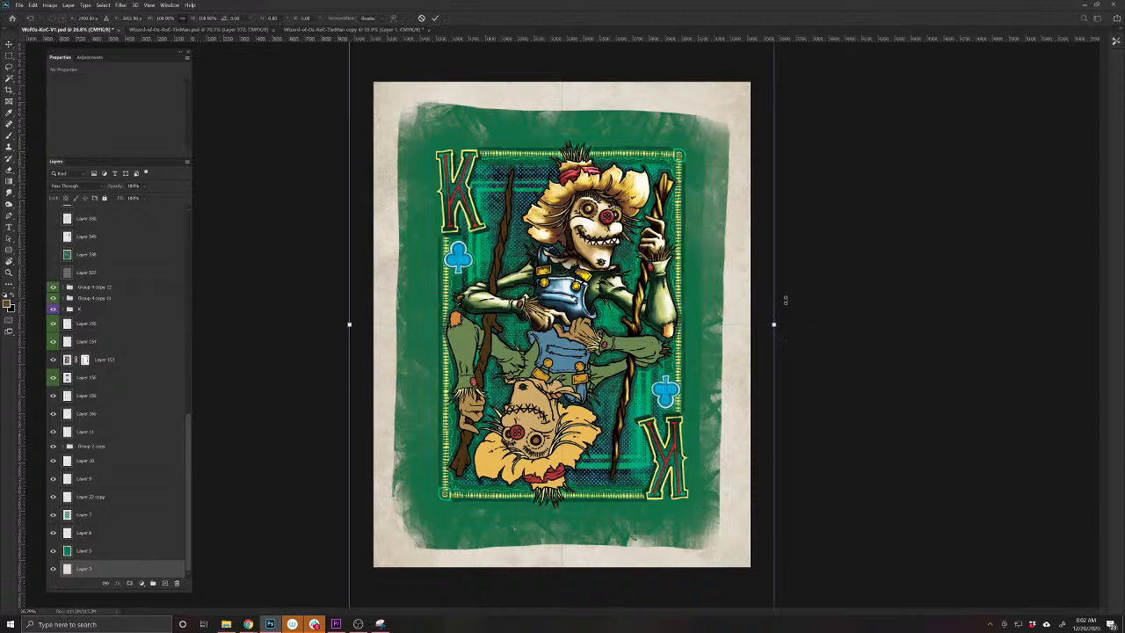
key(Return)
scroll(122, 404, up, 5)
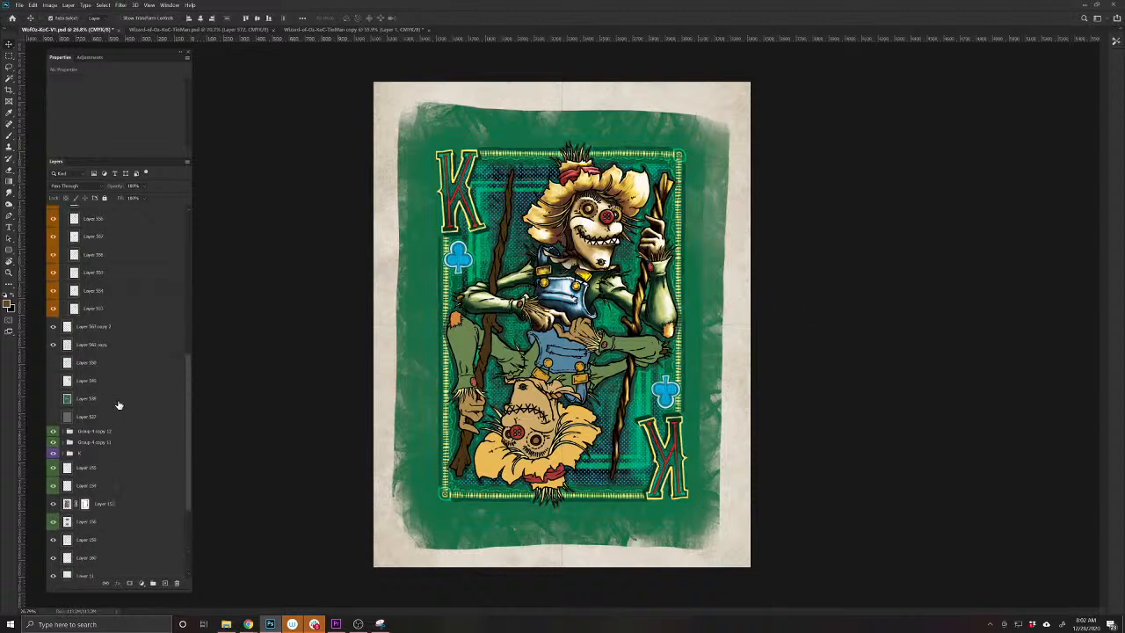
scroll(122, 404, up, 5)
click(92, 331)
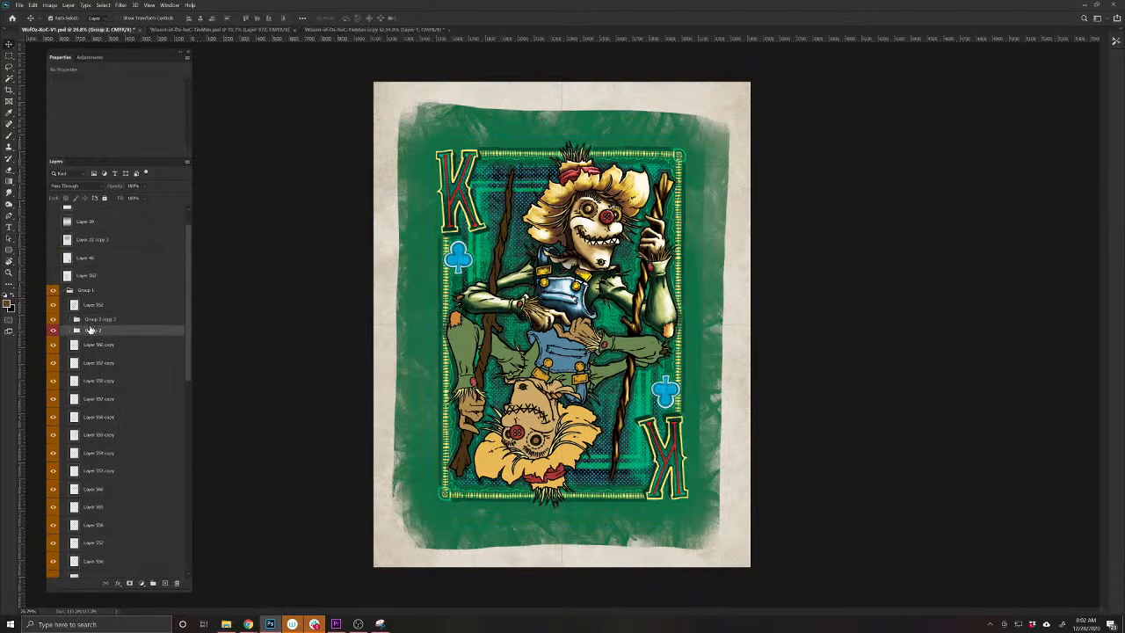
click(94, 320)
drag(187, 325, 176, 533)
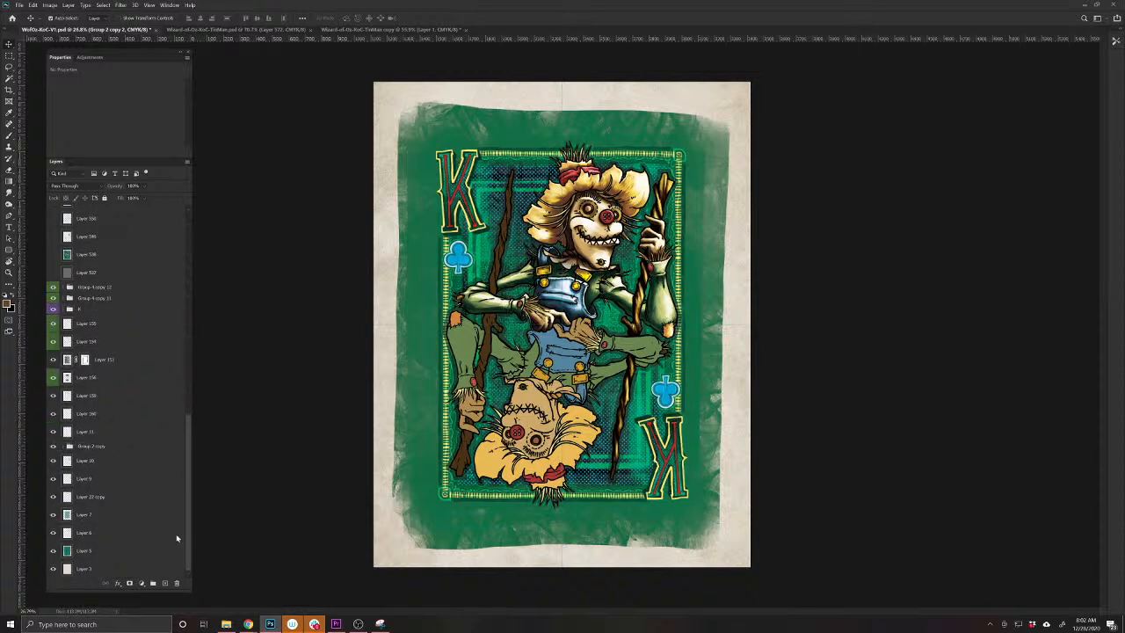
Create a new layer beneath Layer 5, filled with white, and move it to the very bottom of the layer stack
click(149, 571)
click(165, 583)
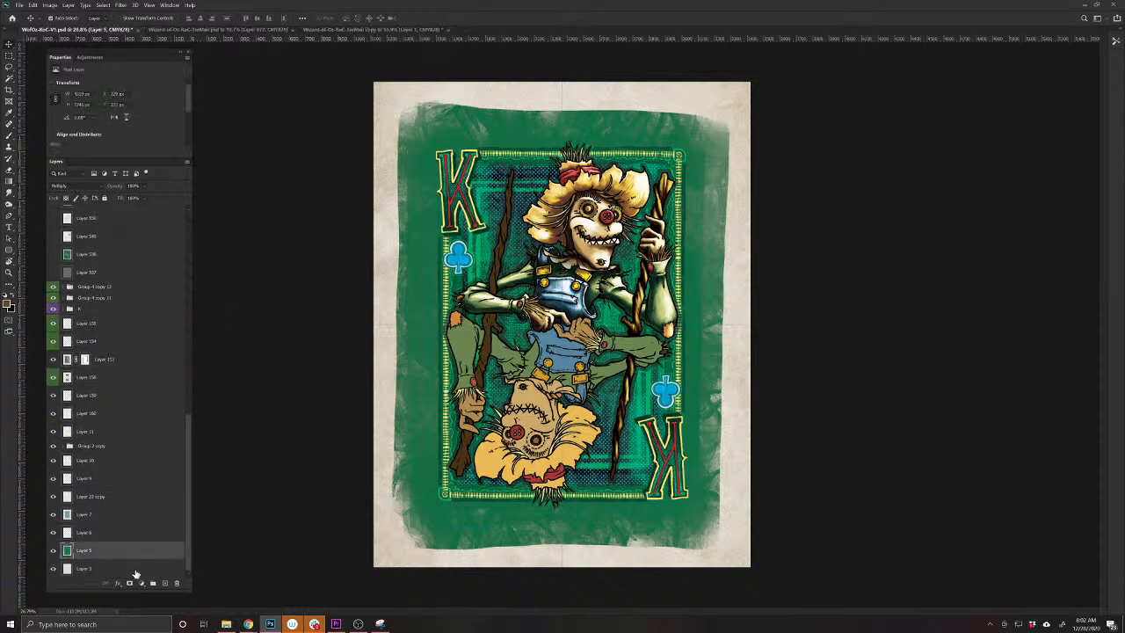
click(5, 295)
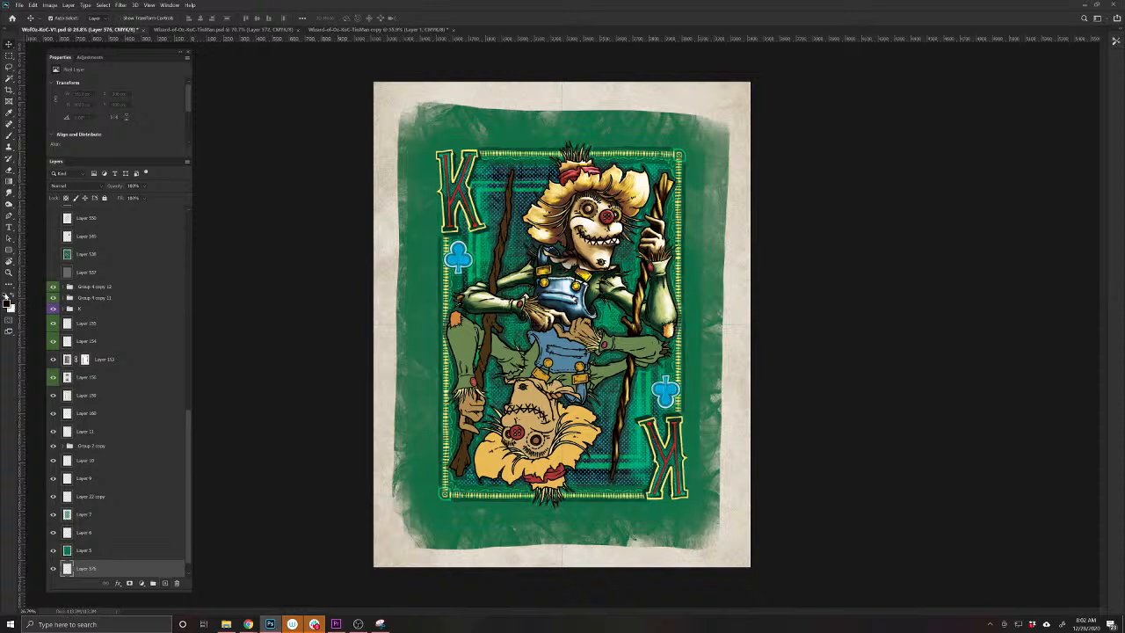
click(13, 296)
key(alt+BackSpace)
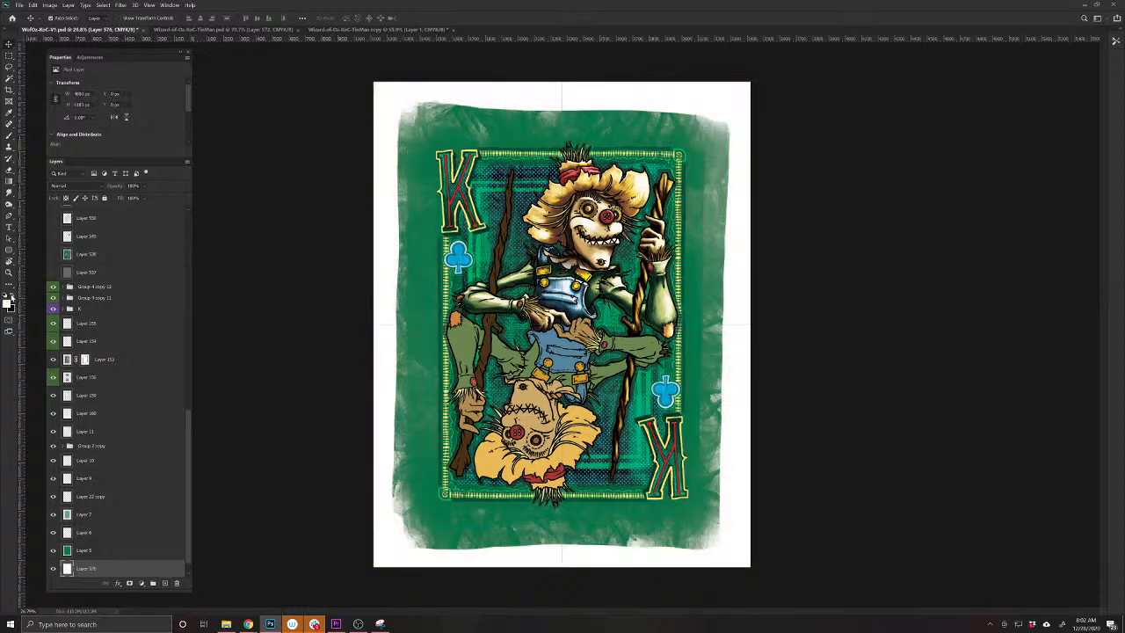
scroll(105, 418, down, 1)
drag(153, 552, 151, 572)
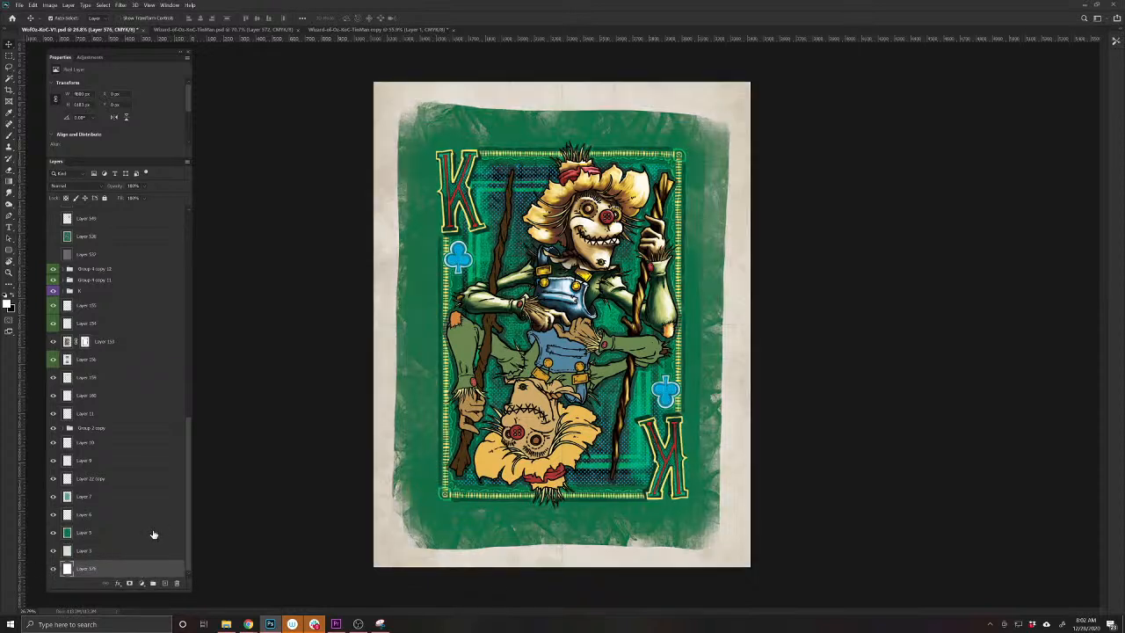
Select the duplicated shading group together with the white bottom layer and rotate them 180 degrees onto the upside-down scarecrow
scroll(155, 527, up, 1)
scroll(157, 527, up, 8)
scroll(138, 302, up, 3)
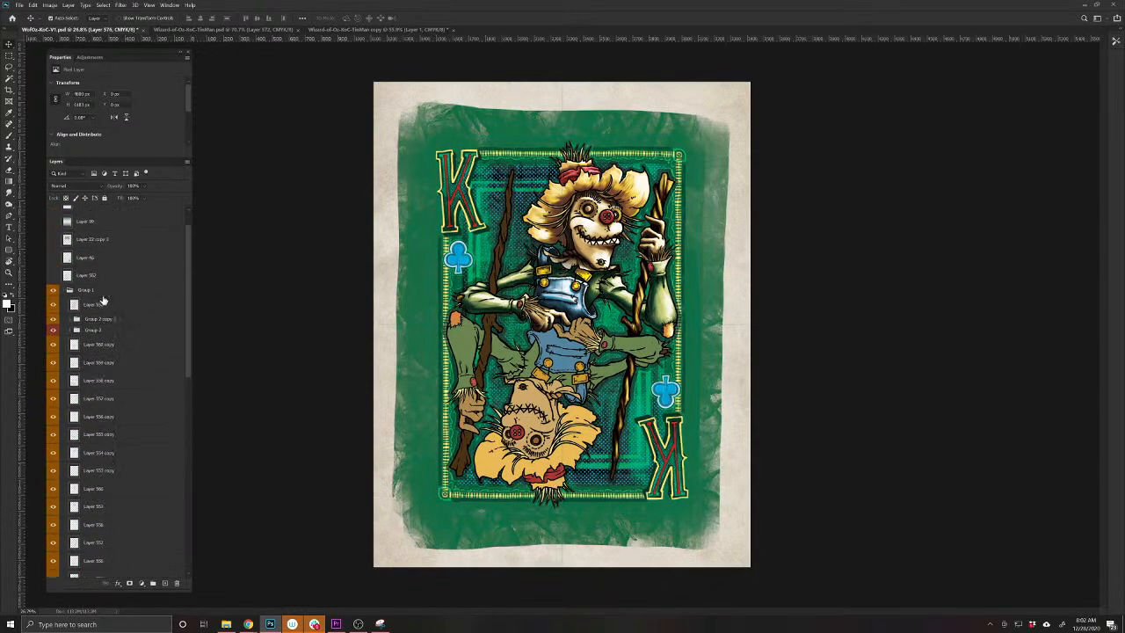
click(96, 326)
scroll(132, 527, down, 10)
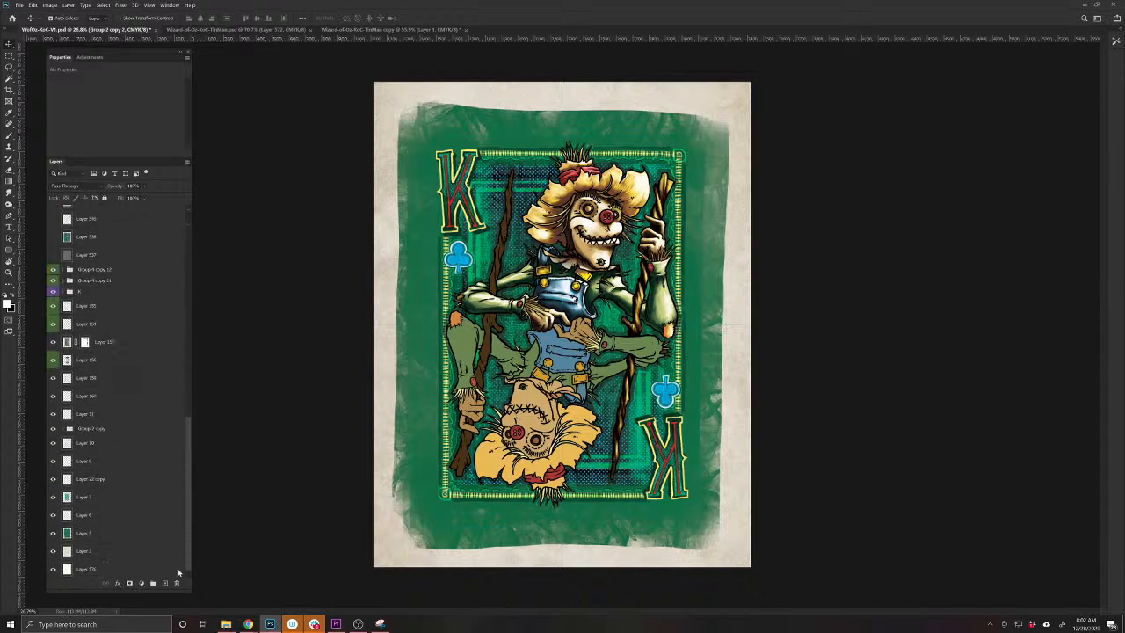
click(135, 570)
key(ctrl+t)
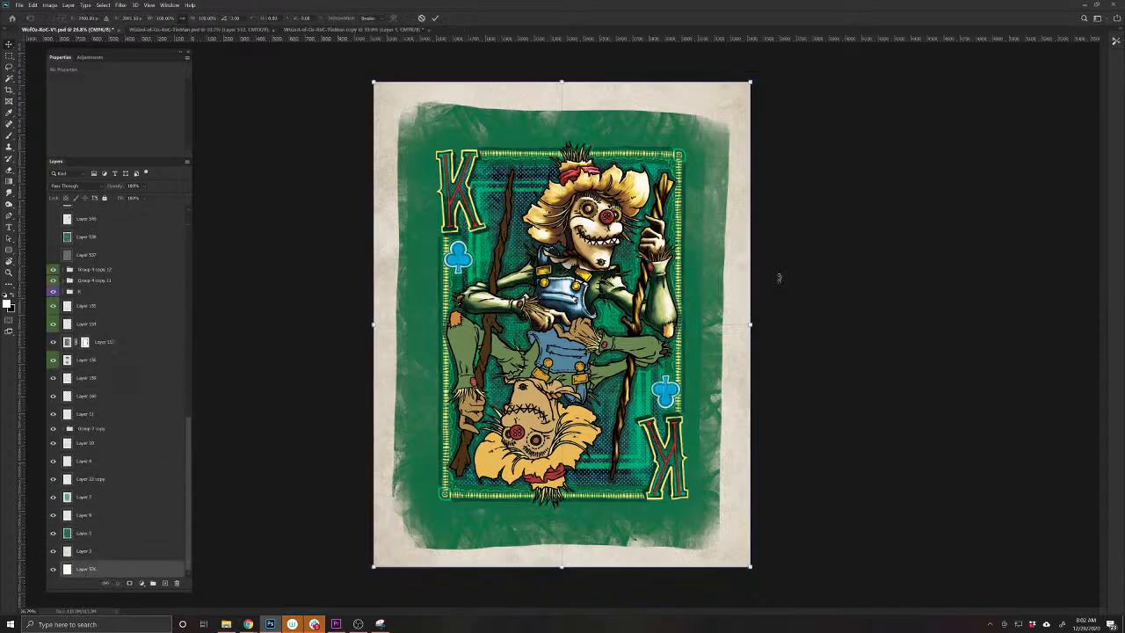
drag(779, 276, 274, 420)
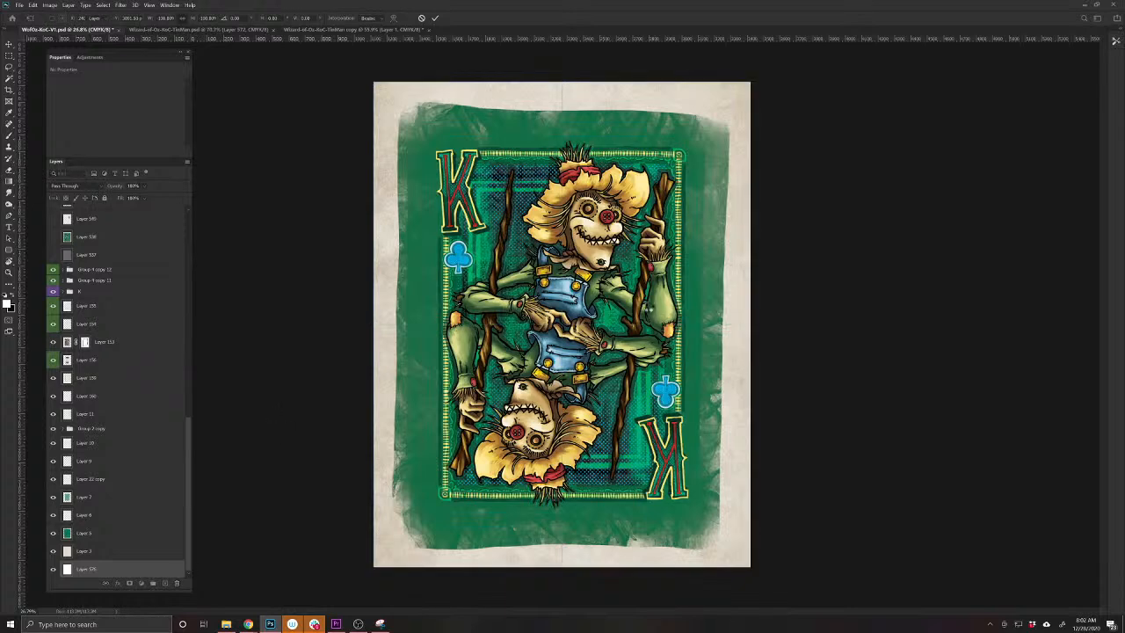
key(Return)
Undo the accidental move of the line-art layer and save the scarecrow card
drag(649, 312, 724, 327)
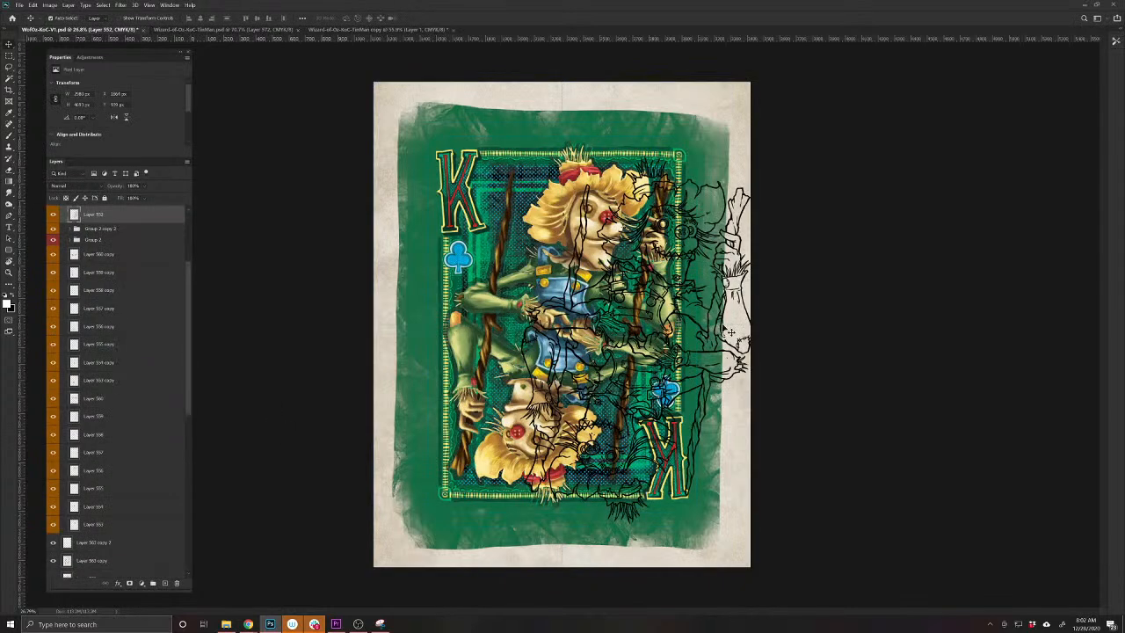
key(ctrl+z)
key(ctrl+s)
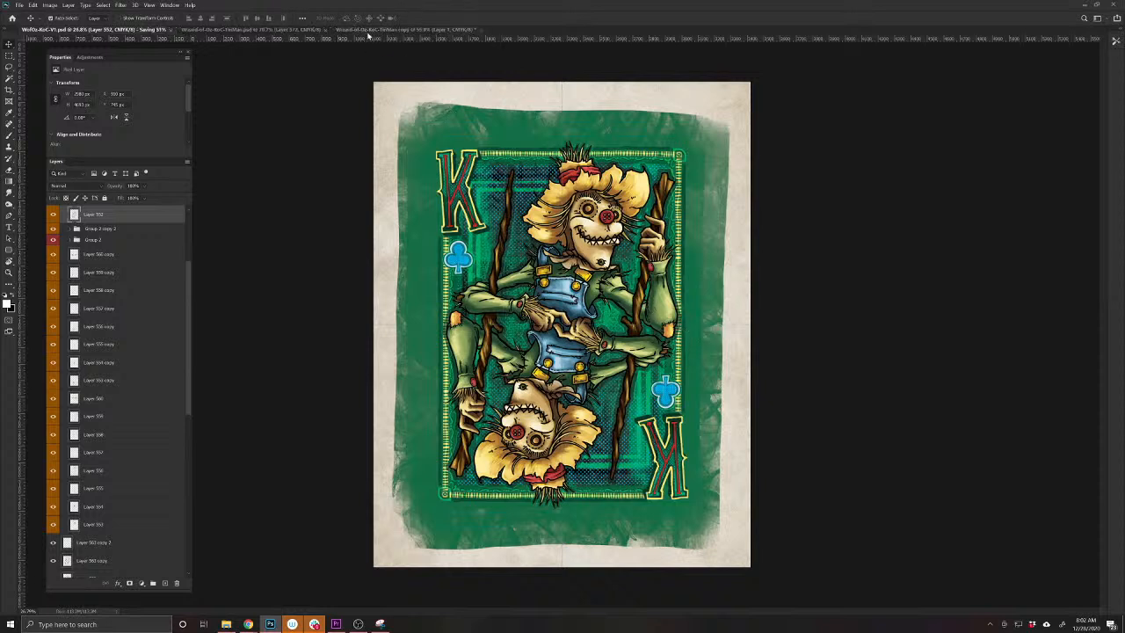
Examine the Tin Man card copy up close, then return to the scarecrow card to compare its shading
click(372, 30)
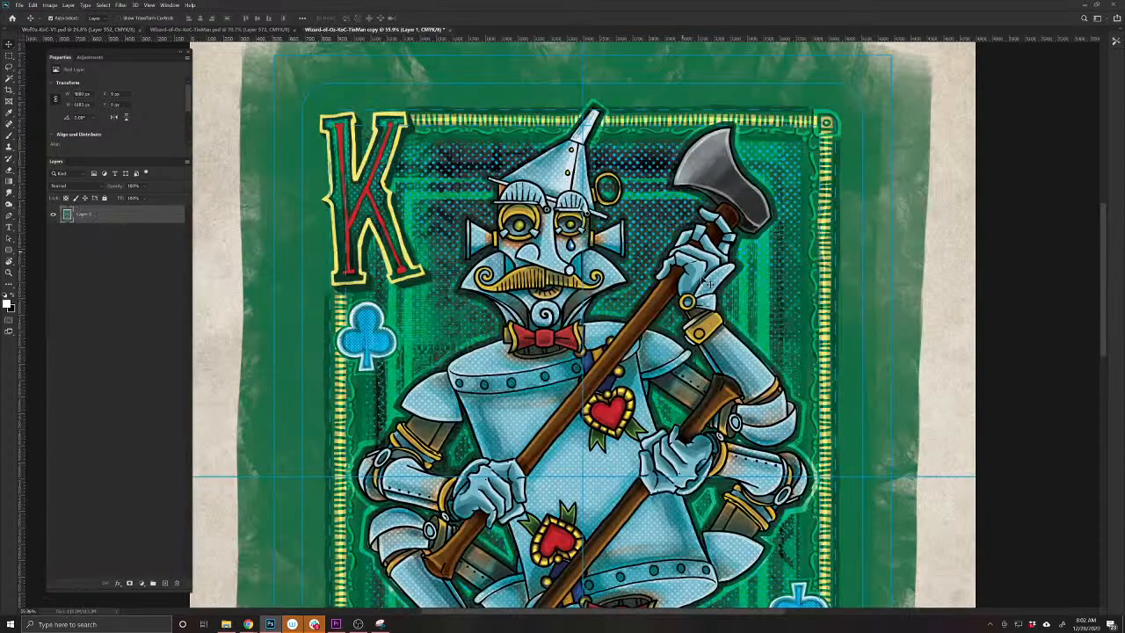
scroll(620, 333, up, 5)
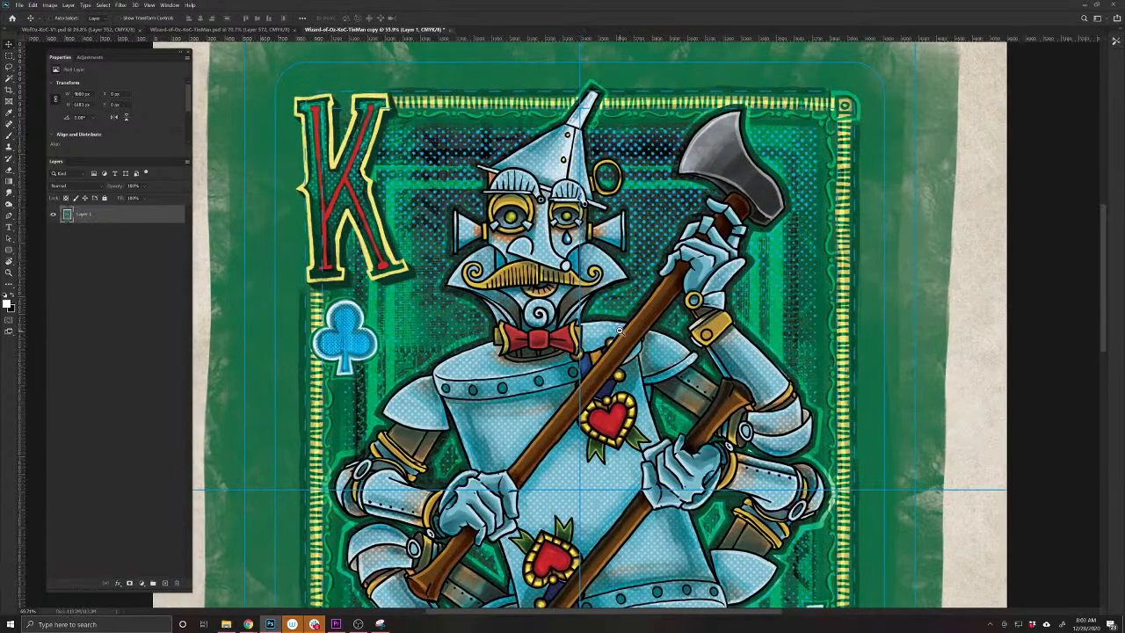
scroll(620, 332, down, 4)
scroll(620, 332, down, 1)
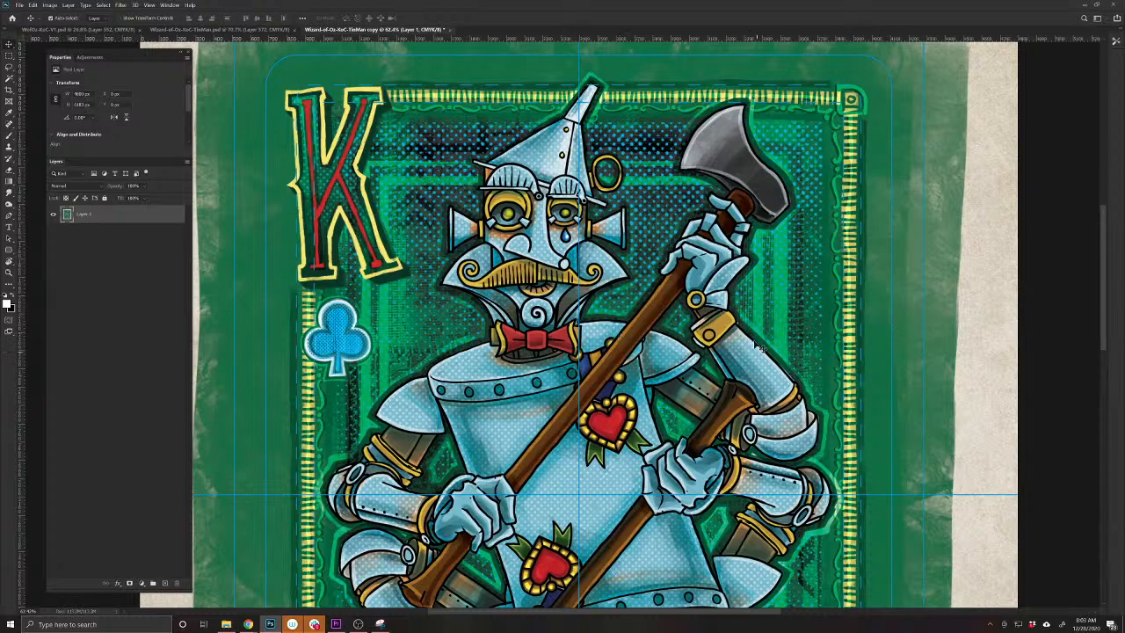
click(85, 30)
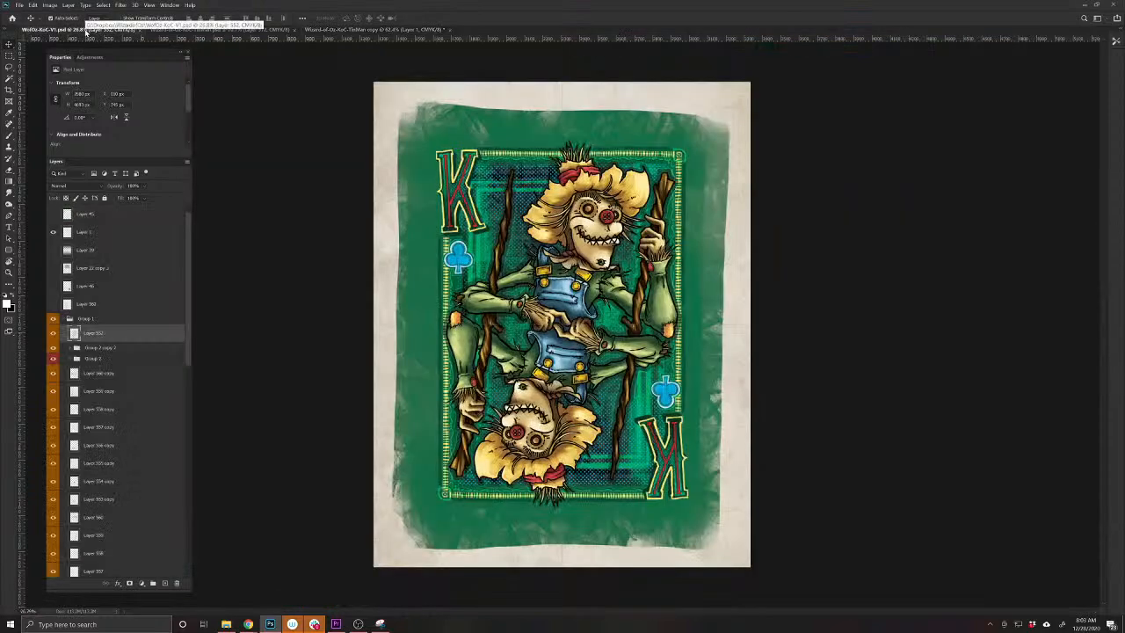
drag(586, 223, 628, 218)
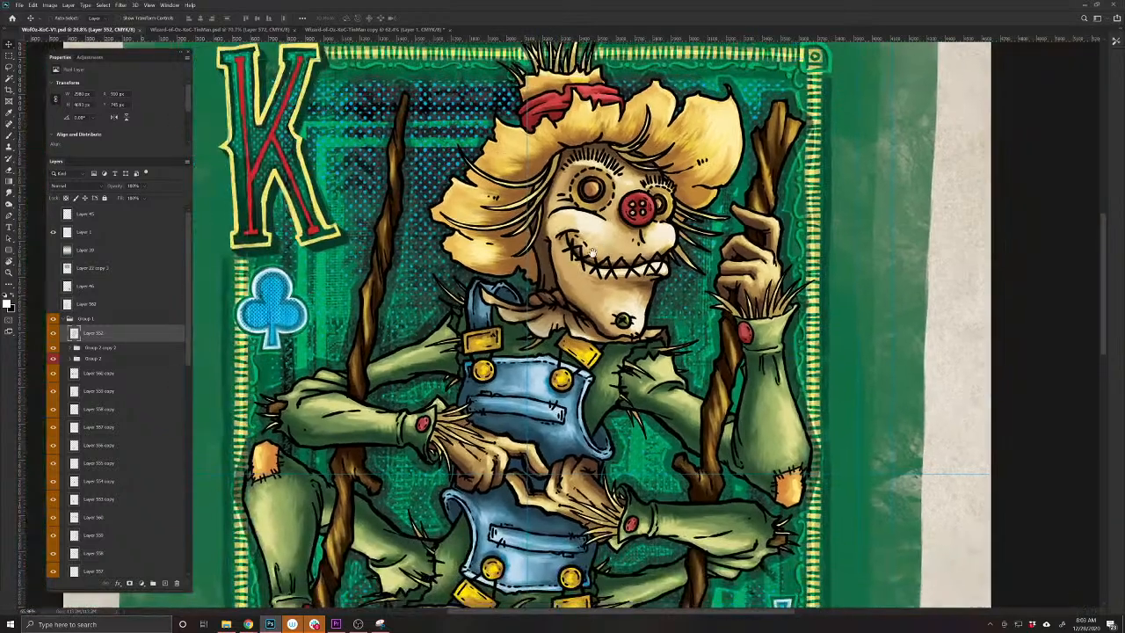
Compare the scarecrow card with the Tin Man card copy, examining the halftone dots on the Tin Man's body up close
drag(507, 156, 553, 185)
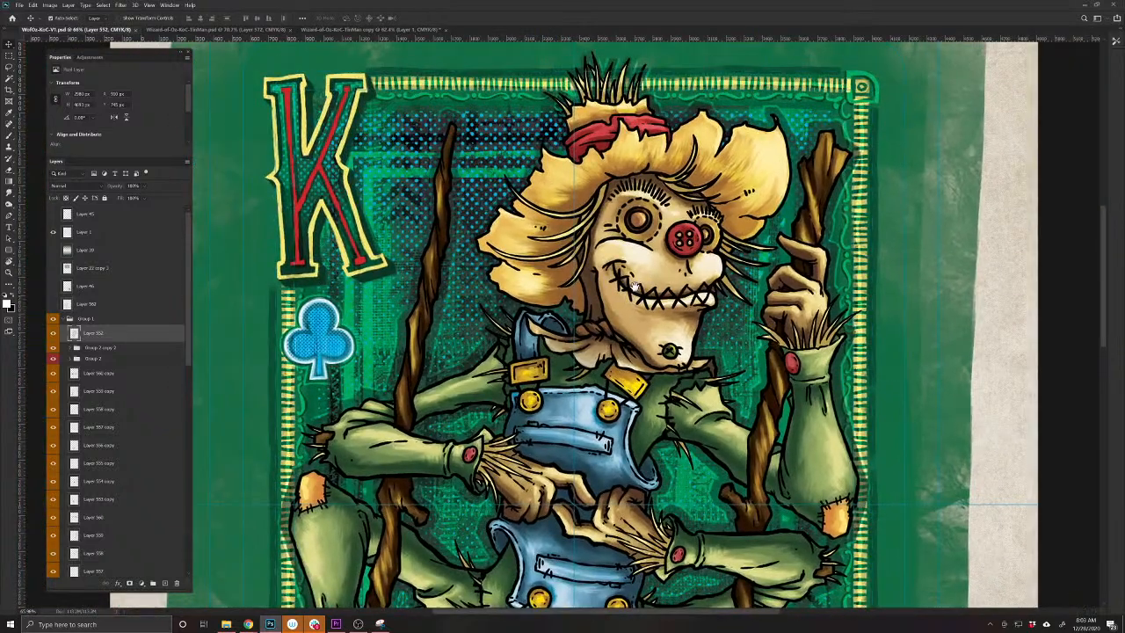
click(376, 30)
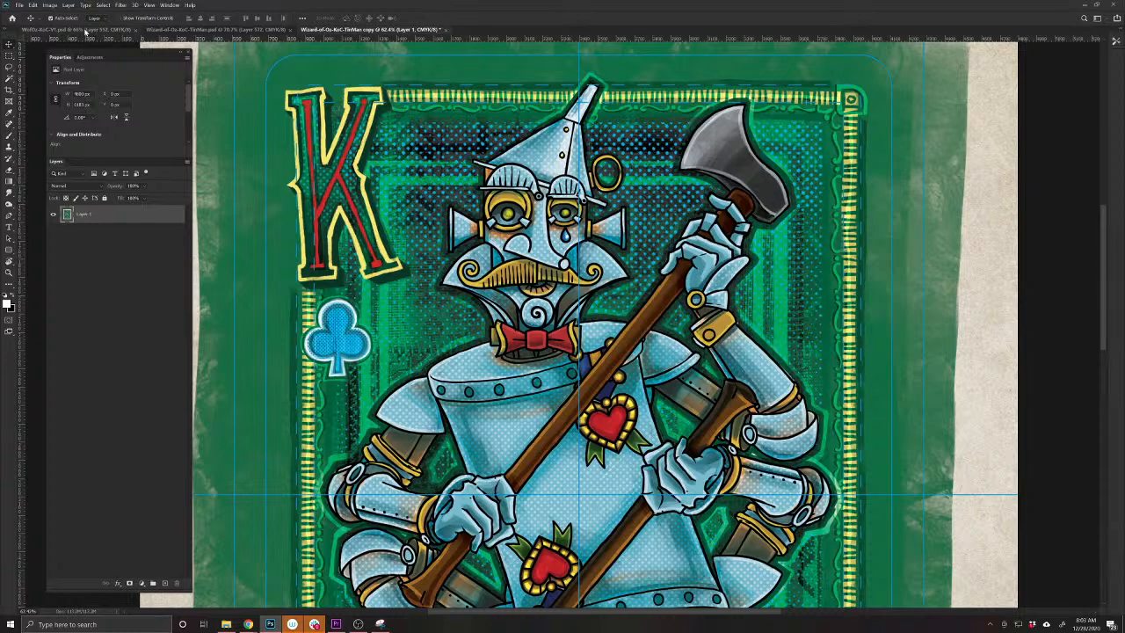
click(85, 29)
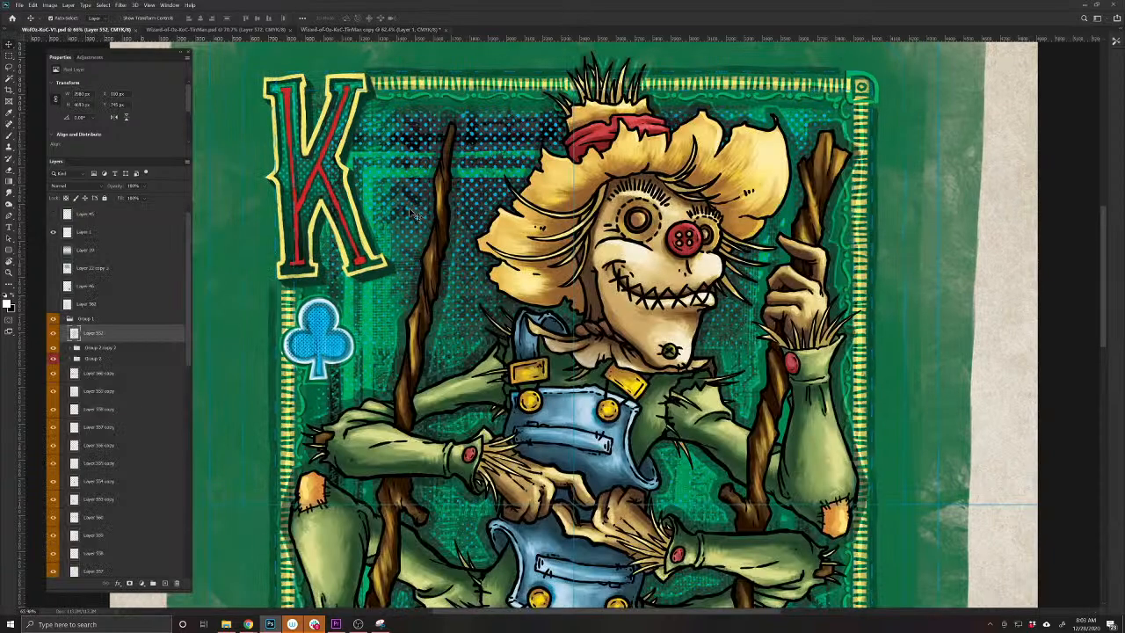
click(337, 30)
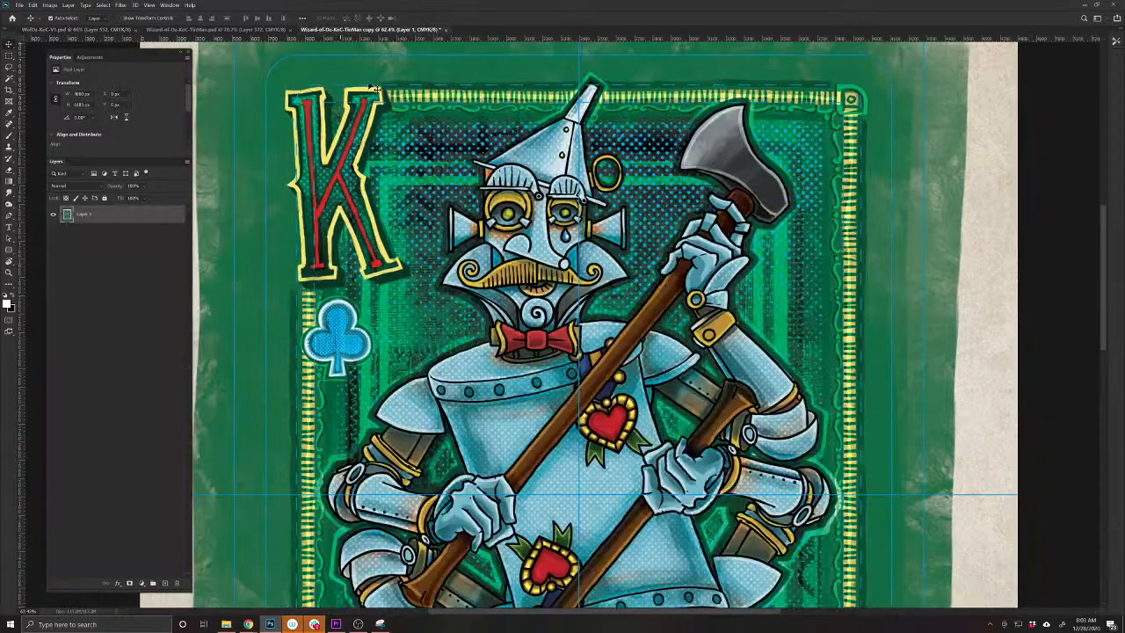
scroll(477, 413, up, 5)
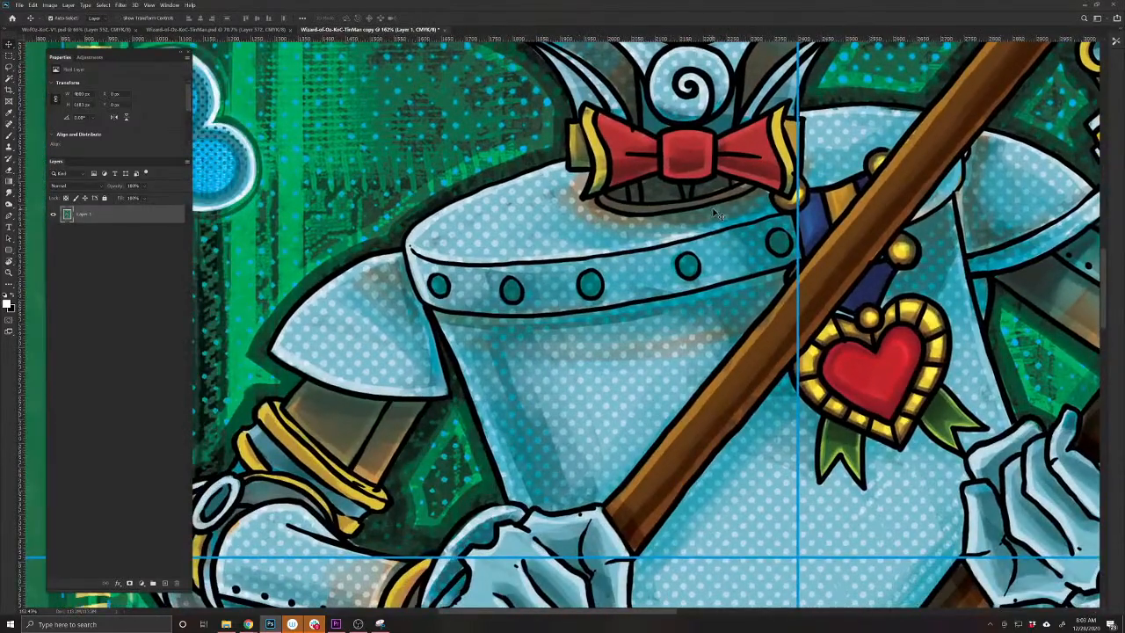
scroll(770, 407, down, 5)
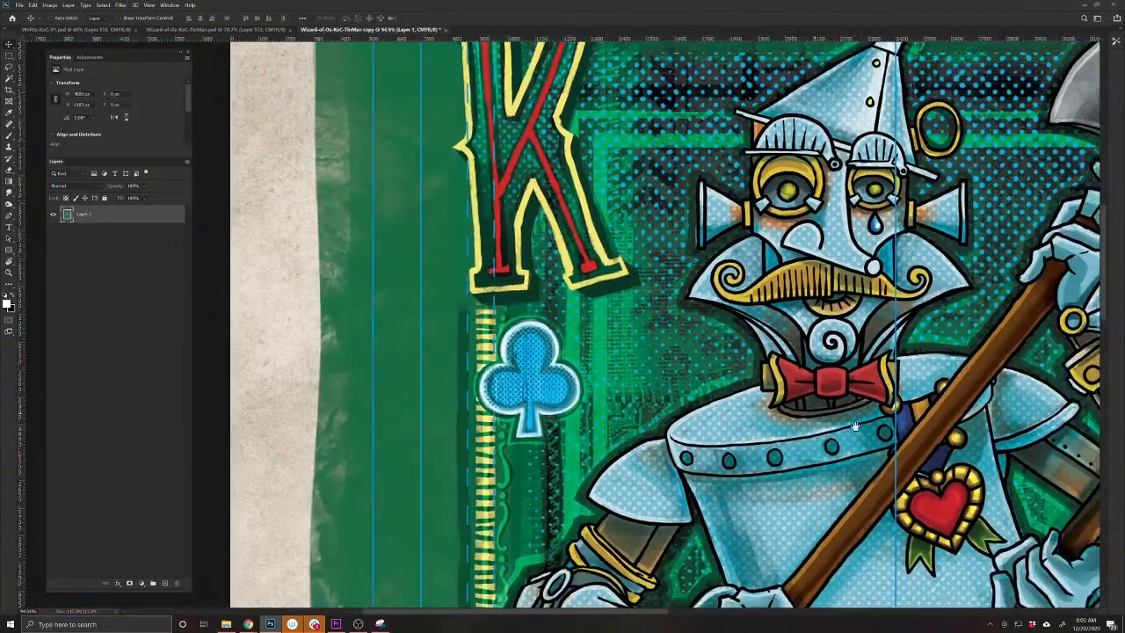
drag(854, 426, 712, 427)
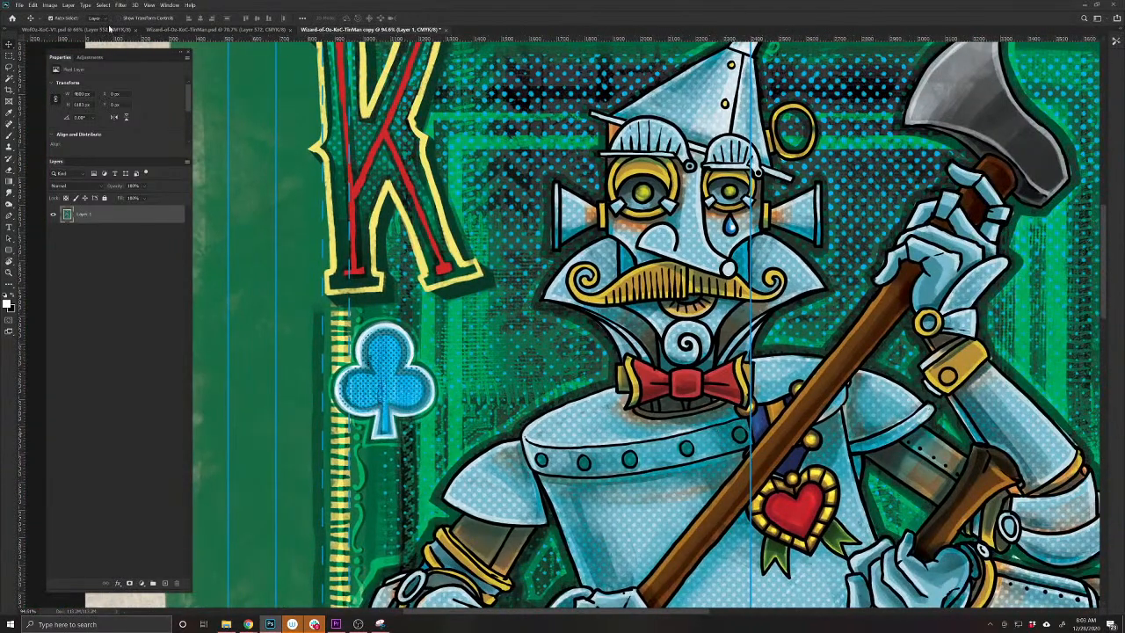
Add a new layer at the top of Group 1 in the scarecrow card document
click(77, 30)
scroll(606, 457, up, 2)
drag(617, 422, 628, 404)
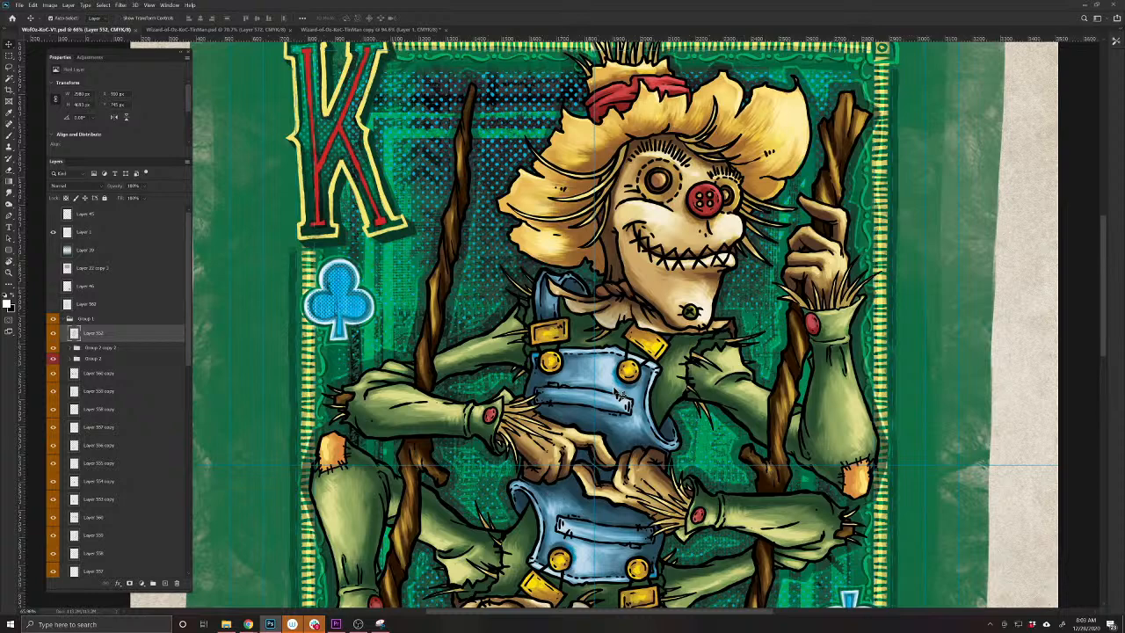
click(164, 583)
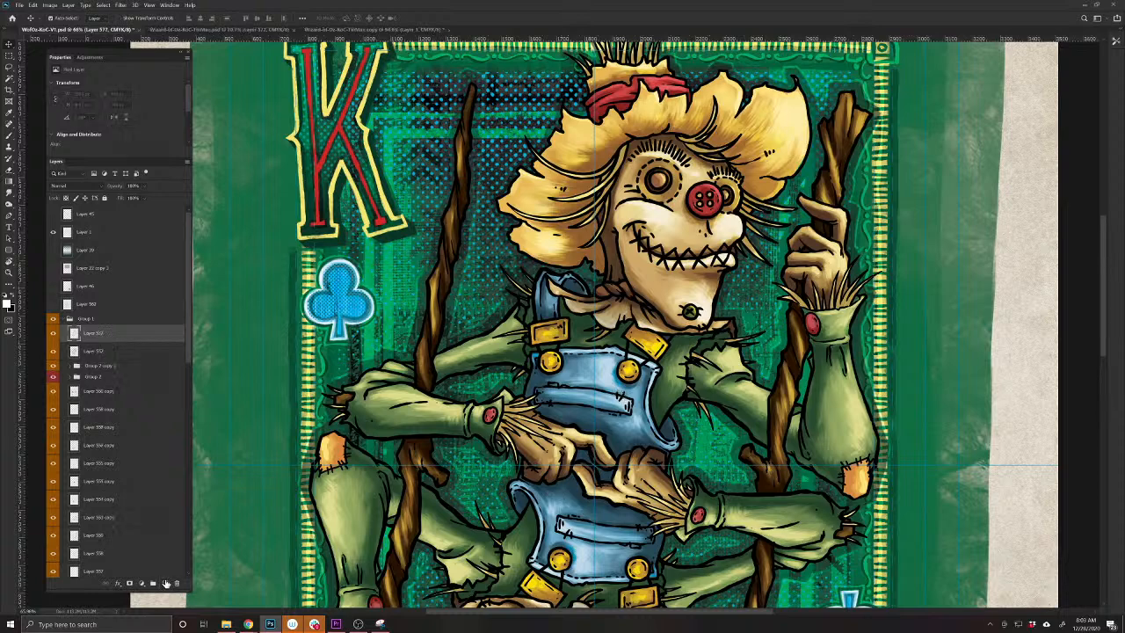
Activate the Brush tool and choose a halftone dot brush from the BeatTones Brushes set
click(9, 136)
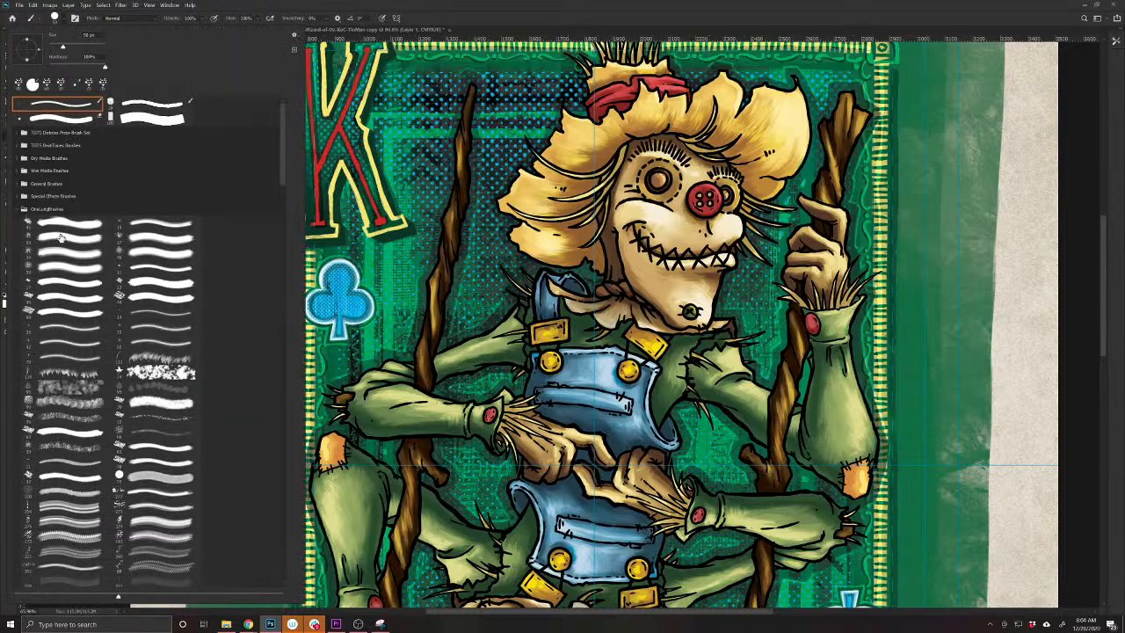
click(17, 209)
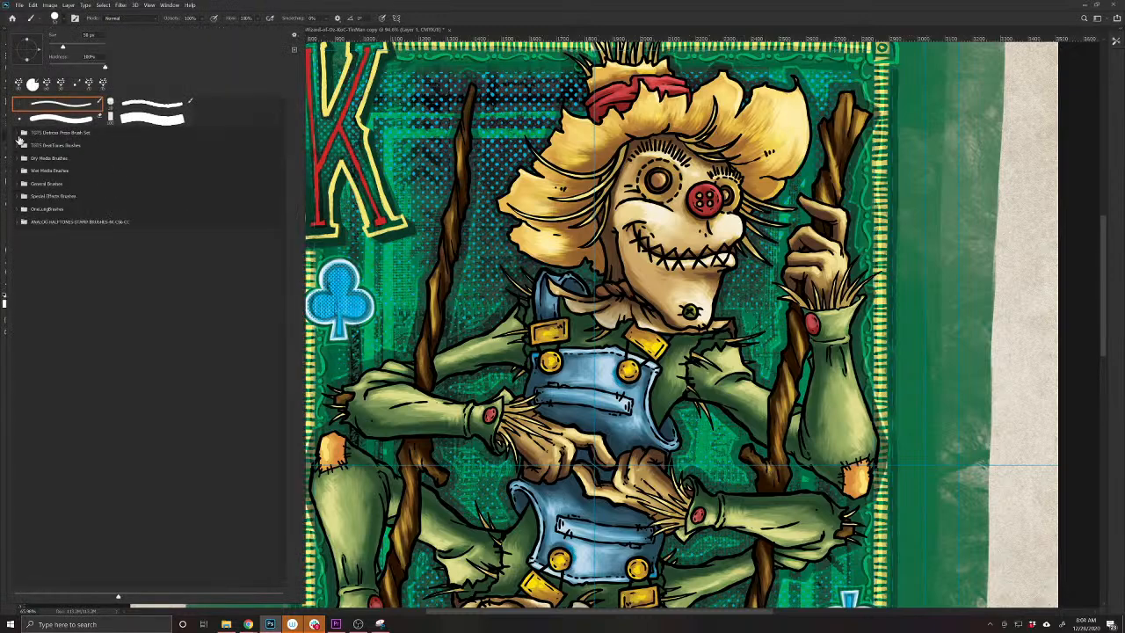
click(19, 133)
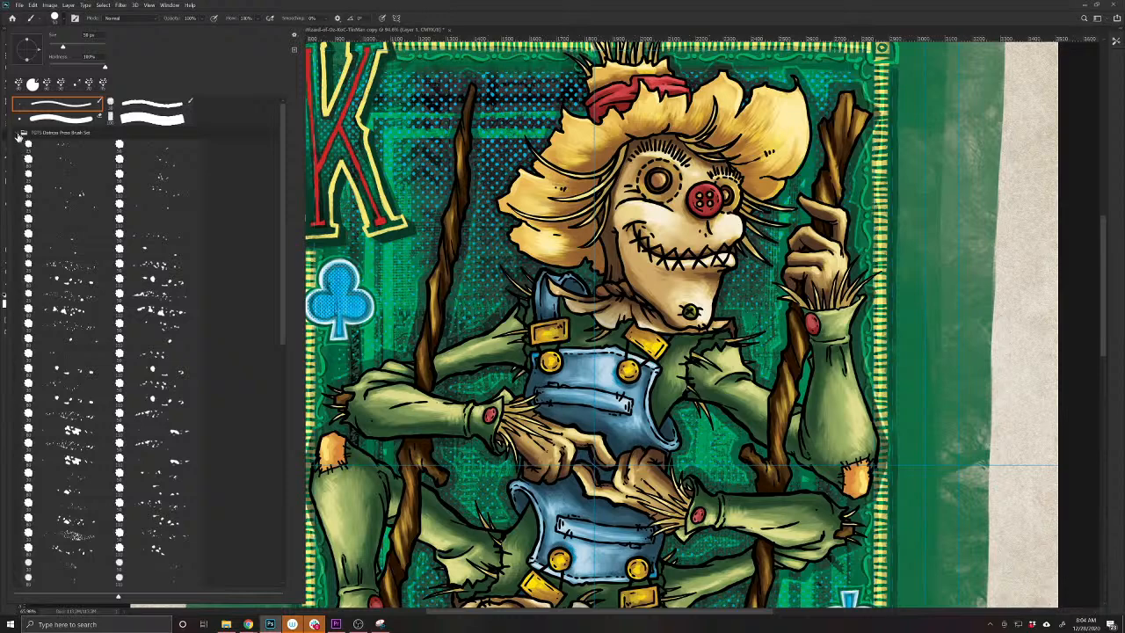
click(19, 133)
click(21, 145)
click(131, 204)
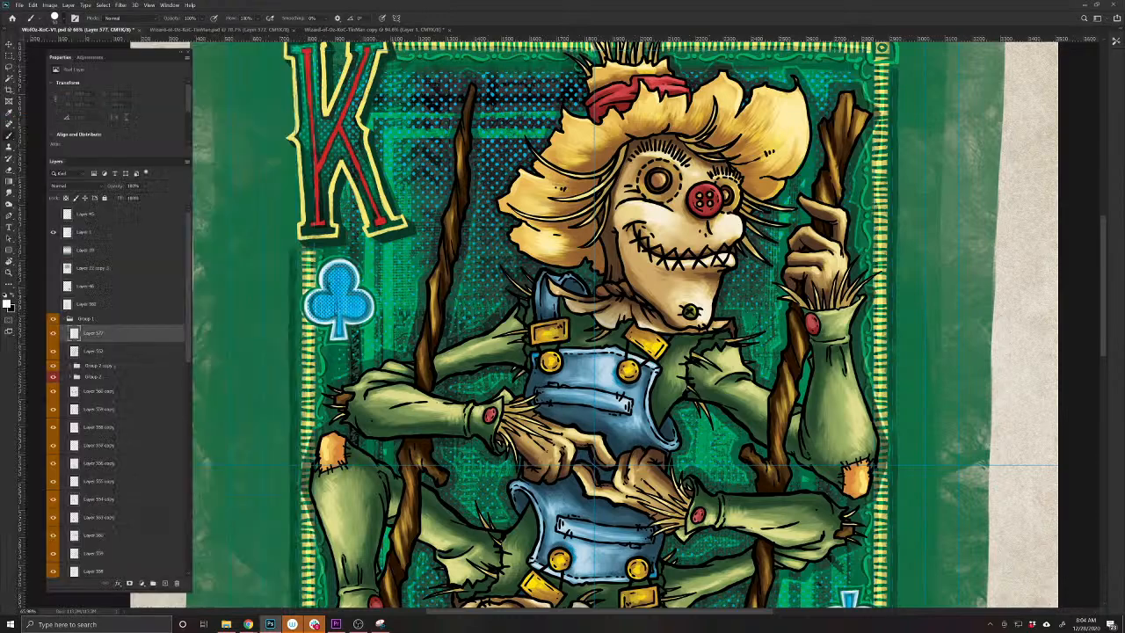
Try a white halftone stroke on the upper figure's overalls, undo it, and check the dots against the Tin Man card
drag(584, 418, 527, 402)
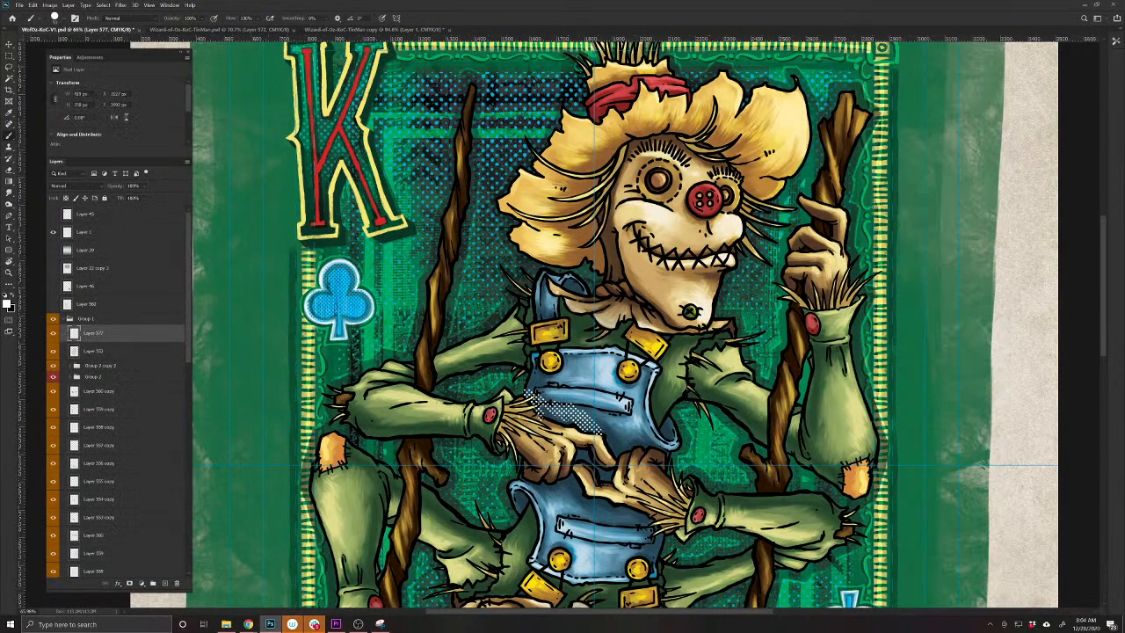
click(316, 30)
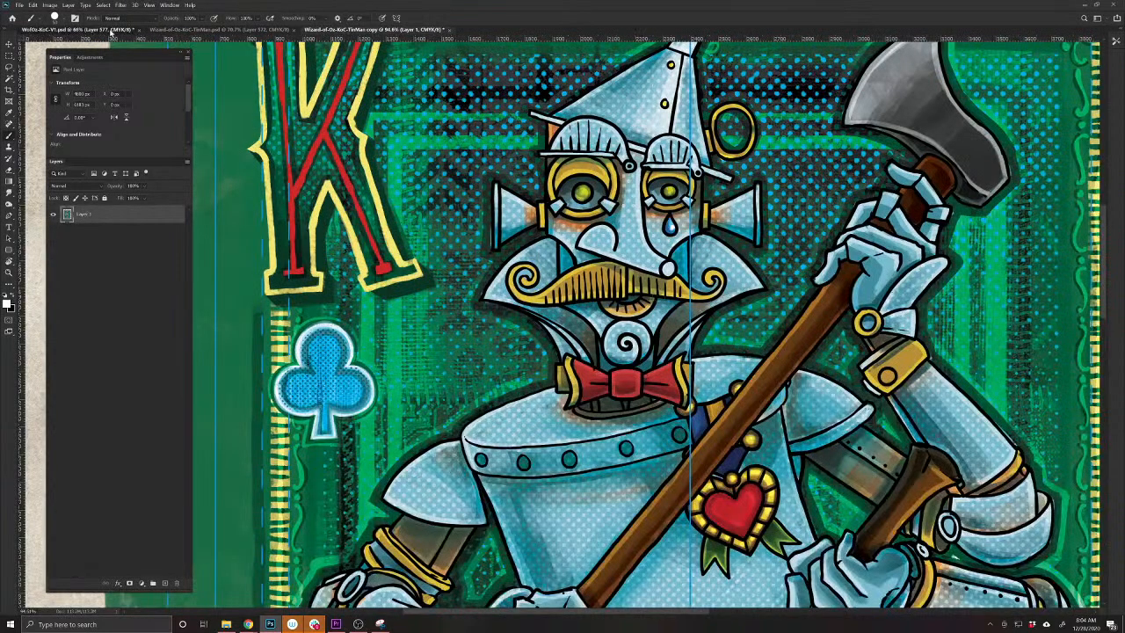
click(111, 30)
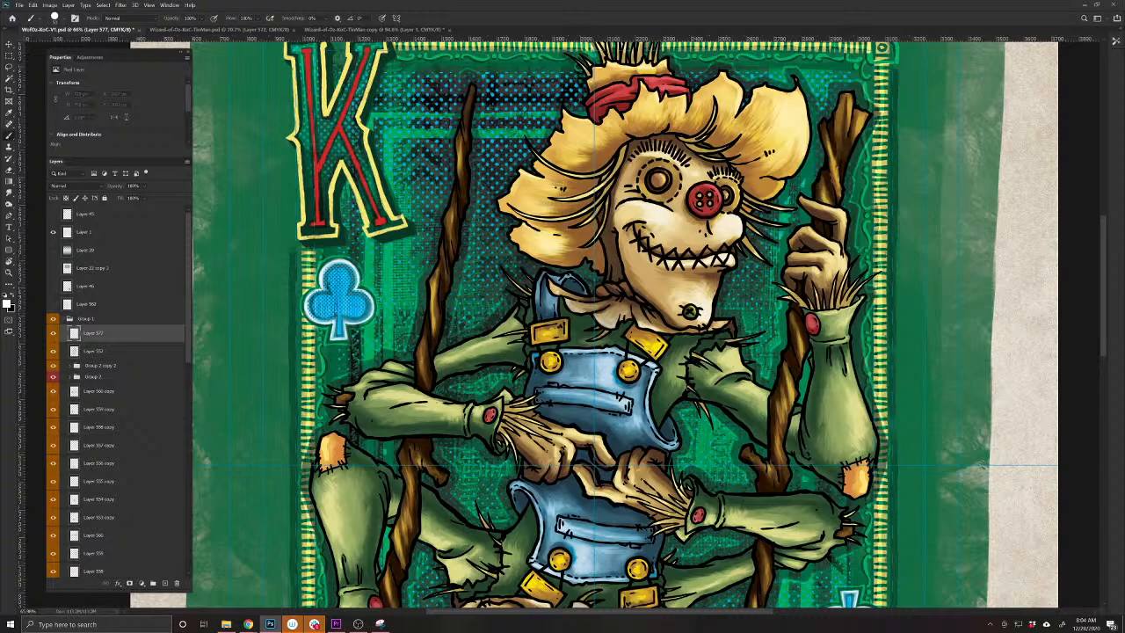
Switch to another BeatTones halftone brush and paint white dots over the upper scarecrow's overalls bib and shoulder strap
click(58, 19)
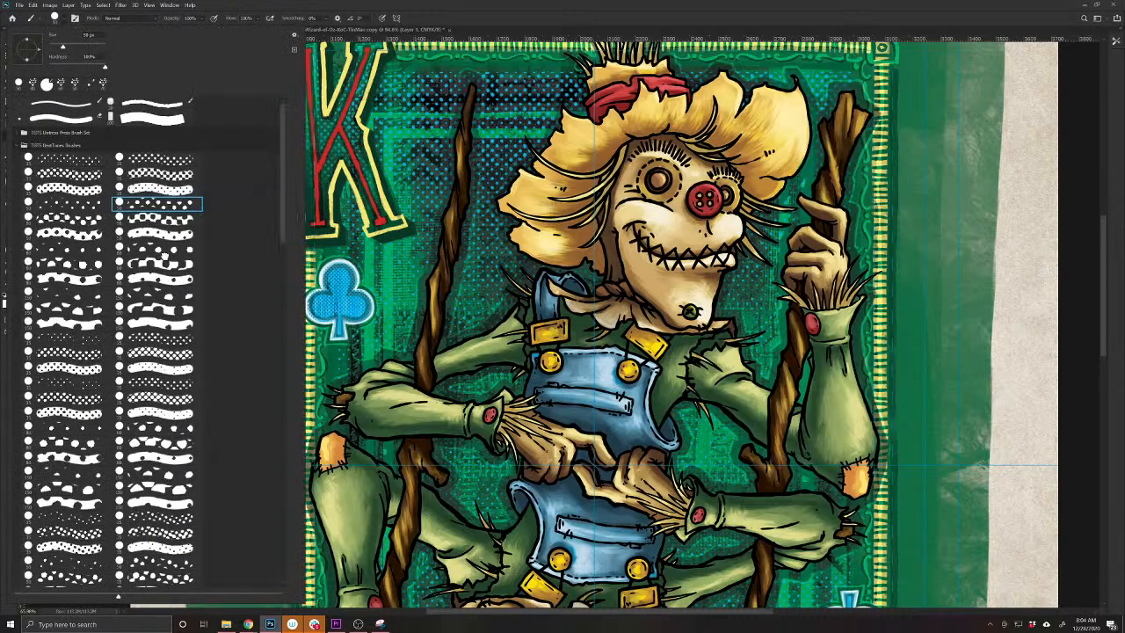
double_click(161, 253)
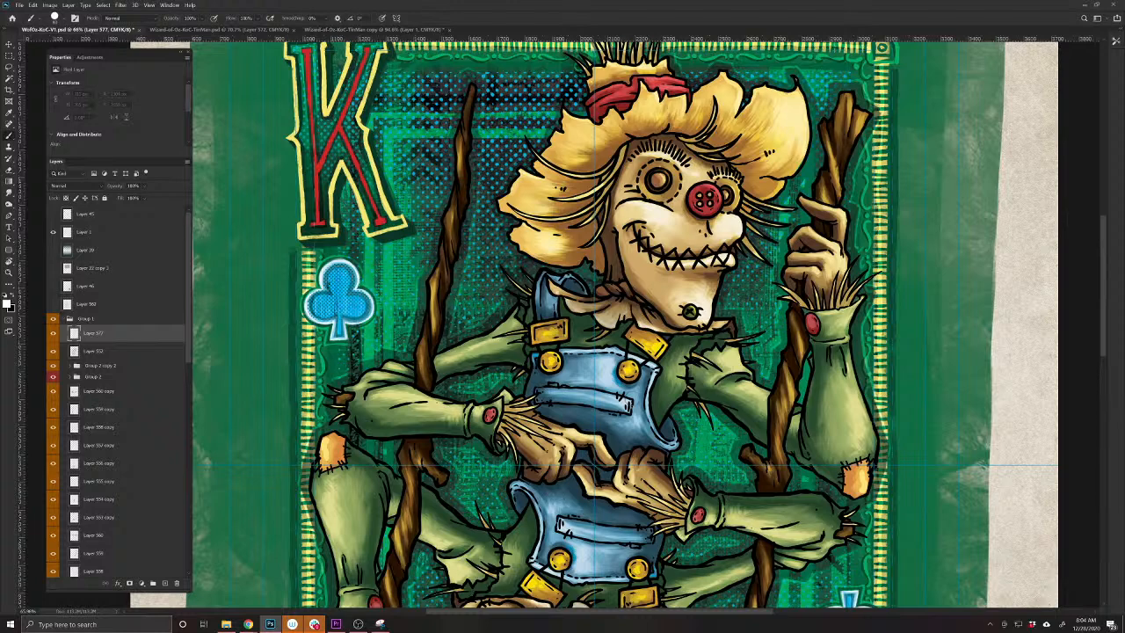
scroll(605, 418, up, 5)
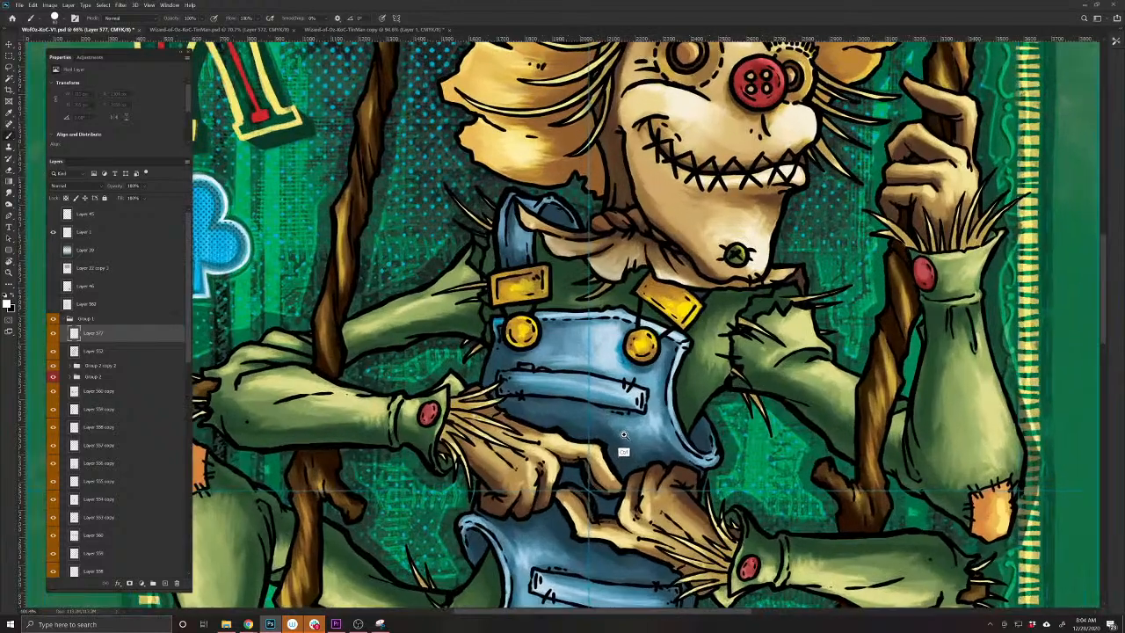
mouse_move(674, 370)
mouse_down()
mouse_move(660, 420)
mouse_move(683, 328)
mouse_up()
mouse_move(659, 399)
mouse_down()
mouse_move(688, 452)
mouse_move(710, 434)
mouse_move(720, 462)
mouse_move(642, 466)
mouse_move(622, 480)
mouse_move(589, 432)
mouse_move(492, 398)
mouse_move(485, 308)
mouse_move(497, 343)
mouse_move(543, 308)
mouse_move(644, 304)
mouse_move(618, 353)
mouse_move(653, 365)
mouse_move(601, 328)
mouse_move(569, 402)
mouse_move(506, 379)
mouse_move(612, 411)
mouse_move(569, 418)
mouse_move(676, 464)
mouse_move(647, 403)
mouse_move(619, 378)
mouse_up()
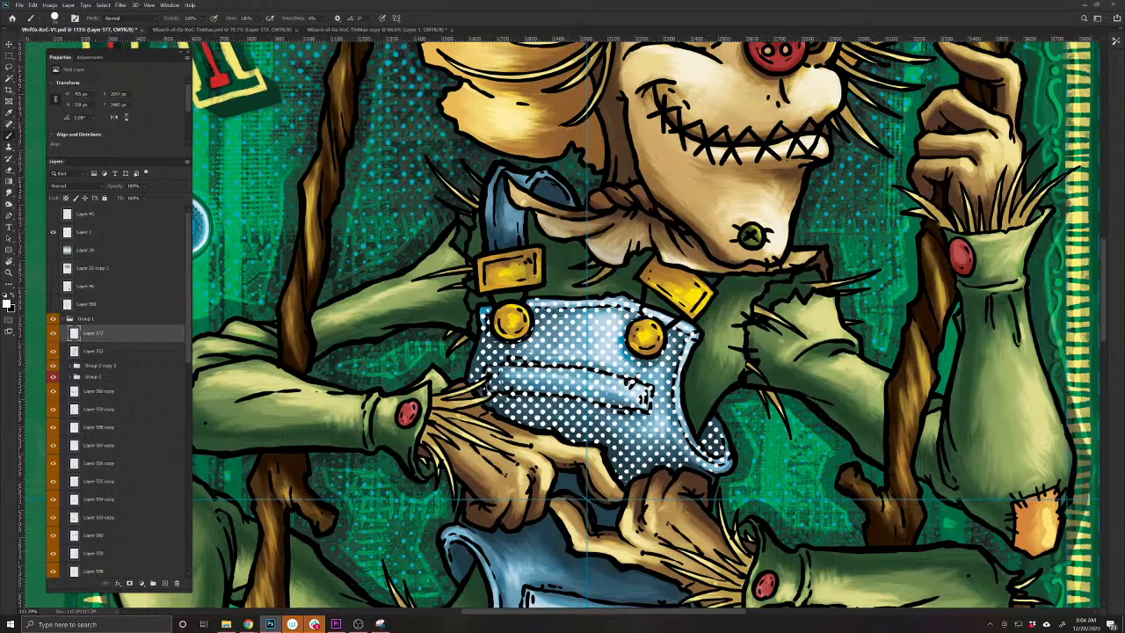
drag(562, 479, 606, 511)
mouse_move(520, 207)
mouse_down()
mouse_move(506, 241)
mouse_move(492, 235)
mouse_move(501, 165)
mouse_move(560, 197)
mouse_up()
Set the halftone layer's blend mode to Overlay and lower its opacity to about 55%
click(71, 185)
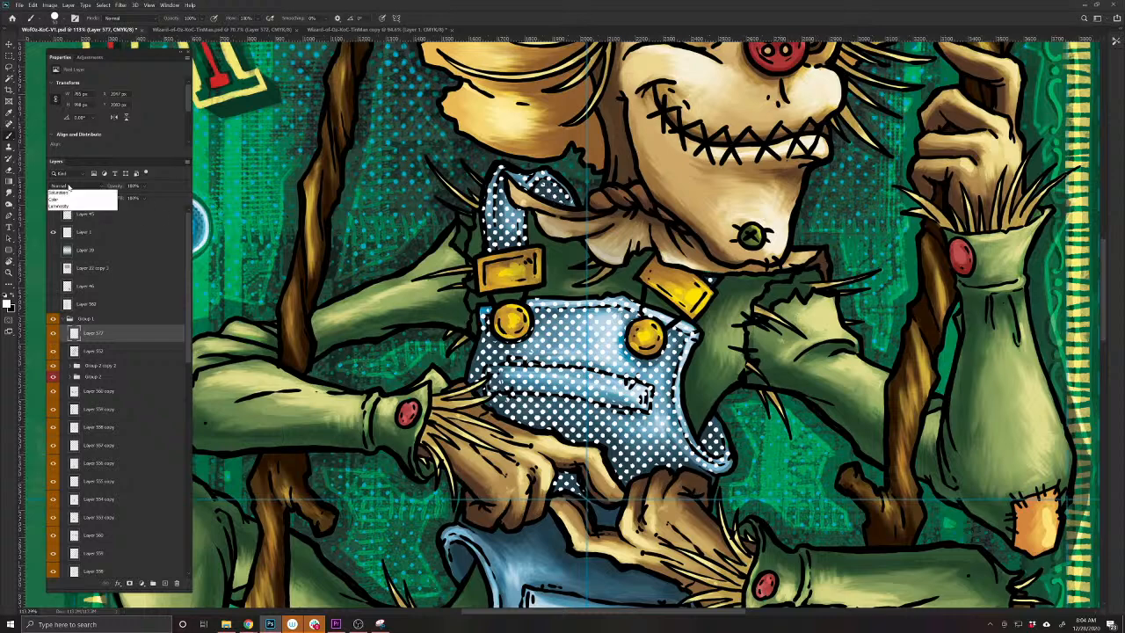
click(56, 295)
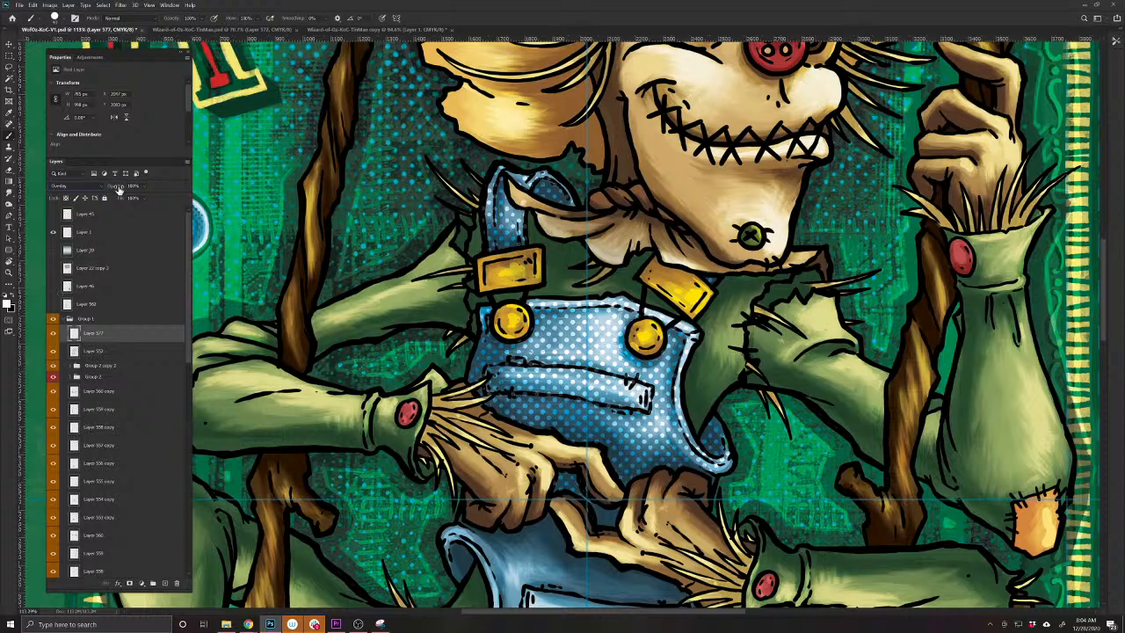
drag(119, 188, 102, 181)
Compare the upper overalls with the halftone layer hidden and shown, and dismiss the desktop notification
alt+click(620, 342)
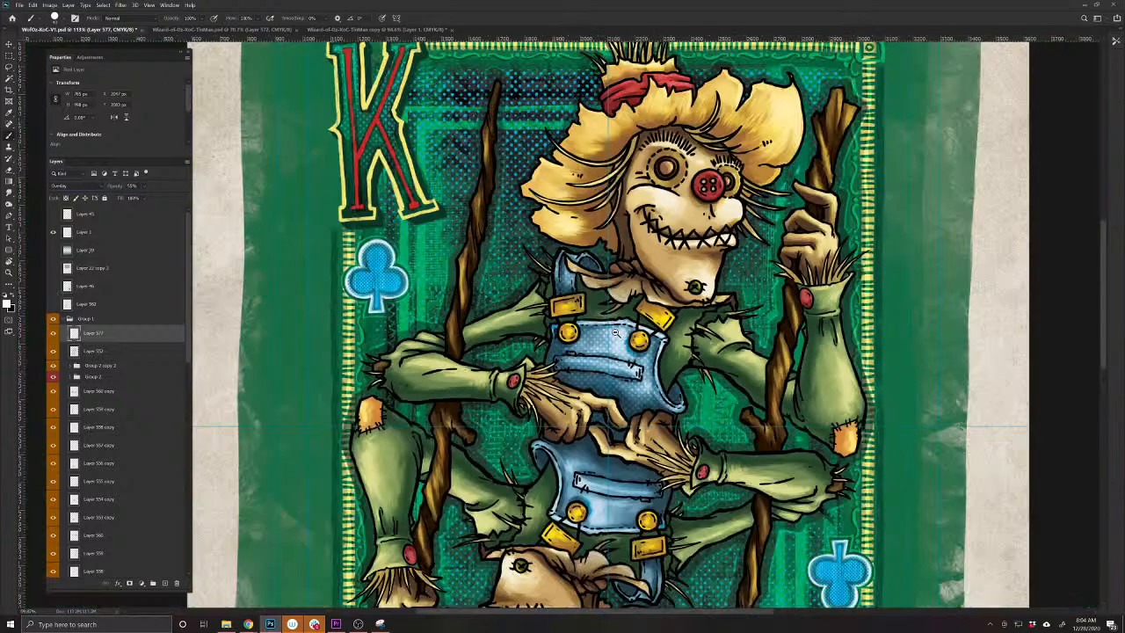
alt+click(602, 325)
drag(601, 324, 624, 330)
click(52, 334)
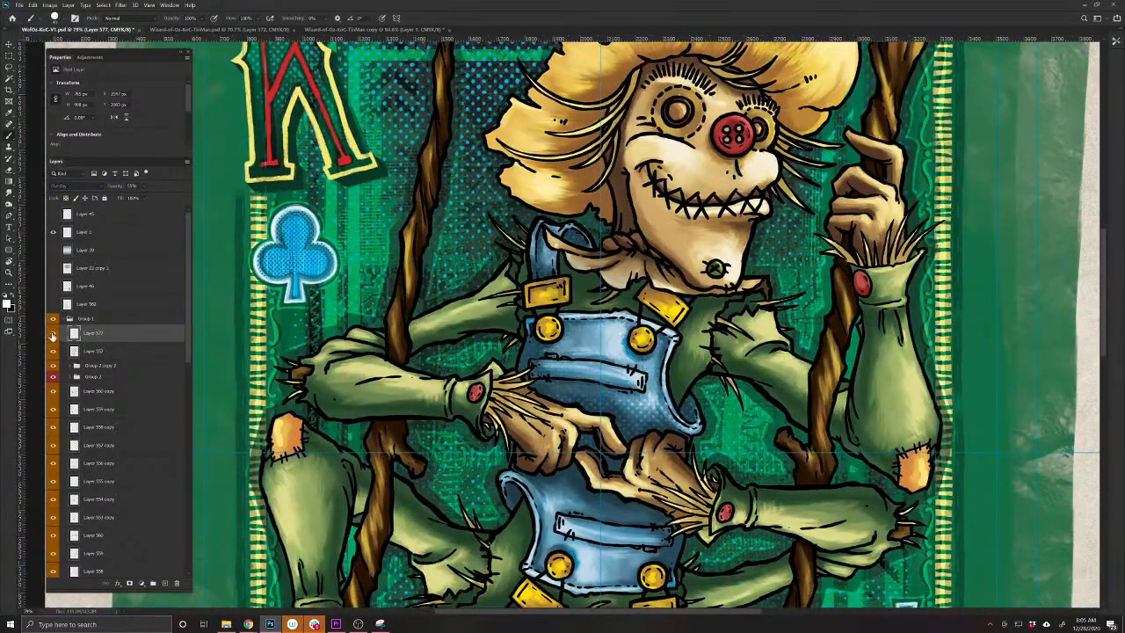
click(52, 334)
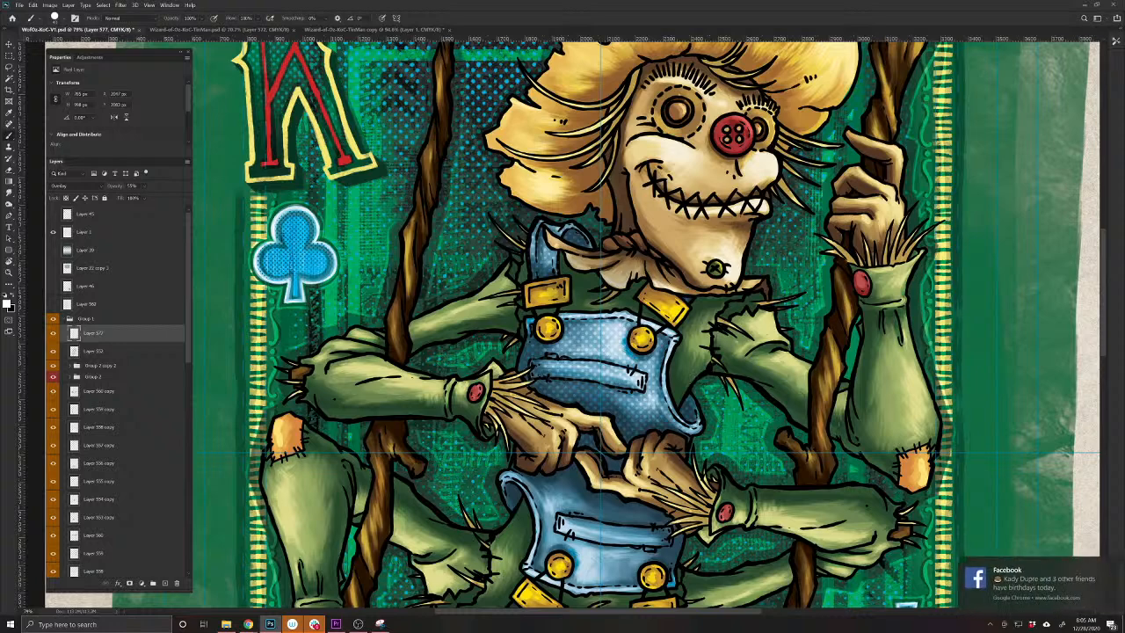
click(1108, 570)
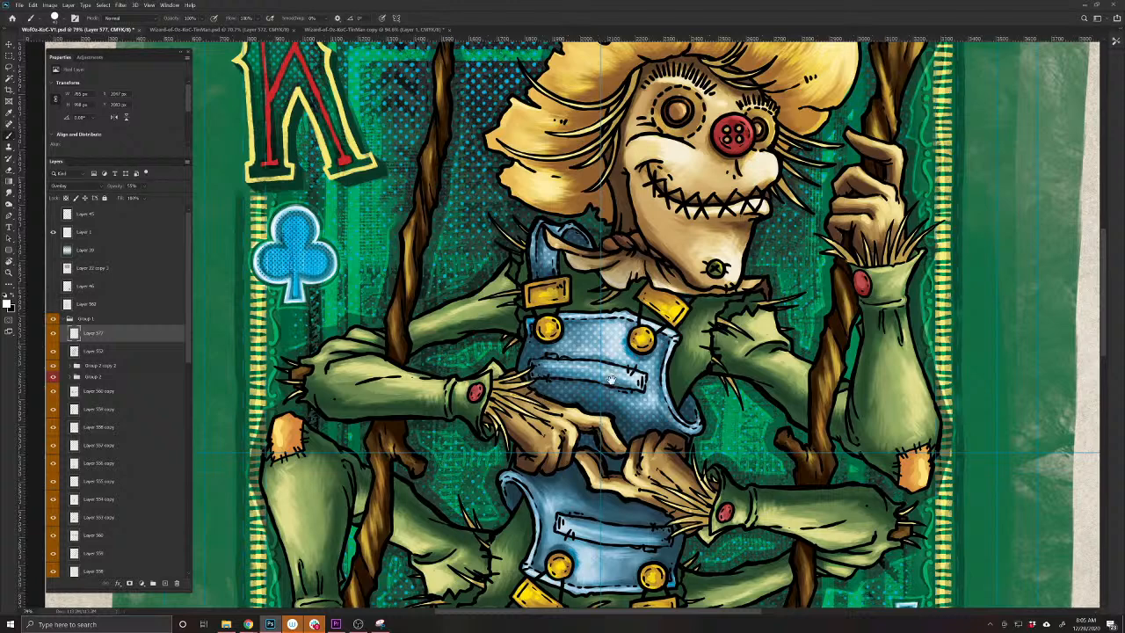
Duplicate the halftone layer and rotate the copy half a turn together with the bottommost card-sized layer, placing dots on the lower figure's overalls
drag(612, 380, 116, 132)
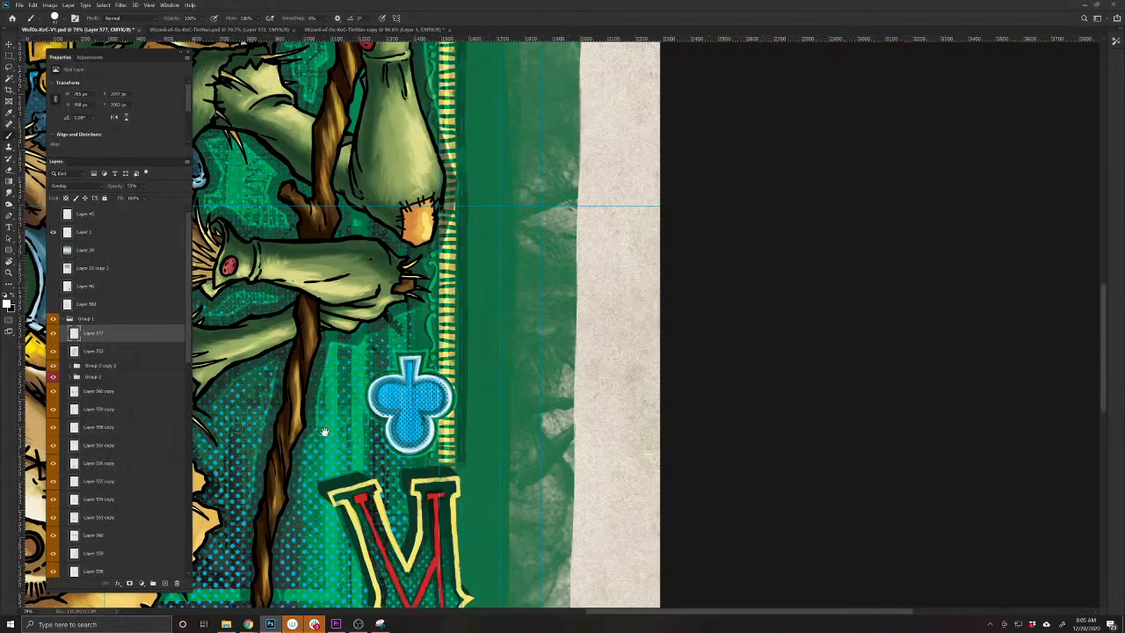
drag(323, 431, 671, 503)
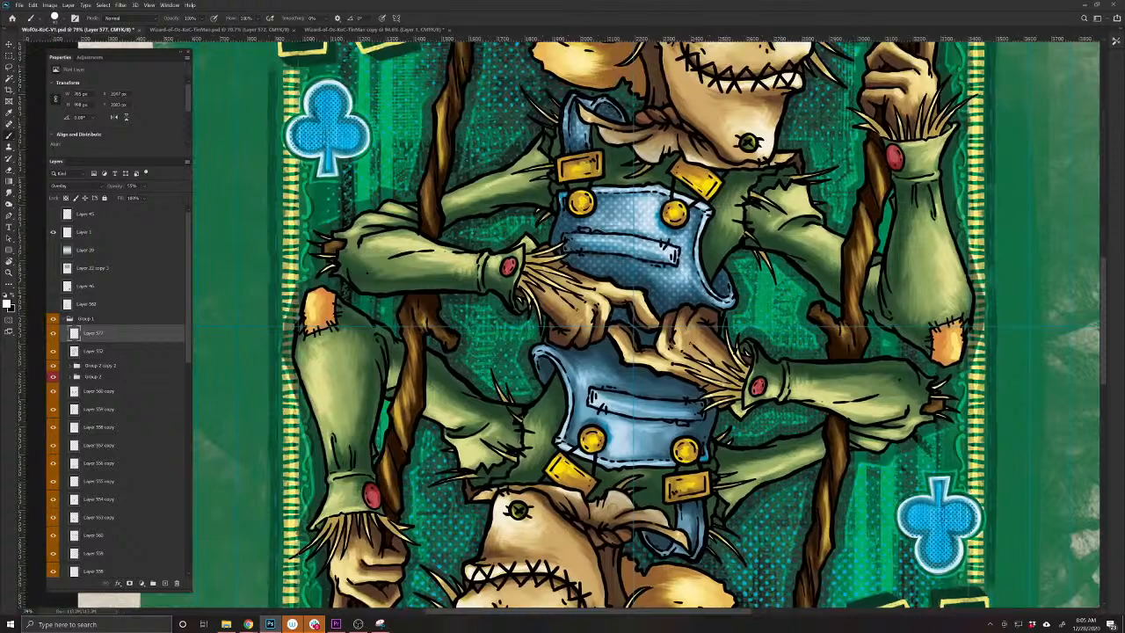
key(ctrl+j)
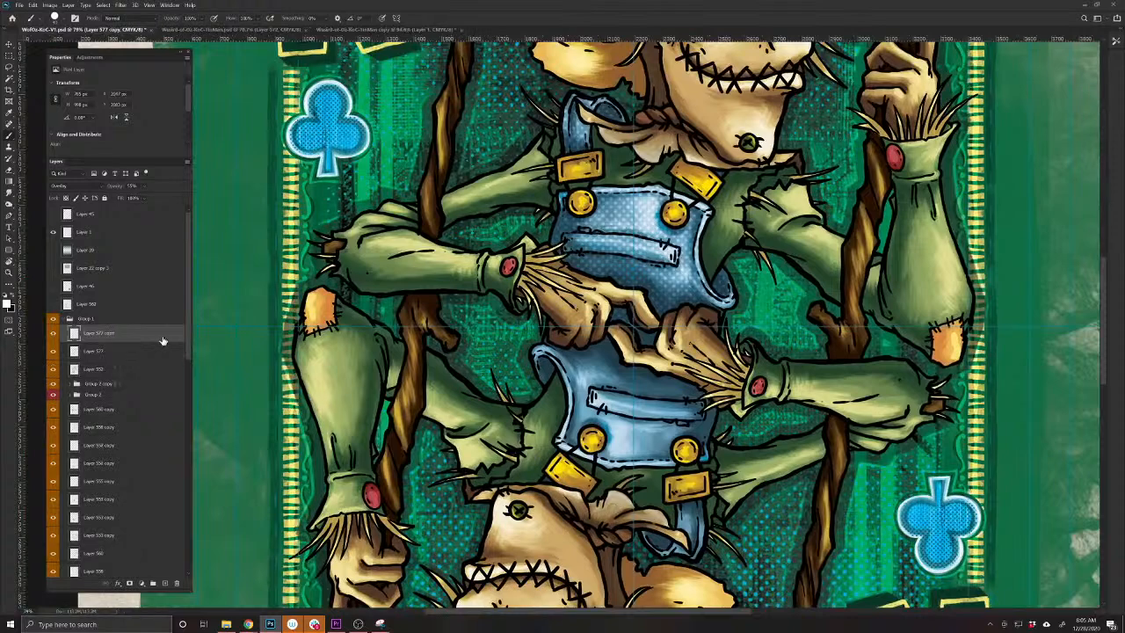
drag(186, 339, 180, 569)
ctrl+click(135, 568)
key(ctrl+0)
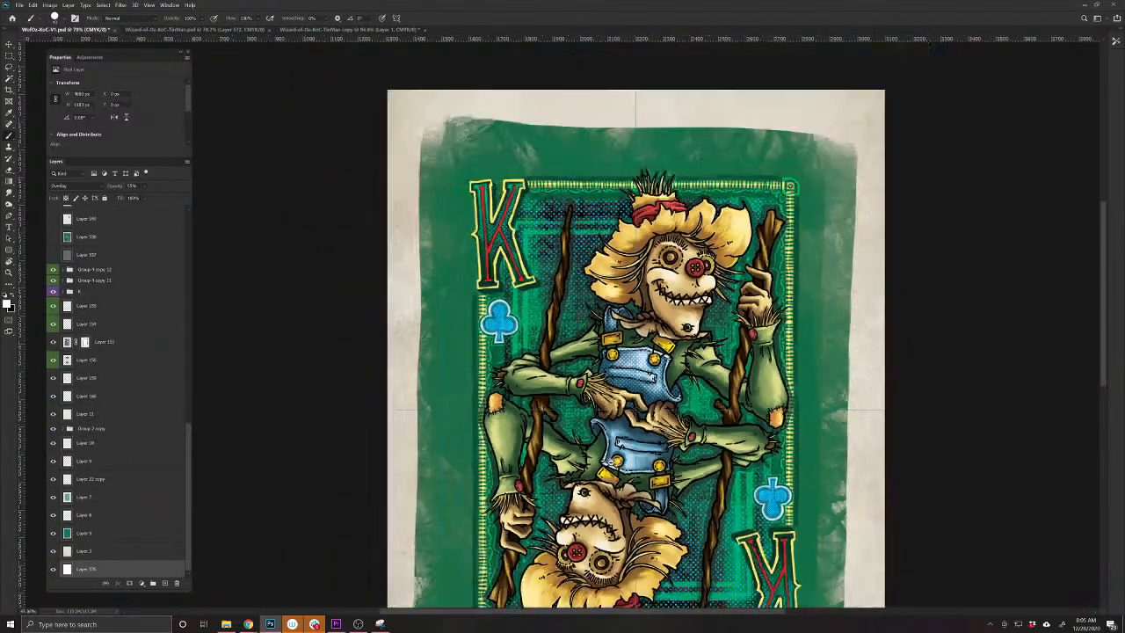
key(ctrl+t)
drag(813, 296, 337, 375)
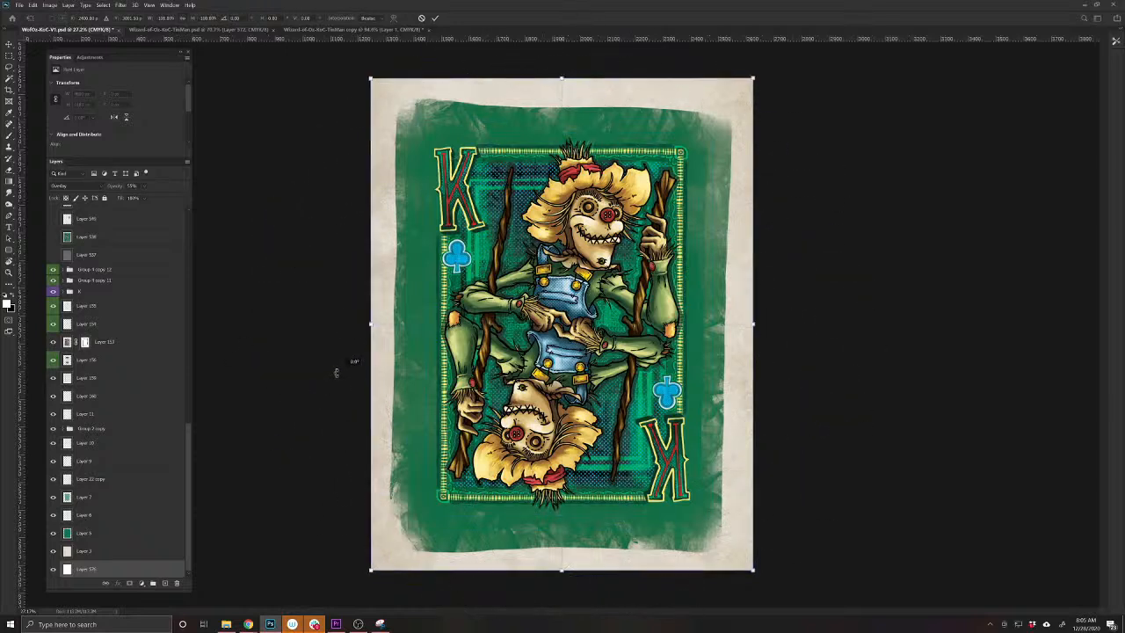
key(Return)
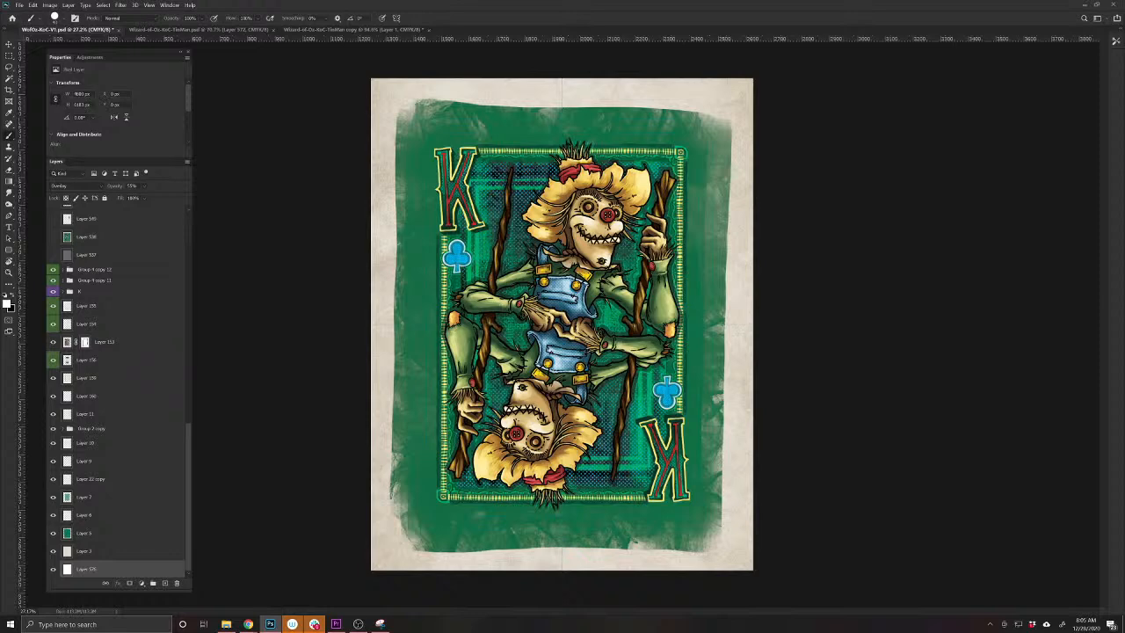
Switch to Chrome, bring its window over the canvas, and open istock.com
key(alt+Tab)
drag(1124, 90, 630, 91)
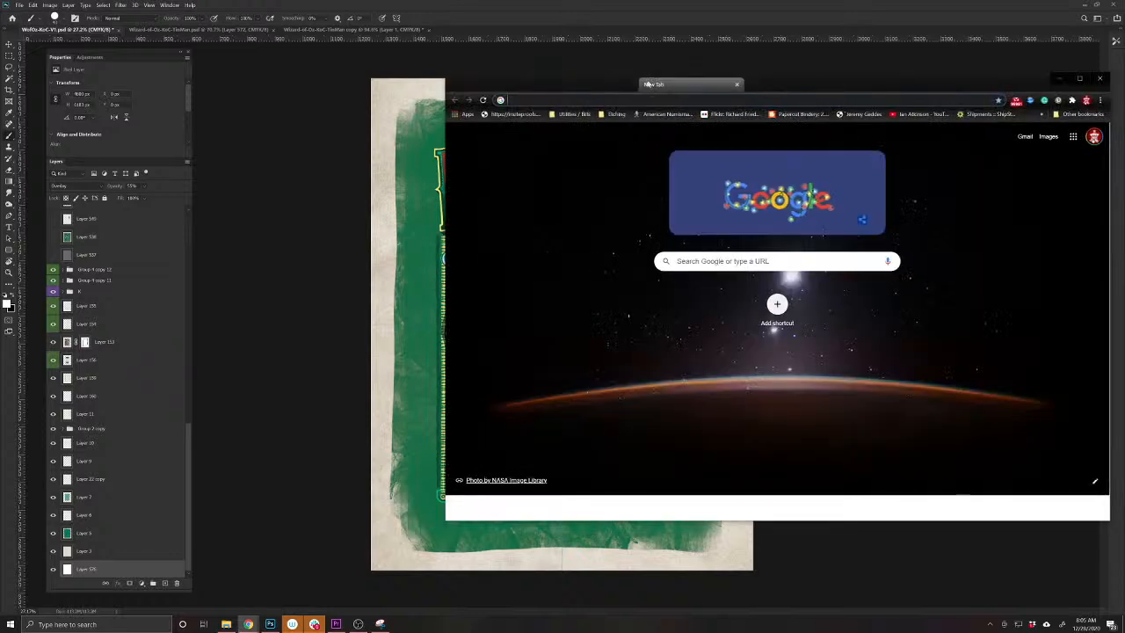
text(istock.com)
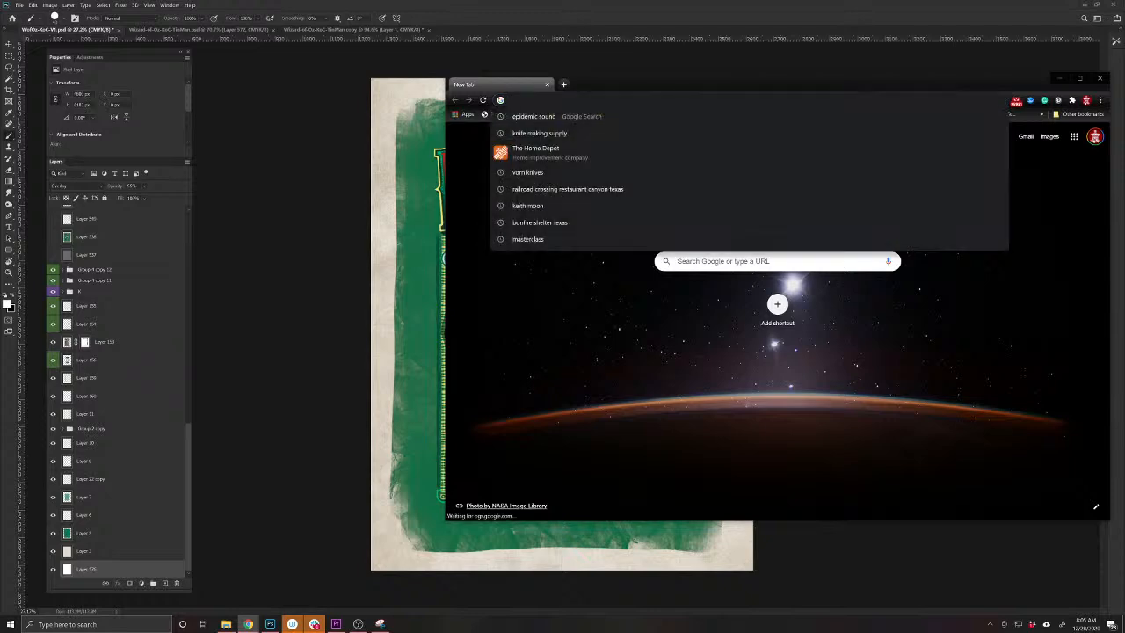
key(Return)
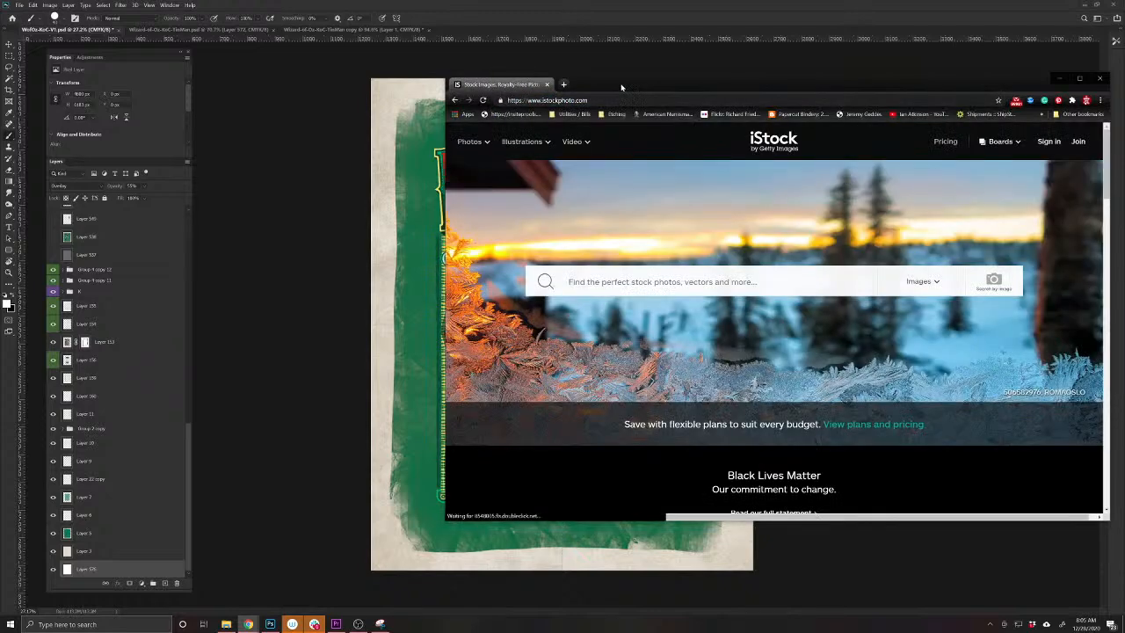
Maximize the browser window and search iStock images for "green plaid"
drag(1077, 85, 958, 94)
click(960, 87)
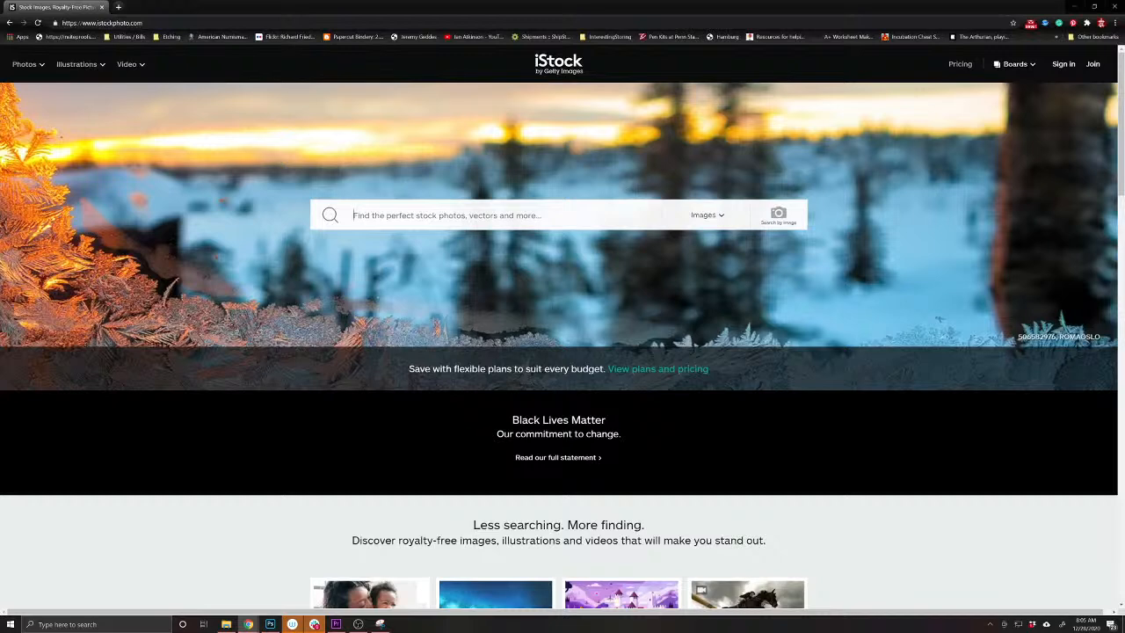
click(352, 215)
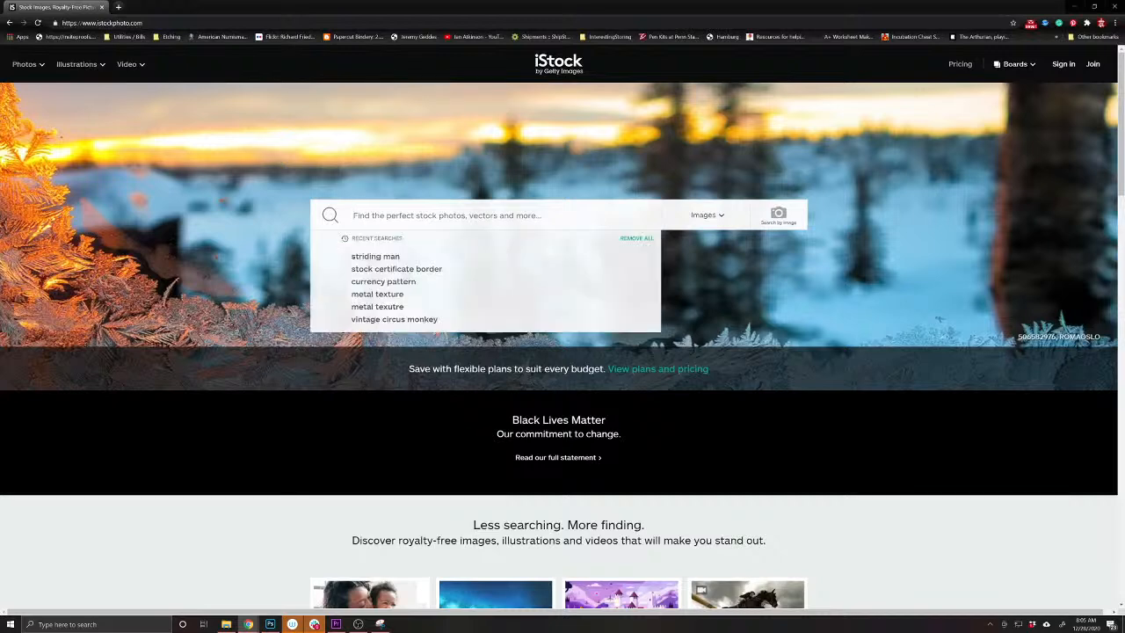
text(g)
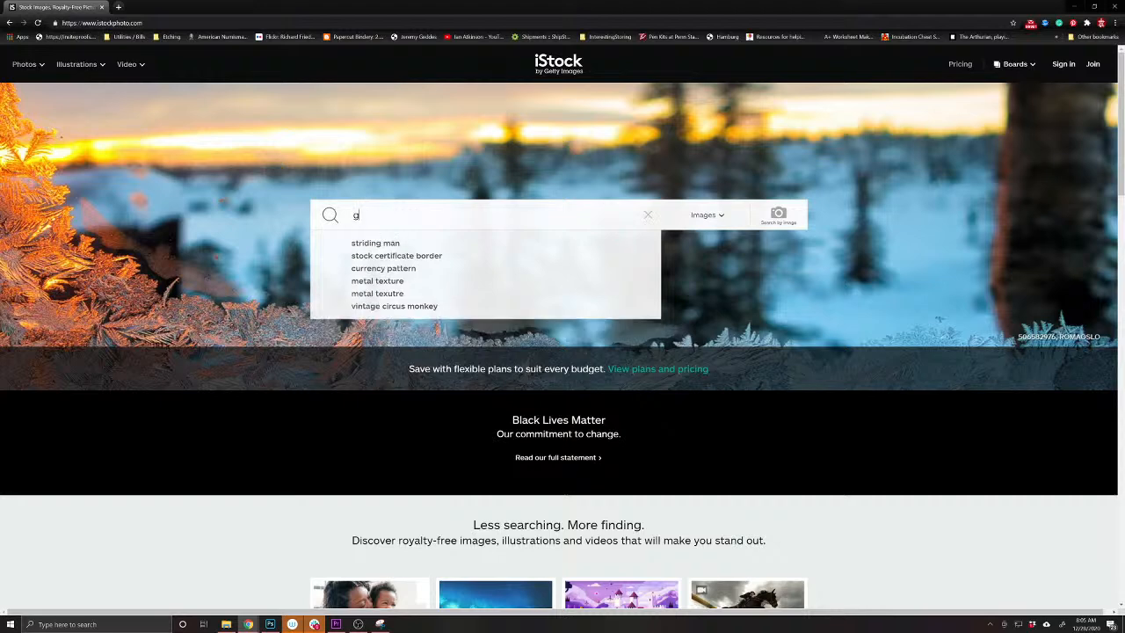
text(reen plaid)
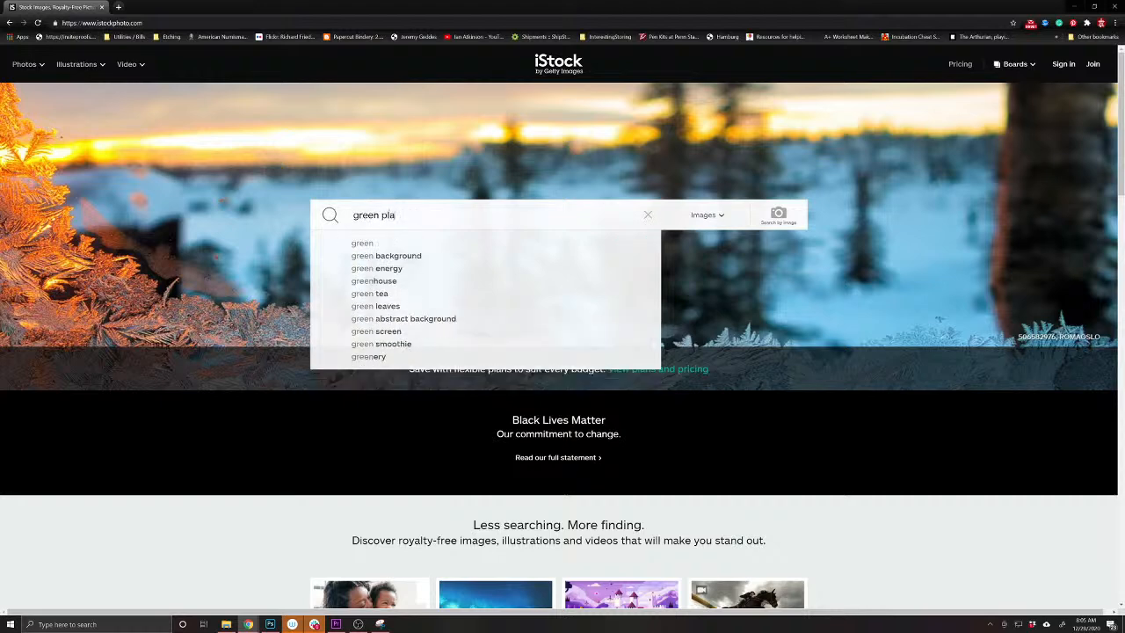
key(Return)
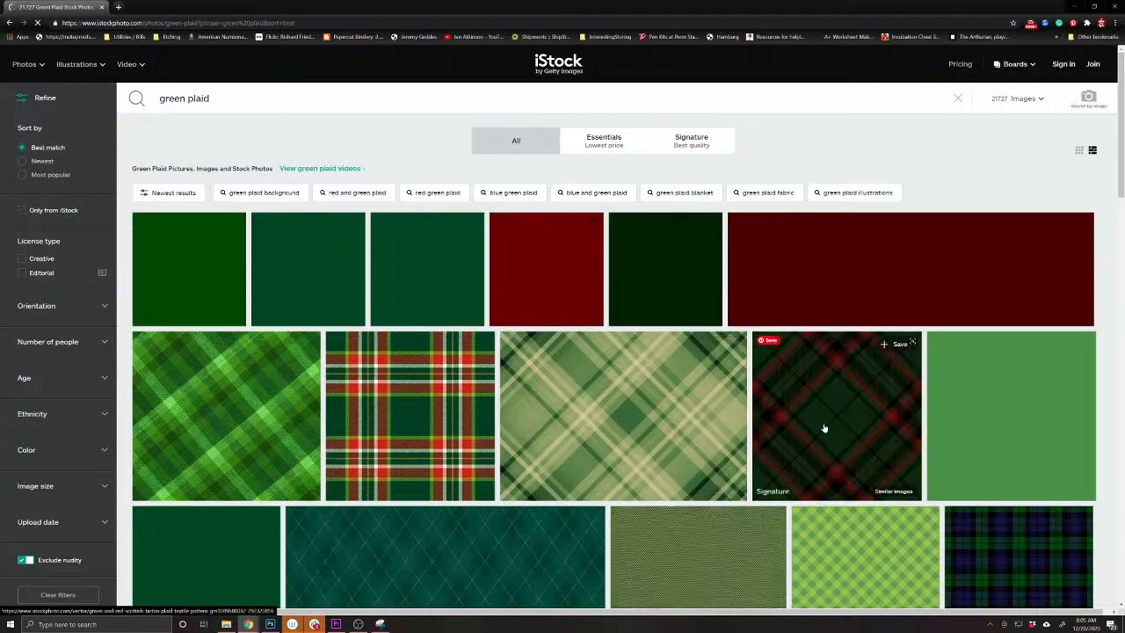
Browse the green plaid results, inspect the muted green and pale cream plaid illustration, and return to the results
scroll(747, 426, down, 3)
scroll(910, 430, down, 5)
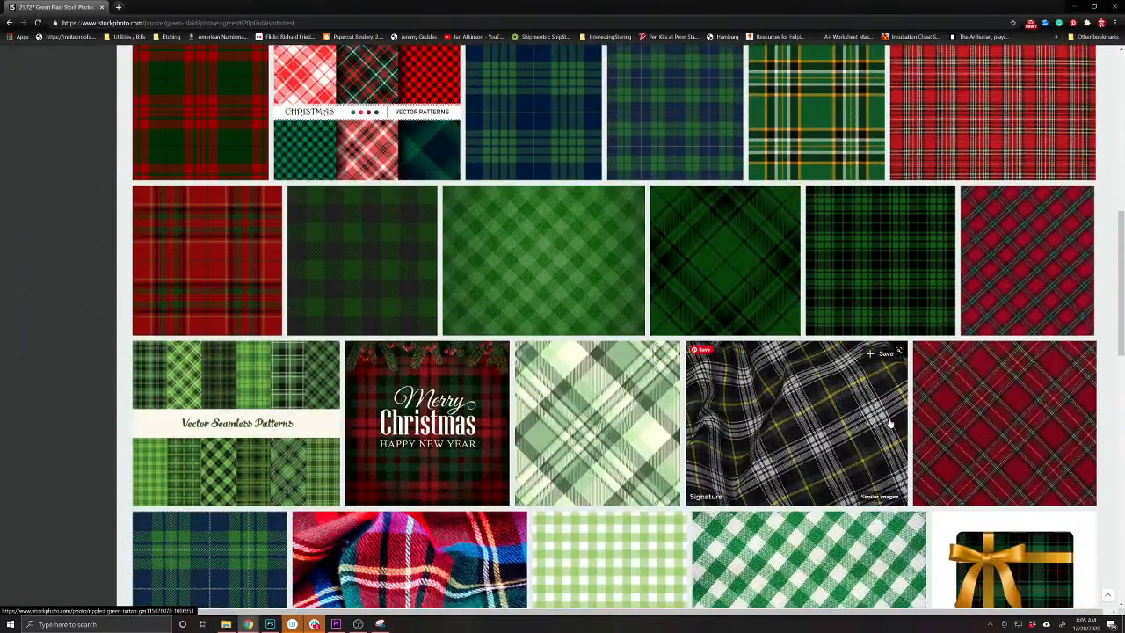
scroll(889, 423, down, 2)
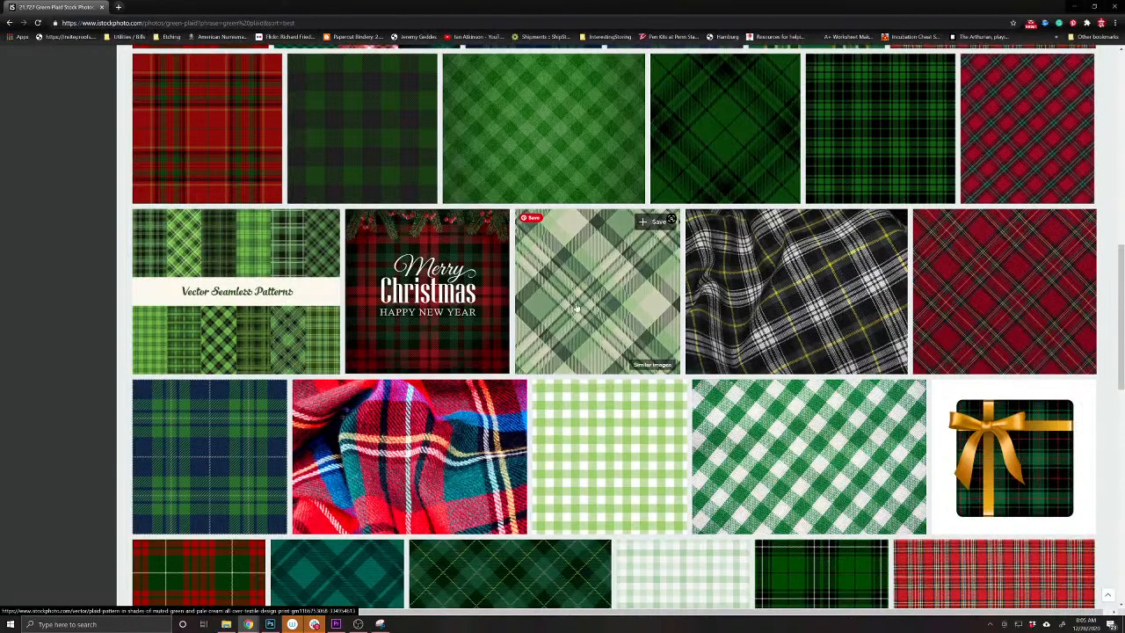
click(674, 368)
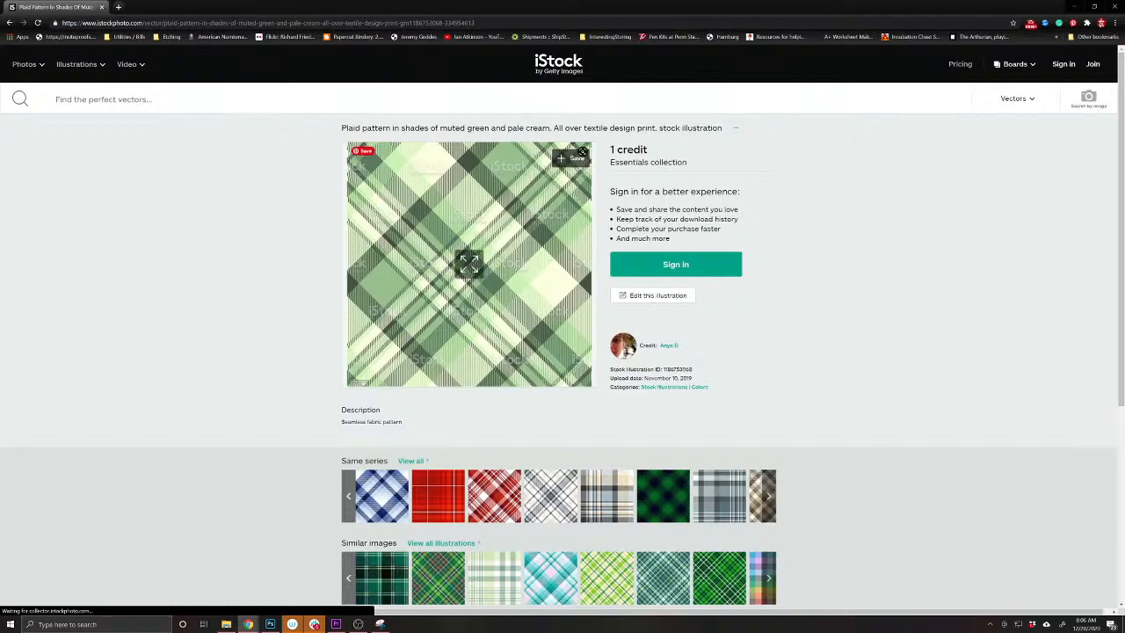
click(9, 25)
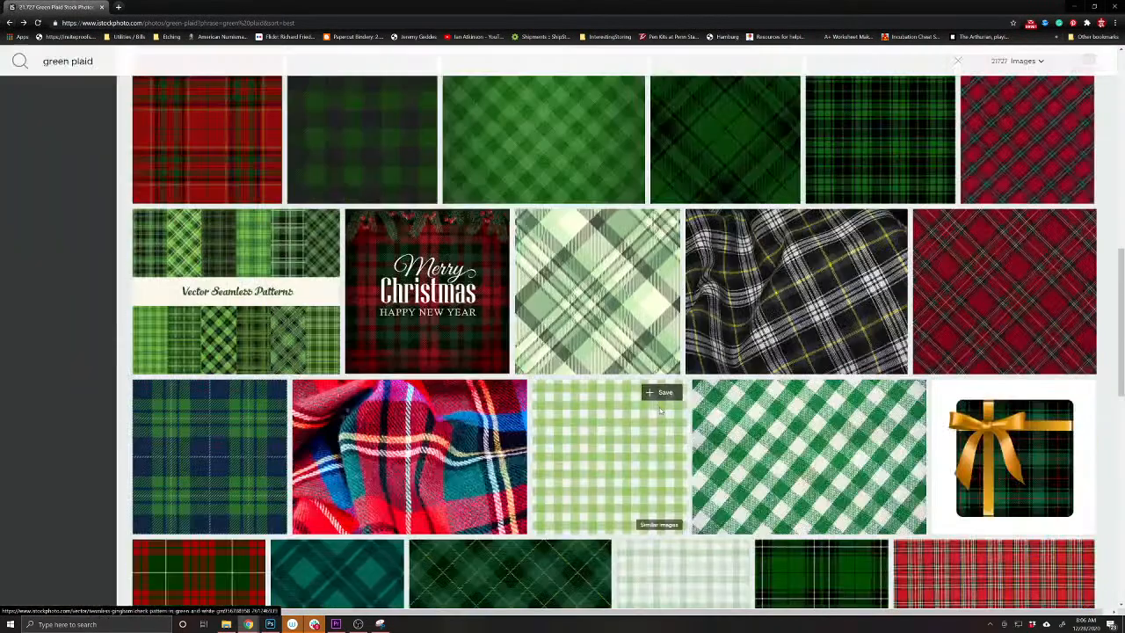
Find and open the "Green irish check fabric plaid seamless fabric texture" illustration, and move its page out of the browser window
scroll(659, 405, down, 5)
scroll(659, 411, down, 1)
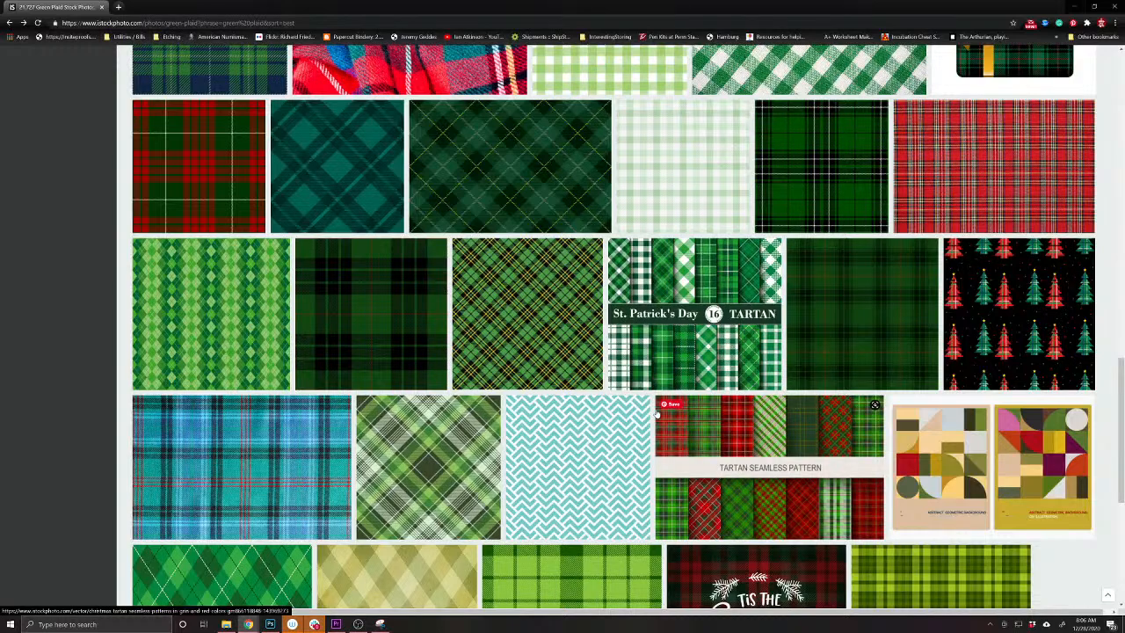
scroll(632, 413, down, 4)
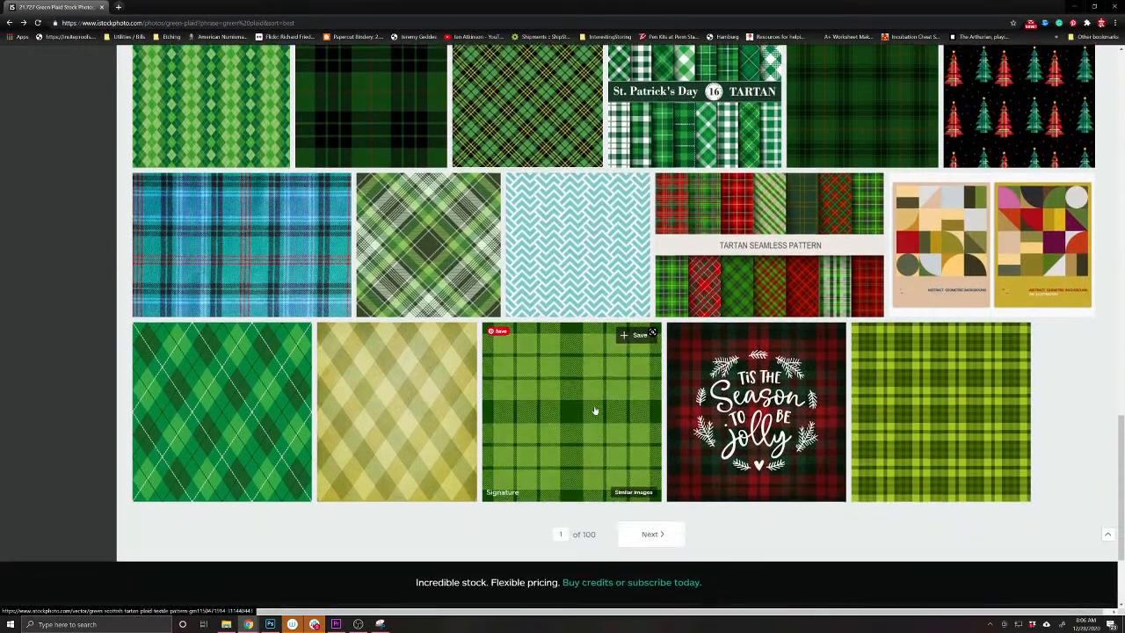
scroll(595, 411, up, 4)
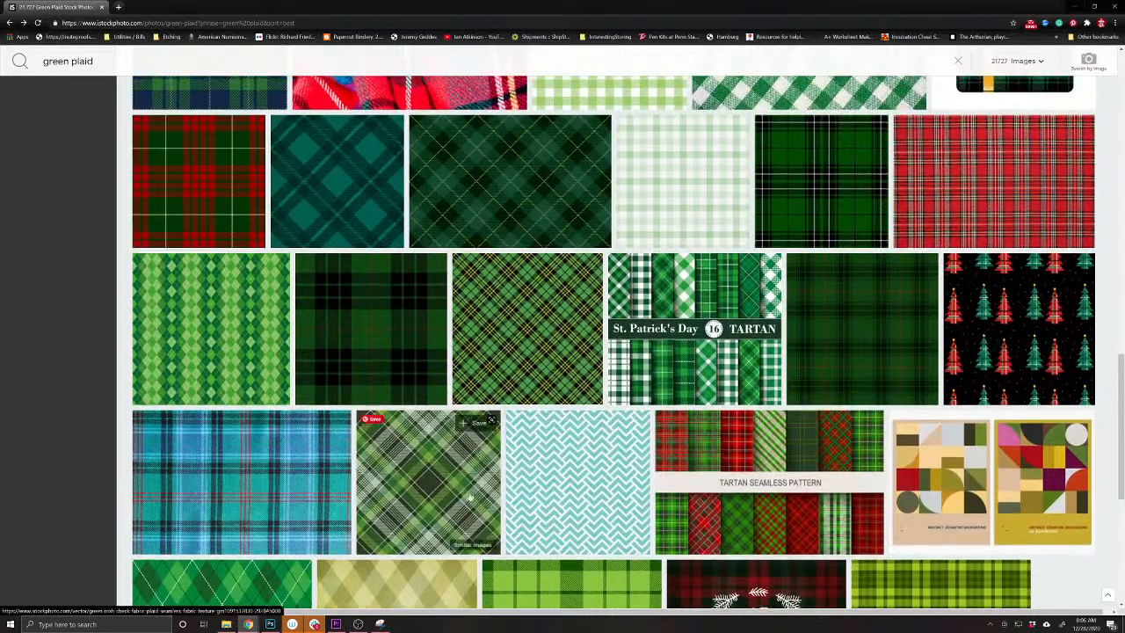
click(461, 494)
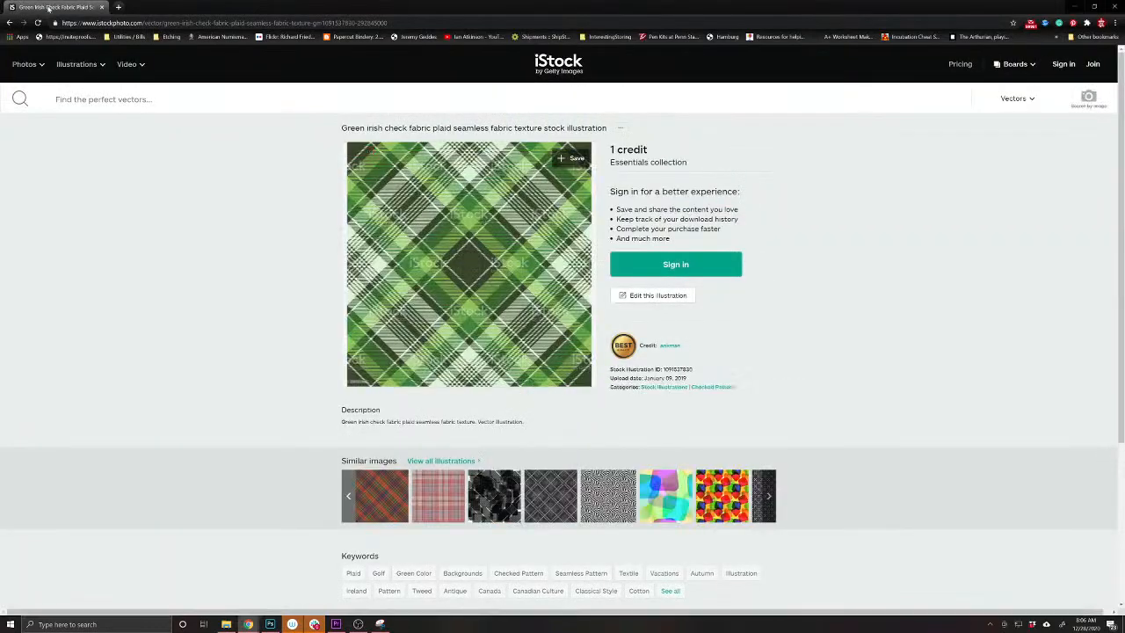
drag(53, 7, 1124, 23)
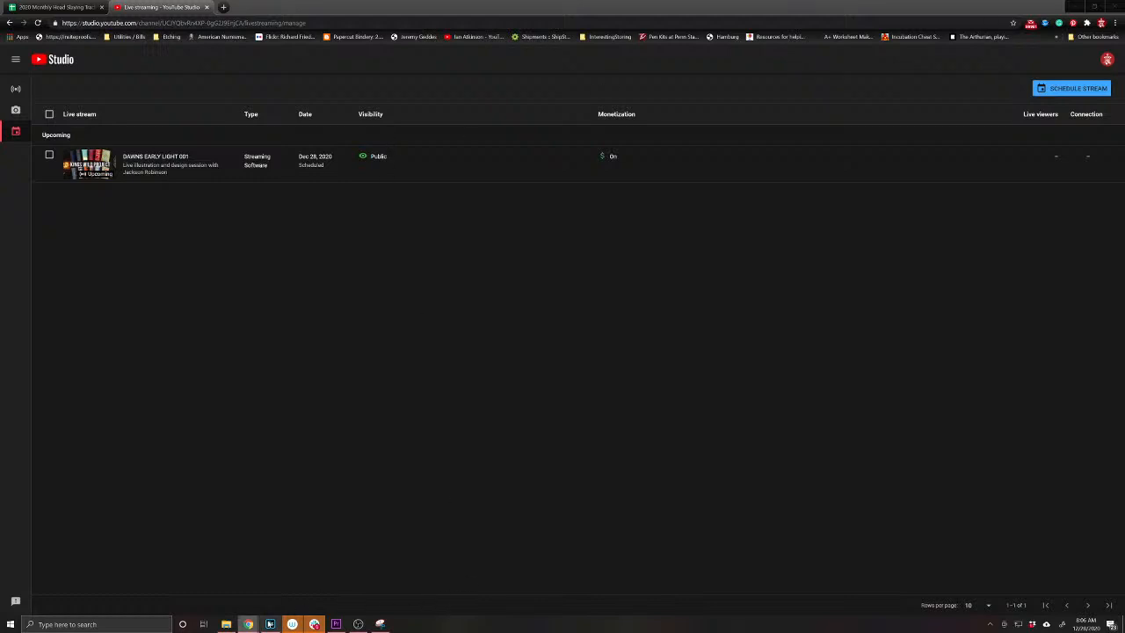
Open the GreenPlaid image from the WizardofOz folder in Photoshop
click(270, 624)
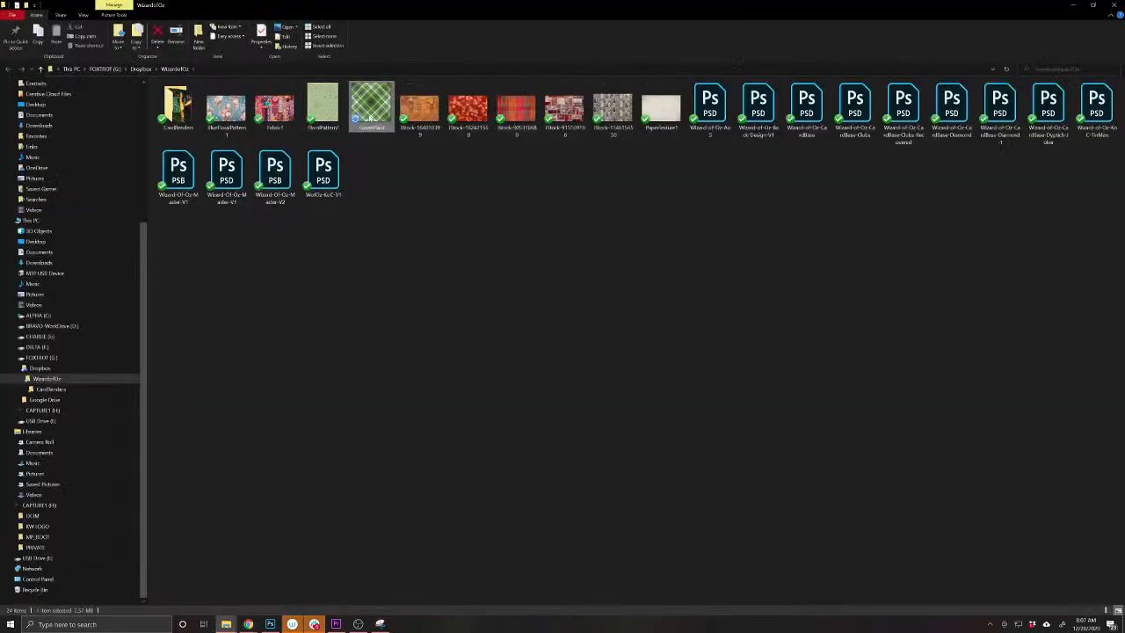
right_click(380, 107)
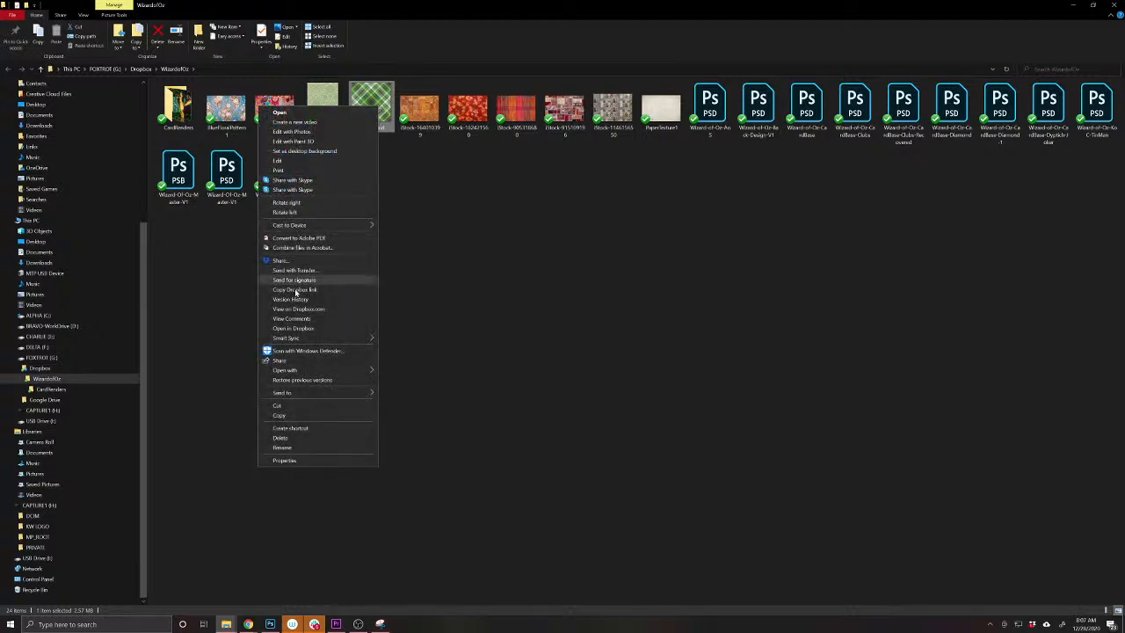
mouse_move(300, 370)
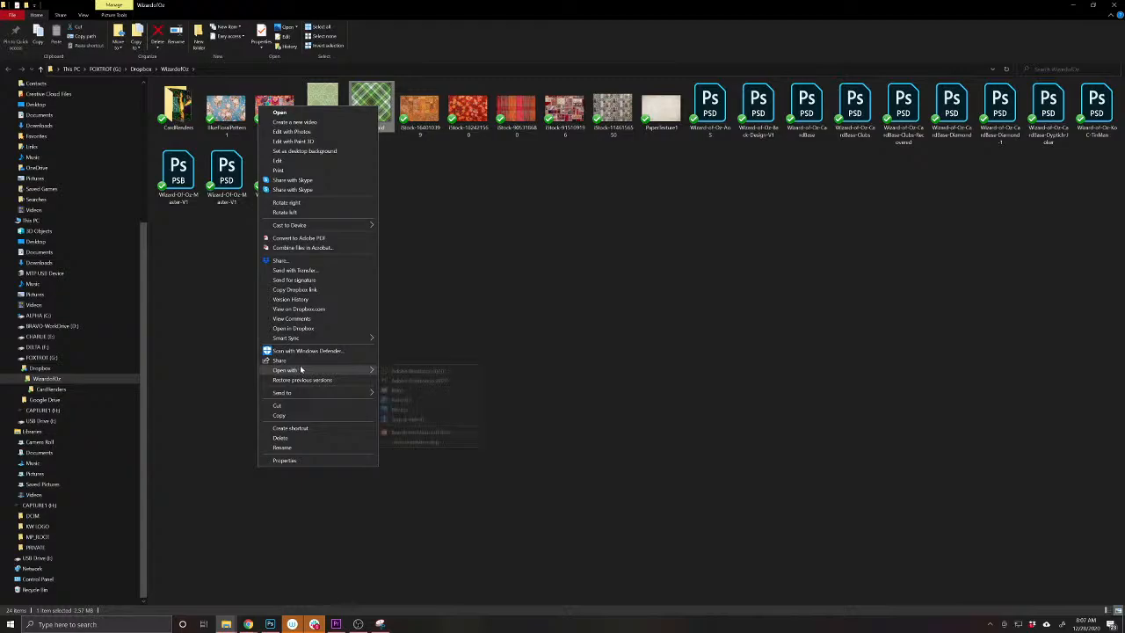
click(397, 380)
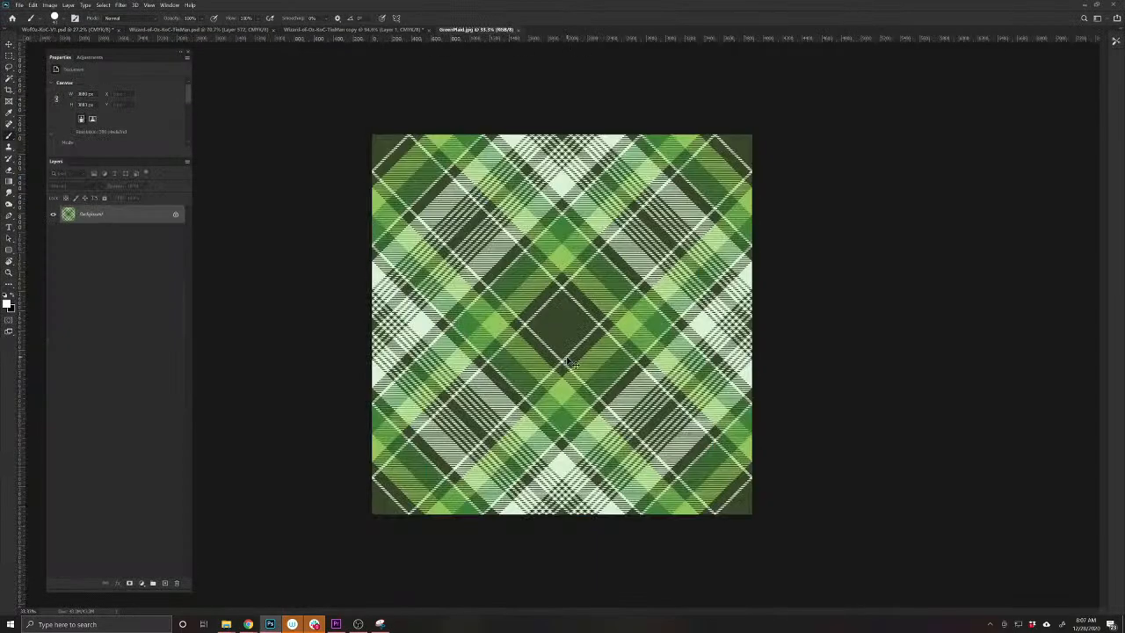
Extend the GreenPlaid canvas rightward and downward with the Crop tool to more than twice its width and height
key(ctrl+a)
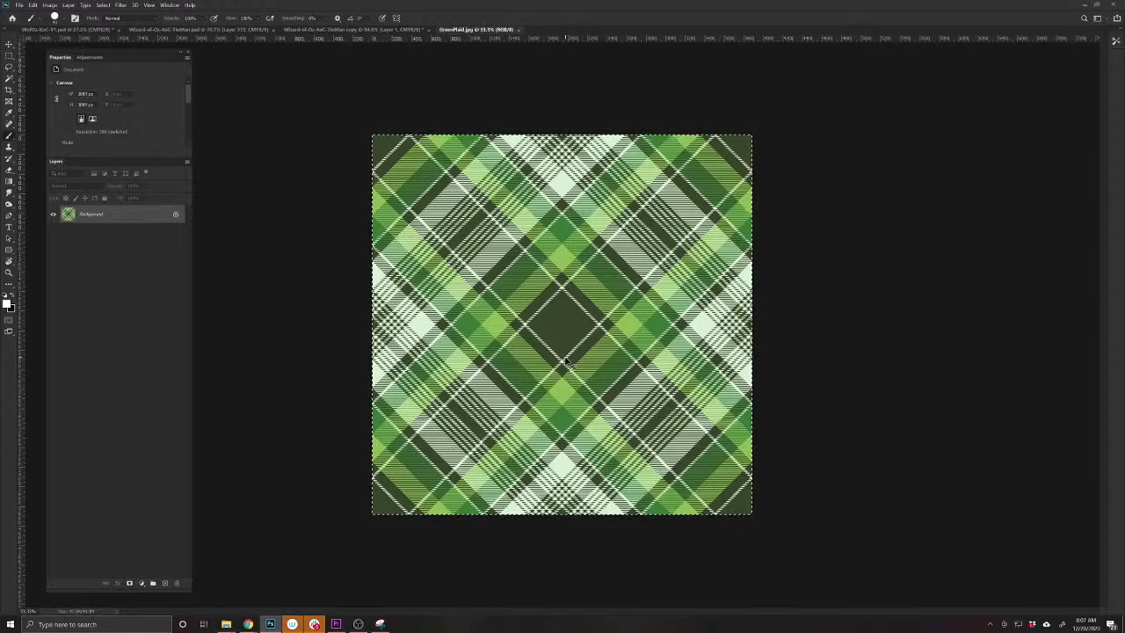
key(ctrl+d)
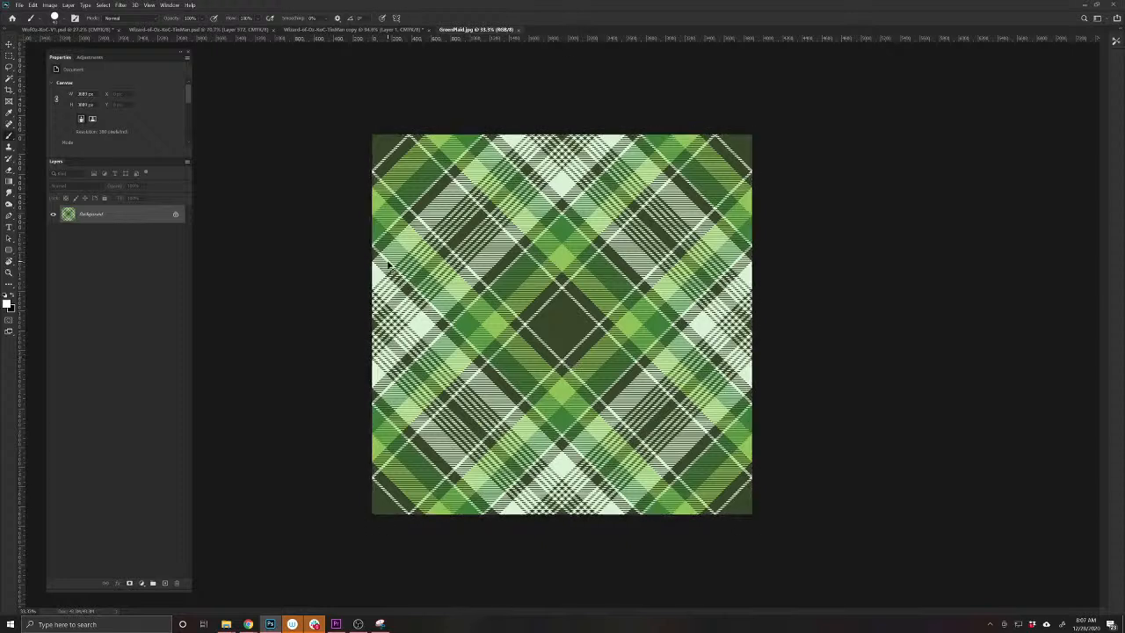
click(7, 103)
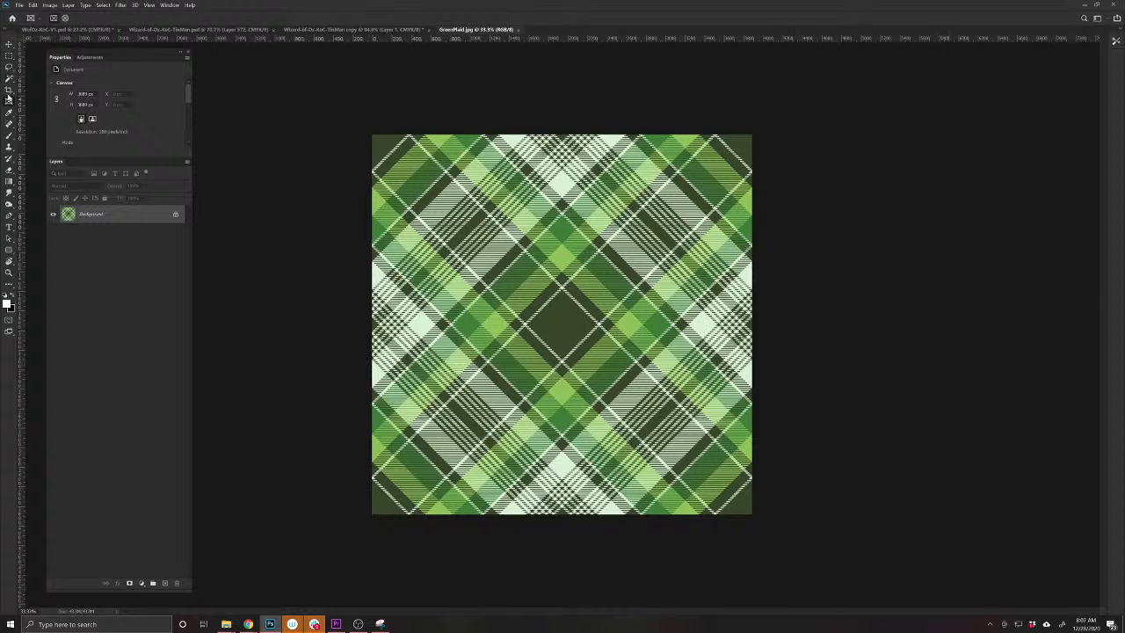
click(8, 91)
drag(753, 325, 1041, 333)
drag(561, 396, 562, 497)
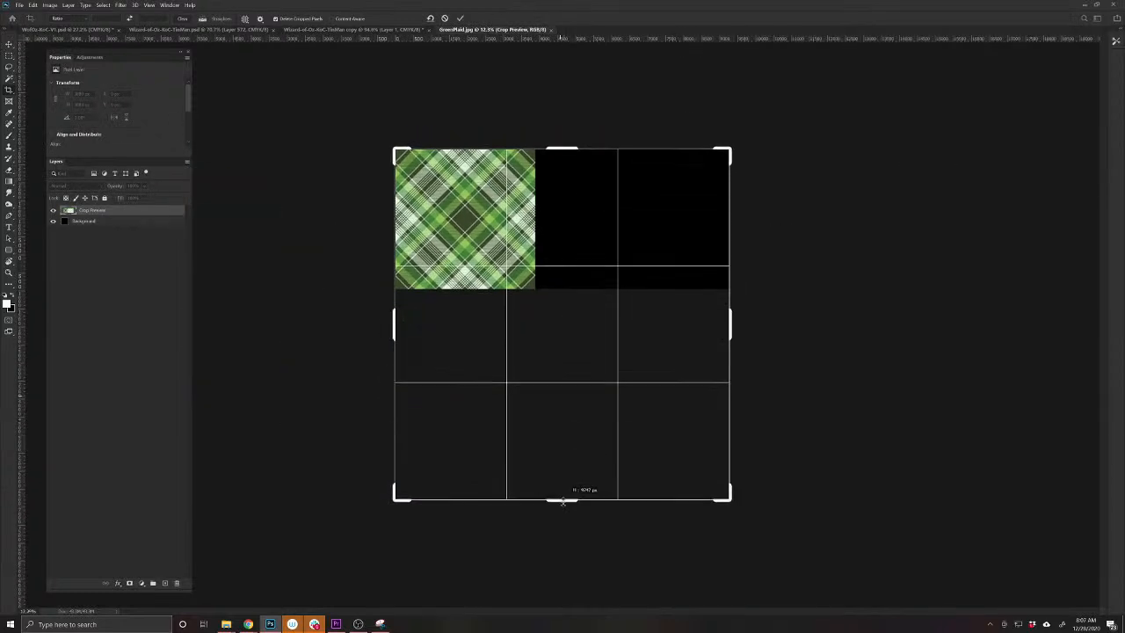
key(Return)
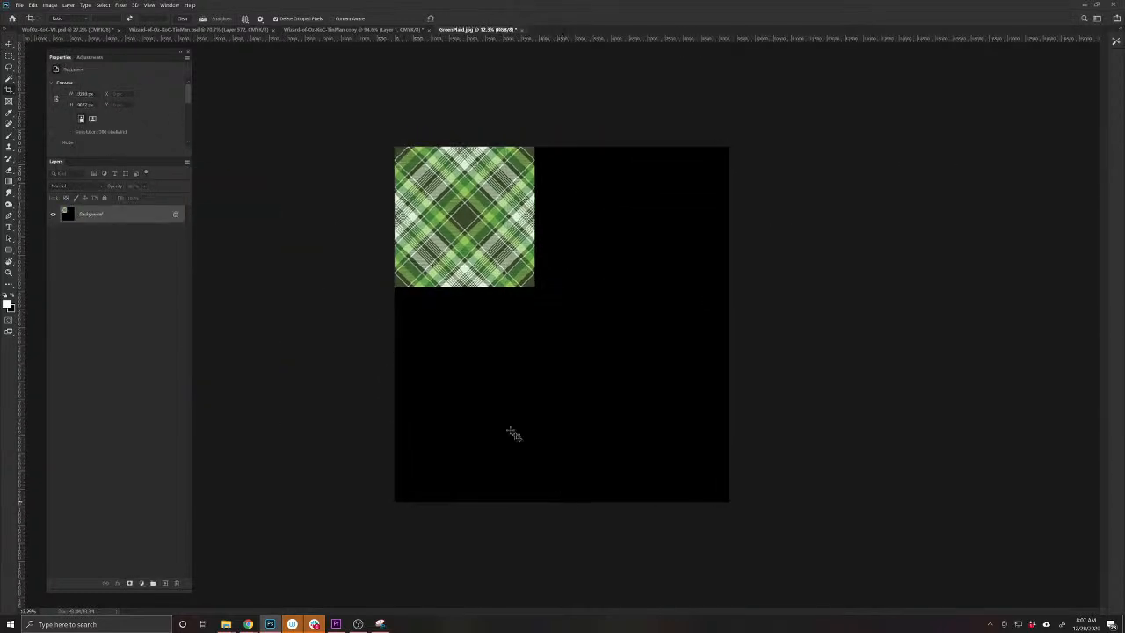
Copy the plaid square onto its own layer and fill the whole Background layer with black
click(9, 78)
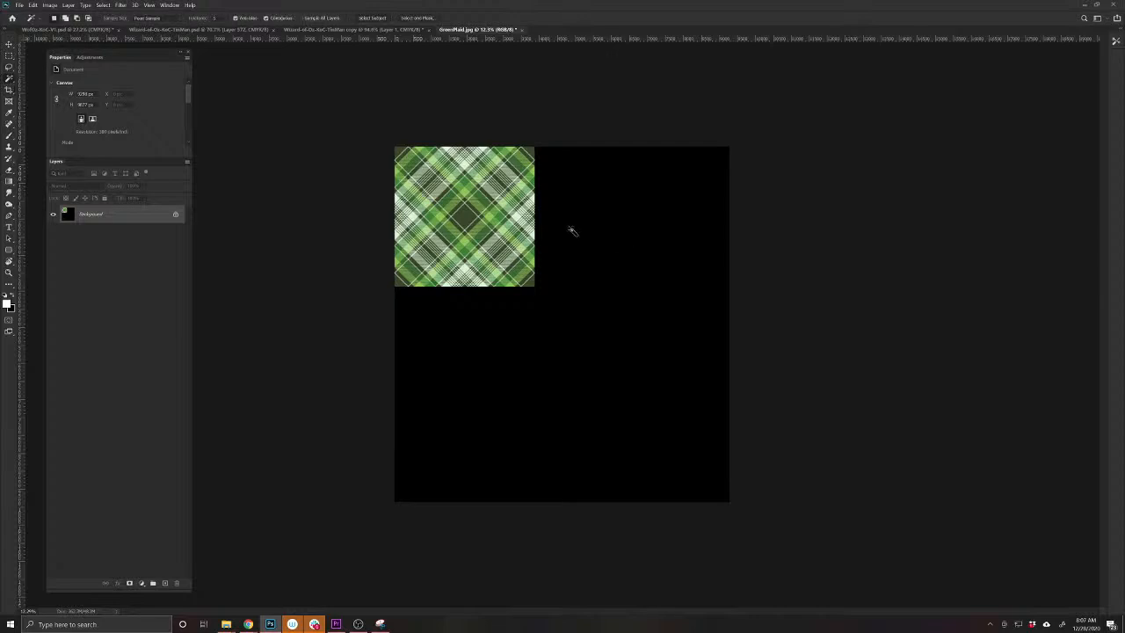
click(619, 242)
key(ctrl+shift+alt+n)
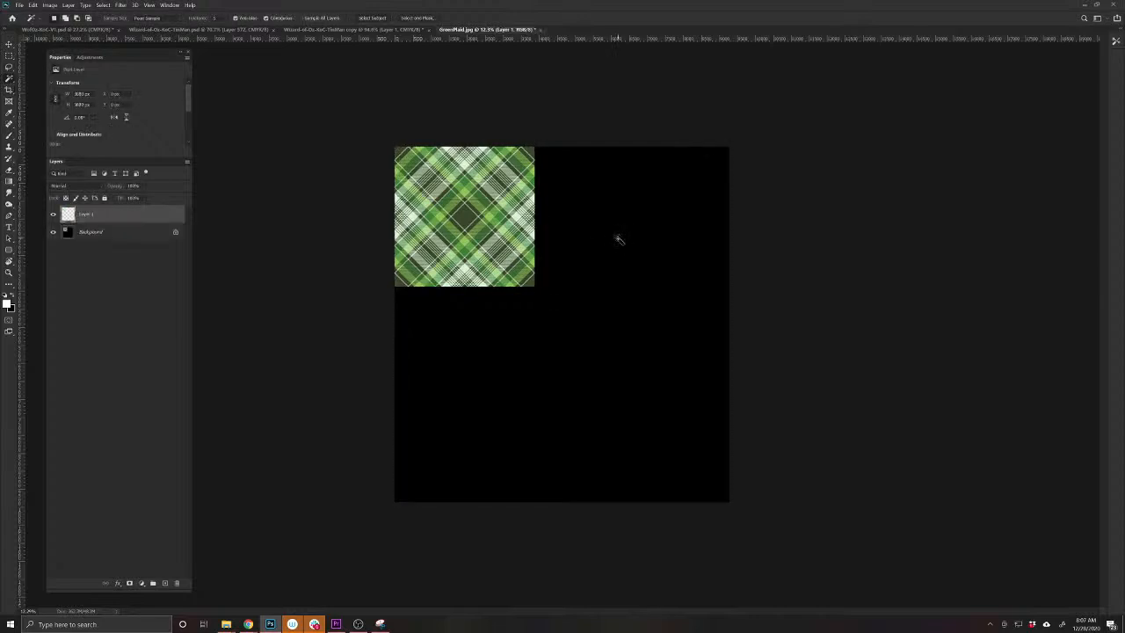
click(149, 232)
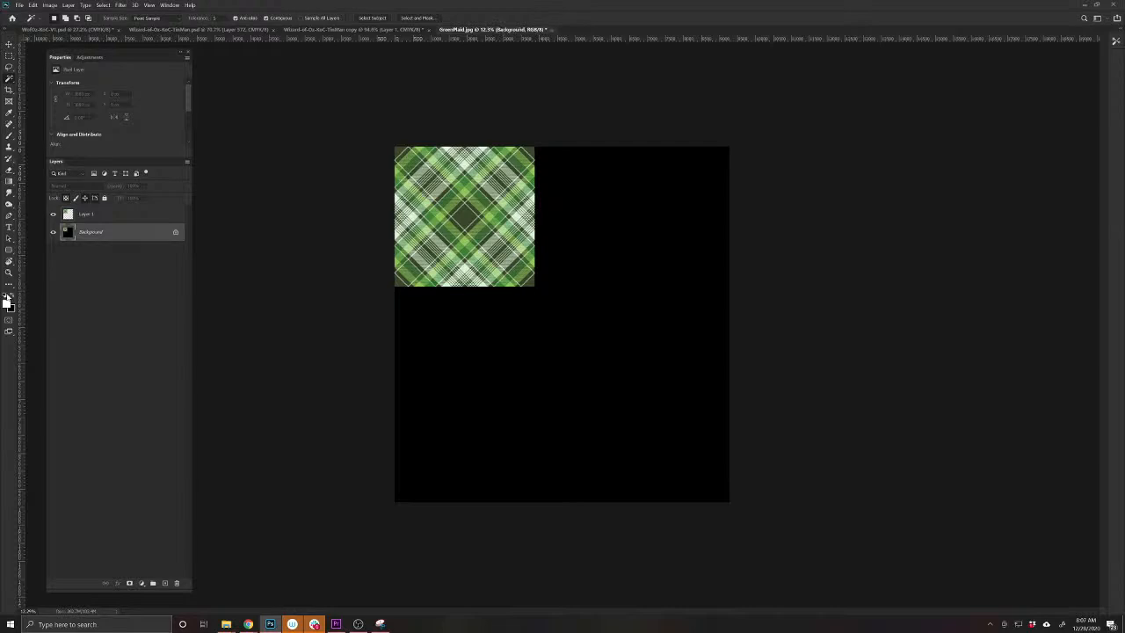
click(6, 298)
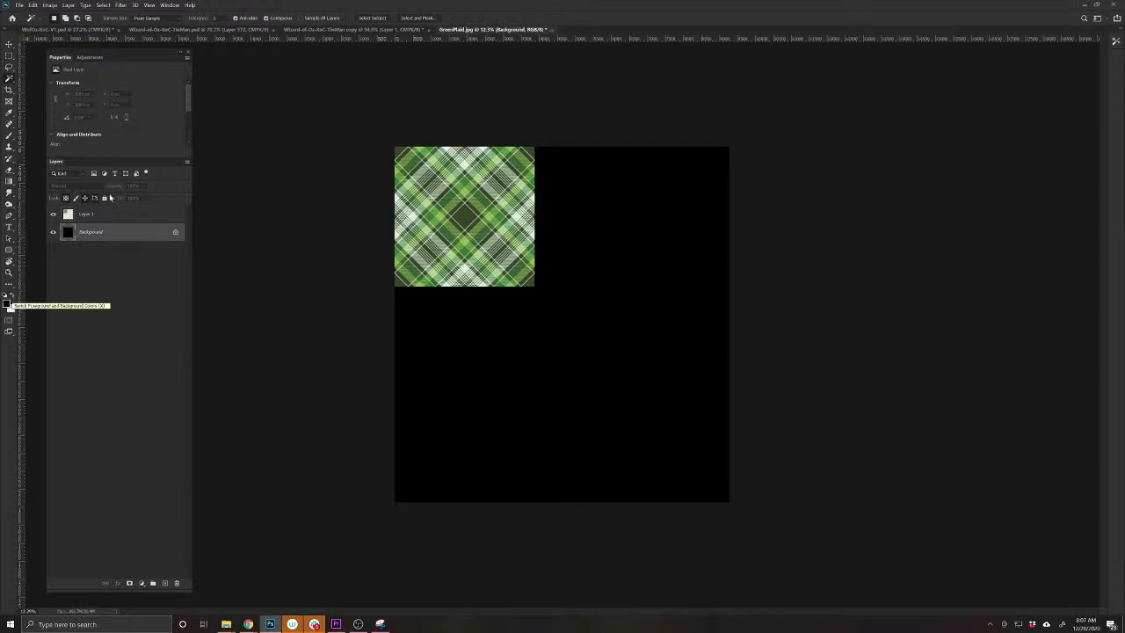
Duplicate the plaid tile sideways and downward into a two-by-two block and merge the pieces into one layer
click(132, 215)
key(v)
drag(466, 257, 610, 263)
click(510, 252)
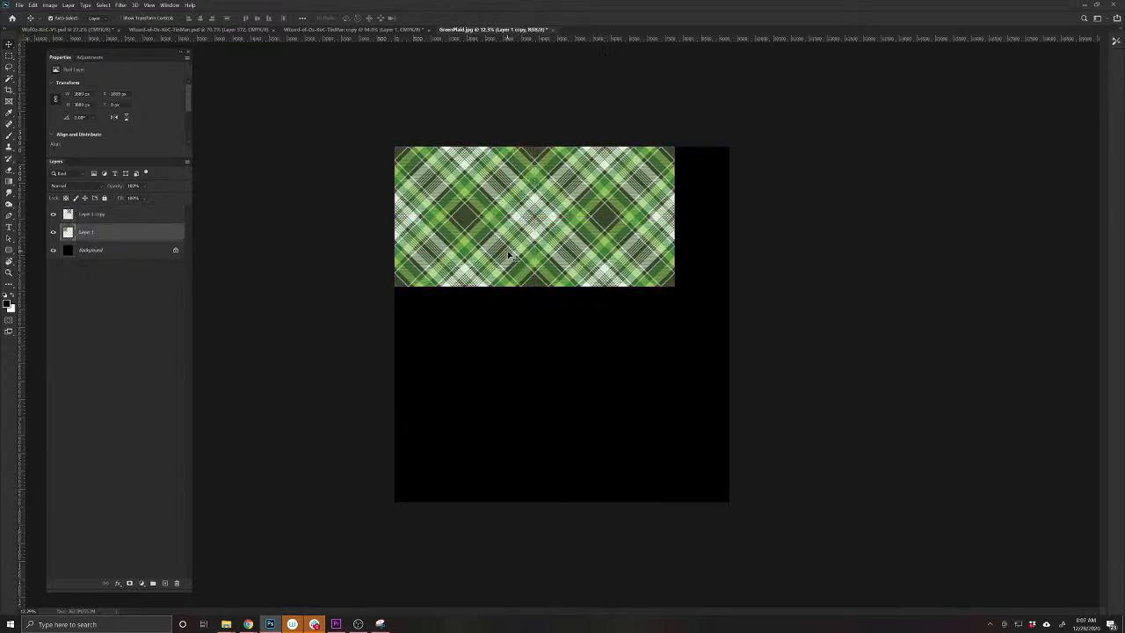
shift+click(574, 243)
key(ctrl+e)
drag(623, 195, 629, 336)
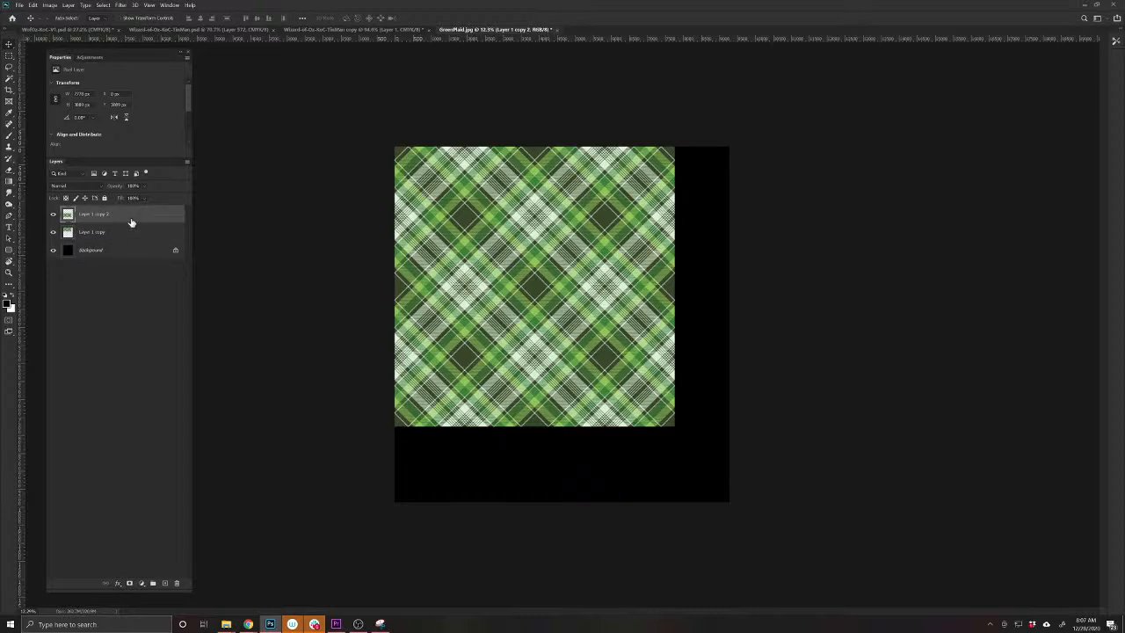
key(ctrl+e)
Scale the two-by-two plaid block down to about 80%, keeping it anchored in the canvas's upper-left corner
key(ctrl+t)
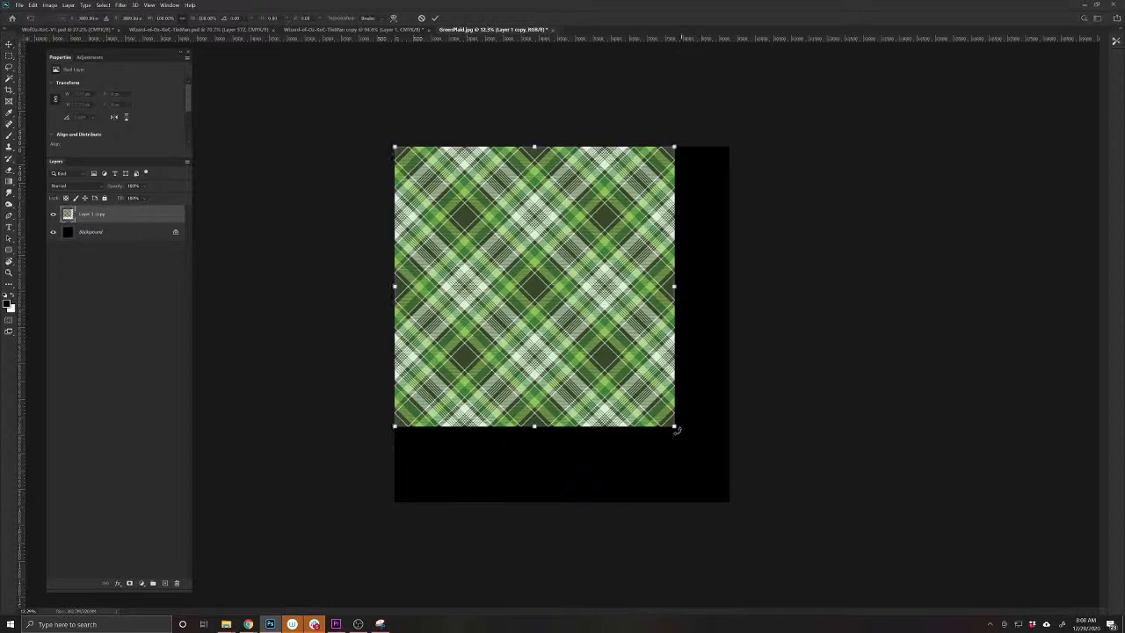
drag(677, 430, 614, 379)
key(ctrl+z)
key(Return)
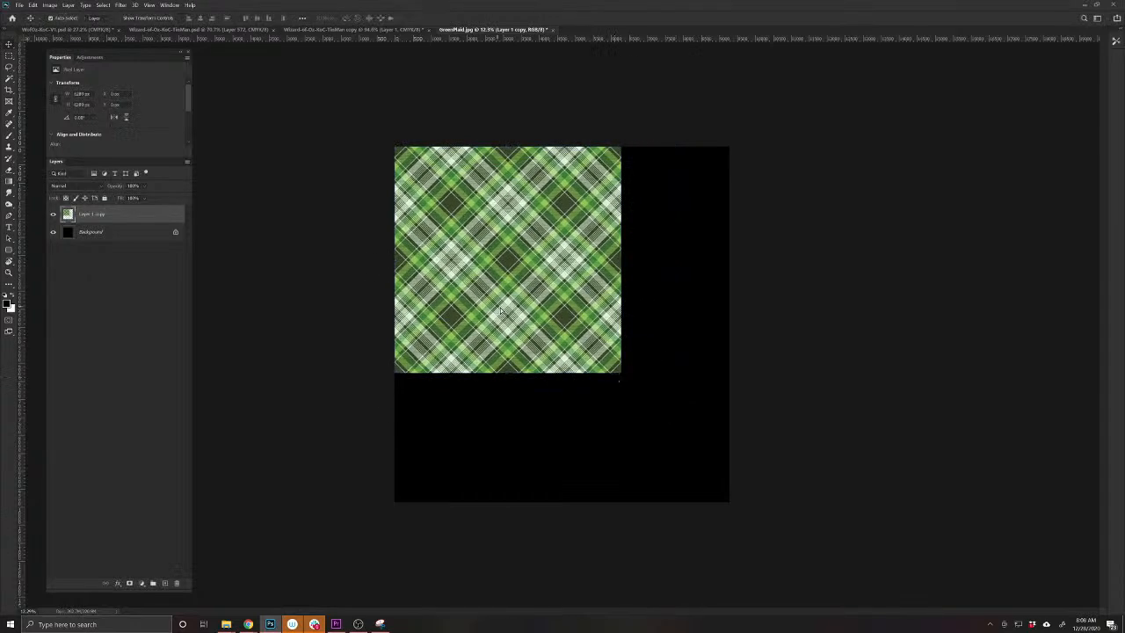
Duplicate the scaled plaid block across and down until it fills the canvas, and merge the copies into one layer
drag(496, 309, 721, 310)
click(586, 269)
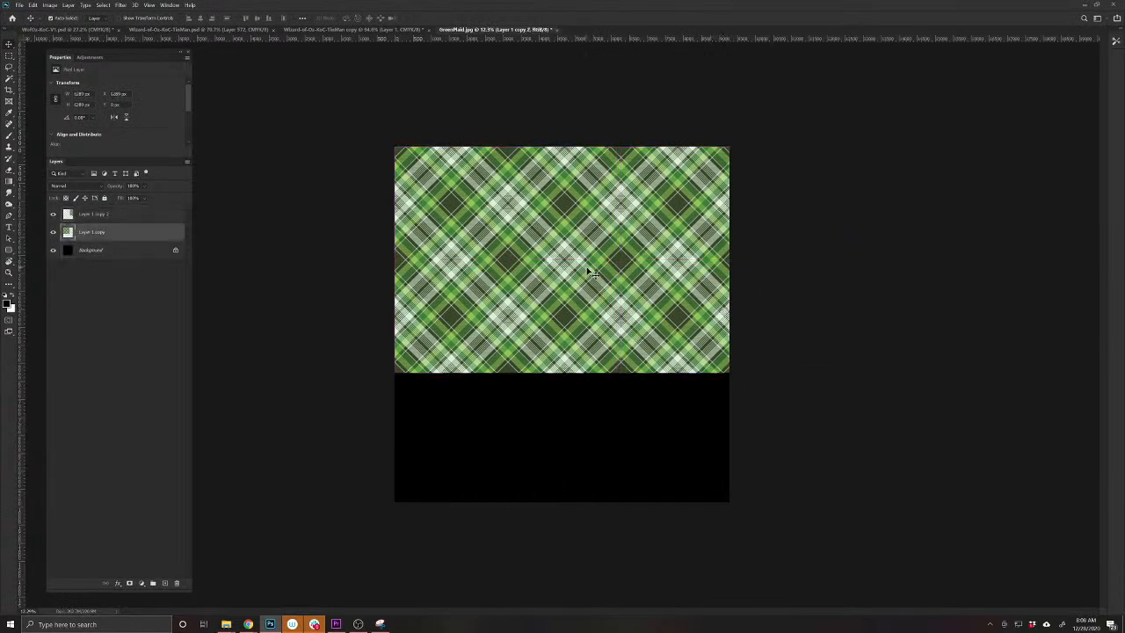
shift+click(655, 273)
key(ctrl+e)
drag(587, 194, 594, 420)
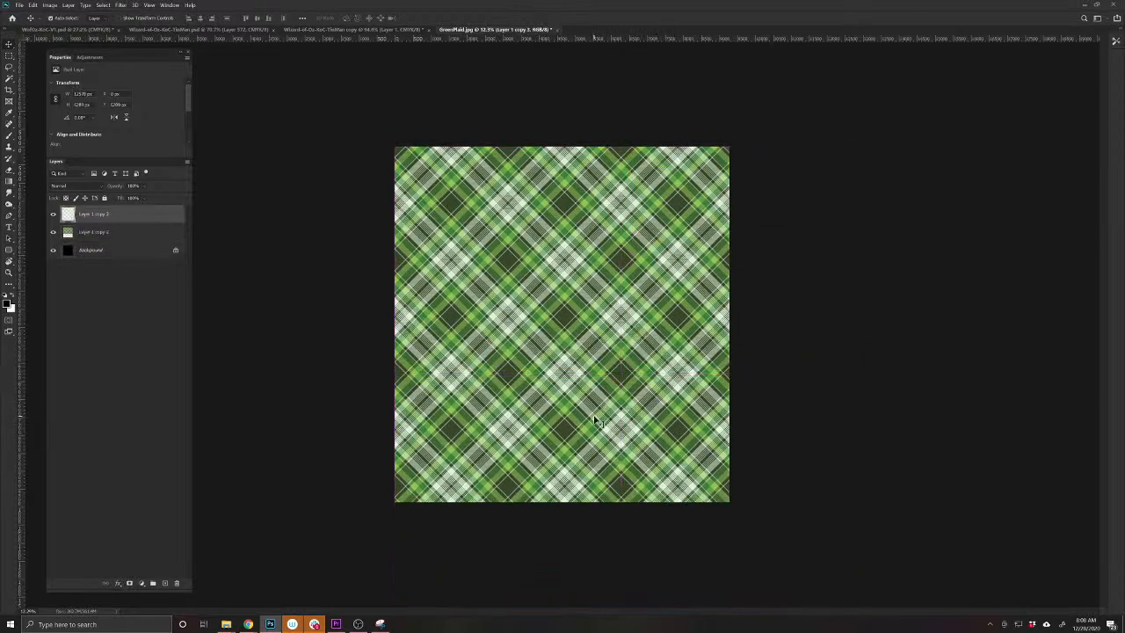
click(563, 323)
shift+click(558, 409)
key(ctrl+e)
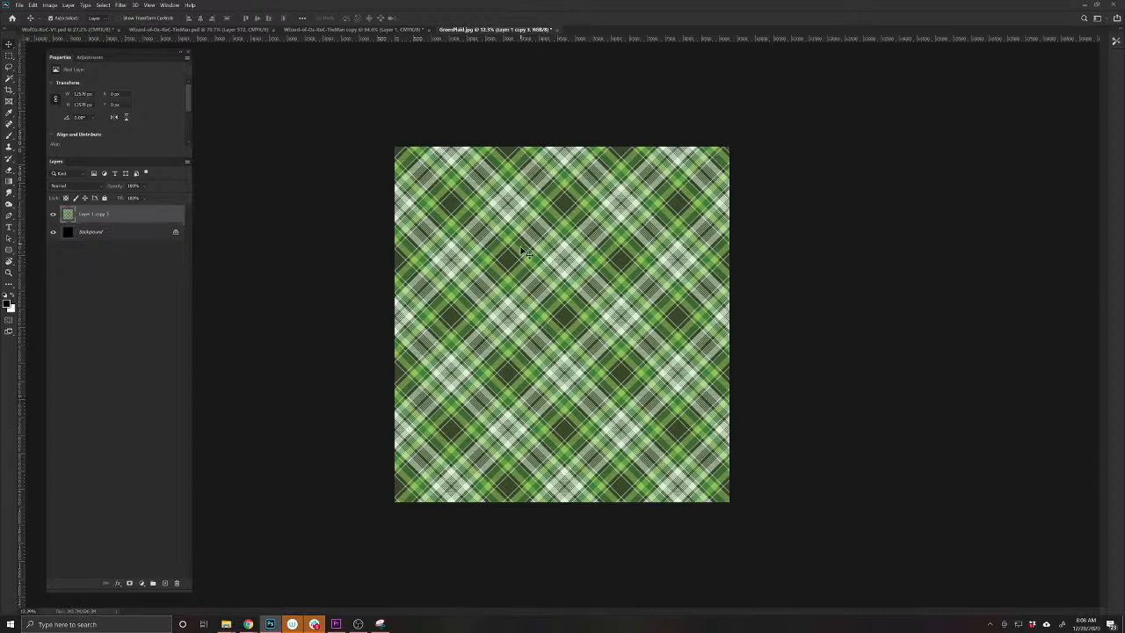
Bring the tiled plaid layer into the WofOz-KoC-V1 card document, scale it to about 40%, and position it over the scarecrow figures
drag(460, 30, 673, 191)
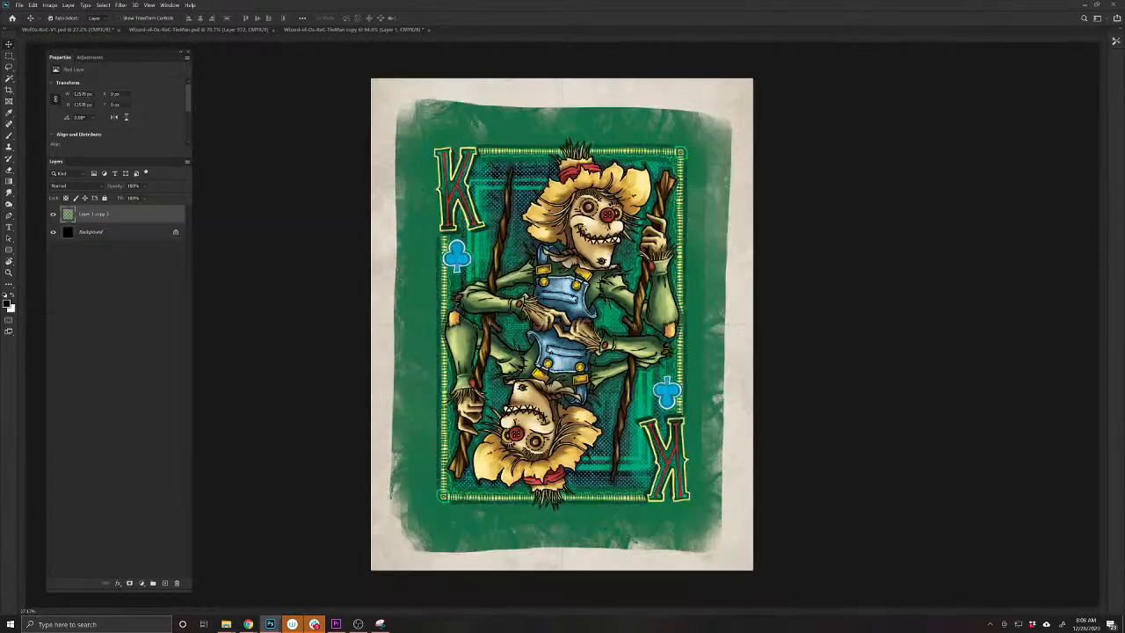
drag(1122, 308, 571, 308)
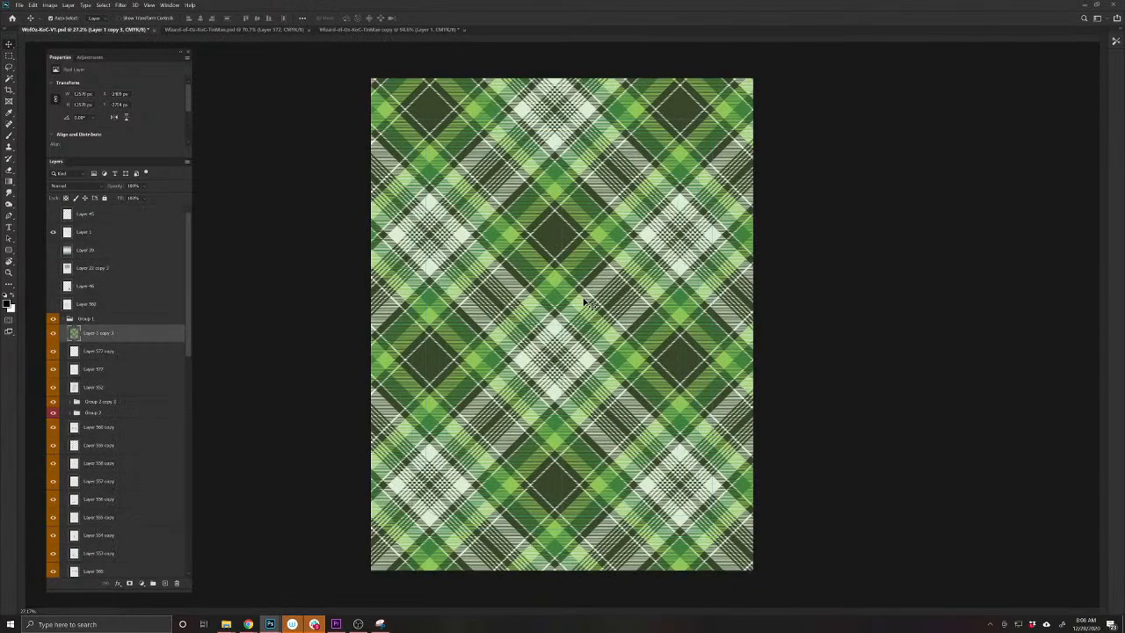
key(ctrl+t)
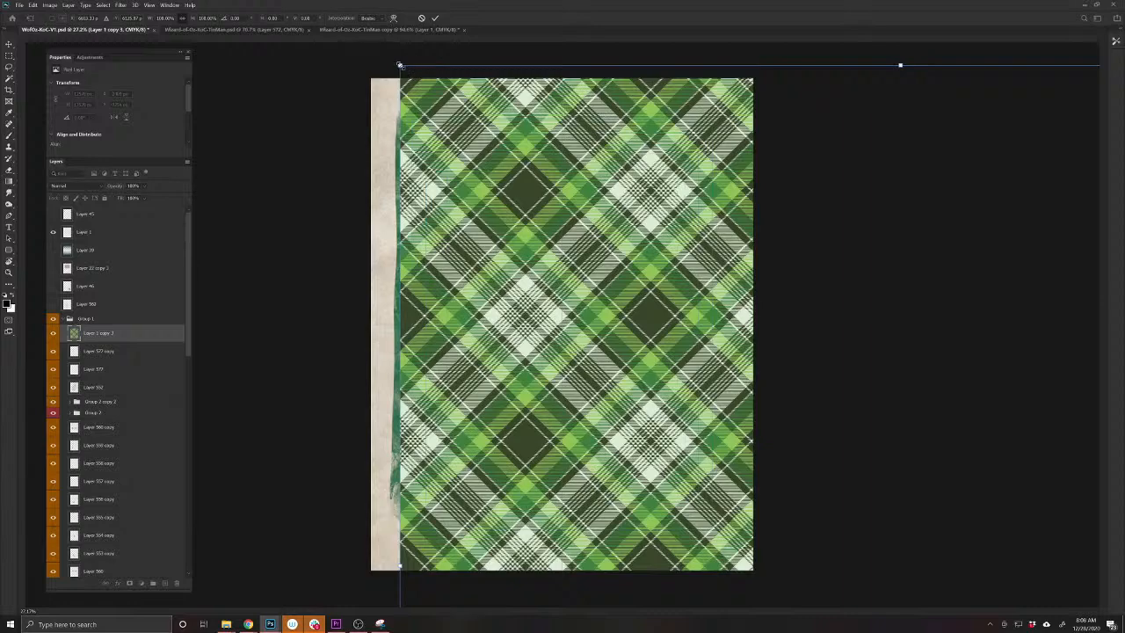
drag(398, 65, 558, 350)
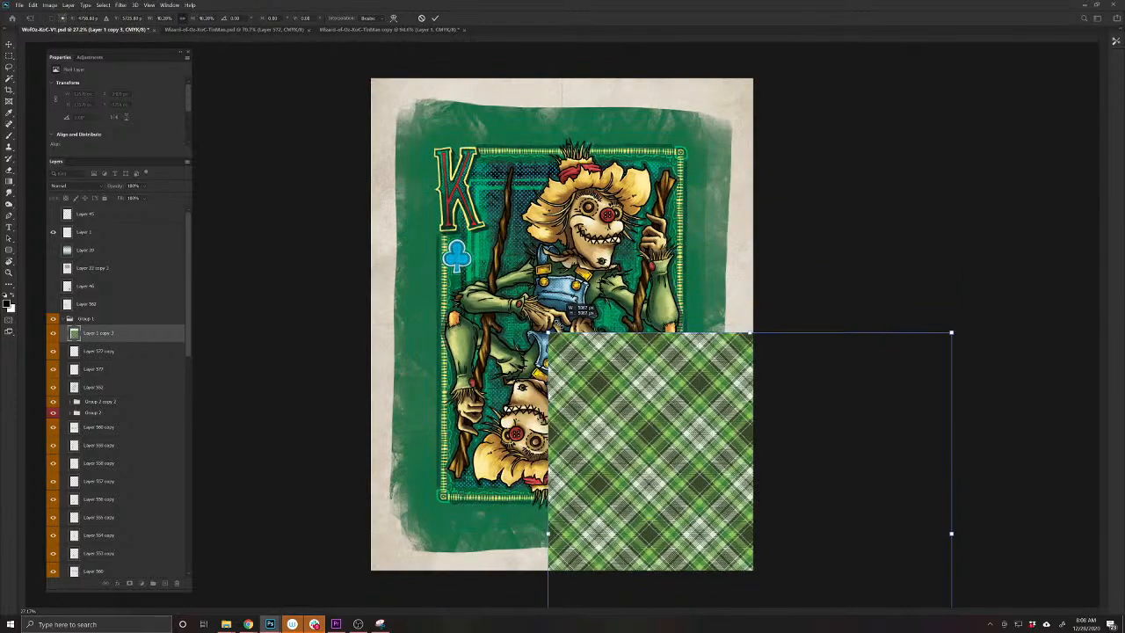
drag(569, 303, 458, 236)
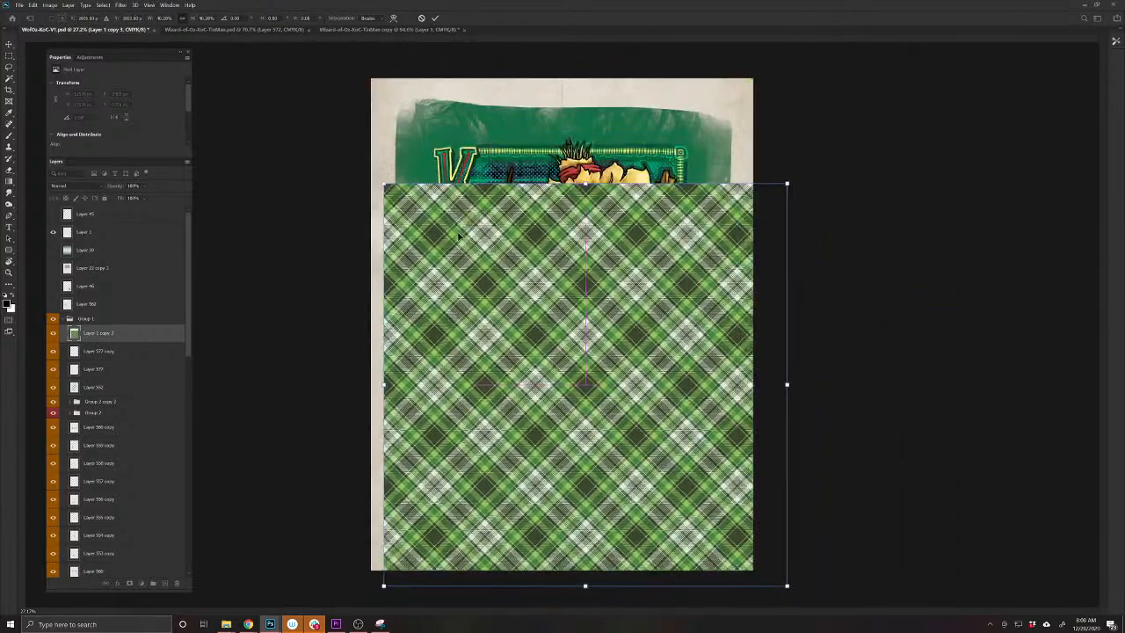
key(Return)
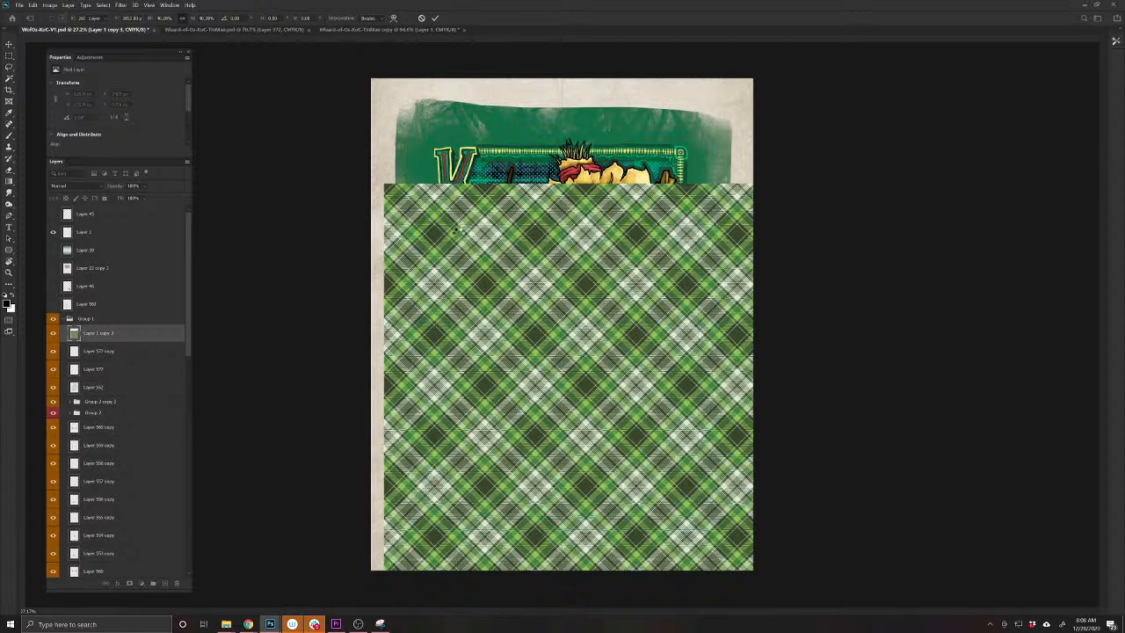
Try the Overlay blend mode with reduced opacity on the plaid layer, and undo the opacity change
click(68, 186)
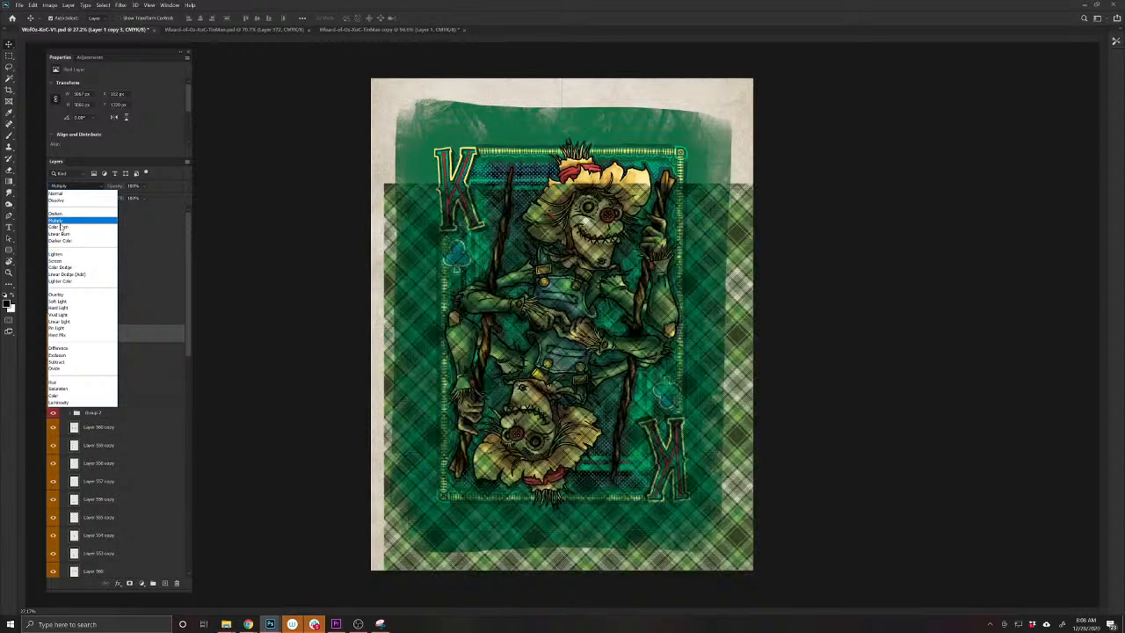
click(65, 296)
drag(115, 187, 107, 192)
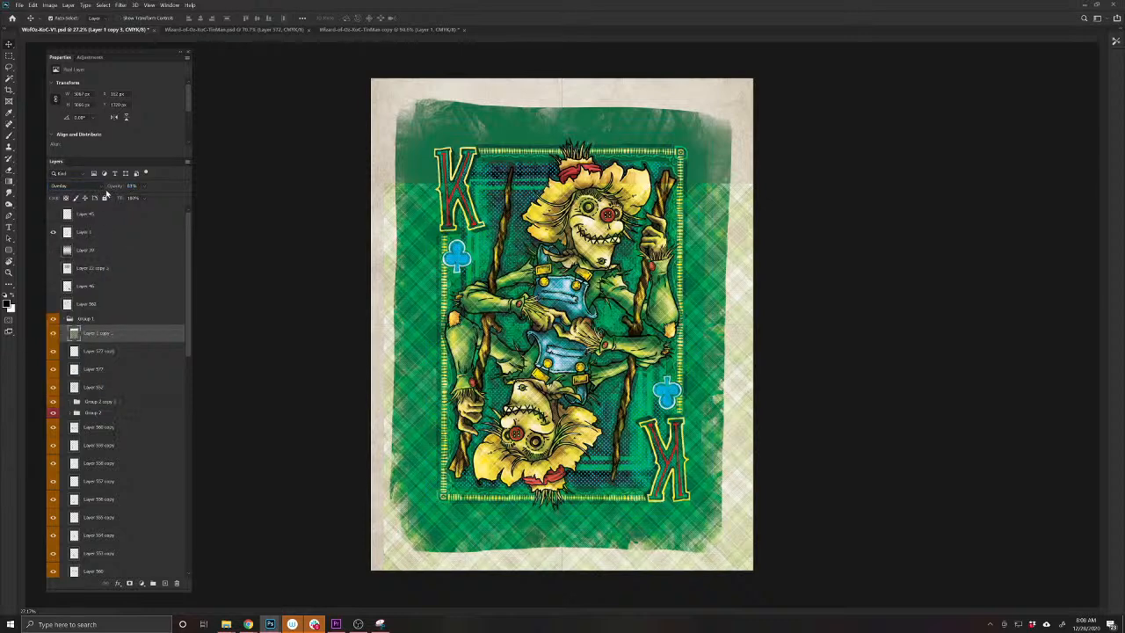
key(ctrl+z)
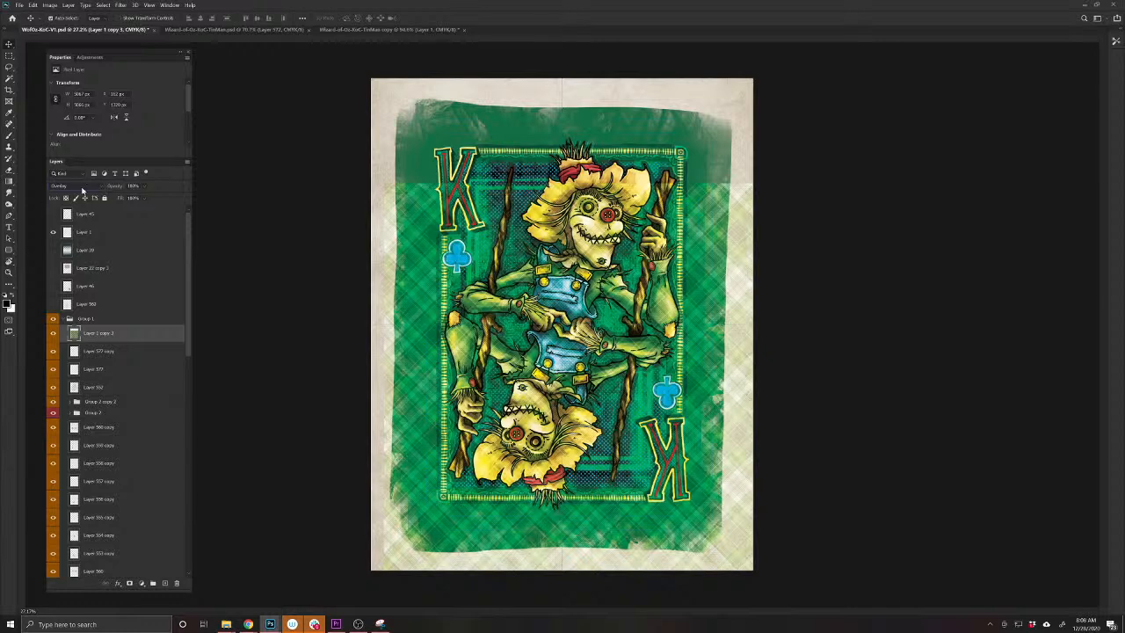
Set the plaid layer's blend mode to Multiply and hide the layer with a mask inverted to black
click(79, 186)
click(66, 221)
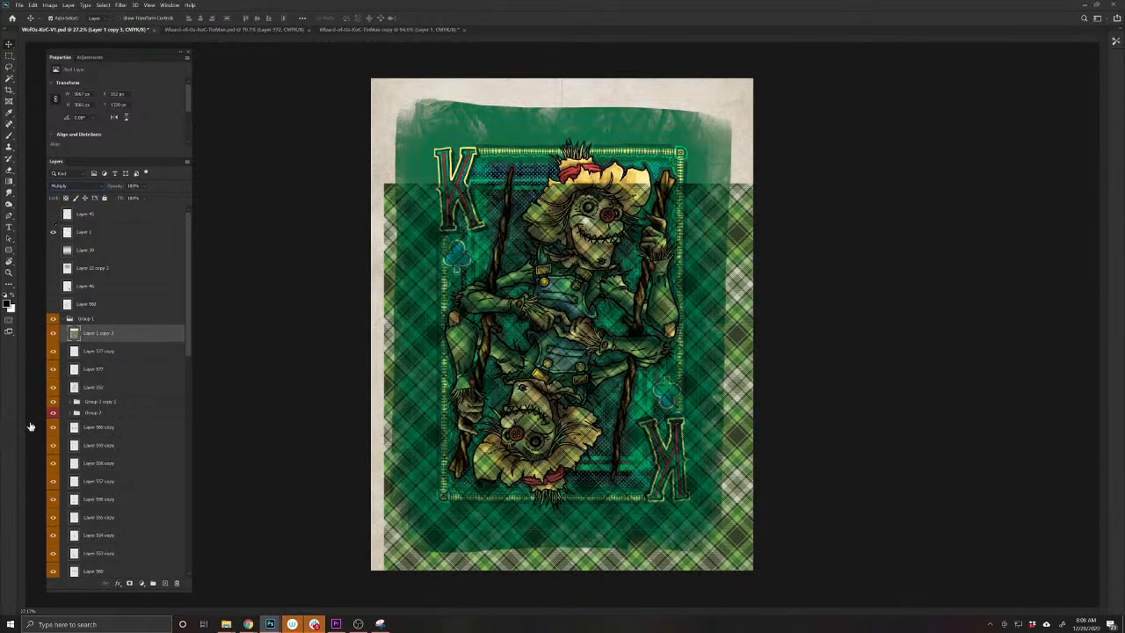
click(128, 583)
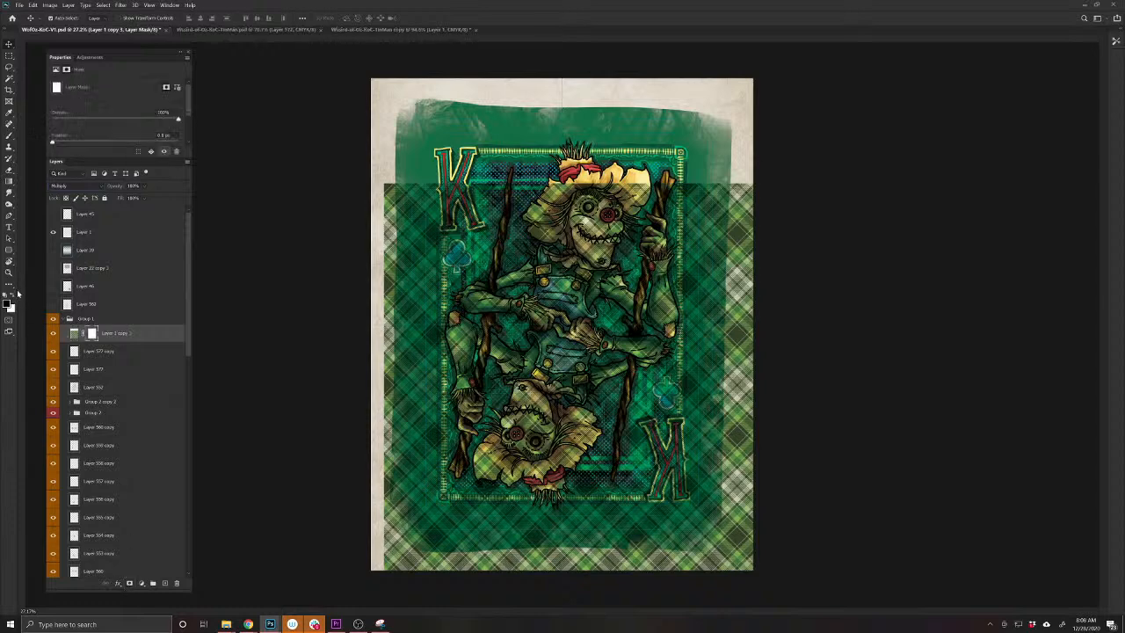
key(ctrl+i)
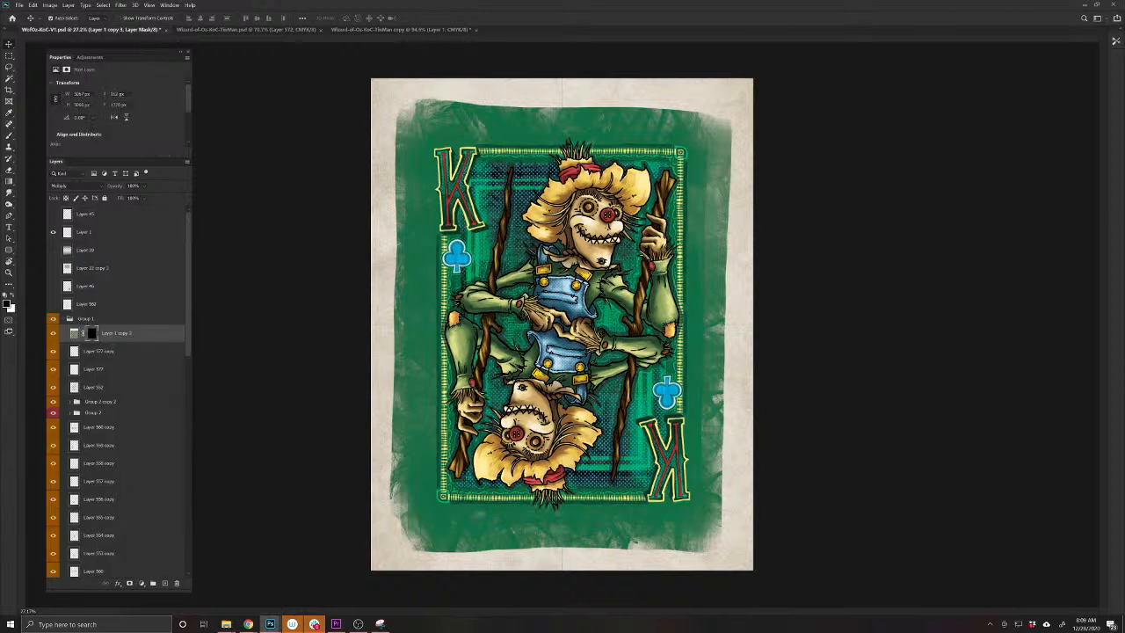
drag(509, 401, 565, 444)
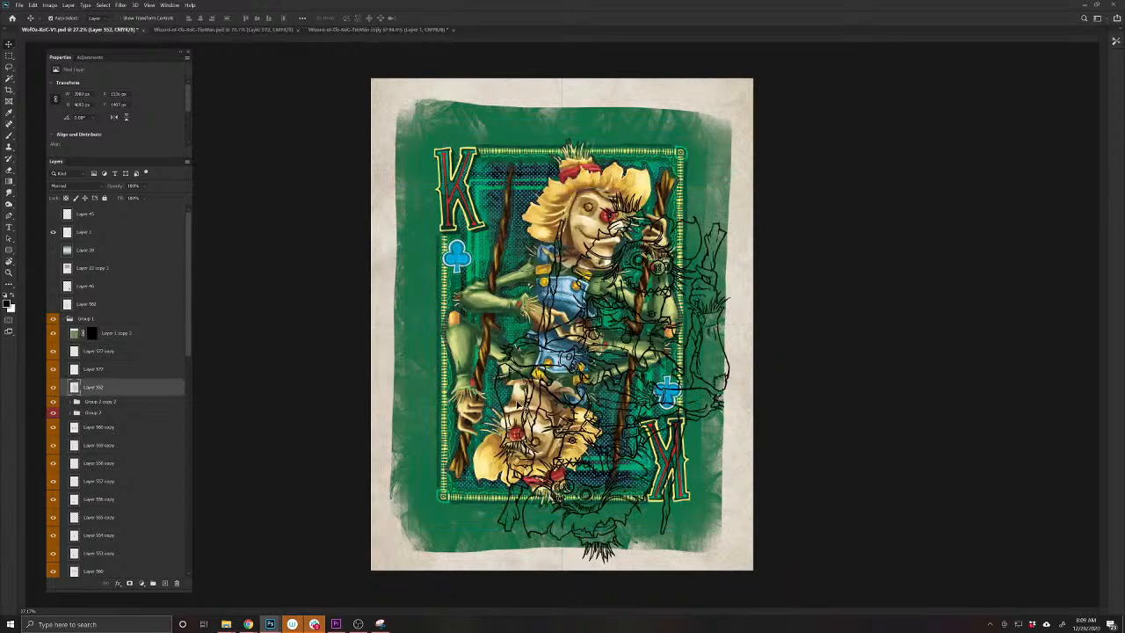
key(ctrl+z)
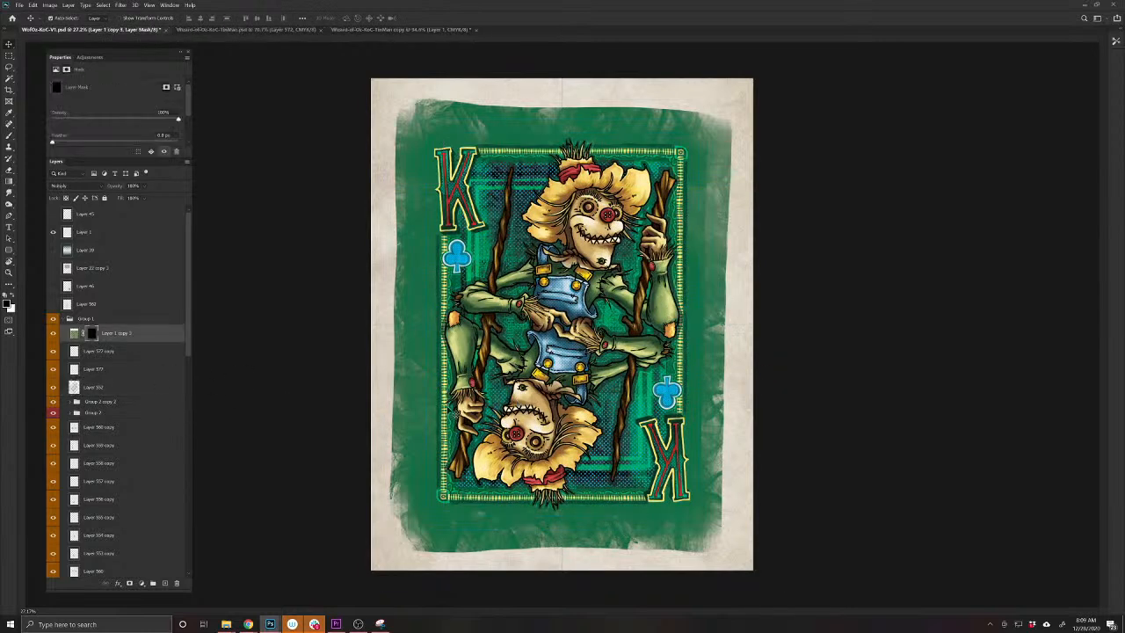
Paint white on the plaid layer's mask with a brush to reveal plaid on the upper scarecrow's bent arm, from cuff to shoulder
drag(517, 325, 600, 531)
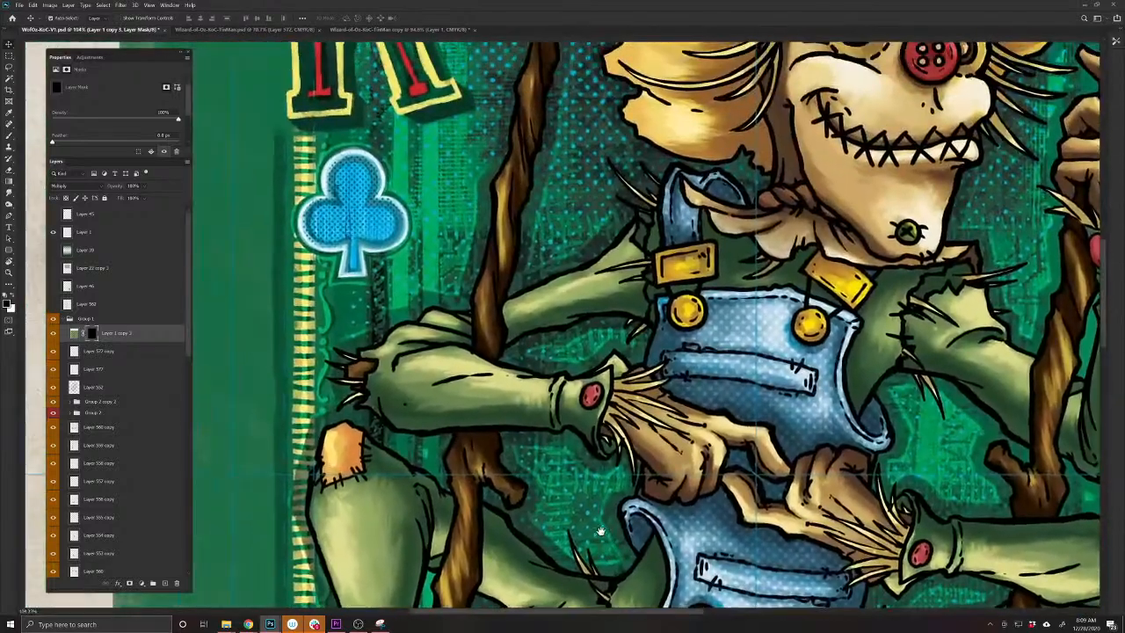
click(11, 135)
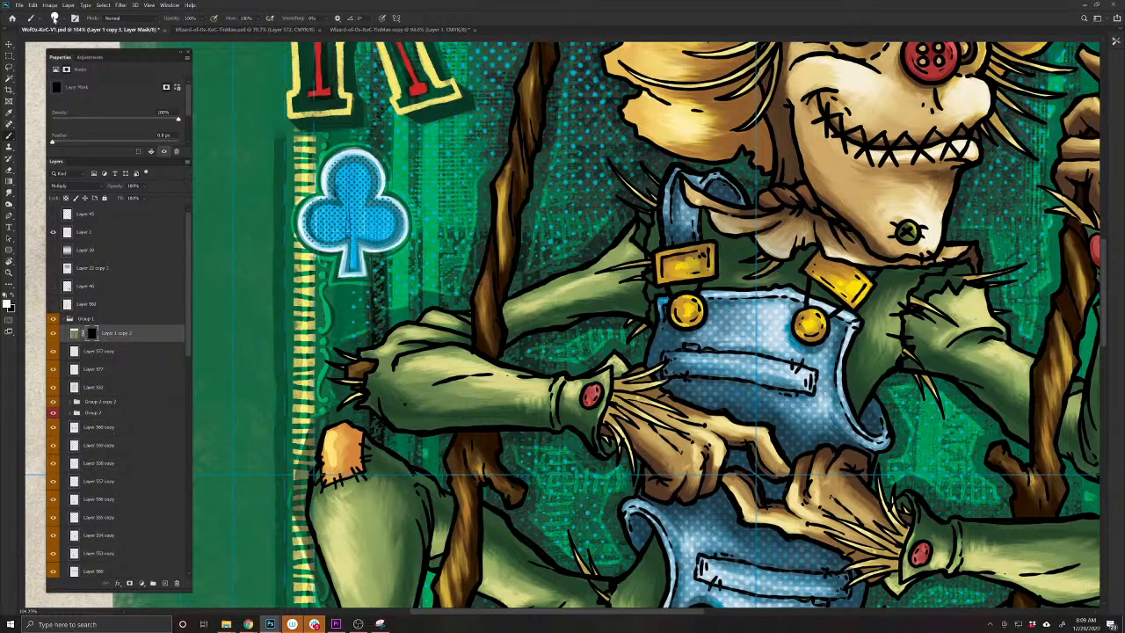
click(55, 17)
click(60, 108)
mouse_move(249, 19)
mouse_down()
mouse_move(241, 22)
mouse_move(258, 21)
mouse_up()
drag(621, 369, 613, 361)
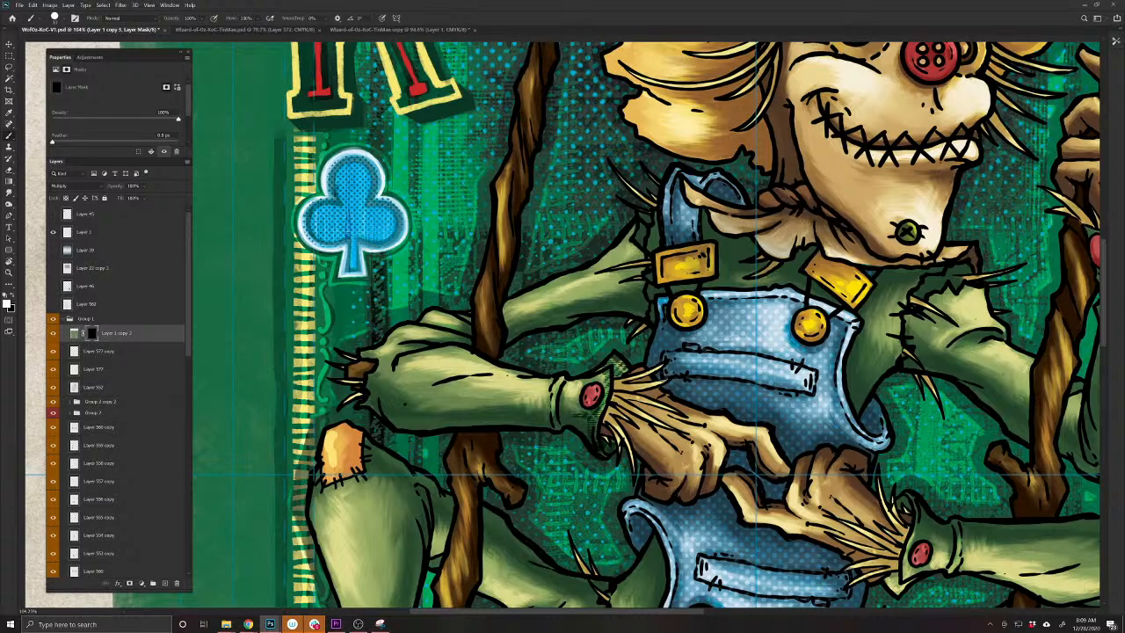
mouse_move(587, 409)
mouse_down()
mouse_move(571, 422)
mouse_move(601, 373)
mouse_move(569, 387)
mouse_move(547, 413)
mouse_move(554, 425)
mouse_move(527, 425)
mouse_move(517, 407)
mouse_move(526, 376)
mouse_move(470, 365)
mouse_move(452, 391)
mouse_move(457, 417)
mouse_move(478, 424)
mouse_move(362, 403)
mouse_move(380, 367)
mouse_move(372, 349)
mouse_move(399, 332)
mouse_move(467, 332)
mouse_move(397, 356)
mouse_move(382, 396)
mouse_move(412, 418)
mouse_move(440, 390)
mouse_move(468, 348)
mouse_move(470, 313)
mouse_move(433, 322)
mouse_up()
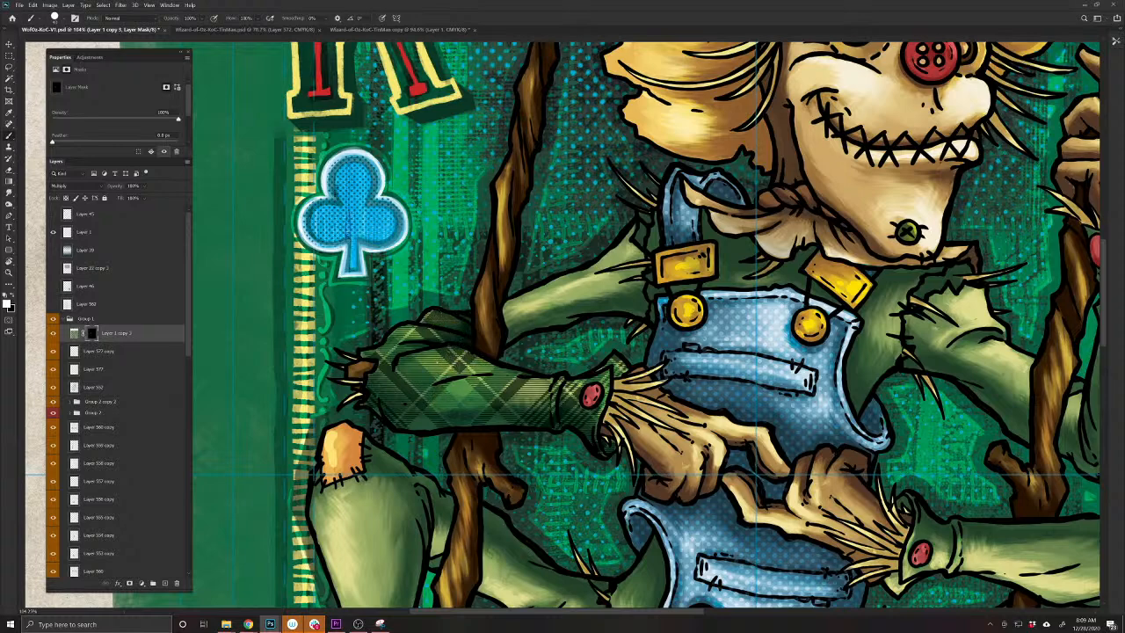
mouse_move(510, 321)
mouse_down()
mouse_move(507, 303)
mouse_move(620, 250)
mouse_move(651, 249)
mouse_move(626, 253)
mouse_move(654, 286)
mouse_move(623, 292)
mouse_move(629, 307)
mouse_move(596, 308)
mouse_move(619, 294)
mouse_move(587, 280)
mouse_move(527, 315)
mouse_move(513, 338)
mouse_move(503, 318)
mouse_move(544, 323)
mouse_move(568, 308)
mouse_up()
Reveal the plaid on the upper scarecrow's shirt around the overall straps and along the side of the bib
drag(794, 432, 494, 539)
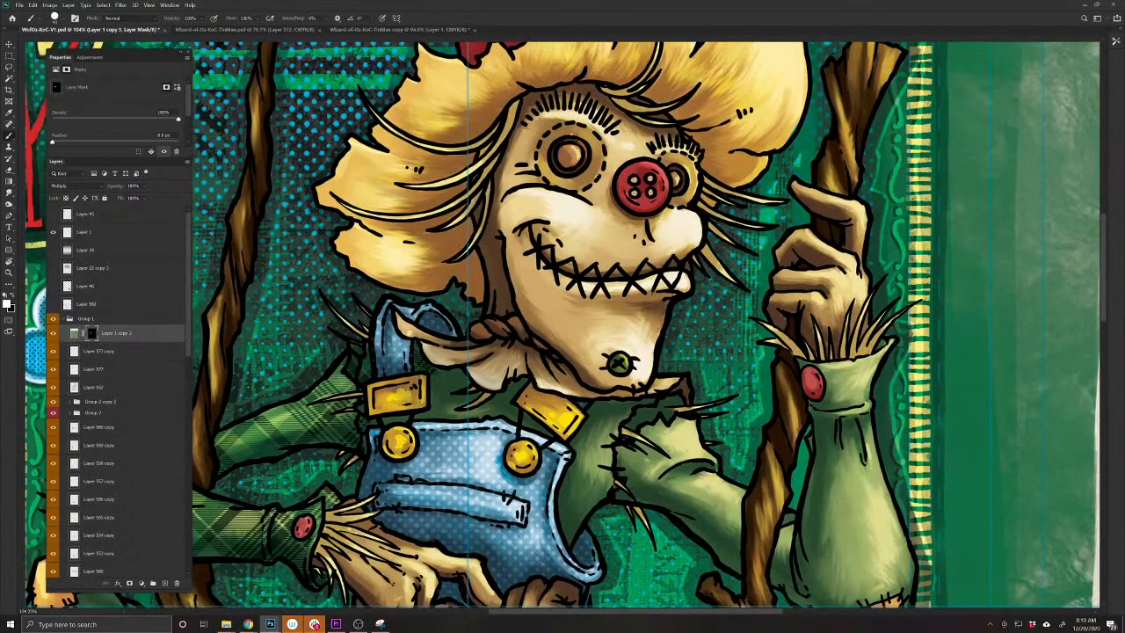
mouse_move(439, 375)
mouse_down()
mouse_move(453, 375)
mouse_move(434, 386)
mouse_up()
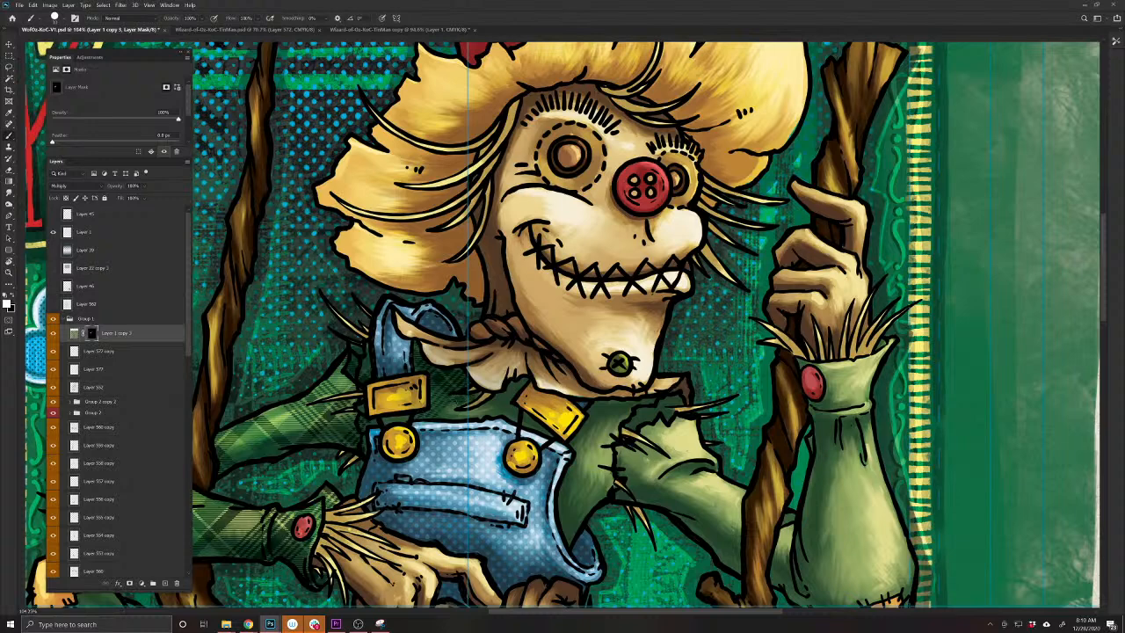
mouse_move(467, 415)
mouse_down()
mouse_move(526, 383)
mouse_move(506, 412)
mouse_move(582, 444)
mouse_move(583, 415)
mouse_move(624, 402)
mouse_move(573, 474)
mouse_move(590, 471)
mouse_move(599, 484)
mouse_move(585, 490)
mouse_up()
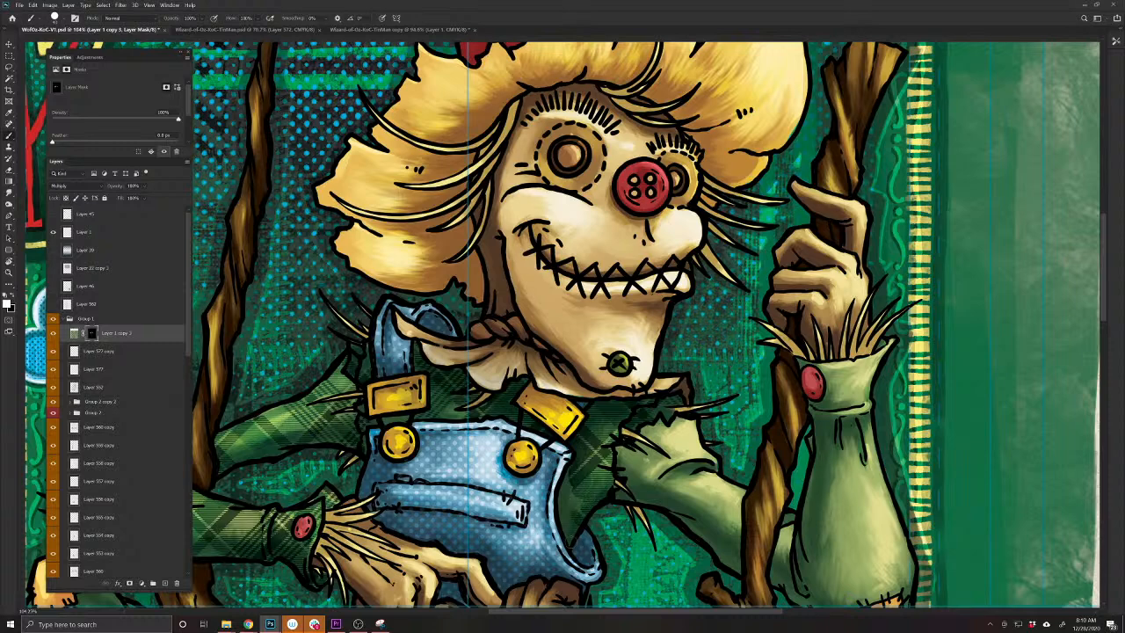
drag(566, 514, 568, 485)
Reveal the plaid on the upper sleeve of the arm holding the staff, including the torn shoulder
drag(668, 460, 643, 478)
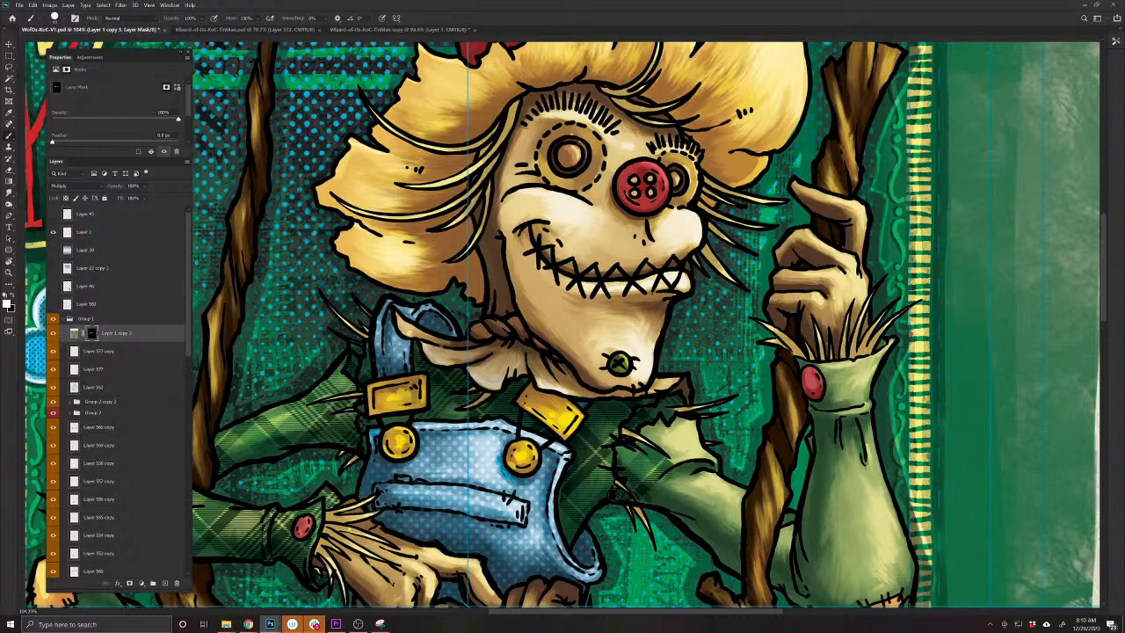
mouse_move(677, 505)
mouse_down()
mouse_move(721, 470)
mouse_move(734, 518)
mouse_move(701, 510)
mouse_up()
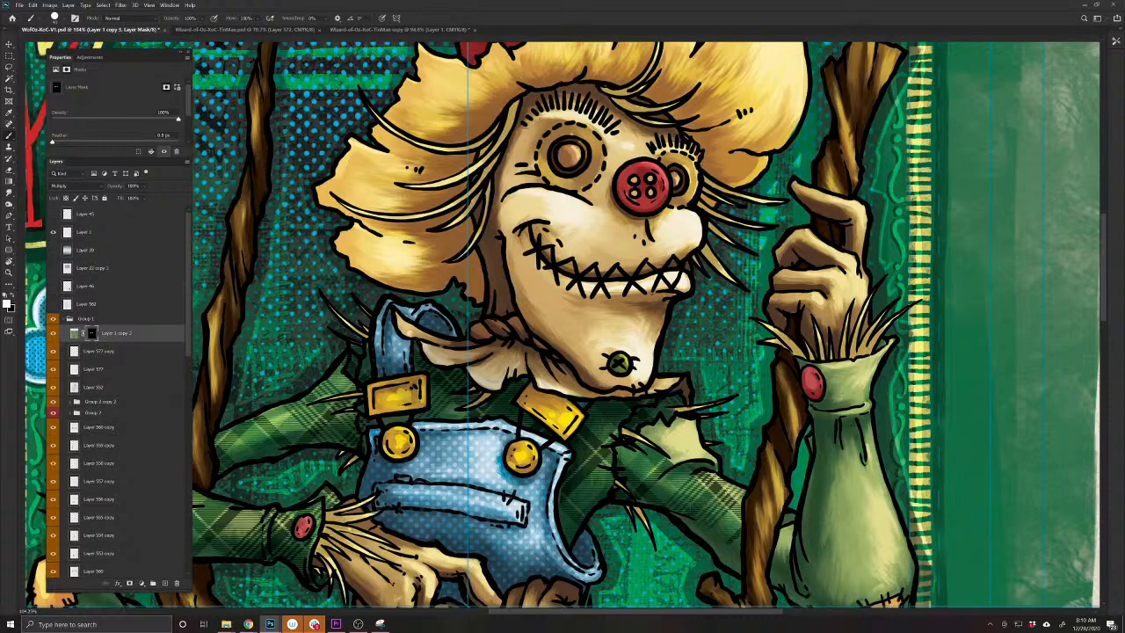
drag(723, 554, 734, 546)
drag(687, 425, 654, 453)
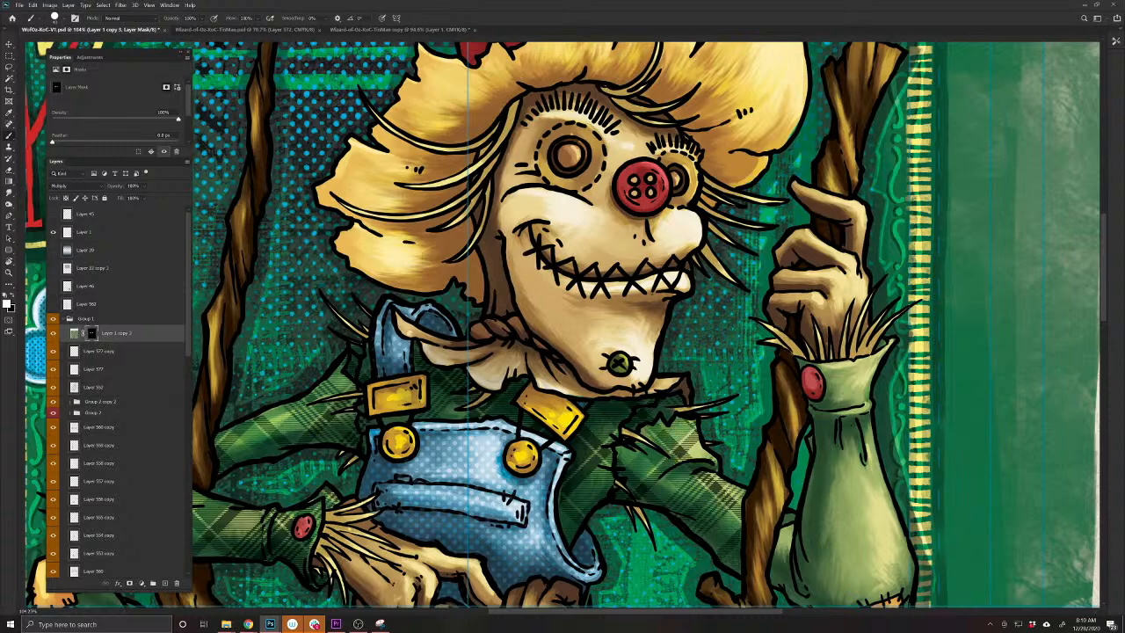
Reveal the plaid on the raised forearm's cuff and sleeve down to the orange elbow patch, leaving the patch and button clear
drag(754, 584, 549, 448)
mouse_move(597, 396)
mouse_down()
mouse_move(593, 447)
mouse_move(608, 440)
mouse_move(626, 299)
mouse_up()
mouse_move(631, 256)
mouse_down()
mouse_move(684, 230)
mouse_move(674, 274)
mouse_move(647, 264)
mouse_up()
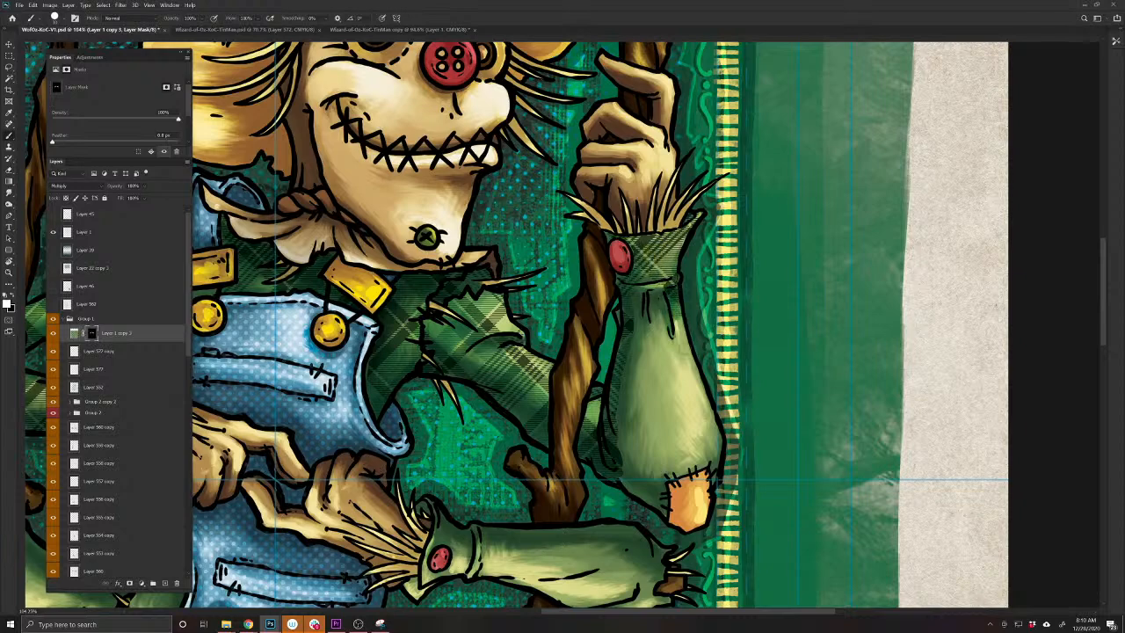
mouse_move(680, 318)
mouse_down()
mouse_move(645, 332)
mouse_move(631, 367)
mouse_move(632, 491)
mouse_up()
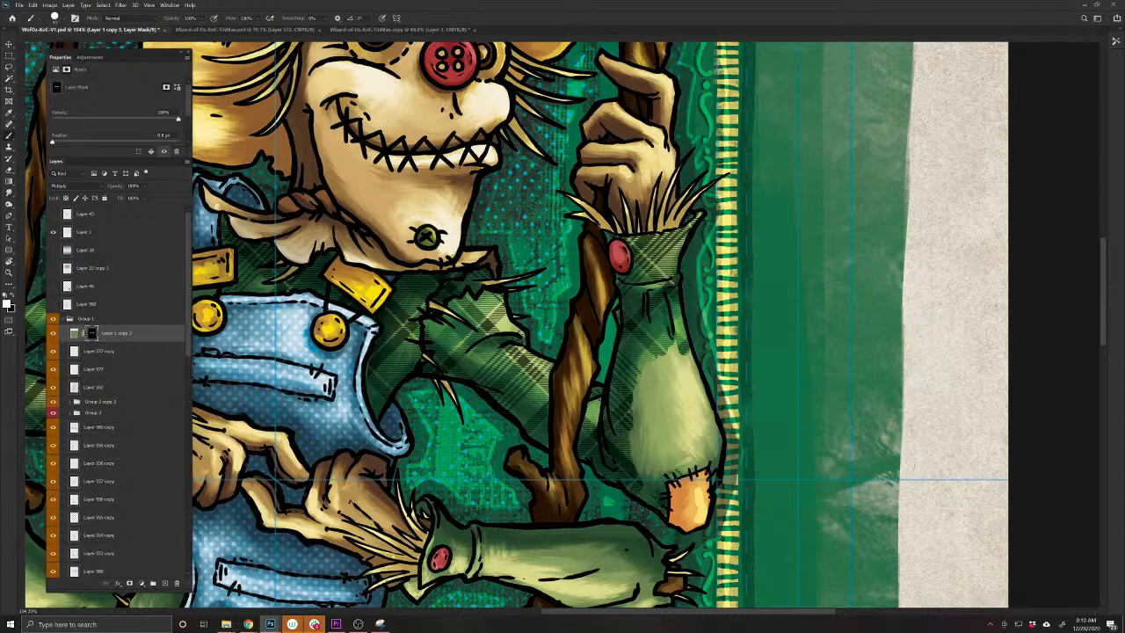
mouse_move(714, 423)
mouse_down()
mouse_move(683, 353)
mouse_move(694, 397)
mouse_move(675, 383)
mouse_move(652, 413)
mouse_move(644, 488)
mouse_move(699, 429)
mouse_move(676, 446)
mouse_up()
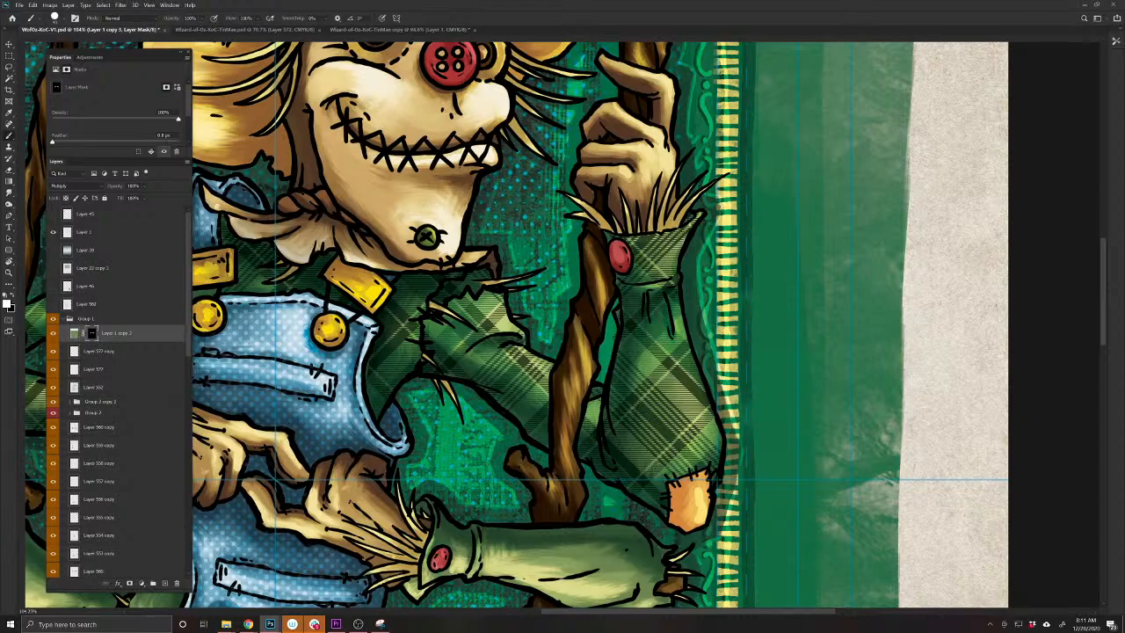
Lower the plaid layer's opacity to about 52% and toggle its visibility to compare the shirt with and without it
scroll(674, 551, down, 2)
scroll(710, 555, down, 3)
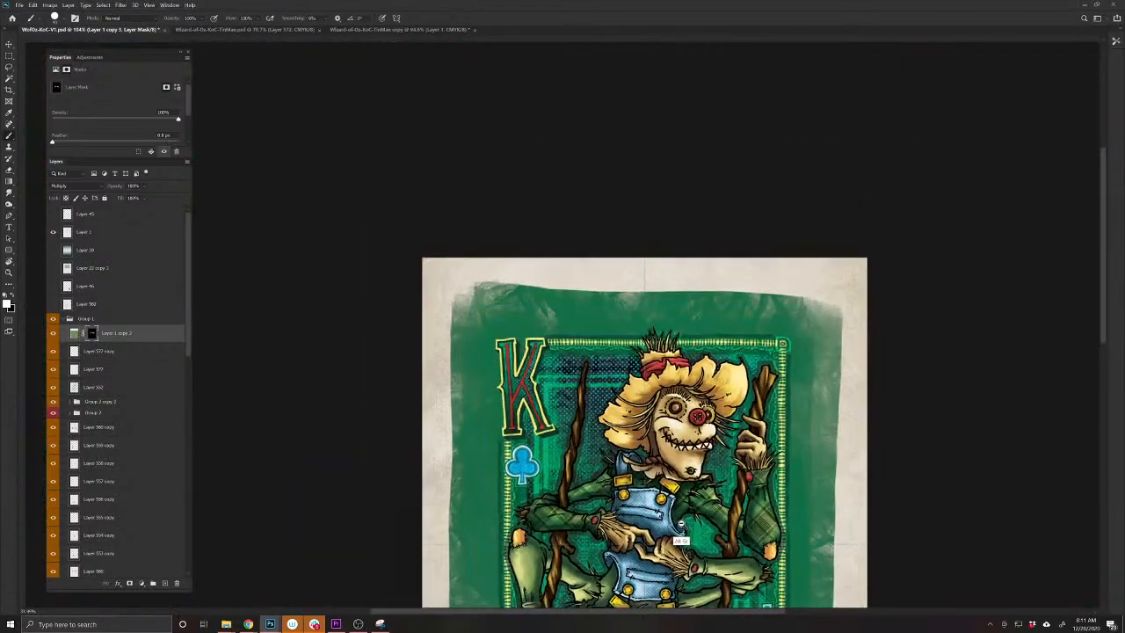
scroll(688, 527, up, 4)
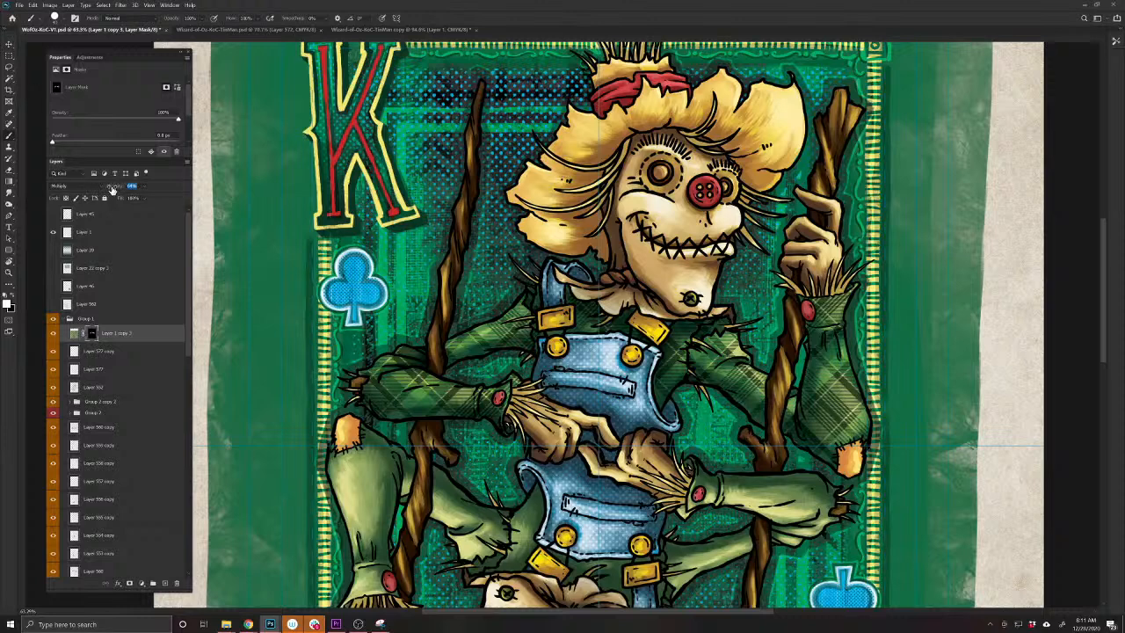
drag(113, 190, 110, 187)
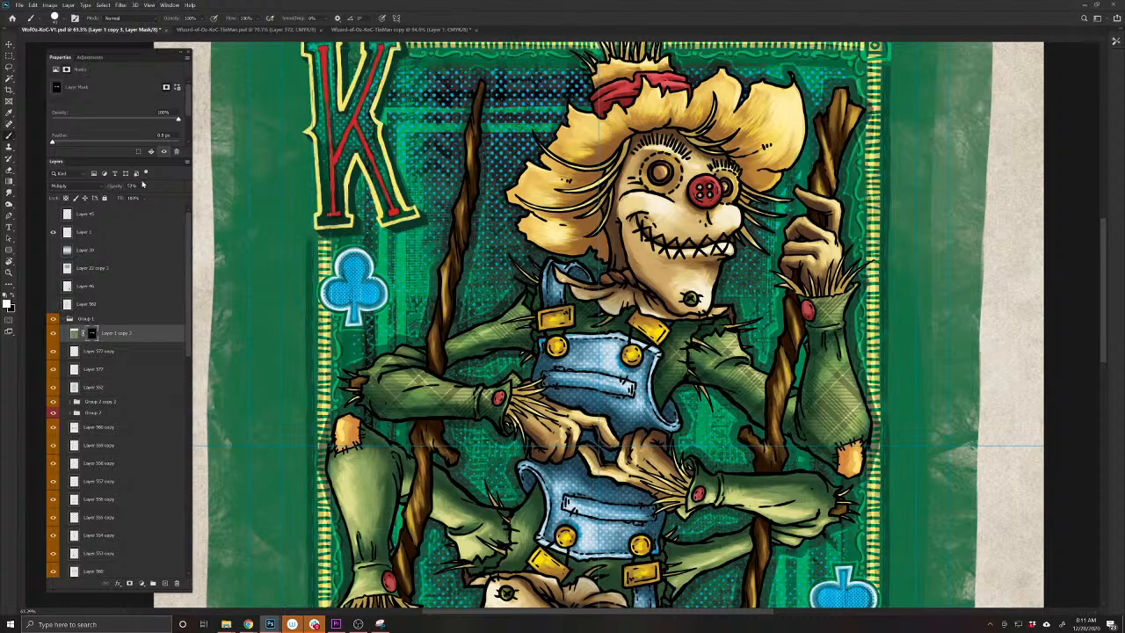
click(57, 336)
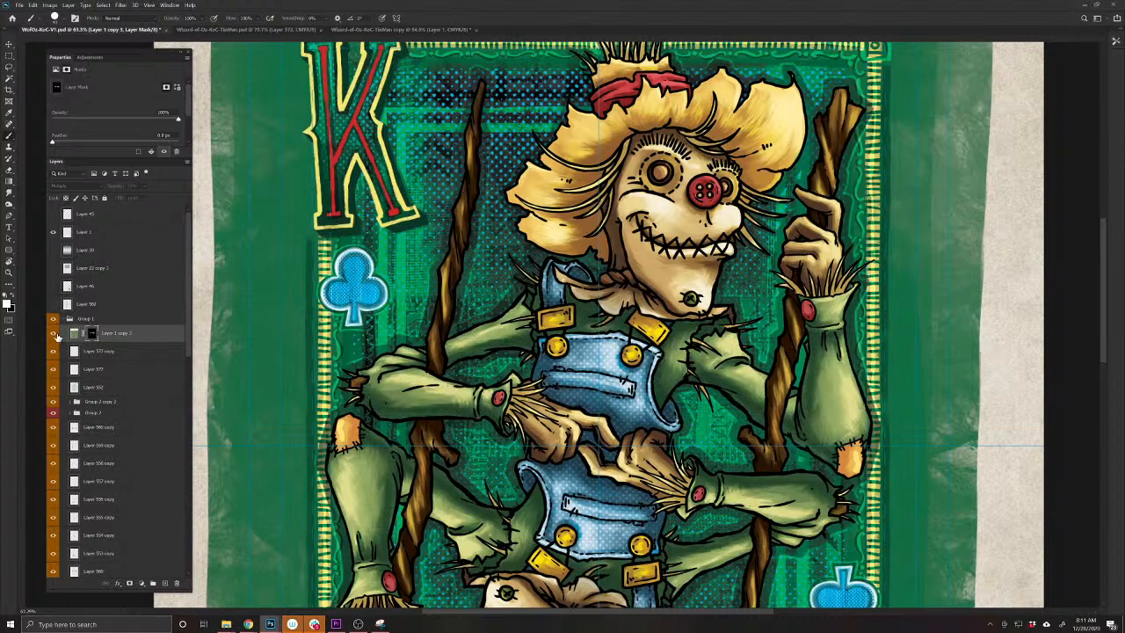
click(57, 335)
click(57, 336)
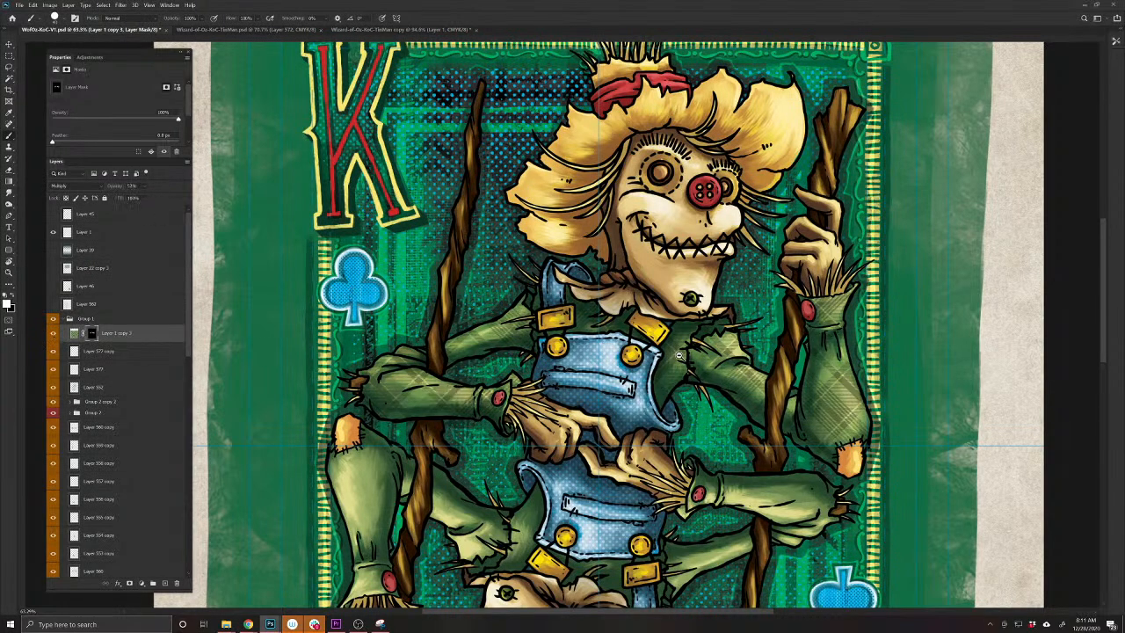
Duplicate the masked plaid layer within its group
scroll(679, 355, down, 2)
scroll(642, 227, down, 3)
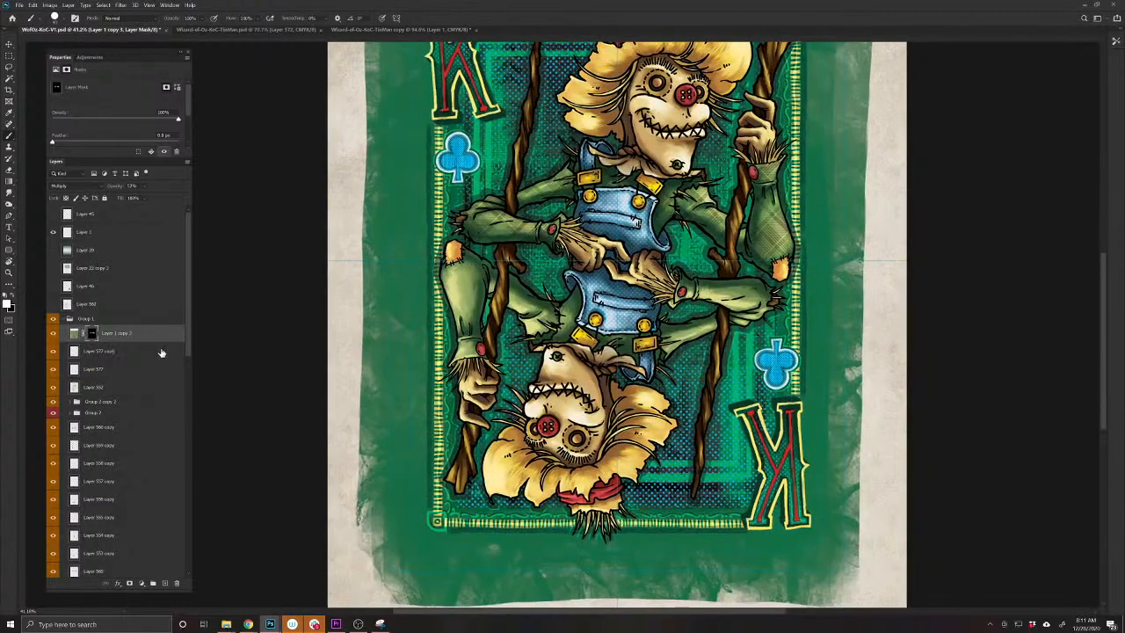
key(ctrl+j)
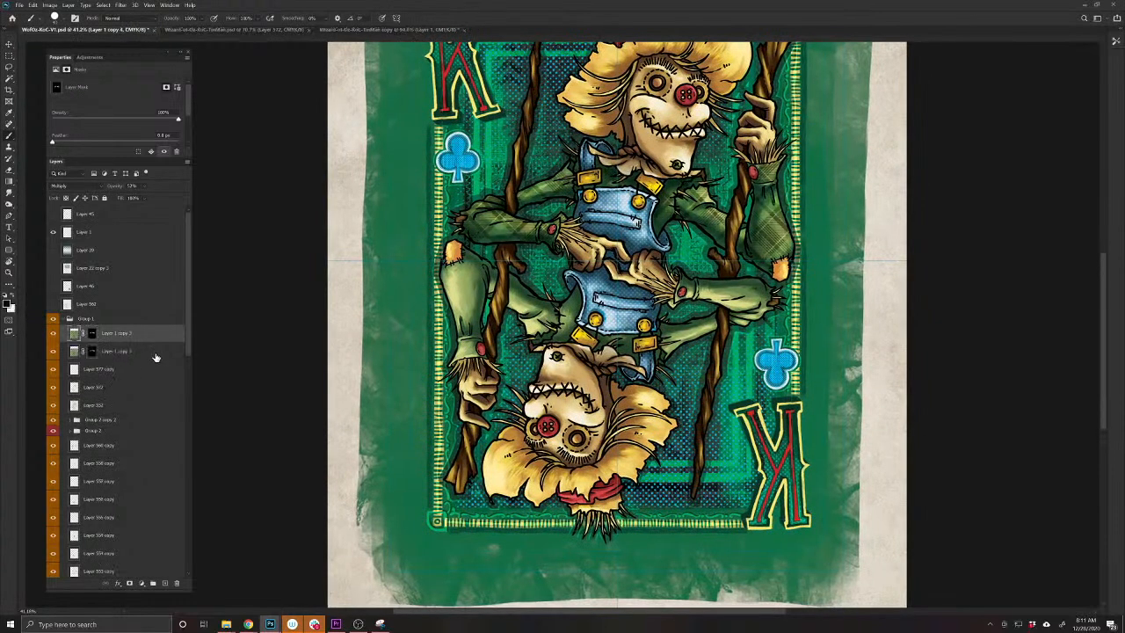
scroll(185, 349, down, 10)
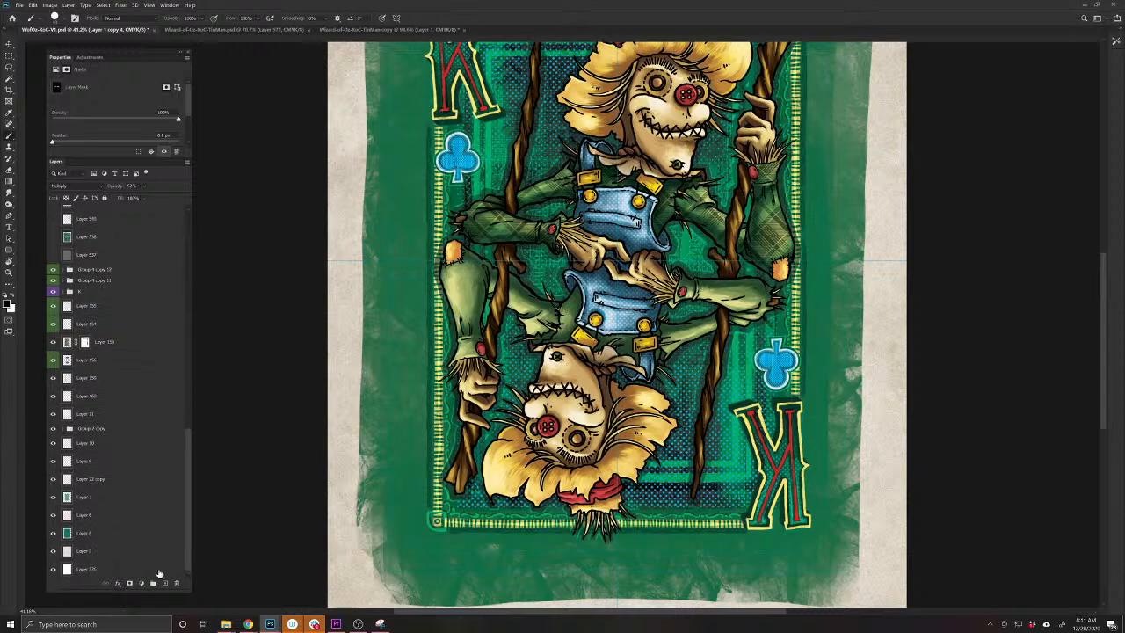
click(150, 571)
key(ctrl+t)
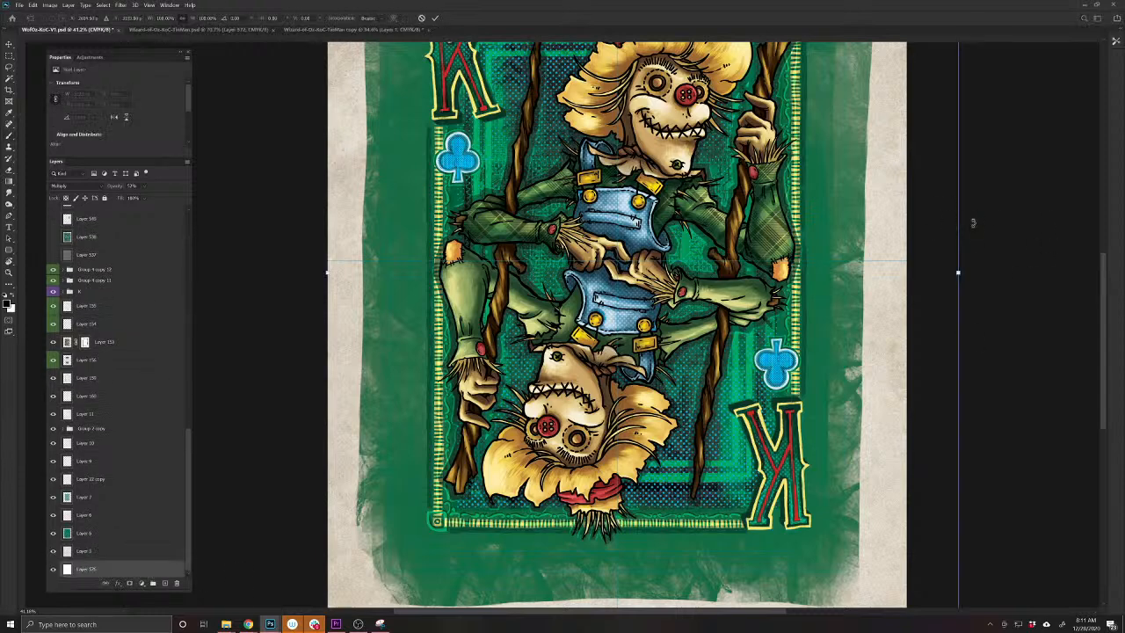
key(Return)
Apply the duplicated plaid layer's mask permanently so only the revealed shirt areas remain on that layer
scroll(173, 391, up, 15)
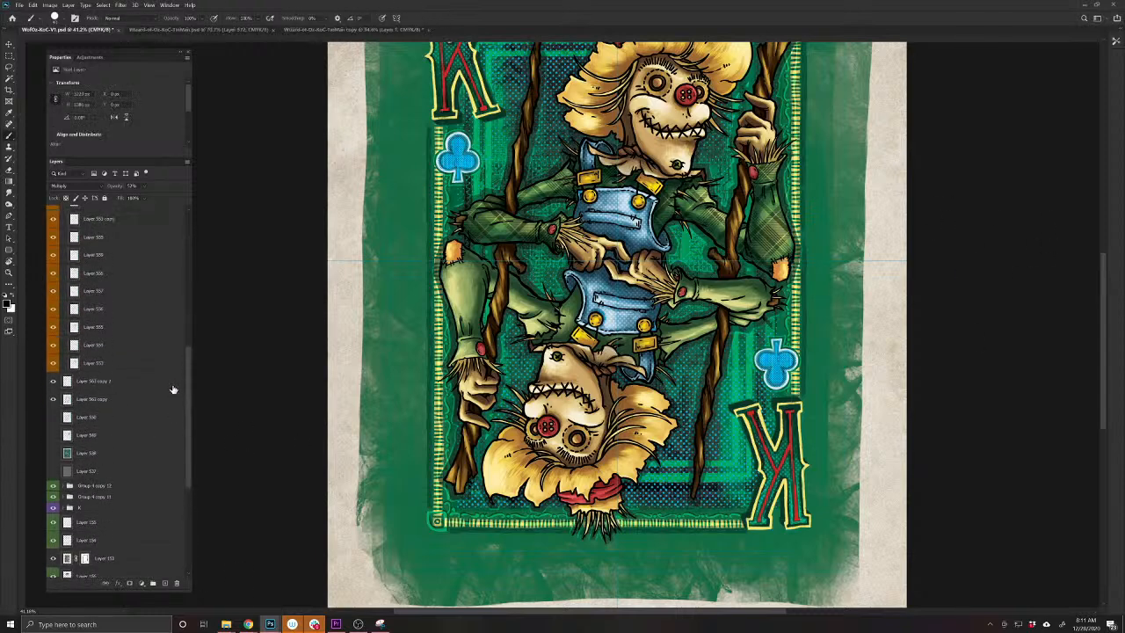
click(139, 323)
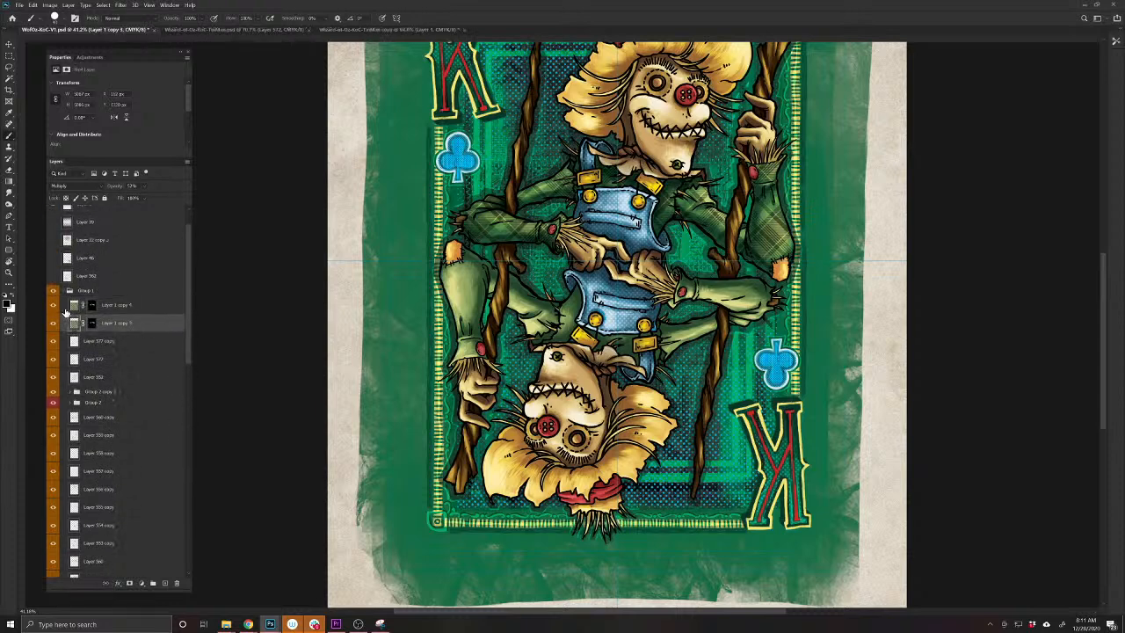
click(90, 305)
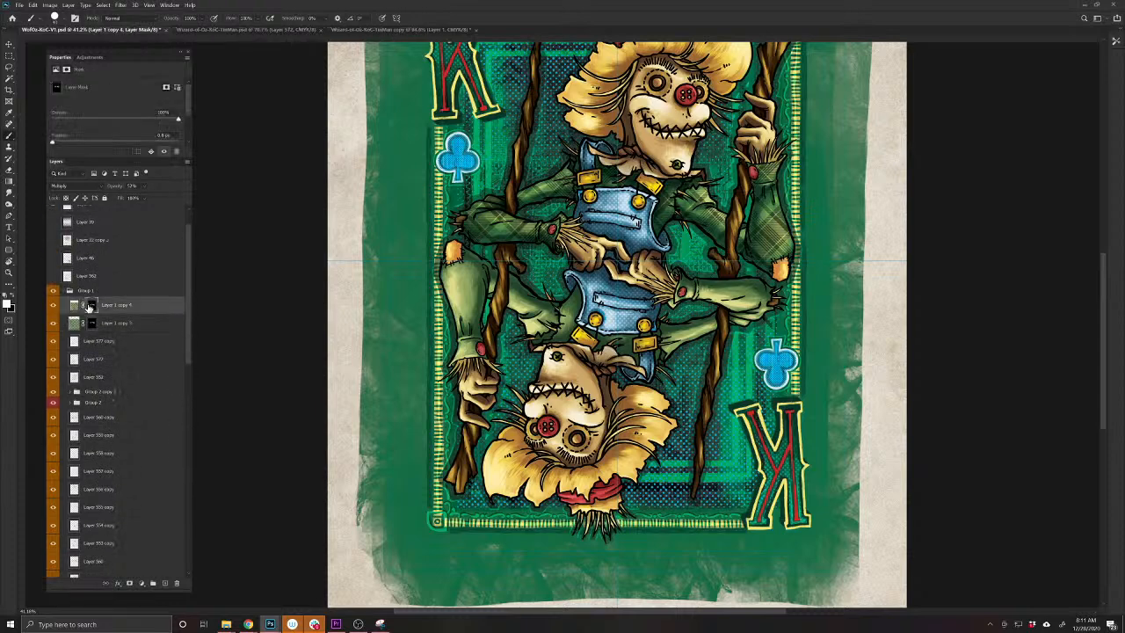
drag(90, 307, 176, 583)
click(551, 232)
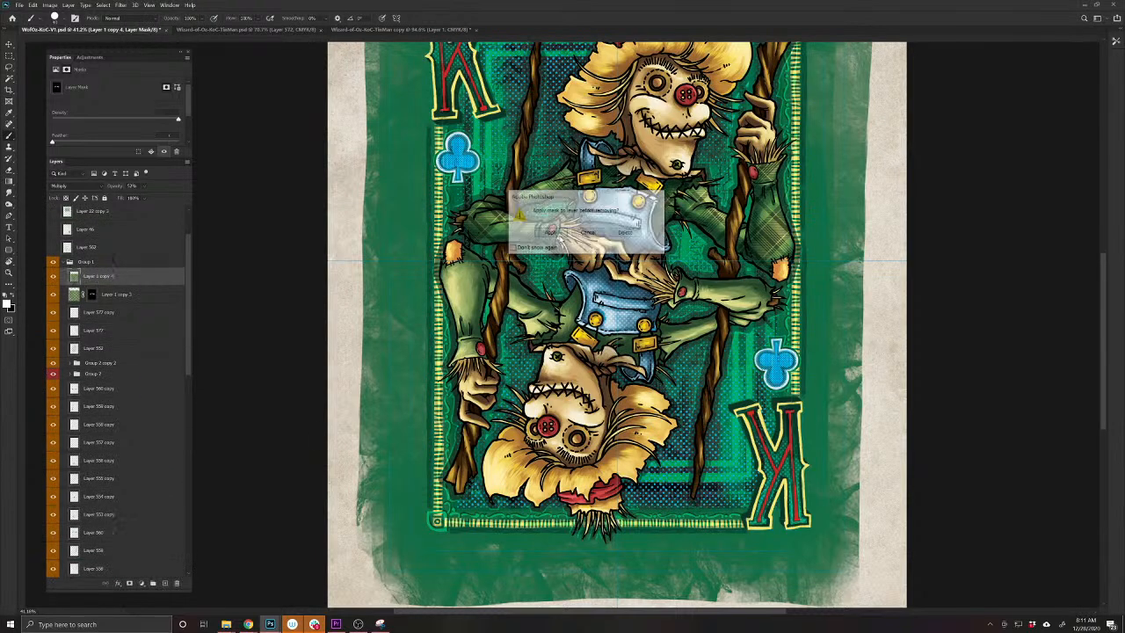
drag(91, 299, 176, 583)
click(549, 232)
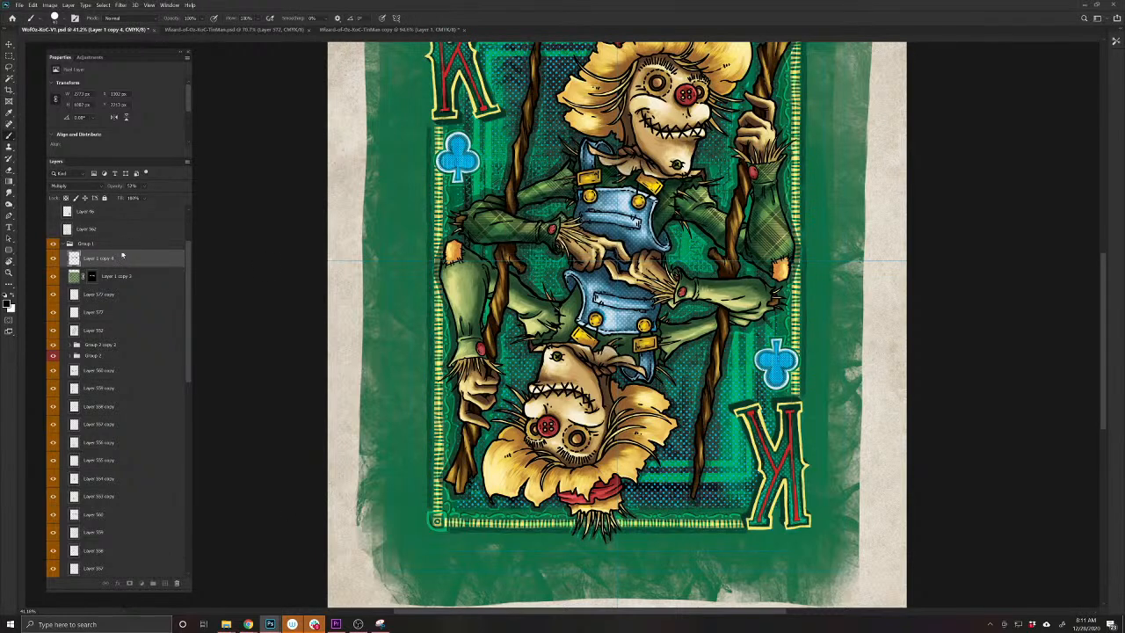
Rotate the trimmed plaid copy together with the bottommost canvas-size layer half a turn onto the lower scarecrow's shirt, and save the document
drag(188, 291, 182, 555)
click(161, 569)
key(ctrl+t)
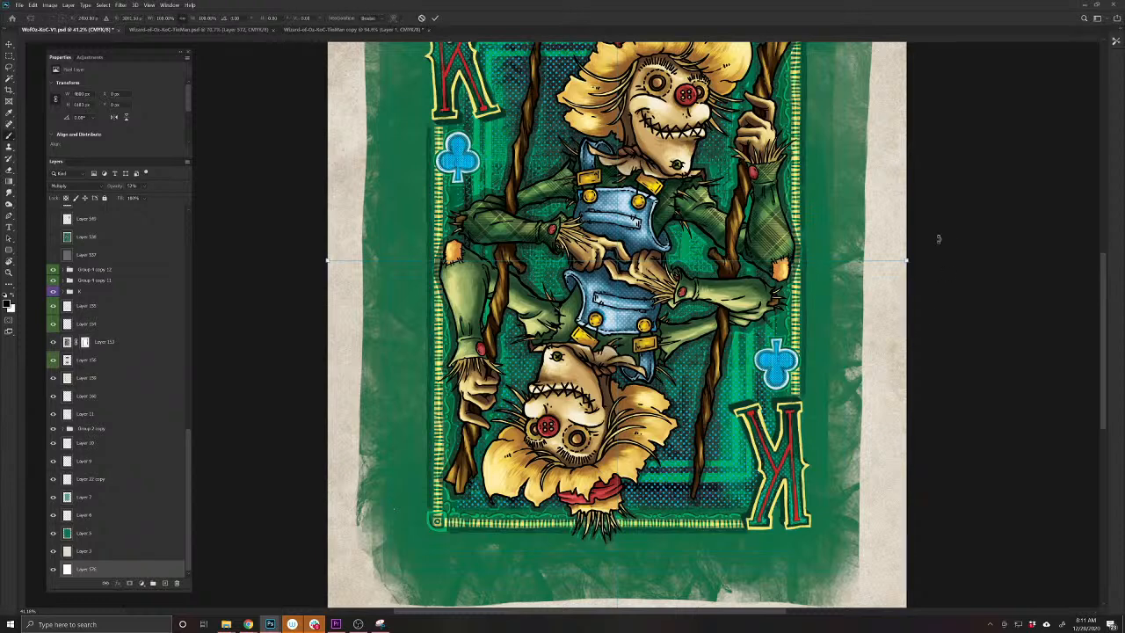
drag(672, 588, 218, 312)
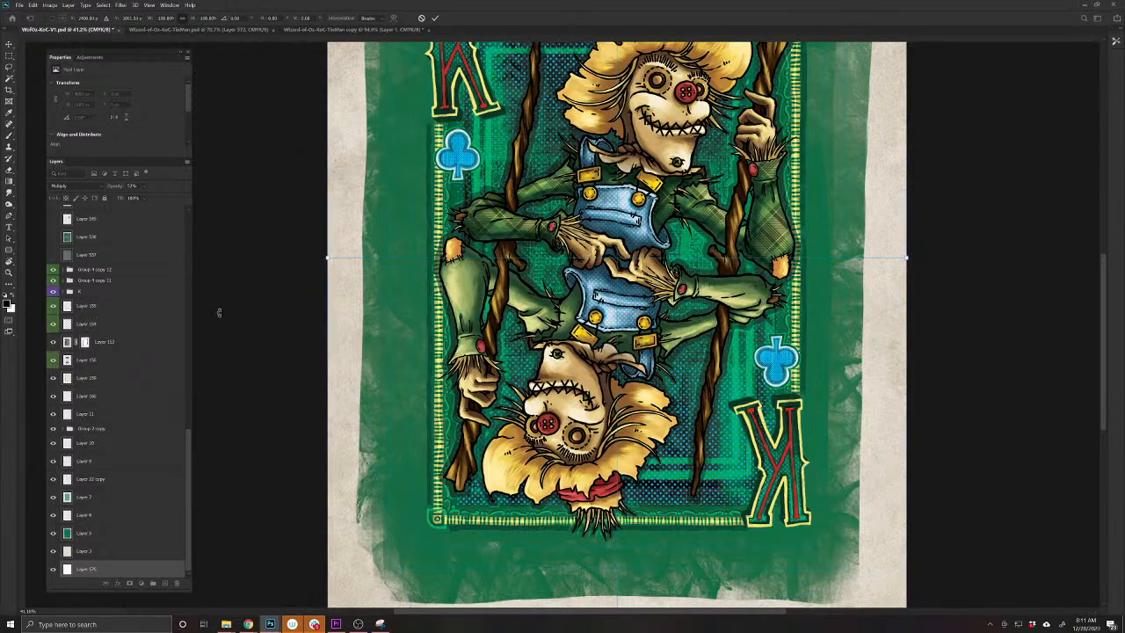
key(Return)
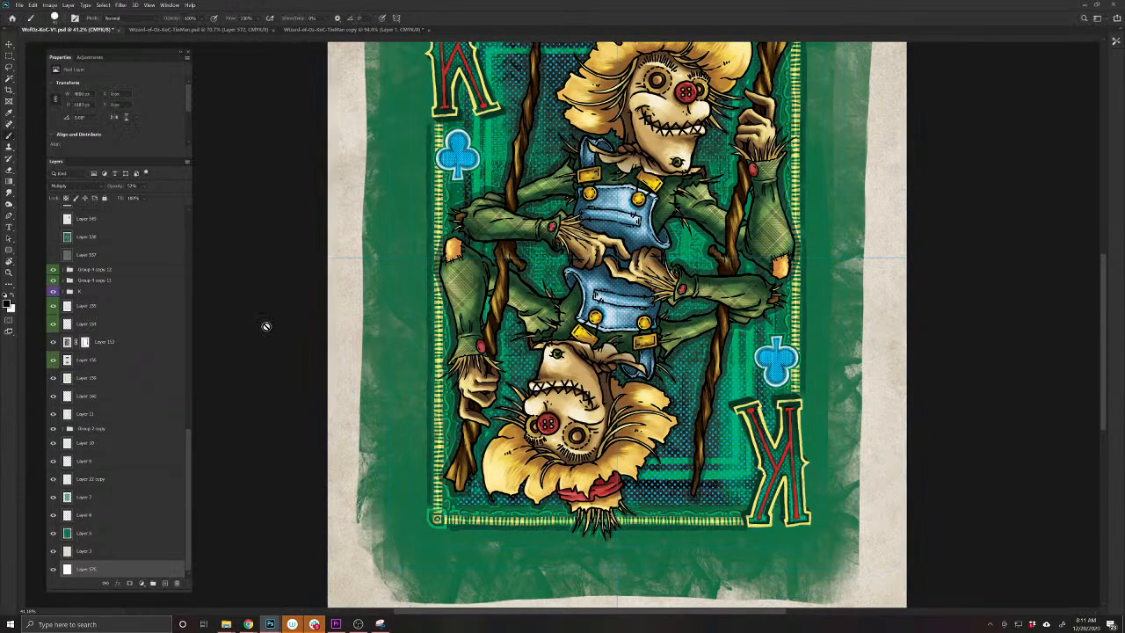
key(ctrl+s)
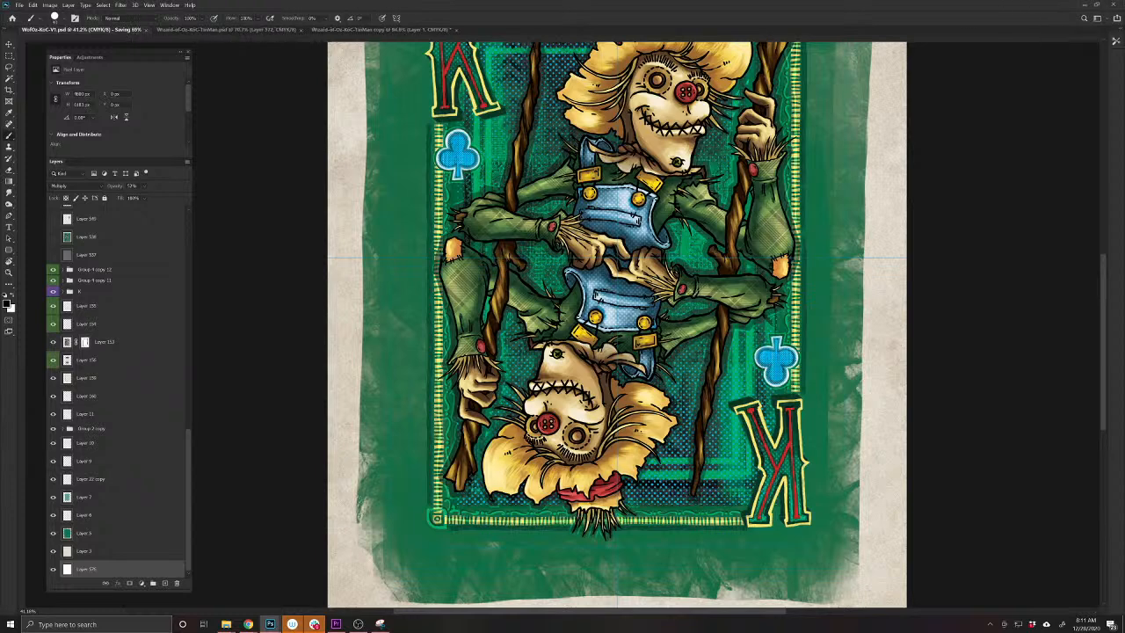
Switch to Chrome and open istock.com
mouse_move(247, 624)
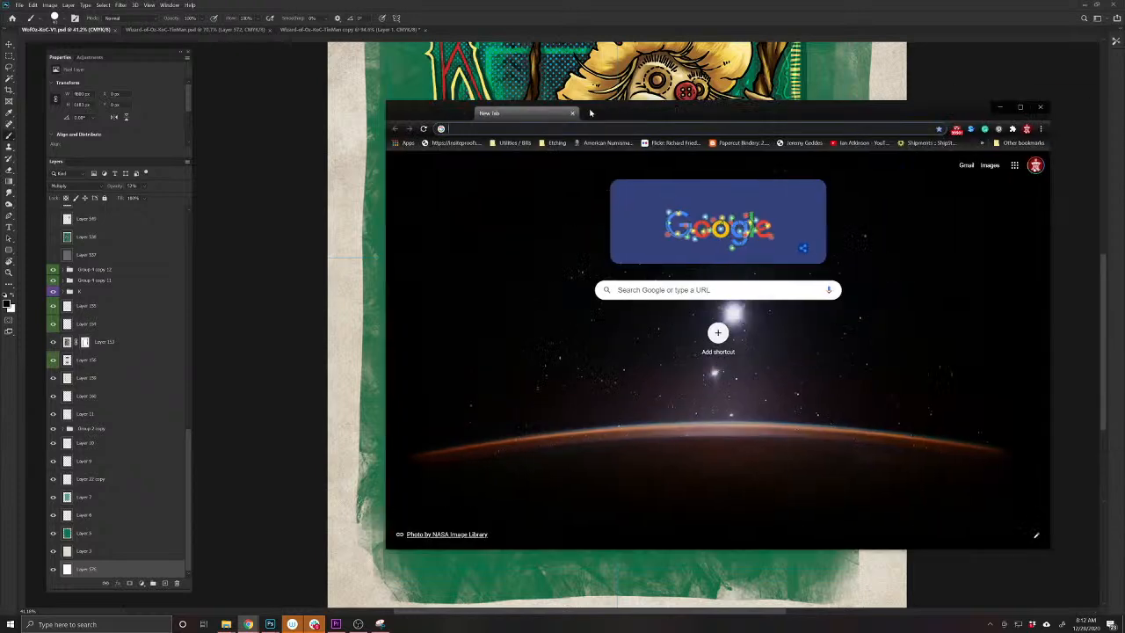
click(509, 129)
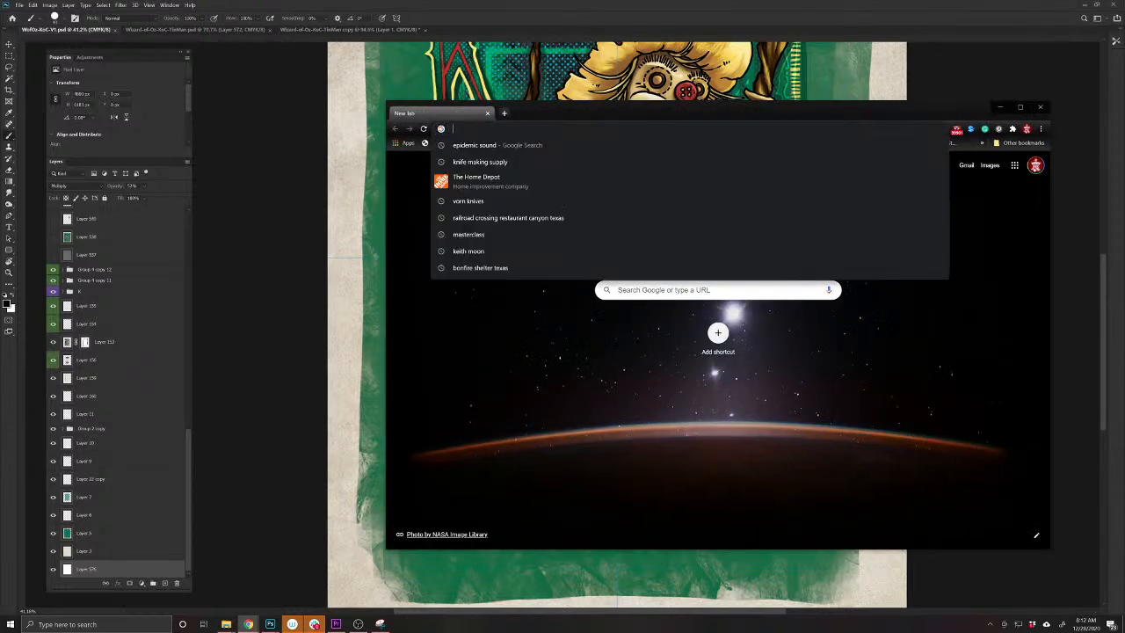
text(istock.com)
key(Return)
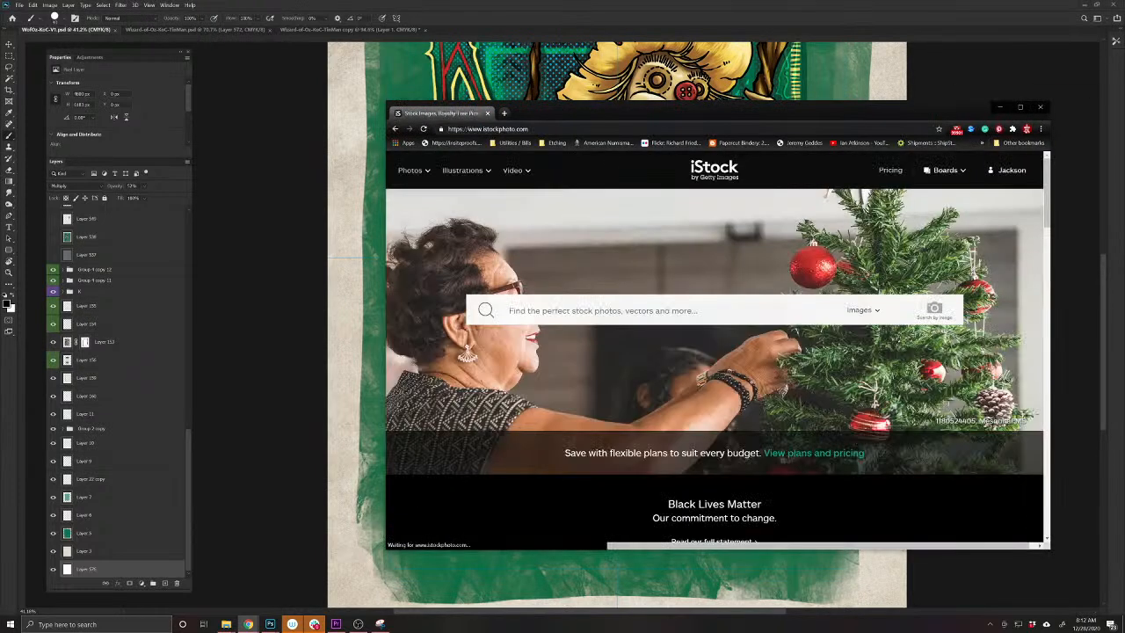
Search iStock's images for "burlap texture" using the matching suggestion, and maximize the browser window
click(603, 310)
text(burl)
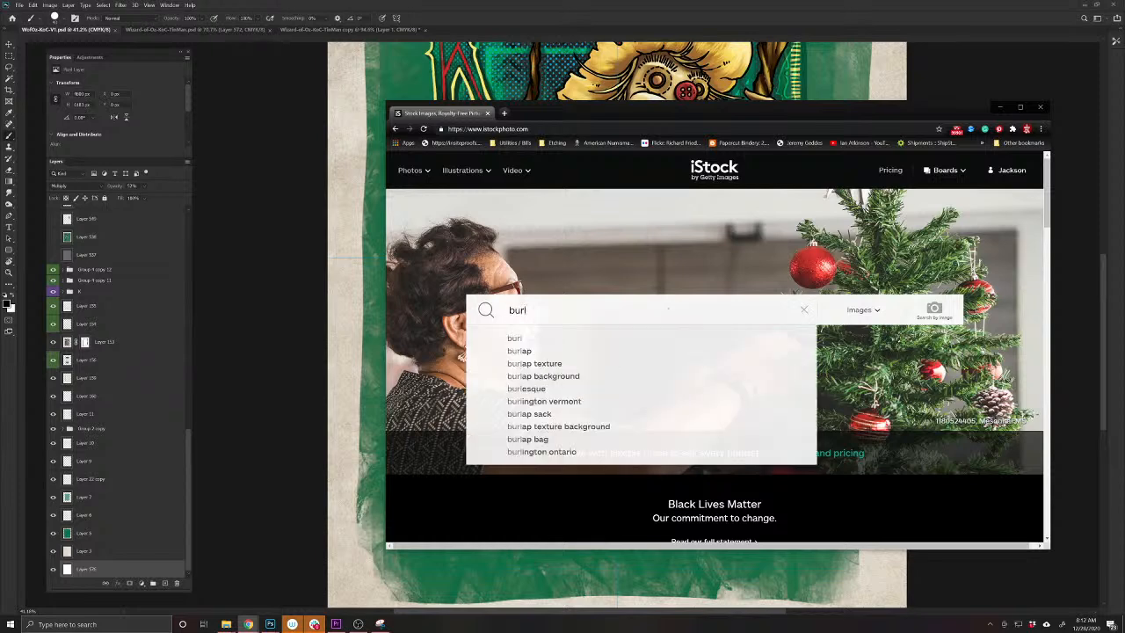
key(Down)
key(Down)
key(Down)
key(Return)
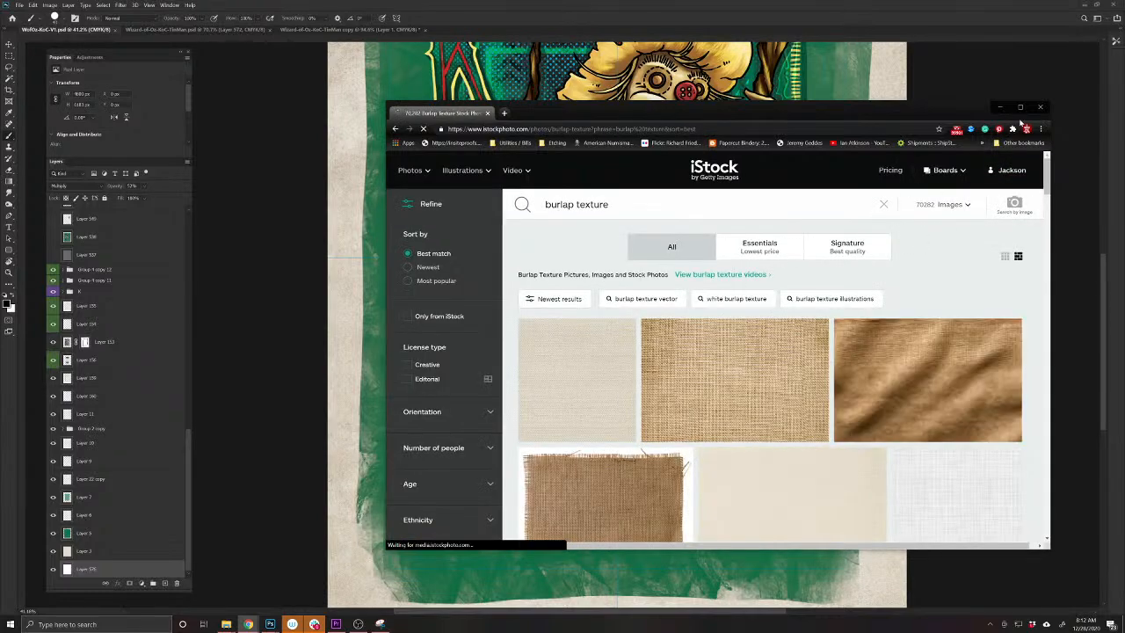
key(super+Up)
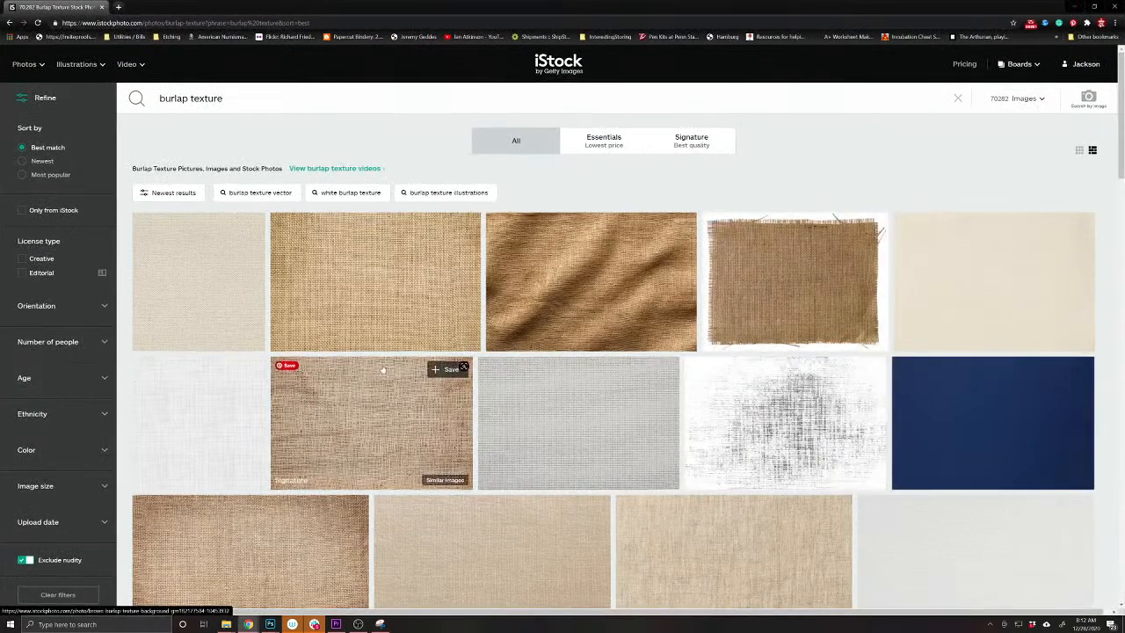
Preview the "Brown light linen texture or background for your design" photo enlarged, and return to the search results
scroll(399, 326, down, 3)
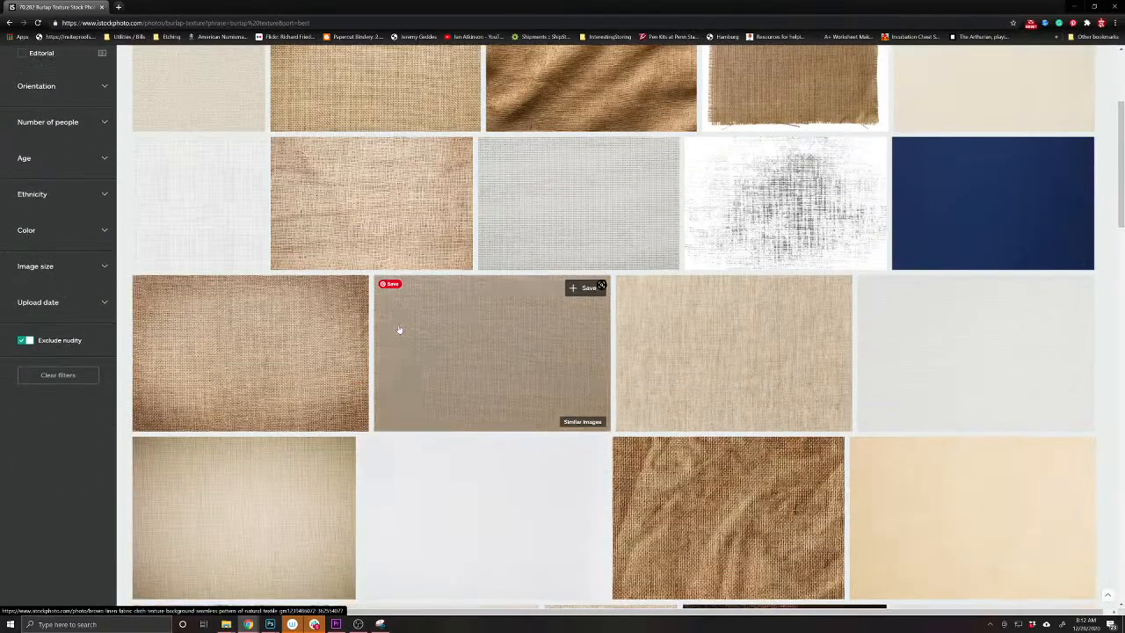
scroll(615, 396, down, 1)
click(753, 259)
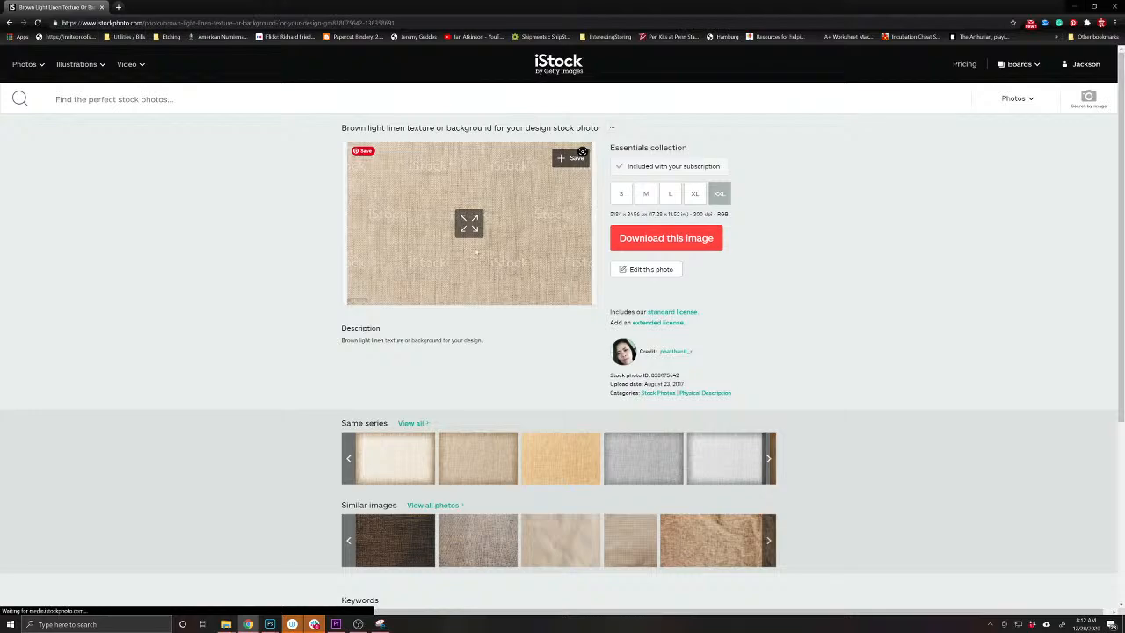
click(468, 222)
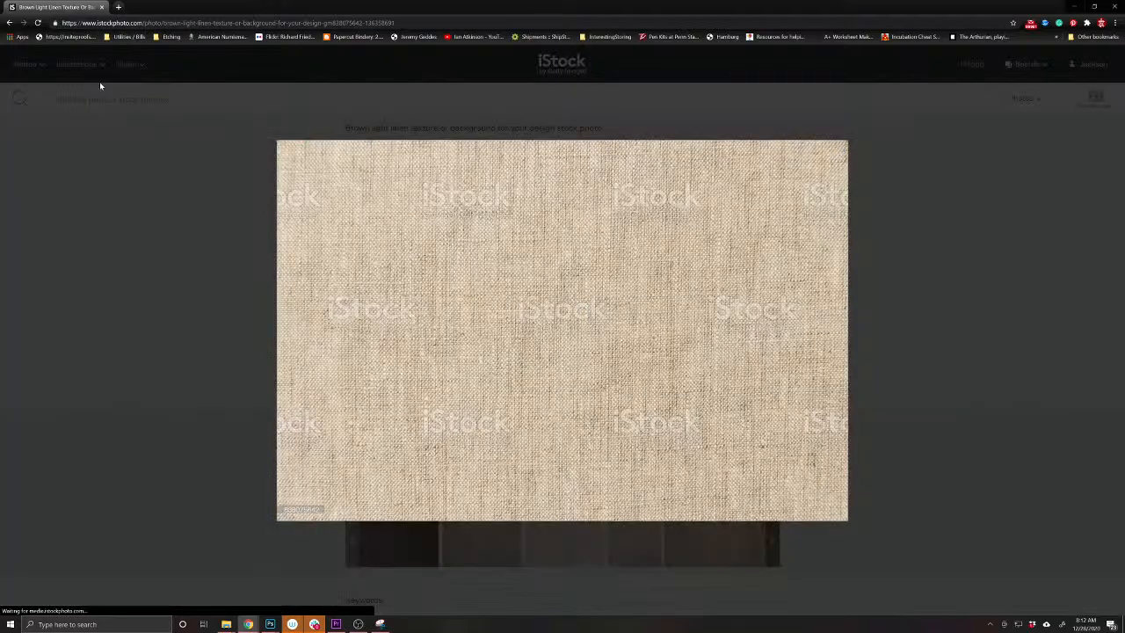
click(10, 23)
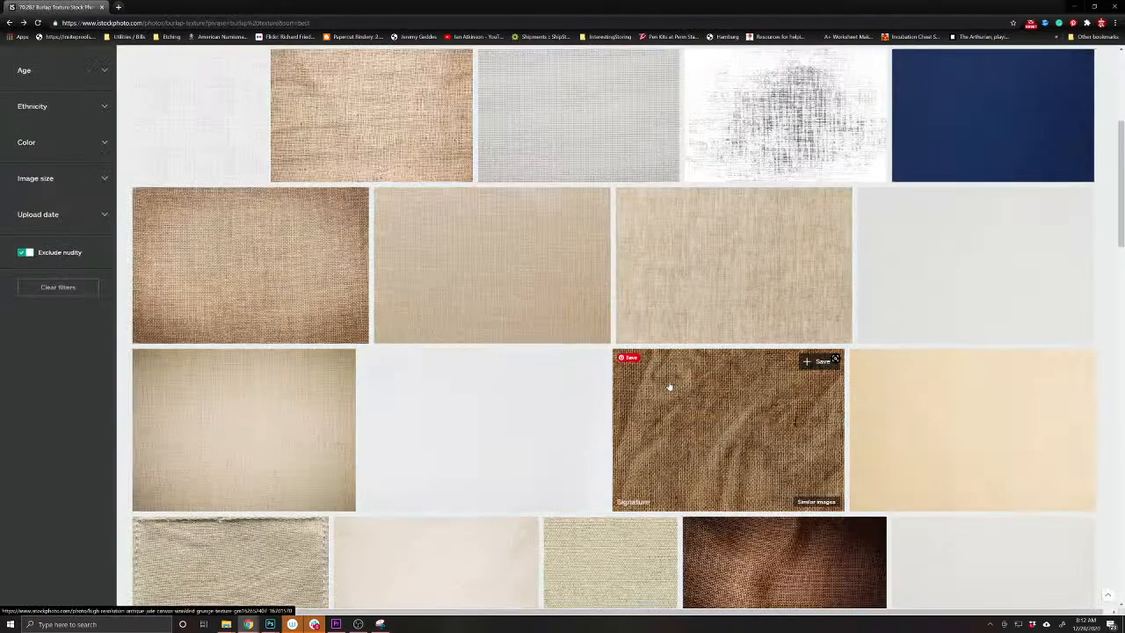
Preview the "Piece of Burlap textile background textured isolated" photo enlarged, and return to the search results
scroll(615, 352, down, 3)
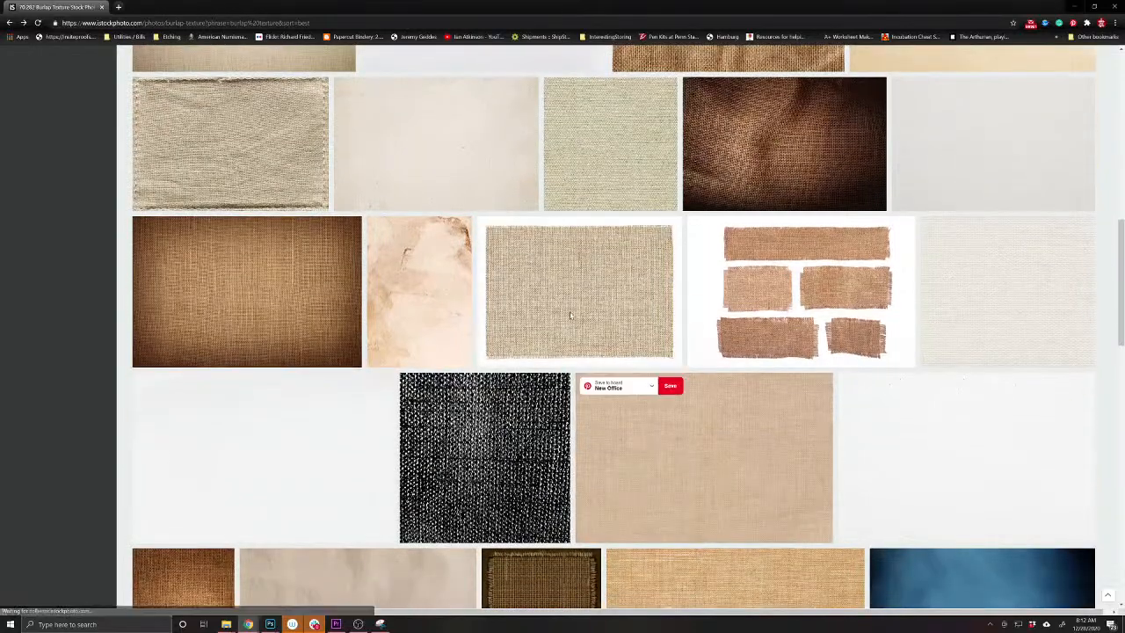
click(582, 320)
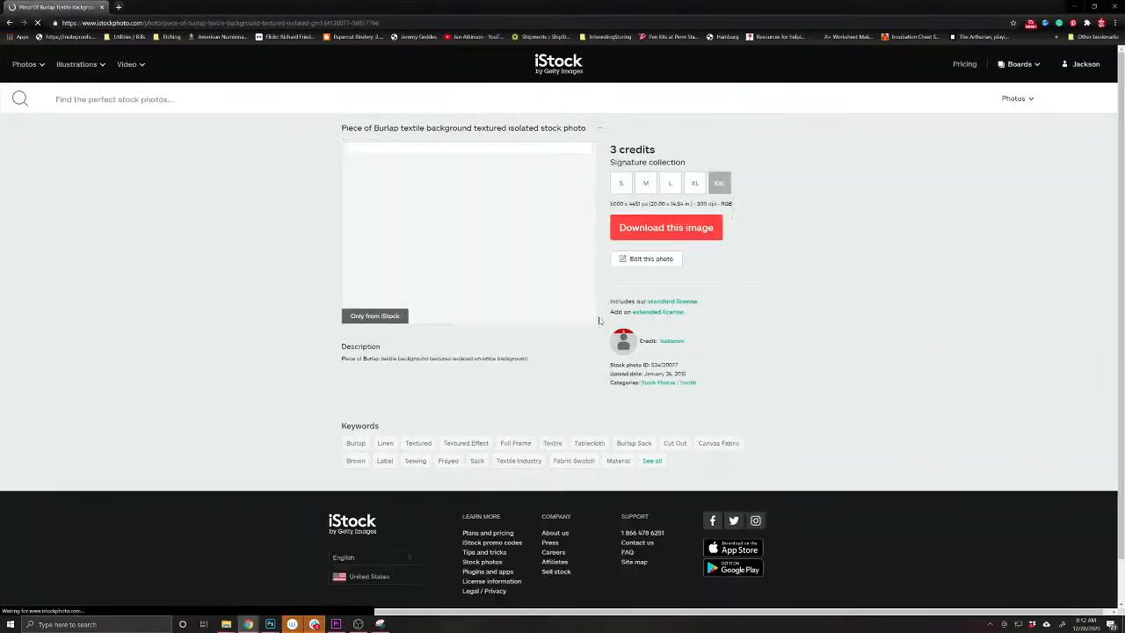
click(469, 235)
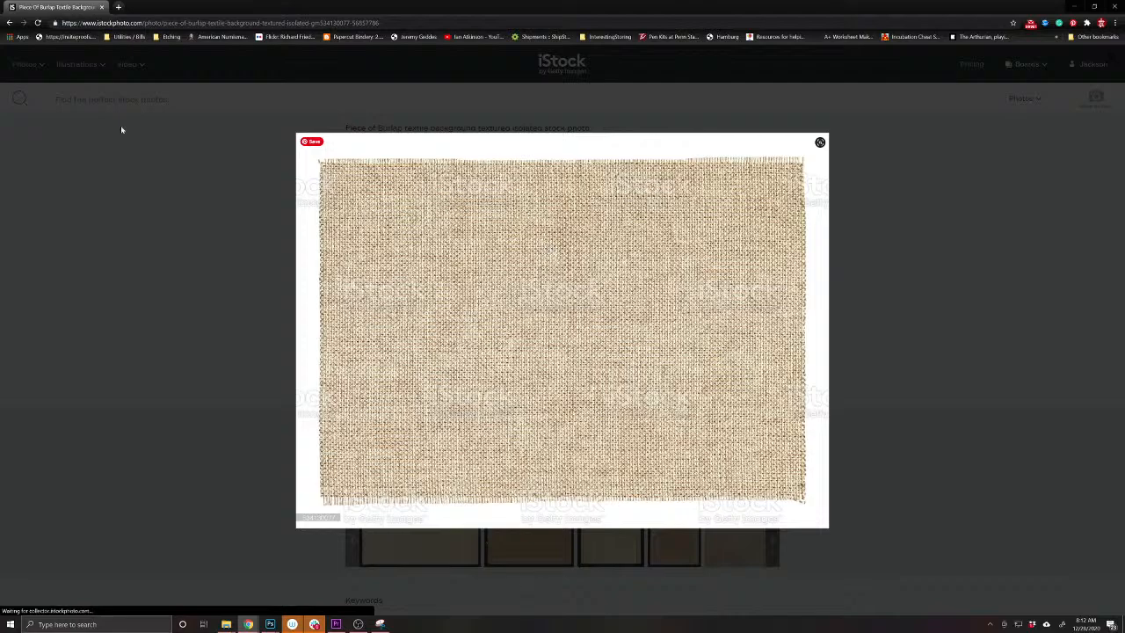
click(10, 22)
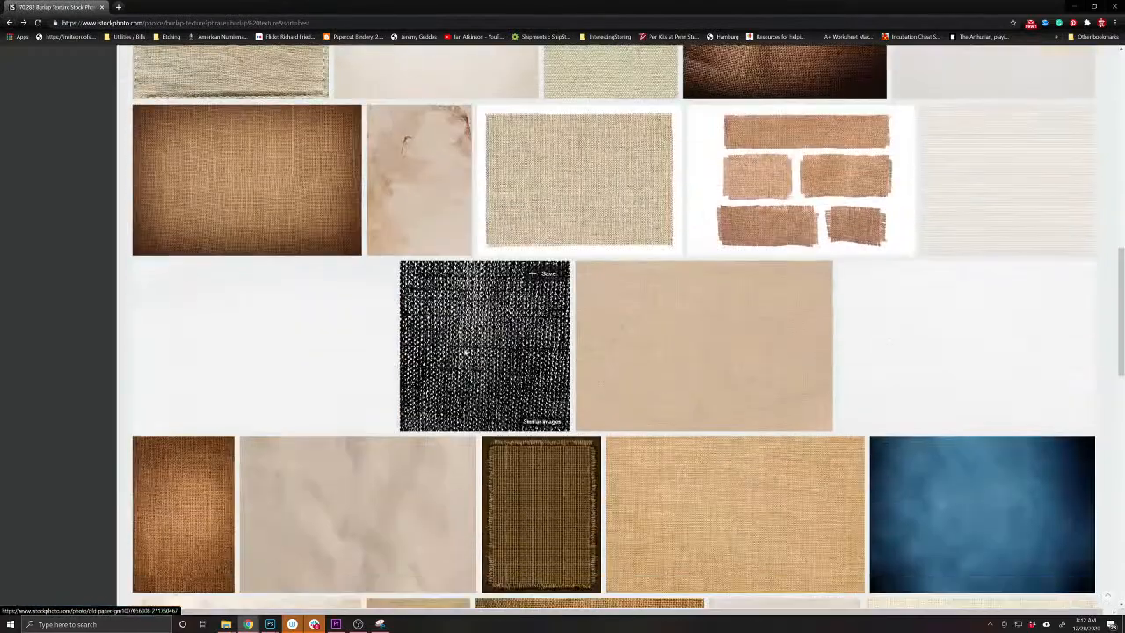
View the coarse-grain jute canvas photo, followed by the seamless sackcloth and seamless linen canvas photos among the similar images
scroll(465, 351, down, 4)
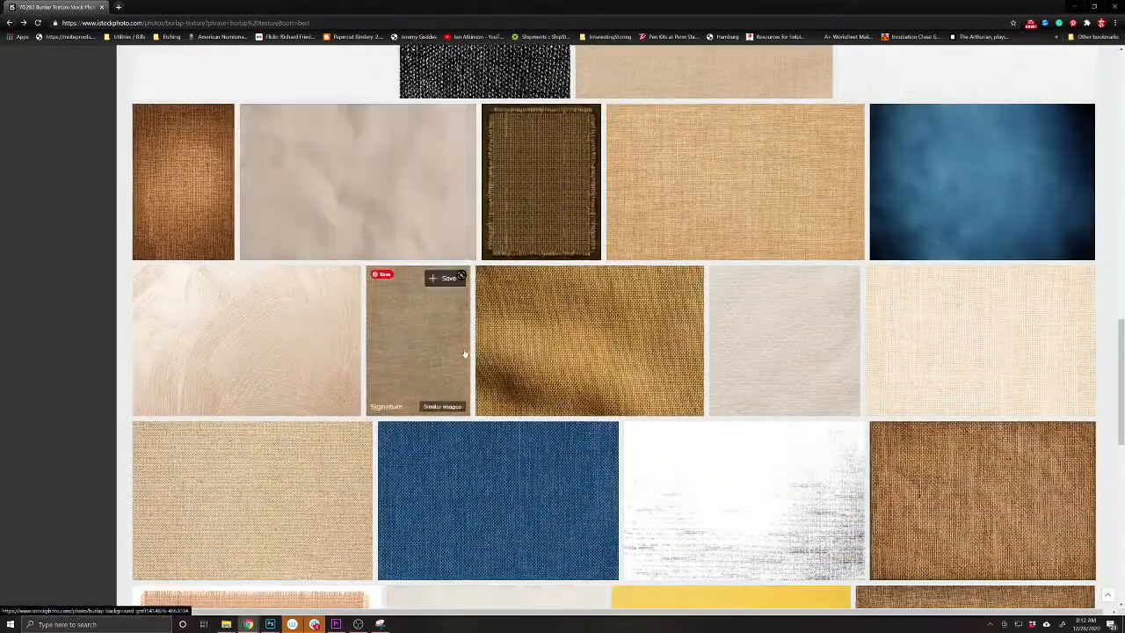
scroll(465, 353, down, 4)
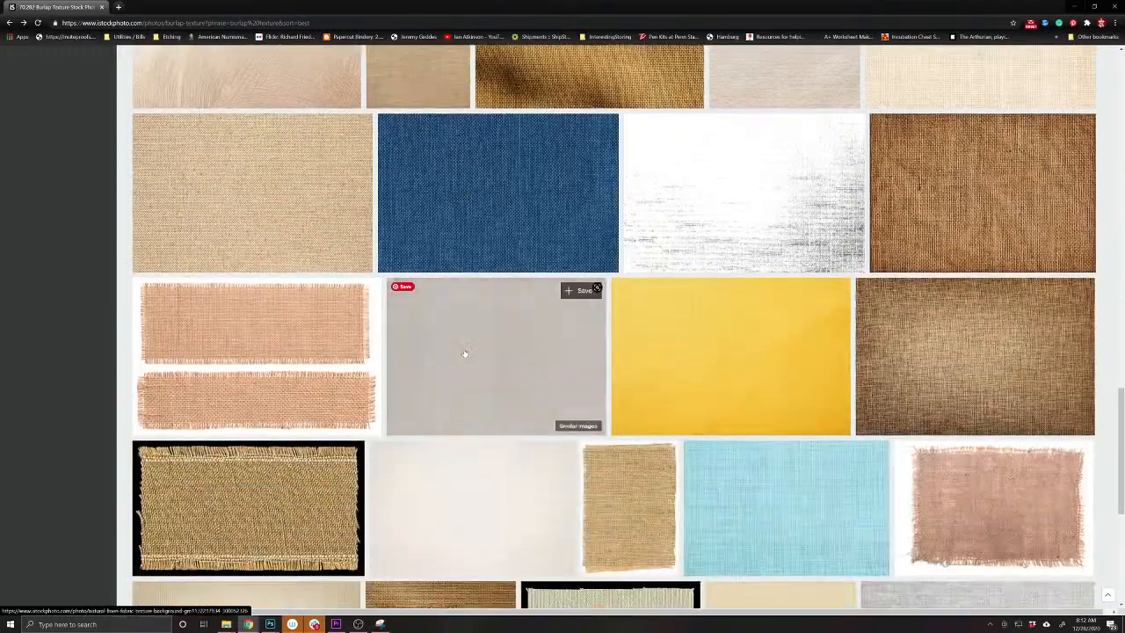
scroll(465, 353, up, 2)
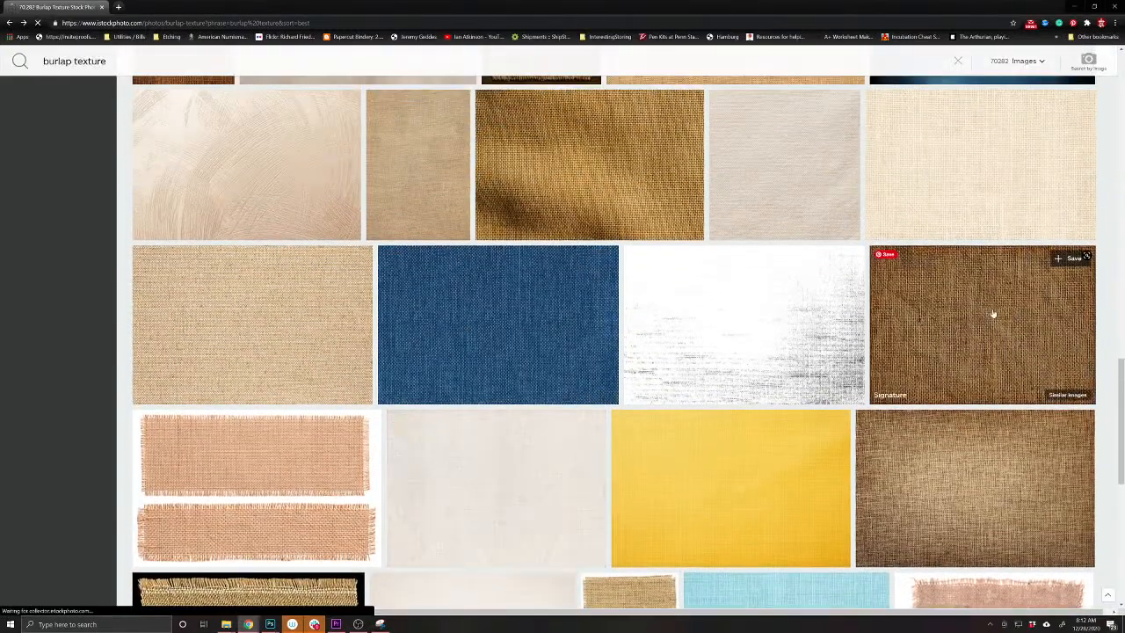
click(993, 314)
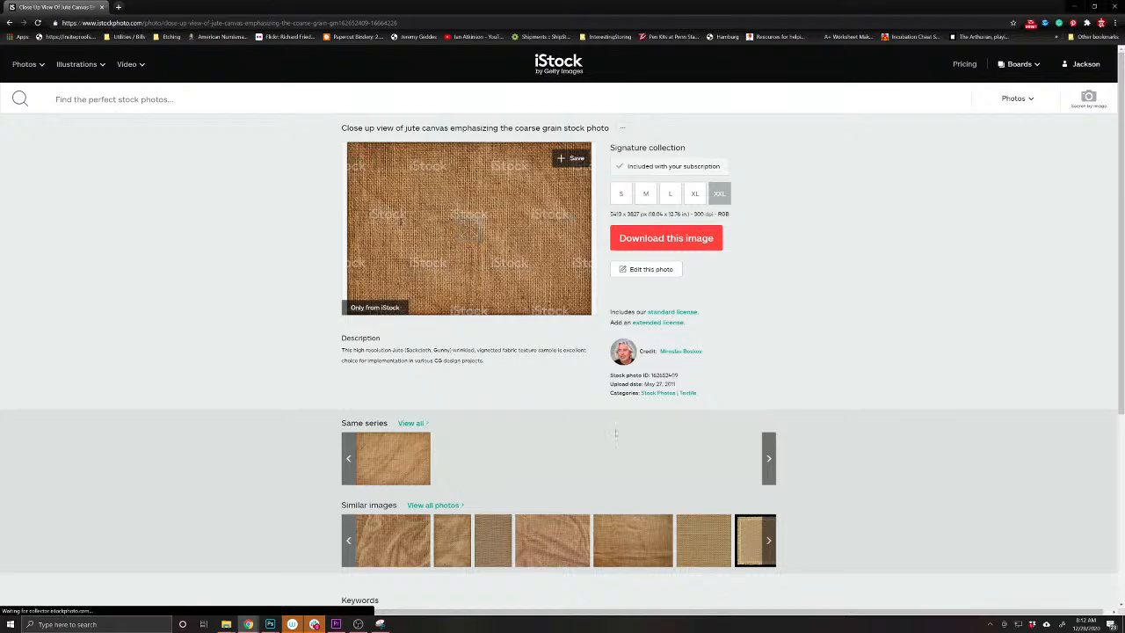
click(702, 537)
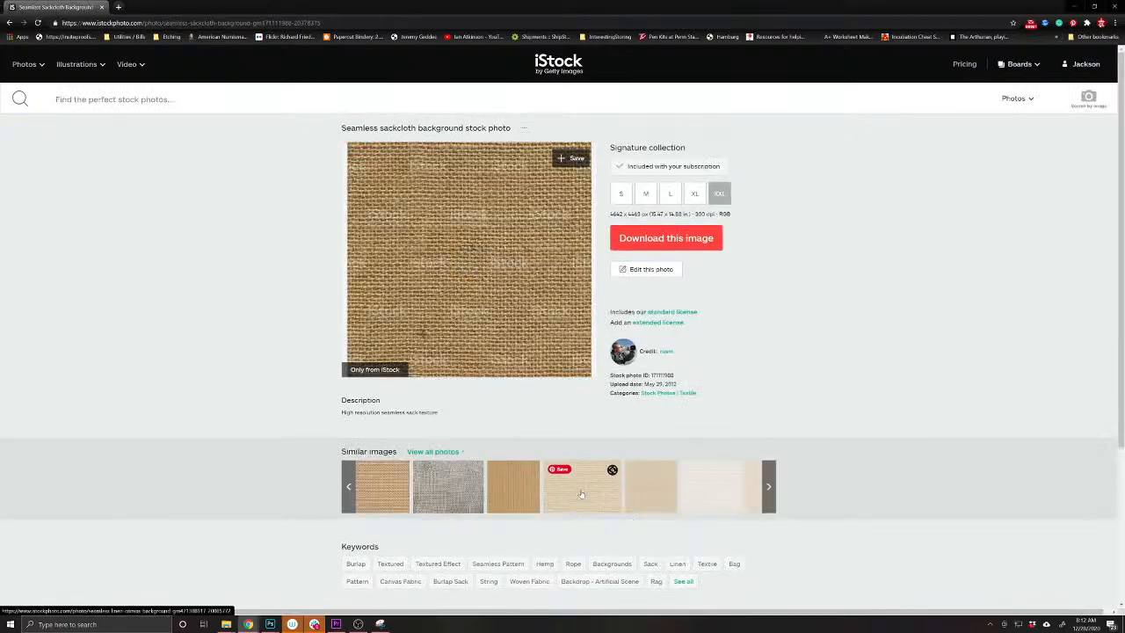
click(582, 488)
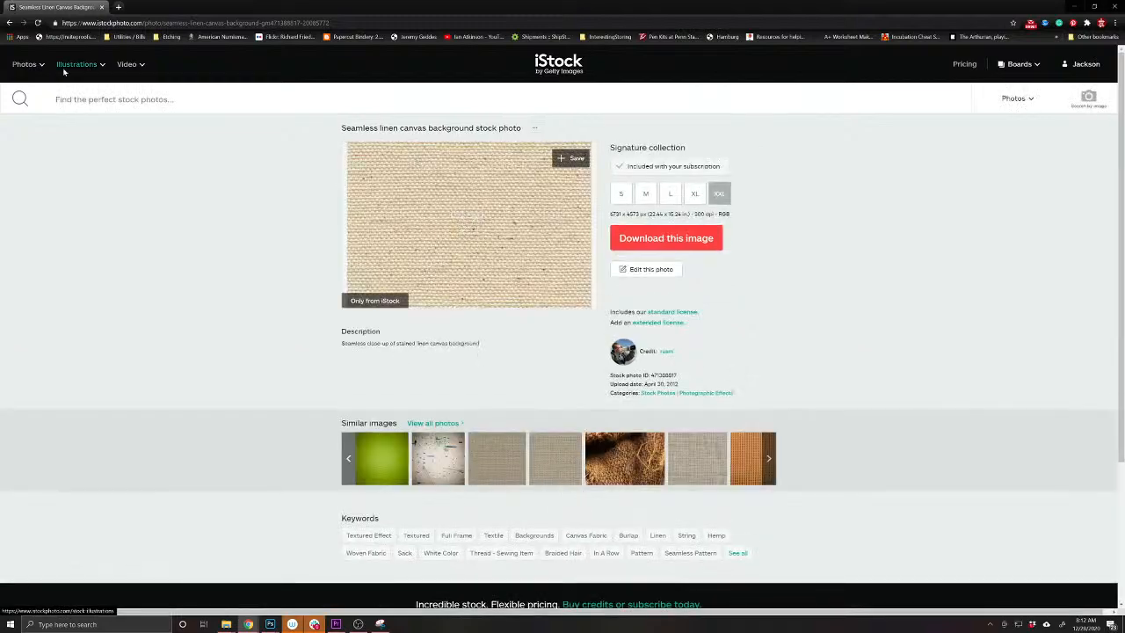
Go back to the burlap texture search results and examine the earlier thumbnails again
click(76, 64)
click(9, 23)
click(8, 22)
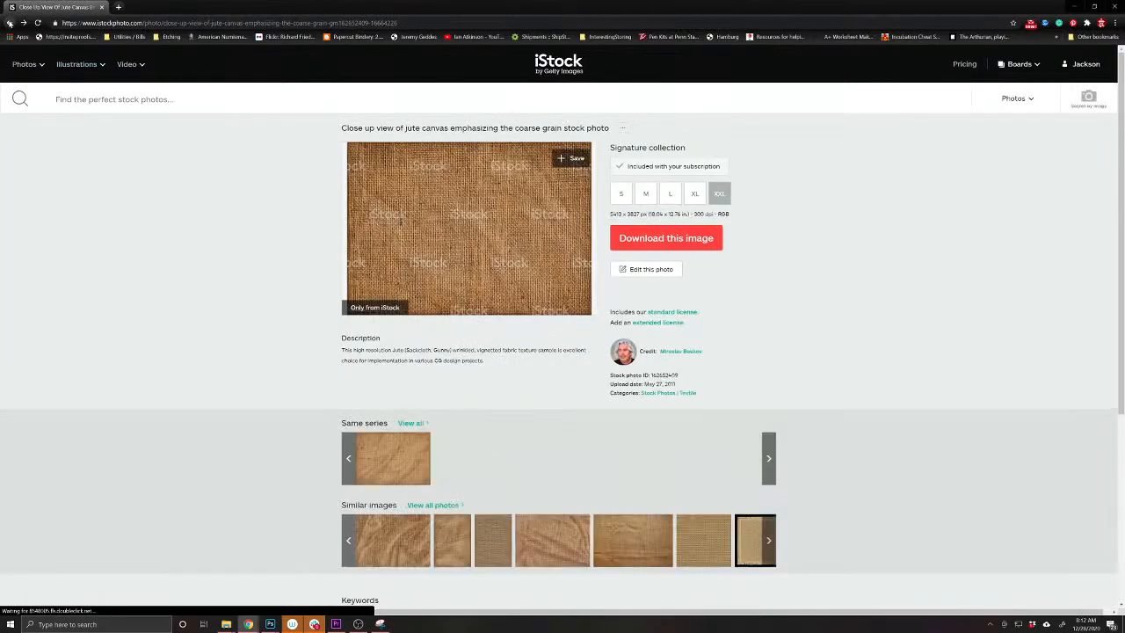
click(8, 23)
scroll(531, 425, up, 6)
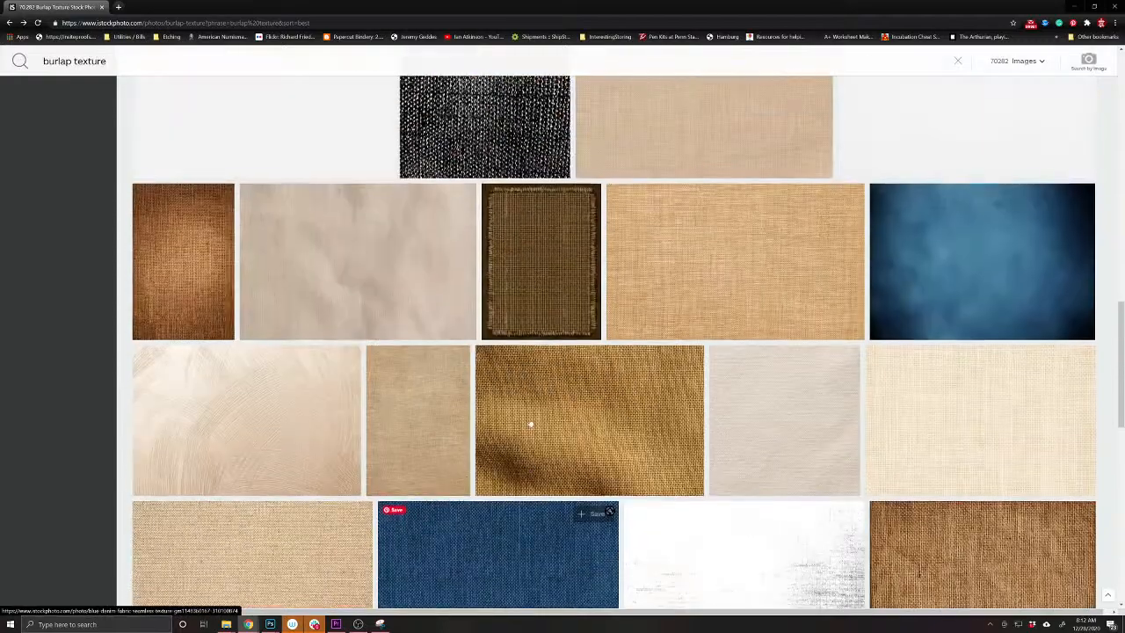
Download the tan burlap textile background photo from the burlap search results and save it as BurlapTexture
scroll(531, 425, up, 10)
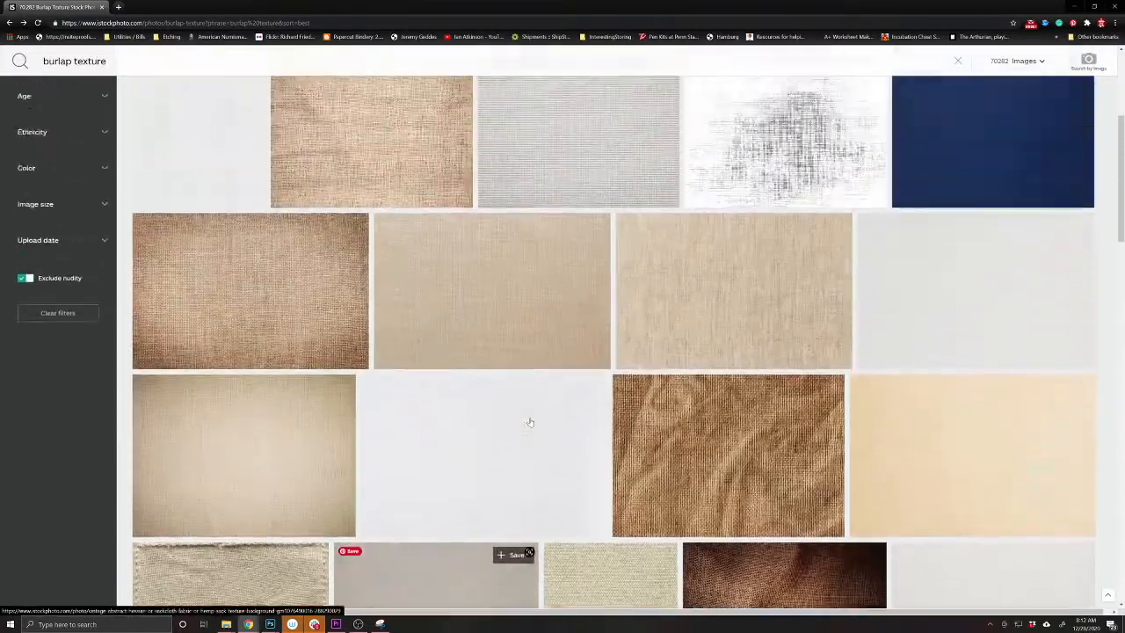
scroll(529, 423, up, 2)
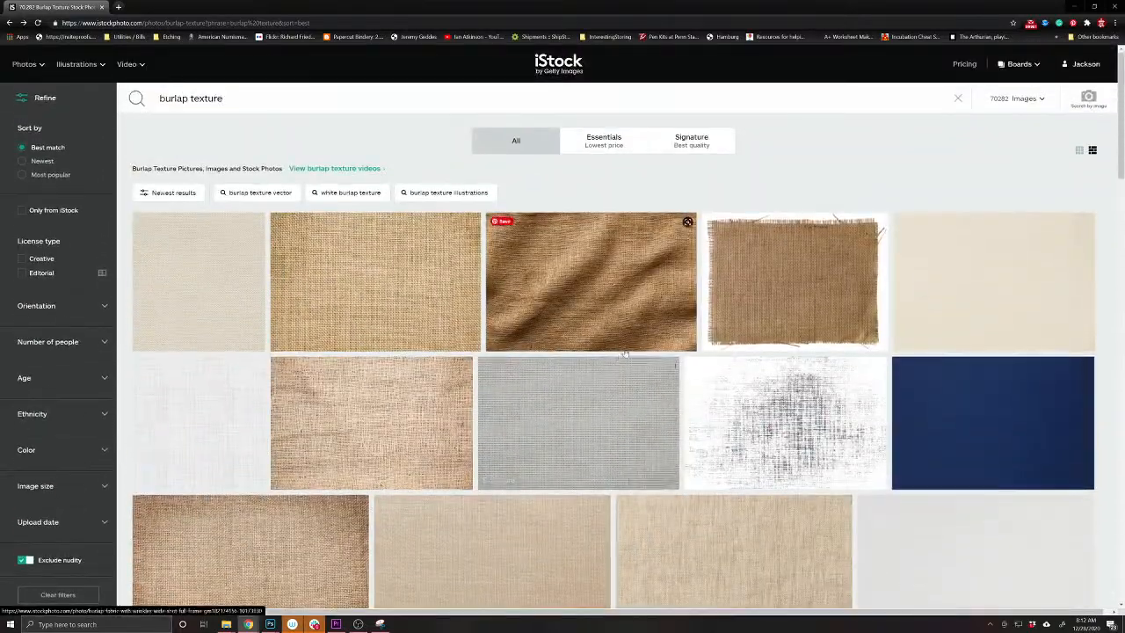
click(374, 290)
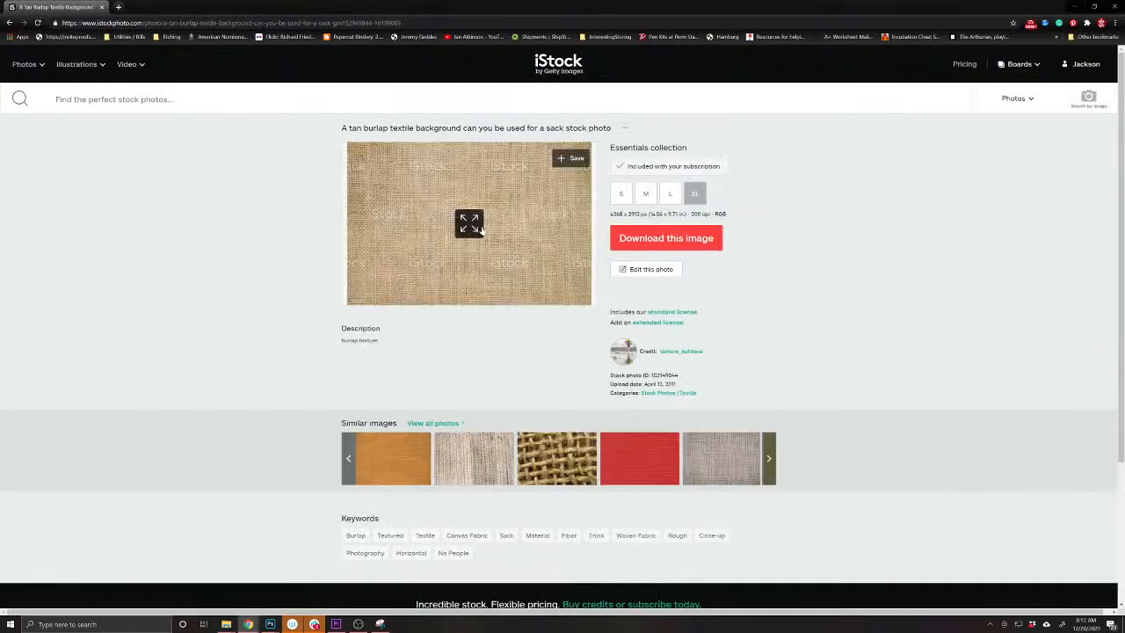
click(653, 244)
click(659, 195)
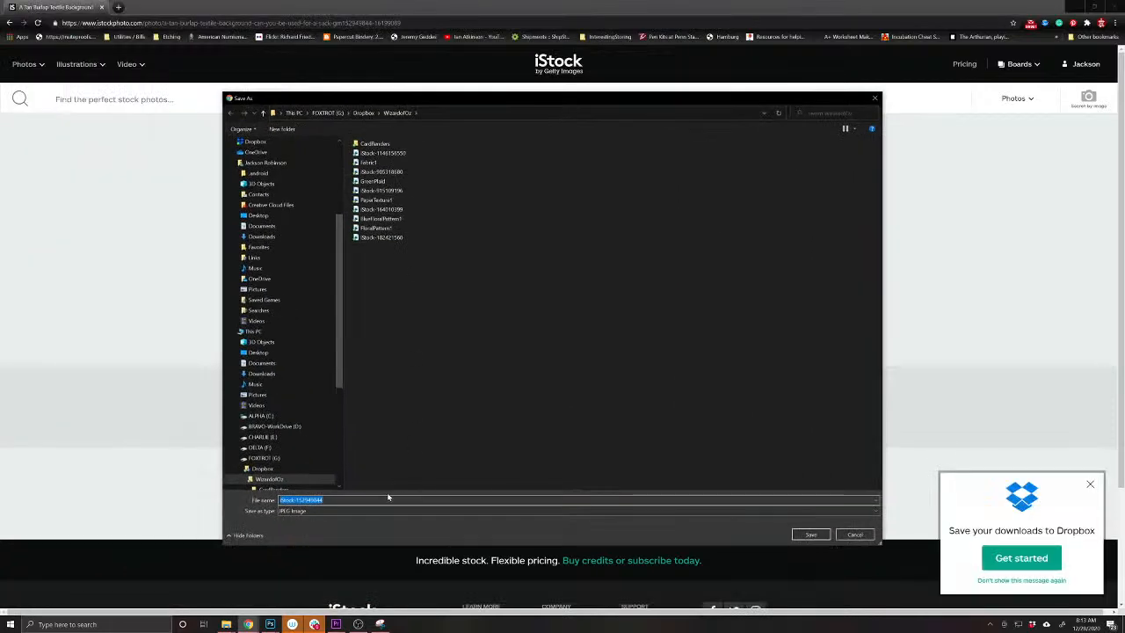
text(BurlapTexture)
key(Return)
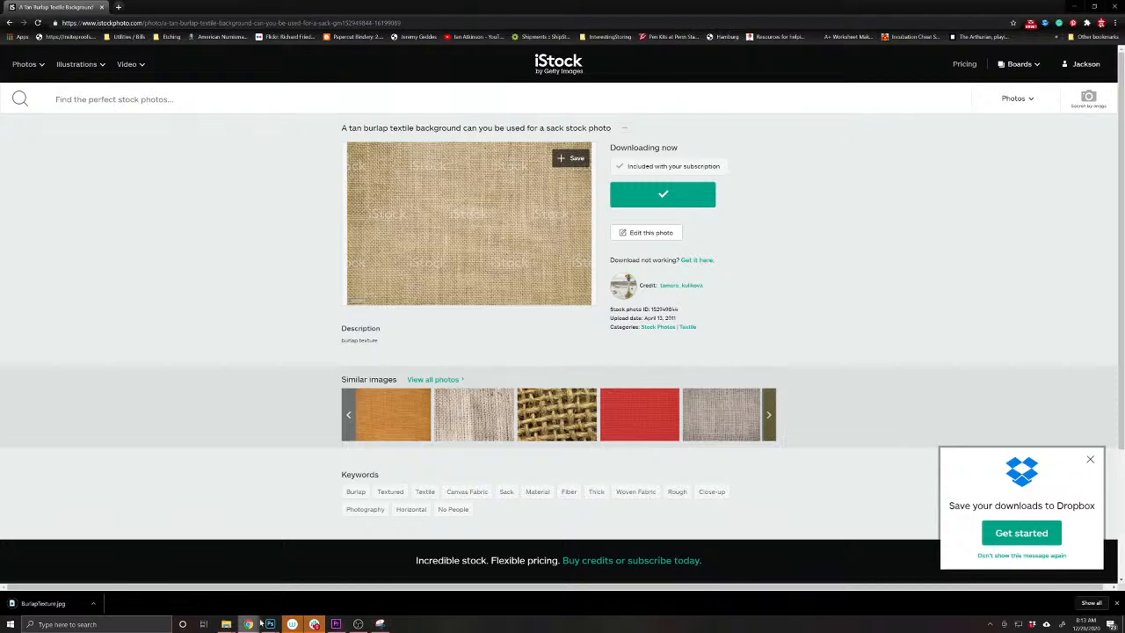
Switch to Photoshop and open the BurlapTexture image from the WizardofOz folder
mouse_move(270, 624)
click(242, 587)
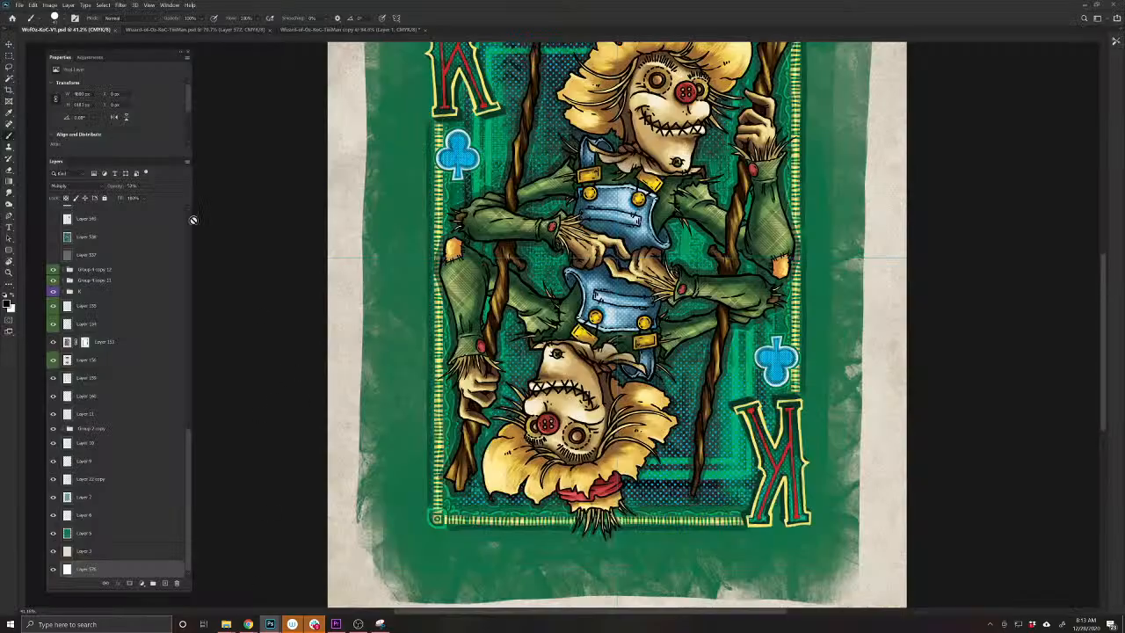
click(16, 5)
click(35, 21)
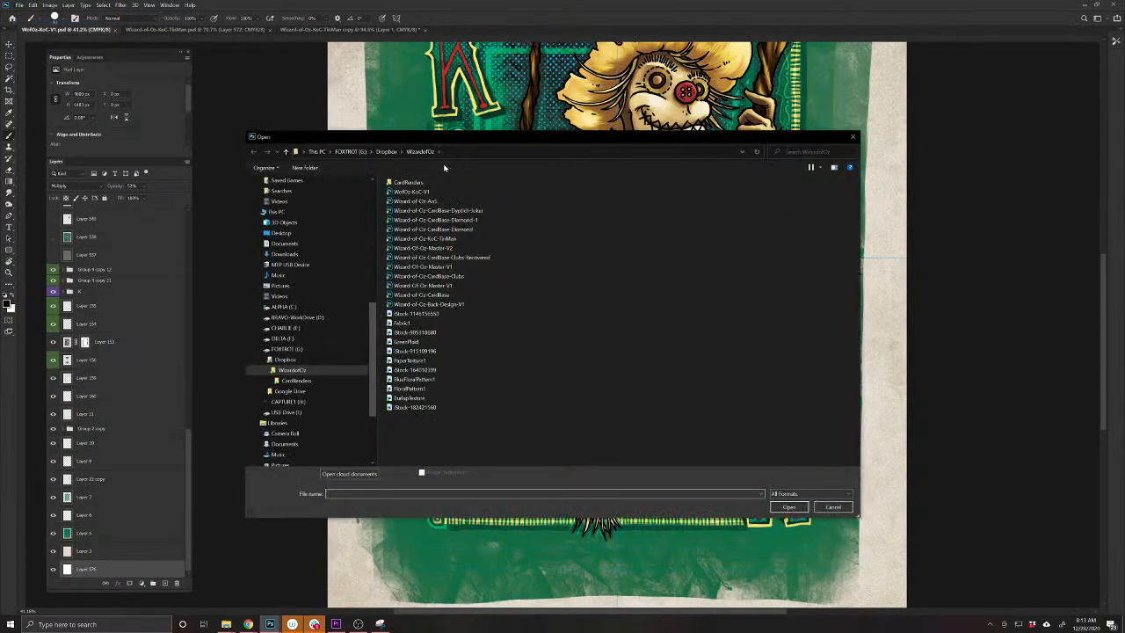
click(406, 398)
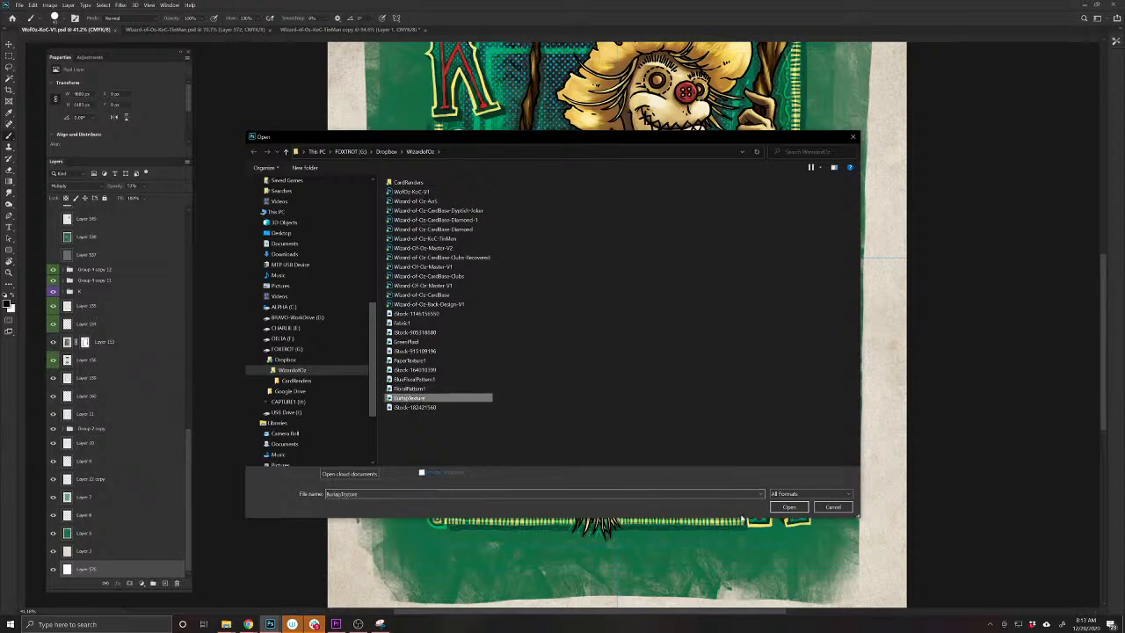
click(787, 506)
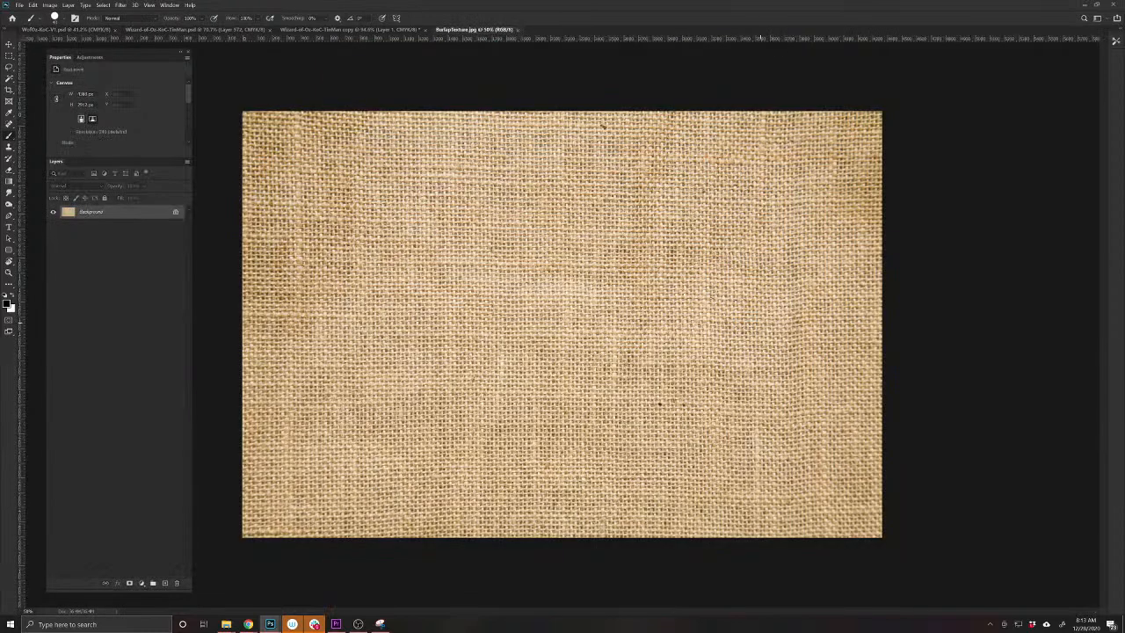
Copy the whole burlap image and paste it as a new layer into the WofOz-KoC-V1 card document
key(ctrl+a)
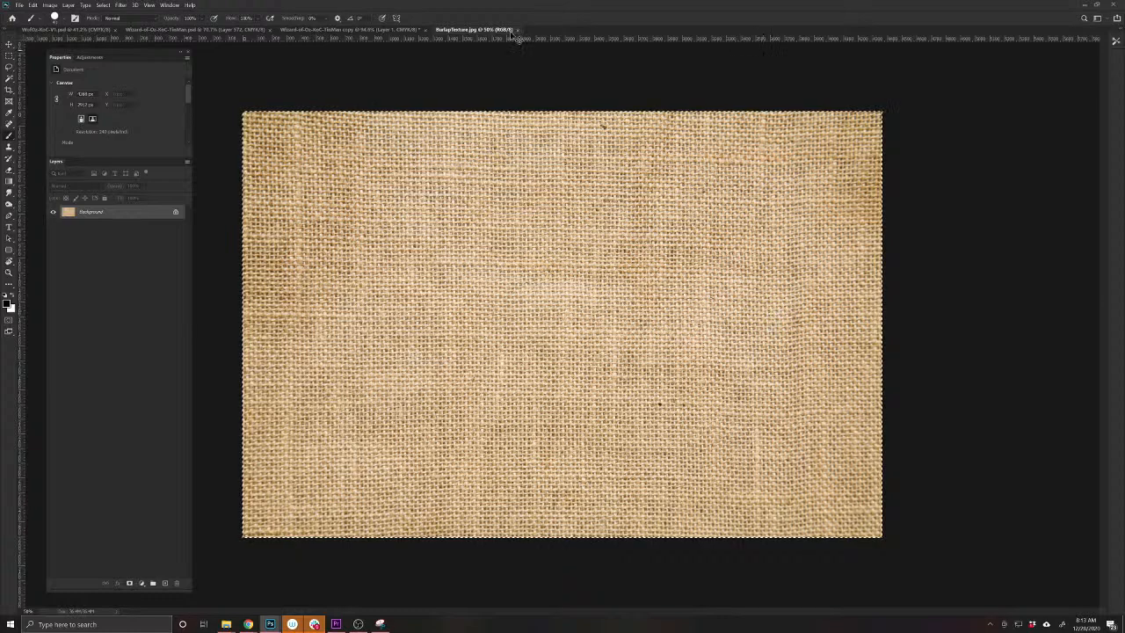
key(ctrl+Tab)
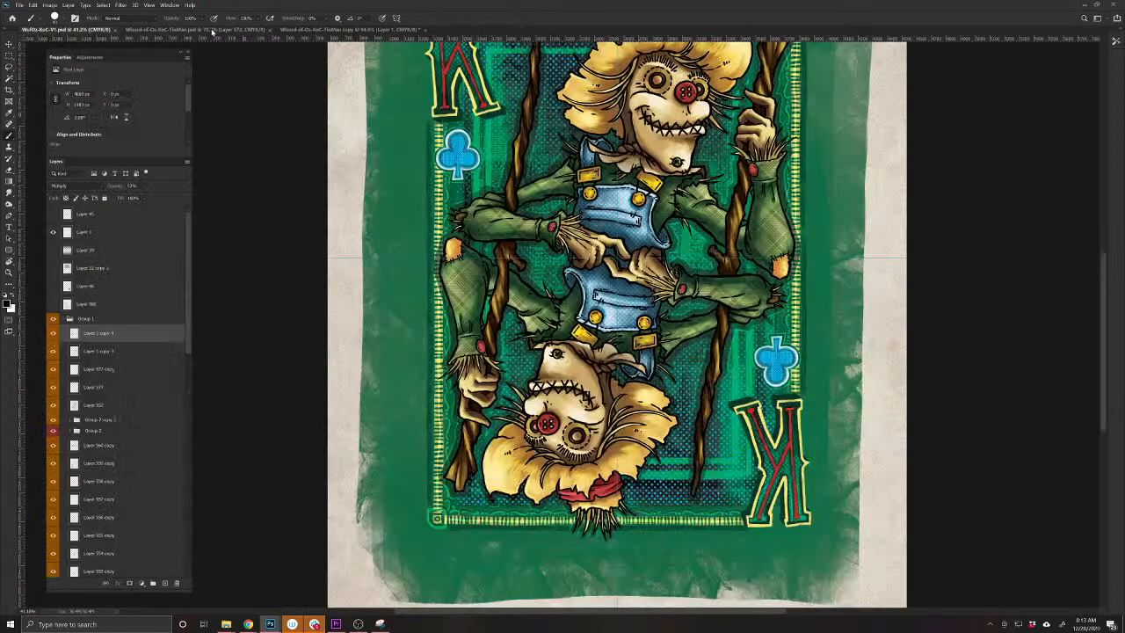
drag(634, 212, 608, 310)
key(ctrl+v)
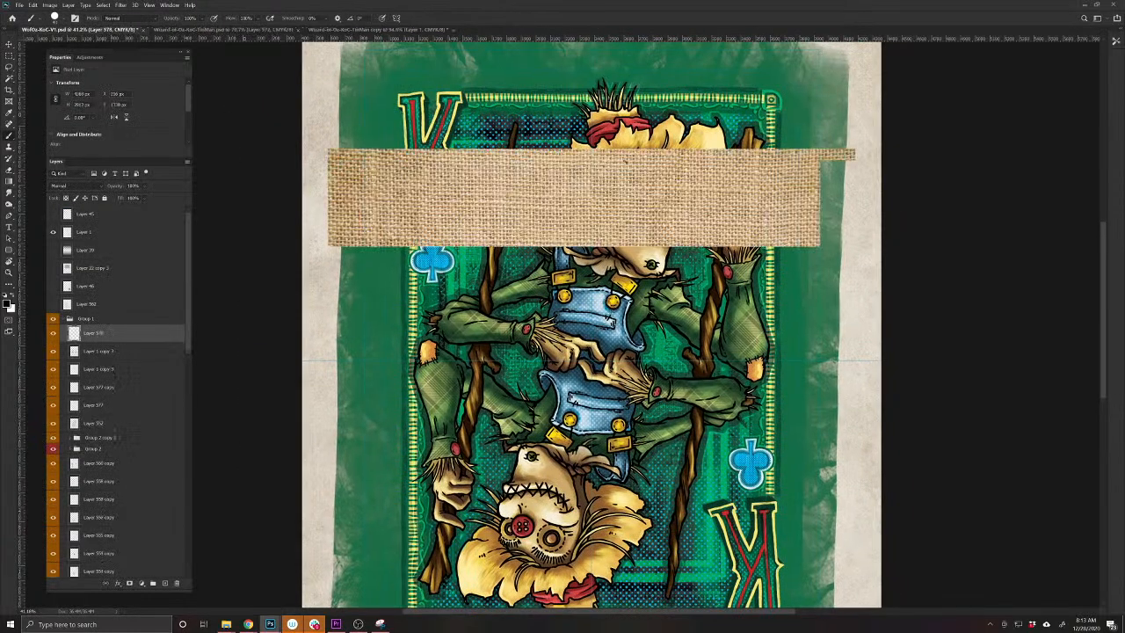
Scale the pasted burlap down proportionally and position it over the upper scarecrow's head
key(ctrl+t)
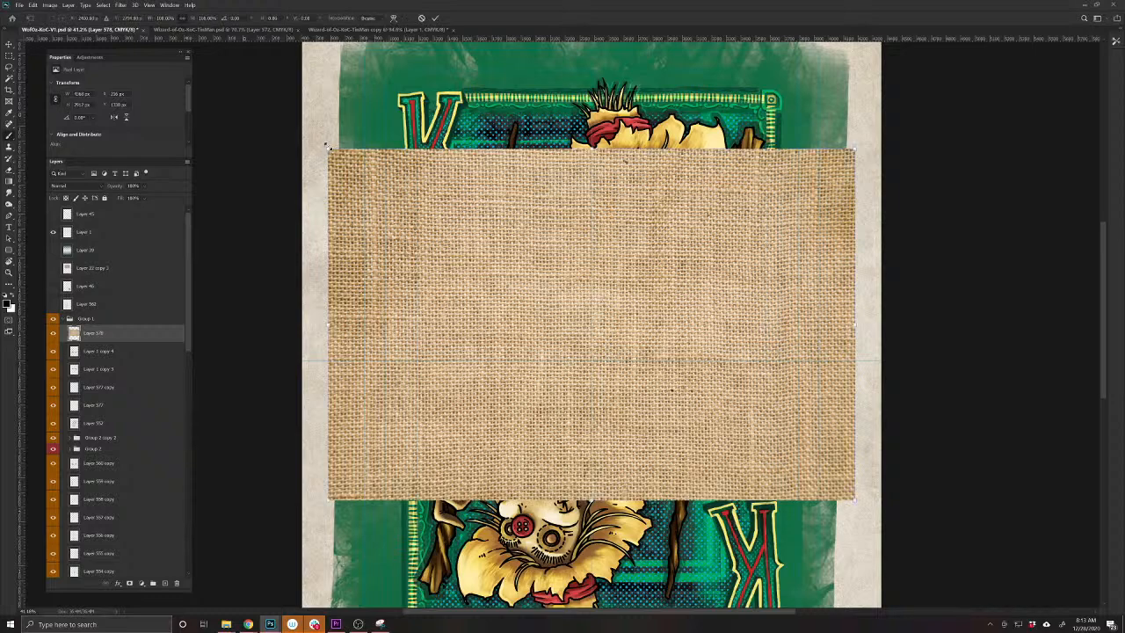
mouse_move(325, 145)
mouse_down()
mouse_move(546, 296)
mouse_move(537, 288)
mouse_up()
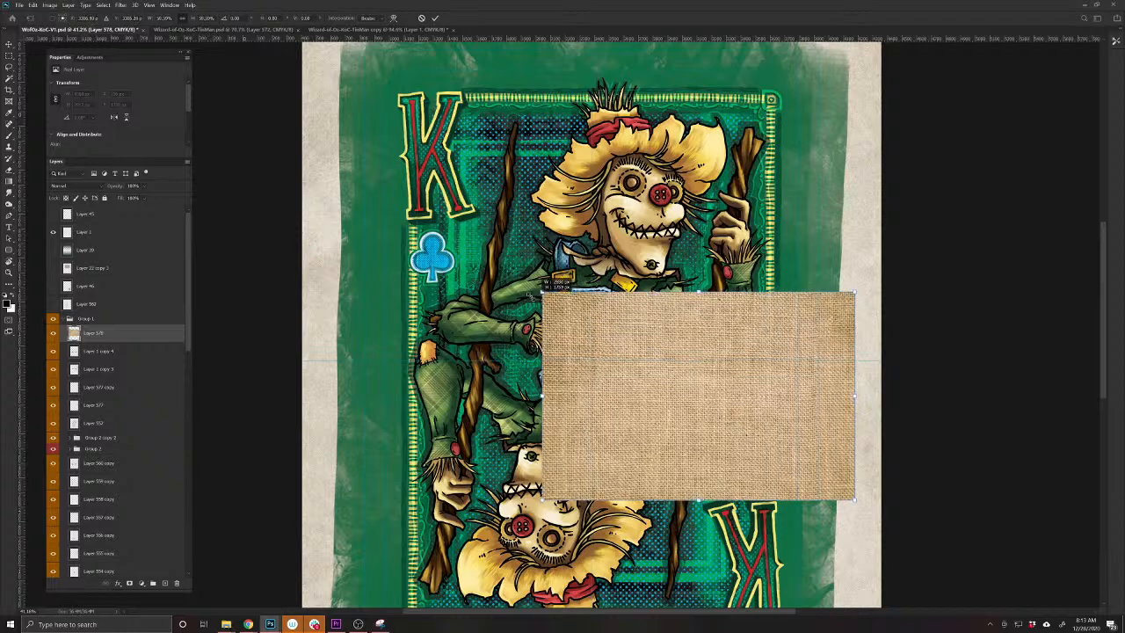
key(Return)
key(b)
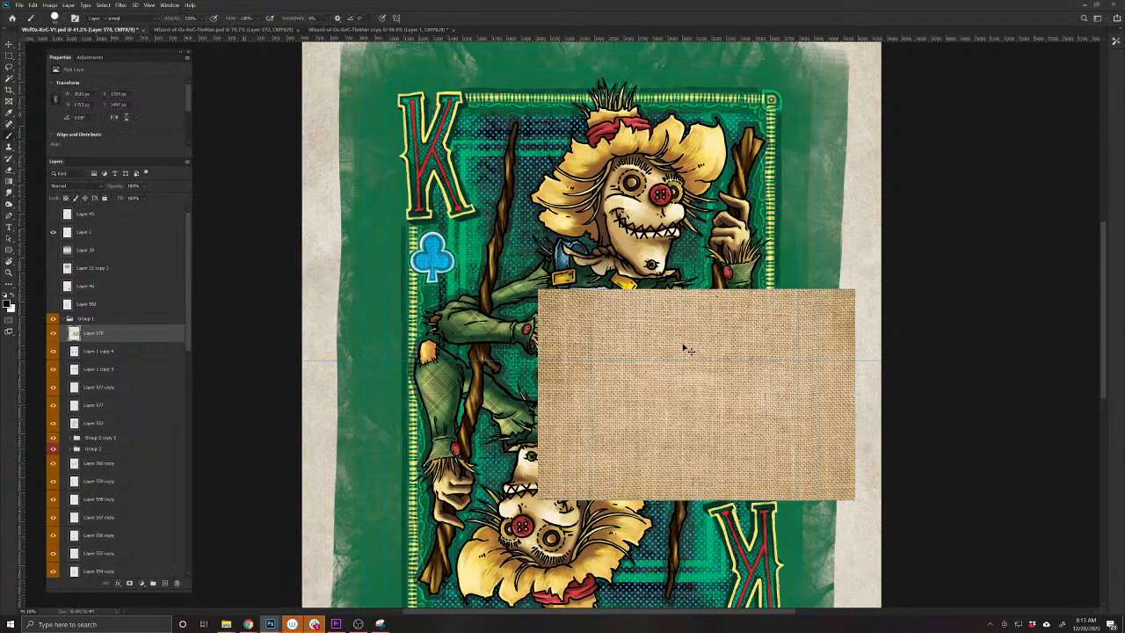
key(v)
mouse_move(687, 349)
mouse_down()
mouse_move(676, 259)
mouse_move(621, 155)
mouse_up()
Set the burlap layer's blend mode to Multiply and hide the layer with an all-black layer mask
click(74, 185)
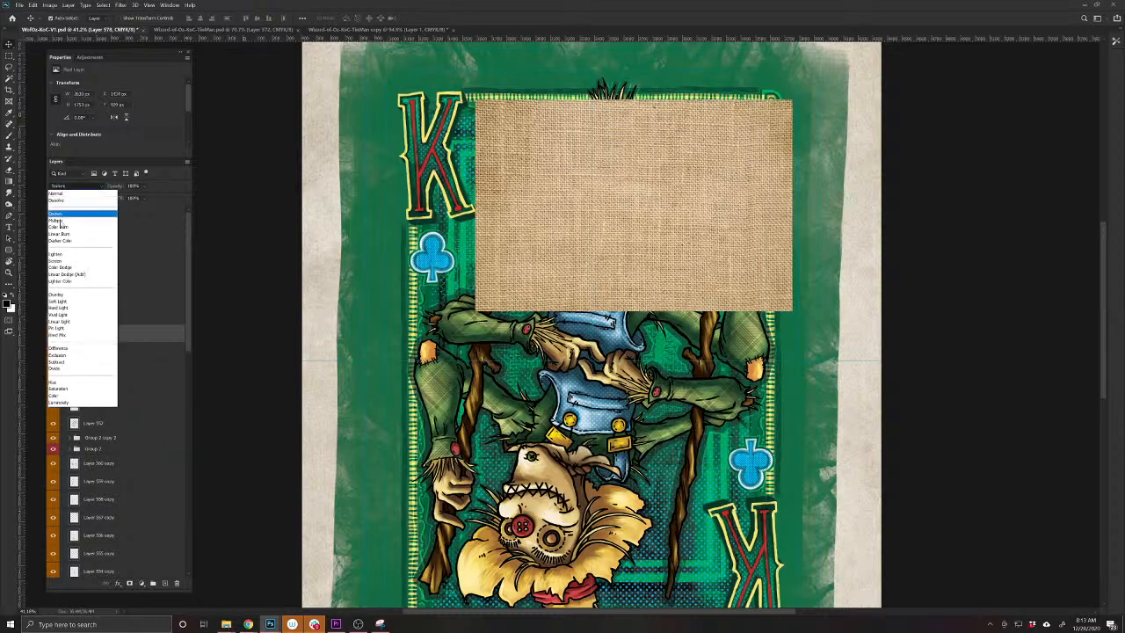
click(74, 212)
drag(640, 197, 686, 274)
drag(696, 277, 661, 247)
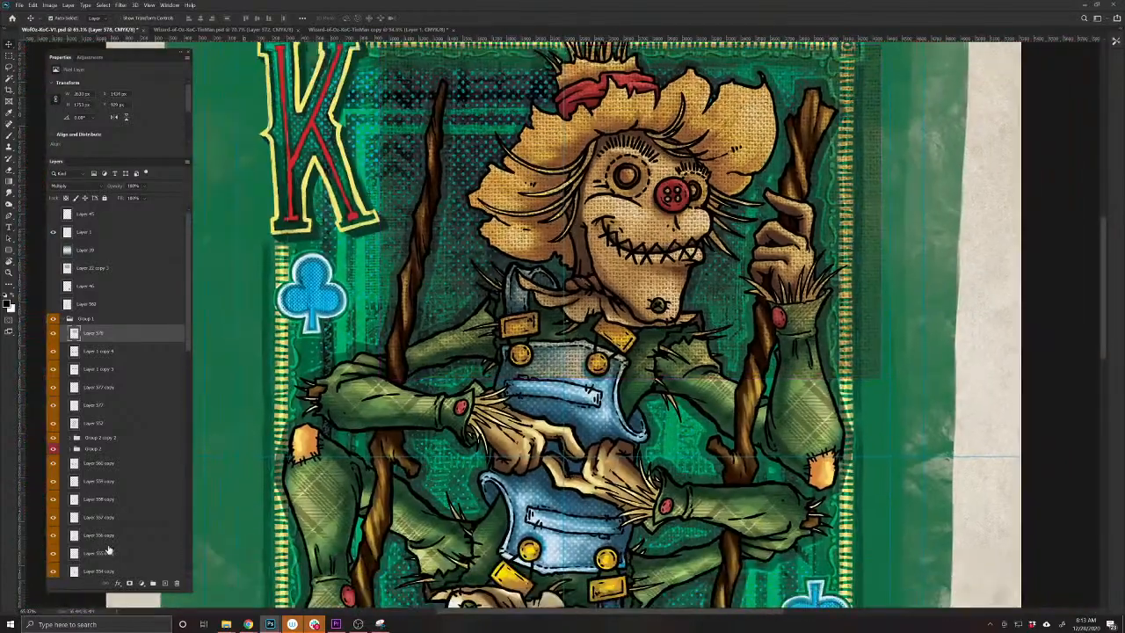
click(129, 584)
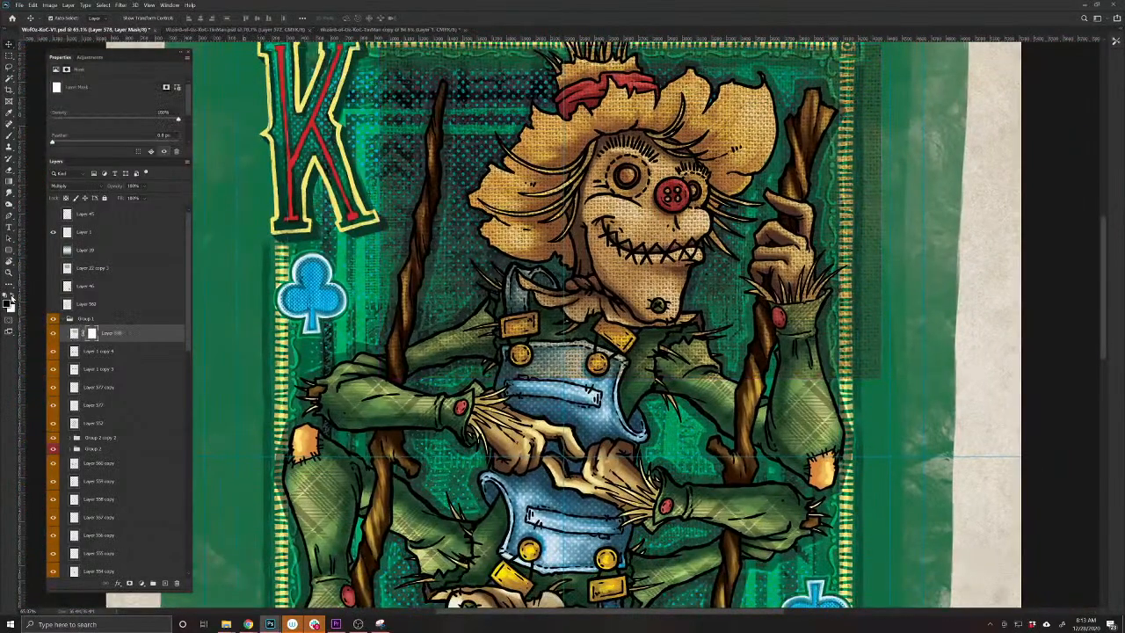
key(ctrl+i)
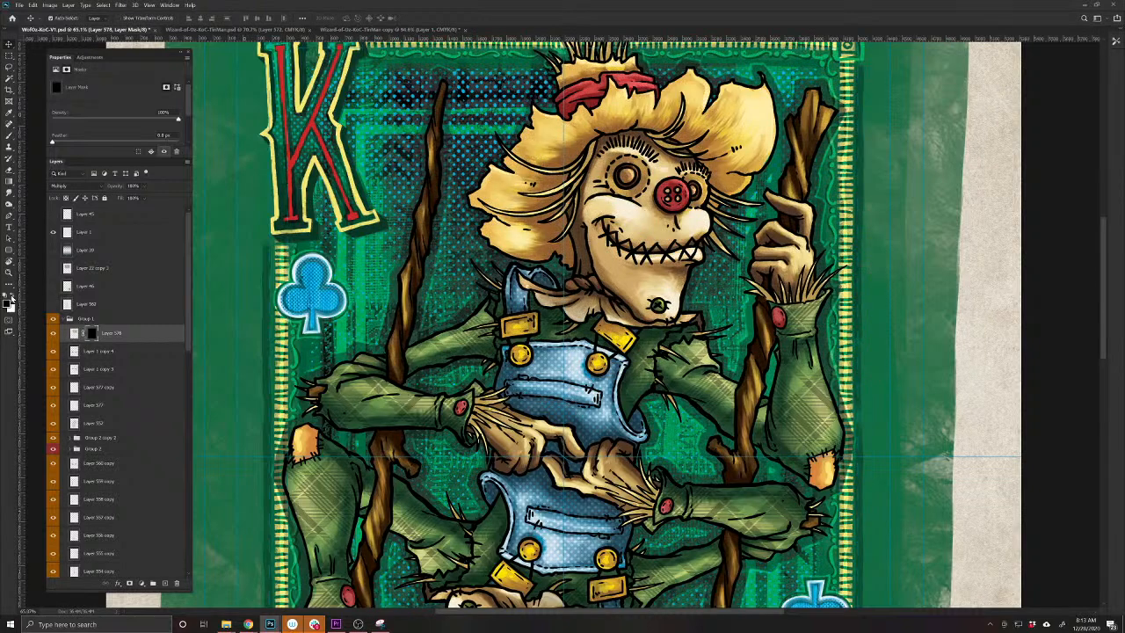
Paint white on the burlap layer's mask to reveal the texture on the upper scarecrow's lower face, neck and neckerchief
drag(592, 371, 546, 532)
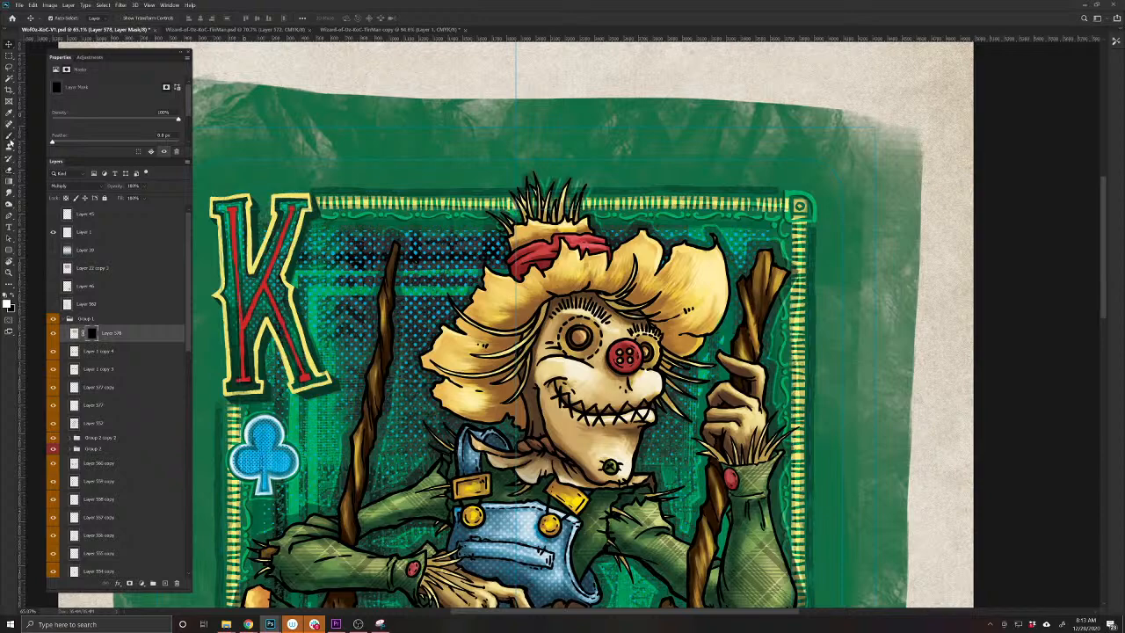
click(10, 138)
drag(563, 442, 620, 525)
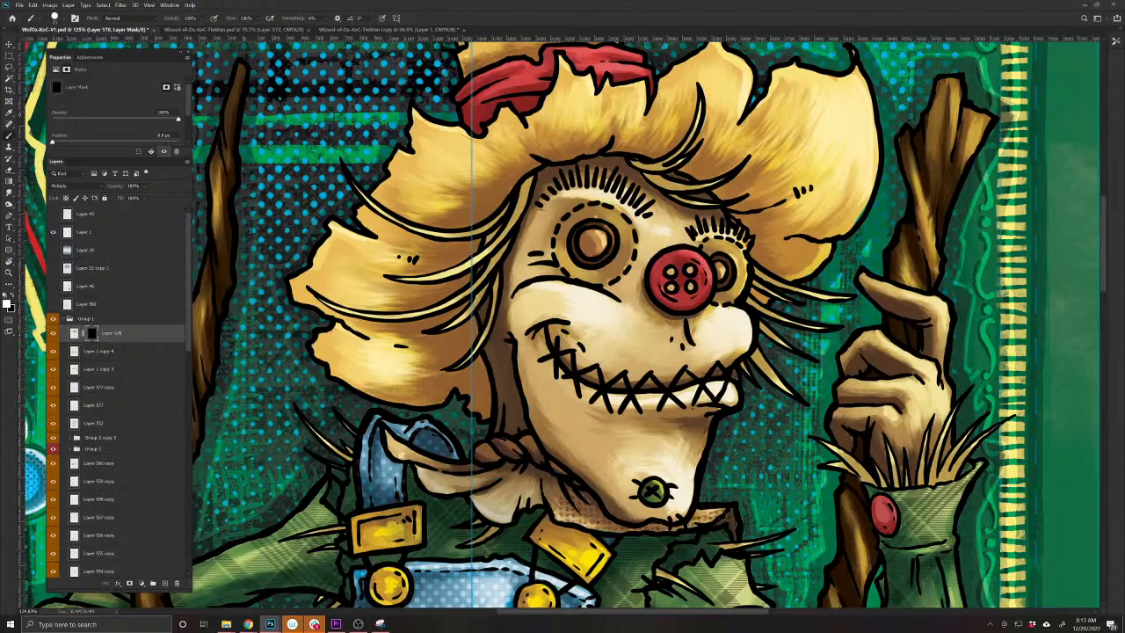
mouse_move(705, 424)
mouse_down()
mouse_move(690, 449)
mouse_move(627, 434)
mouse_move(536, 436)
mouse_move(523, 391)
mouse_move(499, 424)
mouse_up()
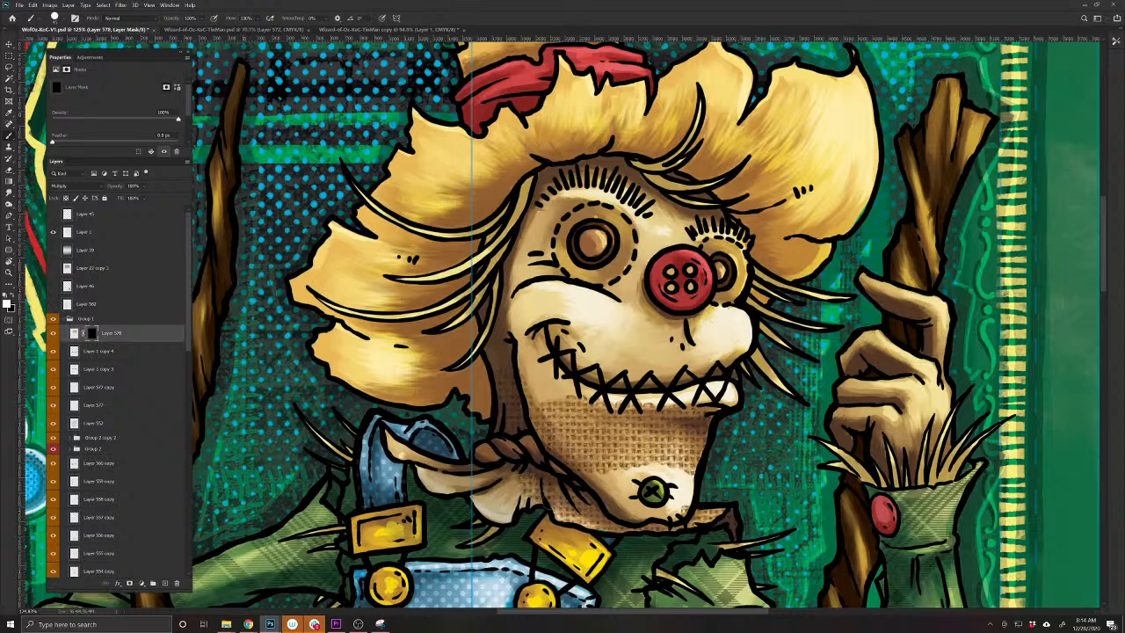
mouse_move(532, 501)
mouse_down()
mouse_move(505, 513)
mouse_move(489, 492)
mouse_move(508, 473)
mouse_up()
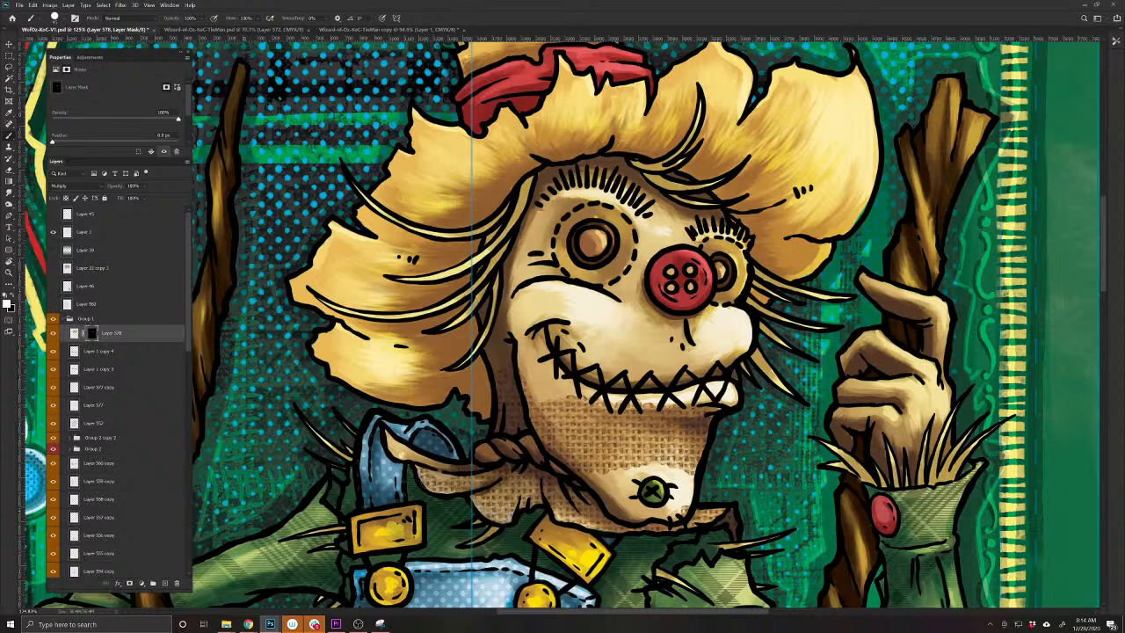
drag(425, 462, 392, 439)
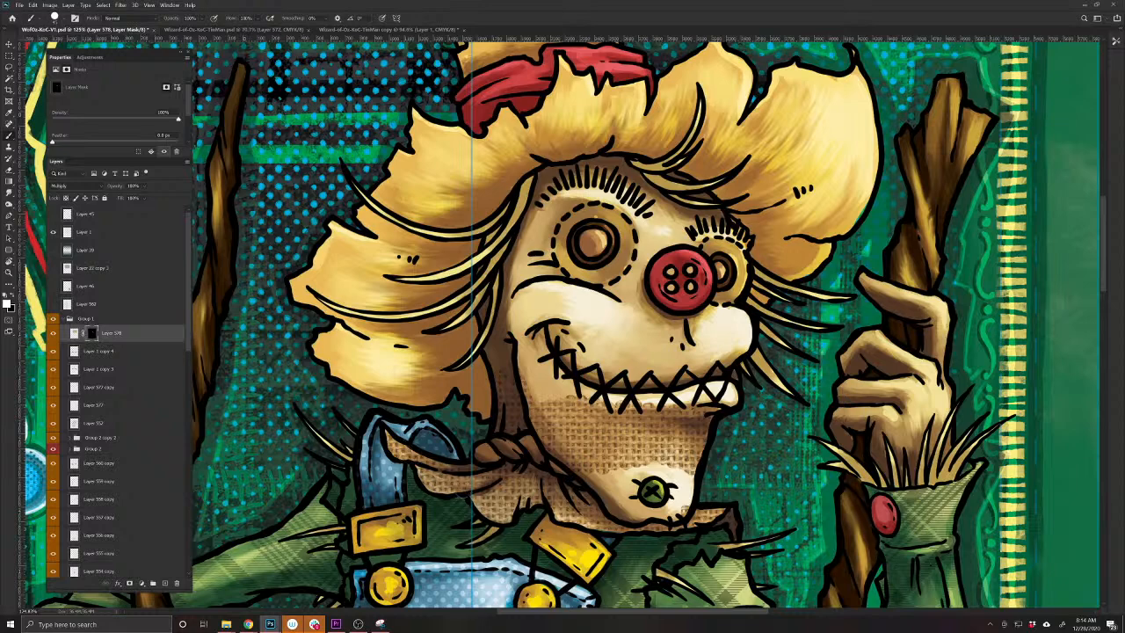
Reveal the burlap on the upper scarecrow's cheeks, mouth area, nose area and around both eyes by painting the mask
mouse_move(546, 423)
mouse_down()
mouse_move(536, 369)
mouse_move(634, 396)
mouse_move(728, 391)
mouse_move(747, 320)
mouse_move(720, 332)
mouse_move(703, 316)
mouse_move(650, 321)
mouse_move(642, 296)
mouse_up()
mouse_move(654, 250)
mouse_down()
mouse_move(683, 239)
mouse_move(718, 245)
mouse_move(740, 283)
mouse_move(719, 294)
mouse_up()
mouse_move(724, 229)
mouse_down()
mouse_move(654, 198)
mouse_move(670, 220)
mouse_move(550, 264)
mouse_move(525, 249)
mouse_move(515, 336)
mouse_move(538, 273)
mouse_move(556, 303)
mouse_move(587, 297)
mouse_move(614, 255)
mouse_up()
mouse_move(628, 318)
mouse_down()
mouse_move(606, 292)
mouse_move(594, 323)
mouse_up()
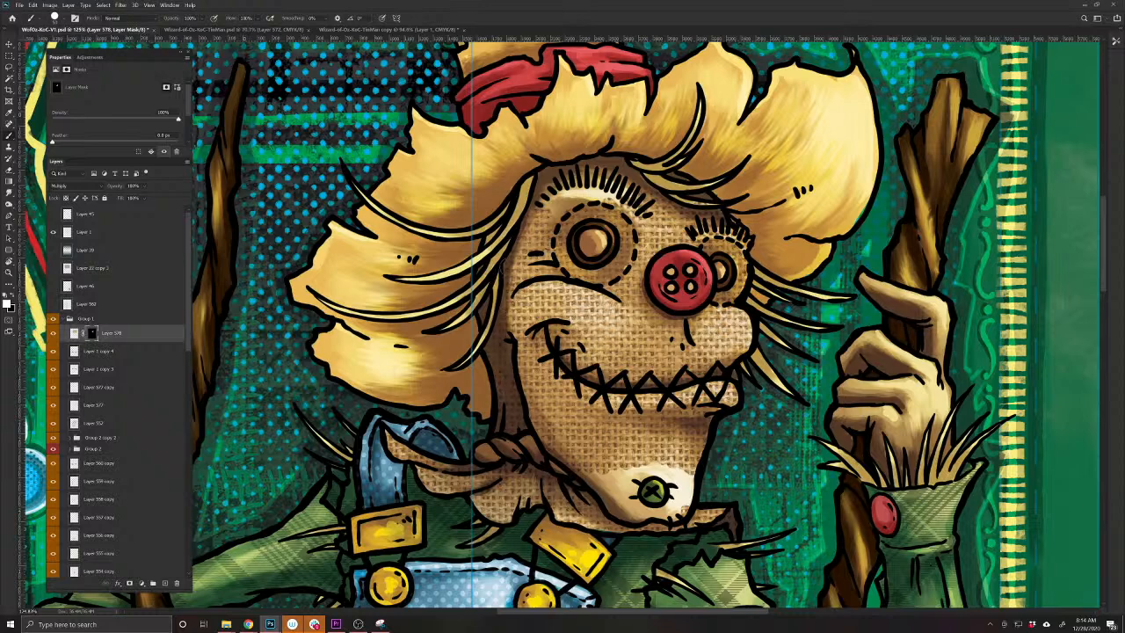
drag(567, 328, 548, 462)
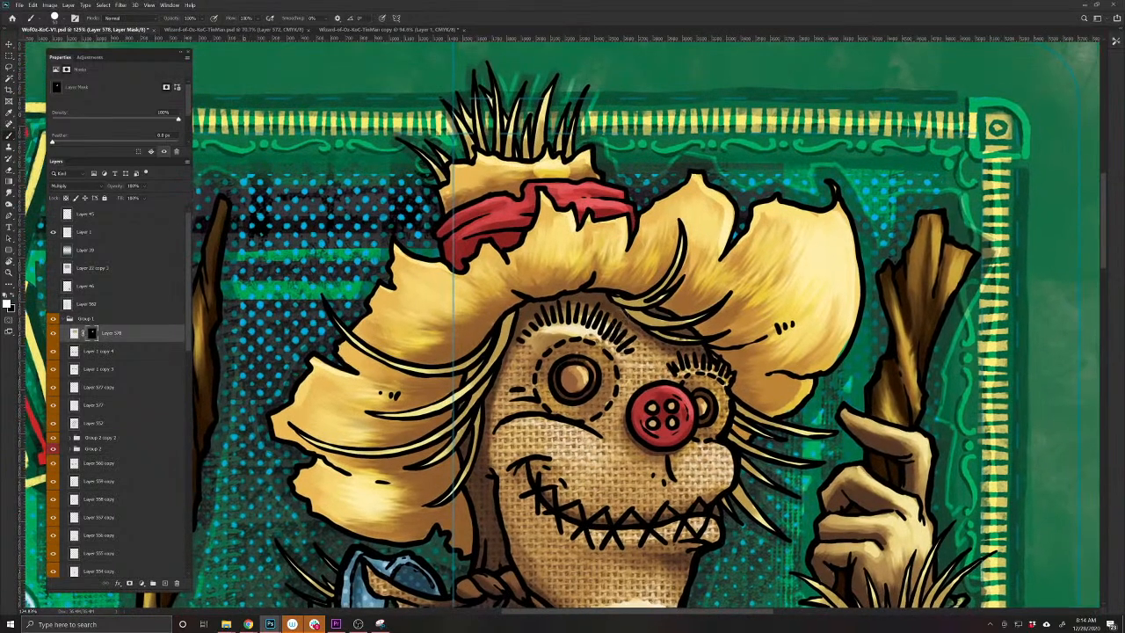
drag(580, 250, 515, 283)
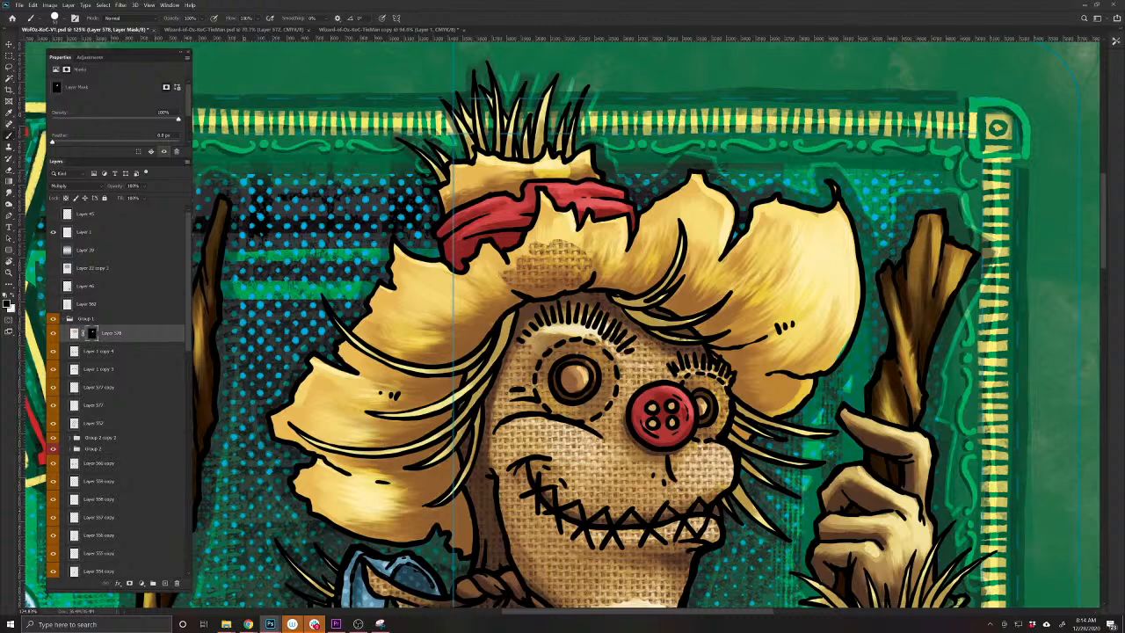
mouse_move(580, 251)
mouse_down()
mouse_move(536, 250)
mouse_move(523, 279)
mouse_up()
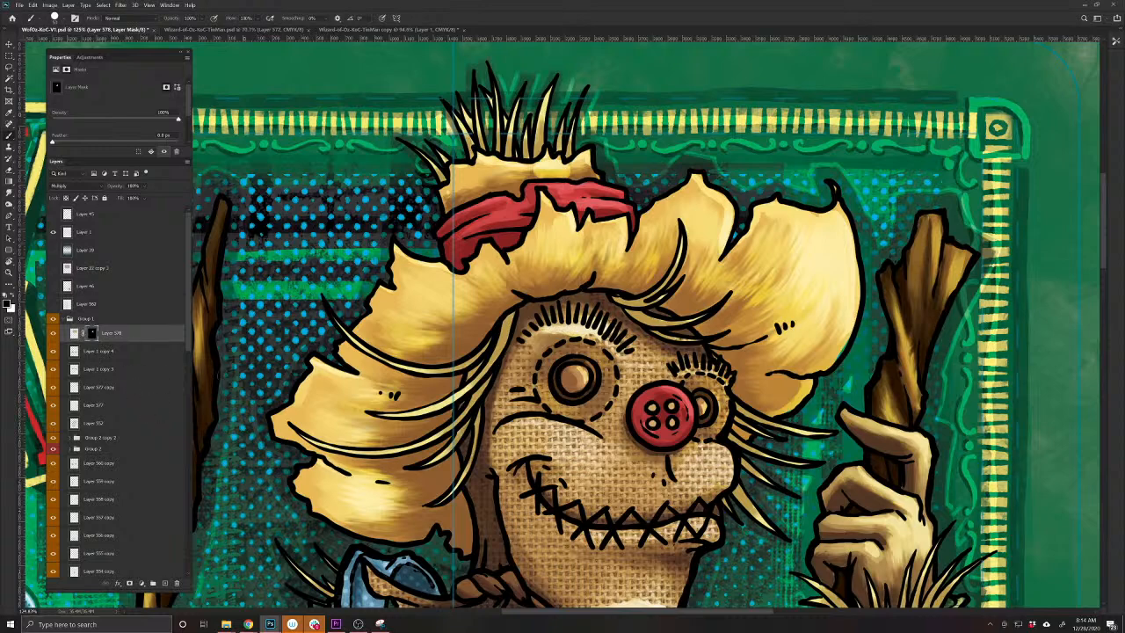
Paint the mask to reveal burlap on the remaining bare patches of the forehead and around the green chin button
mouse_move(567, 331)
mouse_down()
mouse_move(580, 324)
mouse_move(559, 341)
mouse_up()
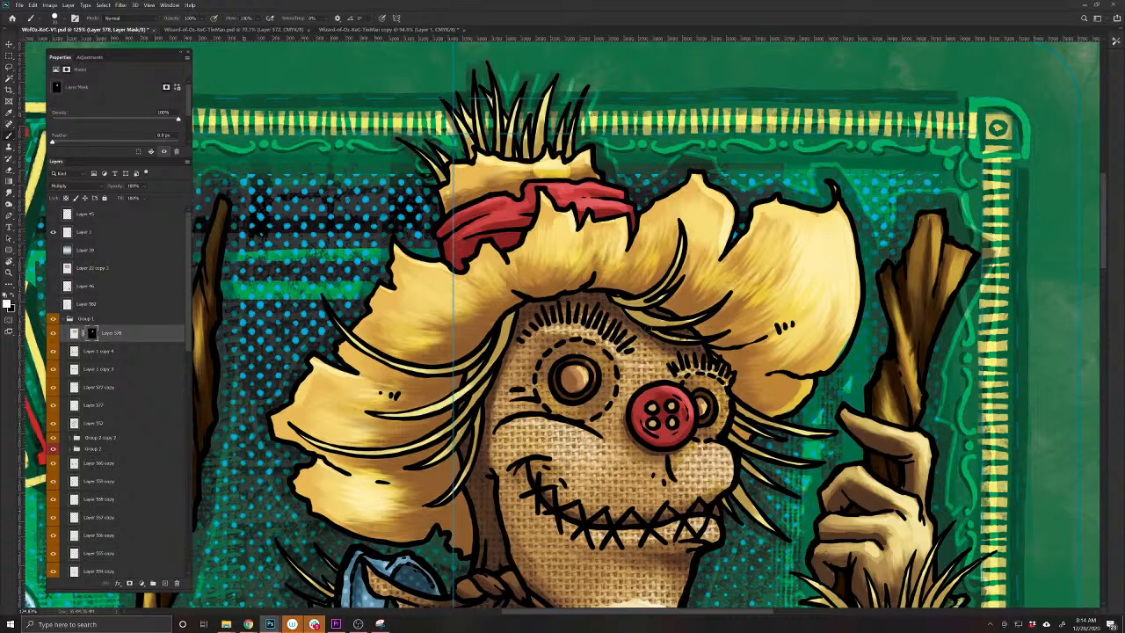
drag(521, 561, 489, 317)
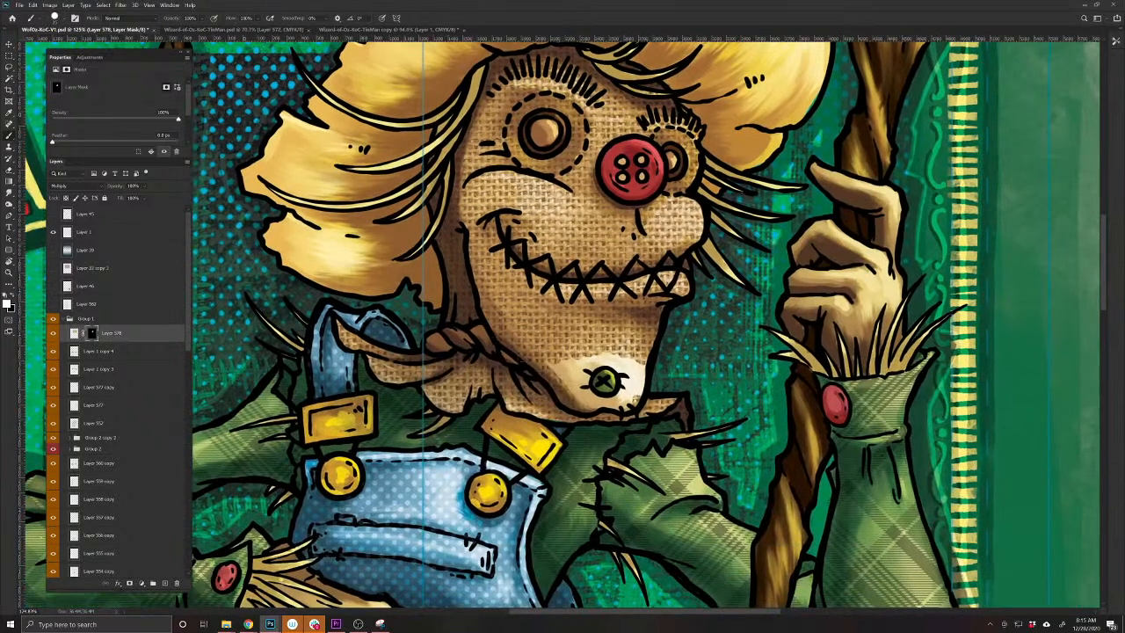
mouse_move(561, 376)
mouse_down()
mouse_move(641, 380)
mouse_move(591, 403)
mouse_up()
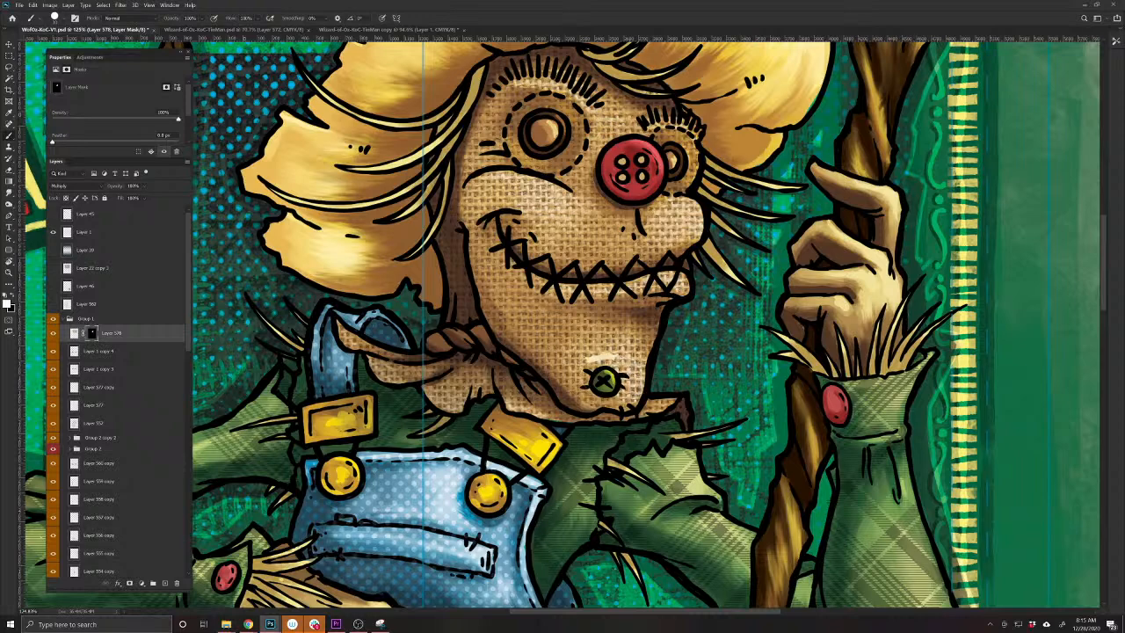
Lower the burlap layer's opacity and compare the face with the layer hidden and shown
drag(595, 328, 662, 486)
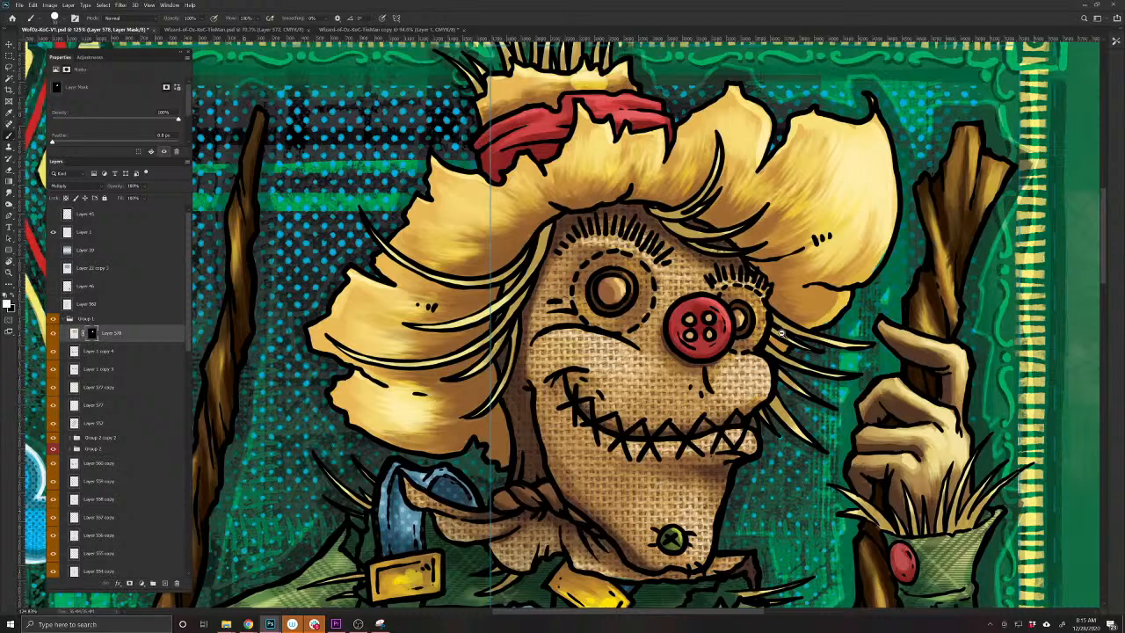
drag(781, 333, 670, 284)
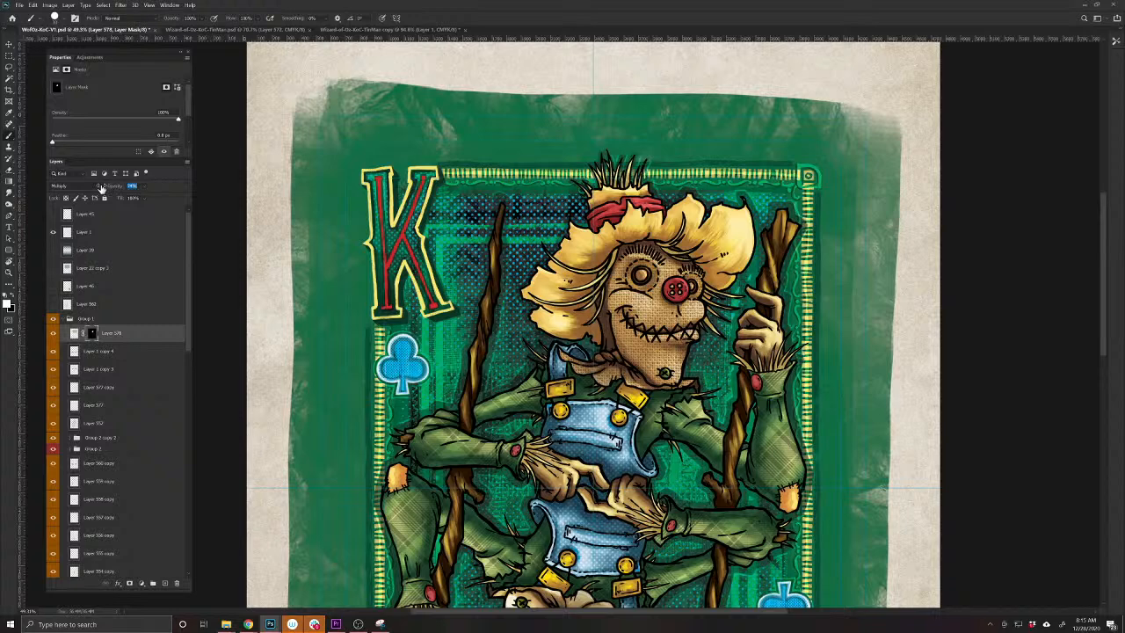
drag(101, 187, 96, 190)
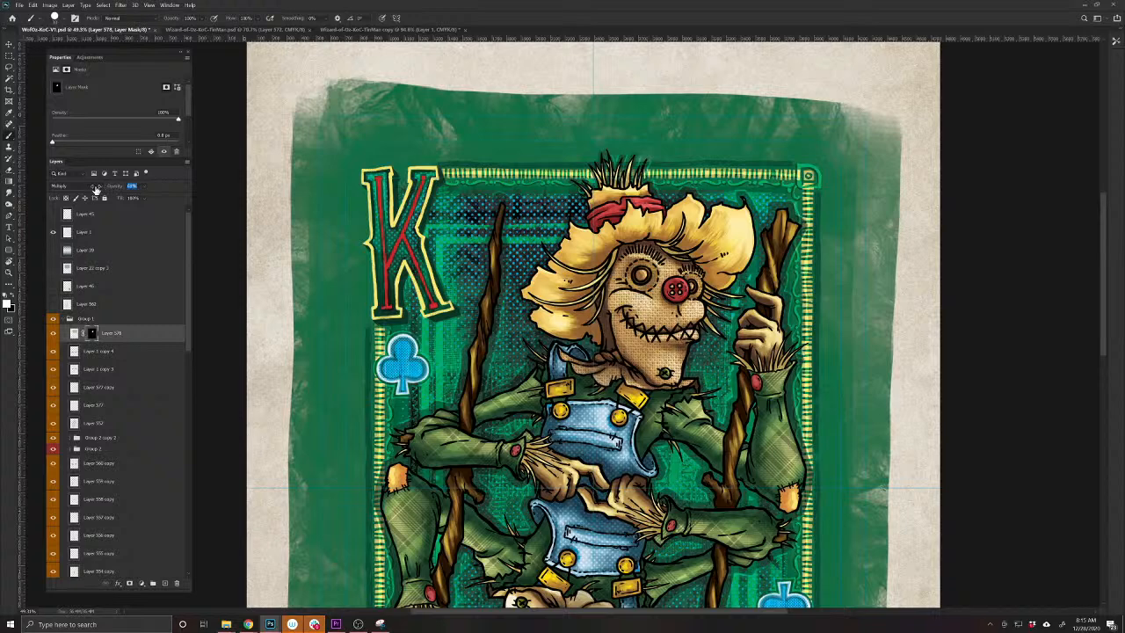
click(52, 334)
click(52, 334)
Switch to the iStock page in Chrome and return to the "burlap texture" search results
mouse_move(249, 624)
click(720, 587)
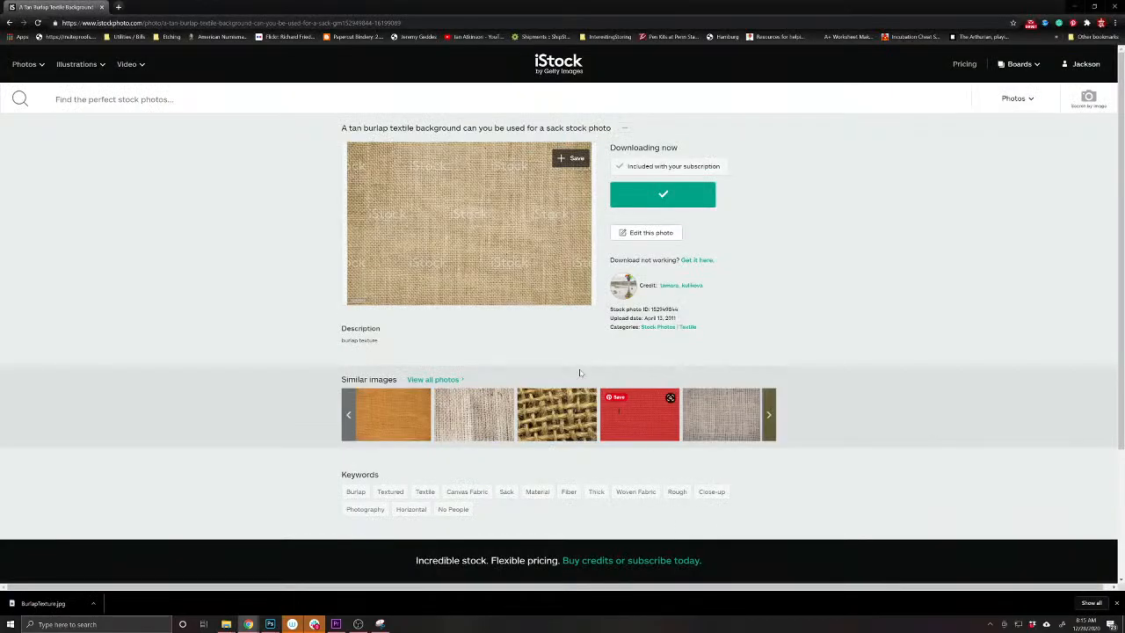
click(11, 23)
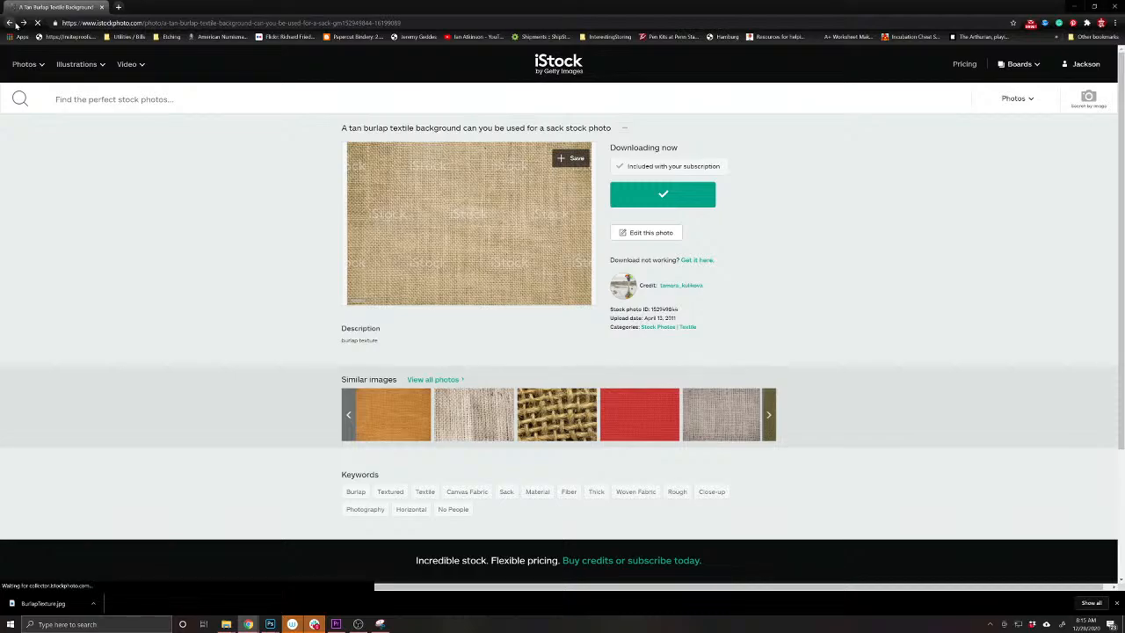
Look through the first page of "burlap texture" results for another usable fabric or weave photo
scroll(718, 403, down, 3)
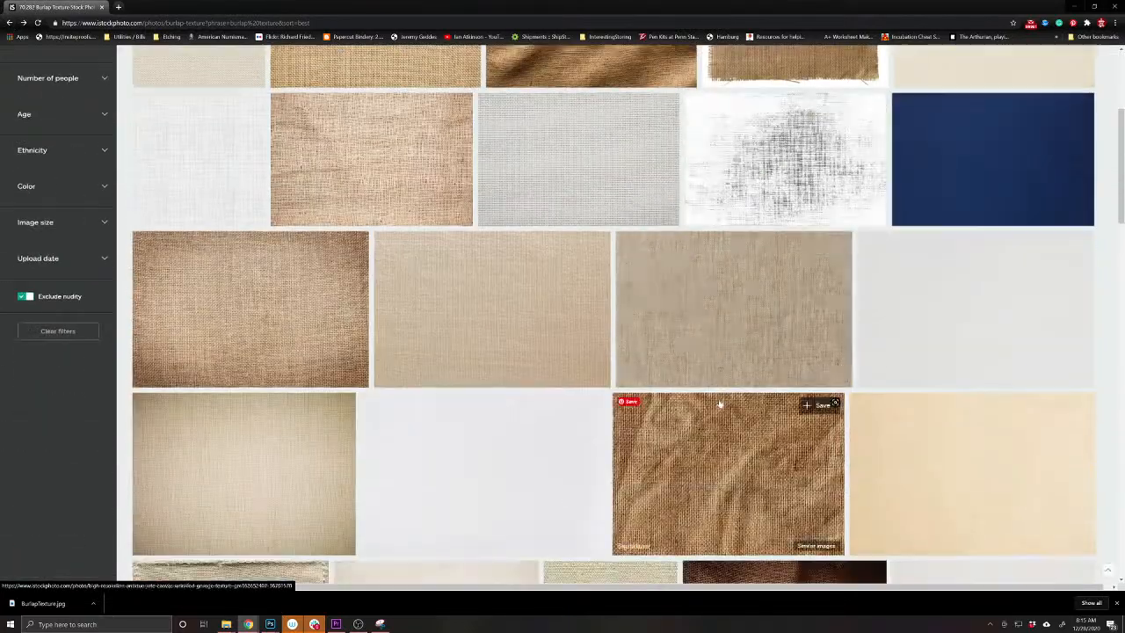
scroll(945, 498, down, 2)
scroll(945, 498, down, 7)
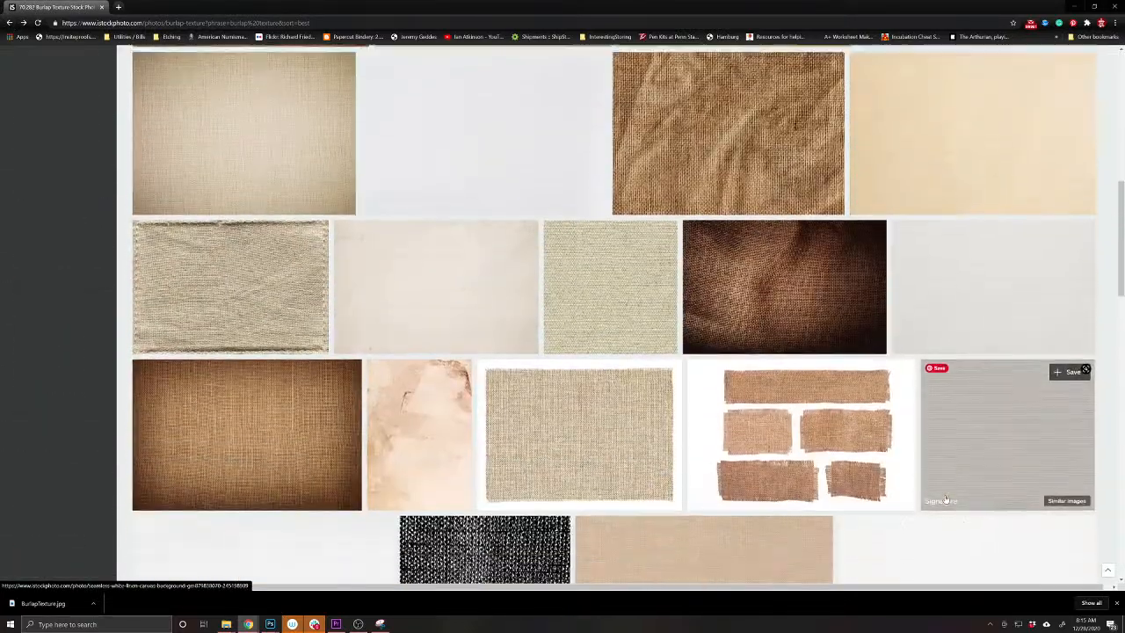
scroll(945, 498, down, 2)
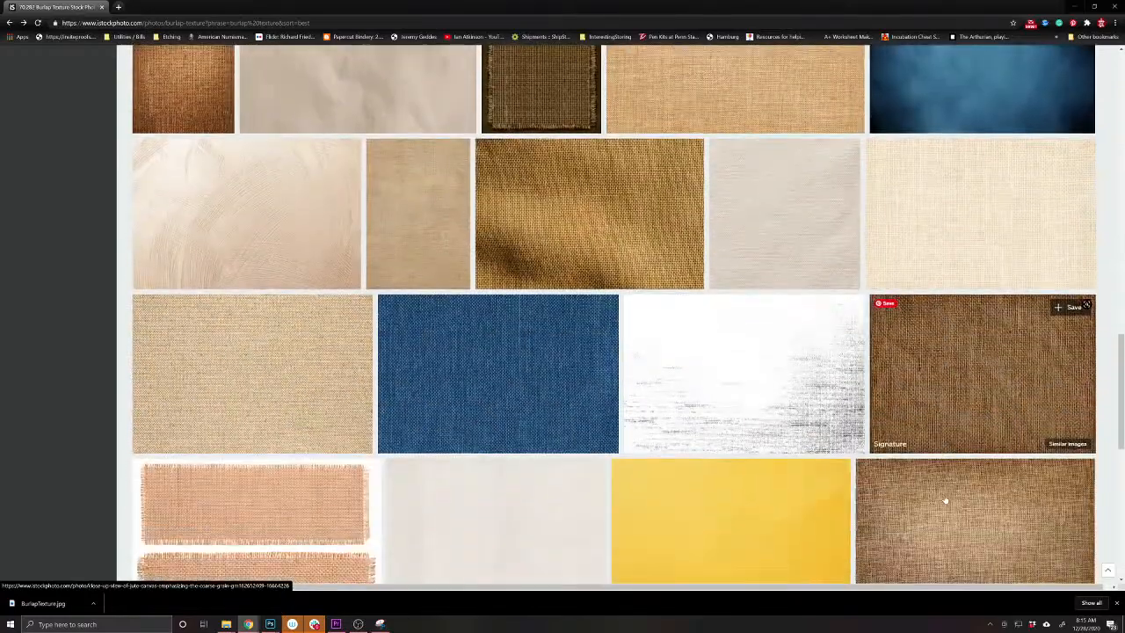
scroll(940, 498, up, 7)
scroll(937, 497, up, 8)
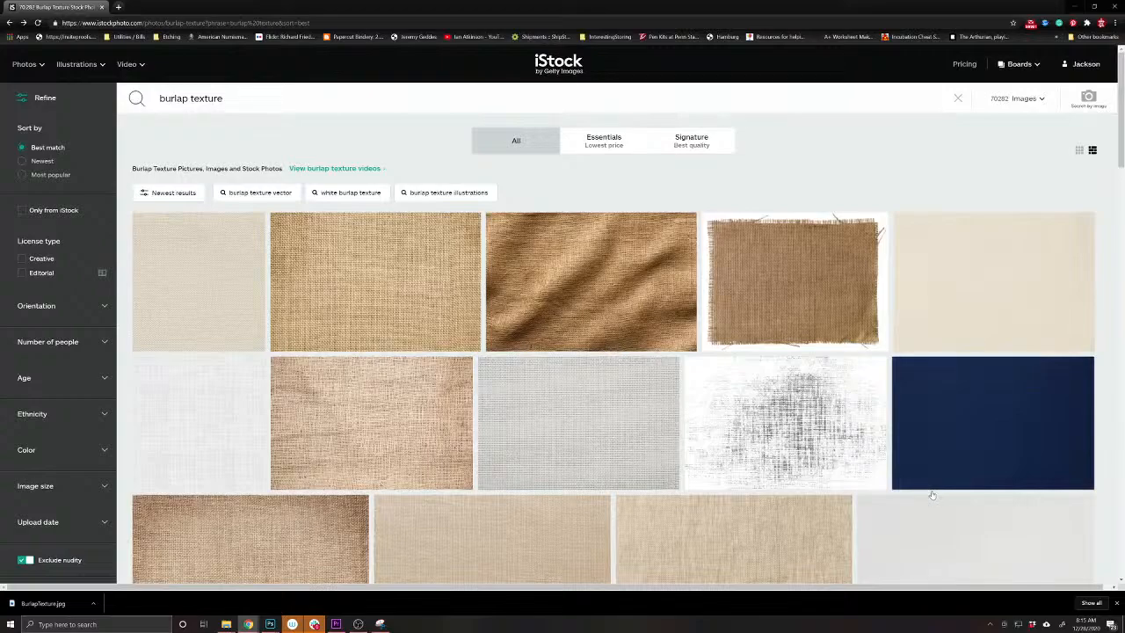
scroll(931, 495, down, 5)
scroll(890, 464, up, 2)
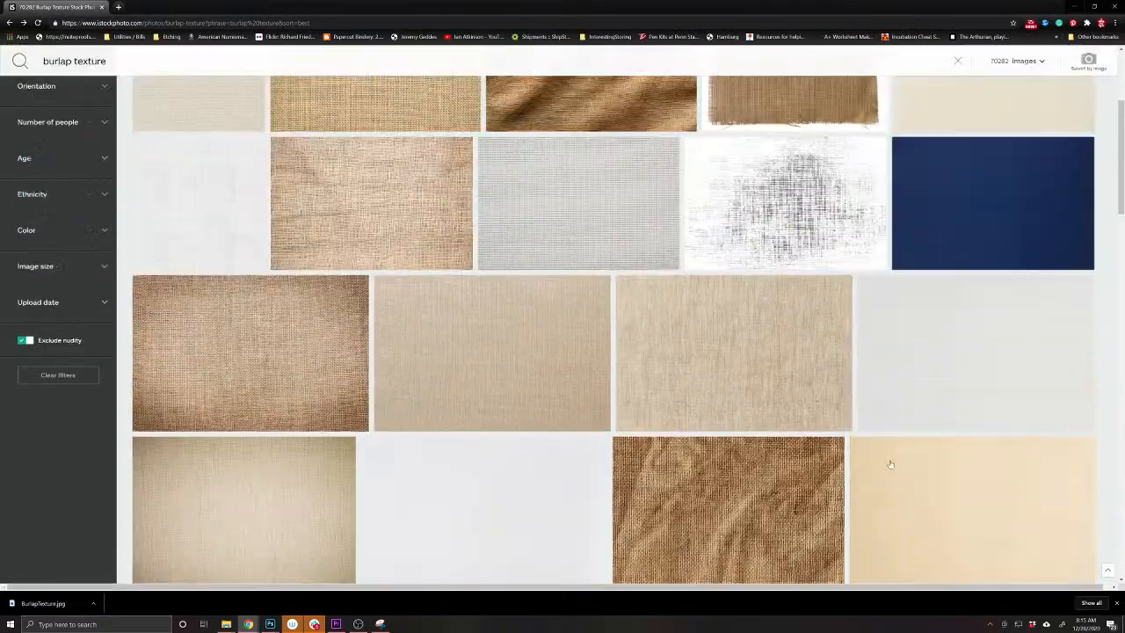
scroll(890, 464, down, 8)
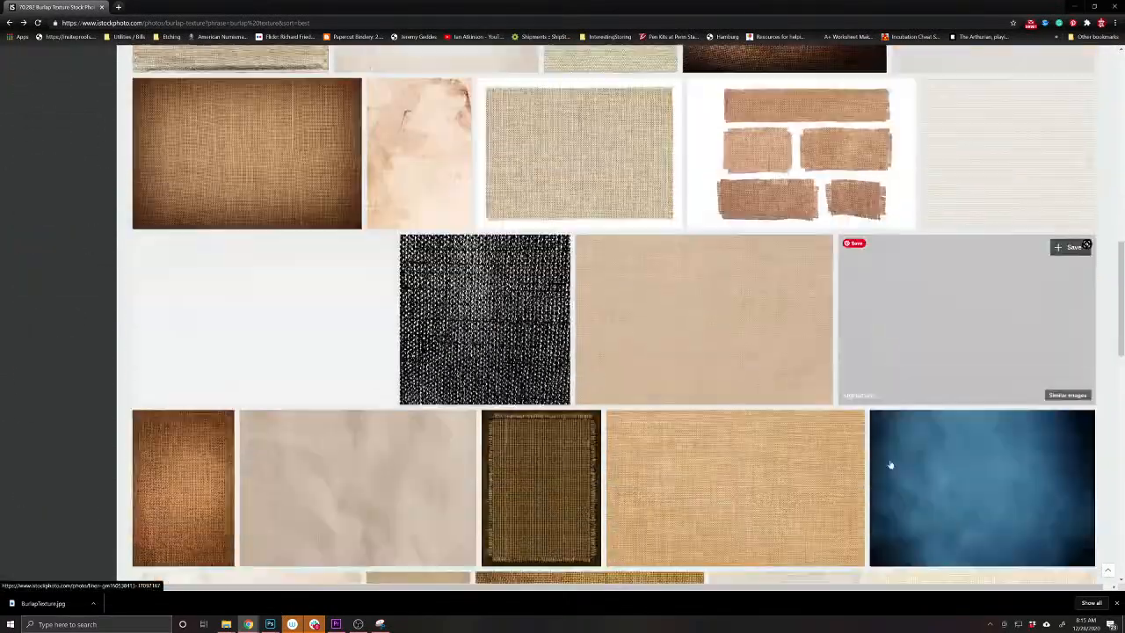
scroll(890, 463, down, 3)
scroll(890, 464, down, 3)
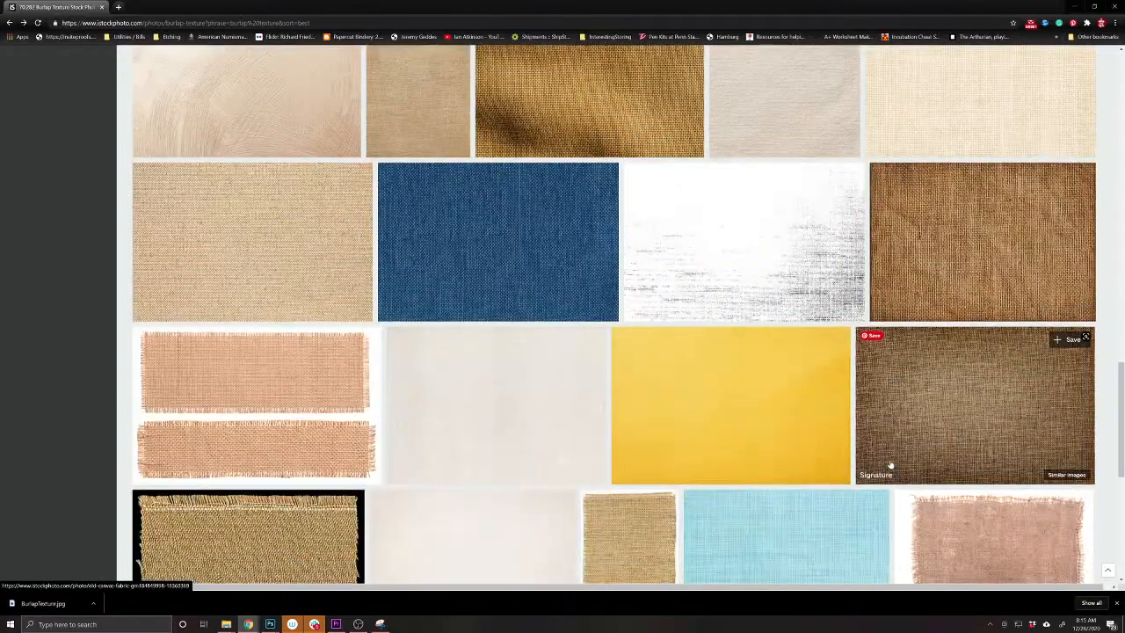
scroll(721, 426, down, 2)
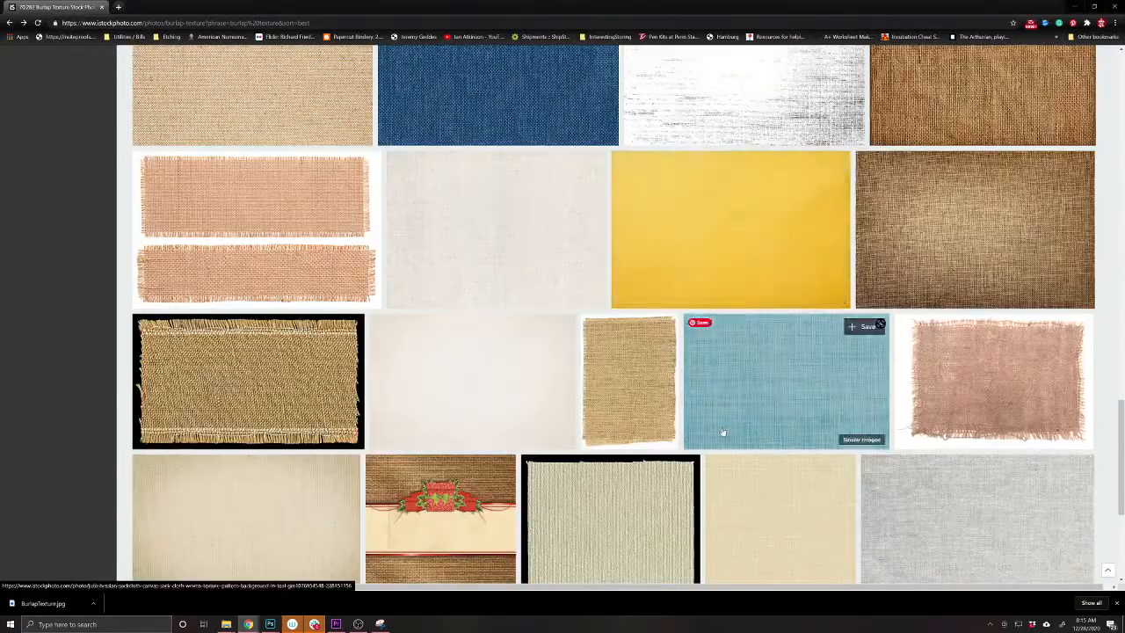
scroll(721, 426, down, 3)
scroll(721, 430, up, 6)
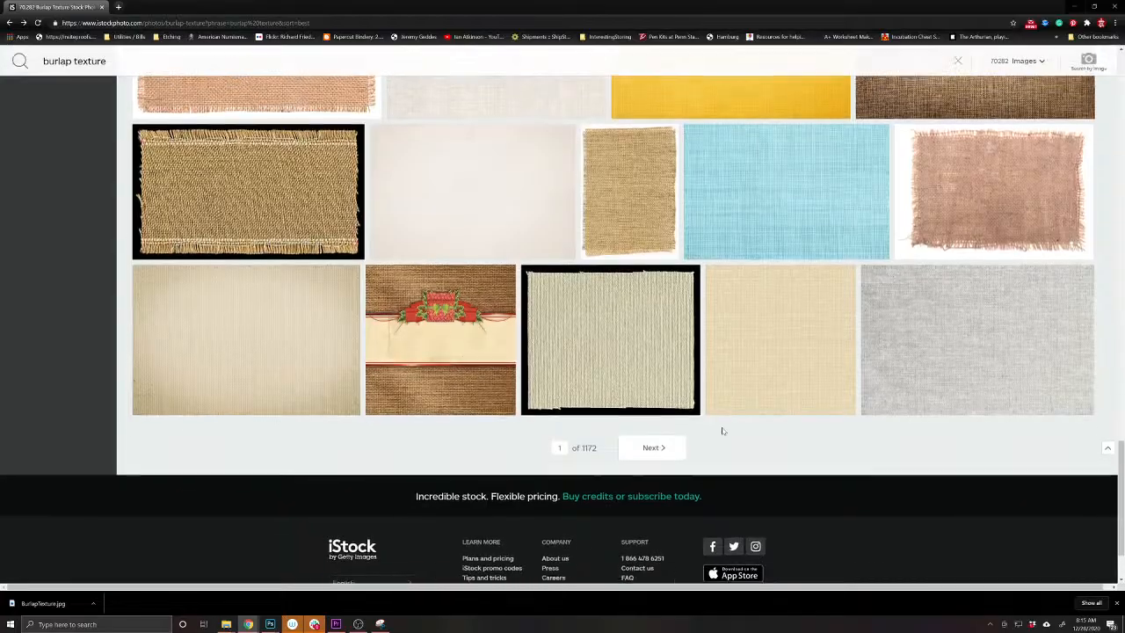
scroll(722, 431, up, 10)
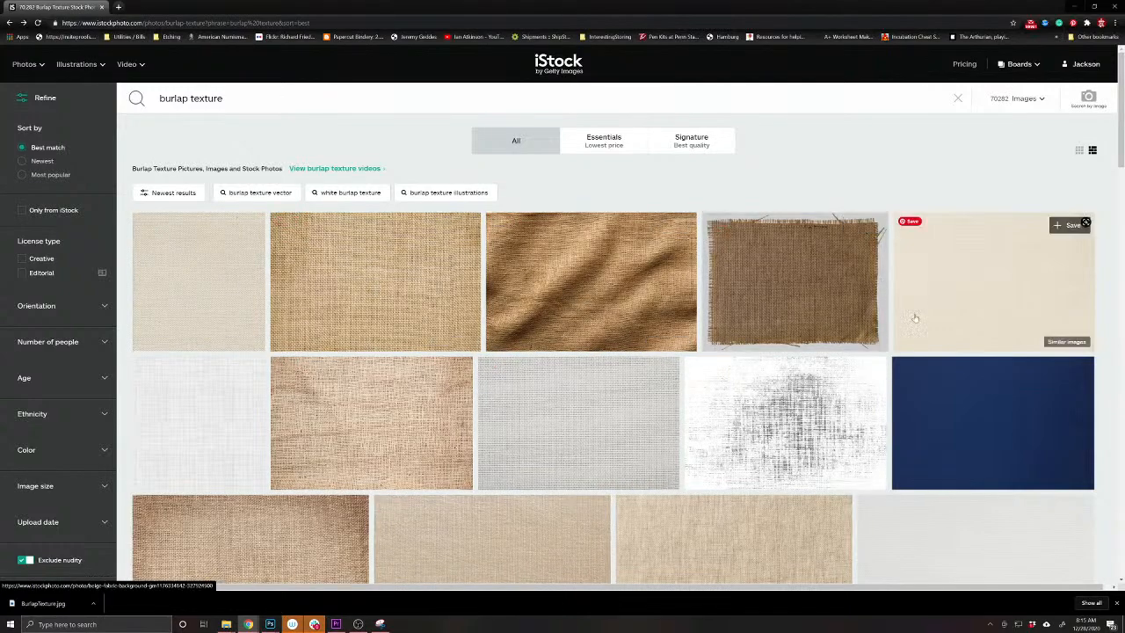
scroll(911, 351, down, 5)
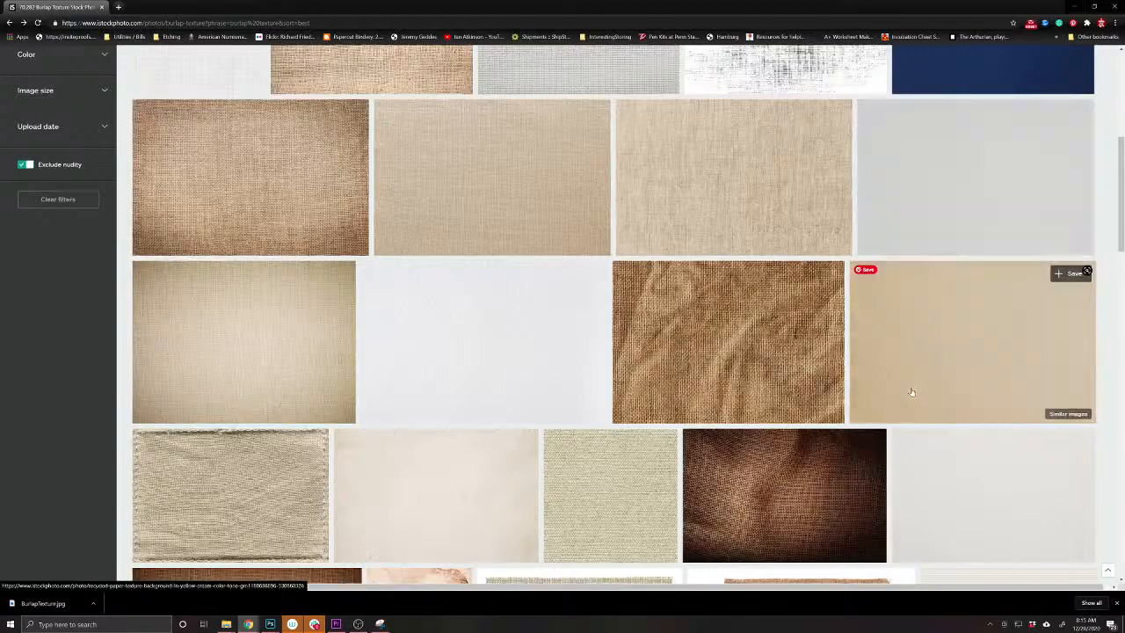
scroll(816, 401, down, 2)
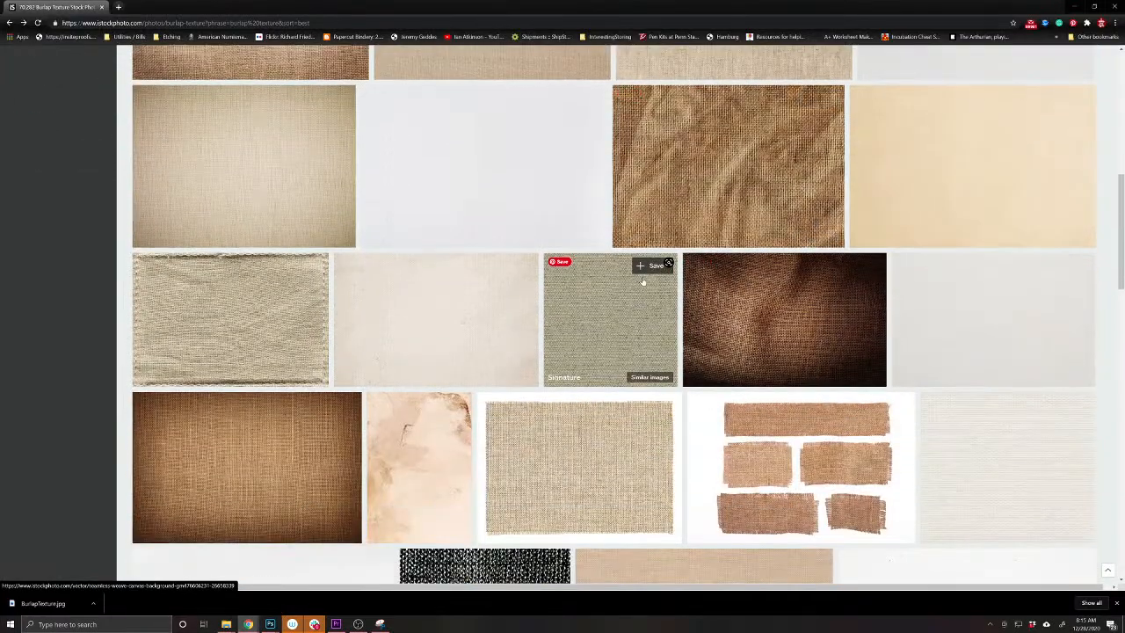
scroll(642, 281, down, 2)
scroll(654, 334, up, 3)
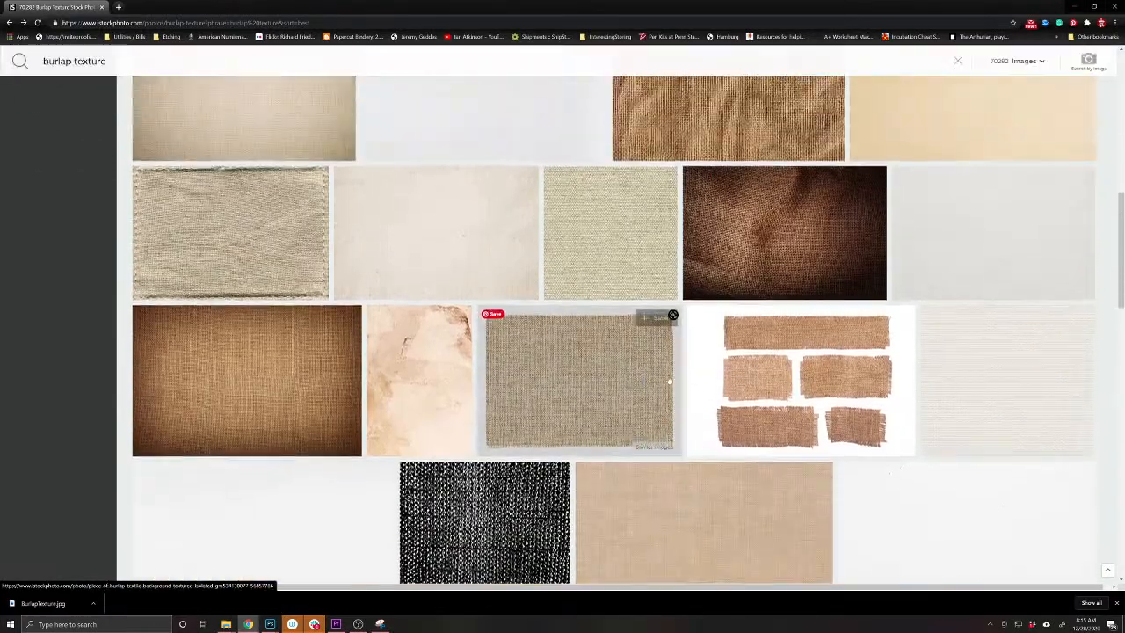
scroll(669, 381, up, 5)
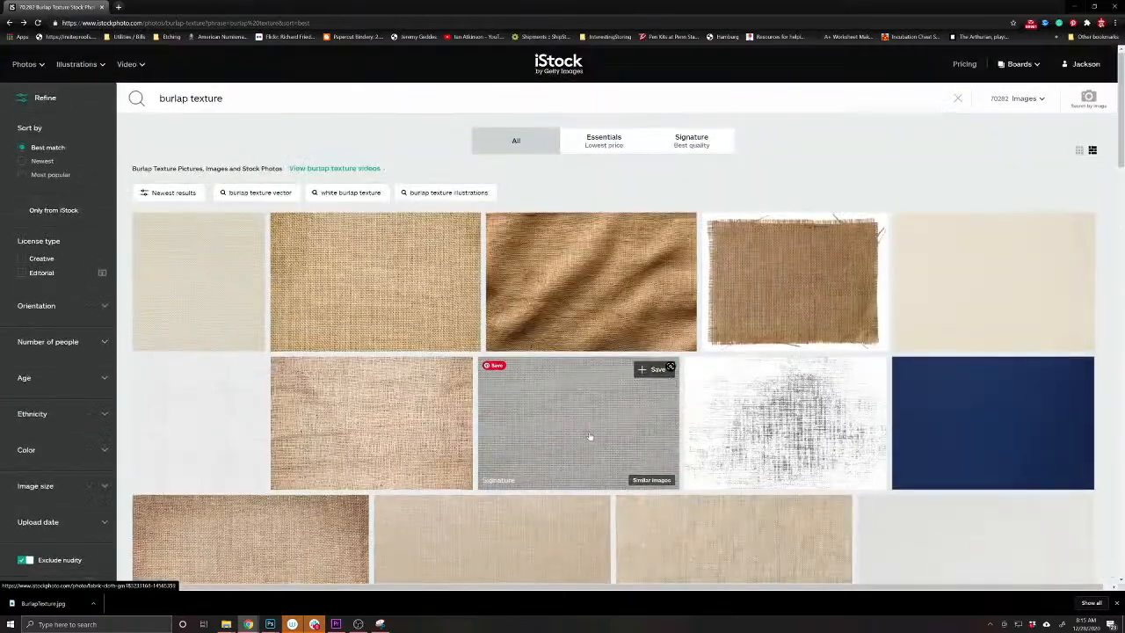
scroll(634, 466, down, 1)
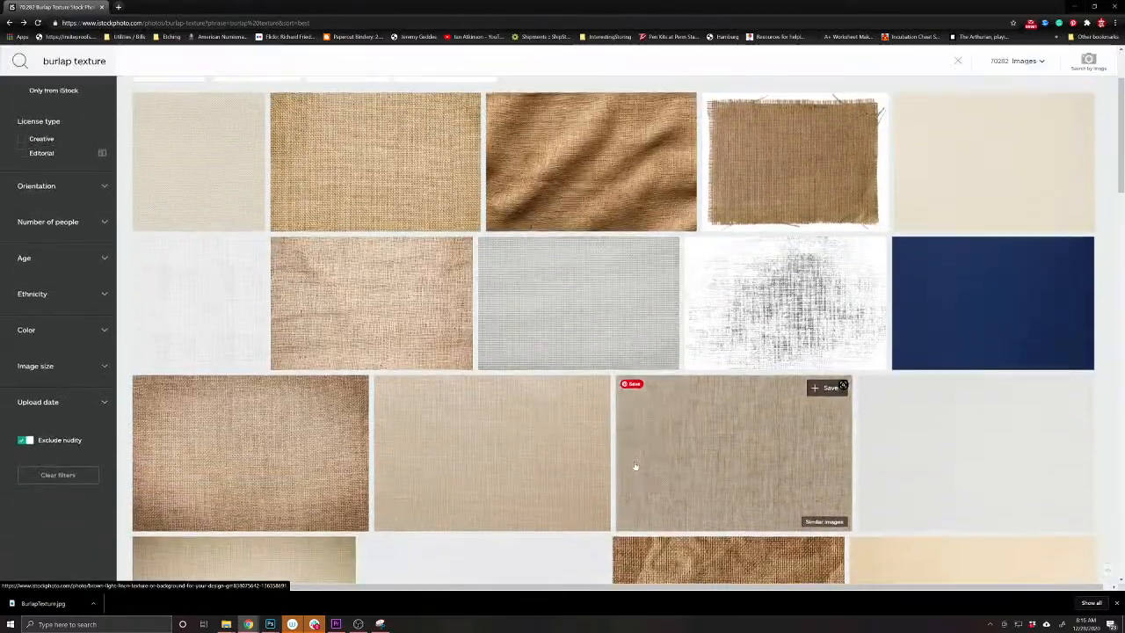
scroll(634, 466, up, 1)
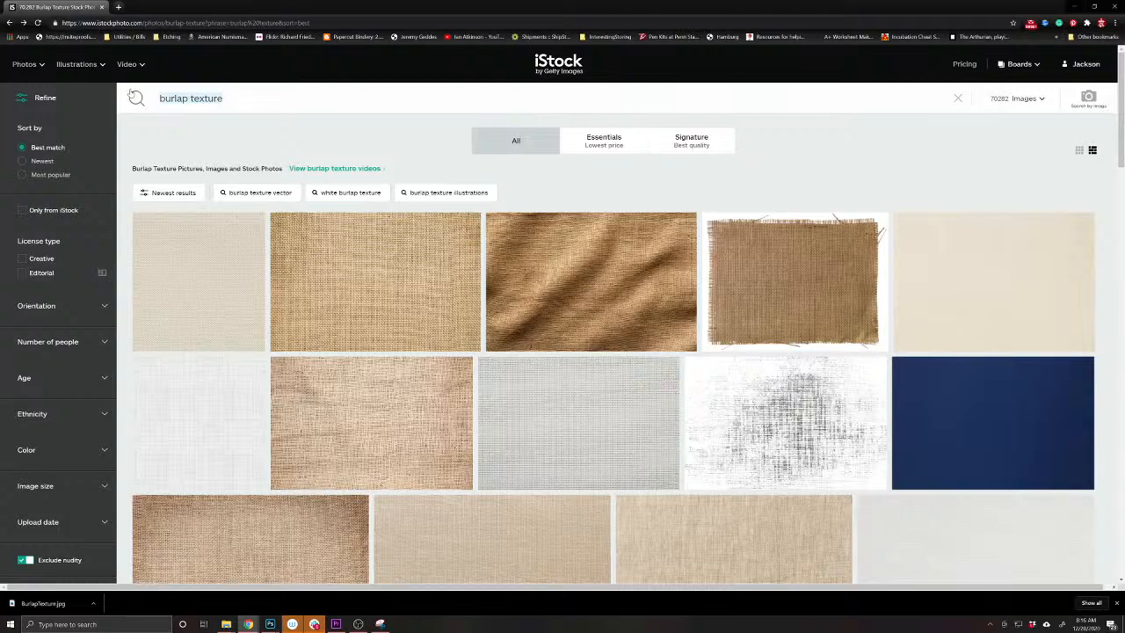
Search iStock for "straw weave", view the golden Woven Bamboo XXXL photo enlarged, and return to the results
text(straw weave)
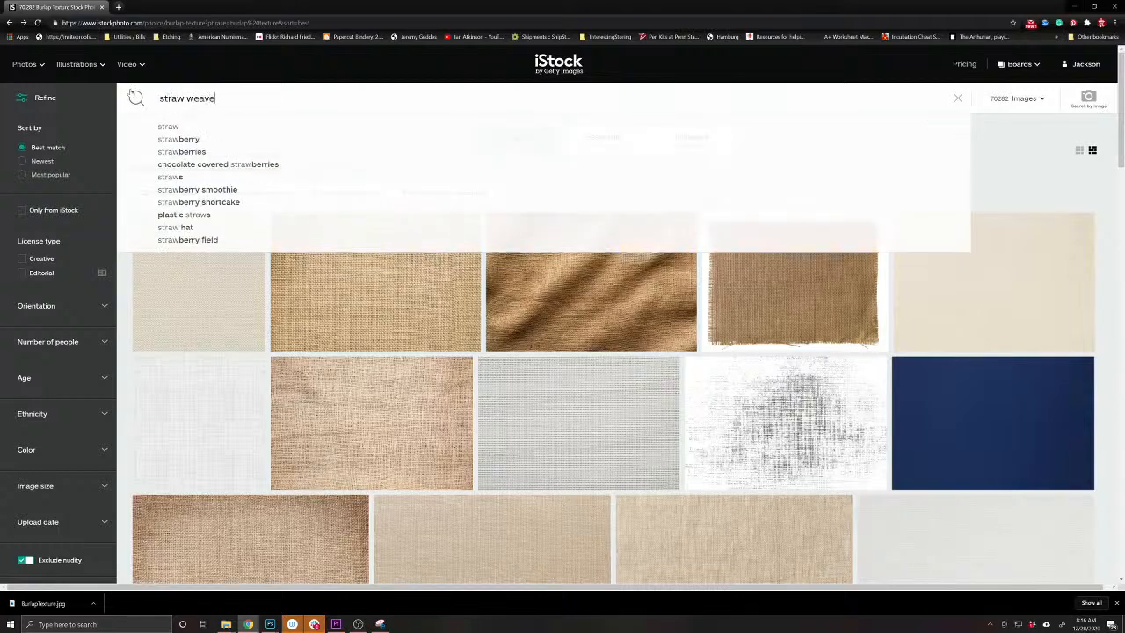
key(Return)
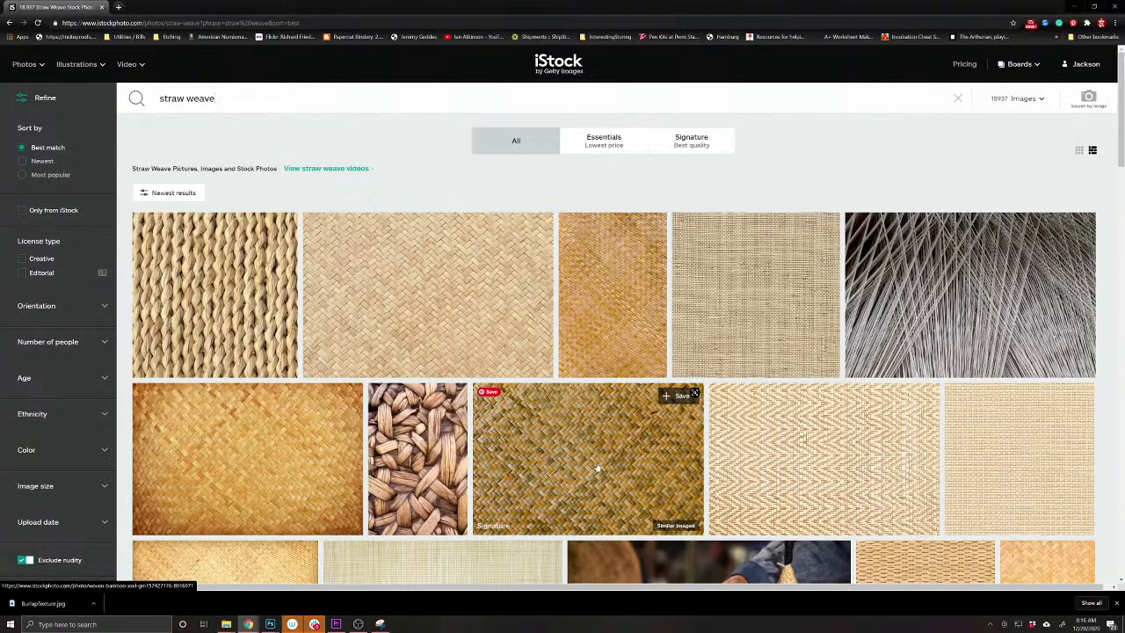
click(596, 469)
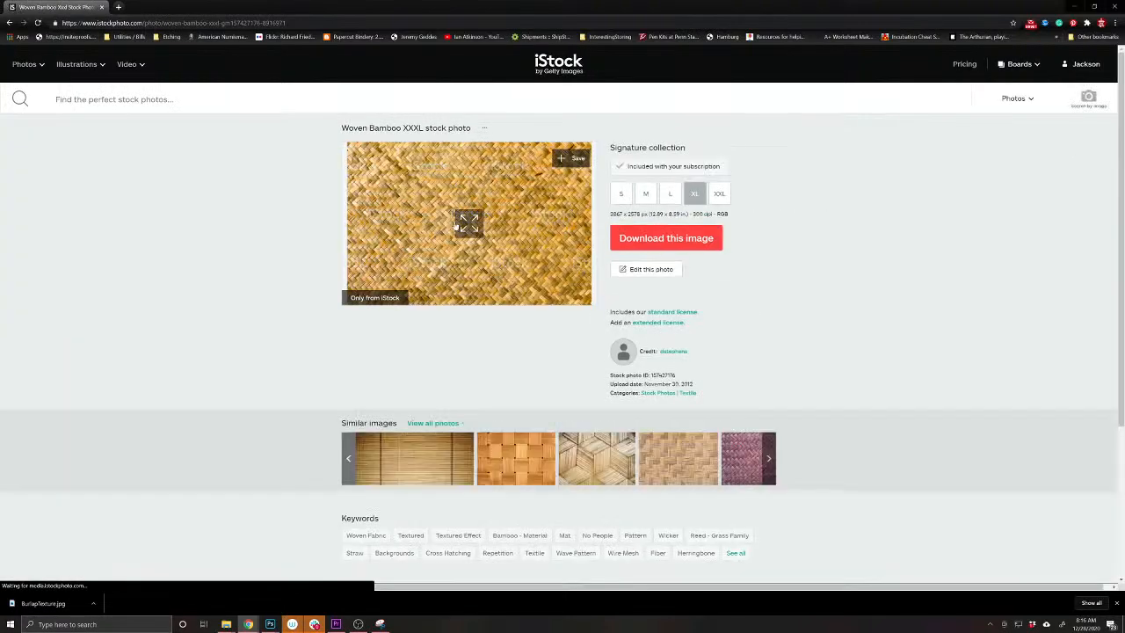
click(471, 227)
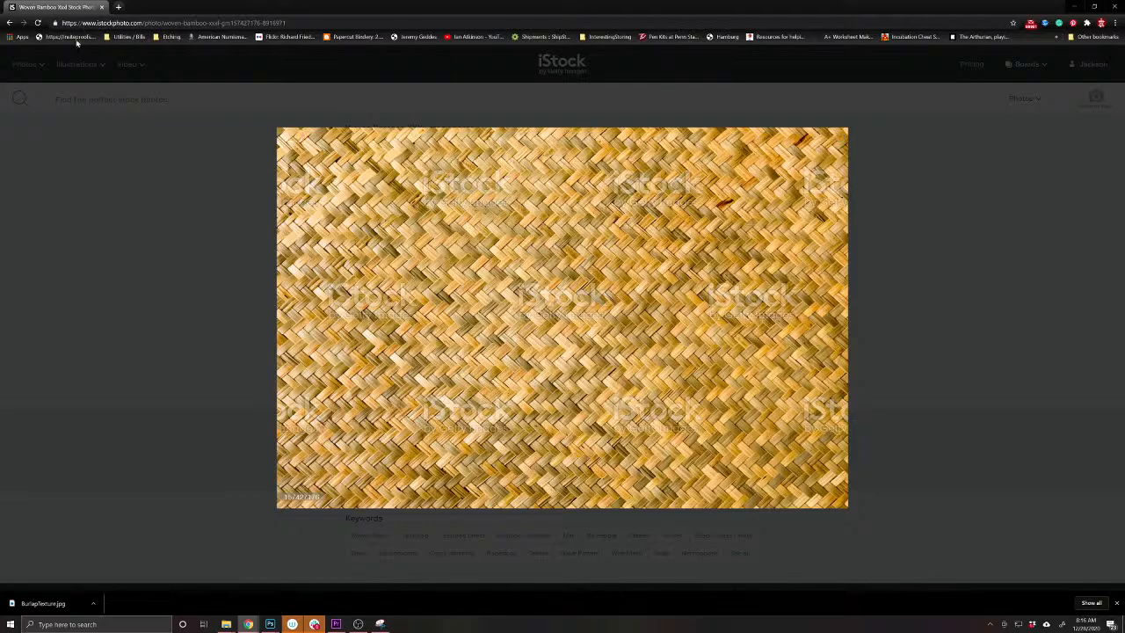
click(9, 24)
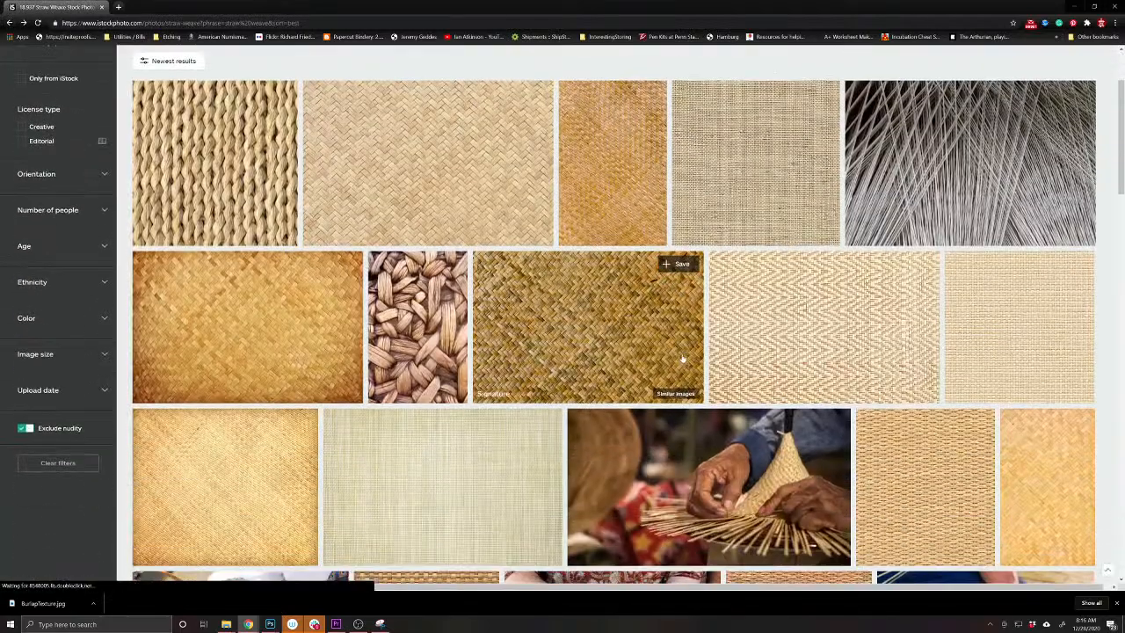
Look through the first page of "straw weave" results for a suitable woven straw texture
scroll(684, 358, down, 5)
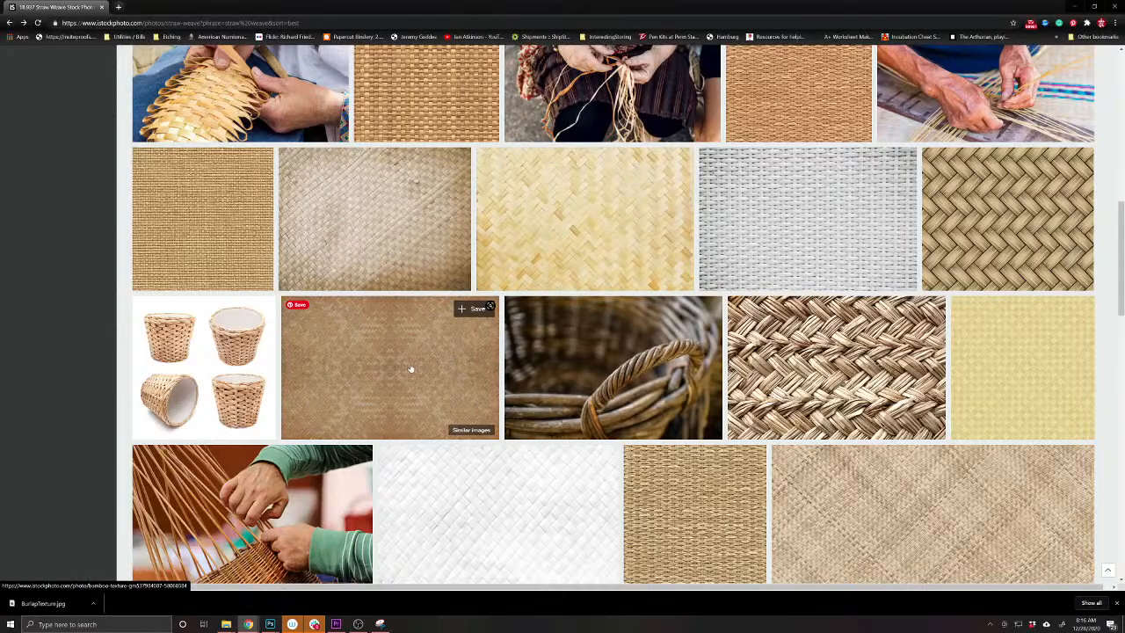
scroll(648, 369, down, 2)
scroll(385, 395, down, 2)
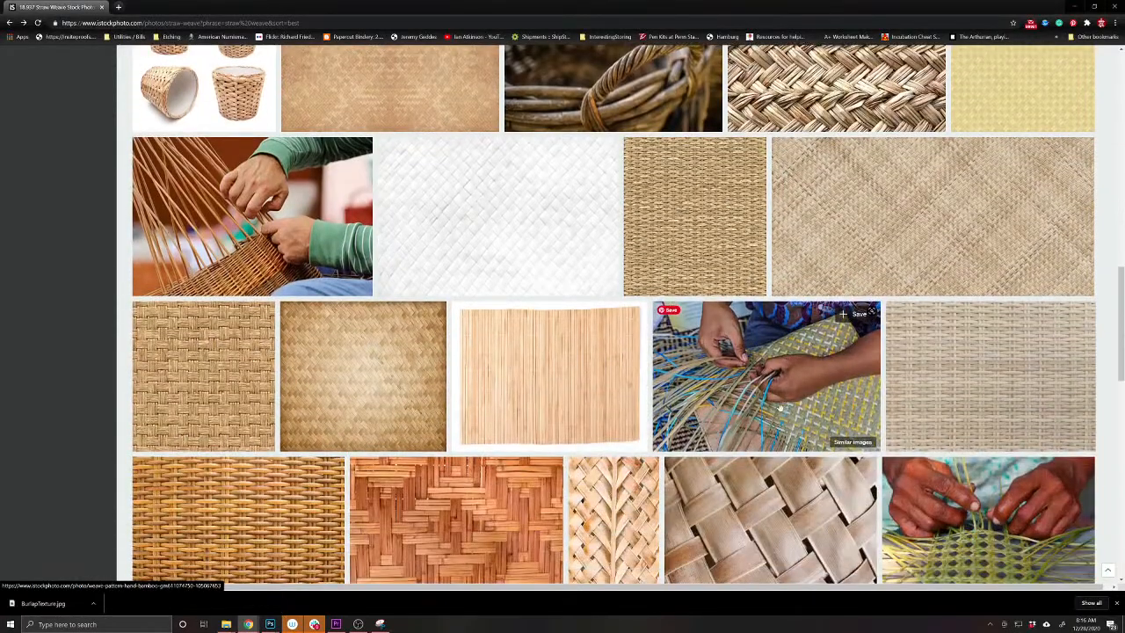
scroll(385, 396, down, 2)
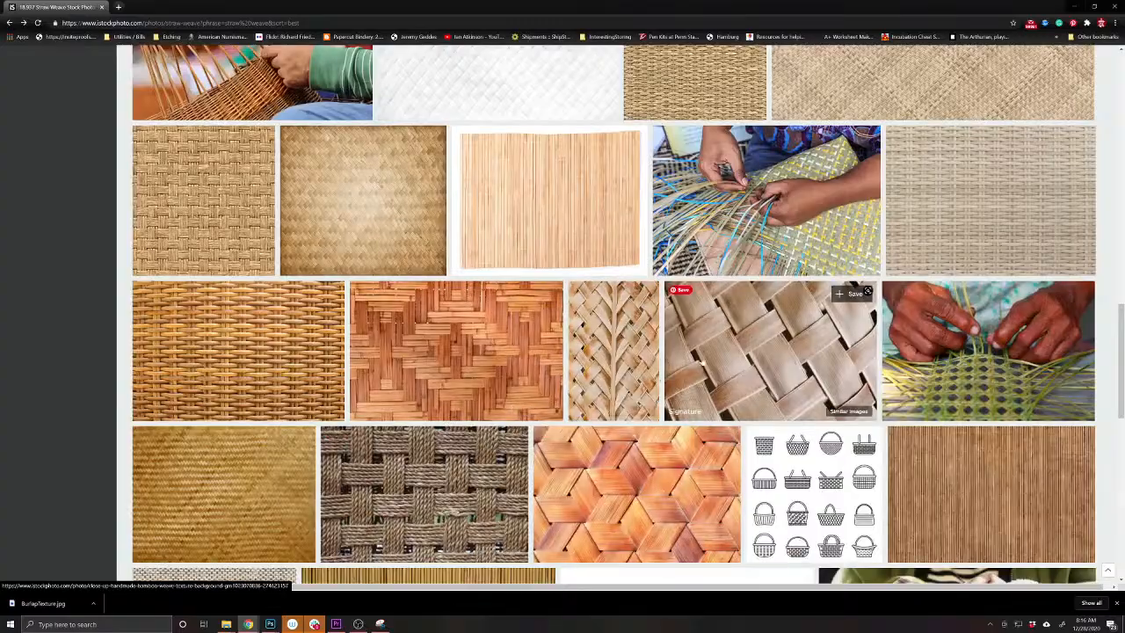
scroll(821, 393, down, 2)
scroll(492, 485, down, 2)
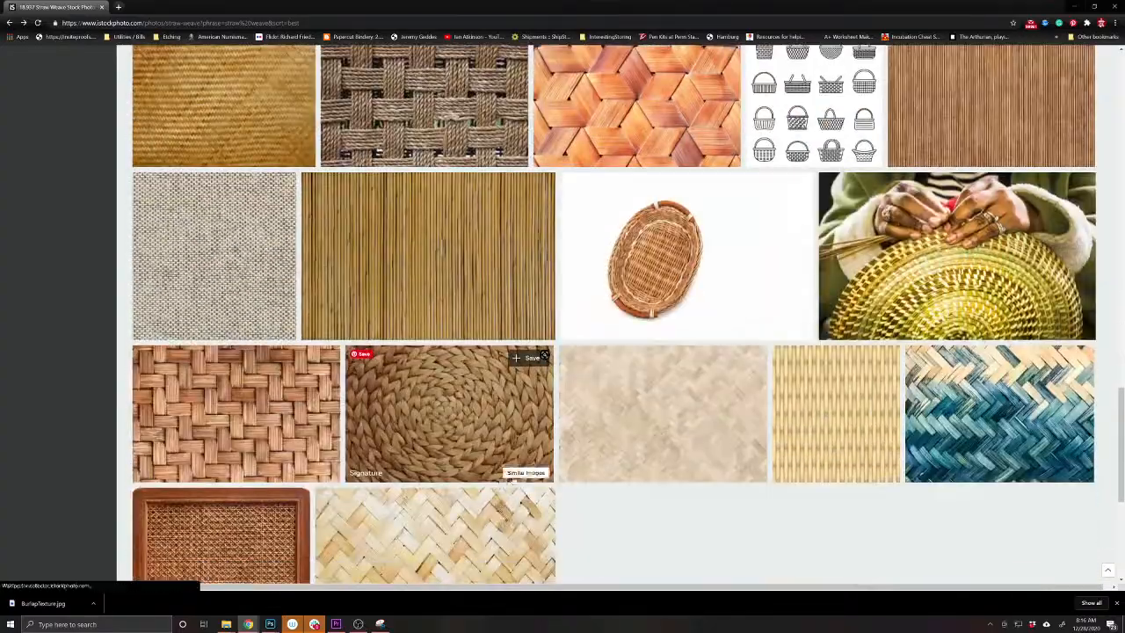
scroll(690, 479, up, 12)
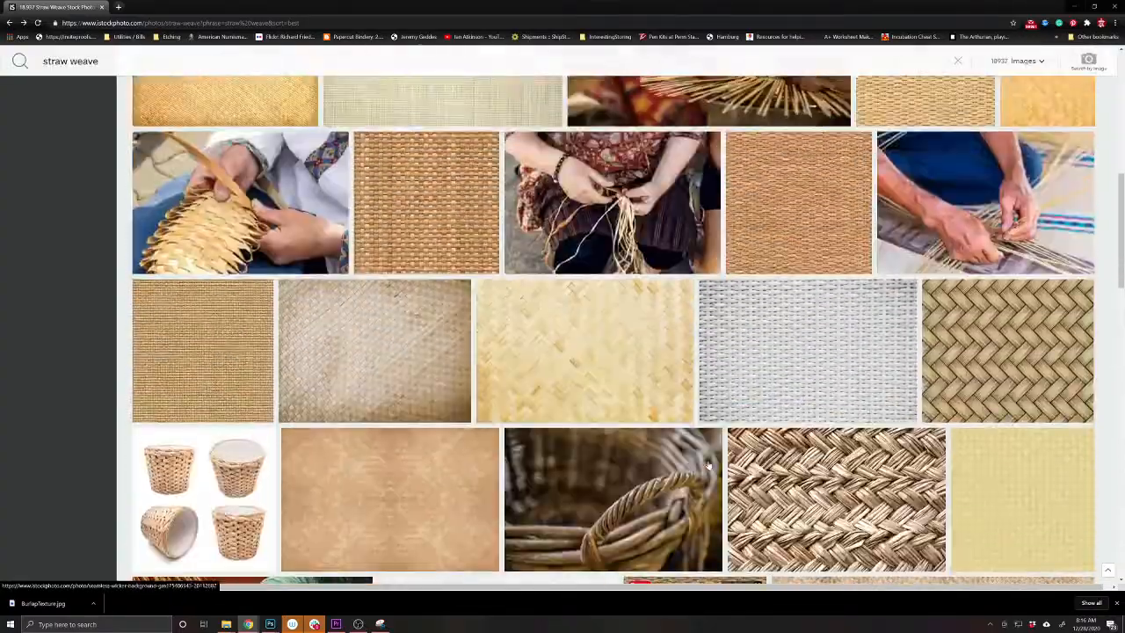
scroll(716, 466, up, 3)
scroll(717, 465, down, 3)
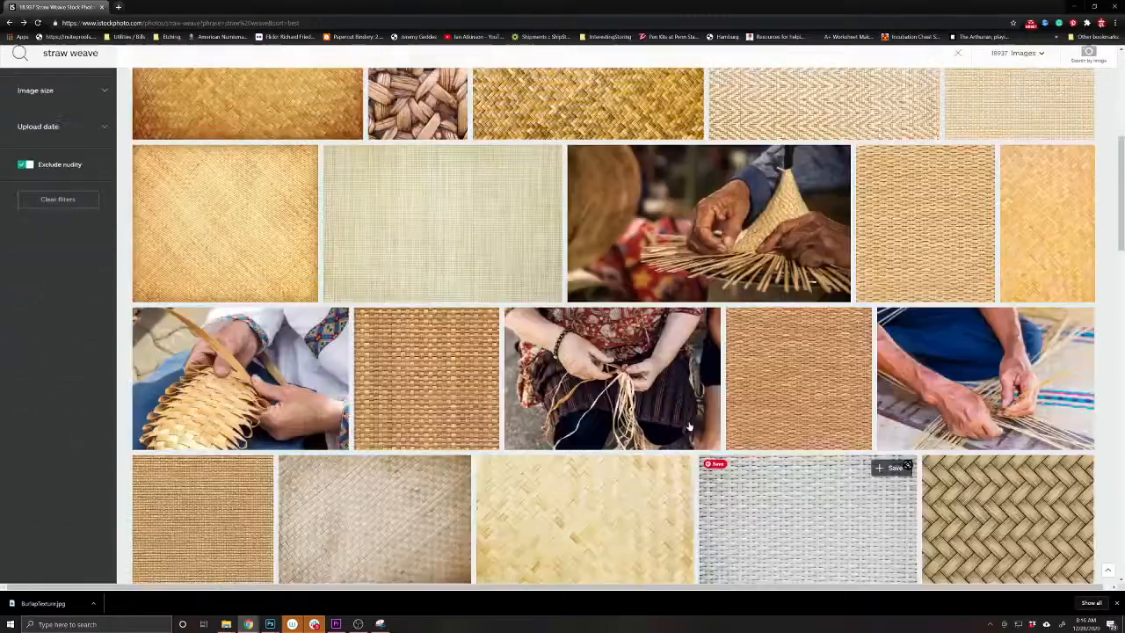
scroll(445, 172, up, 3)
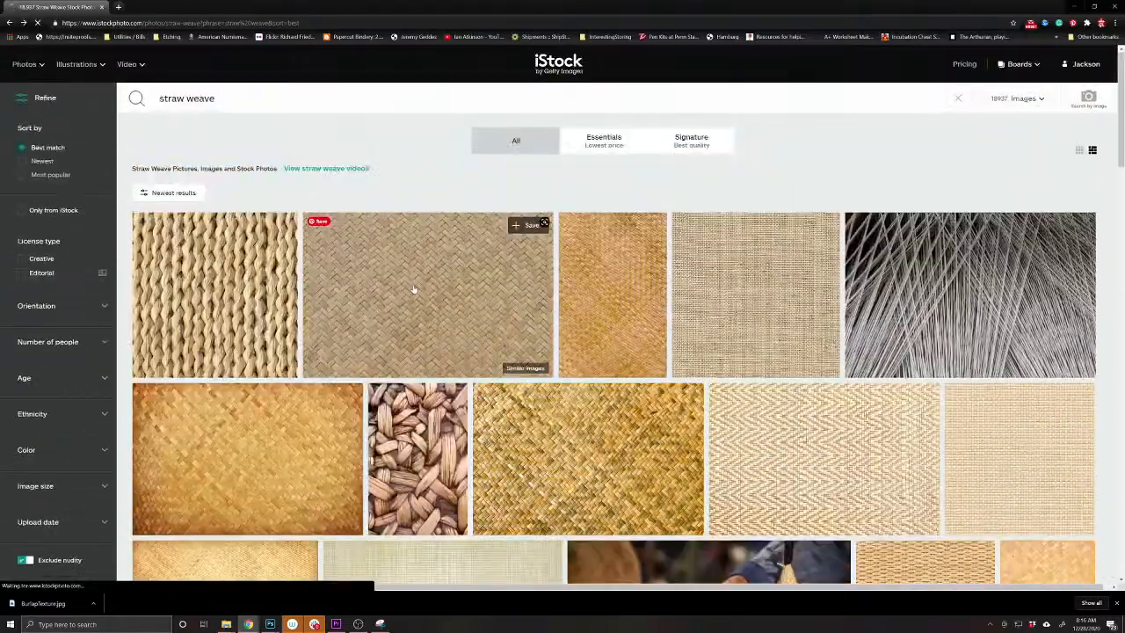
View the pale Woven Bamboo Texture photo enlarged, and return to the "straw weave" results
click(413, 283)
click(472, 217)
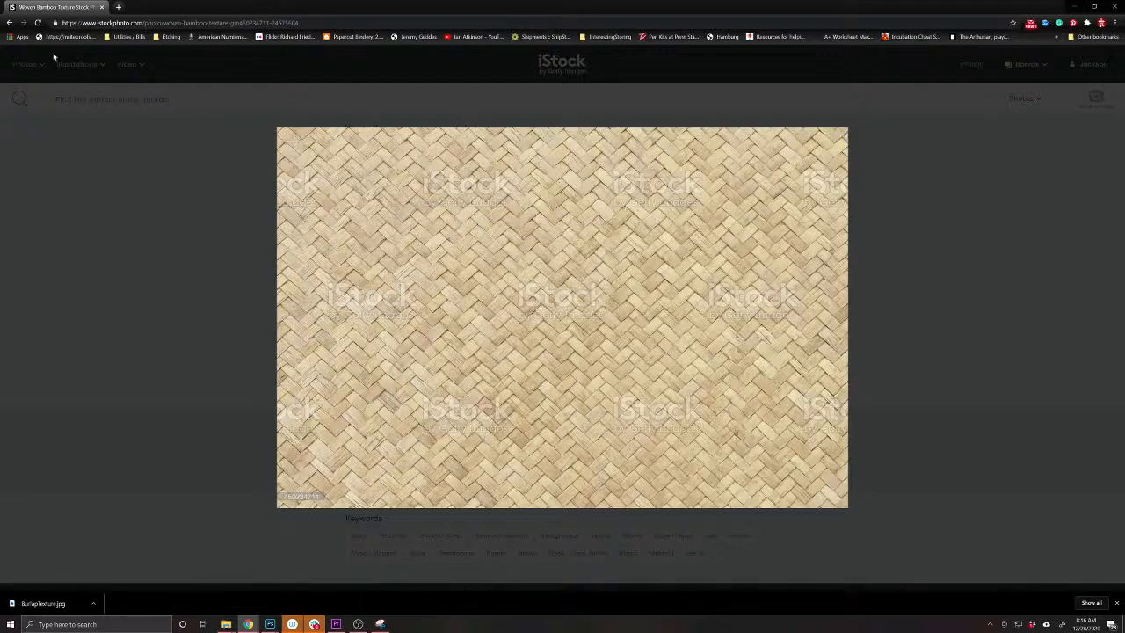
click(10, 23)
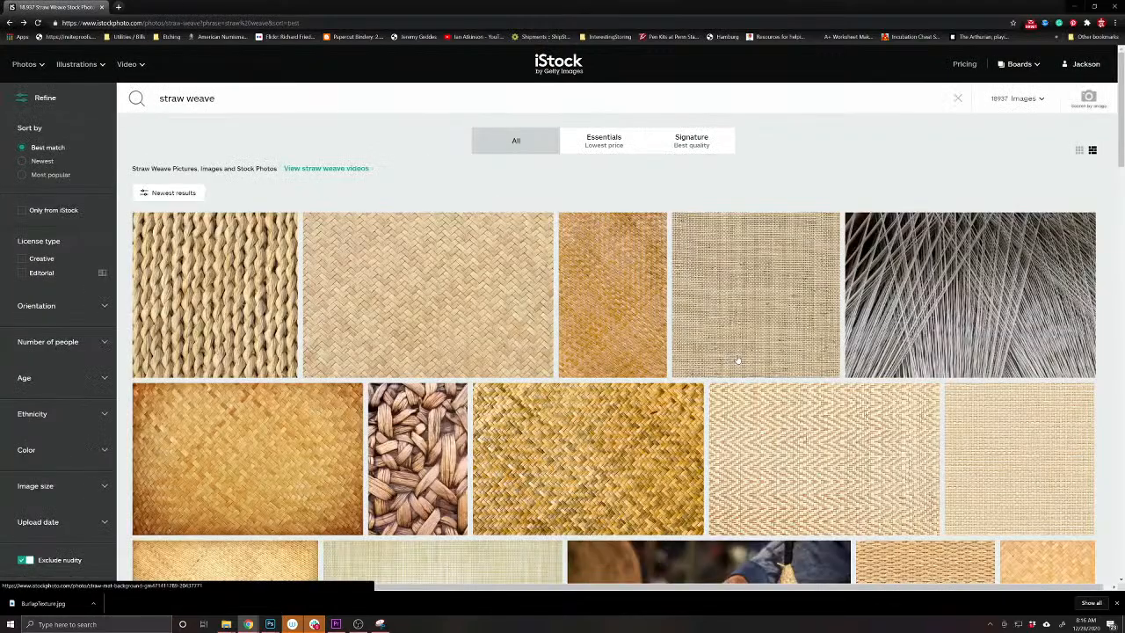
Open the page of the golden Woven Bamboo XXXL photo and check its weave in the enlarged preview
click(597, 456)
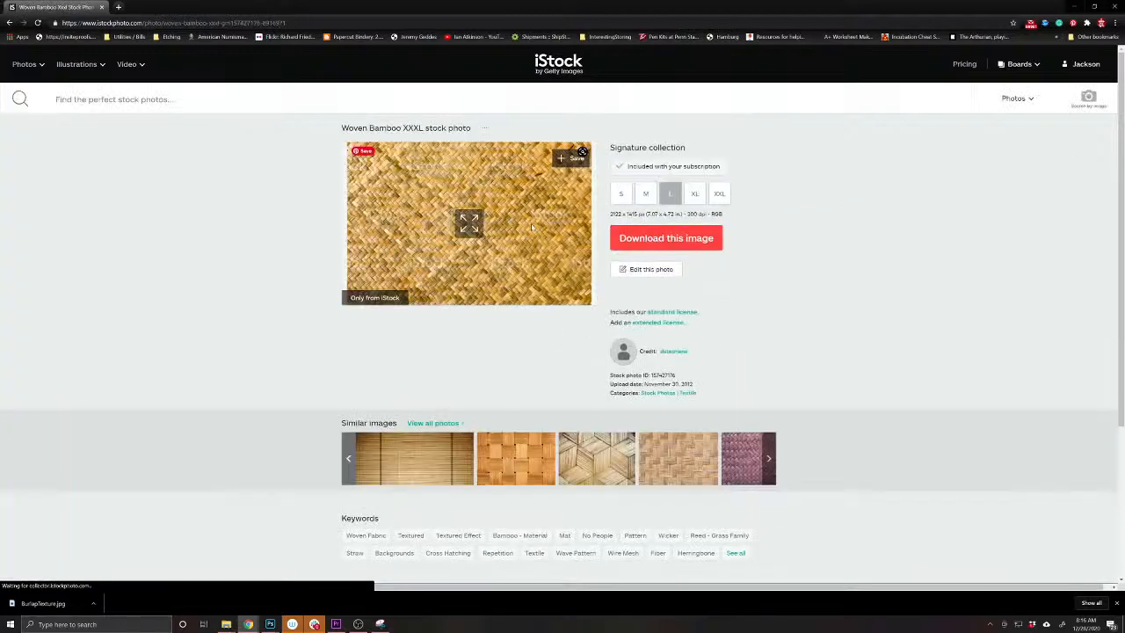
click(470, 223)
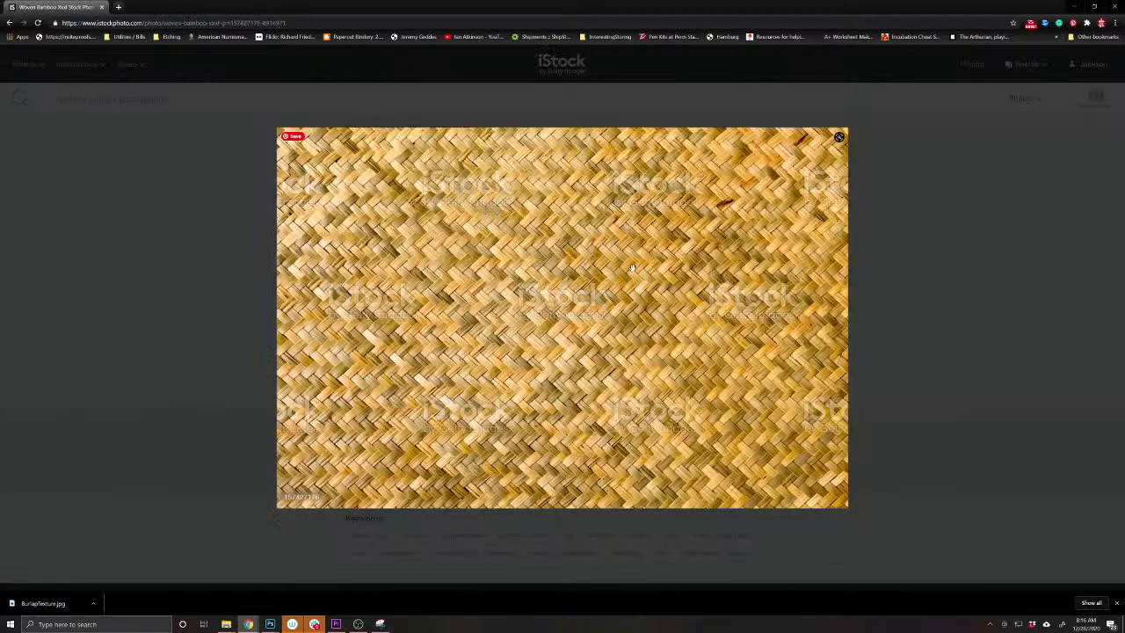
click(968, 215)
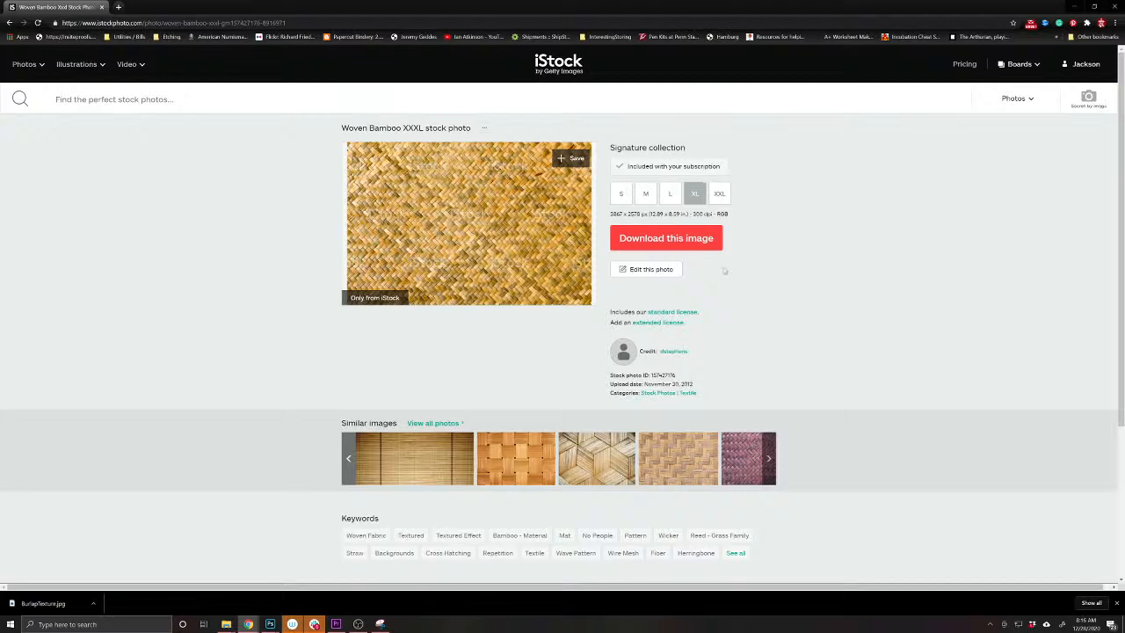
Download the golden Woven Bamboo XXXL photo and save it in the WizardofOz folder as strawhat-texture
click(676, 239)
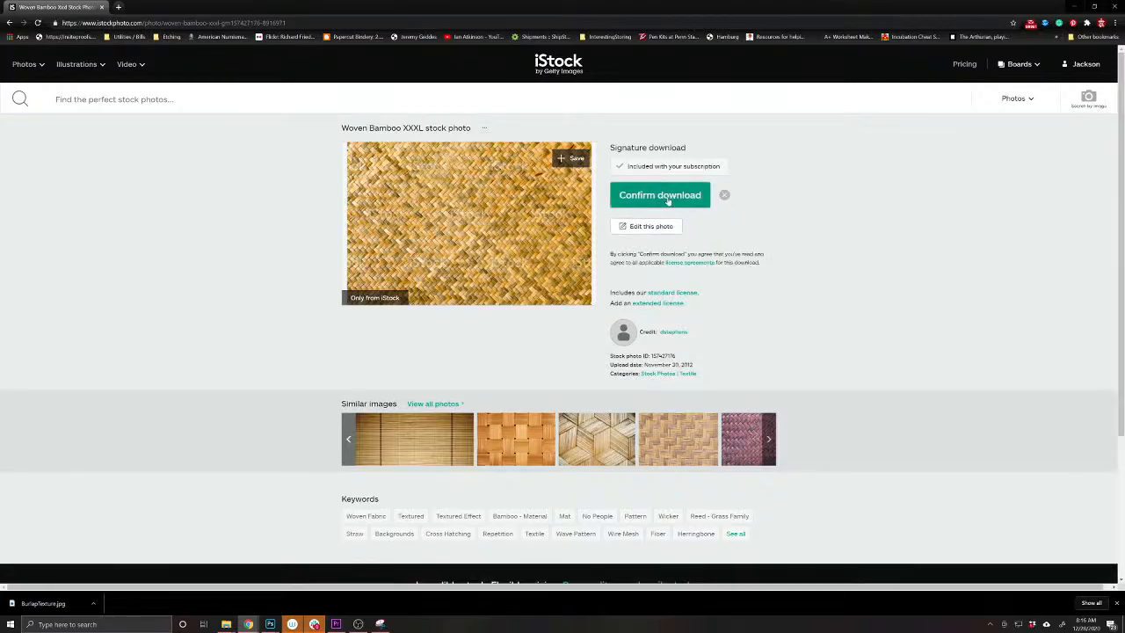
click(666, 196)
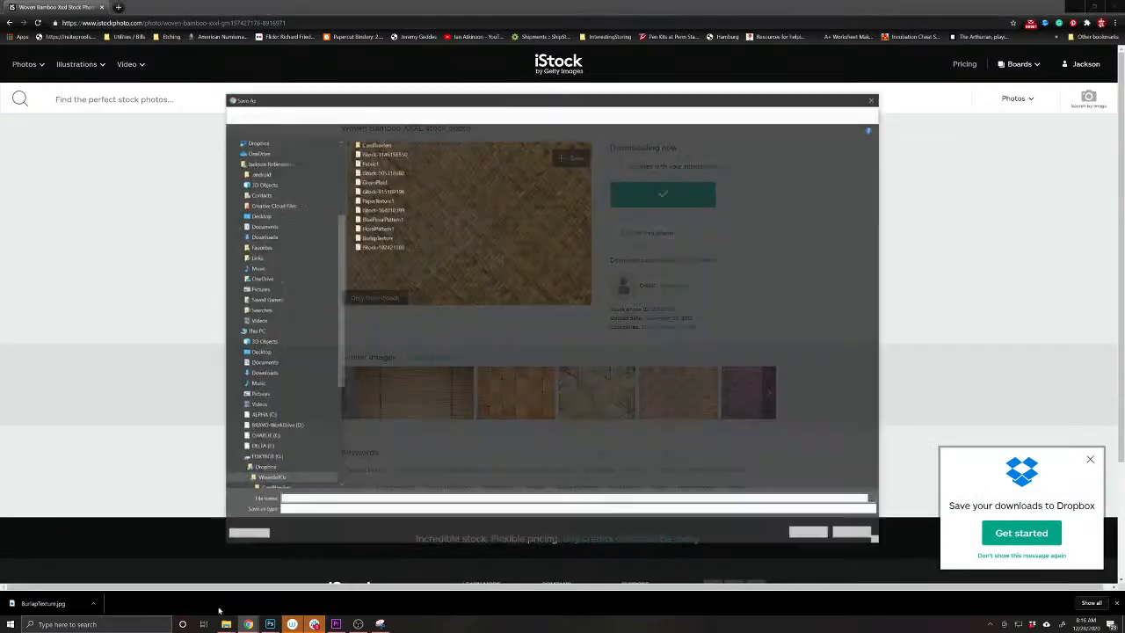
text(strawhat)
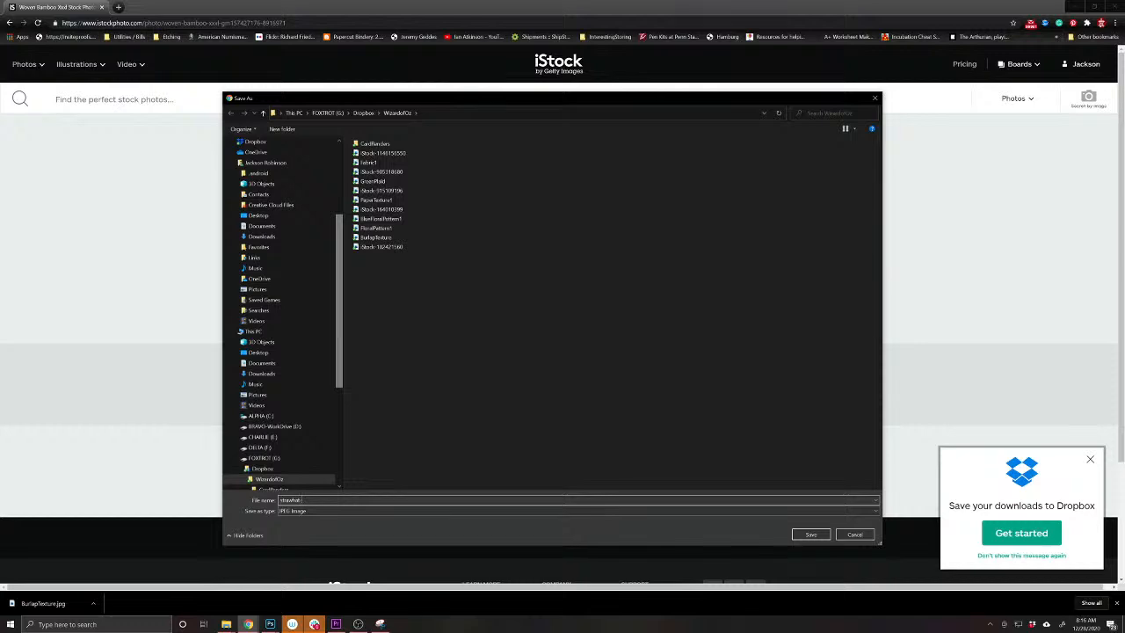
text(-texture)
key(Return)
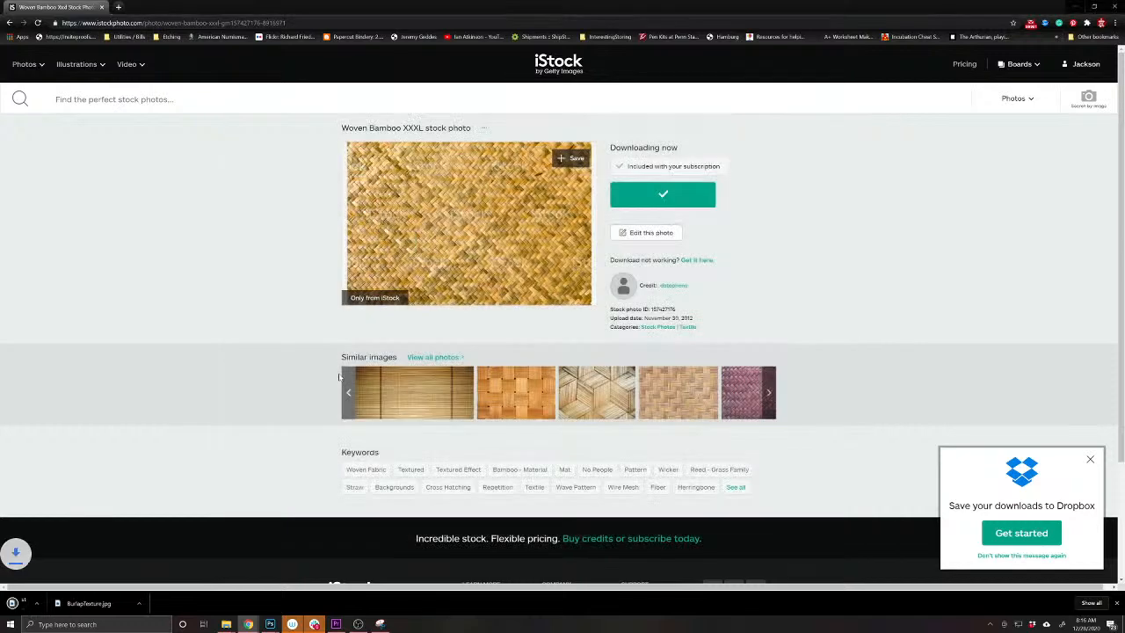
Switch to Photoshop and open the strawhat-texture image from the WizardofOz folder
mouse_move(270, 624)
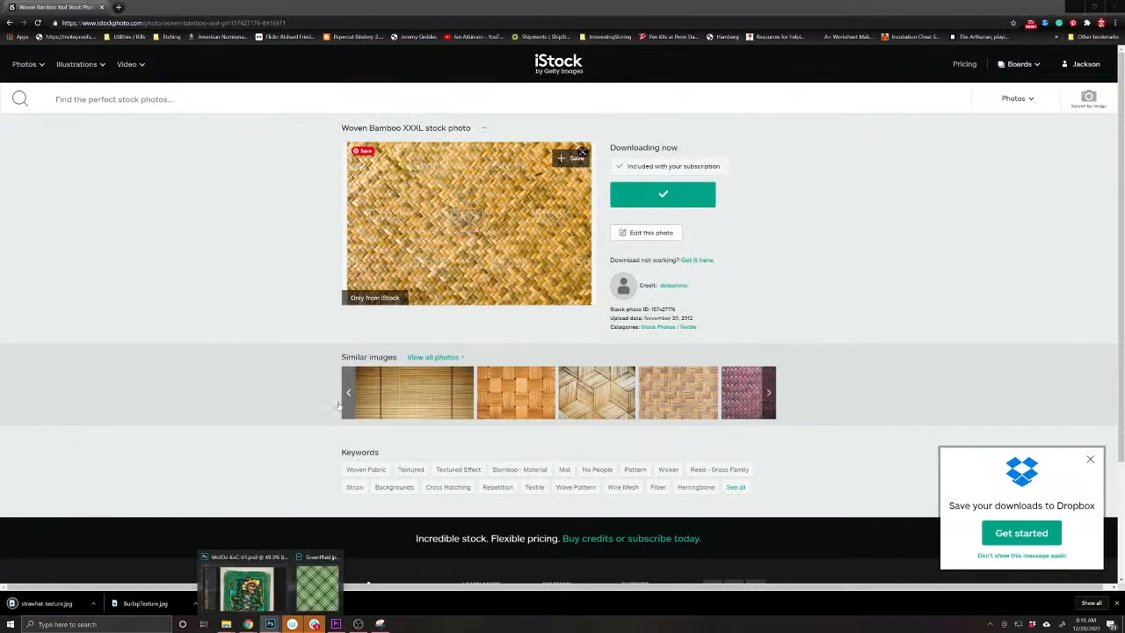
click(257, 585)
click(18, 4)
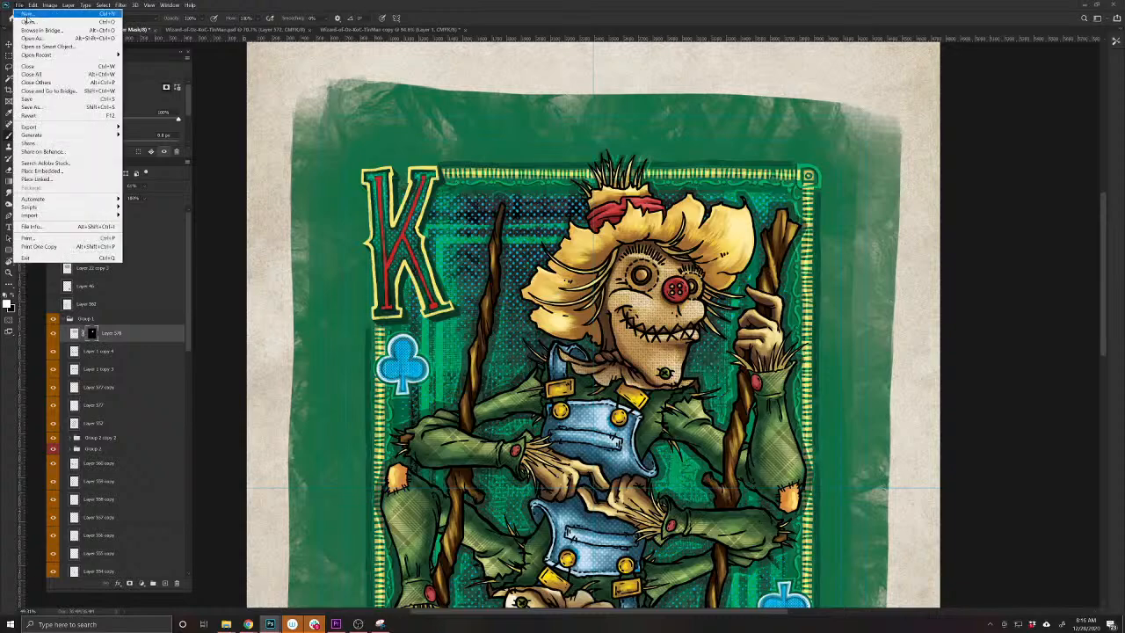
click(30, 24)
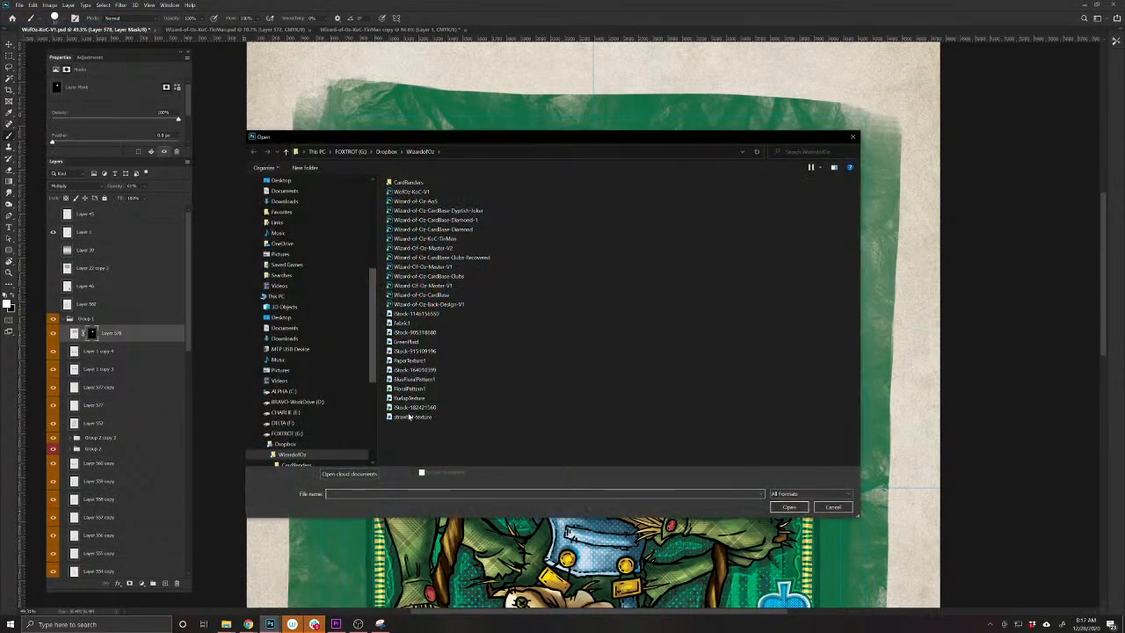
click(413, 416)
click(787, 506)
Copy the whole straw texture image, close its document, and paste it into the scarecrow card document
key(ctrl+shift+Tab)
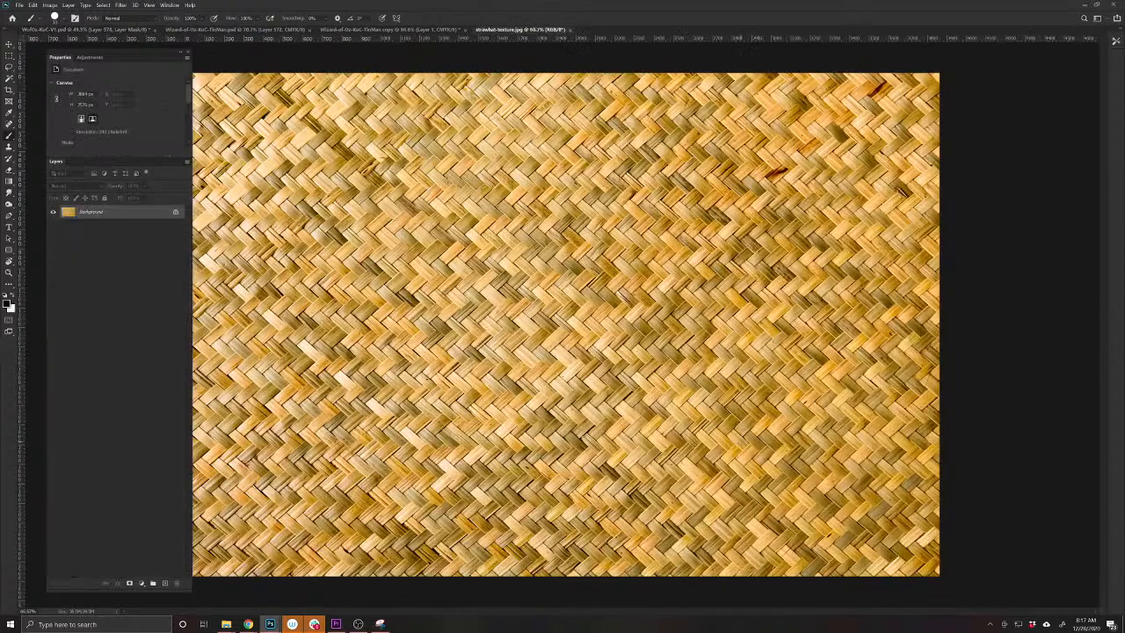
key(ctrl+a)
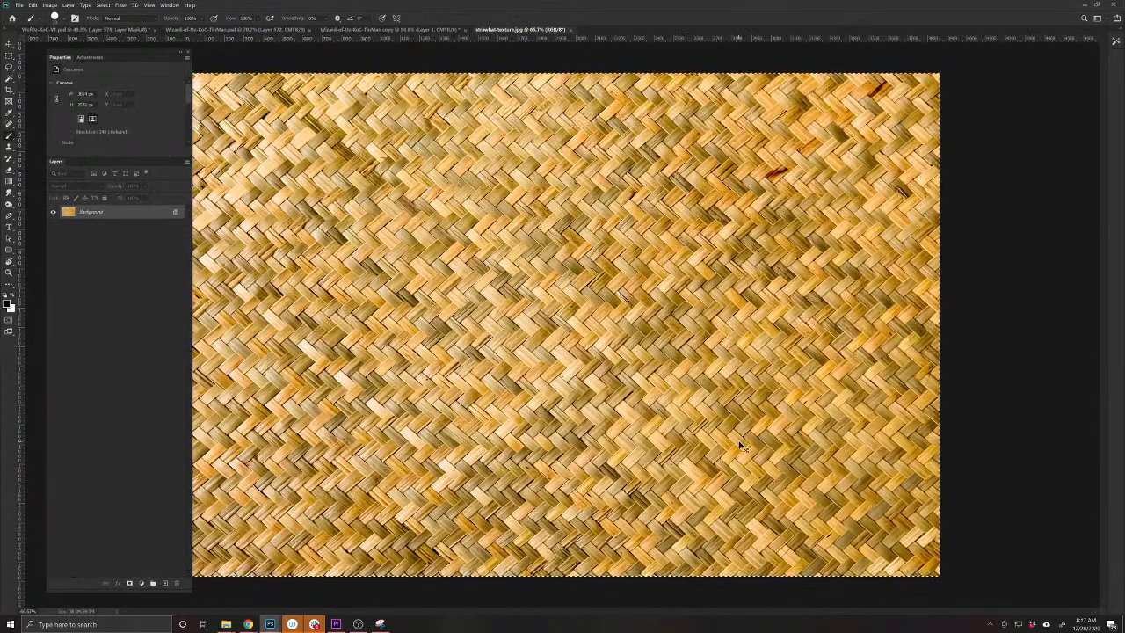
click(570, 29)
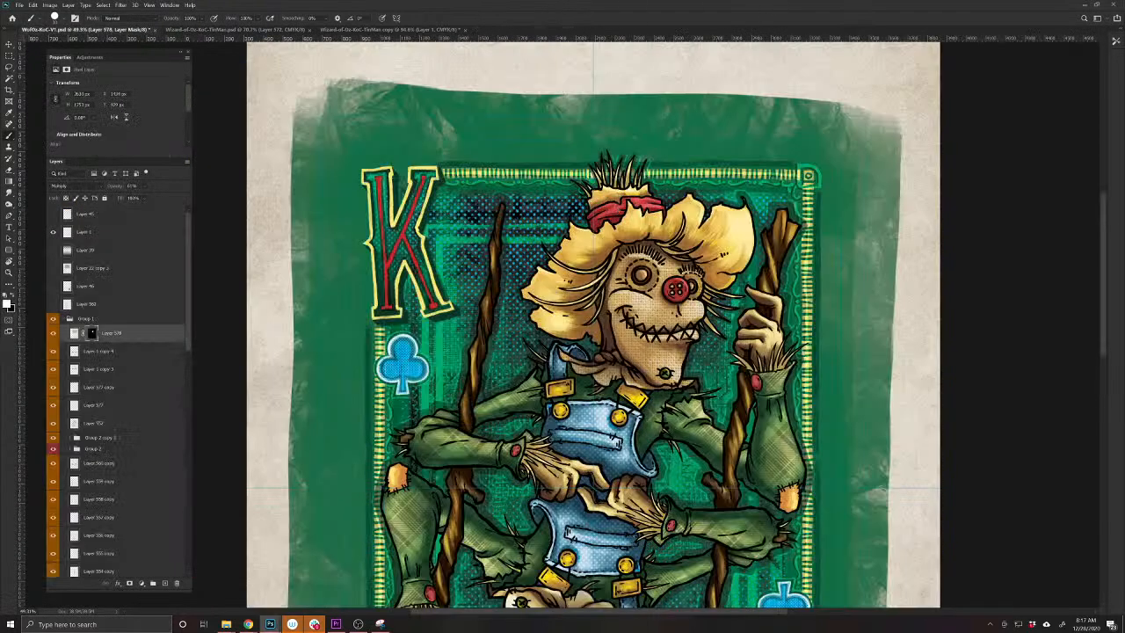
key(ctrl+v)
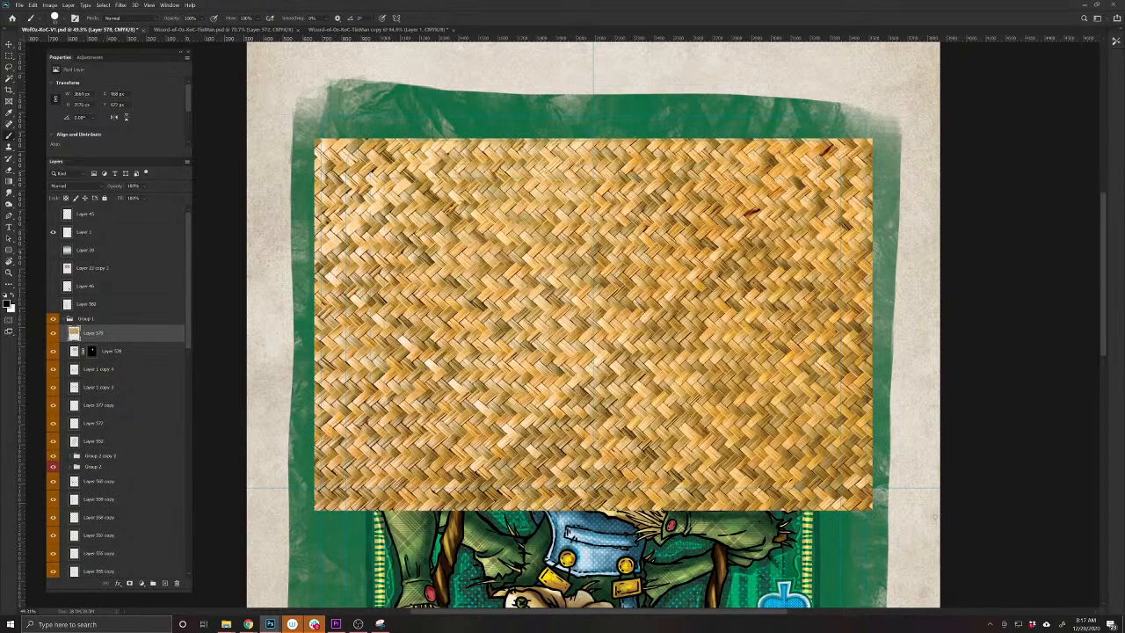
Scale the pasted straw texture down to about 61% and place it over the upper scarecrow's head and hat
key(ctrl+t)
drag(872, 510, 653, 364)
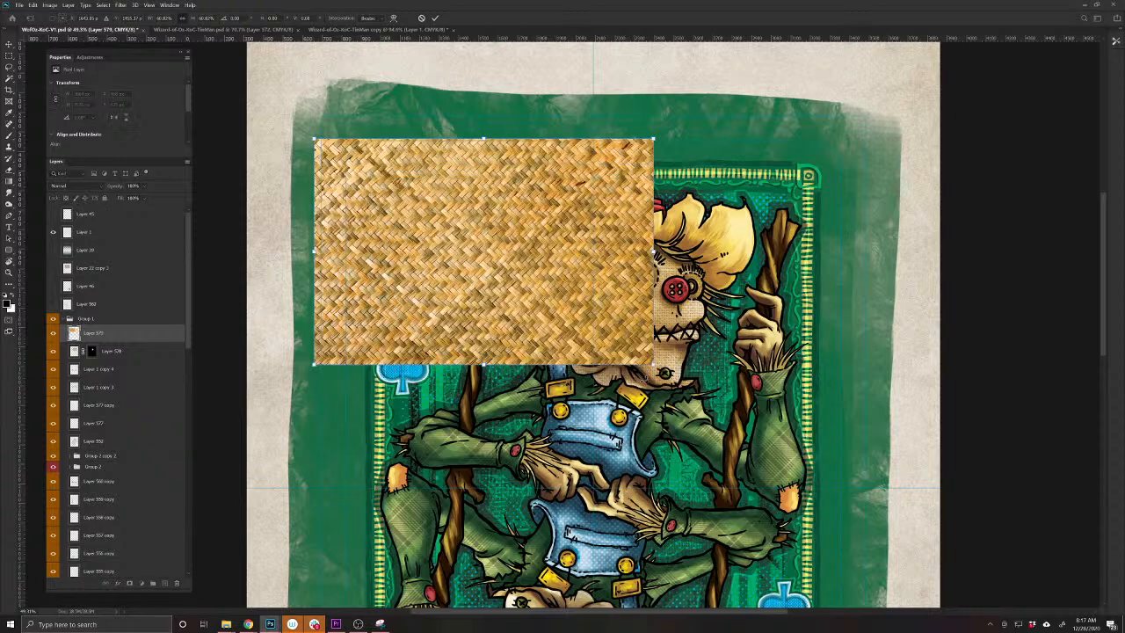
key(Return)
drag(428, 232, 599, 271)
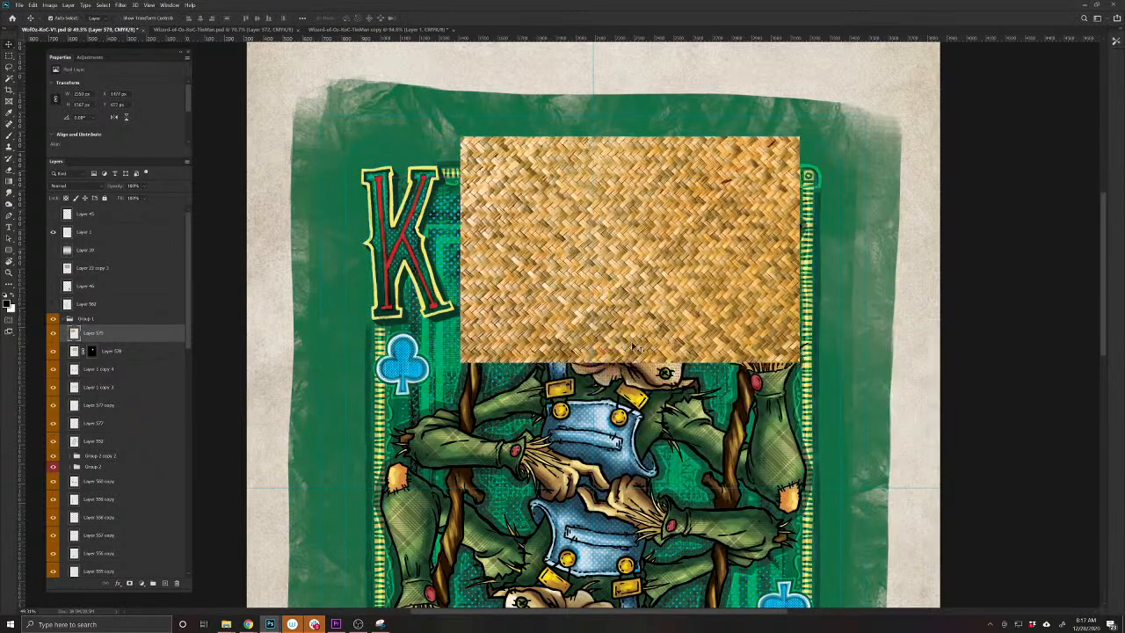
Set the straw layer to Multiply and adjust its Levels, lowering the white input to about 204 and slightly raising the black input
click(107, 186)
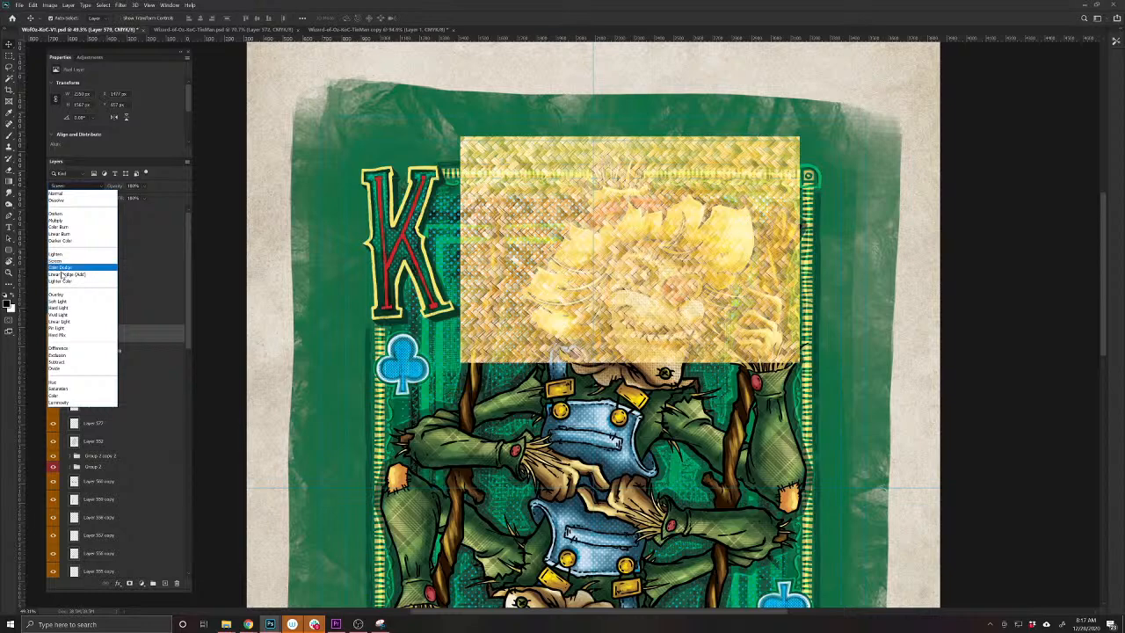
click(51, 221)
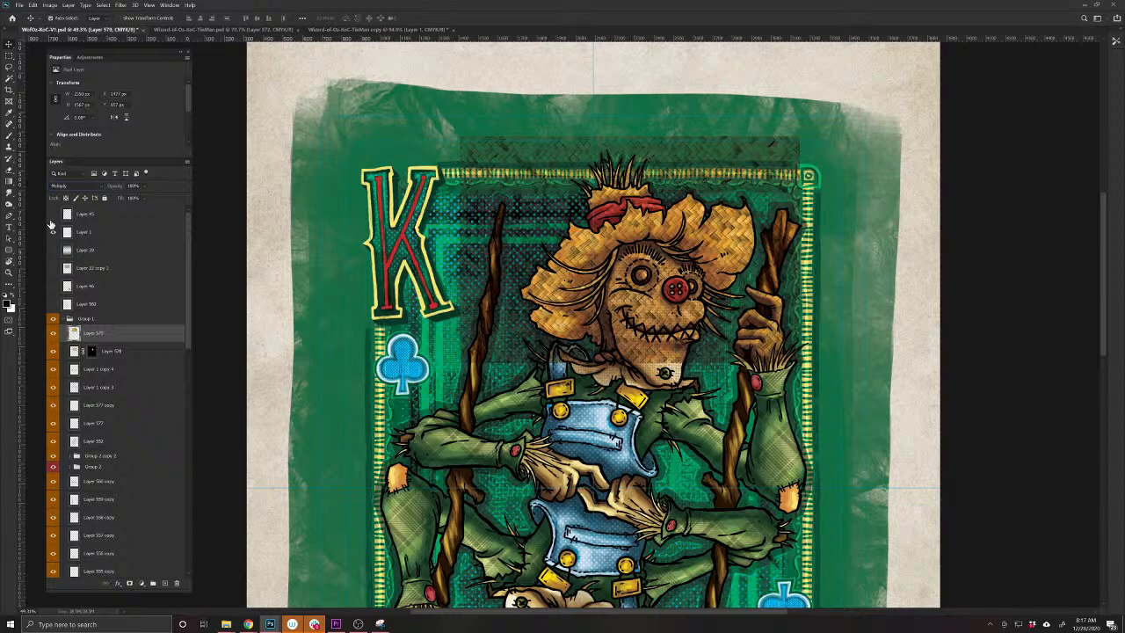
key(ctrl+l)
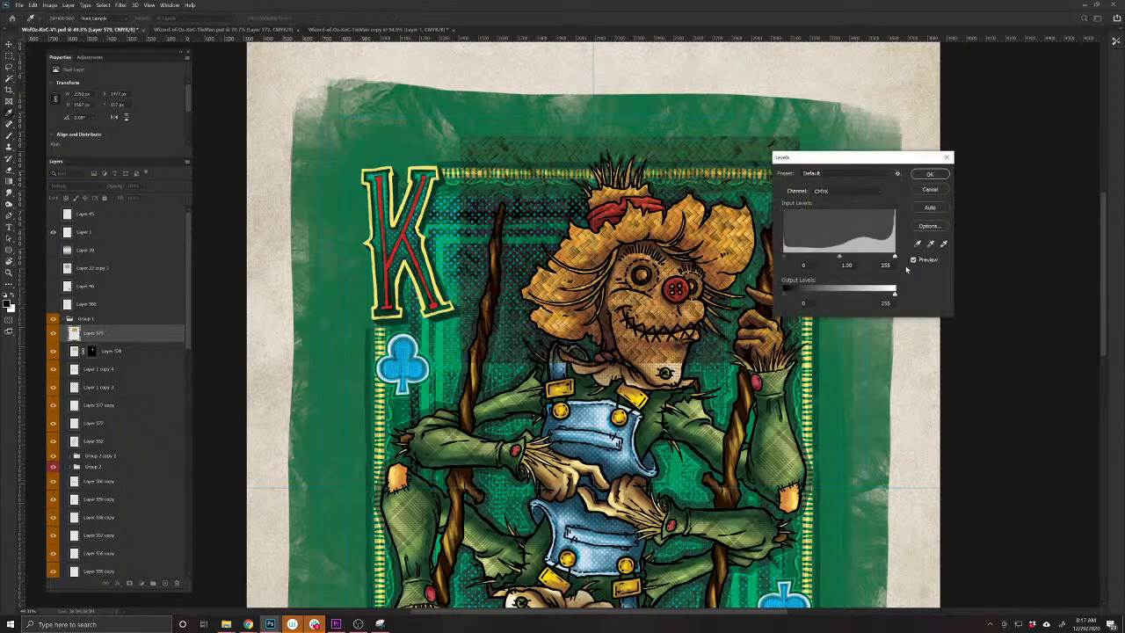
drag(895, 256, 872, 260)
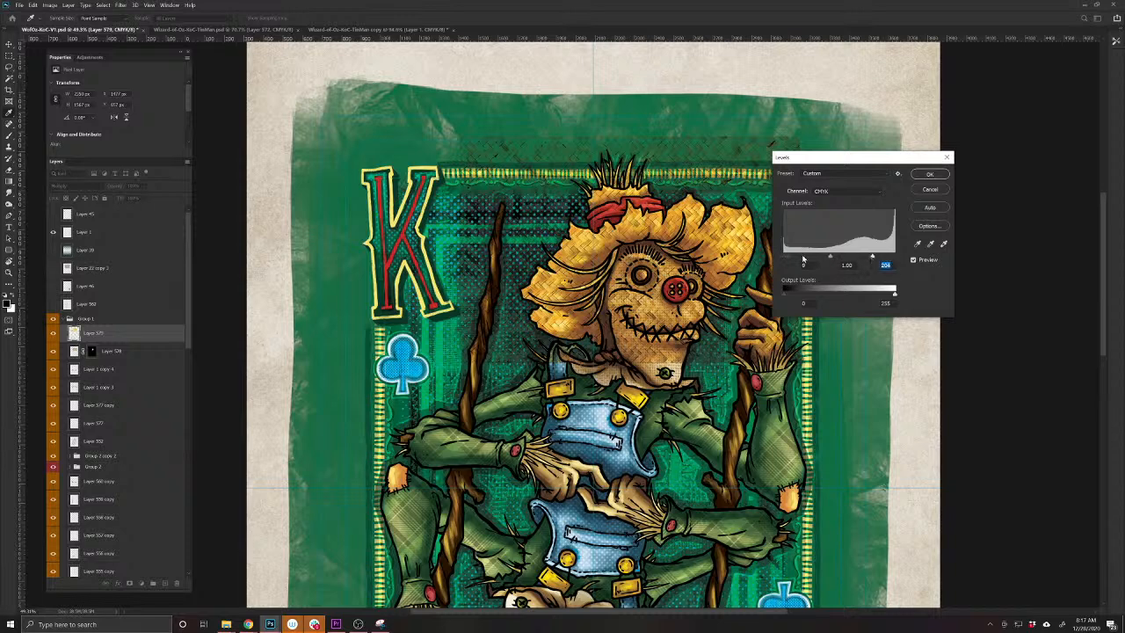
drag(785, 256, 791, 261)
click(935, 177)
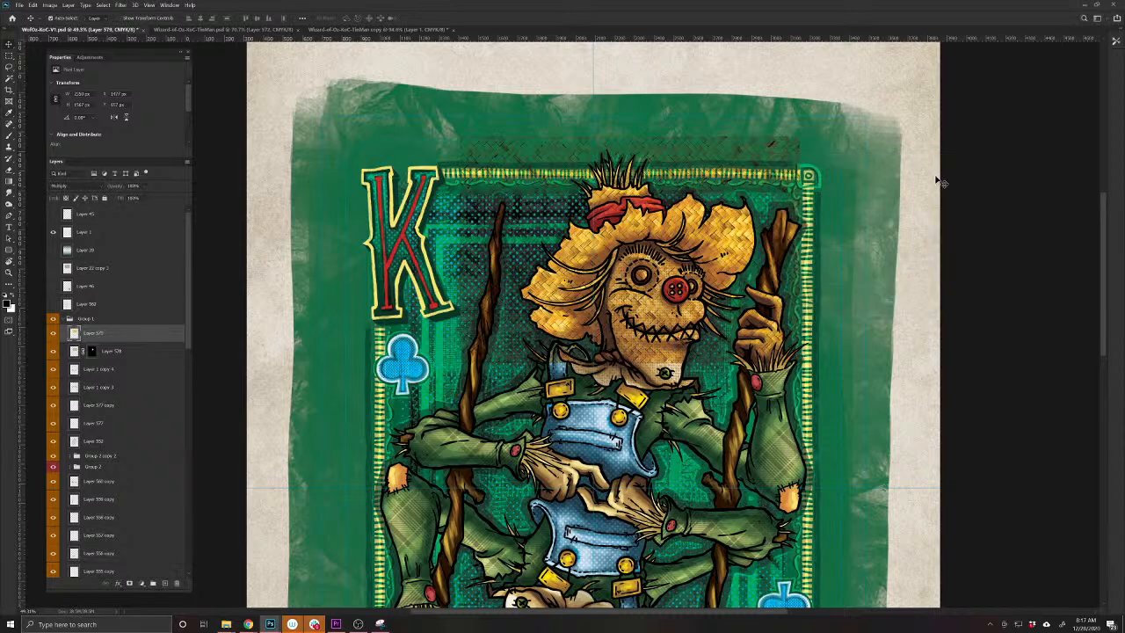
Apply Hue/Saturation to the straw layer with saturation -61 and lightness about +29
key(ctrl+u)
drag(761, 228, 774, 253)
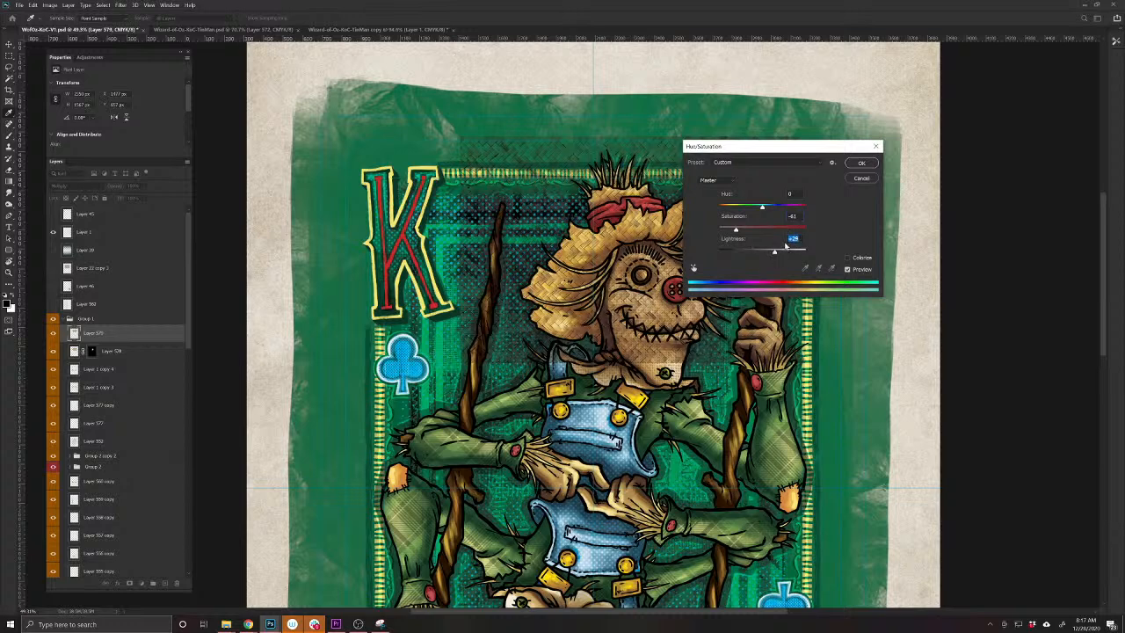
click(861, 163)
Add a layer mask to the straw layer and fill it with black to hide the texture
scroll(676, 275, up, 2)
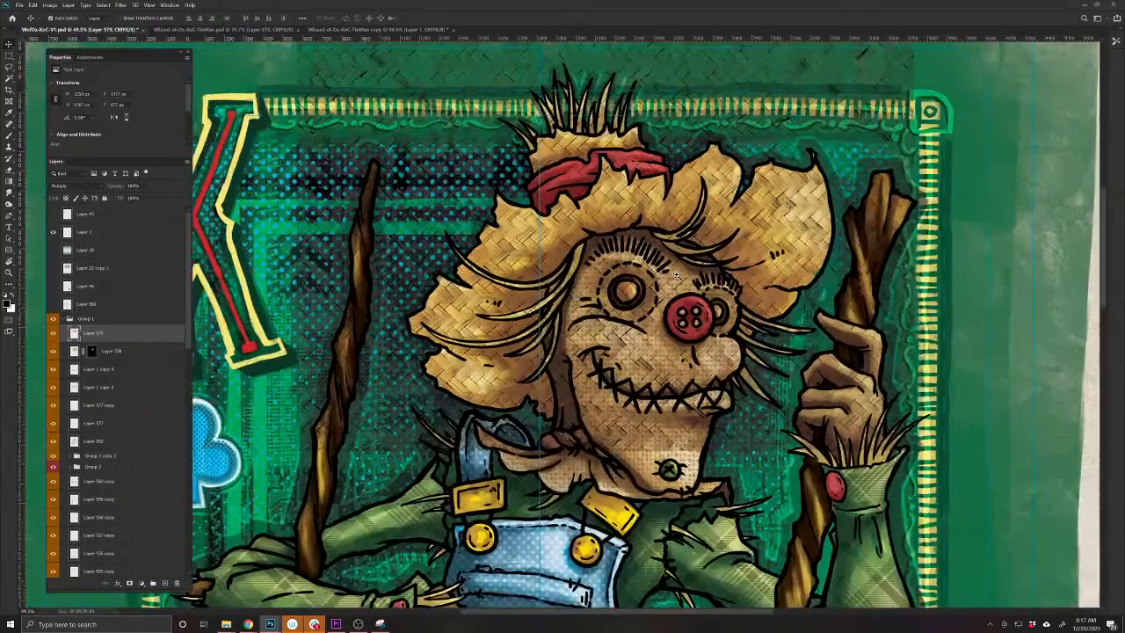
scroll(677, 275, up, 1)
click(127, 582)
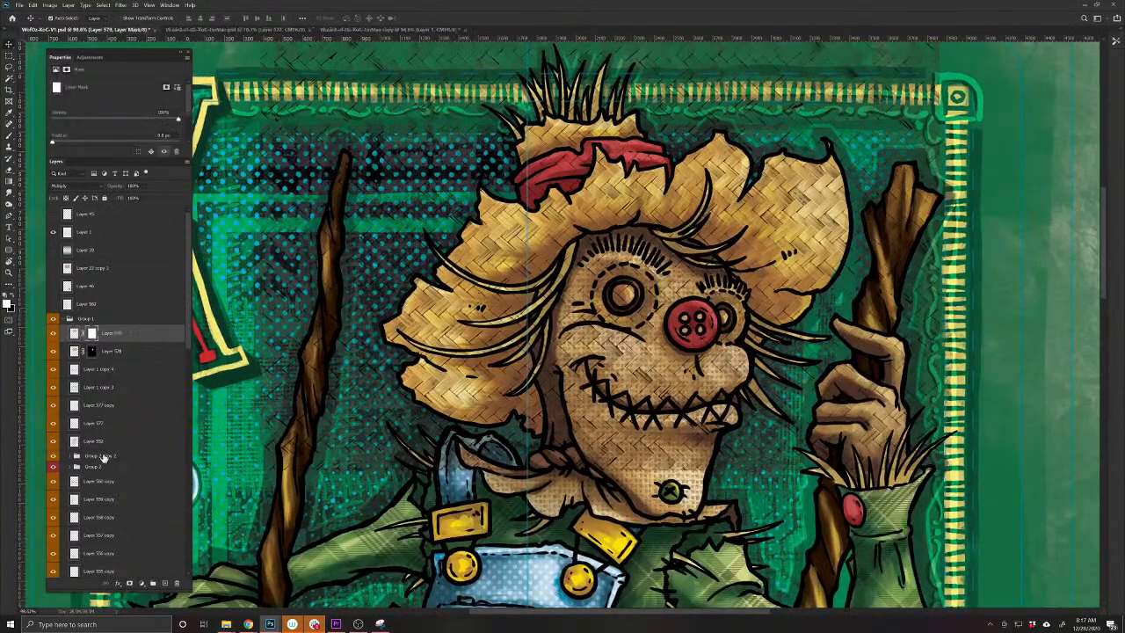
click(12, 294)
key(alt+BackSpace)
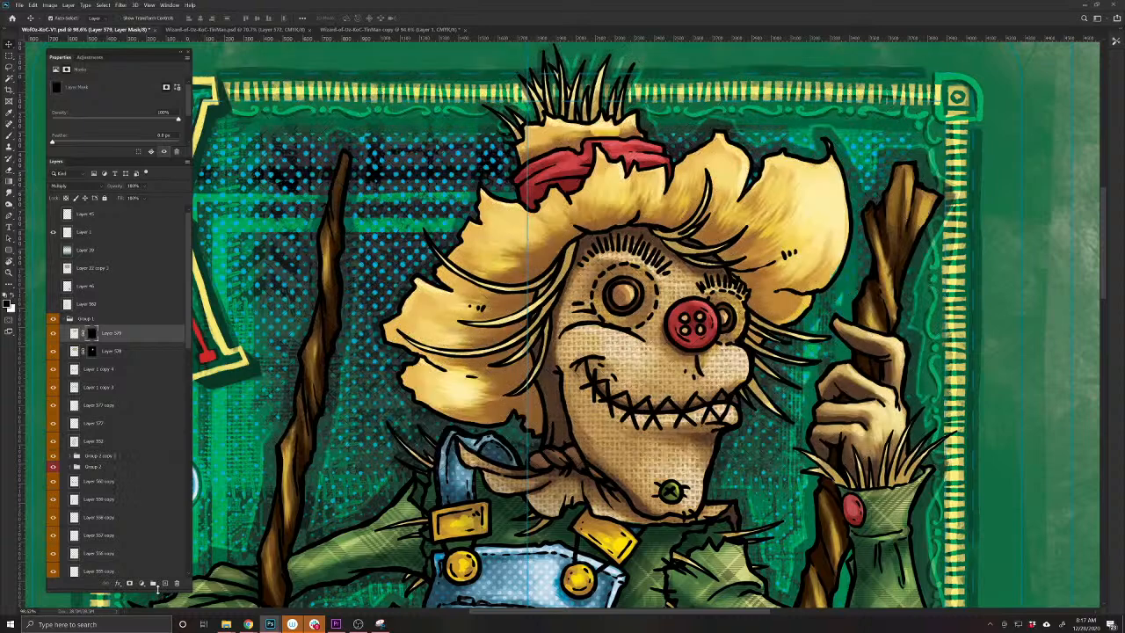
Paint white on the straw layer's mask with the Brush to reveal the weave across the hat's left and front brim
click(10, 135)
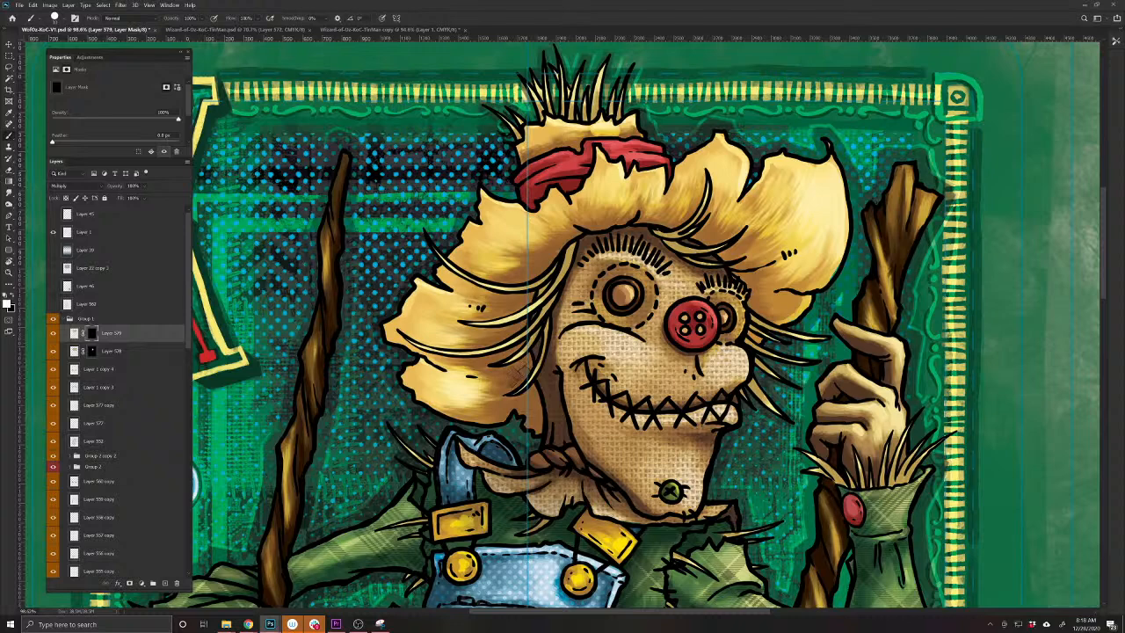
mouse_move(540, 392)
mouse_down()
mouse_move(533, 426)
mouse_move(504, 407)
mouse_move(453, 411)
mouse_move(406, 382)
mouse_move(424, 392)
mouse_move(445, 356)
mouse_move(470, 374)
mouse_move(435, 400)
mouse_move(444, 409)
mouse_up()
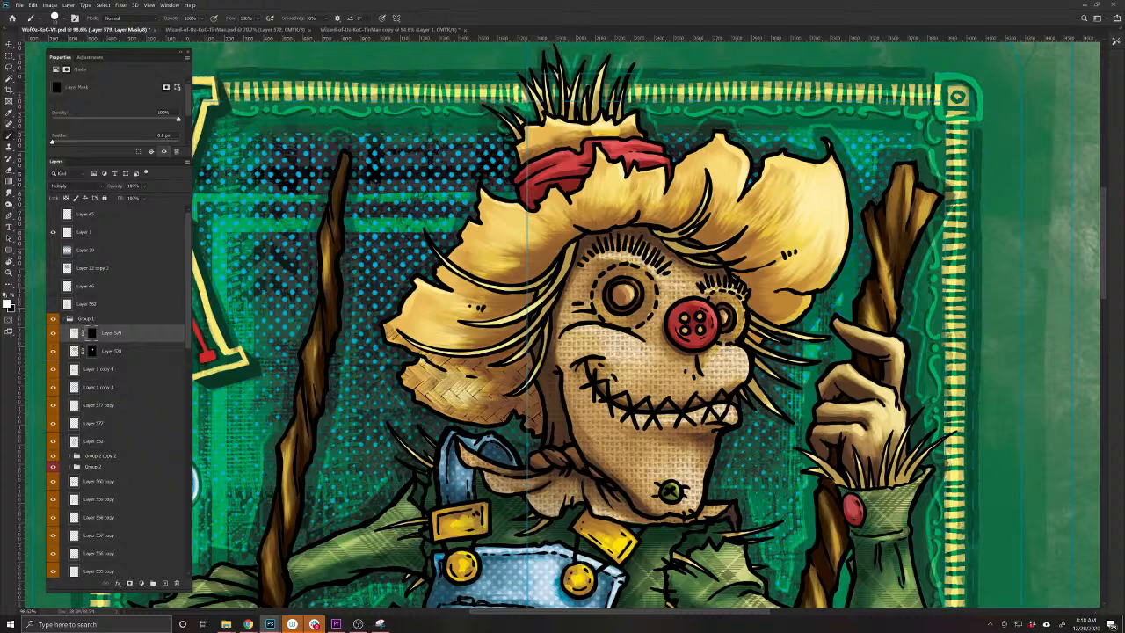
drag(408, 337, 459, 347)
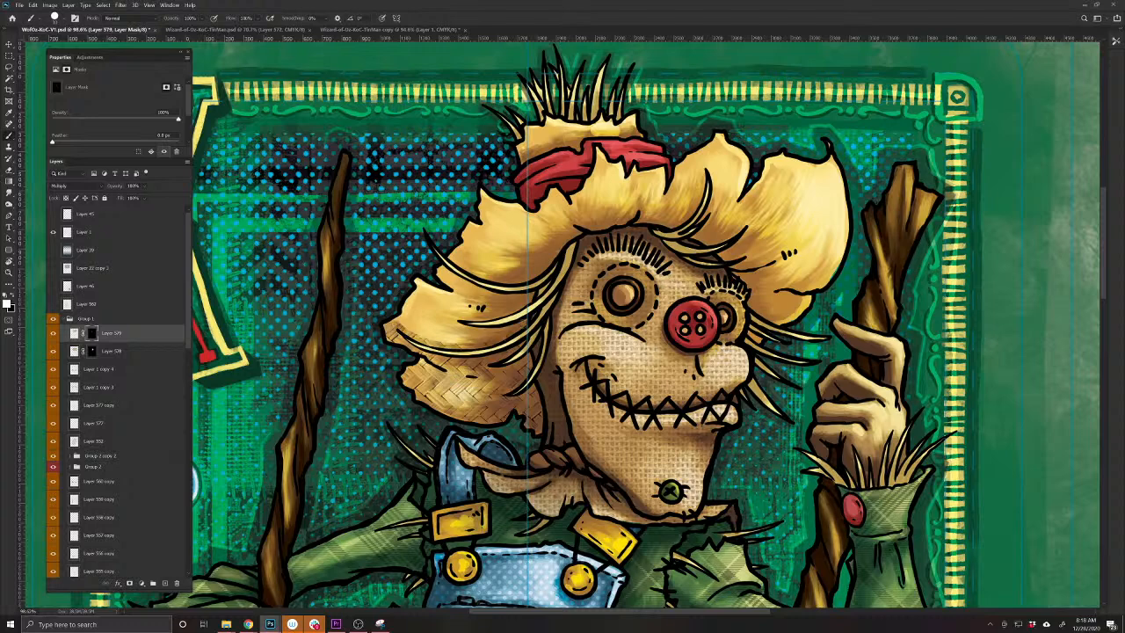
mouse_move(520, 321)
mouse_down()
mouse_move(430, 330)
mouse_move(448, 327)
mouse_move(426, 343)
mouse_move(411, 327)
mouse_move(416, 289)
mouse_move(450, 292)
mouse_move(412, 322)
mouse_up()
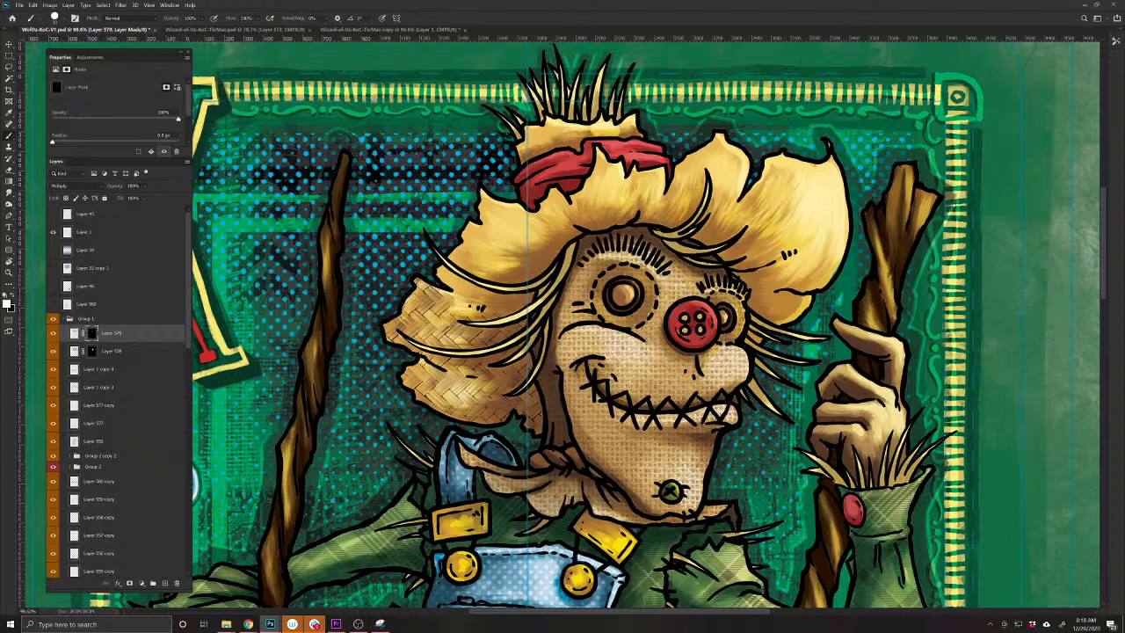
mouse_move(499, 299)
mouse_down()
mouse_move(453, 311)
mouse_move(479, 285)
mouse_up()
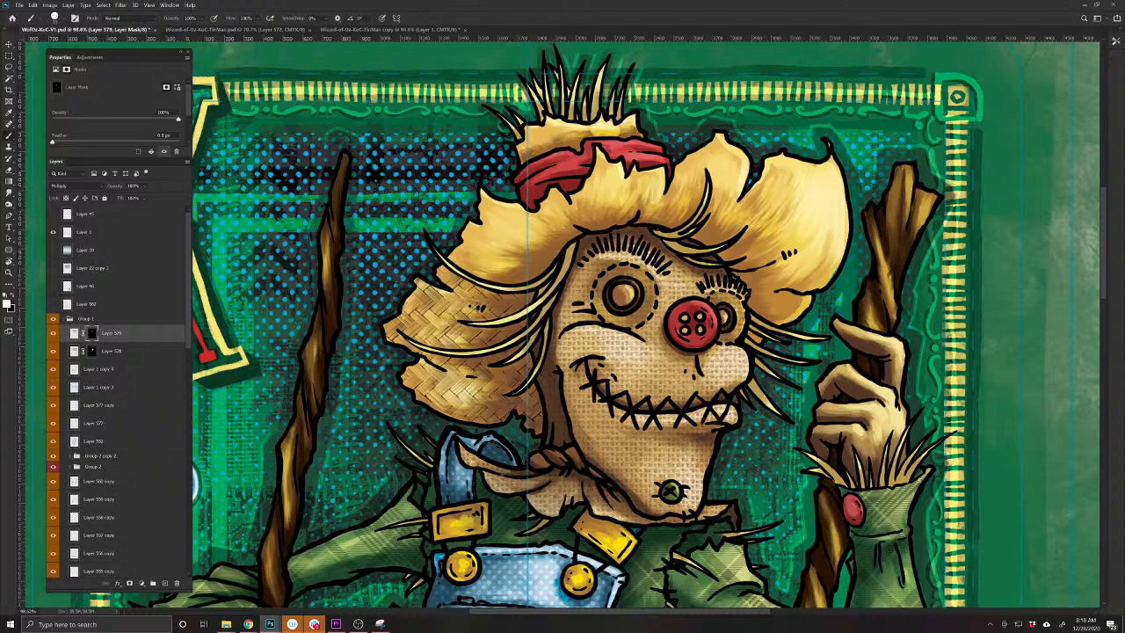
mouse_move(473, 230)
mouse_down()
mouse_move(486, 211)
mouse_move(523, 217)
mouse_move(474, 263)
mouse_move(523, 276)
mouse_move(489, 266)
mouse_move(542, 242)
mouse_move(530, 230)
mouse_move(557, 194)
mouse_move(564, 214)
mouse_move(548, 225)
mouse_move(598, 156)
mouse_move(615, 177)
mouse_move(589, 220)
mouse_move(639, 216)
mouse_move(638, 174)
mouse_move(659, 188)
mouse_move(663, 220)
mouse_move(693, 197)
mouse_move(699, 163)
mouse_move(598, 416)
mouse_move(586, 376)
mouse_move(632, 340)
mouse_move(647, 362)
mouse_move(656, 352)
mouse_move(650, 413)
mouse_move(645, 362)
mouse_move(628, 378)
mouse_move(618, 365)
mouse_up()
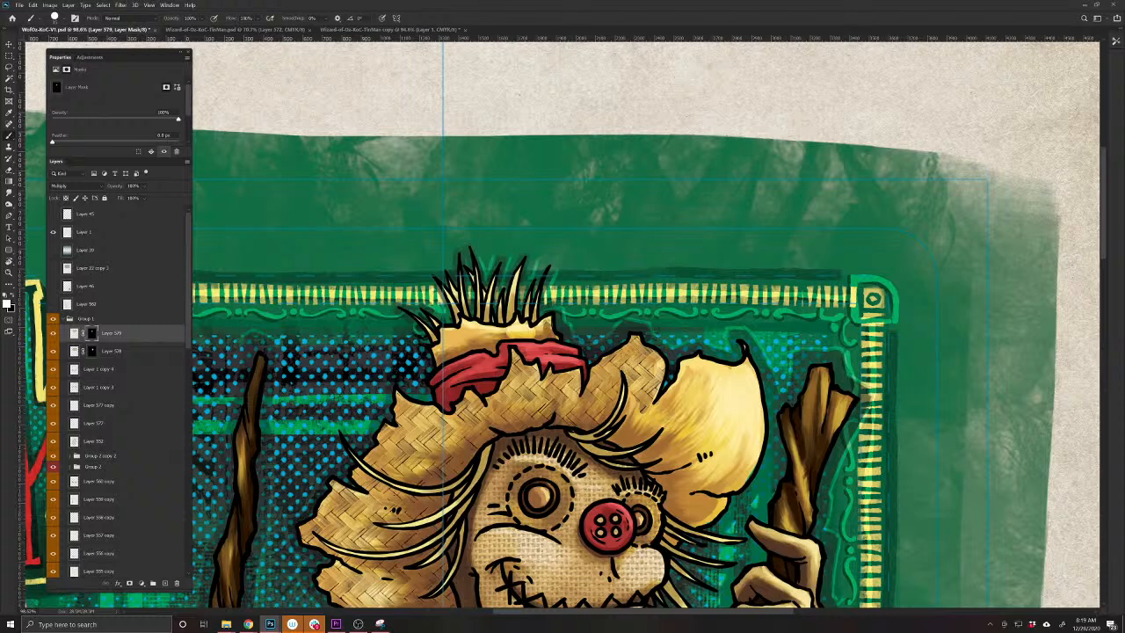
Brush white on the mask to reveal the straw weave on the hat's crown and the right side of the brim
mouse_move(554, 335)
mouse_down()
mouse_move(518, 325)
mouse_move(459, 348)
mouse_move(446, 333)
mouse_move(467, 325)
mouse_up()
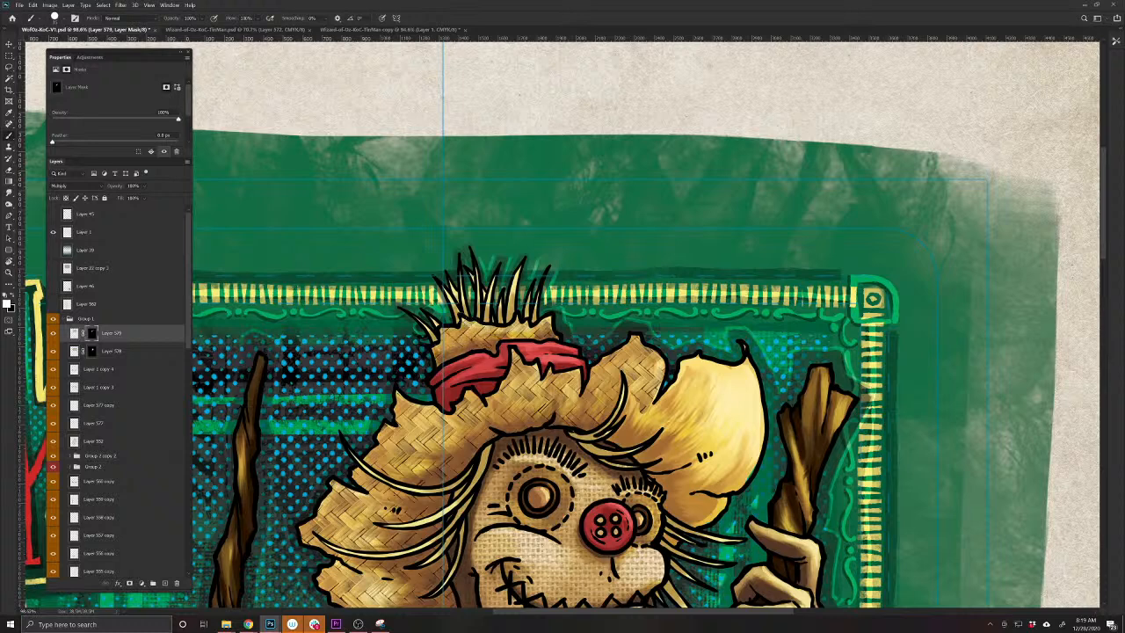
mouse_move(629, 413)
mouse_down()
mouse_move(633, 402)
mouse_move(620, 438)
mouse_move(659, 413)
mouse_move(685, 362)
mouse_move(750, 364)
mouse_move(740, 392)
mouse_move(758, 436)
mouse_move(748, 471)
mouse_move(727, 482)
mouse_move(663, 460)
mouse_move(684, 369)
mouse_move(702, 405)
mouse_move(739, 413)
mouse_move(745, 429)
mouse_up()
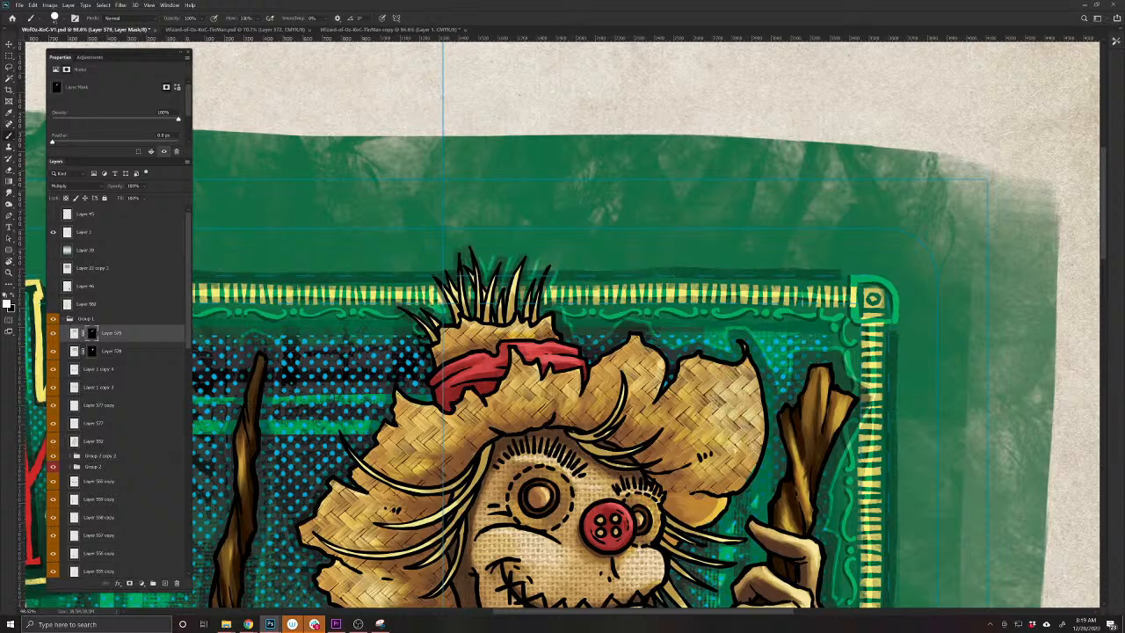
mouse_move(713, 498)
mouse_down()
mouse_move(723, 504)
mouse_move(698, 520)
mouse_move(667, 506)
mouse_move(694, 523)
mouse_move(675, 383)
mouse_up()
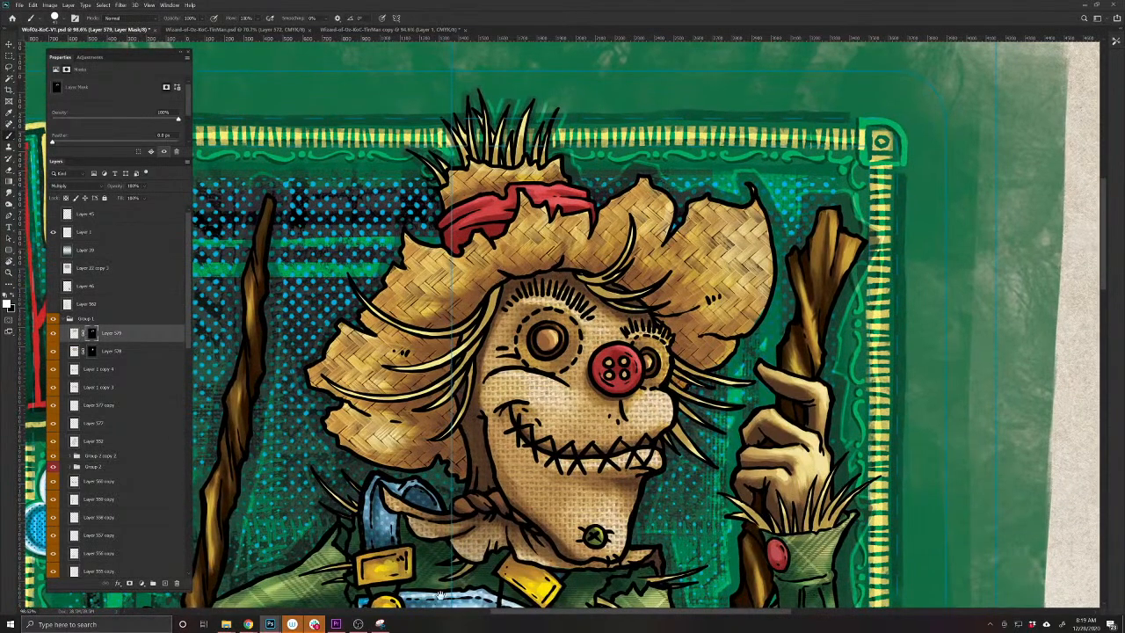
Lower the straw layer's opacity to 93%
drag(442, 595, 588, 525)
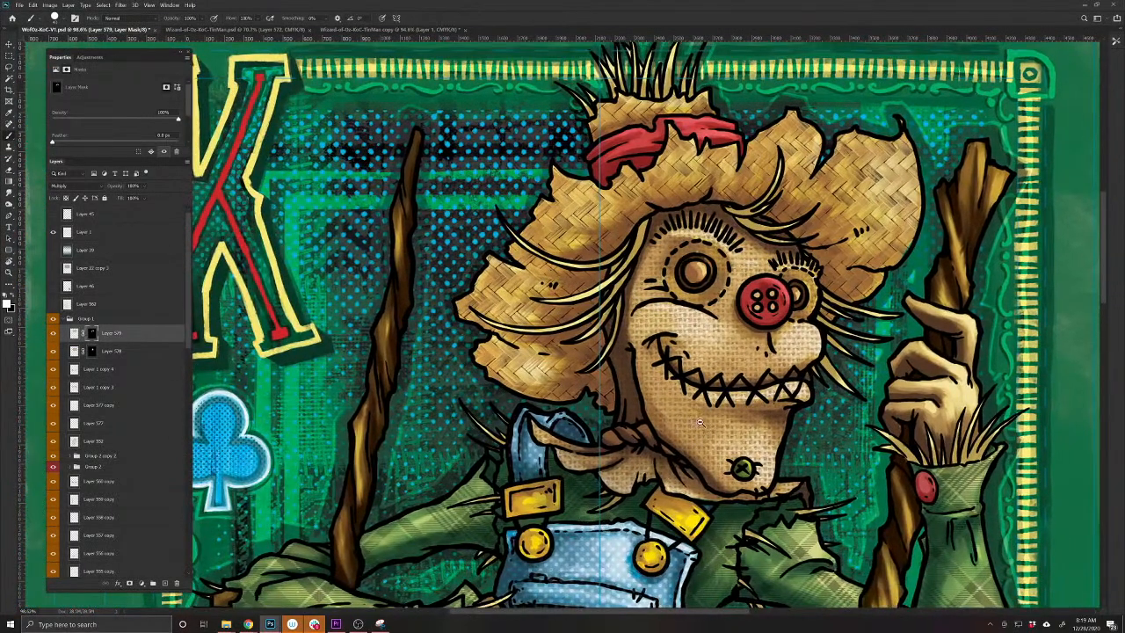
drag(703, 431, 672, 402)
drag(808, 525, 751, 377)
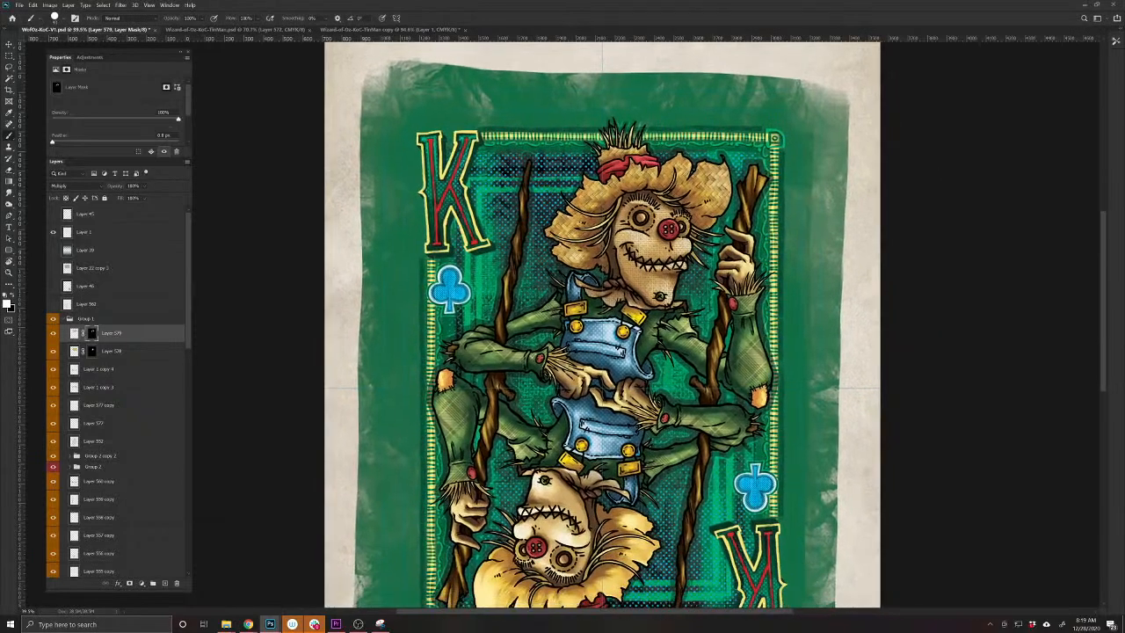
click(114, 187)
Duplicate the masked burlap and straw texture layers together
shift+click(116, 352)
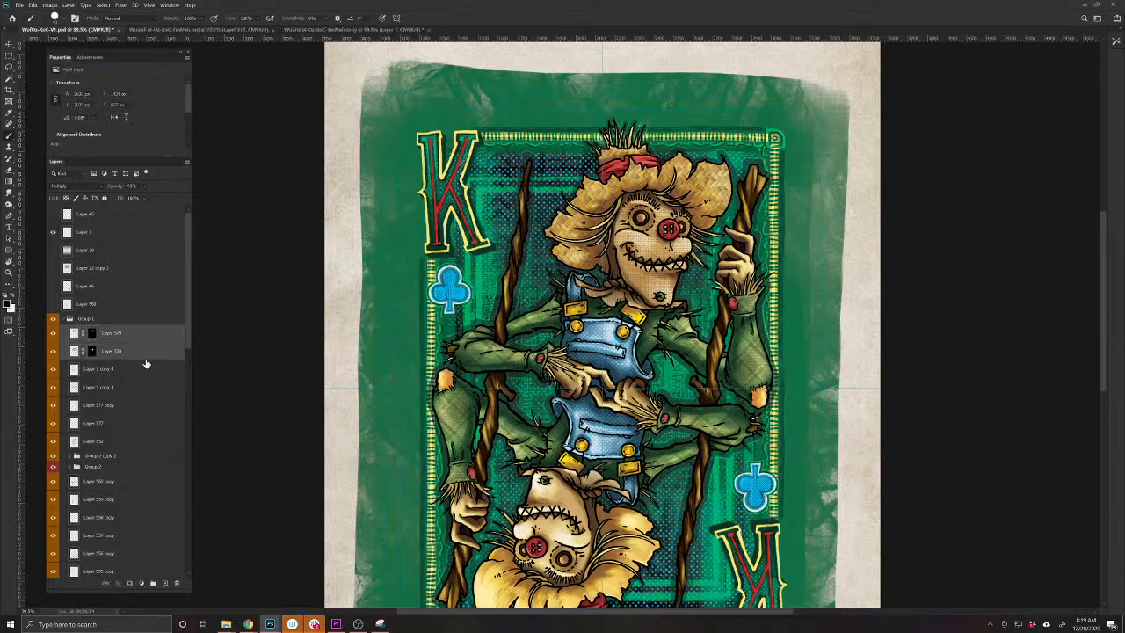
scroll(141, 360, down, 1)
scroll(558, 393, down, 1)
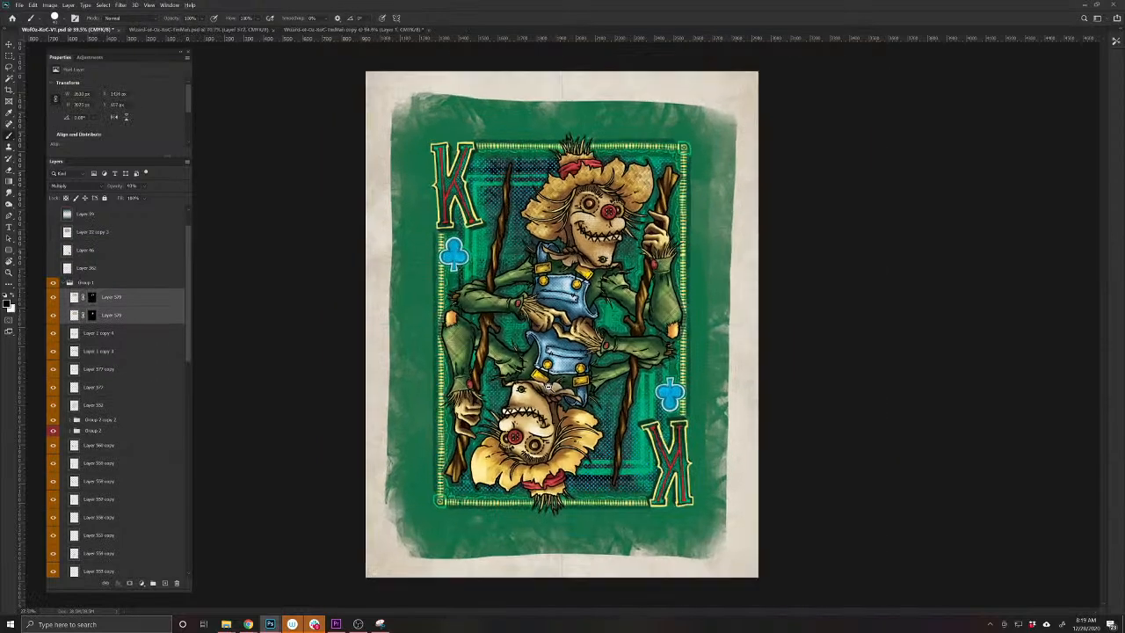
drag(562, 393, 596, 372)
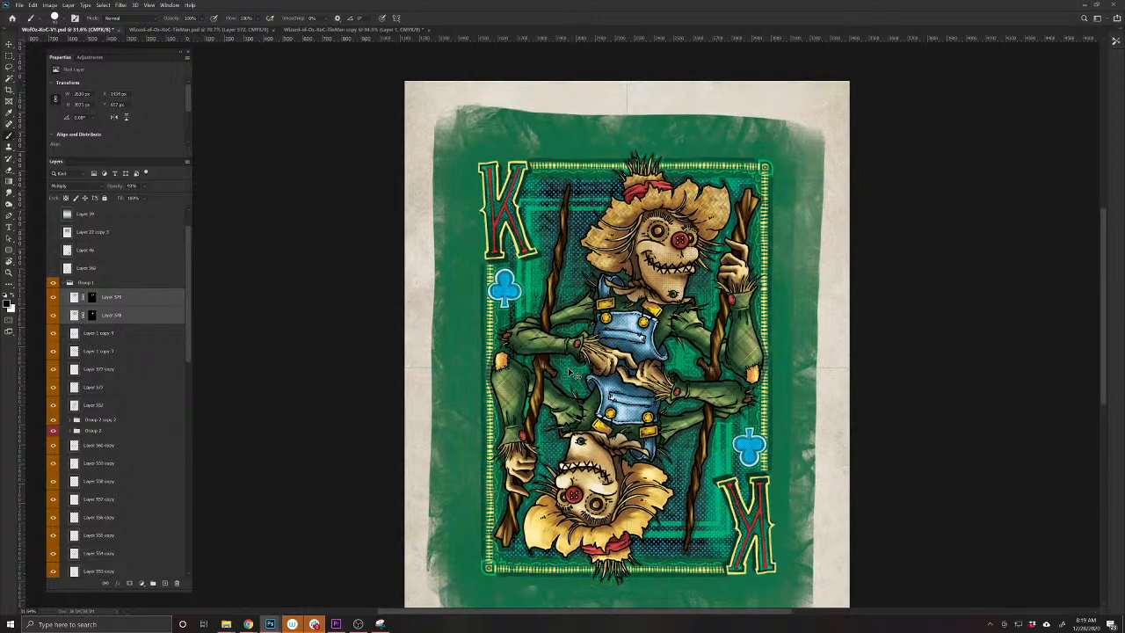
key(ctrl+j)
Transform the texture copies together with the bottom white layer, rotating them 180 degrees onto the lower scarecrow's face and hat
drag(187, 317, 197, 525)
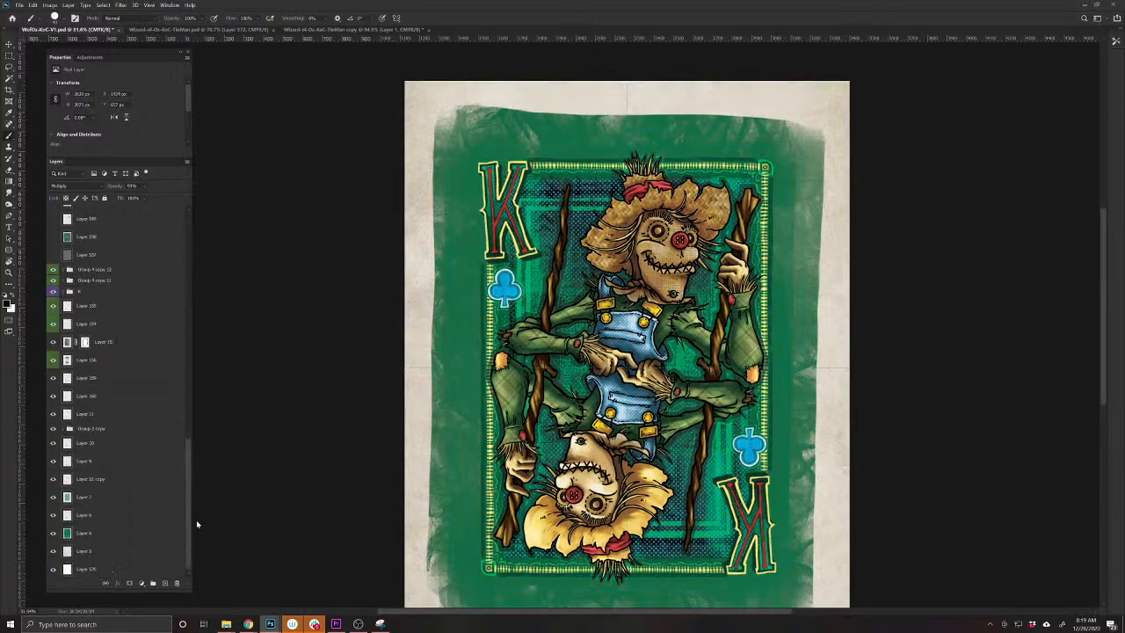
click(152, 569)
key(ctrl+t)
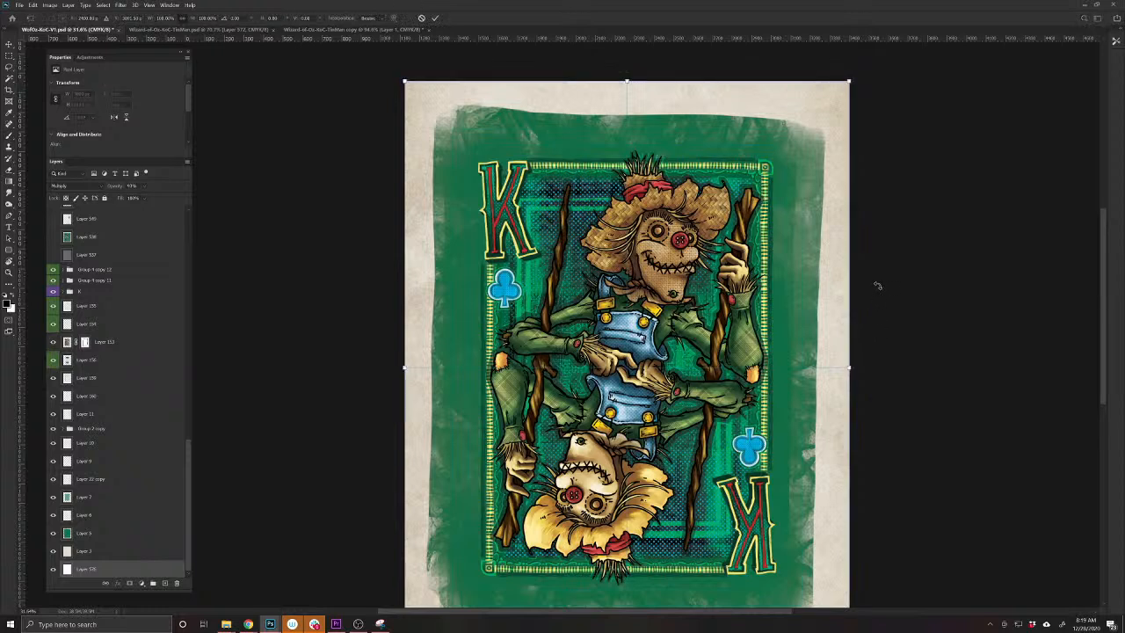
drag(834, 540, 340, 442)
key(Return)
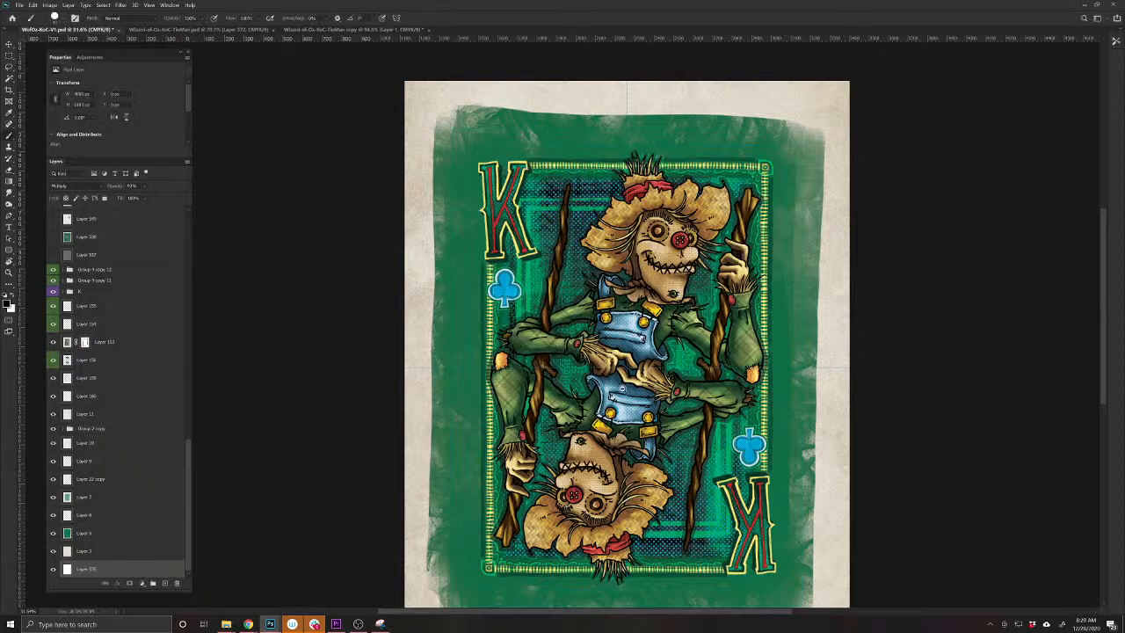
scroll(623, 388, up, 1)
Switch to iStock in the web browser, search for "leather" and look through the results
mouse_move(244, 625)
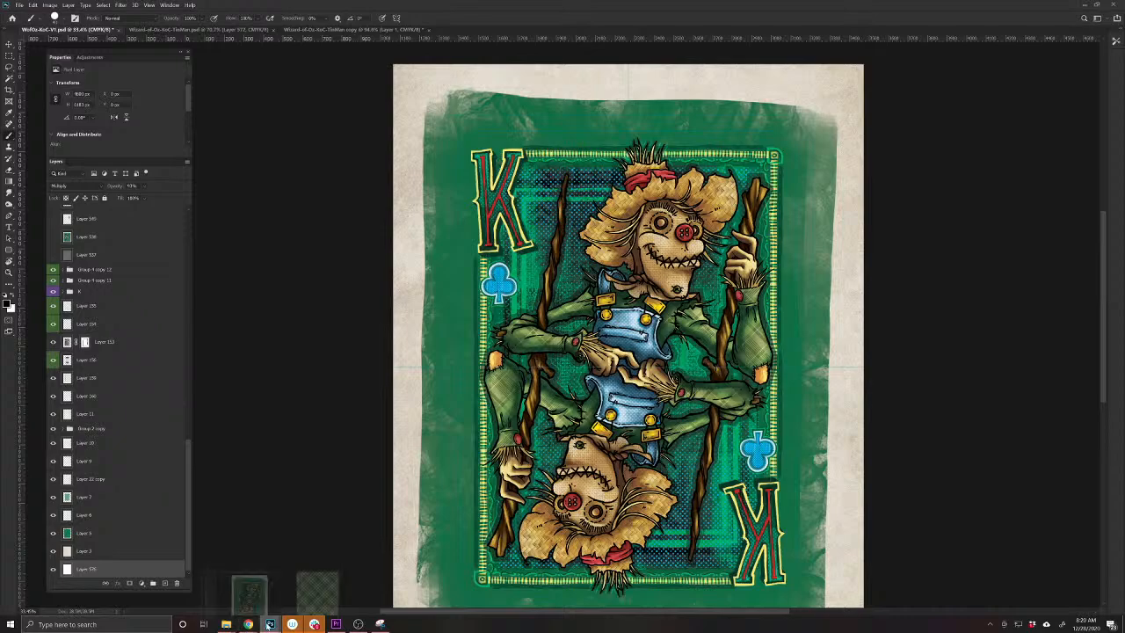
click(722, 584)
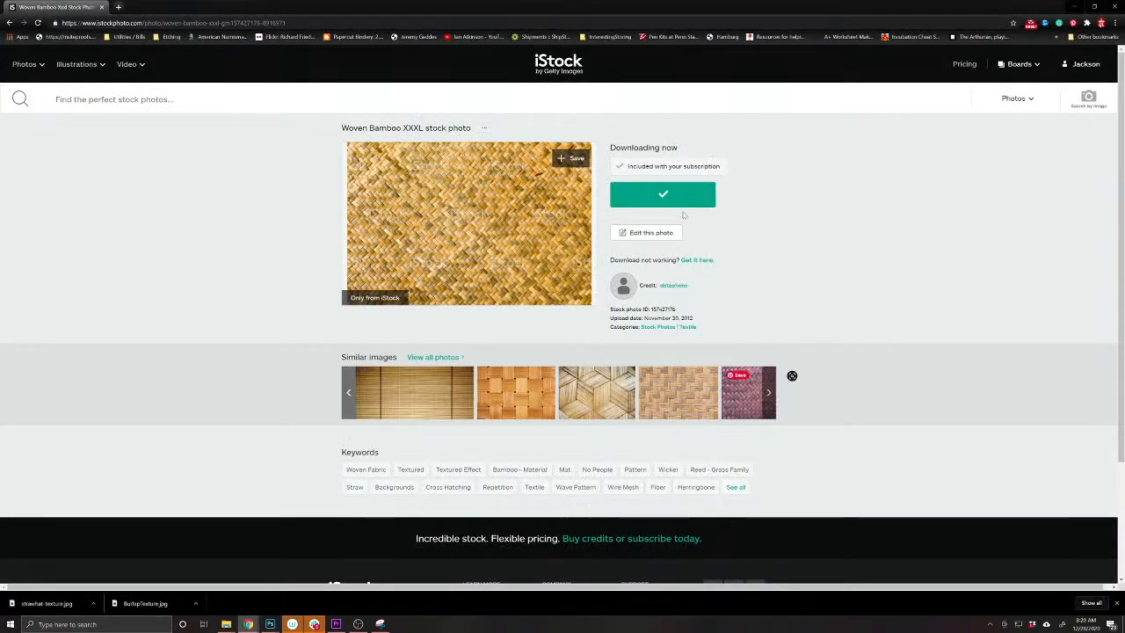
click(56, 99)
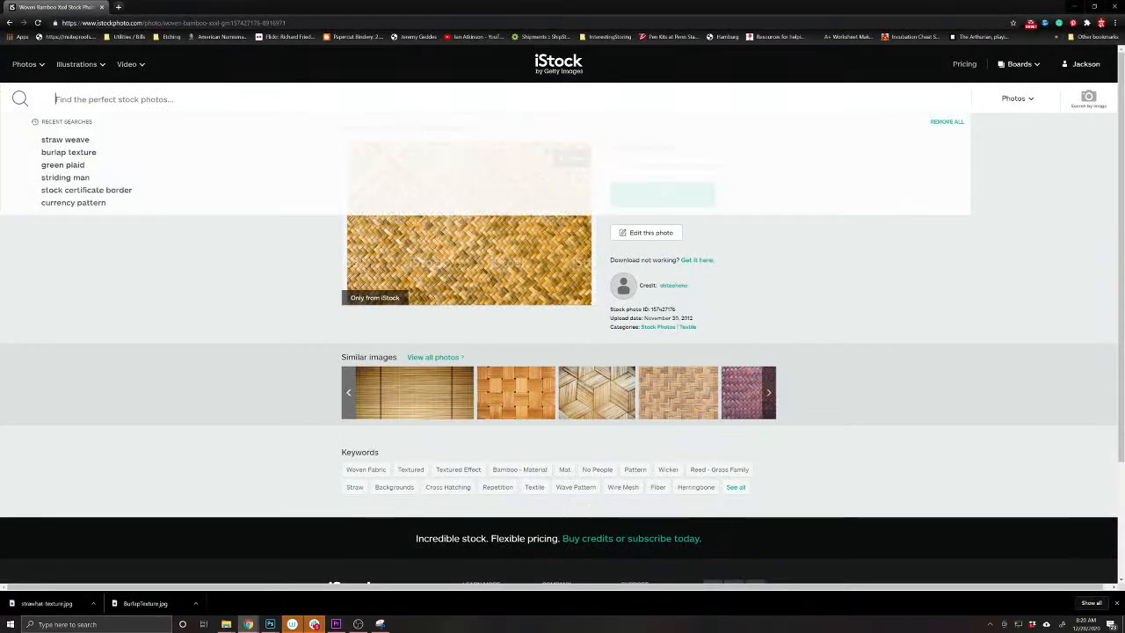
text(leather)
key(Return)
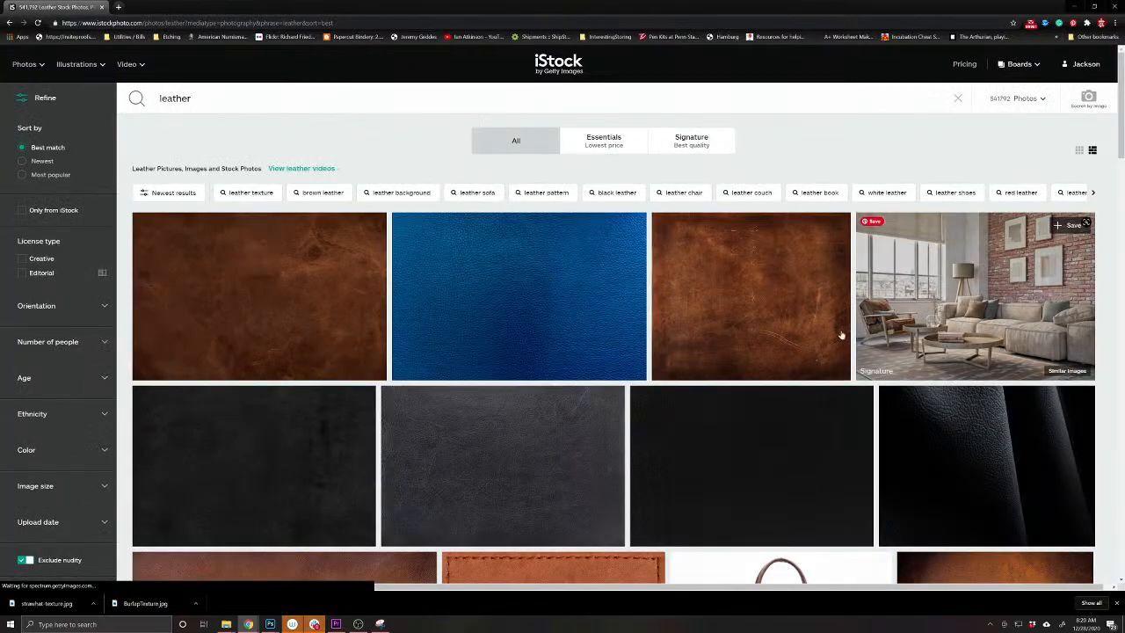
scroll(776, 333, down, 2)
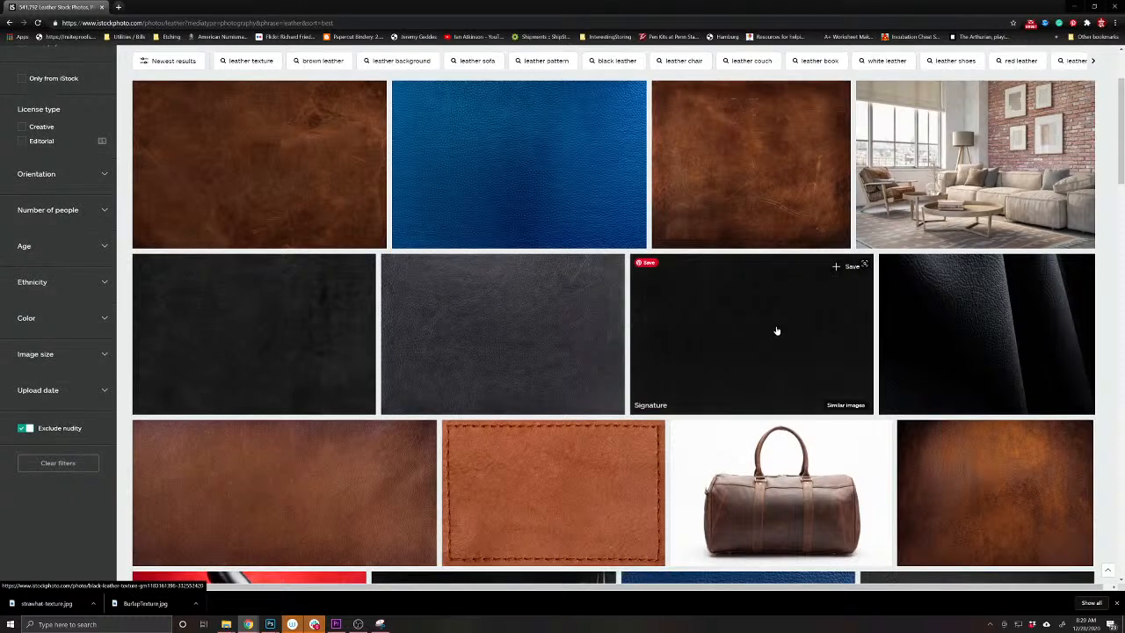
scroll(777, 333, down, 2)
scroll(775, 332, up, 1)
scroll(774, 331, up, 1)
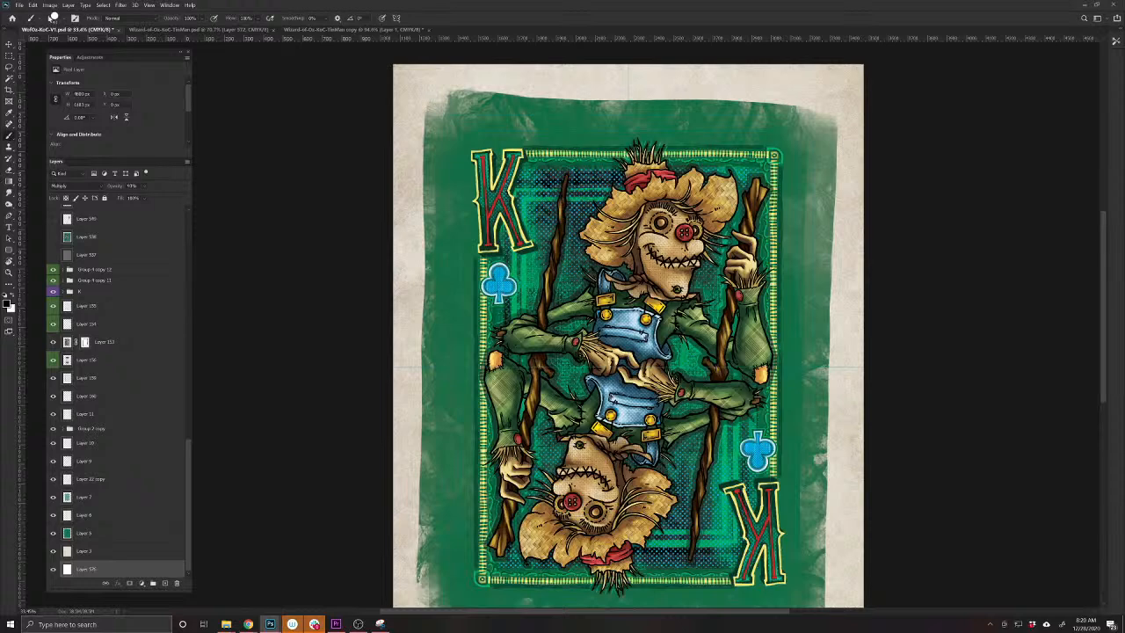
Start opening a file in Photoshop and browse the Dropbox folders to KingsWildShorts
click(18, 4)
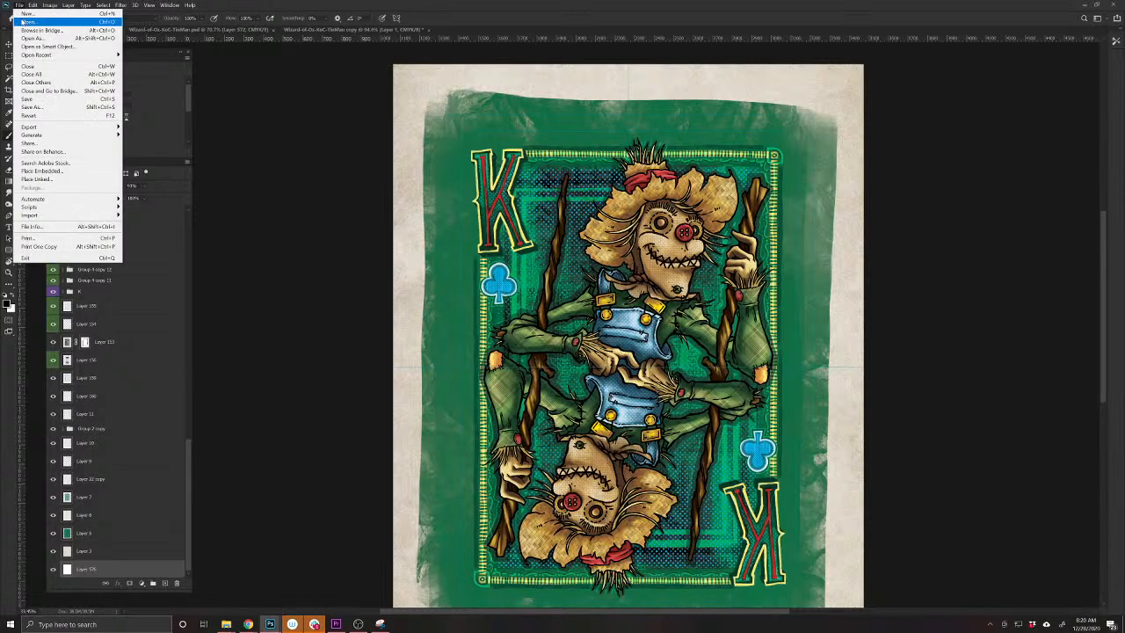
click(35, 19)
click(387, 151)
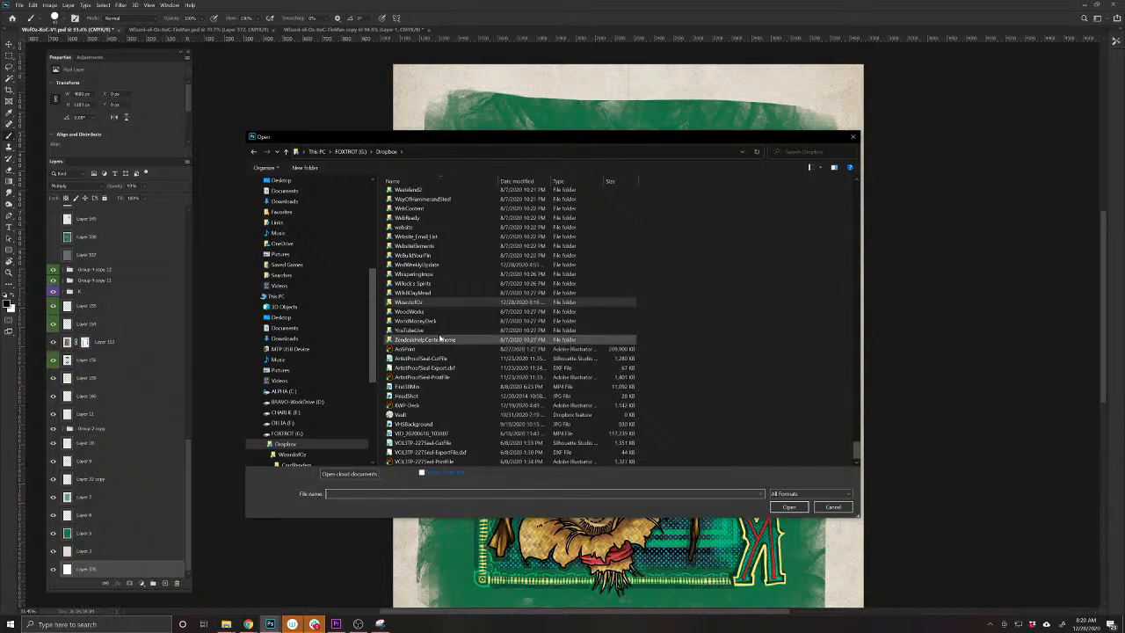
scroll(442, 323, up, 10)
scroll(442, 324, up, 2)
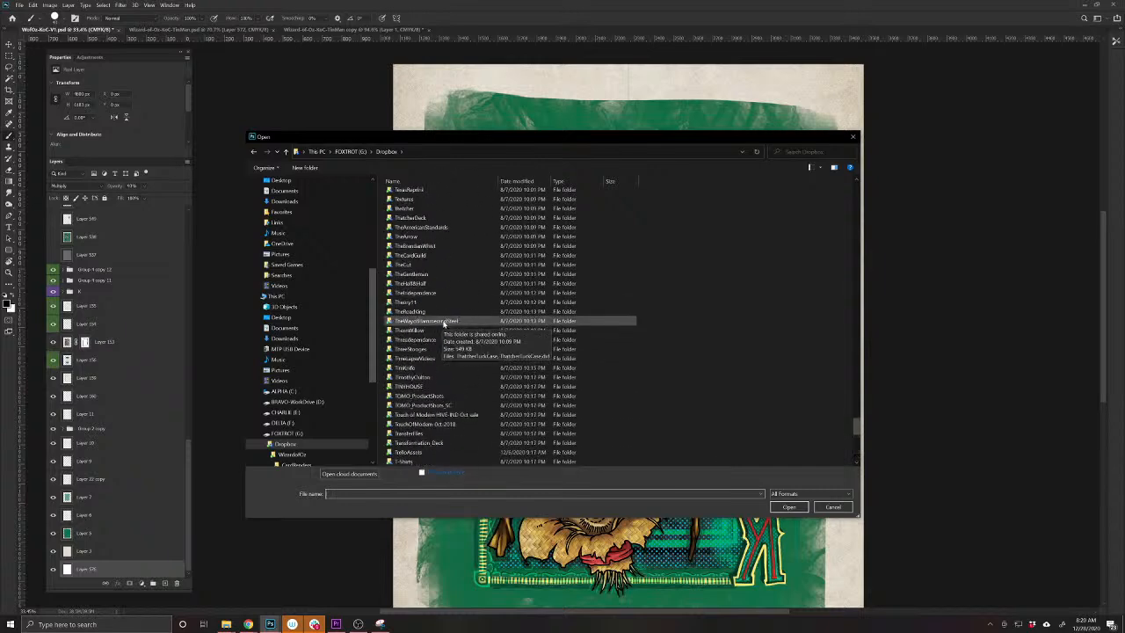
scroll(443, 323, up, 20)
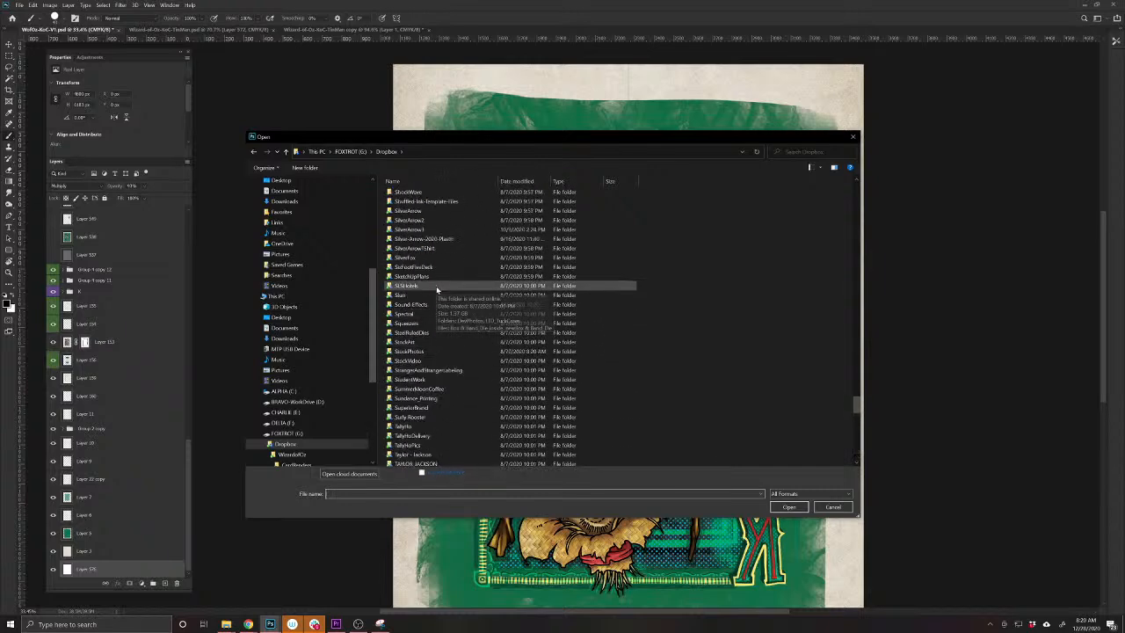
scroll(436, 286, up, 15)
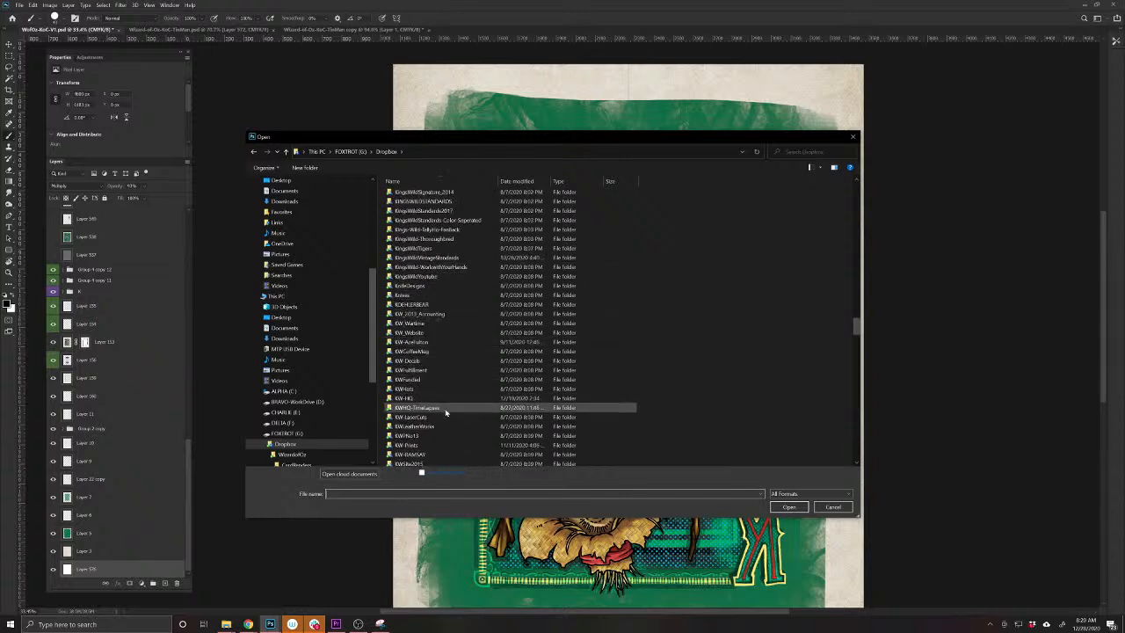
scroll(439, 299, up, 2)
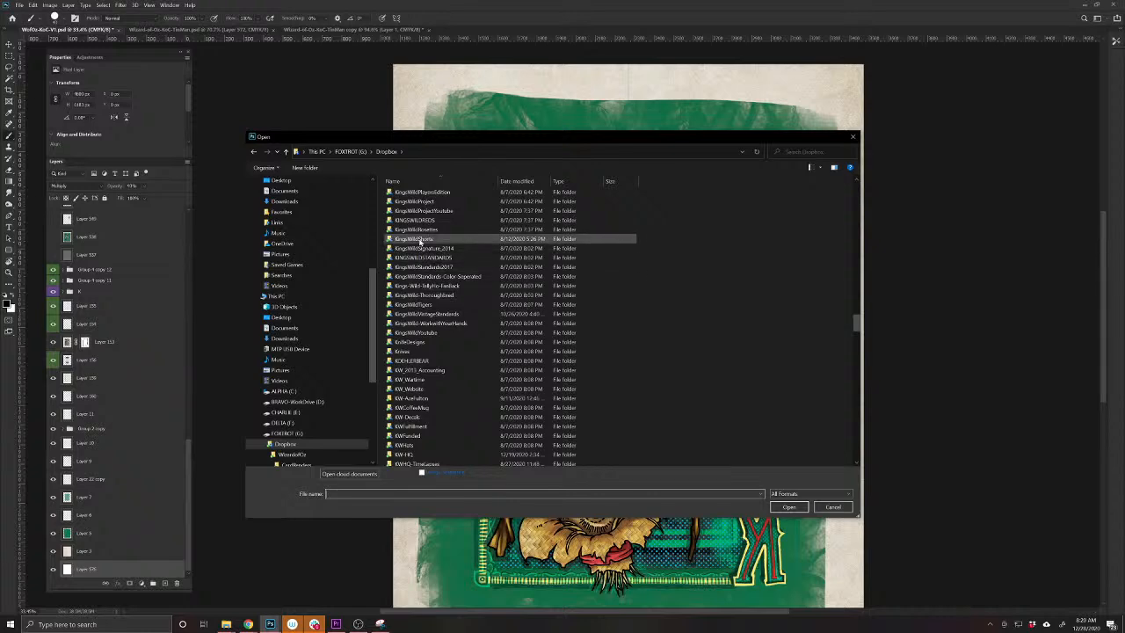
double_click(421, 239)
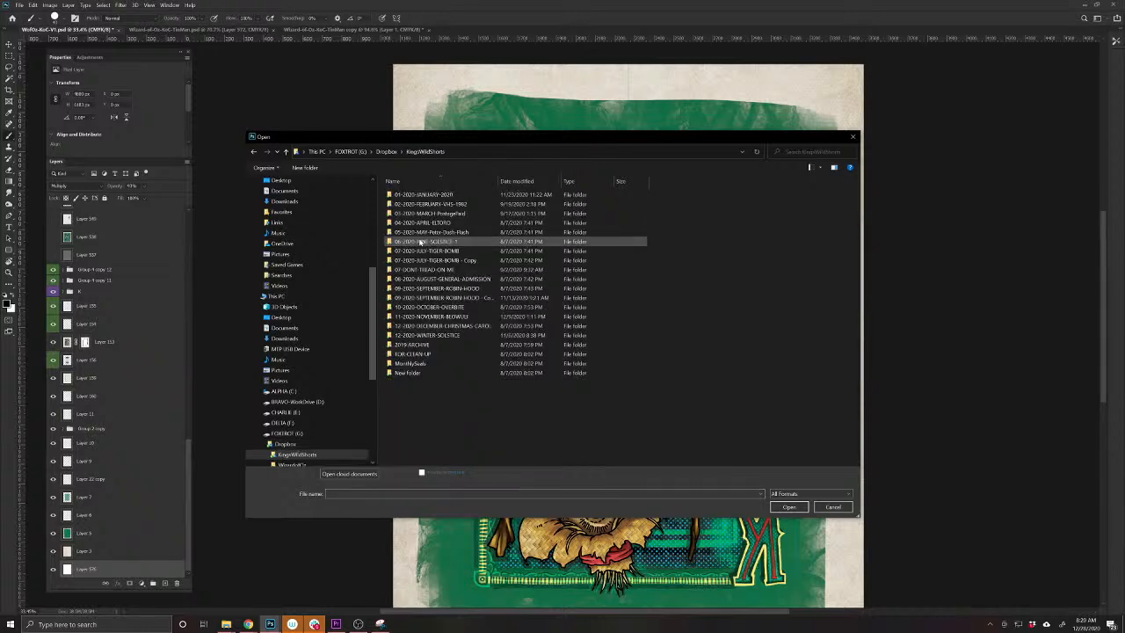
Look through both 09-2020 September Robin Hood folders, and close the file dialog without opening anything
click(427, 299)
double_click(427, 300)
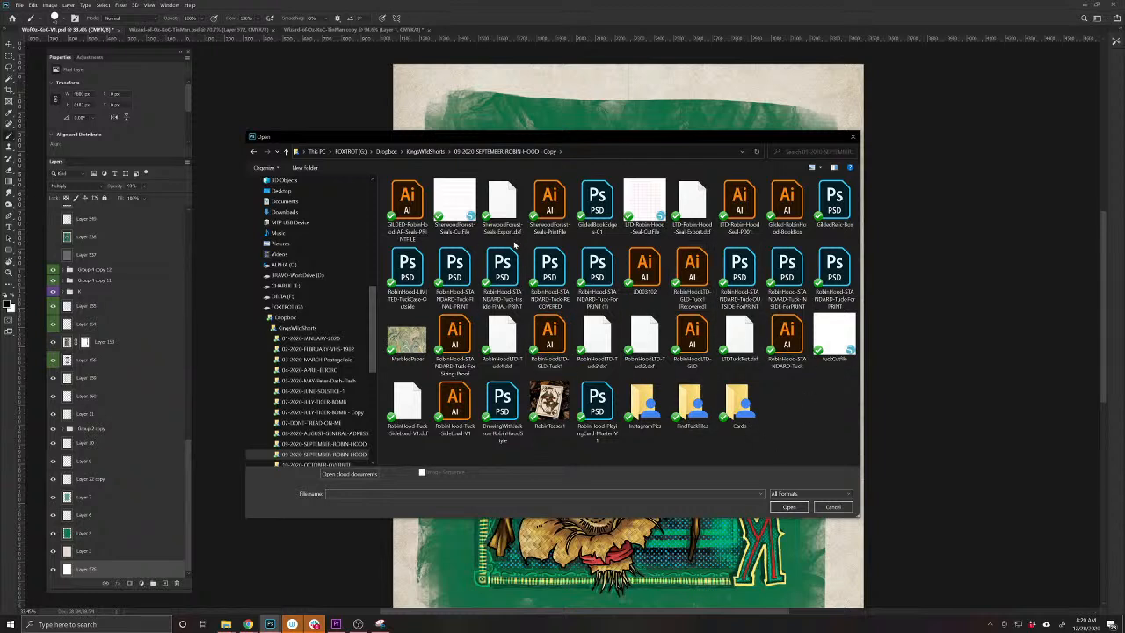
click(437, 154)
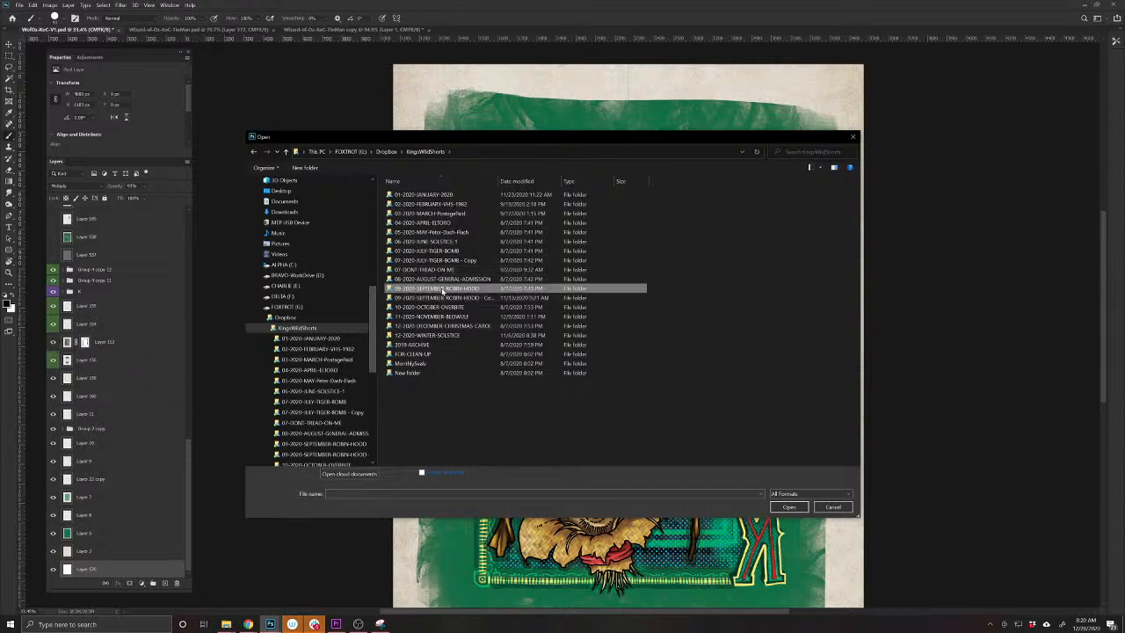
double_click(441, 287)
click(832, 507)
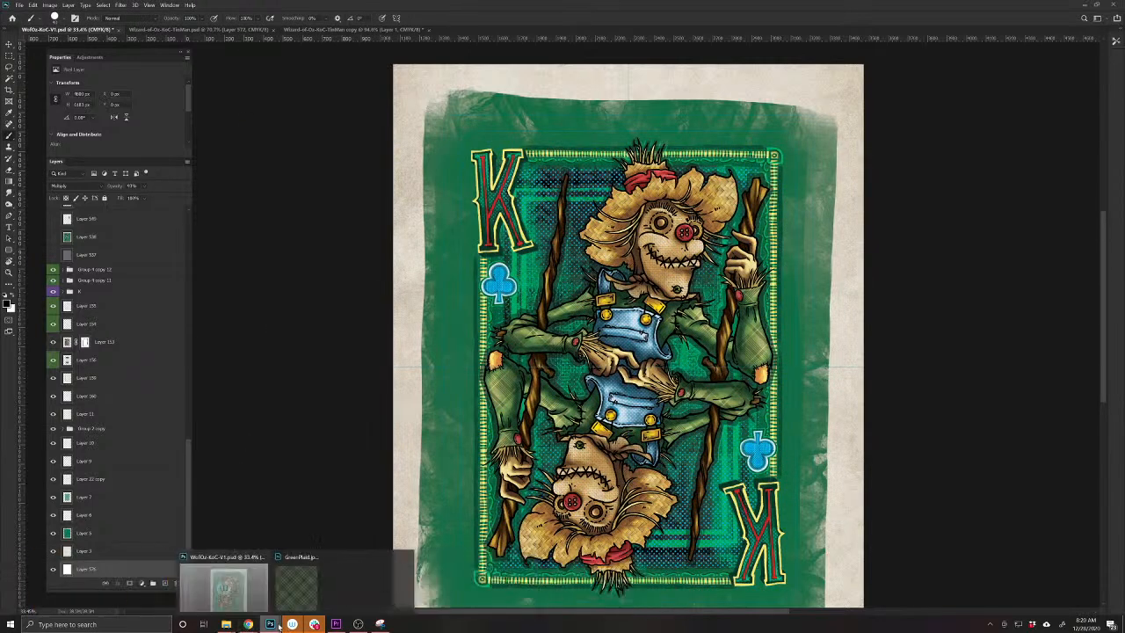
Place the iStock browser window over the artwork and search for "leather texture"
mouse_move(270, 624)
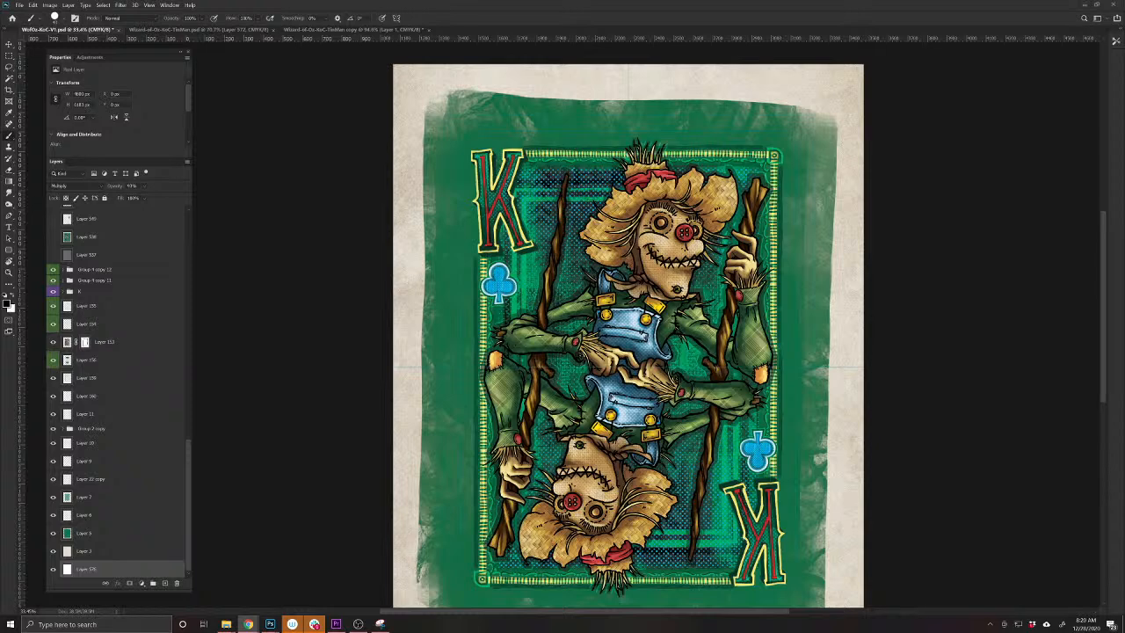
drag(1123, 95, 532, 92)
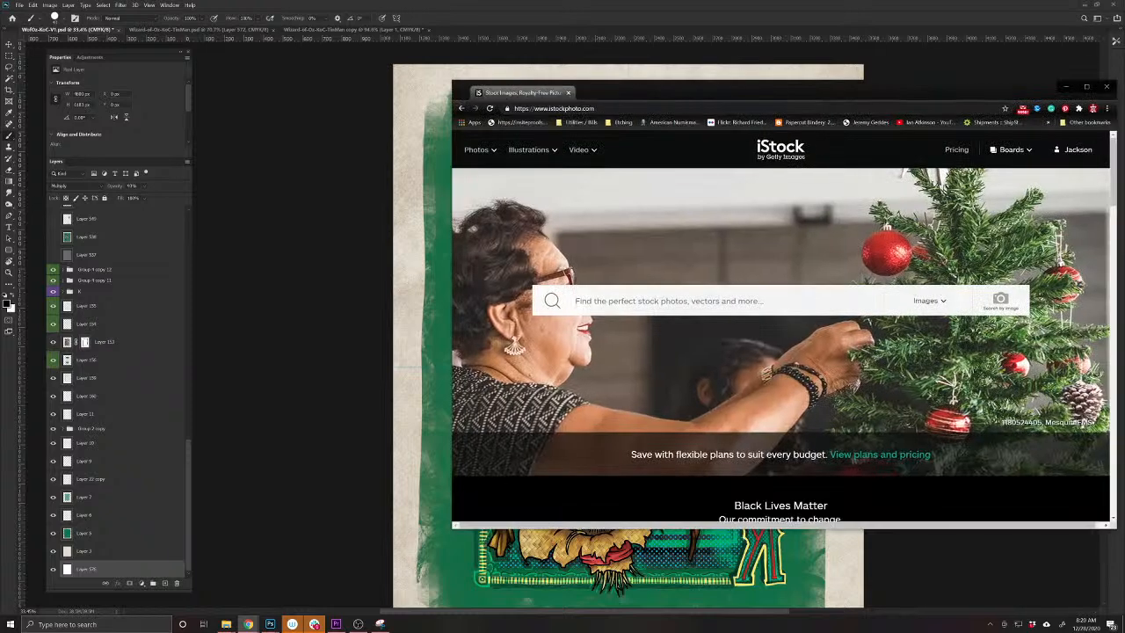
click(650, 301)
text(leathe)
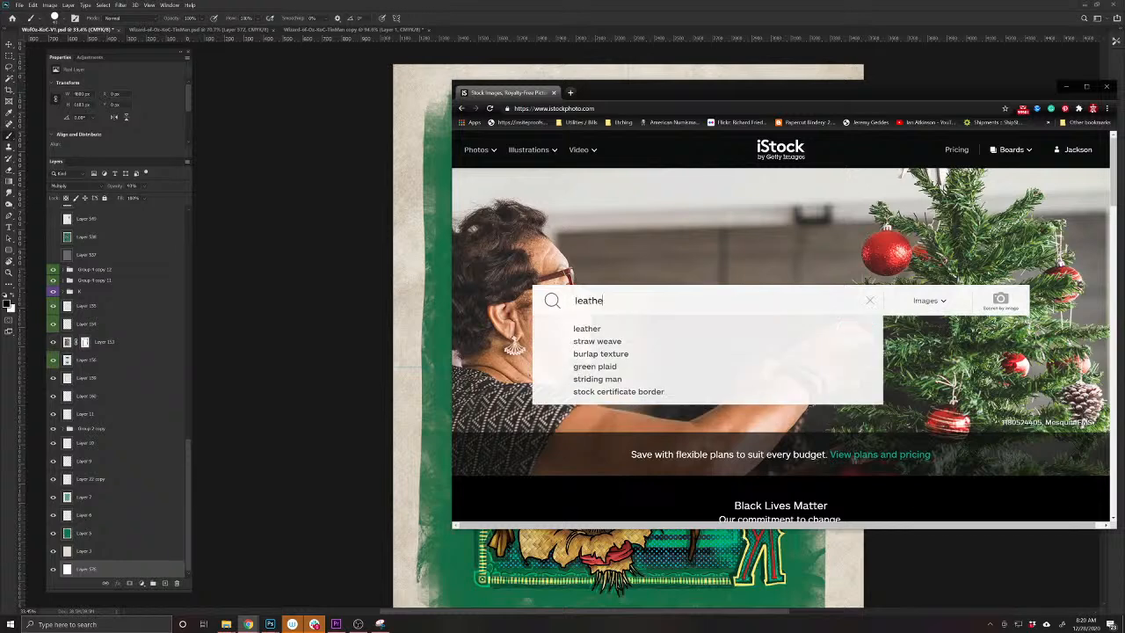
text(r texutre)
key(Return)
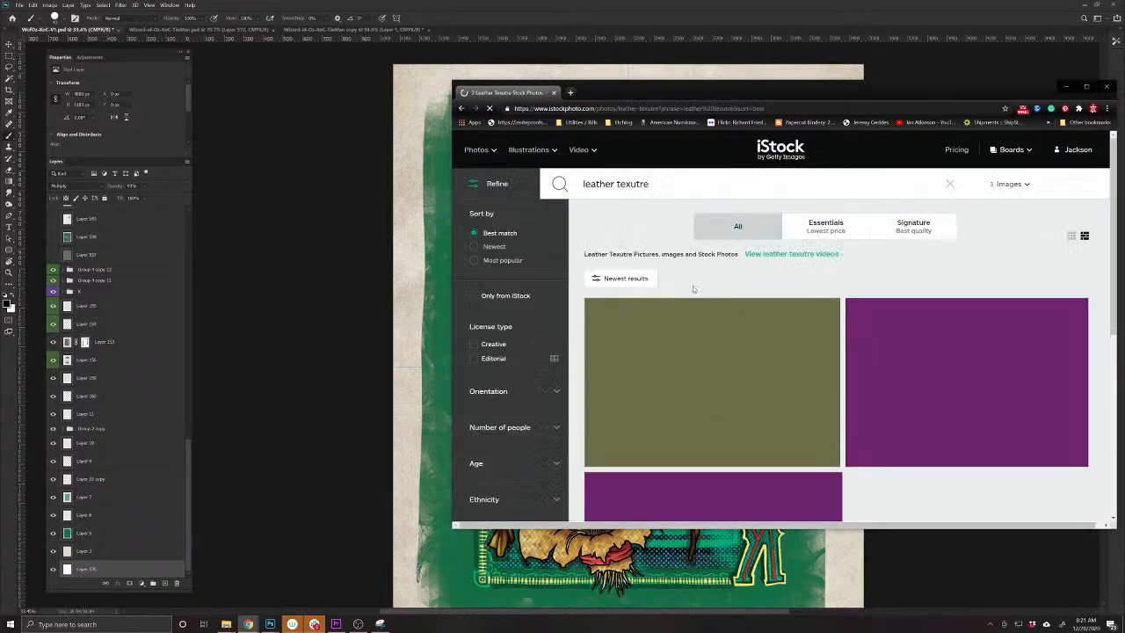
key(BackSpace)
key(BackSpace)
key(BackSpace)
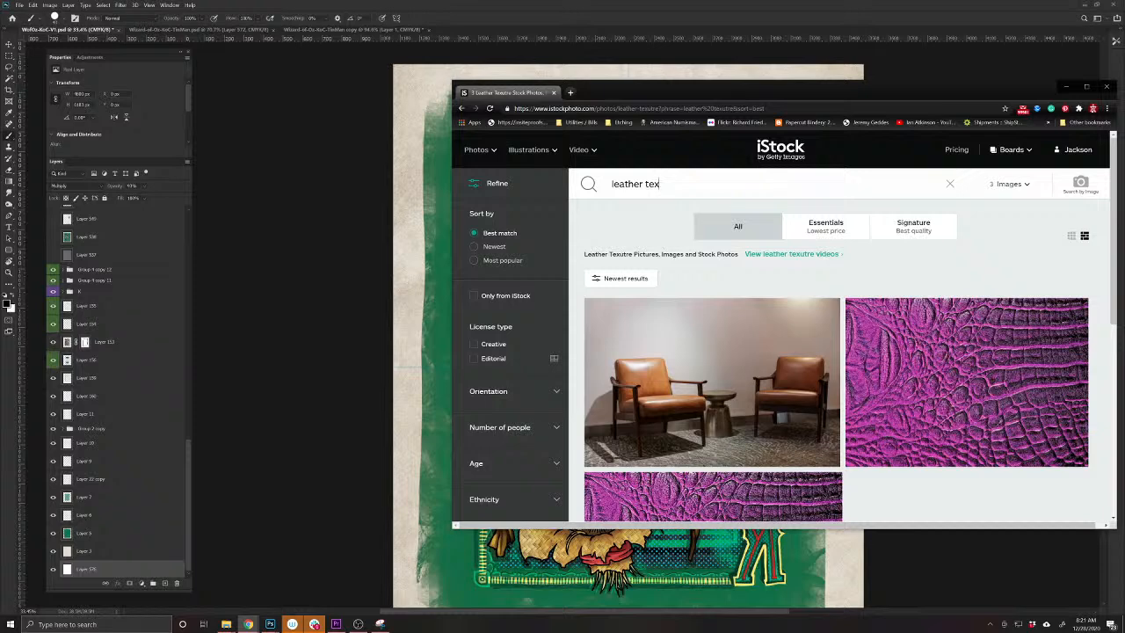
text(ture)
key(Return)
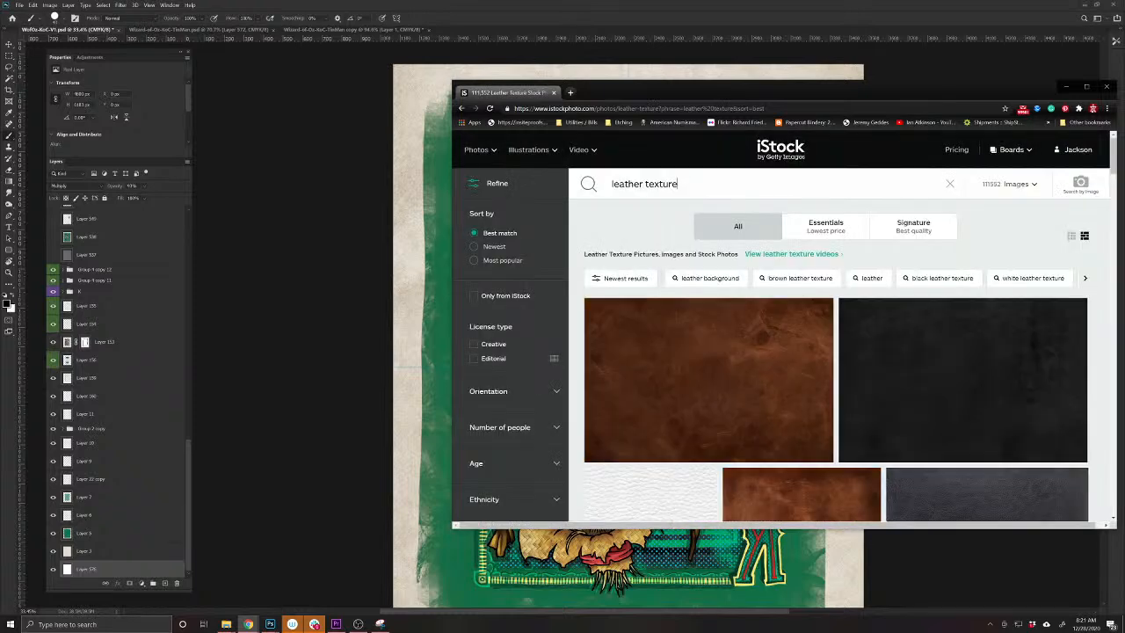
Browse the leather results, open the scratched reddish-brown "Leather background" photo and inspect its enlarged preview
scroll(830, 402, down, 10)
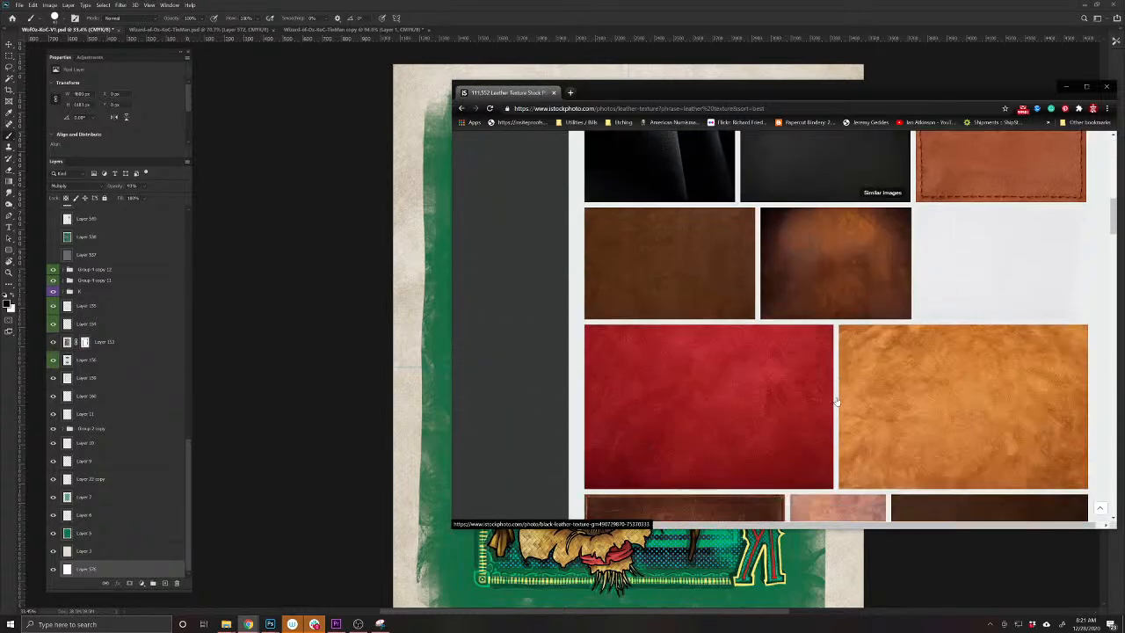
scroll(837, 402, down, 2)
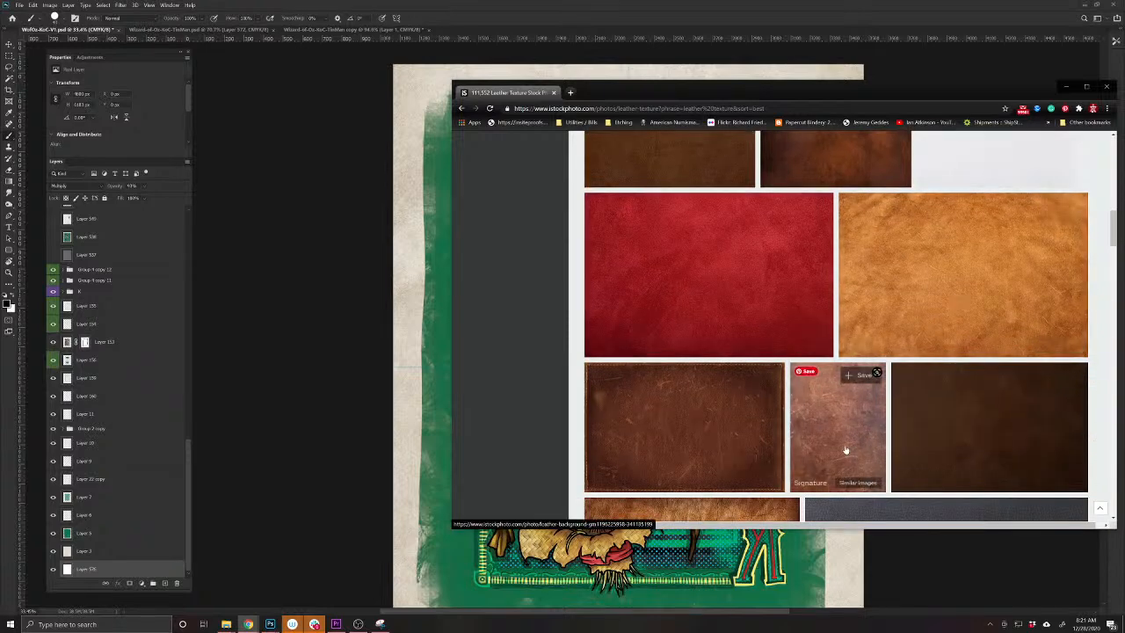
click(845, 451)
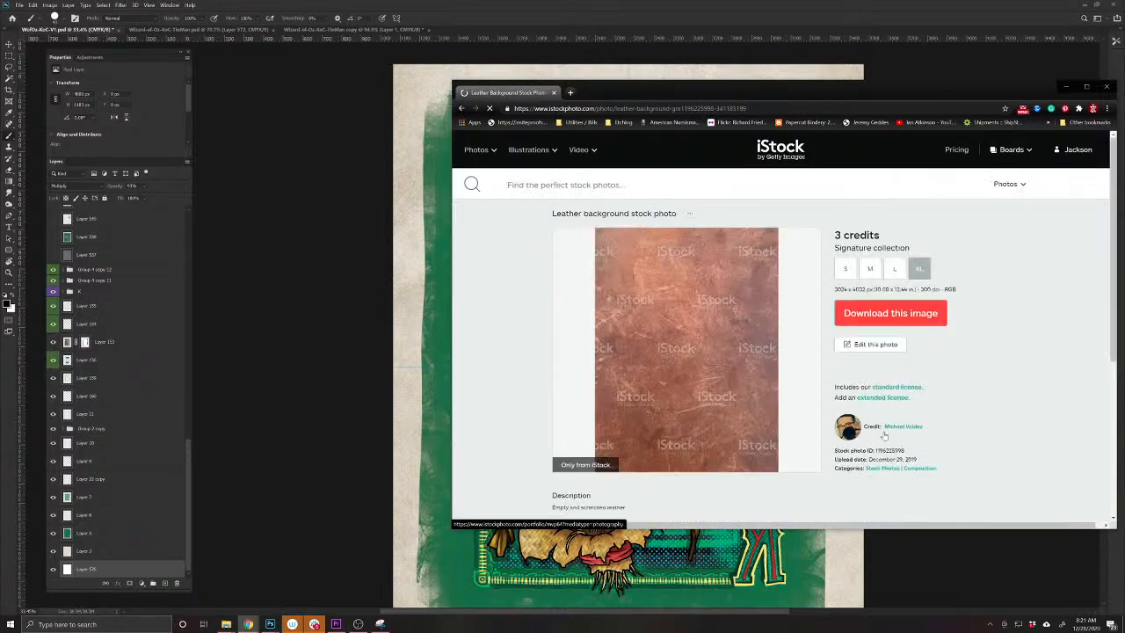
click(694, 357)
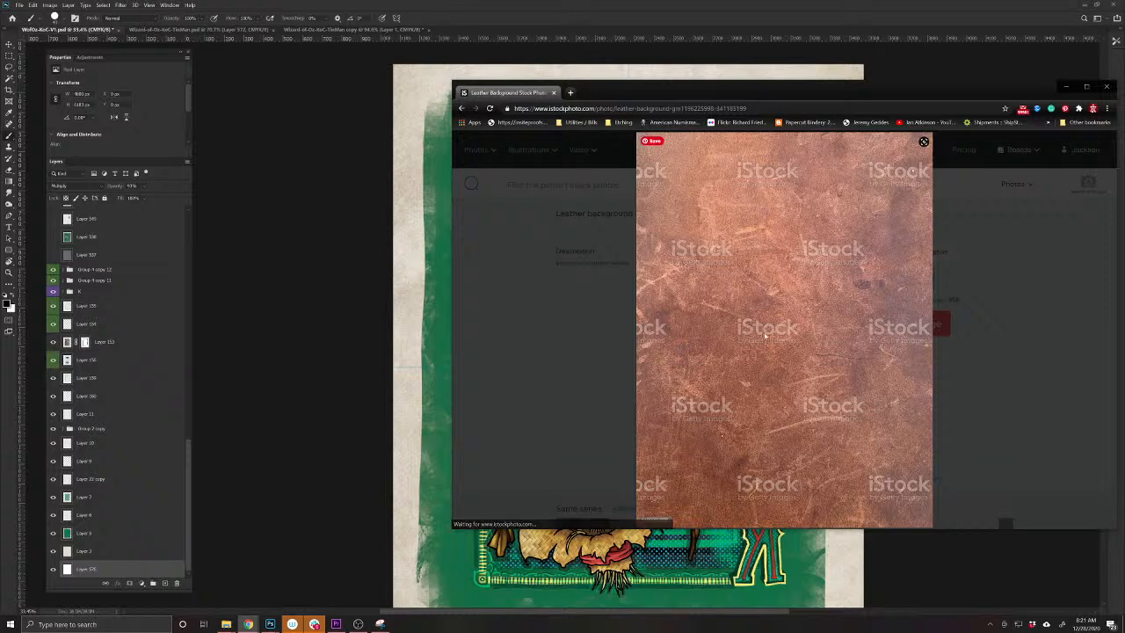
click(1059, 279)
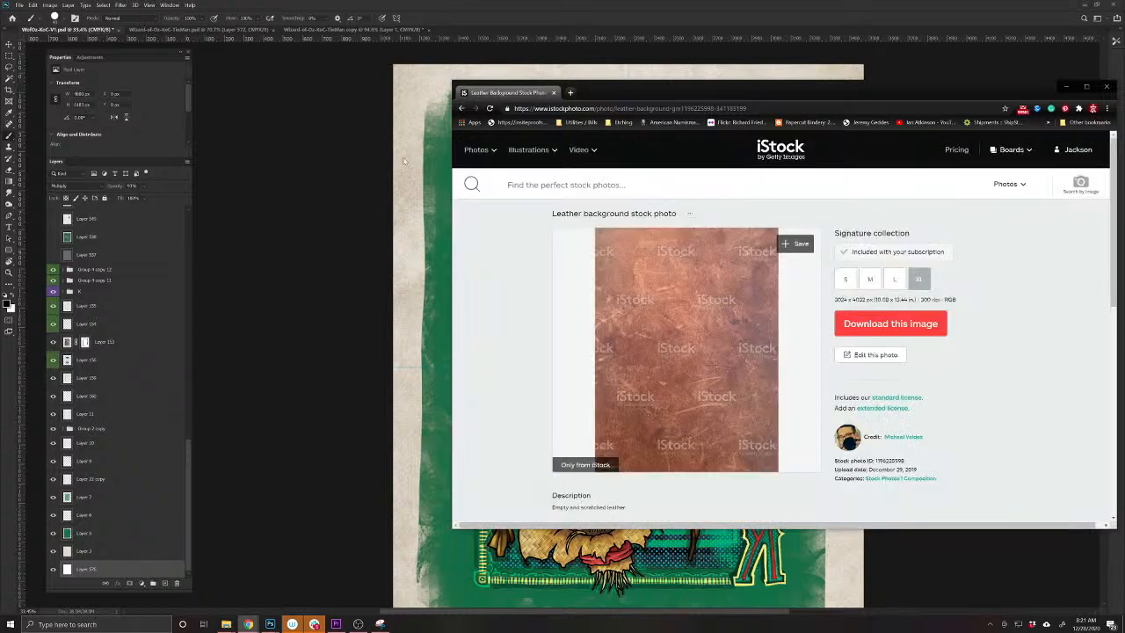
Return to the leather results, open the crumpled brown veal leather photo and download it as leathertexture
click(462, 108)
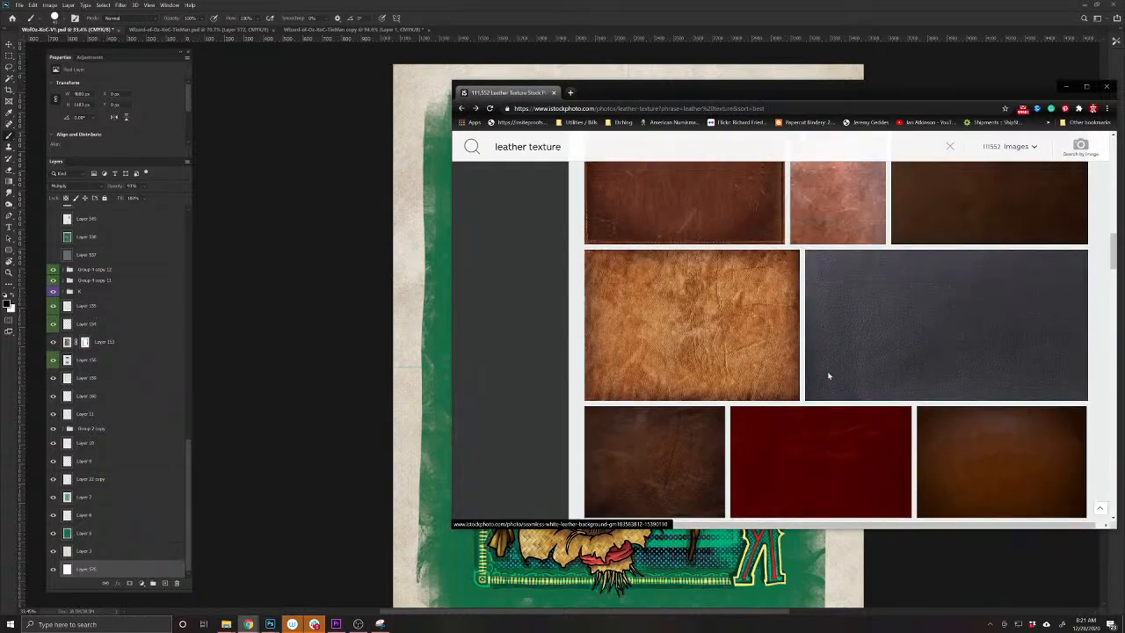
click(710, 334)
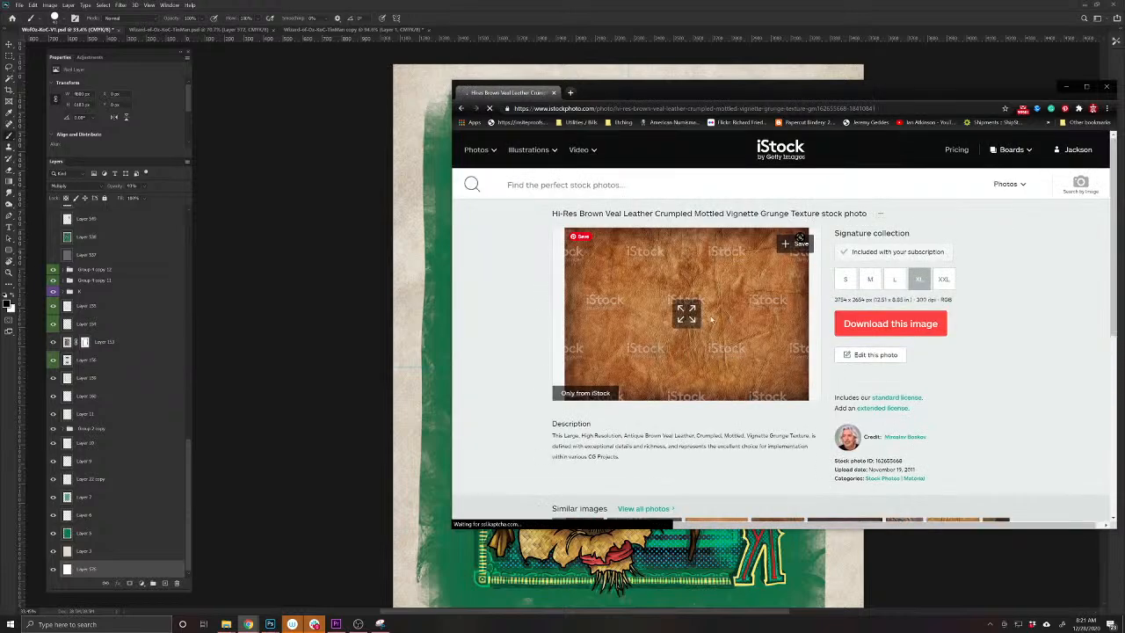
click(874, 323)
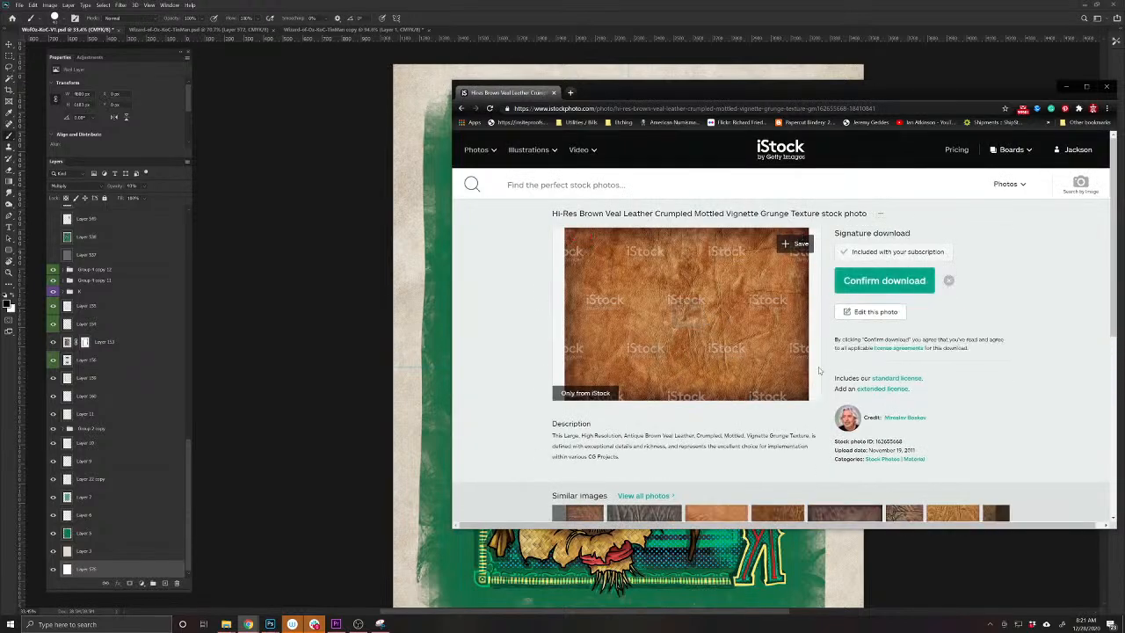
click(882, 281)
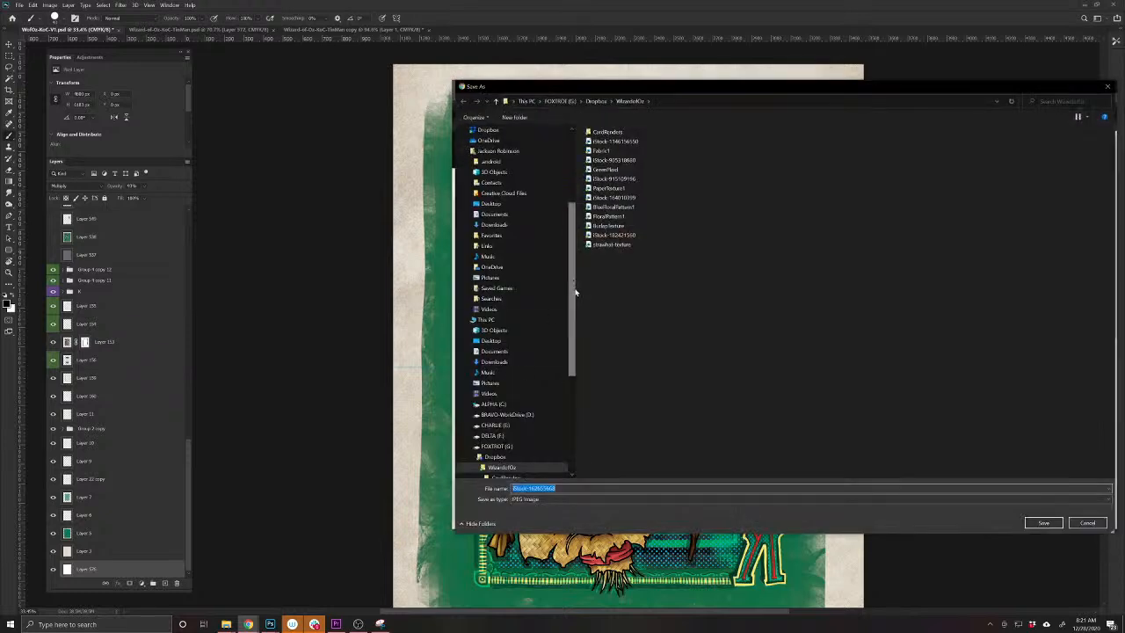
text(liz)
key(Return)
click(362, 271)
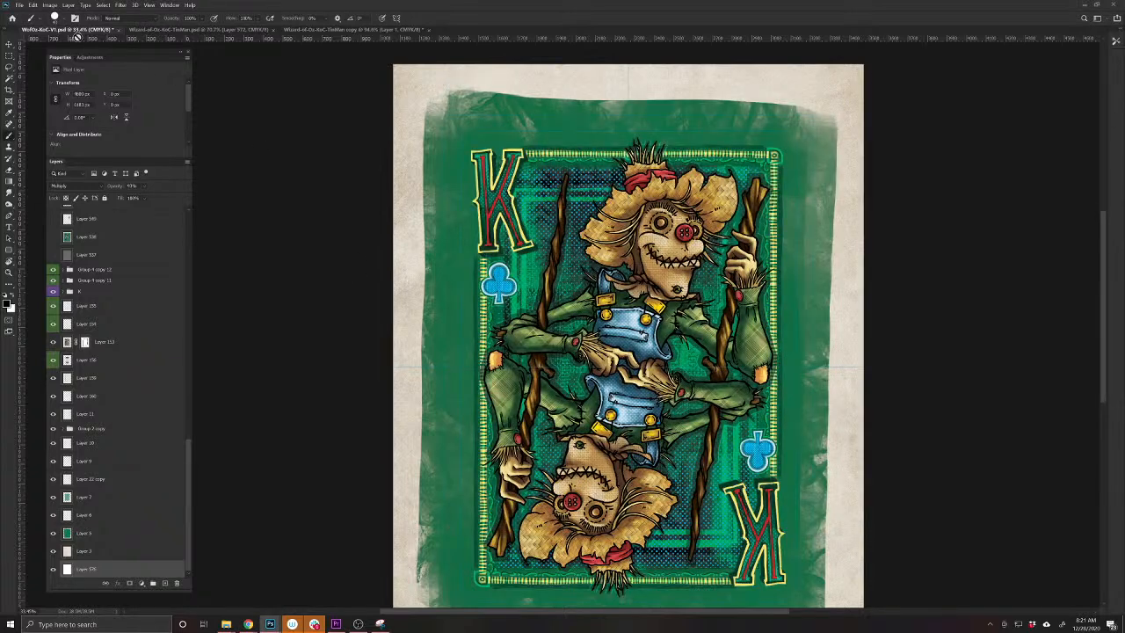
Open leathertexture in Photoshop, copy the whole image and paste it into the King of Clubs card document
click(19, 4)
click(40, 26)
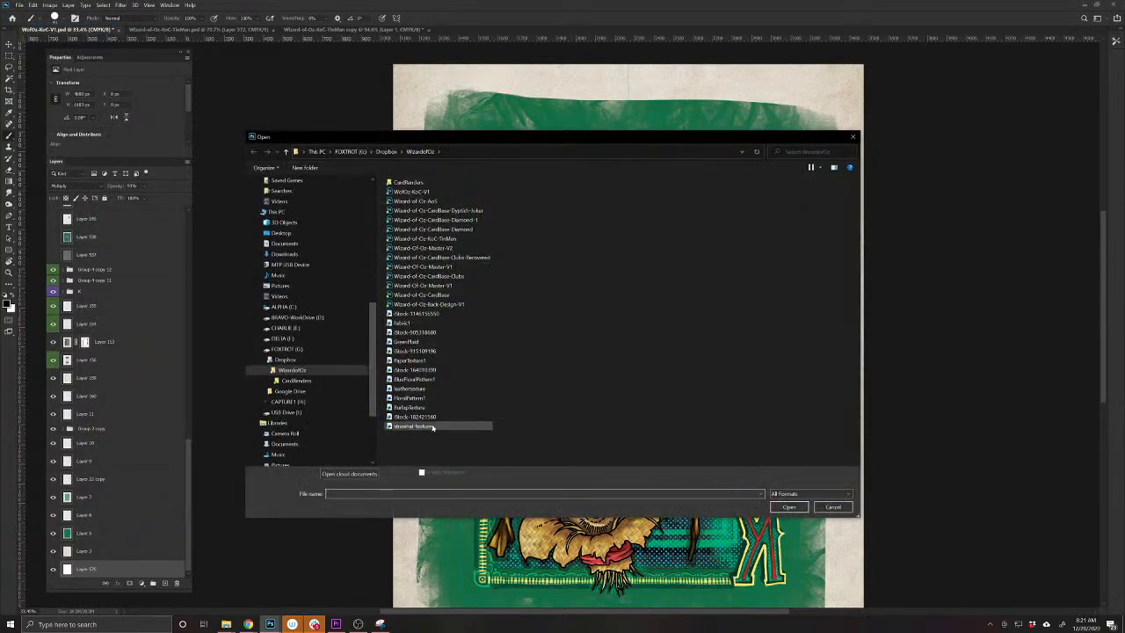
click(413, 388)
click(789, 507)
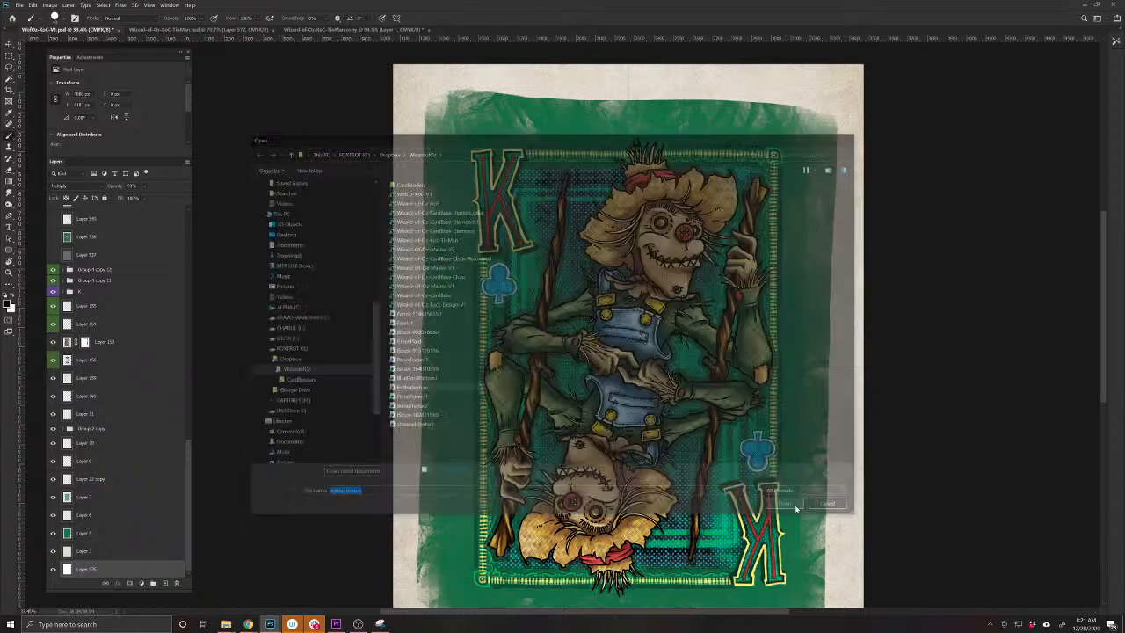
key(ctrl+a)
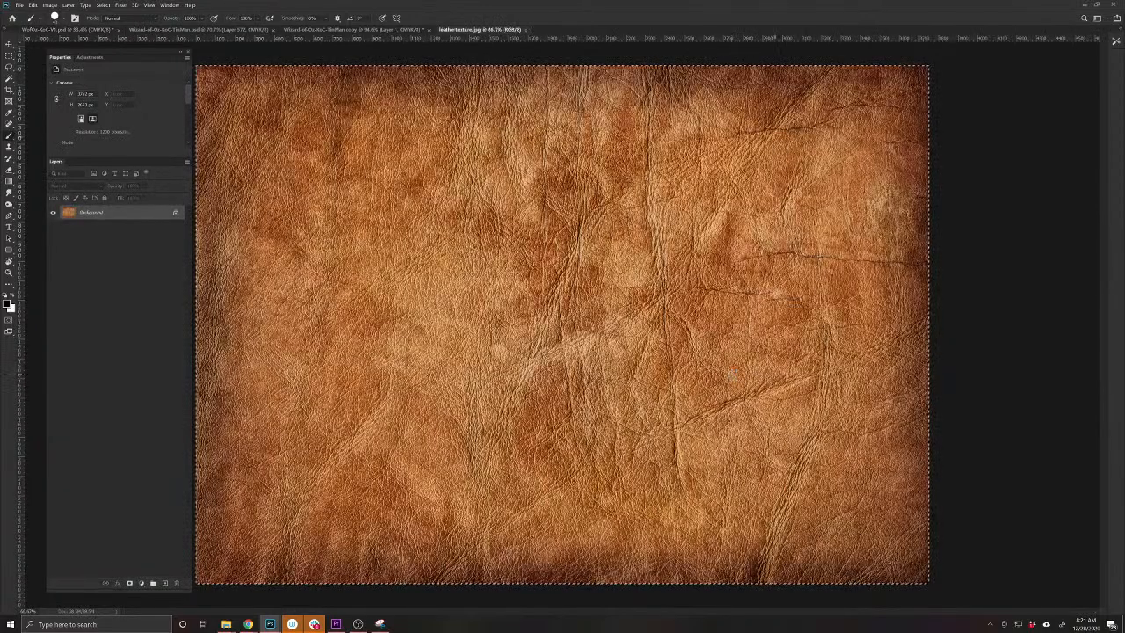
key(ctrl+c)
key(ctrl+Tab)
key(ctrl+v)
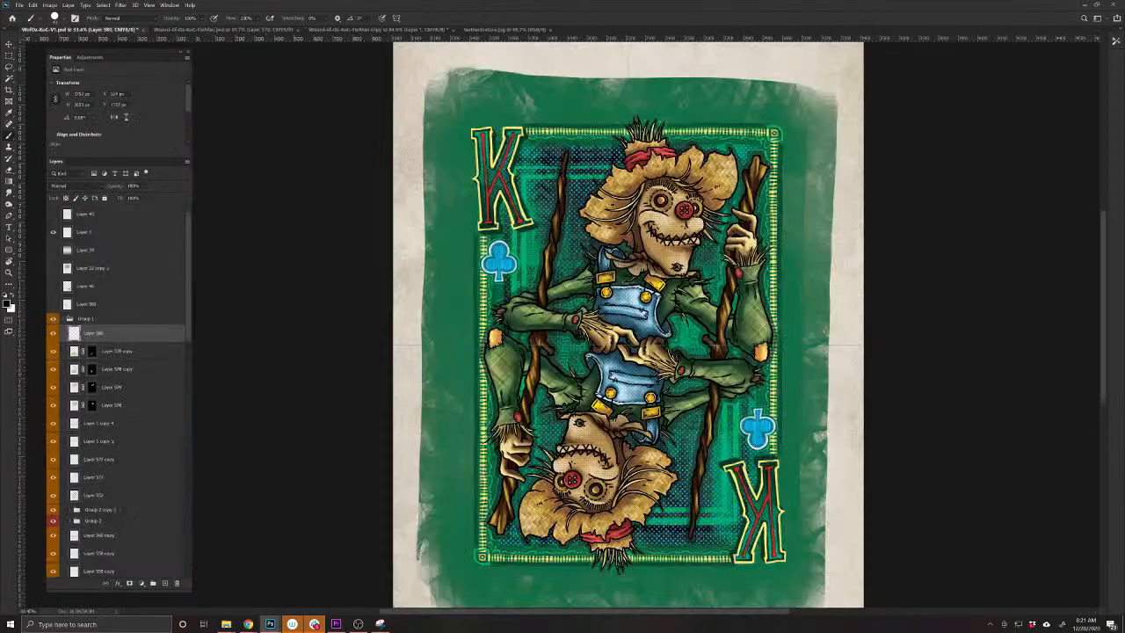
Scale the leather layer to about 68%, position it over the upper scarecrow and set its blend mode to Hard Light
key(ctrl+t)
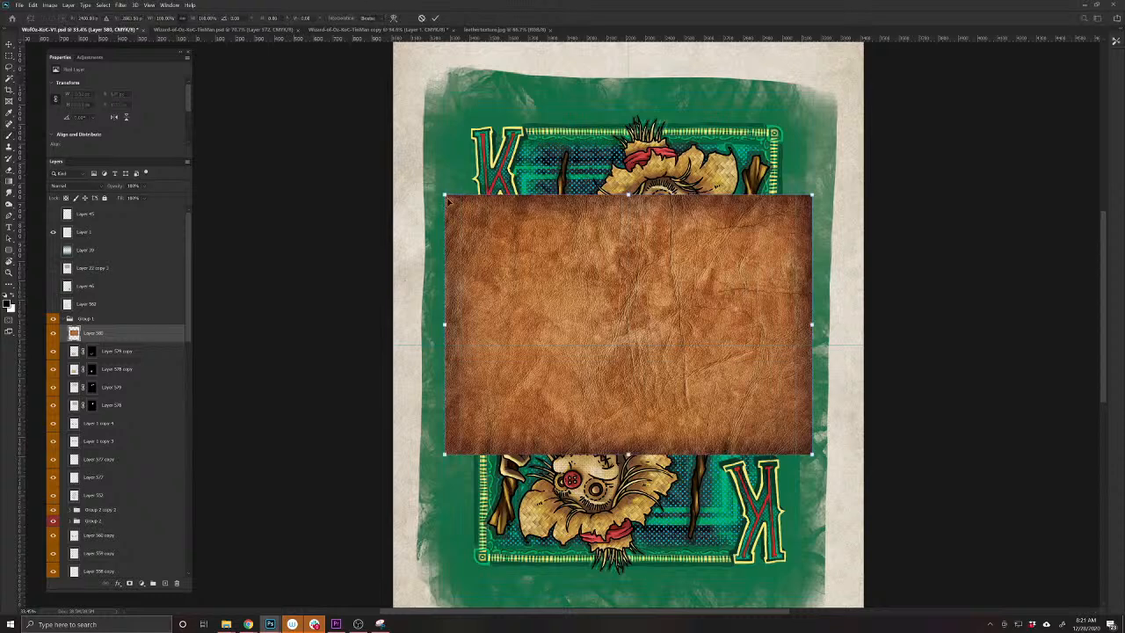
drag(445, 195, 557, 276)
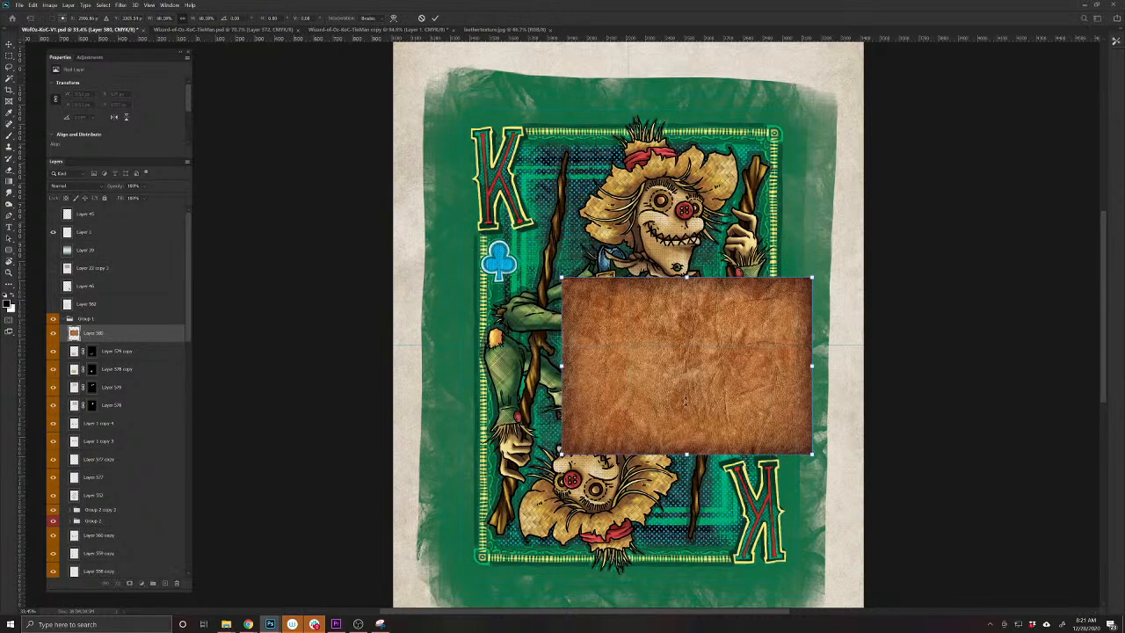
drag(689, 392, 670, 333)
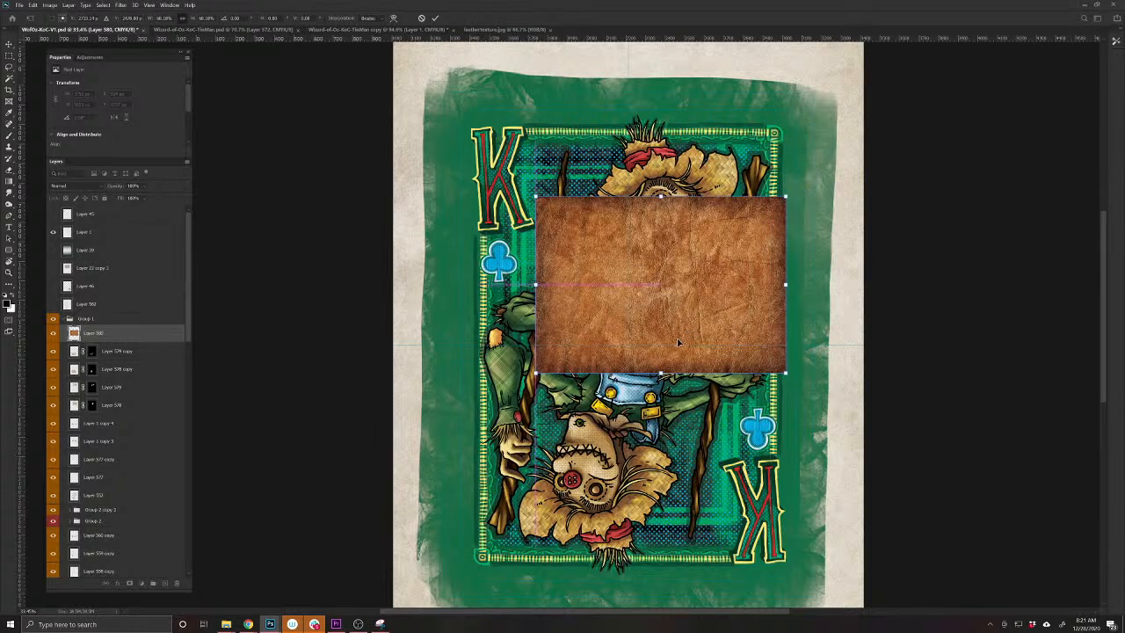
key(Return)
click(75, 187)
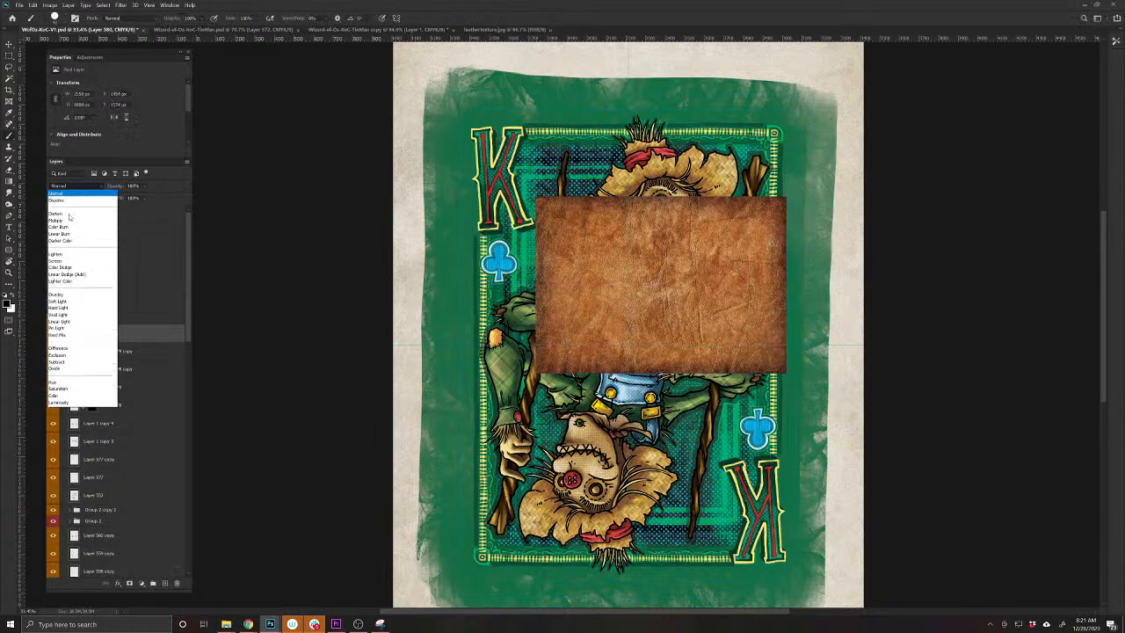
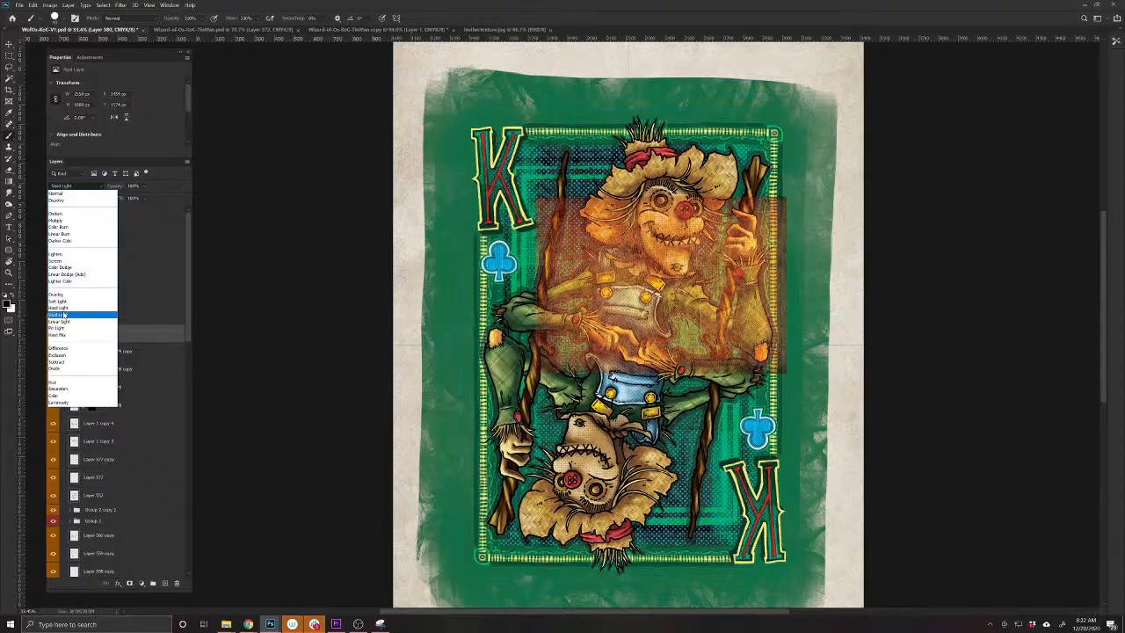
click(59, 308)
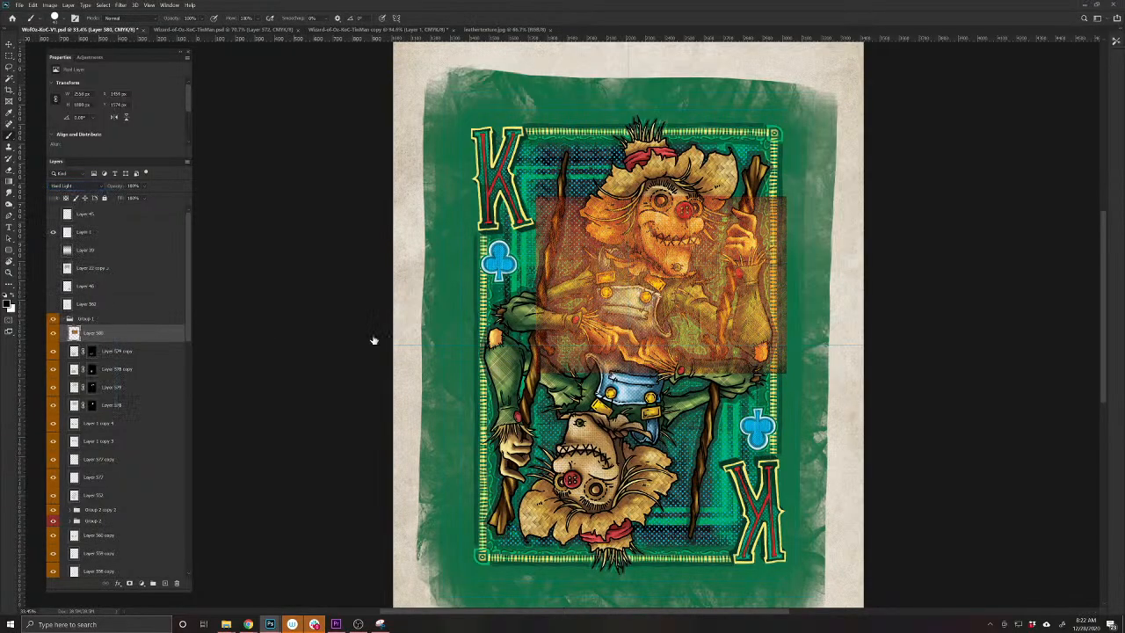
Add a layer mask to the leather layer and fill it with black to hide the texture
scroll(604, 312, up, 5)
scroll(644, 360, down, 5)
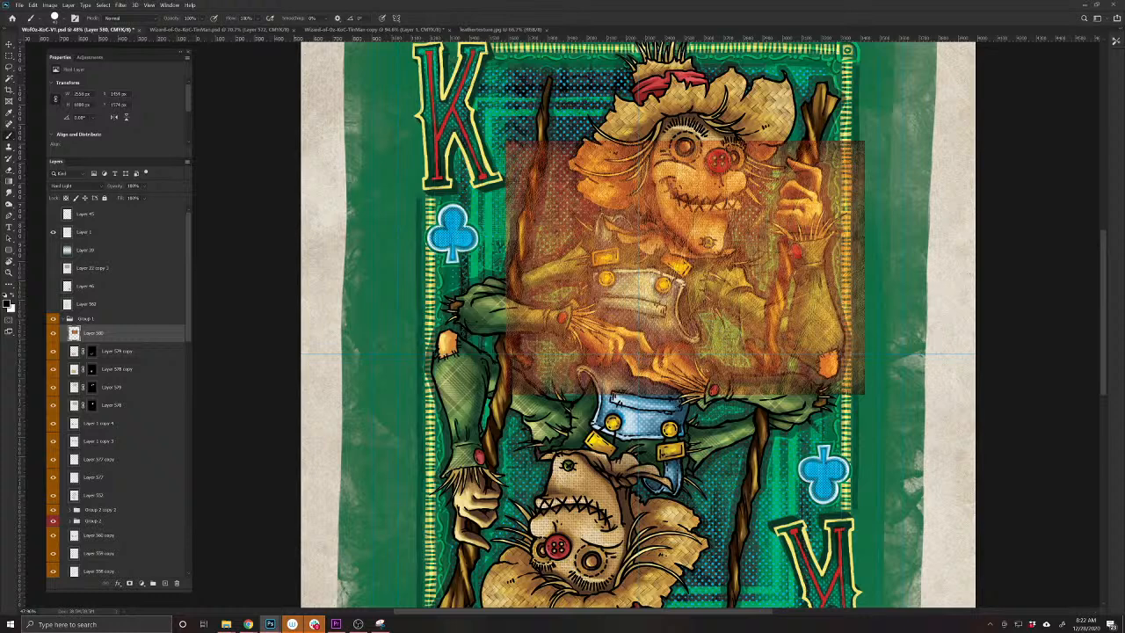
click(130, 583)
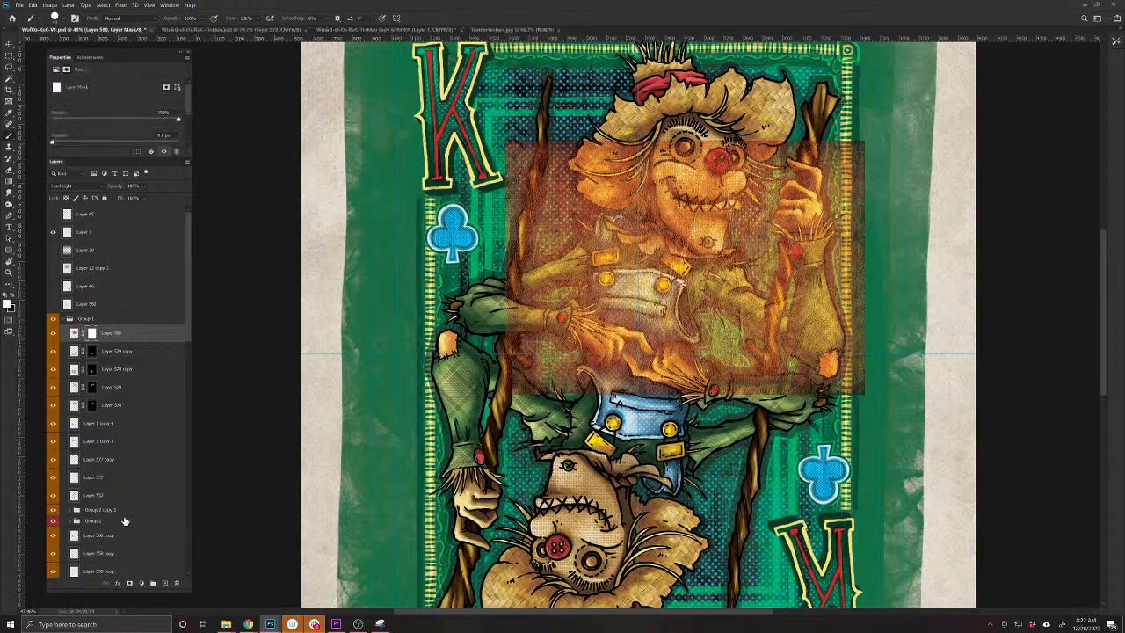
click(13, 298)
key(alt+BackSpace)
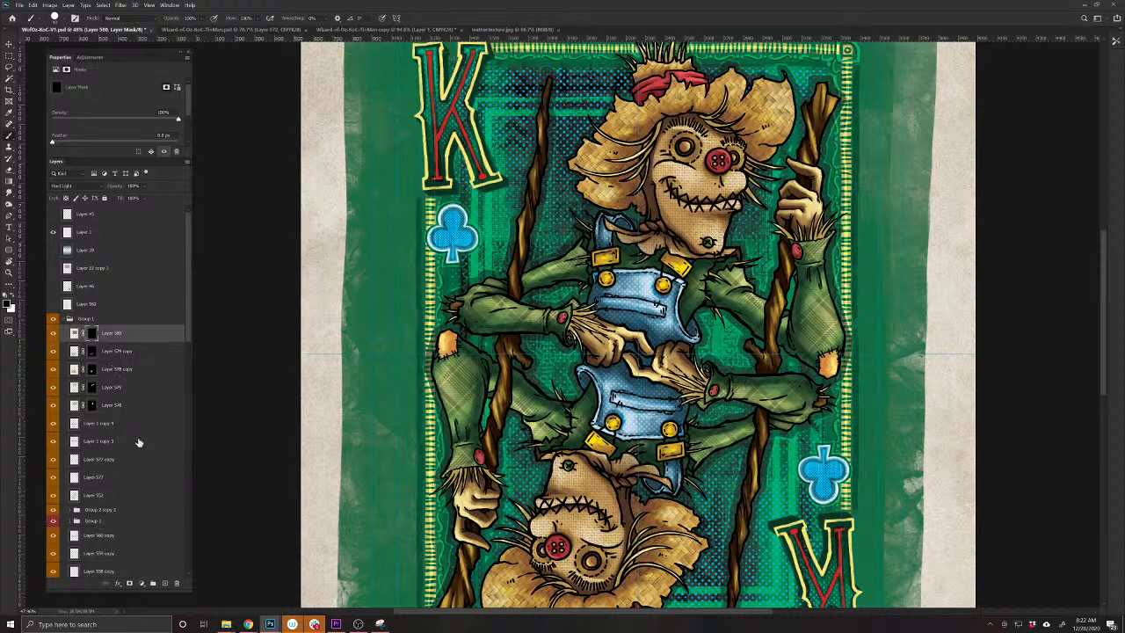
Move Layer 552 above the leather layer in Group 1 and reselect the leather layer's mask
drag(108, 497, 108, 327)
click(93, 358)
click(92, 353)
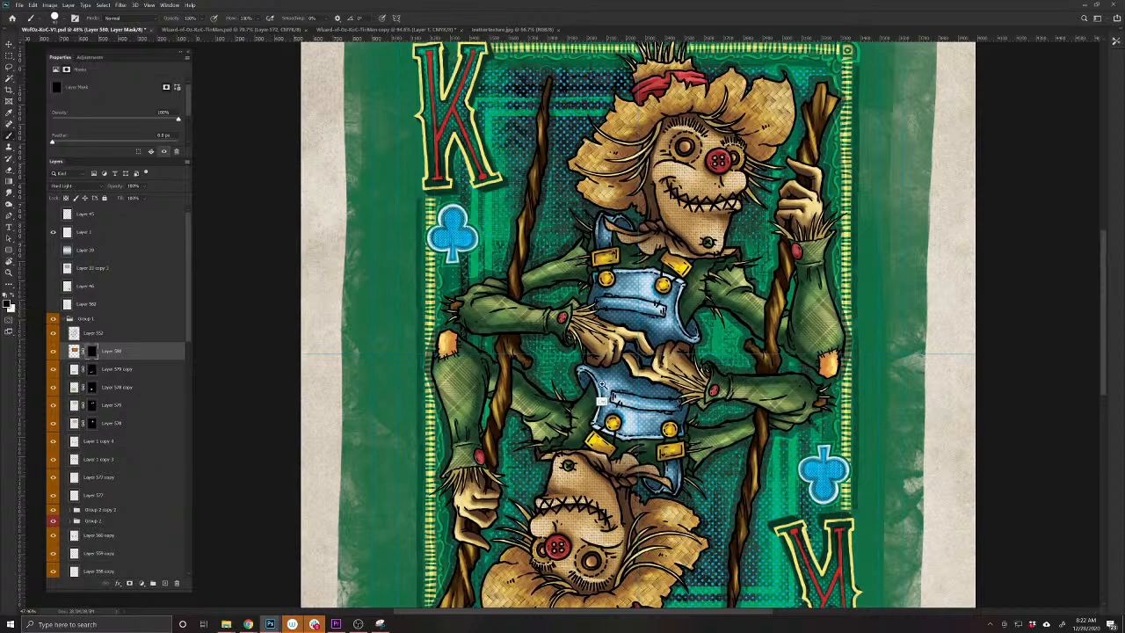
Paint white on the mask to reveal the leather on the upper scarecrow's two hands, and lower the layer opacity to 74%
scroll(603, 395, up, 4)
drag(616, 415, 567, 509)
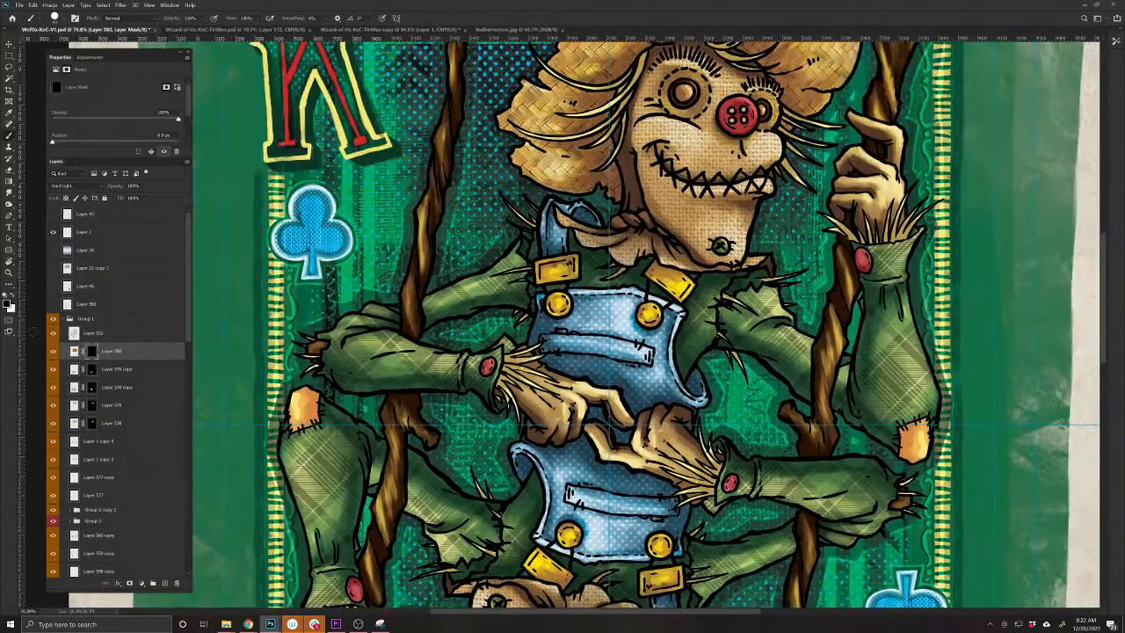
key(x)
mouse_move(612, 404)
mouse_down()
mouse_move(620, 419)
mouse_move(608, 394)
mouse_move(591, 390)
mouse_move(598, 401)
mouse_move(581, 387)
mouse_move(575, 413)
mouse_move(554, 413)
mouse_up()
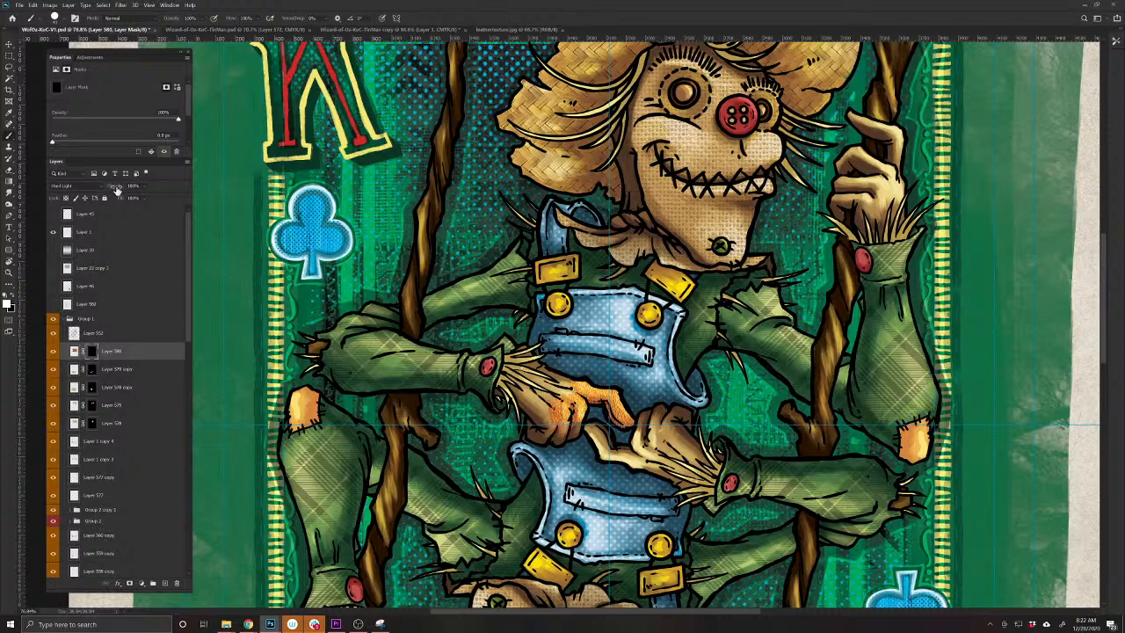
drag(114, 187, 105, 188)
drag(516, 357, 526, 354)
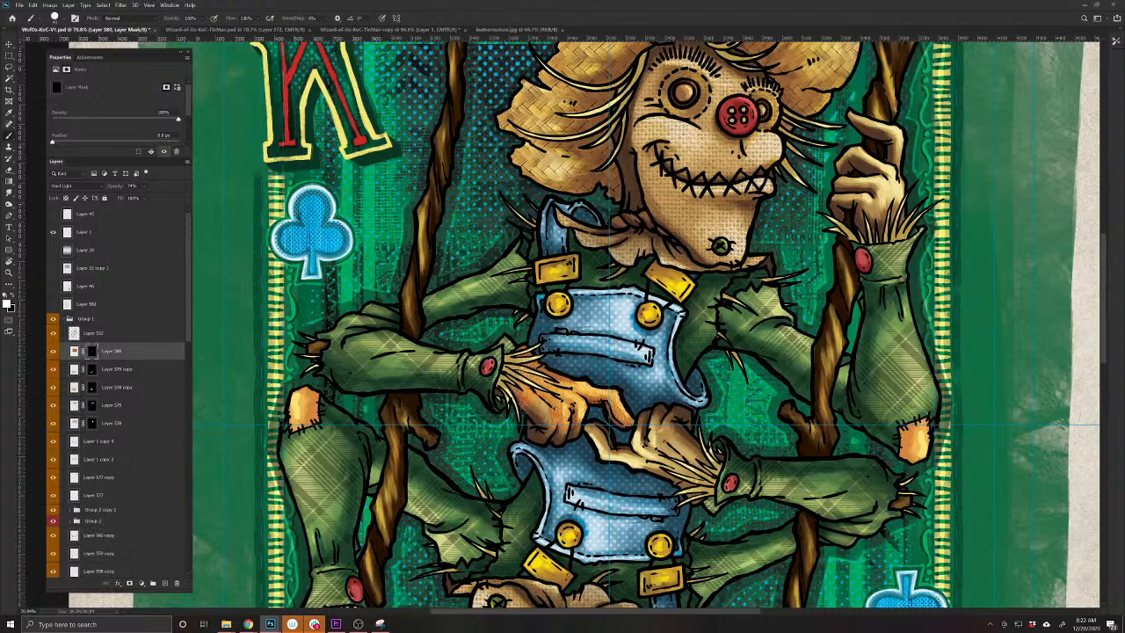
mouse_move(525, 420)
mouse_down()
mouse_move(534, 410)
mouse_move(576, 425)
mouse_move(543, 438)
mouse_move(531, 423)
mouse_up()
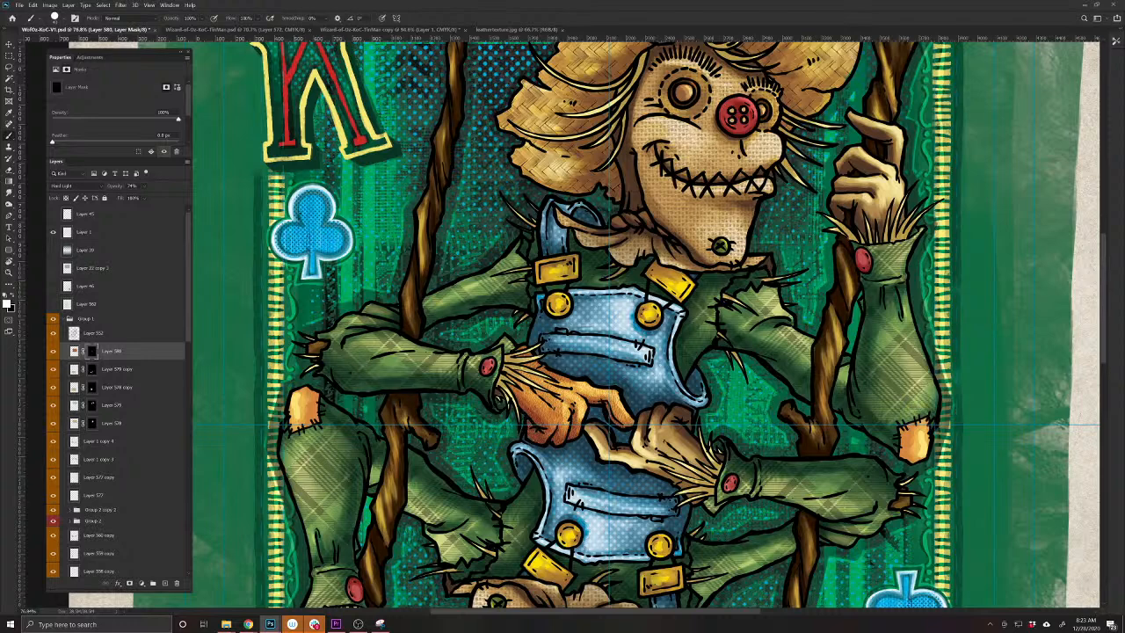
drag(763, 439, 555, 571)
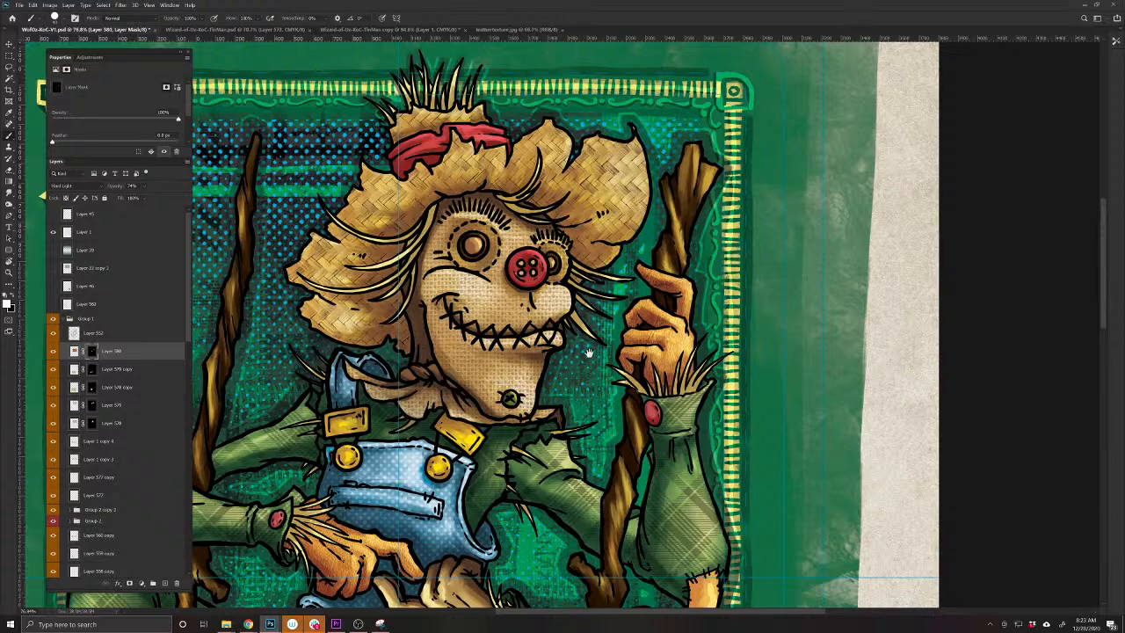
scroll(588, 352, down, 4)
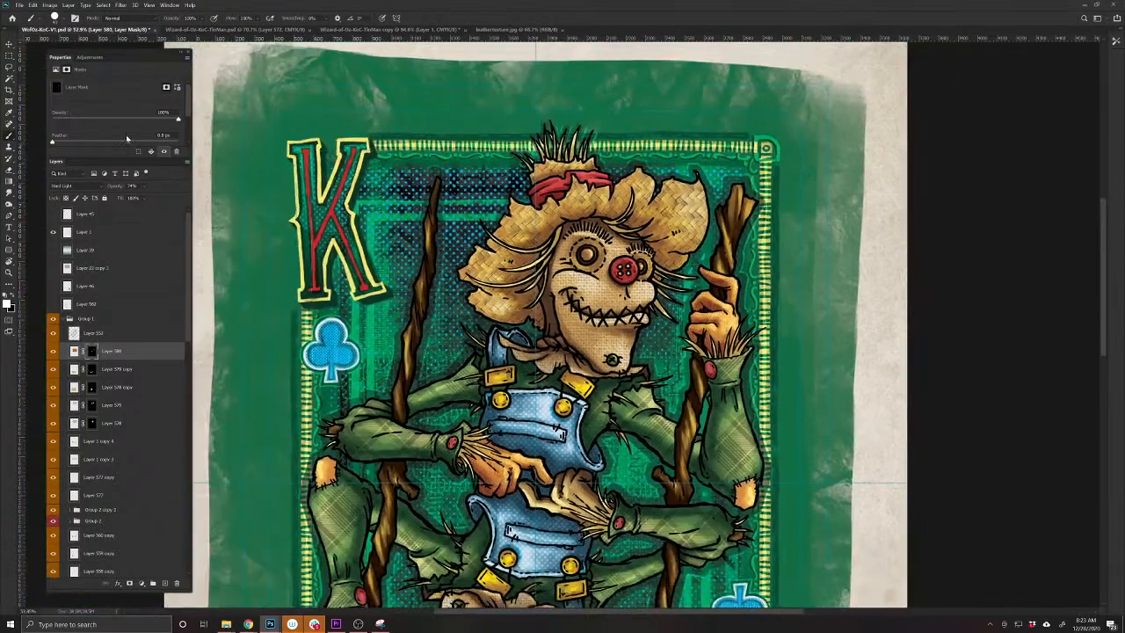
Set the leather layer's opacity to 77% and reduce its saturation to about -60 with Hue/Saturation
drag(118, 187, 118, 187)
click(125, 356)
key(ctrl+u)
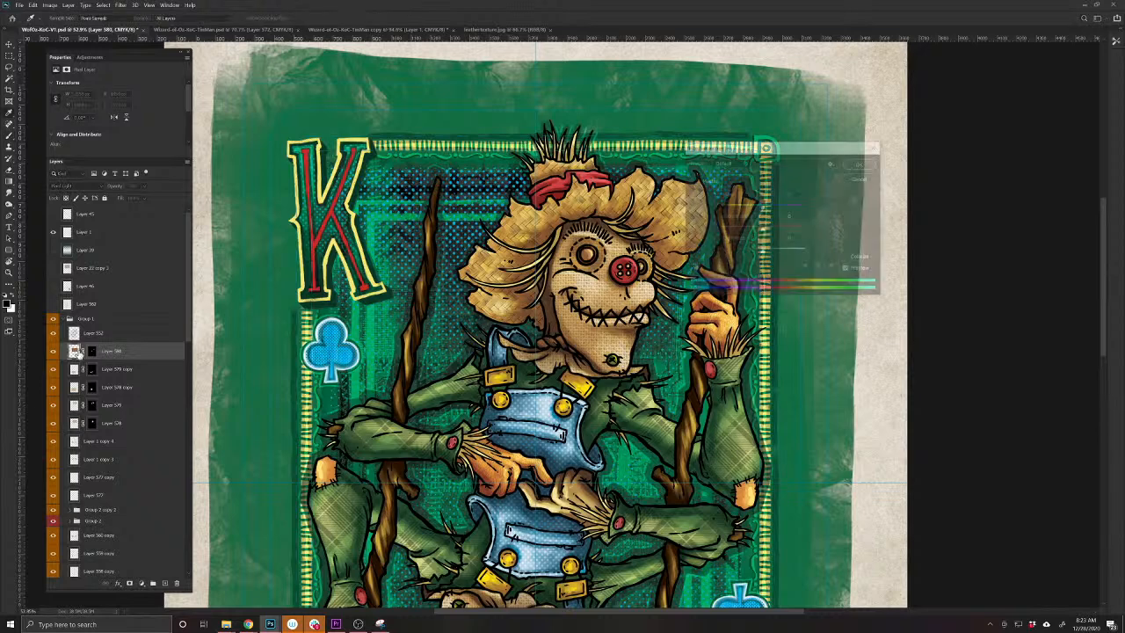
drag(773, 148, 877, 244)
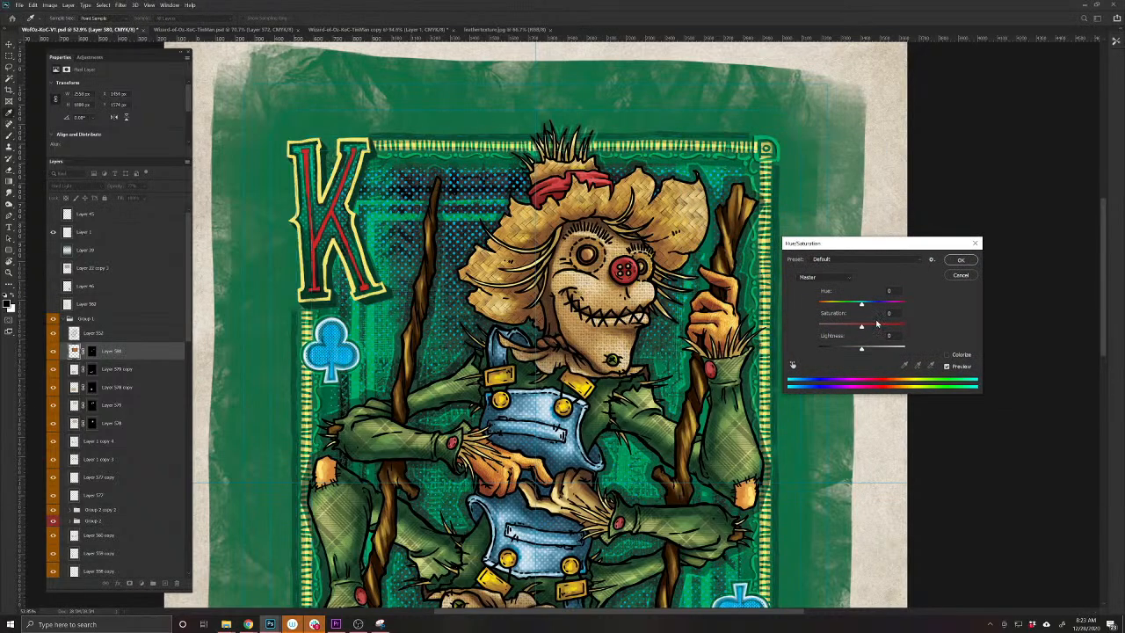
drag(861, 327, 810, 338)
click(833, 328)
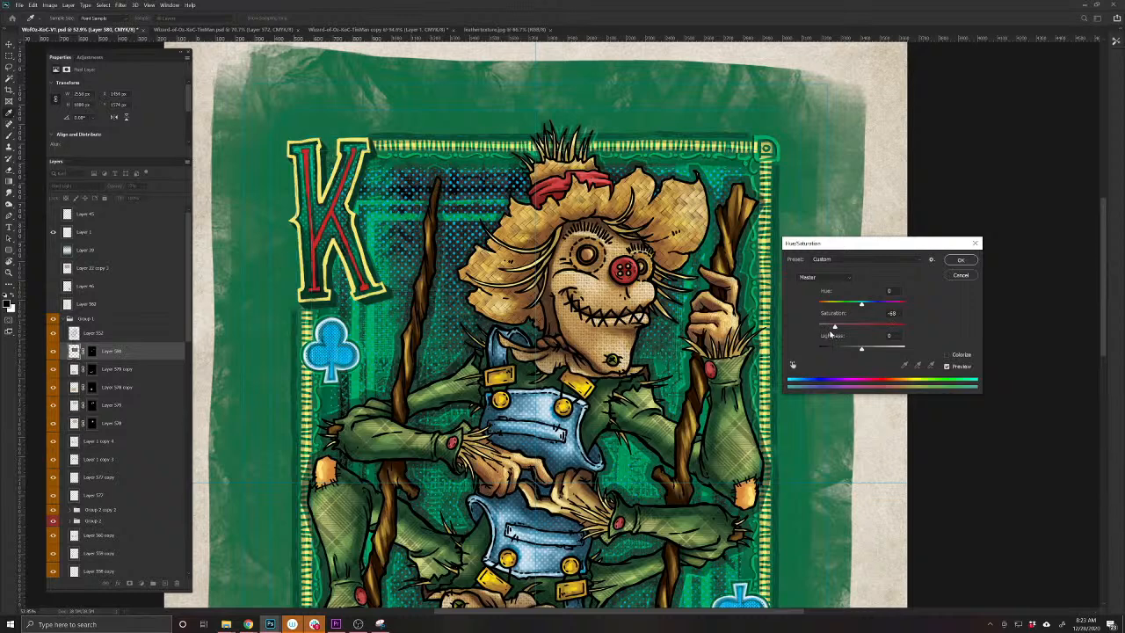
click(969, 260)
Duplicate the leather layer and rotate the copy 180° together with the bottommost layer, placing it on the lower scarecrow's hands
key(ctrl+j)
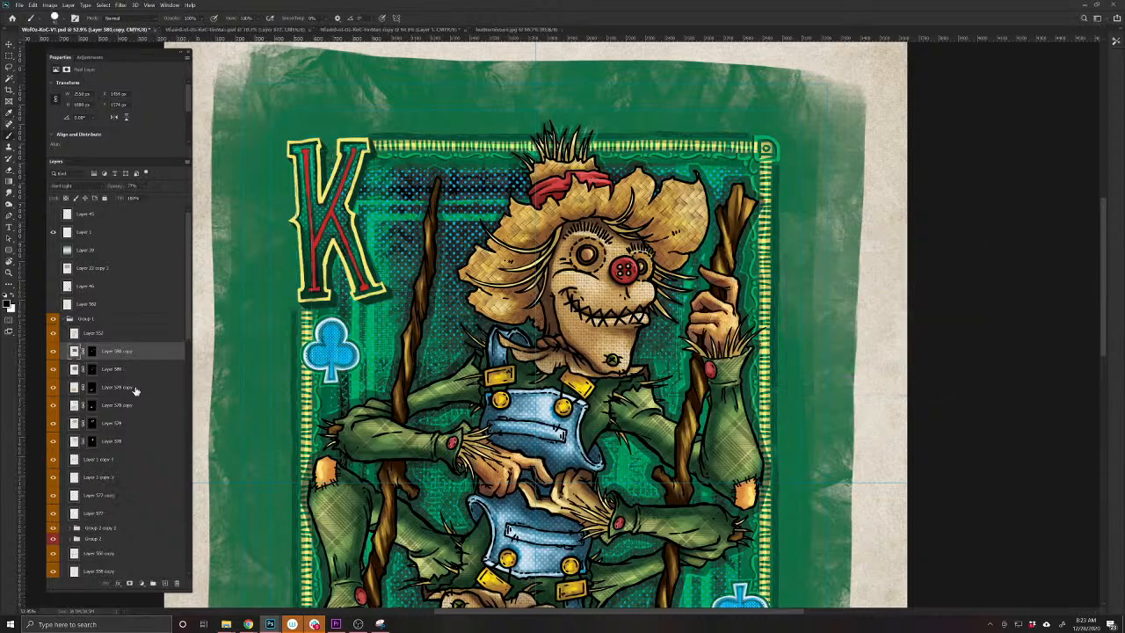
drag(189, 332, 185, 577)
click(96, 569)
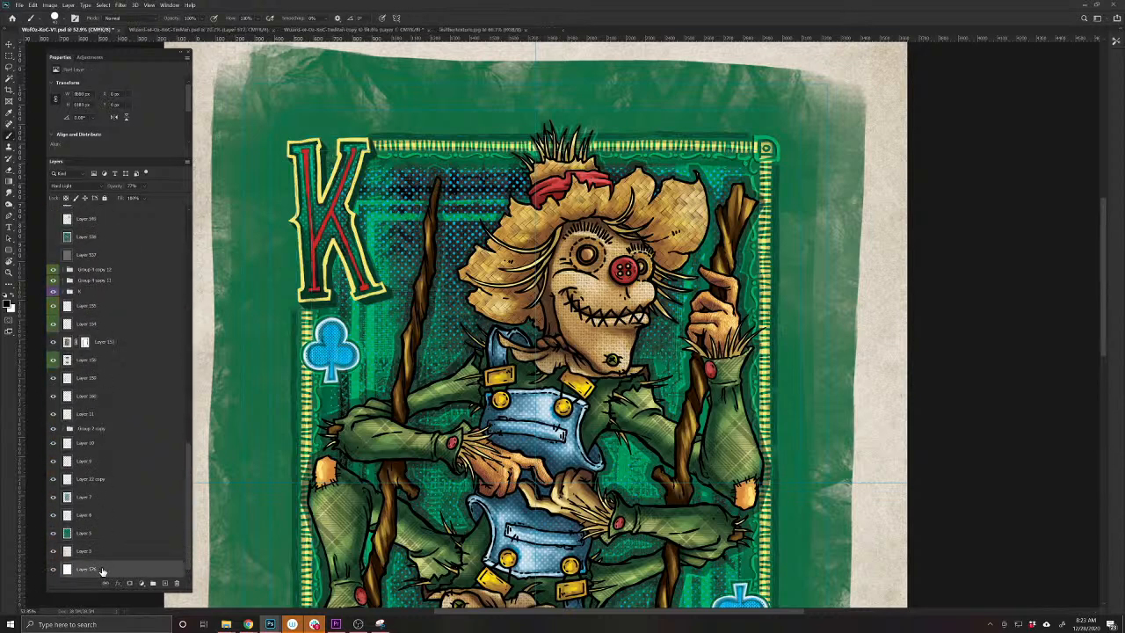
key(ctrl+t)
drag(934, 440, 103, 502)
key(Return)
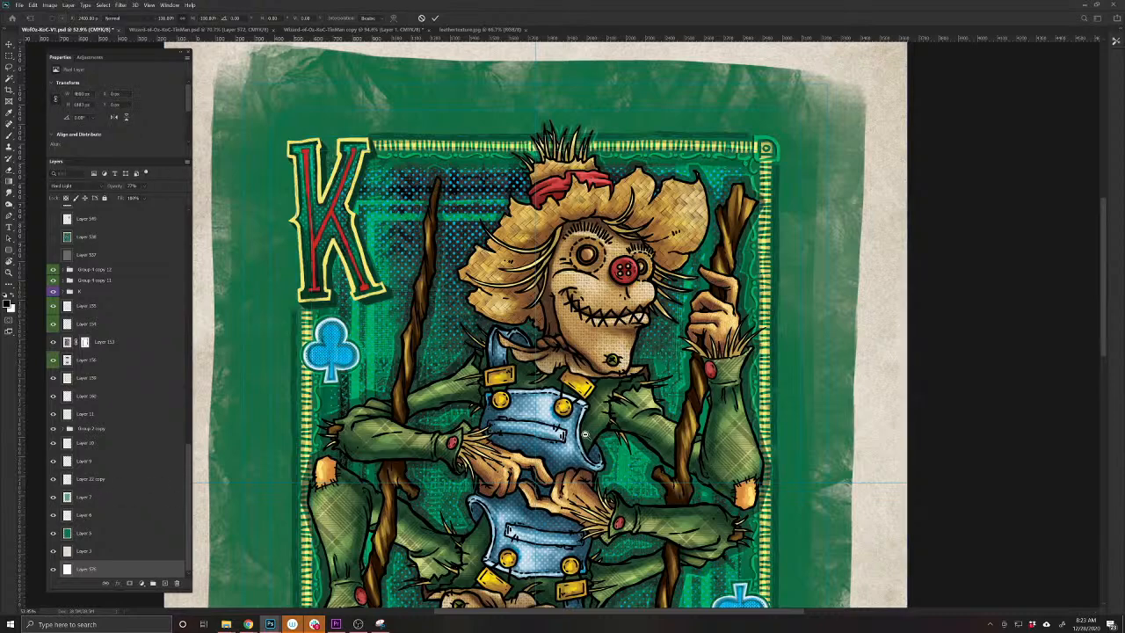
scroll(606, 435, down, 3)
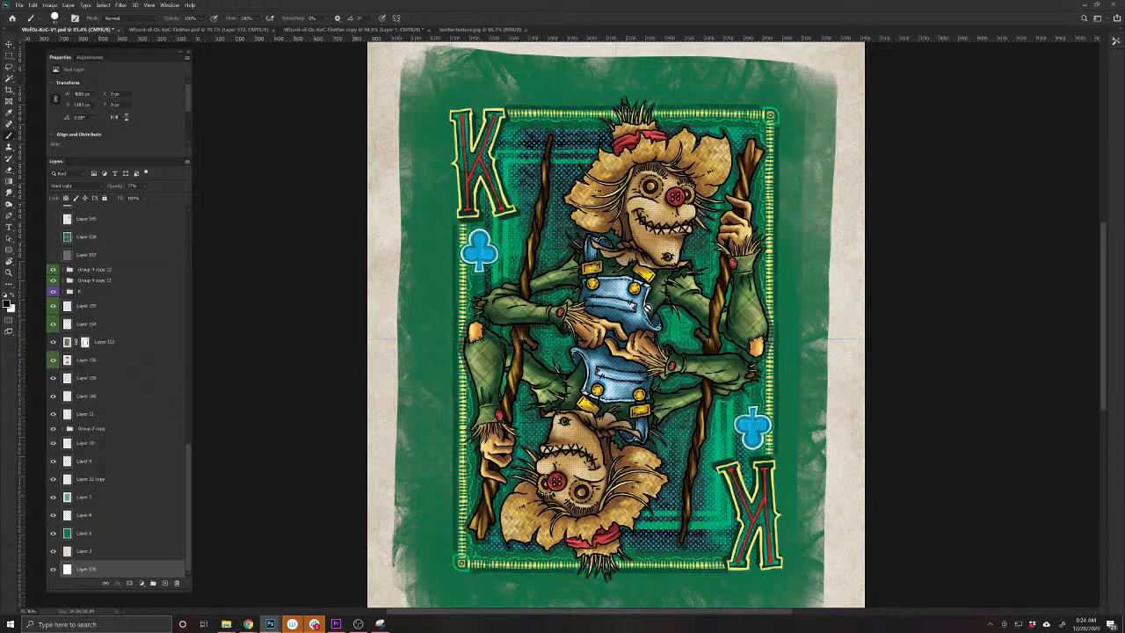
Save the scarecrow card document and duplicate the image under the default copy name
key(ctrl+s)
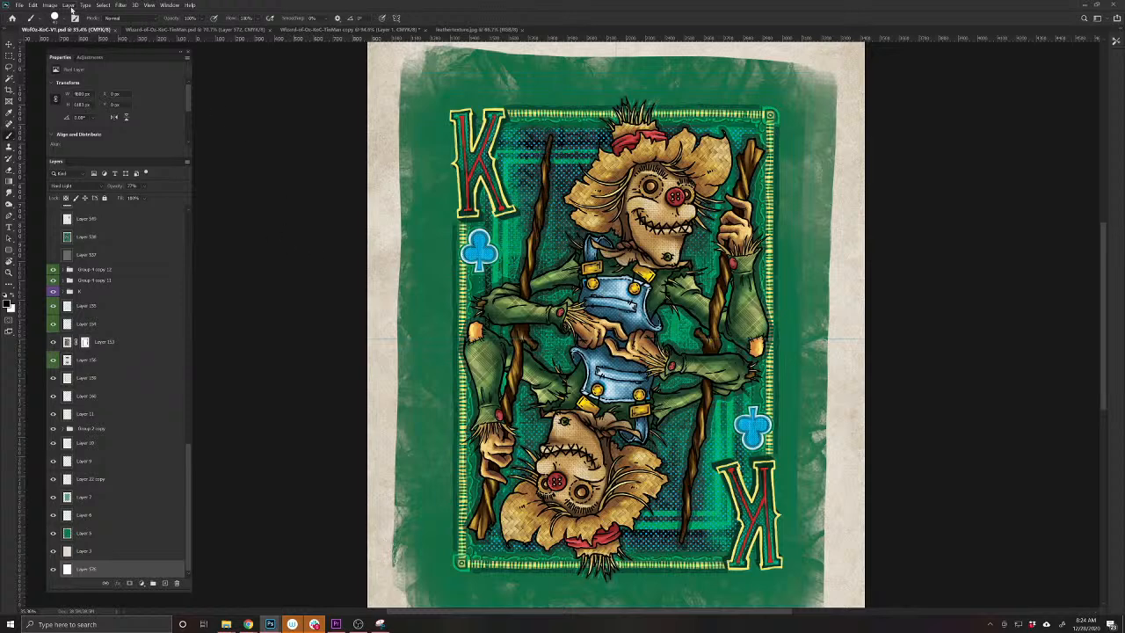
scroll(150, 271, up, 5)
drag(193, 360, 195, 212)
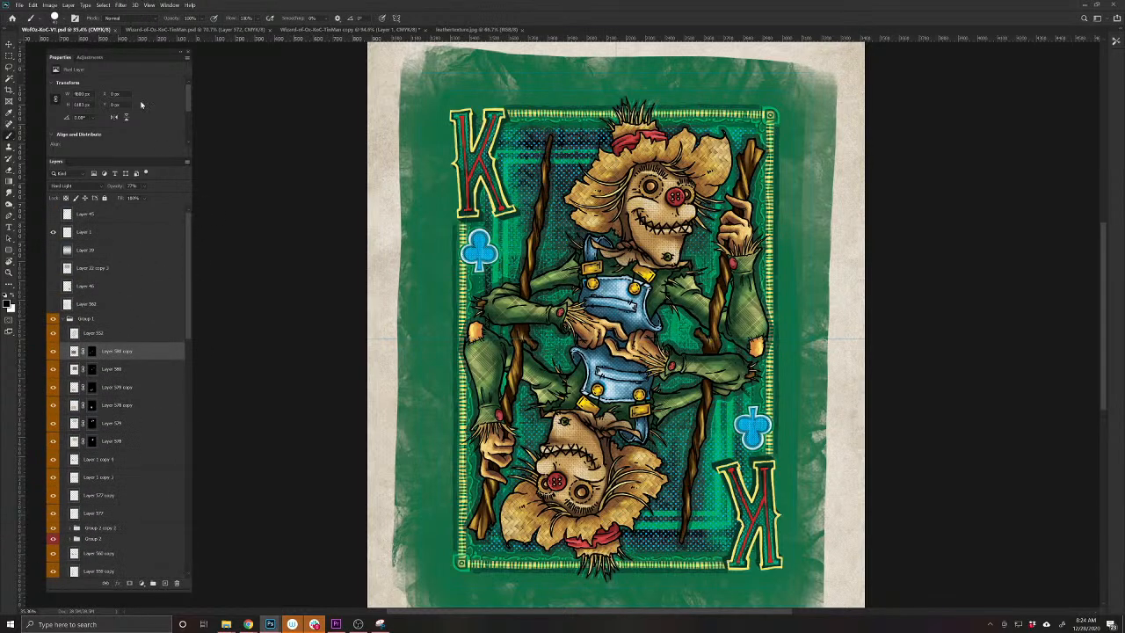
click(50, 5)
click(70, 121)
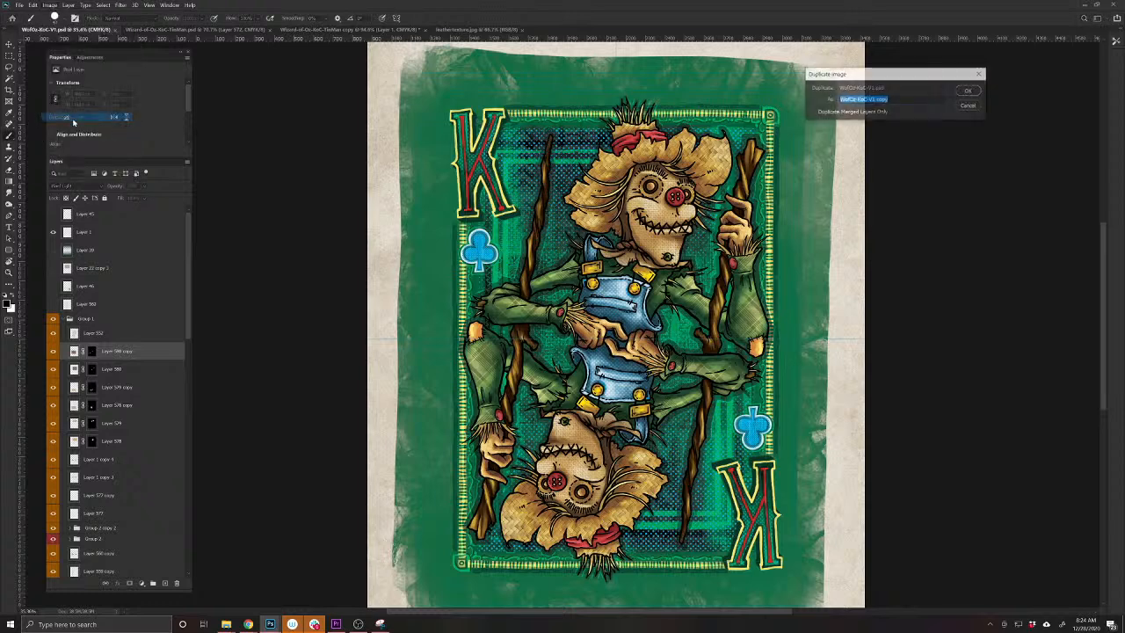
click(968, 91)
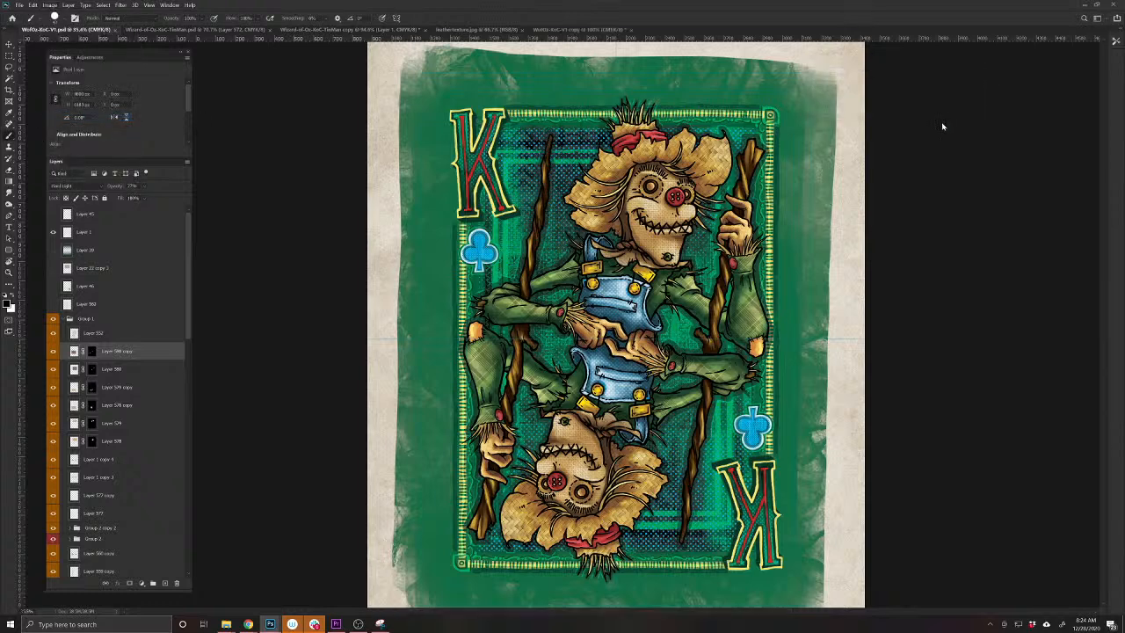
Draw a white card-sized rounded rectangle with 150 px corner radius over the artwork and move its layer above all others
scroll(571, 262, up, 4)
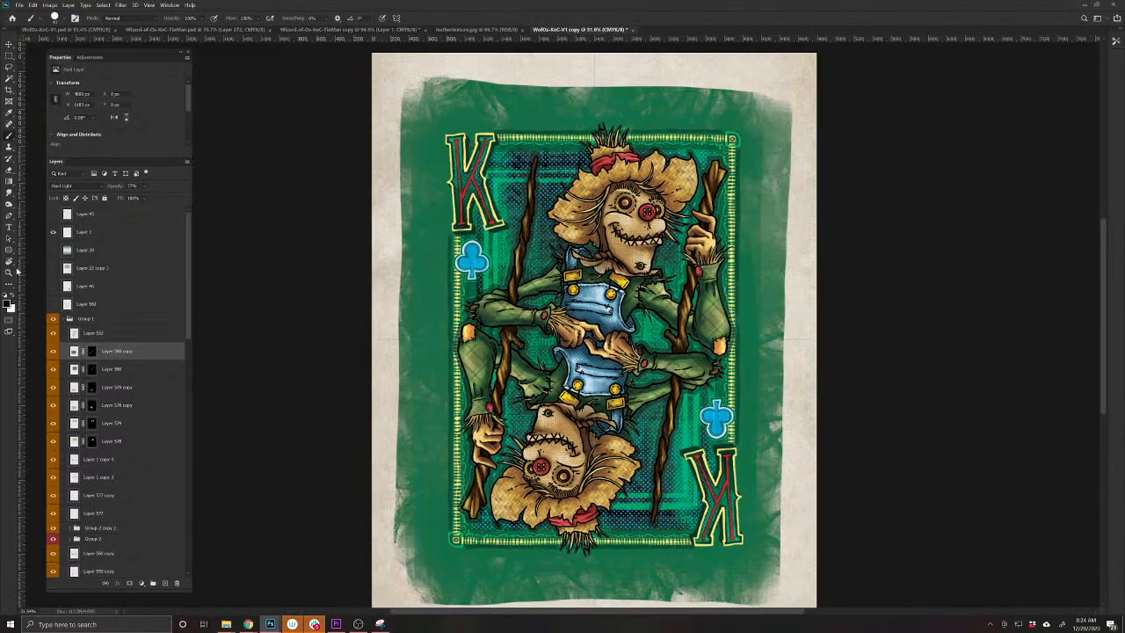
click(10, 250)
click(44, 258)
drag(437, 116, 752, 509)
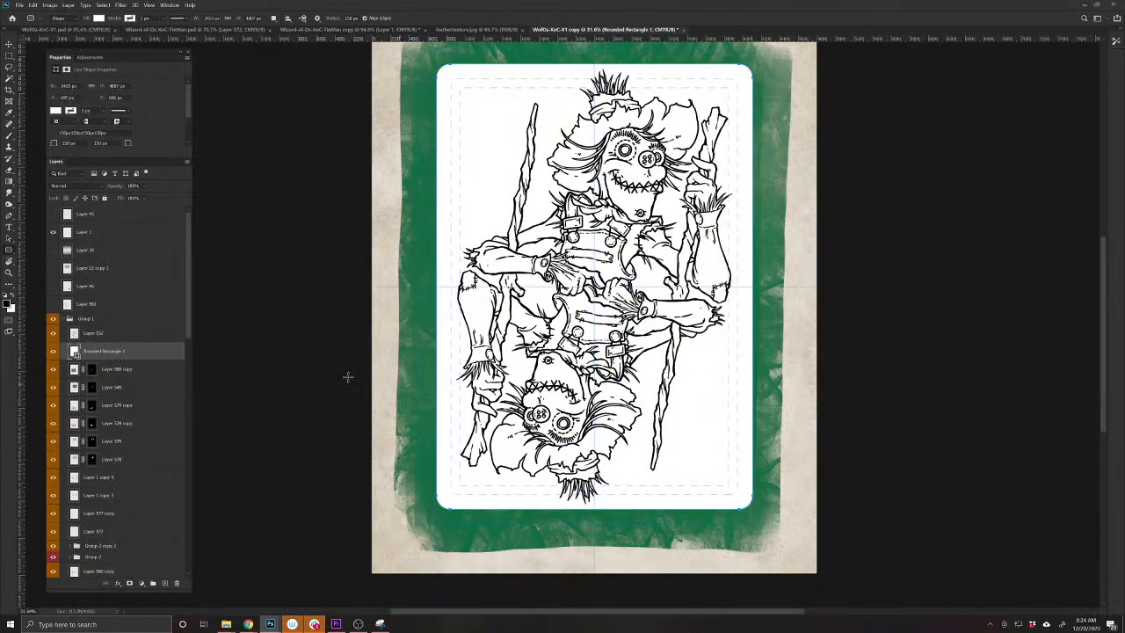
drag(77, 352, 98, 317)
drag(95, 229, 95, 220)
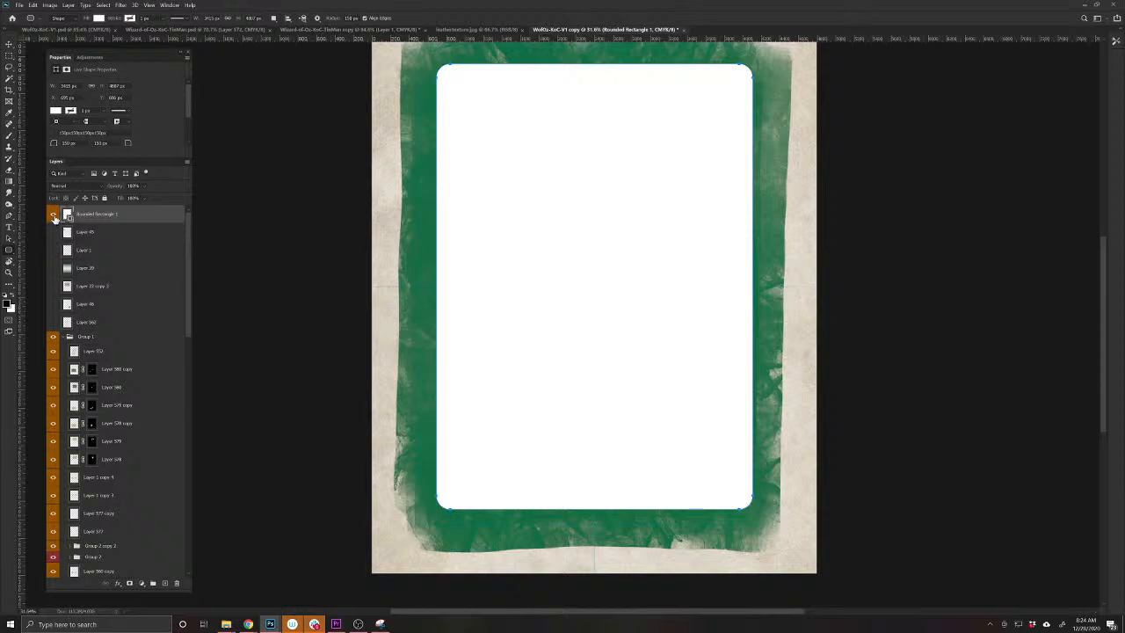
Hide the rounded rectangle and merge Group 1 into a single layer
click(53, 216)
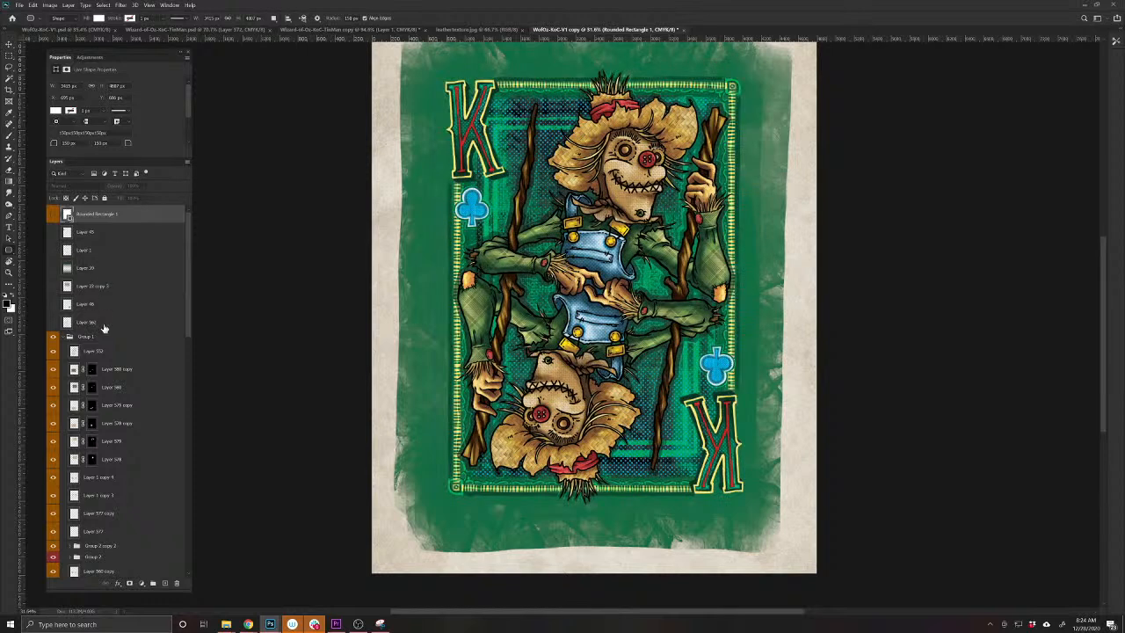
click(103, 337)
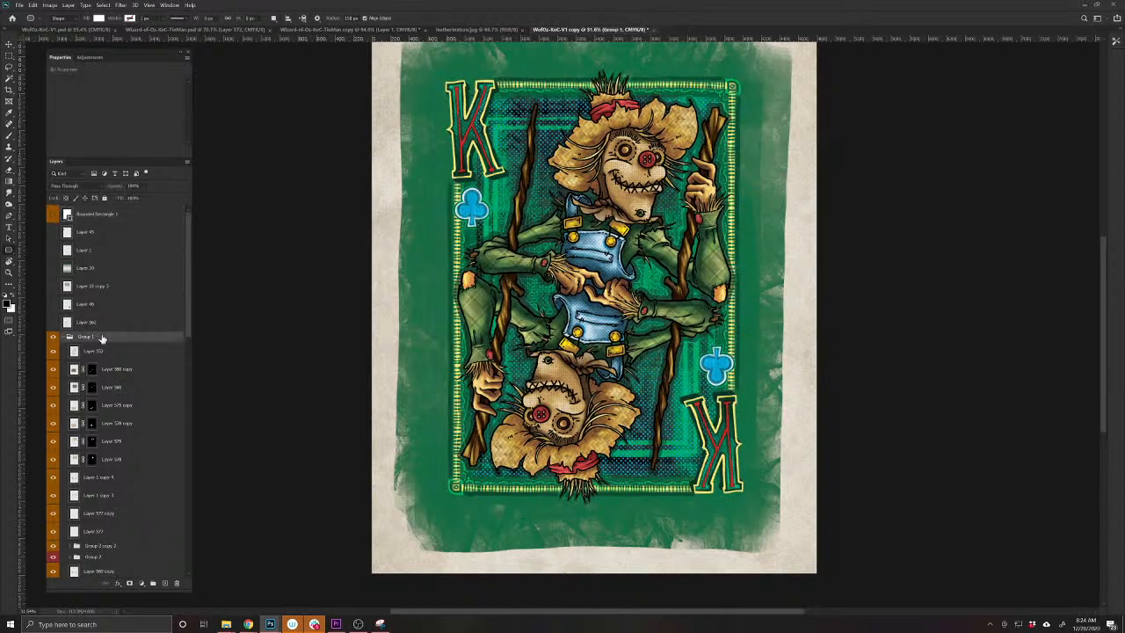
key(ctrl+e)
click(52, 215)
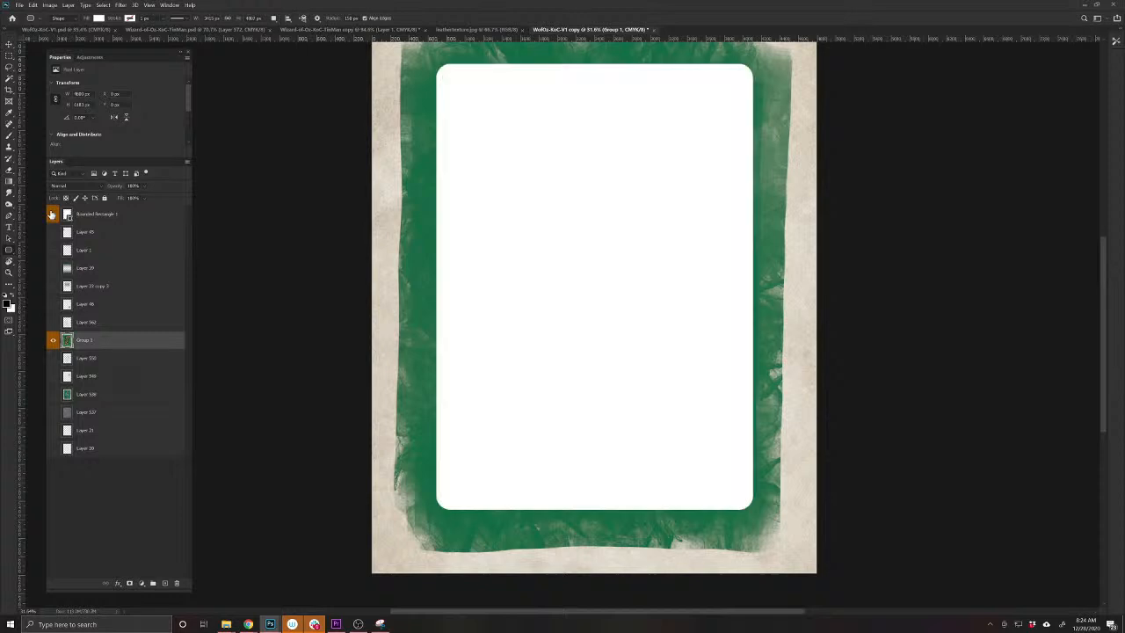
click(53, 215)
Sharpen the merged artwork with Unsharp Mask, reducing the amount and setting the radius to about 3.8 pixels
scroll(569, 151, up, 2)
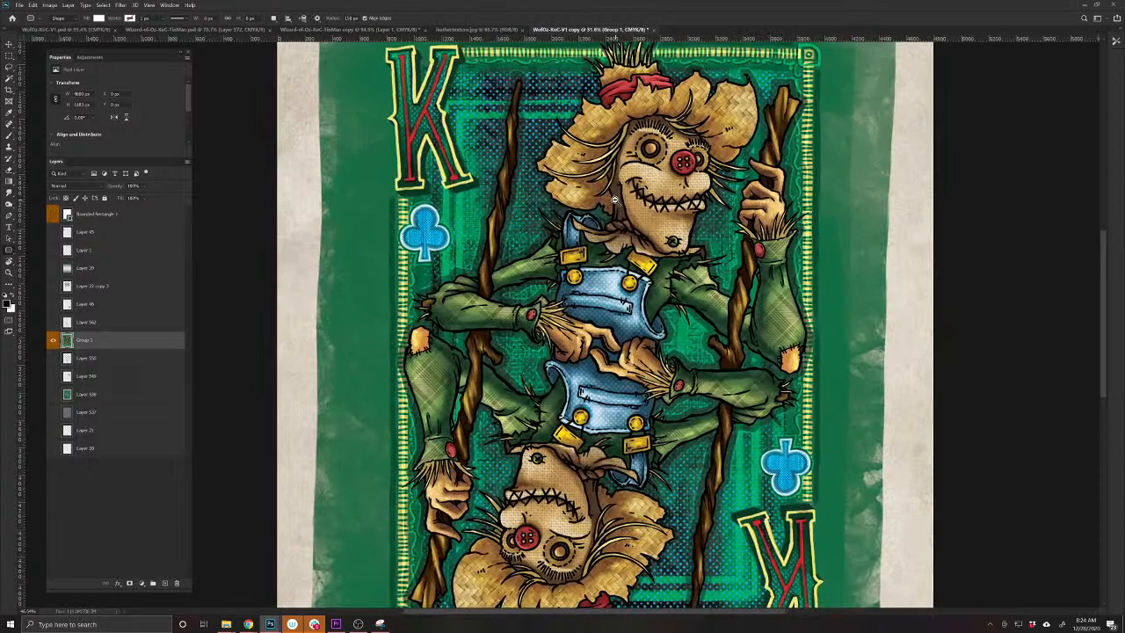
click(117, 5)
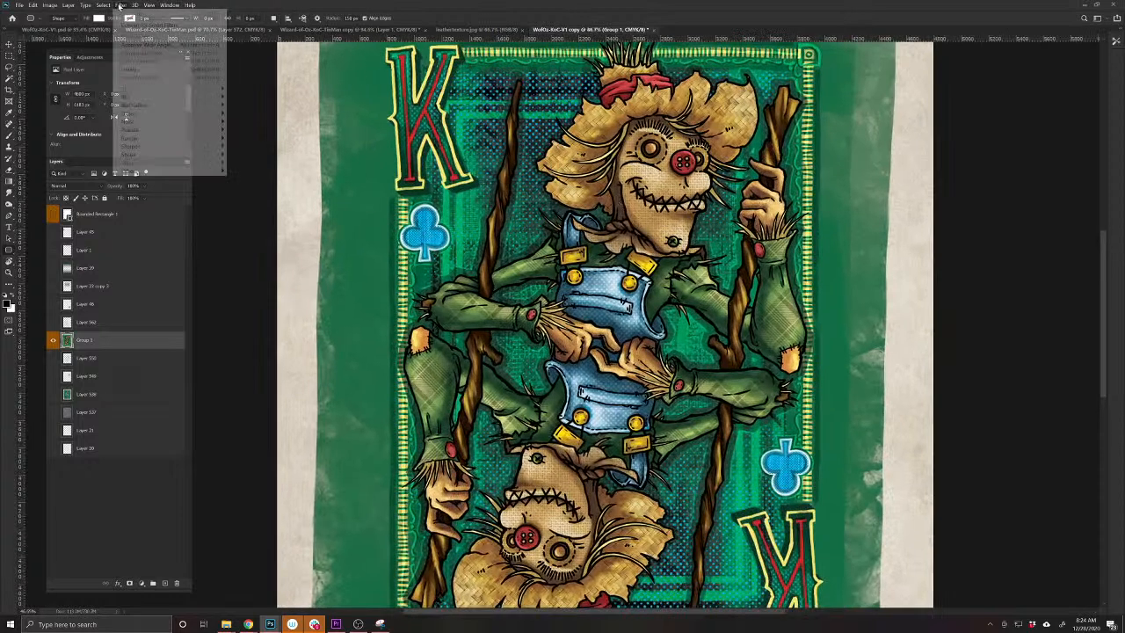
mouse_move(133, 147)
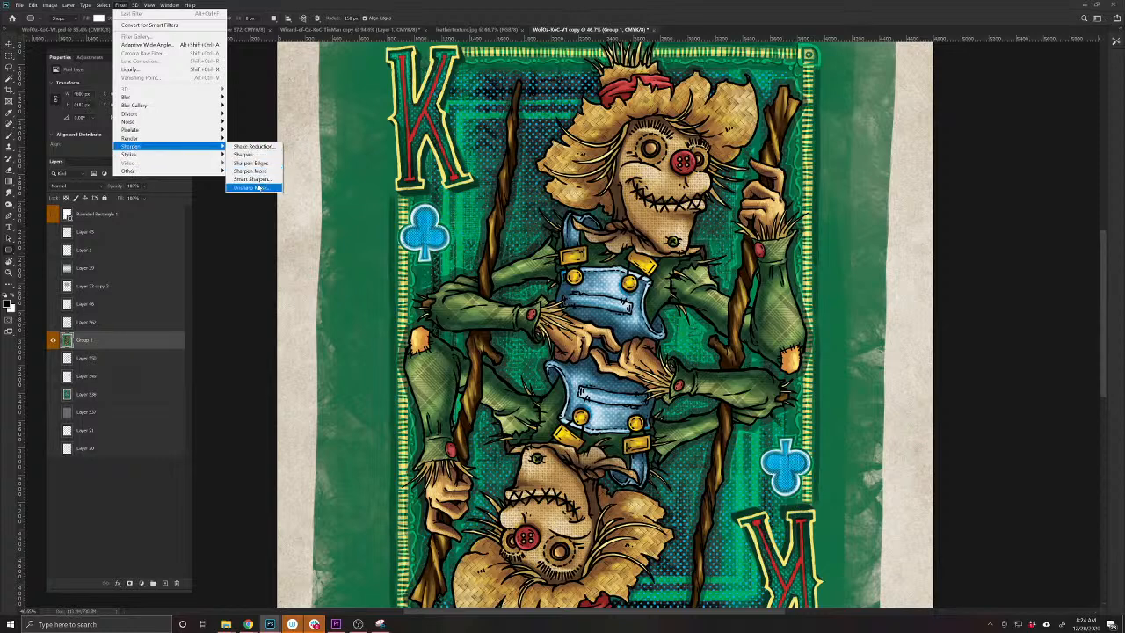
click(252, 187)
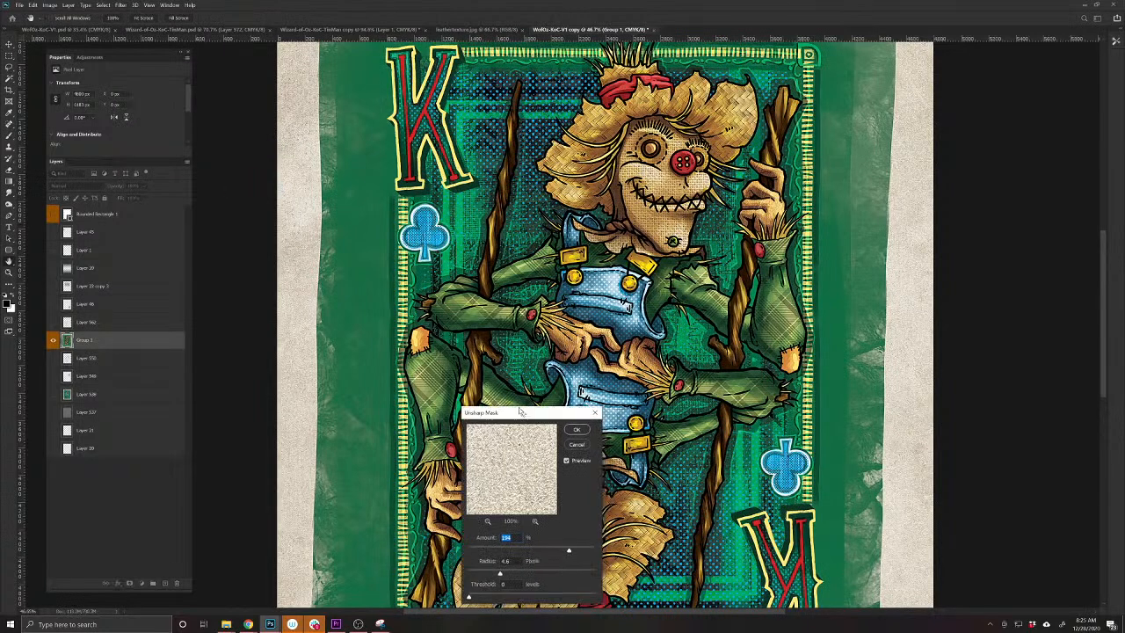
drag(518, 414, 312, 218)
drag(284, 375, 278, 375)
drag(353, 351, 339, 351)
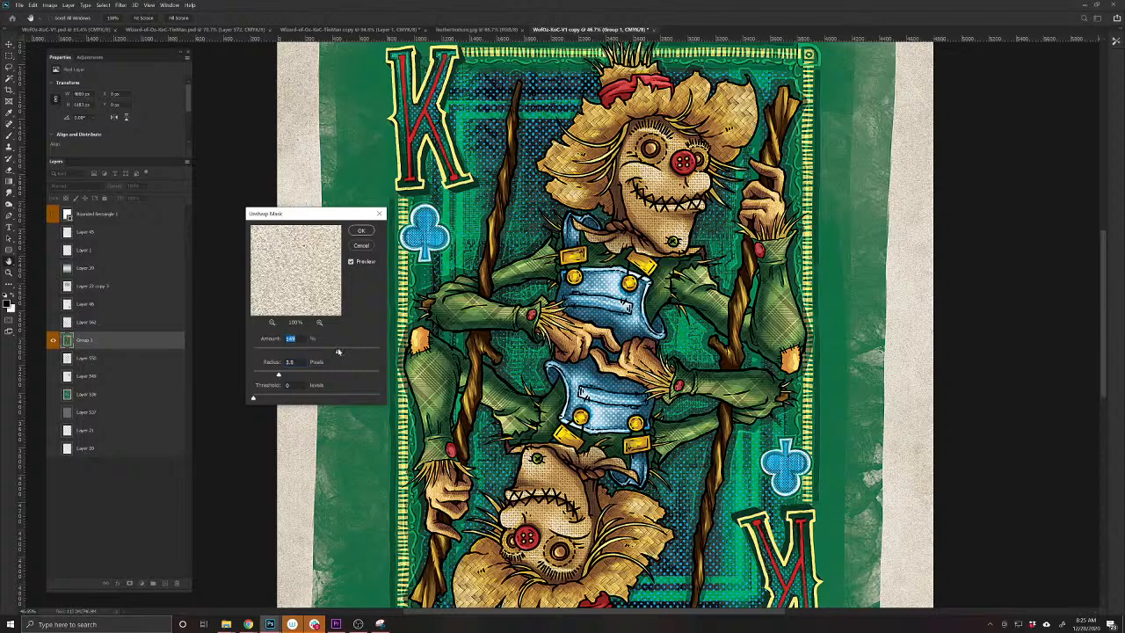
click(350, 262)
click(324, 351)
click(360, 233)
Copy the artwork inside the rounded rectangle's outline to a new layer at the top of the stack, hiding the rectangle and Group 1
click(54, 216)
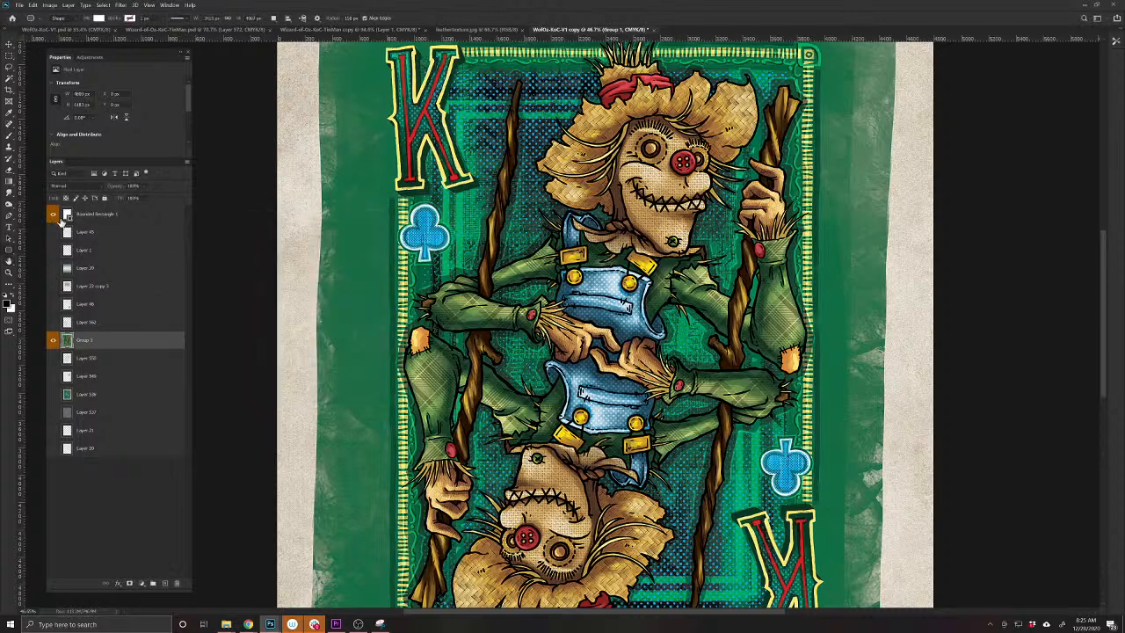
drag(483, 331, 472, 324)
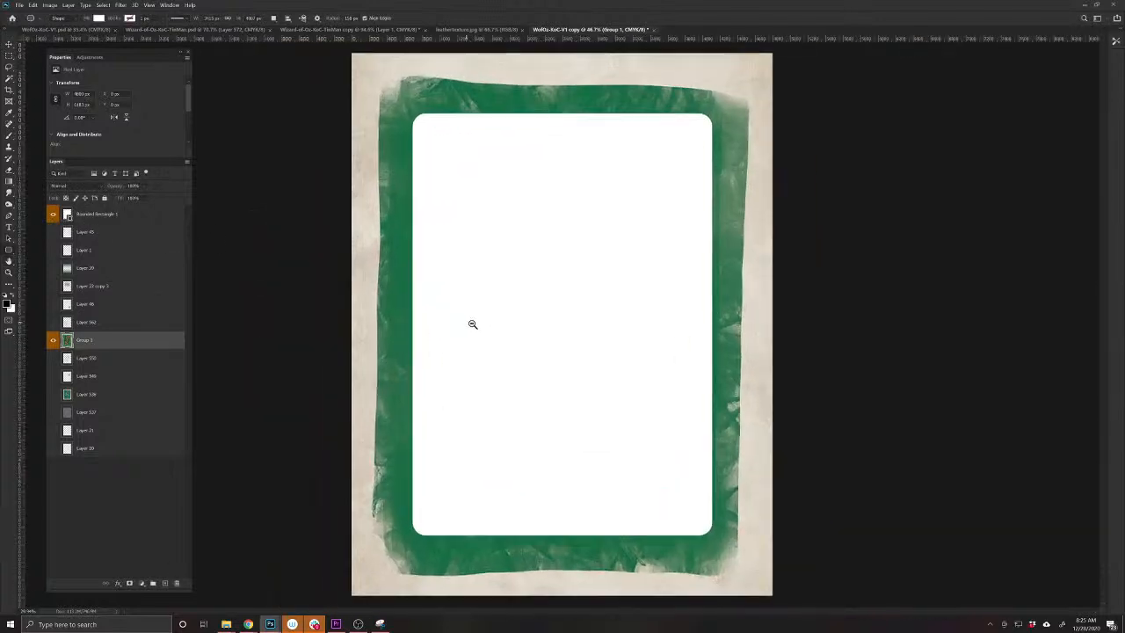
ctrl+click(68, 216)
click(53, 216)
key(ctrl+j)
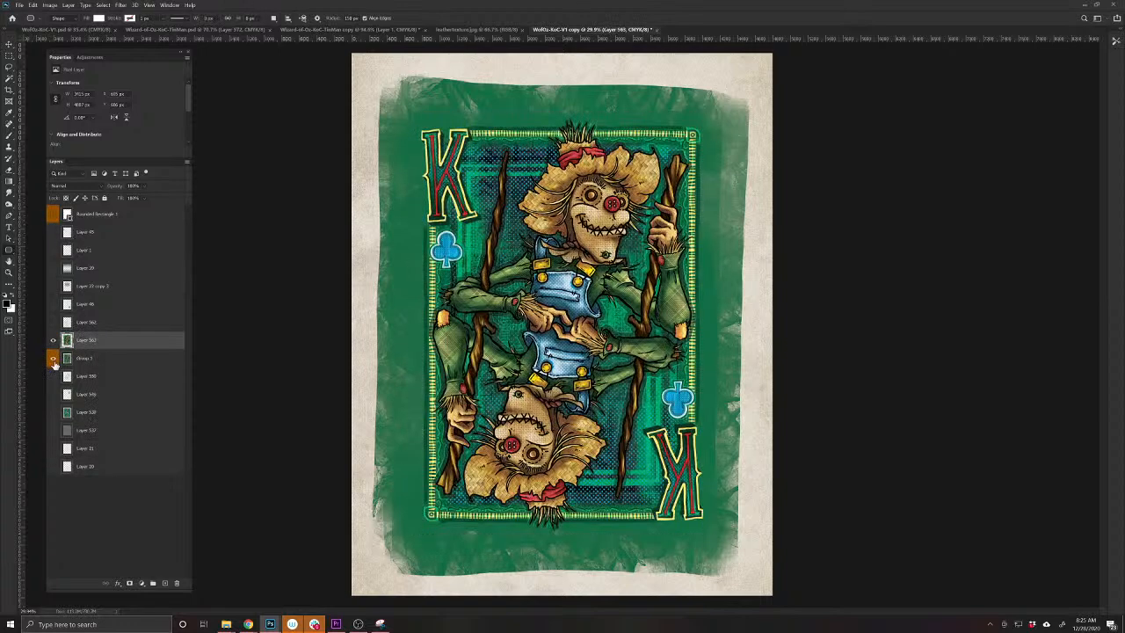
click(53, 360)
drag(80, 343, 125, 223)
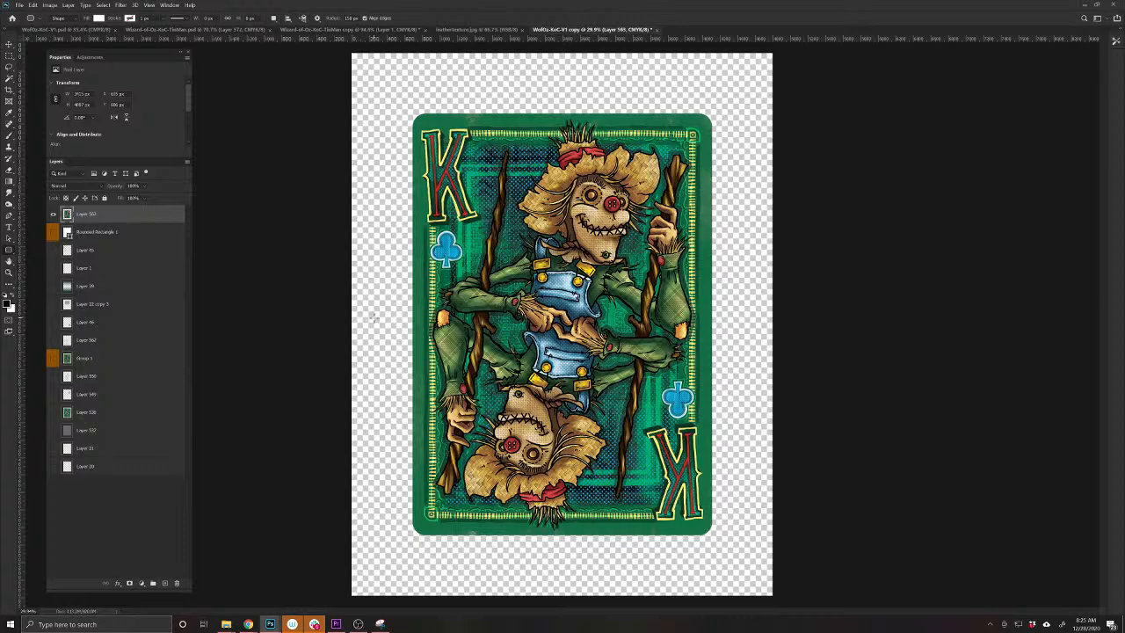
Start opening a file and browse to the PRODUCT-SHOTS-MASTER folder in Dropbox
click(26, 5)
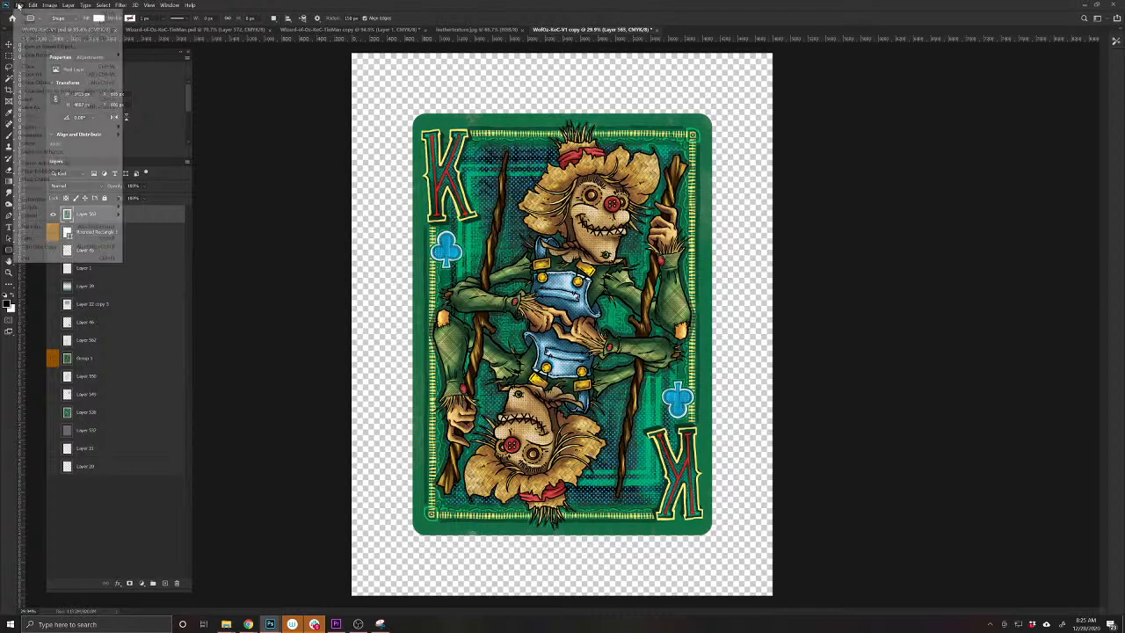
click(29, 25)
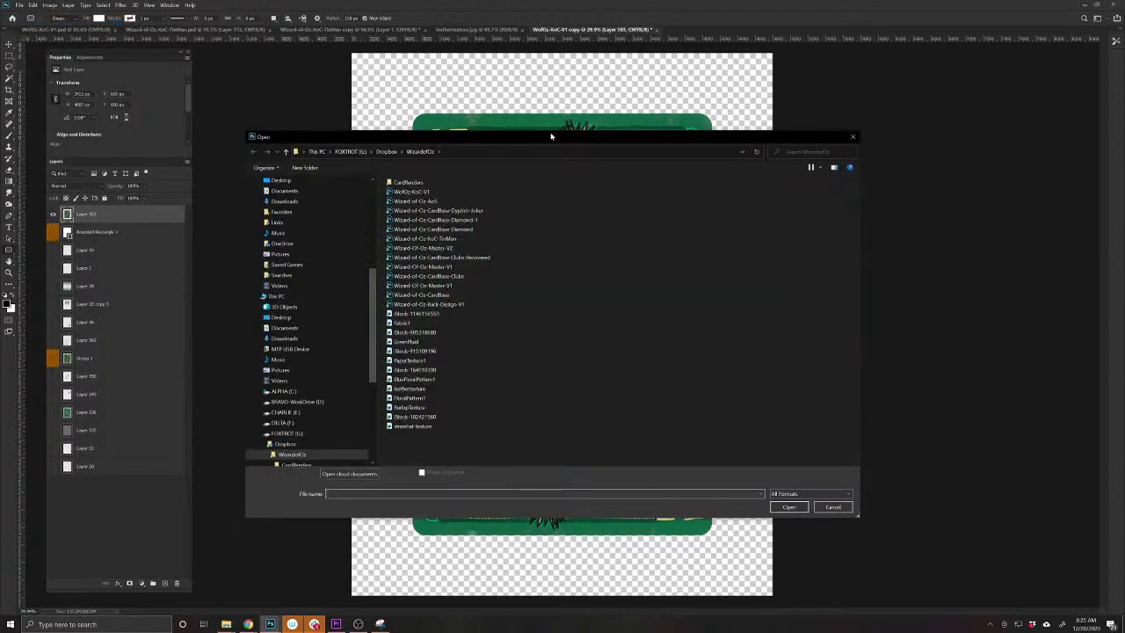
drag(430, 141, 465, 132)
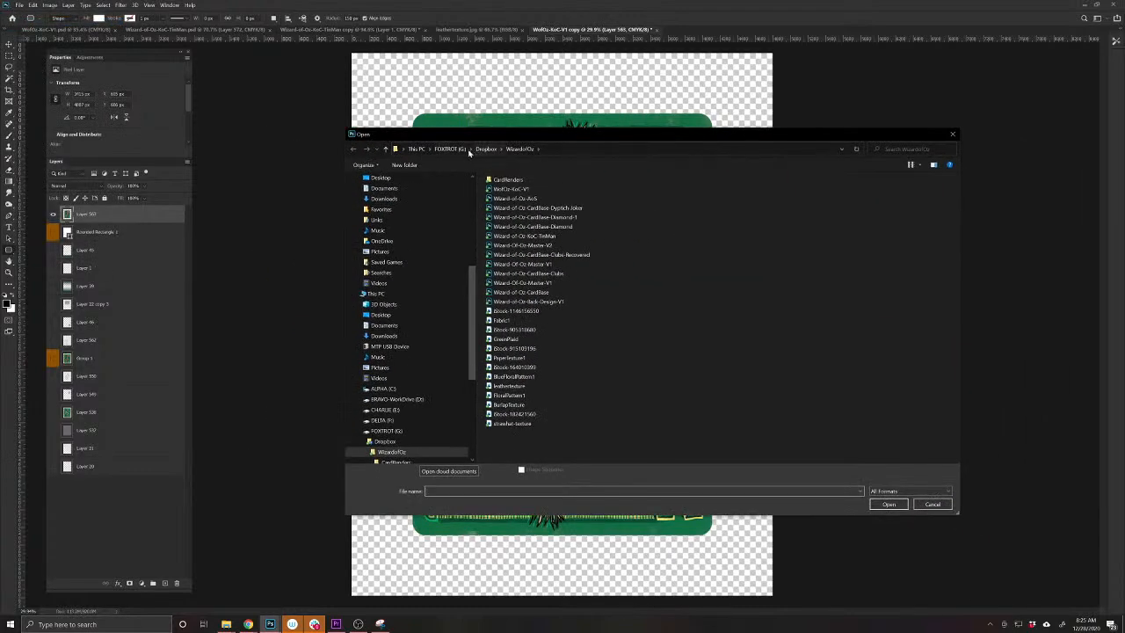
click(451, 150)
double_click(502, 192)
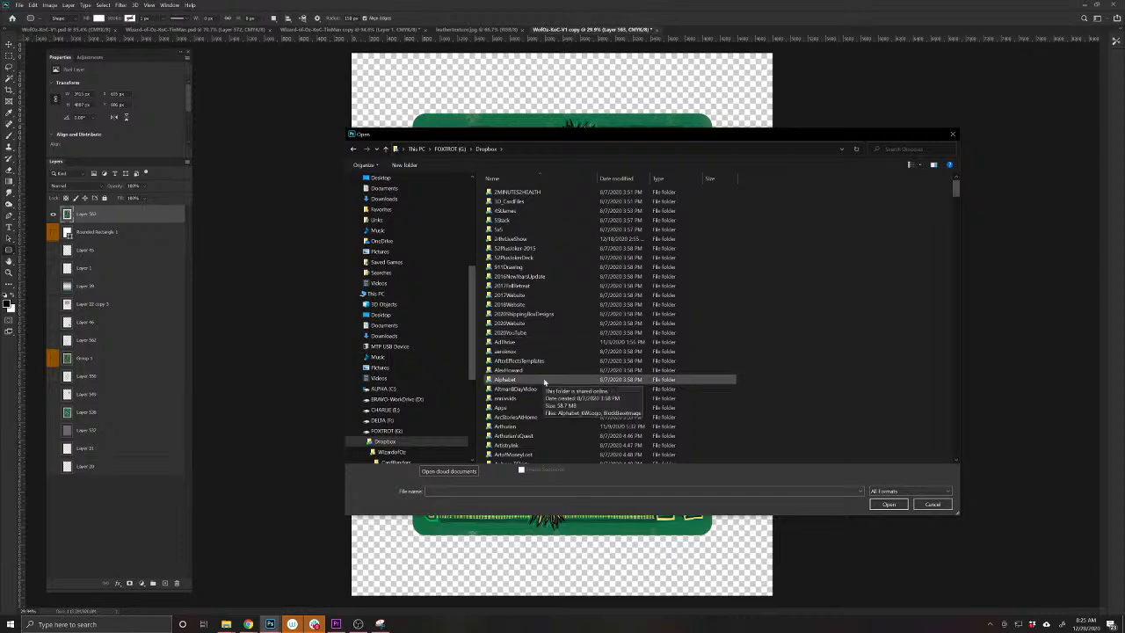
scroll(565, 342, down, 20)
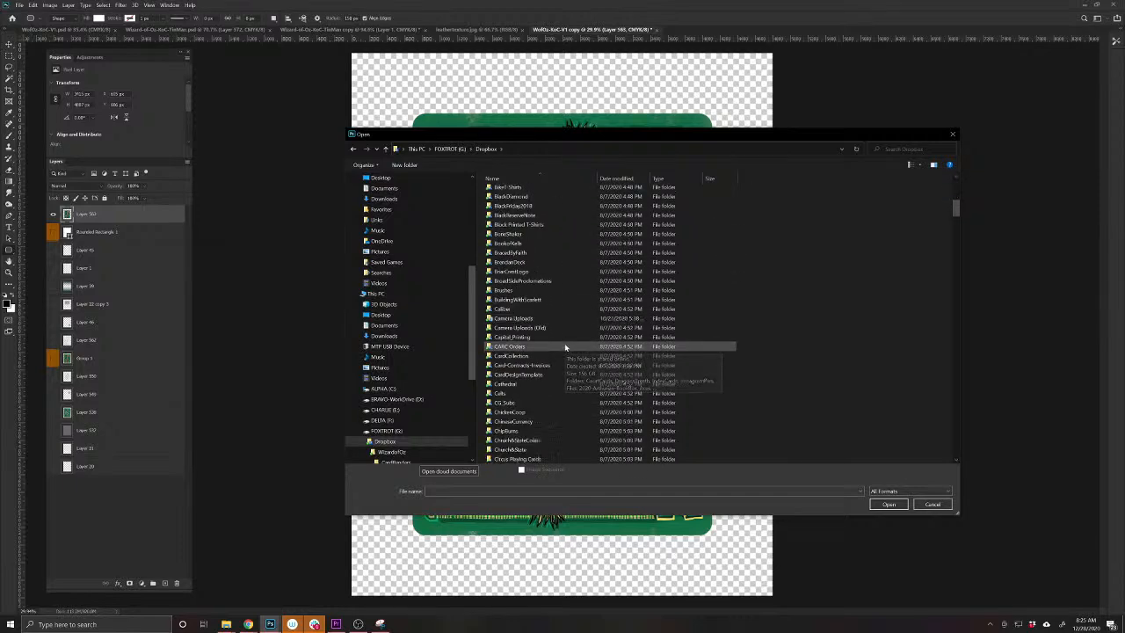
scroll(565, 342, down, 20)
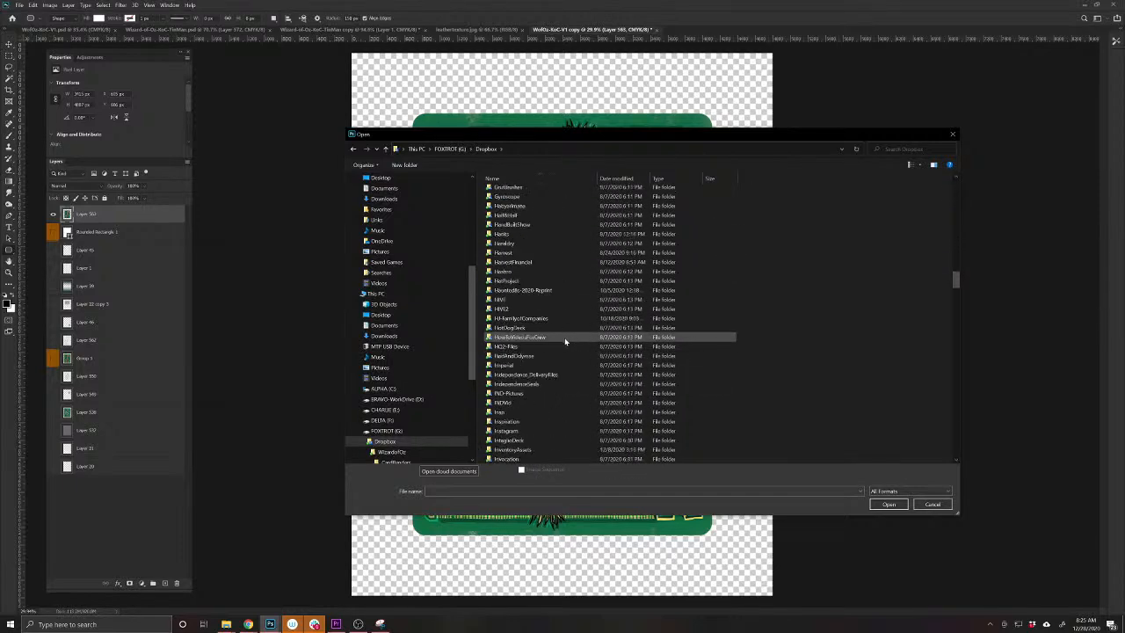
scroll(564, 340, down, 20)
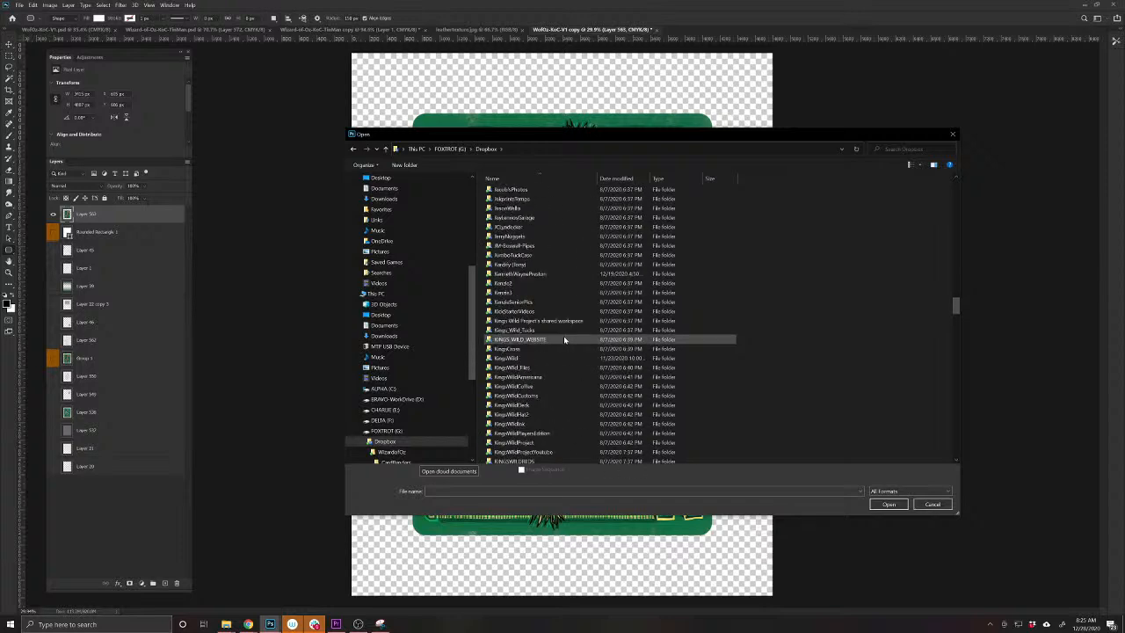
scroll(564, 340, down, 20)
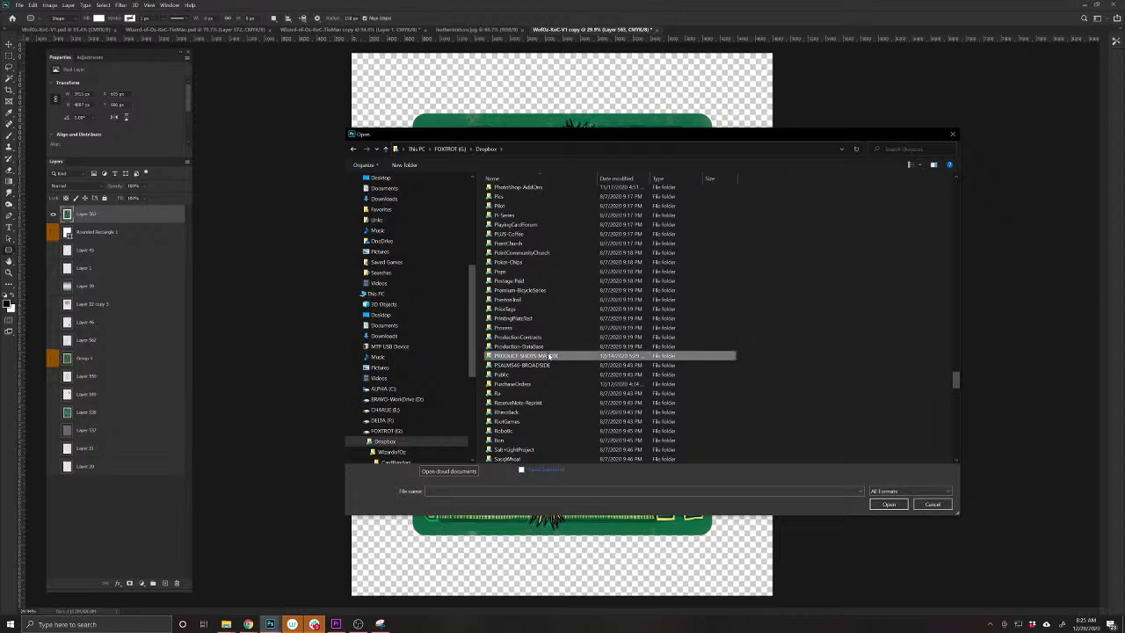
double_click(549, 355)
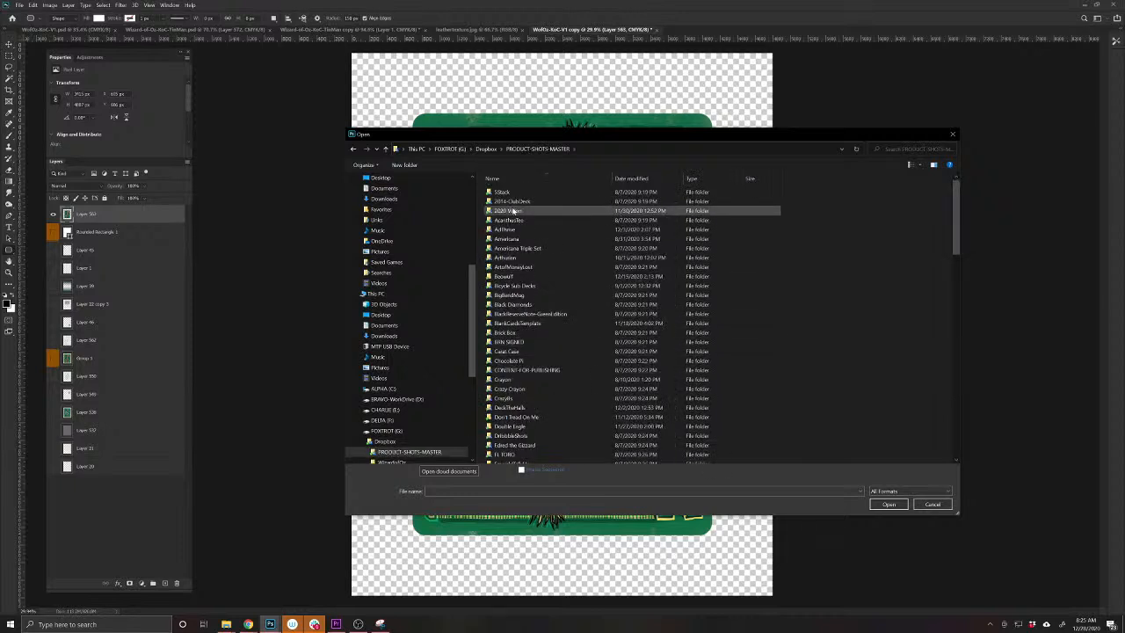
Open the image Oz Blank Card Templates (5 of 6) from the Wizard of Oz Mossy folder inside BlankCardsTemplate
double_click(514, 323)
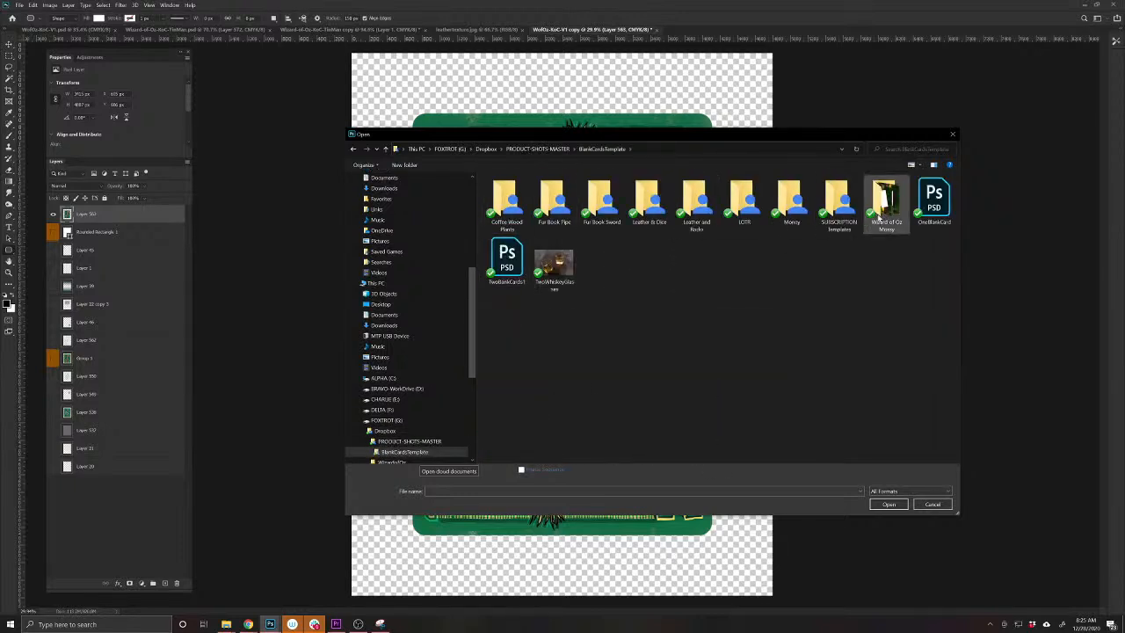
double_click(885, 202)
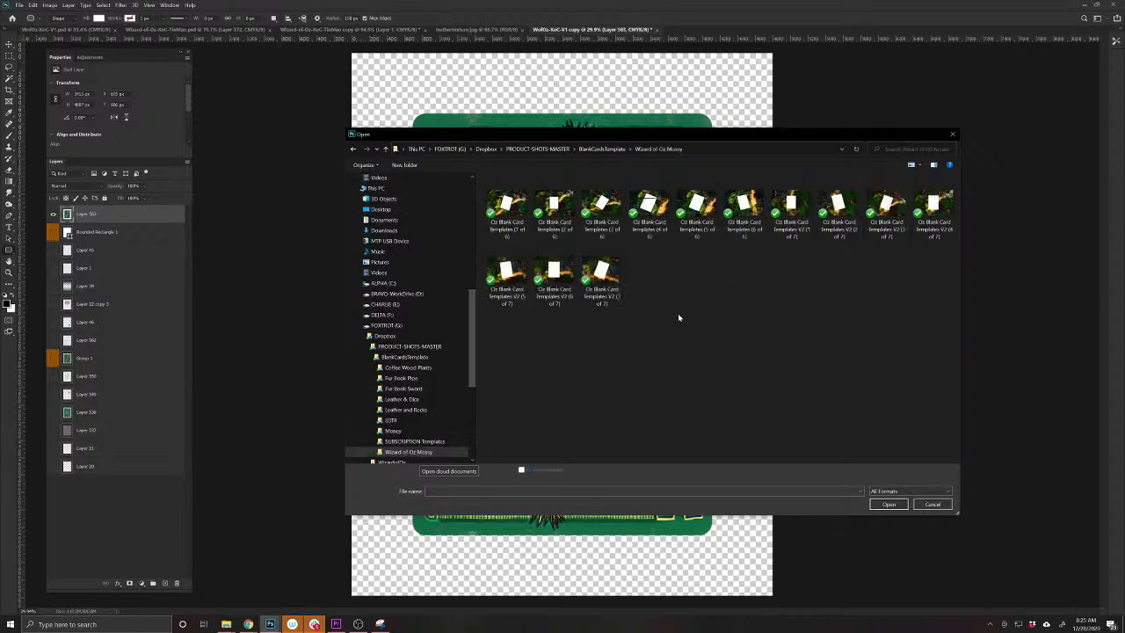
click(704, 220)
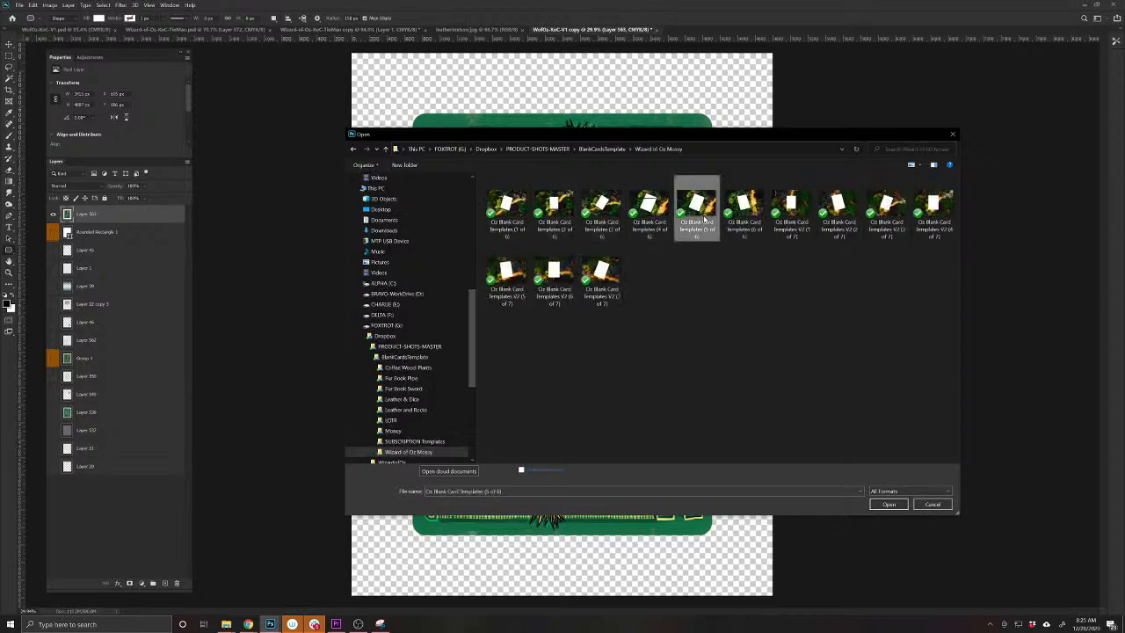
click(874, 504)
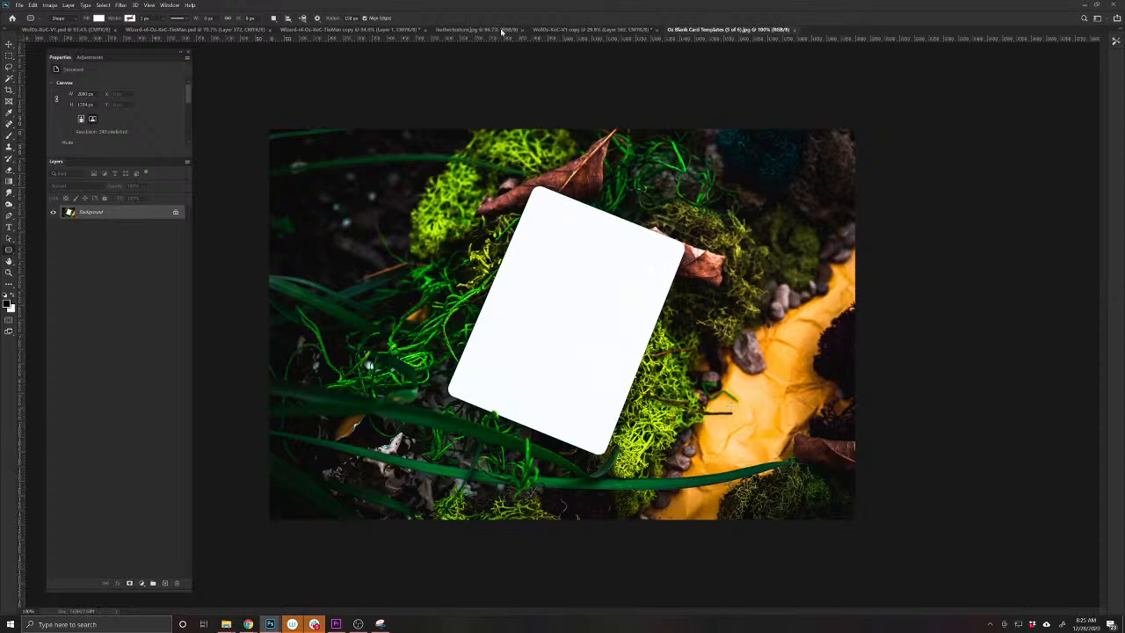
Close the Wizard-of-Oz-KoC-TinMan document, its unsaved copy without saving changes, and the leathertexture image
click(263, 30)
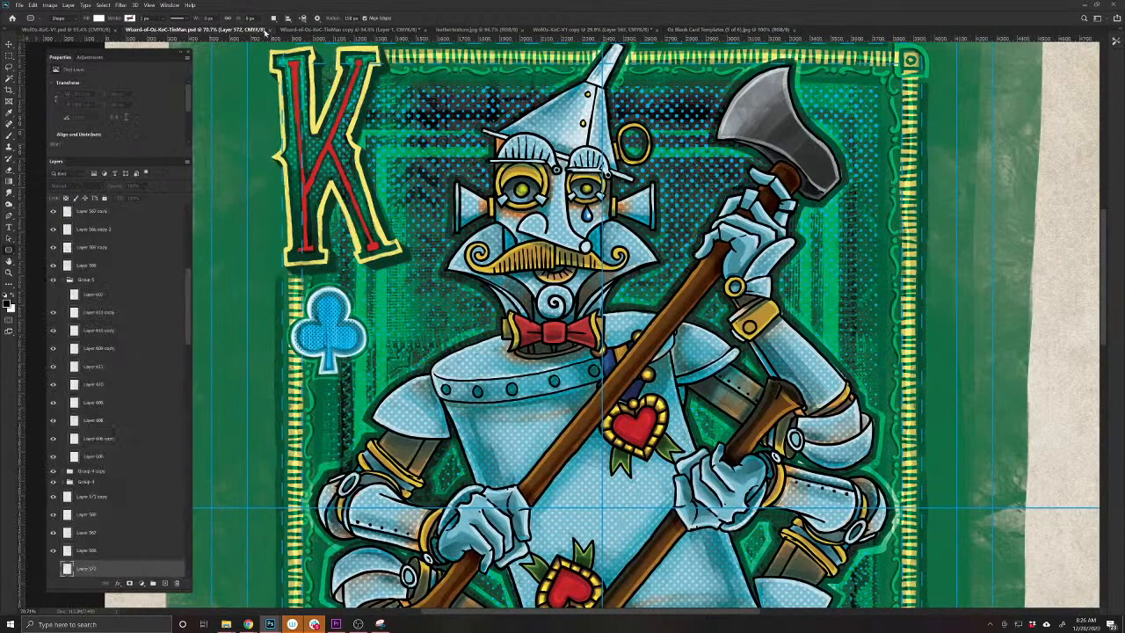
click(269, 30)
click(260, 31)
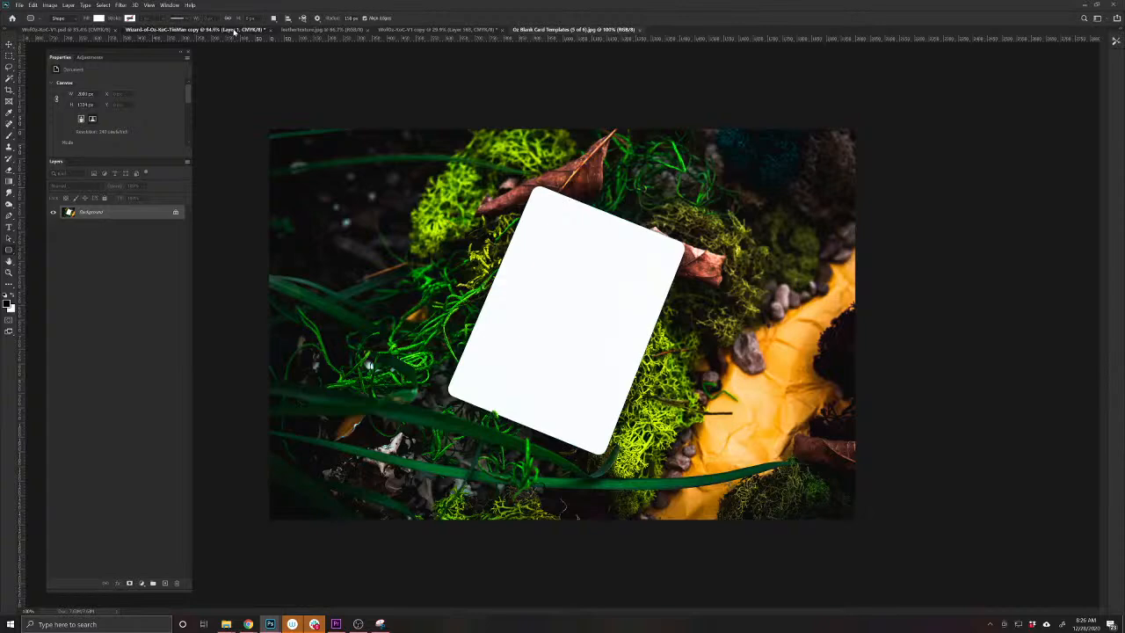
click(267, 30)
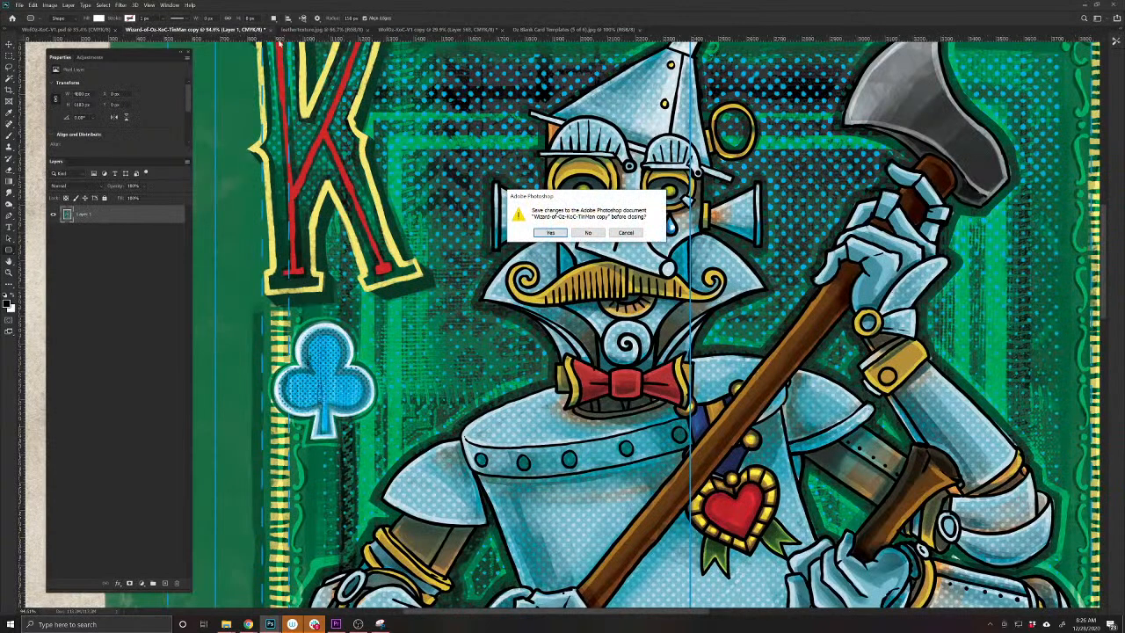
click(588, 232)
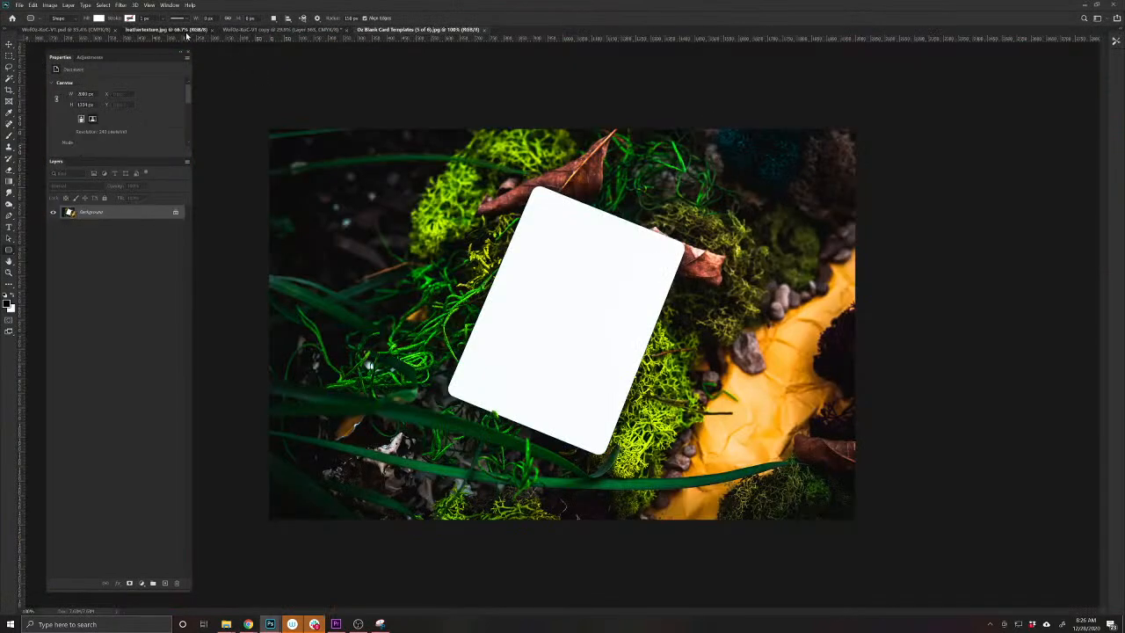
click(180, 31)
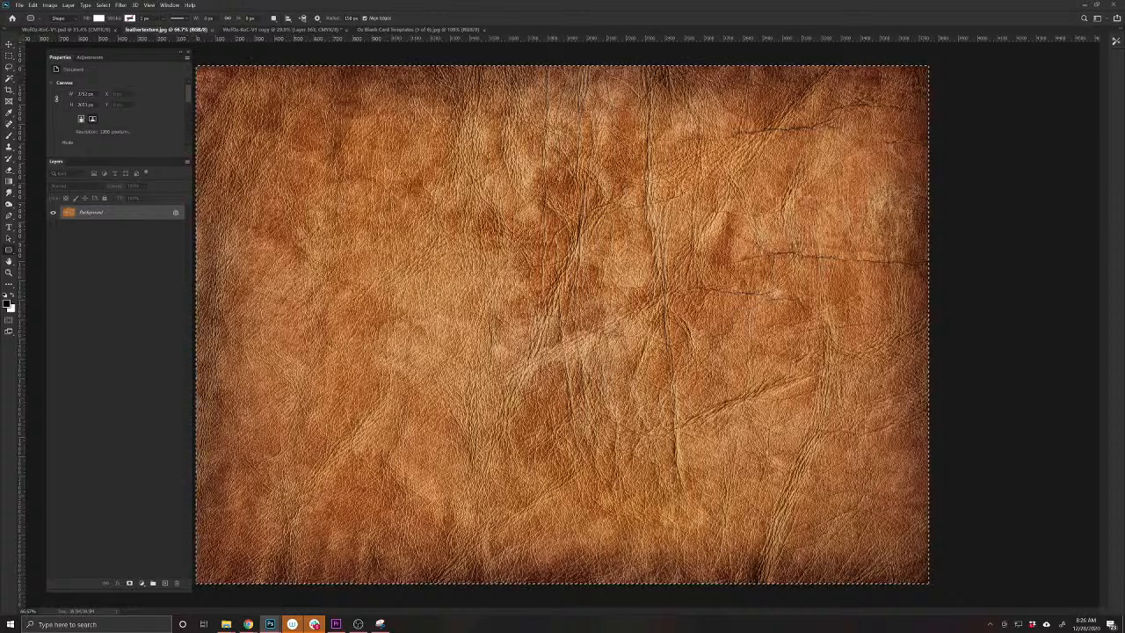
click(212, 30)
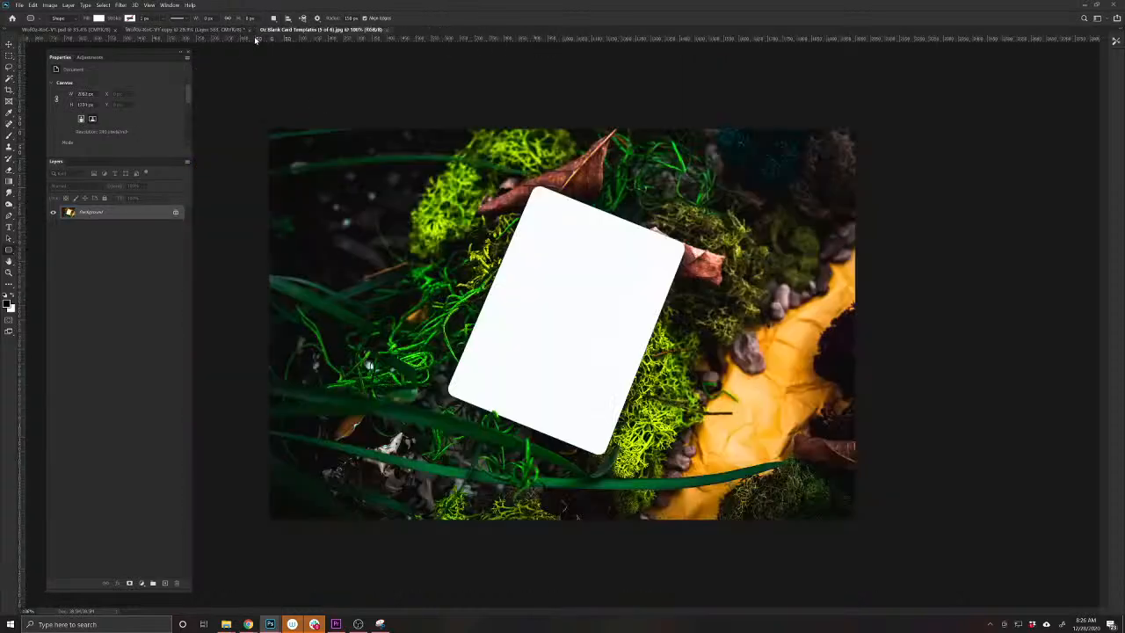
Copy the rounded-corner scarecrow card from the WofOz-KoC-V1 copy document and paste it into the blank card template as a new layer
click(213, 30)
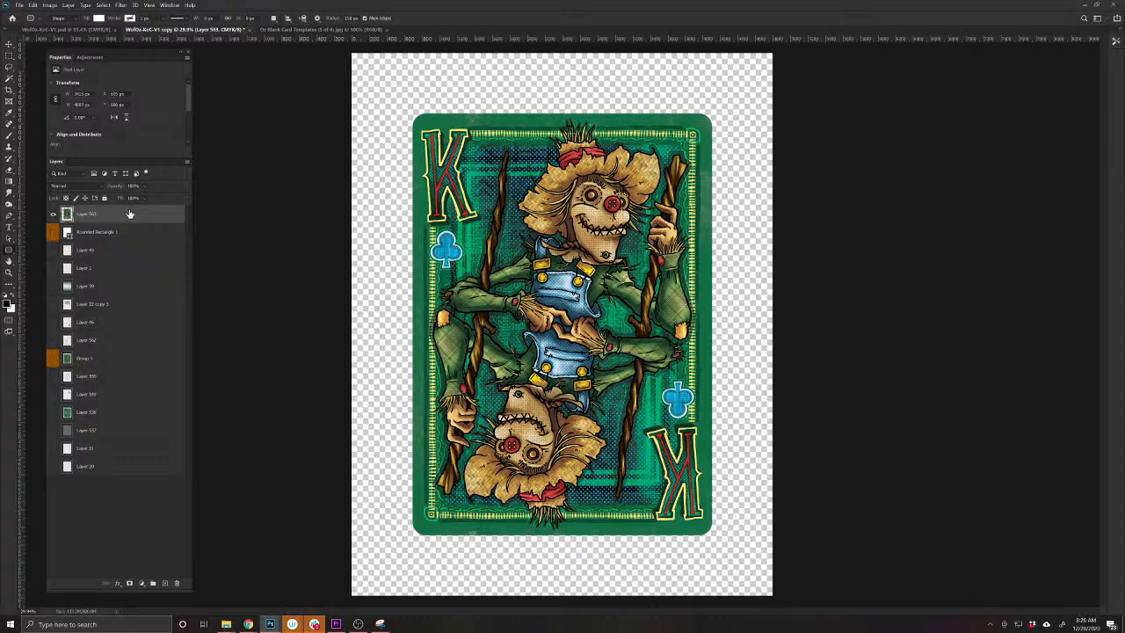
key(ctrl+a)
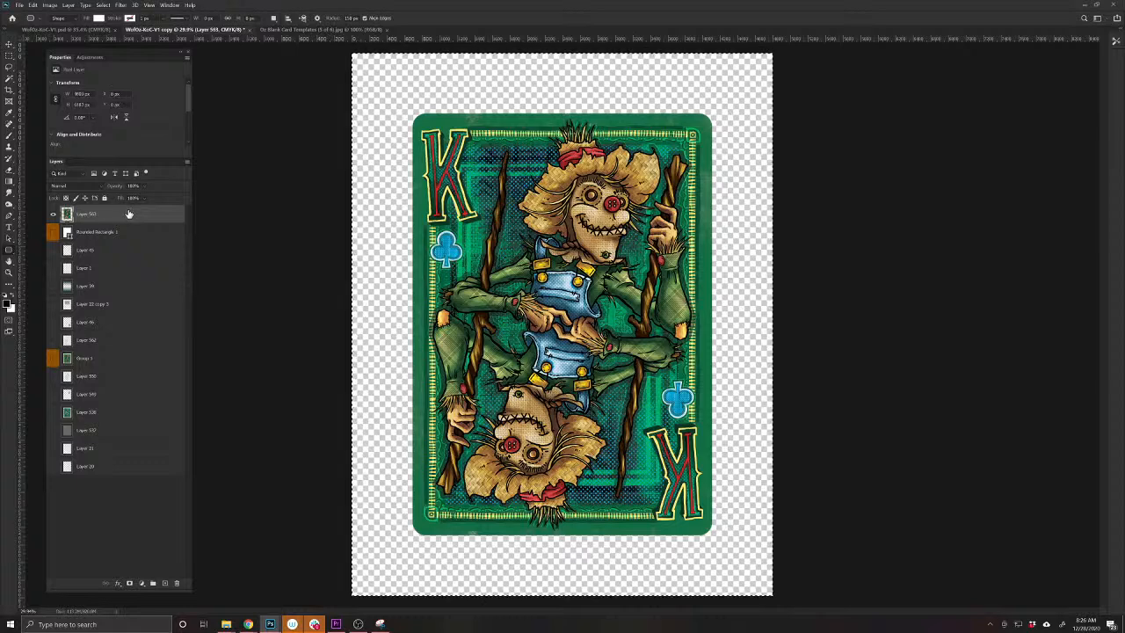
click(326, 30)
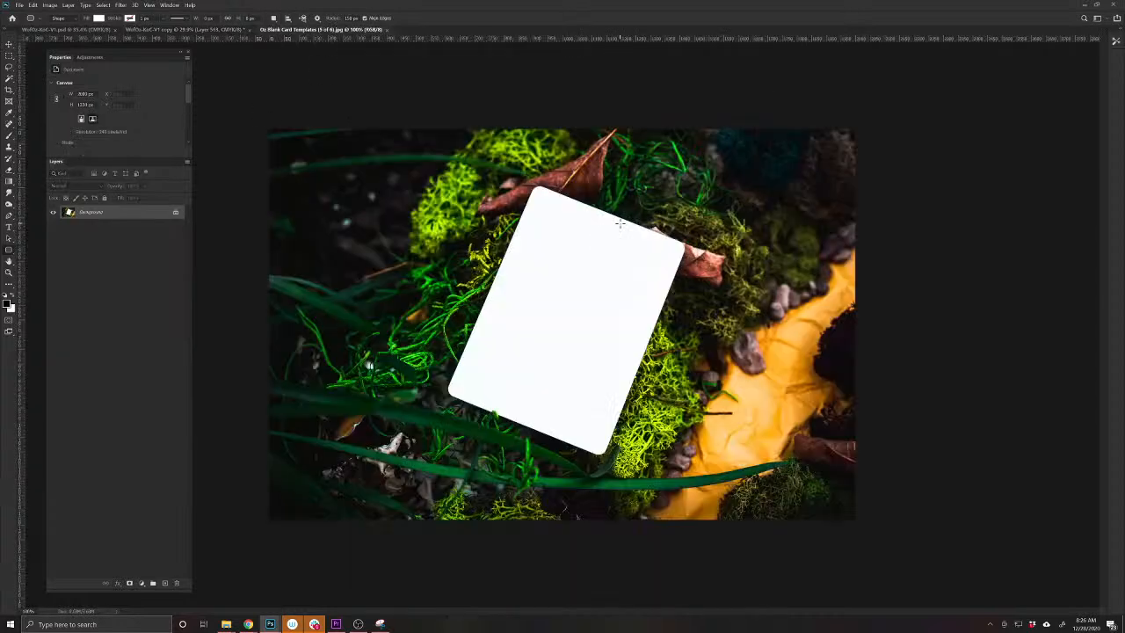
key(ctrl+v)
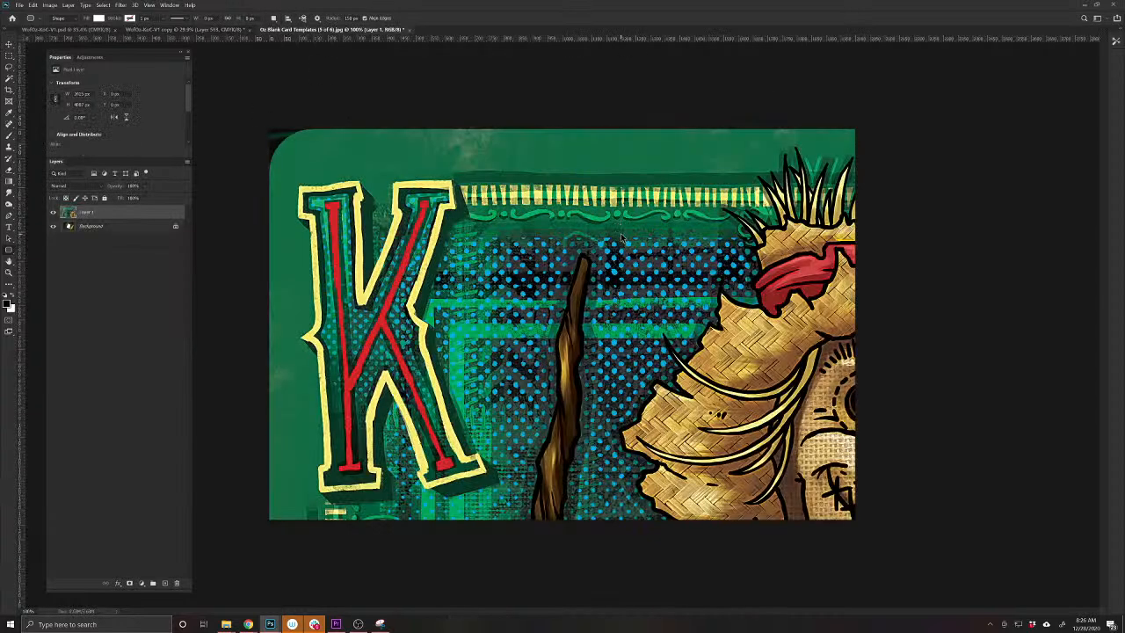
Scale the pasted card down proportionally to roughly the size of the white blank card and position it beside the blank
key(ctrl+t)
drag(269, 129, 598, 448)
drag(690, 545, 555, 200)
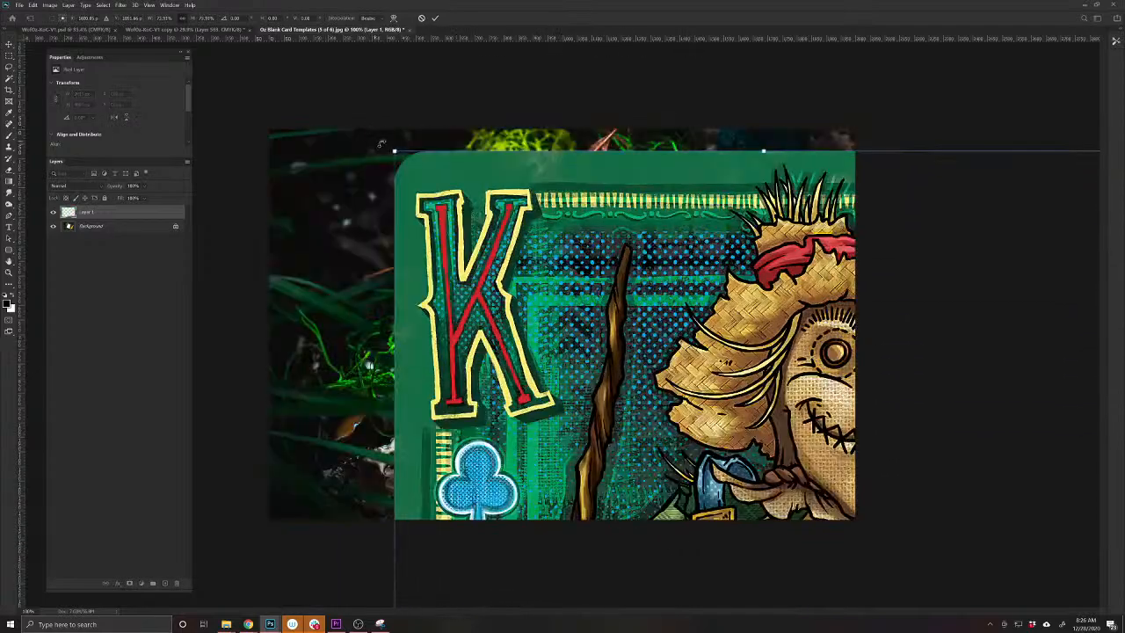
drag(395, 151, 660, 527)
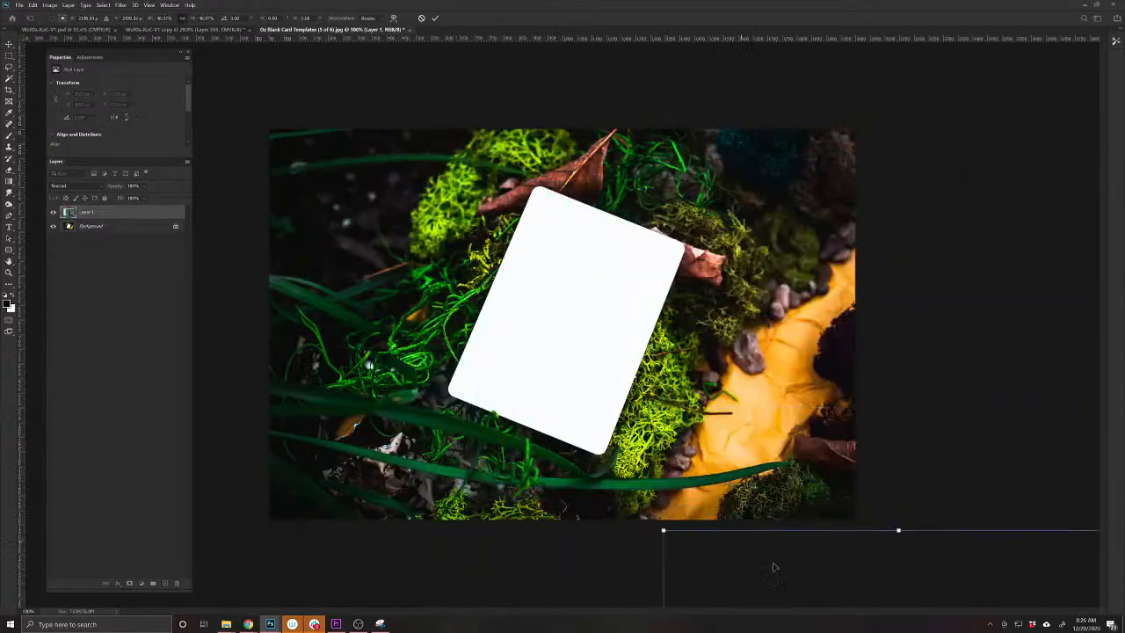
drag(778, 571, 503, 128)
drag(370, 99, 603, 357)
drag(703, 457, 663, 203)
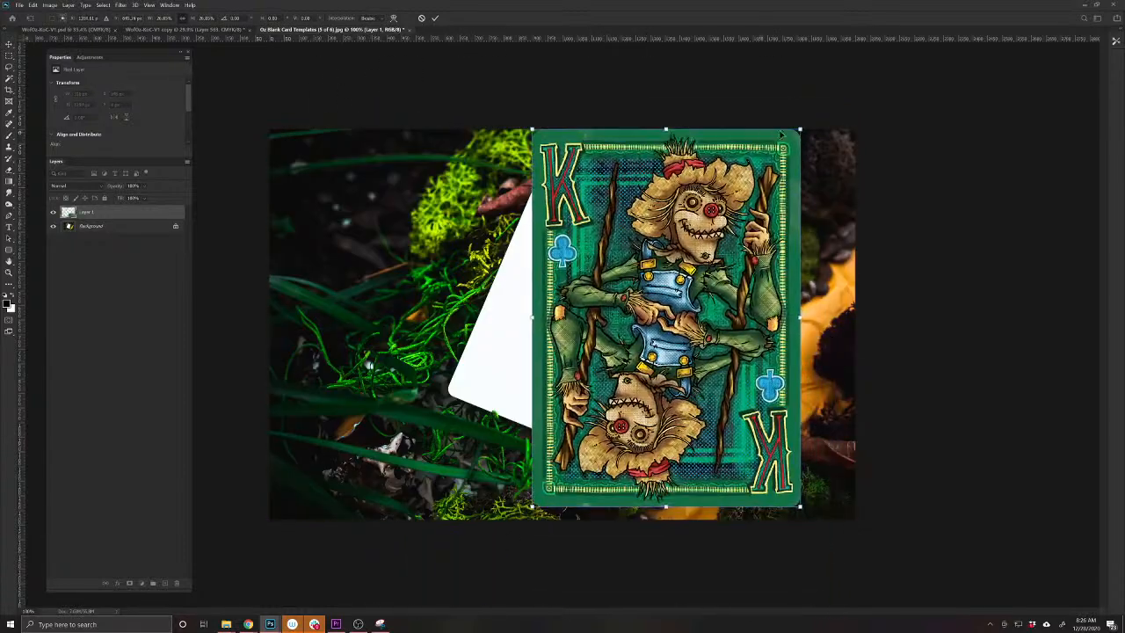
drag(801, 129, 773, 167)
drag(643, 271, 699, 260)
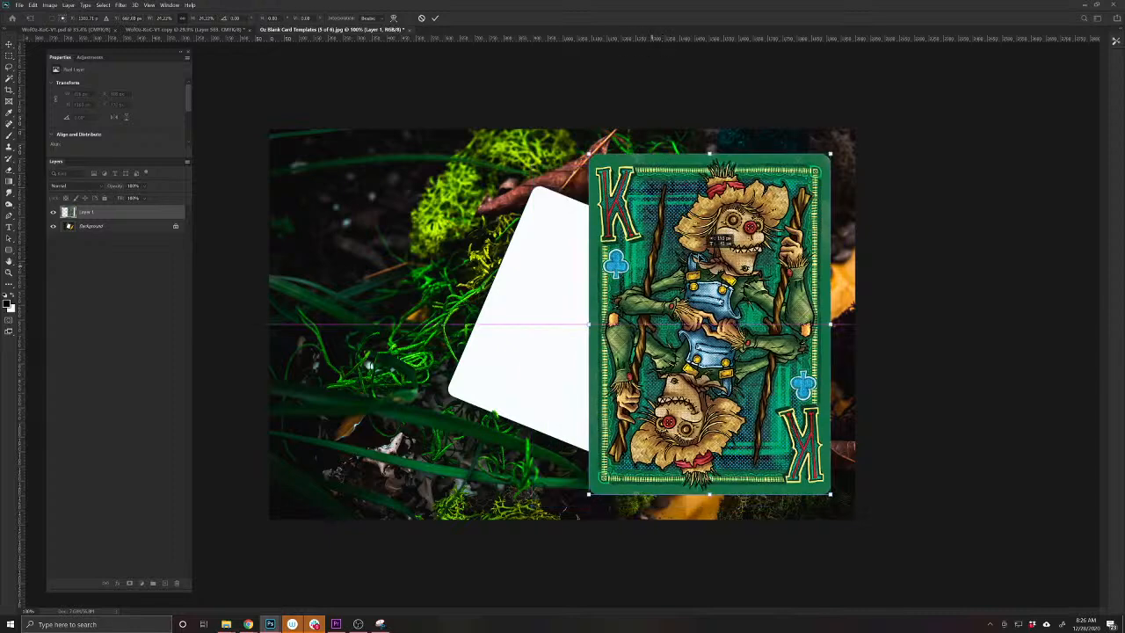
drag(829, 155, 773, 246)
drag(725, 307, 708, 239)
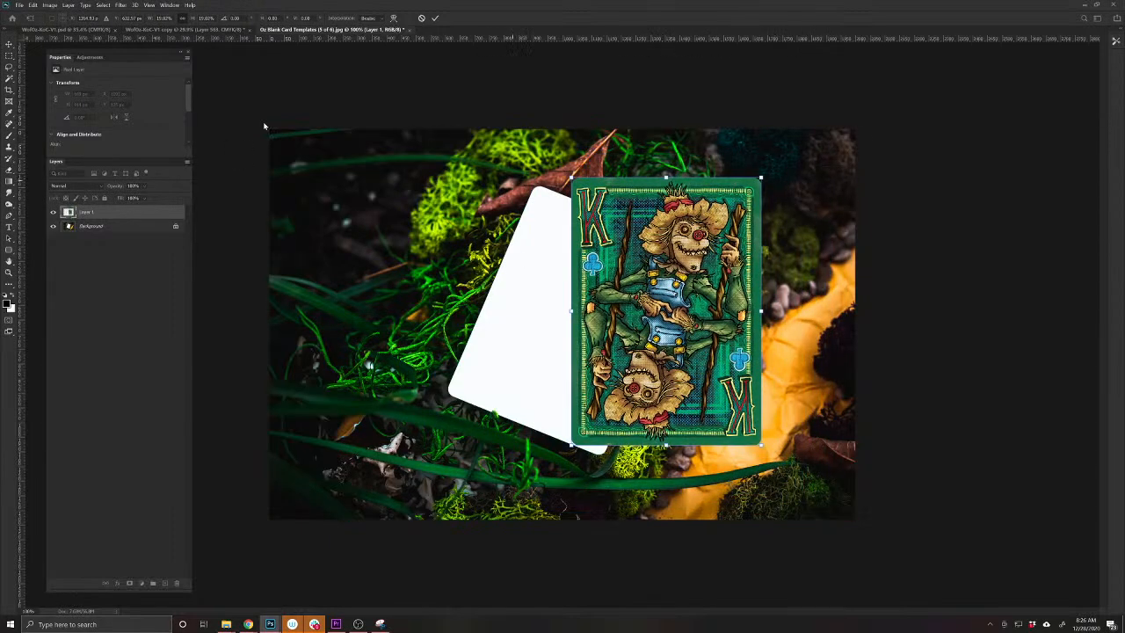
Lower the card layer's opacity slightly, rotate the card clockwise to the blank's angle and move it over the blank
drag(116, 187, 110, 188)
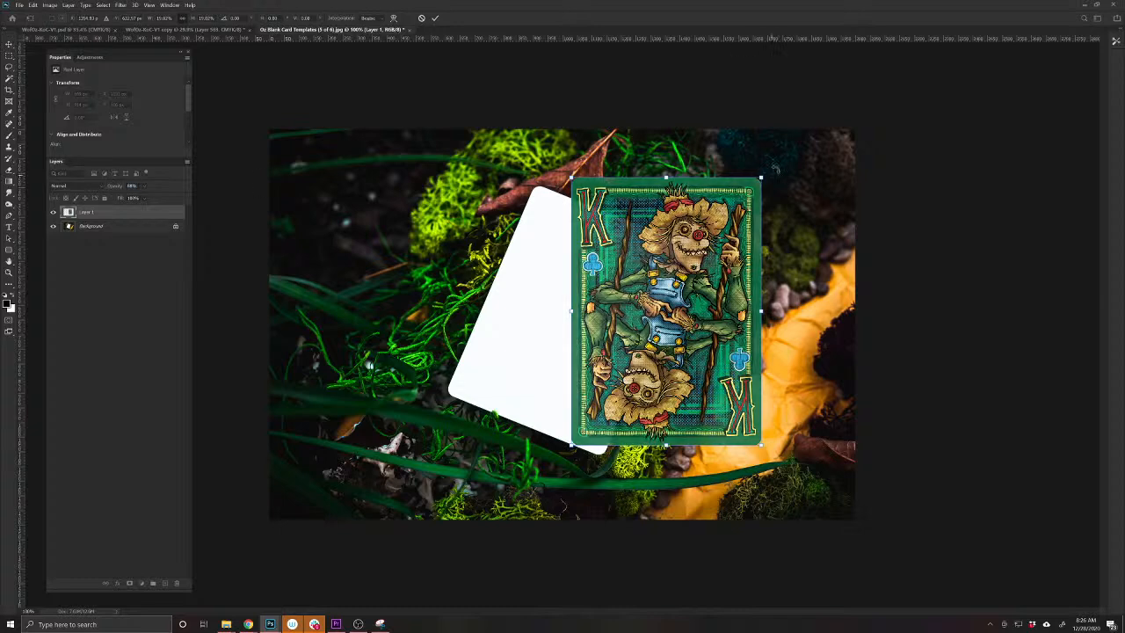
drag(777, 158, 813, 220)
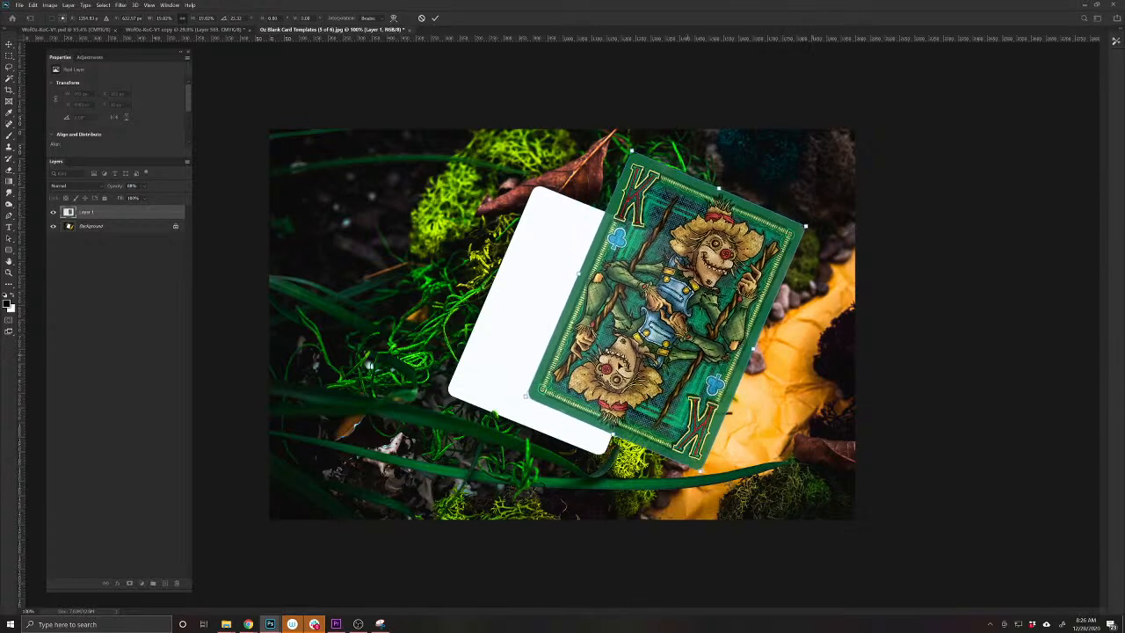
drag(619, 366, 544, 364)
Line up the artwork's lower-left corner with the blank card's corner and shrink the artwork proportionally to fit the blank's outline
scroll(527, 351, up, 1)
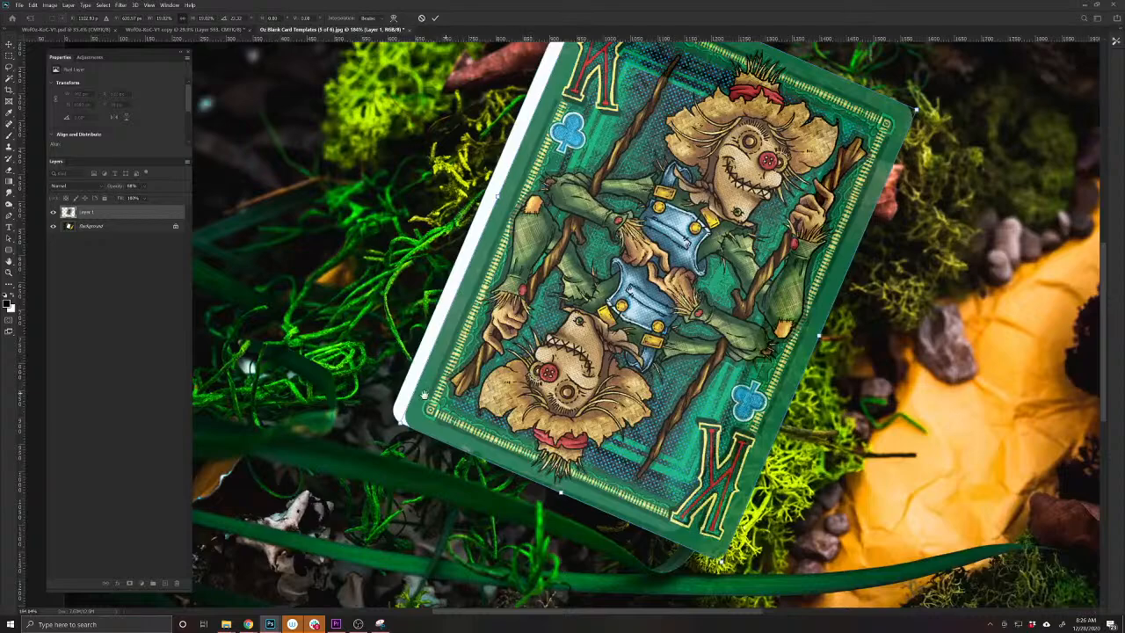
scroll(442, 408, up, 1)
drag(442, 407, 590, 391)
scroll(657, 396, down, 4)
drag(711, 419, 590, 385)
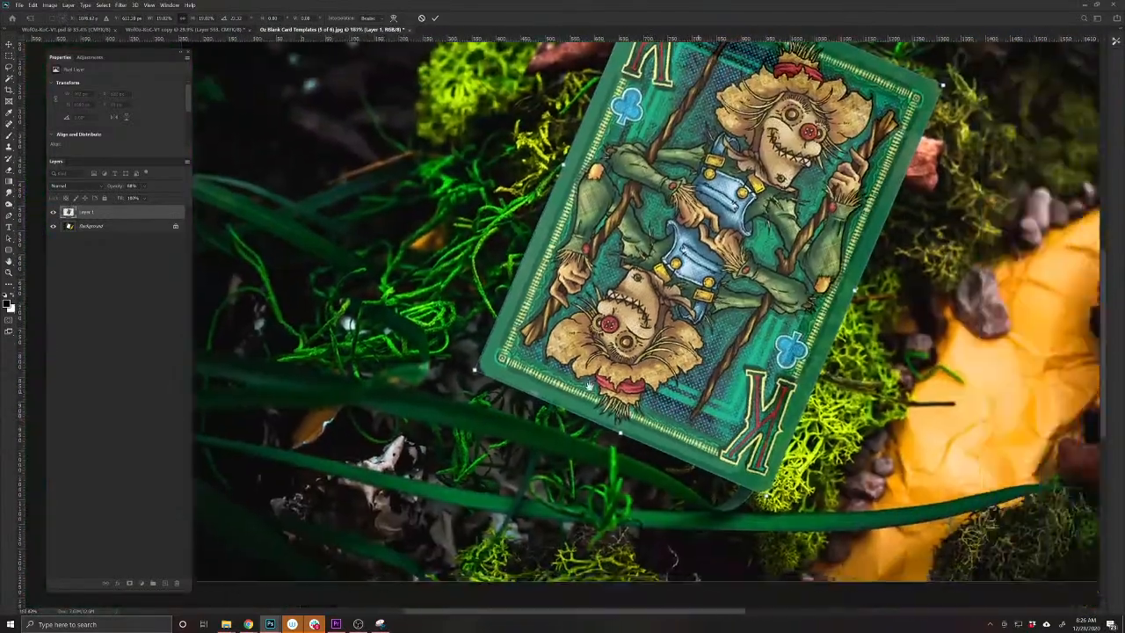
drag(938, 85, 868, 110)
Distort the artwork's individual corners to match the blank card's edges, apply the transform and restore the layer to full opacity
scroll(818, 242, up, 6)
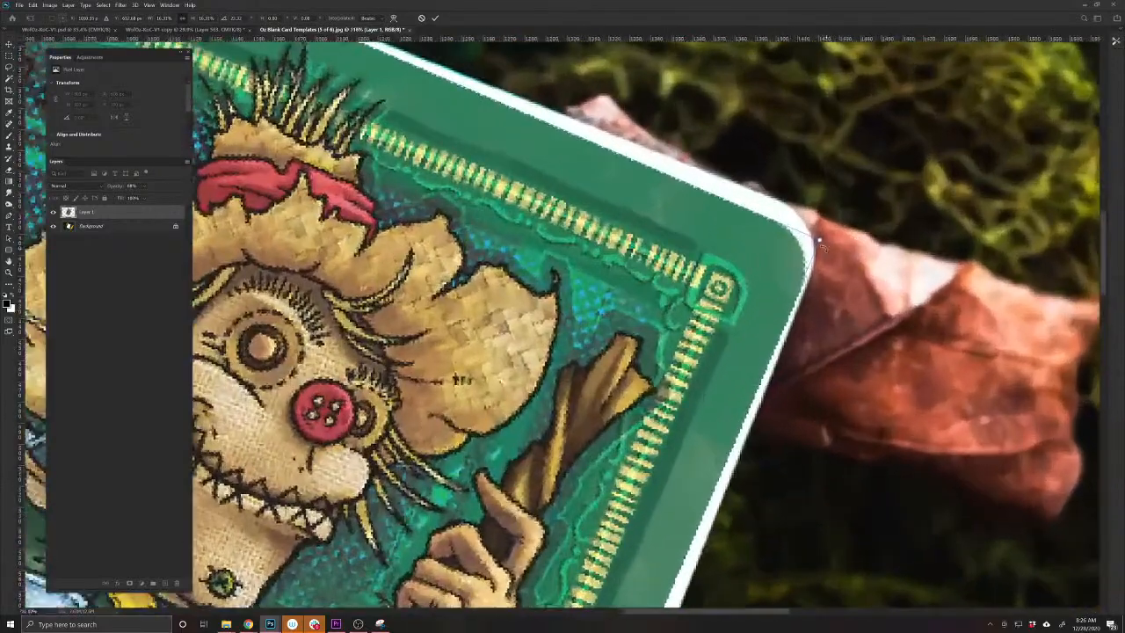
drag(818, 238, 835, 222)
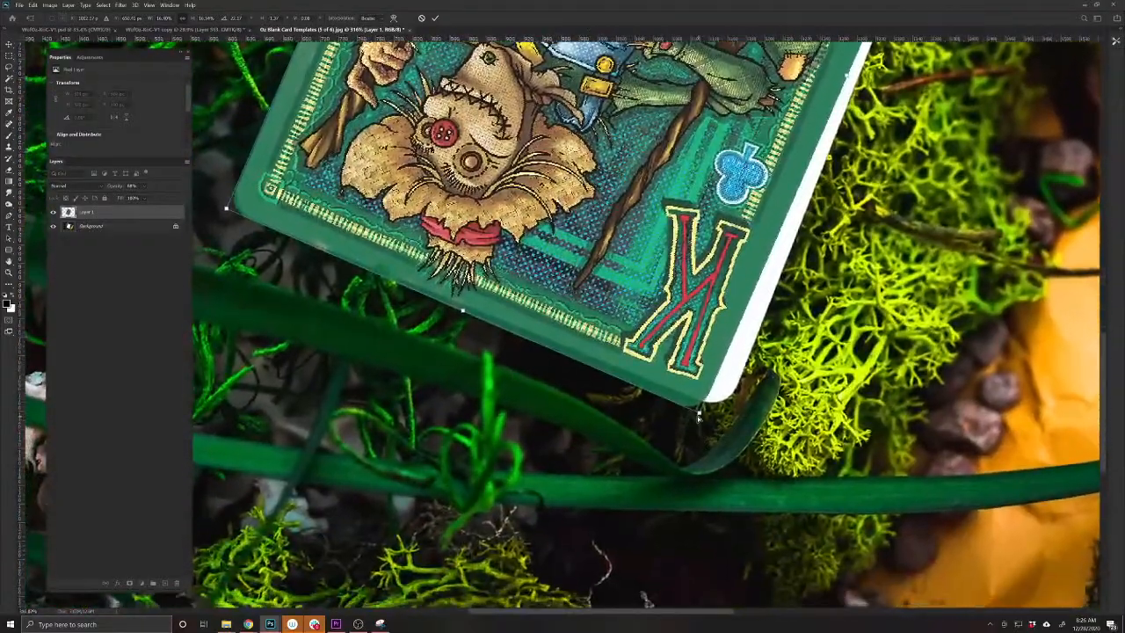
drag(700, 420, 729, 412)
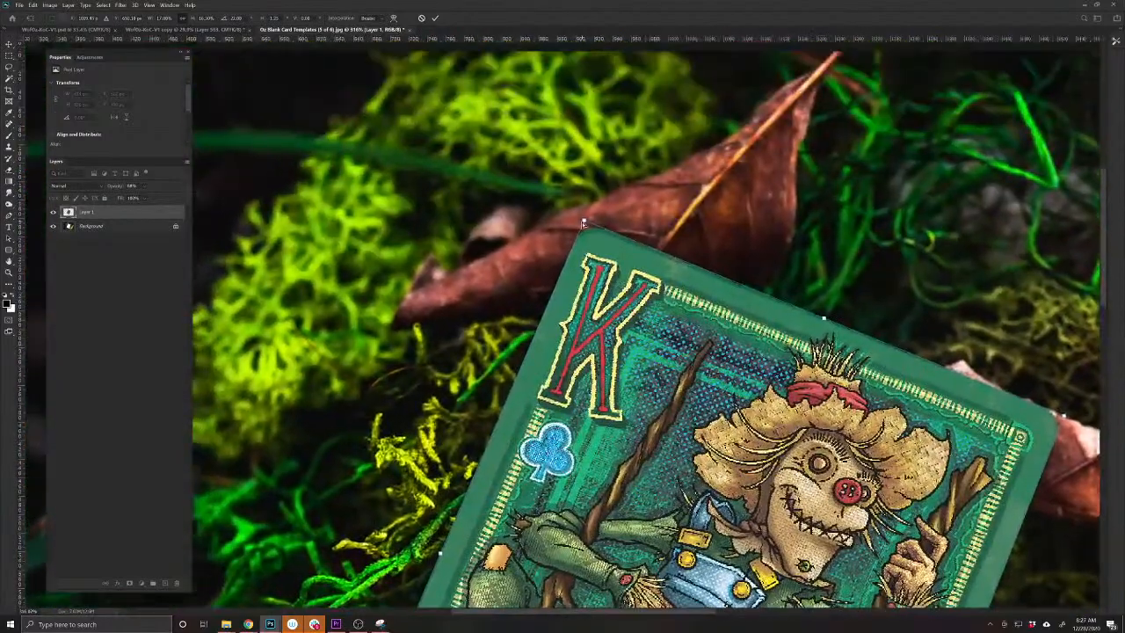
drag(582, 221, 581, 225)
drag(580, 225, 581, 226)
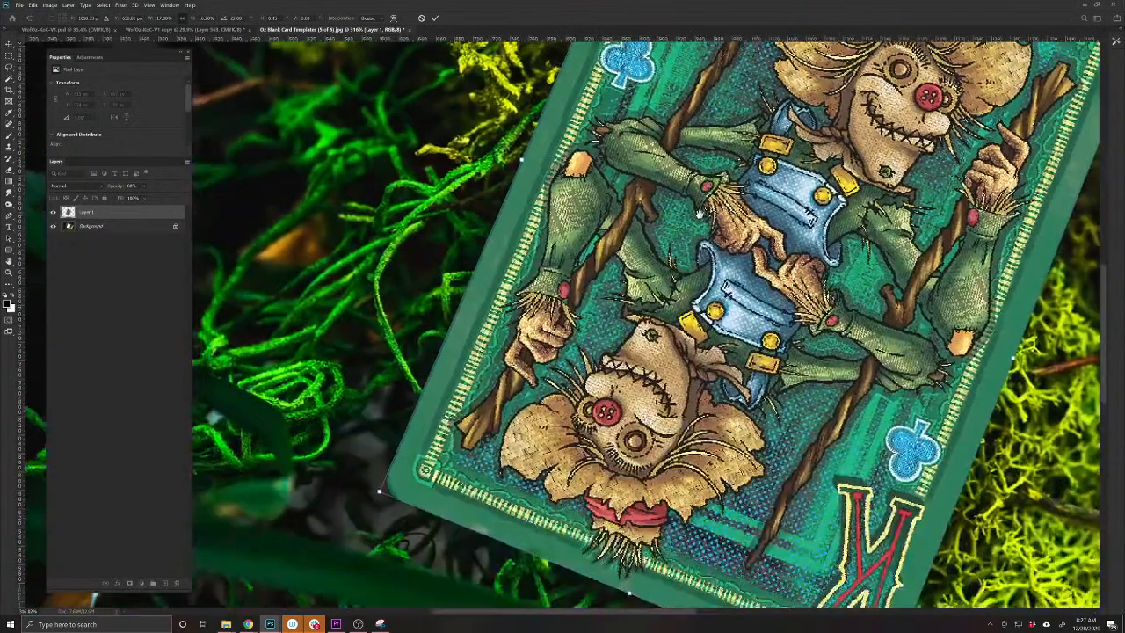
drag(379, 493, 381, 493)
scroll(686, 437, down, 5)
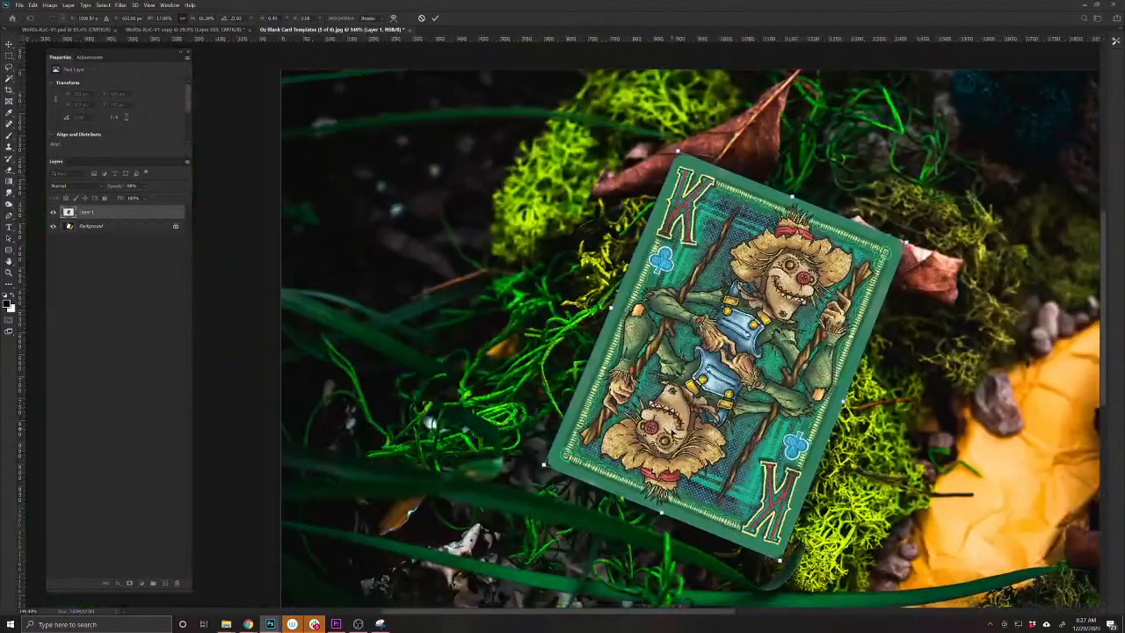
key(Return)
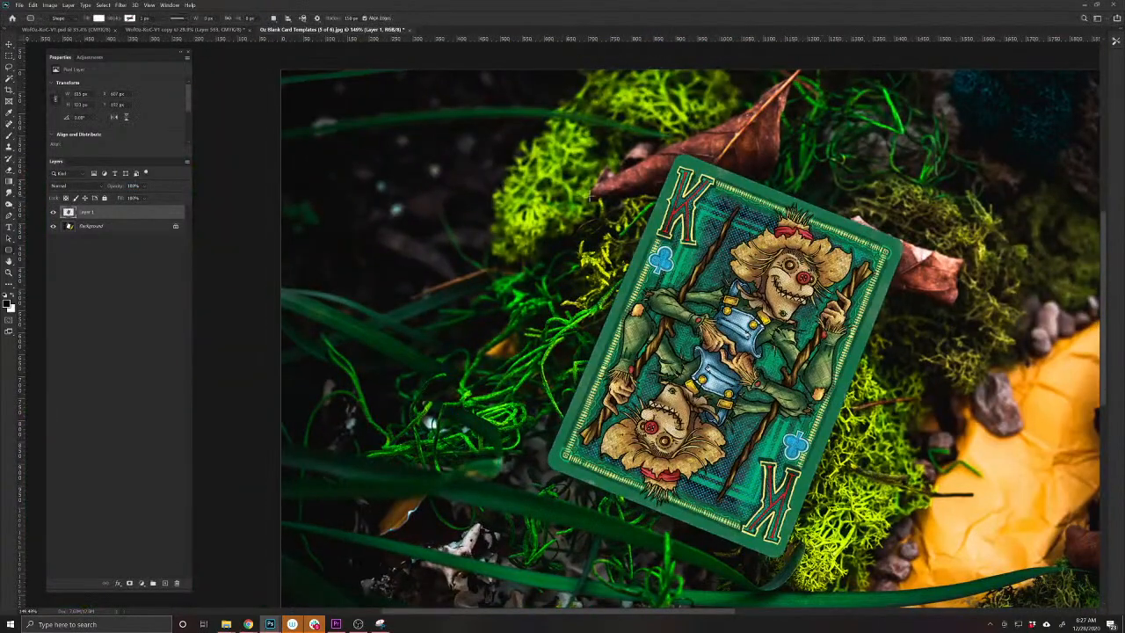
Inspect how the placed card looks in the mossy product shot and compare it with the original artwork in WofOz-KoC-V1.psd
drag(785, 404, 727, 401)
scroll(727, 401, down, 2)
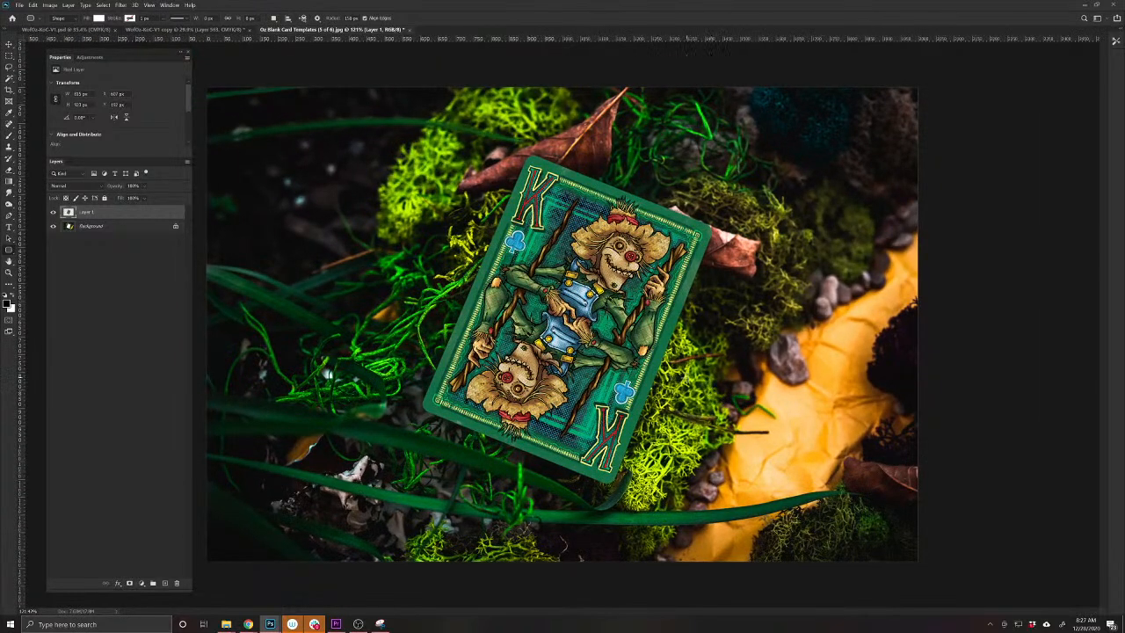
scroll(590, 377, up, 1)
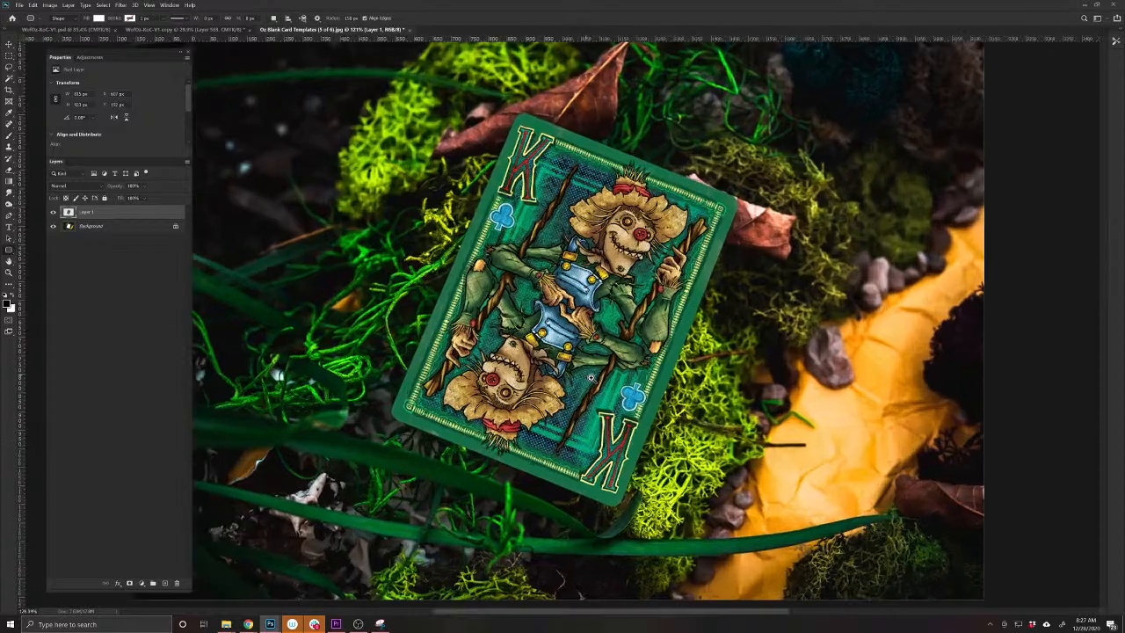
drag(591, 377, 664, 340)
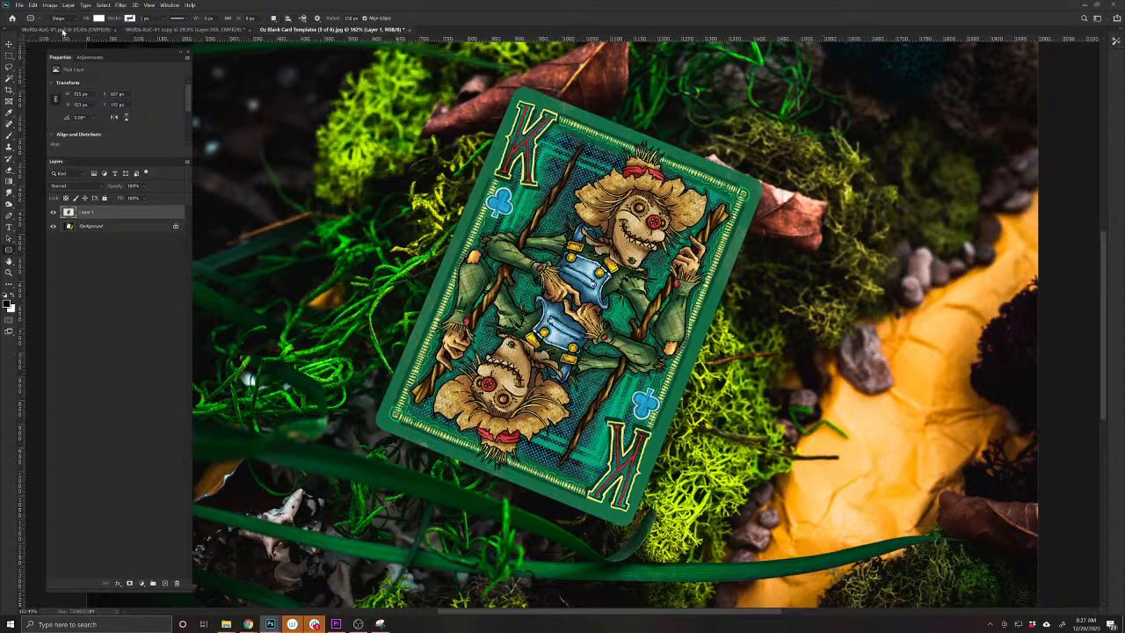
click(64, 31)
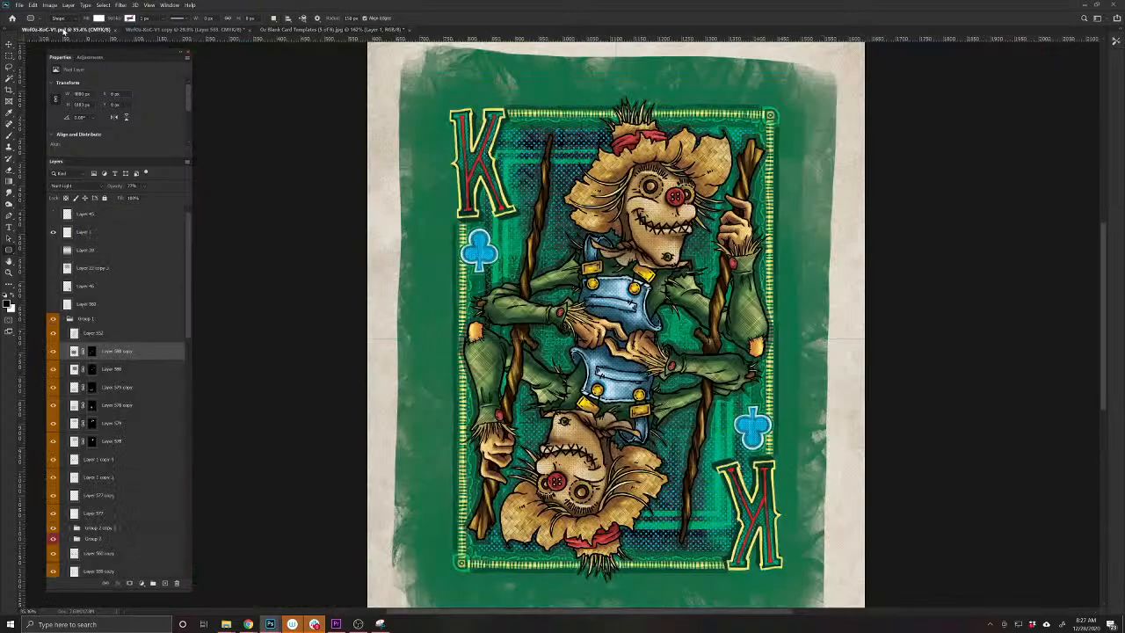
click(304, 31)
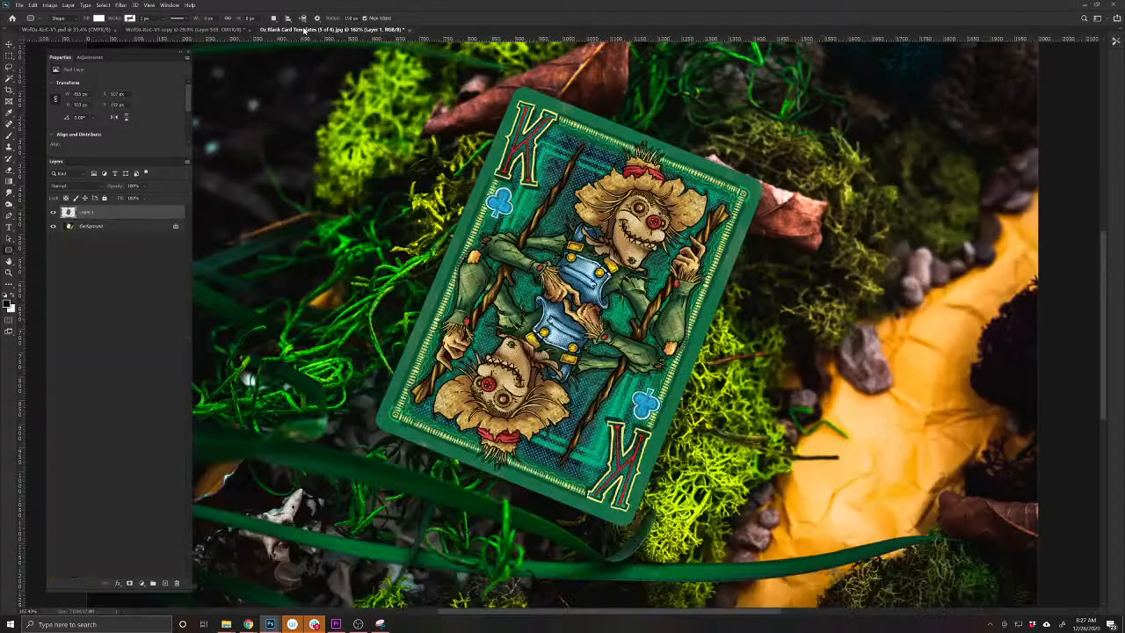